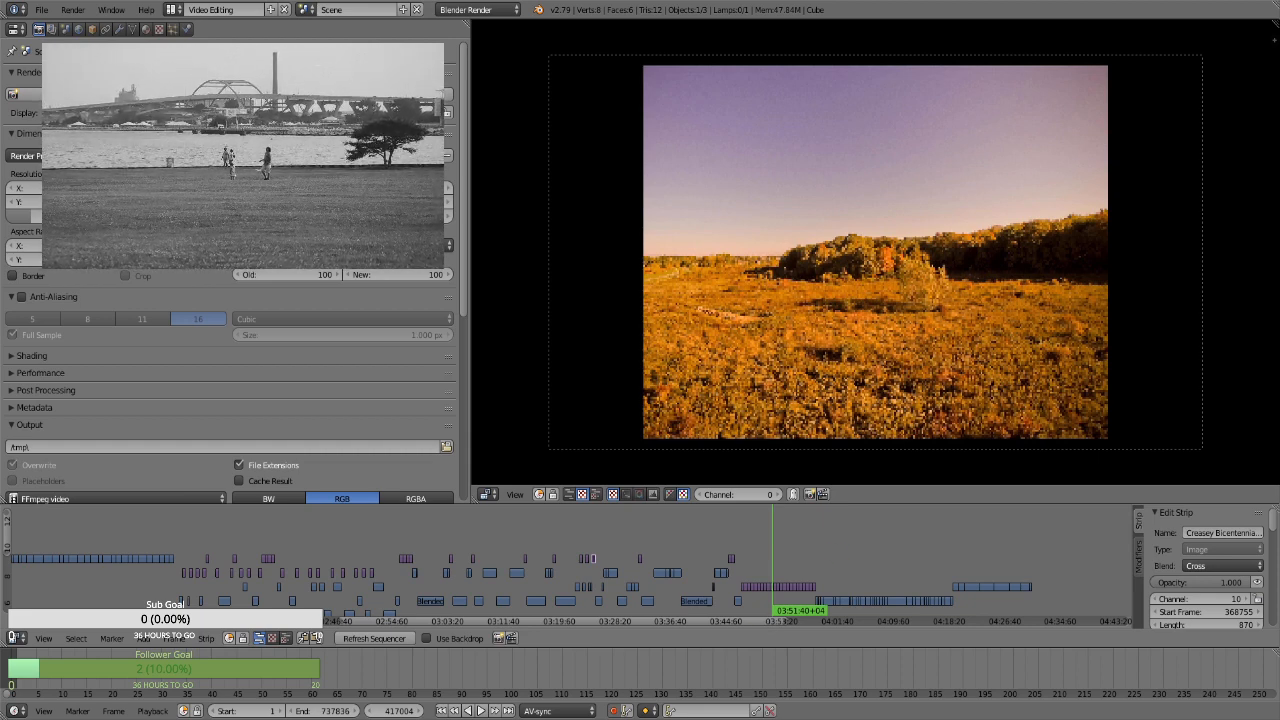
Scrub and briefly play the opening of the Blended_LTS Creasy footage around 03:58 to review its first clips
left_click_drag(772, 556, 852, 556)
scroll(853, 556, "up", 4)
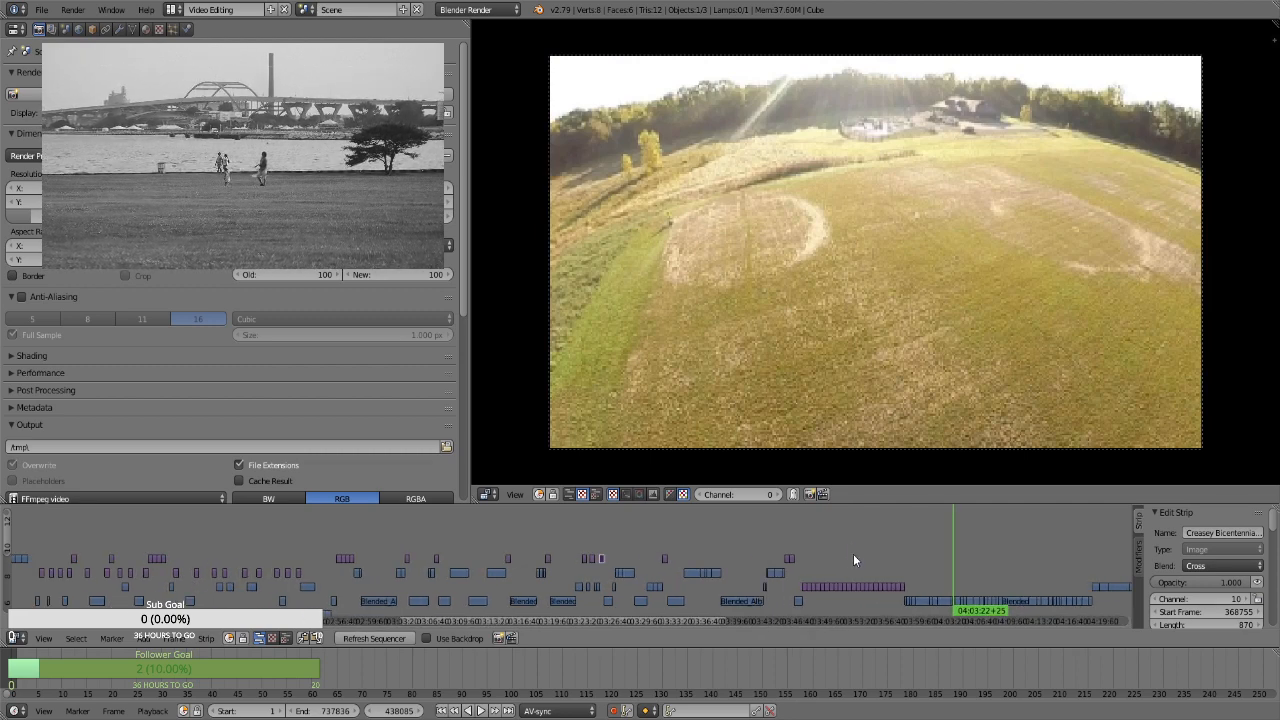
left_click_drag(665, 625, 757, 597)
scroll(757, 597, "up", 9)
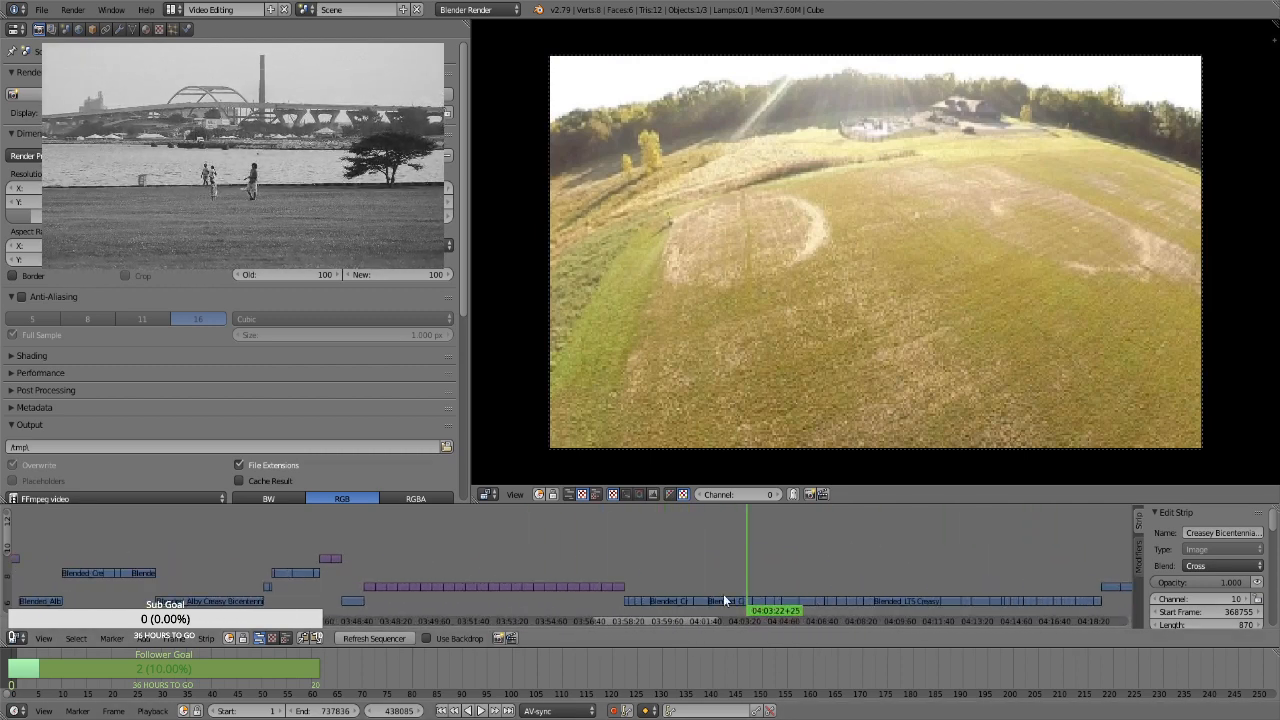
left_click(637, 580)
key("alt+a")
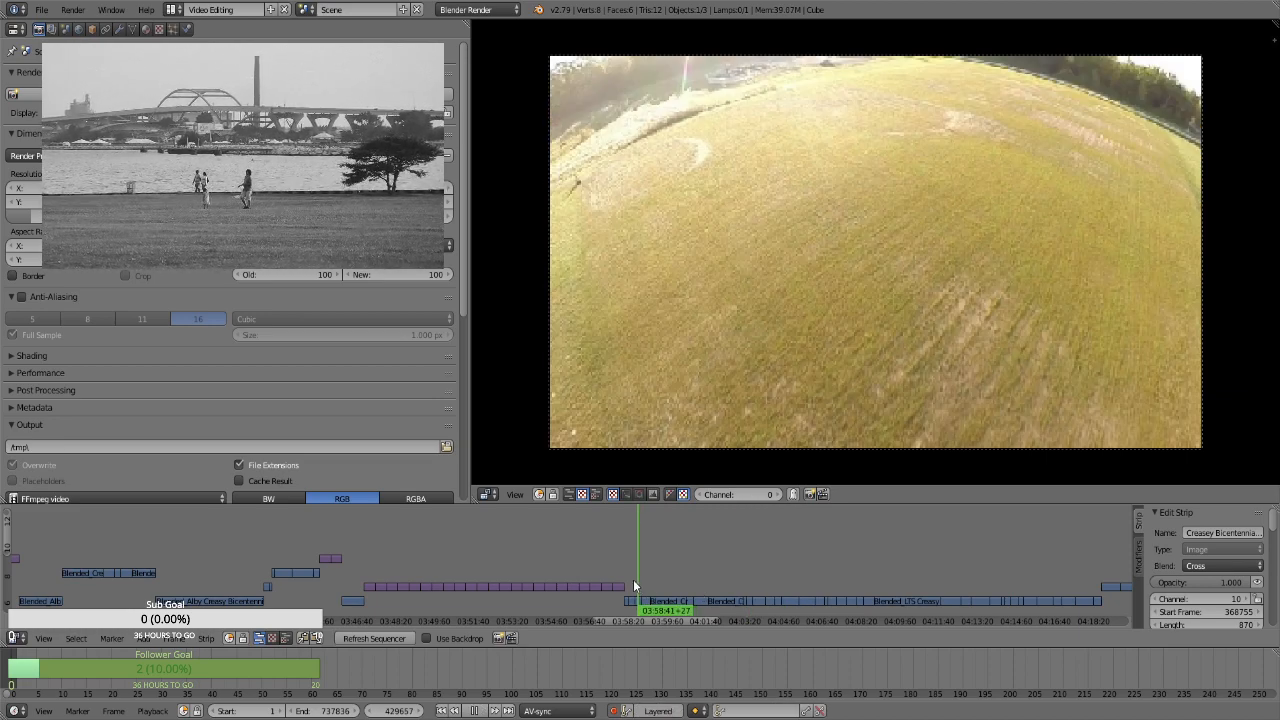
left_click(627, 583)
key("alt+a")
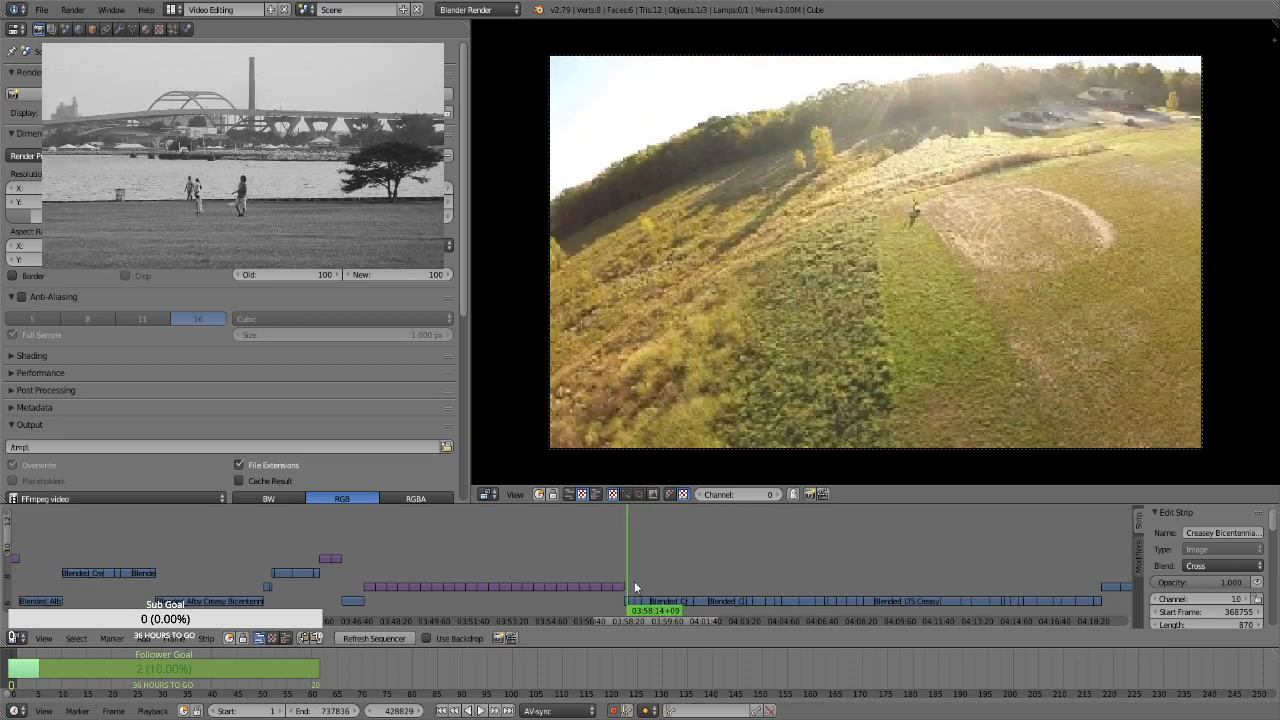
scroll(651, 578, "down", 6)
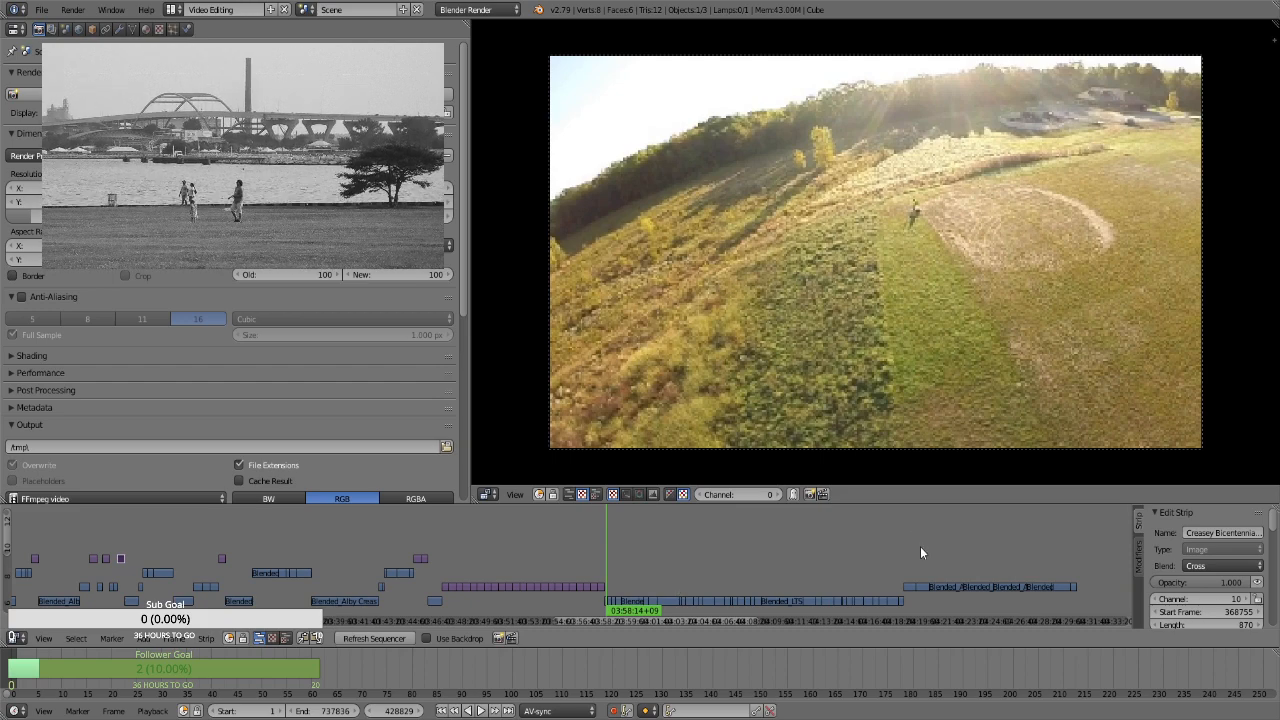
Move the block of purple image strips up to channel 10, near the end of the last Blended_Alby movie strips
left_click_drag(910, 553, 714, 564)
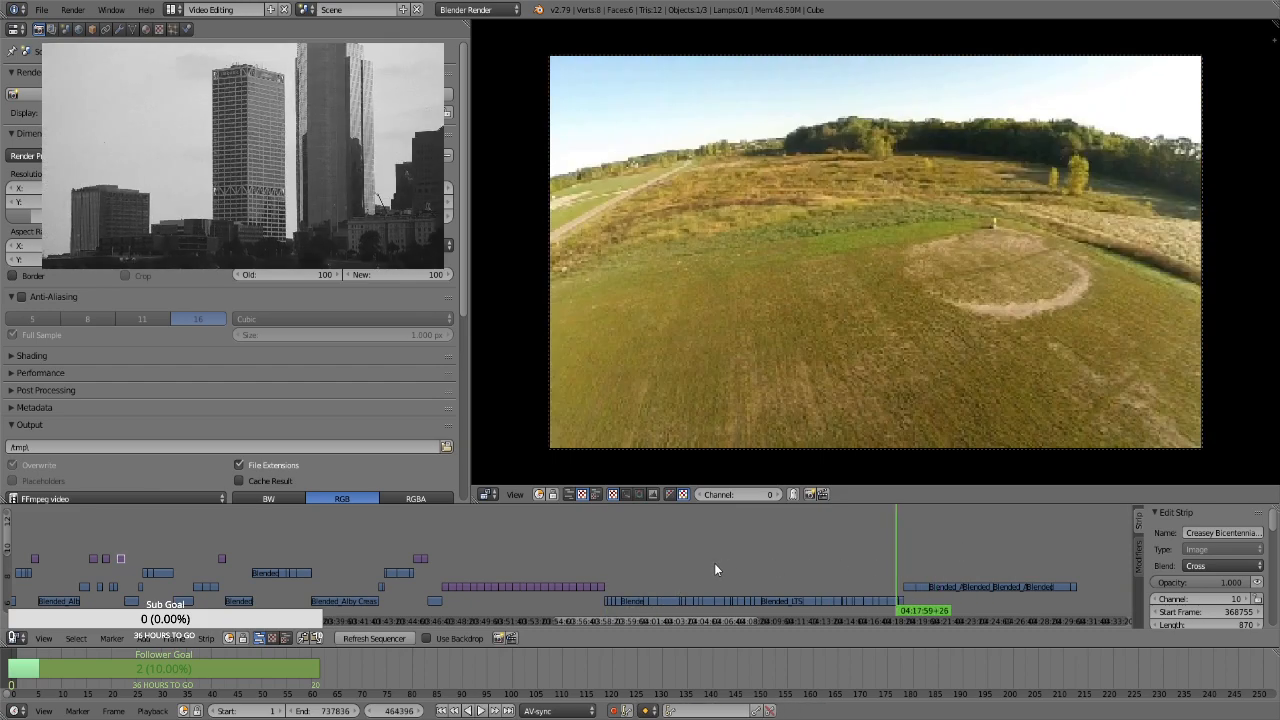
left_click_drag(630, 587, 432, 574)
key("g")
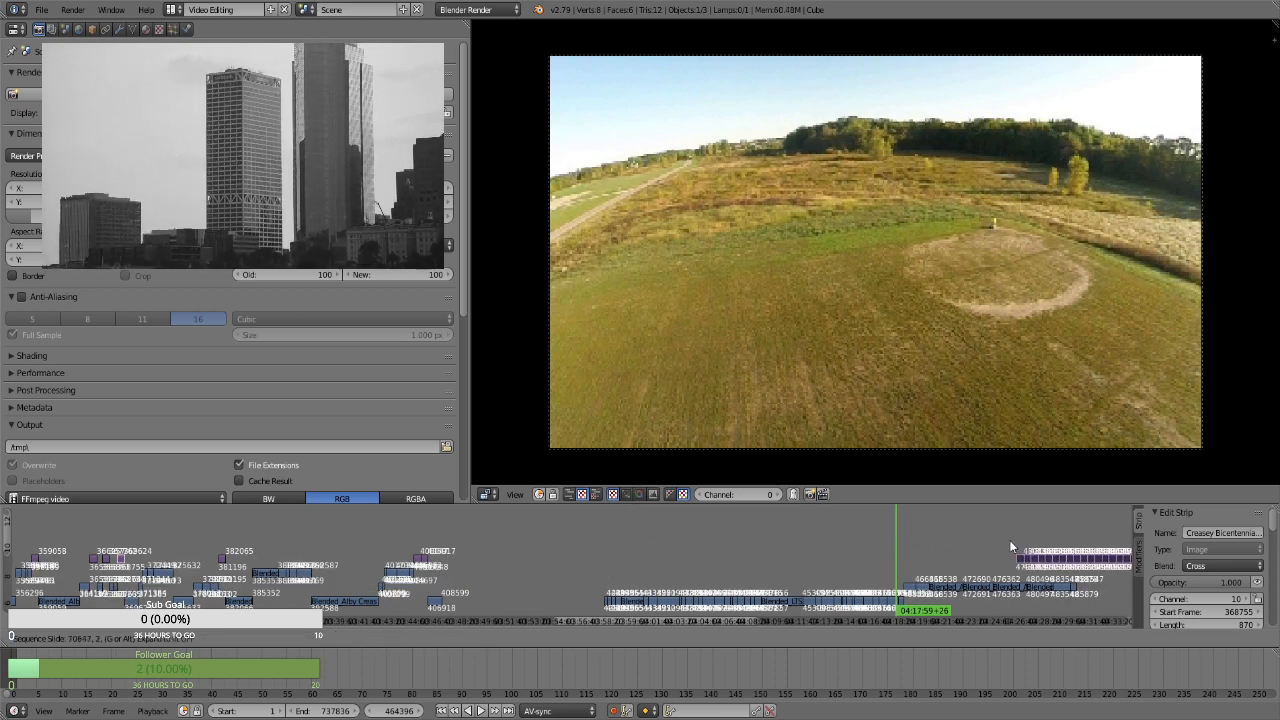
left_click(1039, 549)
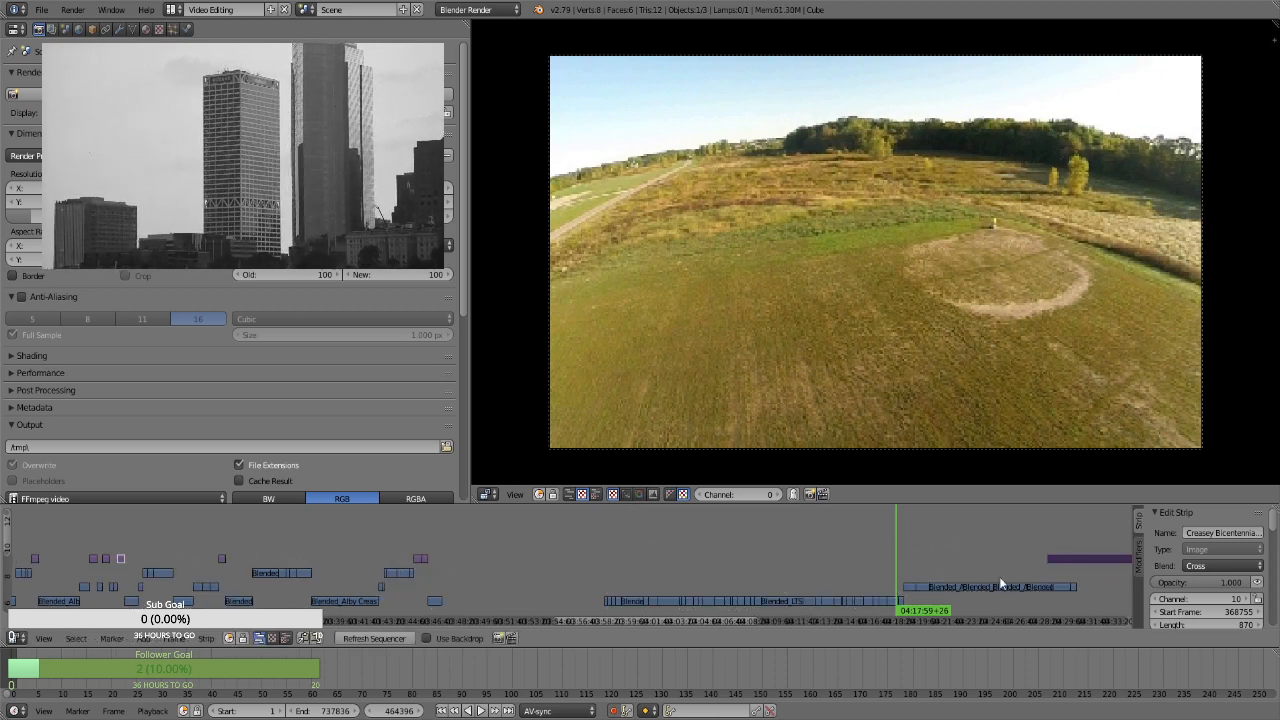
Move the first short Blended_LTS Creasy clips into the empty gap before their sequence on channel 7, the last starting at frame 419535
left_click(582, 598)
scroll(610, 615, "up", 3)
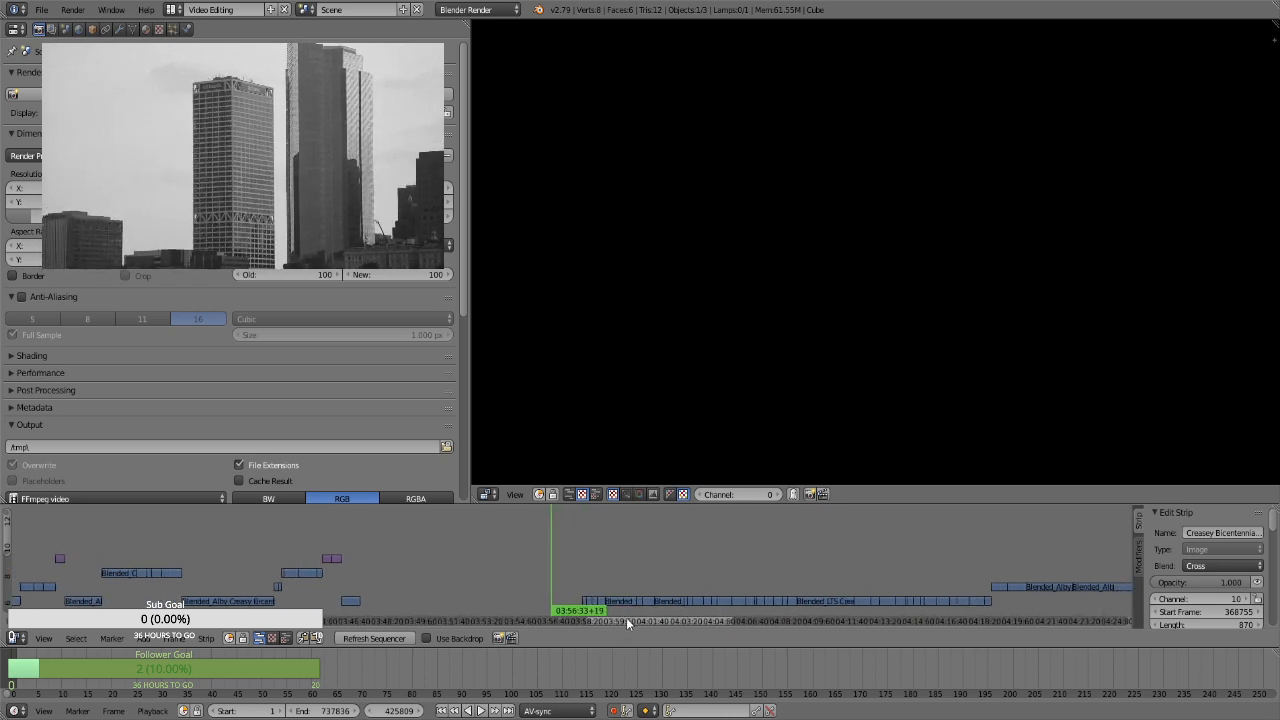
left_click_drag(627, 619, 618, 619)
right_click(656, 605)
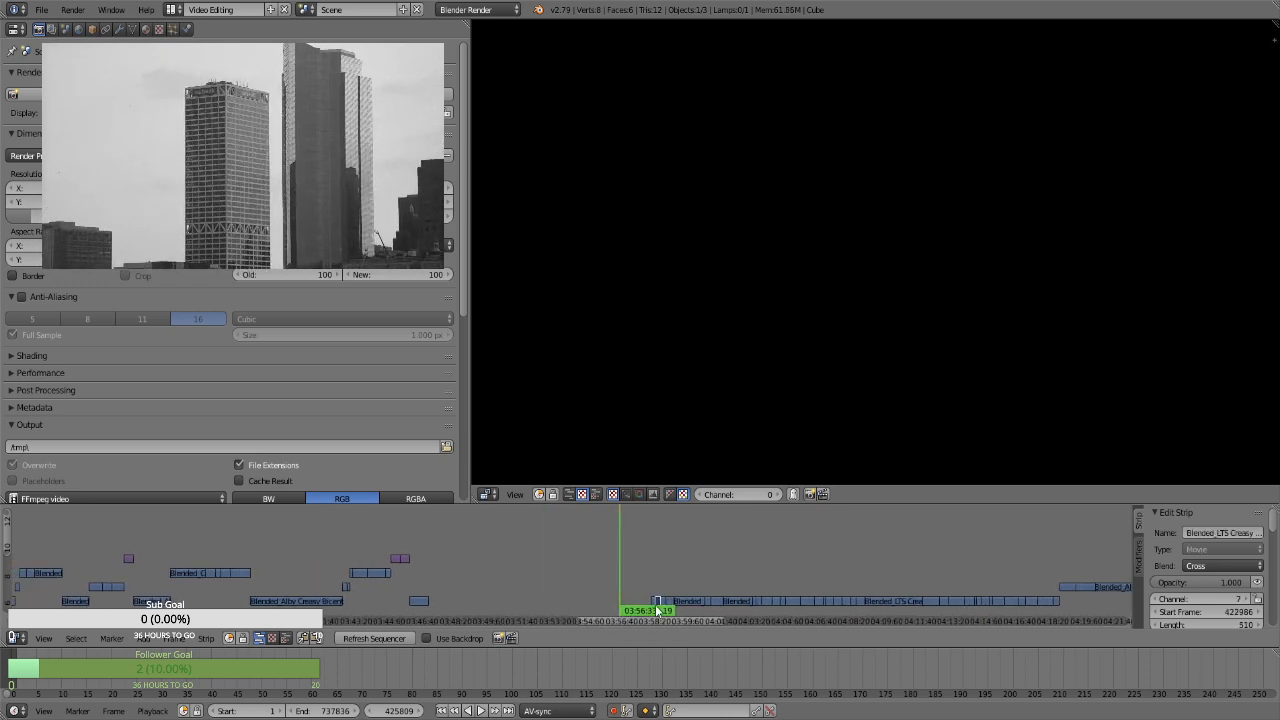
left_click(476, 600)
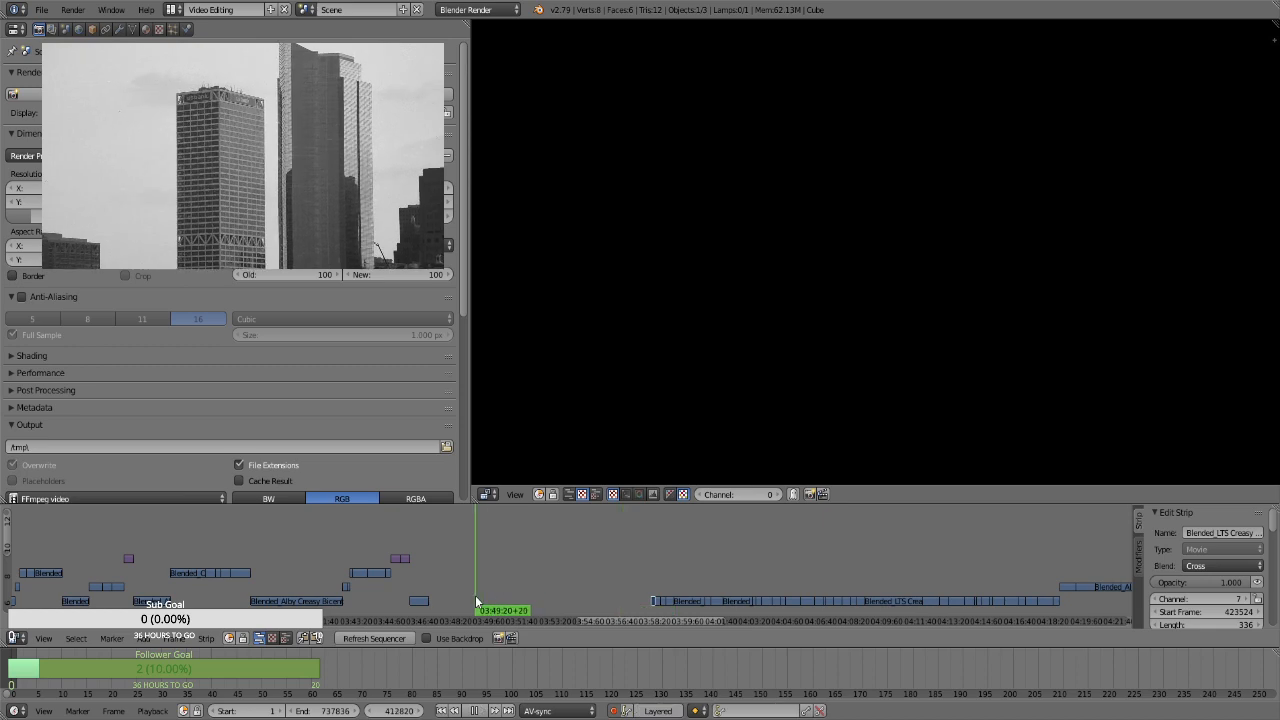
left_click(651, 568)
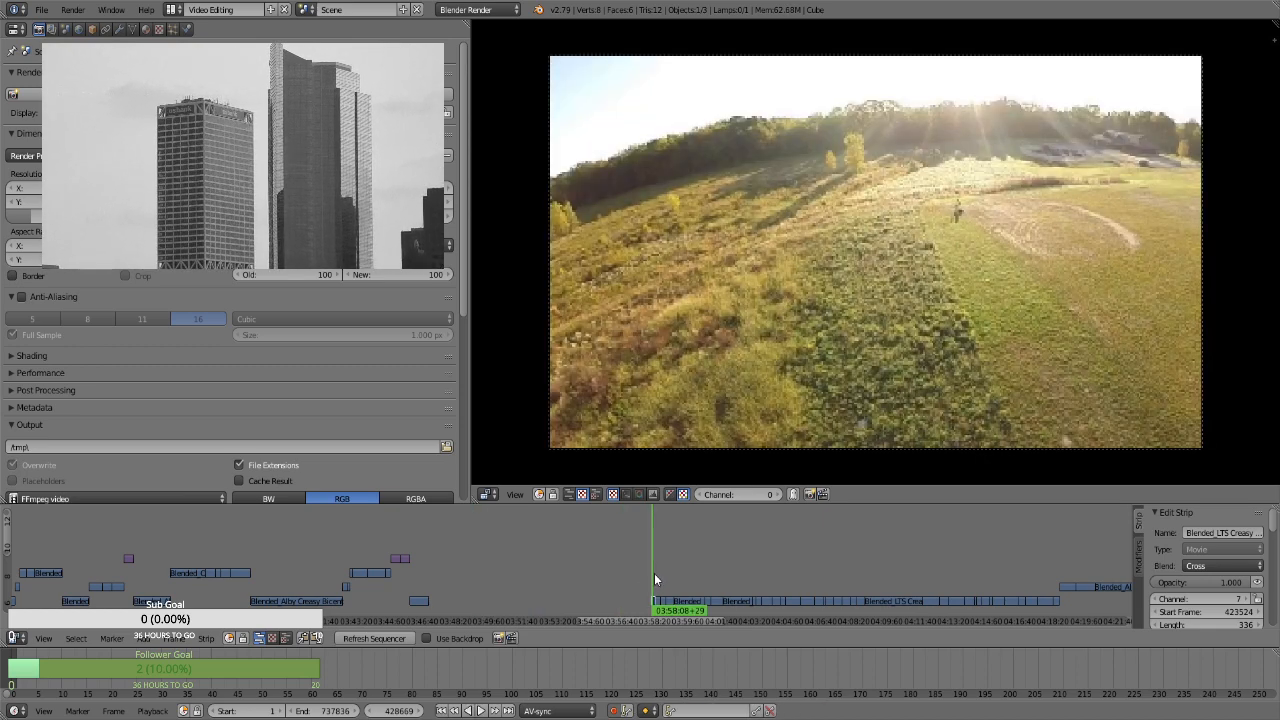
left_click(654, 573)
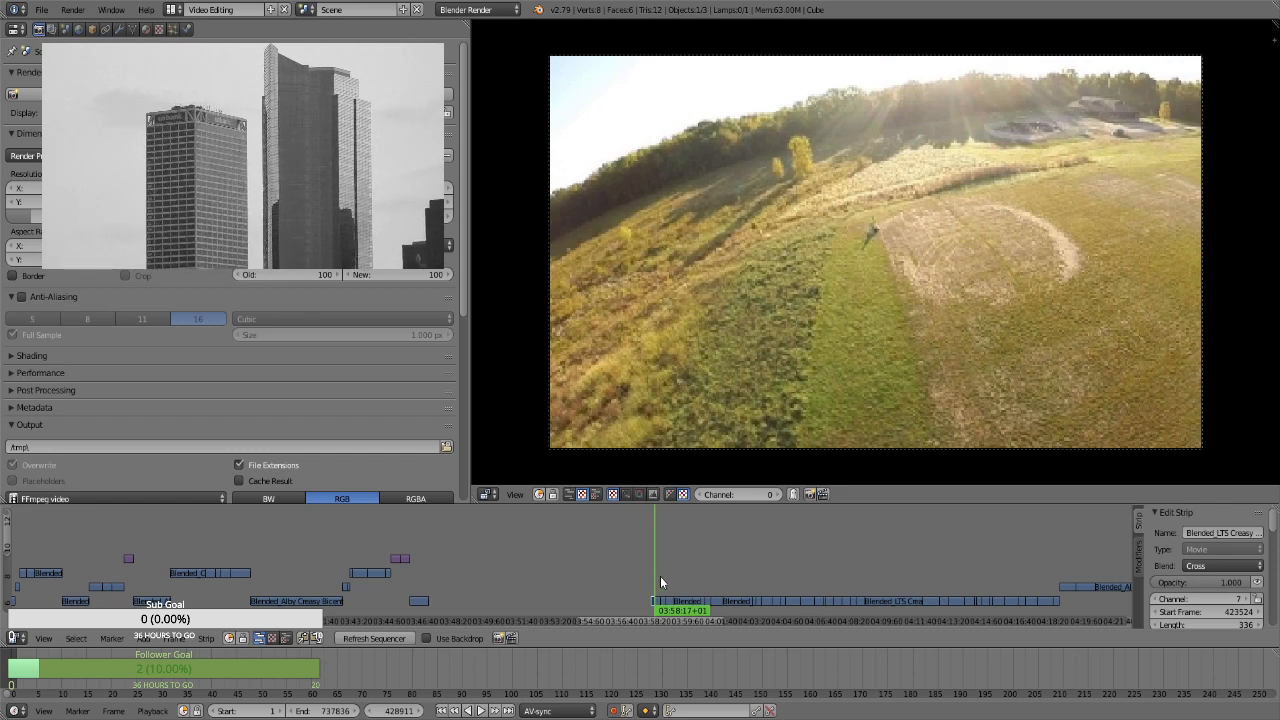
left_click(660, 576)
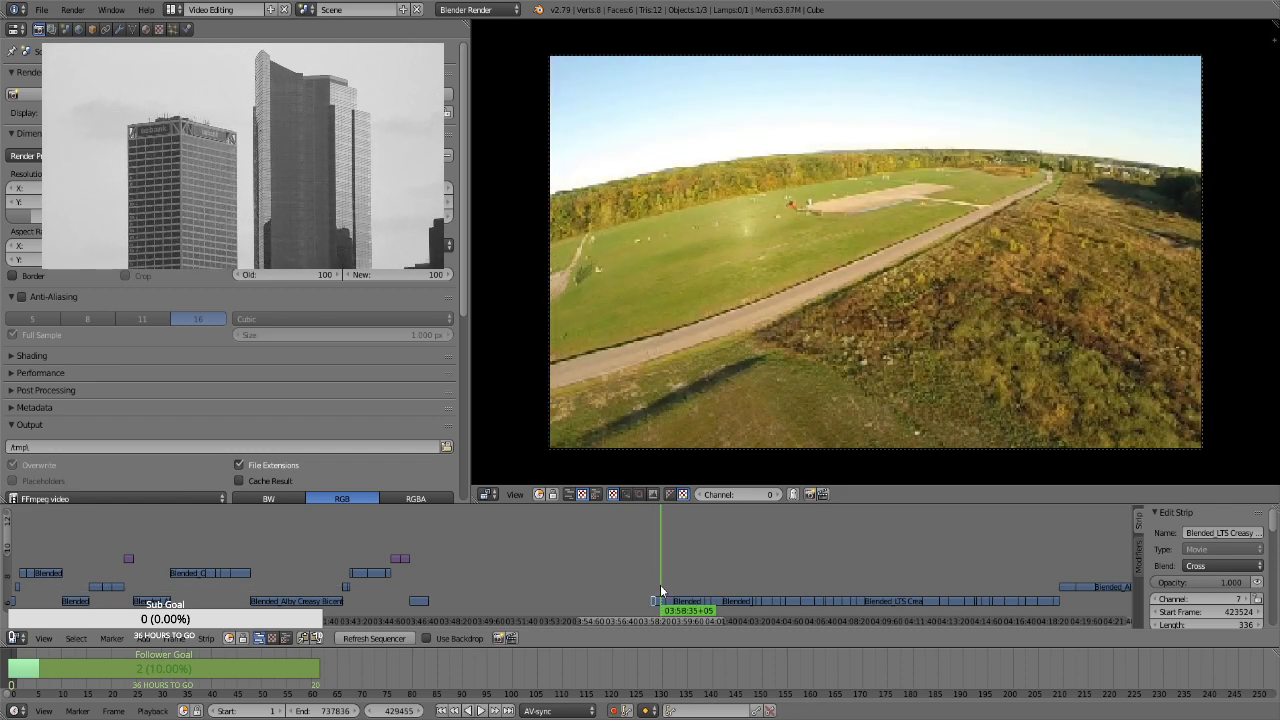
key("g")
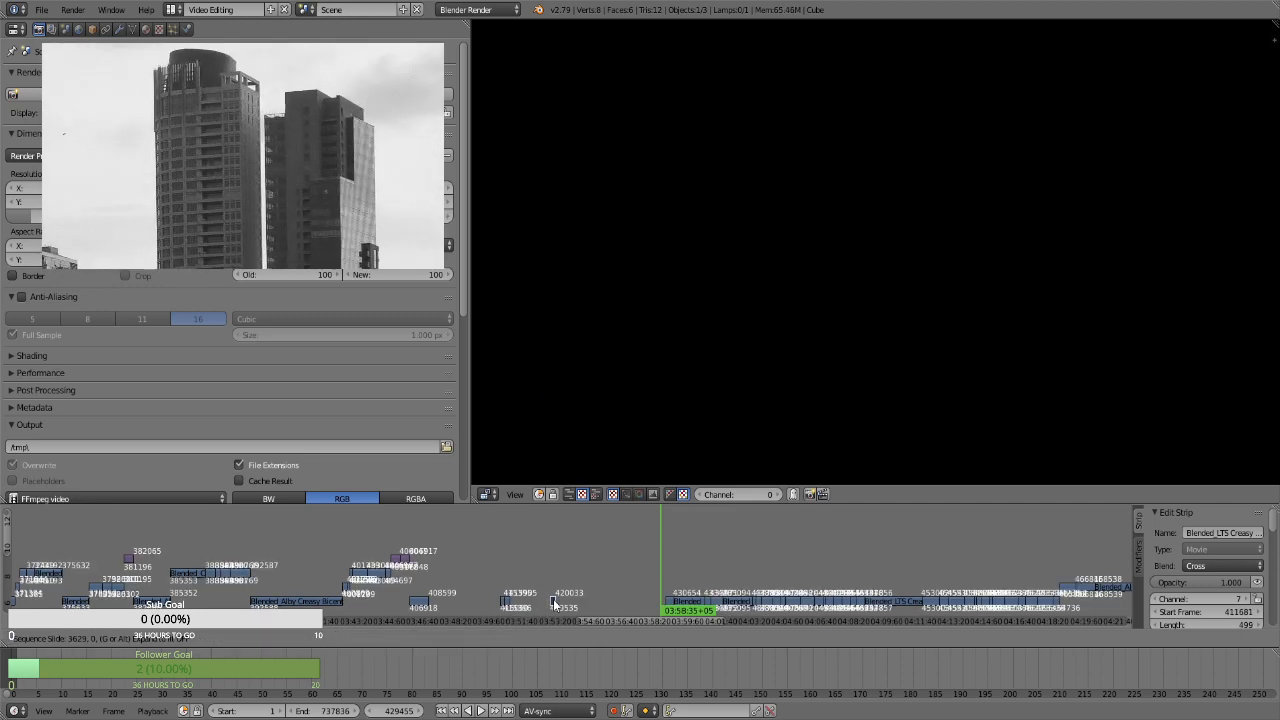
left_click(553, 599)
Preview the first purple image strips in the relocated block, from about 04:29 to 04:30:35
scroll(610, 621, "down", 6, "ctrl")
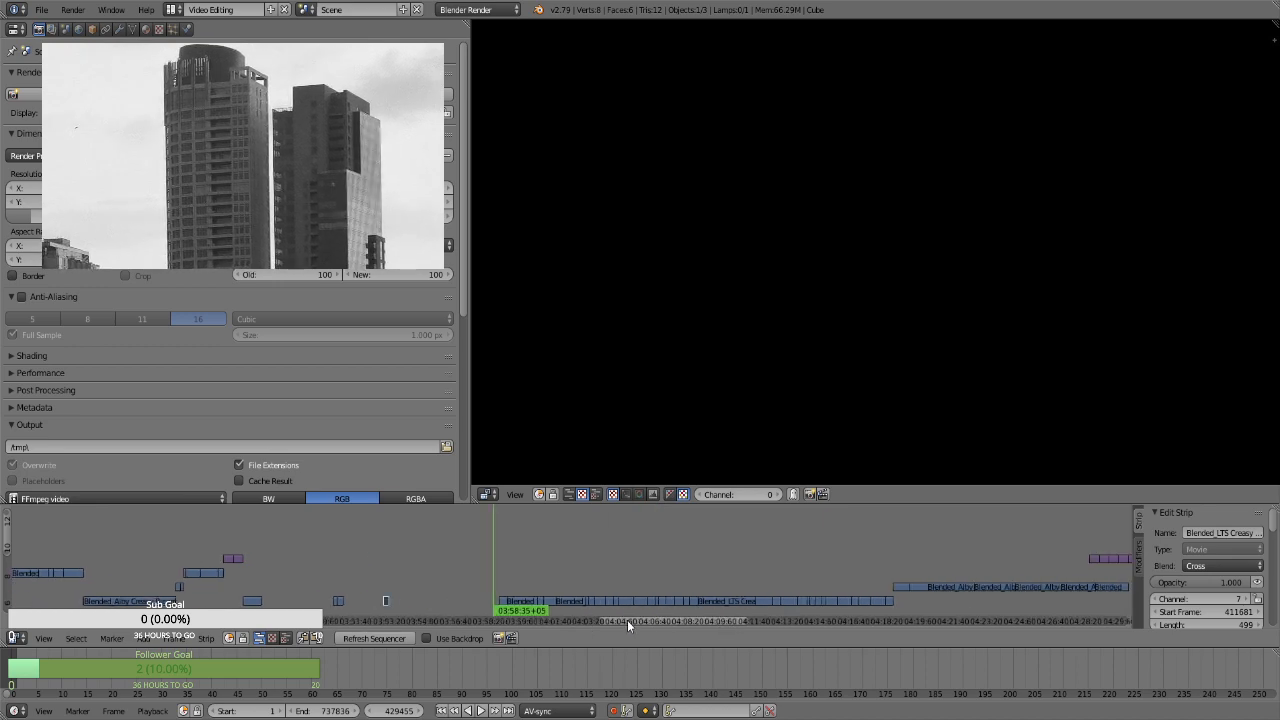
scroll(675, 613, "down", 4, "ctrl")
scroll(712, 604, "up", 3, "ctrl")
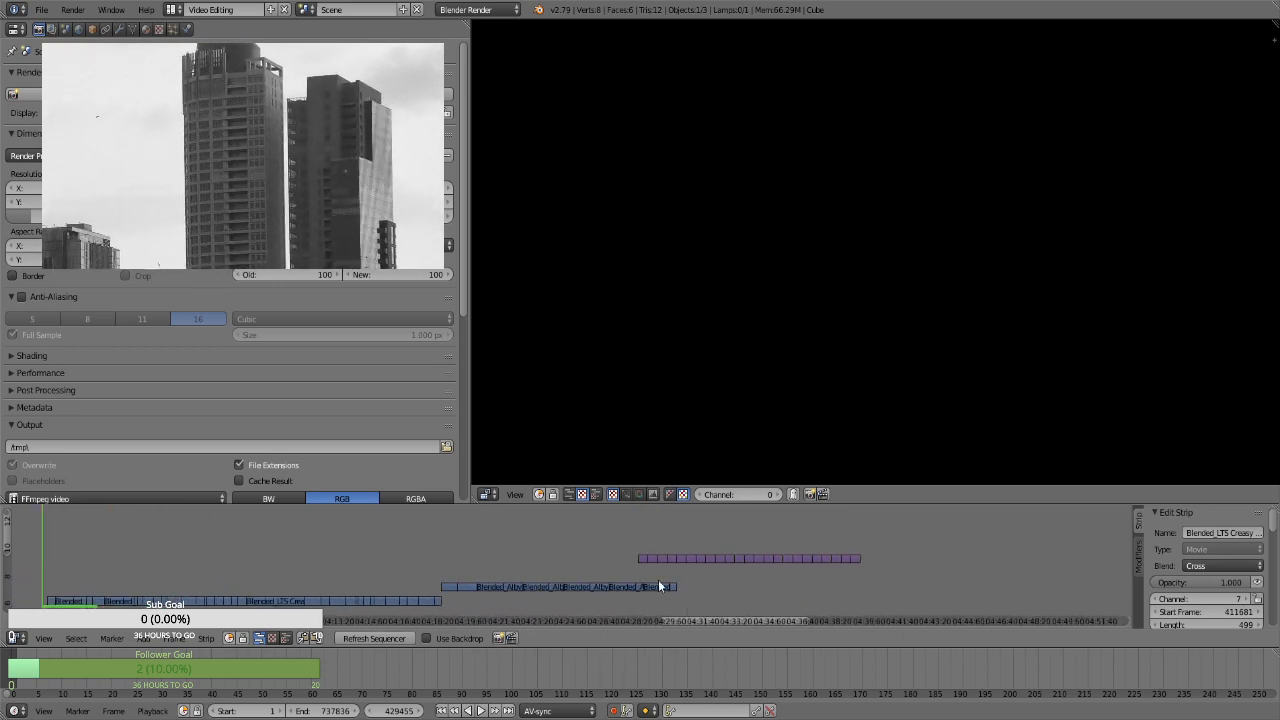
left_click(646, 546)
key("alt+a")
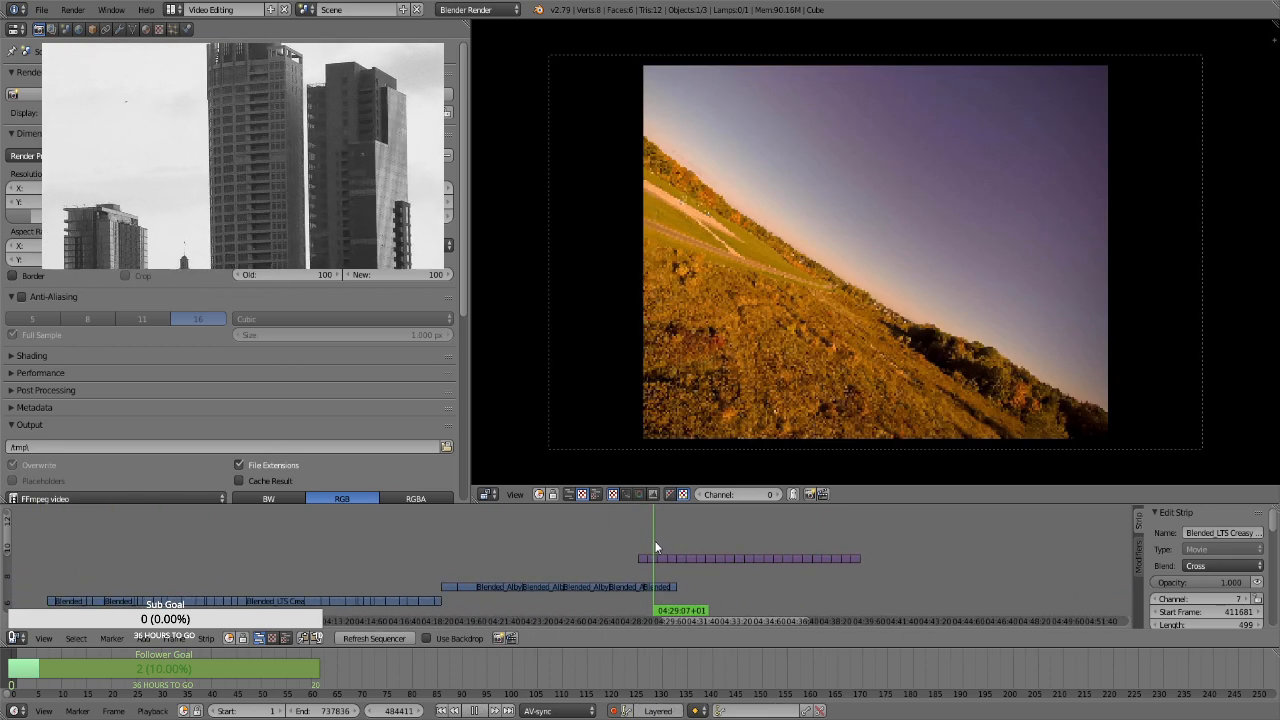
left_click_drag(661, 540, 684, 543)
key("alt+a")
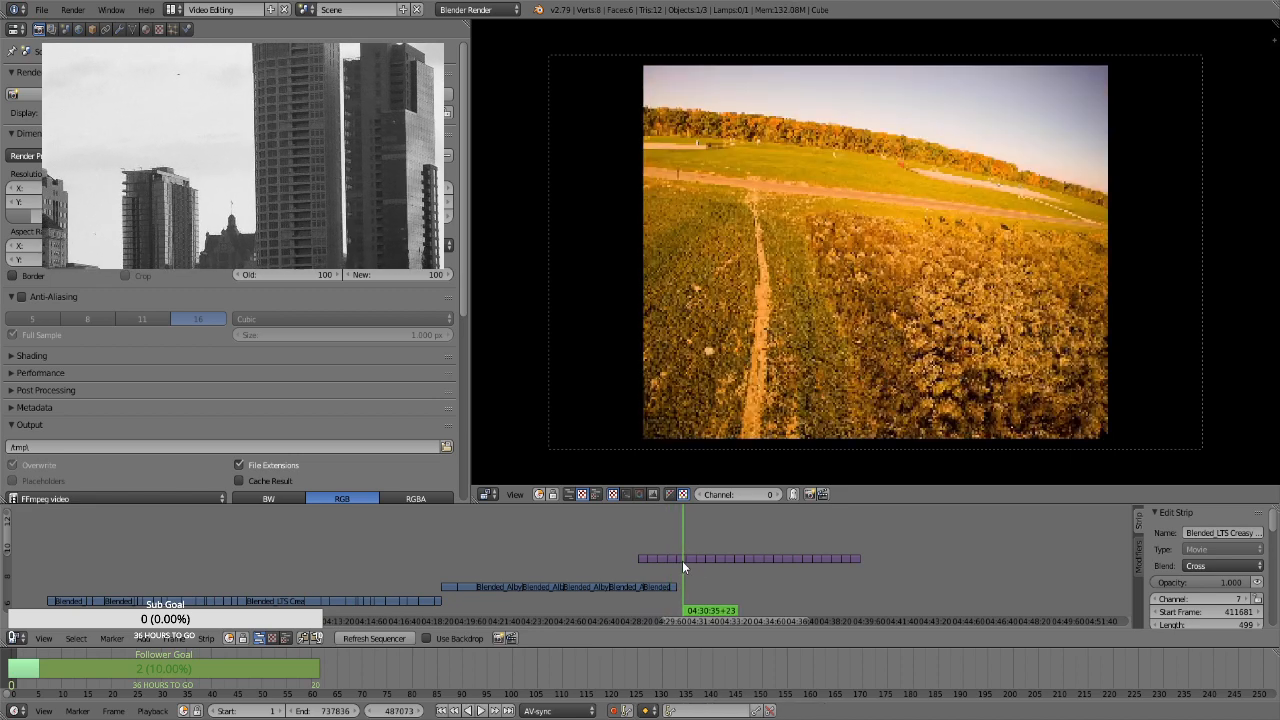
Move the image strip at 04:30:35 into the gap after the relocated movie clips, at frame 421197 on channel 9
right_click(683, 562)
left_click_drag(697, 622, 625, 617)
key("g")
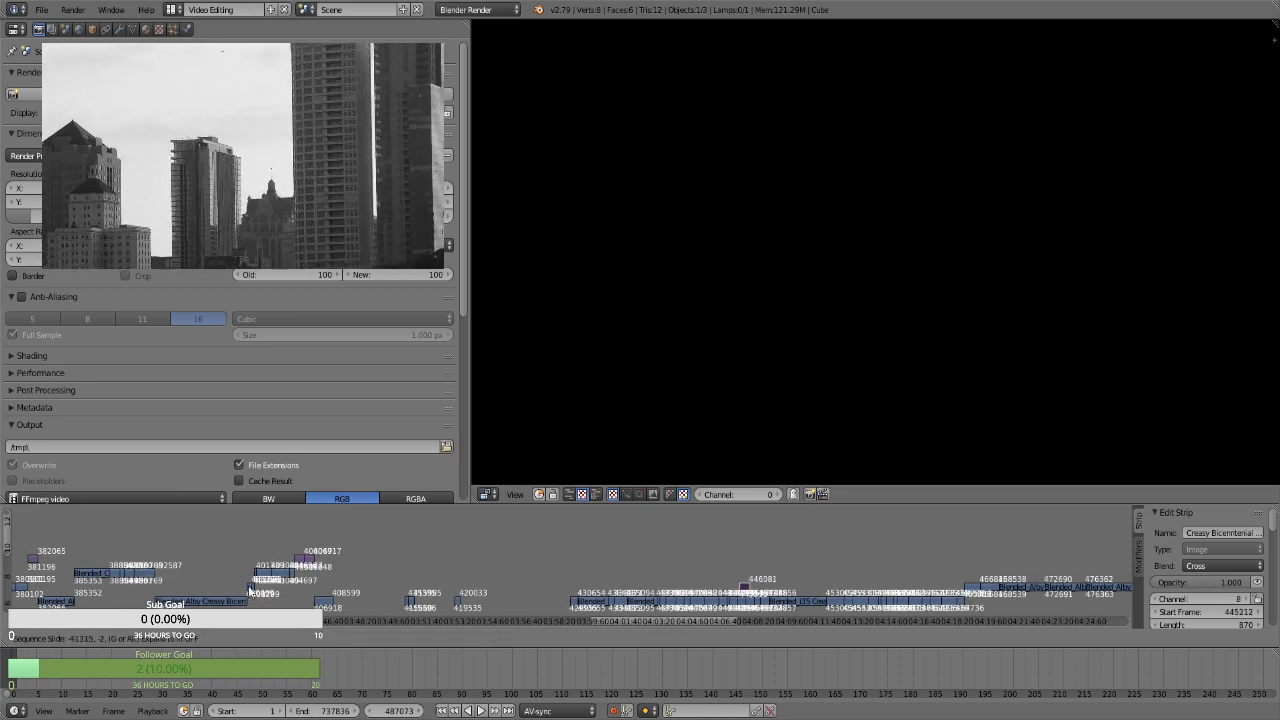
left_click(324, 571)
key("g")
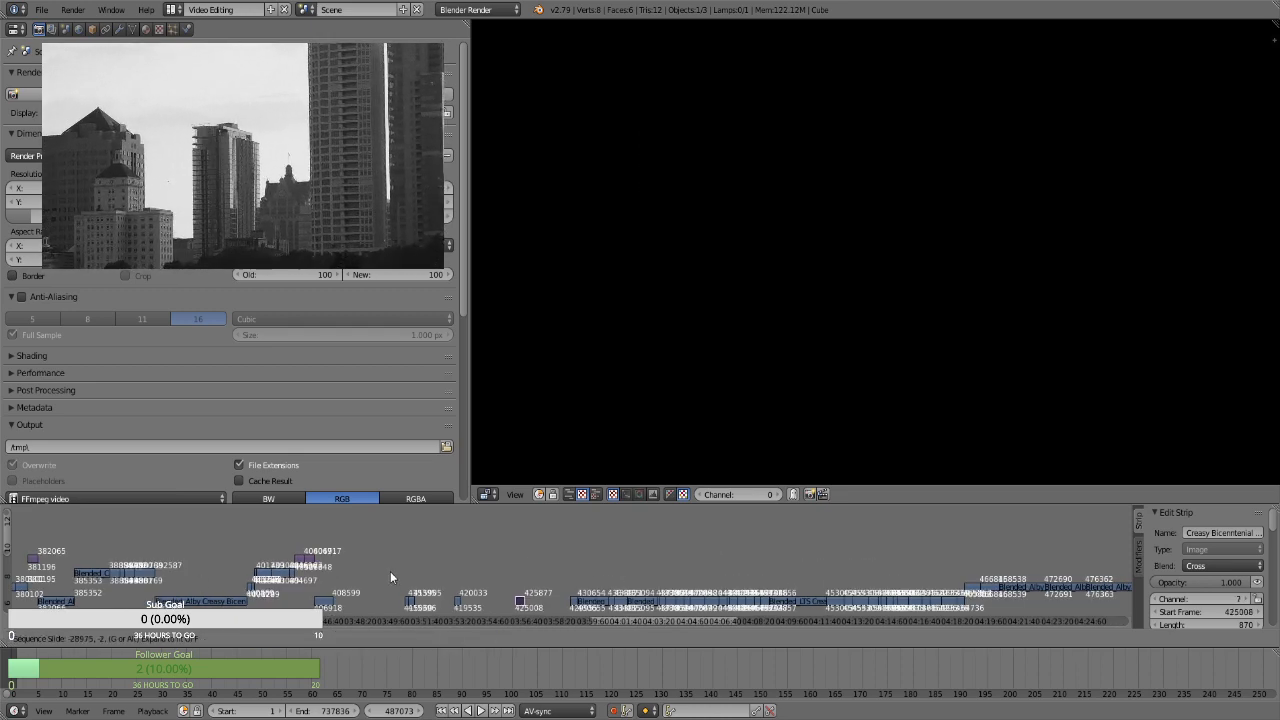
left_click(374, 558)
key("g")
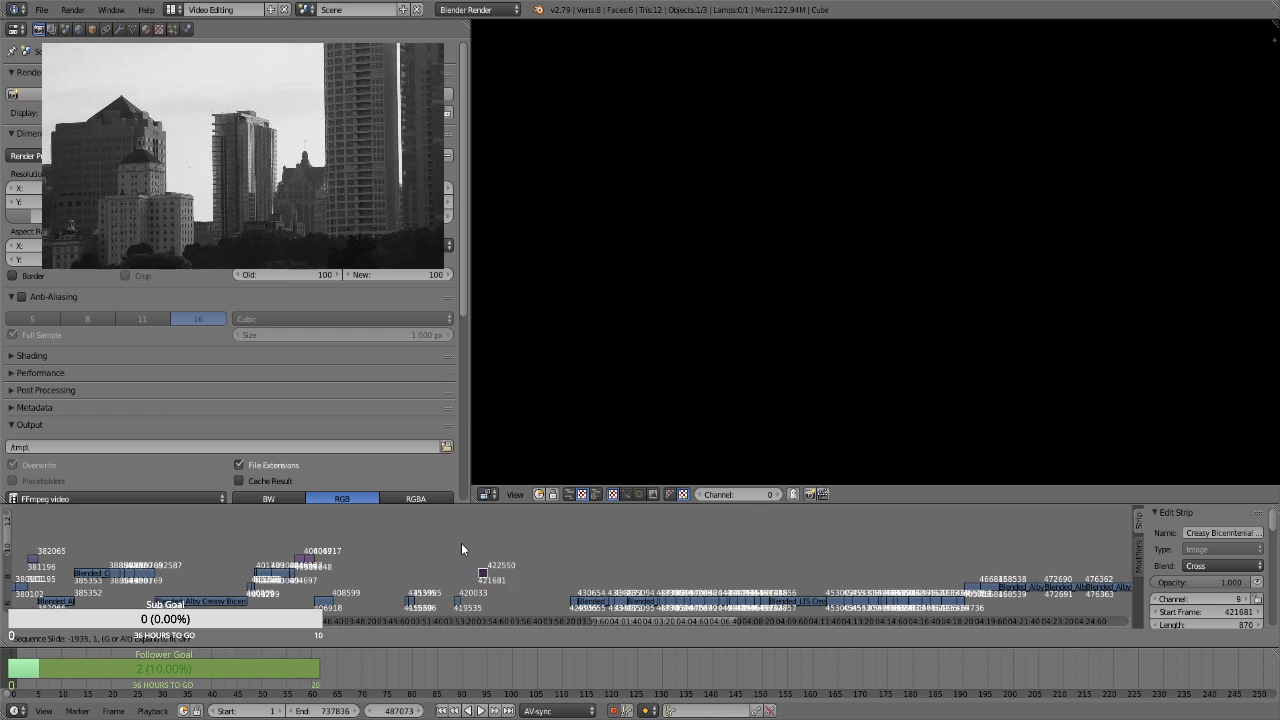
left_click(456, 538)
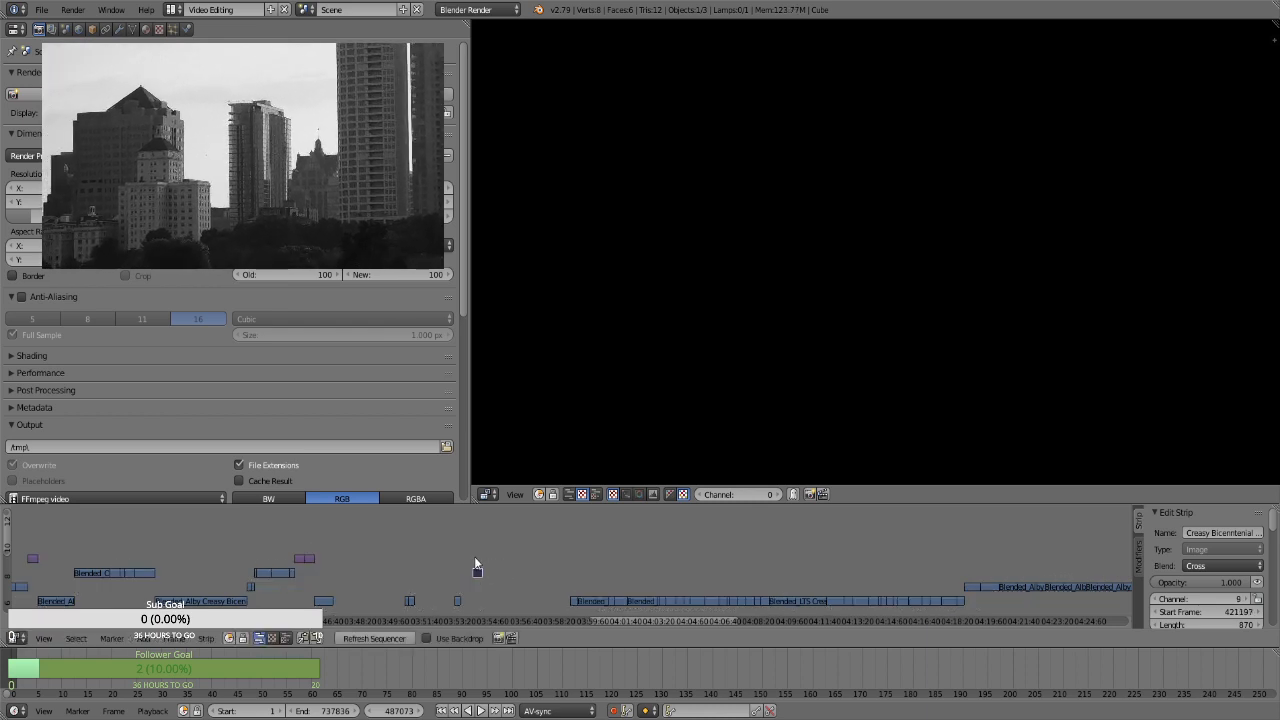
Preview the upcoming footage and move the next short Blended_LTS Creasy clip to just after the relocated image strip, on channel 7
left_click_drag(621, 622, 655, 610)
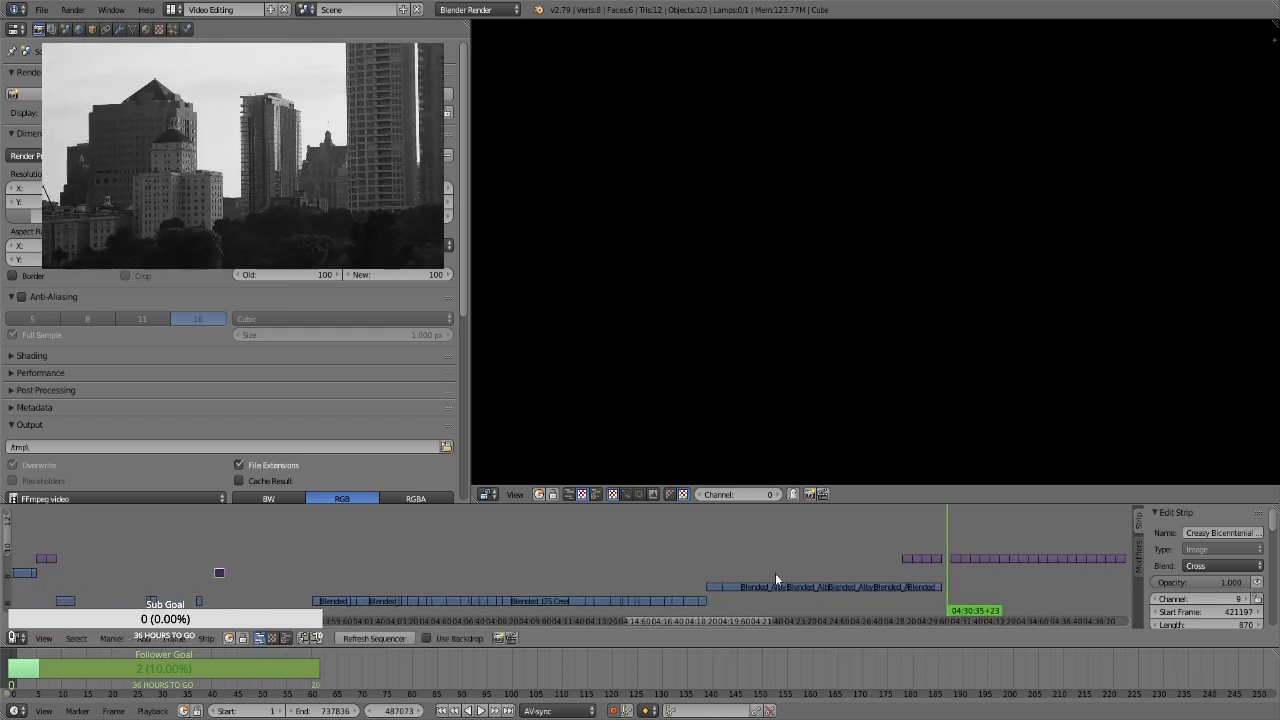
left_click(955, 536)
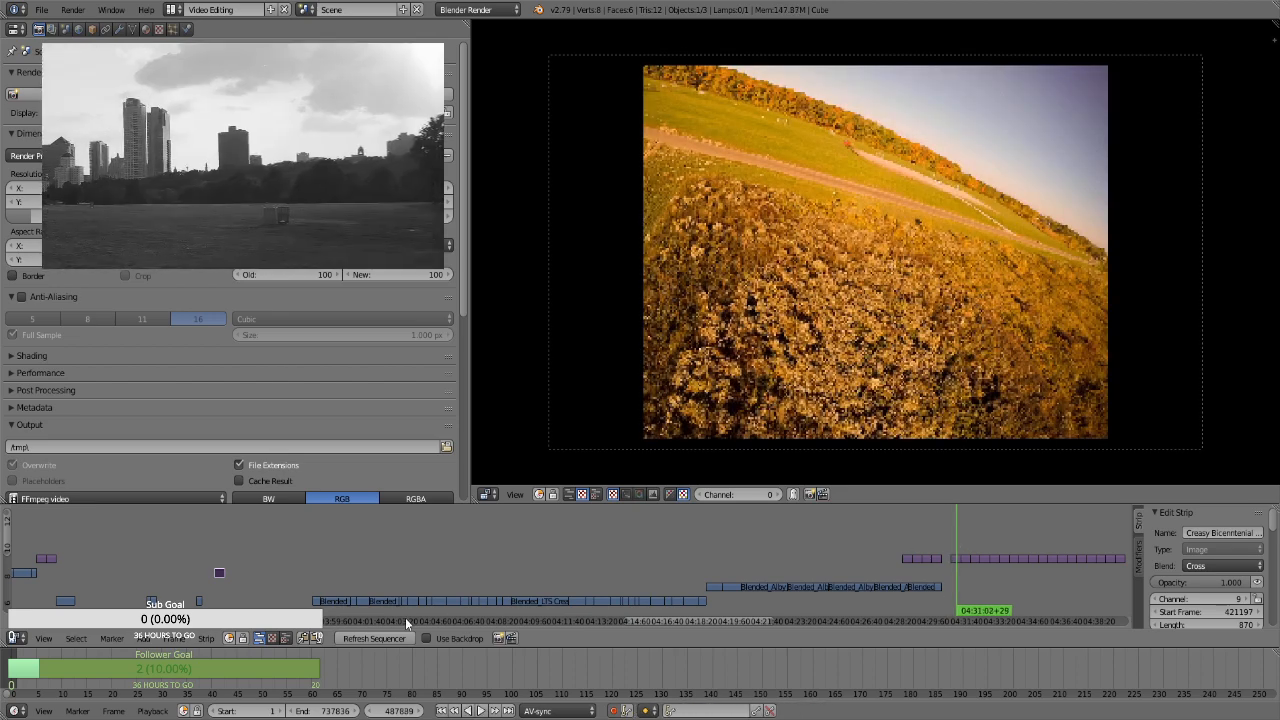
left_click(318, 579)
key("alt+a")
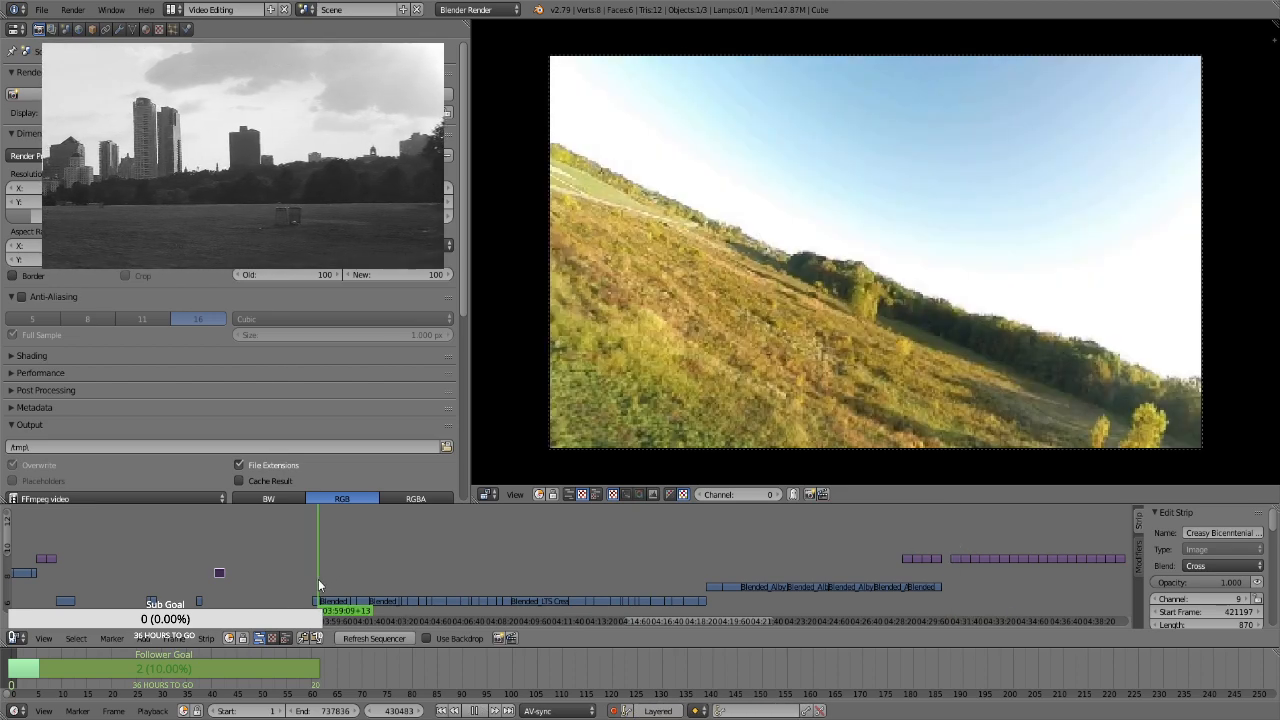
left_click(332, 578)
key("alt+a")
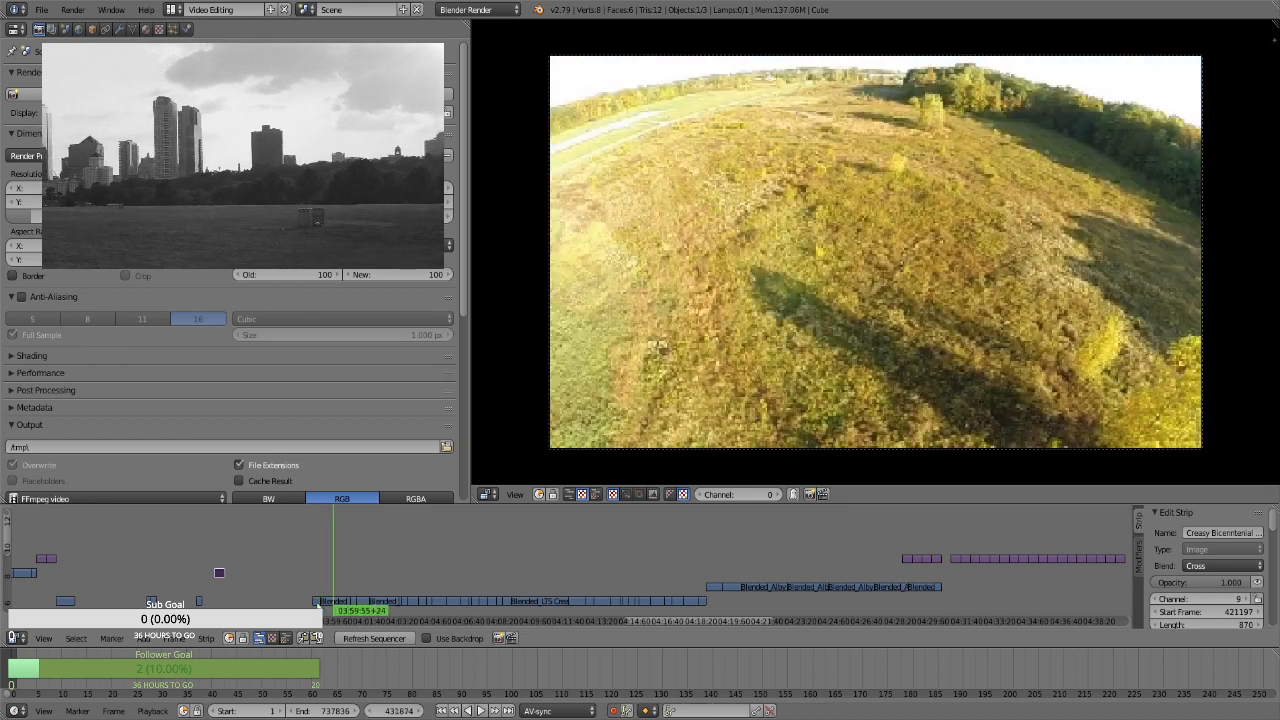
right_click(319, 600)
key("g")
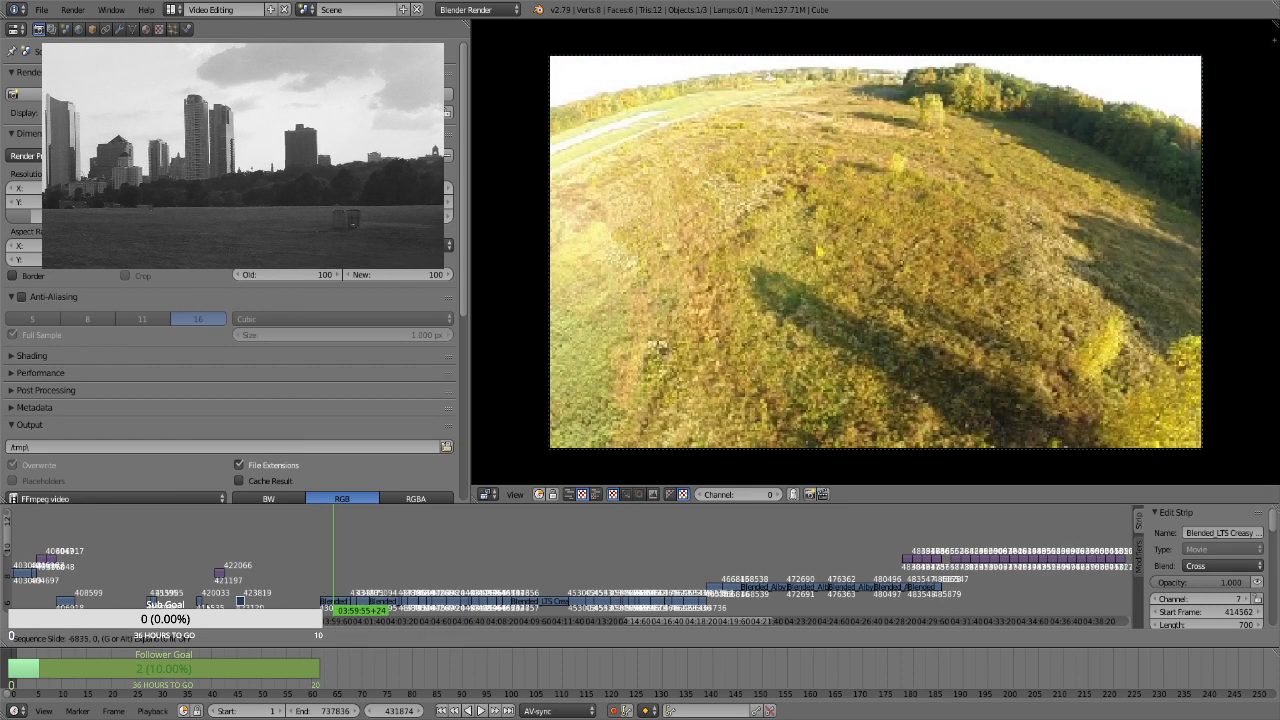
left_click(236, 584)
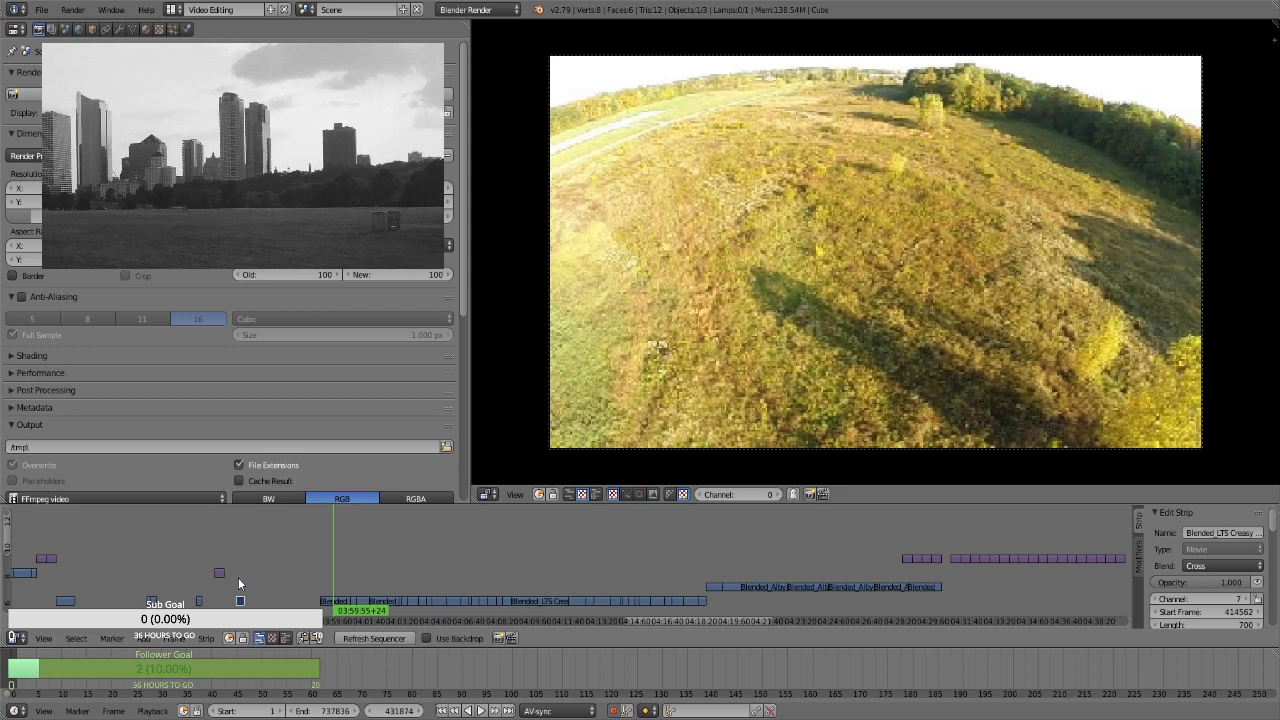
left_click(238, 577)
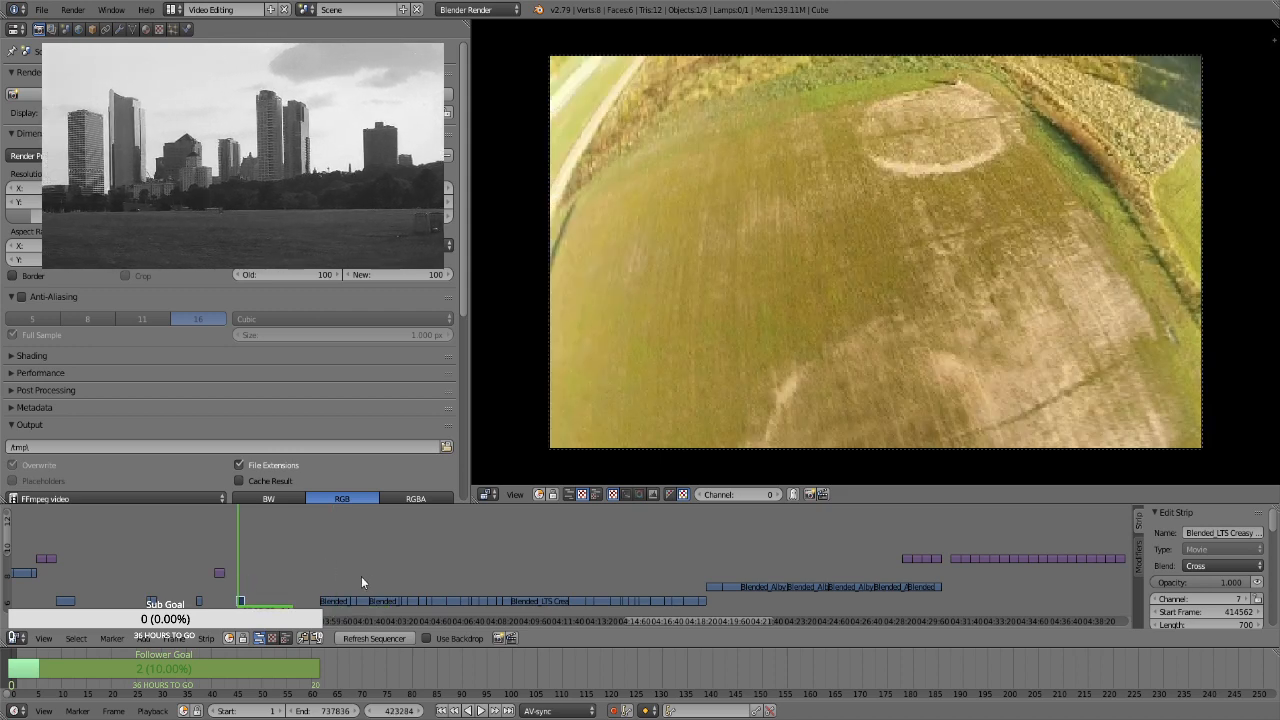
Preview the remaining purple image strips from about 04:31 to 04:32:49
scroll(652, 619, "down", 5, "ctrl")
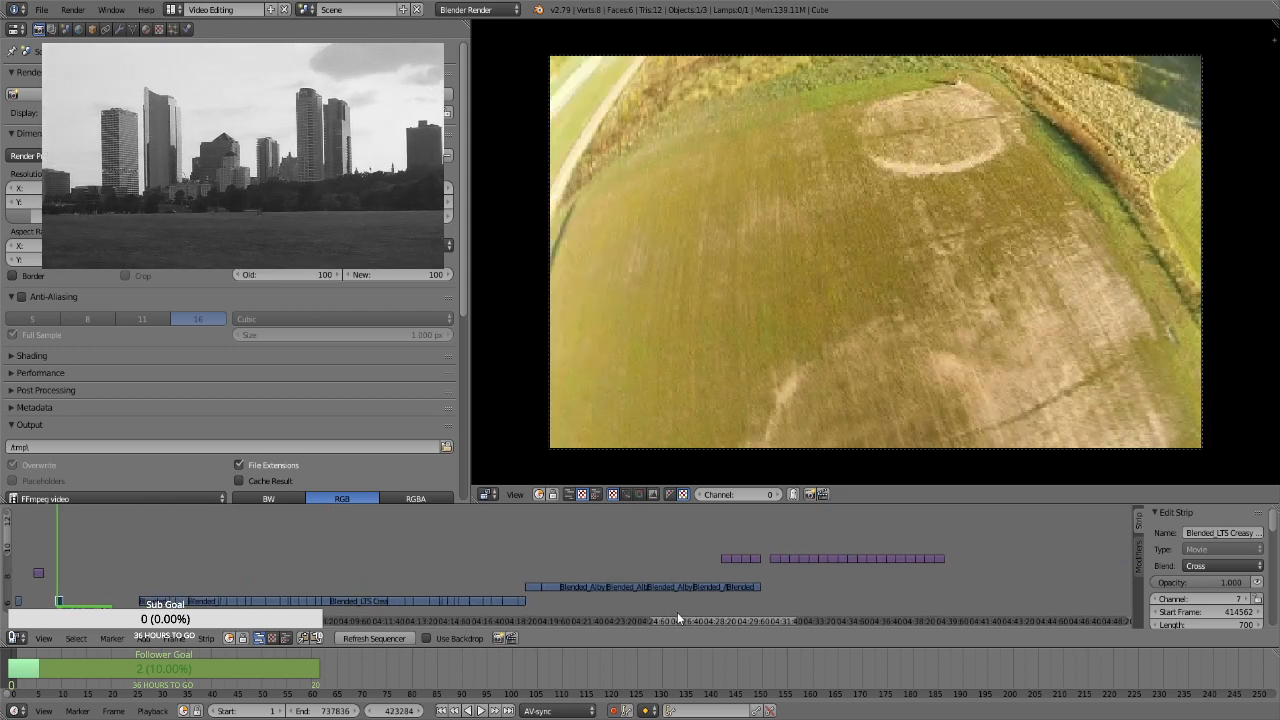
left_click(778, 538)
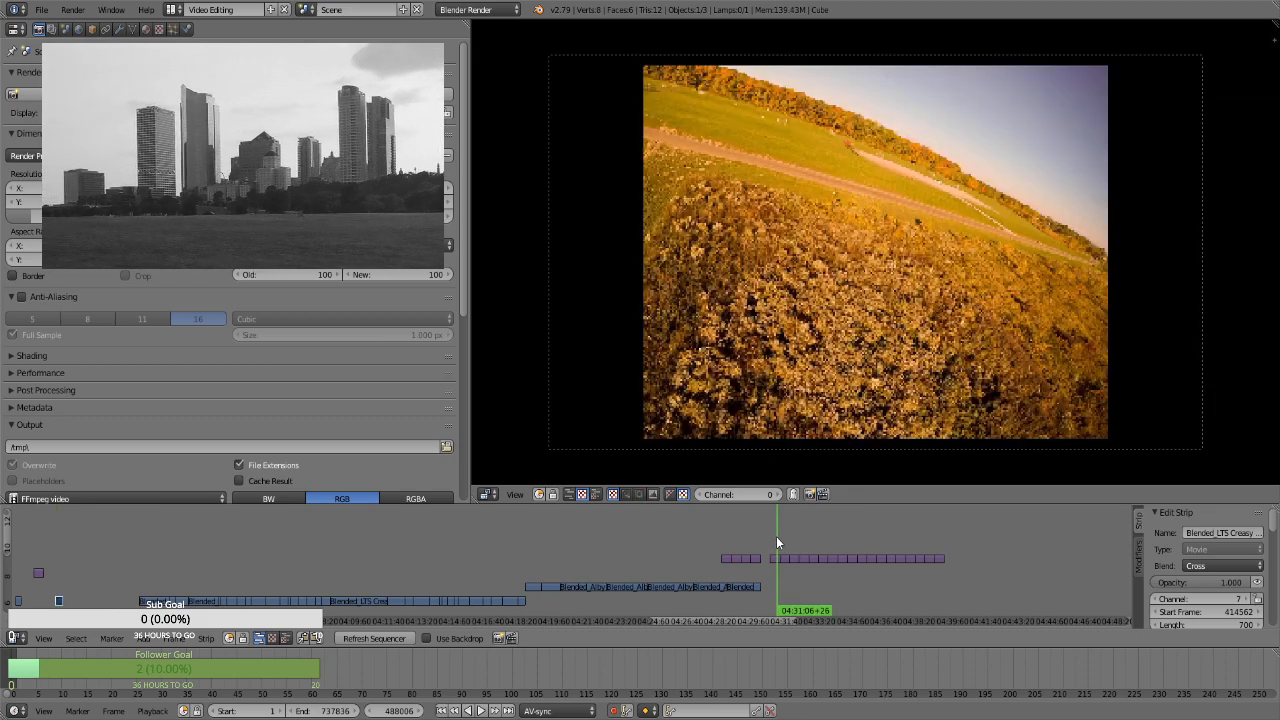
left_click(787, 541)
left_click(793, 542)
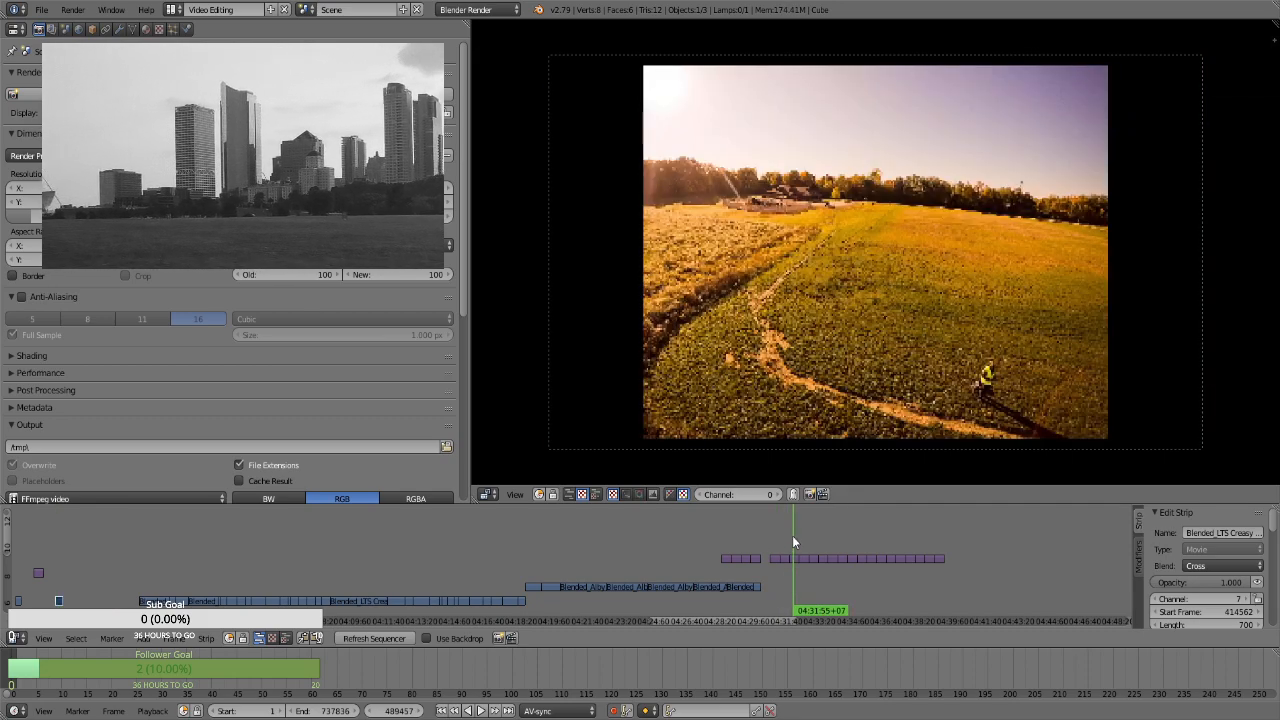
left_click(800, 542)
left_click(812, 545)
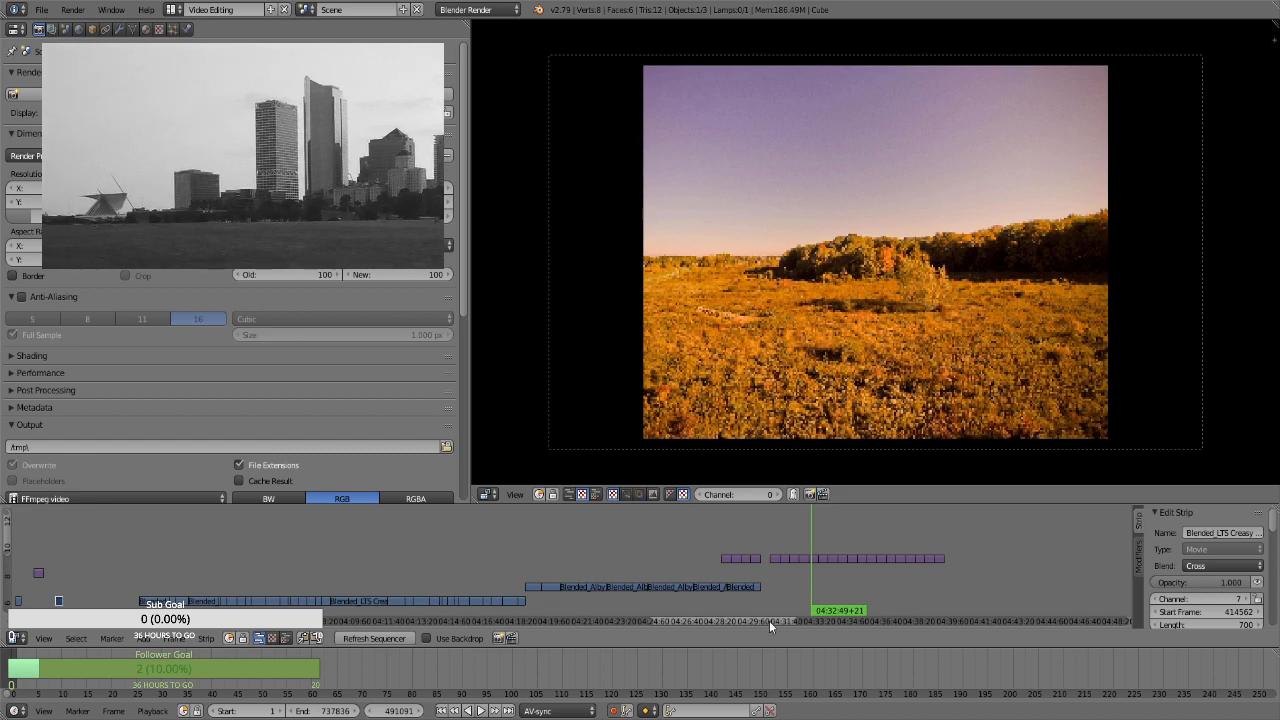
scroll(769, 620, "left", 5, "ctrl")
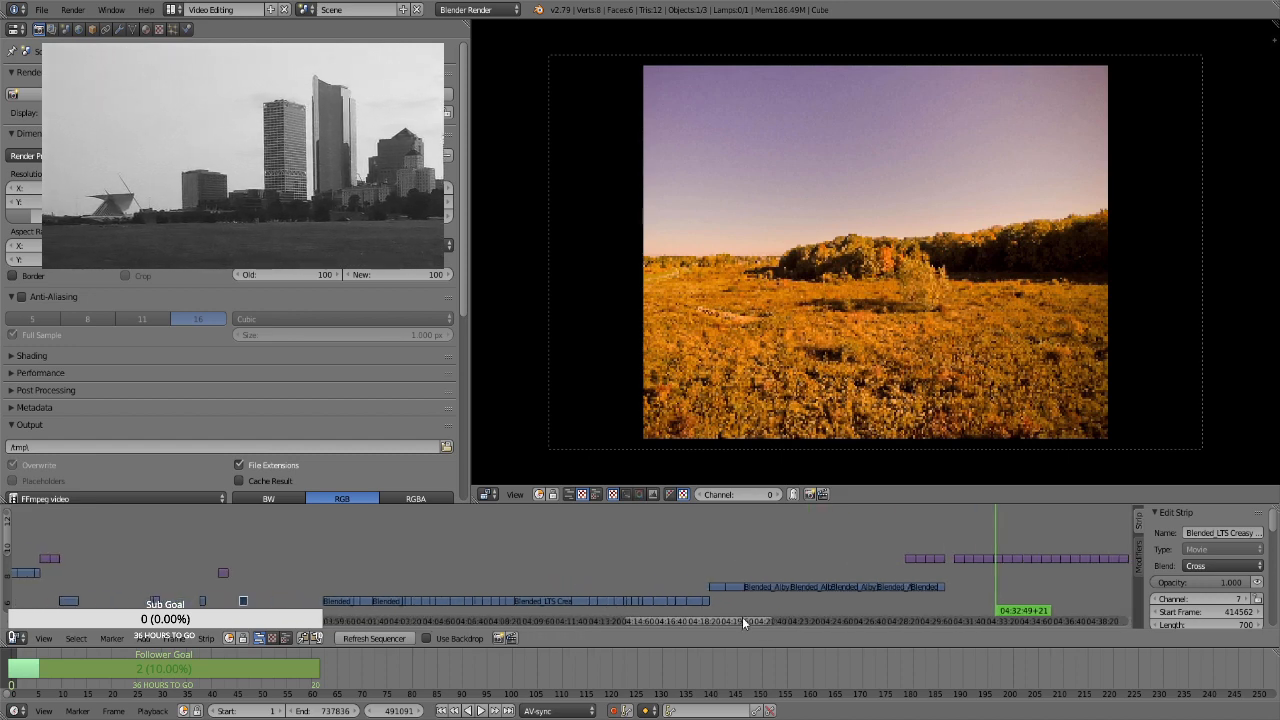
Compare the short movie clip after the relocated image strip with the purple image strips from about 04:30:57 to 04:31:29
left_click(243, 574)
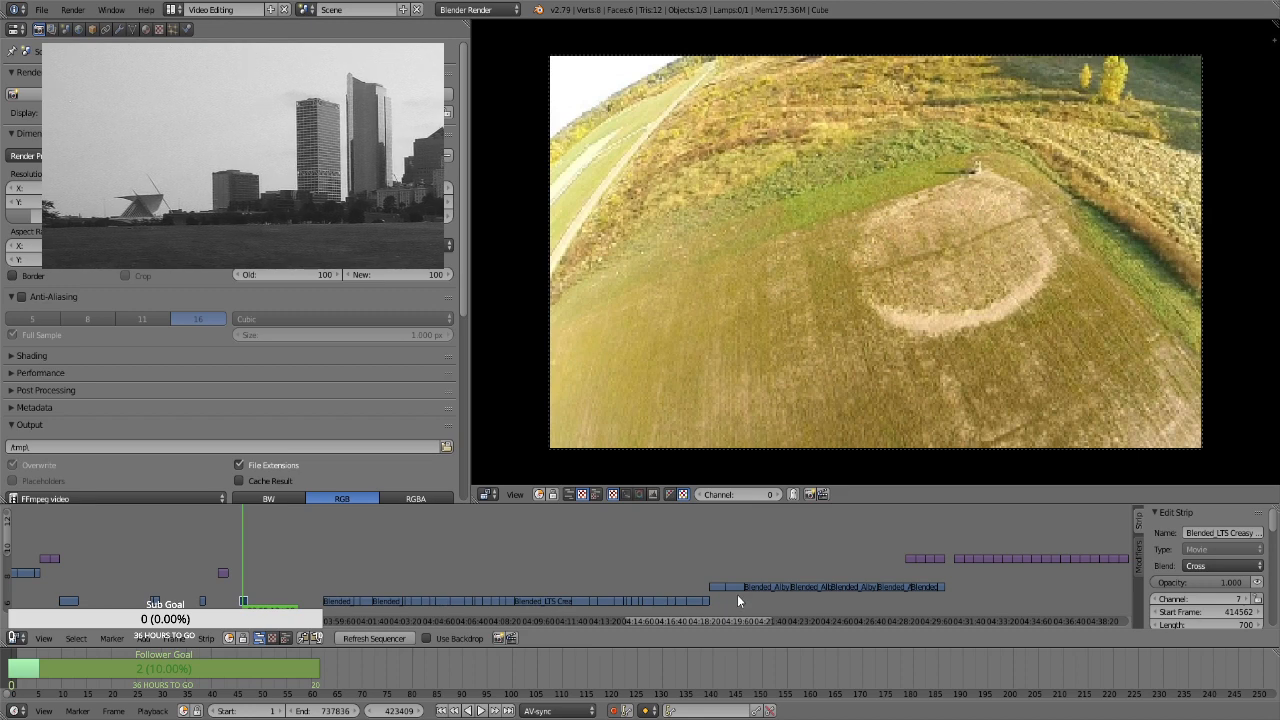
left_click(957, 537)
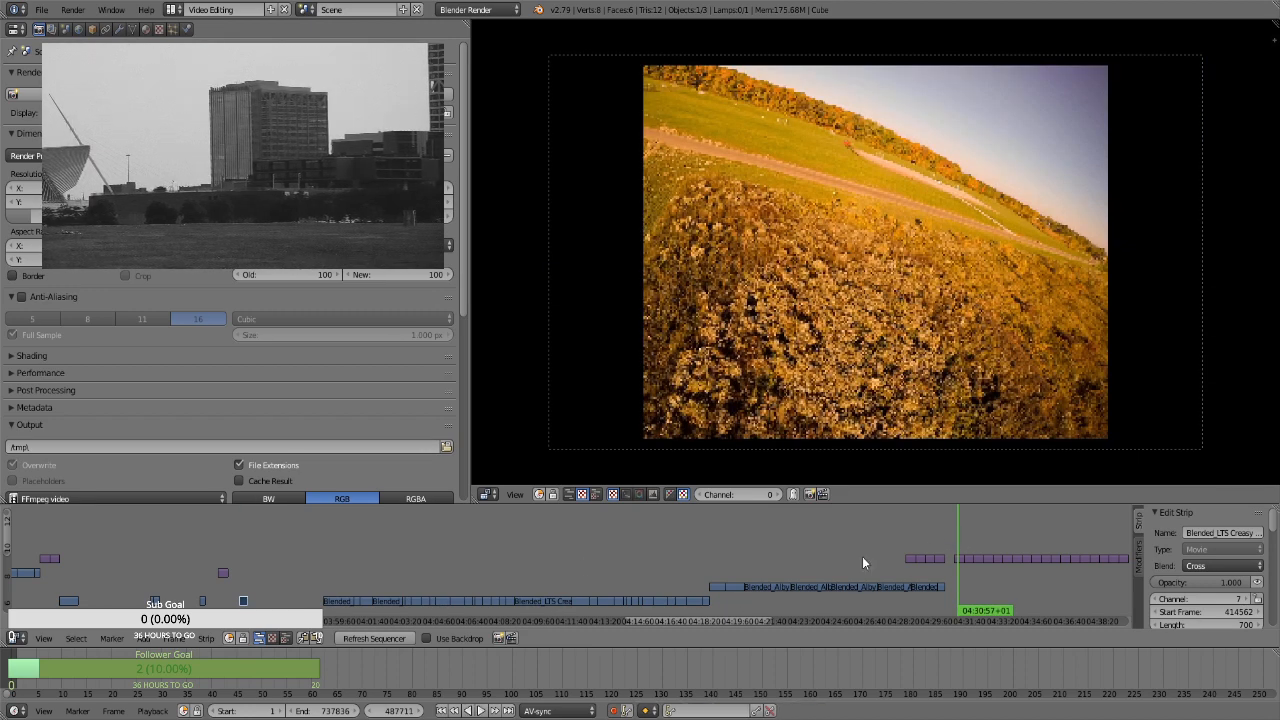
left_click(241, 577)
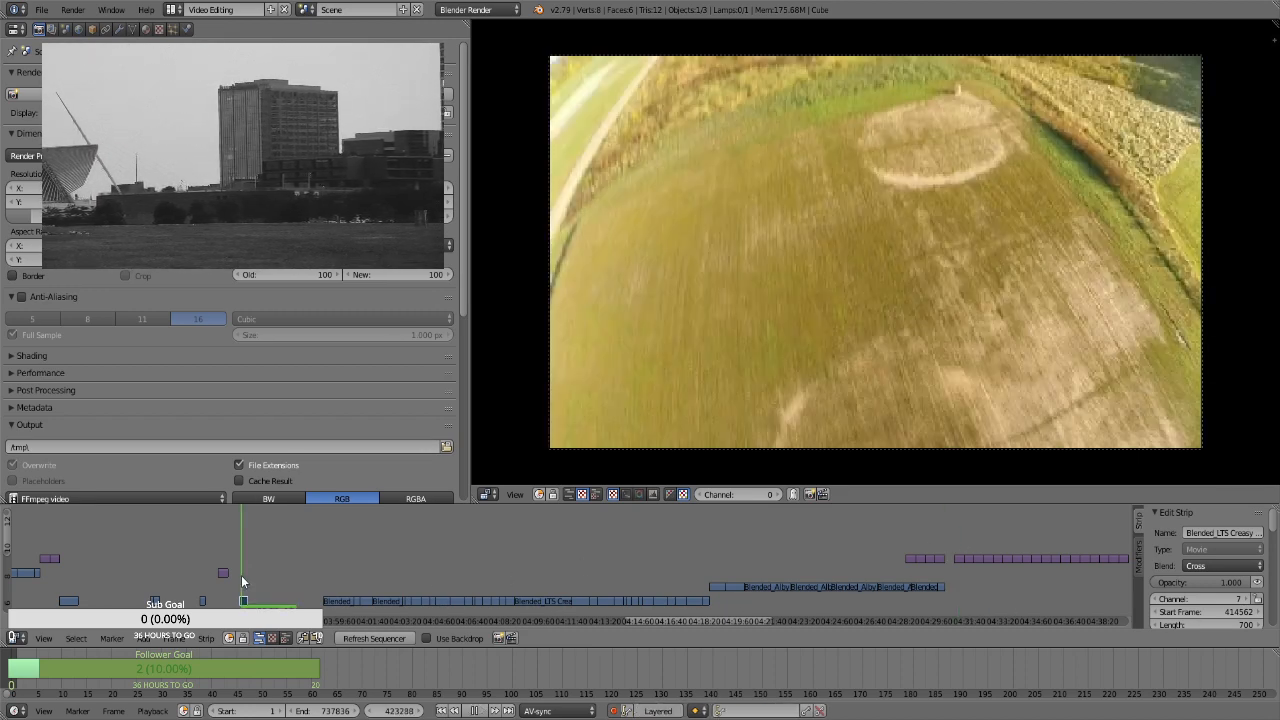
left_click(960, 537)
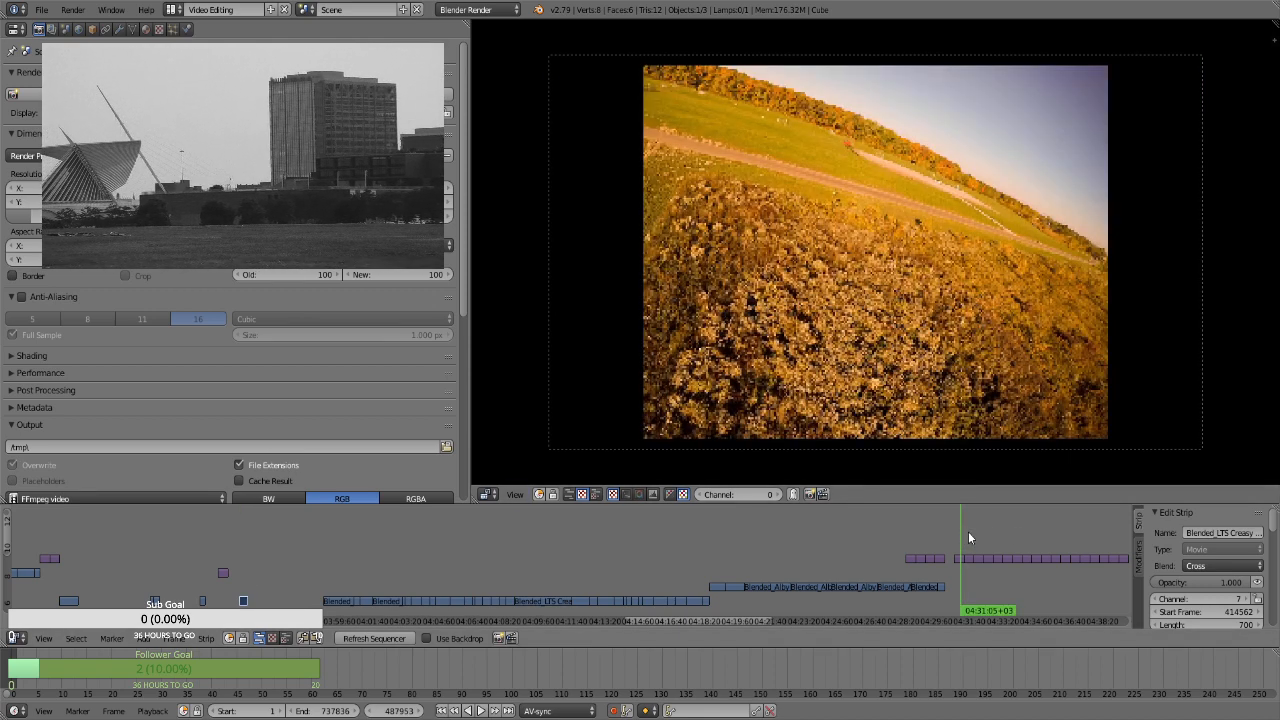
left_click(968, 531)
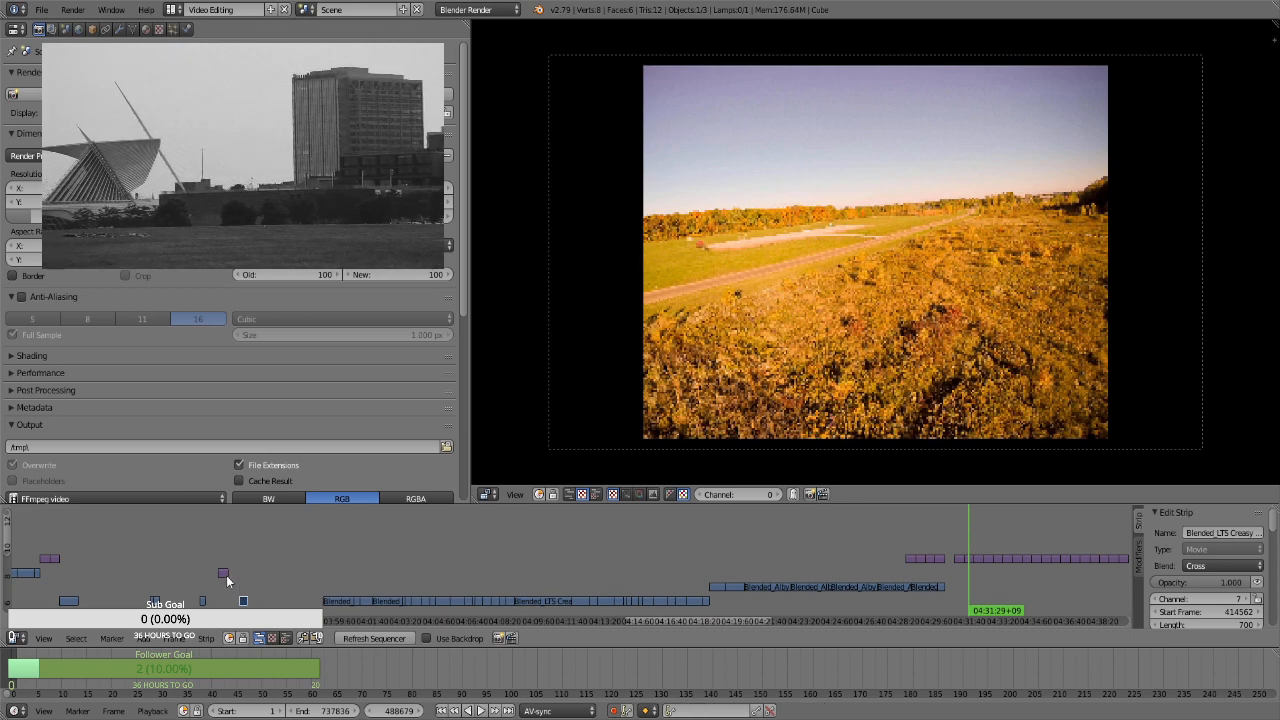
left_click(220, 543)
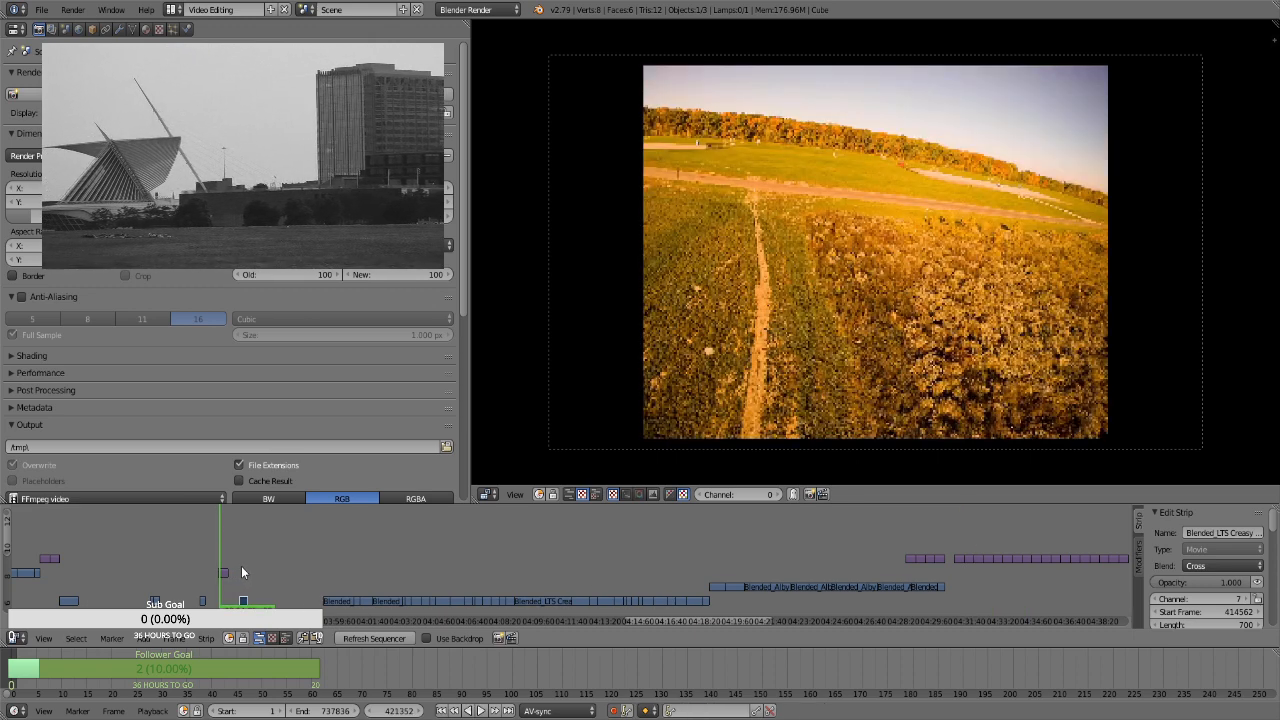
left_click(243, 564)
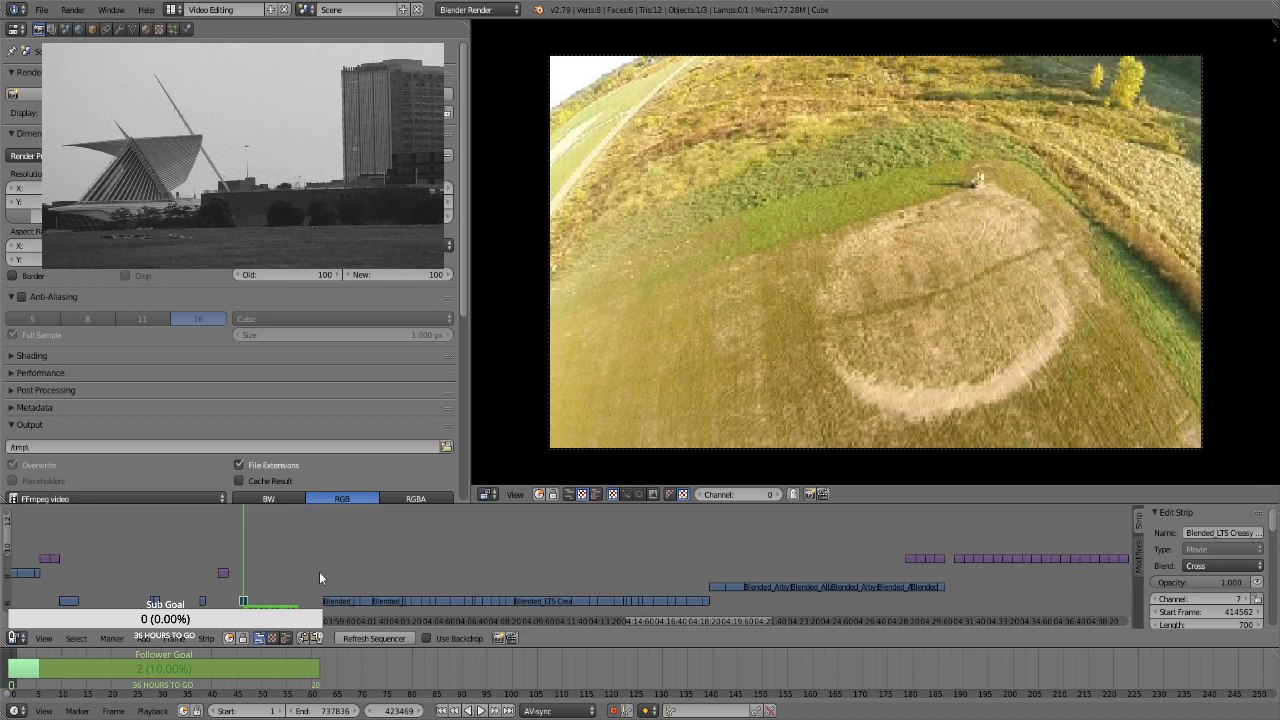
left_click(958, 543)
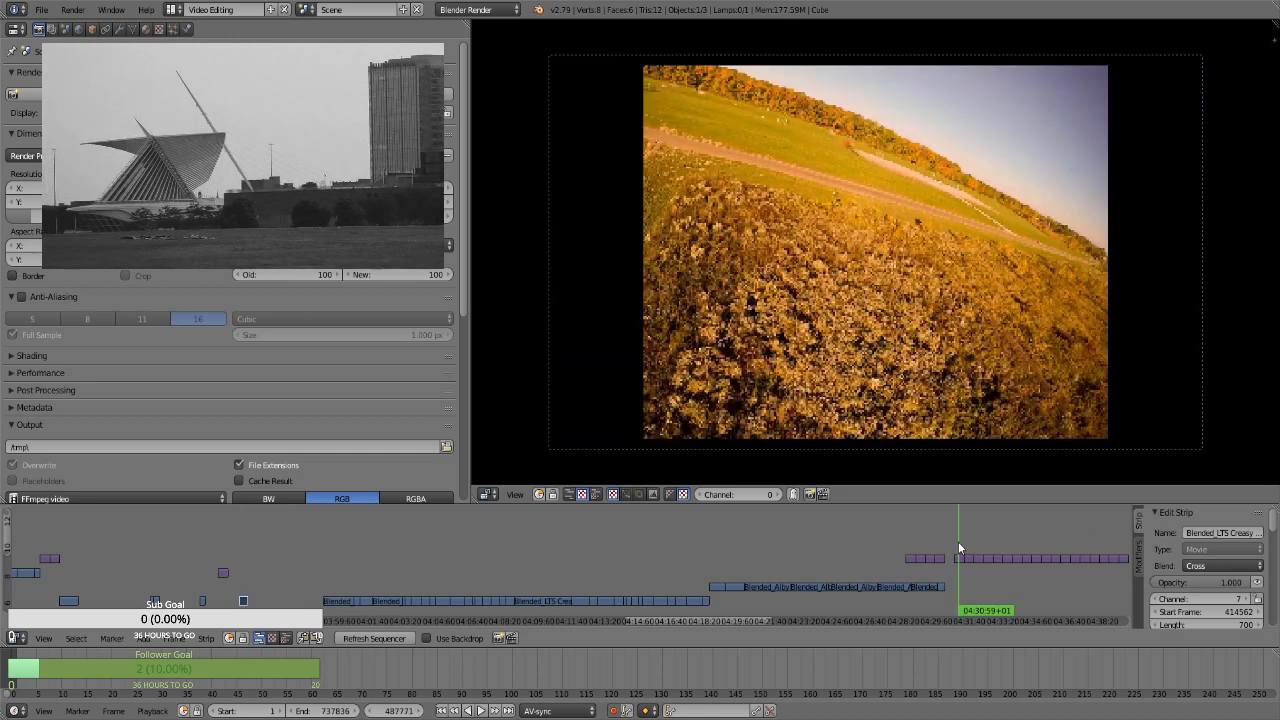
left_click(247, 575)
key("alt+a")
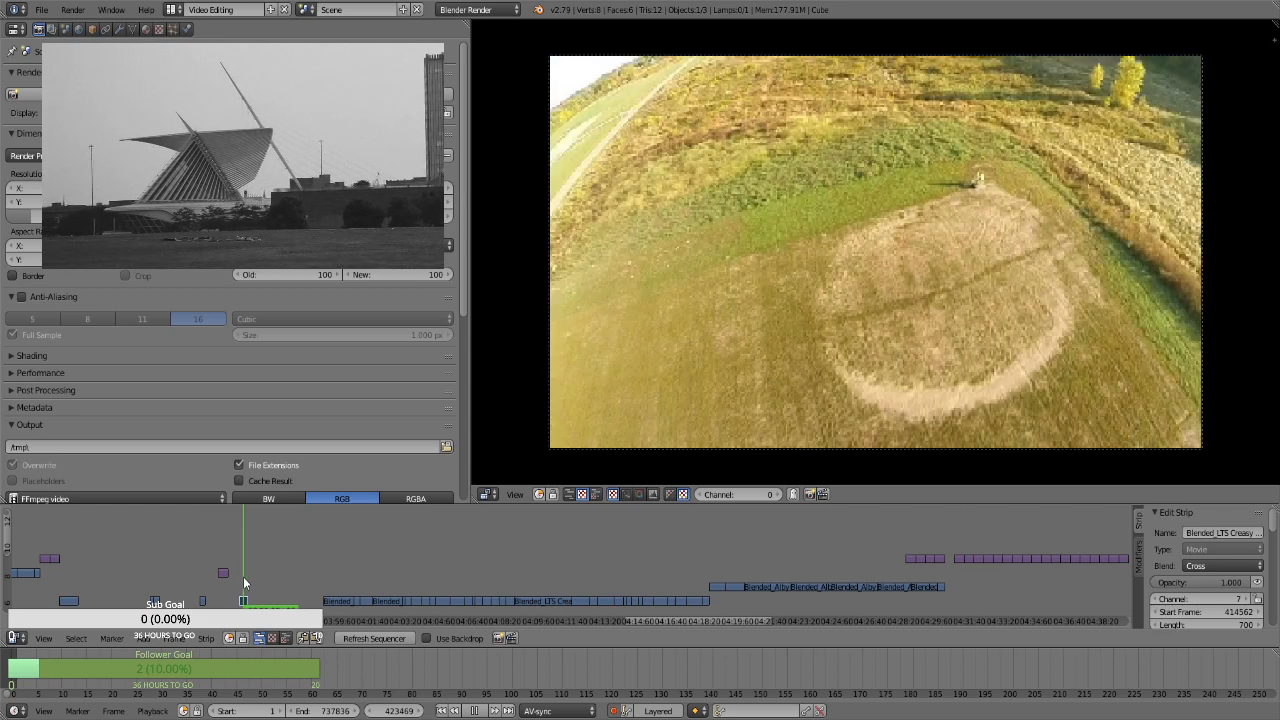
key("Escape")
Move the Creasy Bicentennial image strip near 04:32:07 to just after the last separated short movie clip, at frame 425863 on channel 8
left_click_drag(909, 541, 981, 517)
right_click(985, 558)
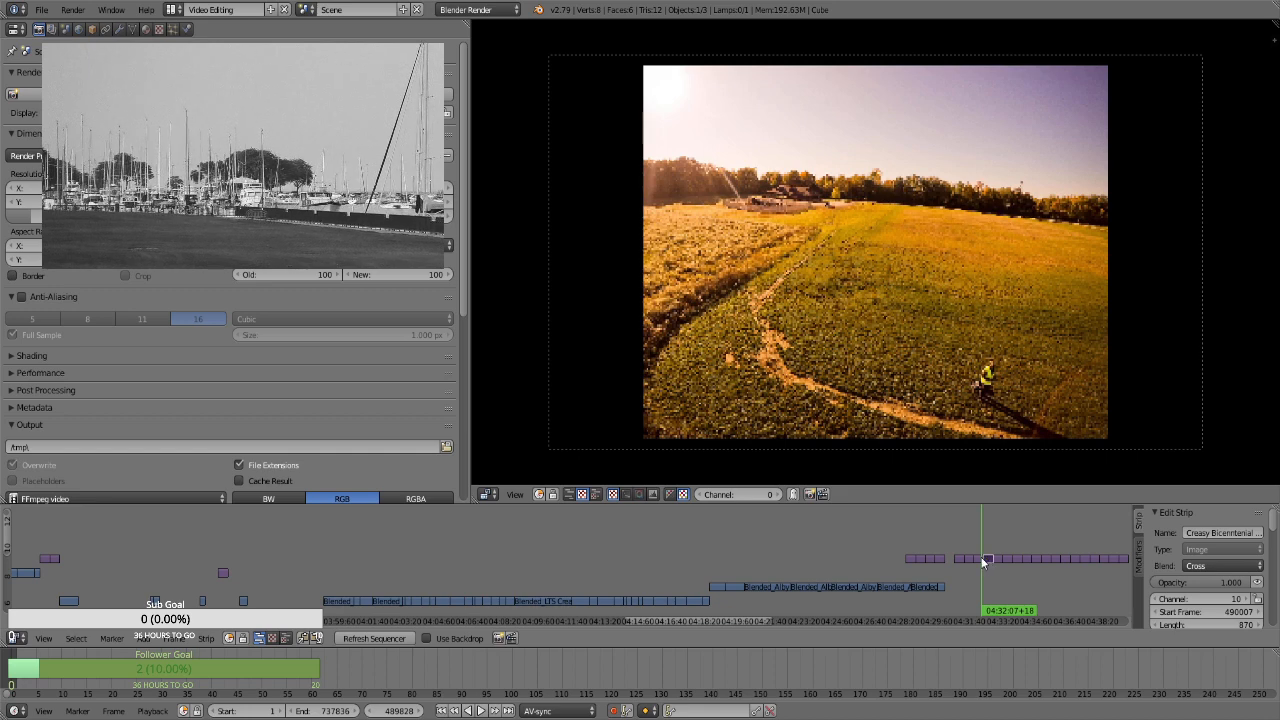
key("g")
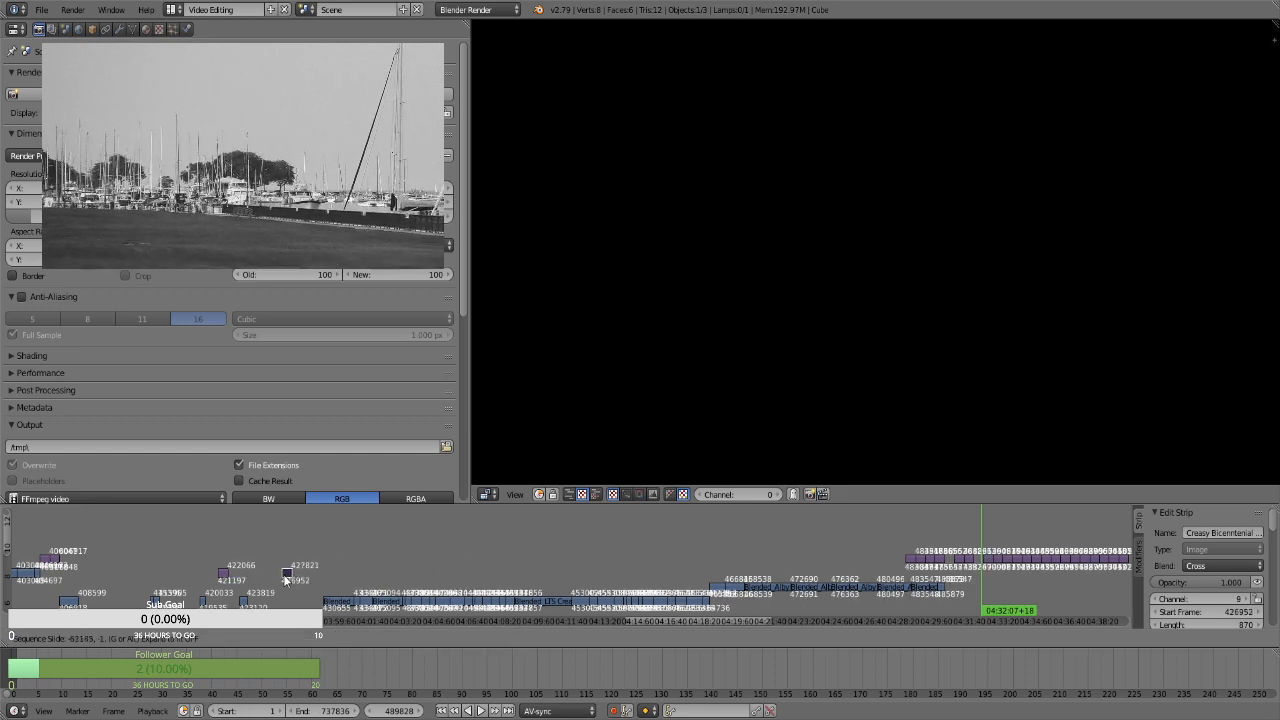
left_click(285, 578)
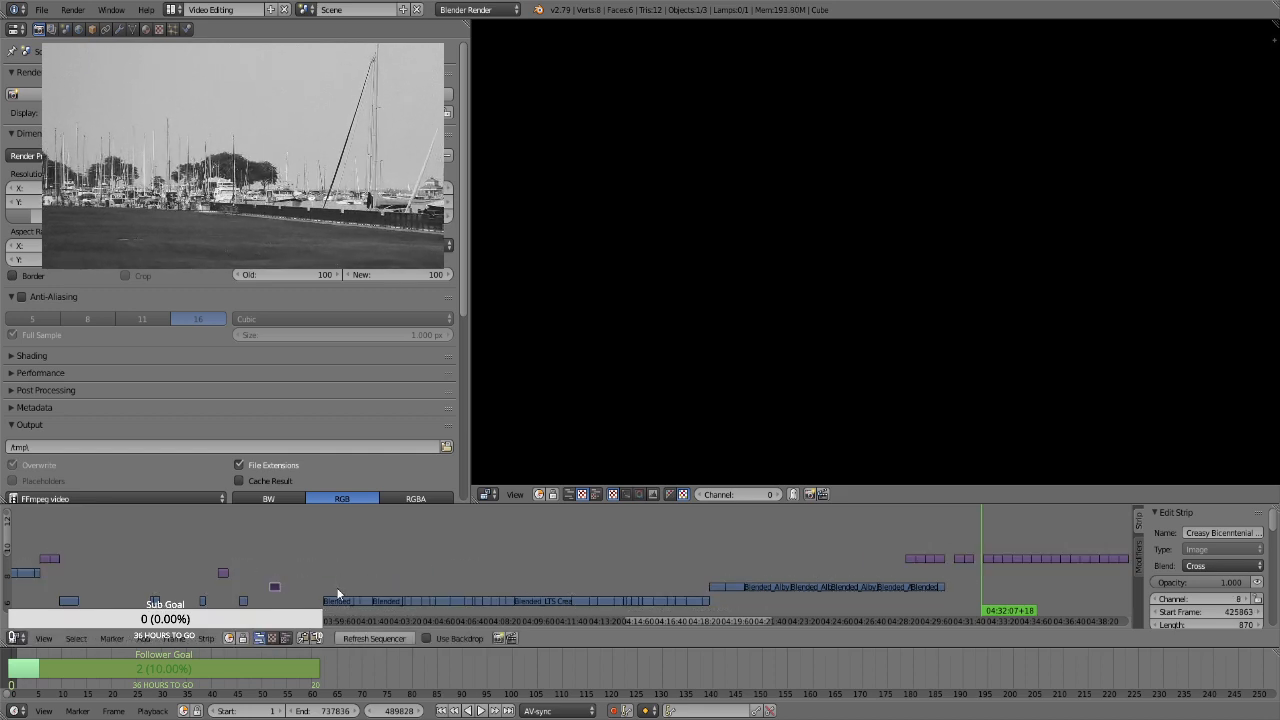
Preview the opening clips of the long channel 7 movie block, from about 04:00 to 04:02:39
left_click(338, 590)
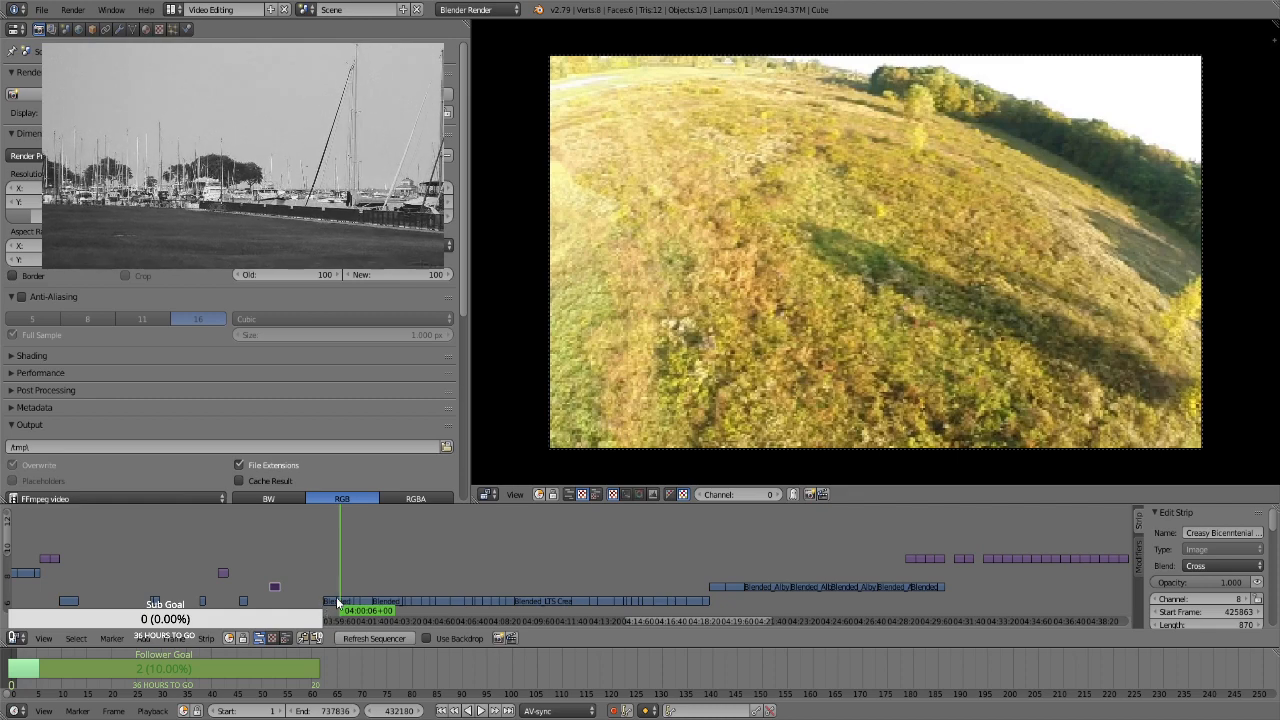
left_click(363, 577)
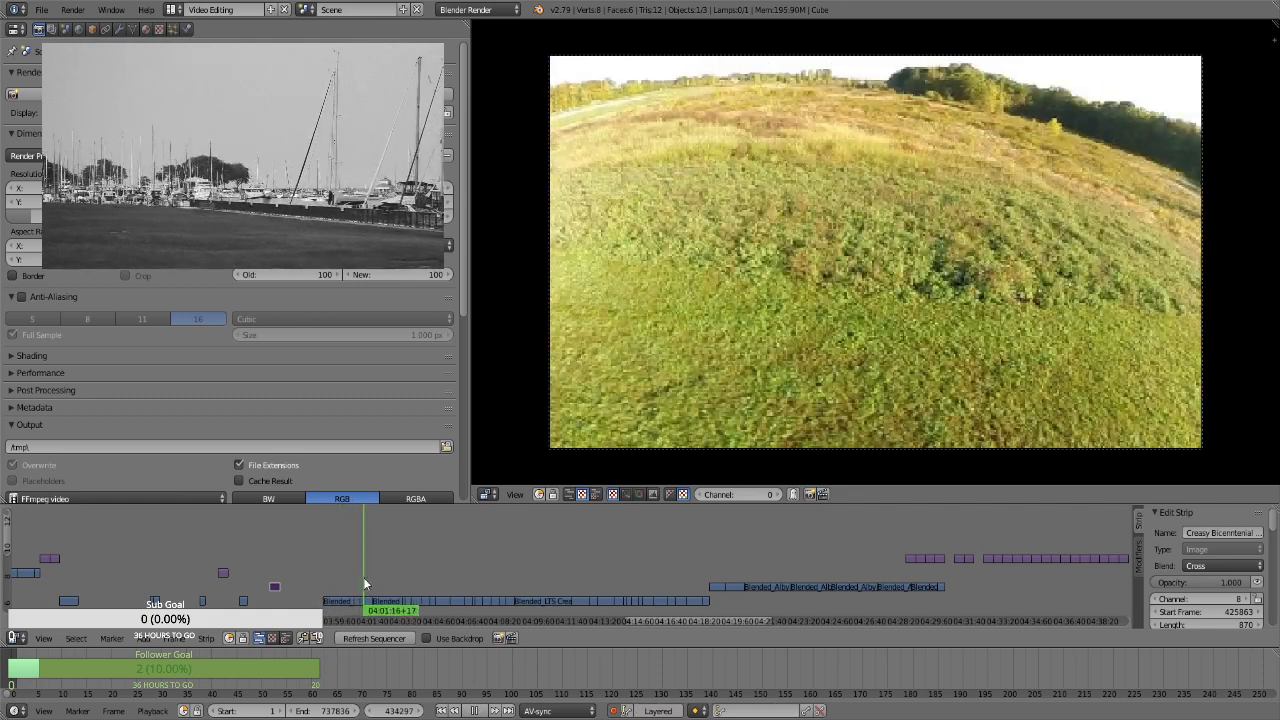
key("alt+a")
key("b")
left_click_drag(364, 581, 345, 603)
key("alt+a")
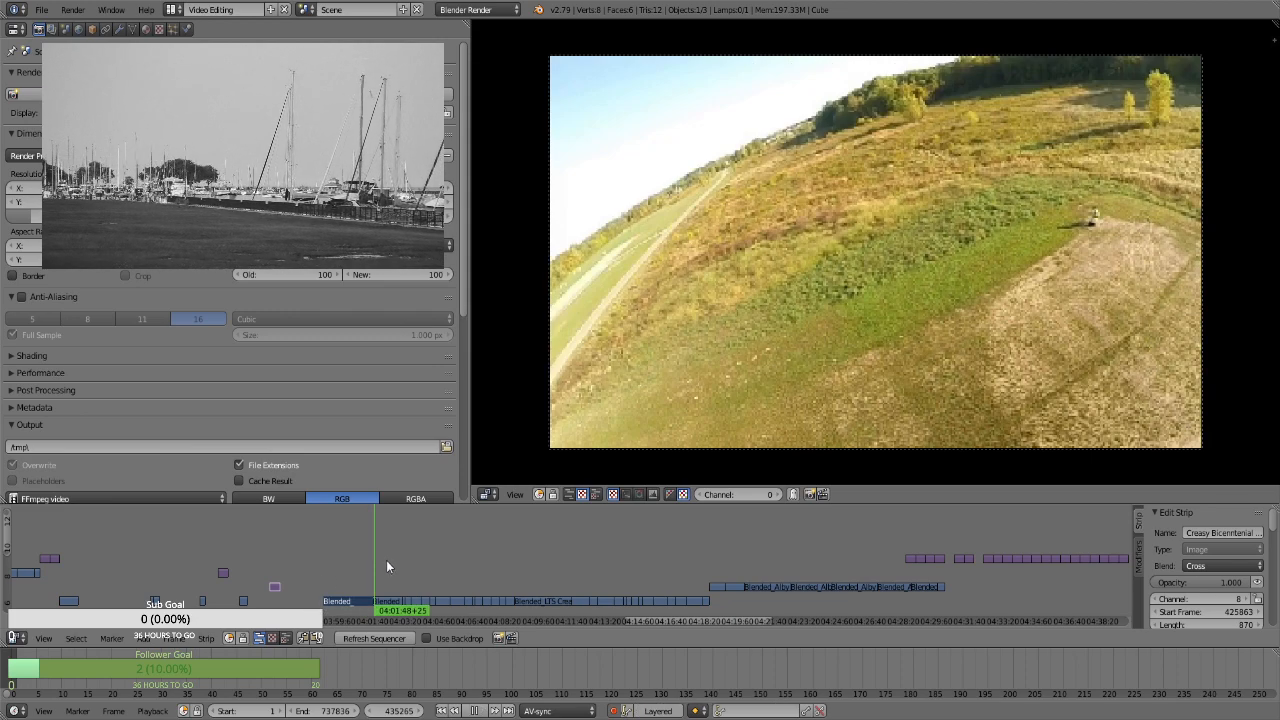
key("alt+a")
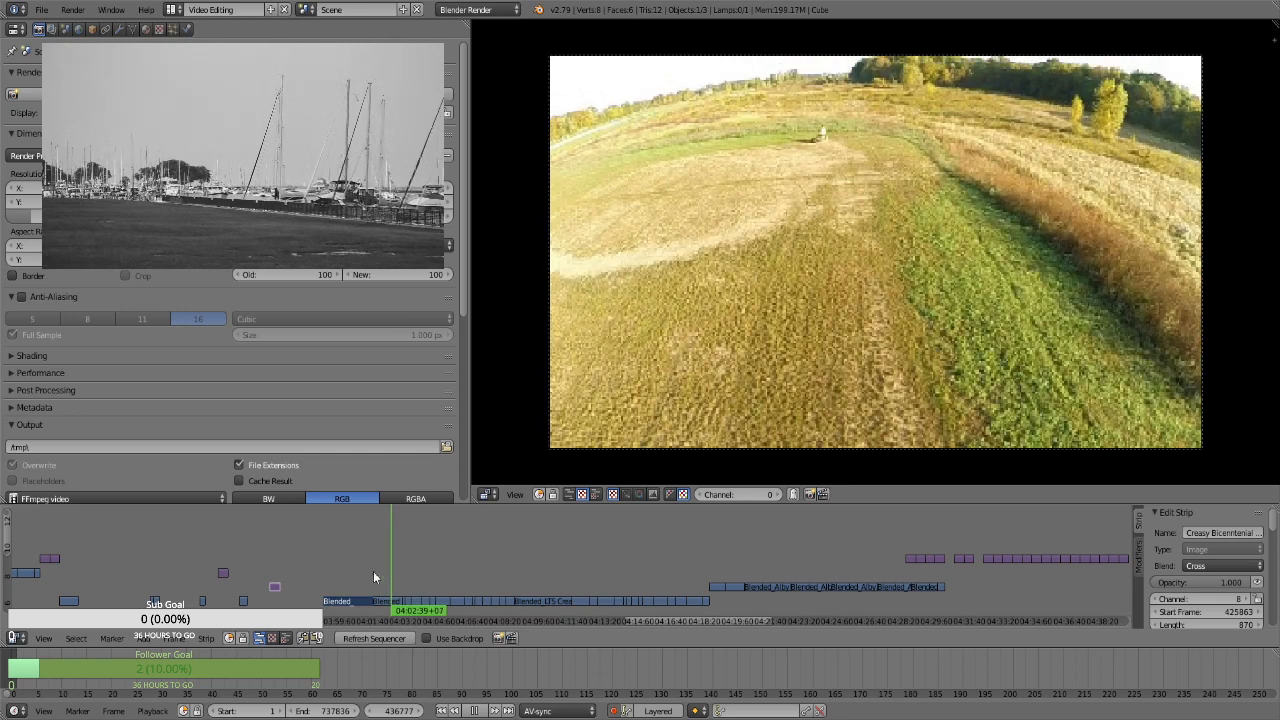
left_click(334, 587)
scroll(334, 587, "up", 1)
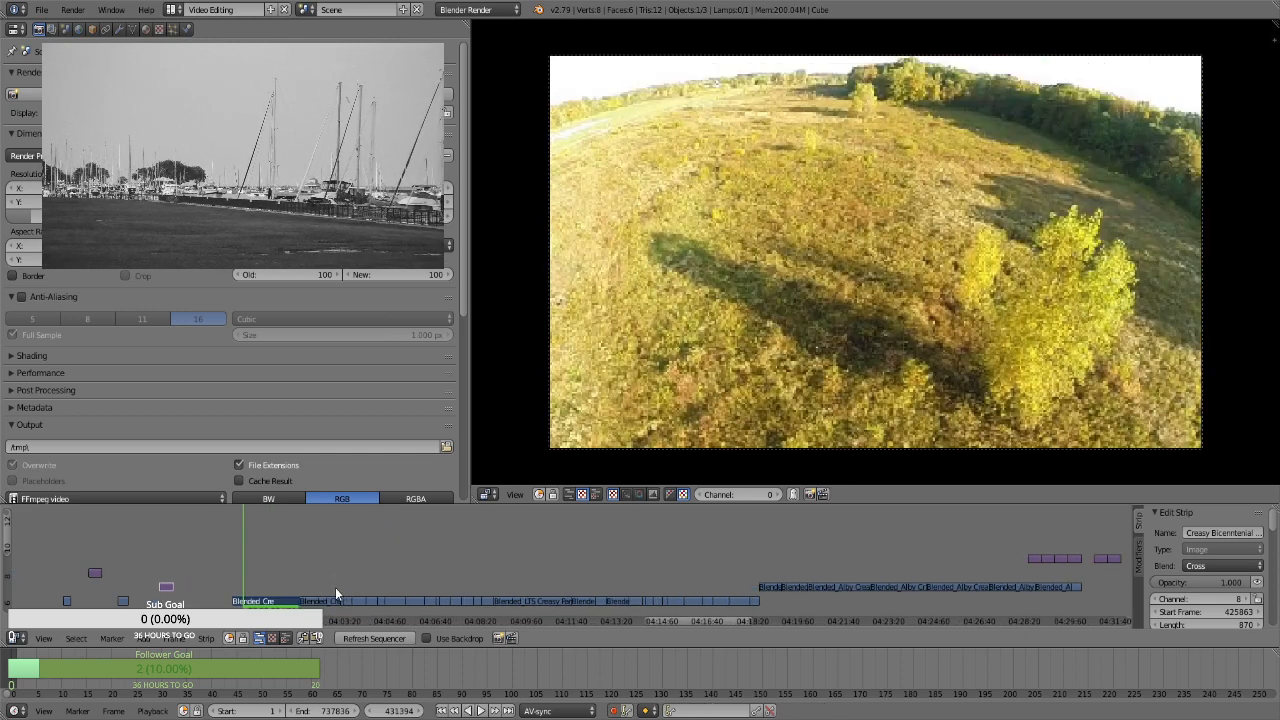
scroll(335, 587, "down", 1)
Preview the rest of the long channel 7 movie block, from about 04:04:35 to 04:12:02
right_click(291, 602)
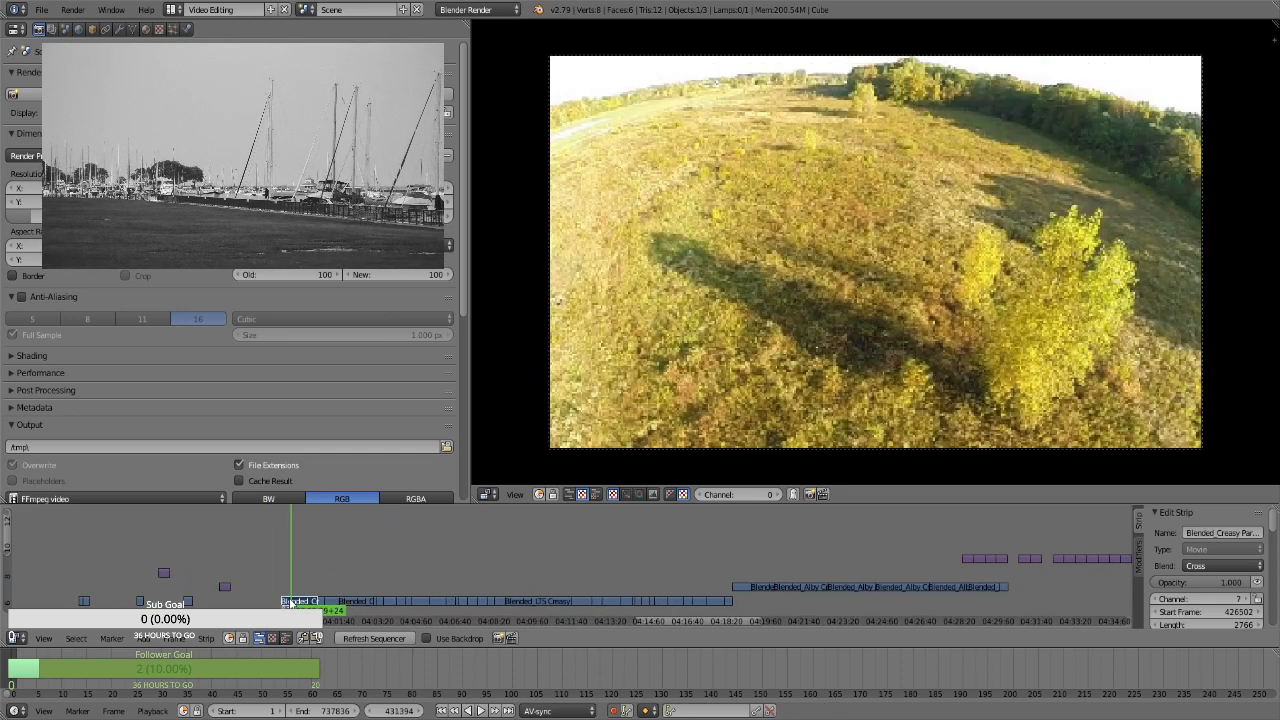
left_click(378, 571)
left_click_drag(394, 559, 431, 549)
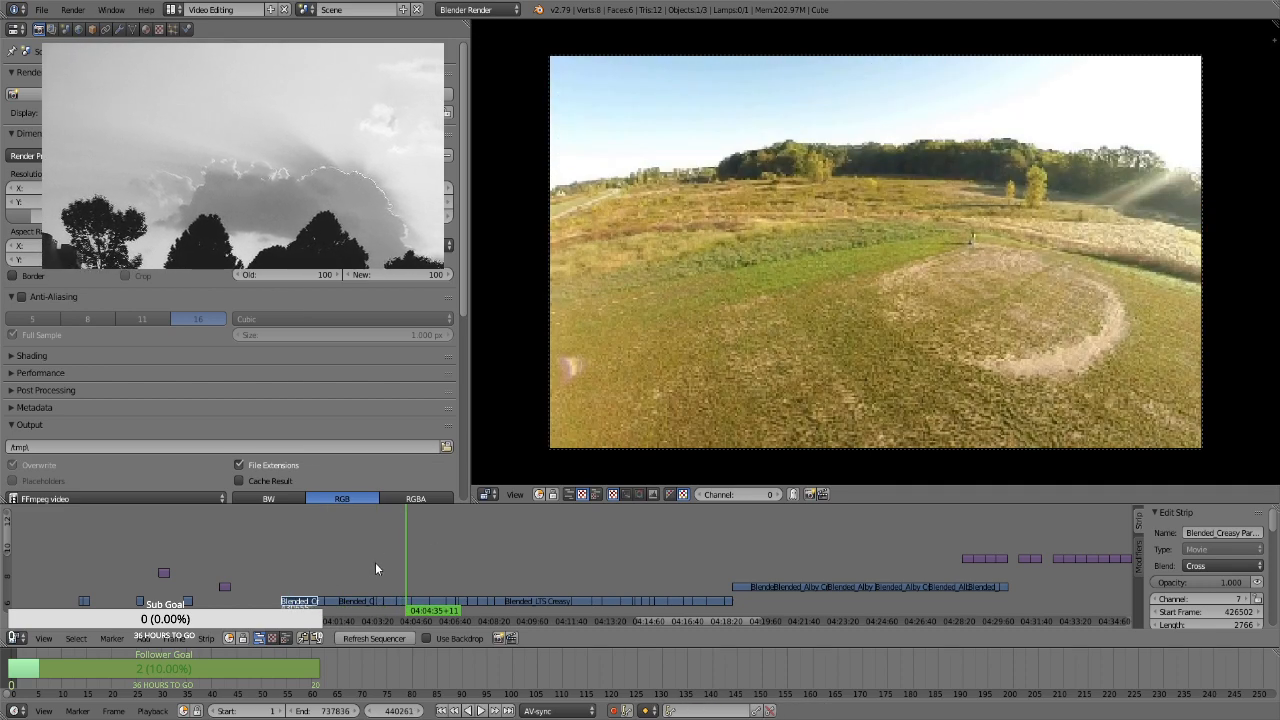
left_click(433, 567)
key("alt+a")
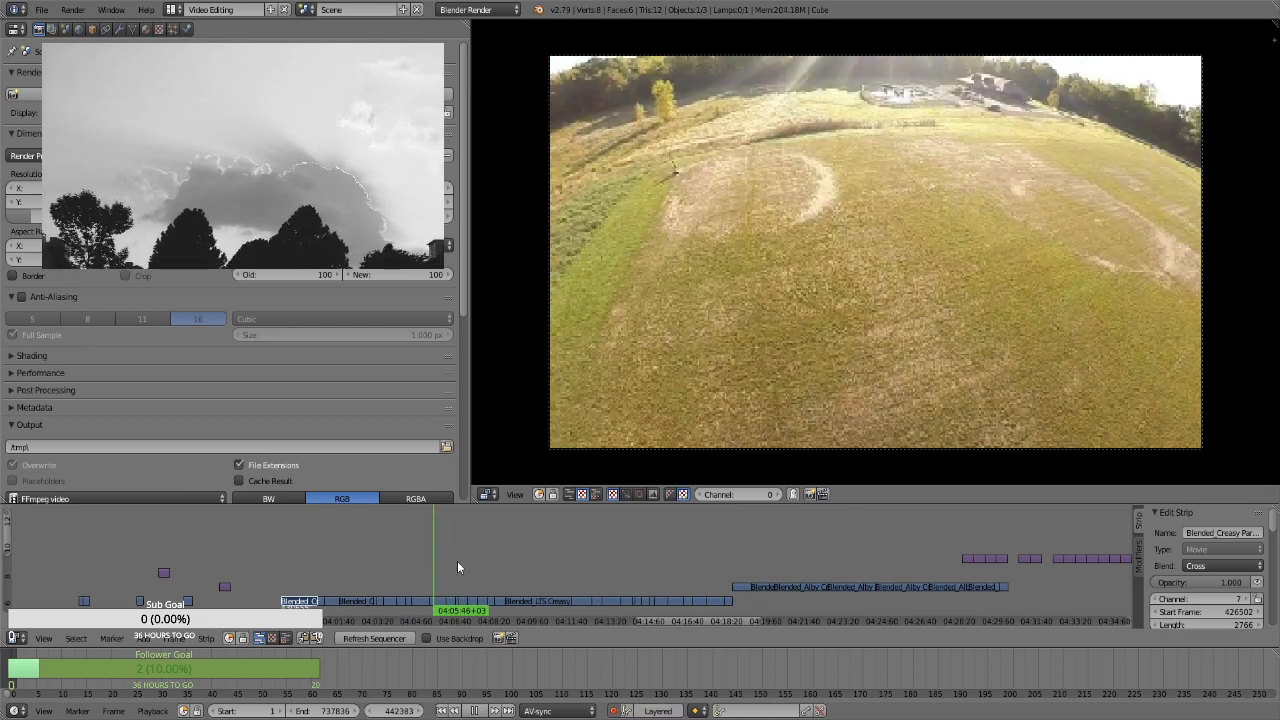
left_click(458, 562)
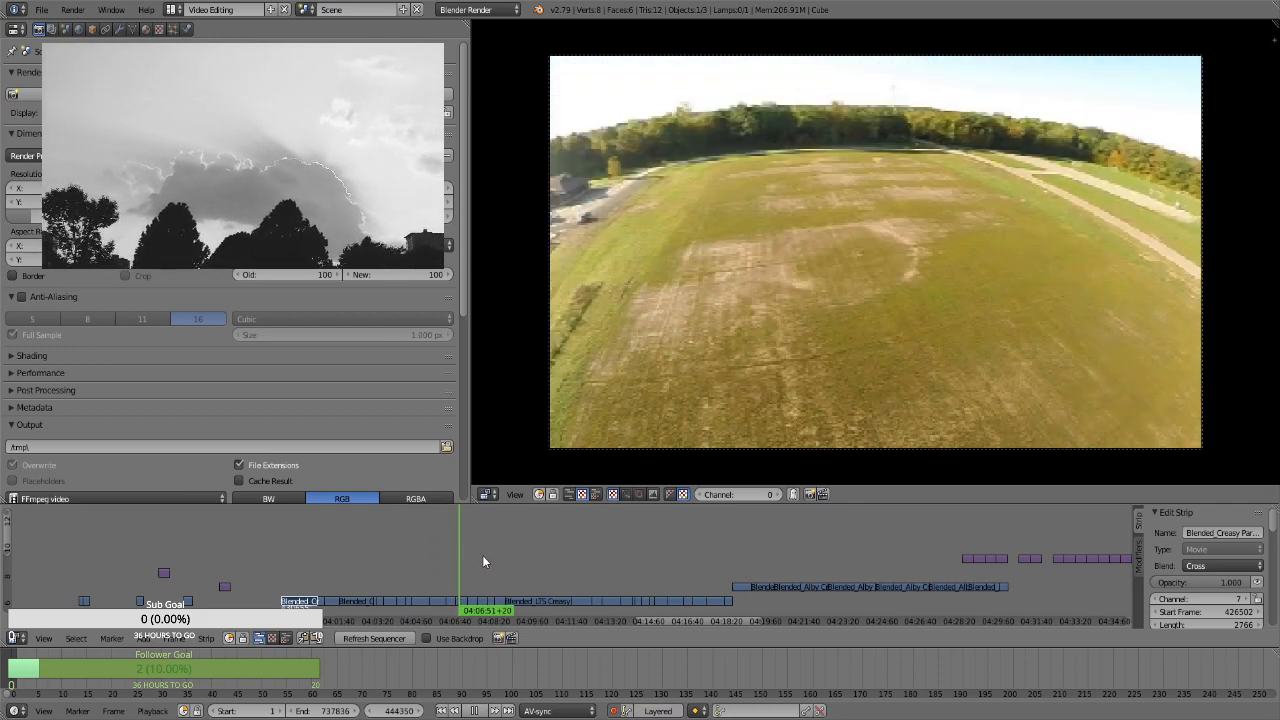
left_click(490, 554)
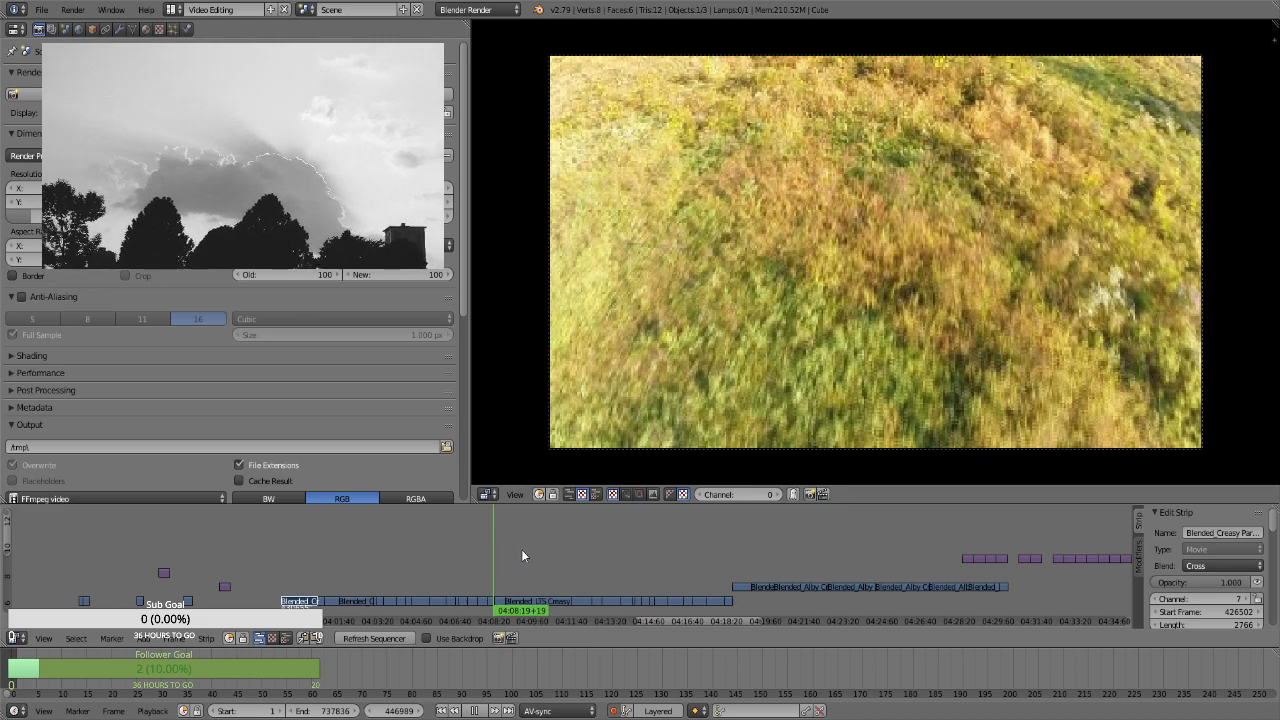
left_click(582, 553)
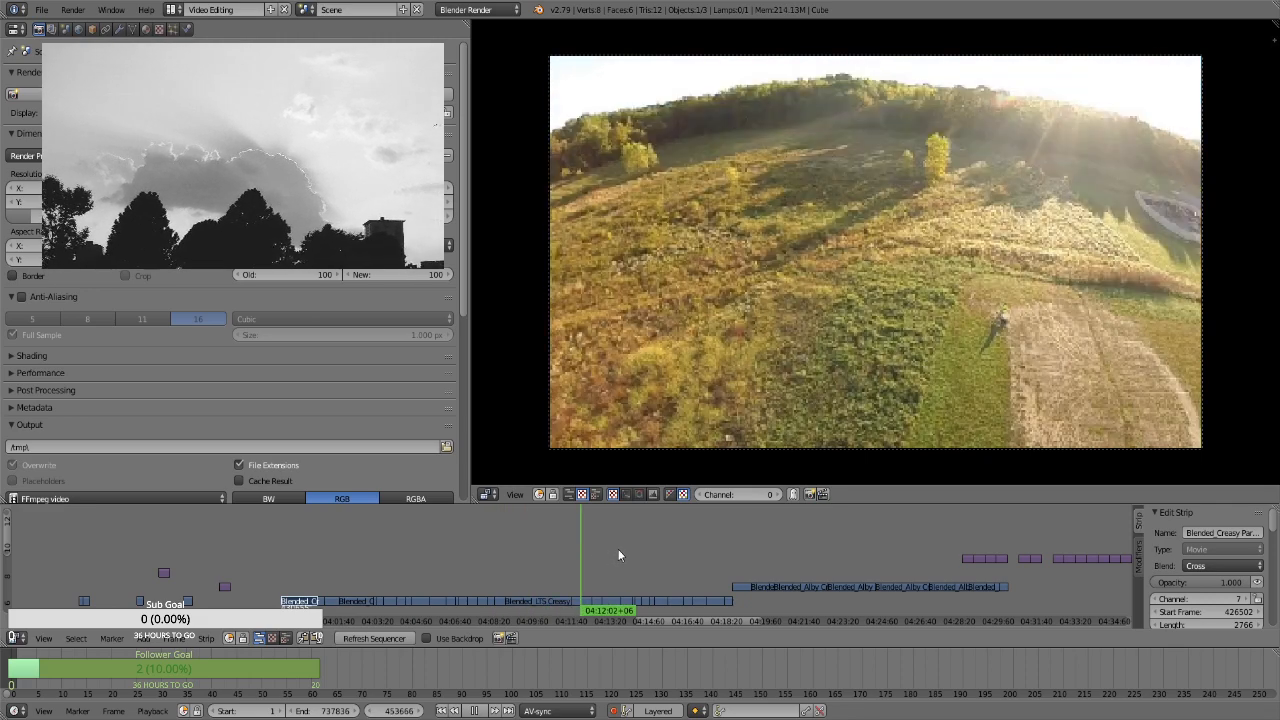
Select the whole long block of channel 7 movie clips and move it further along the timeline, to start frame 432609 on channel 10
left_click_drag(618, 549, 300, 596)
key("a")
key("b")
key("g")
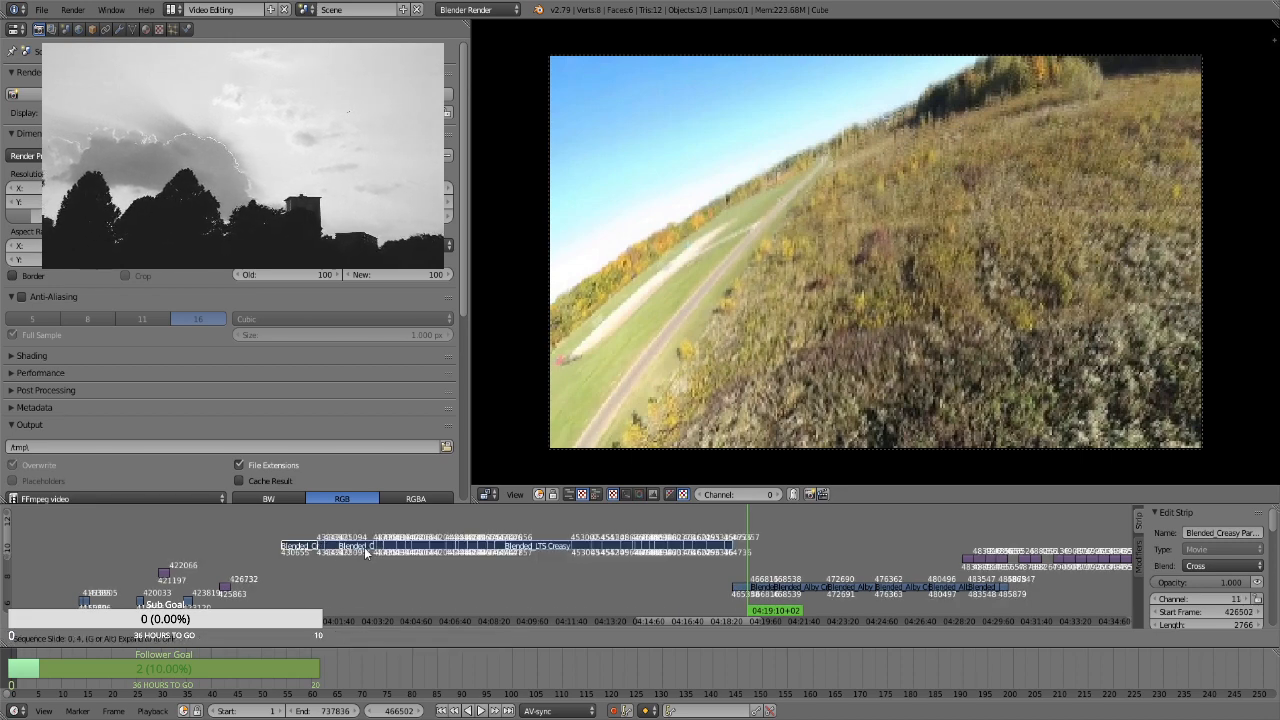
left_click(378, 561)
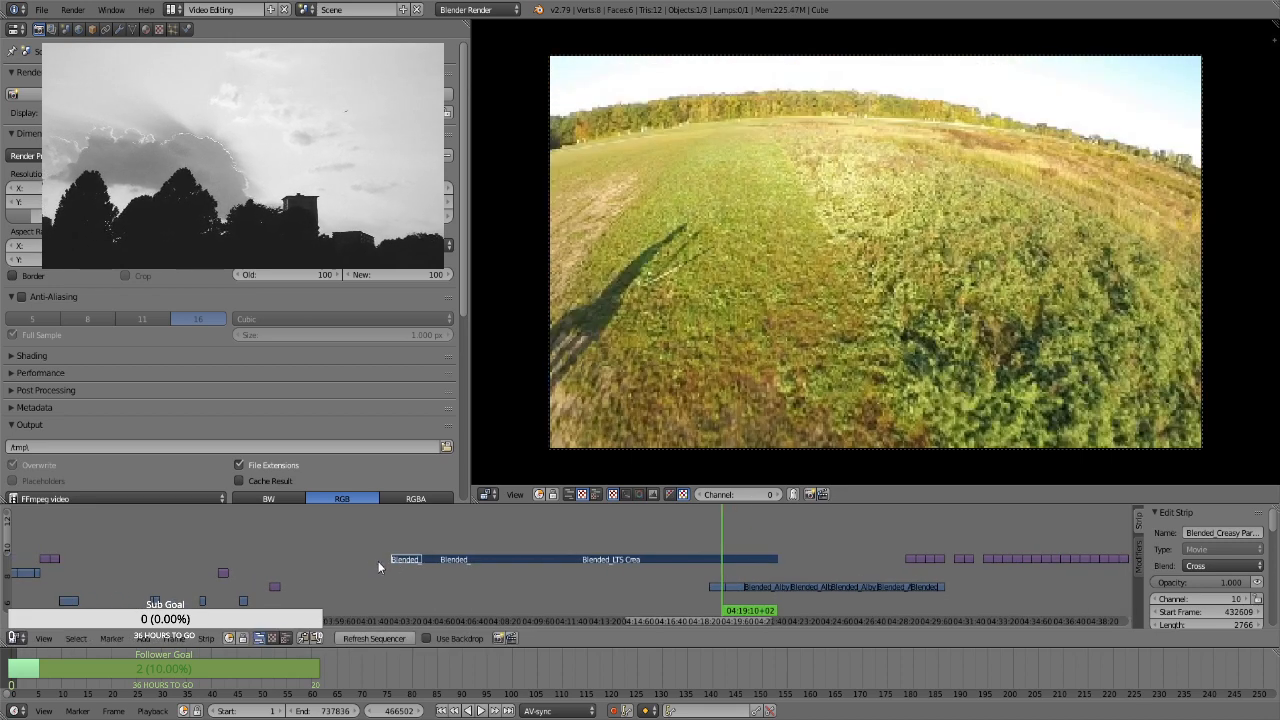
Move the first of the two adjacent short Blended_LTS Creasy clips near 03:51 back to about 03:48:49 on channel 7, start frame 406527
left_click(73, 577)
key("alt+a")
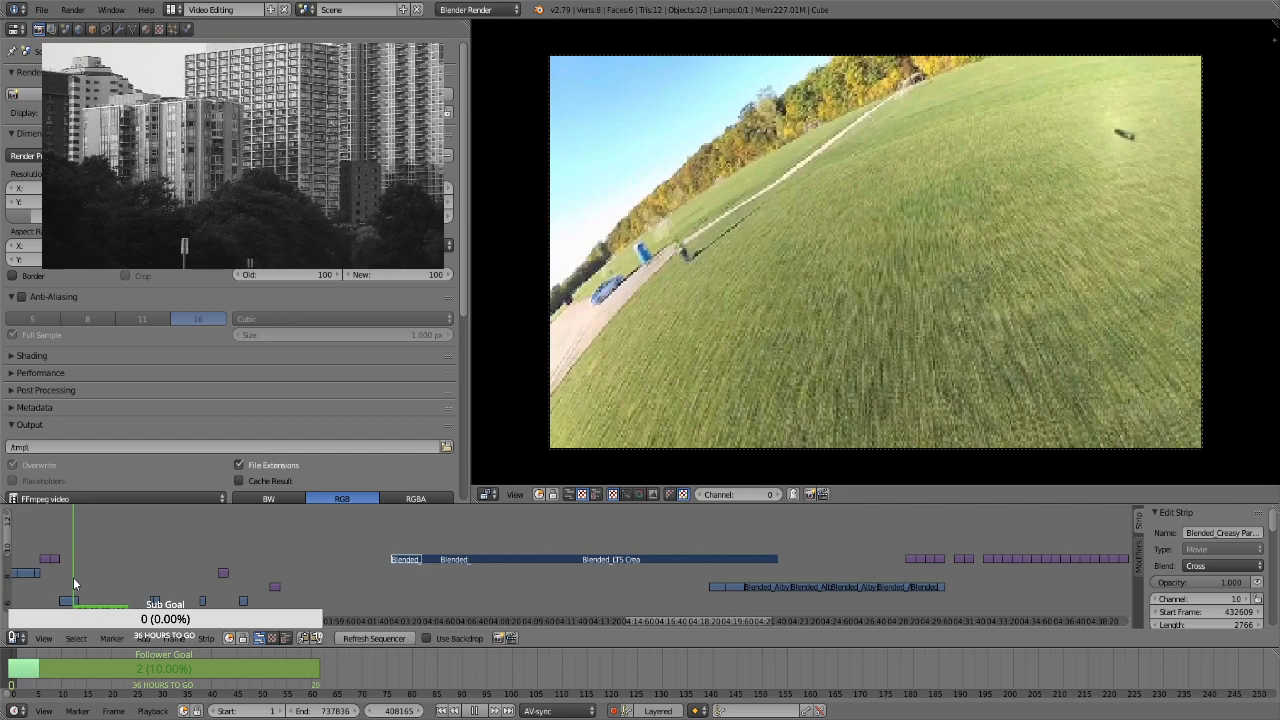
left_click(159, 575)
key("alt+a")
scroll(257, 570, "up", 1)
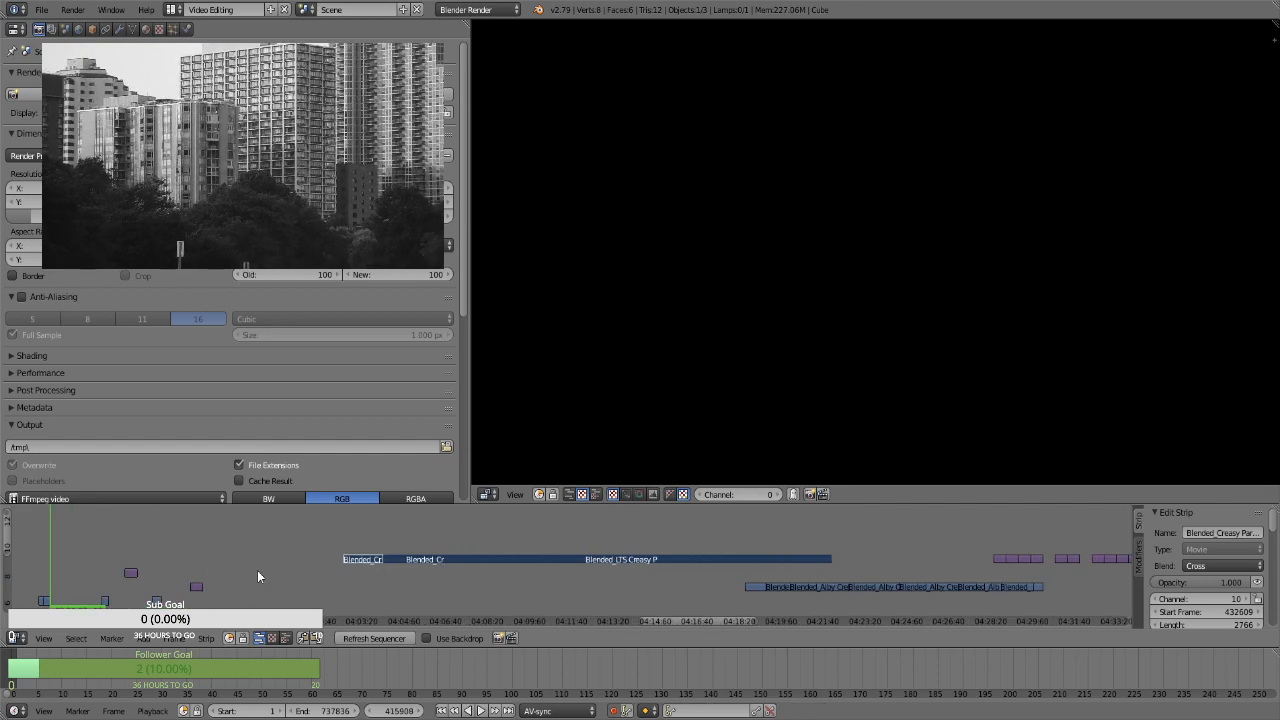
left_click_drag(679, 617, 640, 616)
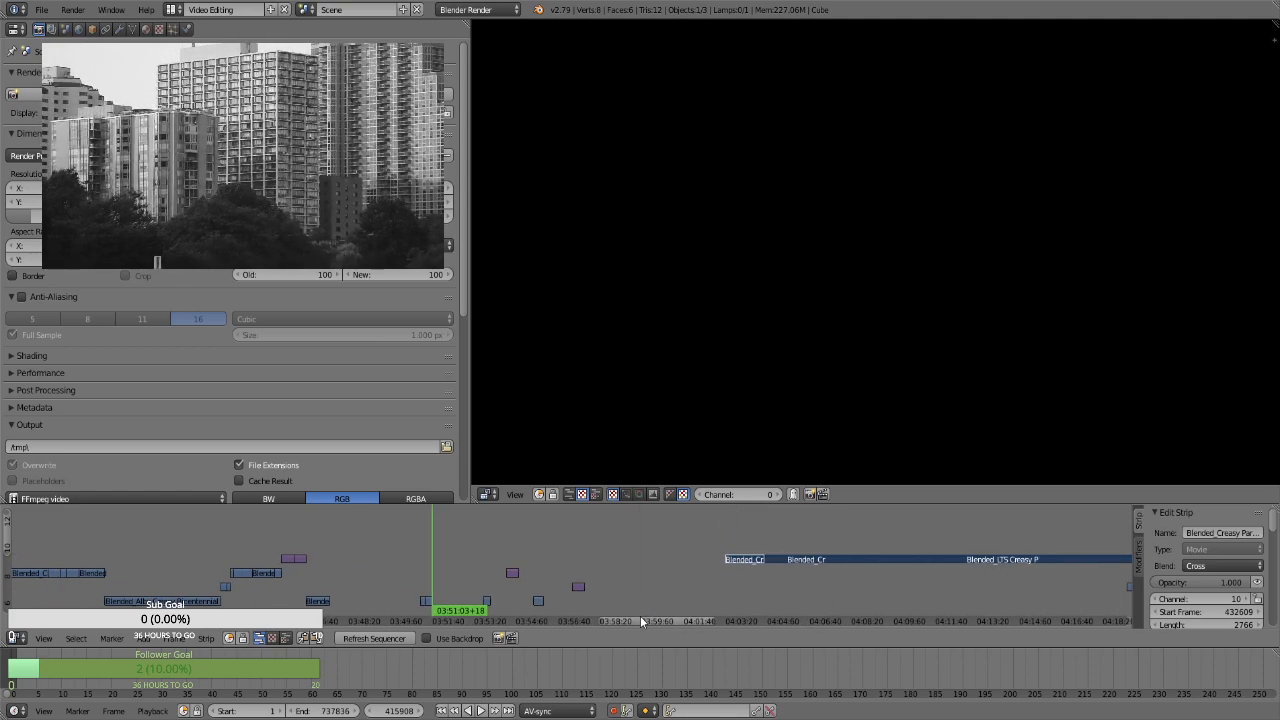
right_click(424, 601)
left_click(375, 581)
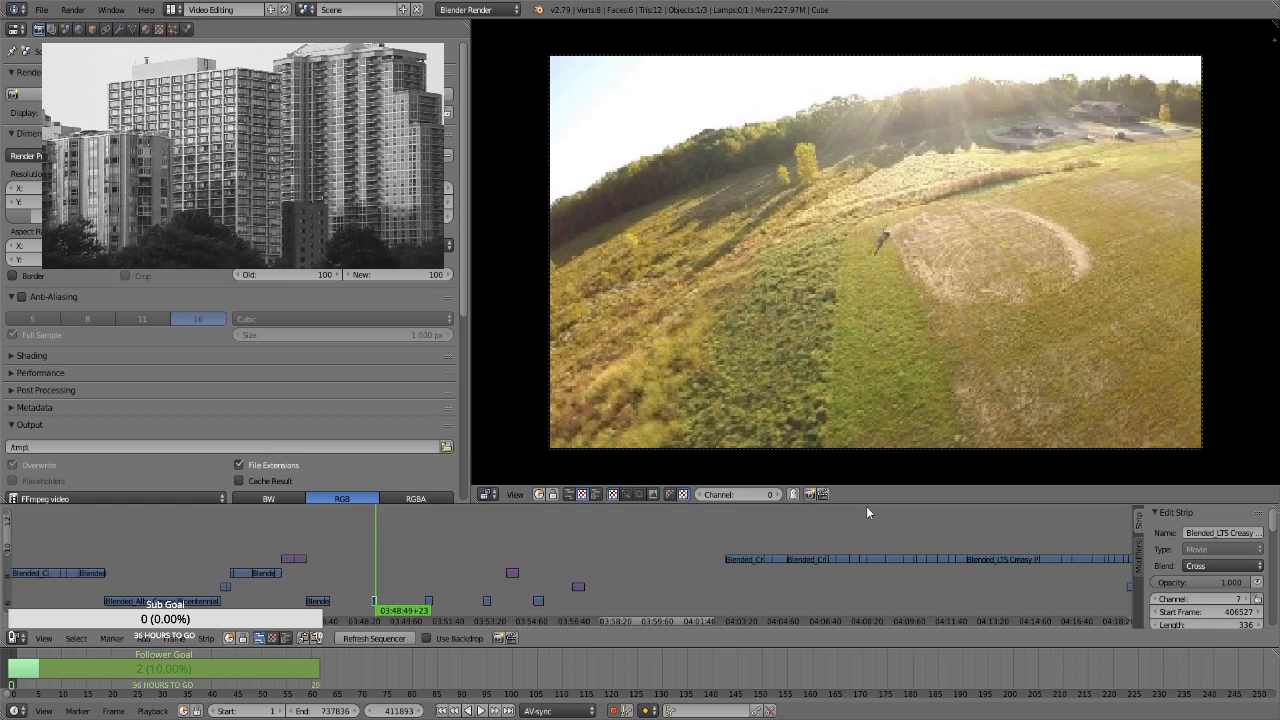
Compare the separated short clip near 03:48:48 with the relocated movie block's first clips, from about 04:03:16 to 04:04:37
left_click(750, 545)
key("alt+a")
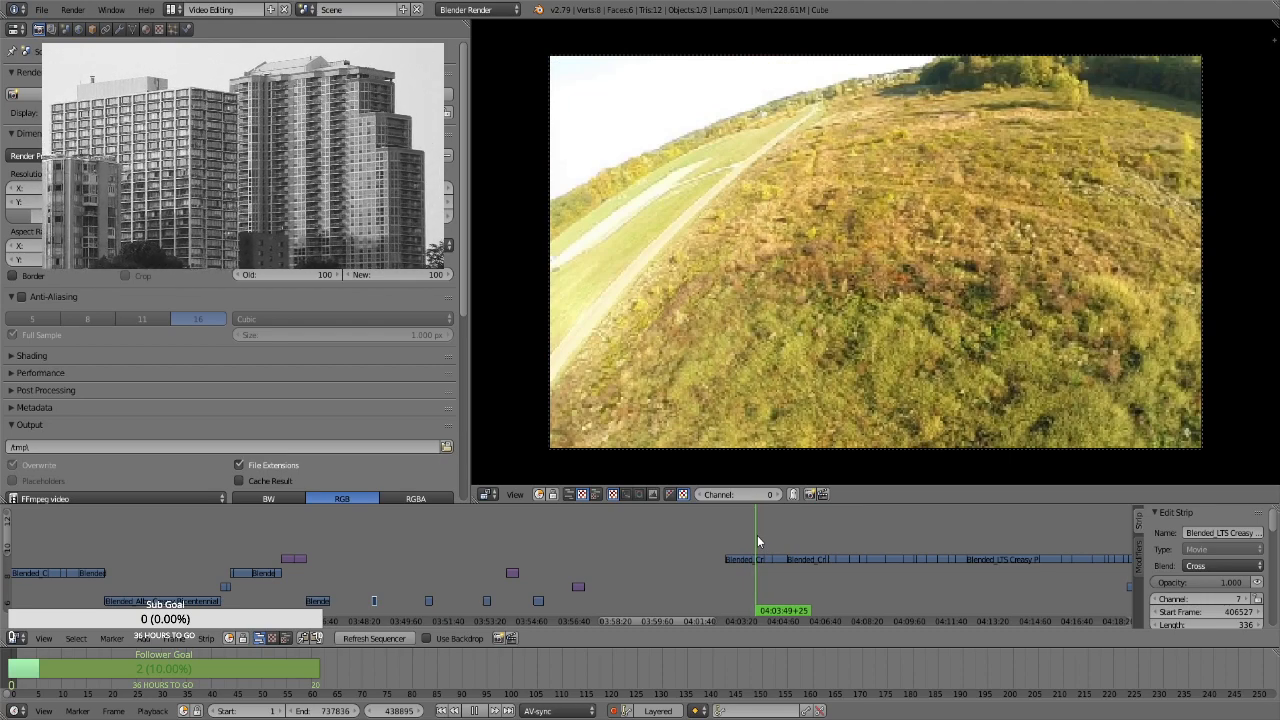
left_click(741, 545)
key("alt+a")
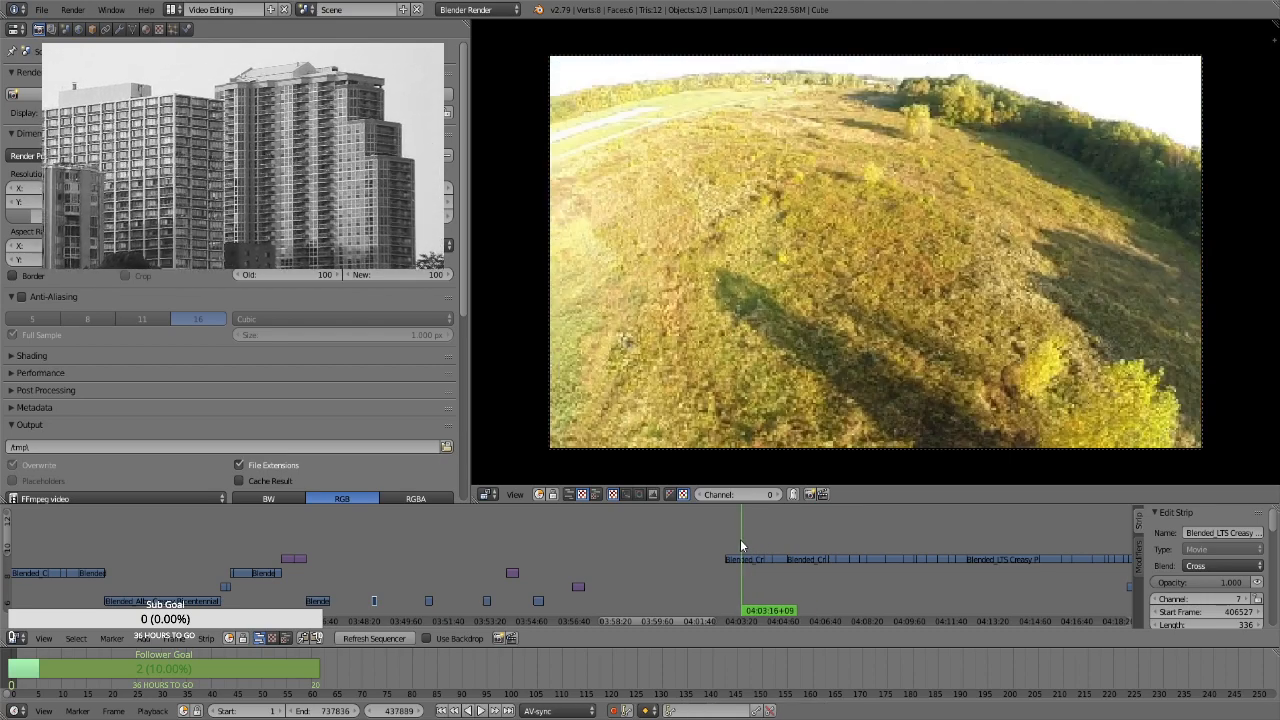
left_click(745, 545)
key("alt+a")
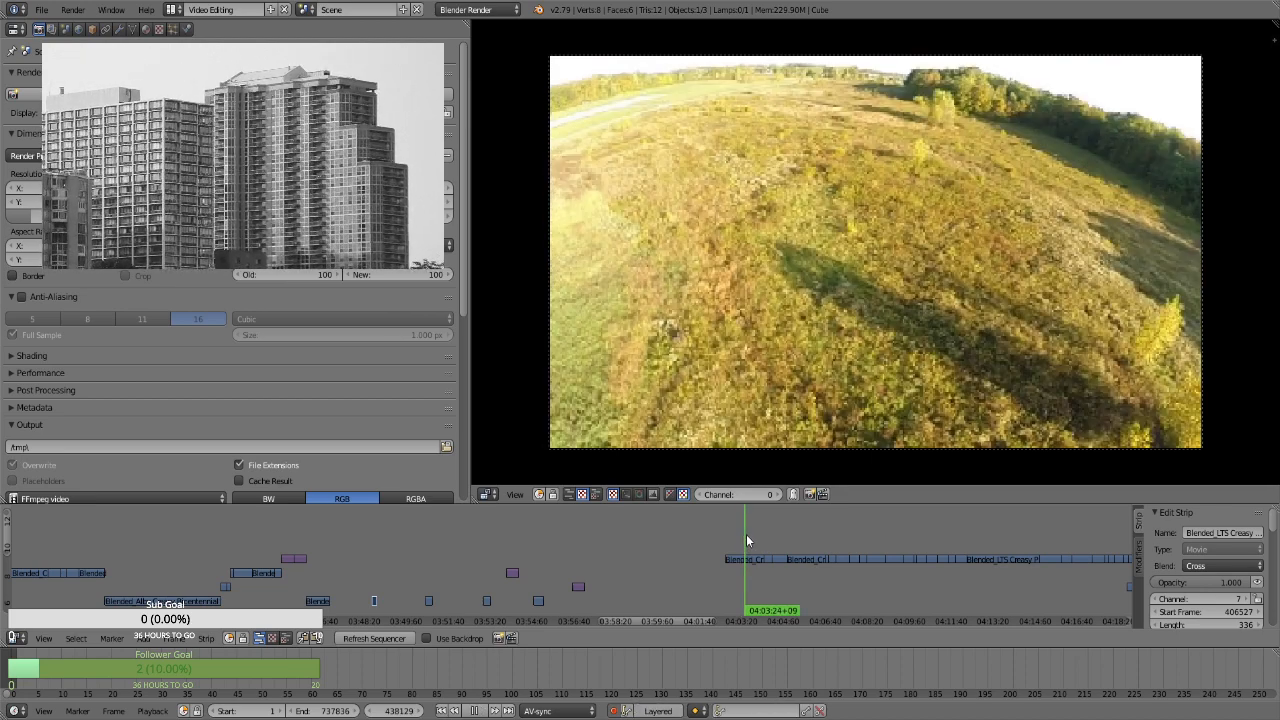
left_click(334, 592)
key("alt+a")
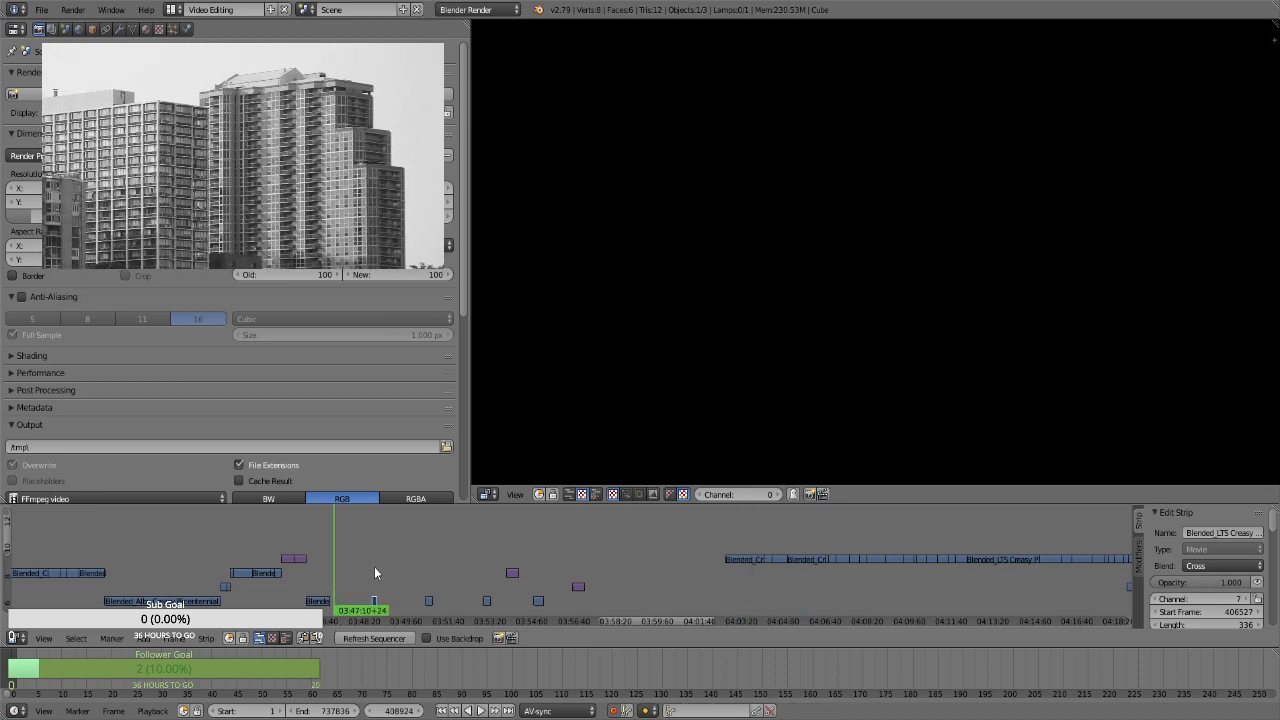
left_click(375, 568)
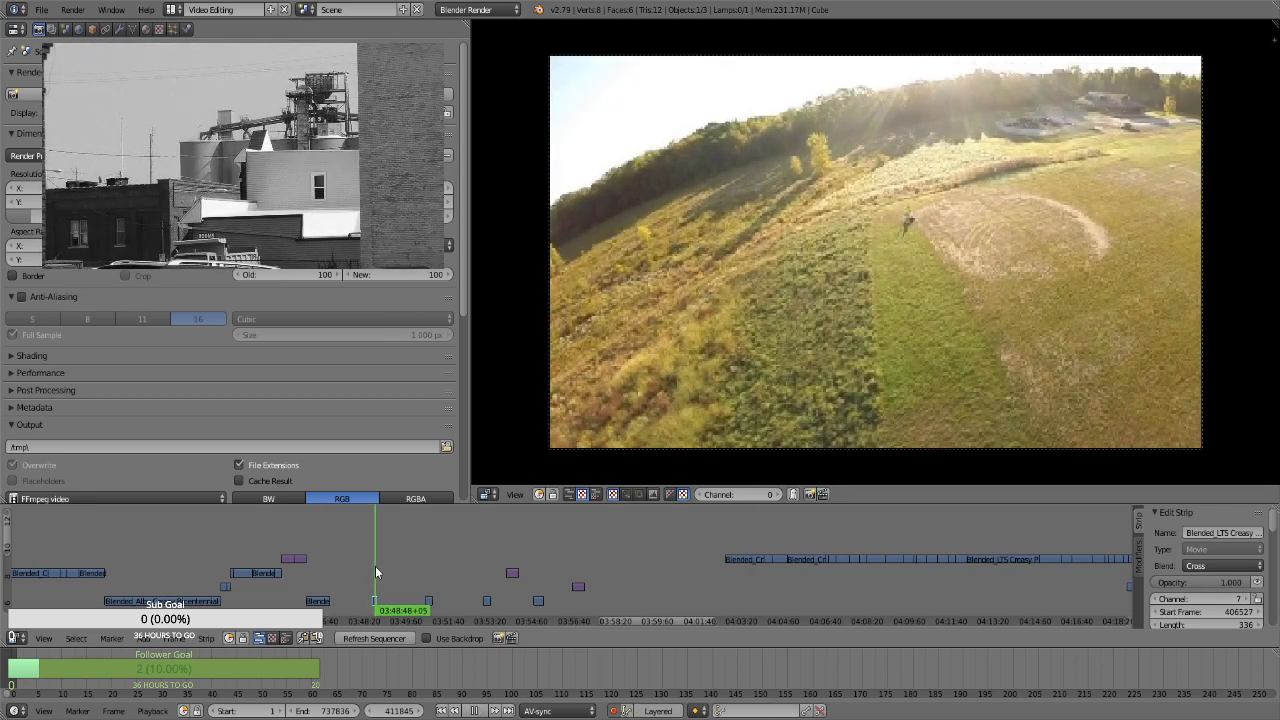
left_click(775, 540)
key("alt+a")
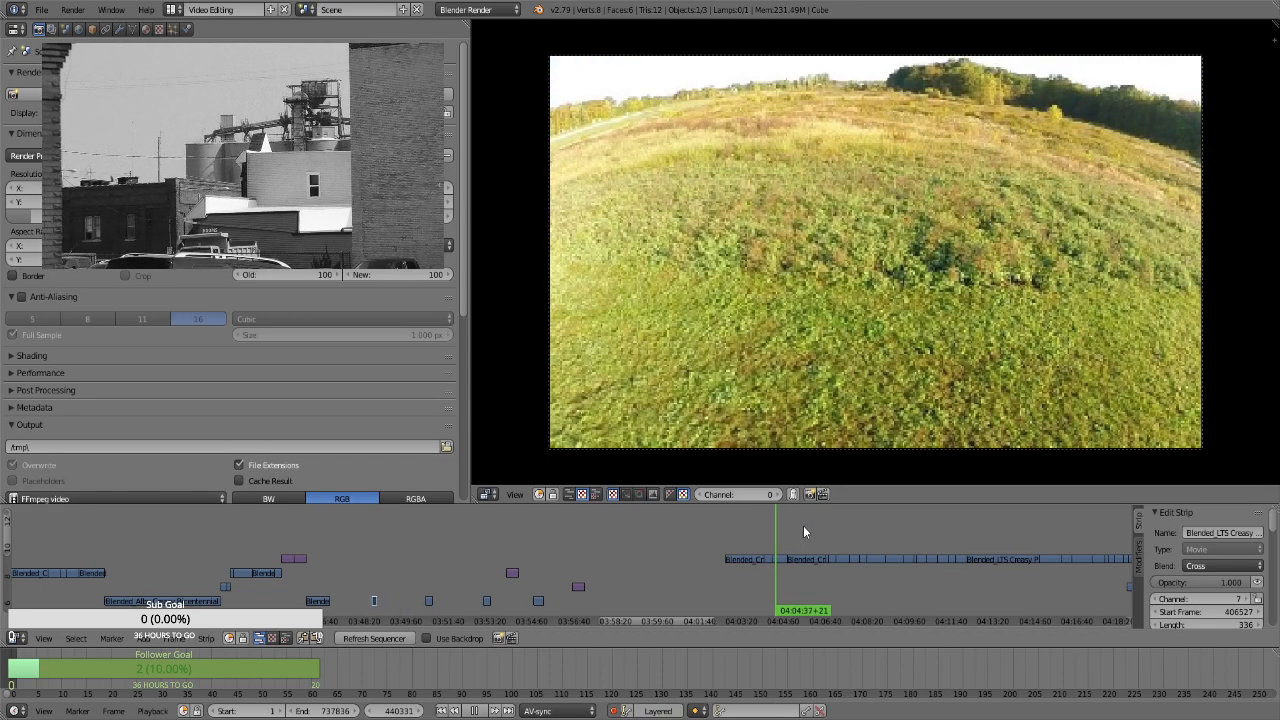
Move the Blended_Creasy clip near 04:05:44 back to about 03:49 on channel 10, start frame 402159
left_click(803, 532)
key("alt+a")
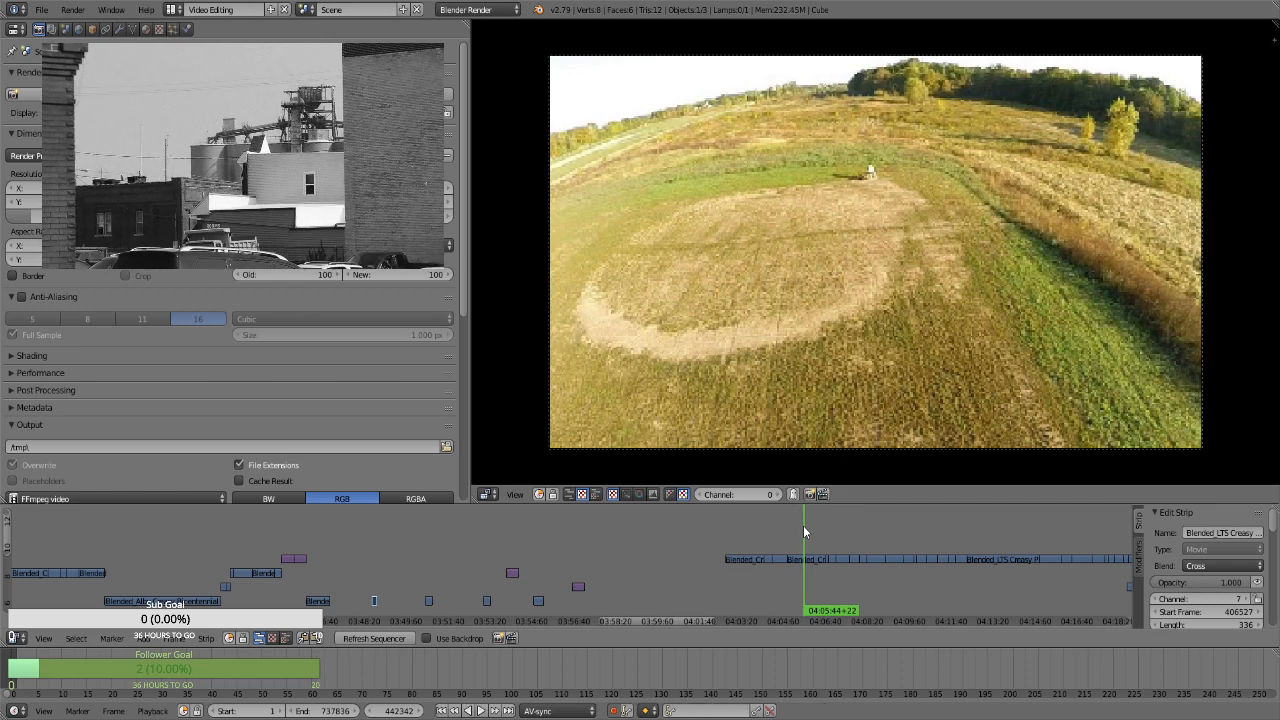
right_click(809, 563)
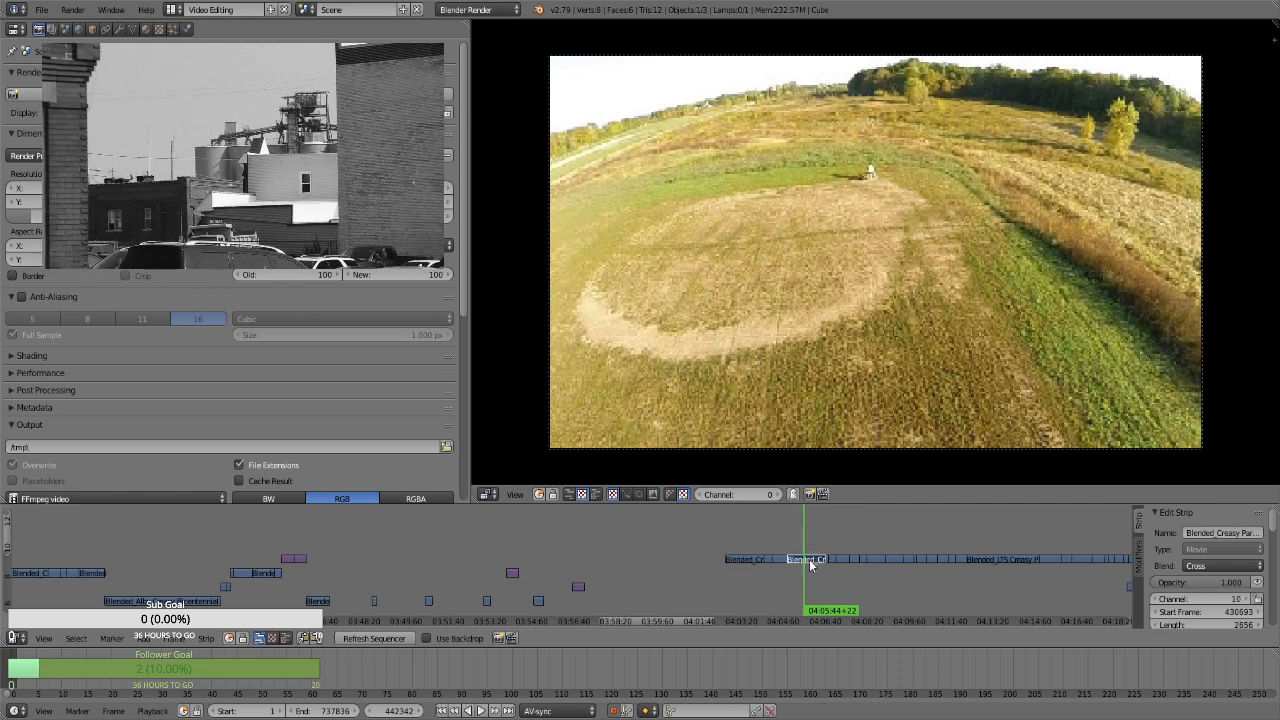
key("g")
left_click(412, 564)
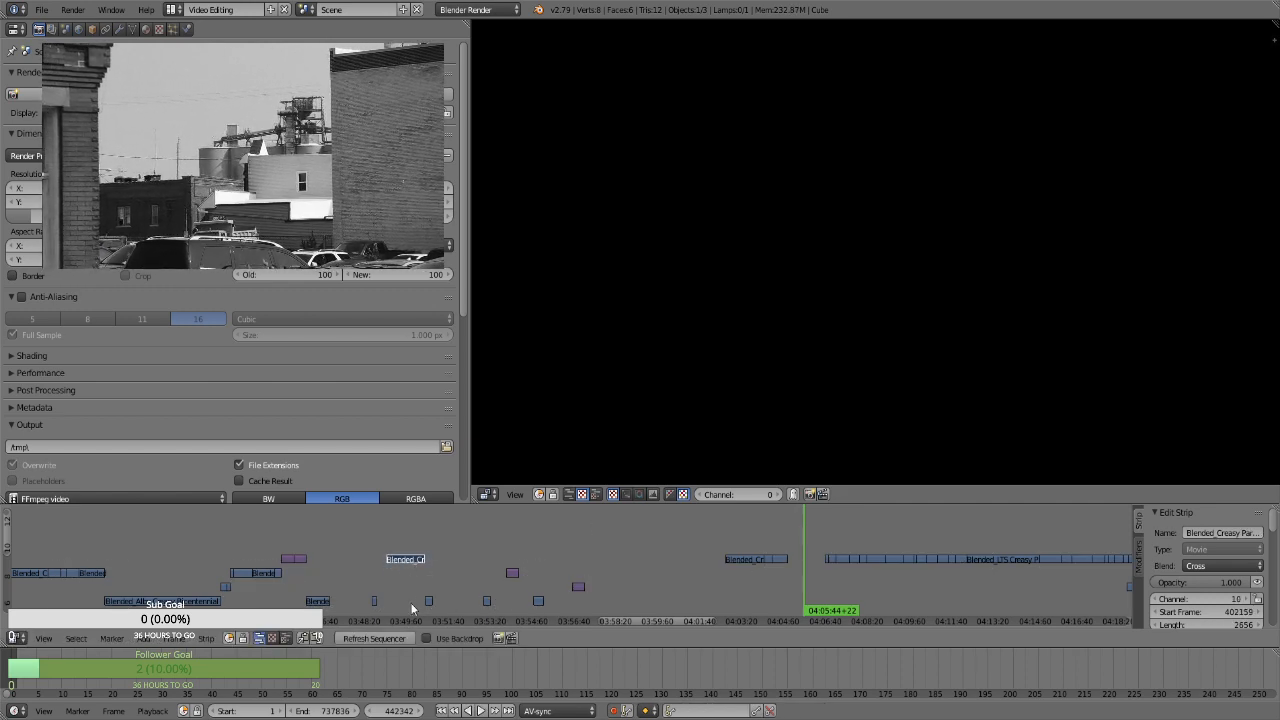
Shift the short channel 7 clip near 03:51 slightly later so it begins at frame 415971
key("b")
left_click_drag(414, 586, 442, 605)
key("g")
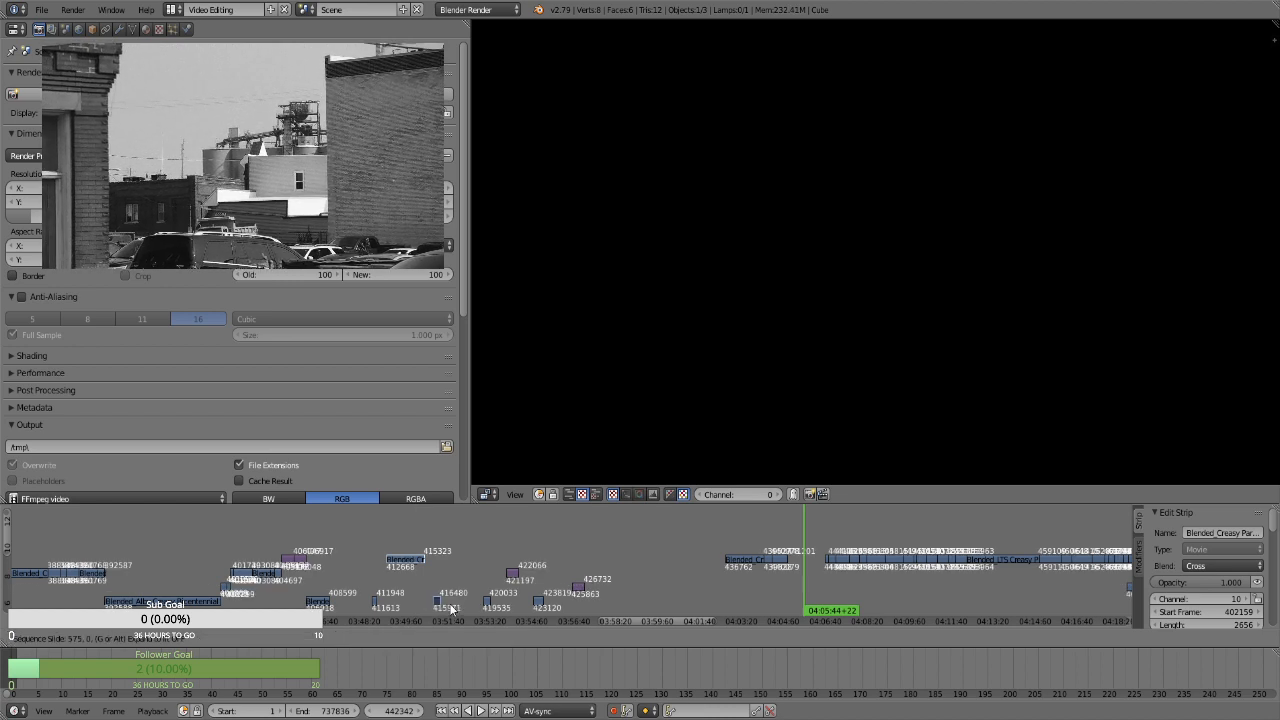
left_click(450, 607)
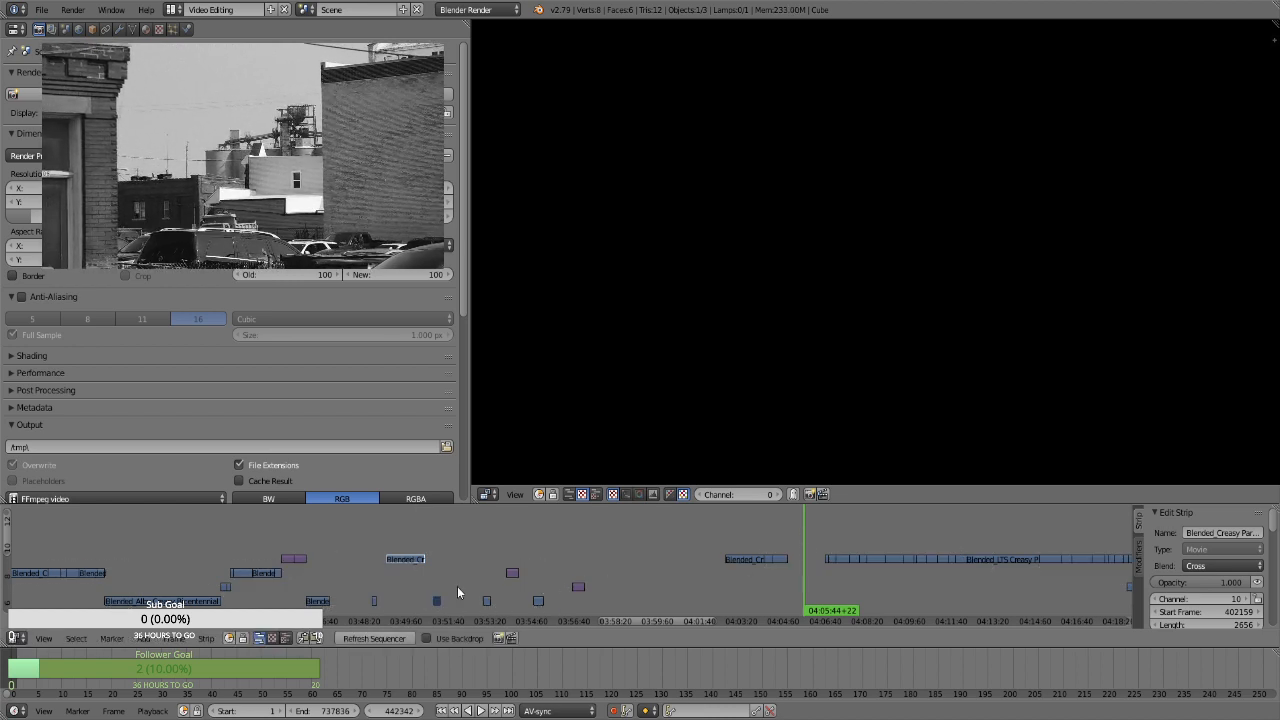
Compare the short clip near 03:51:15 with the block clip near 04:06:50, and move the latter back to channel 9, start frame 403342
left_click(439, 577)
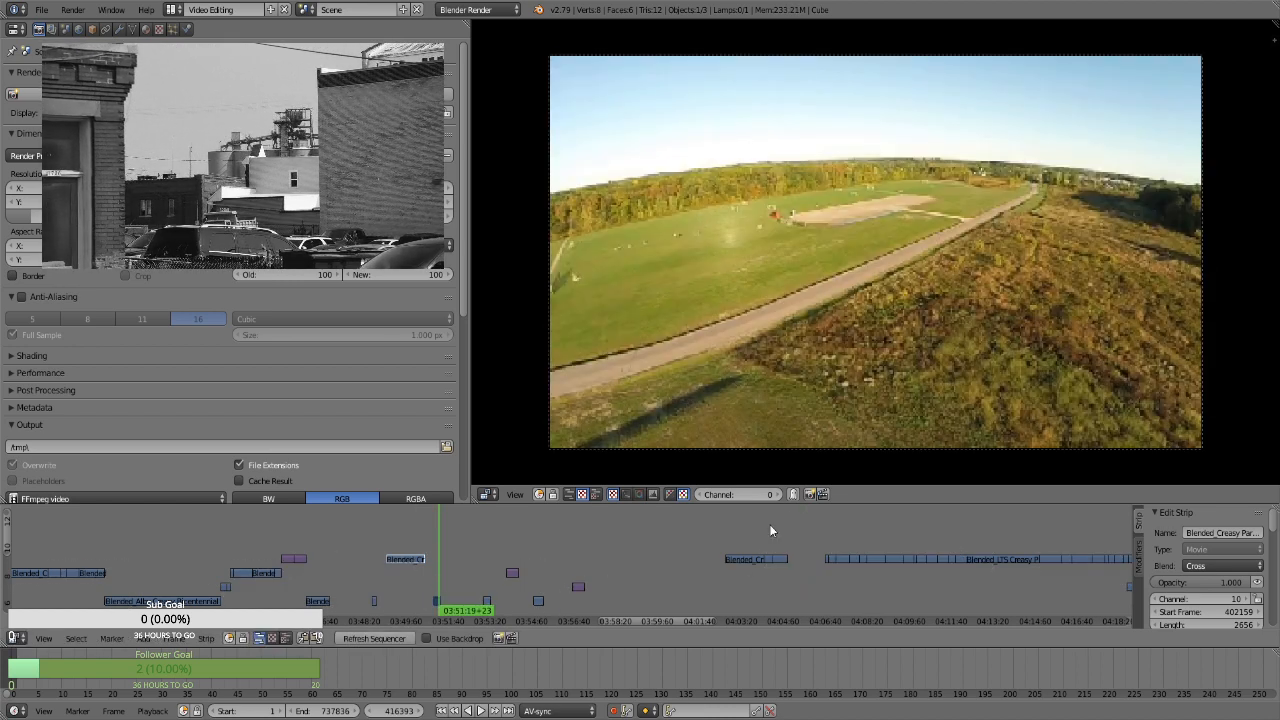
left_click(831, 542)
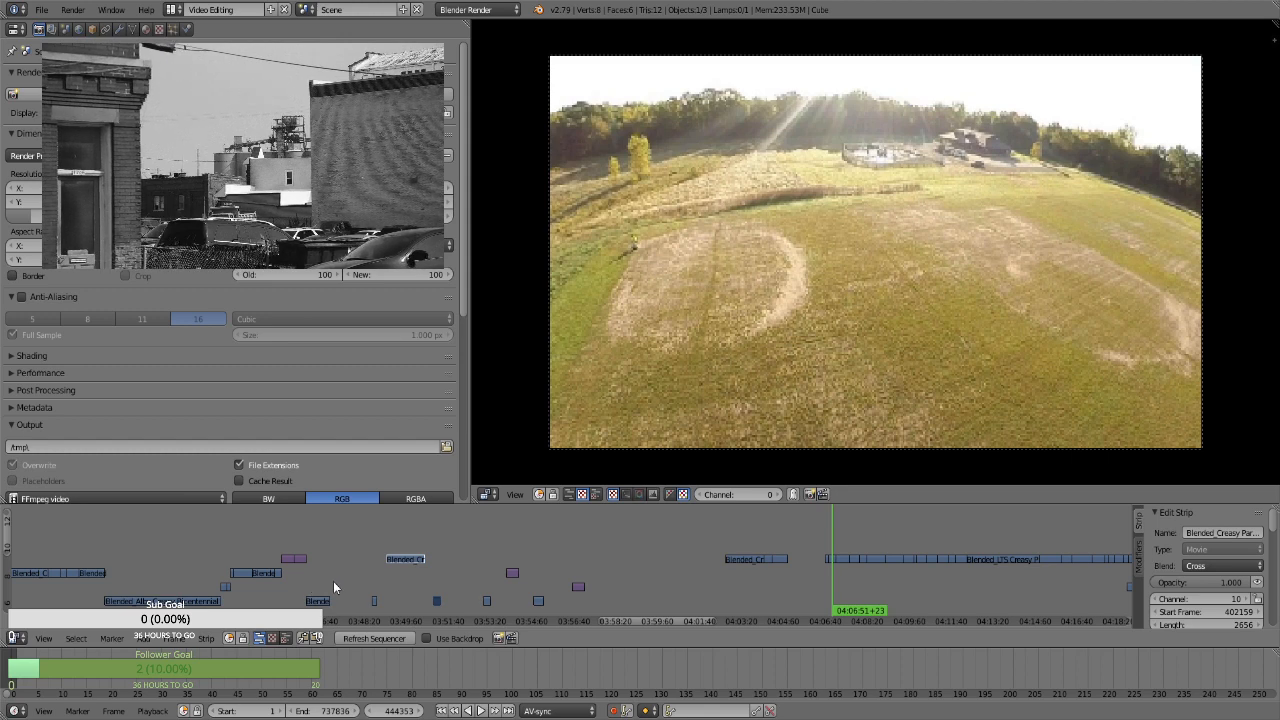
left_click(436, 572)
key("alt+a")
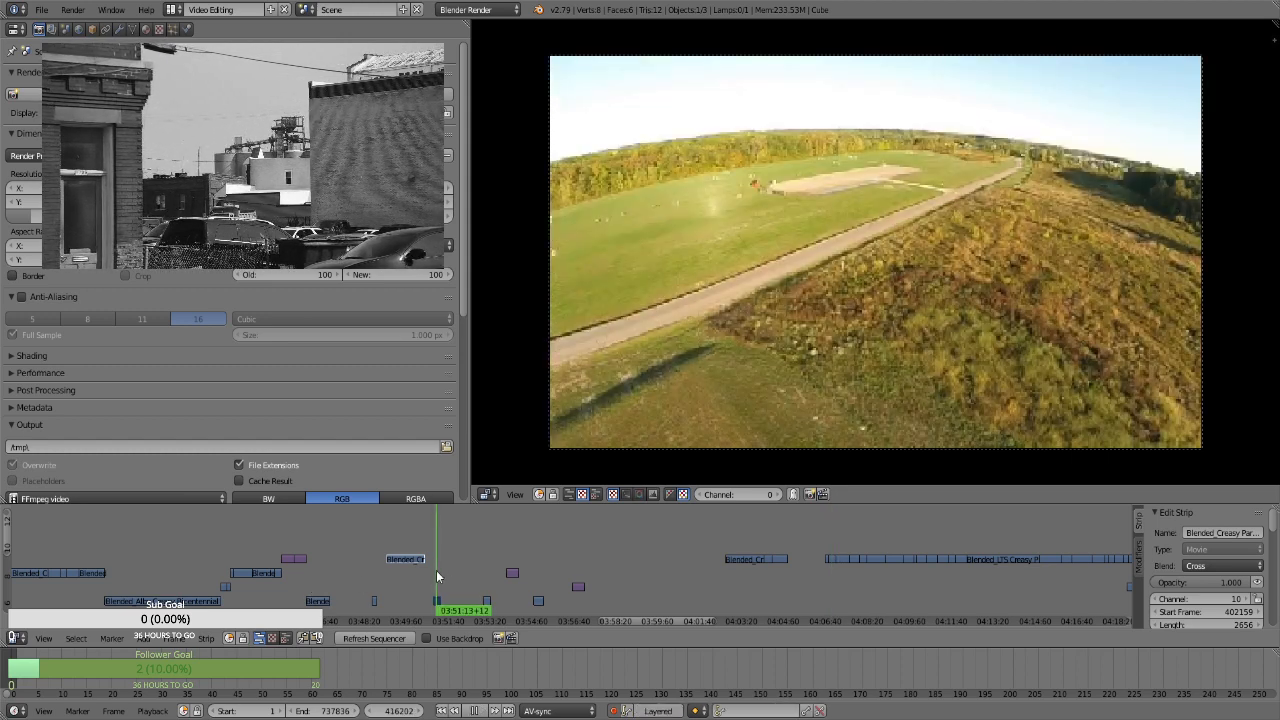
key("alt+a")
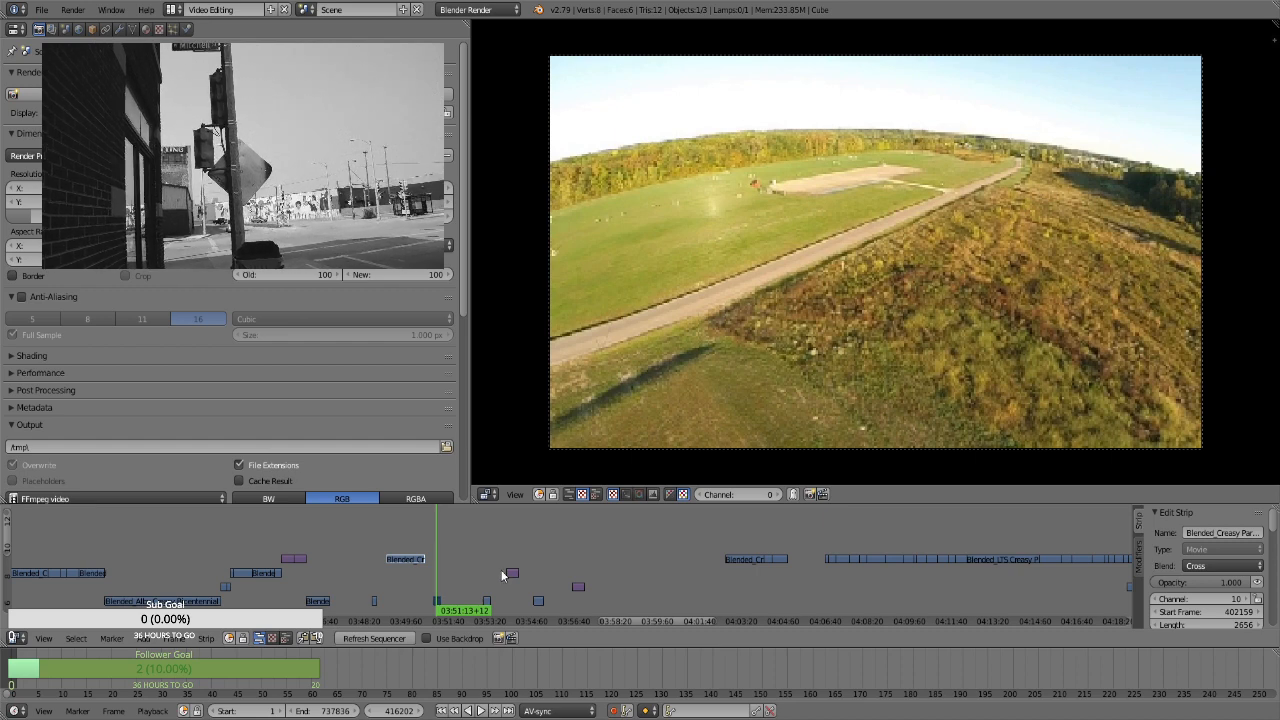
left_click(830, 571)
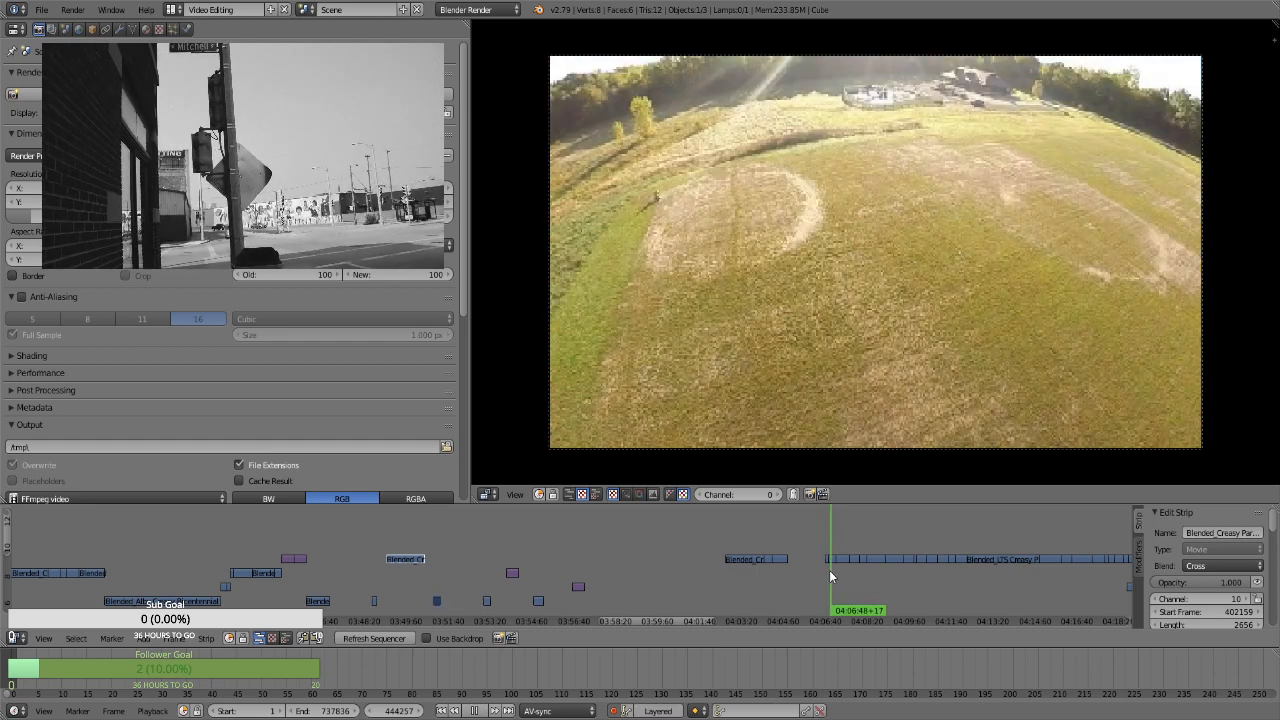
left_click(833, 568)
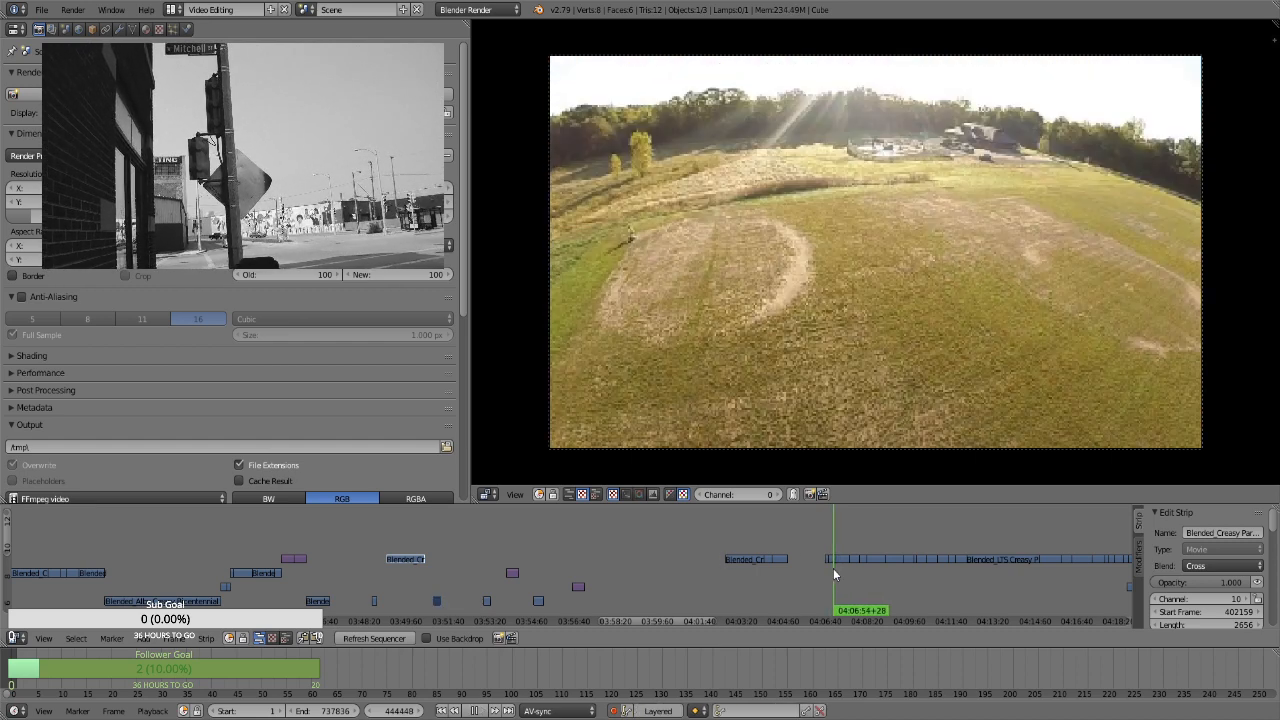
right_click(833, 559)
right_click_drag(833, 558, 461, 575)
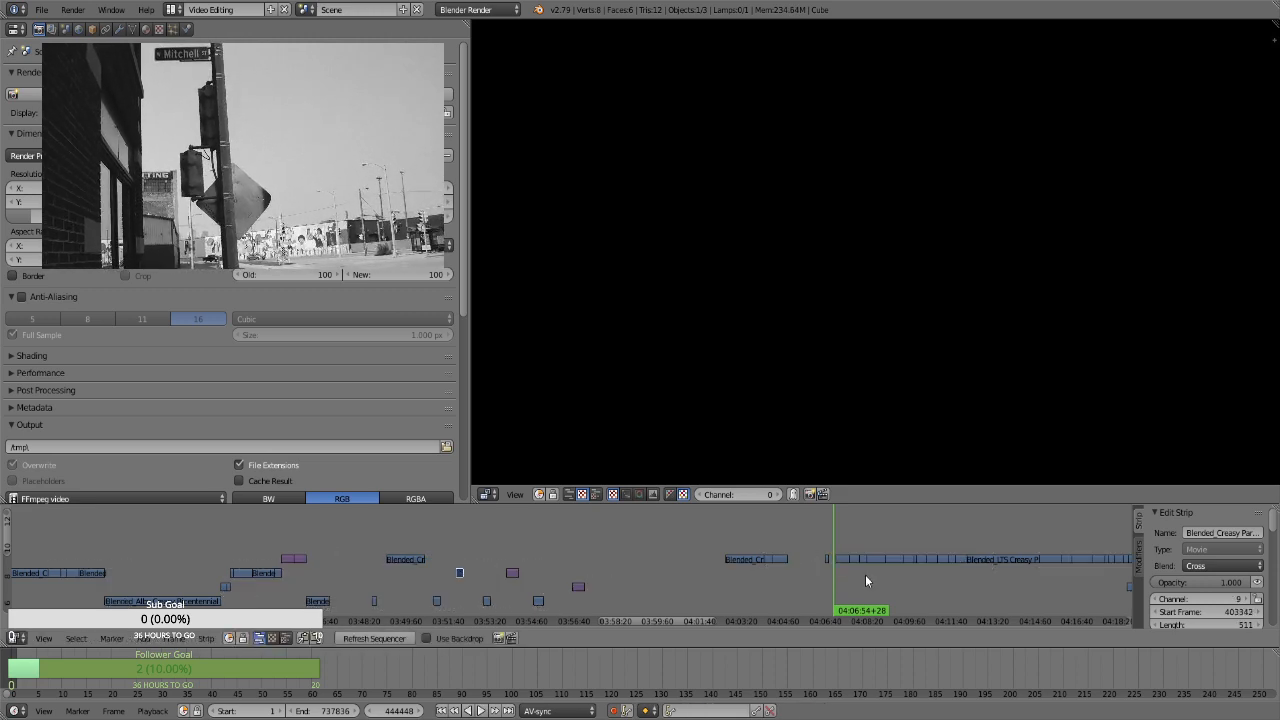
Move the block clip just after 04:09:44 back beside the short channel 9 clip and raise both to channel 10, start frame 394720
key("alt+a")
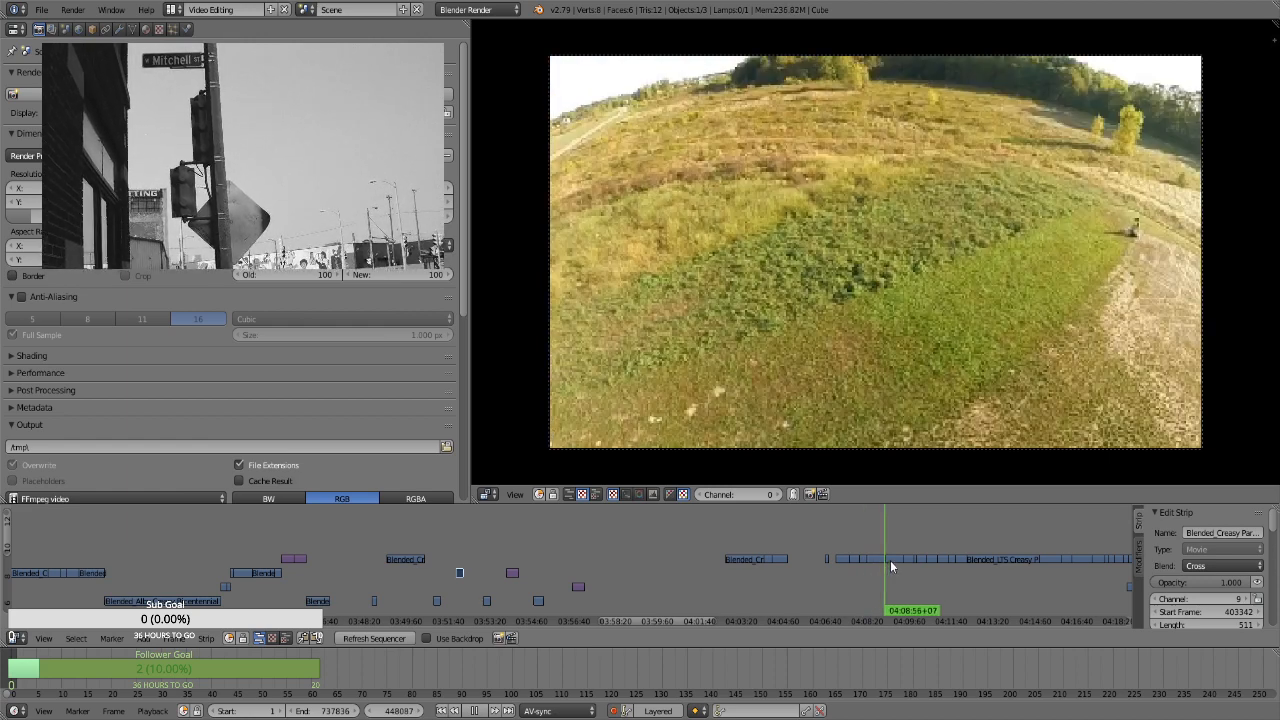
key("alt+a")
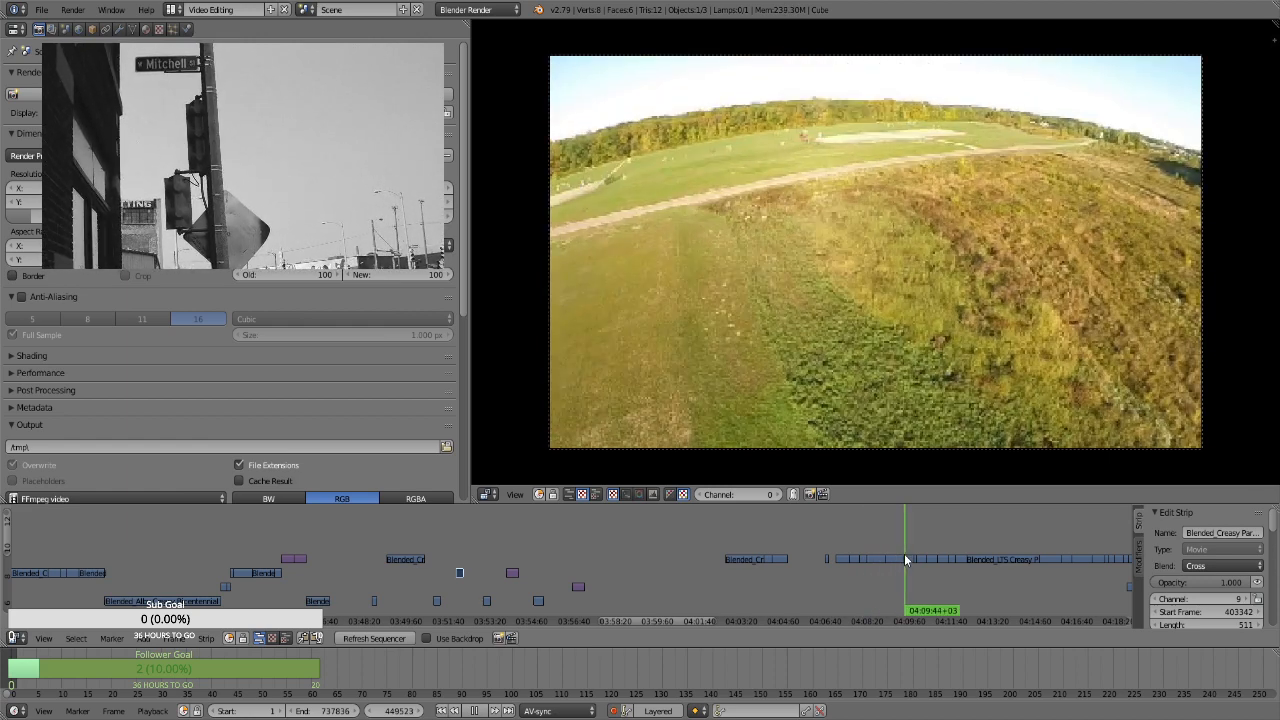
key("g")
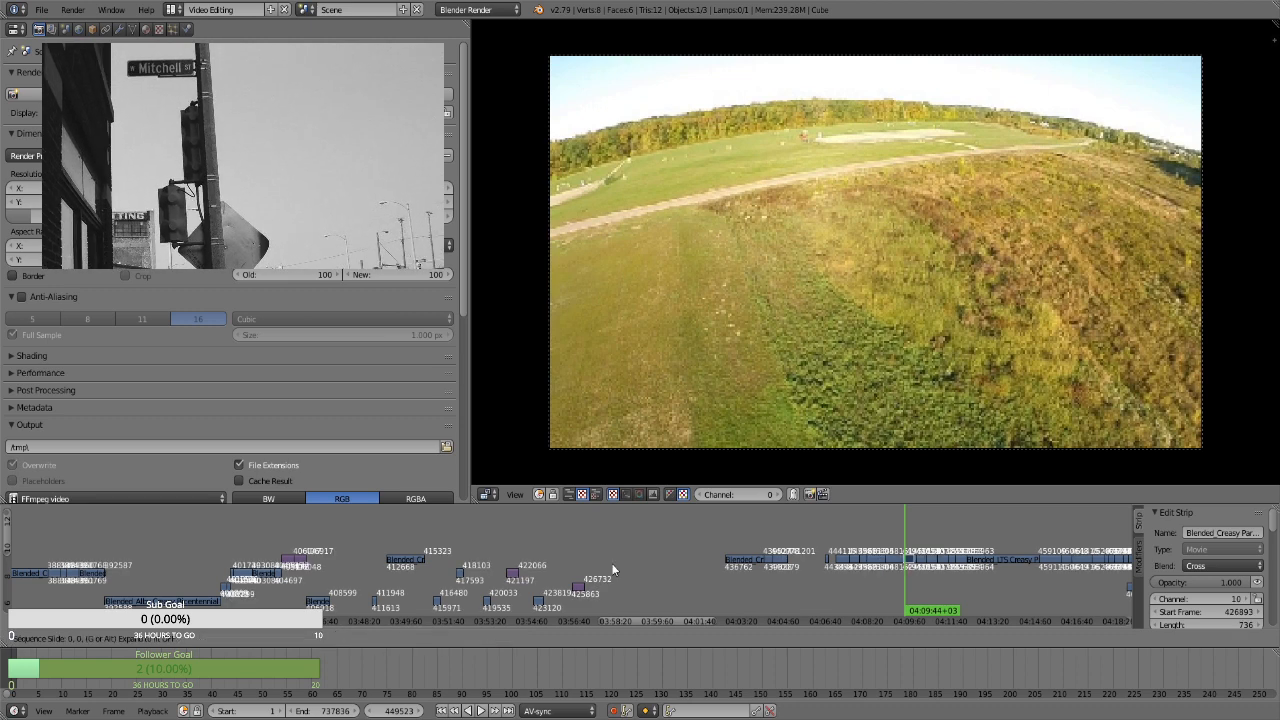
left_click(443, 573)
key("g")
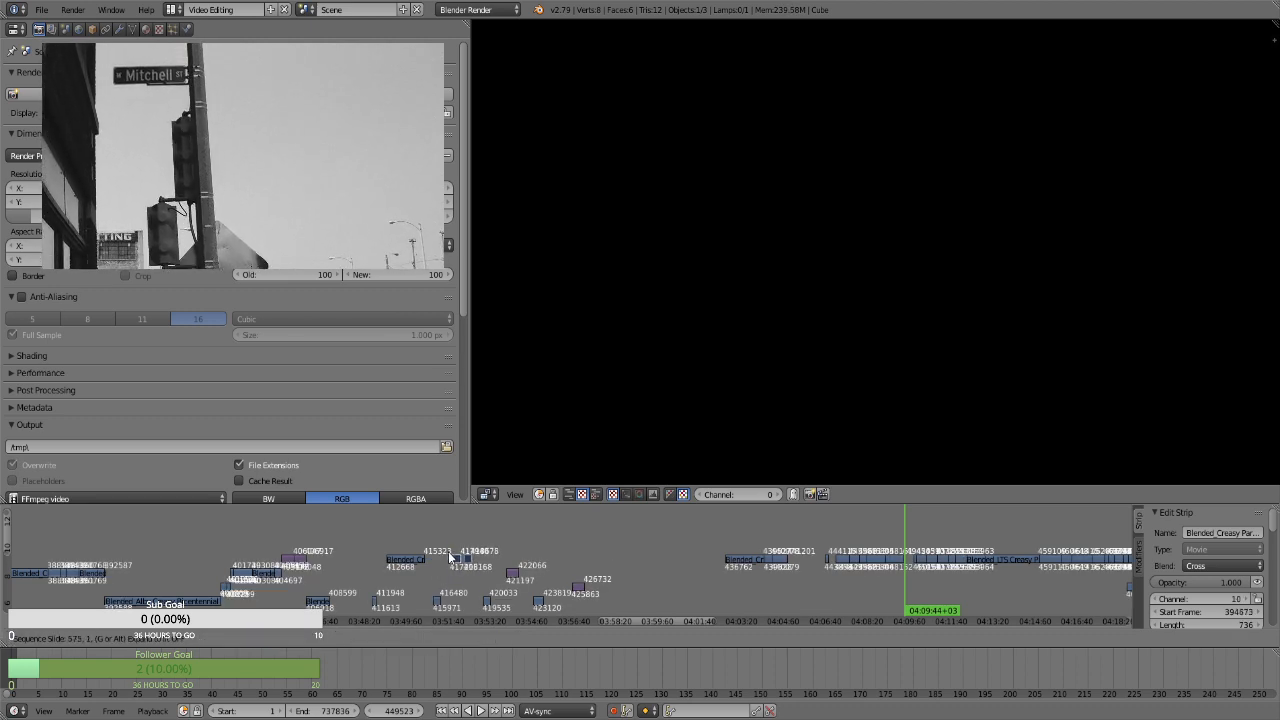
left_click(452, 563)
Move the Creasy Bicentennial still image near 04:28:45 back behind the two short channel 10 clips, to start frame 419133 on channel 10
scroll(661, 616, "right", 8, "ctrl")
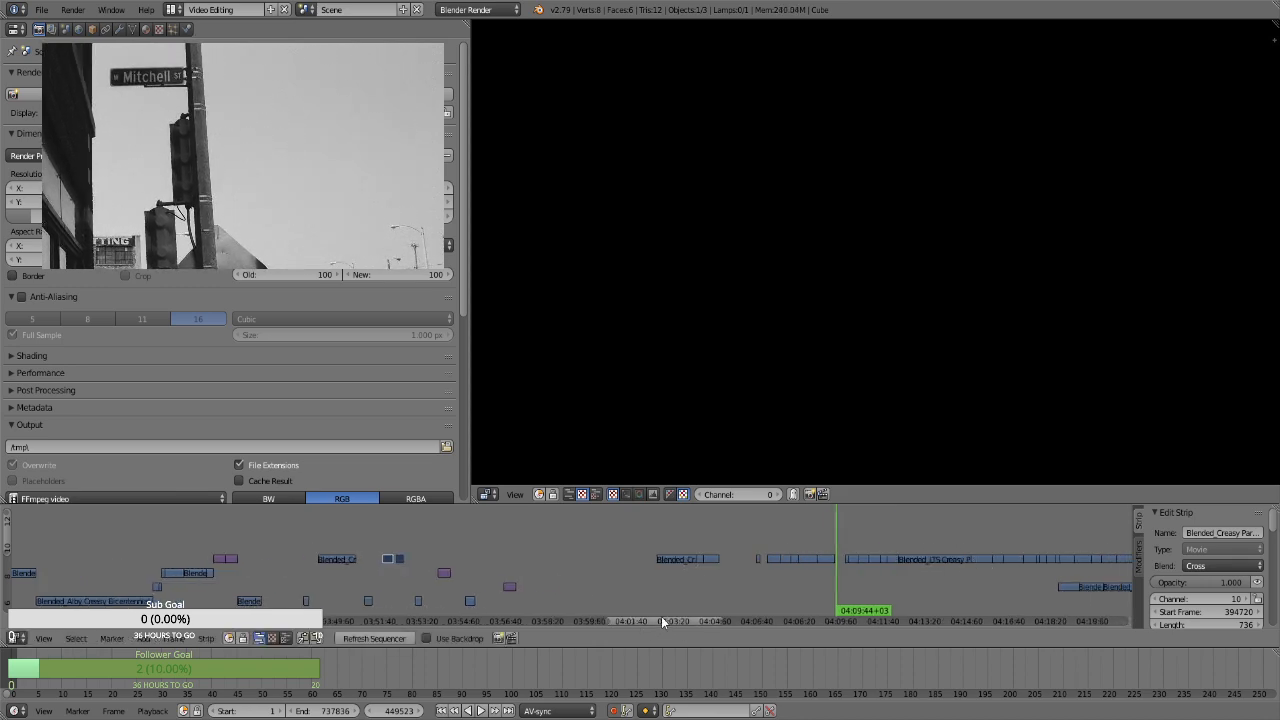
left_click_drag(938, 531, 925, 549)
right_click(922, 556)
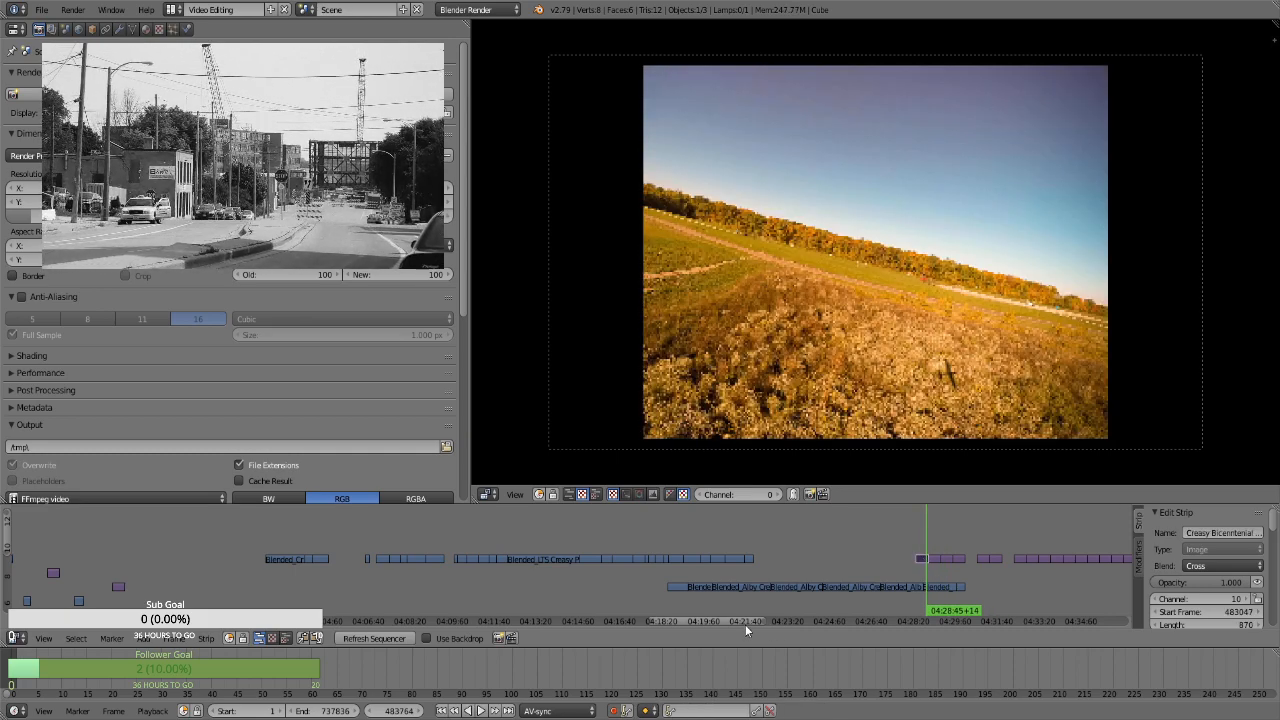
key("g")
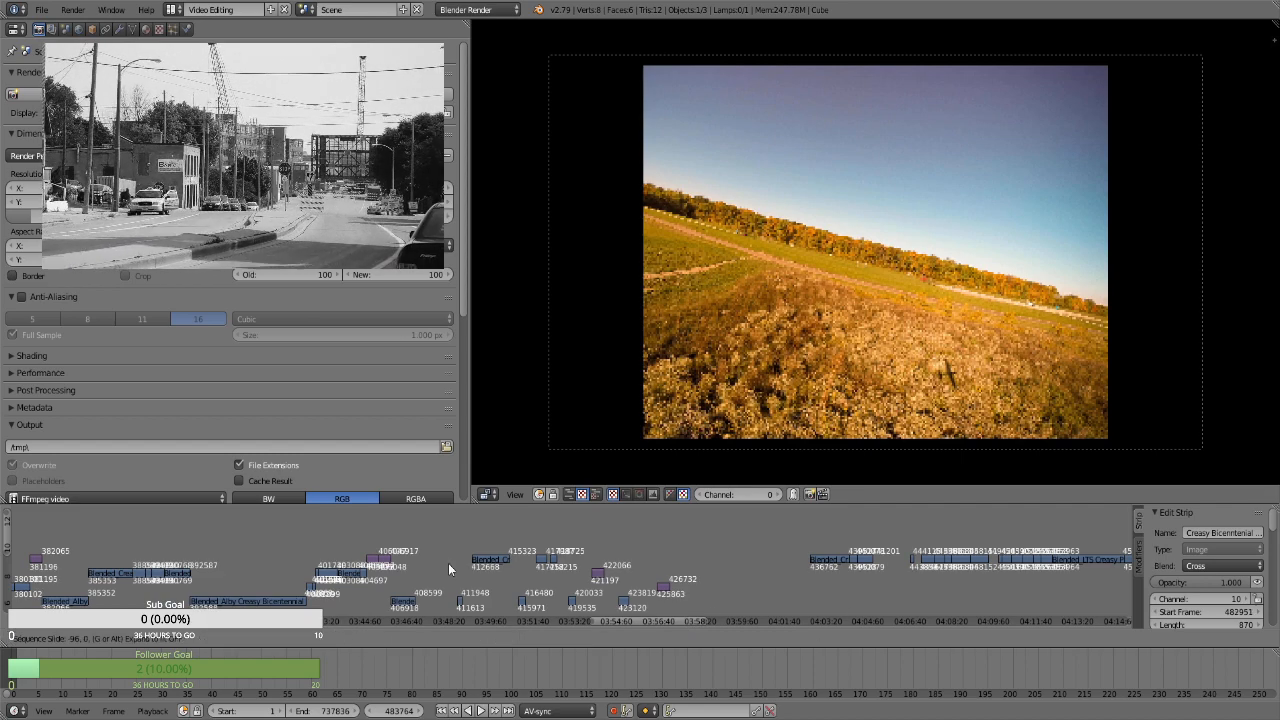
left_click(915, 567)
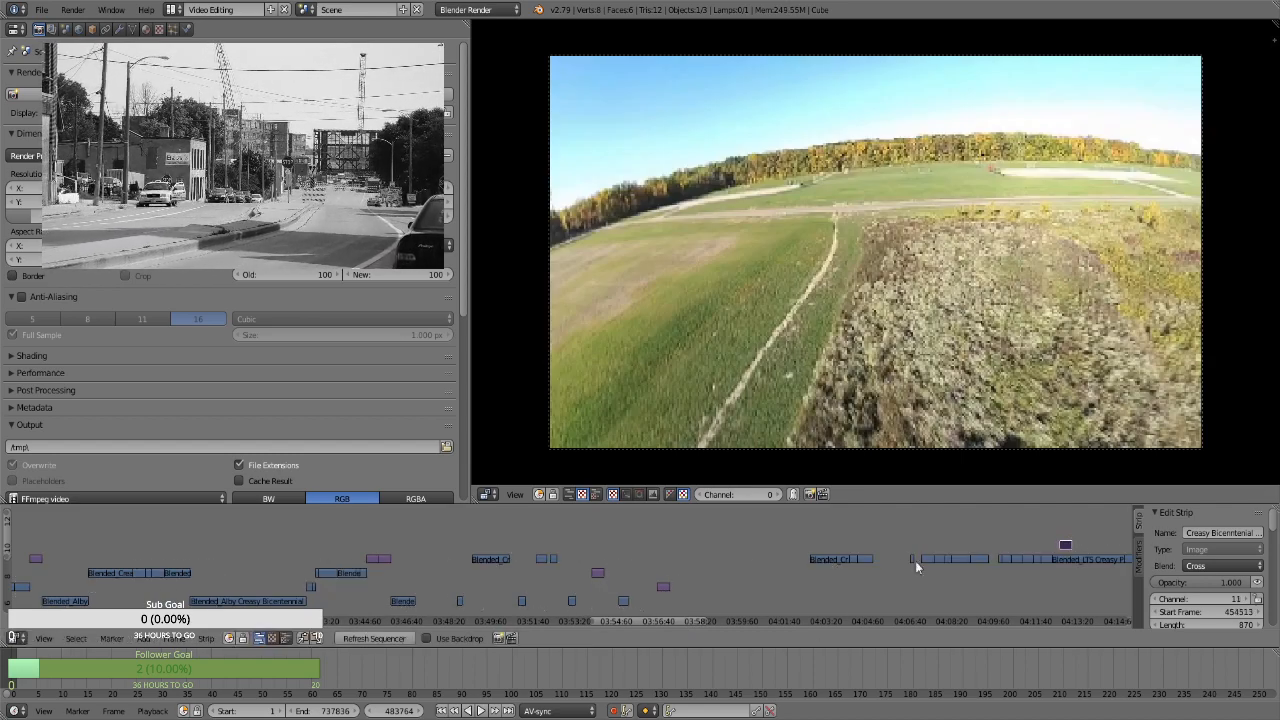
key("g")
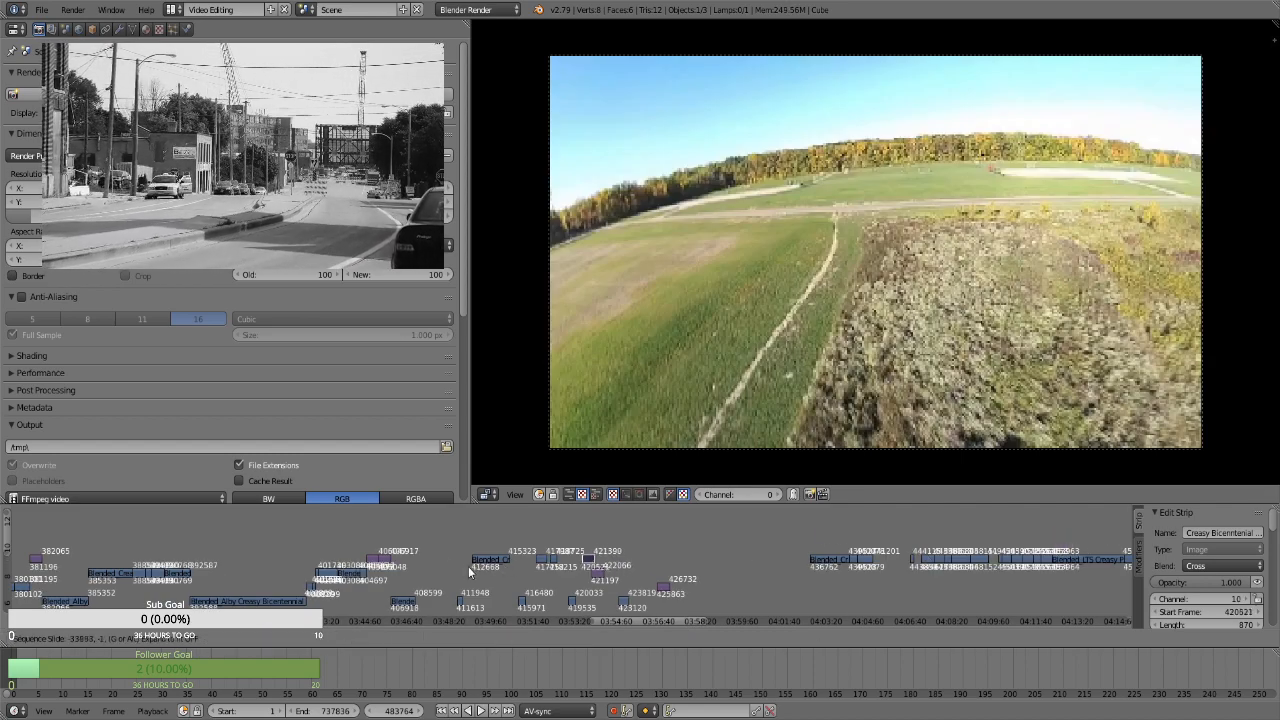
left_click(462, 570)
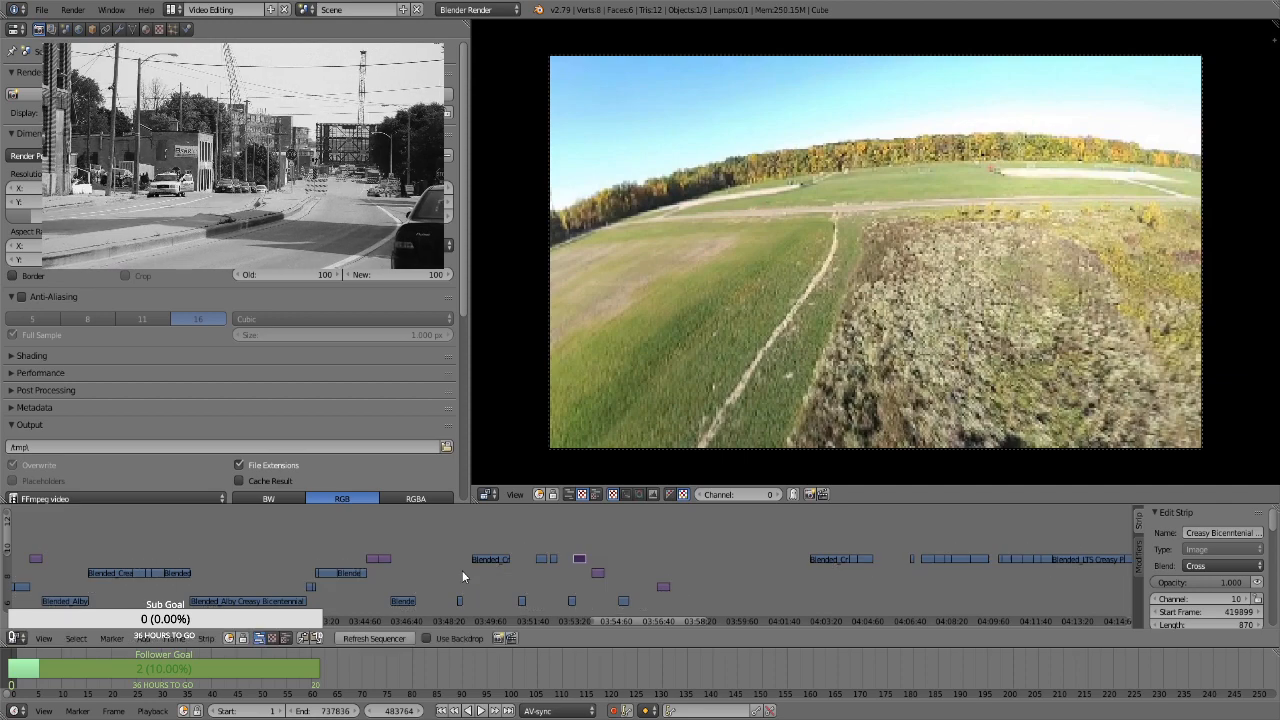
key("g")
left_click(567, 546)
Select the four short clips and stills on the lower channels after 03:53 and shift them about 1,800 frames later
key("a")
key("b")
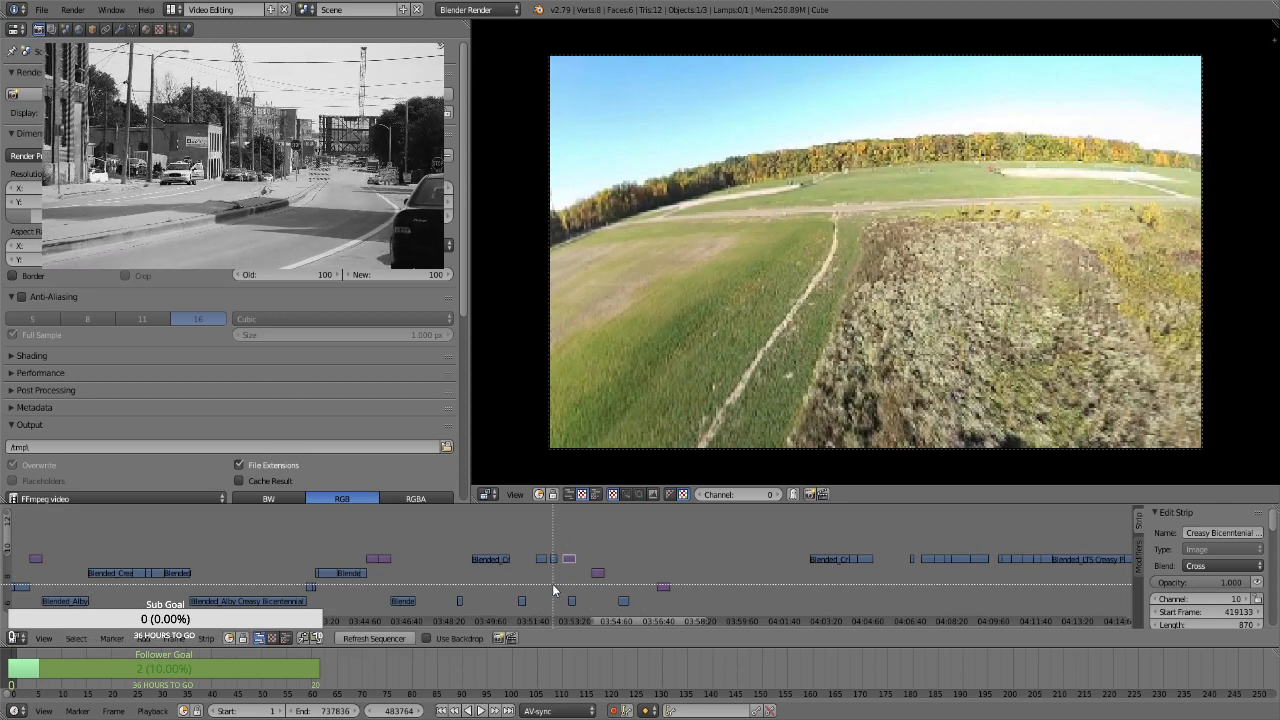
left_click_drag(546, 570, 708, 624)
key("g")
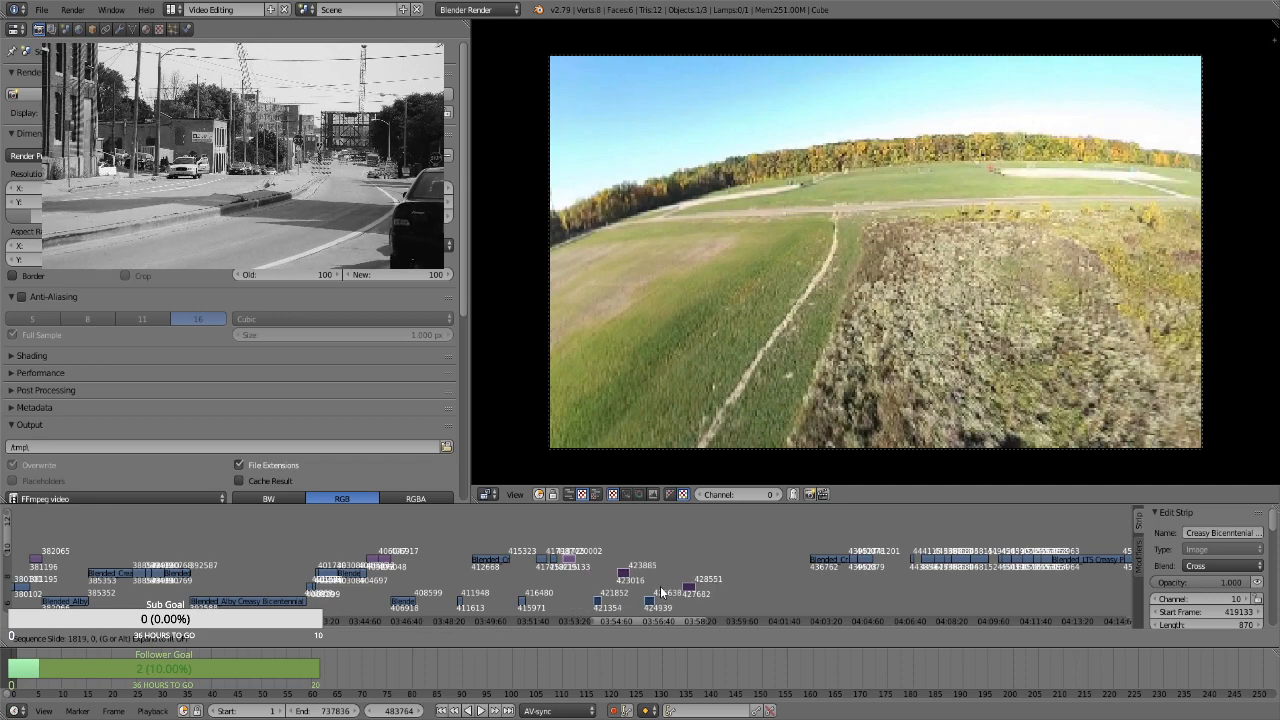
left_click(610, 583)
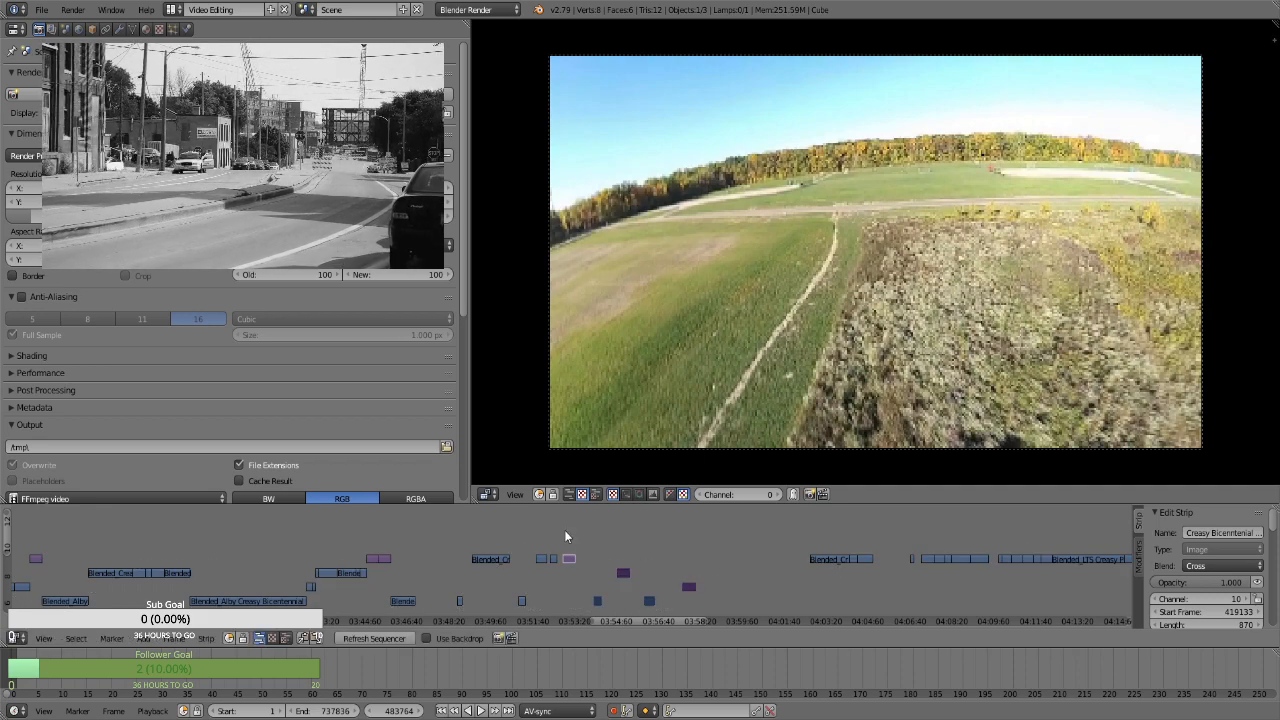
Preview the strips around 03:54:19 and shift the same four clips and stills further along, so the first begins near 03:55:45
left_click(565, 537)
left_click(599, 552)
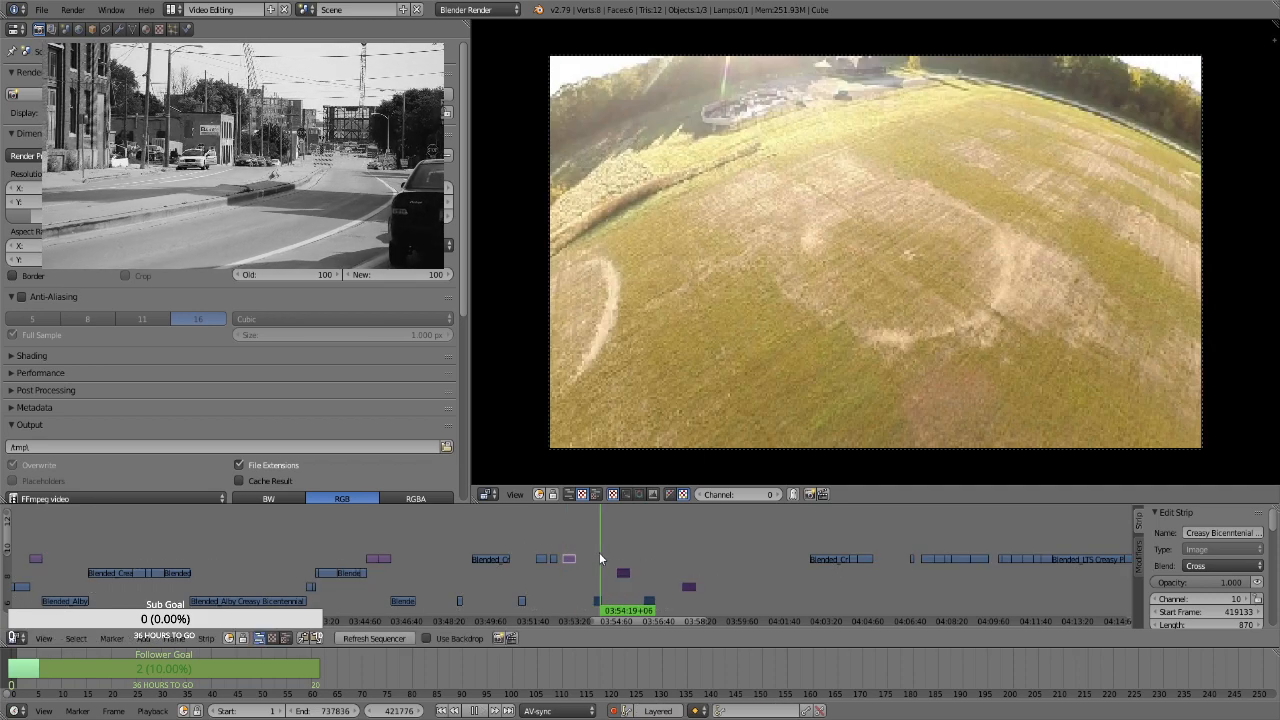
key("alt+a")
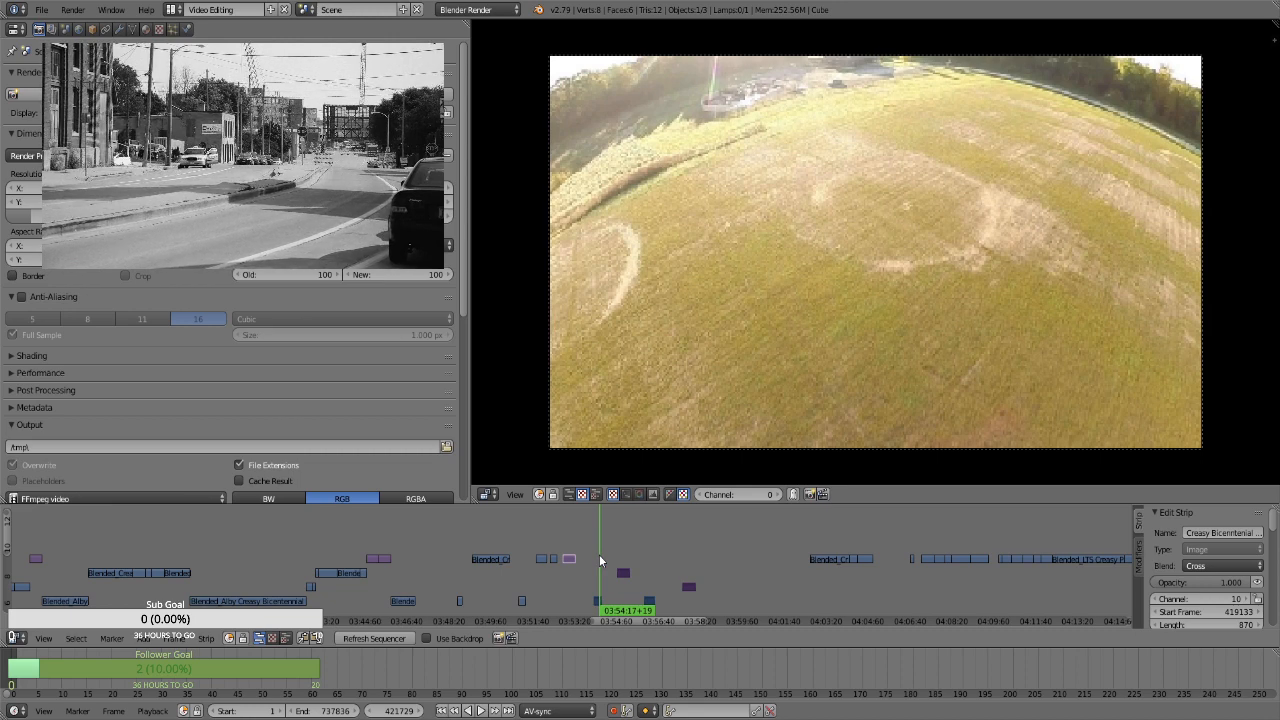
left_click_drag(599, 554, 687, 555)
left_click(572, 546)
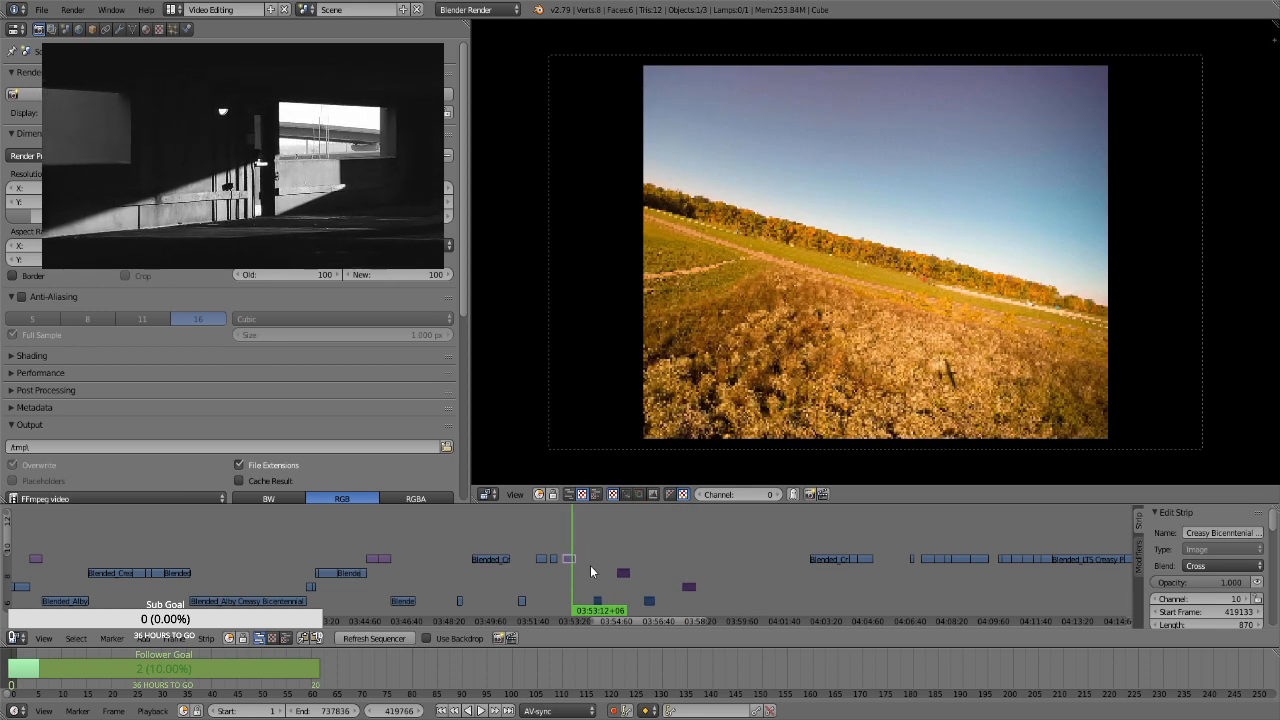
key("b")
left_click_drag(587, 569, 677, 604)
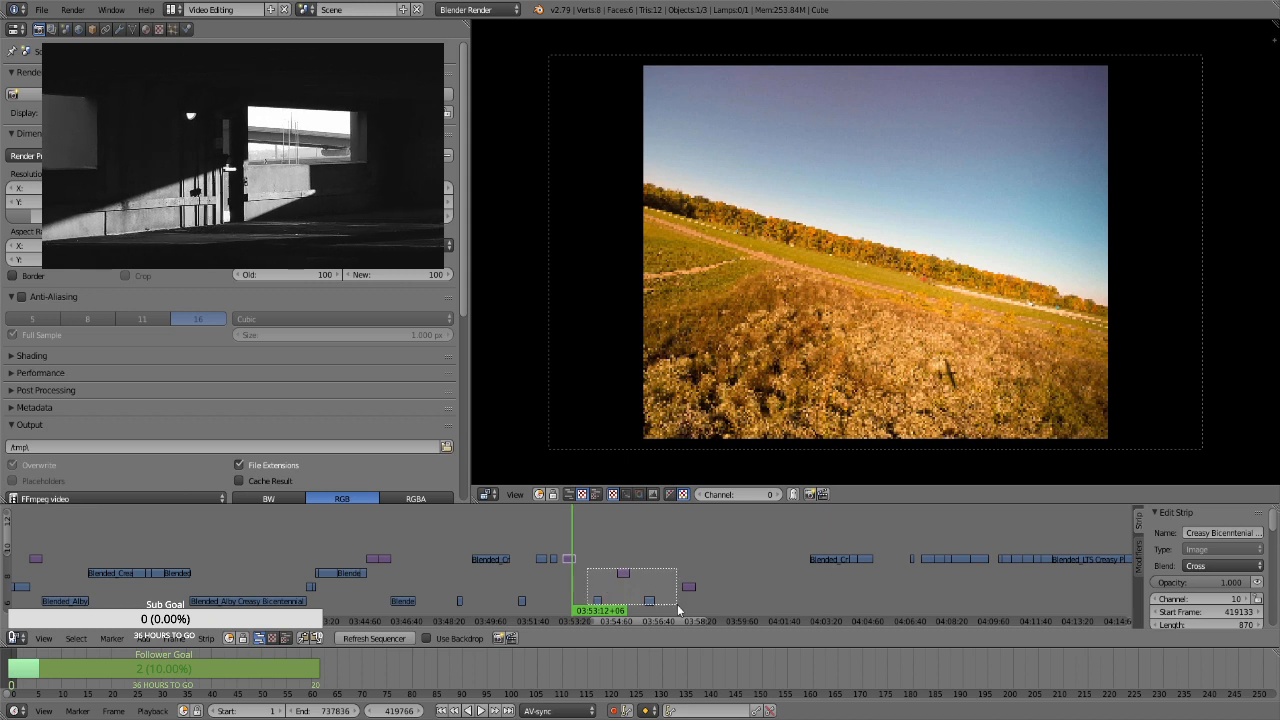
key("g")
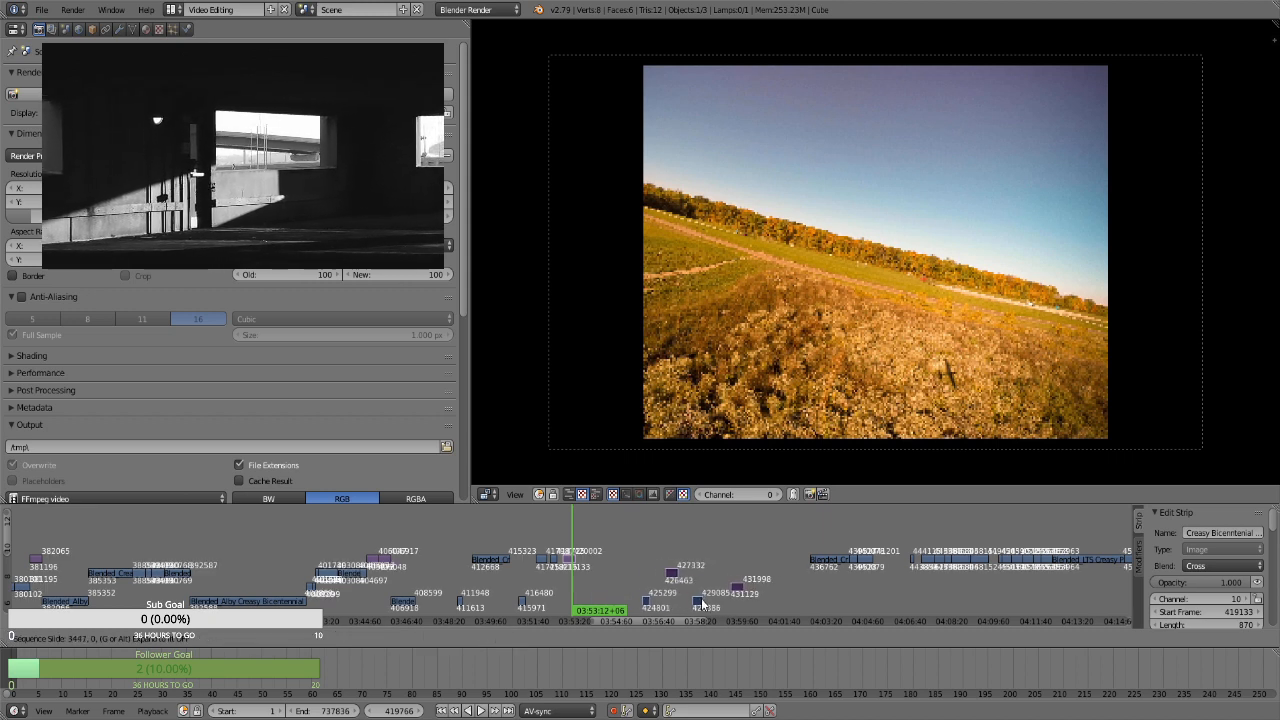
left_click(703, 603)
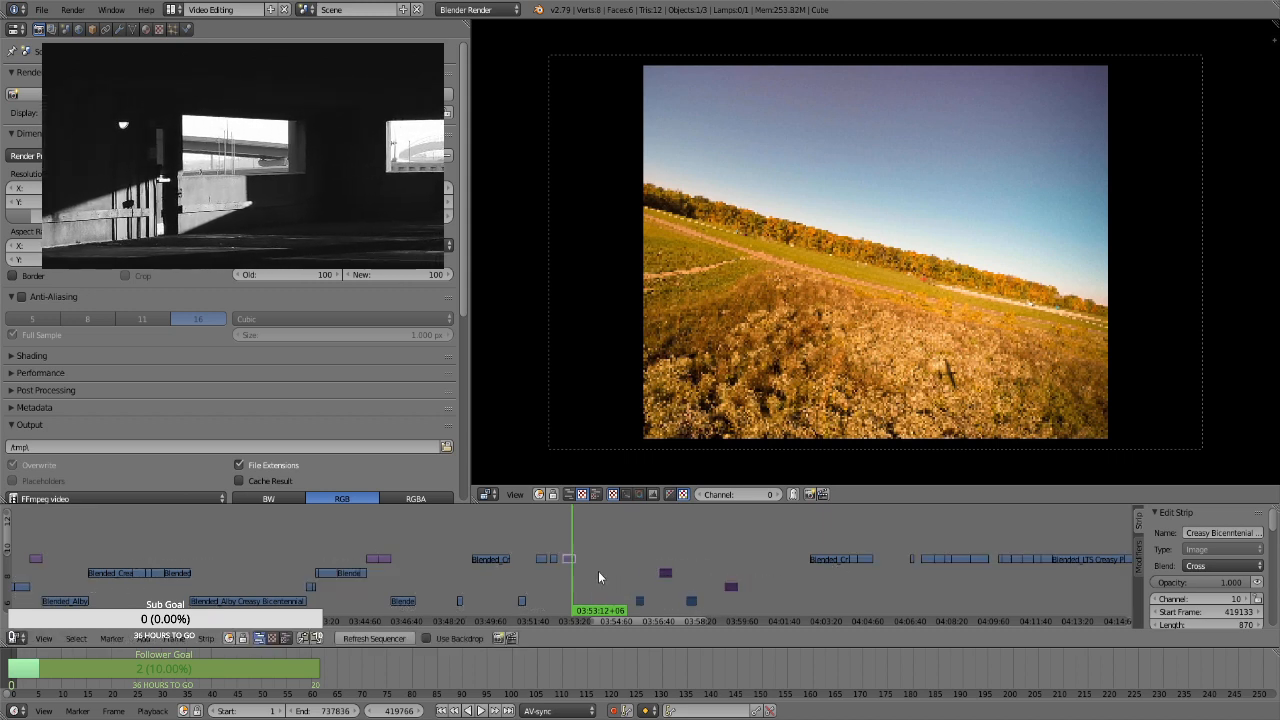
Compare the placed still image near 03:53:07 with the shifted short clip near 03:55:59
left_click(570, 545)
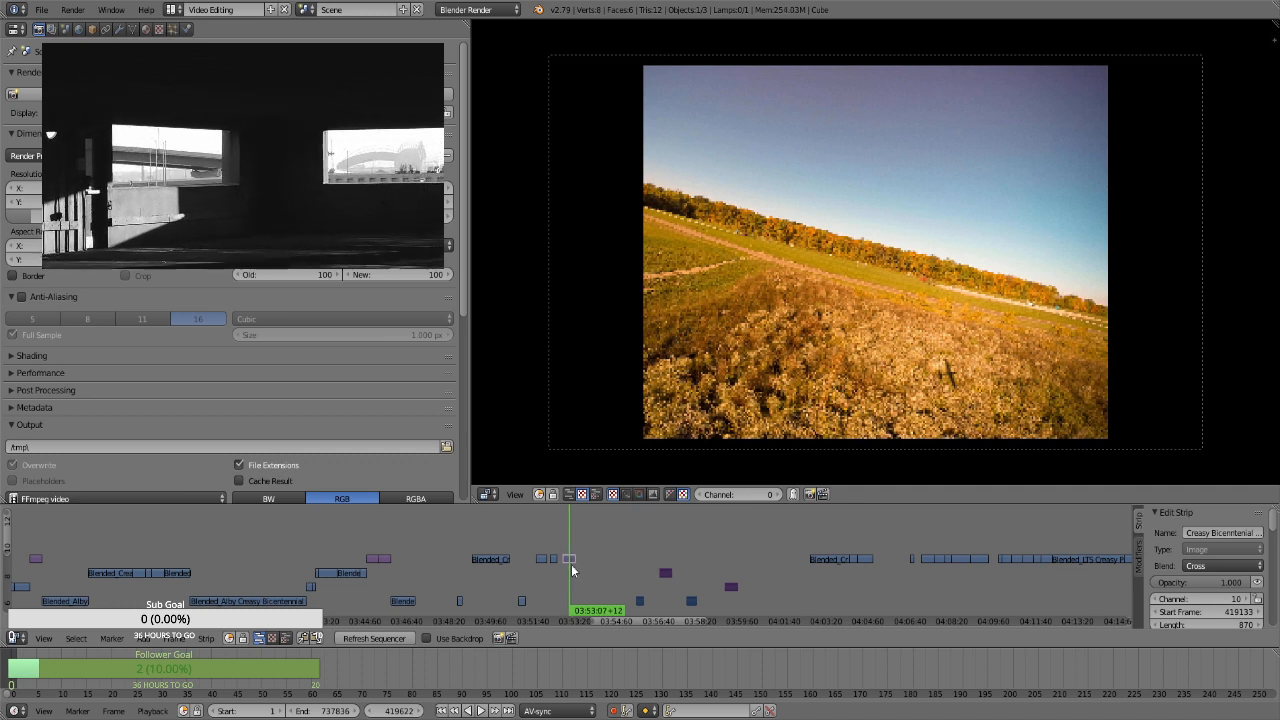
left_click(611, 553)
left_click(634, 540)
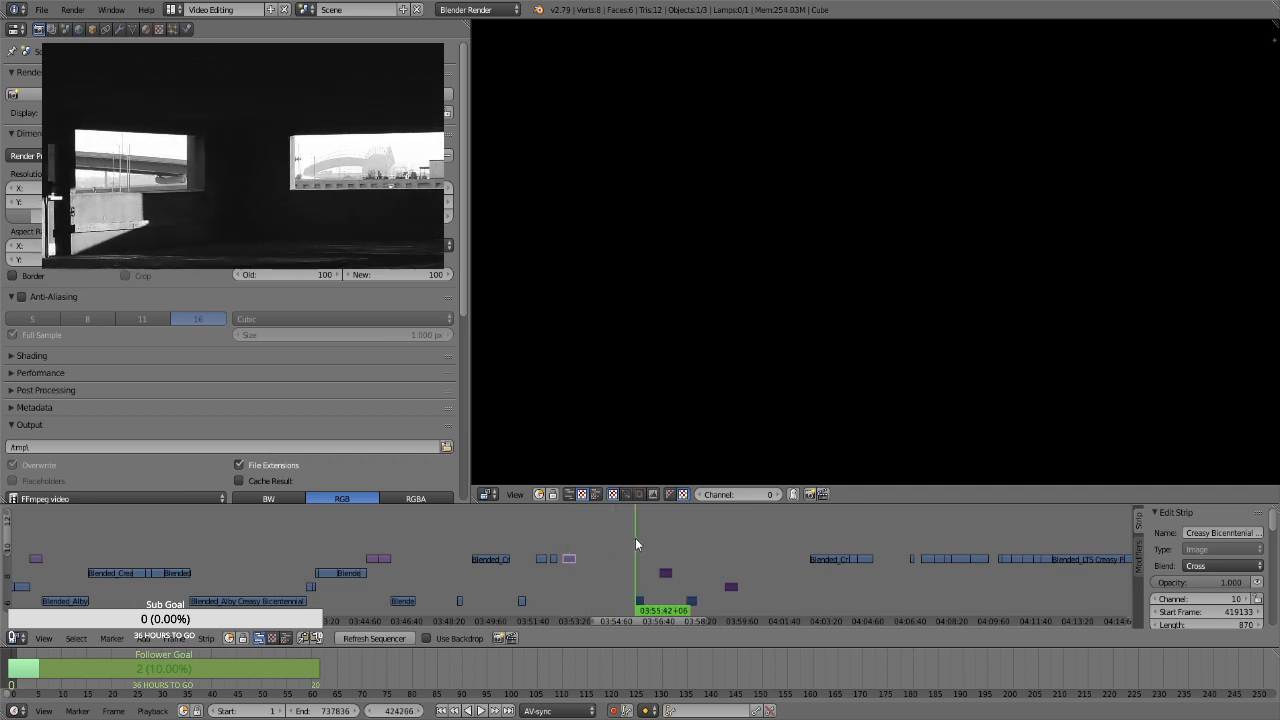
left_click(626, 545)
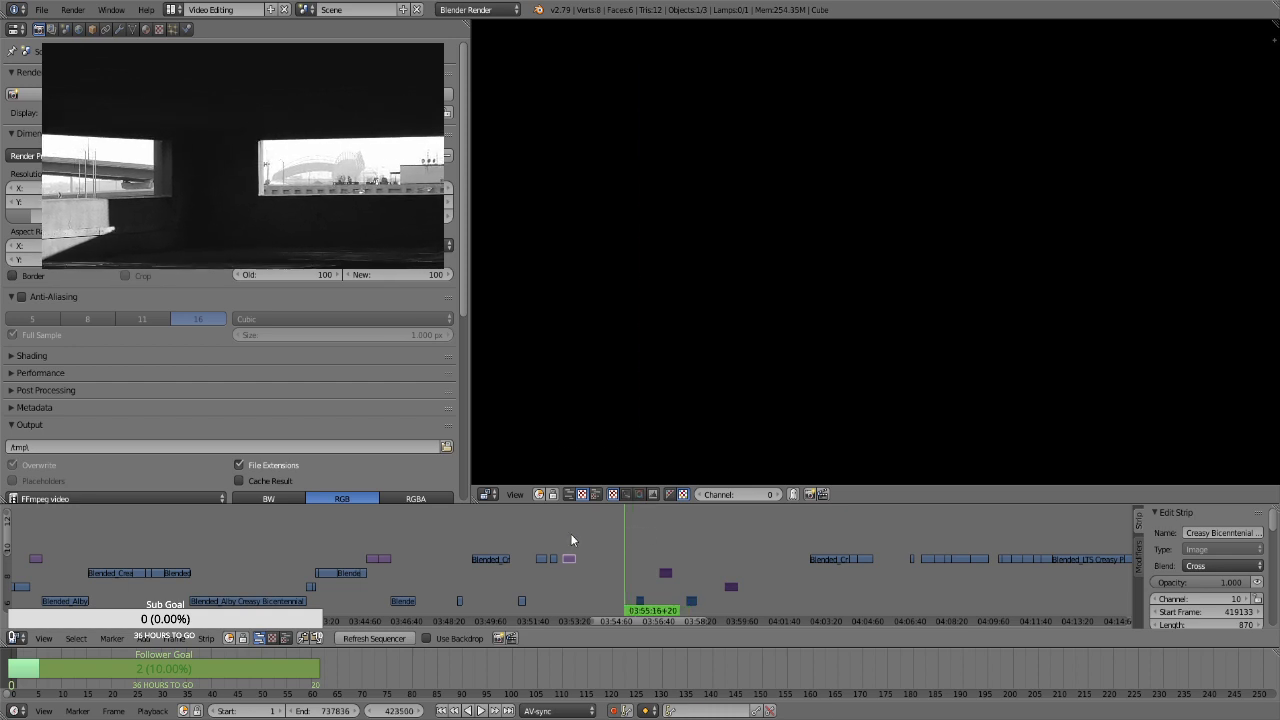
left_click(571, 545)
left_click(642, 547)
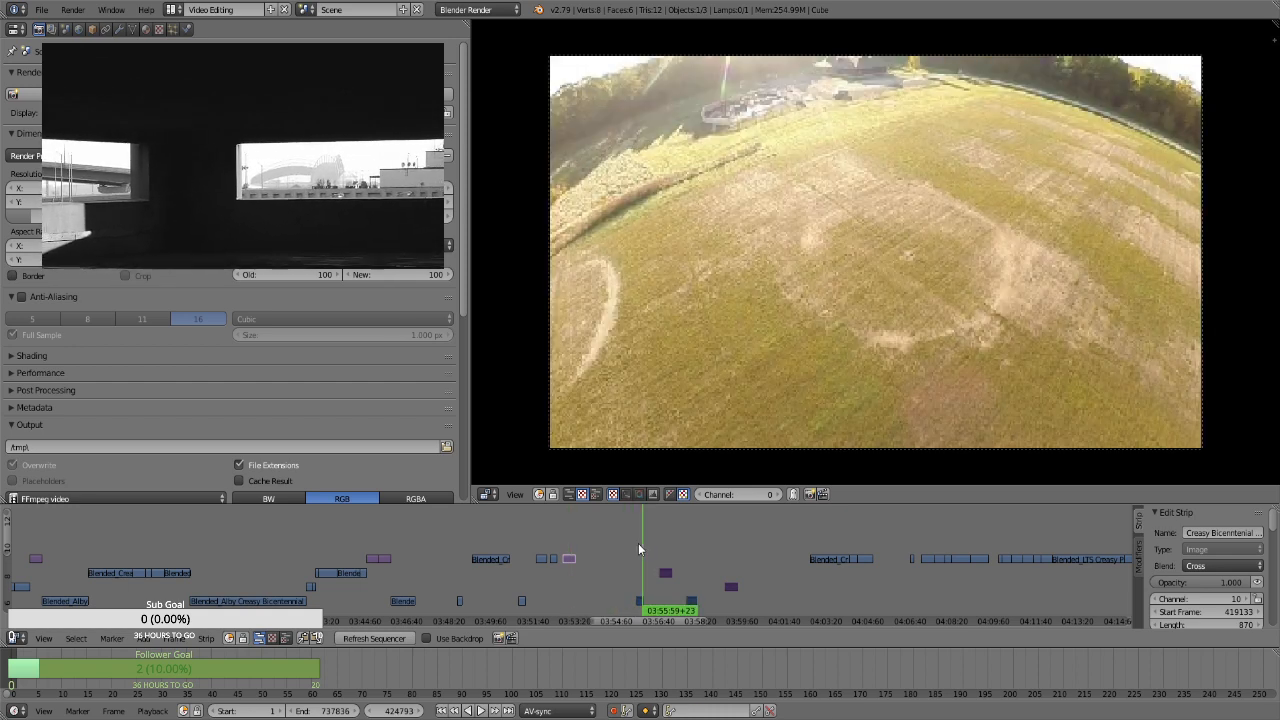
Compare the placed still image near 03:53:05 with the short clip near 03:55:50 and the still near 03:56:54
left_click(636, 543)
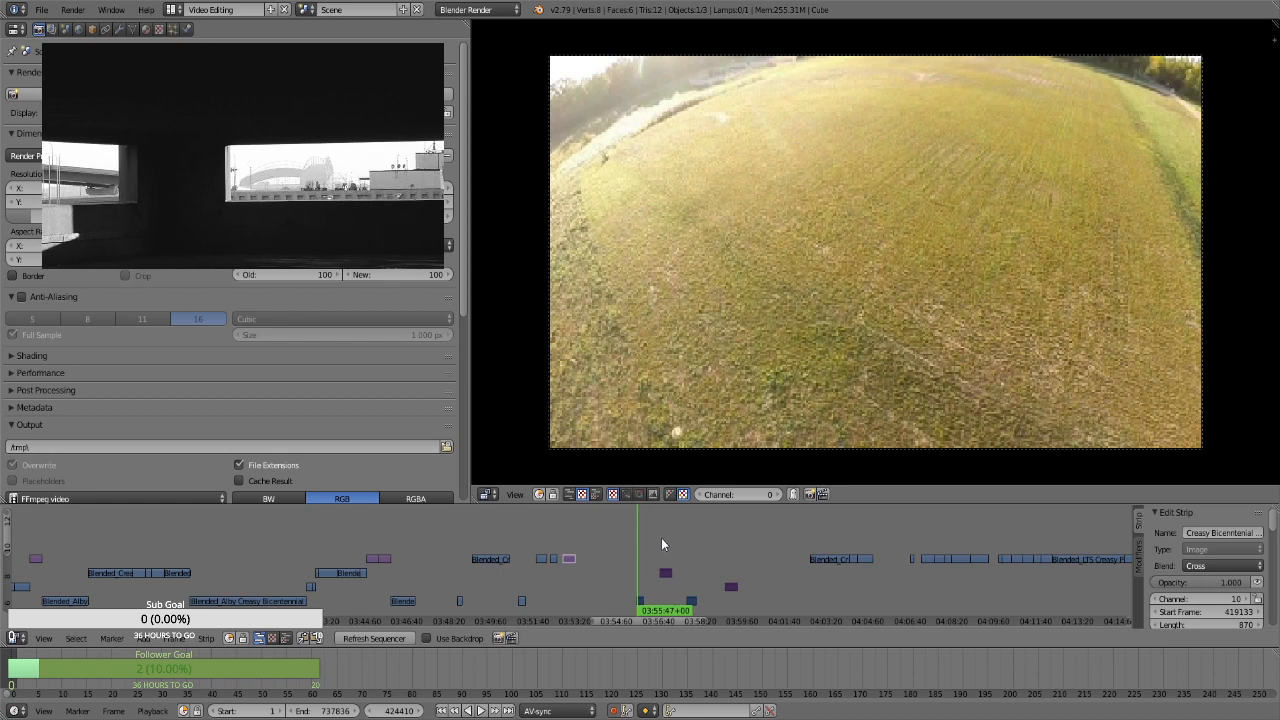
left_click(665, 544)
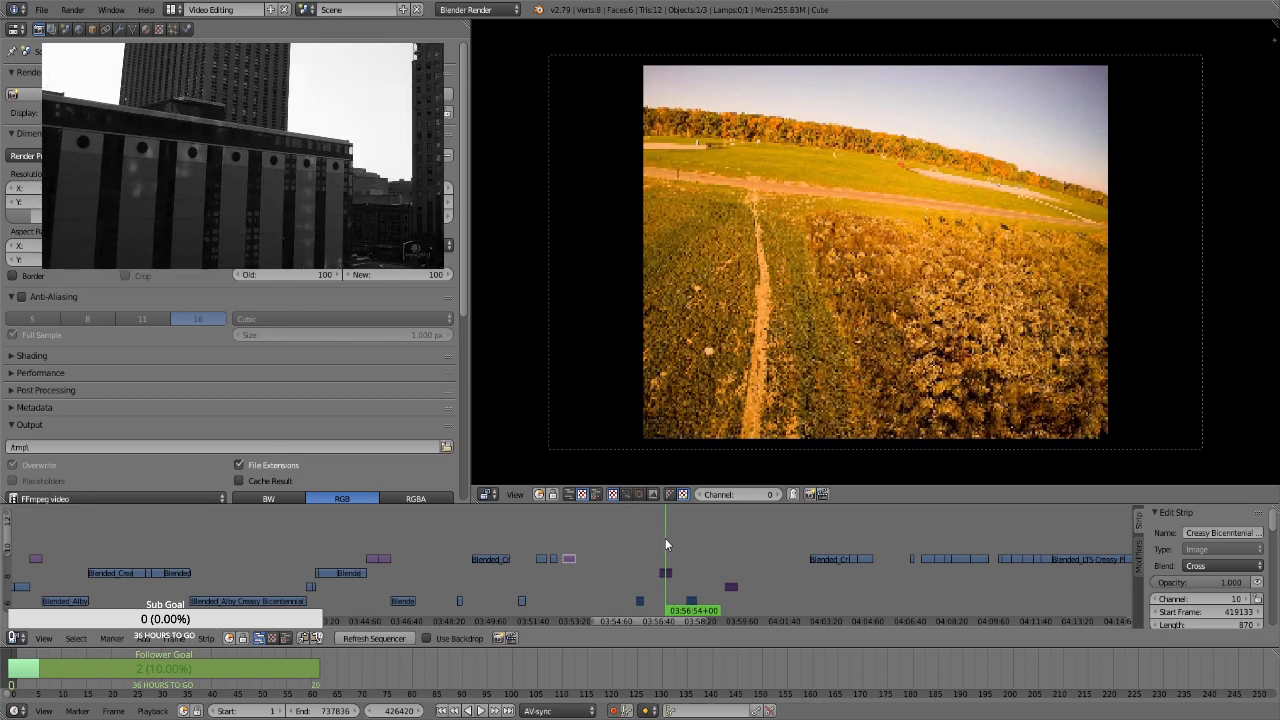
left_click(643, 550)
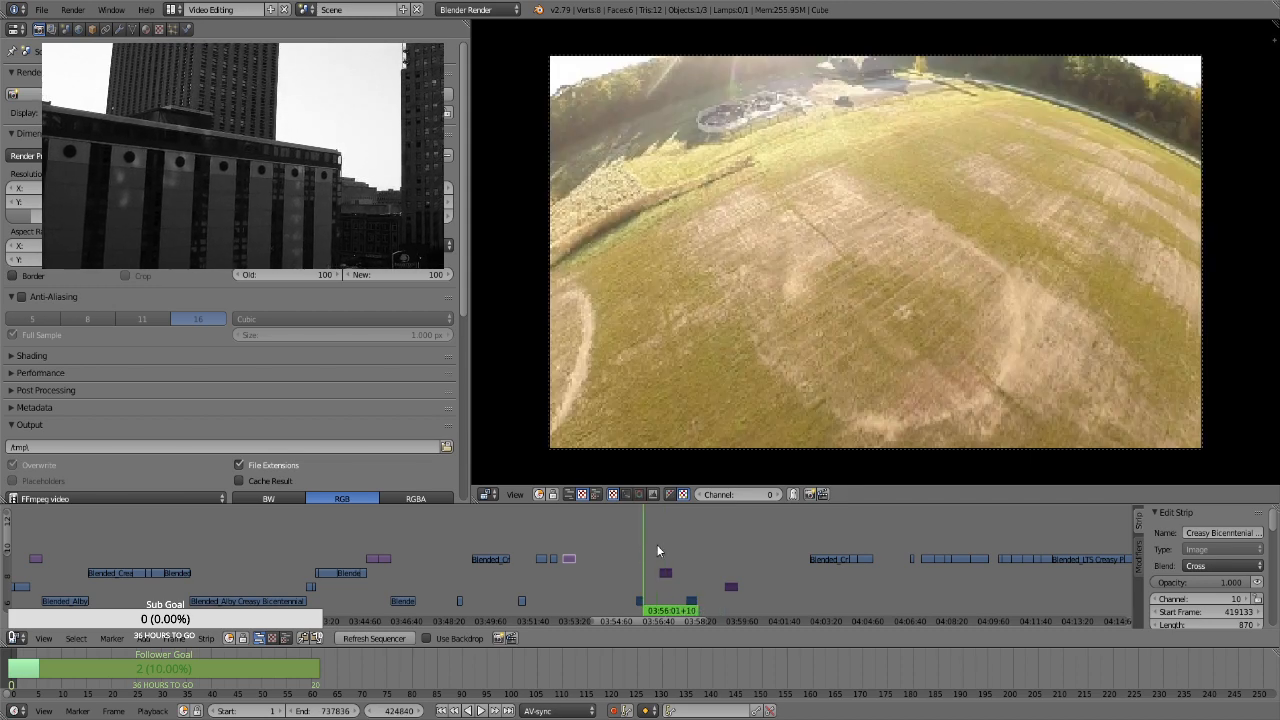
left_click(568, 535)
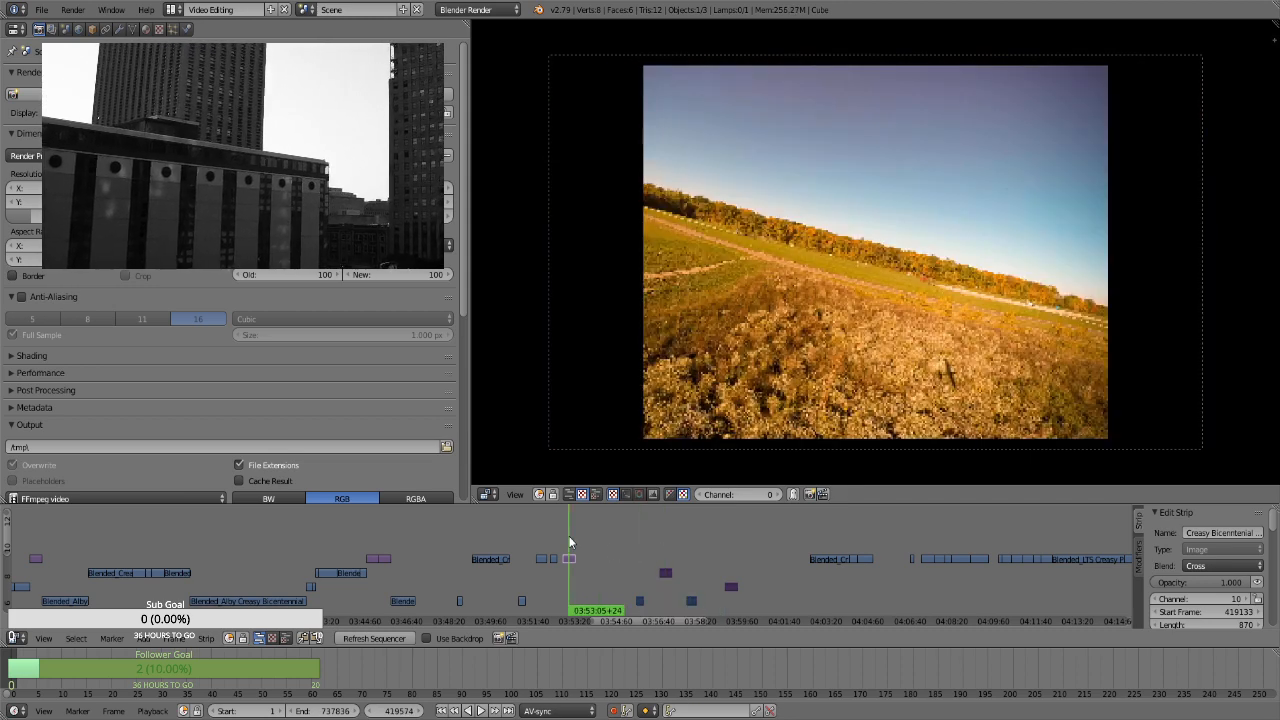
left_click(637, 552)
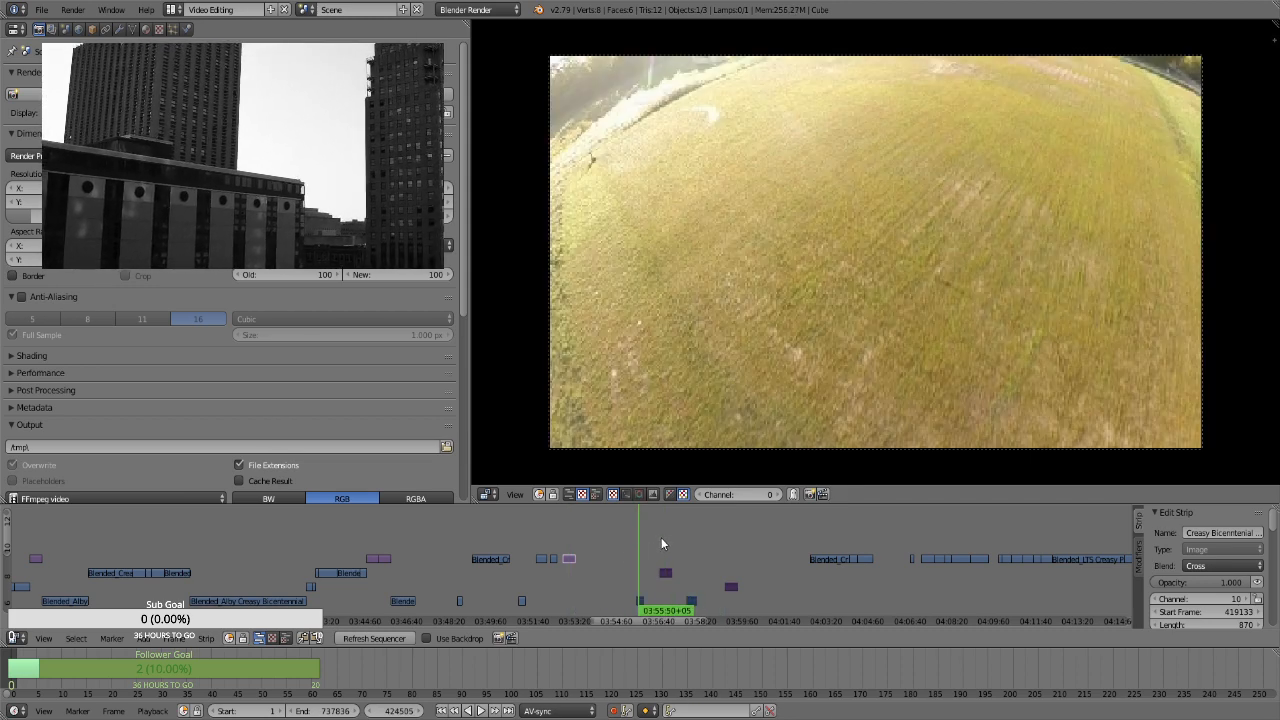
left_click(661, 543)
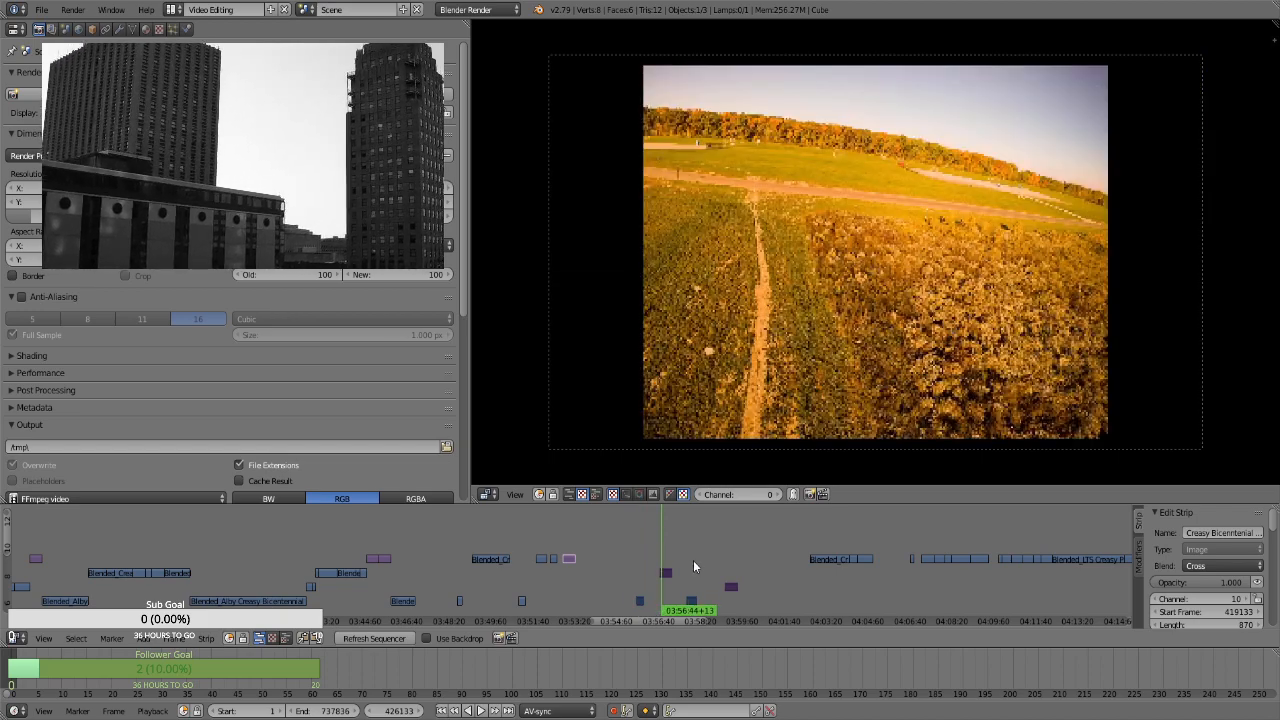
left_click(694, 562)
left_click(565, 535)
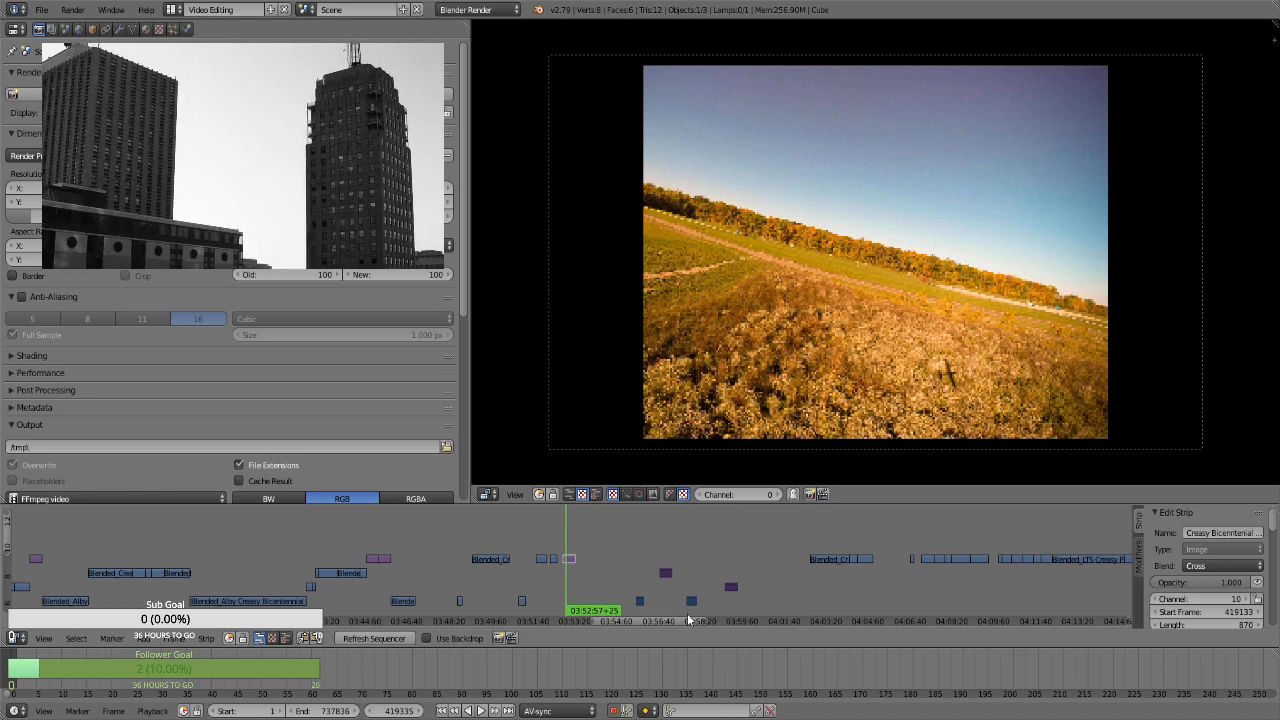
Preview the four shifted clips and stills between 03:55:58 and 03:59:37 against the placed still image near 03:53:14
scroll(640, 595, "down", 3, "ctrl")
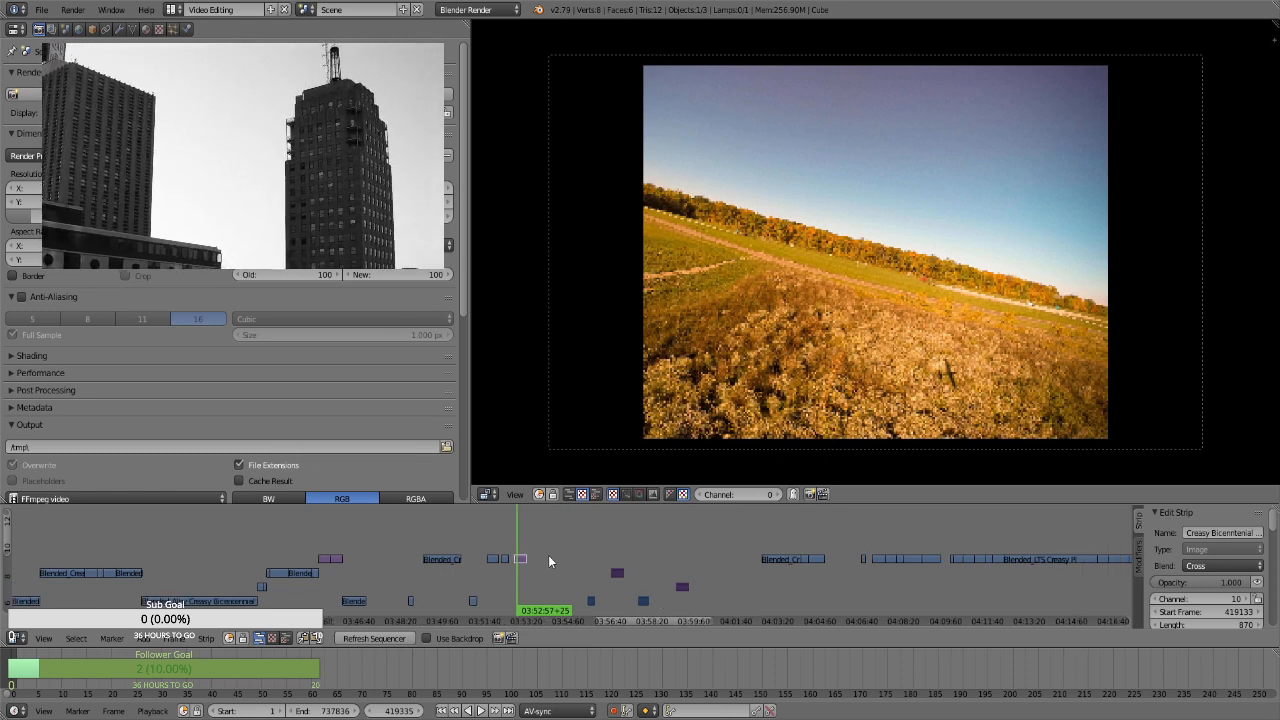
left_click(521, 538)
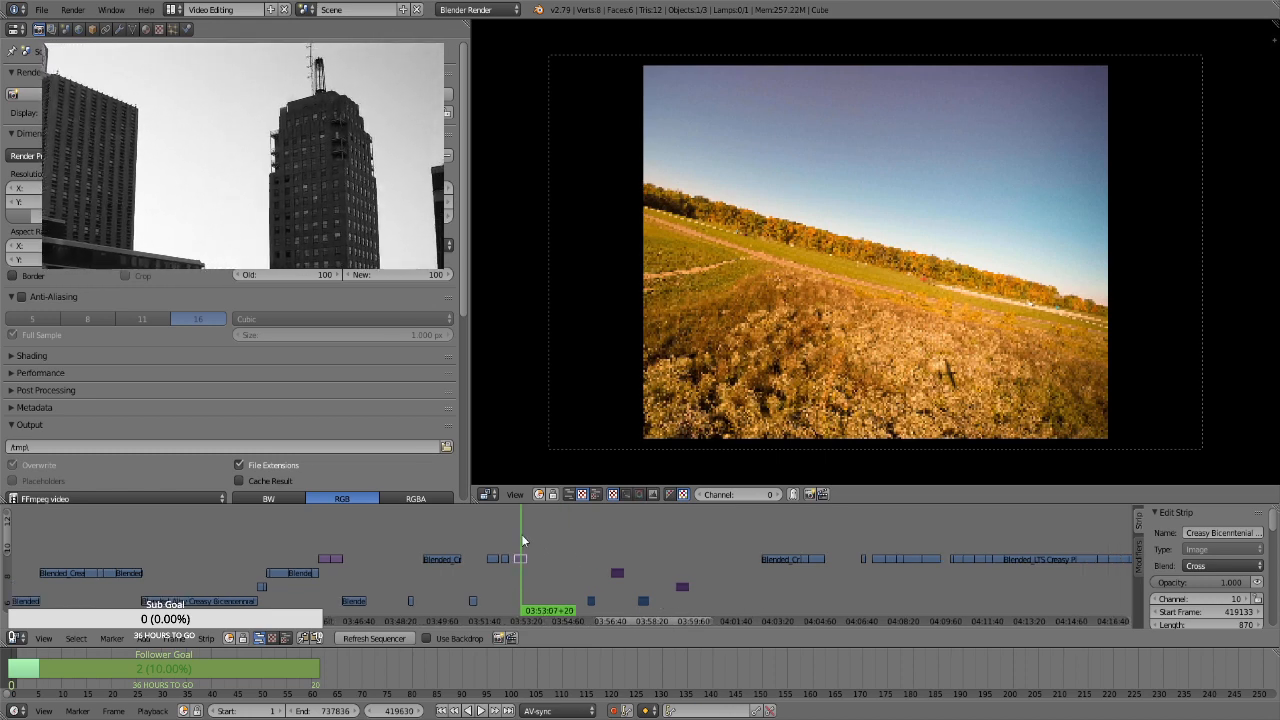
left_click(594, 568)
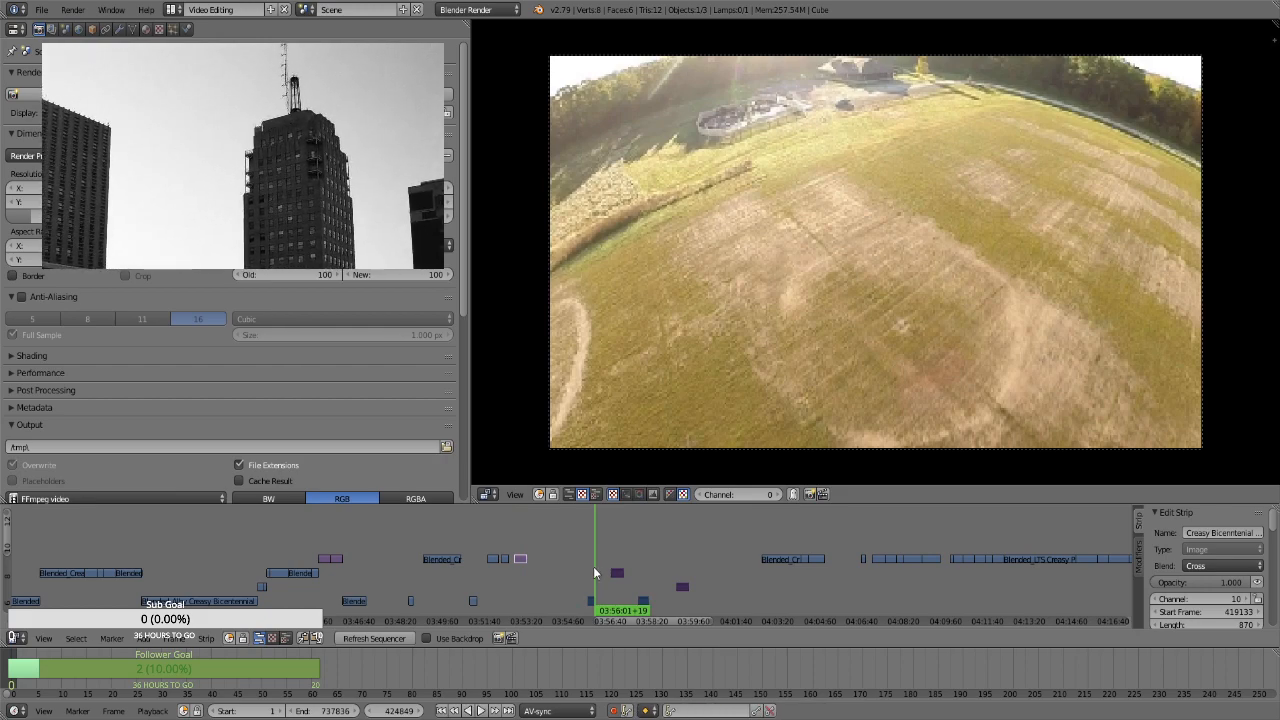
left_click(593, 569)
key("alt+a")
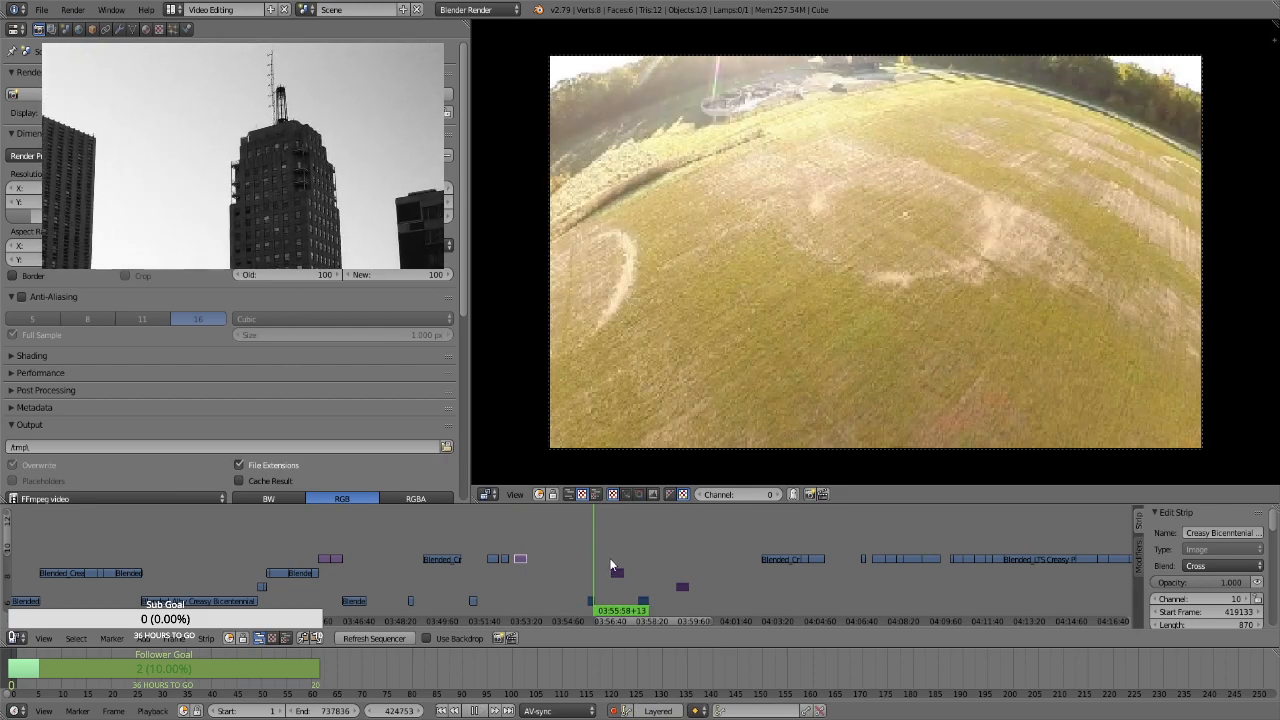
left_click(615, 547)
key("alt+a")
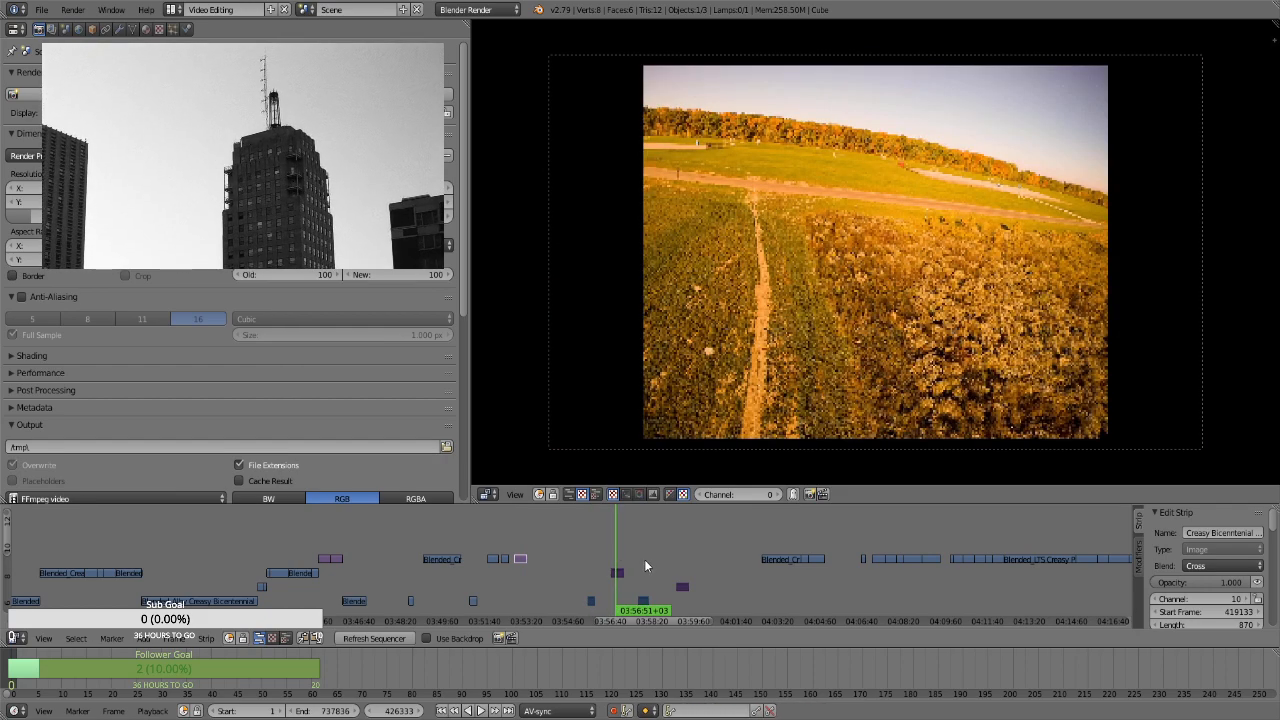
left_click(644, 559)
left_click(686, 562)
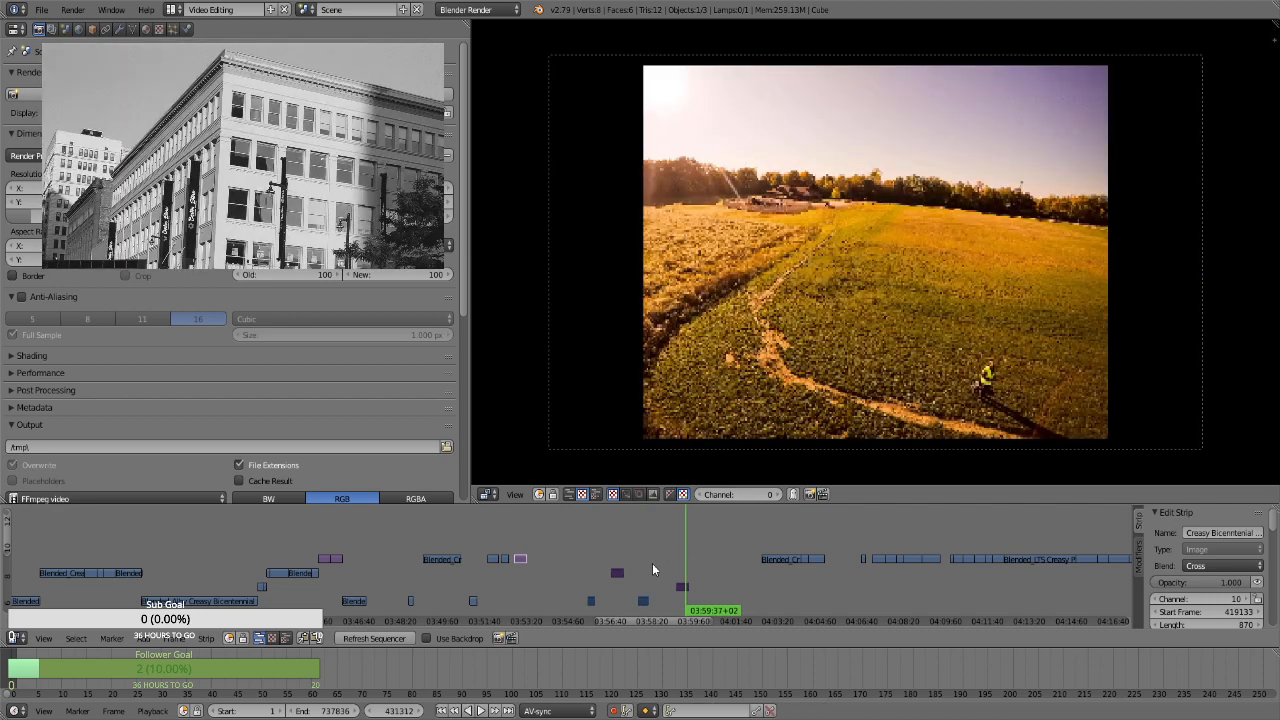
left_click(524, 540)
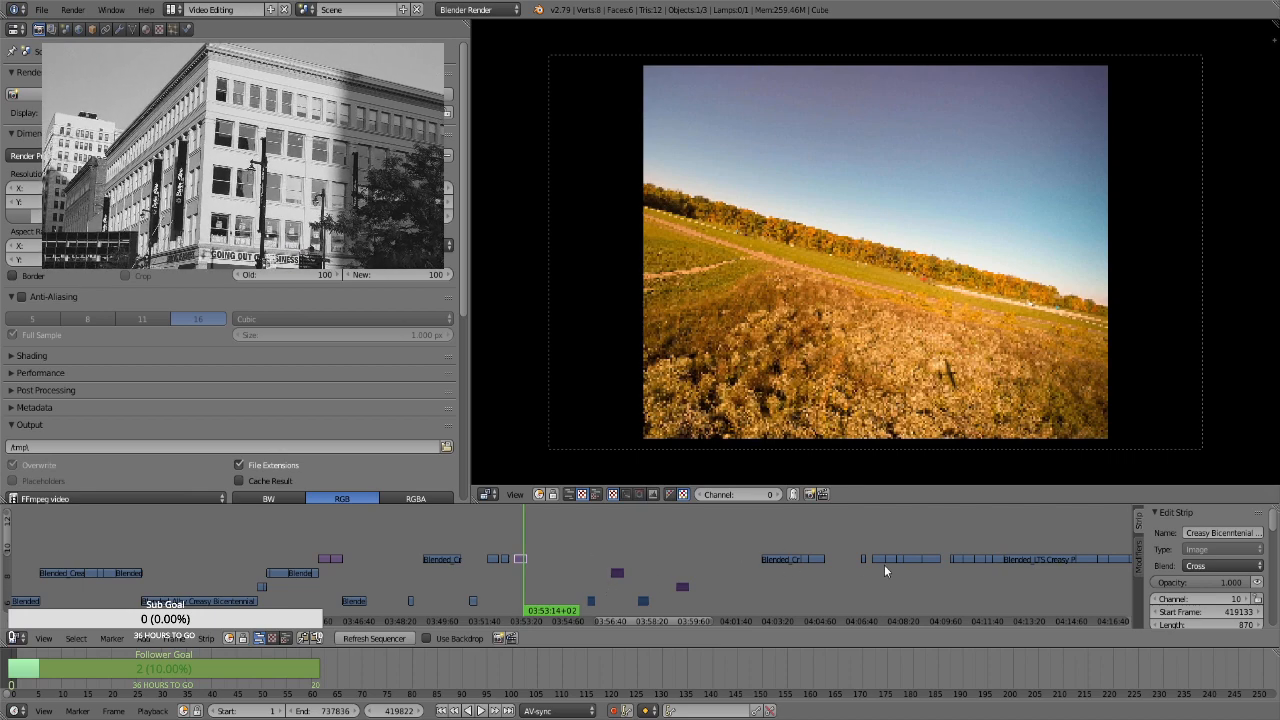
Preview the channel 10 clips from 04:08:10 and move the short movie clip near 04:10:52 behind the placed still, to start frame 395221
left_click(902, 590)
key("alt+a")
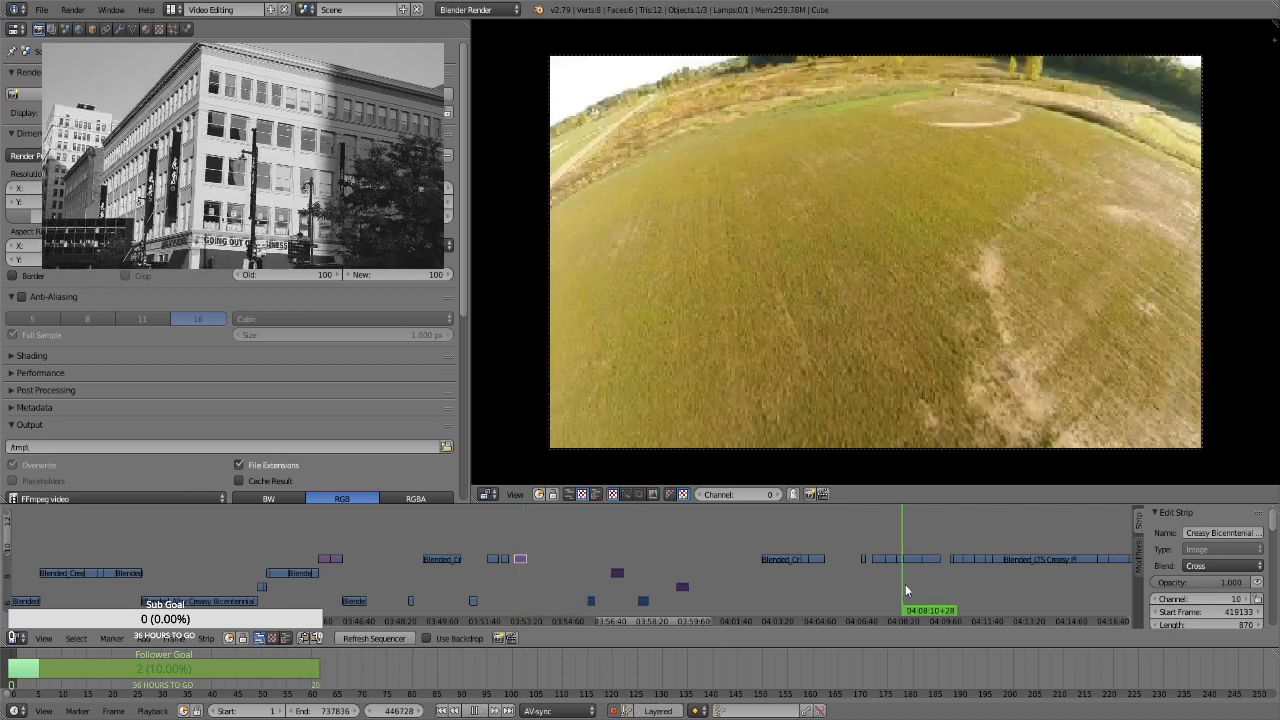
key("alt+a")
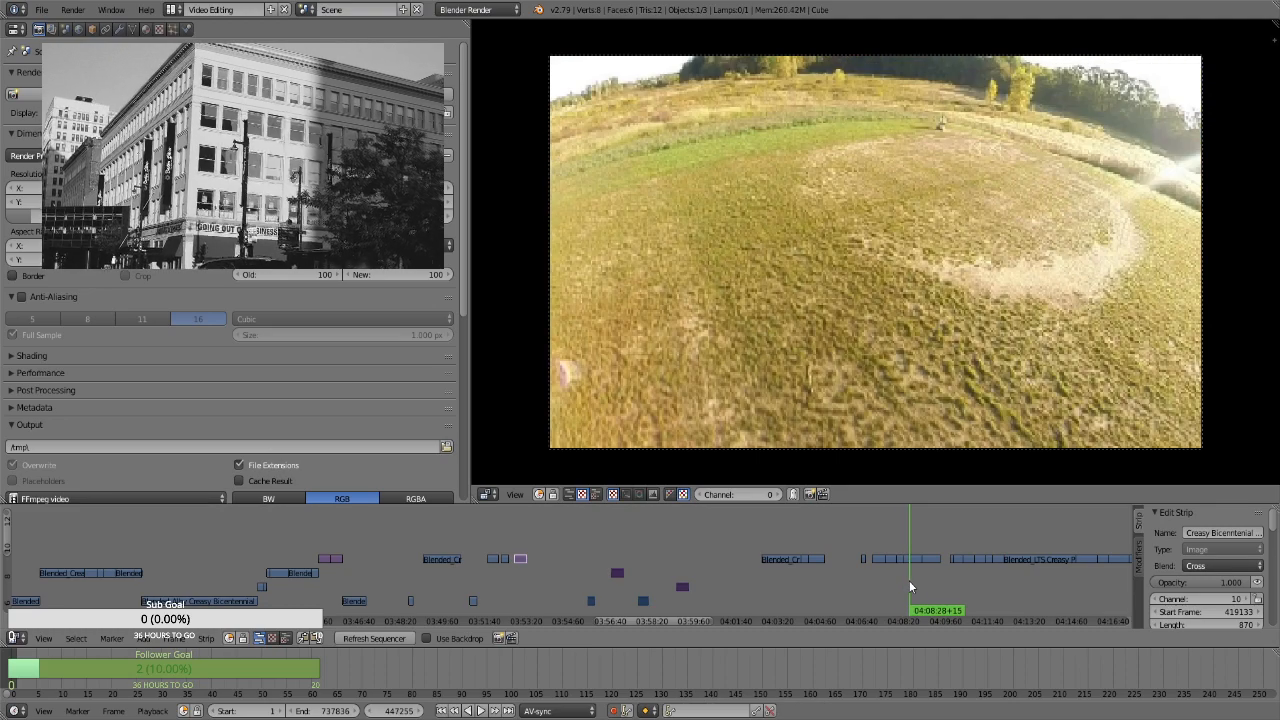
left_click(924, 580)
key("alt+a")
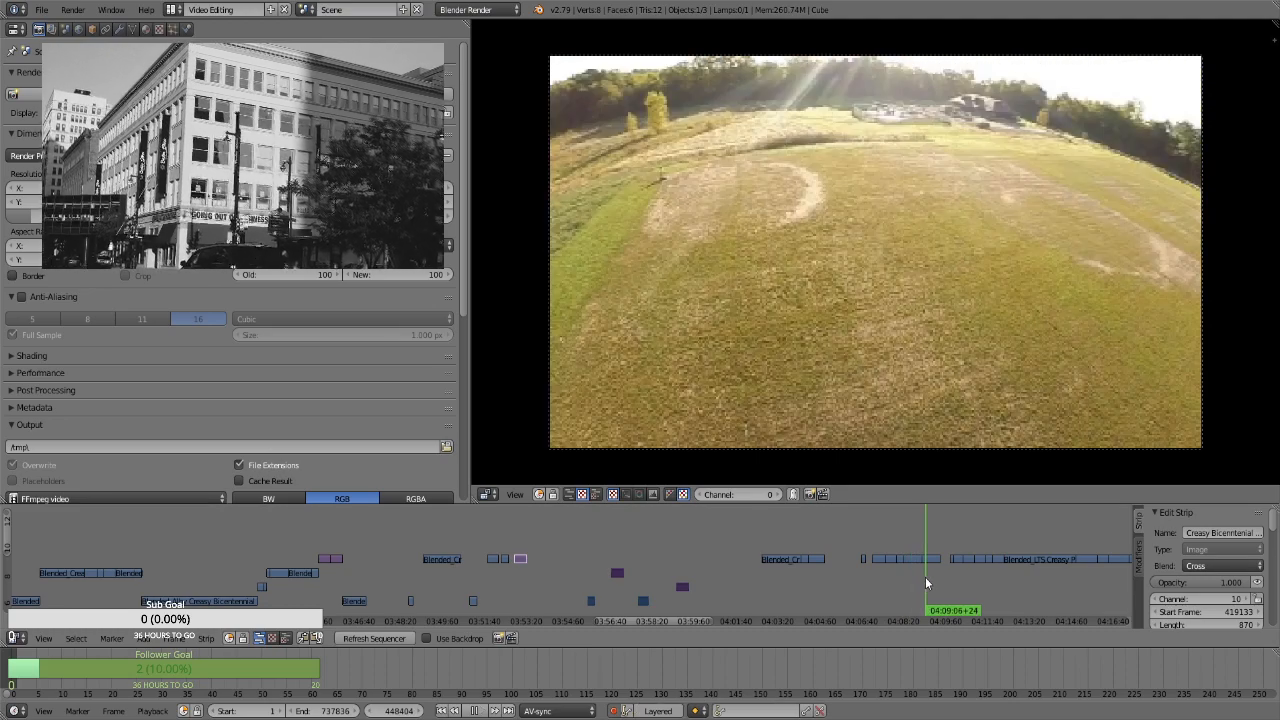
left_click_drag(925, 577, 968, 574)
right_click(968, 561)
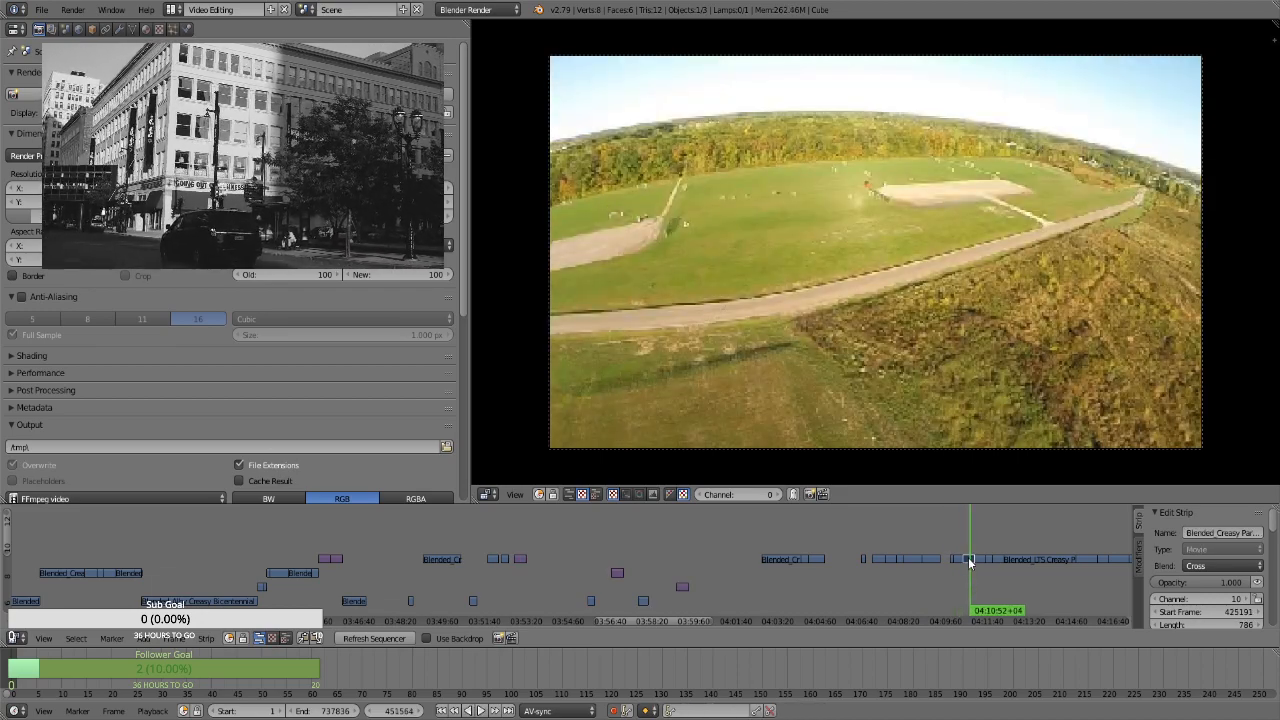
key("g")
left_click(548, 560)
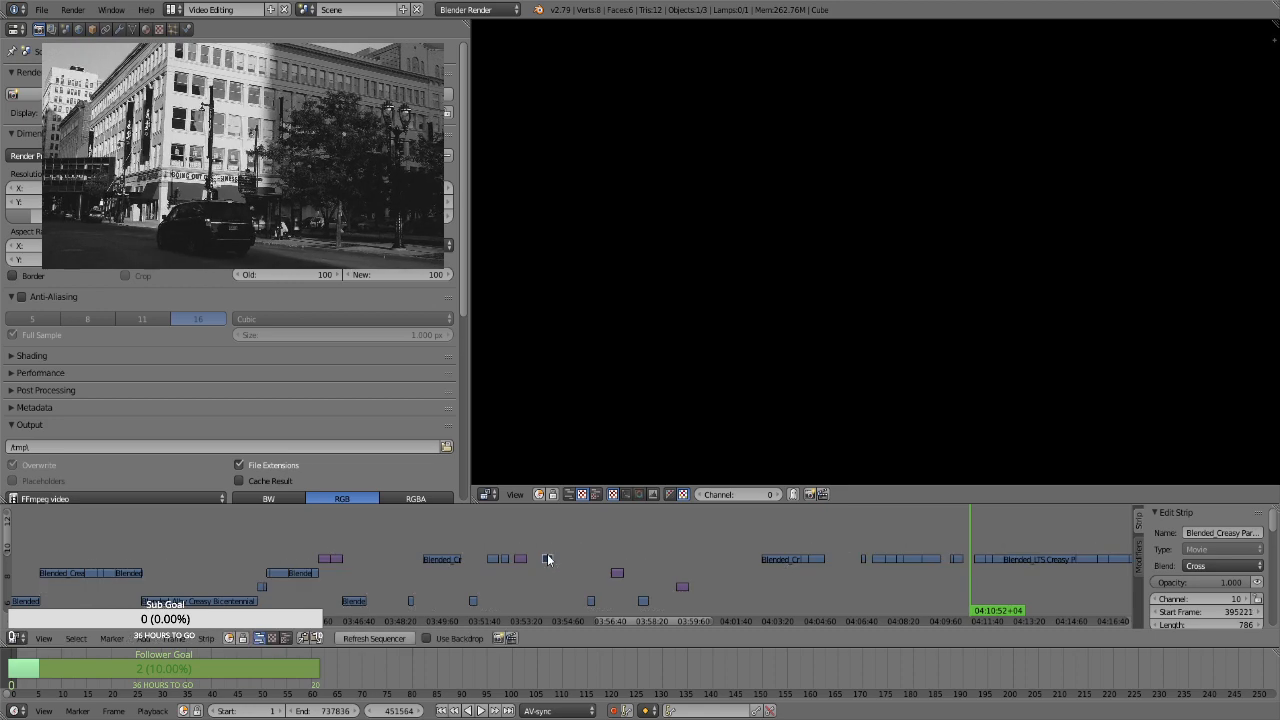
Move the neighbouring movie clip near 04:10:20 behind the clip just placed, to start frame 398237 on channel 10
right_click(956, 561)
key("g")
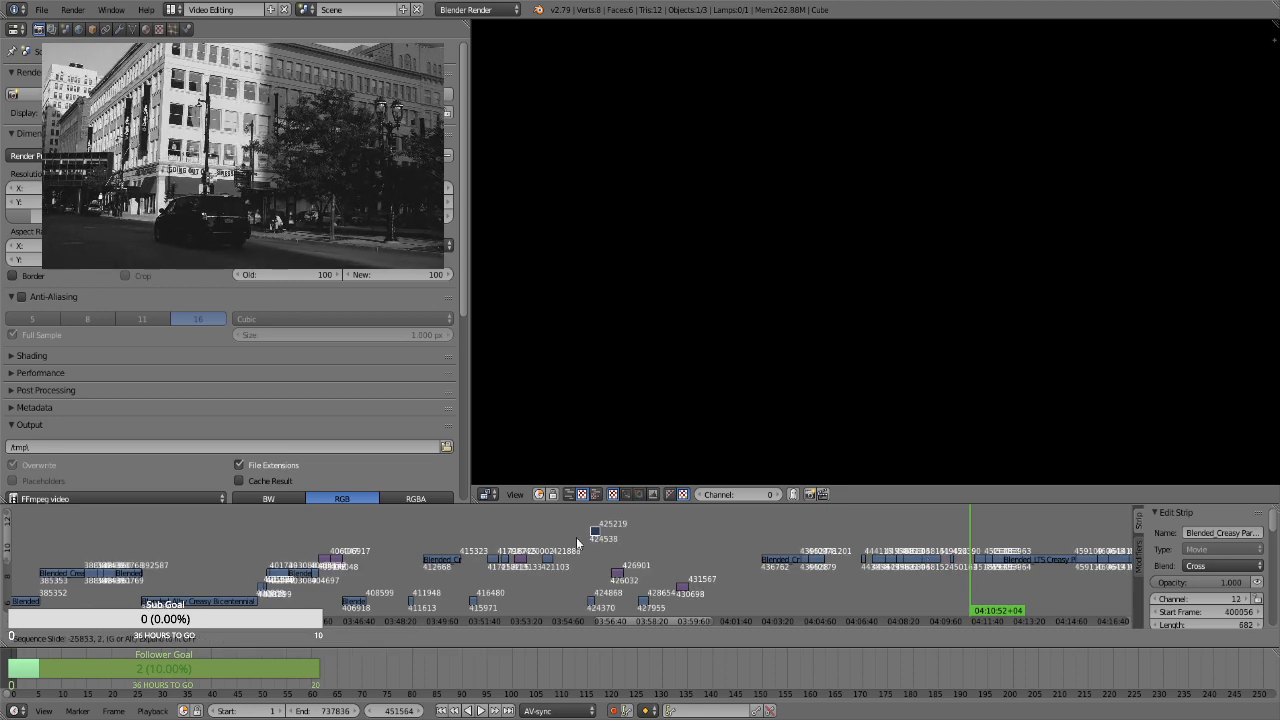
left_click(572, 564)
left_click(591, 576)
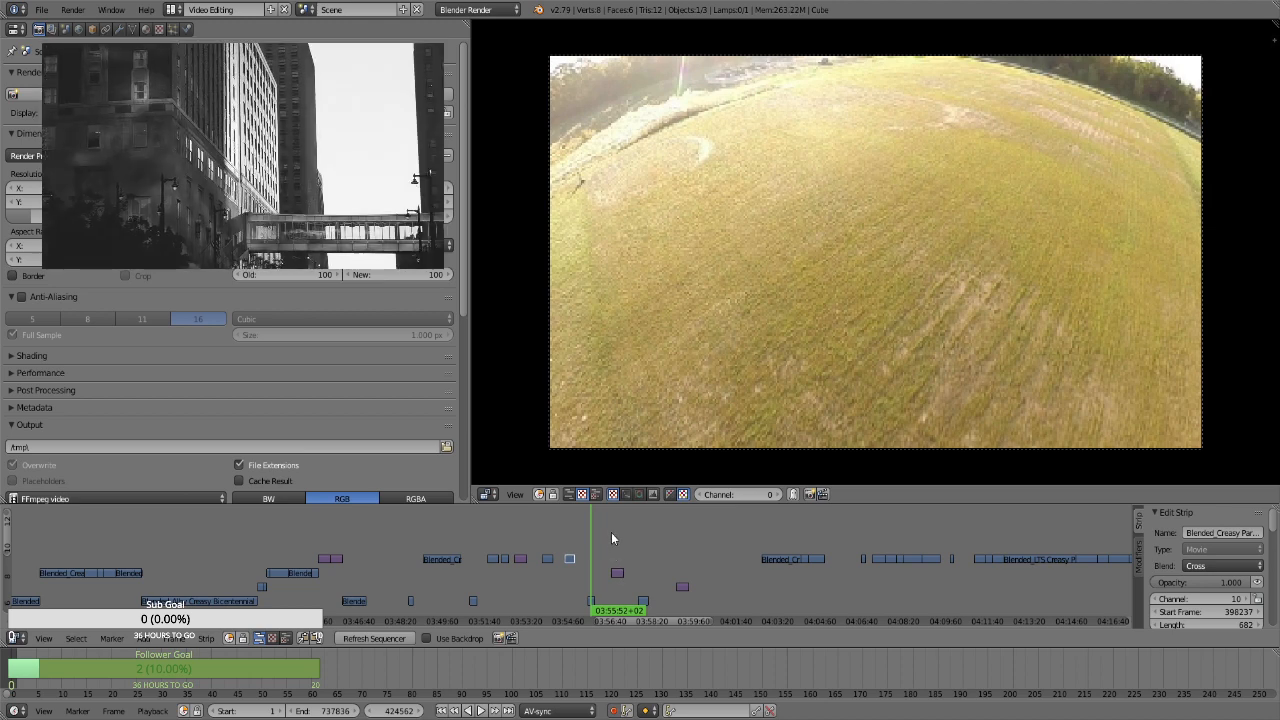
key("b")
left_click_drag(604, 562, 702, 600)
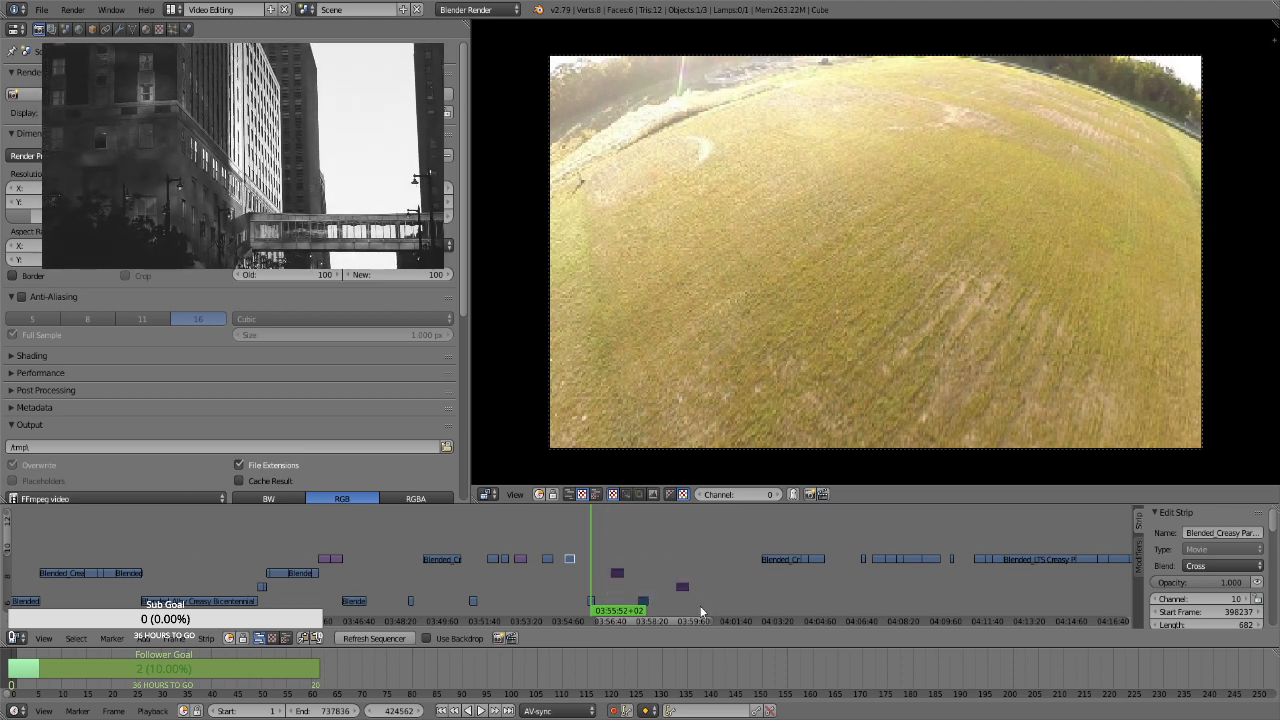
Compare the stills after 04:33 with the placed clip and move the Creasy Bicentennial still near 04:36:20 behind it, to start frame 424255 on channel 10
scroll(813, 575, "down", 2)
scroll(986, 560, "up", 2)
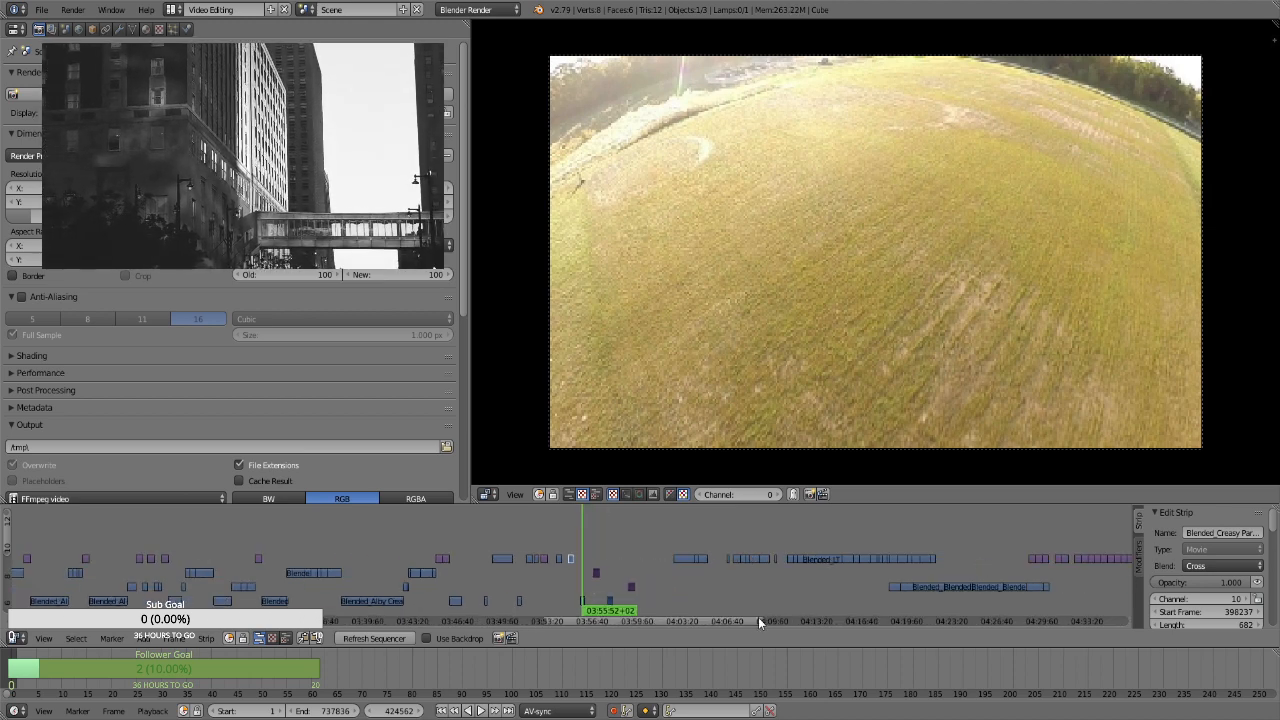
scroll(775, 615, "down", 5, "ctrl")
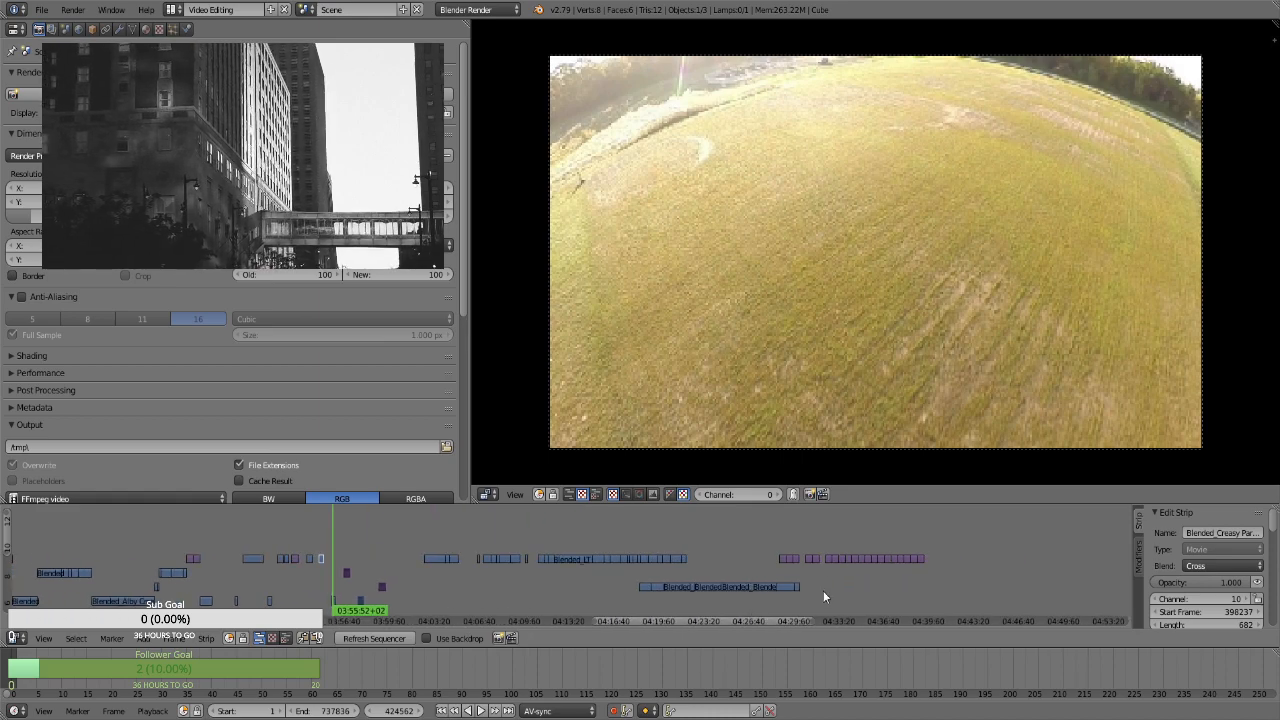
left_click(734, 558)
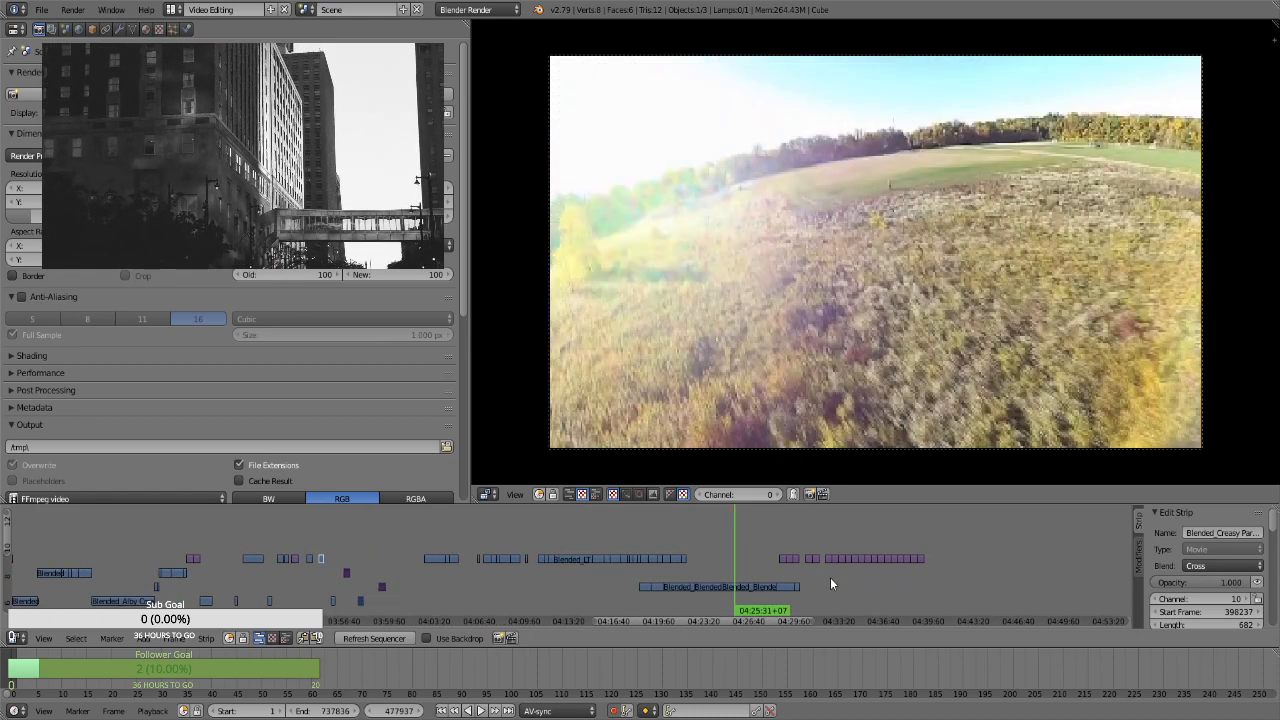
left_click_drag(830, 577, 848, 569)
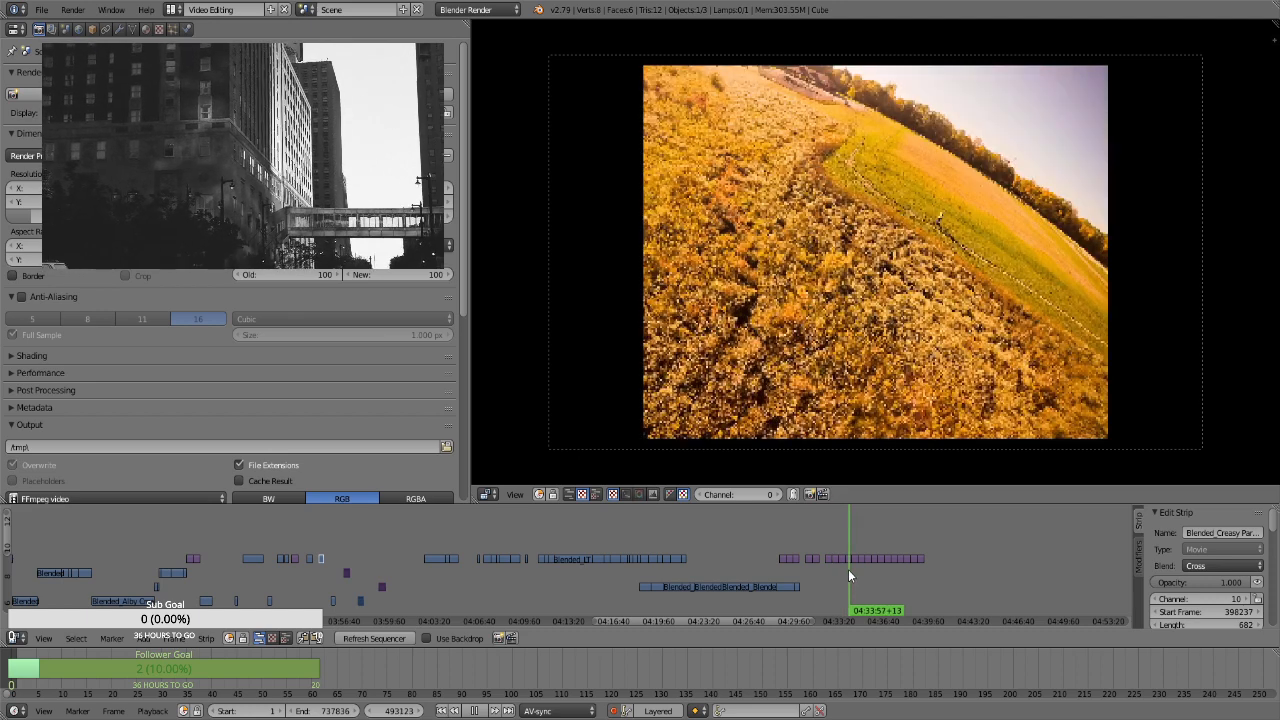
left_click(322, 541)
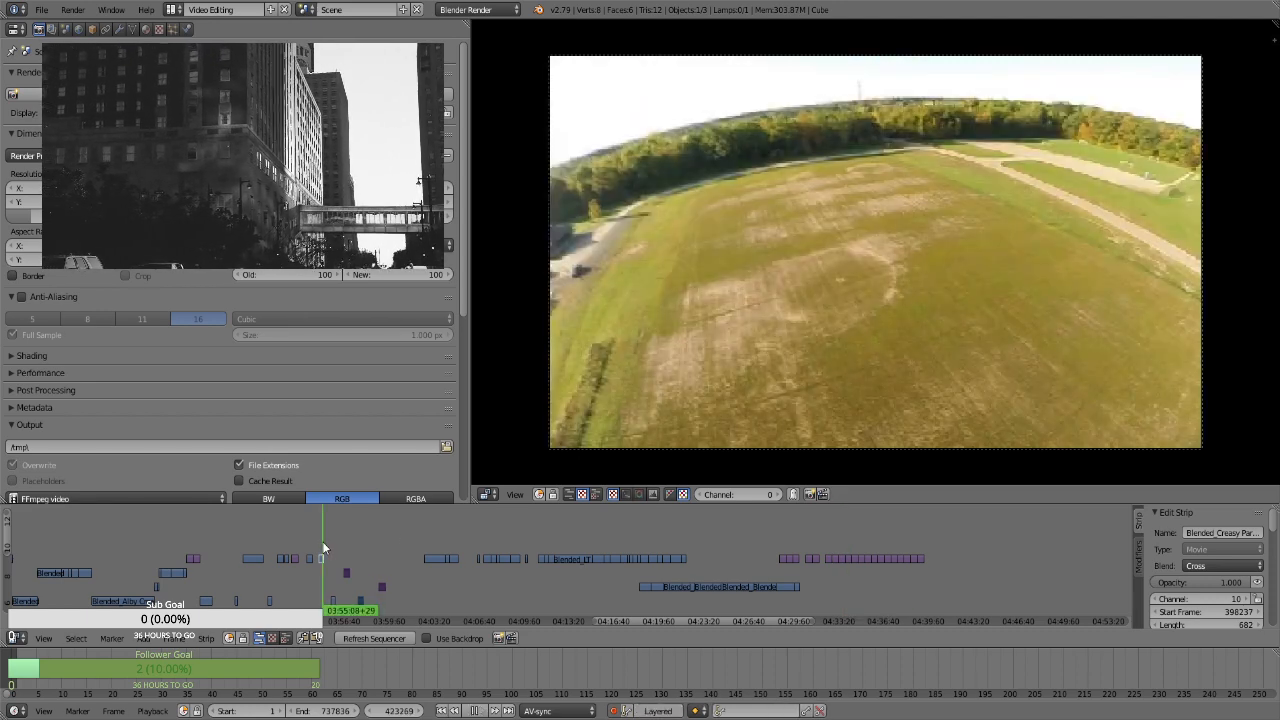
left_click_drag(865, 585, 881, 580)
right_click(883, 563)
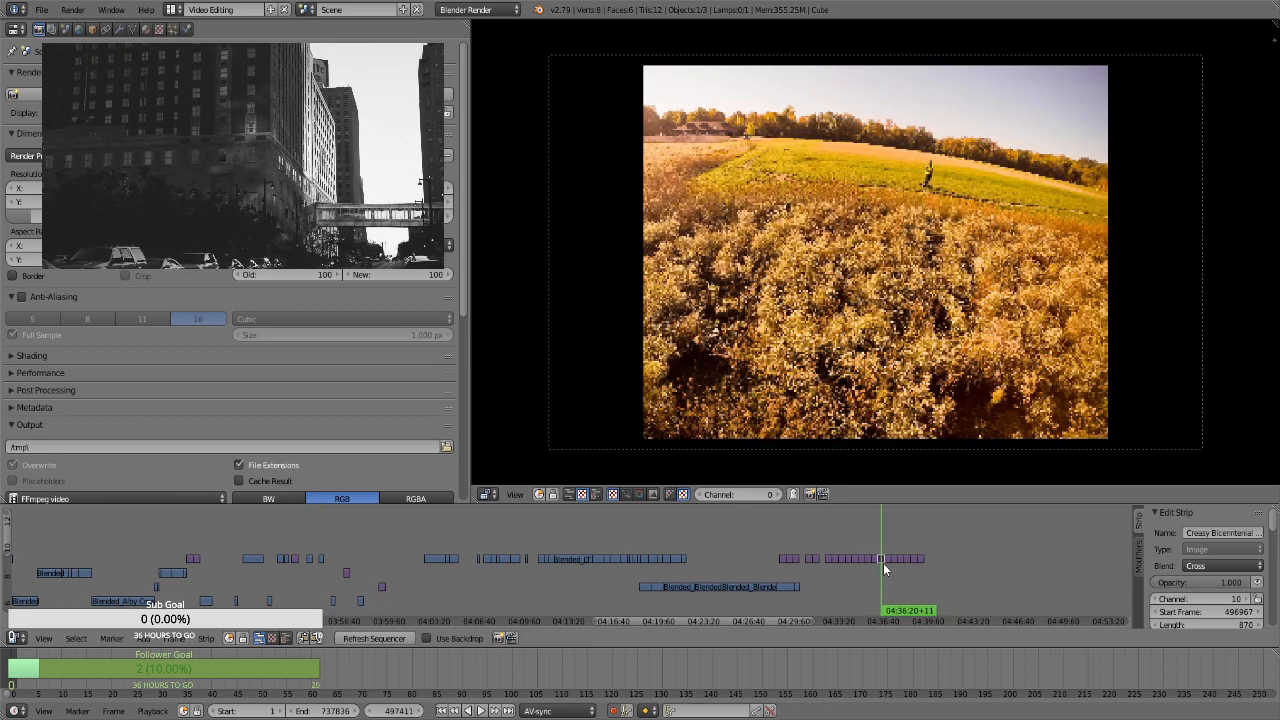
key("g")
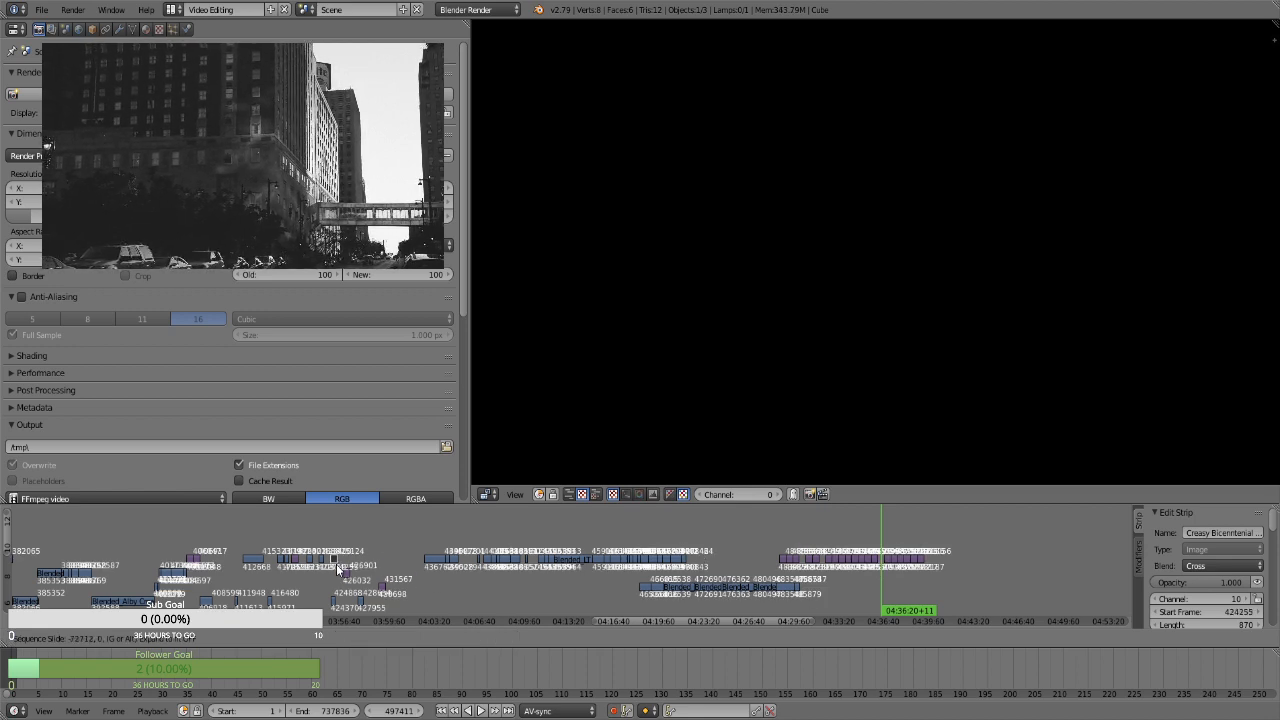
left_click(336, 564)
Select the four short clips and stills on the lower channels after 03:55 and shift them about 3,200 frames later
left_click_drag(319, 567, 426, 603)
key("g")
left_click(450, 601)
Select all remaining strips after 04:02, including the long lower-channel group, and shift them later so the first begins near 04:15, keeping their channels
key("b")
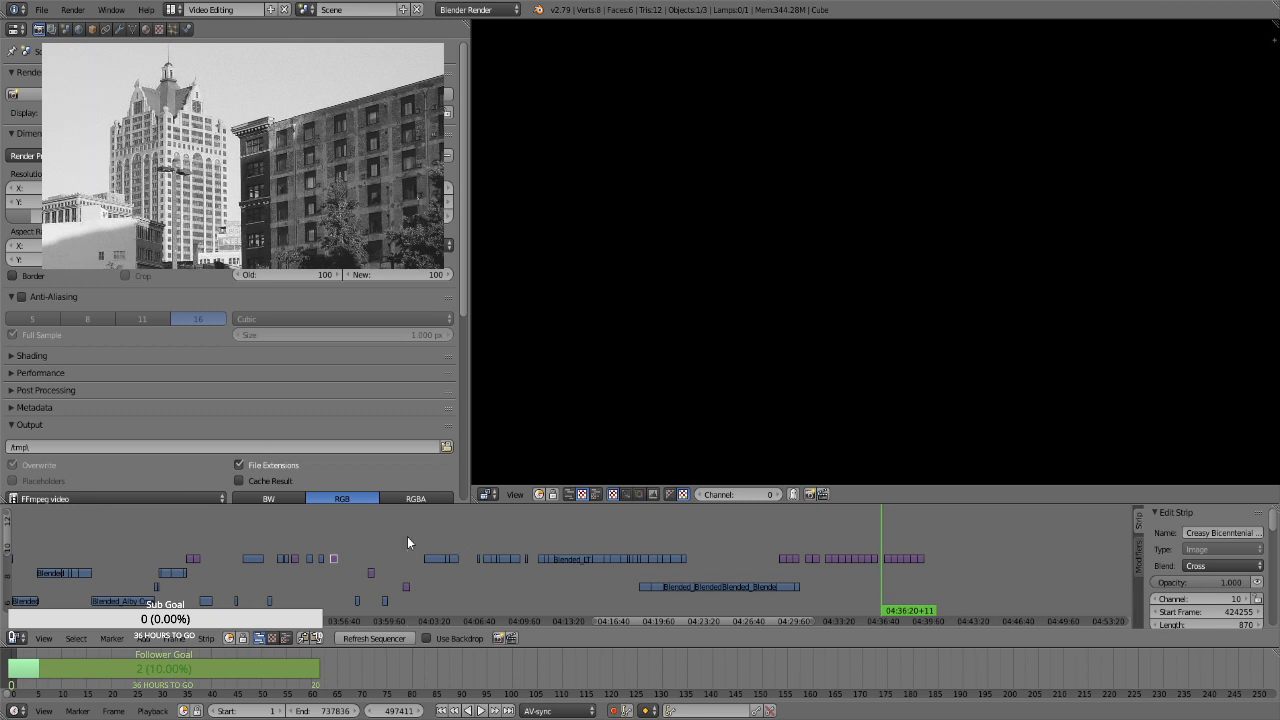
left_click_drag(407, 537, 710, 555)
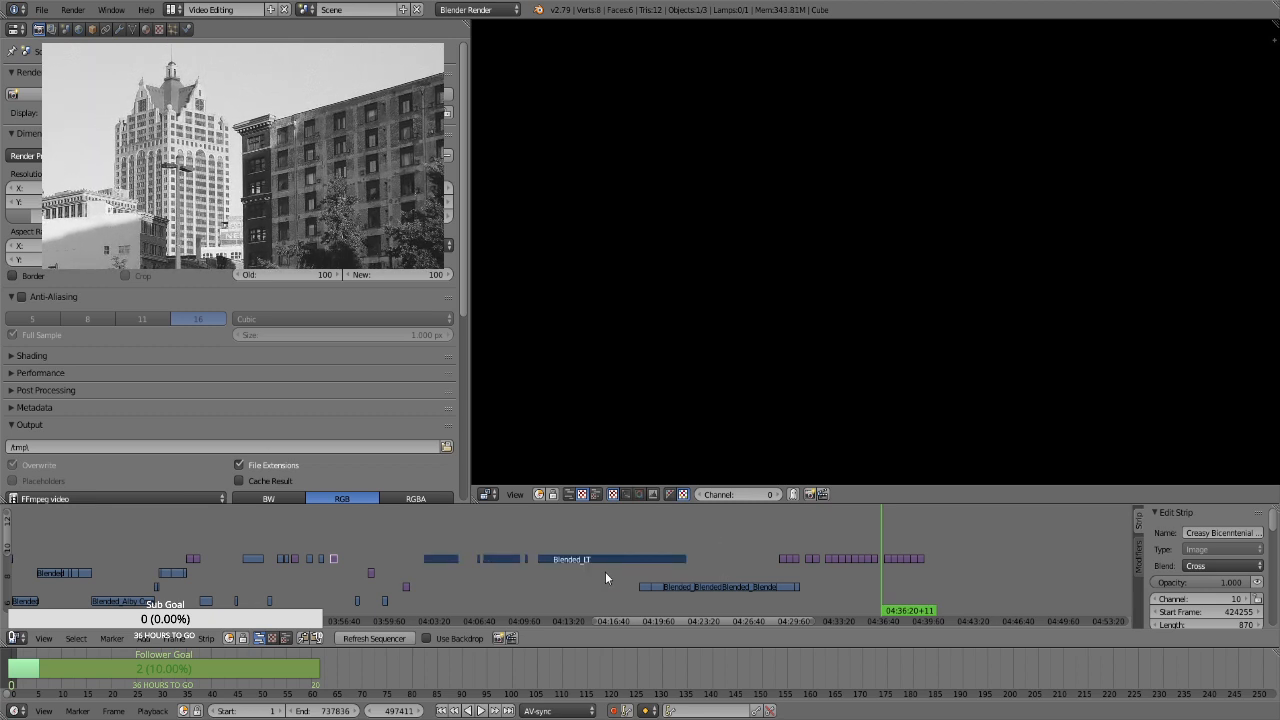
key("b")
left_click_drag(601, 572, 839, 594)
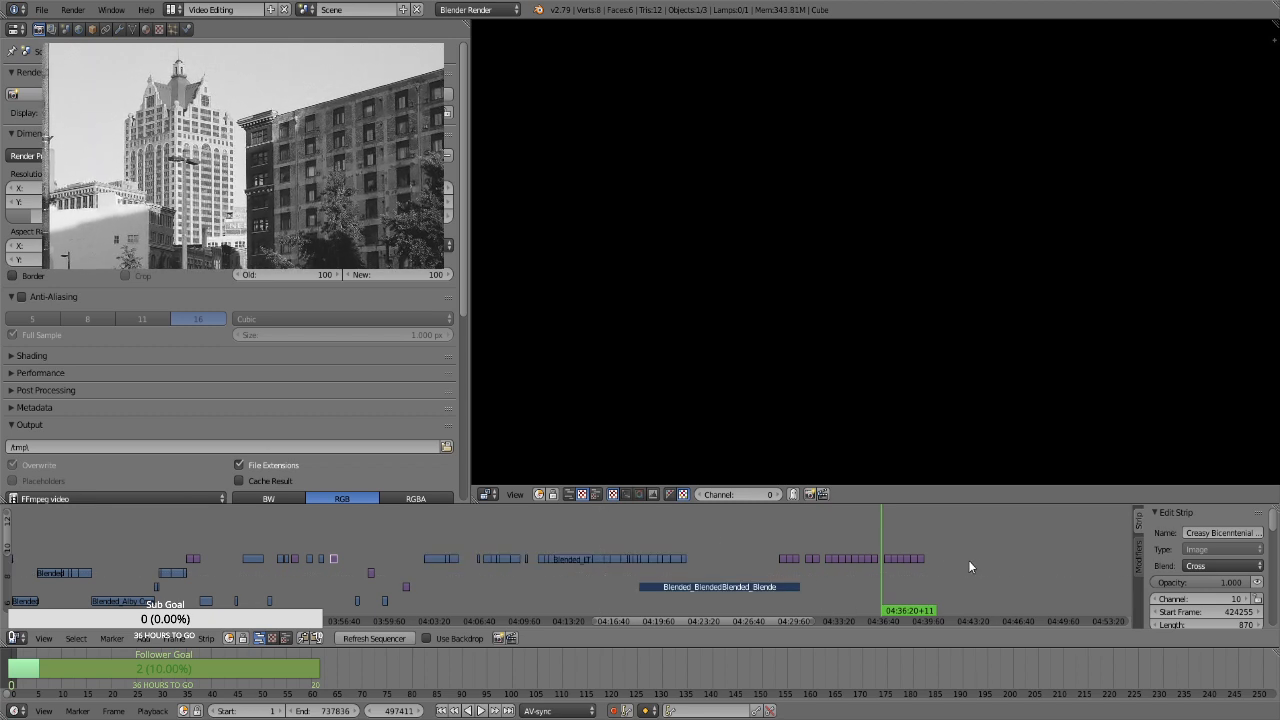
left_click(403, 544)
key("b")
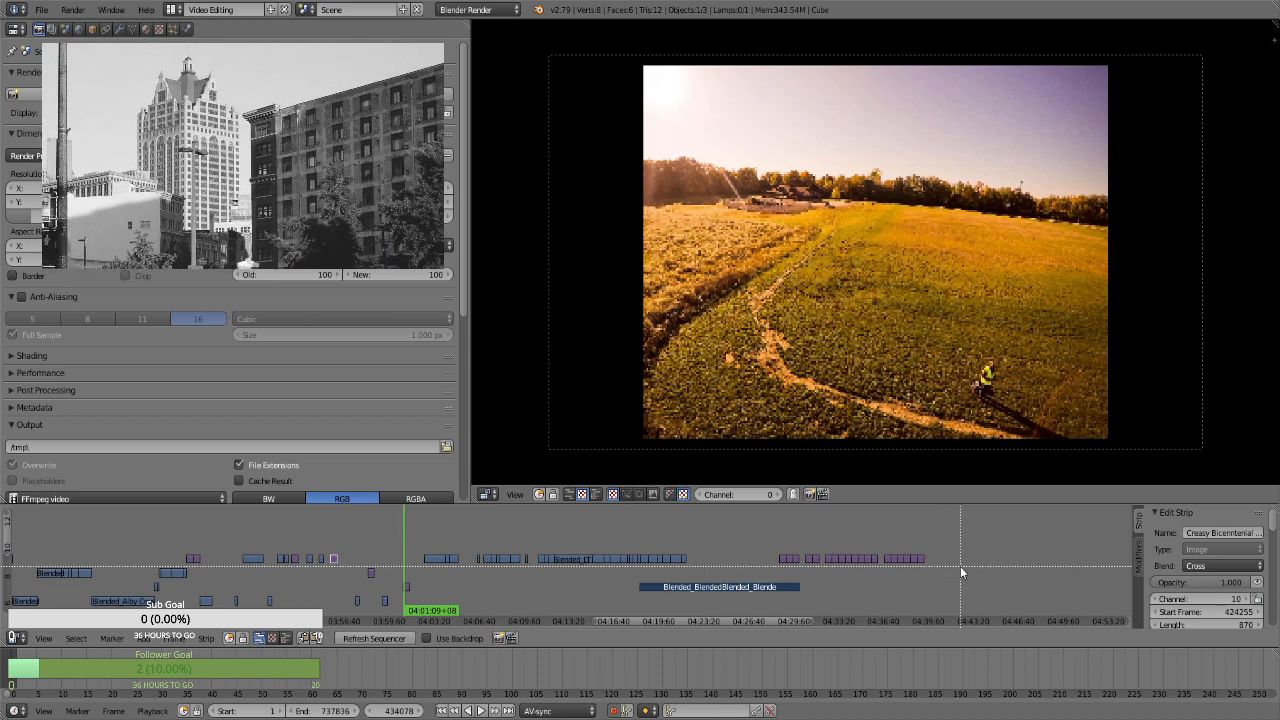
left_click_drag(960, 566, 512, 540)
key("g")
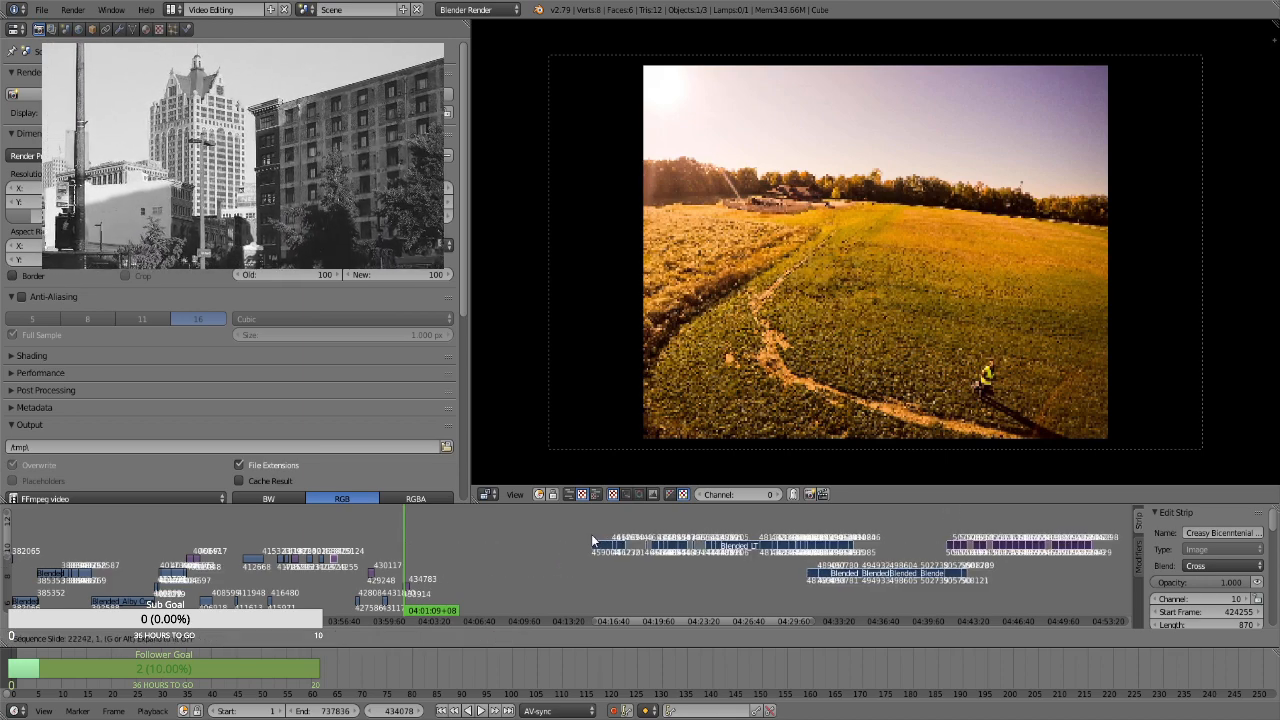
left_click(596, 549)
left_click(795, 526)
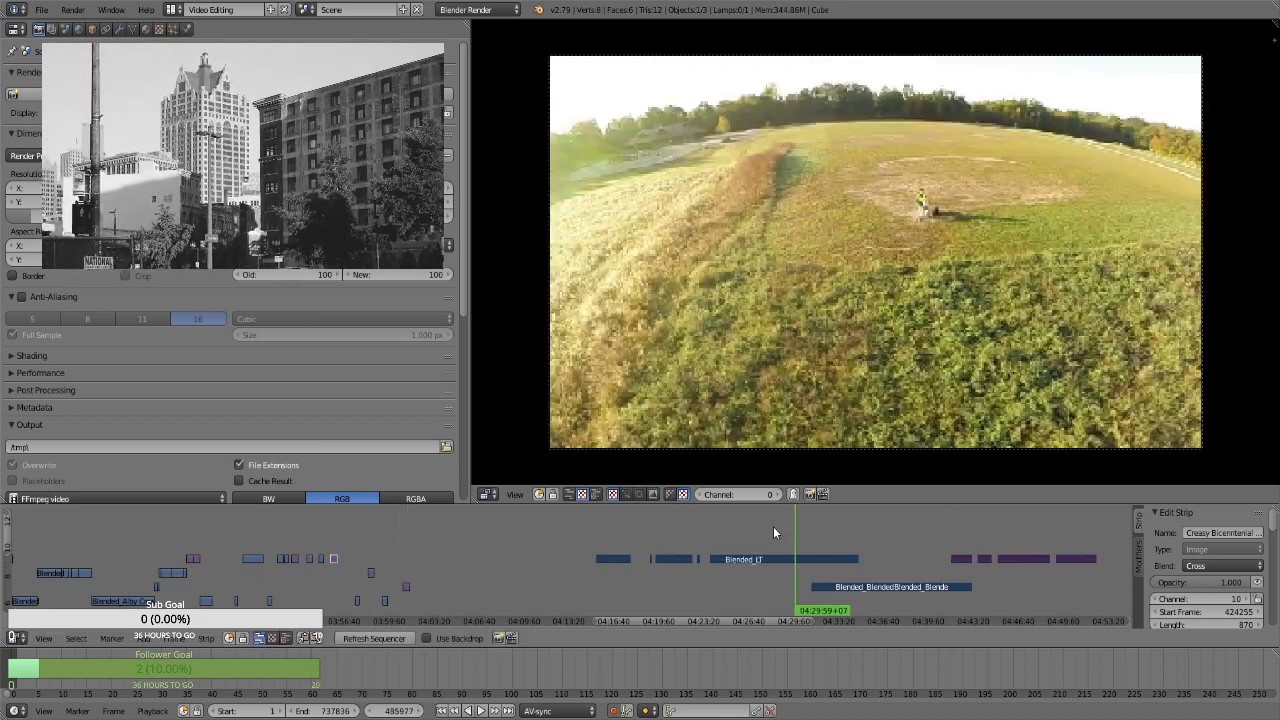
Compare the long movie clips between 04:27 and 04:38 with the short clips and stills between 03:57 and 04:01
left_click(766, 526)
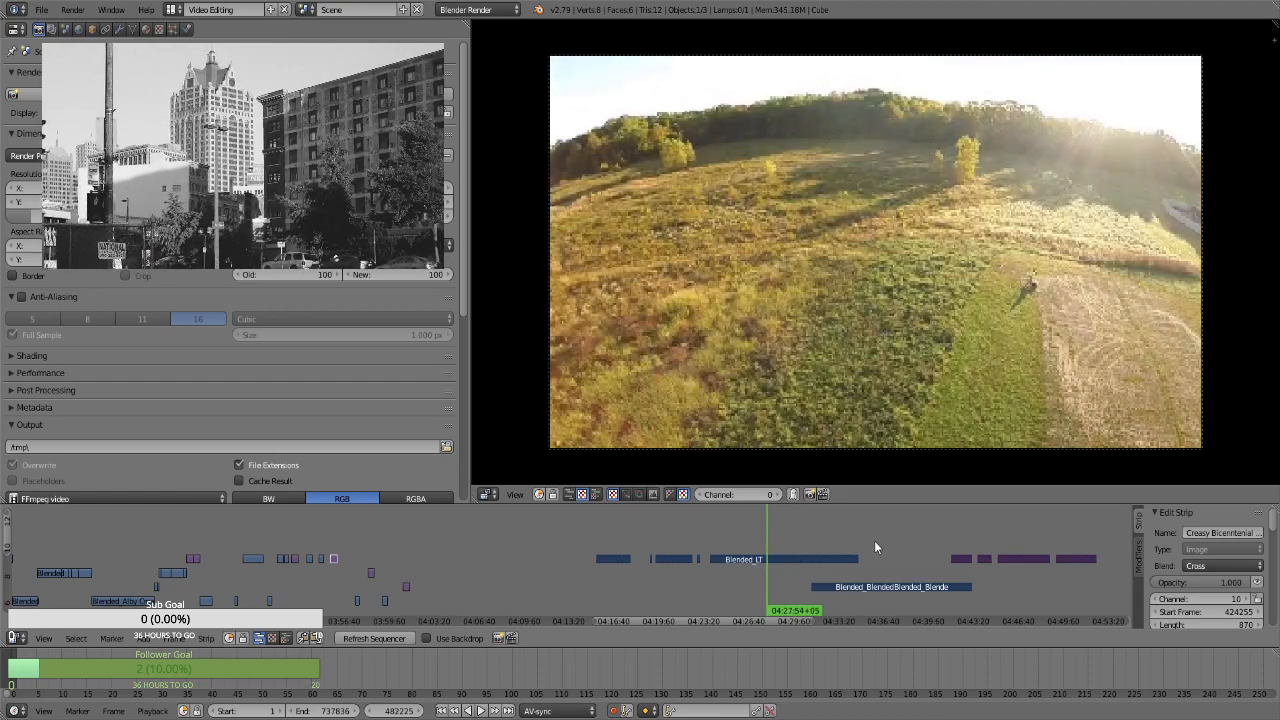
left_click_drag(888, 541, 905, 539)
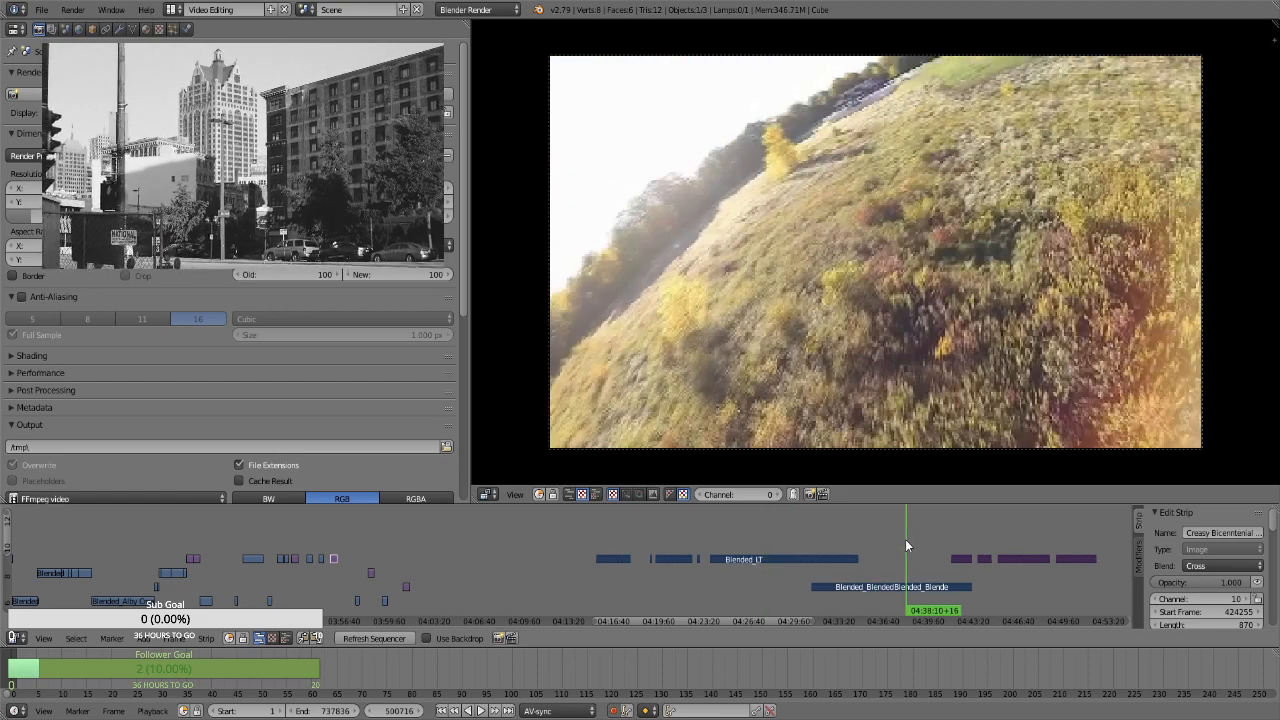
left_click_drag(367, 546, 352, 567)
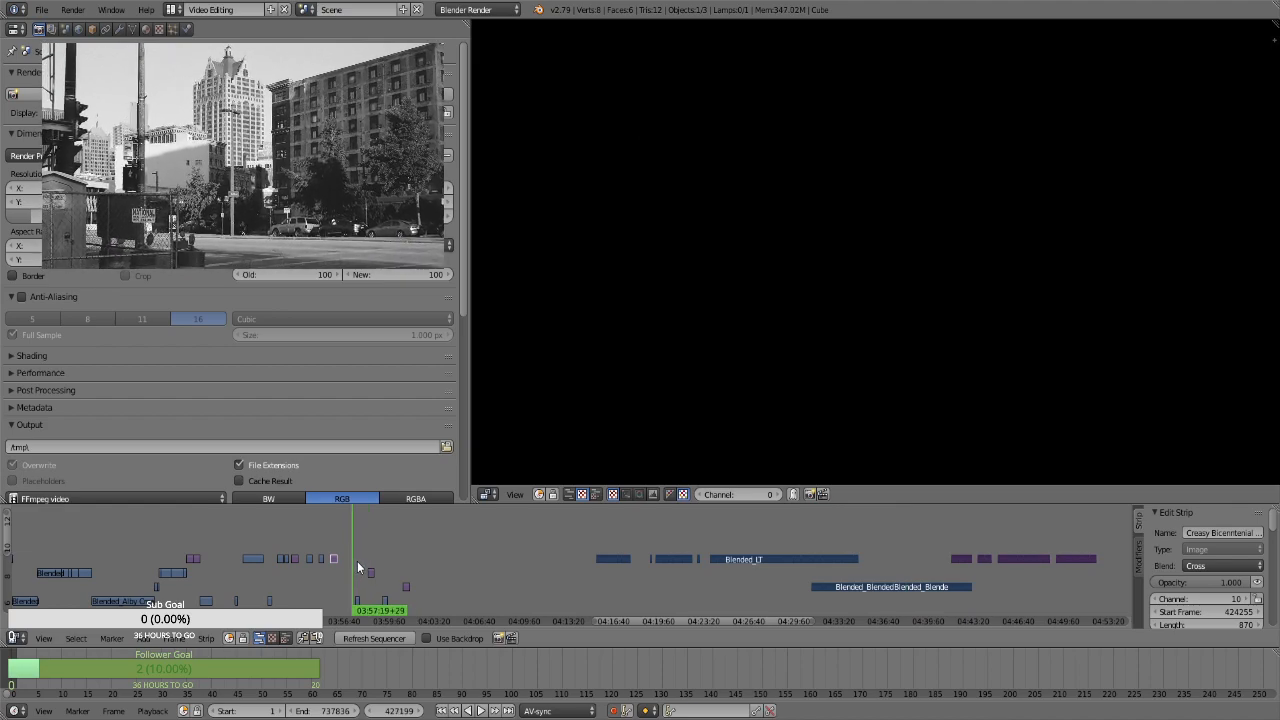
left_click(357, 561)
left_click(368, 546)
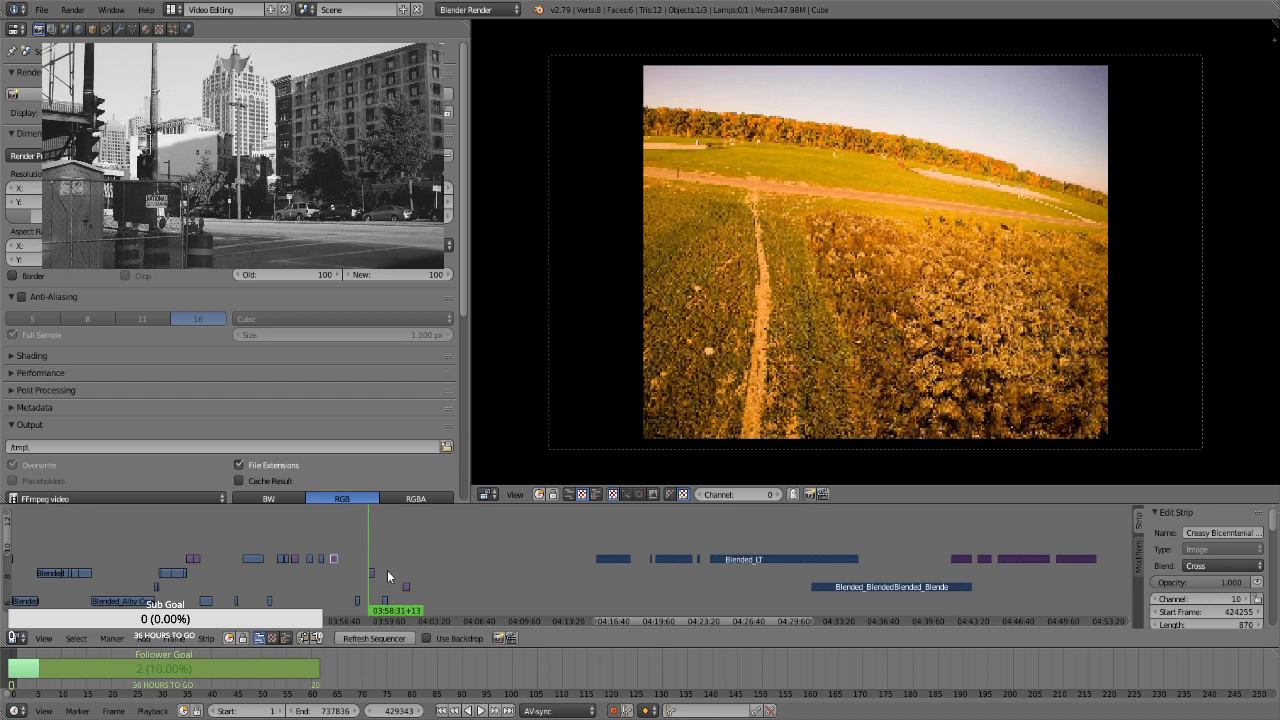
left_click(387, 570)
left_click(401, 568)
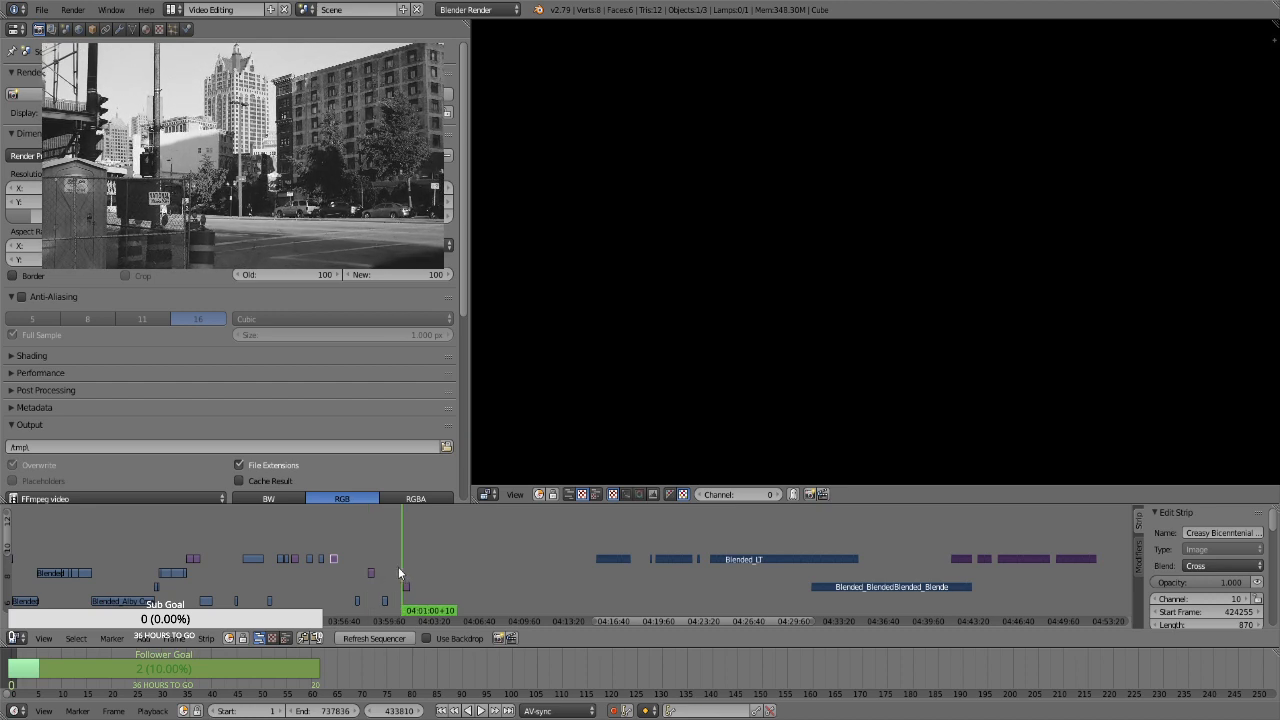
left_click(358, 573)
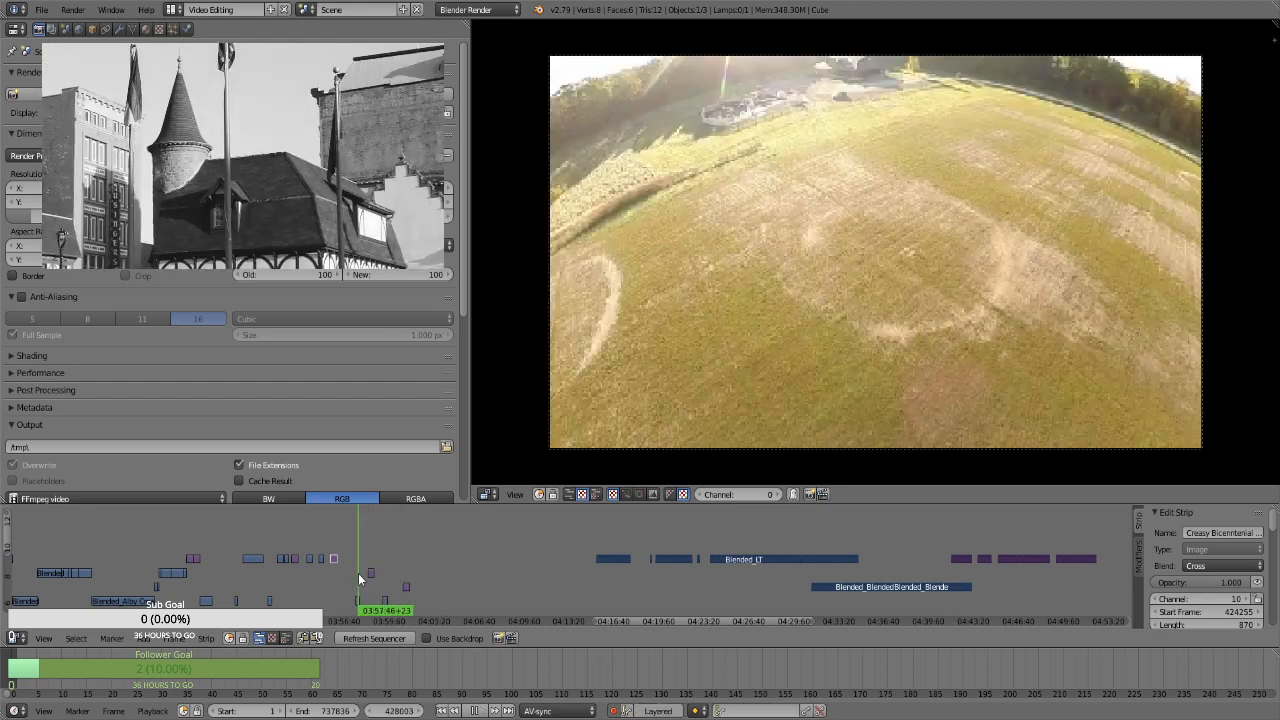
left_click(371, 552)
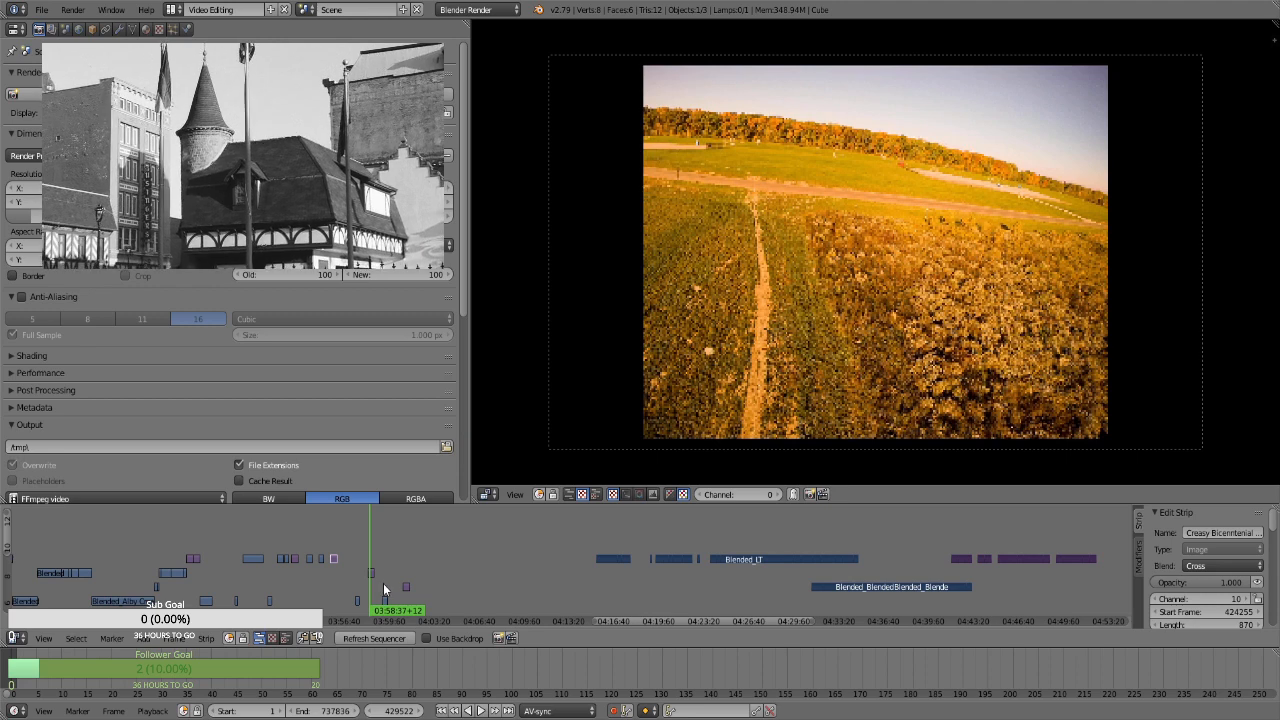
left_click(383, 585)
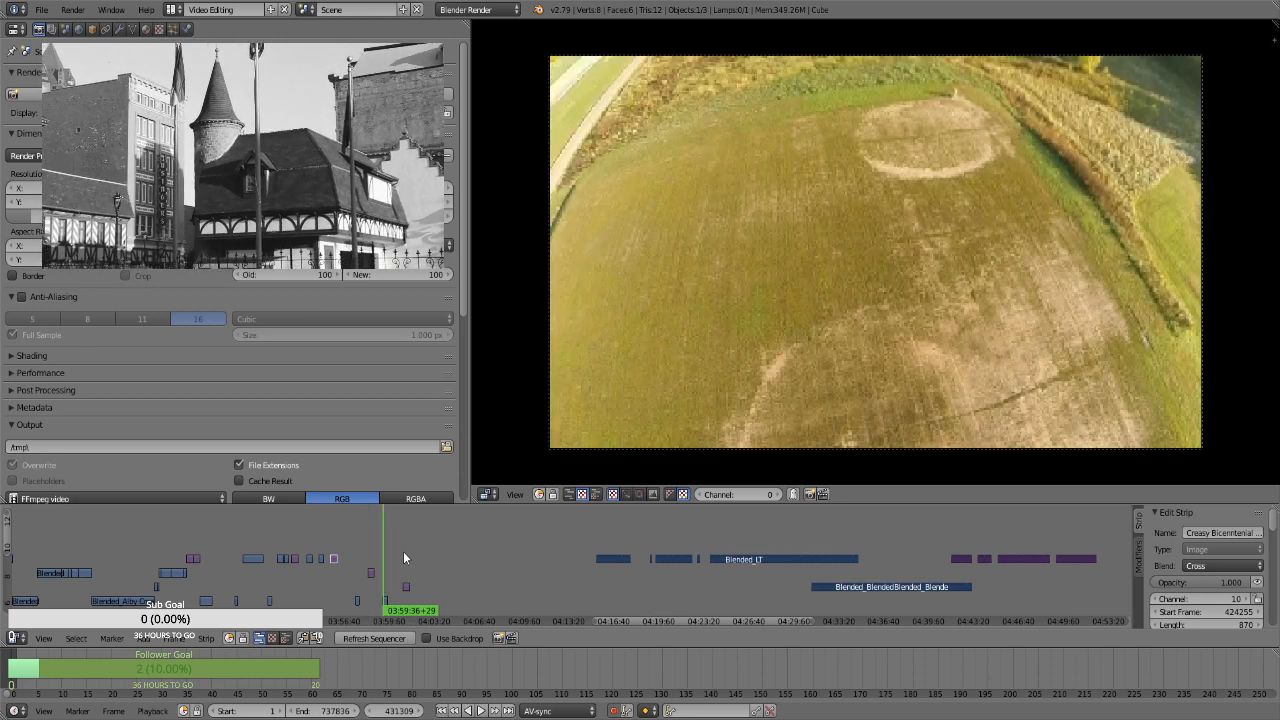
left_click(360, 574)
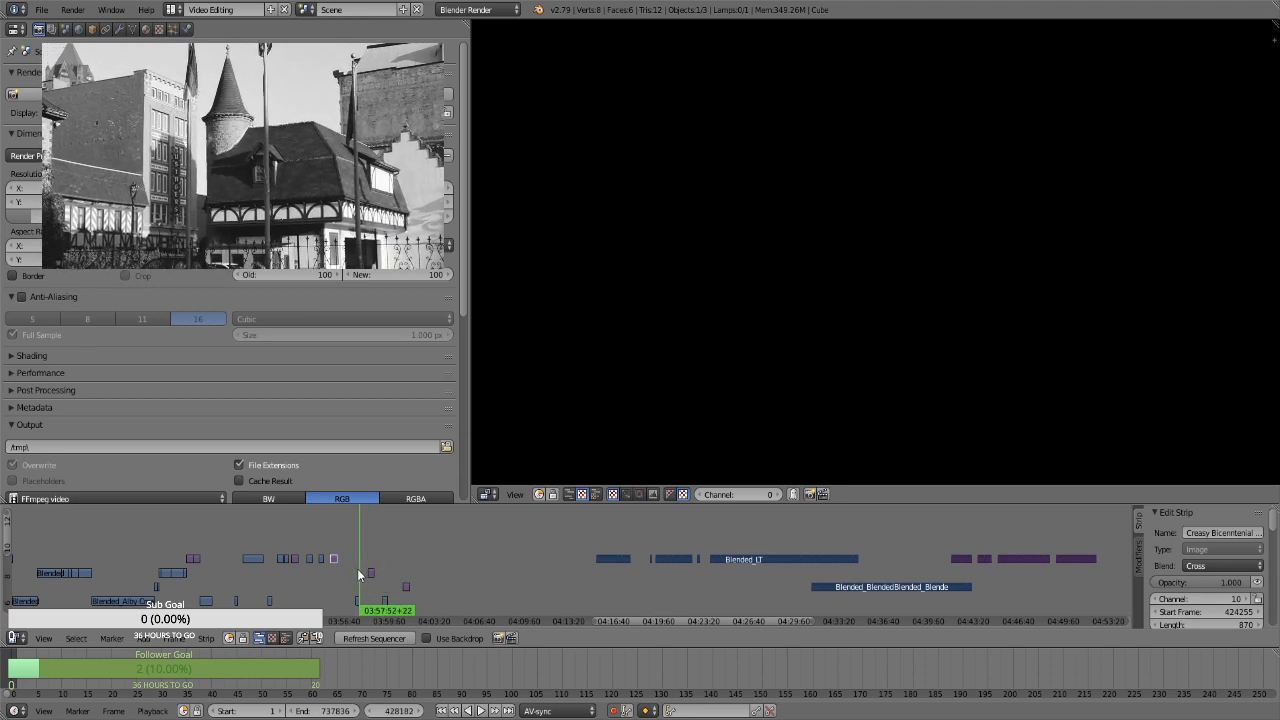
Select the two stills and the short clip after 03:58 on channels 7 to 9 and shift them about 7,200 frames later
left_click(370, 563)
left_click(359, 563)
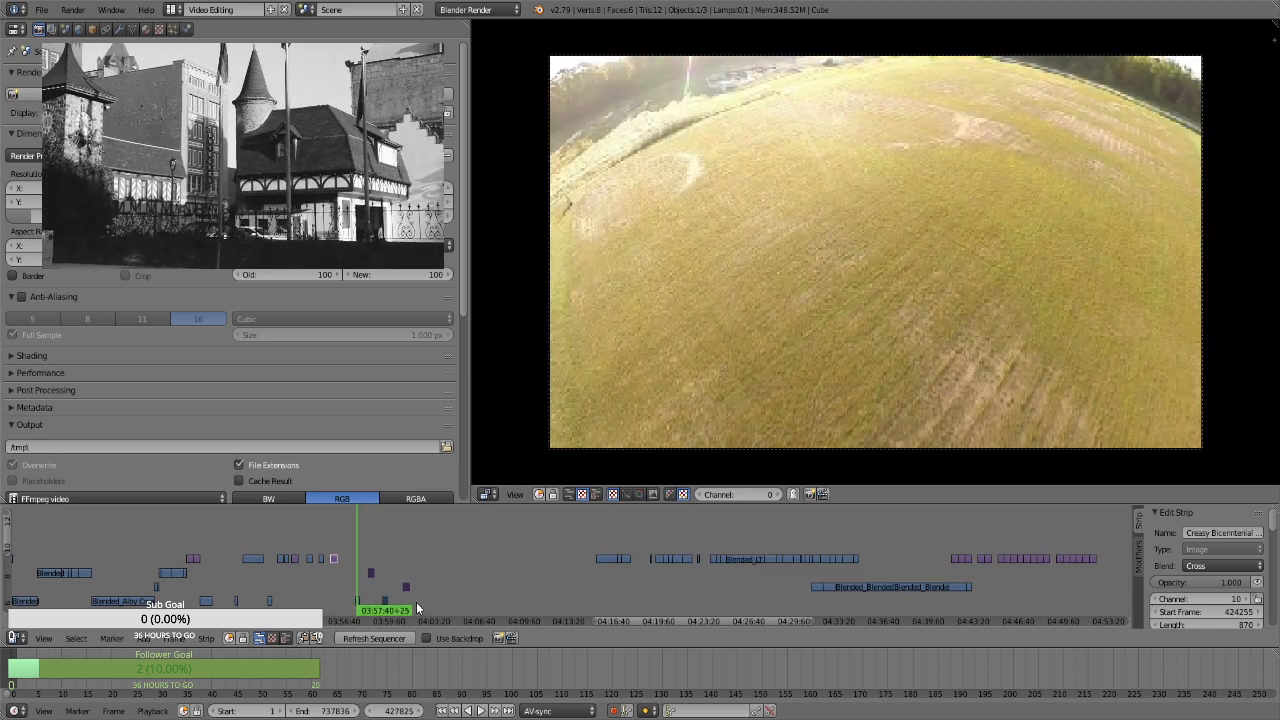
key("g")
left_click(470, 603)
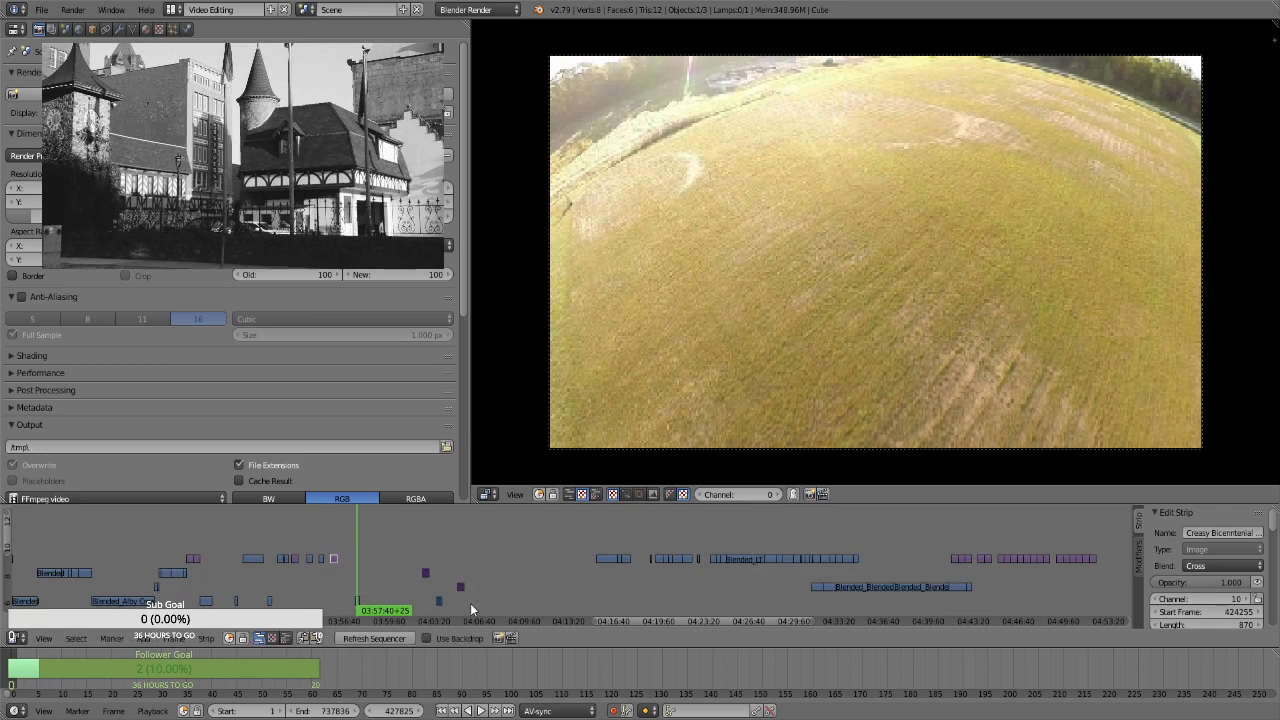
Play the clips between 04:16 and 04:17:30 and compare them with the still near 04:42 and the clip near 03:57:30
left_click(607, 585)
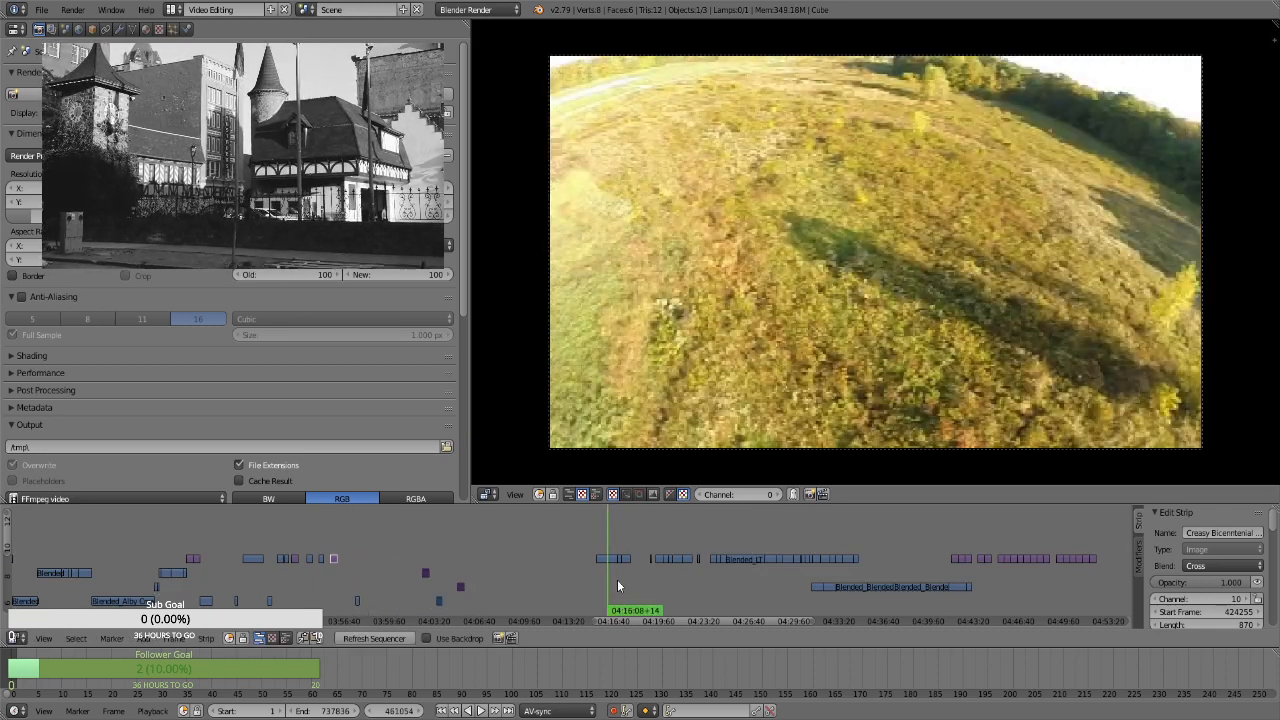
key("alt+a")
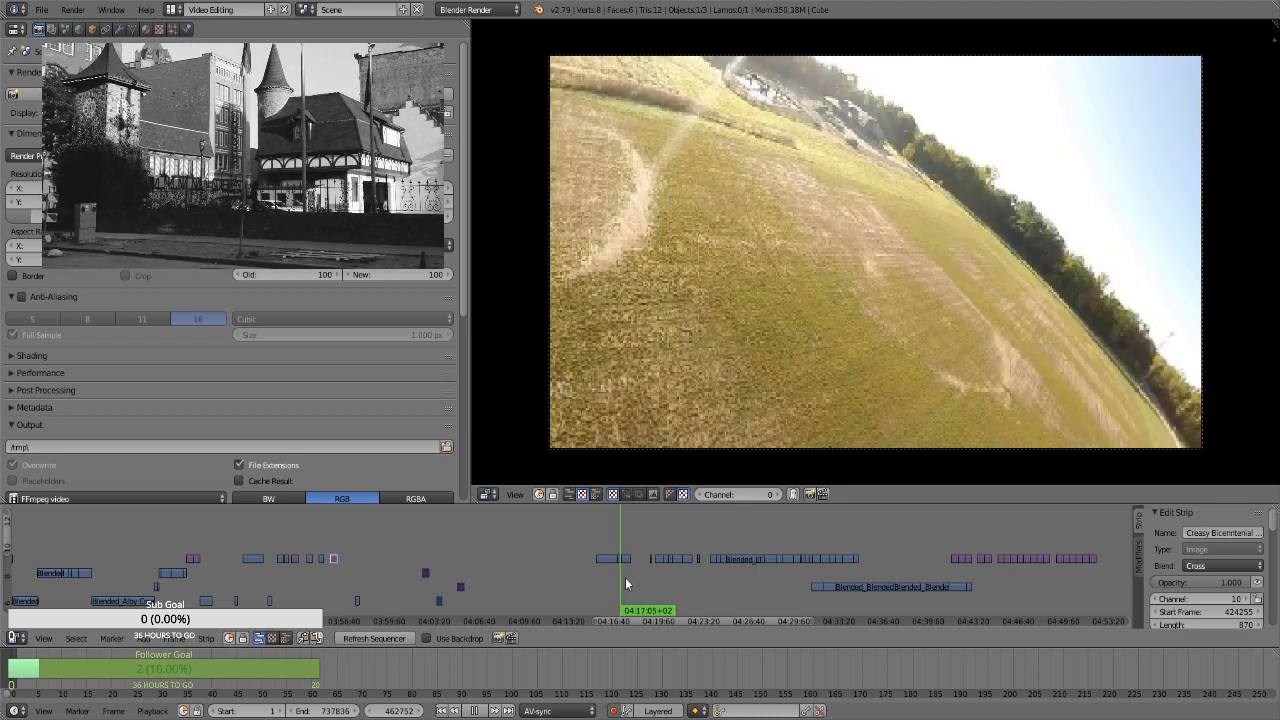
key("alt+a")
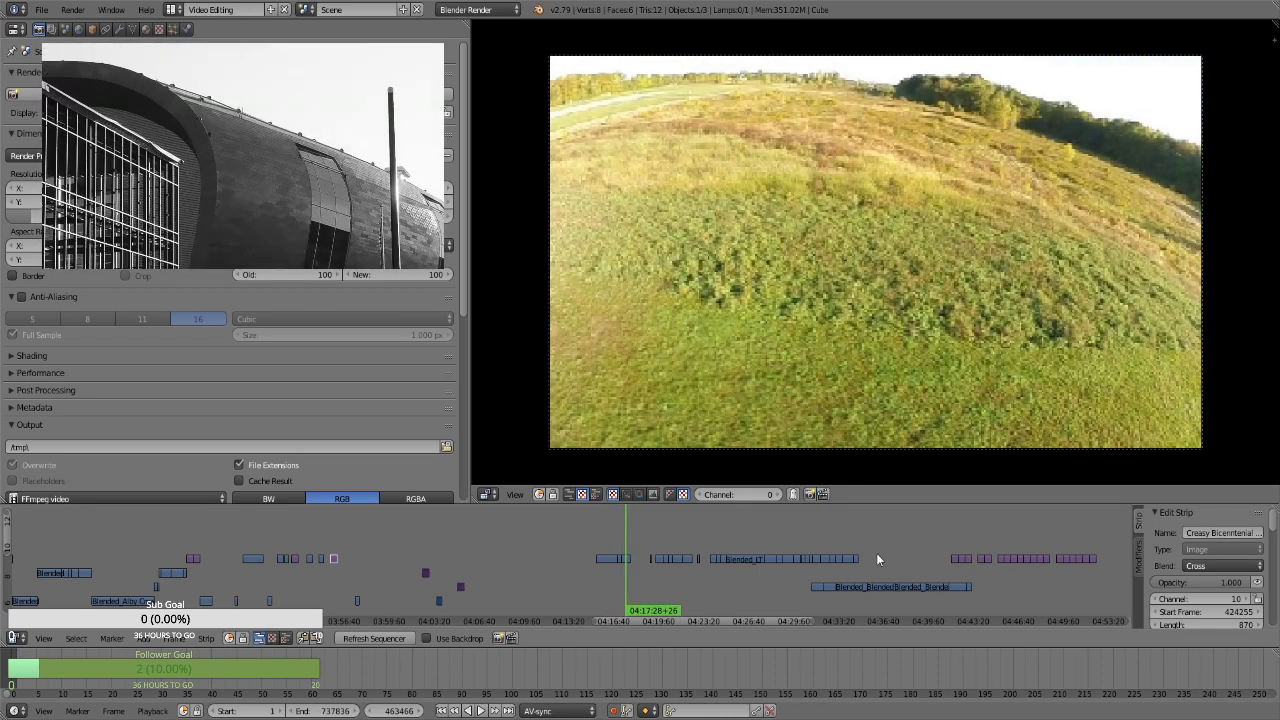
scroll(891, 567, "down", 2)
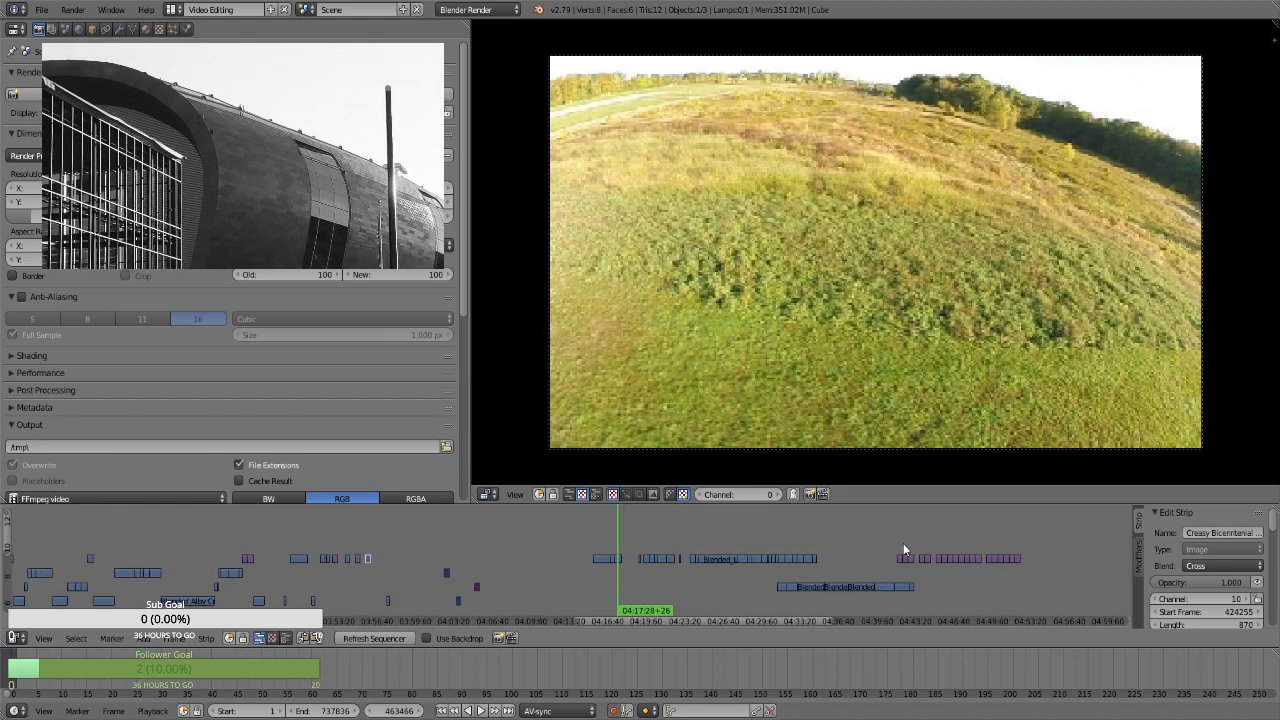
left_click(903, 543)
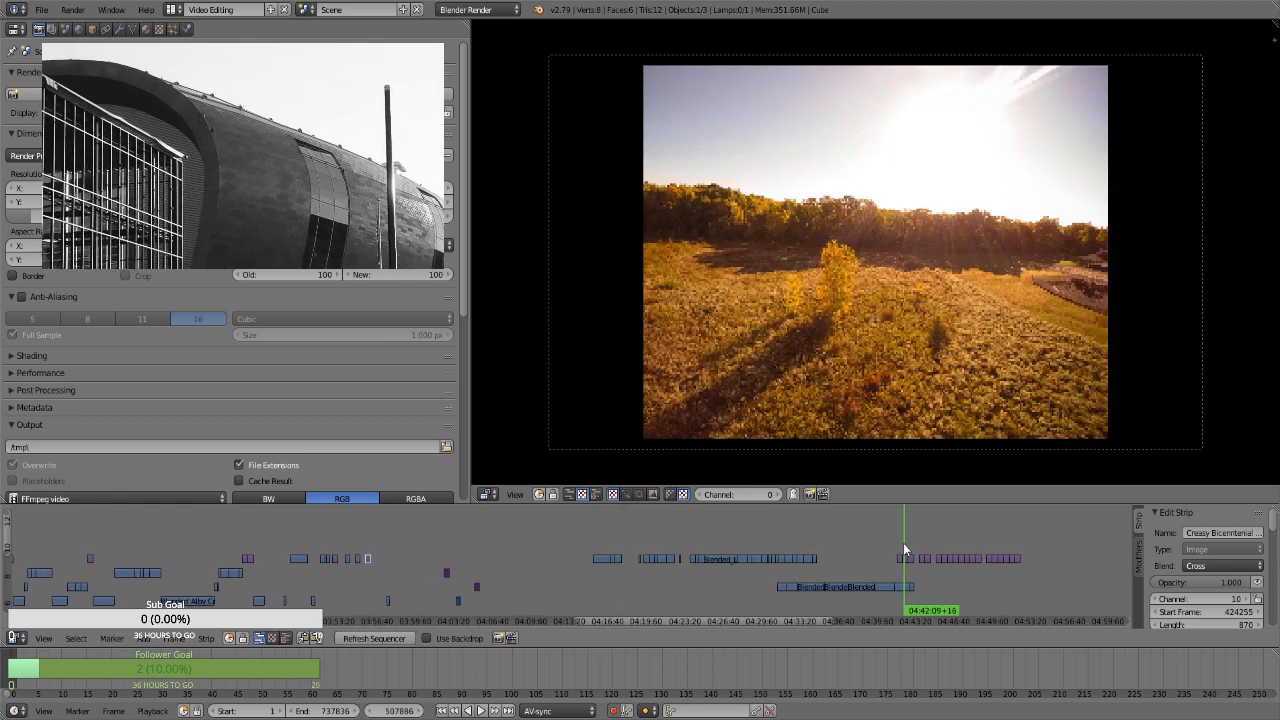
left_click(388, 566)
key("alt+a")
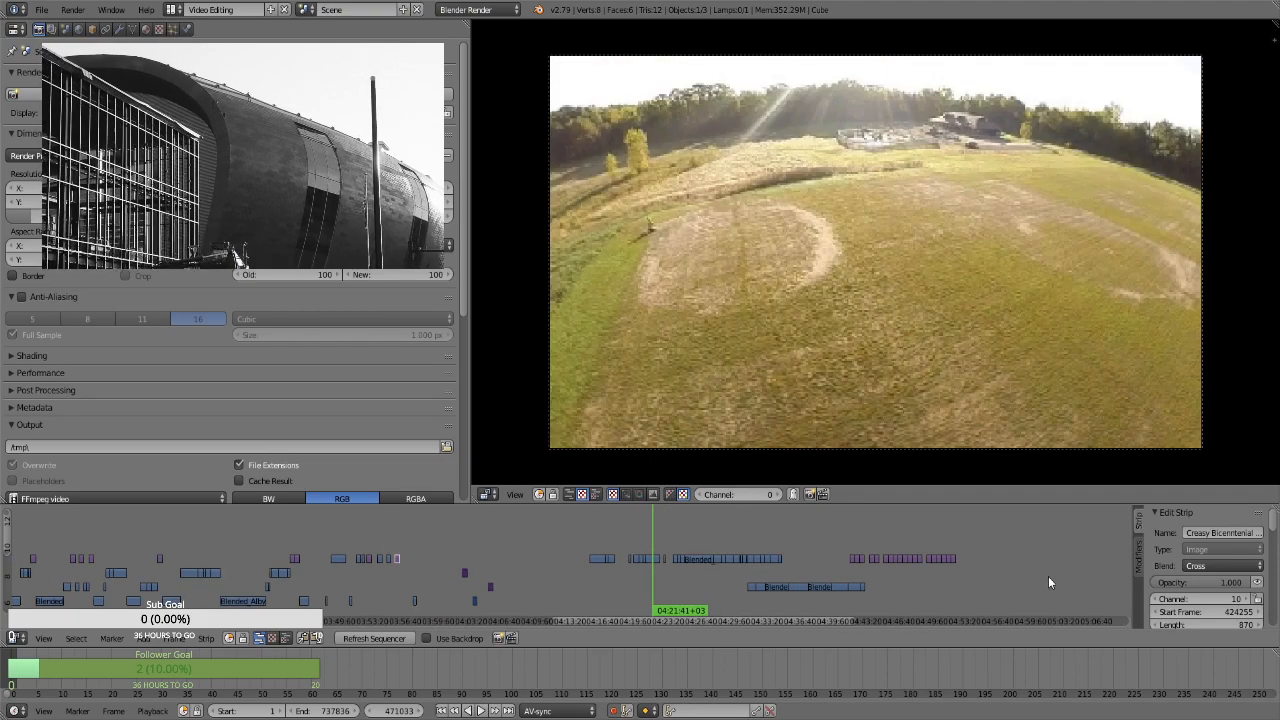
Shift the last group of stills on channel 10 and the three short strips before 04:10 about 8,400 frames later
left_click(989, 572)
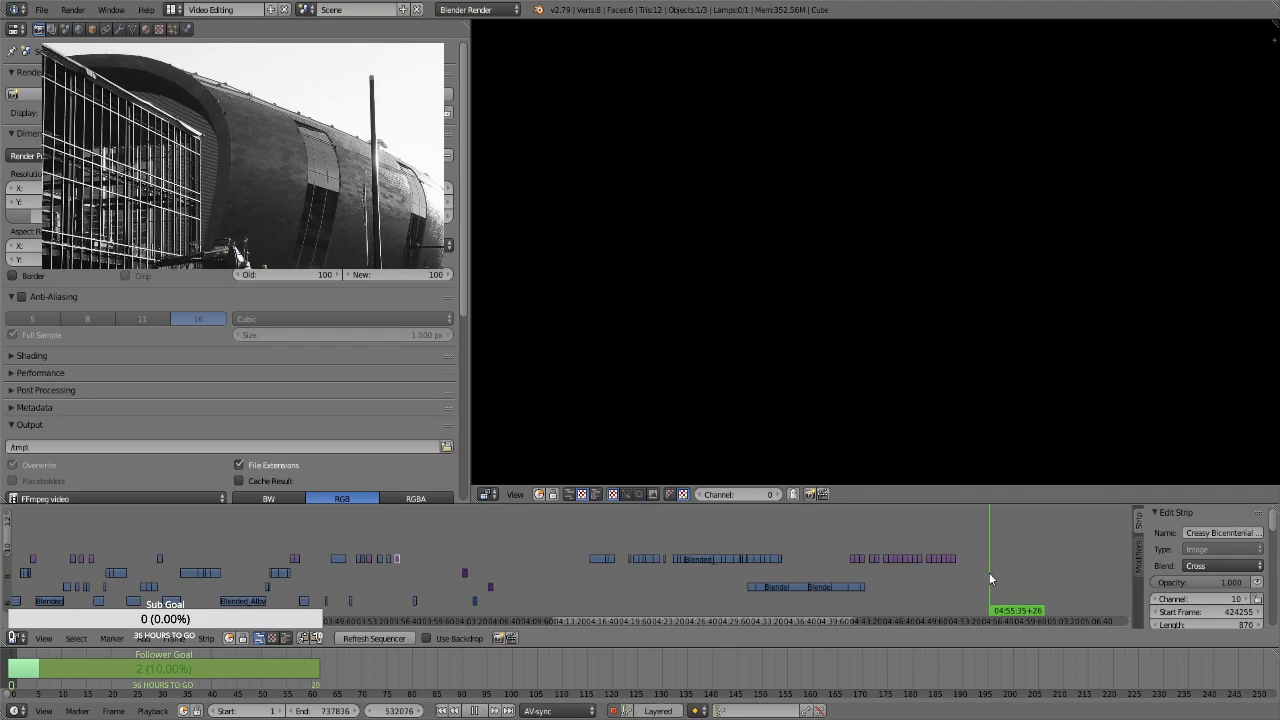
key("g")
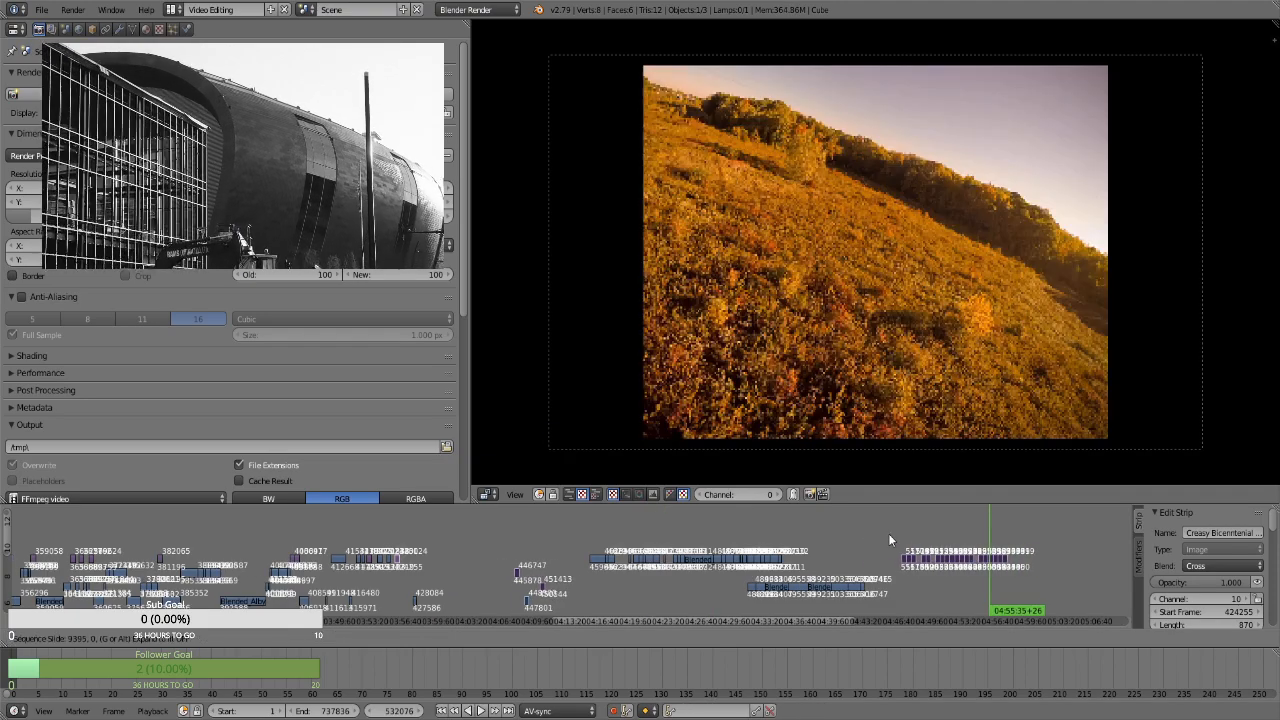
left_click(888, 536)
Select the movie clips on channel 10 between 04:15 and 04:34 and shift them about 5,600 frames earlier
key("b")
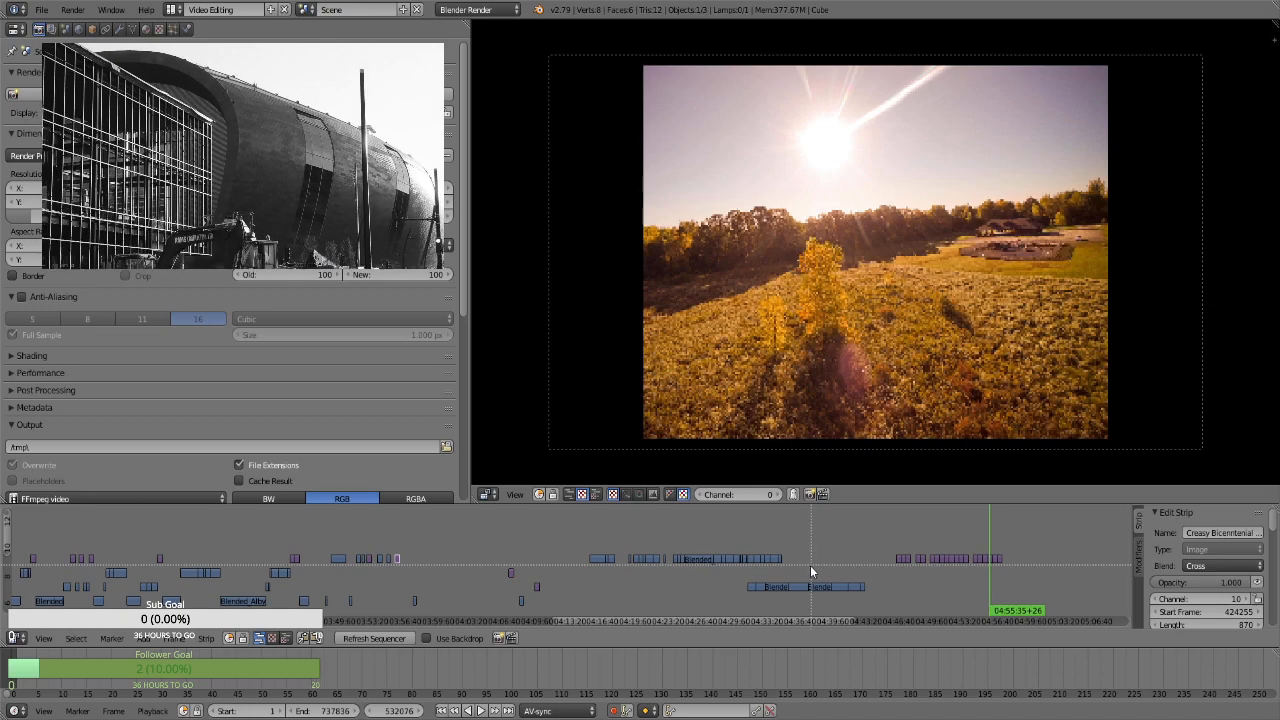
left_click_drag(806, 568, 578, 541)
key("g")
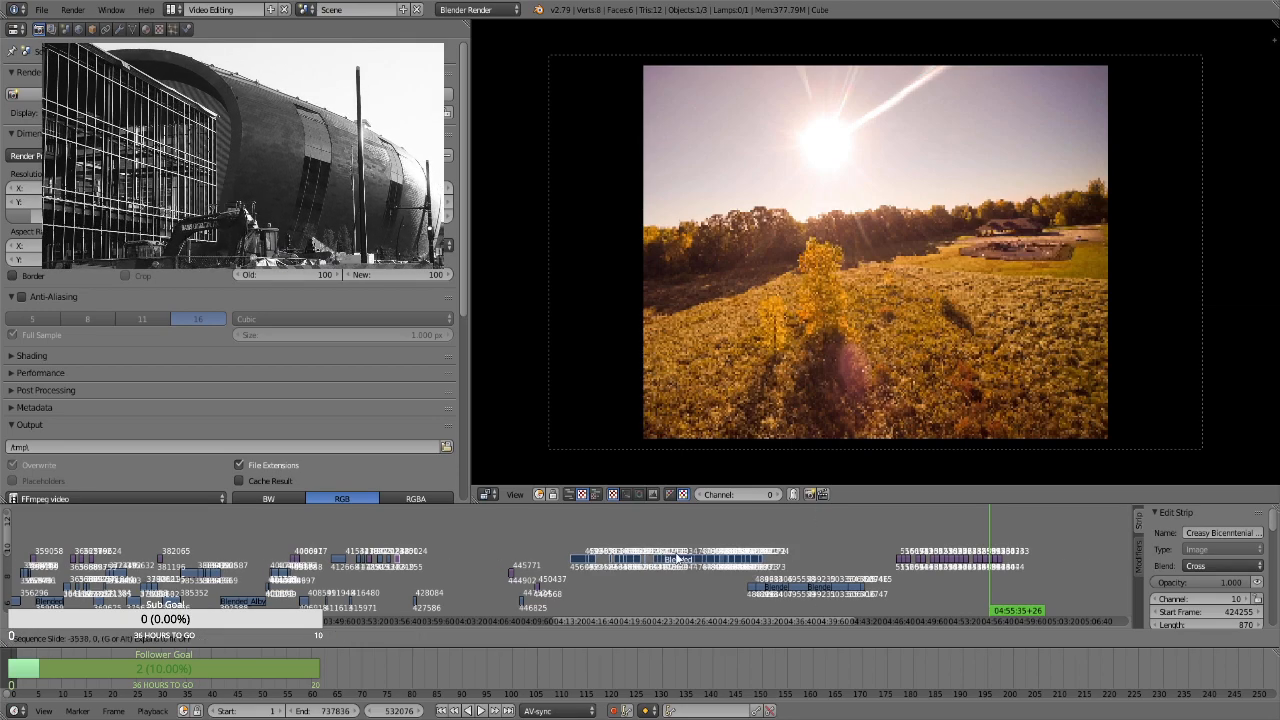
left_click(665, 553)
Play the movie clips on channel 8 between 04:33 and 04:36
left_click(775, 556)
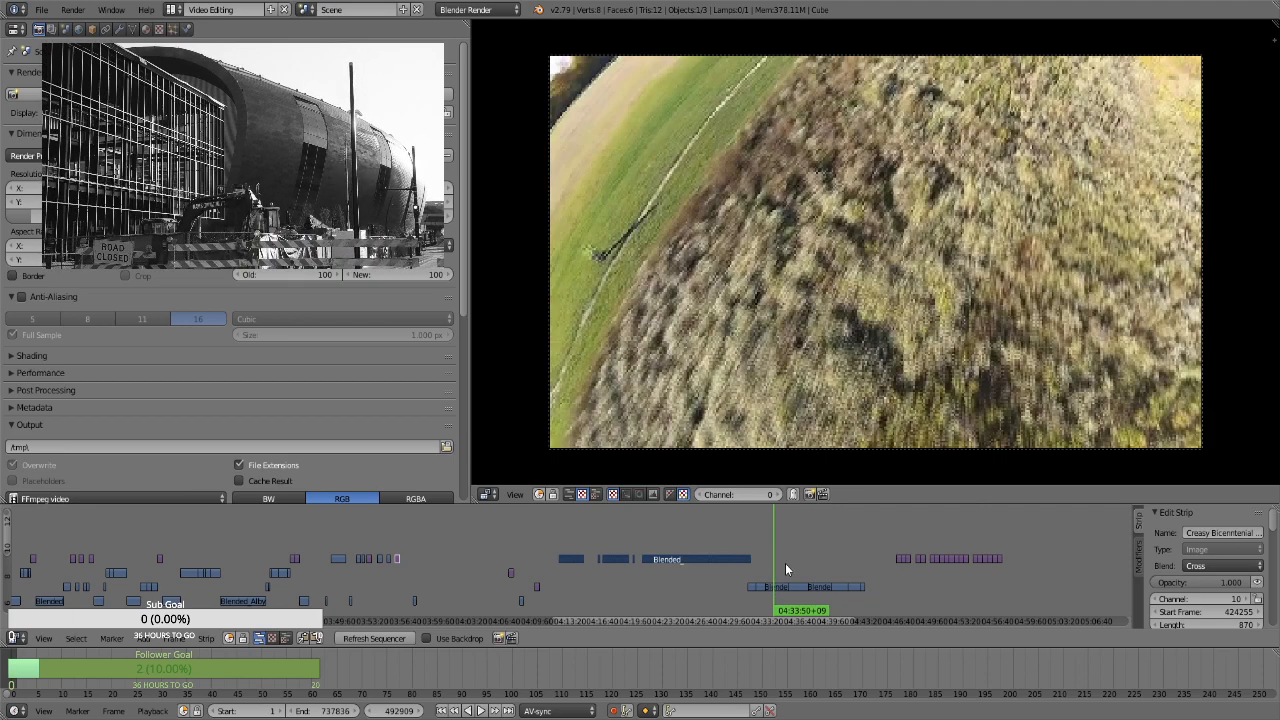
left_click(786, 568)
key("alt+a")
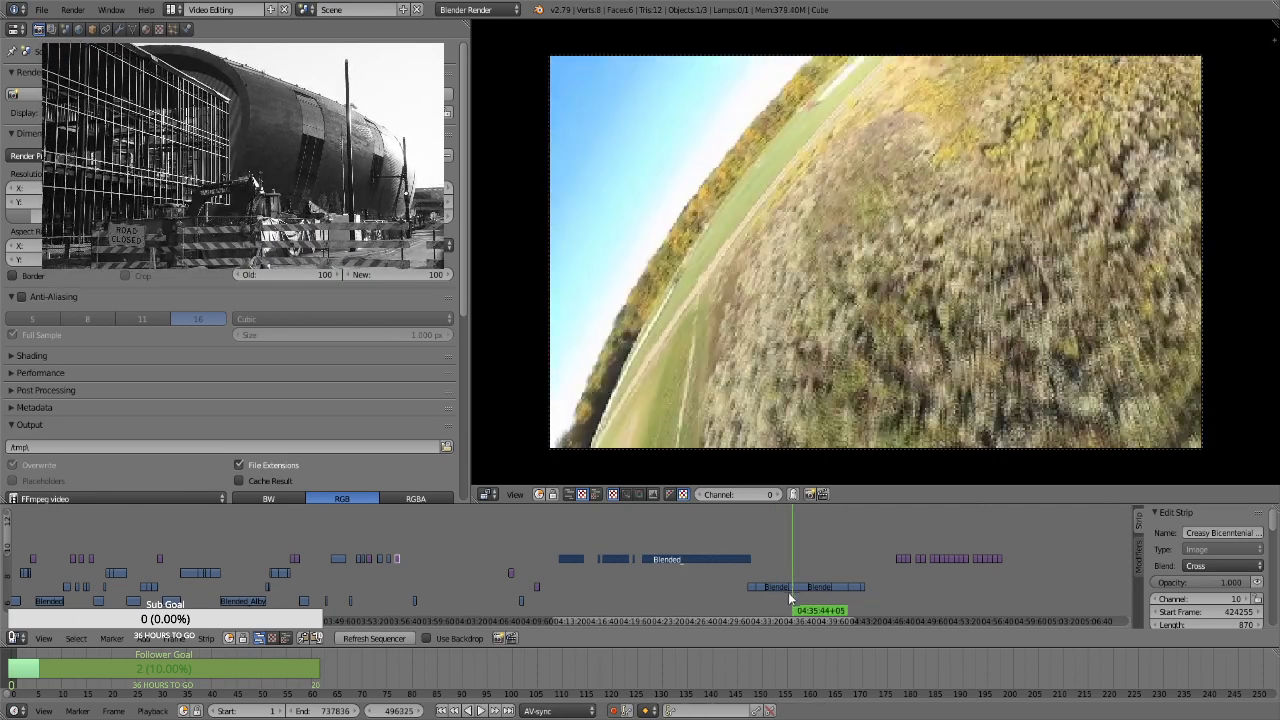
right_click(794, 588)
key("g")
left_click(647, 593)
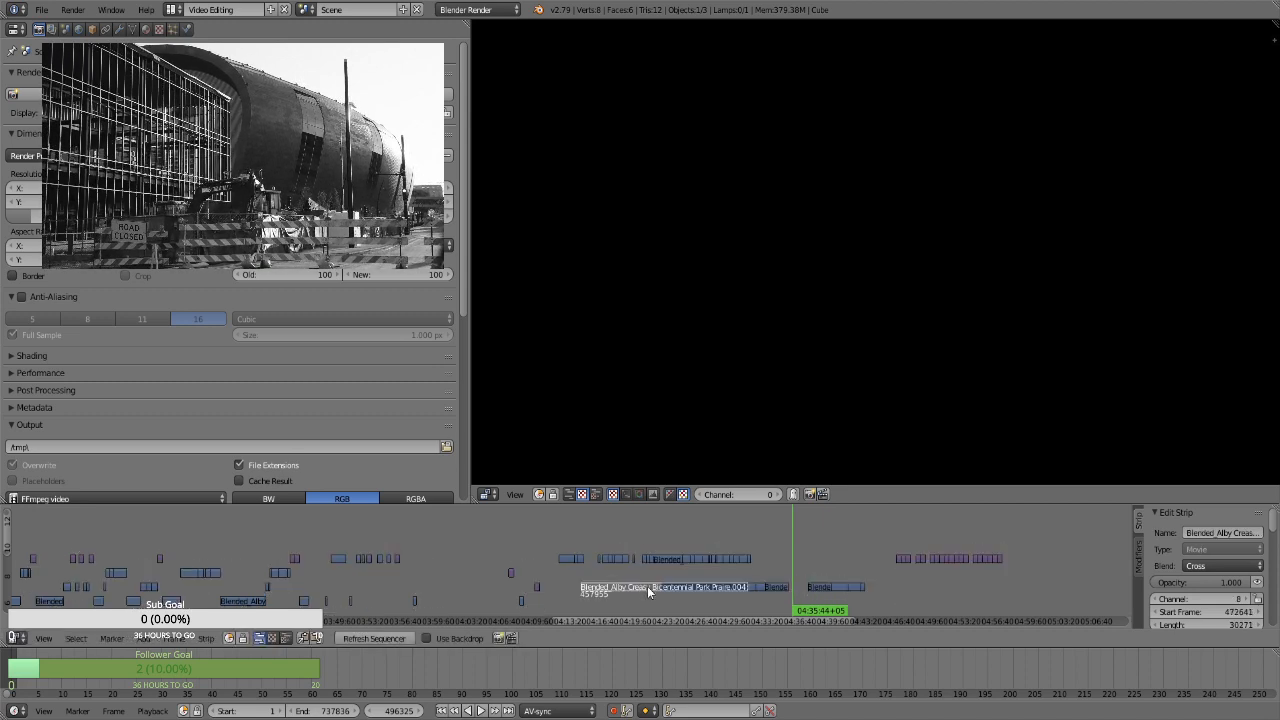
key("ctrl+z")
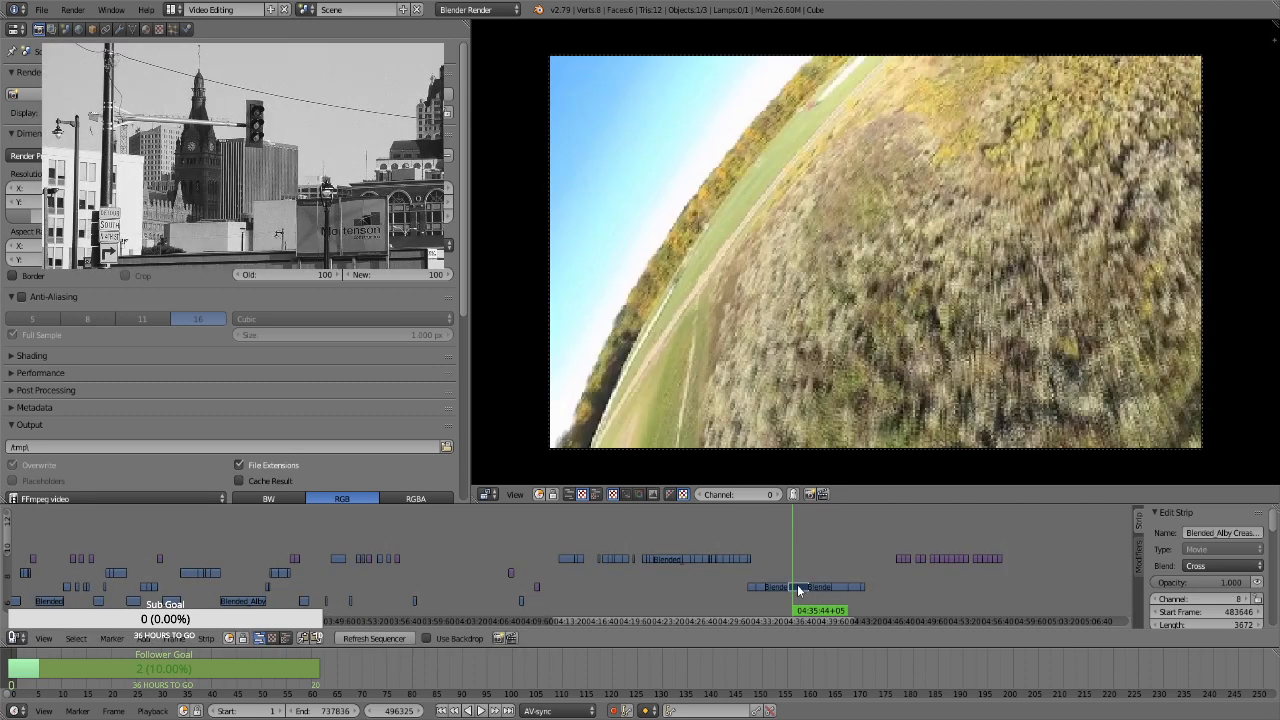
Move the movie clip on channel 8 near 04:36 back into the gap after 03:58, to channel 7
key("g")
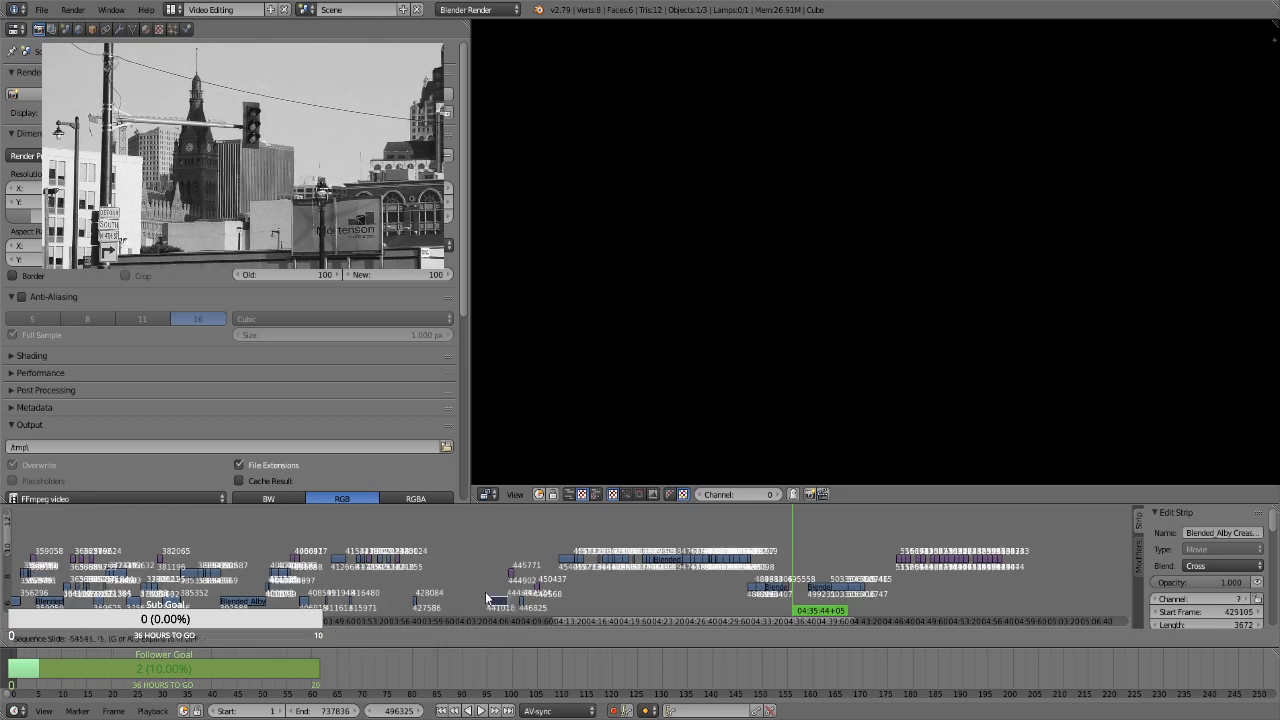
left_click(446, 604)
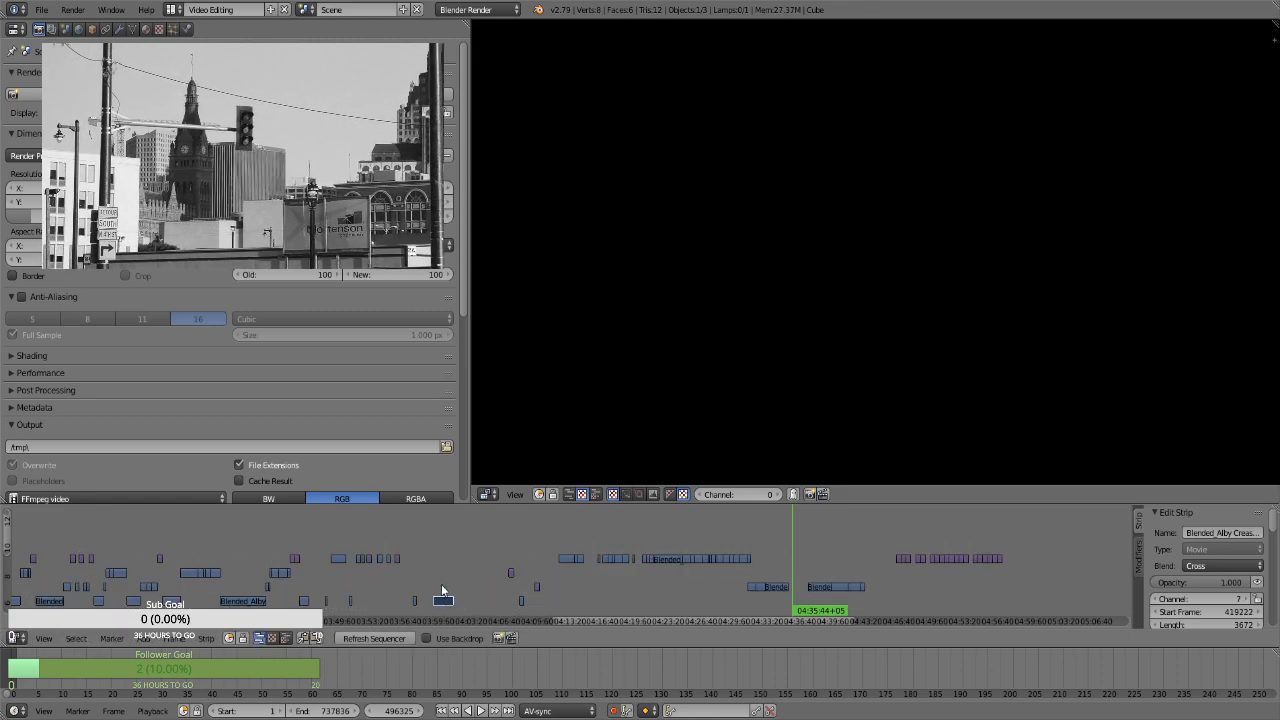
key("ctrl+z")
Move the Creasy Bicentennial still near 04:49:50 behind the clip just placed, to start frame 436005 on channel 10
left_click_drag(927, 532, 932, 552)
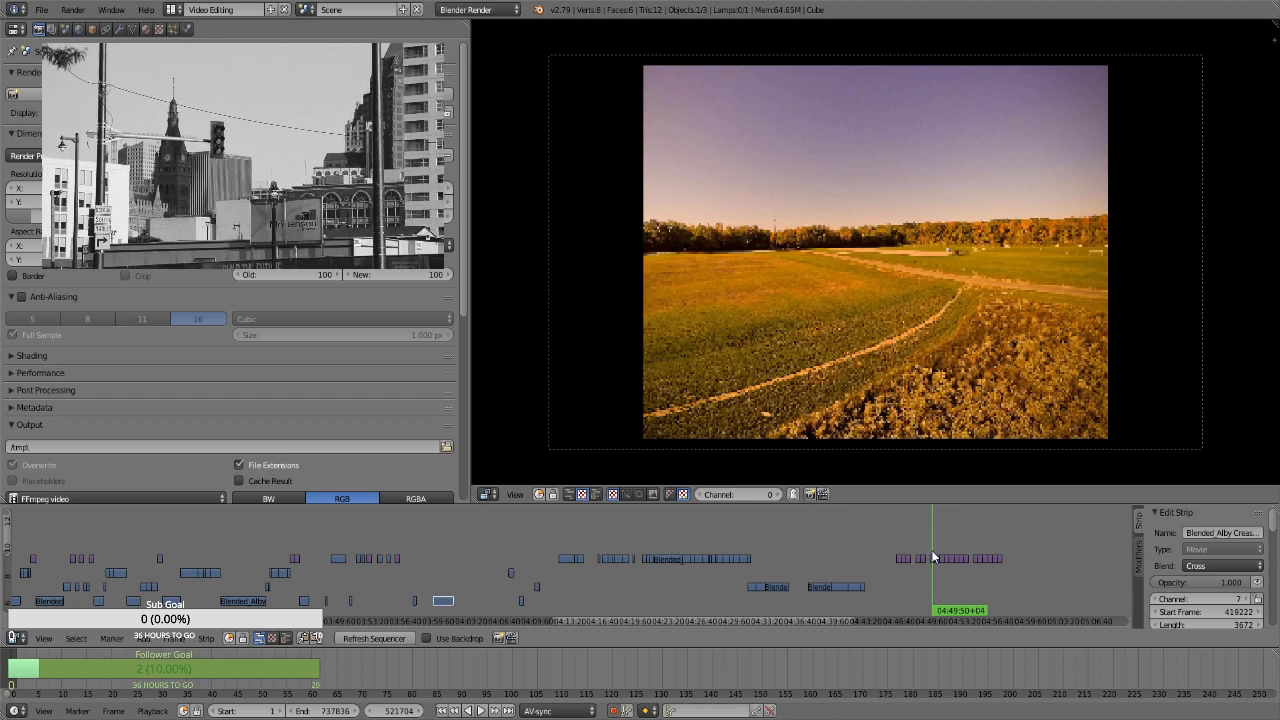
right_click(933, 557)
key("g")
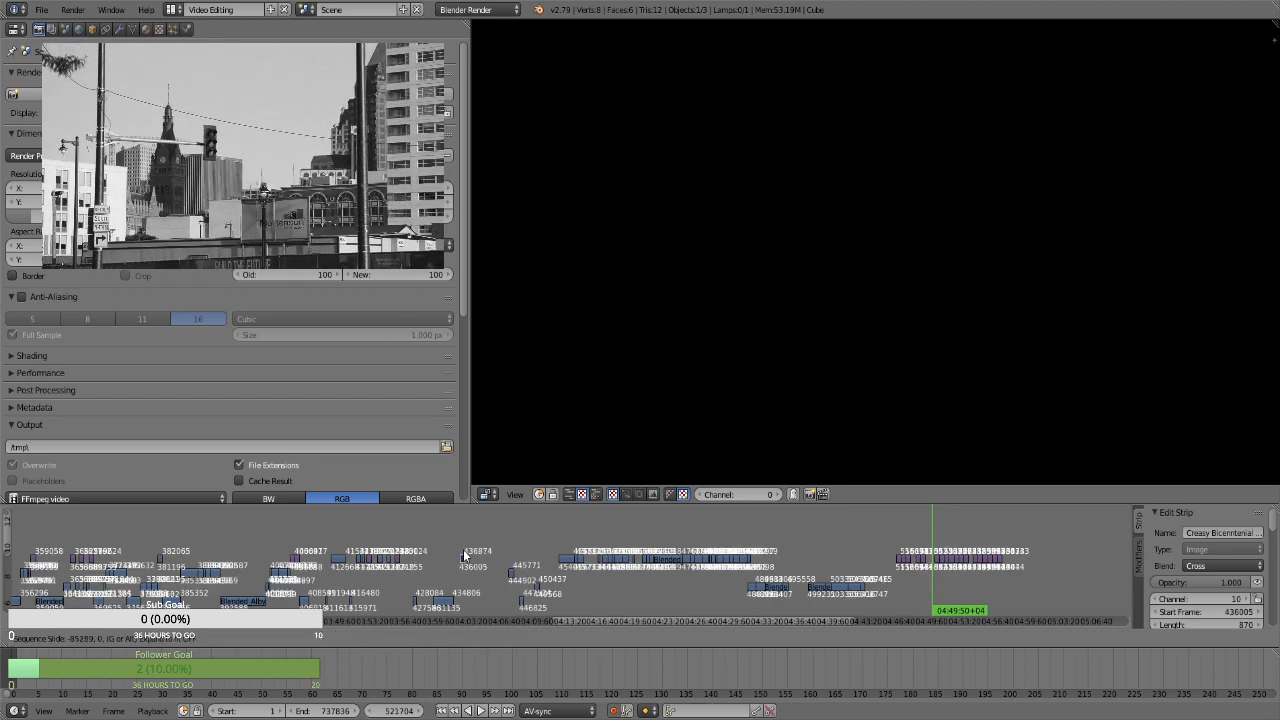
left_click(463, 550)
Move the first movie clip near 04:13 behind the still just placed, to start frame 434490 on channel 10
left_click(449, 573)
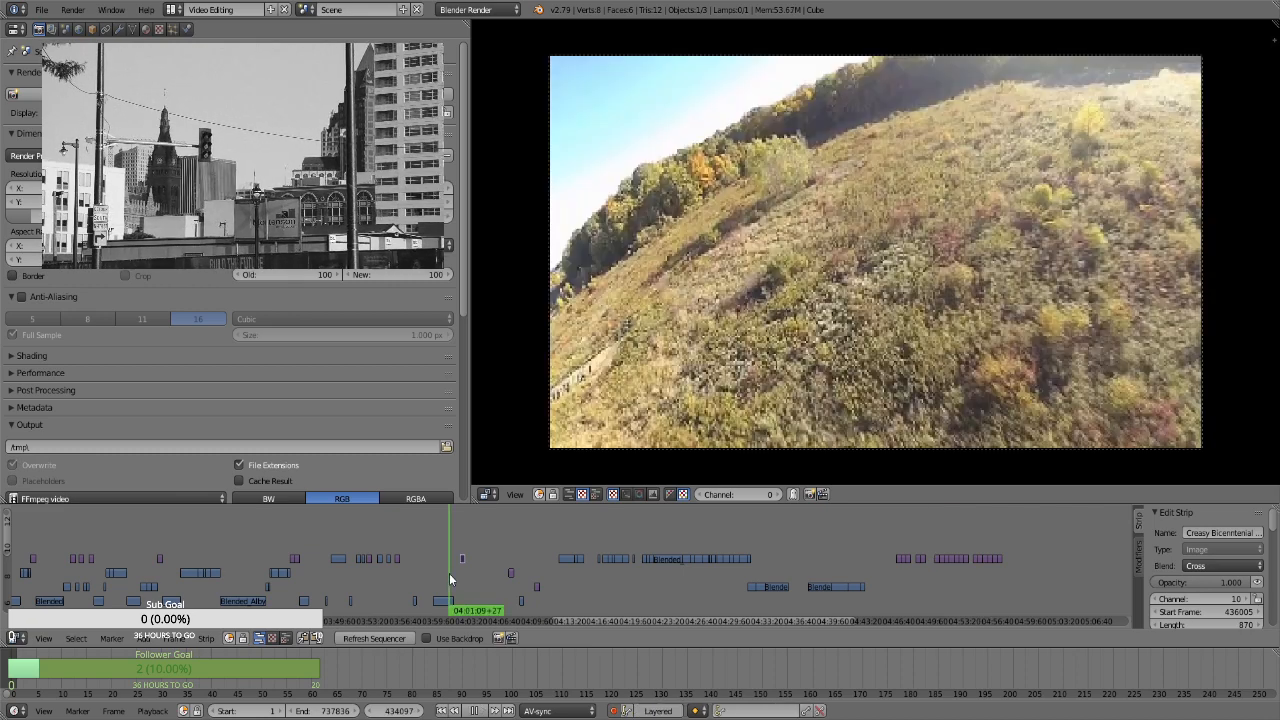
left_click(570, 545)
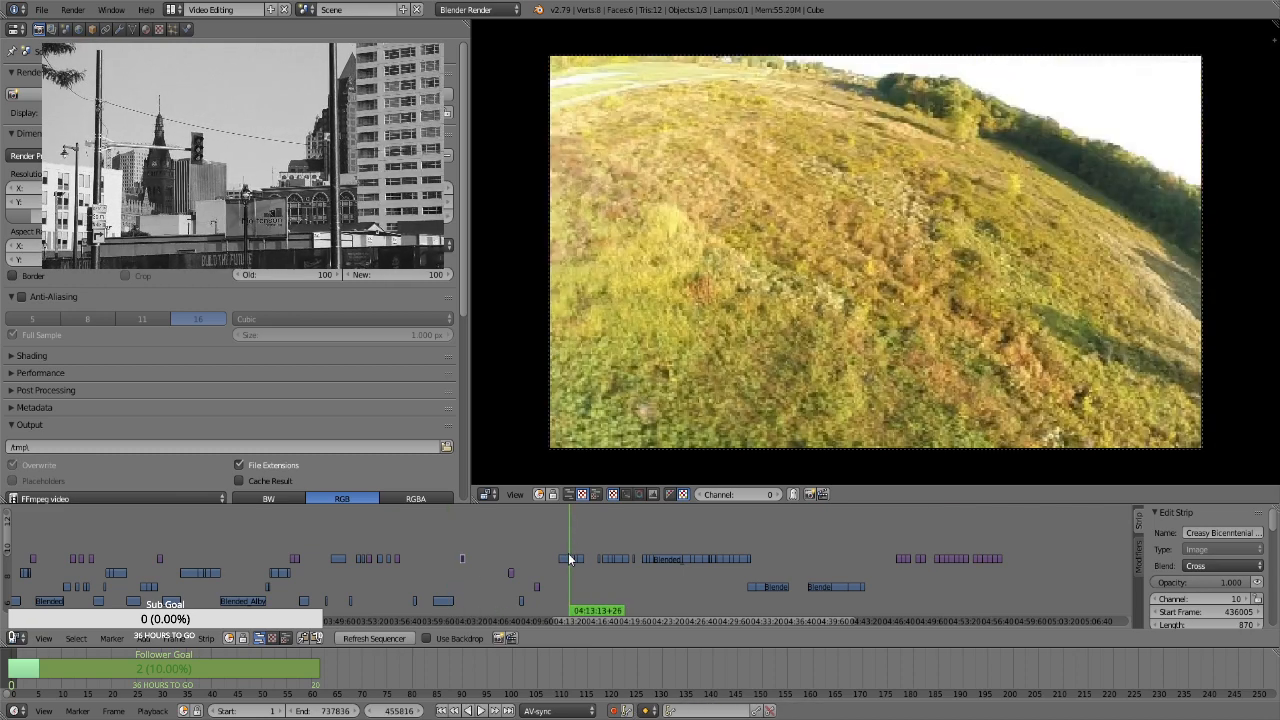
right_click(568, 558)
key("g")
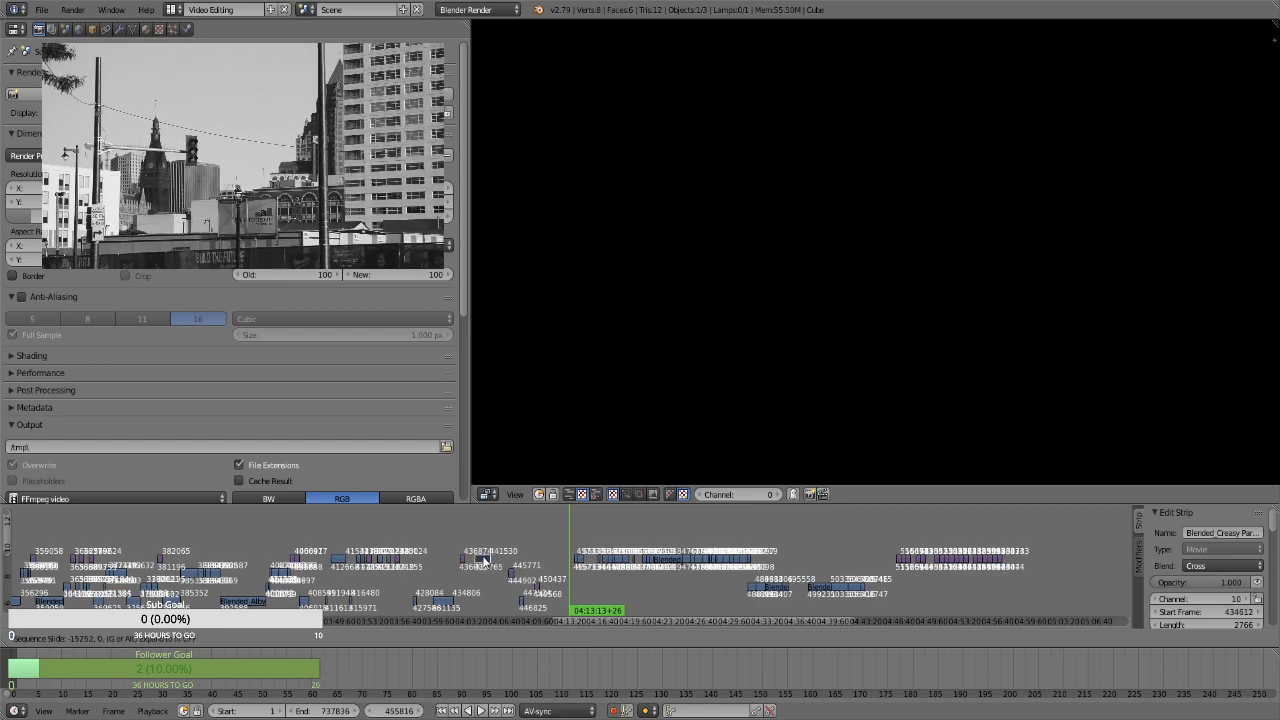
left_click(483, 558)
Move the Creasy Bicentennial still near 04:54:42 behind the last placed movie clip, to start frame 442631 on channel 10
left_click_drag(577, 552, 581, 541)
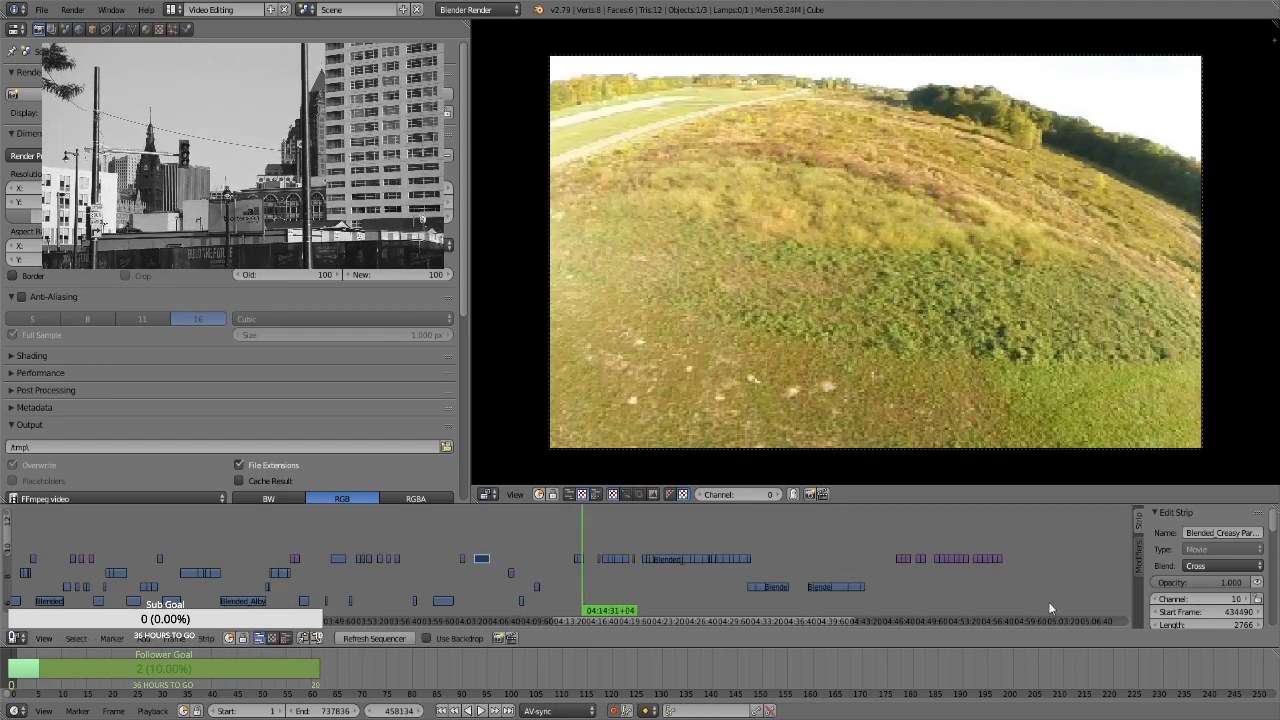
left_click_drag(958, 586, 981, 568)
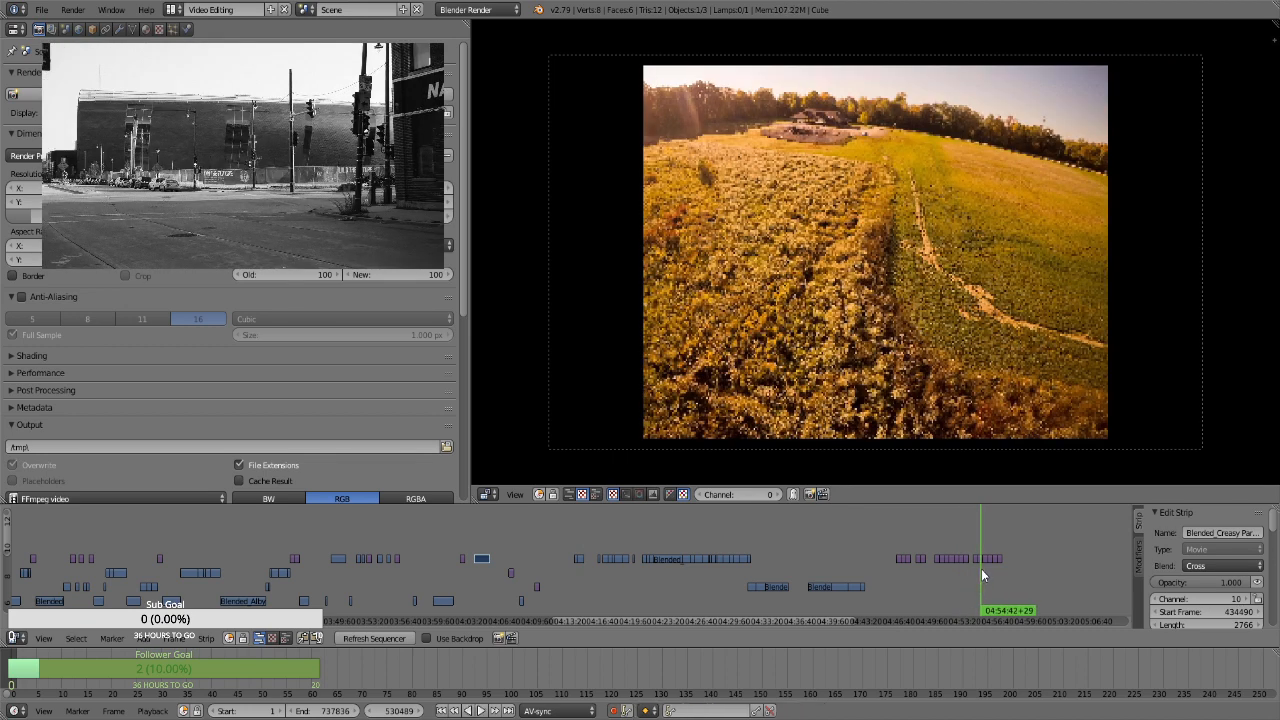
right_click(980, 558)
key("g")
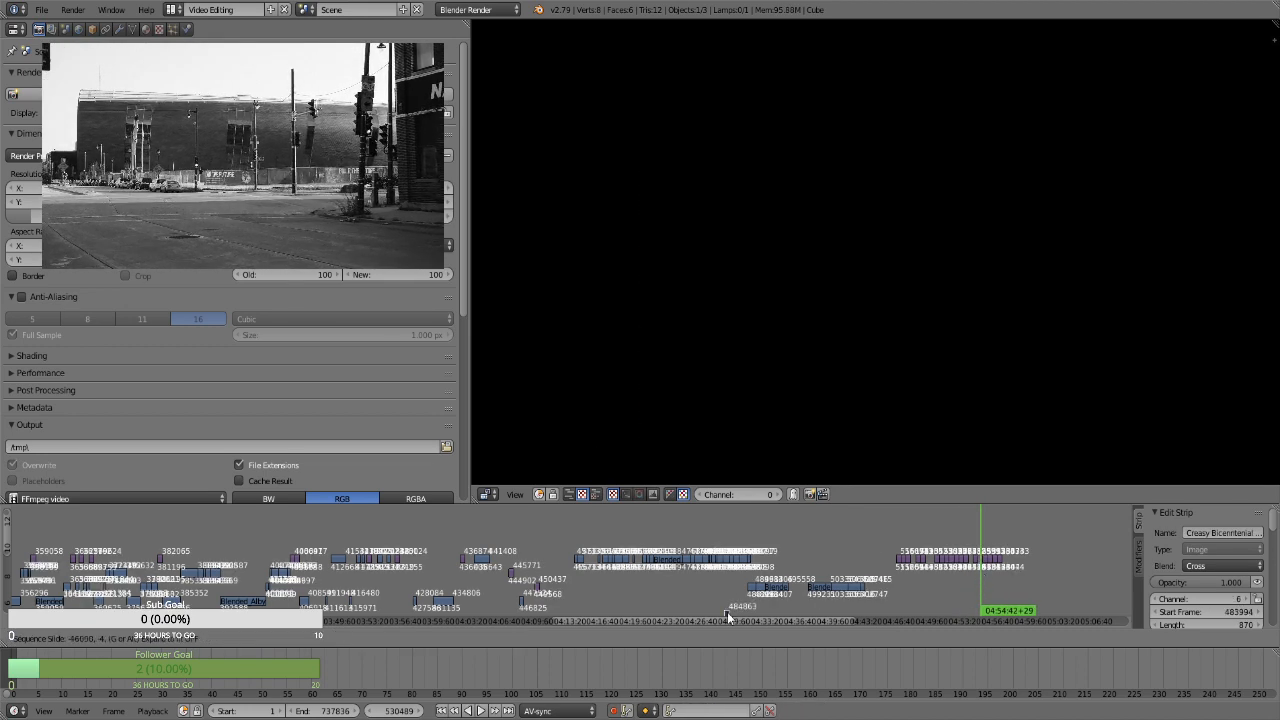
left_click(499, 555)
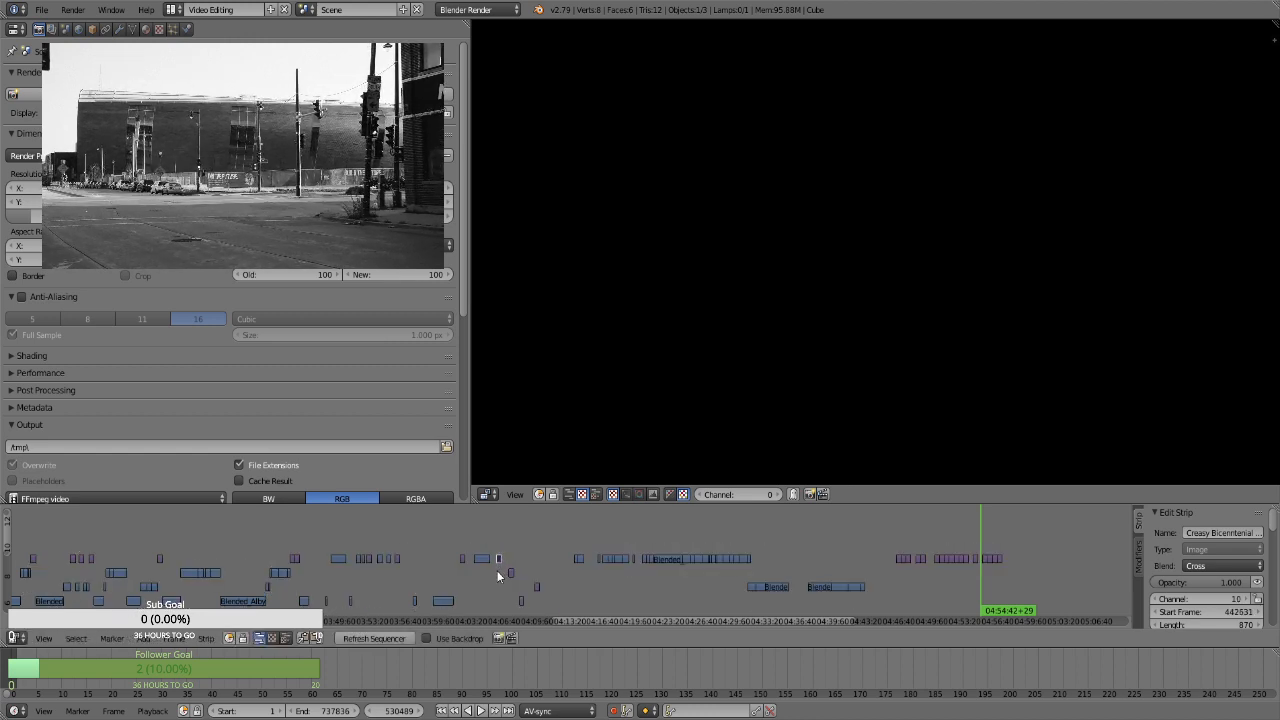
Shift the three loose strips on the lower channels behind the placed still later along the timeline to make room
key("b")
left_click_drag(498, 571, 557, 601)
key("g")
left_click(582, 605)
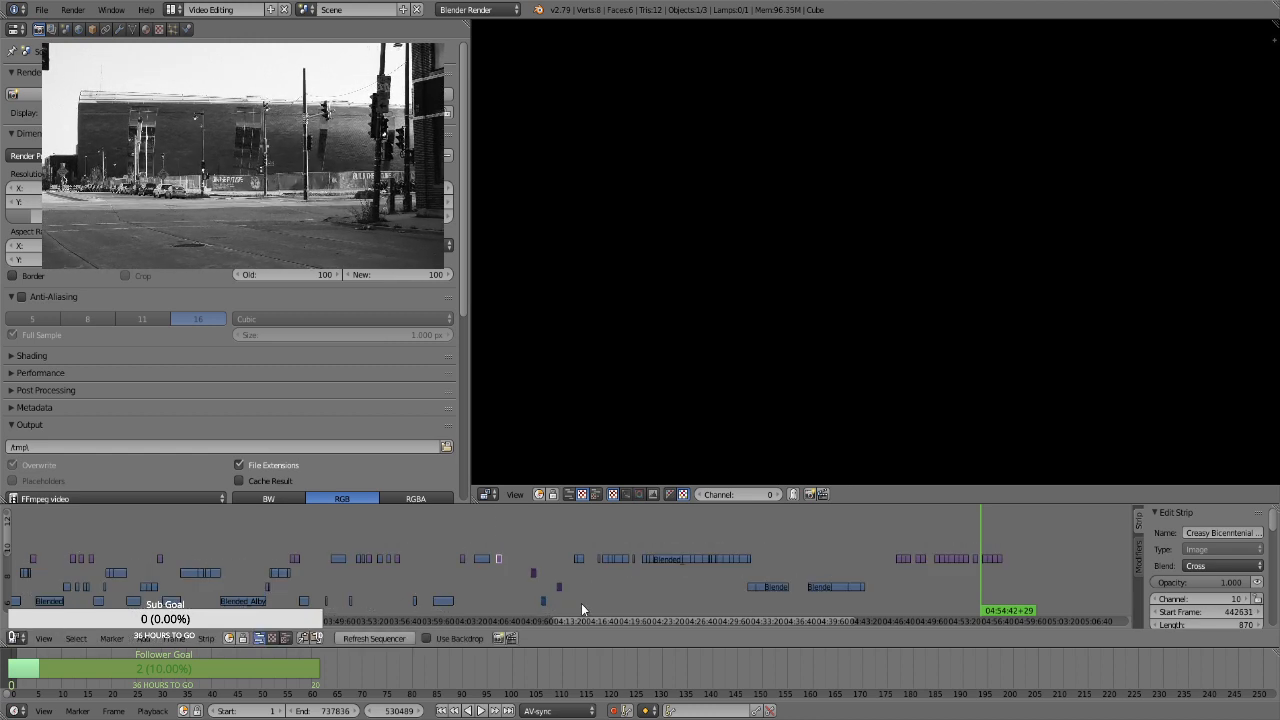
Move the movie clip near 04:14:18 behind the still just placed, to start frame 435883 on channel 10
left_click(579, 533)
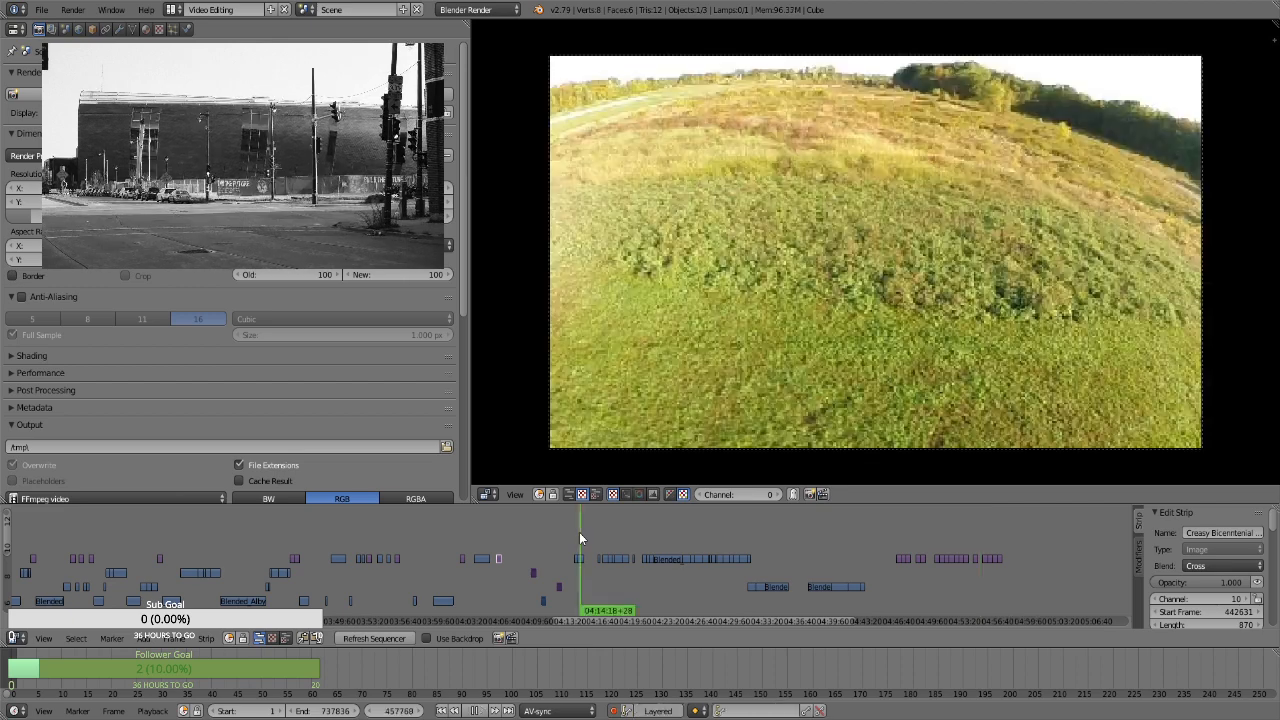
right_click(581, 556)
key("g")
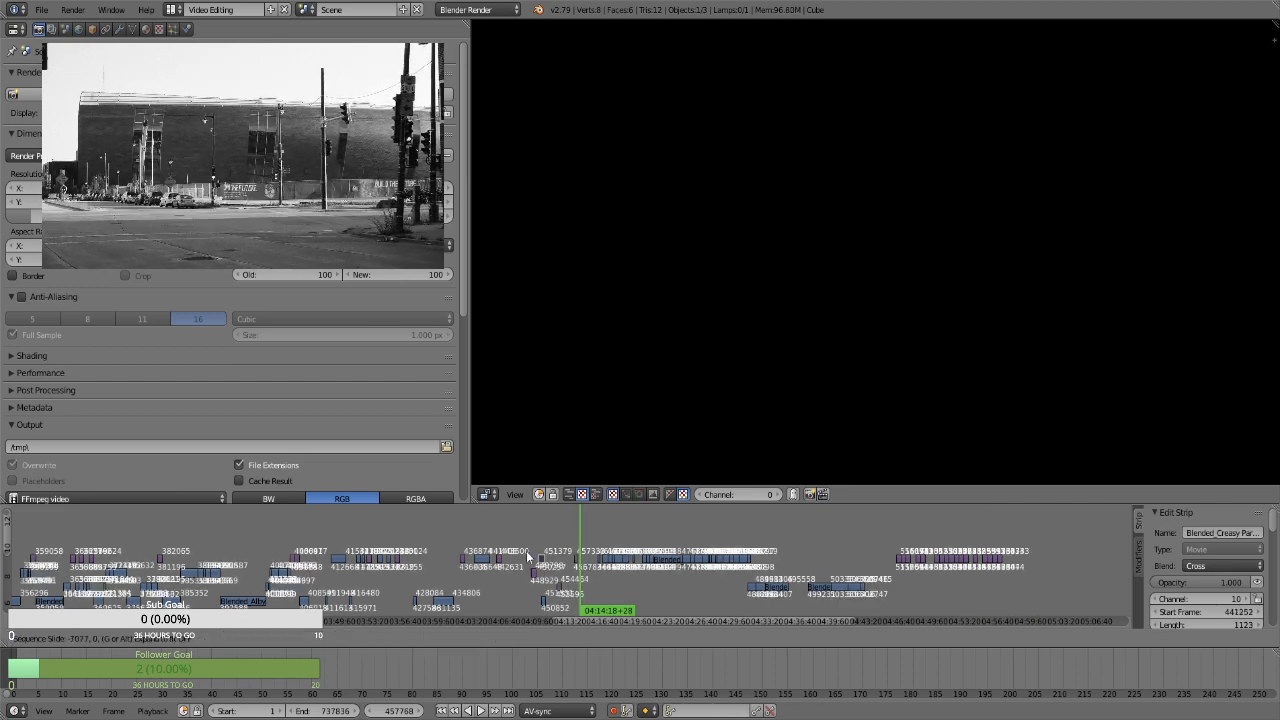
left_click(513, 559)
Preview the stills near 04:53 and 04:54, and move the one at 04:54:18 behind the placed clip, to start frame 447495 on channel 10
left_click(966, 547)
key("alt+a")
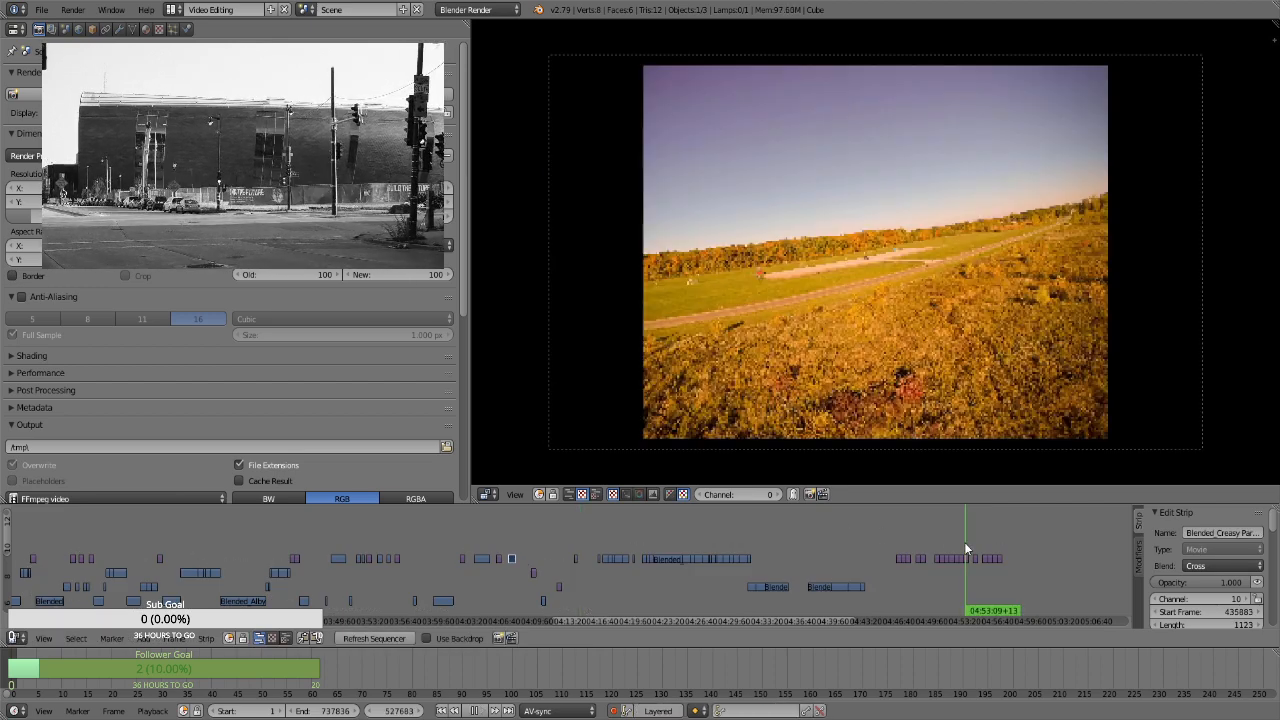
key("alt+a")
left_click(976, 541)
key("alt+a")
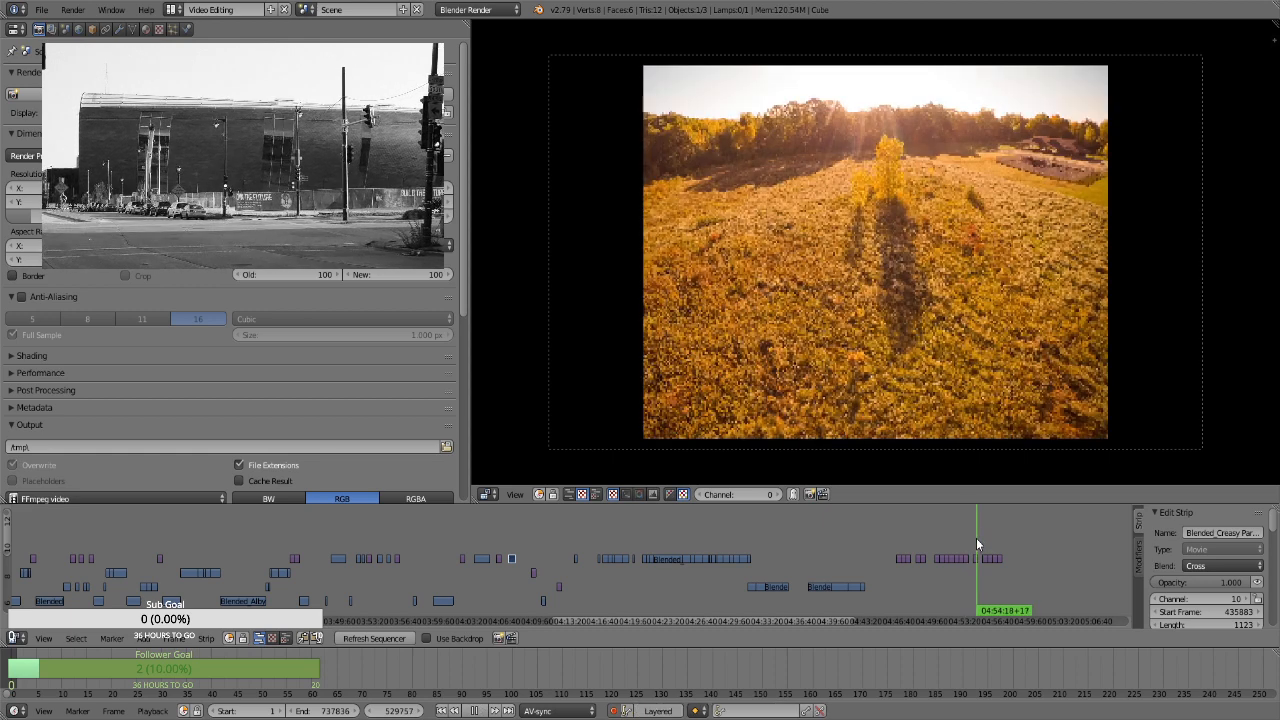
key("alt+a")
right_click(975, 559)
key("g")
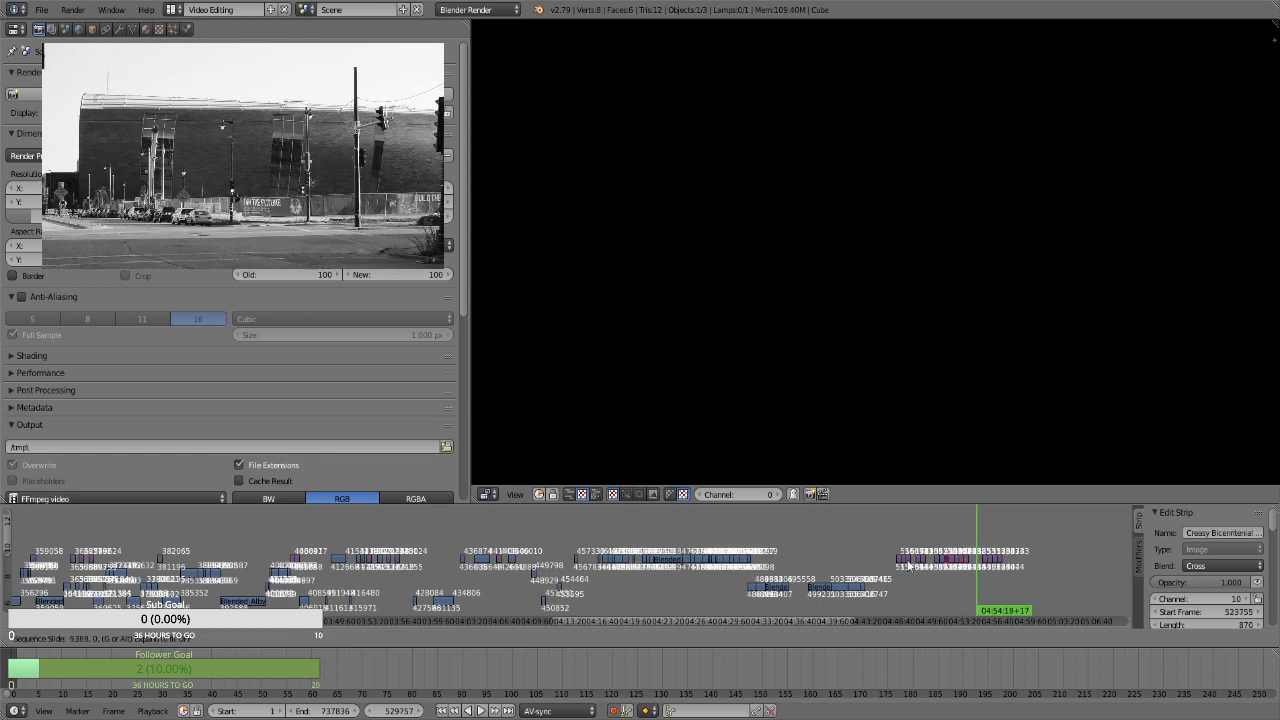
left_click(525, 562)
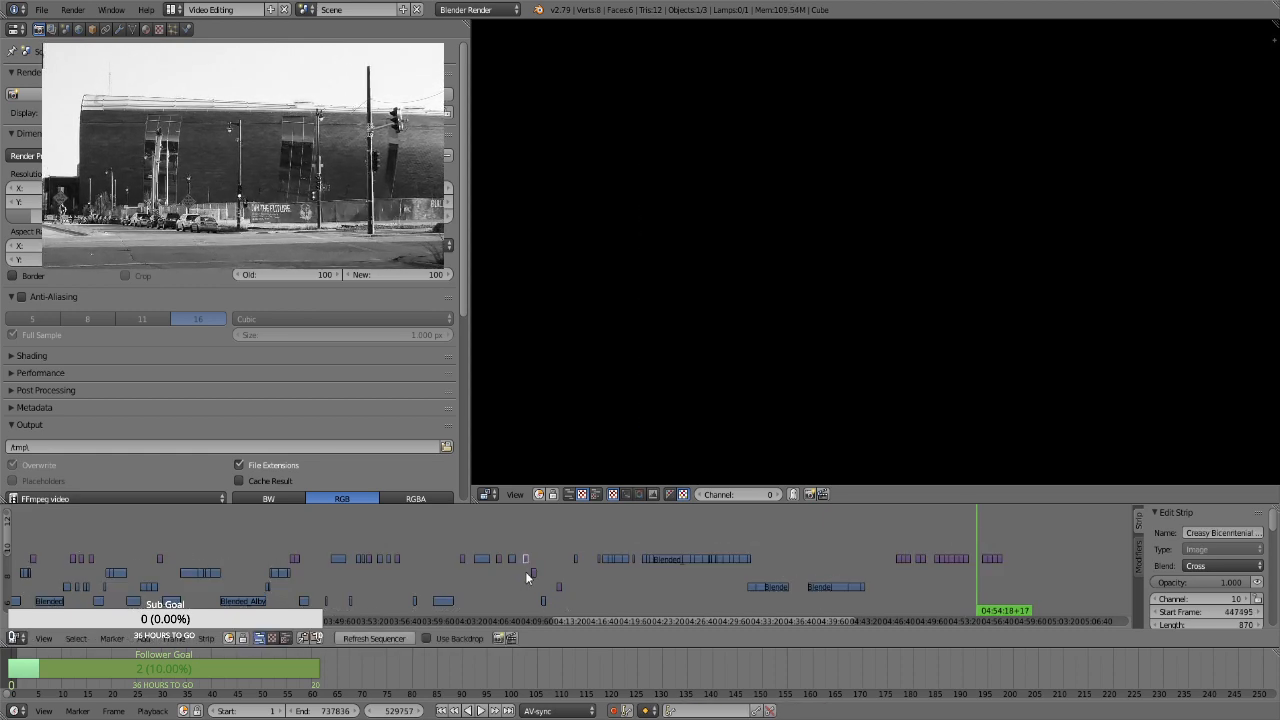
Shift the three loose lower strips together with the following channel 10 movie clips later along the timeline, keeping their channels
key("b")
left_click_drag(517, 570, 571, 606)
key("b")
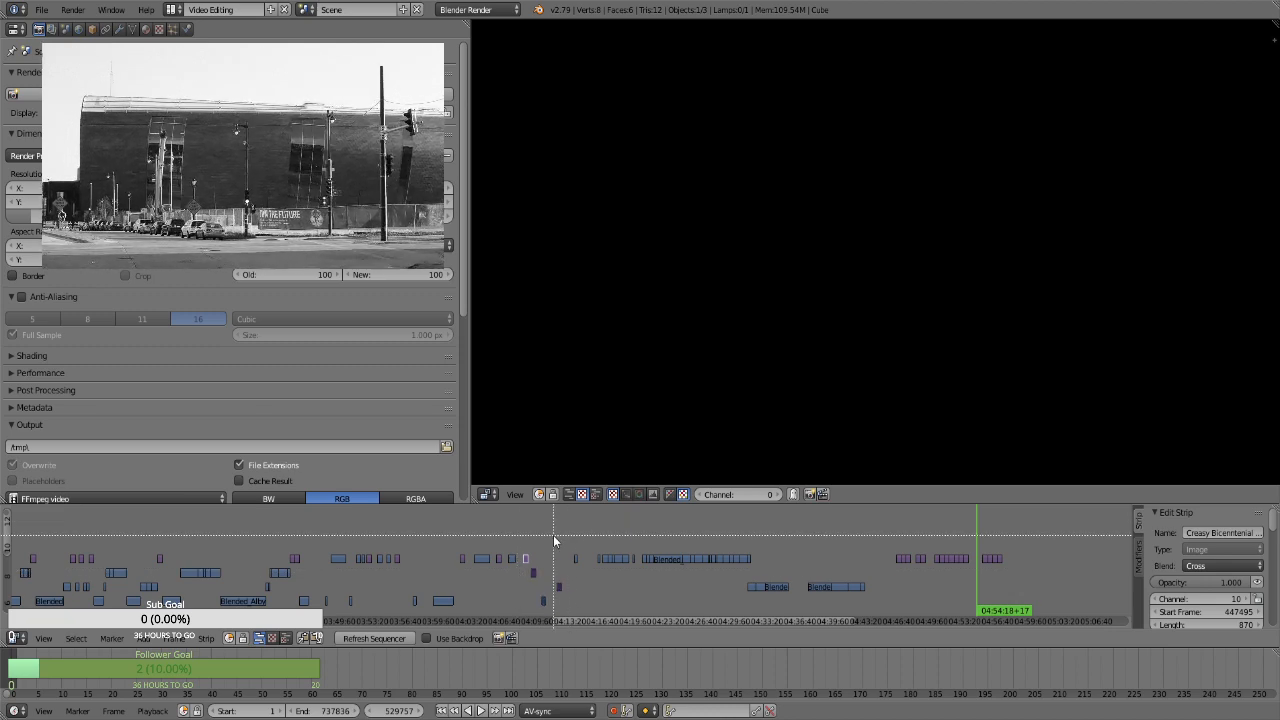
left_click_drag(553, 535, 919, 604)
key("g")
left_click(817, 571)
Shift the two groups of movie clips on channel 8 later, so the first group begins at about 04:40
key("b")
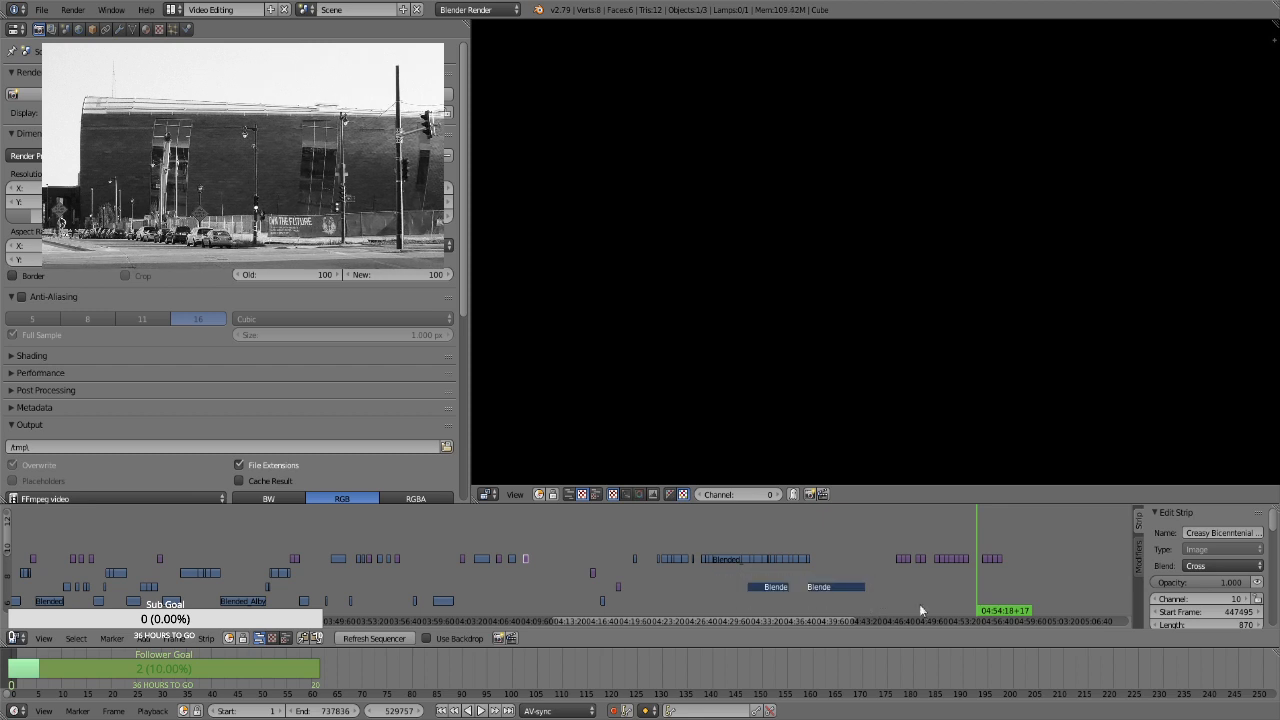
key("g")
left_click(916, 589)
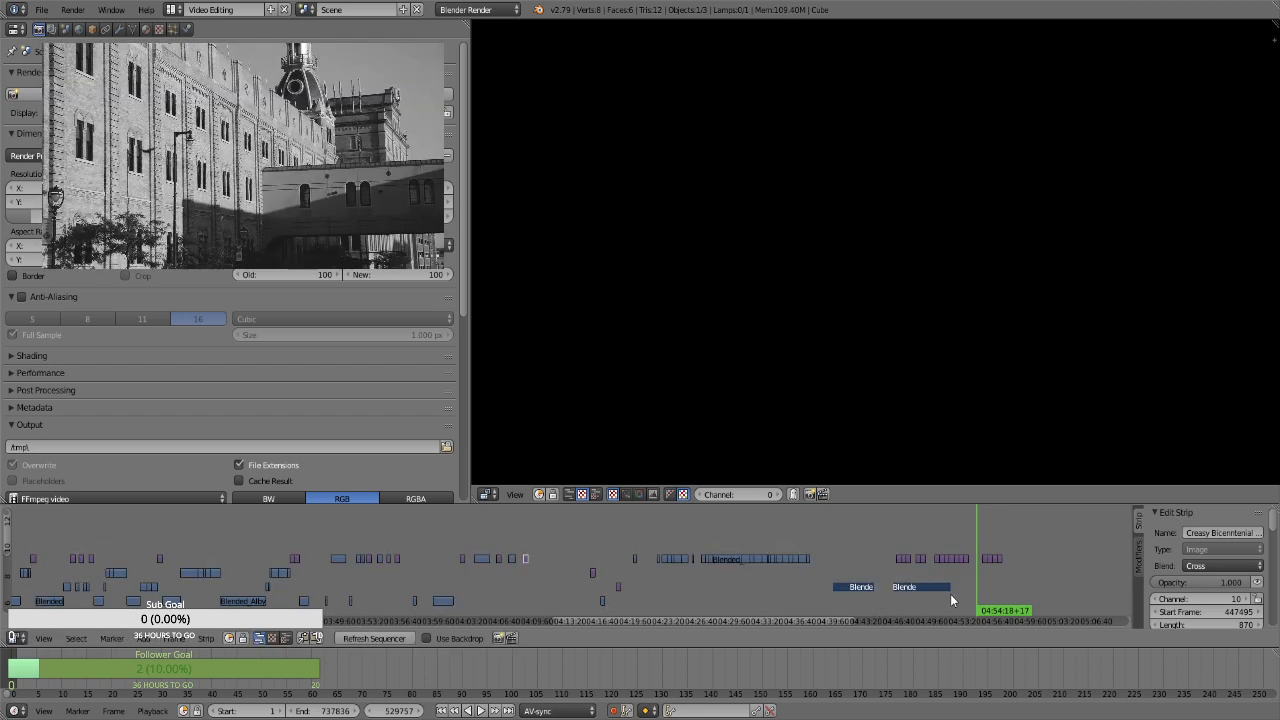
Shift all remaining stills at the end of channel 10 later, so they begin at about 04:56
key("b")
left_click_drag(882, 537, 1016, 560)
left_click(866, 535)
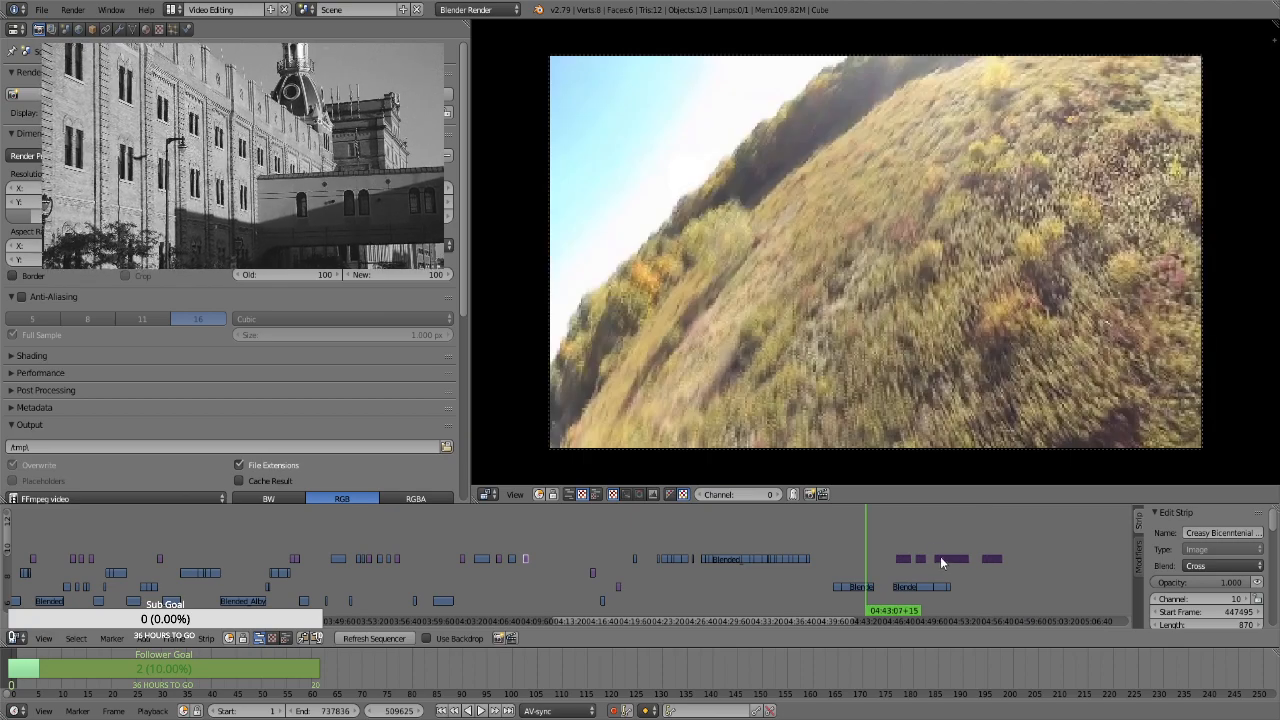
key("g")
left_click(1026, 547)
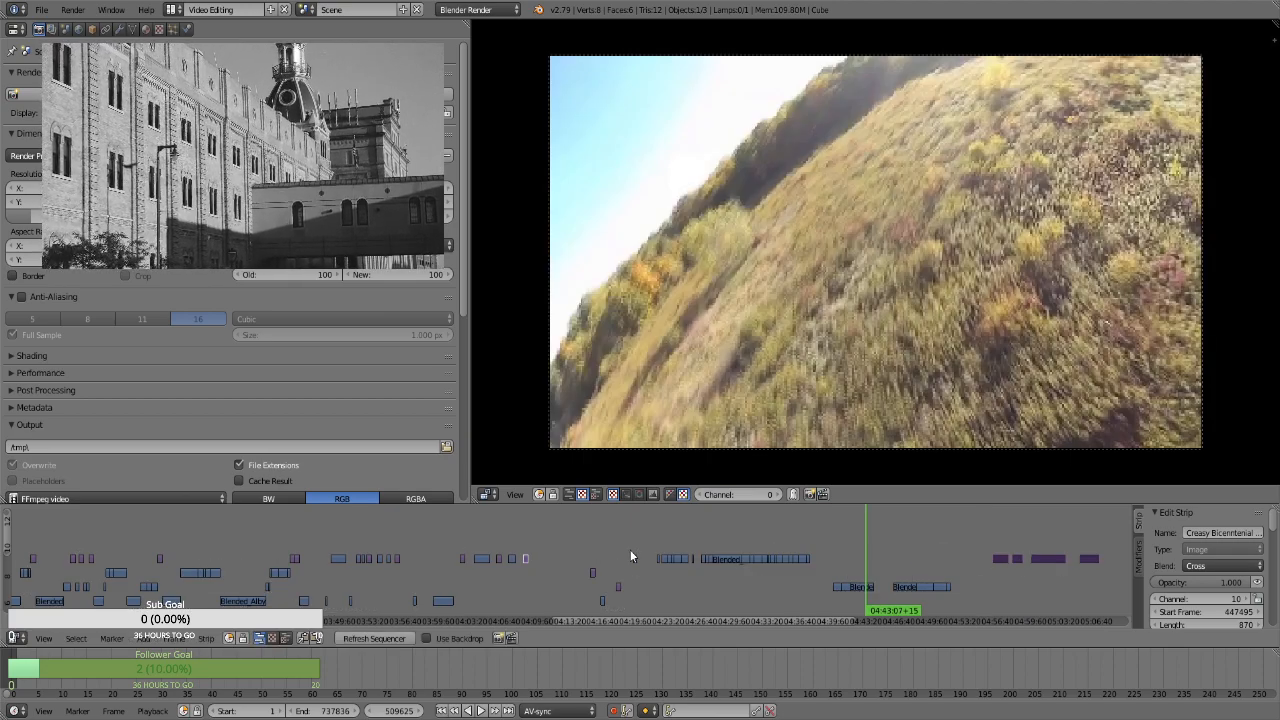
Review the alternating stills and movie clip placed on channel 10 between 04:06 and 04:09
mouse_move(527, 545)
left_mouse_down()
mouse_move(503, 539)
mouse_move(514, 532)
left_mouse_up()
left_click(527, 540)
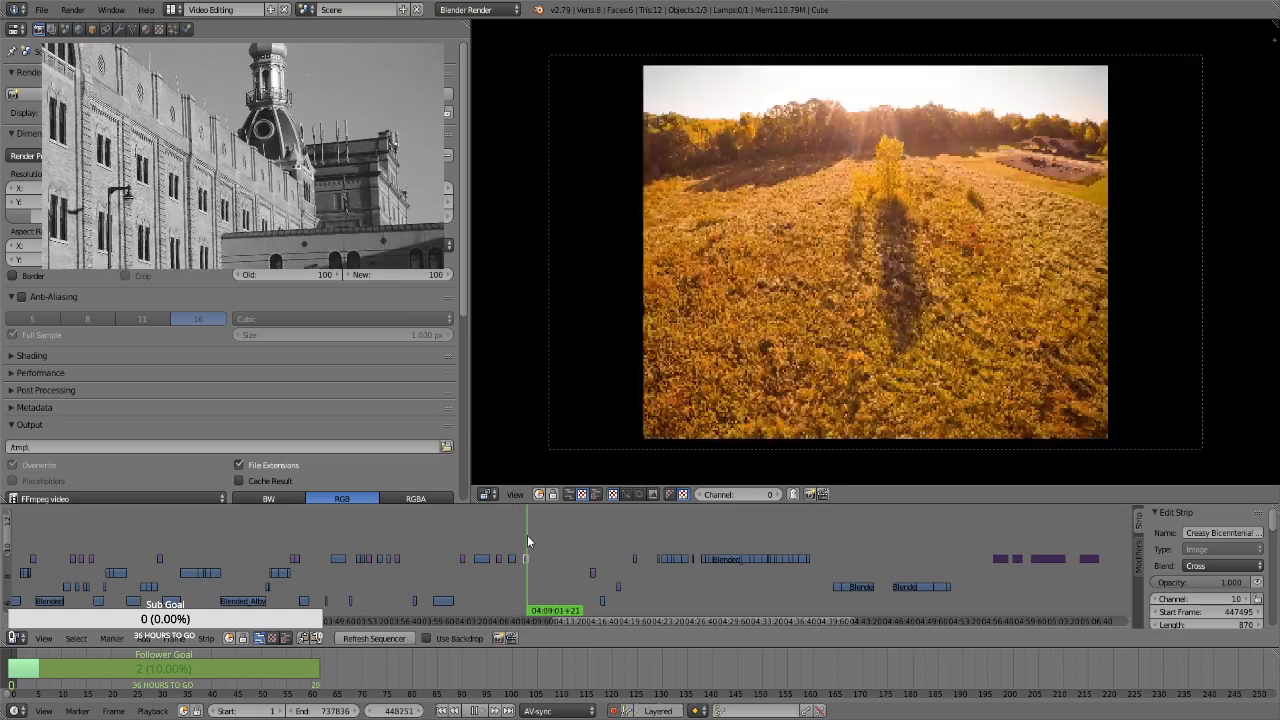
left_click(515, 539)
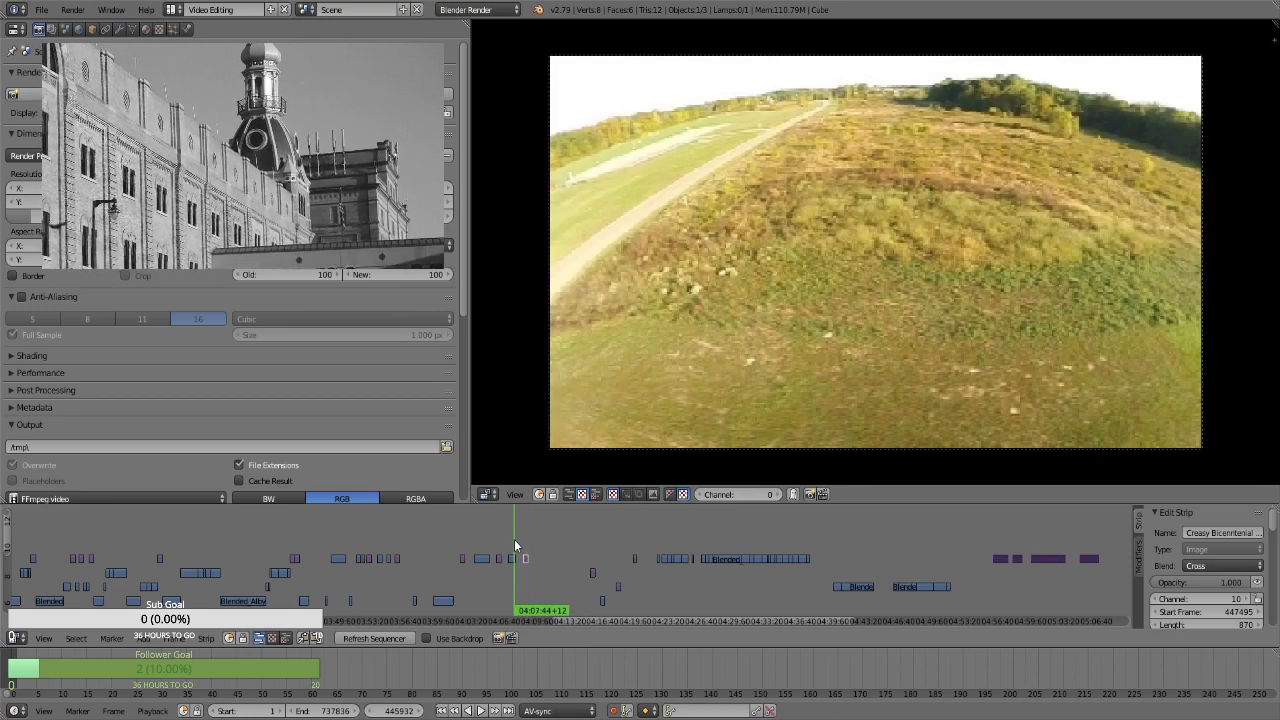
left_click(500, 540)
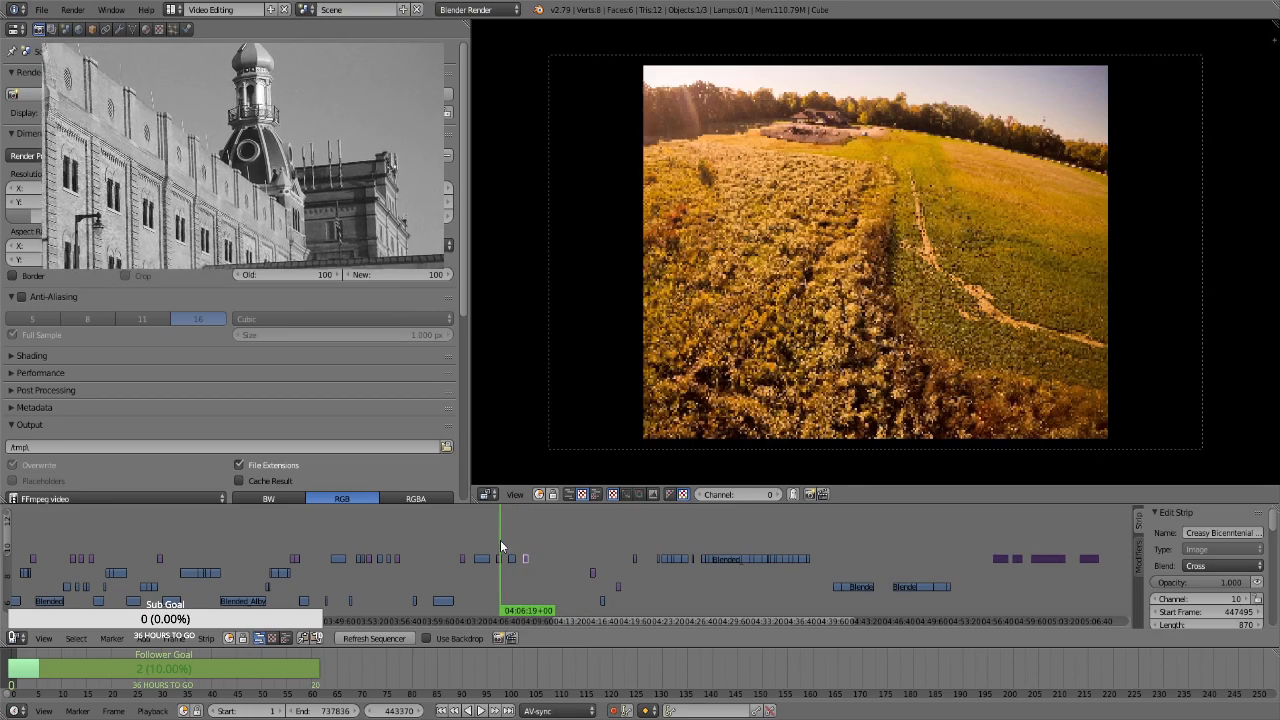
left_click(518, 534)
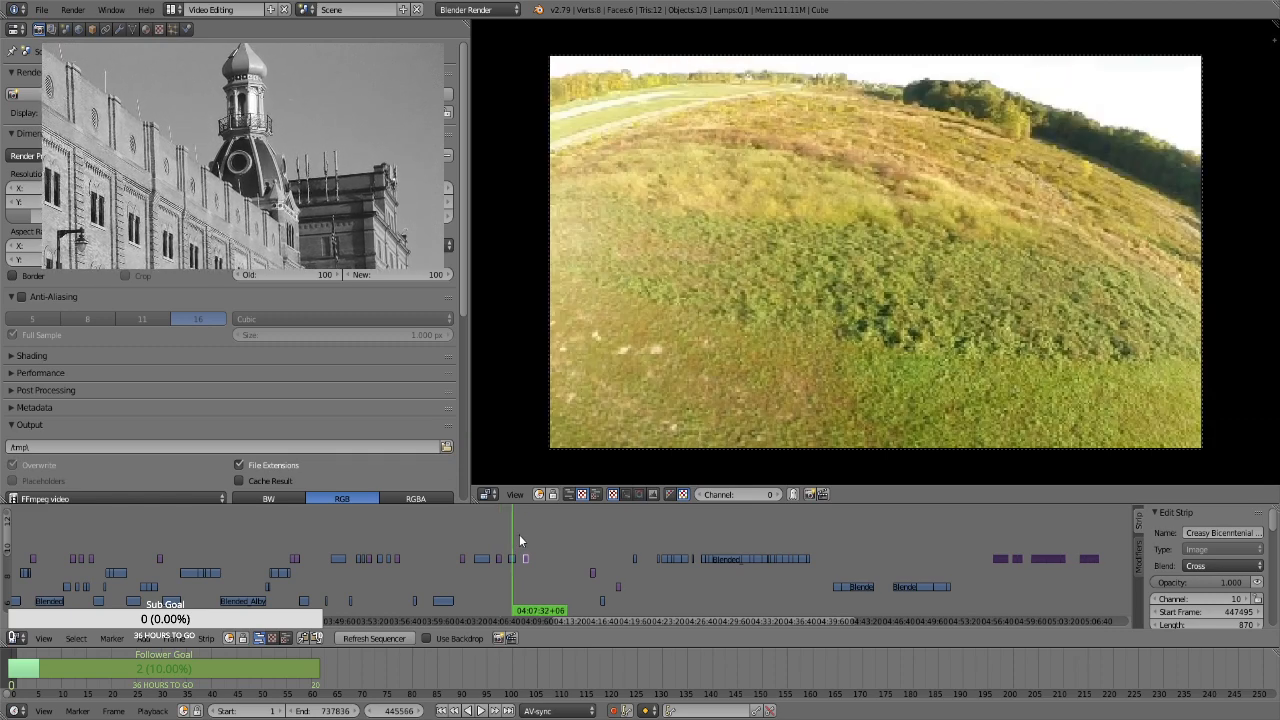
left_click(526, 533)
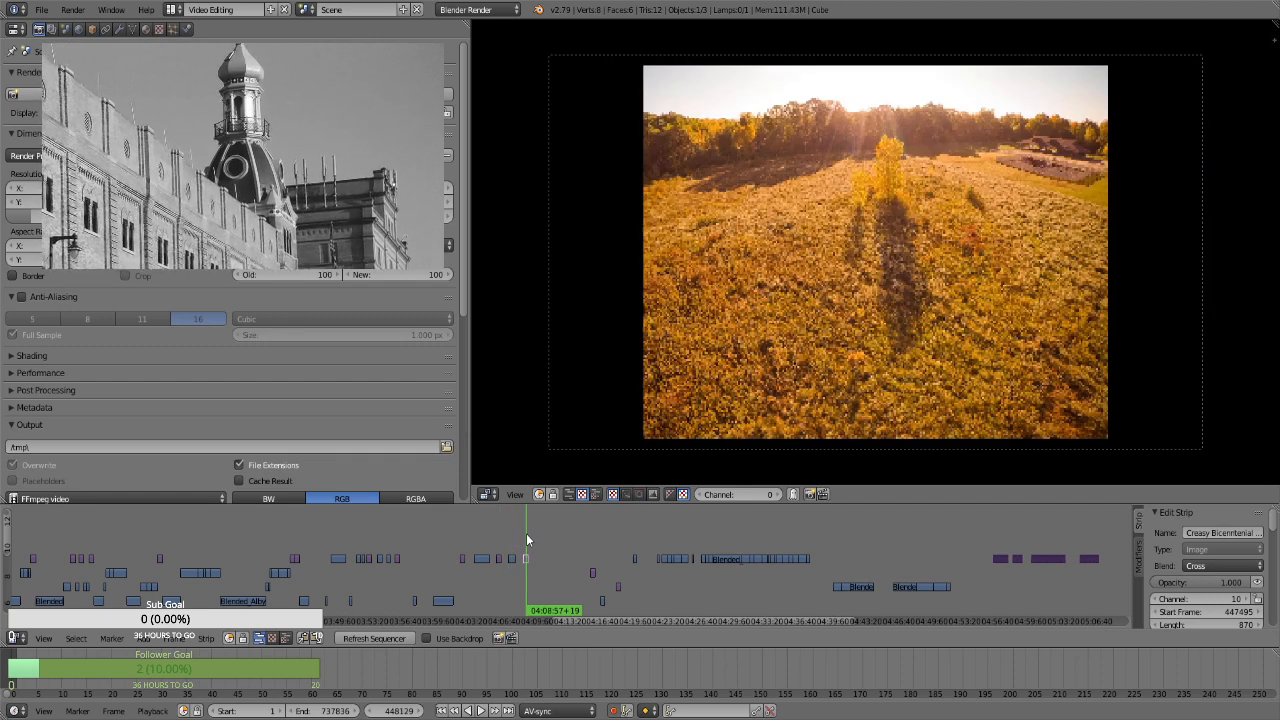
Compare the channel 8 movie clips between 04:40 and 04:43 with the last placed still near 04:08:50 to find matching footage
left_click(837, 565)
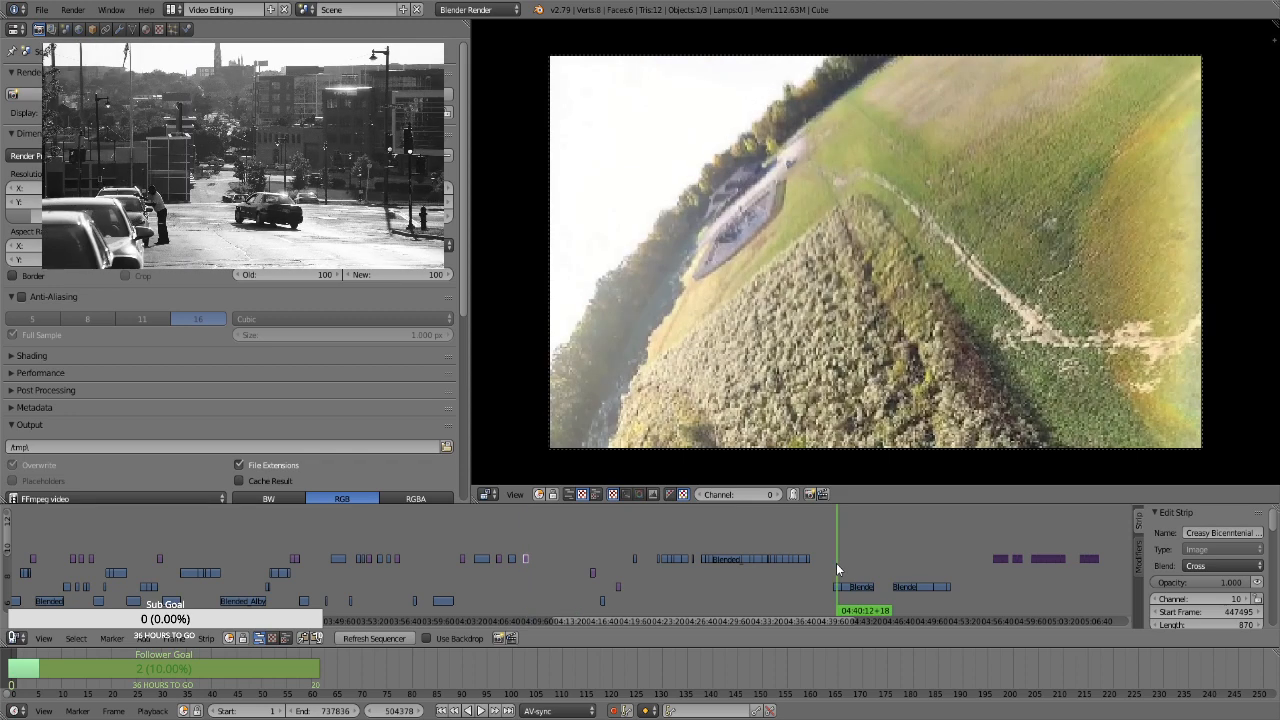
left_click(523, 537)
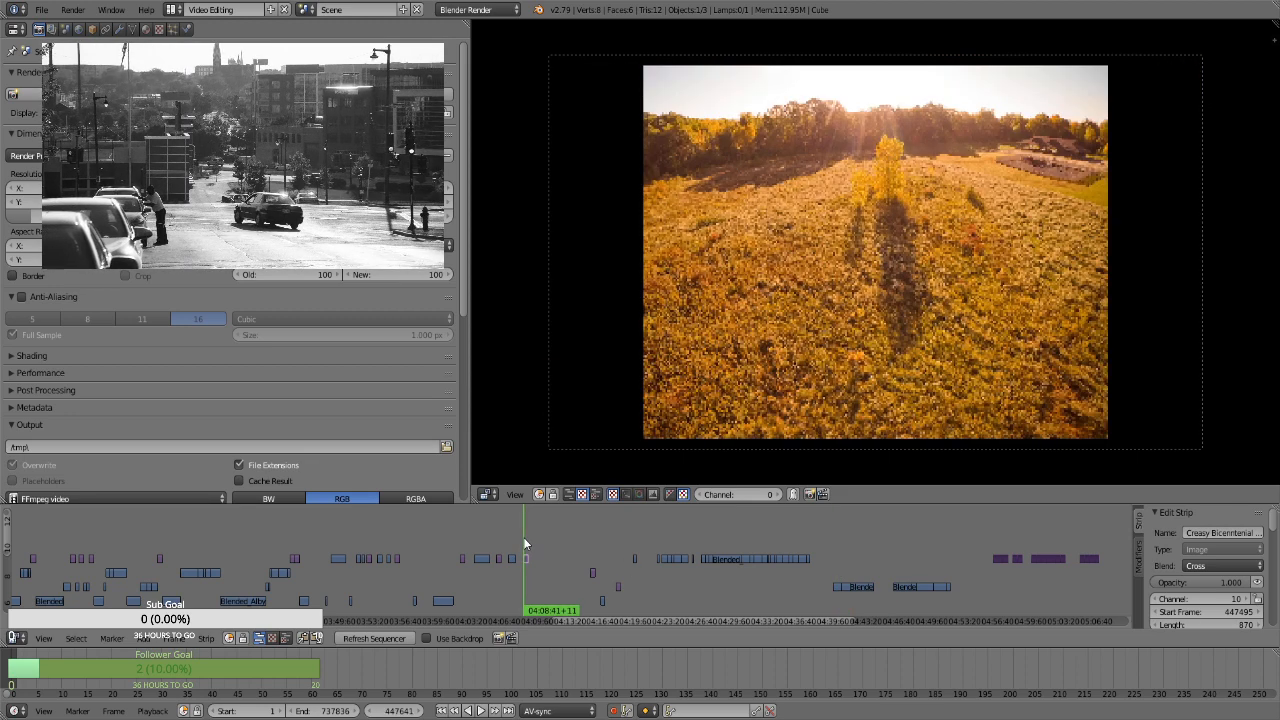
left_click(853, 567)
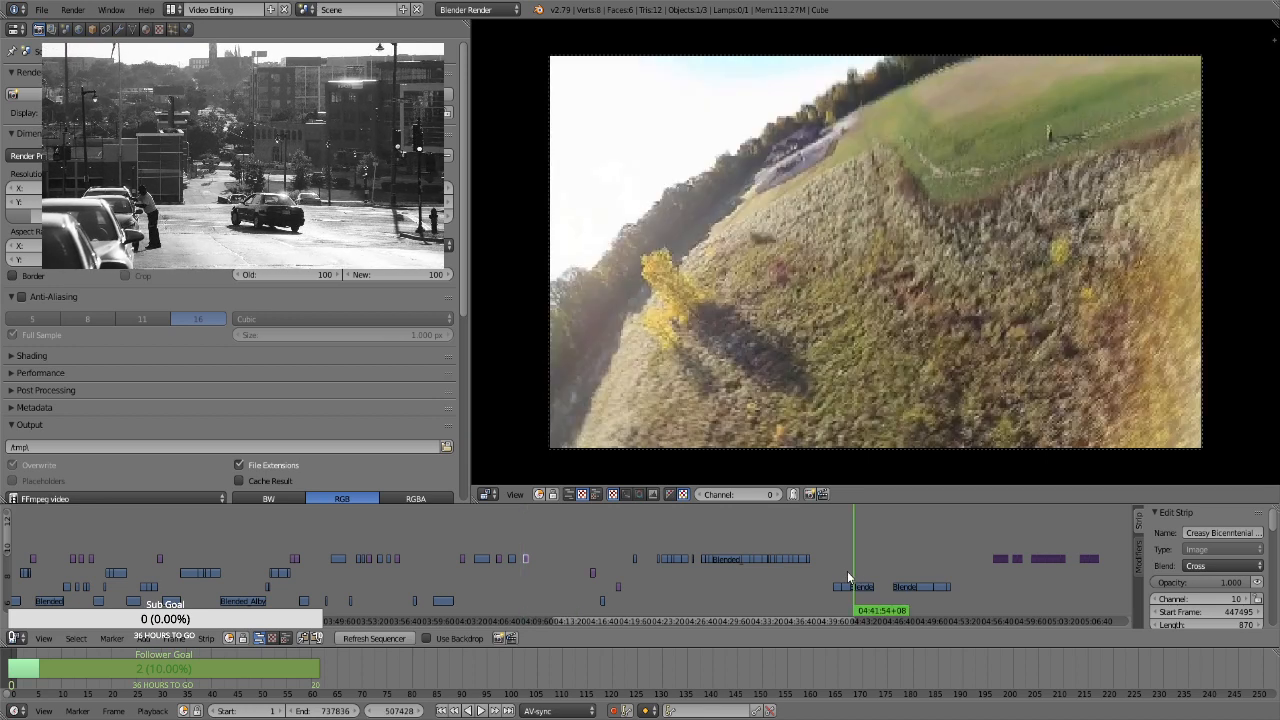
left_click(844, 573)
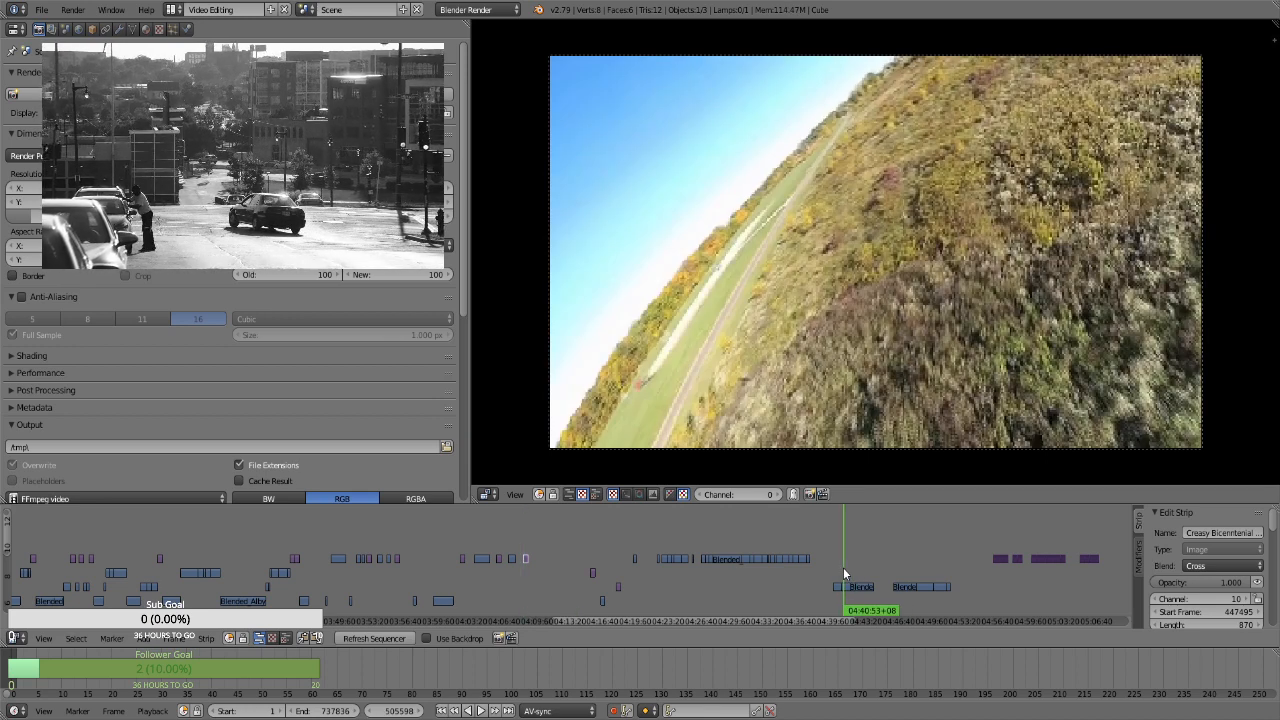
left_click(836, 568)
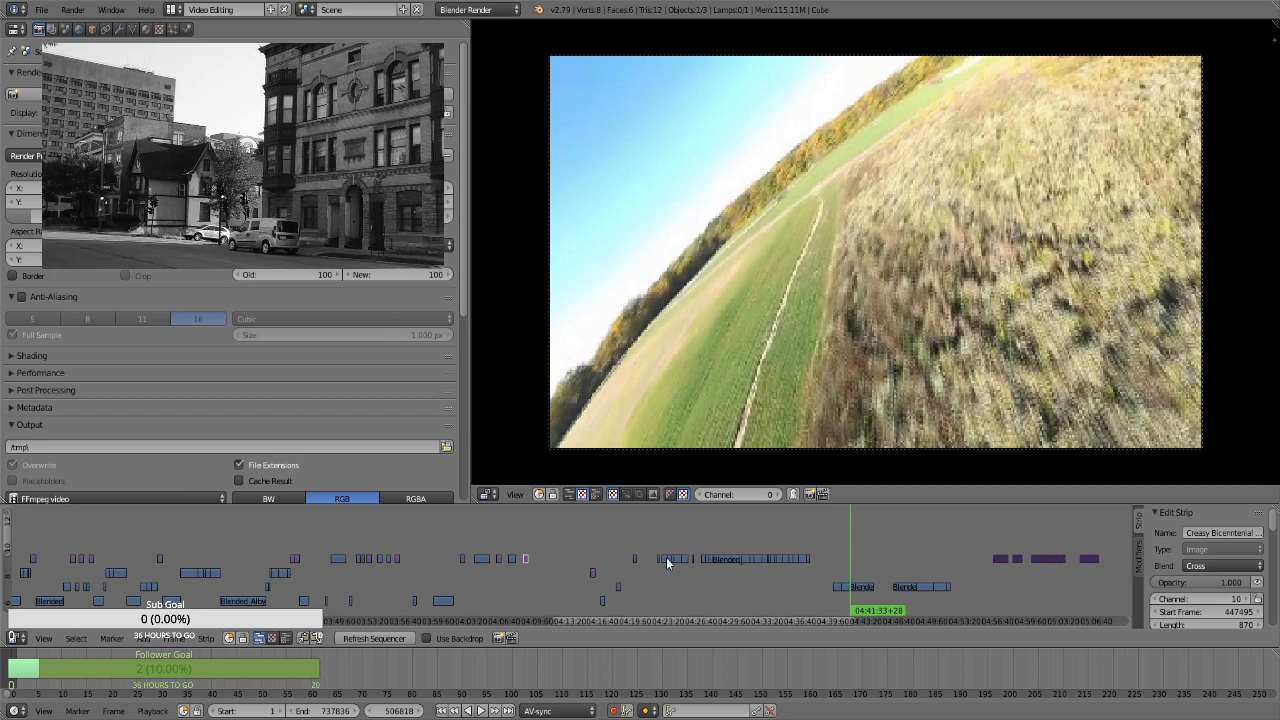
left_click(857, 559)
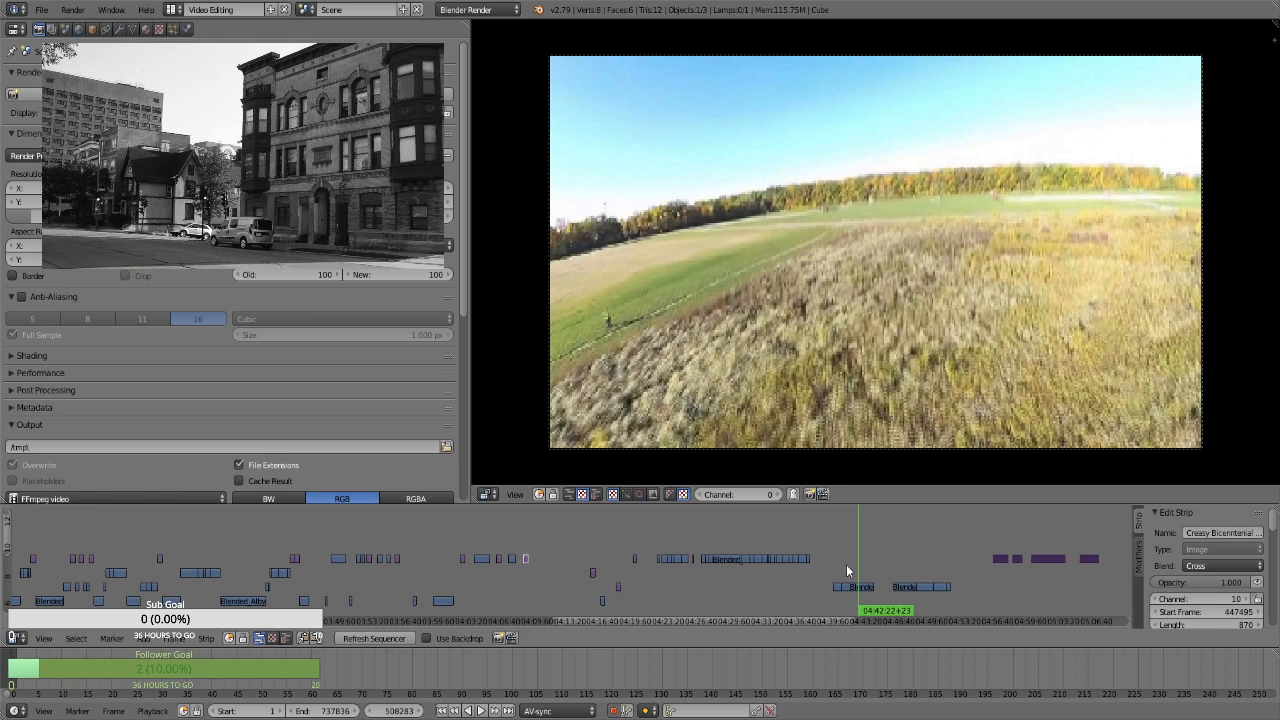
left_click(846, 564)
left_click(841, 568)
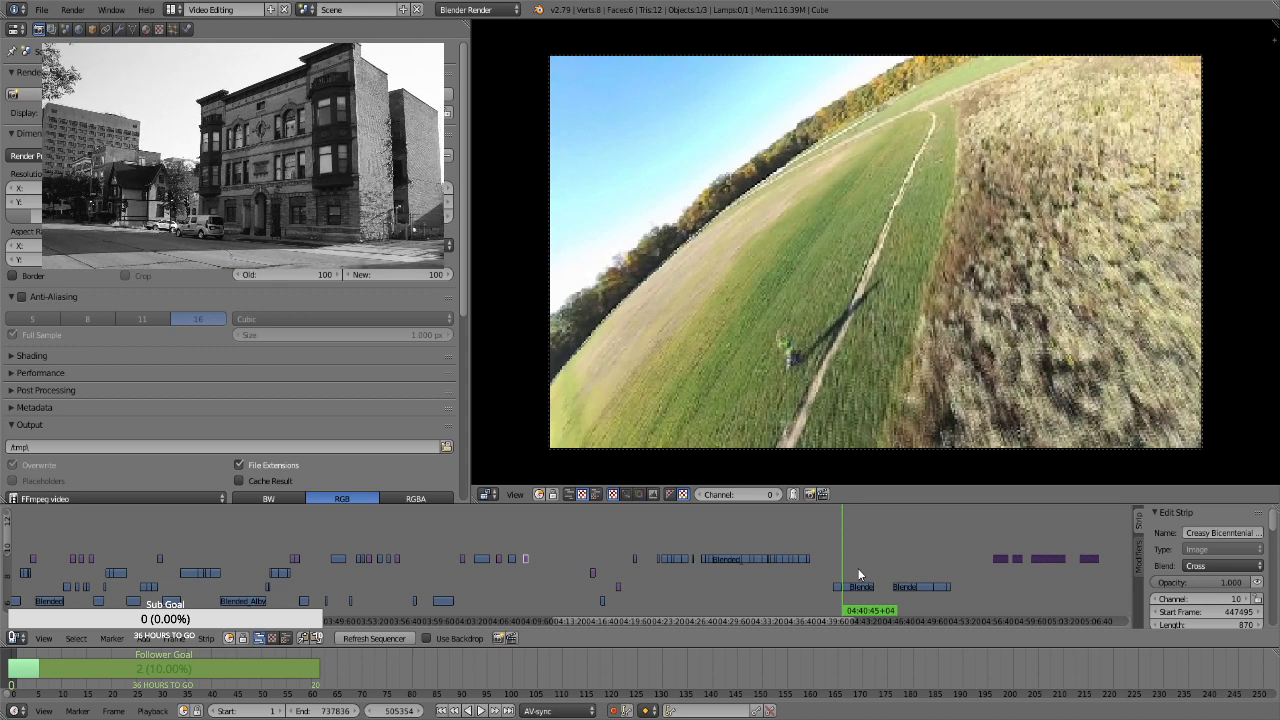
left_click(858, 575)
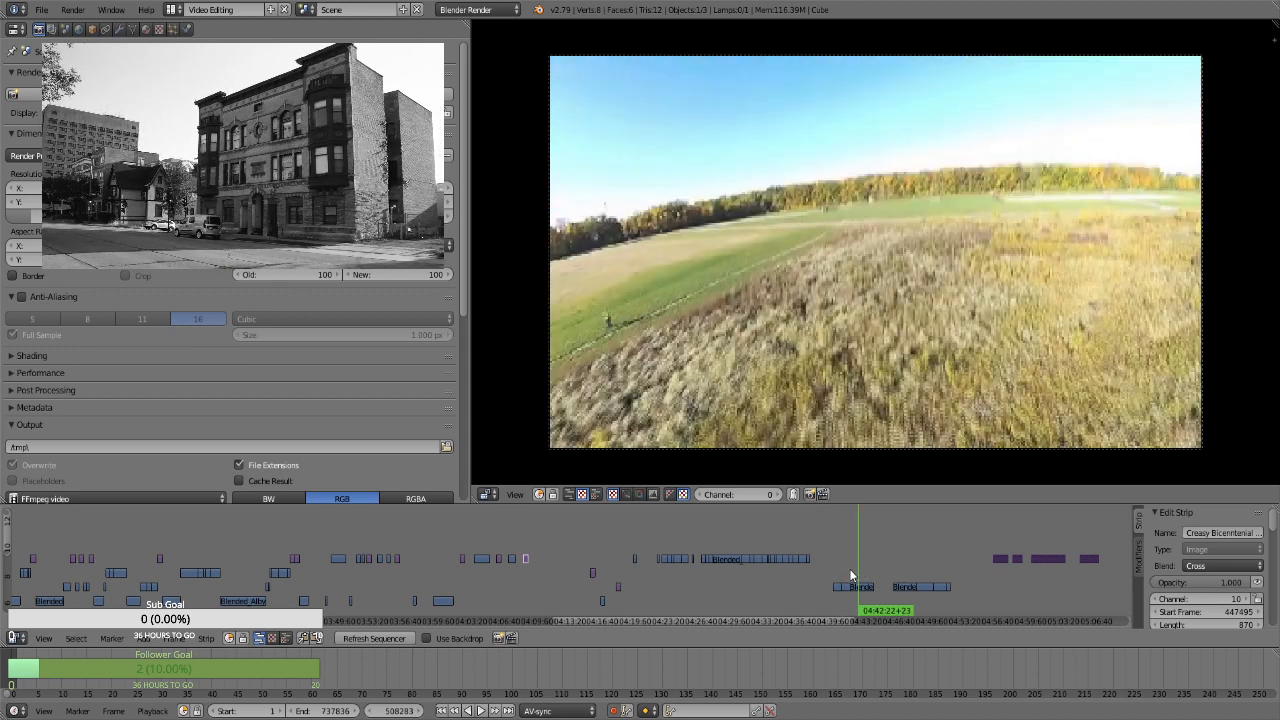
left_click(851, 575)
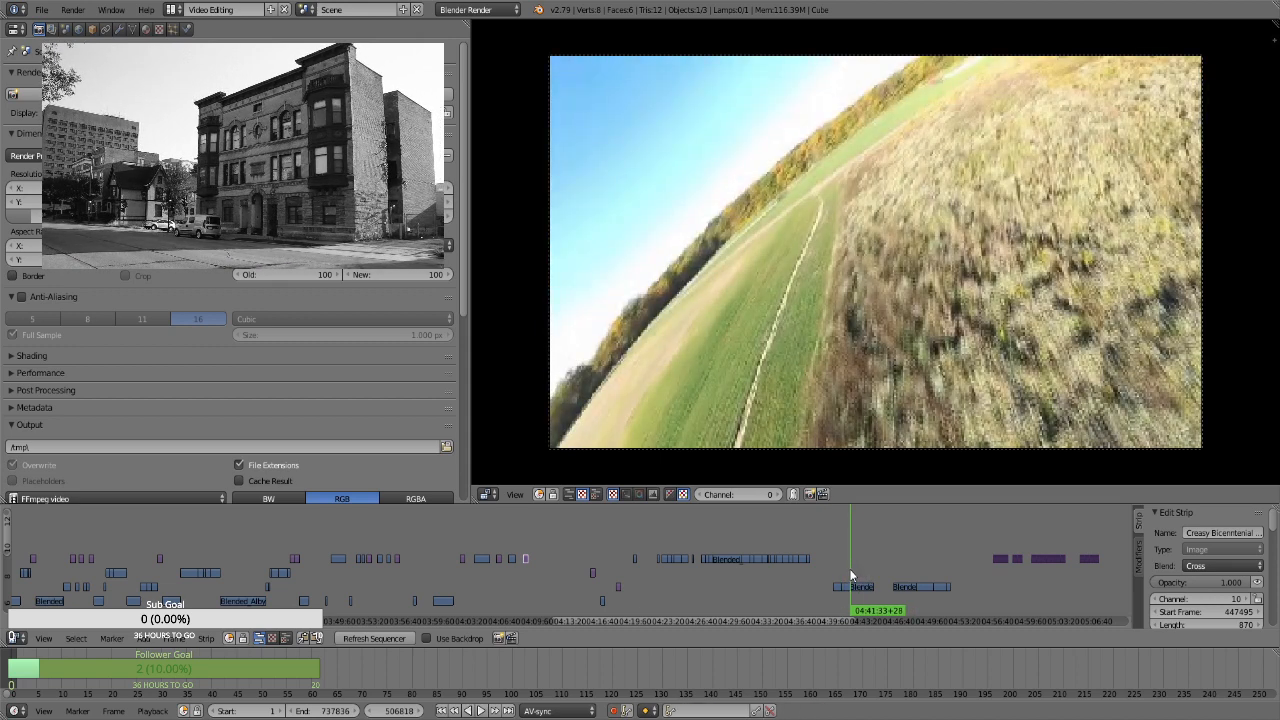
left_click(525, 541)
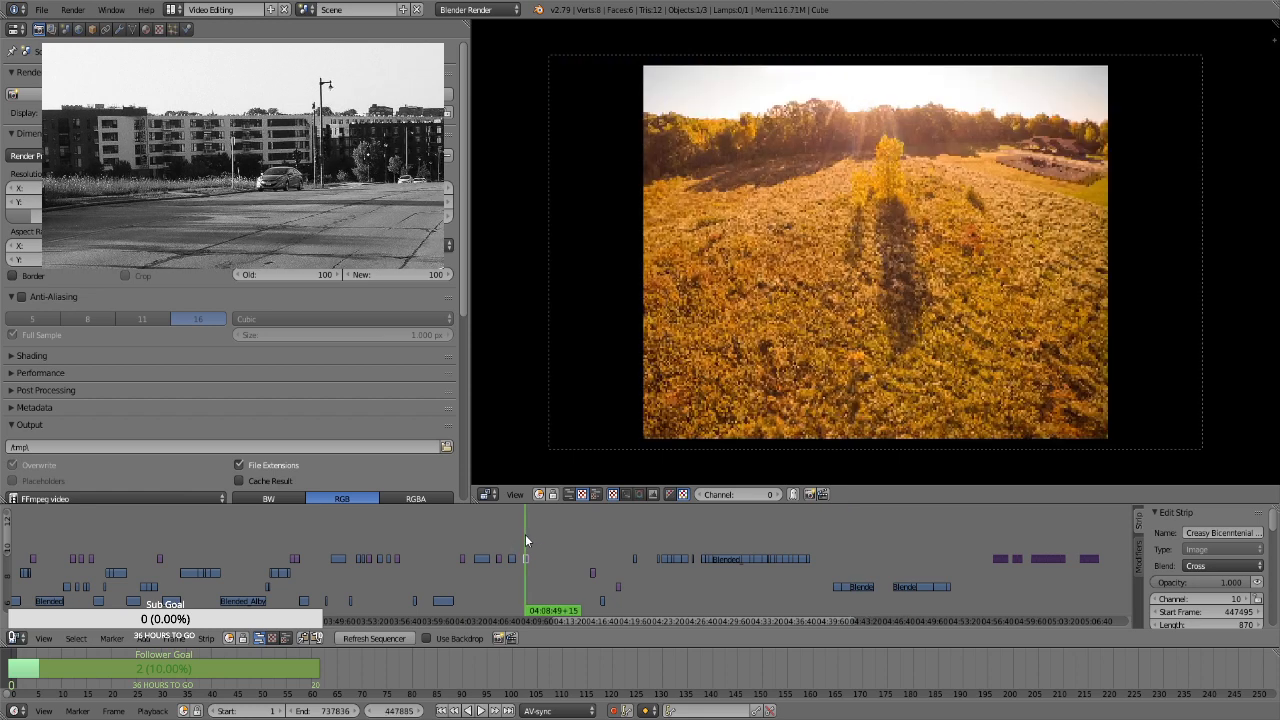
left_click(839, 571)
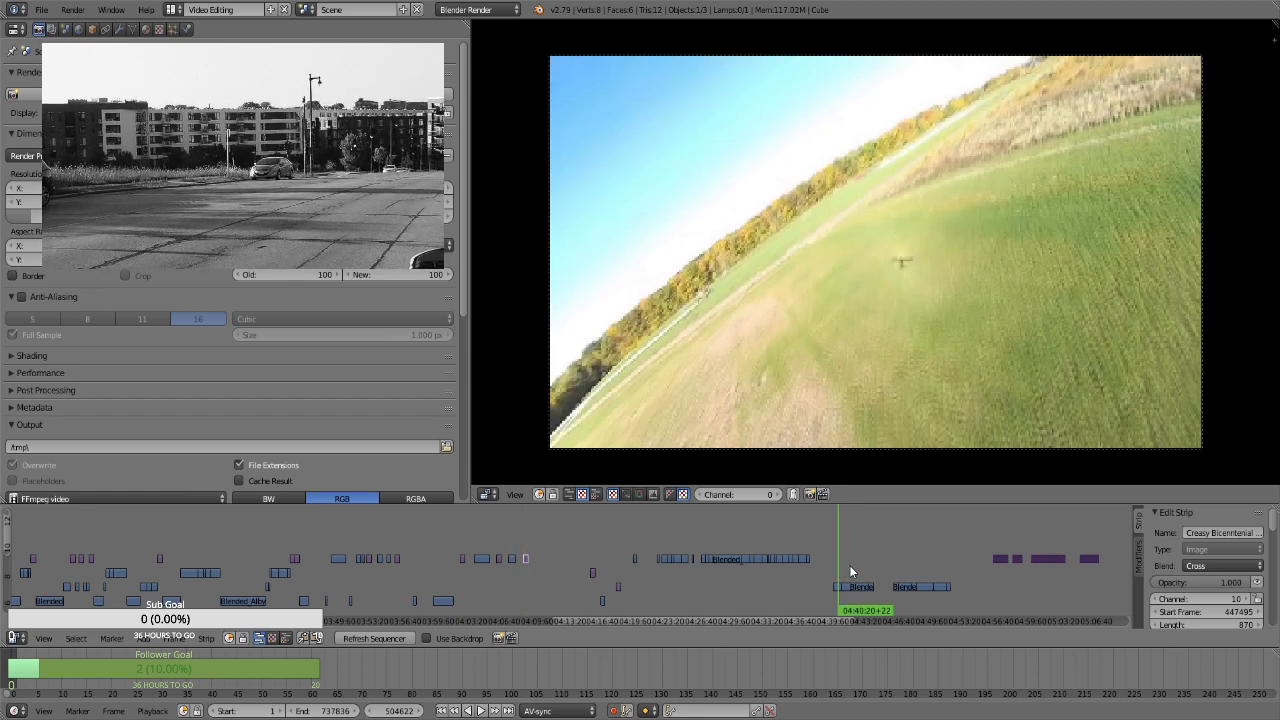
Preview the channel 8 clips near 04:41, then move the clip under 04:42 to channel 7, starting at about 04:10
key("alt+a")
key("alt+a")
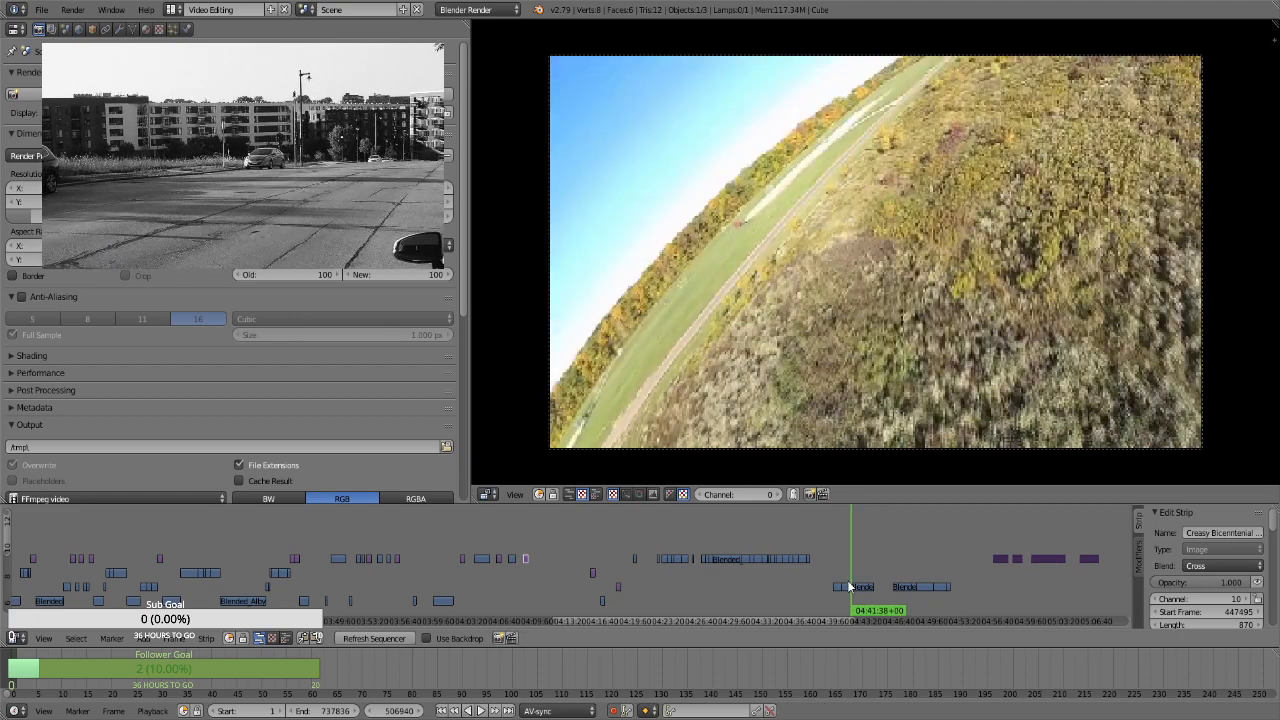
right_click(860, 589)
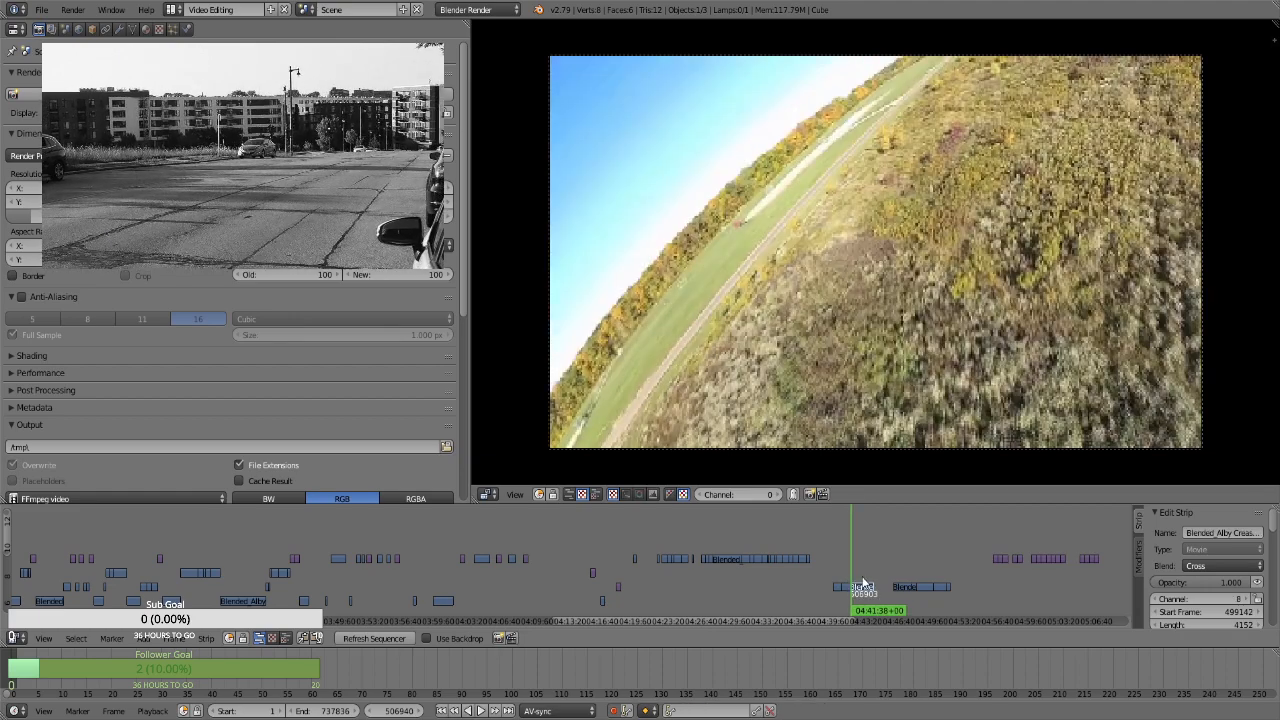
key("alt+a")
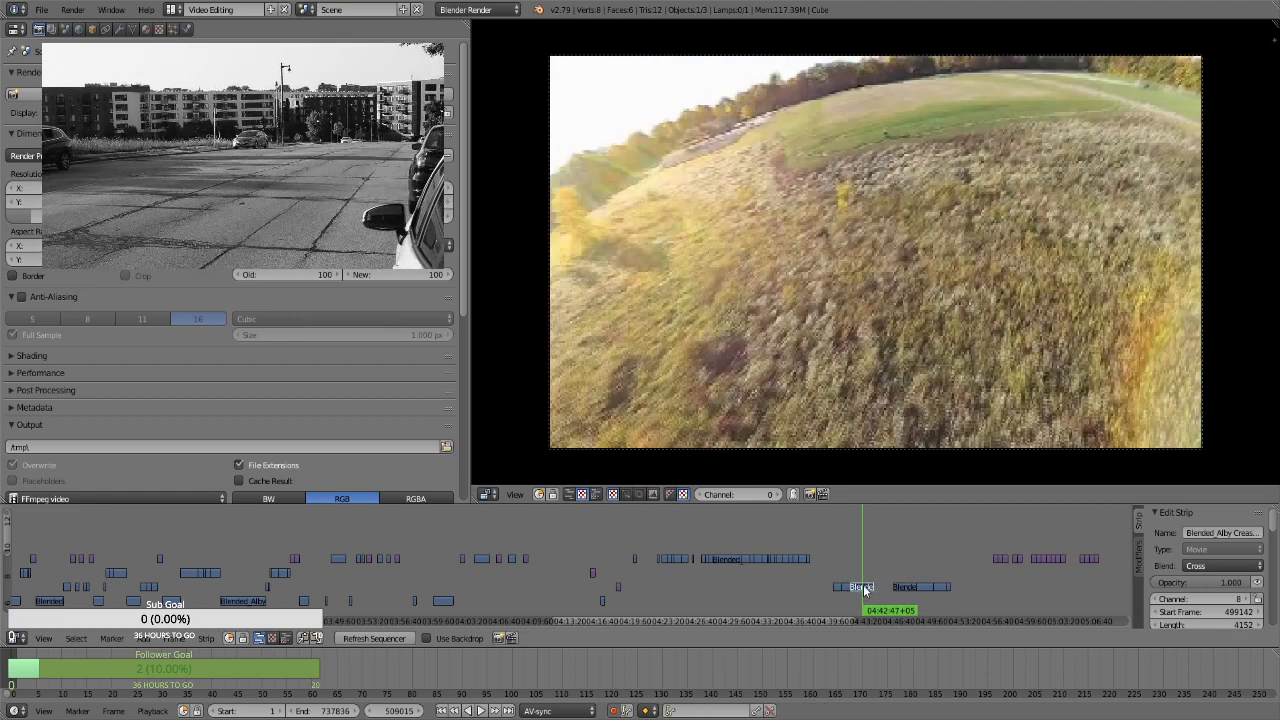
key("g")
left_click(555, 598)
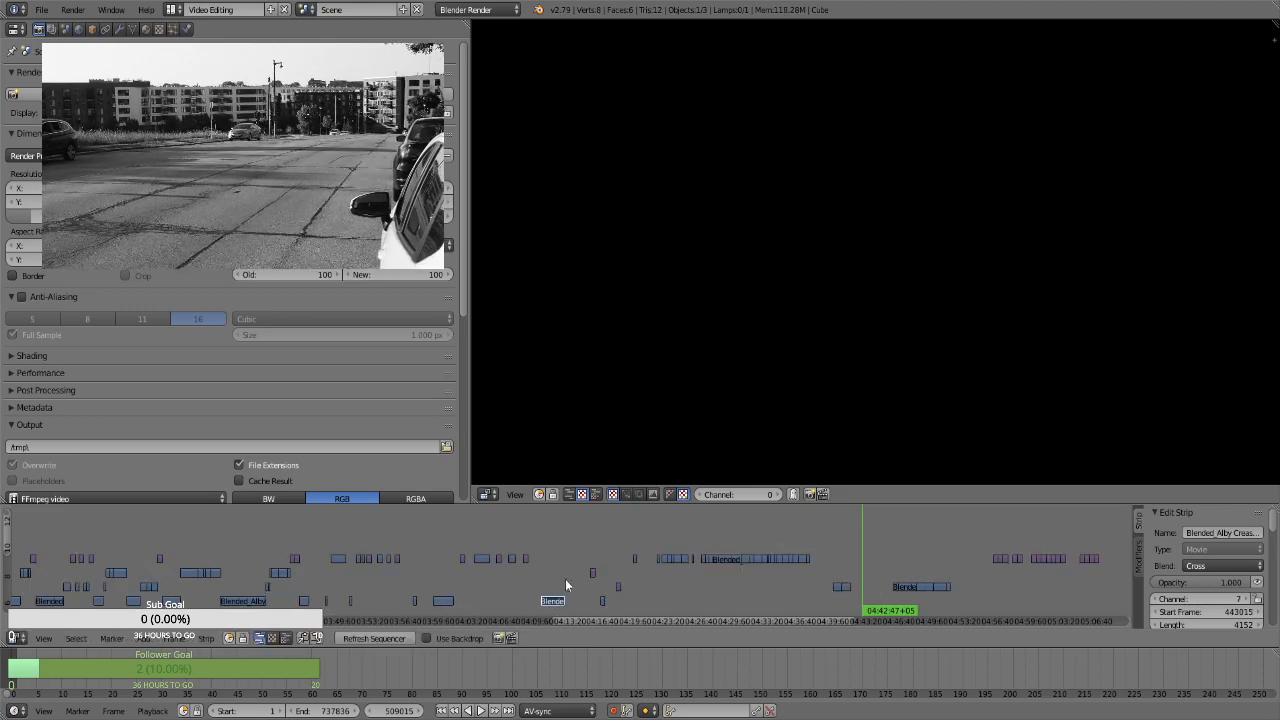
Shift all strips after the newly placed channel 7 clip later, so the first of them begins at about 04:25
key("b")
left_click_drag(573, 543, 1100, 604)
key("g")
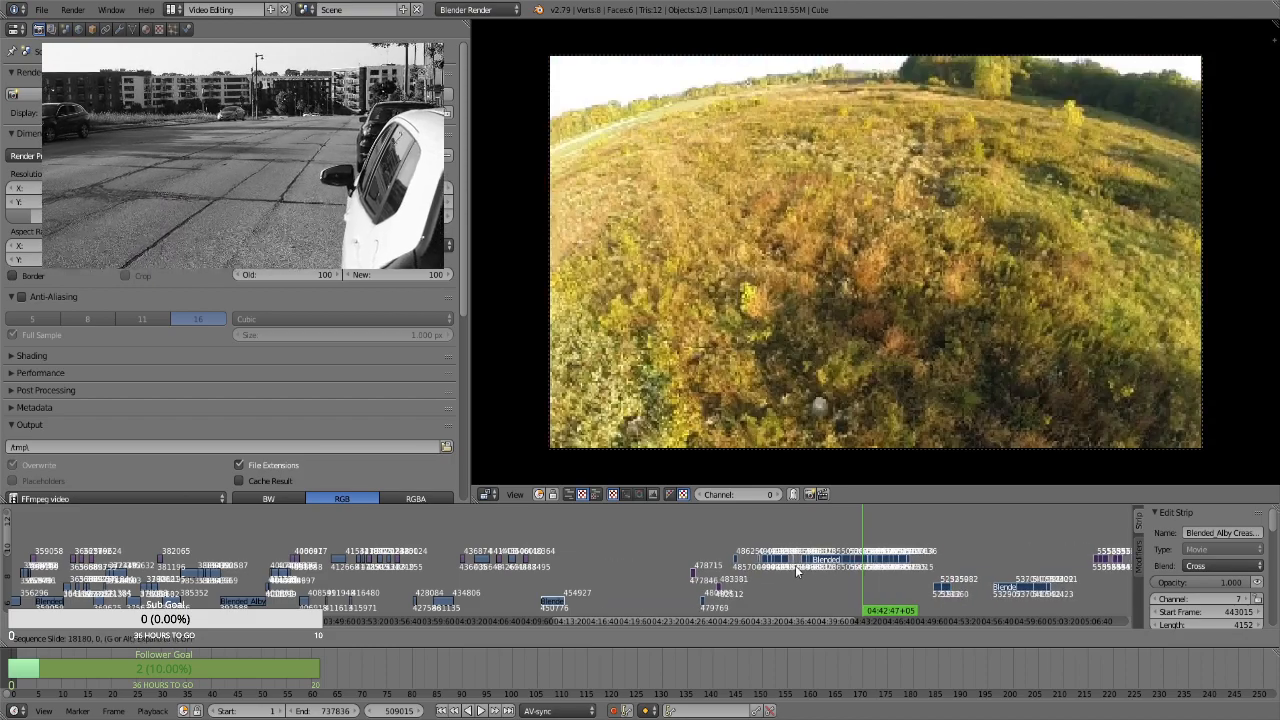
left_click(678, 571)
Compare the channel 7 clip between 04:11 and 04:13 with the stills and short movie clip between 04:25 and 04:28
left_click(554, 579)
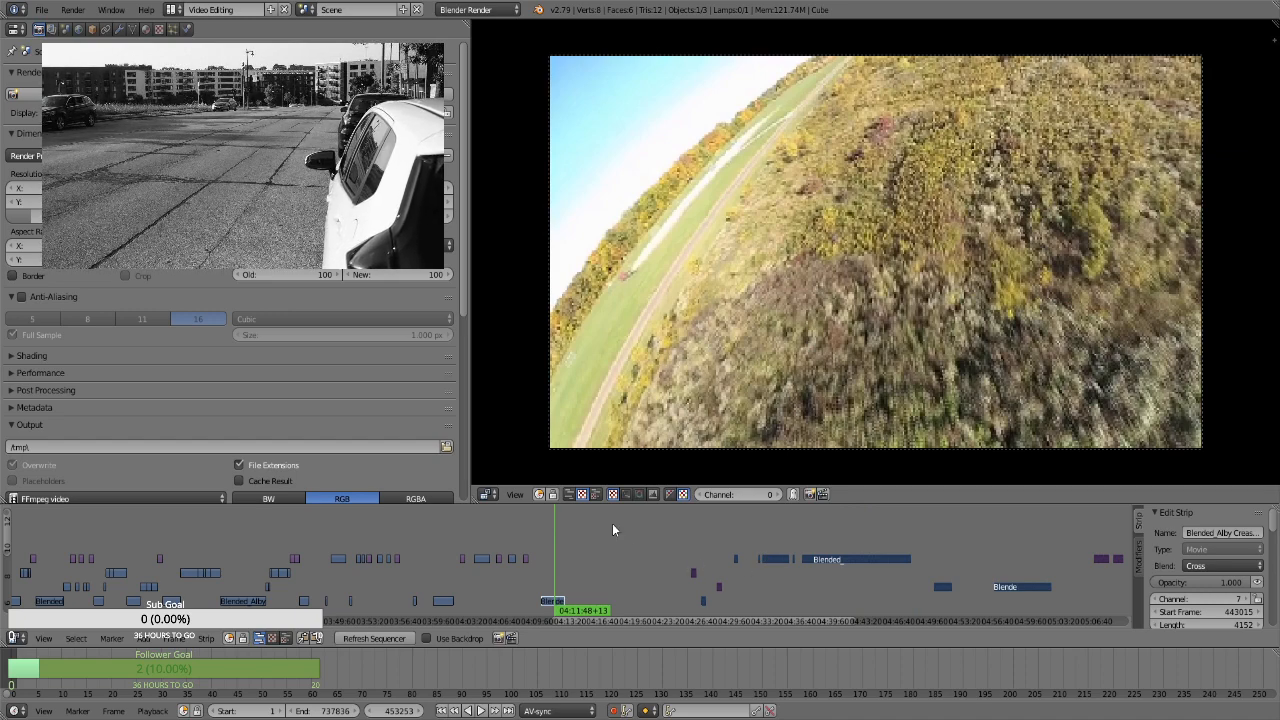
left_click(691, 546)
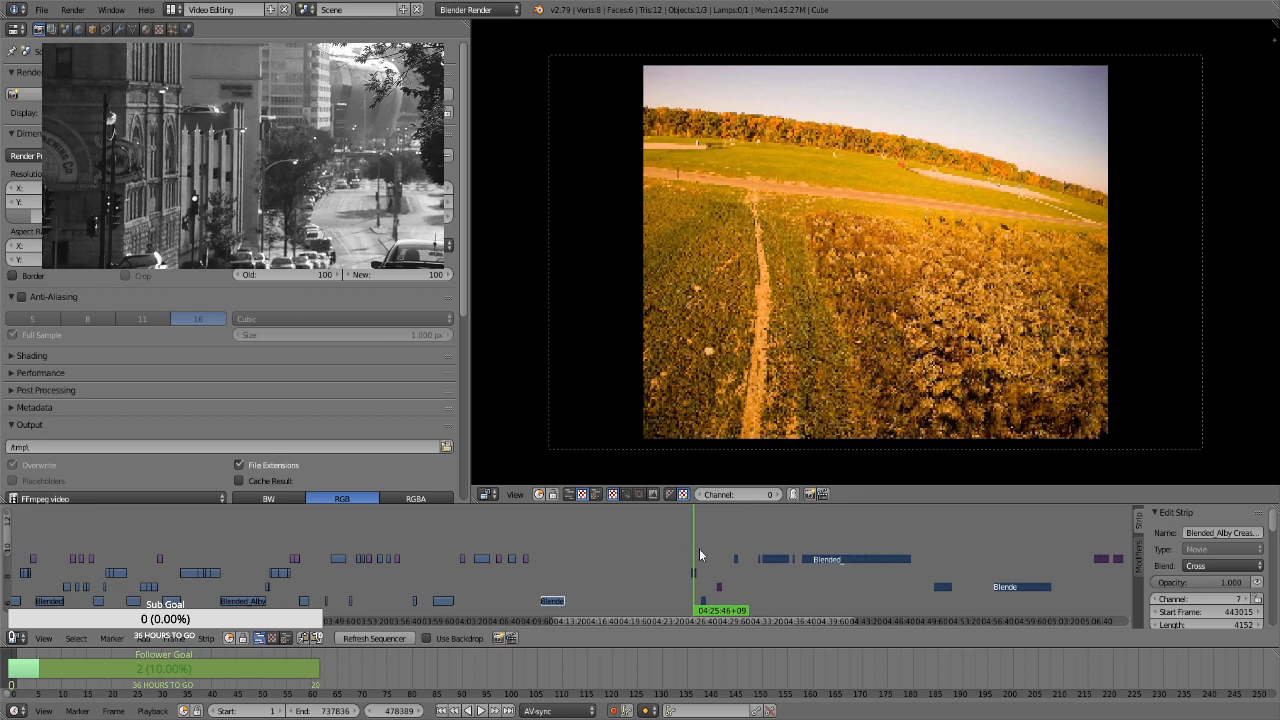
left_click(702, 561)
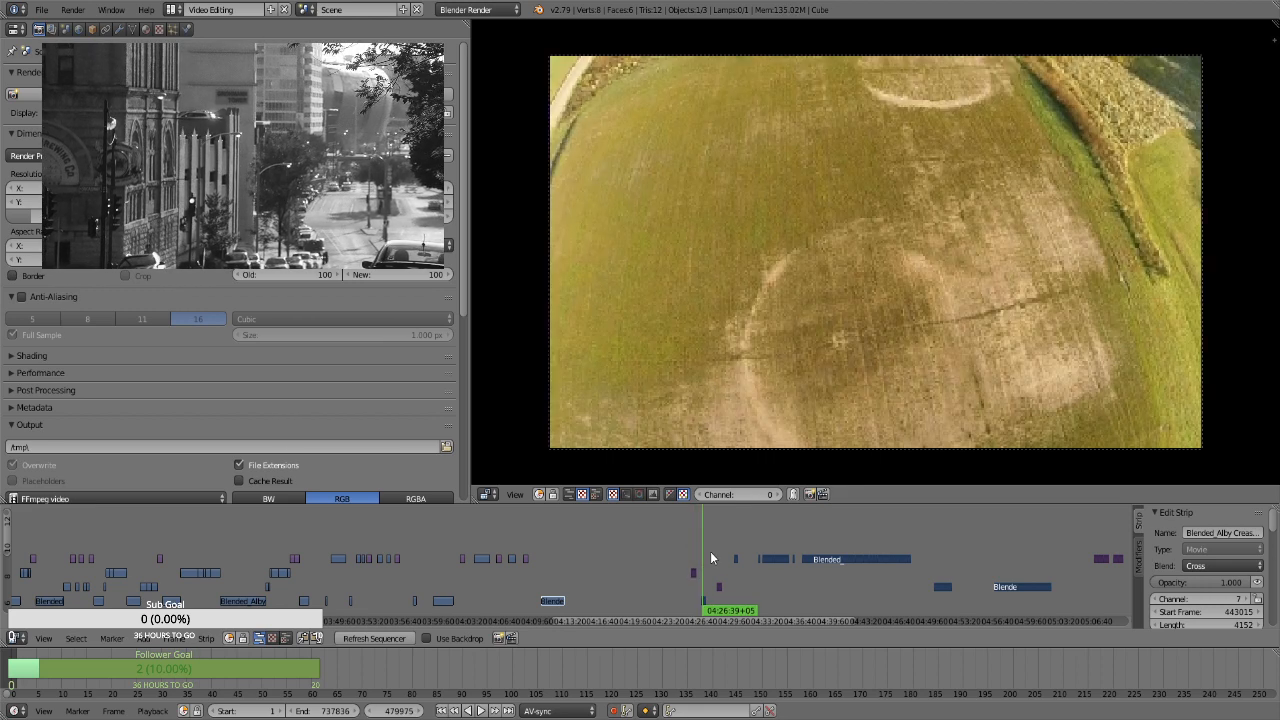
left_click(717, 559)
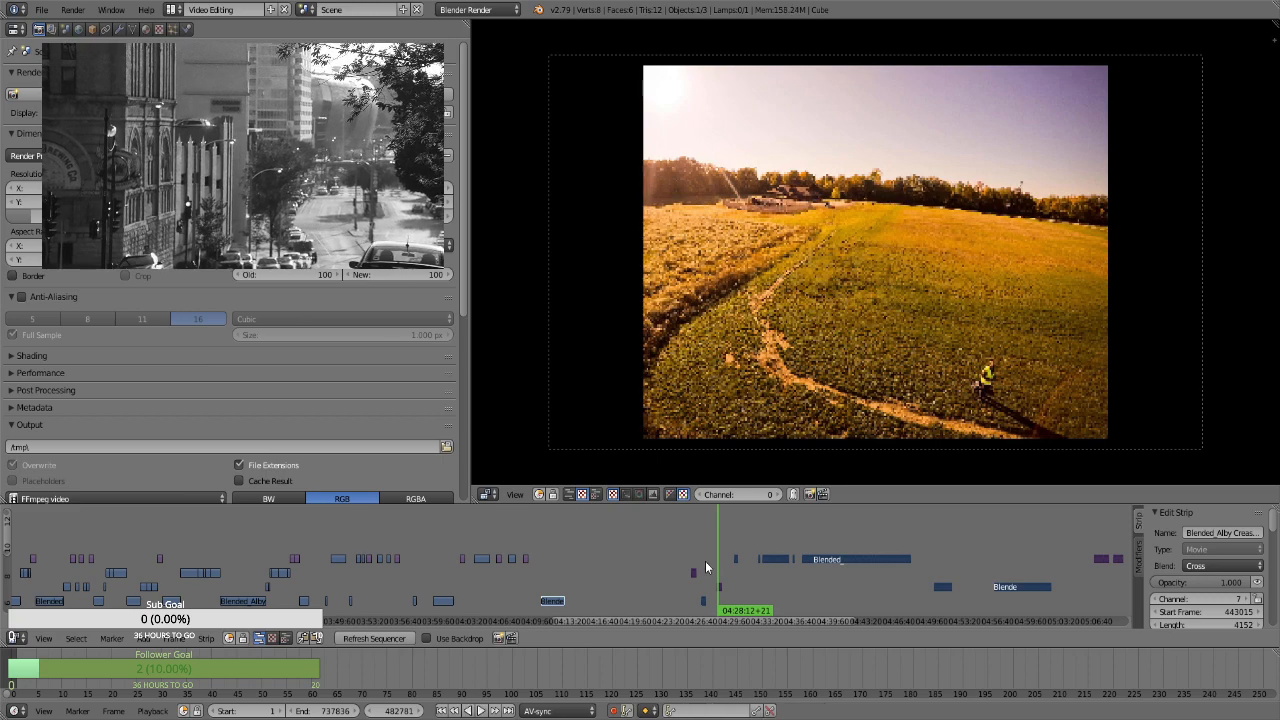
left_click(705, 566)
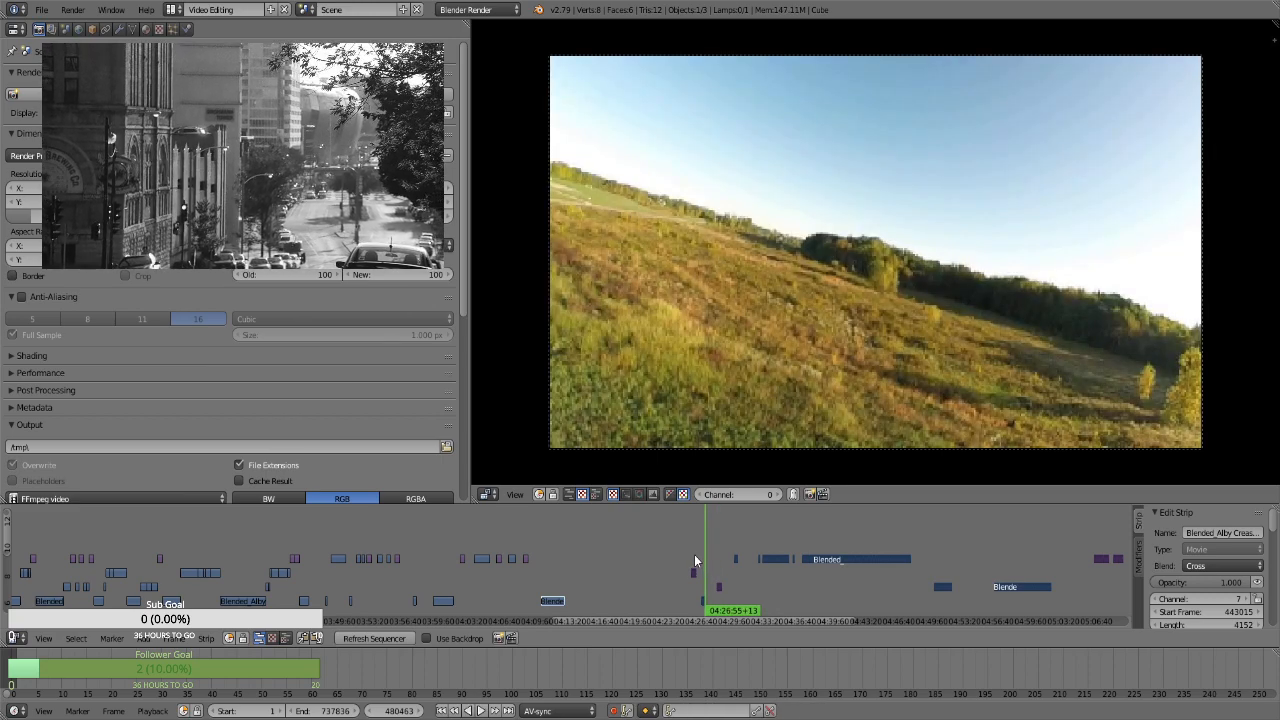
left_click(693, 553)
left_click(701, 553)
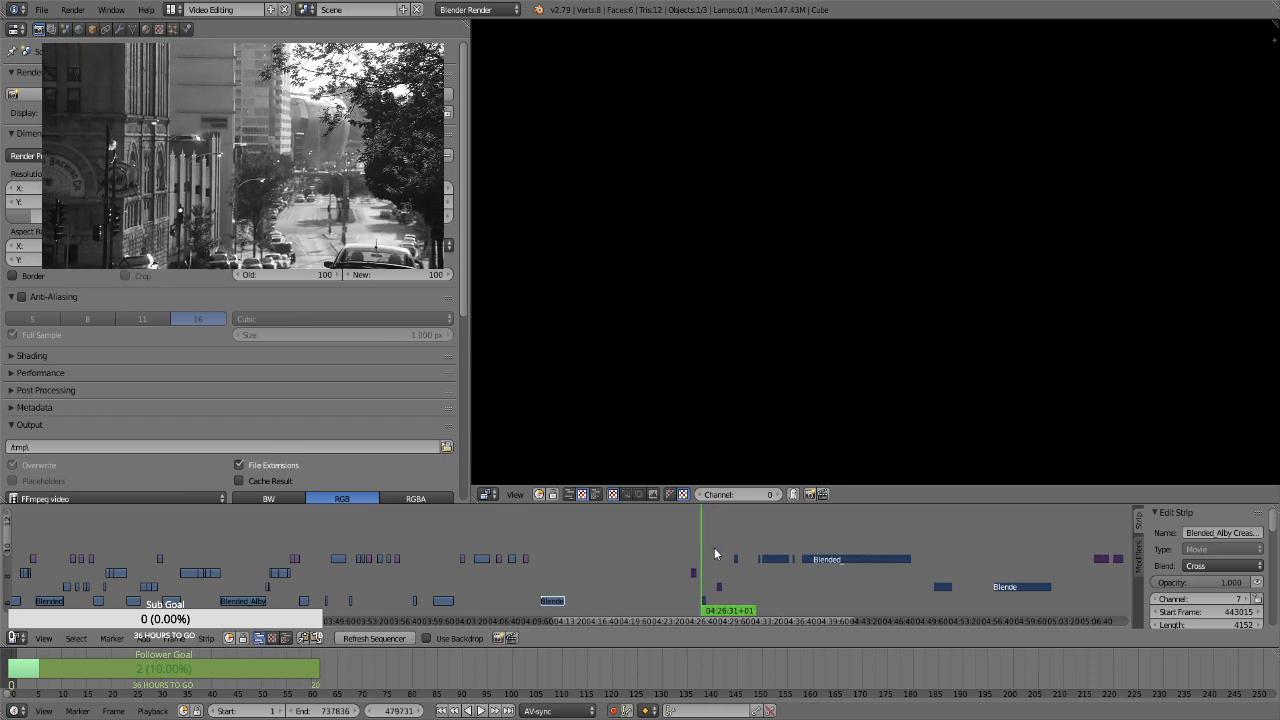
left_click(718, 545)
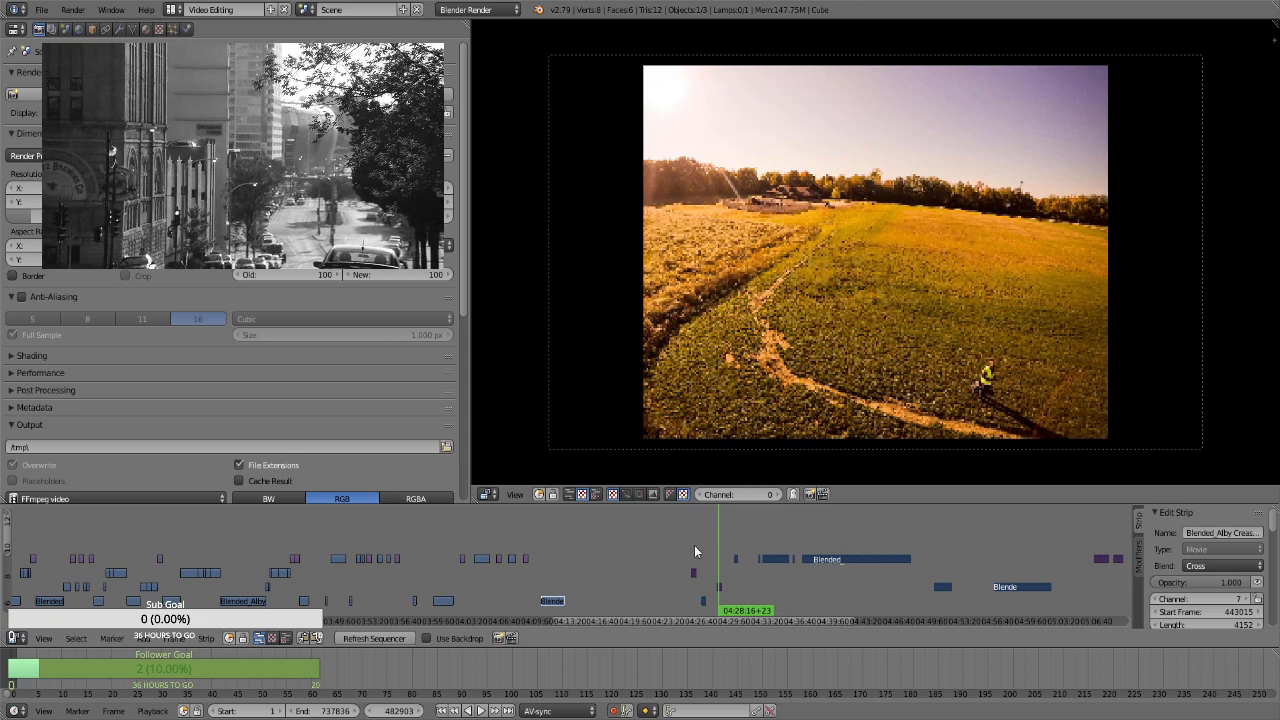
left_click(694, 545)
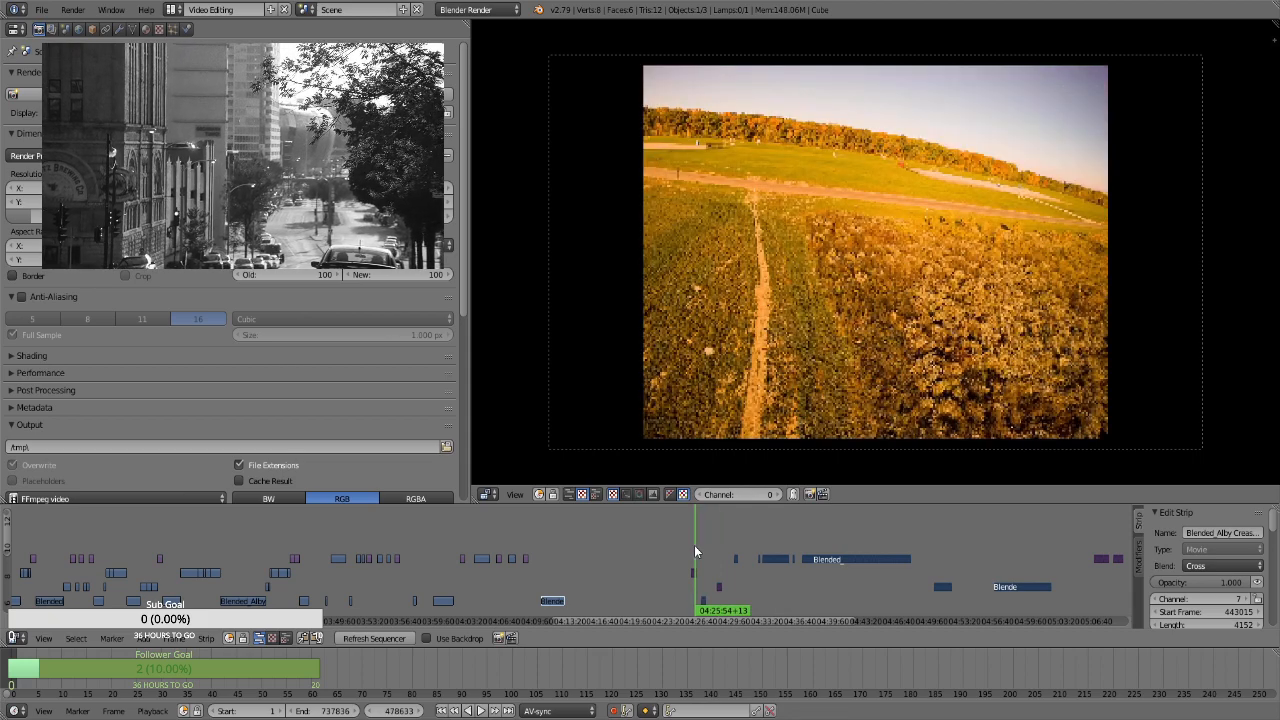
left_click(551, 576)
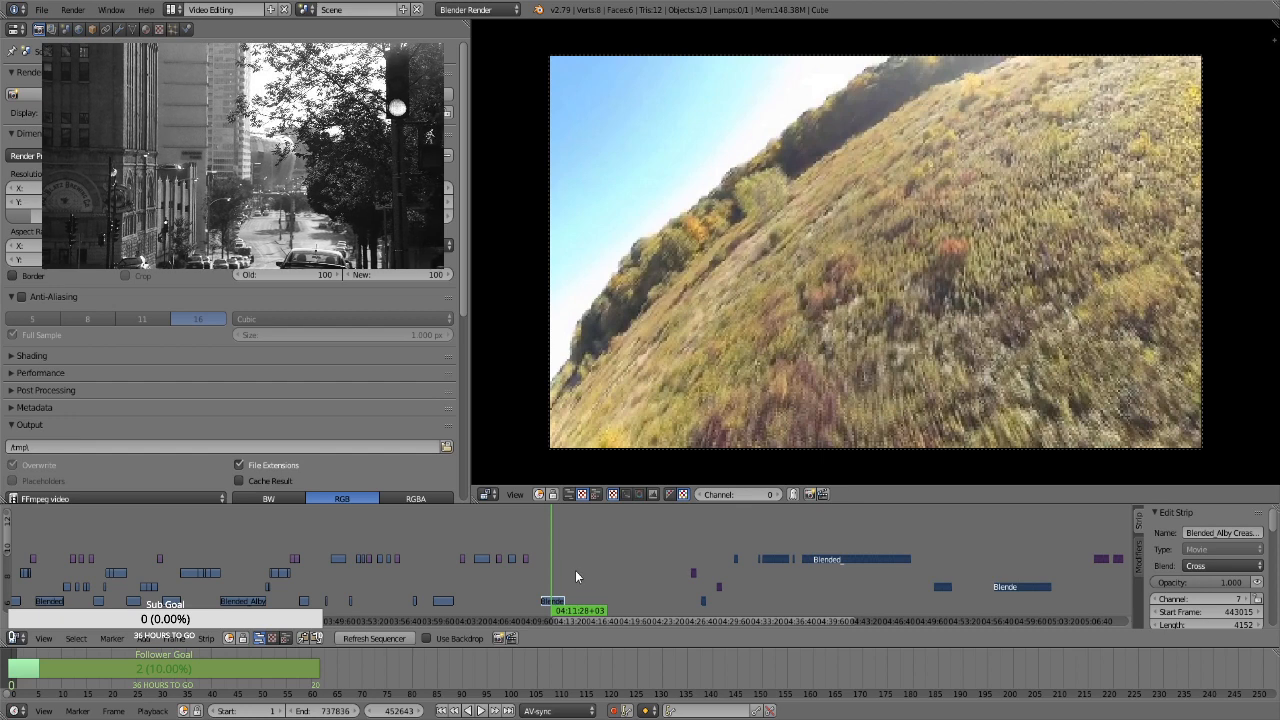
left_click(573, 571)
left_click(554, 576)
left_click(565, 575)
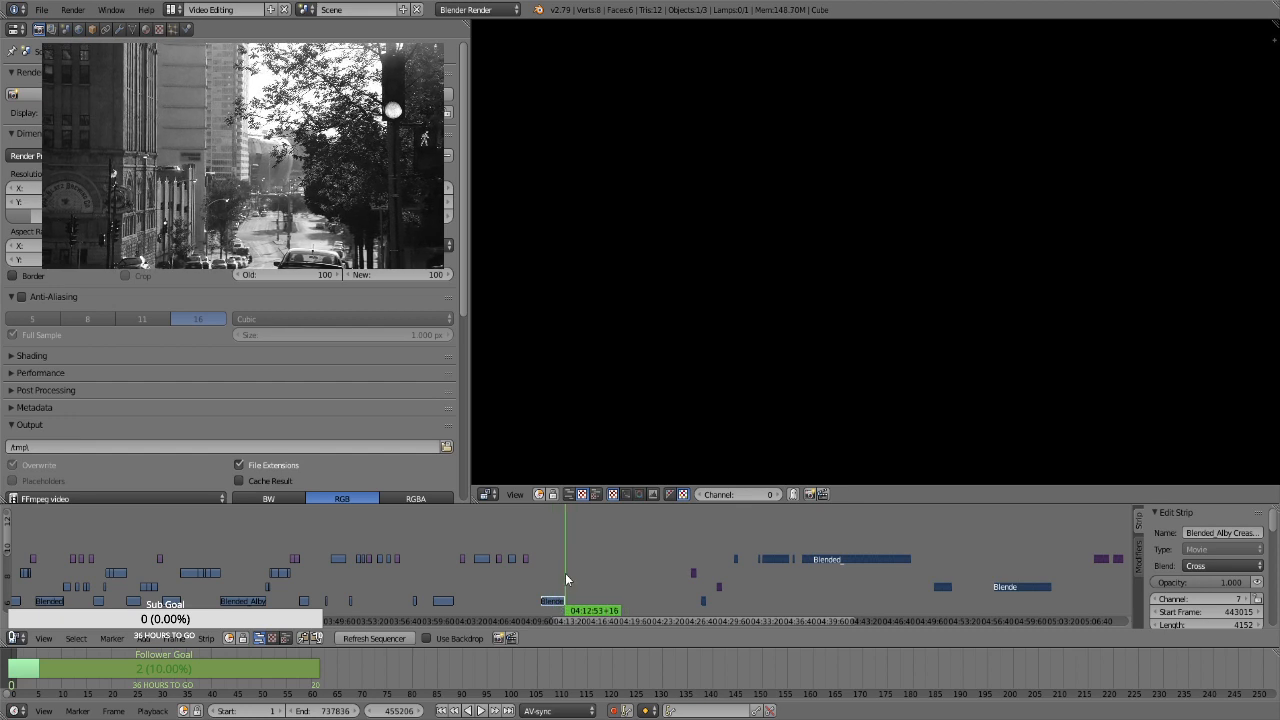
left_click(574, 576)
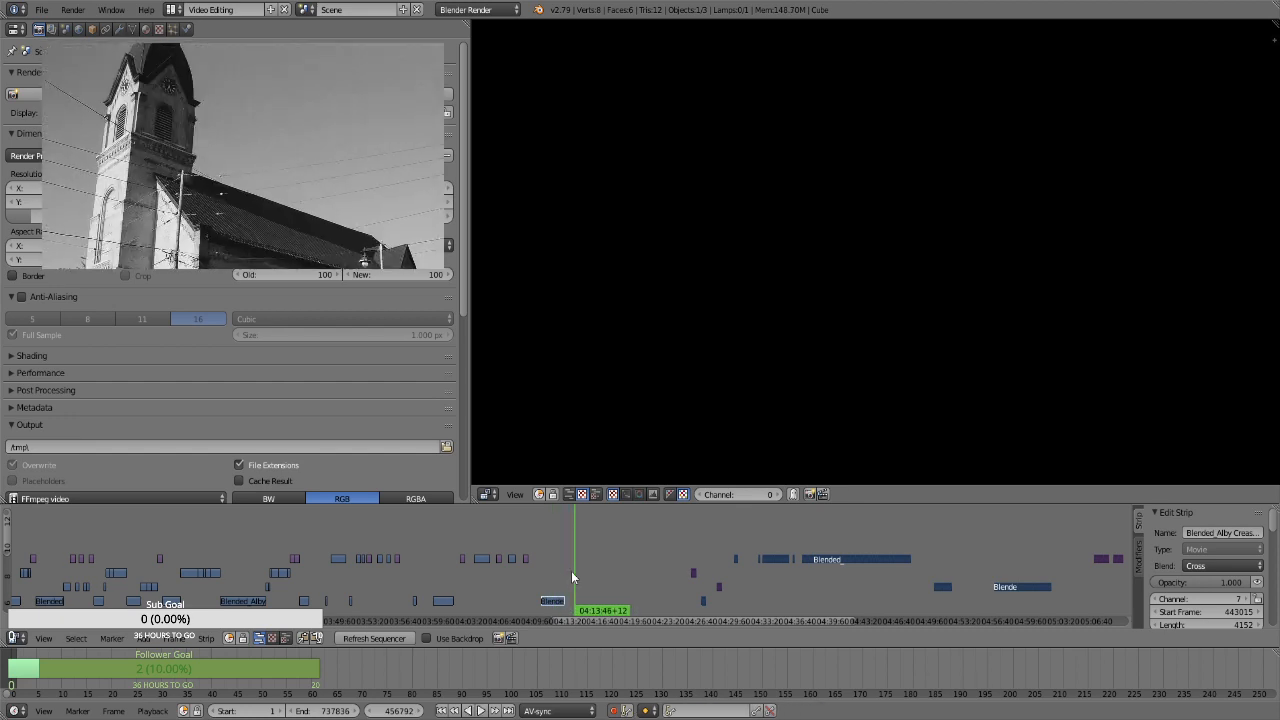
left_click(559, 575)
left_click(590, 564)
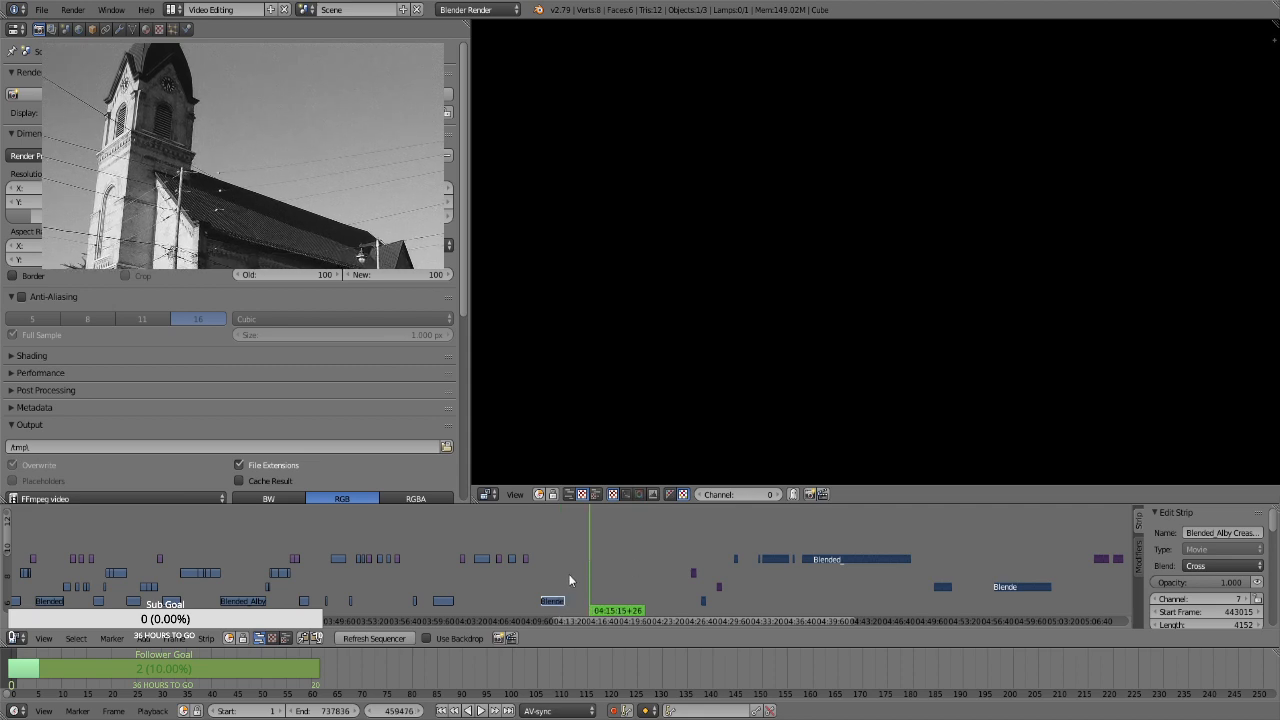
Move the Blended_LTS movie clip at 04:39 on channel 10 earlier to begin at about 04:14, and check it against the channel 7 clip
left_click(827, 588)
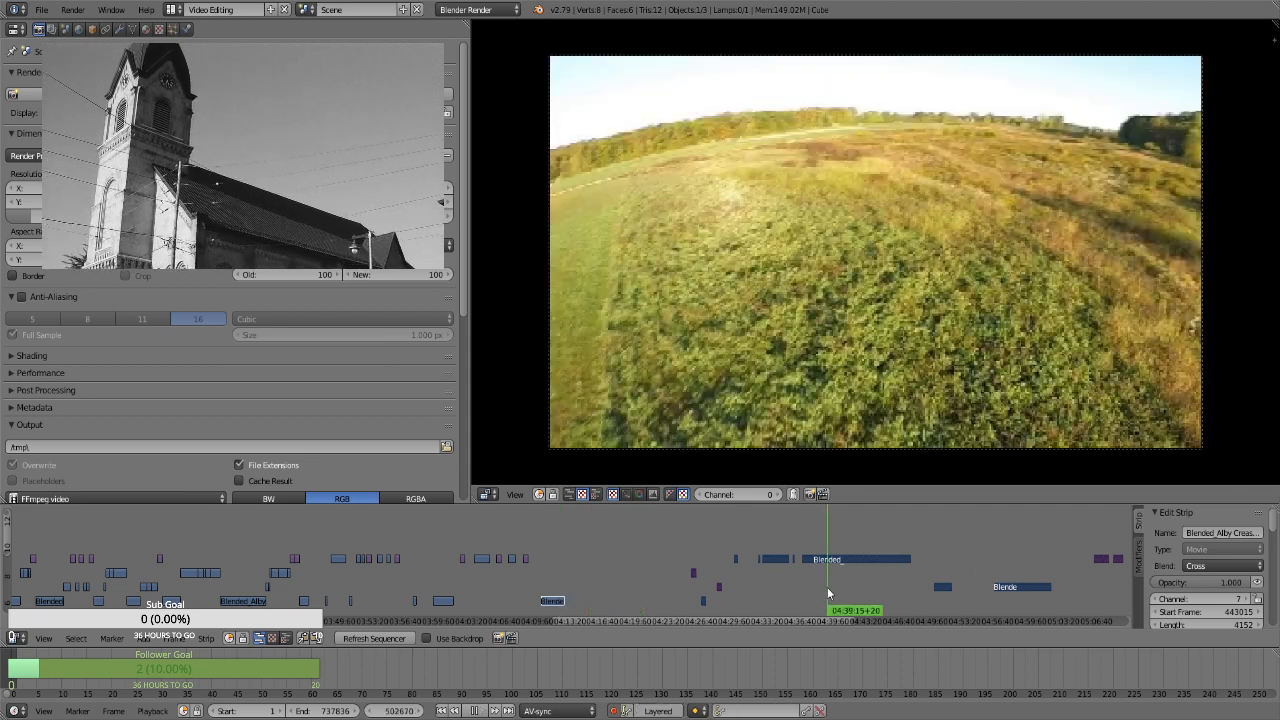
right_click(826, 561)
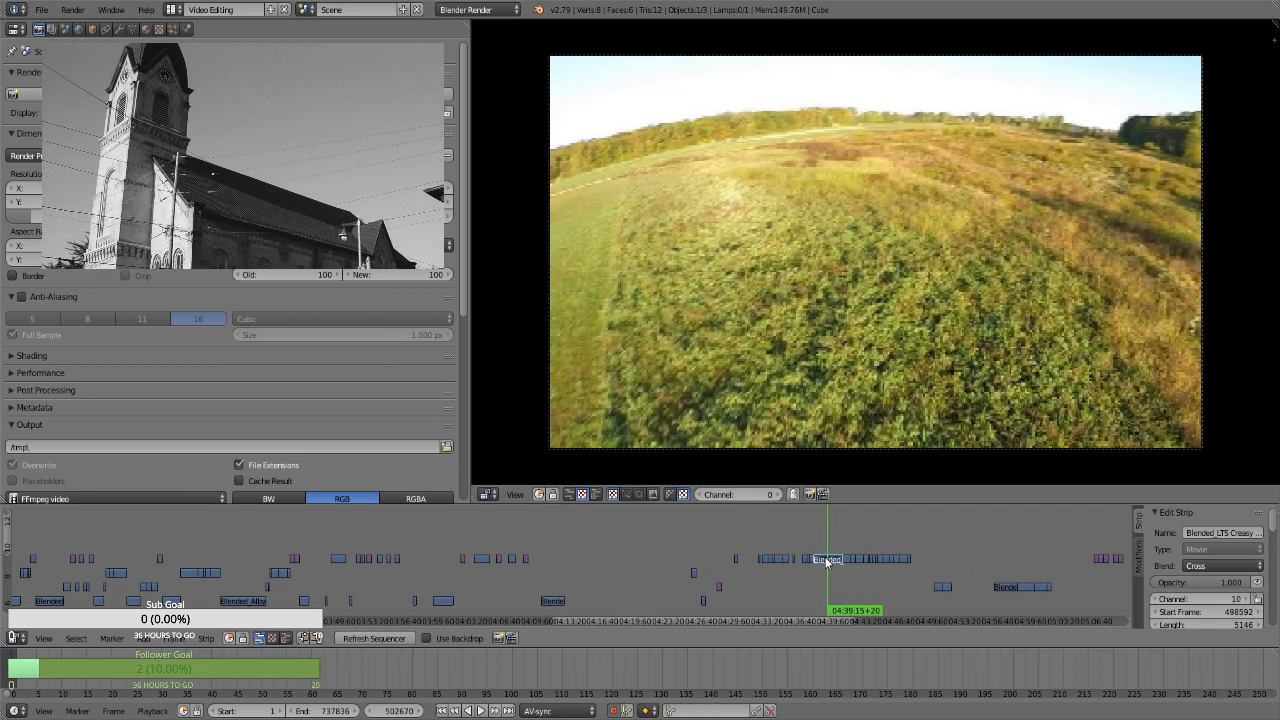
key("g")
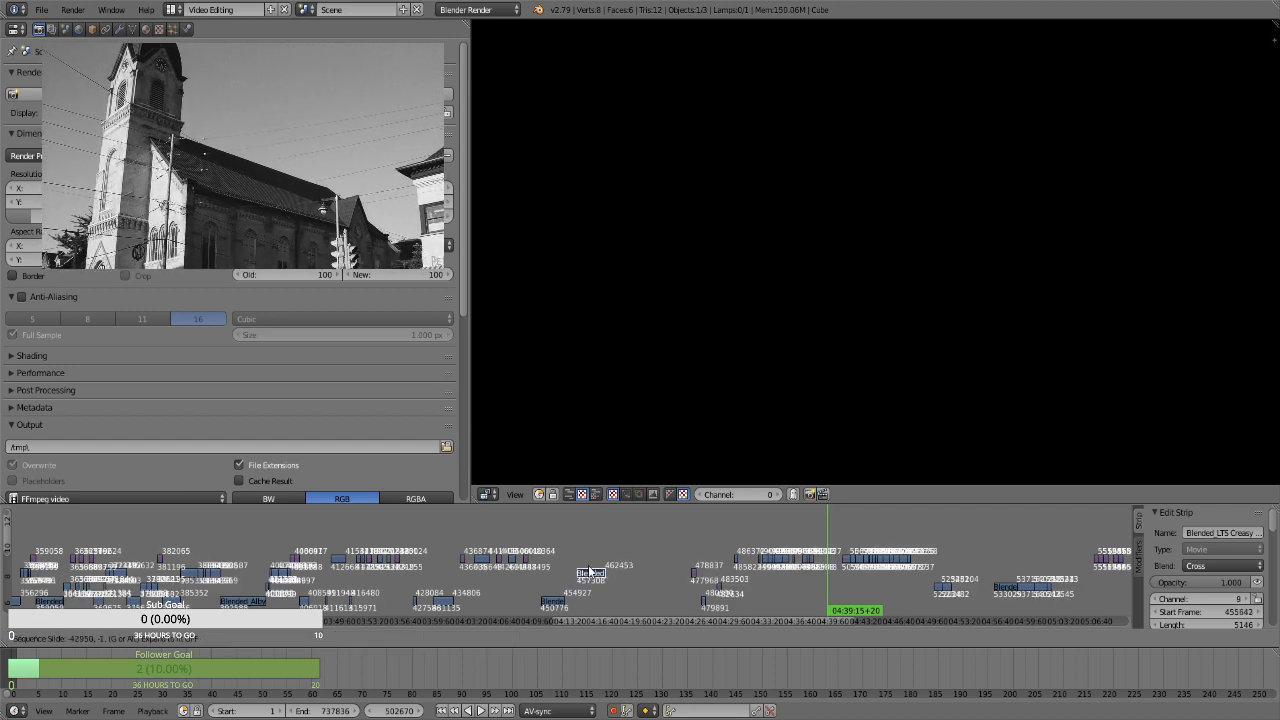
left_click(587, 561)
left_click(557, 566)
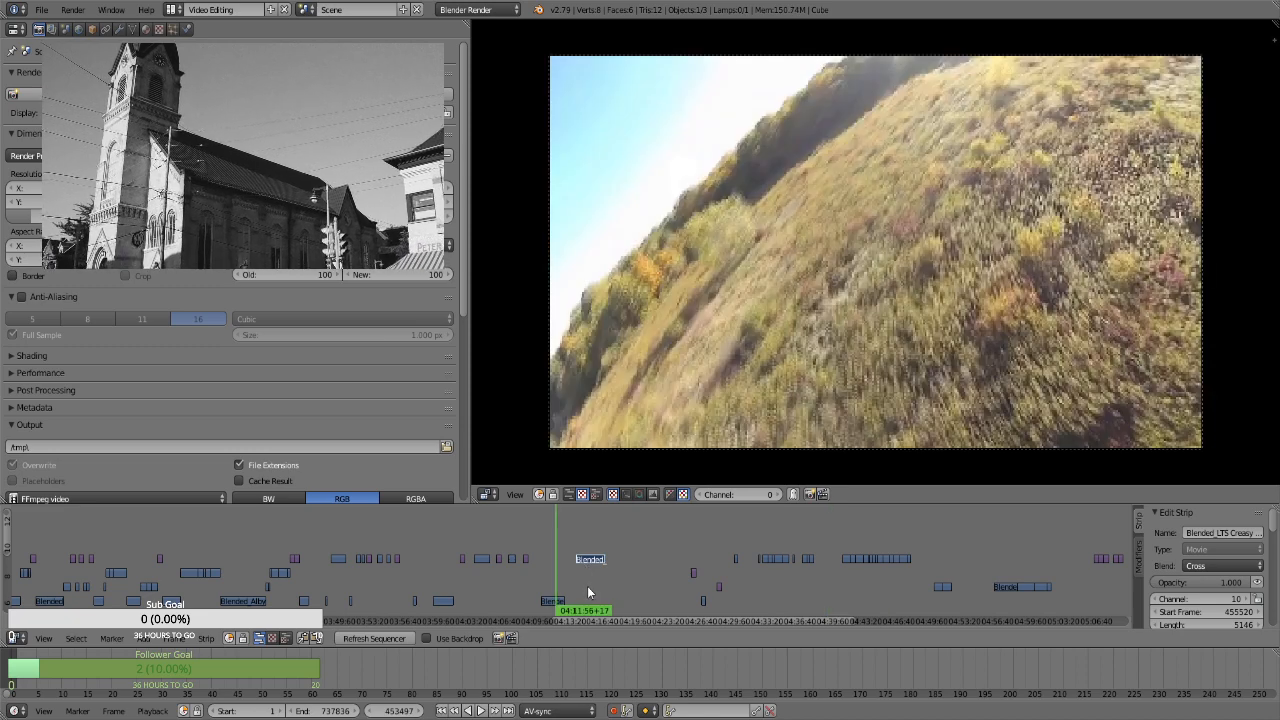
left_click(587, 586)
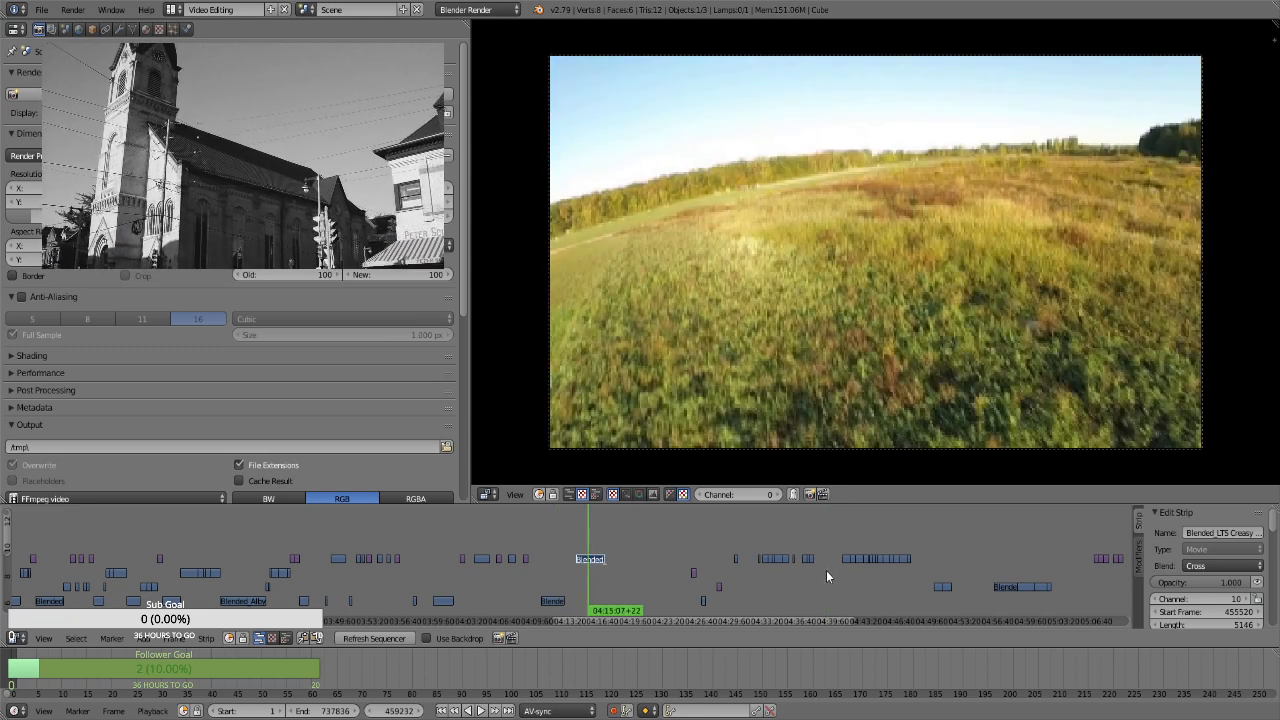
Move the short movie clip at 04:41 on channel 10 to channel 9, starting at about 04:17:40
left_click(844, 579)
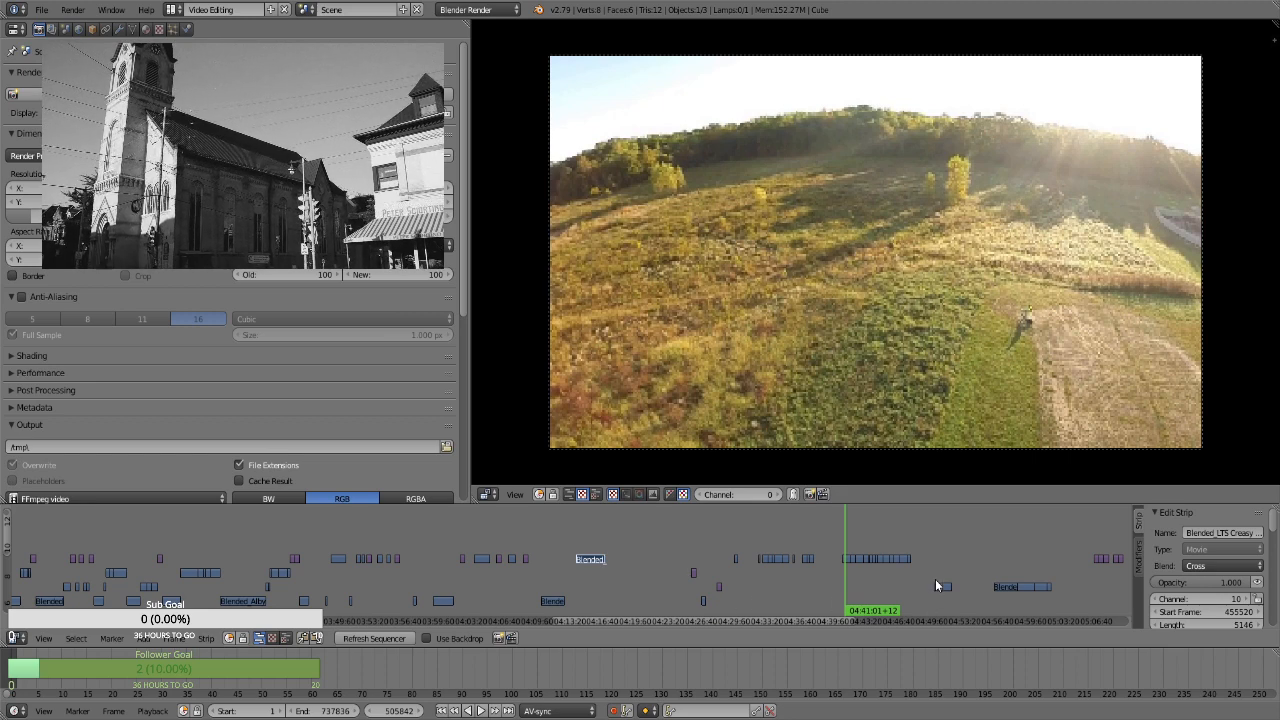
key("g")
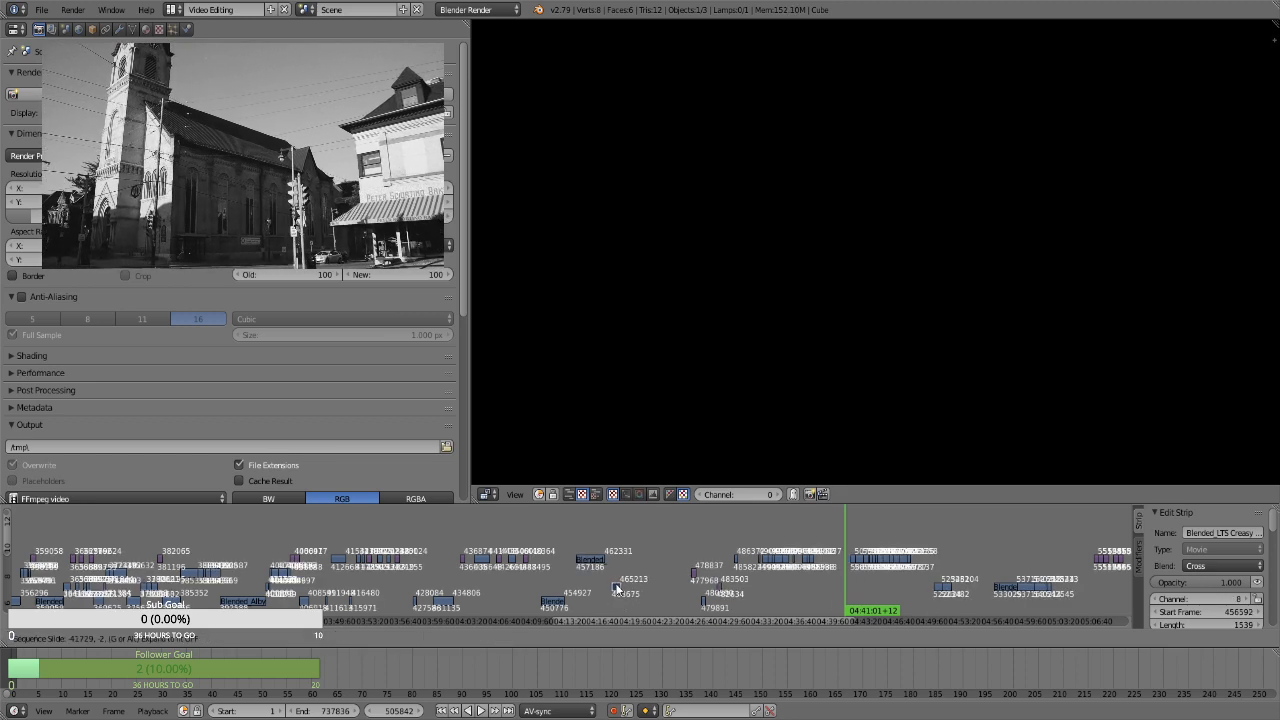
left_click(617, 578)
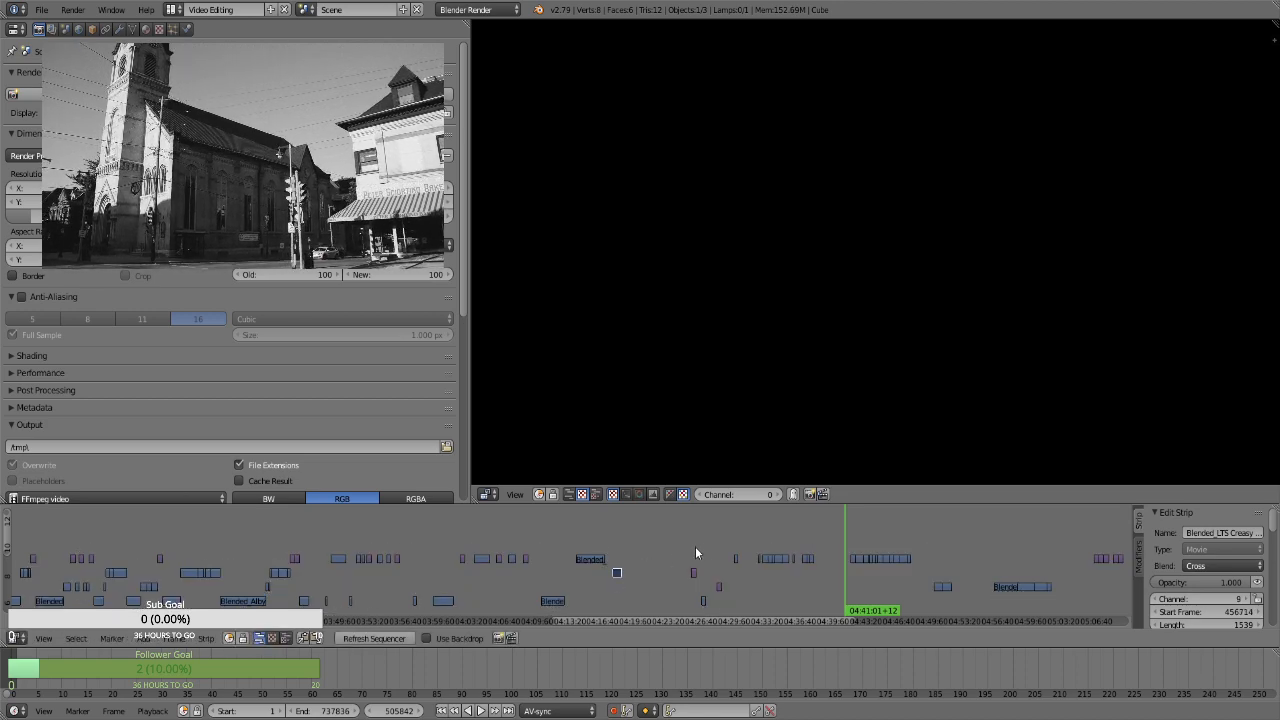
Examine the stills near 04:25 and 04:28 and the short movie clip between them at 04:26 for matching footage
left_click_drag(698, 549, 718, 549)
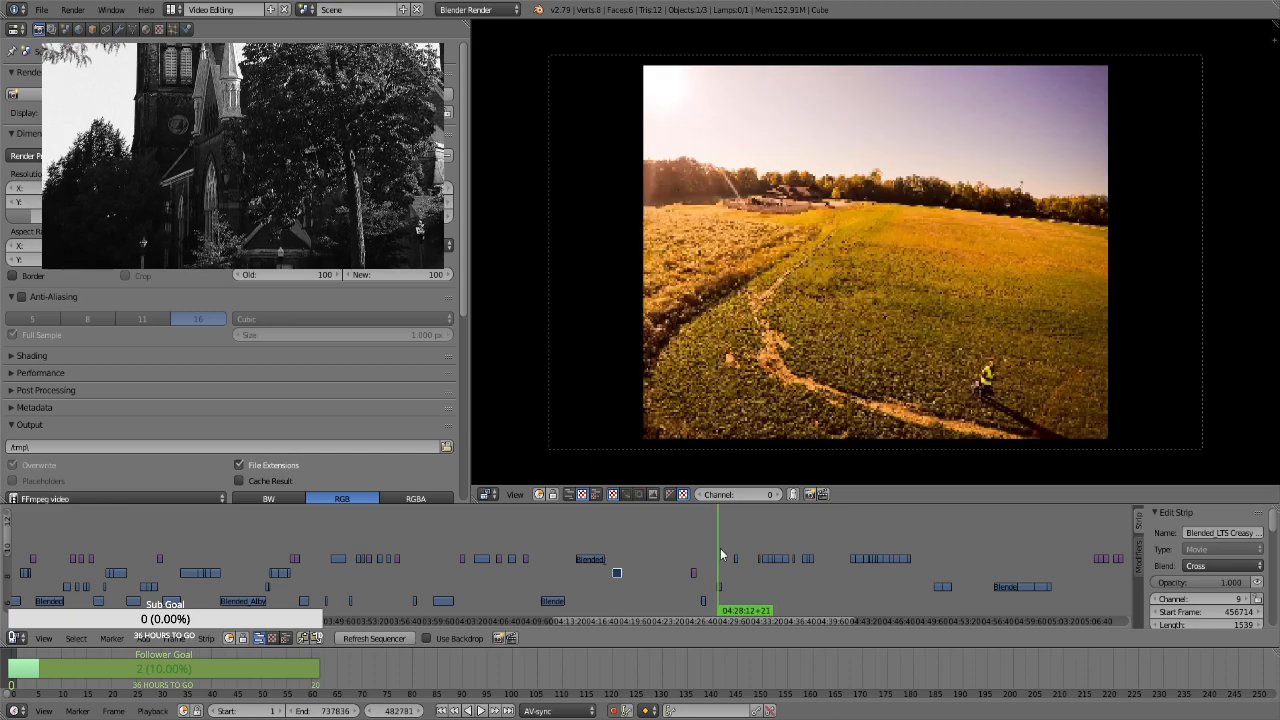
left_click(697, 548)
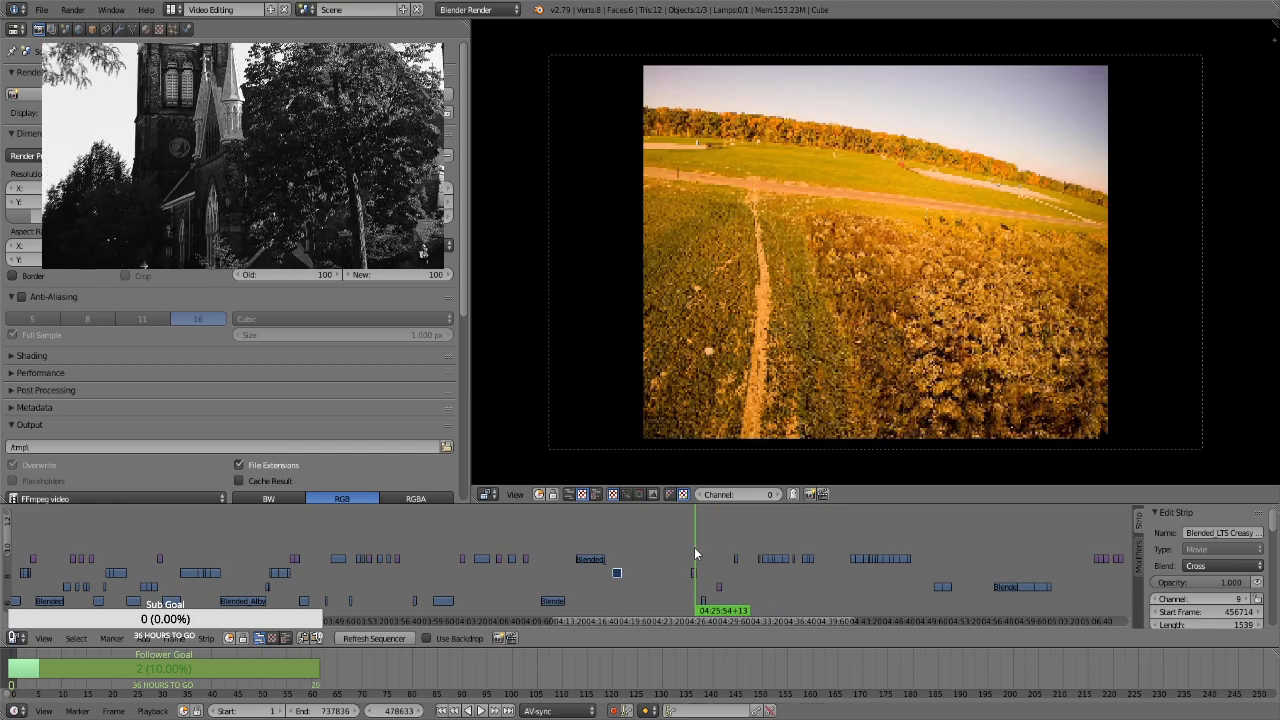
left_click(707, 554)
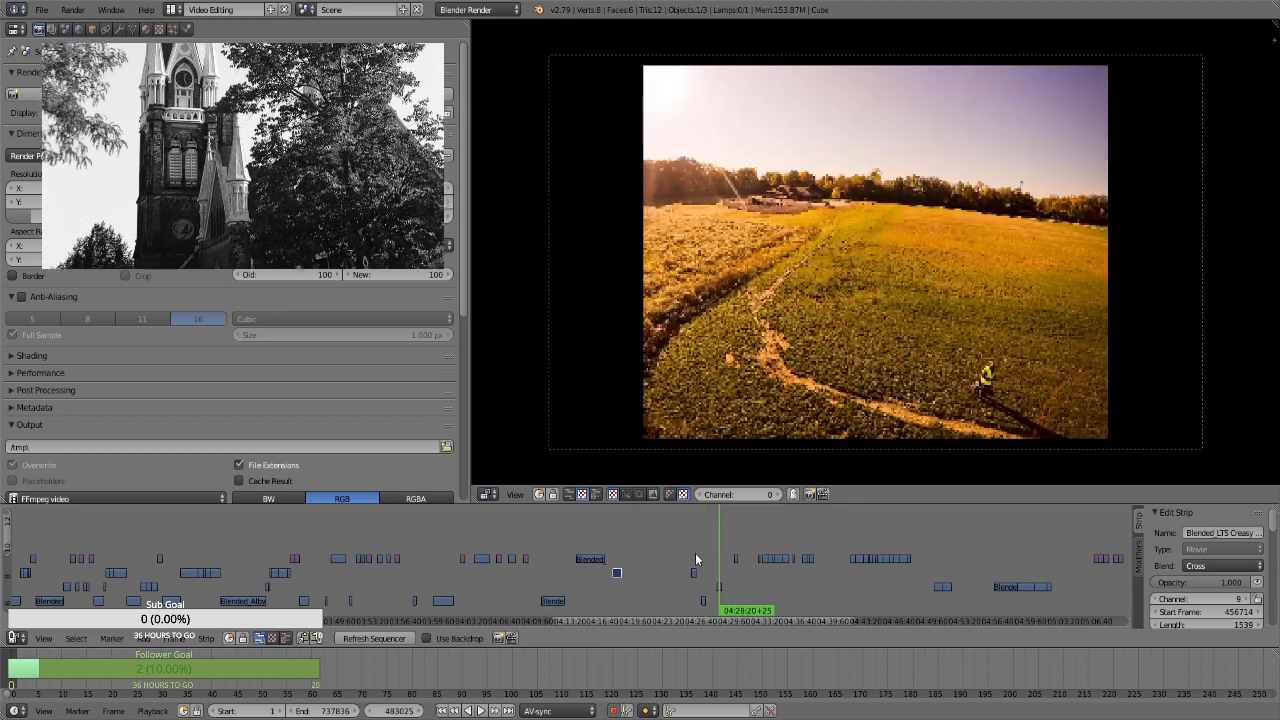
left_click(695, 553)
left_click(705, 556)
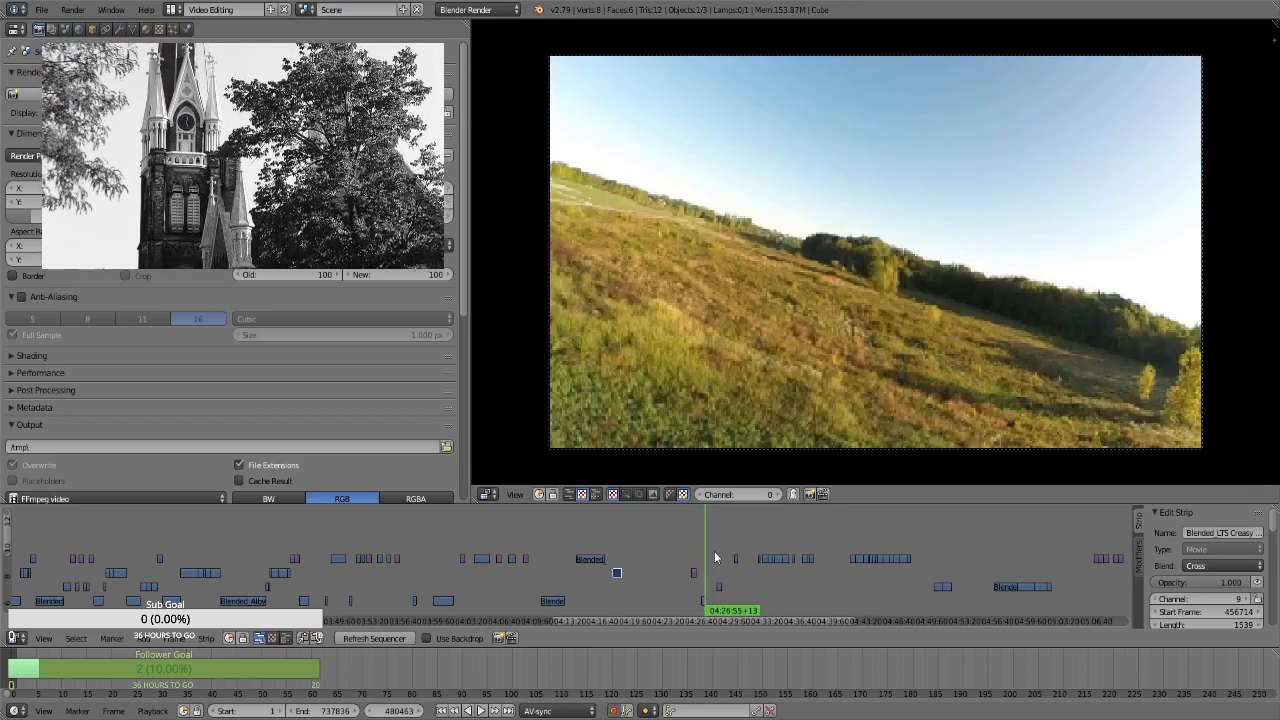
left_click(716, 557)
left_click(722, 551)
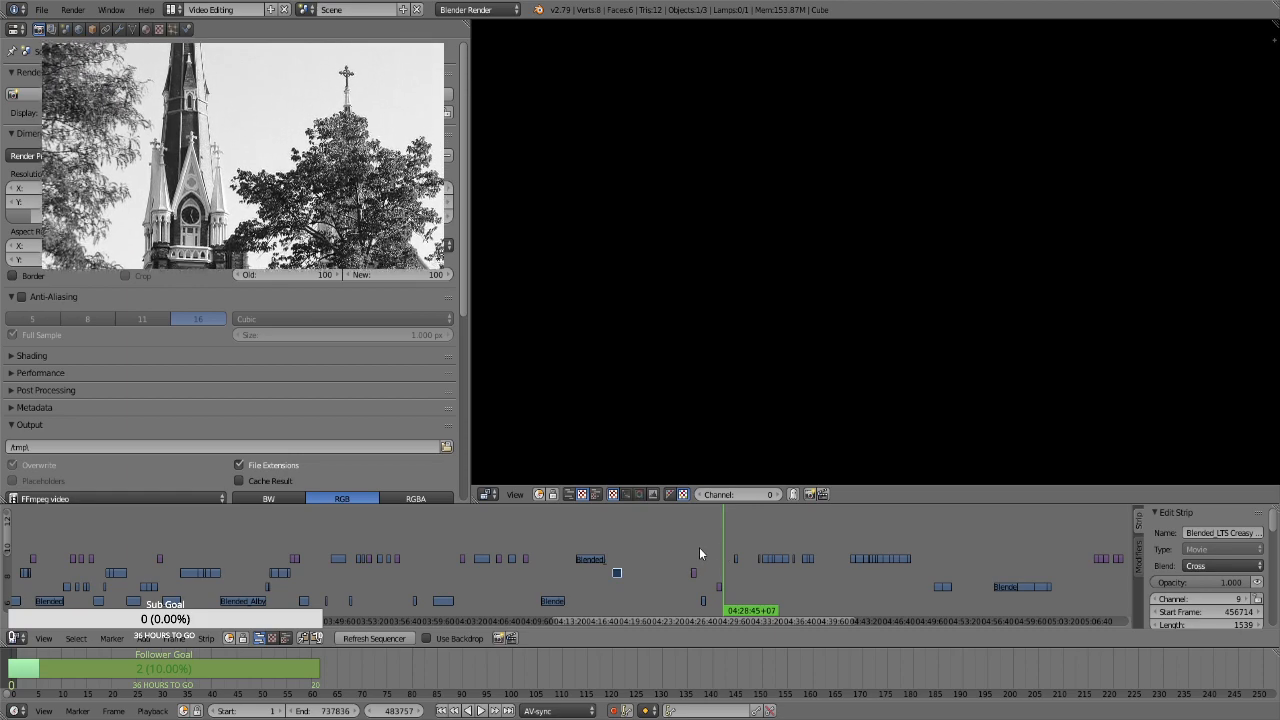
left_click(699, 547)
left_click(704, 553)
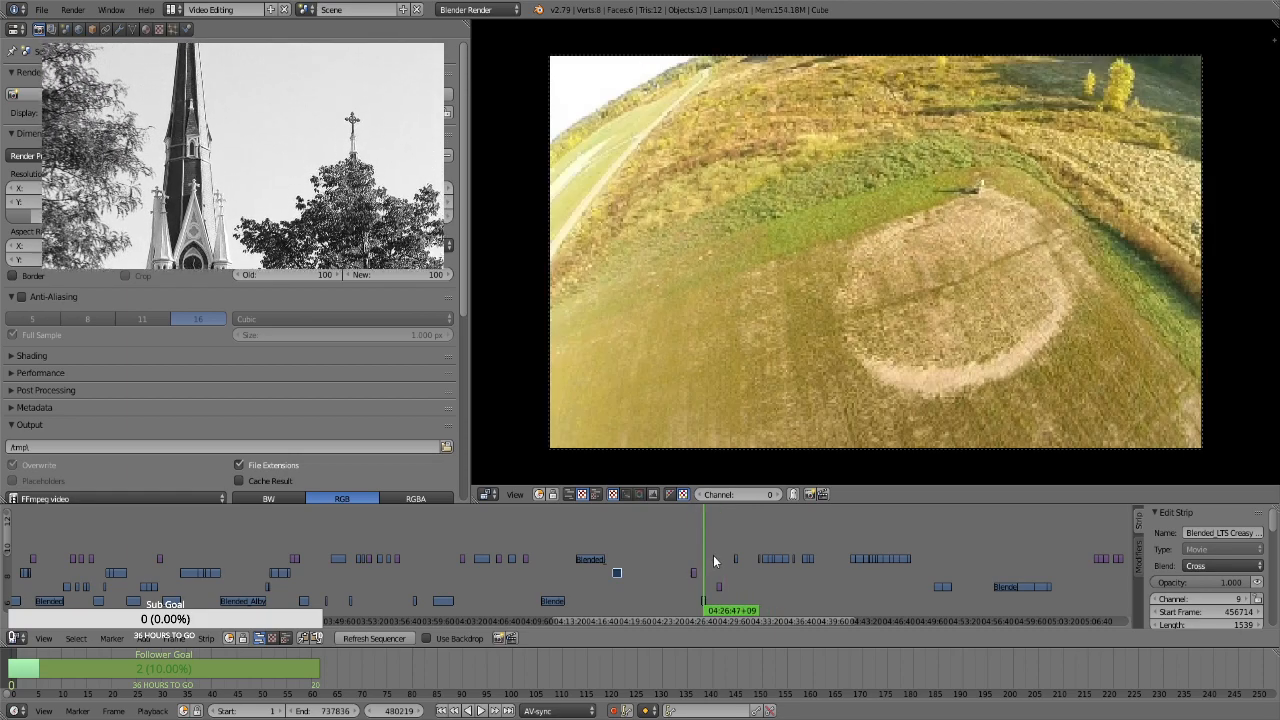
left_click(720, 551)
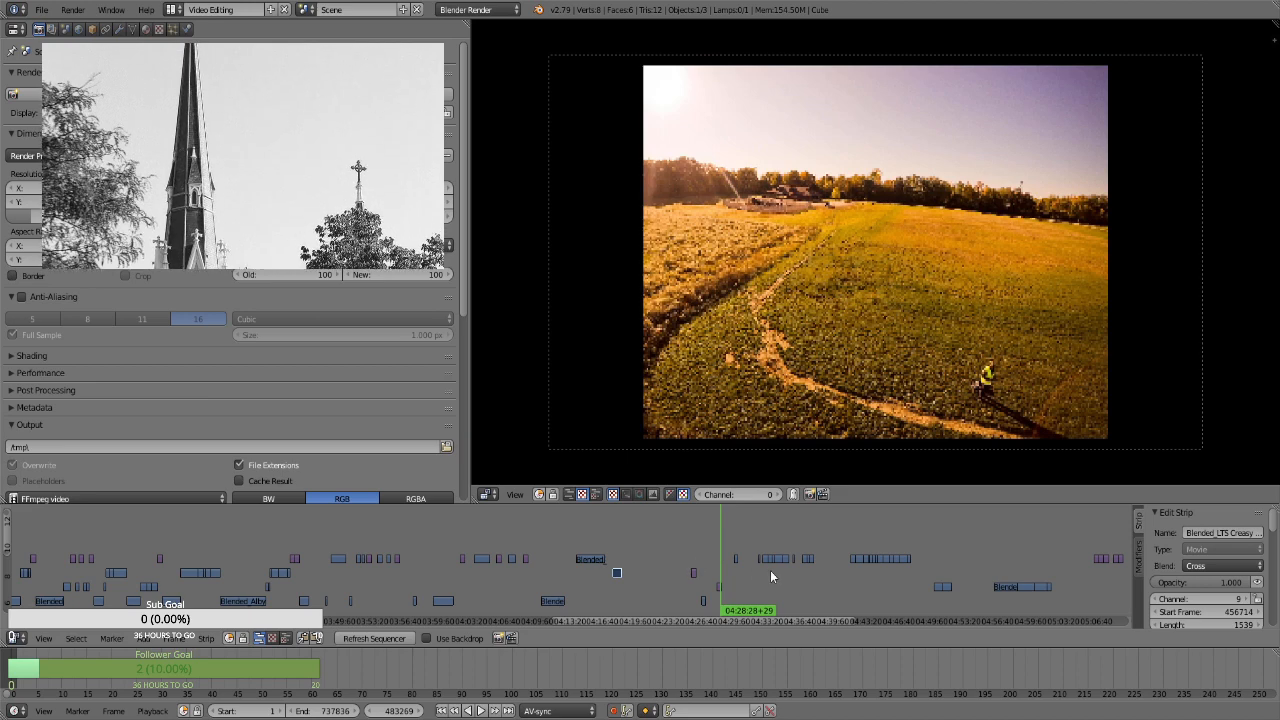
Move the movie clip at about 04:42 on channel 10 earlier to begin at about 04:19:20, and check it against the channel 9 clip
left_click_drag(853, 579, 858, 574)
left_click(613, 547)
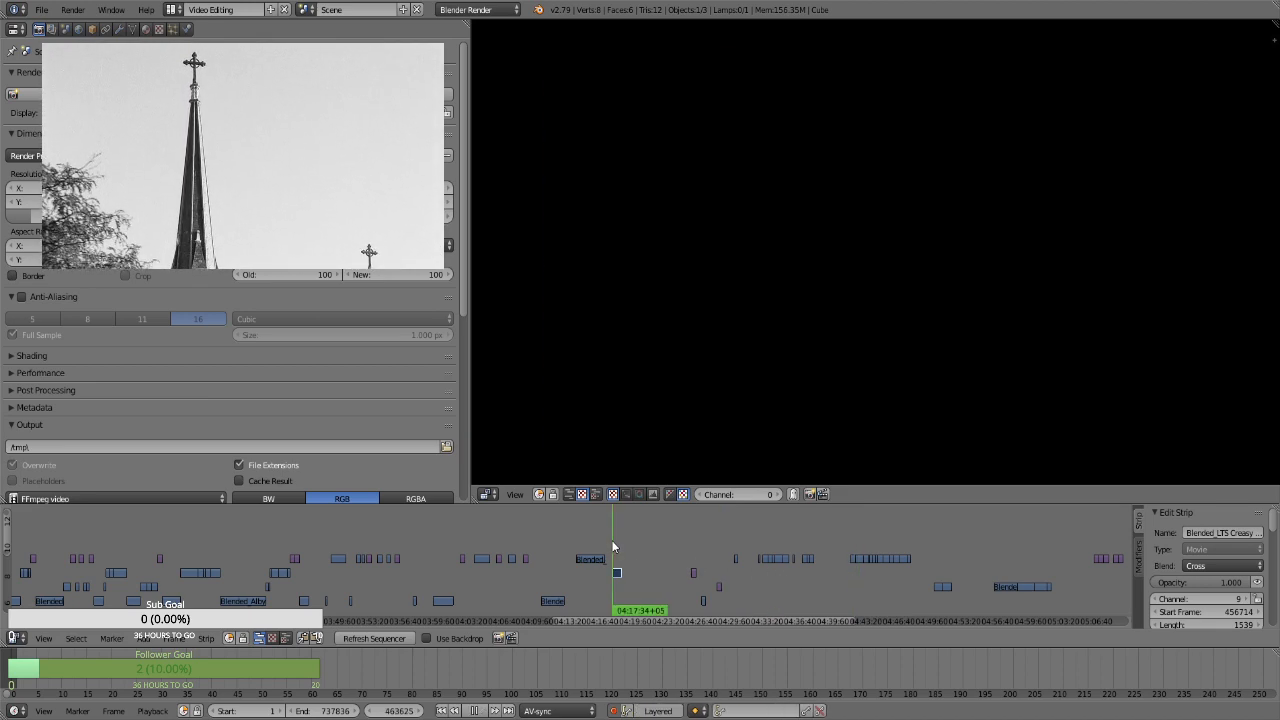
left_click(619, 533)
key("alt+a")
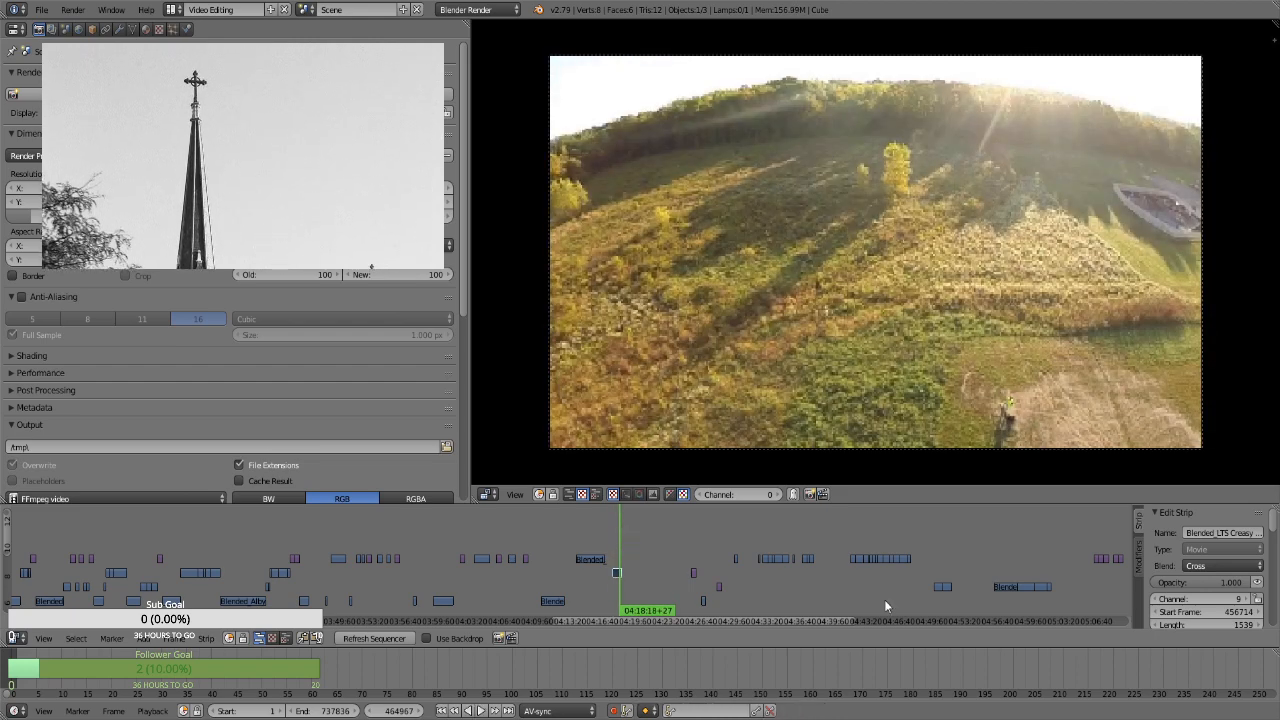
left_click(858, 578)
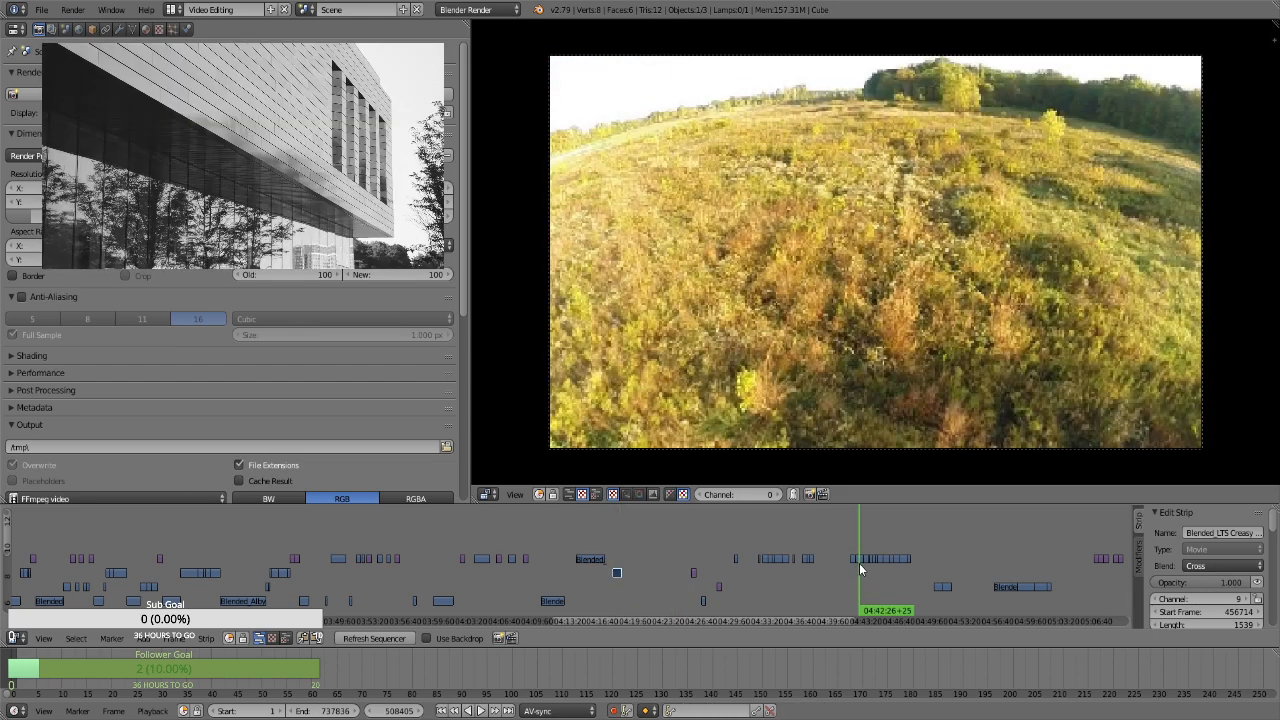
key("g")
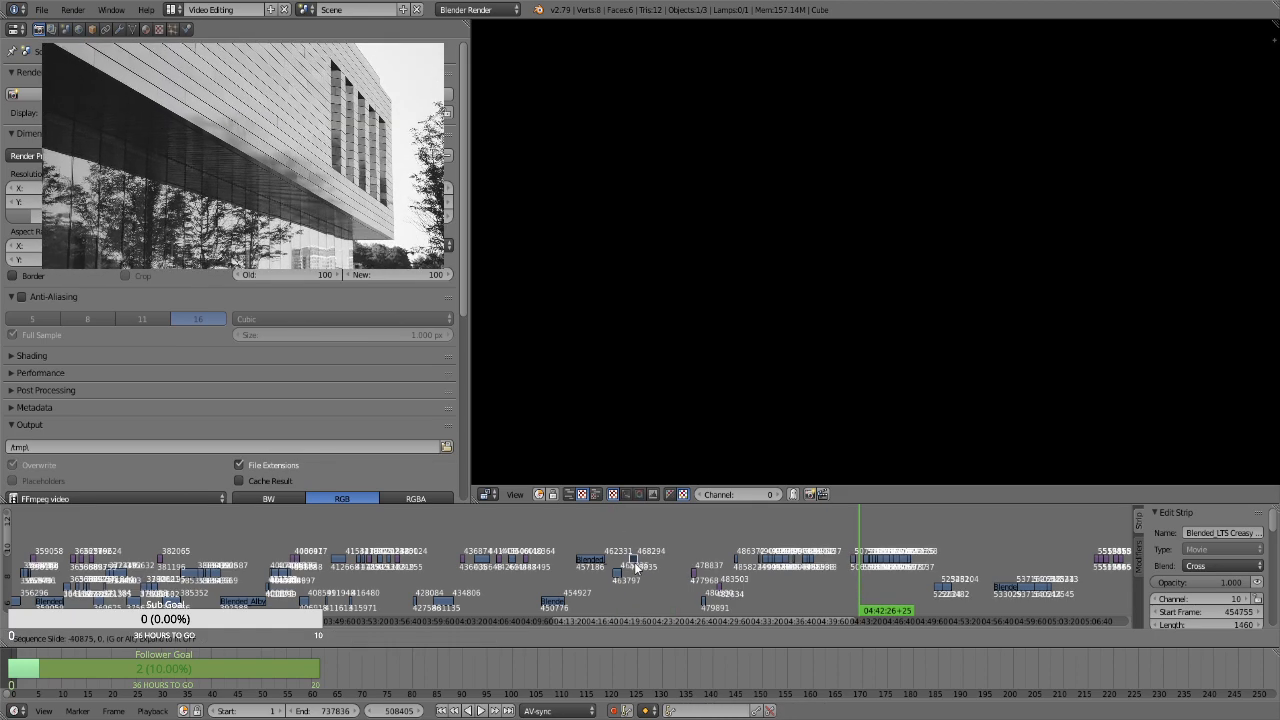
left_click(634, 562)
left_click_drag(620, 545, 632, 545)
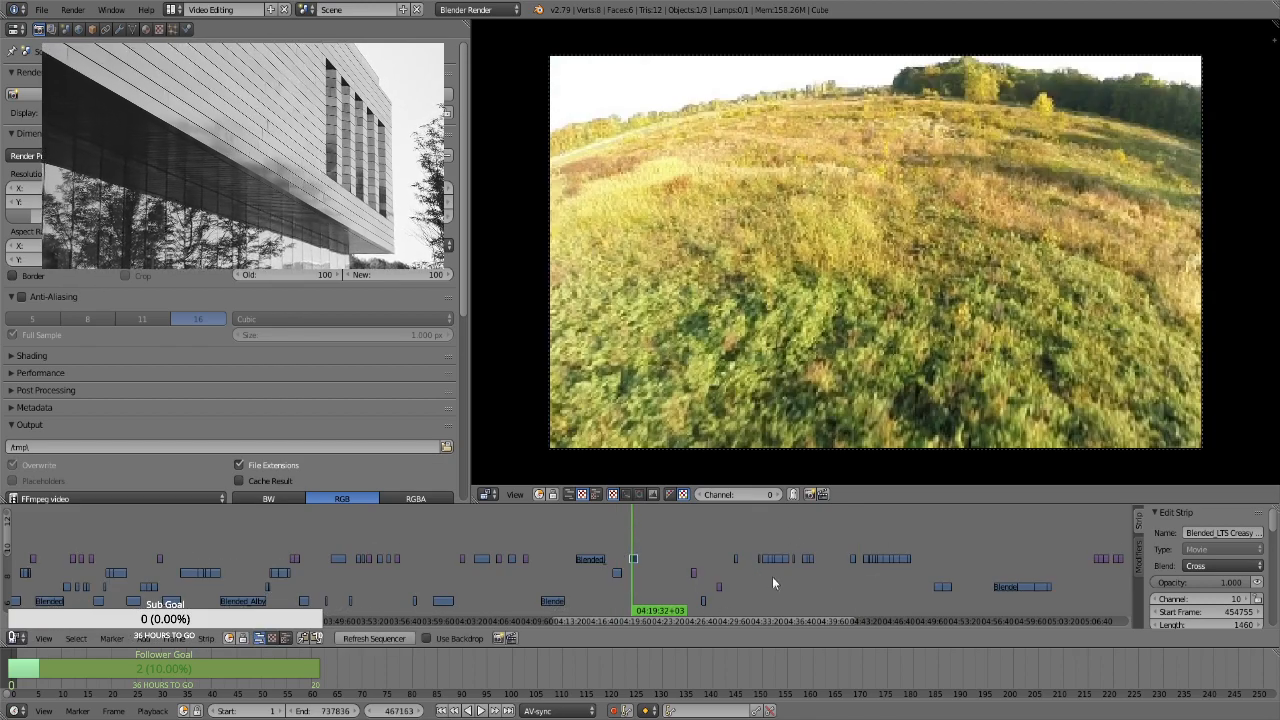
Compare the movie clips near 04:50 and 04:37 with the clips placed at about 04:18 and 04:19
left_click(938, 556)
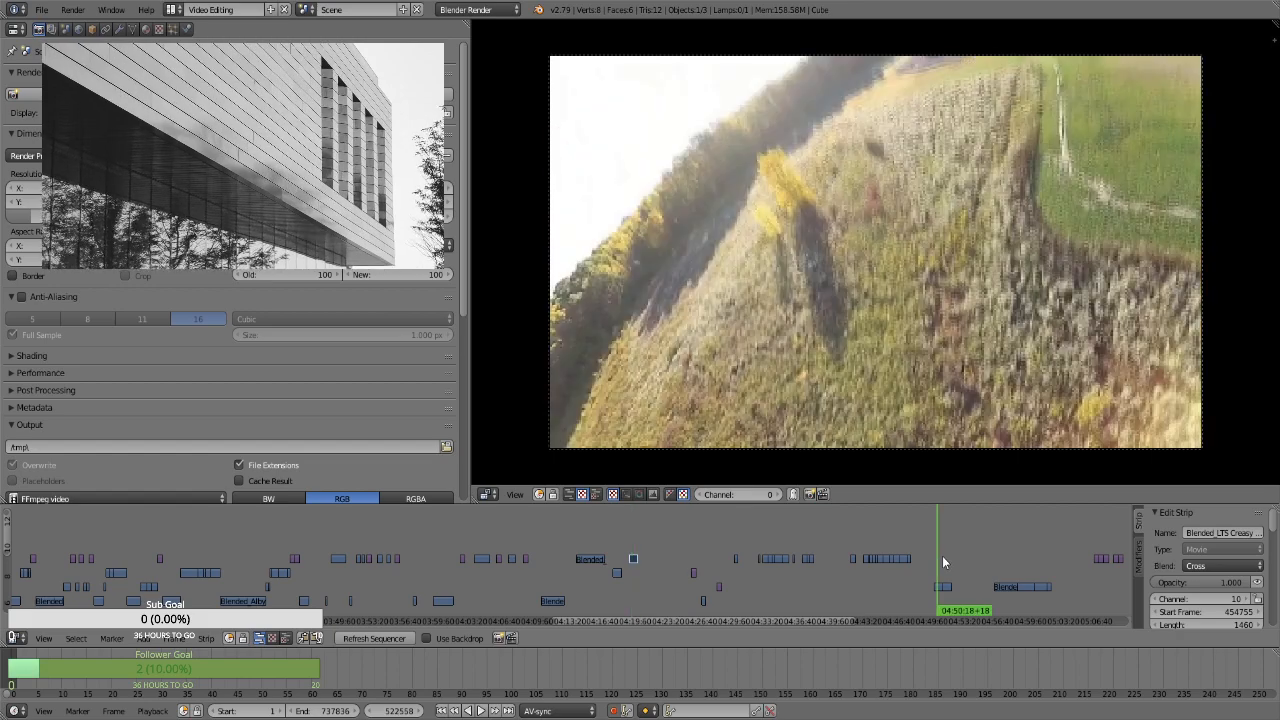
left_click(944, 562)
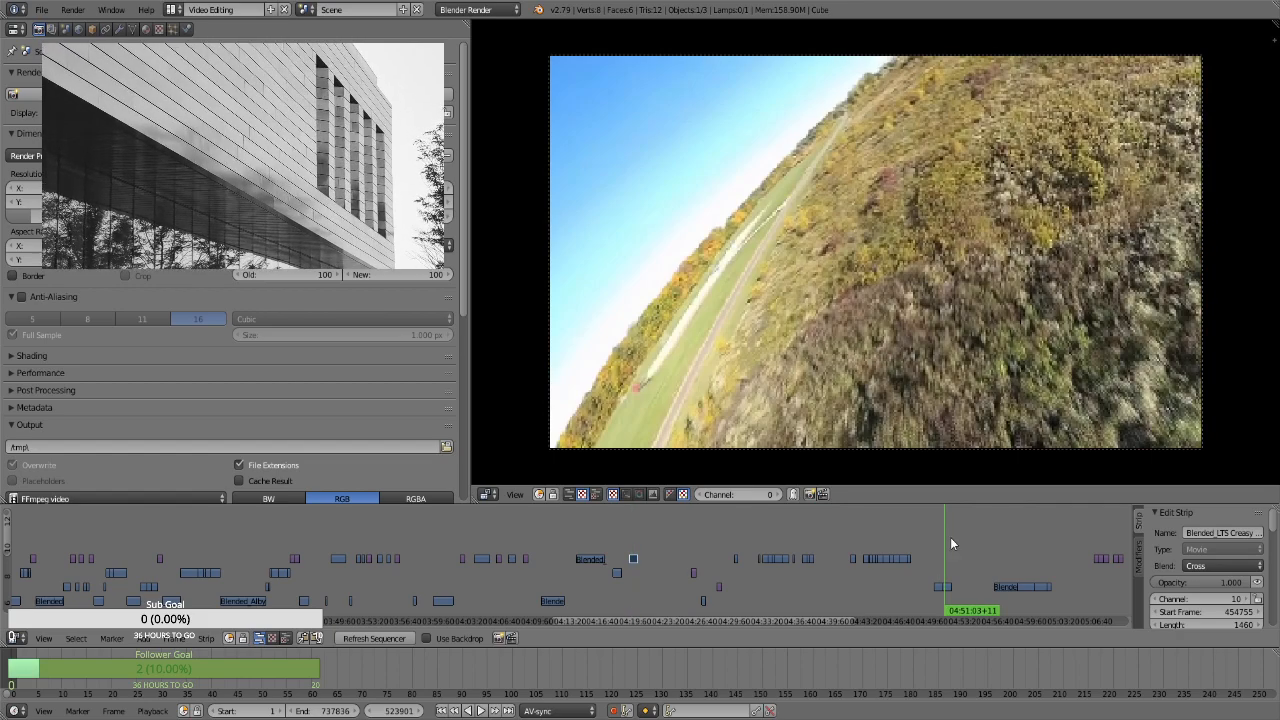
left_click(936, 560)
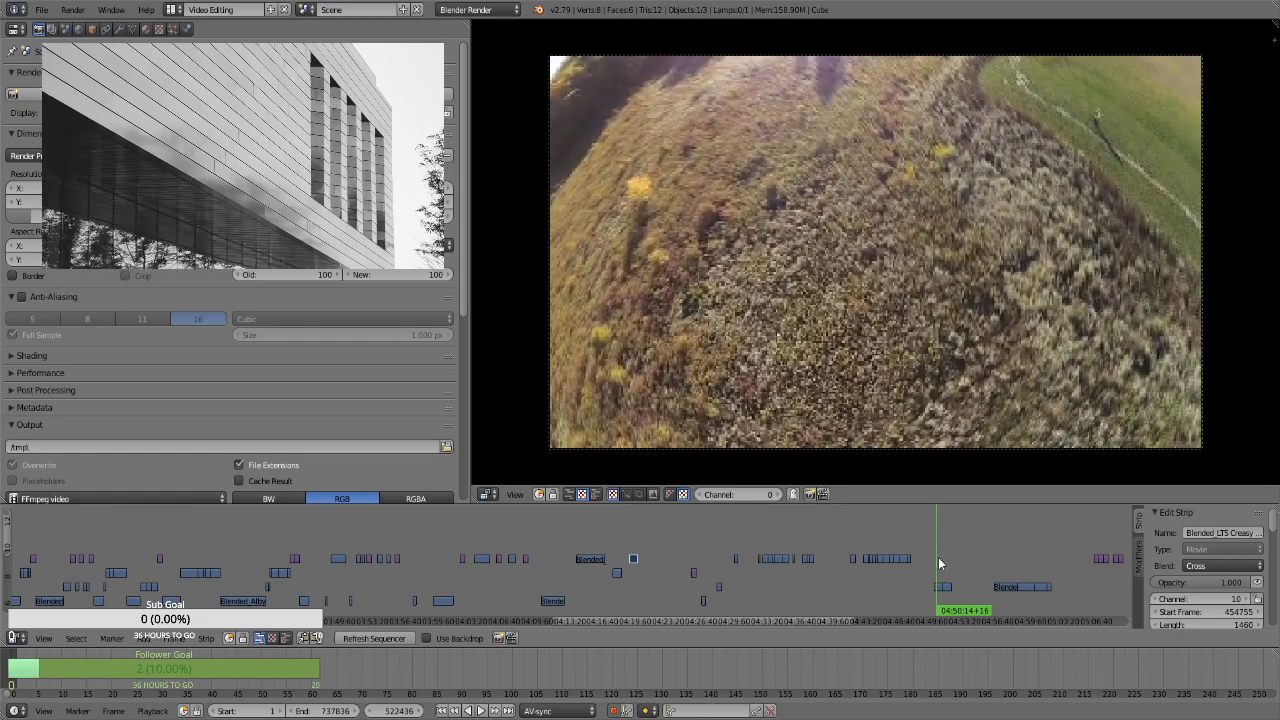
left_click(946, 557)
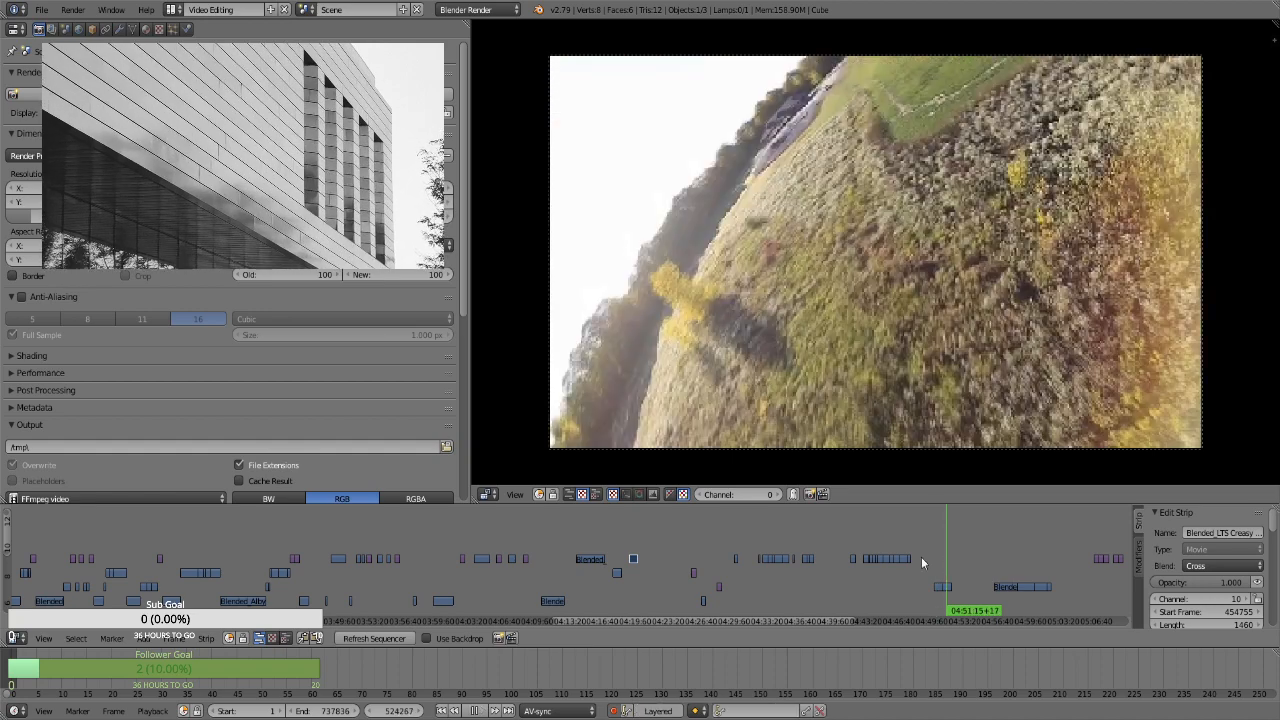
left_click(810, 547)
left_click(803, 547)
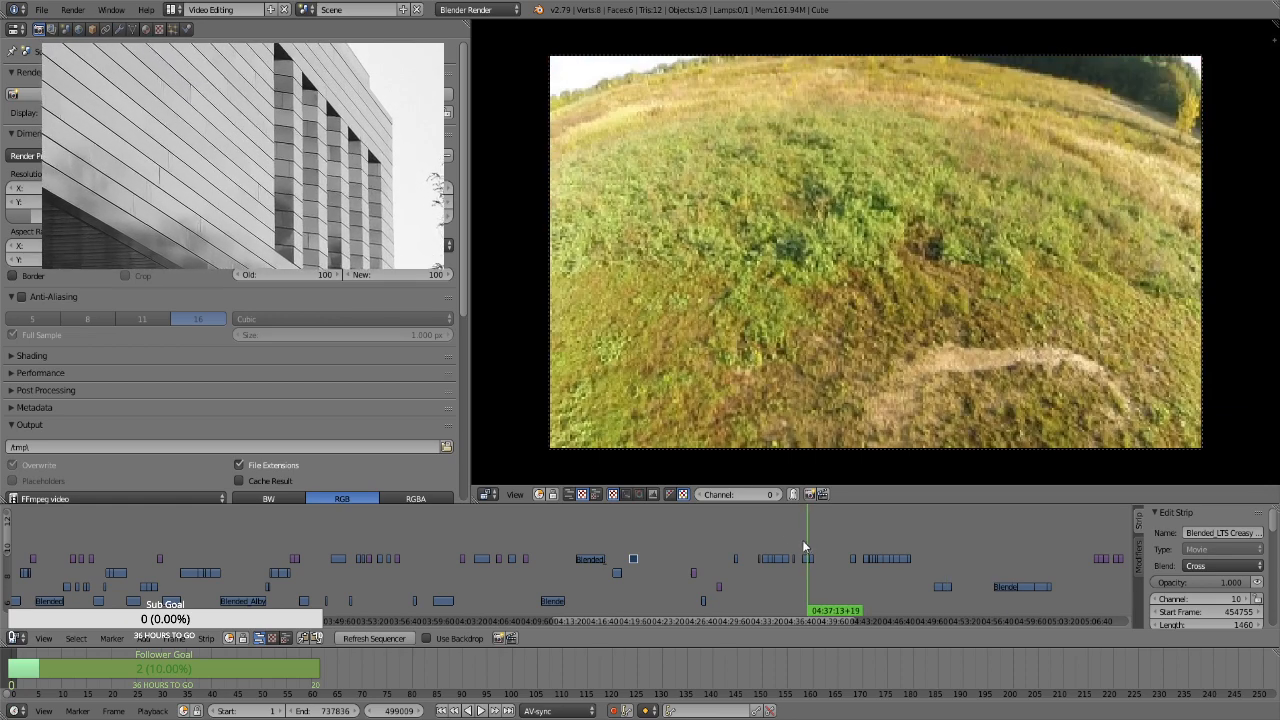
left_click(636, 544)
left_click(620, 545)
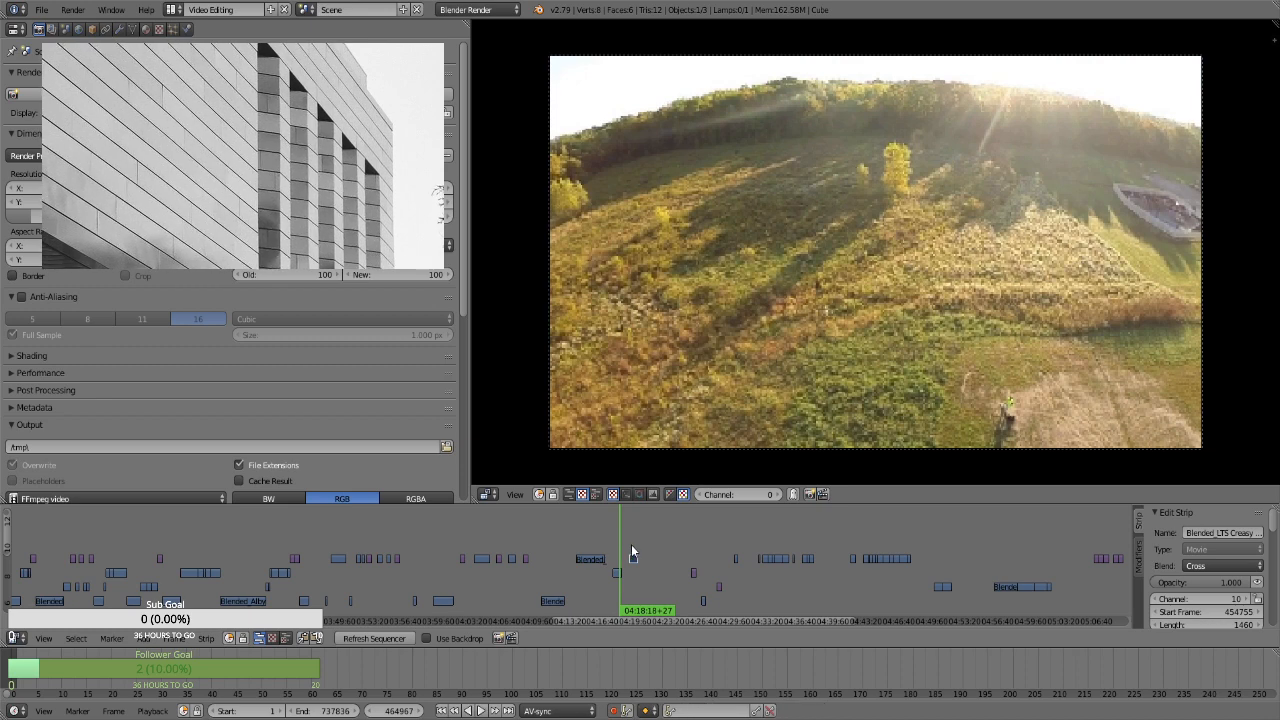
left_click(631, 544)
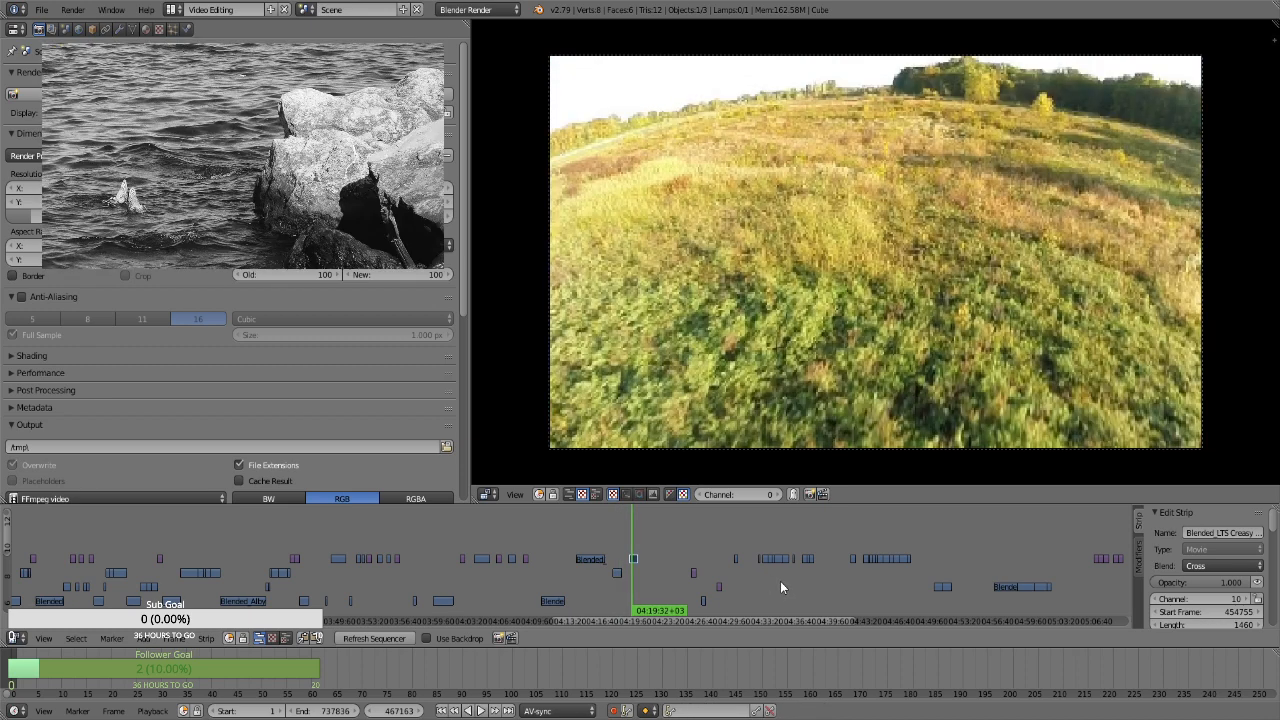
Compare the adjoining movie clips around 04:34 and 04:35 with the clips at about 04:18 and 04:19
left_click(780, 581)
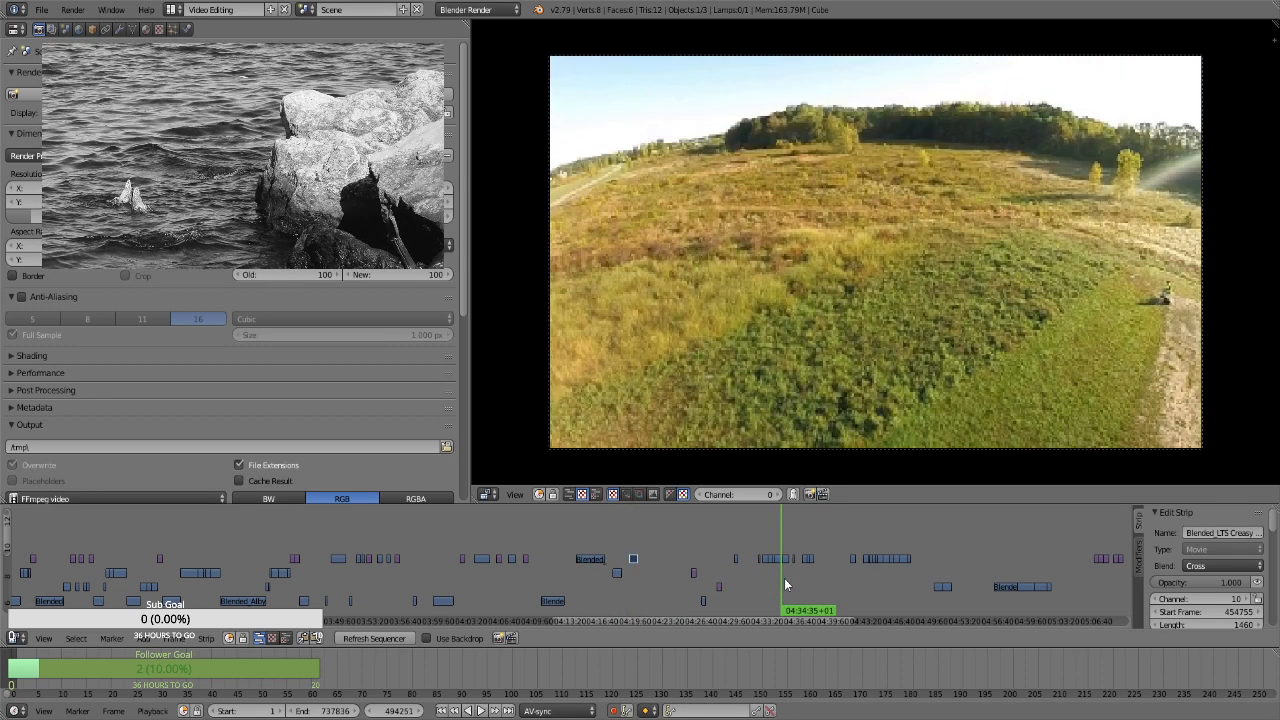
left_click(785, 580)
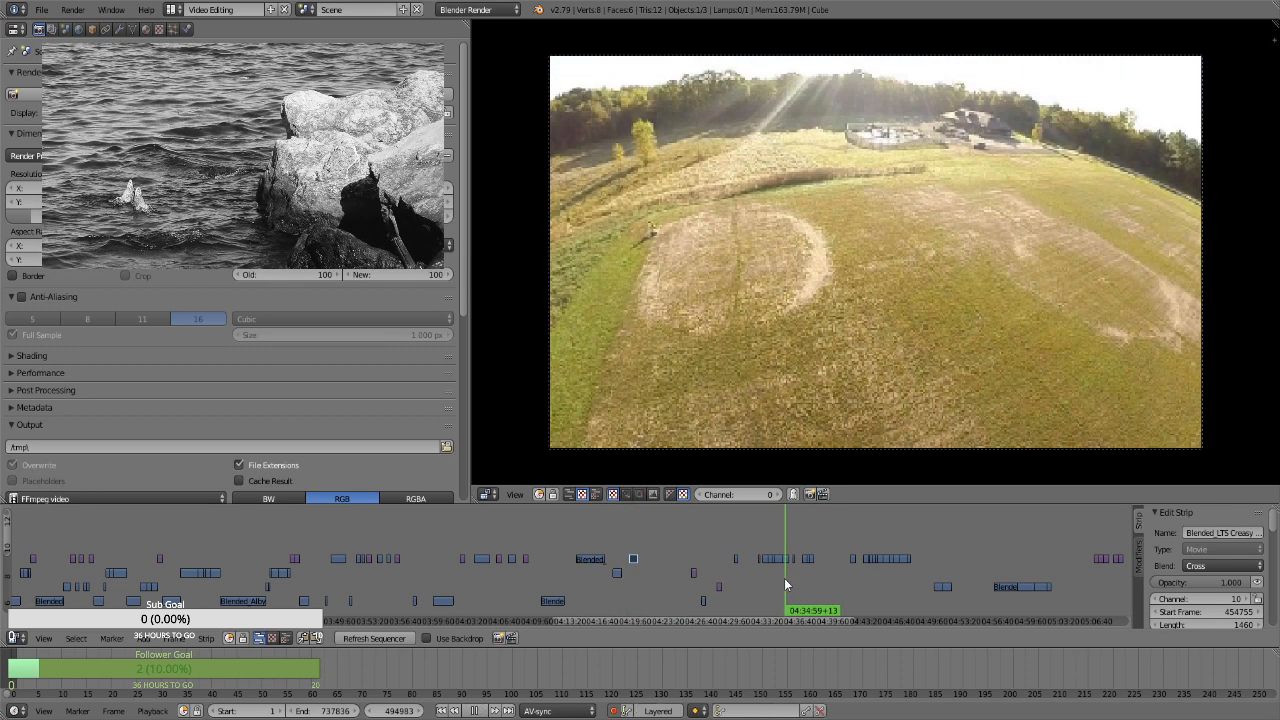
left_click(632, 539)
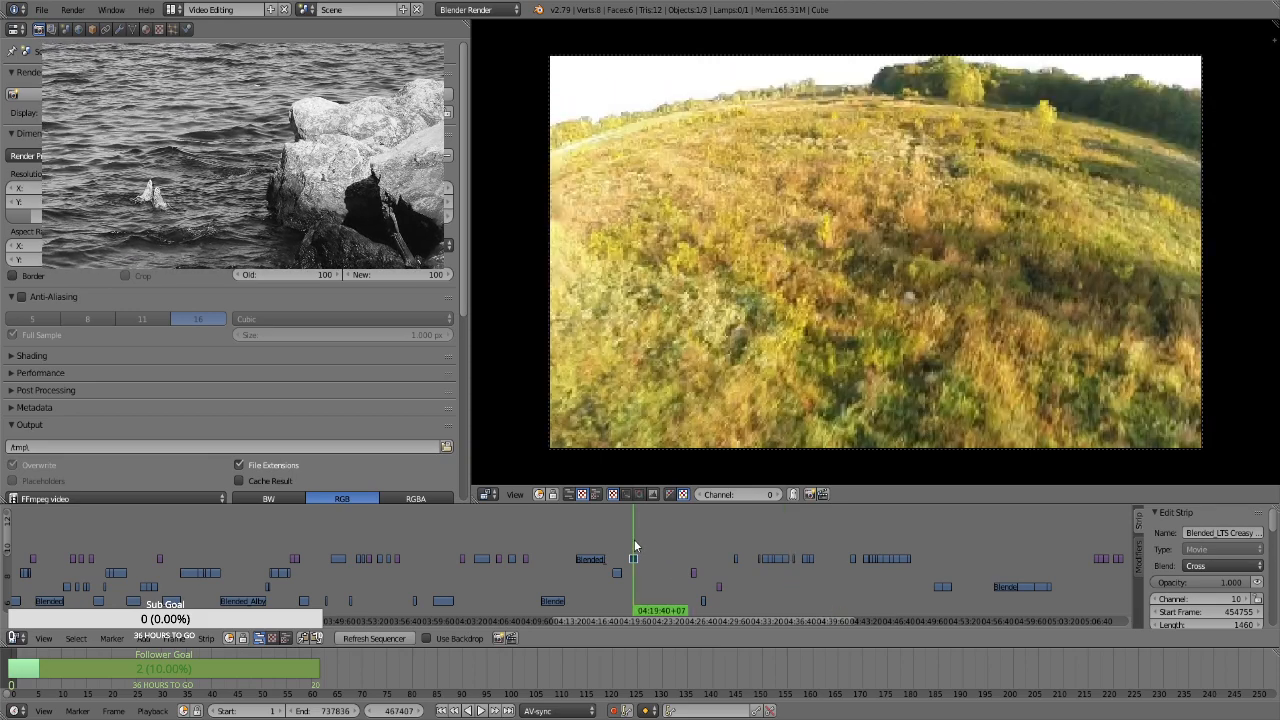
left_click(783, 575)
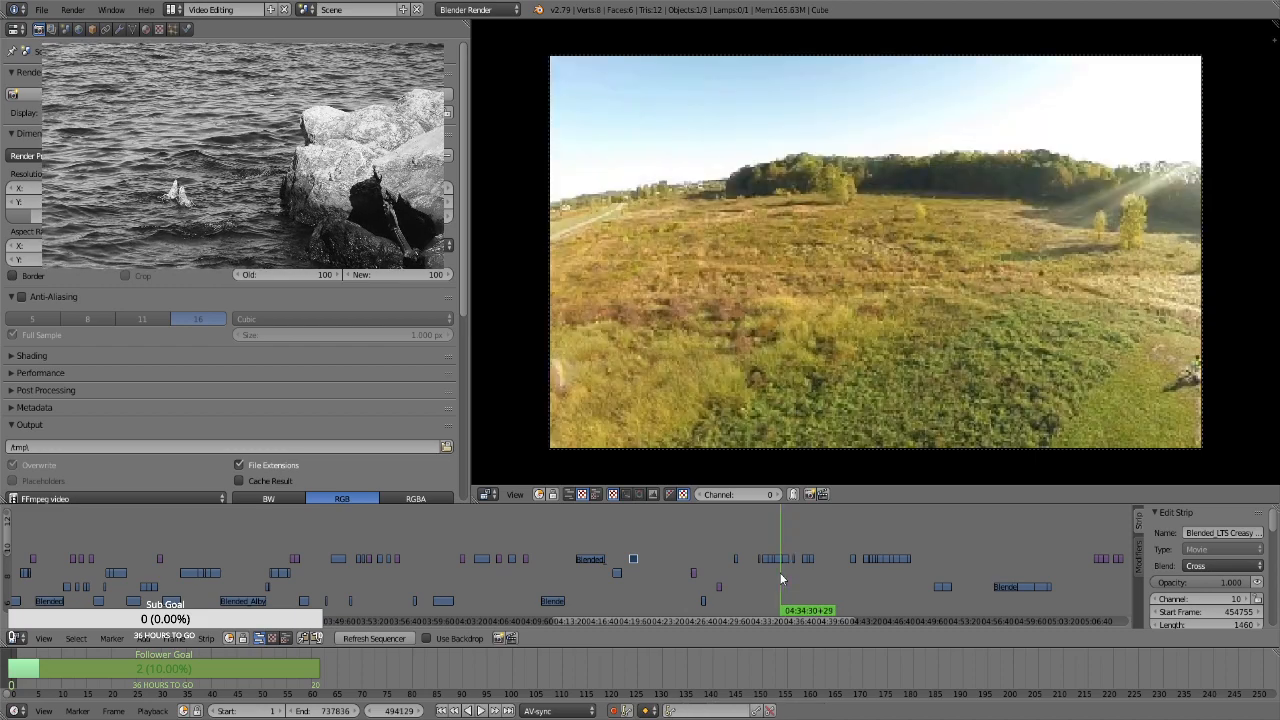
left_click(630, 545)
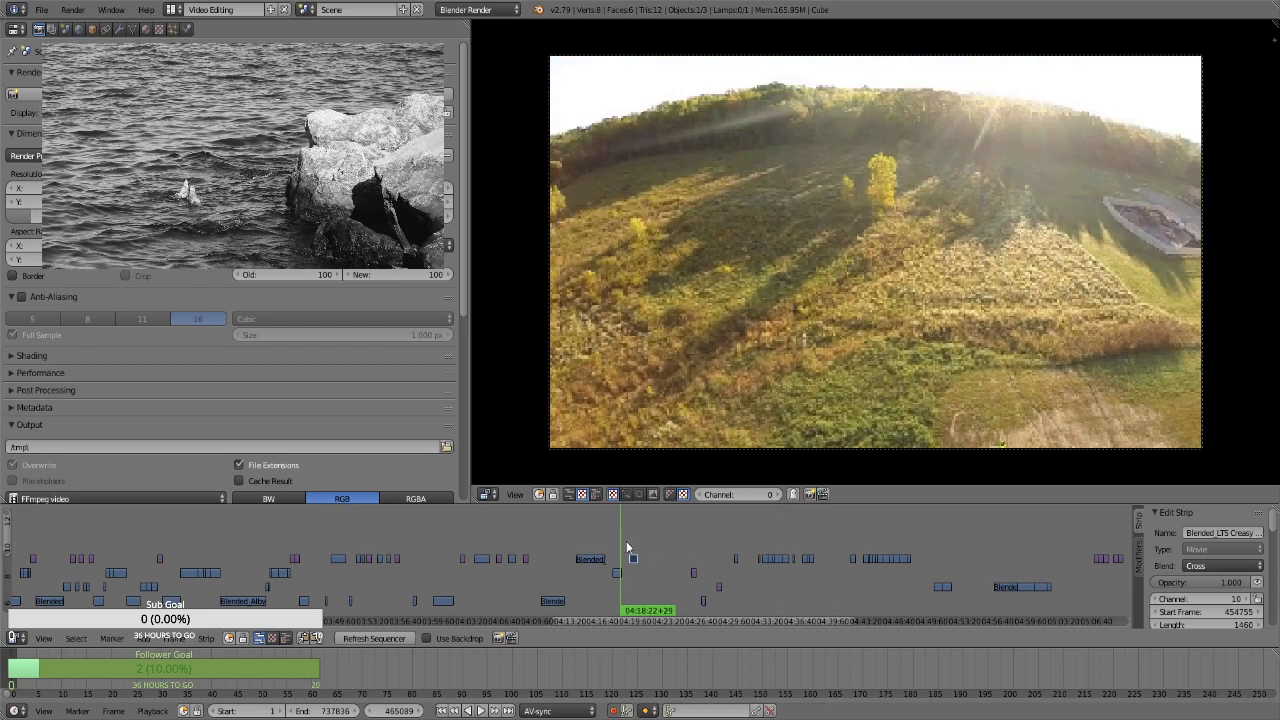
left_click(784, 571)
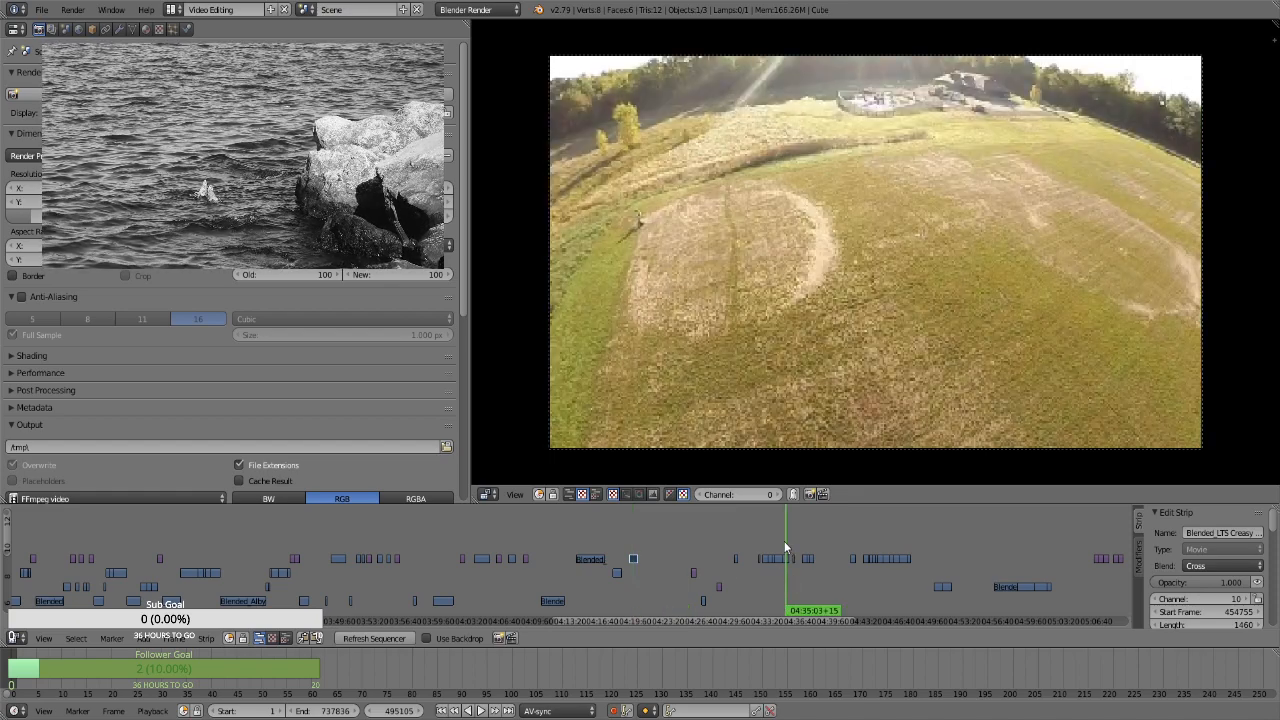
left_click(781, 546)
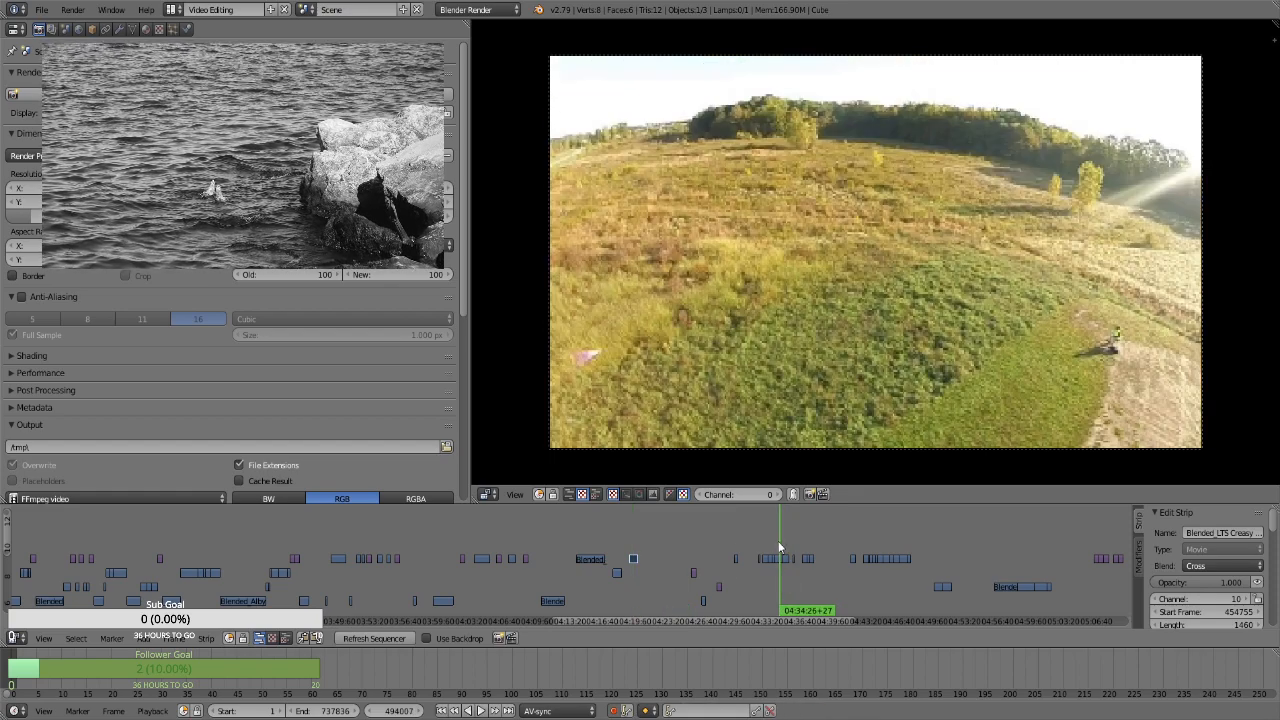
left_click(629, 534)
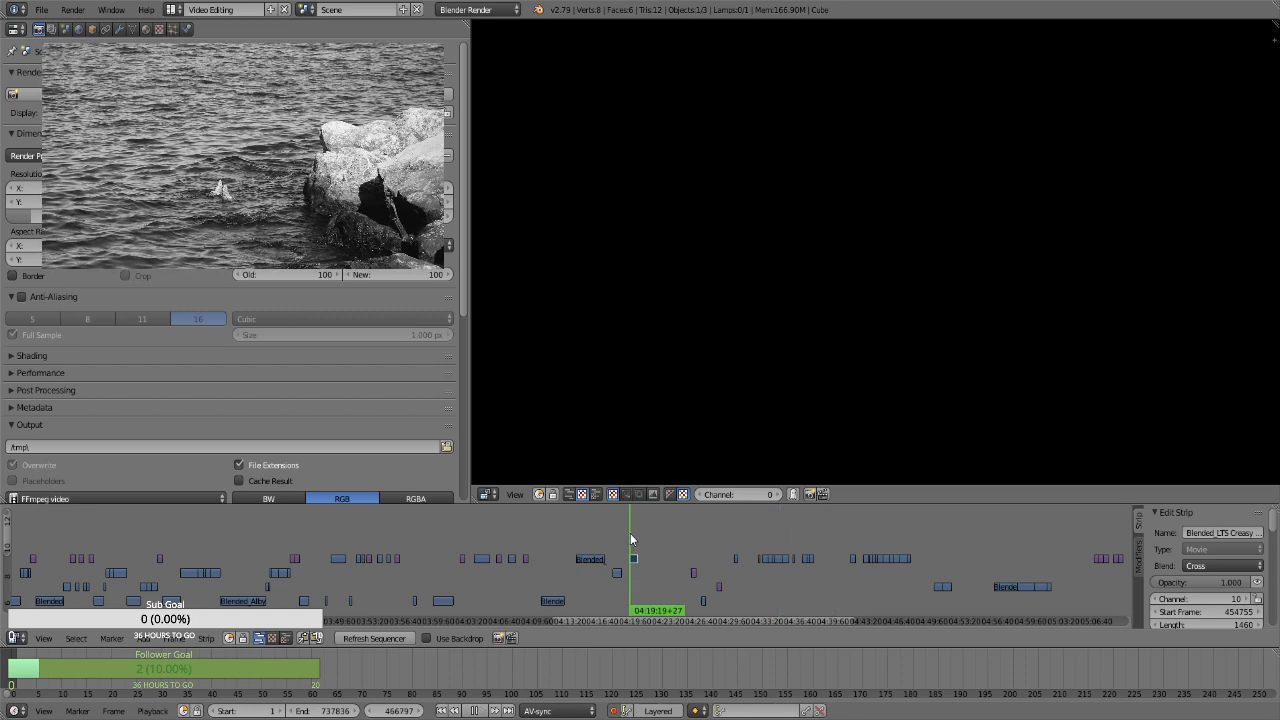
left_click(632, 527)
key("alt+a")
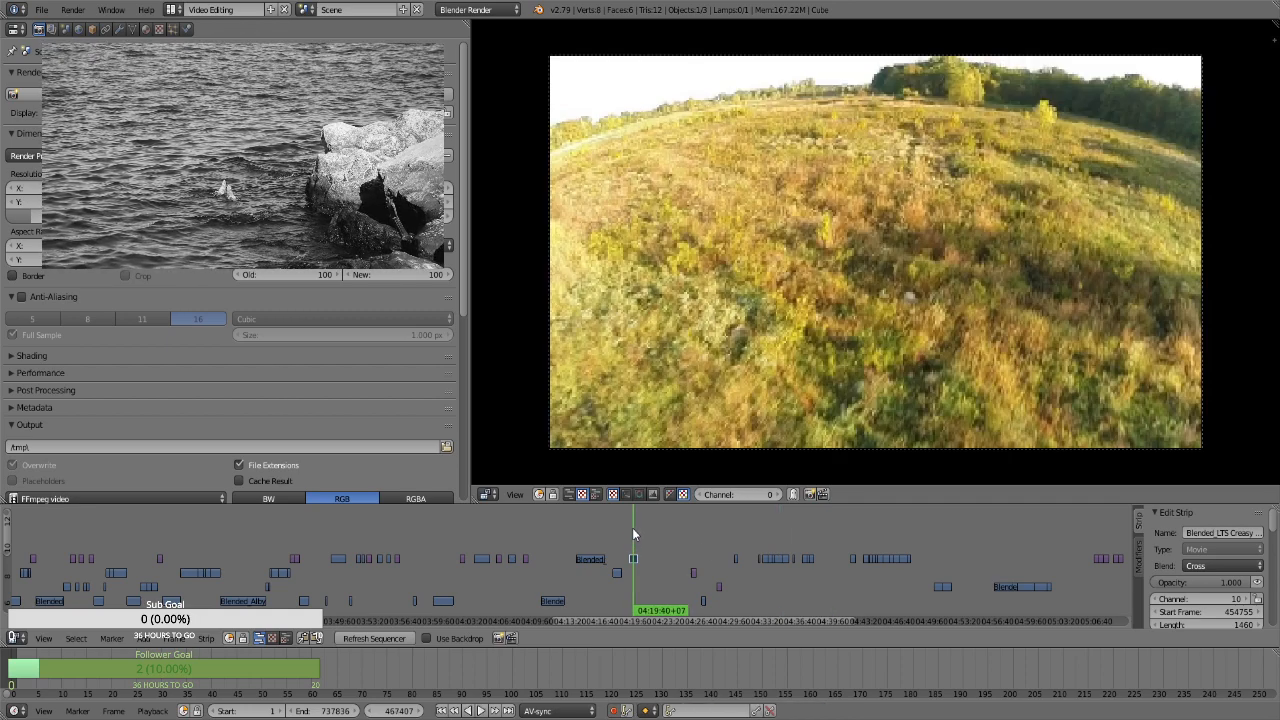
Move the short movie clip at about 04:35 on channel 10 earlier to begin at about 04:21, and preview it beside the 04:19 clip
left_click(786, 580)
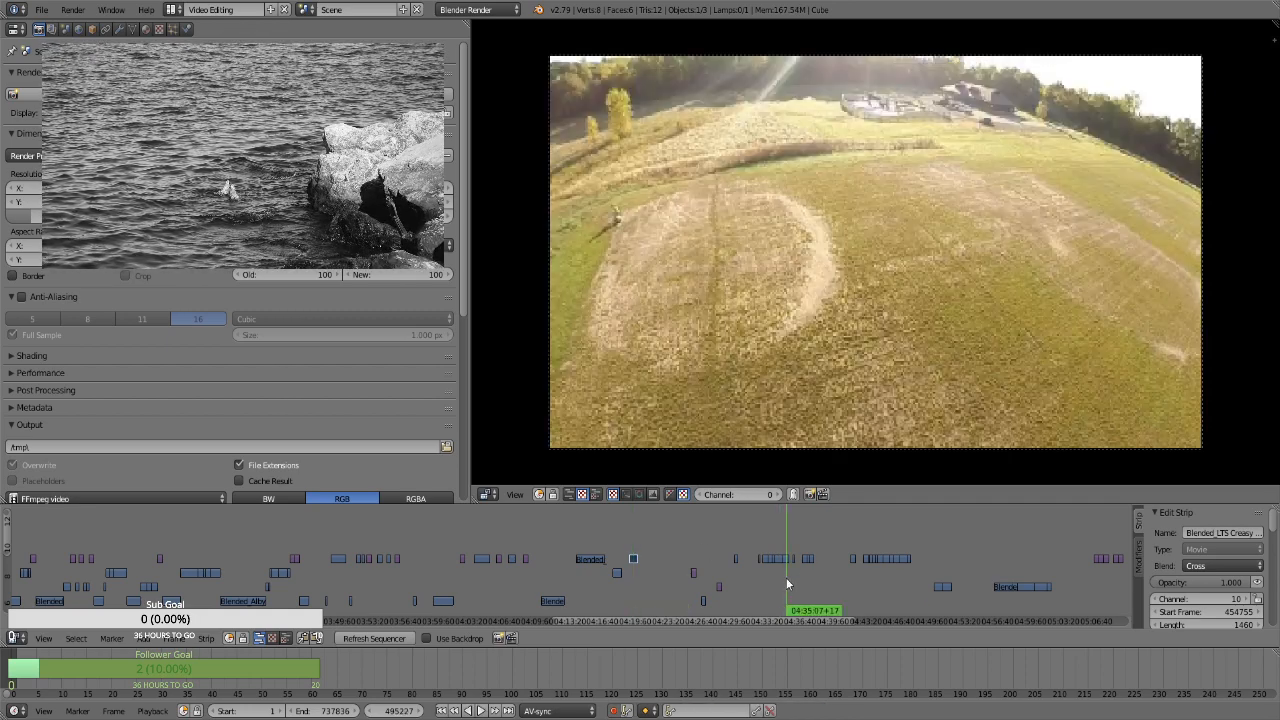
left_click(631, 540)
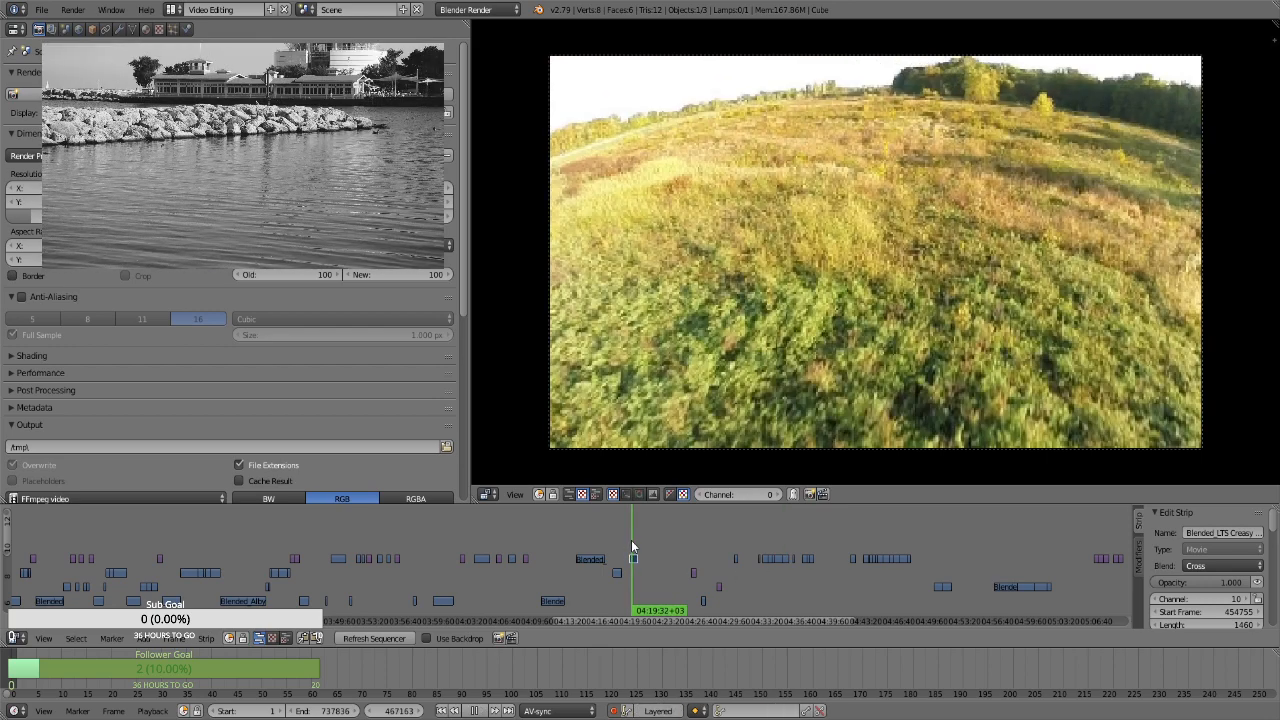
left_click(784, 575)
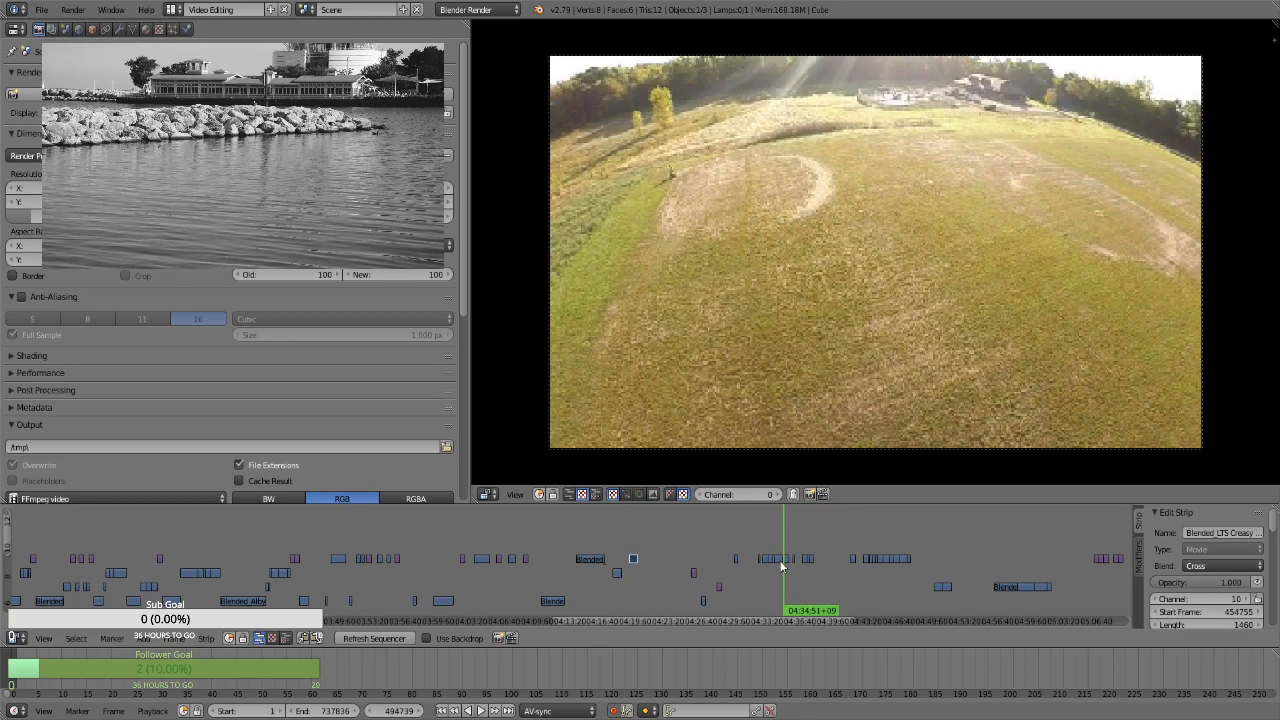
right_click(786, 560)
key("g")
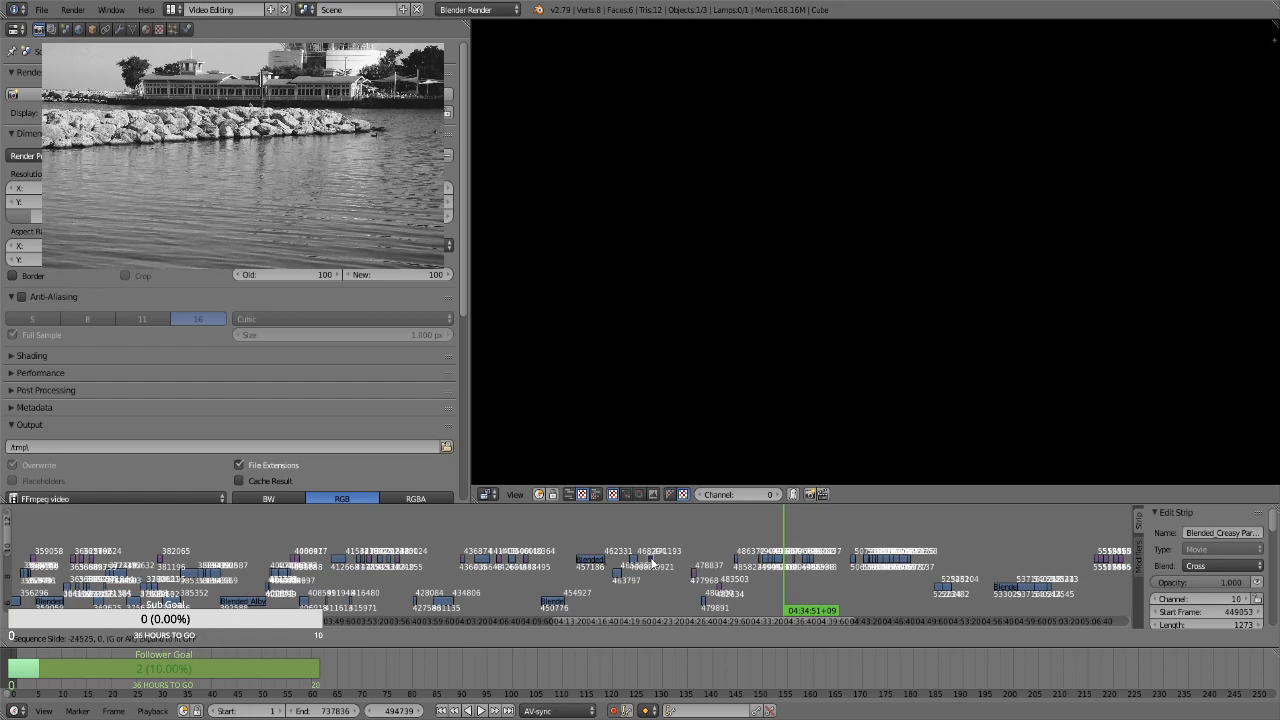
left_click(650, 556)
left_click(632, 536)
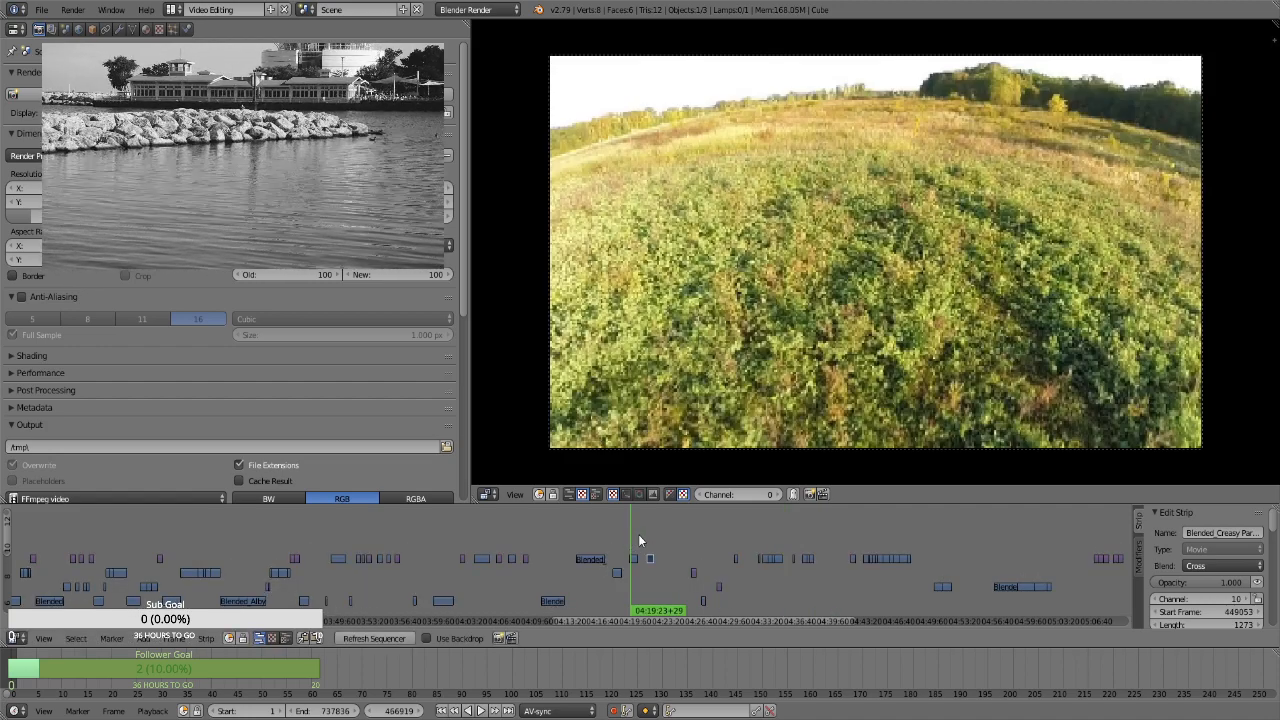
left_click(648, 533)
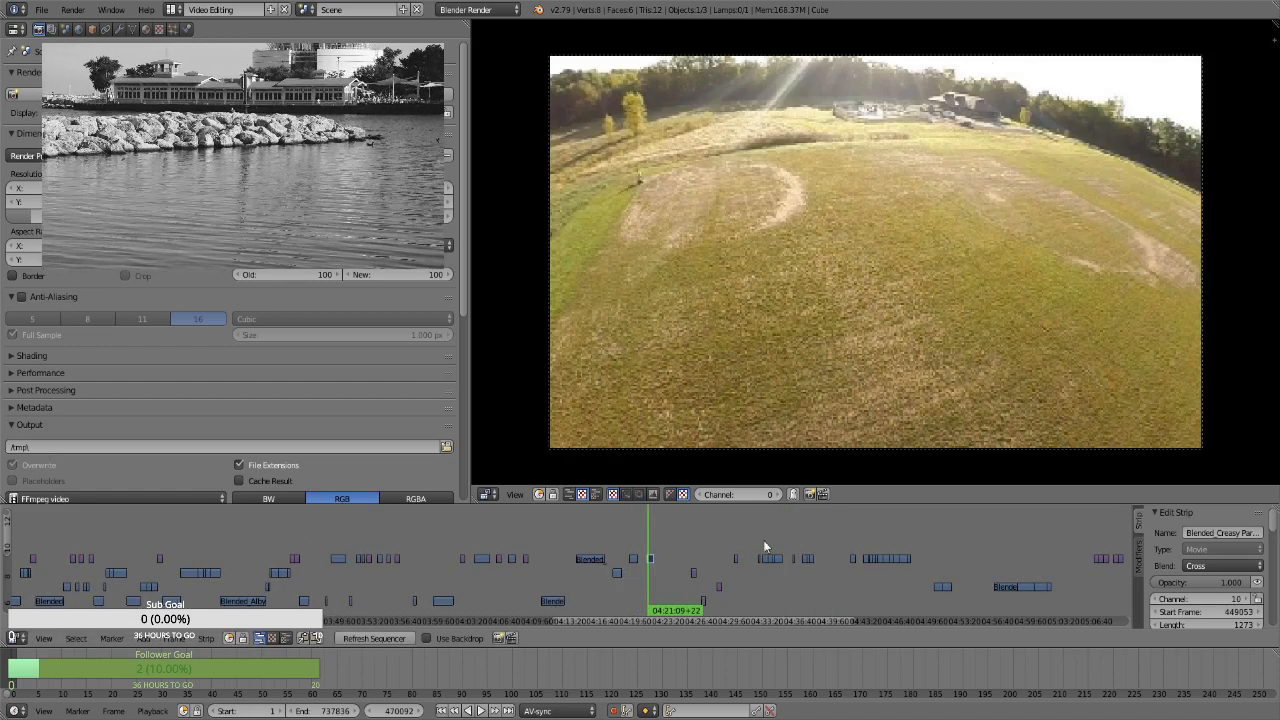
Try the still at about 05:06 on channel 10 at about 04:22 on channel 9, and compare it with the 04:21 clip
left_click(1102, 536)
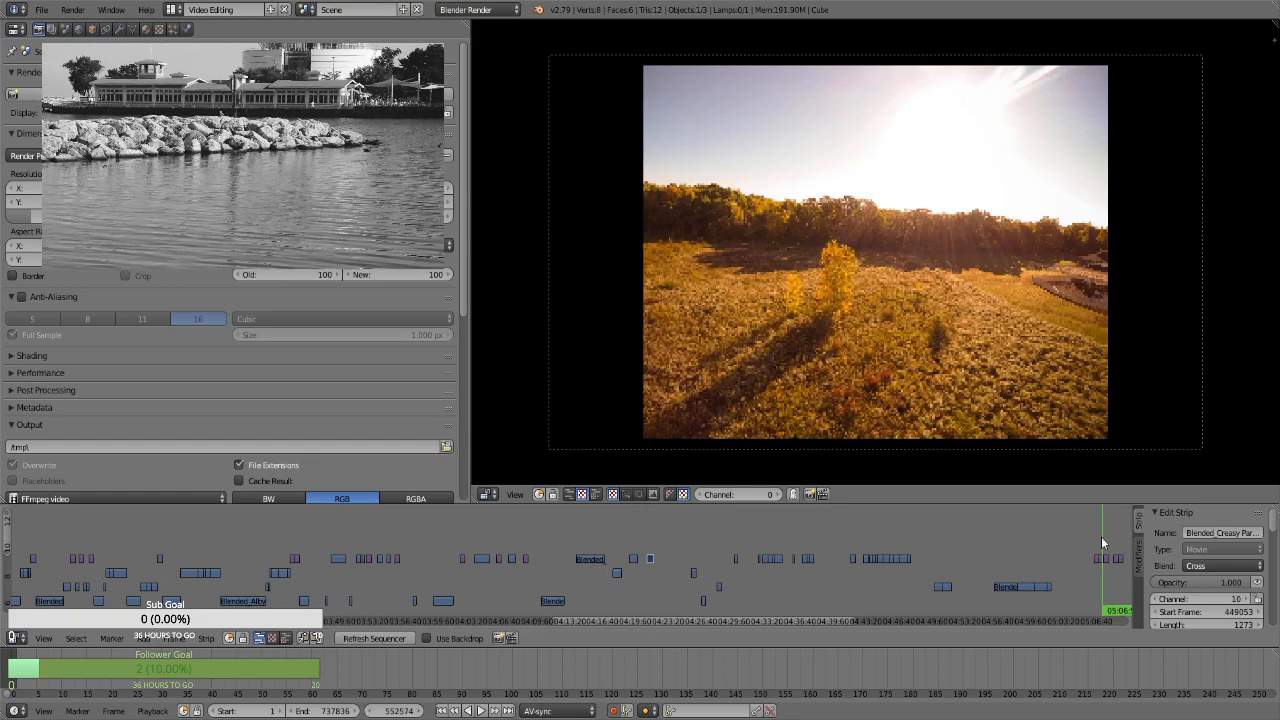
right_click(1098, 553)
key("g")
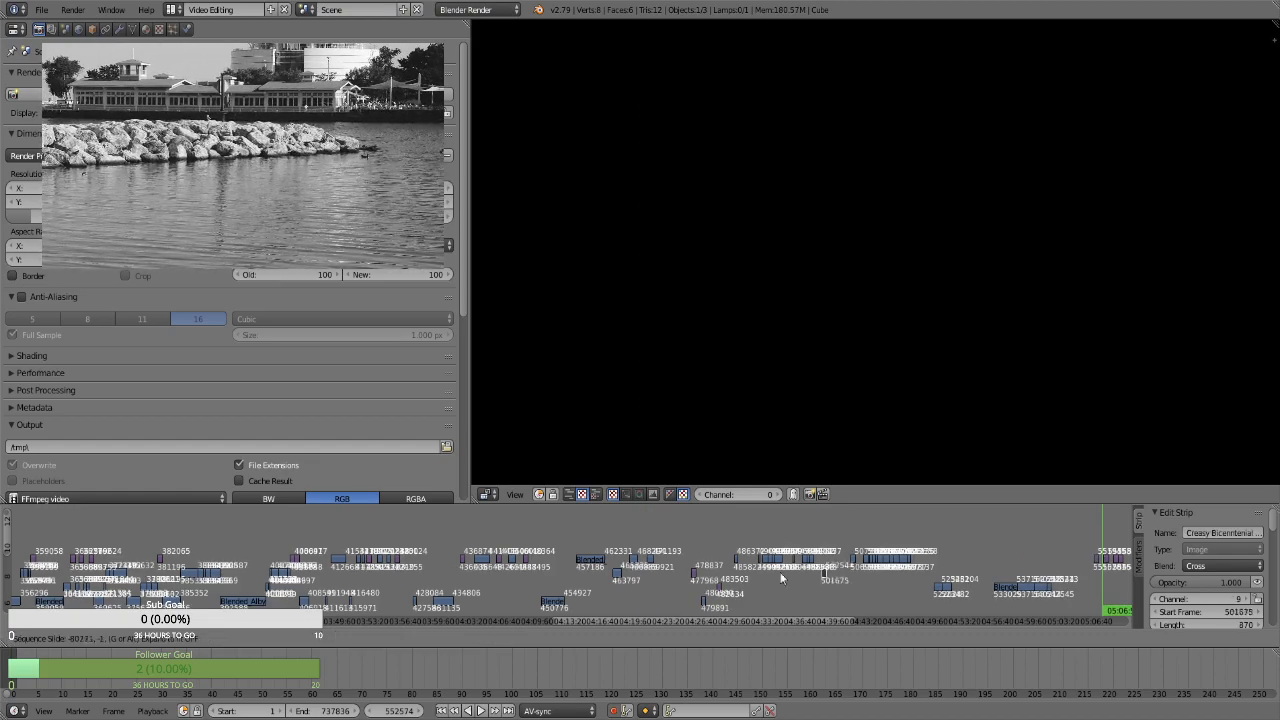
left_click(656, 569)
left_click(648, 543)
key("alt+a")
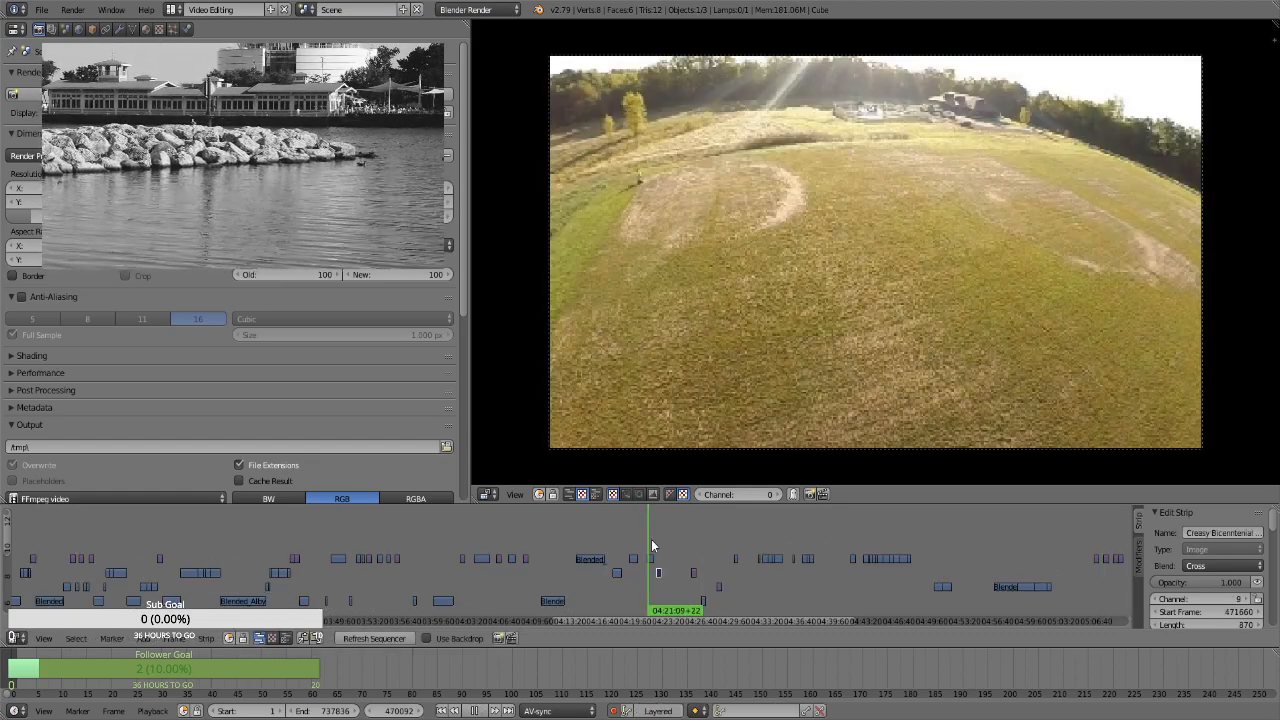
left_click(655, 538)
key("alt+a")
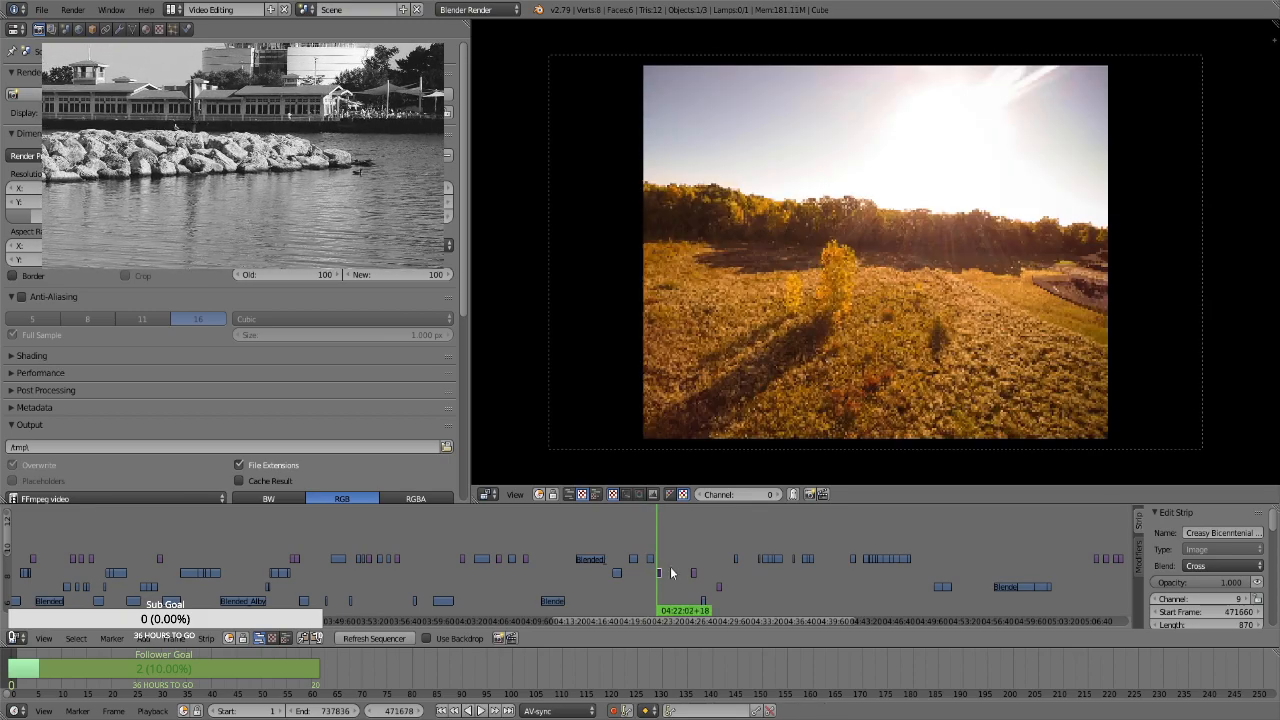
Move the channel 9 still at about 04:22 to channel 10, starting at about 05:01:45
key("g")
left_click(1068, 566)
middle_click_drag(1076, 568, 794, 567)
Move the sunlit field still at about 05:10:40 earlier to begin at about 04:22 on channel 10, following the 04:21 clip
left_click(836, 578)
key("alt+a")
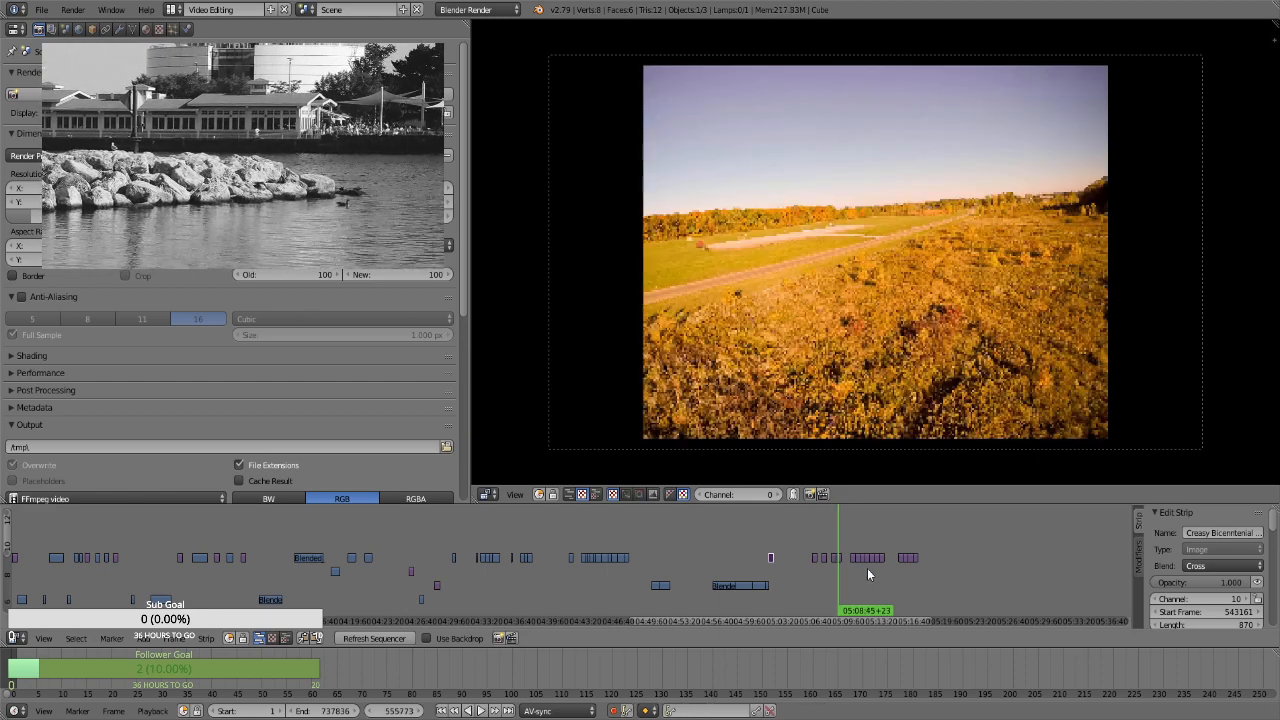
left_click_drag(855, 572, 857, 571)
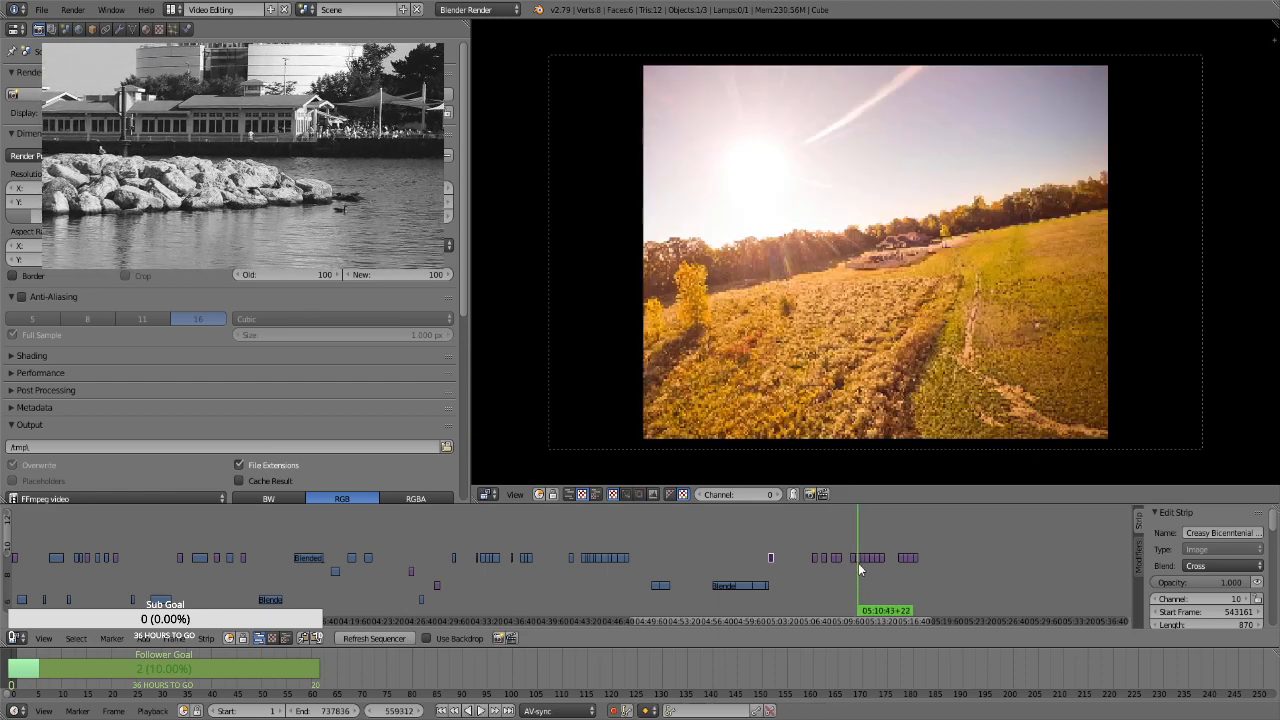
key("g")
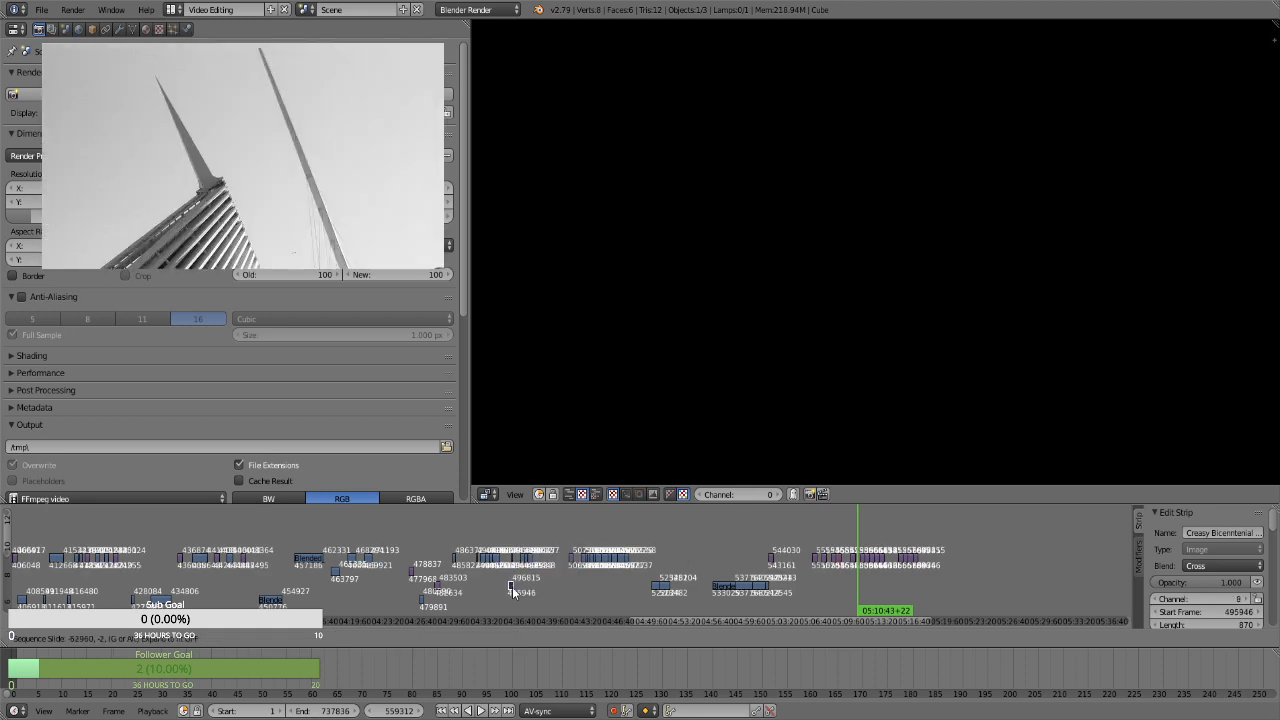
left_click(289, 549)
Shift the group of strips between about 04:25 and 04:54 later, widening the gap after the sunlit field still at 04:22
key("b")
left_click_drag(398, 535, 706, 612)
key("g")
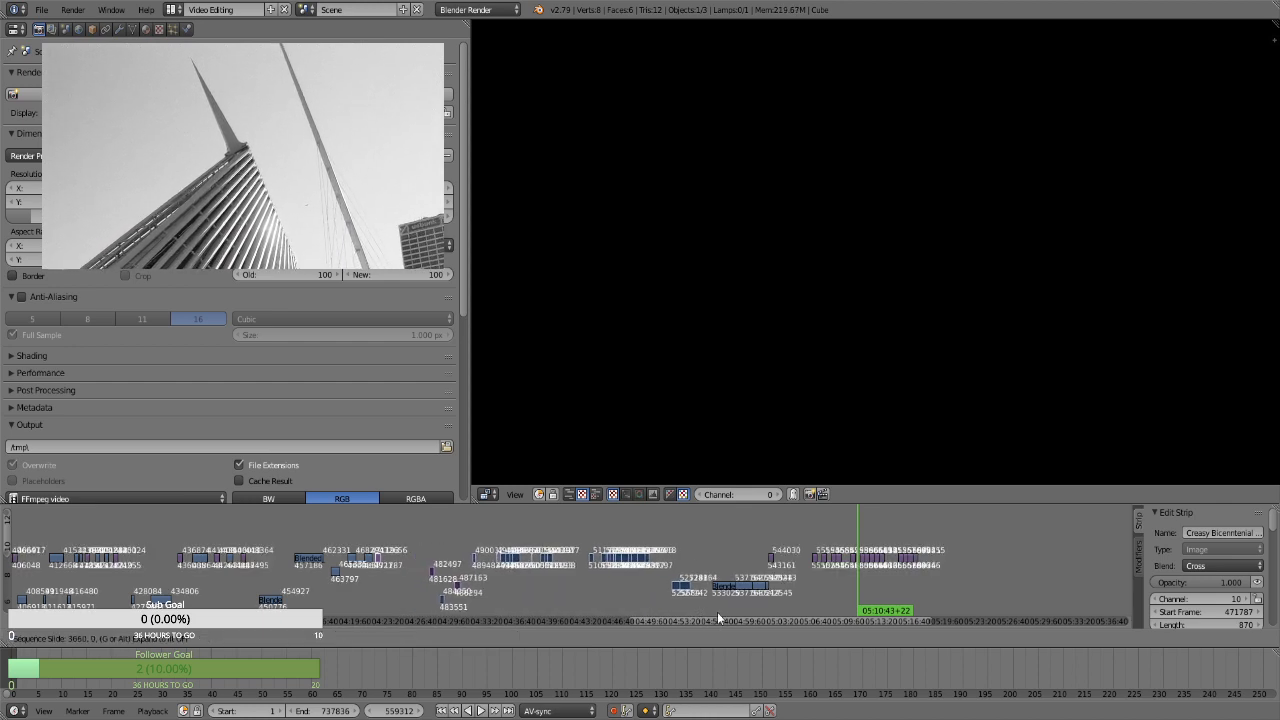
left_click(738, 612)
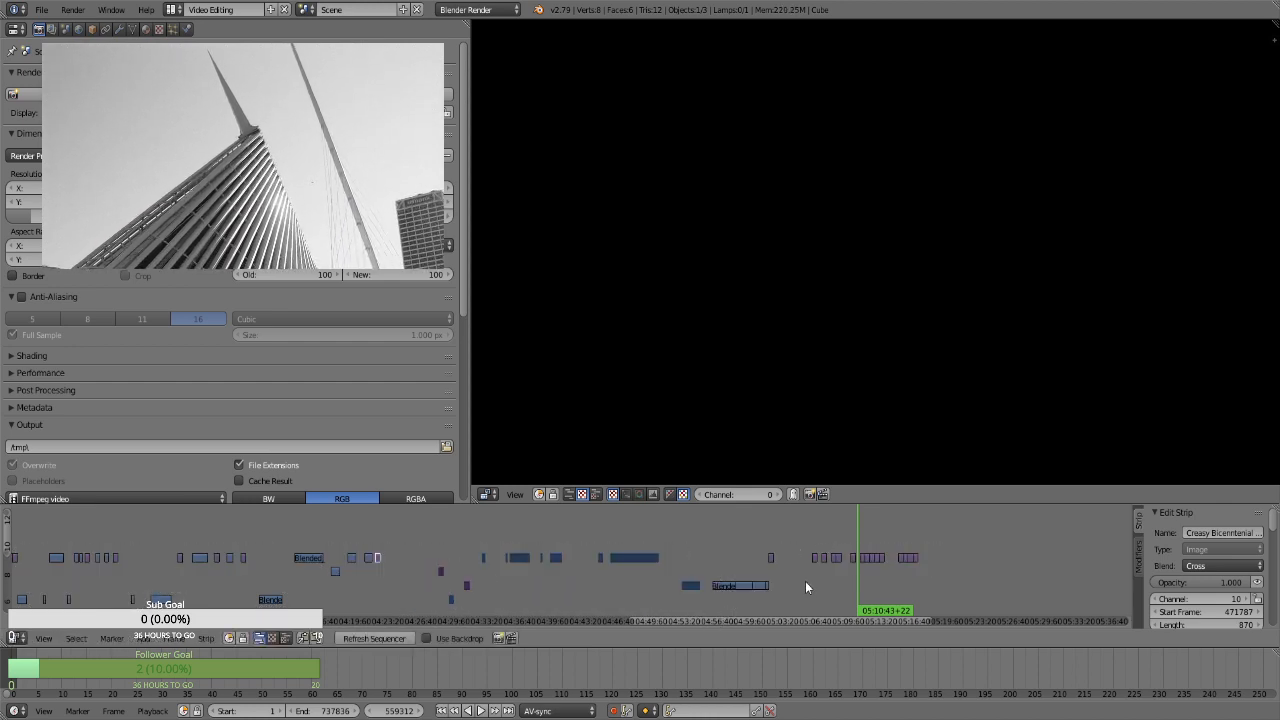
key("a")
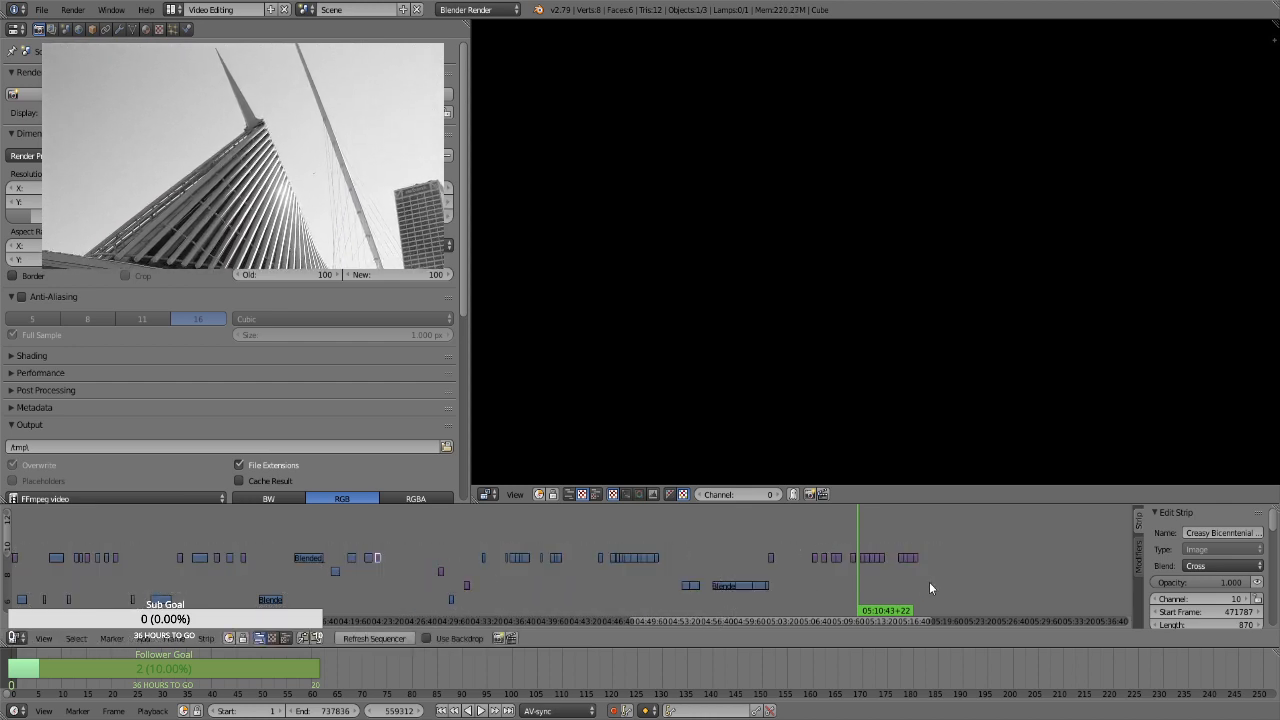
Slide all strips from about 04:28 to the timeline's end about 13,700 frames later, keeping their channels
left_click(695, 550)
key("b")
left_click_drag(746, 536, 952, 575)
key("b")
left_click_drag(428, 531, 739, 595)
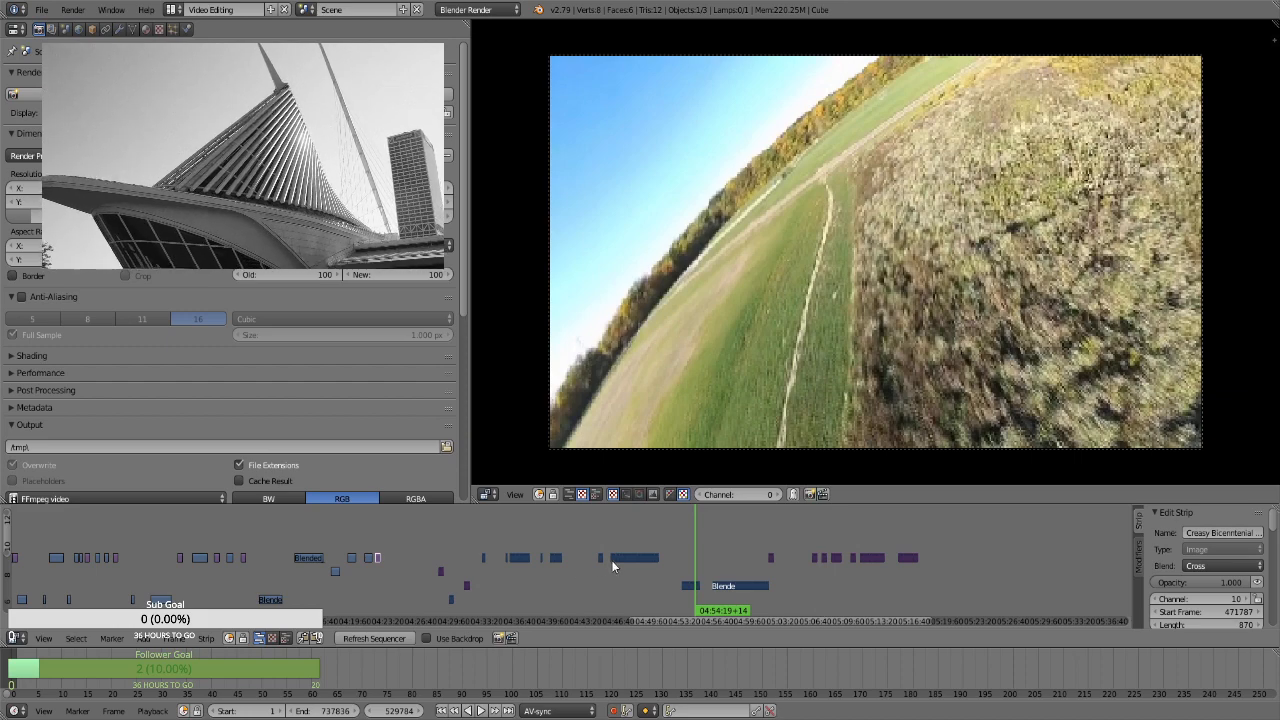
key("g")
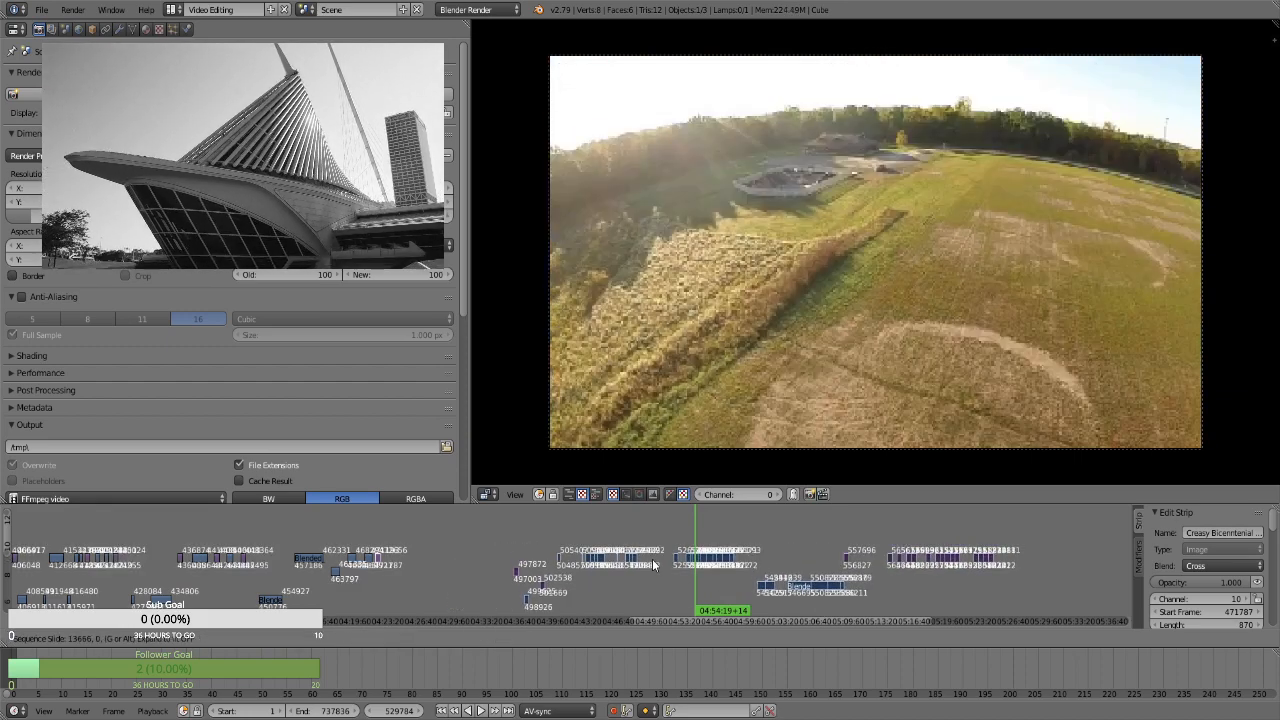
left_click(652, 565)
Preview the clip at about 04:55 and the strips between 04:36 and 04:41, comparing them with the still at 04:22
left_click(703, 538)
key("alt+a")
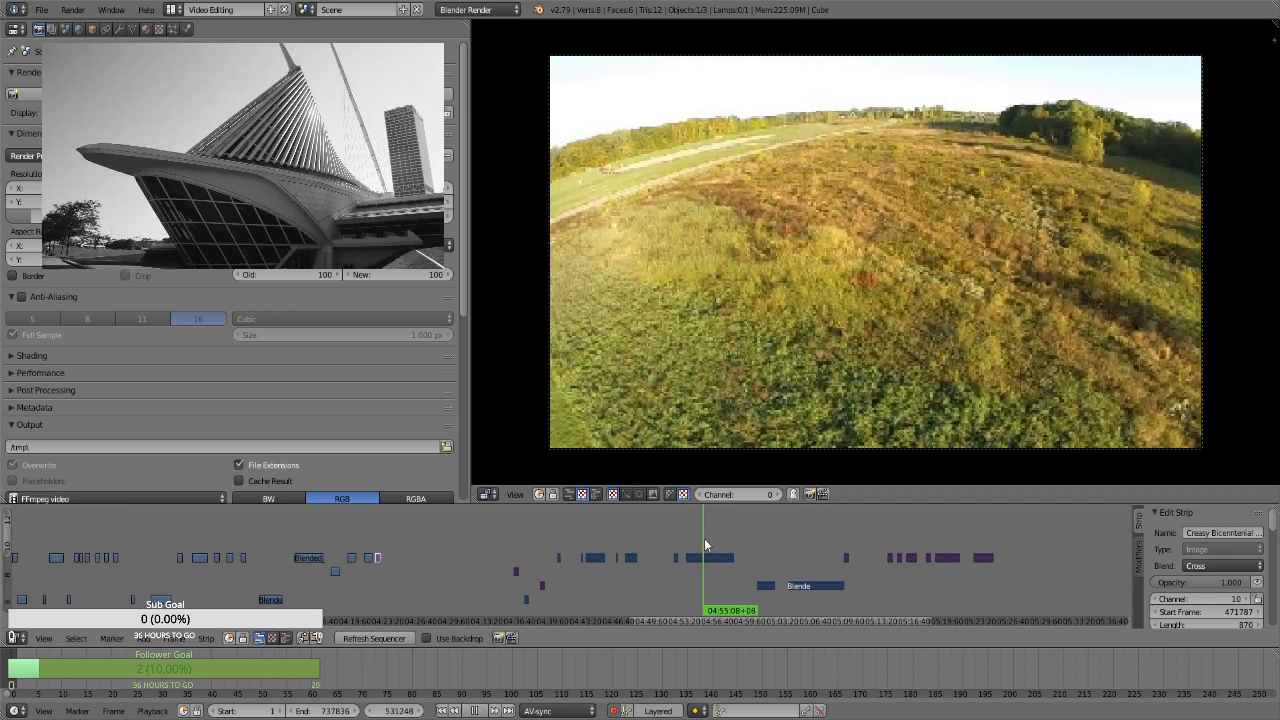
key("alt+a")
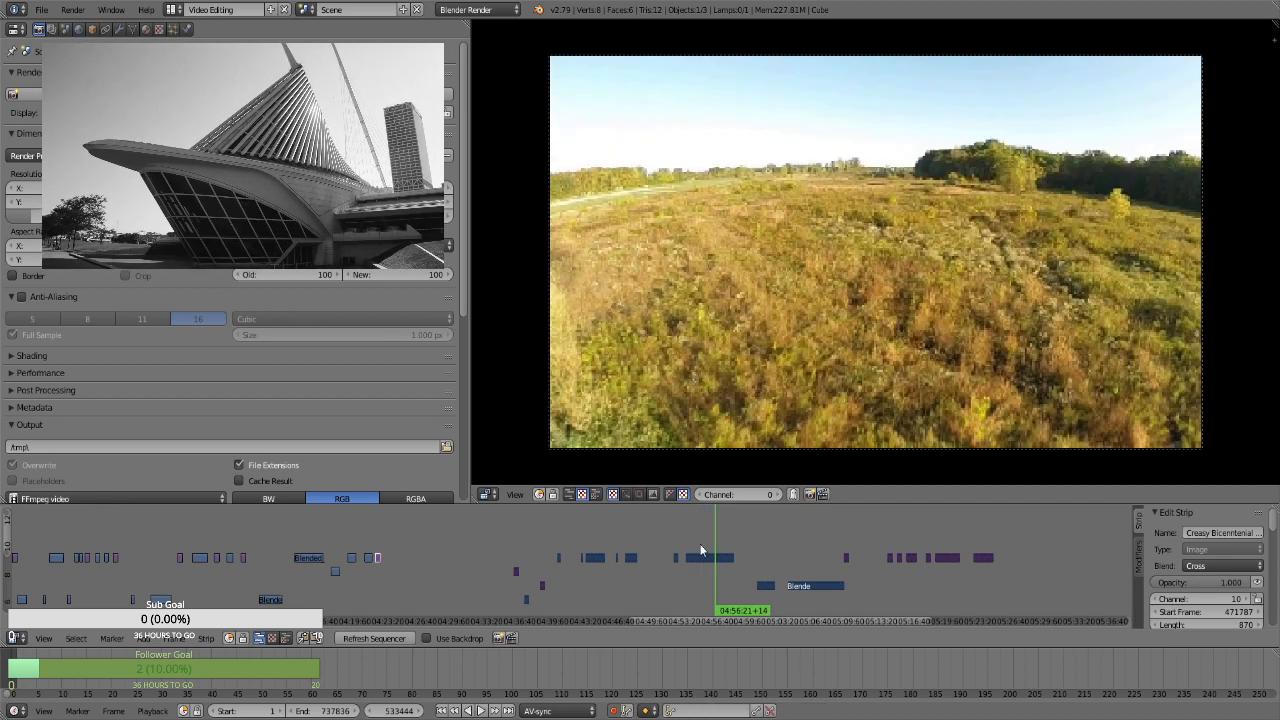
left_click(377, 538)
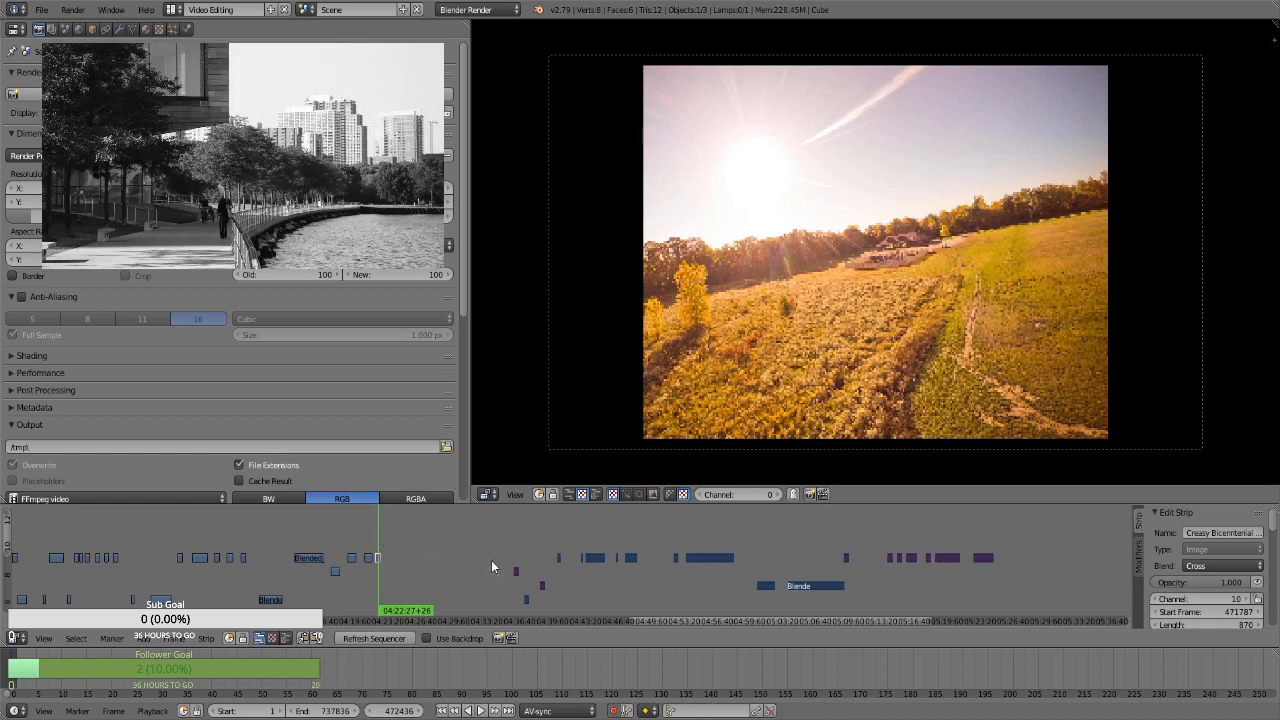
left_click(516, 546)
left_click(529, 552)
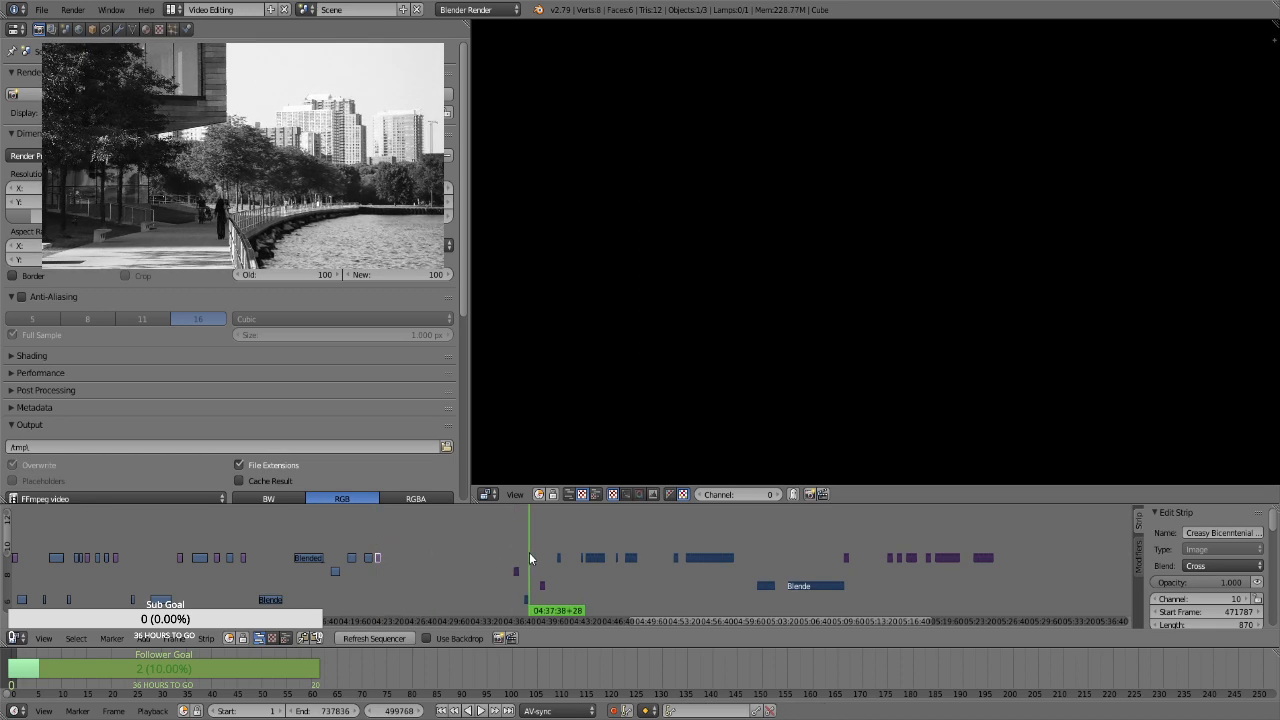
left_click(527, 556)
left_click(541, 550)
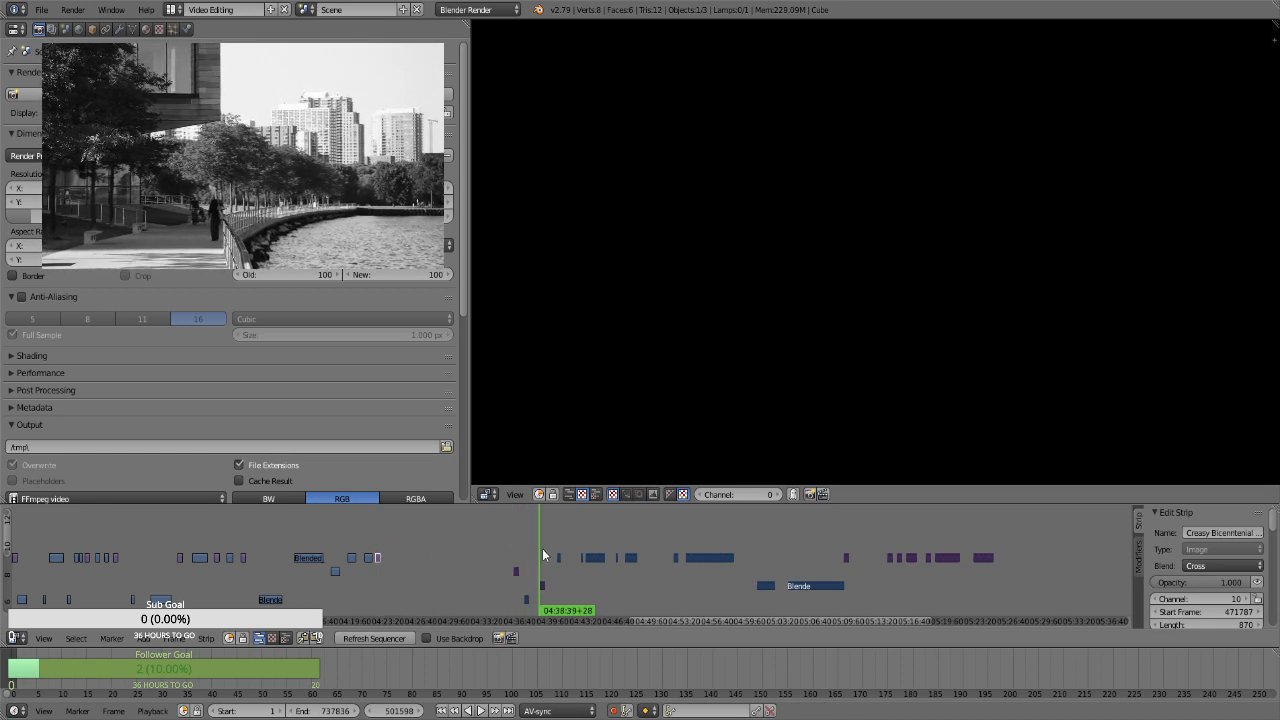
left_click(543, 548)
left_click(559, 532)
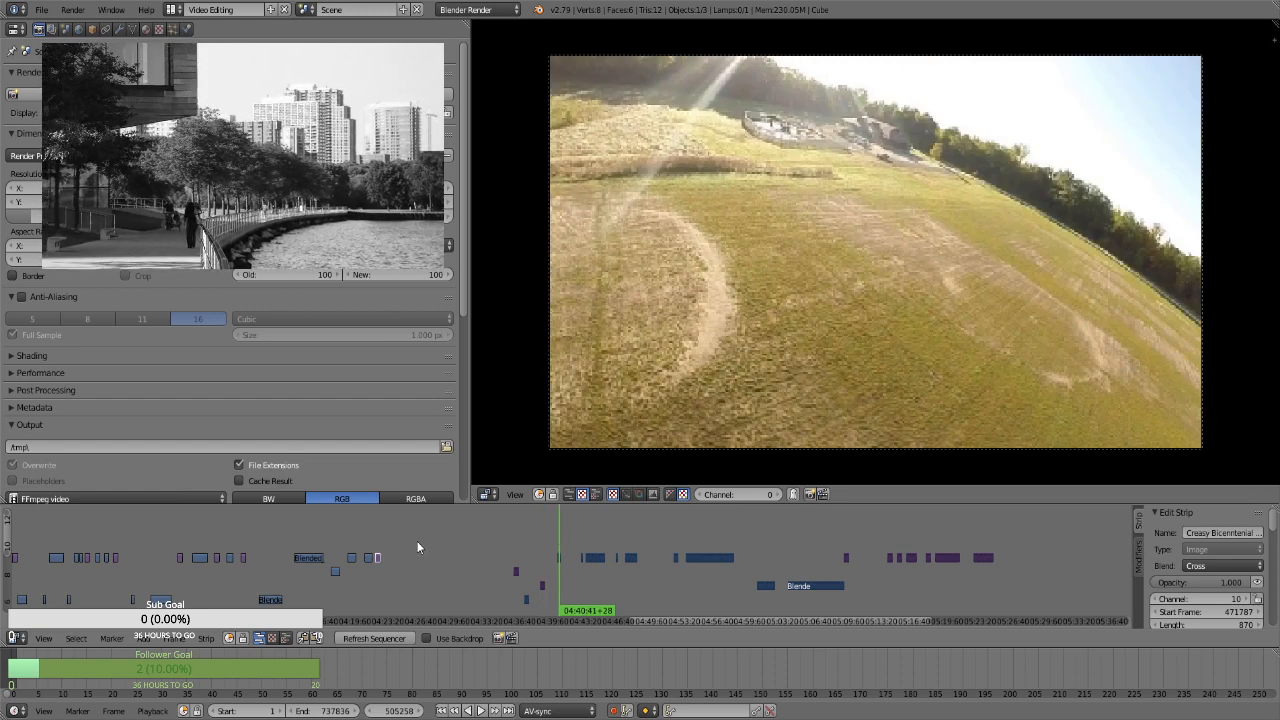
left_click(378, 537)
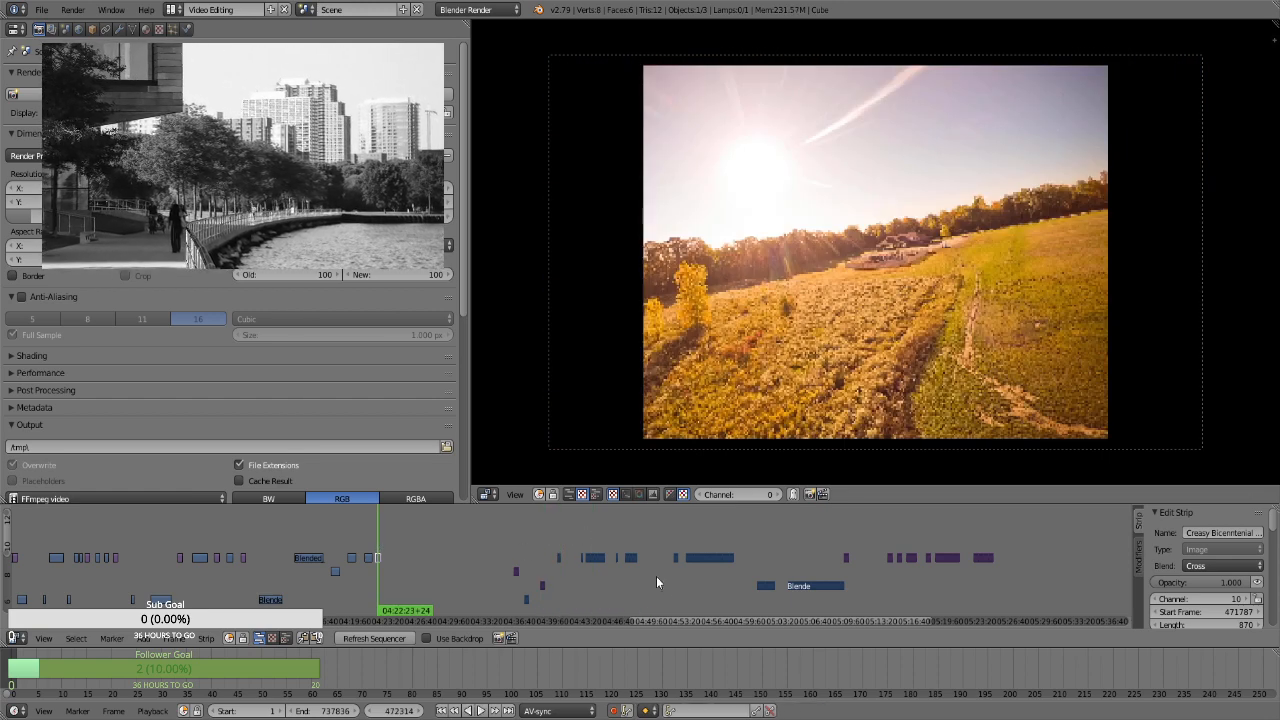
Move the channel 8 clip at about 05:00:49 to channel 7, starting at about 04:23, and compare it with the 05:01 clip
left_click(768, 568)
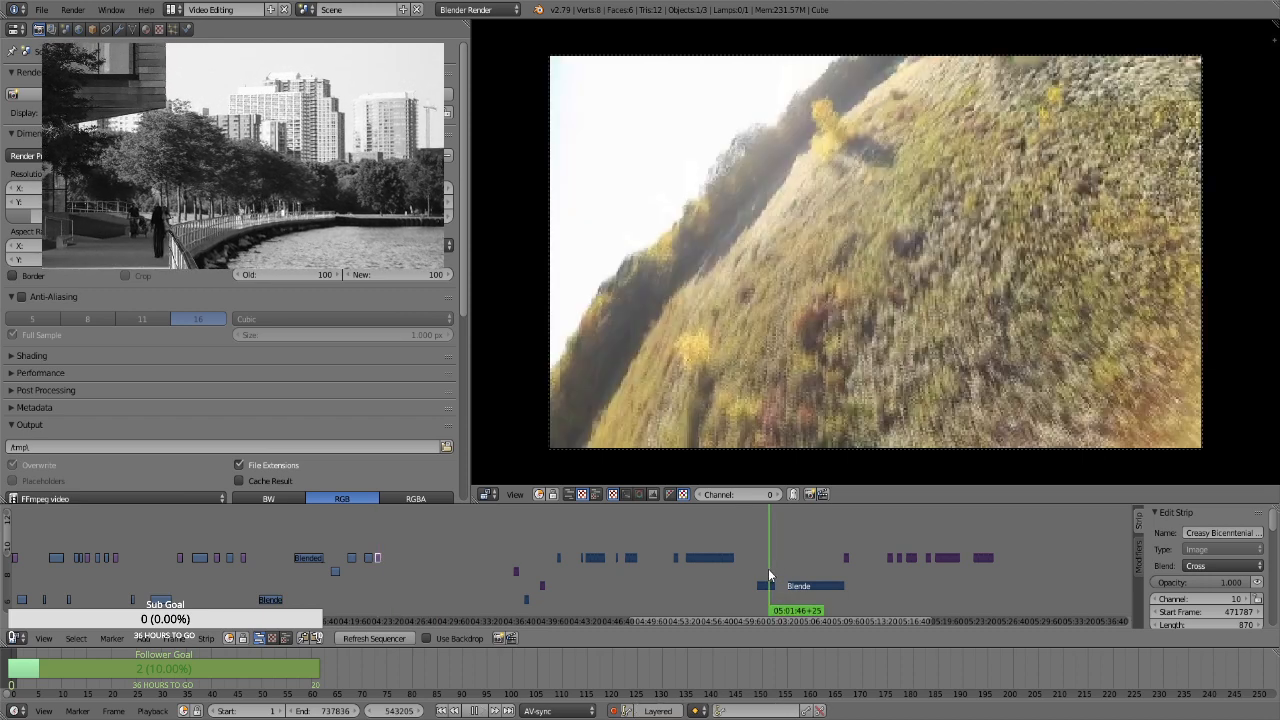
left_click(759, 569)
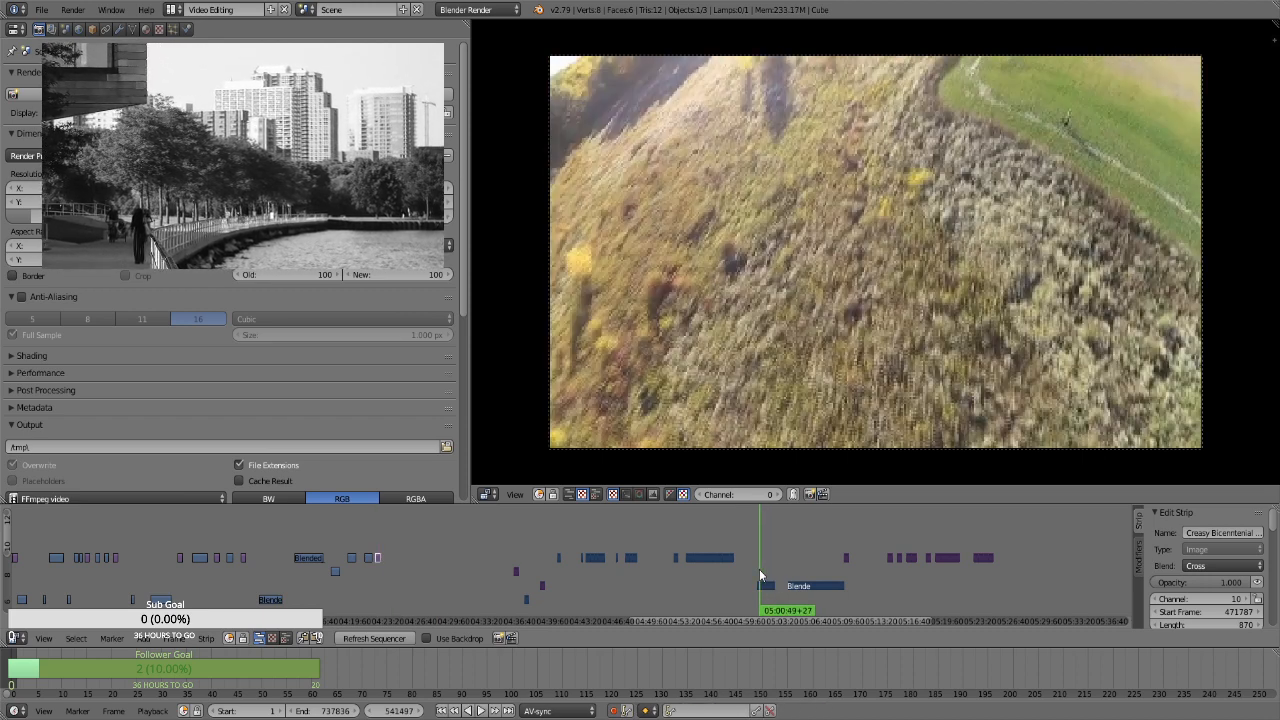
right_click(759, 584)
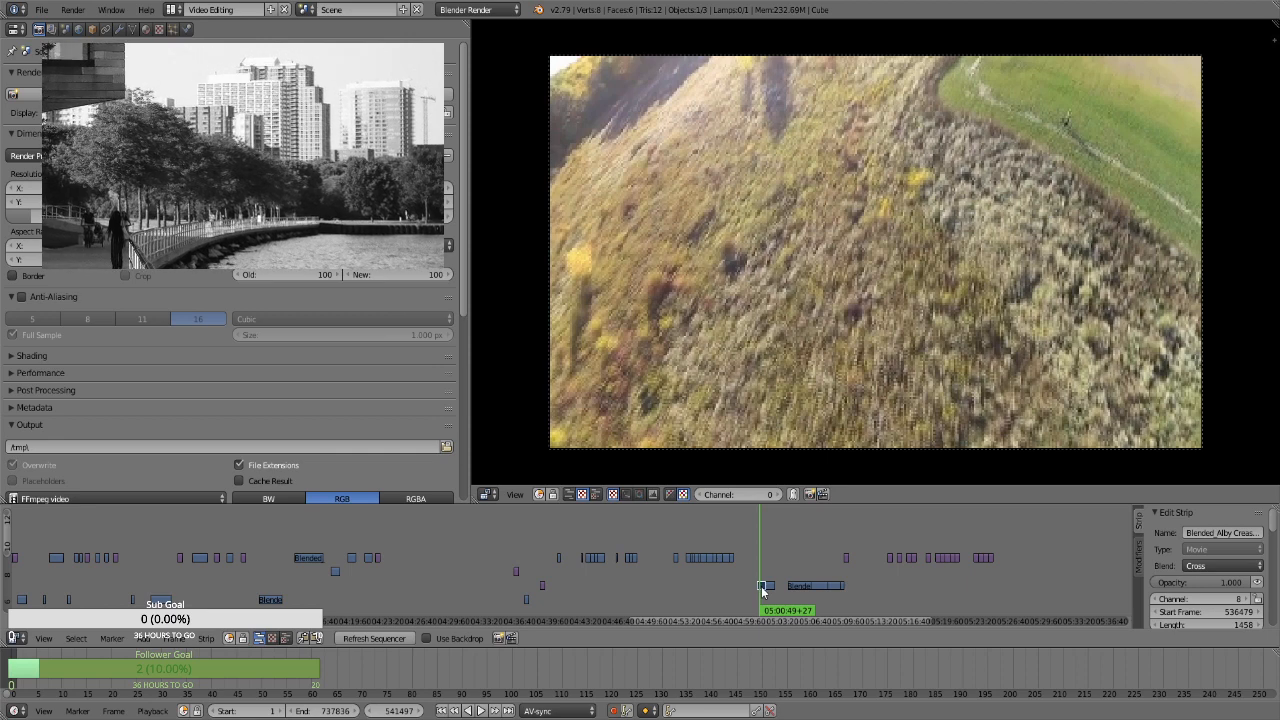
key("g")
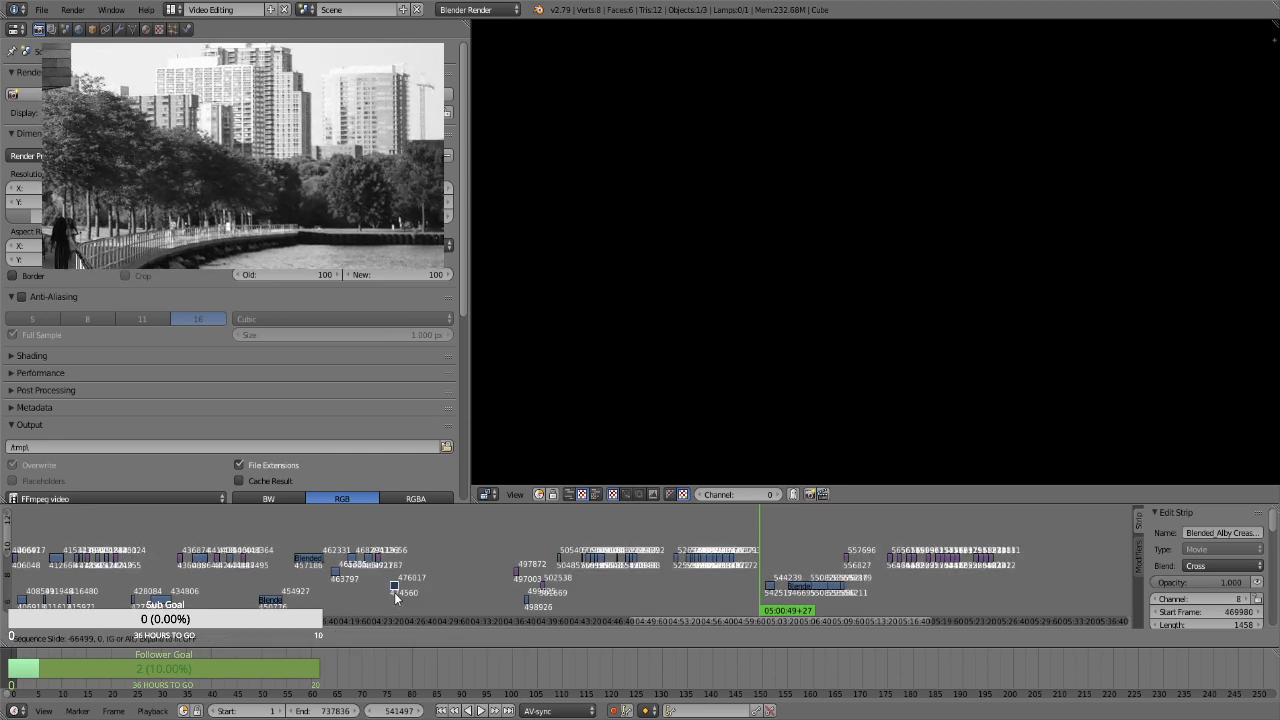
left_click(389, 601)
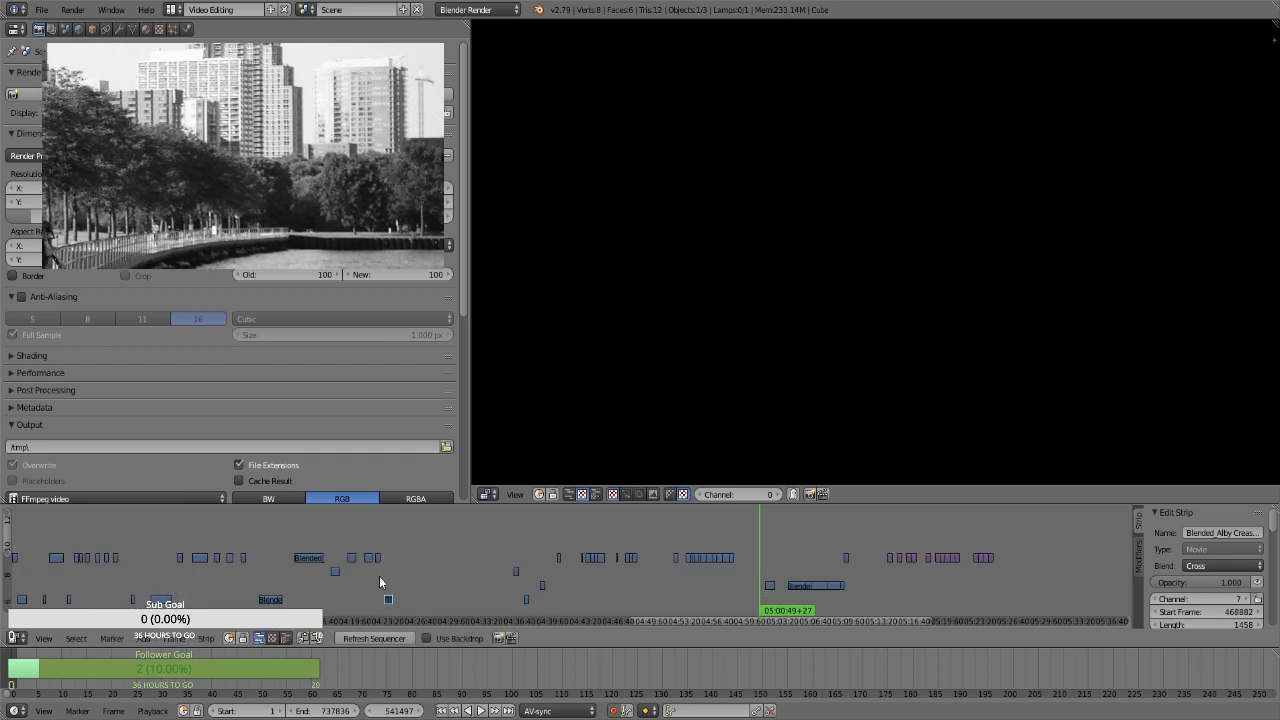
left_click(381, 577)
left_click_drag(381, 577, 387, 577)
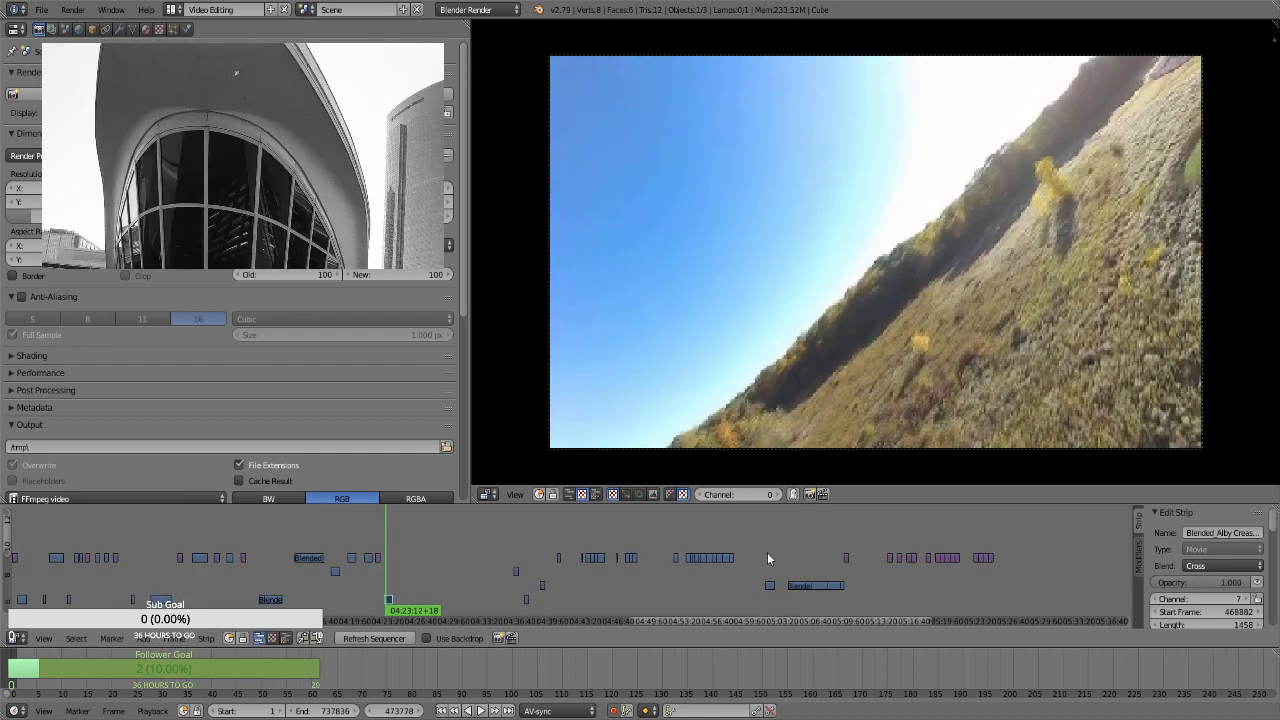
left_click(768, 557)
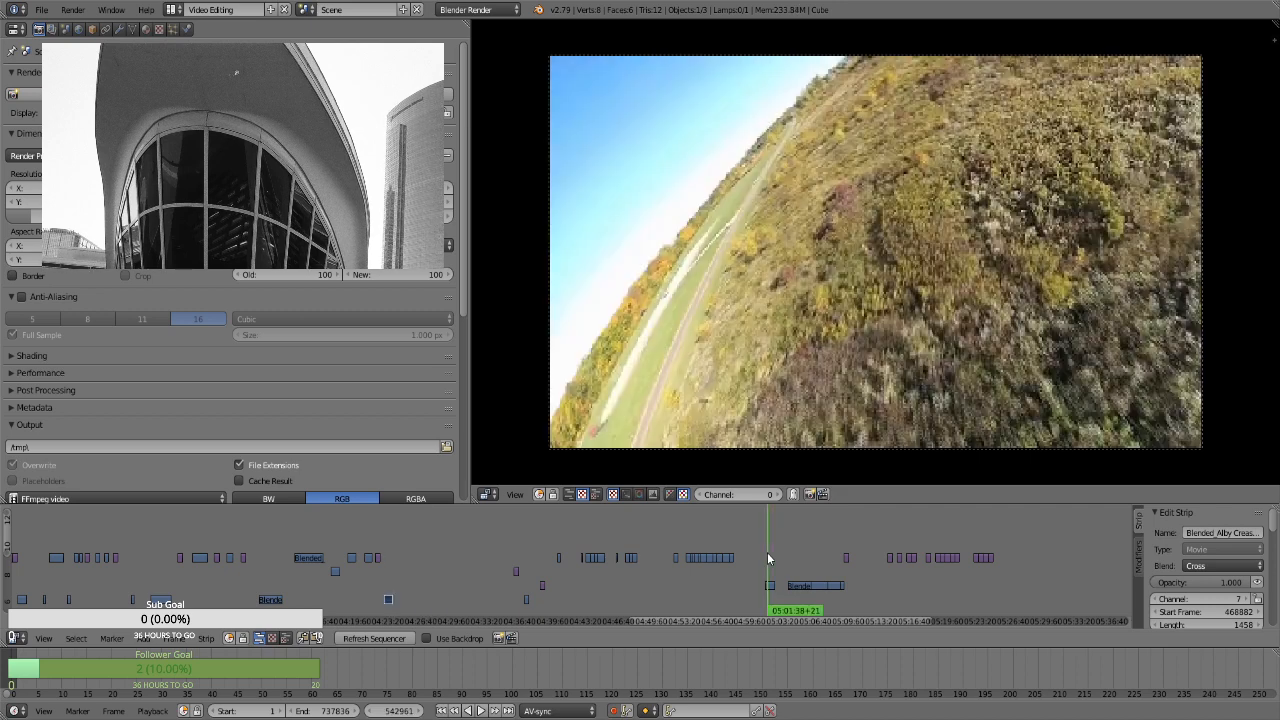
left_click(387, 565)
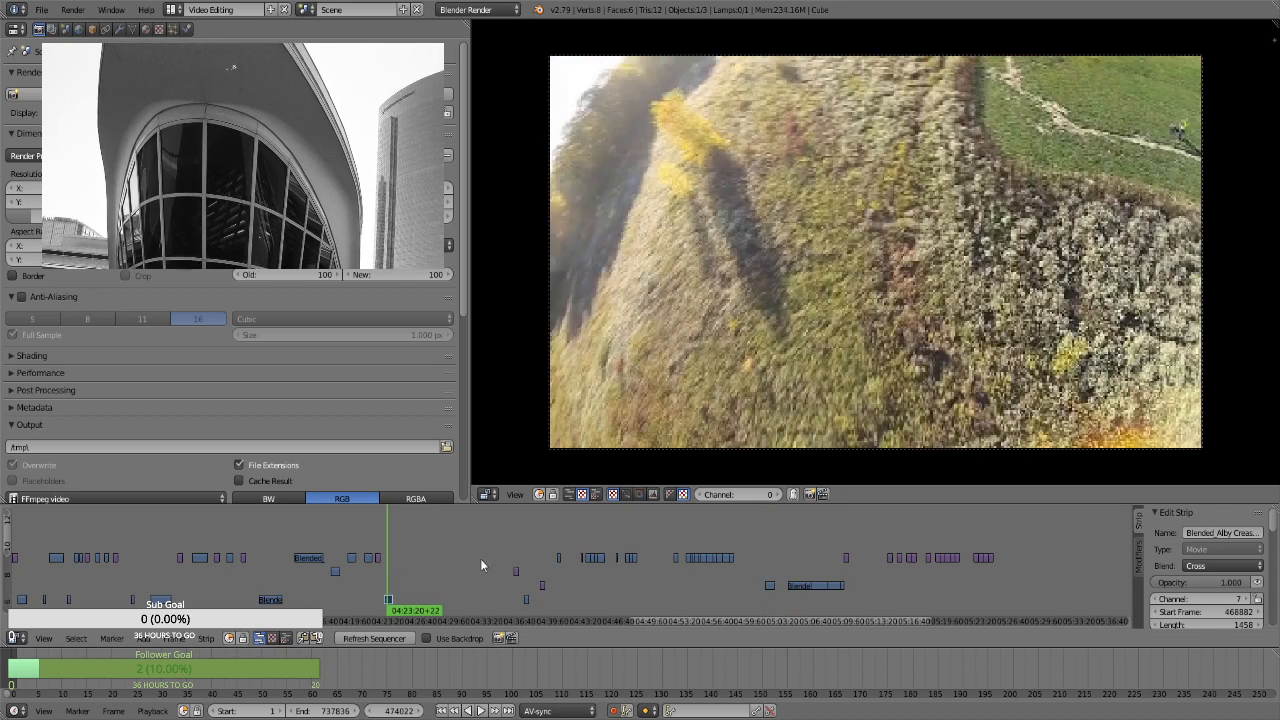
Move the channel 10 clip at about 04:55:44 to channel 9, starting at about 04:25, and play it back after the 04:23 clip
left_click(709, 560)
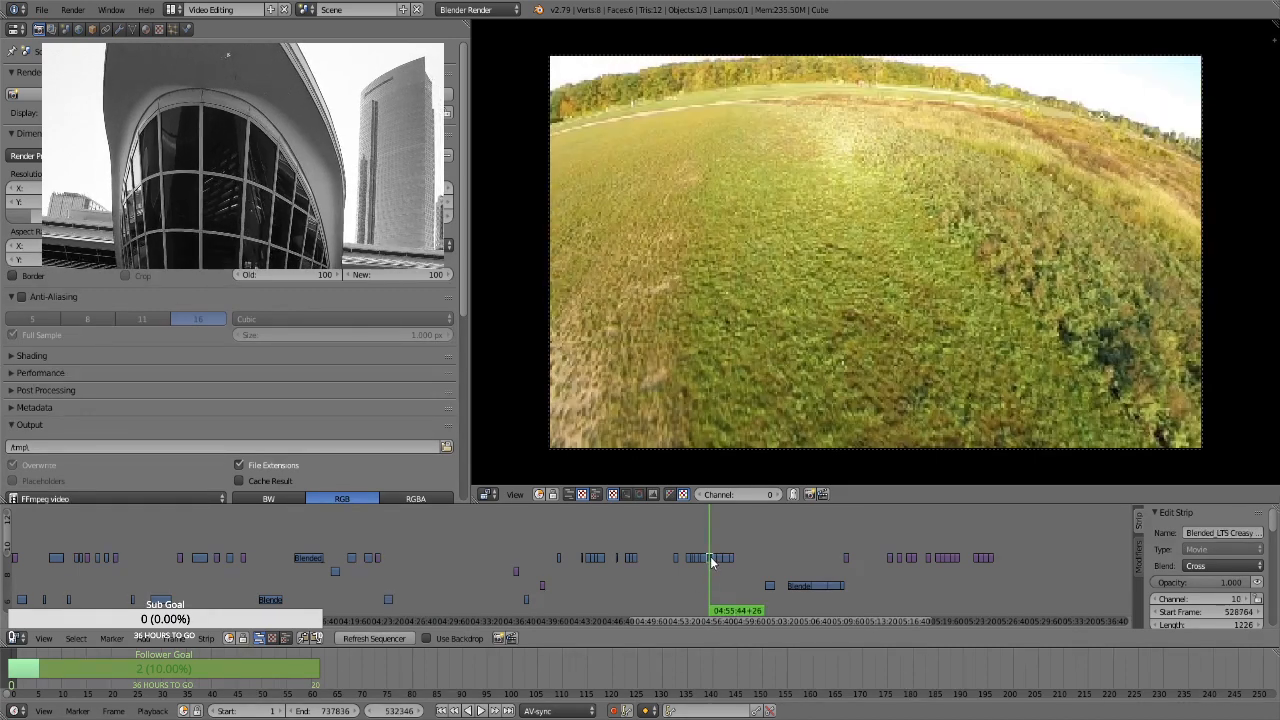
key("g")
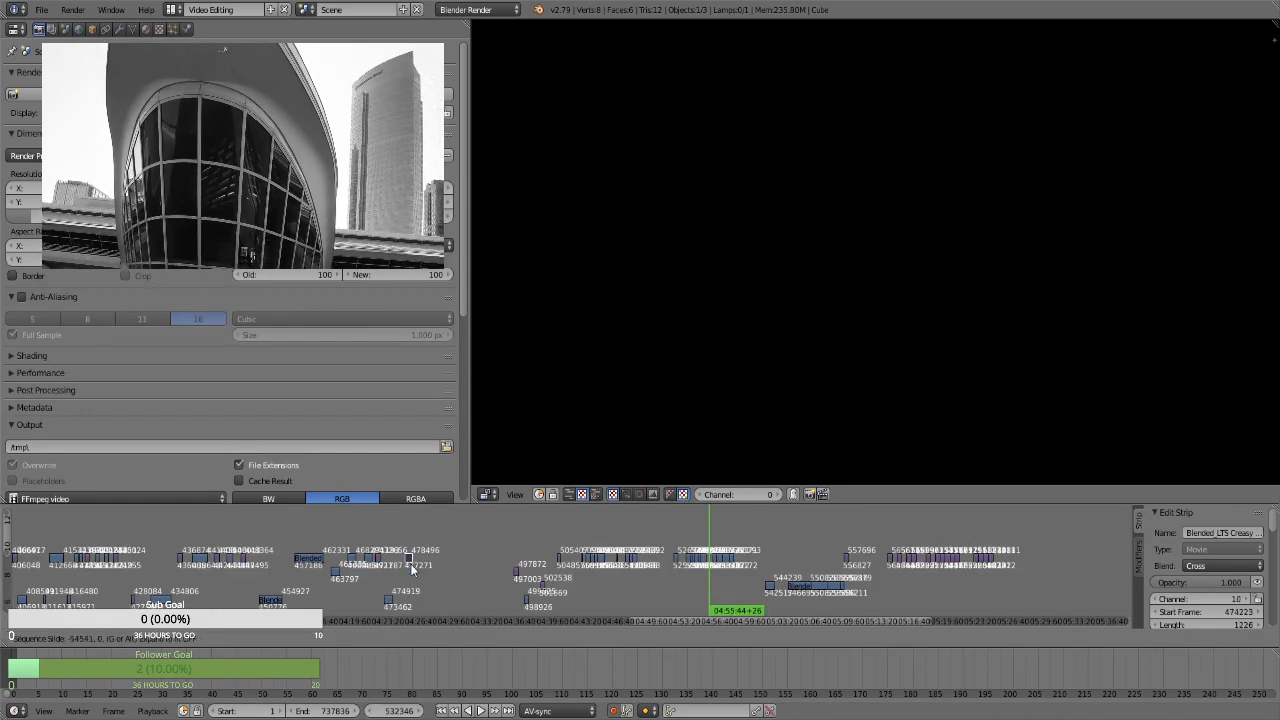
left_click(409, 564)
left_click(393, 572)
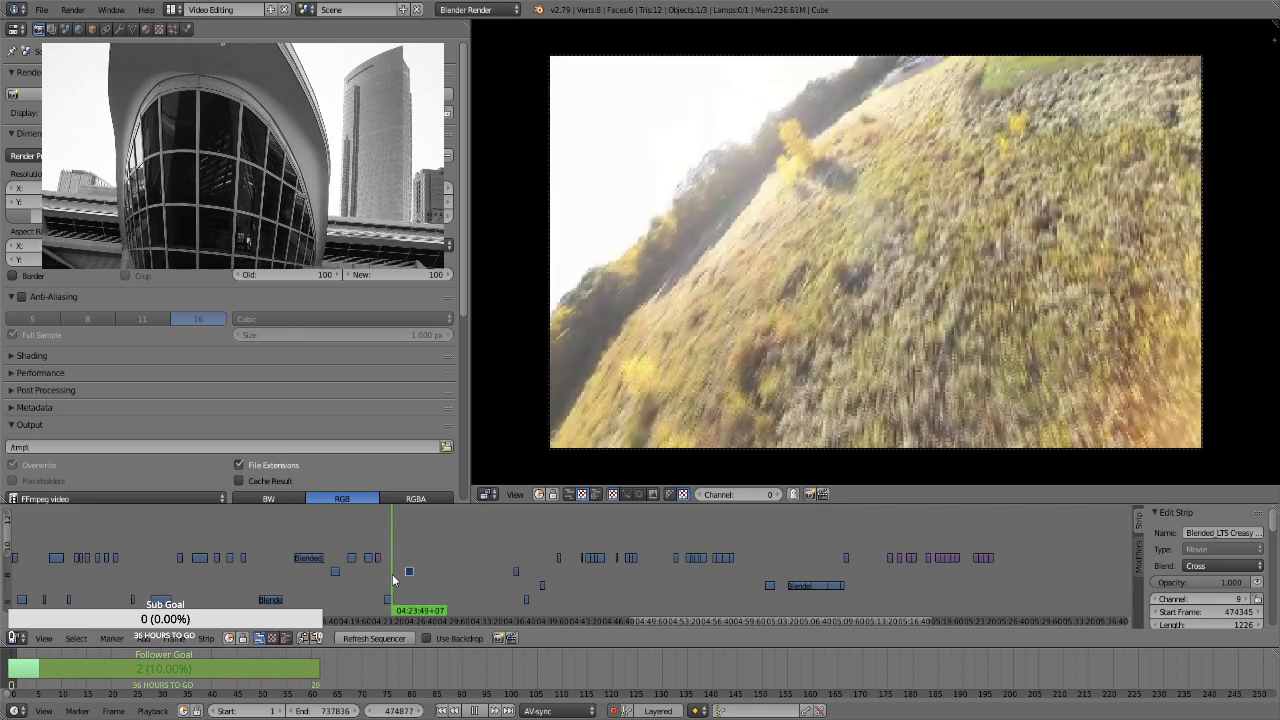
key("alt+a")
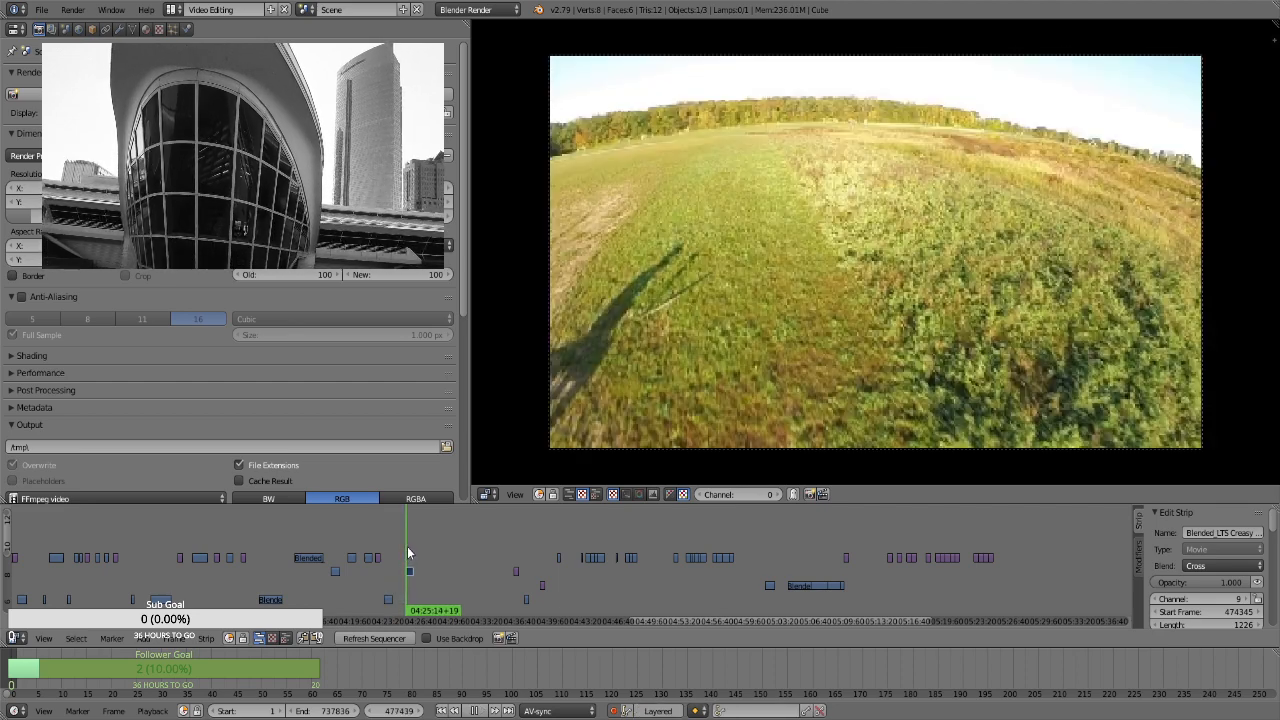
key("alt+a")
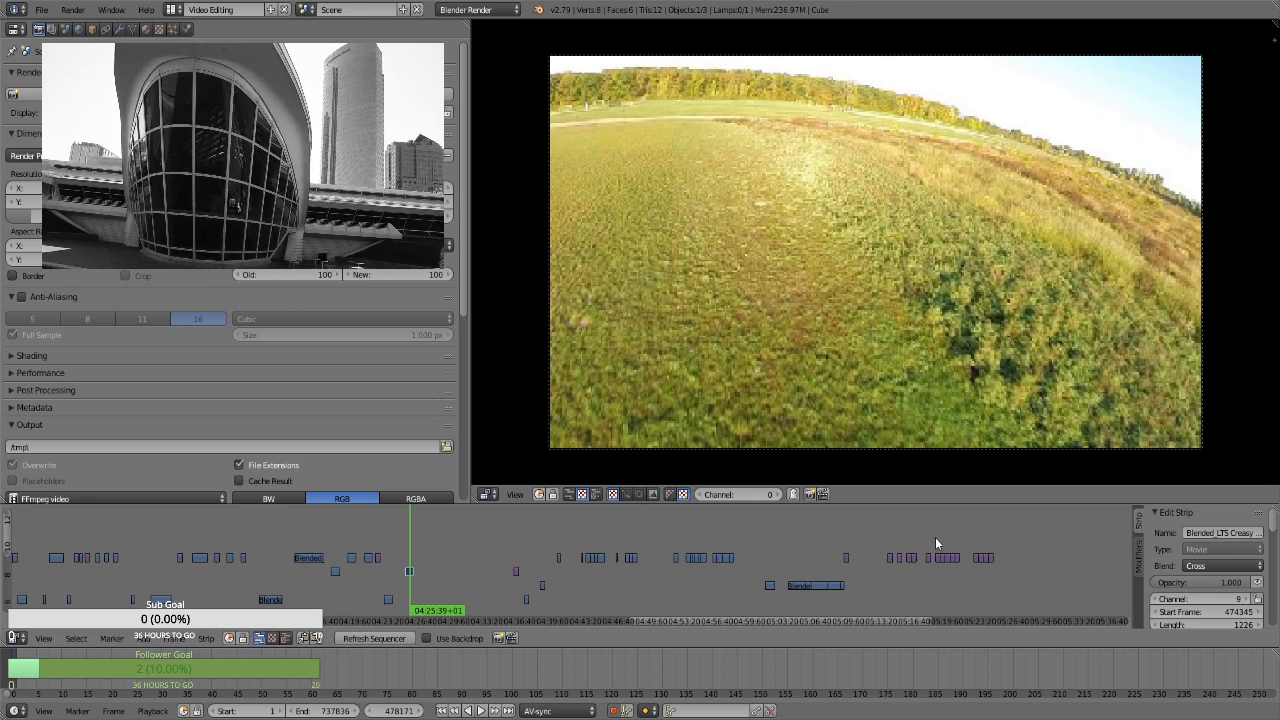
Move the field still at about 05:19 to start at about 04:27 on channel 10, and preview the strips at 04:37 and 04:38
left_click_drag(935, 537, 942, 529)
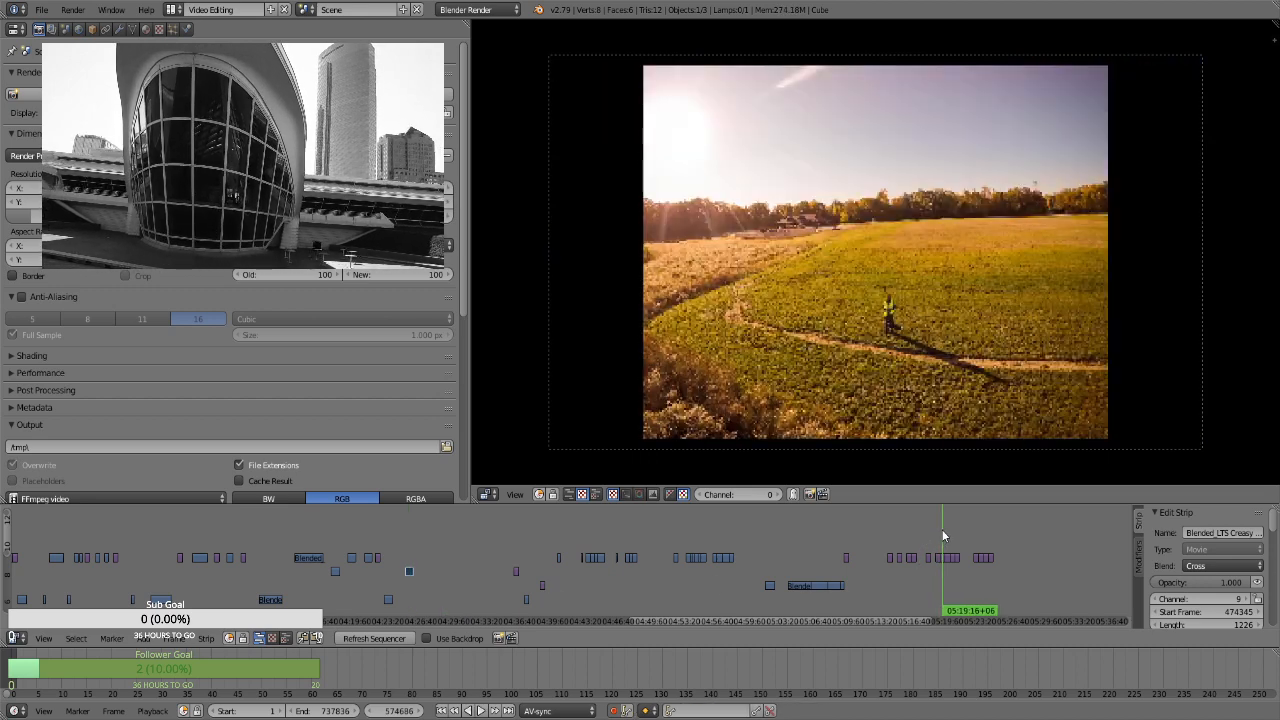
right_click_drag(941, 556, 426, 555)
left_click_drag(508, 556, 526, 563)
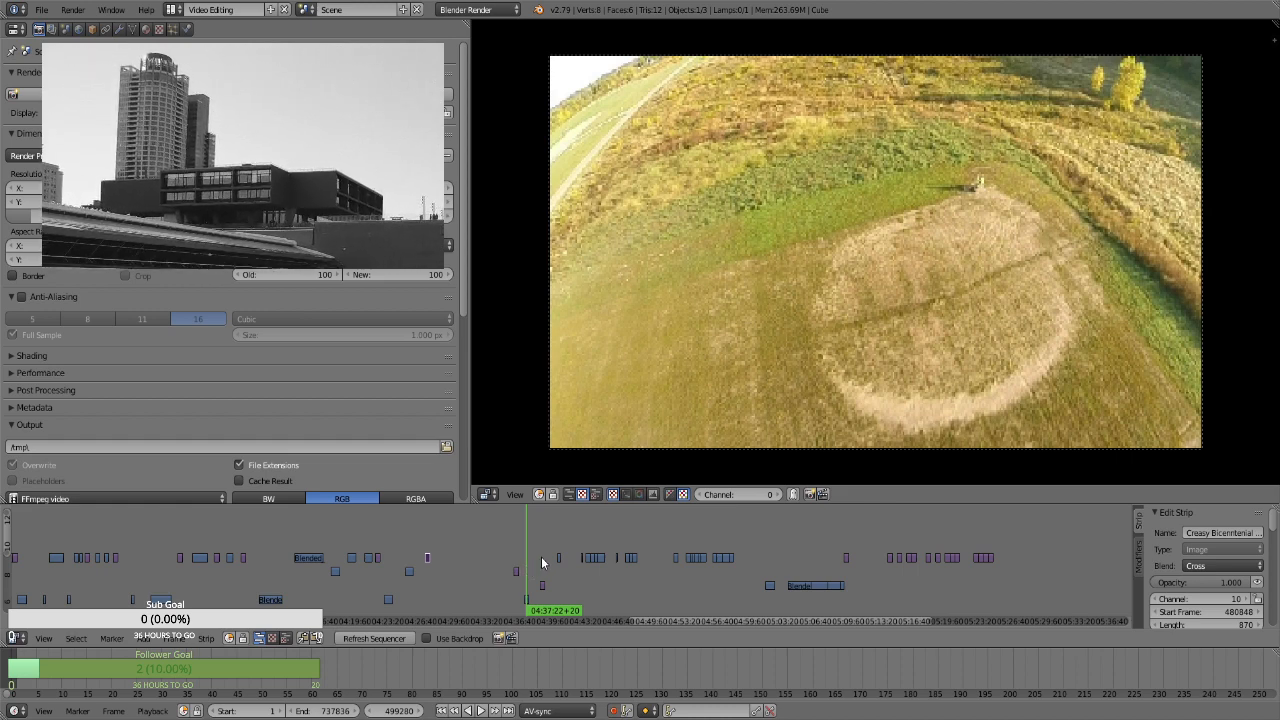
left_click(541, 556)
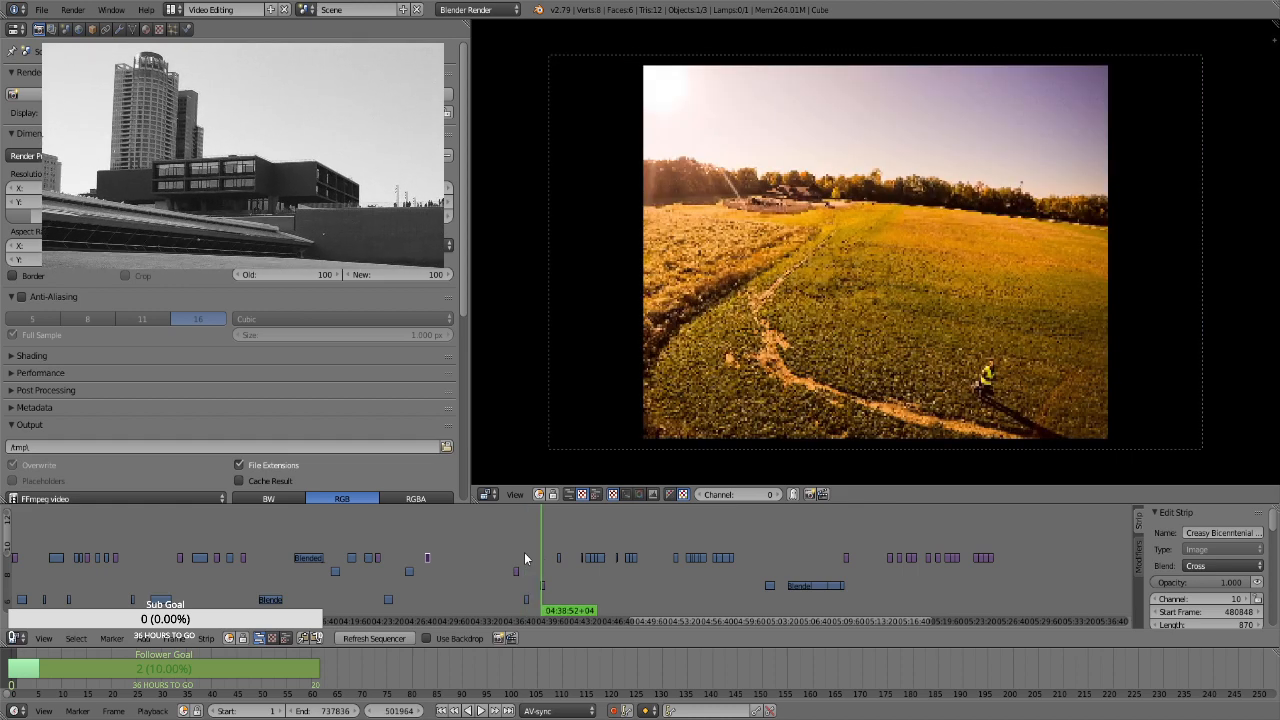
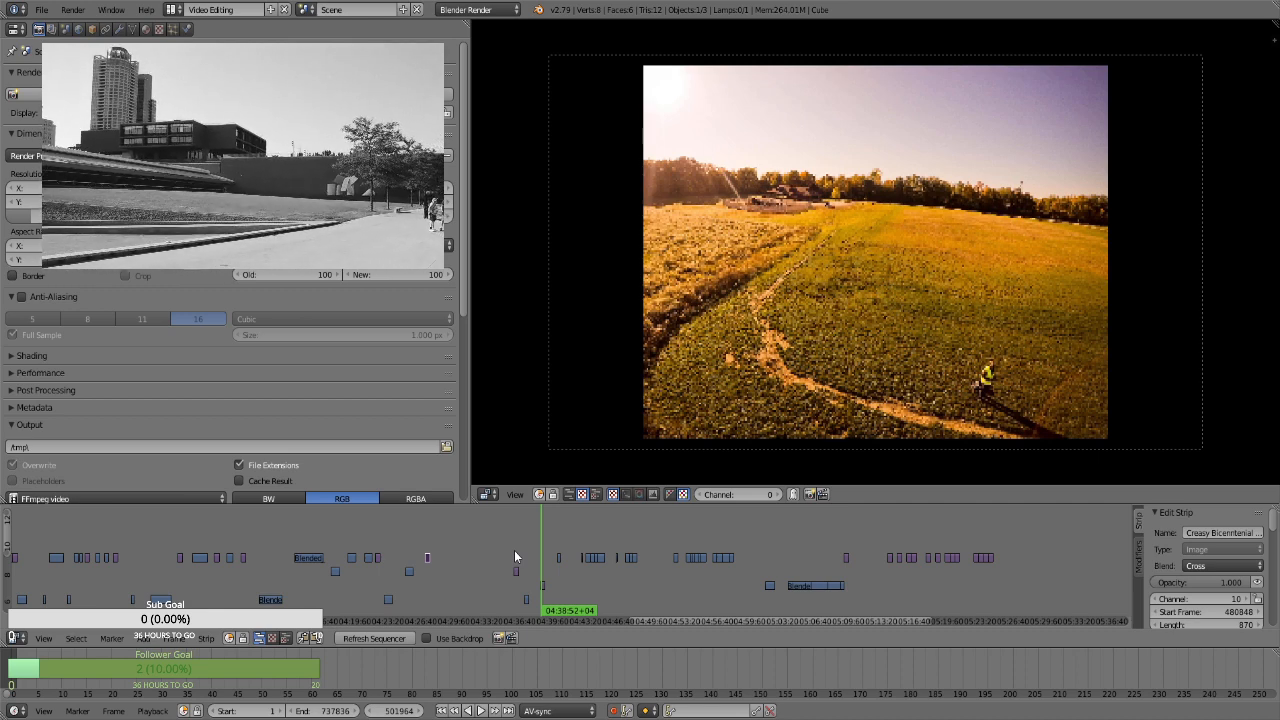
Preview the still at about 04:36 and compare it with the clip at 04:25 and the field still at 04:27
left_click(515, 557)
key("alt+a")
key("alt+a")
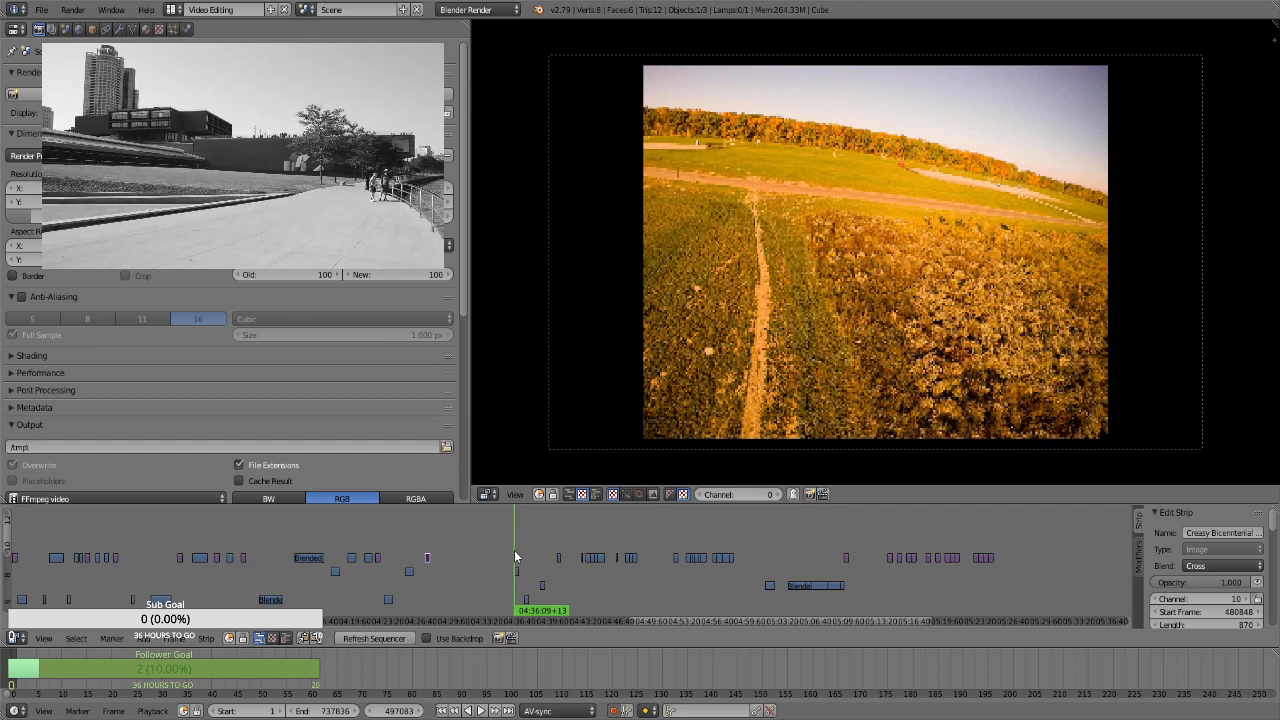
left_click(414, 547)
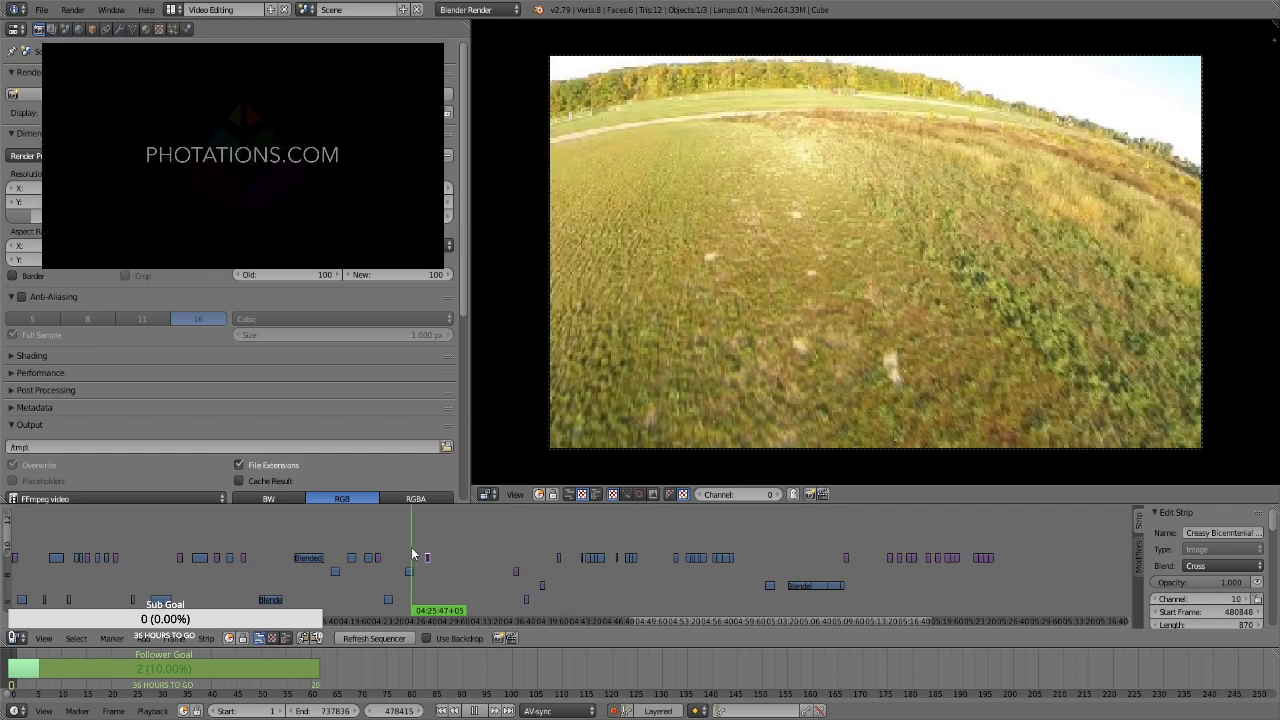
left_click(425, 528)
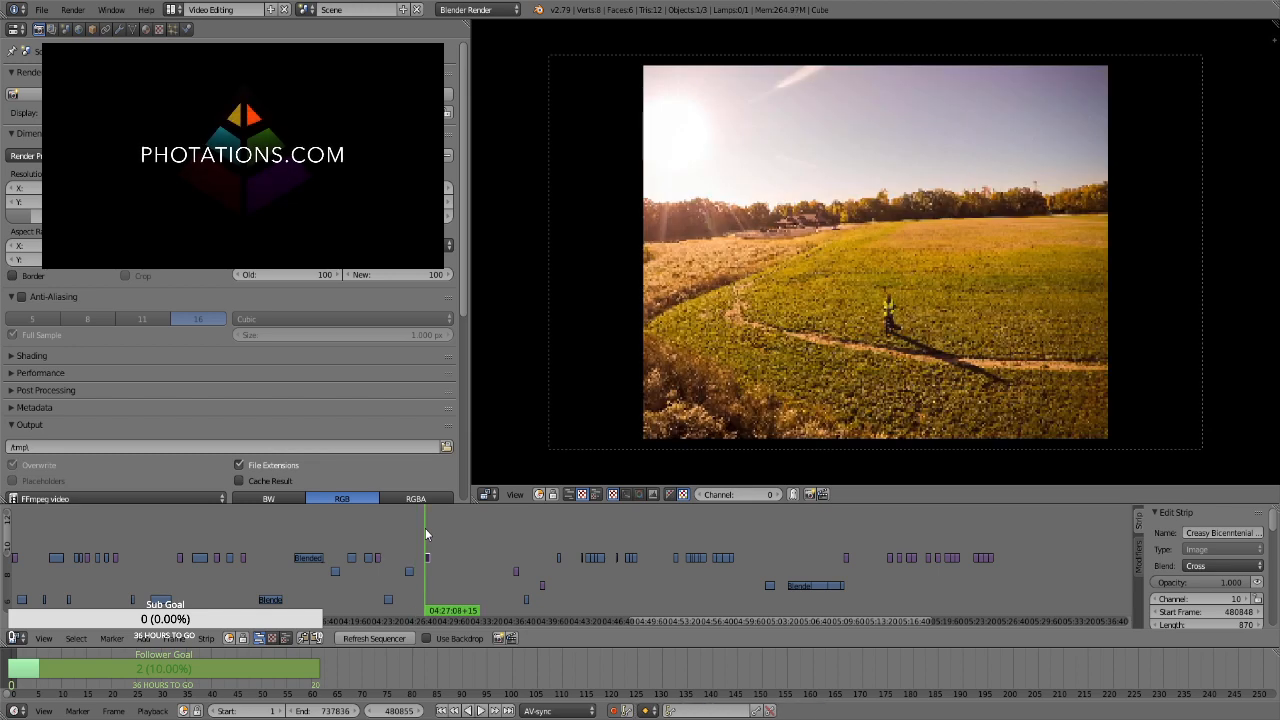
left_click(515, 543)
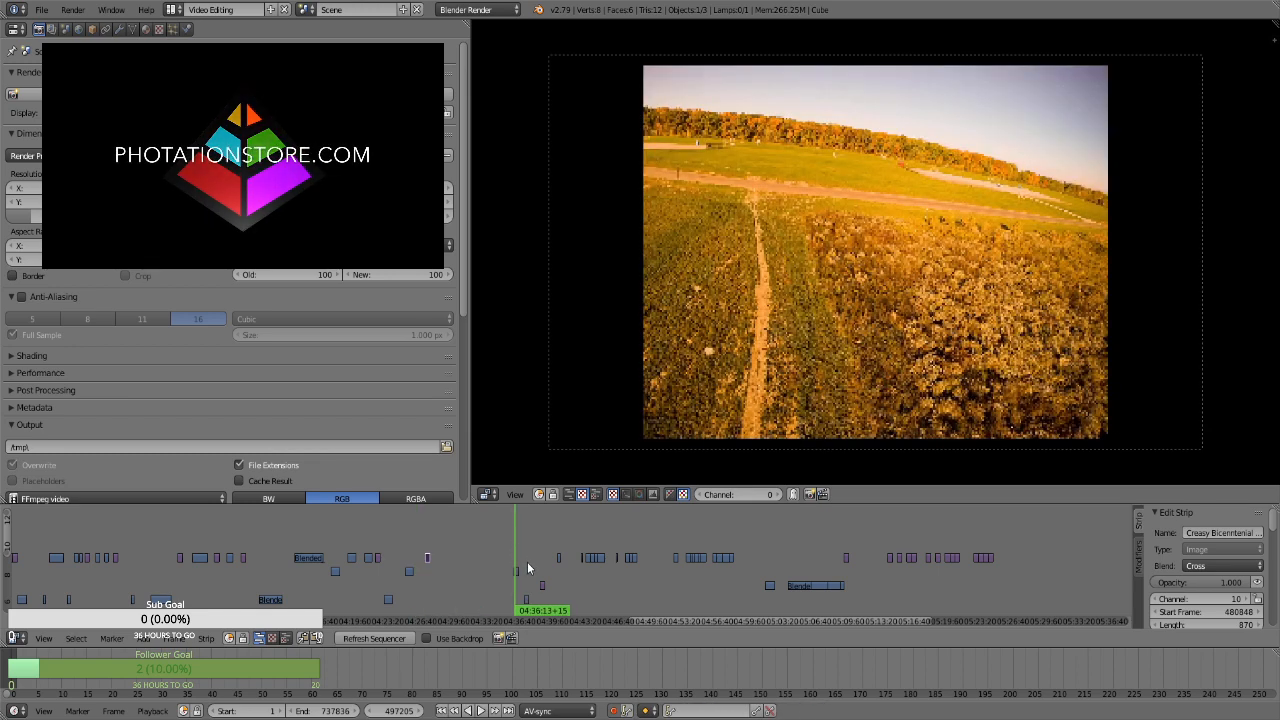
Compare the stills at about 04:36 and 04:39 with the channel 7 clip at about 04:37
left_click(527, 562)
left_click(541, 558)
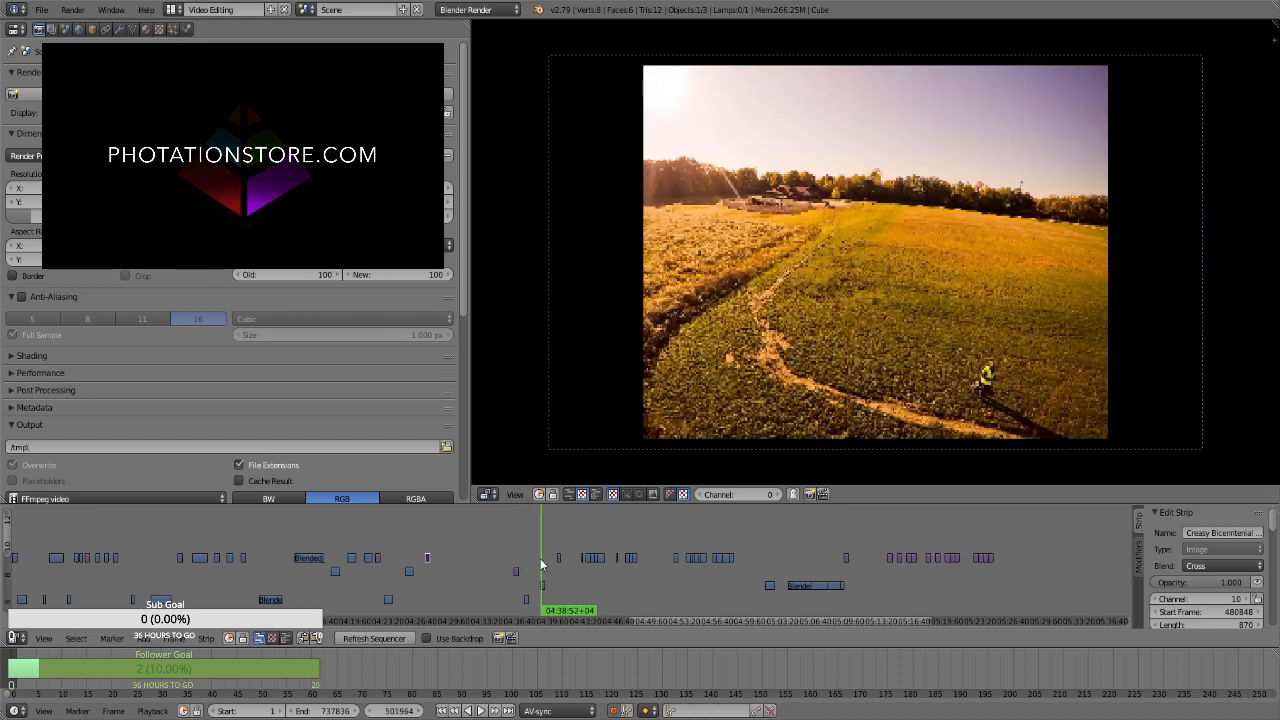
left_click(515, 547)
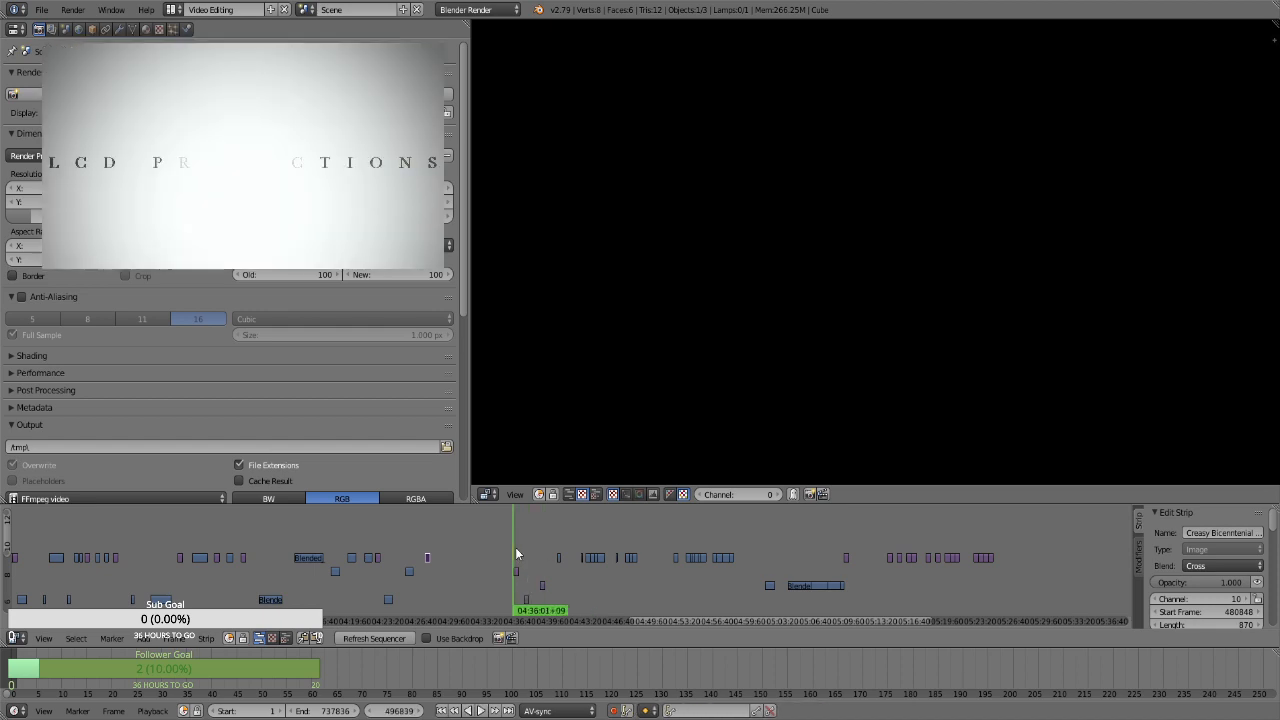
left_click(526, 545)
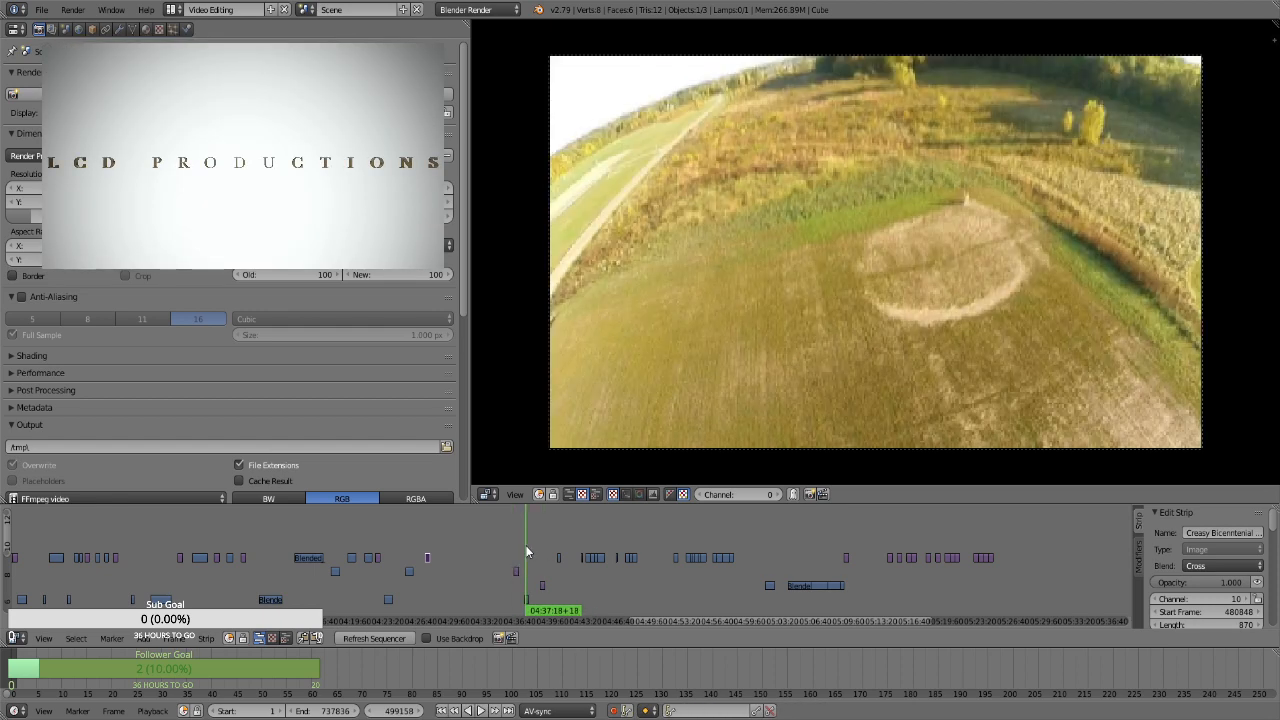
left_click(542, 546)
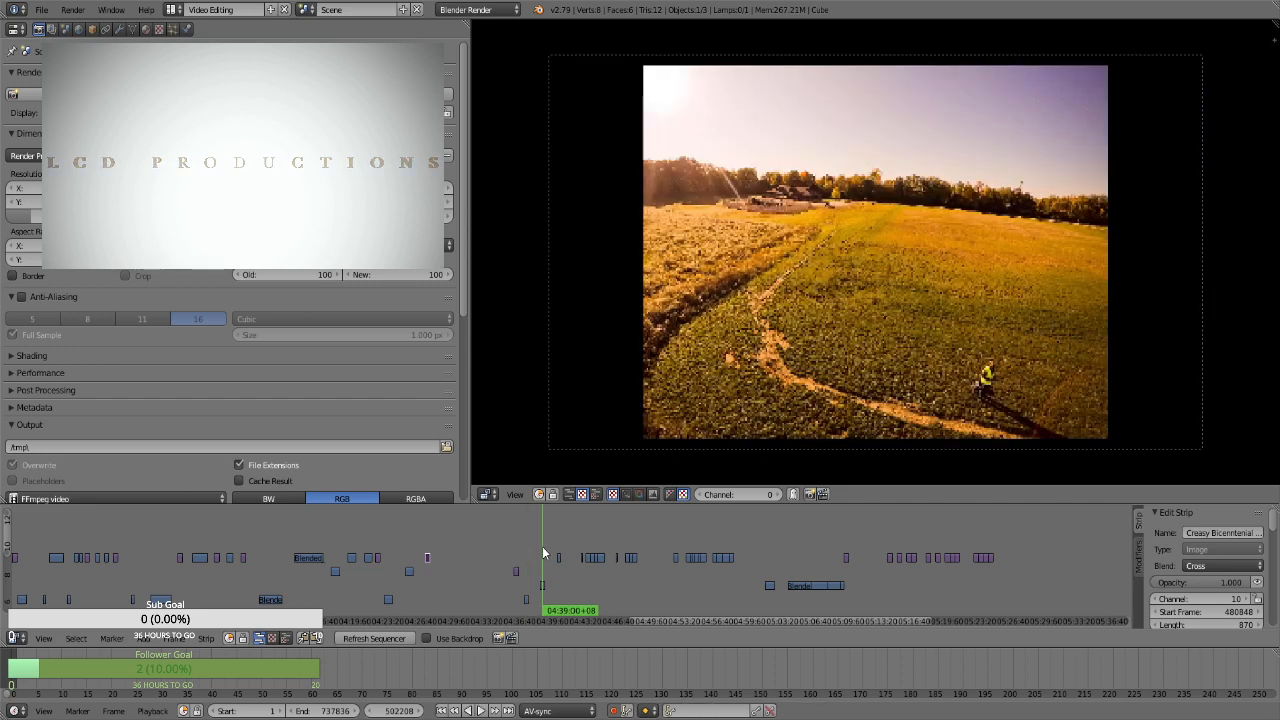
left_click(521, 545)
left_click(518, 544)
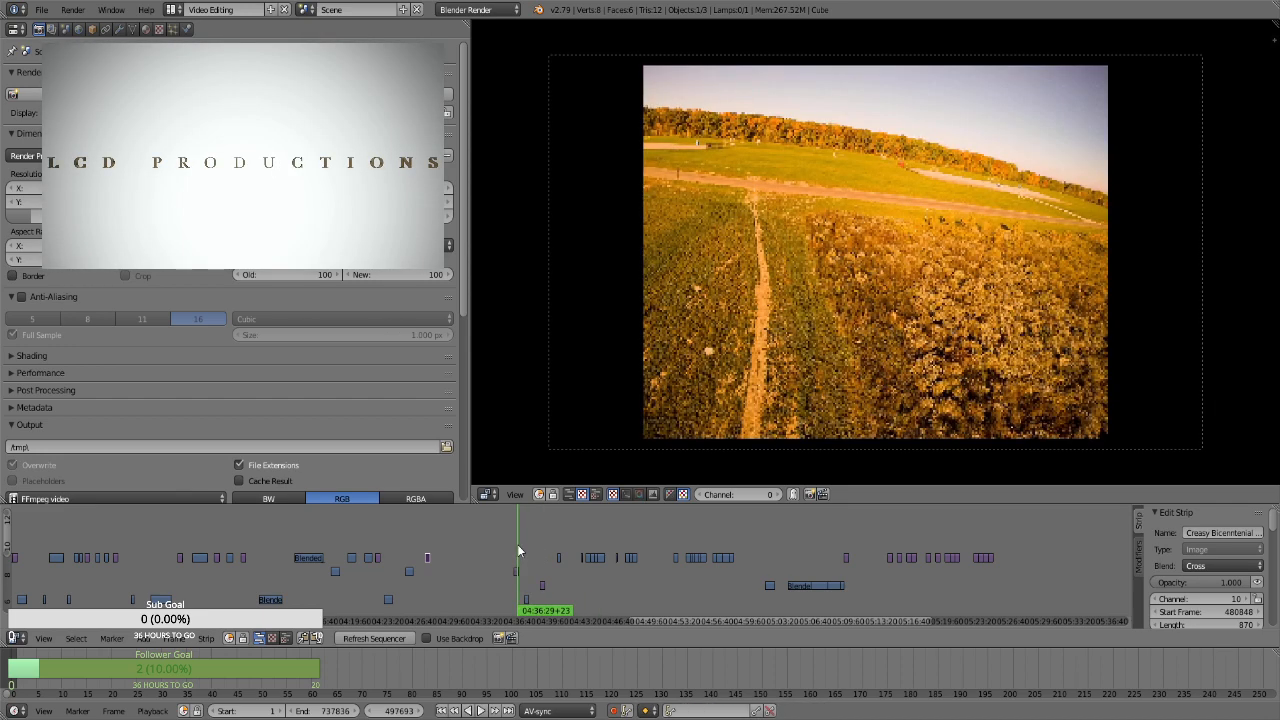
left_click(527, 549)
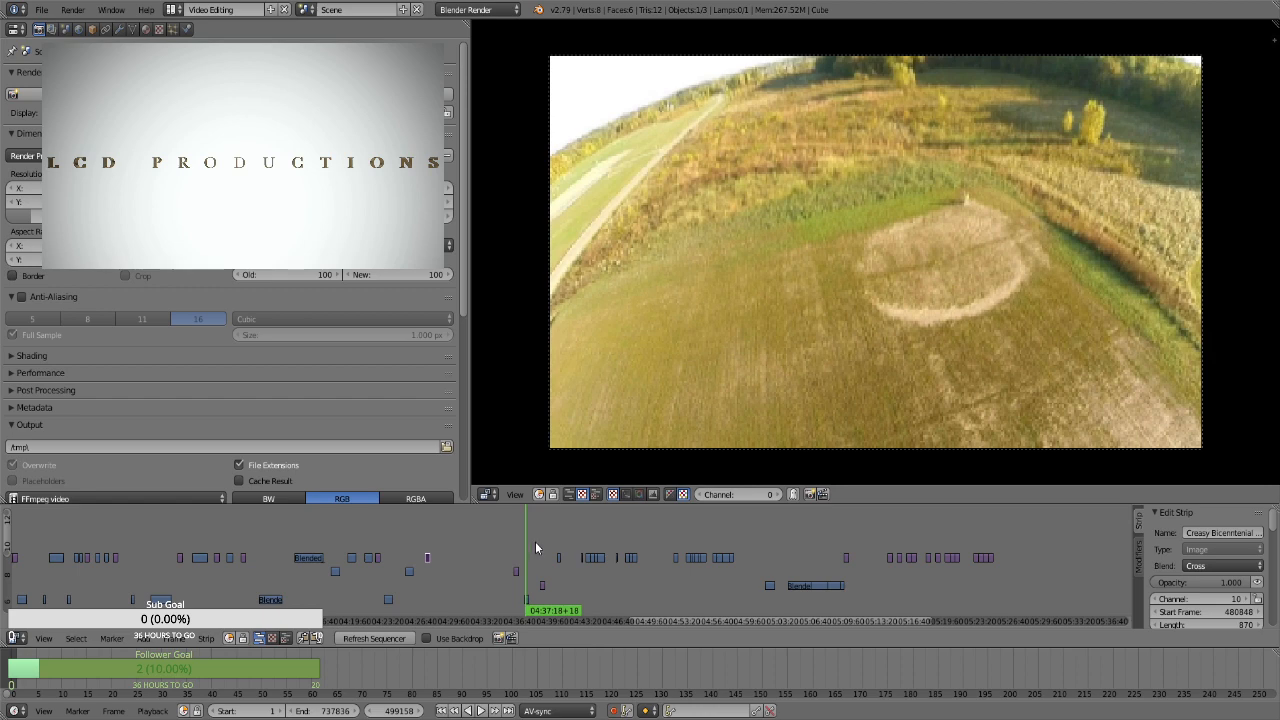
left_click(541, 543)
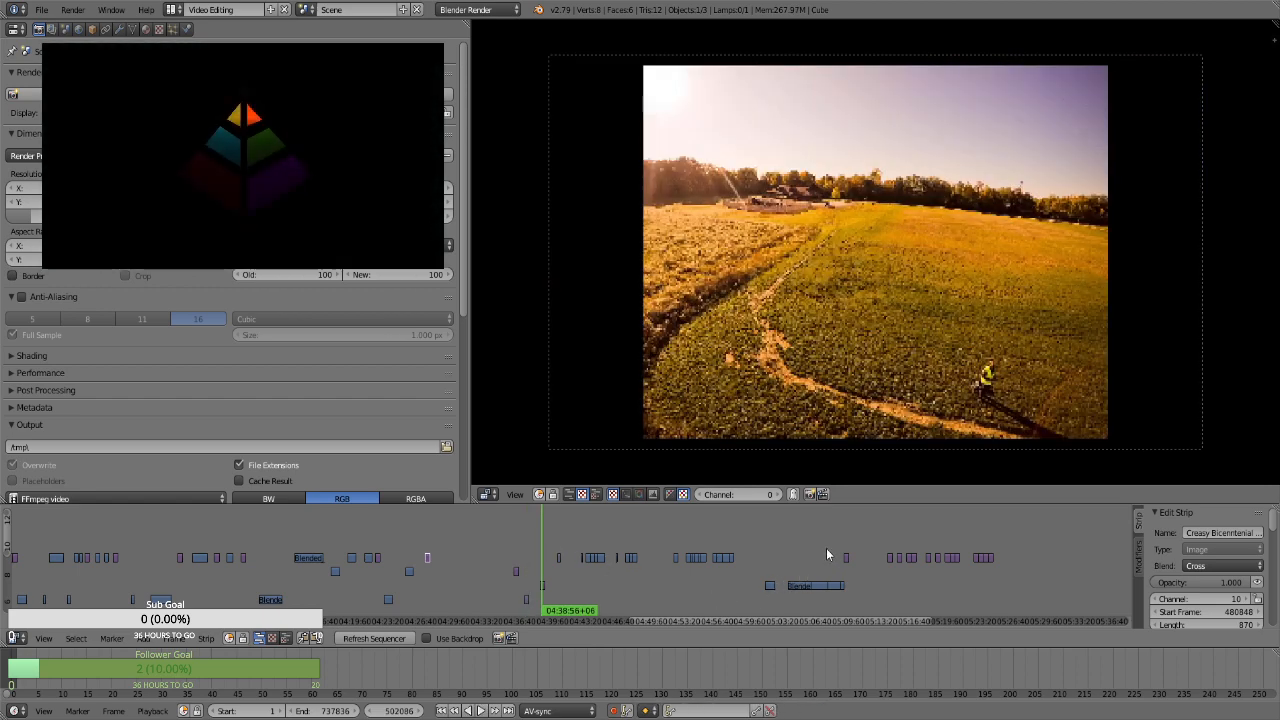
Move the channel 10 still near 05:09 later so it starts at about 05:10:34
key("b")
left_click_drag(826, 543, 852, 565)
key("g")
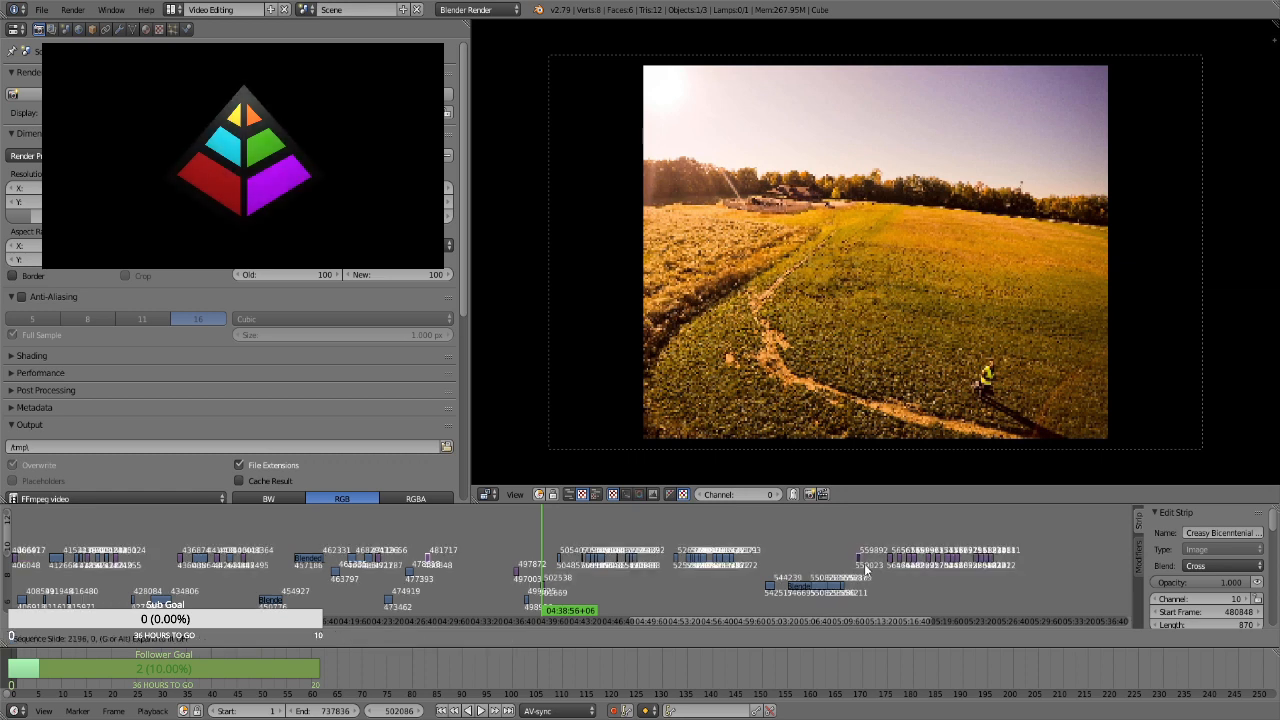
left_click(864, 567)
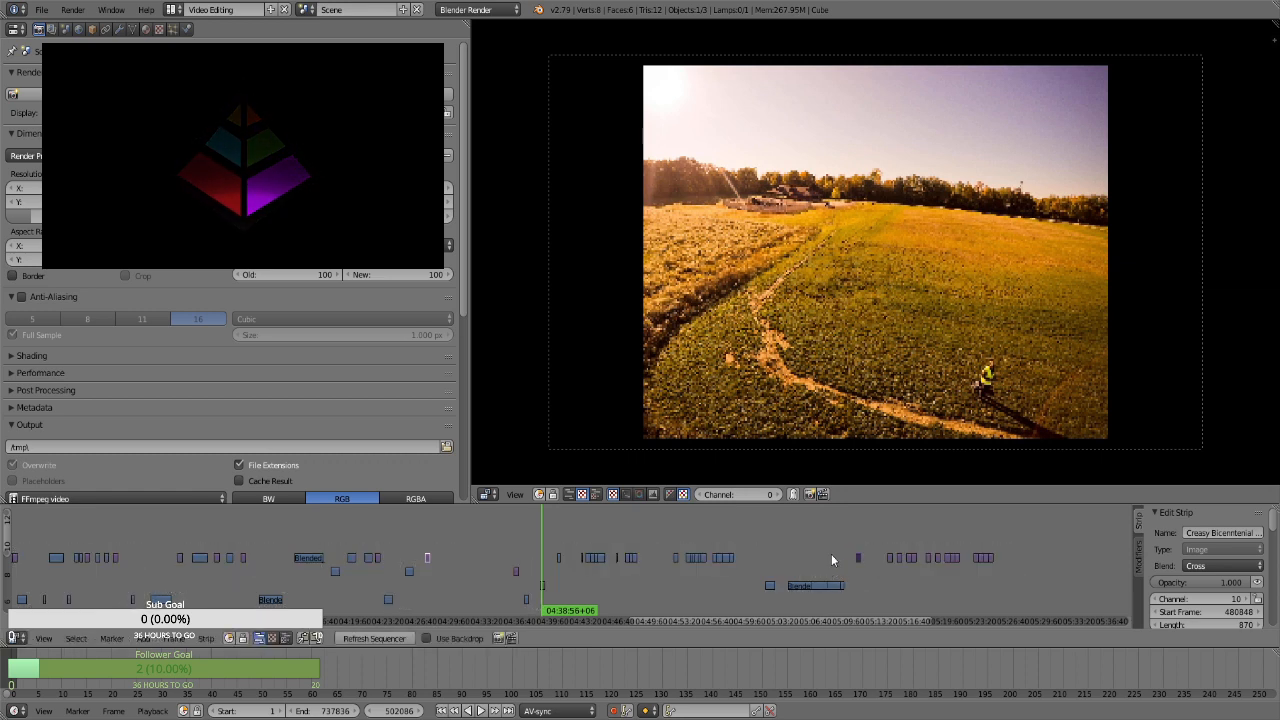
Preview the channel 8 clips at about 05:06:47 and 05:05
left_click(831, 556)
left_click(818, 564)
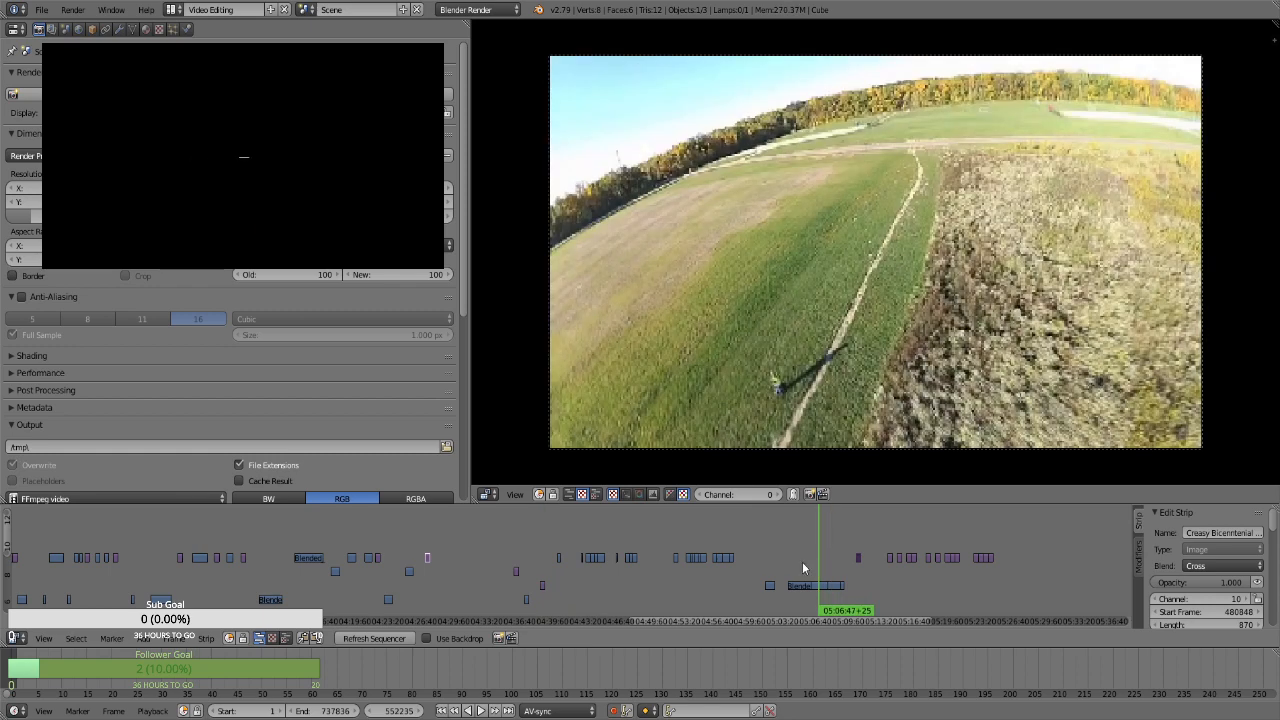
left_click(800, 567)
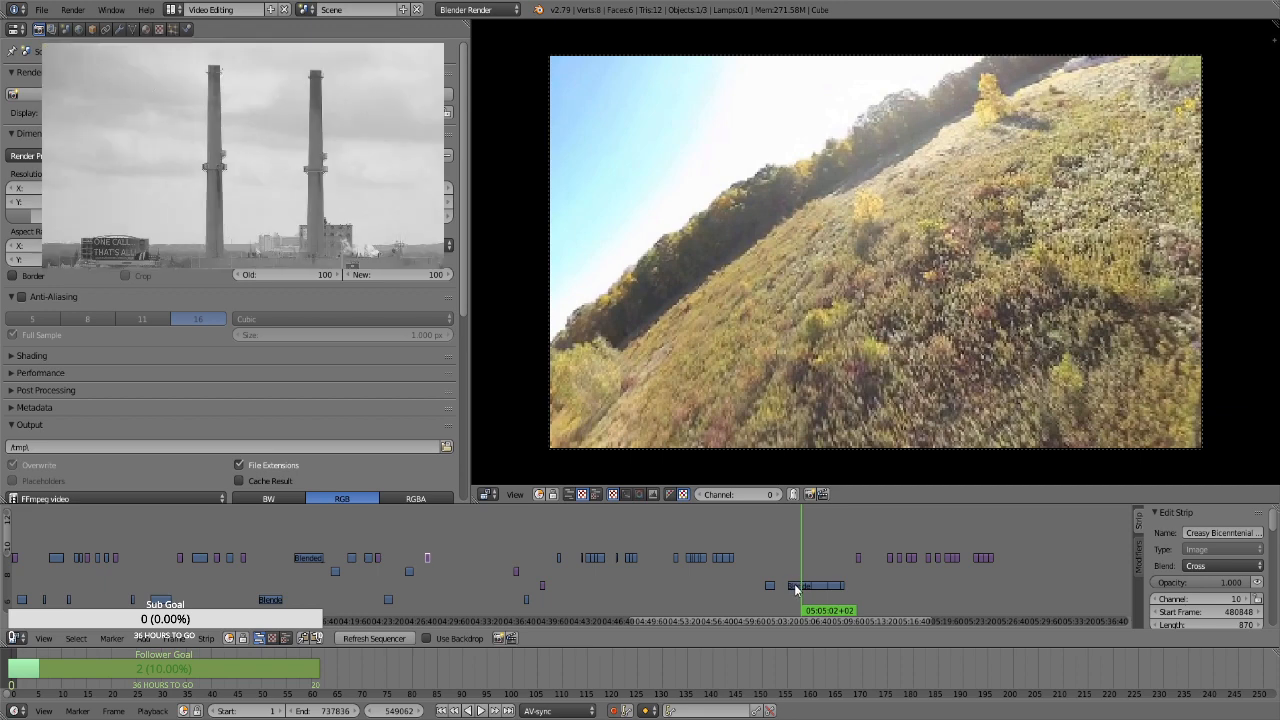
right_click(796, 588)
key("g")
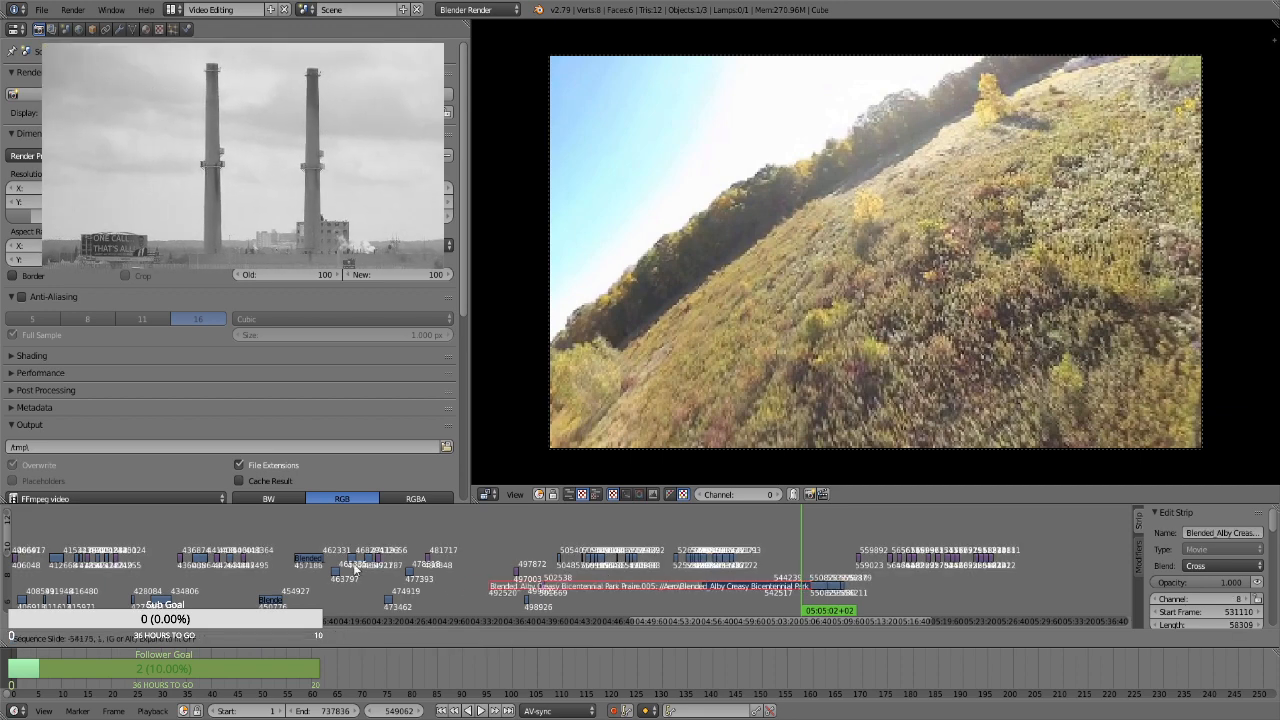
left_click(612, 590)
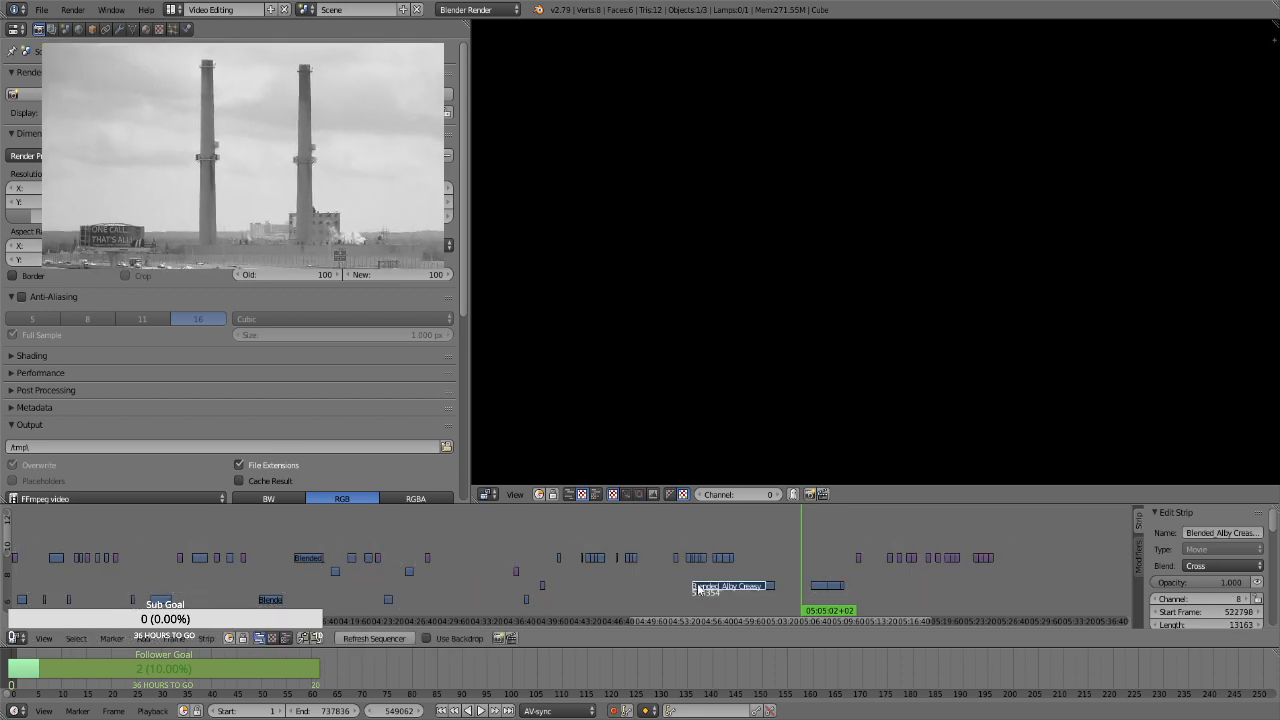
key("ctrl+z")
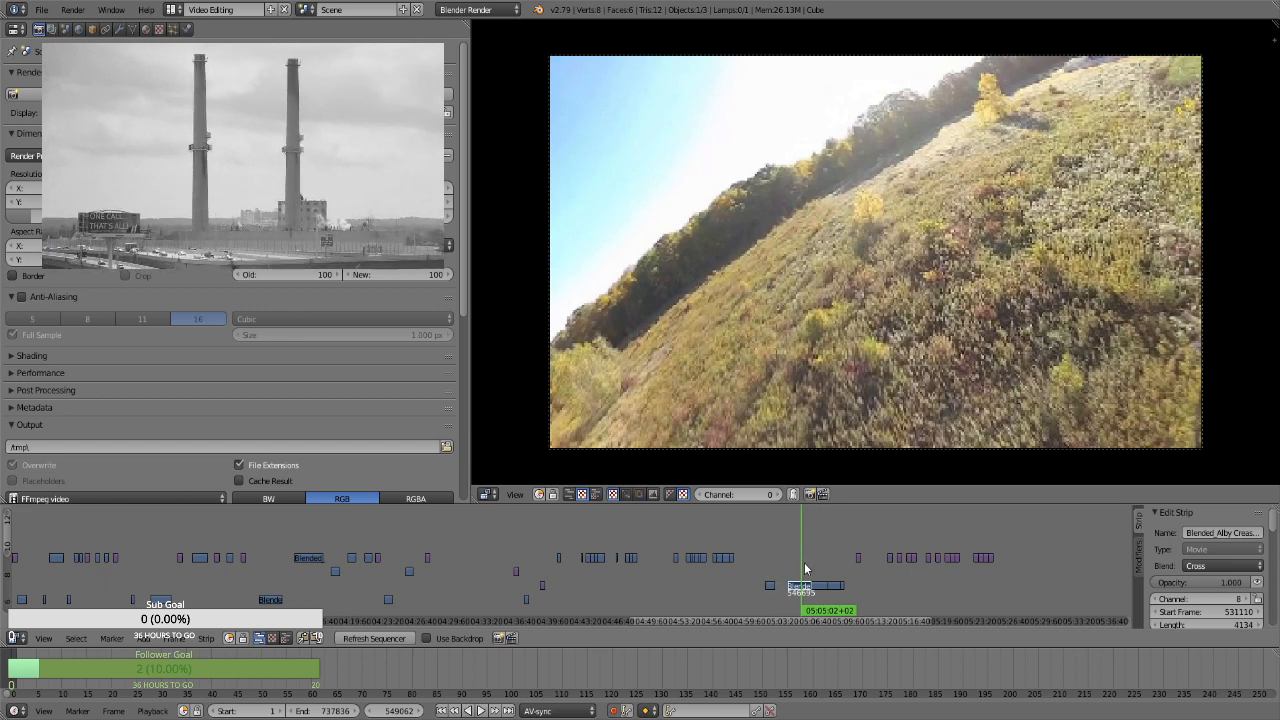
Preview the channel 8 footage at about 05:06:35, and move the first clip of that group to channel 7, starting at about 04:30
left_click_drag(812, 560, 816, 560)
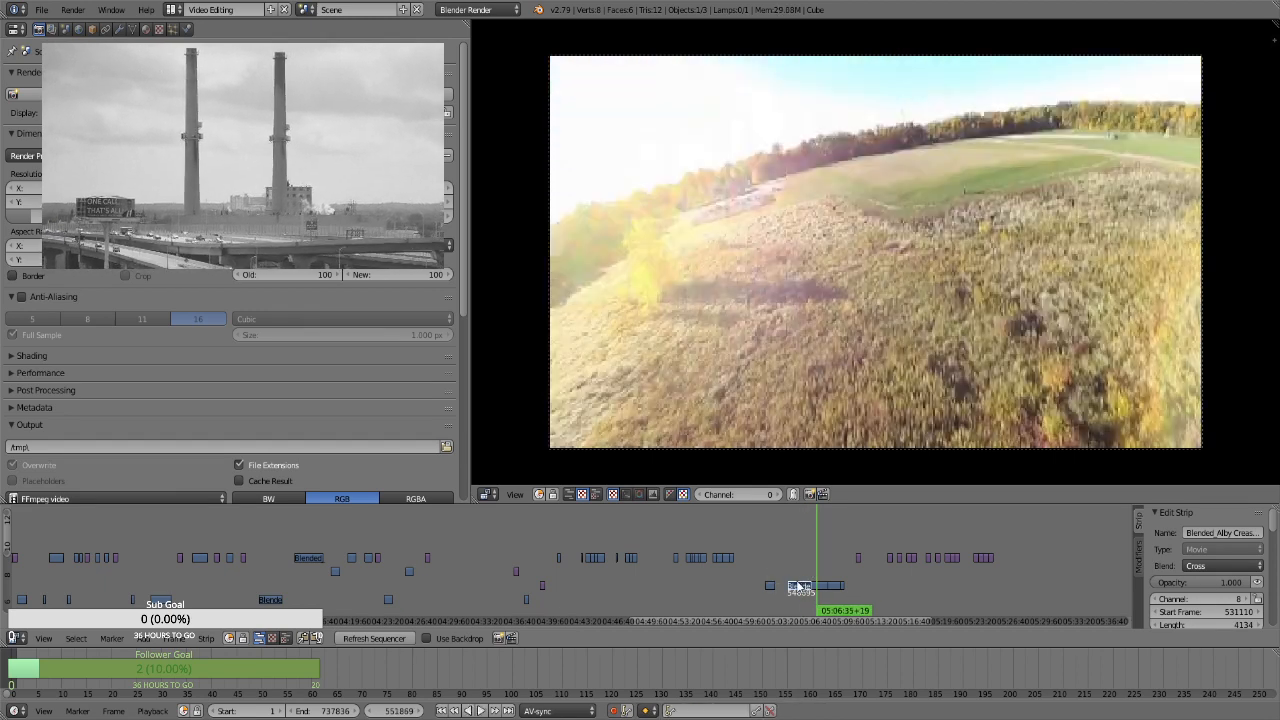
right_click(799, 585)
key("g")
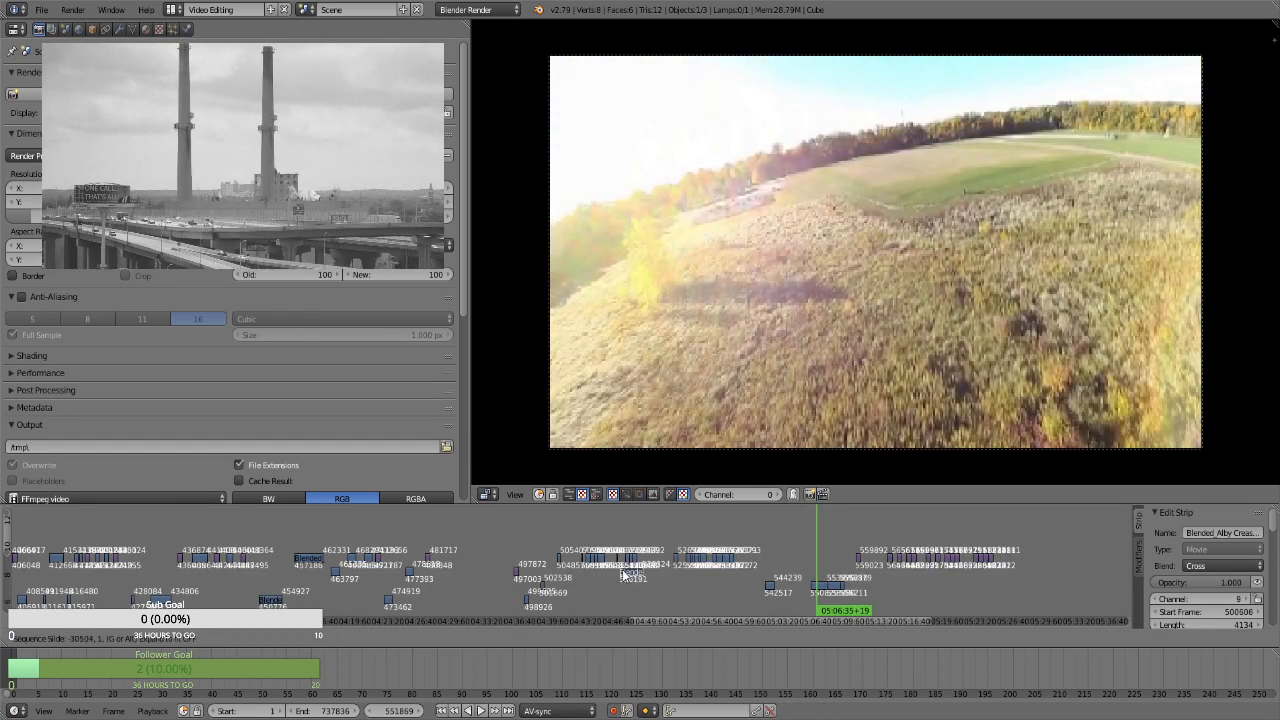
left_click(458, 600)
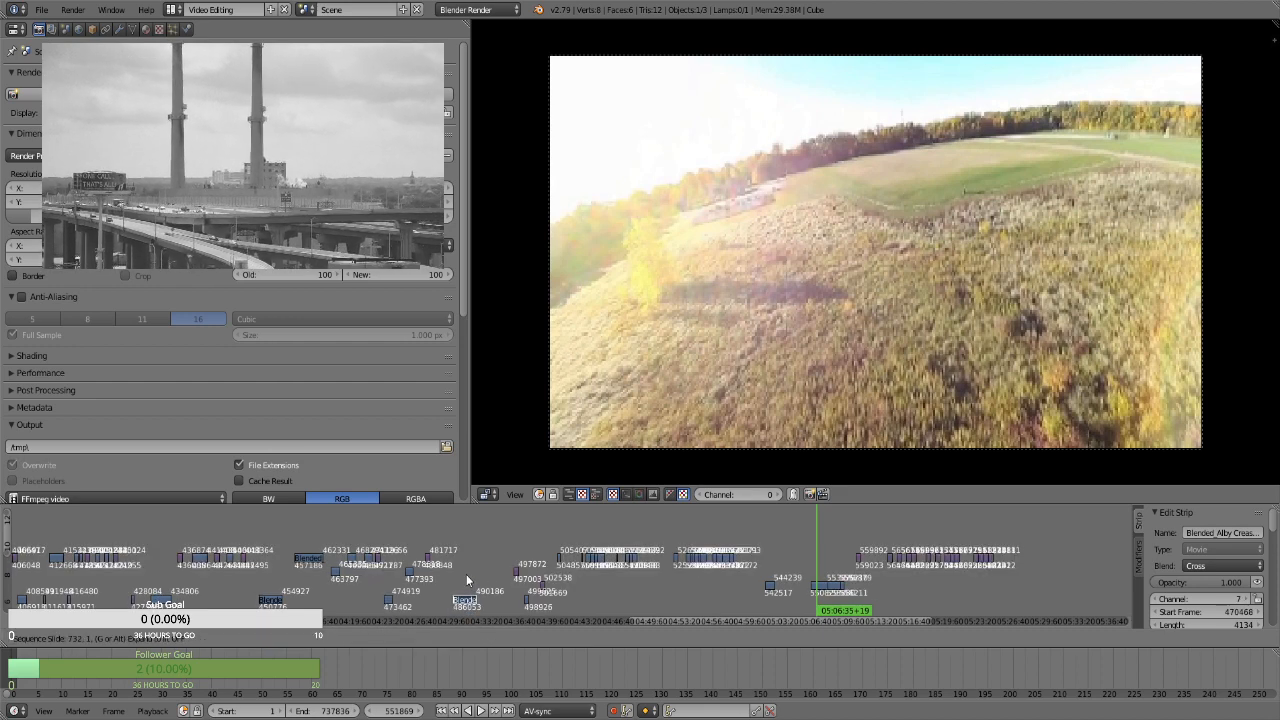
Play the channel 10 clip at about 04:45 and move it along the same channel to start at about 04:33
left_click(599, 535)
key("alt+a")
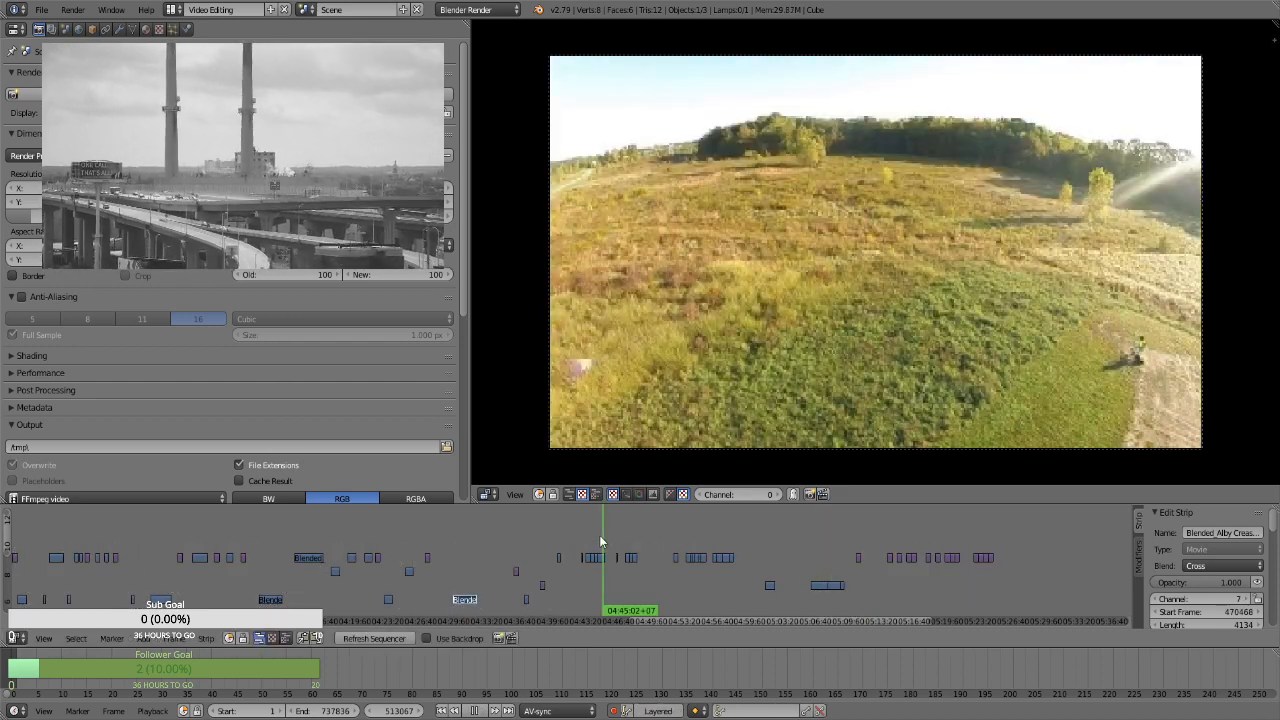
key("Escape")
right_click(601, 556)
key("g")
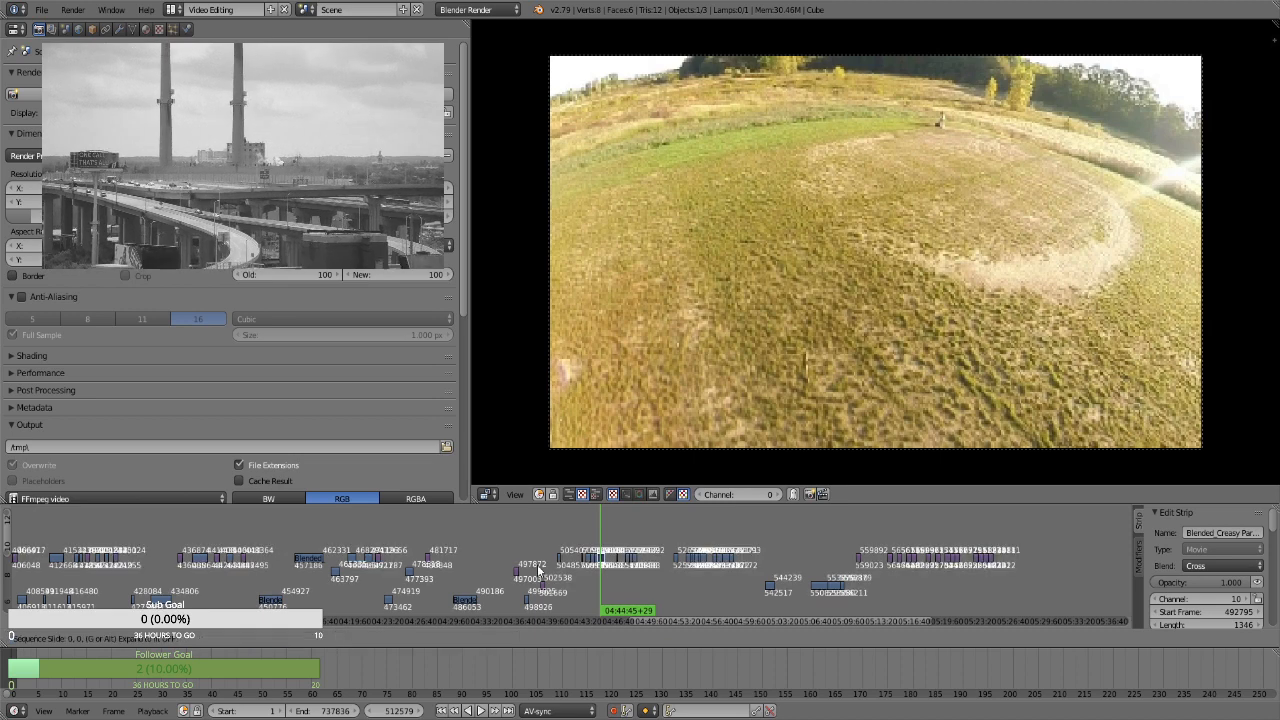
left_click(486, 562)
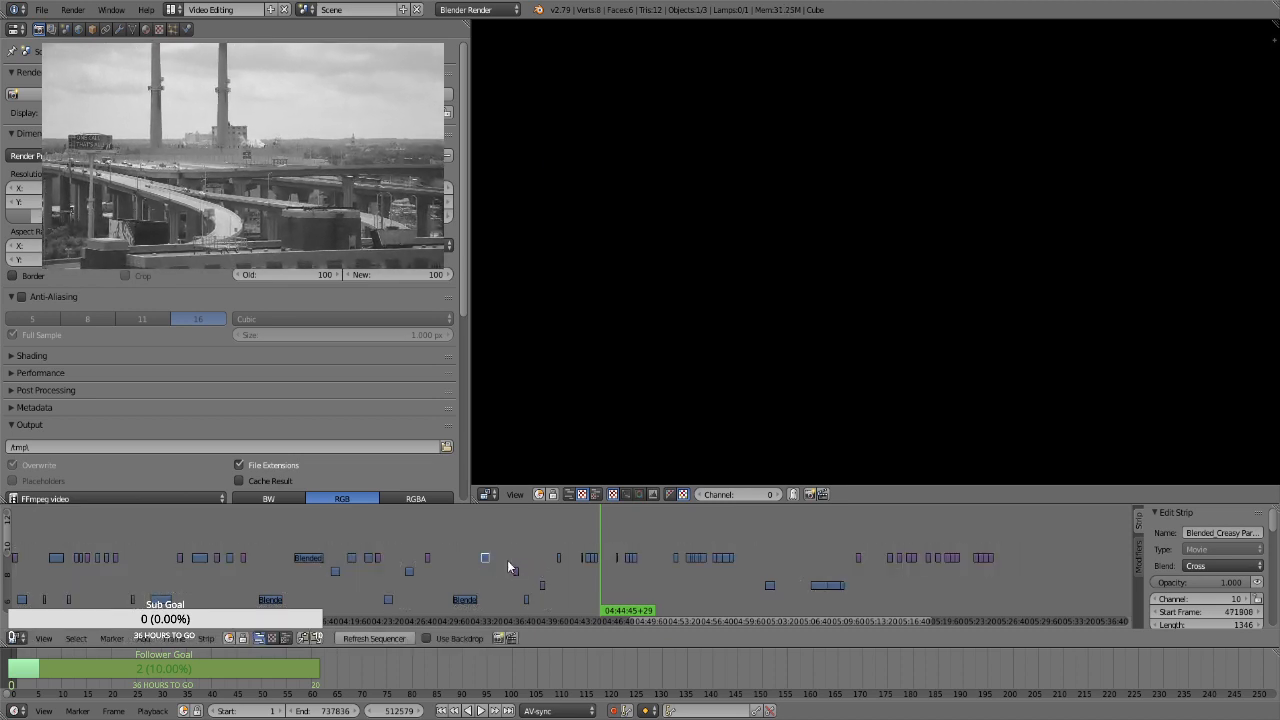
Select the three strips between about 04:36 and 04:39, and play the channel 10 clip at about 04:44
left_click_drag(548, 604, 549, 604)
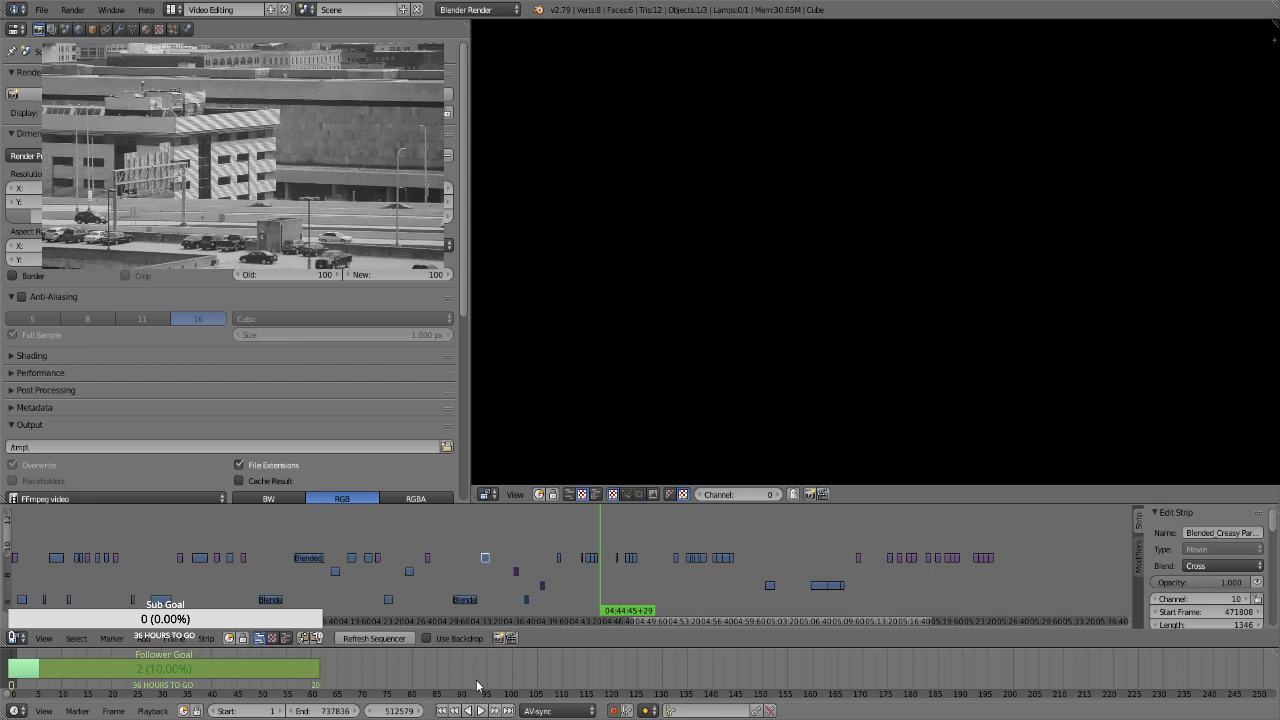
scroll(503, 589, "up", 1)
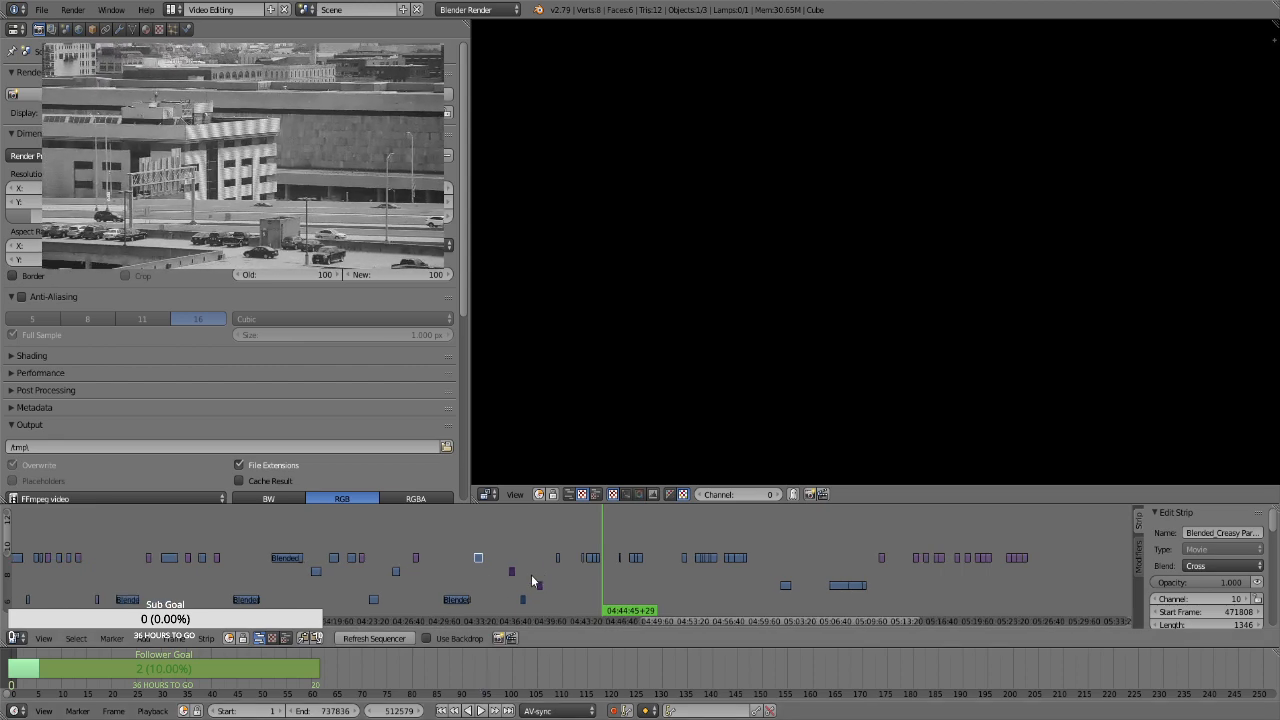
key("alt+a")
left_click(585, 571)
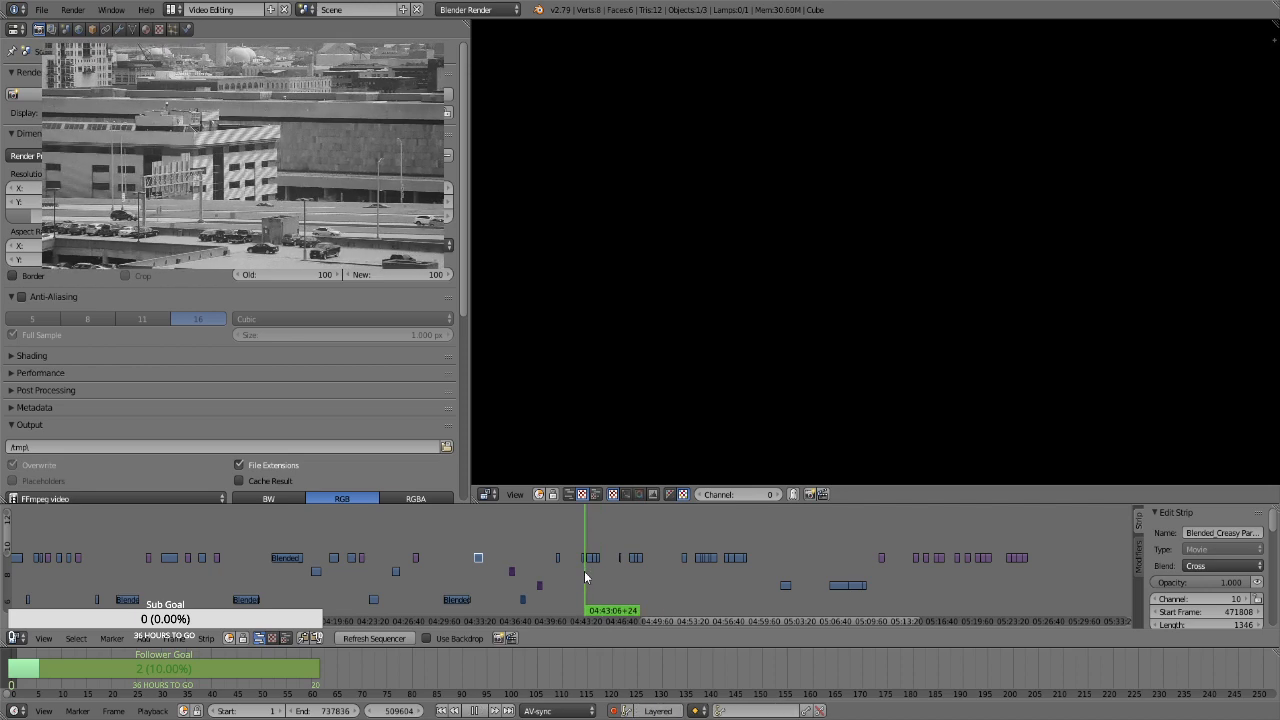
left_click_drag(589, 570, 596, 572)
key("alt+a")
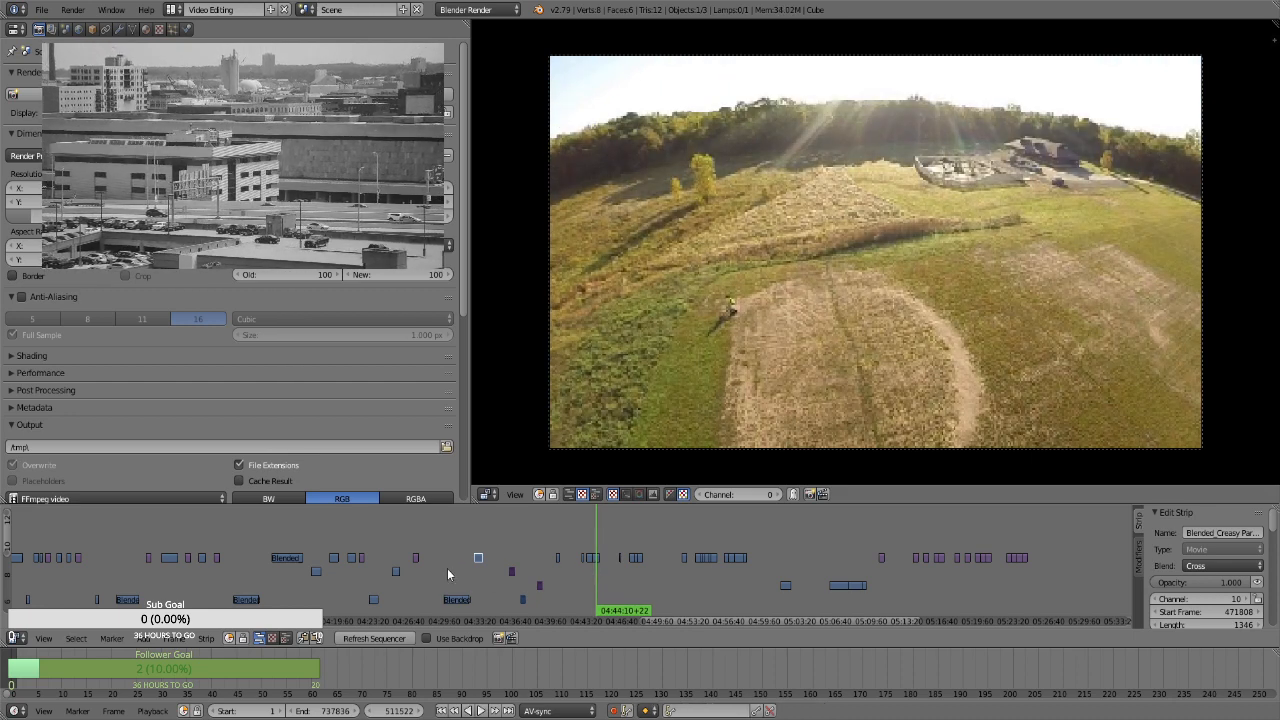
Compare the 04:27 still with the channel 10 clip at about 04:53, and move that clip to channel 9, starting at about 04:29
left_click(412, 528)
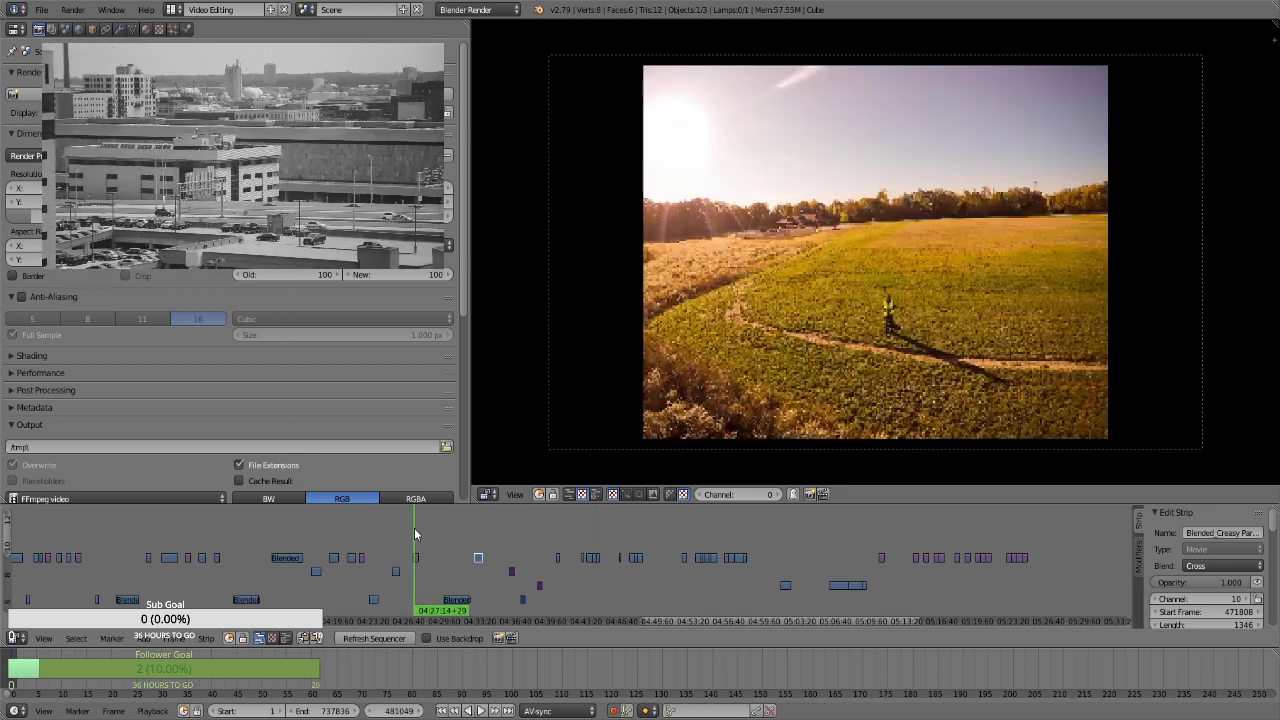
left_click(699, 576)
key("alt+a")
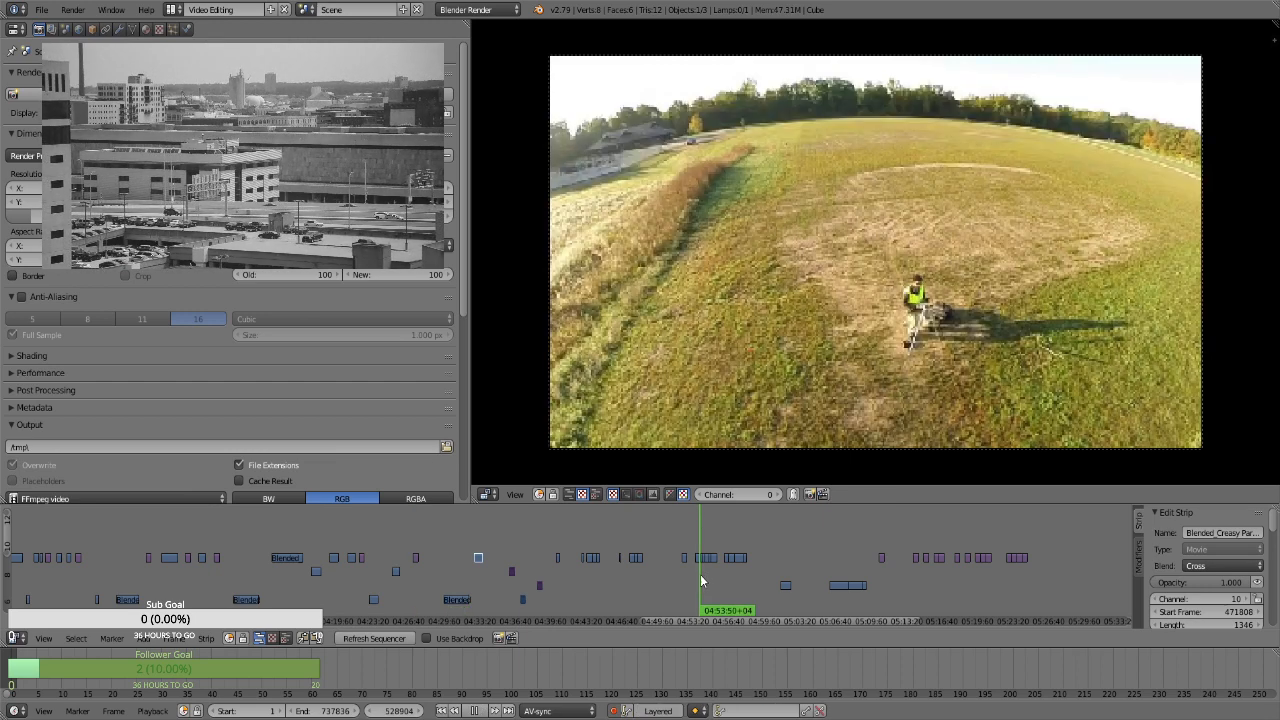
key("alt+a")
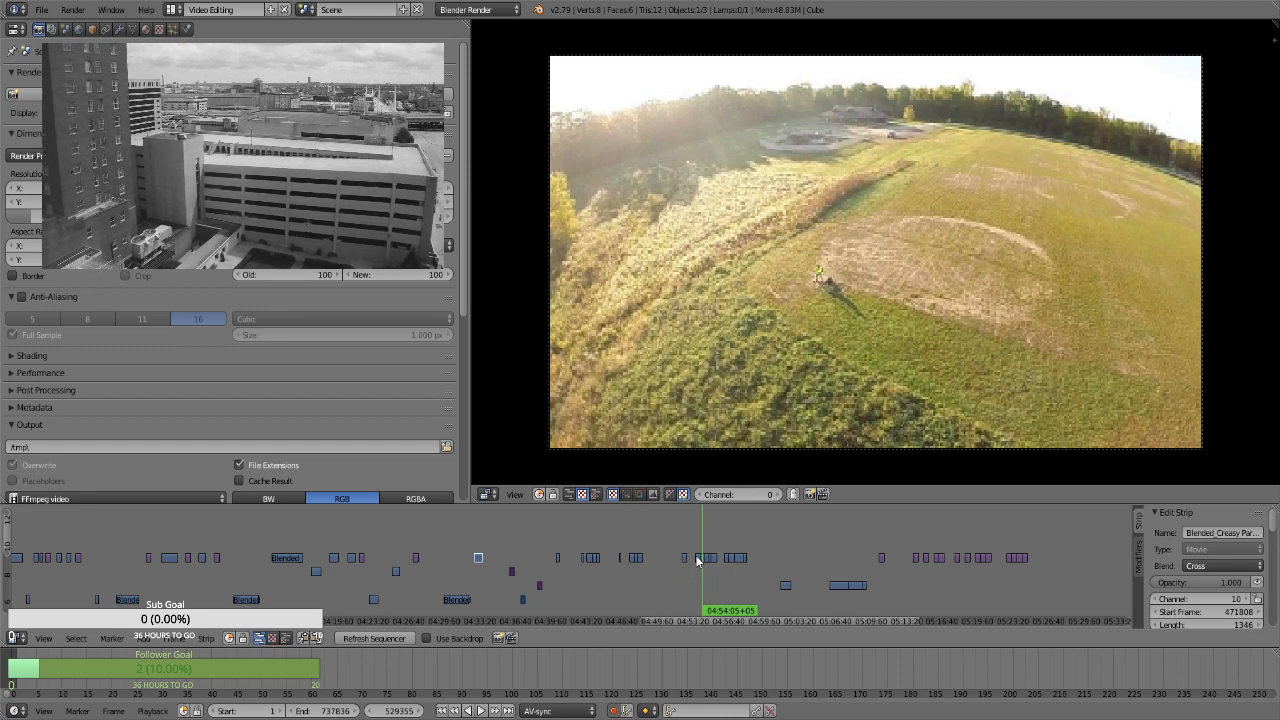
right_click(698, 558)
right_click_drag(698, 562, 435, 573)
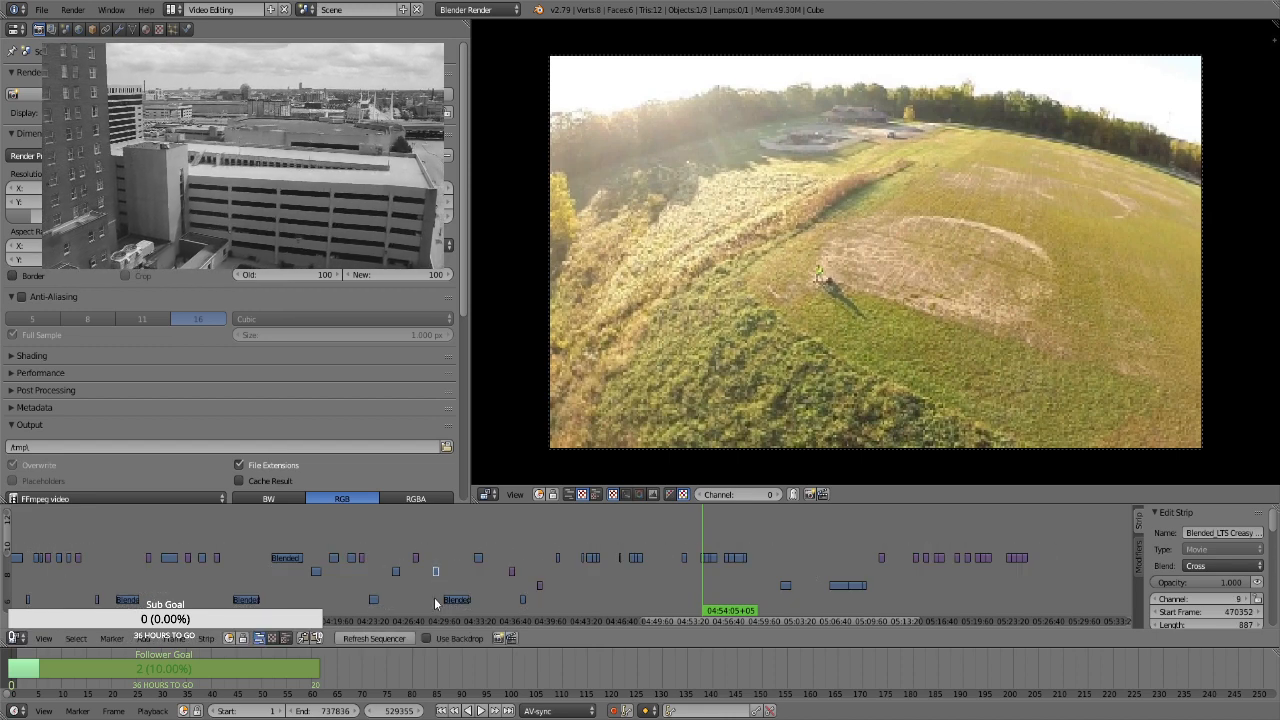
Shift all strips between about 04:30 and 04:48 later by about 3 minutes, keeping their channels
key("b")
left_click_drag(448, 535, 640, 601)
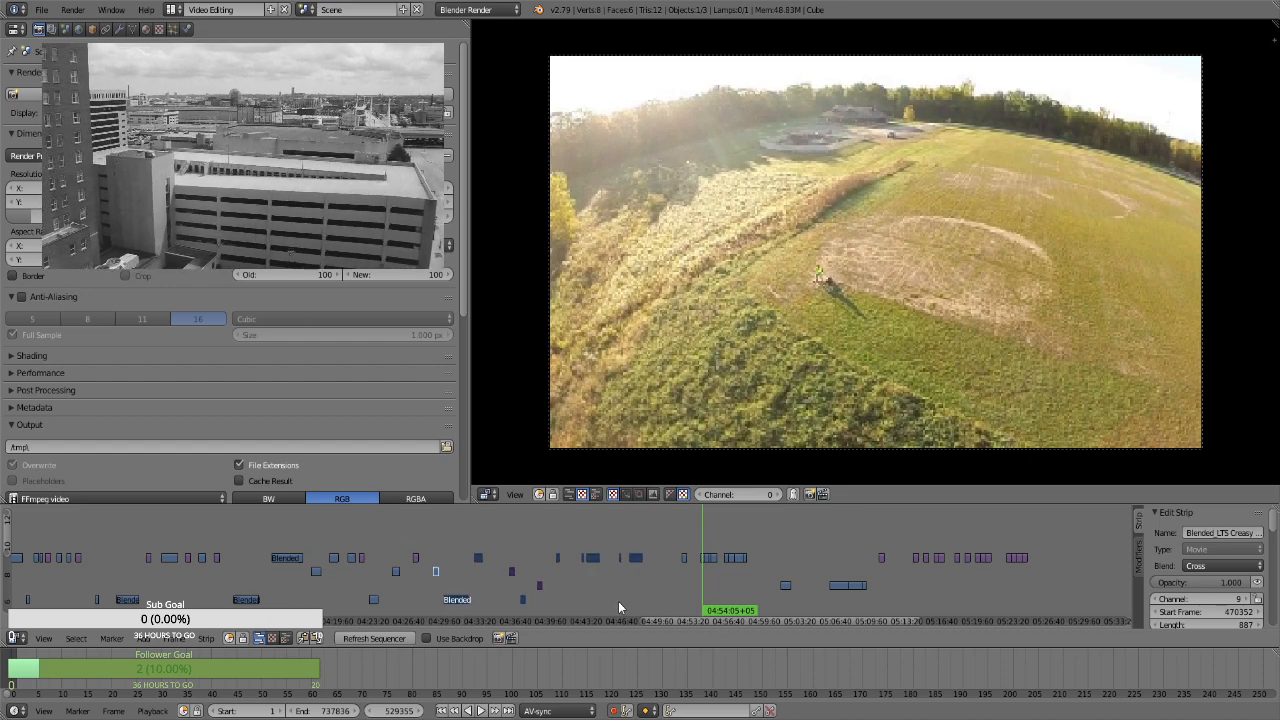
key("g")
left_click(649, 598)
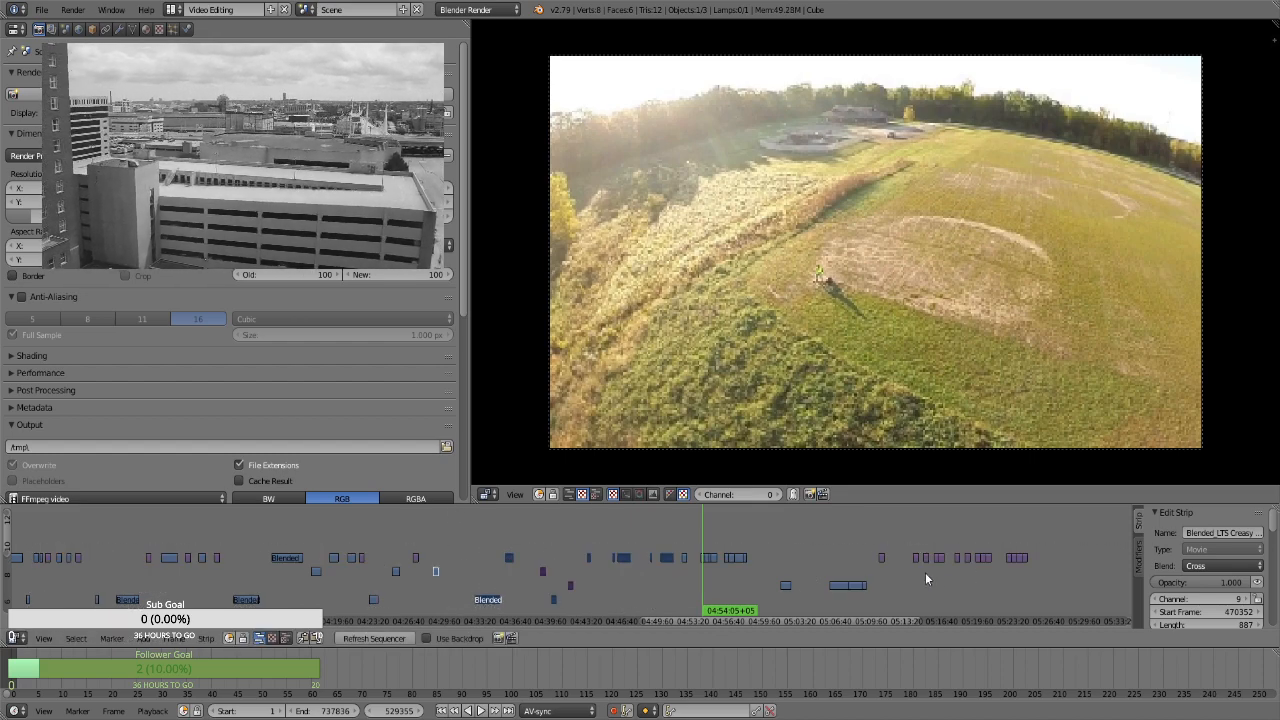
Shift all strips between about 04:33 and 04:58 later by about 3 minutes, keeping their channels
left_click(446, 555)
key("b")
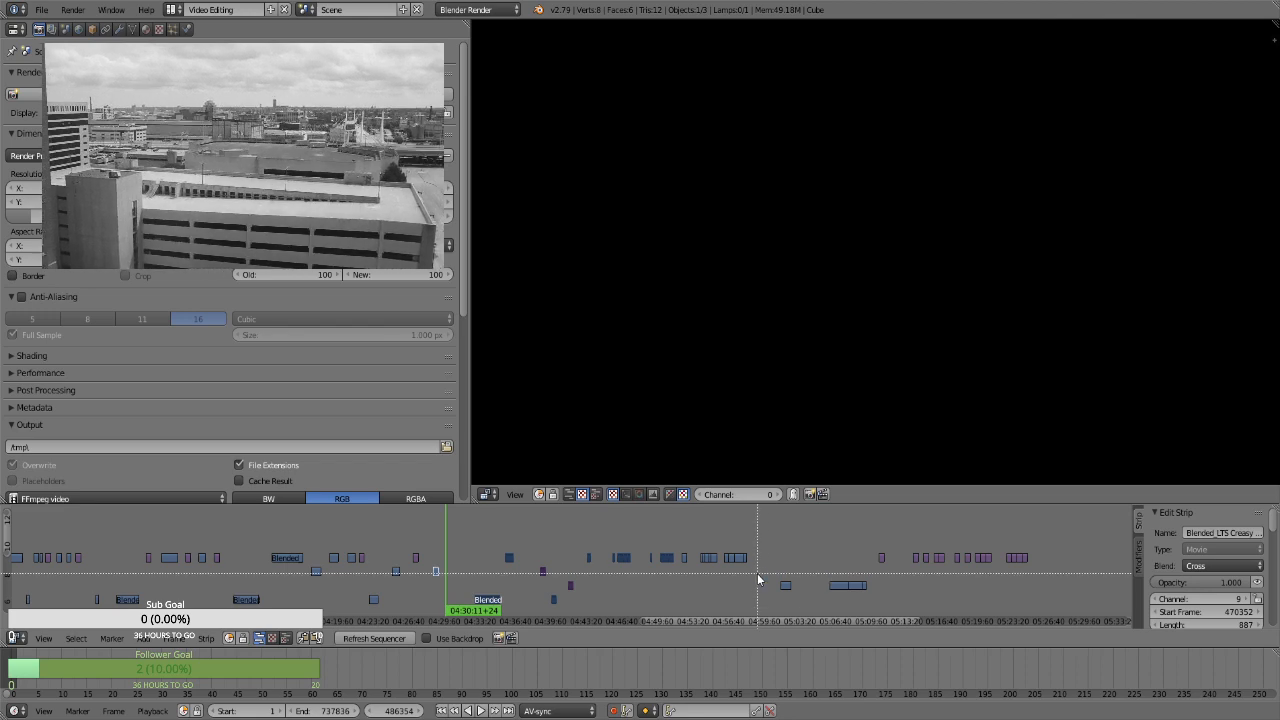
left_click_drag(757, 573, 644, 554)
key("g")
left_click(662, 544)
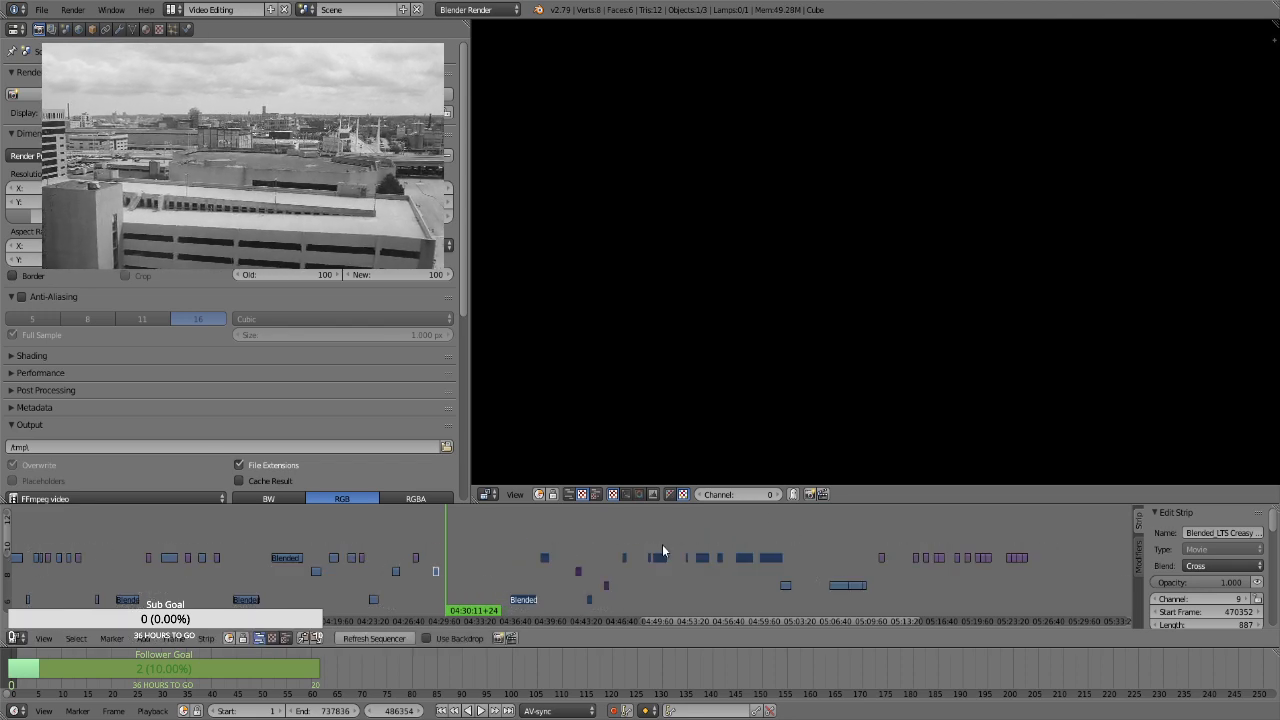
Select all strips from about 04:36 to 05:24 and shift them later by about 12 minutes, keeping their channels
key("b")
left_click_drag(898, 598, 700, 569)
key("b")
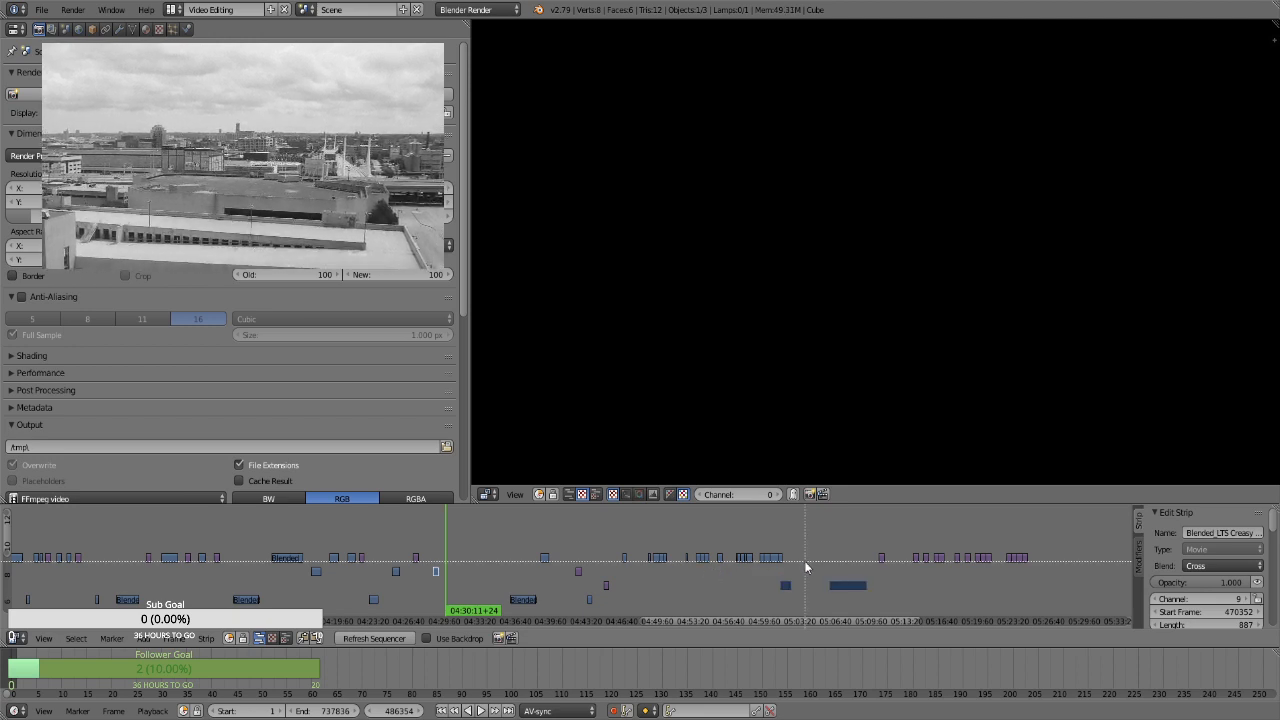
left_click_drag(806, 561, 637, 605)
key("b")
key("b")
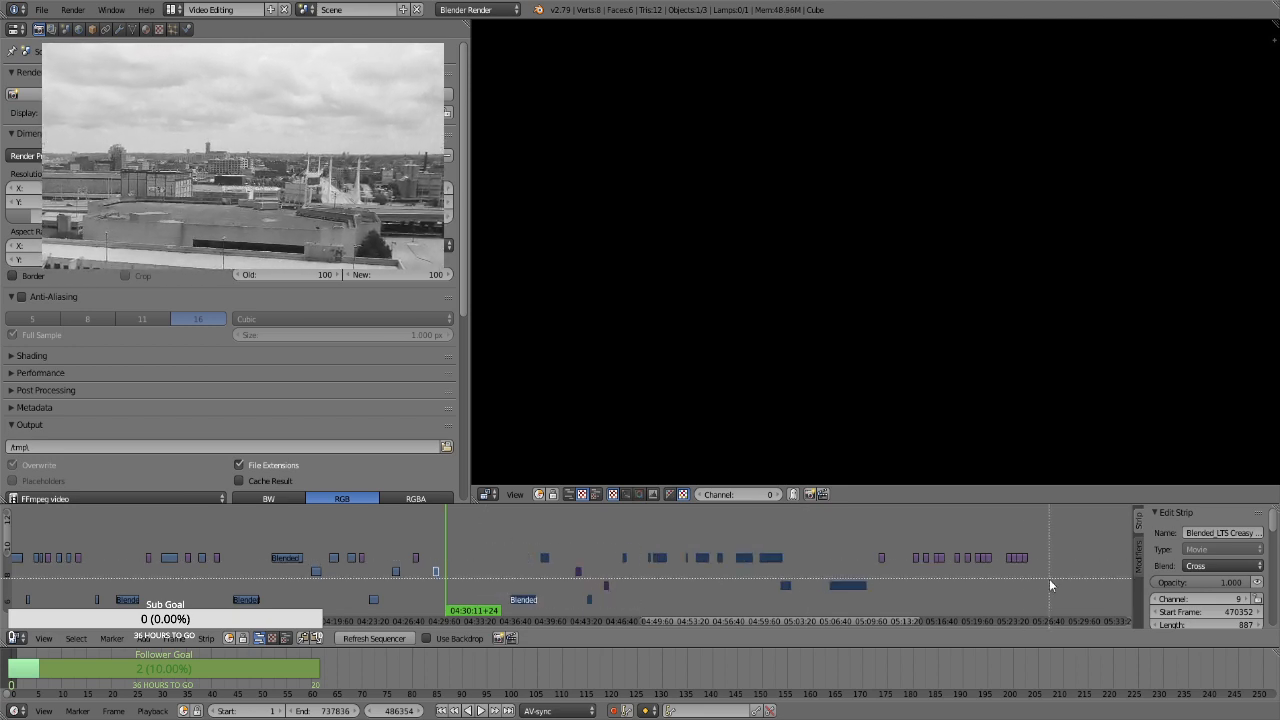
left_click_drag(1065, 577, 772, 531)
key("g")
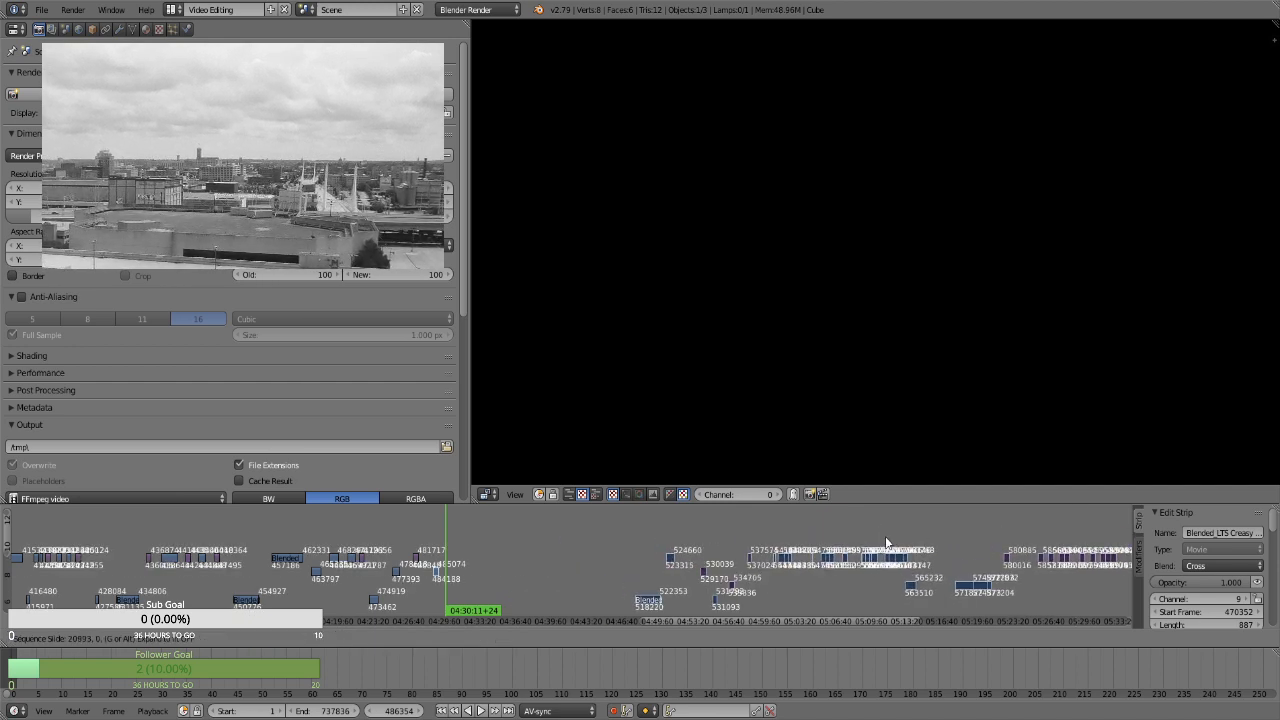
left_click(855, 547)
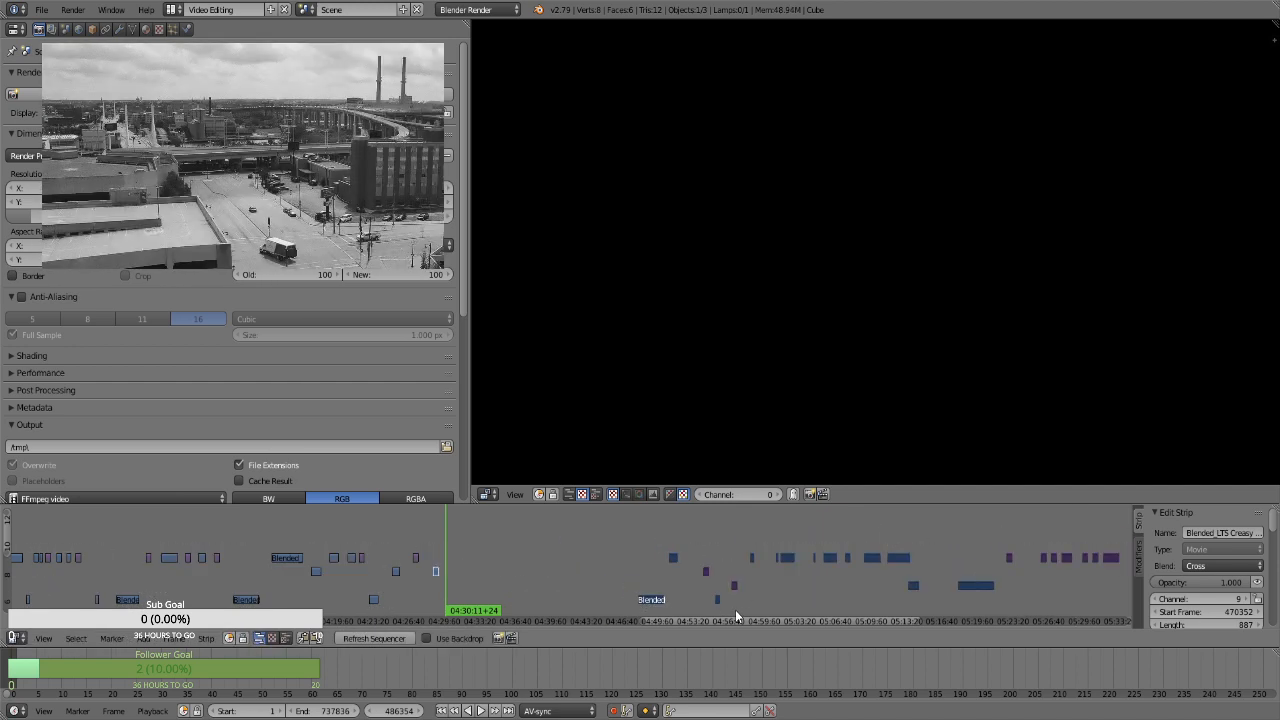
Compare the channel 9 clip at about 04:29 with the start of the channel 10 clip at about 04:51
left_click(630, 580)
left_click(684, 592)
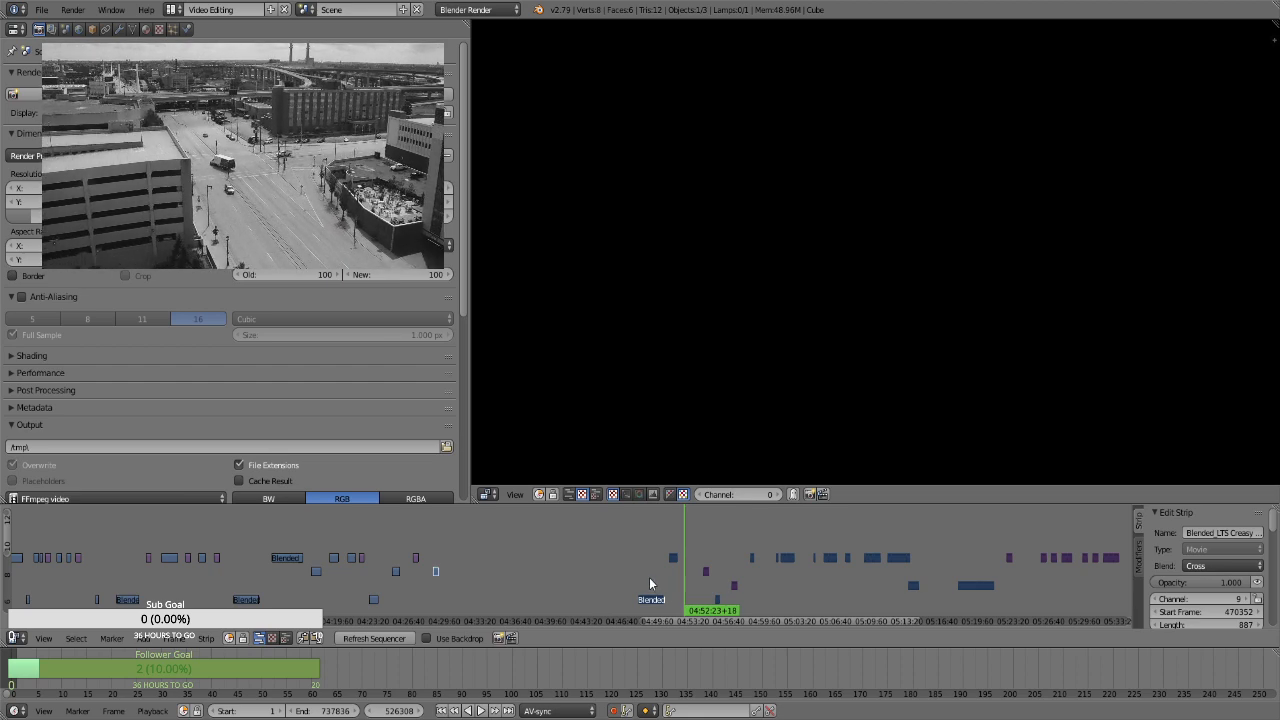
left_click(435, 552)
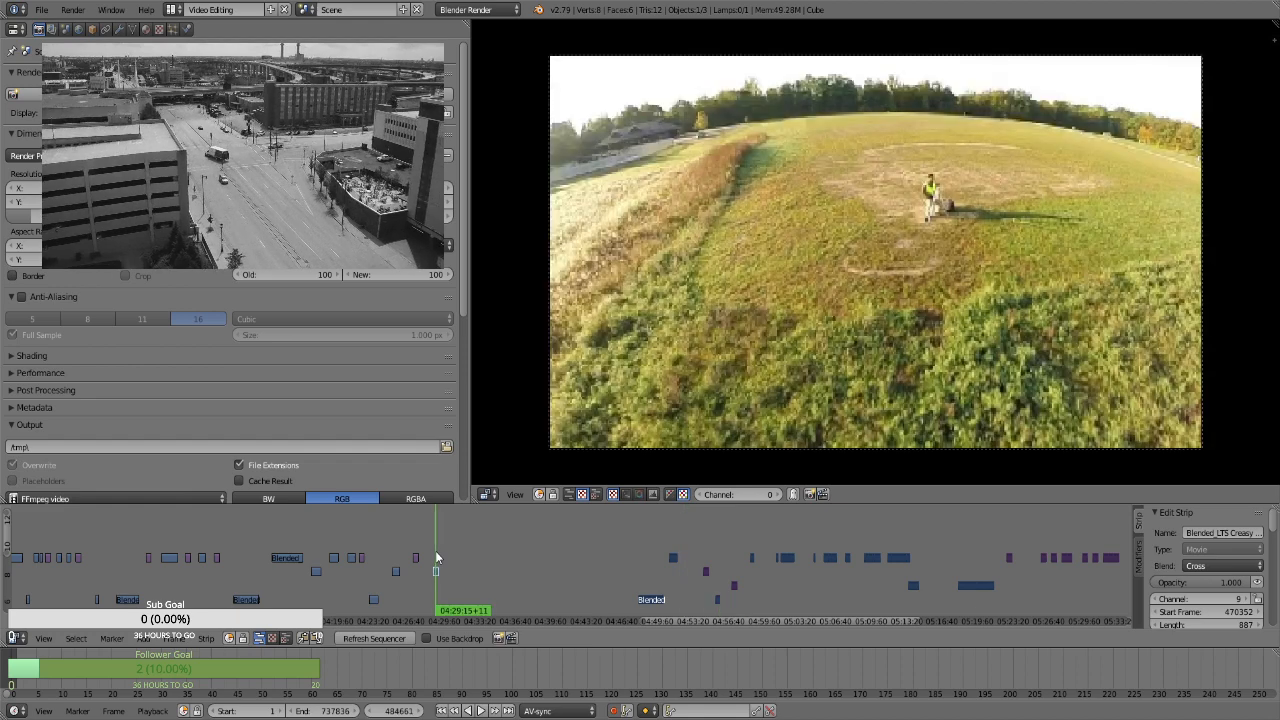
left_click(626, 556)
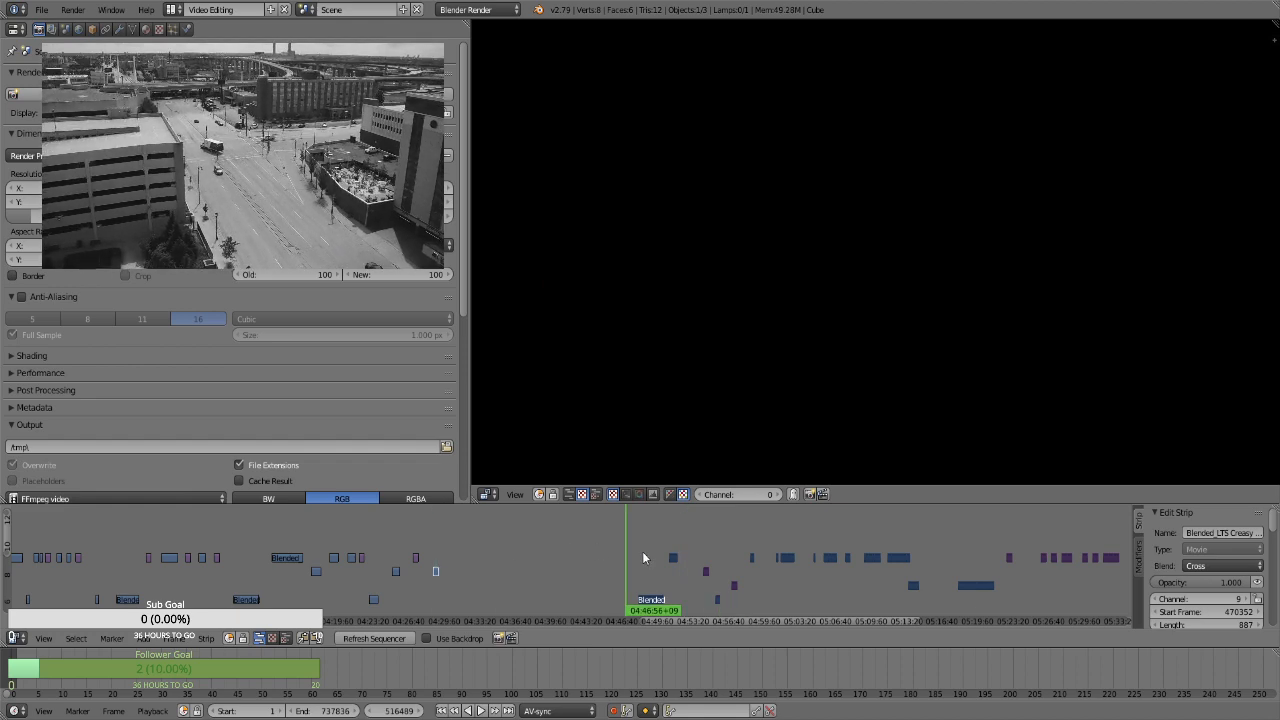
left_click(642, 551)
left_click(670, 576)
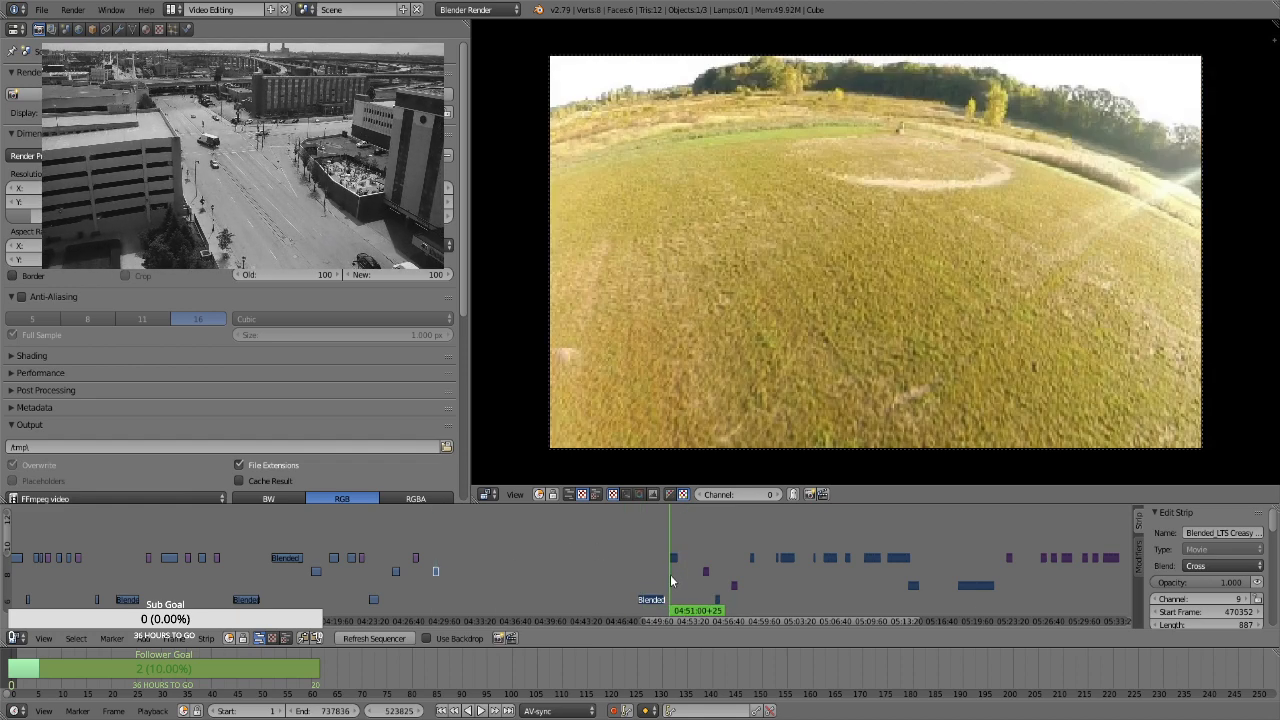
left_click(438, 552)
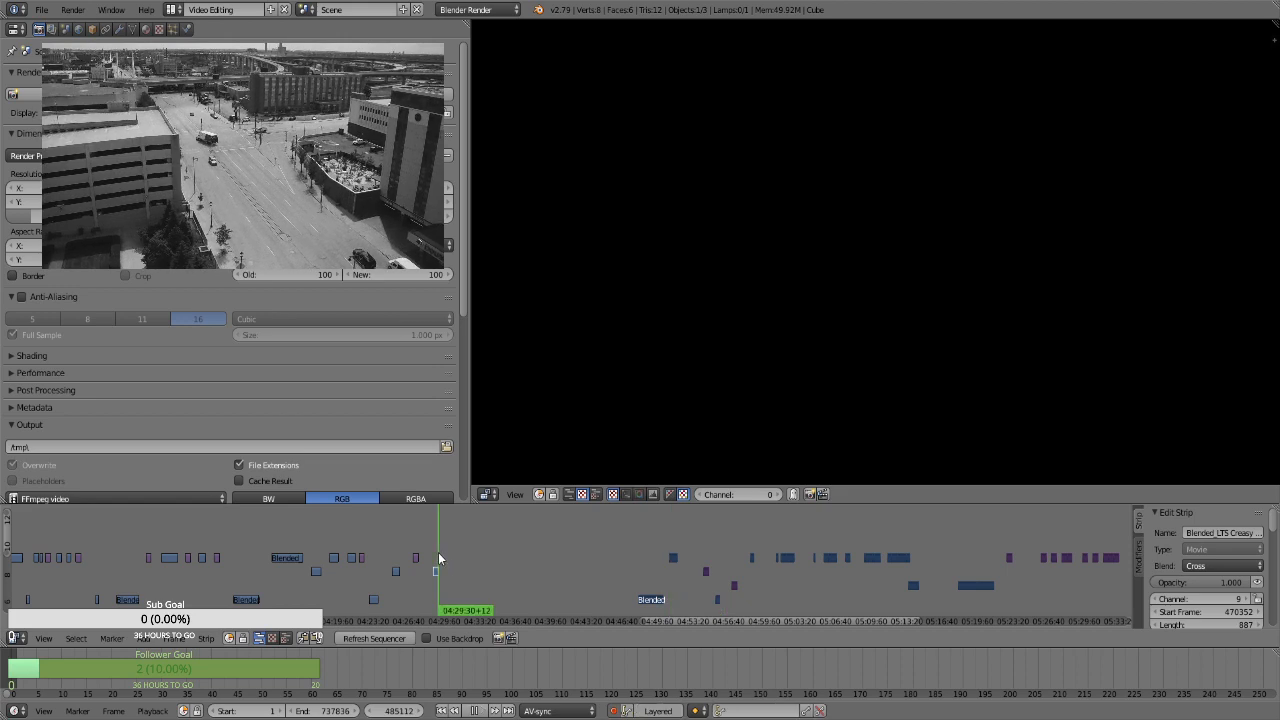
left_click(658, 576)
left_click(670, 577)
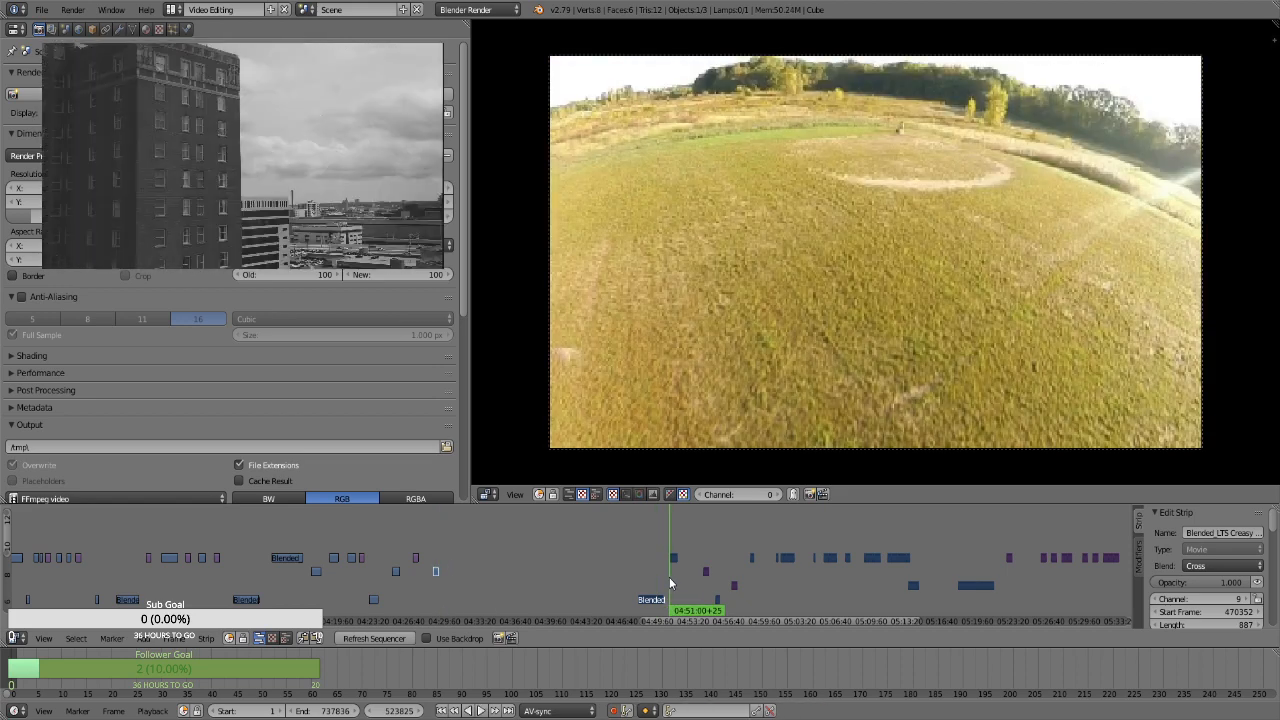
left_click(435, 544)
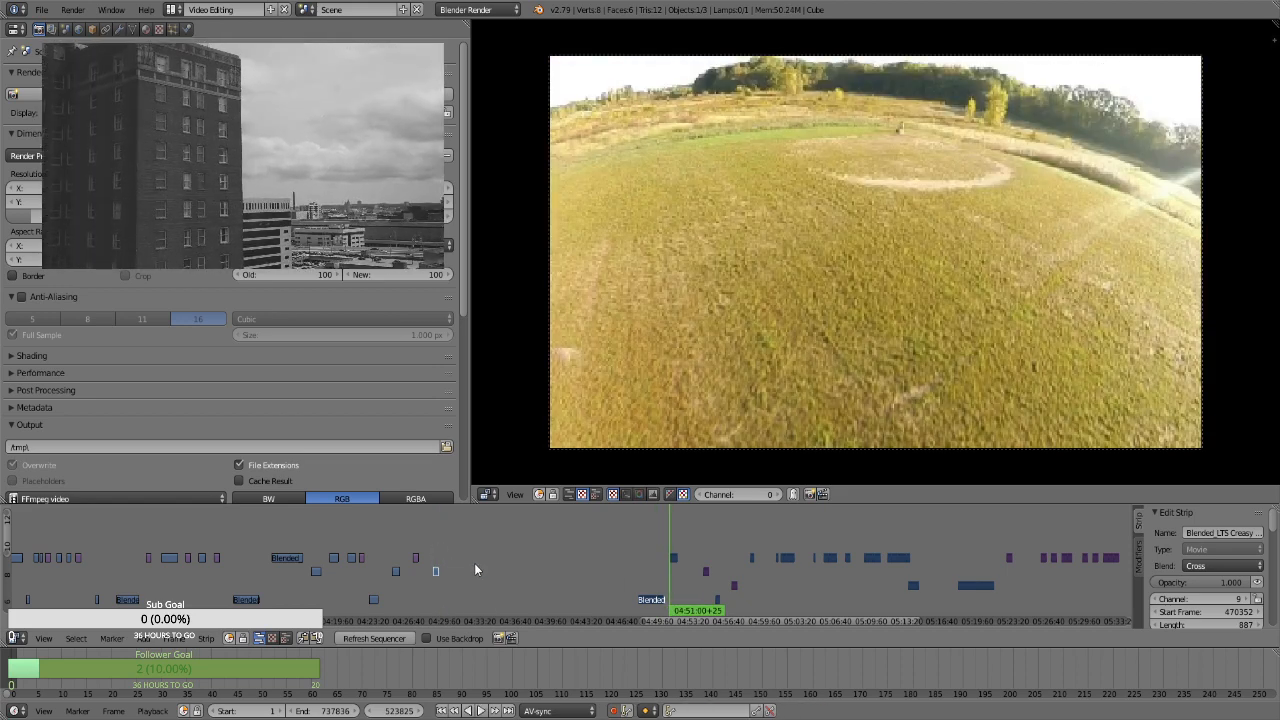
left_click(448, 569)
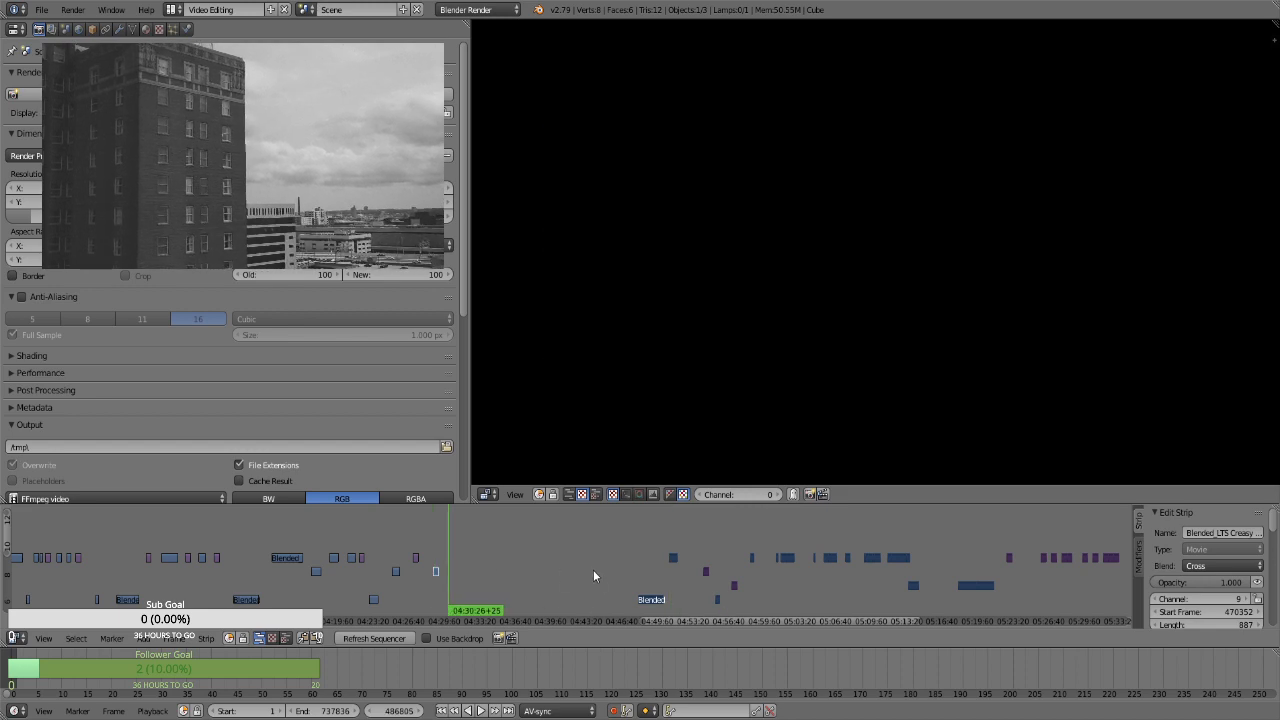
Move the channel 7 clip at about 04:48 along the same channel to start at about 04:33
right_click(648, 599)
key("g")
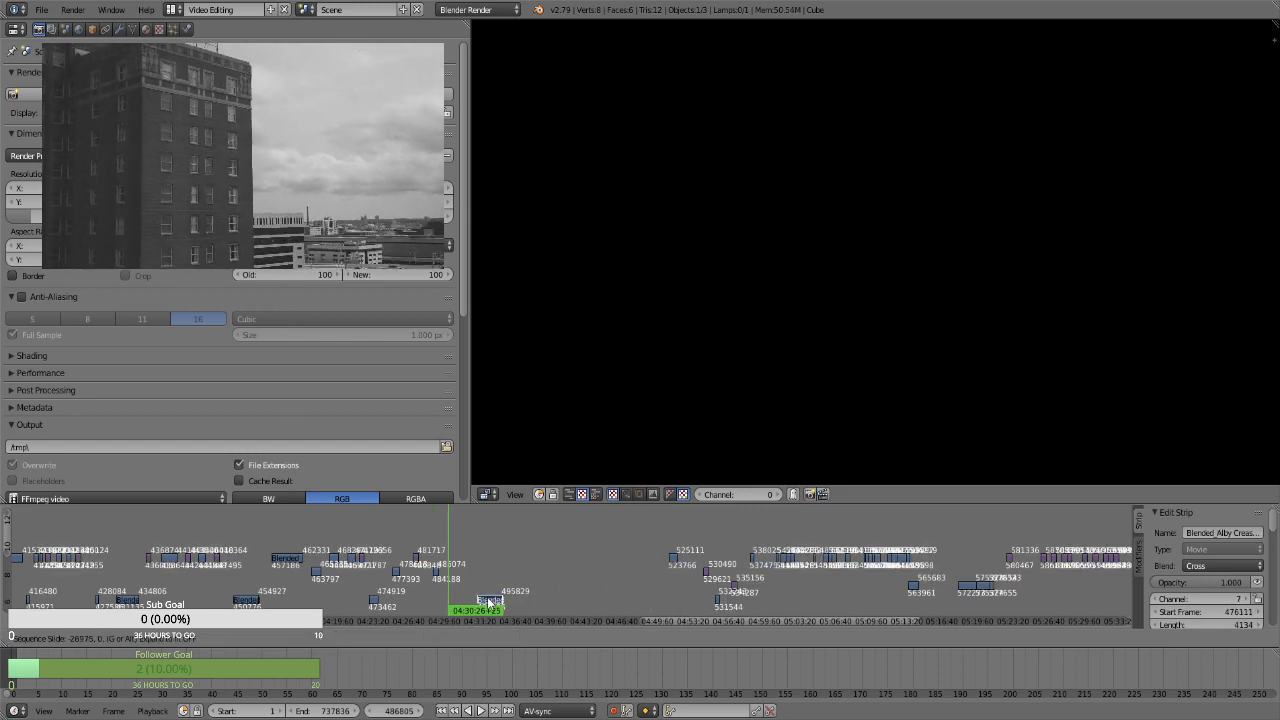
left_click(486, 600)
Compare the channel 7 clip at about 04:33 with the footage at about 04:51, 04:55 and 05:02
left_click(478, 568)
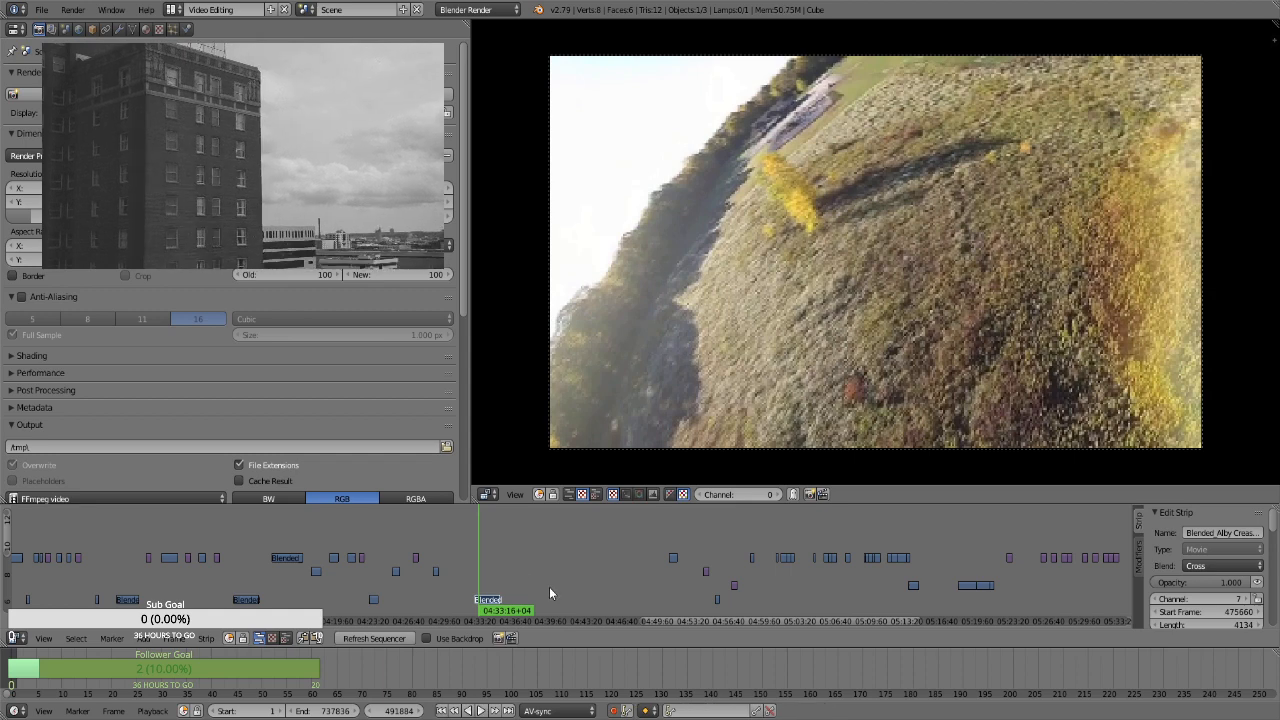
left_click(719, 575)
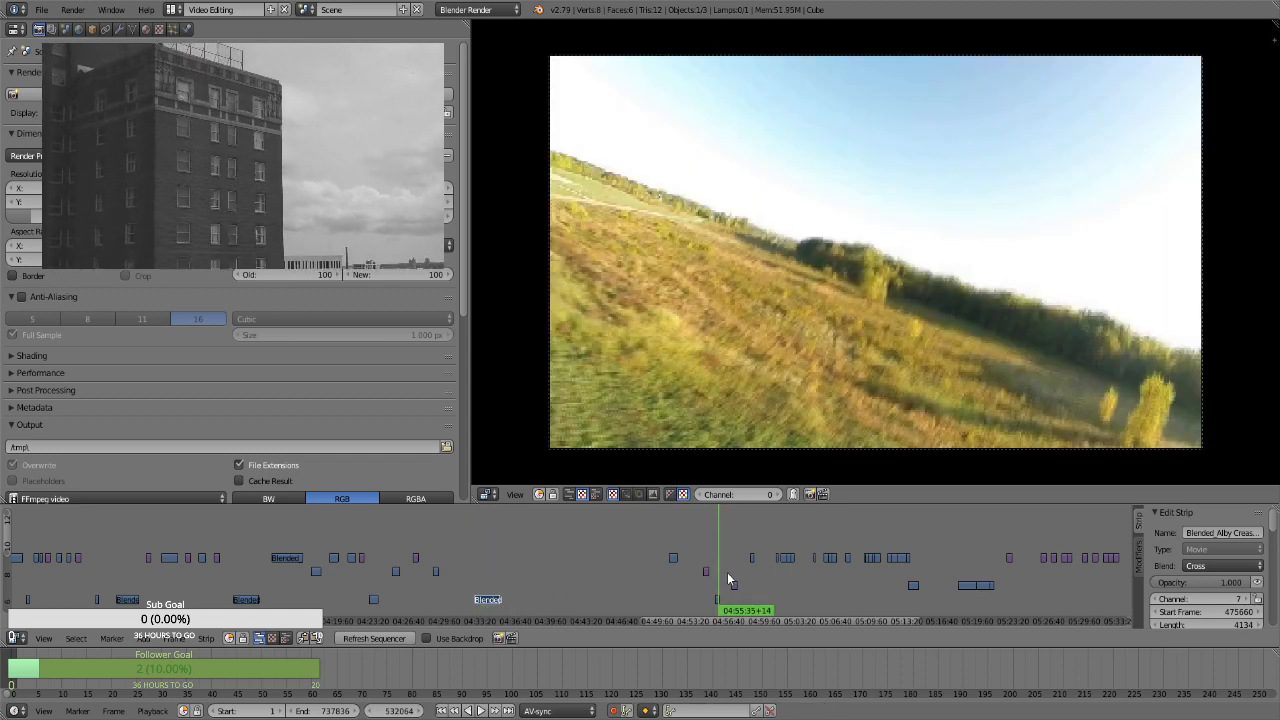
left_click(784, 575)
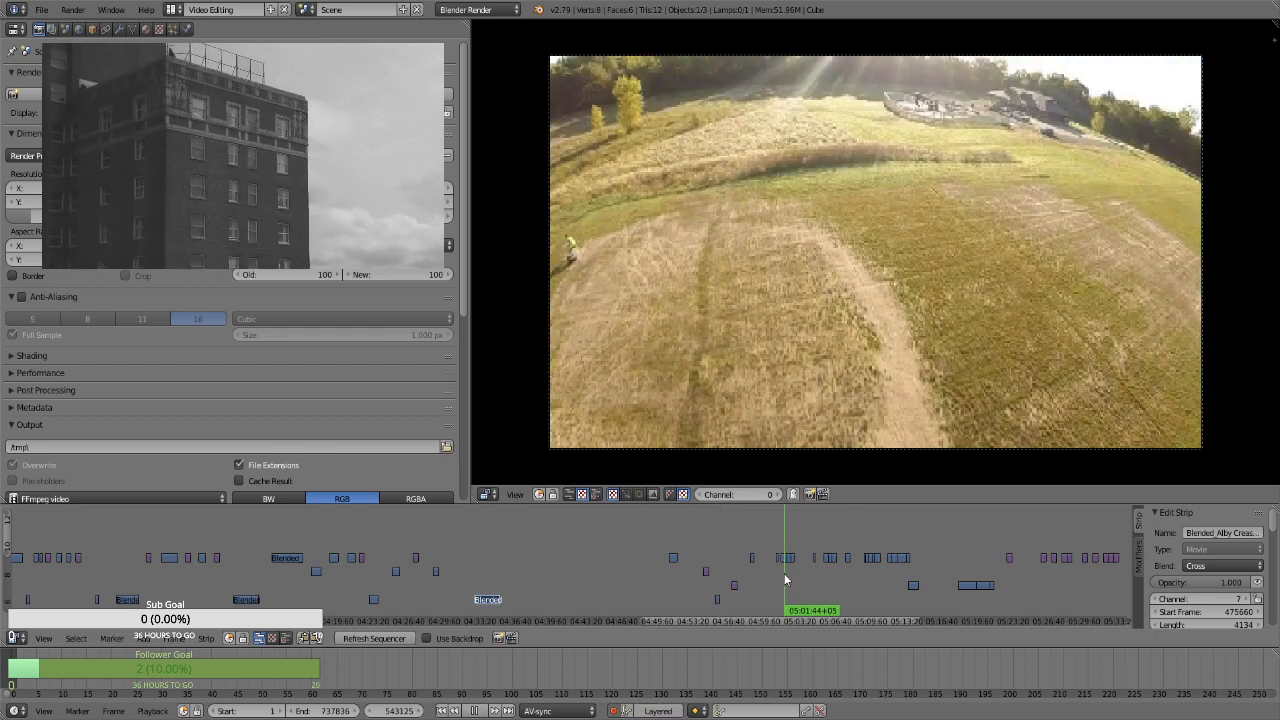
left_click(788, 572)
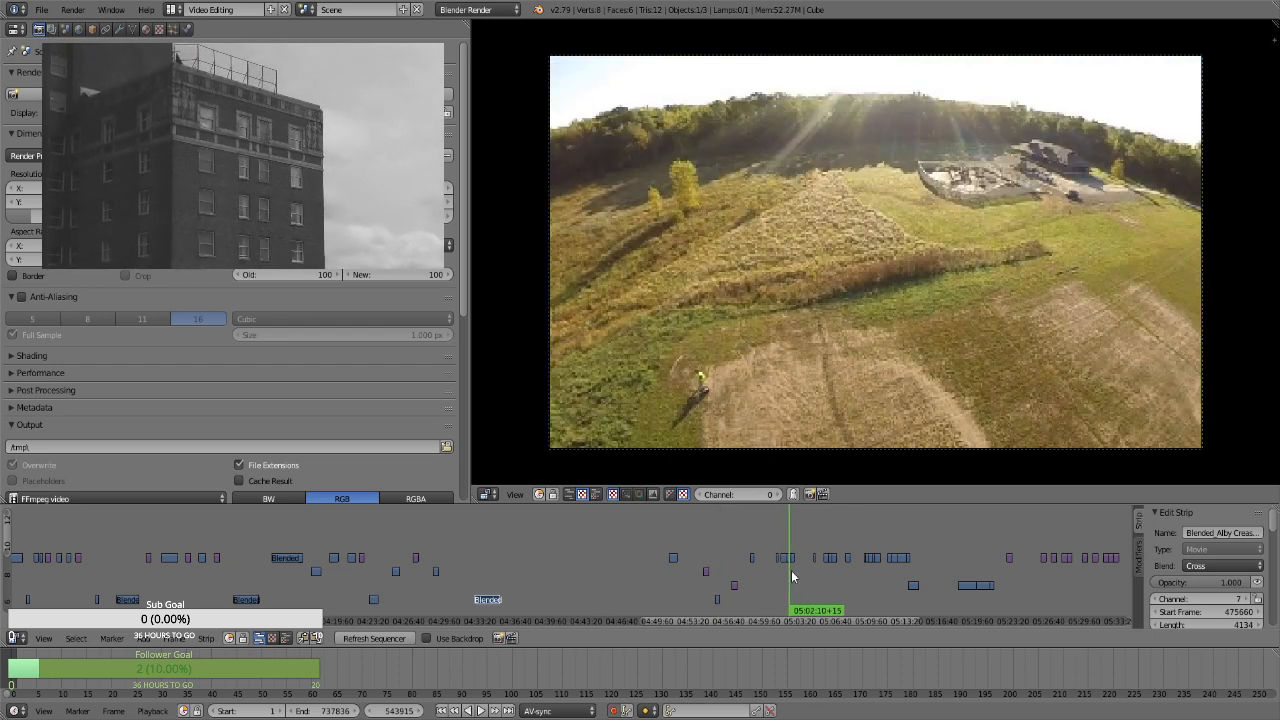
left_click(788, 572)
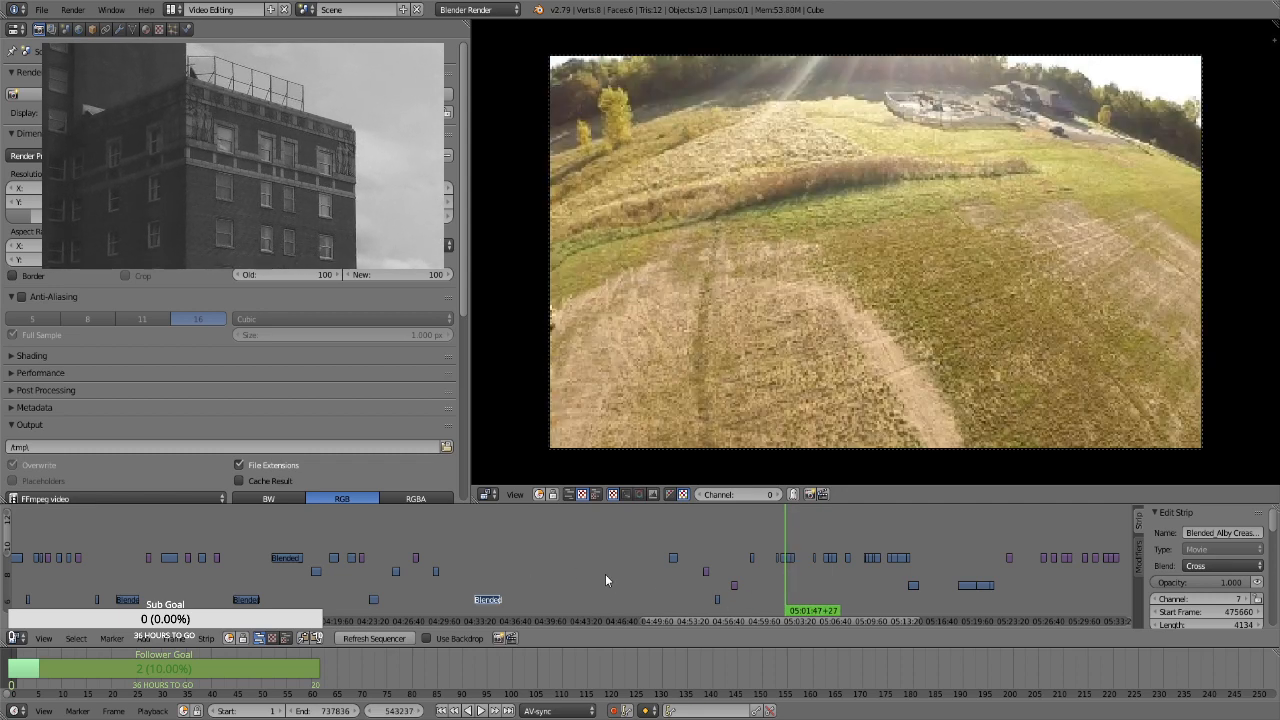
left_click(488, 572)
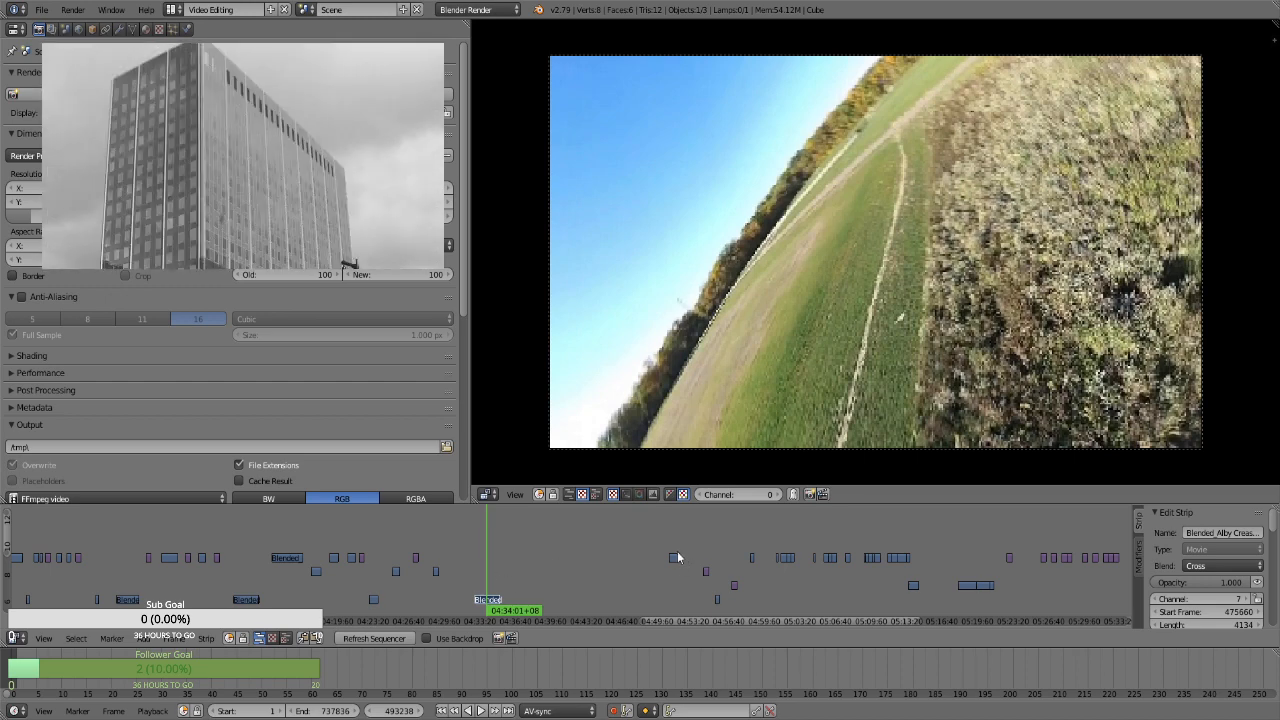
left_click(677, 531)
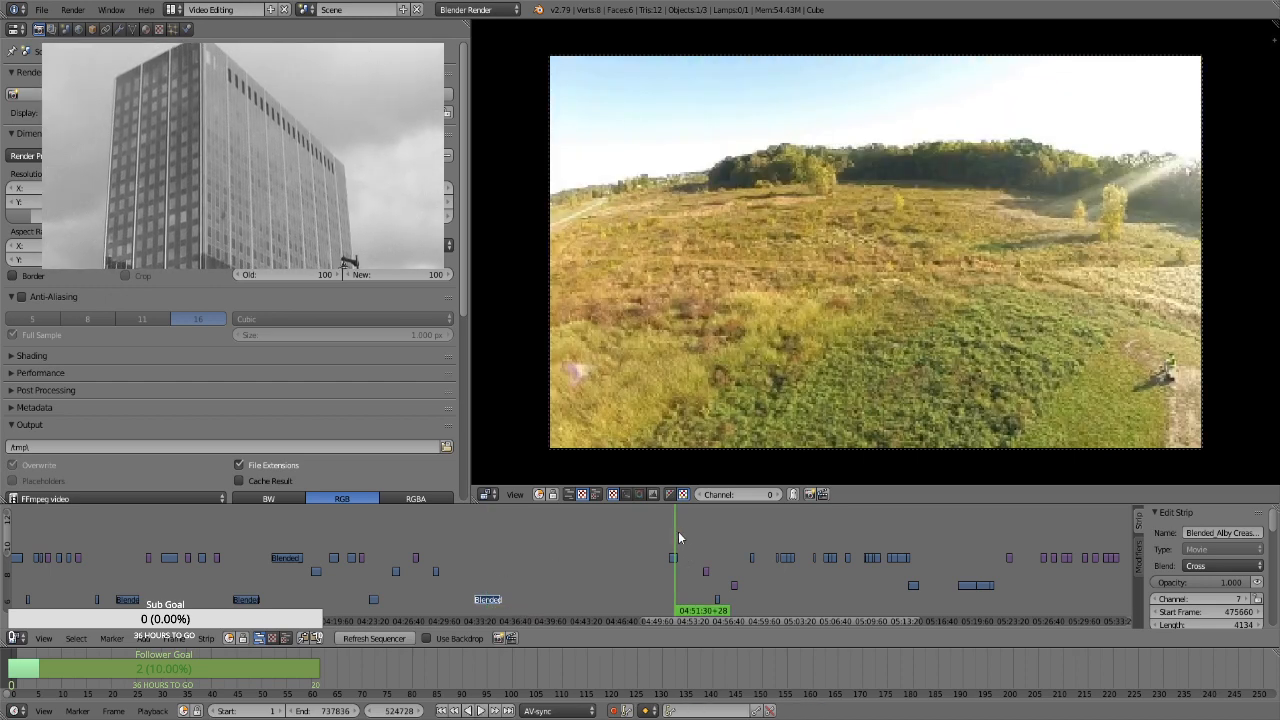
left_click(718, 550)
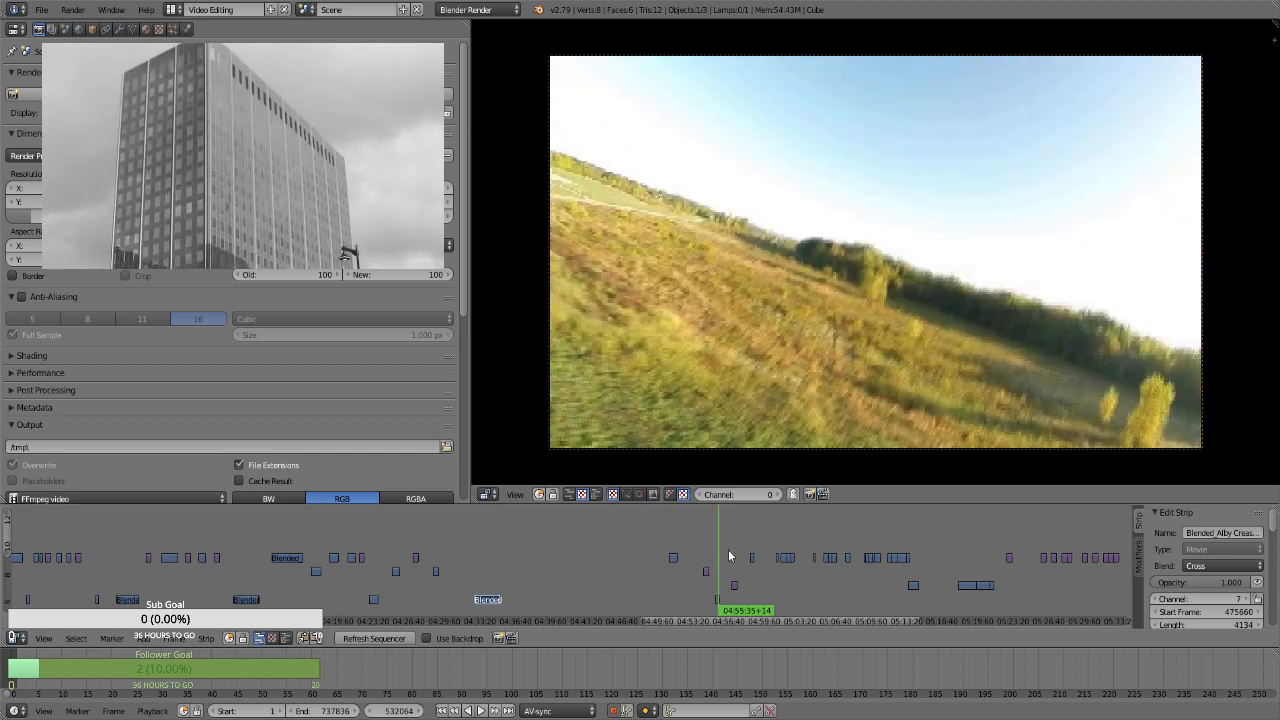
left_click(785, 540)
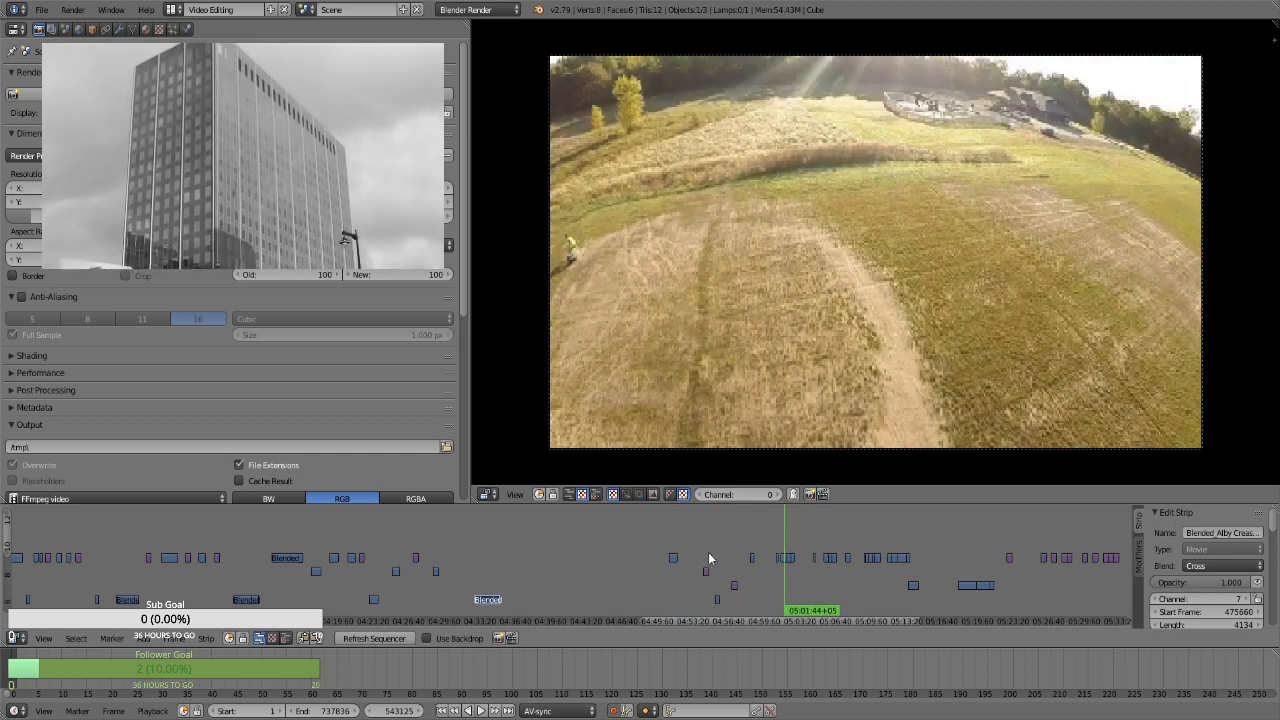
left_click(479, 571)
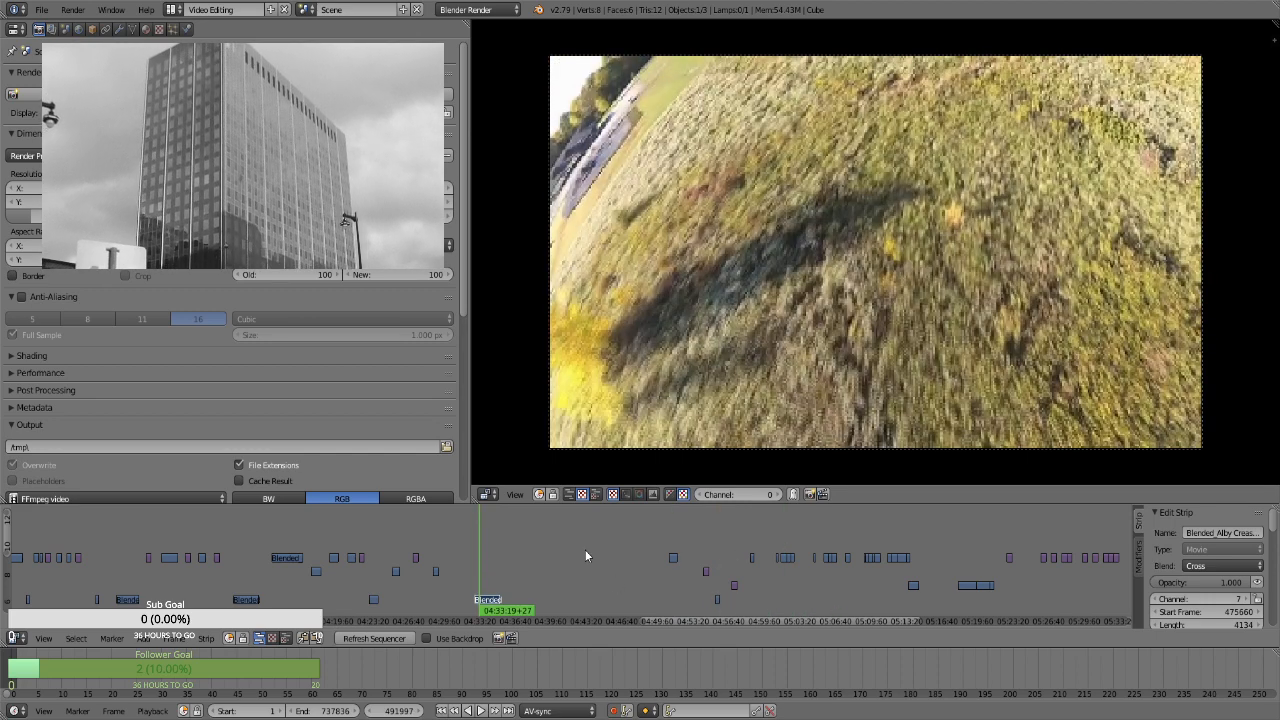
left_click(513, 565)
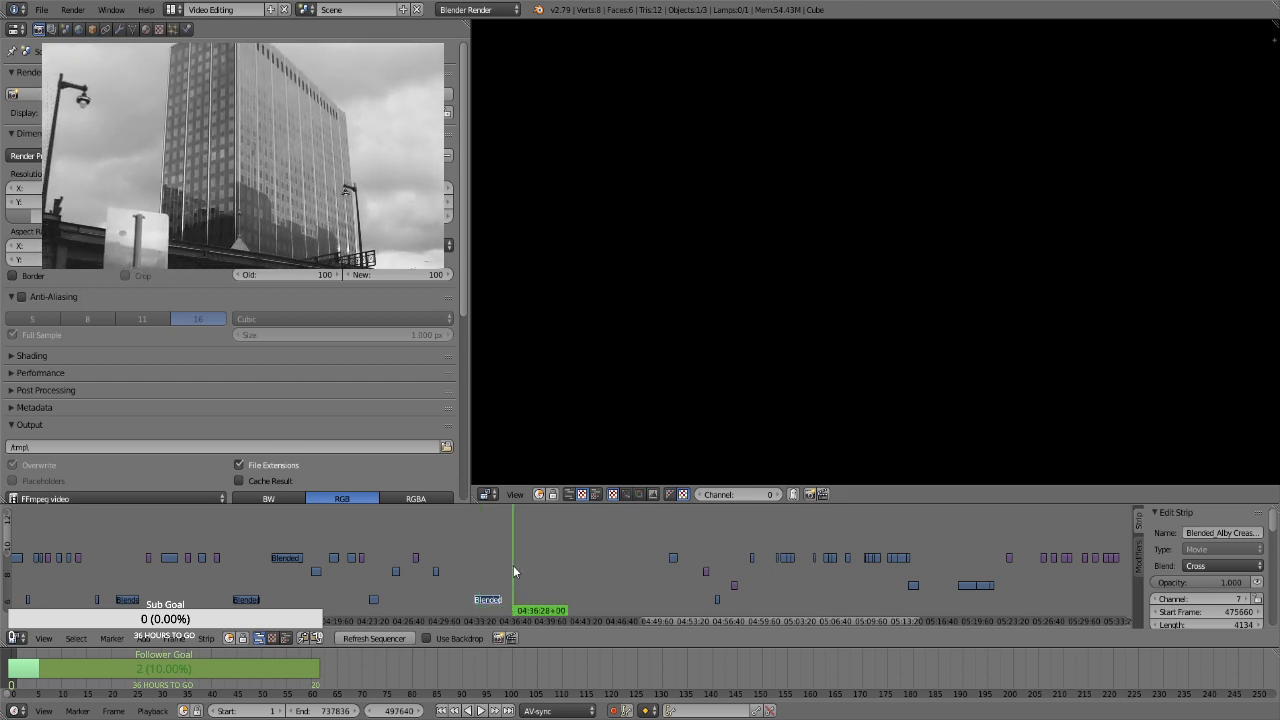
Move the channel 10 strip at about 05:06 to channel 9, starting at about 04:37
left_click(830, 576)
right_click(831, 559)
key("g")
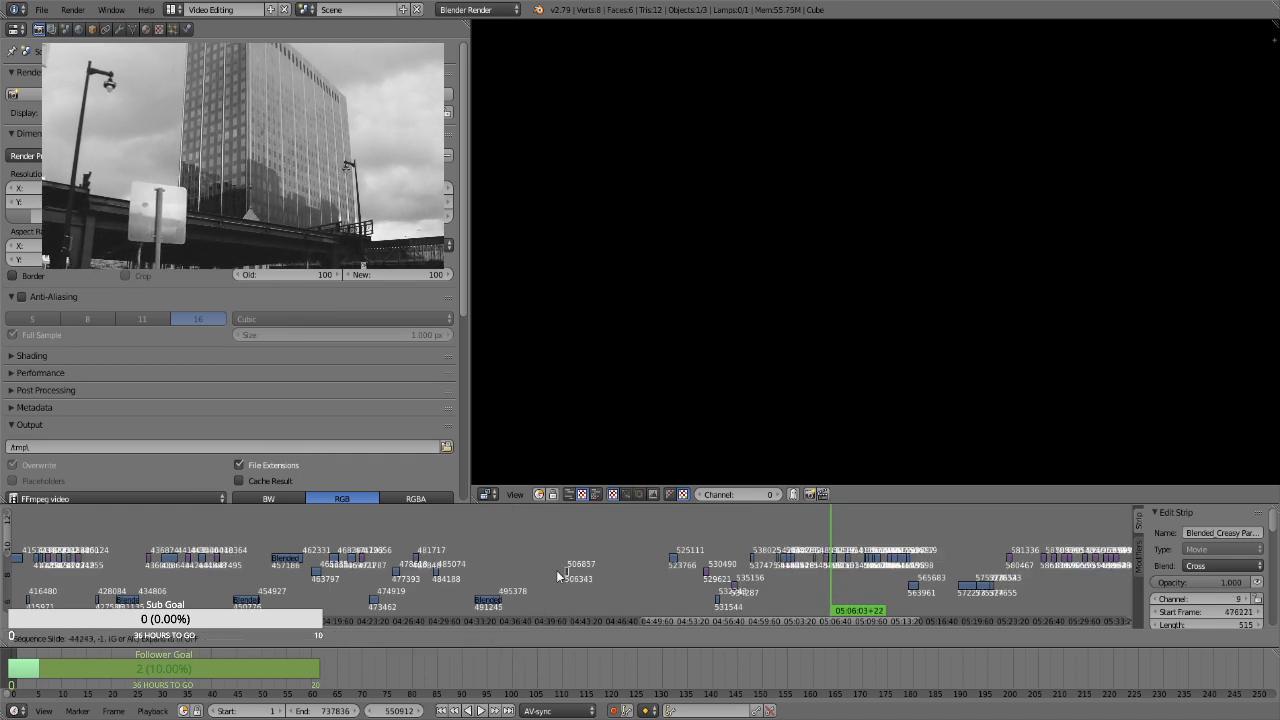
left_click(517, 573)
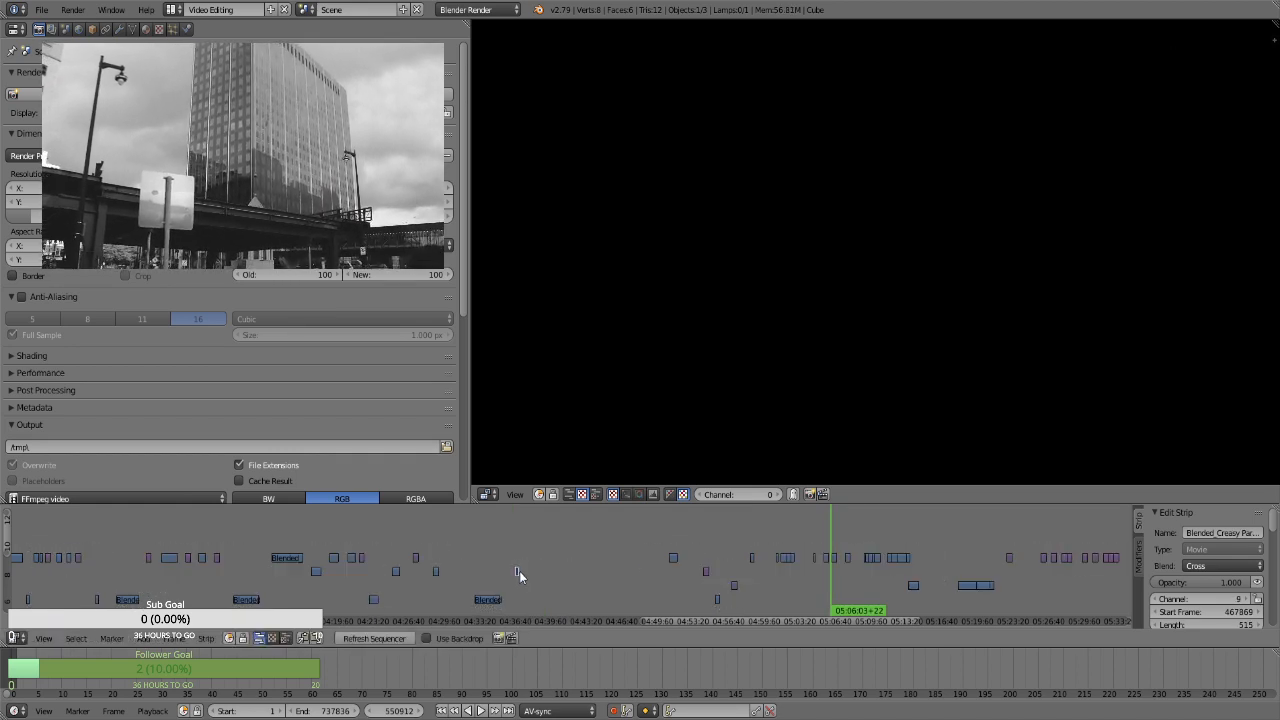
Compare the footage at about 04:34 and 05:02, and move the short channel 10 strip near 05:02 to channel 9, starting at about 04:36
left_click(491, 571)
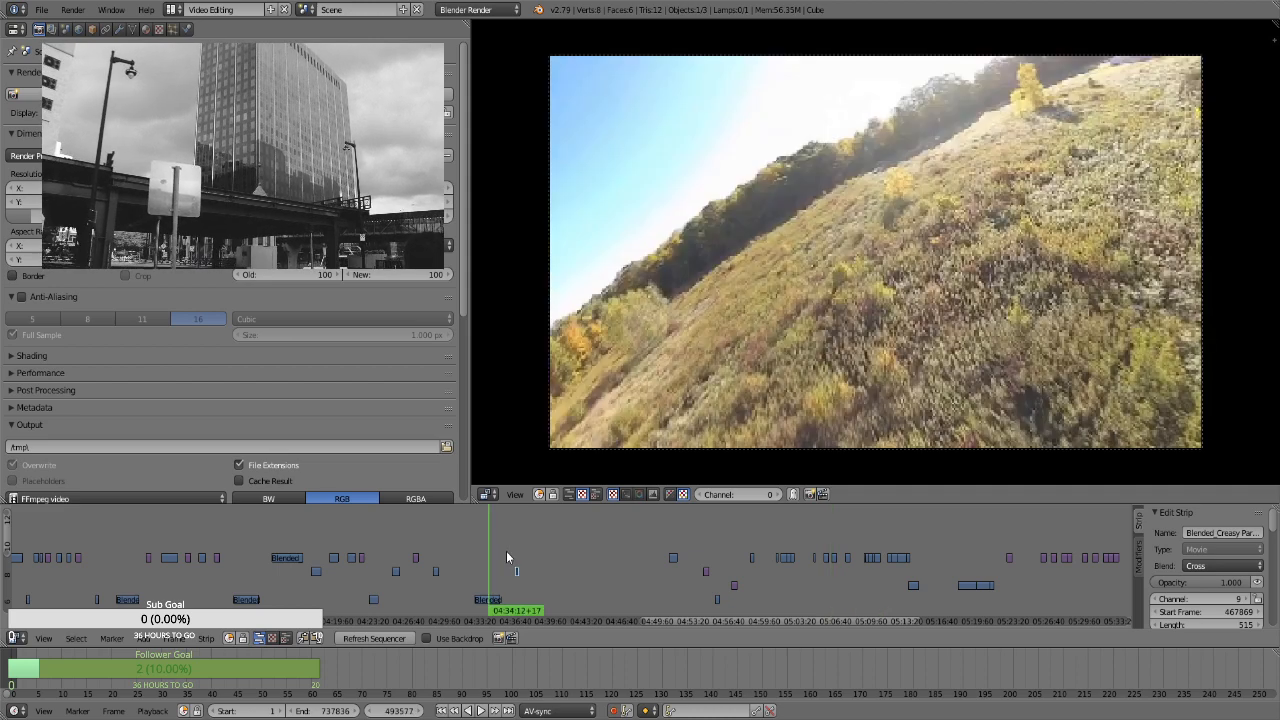
left_click(788, 572)
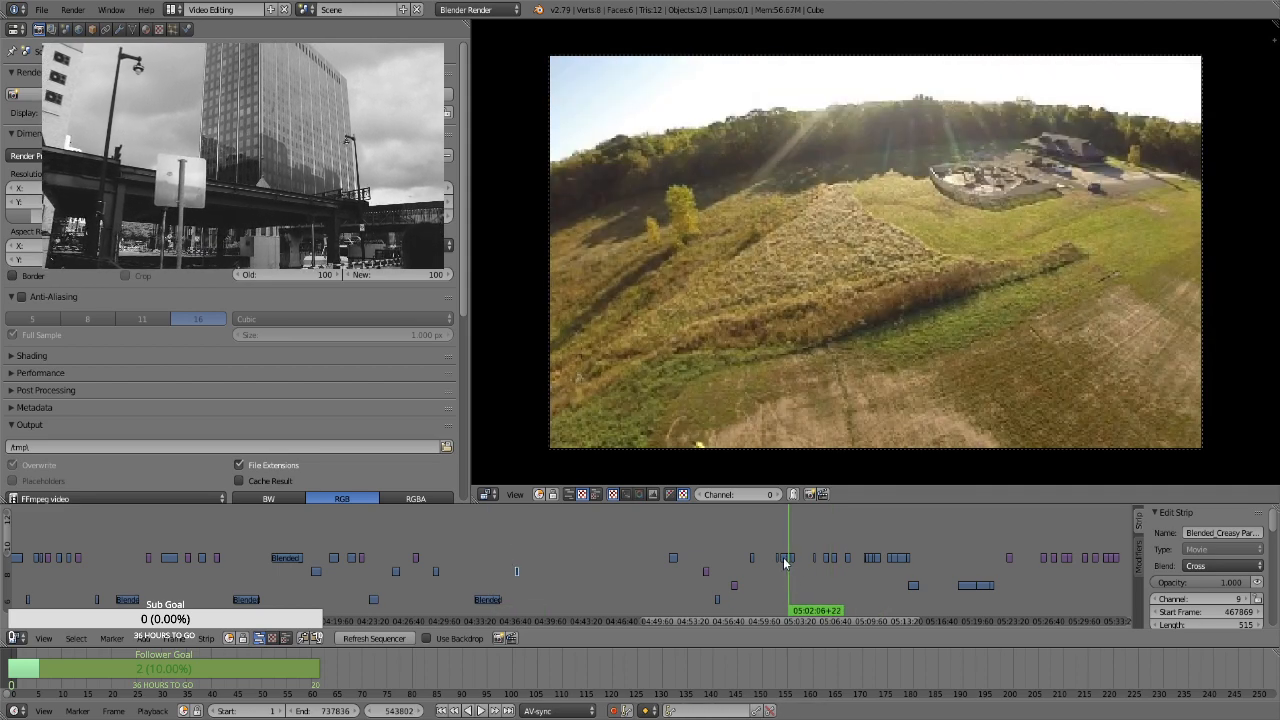
right_click(785, 560)
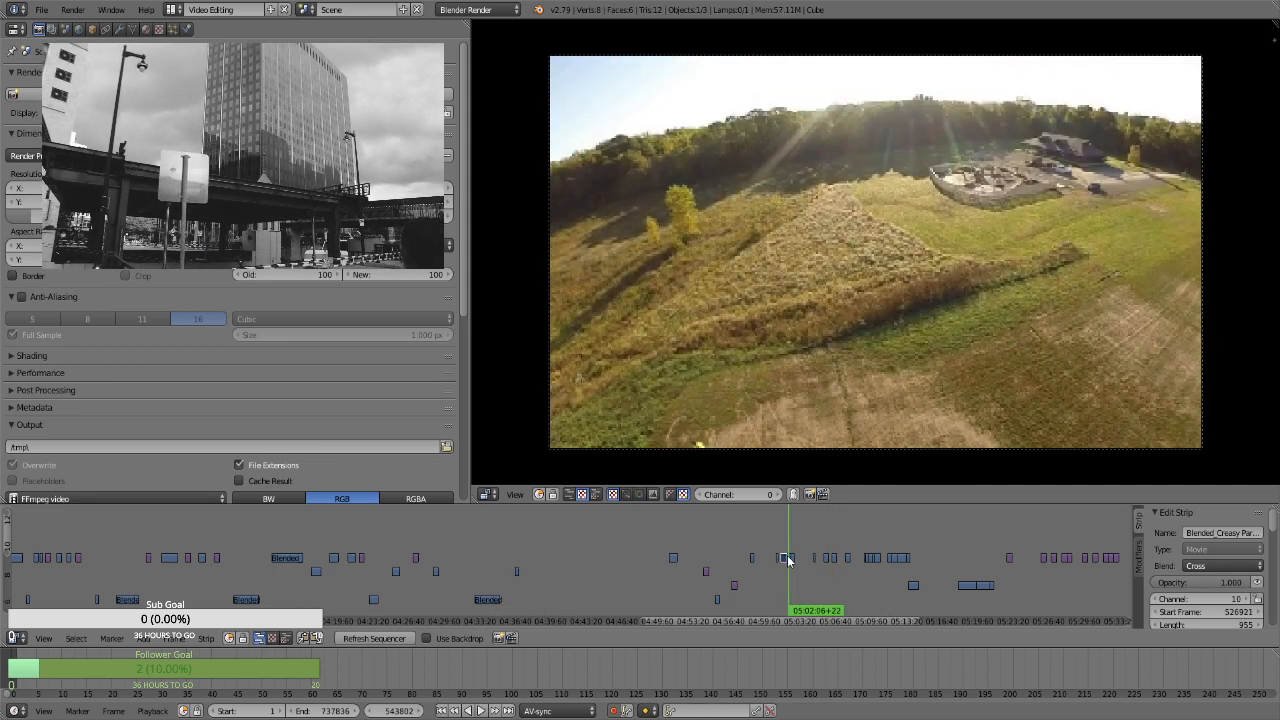
key("g")
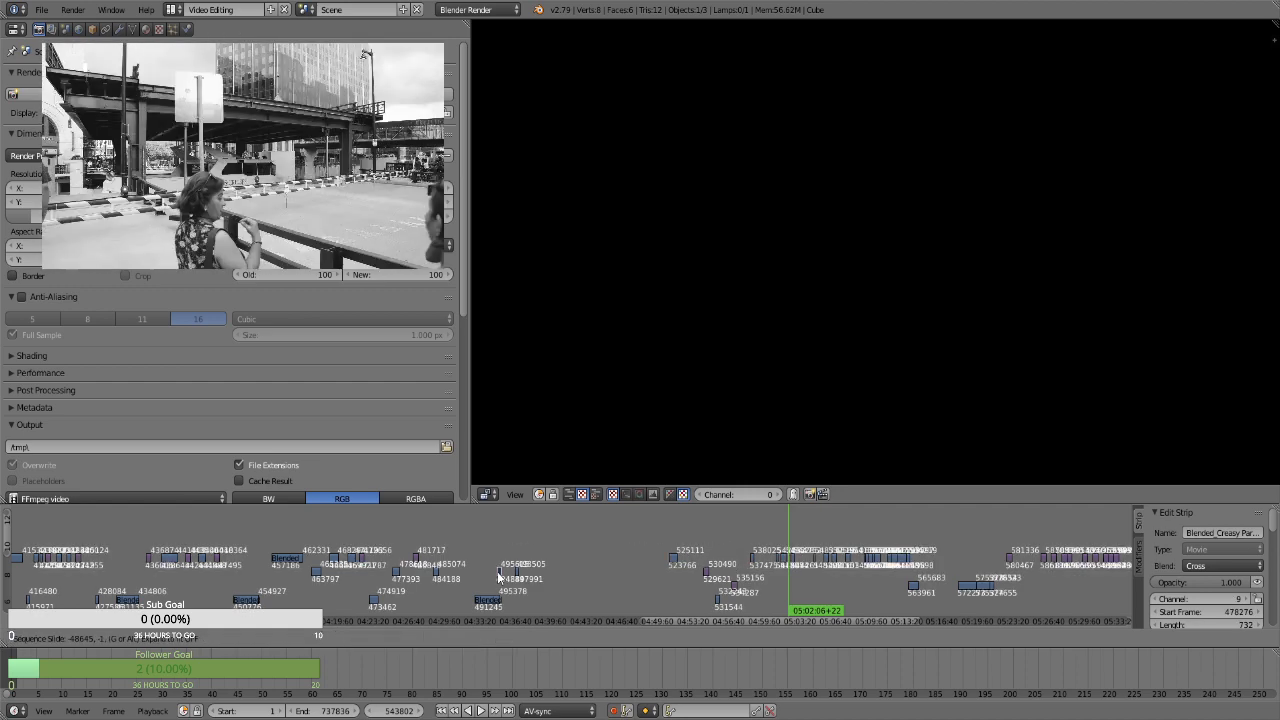
left_click(511, 571)
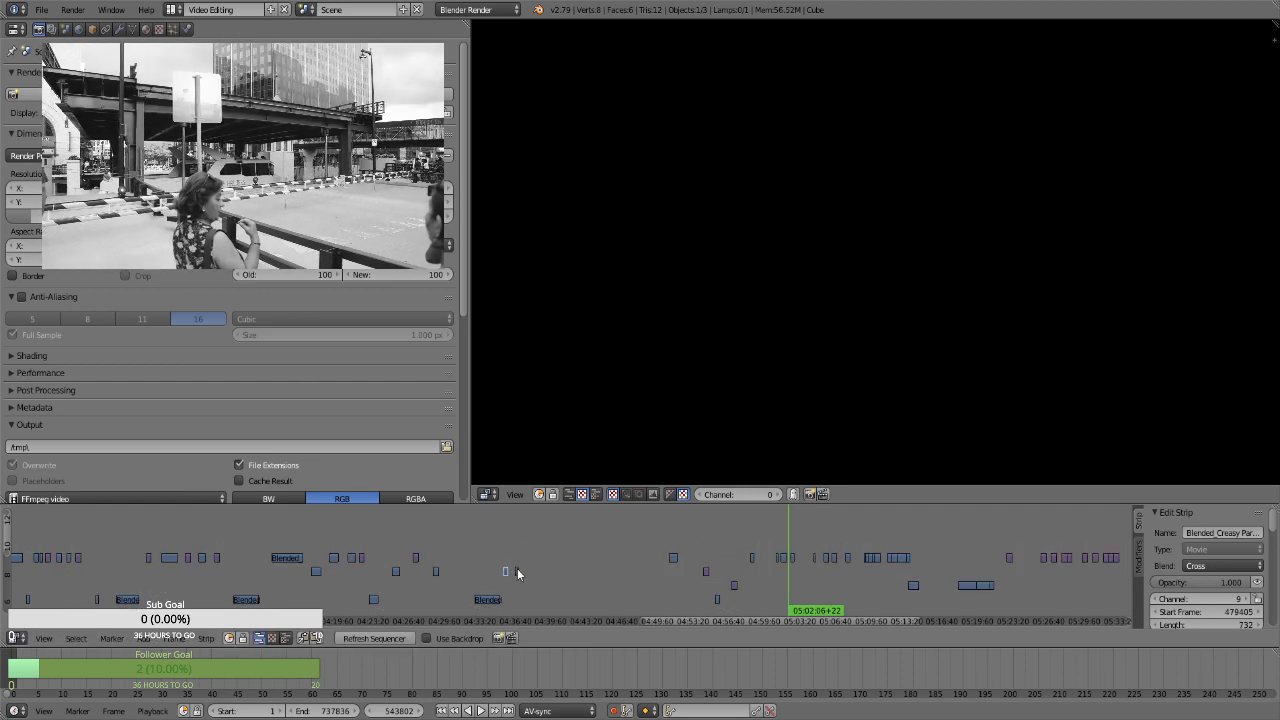
Shift the short channel 9 strip to start at about 04:37, and move the channel 10 clip near 05:02 to channel 9 at about 04:36
right_click(517, 572)
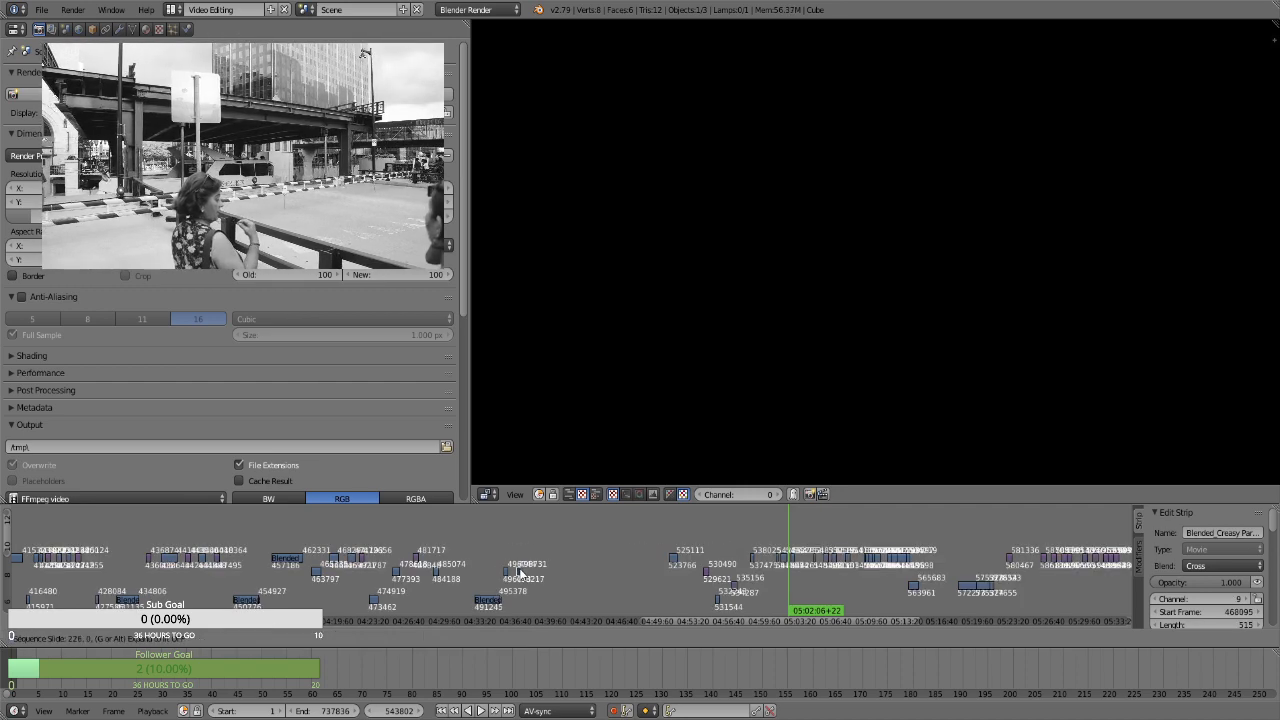
right_click(787, 561)
key("g")
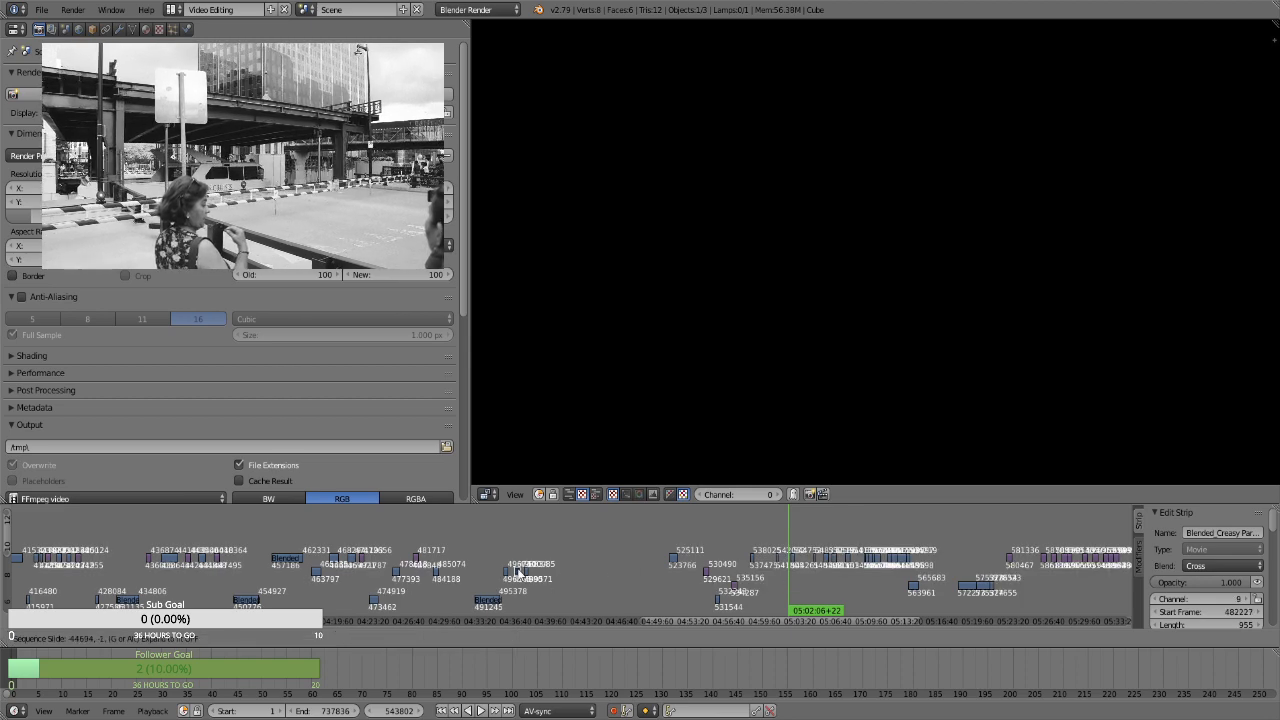
left_click(517, 571)
Compare the footage at about 04:37, 05:05 and 05:06, and move the channel 10 clip near 05:06 to channel 9, starting at about 04:38
left_click(512, 560)
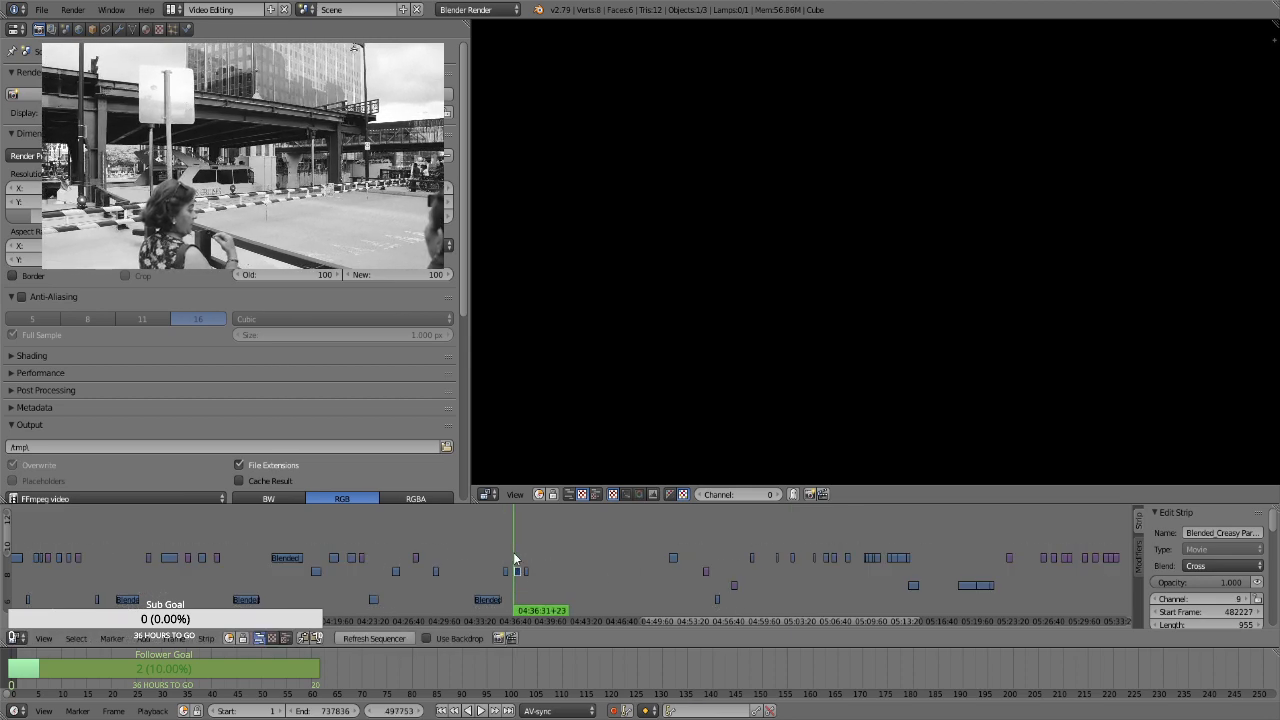
left_click(524, 549)
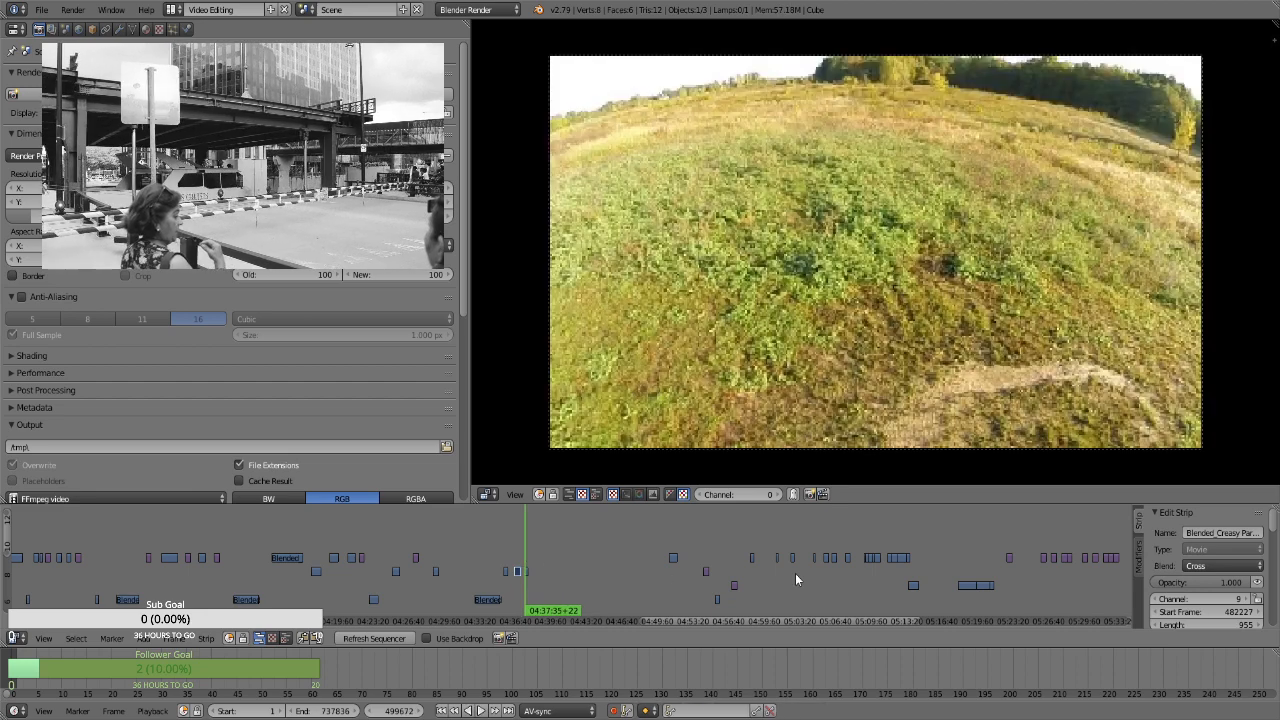
left_click(827, 582)
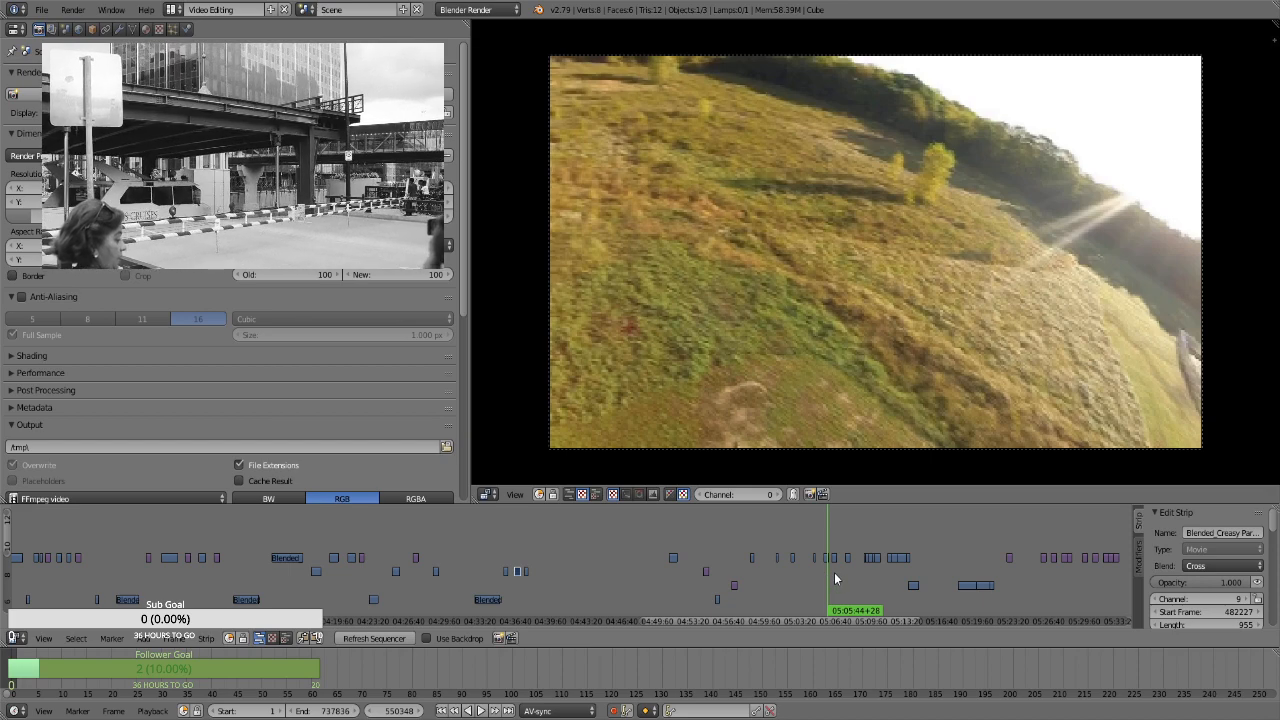
left_click(834, 575)
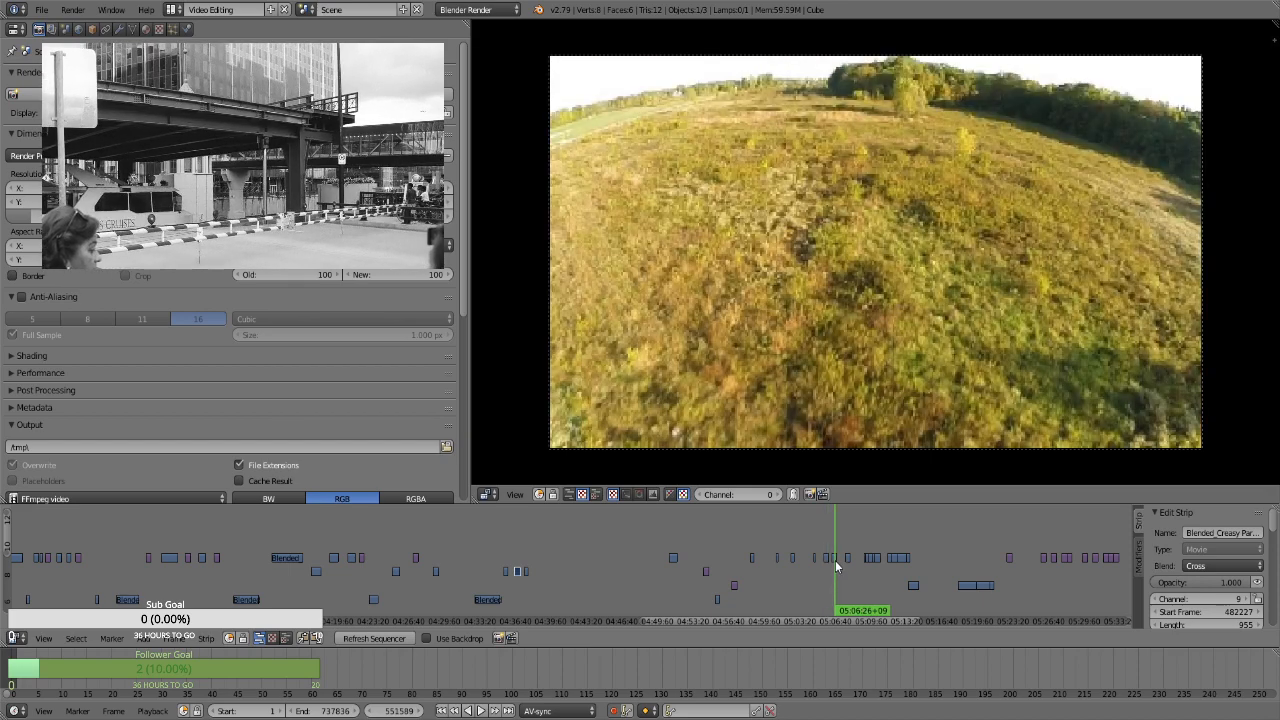
key("g")
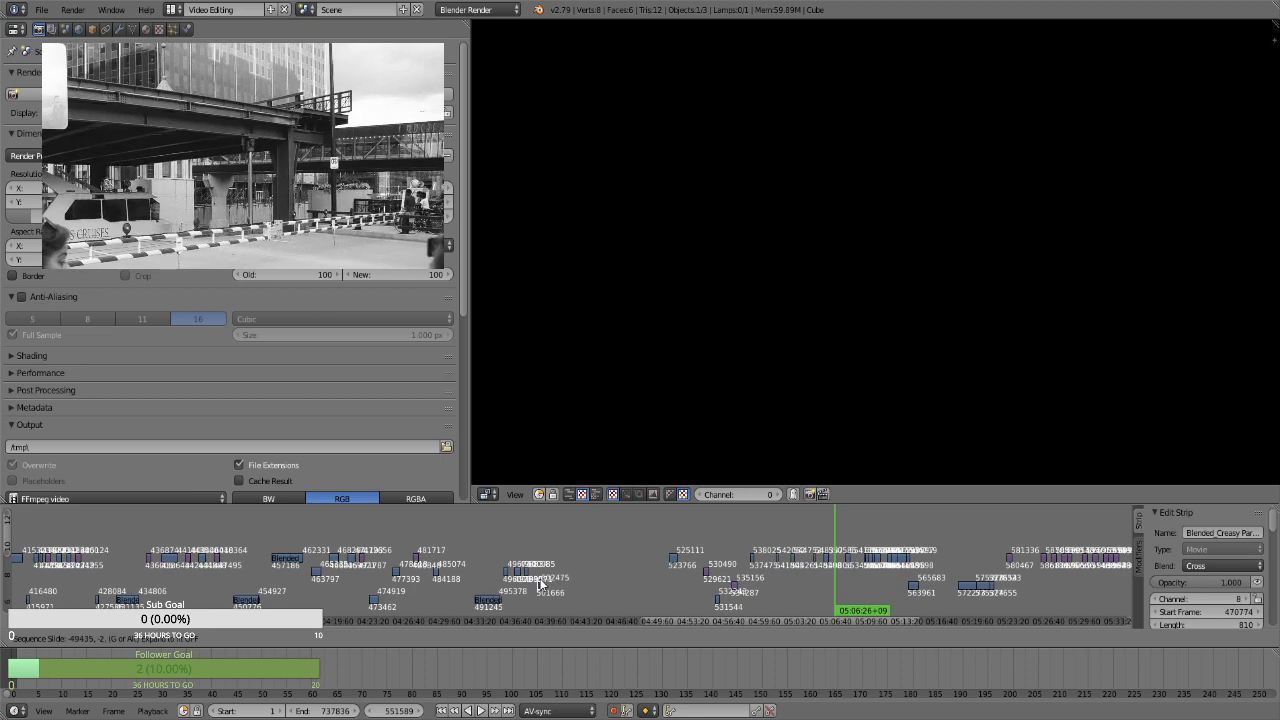
left_click(537, 573)
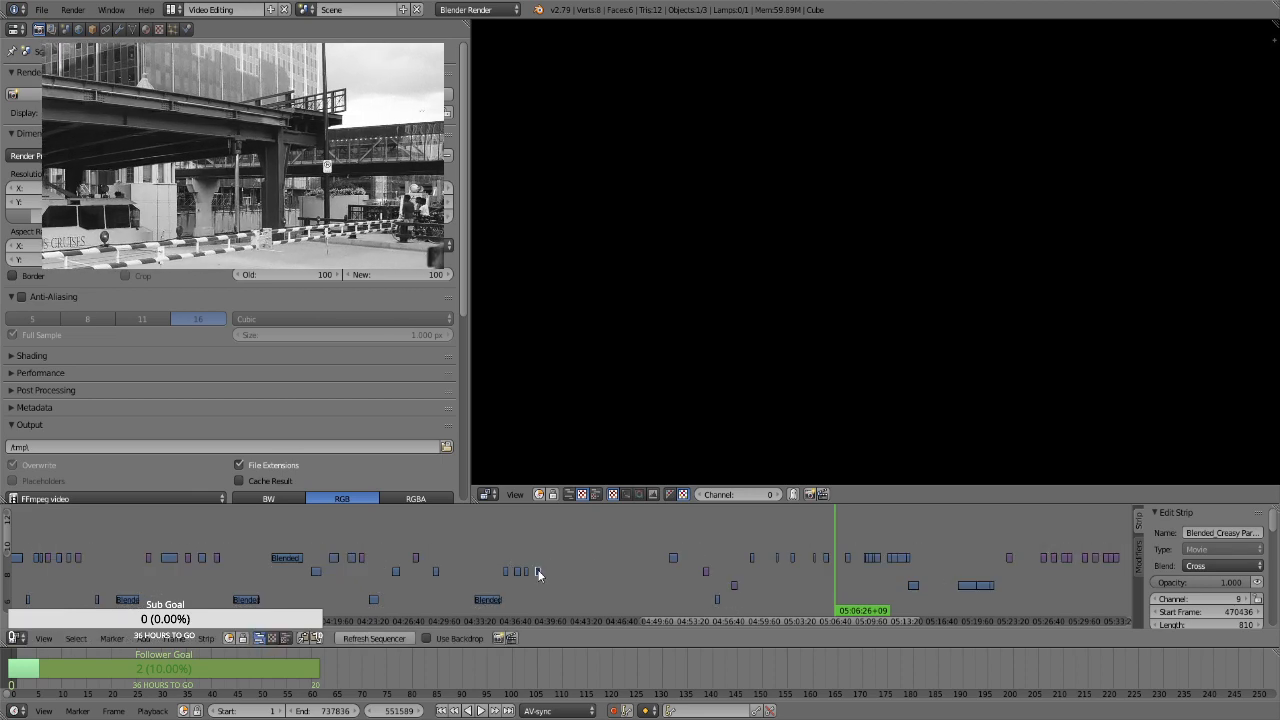
Check the footage between about 04:36 and 04:40, and move the channel 10 clip at about 05:11 along the same channel to about 04:42
left_click(512, 550)
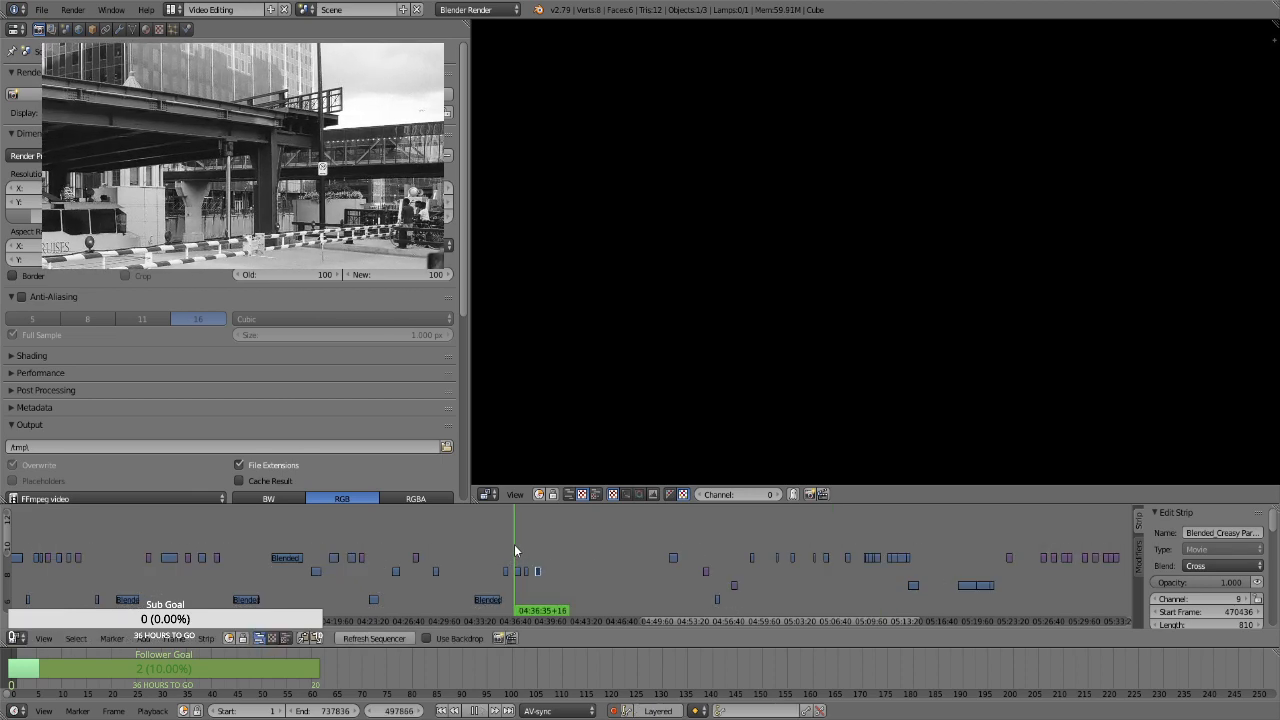
left_click(524, 545)
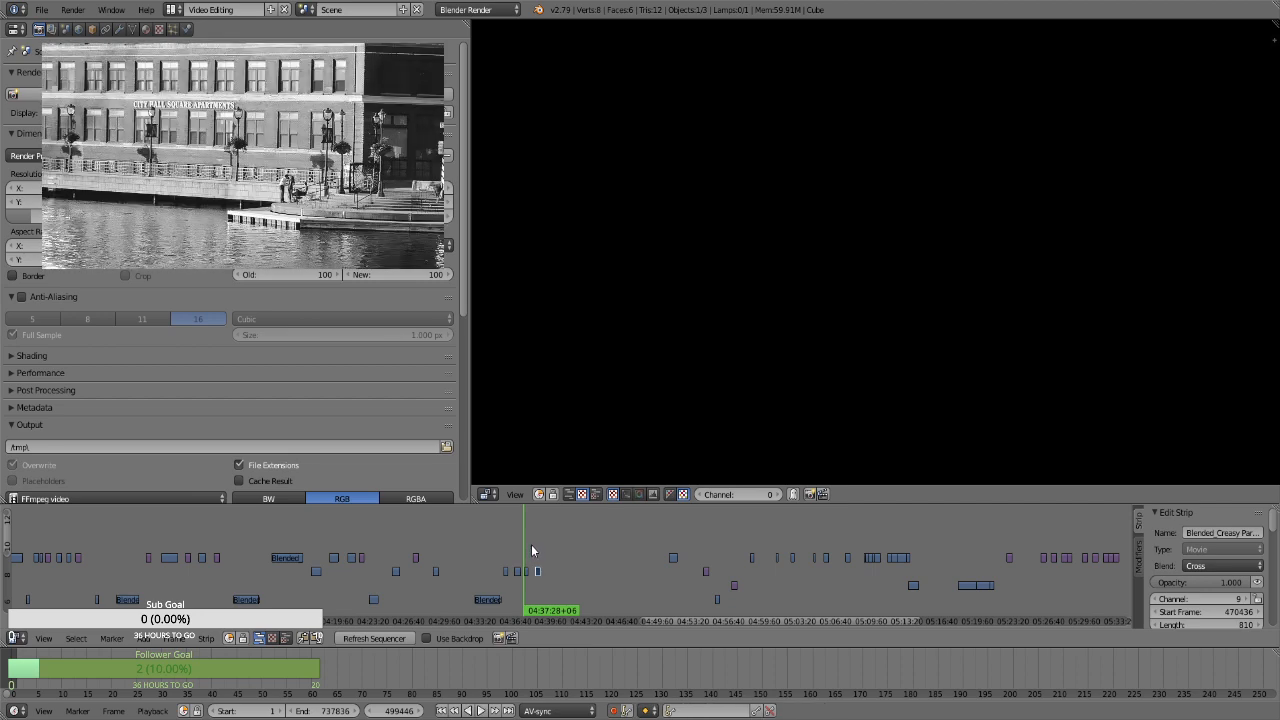
left_click(533, 545)
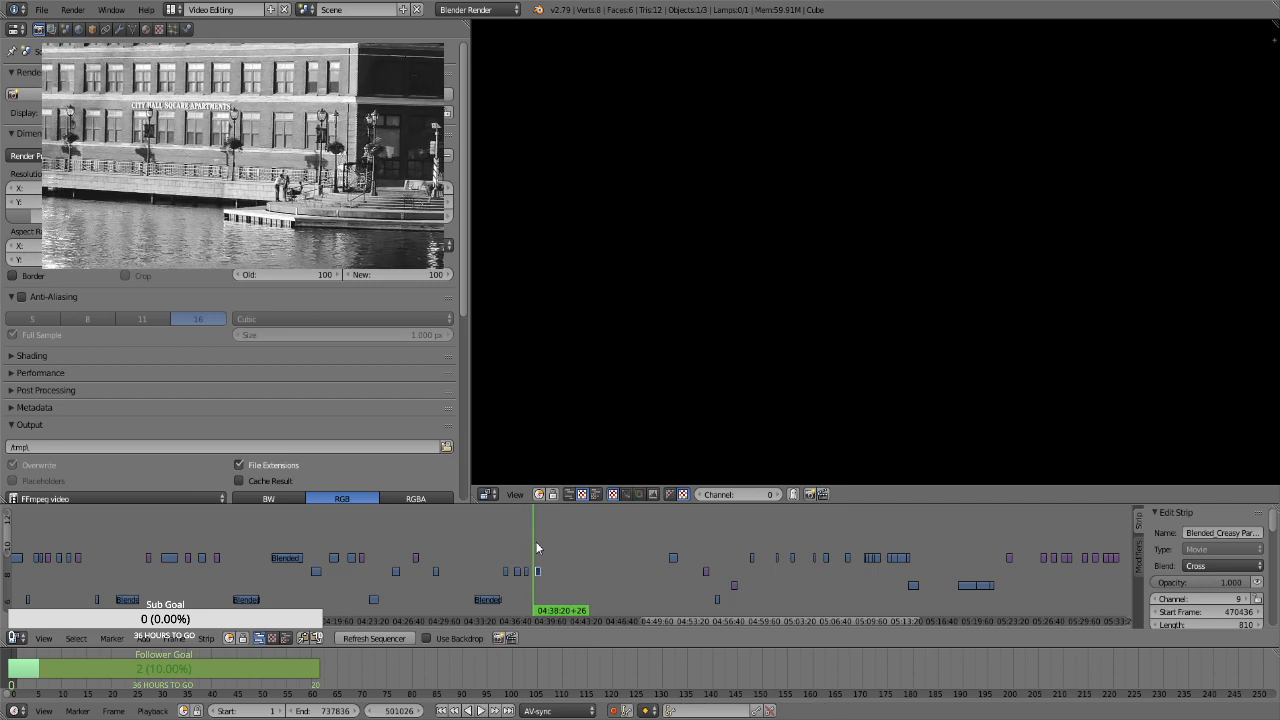
left_click(536, 545)
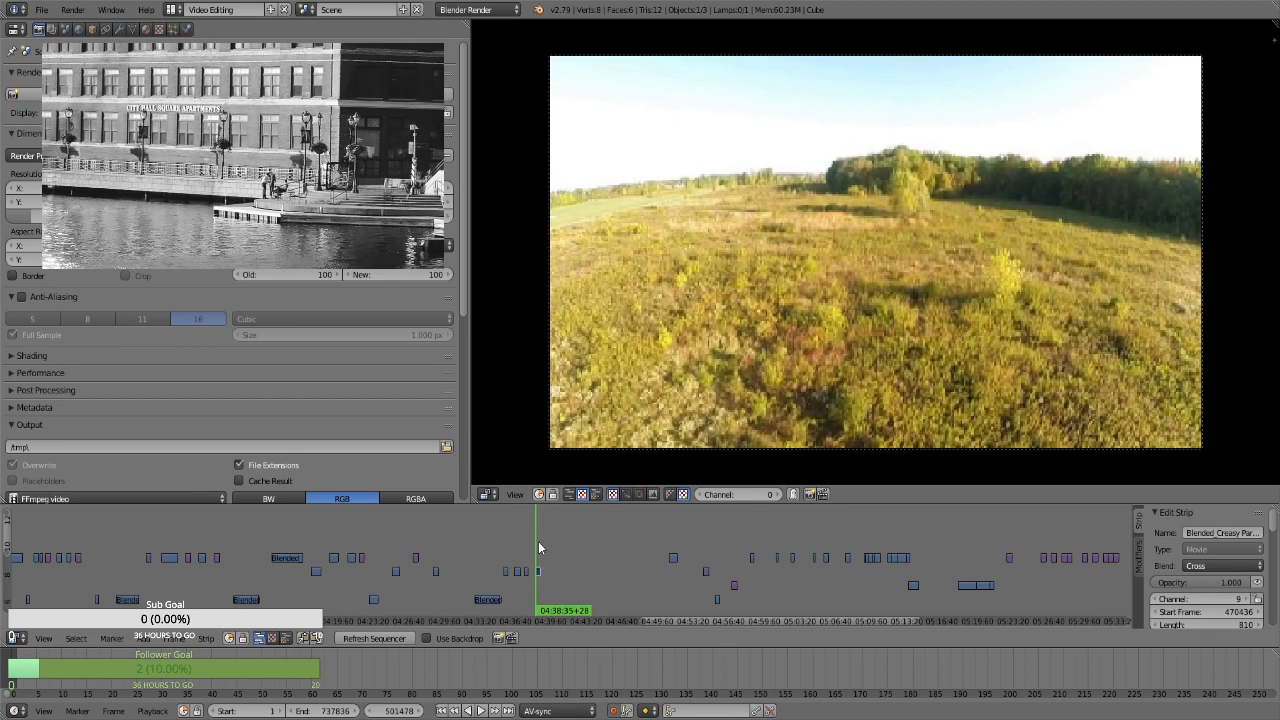
left_click(551, 545)
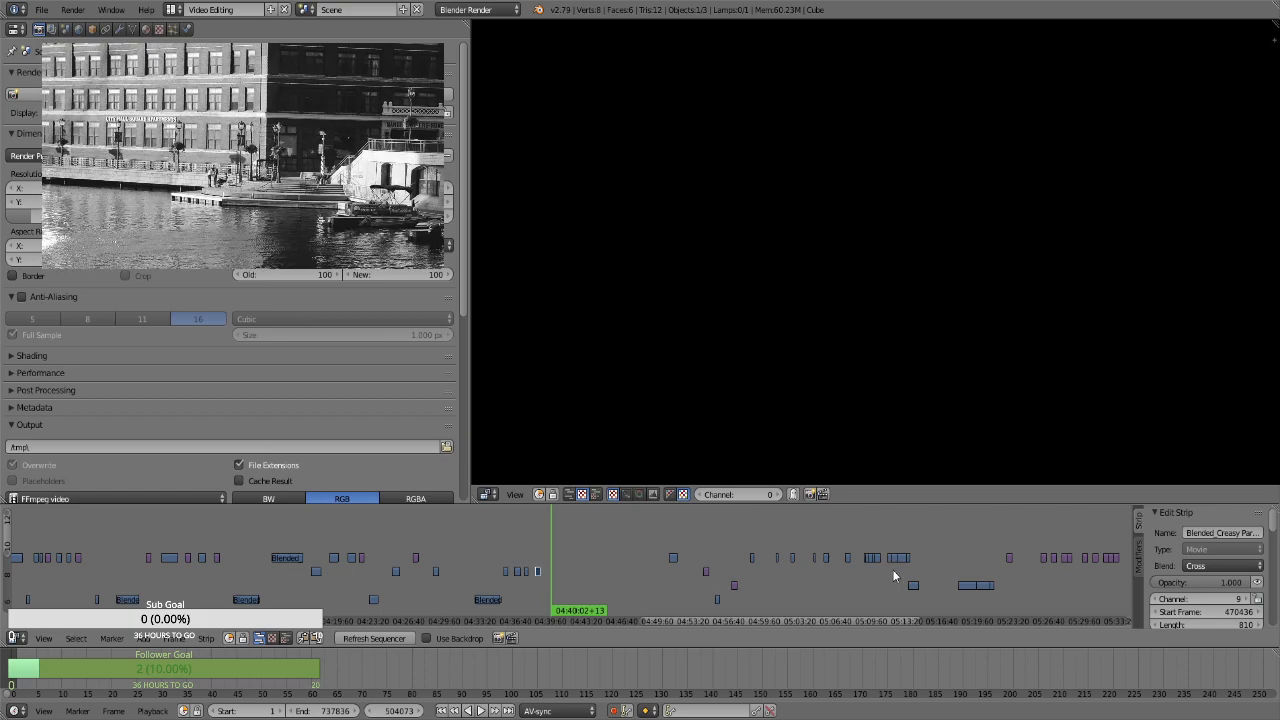
left_click(893, 557)
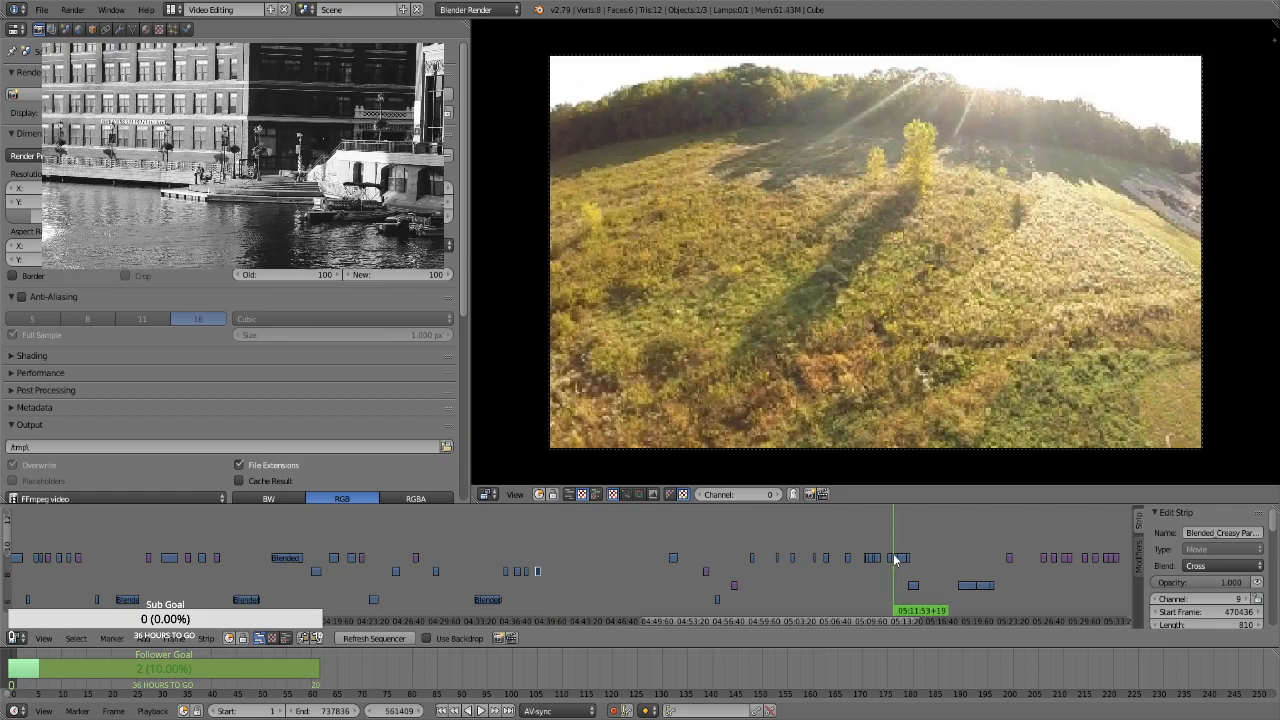
right_click_drag(895, 560, 577, 558)
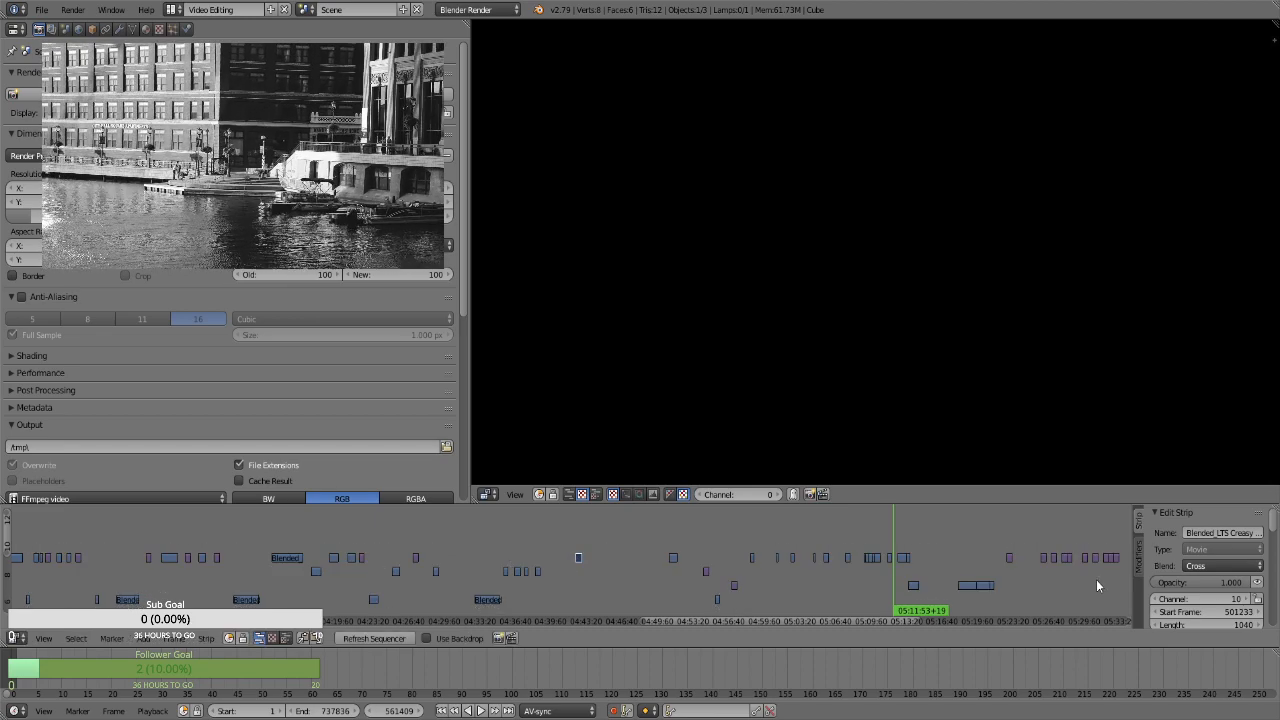
Move the channel 10 still image at about 05:28 to channel 11, starting at about 04:39, checking it against the clip near 04:42
left_click(1065, 573)
right_click(1067, 563)
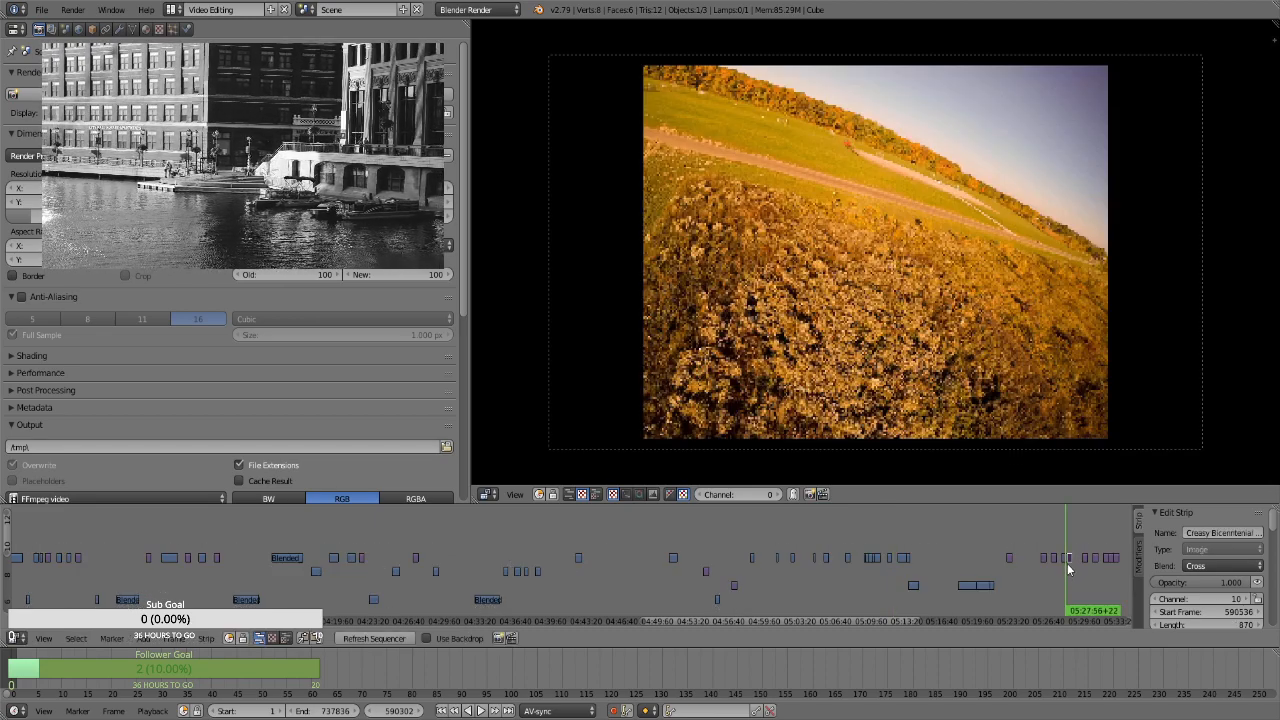
right_click_drag(1066, 556, 561, 555)
mouse_move(561, 555)
left_mouse_down()
mouse_move(538, 555)
mouse_move(560, 555)
left_mouse_up()
left_click(577, 540)
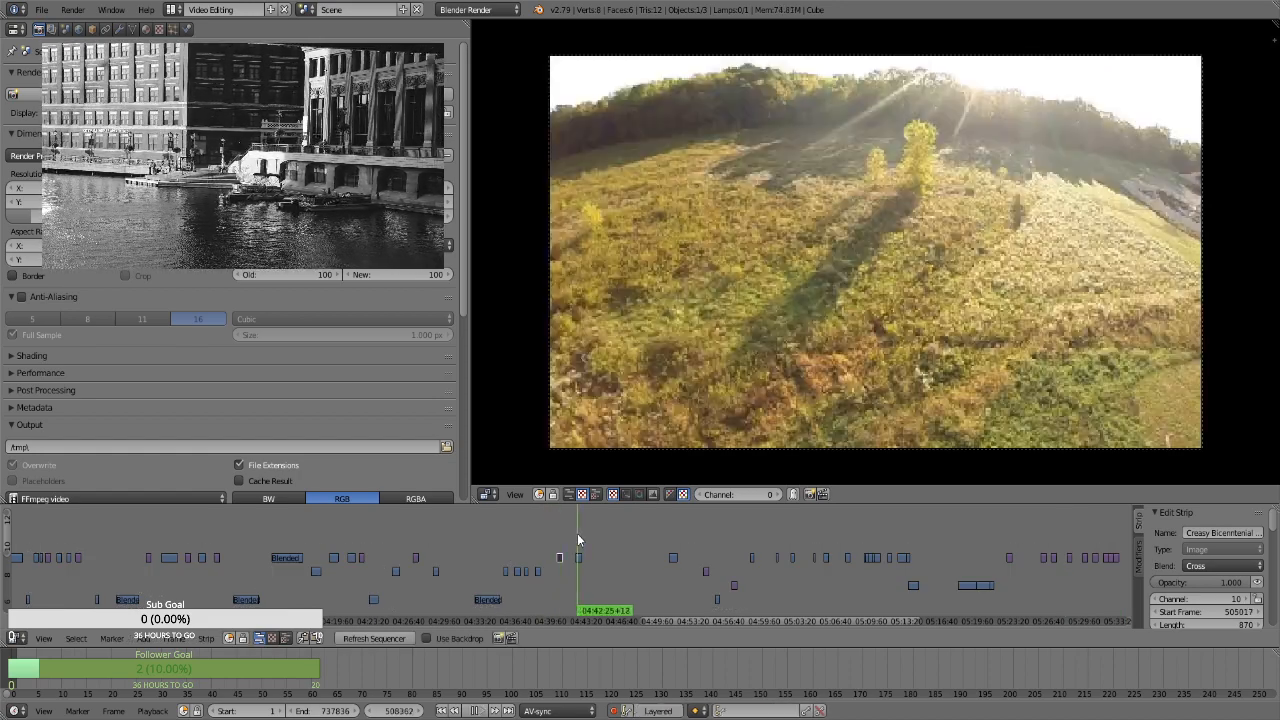
key("g")
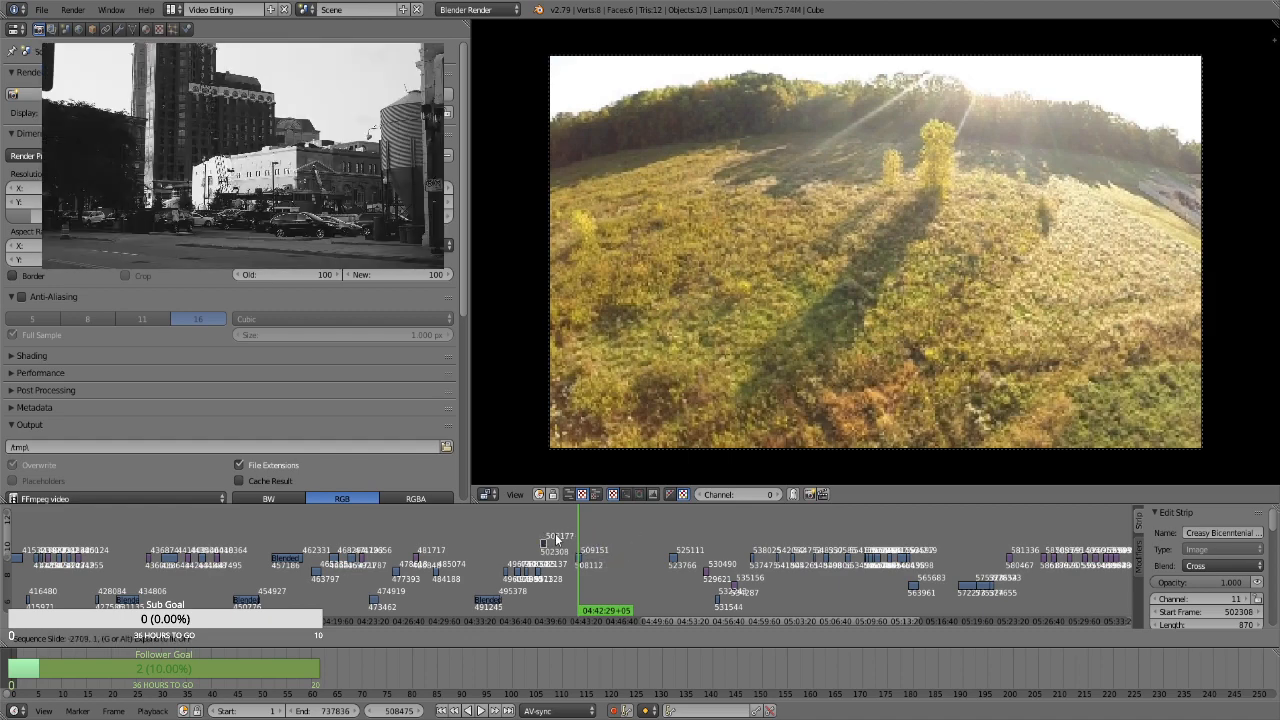
left_click(561, 536)
Move the channel 10 still image at about 05:27 to channel 11, starting at about 04:38
left_click_drag(530, 548, 1058, 563)
right_click(1055, 559)
key("g")
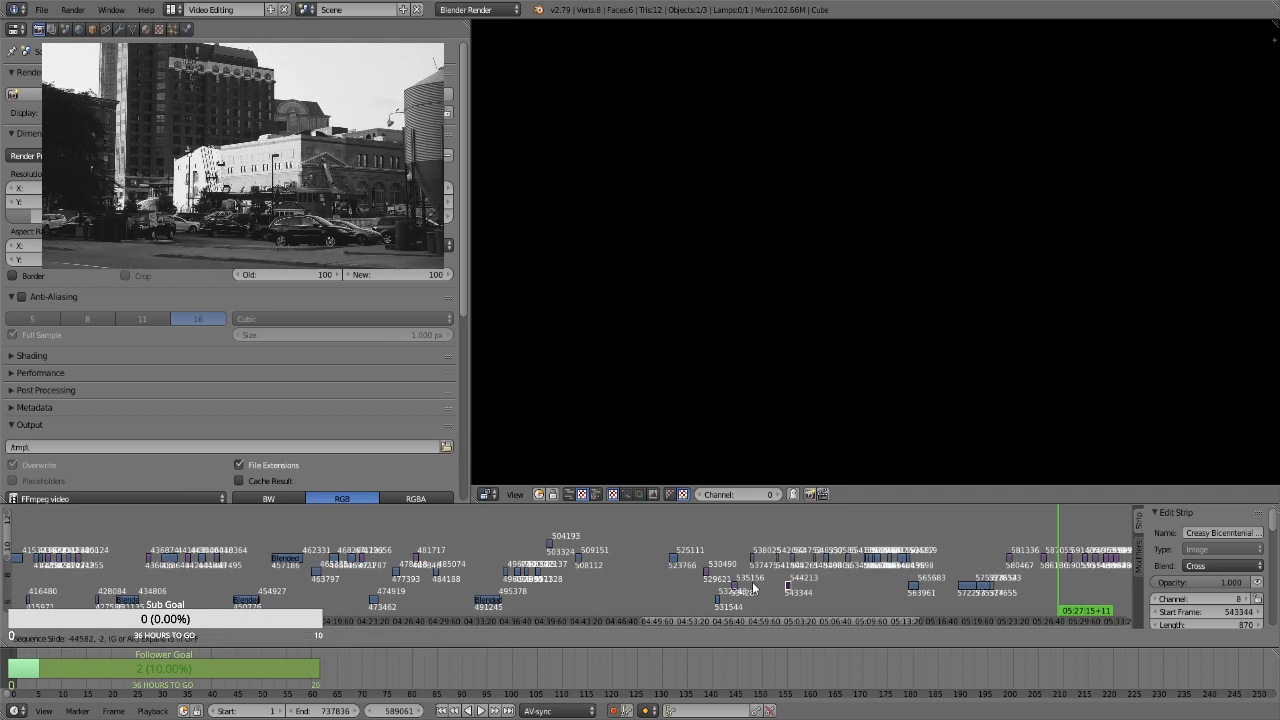
left_click(536, 544)
Space out the two channel 11 images so the earlier one starts at about 04:40 and the other at about 04:44
right_click(549, 544)
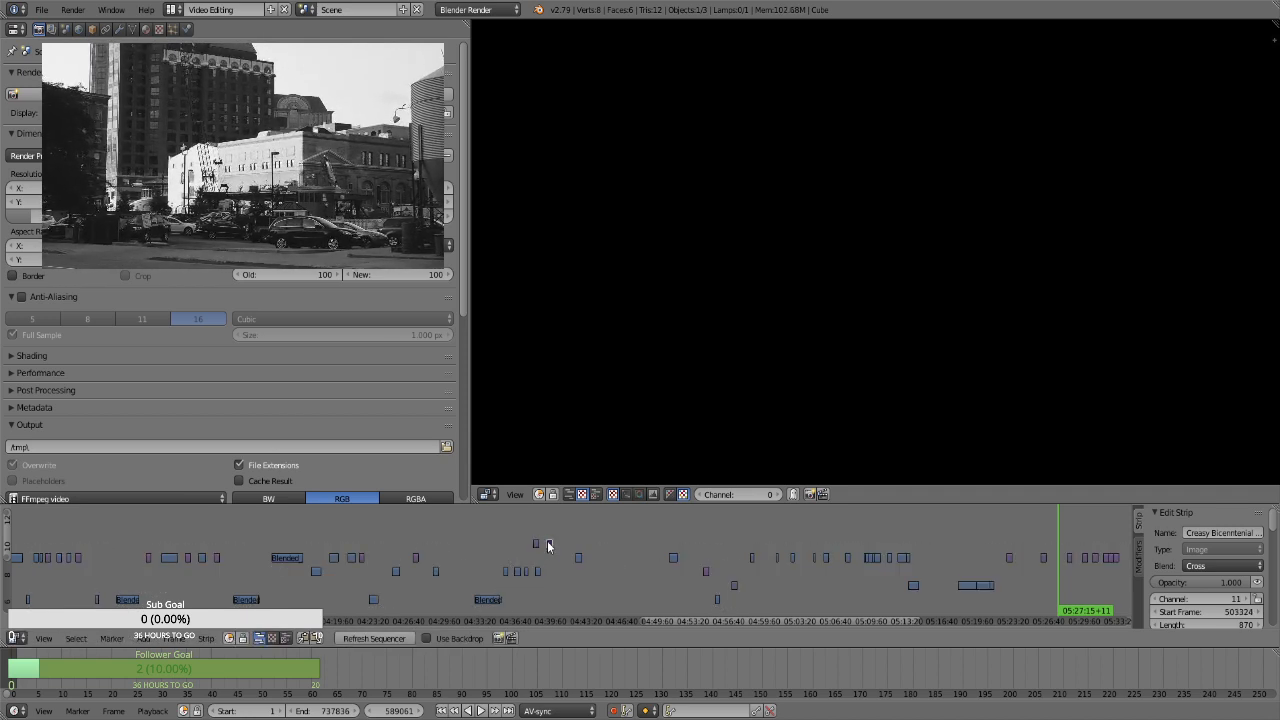
key("g")
left_click(597, 545)
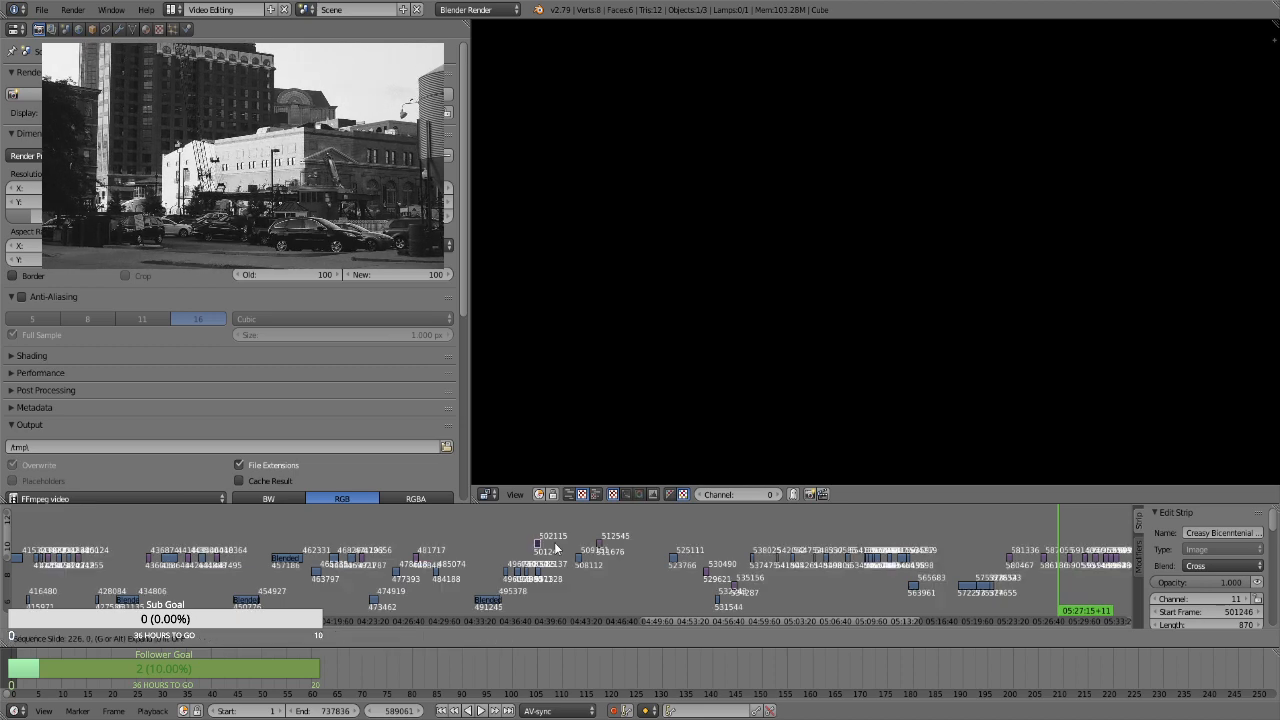
right_click_drag(537, 544, 576, 552)
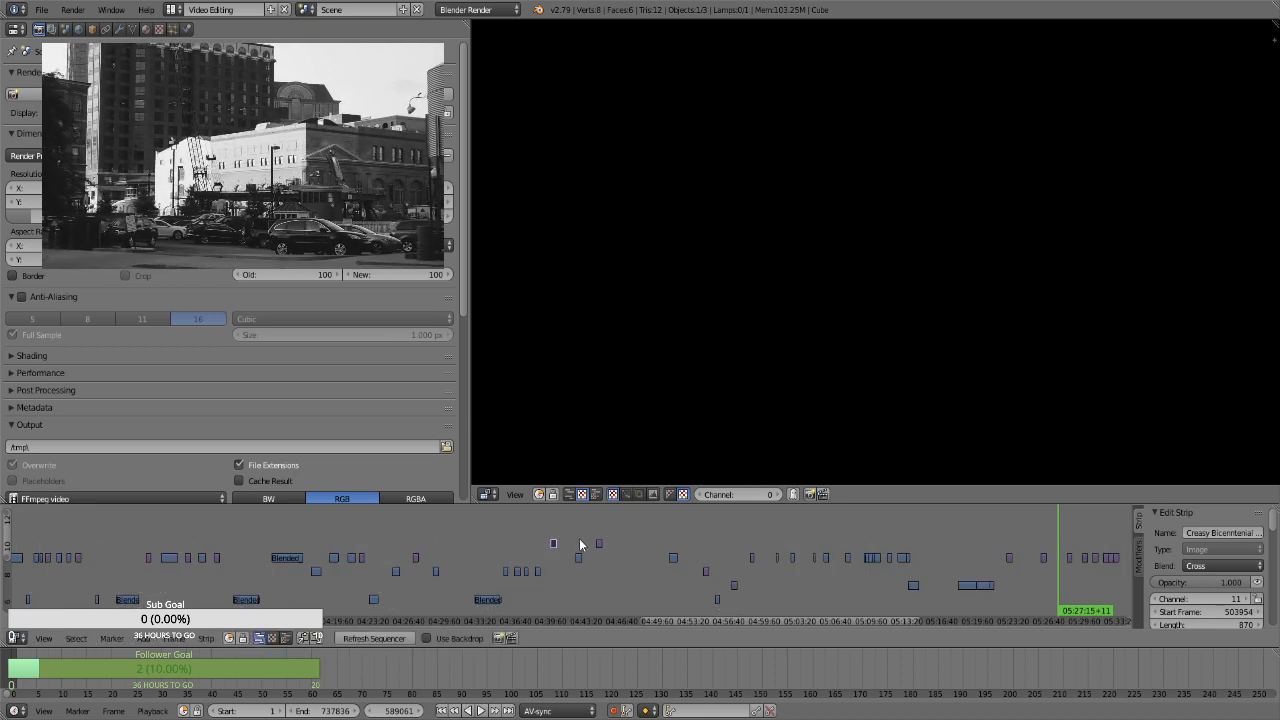
left_click(580, 542)
left_click(598, 531)
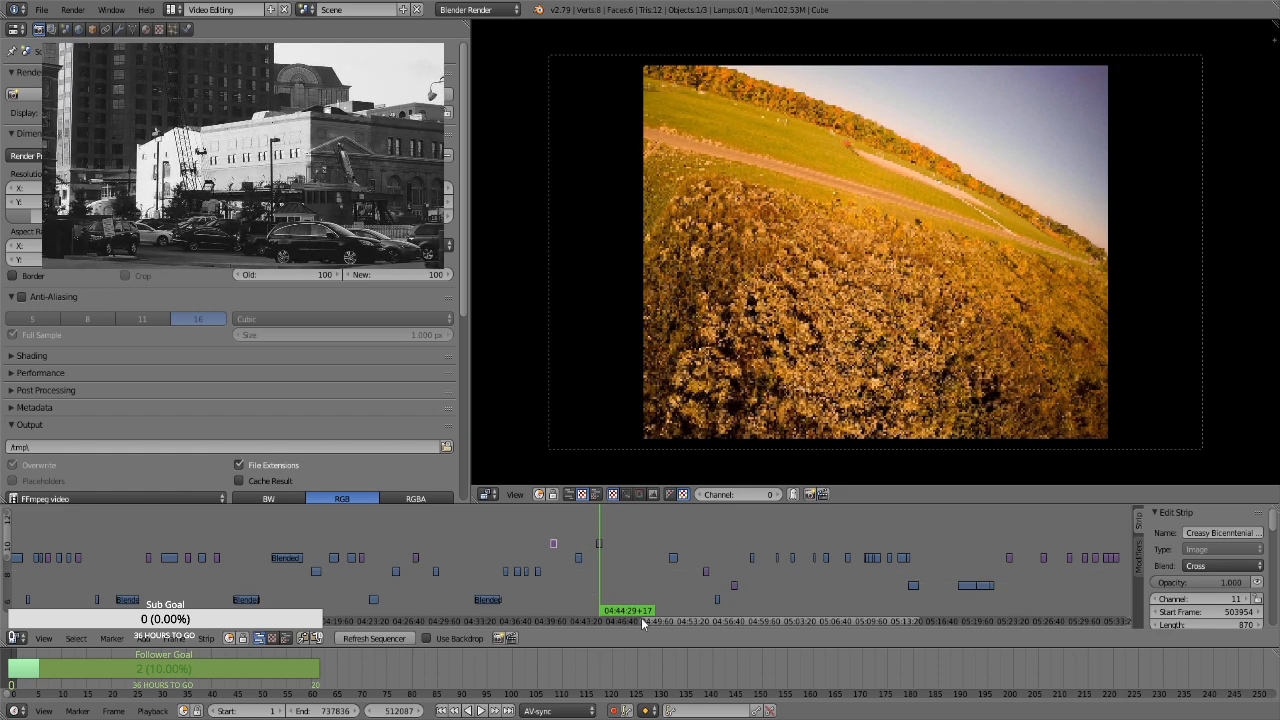
Preview the channel 10 still image at about 05:32 and move it to channel 11, starting at about 04:36
scroll(662, 622, "right", 4, "ctrl")
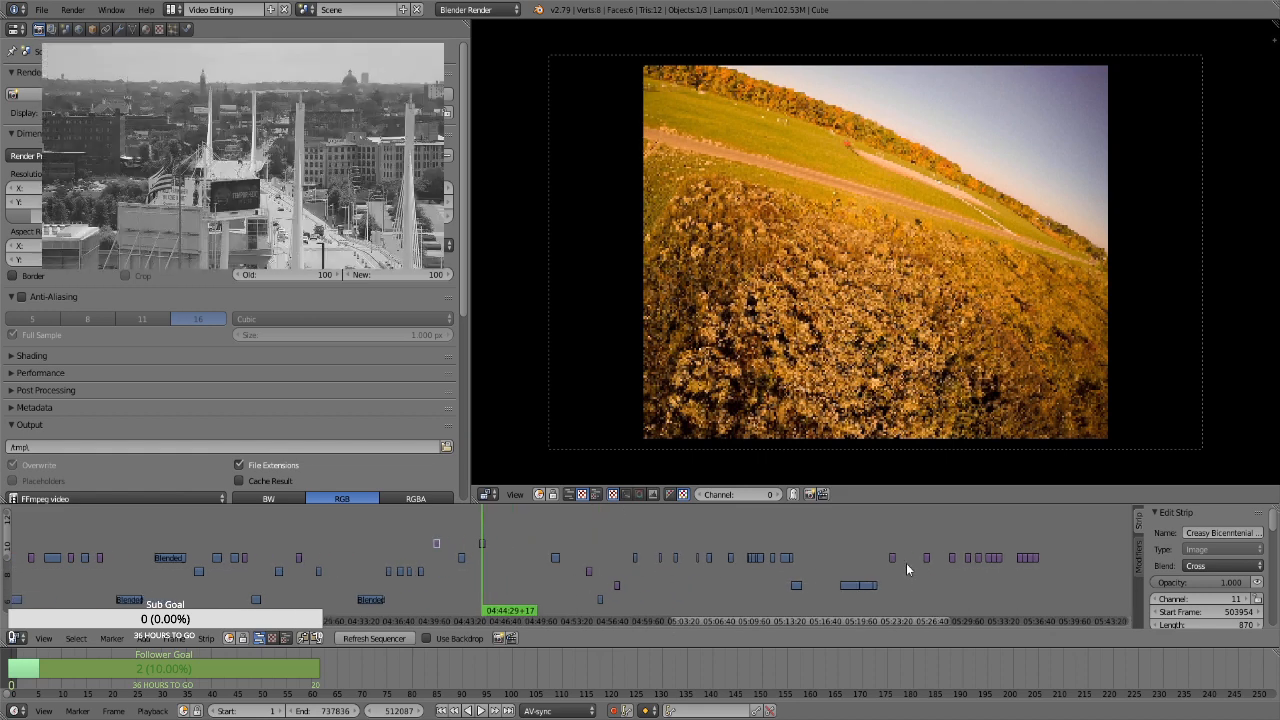
left_click_drag(987, 576, 993, 575)
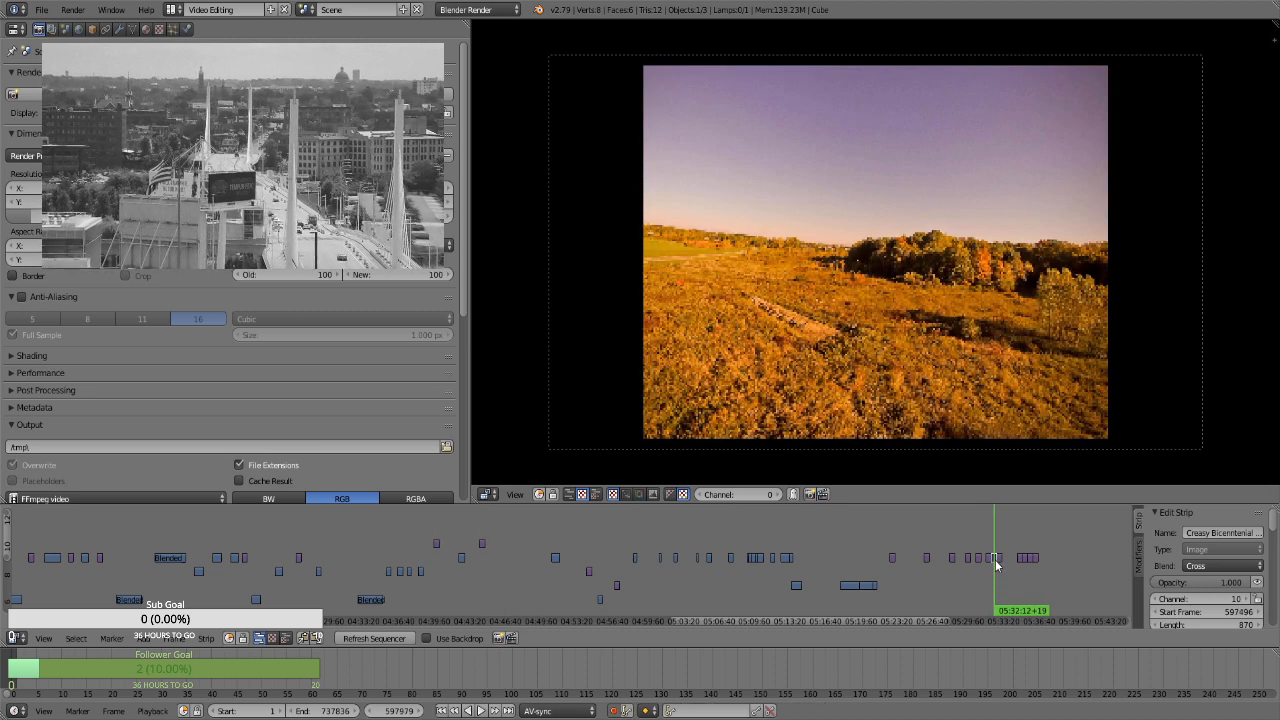
key("g")
left_click(307, 566)
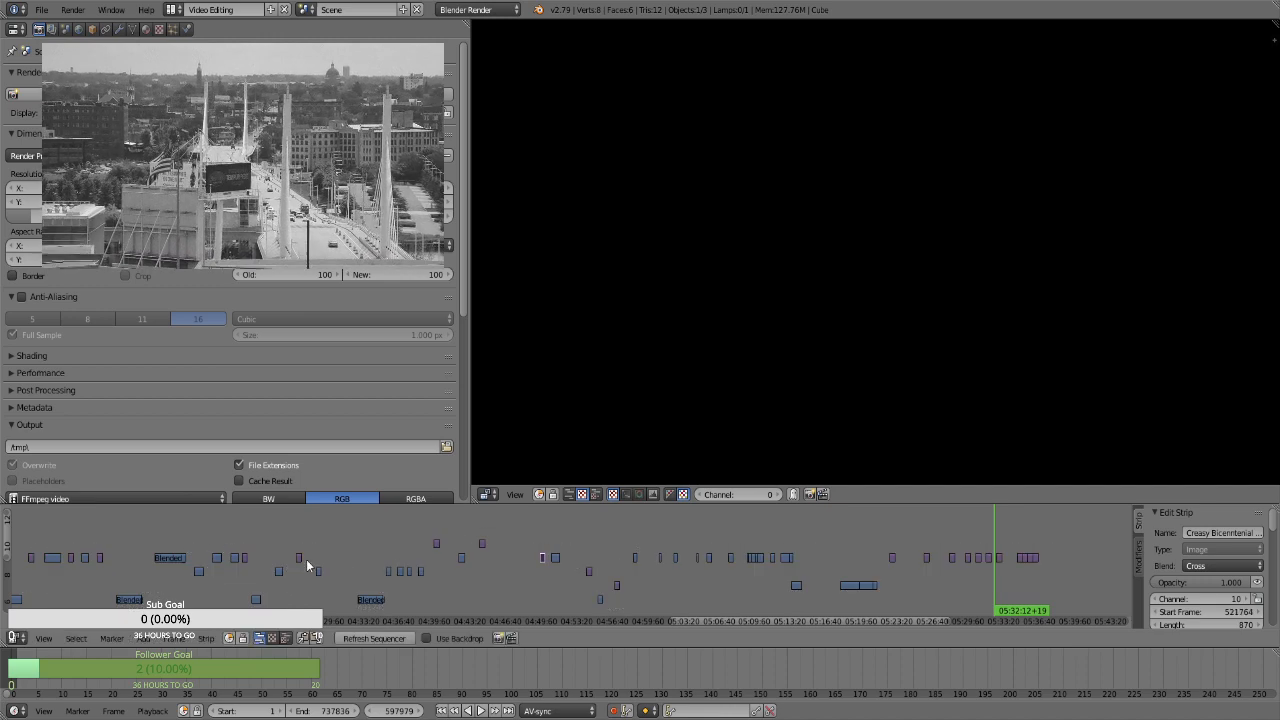
key("g")
left_click(392, 553)
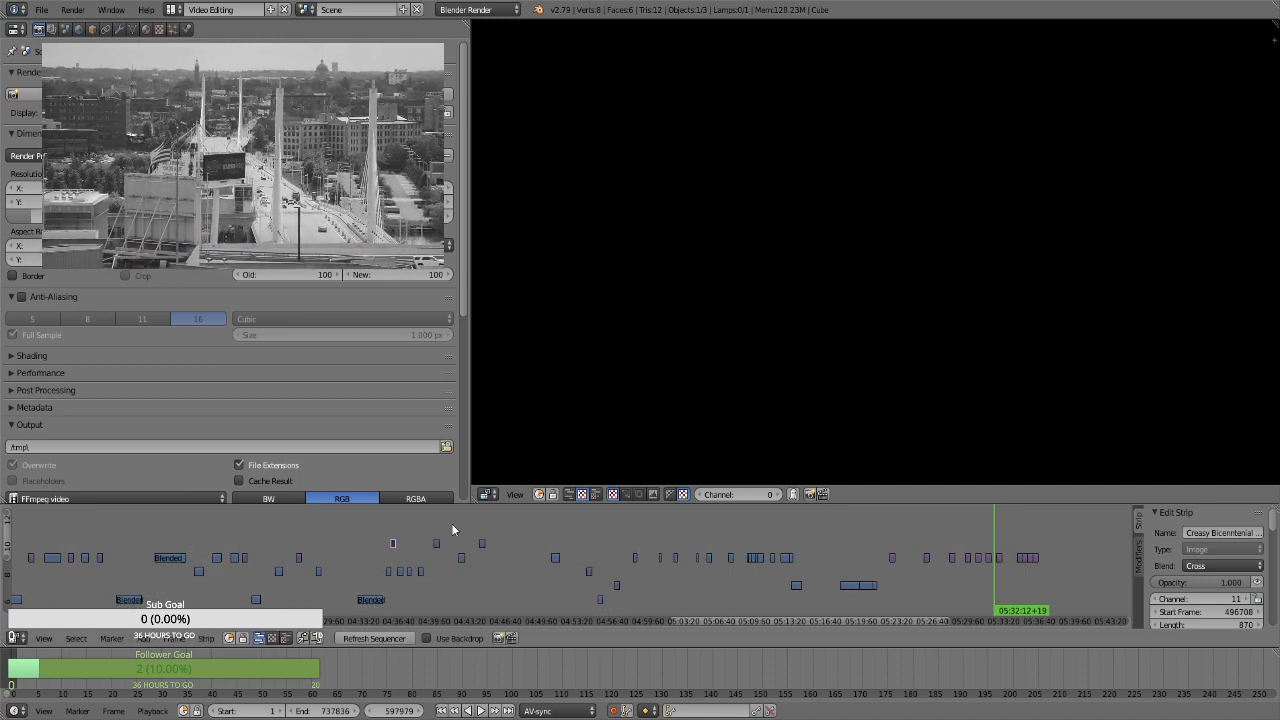
Shift the channel 11 images and the channel 9 and 10 clips from about 04:36 to 04:45 later by 2934 frames, leaving the first clip in place
left_click_drag(400, 558, 423, 522)
key("b")
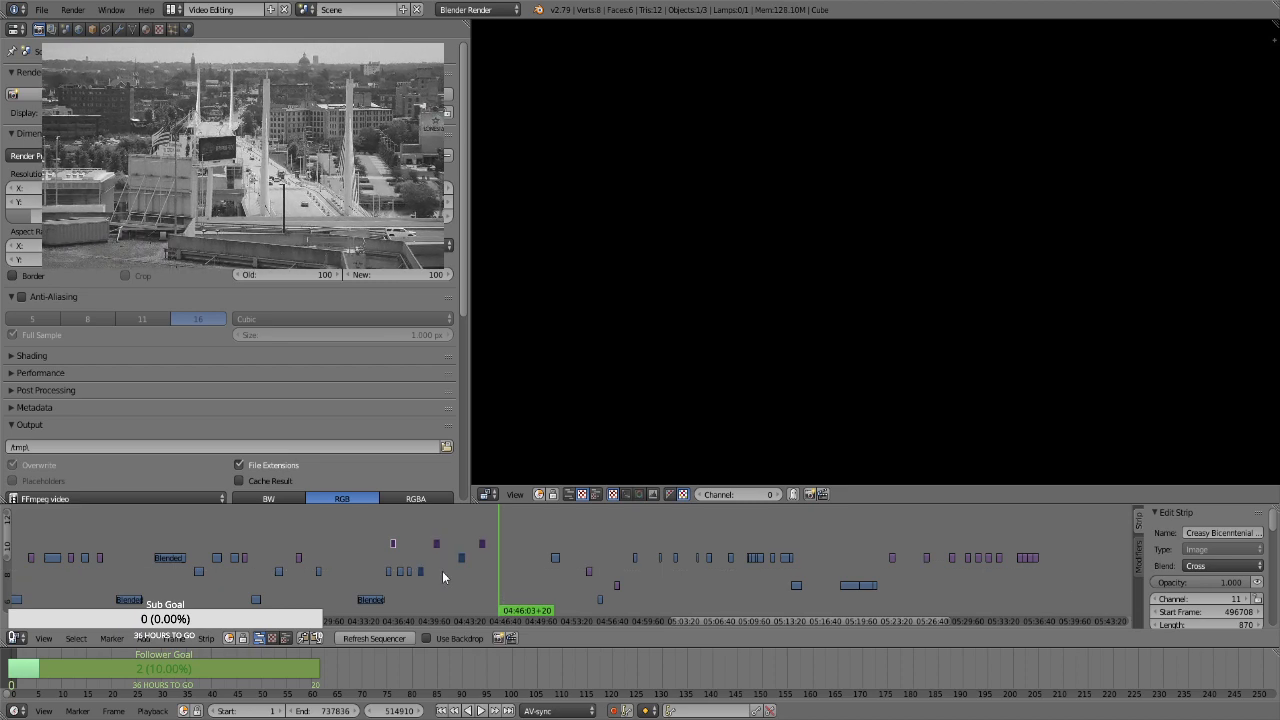
key("b")
left_click_drag(440, 585, 398, 566)
key("g")
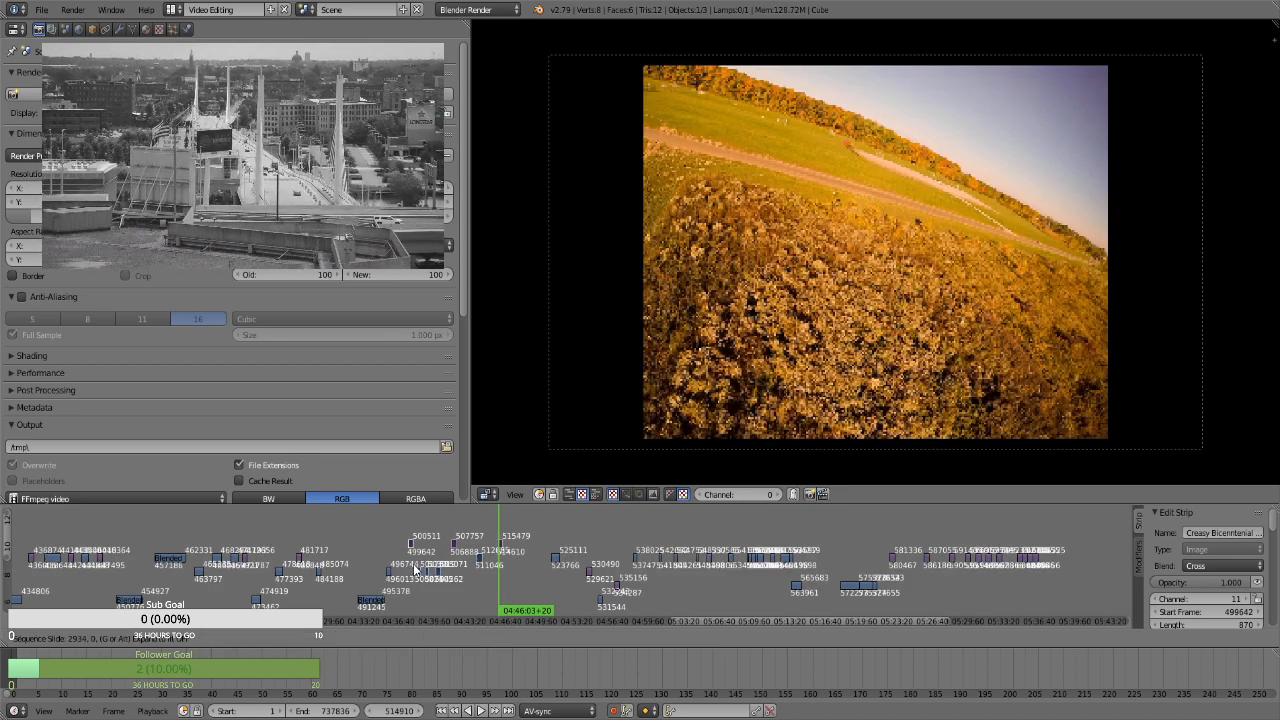
left_click(410, 545)
Move the channel 11 image at about 04:37 down to channel 10, starting at frame 497723
right_click(411, 546)
key("g")
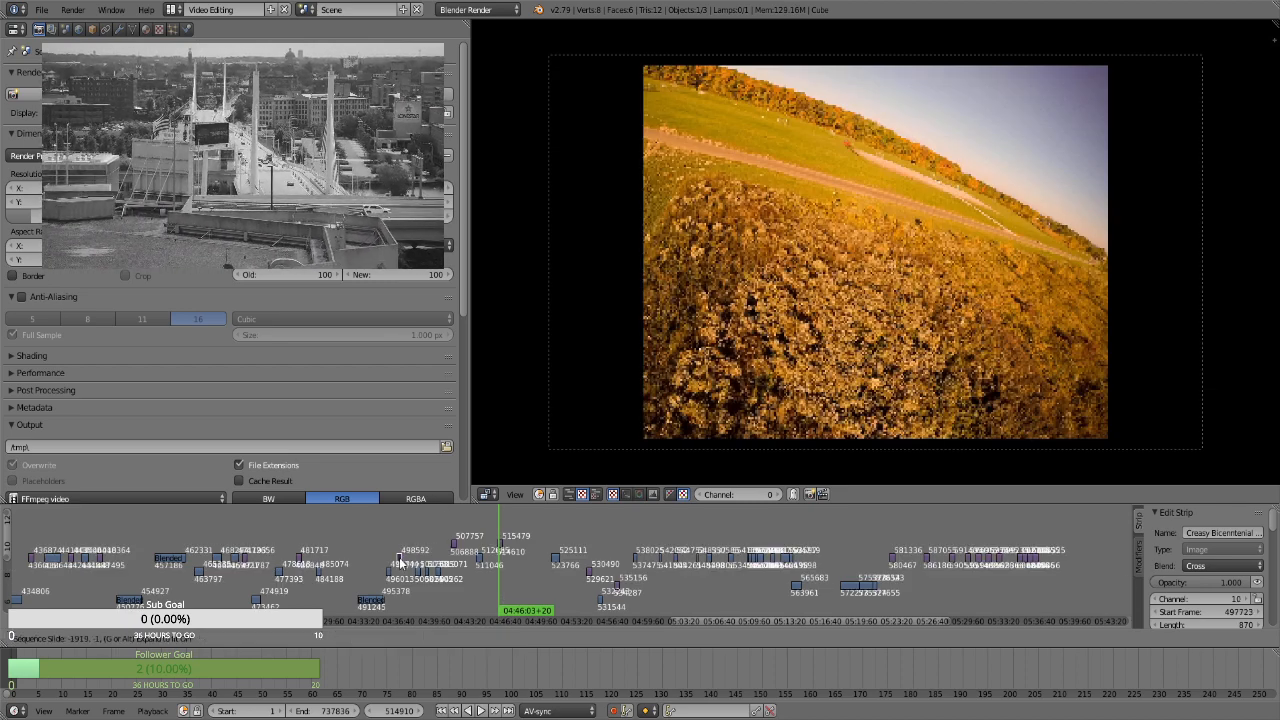
left_click(400, 560)
Move the two channel 11 images and the channel 10 clip between about 04:41 and 04:46 down one channel
scroll(509, 570, "up", 2)
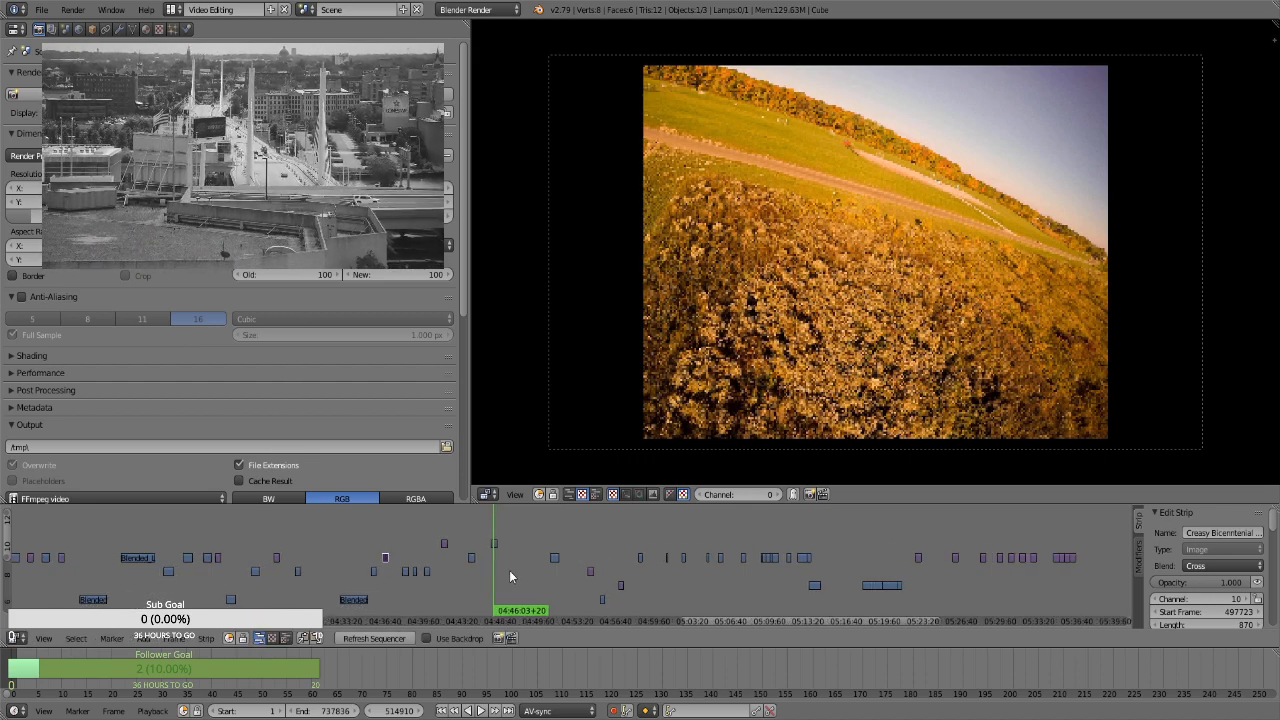
left_click(511, 558)
key("b")
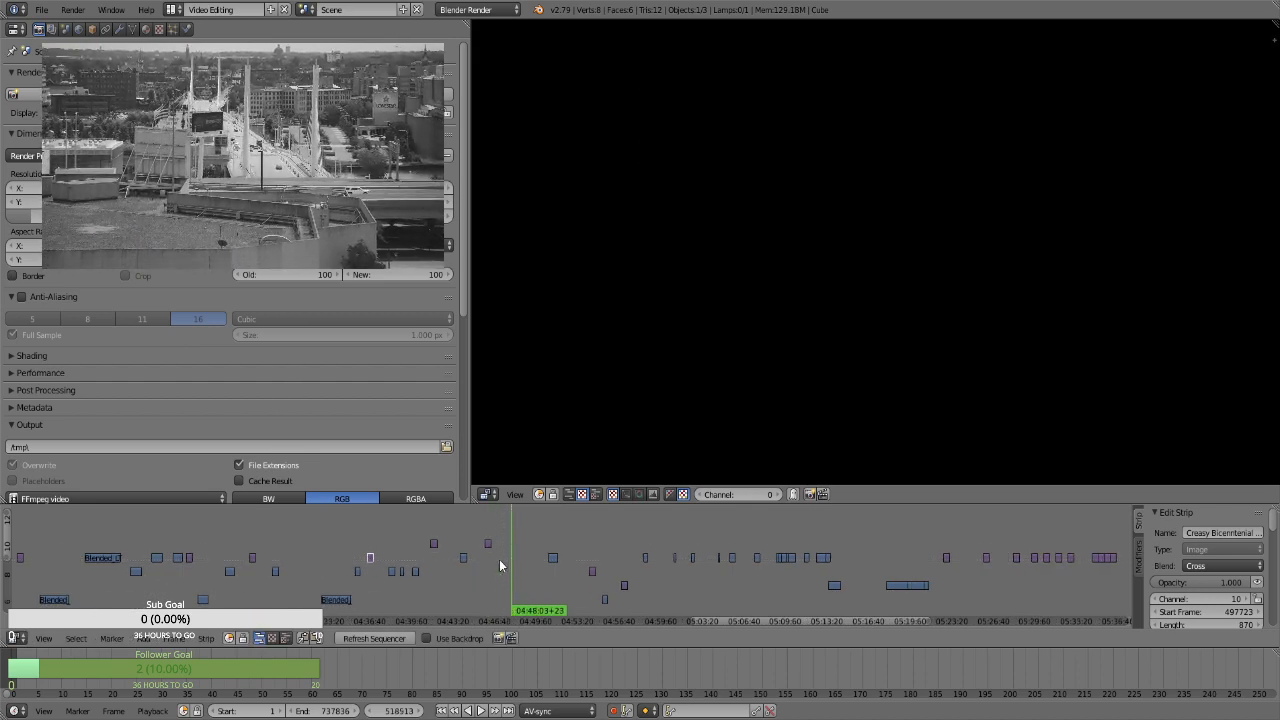
left_click_drag(501, 560, 418, 530)
key("g")
left_click(413, 544)
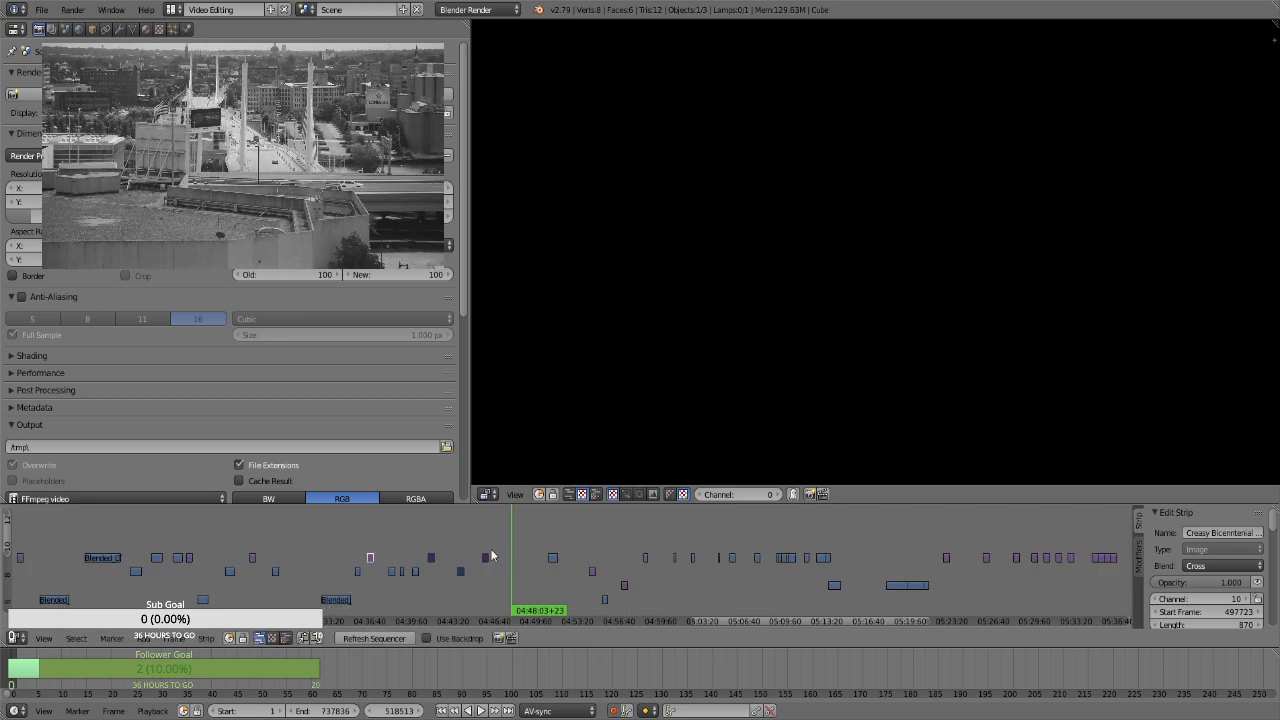
Compare the clips and images between about 04:45 and 04:58 with the still images at about 05:29 to 05:35
left_click(555, 538)
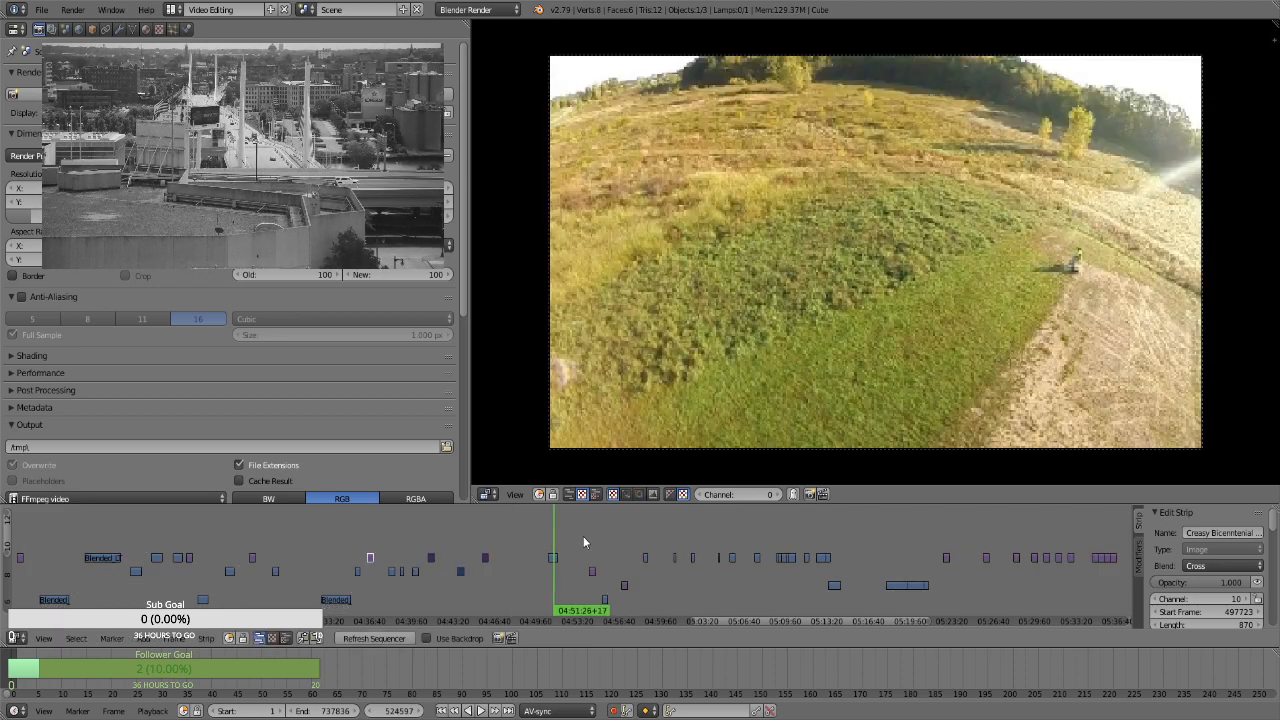
left_click(593, 534)
left_click_drag(606, 553, 624, 553)
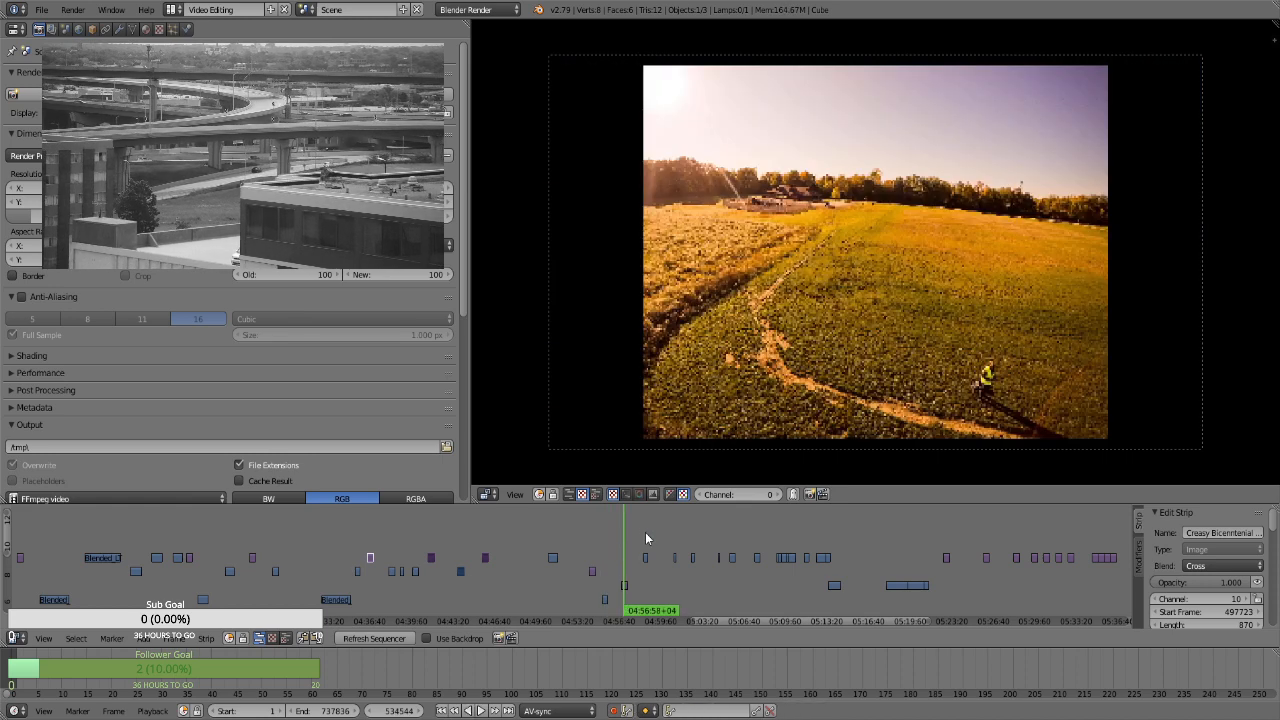
left_click(645, 532)
scroll(1035, 600, "down", 2)
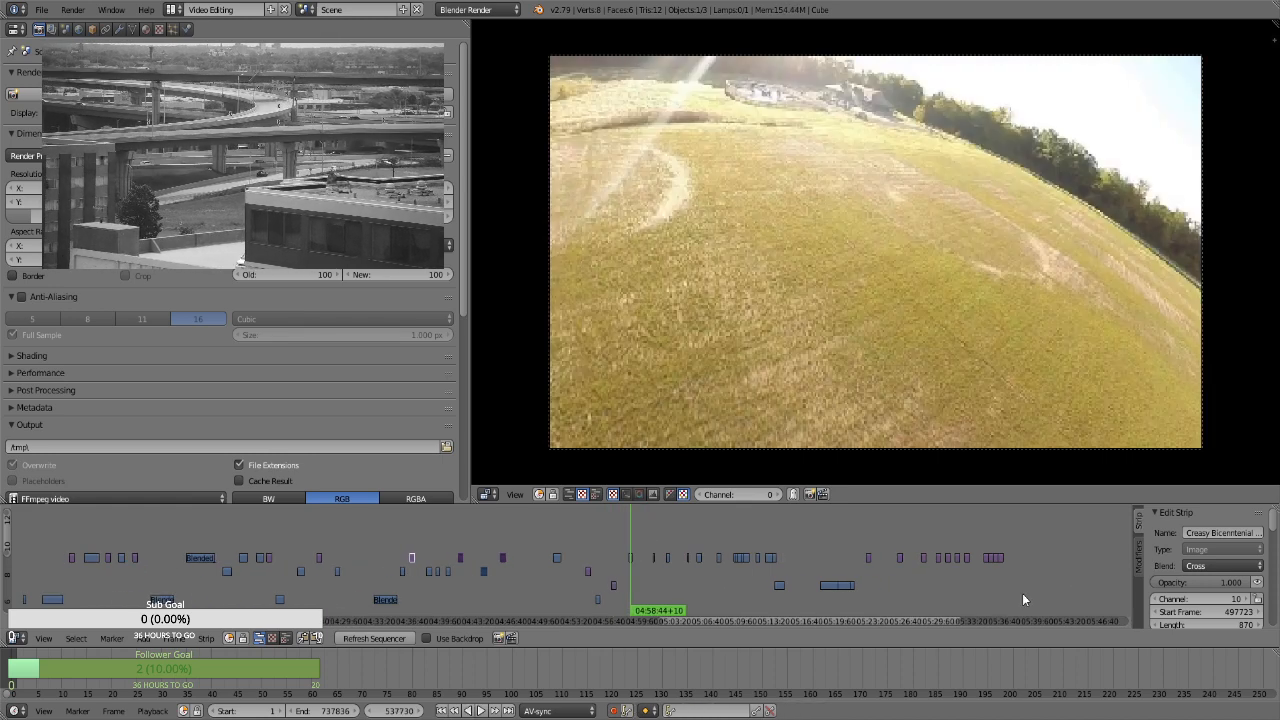
left_click_drag(964, 575, 938, 576)
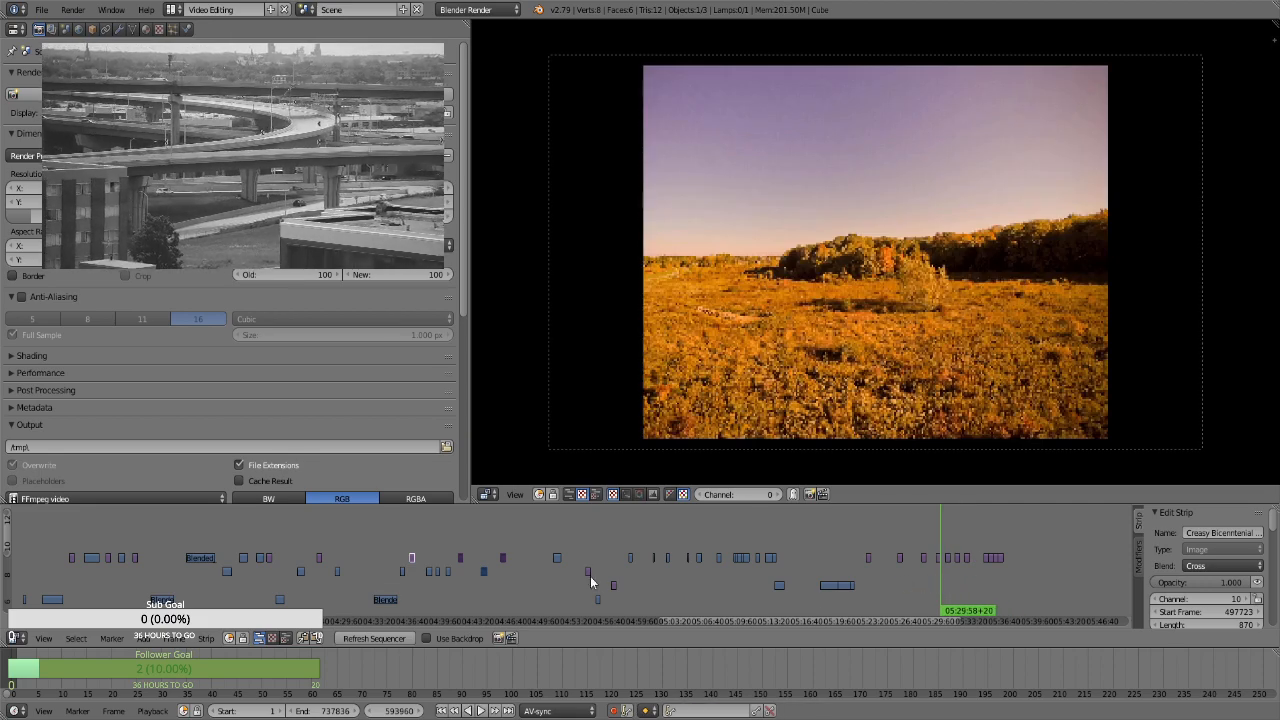
left_click(501, 542)
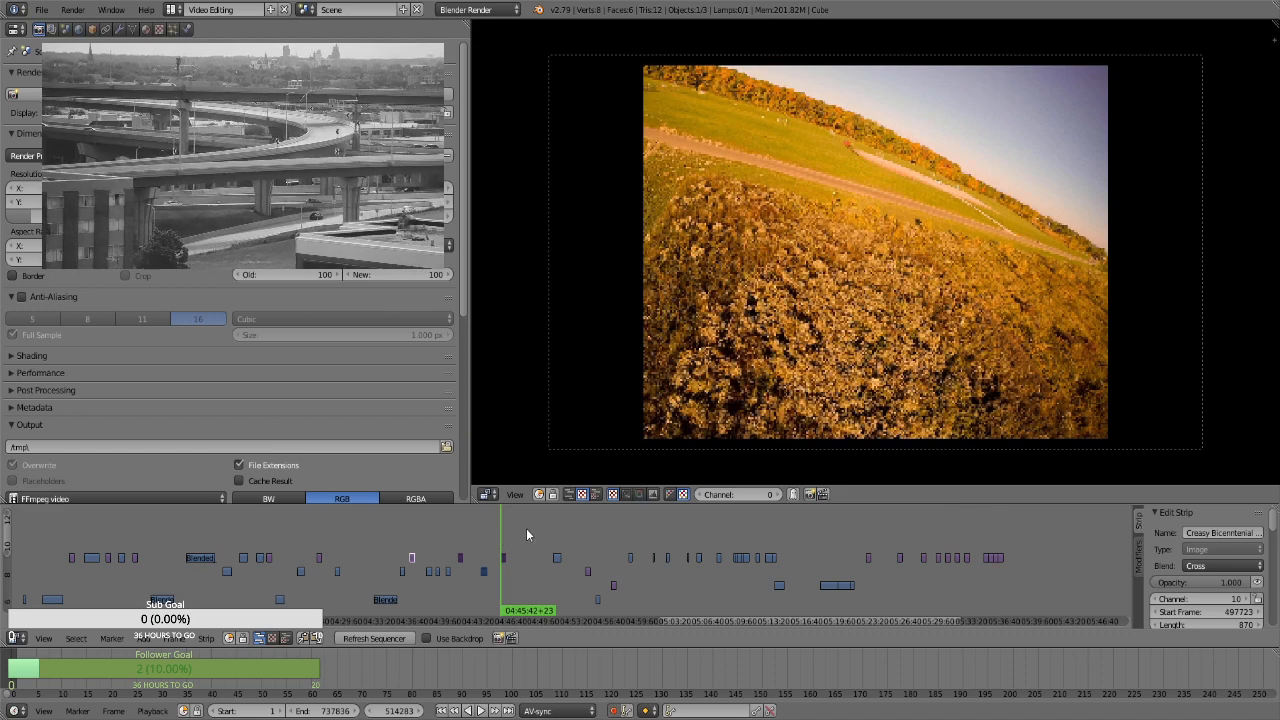
left_click_drag(536, 527, 554, 524)
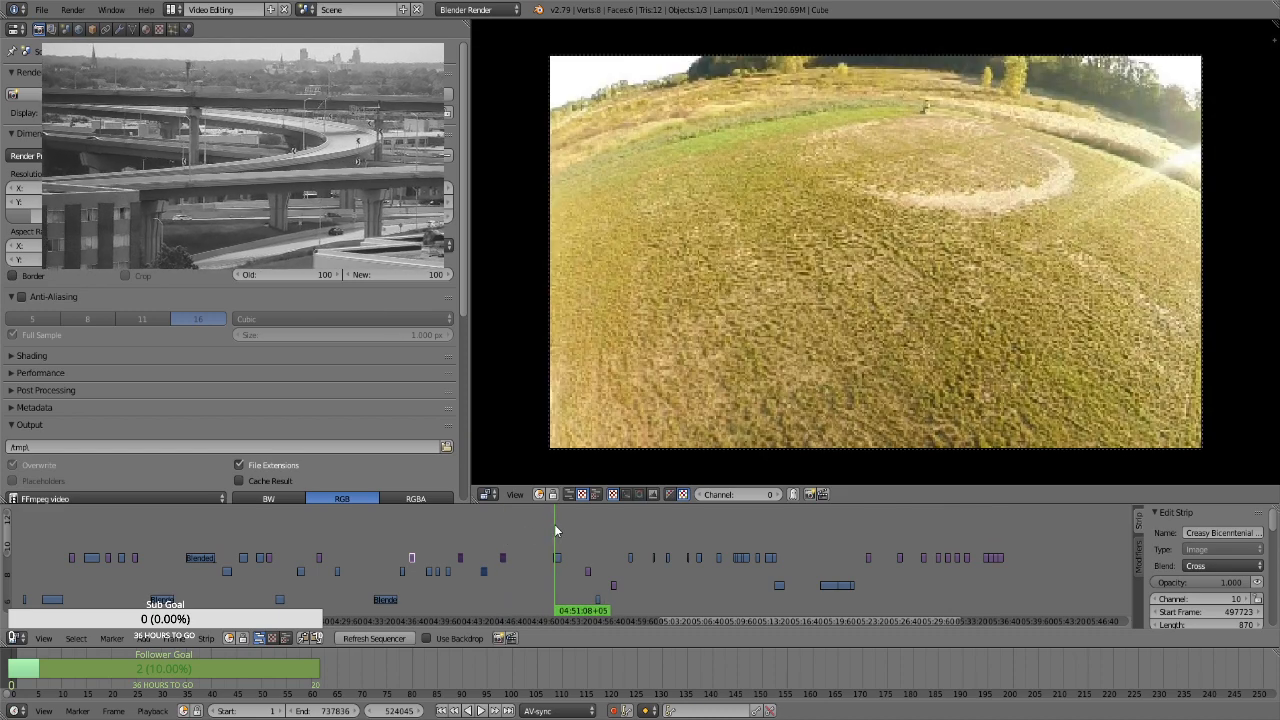
left_click(985, 583)
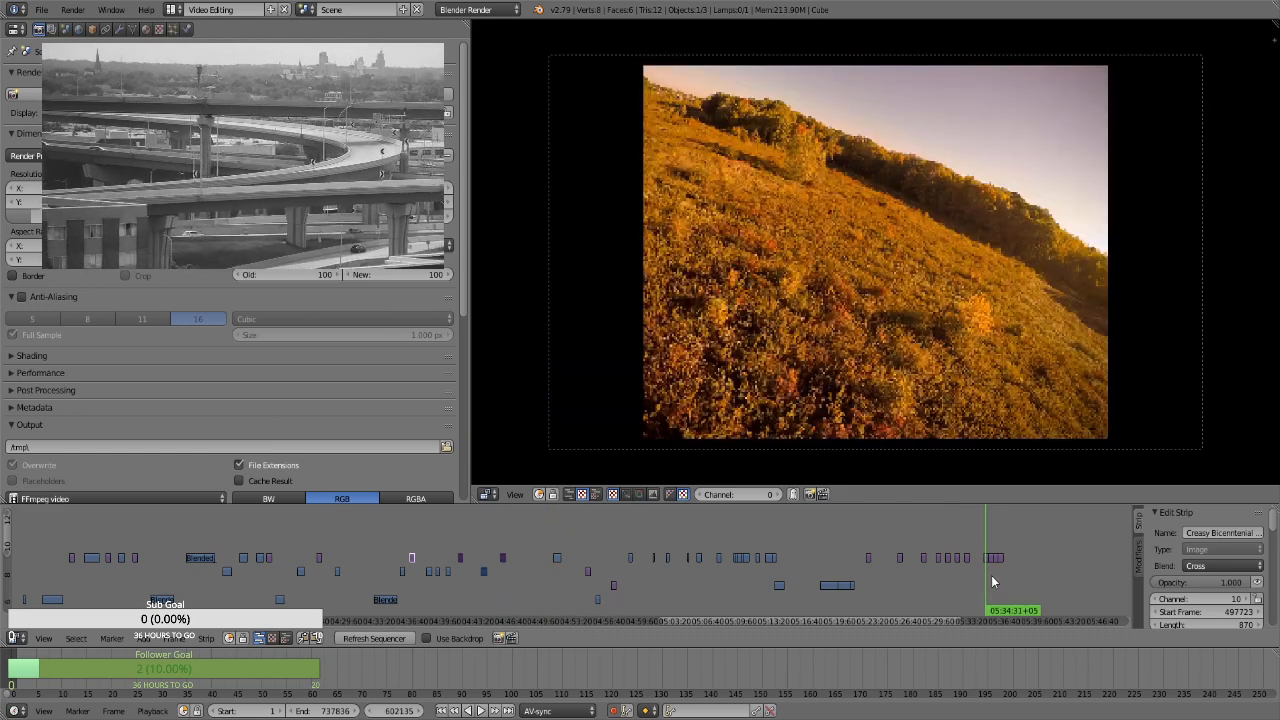
left_click(992, 576)
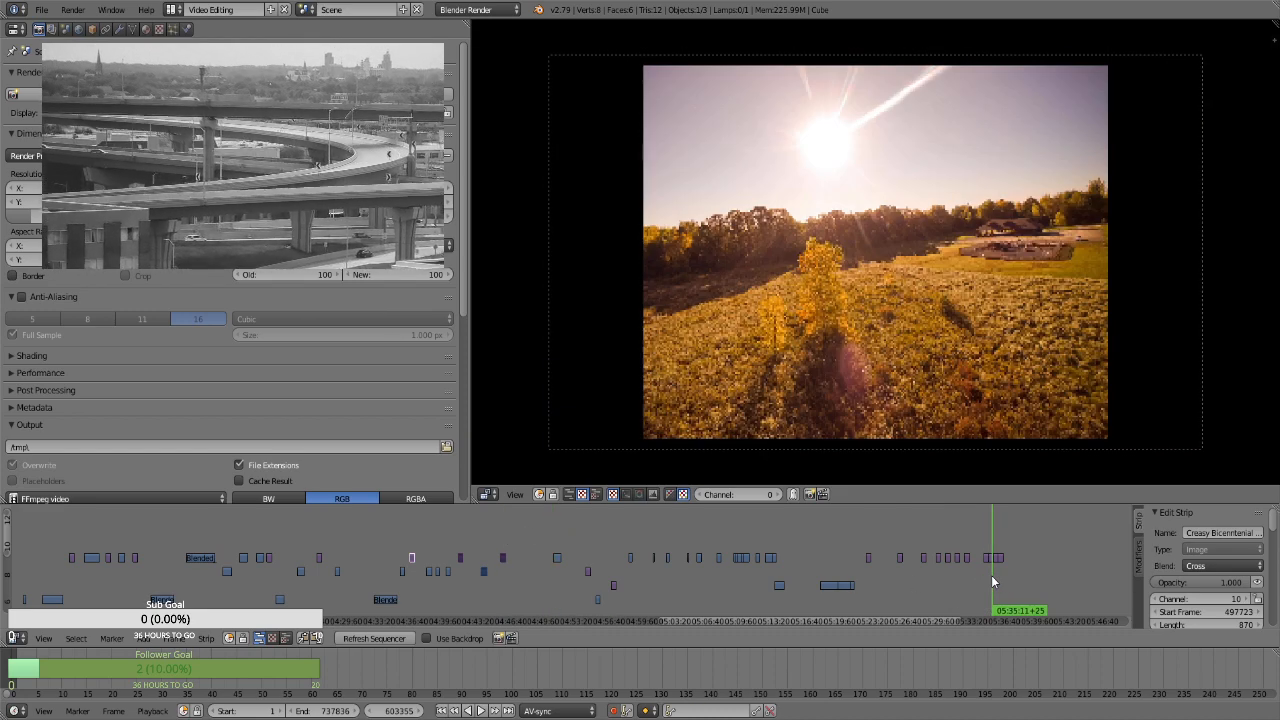
left_click(556, 536)
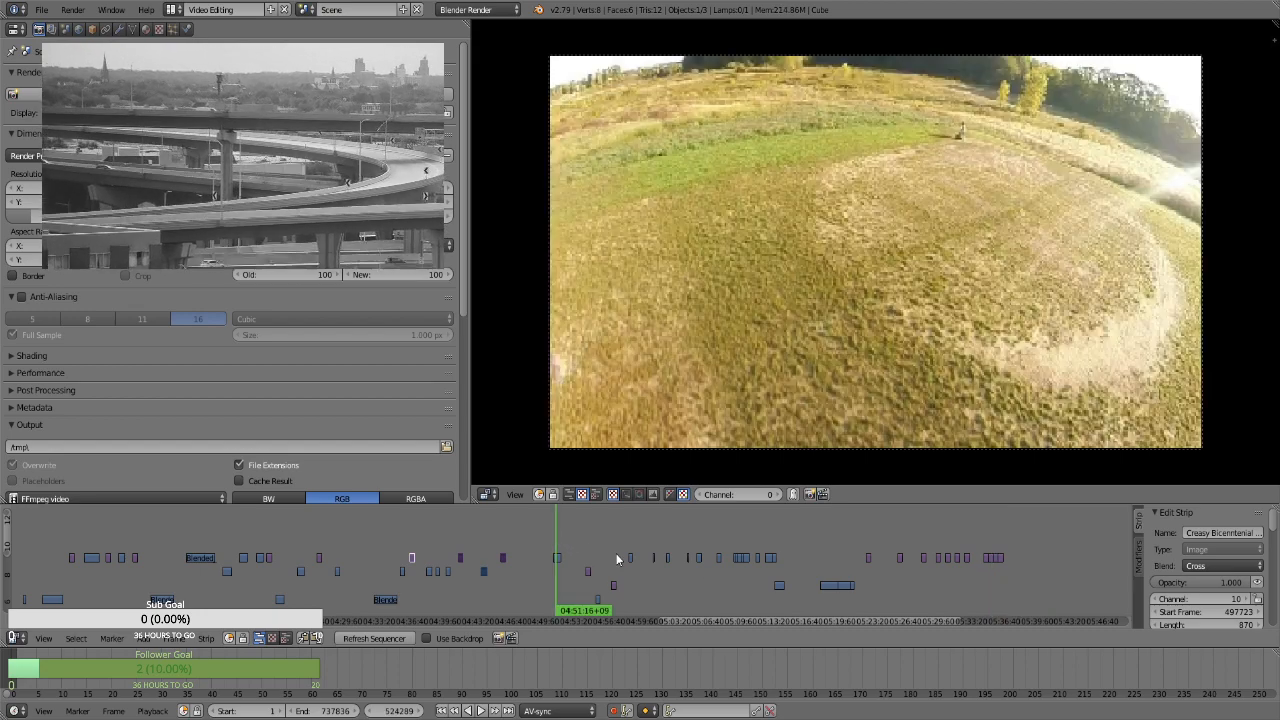
Move the two adjacent channel 10 clips at about 05:09 earlier, to channel 9 at start frame 499809 and channel 10 at start frame 503483
left_click(745, 581)
left_click(740, 573)
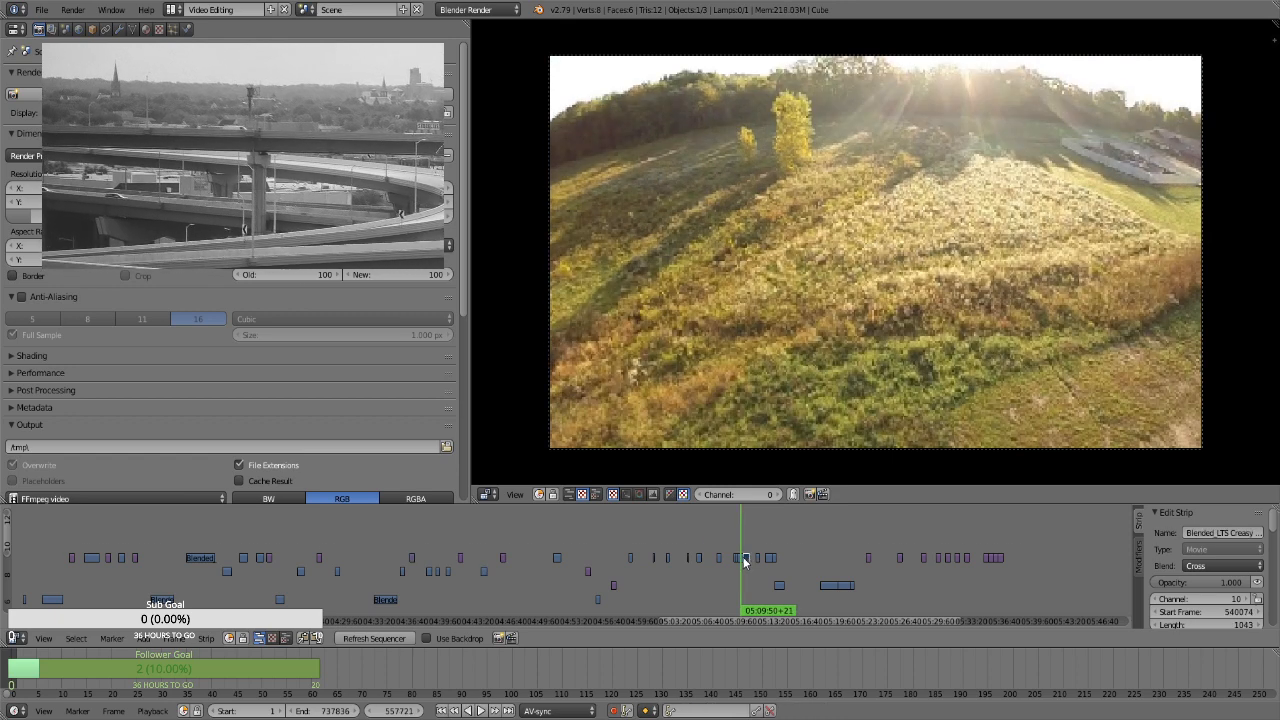
right_click(525, 571)
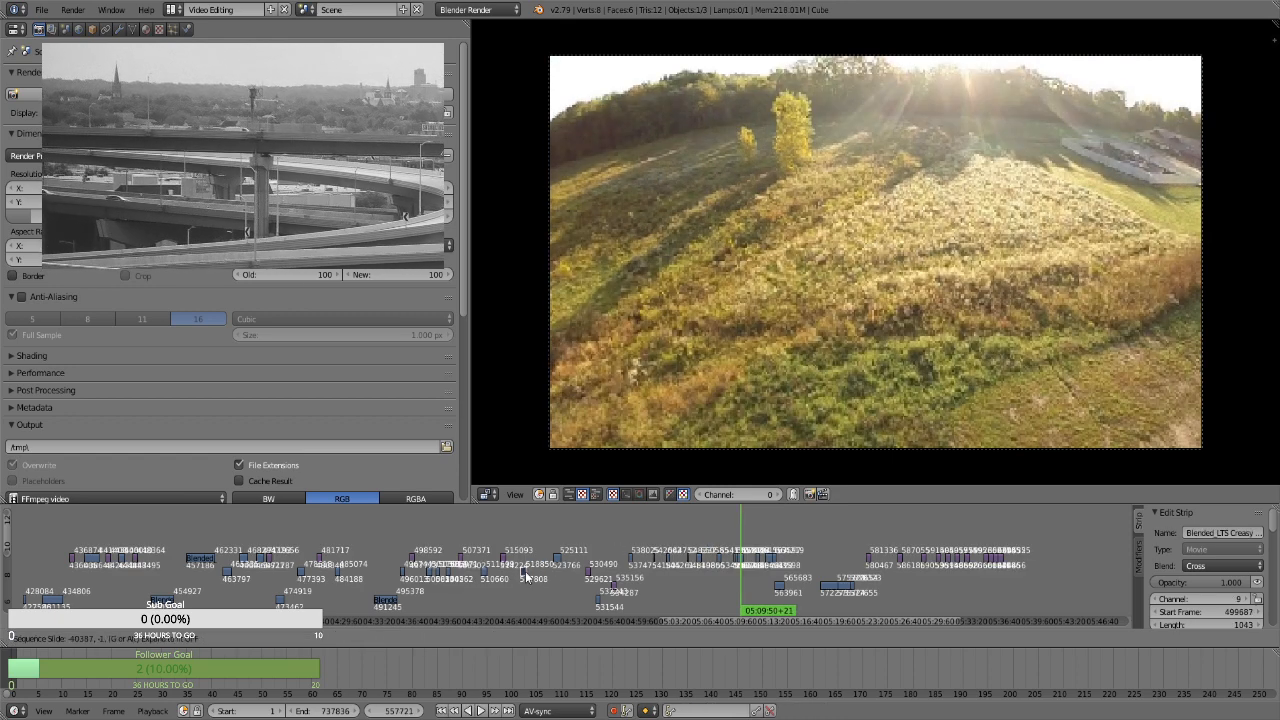
right_click(741, 558)
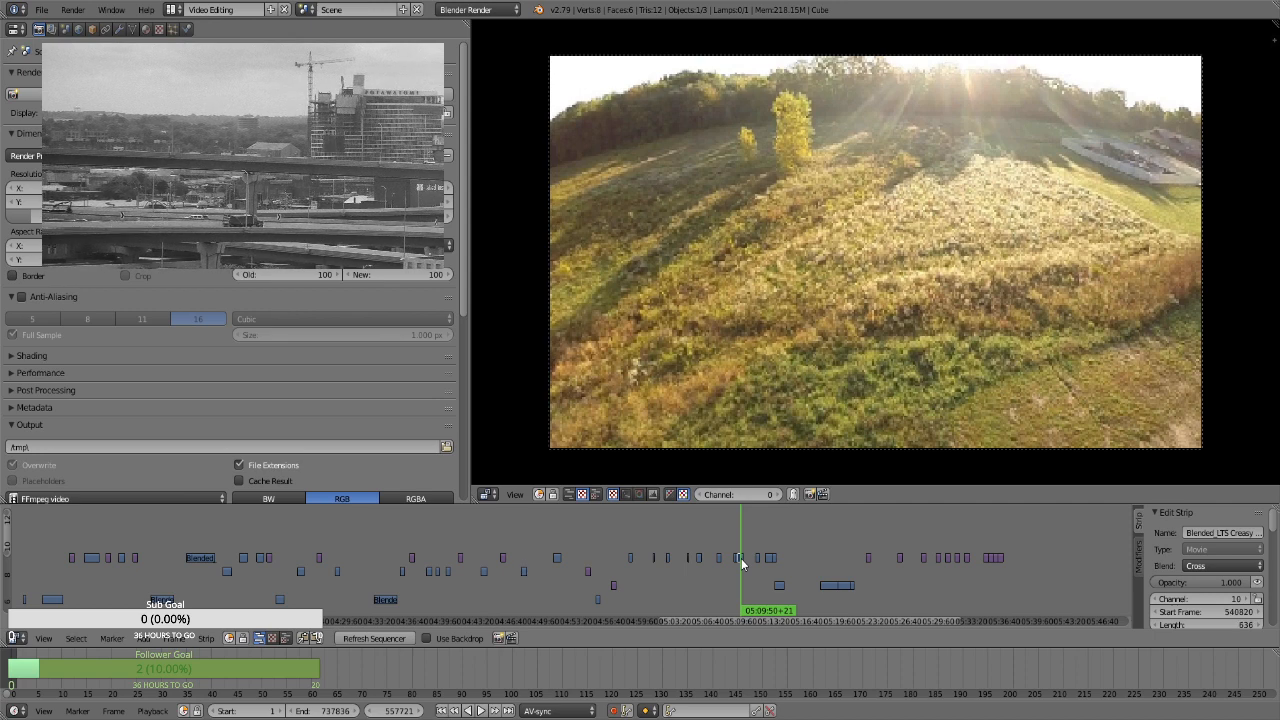
key("g")
left_click(535, 565)
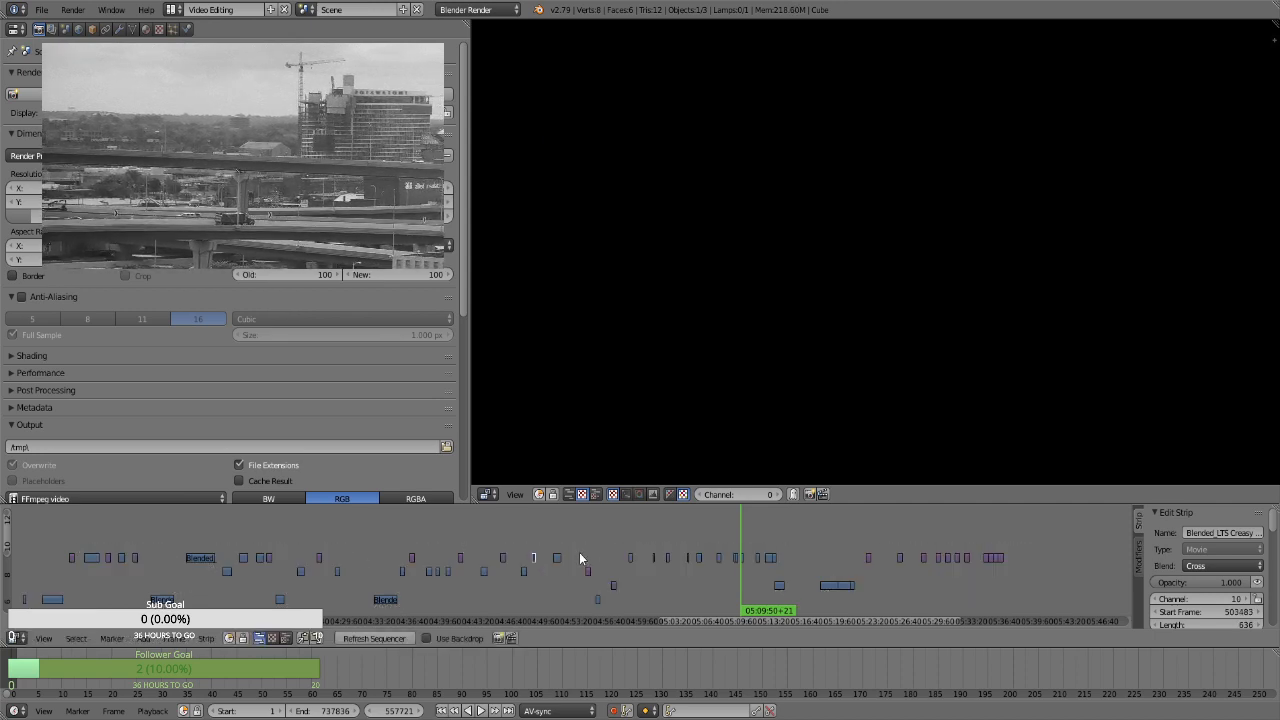
Shift all clips and images from about 04:51 to the end of the timeline later, keeping their channels
key("b")
left_click_drag(552, 537, 854, 609)
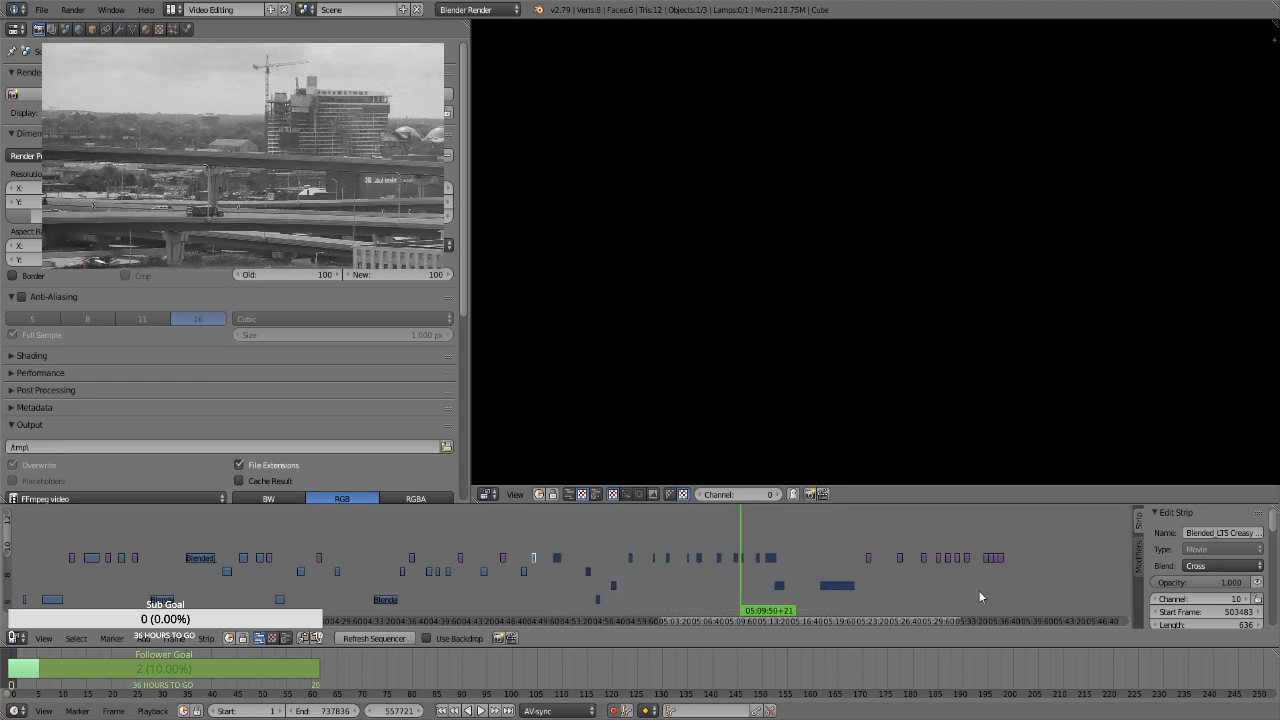
key("b")
left_click_drag(1037, 589, 845, 543)
key("g")
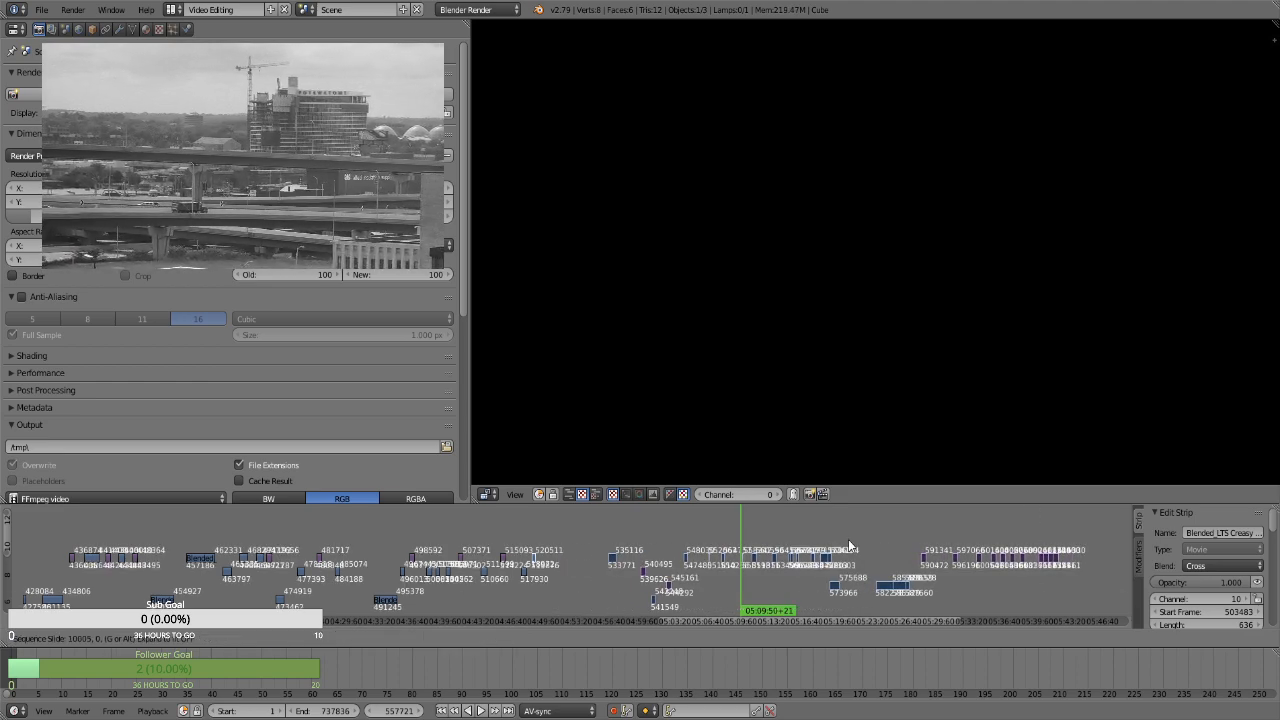
right_click(867, 540)
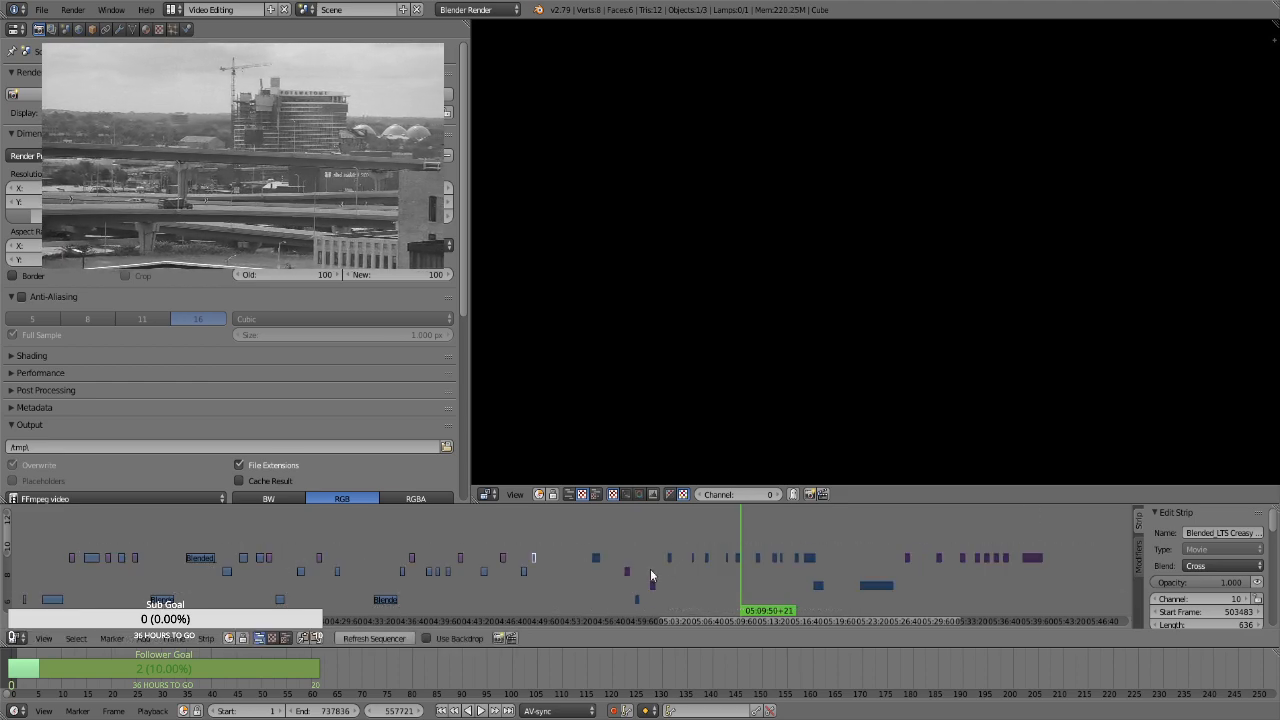
Compare the repositioned clip at about 04:49 with the strips between about 05:24 and 05:36 to find a matching still image
left_click(536, 549)
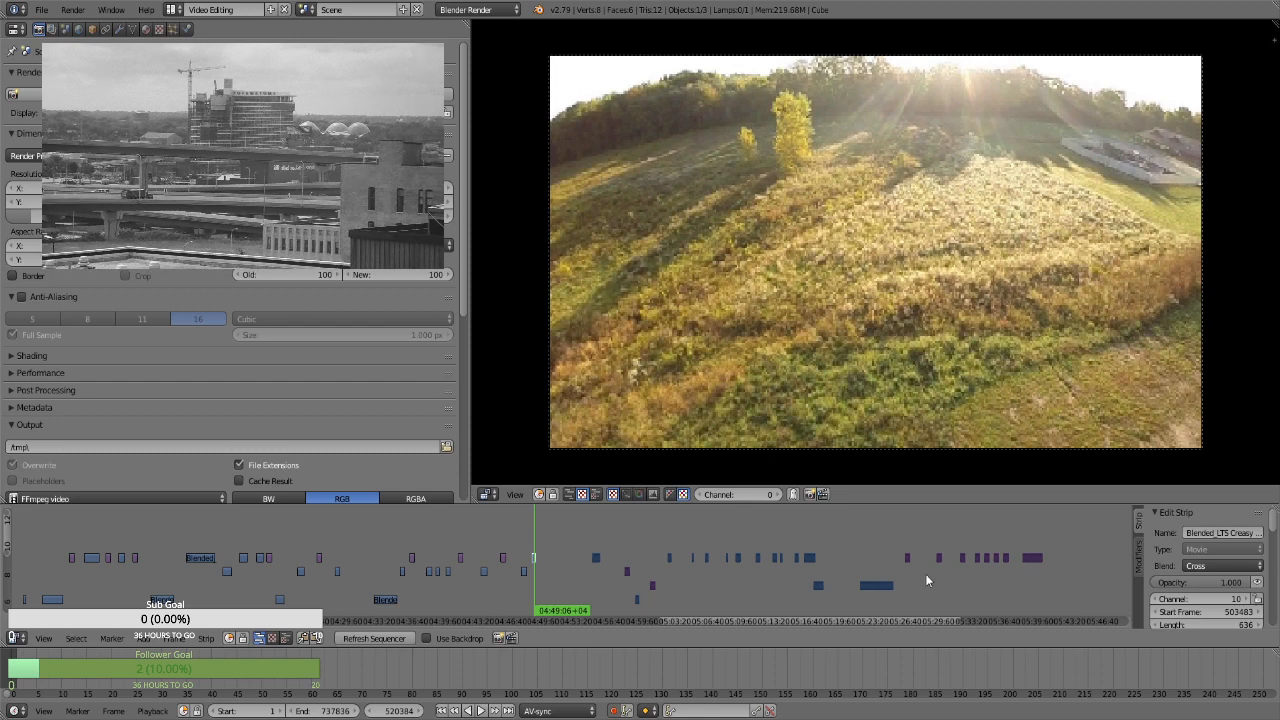
left_click(884, 563)
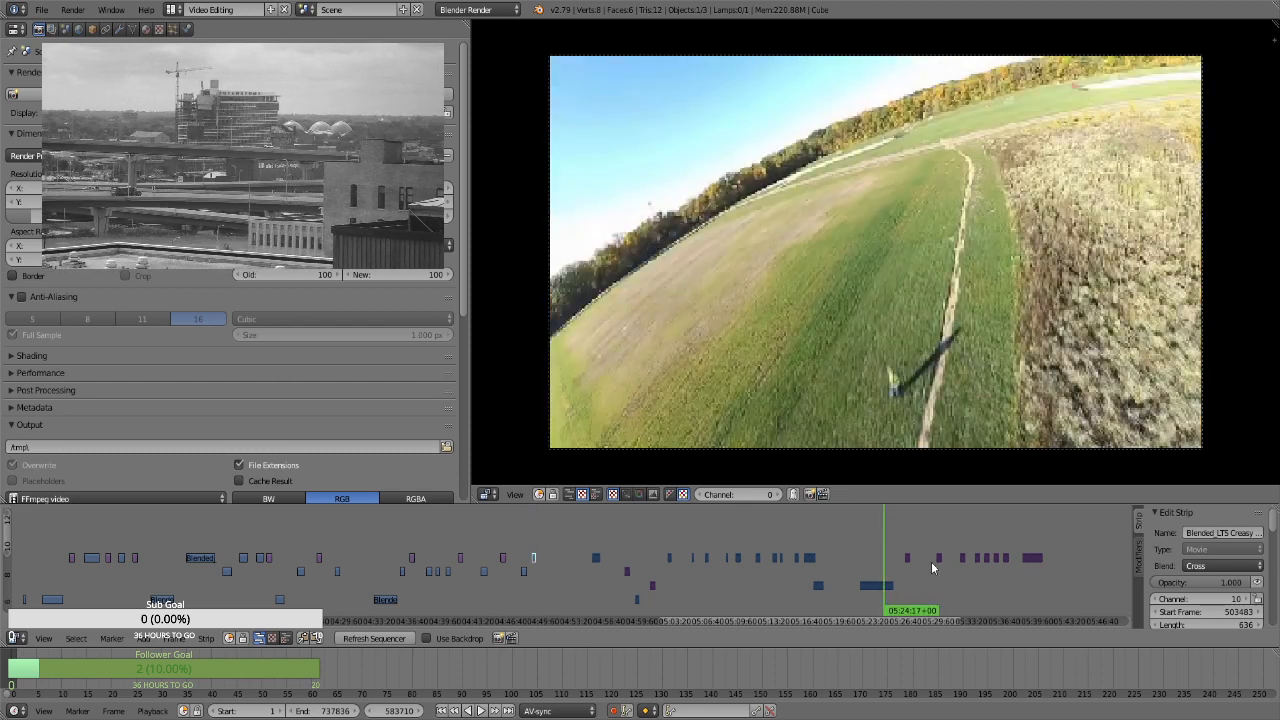
left_click(908, 587)
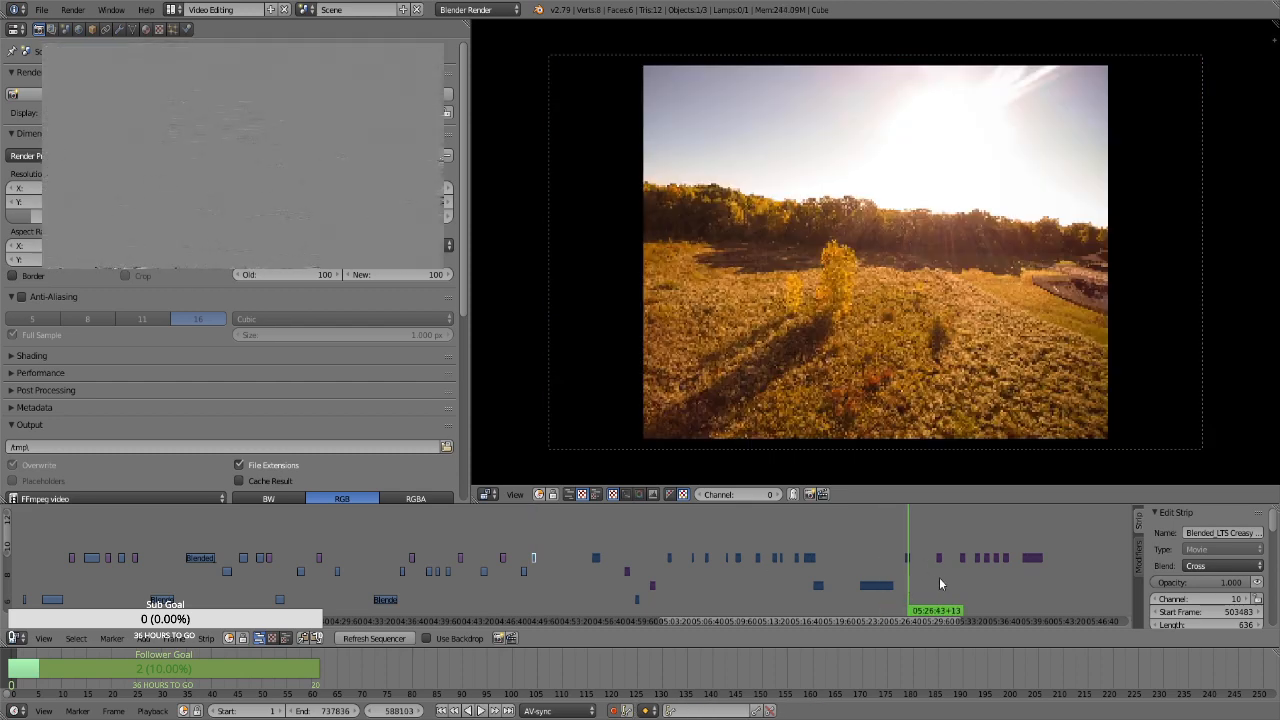
left_click(939, 584)
left_click(964, 583)
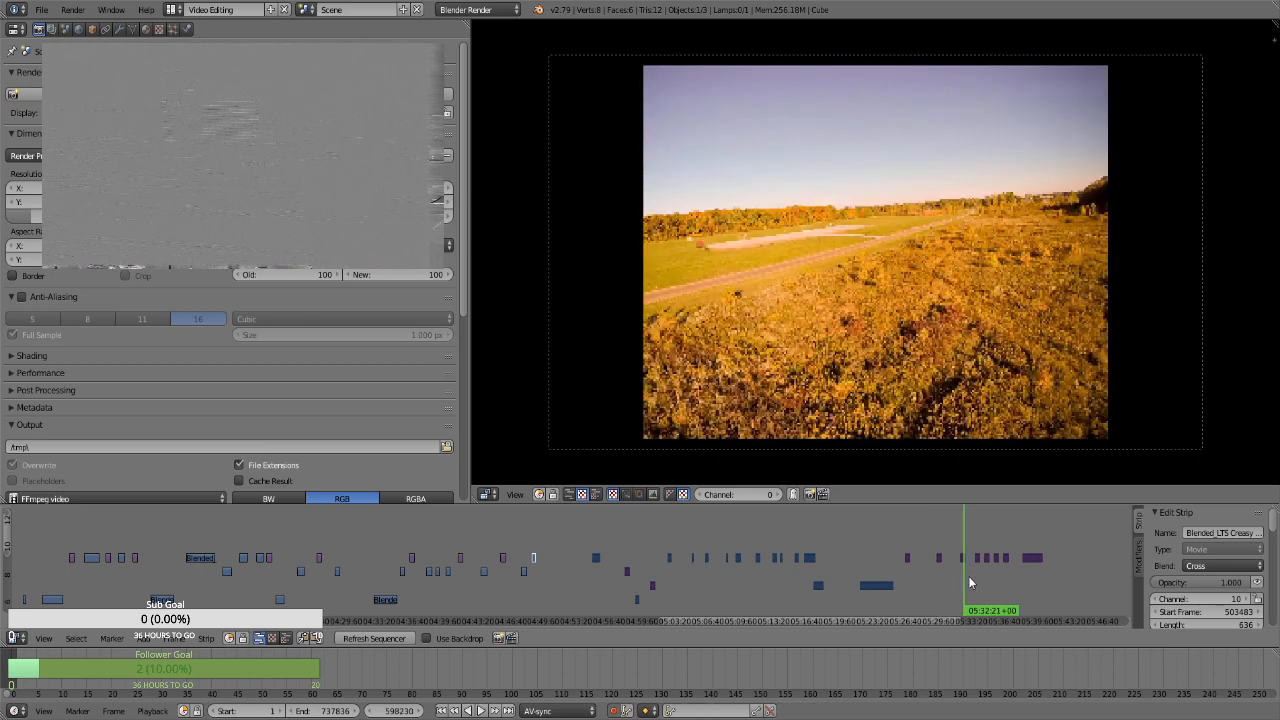
left_click(979, 583)
left_click(984, 577)
left_click(988, 576)
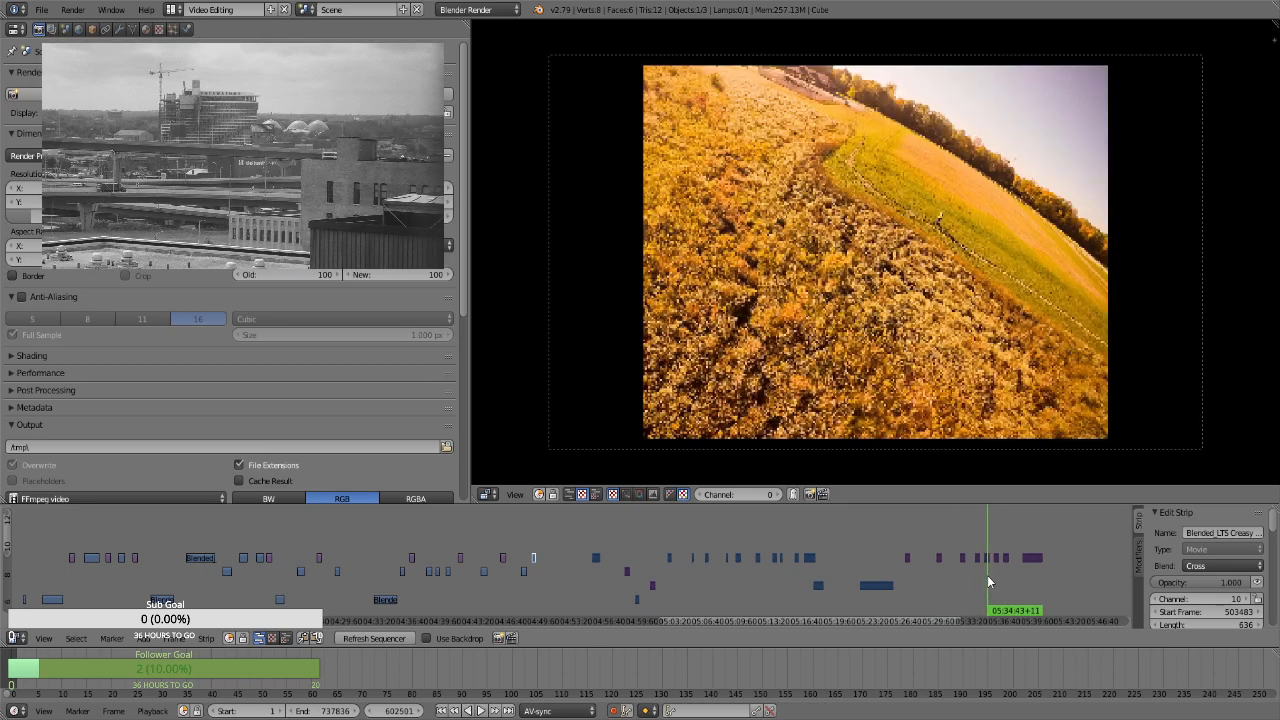
left_click(994, 574)
left_click(1001, 570)
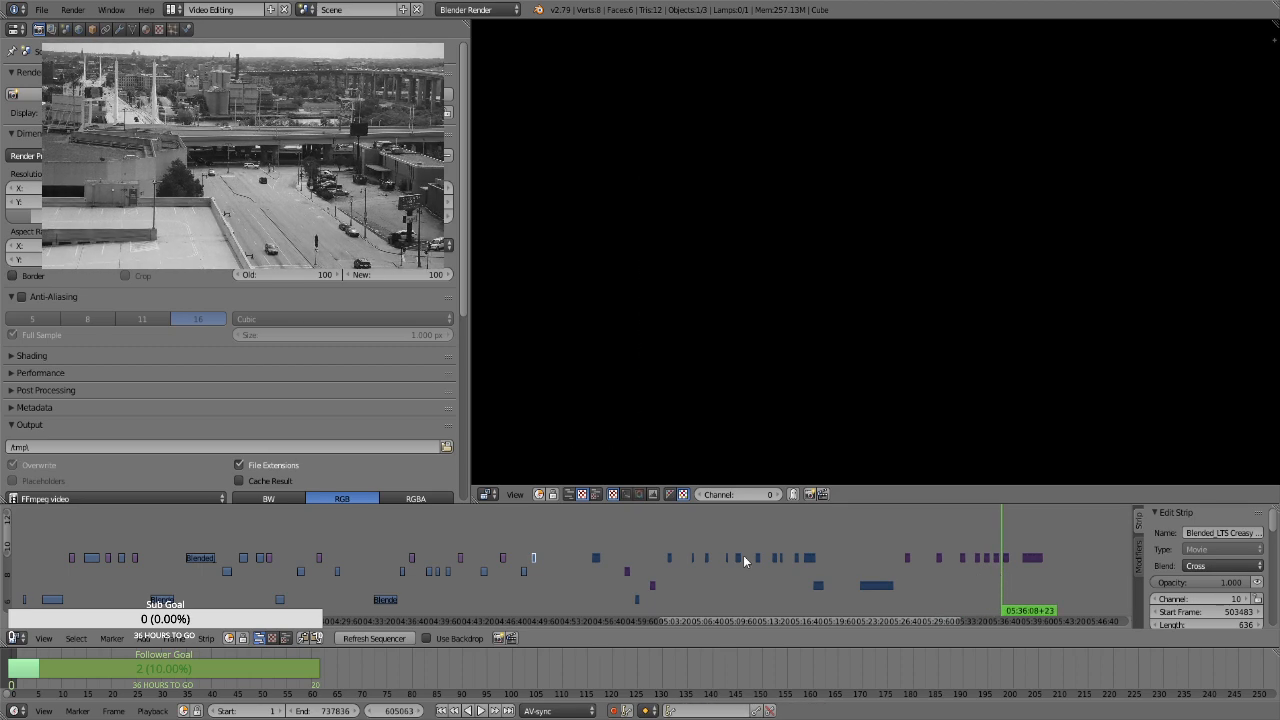
Examine the clips and still images between about 04:47 and 05:01 for one matching the clip at about 04:49
left_click(523, 545)
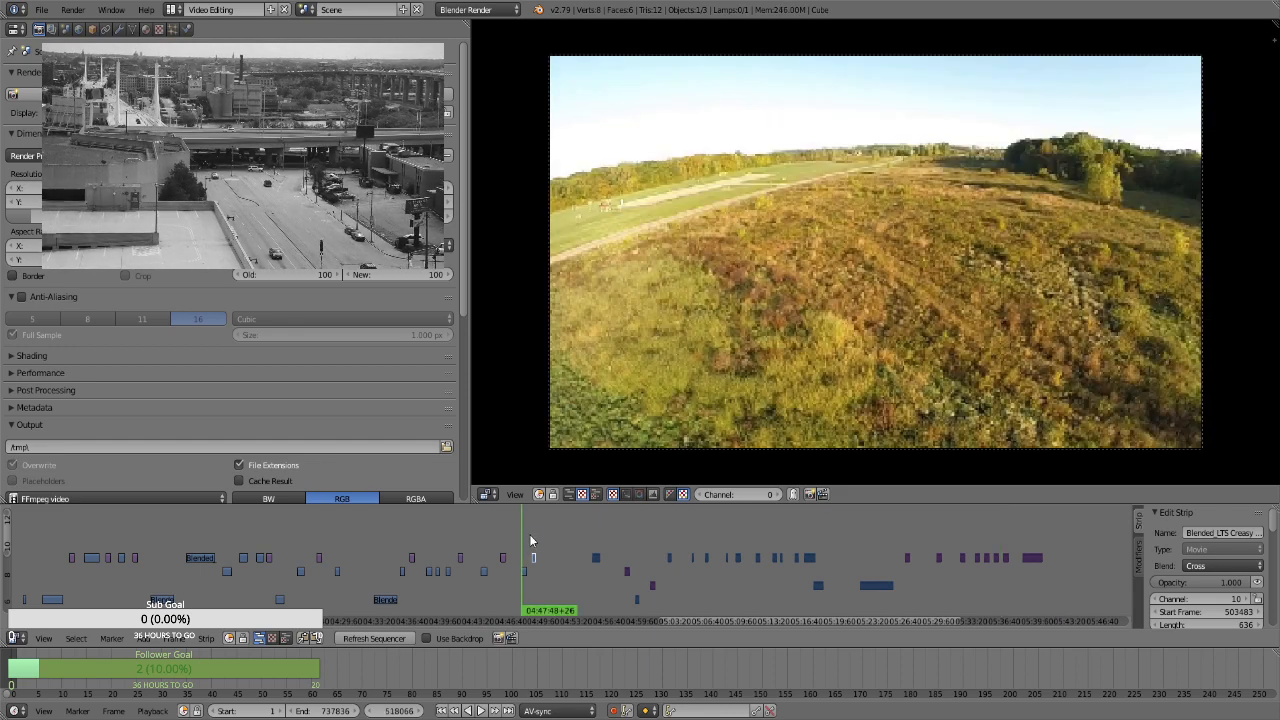
left_click(531, 540)
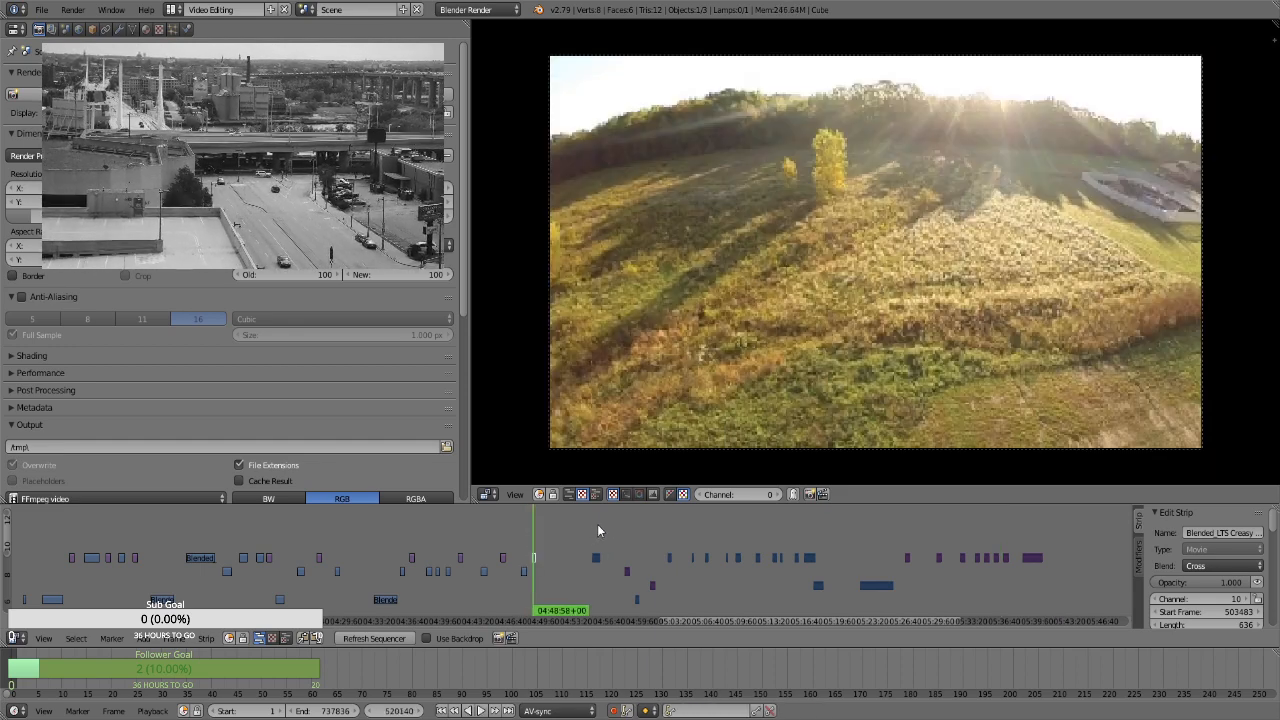
left_click(598, 524)
left_click(626, 546)
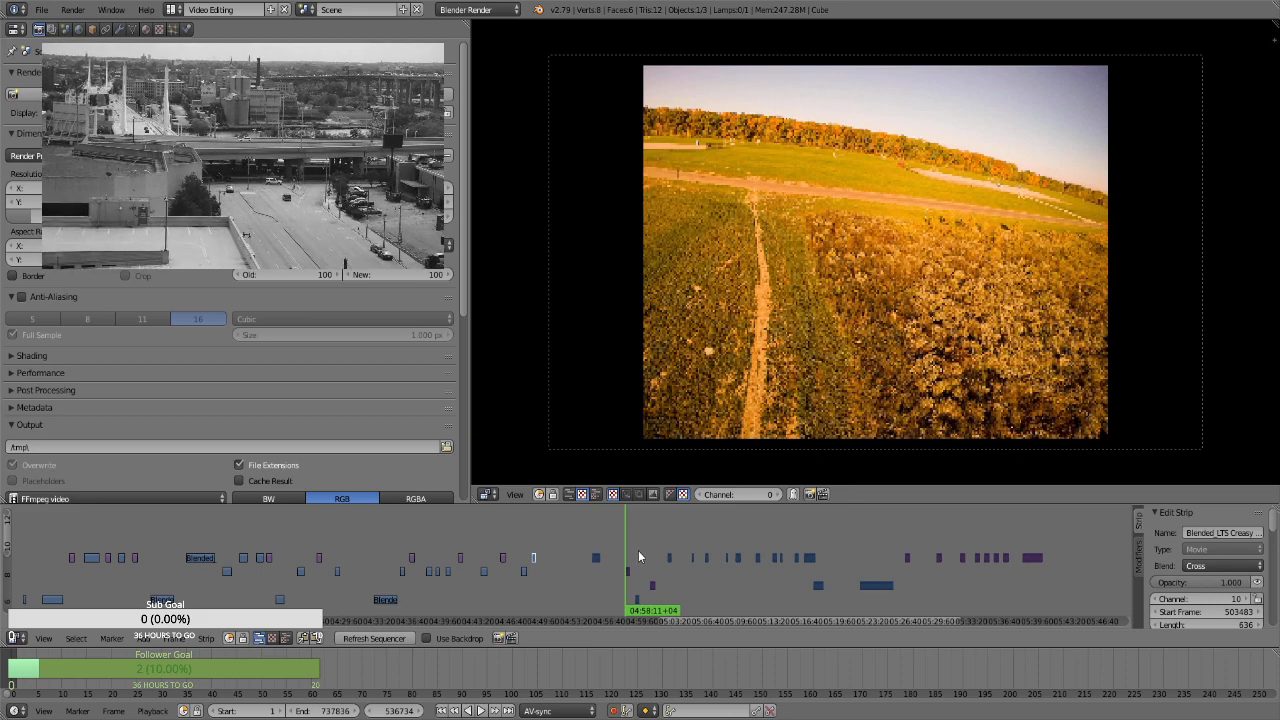
left_click(638, 550)
left_click(648, 550)
left_click(652, 550)
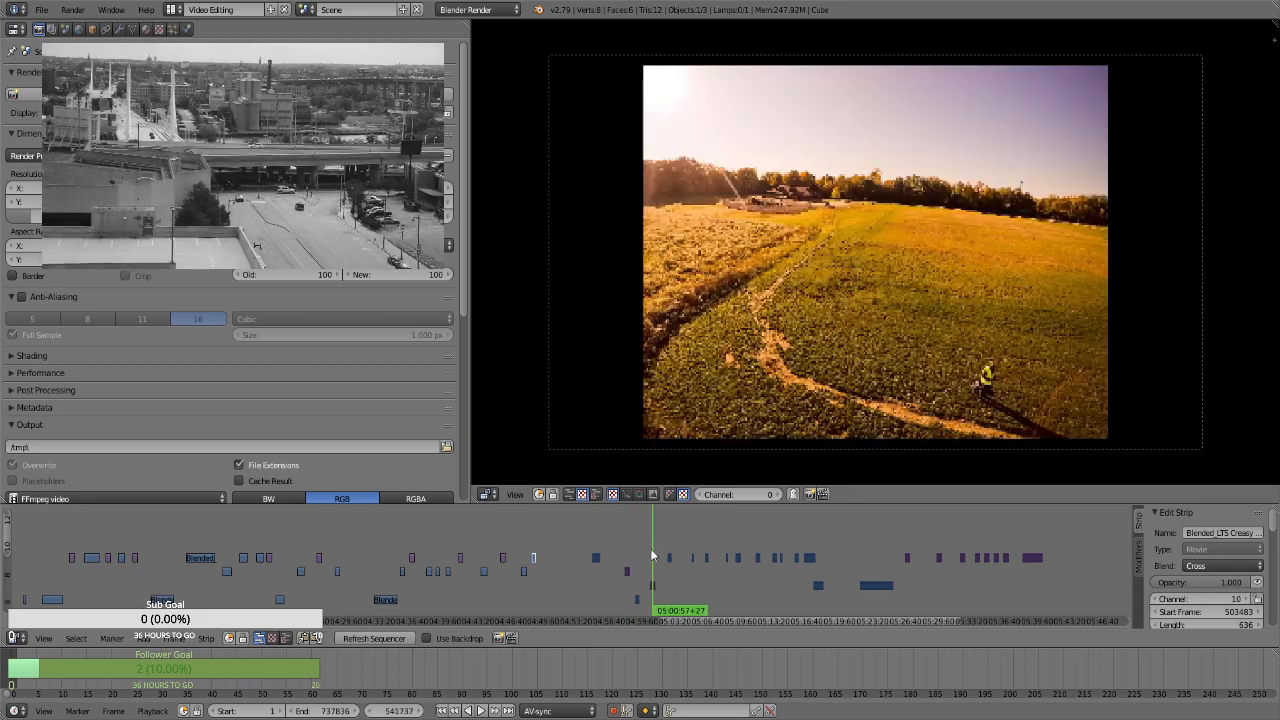
left_click(626, 542)
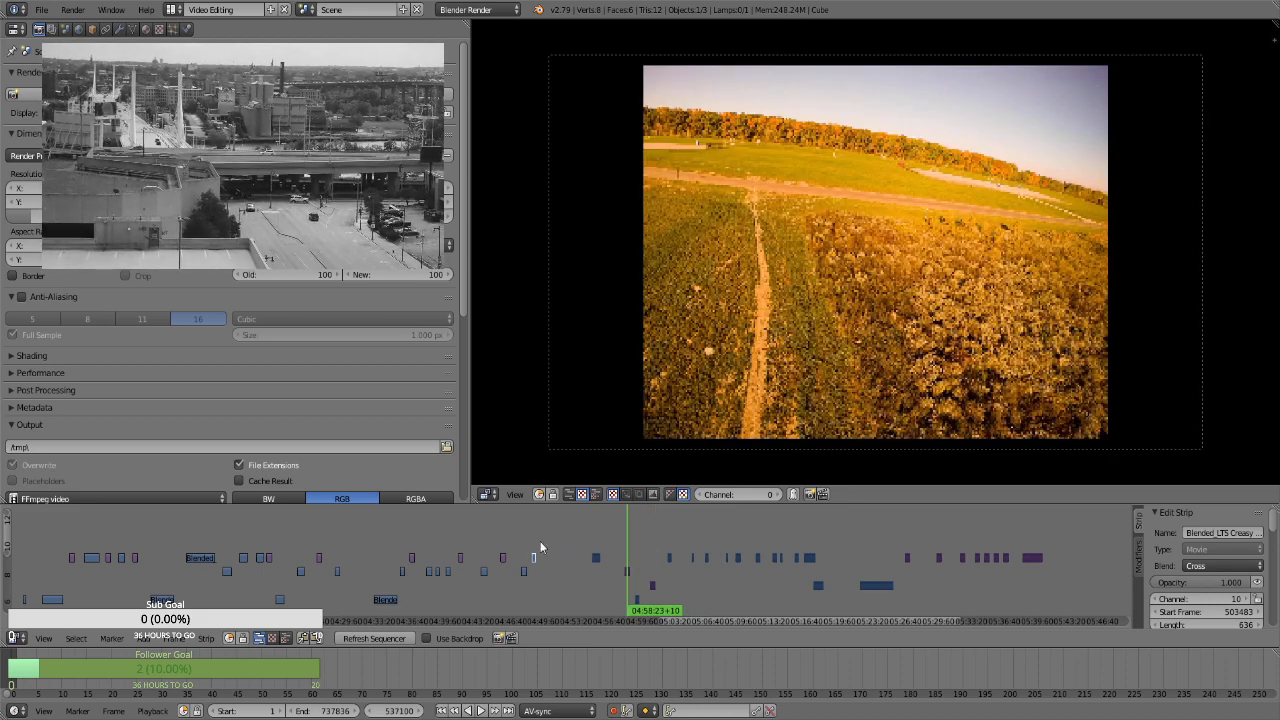
left_click(530, 544)
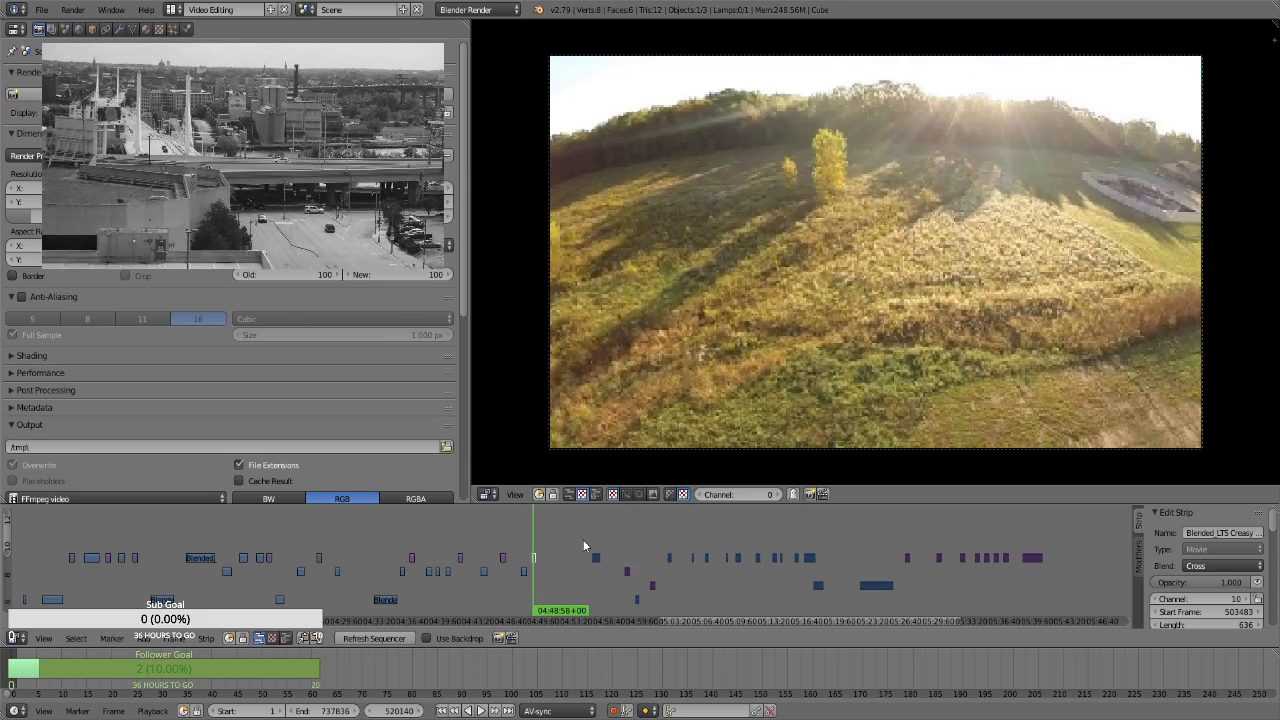
Clear the selection and move the channel 8 clip at about 05:17 to channel 7, starting at frame 516560
key("a")
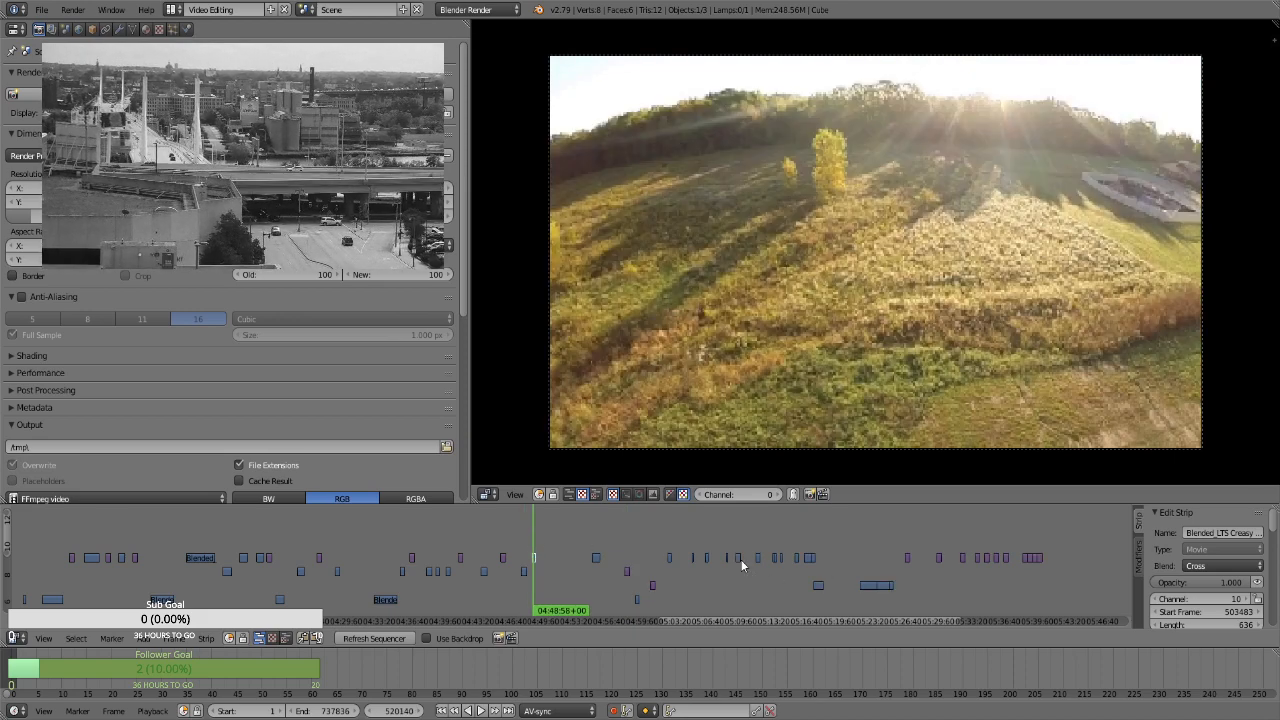
left_click(818, 585)
right_click(819, 585)
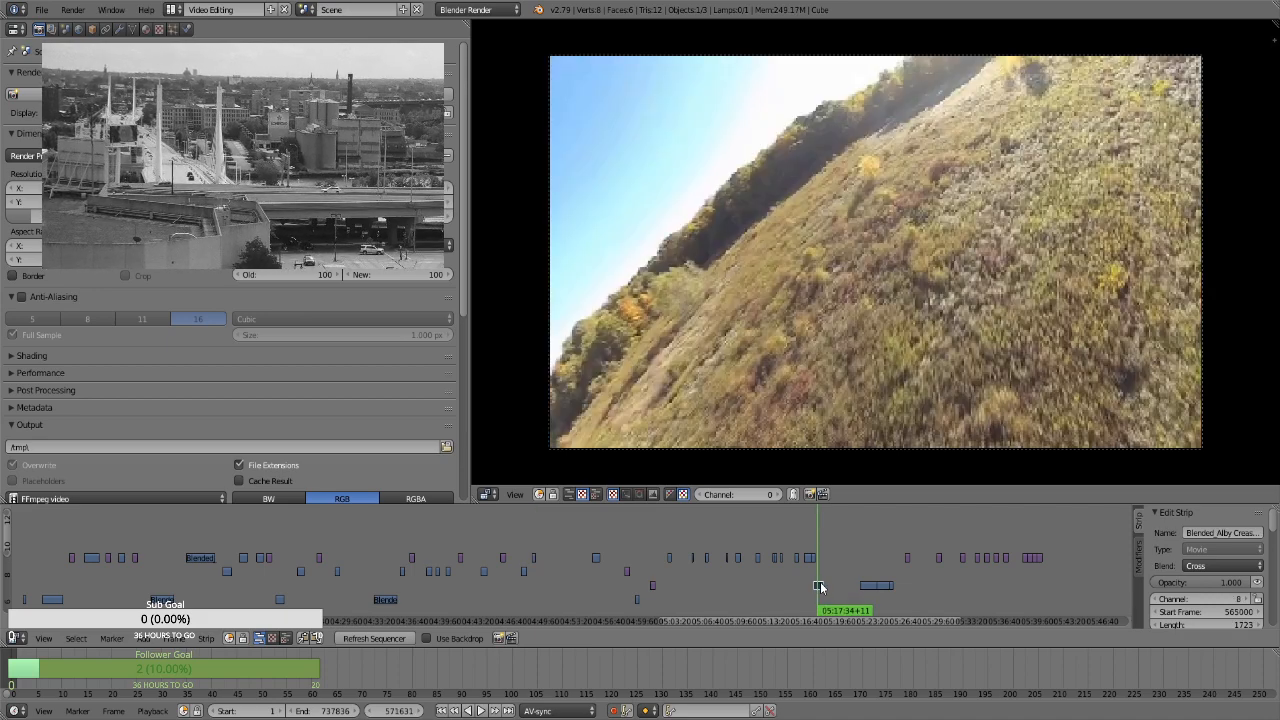
key("g")
left_click(553, 598)
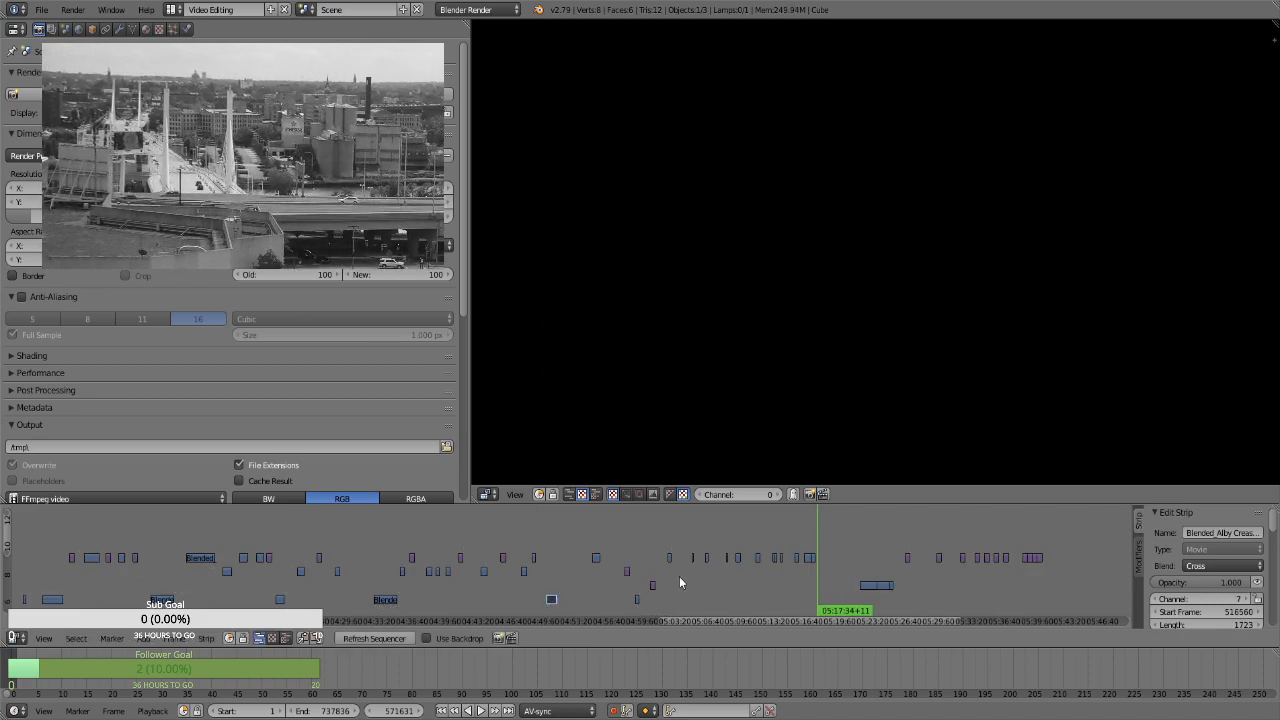
Move the channel 10 clip at about 05:09 to about 04:53, and shift the clip following it later to start frame 512845
left_click(739, 576)
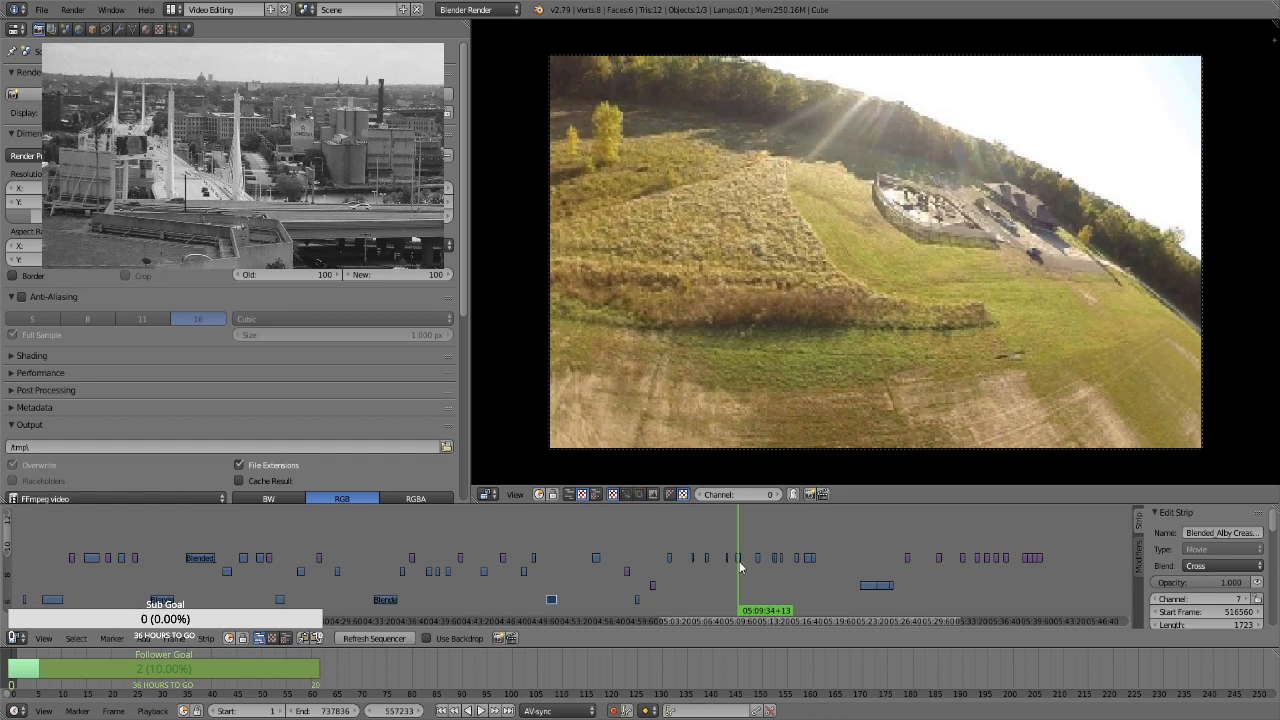
right_click(738, 559)
key("g")
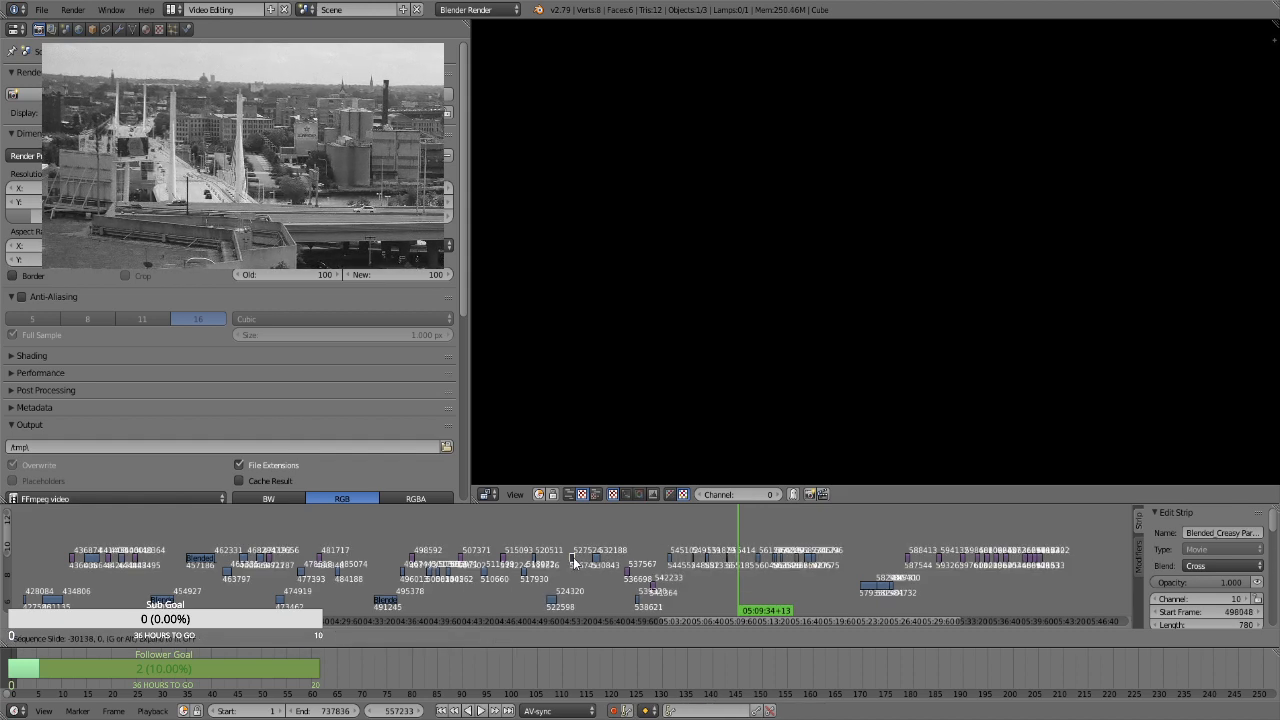
left_click(598, 557)
right_click(603, 558)
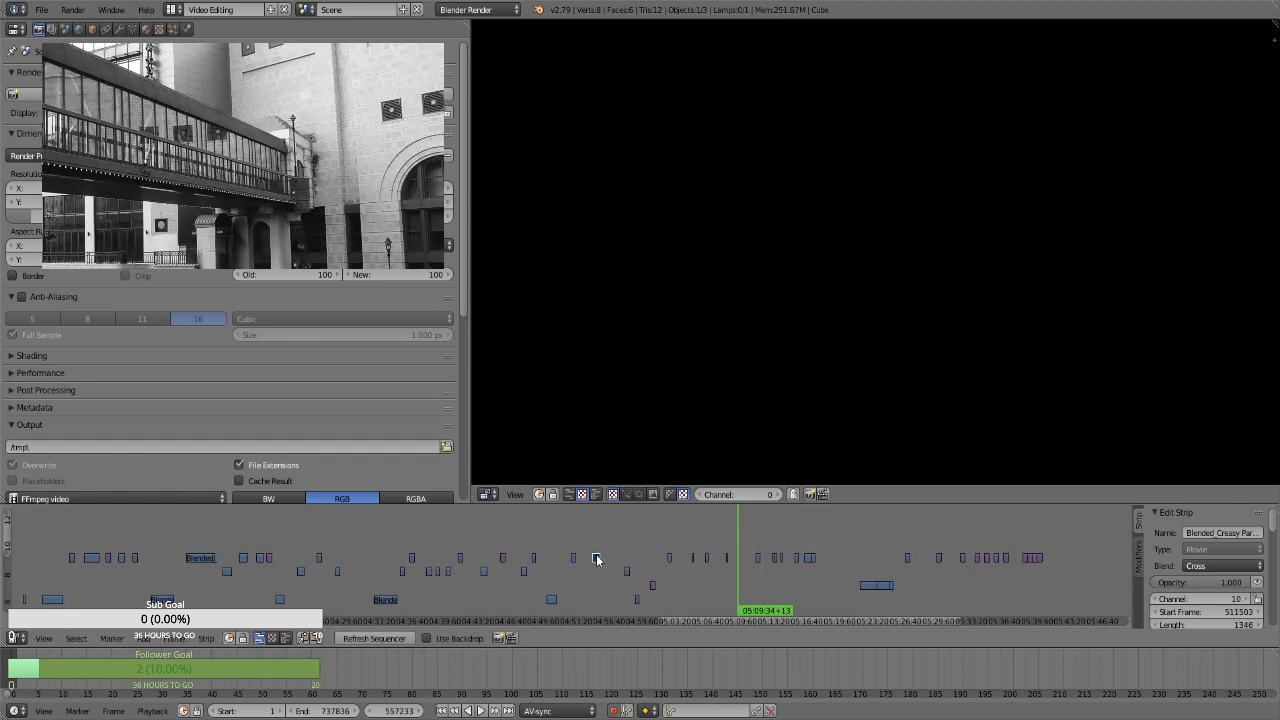
Find the still image at about 05:38 matching the clip at about 04:56 and move it before that clip on channel 10, starting at frame 529994
left_click(997, 585)
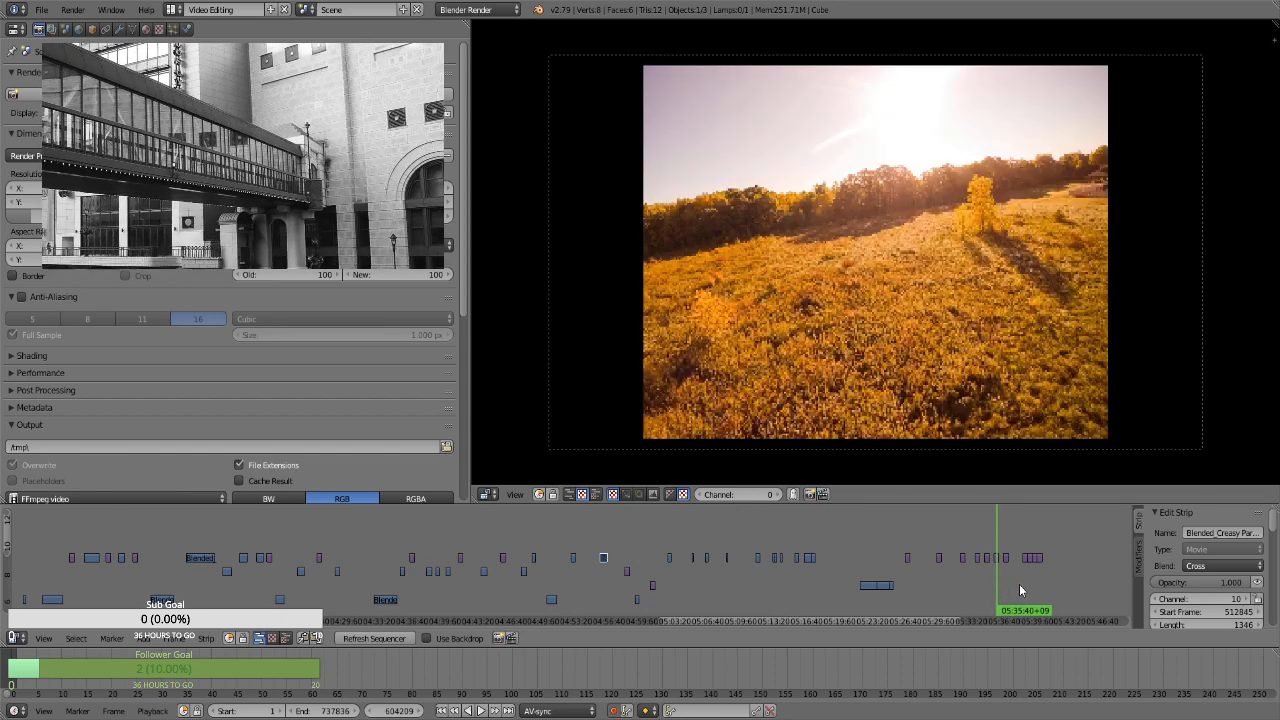
left_click(1030, 580)
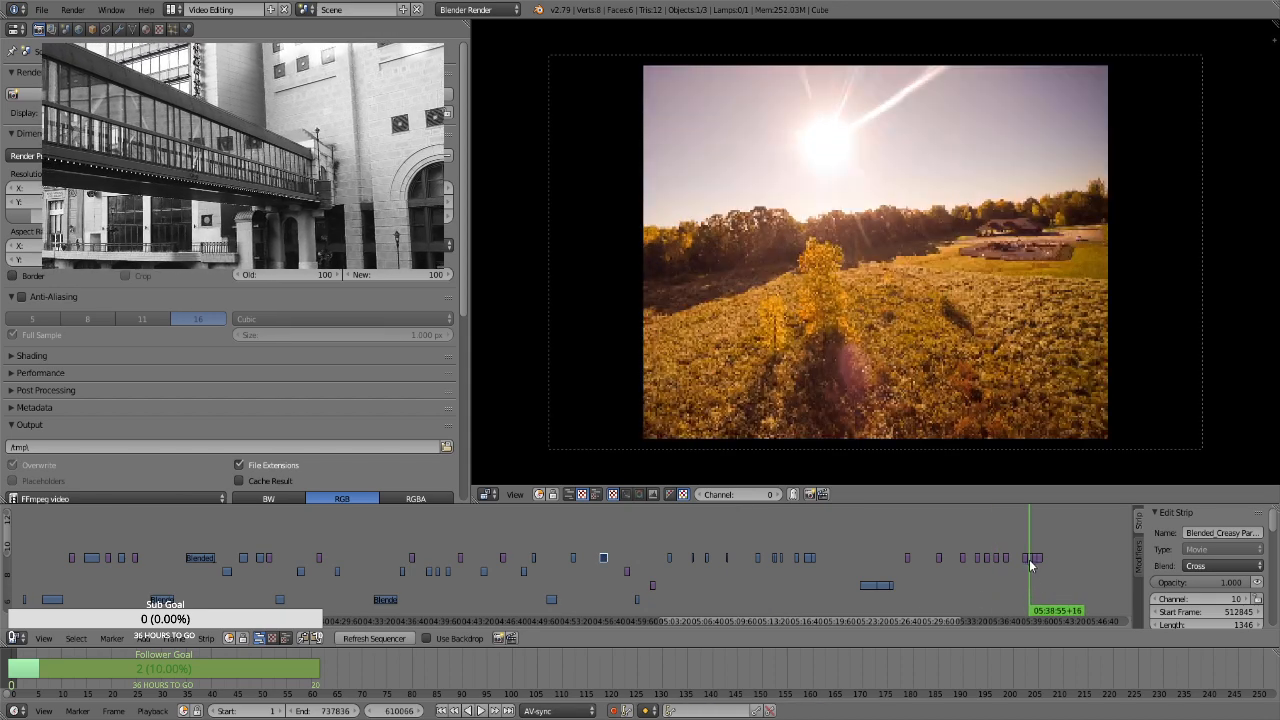
right_click(1029, 558)
key("g")
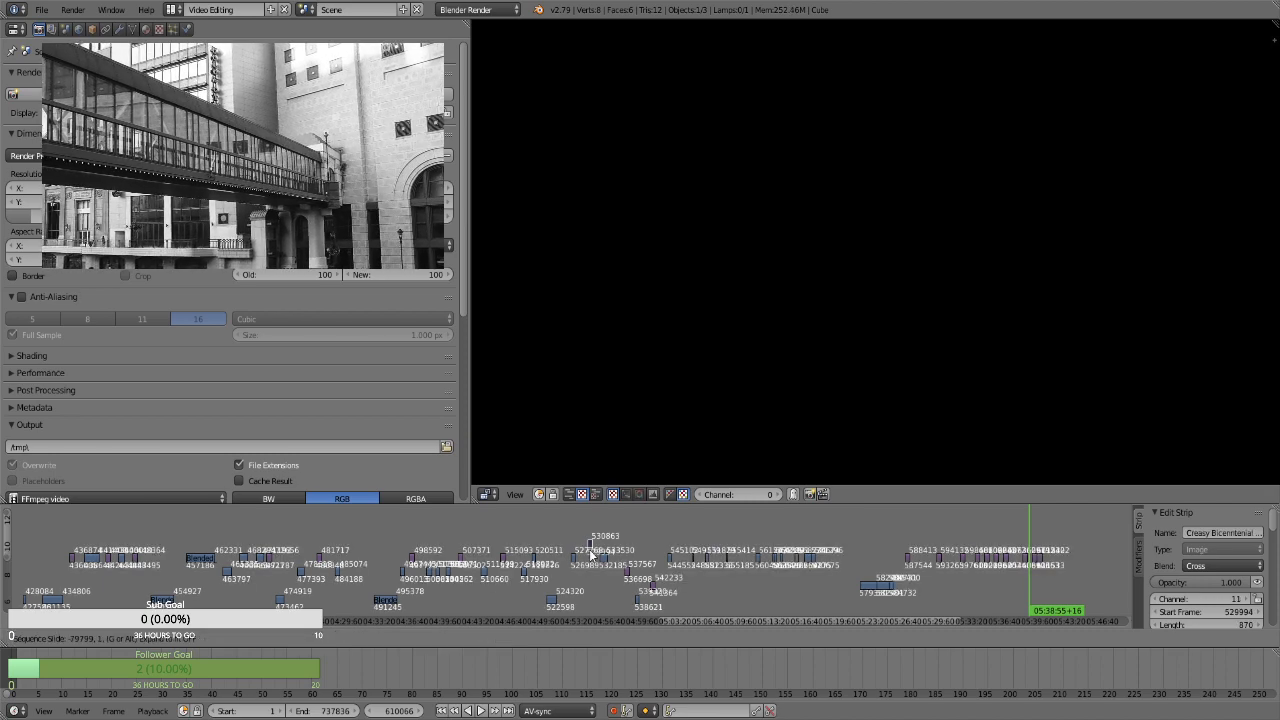
left_click(590, 558)
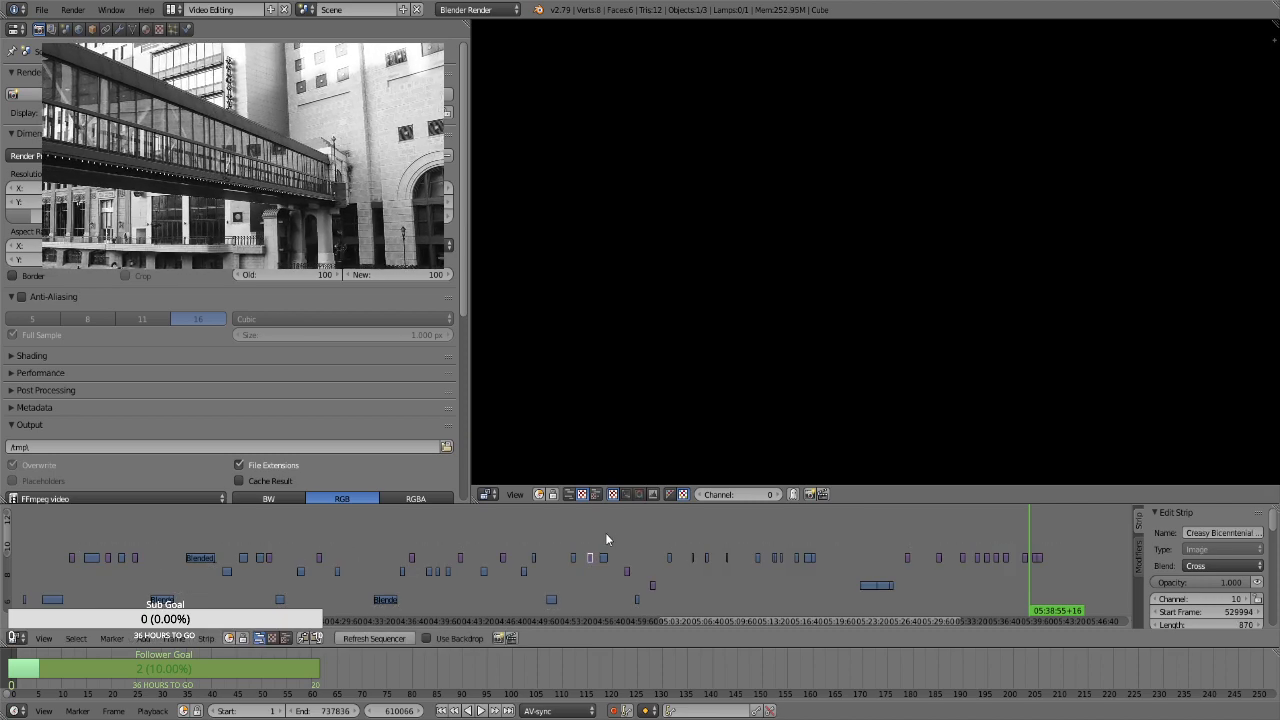
left_click_drag(605, 532, 592, 541)
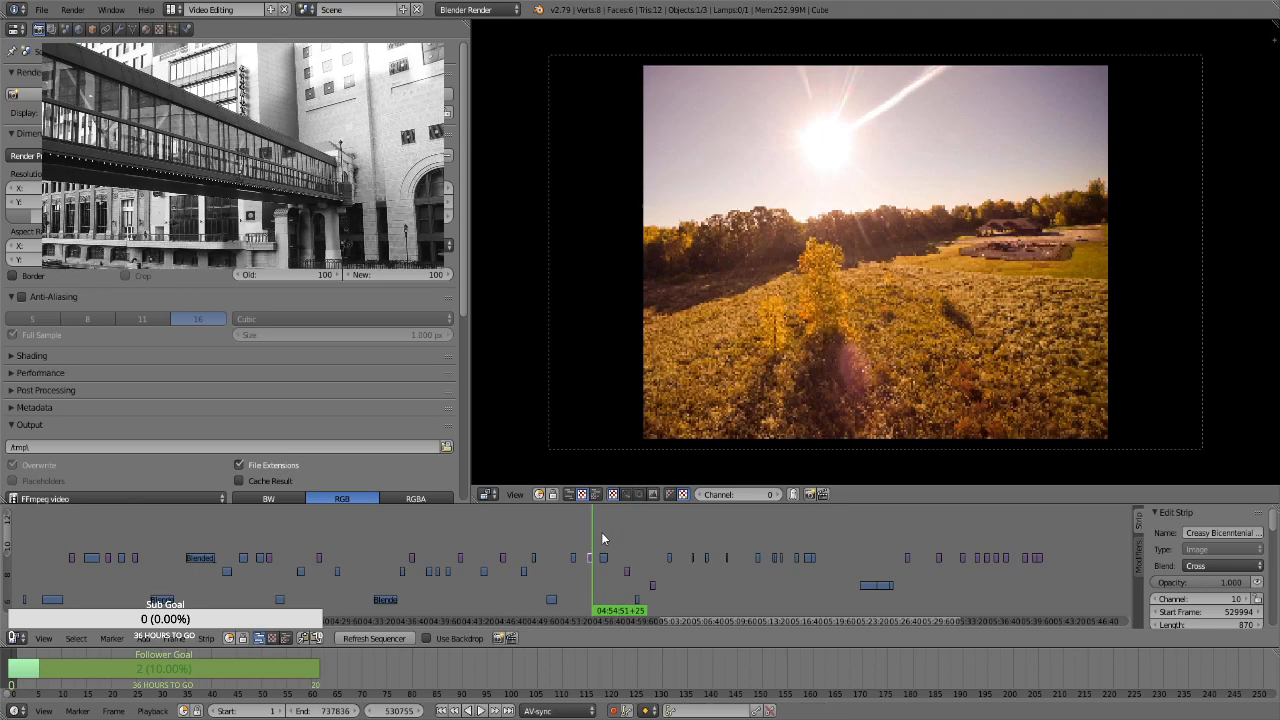
left_click(603, 539)
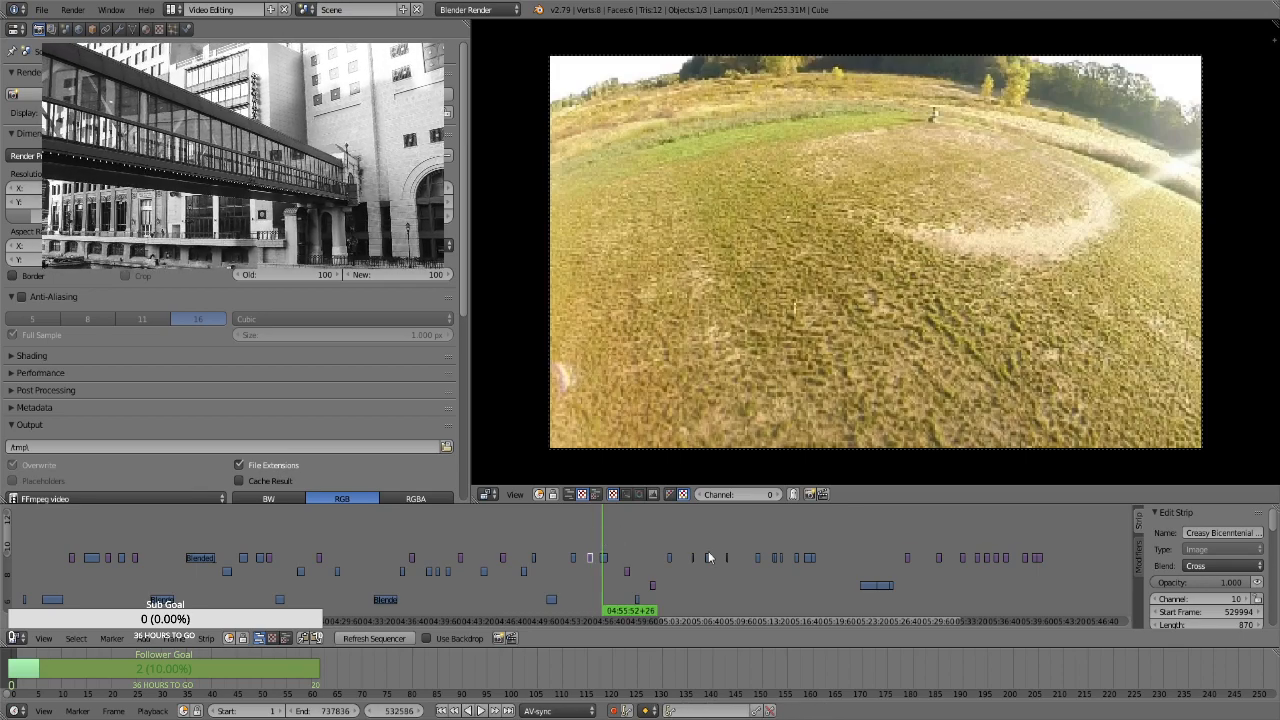
Shift the strips between about 04:58 and 05:17 about 2 minutes later along the timeline
key("b")
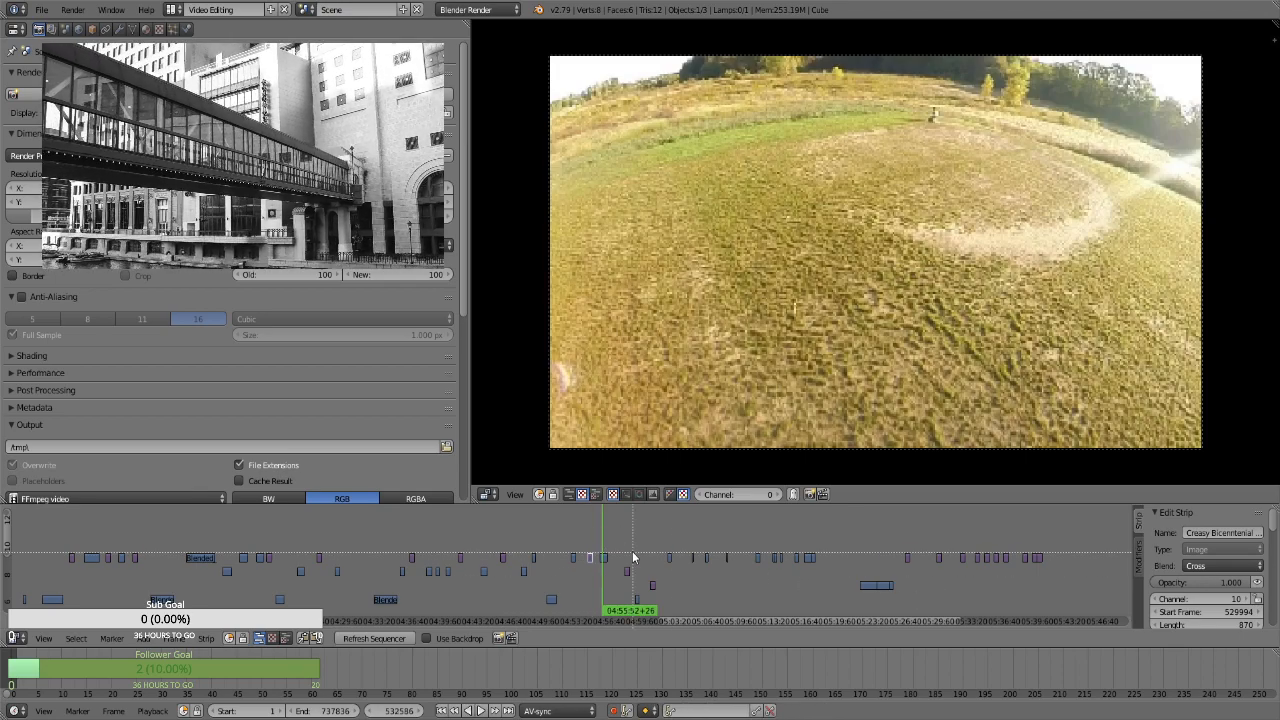
left_click_drag(615, 537, 829, 617)
key("g")
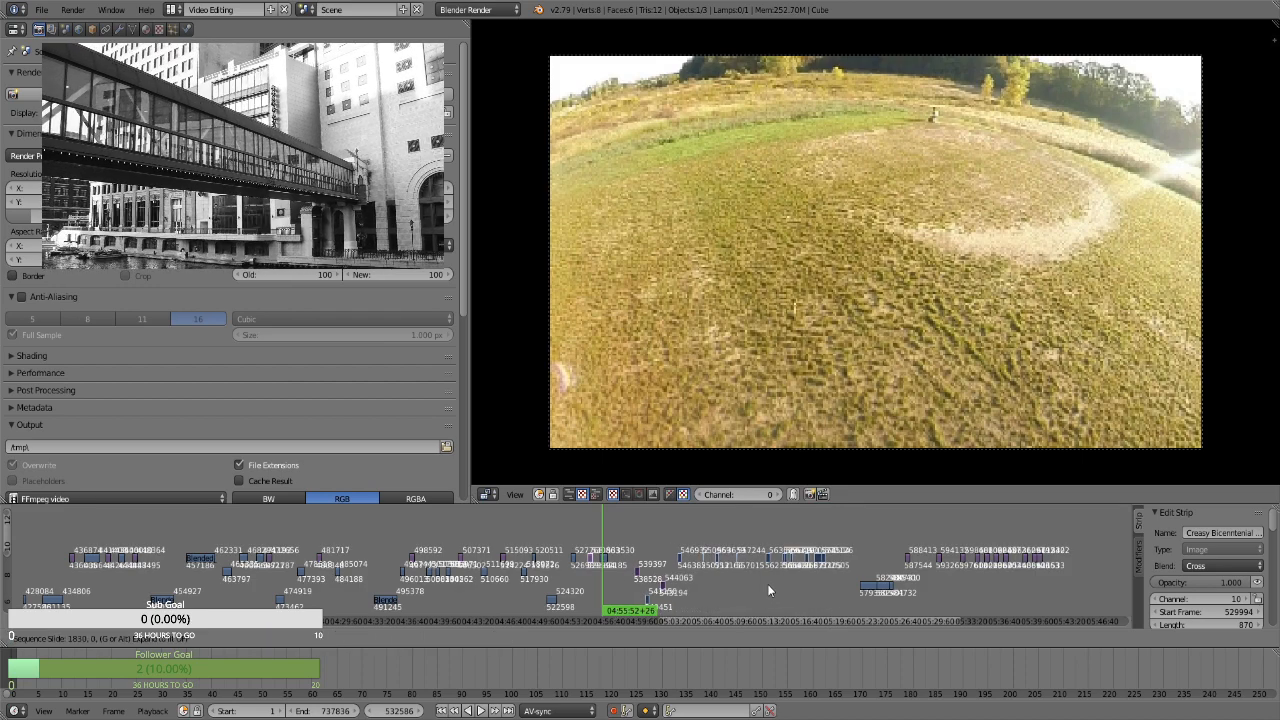
left_click(785, 587)
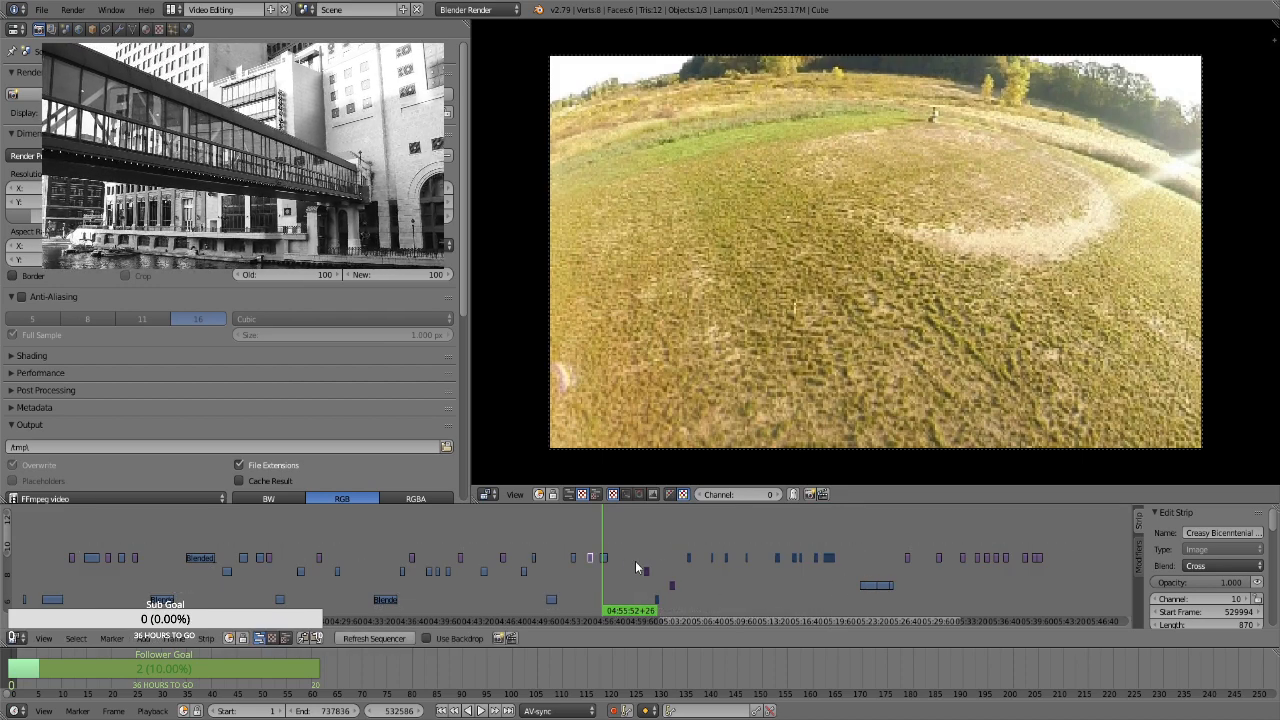
Compare the clip at about 04:56 with its neighbouring still, and move the still image from about 05:36 to channel 10, start frame 535284
left_click(600, 543)
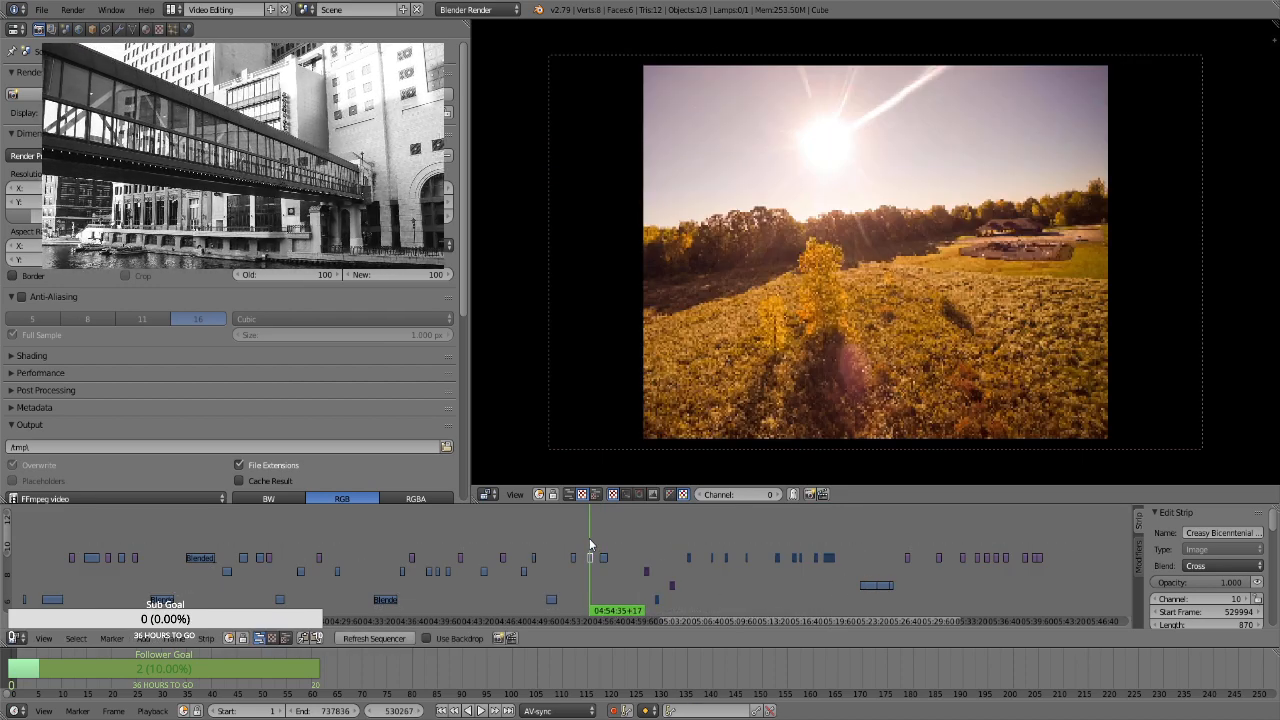
left_click(604, 528)
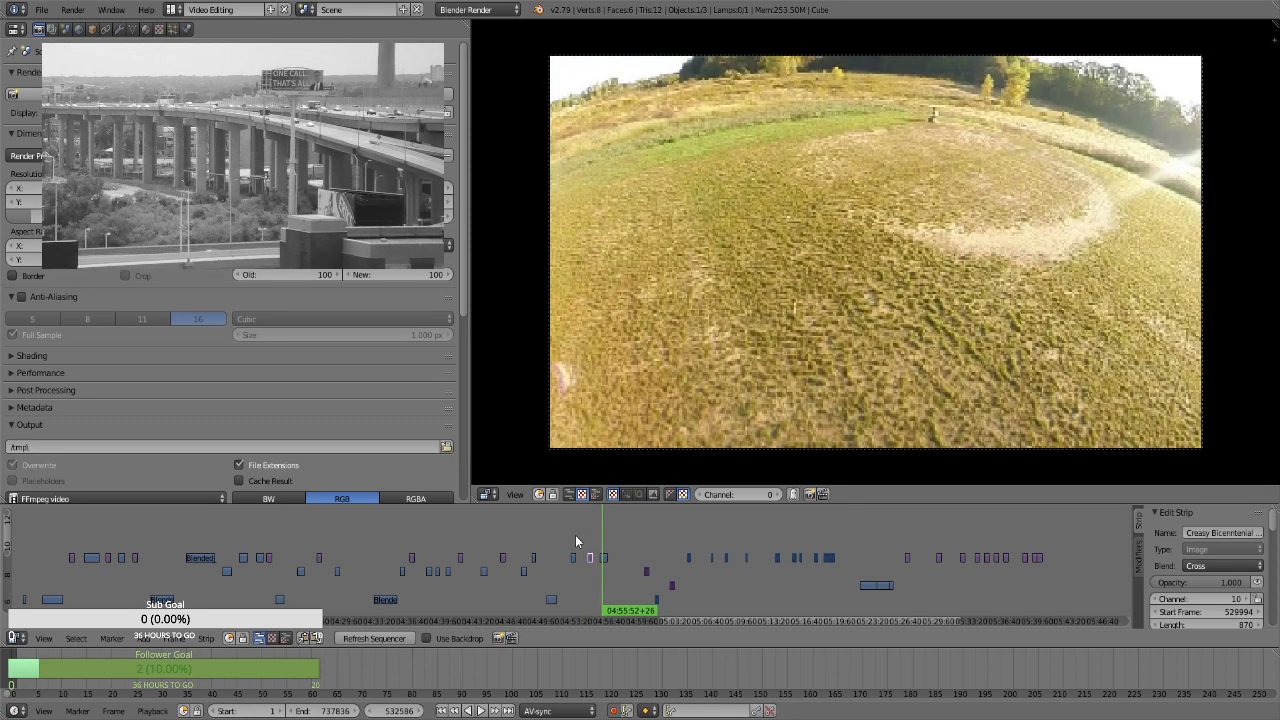
left_click_drag(575, 537, 591, 540)
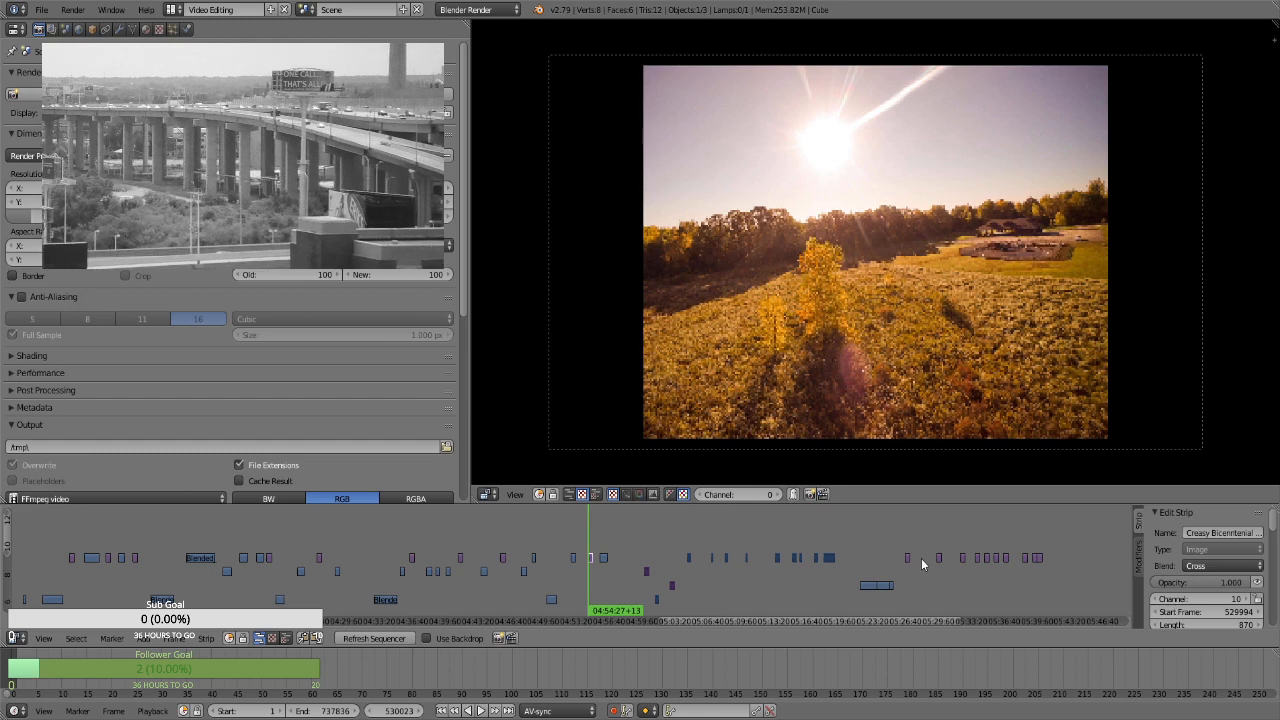
left_click(1011, 588)
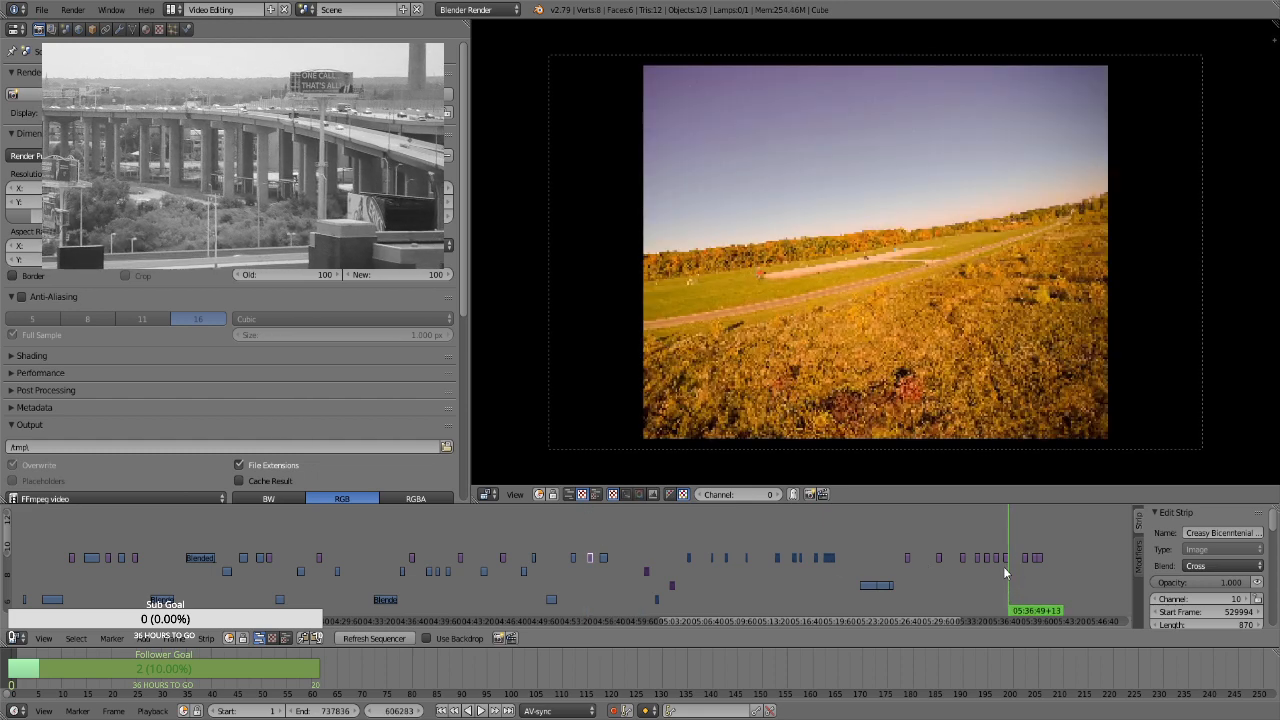
key("g")
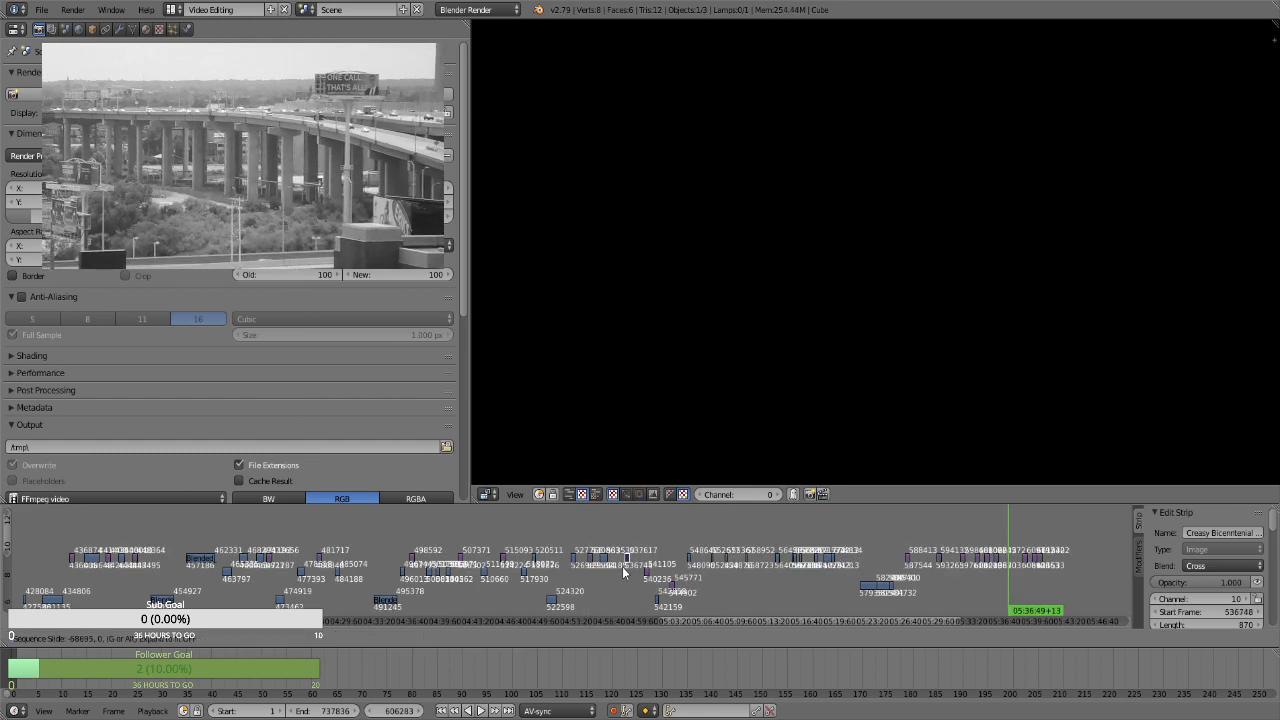
left_click(617, 566)
mouse_move(618, 571)
left_mouse_down()
mouse_move(605, 574)
mouse_move(618, 574)
left_mouse_up()
Shift all strips after the still image at about 04:57 about 7 minutes later along the timeline
scroll(650, 550, "down", 1)
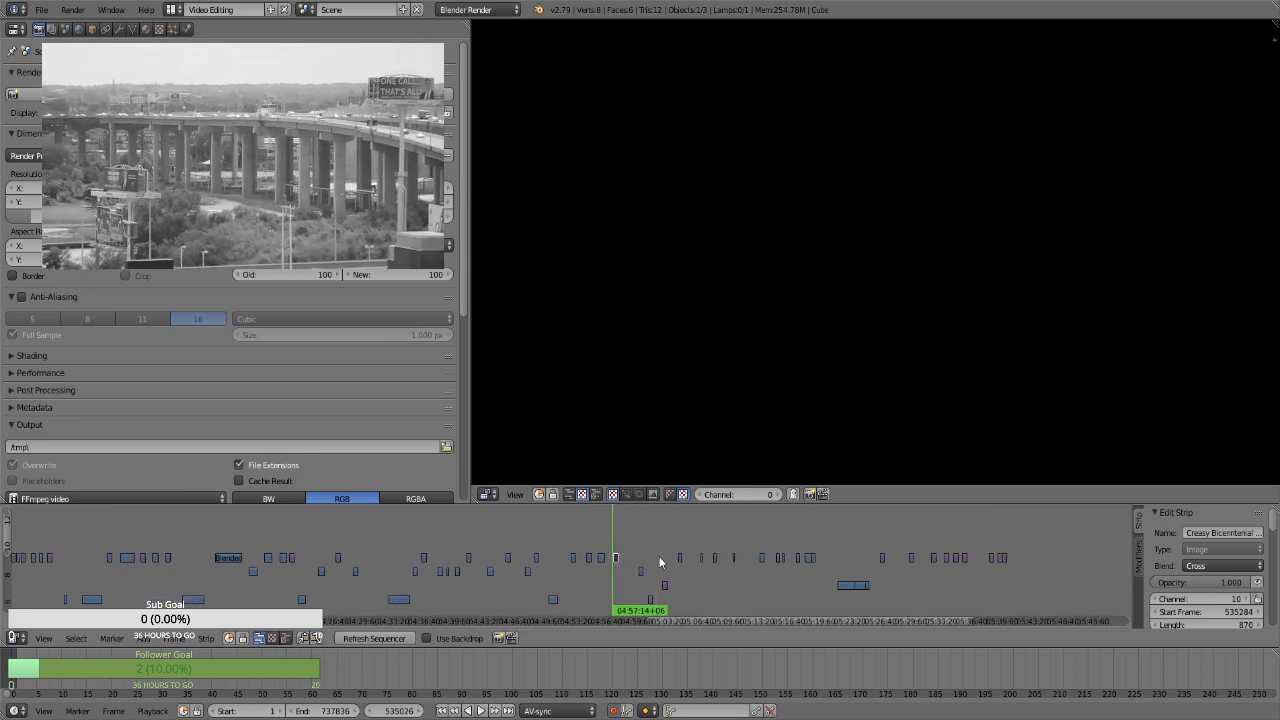
scroll(746, 577, "up", 1)
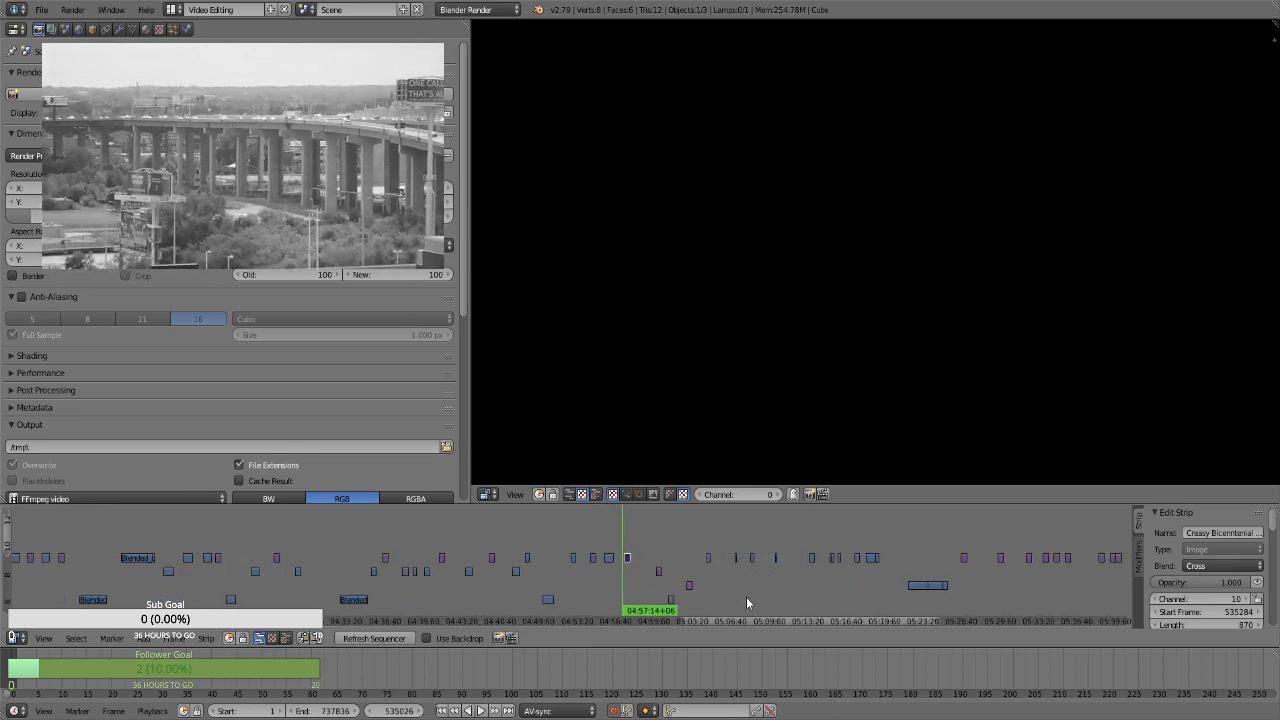
scroll(750, 619, "right", 4, "ctrl")
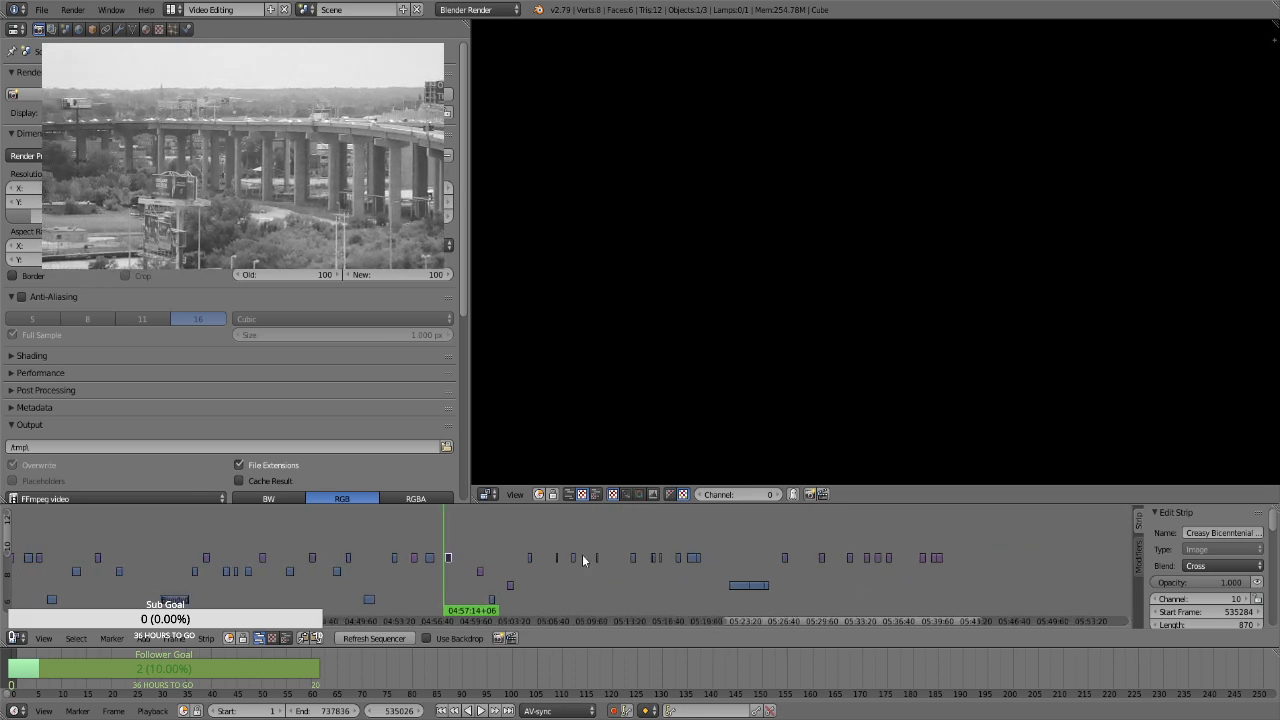
left_click_drag(458, 550, 977, 617)
key("b")
key("g")
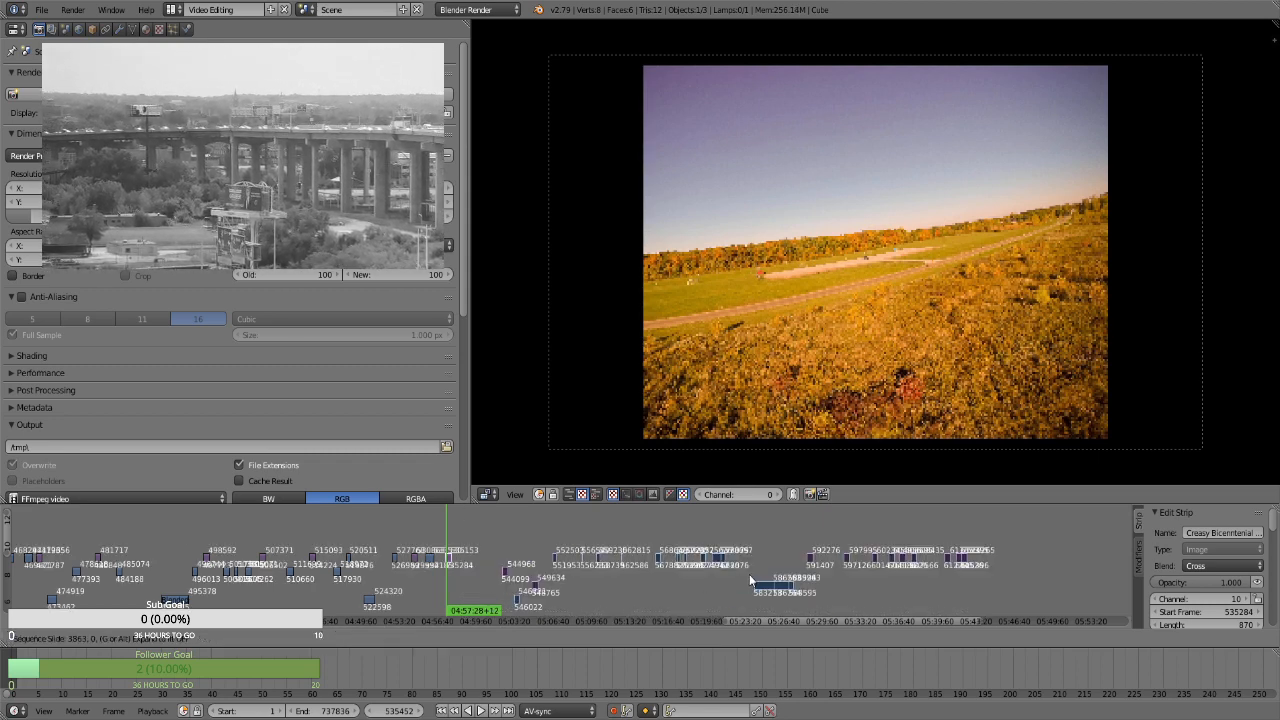
left_click(783, 577)
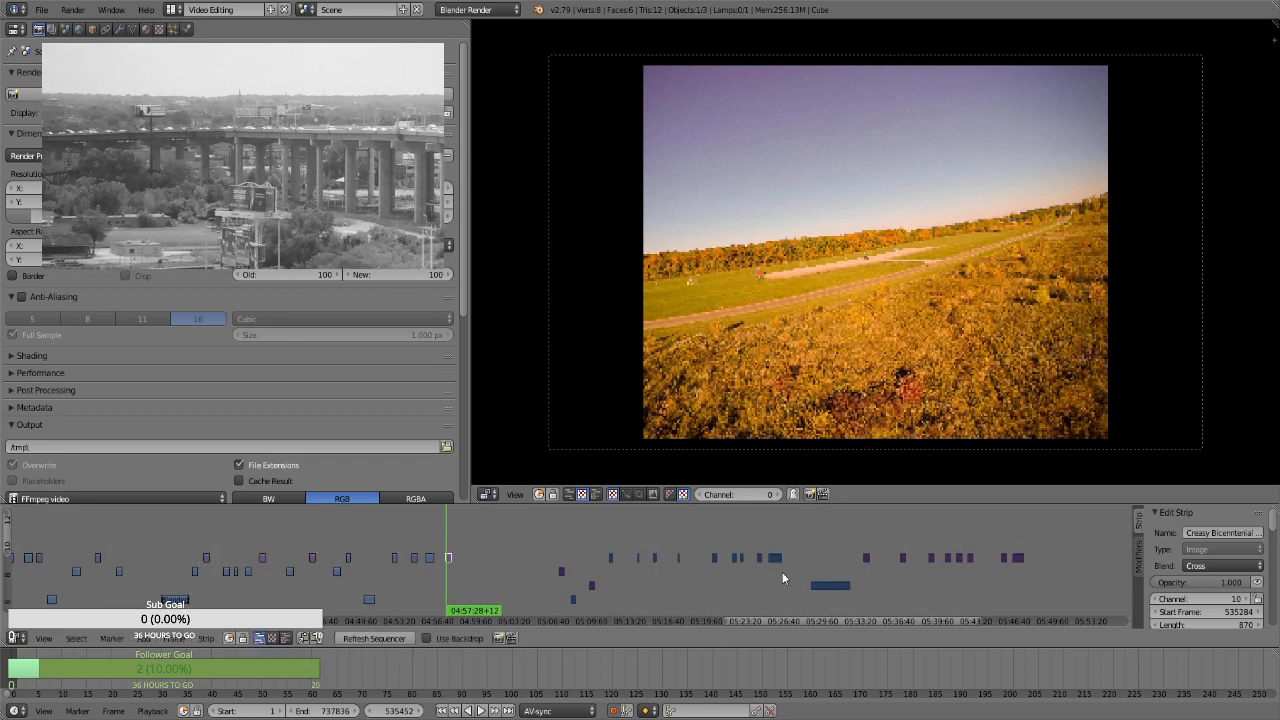
Compare the still at about 04:57 with the strips after 05:06, and move the first channel 8 clip at about 05:30 to channel 7 near 05:02
left_click(443, 538)
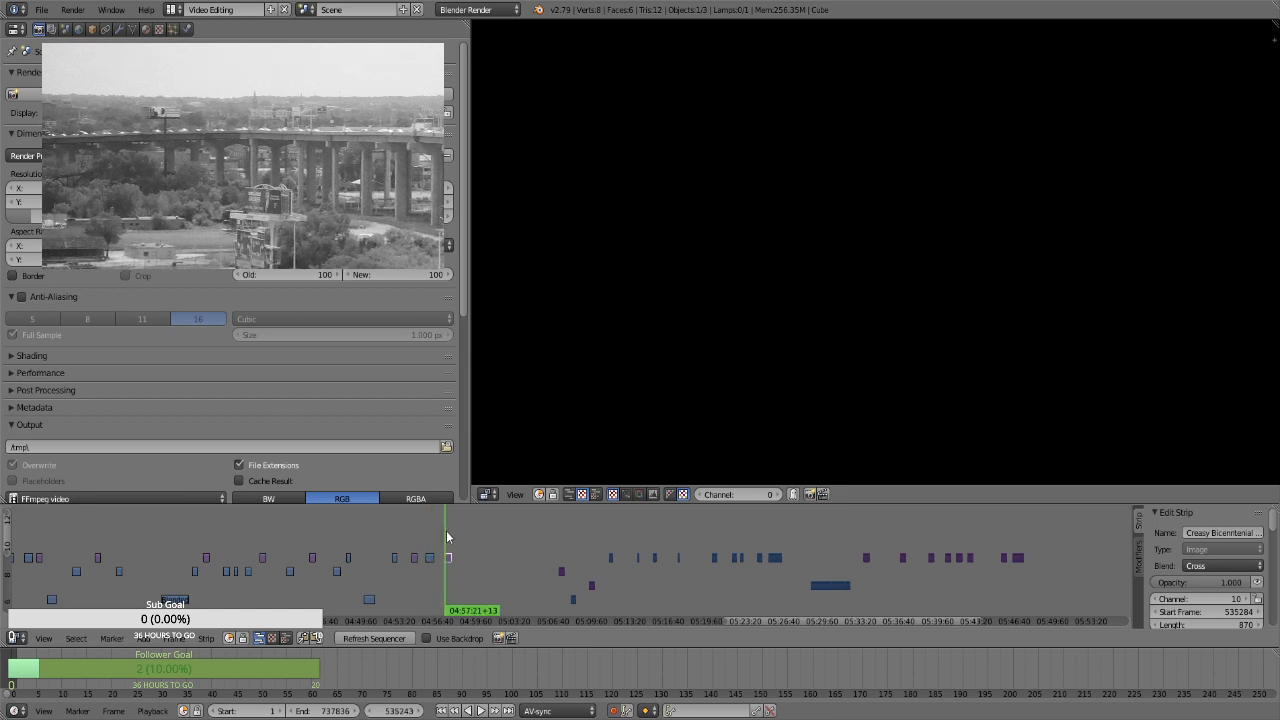
left_click(557, 532)
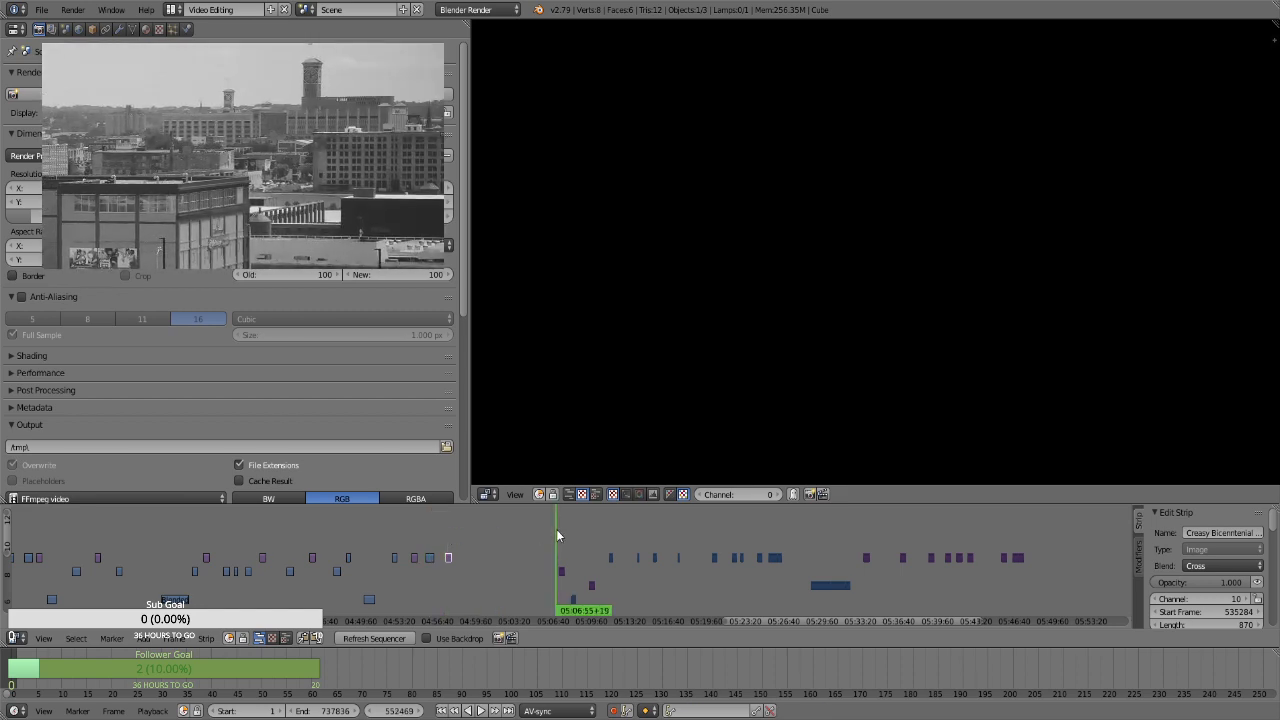
left_click(561, 527)
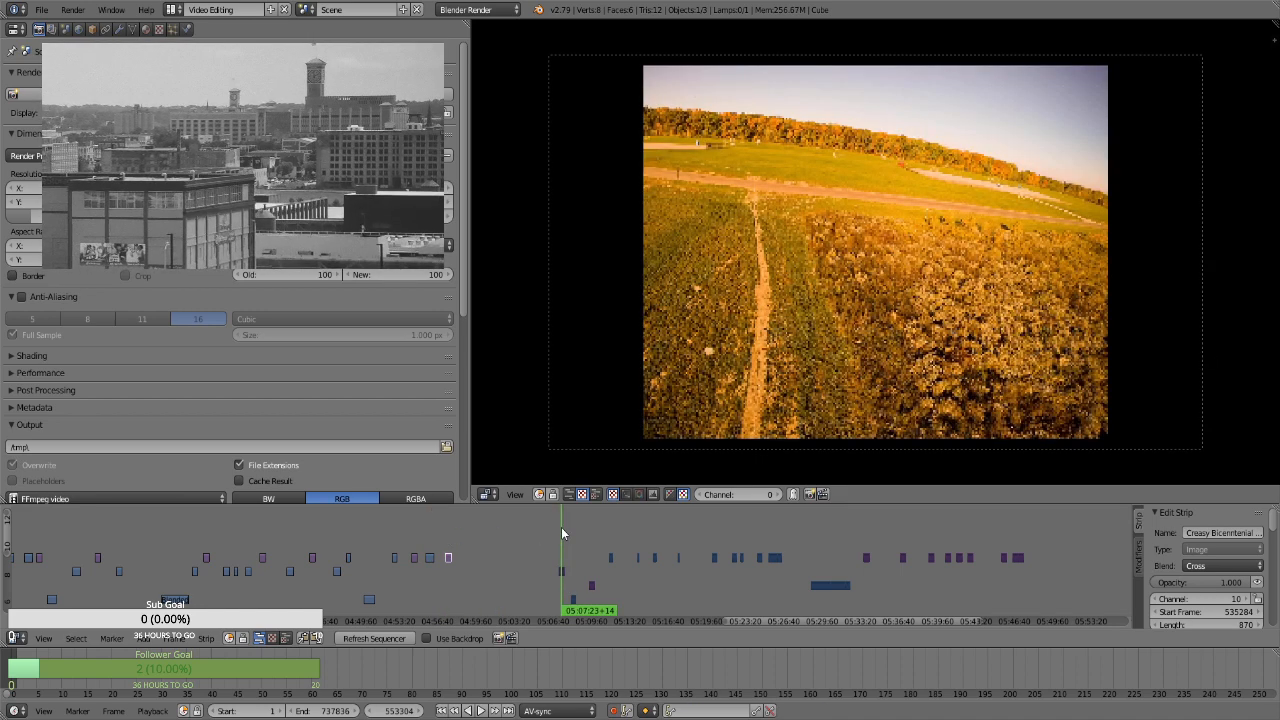
left_click(573, 541)
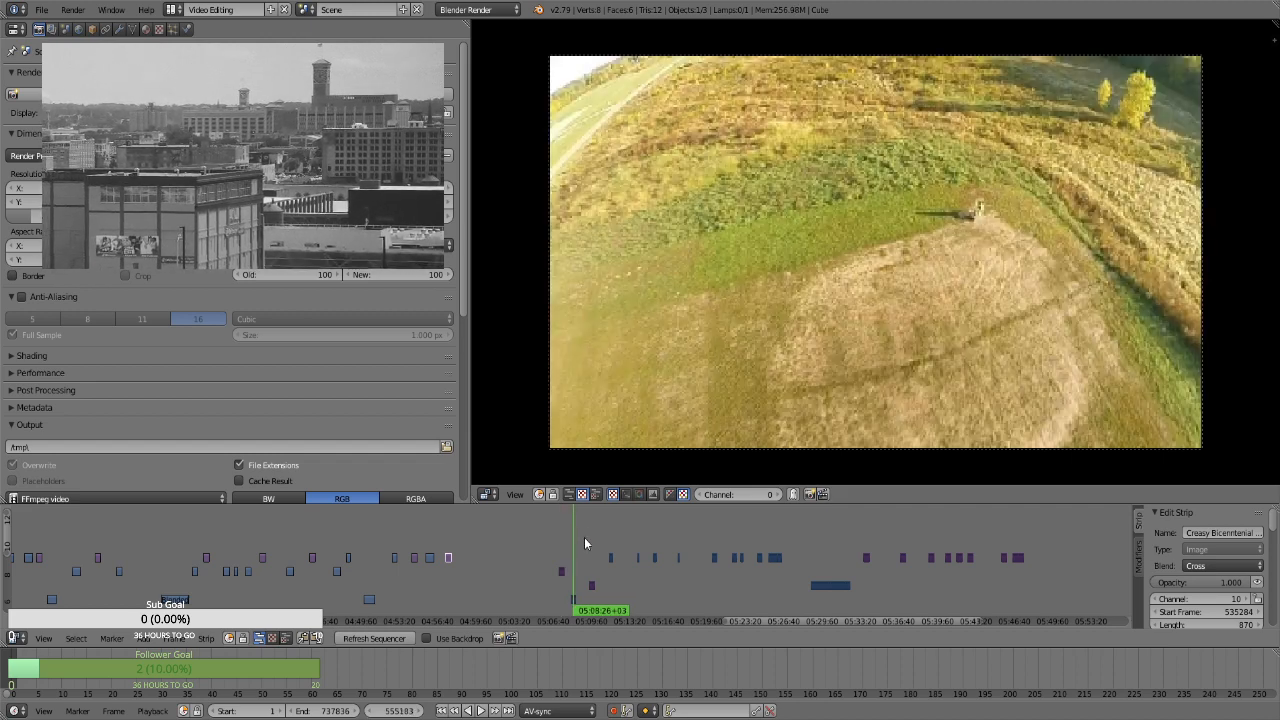
left_click(589, 536)
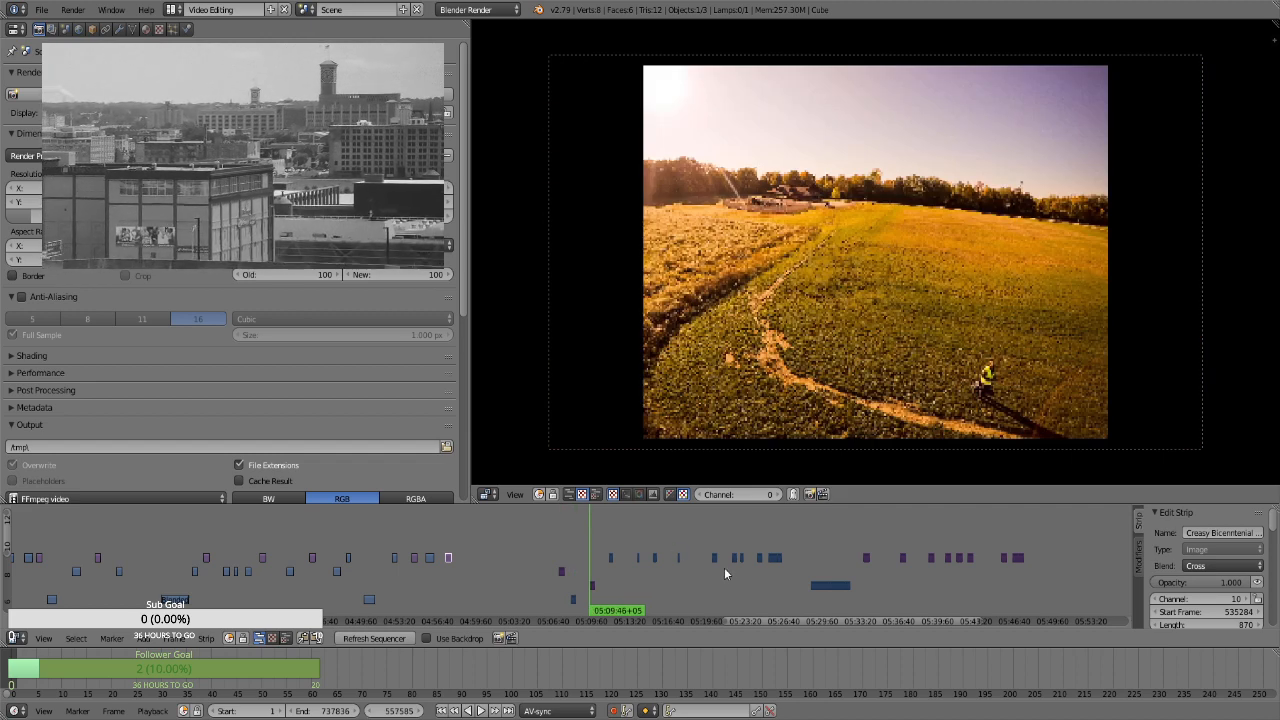
left_click(827, 550)
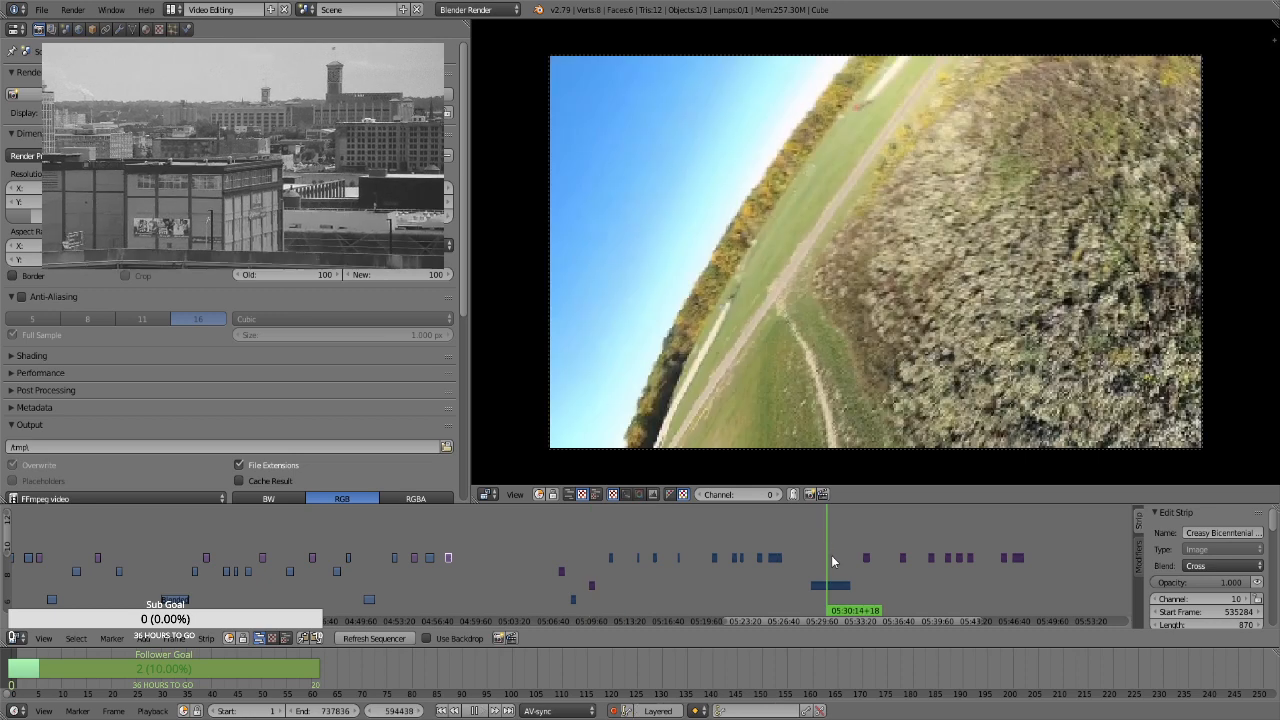
right_click(828, 585)
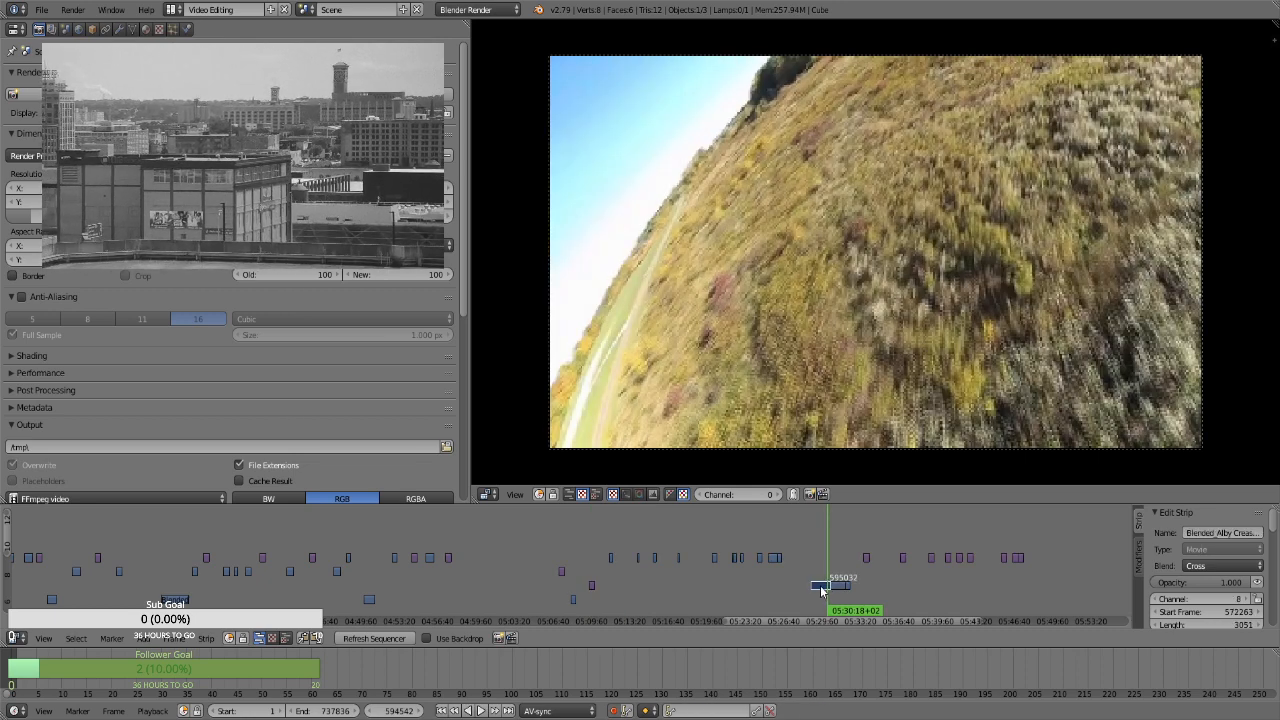
key("g")
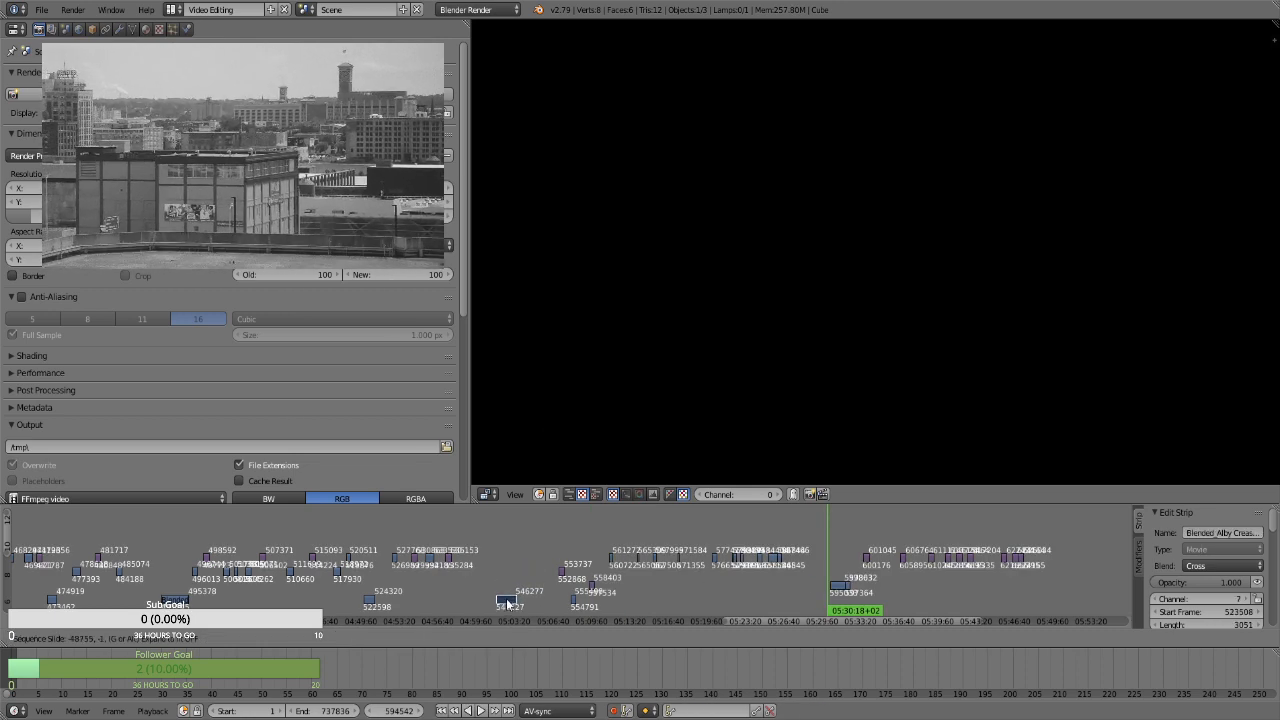
left_click(508, 599)
Check the stills at about 04:57 and 05:39, and move the channel 7 clip near 05:02 earlier, to start frame 518601
left_click(449, 540)
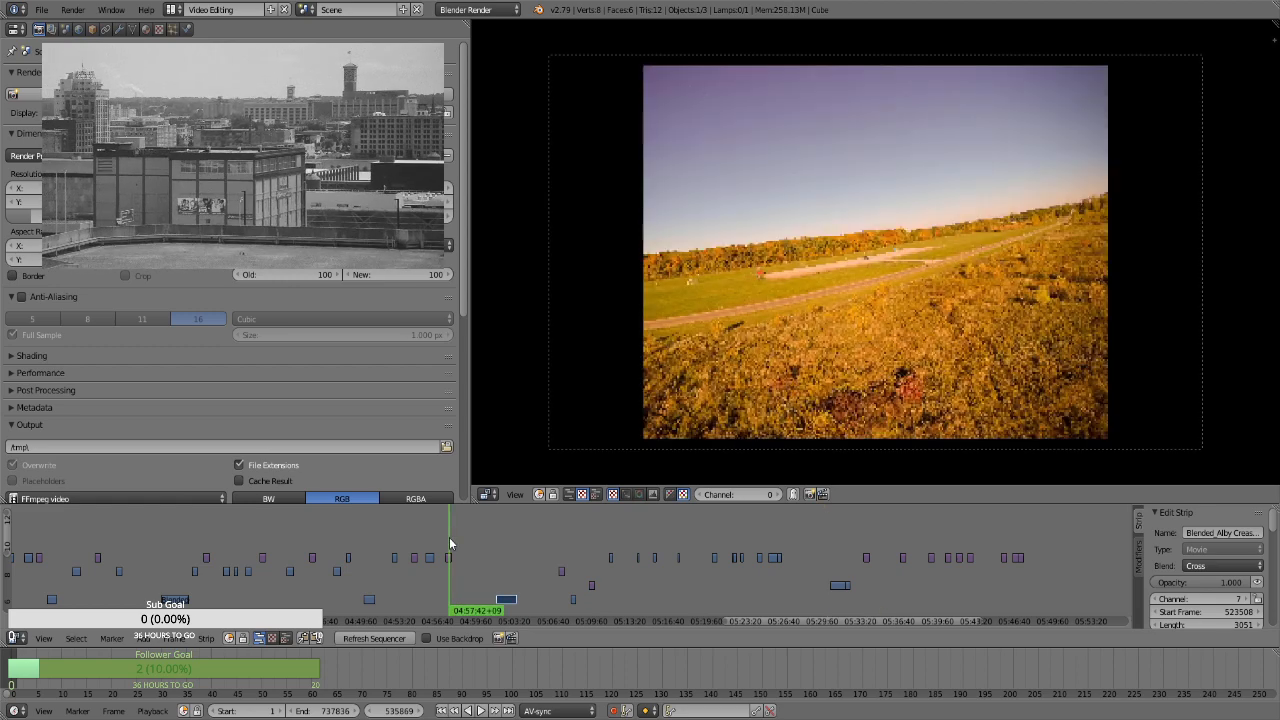
left_click(931, 575)
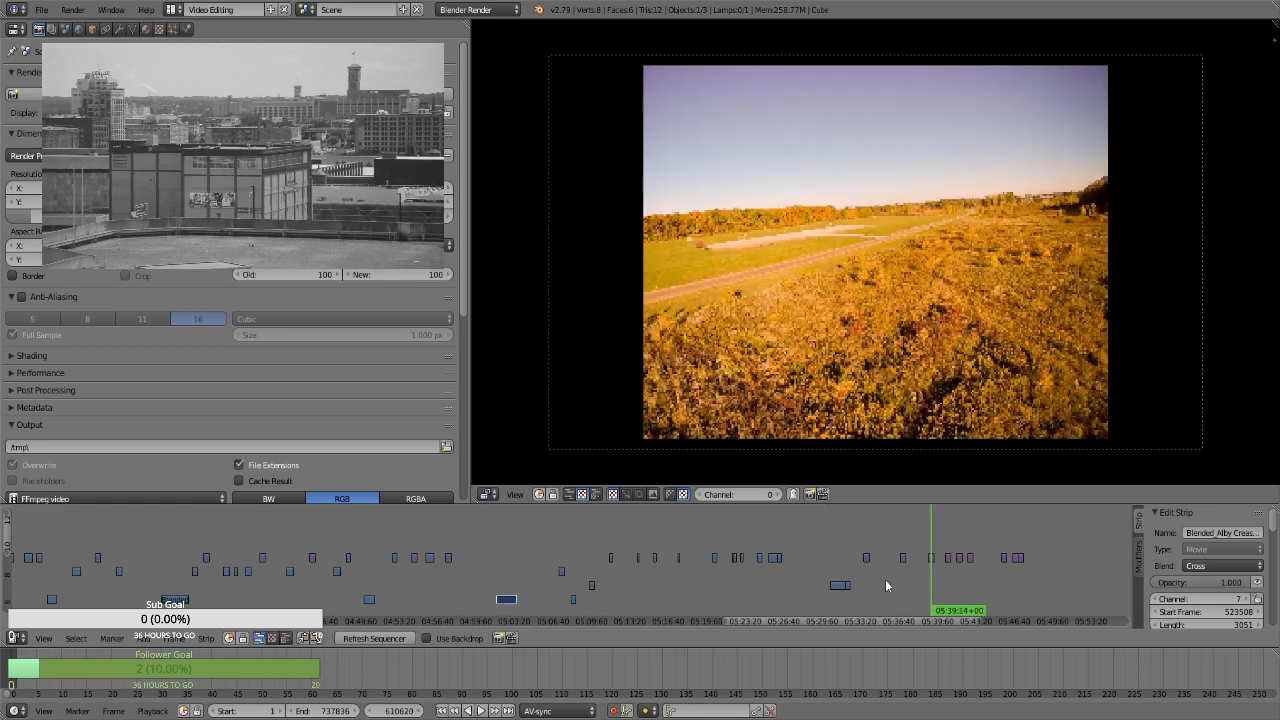
left_click(585, 568)
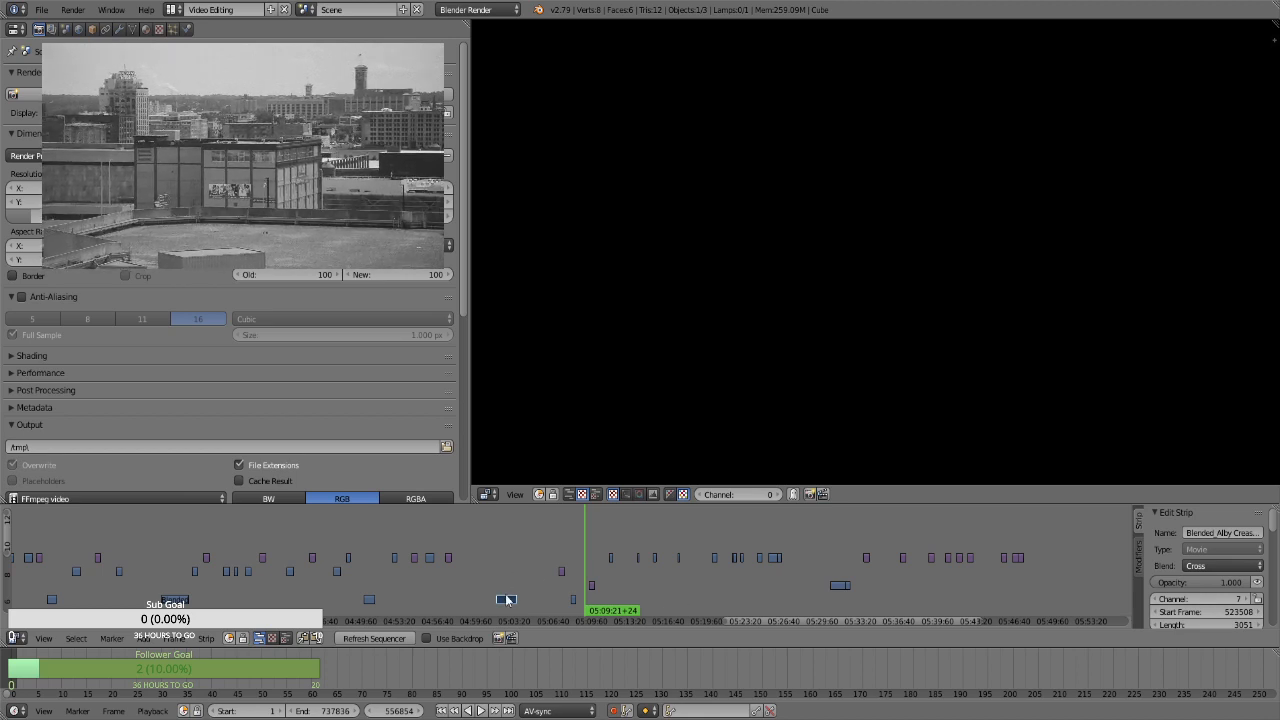
left_click(476, 580)
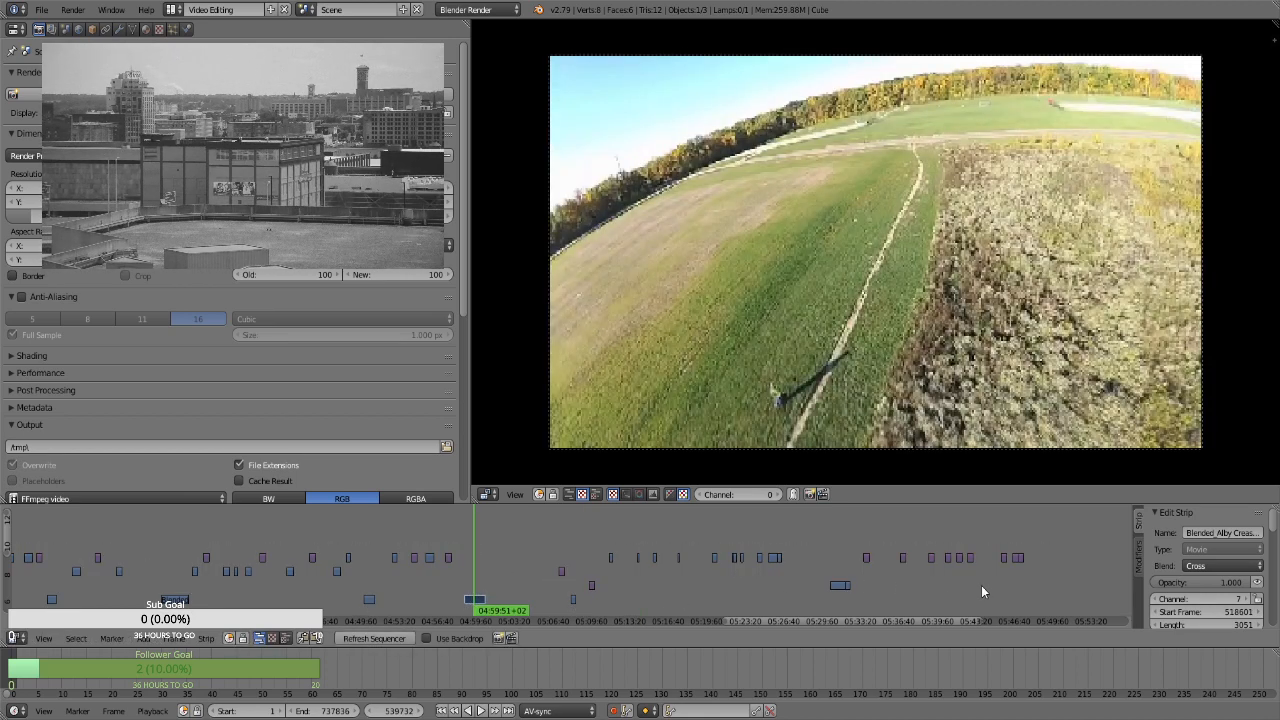
Move the still image at about 05:41 to follow the clip at about 04:59, on channel 10 starting at frame 542872
left_click(962, 582)
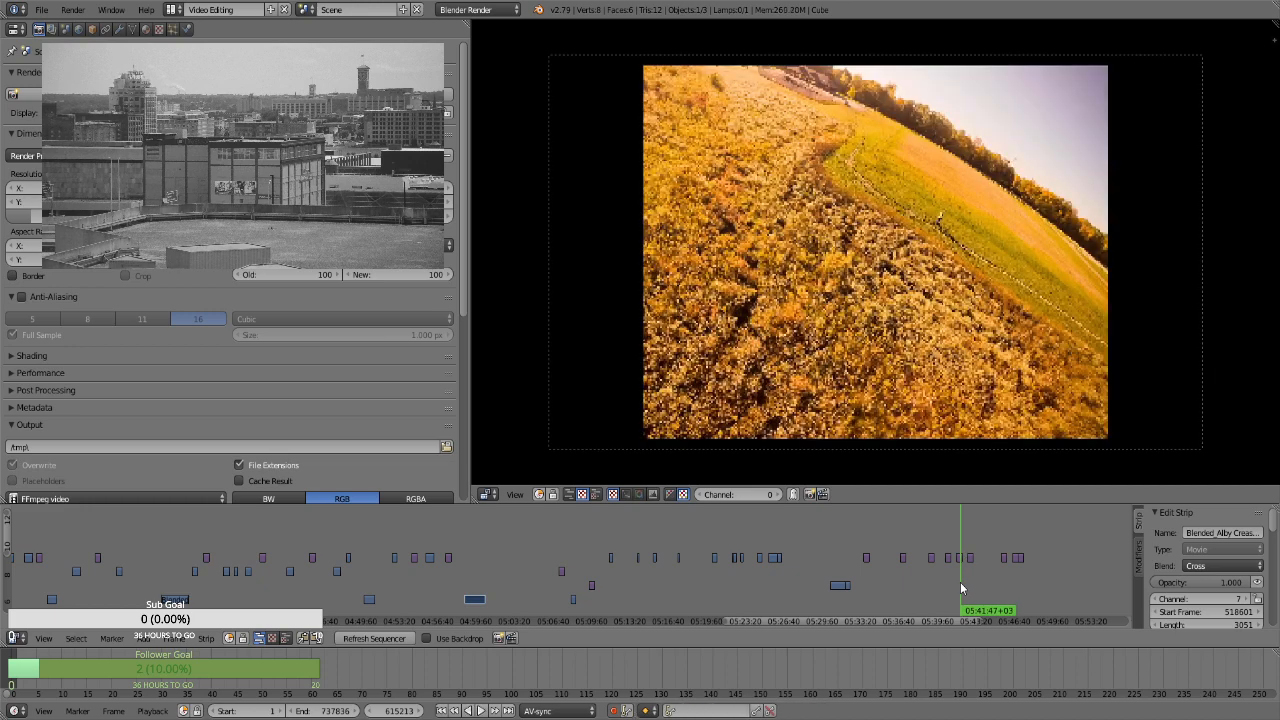
right_click(962, 562)
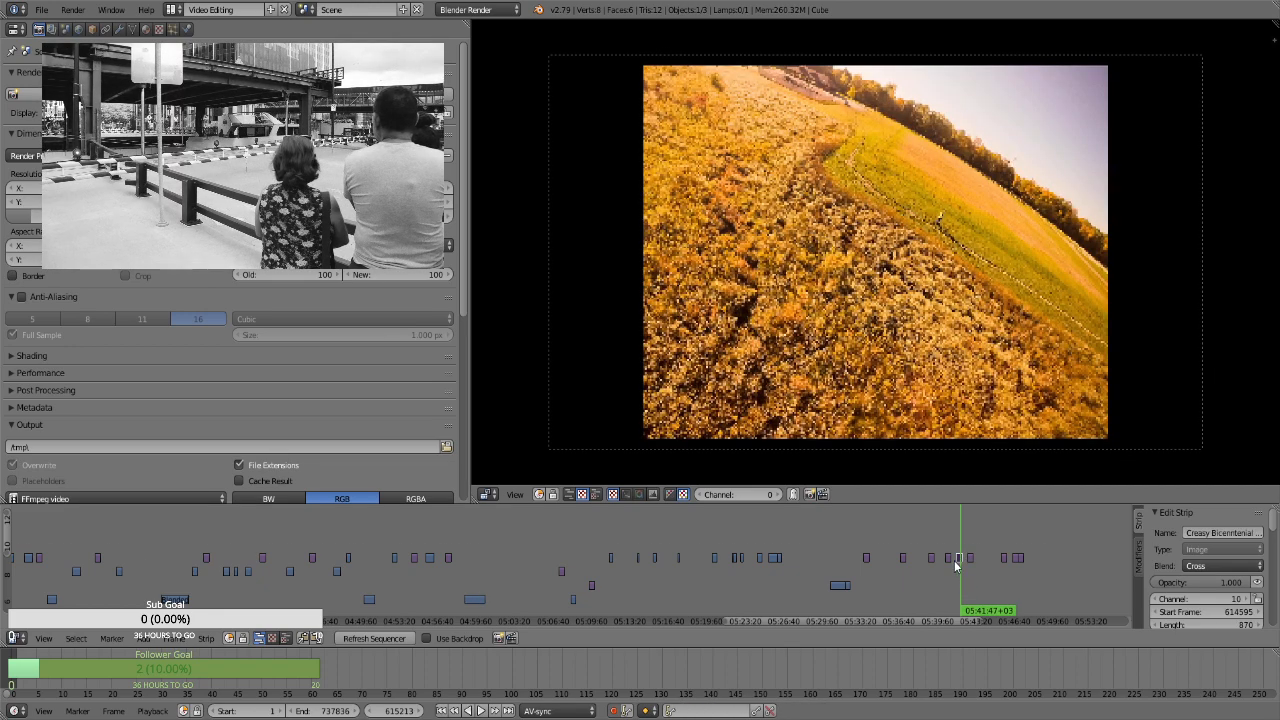
key("g")
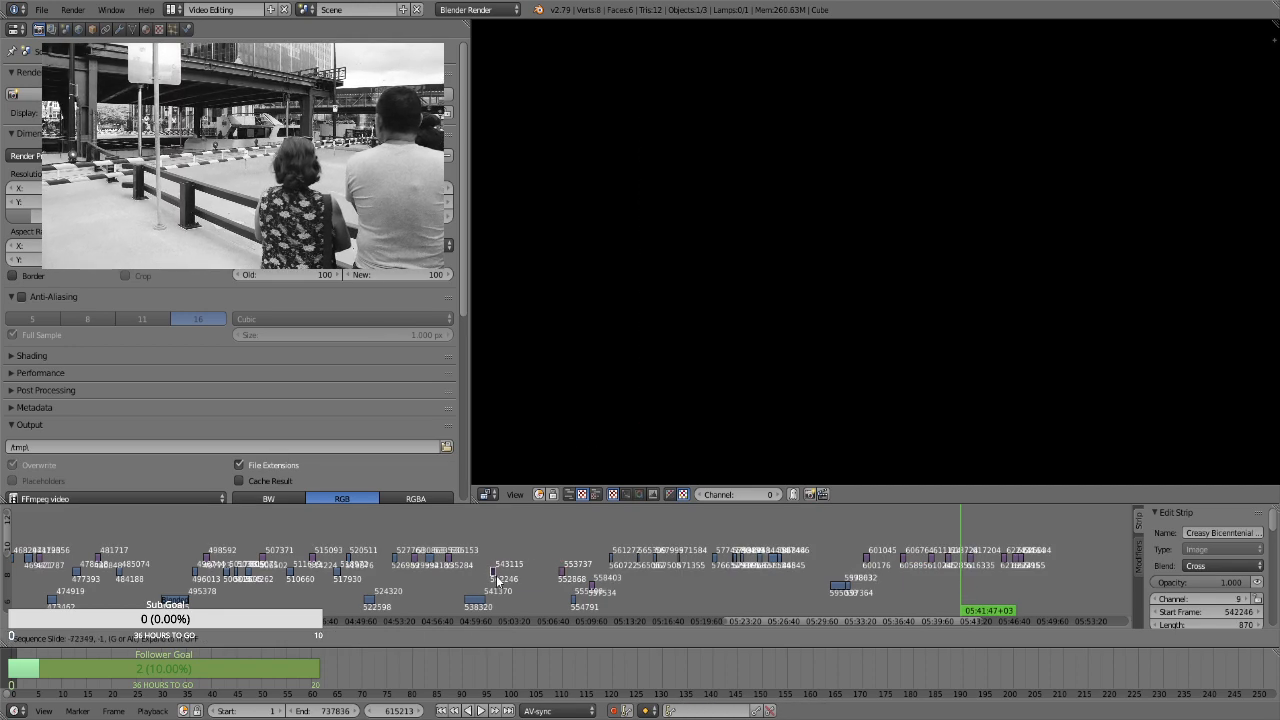
left_click(497, 568)
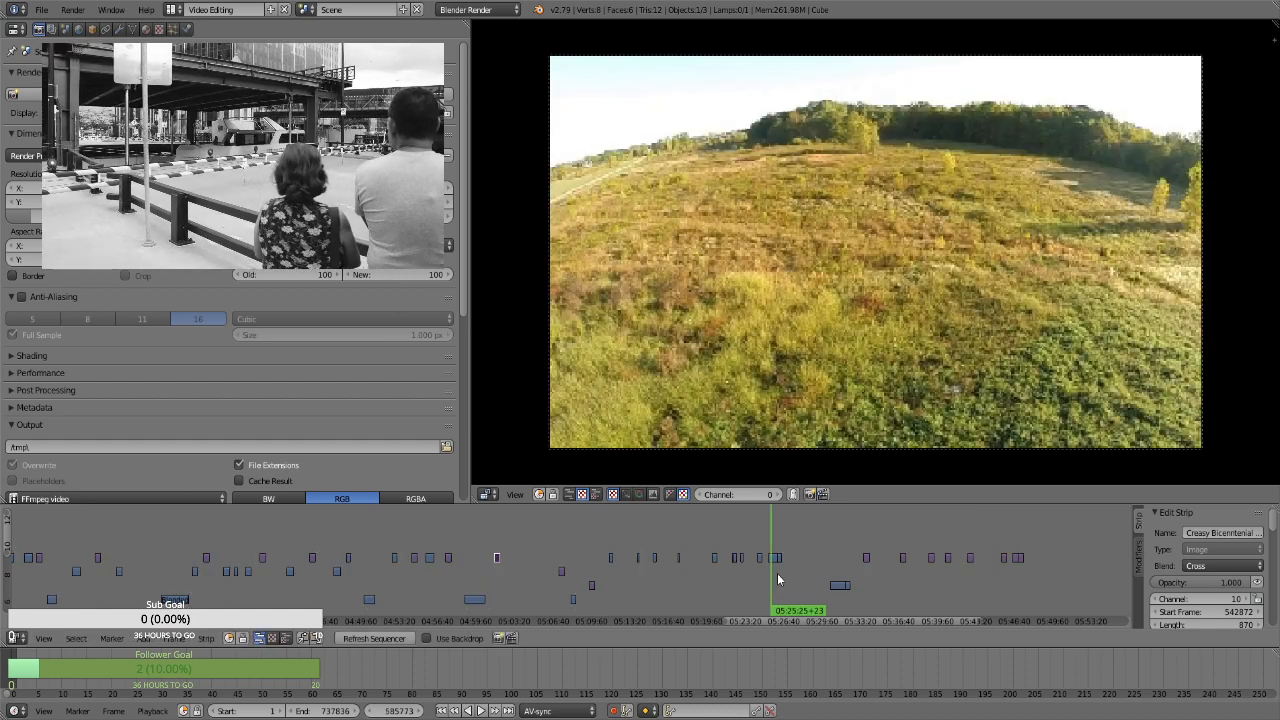
Move the clip at about 05:25 to channel 9 near 05:02, just after the still at about 05:01, starting at frame 535535
left_click_drag(778, 579, 780, 576)
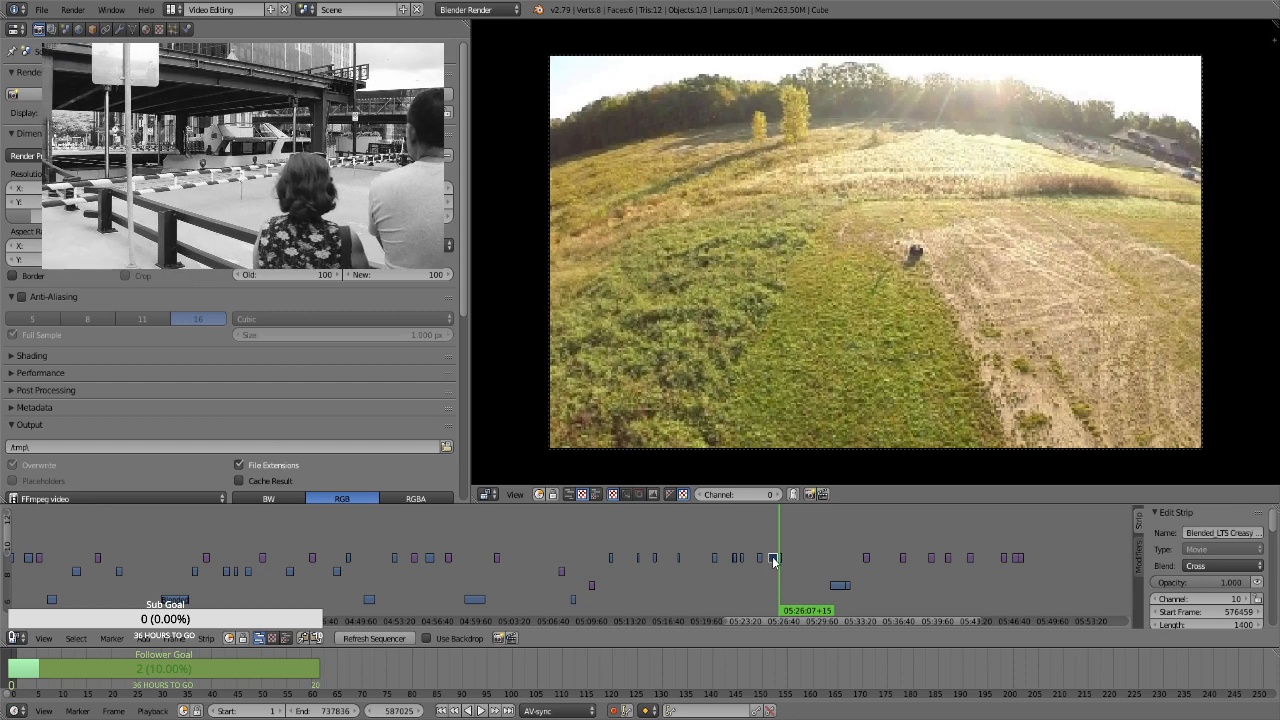
left_click(510, 563)
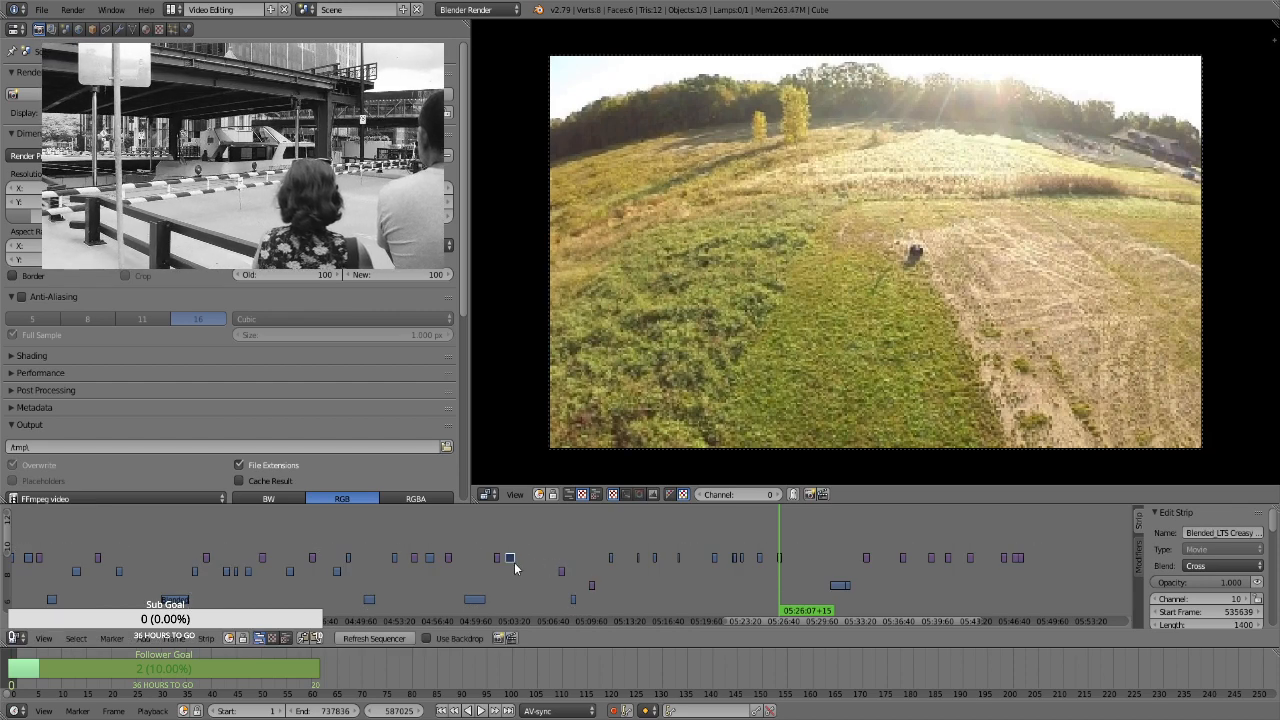
key("g")
left_click(512, 578)
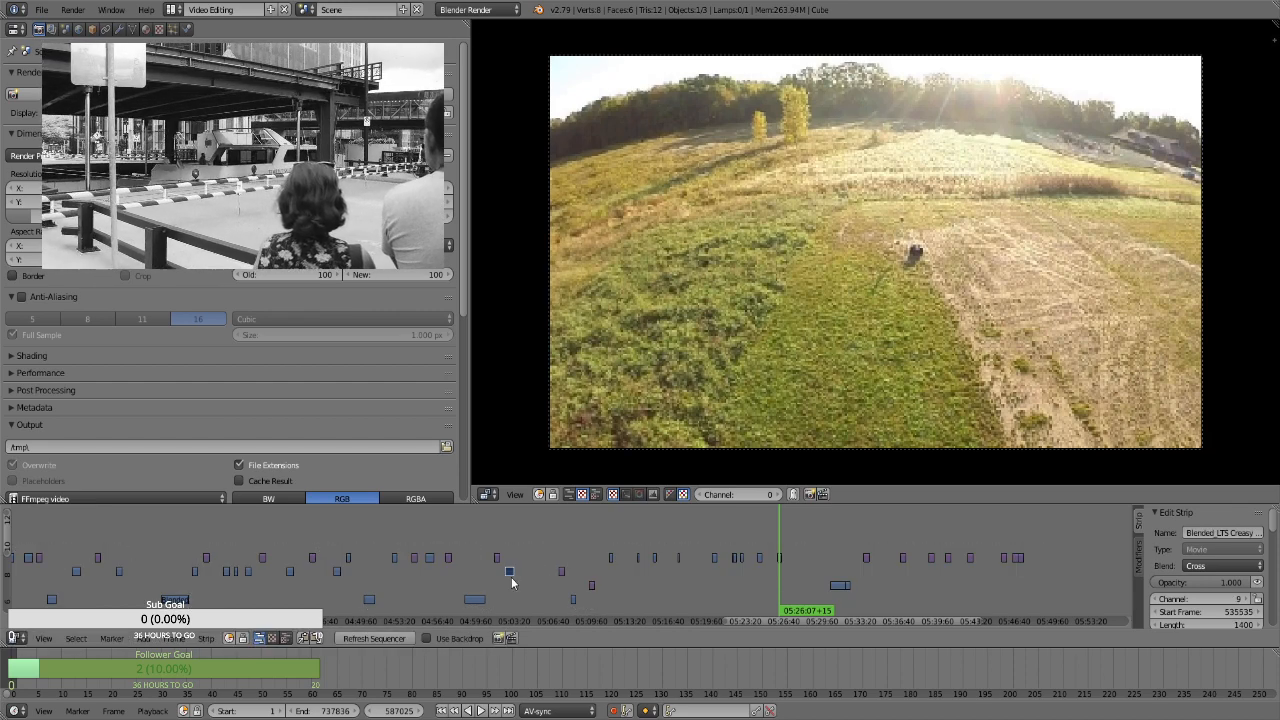
Compare the clips at about 05:24 and 05:26, and move the one at about 05:24 to channel 10 near 05:03
left_click(757, 583)
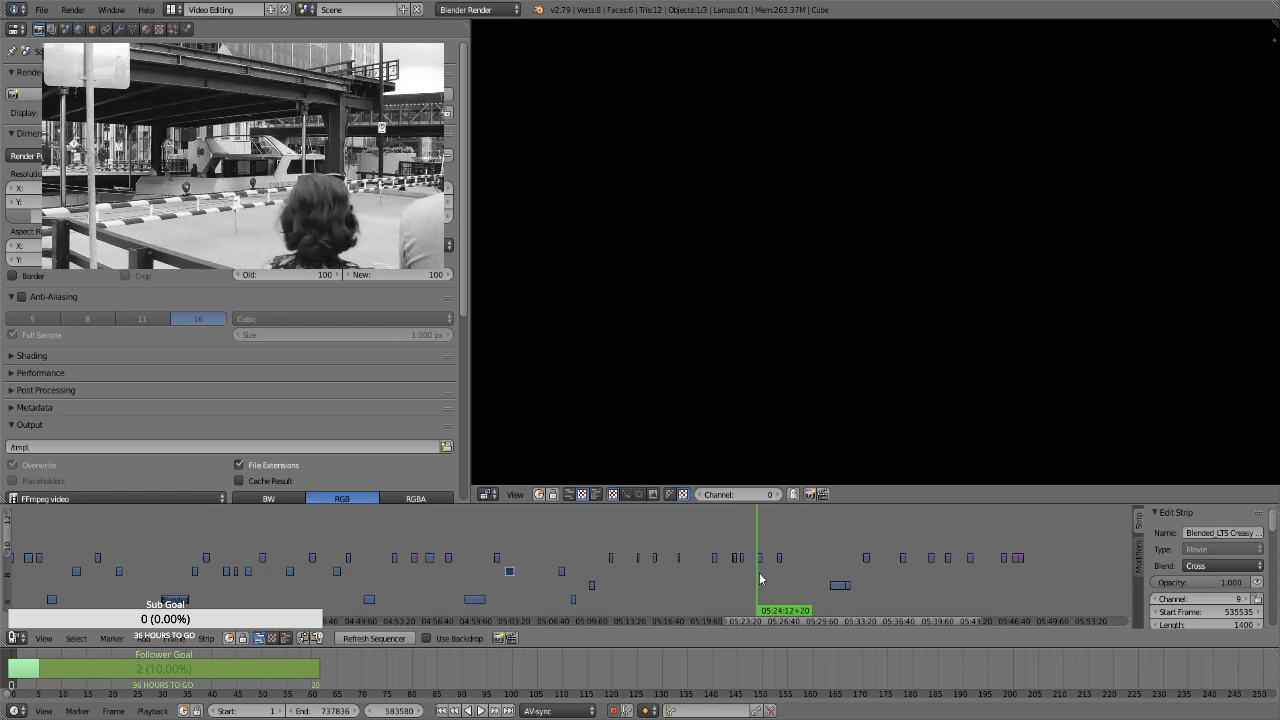
left_click(761, 578)
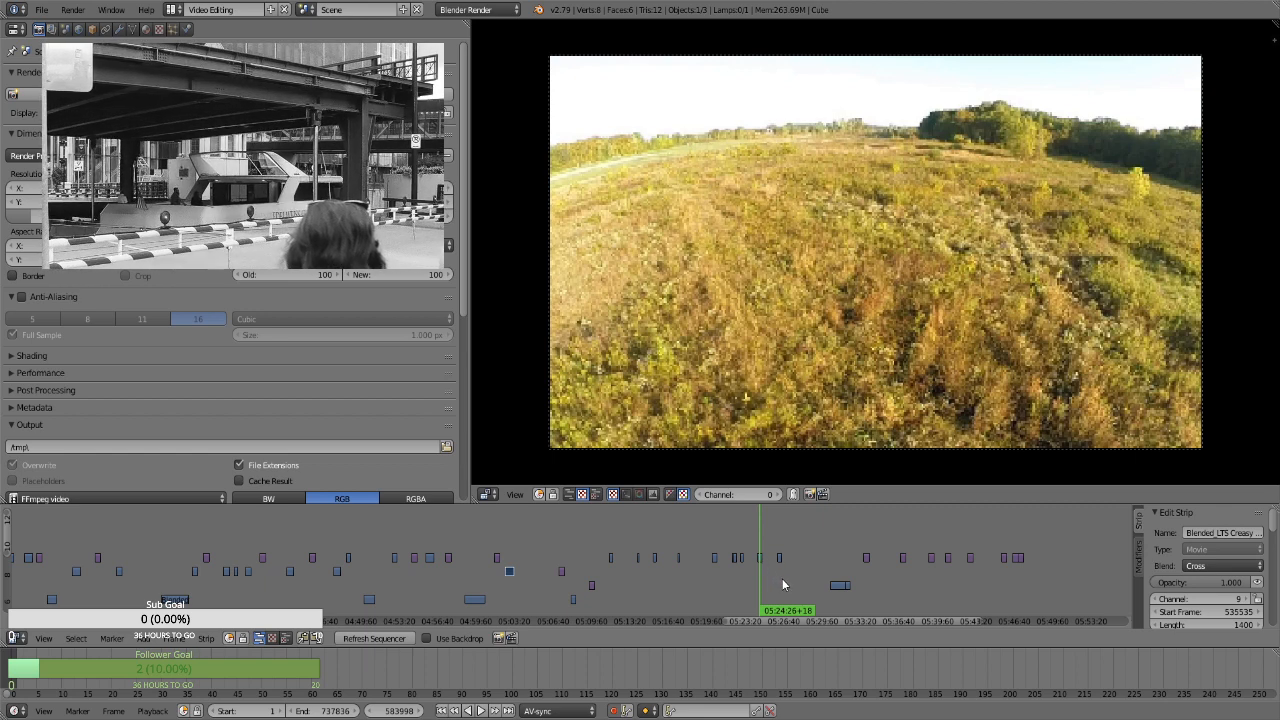
left_click(780, 584)
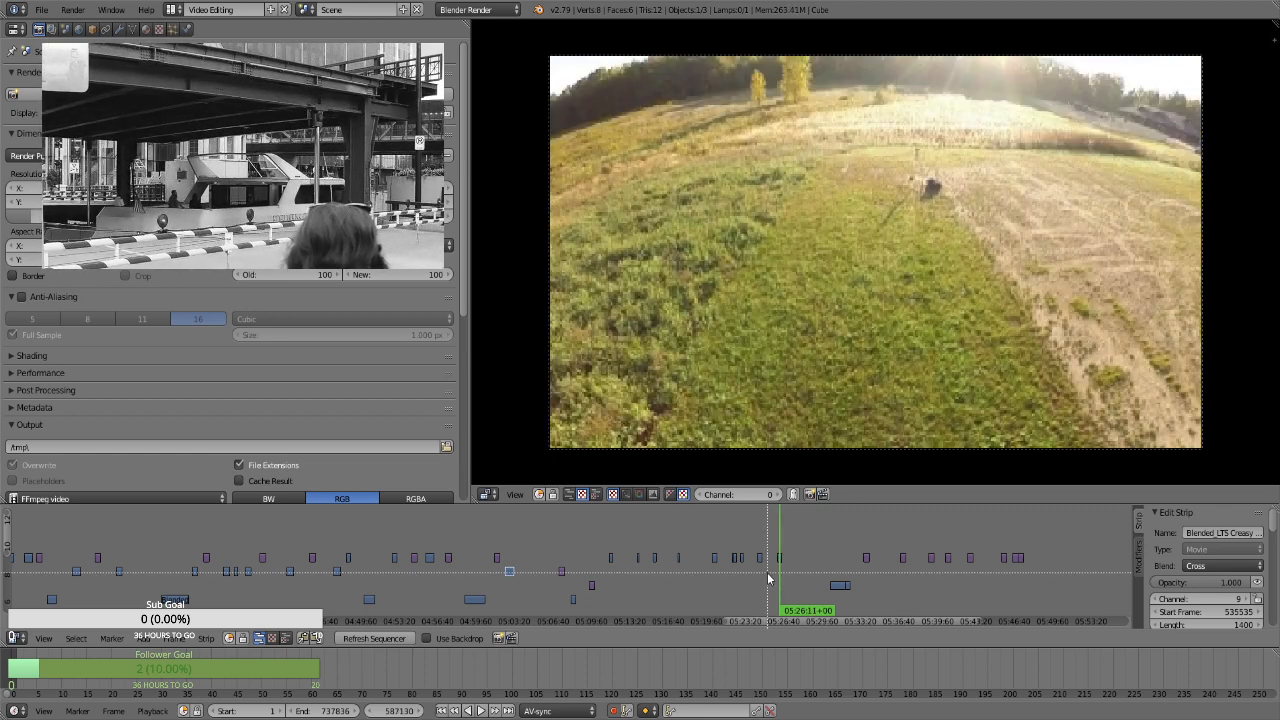
key("g")
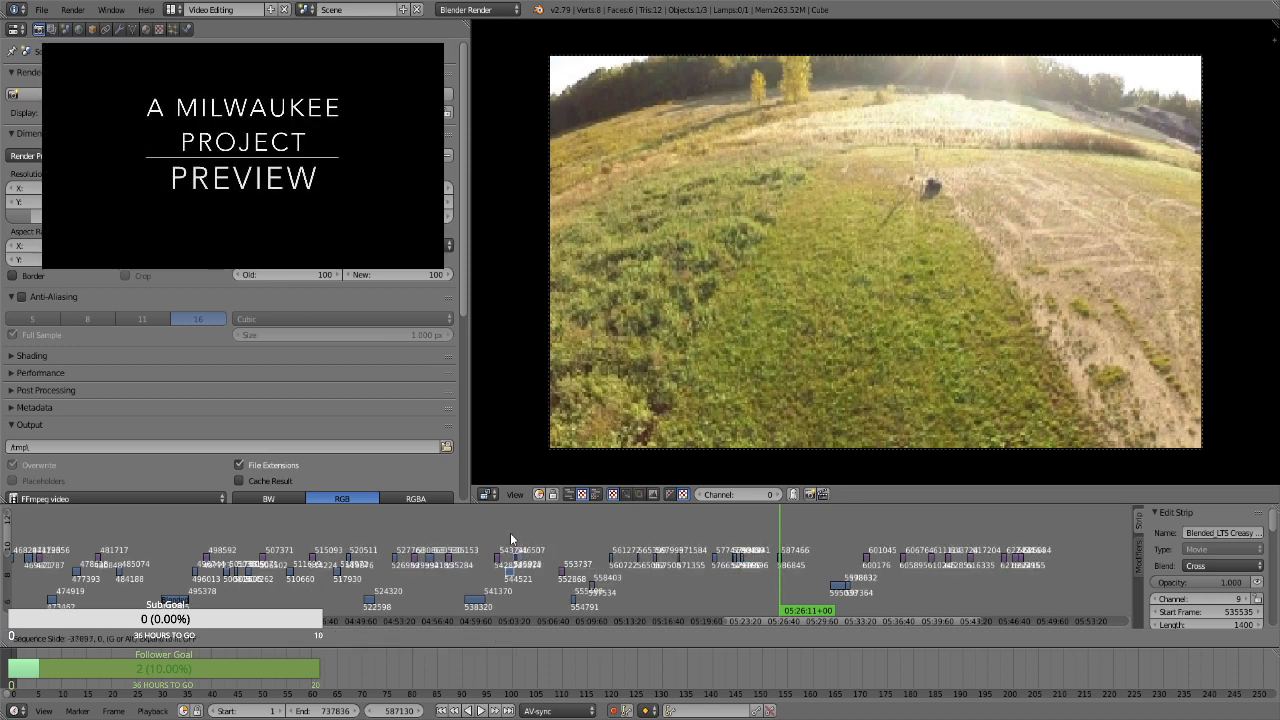
left_click(510, 533)
key("g")
right_click(538, 542)
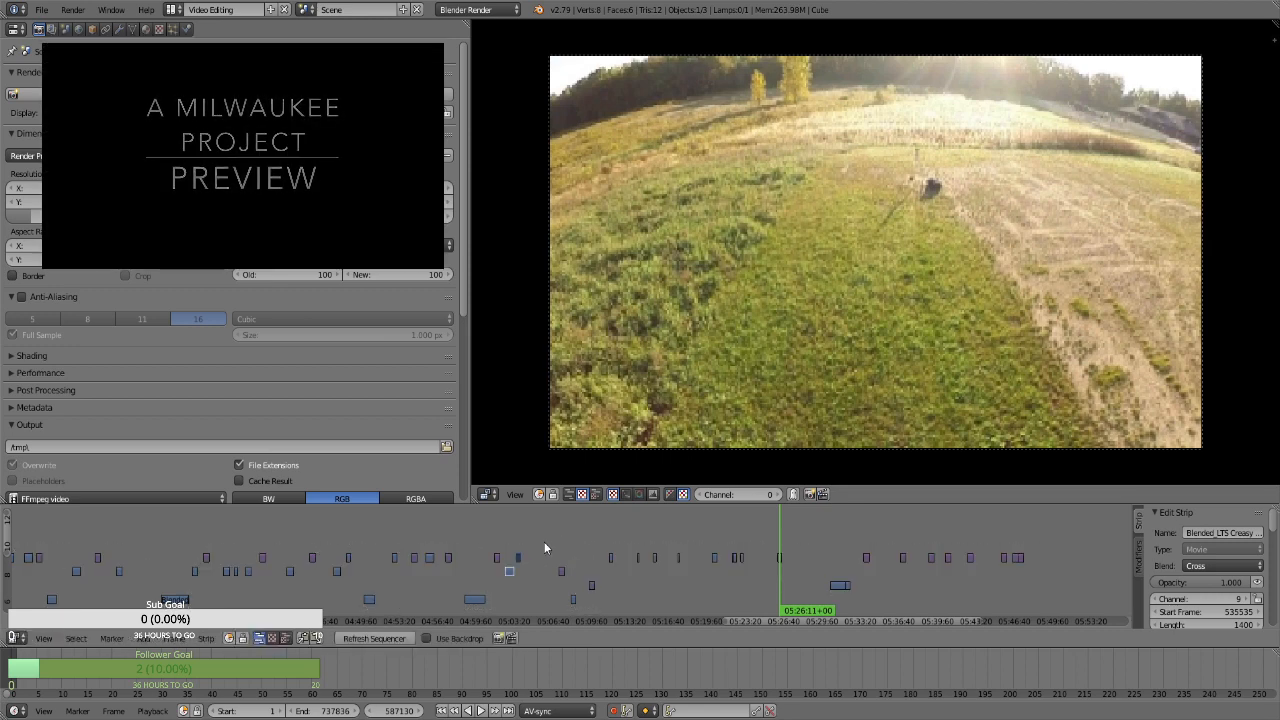
Shift all strips after 05:06 about 8 minutes later along the timeline, keeping their channels
key("b")
left_click_drag(554, 533, 1064, 640)
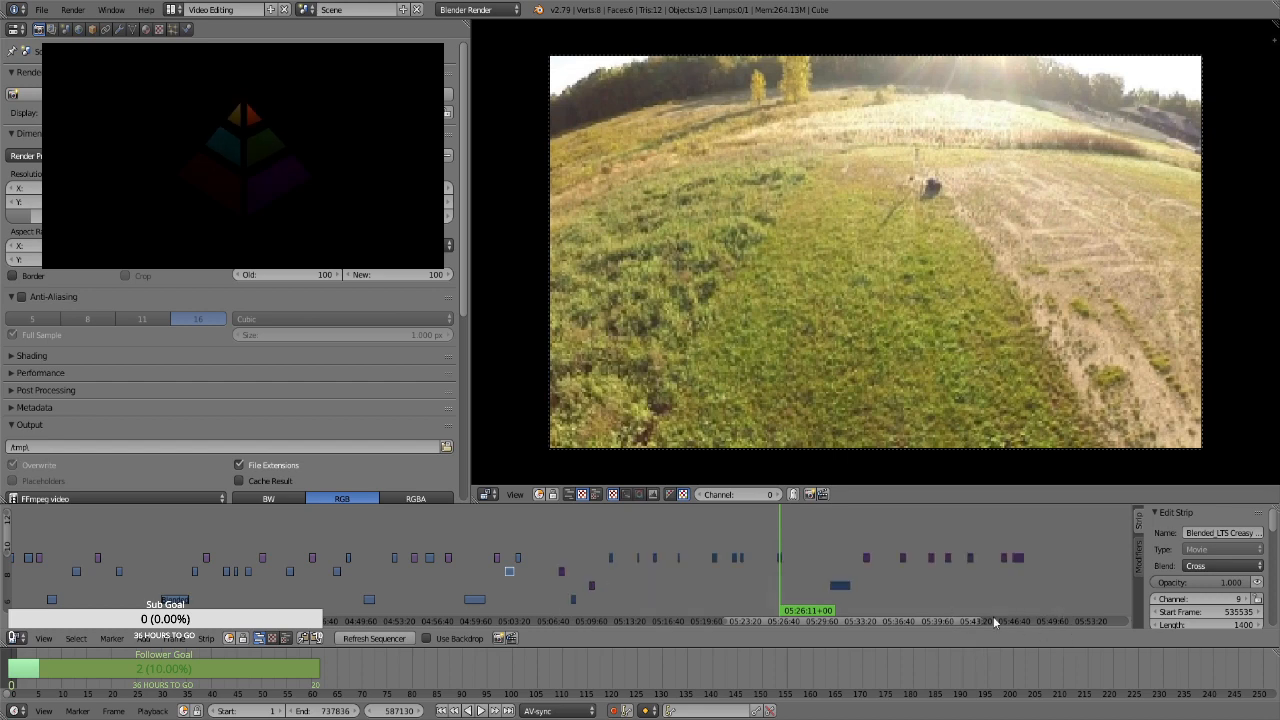
key("g")
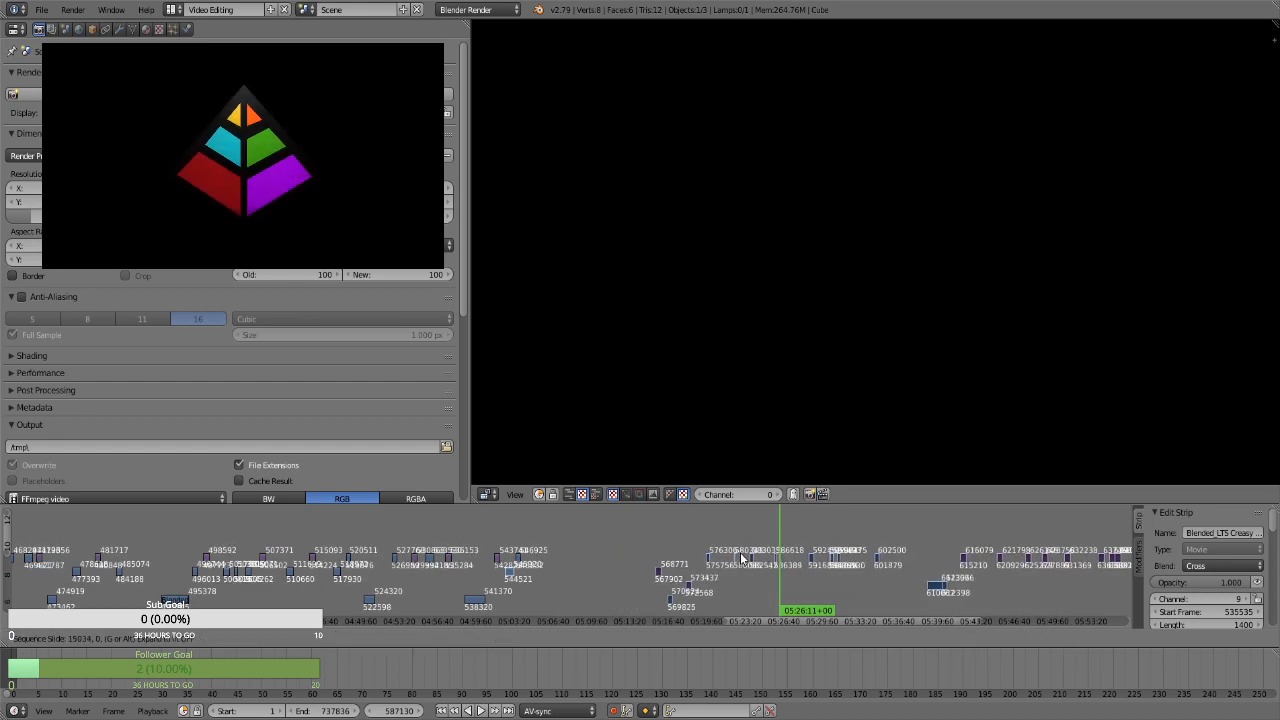
left_click(750, 553)
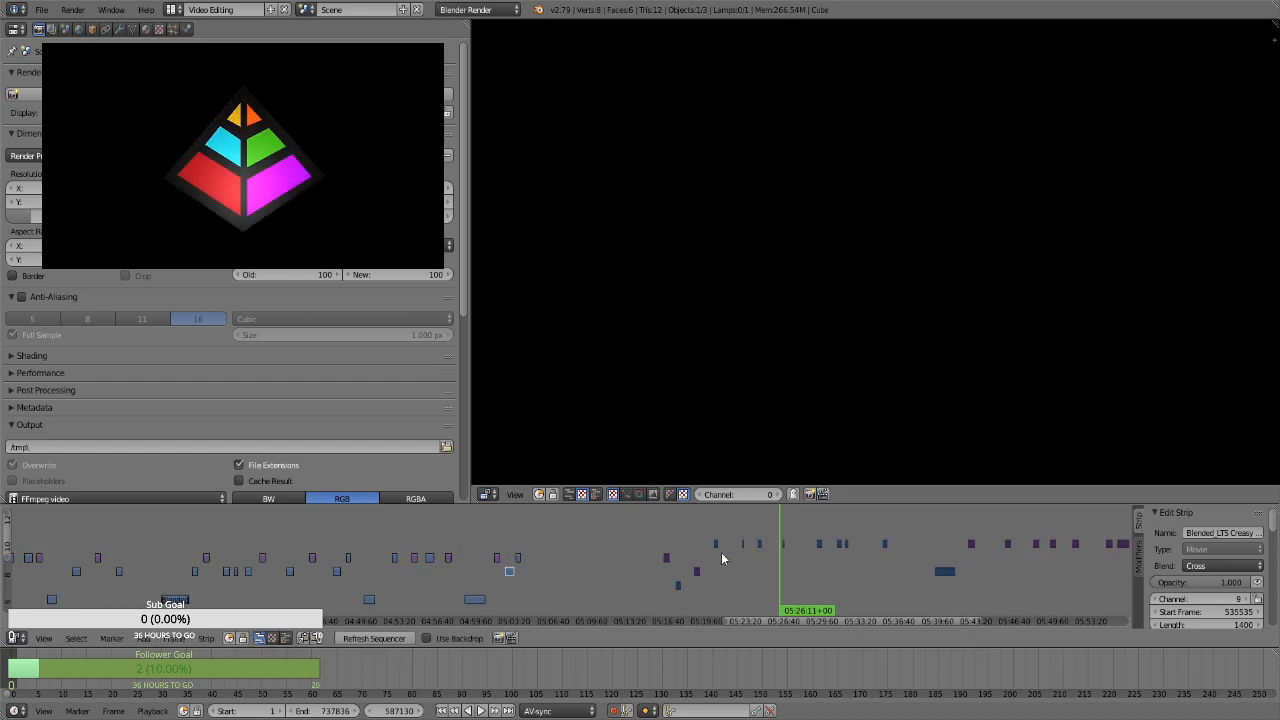
key("g")
left_click(728, 573)
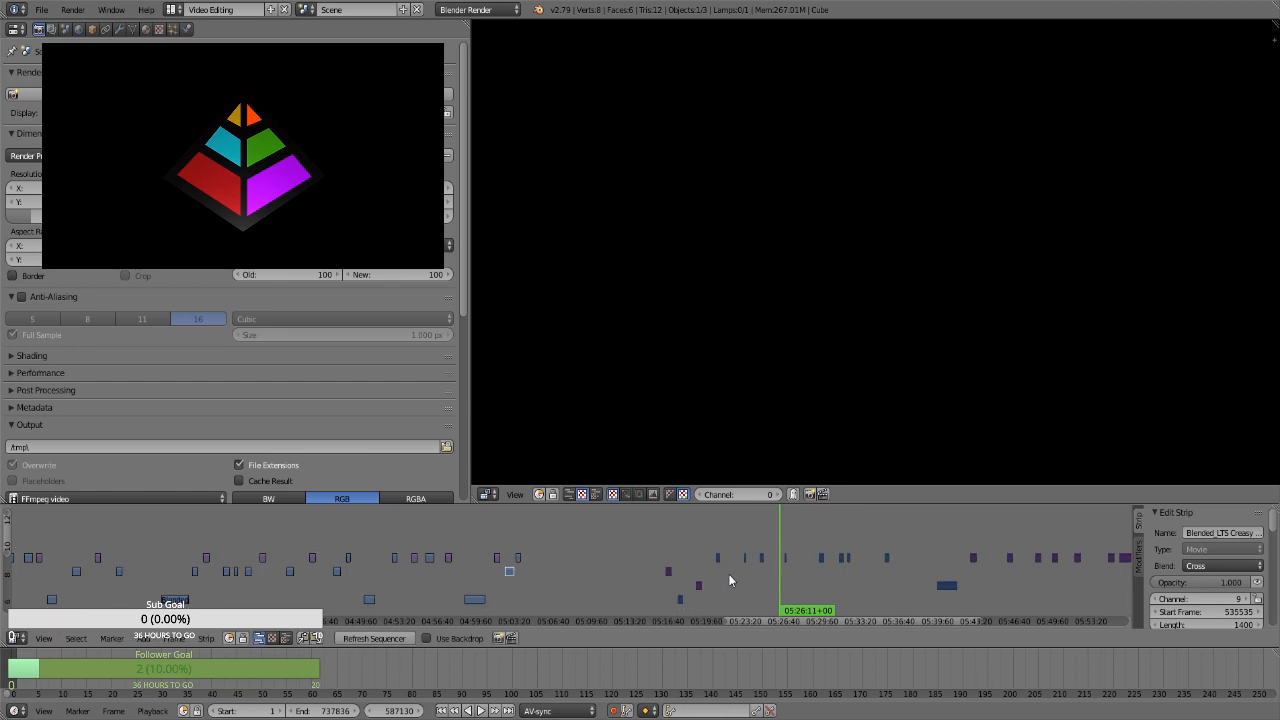
Check the still image at about 05:16 and move it earlier on channel 9, to start frame 550362
left_click(515, 530)
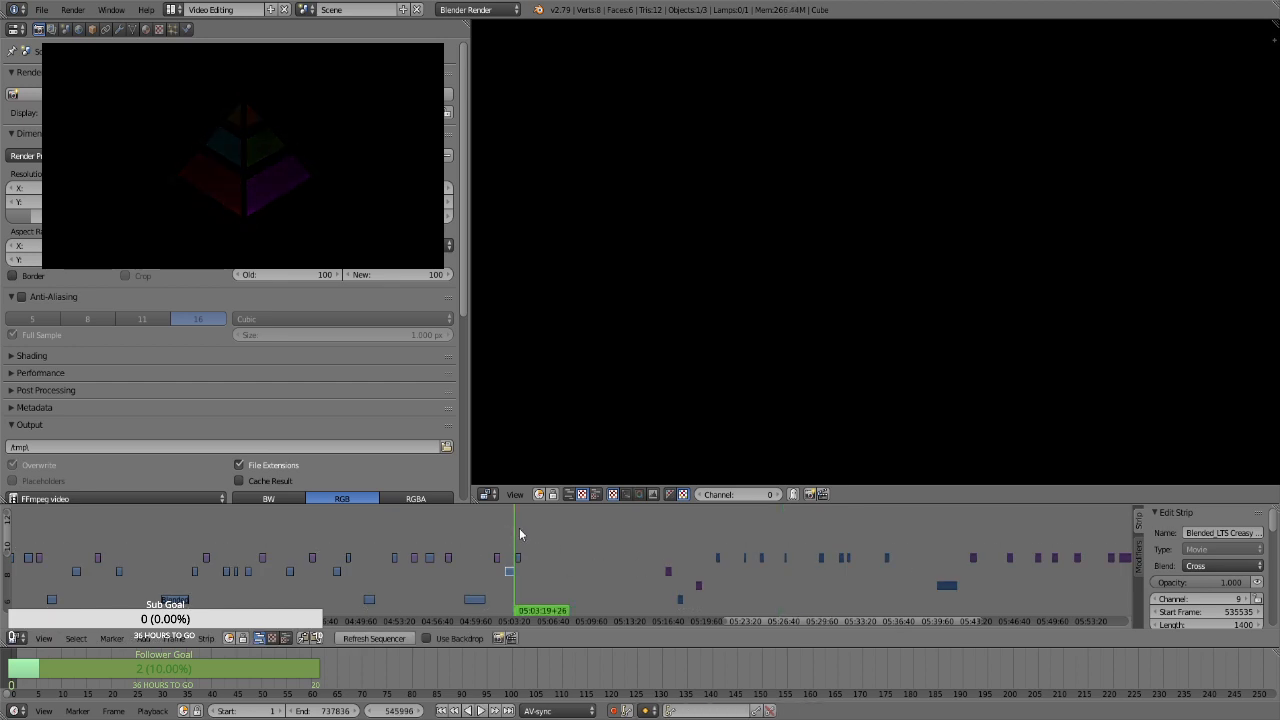
left_click_drag(758, 622, 773, 620)
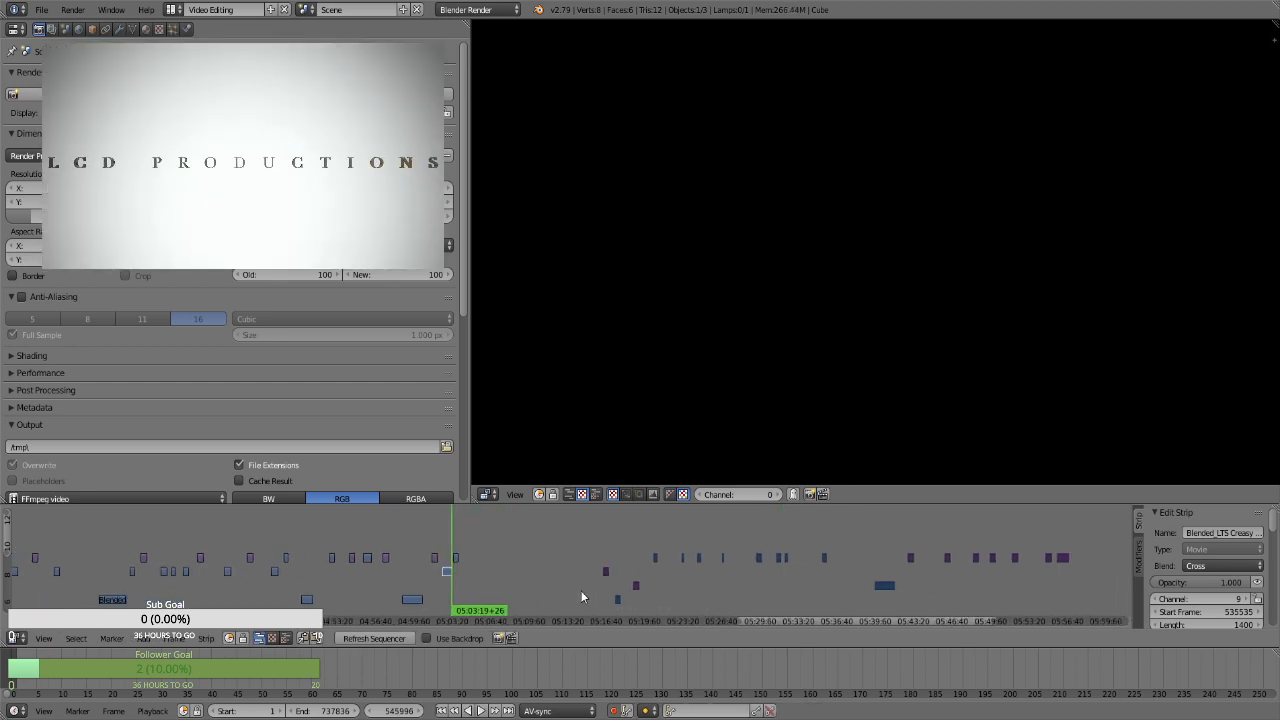
left_click(605, 552)
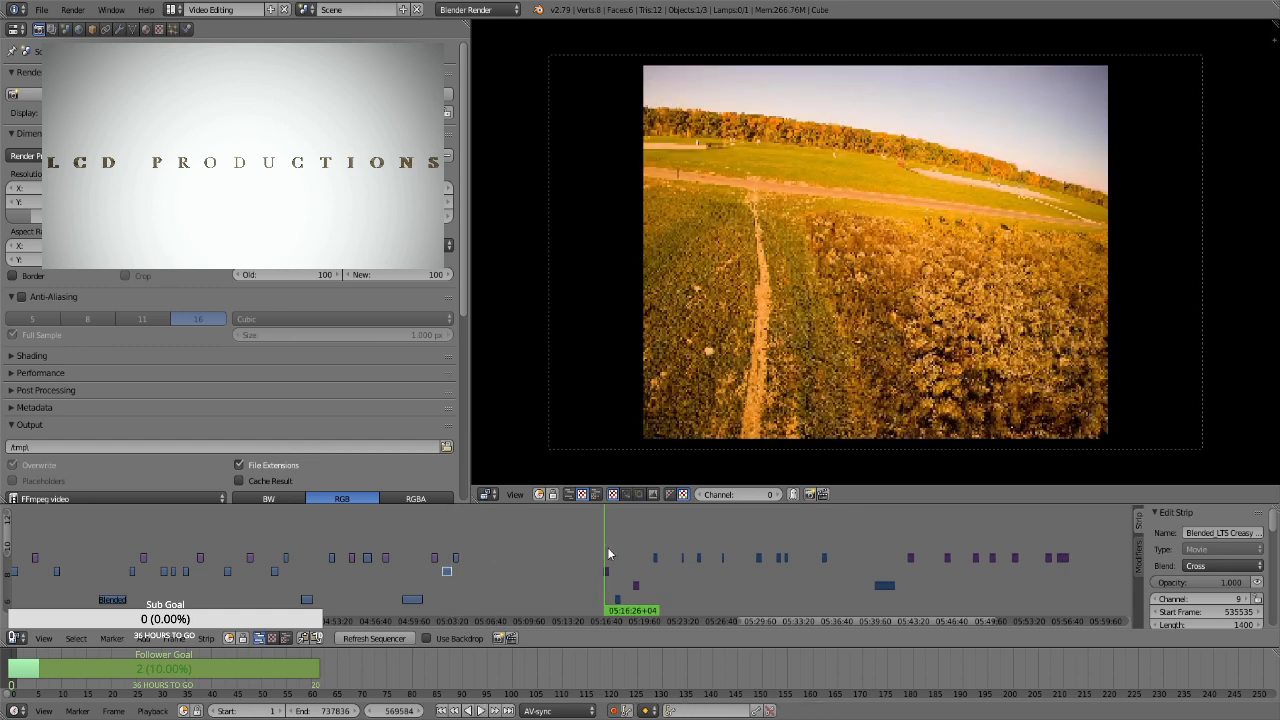
right_click_drag(607, 572, 505, 576)
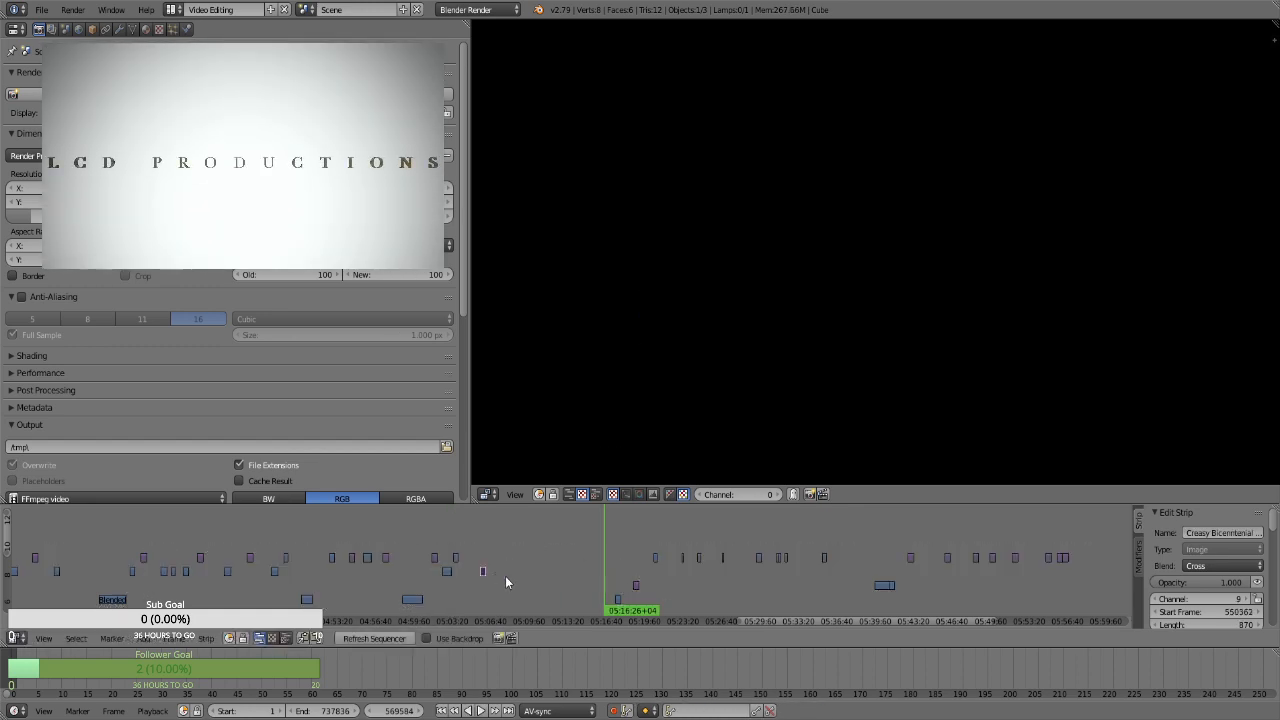
Move the channel 7 clip at about 05:17 to start frame 545815, and the still at about 05:19 to channel 9, frame 557011
left_click(618, 580)
right_click_drag(614, 600, 509, 605)
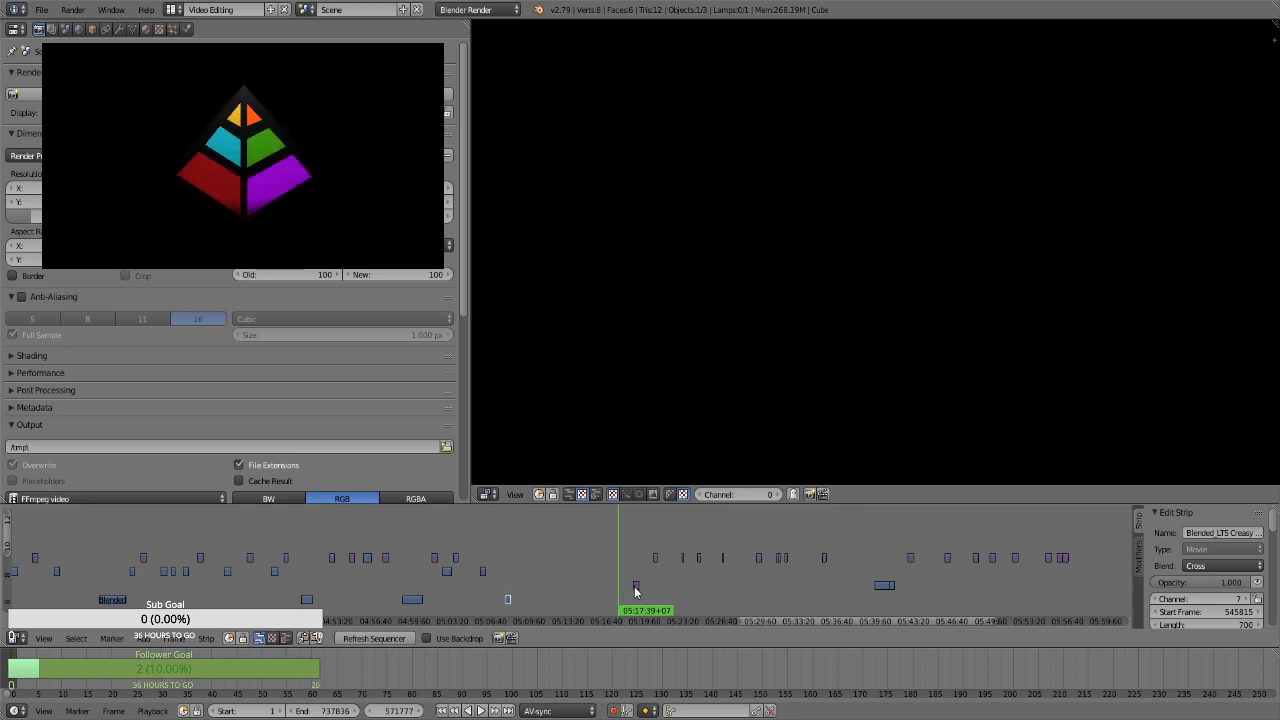
right_click_drag(634, 586, 524, 573)
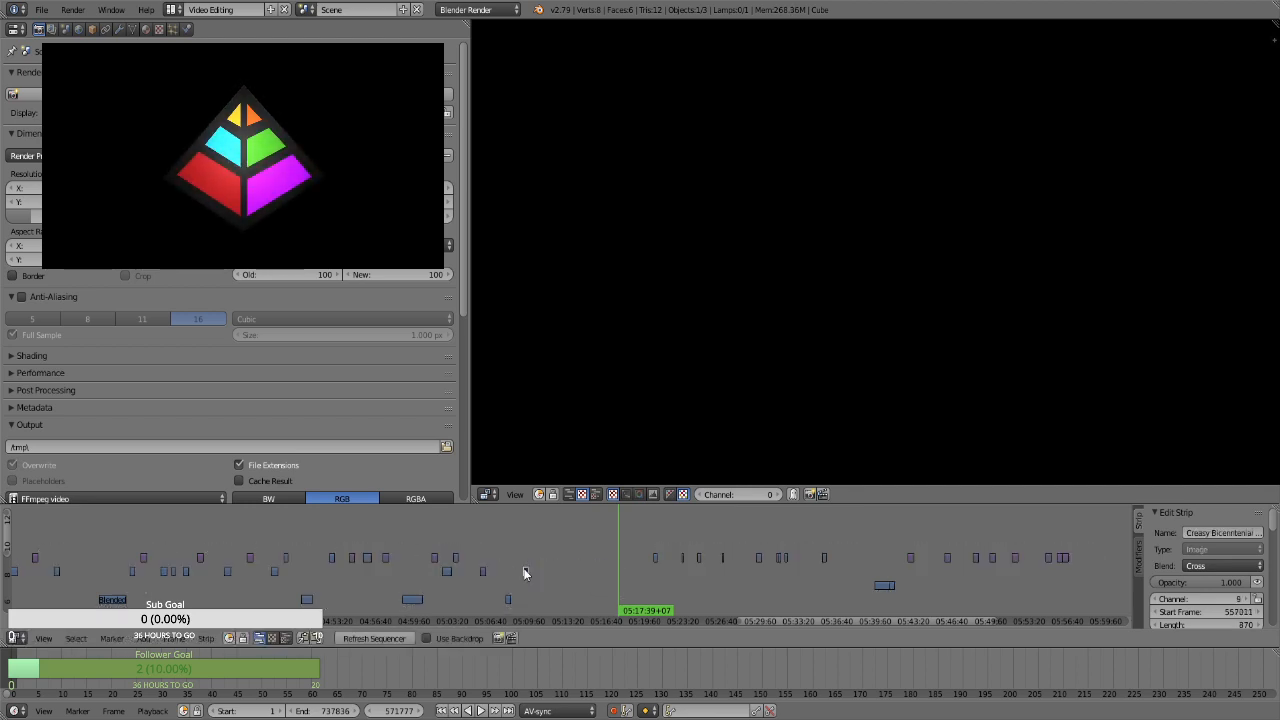
Check the stills between about 05:43 and 05:48, and move the one at about 05:46 on channel 10 to start frame 560689
left_click(912, 586)
left_click(949, 576)
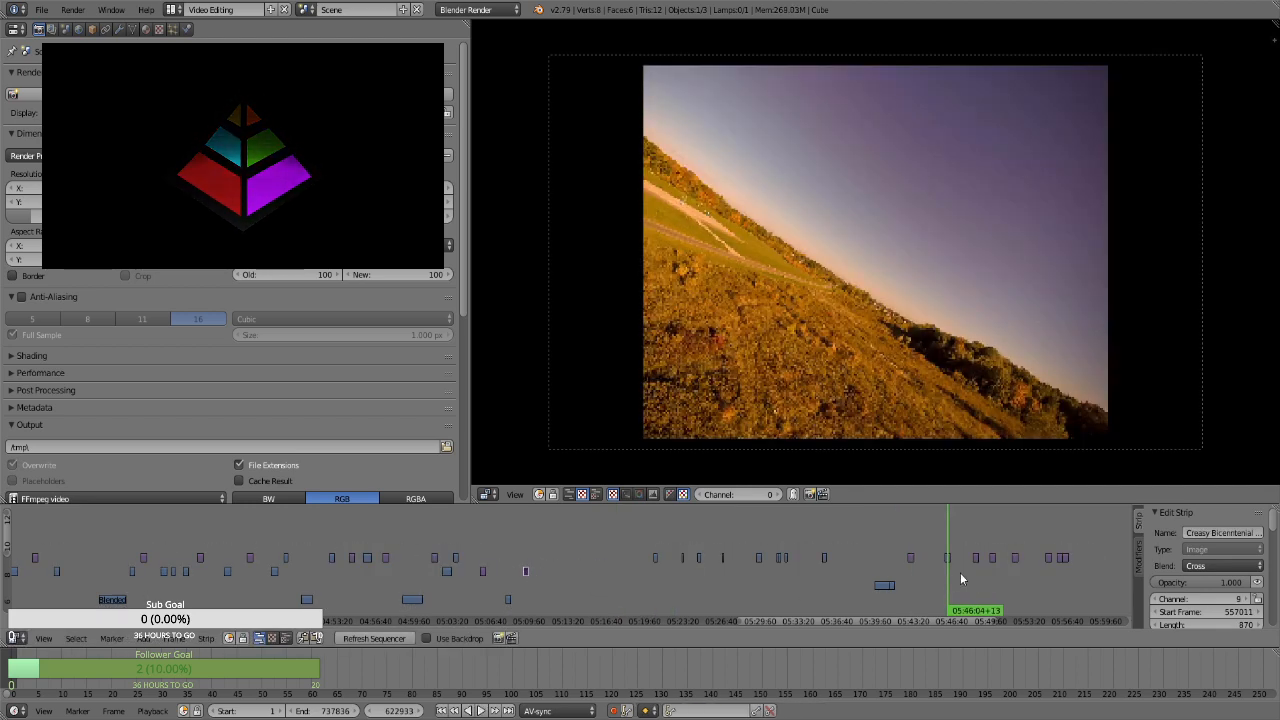
left_click(972, 572)
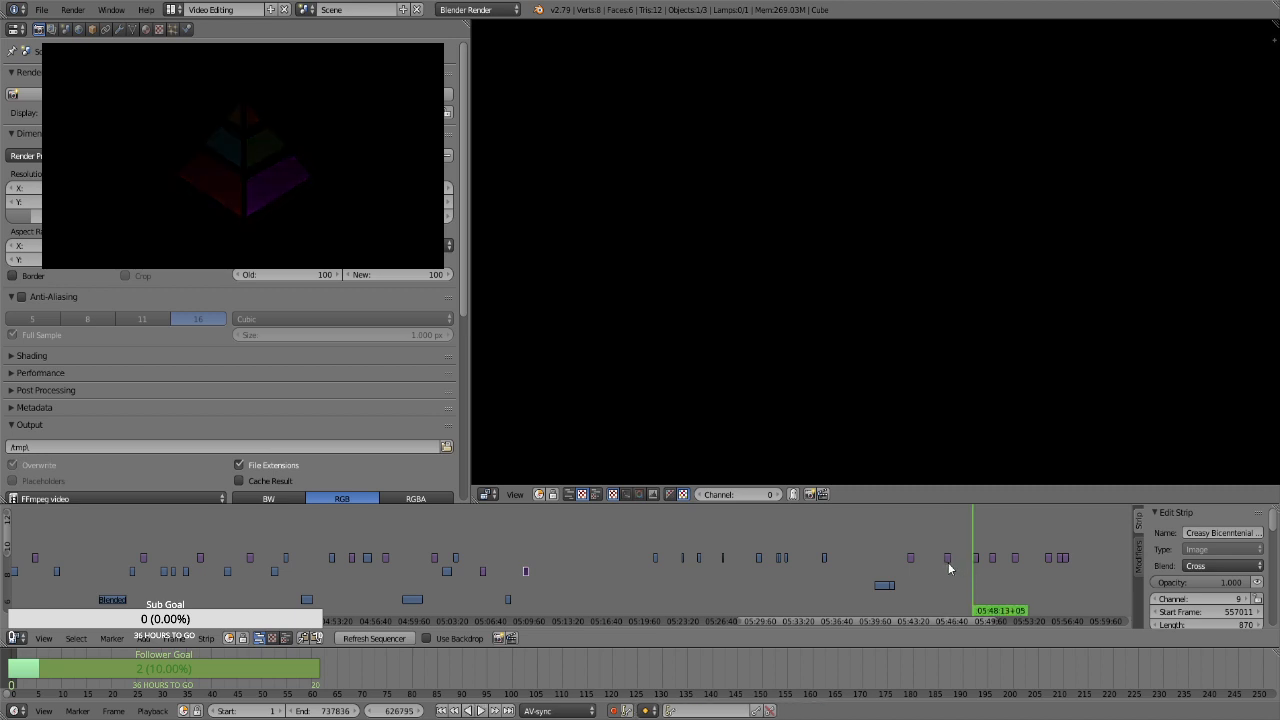
key("g")
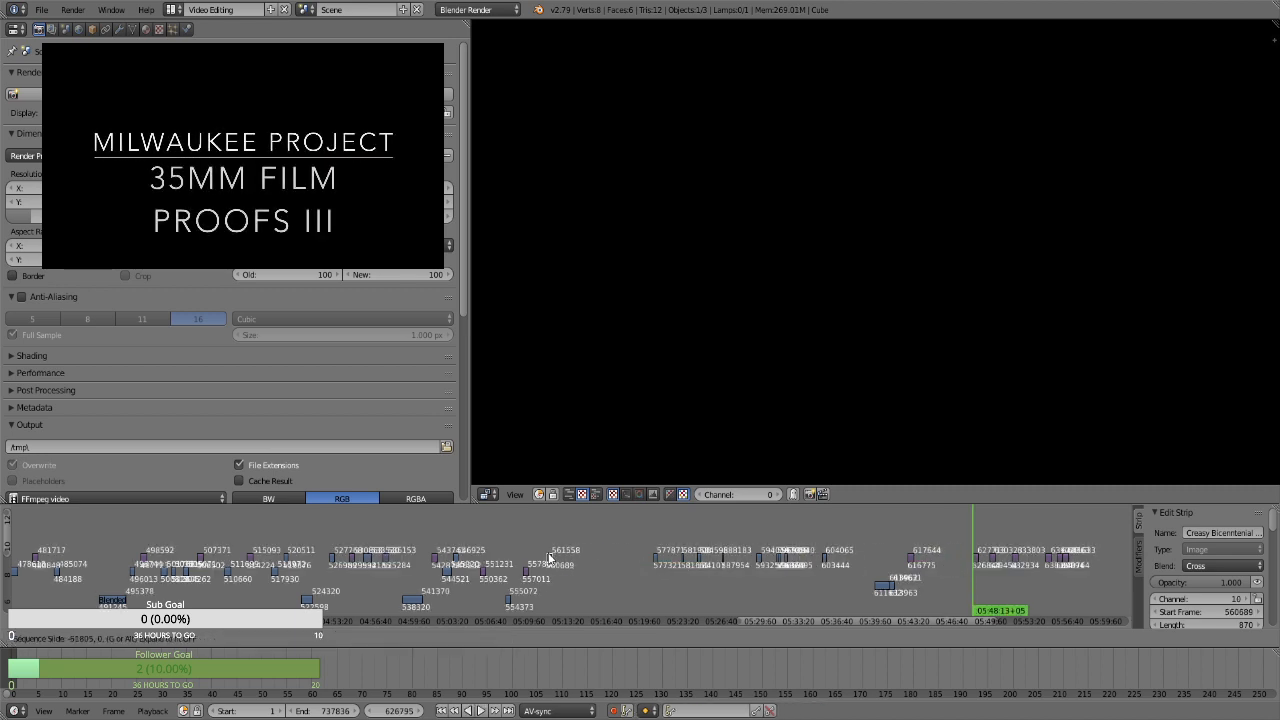
left_click(549, 558)
Play the clip at about 05:20, move it to channel 9 near 05:13, and preview it there
left_click(656, 578)
key("alt+a")
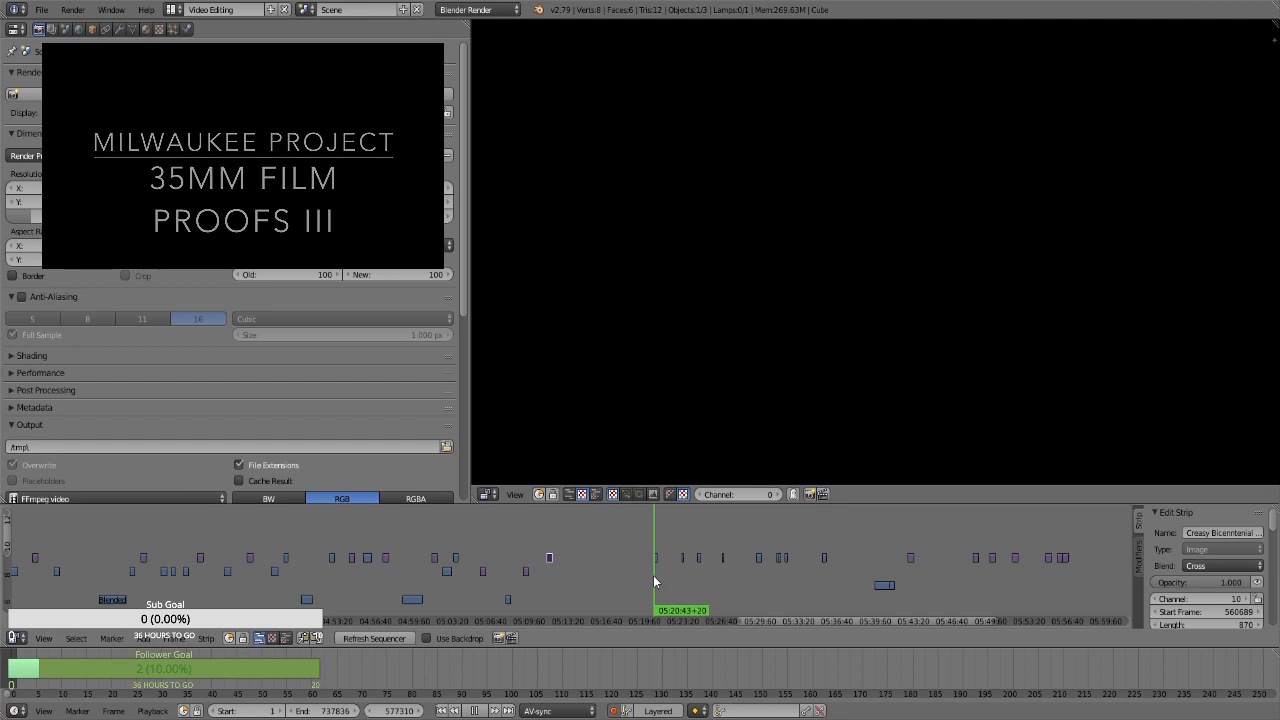
key("alt+a")
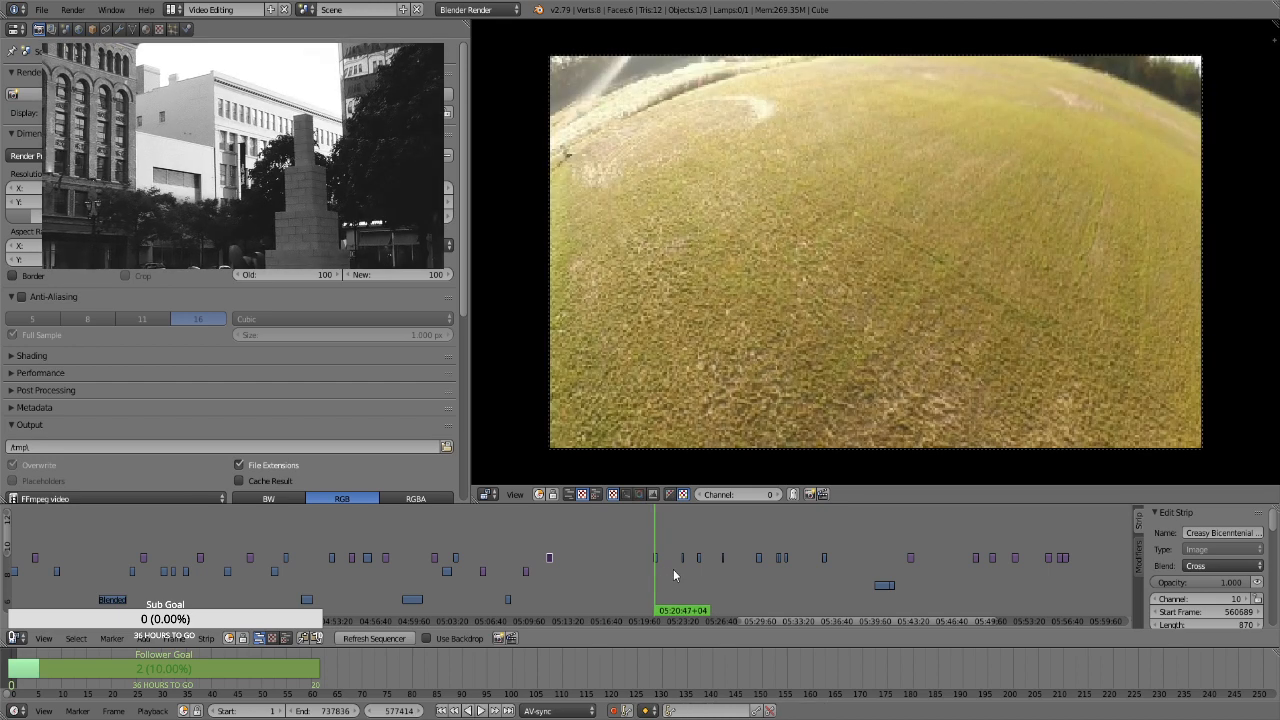
left_click_drag(673, 569, 640, 548)
left_click(675, 574)
key("a")
key("b")
key("g")
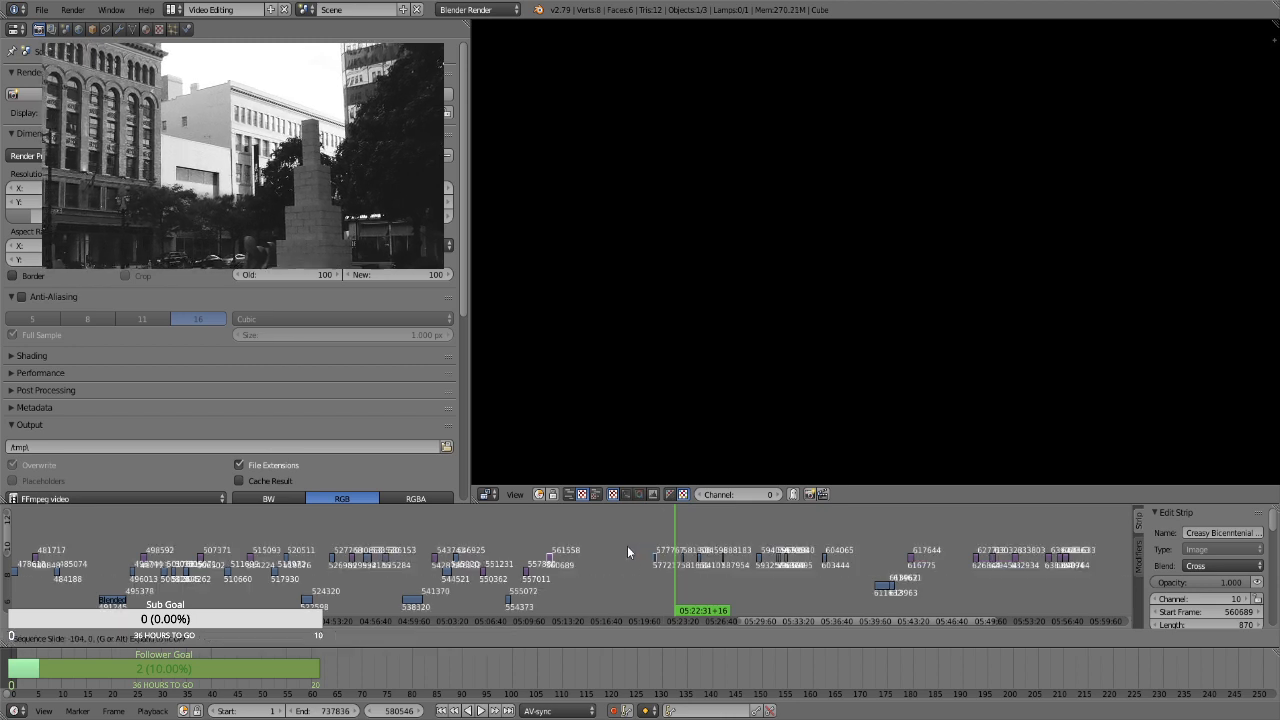
left_click(563, 561)
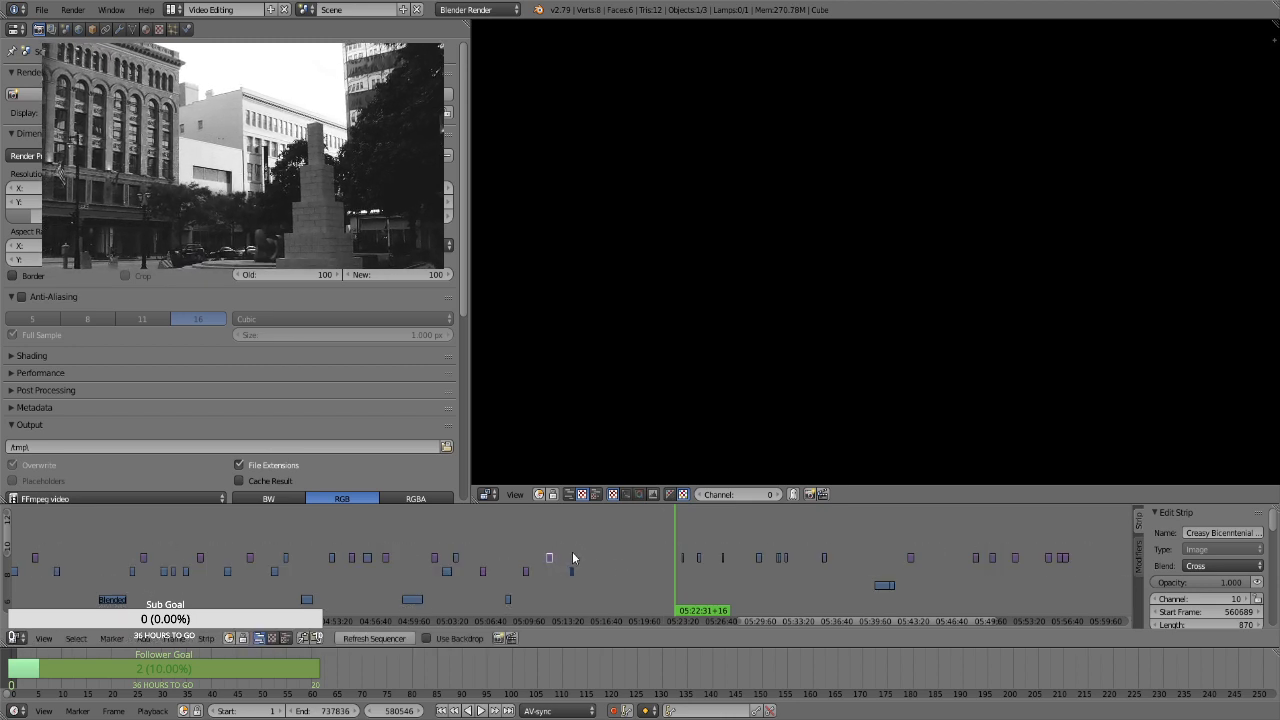
left_click(573, 553)
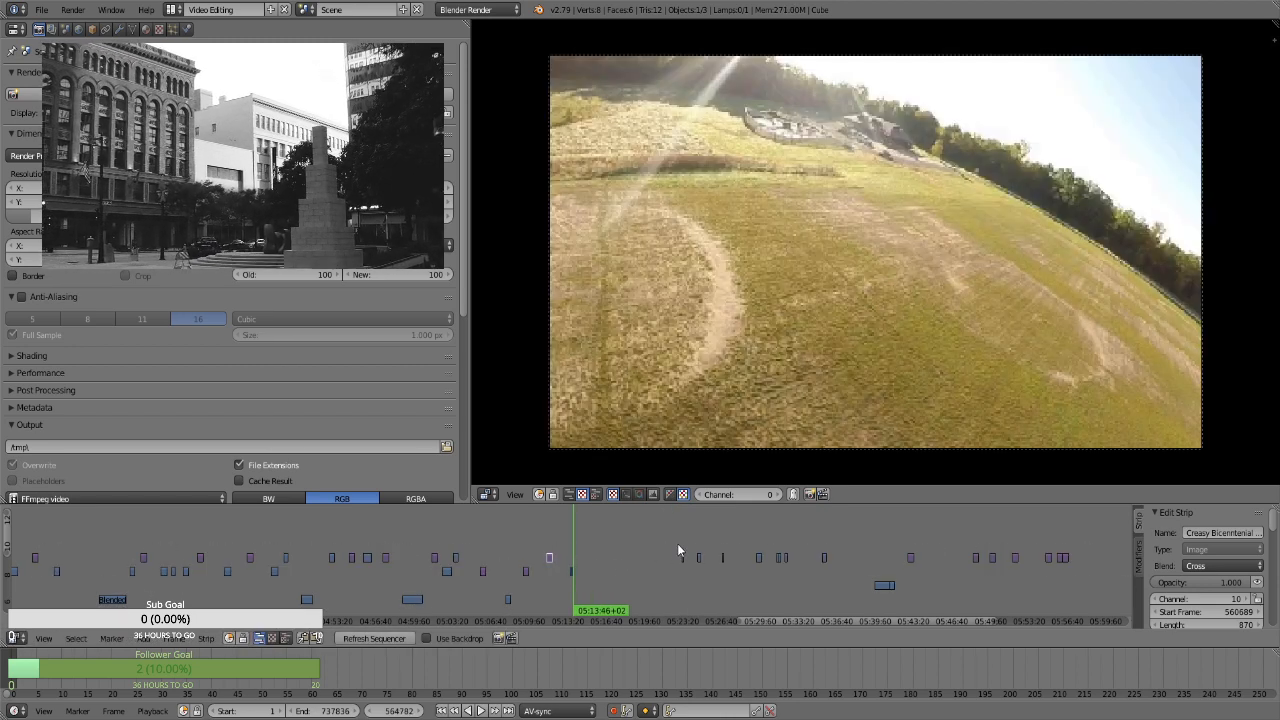
Check the clips between about 05:29 and 05:32, and move the channel 8 clip at about 05:40 to channel 7, start frame 544074
left_click(758, 545)
left_click(780, 579)
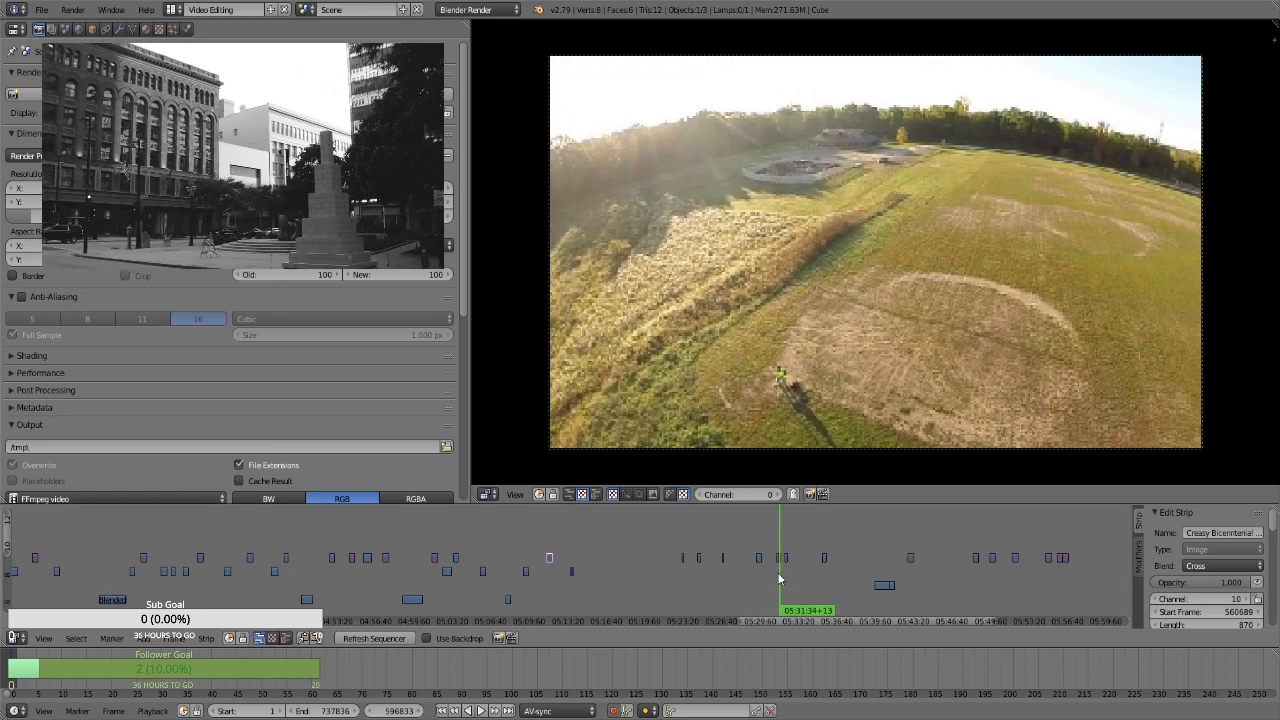
left_click(779, 578)
left_click(787, 577)
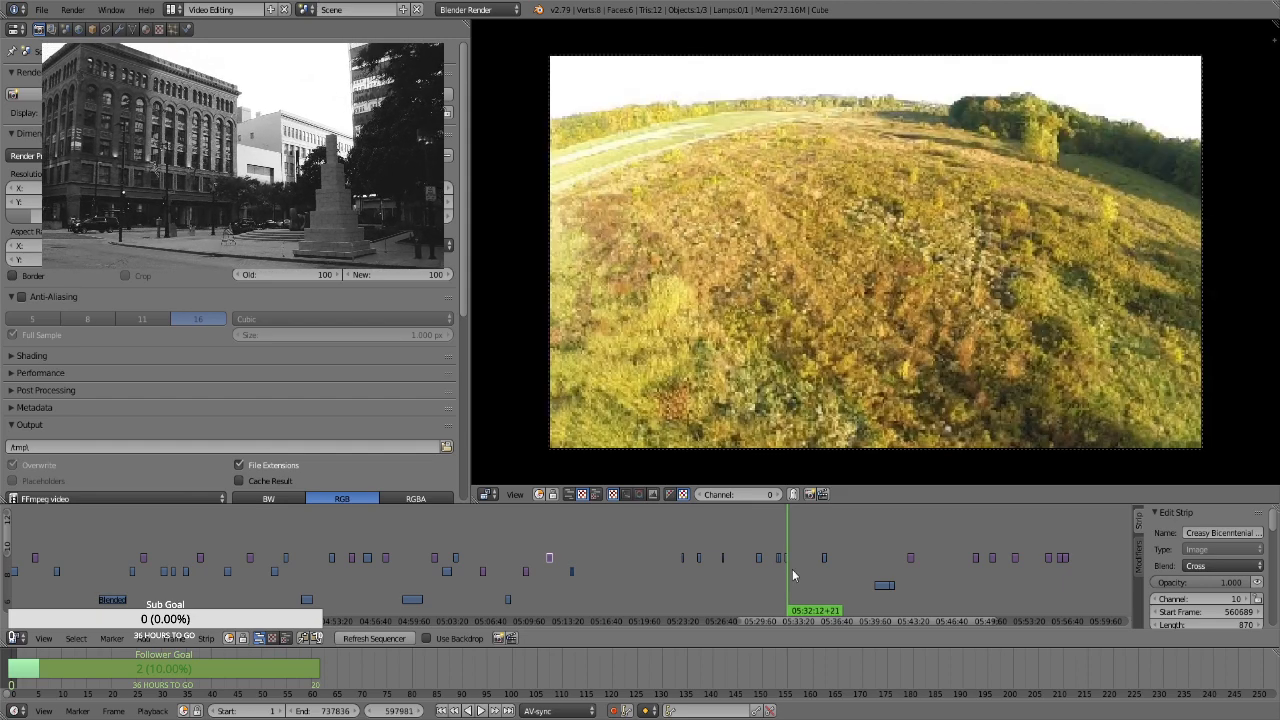
left_click(883, 584)
right_click(883, 586)
key("g")
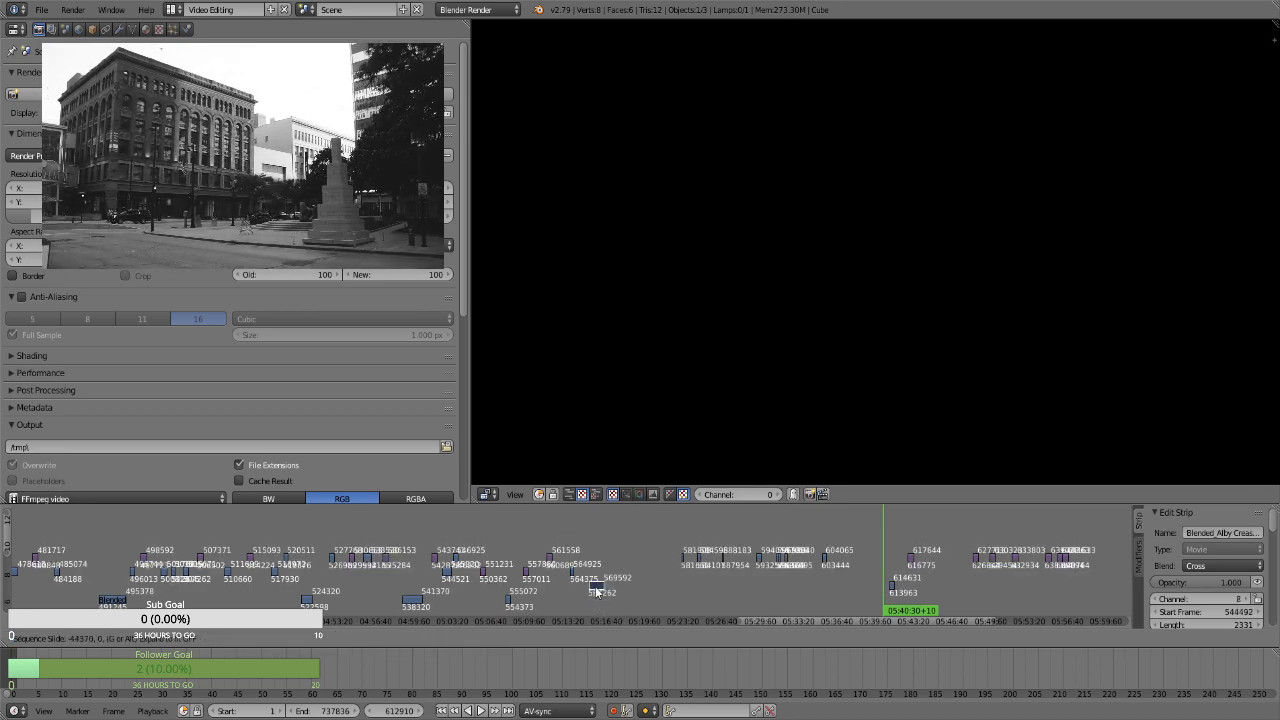
left_click(596, 596)
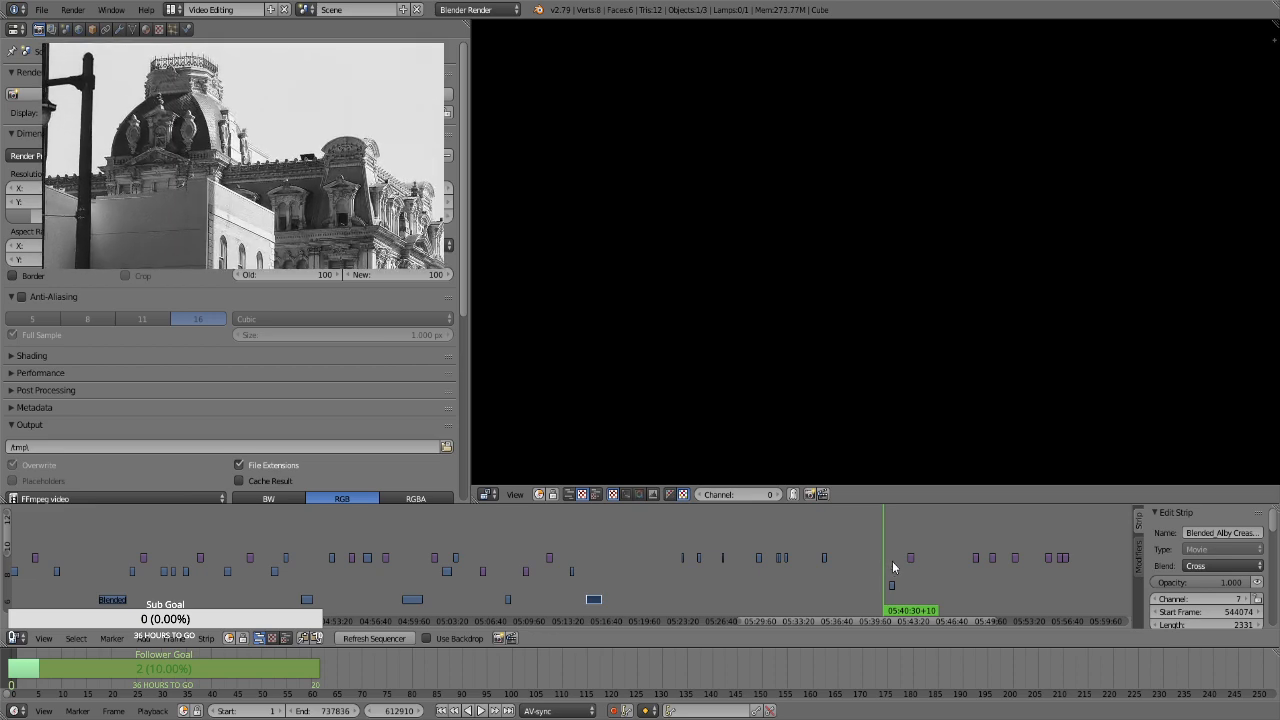
Move the channel 8 clip at about 05:41 to channel 9 near 05:17, and compare it with the clip at about 05:23
left_click(892, 561)
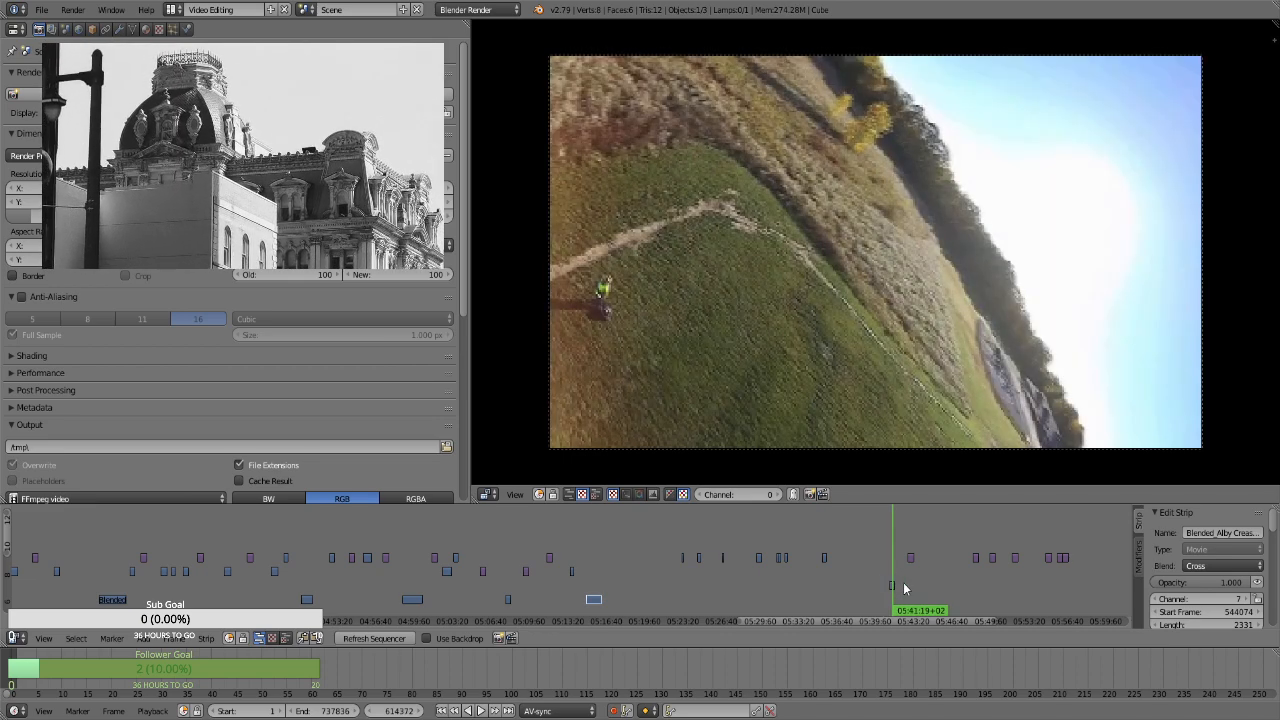
key("b")
left_click_drag(904, 603, 882, 584)
key("g")
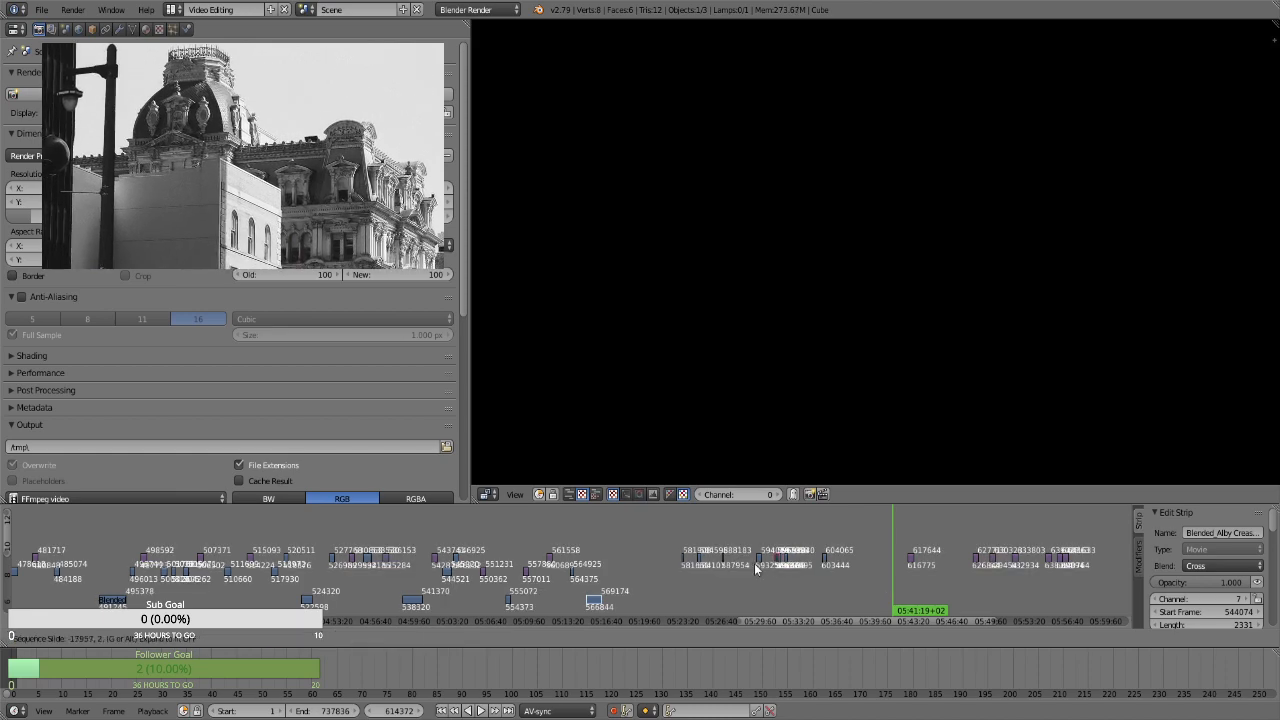
left_click(606, 573)
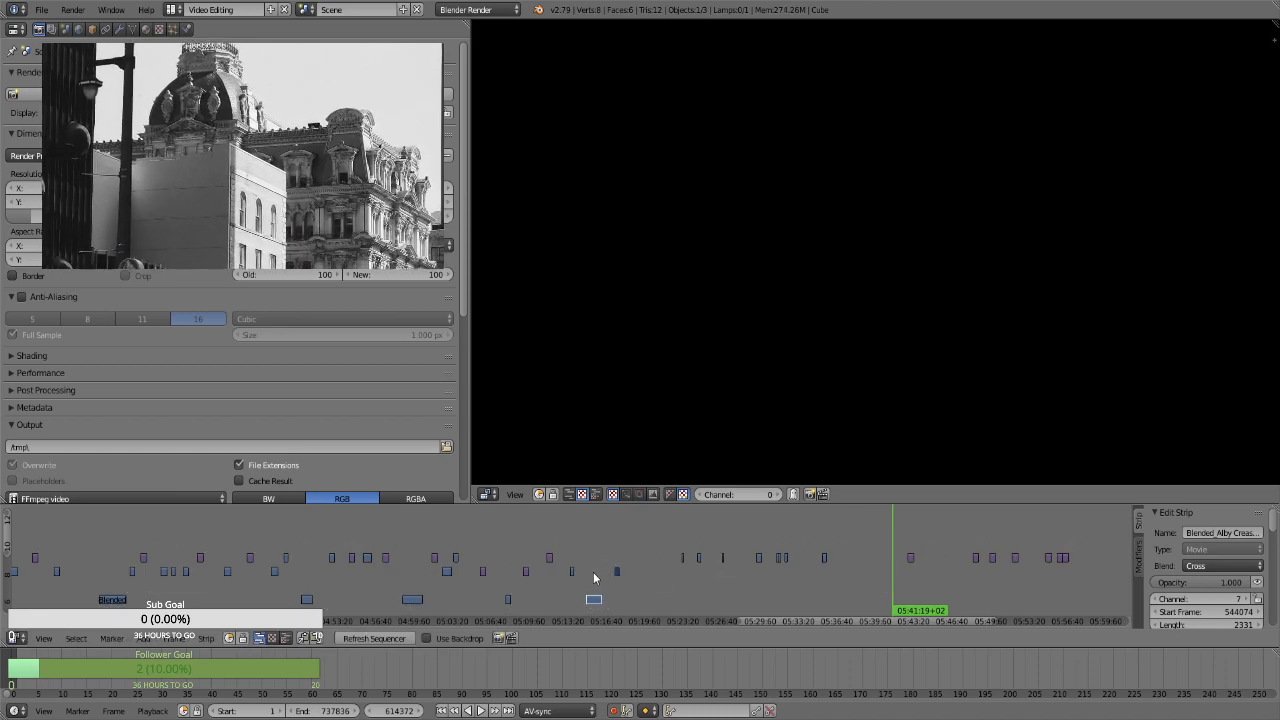
left_click(594, 578)
left_click(618, 549)
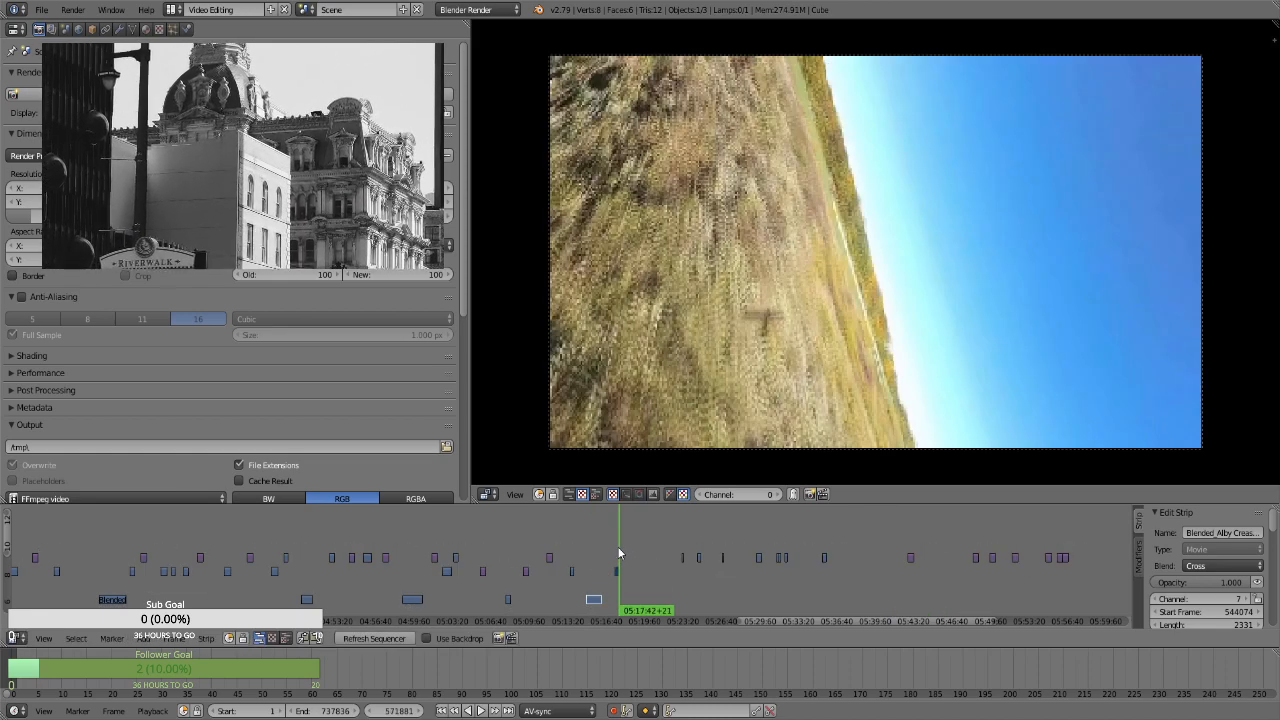
left_click(682, 536)
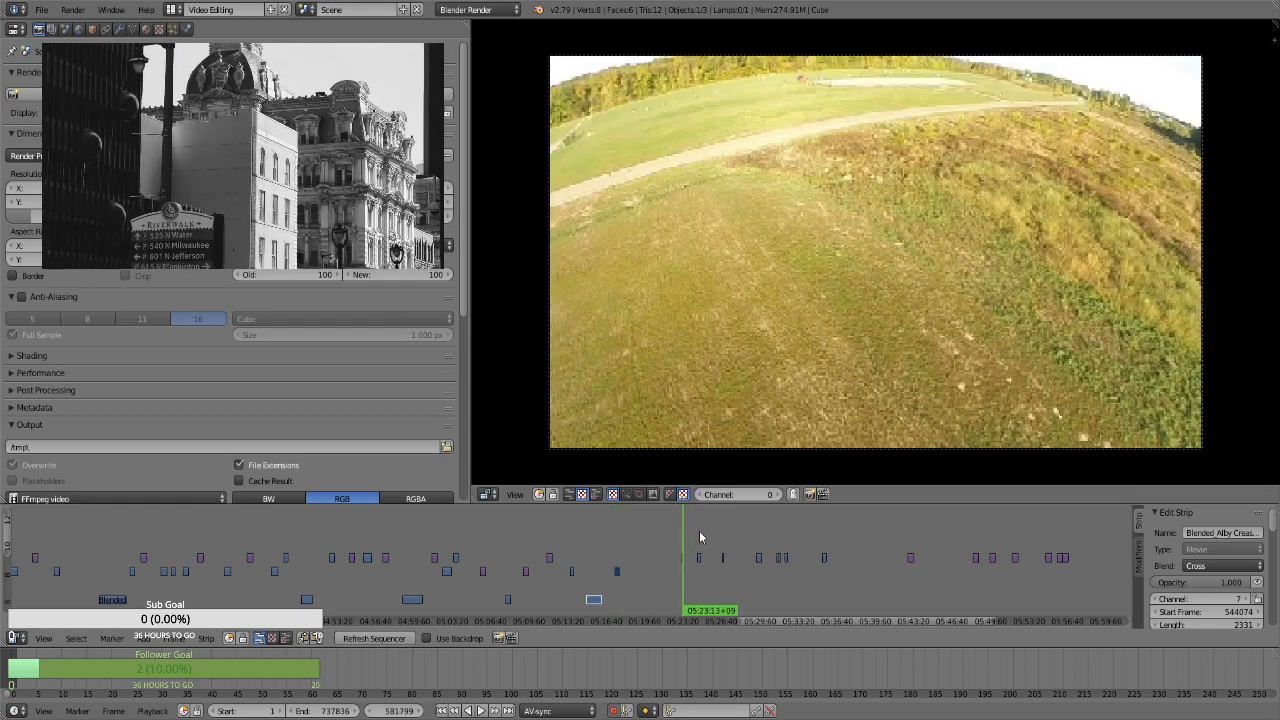
Check the clips between about 05:24 and 05:31, and move the one at about 05:31 on channel 10 to start frame 557843
left_click(699, 536)
left_click(720, 541)
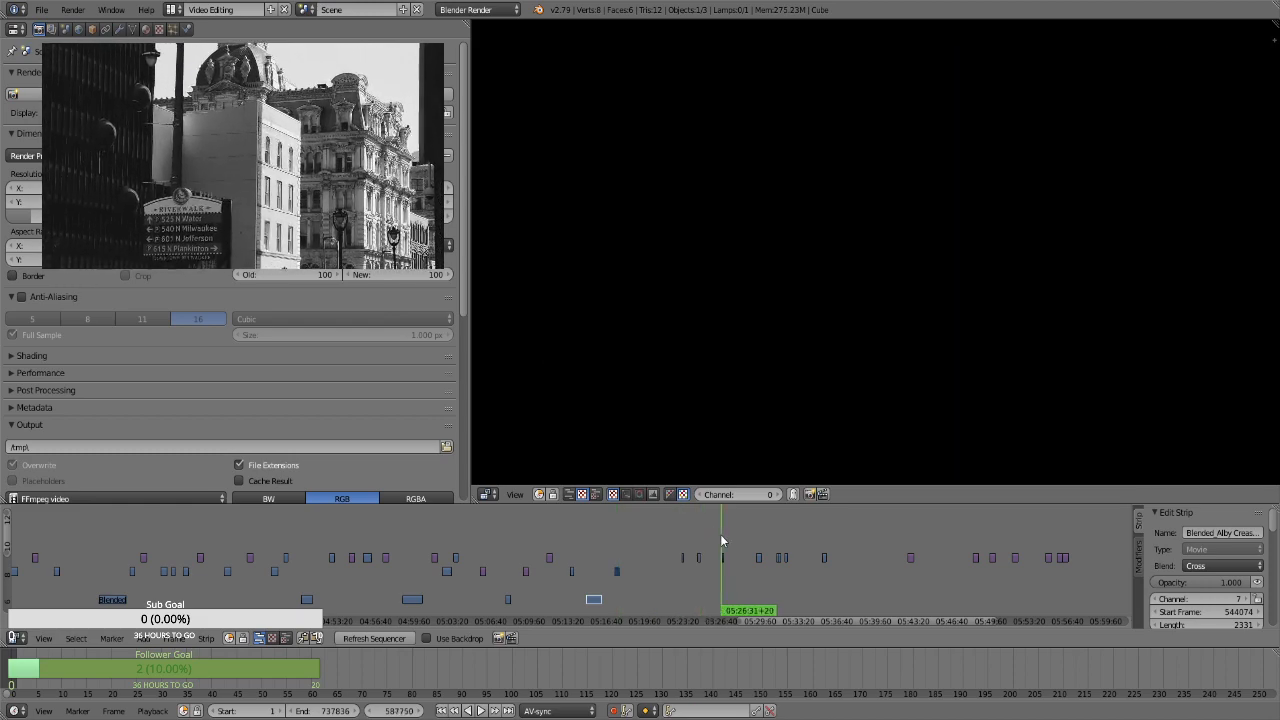
left_click(722, 534)
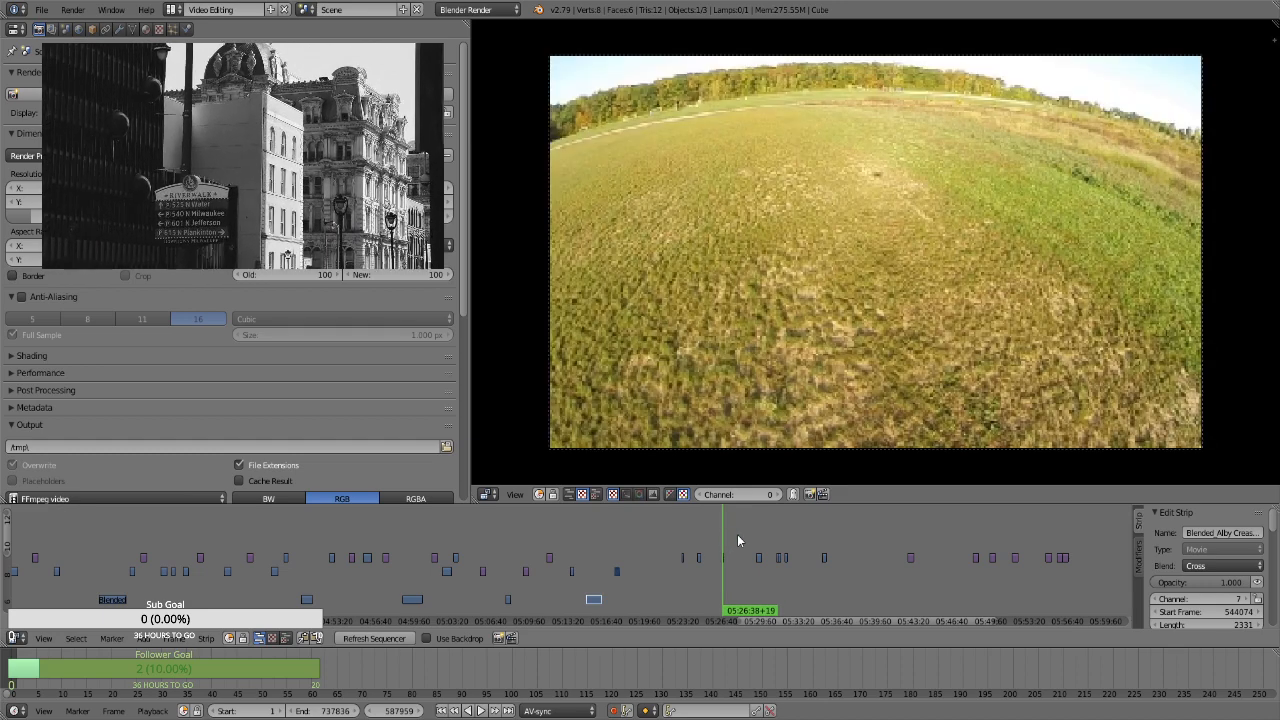
left_click(765, 535)
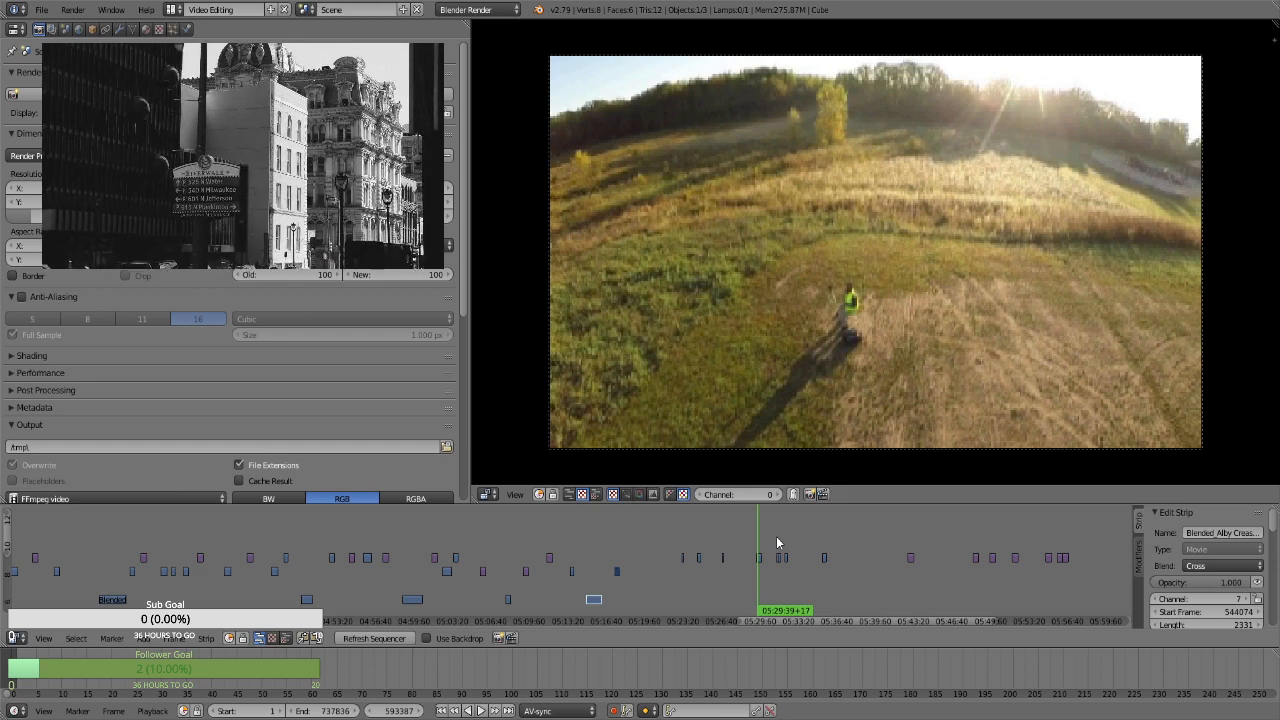
left_click(777, 540)
right_click(780, 560)
right_click_drag(780, 562, 619, 565)
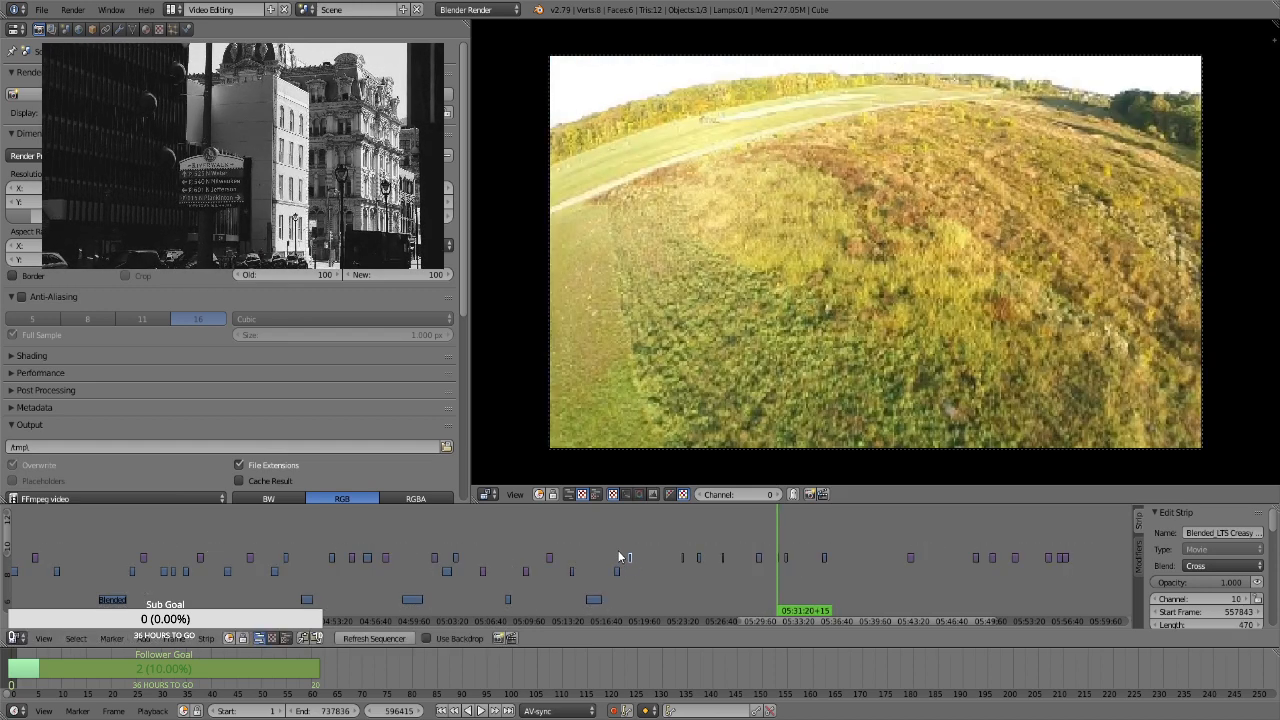
Check the clips at about 05:15 and 05:18, and move the still at about 05:50 on channel 10 to start frame 575584
left_click(618, 551)
left_click(594, 568)
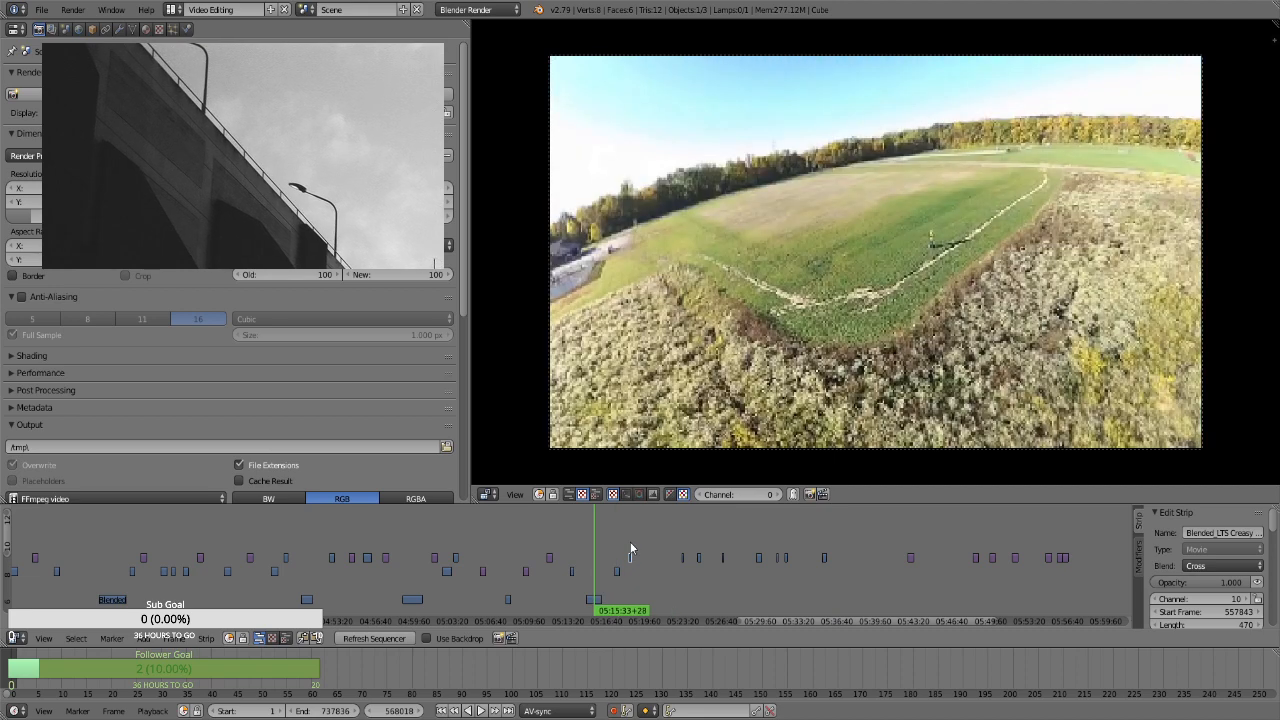
left_click(630, 543)
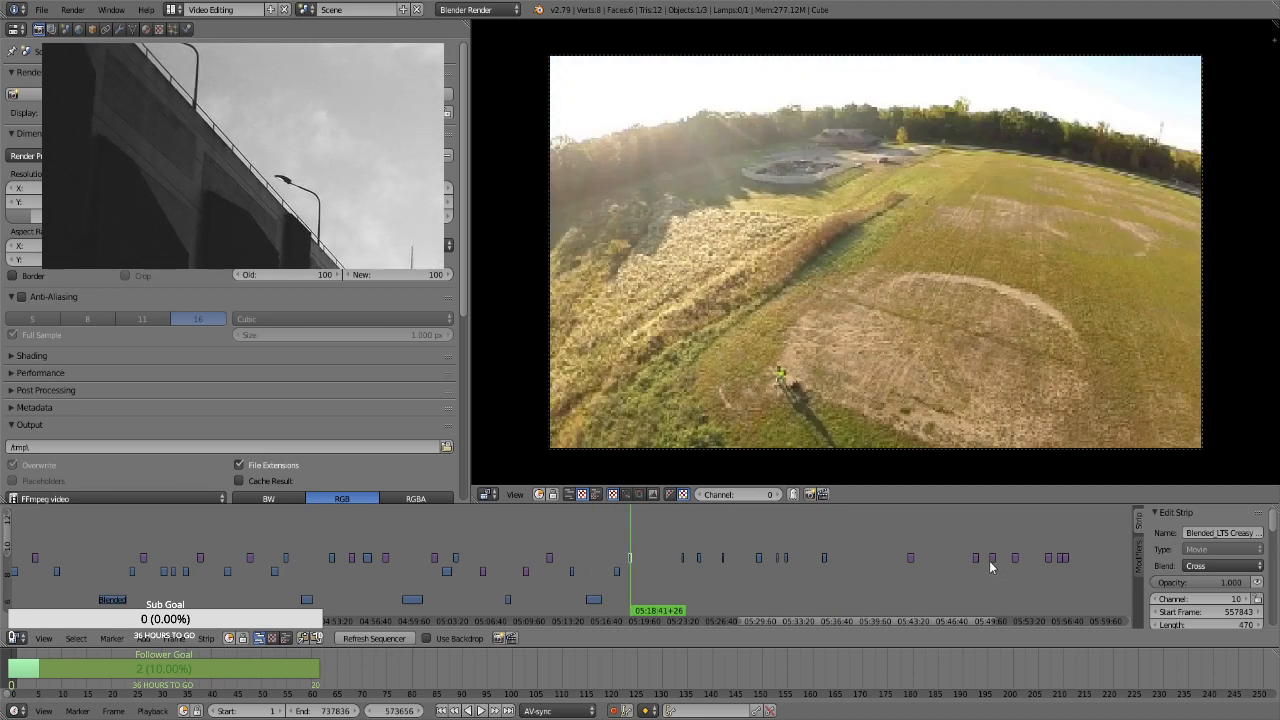
right_click_drag(990, 560, 641, 563)
Shift the channel 10 clips between about 05:23 and 05:35 later as a group, so that the first sits at about 05:28
left_click(686, 550)
key("alt+a")
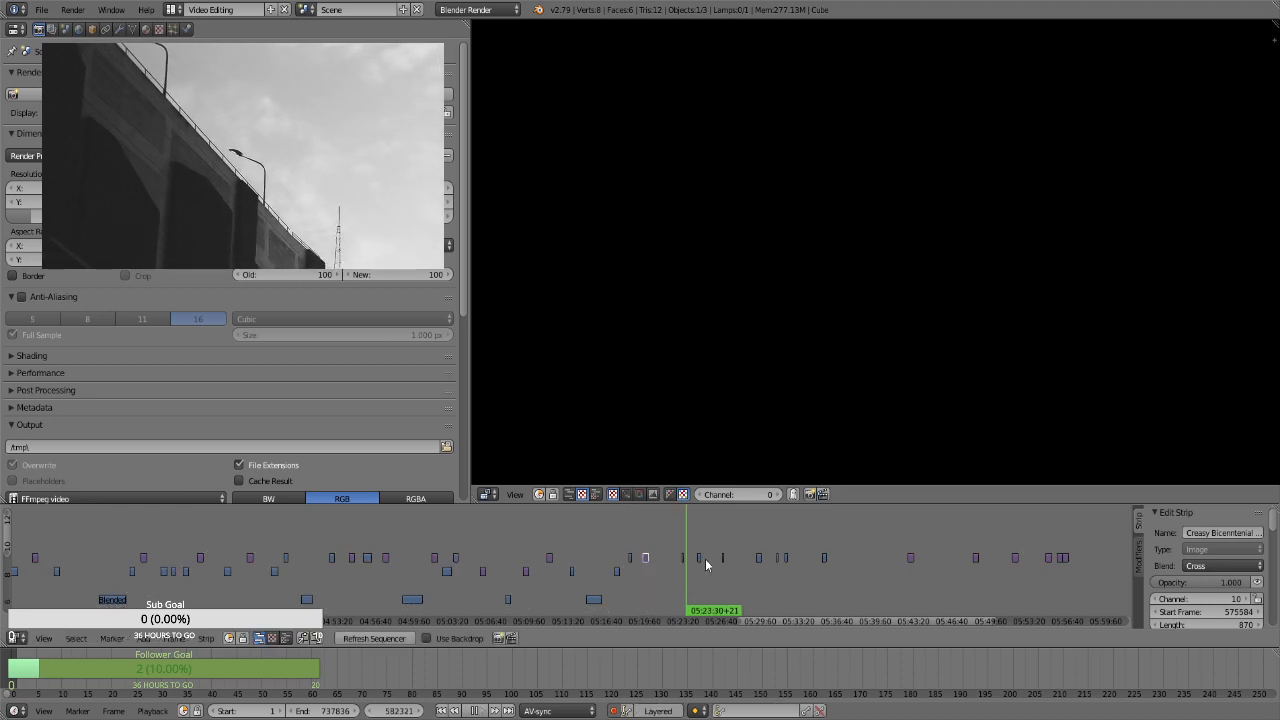
left_click(661, 545)
key("alt+a")
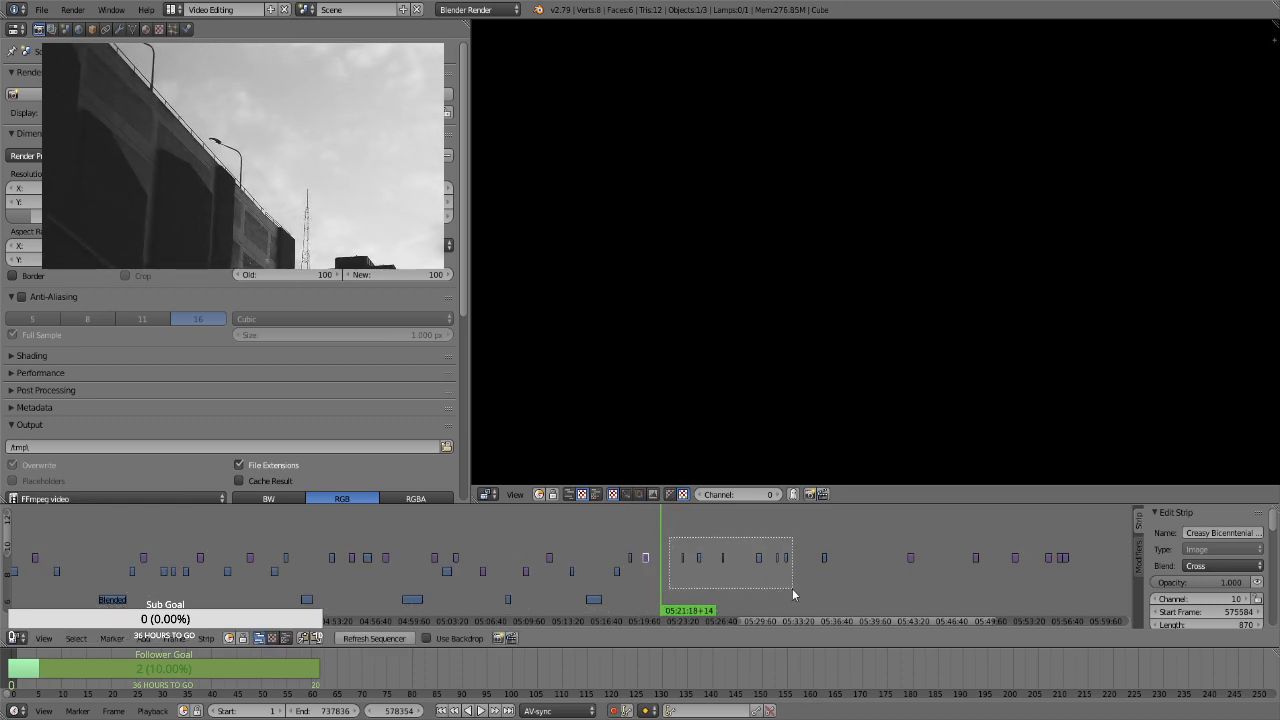
key("g")
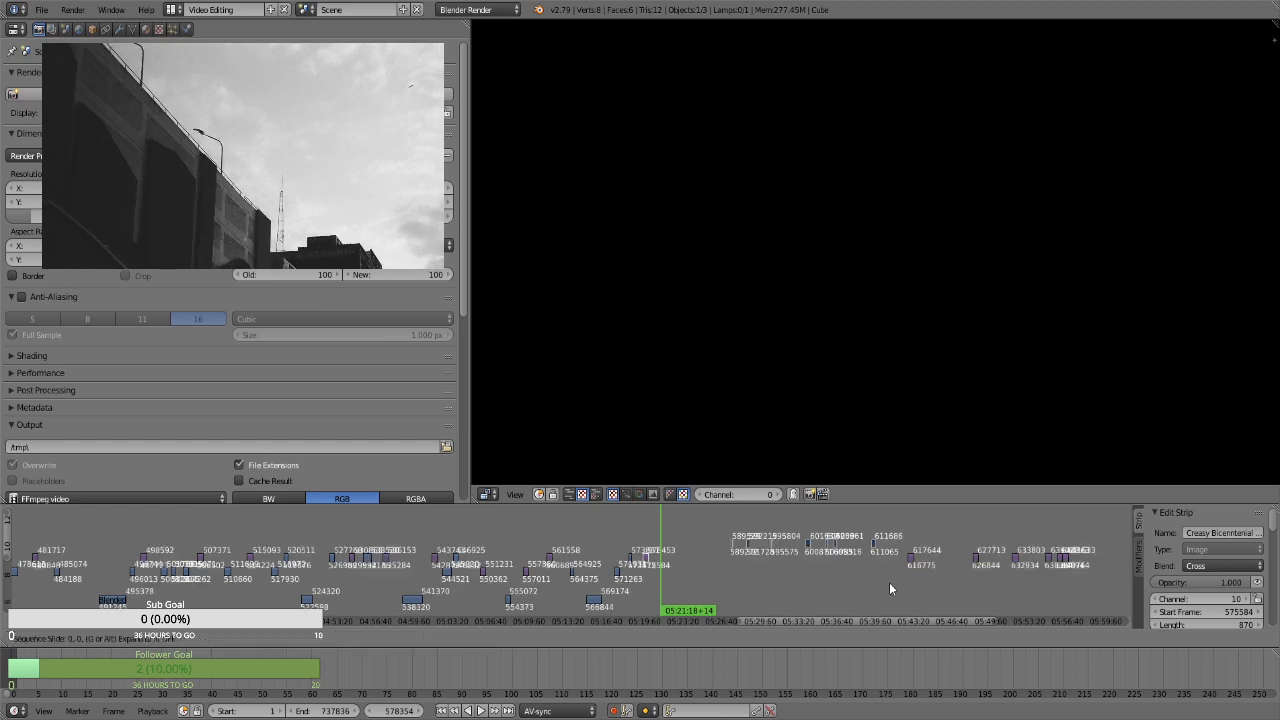
left_click(893, 587)
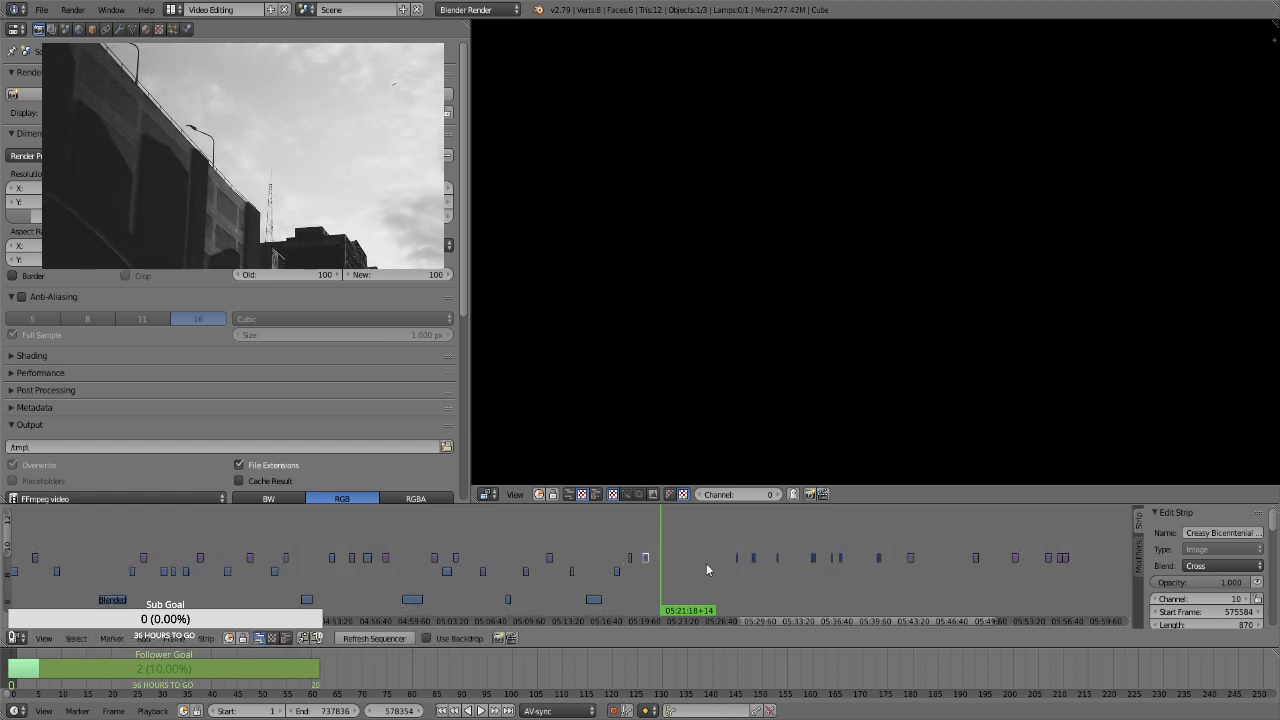
Check the still at about 05:20, and move the still at about 05:42 on channel 10 to start frame 577938
left_click(647, 535)
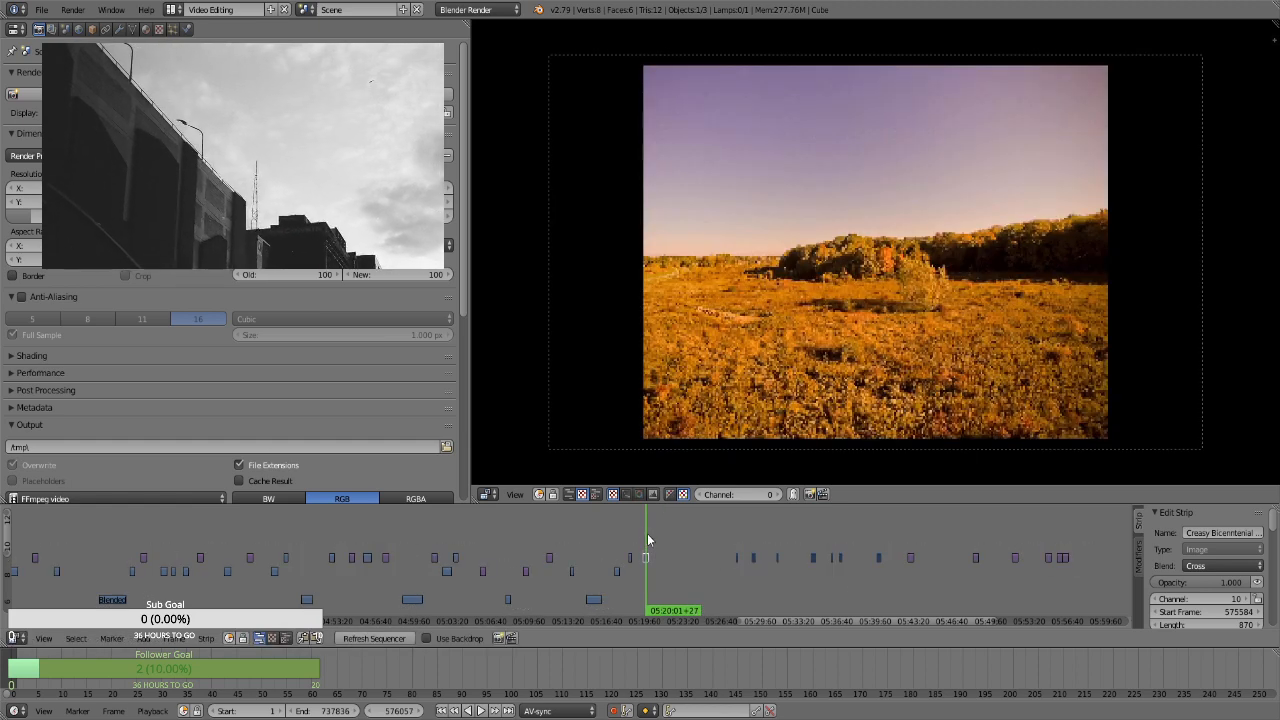
left_click(909, 575)
key("g")
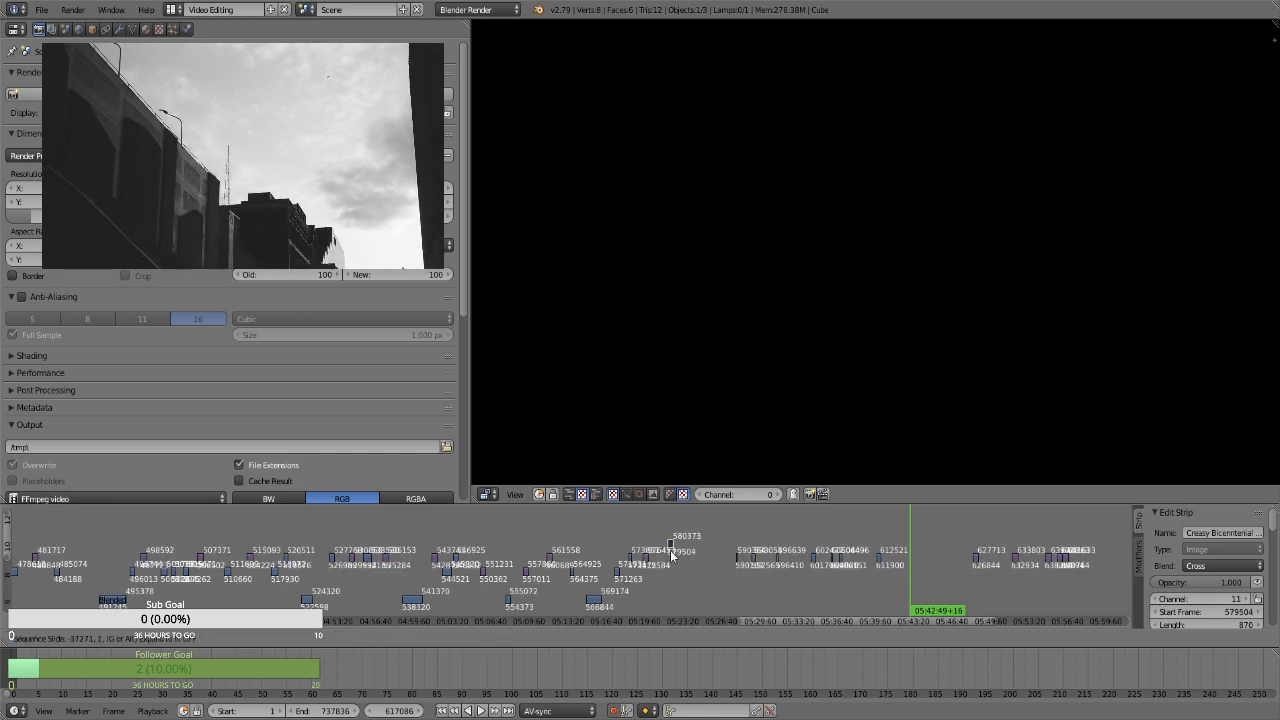
left_click(660, 563)
left_click_drag(644, 537, 658, 535)
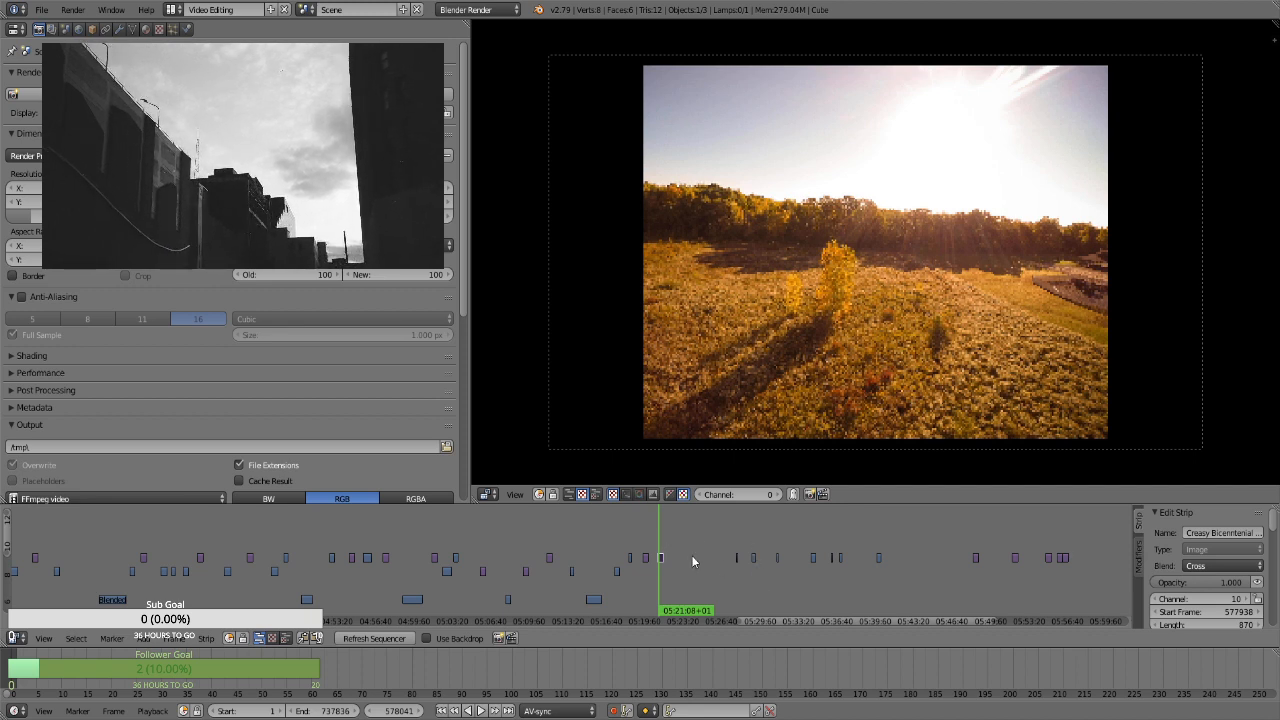
Compare the stills at about 05:20 and 05:21, and shift the second one with the clip at about 05:29 later, the still starting at 578669
left_click(648, 539)
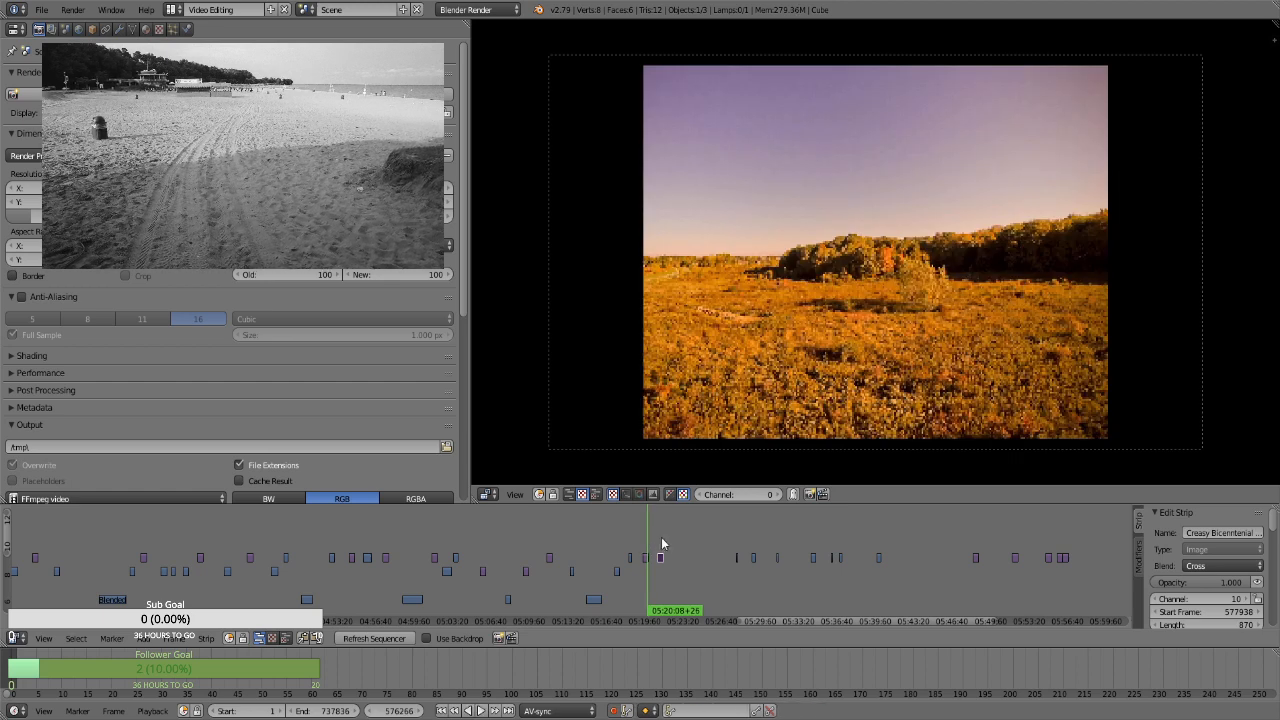
left_click(661, 540)
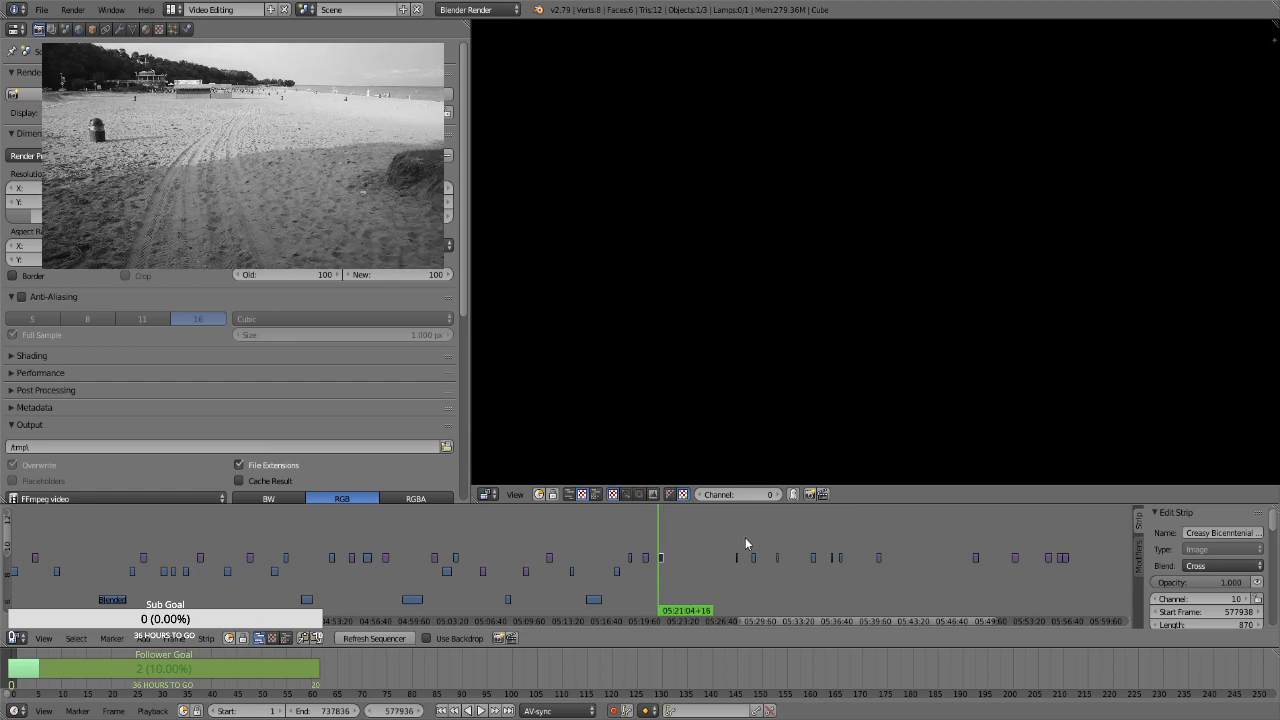
left_click(755, 535)
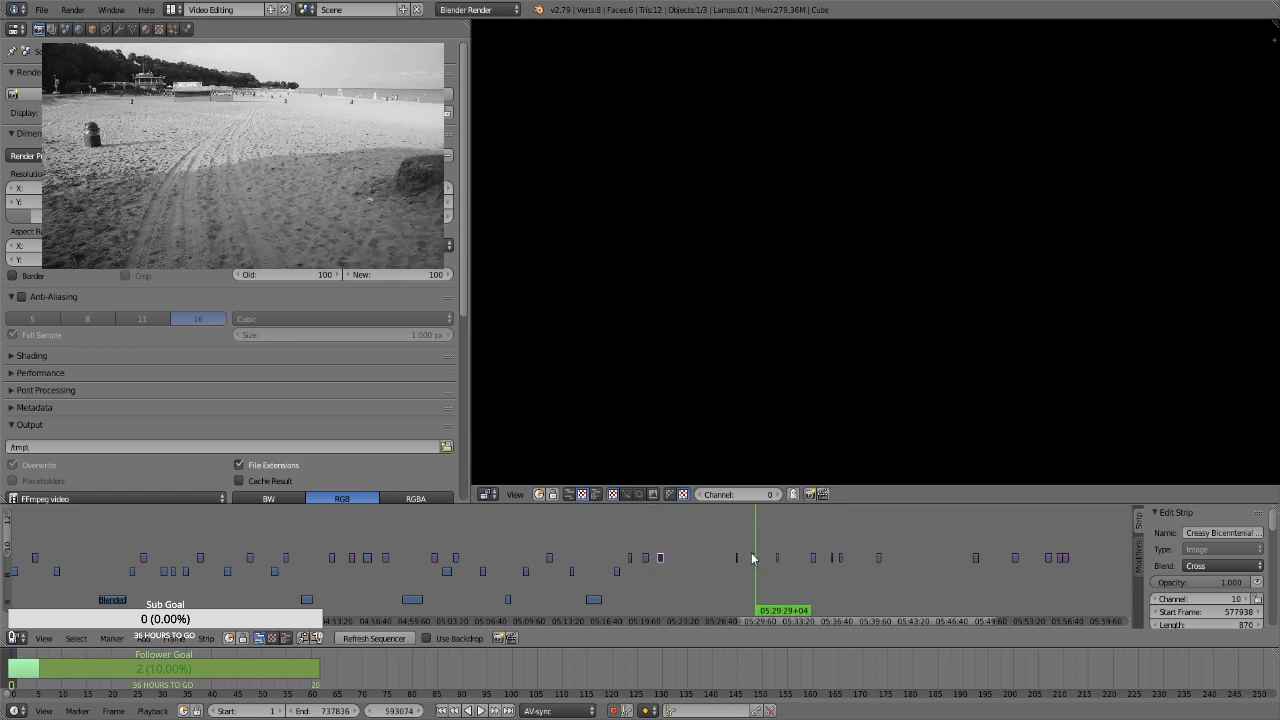
left_click(763, 581)
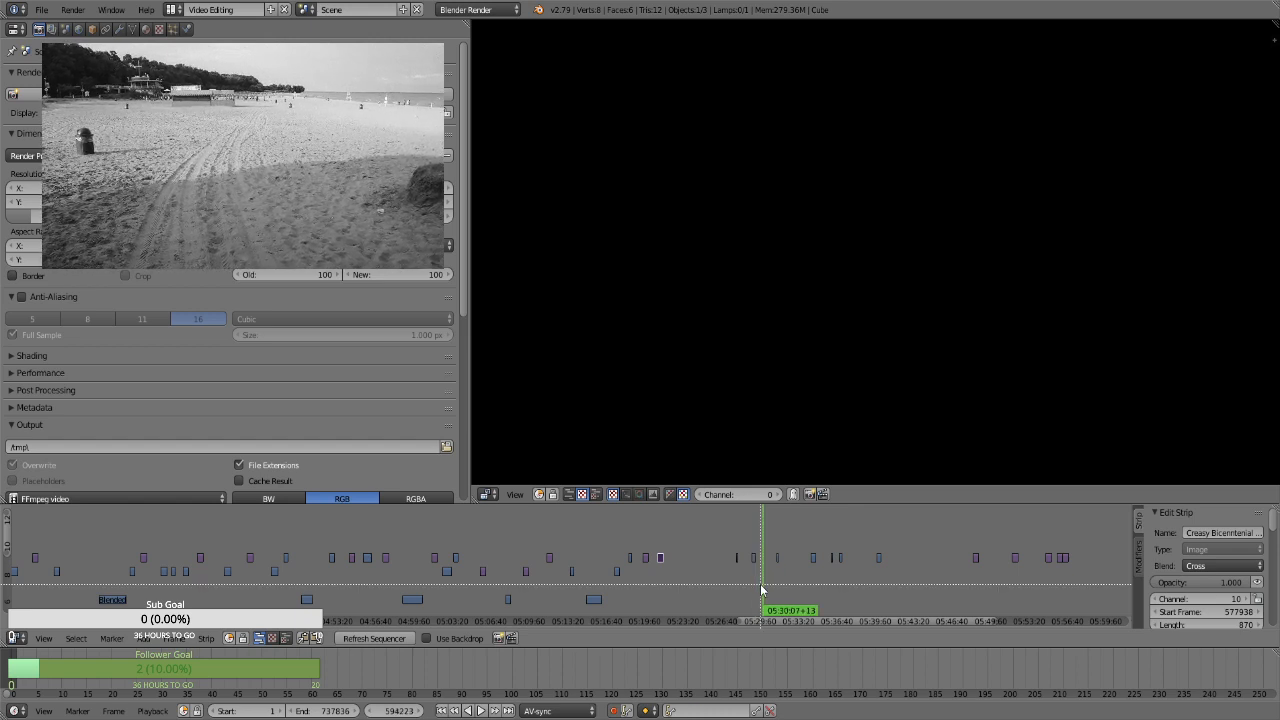
key("g")
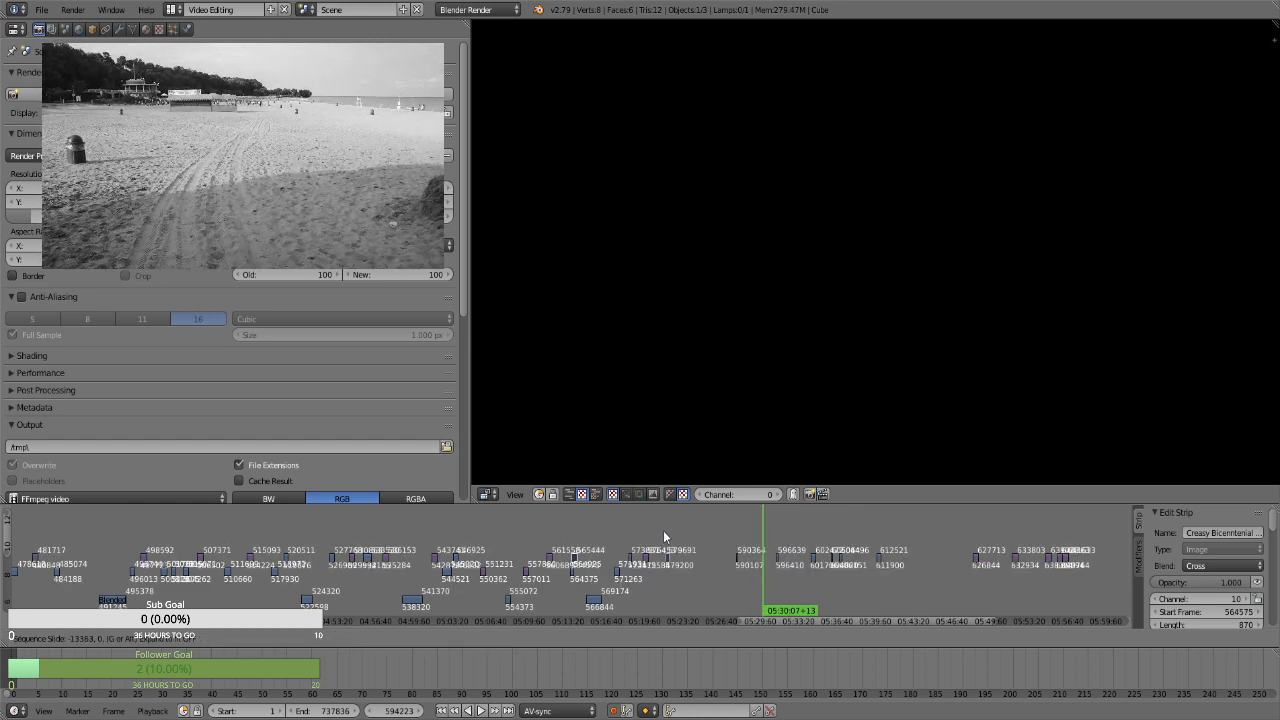
left_click(755, 534)
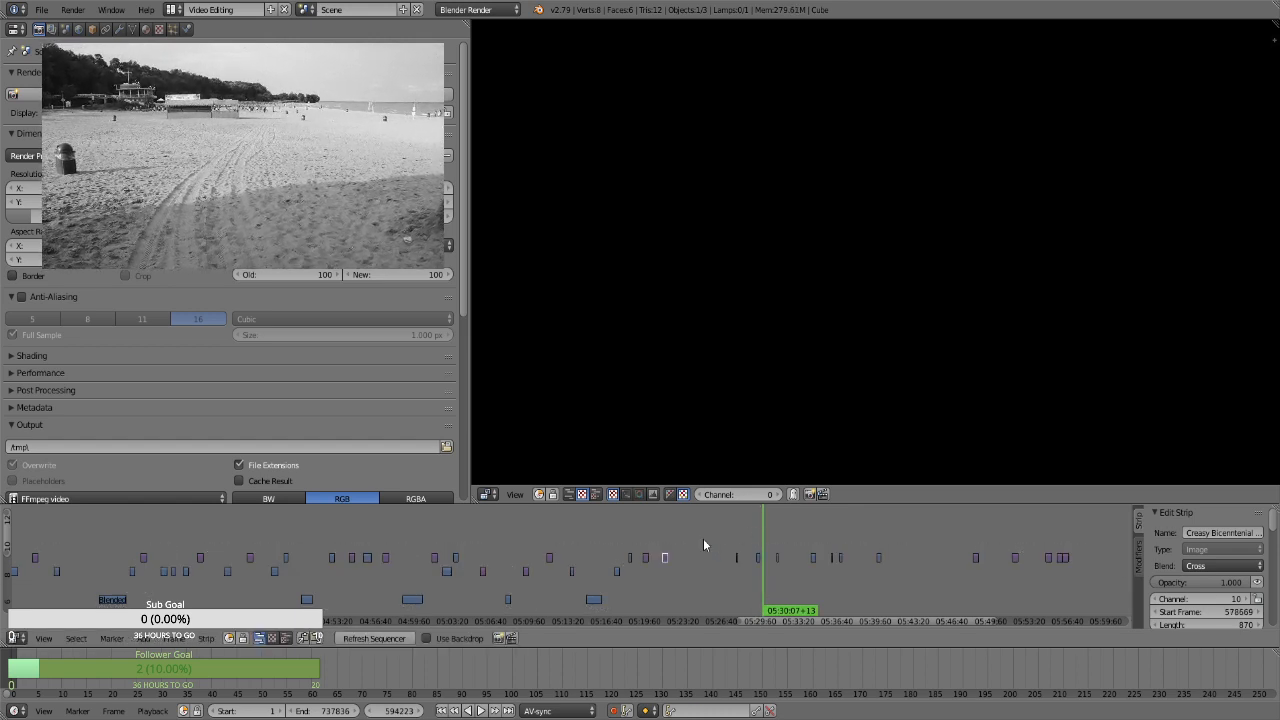
Move the channel 10 clip at about 05:30 to start frame 563397, placing it near 05:23
right_click(757, 560)
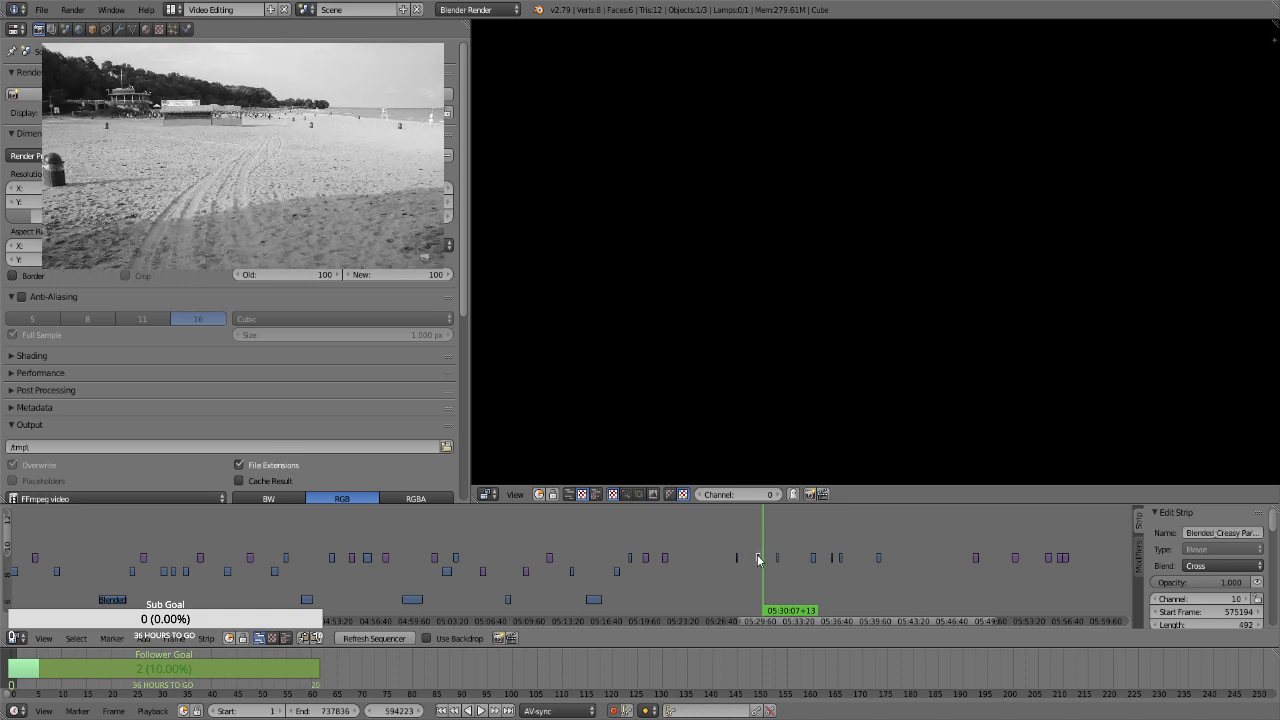
key("g")
left_click(683, 555)
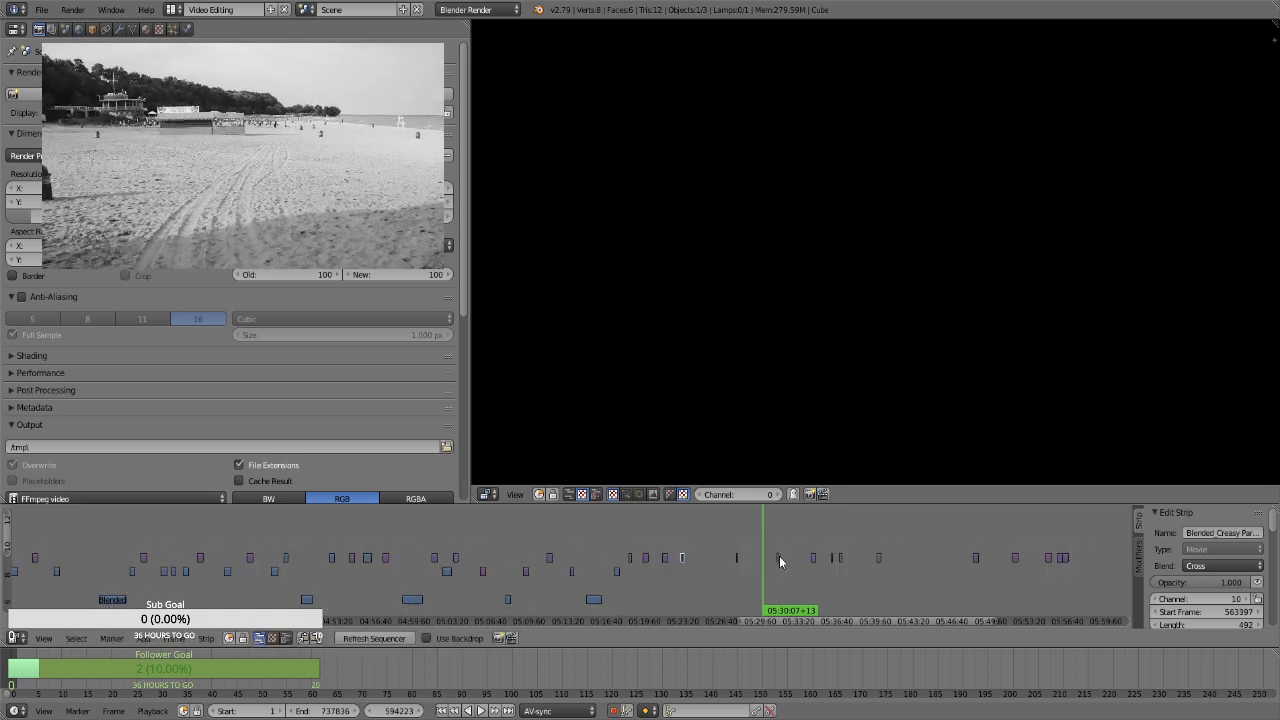
Check the clip at about 05:34 and move it on channel 10 to start frame 575340, near 05:25
left_click(812, 574)
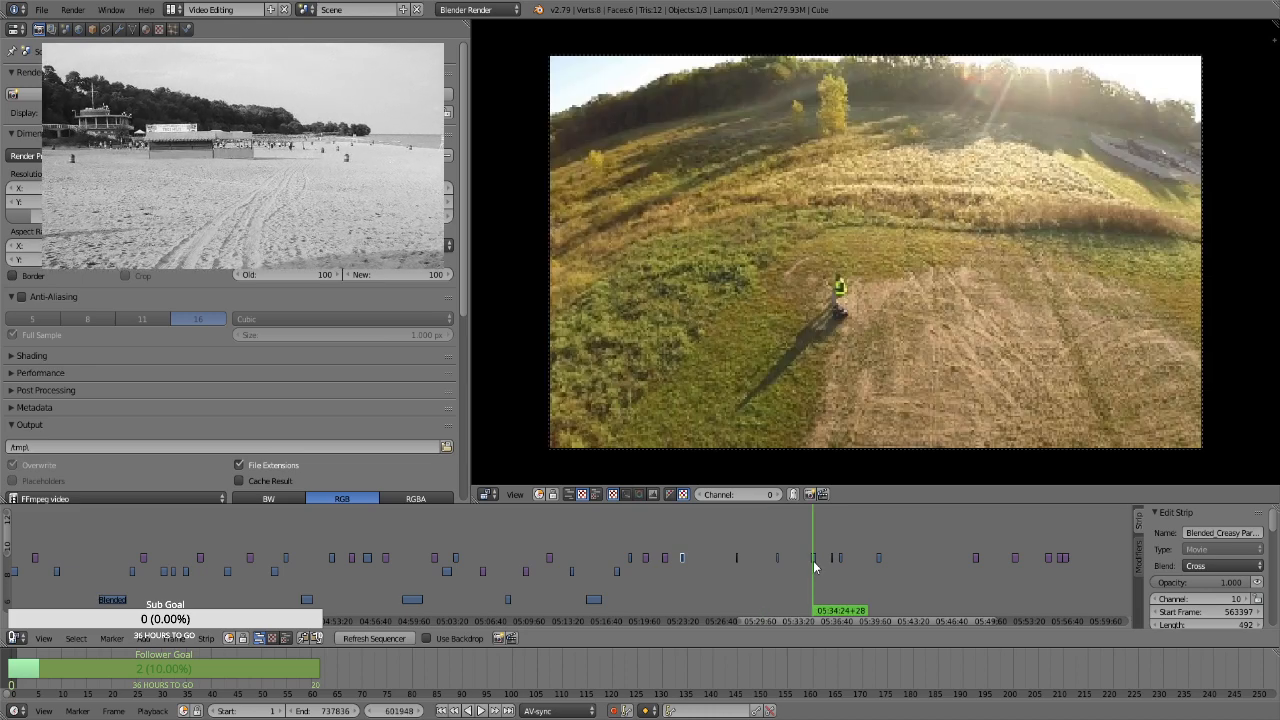
right_click(813, 561)
key("g")
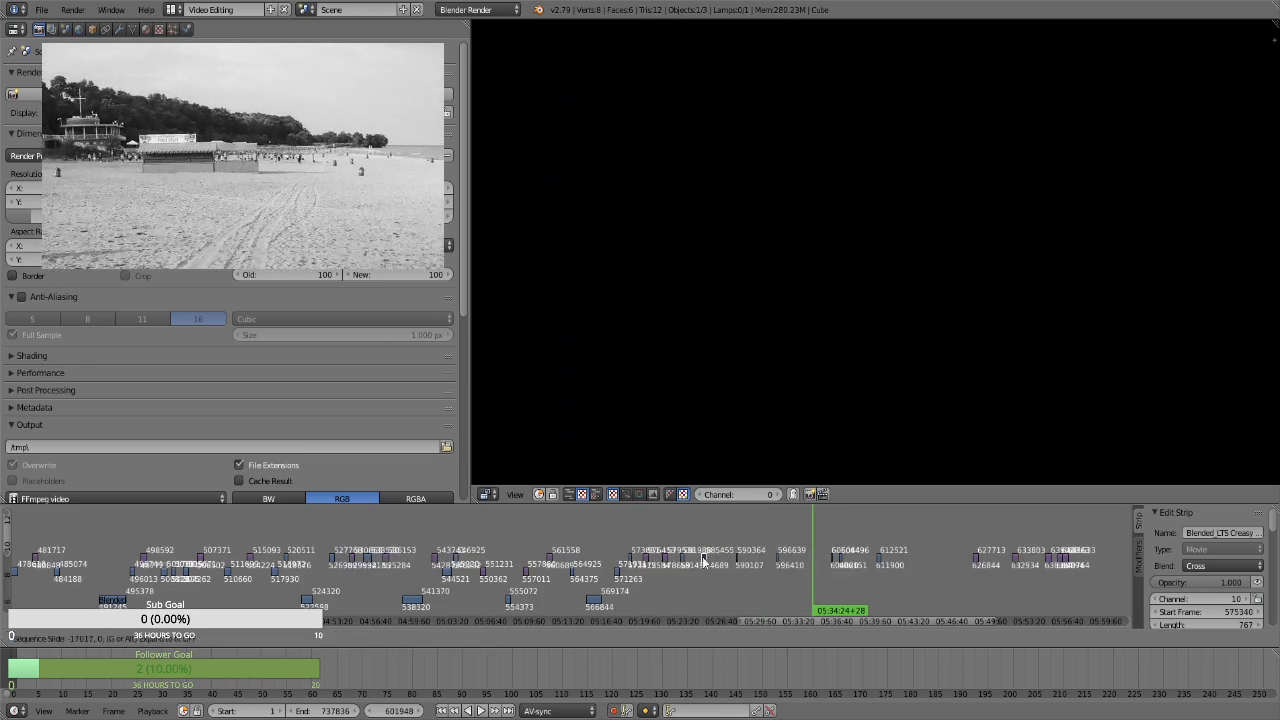
left_click(702, 556)
Shift the channel 10 clips between about 05:28 and 05:40 later as a group, so that the first sits at about 05:30
key("b")
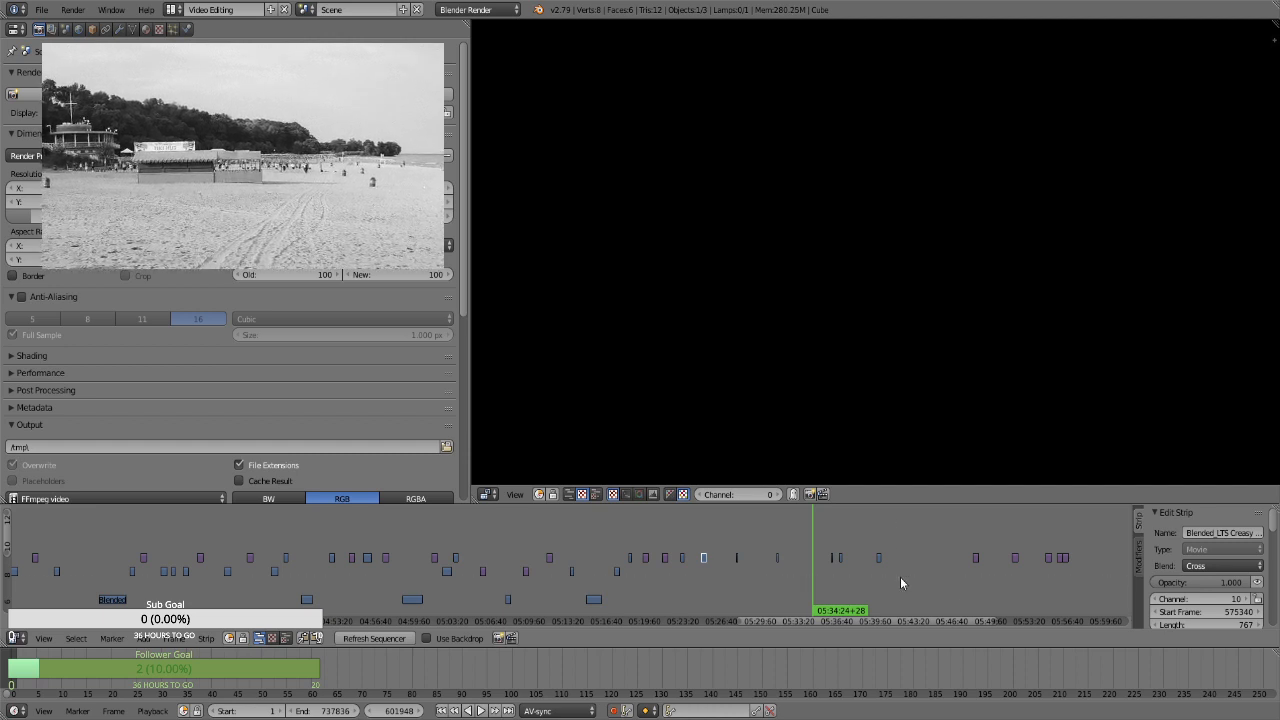
left_click_drag(900, 577, 731, 530)
key("g")
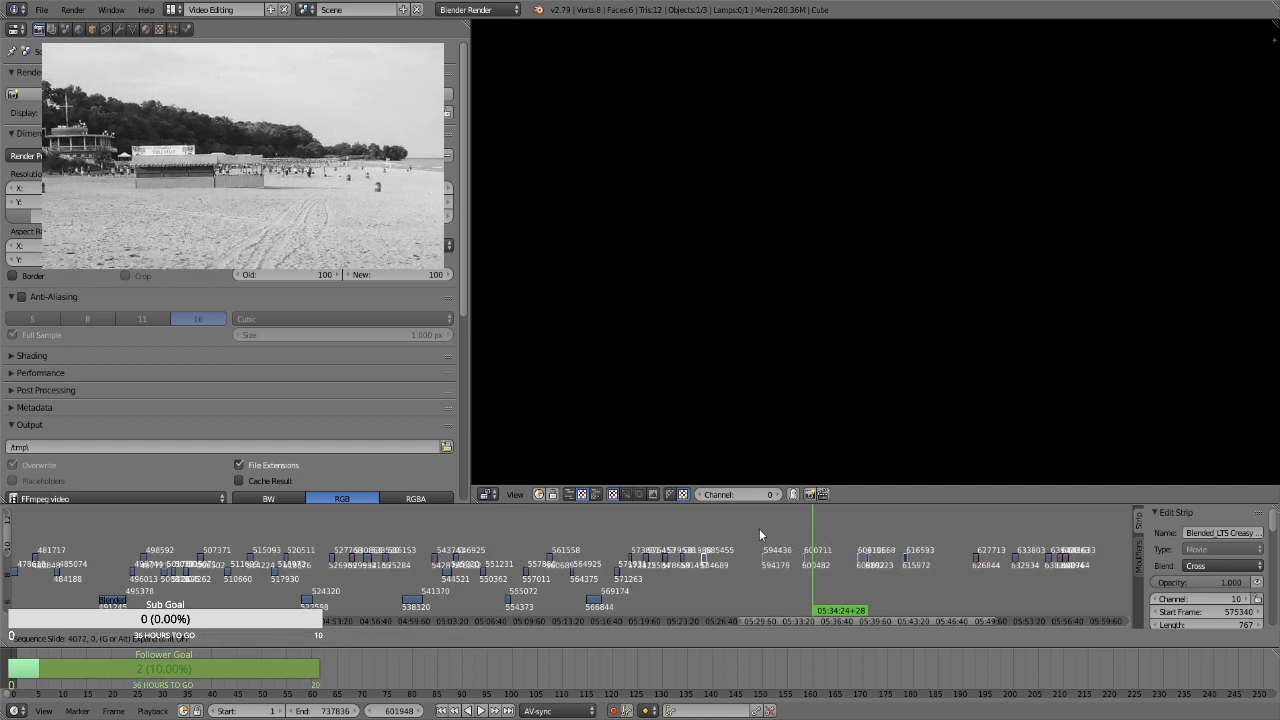
left_click(761, 527)
left_click(791, 534)
left_click(754, 532)
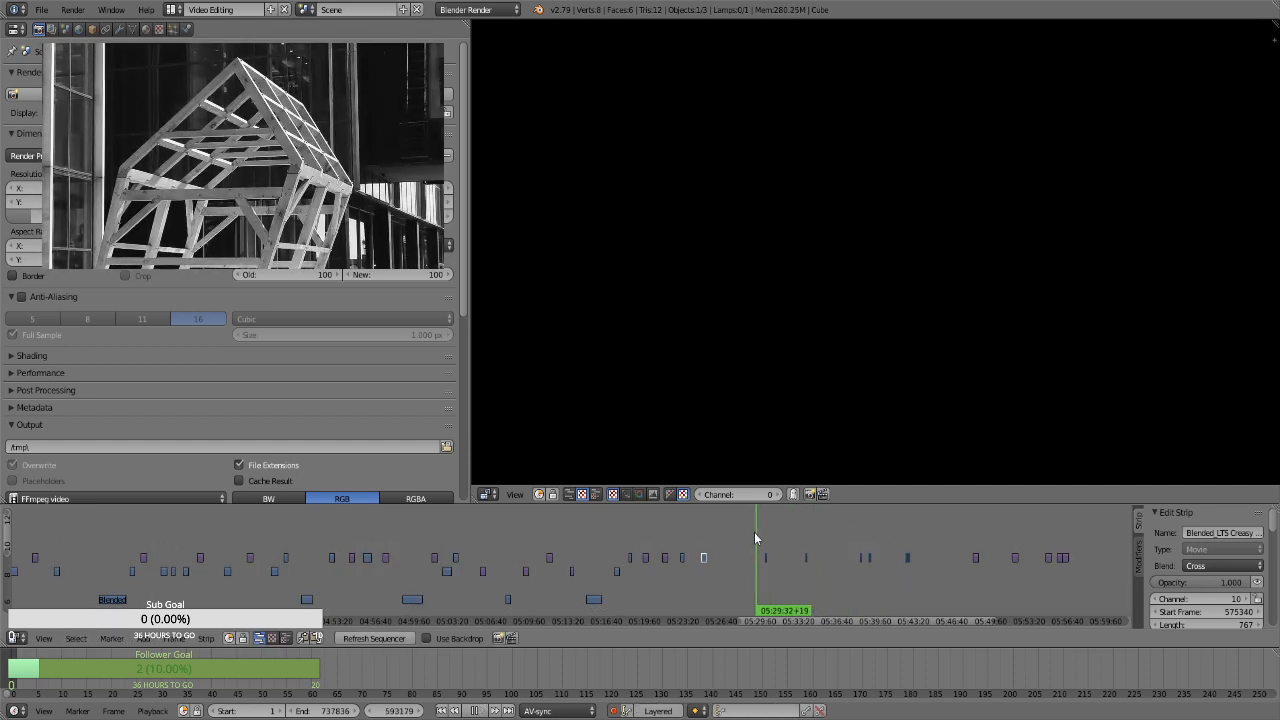
Preview the still at about 05:48, and move it to channel 8, start frame 586441
left_click(975, 585)
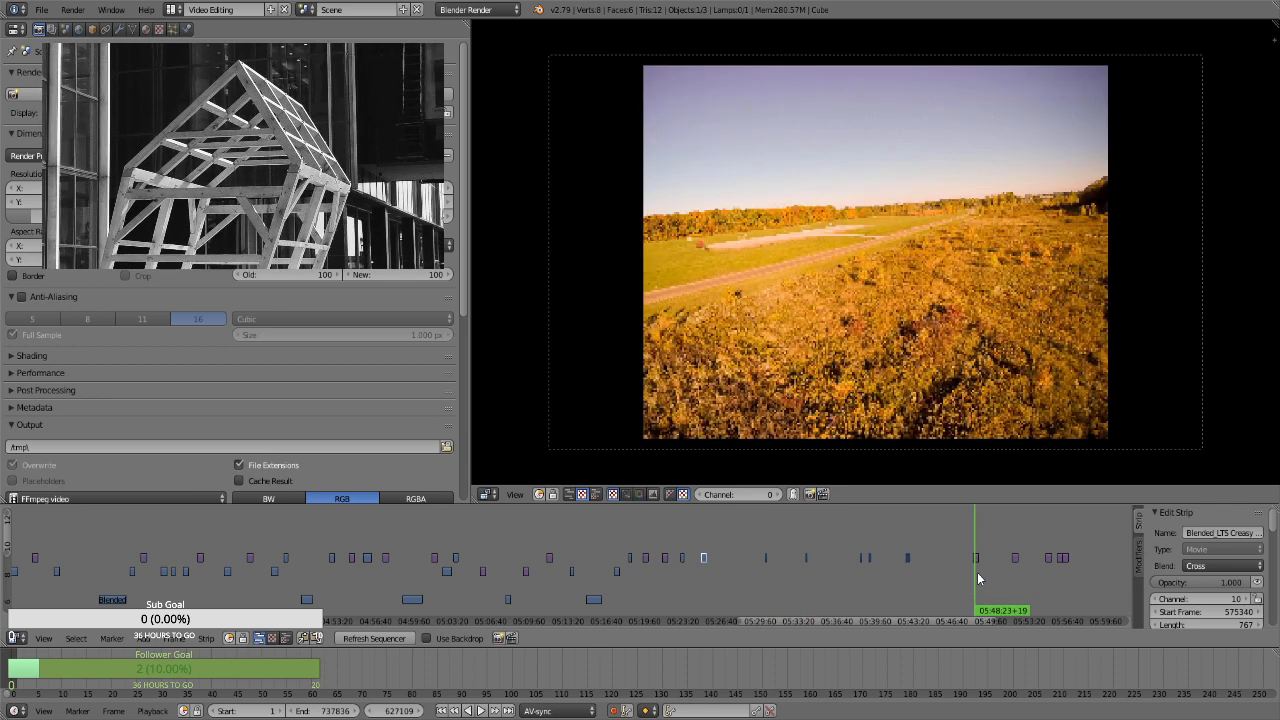
right_click(975, 558)
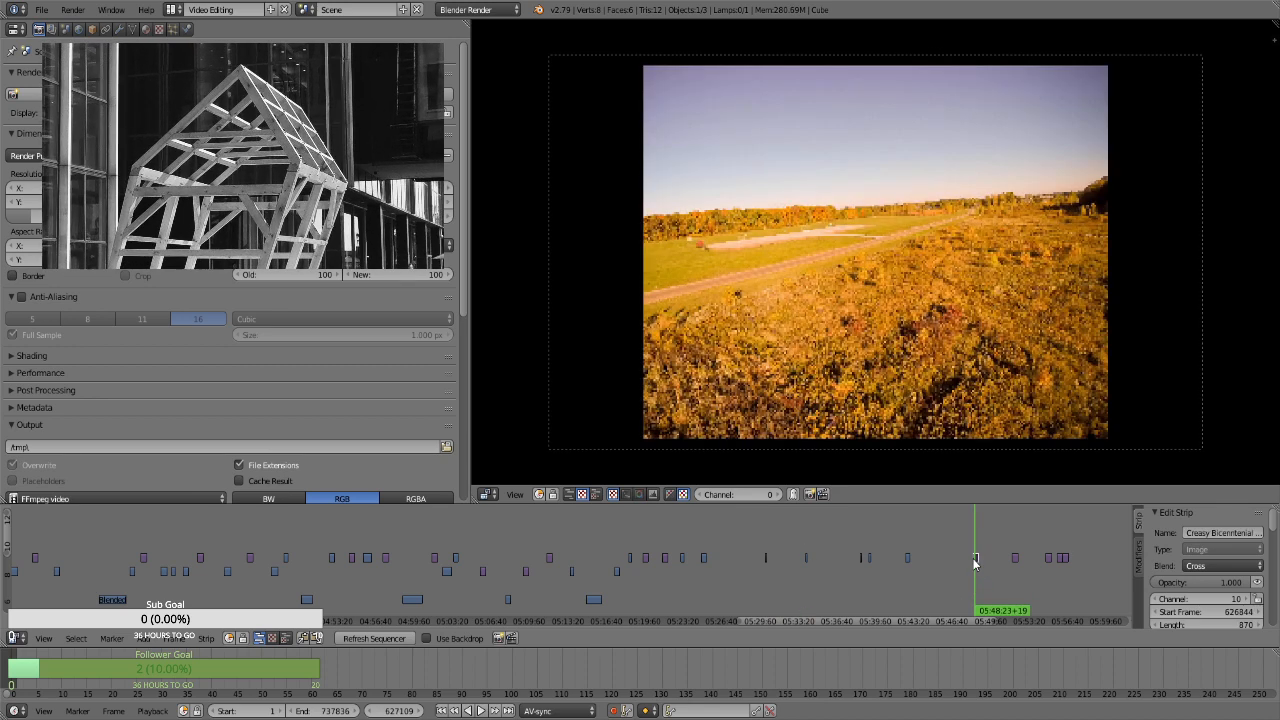
key("g")
left_click(714, 586)
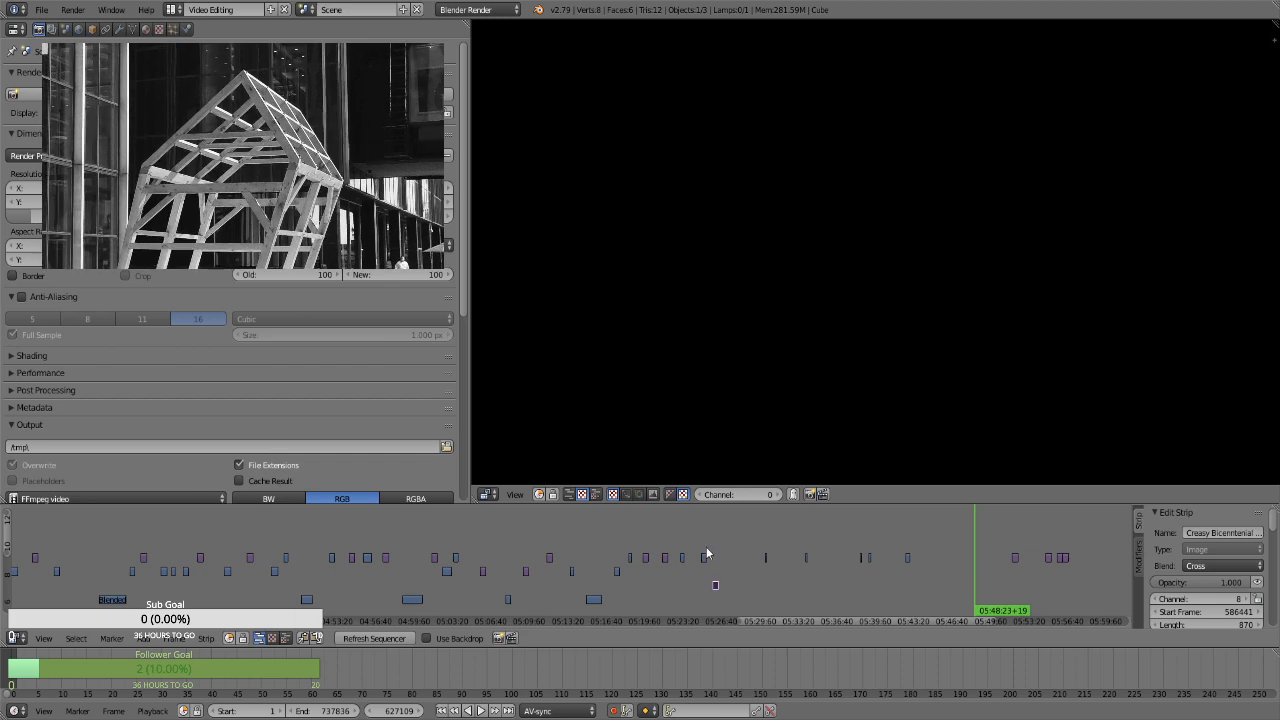
Check the clip at about 05:25, and move the clips at about 05:30 and 05:34 to channel 9, near 05:28 and 05:32
left_click(706, 535)
key("Escape")
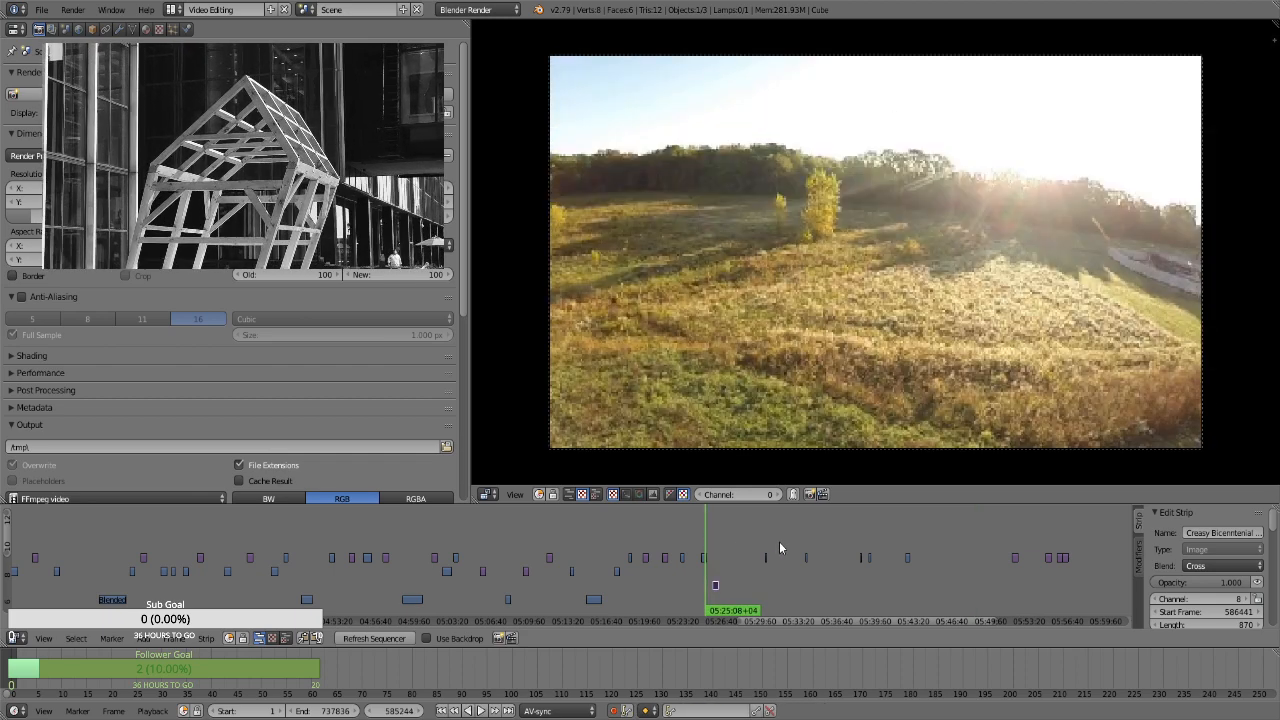
key("b")
left_click_drag(818, 569, 747, 563)
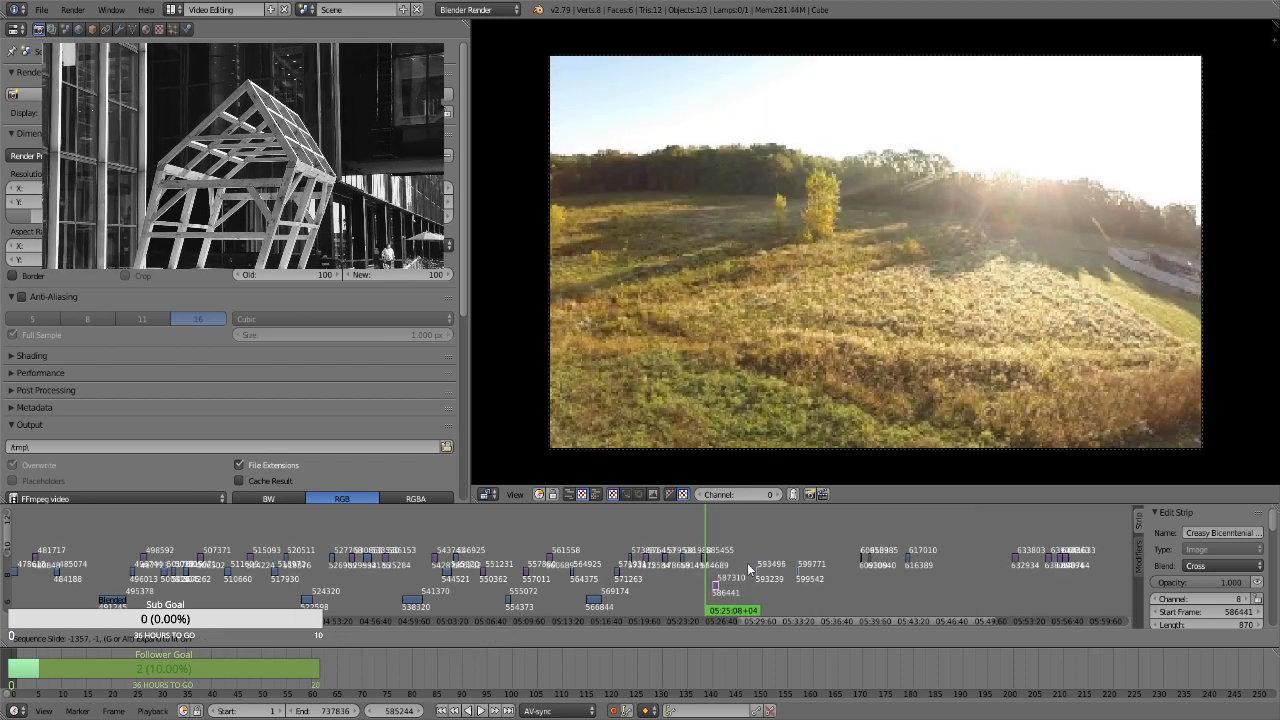
Move the still at about 05:51 on channel 10 to start frame 593471, and check the channel 9 clips on either side of it
left_click_drag(1004, 583, 1014, 559)
right_click_drag(1014, 559, 774, 561)
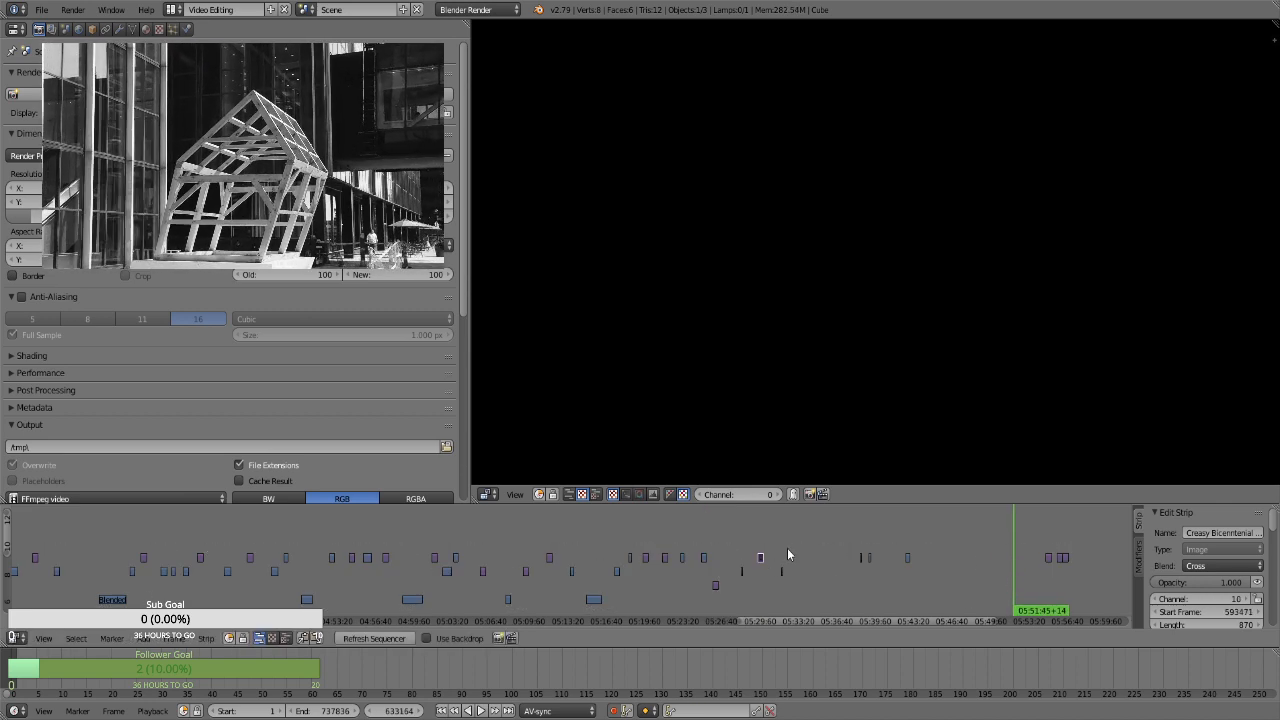
left_click(783, 557)
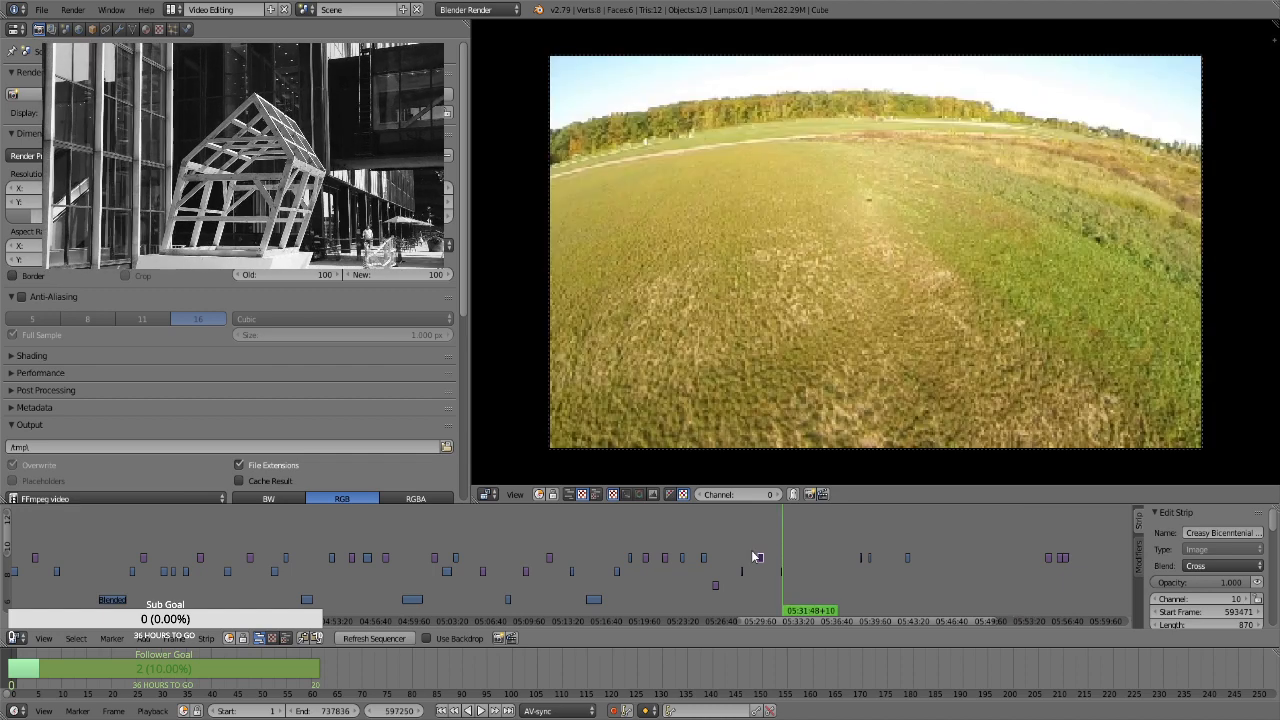
left_click(748, 549)
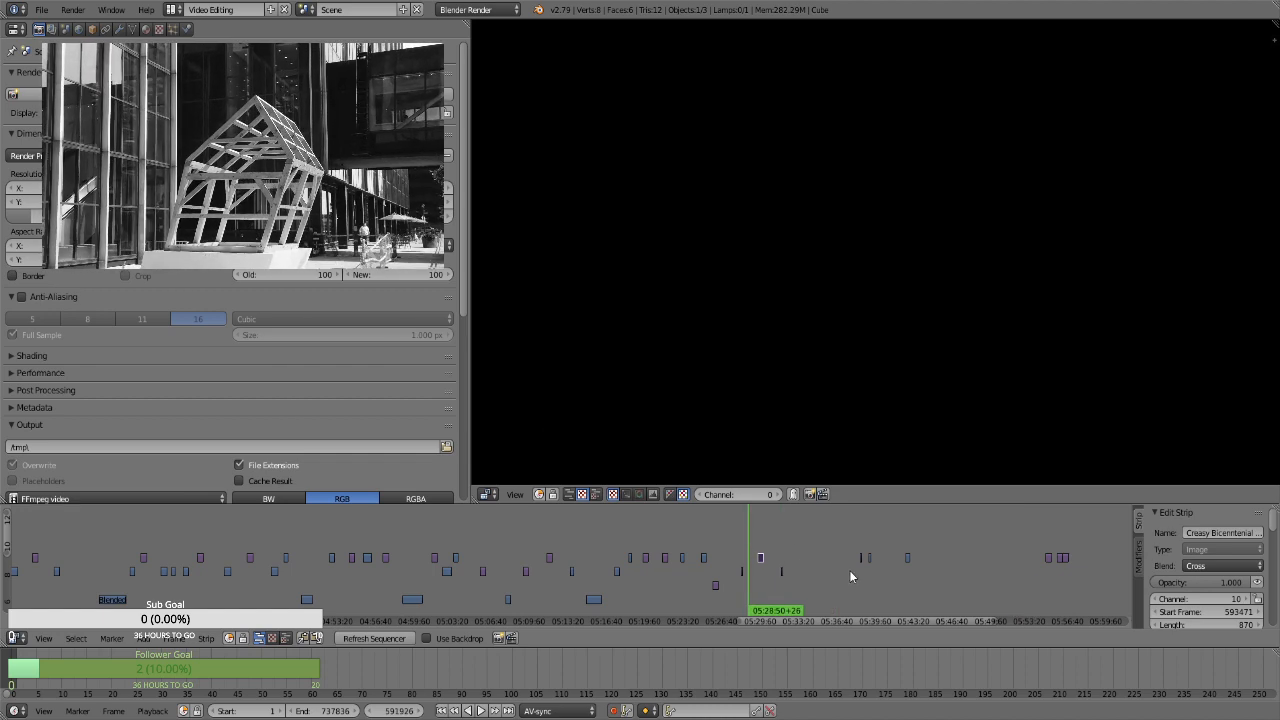
left_click(806, 576)
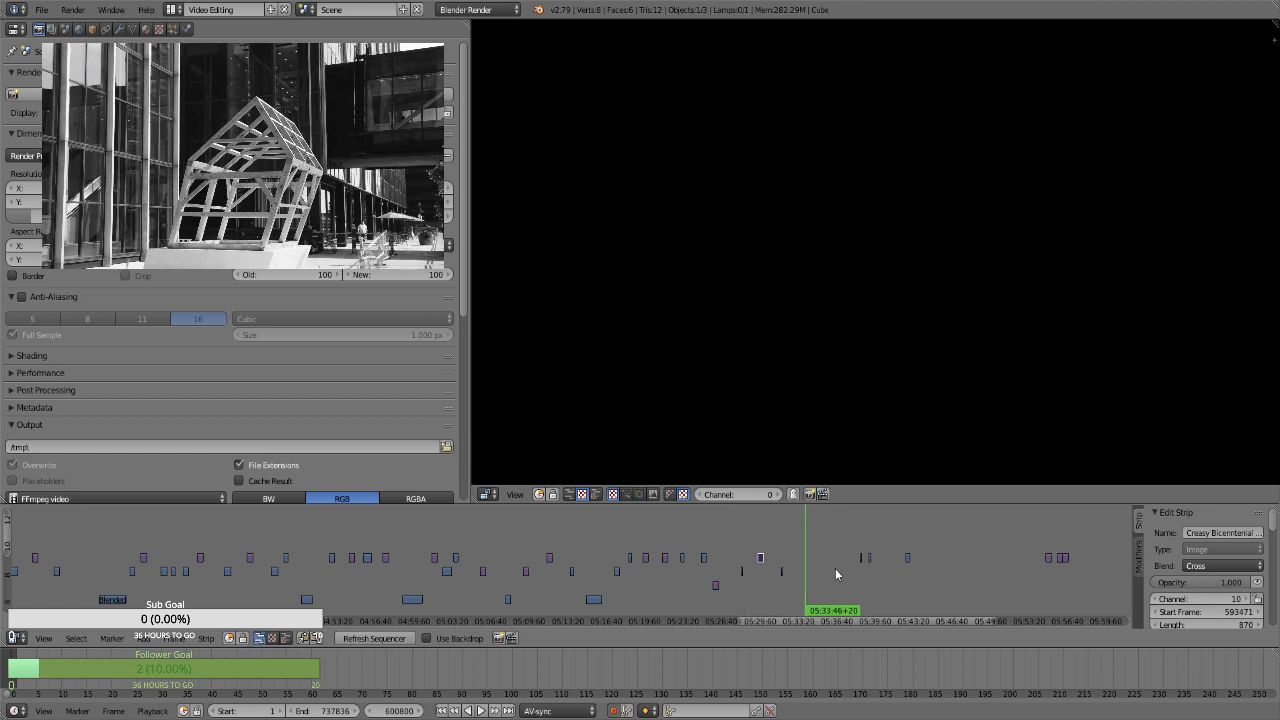
Move the channel 10 clip at about 05:38 earlier to about 05:33 and preview it there
right_click(860, 557)
key("g")
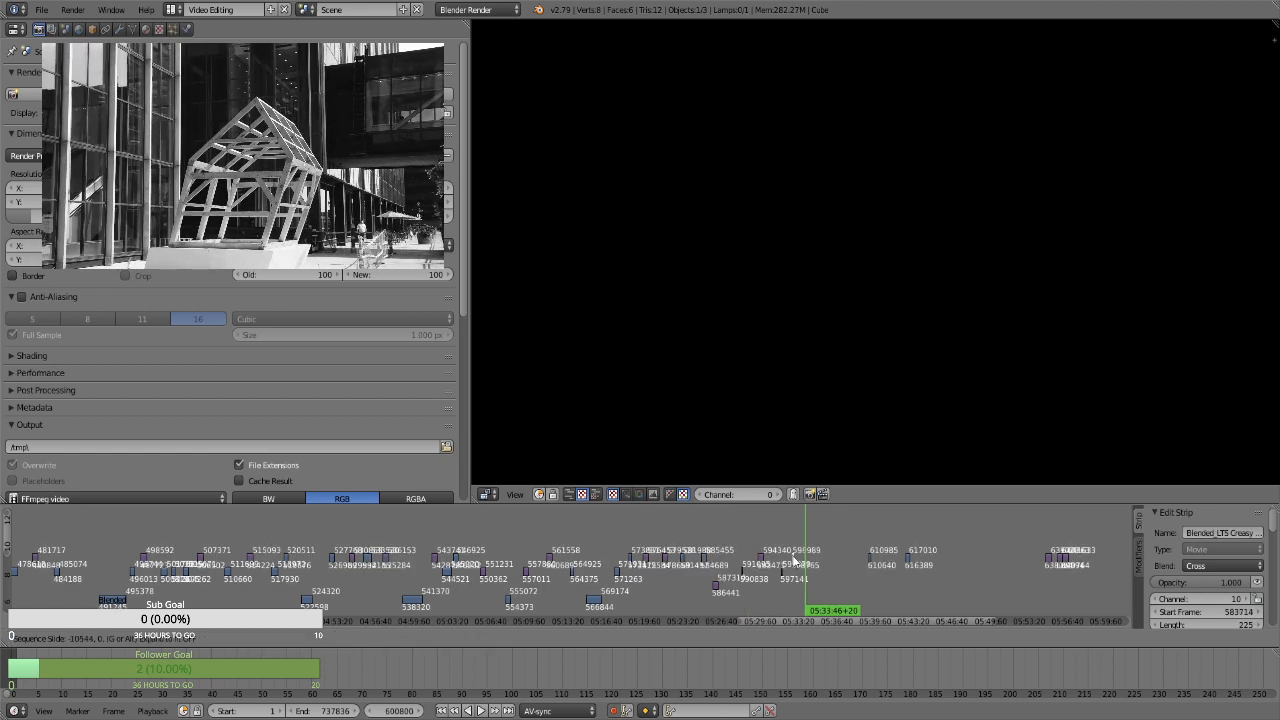
left_click(795, 553)
left_click(794, 540)
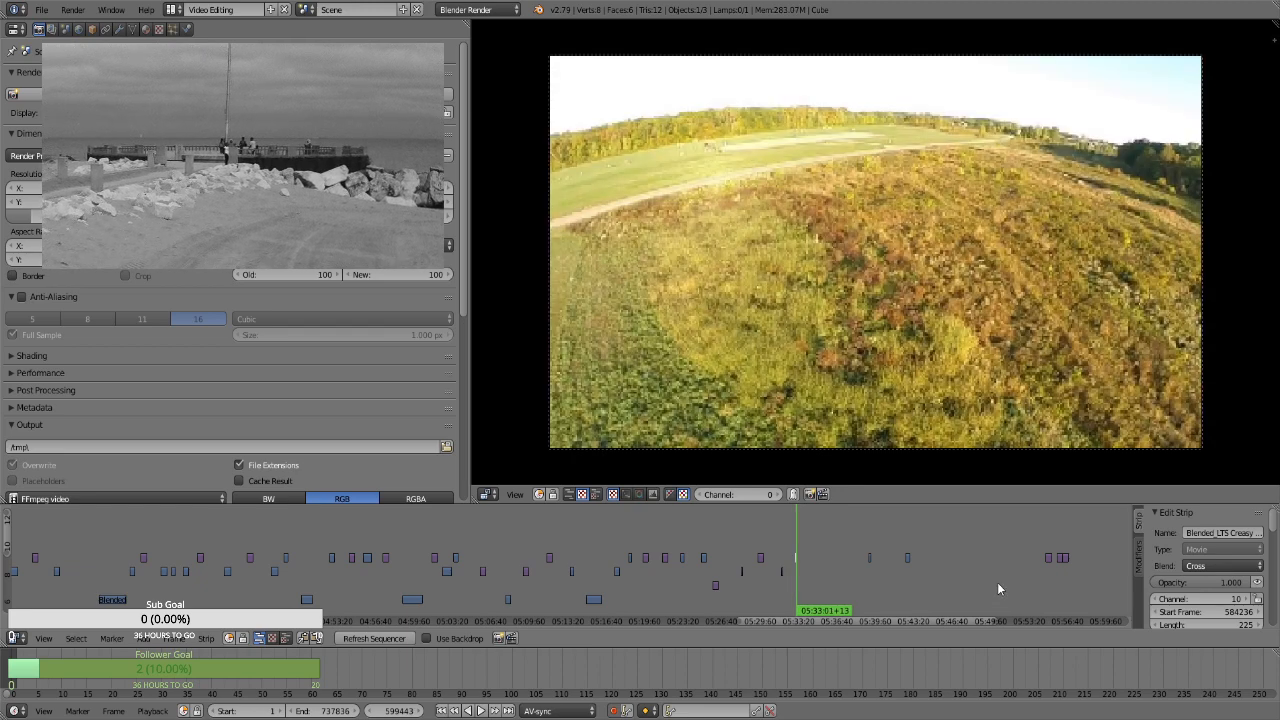
Move the still at about 05:54 on channel 10 to start frame 601614, and check it against the clip before it
right_click(1050, 560)
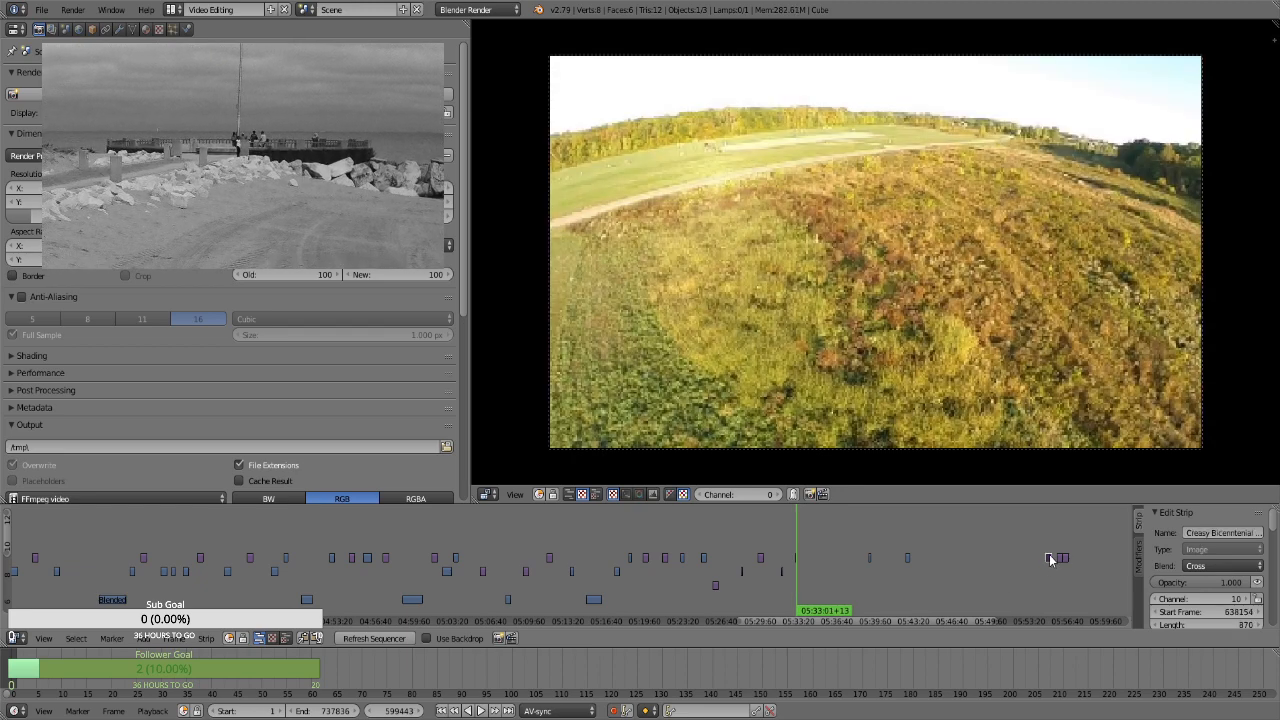
key("g")
left_click(815, 565)
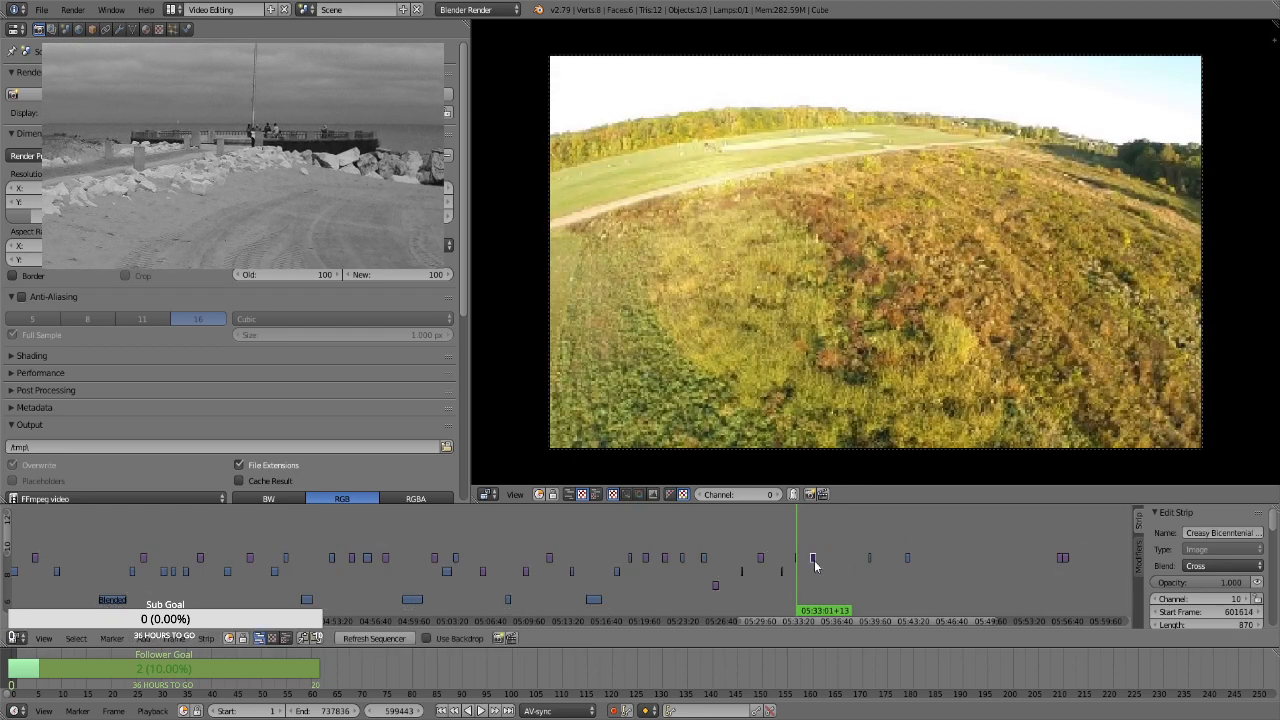
left_click(815, 575)
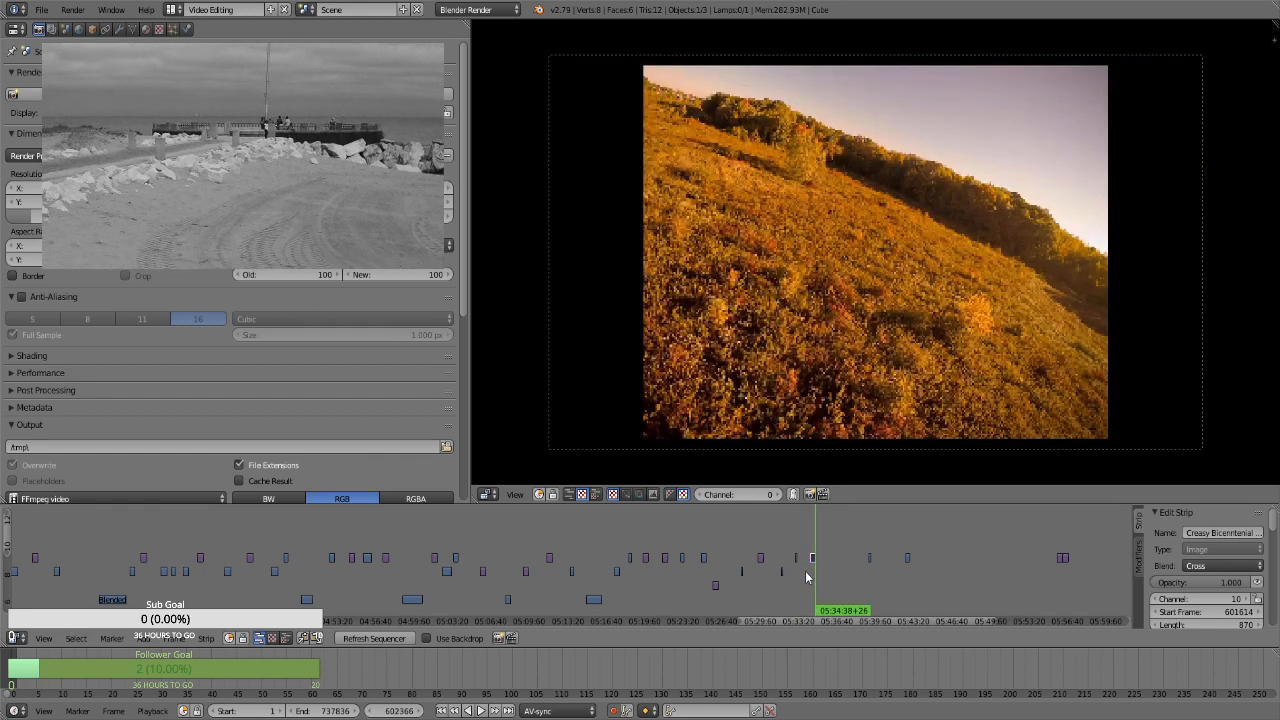
left_click(798, 575)
left_click(809, 575)
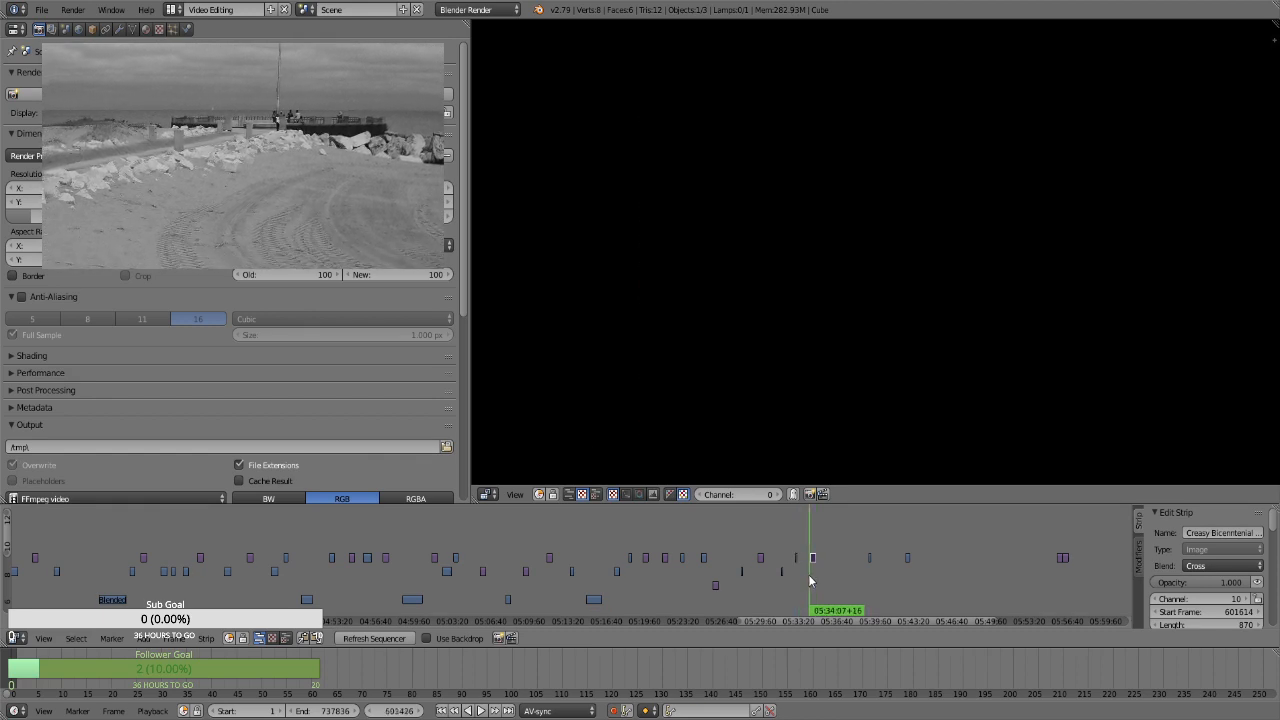
left_click(814, 576)
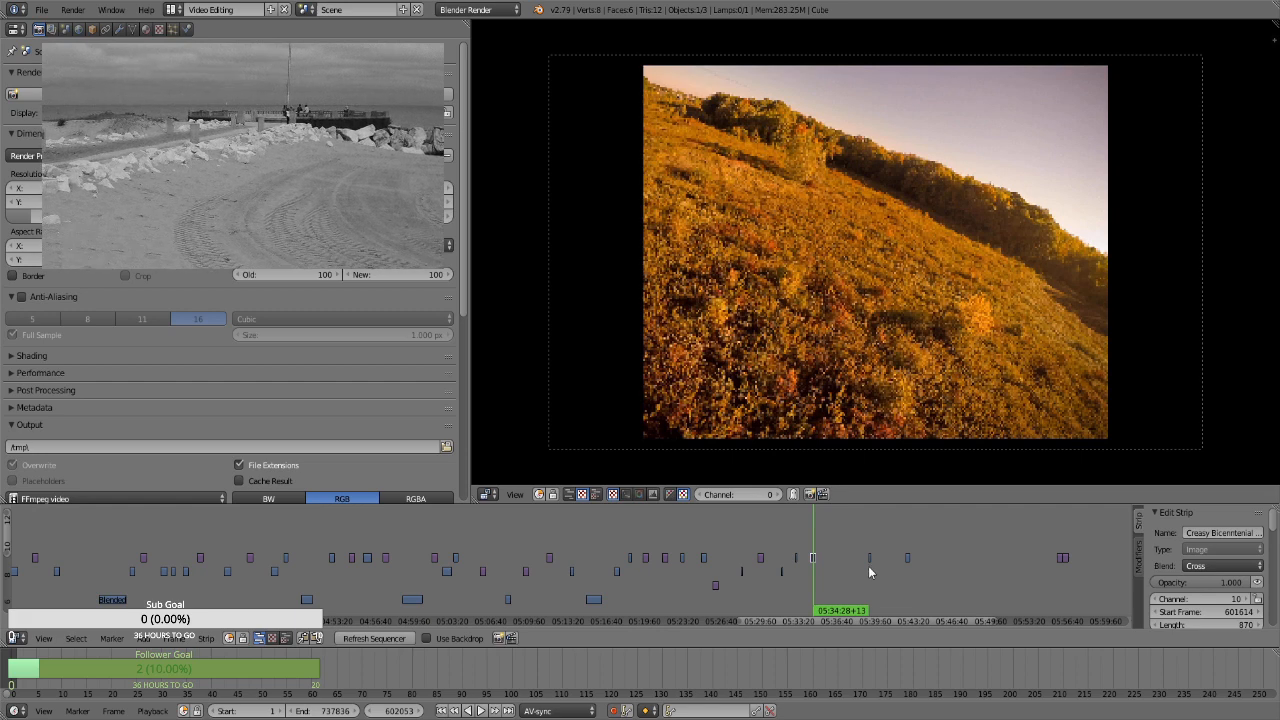
Move the channel 10 clip at about 05:39 to about 05:35, and the still at about 05:55 to channel 9, start frame 606277
right_click_drag(870, 559, 828, 572)
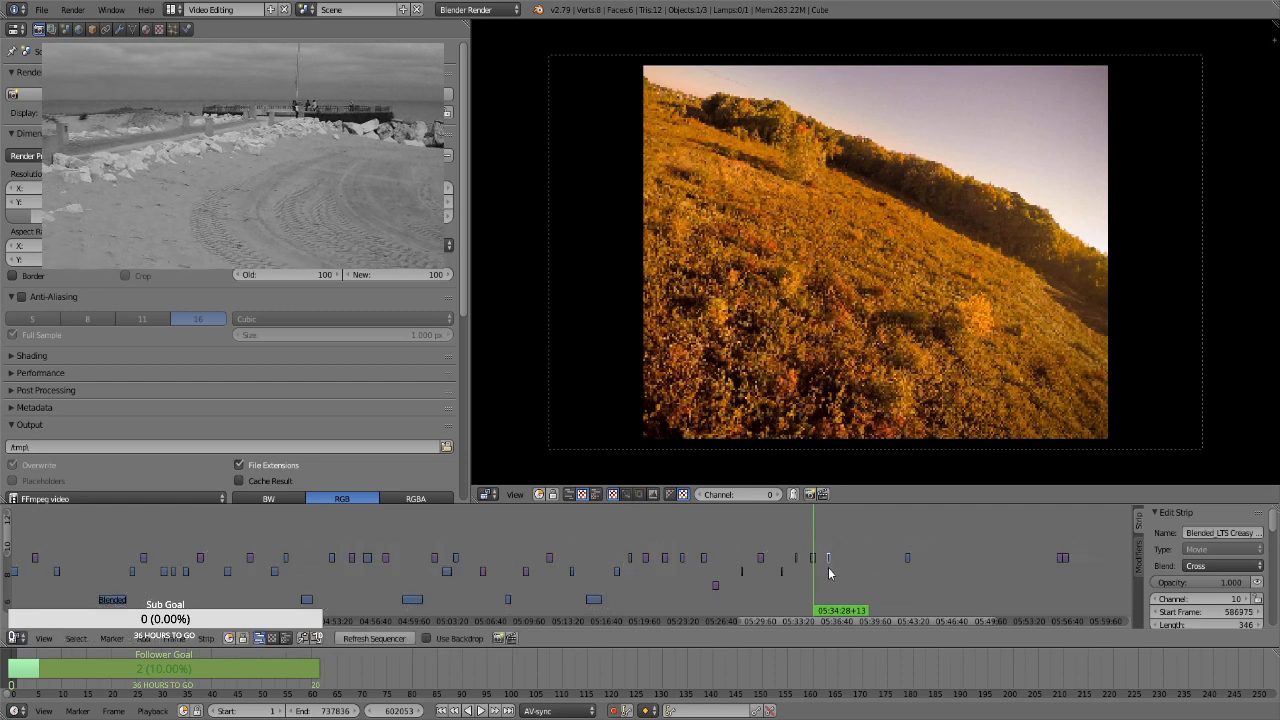
left_click(828, 571)
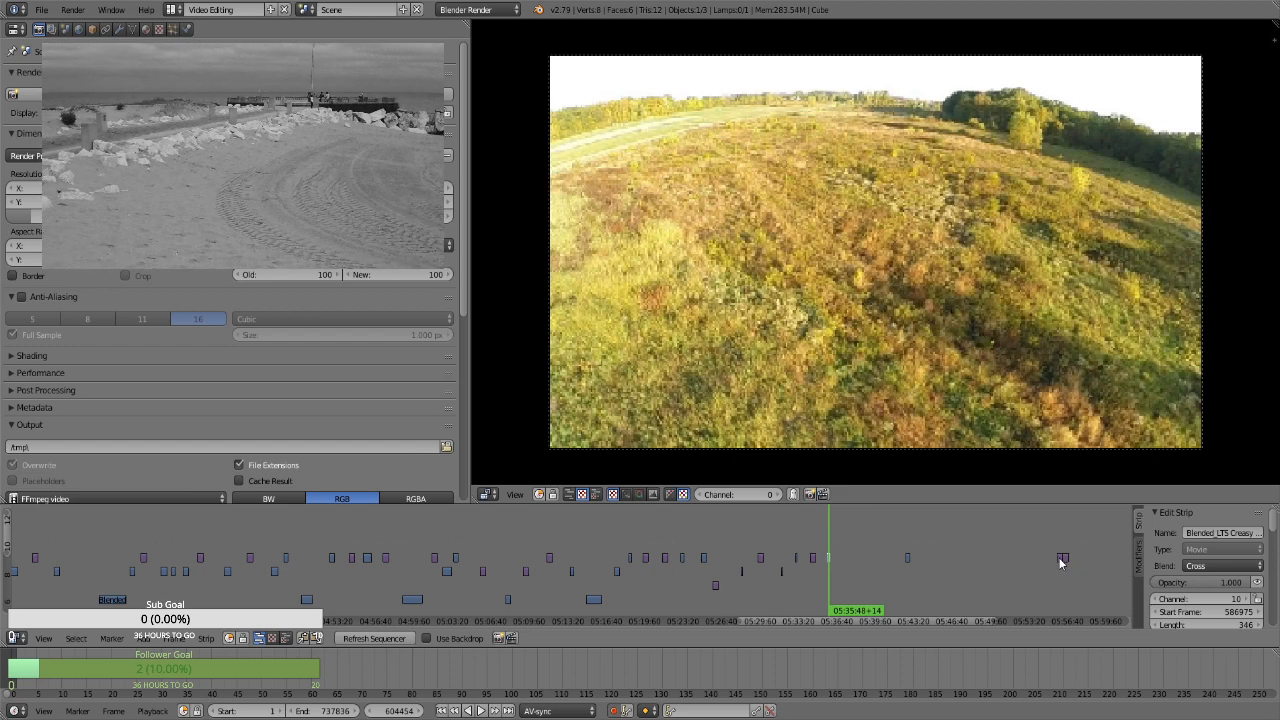
right_click_drag(1062, 562, 843, 565)
left_click(843, 560)
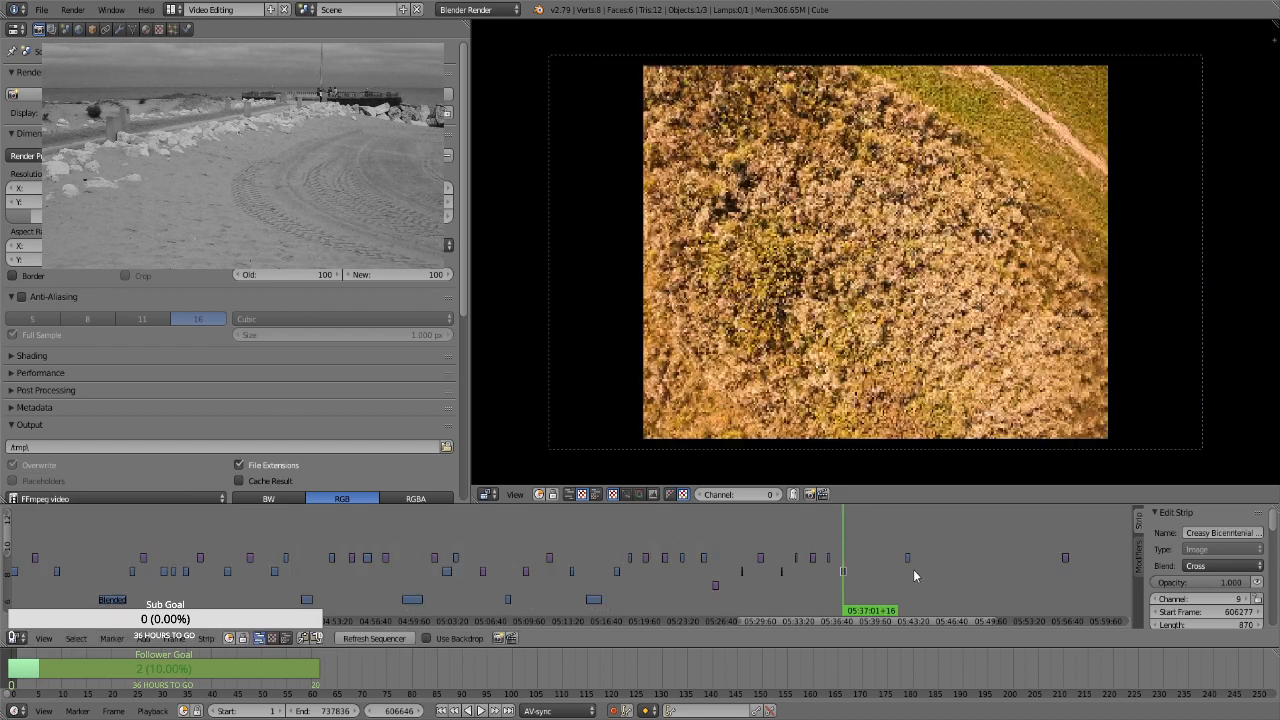
Check the remaining channel 10 clip at about 05:42 and the last still at about 05:56
key("Page_Up")
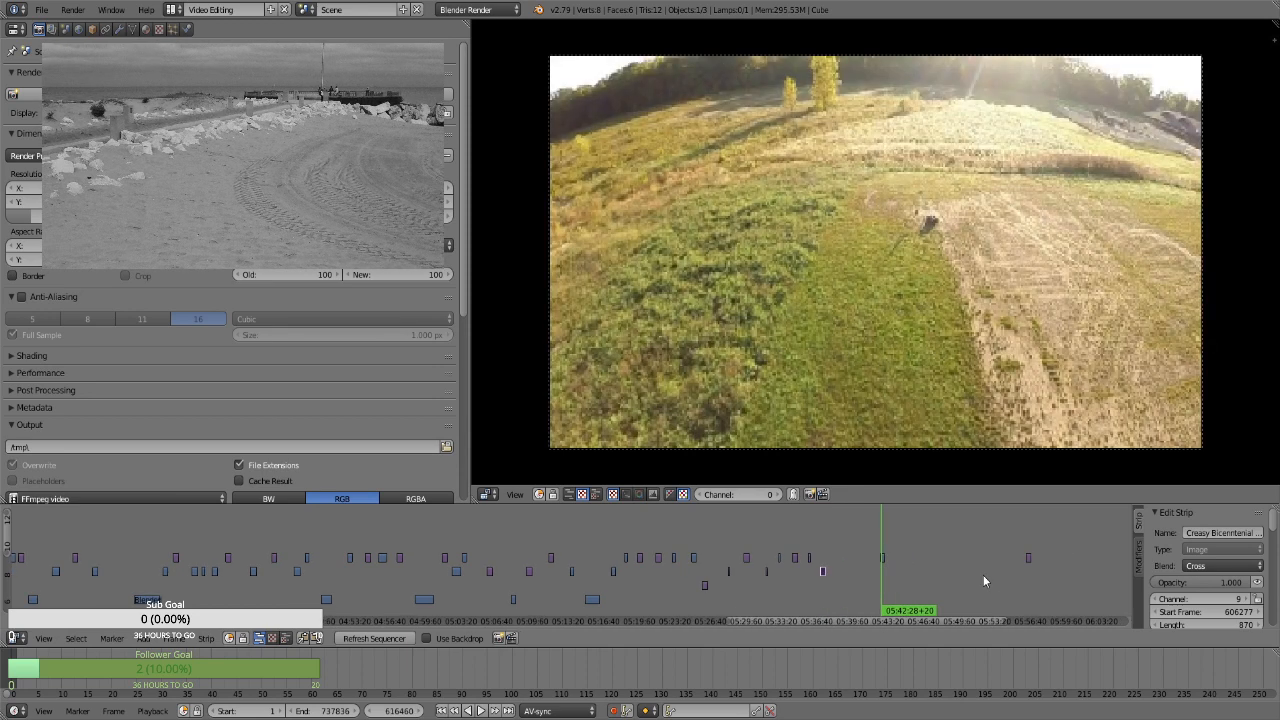
left_click(1029, 580)
scroll(1028, 580, "down", 3)
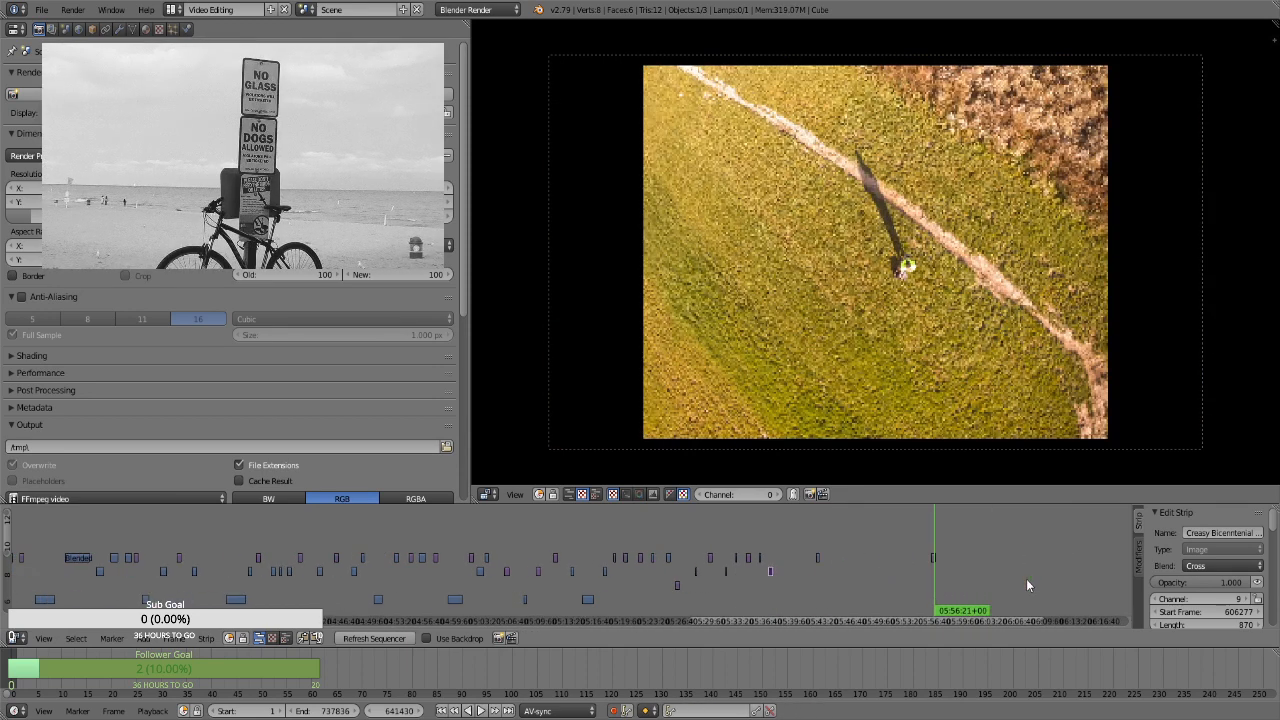
scroll(940, 577, "up", 3)
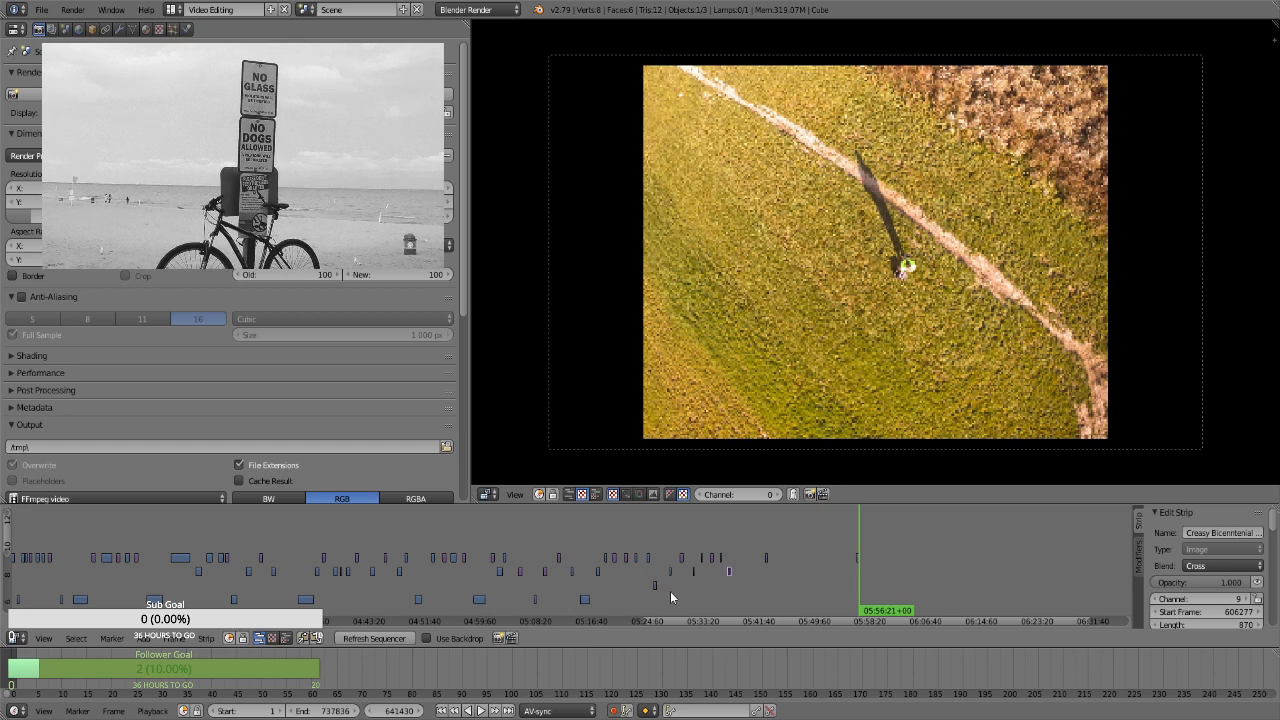
Review the early part of the edit at about 00:31, 00:43, 00:22 and 02:00, briefly playing the last two spots
left_click_drag(842, 623, 126, 540)
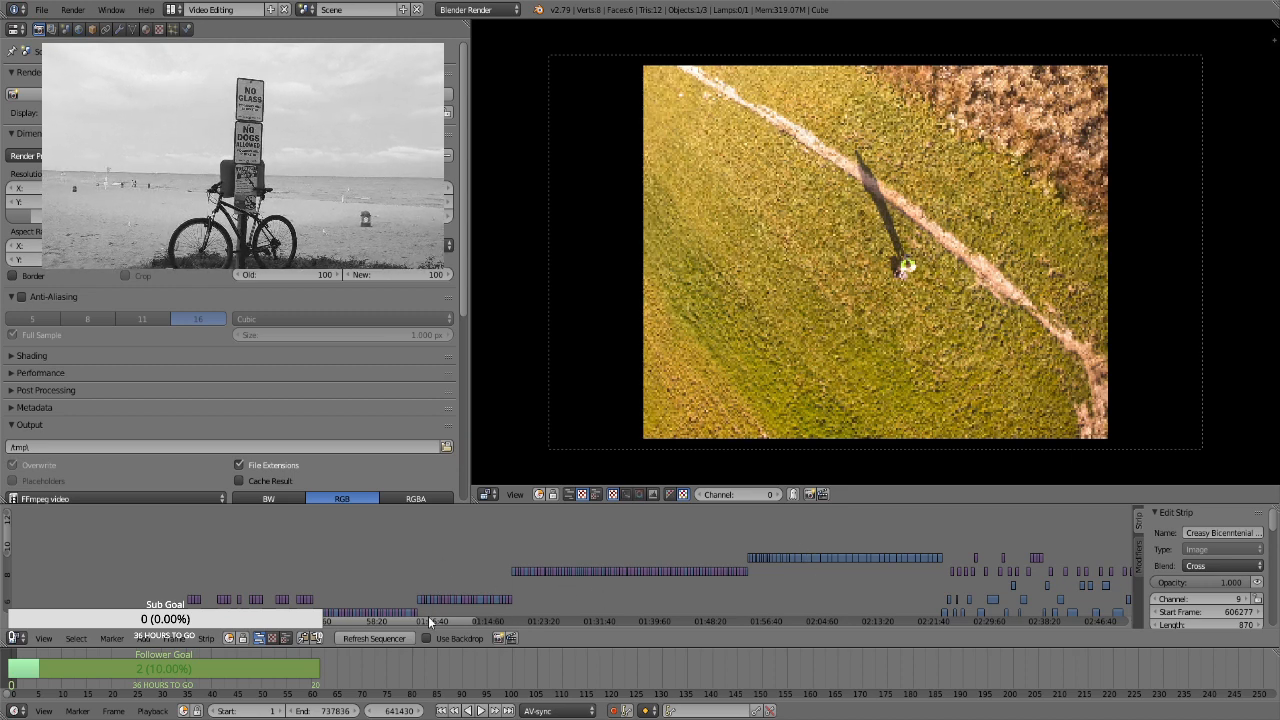
middle_click_drag(425, 592, 613, 611)
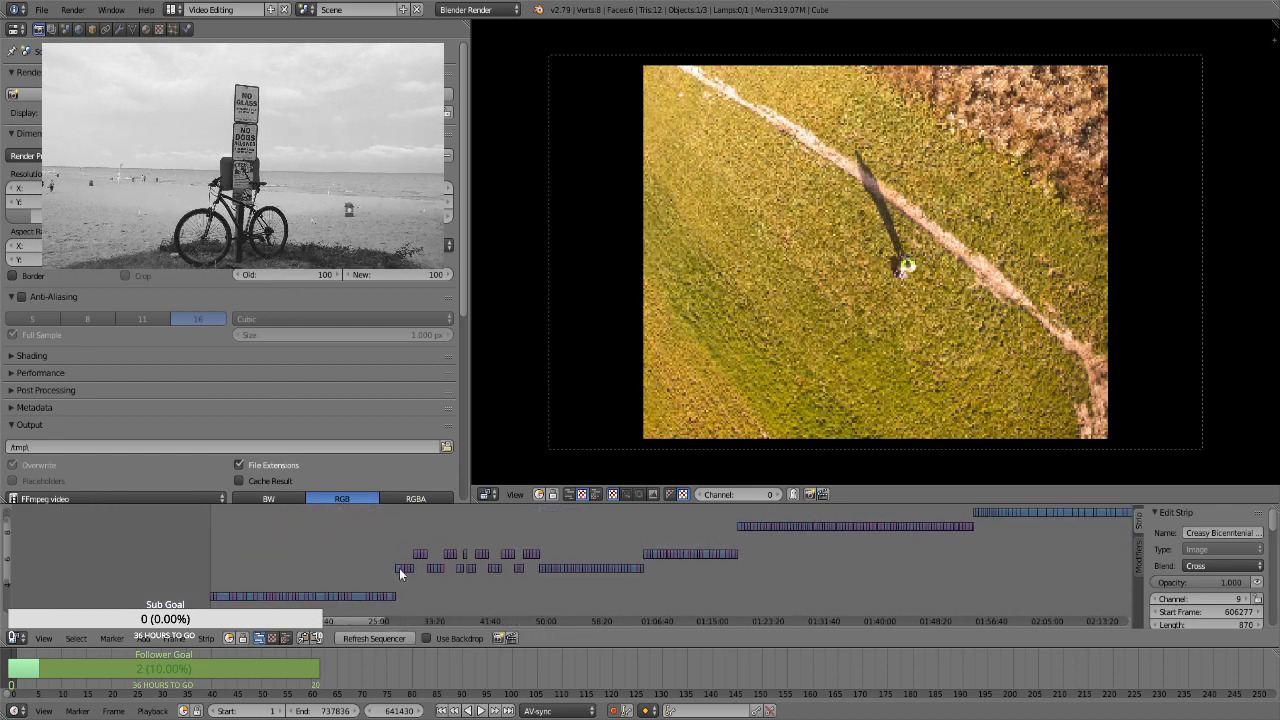
left_click(422, 532)
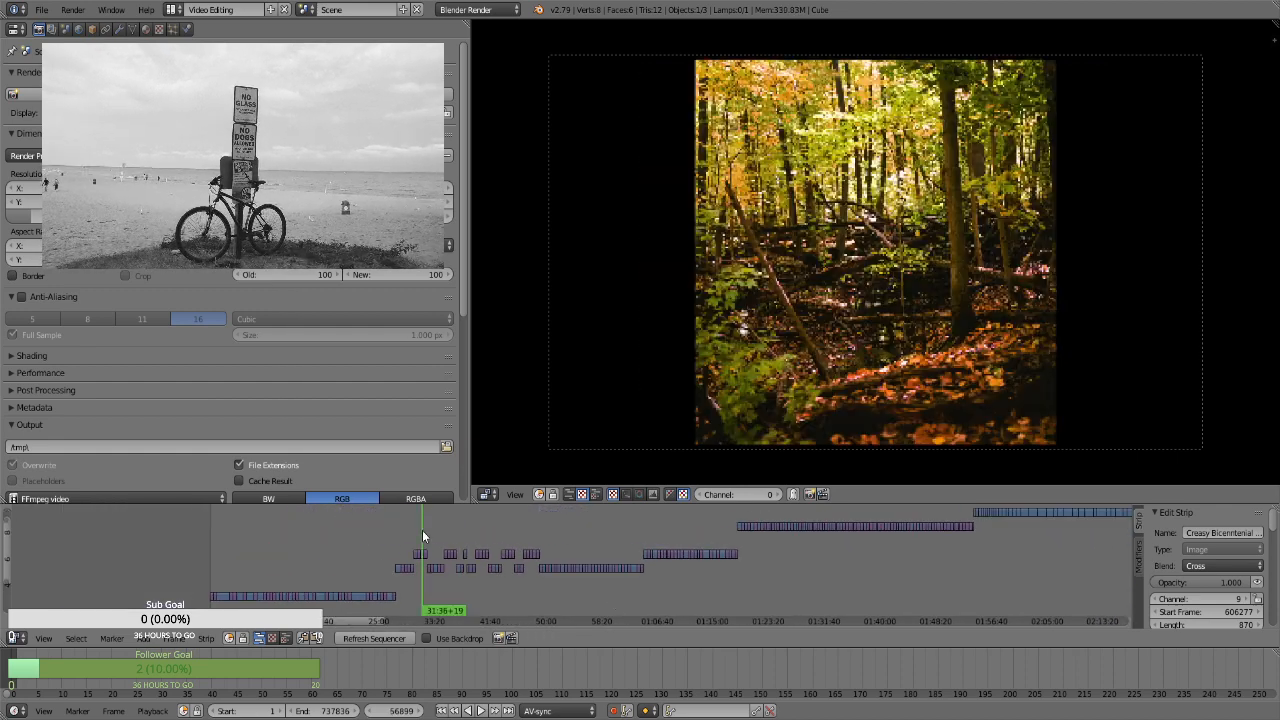
left_click(503, 527)
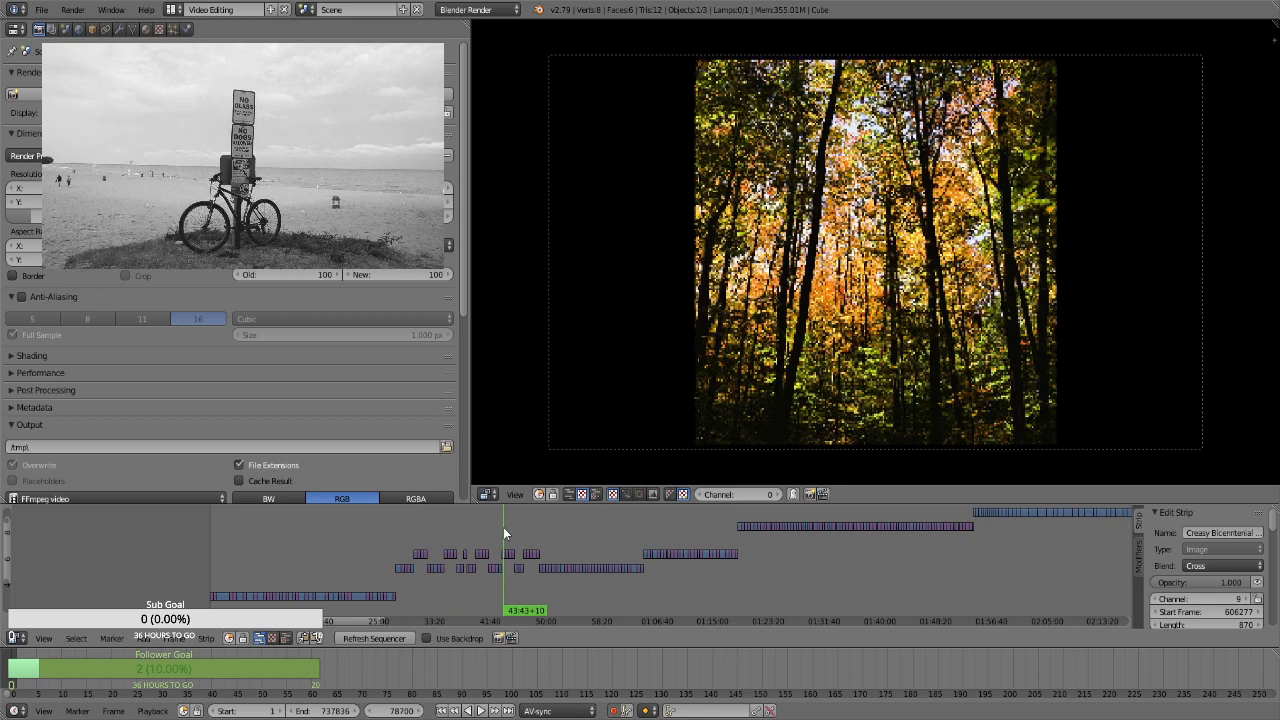
left_click(360, 565)
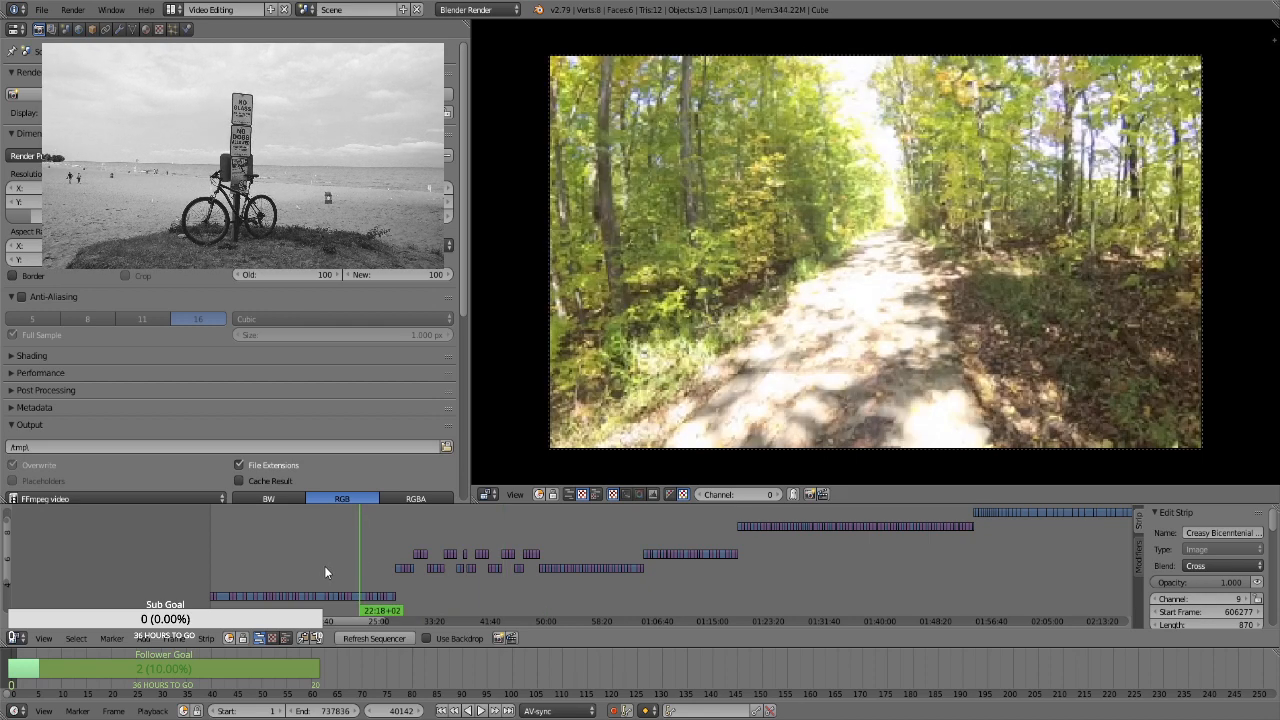
key("alt+a")
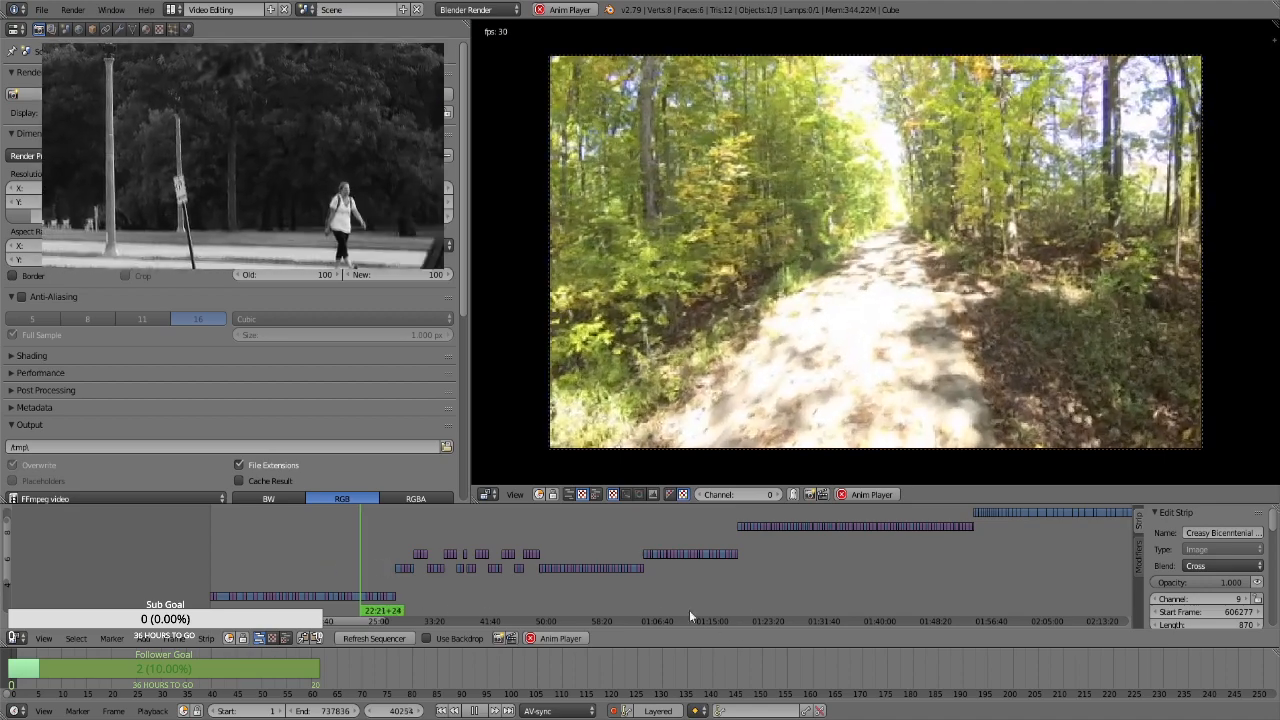
key("alt+a")
left_click(1015, 567)
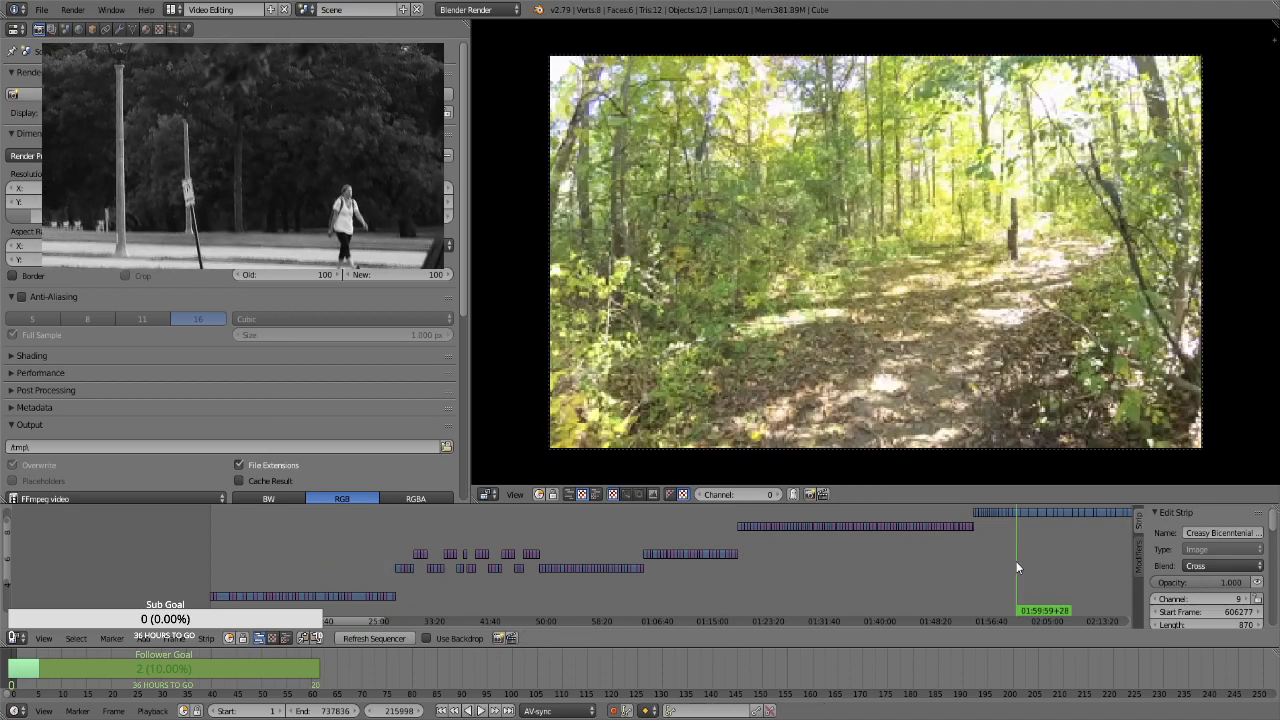
key("alt+a")
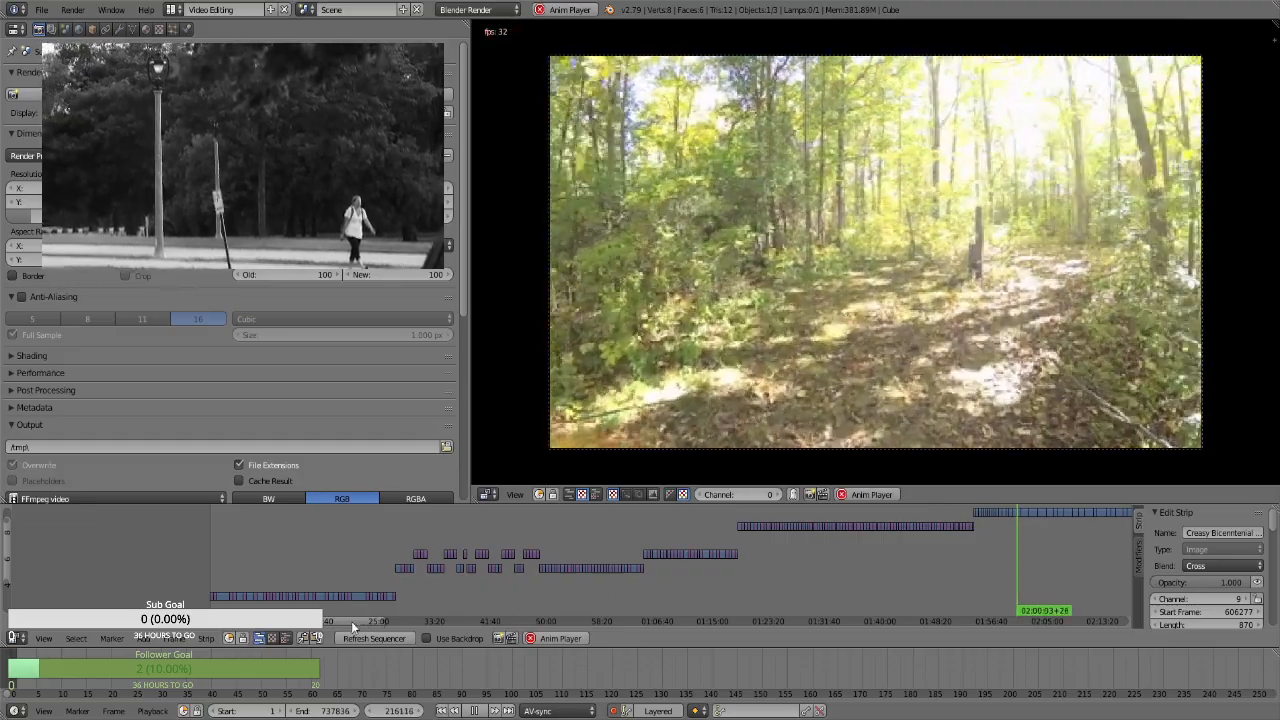
Review the strips at about 02:36, 02:41, 02:57 and 03:07, briefly playing the last two spots
left_click_drag(351, 621, 630, 638)
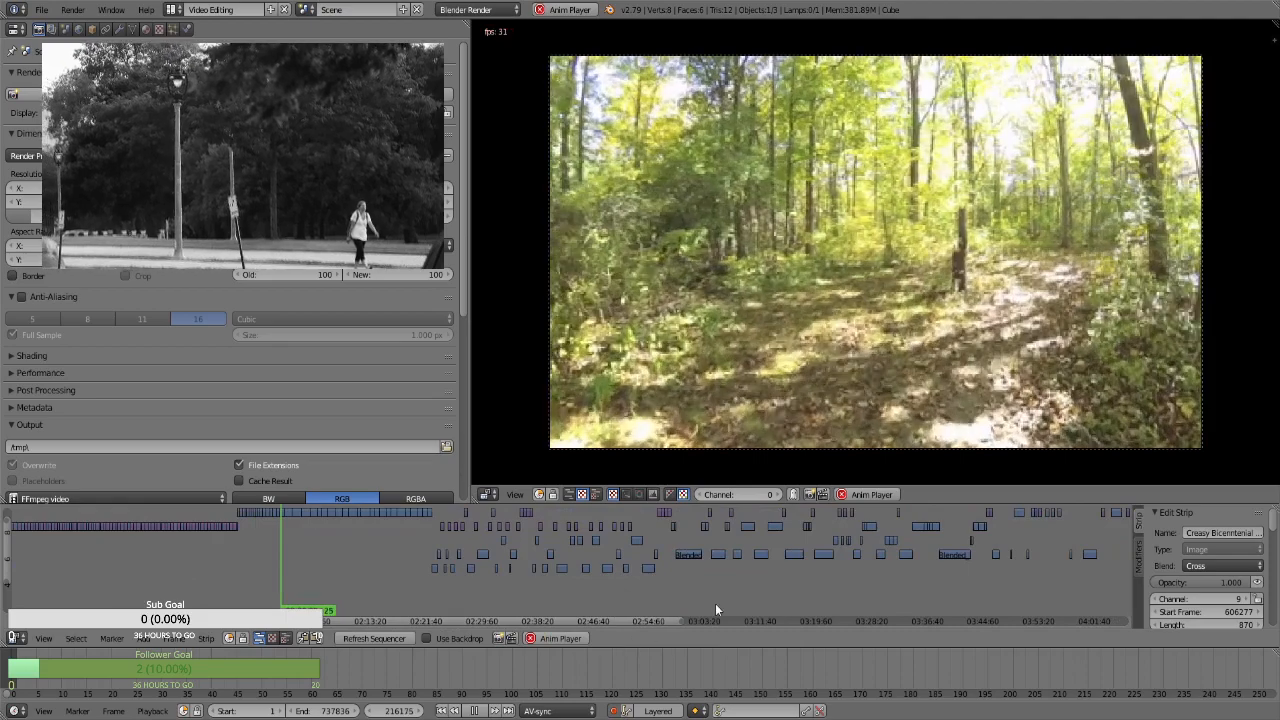
left_click(529, 578)
key("alt+a")
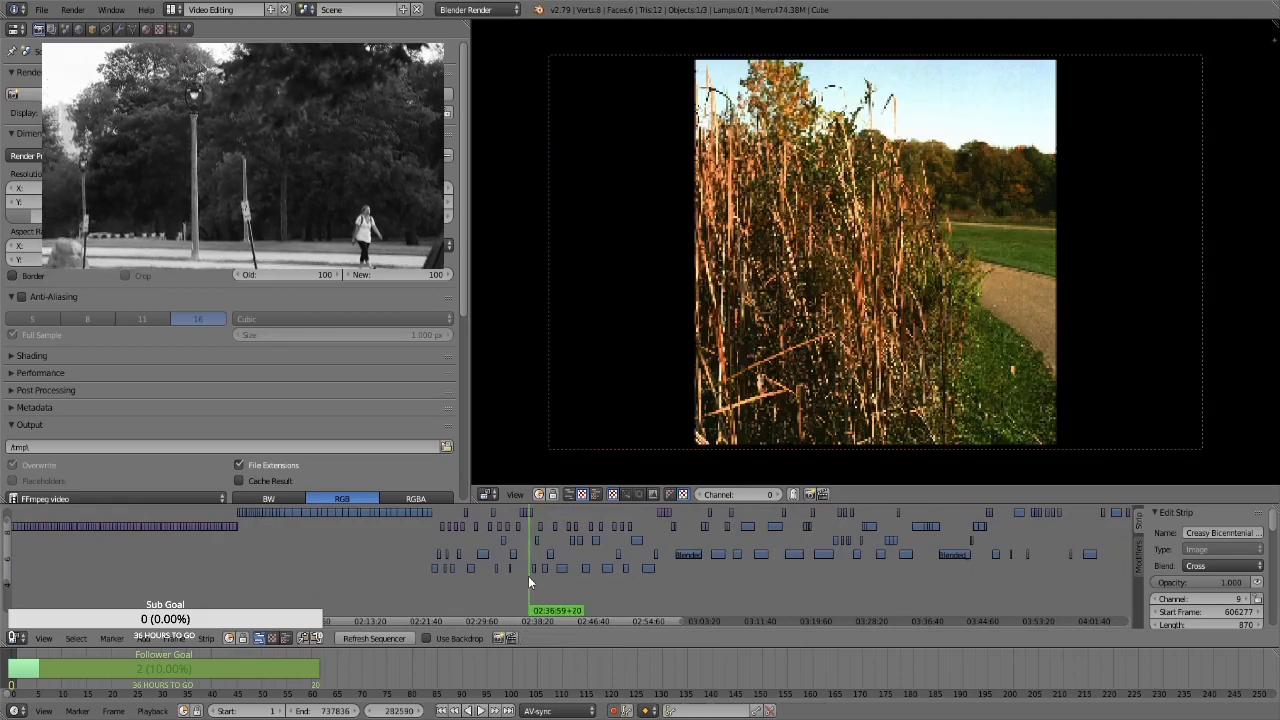
left_click(561, 573)
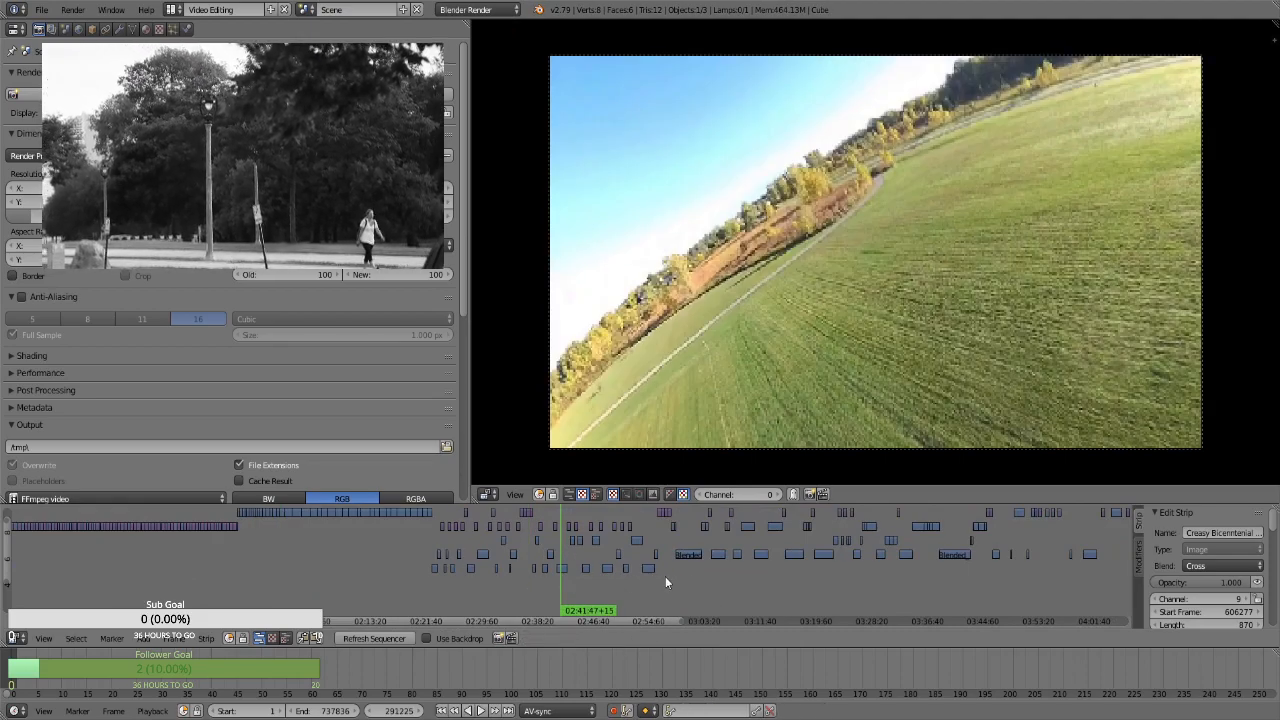
left_click(667, 568)
key("alt+a")
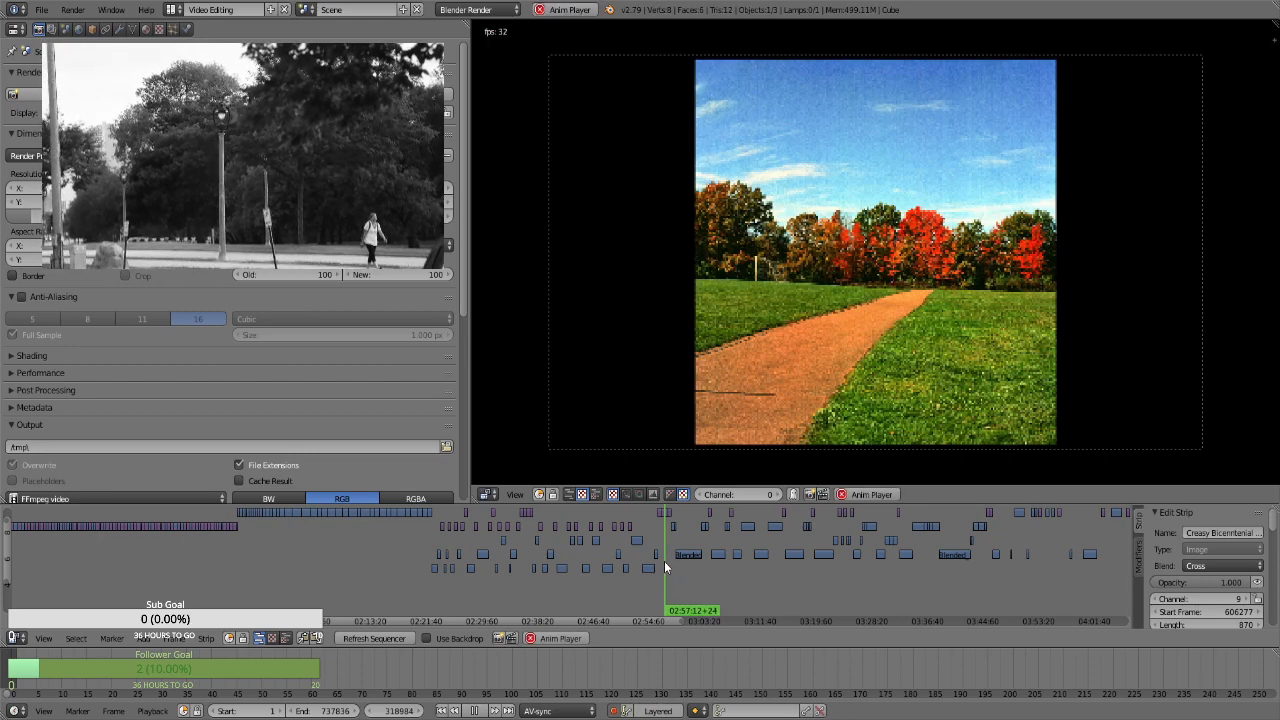
left_click(733, 578)
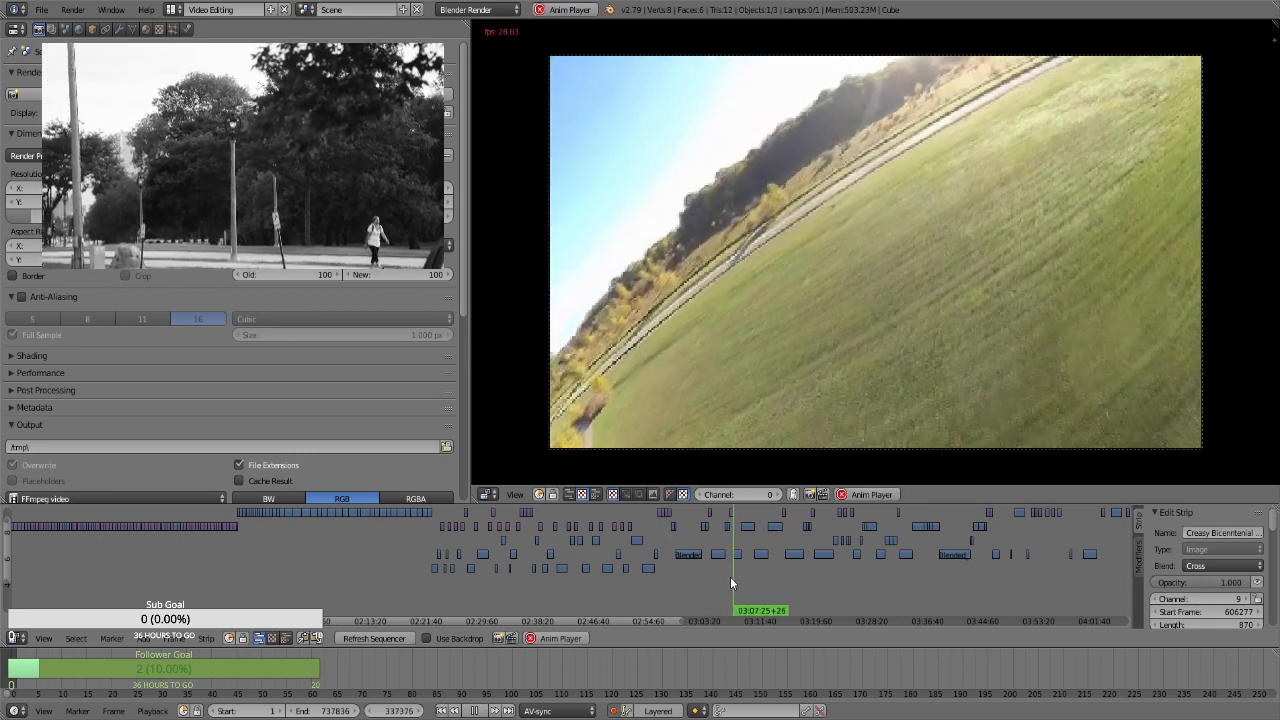
key("alt+a")
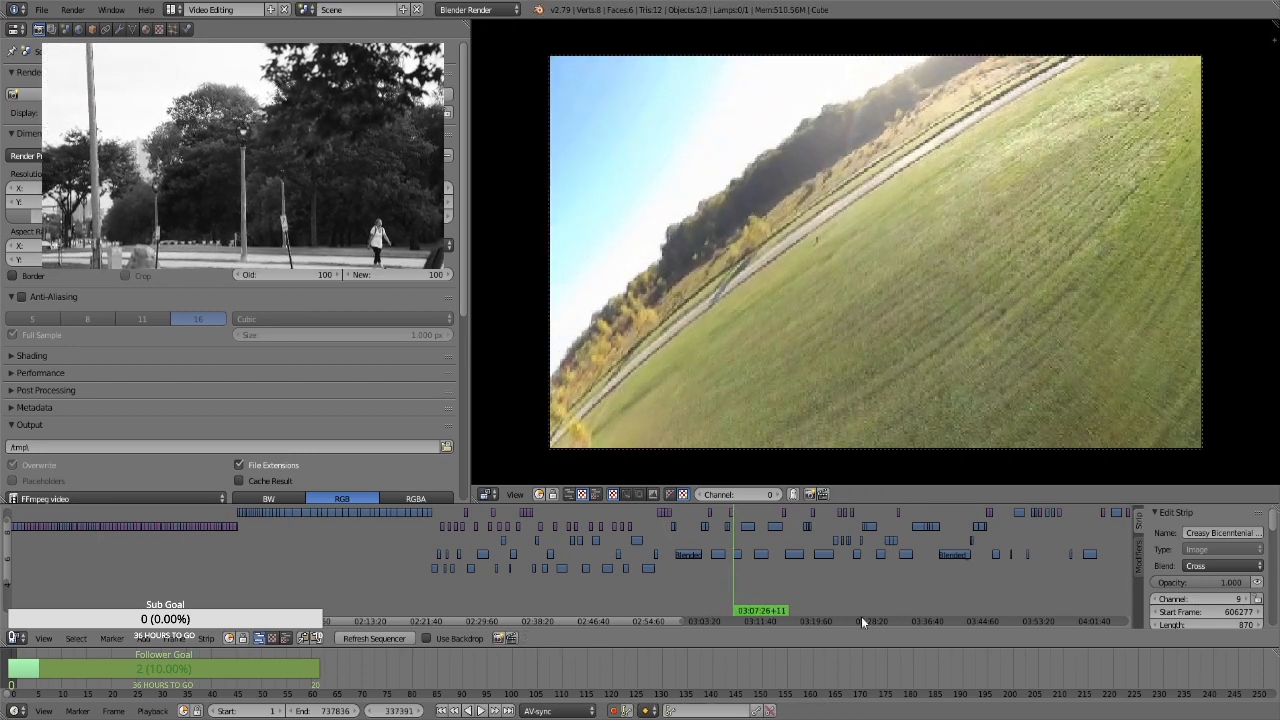
Review the strips from about 03:19 to 03:23 with playback, and preview the clip at about 04:10
left_click(813, 526)
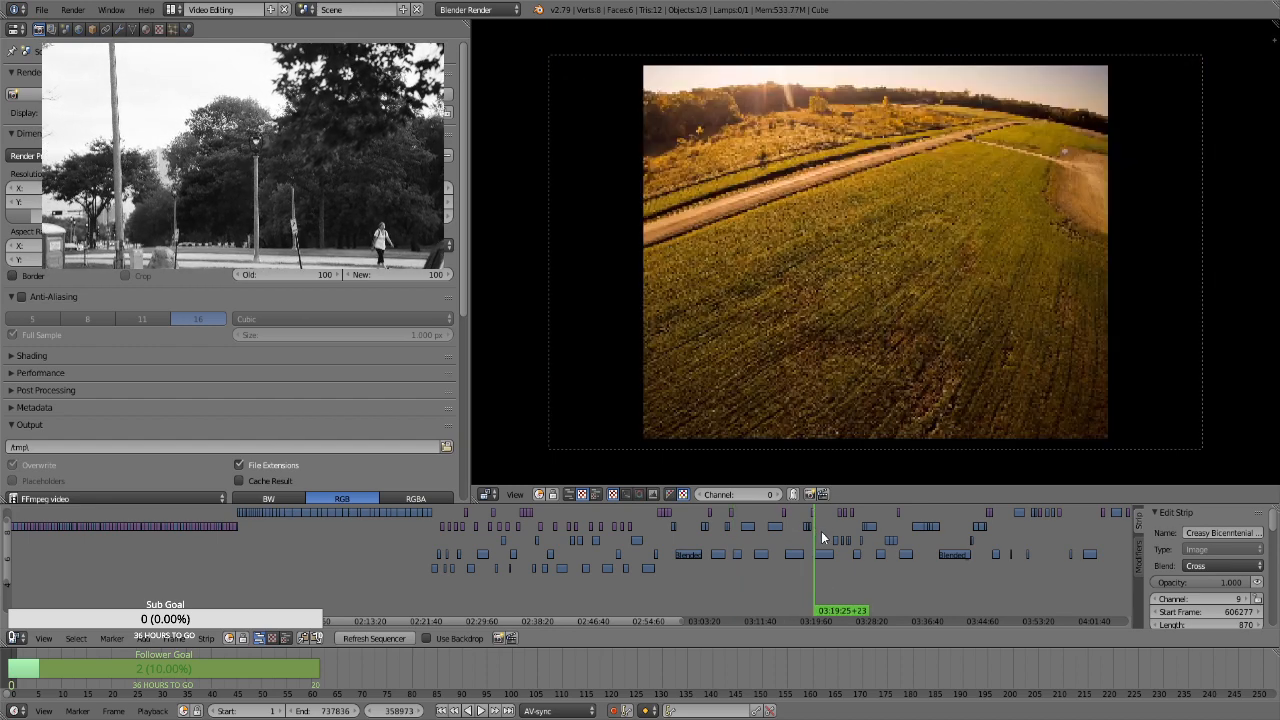
left_click(821, 531)
key("alt+a")
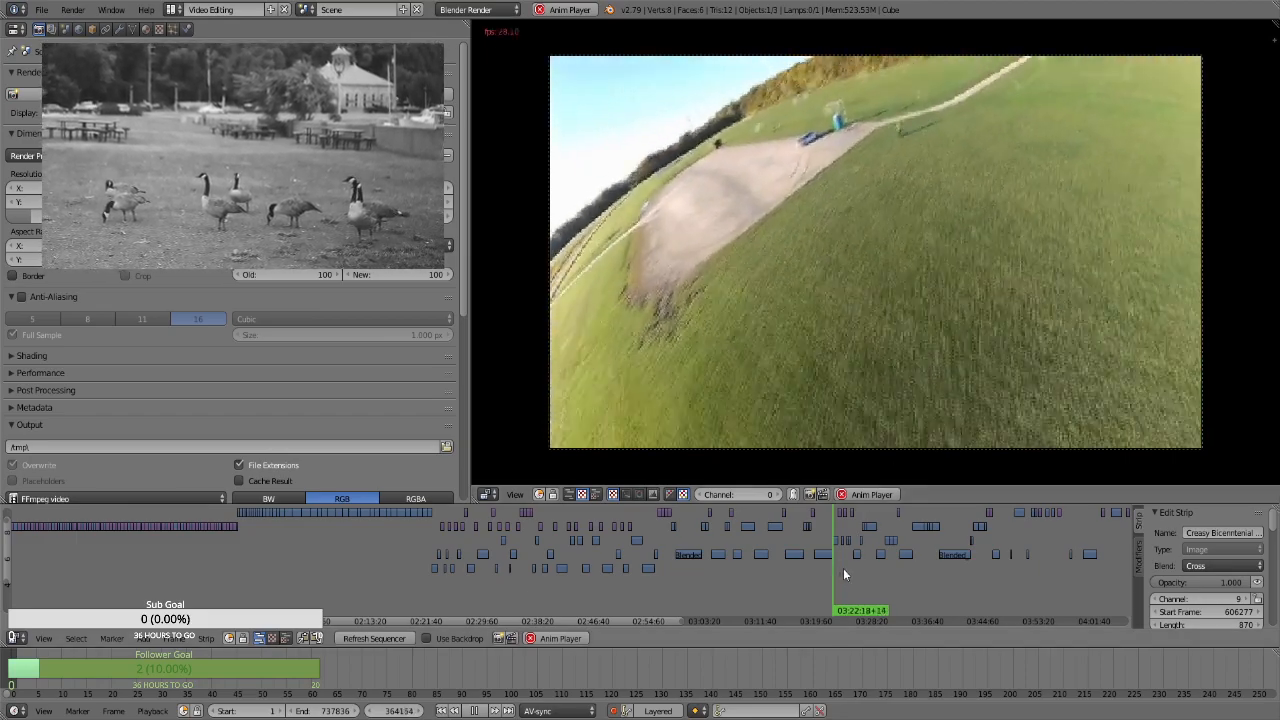
left_click(843, 568)
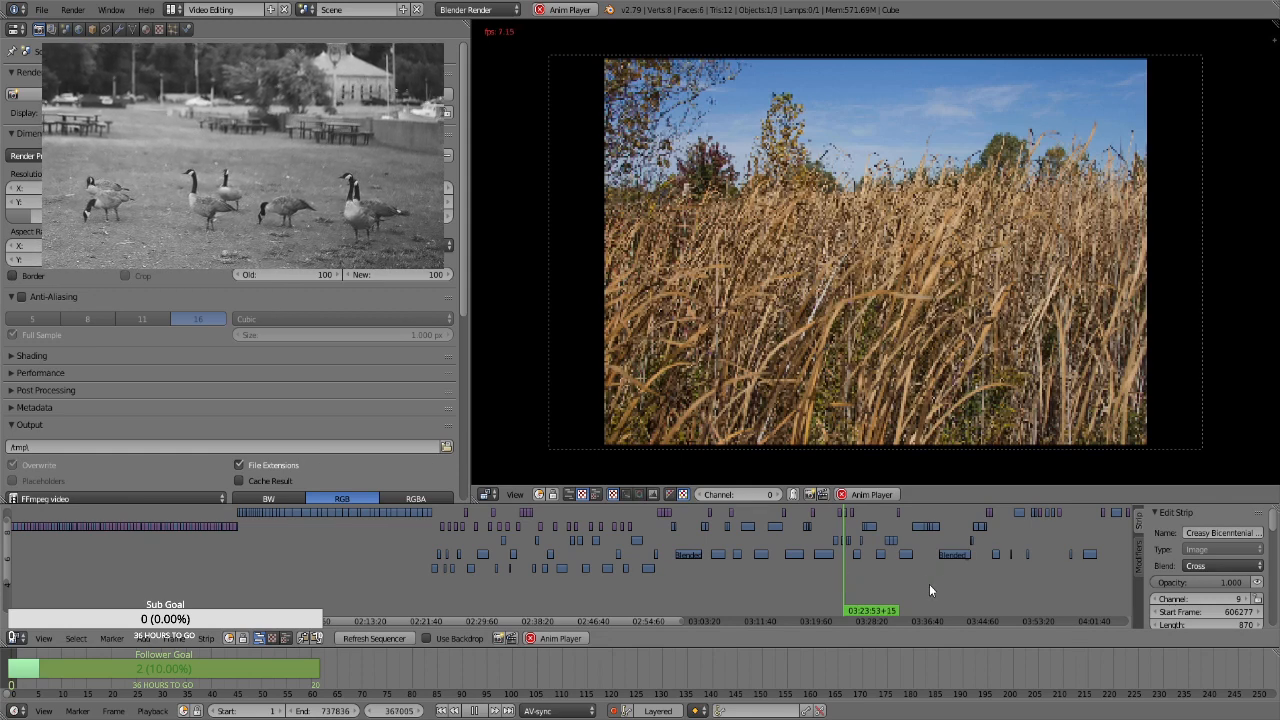
key("alt+a")
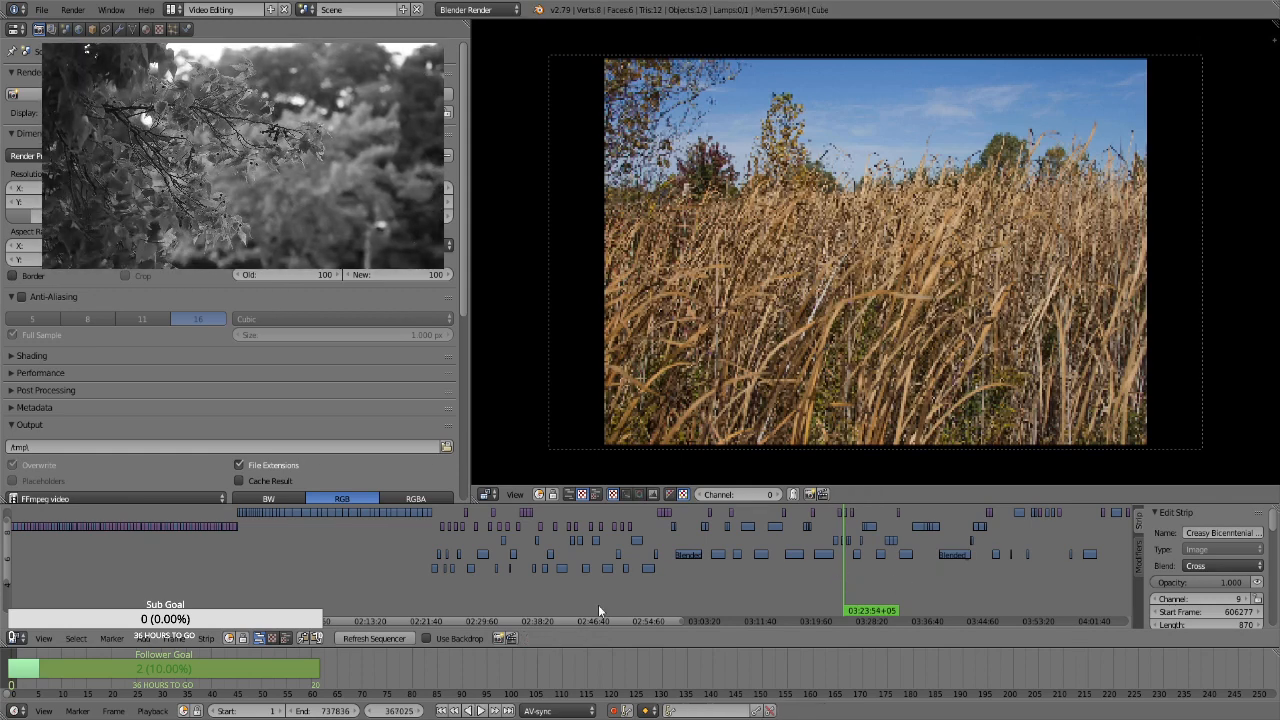
left_click_drag(651, 620, 801, 621)
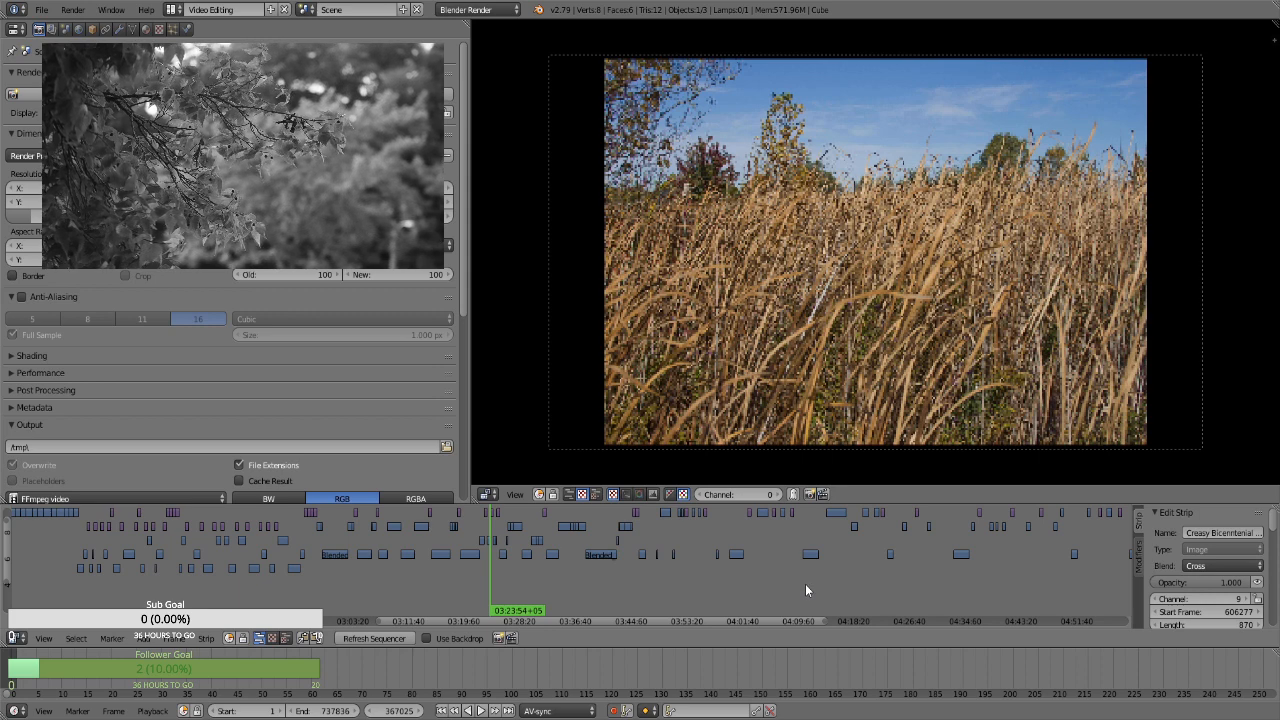
left_click(803, 590)
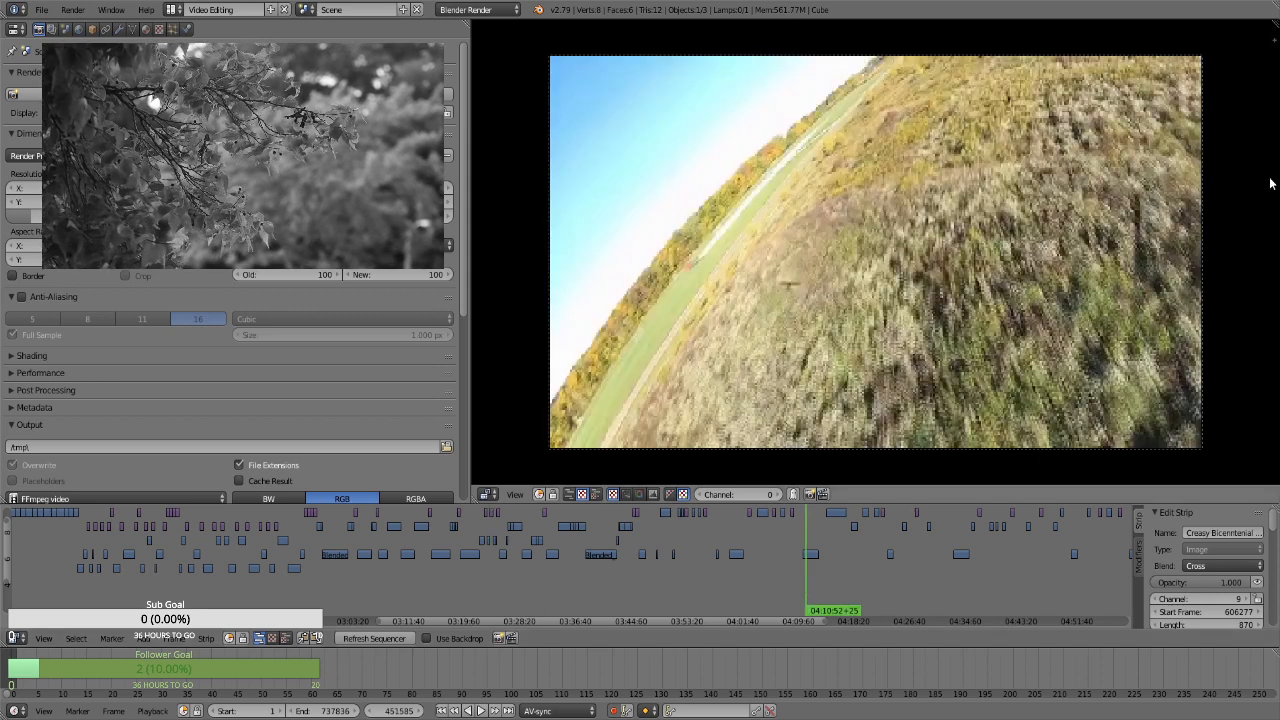
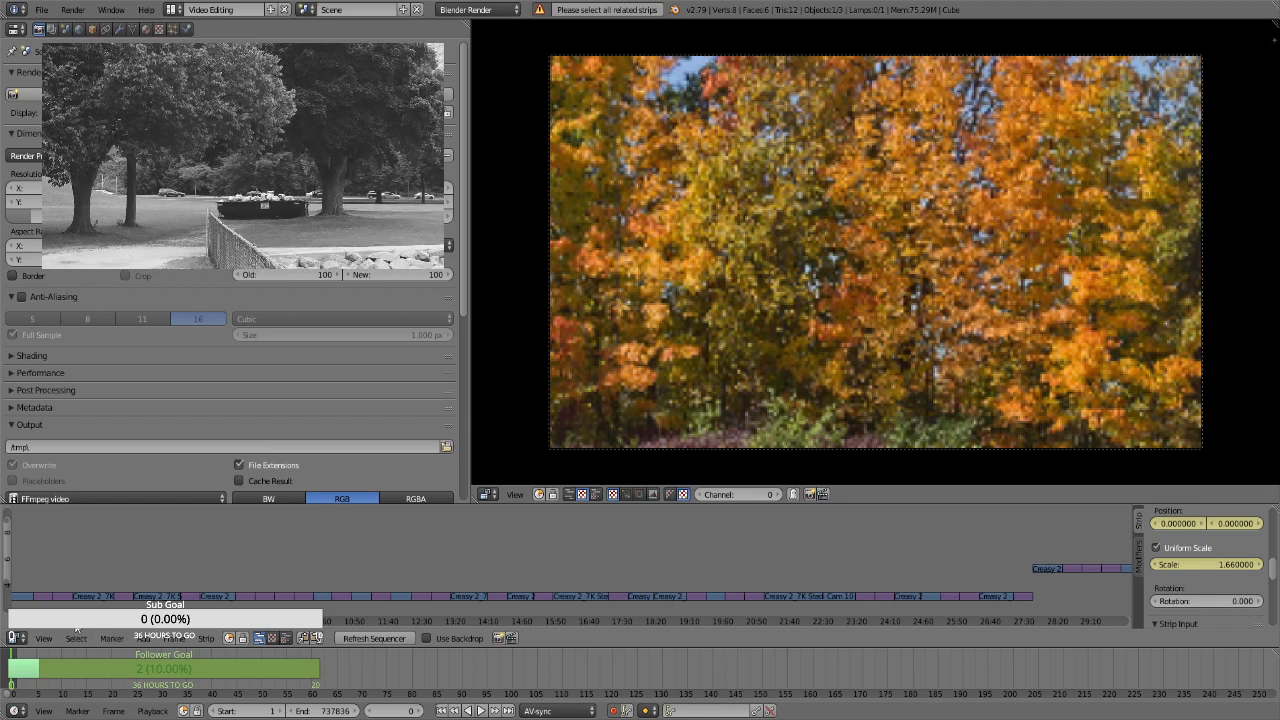
Add a Transform effect strip to the second still image, at about 00:45
scroll(267, 579, "right", 3, "ctrl")
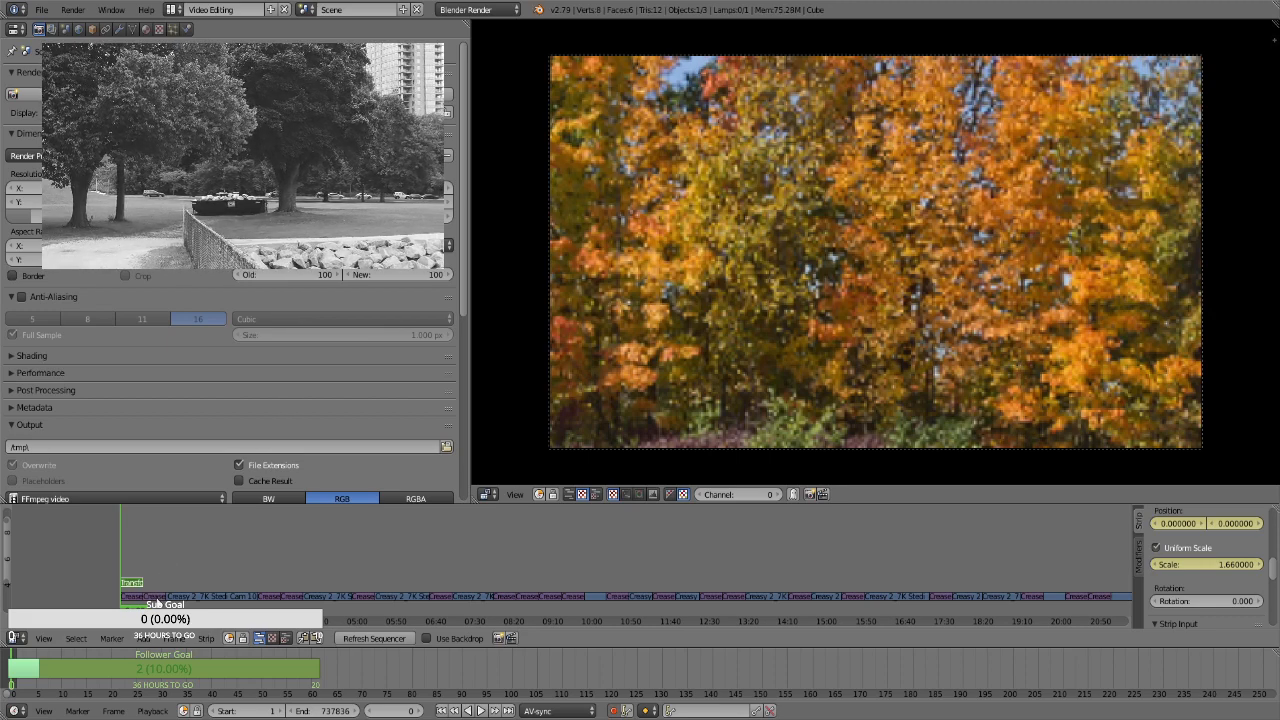
right_click(157, 597)
key("space")
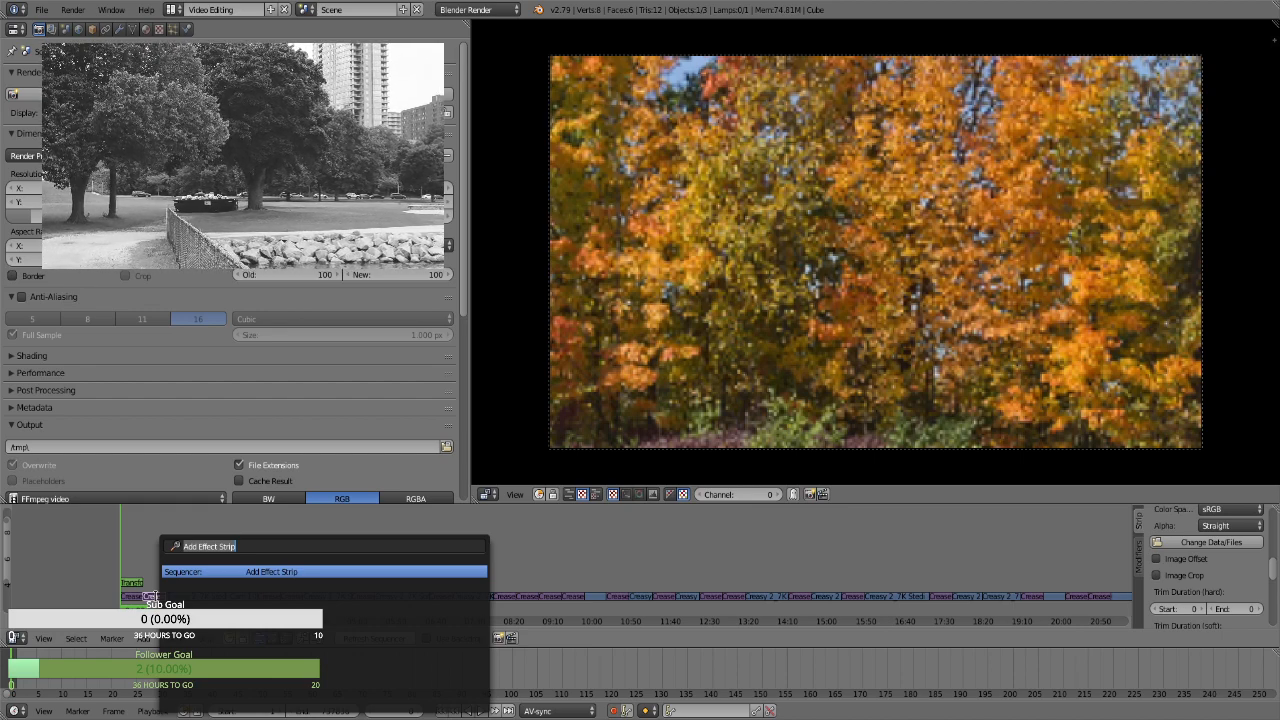
key("Return")
Add another Transform effect strip to the second still and try to combine it into a meta strip
right_click(157, 597)
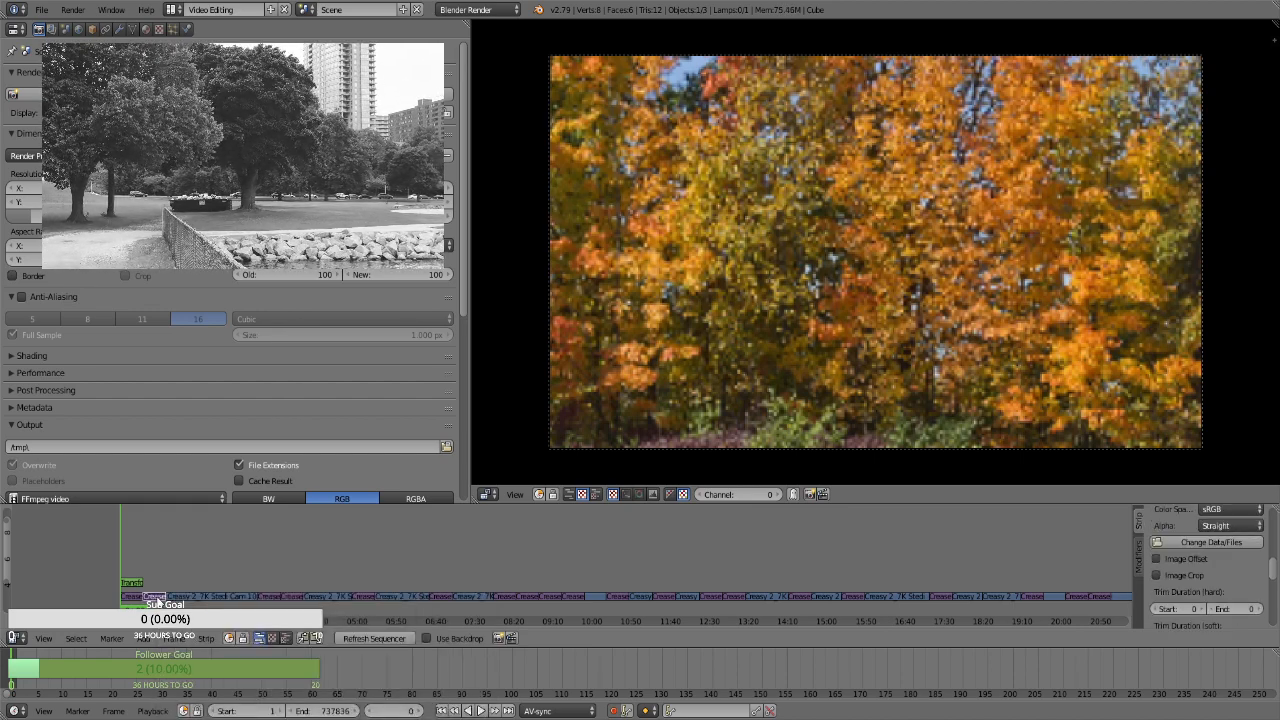
key("space")
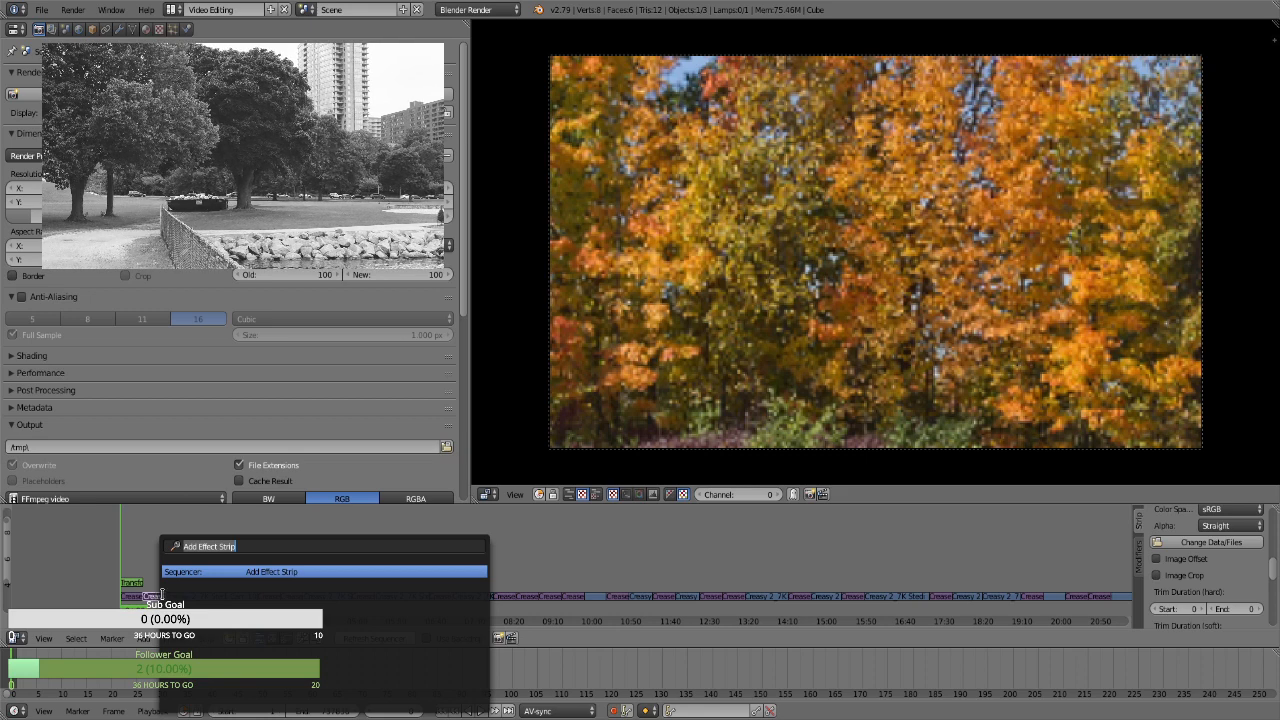
key("Return")
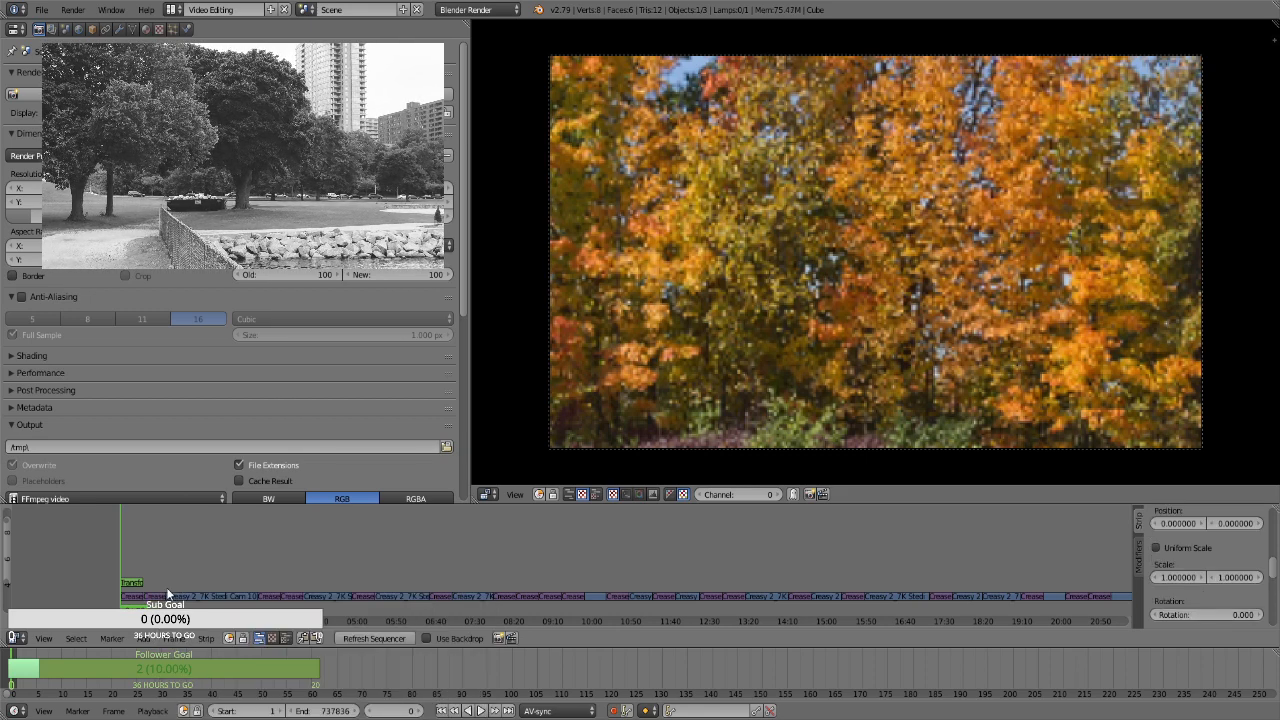
scroll(161, 600, "down", 4)
key("ctrl+g")
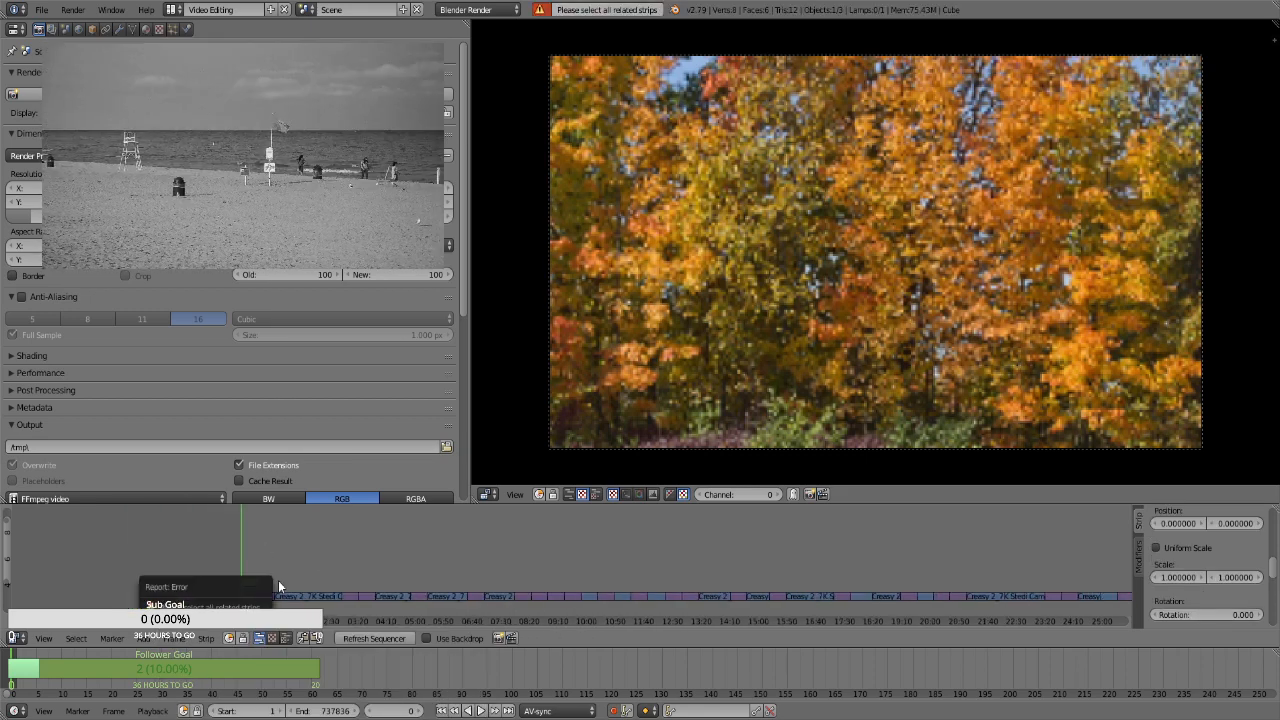
Delete the duplicate Transform effect strip below the second still image
scroll(393, 544, "down", 2)
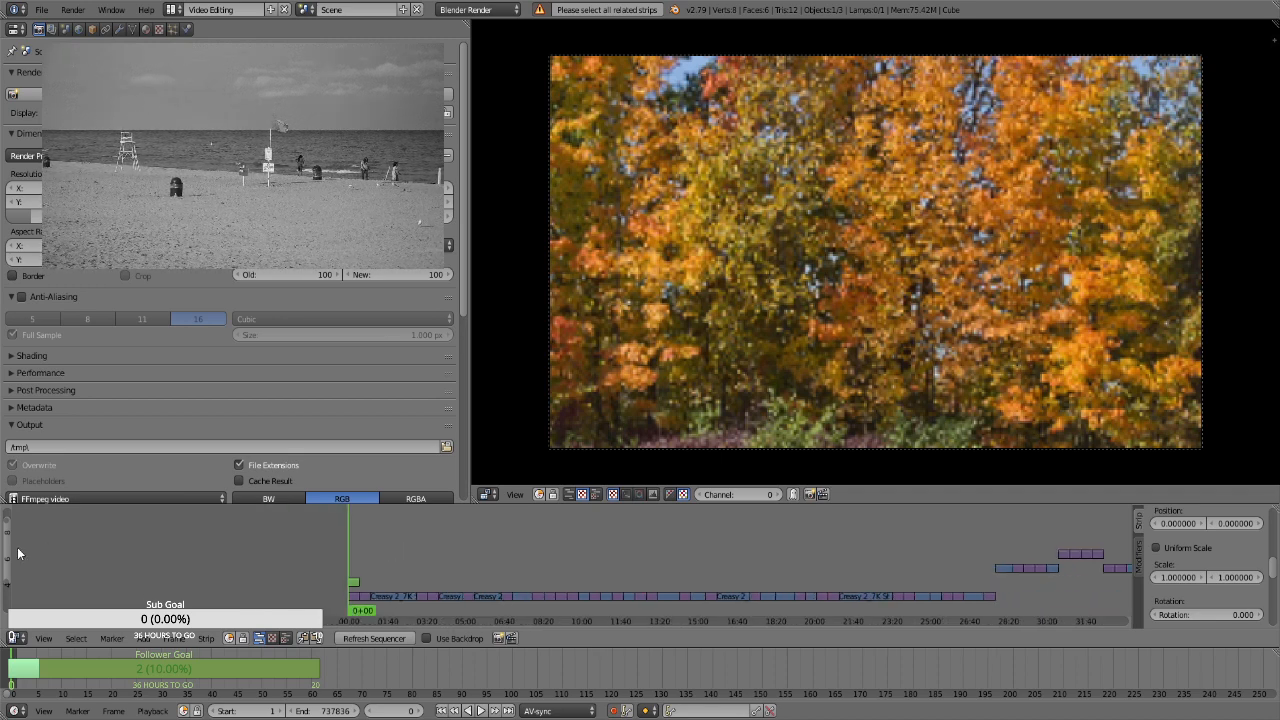
left_click_drag(6, 554, 3, 598)
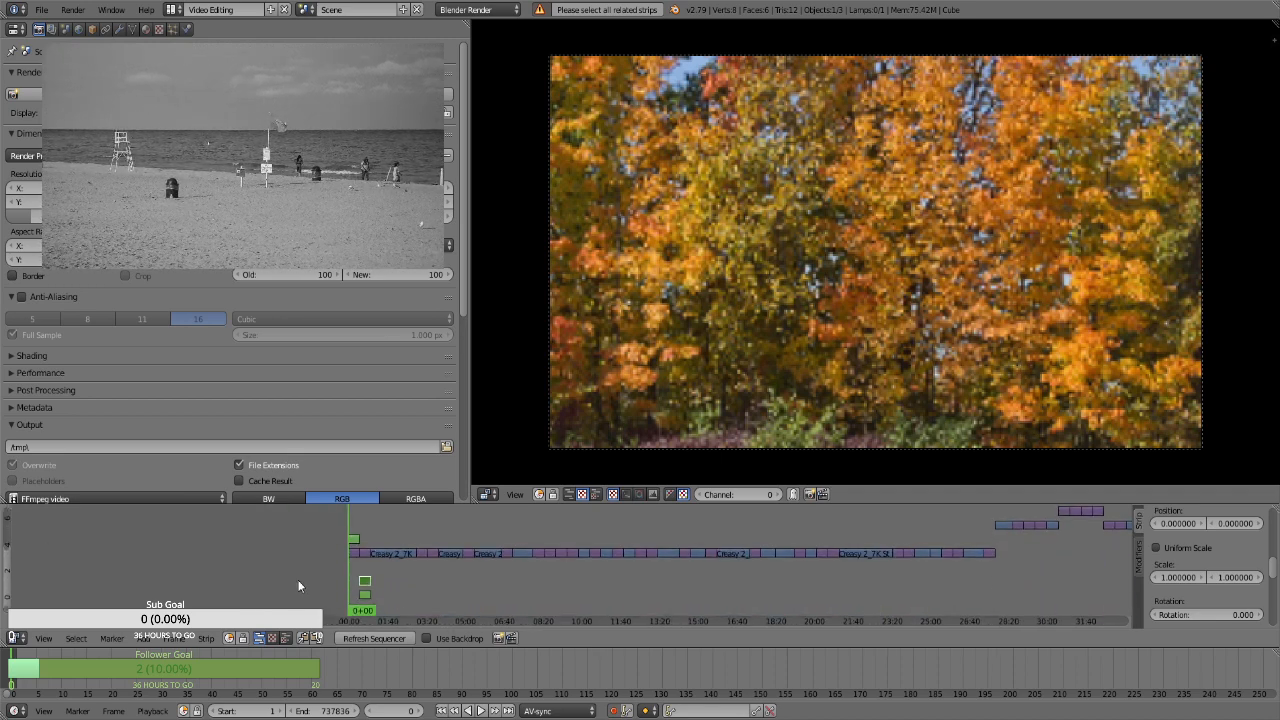
scroll(398, 593, "up", 2)
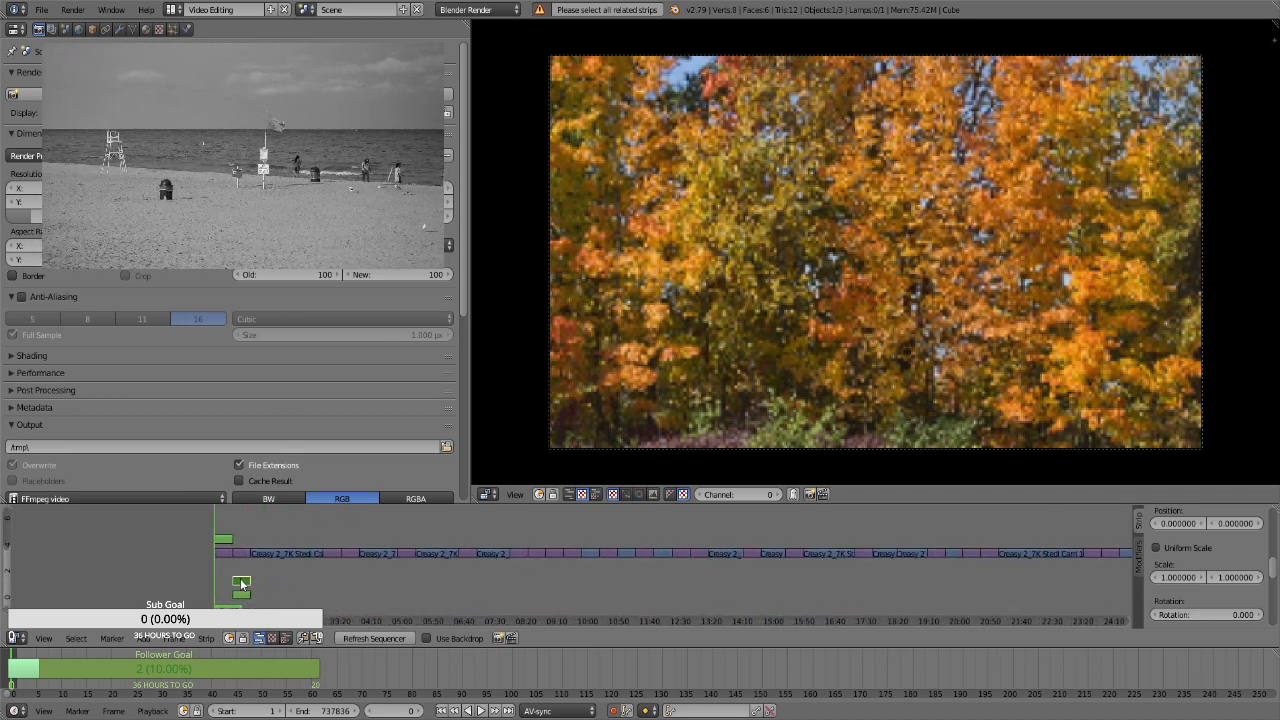
key("x")
left_click(243, 582)
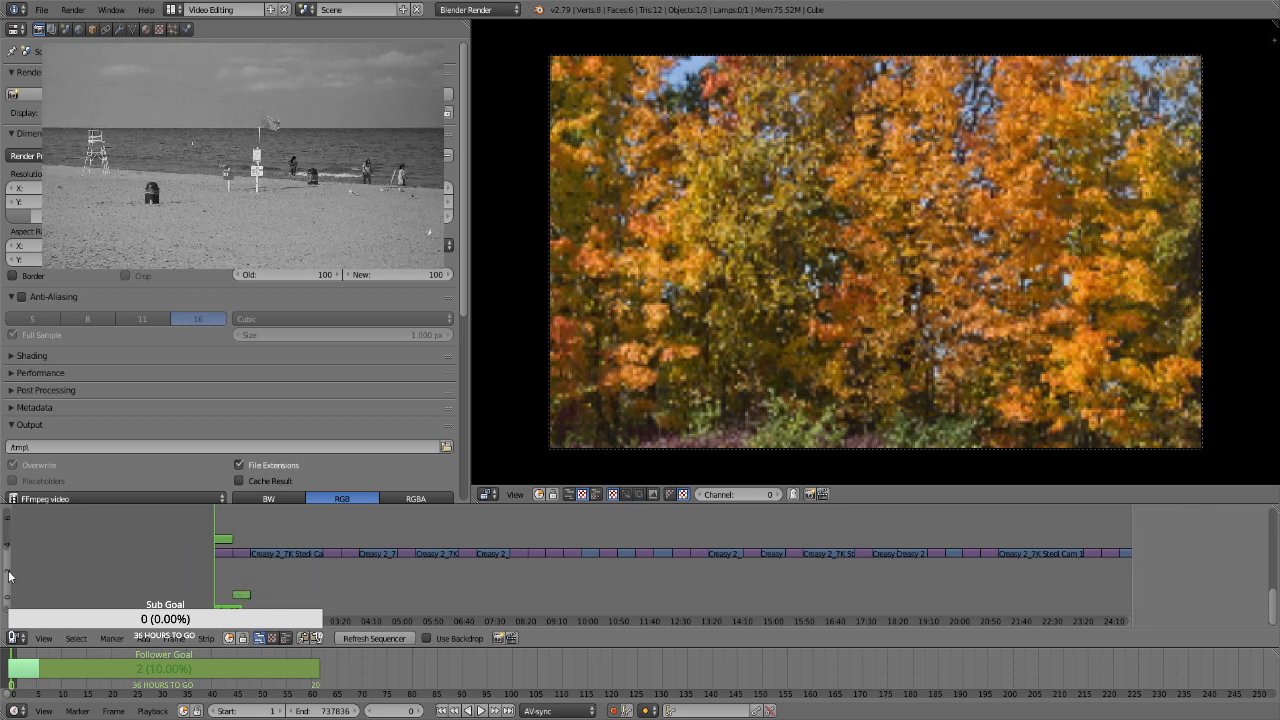
left_click_drag(2, 594, 2, 592)
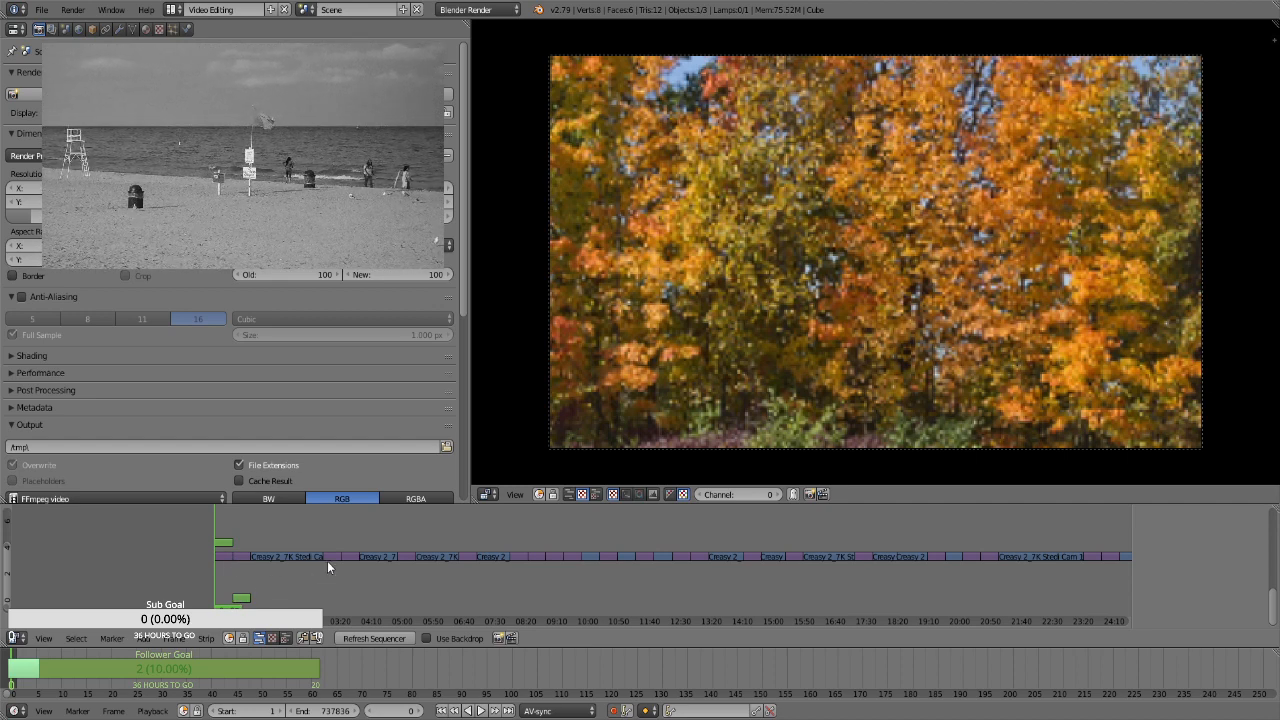
Add a Transform effect strip to each of the stills at about 03:10, 03:40 and 05:10
left_click(329, 563)
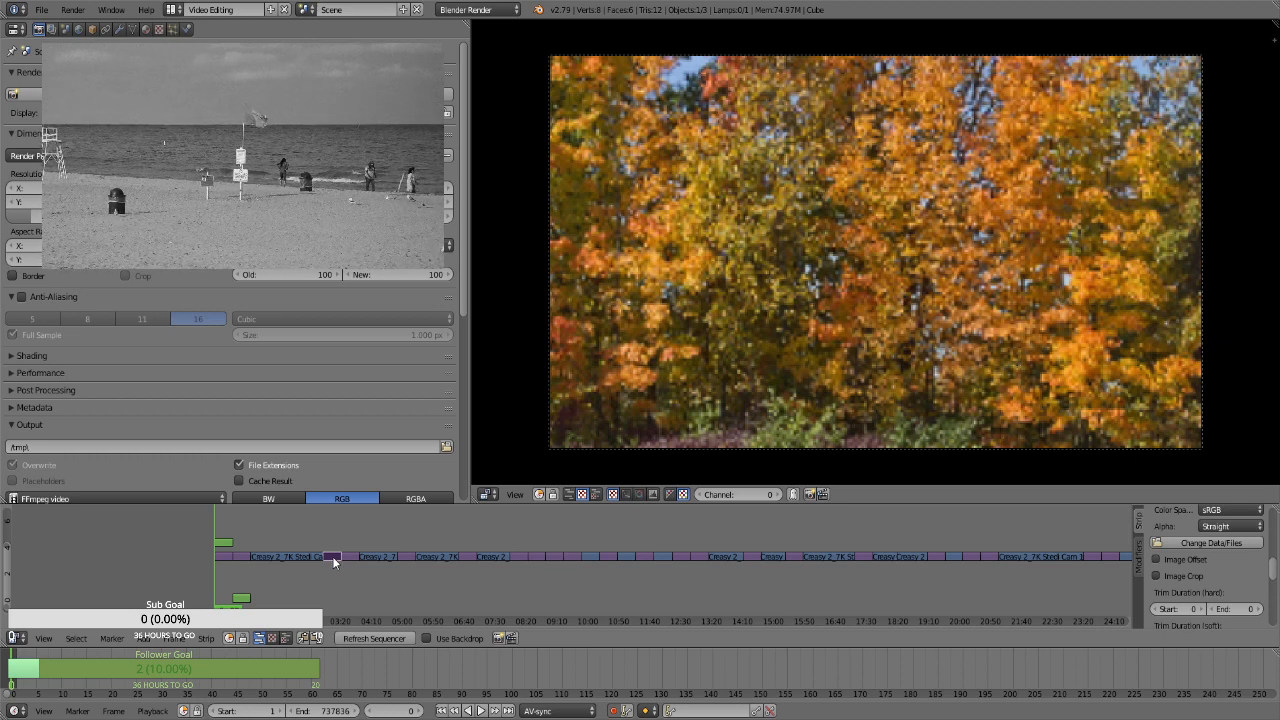
key("space")
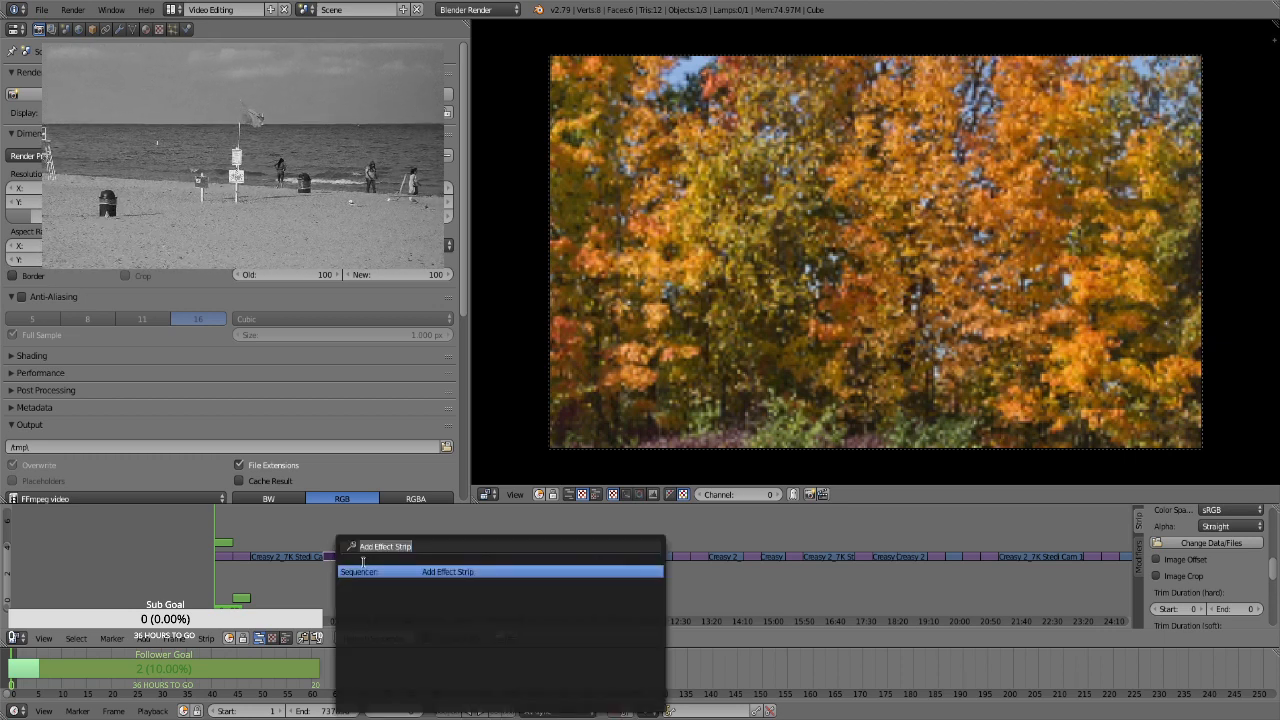
key("Escape")
key("space")
key("Return")
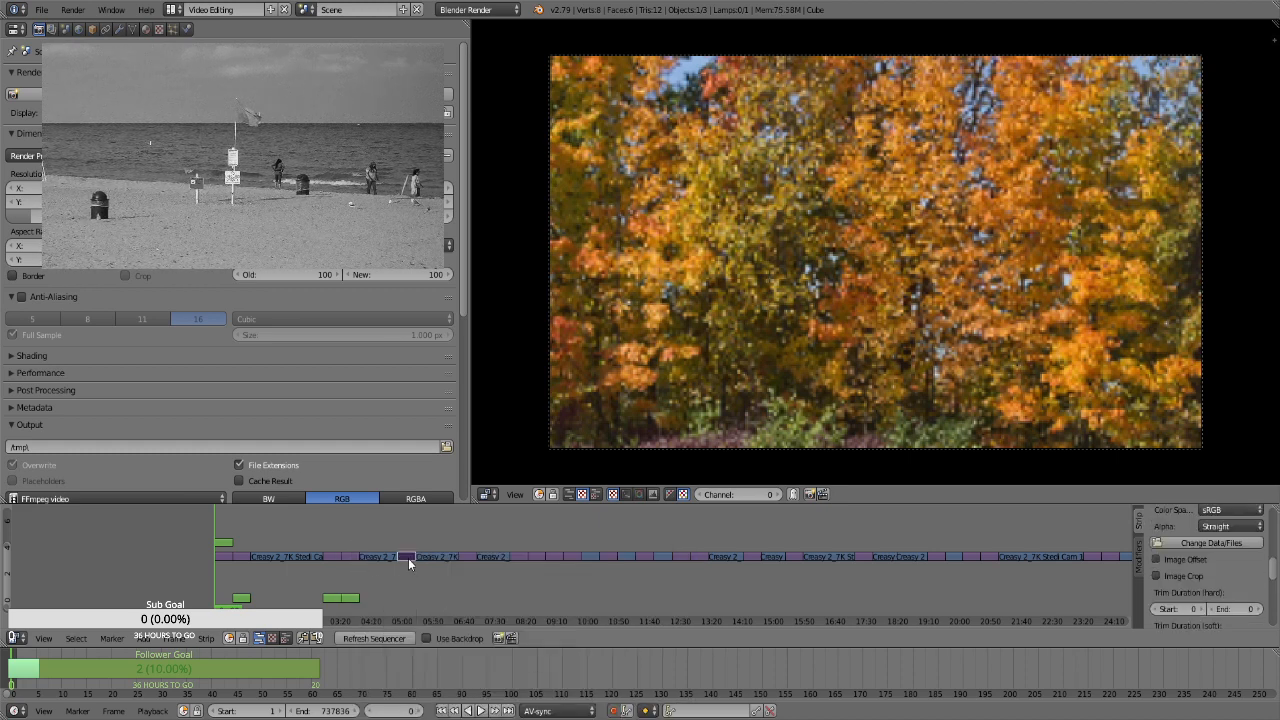
key("space")
key("Return")
Add a Transform effect strip to each of the stills at about 06:45 and 08:05
right_click(468, 557)
key("space")
key("Return")
right_click(517, 557)
key("space")
key("Return")
Add Transform effect strips to the three consecutive stills at about 08:35, 09:05 and 09:35
right_click(538, 557)
key("space")
key("Return")
right_click(554, 556)
key("space")
key("Return")
right_click(572, 552)
key("space")
key("Return")
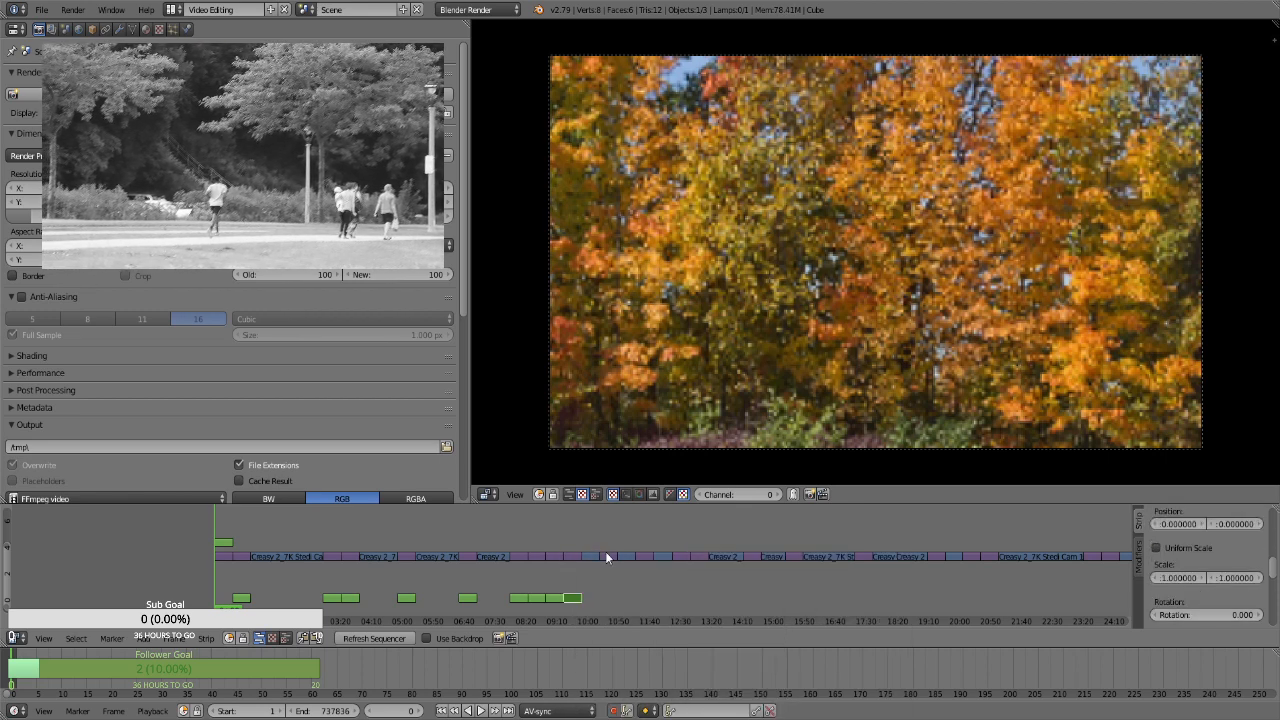
Add a Transform effect strip to each of the stills at about 10:30 and 11:30
right_click(607, 557)
key("space")
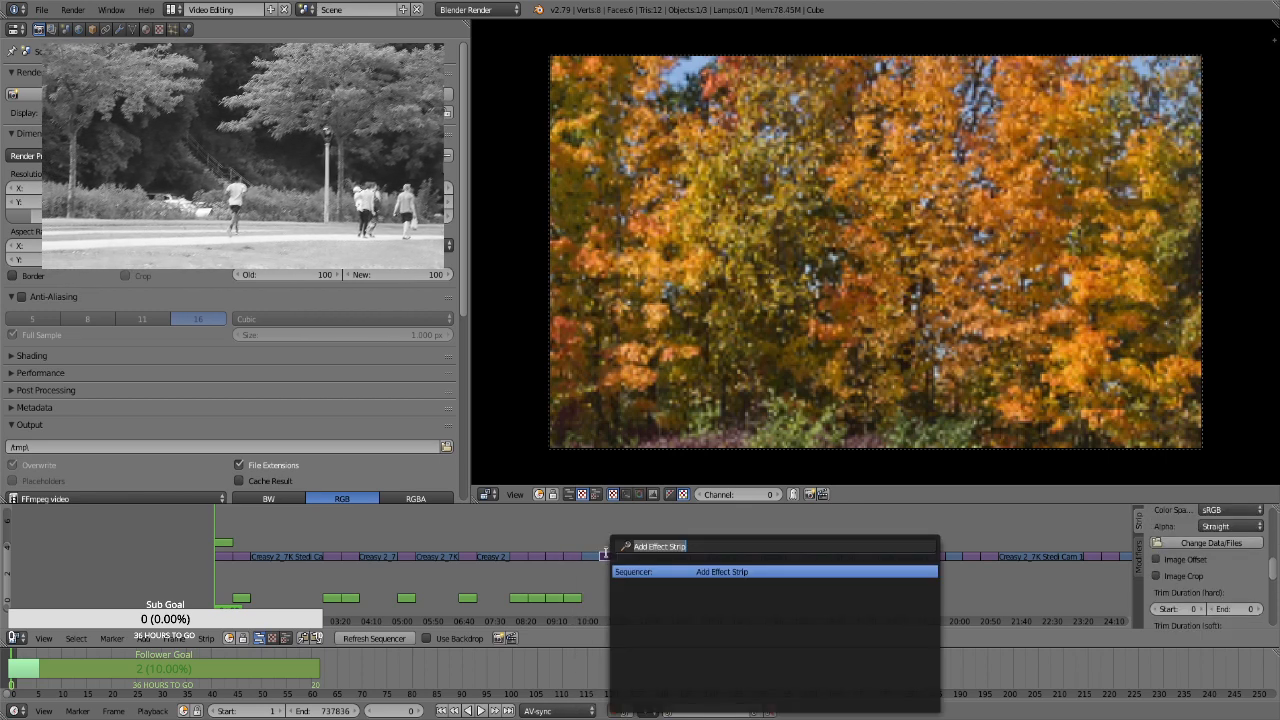
key("Return")
right_click(646, 557)
key("space")
key("Return")
Add a Transform effect strip to each of the stills at about 12:30, 13:00 and 14:20
right_click(681, 556)
key("space")
key("Return")
right_click(698, 555)
key("space")
key("Return")
right_click(756, 557)
key("space")
key("Return")
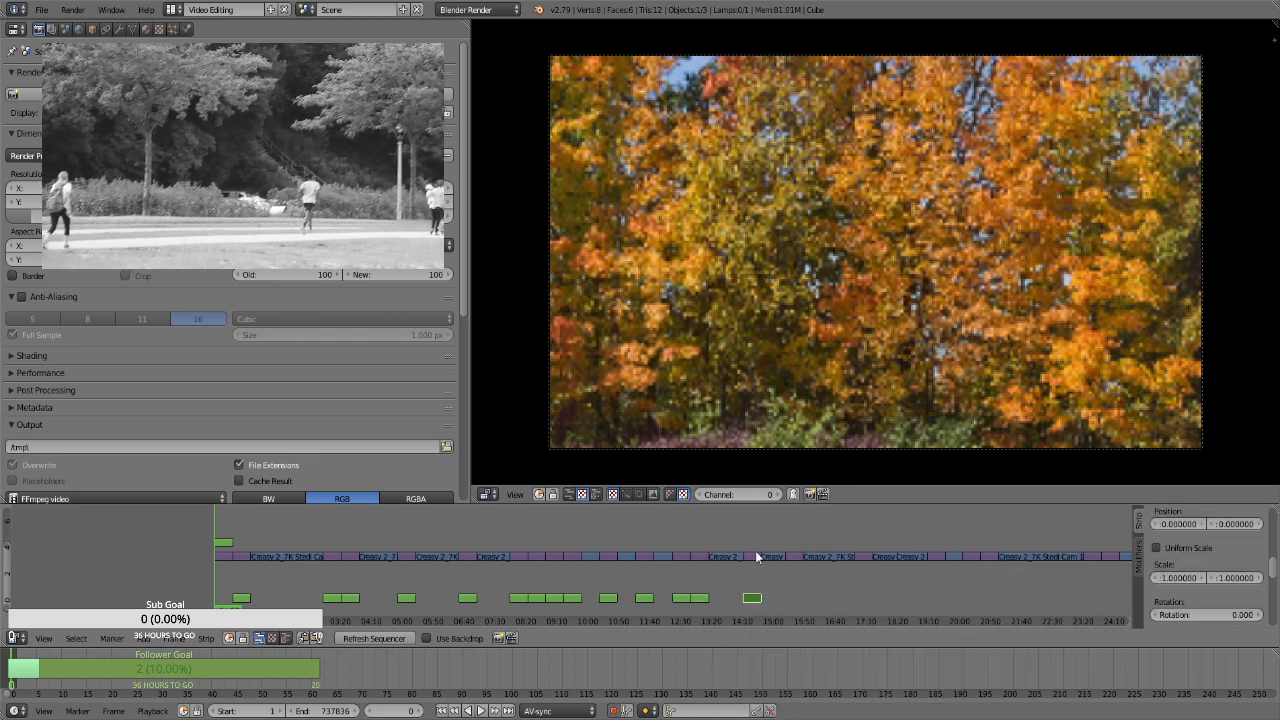
Add a Transform effect strip to each of the stills at about 15:30 and 17:20
right_click(788, 556)
key("space")
key("Return")
right_click(862, 554)
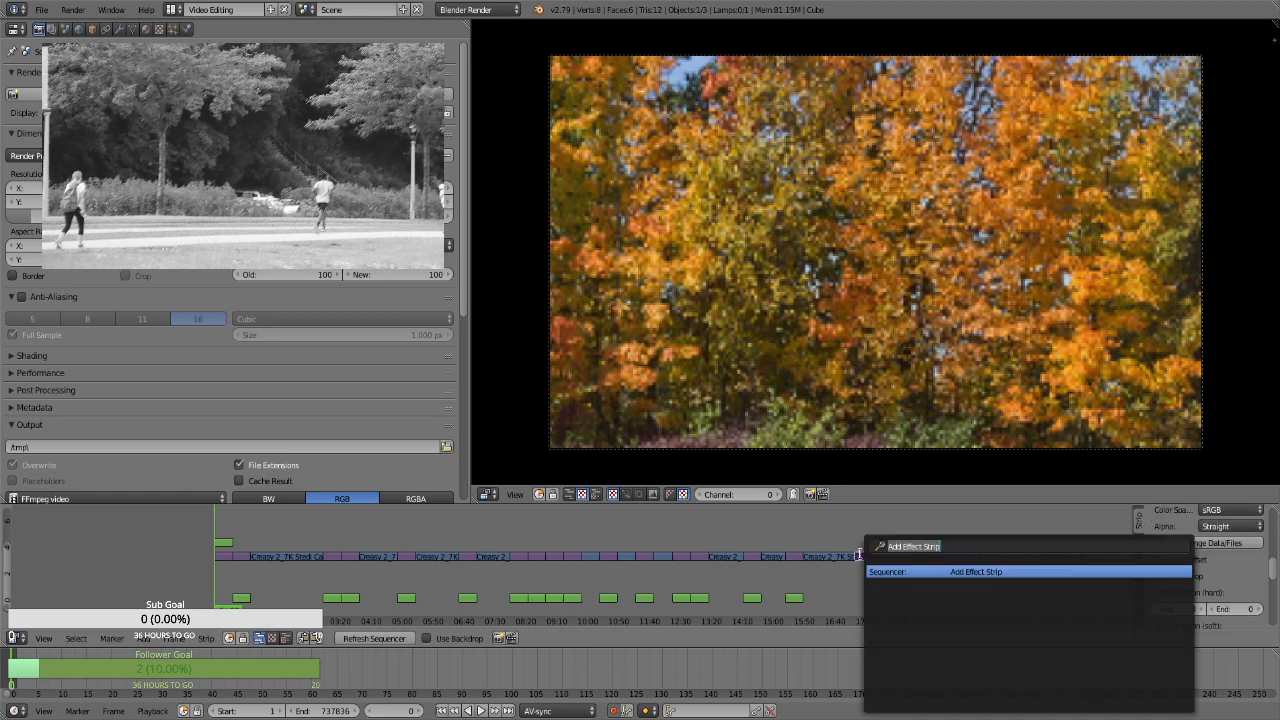
key("space")
key("Return")
Add a Transform effect strip to each of the stills at about 19:15, 20:10 and 20:40
right_click(939, 557)
key("space")
key("Return")
right_click(976, 557)
key("space")
key("Return")
right_click(988, 556)
key("space")
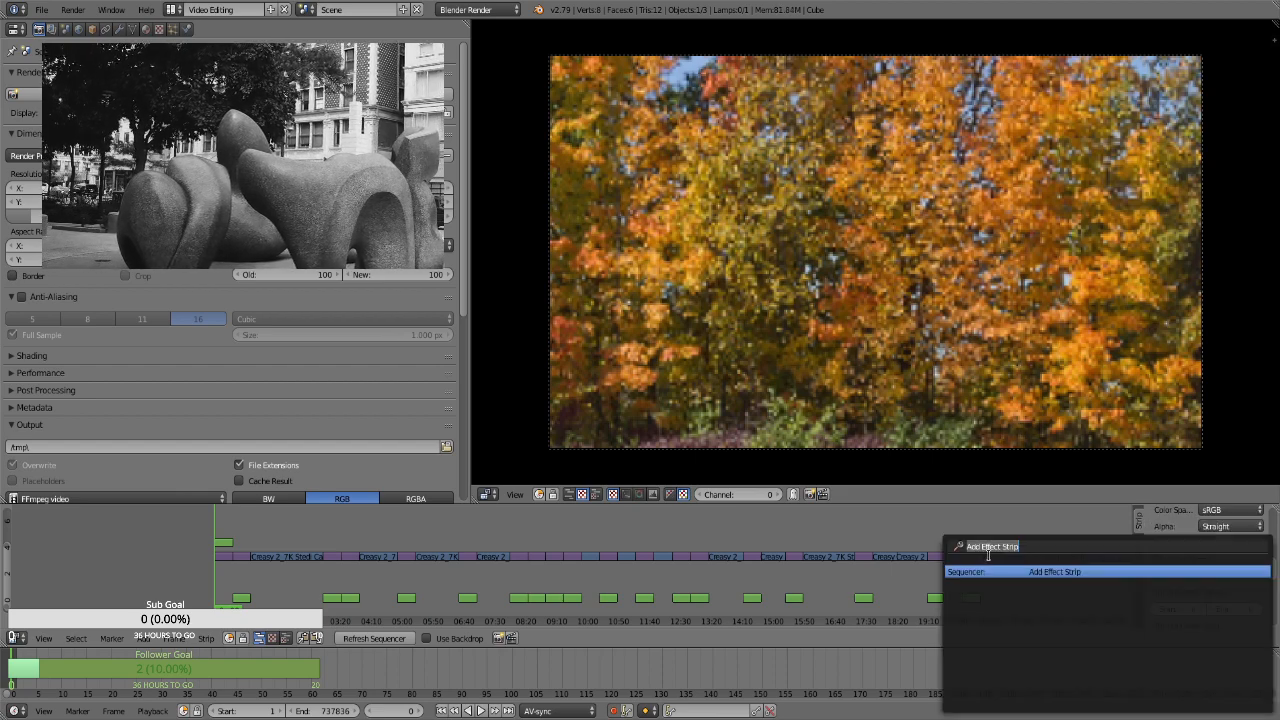
key("Return")
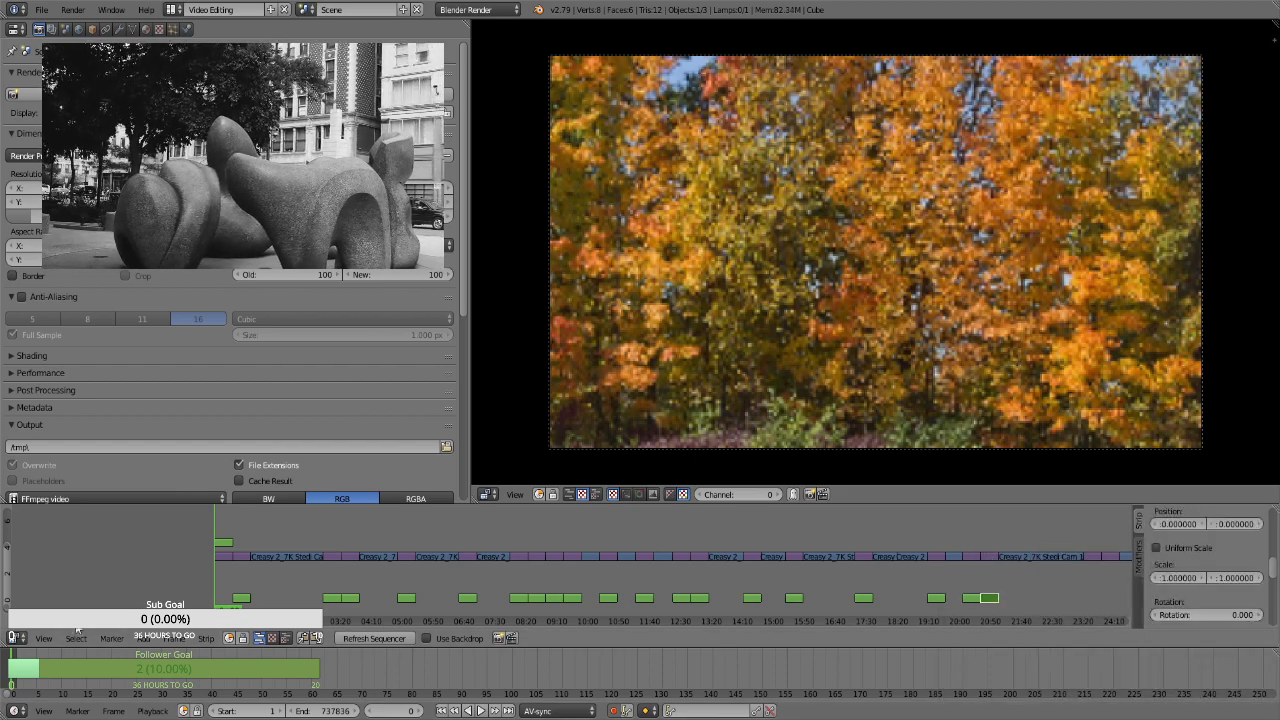
Add Transform effect strips to the two adjacent stills at about 23:30 and 24:00
left_click_drag(98, 621, 155, 621)
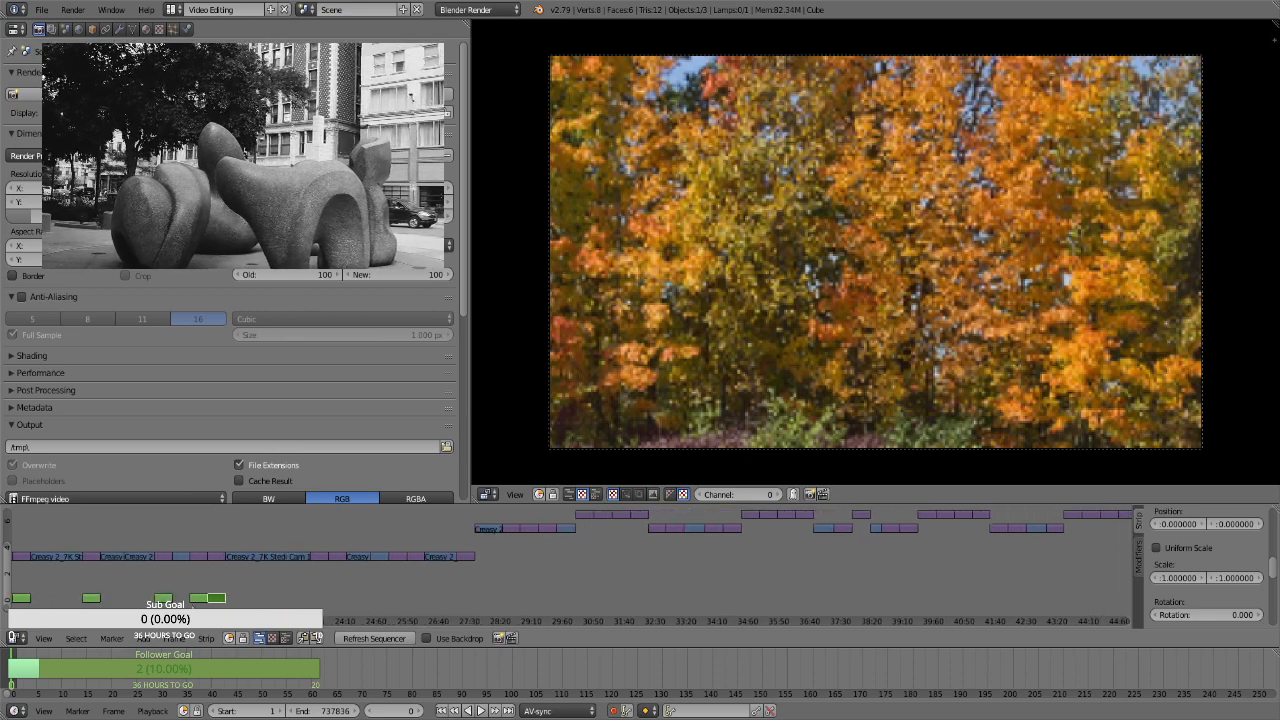
right_click(315, 556)
key("space")
key("Return")
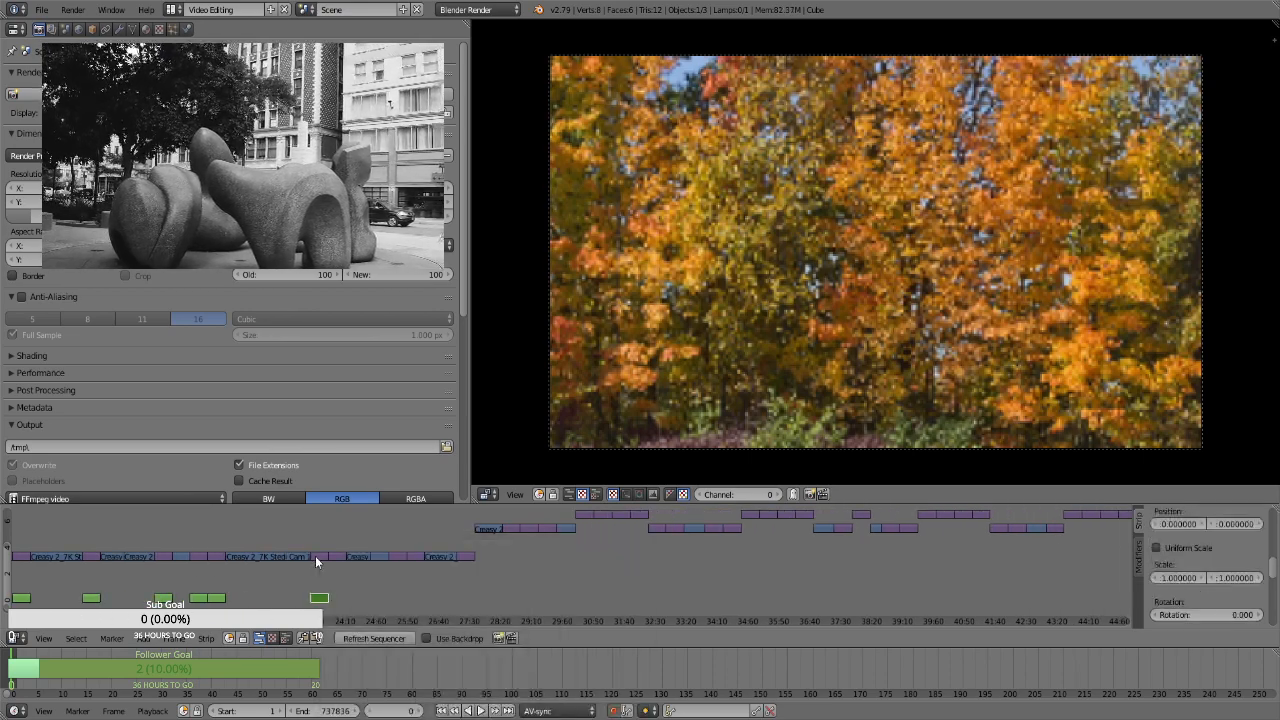
right_click(338, 557)
key("space")
key("Return")
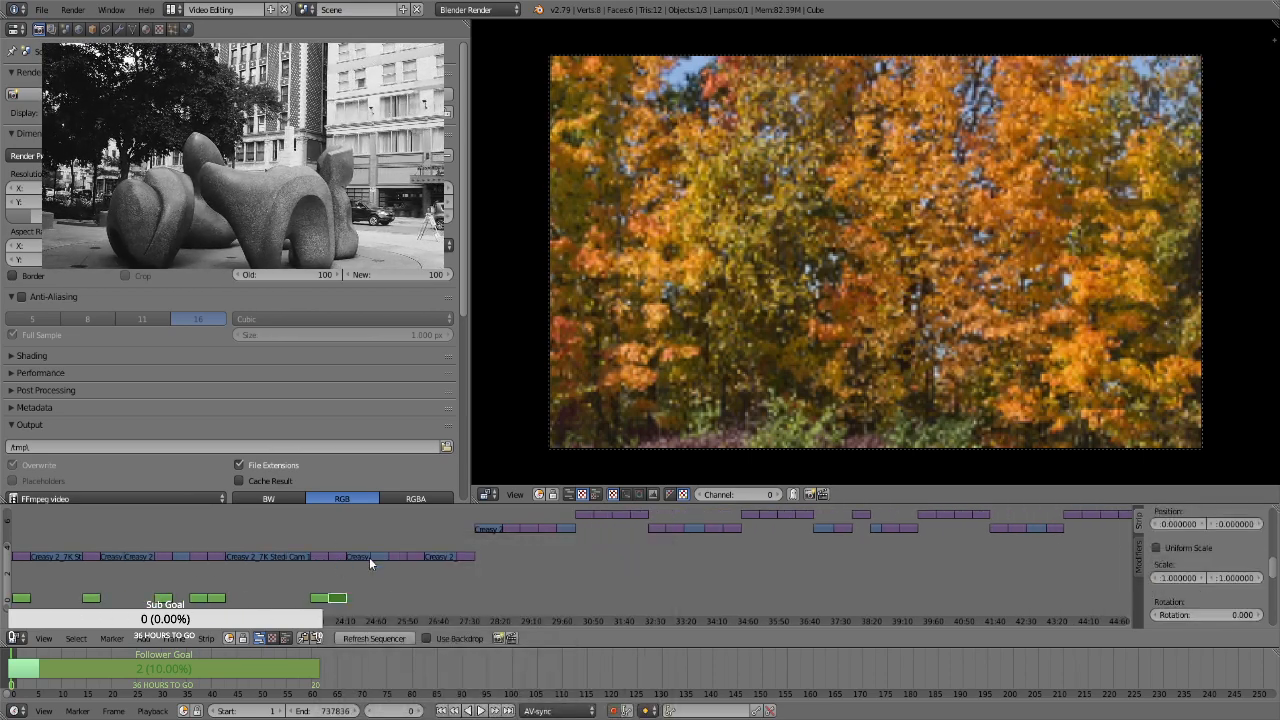
Add Transform effect strips to the two adjacent stills at about 25:35 and 26:05
right_click(396, 556)
key("space")
key("Return")
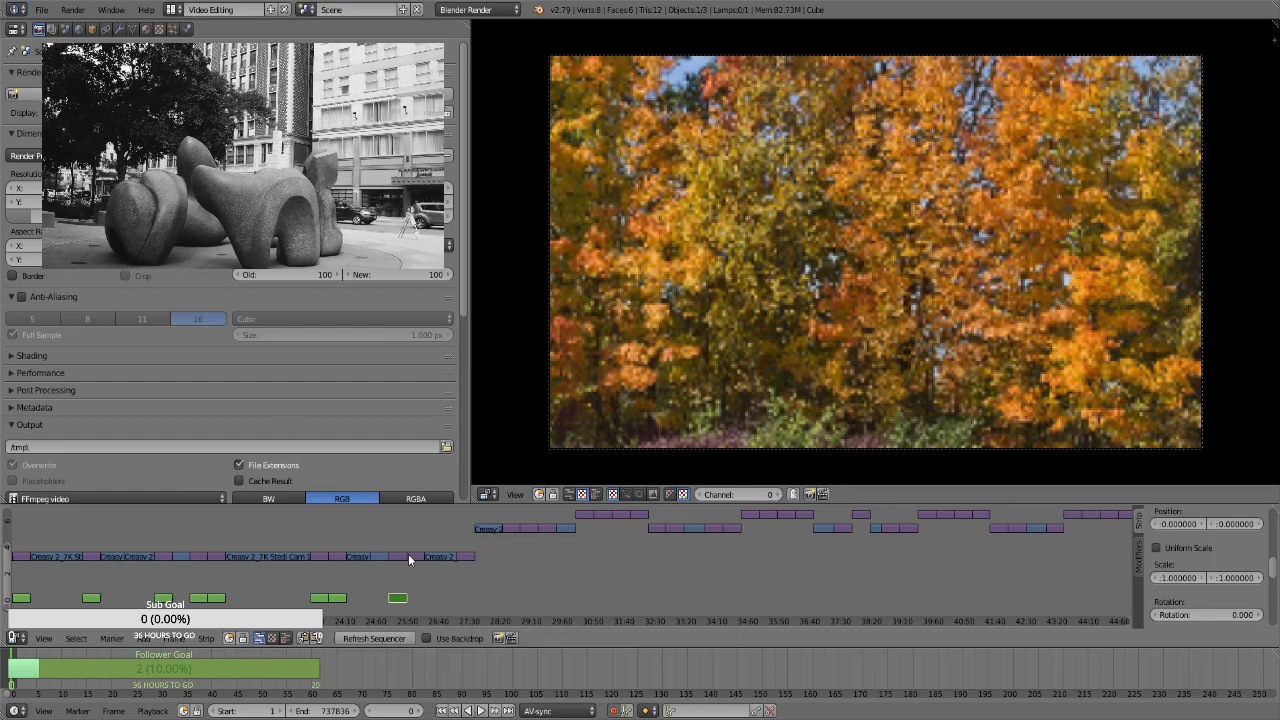
right_click(412, 554)
key("space")
key("Return")
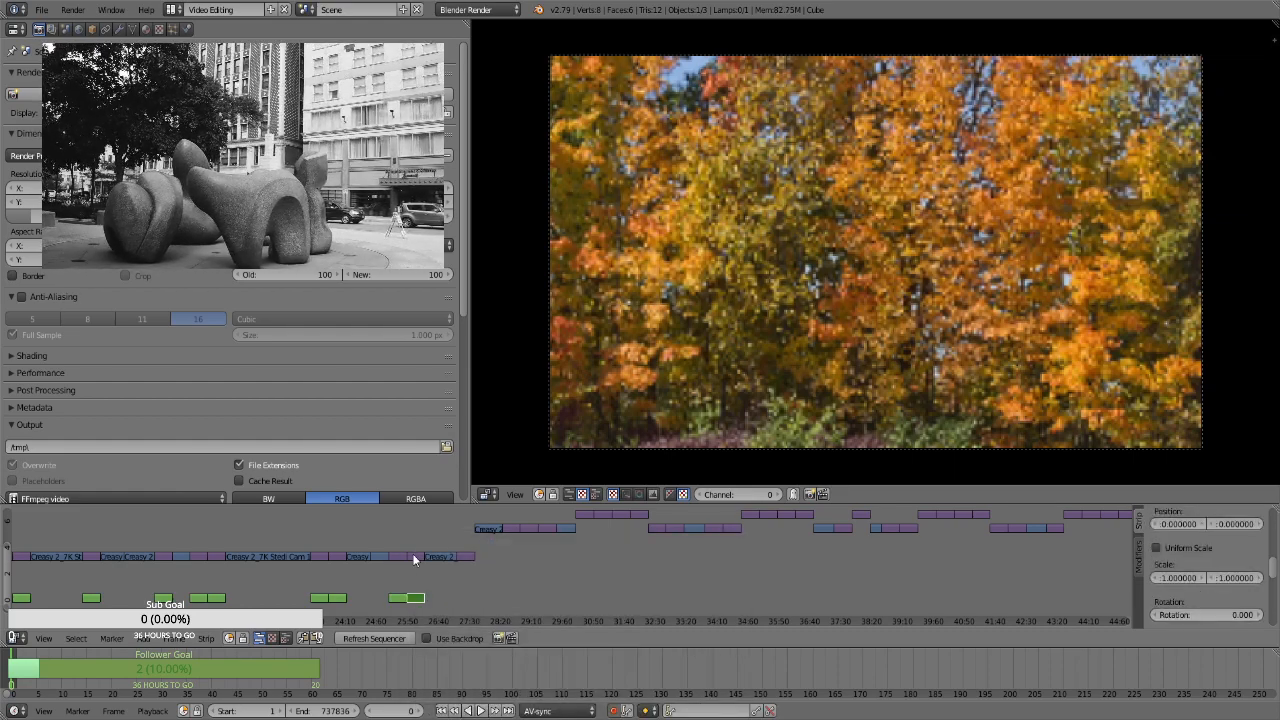
Add a Transform effect strip to each of the stills at about 27:25 and 28:40
right_click(469, 551)
key("space")
key("Return")
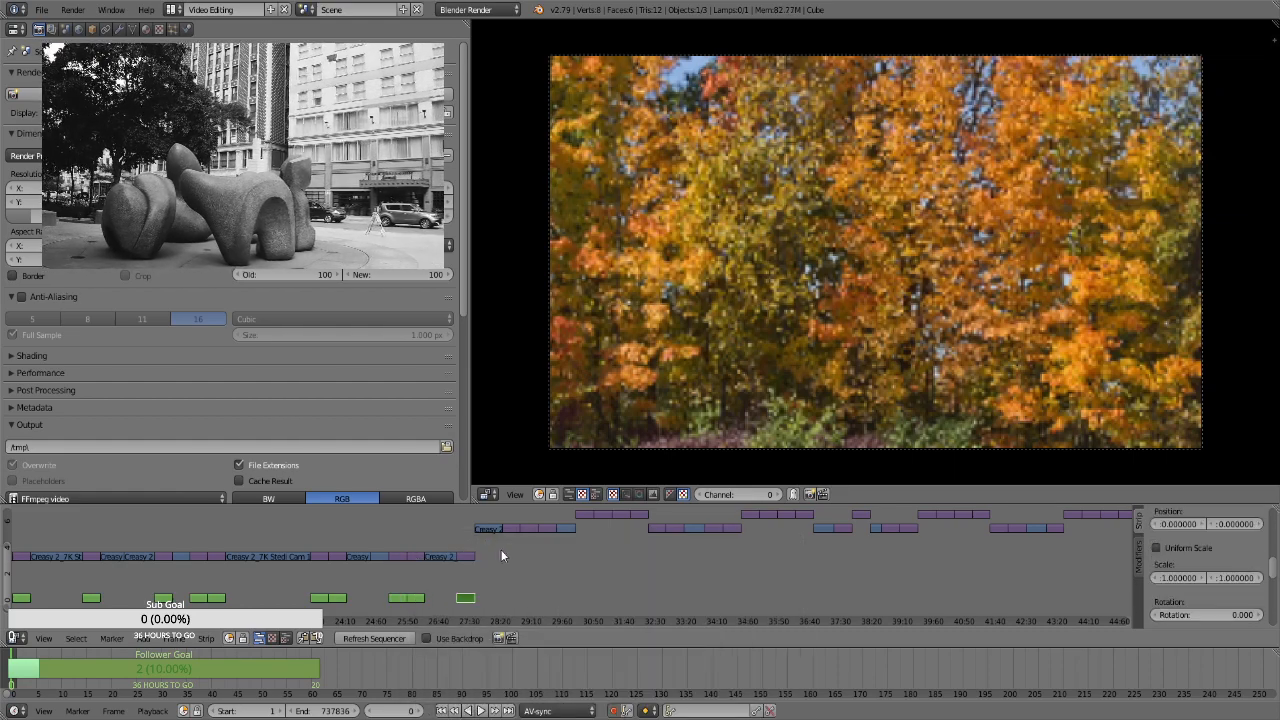
right_click(516, 534)
key("space")
key("Return")
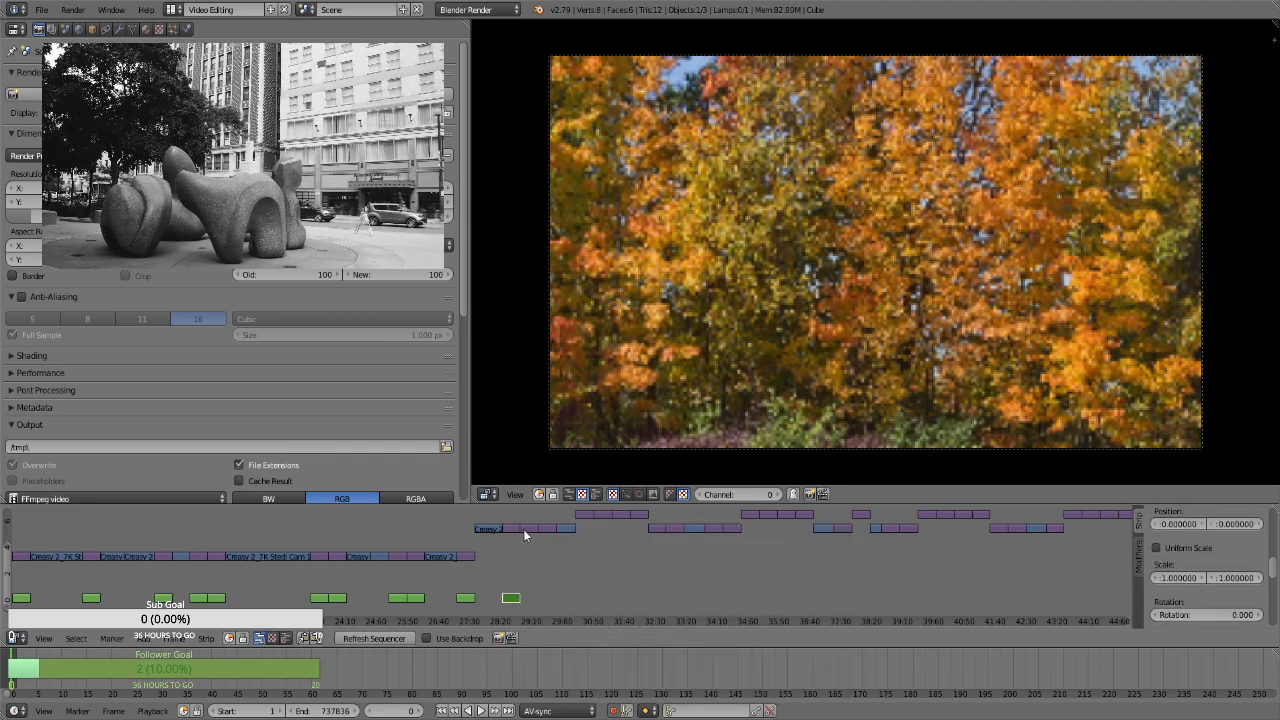
Add Transform effect strips to the adjacent stills at about 29:10 and 29:35
right_click(528, 530)
key("space")
key("Return")
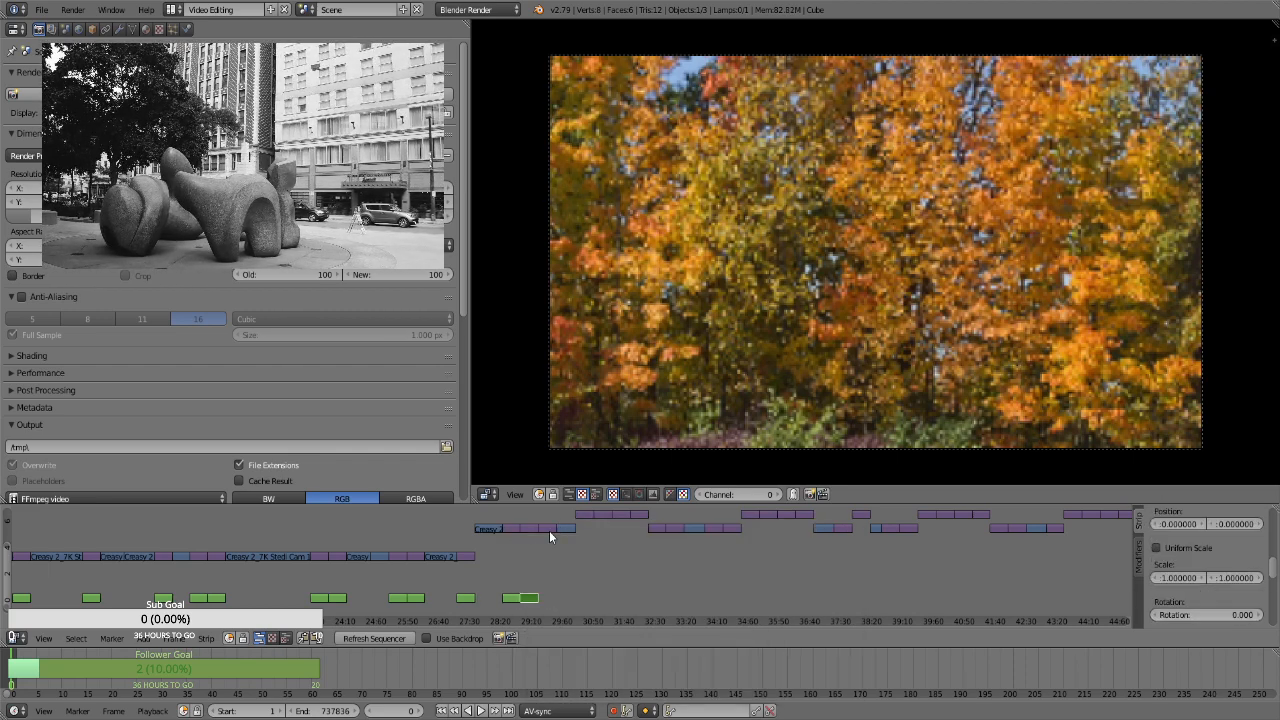
right_click(549, 530)
key("space")
key("Return")
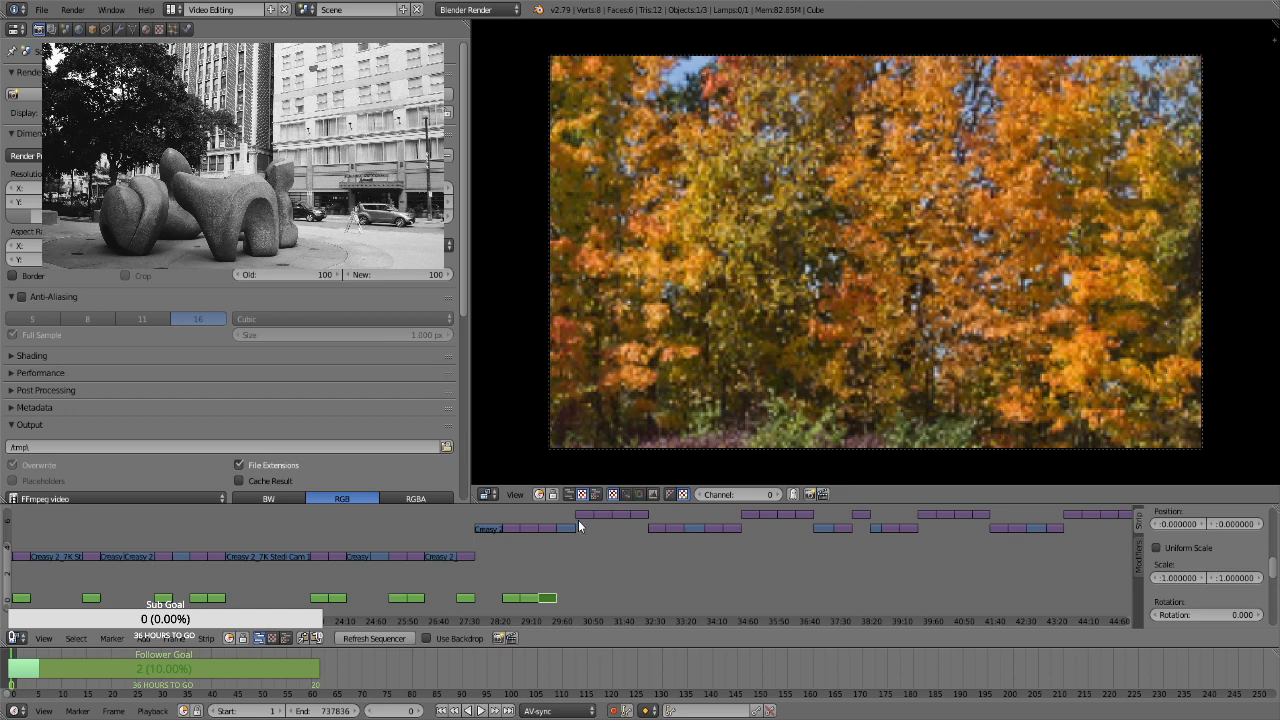
Add Transform effect strips to the first two stills of the higher-channel group, at about 30:35 and 31:05
right_click(580, 518)
key("space")
key("Return")
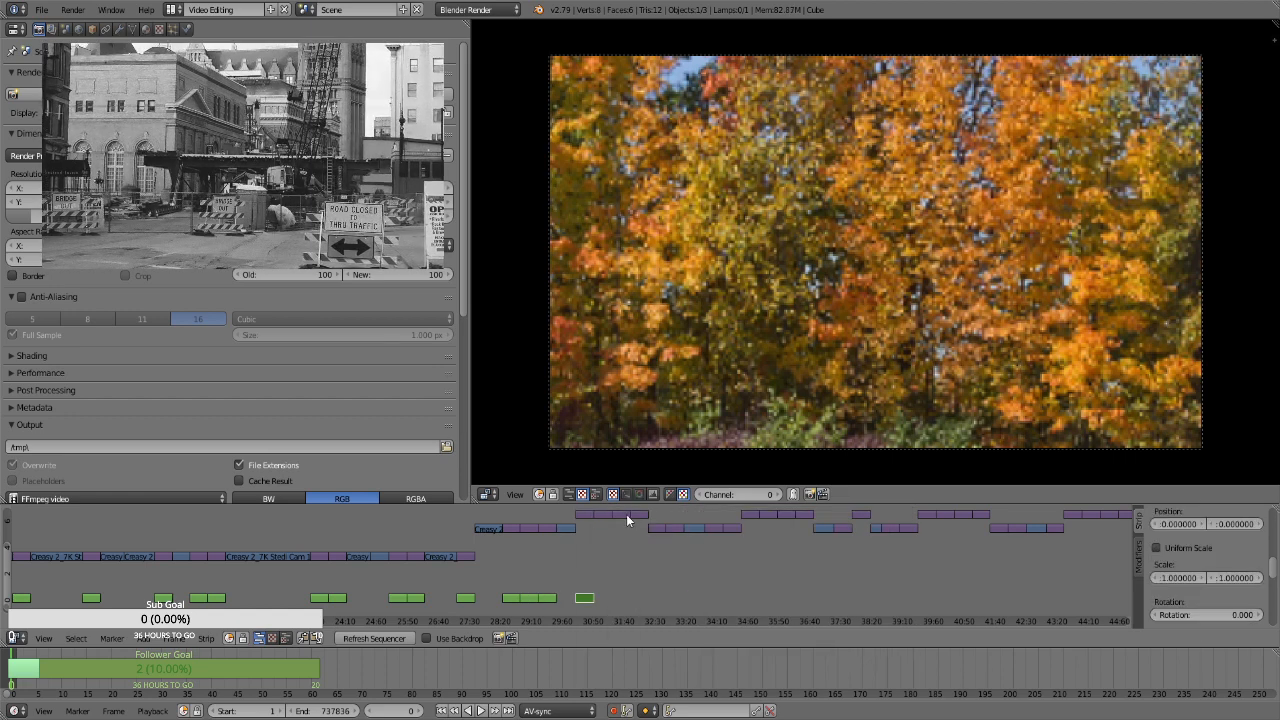
right_click(598, 513)
key("space")
key("Return")
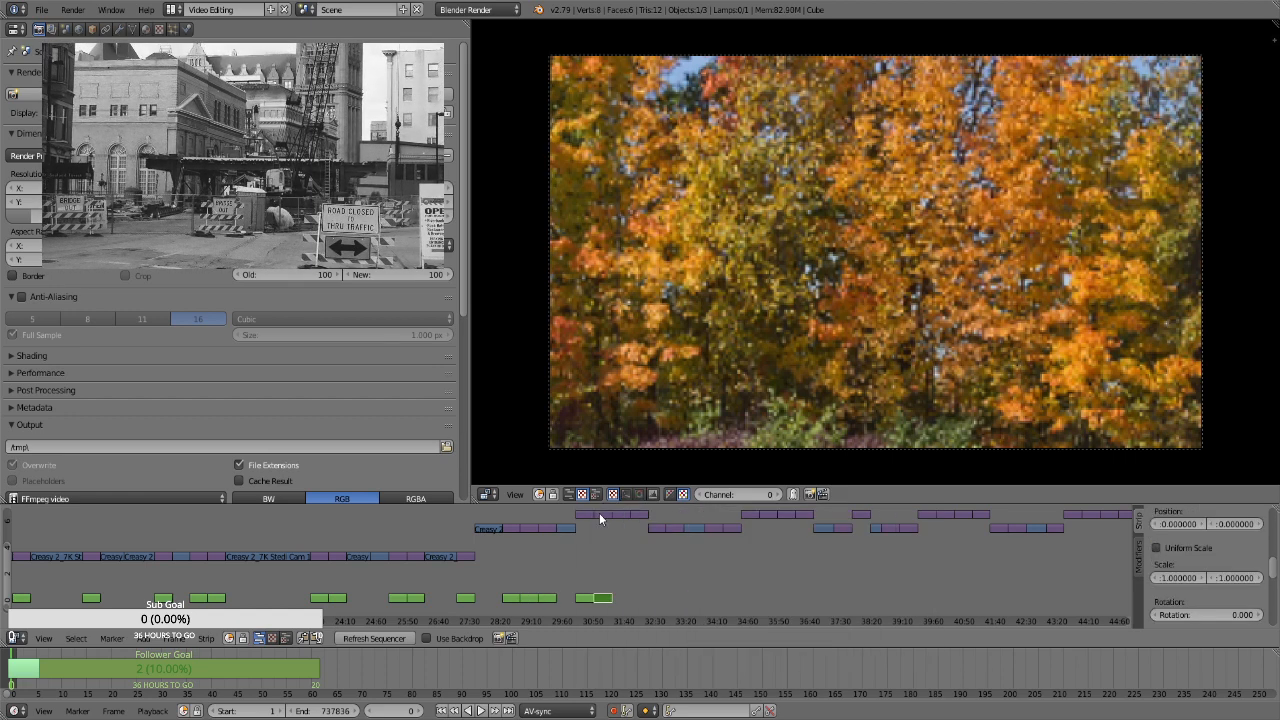
Add Transform effect strips to the last two stills of that higher-channel group, at about 31:35 and 32:05
right_click(618, 516)
key("space")
key("Return")
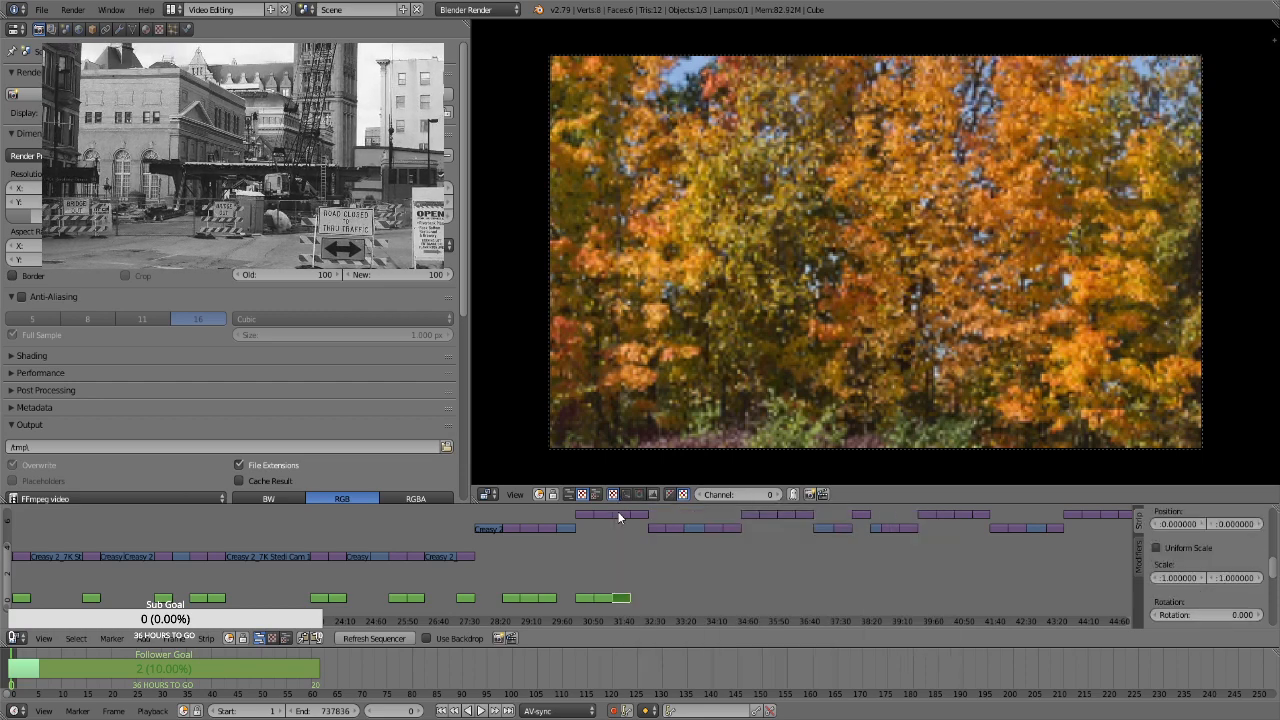
right_click(638, 516)
key("space")
key("Return")
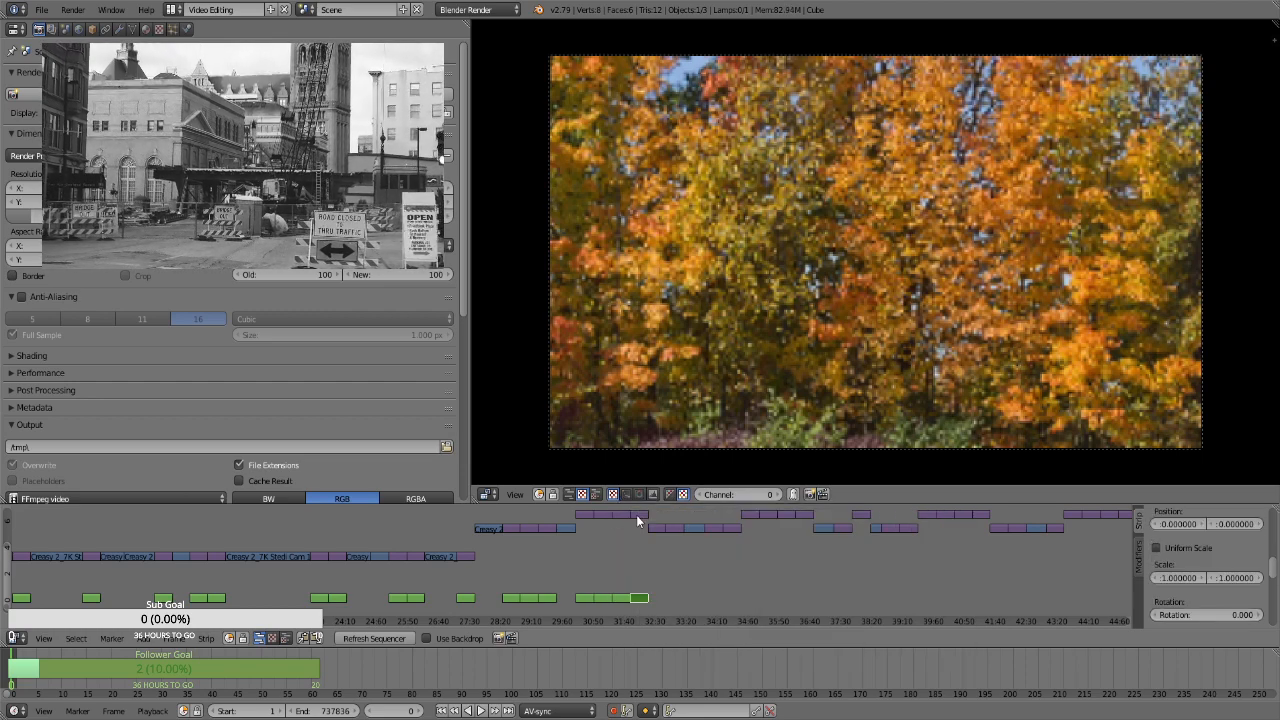
Add Transform effect strips to the first two stills of the following lower-channel group, at about 32:35 and 33:00
right_click(651, 527)
key("space")
key("Return")
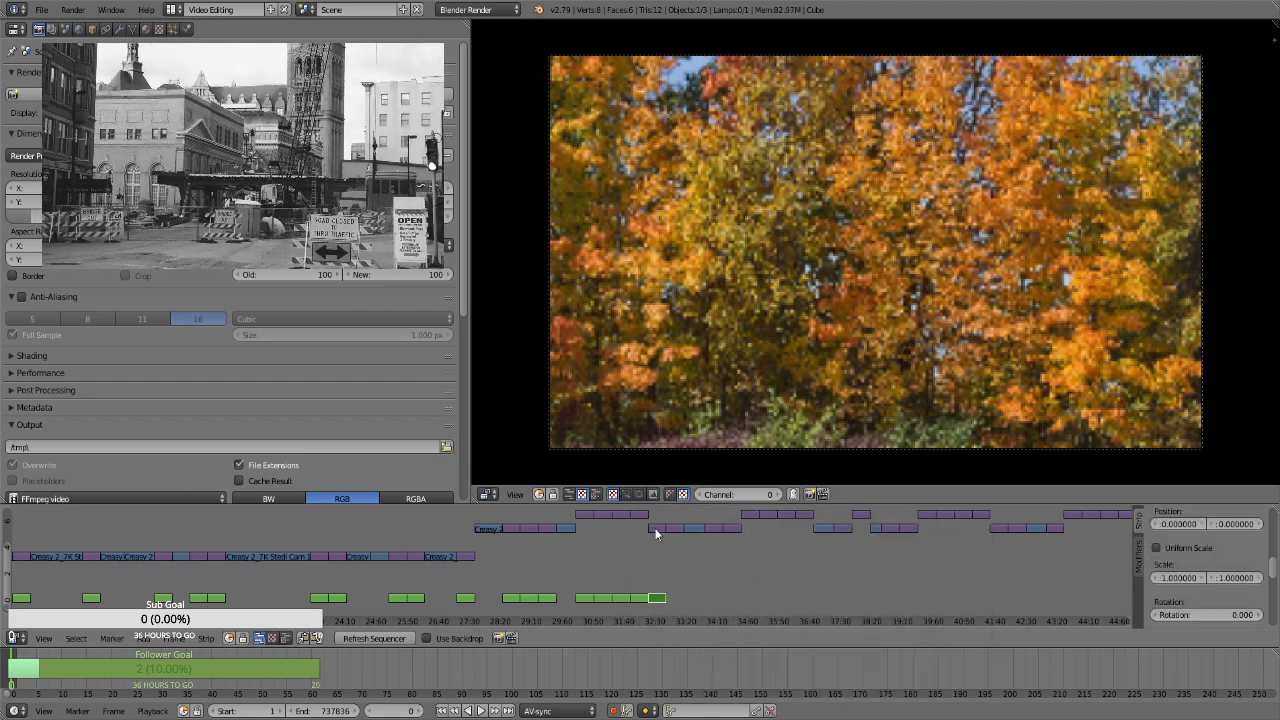
right_click(675, 531)
key("space")
key("Return")
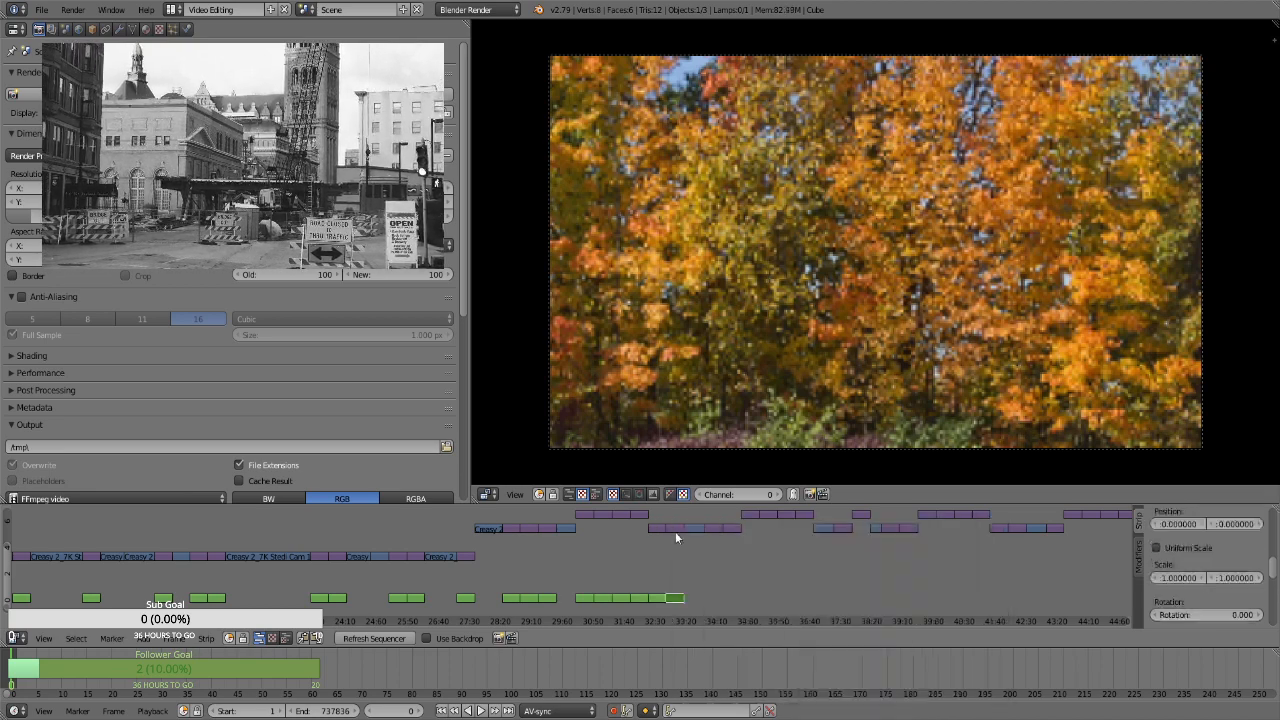
Add Transform effect strips to the last two stills of the lower-channel group, at about 34:05 and 34:35
right_click(713, 527)
key("space")
key("Return")
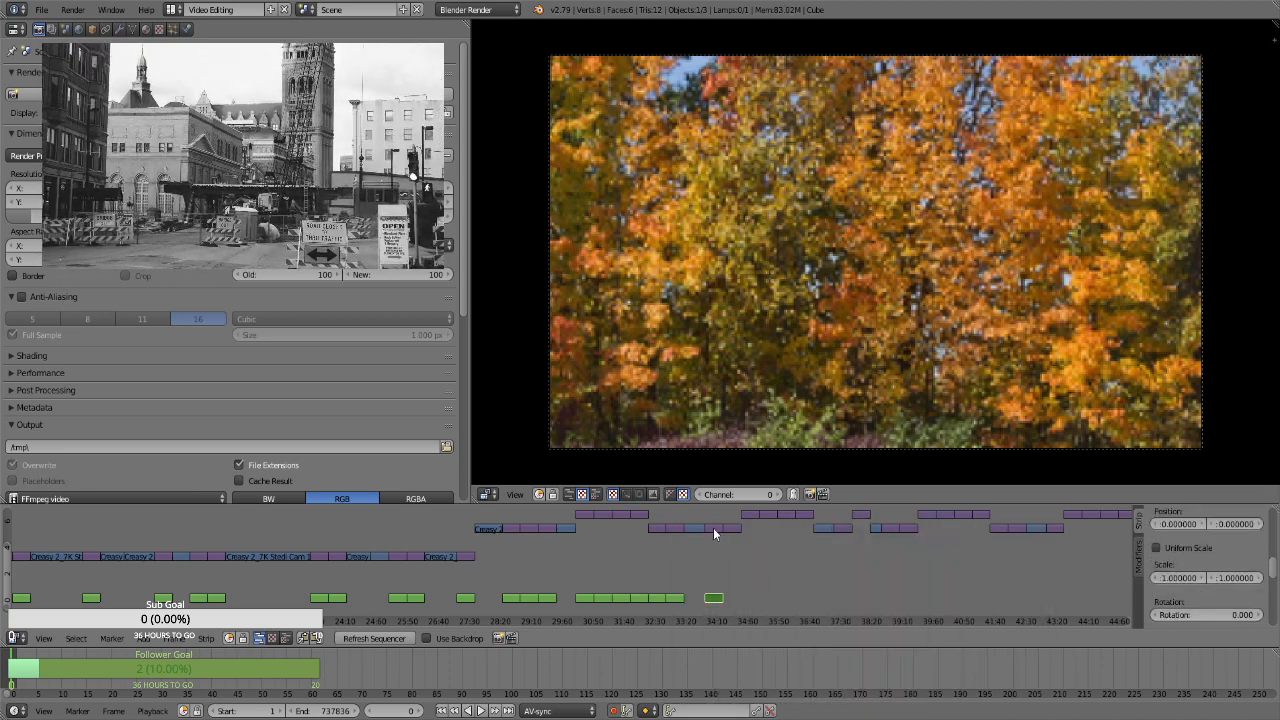
right_click(731, 530)
key("space")
key("Return")
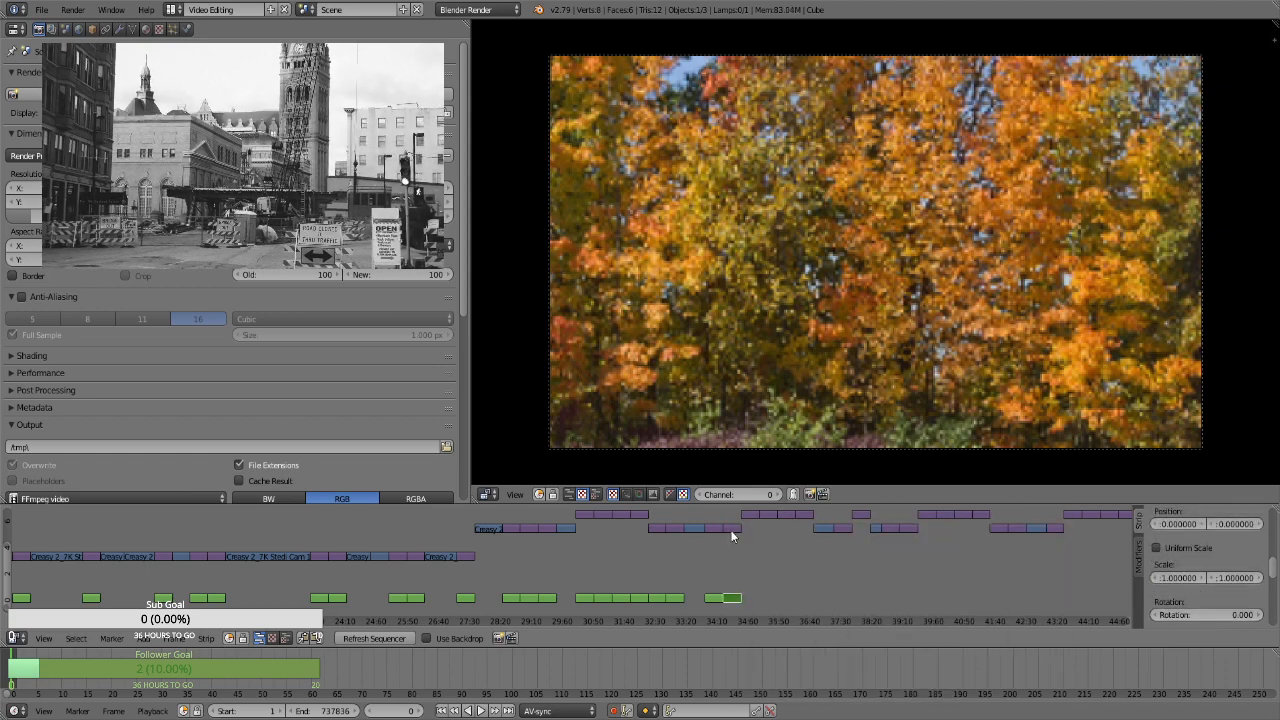
Add Transform effect strips to the first two stills of the next higher-channel group, at about 35:00 and 35:30
middle_click_drag(787, 531, 307, 533)
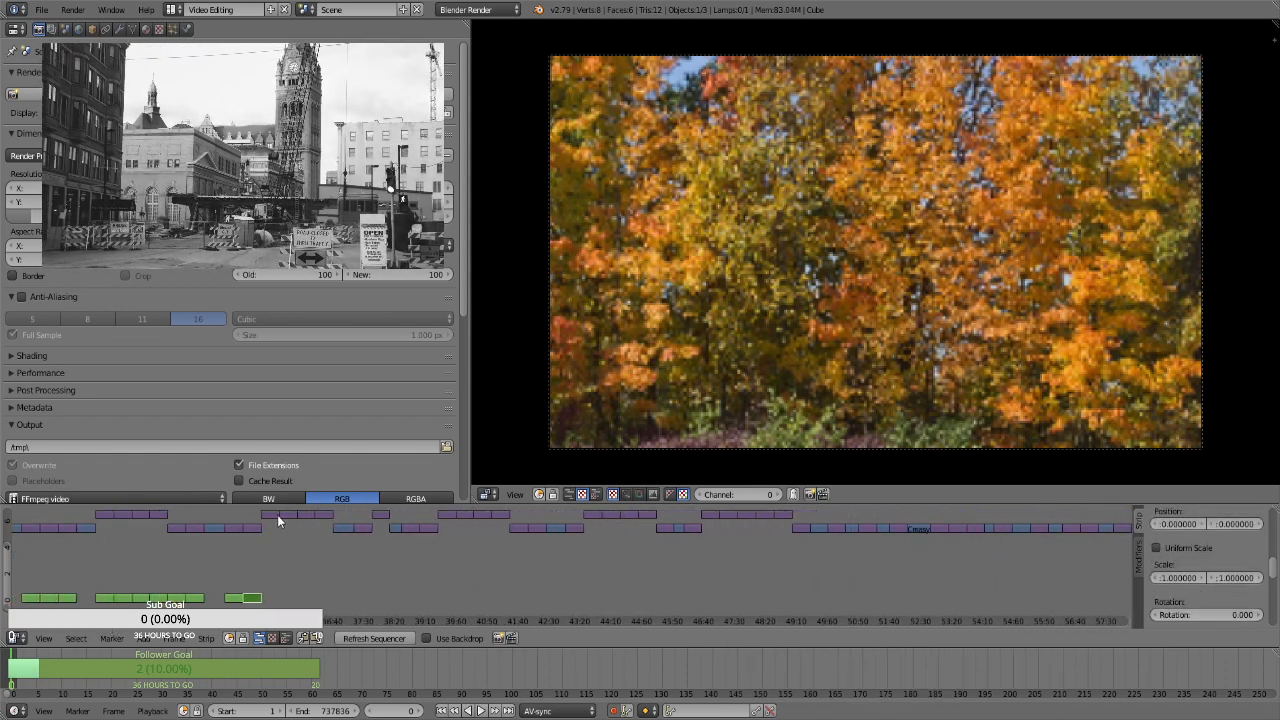
right_click(271, 514)
key("space")
key("Return")
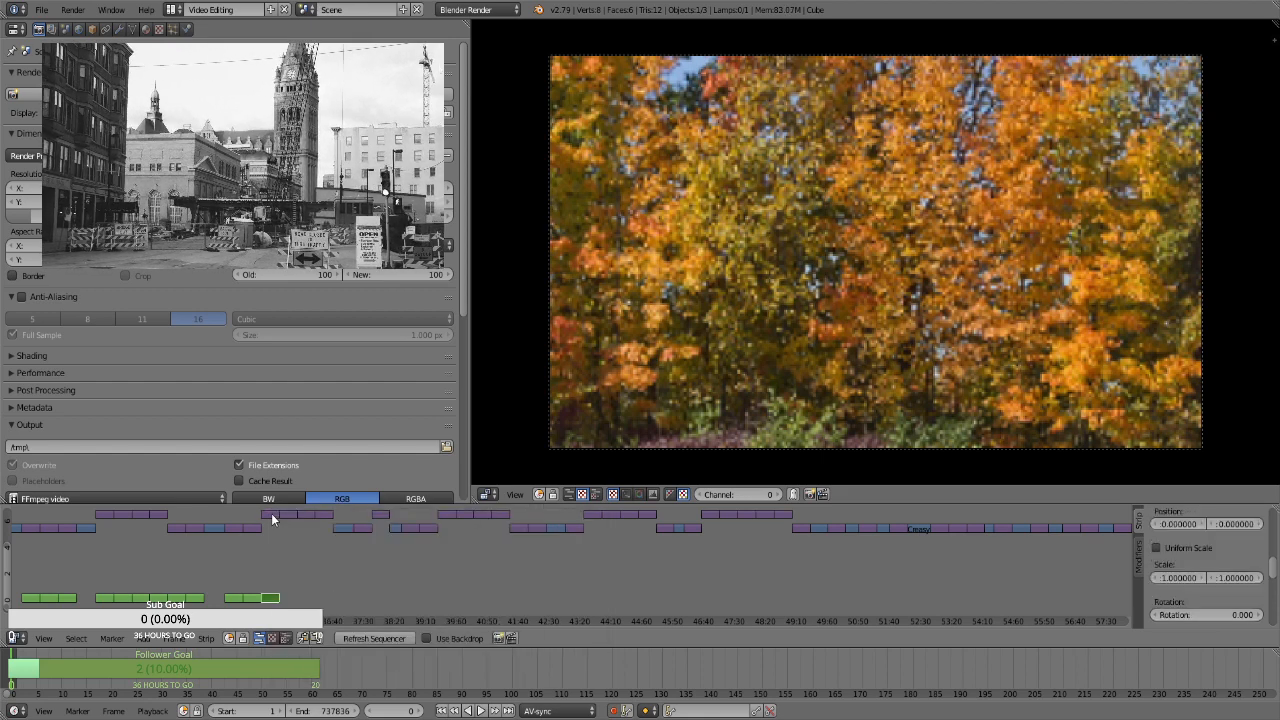
right_click(285, 516)
key("space")
key("Return")
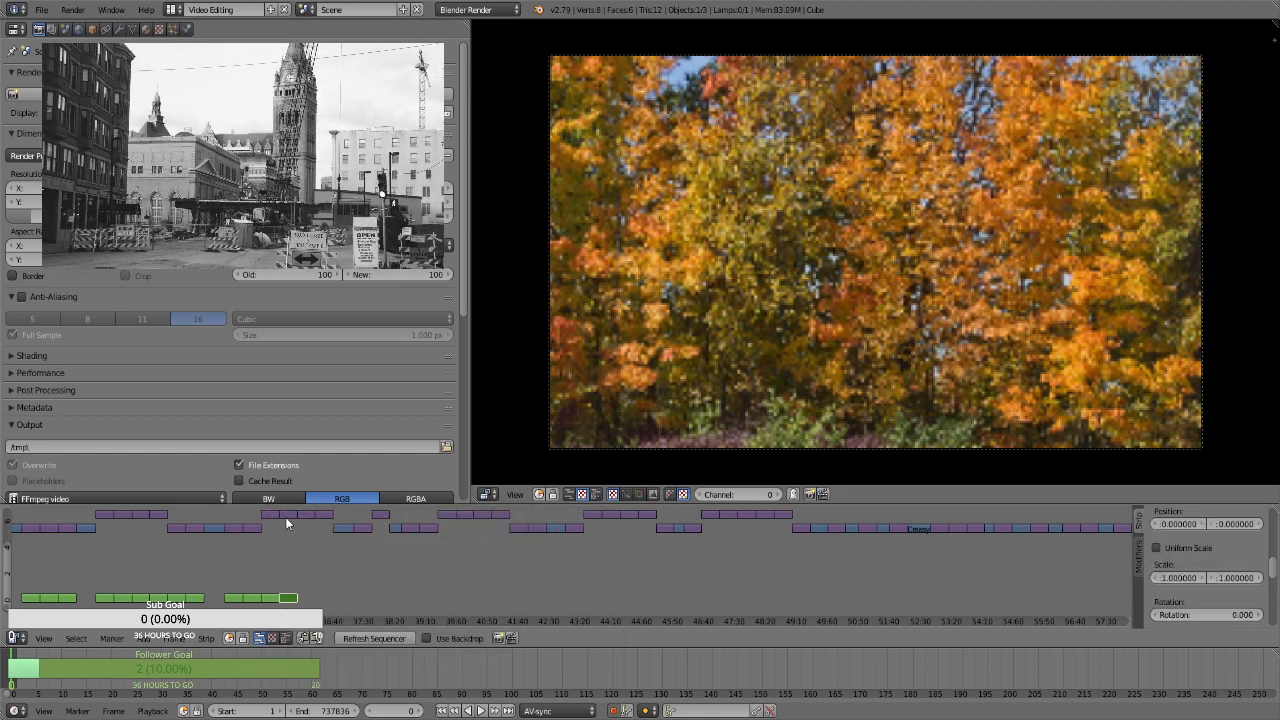
Add Transform effect strips to the last two stills of the same higher-channel group, at about 36:00 and 36:25
right_click(306, 513)
key("space")
key("Return")
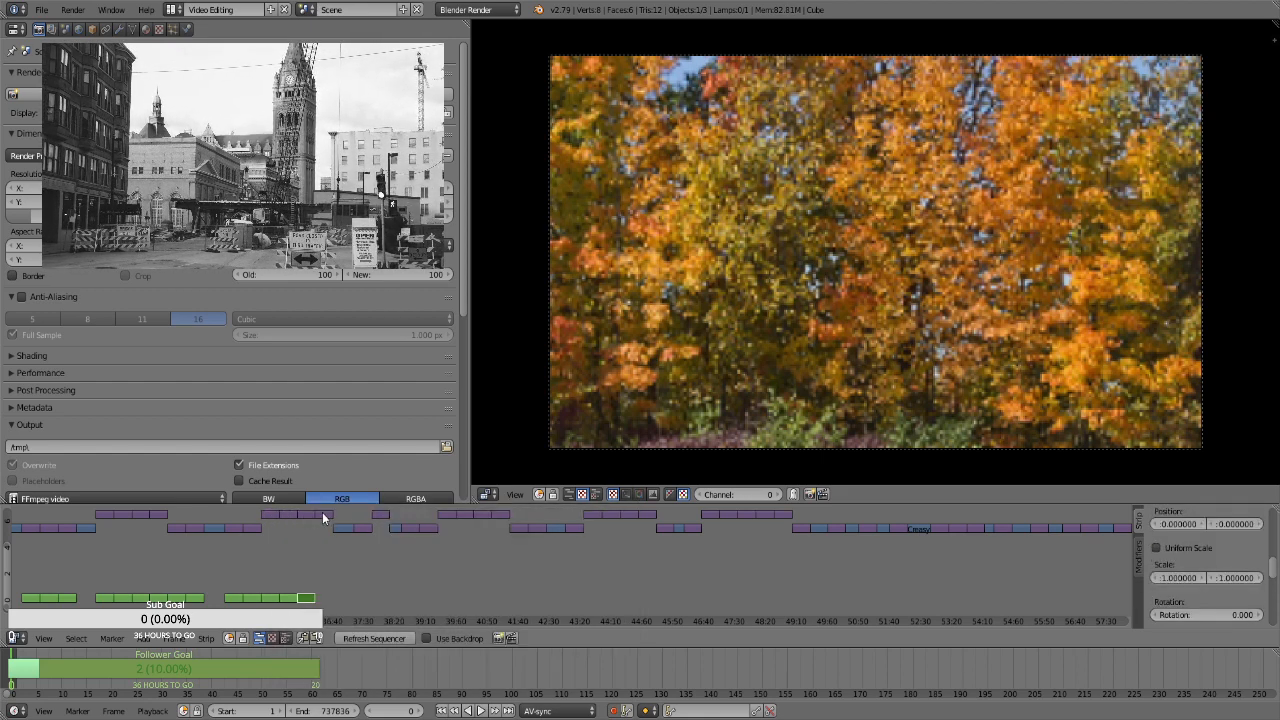
right_click(322, 513)
key("space")
key("Return")
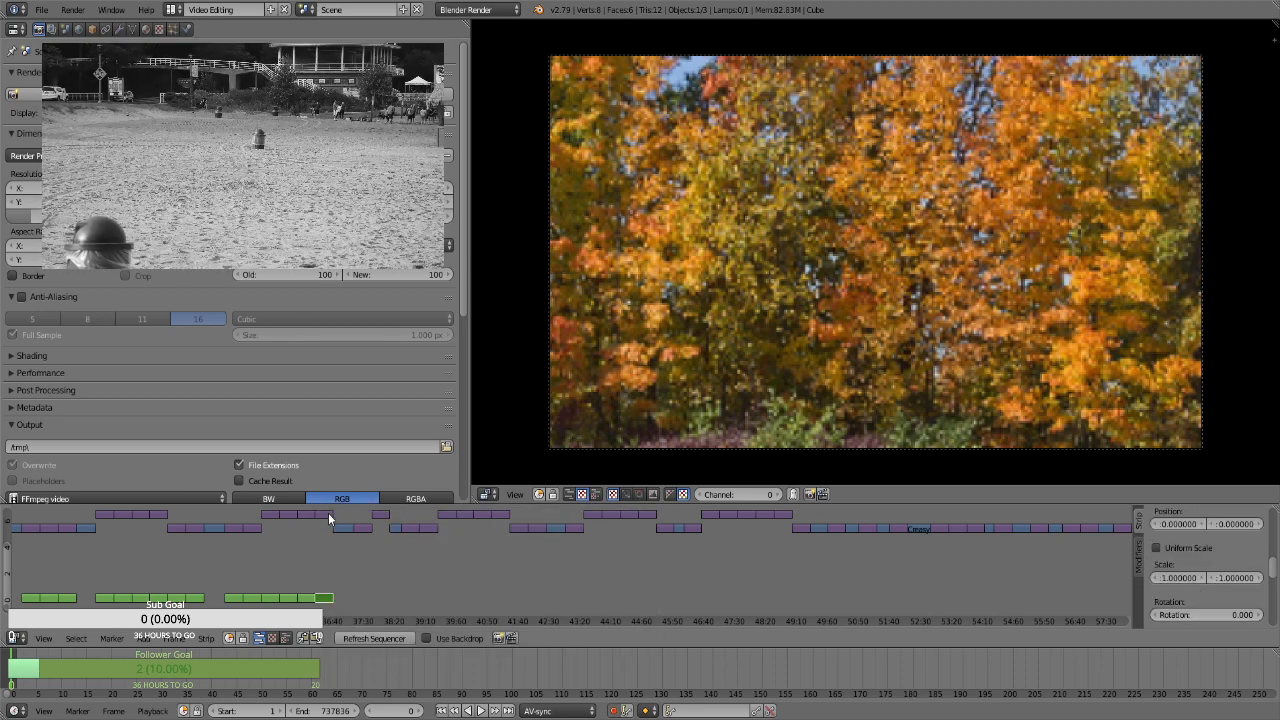
Add Transform effect strips to the lower-channel still at about 37:30 and the lone higher-channel still at about 38:00
right_click(360, 533)
key("space")
key("Return")
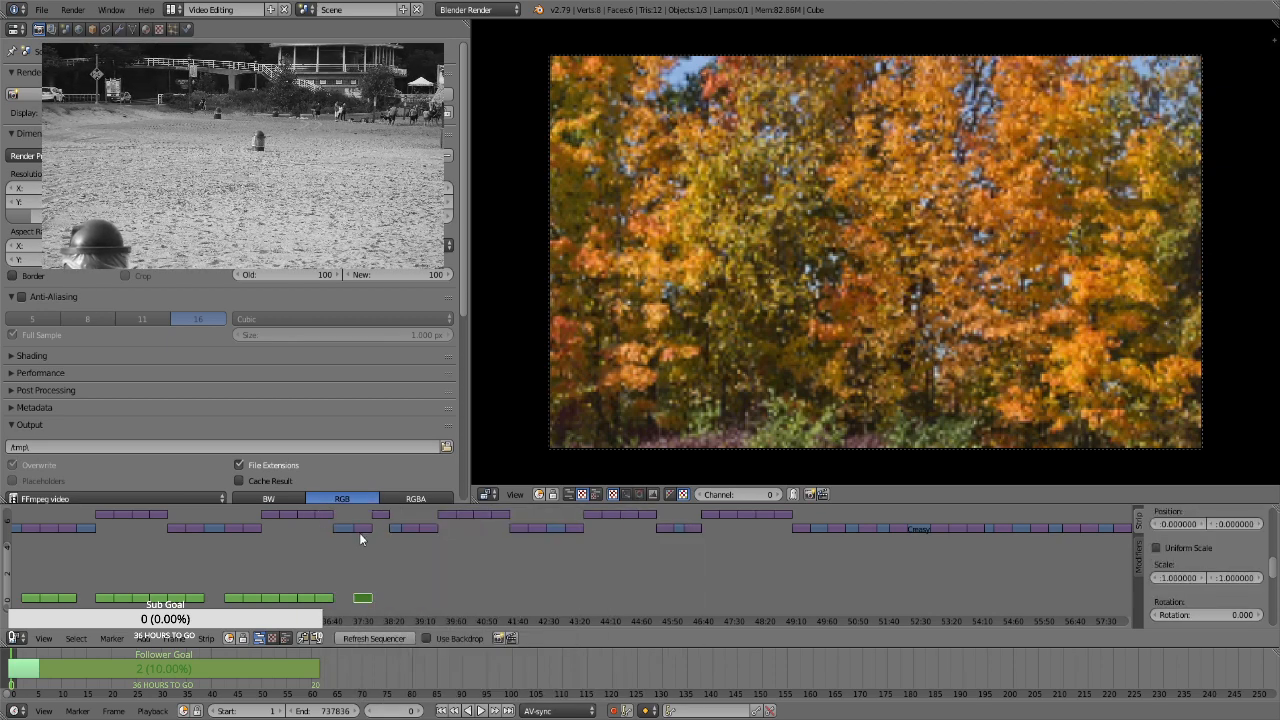
right_click(378, 520)
key("space")
key("Return")
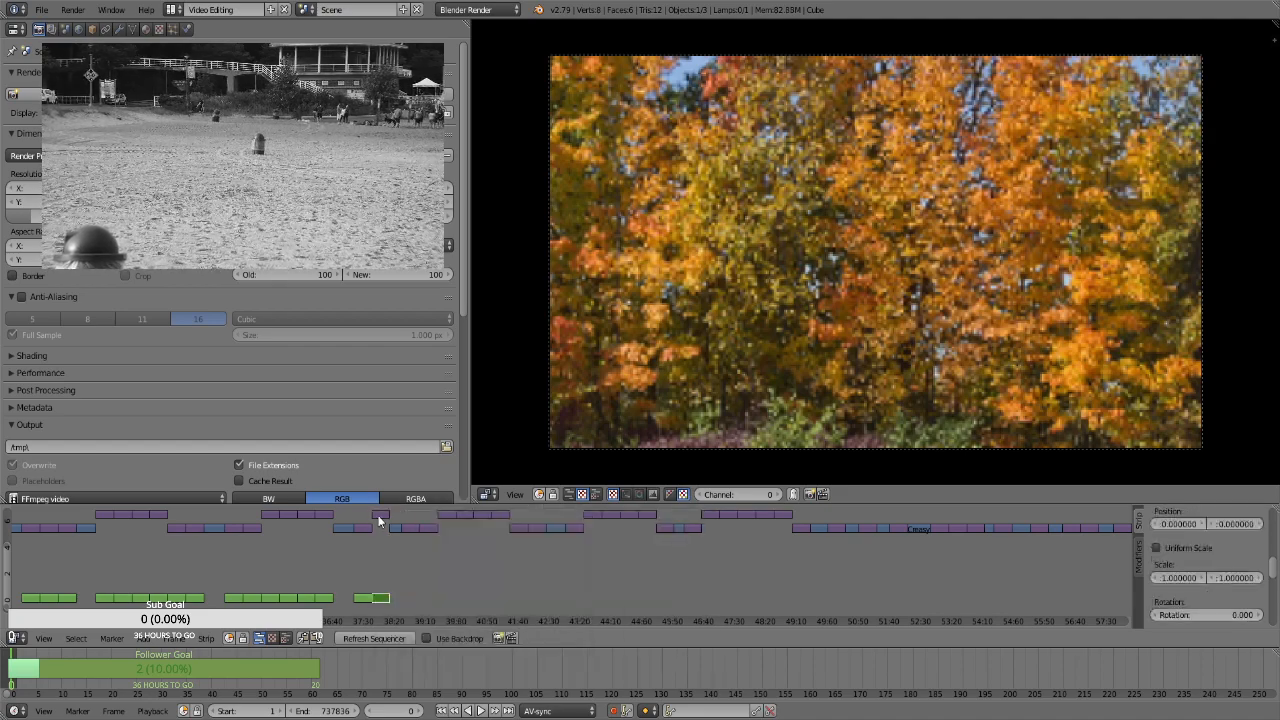
Add Transform effect strips to the two adjacent lower-channel stills at about 38:45 and 39:15
right_click(411, 528)
key("space")
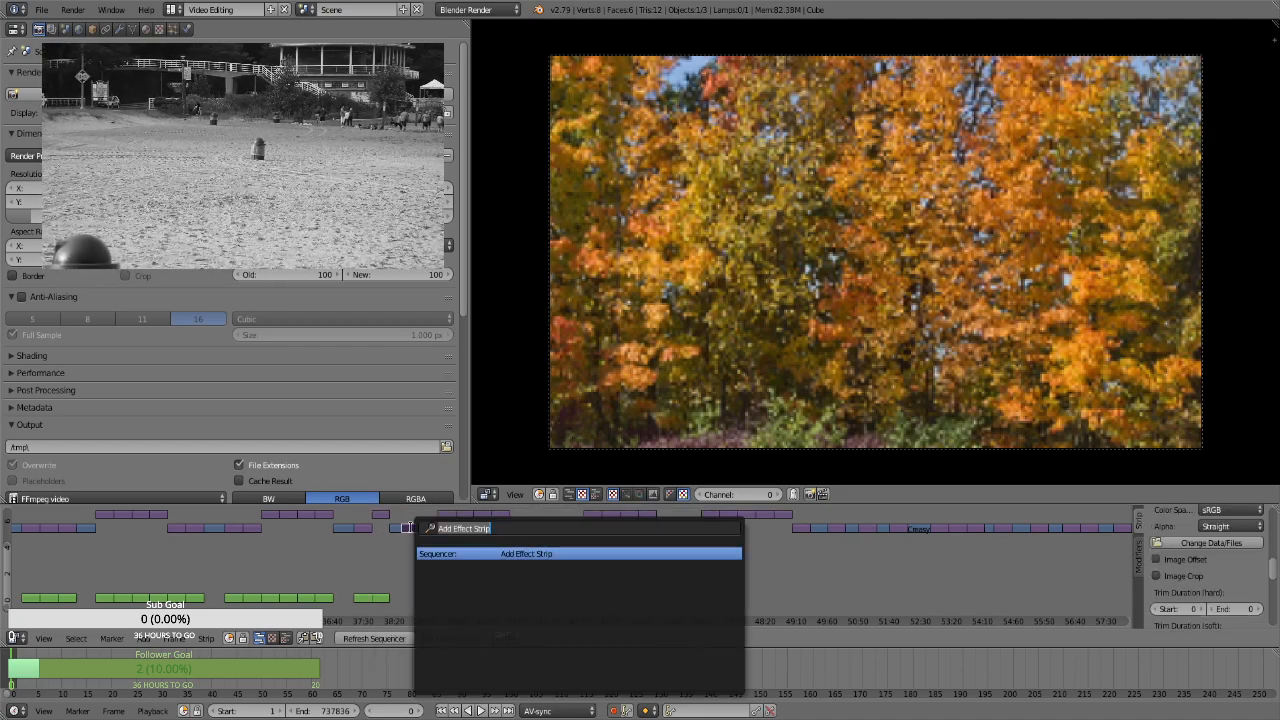
key("Return")
right_click(430, 530)
key("space")
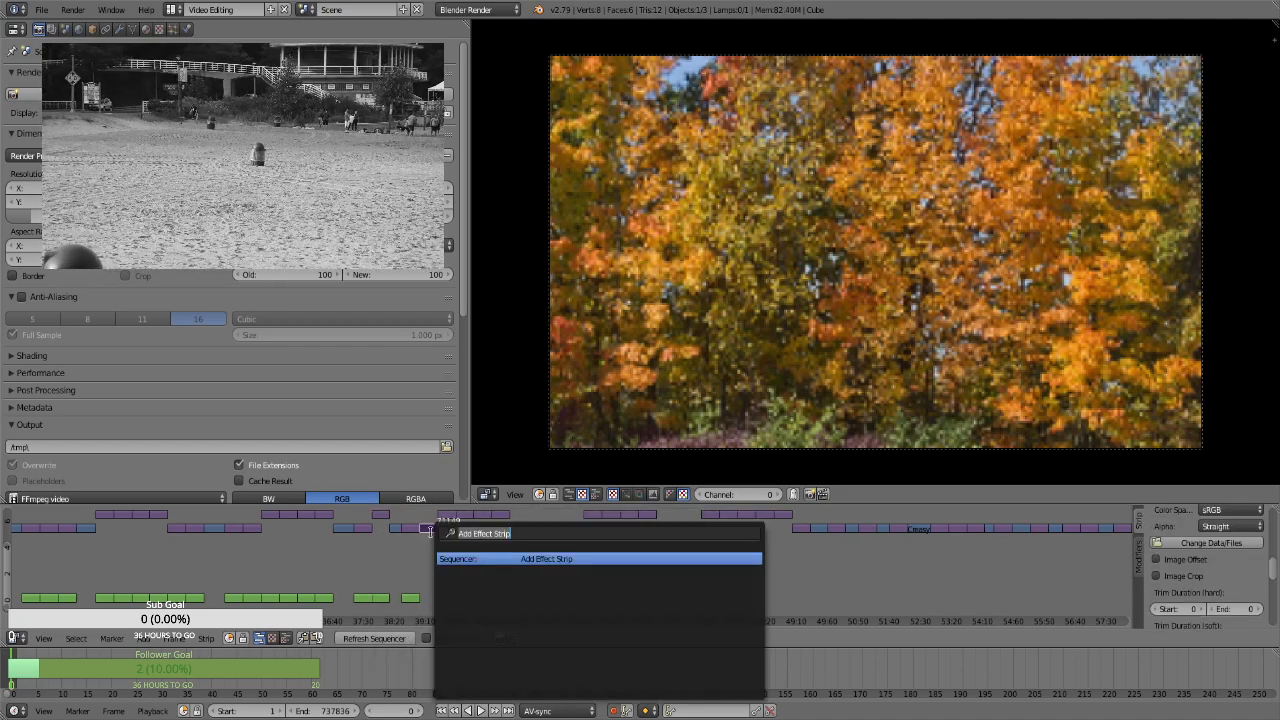
key("Return")
Add Transform effect strips to the first two stills of the higher-channel group, at about 39:45 and 40:15
right_click(446, 515)
key("space")
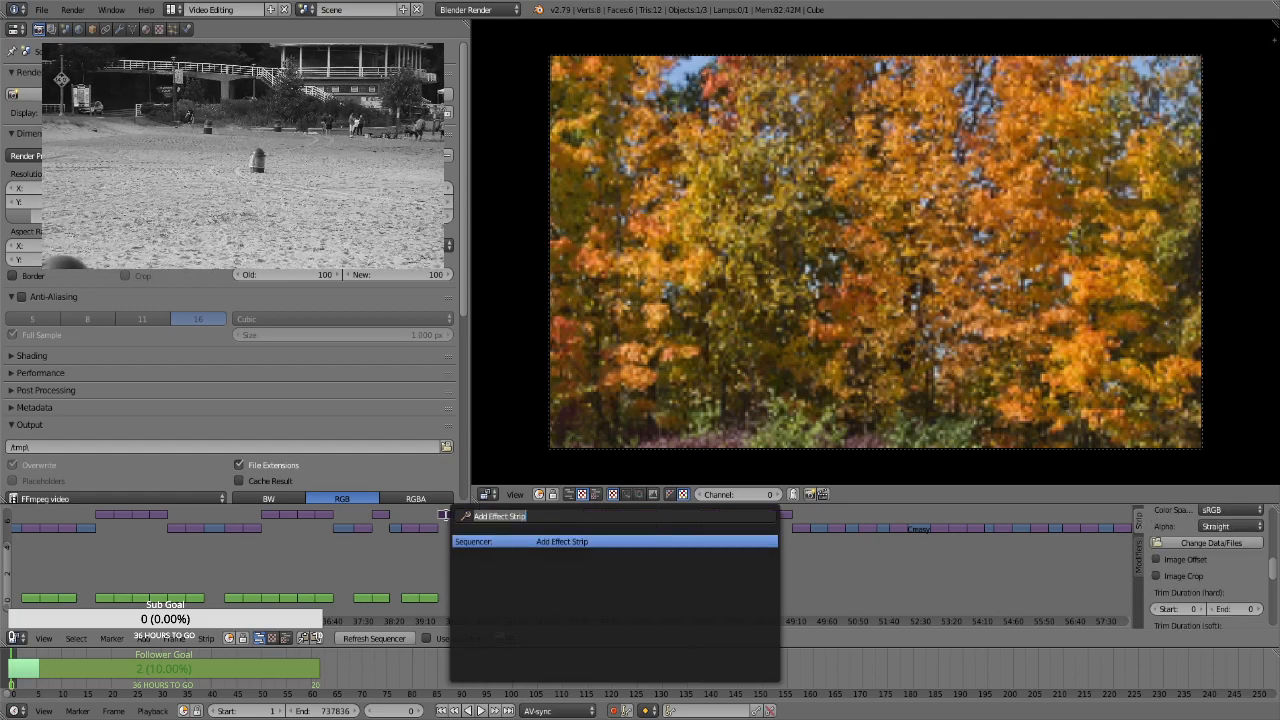
key("Return")
right_click(462, 516)
key("space")
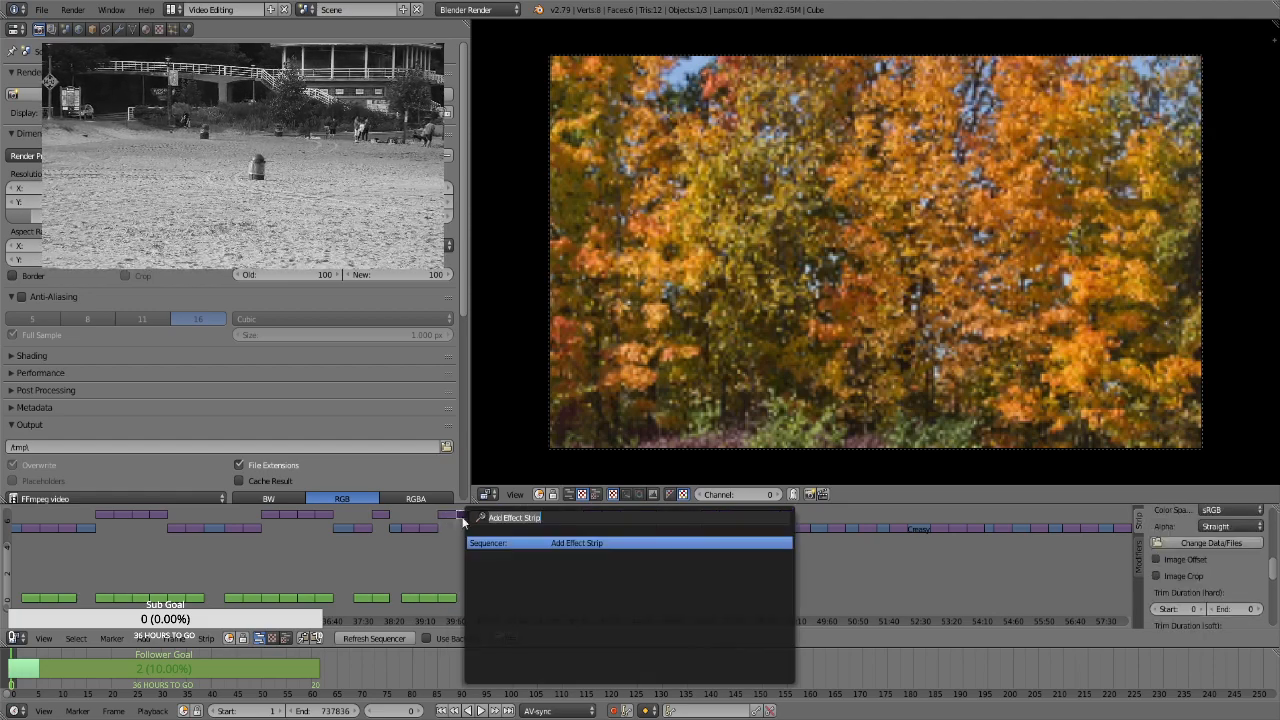
key("Return")
Add Transform effect strips to the last two stills of that higher-channel group, at about 40:45 and 41:10
right_click(482, 514)
key("space")
key("Return")
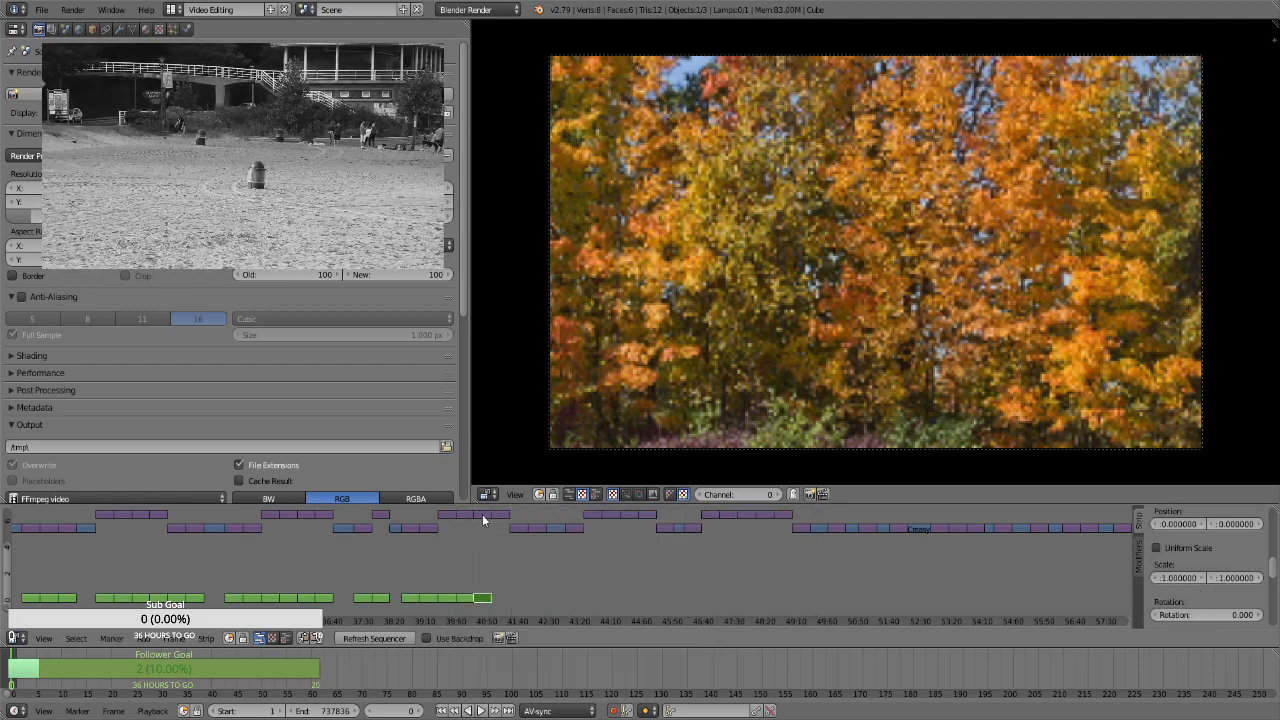
right_click(499, 516)
key("space")
key("Return")
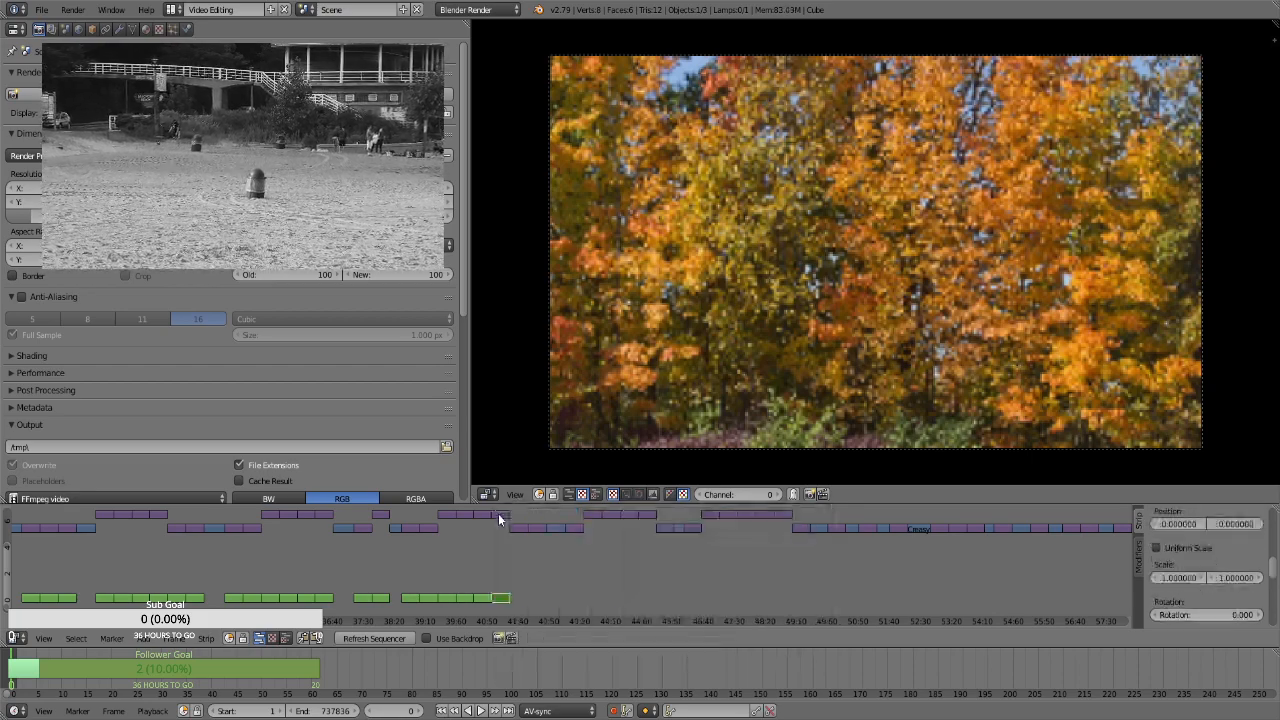
Add Transform effect strips to the three stills of the following lower-channel group, at about 41:40, 42:10 and 43:10
right_click(519, 530)
key("space")
key("Return")
right_click(541, 530)
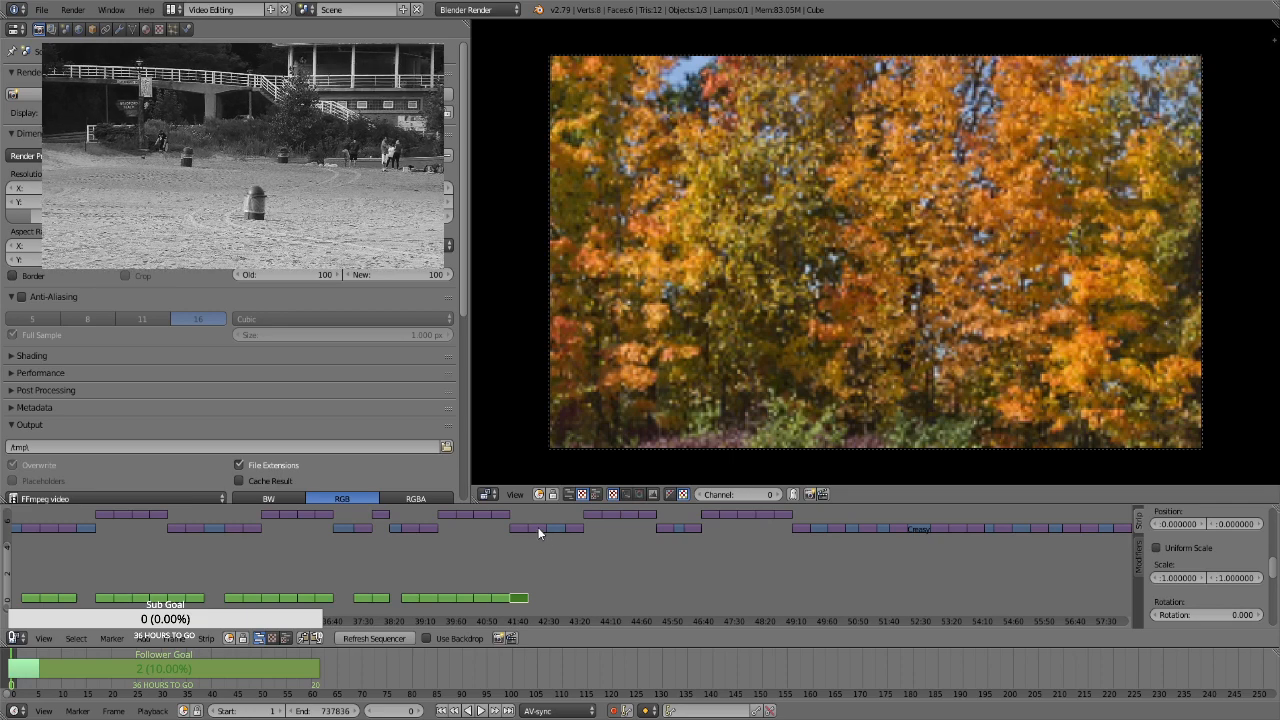
key("space")
key("Return")
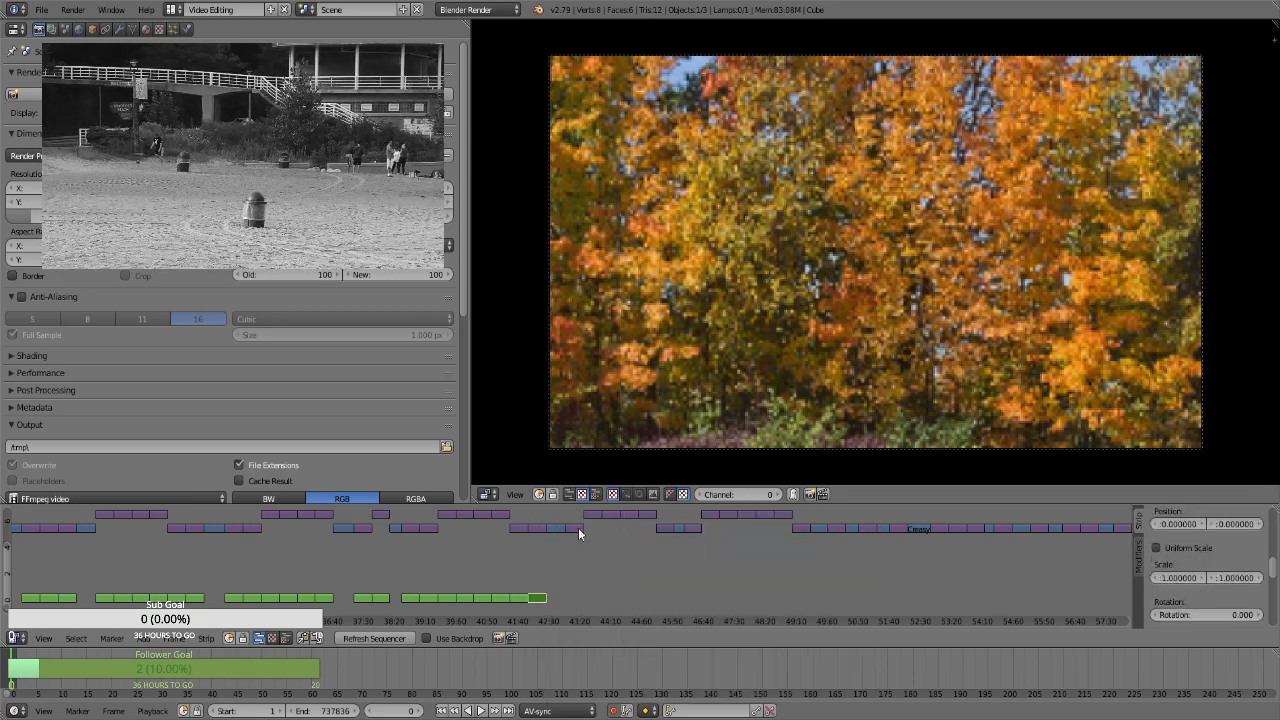
right_click(576, 528)
key("space")
key("Return")
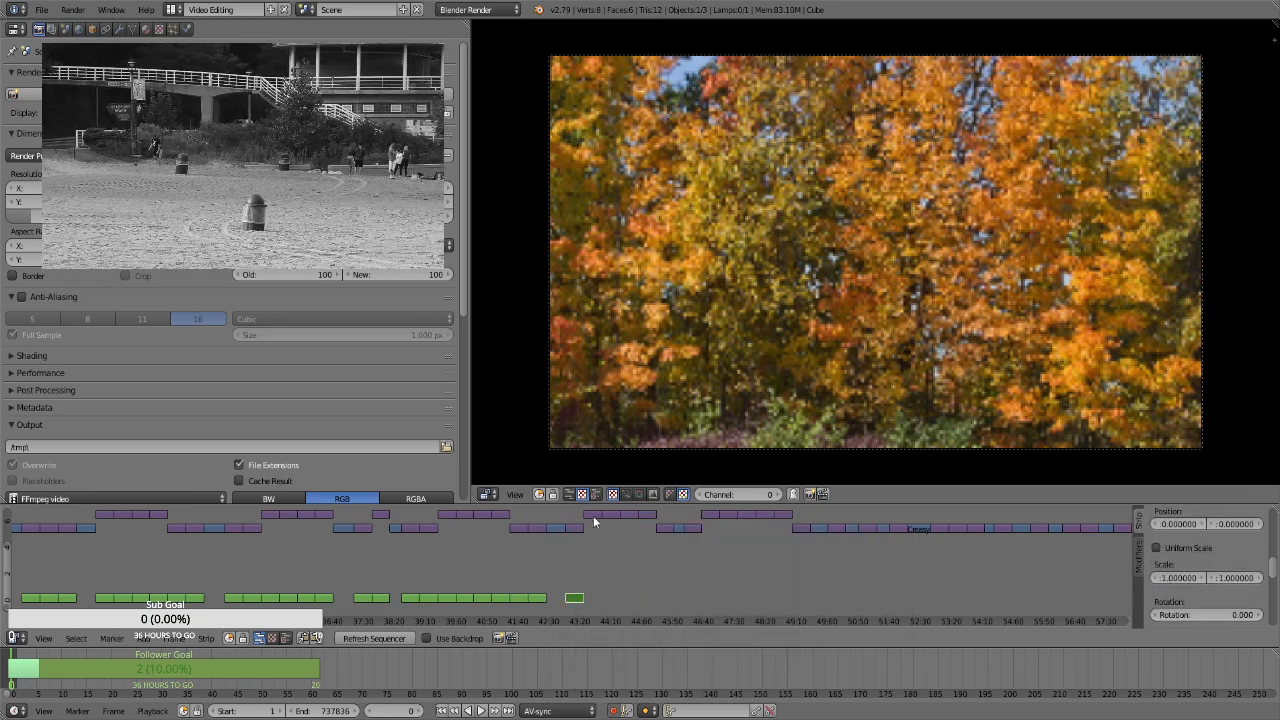
Add Transform effect strips to the first two stills of the next higher-channel group, at about 43:40 and 44:10
right_click(592, 516)
key("space")
key("Return")
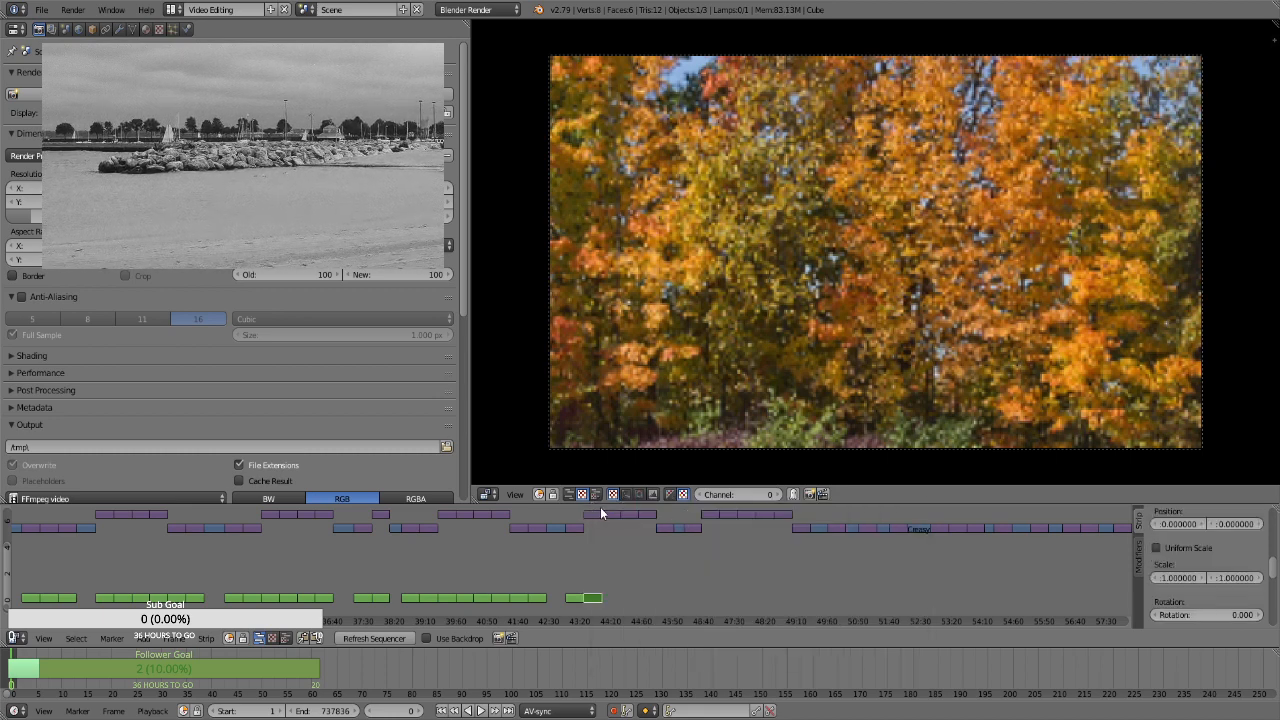
right_click(606, 514)
key("space")
key("Return")
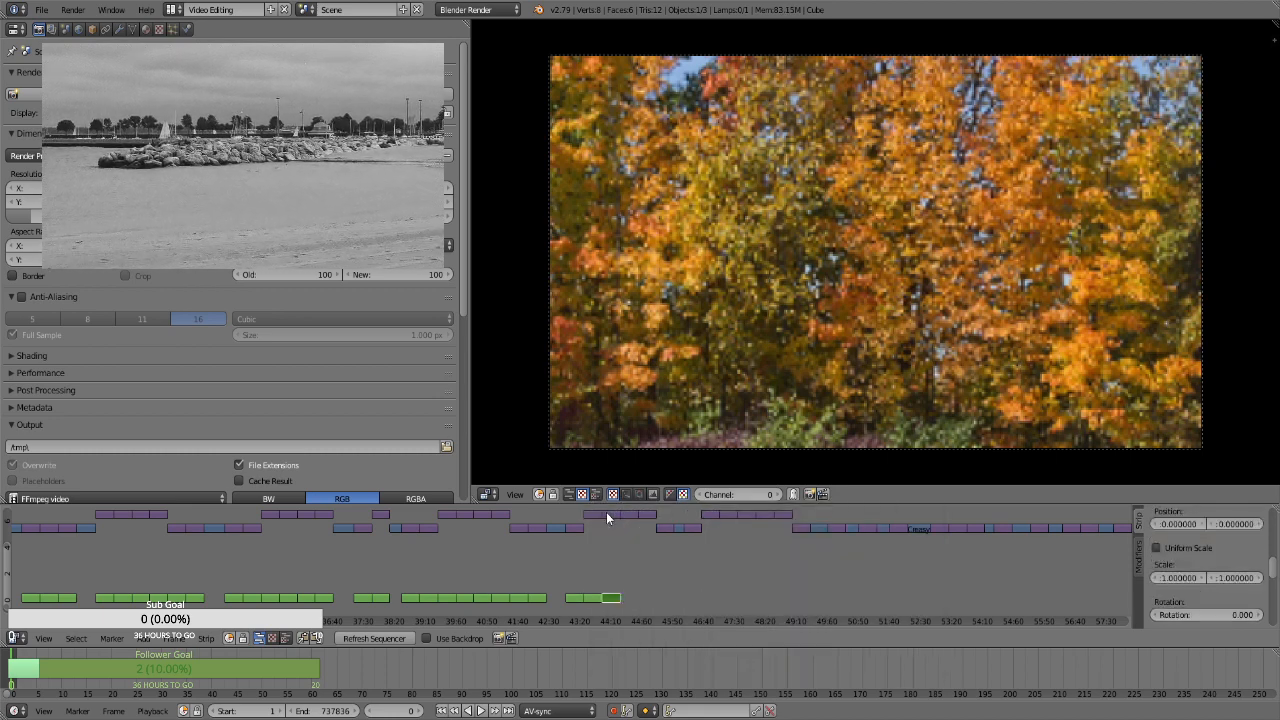
Add Transform effect strips to the remaining two stills of that higher-channel group, at about 44:40 and 45:10
right_click(630, 514)
key("space")
key("Return")
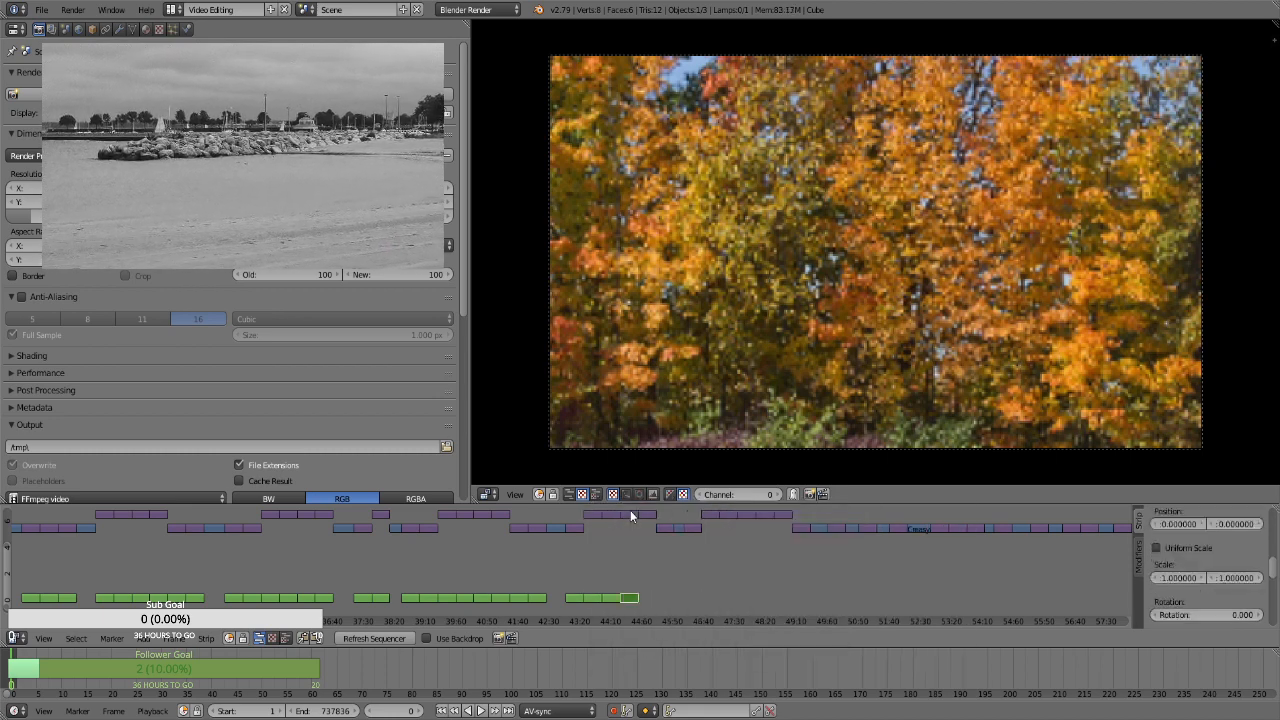
right_click(651, 517)
key("space")
key("Return")
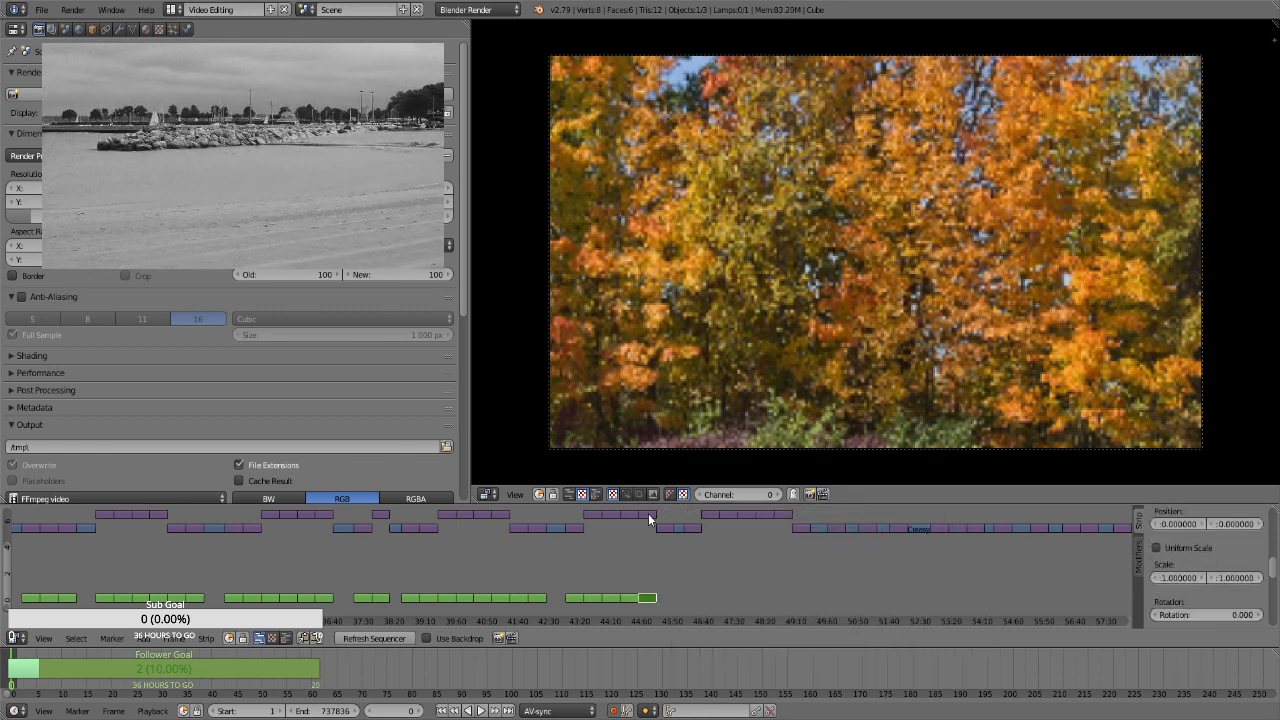
Add Transform effect strips to the lower-channel stills at about 45:40 and 46:20, either side of the short clip
right_click(667, 527)
key("space")
key("Return")
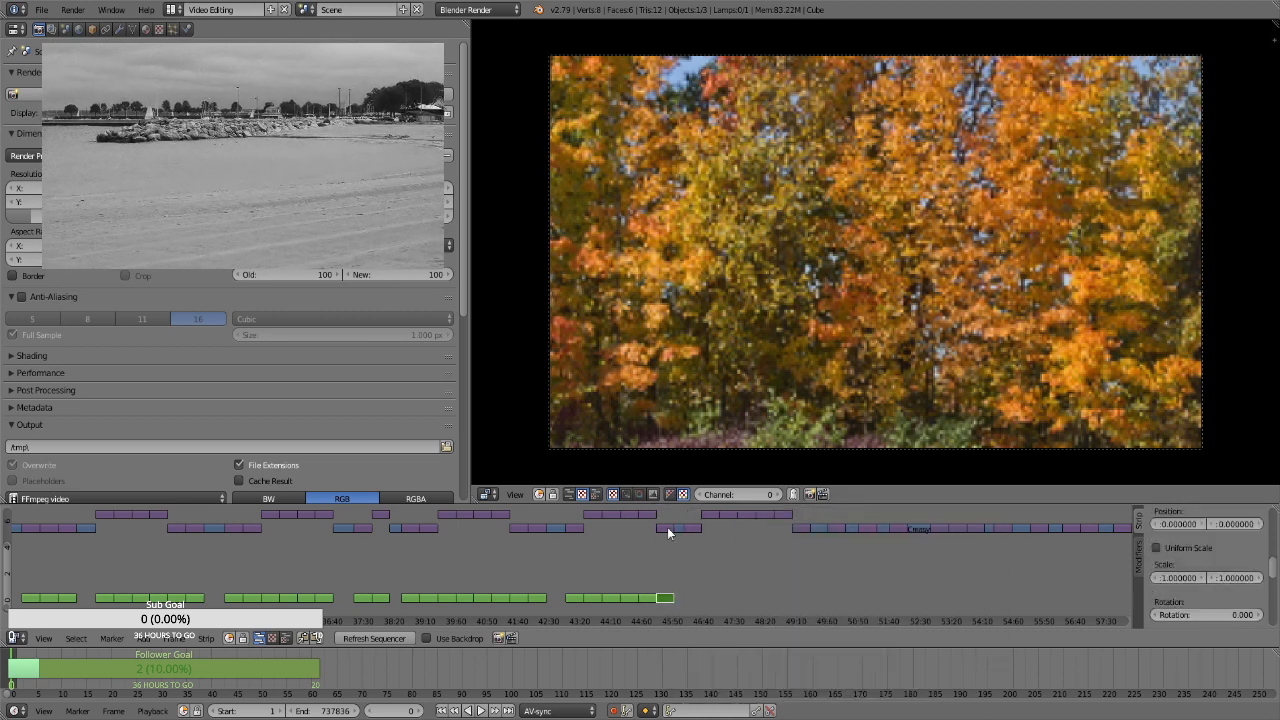
right_click(689, 527)
key("space")
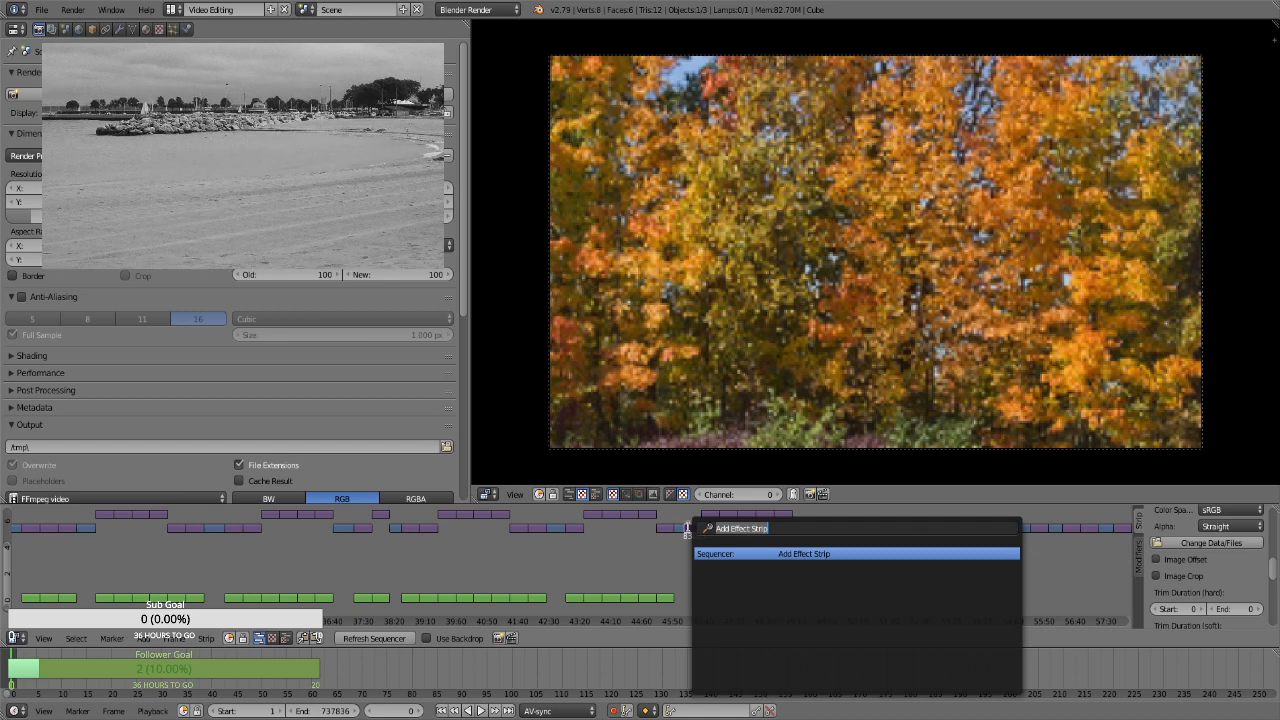
key("Return")
Add Transform effect strips to the first three stills of the last higher-channel group, at about 46:50, 47:20 and 47:50
right_click(706, 513)
key("space")
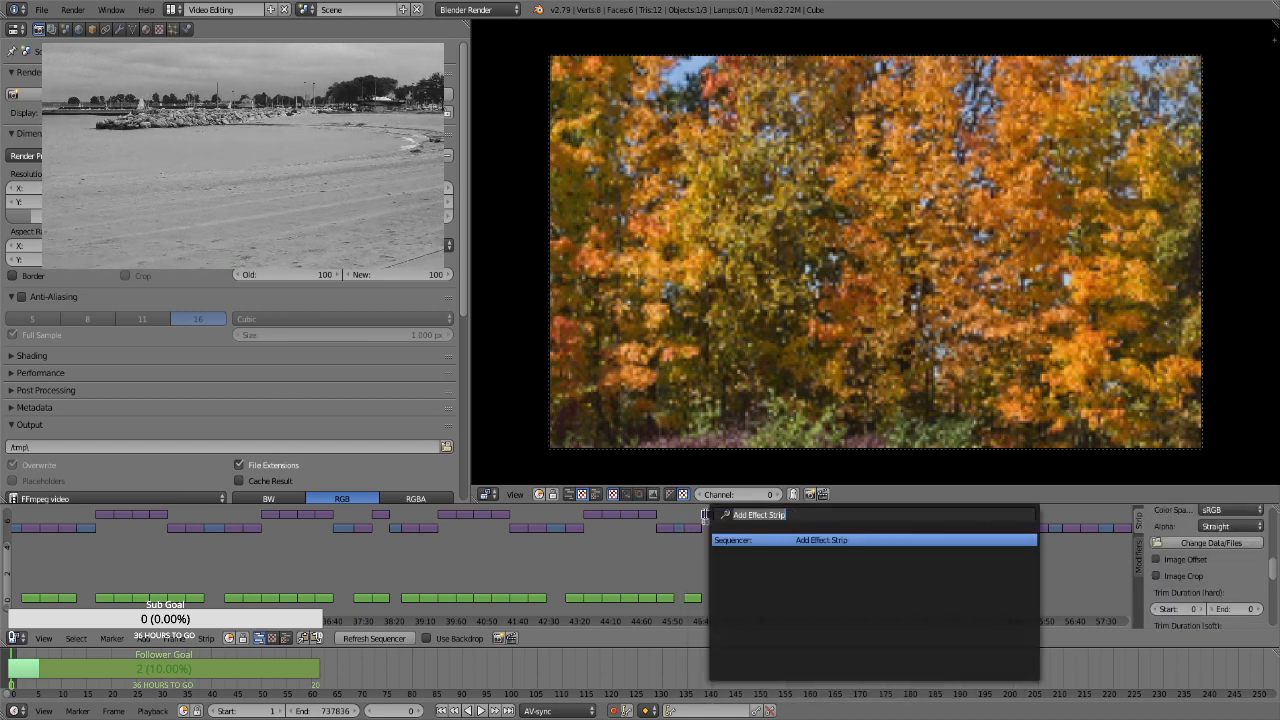
key("Return")
right_click(728, 513)
key("space")
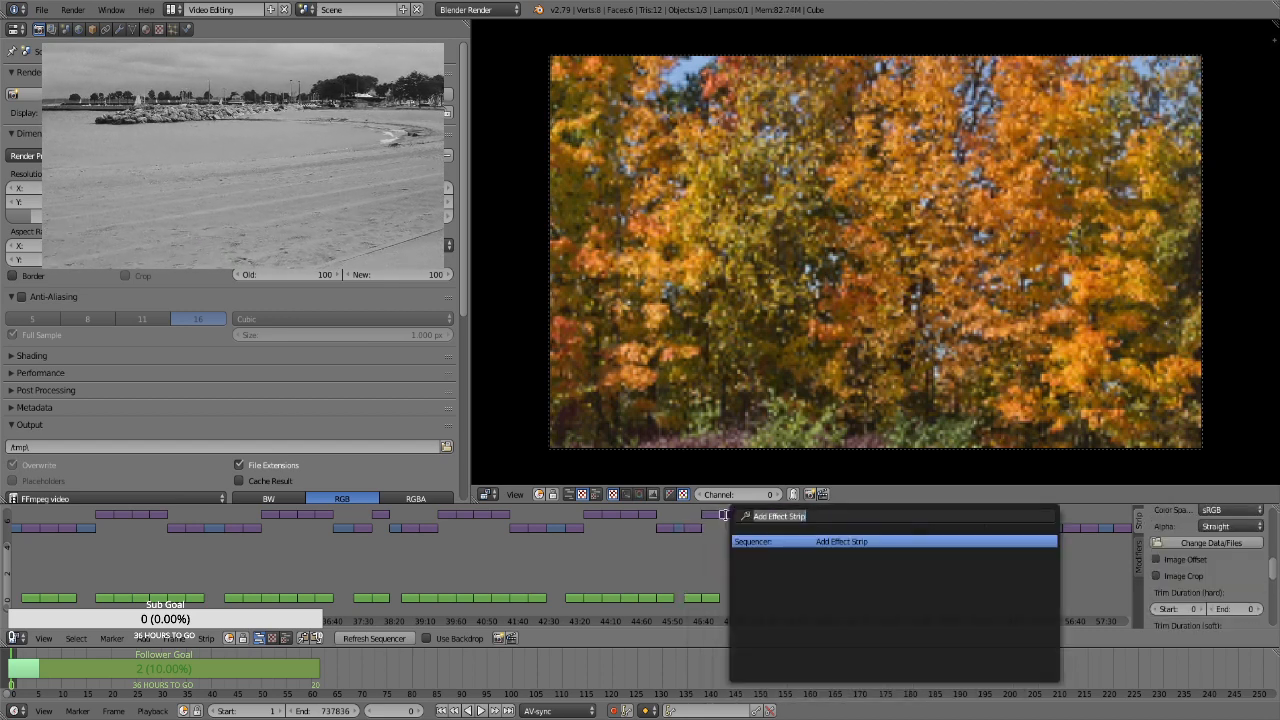
key("Return")
right_click(743, 514)
key("space")
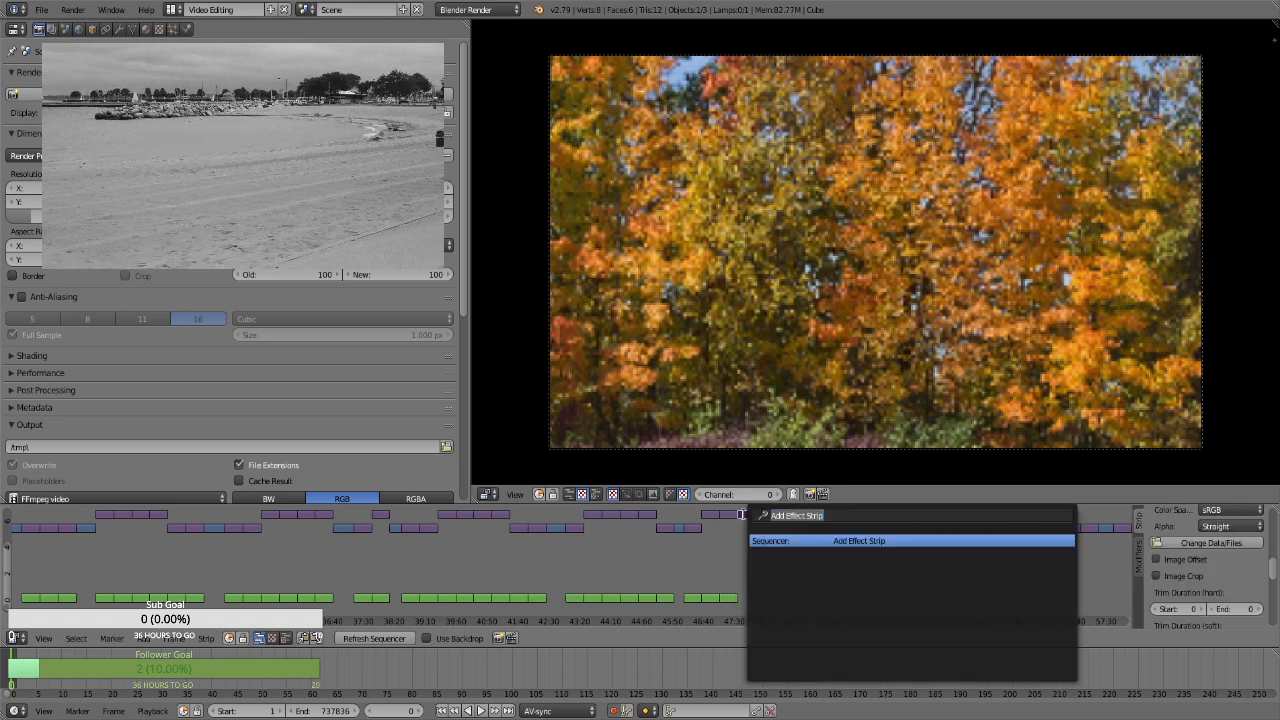
key("Return")
Add Transform effect strips to the final two stills of the last higher-channel group, at about 48:20 and 48:50
right_click(767, 517)
key("space")
key("Return")
right_click(784, 515)
key("space")
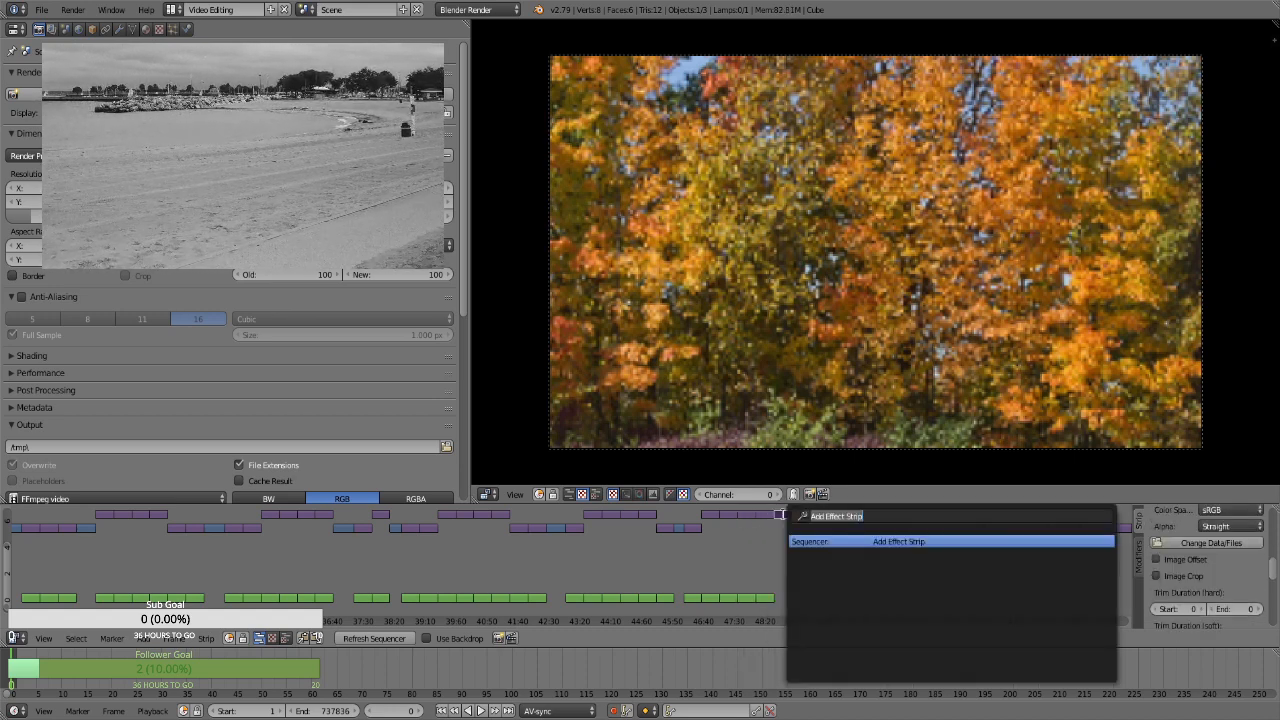
key("Return")
Add Transform effect strips to the stills at about 49:20 and 50:15 in the long lower-channel run
right_click(798, 527)
key("space")
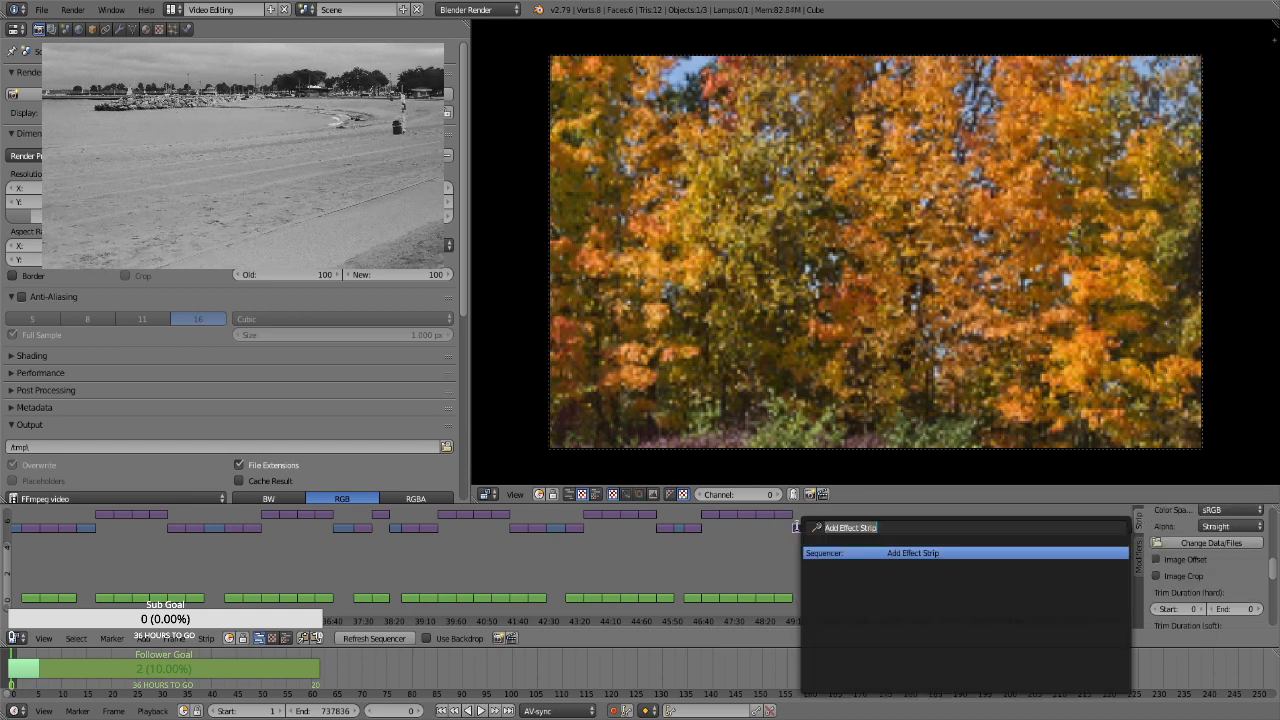
key("Return")
right_click(836, 528)
key("space")
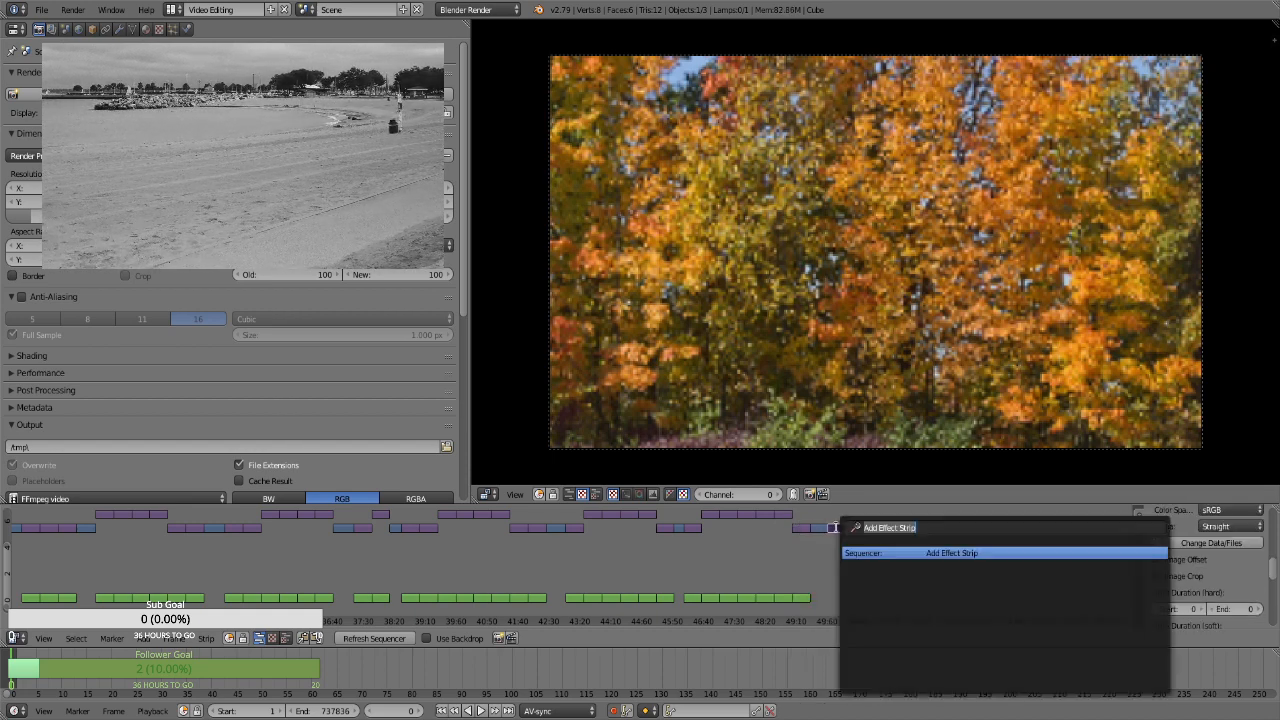
key("Return")
Add Transform effect strips to the lower-channel stills at about 51:05 and 51:55
right_click(865, 528)
key("space")
key("Return")
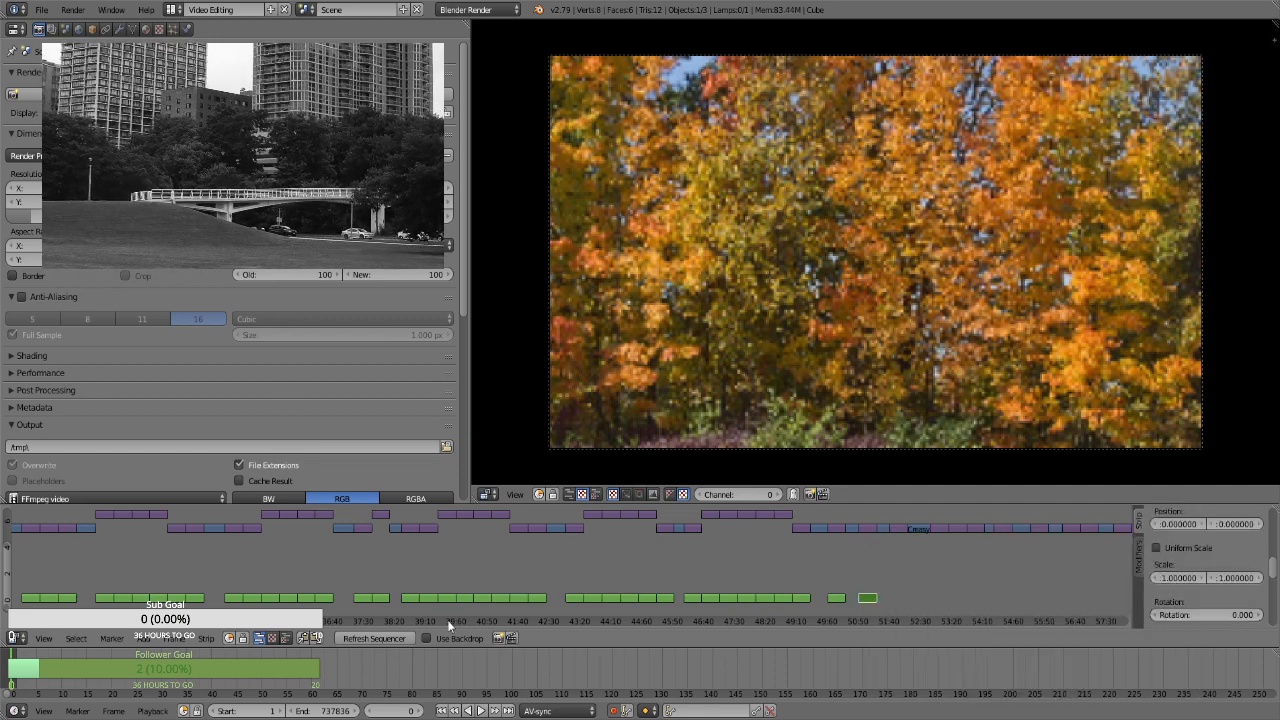
right_click(900, 530)
key("space")
key("Return")
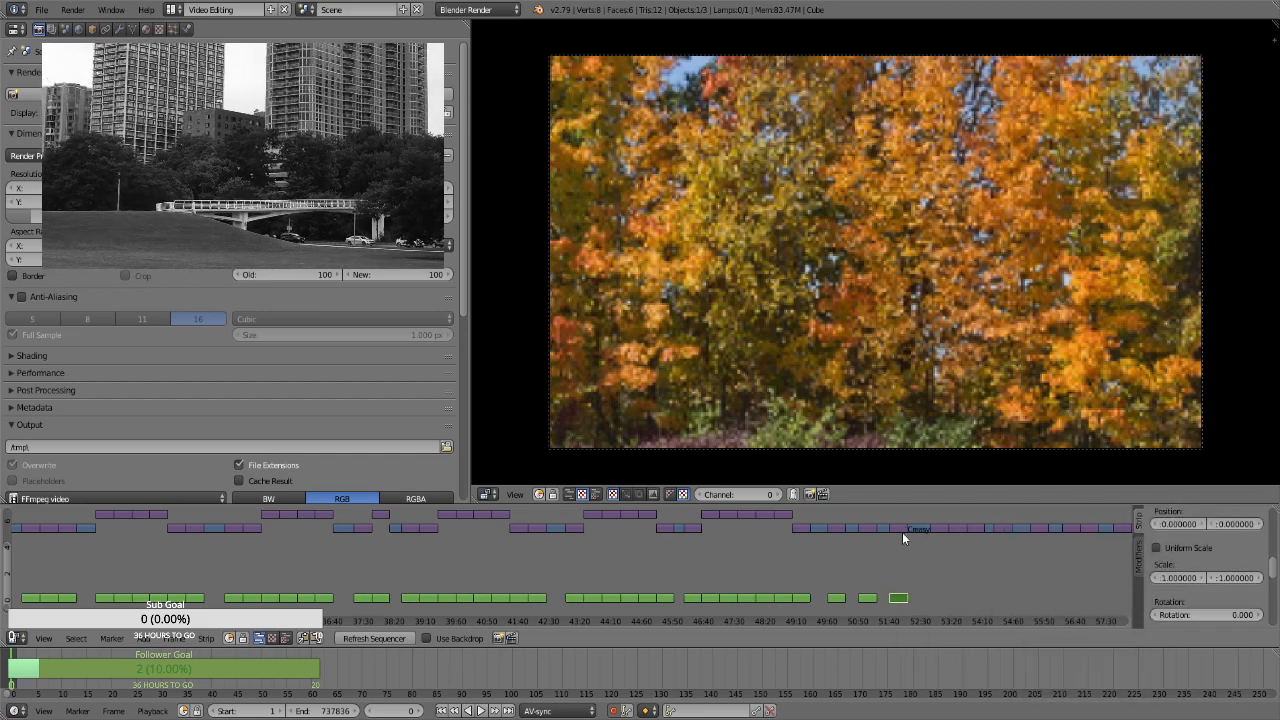
Add Transform effect strips to the three consecutive lower-channel stills at about 53:00, 53:30 and 54:00
right_click(938, 530)
key("space")
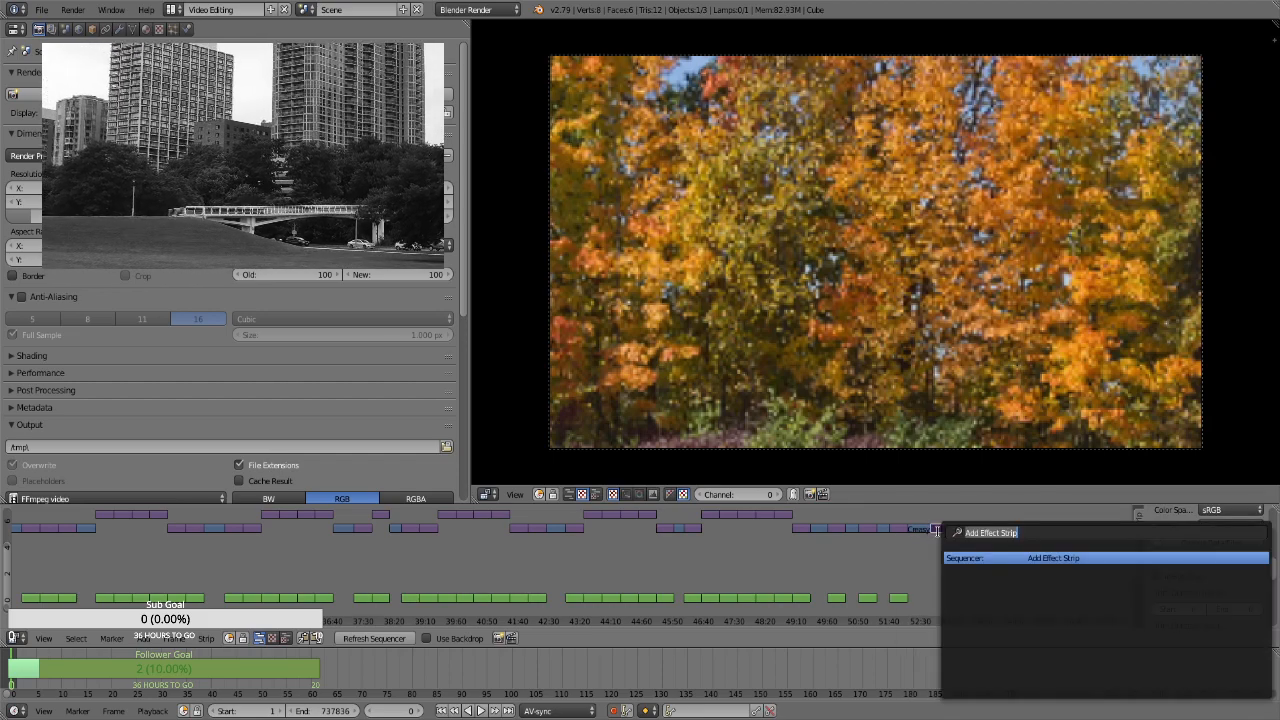
key("Return")
right_click(958, 530)
key("space")
key("Return")
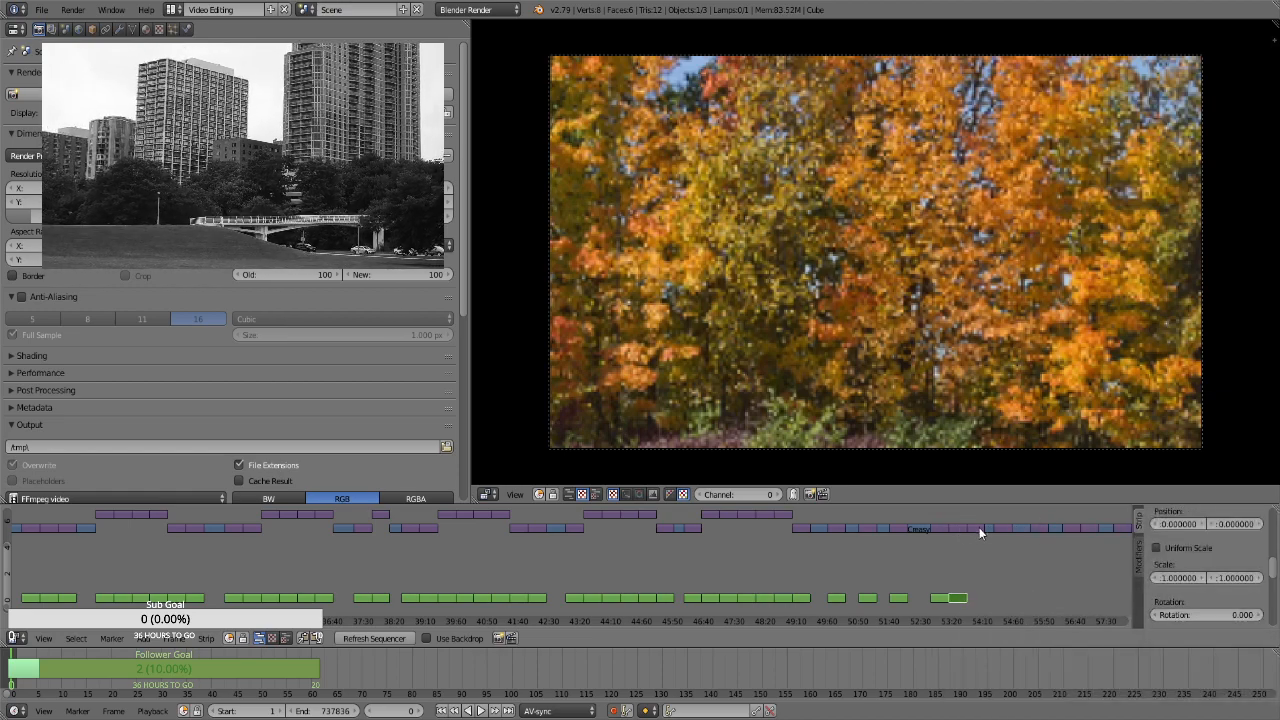
right_click(979, 527)
key("space")
key("Return")
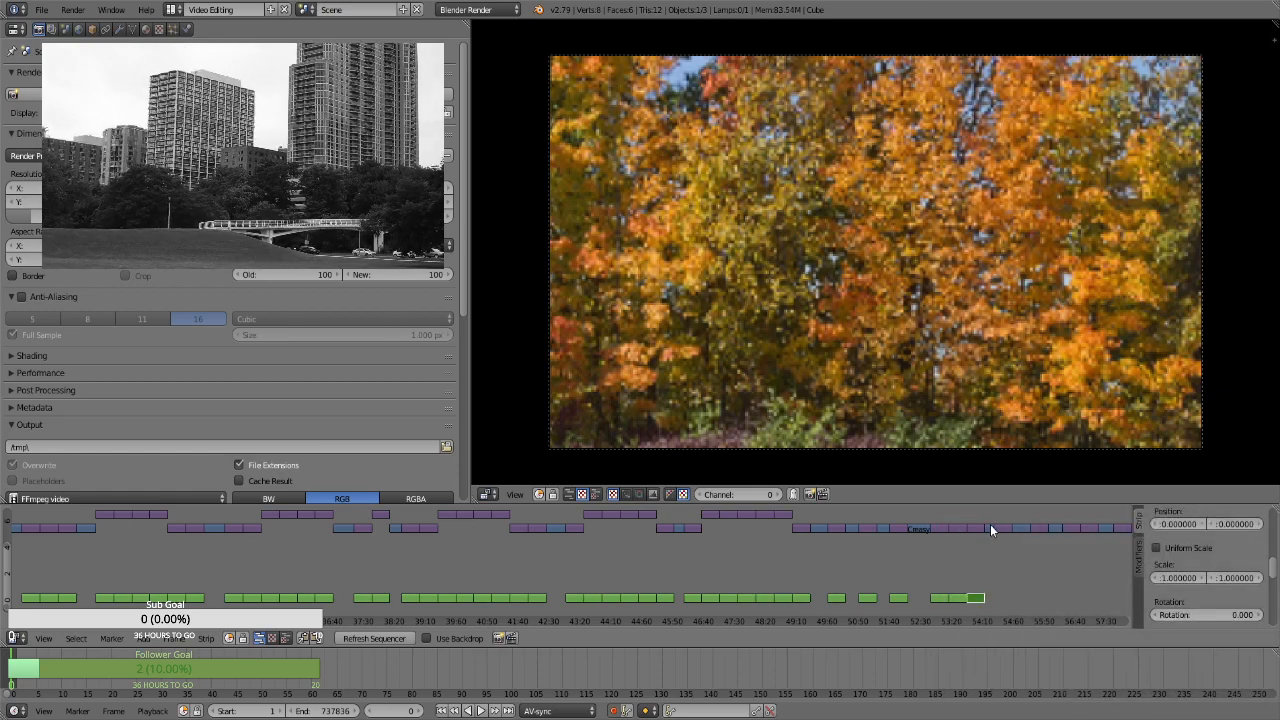
Add Transform effect strips to the lower-channel stills at about 54:40 and 55:40
right_click(1005, 528)
key("space")
key("Return")
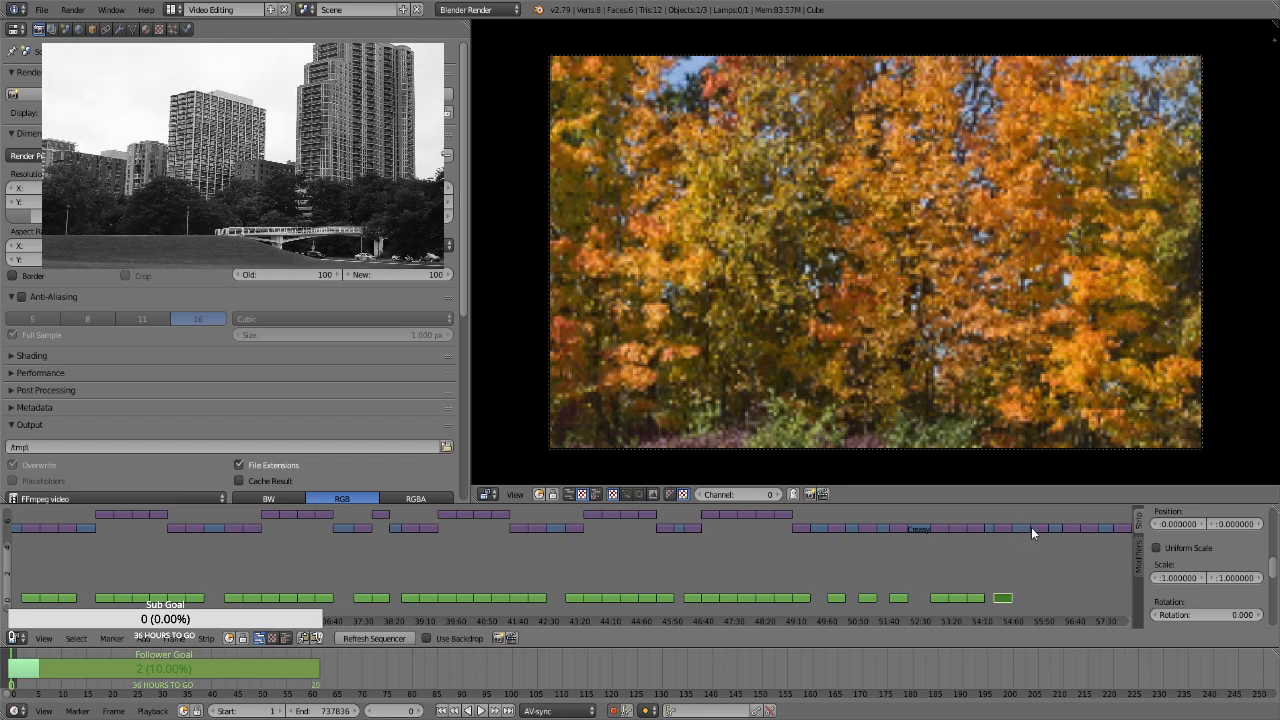
right_click(1032, 528)
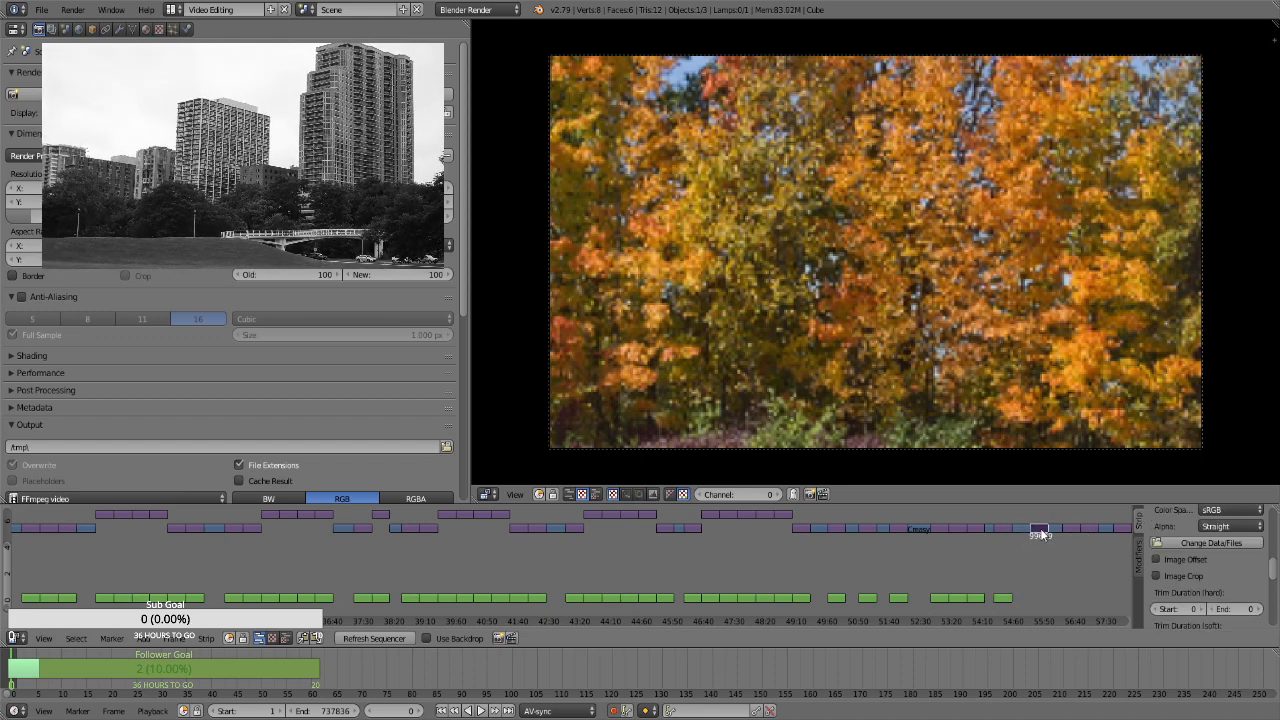
key("space")
key("Return")
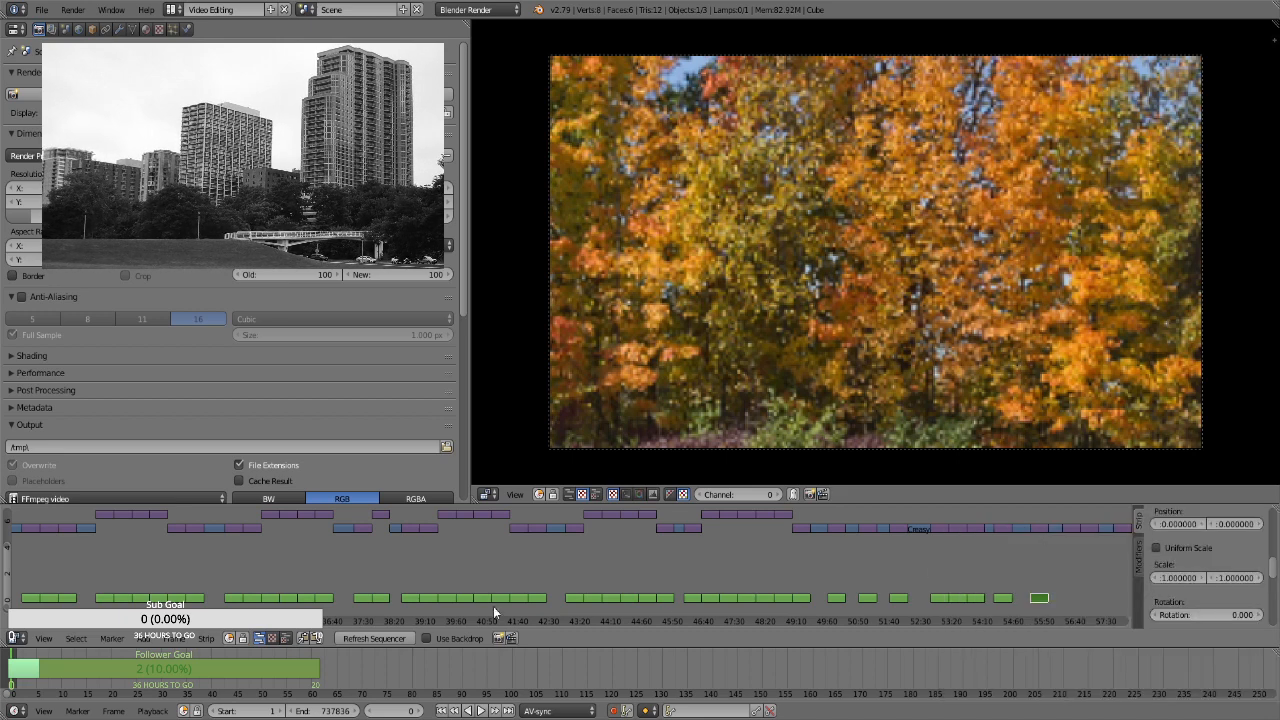
Add Transform effect strips to the two adjacent lower-channel stills at about 56:30 and 57:00
middle_click_drag(695, 592, 260, 592)
right_click(559, 528)
key("space")
key("Return")
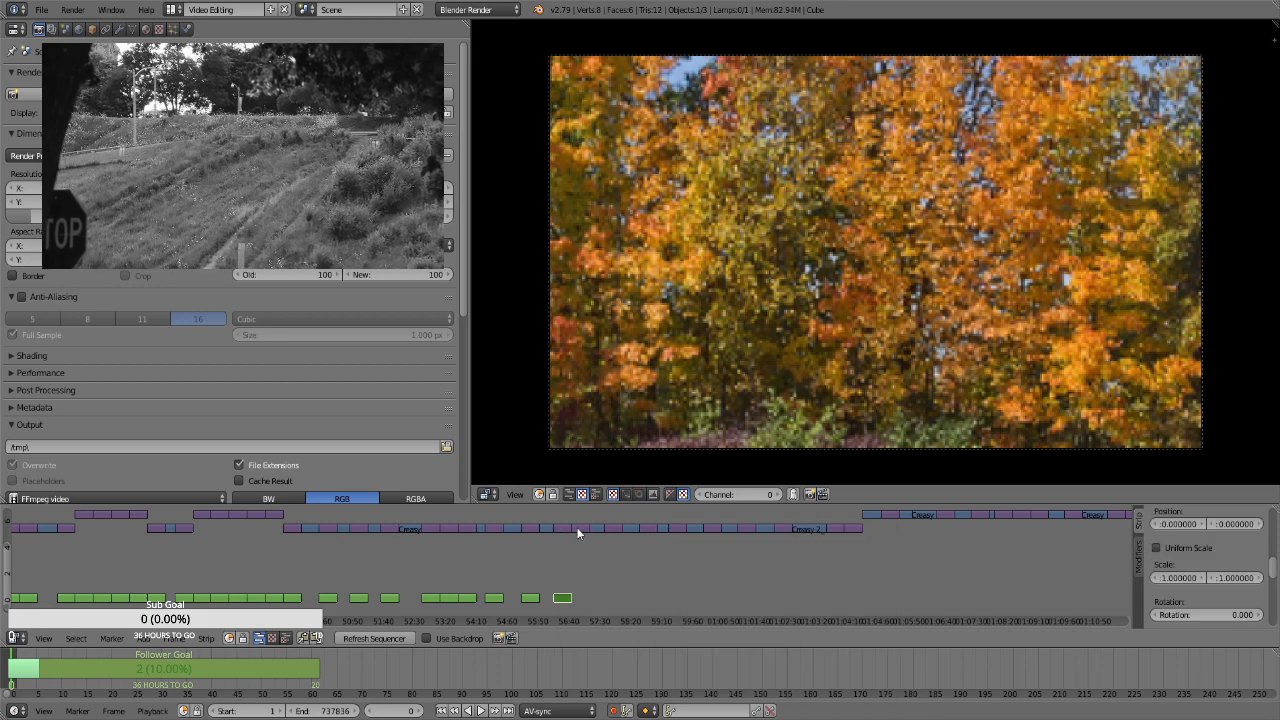
right_click(577, 527)
key("space")
key("Return")
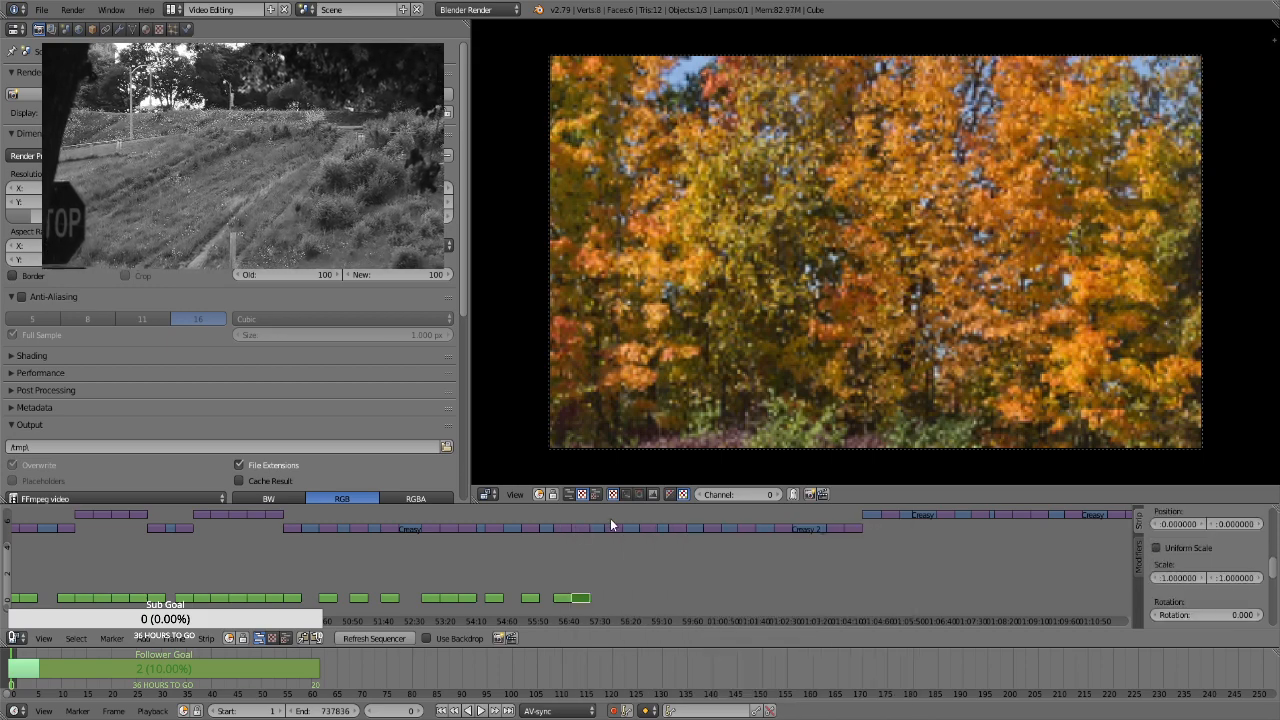
Add Transform effect strips to the lower-channel stills at about 57:50 and 58:50
right_click(611, 526)
key("space")
key("Return")
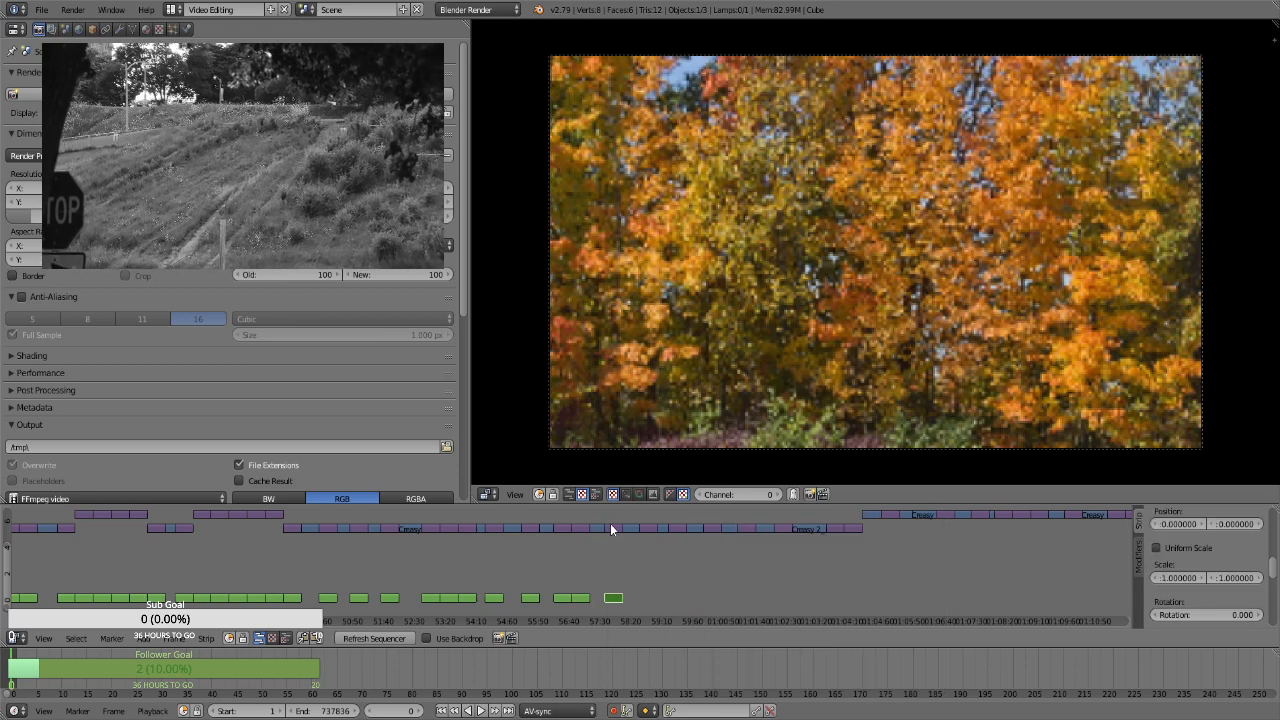
right_click(643, 522)
key("space")
key("Return")
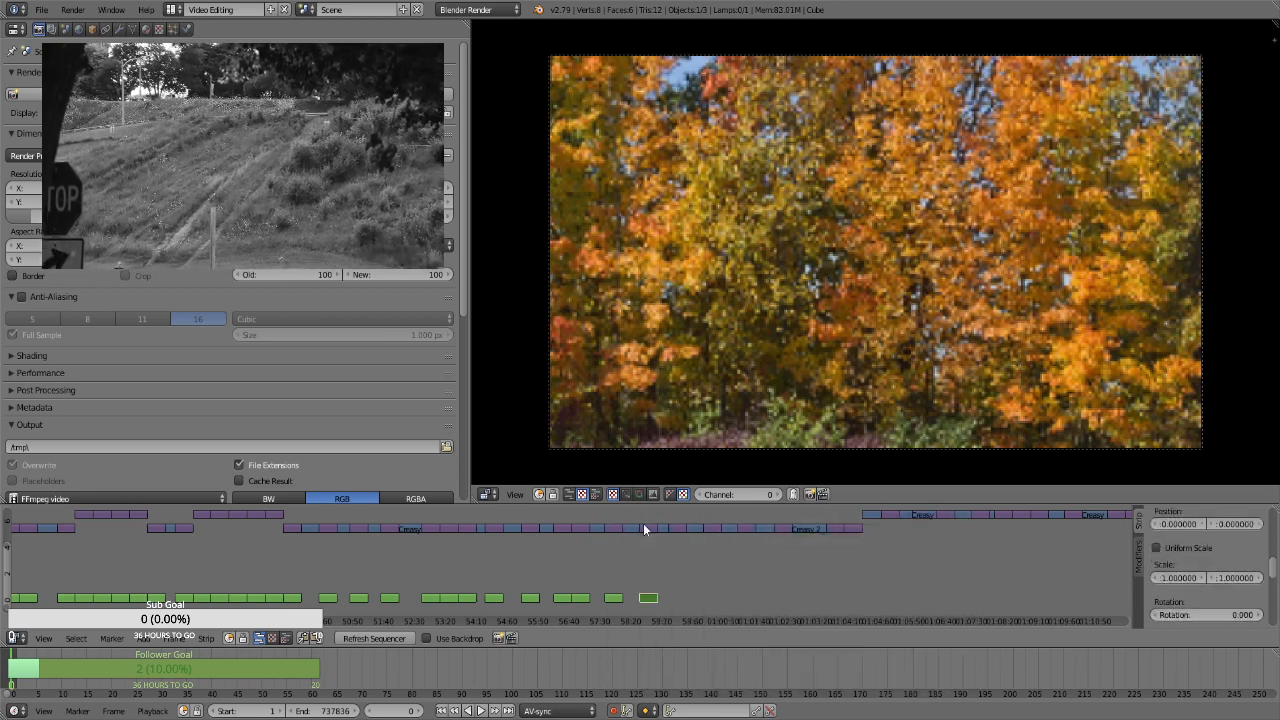
Add Transform effect strips to the lower-channel stills at about 59:35 and 1:00:30
right_click(670, 528)
key("space")
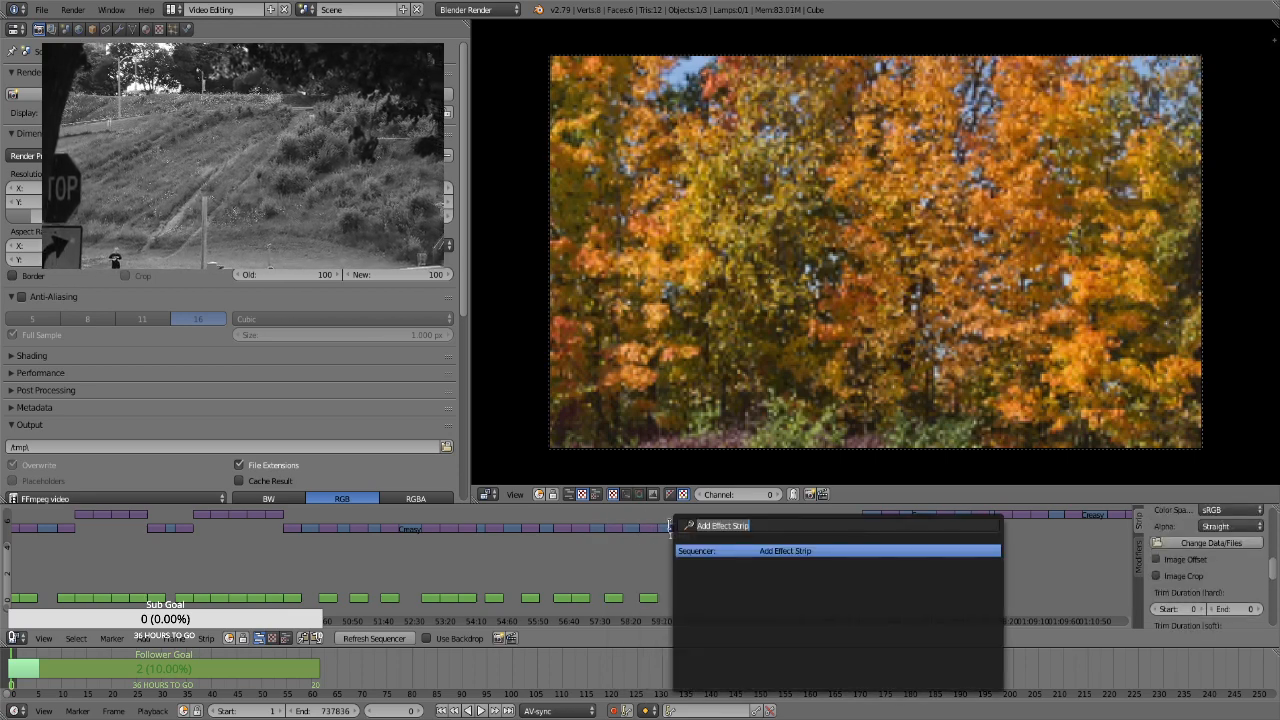
key("Return")
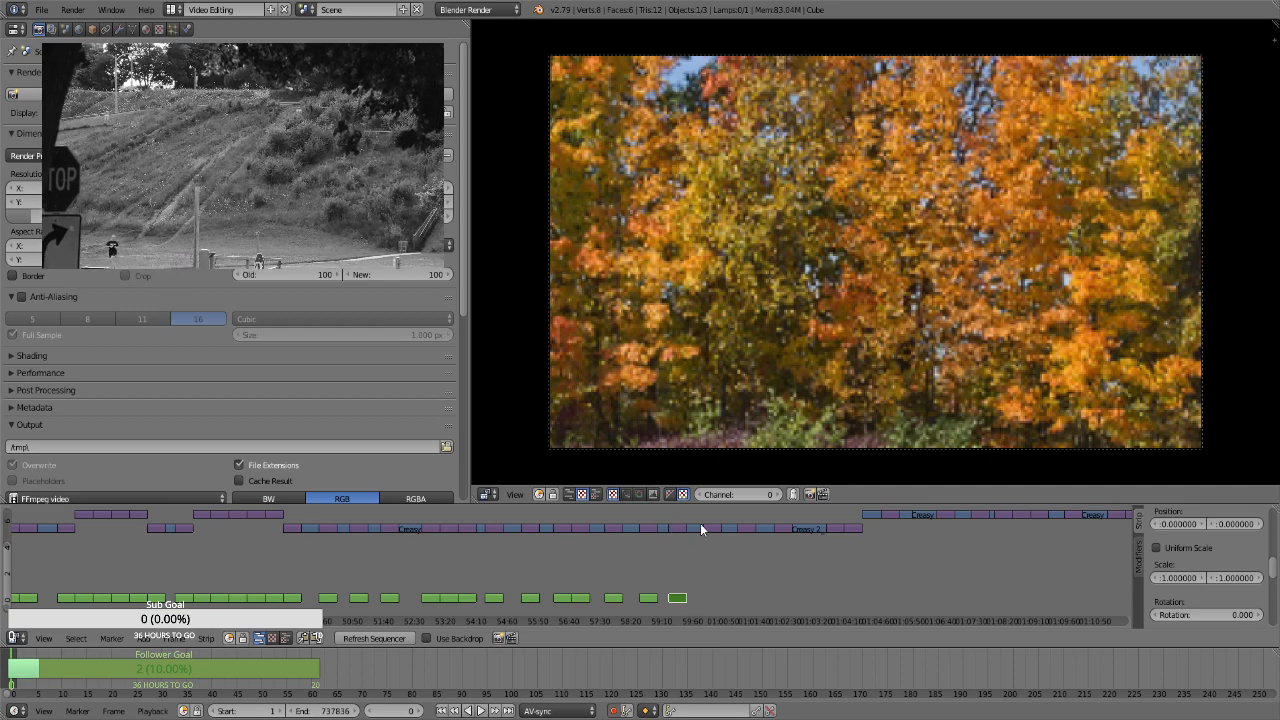
right_click(711, 525)
key("space")
key("Return")
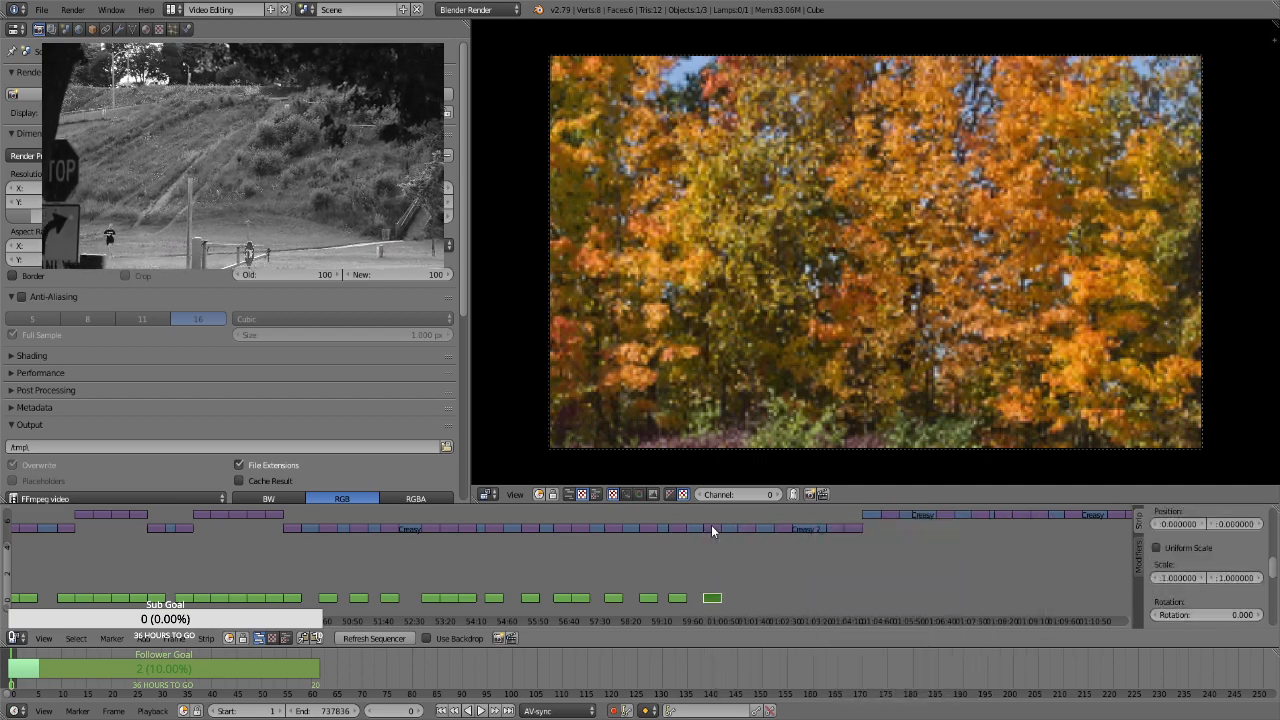
Add Transform effect strips to the lower-channel stills at about 1:01:30 and 1:02:25
right_click(741, 532)
key("space")
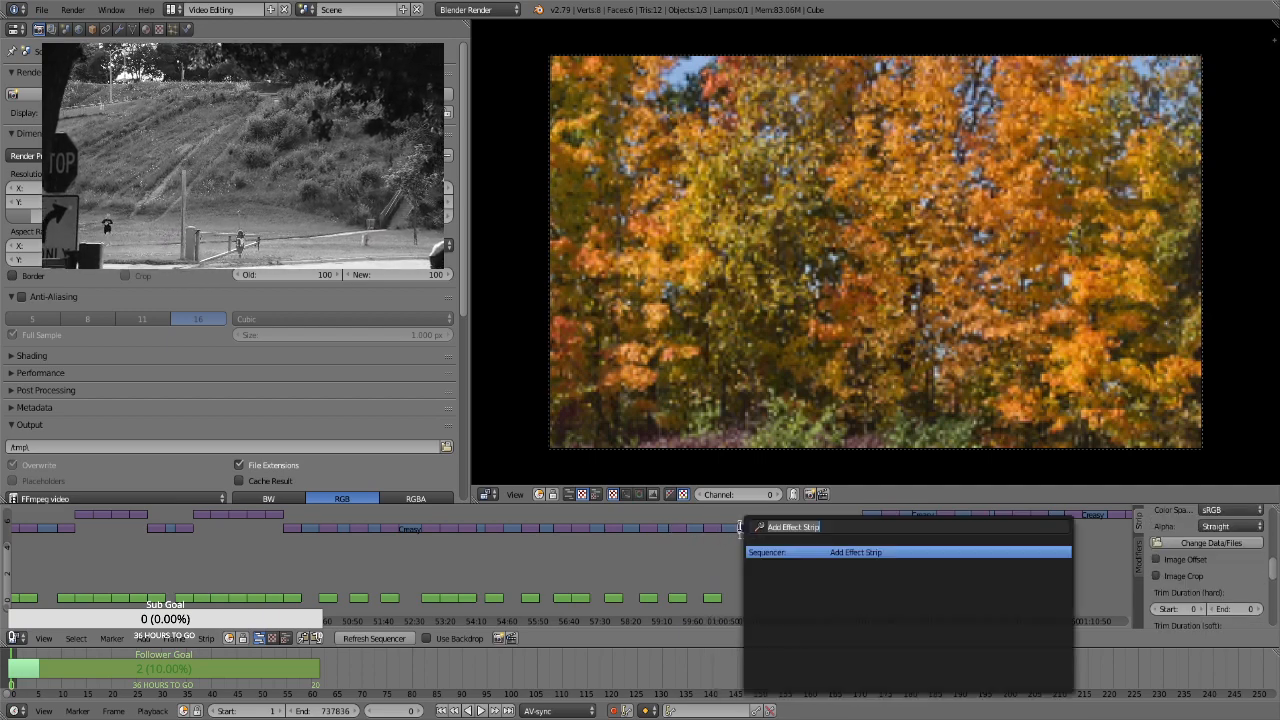
key("Return")
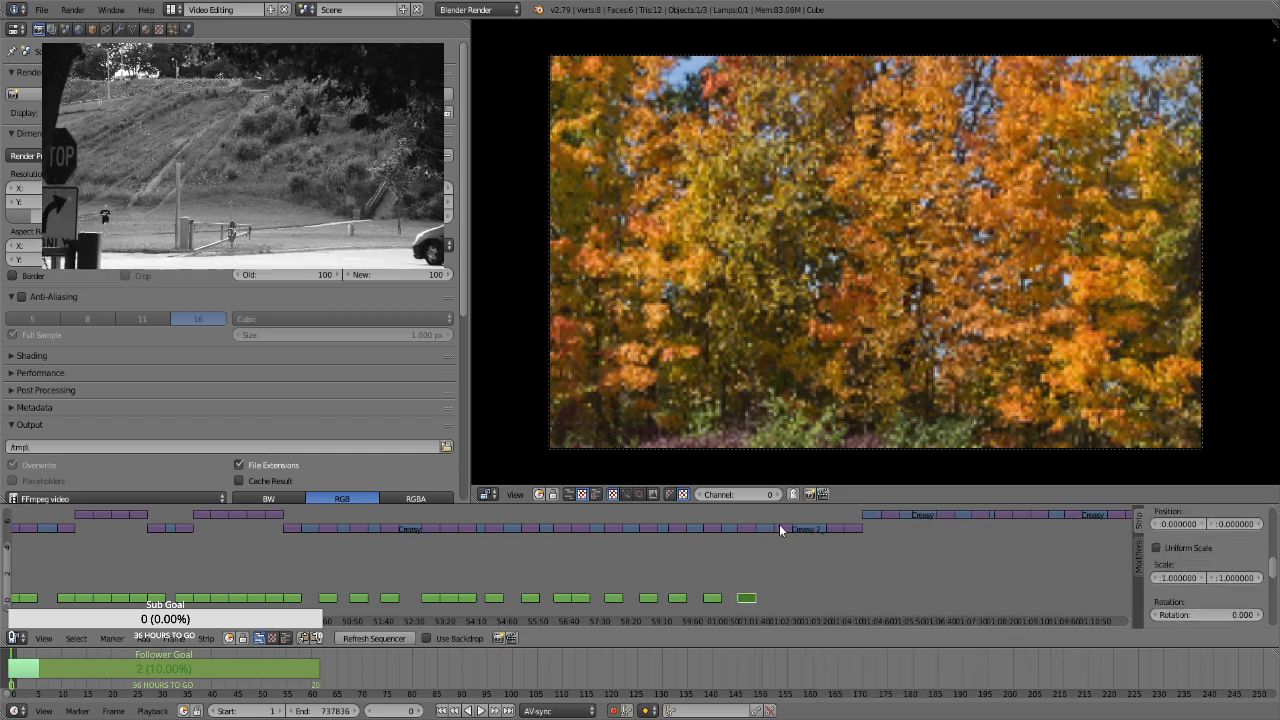
right_click(780, 526)
key("space")
key("Return")
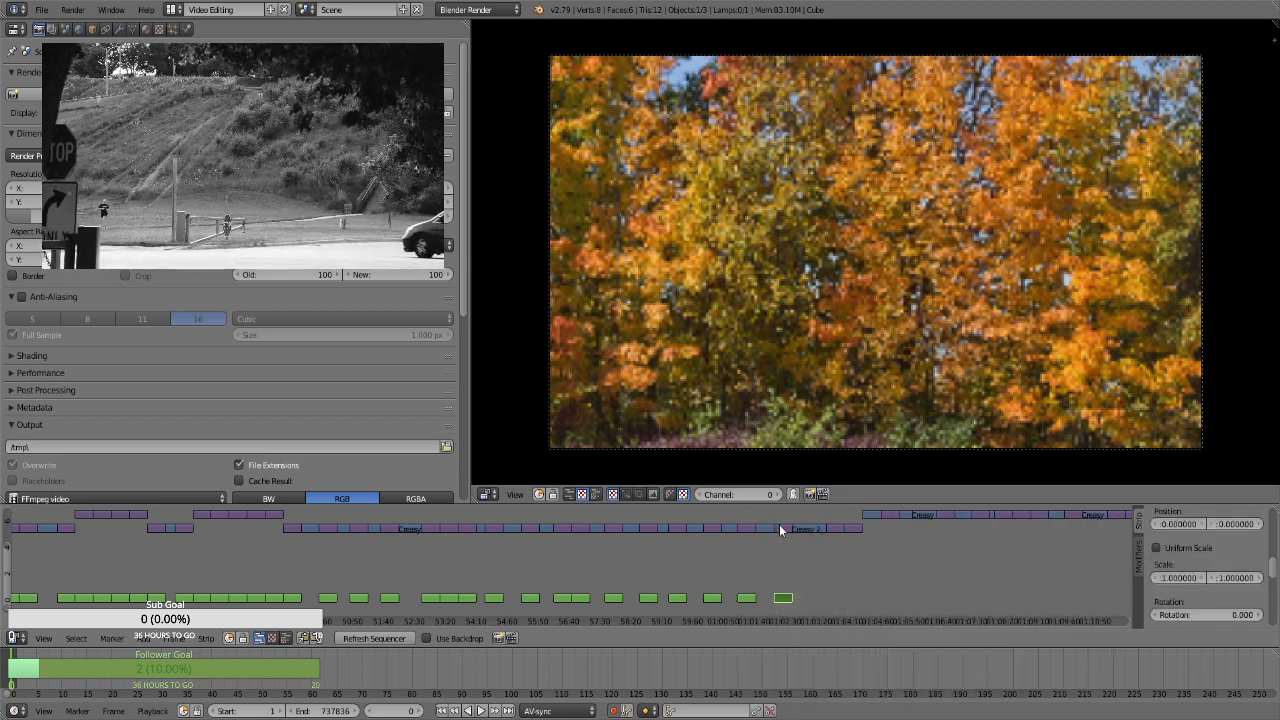
Add Transform effect strips to the final two stills of the long lower-channel run, at about 1:03:50 and 1:04:20
right_click(832, 526)
key("space")
key("Return")
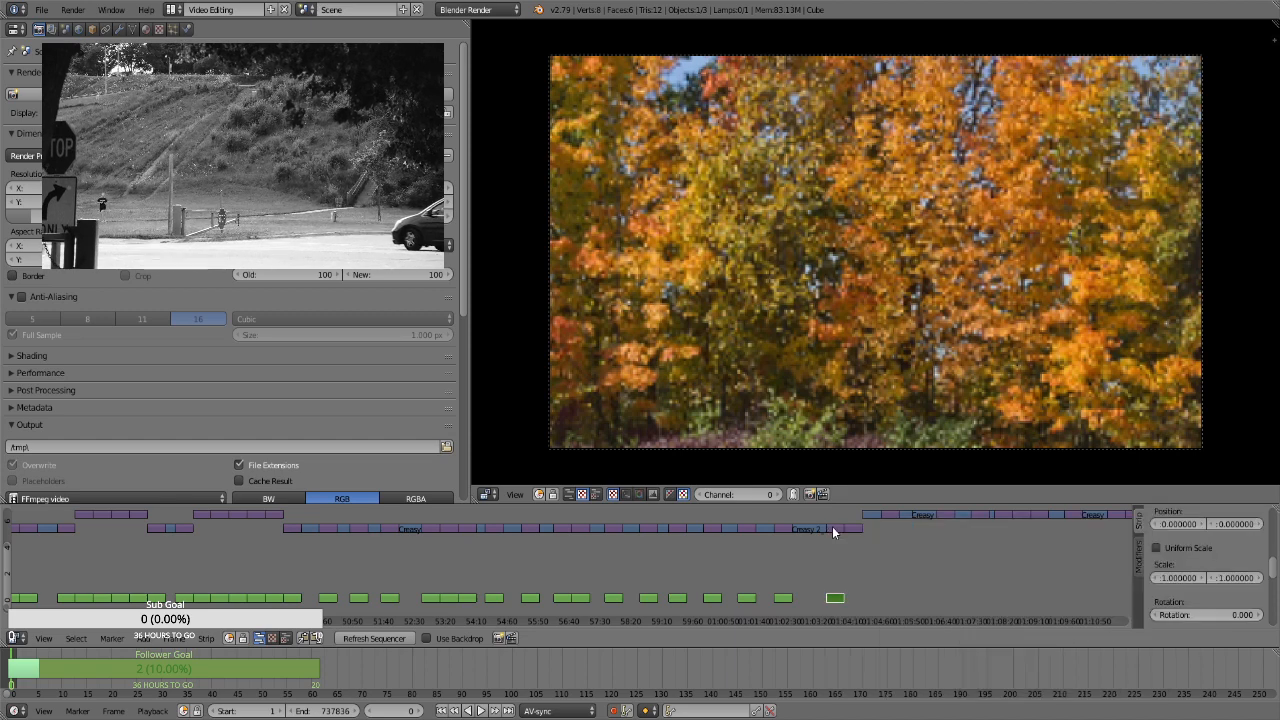
right_click(855, 528)
key("space")
key("Return")
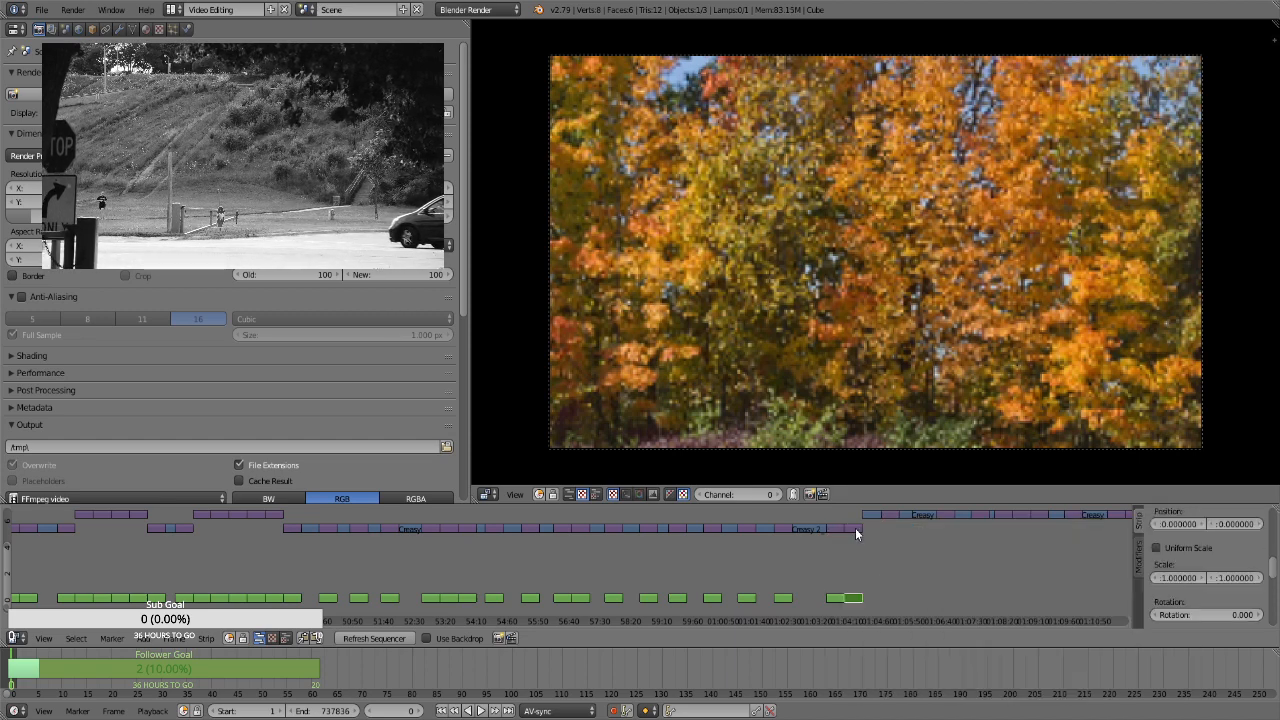
Add Transform effect strips to the stills at about 1:05:20 and 1:06:50 in the next higher-channel run
right_click(885, 513)
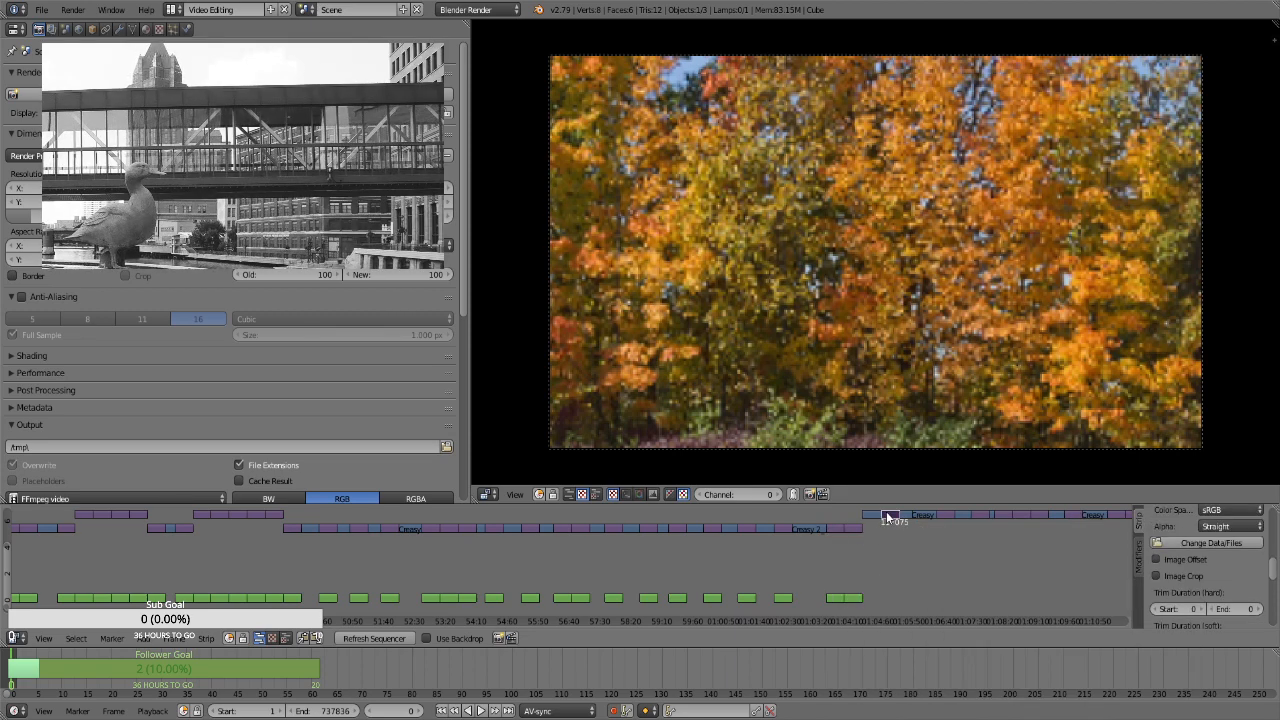
key("space")
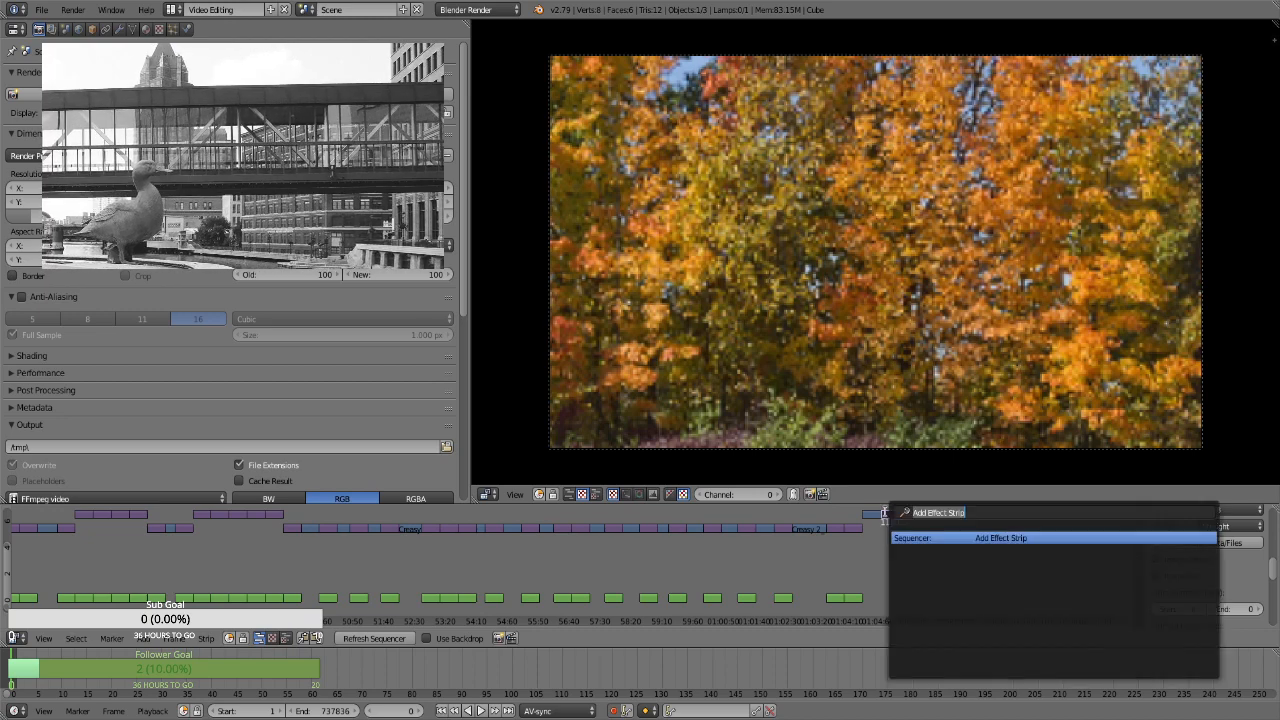
key("Return")
right_click(944, 518)
key("space")
key("Return")
Add Transform effect strips to the higher-channel stills at about 1:07:45 and 1:08:20
right_click(977, 516)
key("space")
key("Return")
right_click(996, 518)
key("space")
key("Return")
Add Transform effect strips to the adjacent higher-channel stills at about 1:08:50 and 1:09:20
right_click(1018, 515)
key("space")
key("Return")
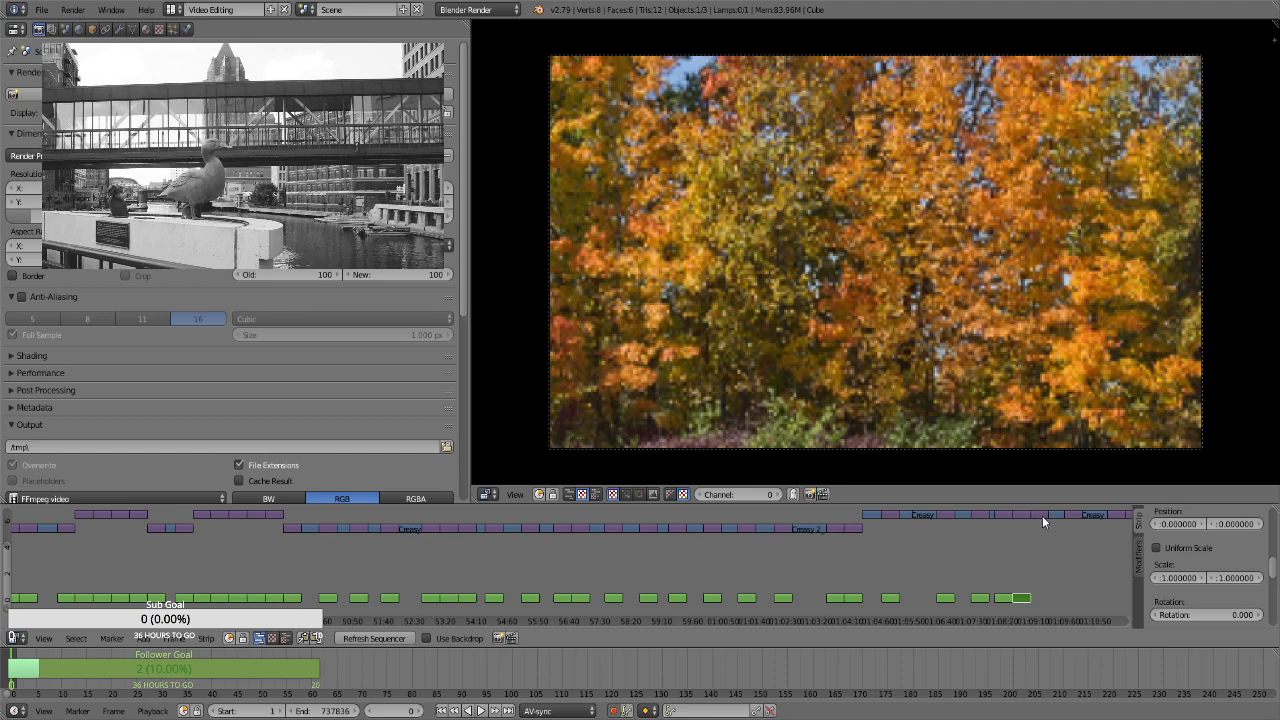
right_click(1040, 518)
key("space")
key("Return")
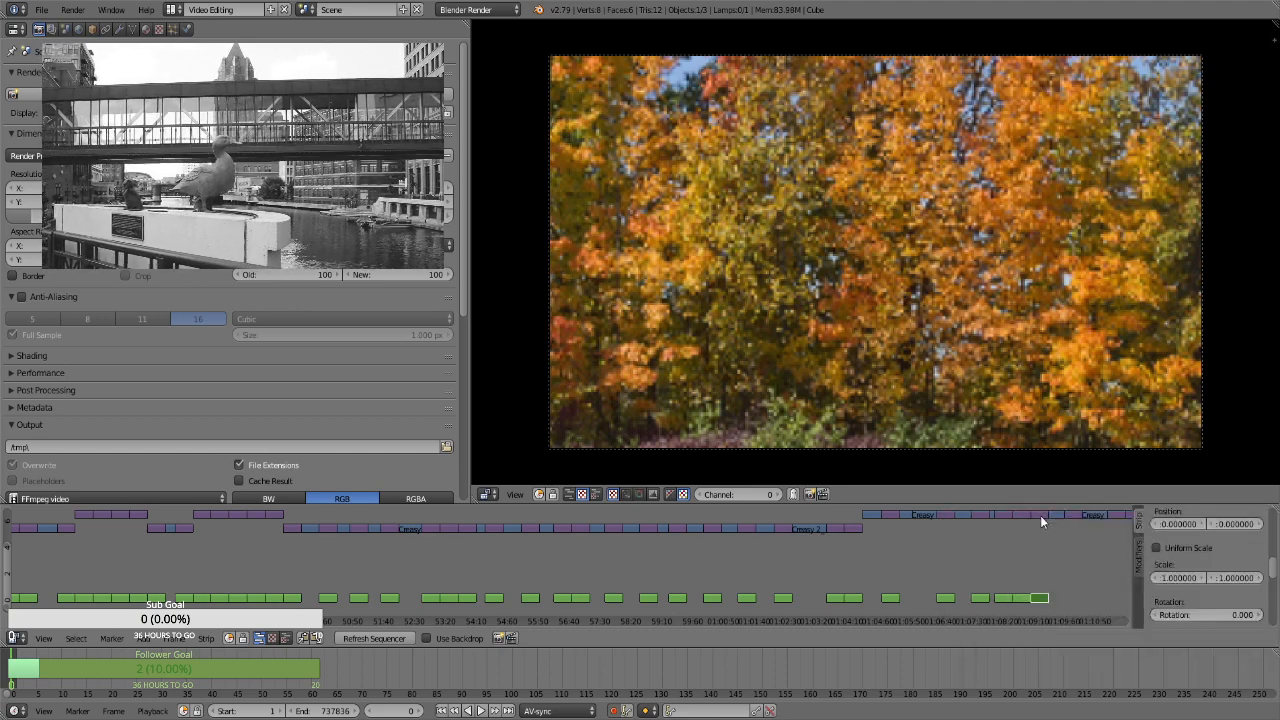
Add Transform effect strips to the higher-channel stills at about 1:10:15 and 1:11:25
left_click_drag(230, 620, 274, 620)
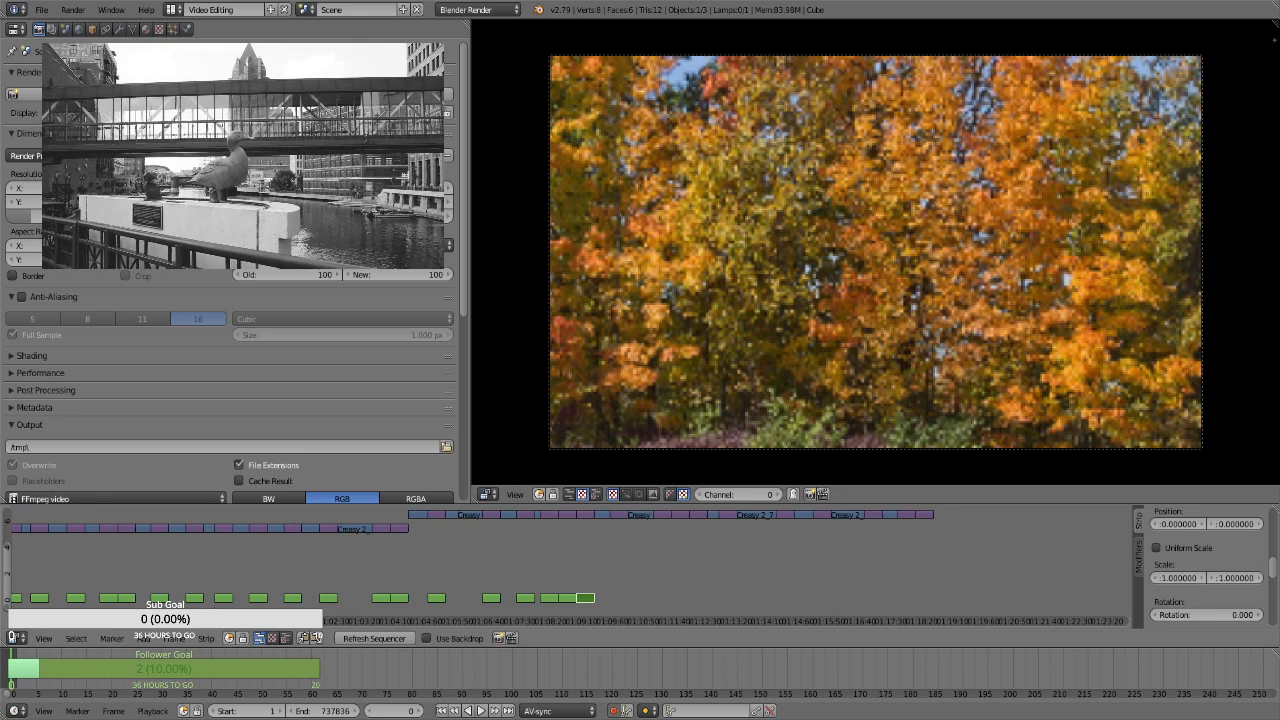
right_click(620, 515)
key("space")
key("Return")
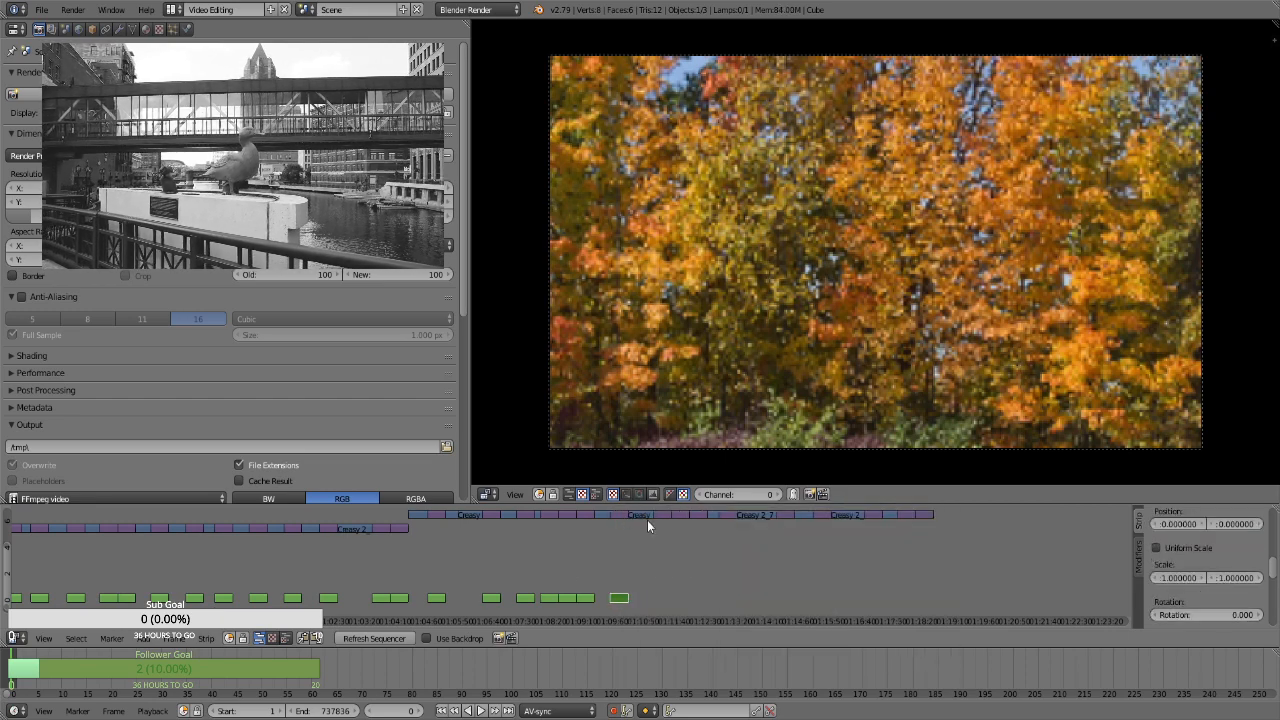
right_click(665, 515)
key("space")
key("Return")
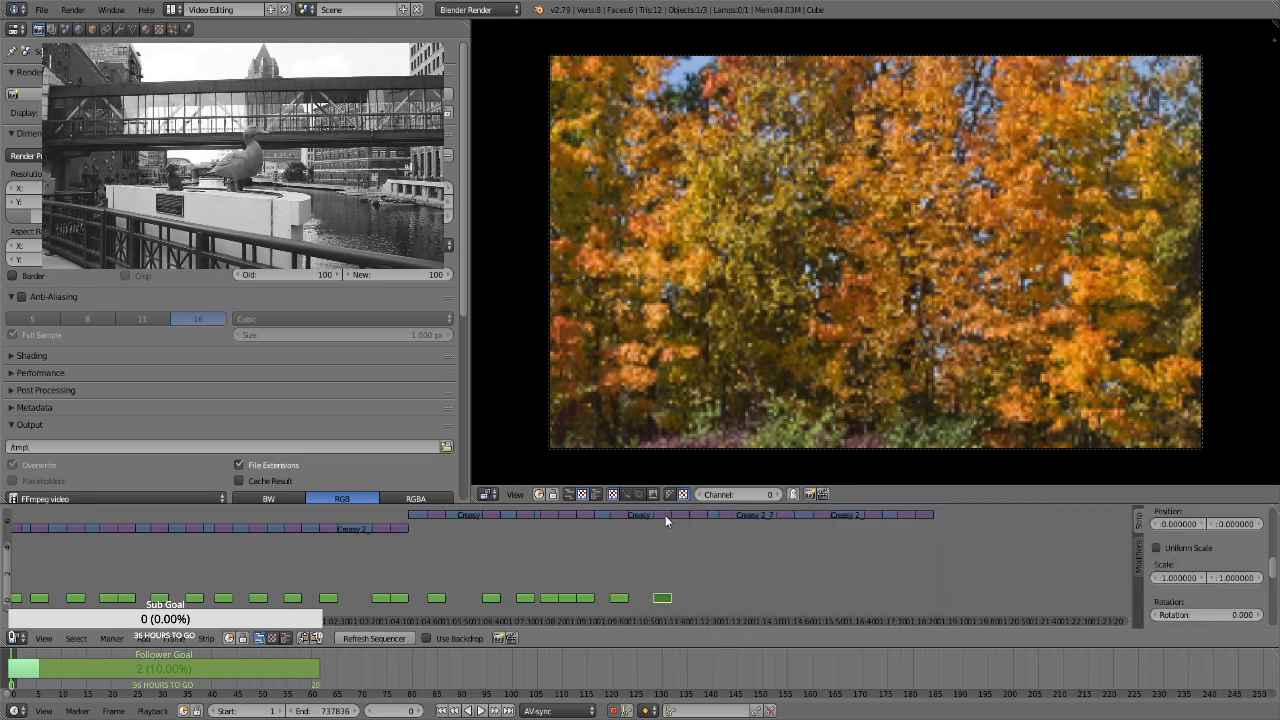
Add Transform effect strips to the adjacent higher-channel stills at about 1:11:55 and 1:12:25
right_click(684, 515)
key("space")
key("Return")
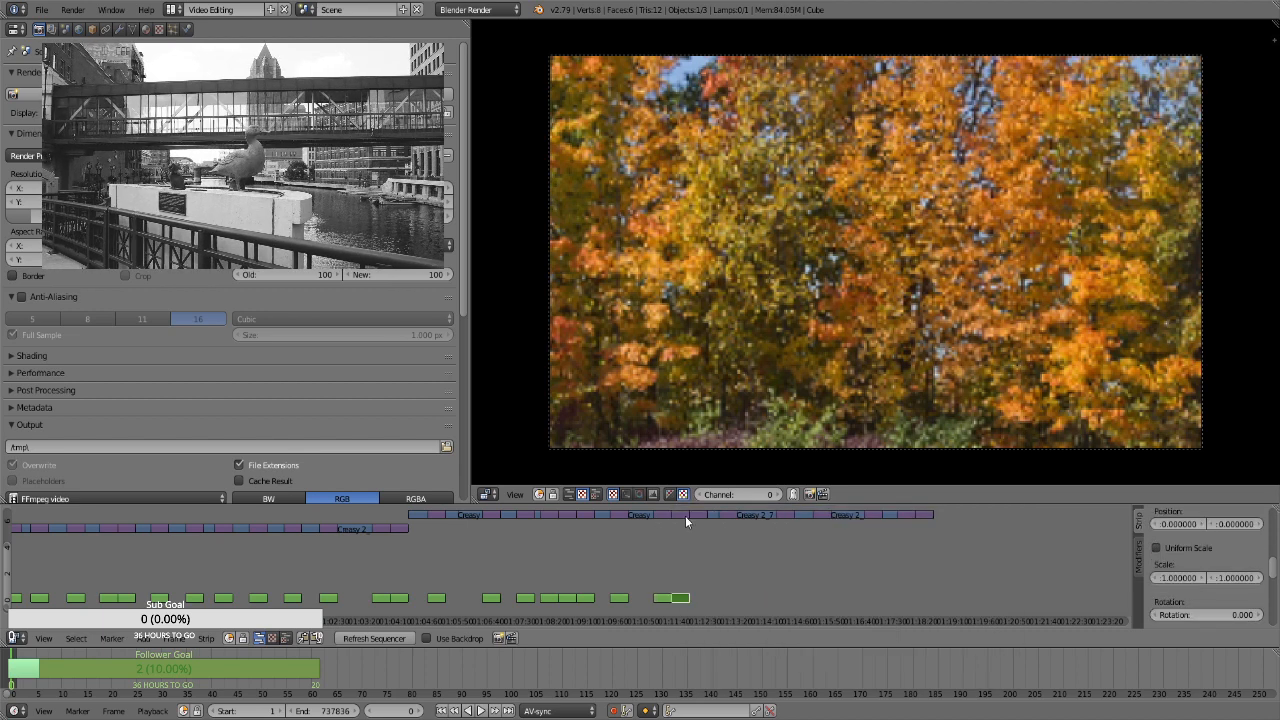
right_click(699, 515)
key("space")
key("Return")
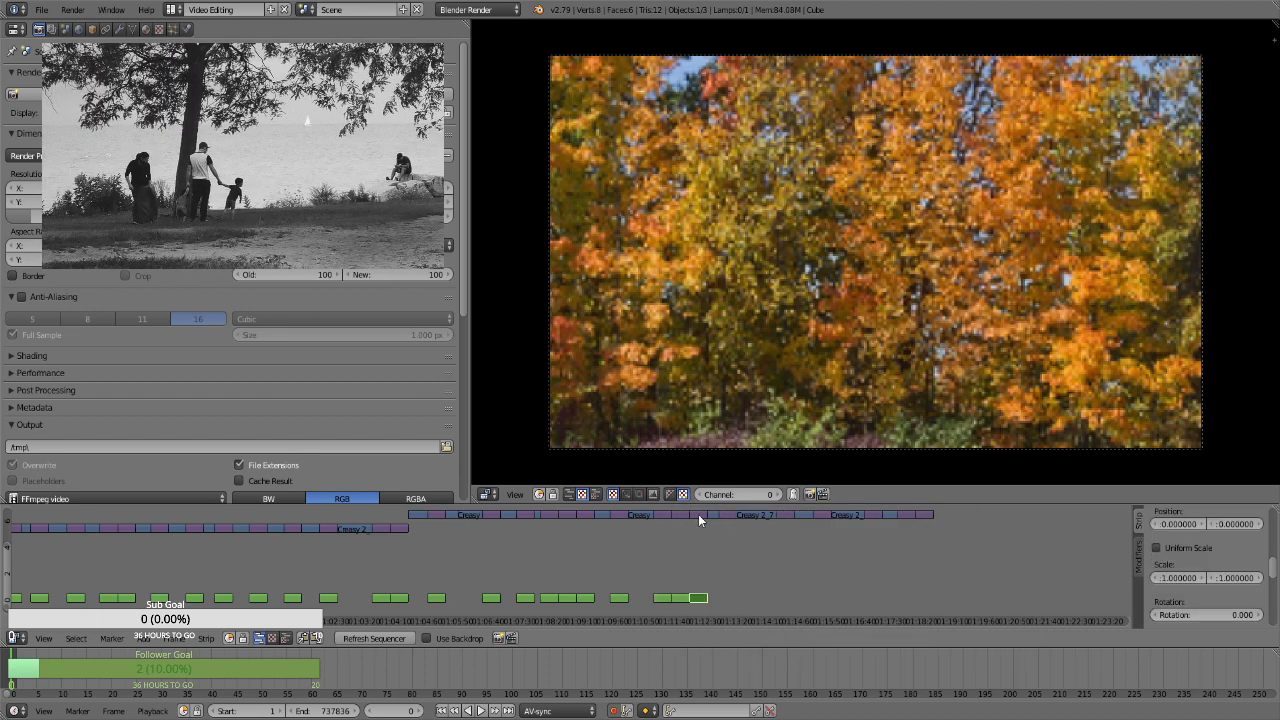
Add Transform effect strips to the higher-channel stills at about 1:13:10 and 1:14:45
right_click(727, 515)
key("space")
key("Return")
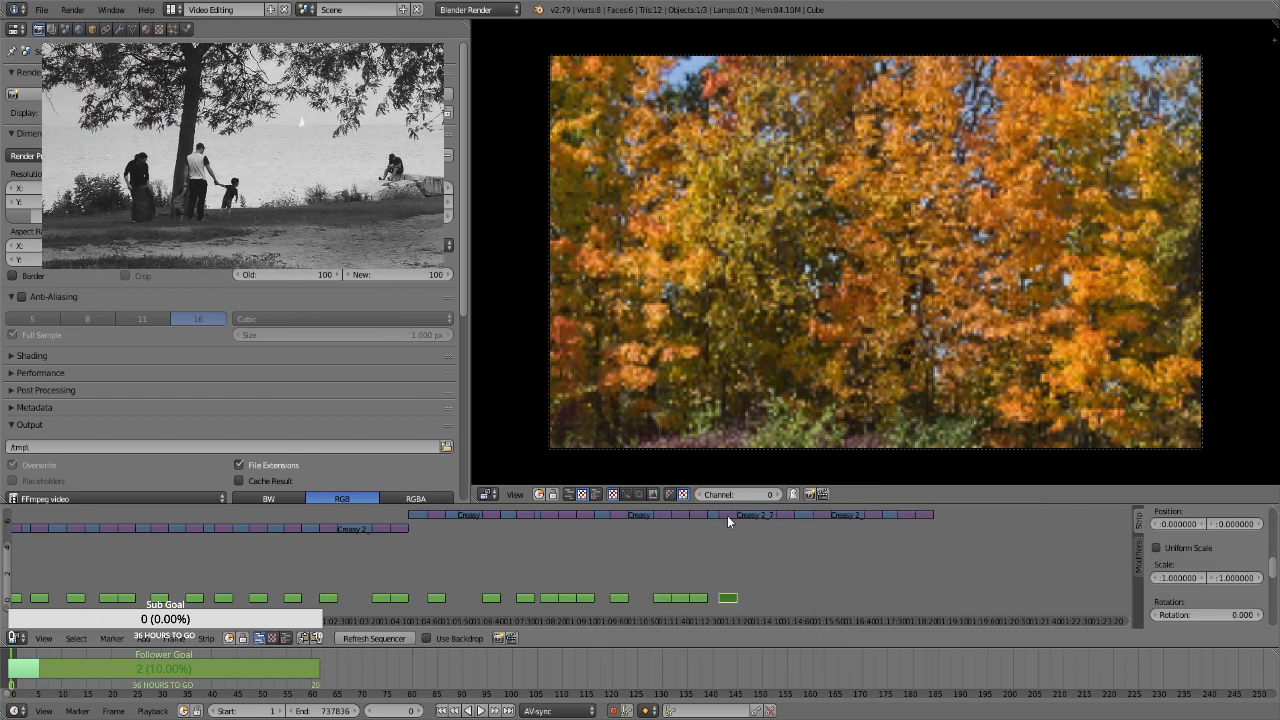
right_click(783, 512)
key("space")
key("Return")
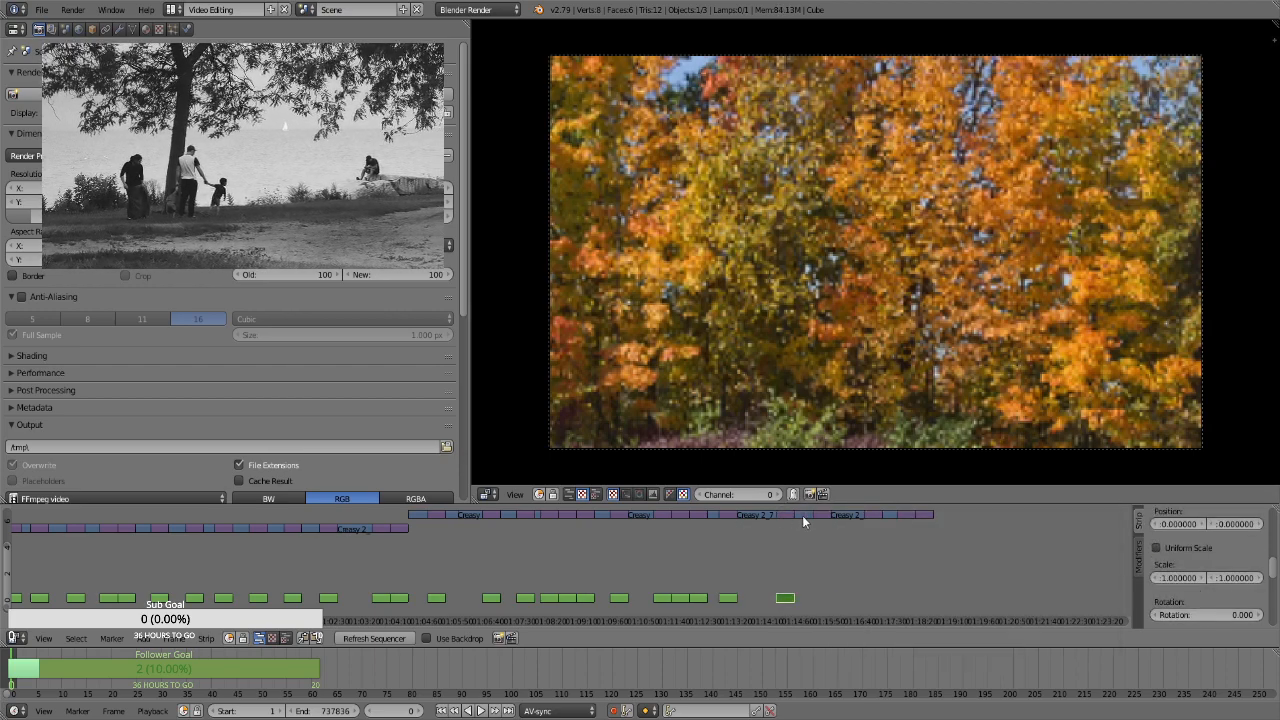
Add Transform effect strips to the higher-channel stills at about 1:15:45 and 1:17:05
right_click(823, 514)
key("space")
key("Return")
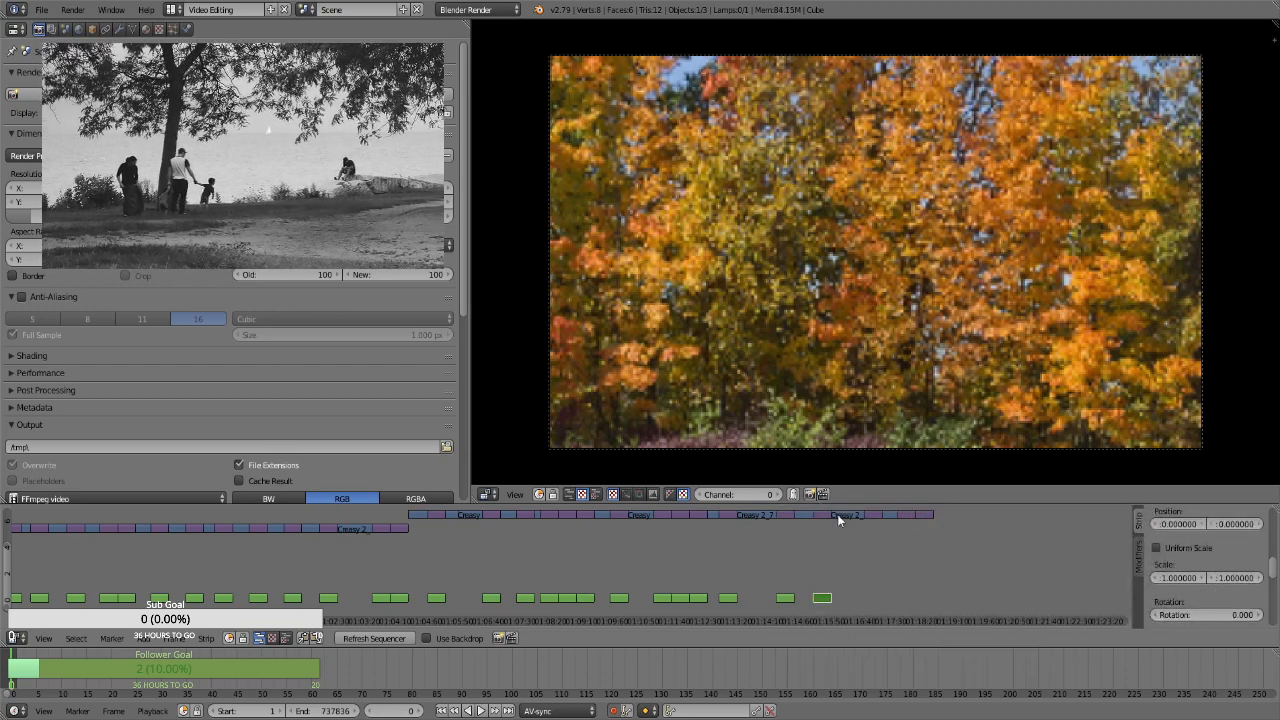
right_click(872, 513)
key("space")
key("Return")
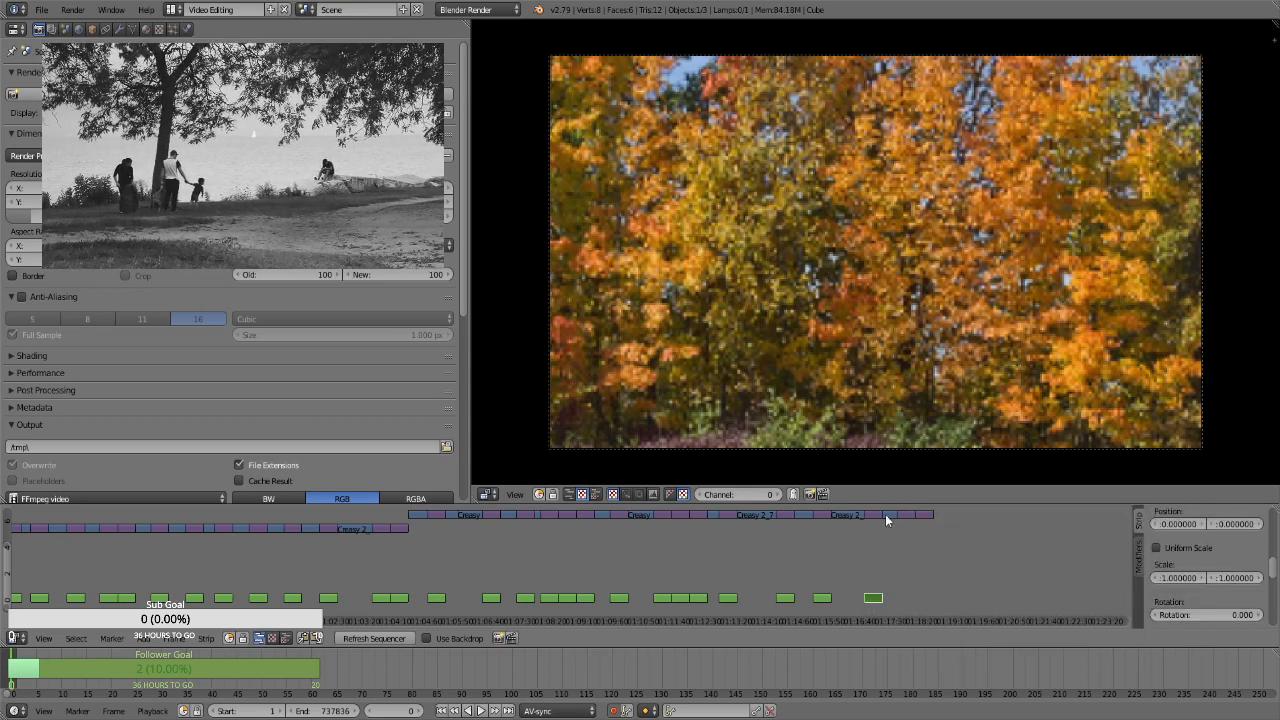
Add Transform effect strips to the final two stills of this higher-channel run, at about 1:18:00 and 1:18:25
right_click(909, 515)
key("space")
key("Return")
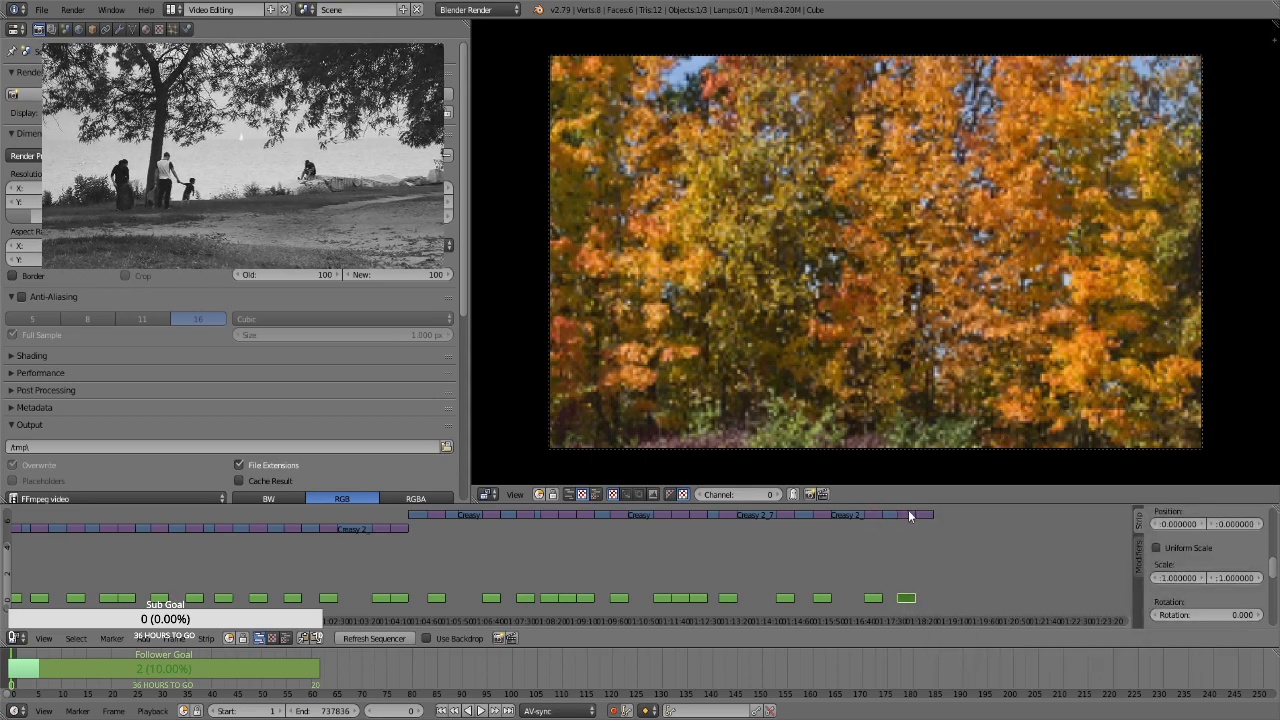
right_click(918, 513)
key("space")
key("Return")
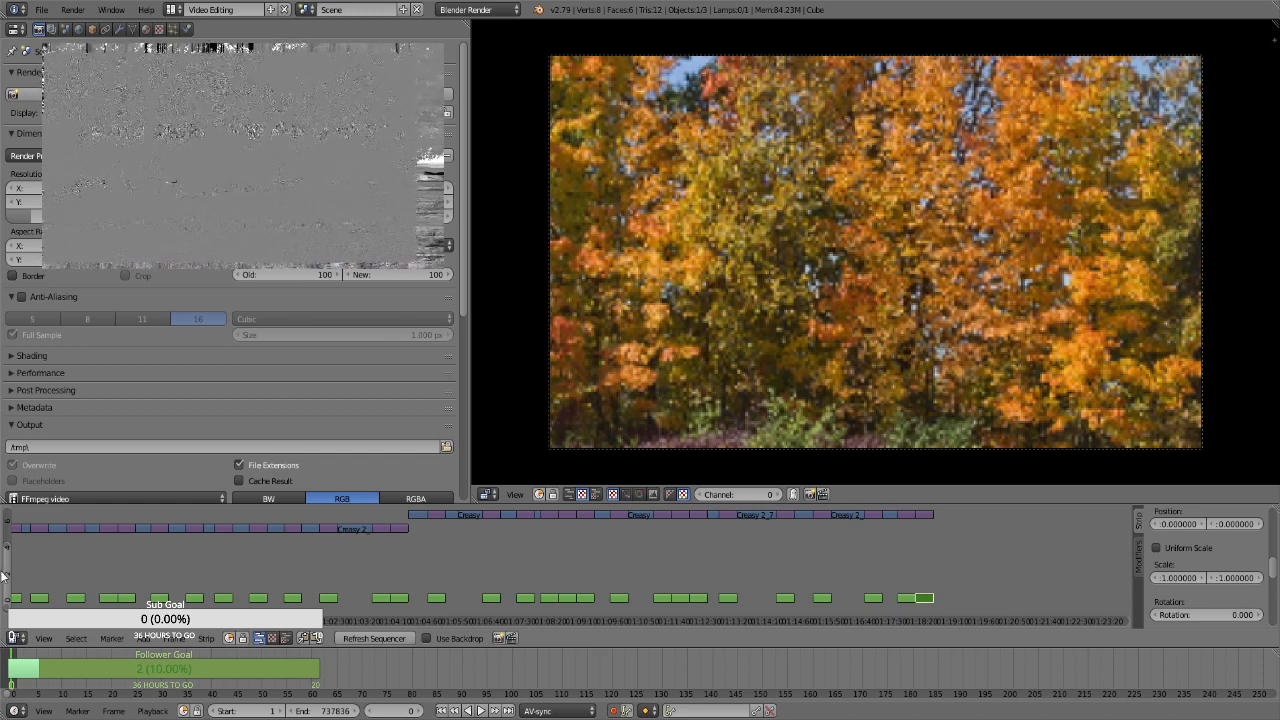
Add Transform effect strips to the first three stills of the following, still higher-channel run, at about 1:19:25, 1:20:15 and 1:21:15
left_click_drag(4, 573, 8, 538)
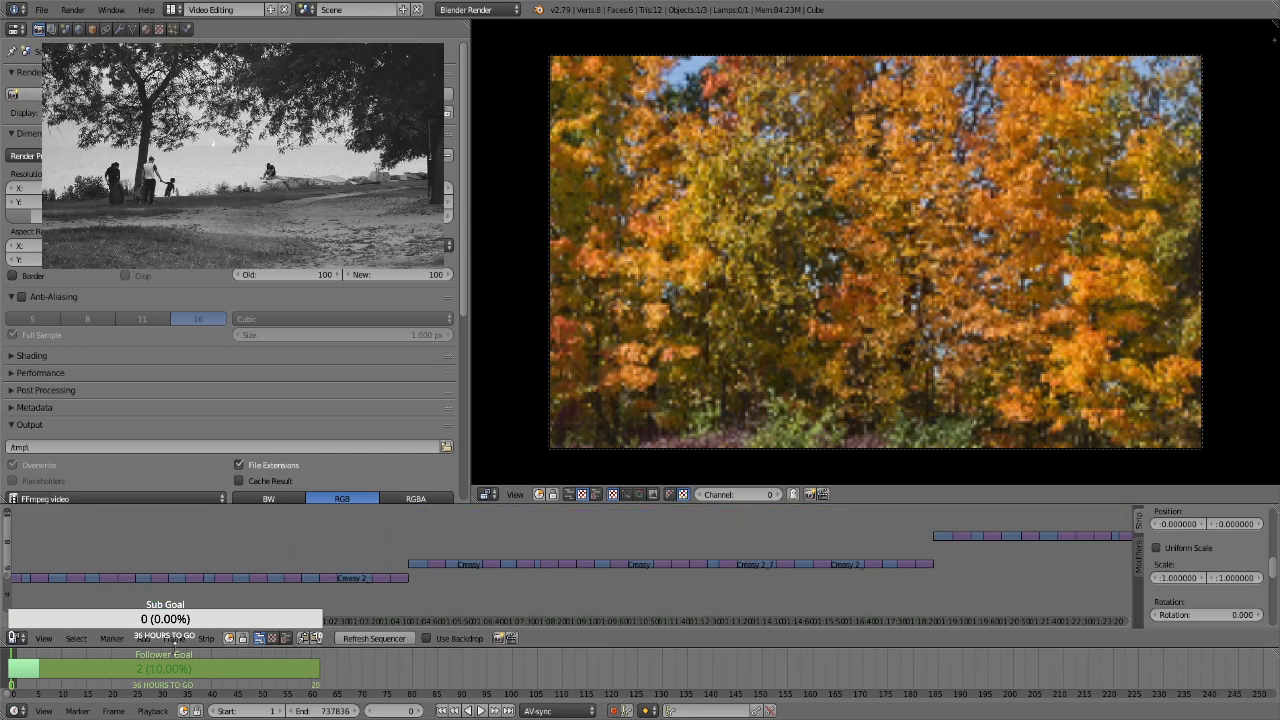
left_click_drag(189, 622, 237, 622)
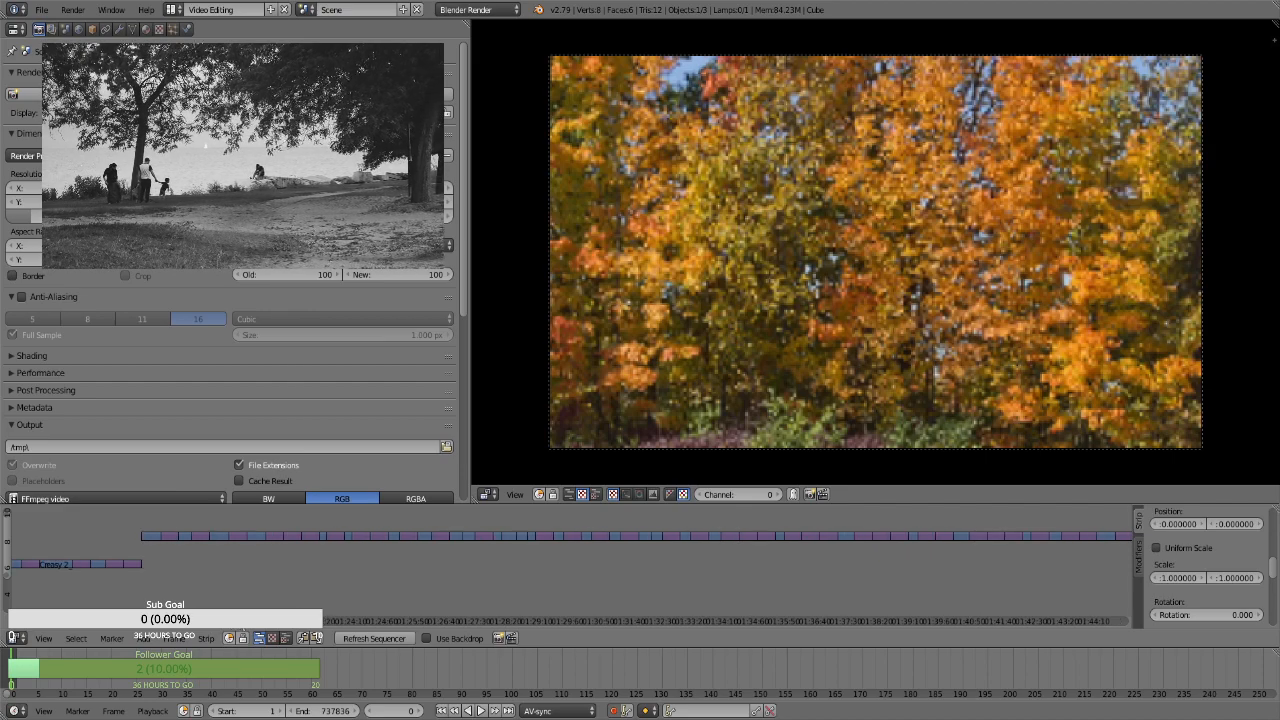
key("space")
key("Return")
right_click(197, 537)
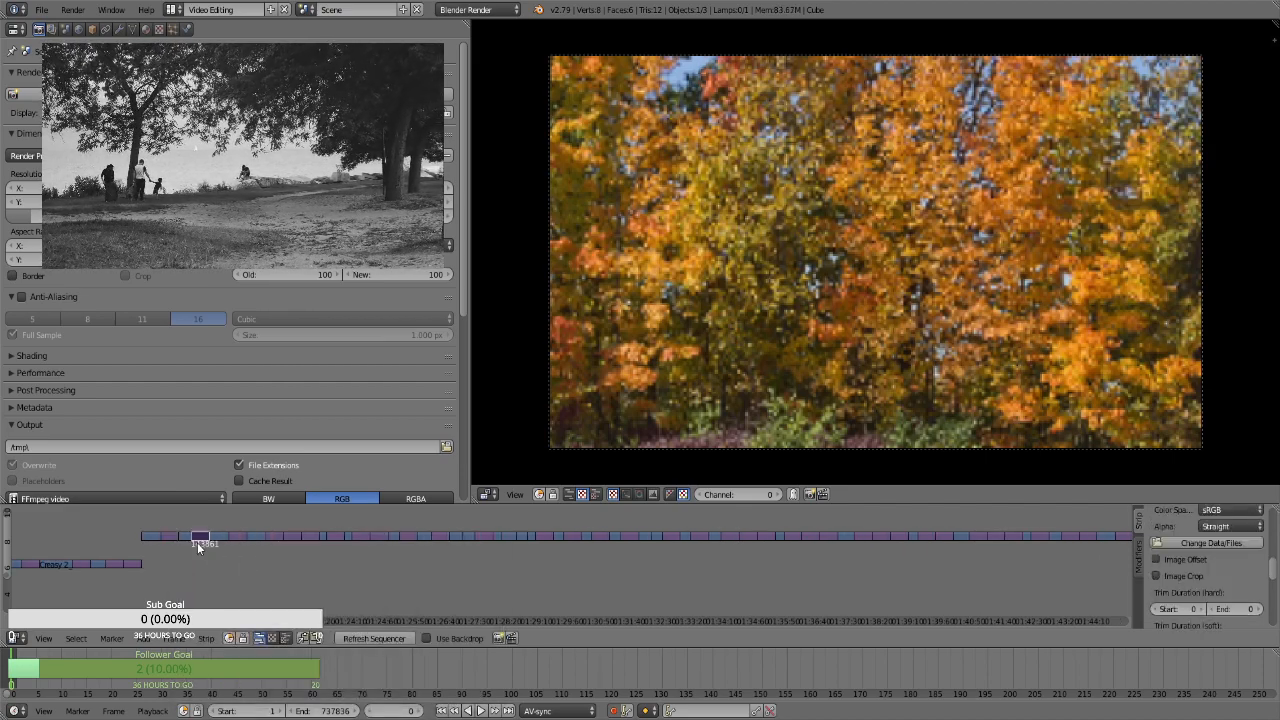
mouse_move(7, 562)
left_mouse_down()
mouse_move(6, 599)
mouse_move(6, 571)
left_mouse_up()
key("space")
key("Return")
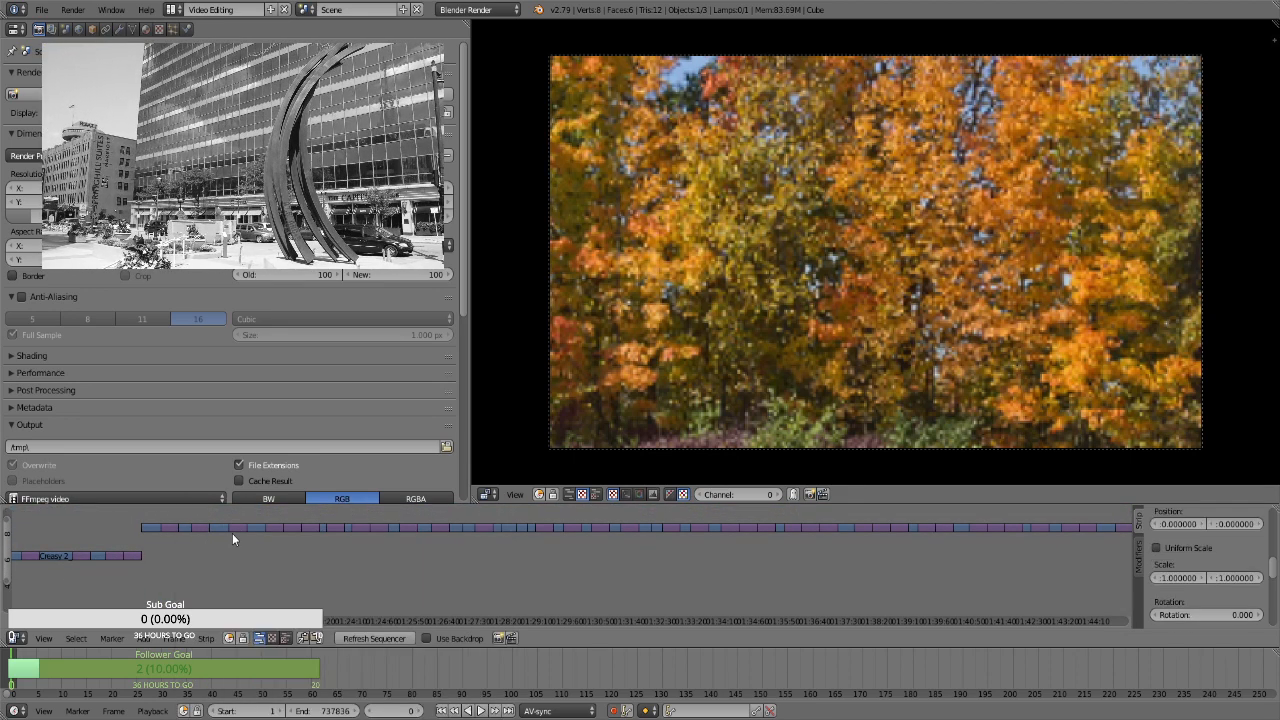
key("space")
key("Return")
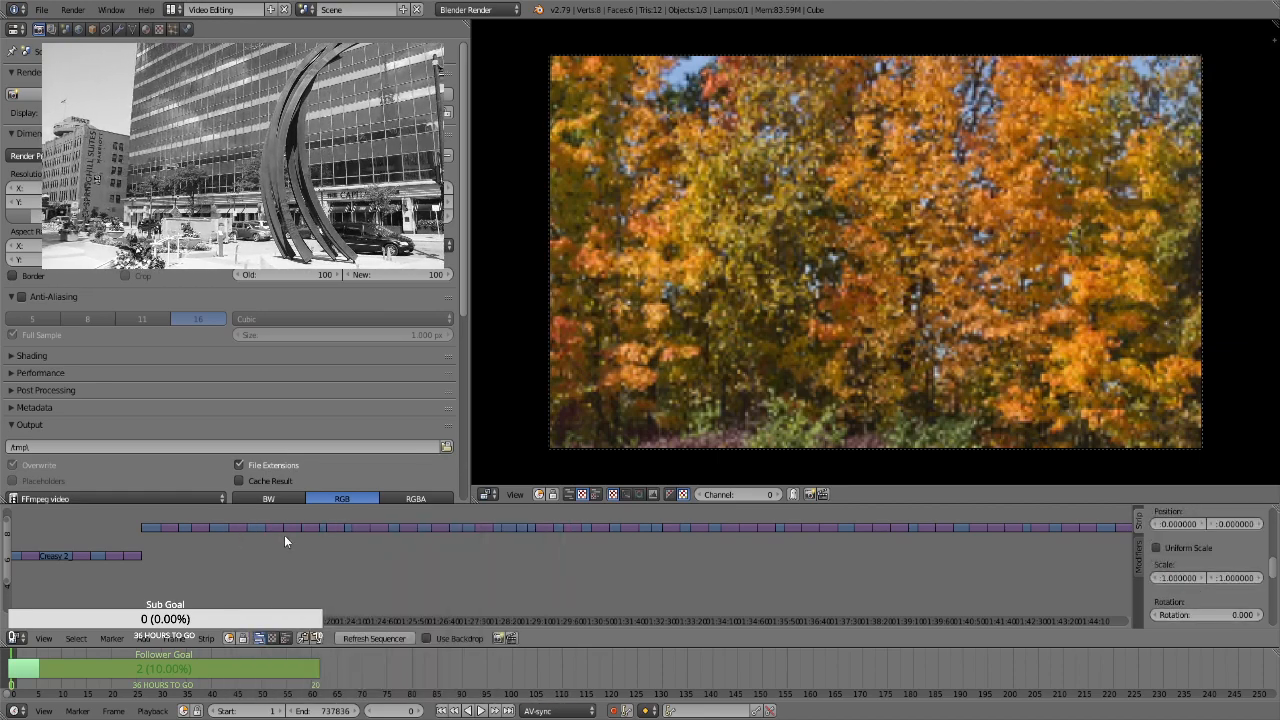
Add Transform effect strips to the upper-channel stills at about 1:22:25, 1:23:00 and 1:23:25
key("space")
key("Return")
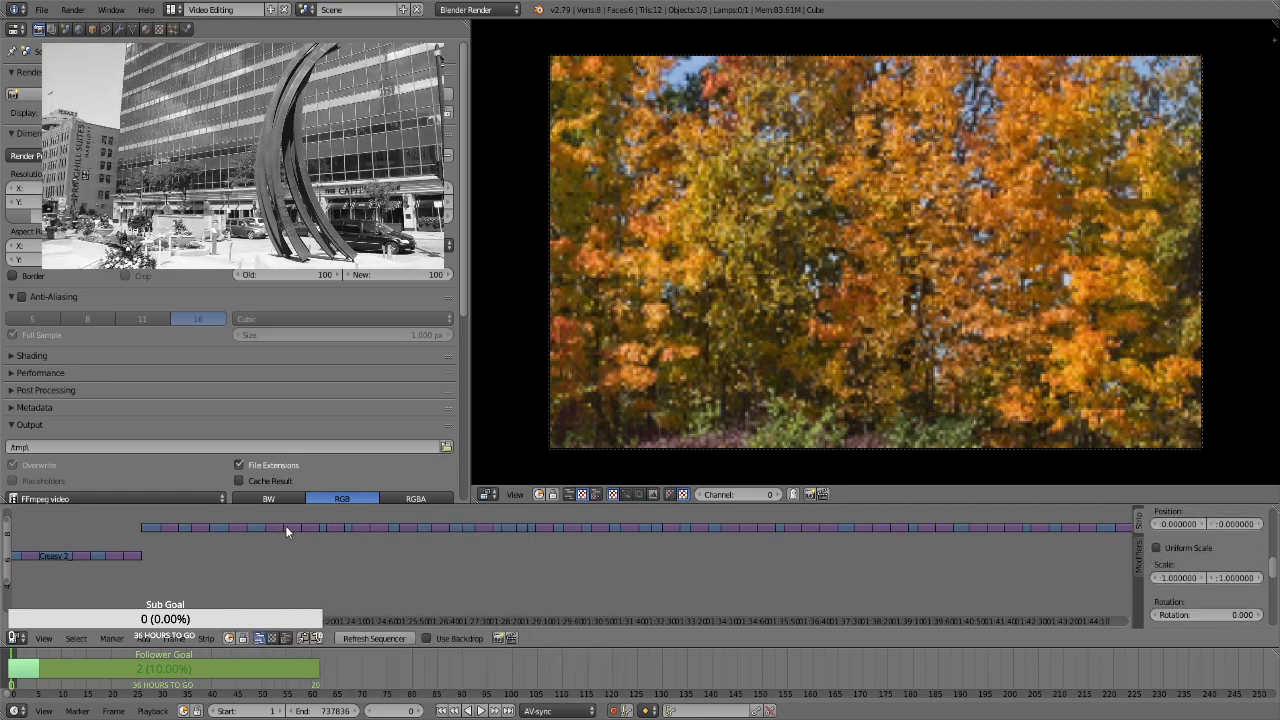
key("space")
key("Return")
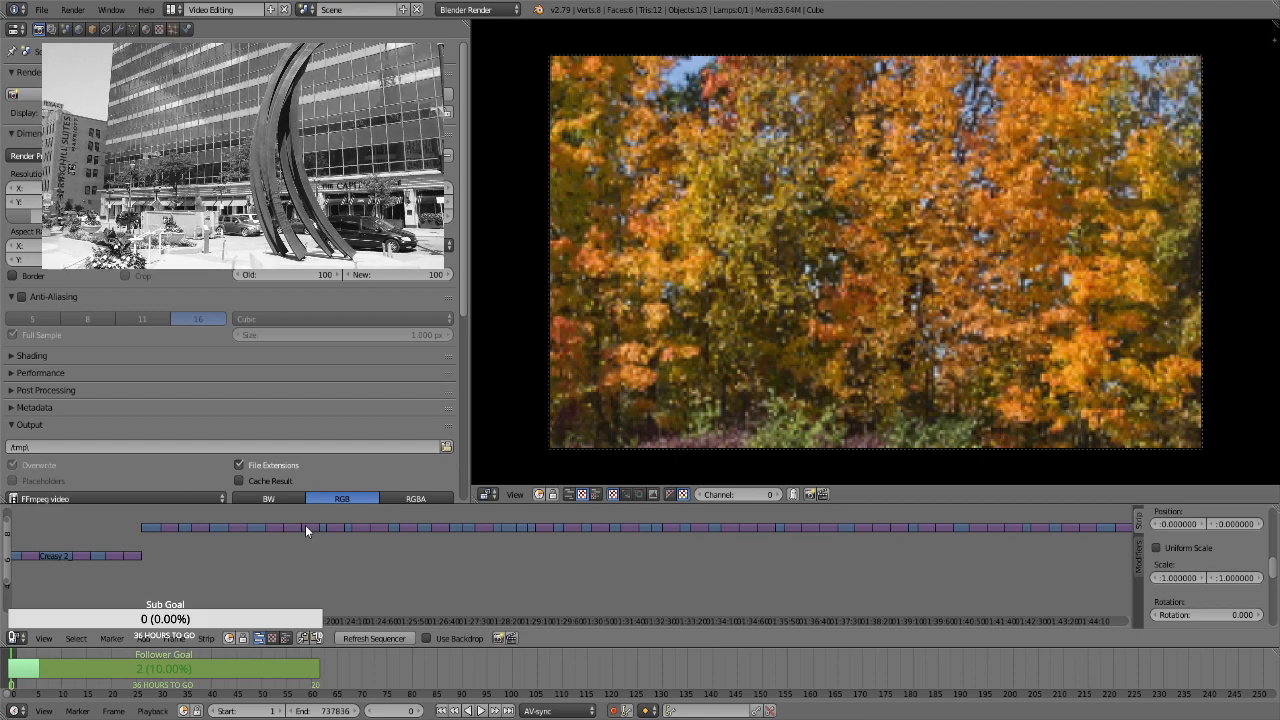
key("space")
key("Return")
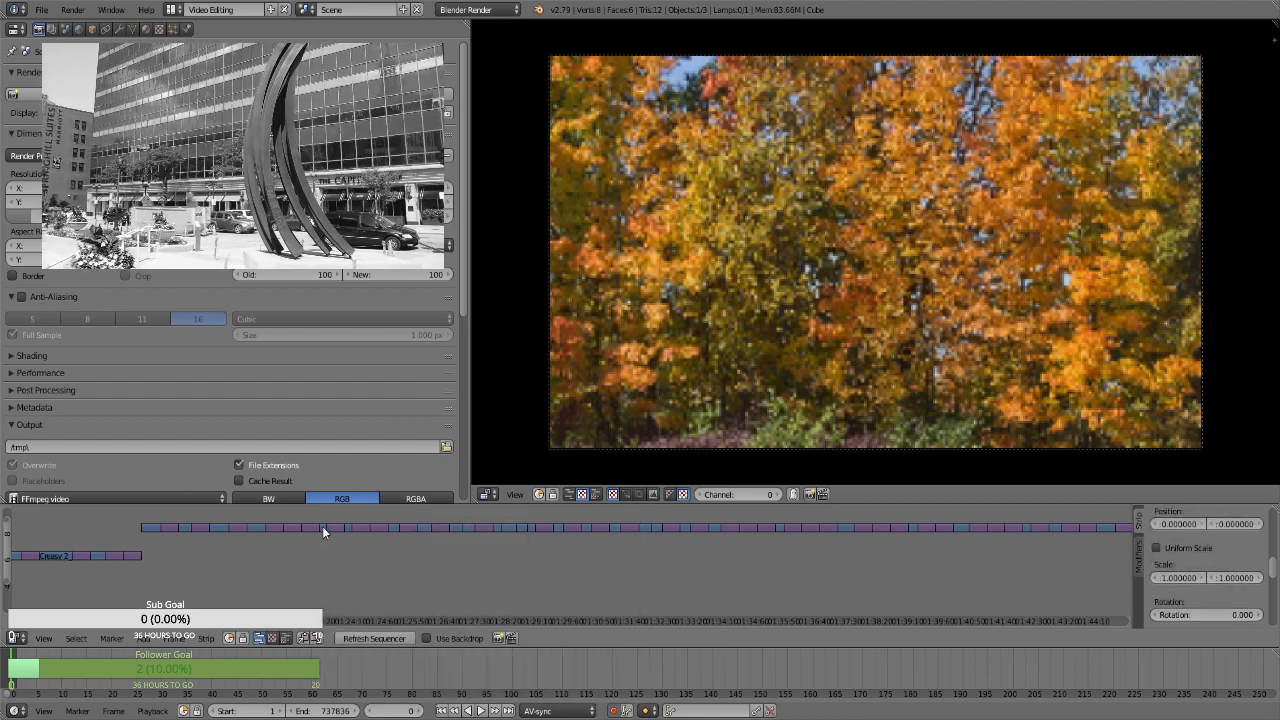
Add Transform effect strips to the three upper-channel stills between about 1:23:40 and 1:25:00
key("space")
key("Return")
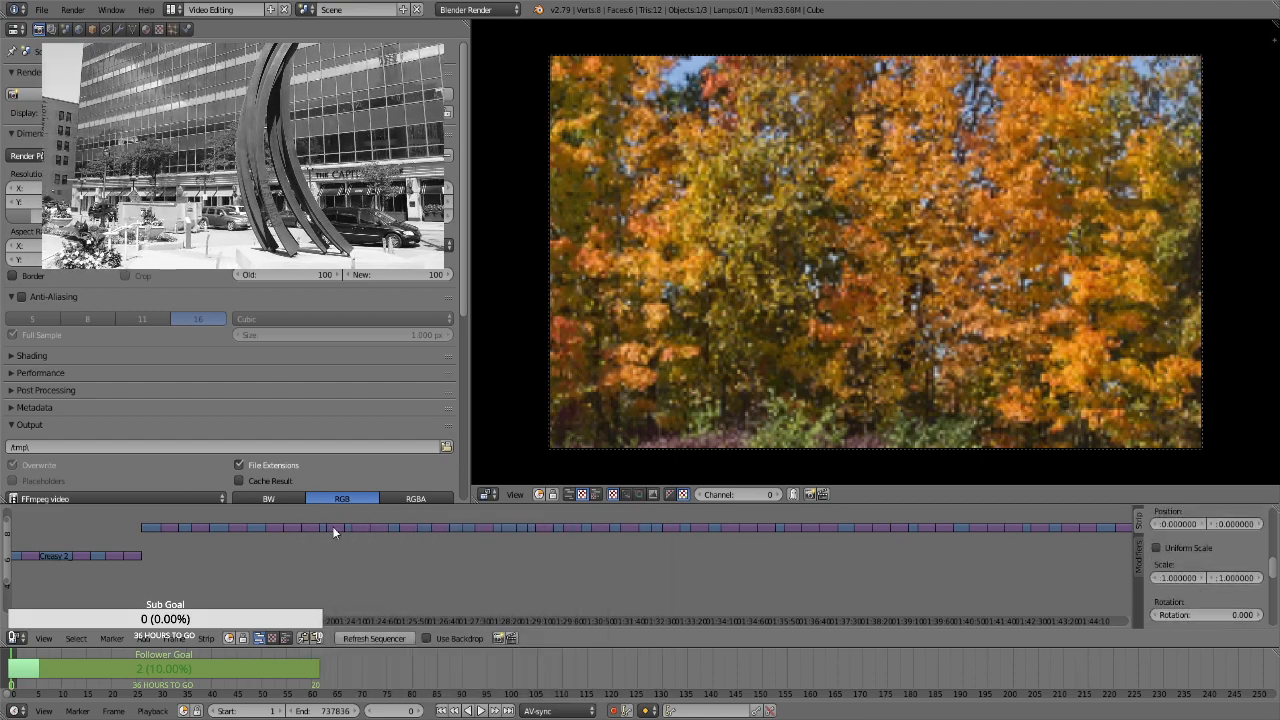
key("space")
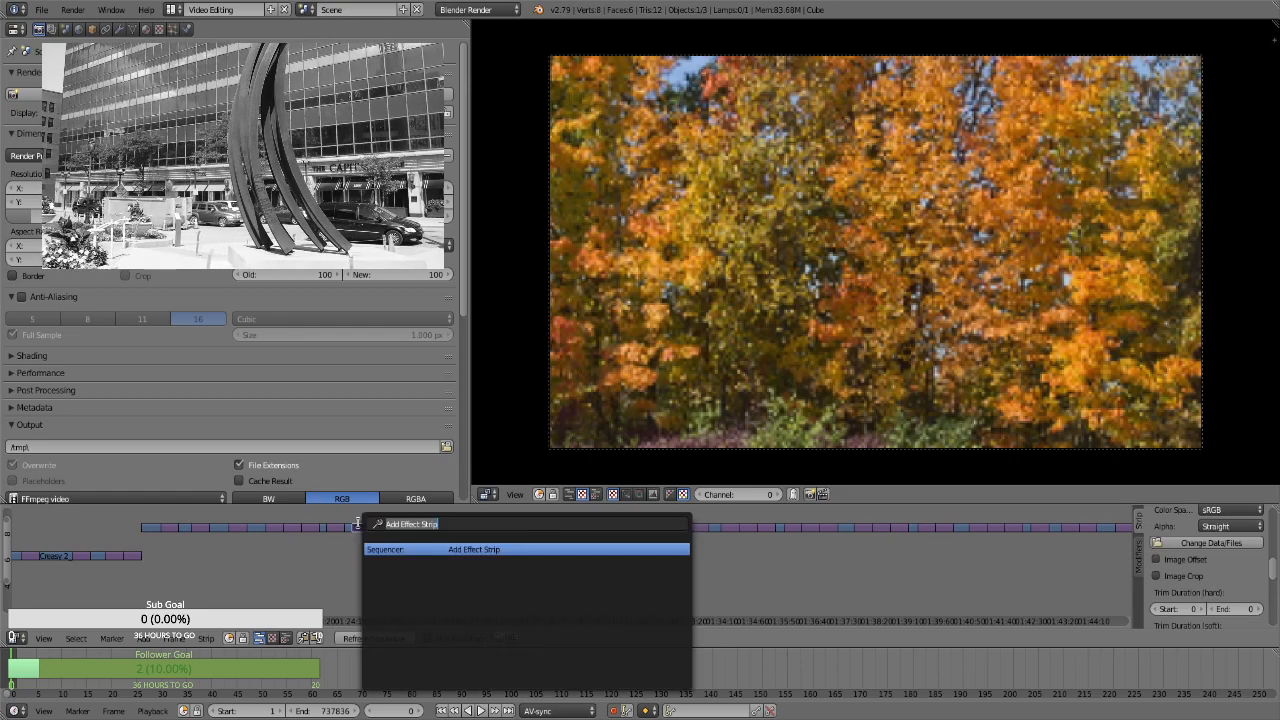
key("Return")
key("space")
key("Return")
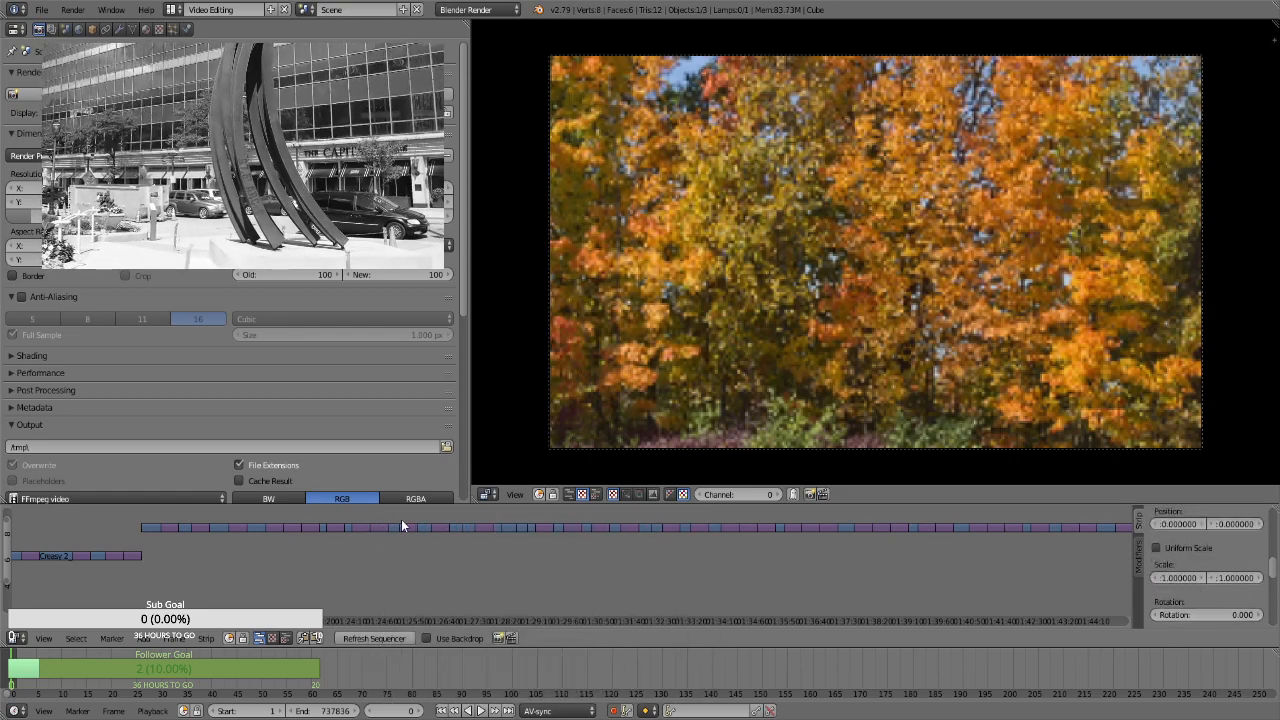
Add Transform effect strips to the upper-channel stills at about 1:25:40 and 1:26:25
right_click(406, 529)
key("space")
key("Return")
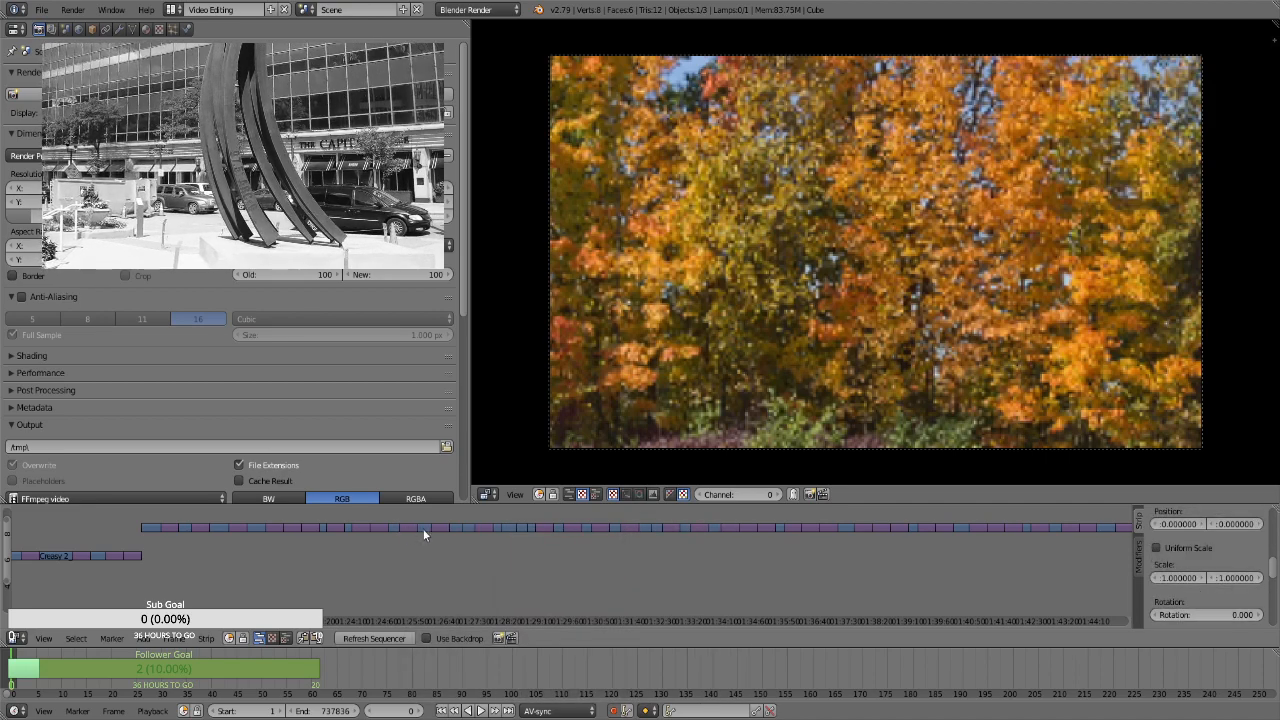
key("space")
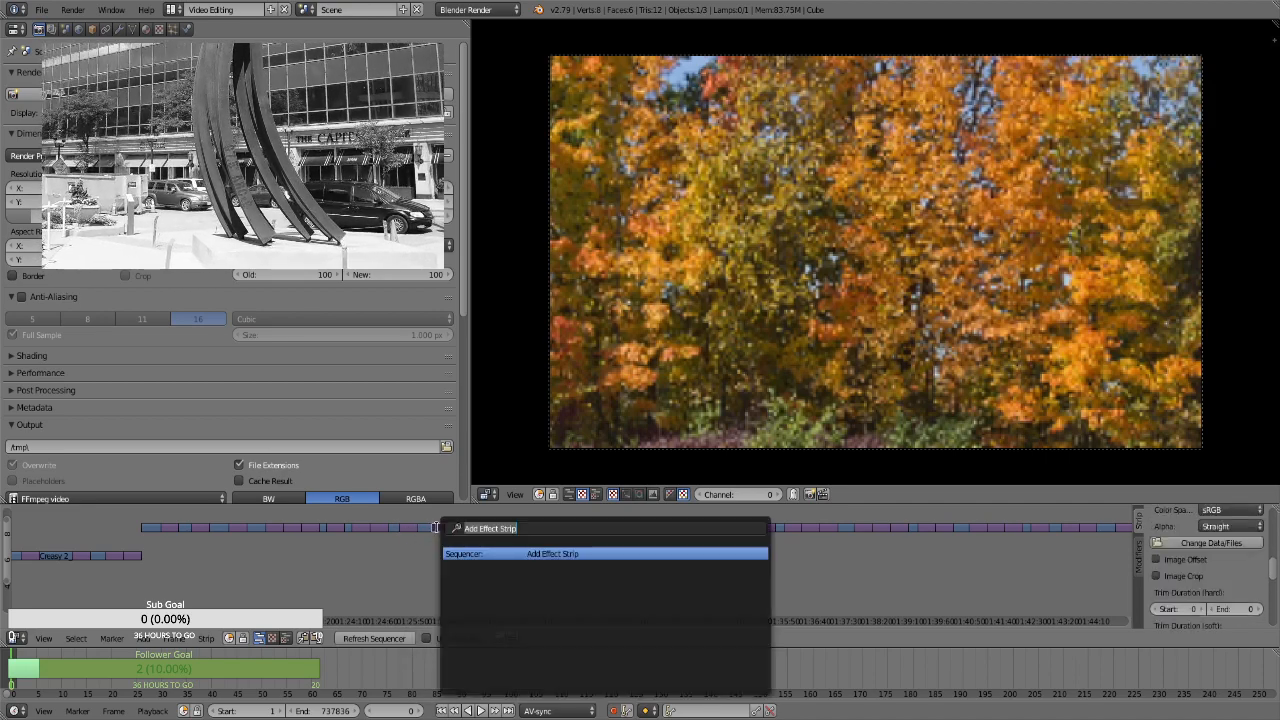
key("Return")
Add Transform effect strips to three more upper-channel stills, between about 1:27:00 and 1:30:10
key("space")
key("Return")
key("space")
key("Return")
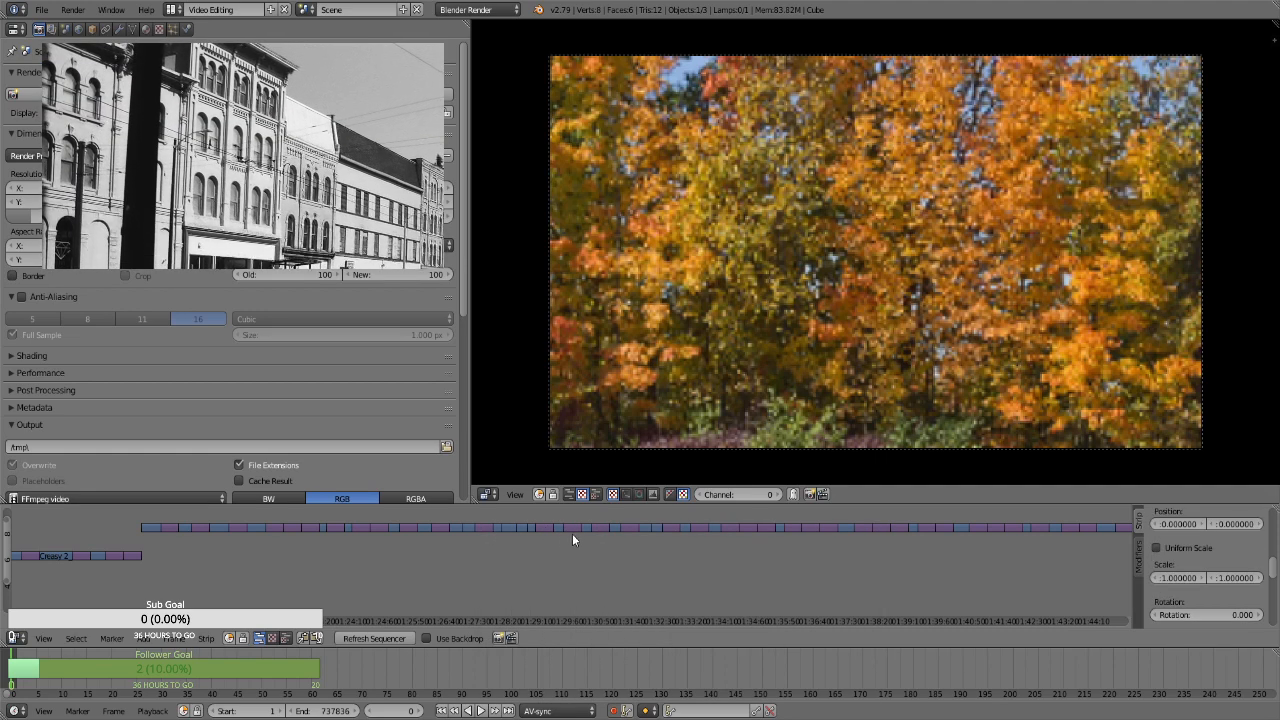
key("space")
key("Return")
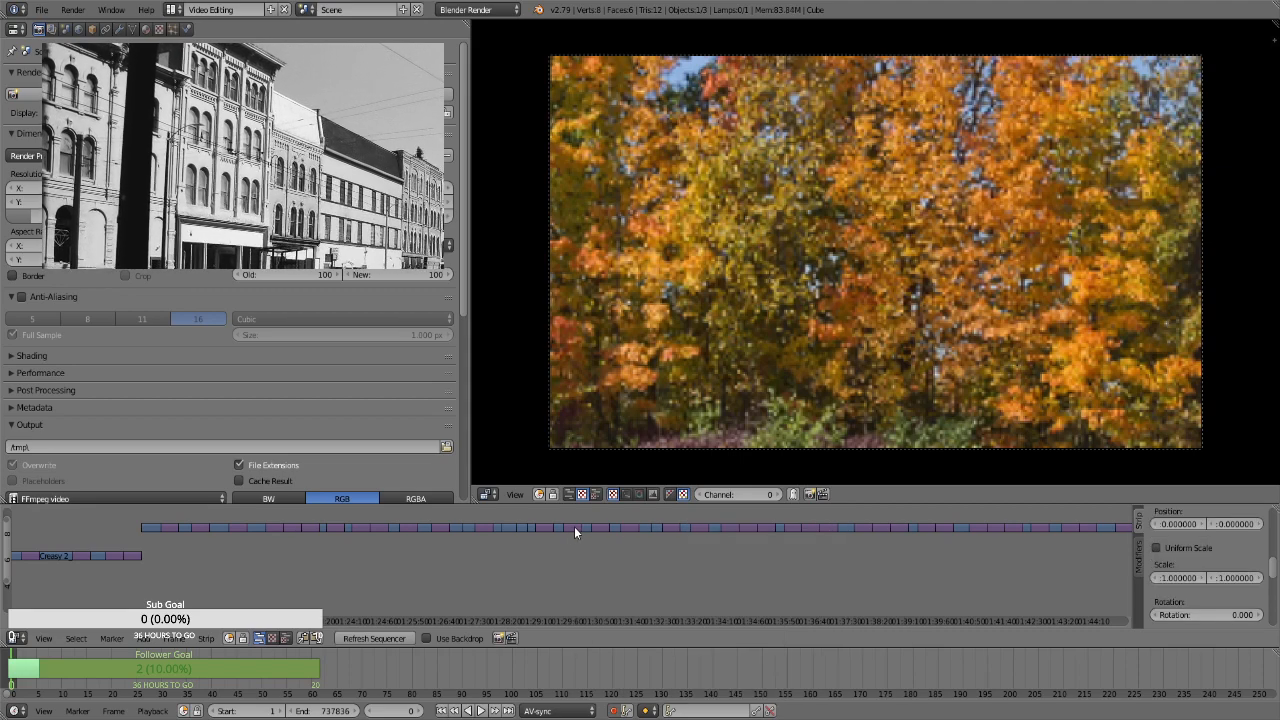
Add Transform effect strips to three upper-channel stills between about 1:30:45 and 1:33:30
key("space")
key("Return")
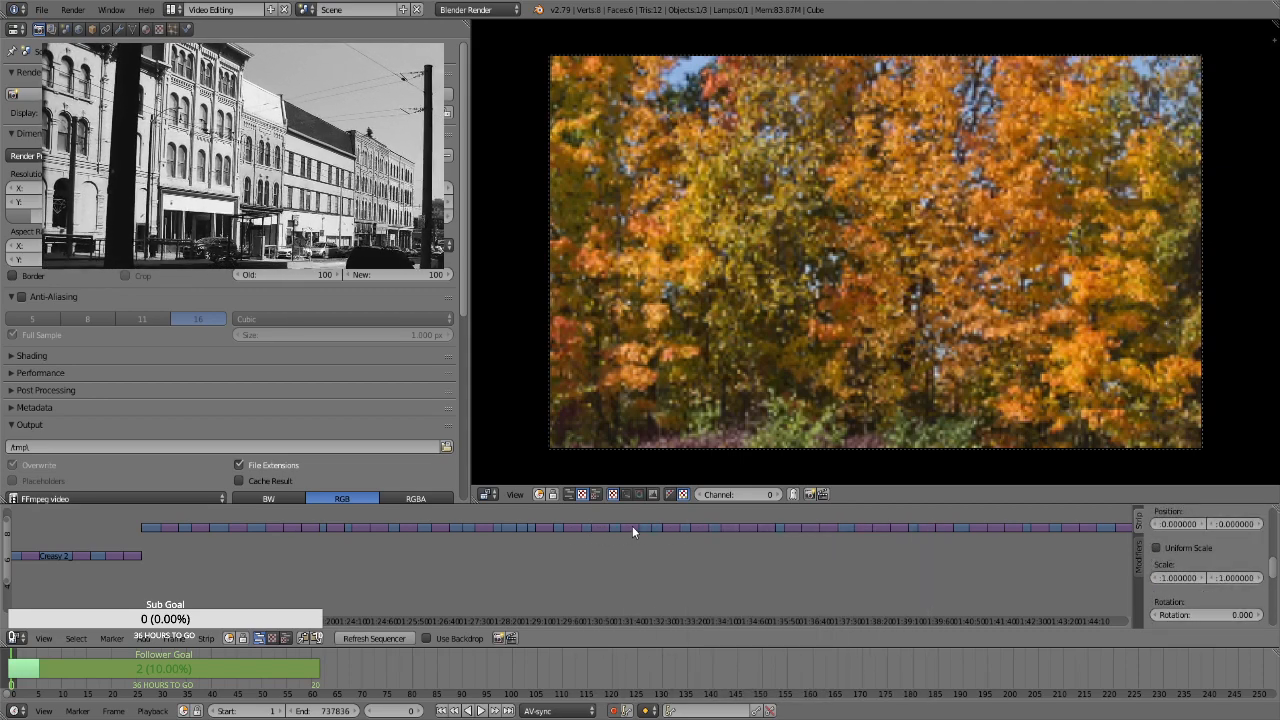
key("space")
key("Return")
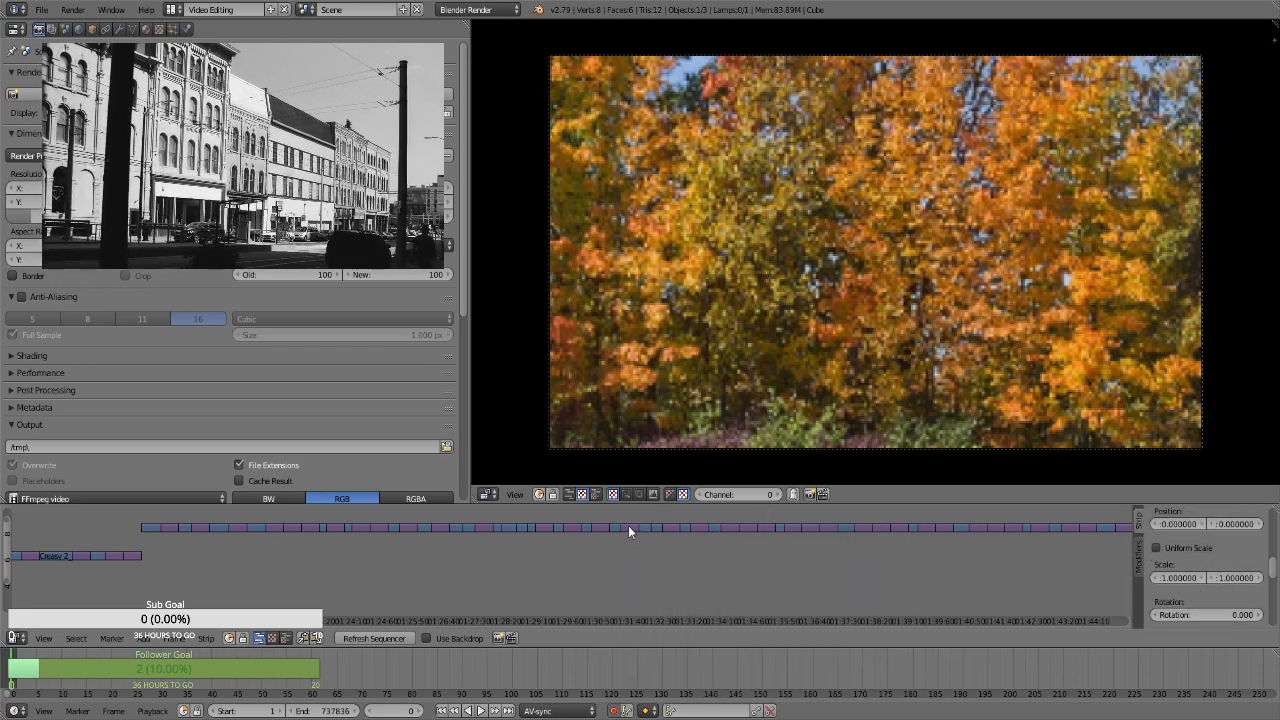
key("space")
key("Return")
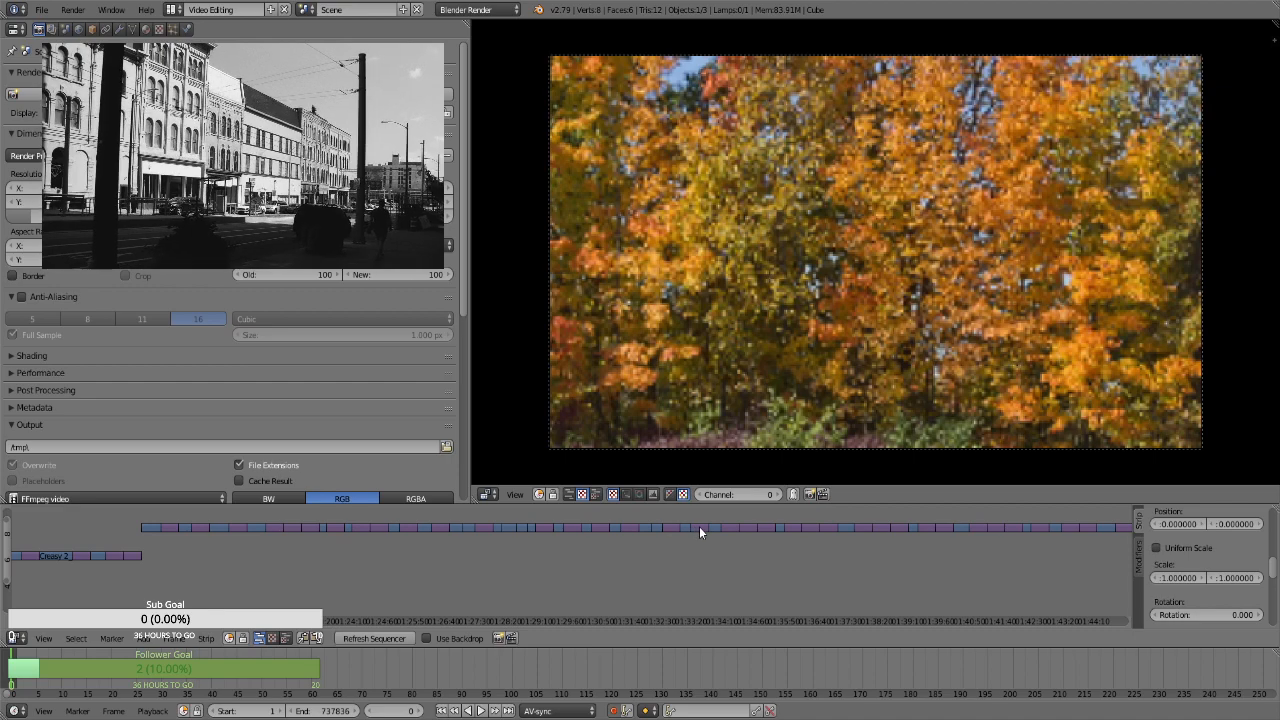
Add Transform effect strips to the following two upper-channel stills, up to the one at about 1:34:15
key("space")
key("Return")
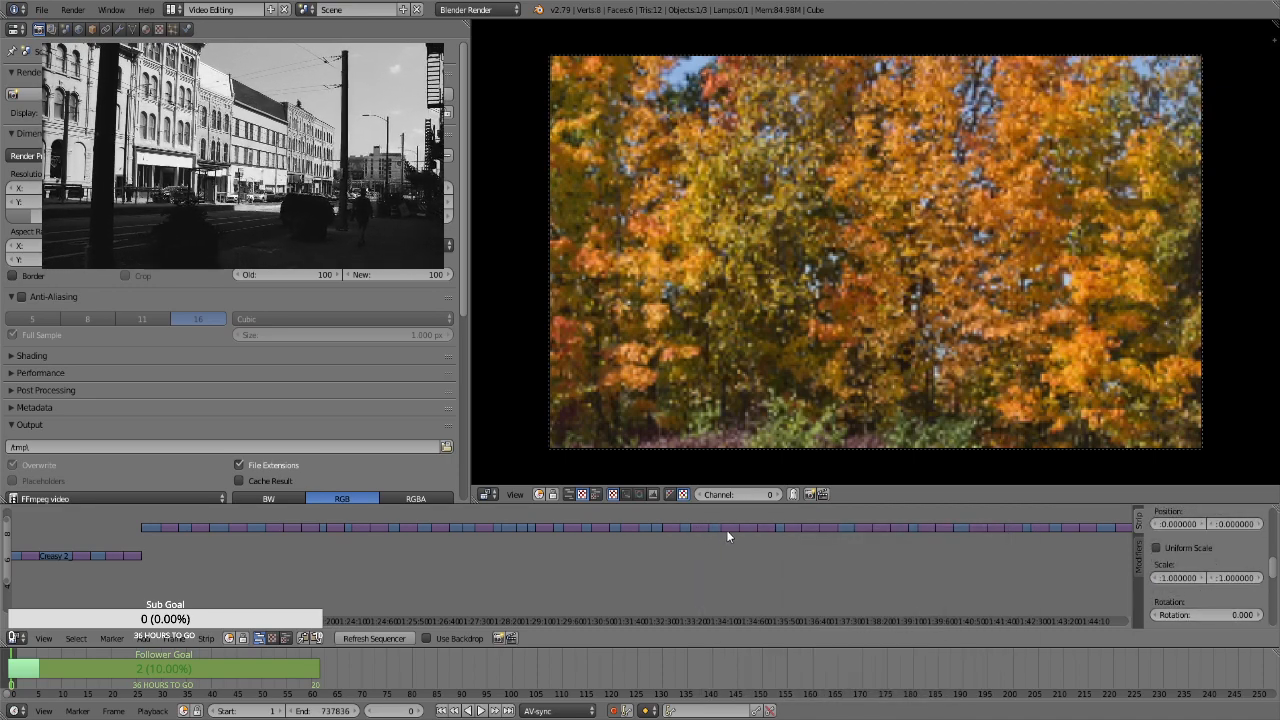
right_click(727, 527)
key("space")
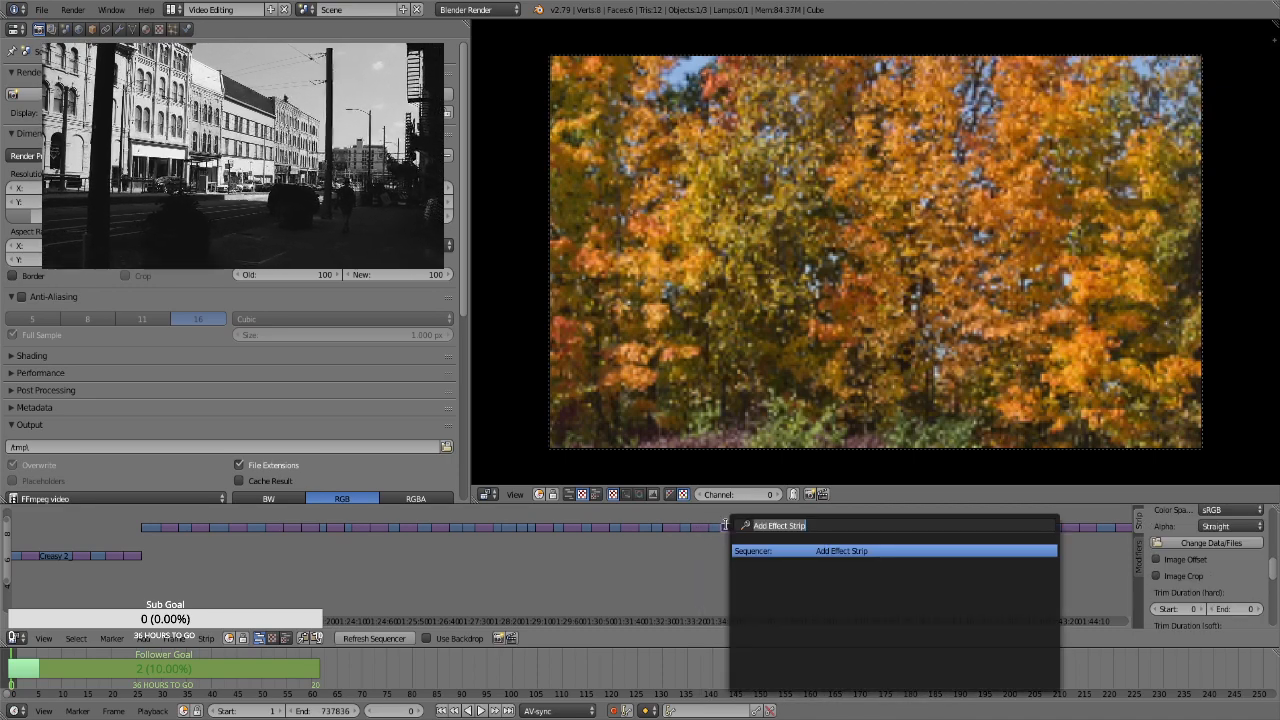
key("Return")
Add Transform effect strips to the upper-channel stills at about 1:34:55 and 1:35:20
scroll(734, 548, "down", 2)
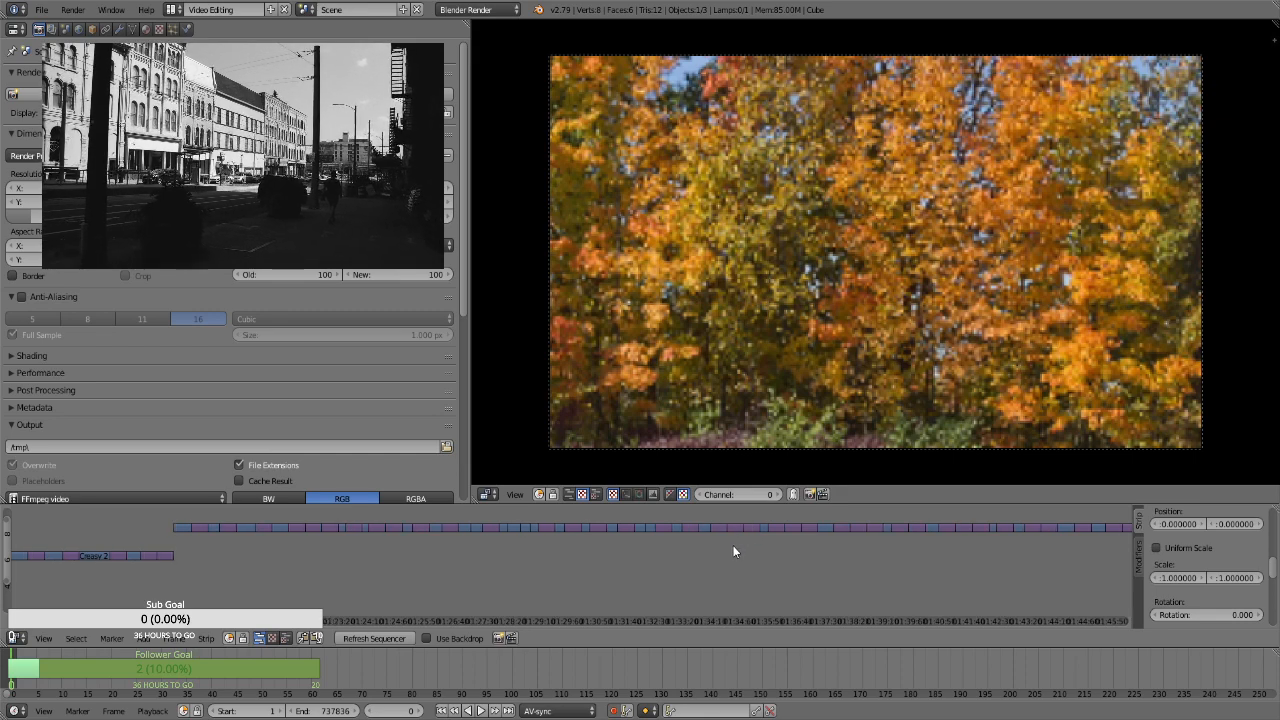
left_click_drag(5, 549, 4, 553)
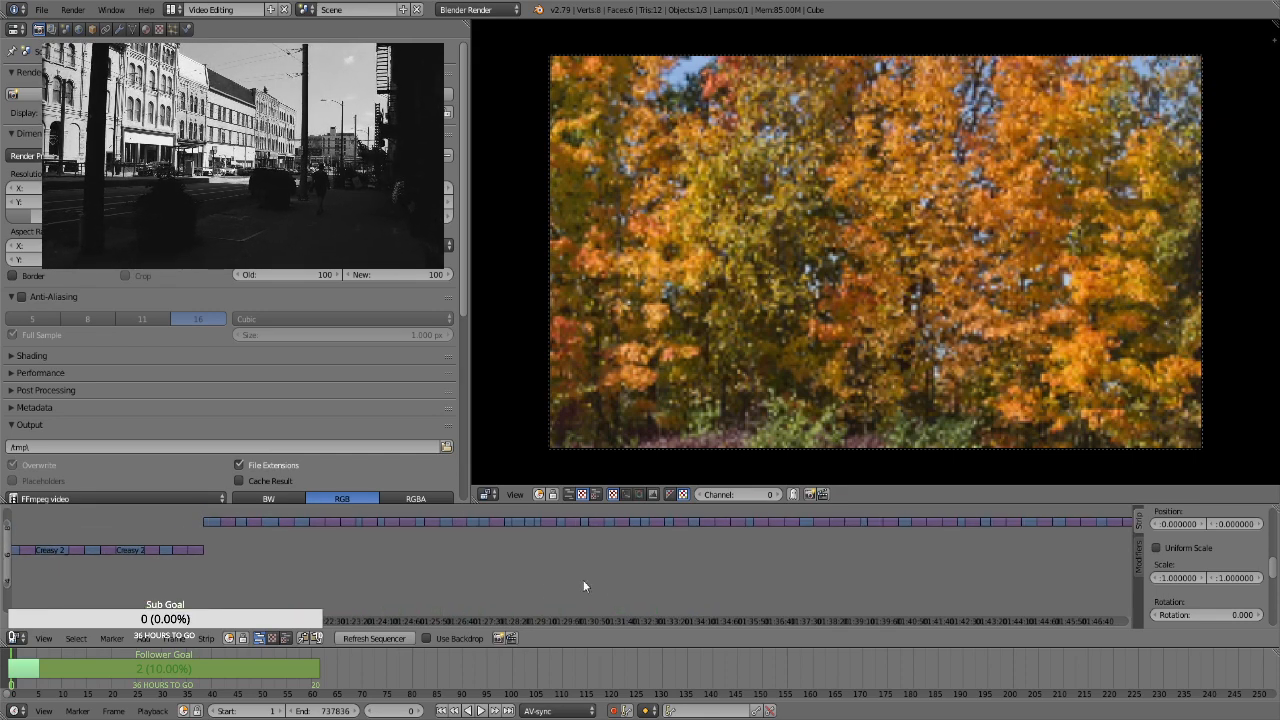
scroll(554, 584, "up", 3)
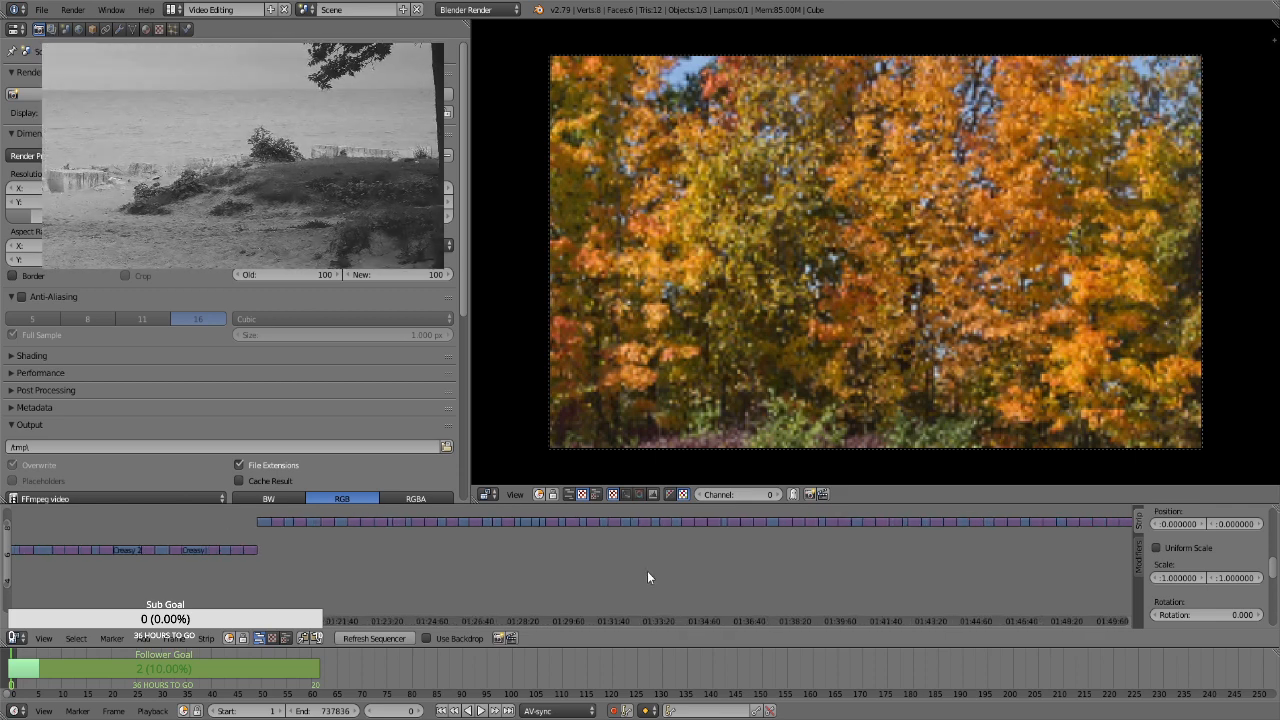
left_click_drag(5, 560, 4, 565)
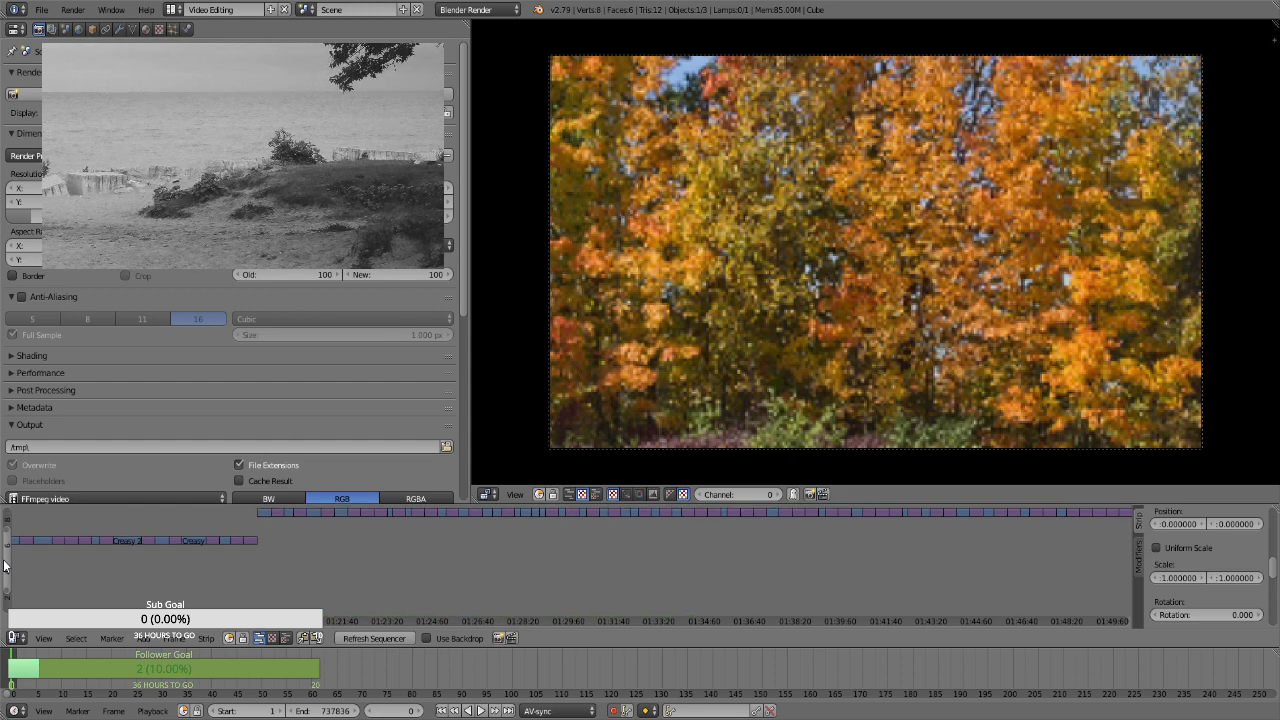
scroll(695, 556, "up", 1)
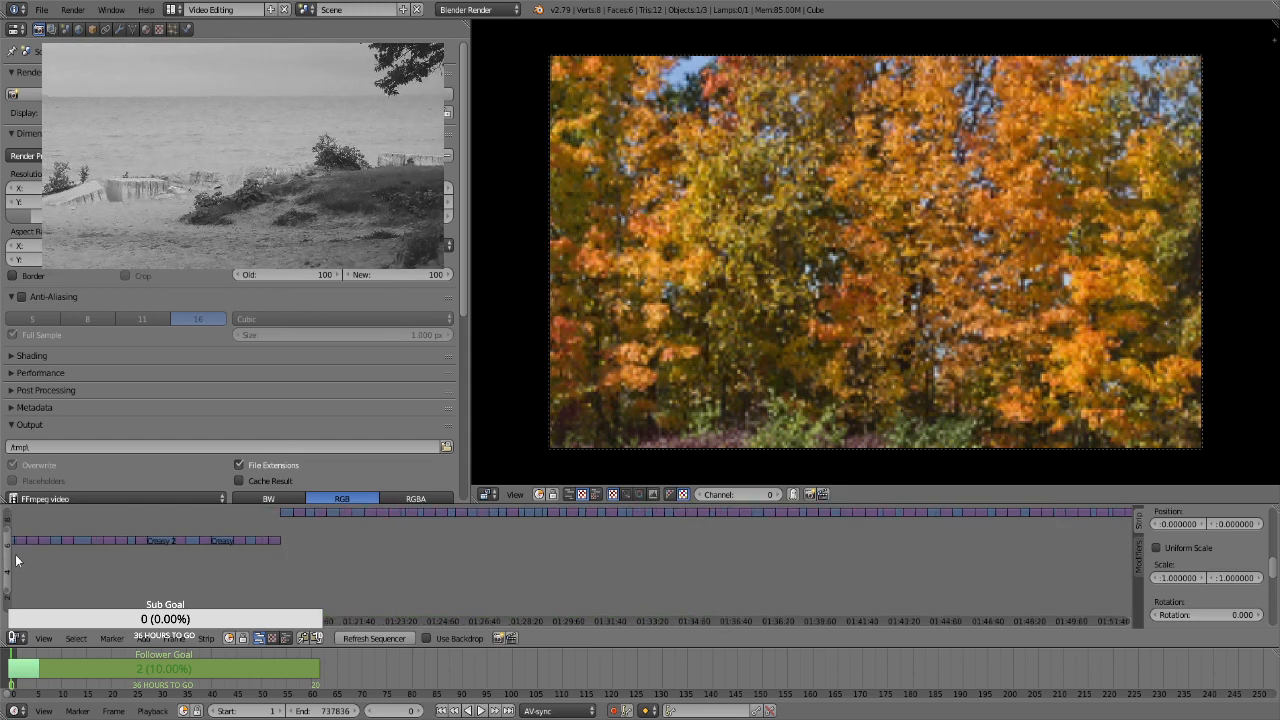
left_click_drag(5, 563, 5, 558)
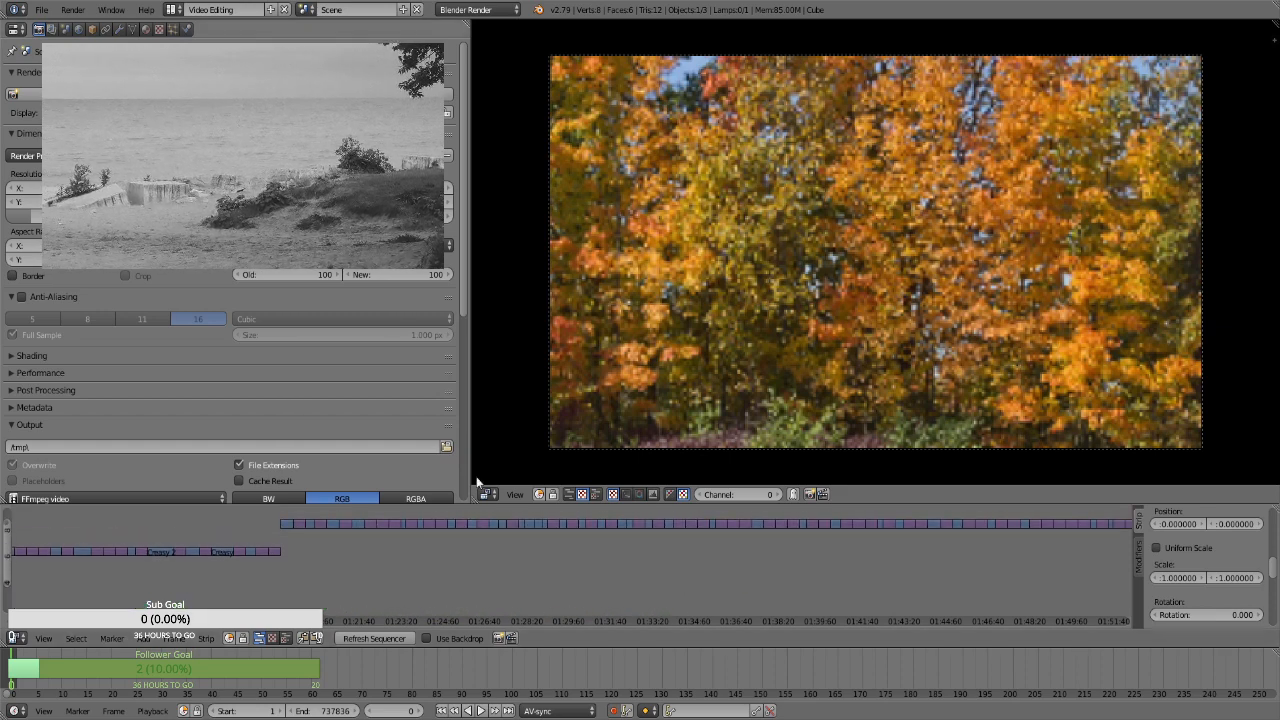
right_click(692, 522)
key("space")
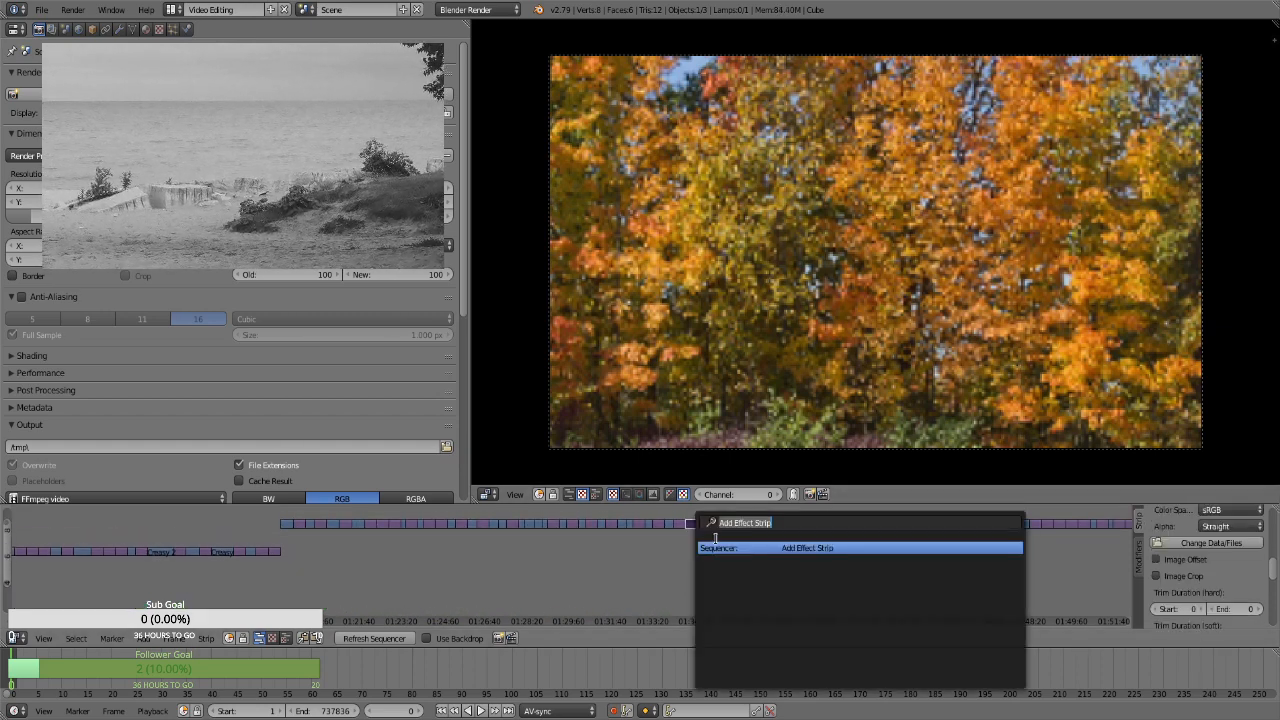
left_click(716, 545)
right_click(704, 521)
key("space")
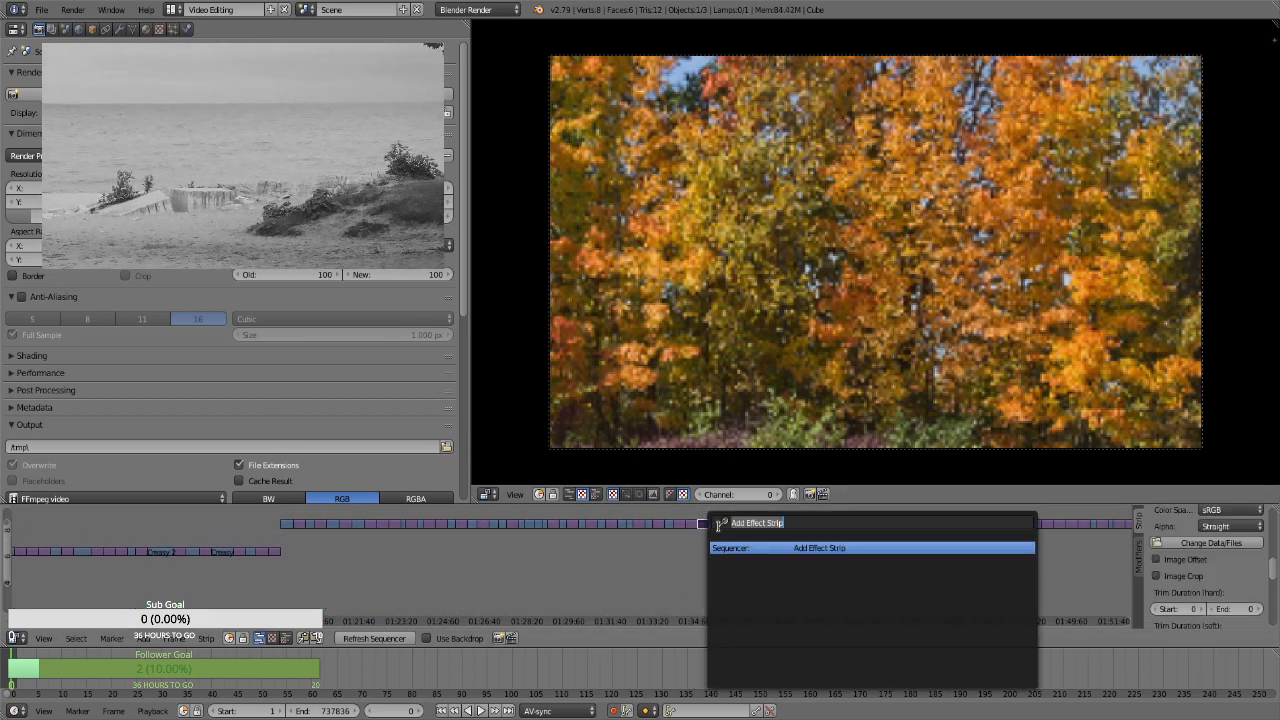
left_click(744, 545)
Add Transform effect strips to the upper-channel stills at about 1:36:35 and 1:37:05
right_click(734, 524)
key("space")
left_click(760, 546)
right_click(748, 522)
key("space")
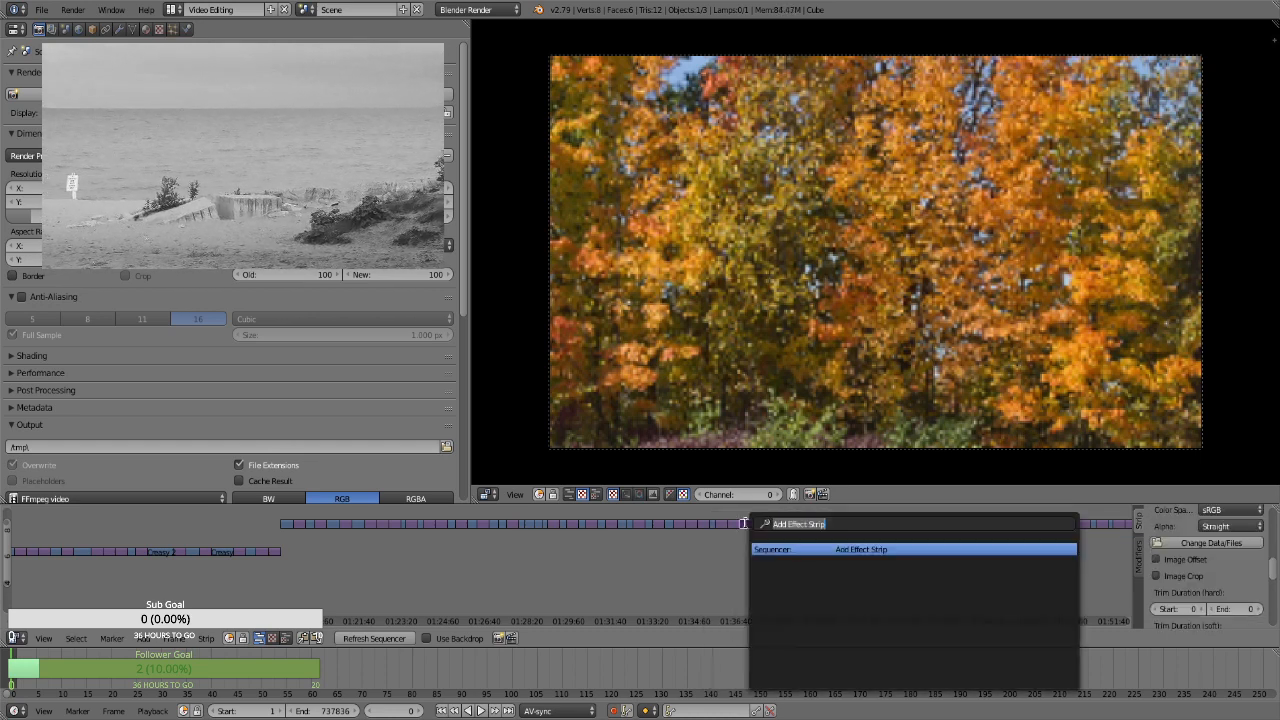
key("Return")
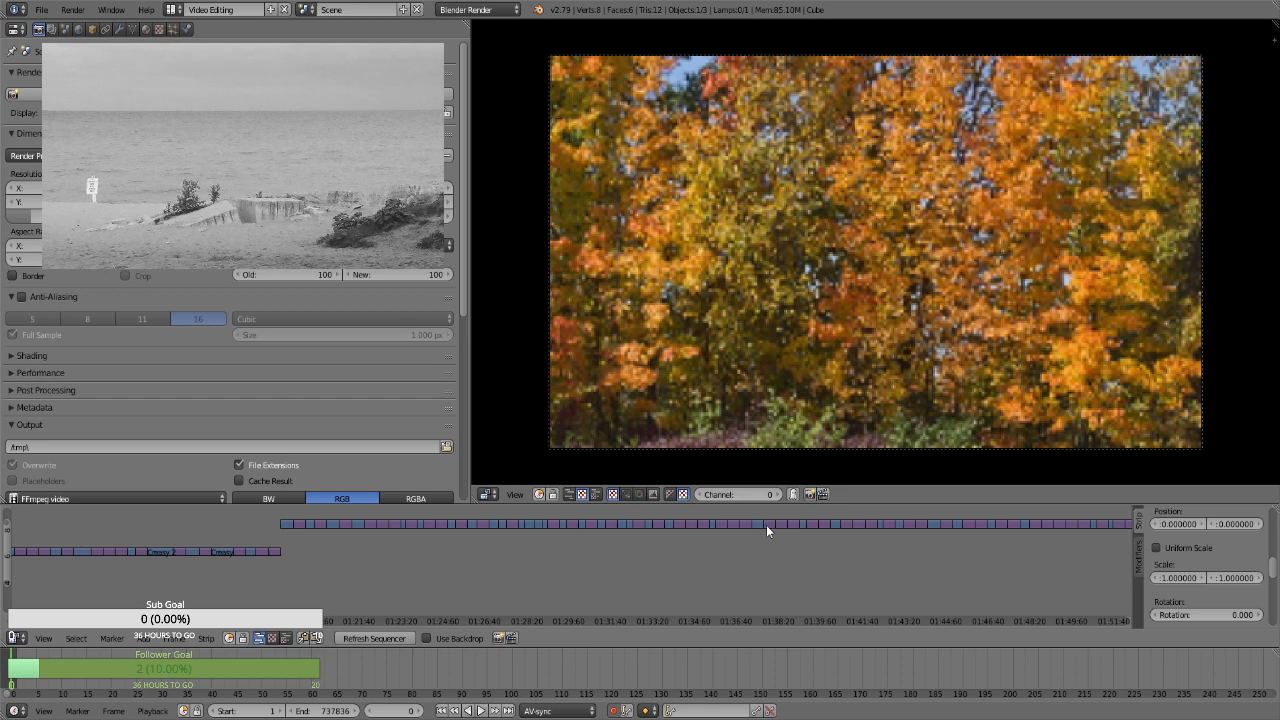
Add Transform effect strips to the upper-channel stills at about 1:37:50 and 1:38:25
right_click(766, 525)
key("space")
key("Return")
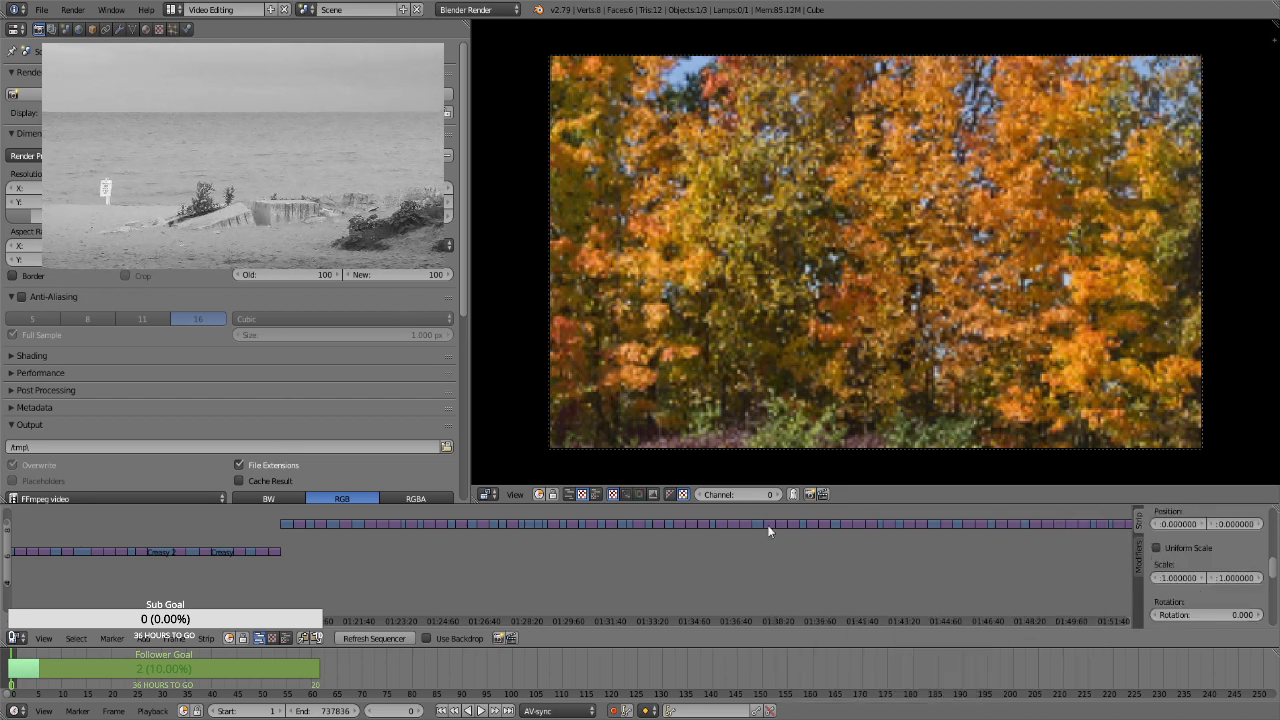
right_click(781, 525)
key("space")
key("Return")
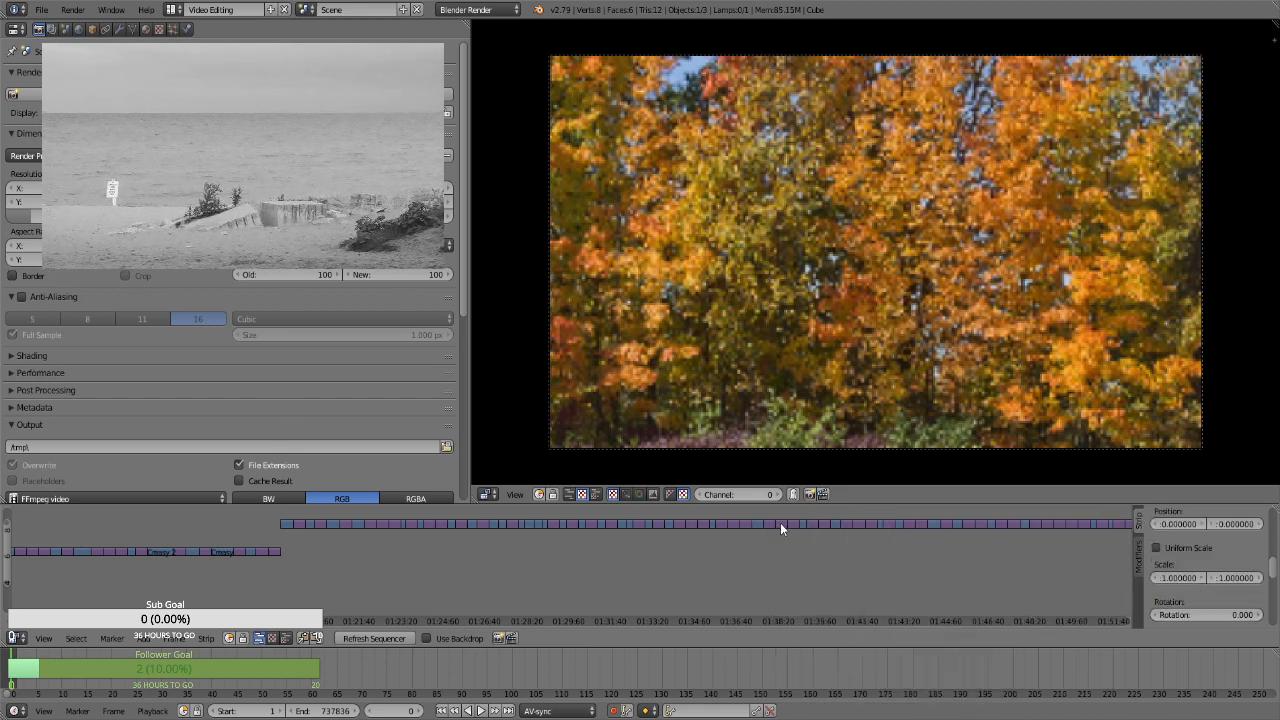
Add Transform effect strips to the upper-channel stills at about 1:39:05 and 1:39:35
right_click(796, 525)
key("space")
key("Return")
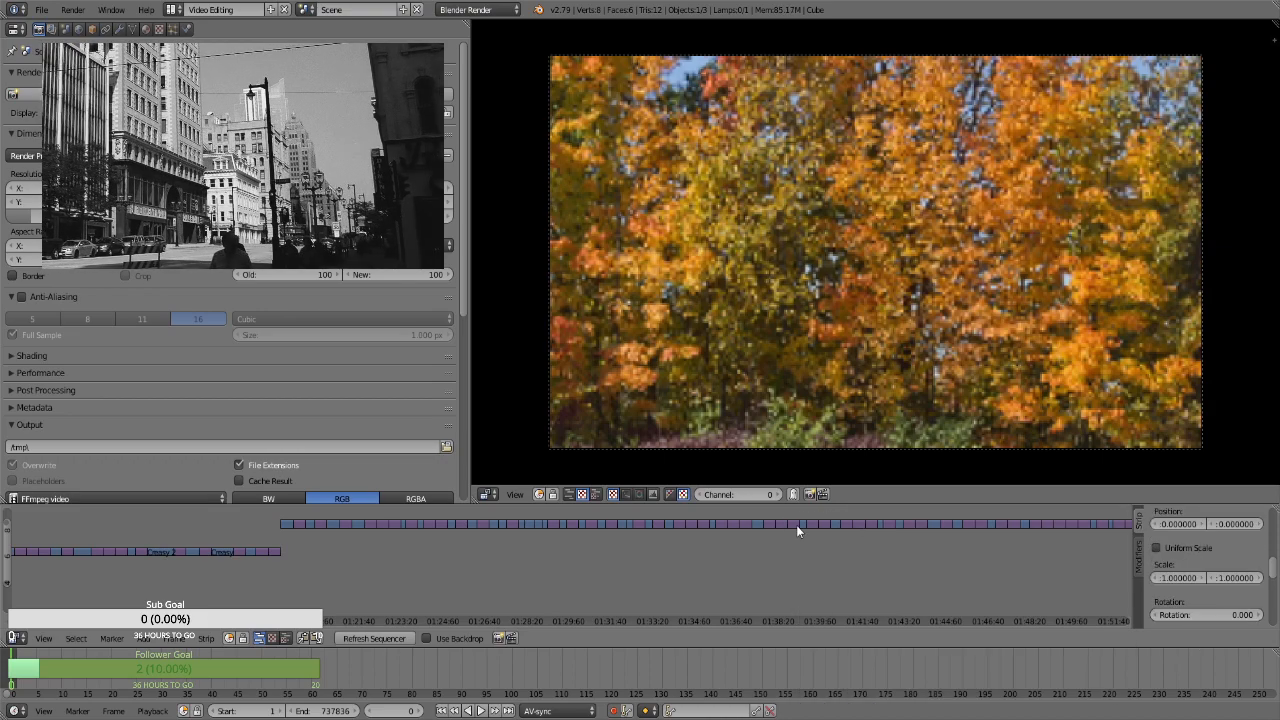
right_click(810, 524)
key("space")
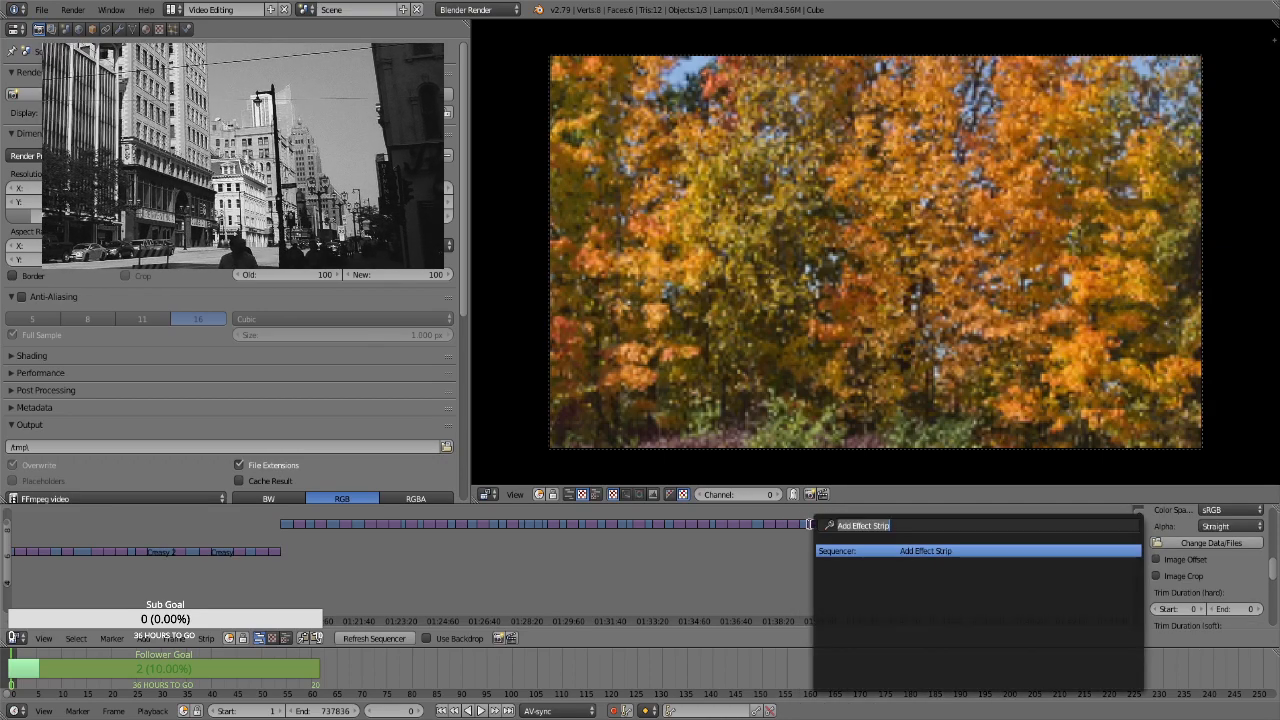
key("Return")
Add Transform effect strips to the upper-channel stills at about 1:40:05 and 1:41:00
right_click(821, 523)
key("space")
key("Return")
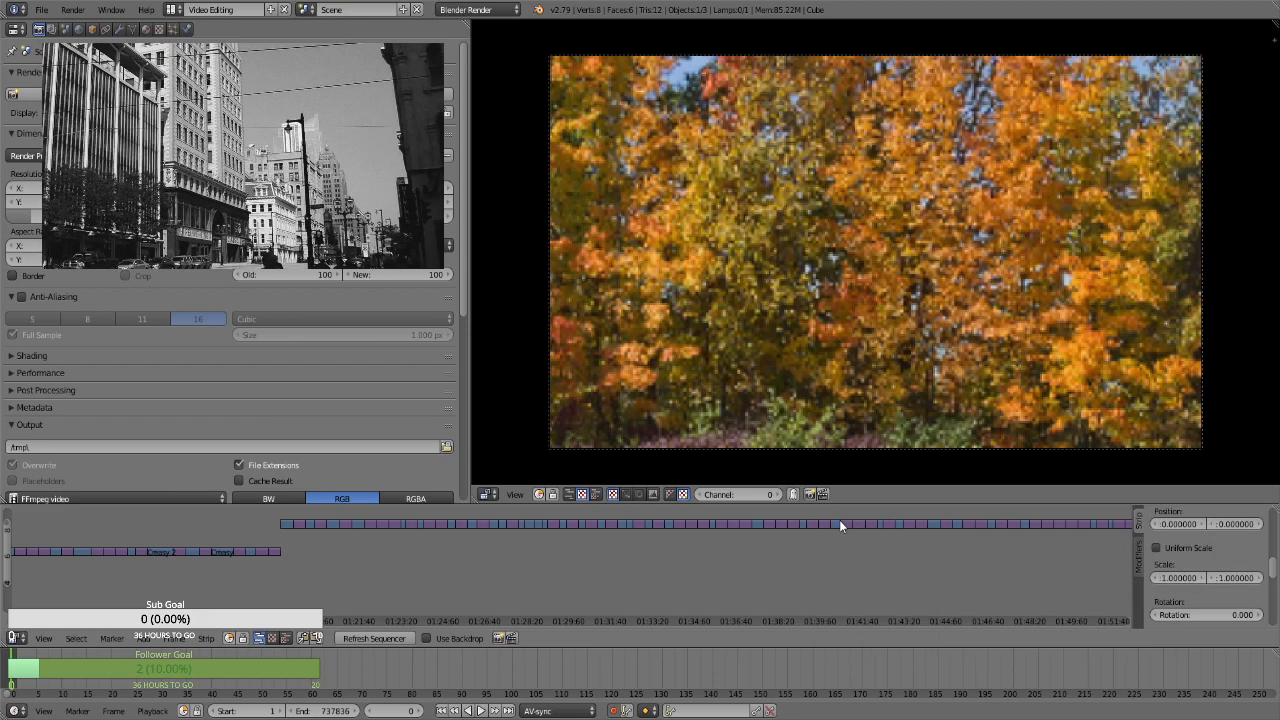
right_click(846, 522)
key("space")
key("Return")
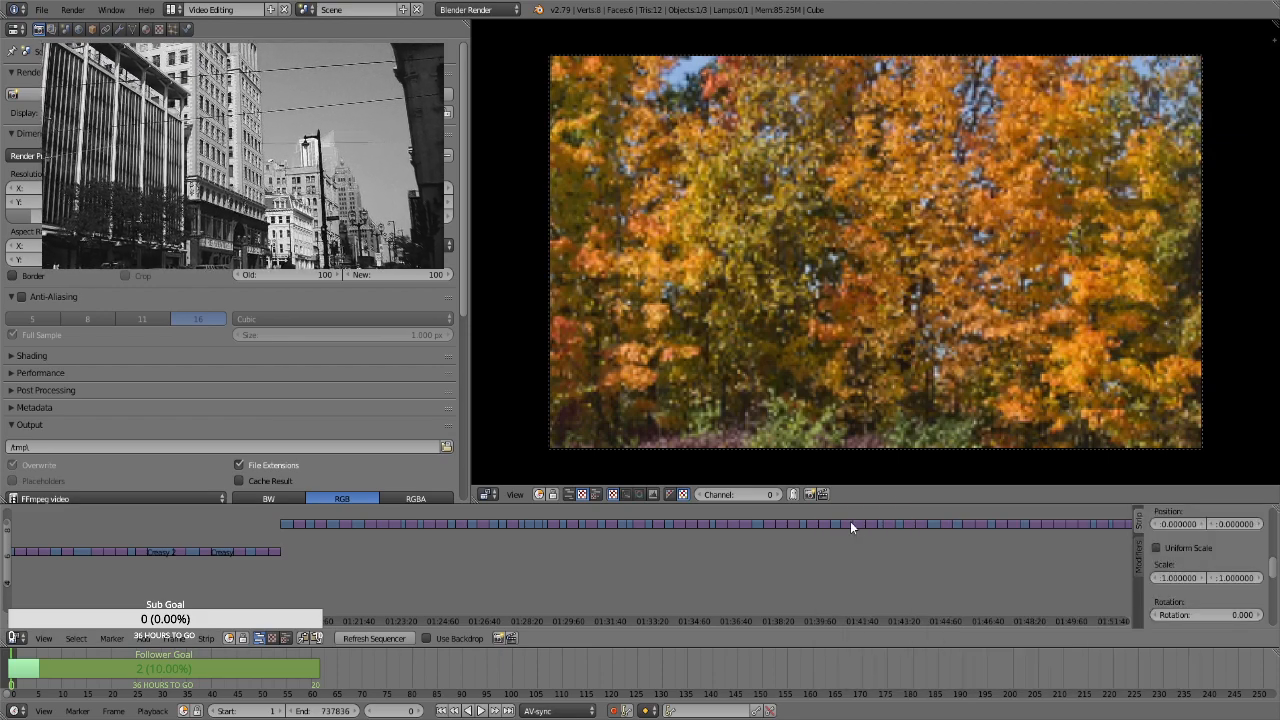
Add Transform effect strips to the upper-channel stills at about 1:41:30 and 1:41:55
right_click(859, 523)
key("space")
key("Return")
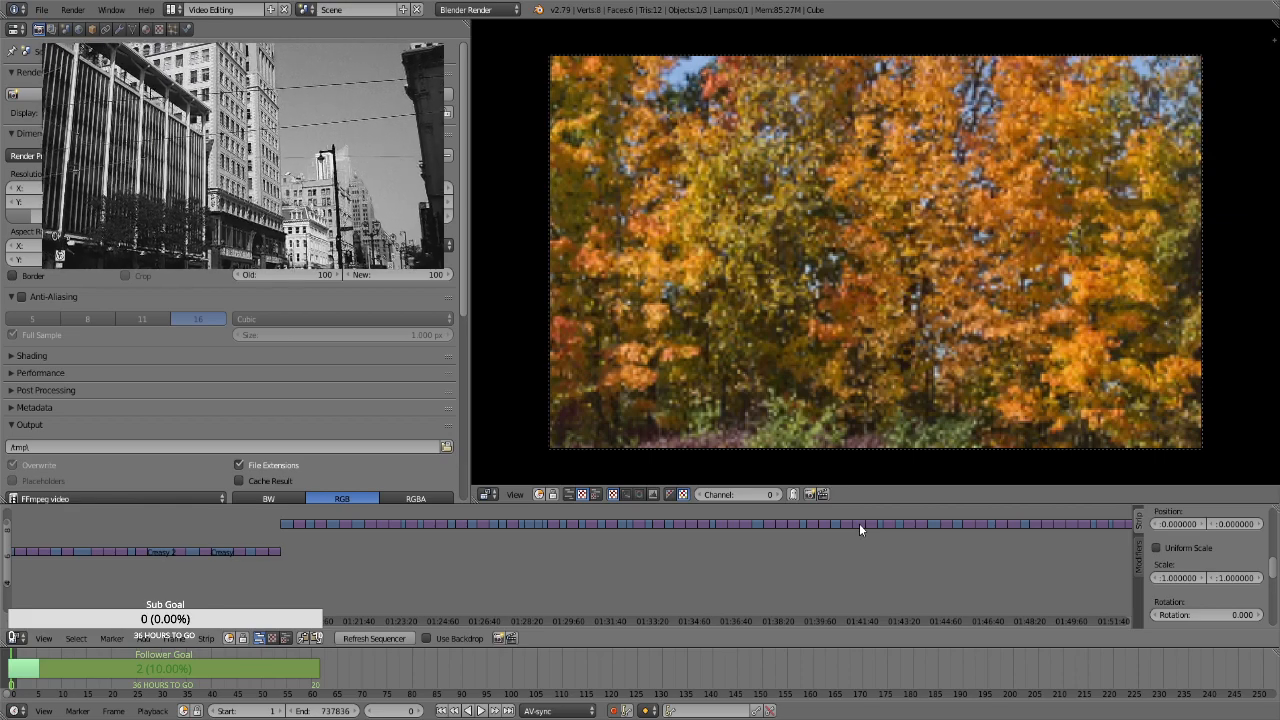
right_click(867, 524)
key("space")
key("Return")
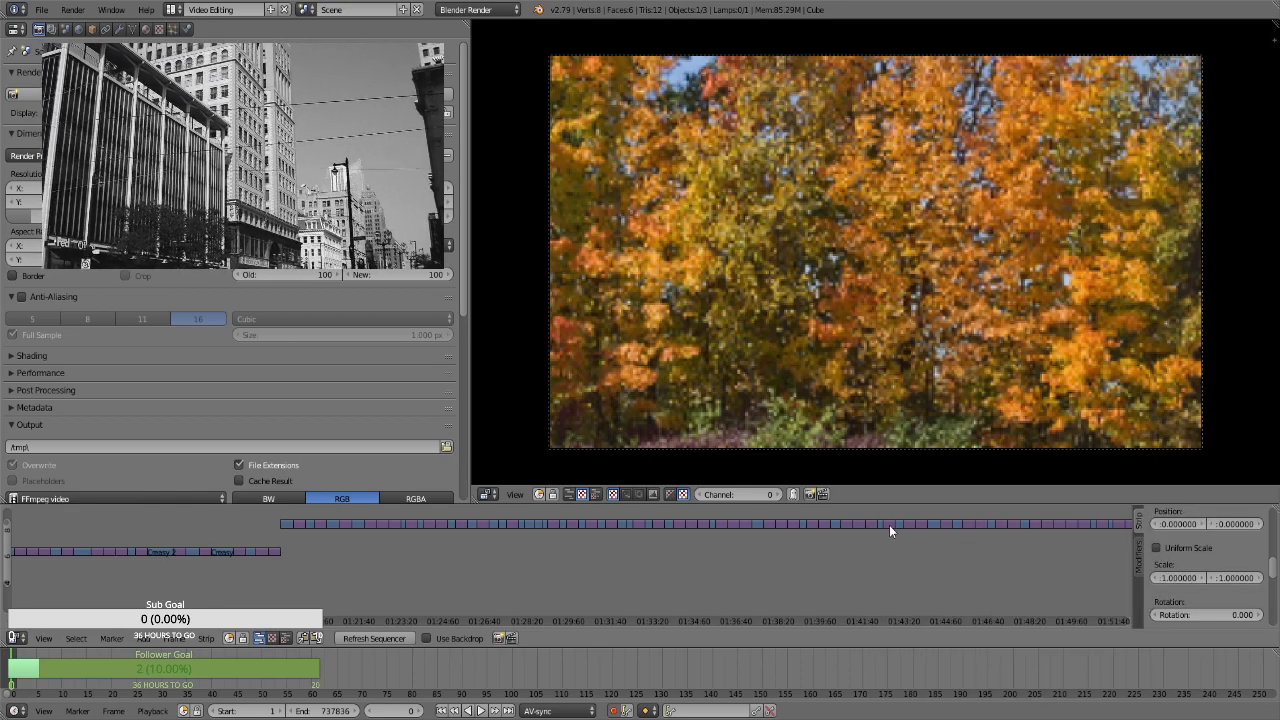
Add Transform effect strips to the upper-channel stills at about 1:42:45 and 1:43:35
right_click(889, 525)
key("space")
key("Return")
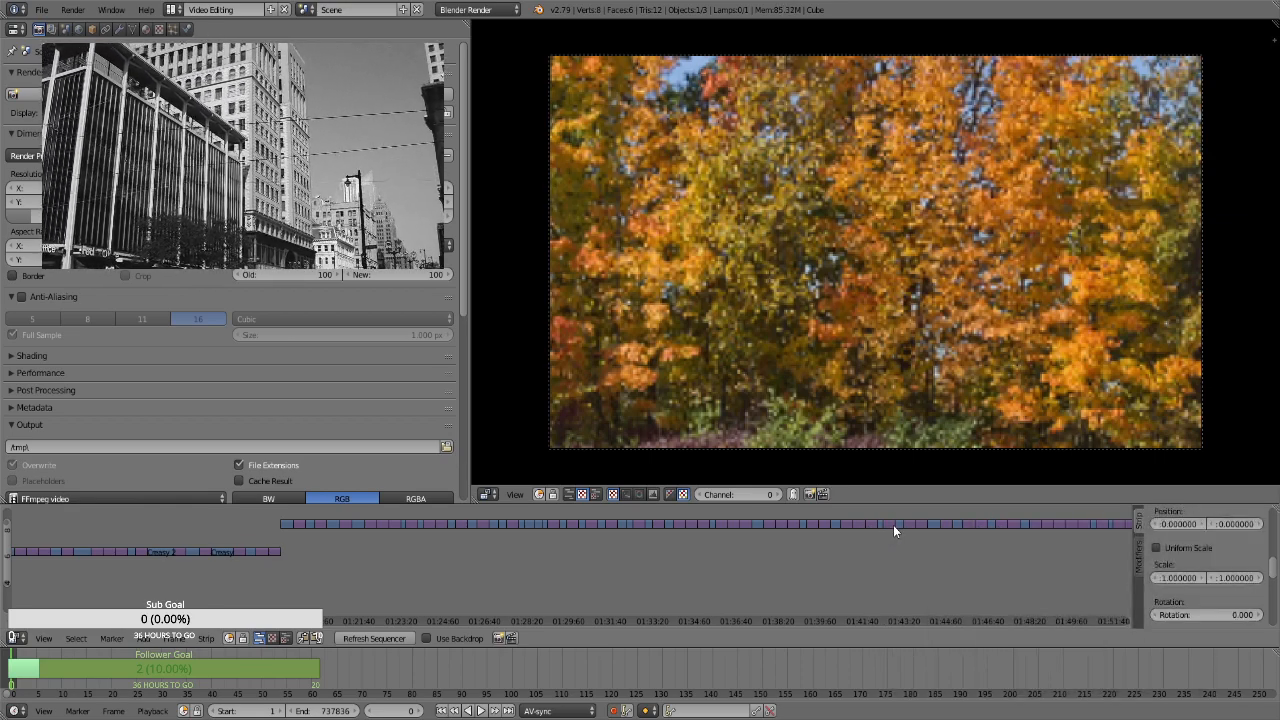
right_click(910, 523)
key("space")
key("Return")
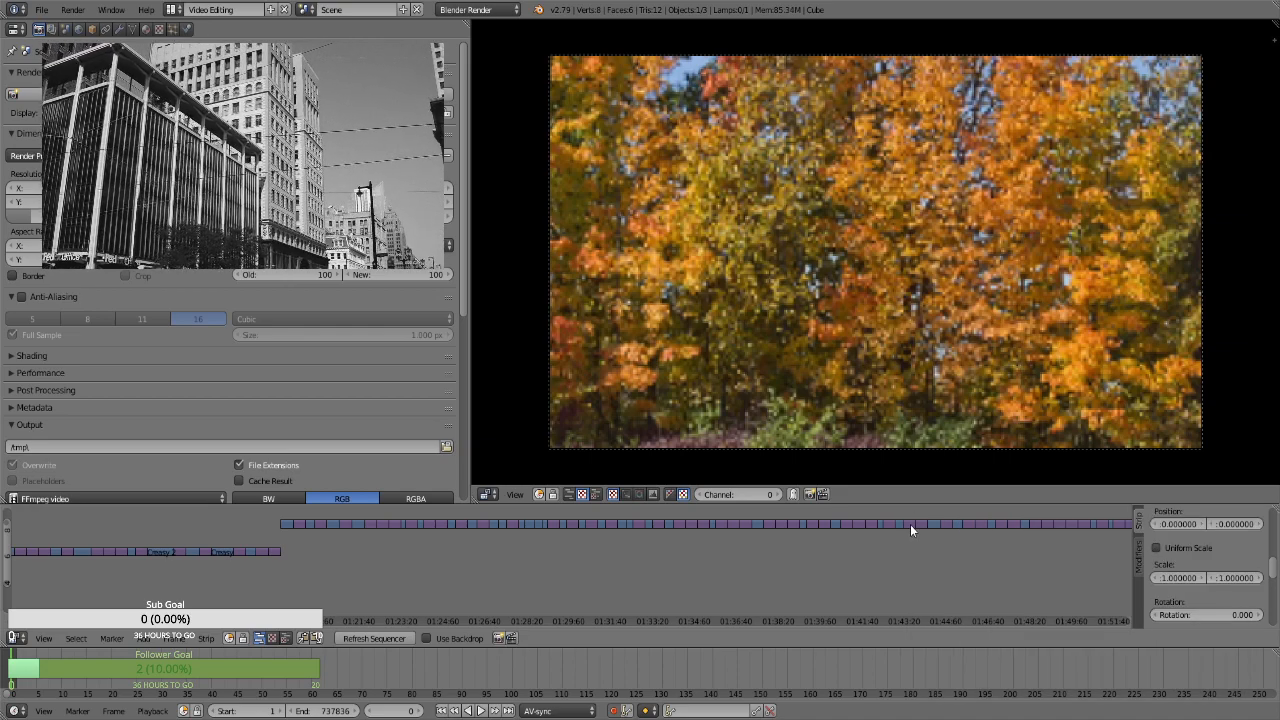
Add Transform effect strips to the upper-channel stills at about 1:43:55 and 1:44:55
right_click(918, 523)
key("space")
key("Return")
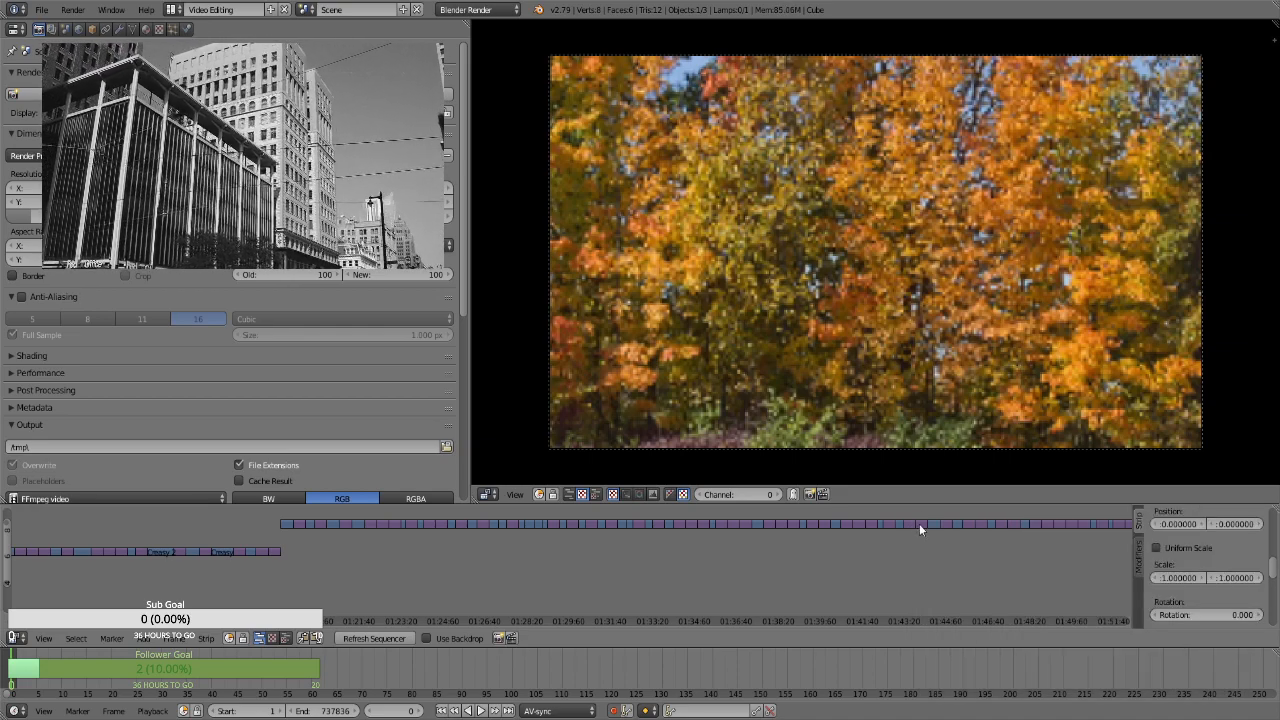
right_click(942, 524)
key("space")
key("Return")
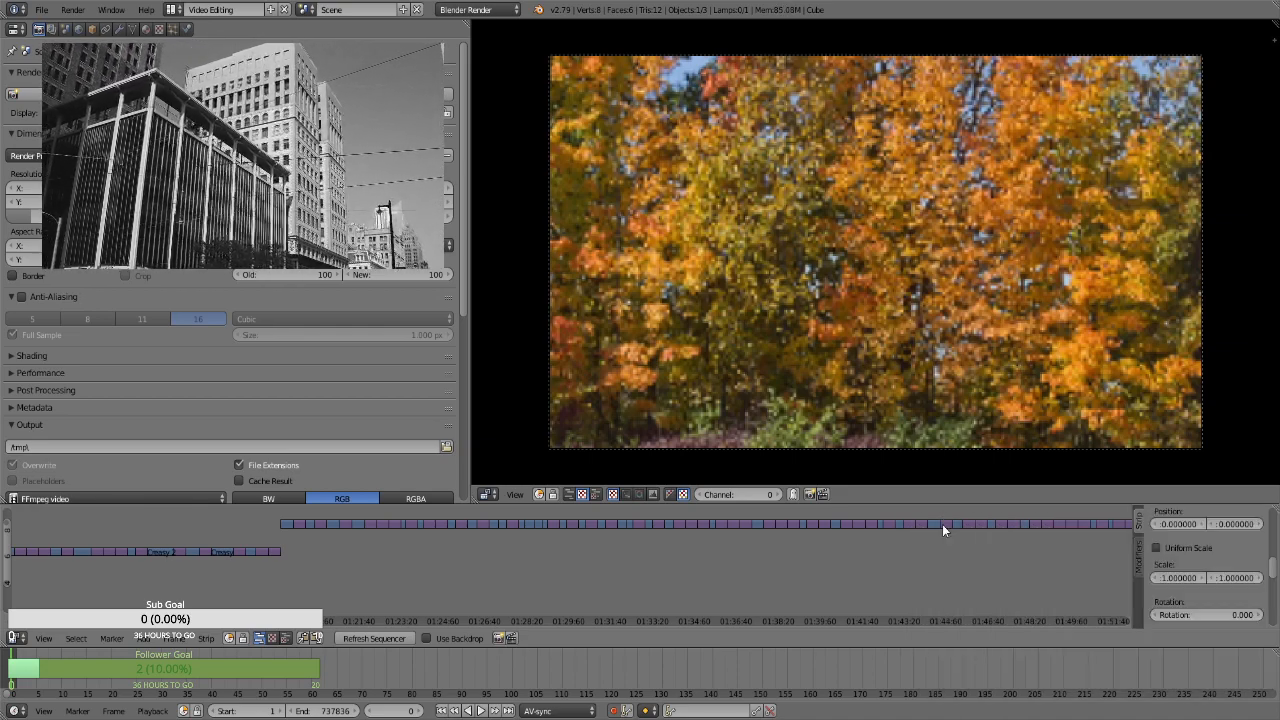
Add Transform effect strips to the upper-channel stills at about 1:45:50 and 1:46:25
right_click(966, 523)
key("space")
key("Return")
right_click(981, 524)
key("space")
key("Return")
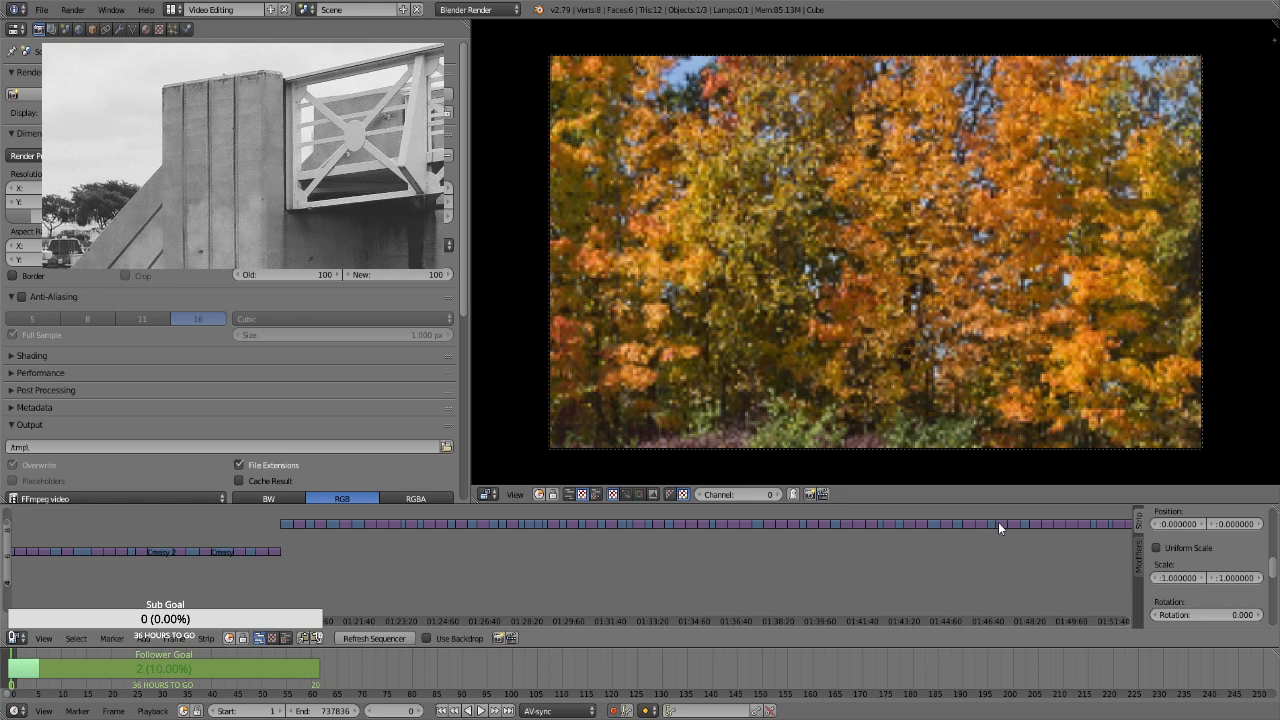
Add Transform effect strips to the upper-channel stills at about 1:47:05 and 1:47:30
right_click(998, 522)
key("space")
key("Return")
right_click(1007, 524)
key("space")
key("Return")
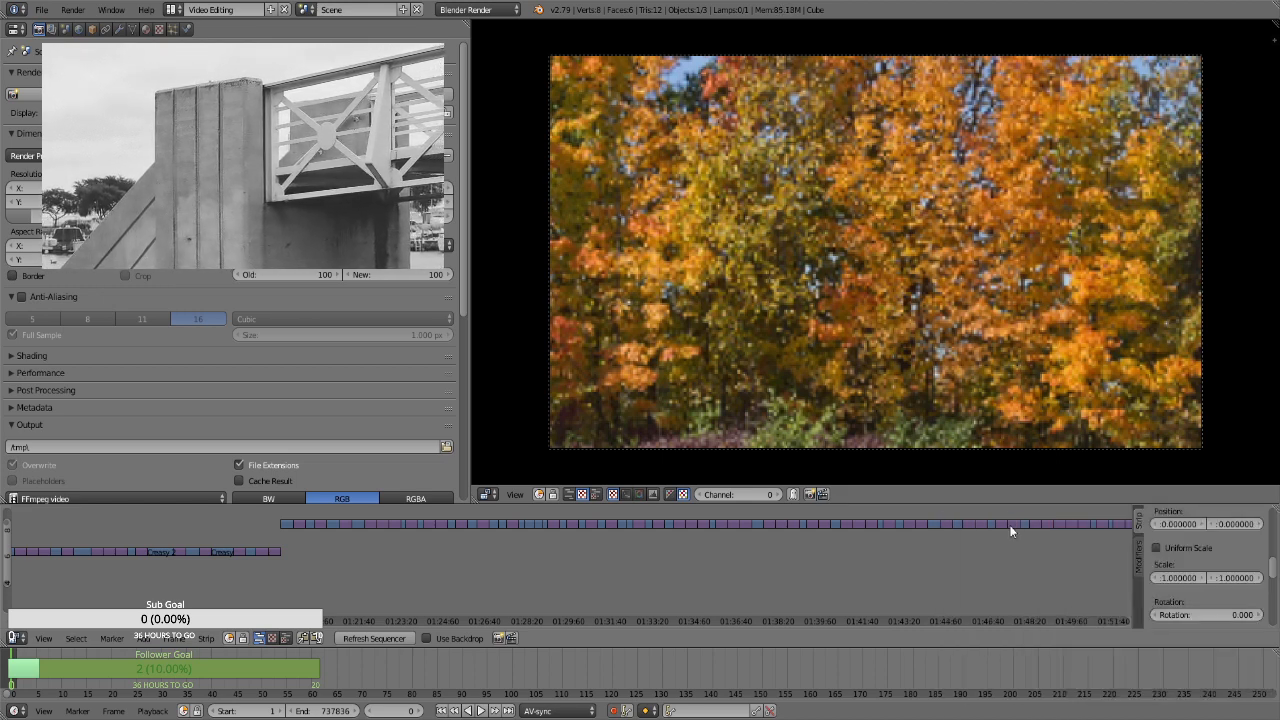
Add Transform effect strips to the upper-channel stills at about 1:48:35 and 1:48:55
right_click(1038, 523)
key("space")
key("Return")
right_click(1044, 523)
key("space")
key("Return")
Add Transform effect strips to the three upper-channel stills at about 1:49:25, 1:50:00 and 1:50:25
right_click(1058, 526)
key("space")
key("Return")
right_click(1071, 519)
key("space")
key("Return")
right_click(1083, 523)
key("space")
key("Return")
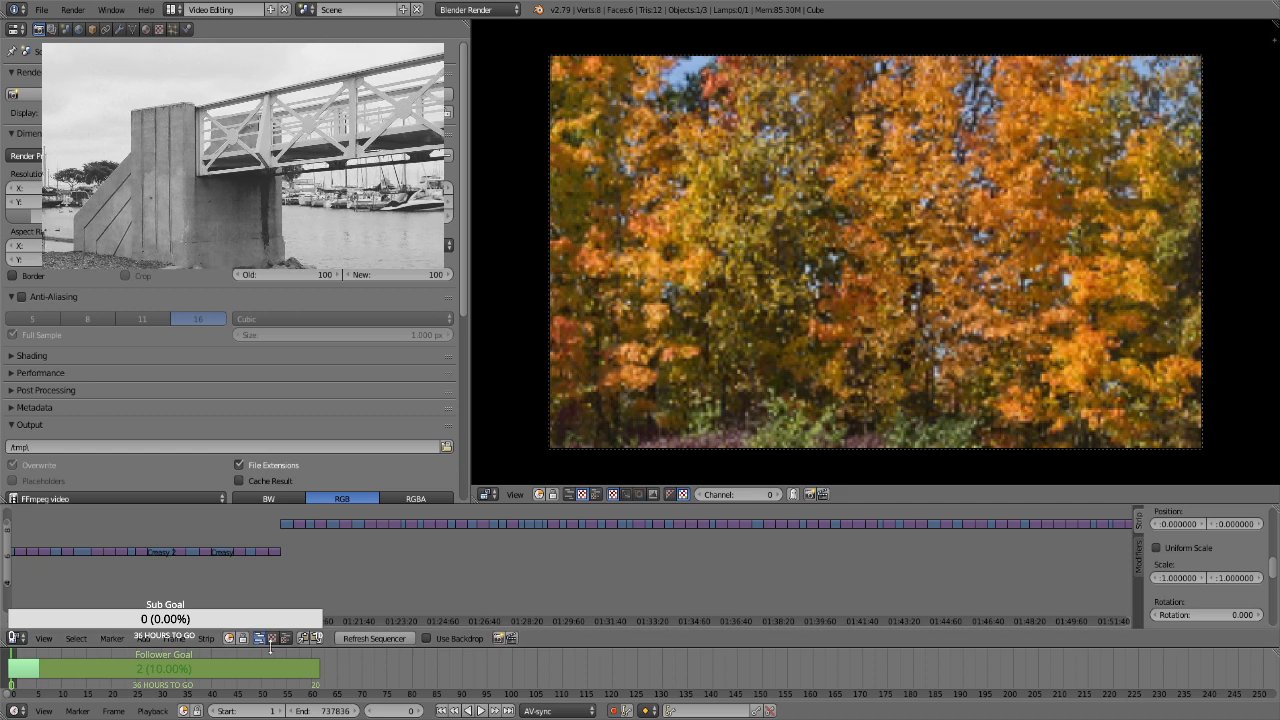
Add Transform effect strips to the stills at about 1:51:00 and 1:51:40 on the timeline
scroll(333, 614, "down", 10, "ctrl")
scroll(341, 614, "down", 3, "ctrl")
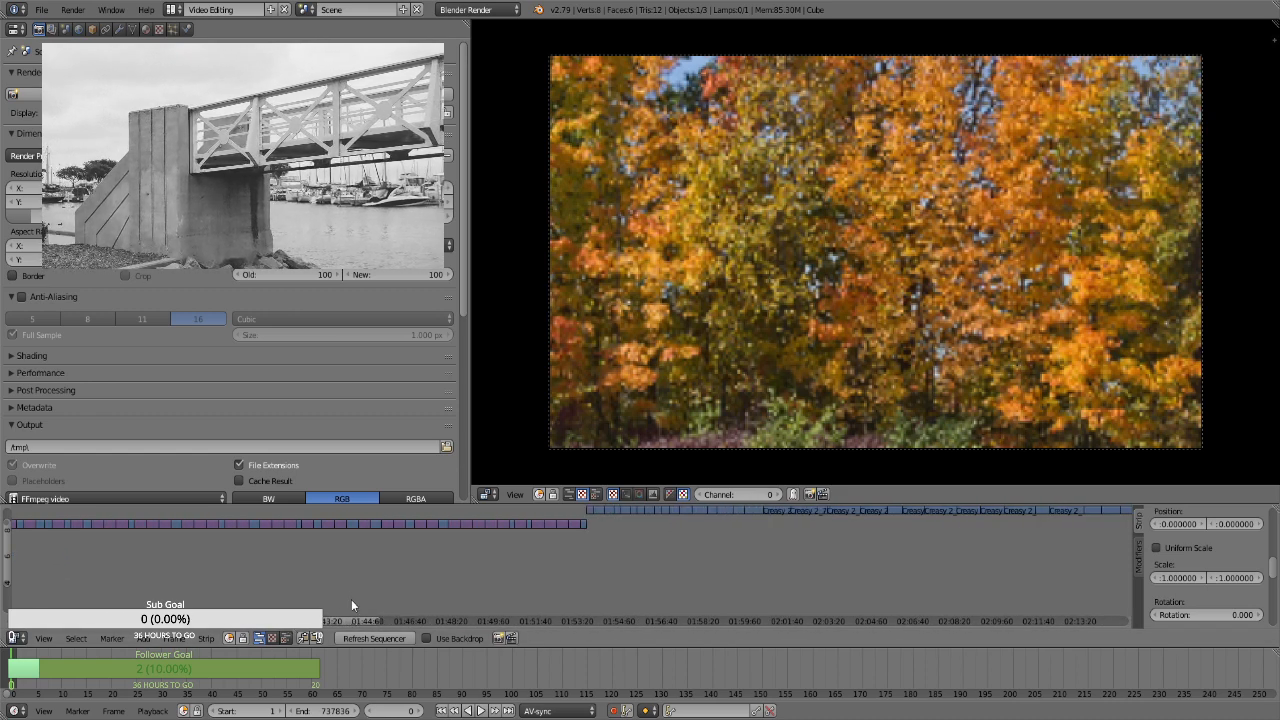
mouse_move(7, 558)
left_mouse_down()
mouse_move(8, 588)
mouse_move(8, 562)
left_mouse_up()
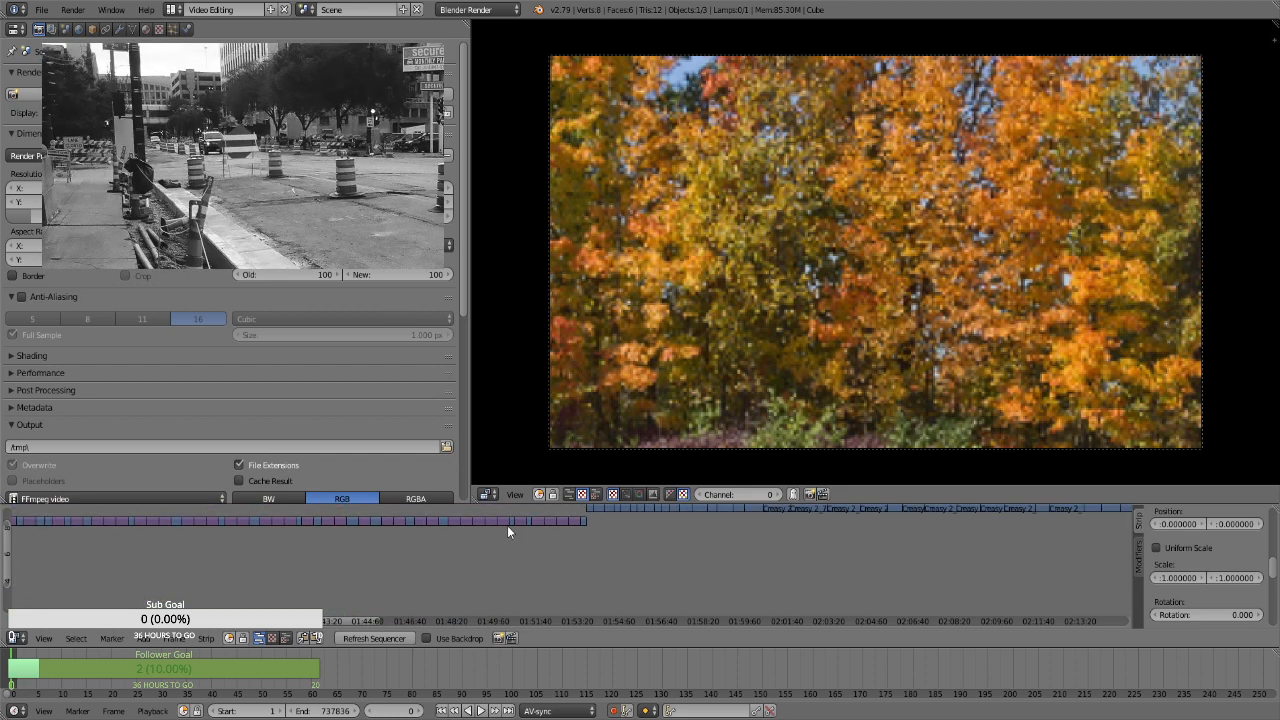
right_click(519, 525)
key("space")
key("Return")
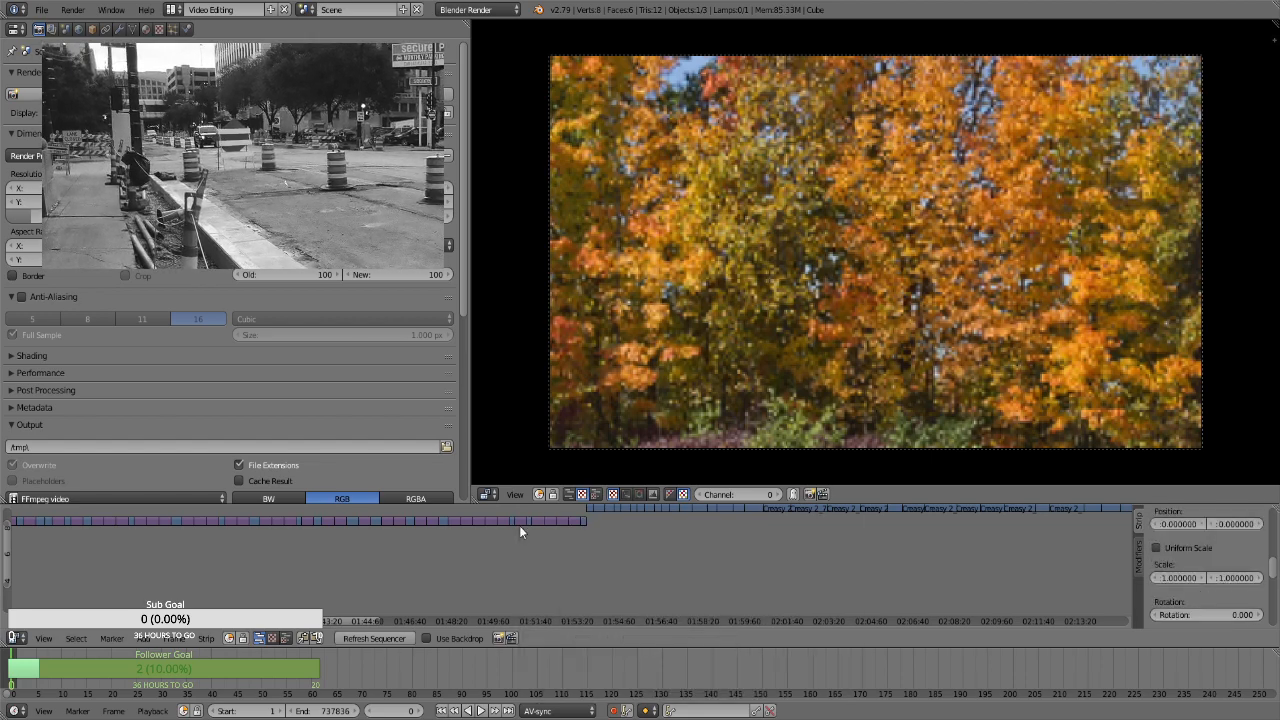
key("space")
key("Escape")
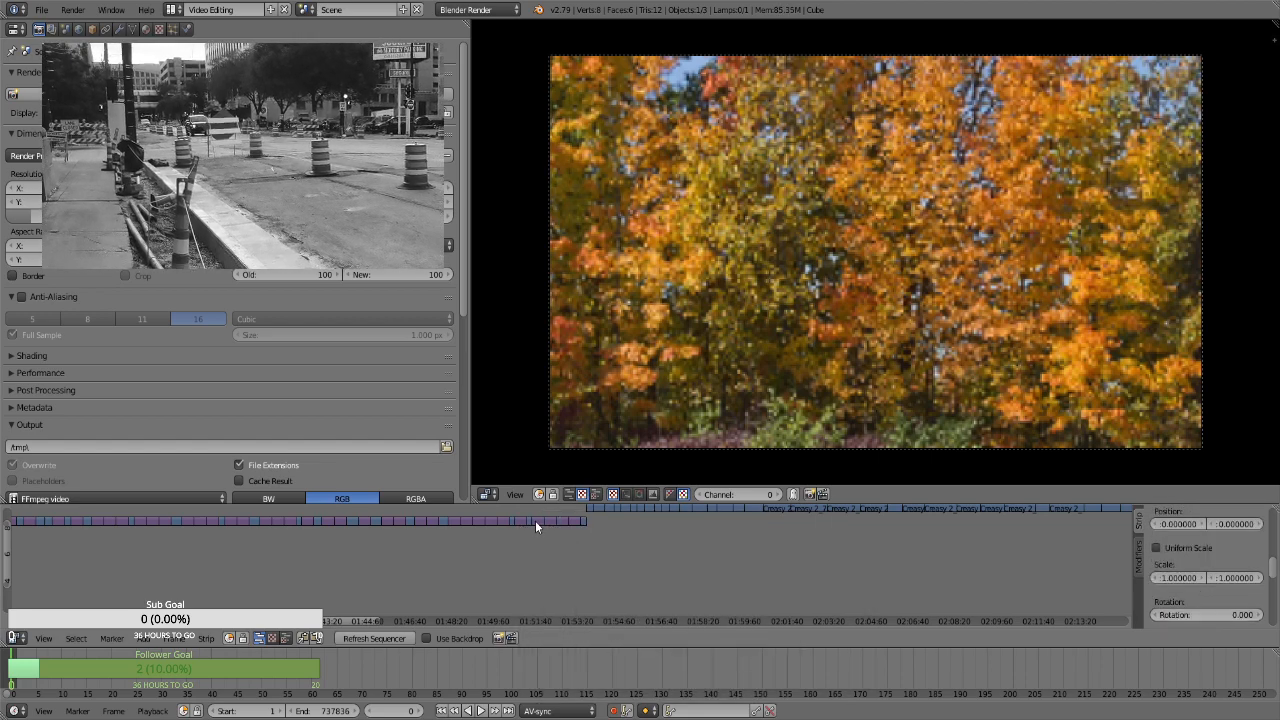
Add Transform effect strips to the stills at about 1:52:15, 1:52:40 and 1:53:05, finishing that row
key("space")
key("Escape")
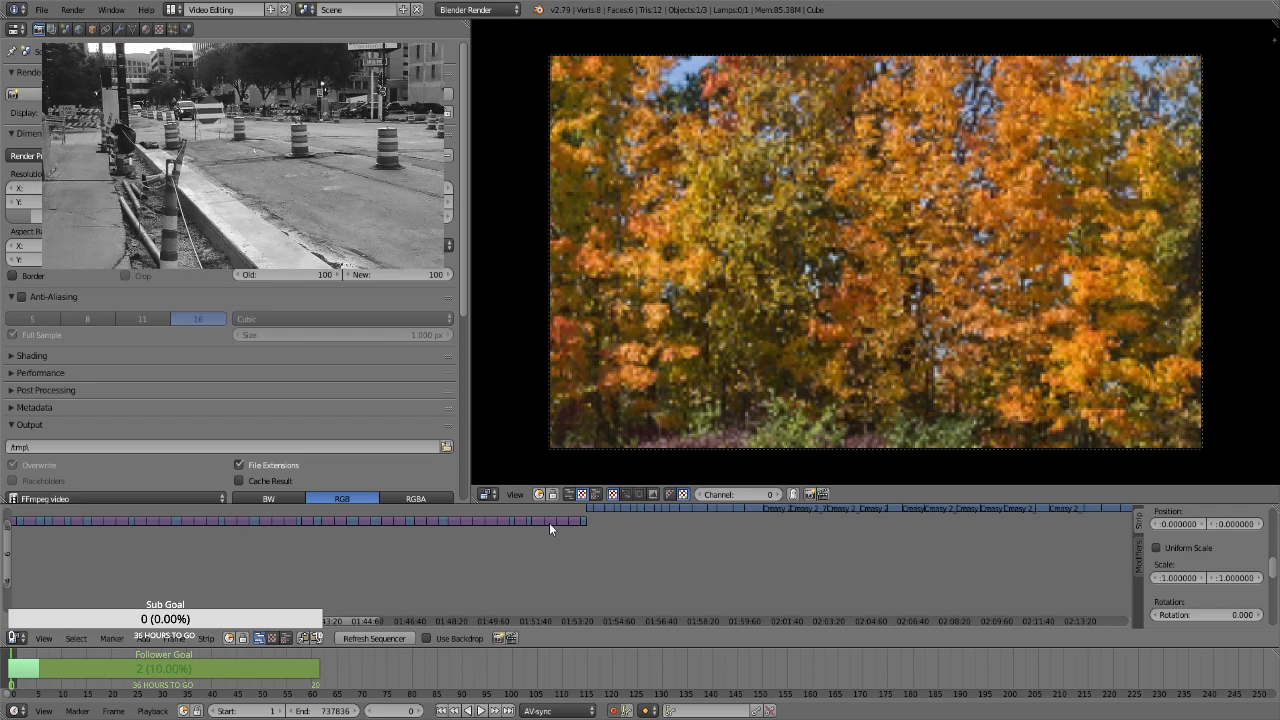
key("space")
key("Escape")
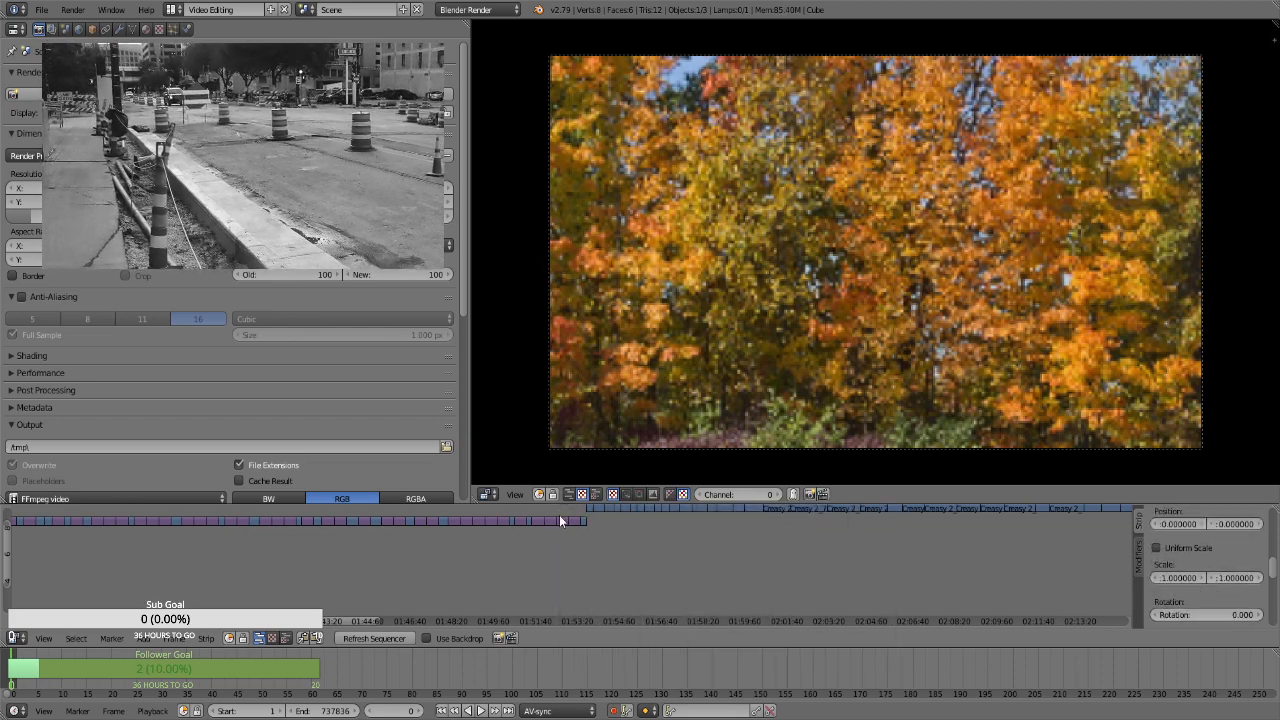
key("space")
key("Escape")
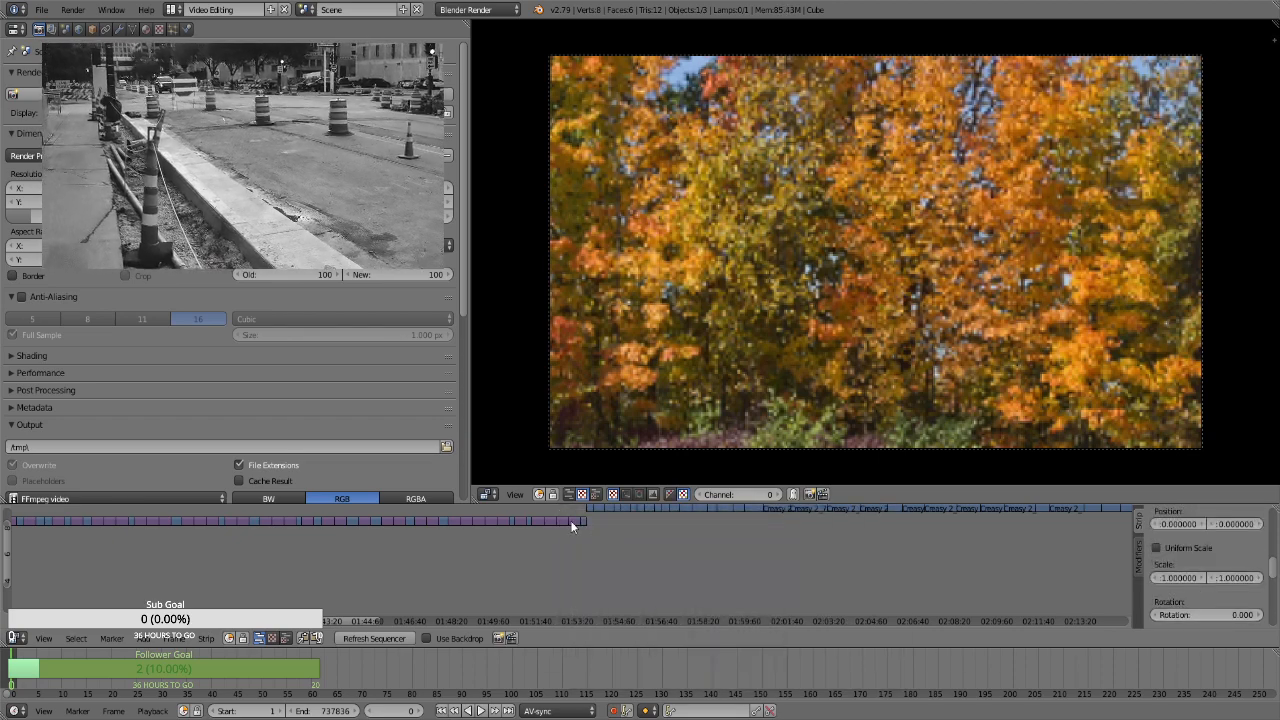
Add Transform effect strips to the first separate stills after the long clip row, at about 2:24:00 and 2:25:00
scroll(112, 573, "up", 3)
scroll(328, 578, "down", 2)
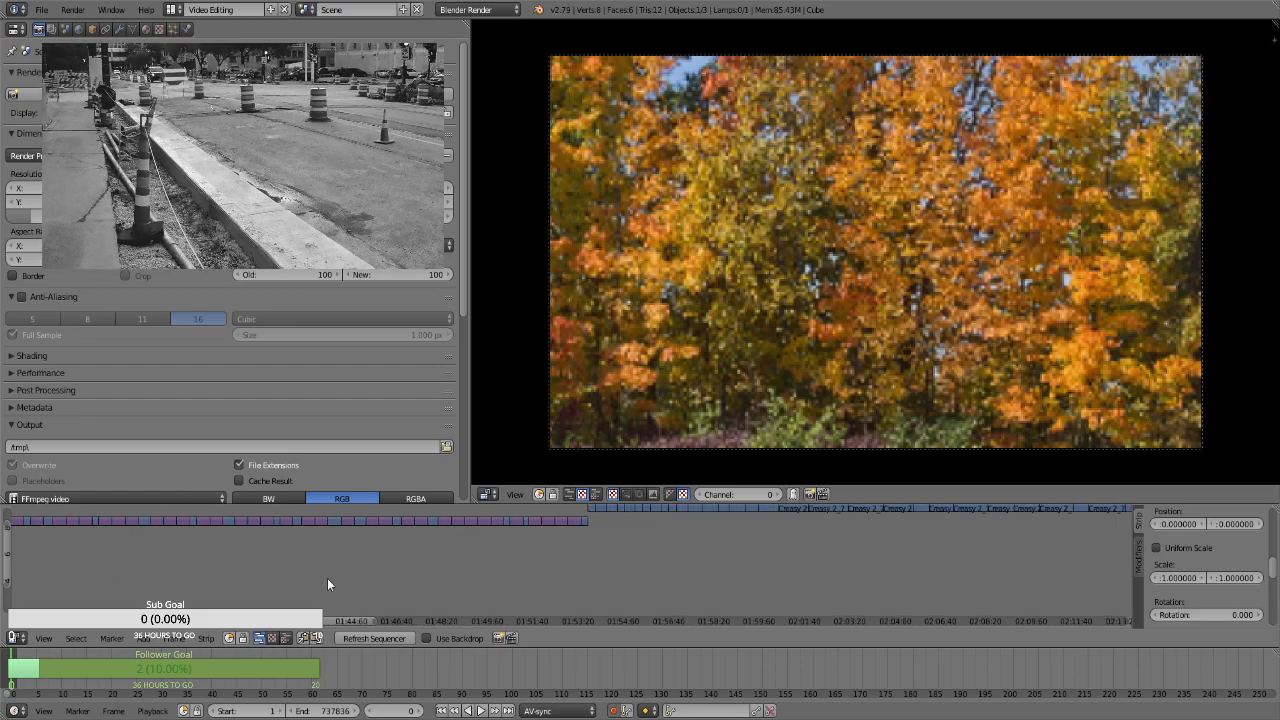
left_click_drag(8, 541, 9, 521)
left_click_drag(308, 624, 428, 621)
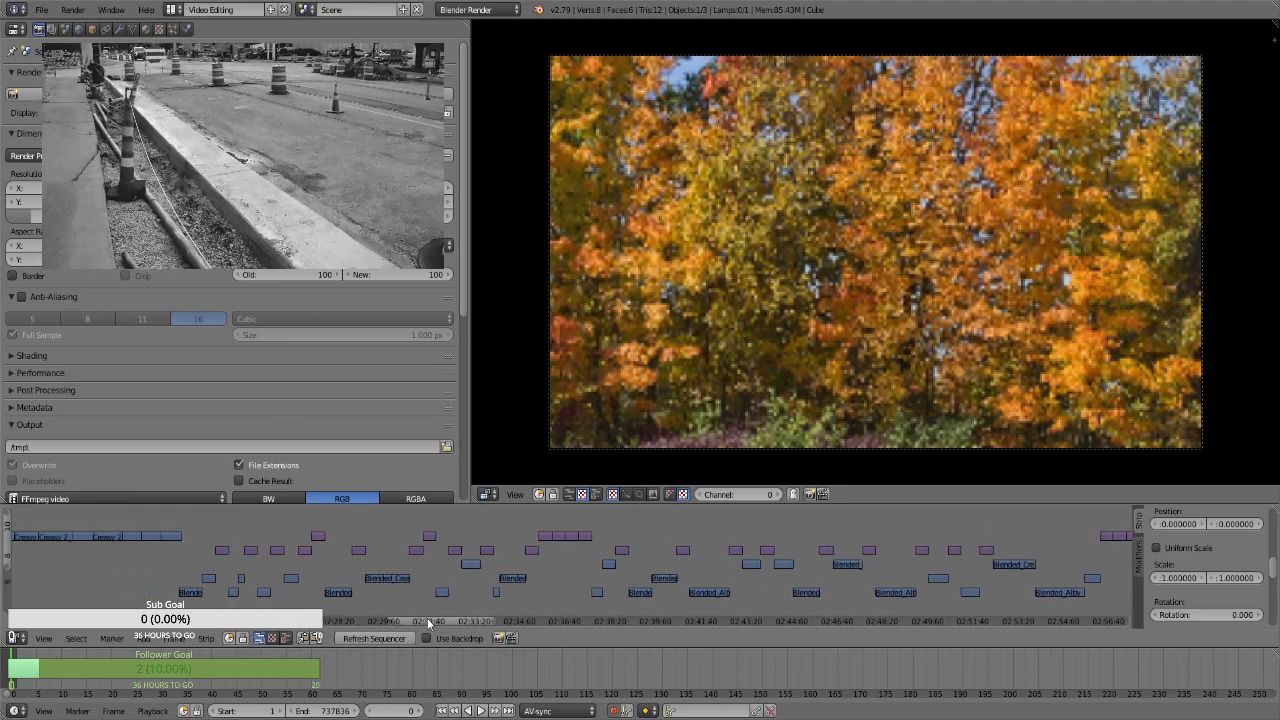
right_click(222, 552)
key("space")
key("Return")
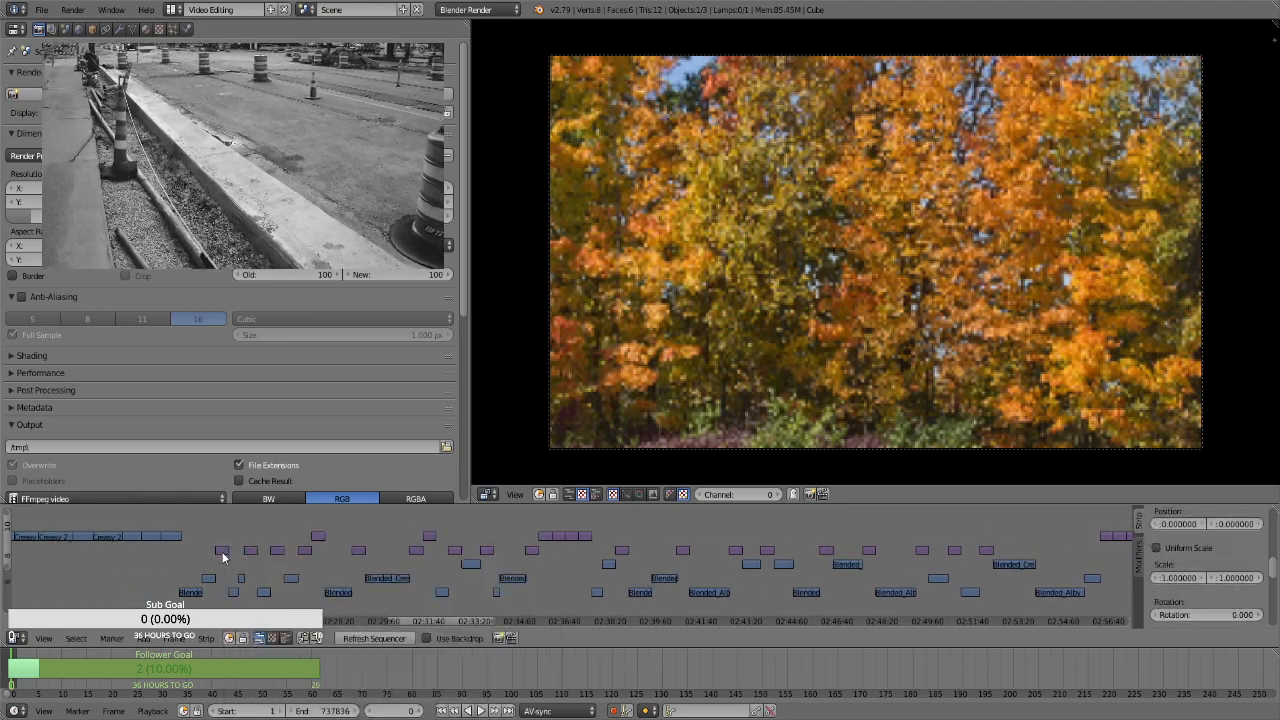
right_click(249, 551)
key("space")
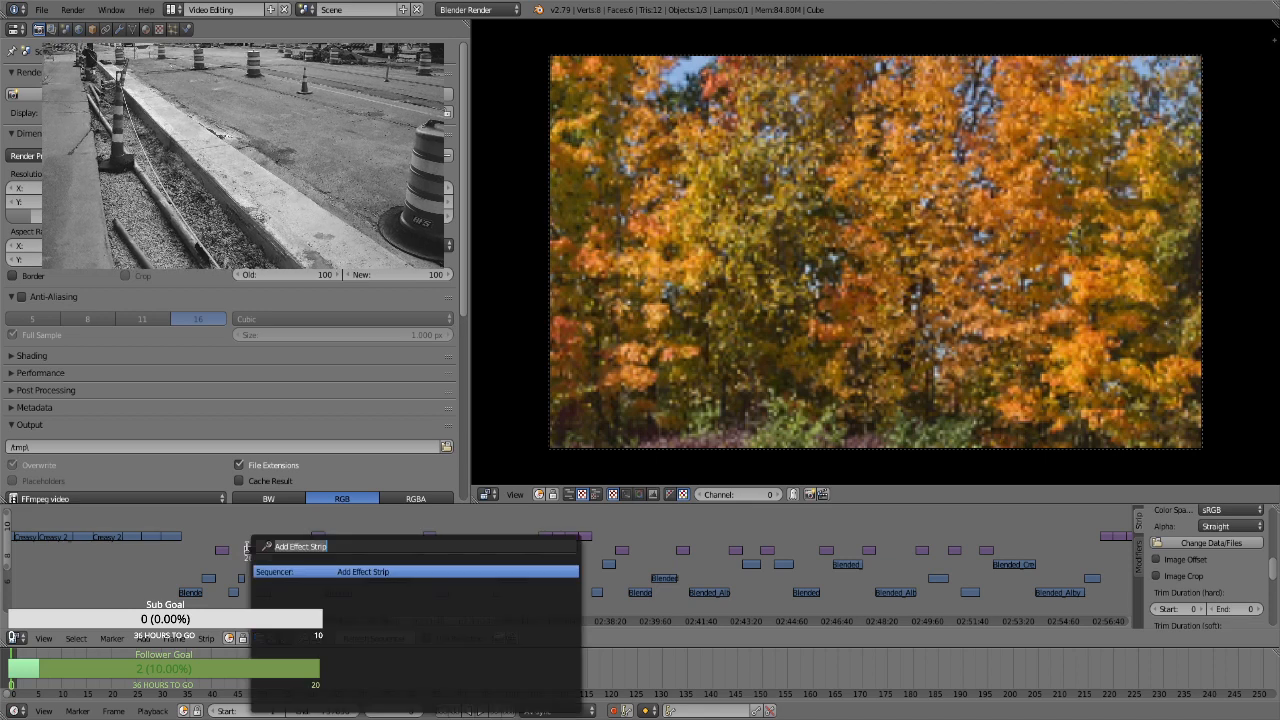
key("Return")
Add Transform effect strips to the stills at about 2:26:00 and 2:27:05 on the timeline
right_click(277, 551)
key("space")
key("Return")
right_click(305, 551)
key("space")
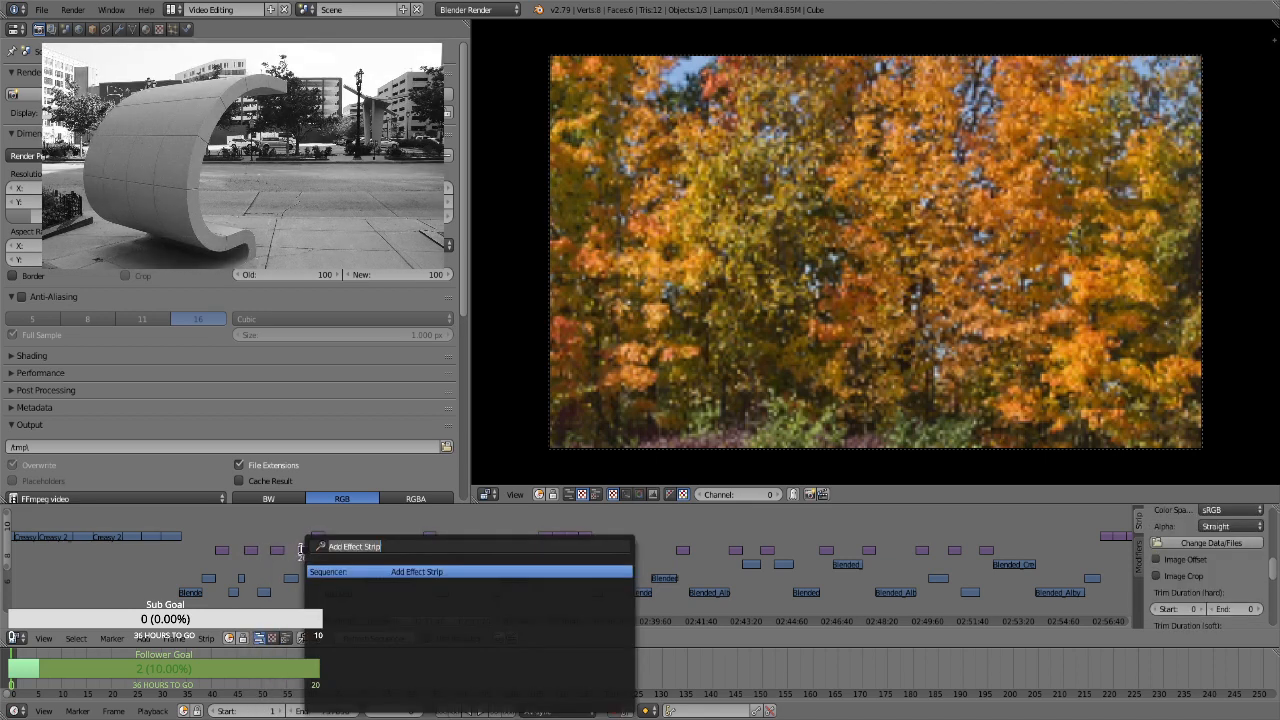
key("Return")
Add Transform effect strips to the higher-channel still at about 2:27:30 and the still at about 2:29:00
right_click(318, 538)
key("space")
key("Return")
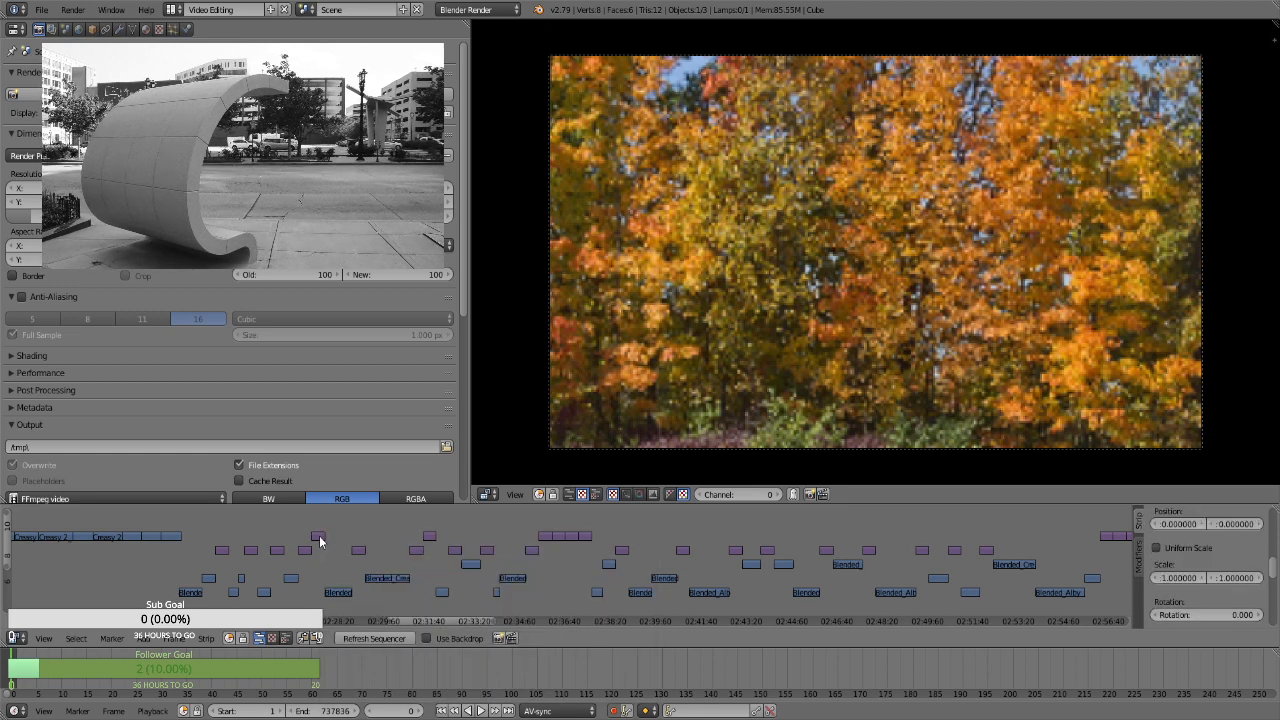
right_click(357, 551)
key("space")
key("Return")
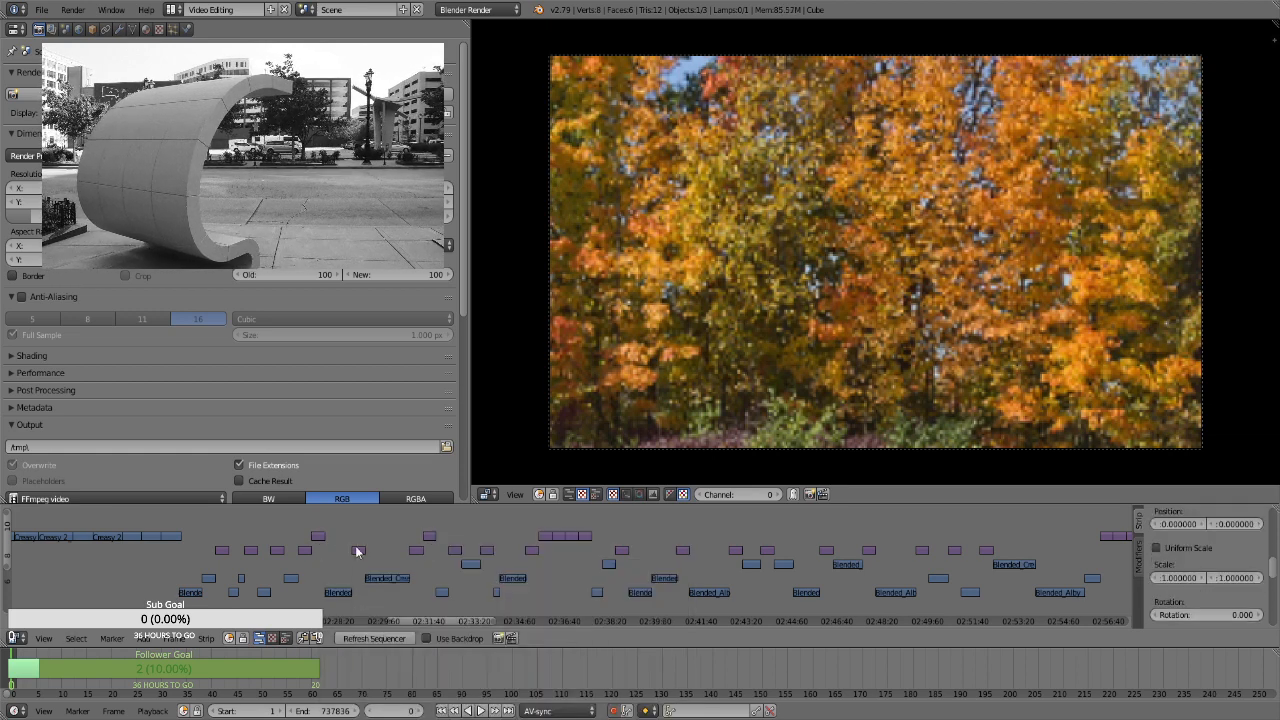
Add Transform effect strips to the still at about 2:31:10 and the higher-channel still at about 2:31:40
right_click(416, 551)
key("space")
key("Return")
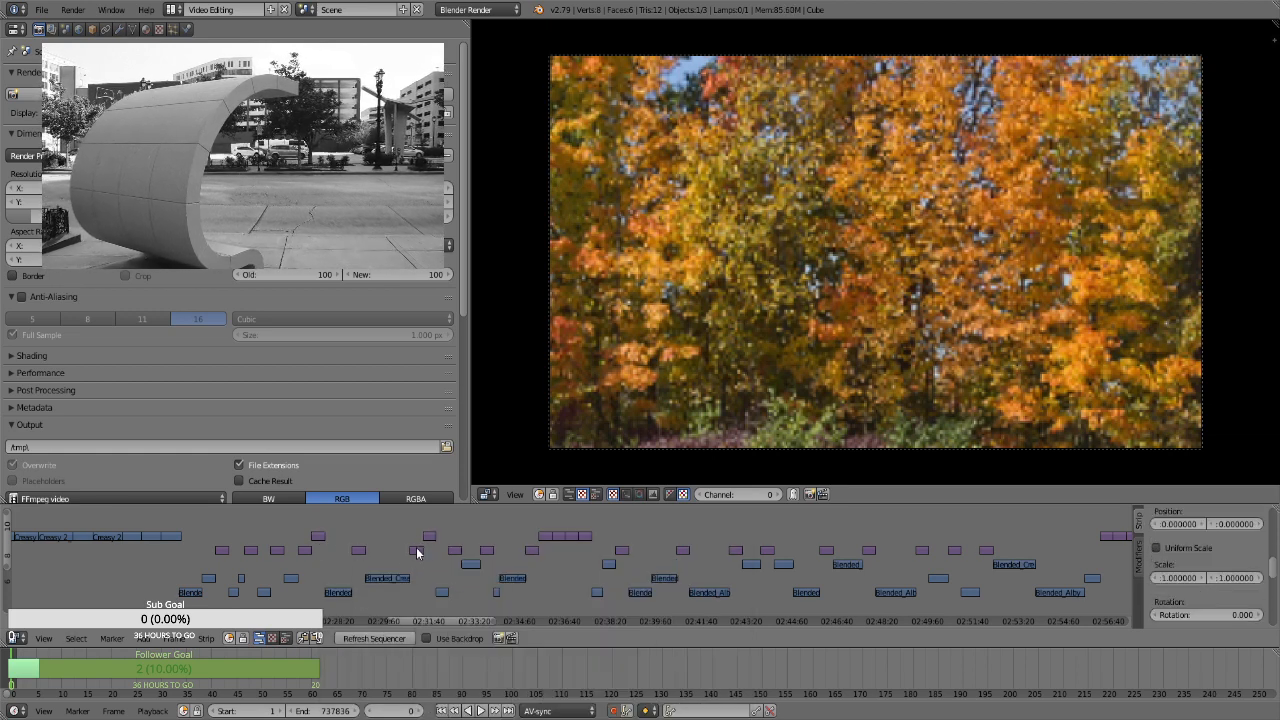
right_click(434, 536)
key("space")
key("Return")
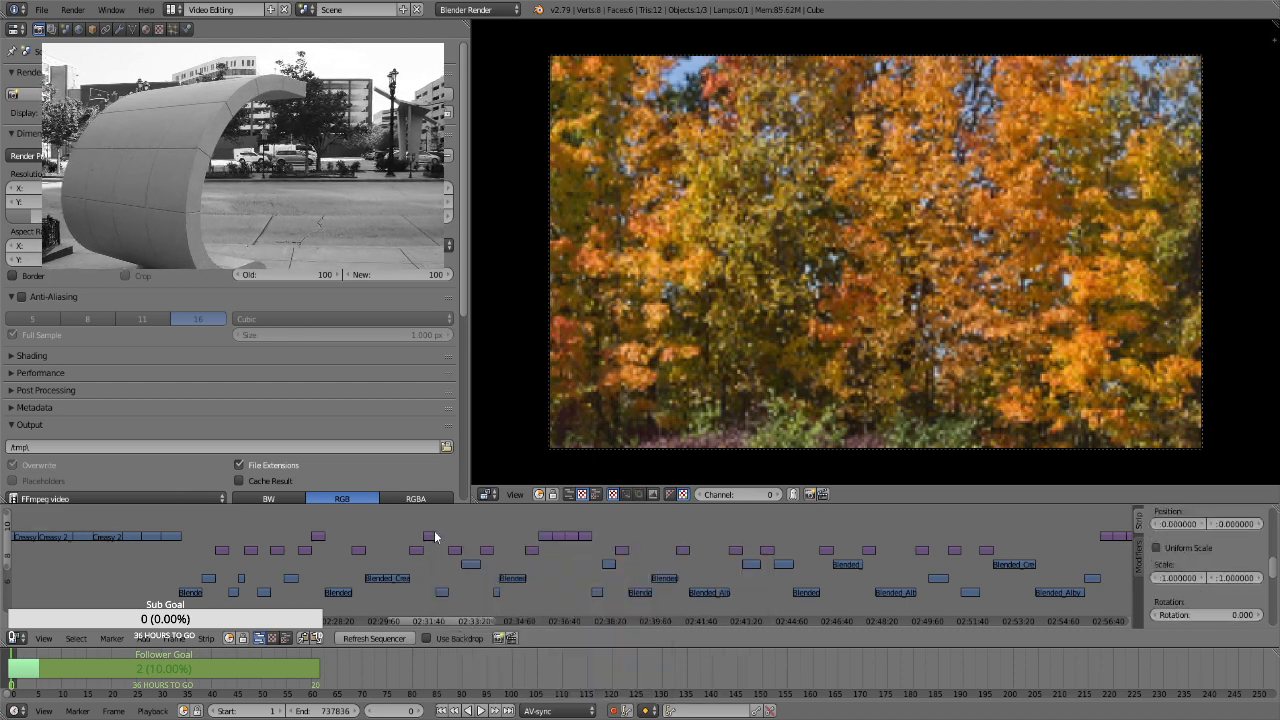
Add Transform effect strips to the stills at about 2:32:30 and 2:33:40 on the timeline
right_click(453, 550)
key("space")
key("Return")
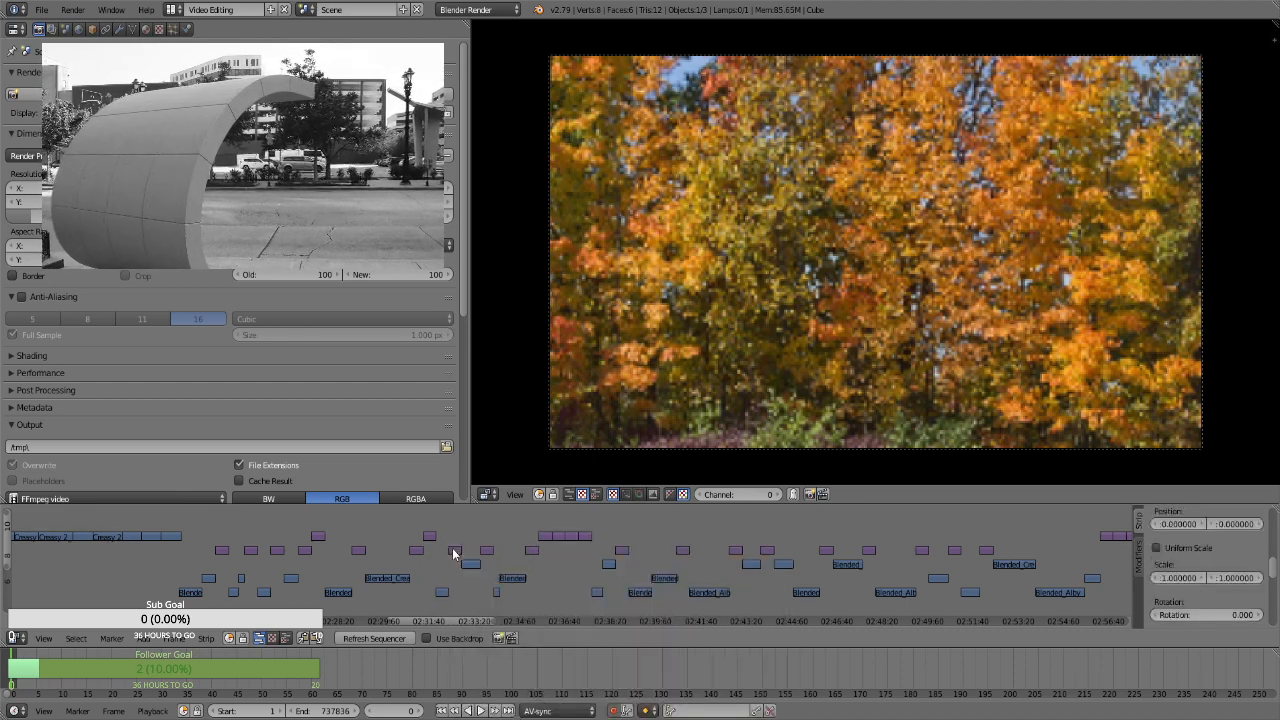
right_click(485, 551)
key("space")
key("Return")
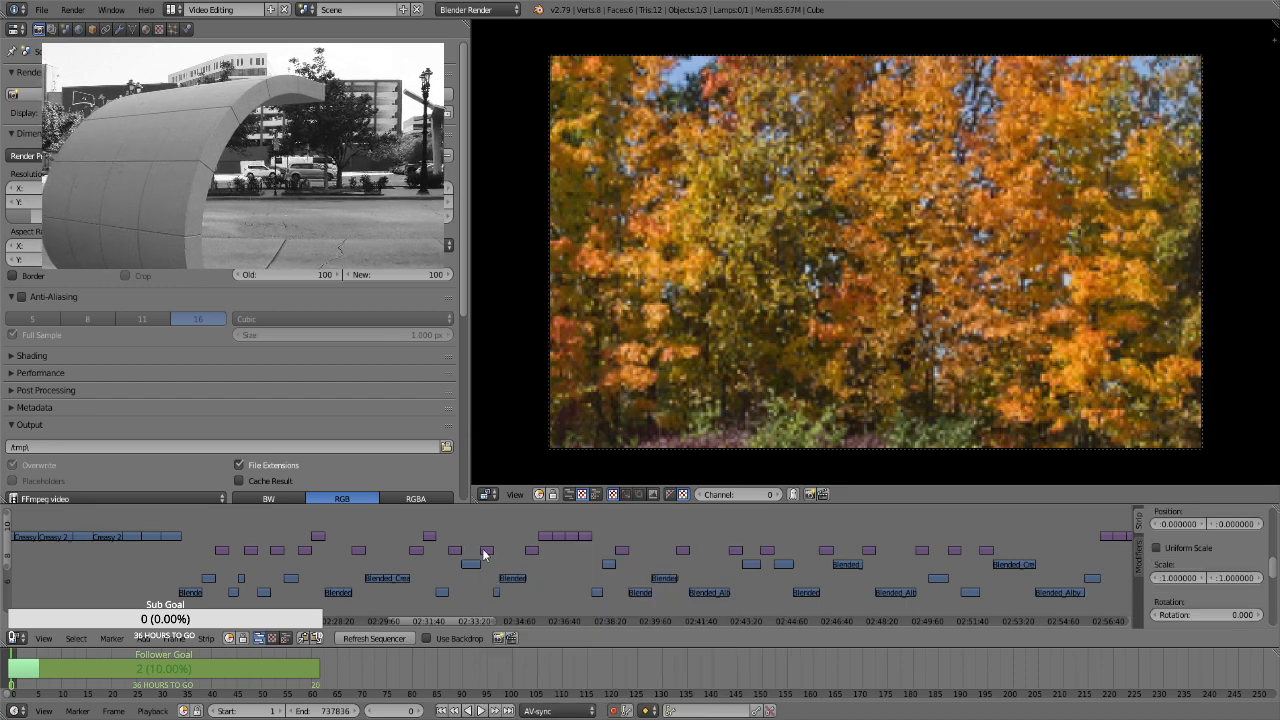
Add Transform effect strips to the still at about 2:35:20 and the first still of the adjoining row at about 2:35:45
right_click(531, 550)
key("space")
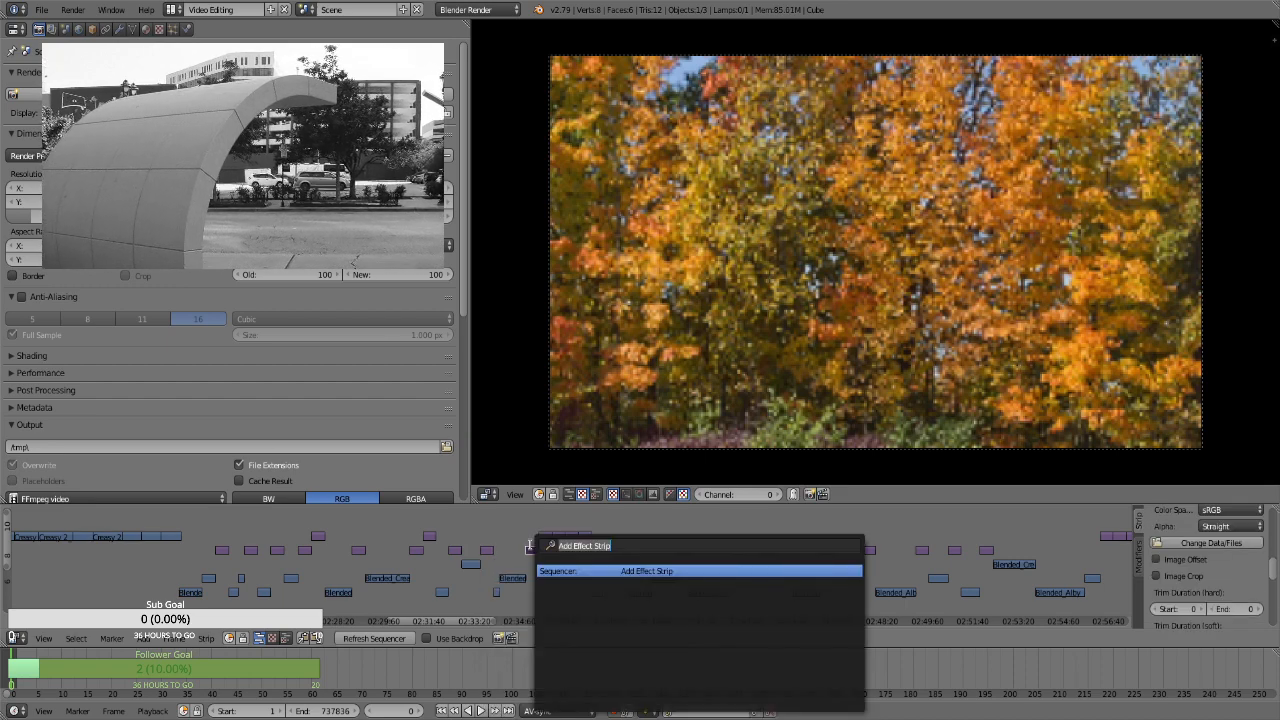
key("Return")
right_click(540, 540)
key("space")
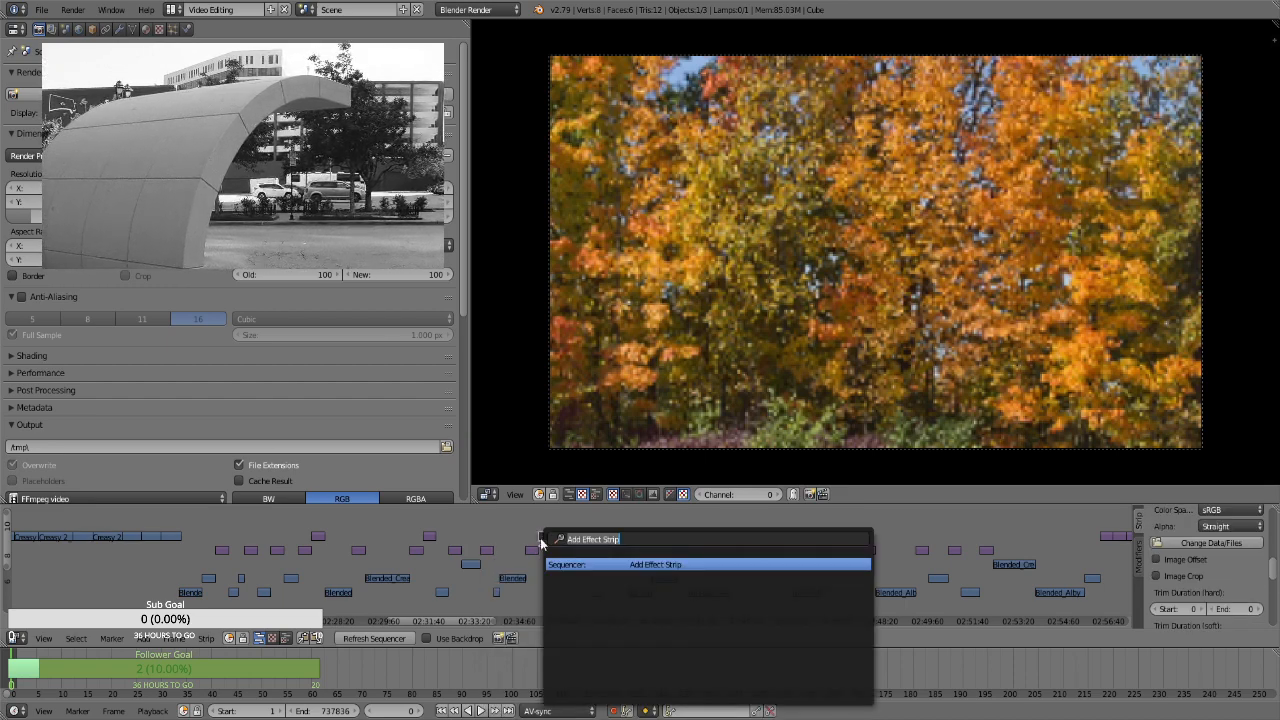
key("Return")
Add Transform effect strips to the remaining three adjoining stills between about 2:36:05 and 2:37:30
right_click(553, 538)
key("space")
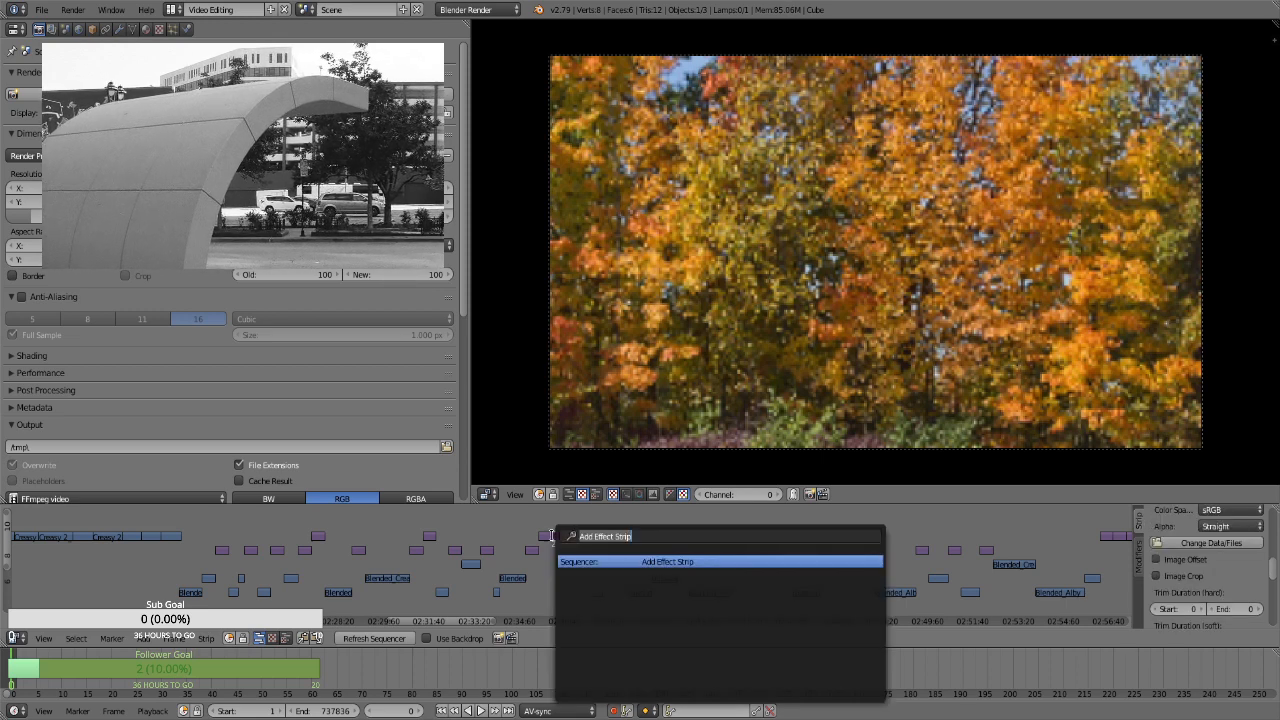
key("Return")
right_click(577, 538)
key("space")
key("Return")
right_click(583, 538)
key("space")
key("Return")
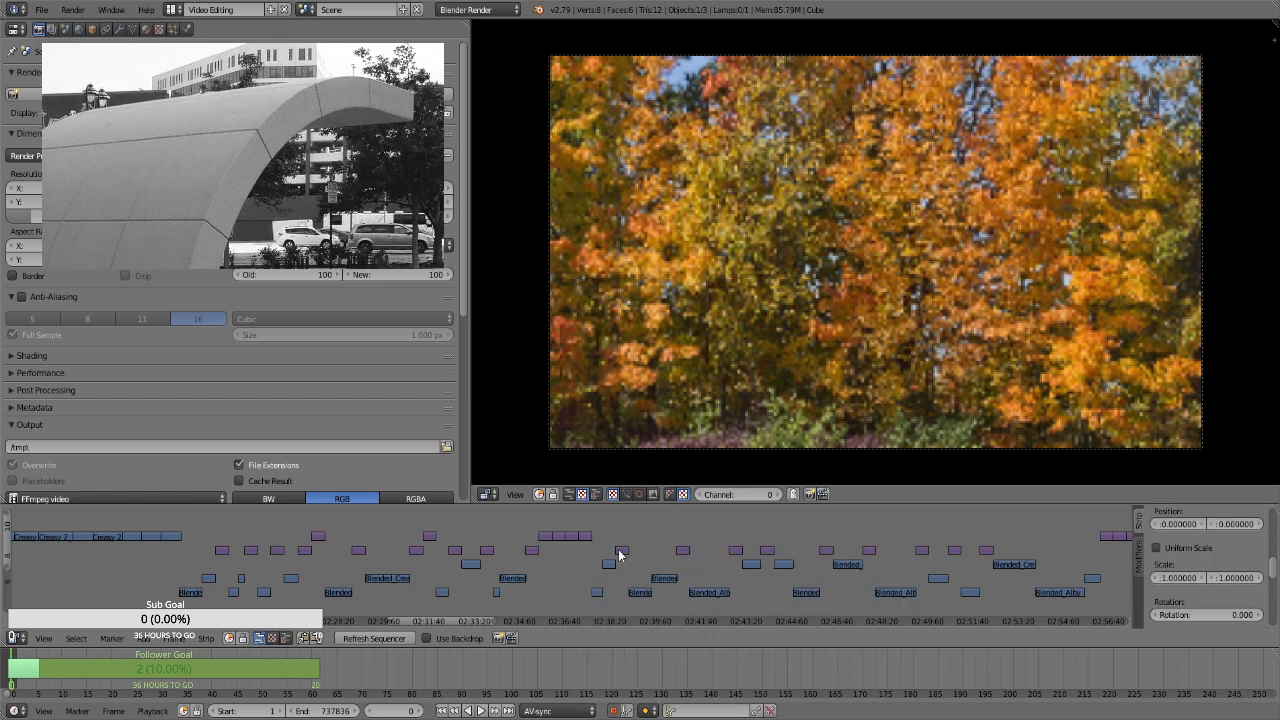
Add Transform effect strips to the stills at about 2:38:40 and 2:41:00 on the timeline
right_click(618, 553)
key("space")
key("Return")
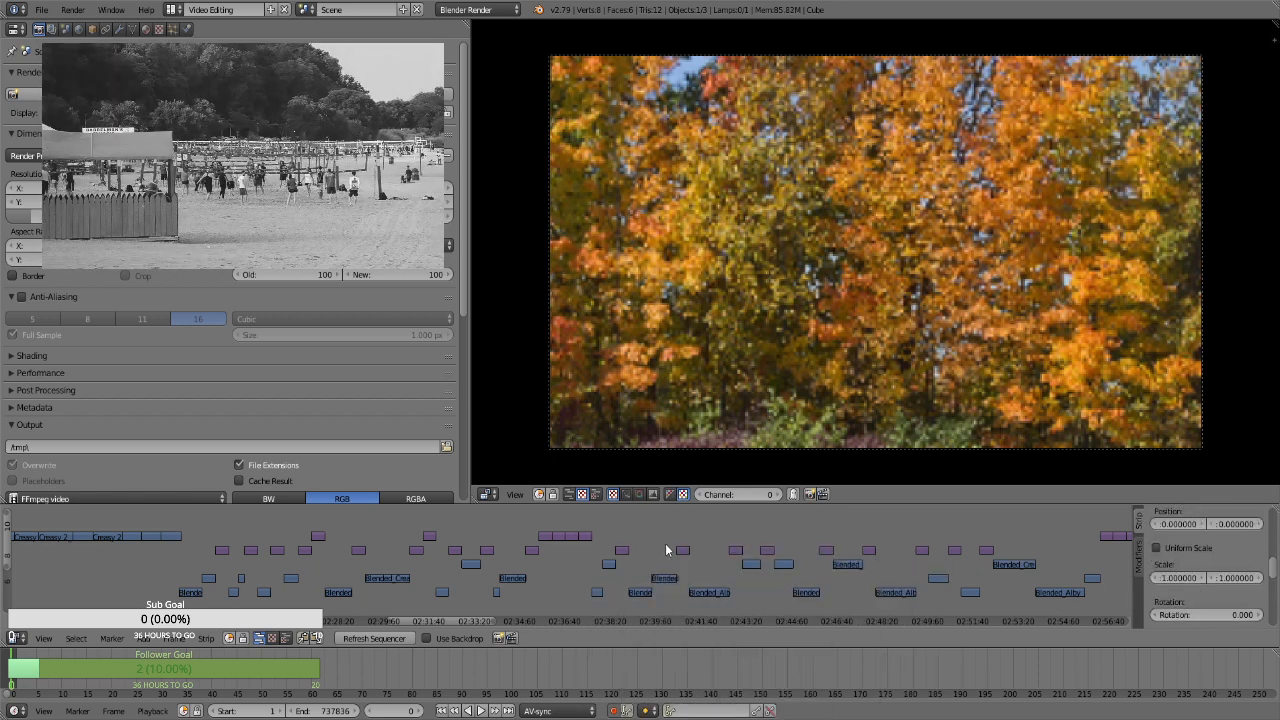
right_click(684, 551)
key("space")
key("Return")
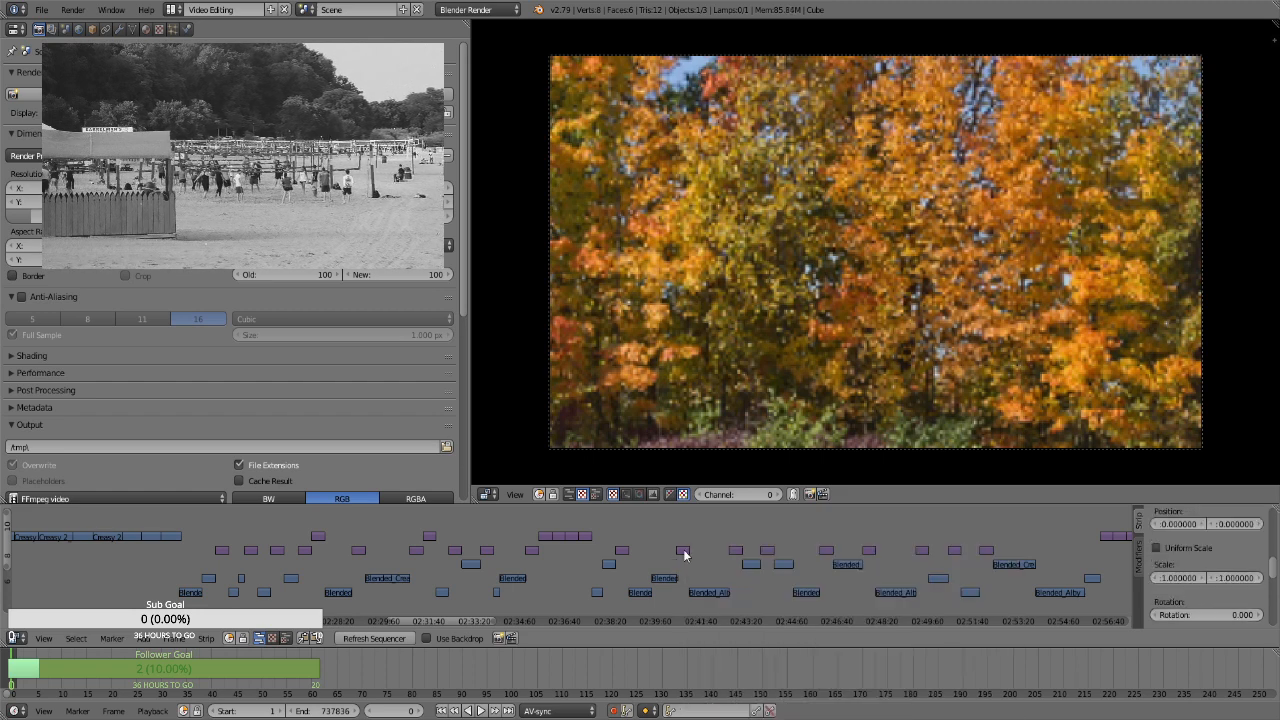
Add Transform effect strips to the stills at about 2:42:50 and 2:44:05 on the timeline
right_click(741, 562)
key("space")
key("Return")
right_click(768, 551)
key("space")
key("Return")
Add Transform effect strips to the stills at about 2:46:15 and 2:47:45 on the timeline
right_click(827, 551)
key("space")
key("Return")
right_click(868, 550)
key("space")
key("Return")
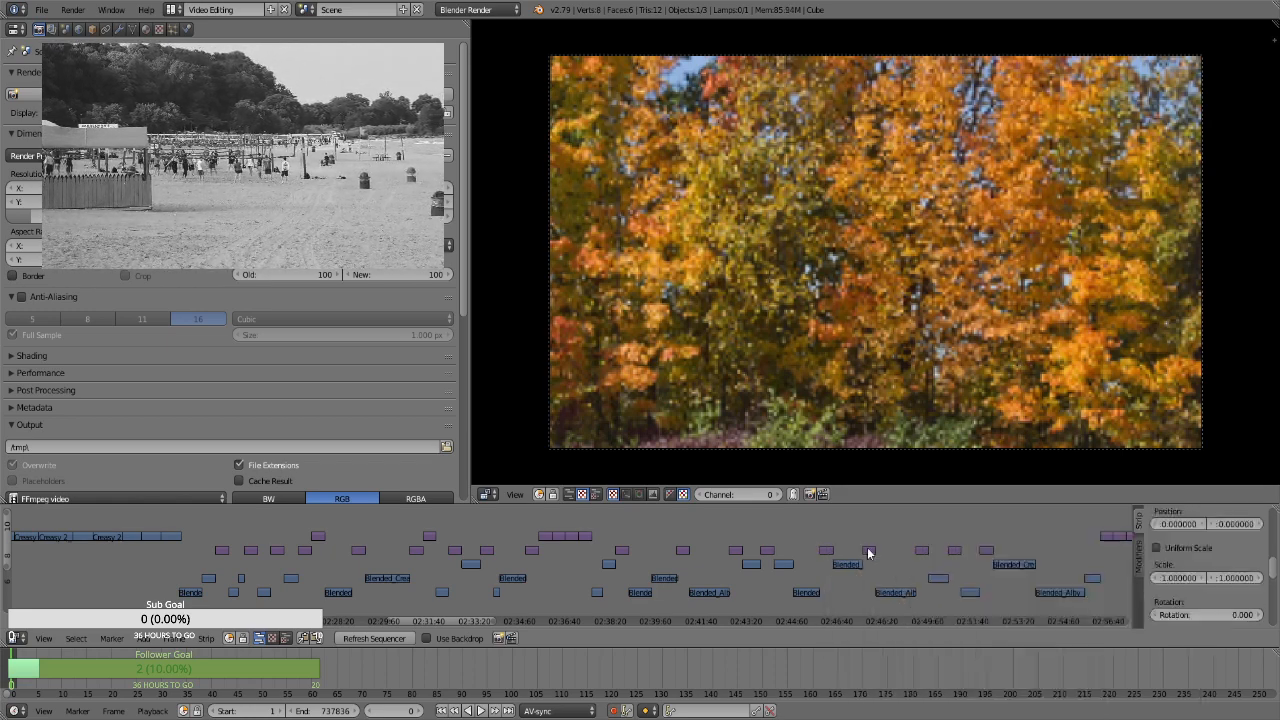
Add Transform effect strips to the three stills at about 2:49:45, 2:50:55 and 2:52:05
right_click(923, 551)
key("space")
key("Return")
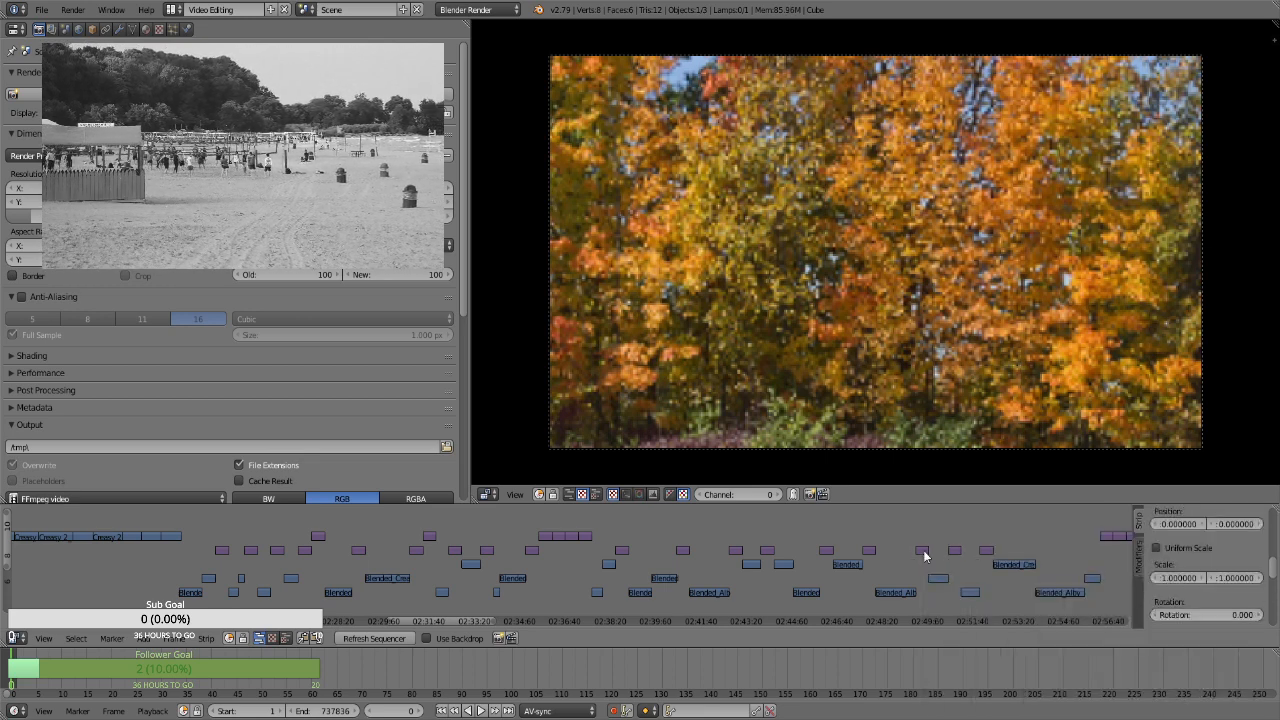
right_click(952, 550)
key("space")
key("Return")
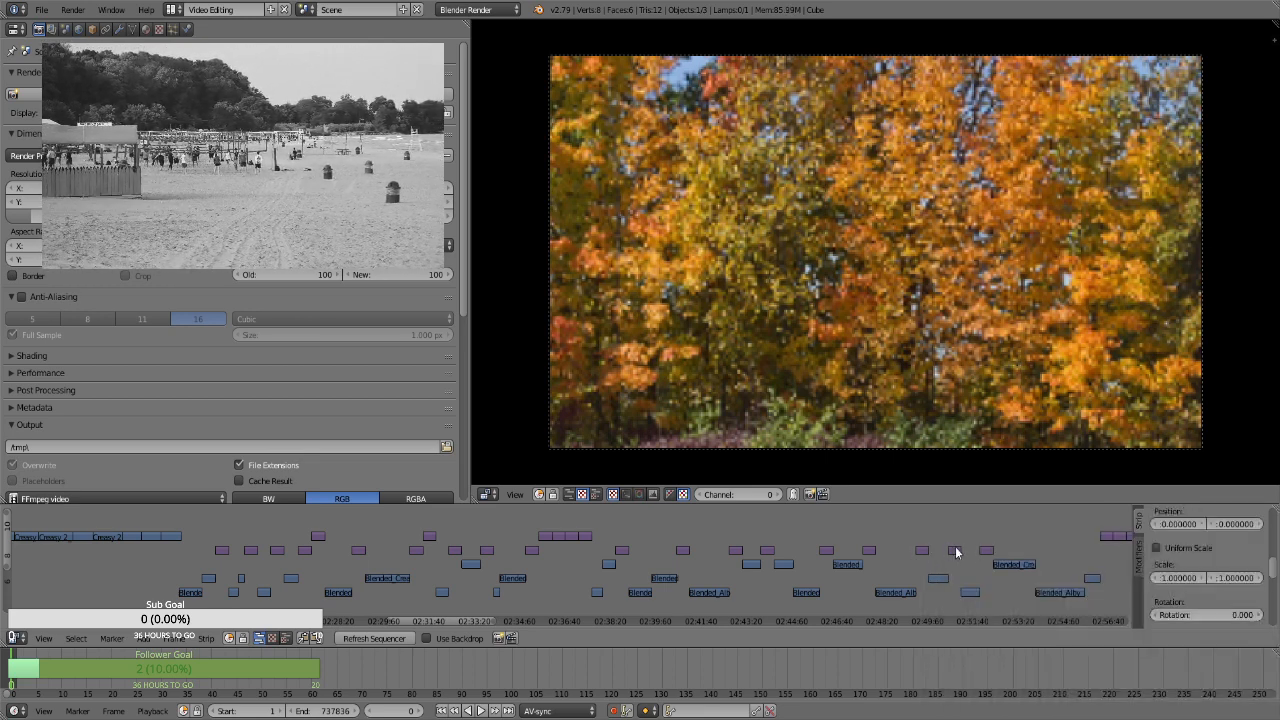
right_click(987, 550)
key("space")
key("Return")
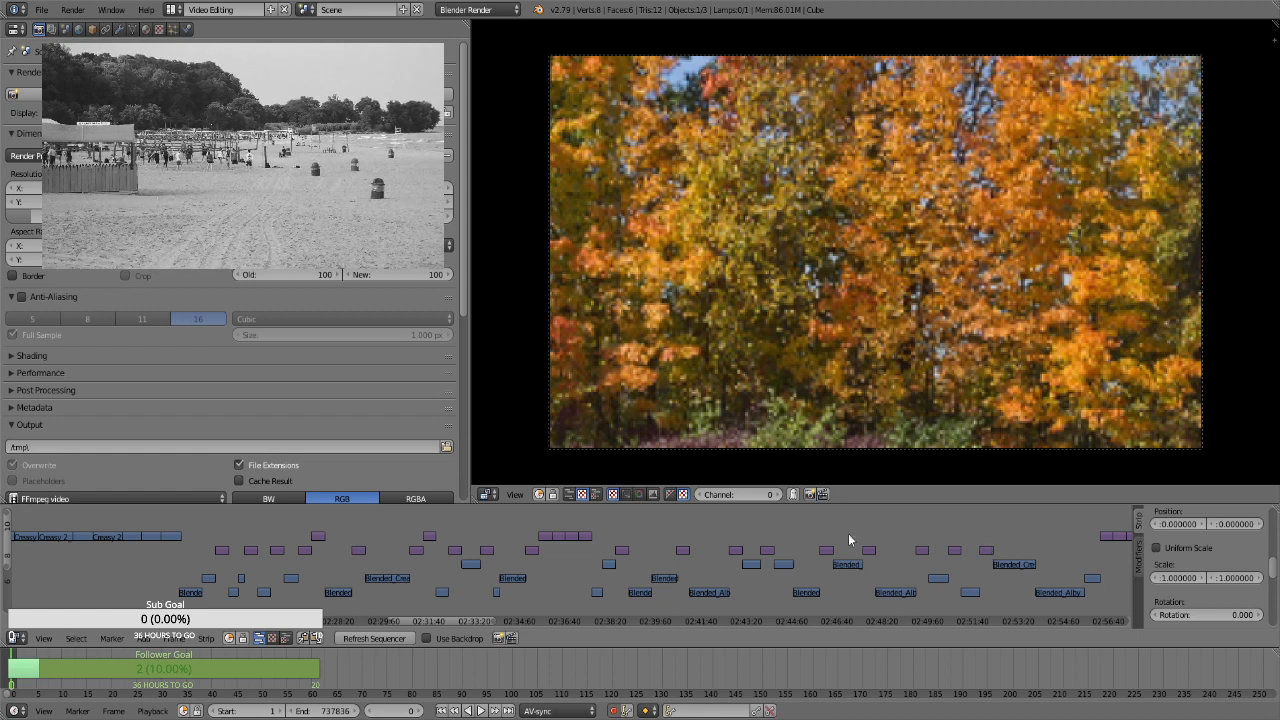
Add Transform effect strips to the four adjacent stills between about 2:56:25 and 2:57:55 on the timeline
left_click_drag(424, 619, 495, 607)
right_click(400, 540)
key("space")
key("Return")
key("space")
key("Return")
key("space")
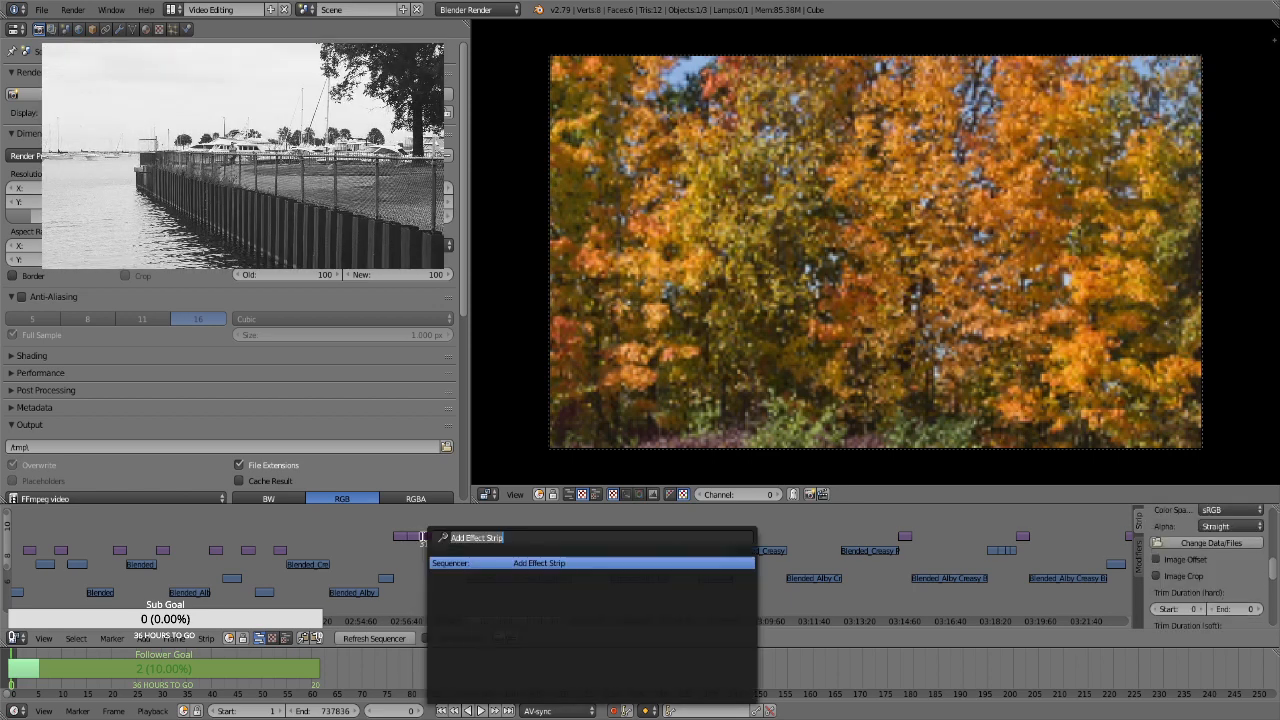
key("Return")
right_click(440, 537)
key("space")
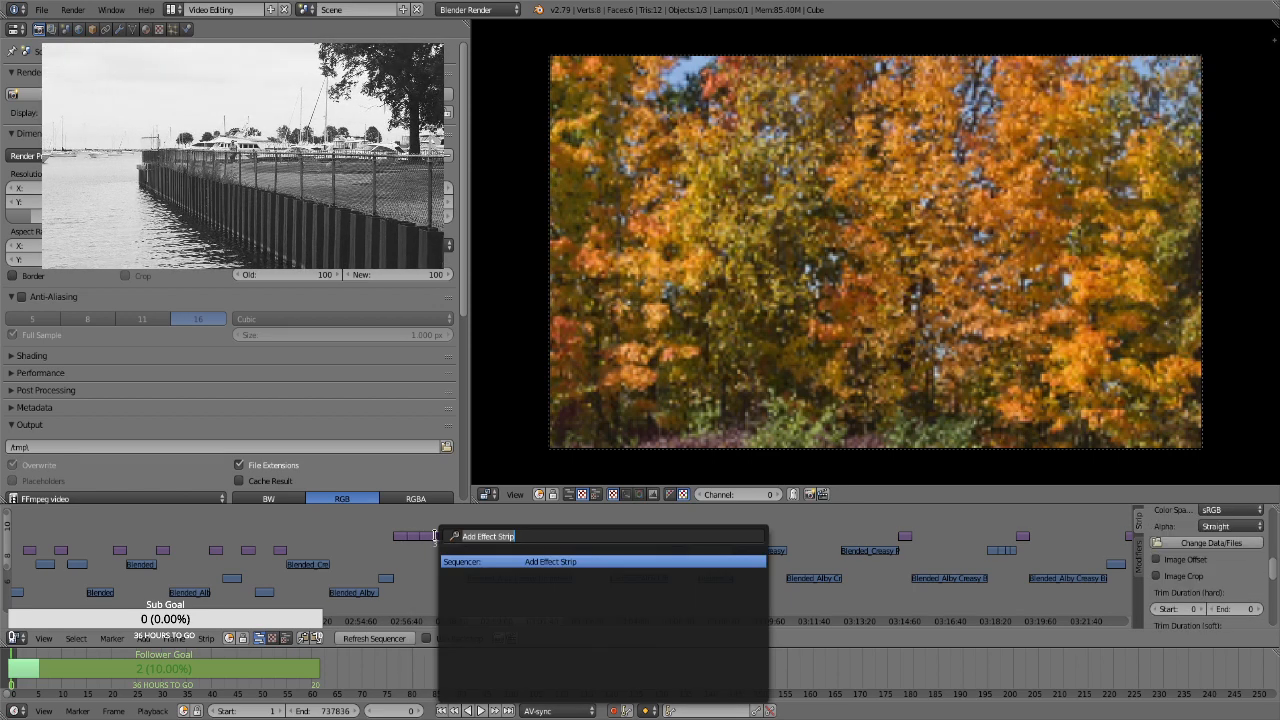
key("Return")
Add Transform effect strips to the stills at about 3:03:55 and 3:07:10 on the timeline
right_click(603, 537)
key("space")
key("Return")
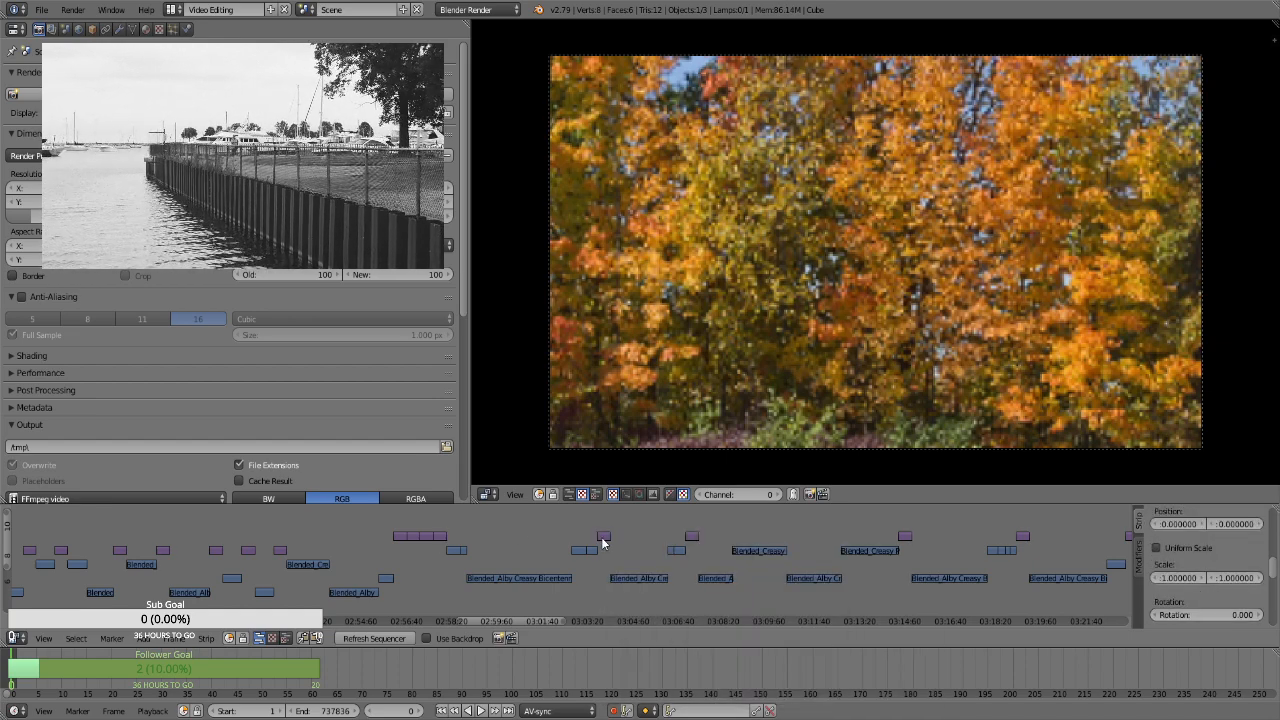
right_click(692, 537)
key("space")
key("Return")
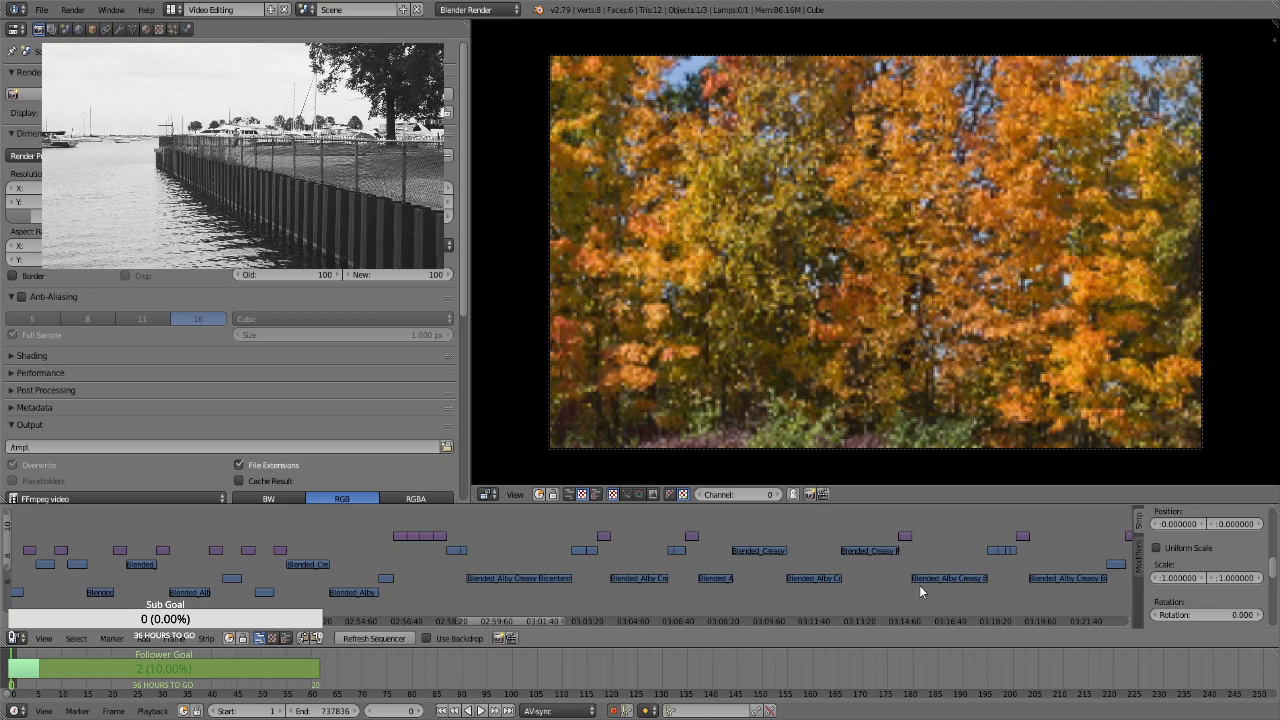
Add Transform effect strips to the stills at about 3:15:00 and 3:19:15 on the timeline
right_click(904, 537)
key("space")
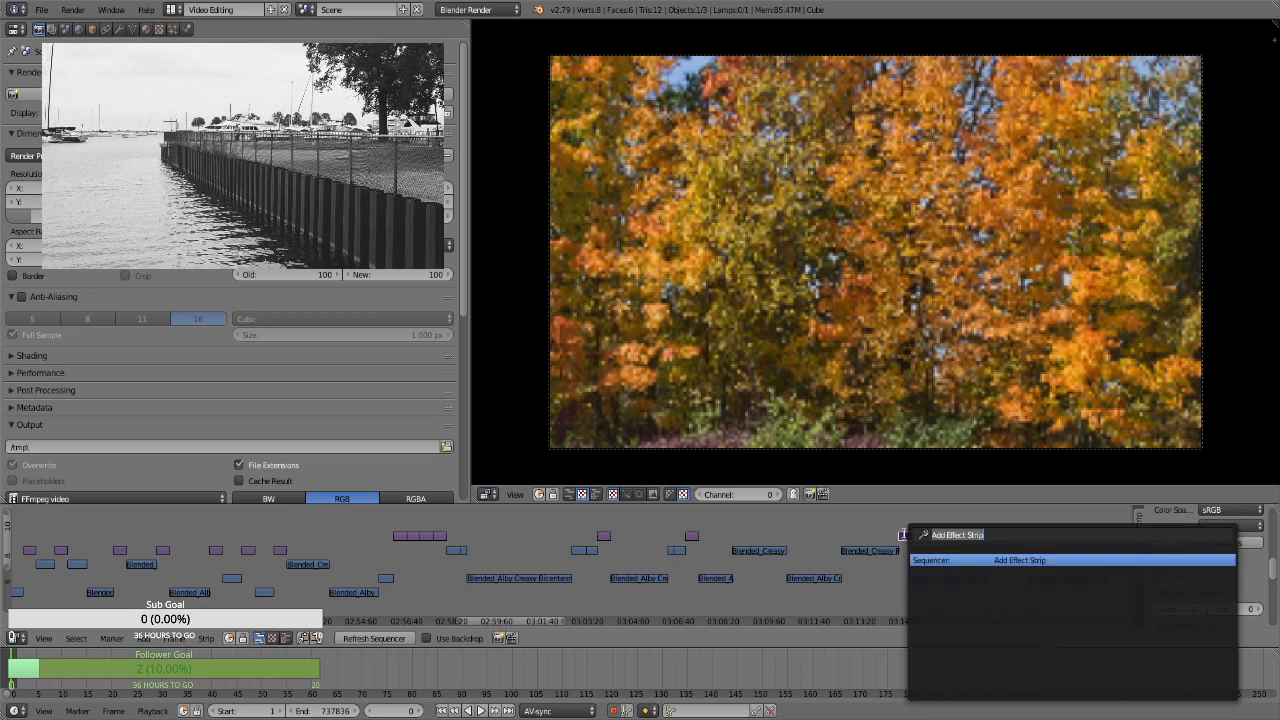
key("Return")
left_click_drag(497, 624, 596, 614)
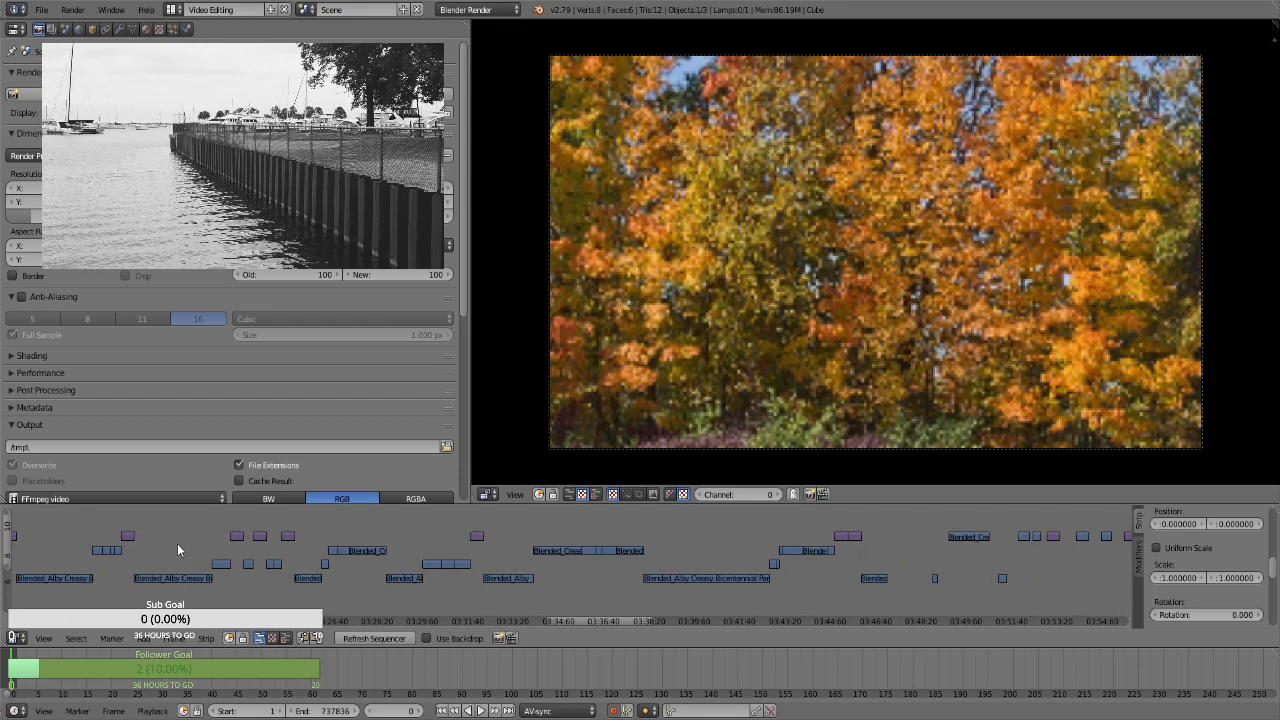
right_click(127, 536)
key("space")
key("Return")
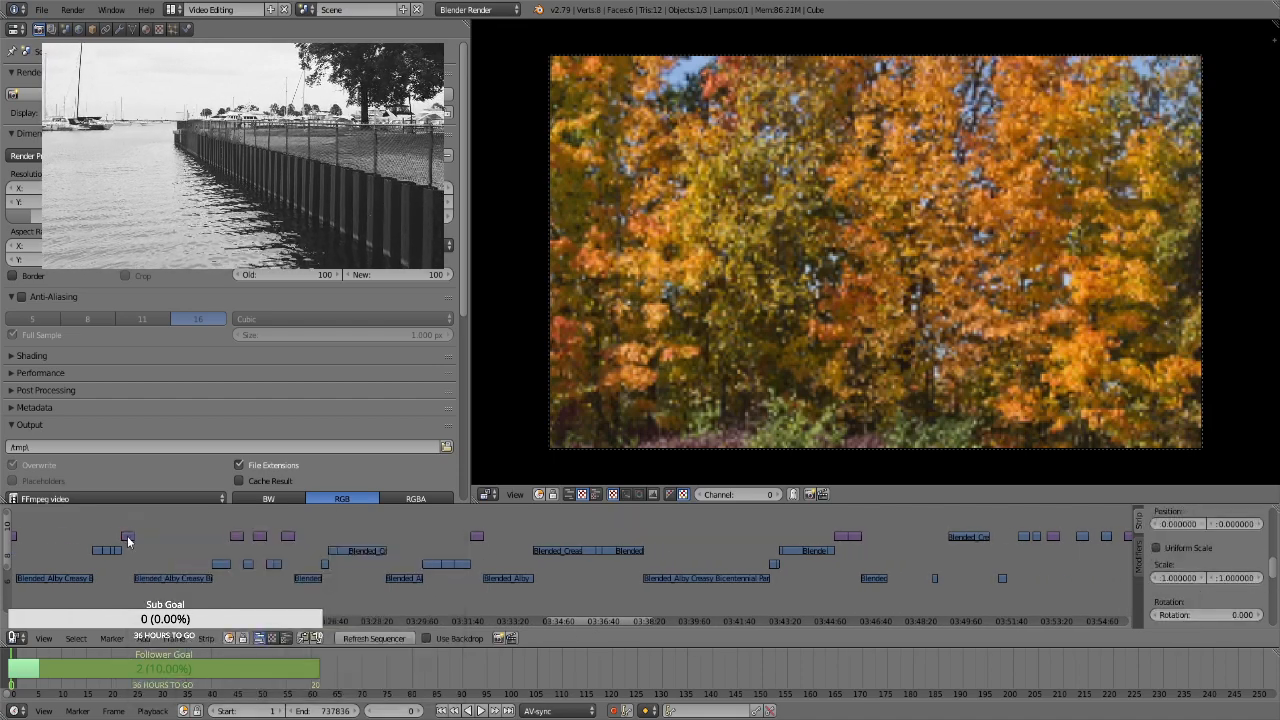
Add Transform effect strips to the three stills at about 3:23:10, 3:24:00 and 3:25:00 on the timeline
right_click(236, 536)
key("space")
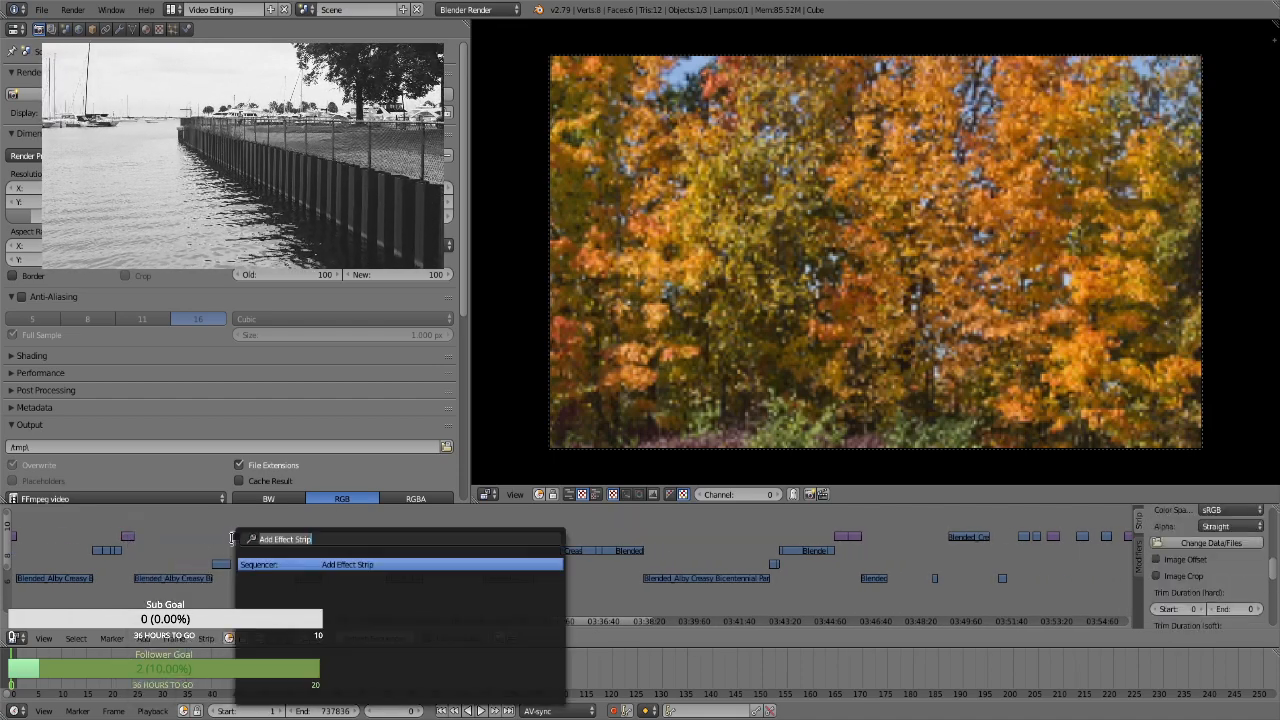
key("Return")
right_click(254, 537)
key("space")
key("Return")
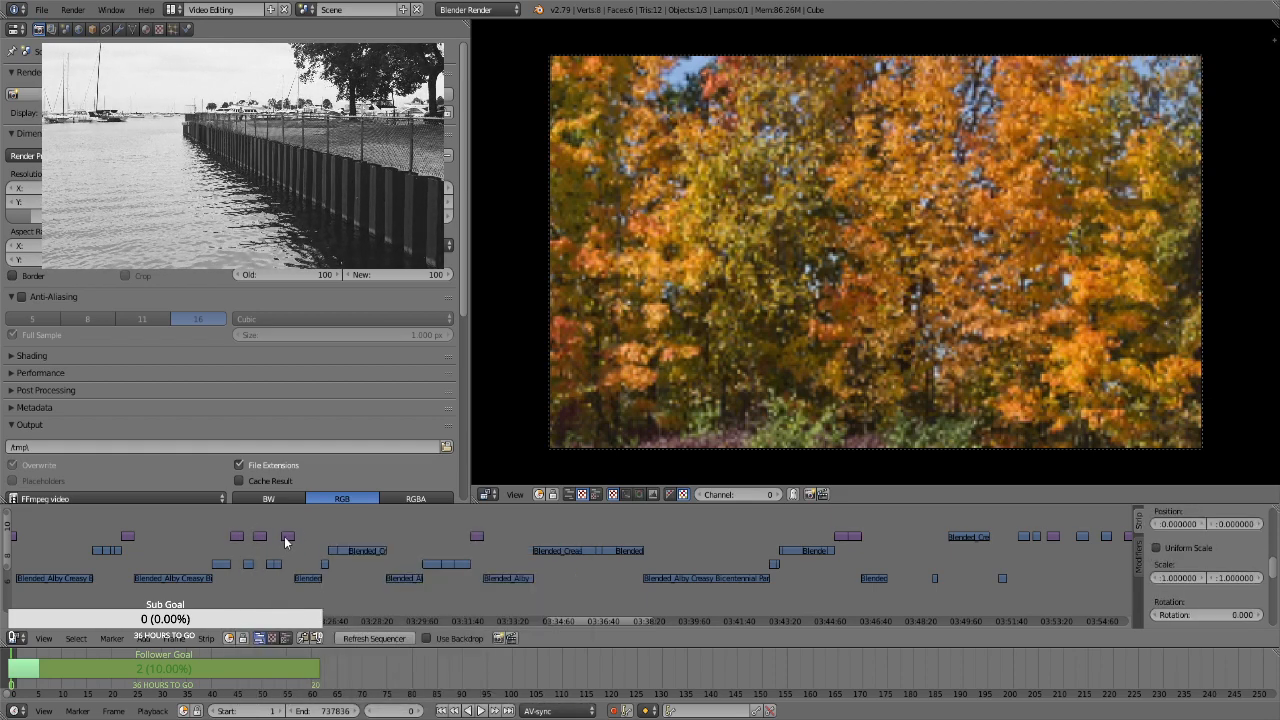
right_click(287, 537)
key("space")
key("Return")
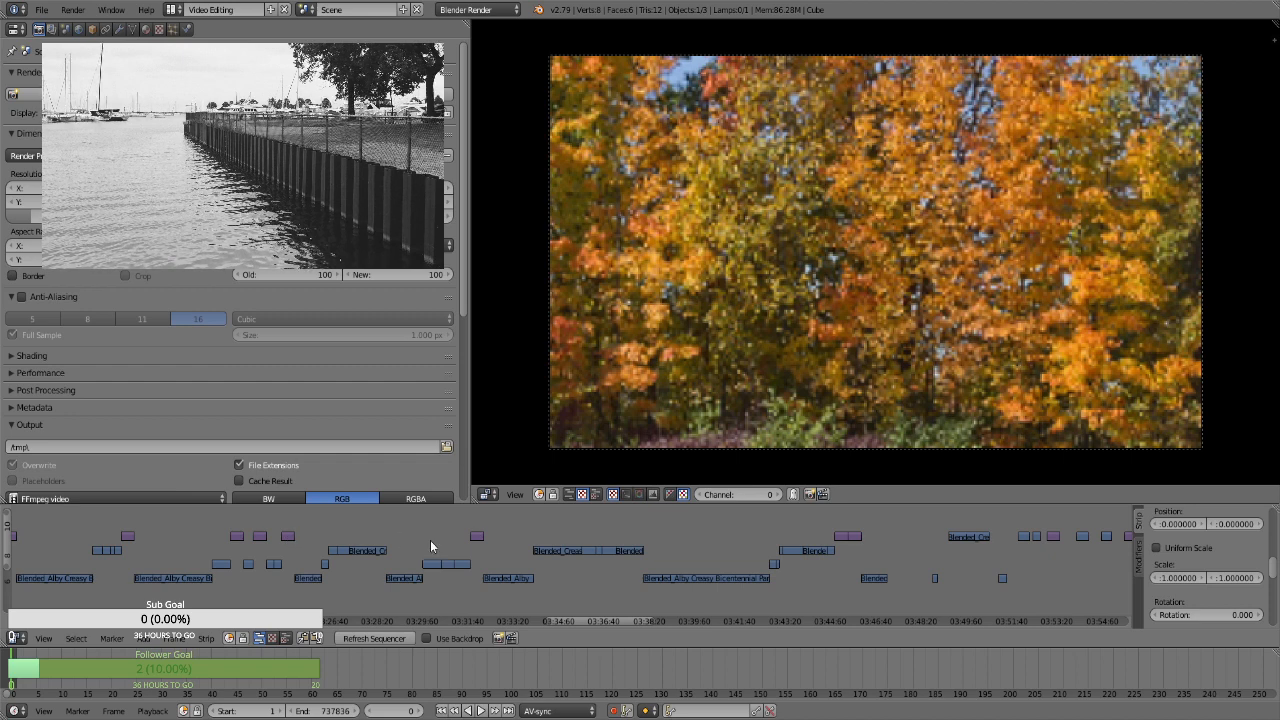
Add Transform effect strips to the still at about 3:32:00 and the adjacent pair at about 3:45:20 and 3:45:55
right_click(477, 536)
key("space")
key("Return")
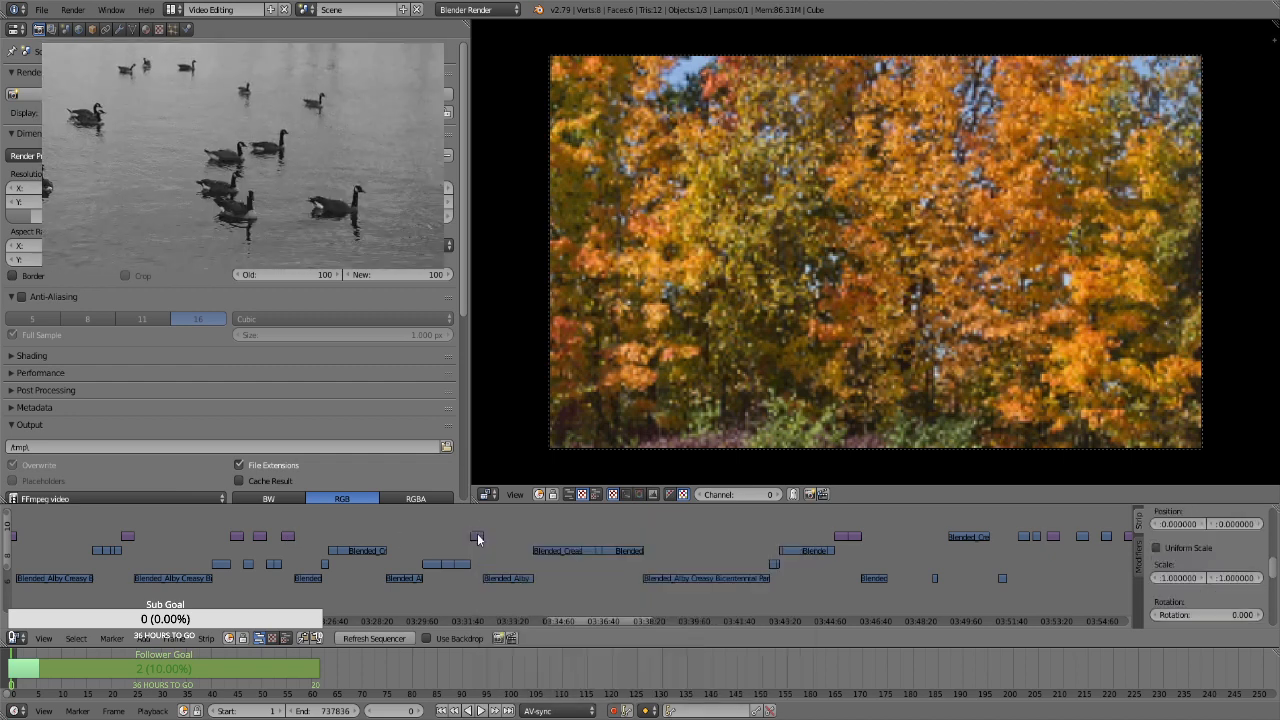
right_click(840, 538)
key("space")
key("Return")
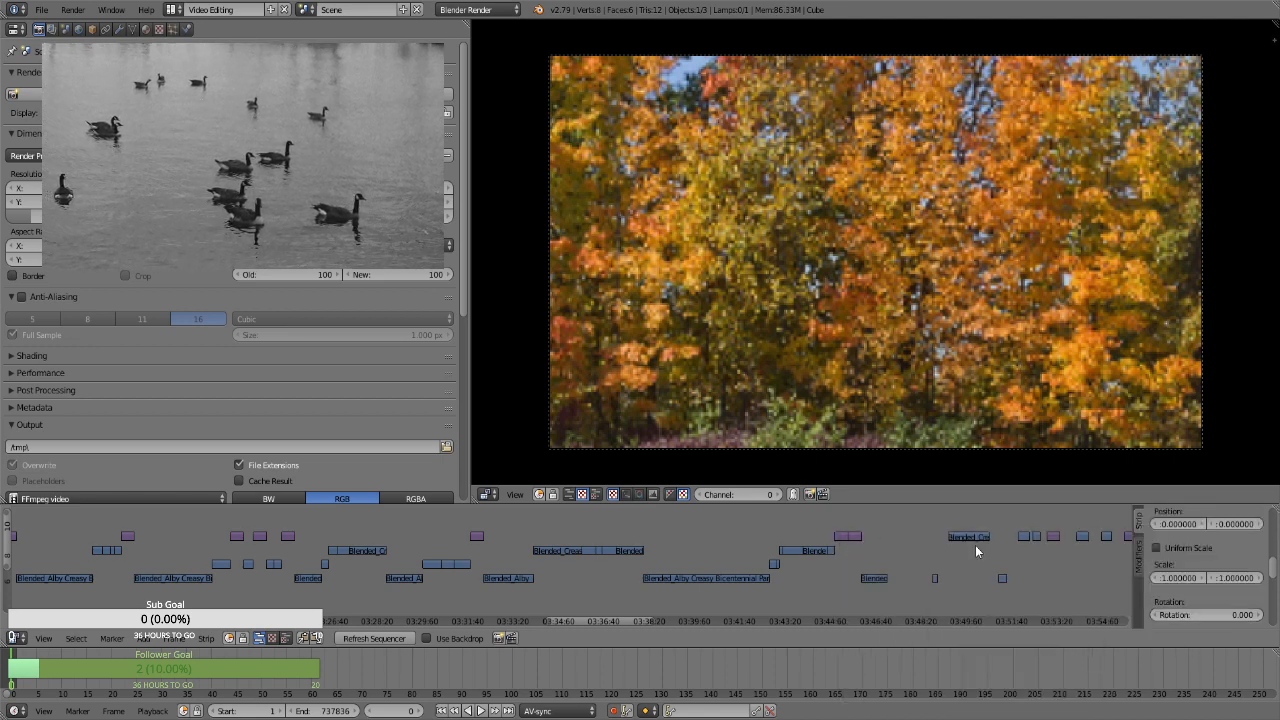
right_click(855, 541)
key("space")
key("Return")
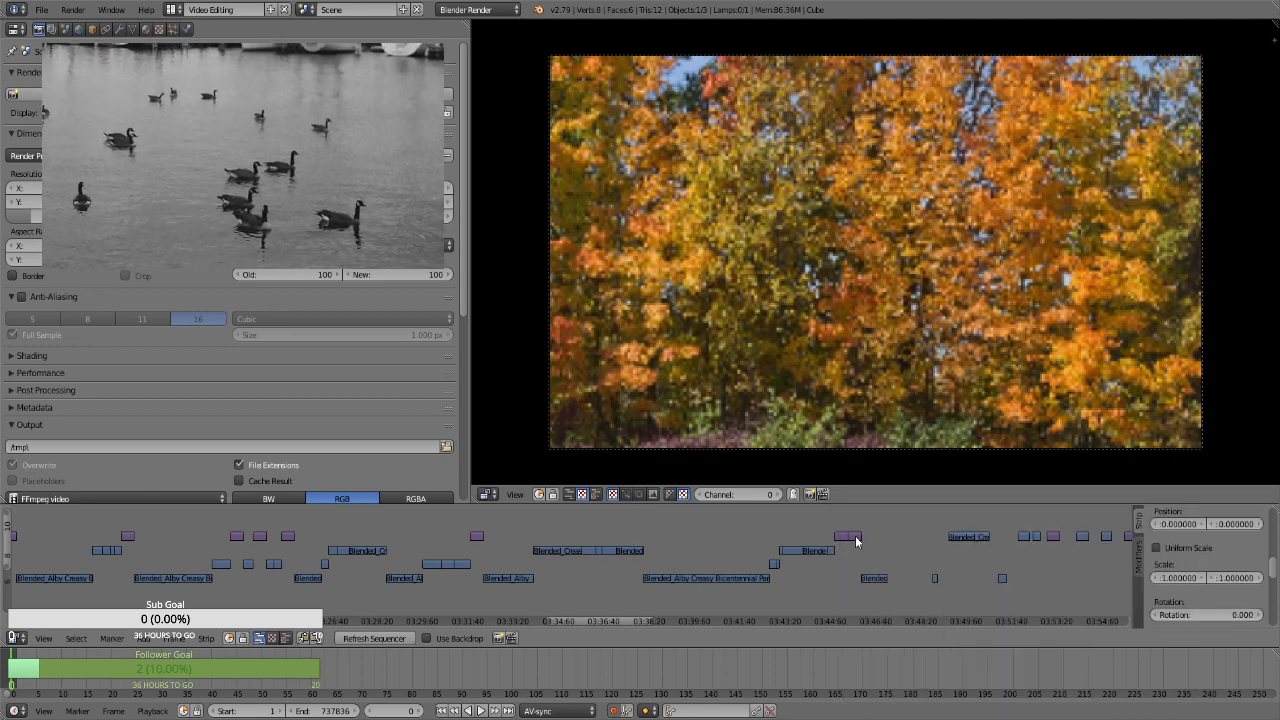
Add Transform effect strips to the stills at about 3:53:05 and 3:55:55 on the timeline
left_click_drag(606, 620, 660, 621)
right_click(317, 535)
key("space")
key("Return")
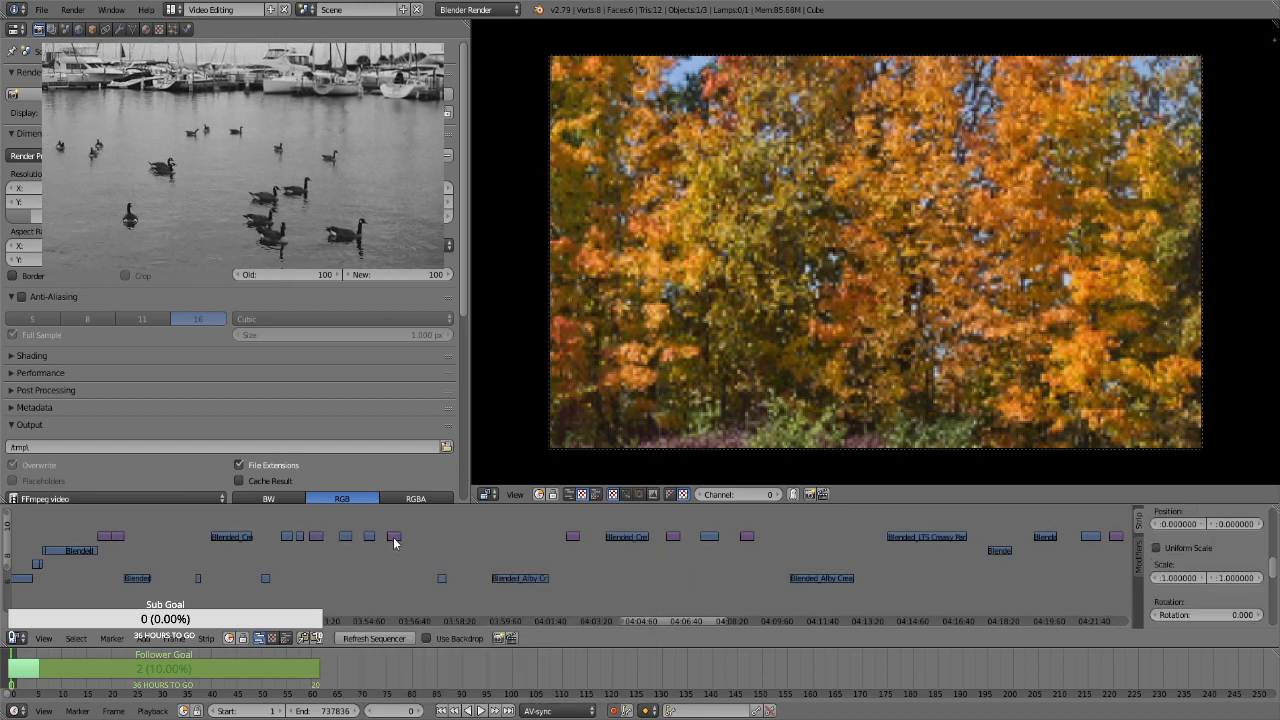
right_click(392, 540)
key("space")
key("Return")
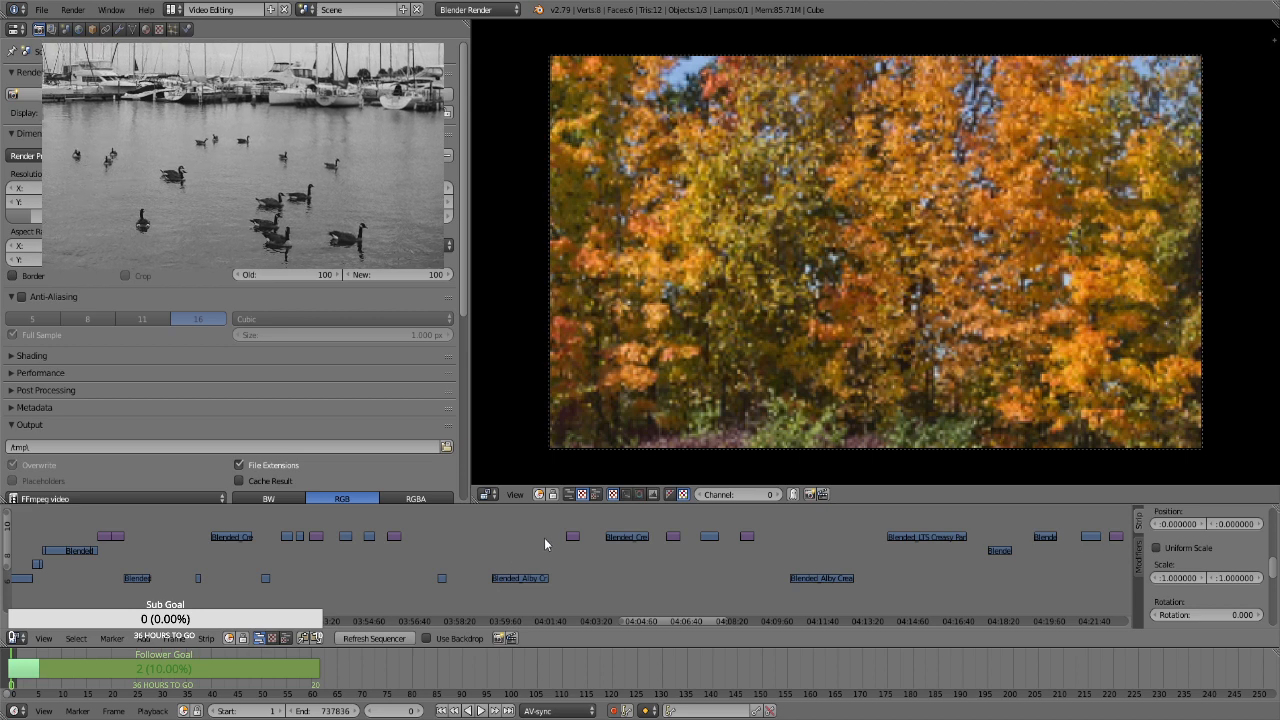
Add Transform effect strips to the three stills at about 4:02:30, 4:06:10 and 4:08:50 on the timeline
right_click(572, 537)
key("space")
key("Return")
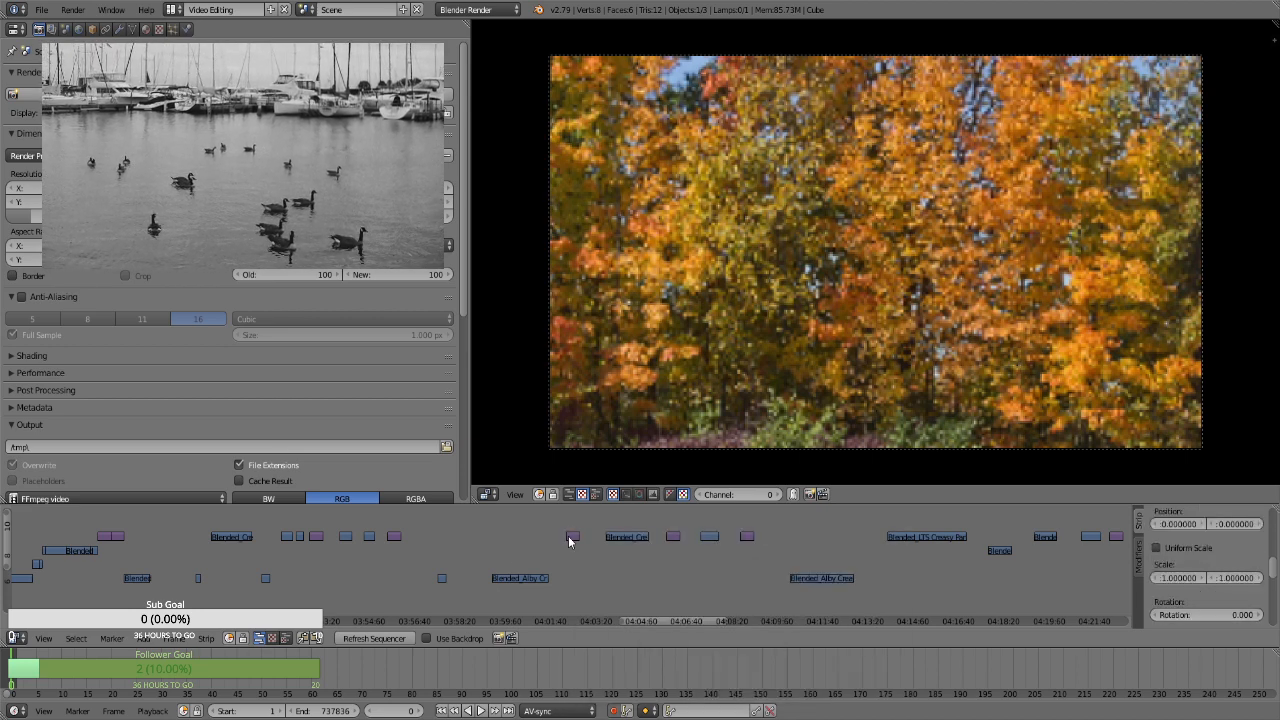
right_click(671, 540)
key("space")
key("Return")
right_click(743, 540)
key("space")
key("Return")
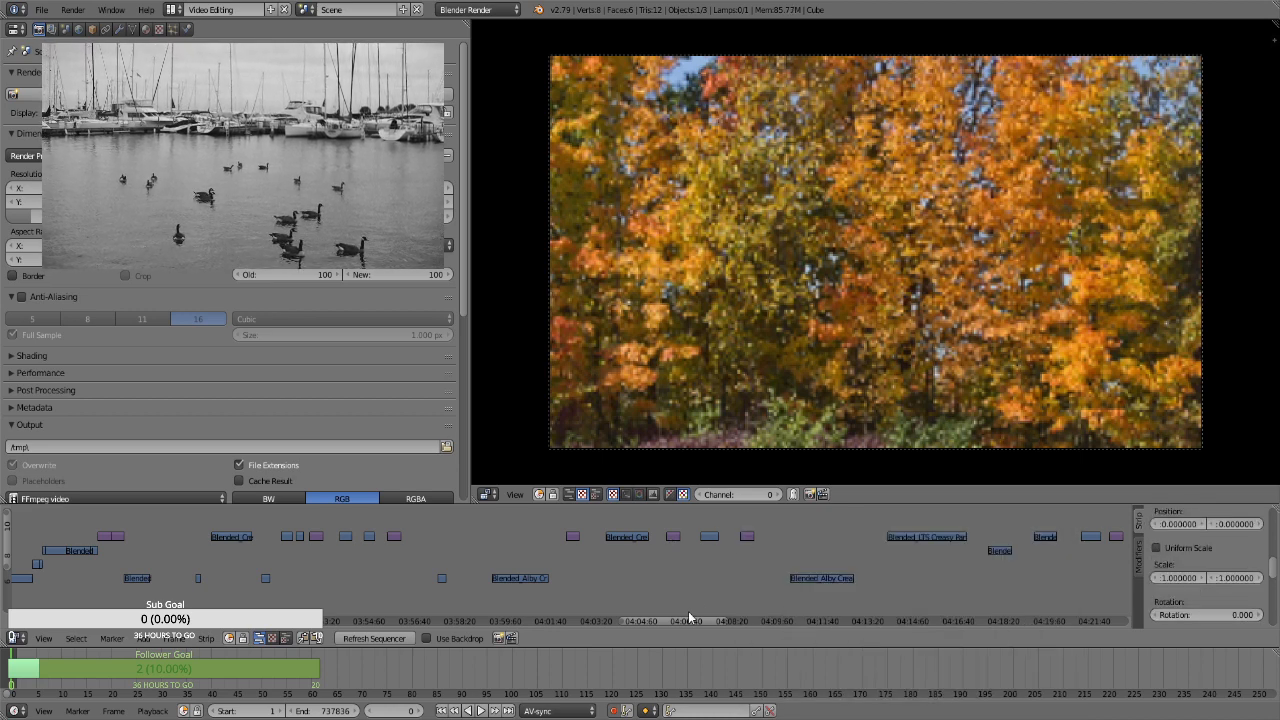
Add Transform effect strips to the stills at about 4:22:20 and 4:27:25 on the timeline
left_click_drag(685, 619, 753, 619)
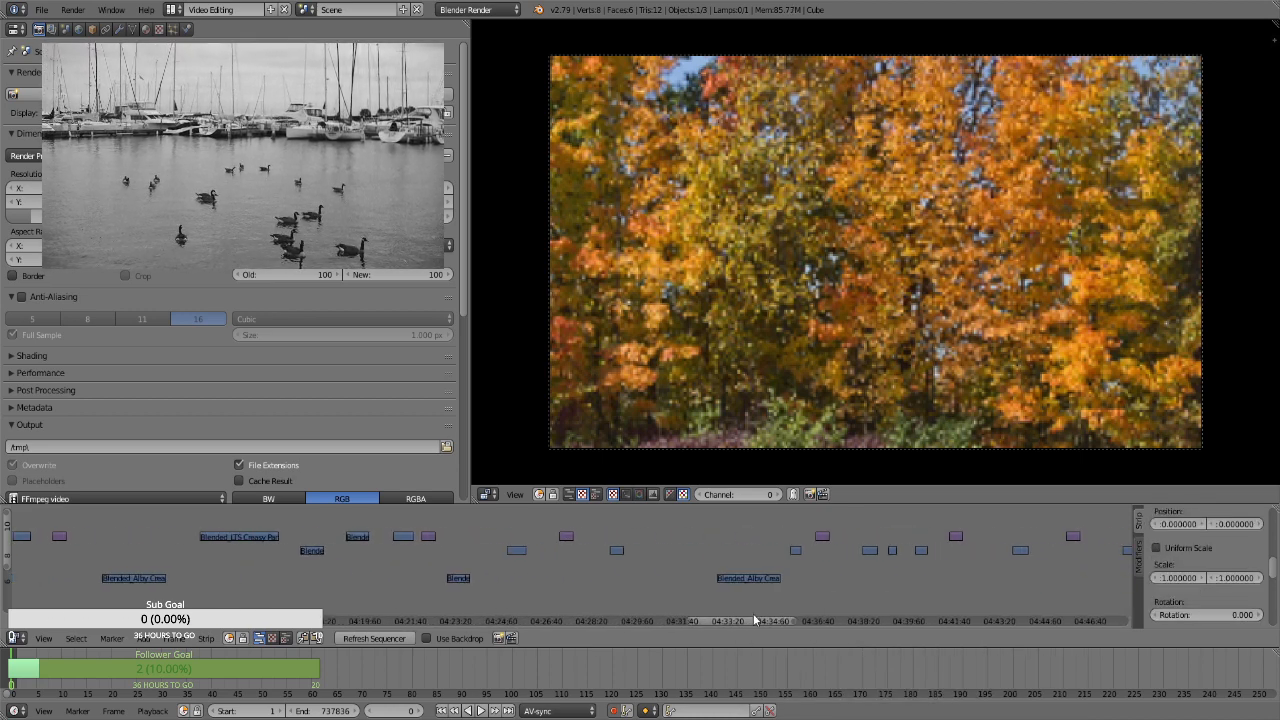
right_click(427, 539)
key("space")
key("Return")
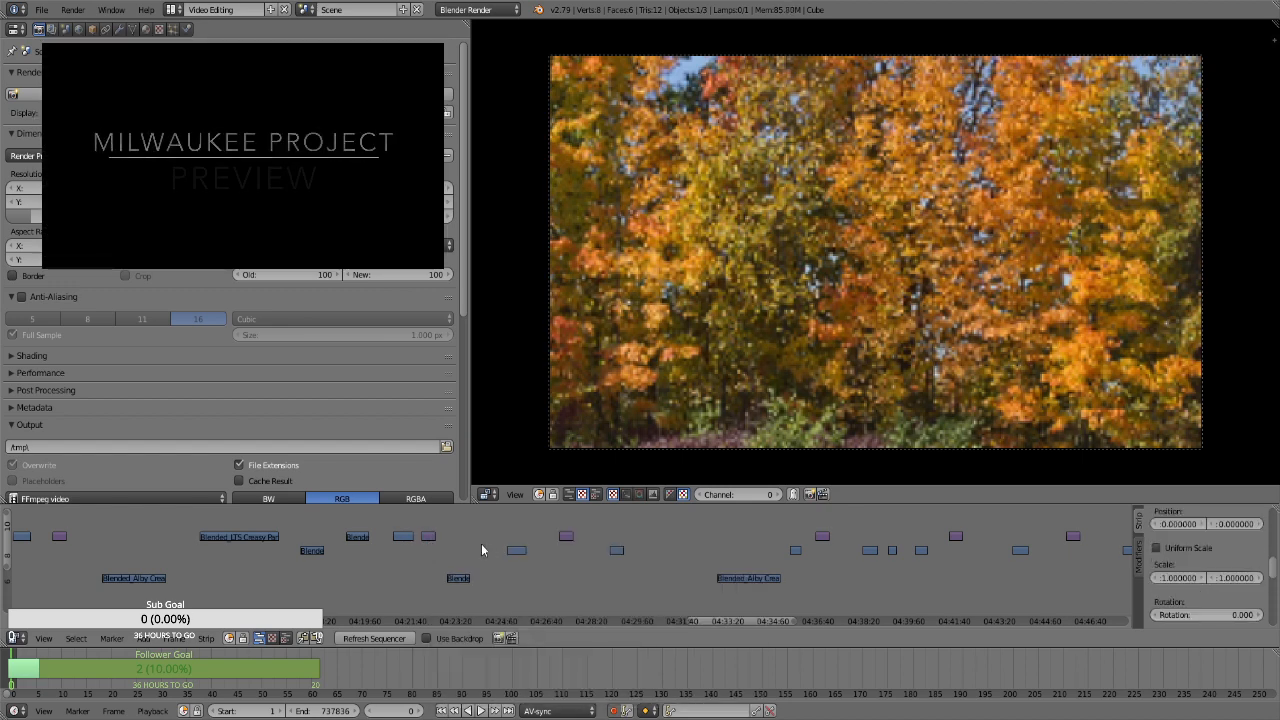
right_click(563, 538)
key("space")
key("Return")
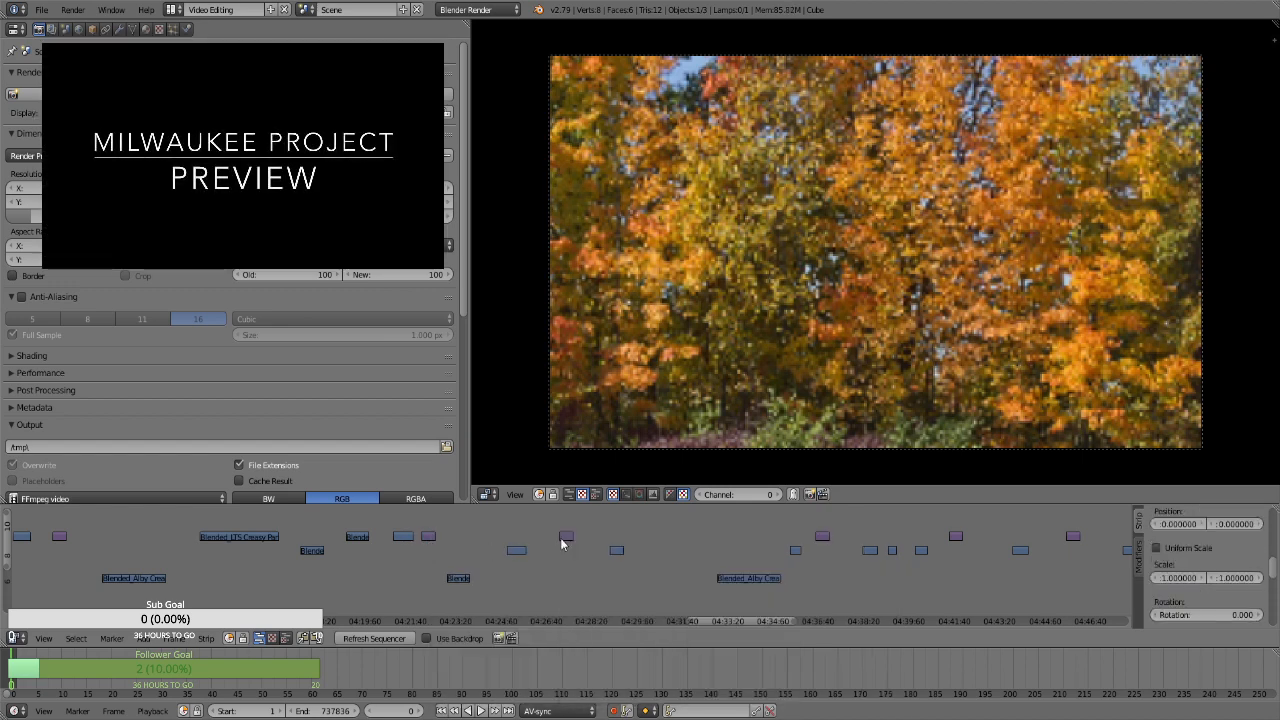
Add Transform effect strips to the three stills at about 4:36:50, 4:41:45 and 4:46:05 on the timeline
right_click(822, 537)
key("space")
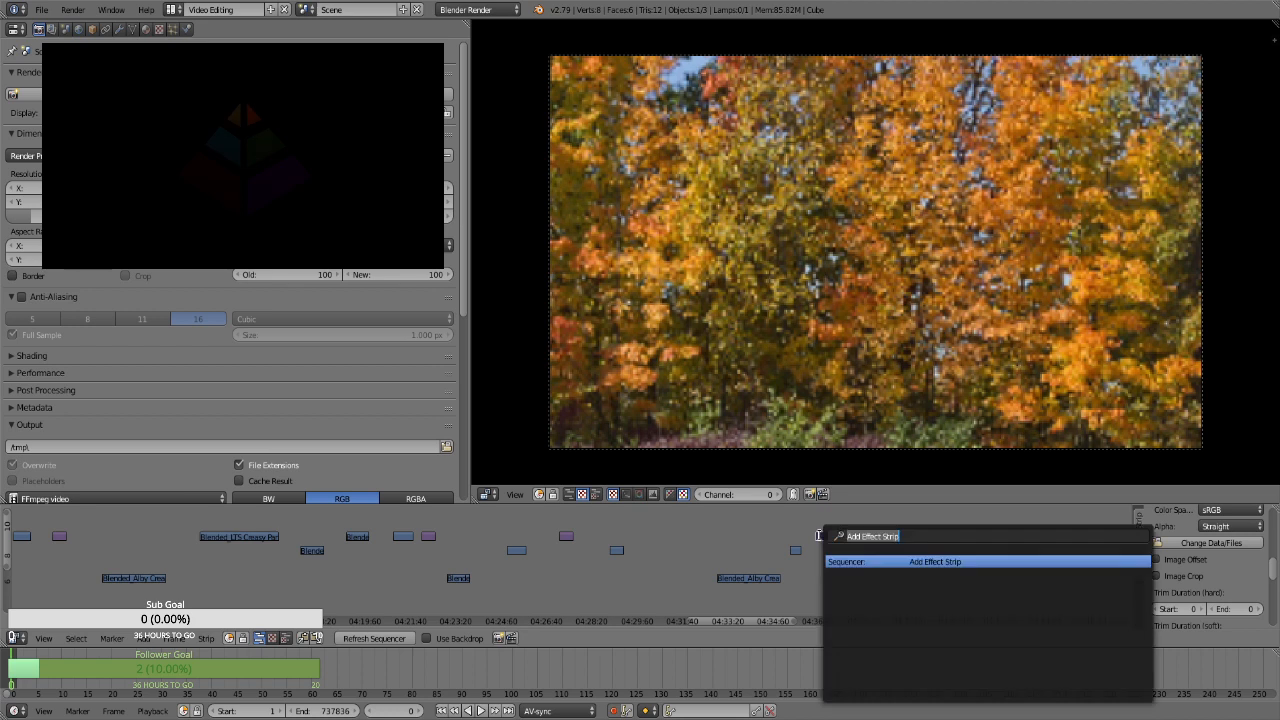
key("Return")
right_click(955, 537)
key("space")
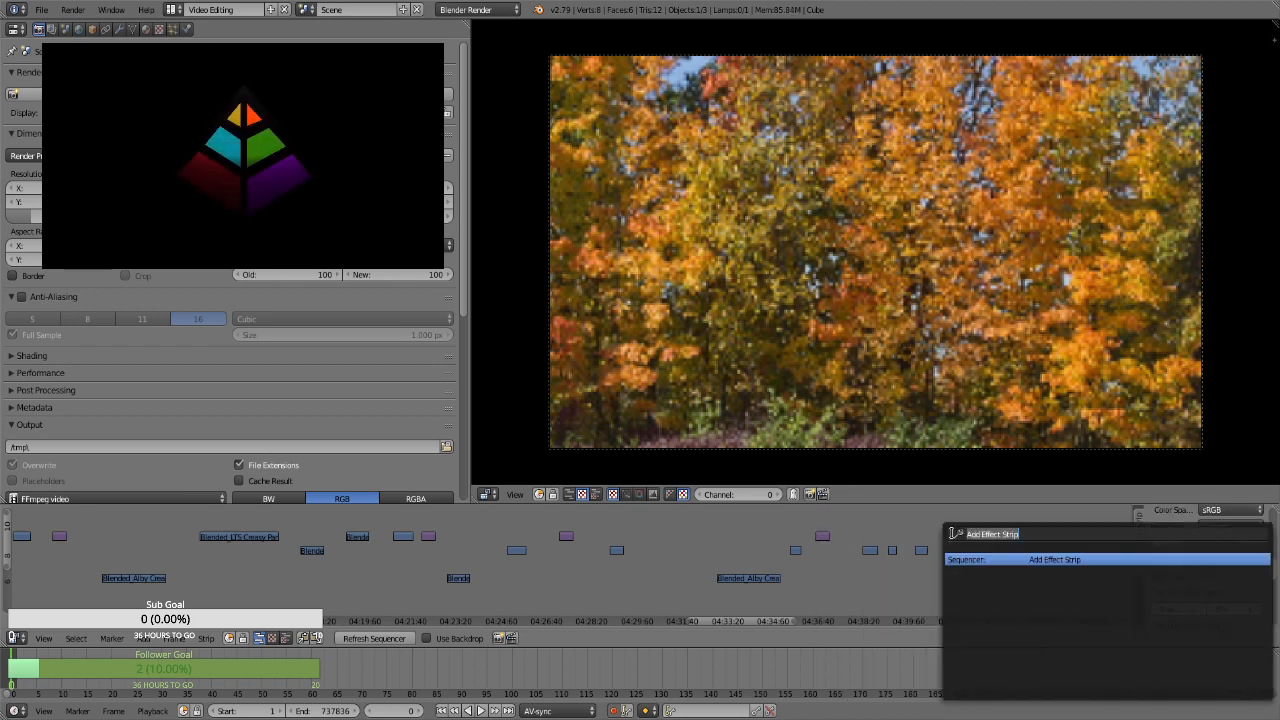
key("Return")
right_click(1070, 538)
key("space")
key("Return")
Add Transform effect strips to the three stills at about 4:54:40, 4:57:40 and 5:01:50 on the timeline
left_click_drag(765, 622, 870, 613)
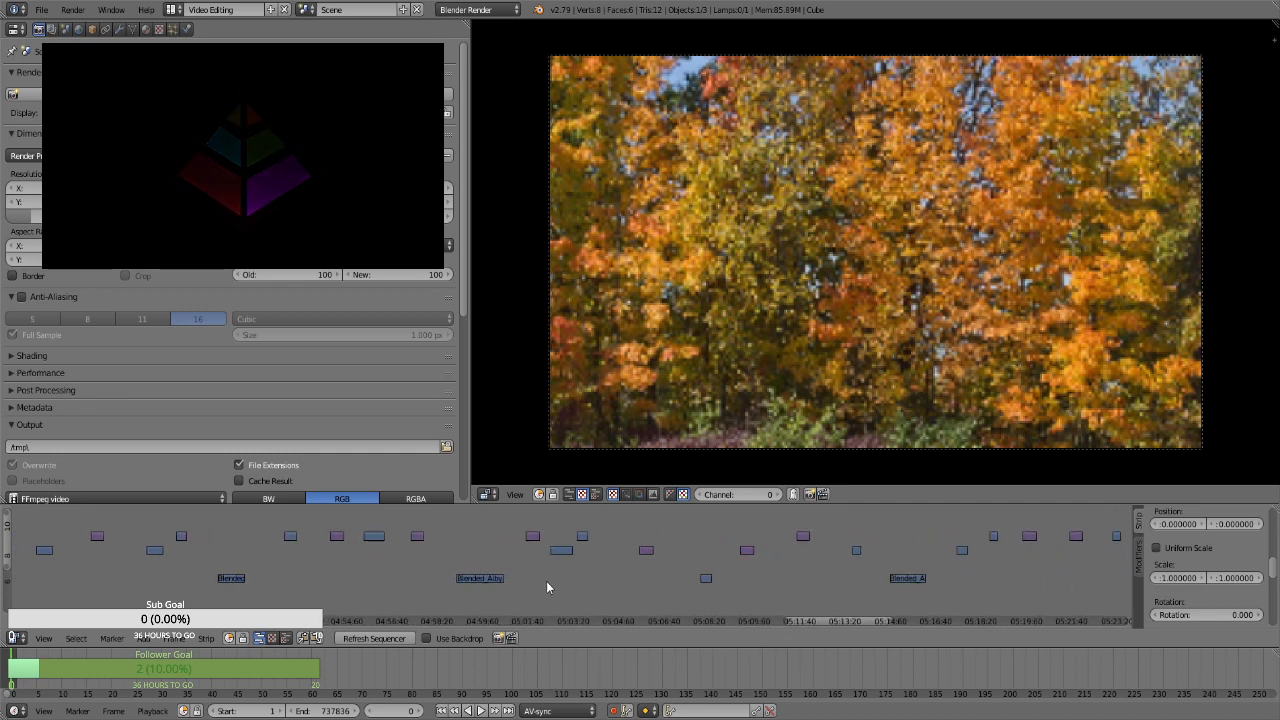
right_click(337, 540)
key("space")
key("Return")
right_click(417, 538)
key("space")
key("Return")
right_click(530, 538)
key("space")
key("Return")
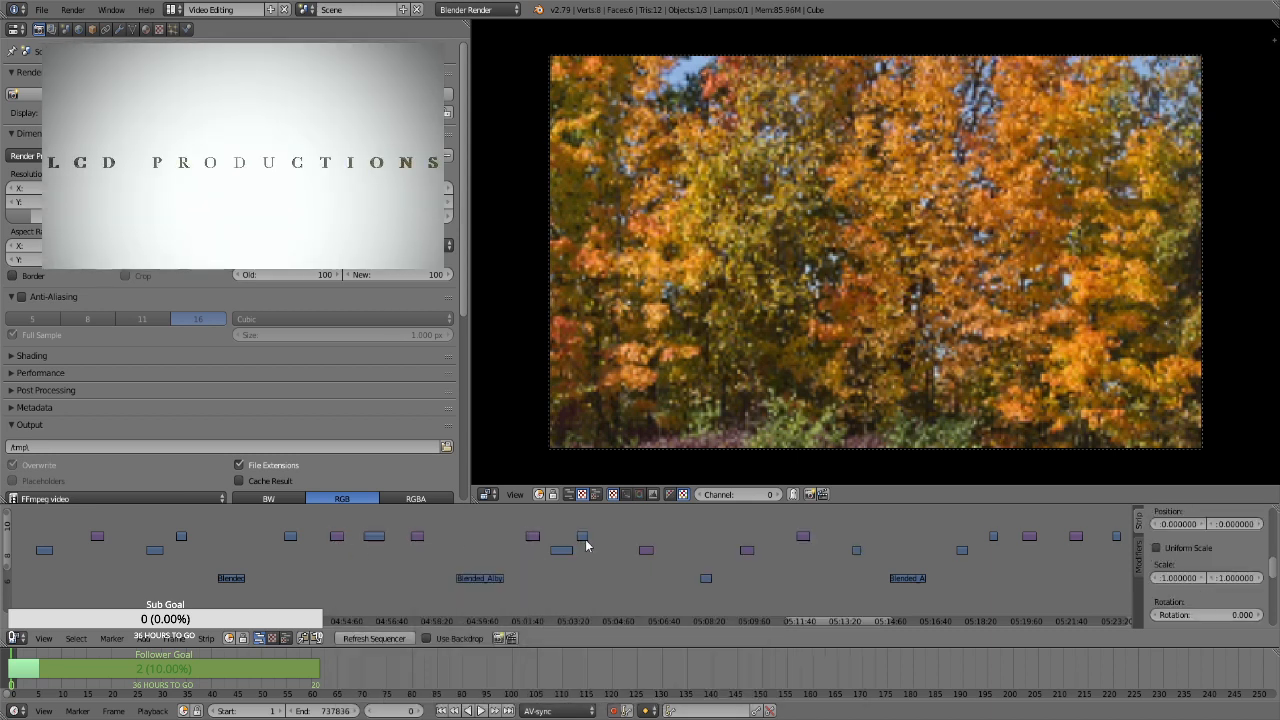
Add Transform effect strips to the stills at about 5:06:00 and 5:09:45 on the timeline
right_click(646, 552)
key("space")
key("Return")
right_click(747, 550)
key("space")
key("Return")
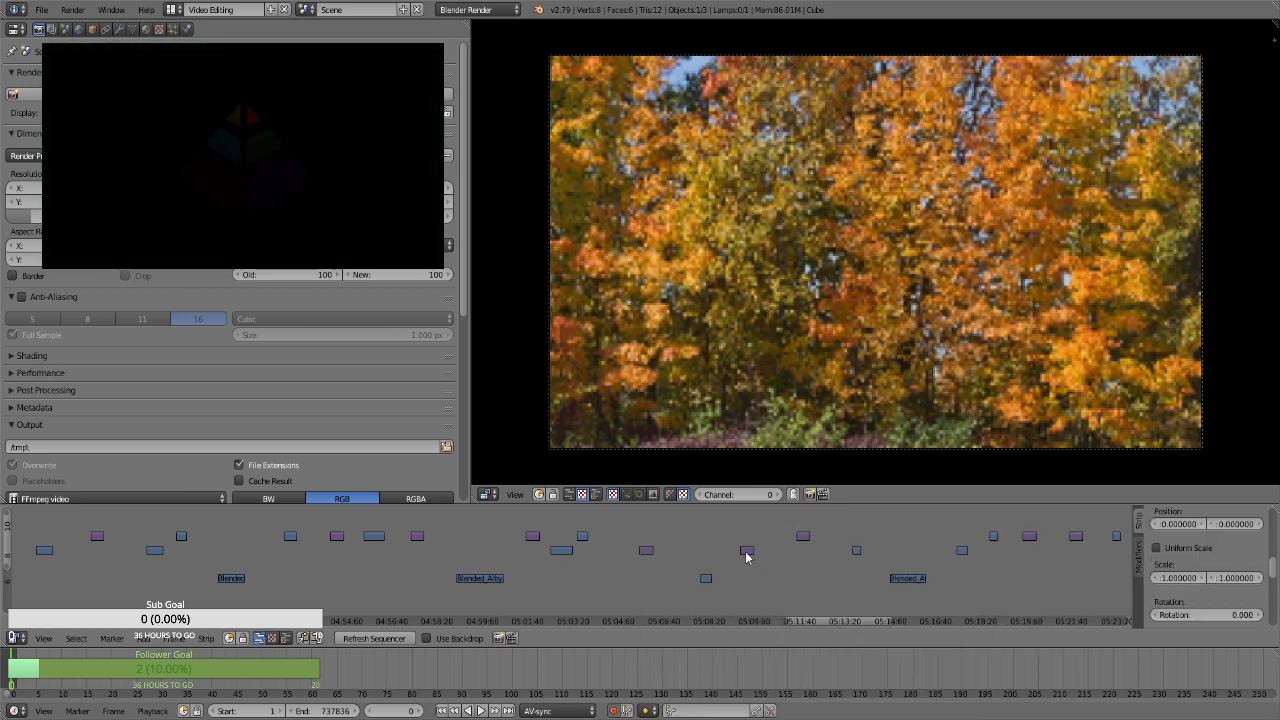
Add Transform effect strips to the three stills at about 5:11:45, 5:20:05 and 5:21:50 on the timeline
right_click(803, 537)
key("space")
key("Return")
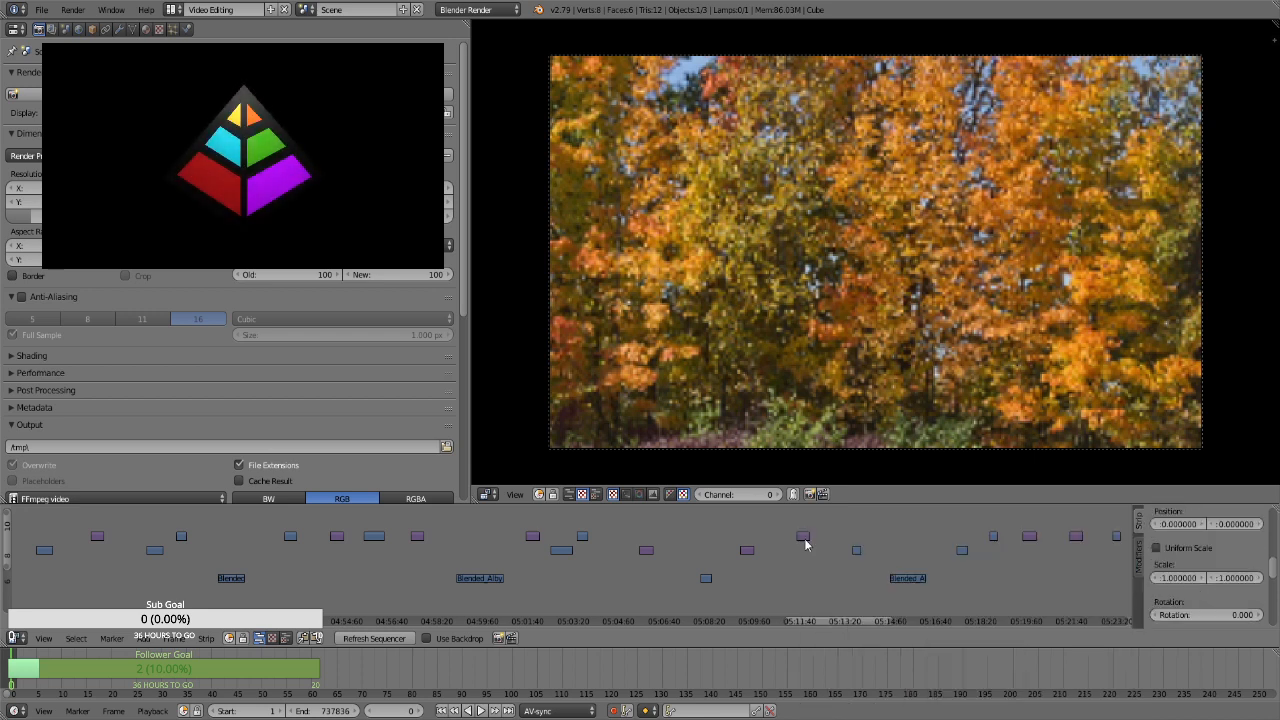
right_click(1029, 537)
key("space")
key("Return")
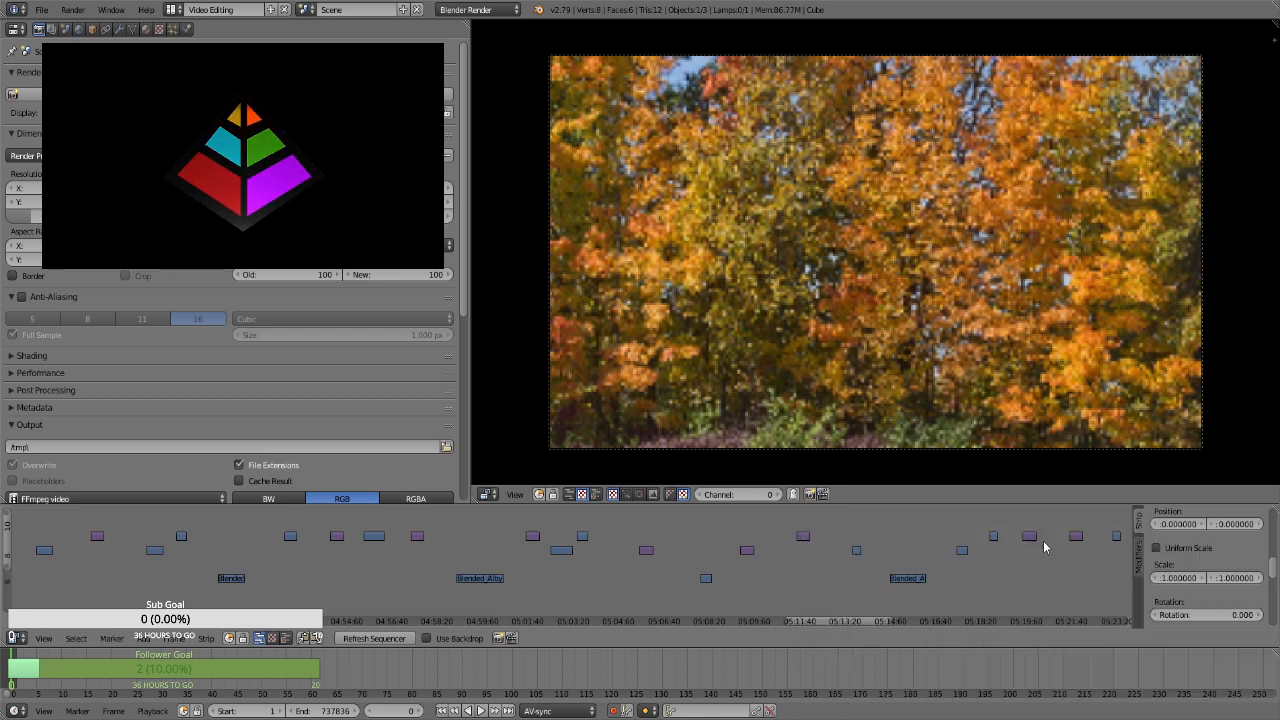
right_click(1074, 537)
key("space")
key("Return")
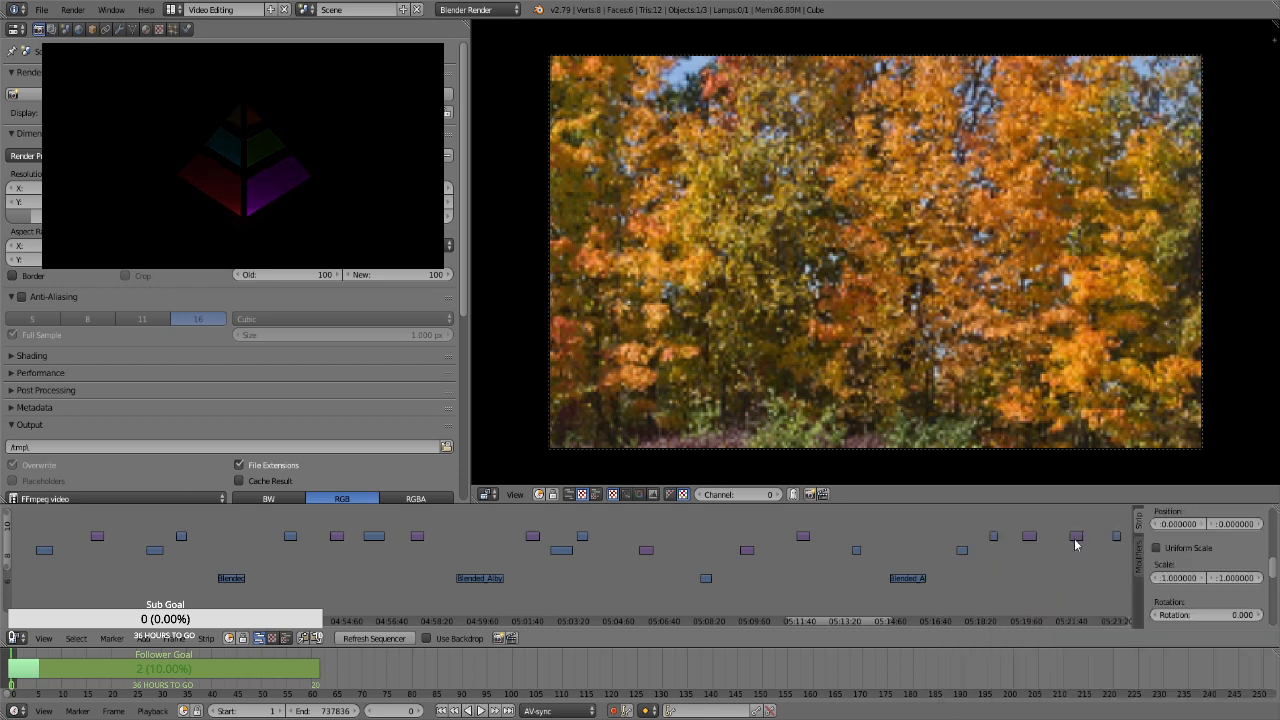
Add Transform effect strips to the stills at about 5:26:05 and 5:30:00 on the timeline
left_click_drag(819, 621, 889, 612)
right_click(511, 566)
key("space")
key("Return")
right_click(619, 544)
key("space")
key("Return")
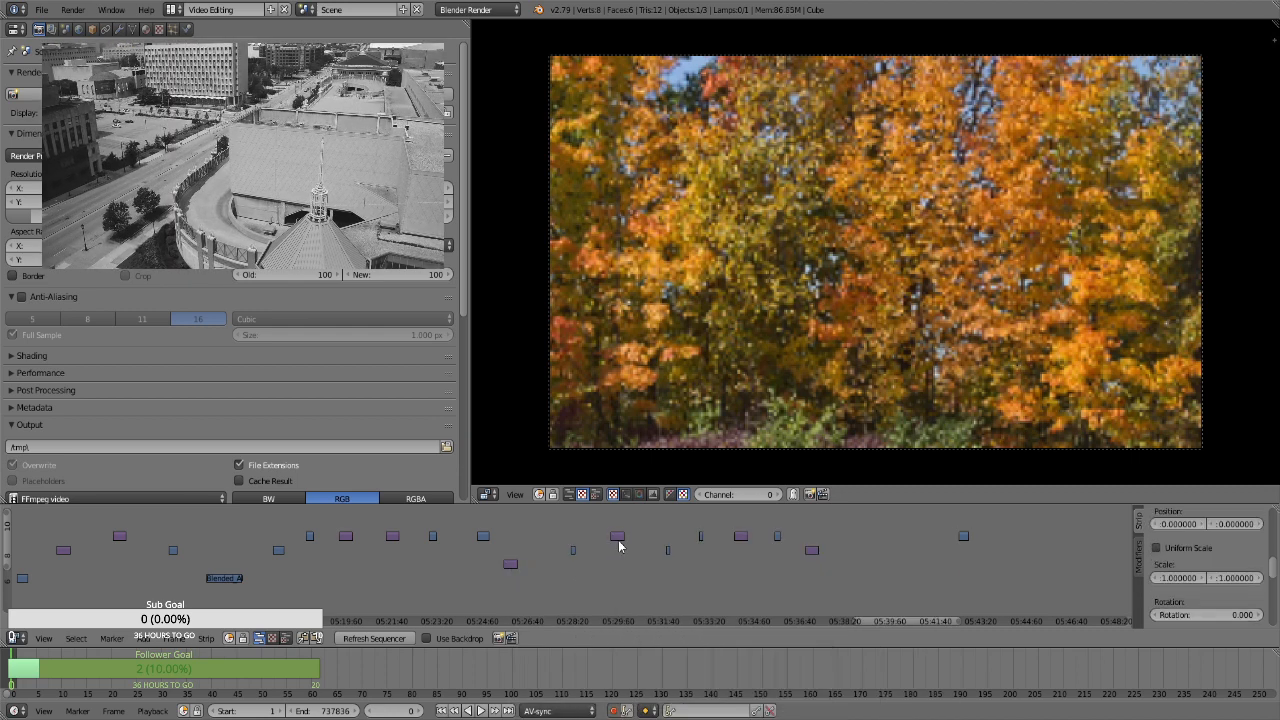
Add Transform effect strips to the stills at about 5:34:30 and 5:37:10 on the timeline
right_click(741, 537)
key("space")
key("Return")
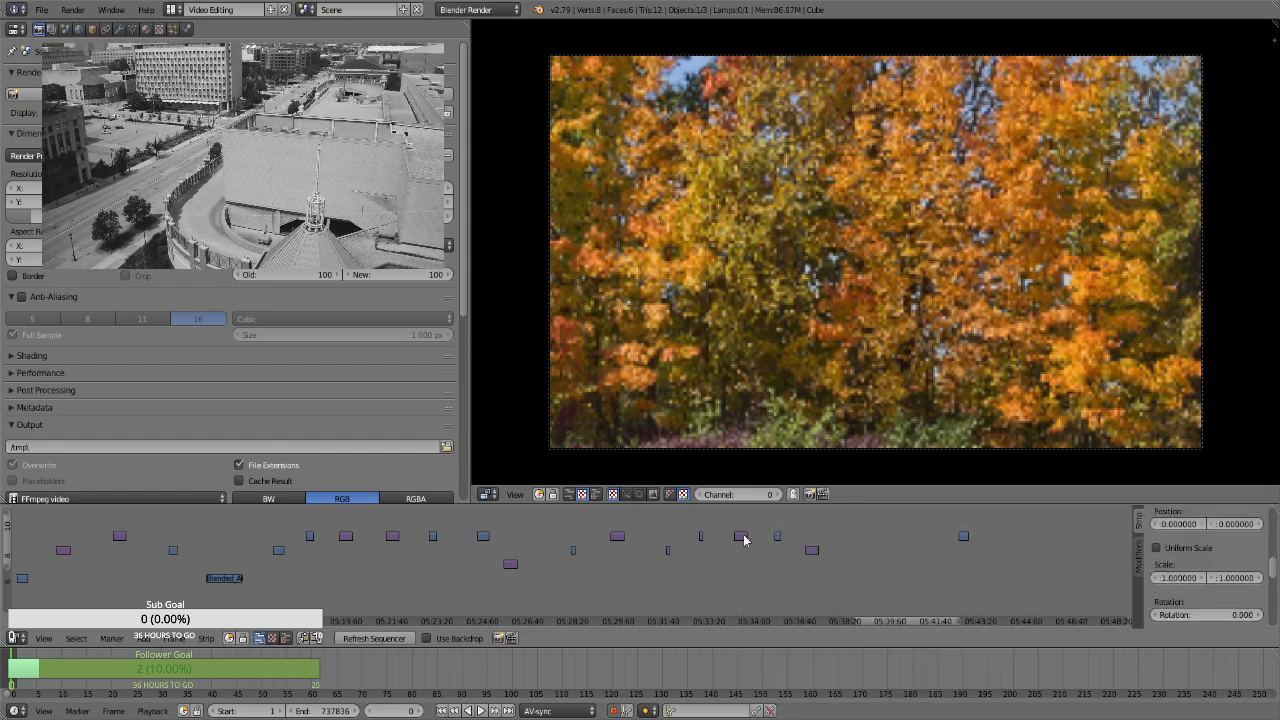
right_click(812, 550)
key("space")
key("Return")
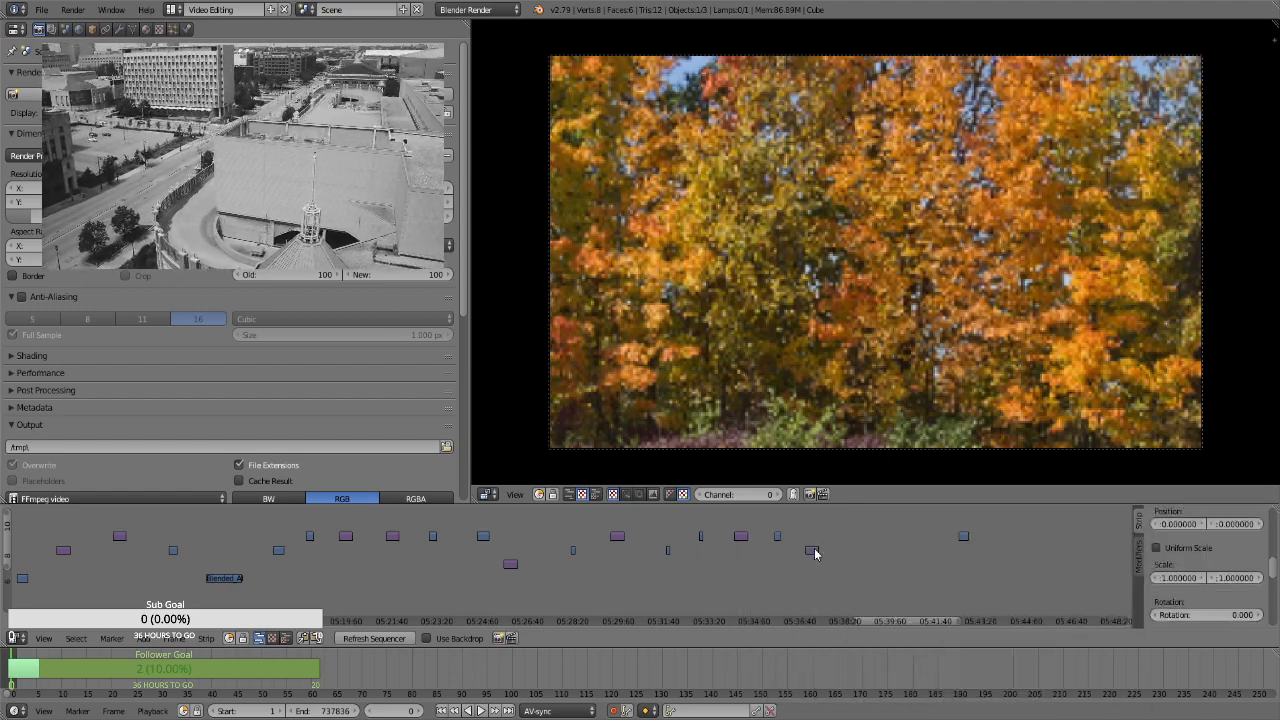
Add a Transform effect strip to the last still at about 5:56:10 and return to the start of the timeline
left_click_drag(881, 619, 964, 612)
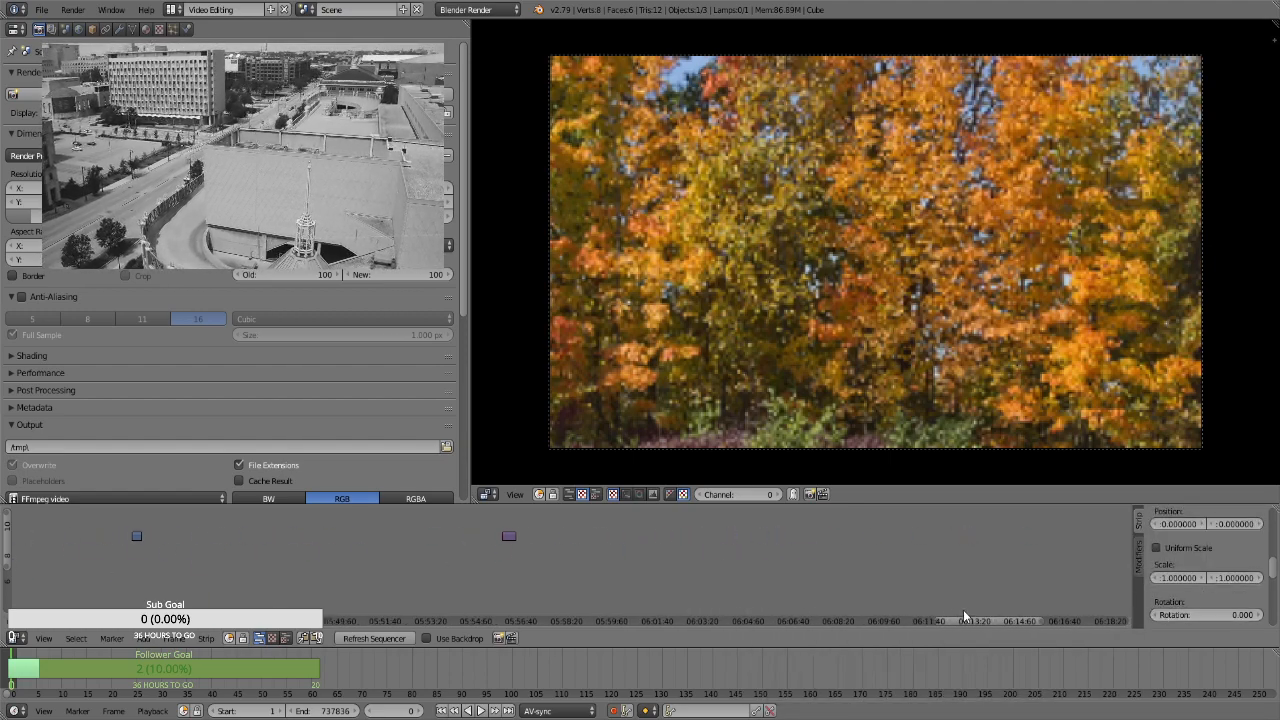
right_click(511, 537)
key("space")
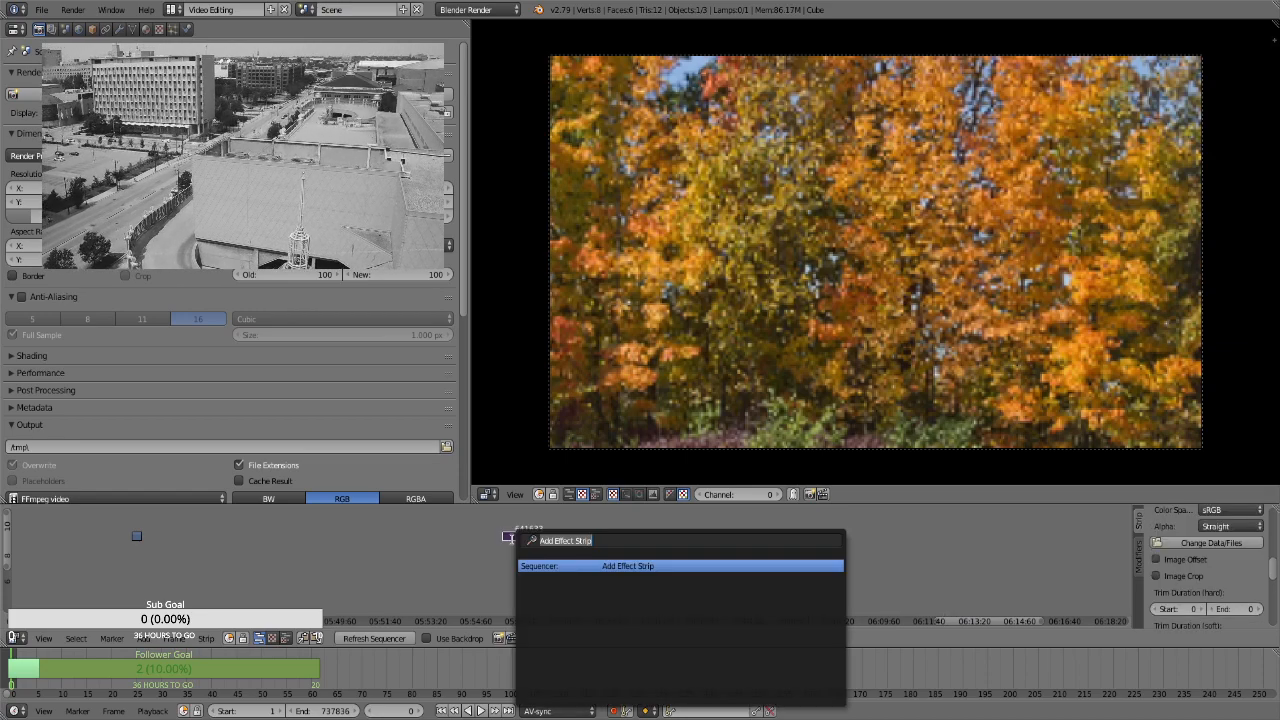
key("Return")
scroll(535, 562, "down", 5)
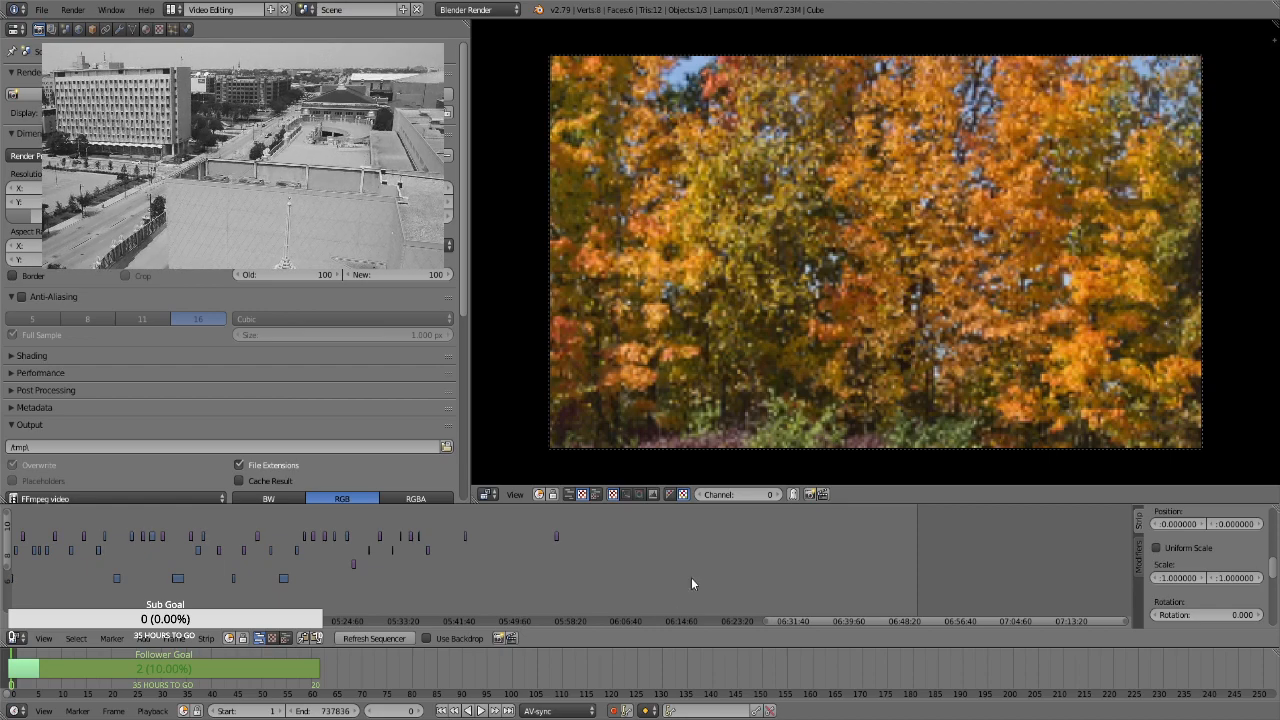
left_click_drag(793, 618, 64, 602)
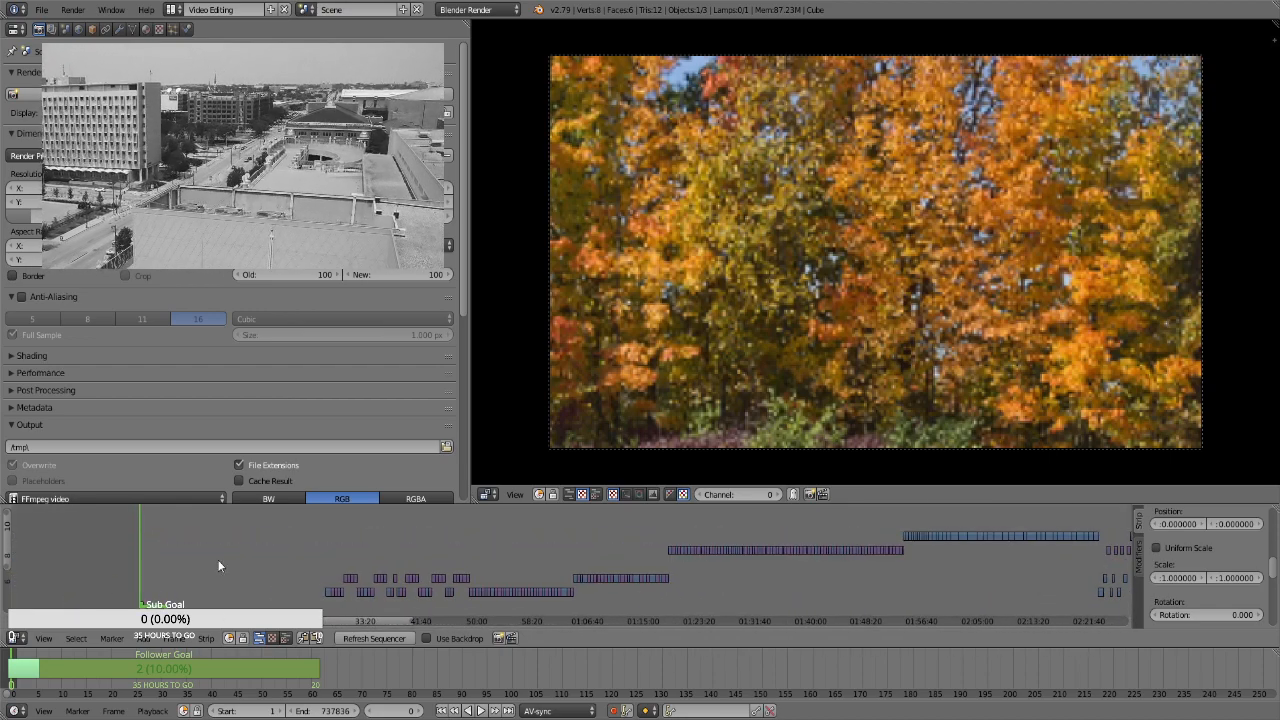
Place the playhead at frame 256364, at the end of the long row of adjoining strips, and erase the selected Transform strip
left_click_drag(5, 536, 5, 551)
left_click_drag(324, 621, 660, 620)
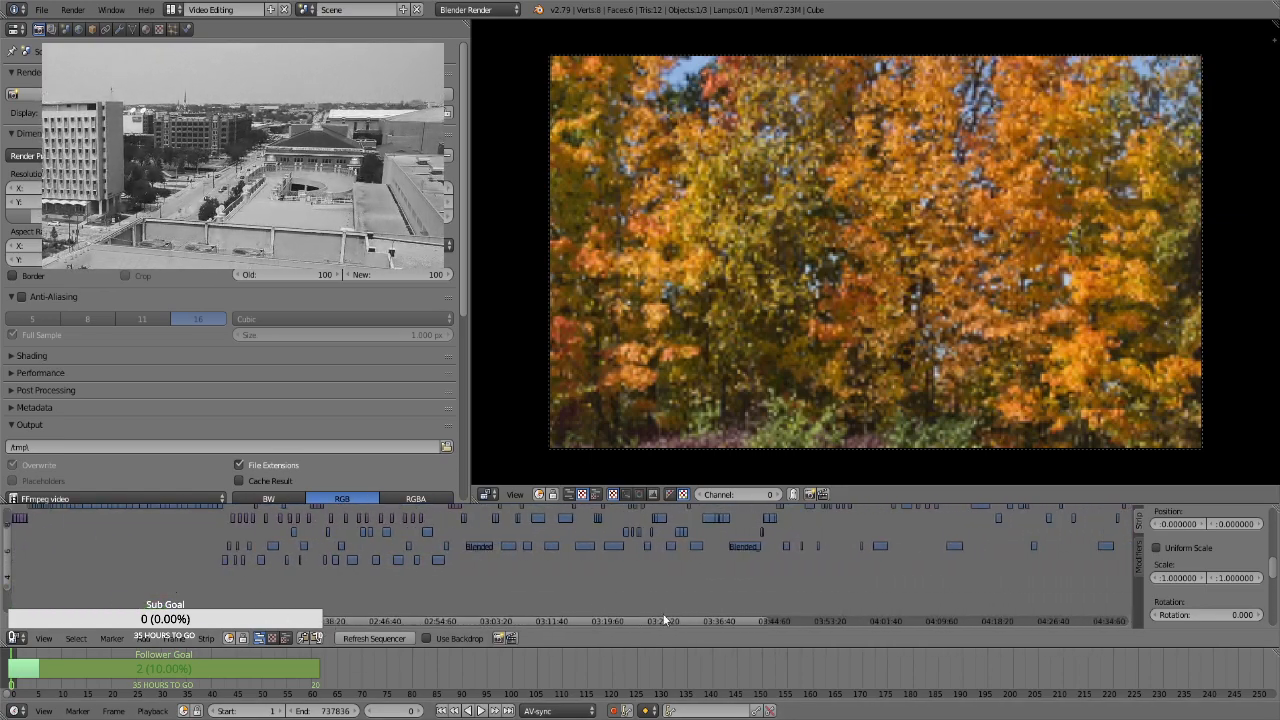
left_click_drag(7, 553, 16, 531)
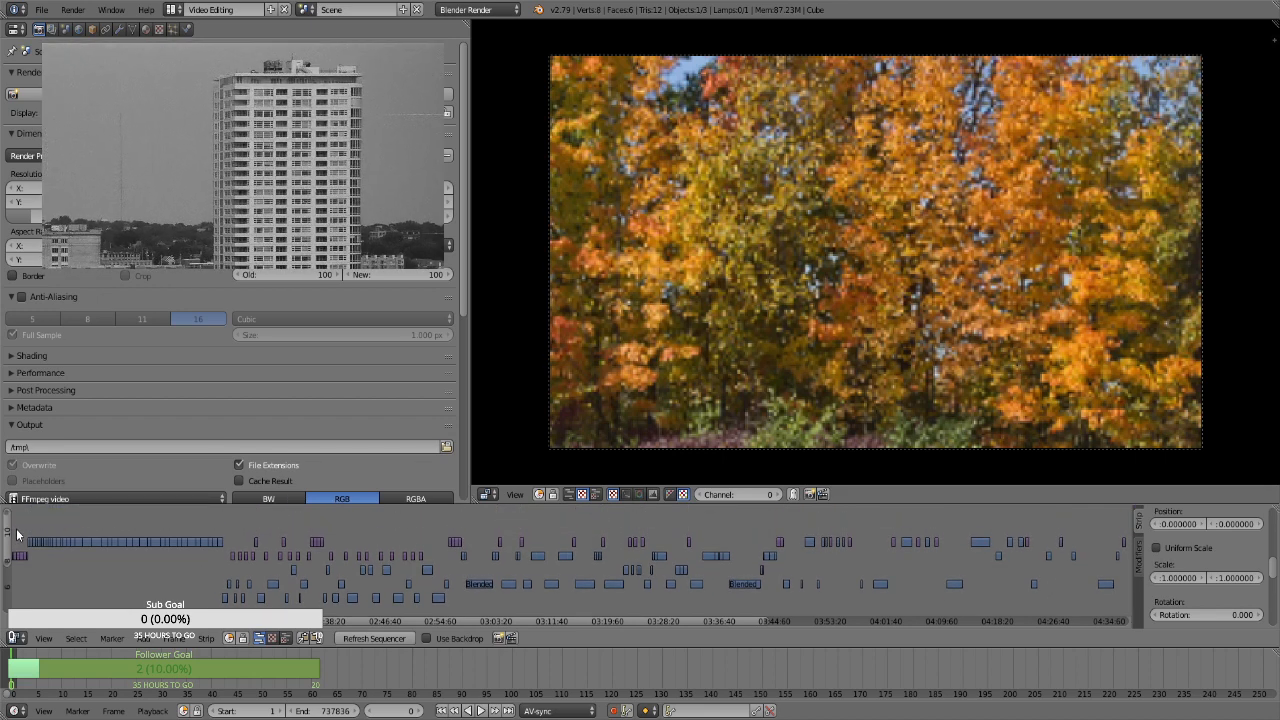
left_click(221, 522)
key("x")
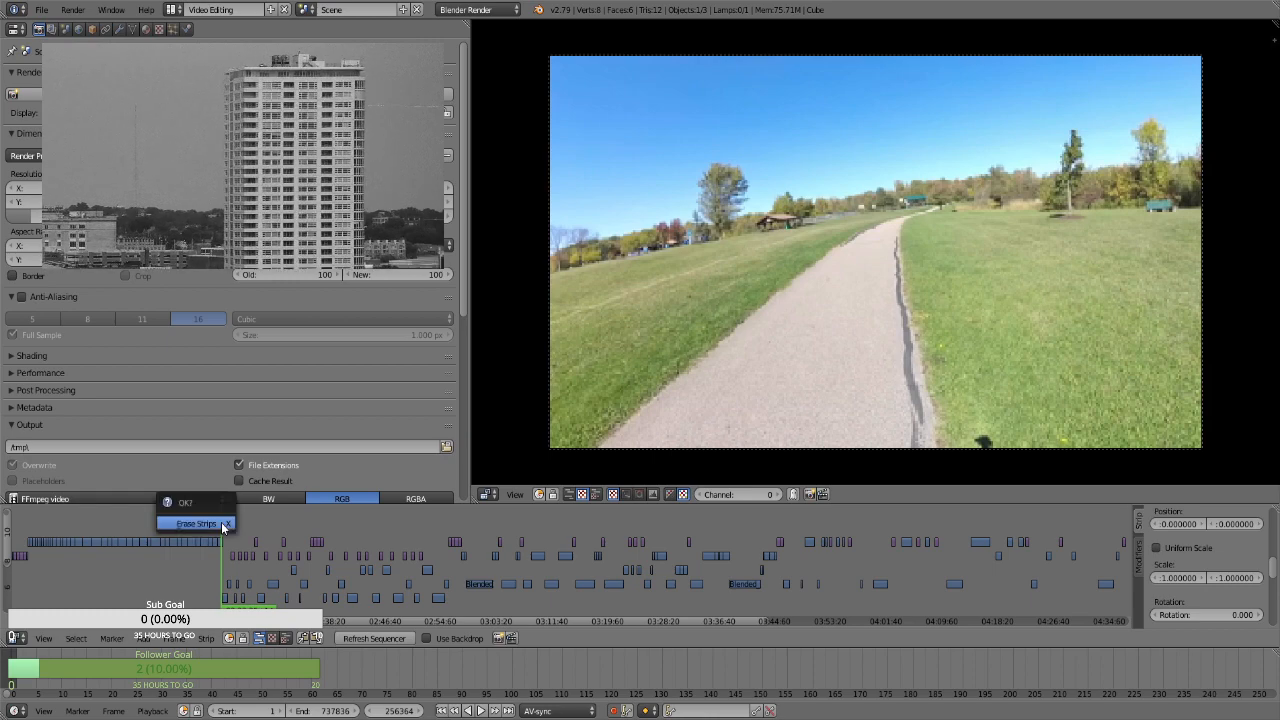
left_click(223, 525)
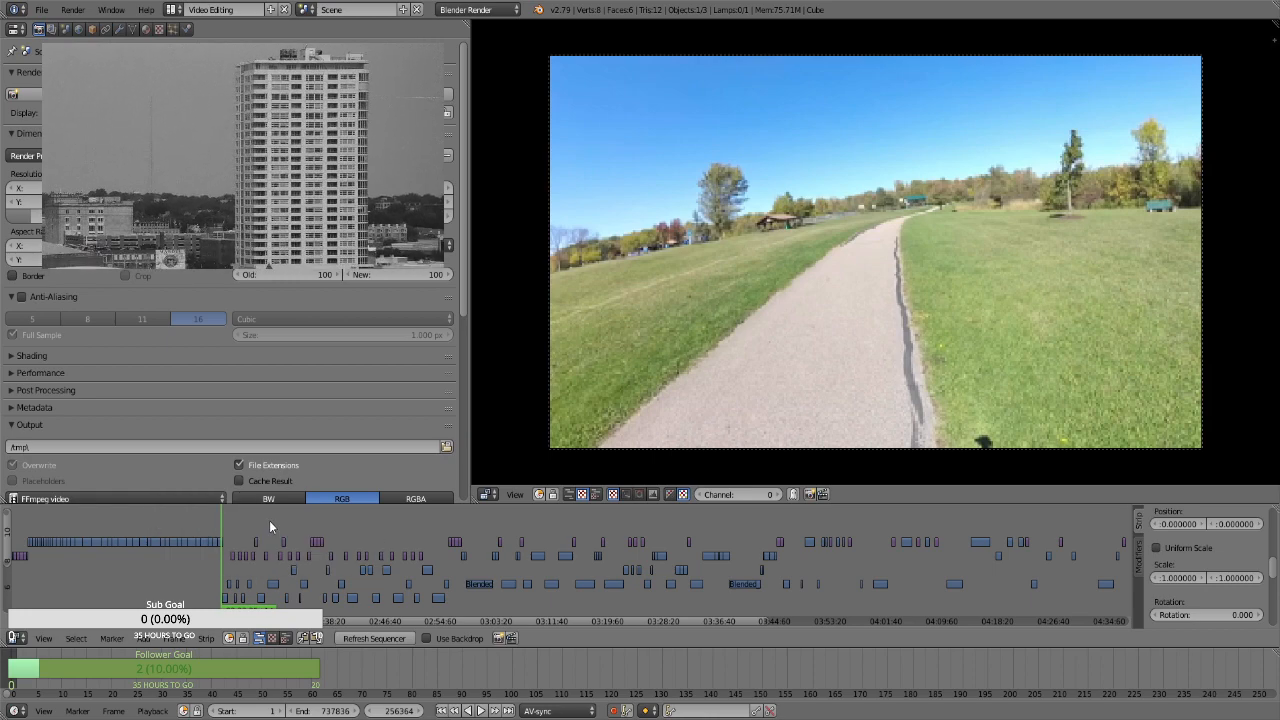
key("x")
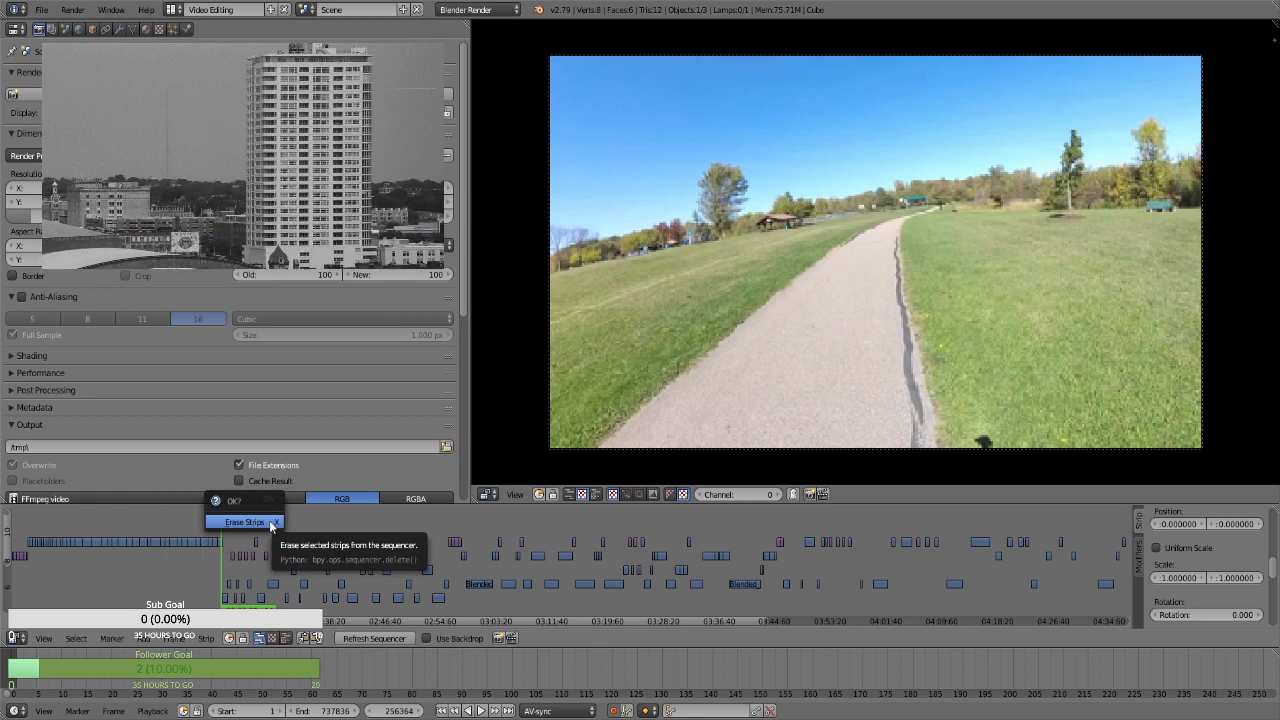
left_click(269, 523)
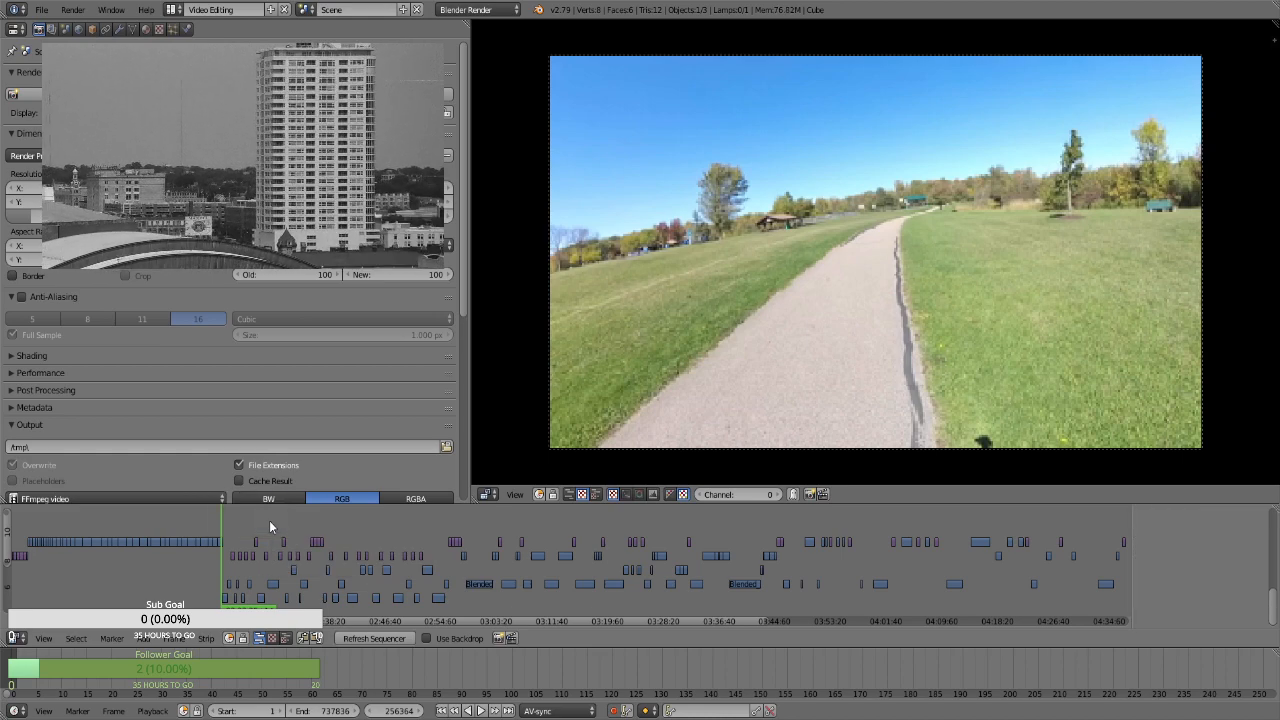
Remove the gaps between the strips after the playhead and save over the existing Creasey Bicentennial Park.blend file
key("BackSpace")
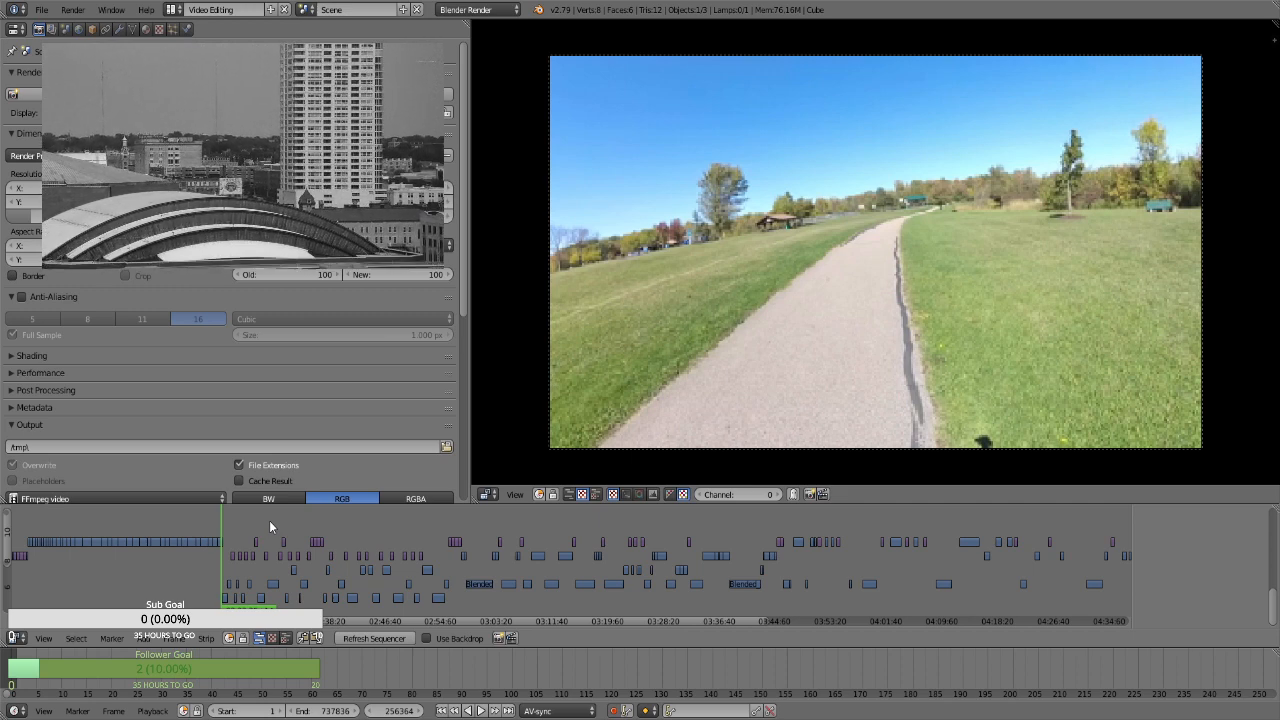
key("BackSpace")
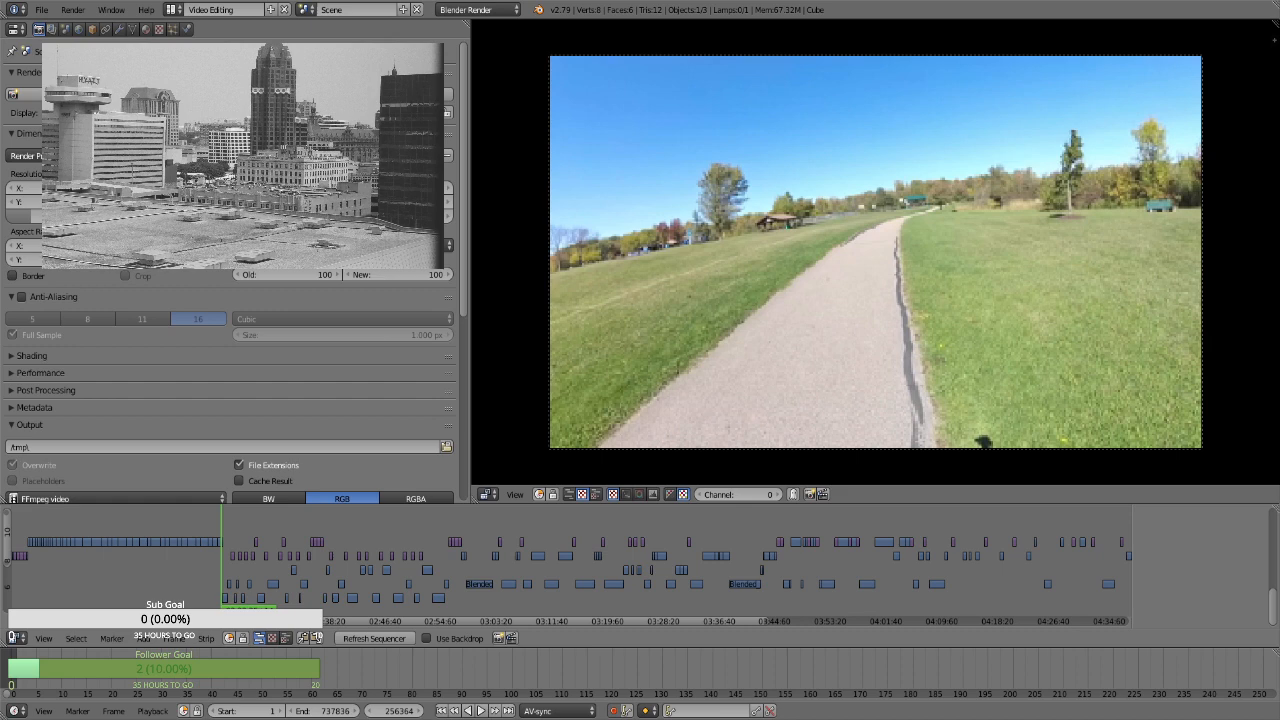
key("ctrl+s")
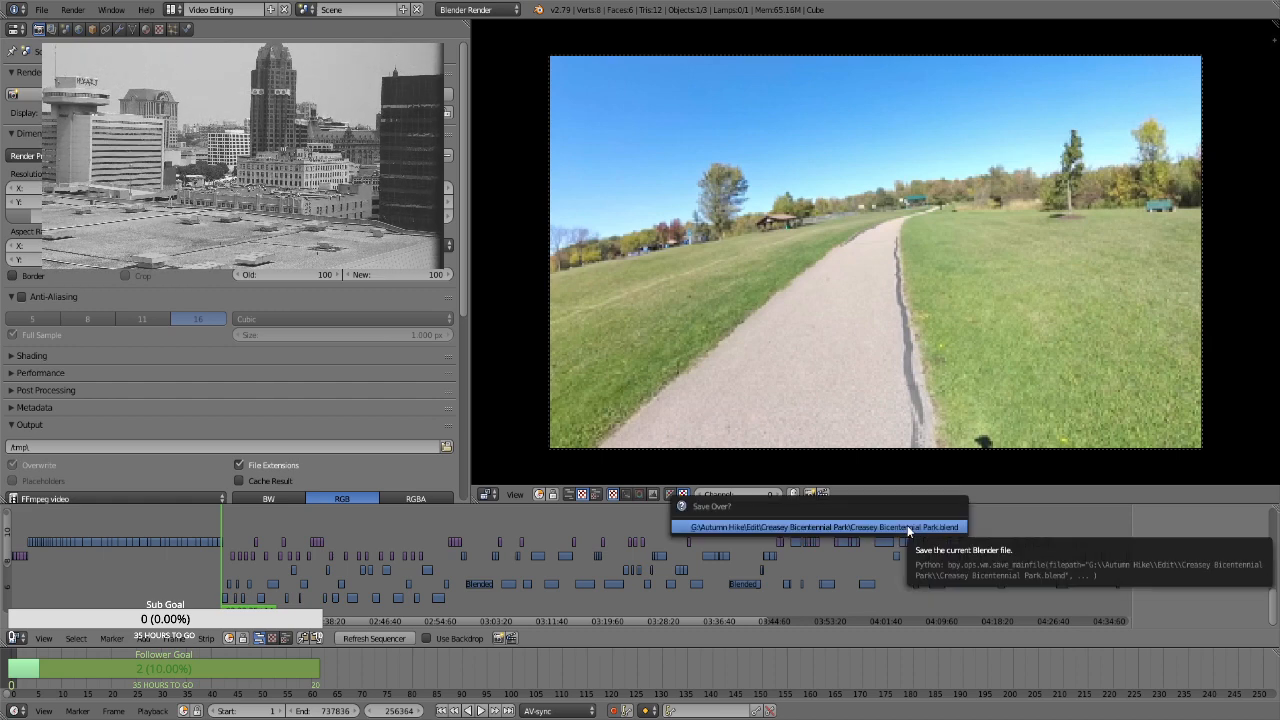
left_click(907, 525)
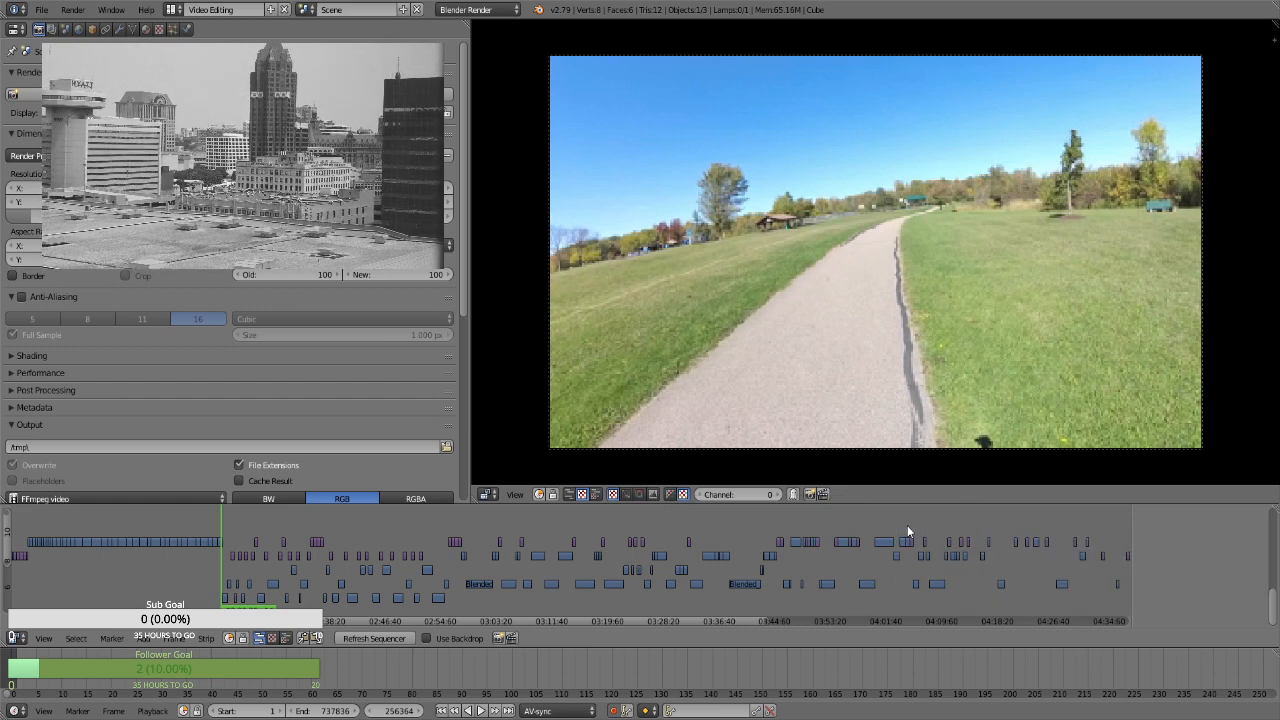
Position the playhead just past the last video and audio strips, at about 04:32:53 on the timeline
left_click(936, 525)
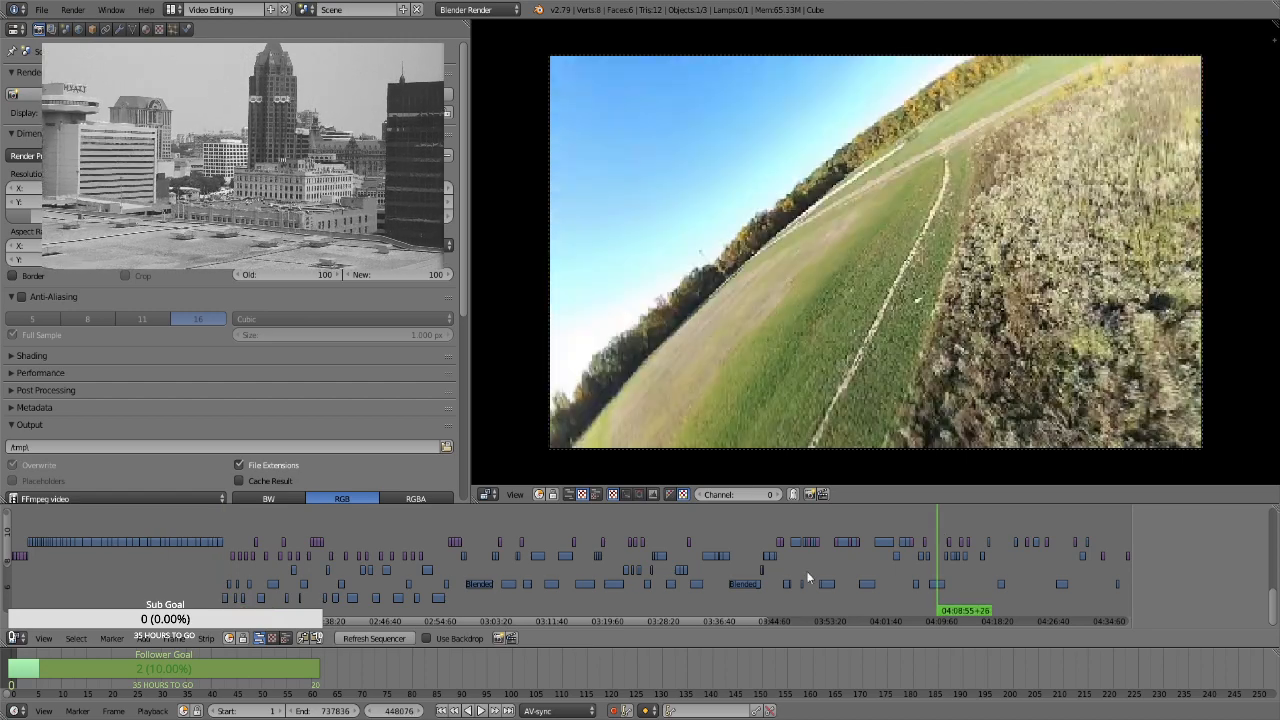
left_click_drag(751, 618, 877, 606)
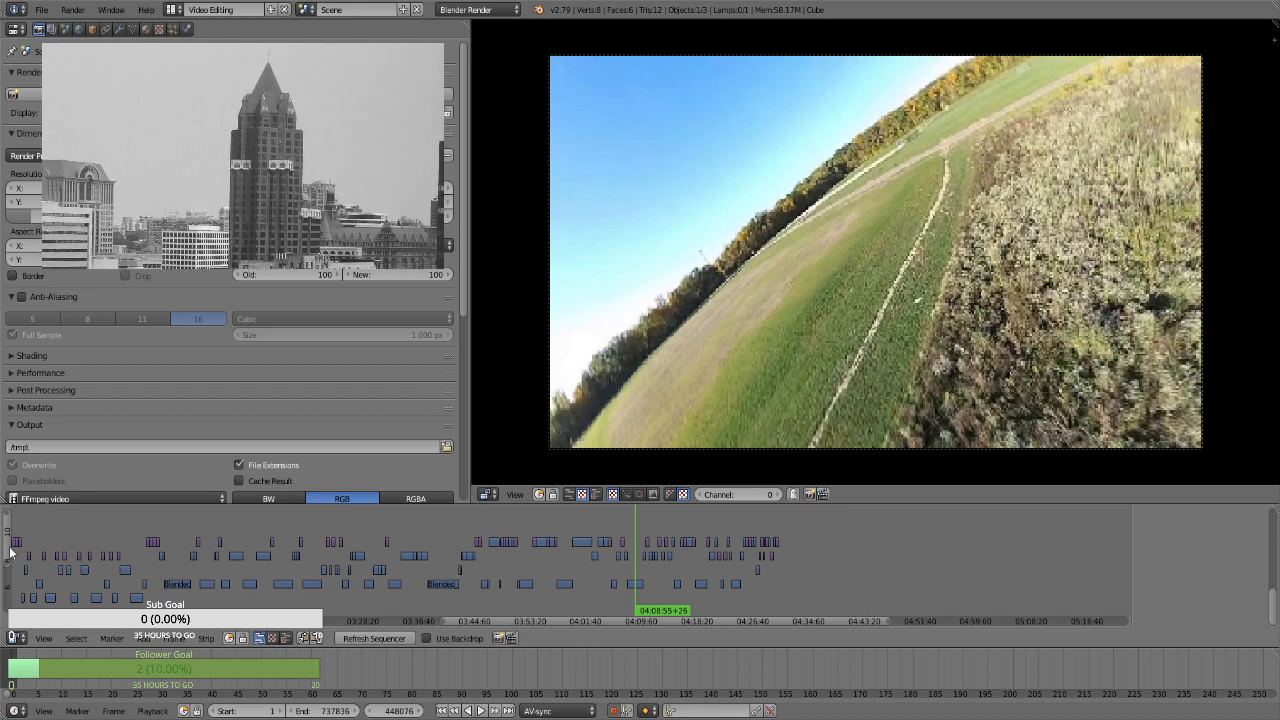
mouse_move(7, 549)
left_mouse_down()
mouse_move(3, 595)
mouse_move(3, 565)
left_mouse_up()
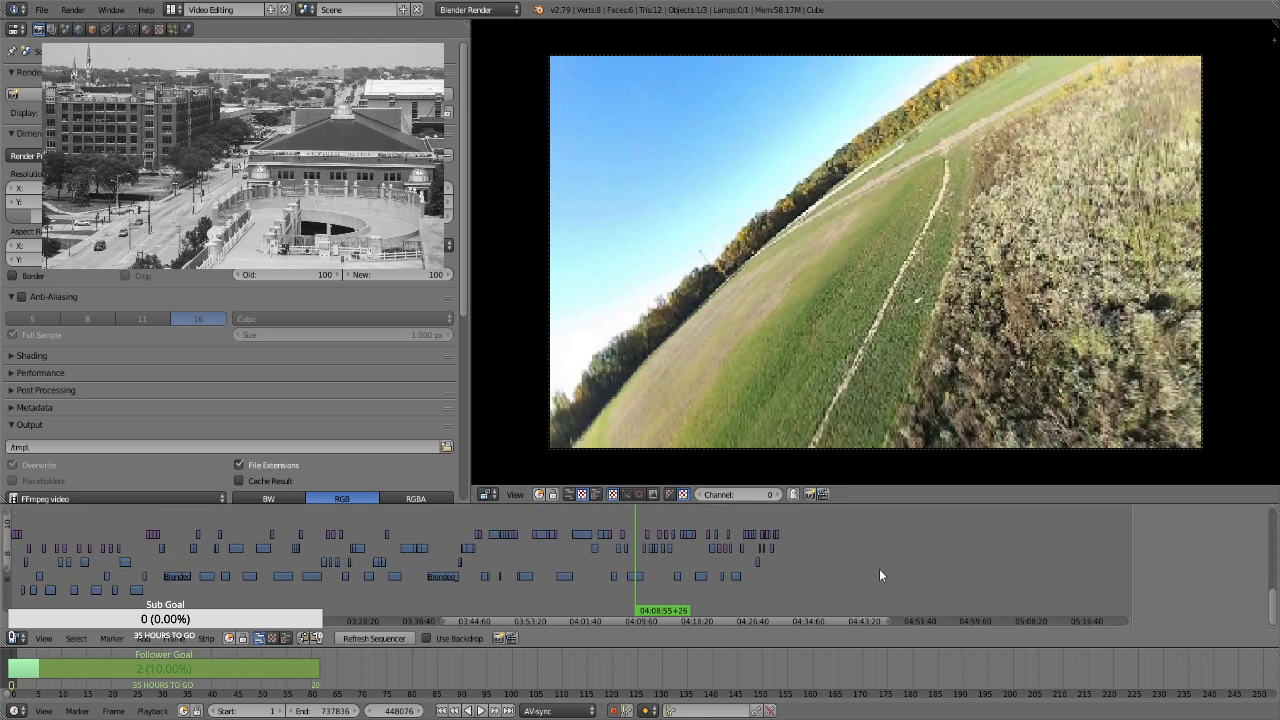
left_click_drag(823, 617, 786, 562)
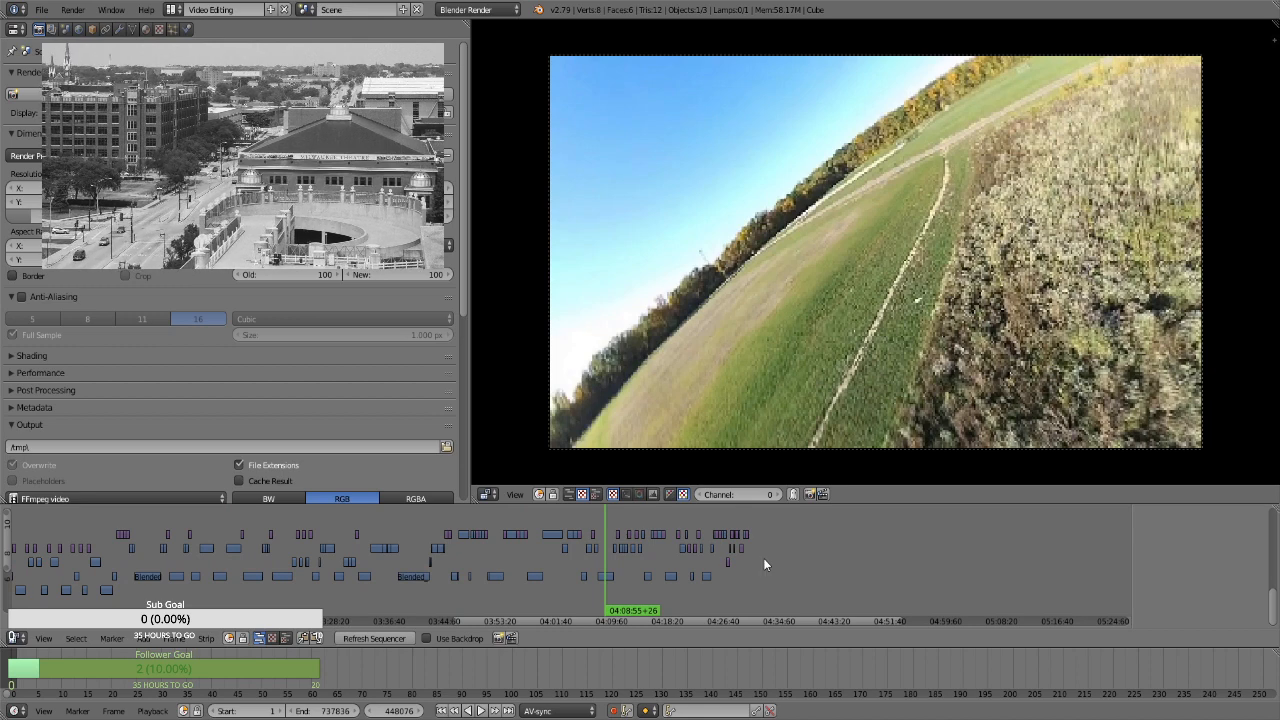
left_click(763, 564)
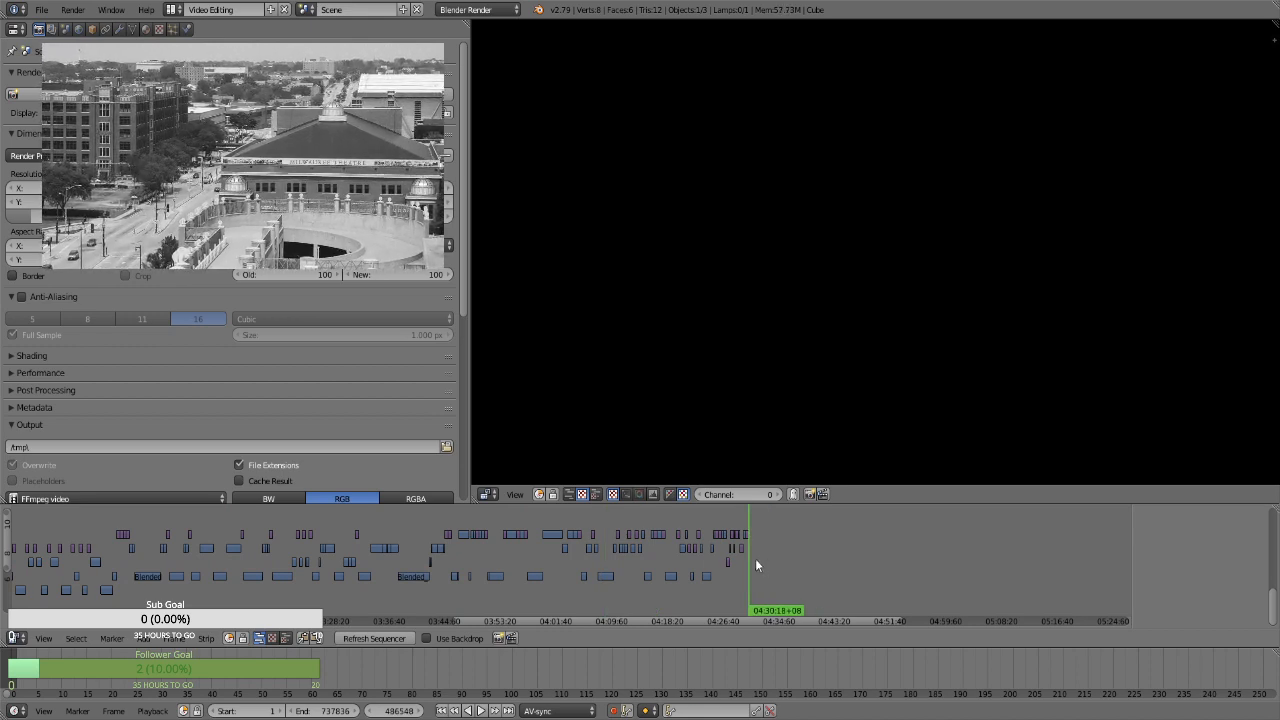
left_click_drag(6, 548, 0, 605)
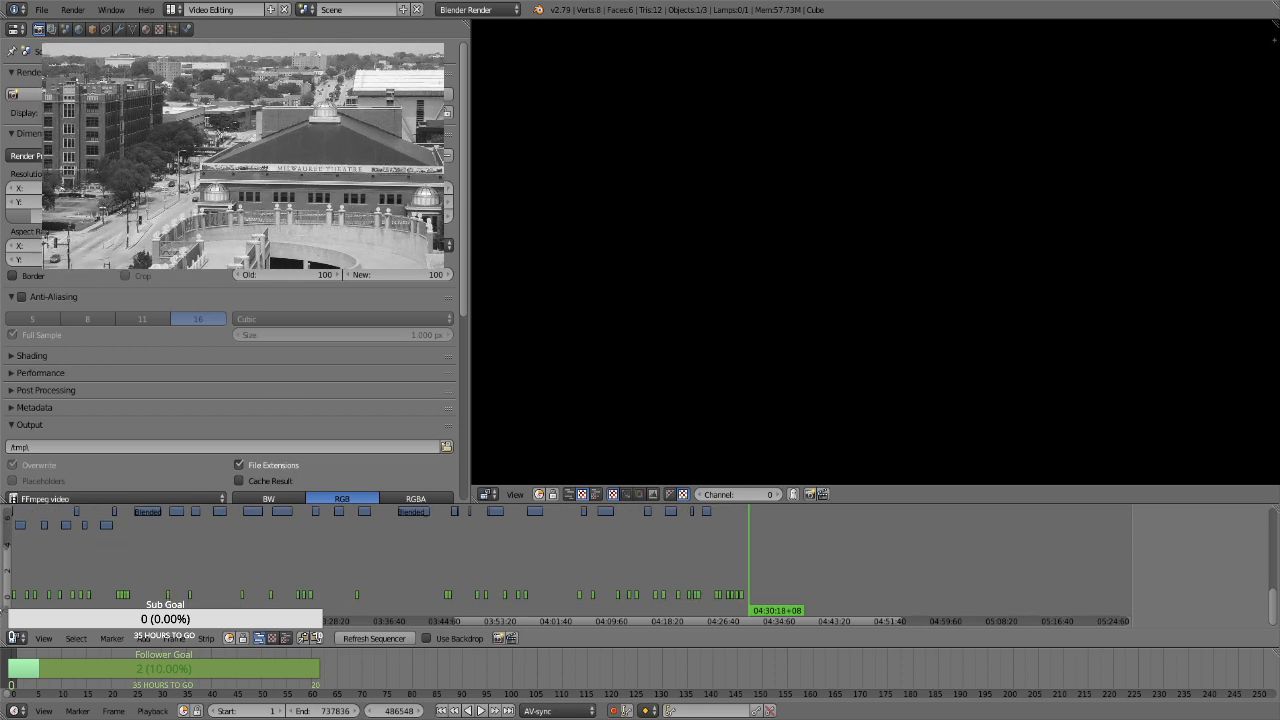
left_click(820, 583)
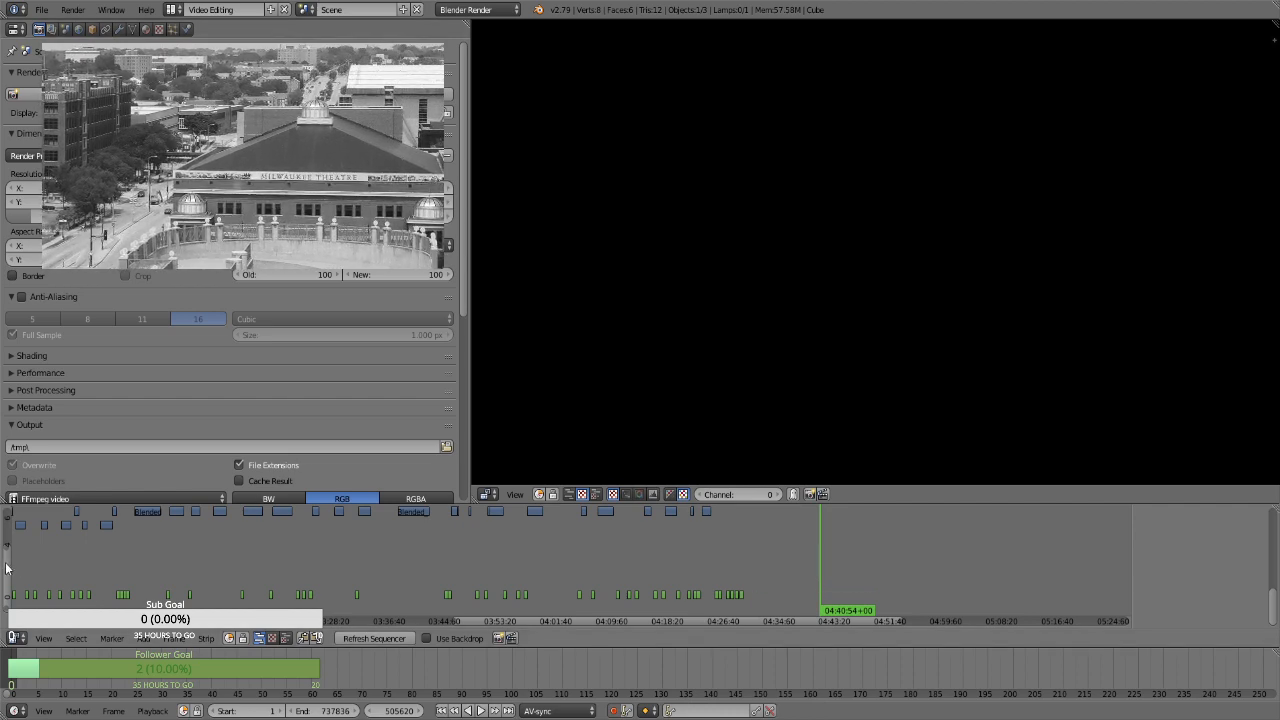
left_click_drag(745, 590, 765, 586)
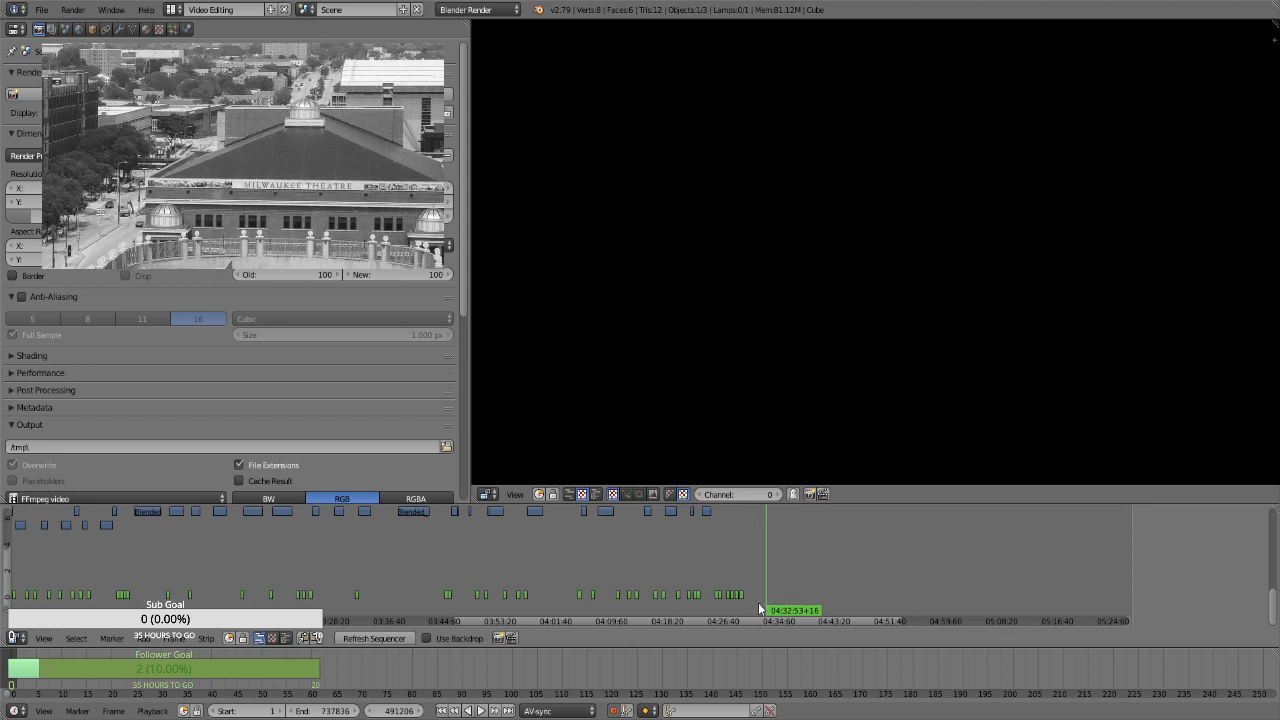
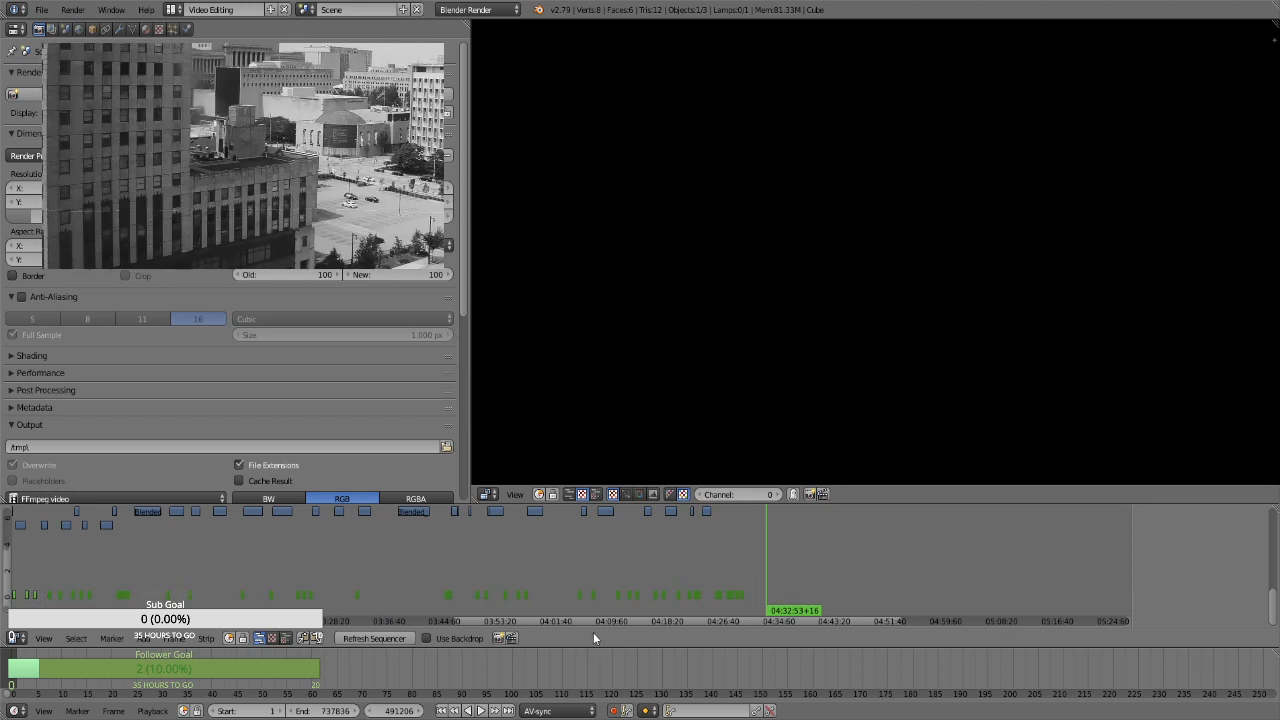
Select the Transform strips from the first part of the edit and move them up to about channel 14, clear of the other strips
left_click_drag(591, 623, 396, 605)
key("b")
left_click_drag(337, 569, 320, 604)
key("b")
left_click_drag(722, 609, 121, 578)
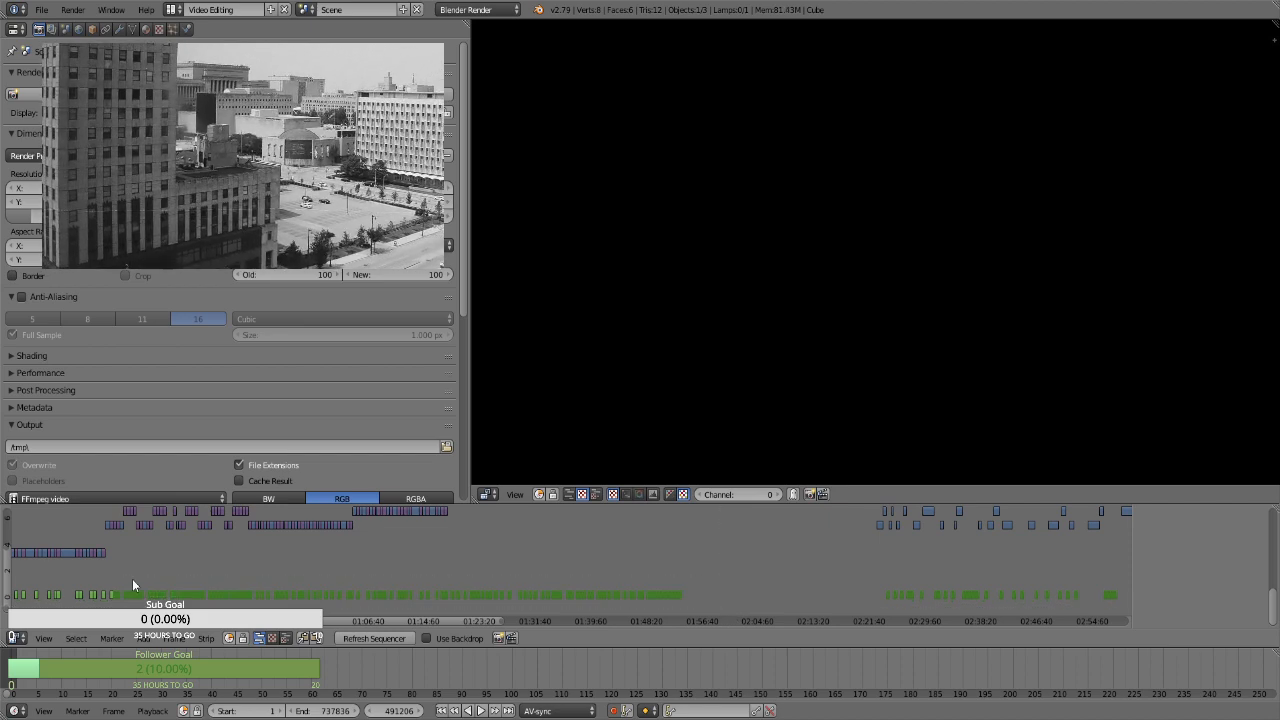
left_click_drag(206, 620, 68, 586)
key("b")
left_click_drag(233, 576, 470, 628)
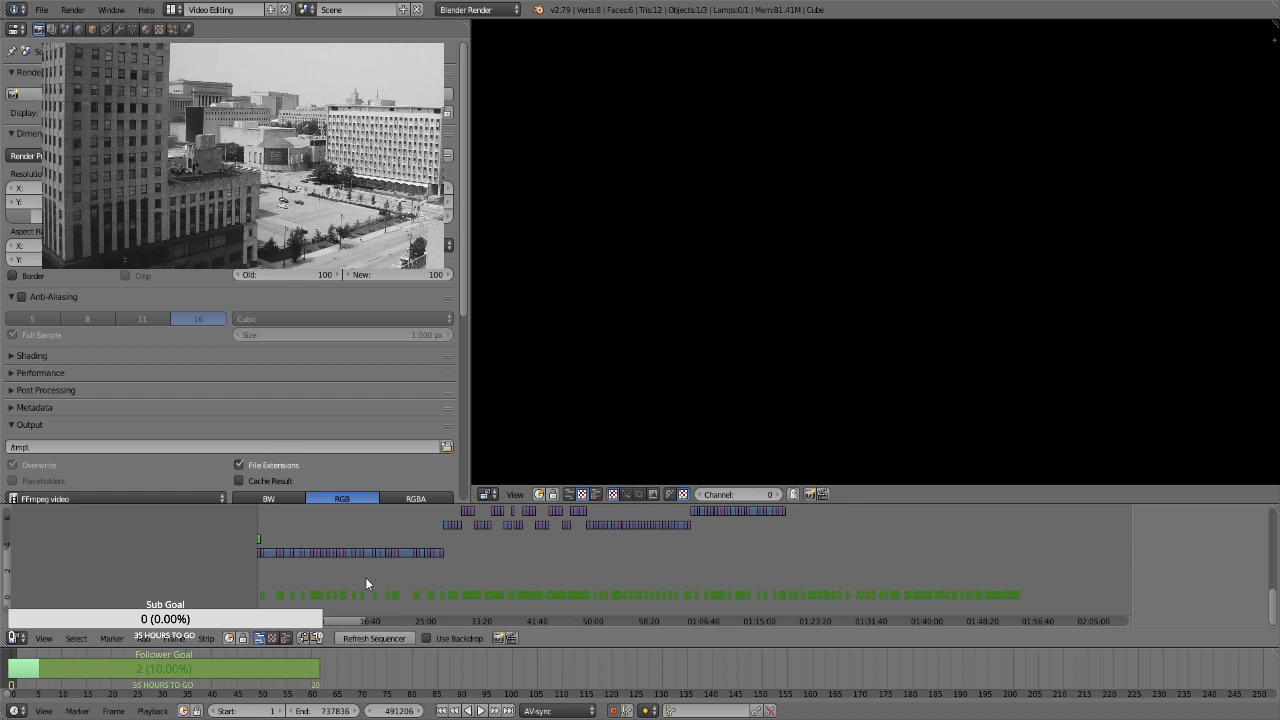
left_click_drag(8, 568, 8, 499)
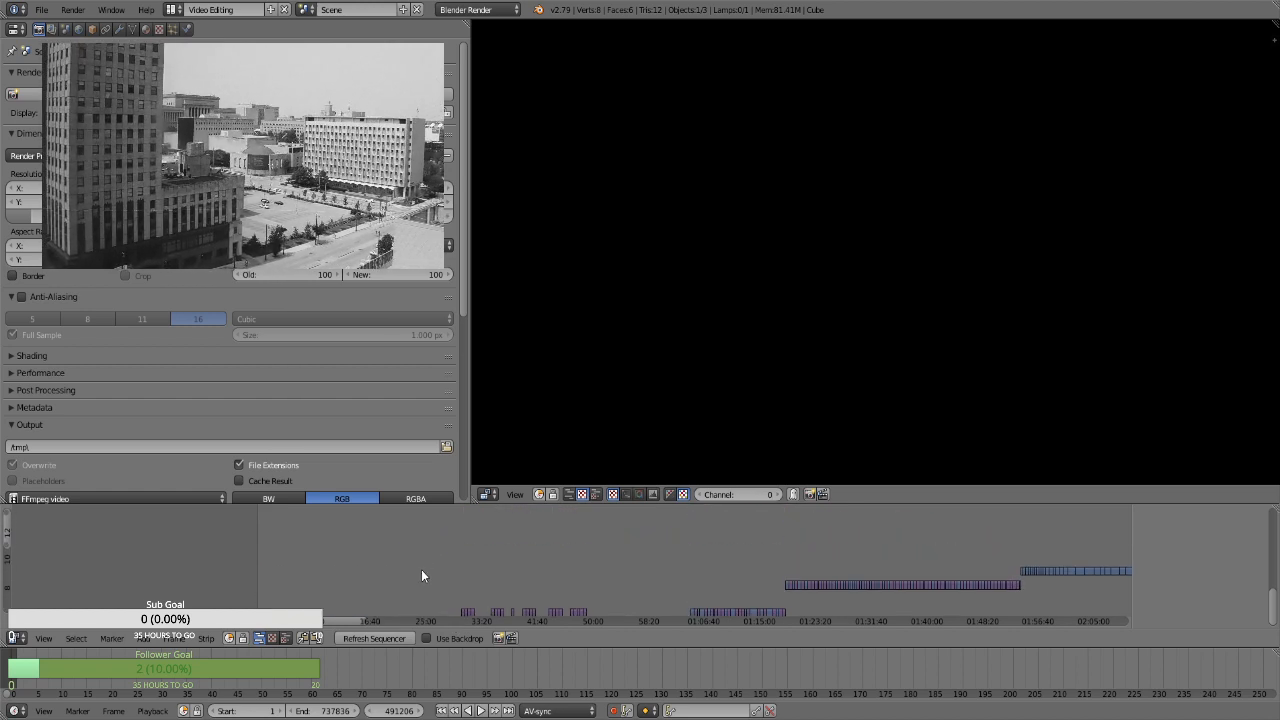
key("a")
key("g")
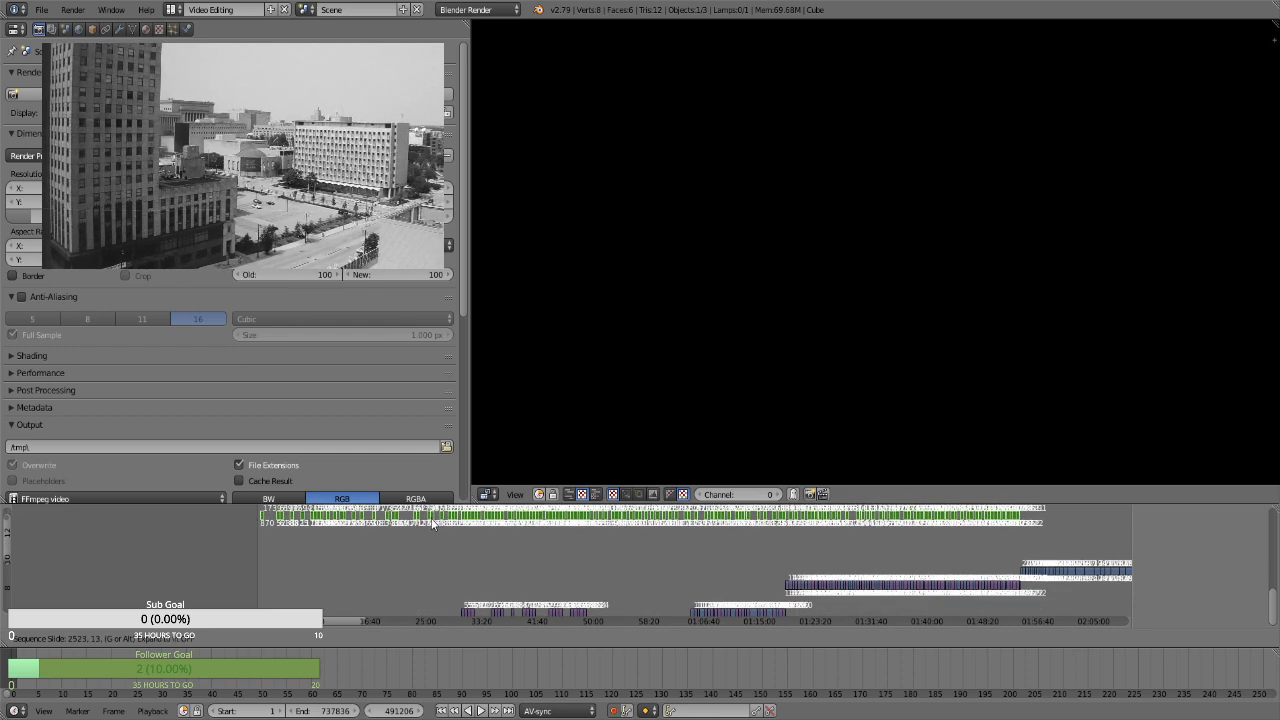
left_click(433, 622)
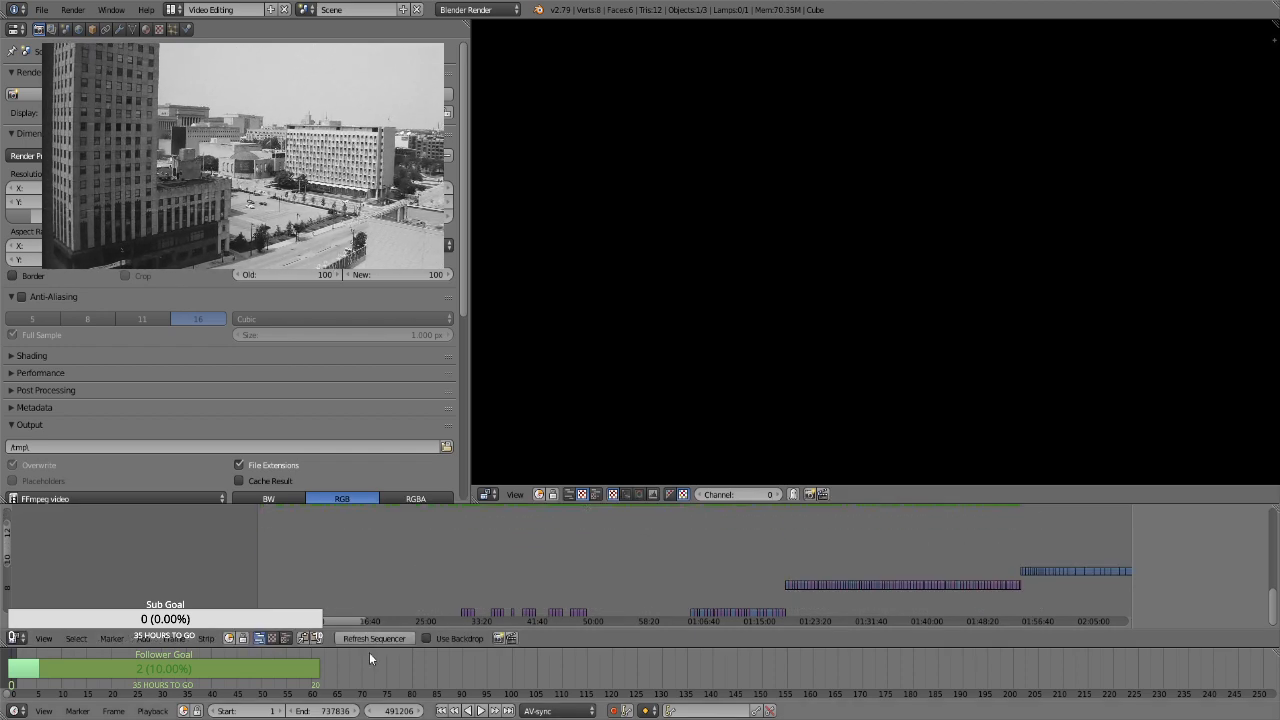
Select the scattered Transform strips after about 02:24 and move them down three channels, without shifting them in time
left_click_drag(331, 622, 671, 573)
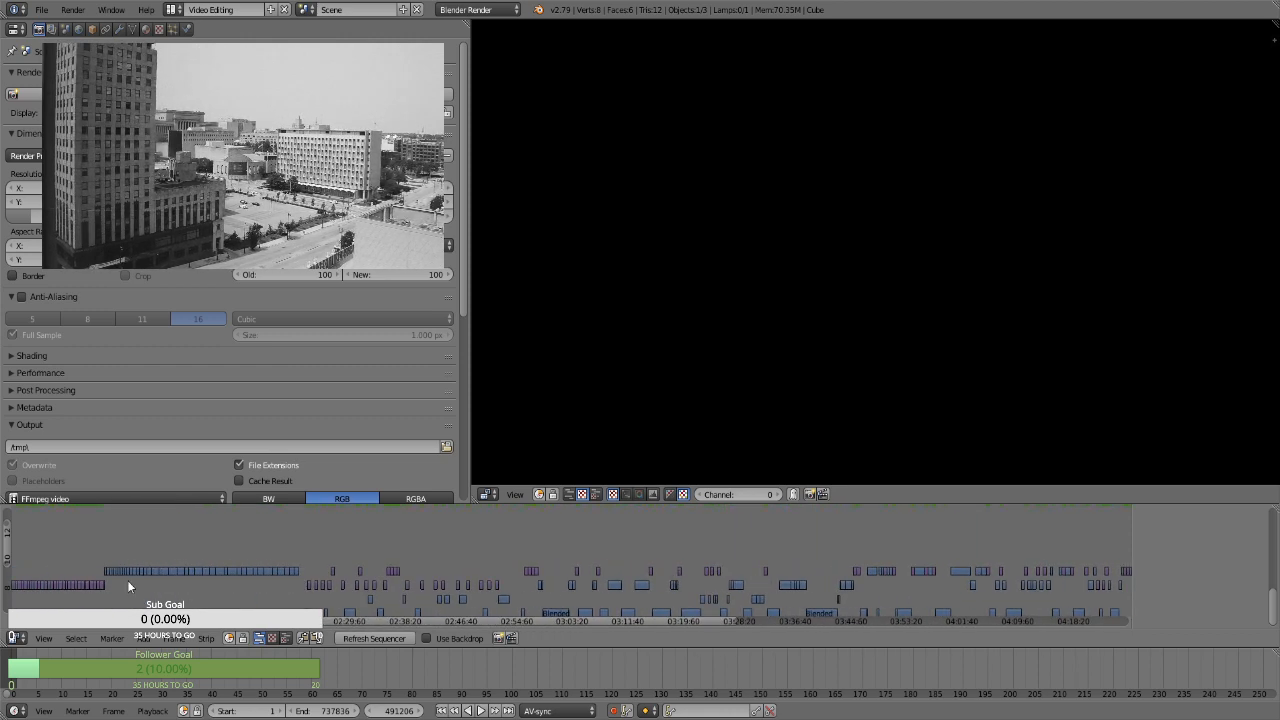
left_click_drag(5, 546, 5, 527)
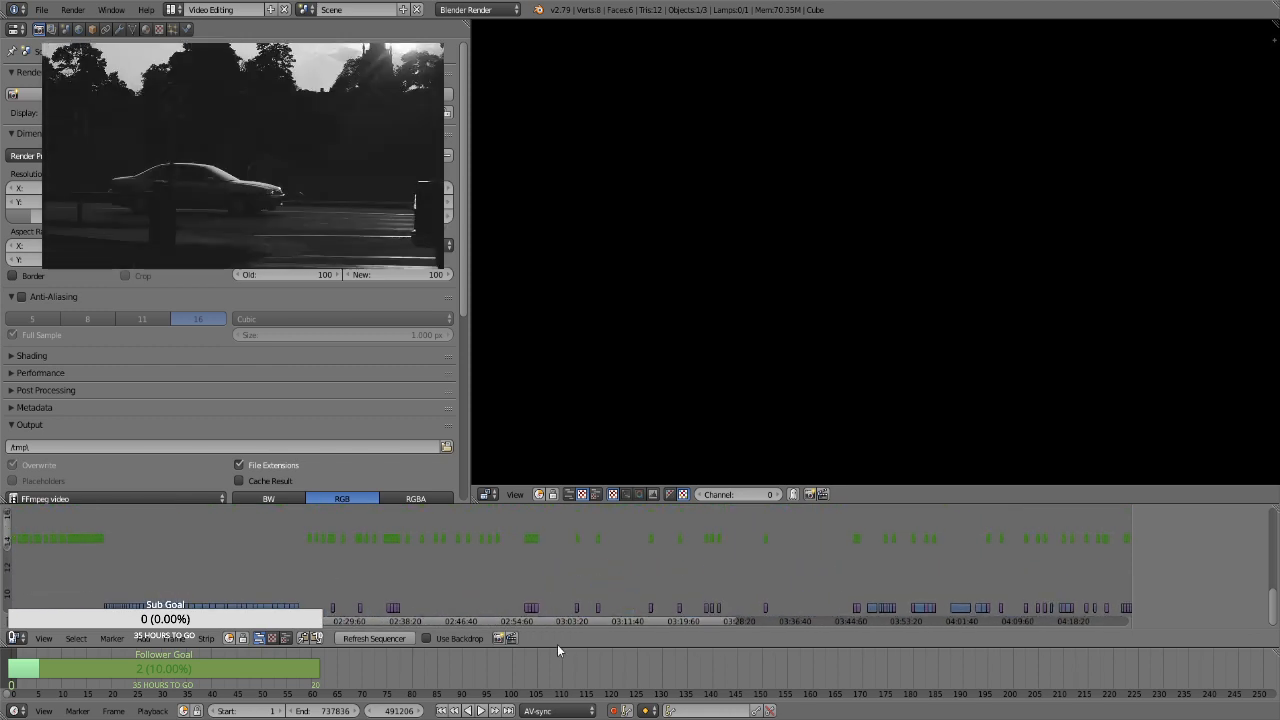
key("b")
left_click_drag(283, 528, 1045, 557)
left_click_drag(550, 618, 748, 576)
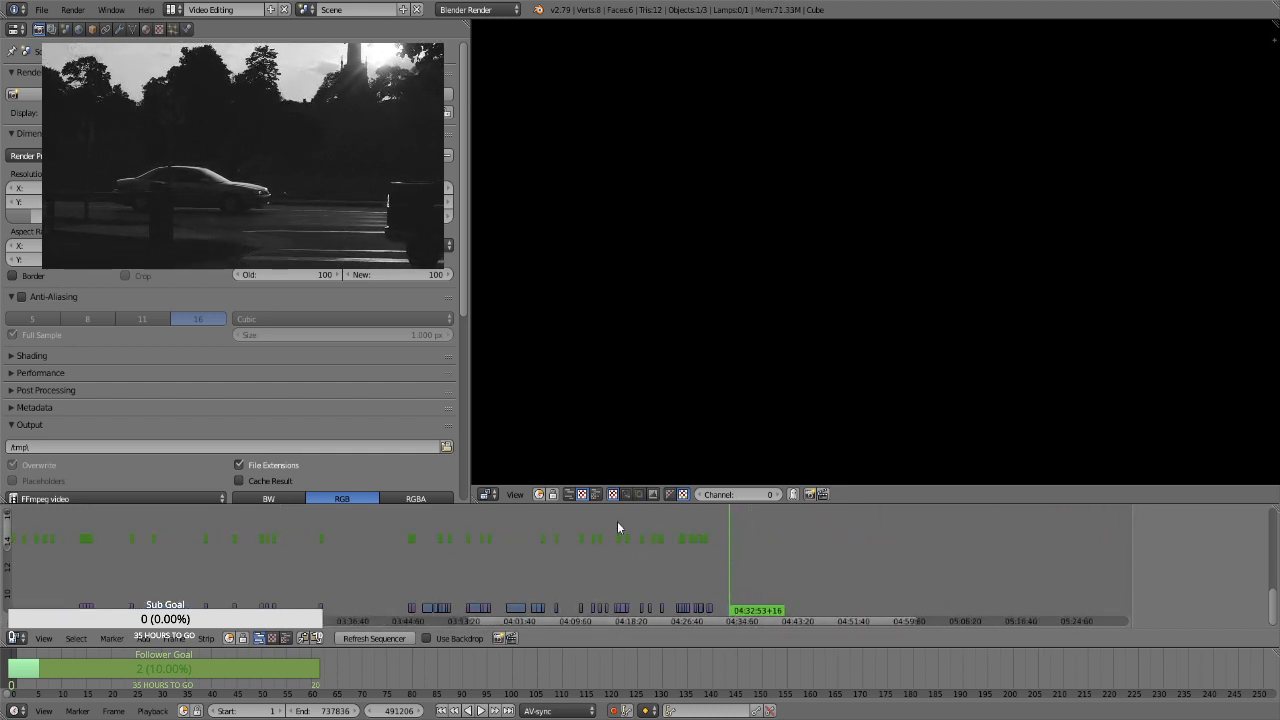
left_click_drag(669, 618, 426, 573)
key("g")
key("y")
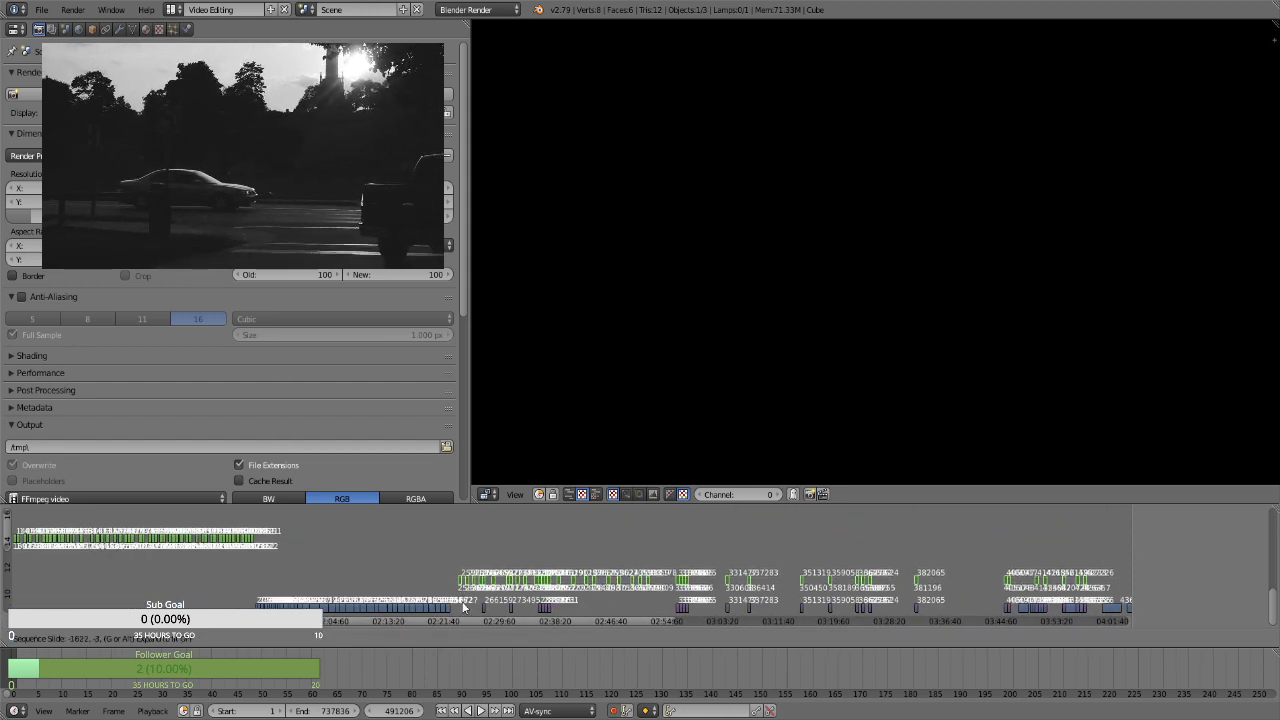
left_click(461, 606)
Move the Transform strips between about 38 minutes and 01:54 down five channels, directly above the adjoining purple strips that precede 01:54
left_click_drag(465, 625, 351, 605)
key("b")
left_click_drag(586, 567, 74, 523)
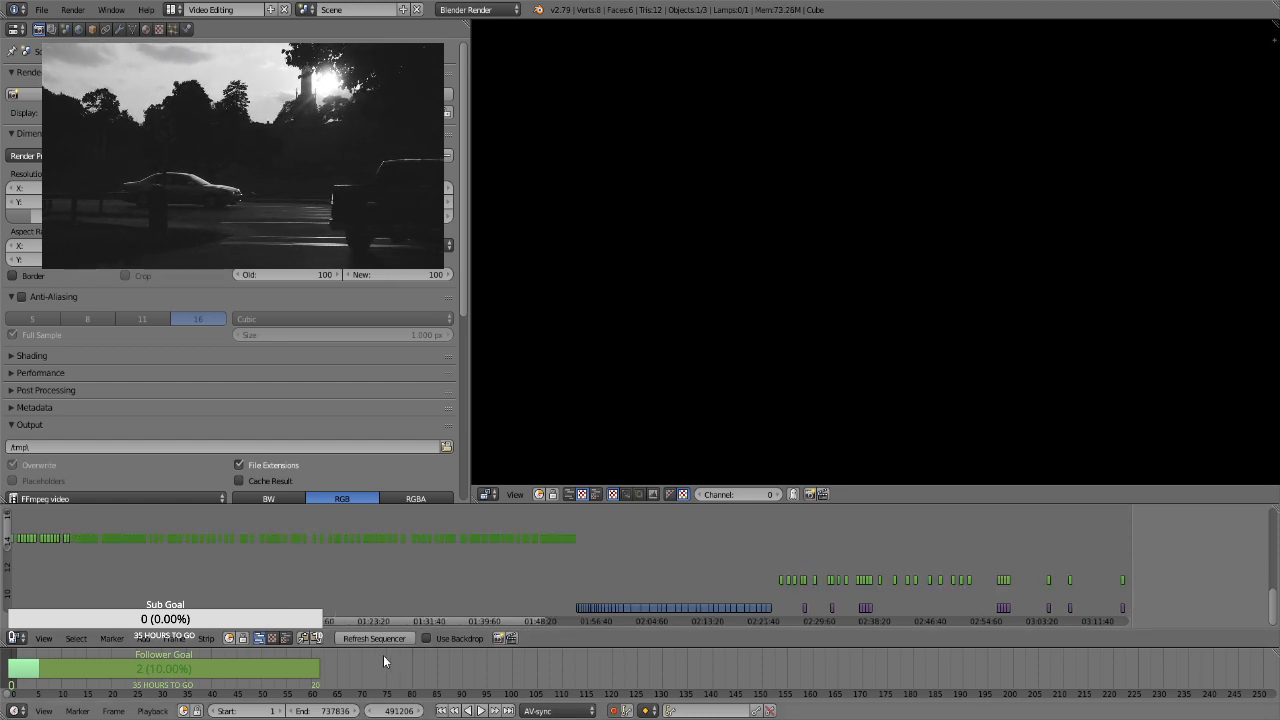
left_click_drag(379, 622, 252, 589)
key("b")
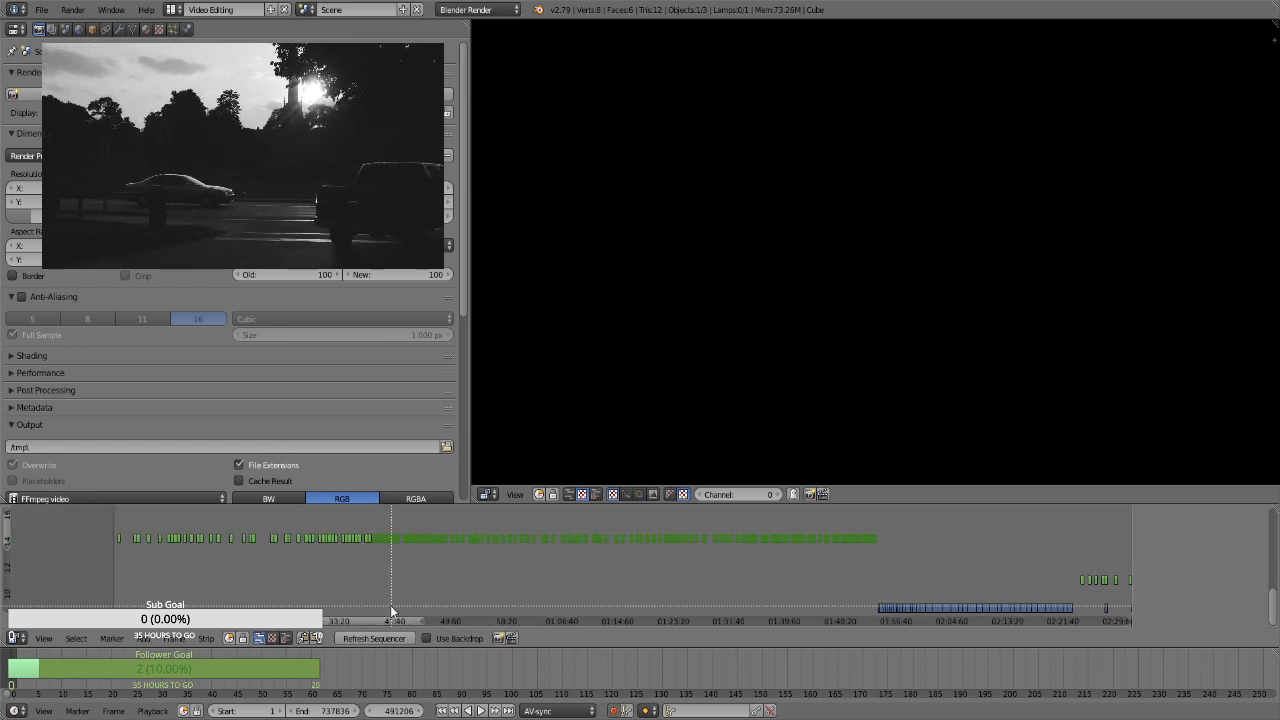
left_click_drag(5, 524, 6, 542)
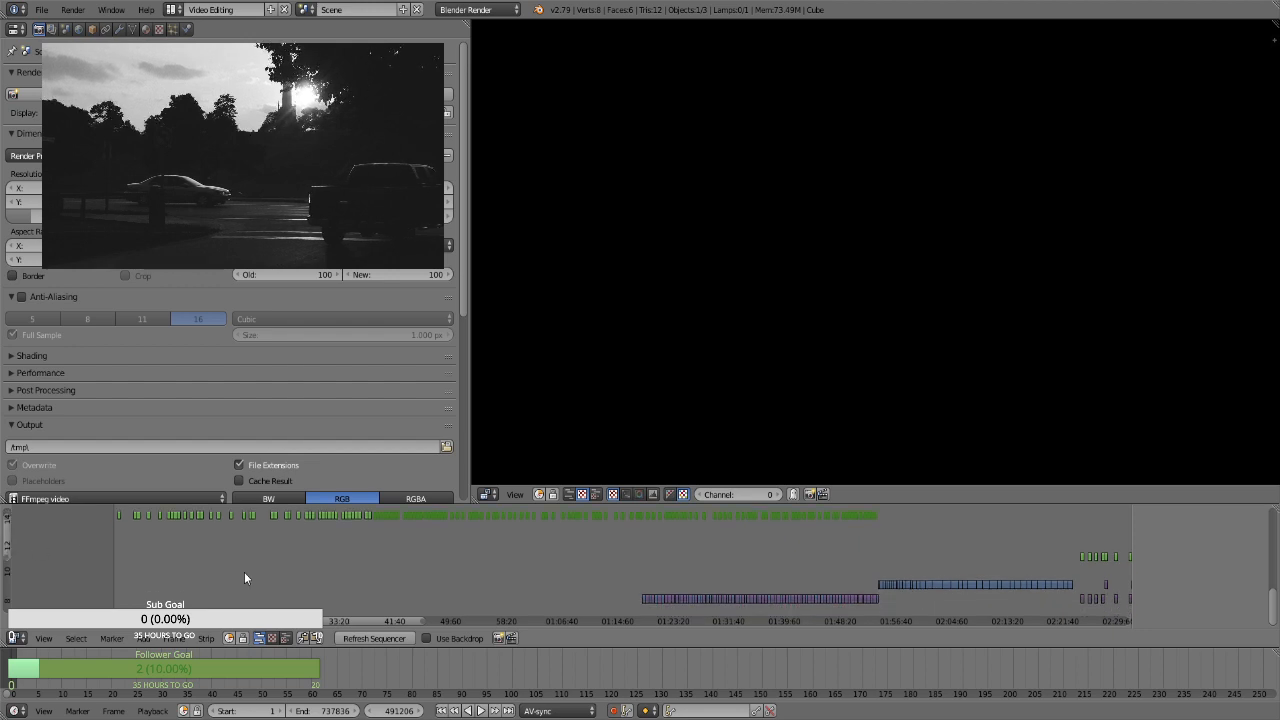
key("a")
key("g")
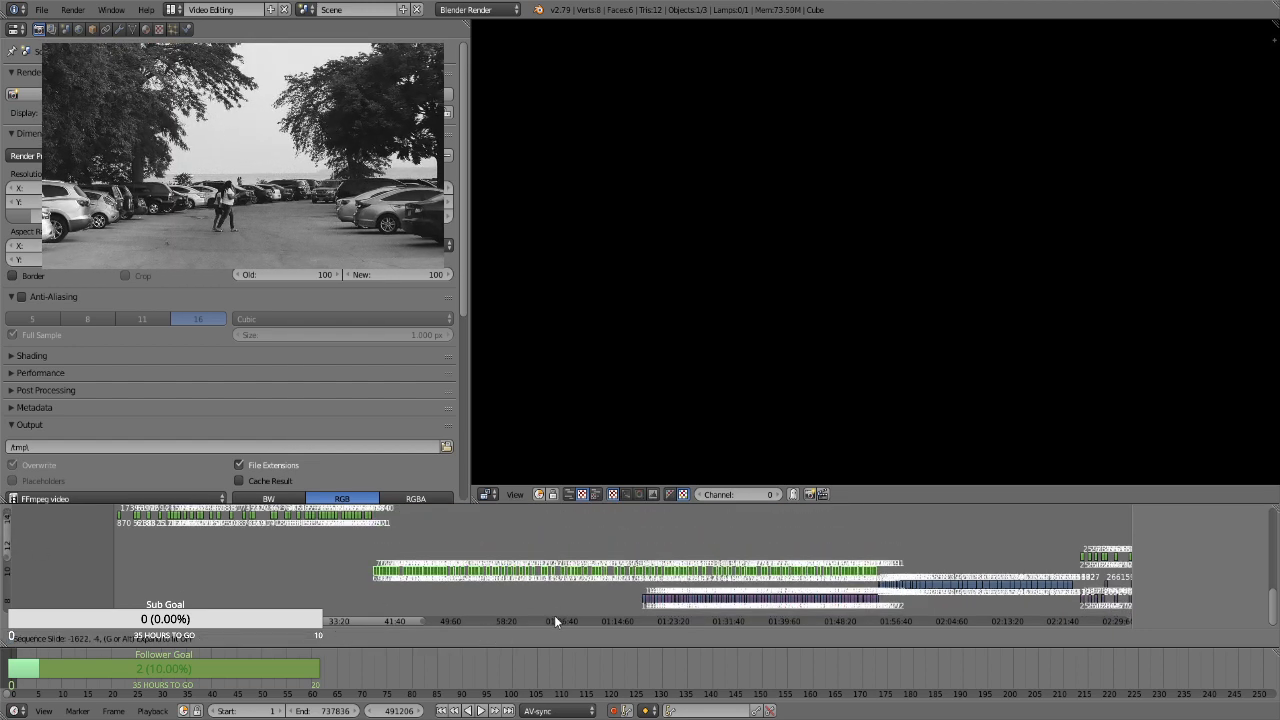
left_click(554, 616)
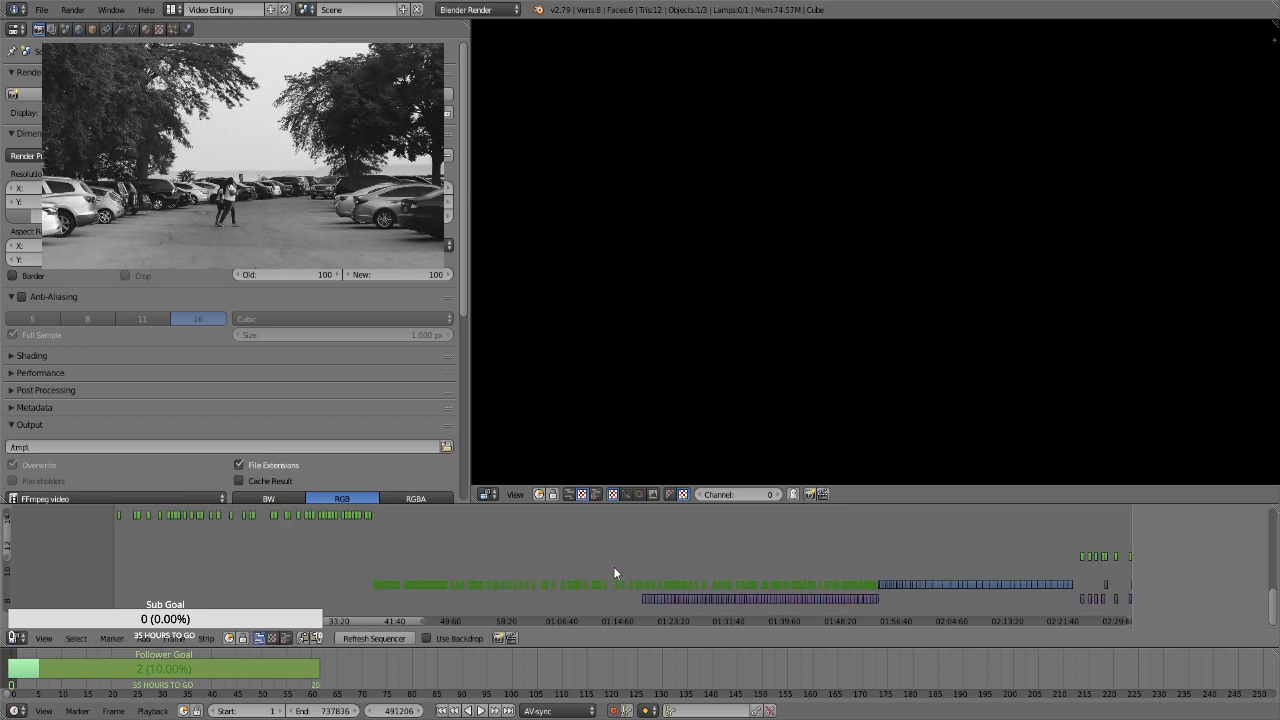
Lower the Transform strips between about 38 minutes and 01:18 by two channels, directly above the strips beneath them
key("b")
mouse_move(642, 563)
middle_mouse_down()
mouse_move(448, 591)
mouse_move(340, 584)
mouse_move(339, 598)
middle_mouse_up()
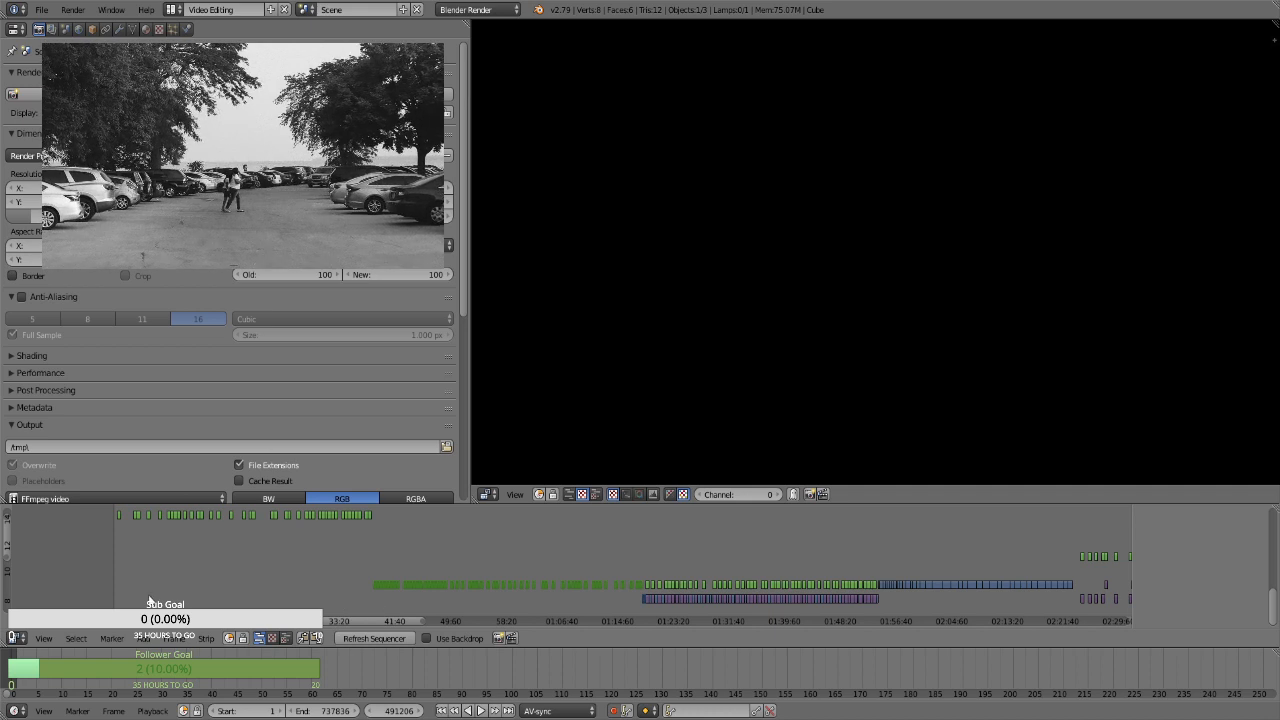
key("b")
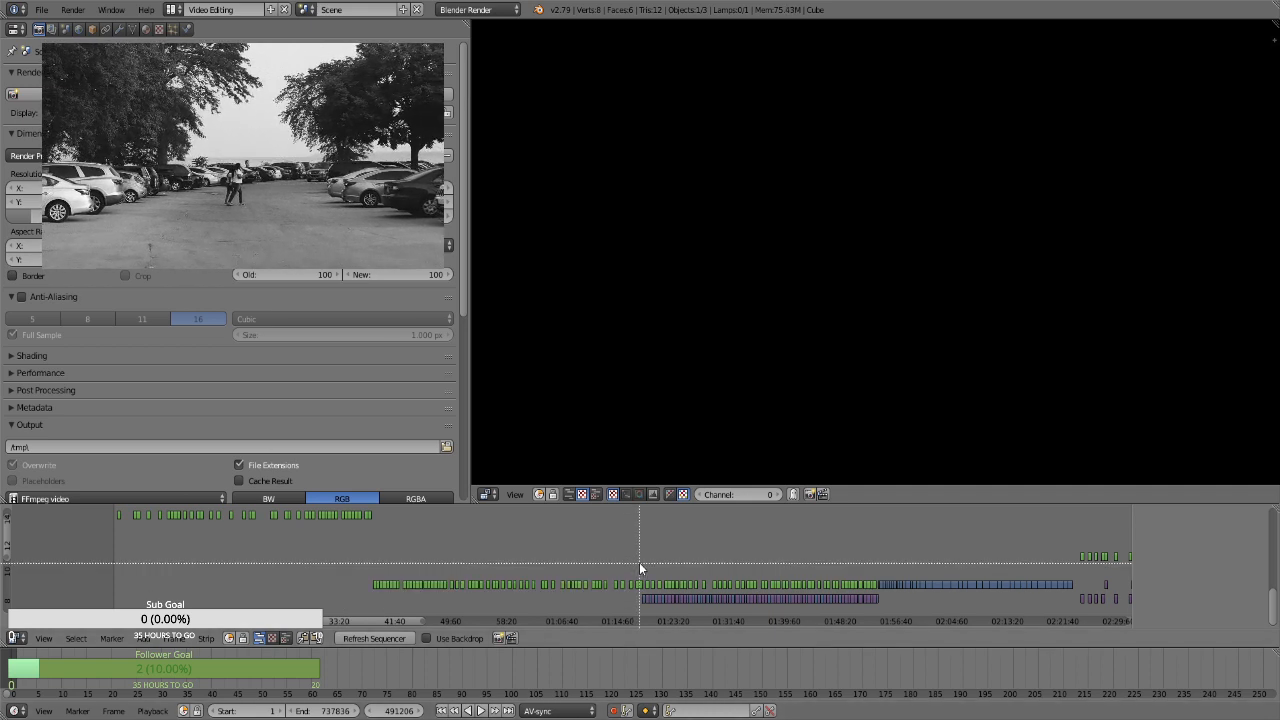
left_click_drag(636, 559, 330, 604)
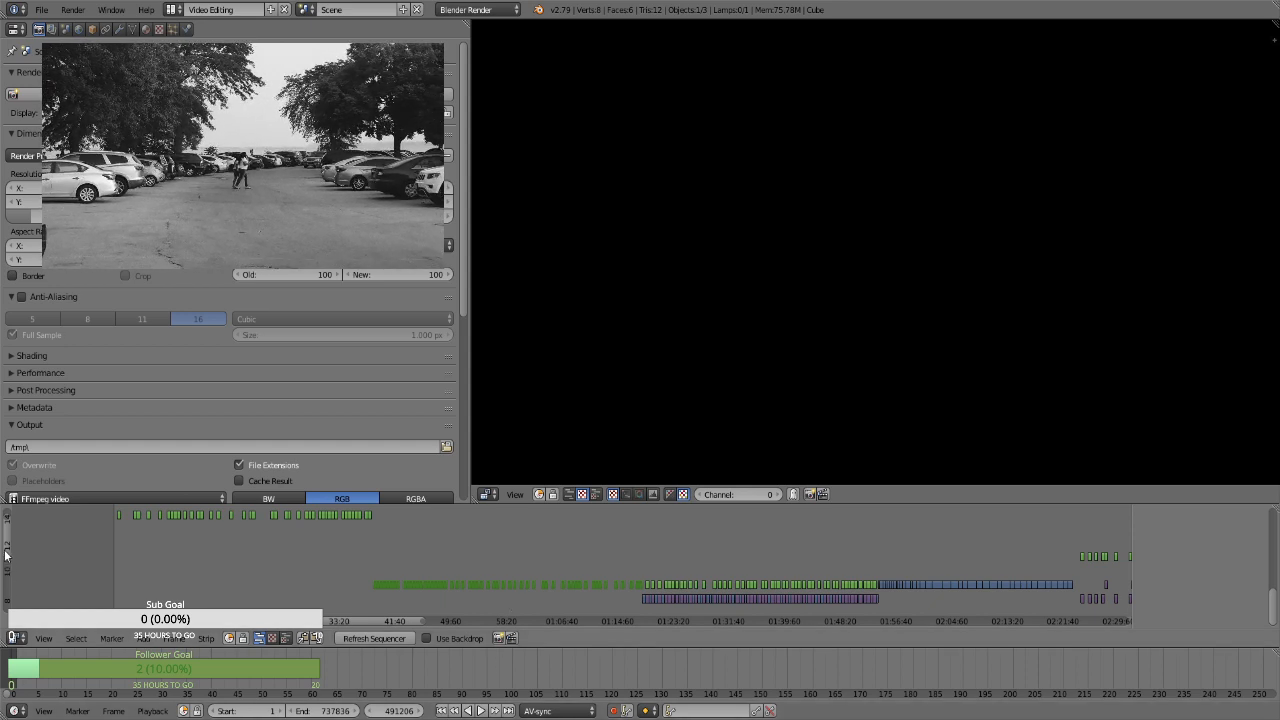
scroll(4, 580, "down", 3, "shift")
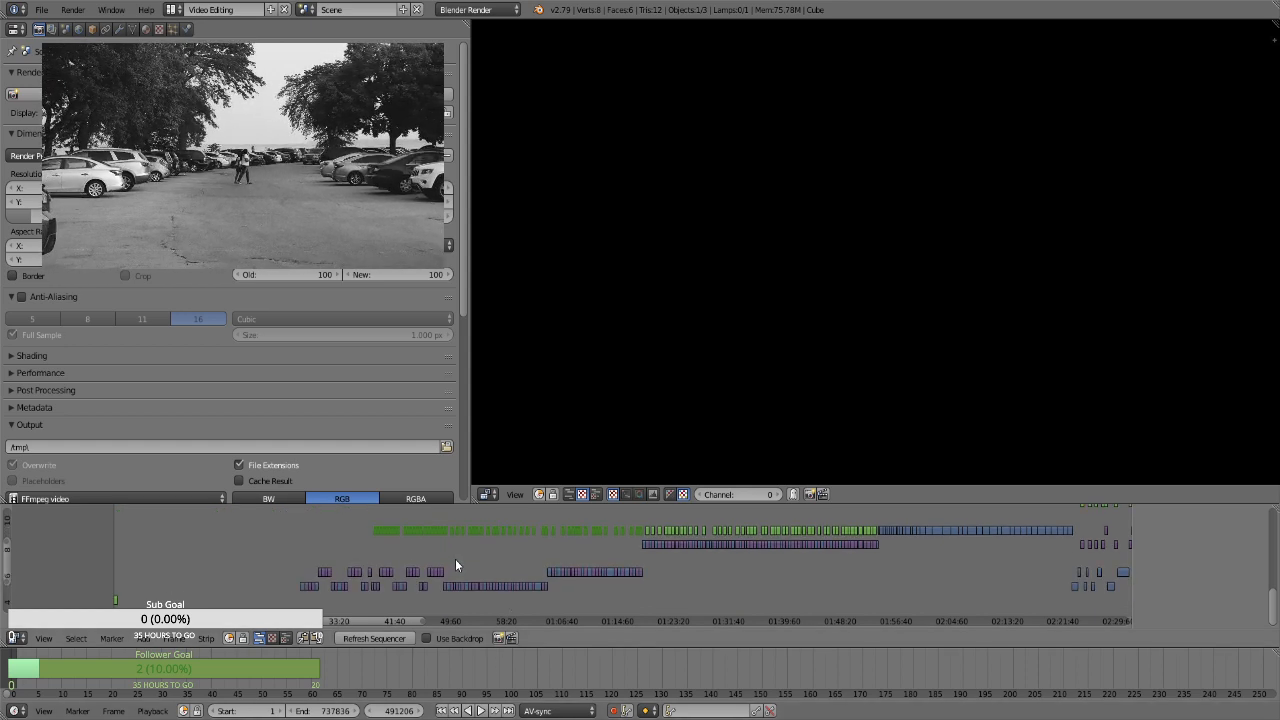
key("g")
left_click(451, 586)
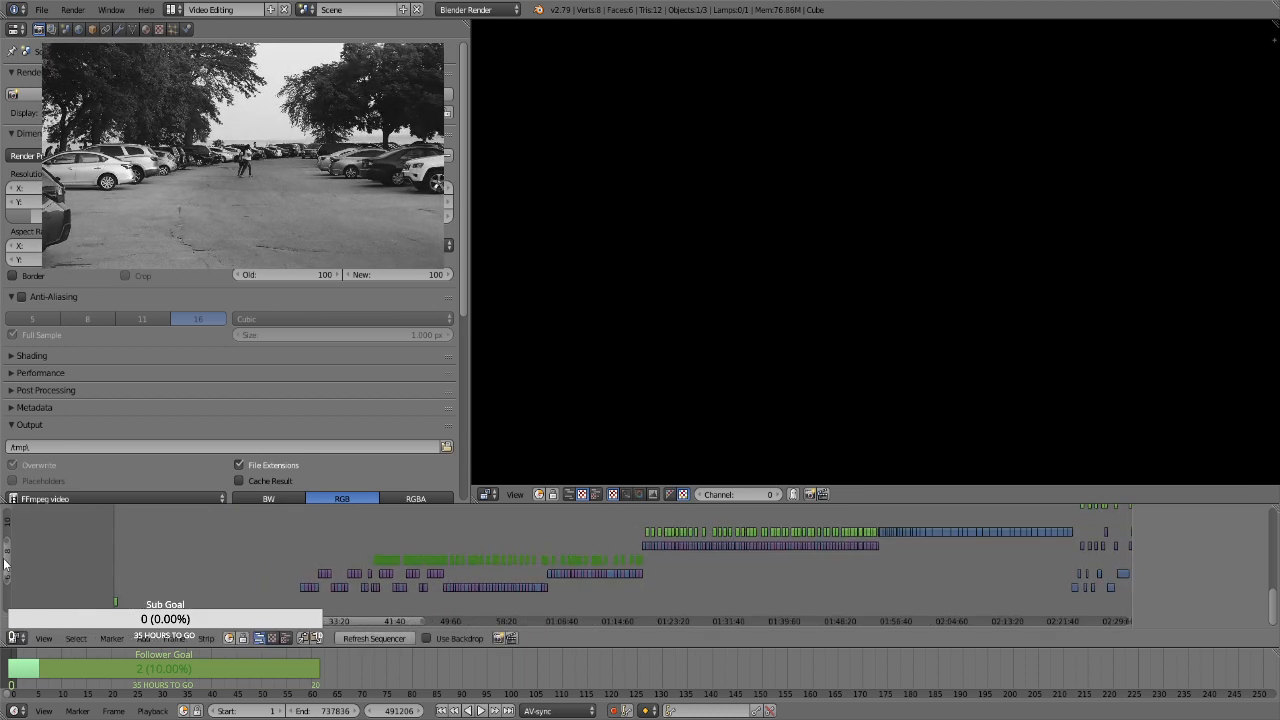
Lower the Transform strips before about 38 minutes to the same channel as the neighbouring Transform strips that follow them
scroll(303, 536, "up", 3, "shift")
key("b")
left_click_drag(400, 571, 110, 546)
scroll(4, 566, "down", 4, "shift")
key("a")
key("g")
left_click(182, 513)
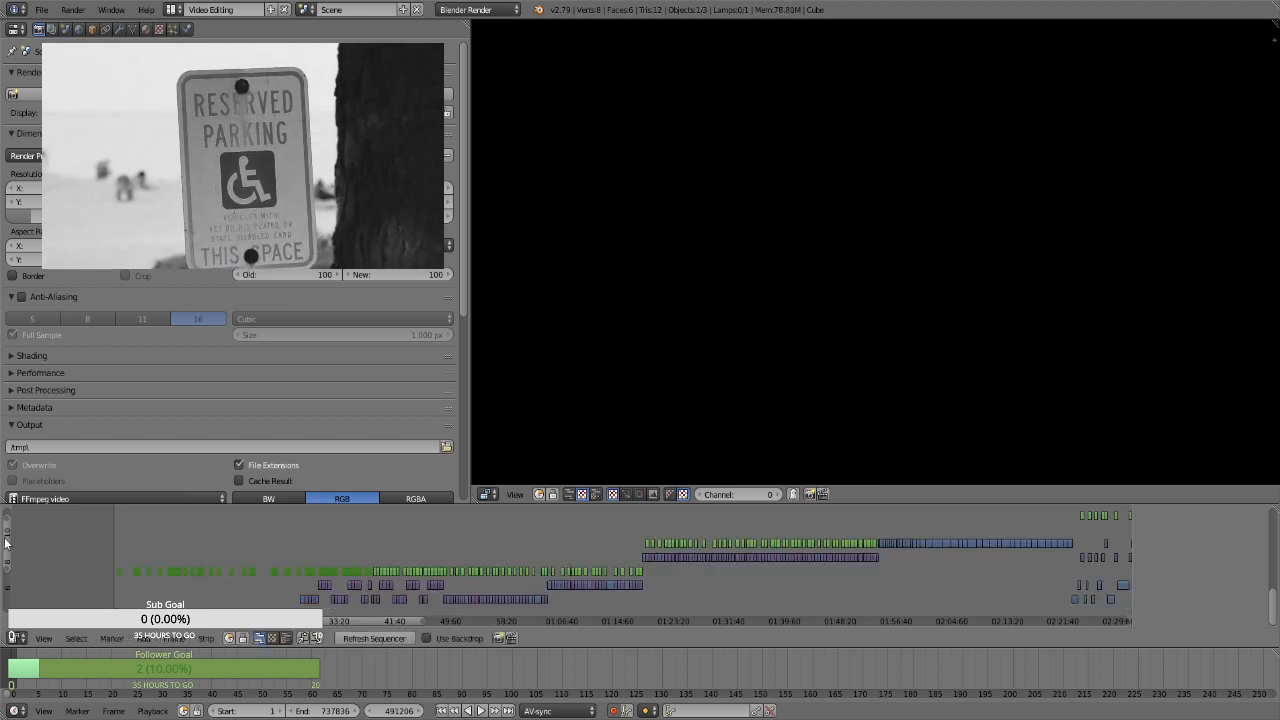
Move the Transform strips of roughly the first 28 minutes down three channels, directly above the first row of strips
scroll(113, 572, "down", 1, "shift")
key("b")
left_click_drag(290, 564, 169, 522)
key("b")
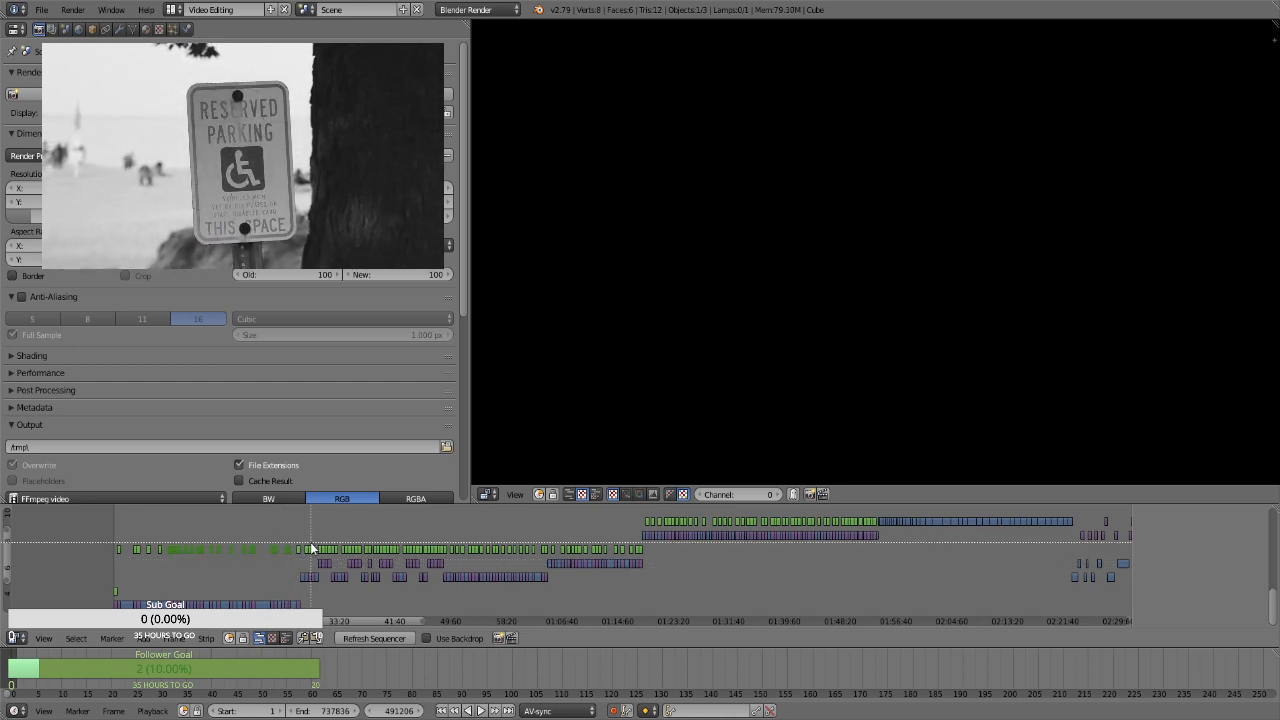
left_click_drag(301, 537, 134, 525)
left_click_drag(76, 554, 78, 558)
key("g")
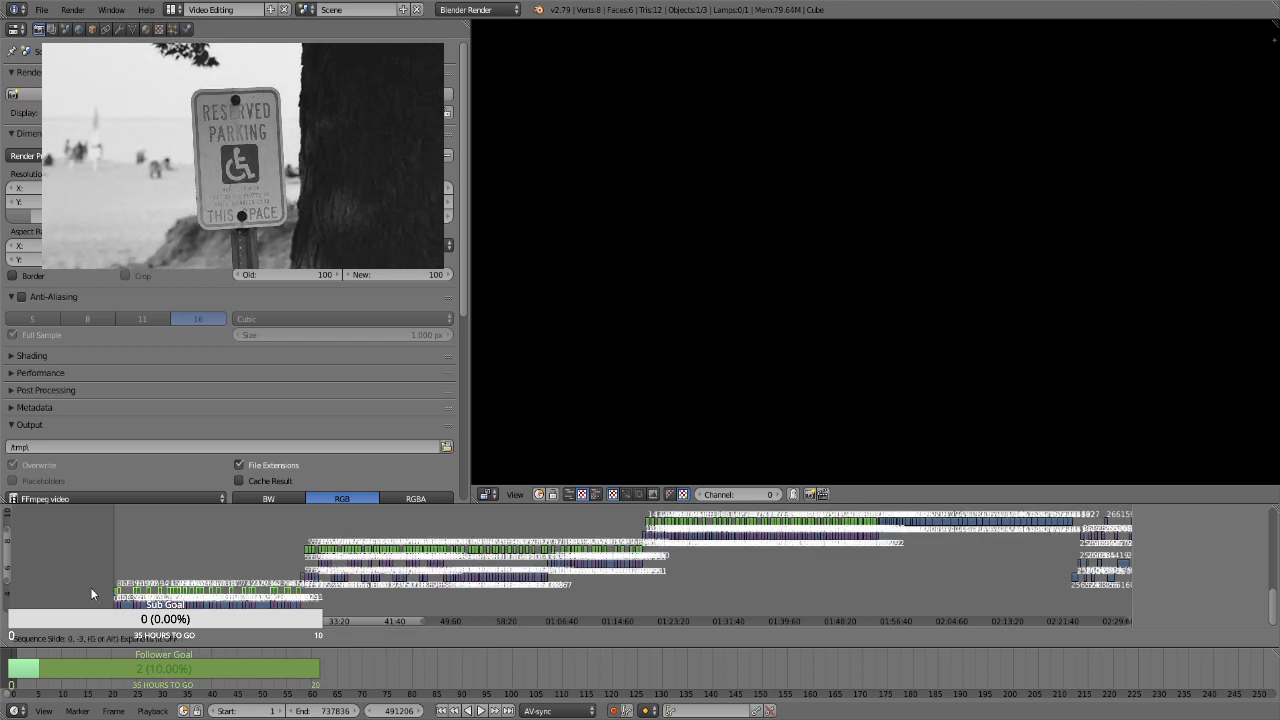
left_click(91, 587)
Save the project over the existing Creasey Bicentennial Park.blend file
scroll(228, 557, "up", 4)
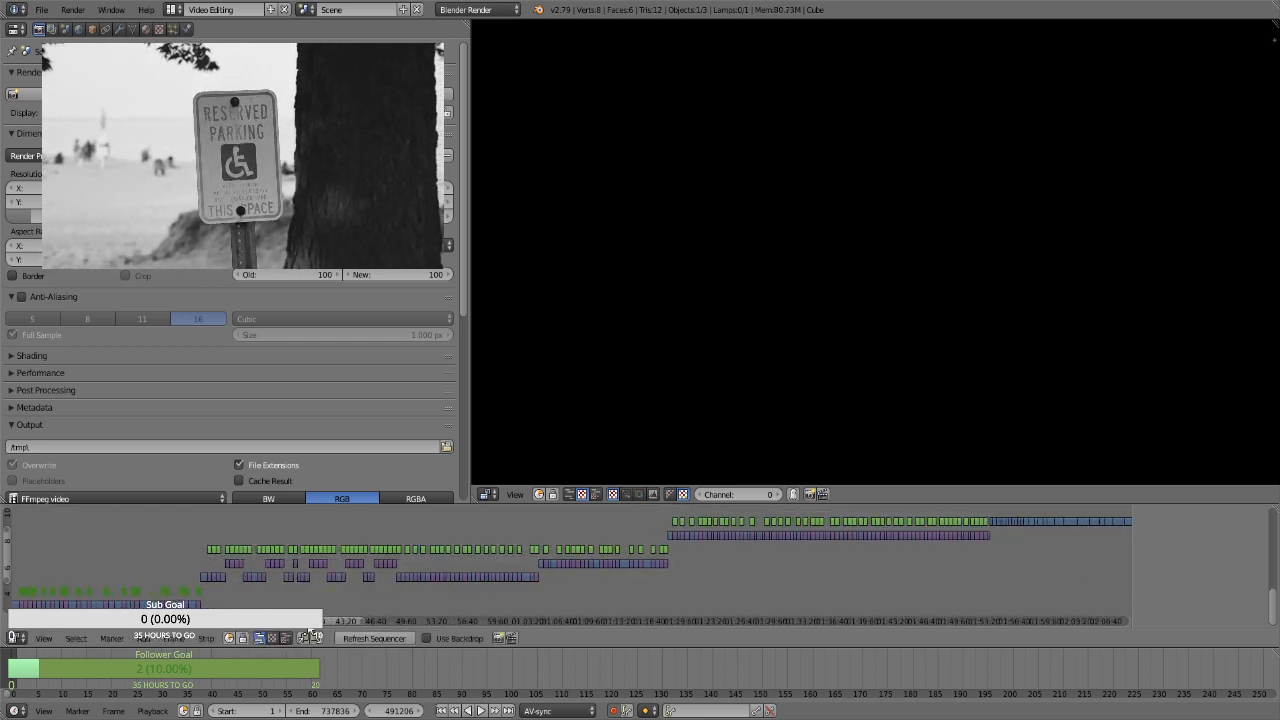
scroll(257, 578, "up", 5, "ctrl")
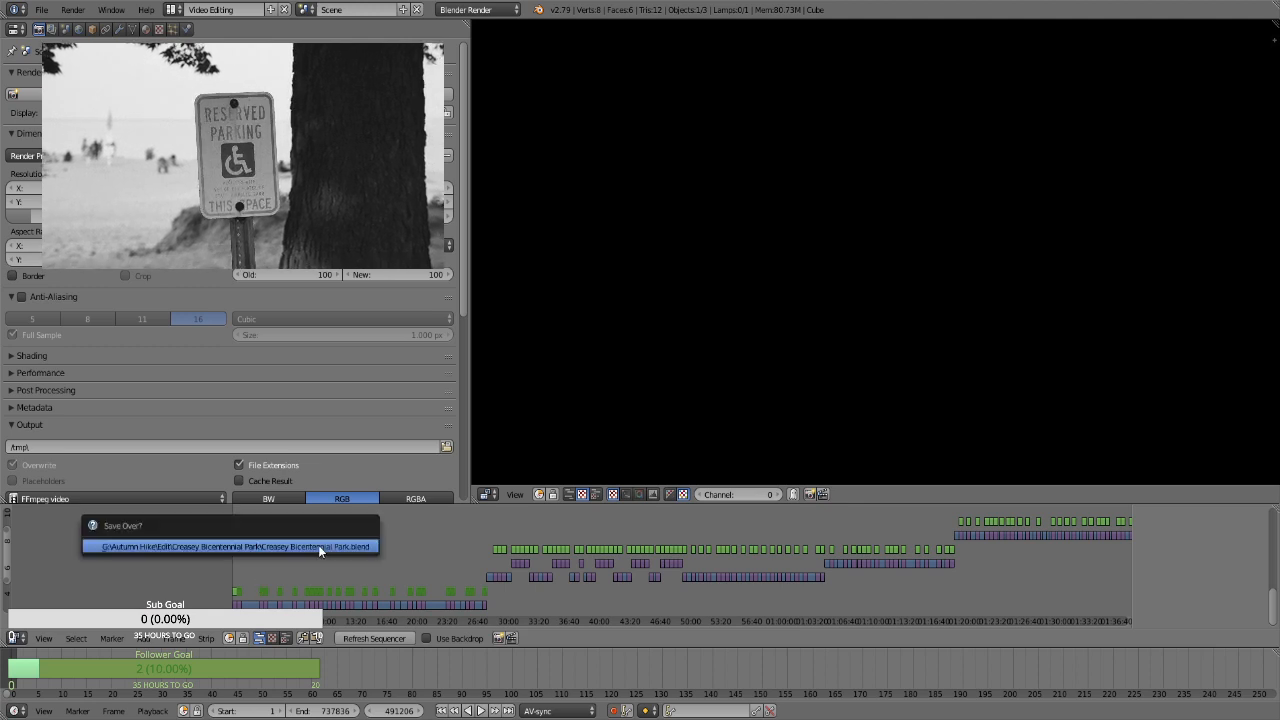
scroll(290, 576, "up", 3)
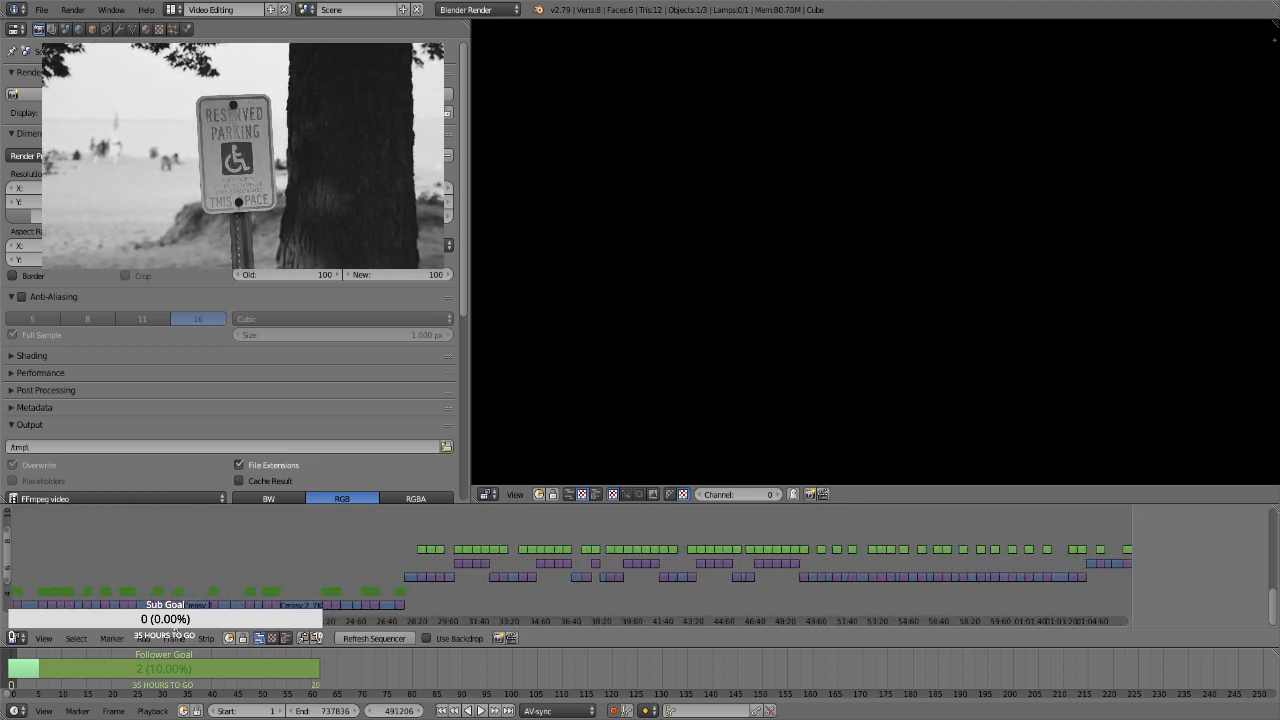
Select the first Transform strip and set its uniform scale to 1.3 at frame 0
scroll(370, 607, "up", 8, "ctrl")
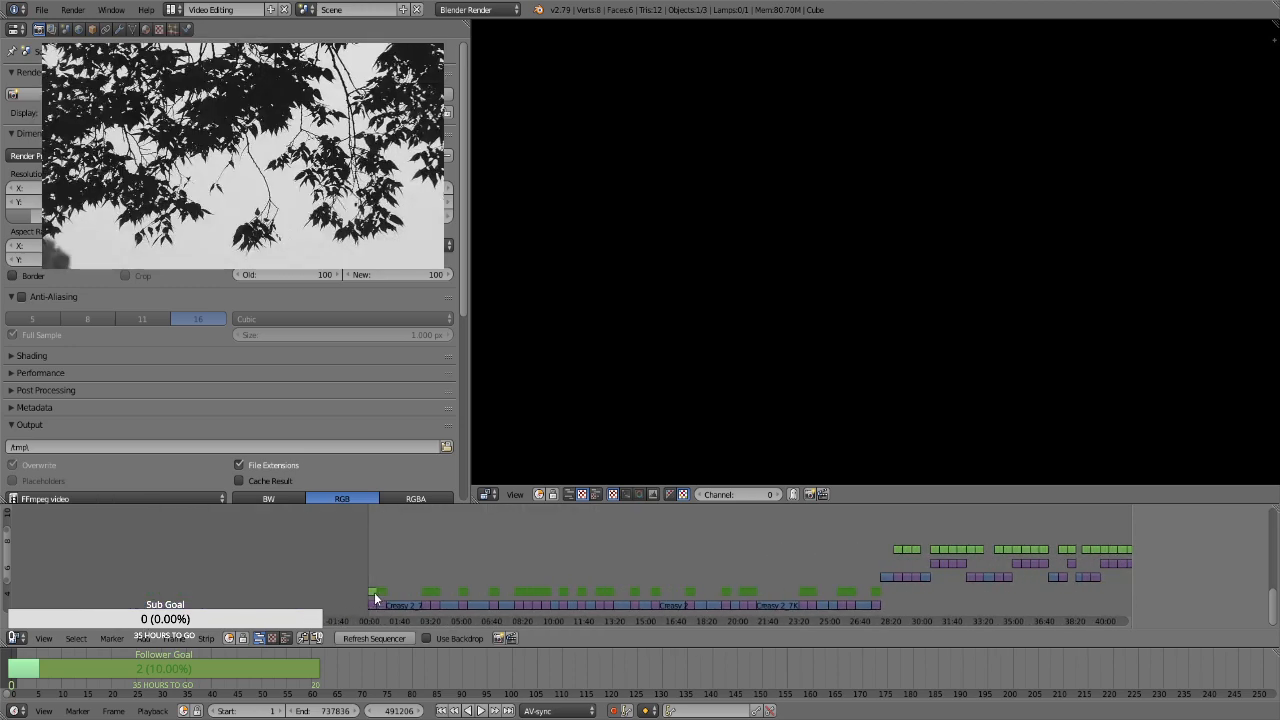
right_click(375, 595)
left_click(371, 571)
left_click(370, 571)
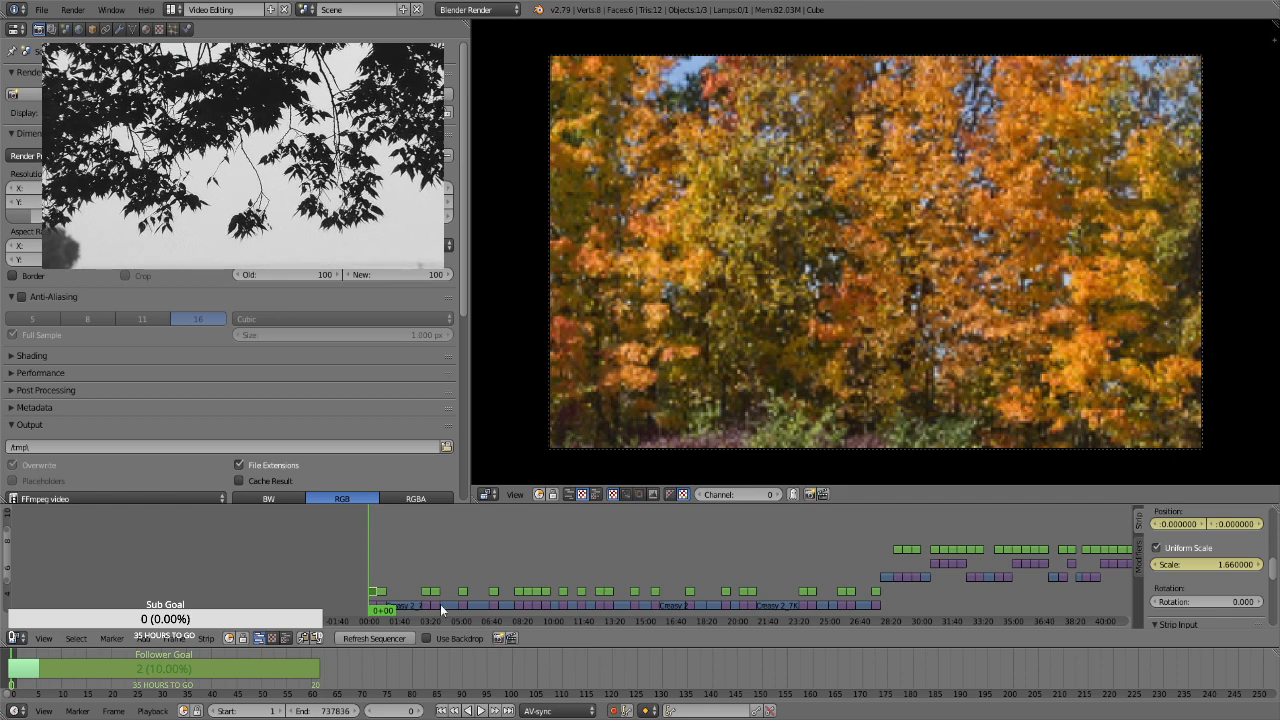
left_click_drag(372, 575, 370, 573)
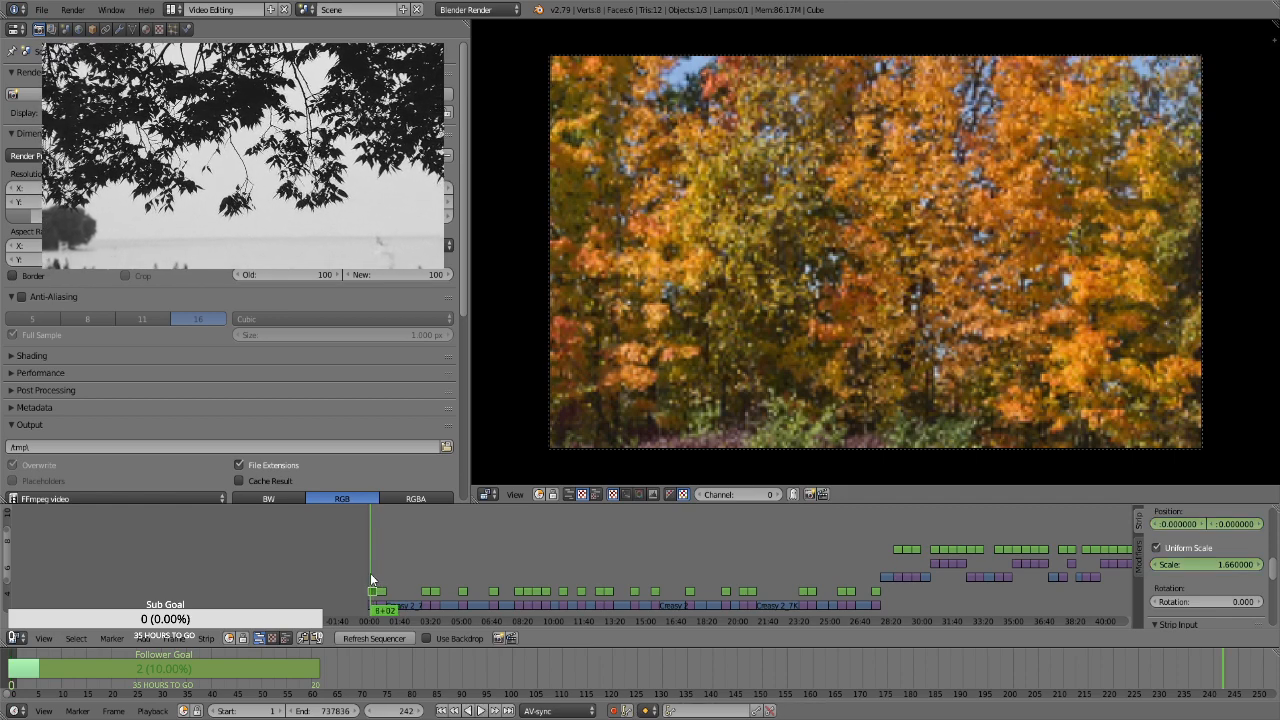
left_click(370, 573)
left_click(1200, 563)
type("1.3")
key("Return")
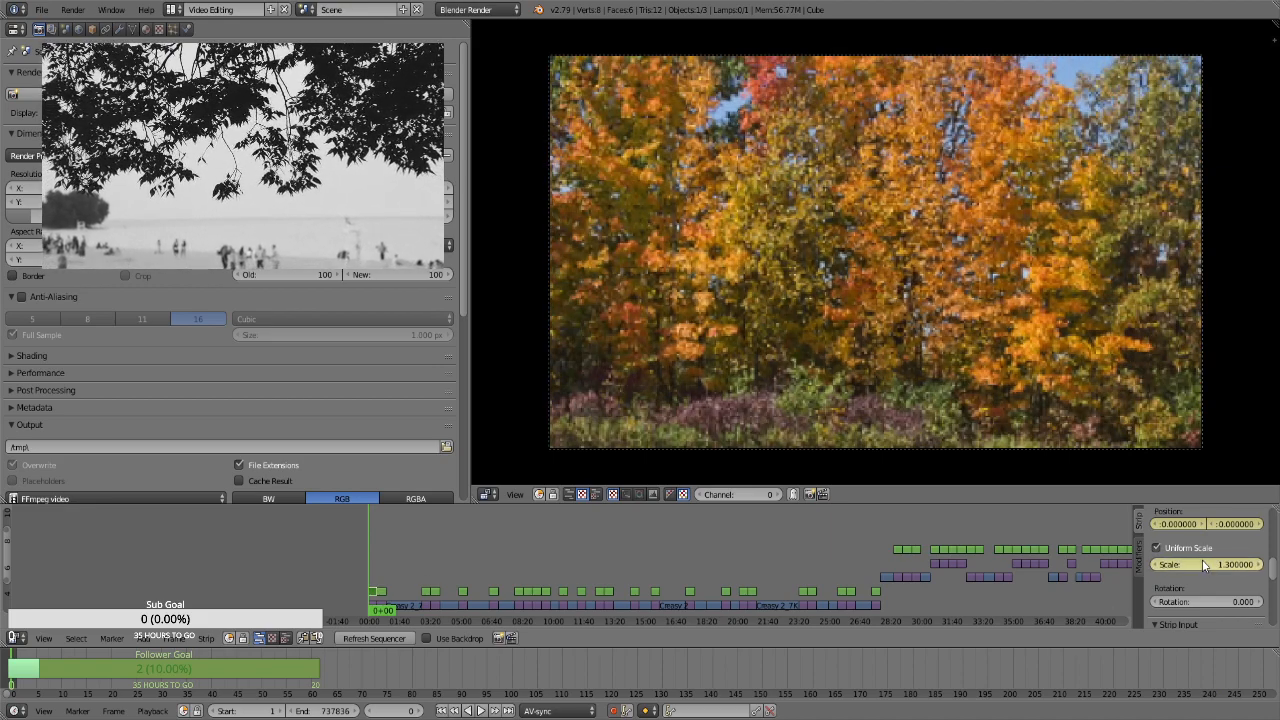
At frame 869, set the first Transform strip's scale to 1.66 and its position to about X -10.53, Y -15.51
key("Page_Up")
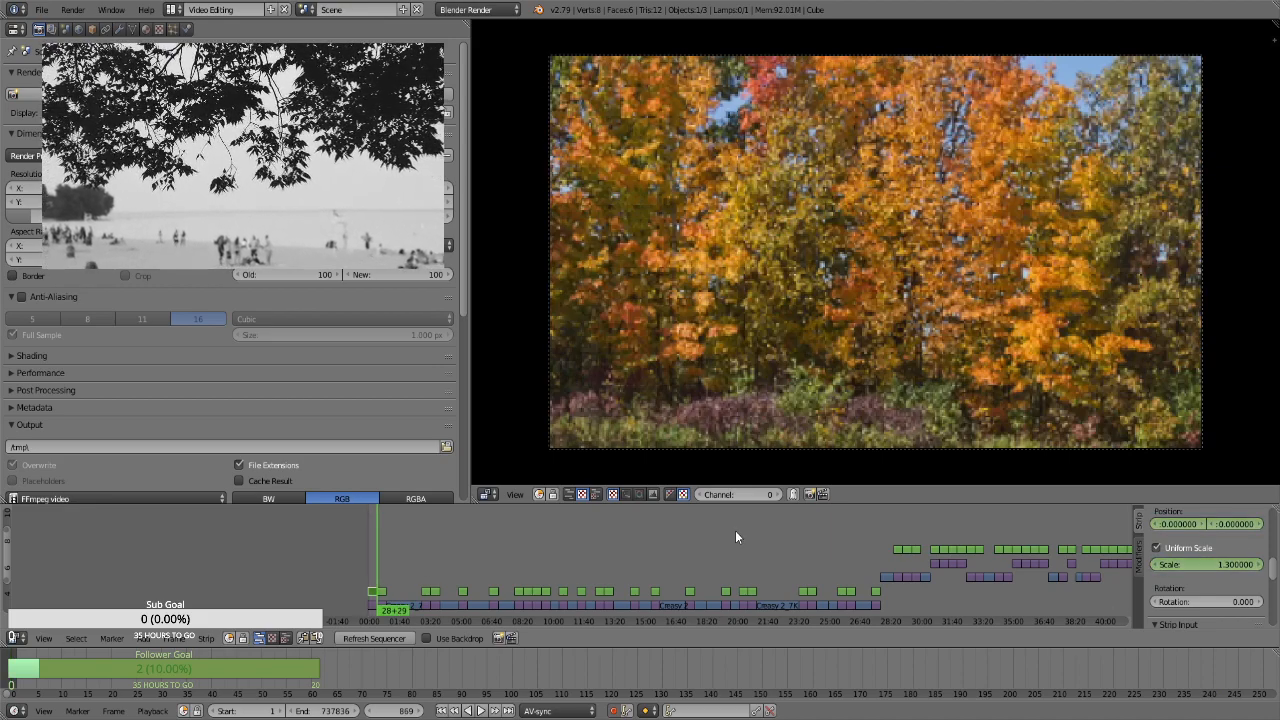
left_click(1224, 561)
type("1.66")
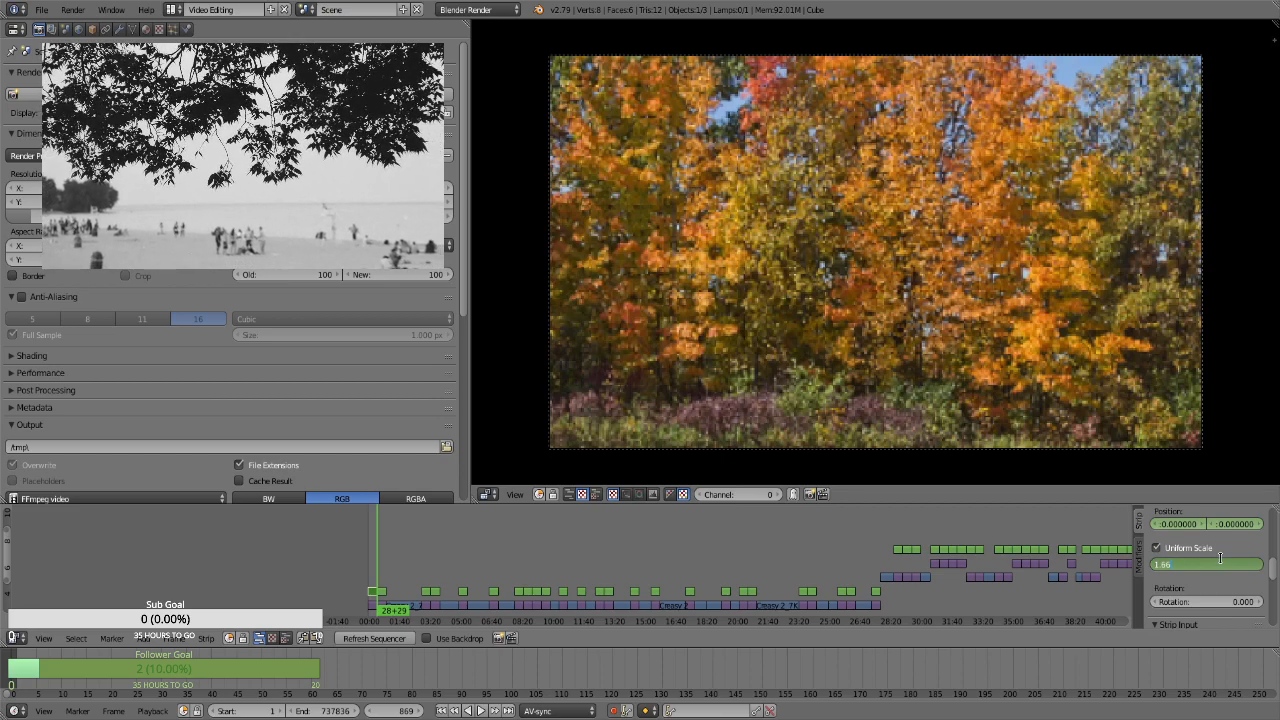
key("Return")
scroll(1224, 561, "up", 1)
left_click_drag(1230, 553, 1258, 553)
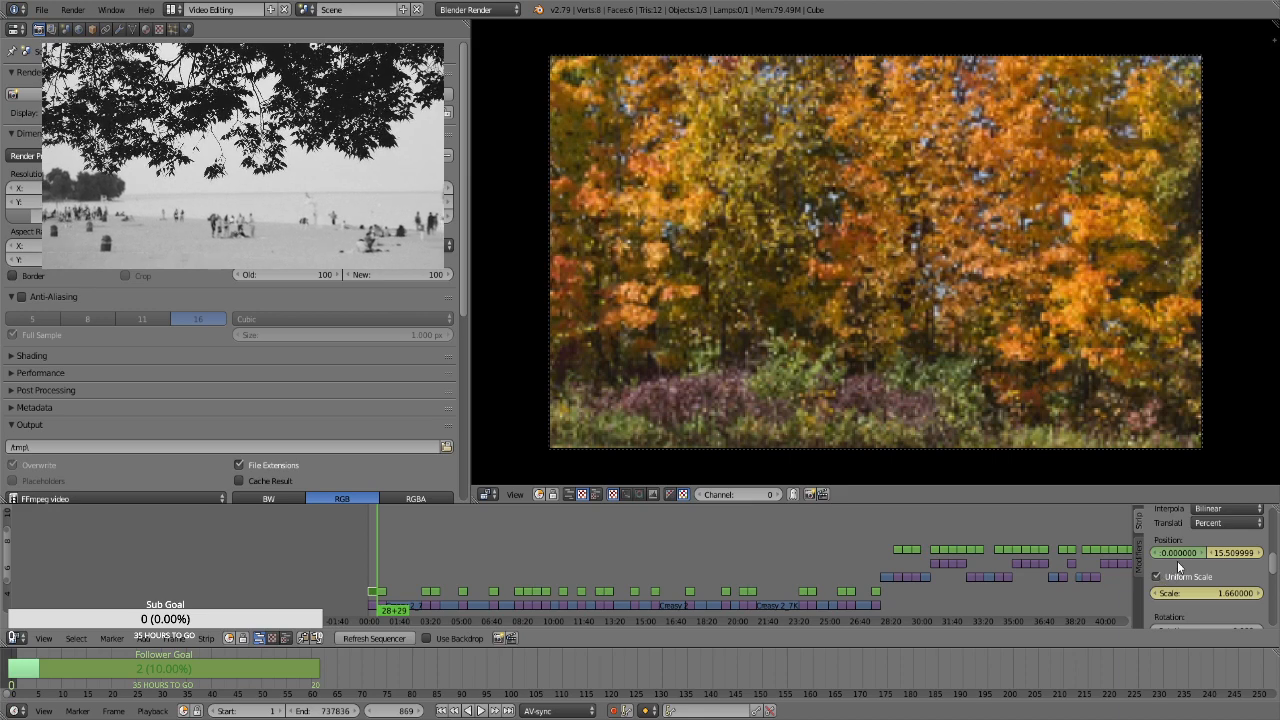
left_click_drag(1175, 553, 1155, 553)
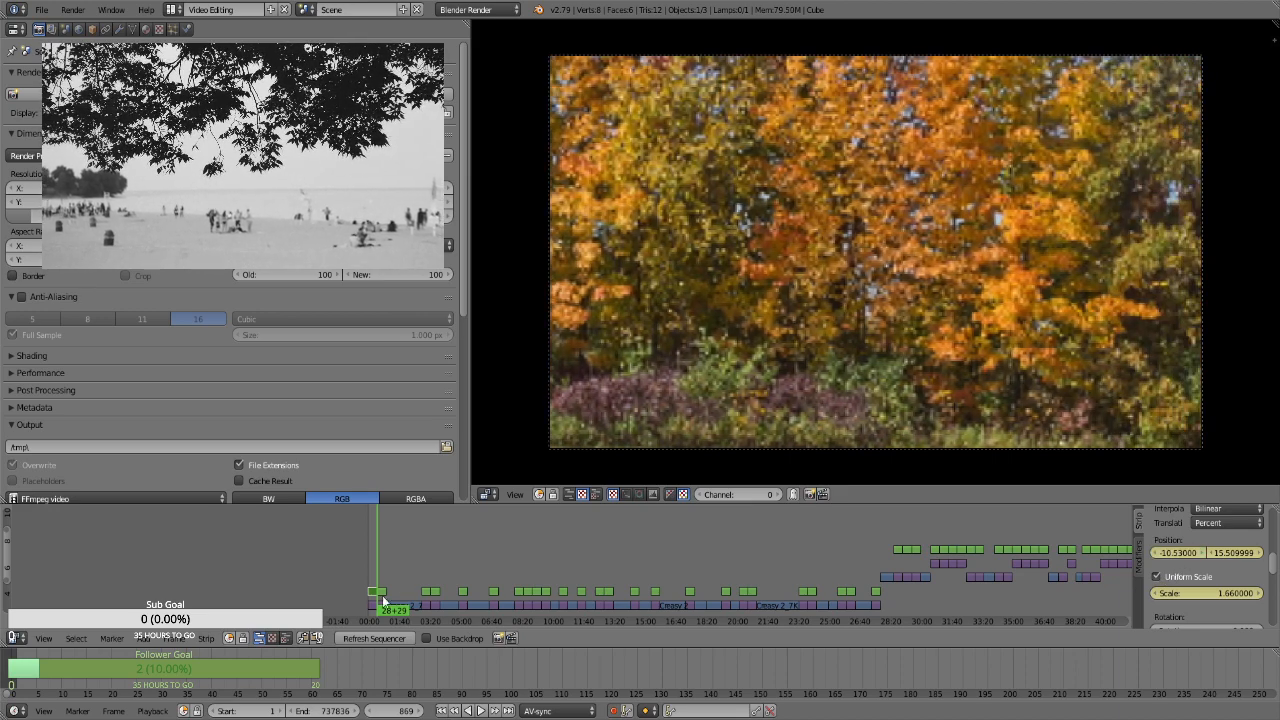
Play back the first still's zoom and pan, and return to frame 870
key("Right")
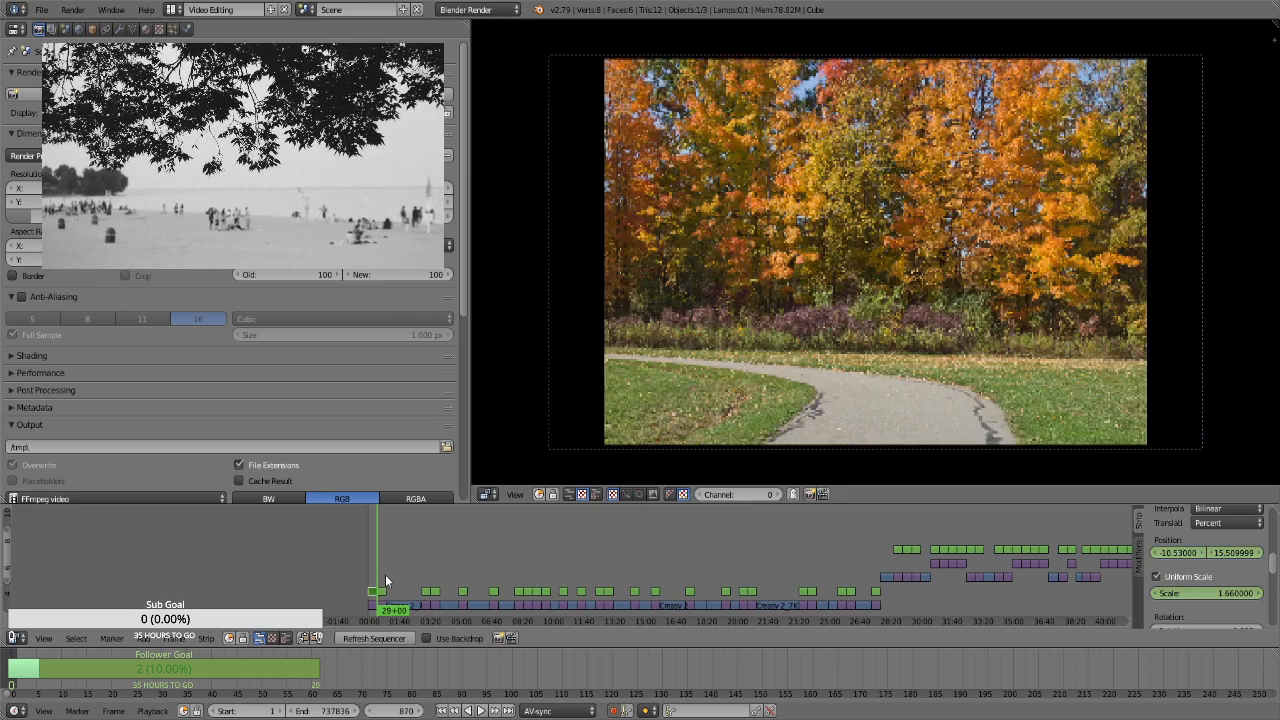
key("alt+a")
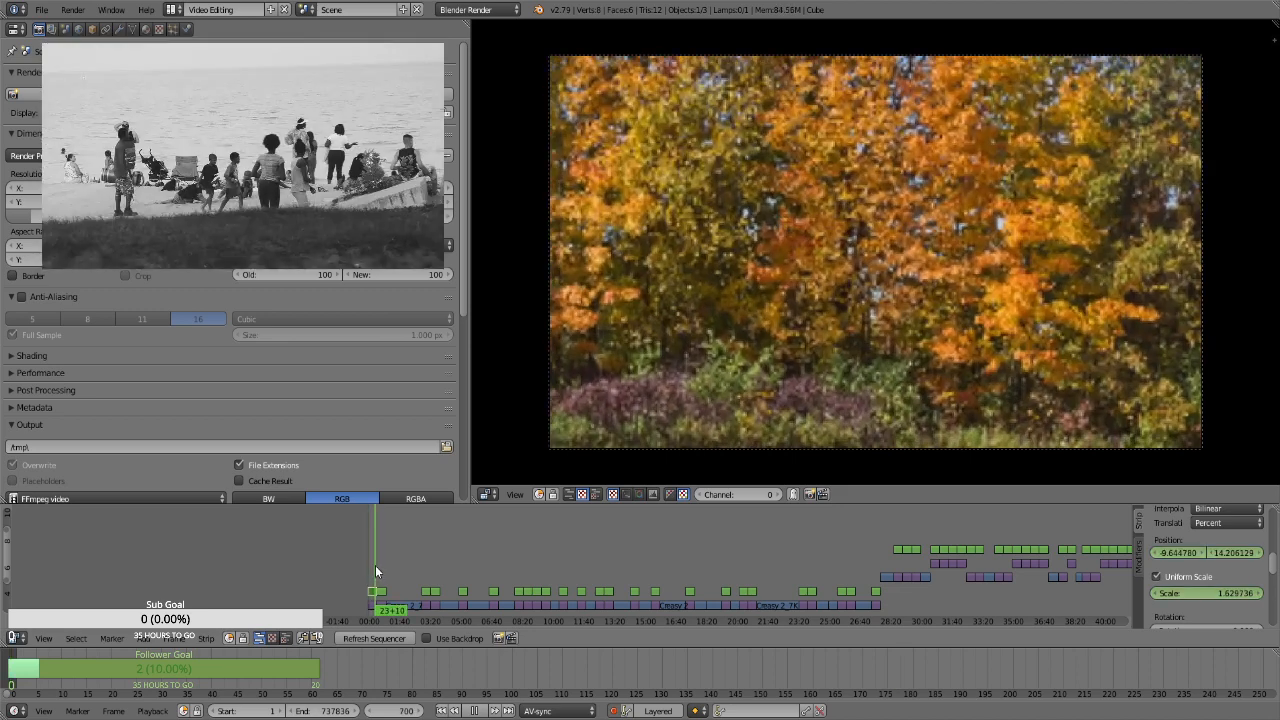
key("Escape")
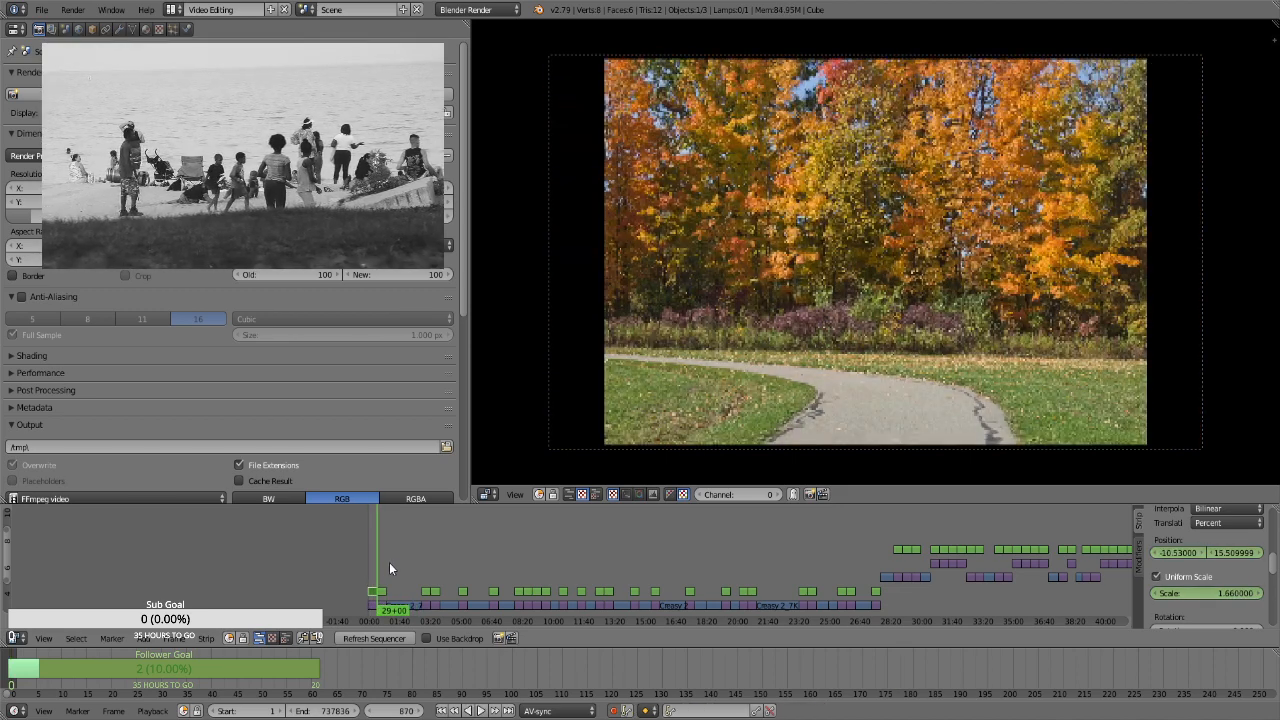
Select the second Transform strip and keyframe its position at 0 and uniform scale at 1.3 on frame 870
right_click(384, 592)
key("i")
left_click(1195, 580)
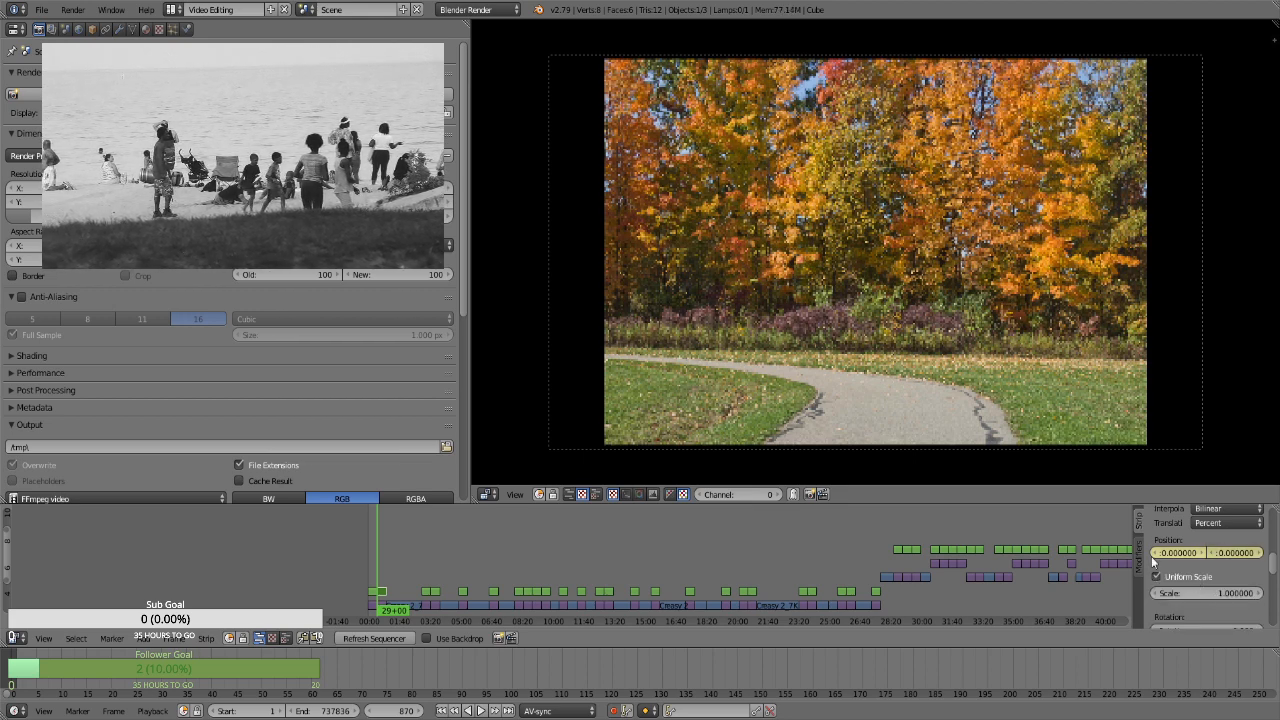
left_click(1197, 593)
type("1.3")
key("Return")
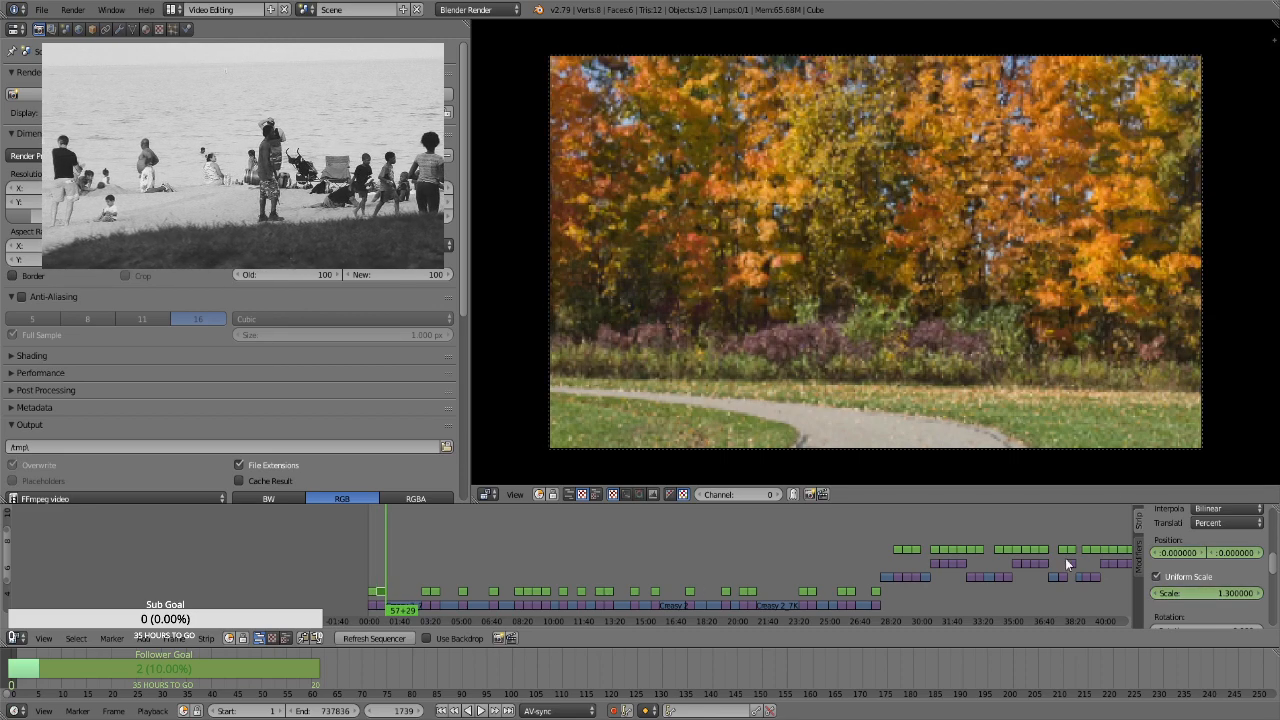
At frame 1739, keyframe the second Transform strip's scale at 1.66 and its position at about X -0.30, Y 7.77
left_click(1232, 593)
type("1.6")
key("Return")
type("6")
key("Return")
left_click(1238, 552)
type("10.11")
key("Return")
left_click_drag(1238, 555, 1172, 556)
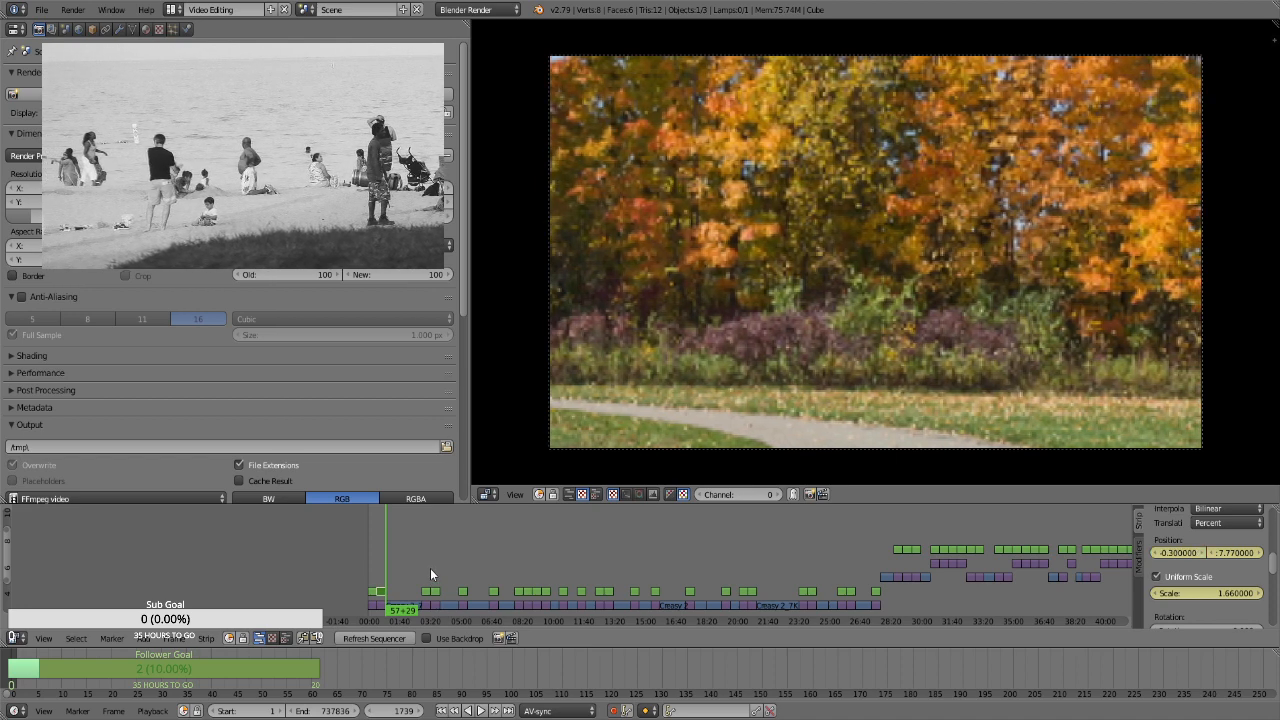
Select the Transform strip starting at frame 5233 and keyframe its position at 0 and uniform scale at 1.3
left_click(425, 566)
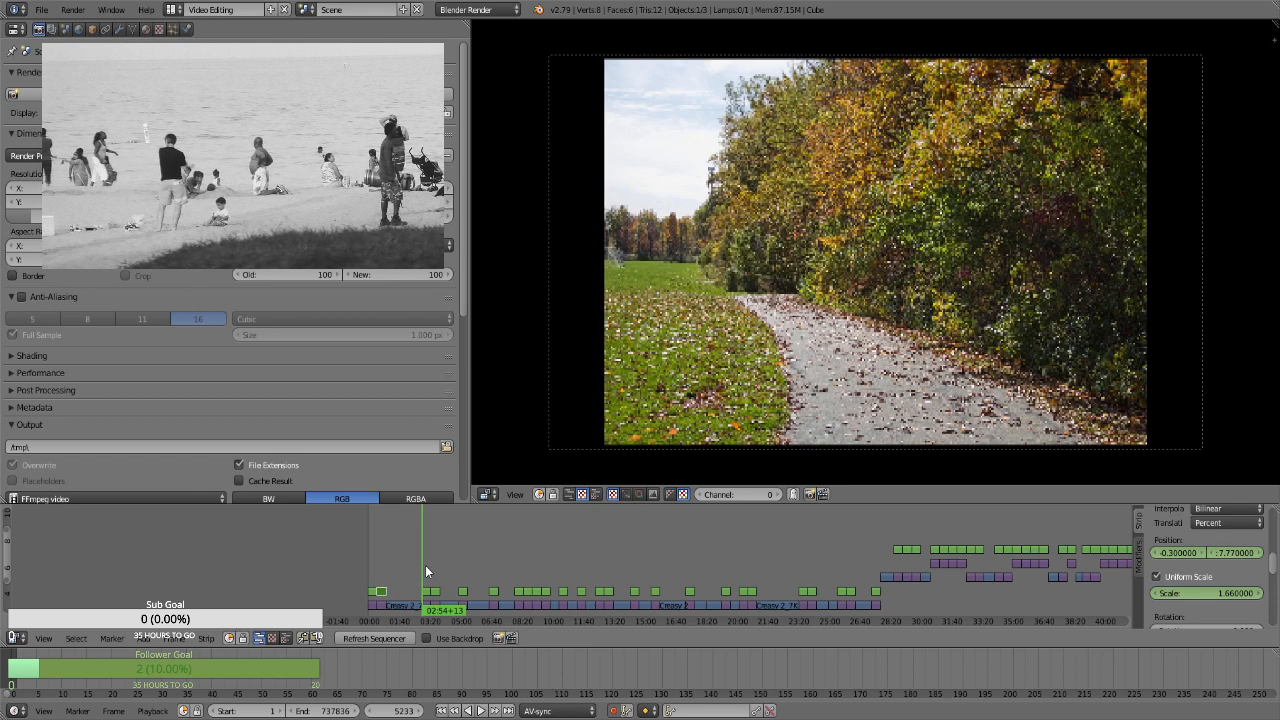
left_click(432, 592)
key("i")
left_click(1198, 577)
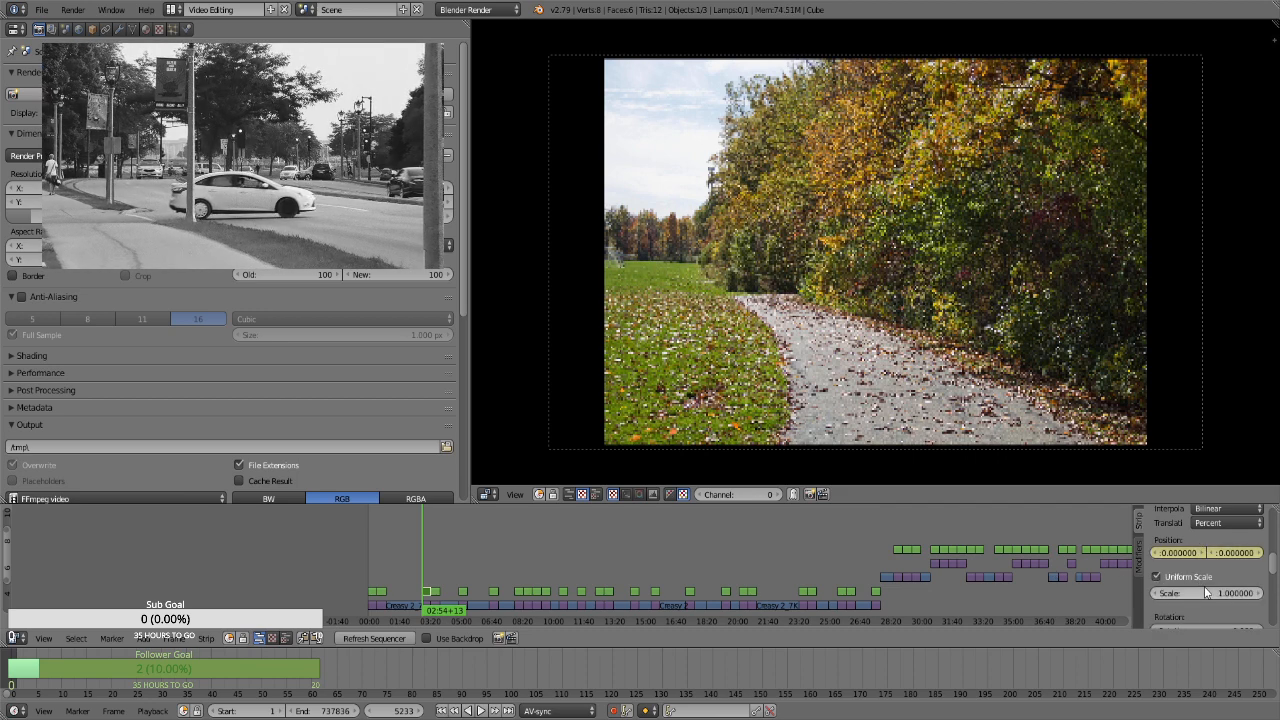
left_click(1204, 592)
type("1.3")
key("Return")
key("i")
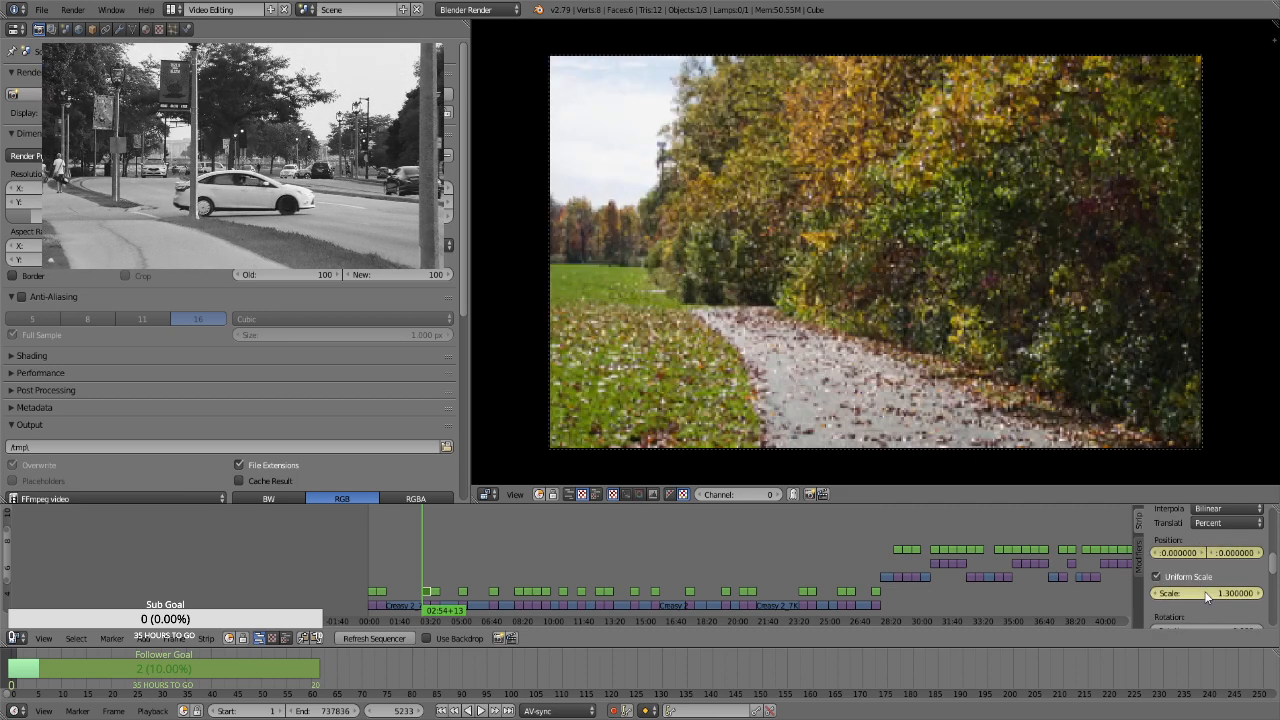
At frame 6102, keyframe this Transform strip's scale at 1.66 and its position at about X 6.57, Y -16.38
key("Page_Up")
key("Left")
left_click(1201, 593)
type("1.66")
key("Return")
key("i")
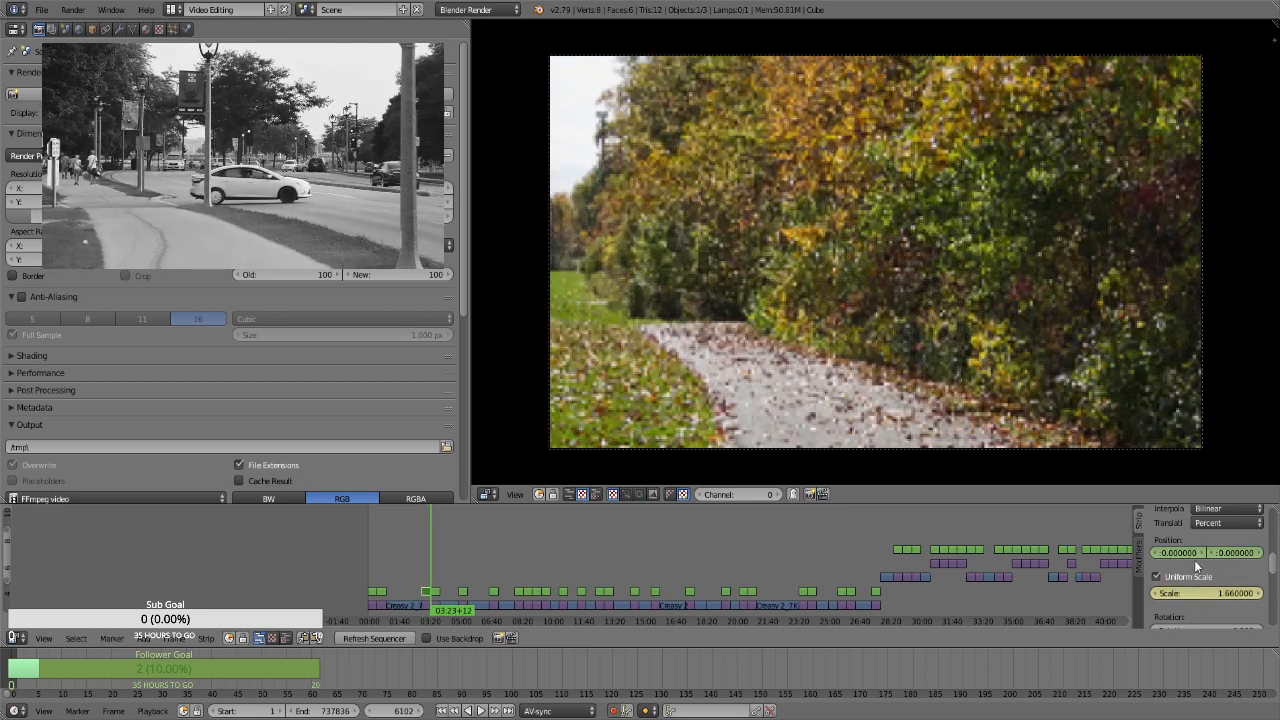
left_click_drag(1190, 558, 910, 557)
key("i")
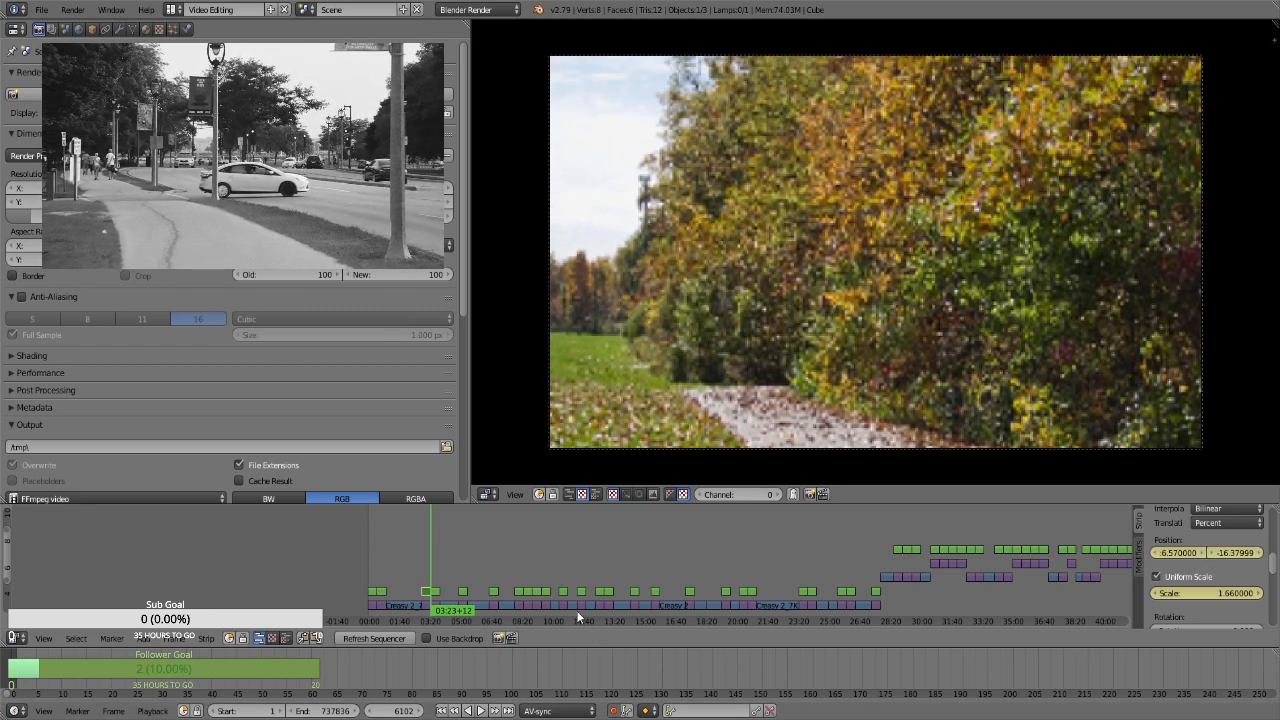
Select the Transform strip starting at frame 6103 and keyframe its position at 0 and uniform scale at 1.3
key("Right")
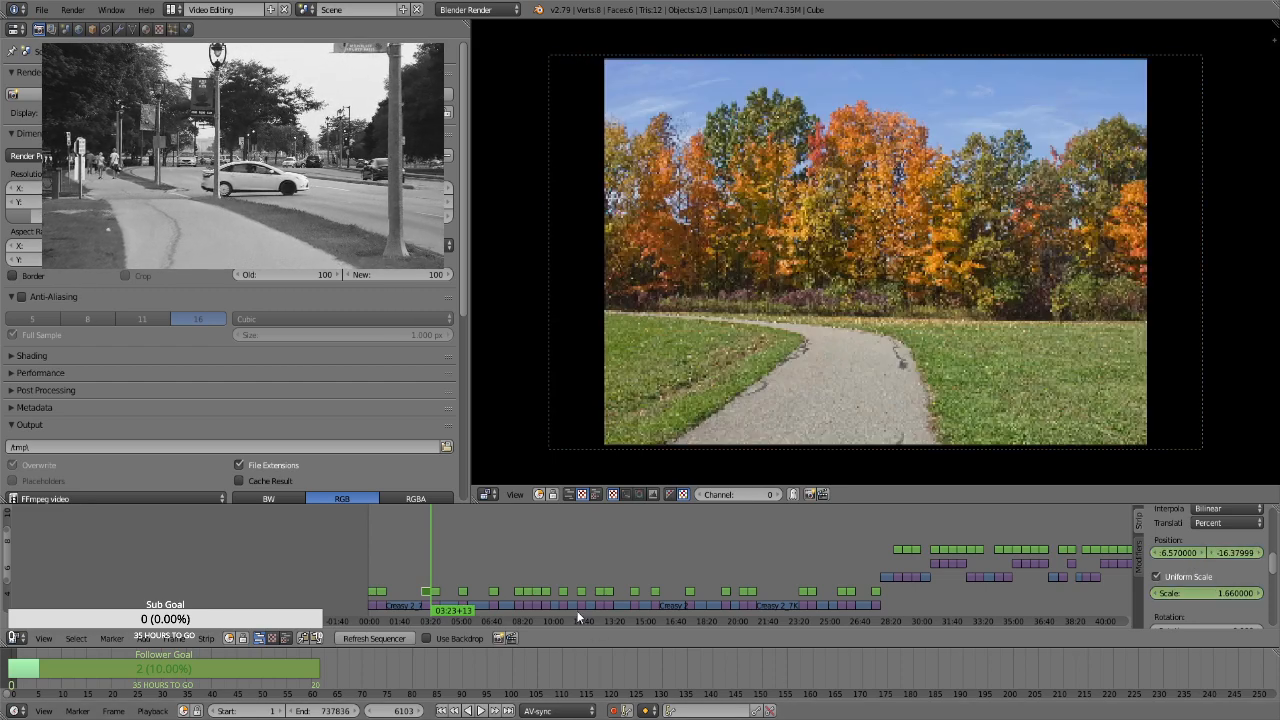
right_click(433, 590)
key("i")
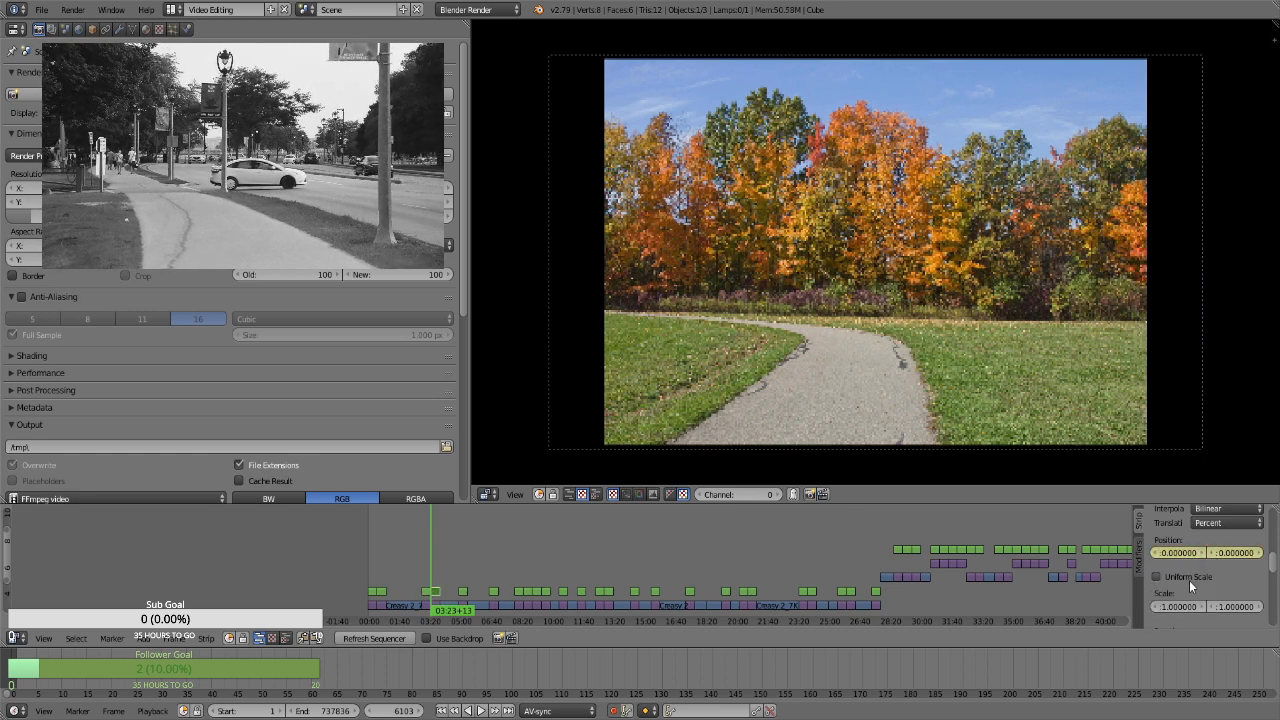
left_click(1176, 580)
key("i")
double_click(1193, 591)
type("1.3")
key("Return")
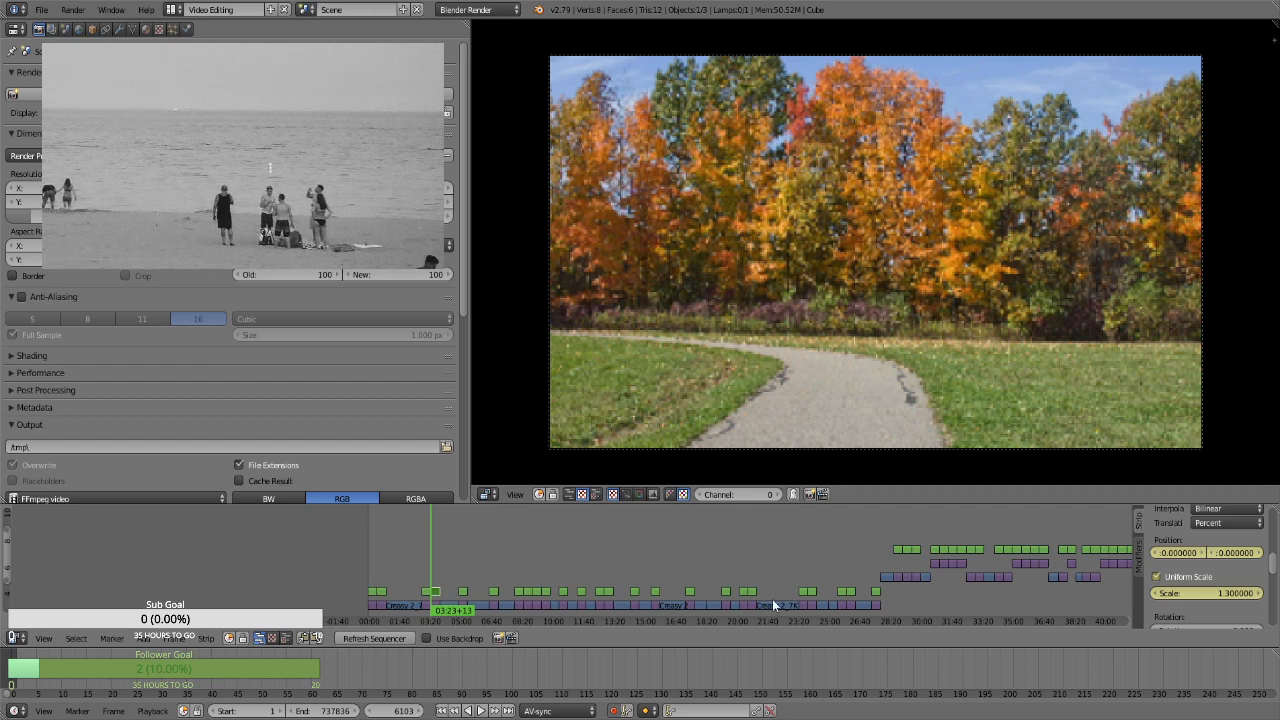
At frame 6972, the end of the selected Transform strip, set its uniform scale to 1.66
key("Page_Up")
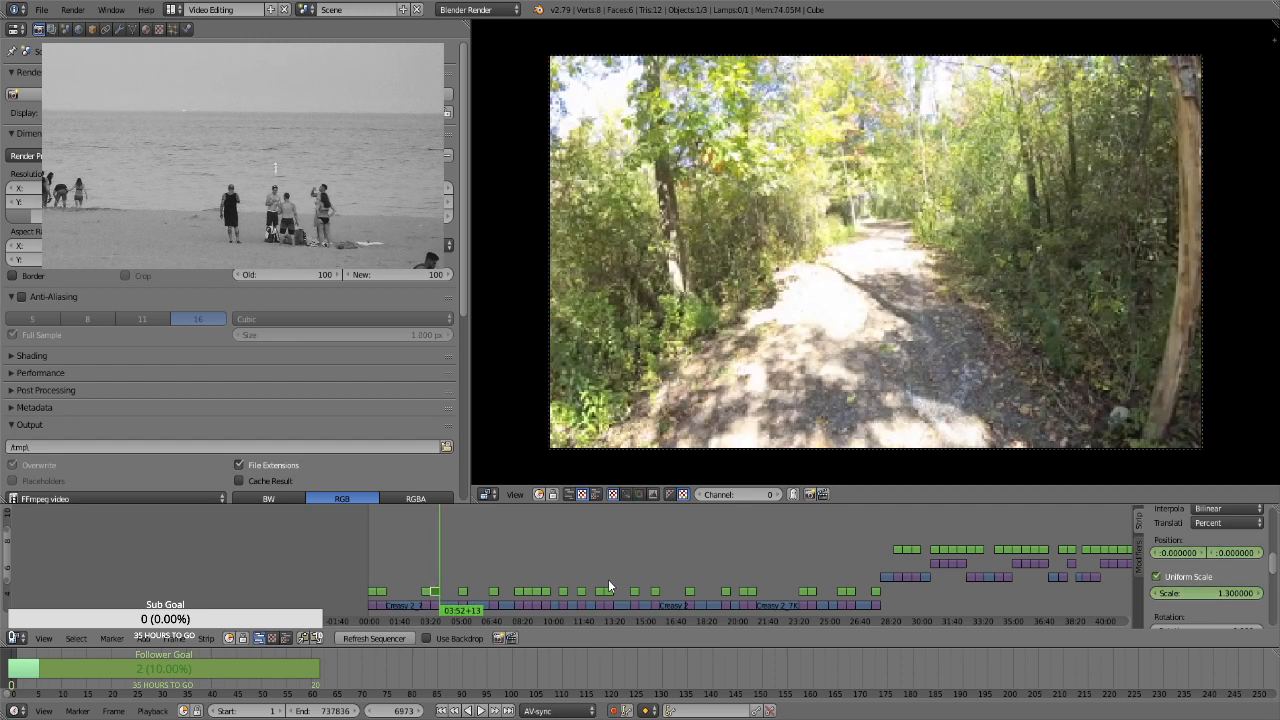
key("Left")
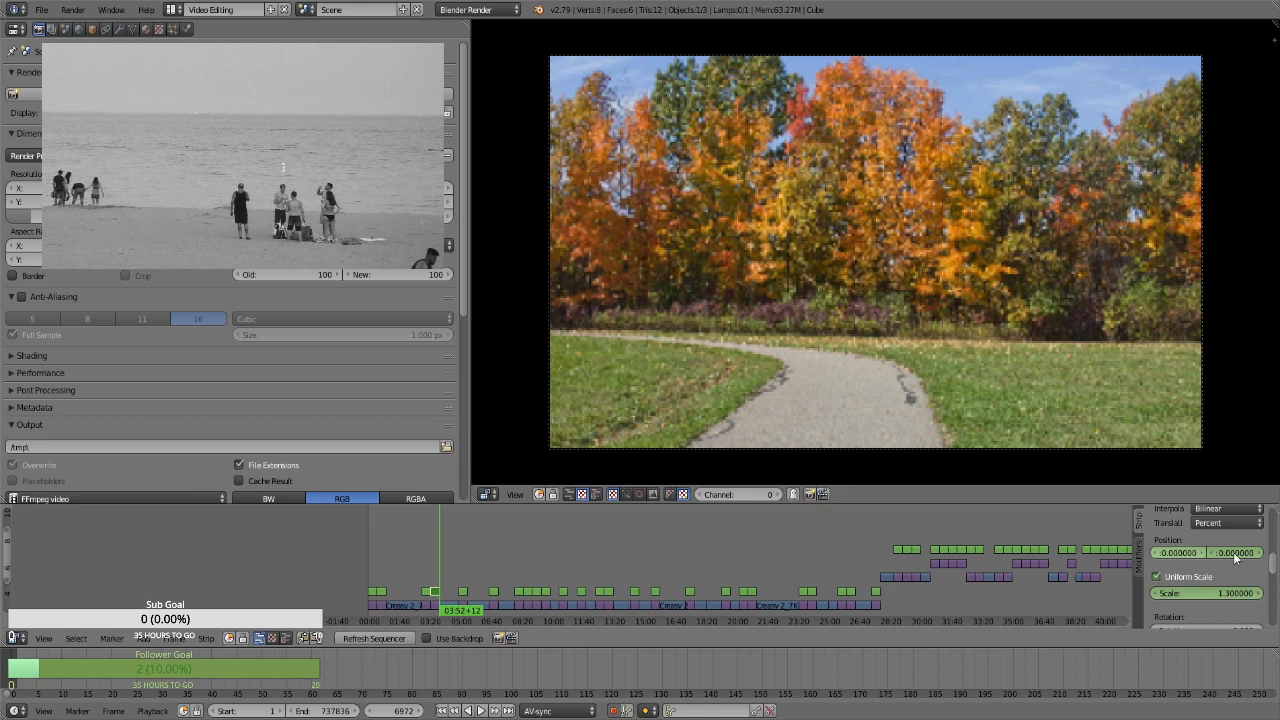
left_click(1221, 592)
type("1.66")
key("Return")
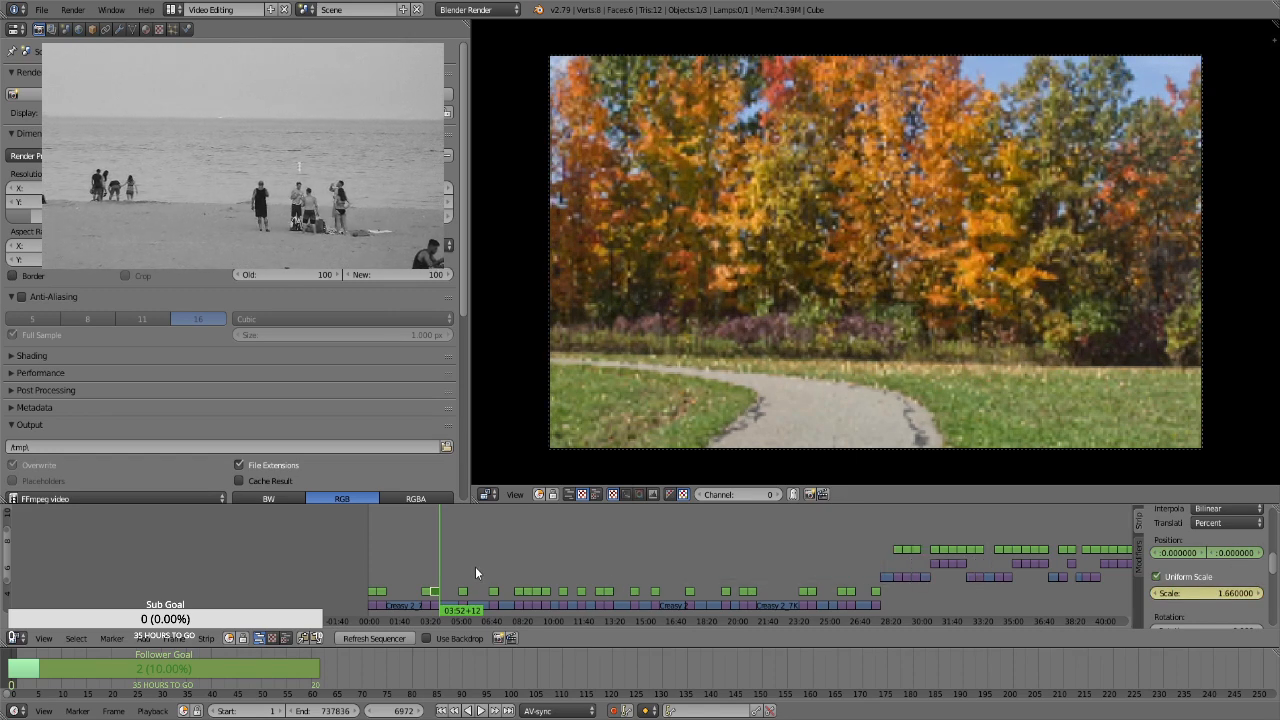
Select the Transform strip starting at frame 8825 and keyframe its position at 0 and uniform scale at 1.3
left_click(466, 568)
right_click(464, 591)
key("i")
left_click(1183, 575)
left_click(1204, 593)
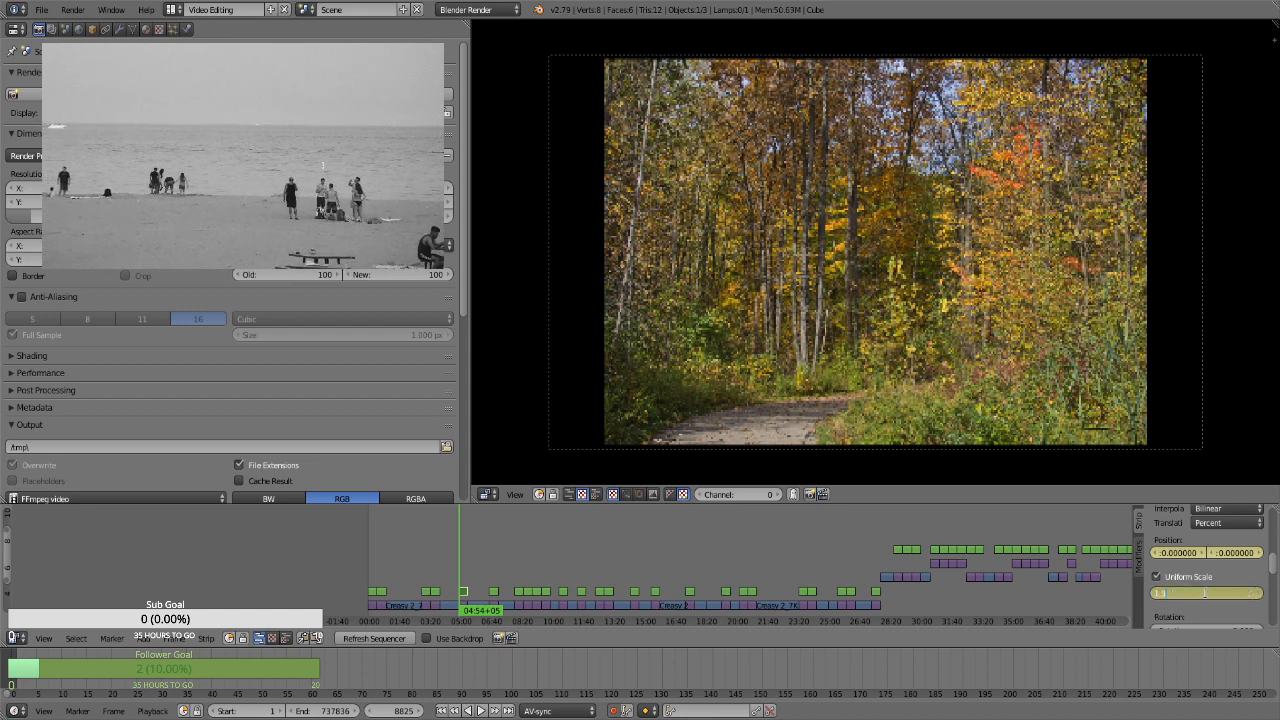
type("1.3")
key("Return")
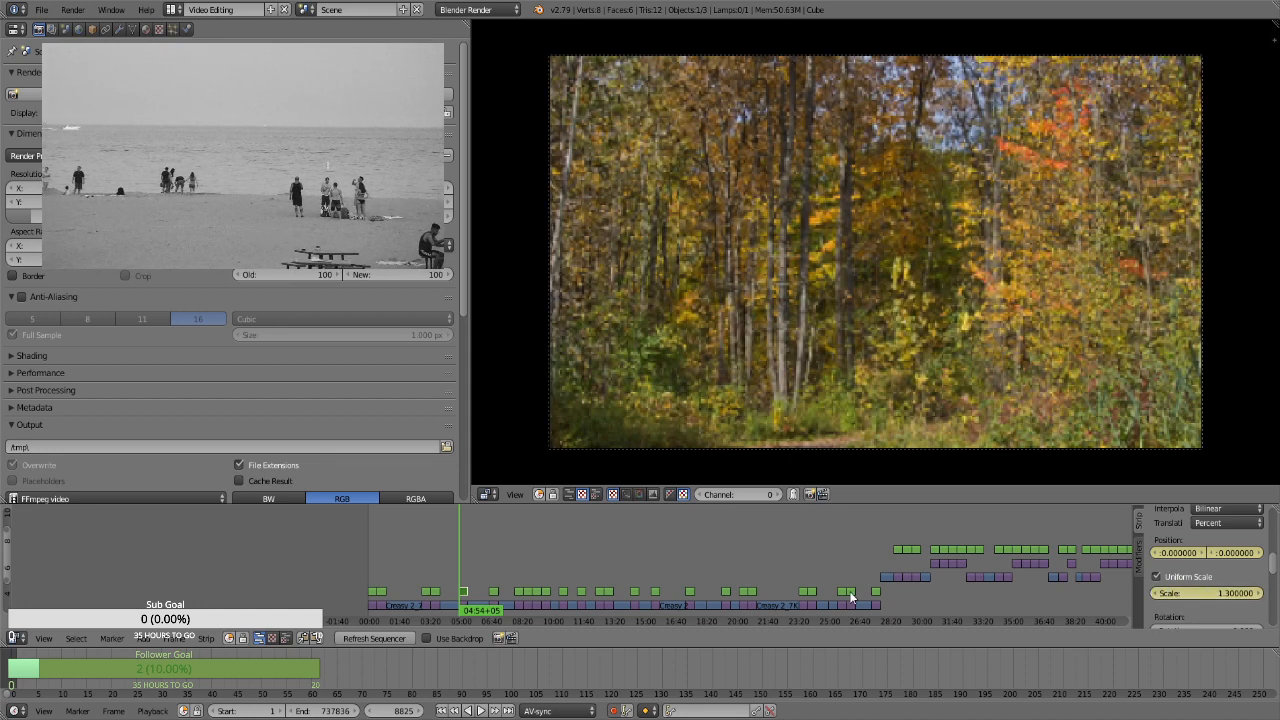
At frame 9694, set the selected Transform strip's scale to 1.66 and its Y position to about 14.34
key("Page_Up")
left_click(1207, 592)
type("1.66")
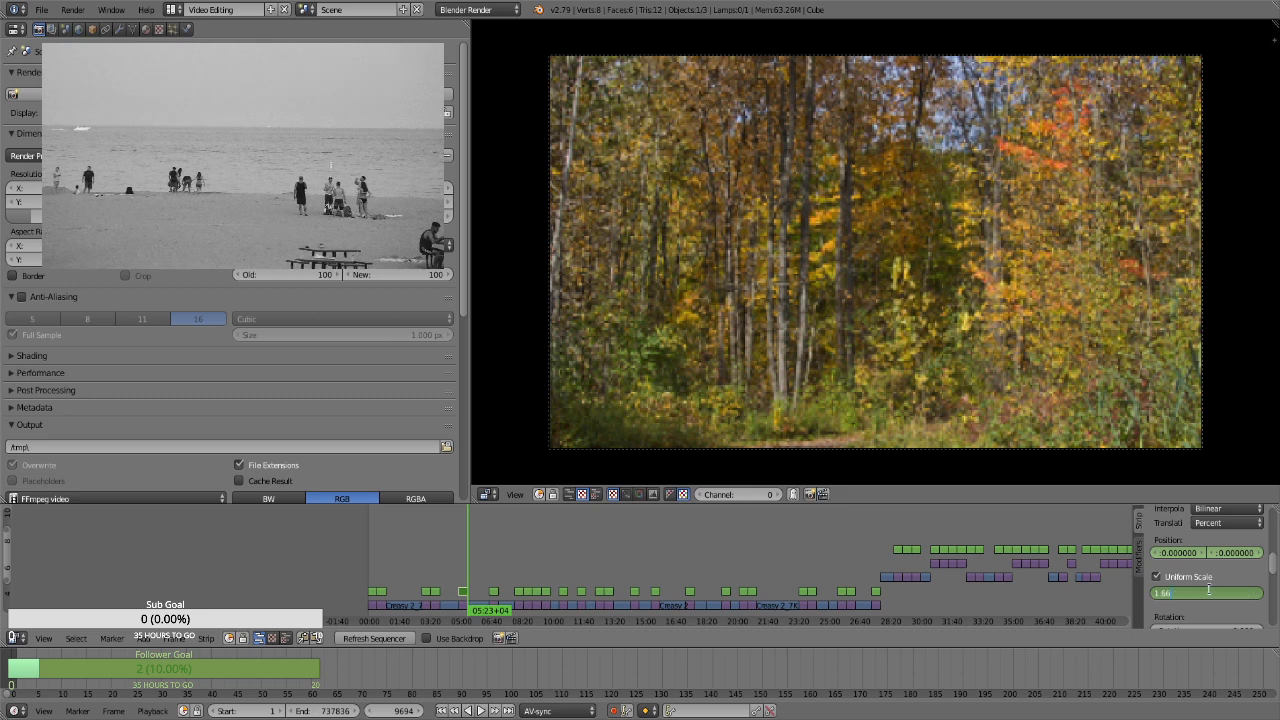
key("Return")
left_click_drag(1232, 552, 1268, 552)
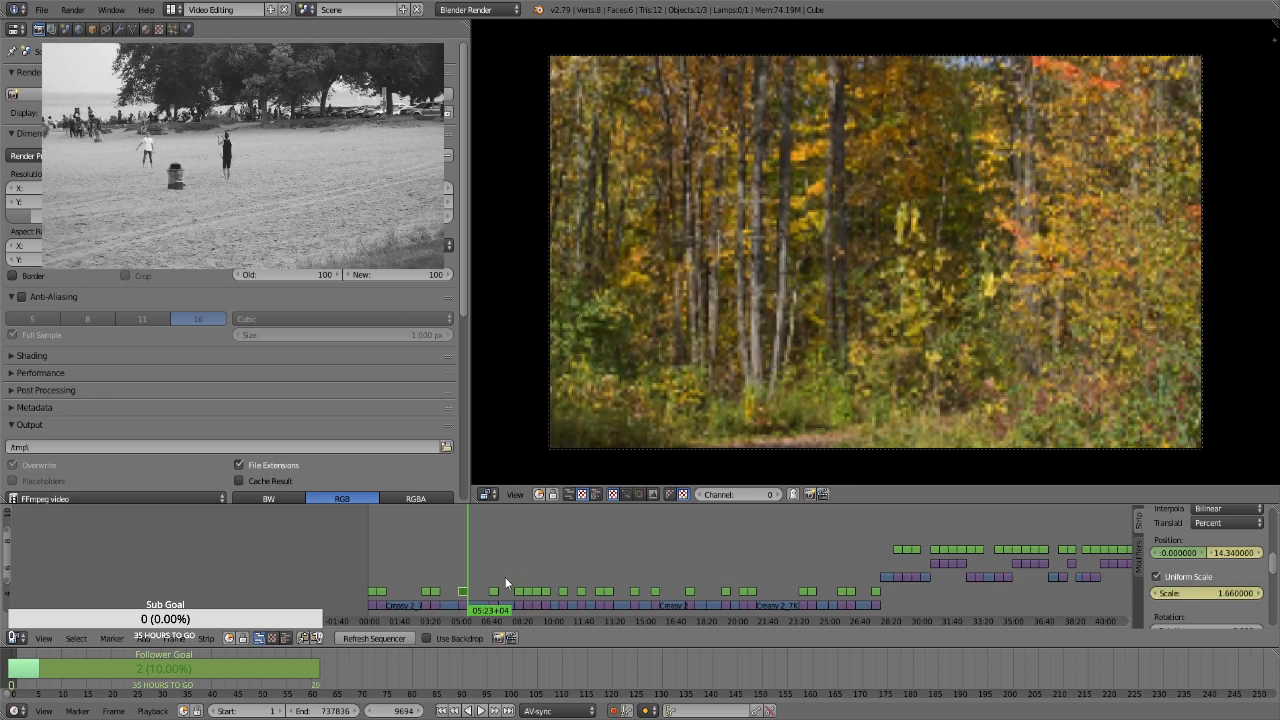
Select the Transform strip over the portrait still at frame 11783 and keyframe its uniform scale at about 2.92 to fill the frame
key("Page_Up")
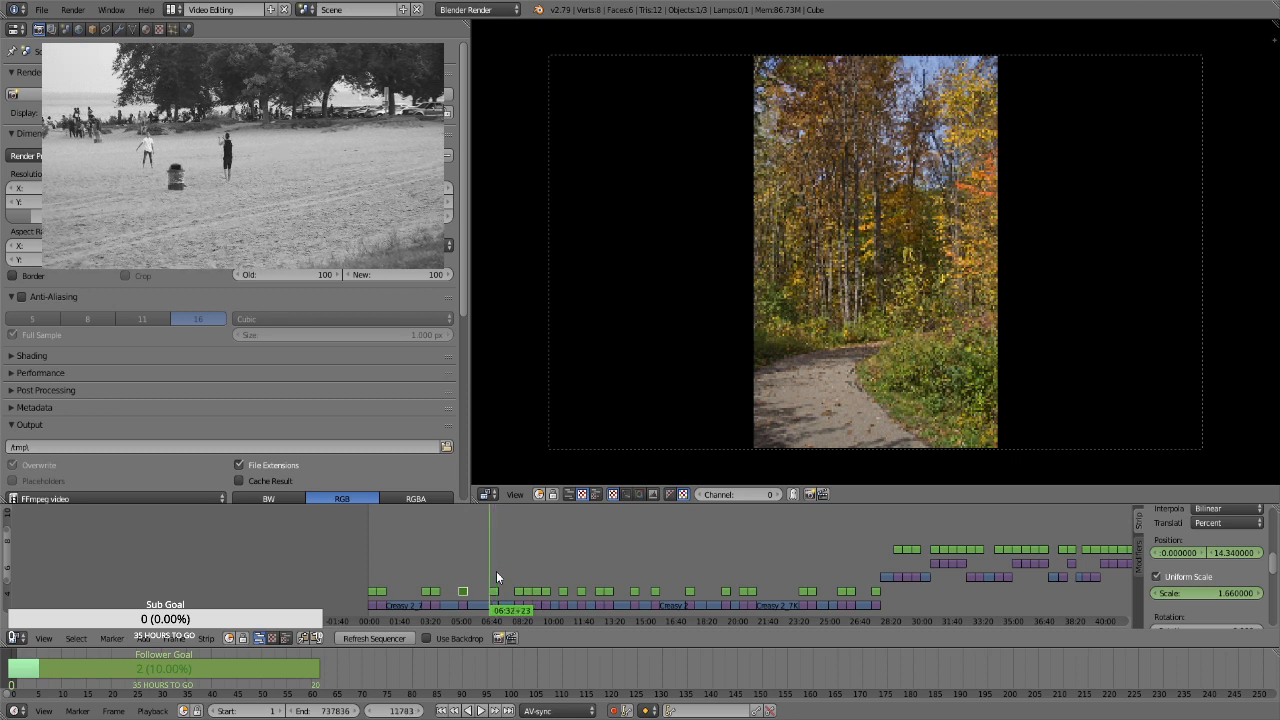
right_click(493, 592)
key("i")
left_click(1188, 577)
key("i")
double_click(1213, 598)
type("1.3")
key("Return")
mouse_move(1215, 594)
left_mouse_down()
mouse_move(1258, 607)
mouse_move(1215, 610)
left_mouse_up()
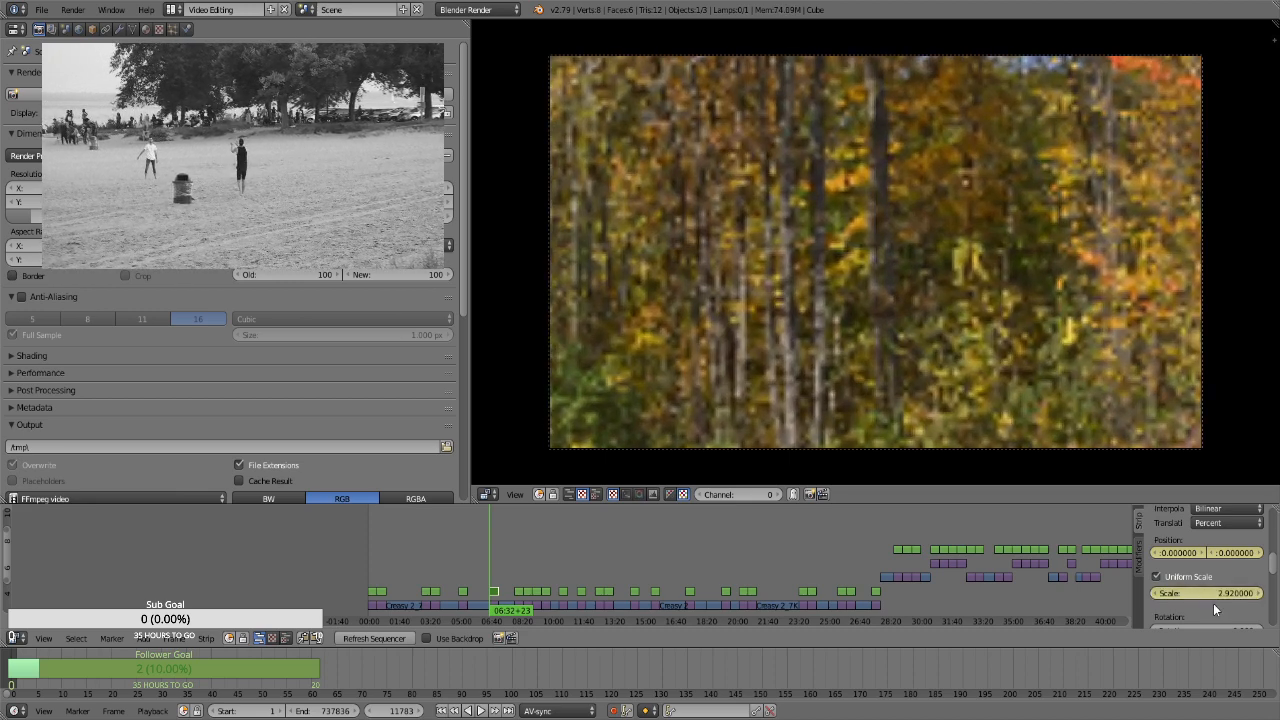
Pan the portrait still vertically from about Y -13.44 at frame 11783 to about Y 51.87 at frame 12652
left_click_drag(1235, 553, 1180, 553)
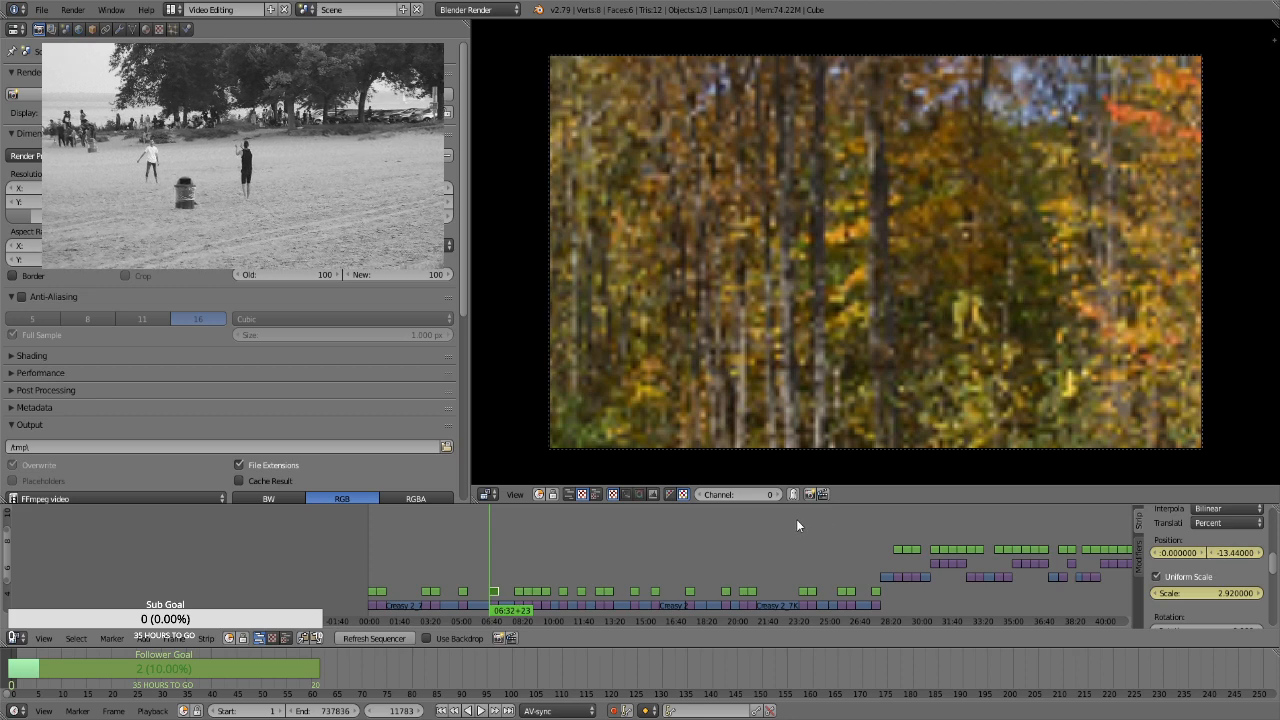
key("Page_Up")
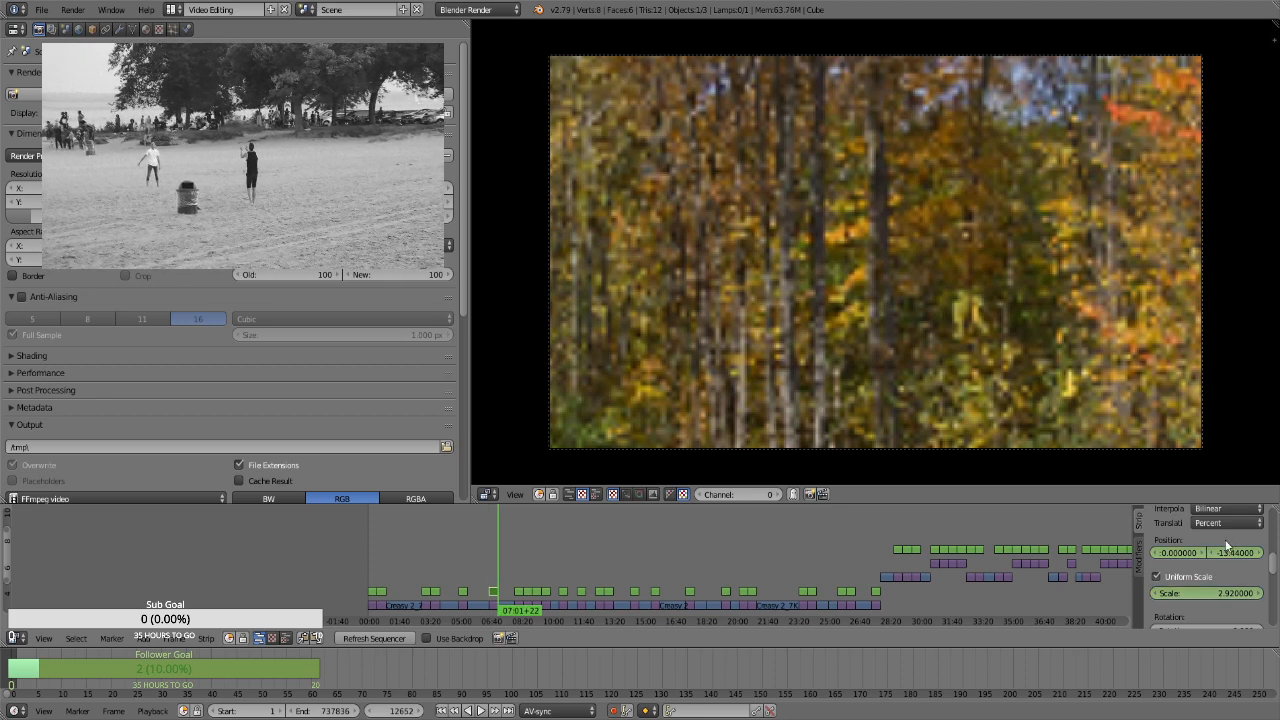
left_click_drag(1235, 553, 1275, 553)
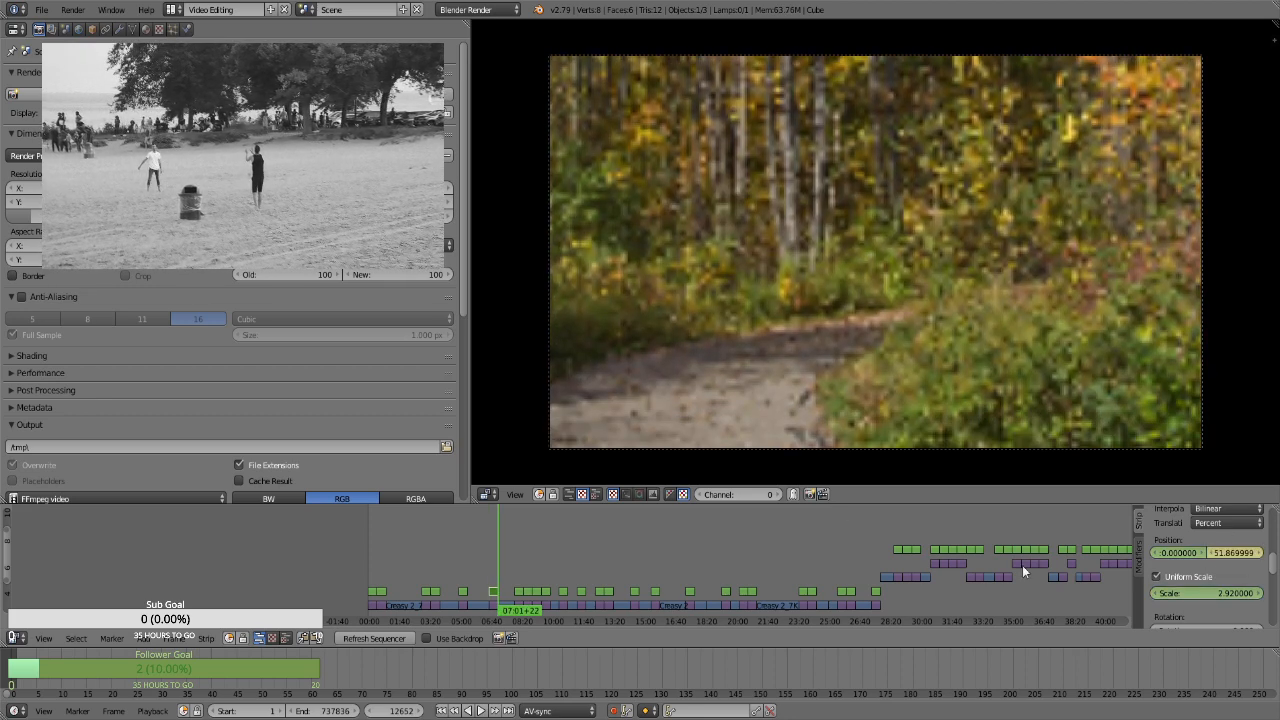
Select the Transform strip over the soccer goal still at frame 14226 and keyframe its position at 0 and uniform scale at 1.3
left_click(519, 575)
key("Page_Down")
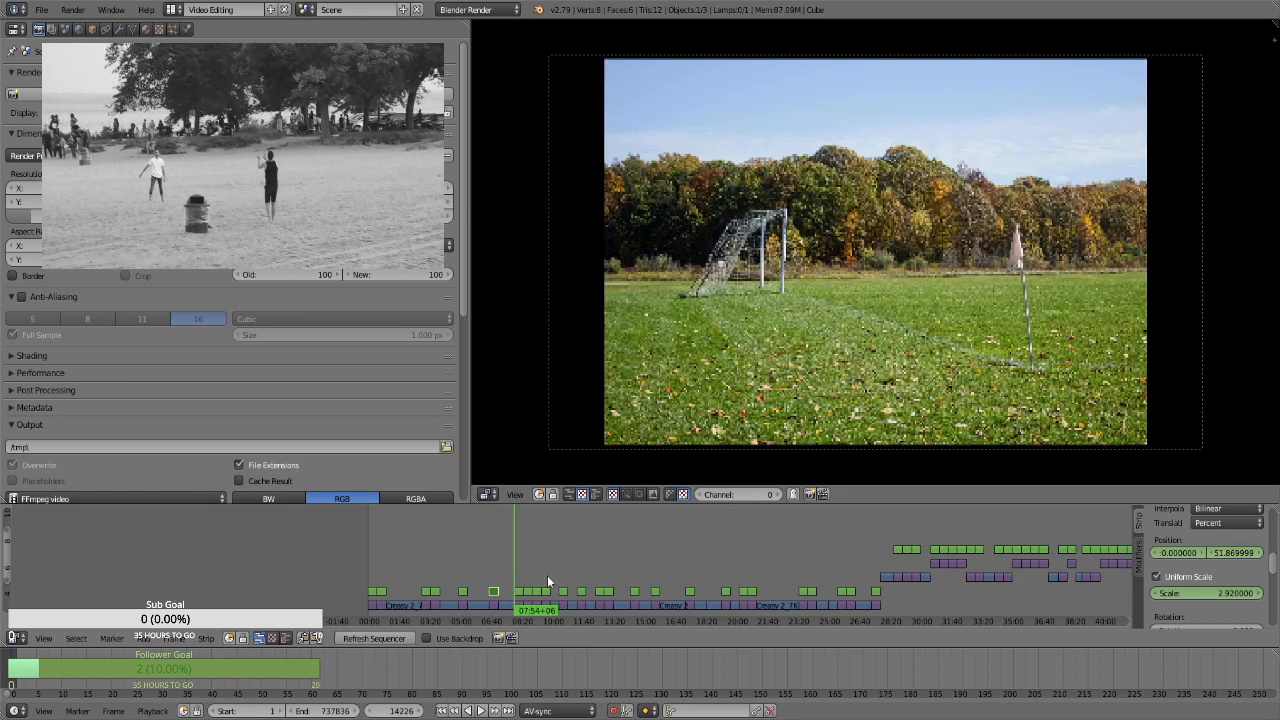
right_click(518, 592)
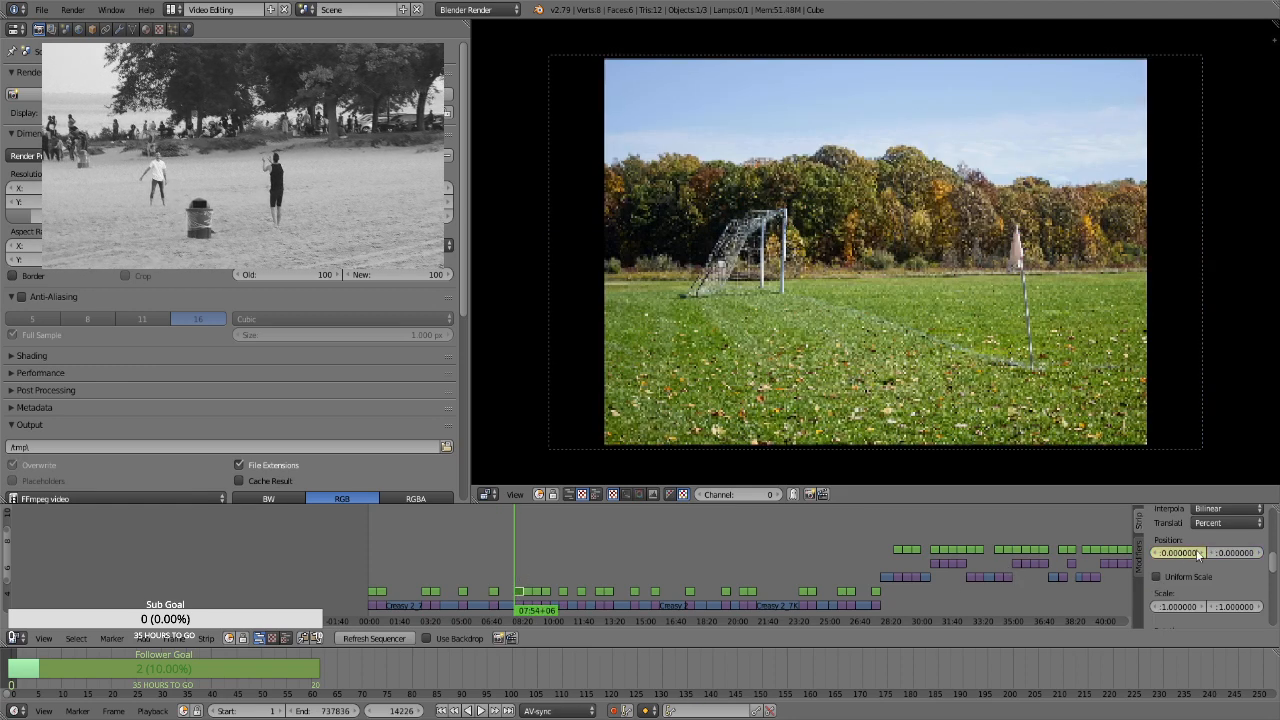
left_click(1157, 577)
left_click(1194, 592)
type("1.1")
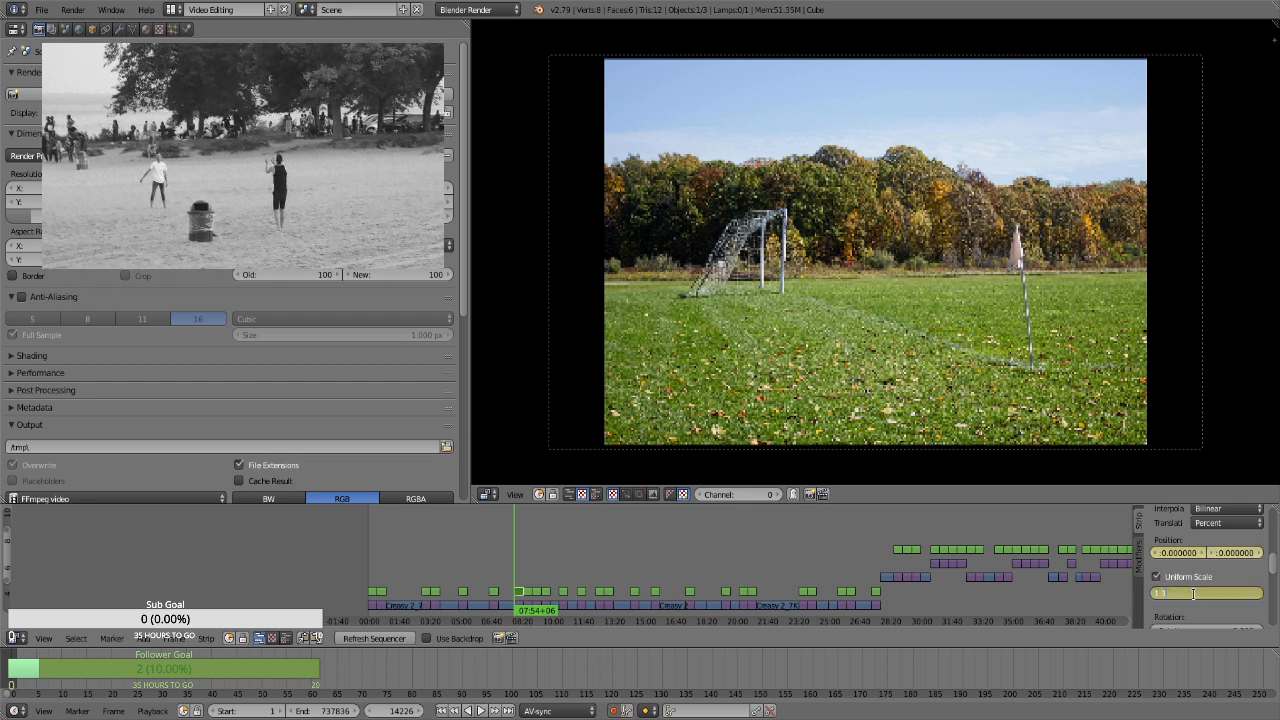
type("3")
key("Return")
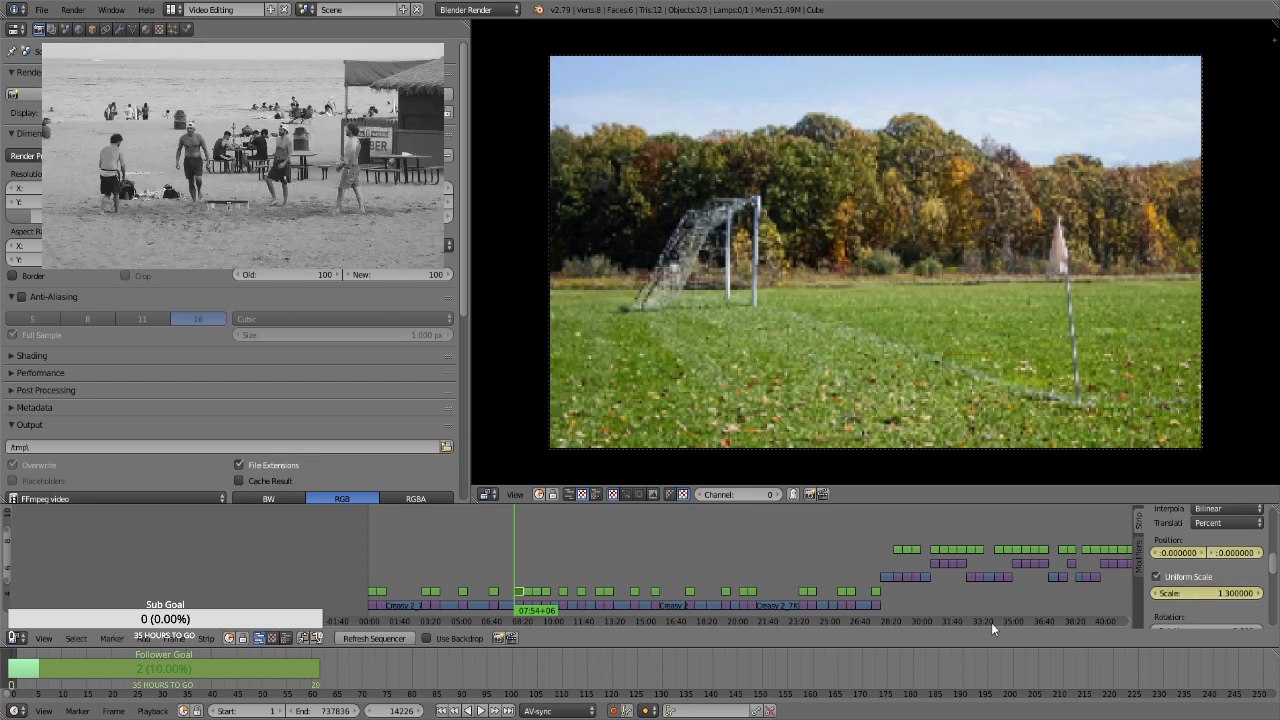
At frame 15095, set the soccer goal still's scale to 1.66 and its position to about X -6.45, Y 8.34
key("Left")
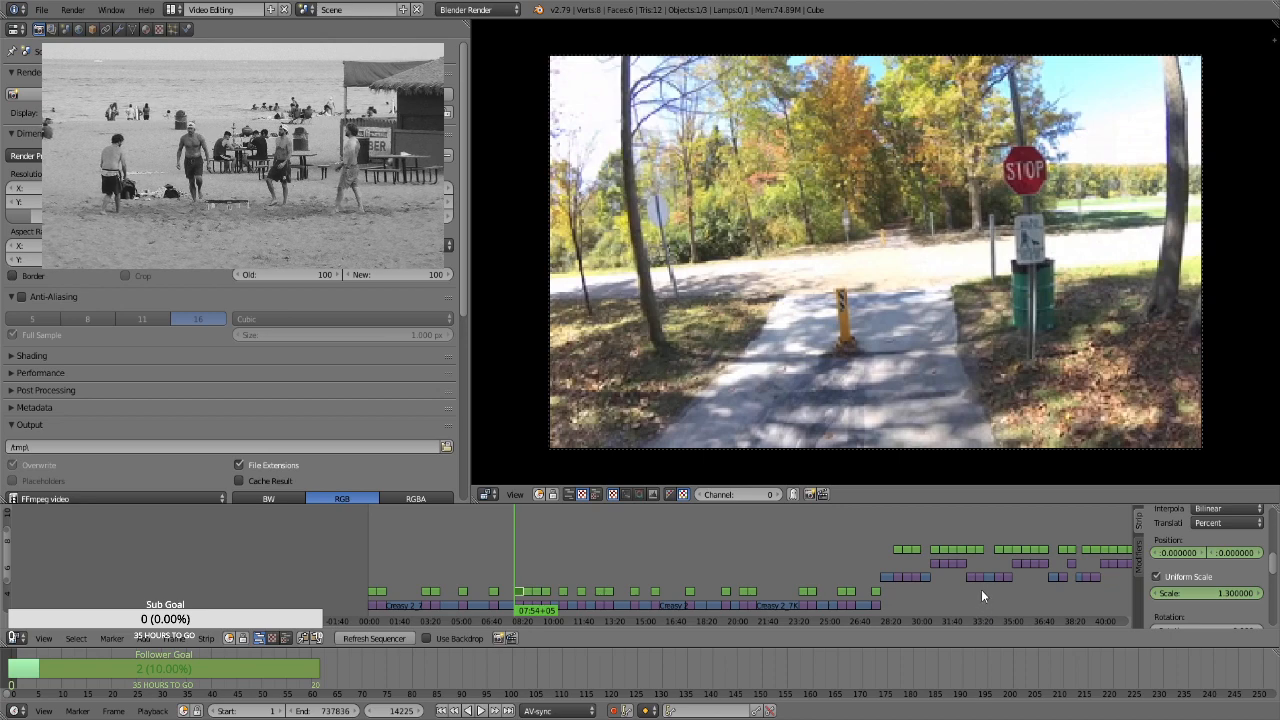
key("Right")
key("Page_Up")
key("Left")
left_click(1194, 594)
type("1.66")
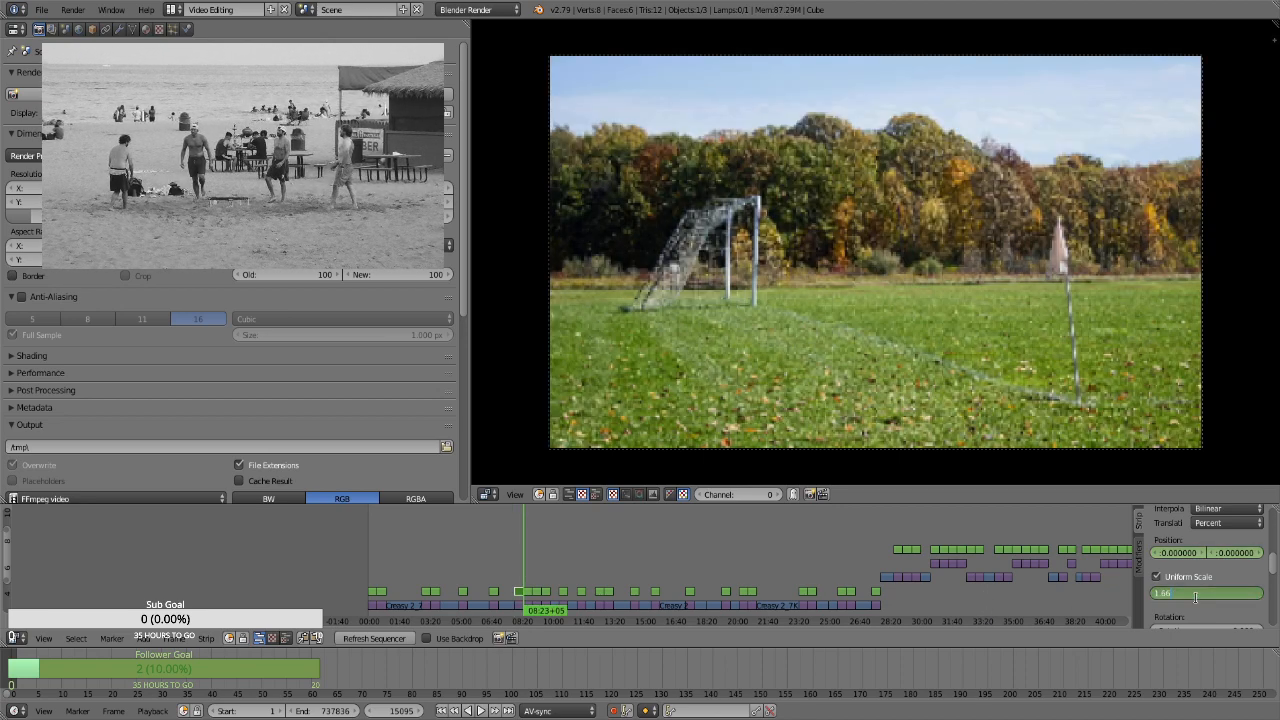
key("Return")
left_click_drag(1188, 554, 1150, 554)
left_click_drag(1246, 555, 1279, 555)
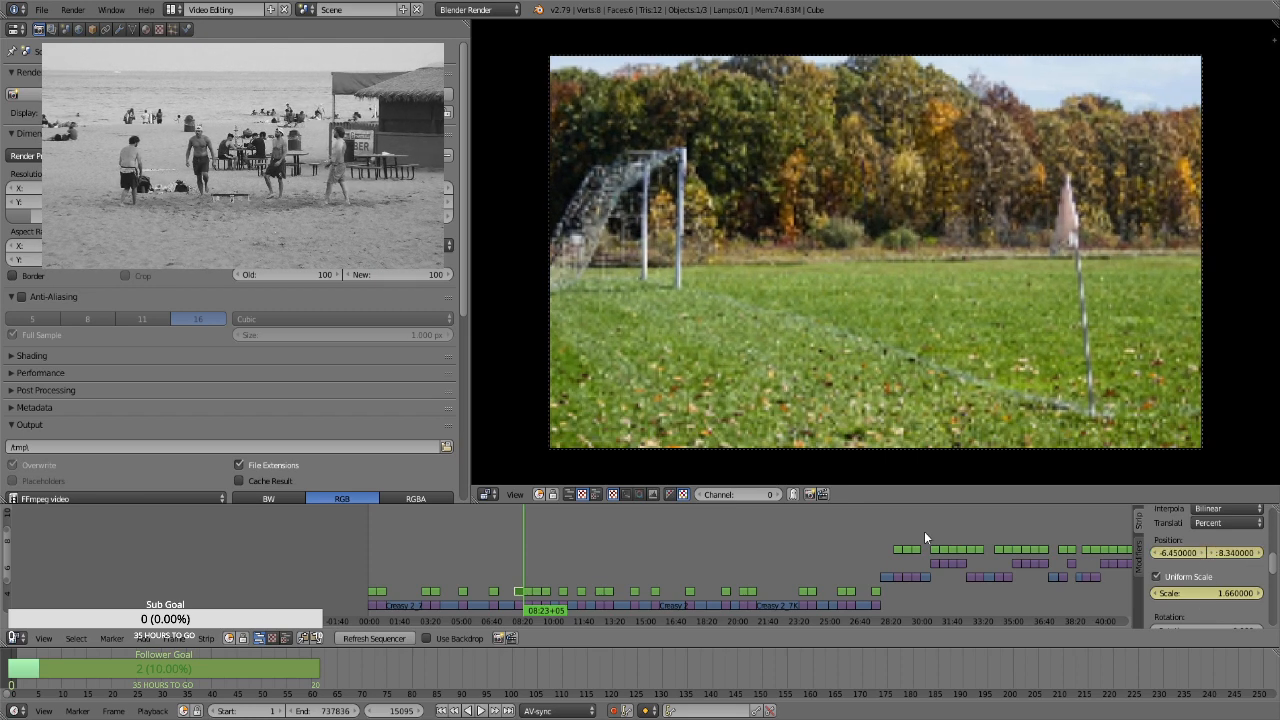
Select the Transform strip over the gravel path still at frame 15096 and keyframe its position at 0 and uniform scale at 1.3
key("Right")
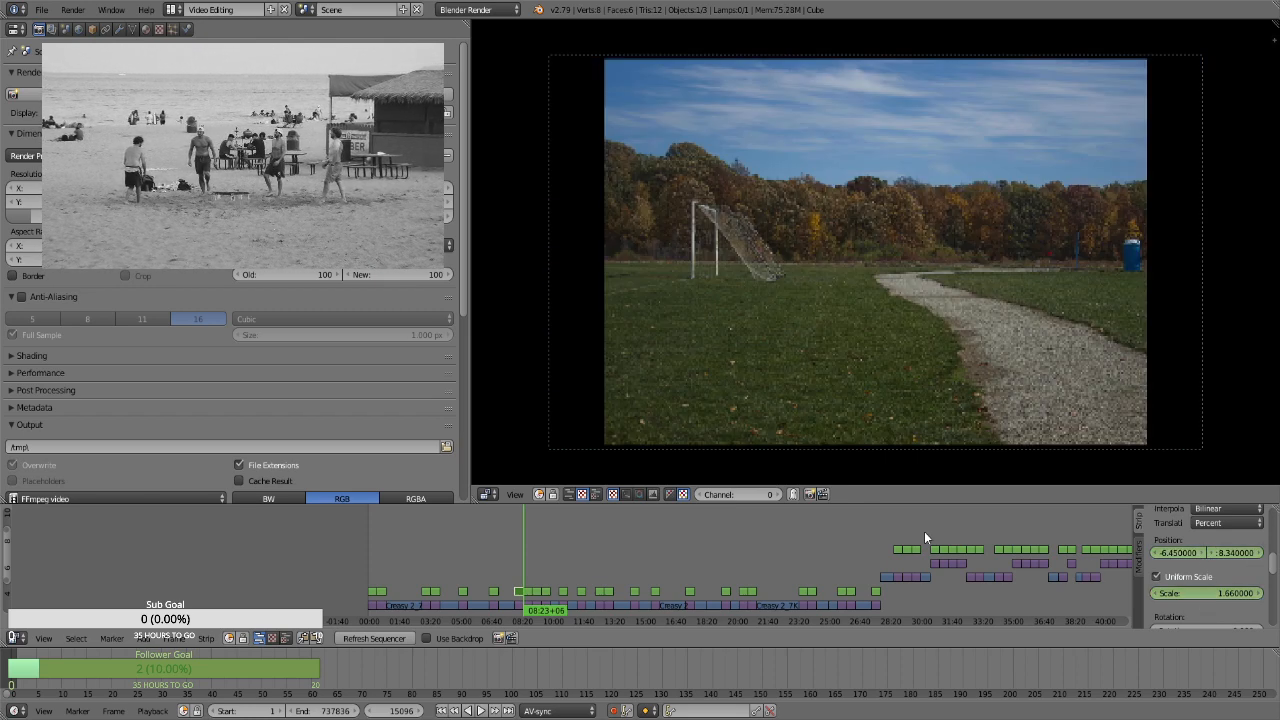
right_click(531, 596)
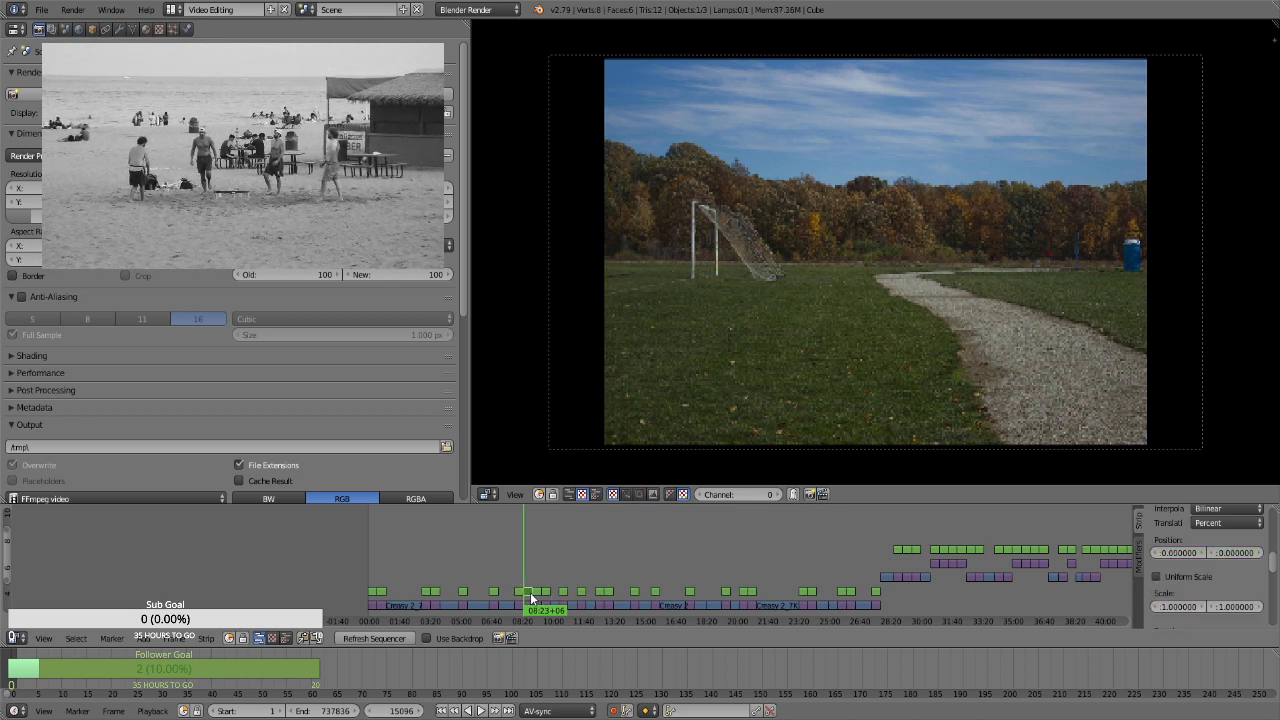
key("i")
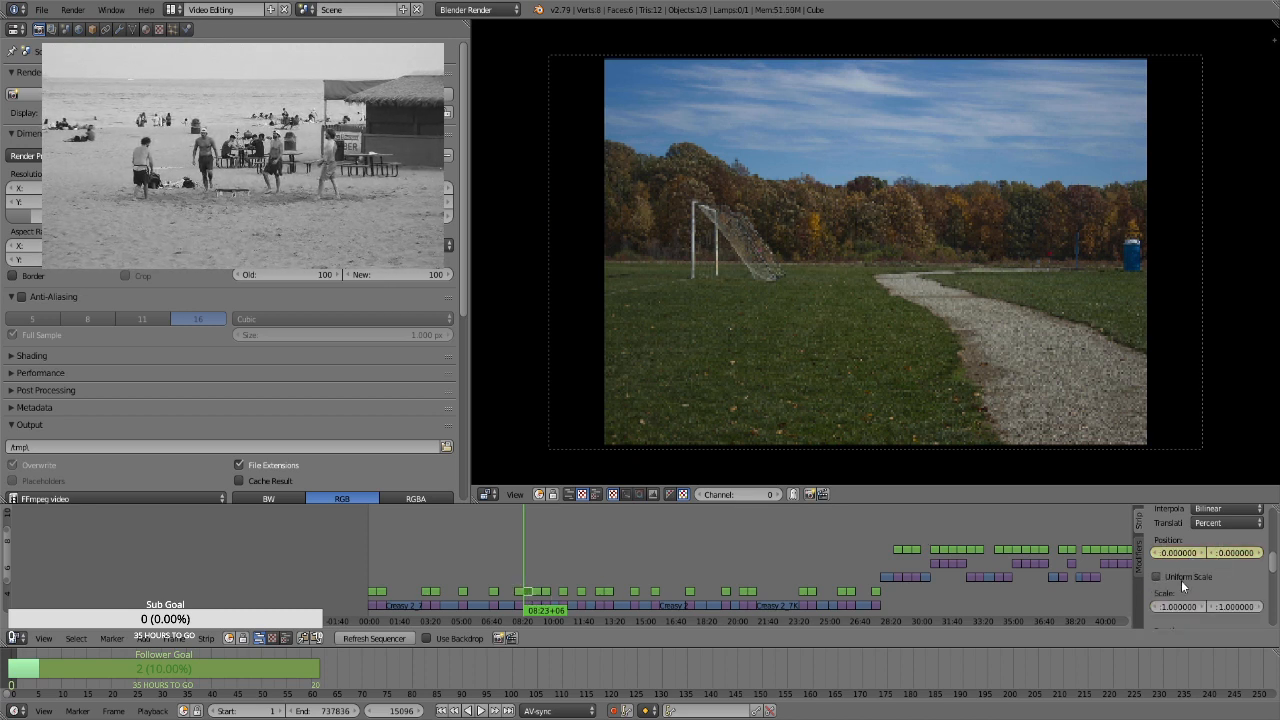
left_click(1181, 579)
left_click(1205, 592)
type("1.3")
key("Return")
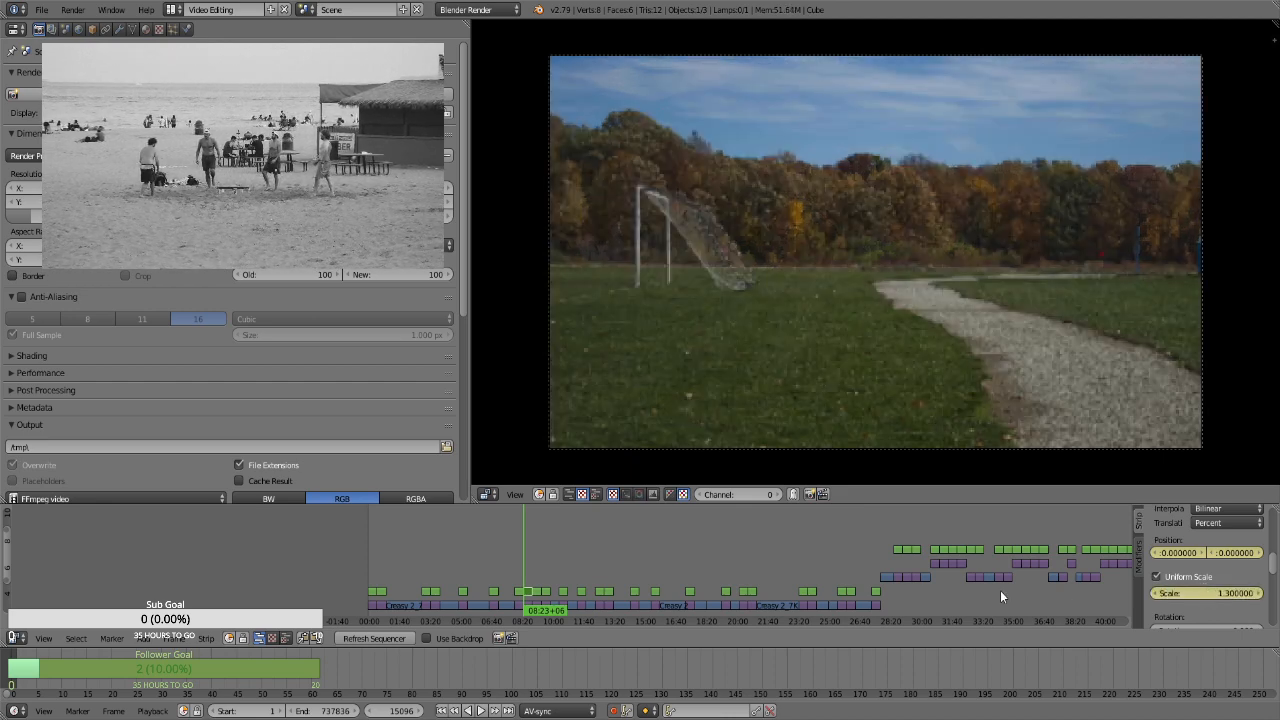
At frame 15965, set the gravel path still's scale to 1.66 and its position to about X 5.88, Y 1.23
key("Page_Up")
key("Left")
left_click(1205, 594)
type("1.66")
key("Return")
mouse_move(1181, 553)
left_mouse_down()
mouse_move(1279, 555)
mouse_move(1205, 553)
left_mouse_up()
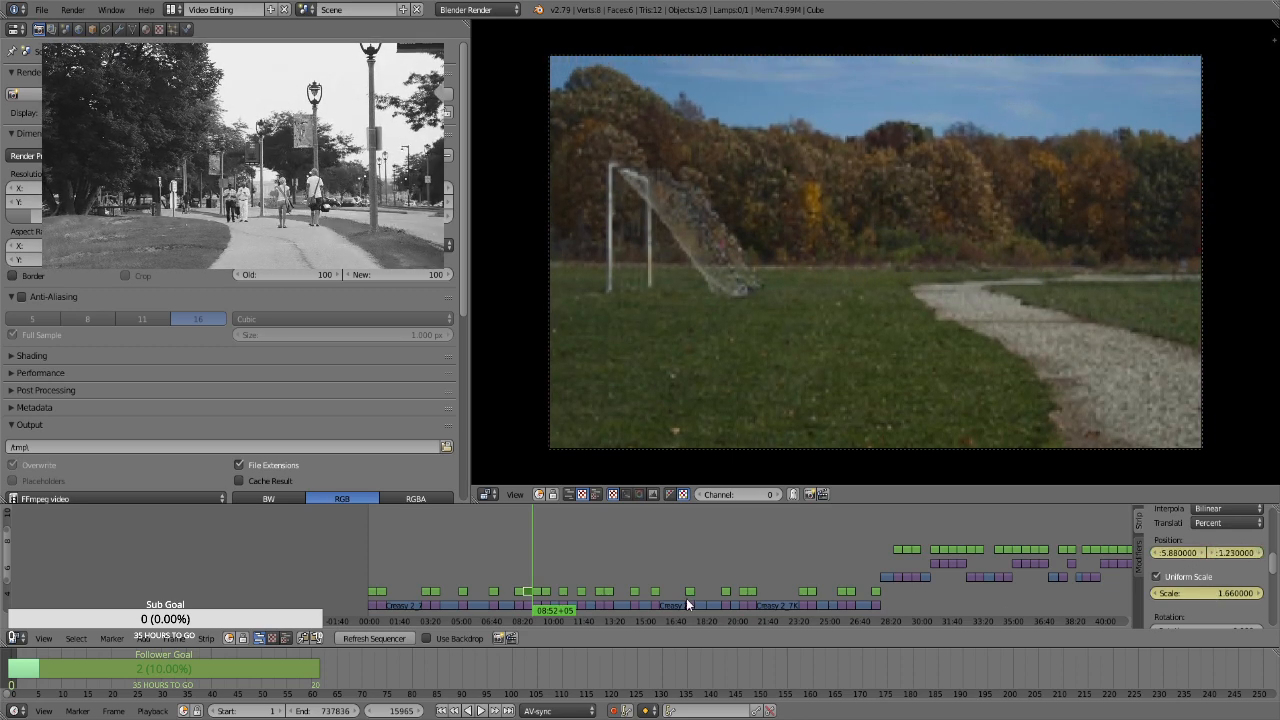
Select the Transform strip over the close goal net still at frame 15966 and keyframe its position at 0 and uniform scale at 1.3
key("Right")
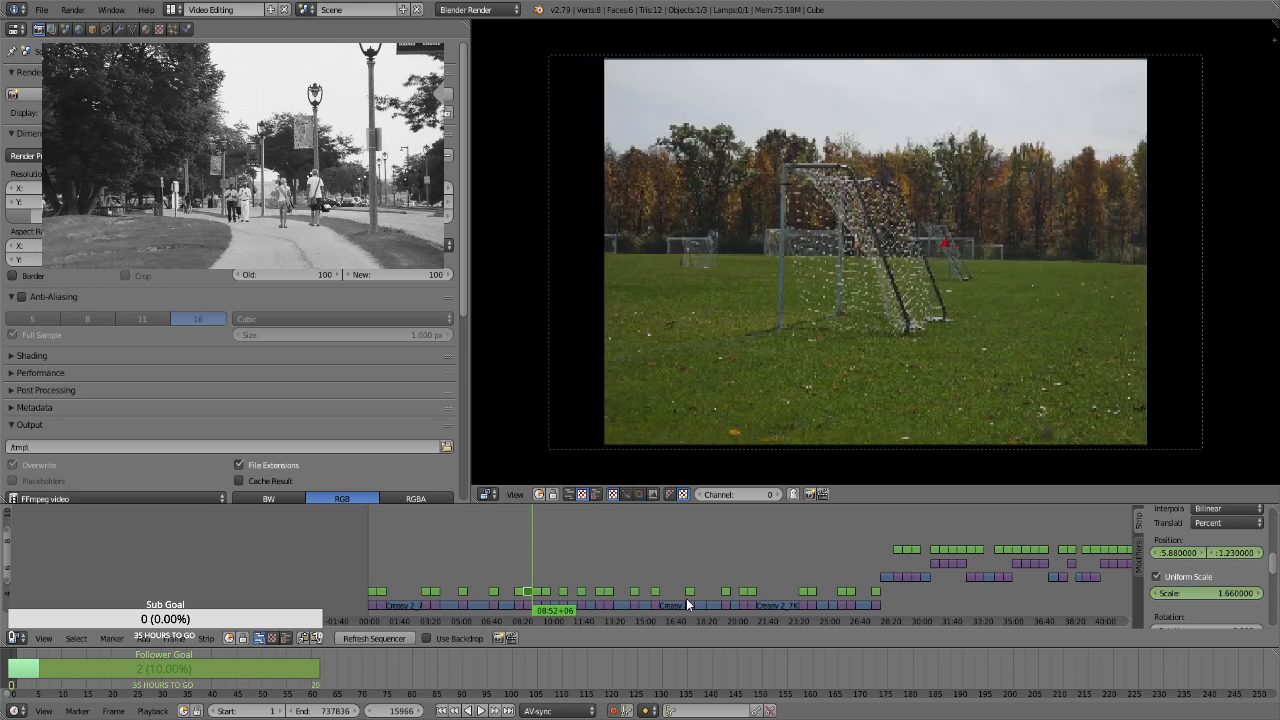
left_click(536, 593)
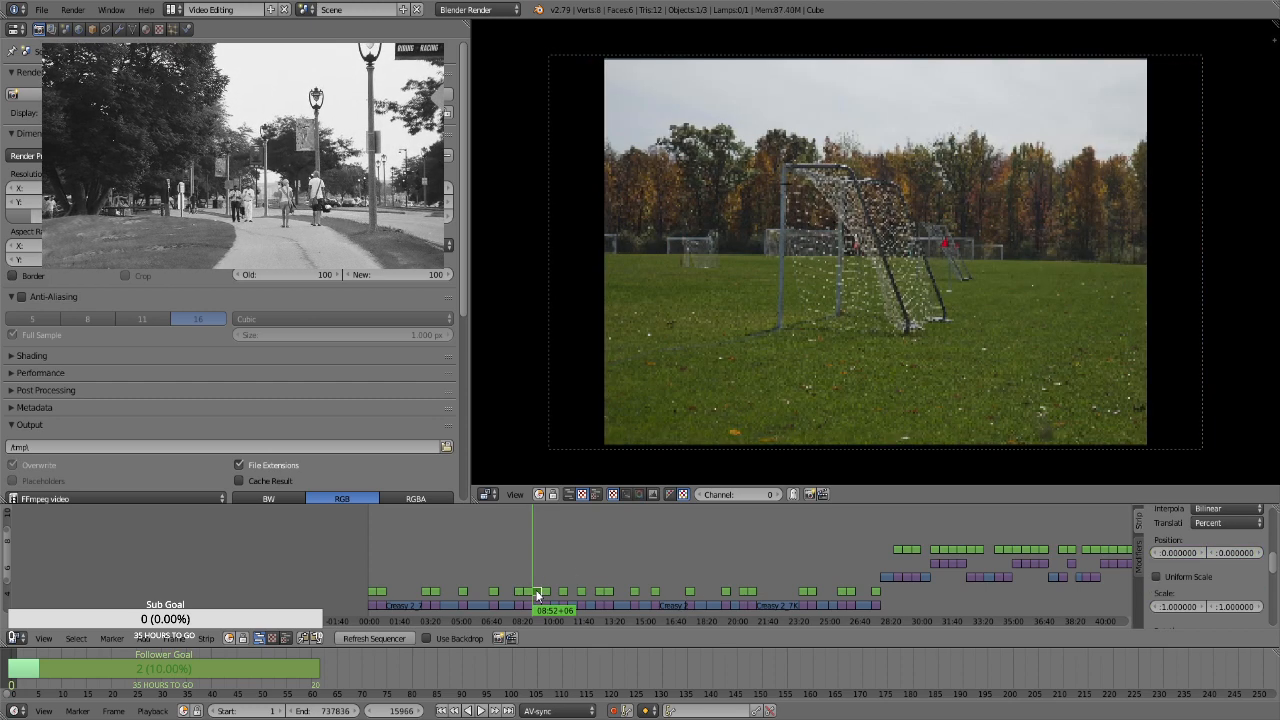
key("i")
left_click(1188, 578)
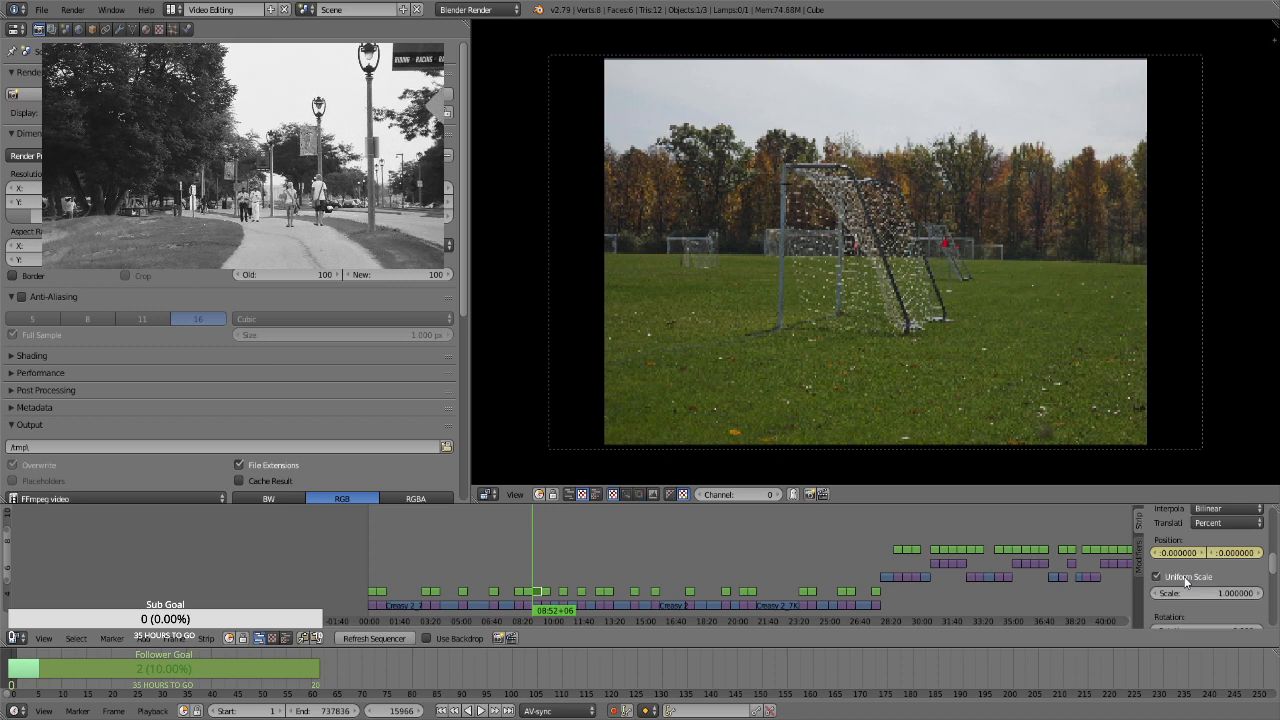
key("i")
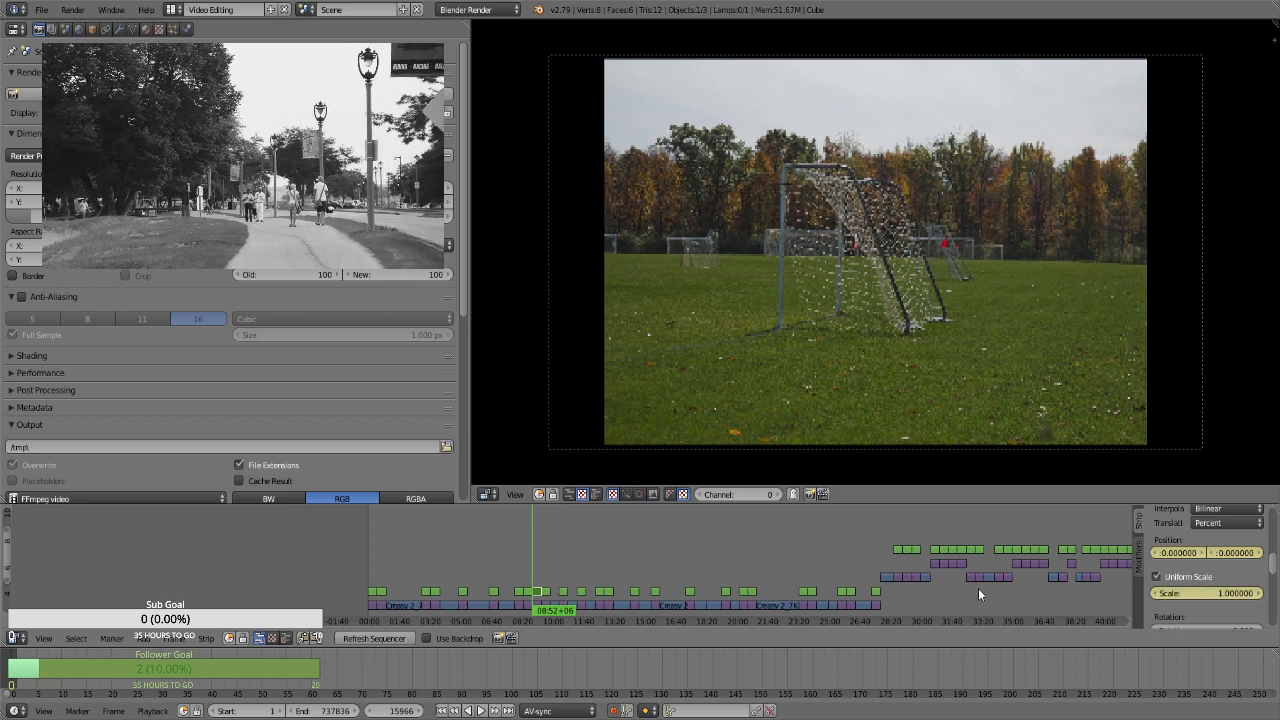
left_click(1190, 593)
type("1.1")
key("Return")
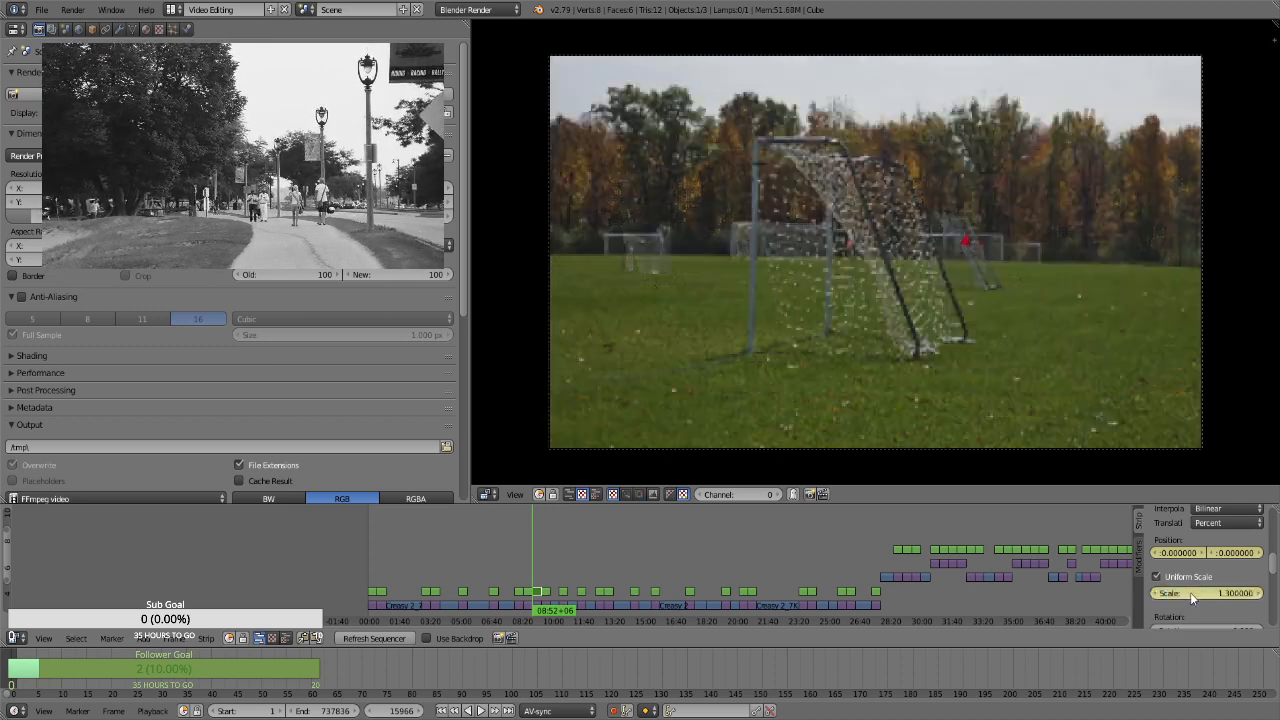
Keyframe the close goal net still's uniform scale at 1.66 at frame 16836 and check the zoom
left_click(540, 573)
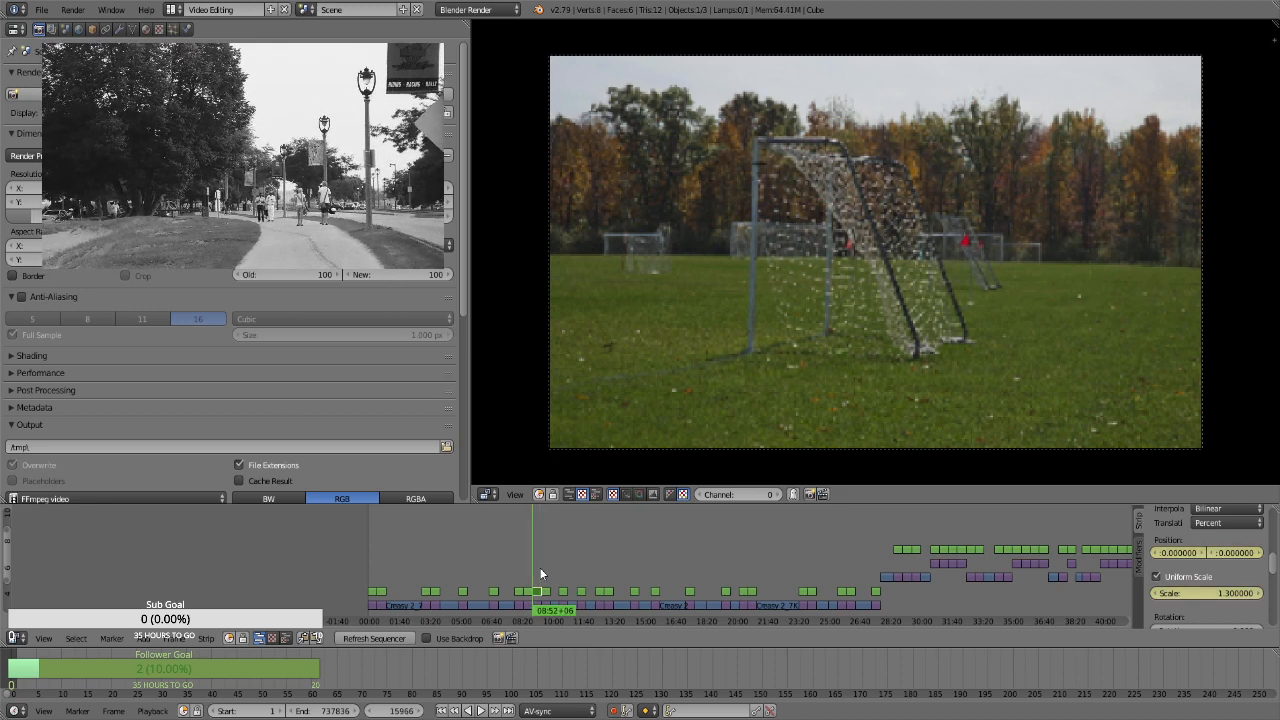
left_click(541, 573)
left_click(1197, 592)
type("1.66")
key("Return")
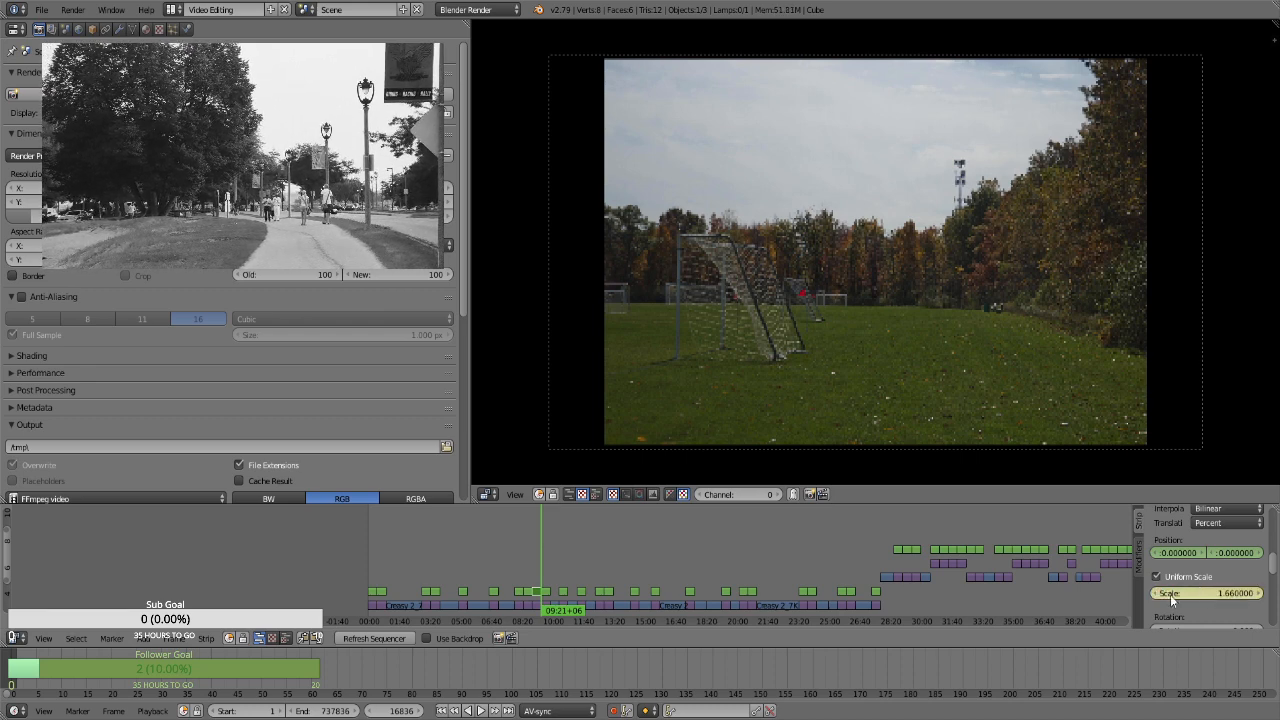
key("Left")
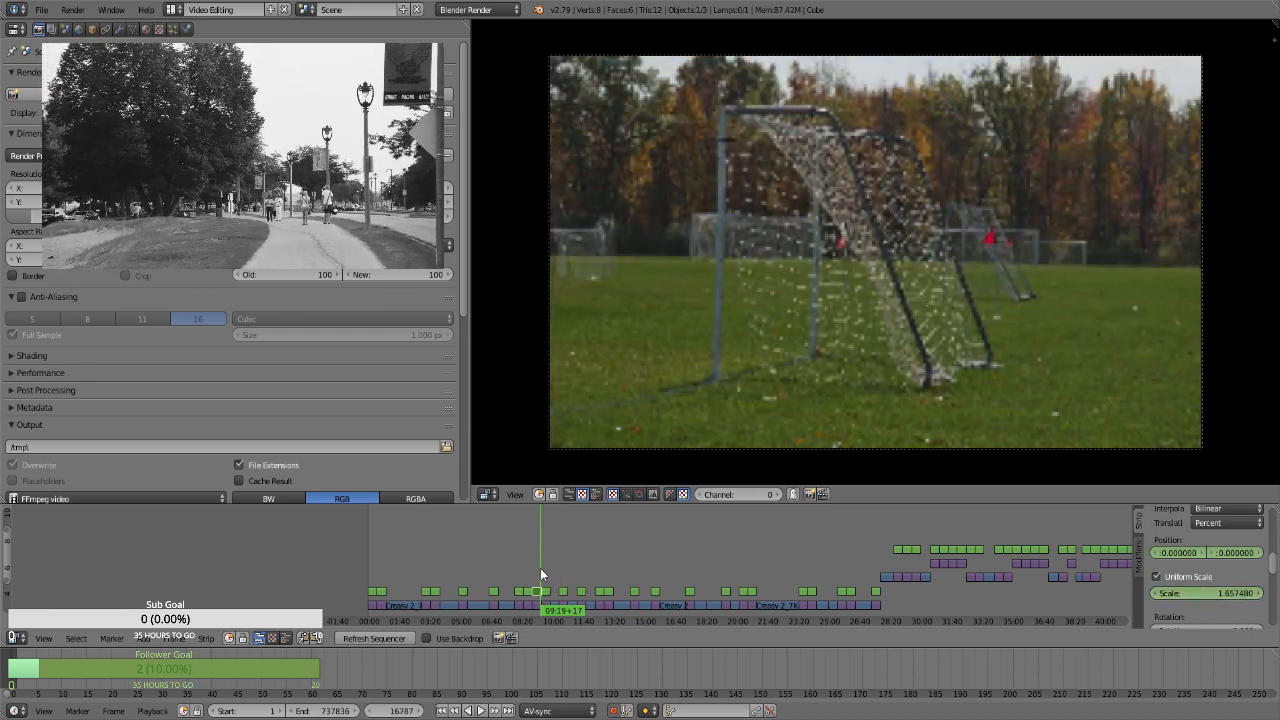
Select the Transform strip over the wide field still at frame 16836 and keyframe its position at 0 and uniform scale at 1.3
key("Page_Down")
left_click(540, 574)
key("Left")
key("Right")
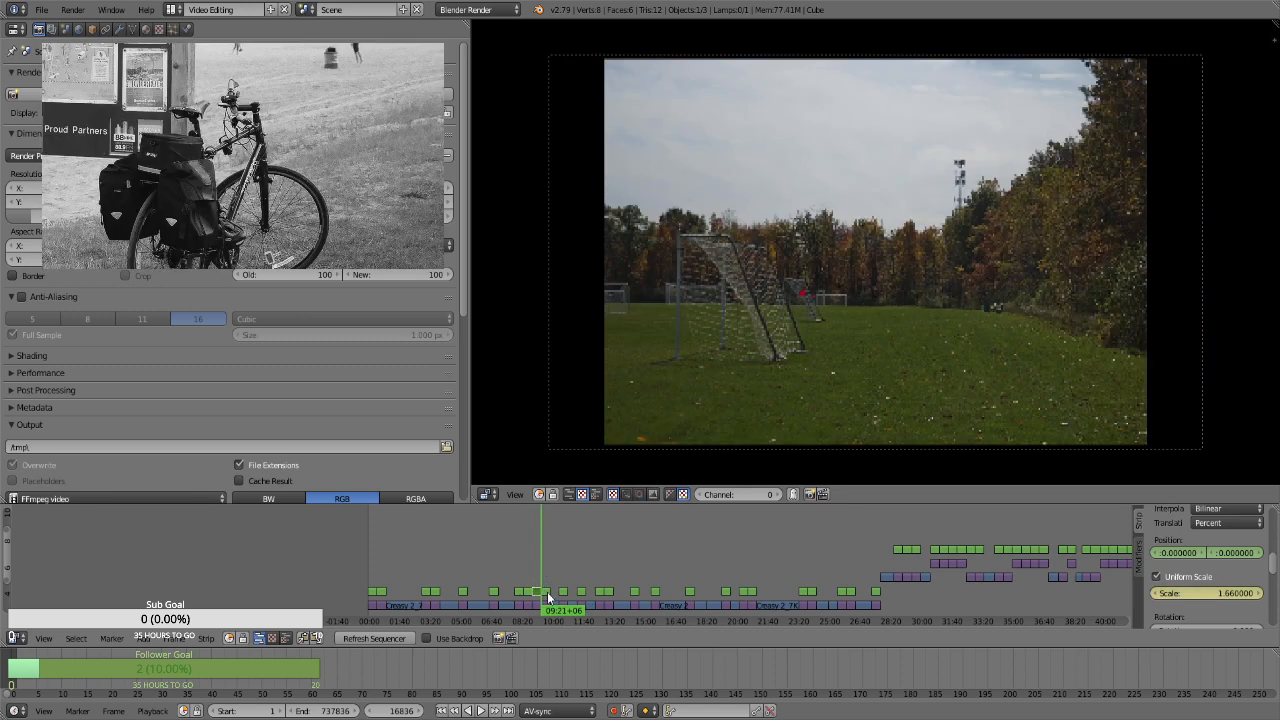
right_click(547, 592)
key("i")
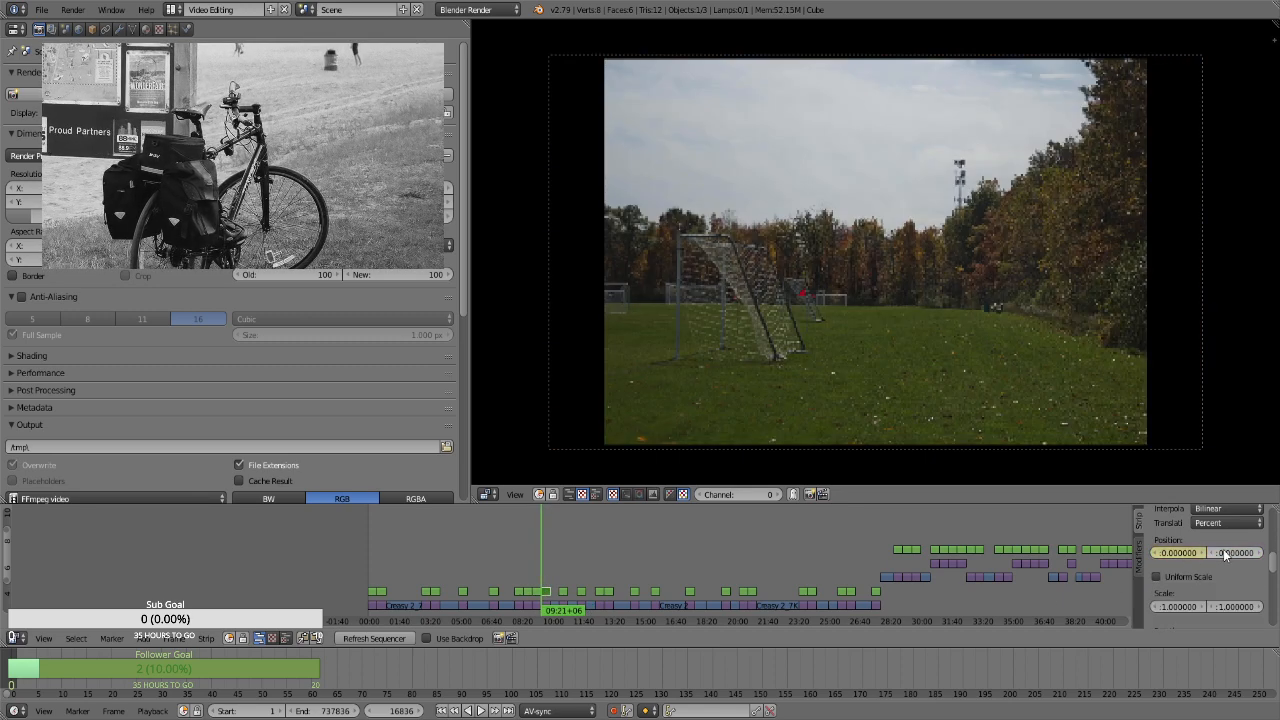
left_click(1199, 574)
left_click(1226, 594)
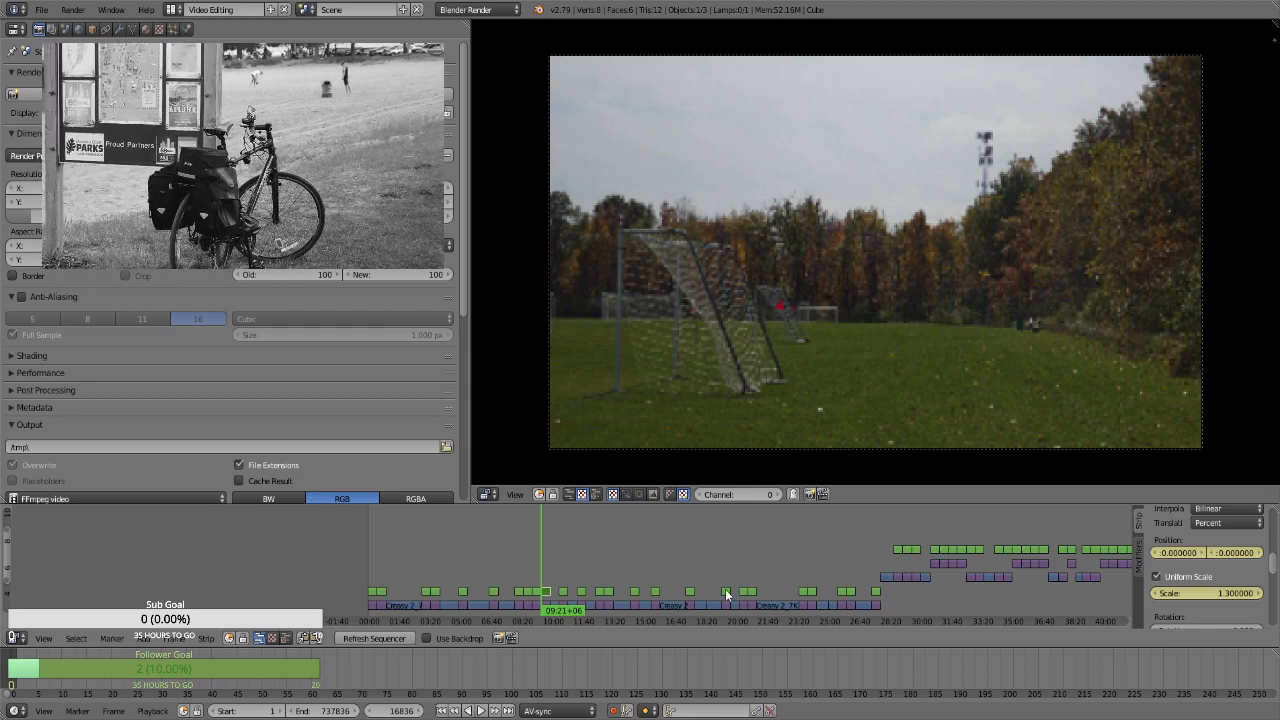
At frame 17705, set the wide field still's scale to 1.66 and play back the end of its zoom
key("Page_Up")
key("Left")
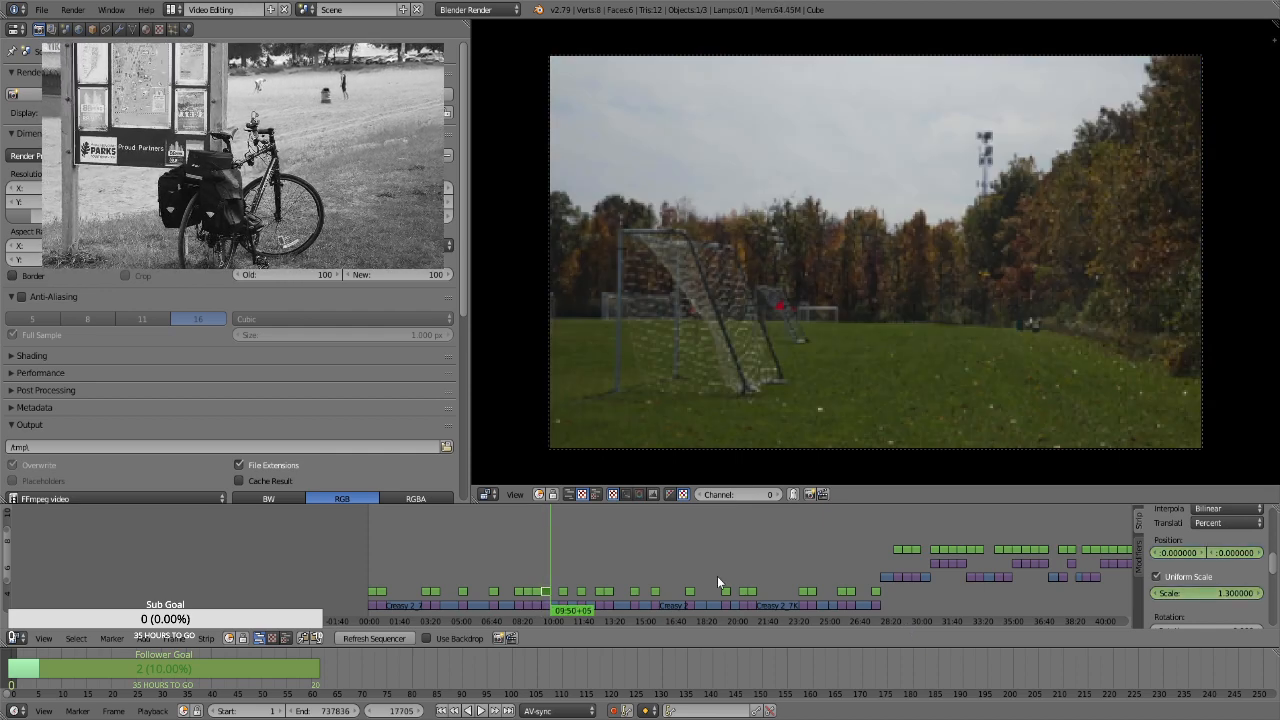
left_click(1183, 592)
type("1.66")
key("Return")
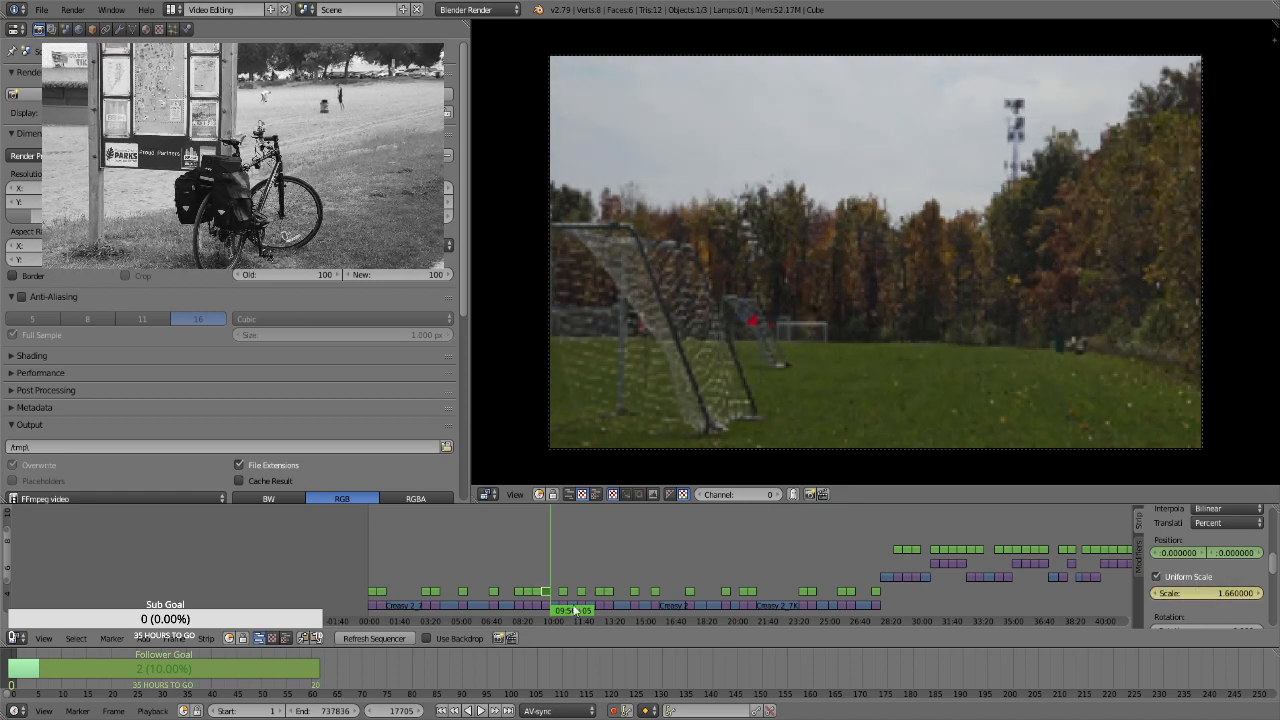
key("Page_Up")
key("Left")
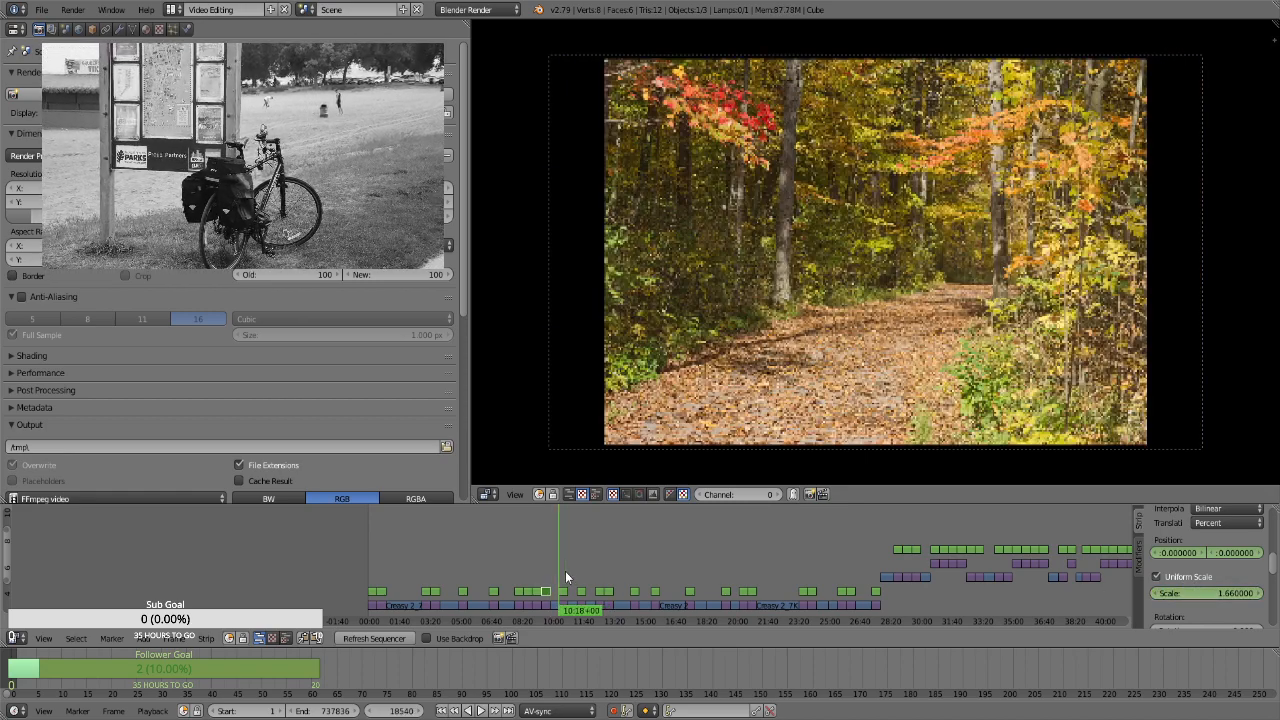
key("alt+a")
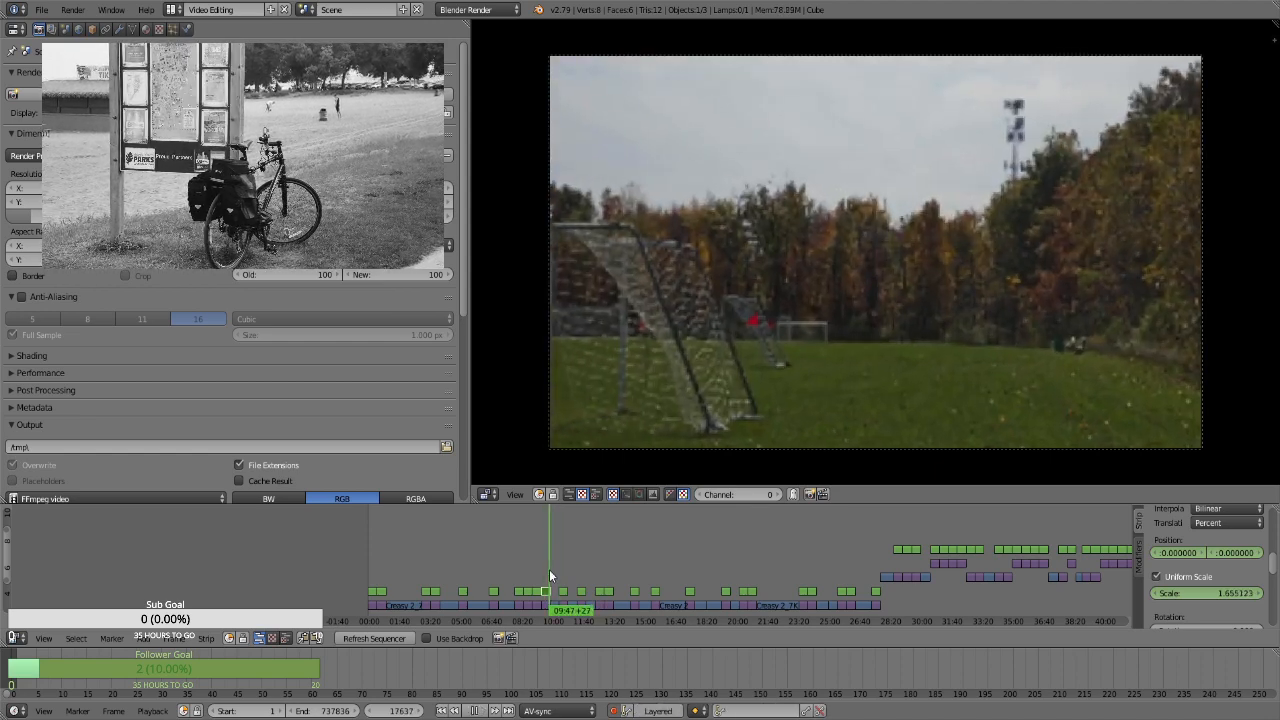
key("Escape")
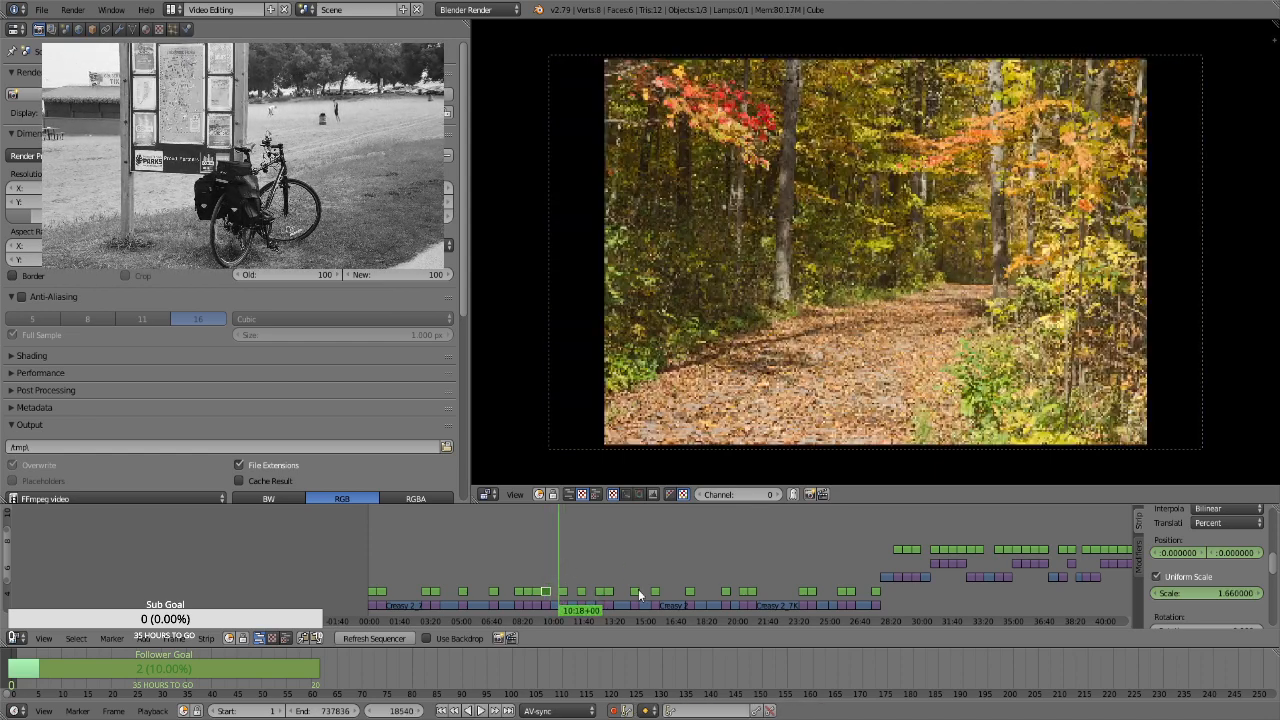
Select the Transform strip over the forest trail still at frame 18540 and keyframe its position at 0 and uniform scale at 1.3
right_click(564, 593)
key("i")
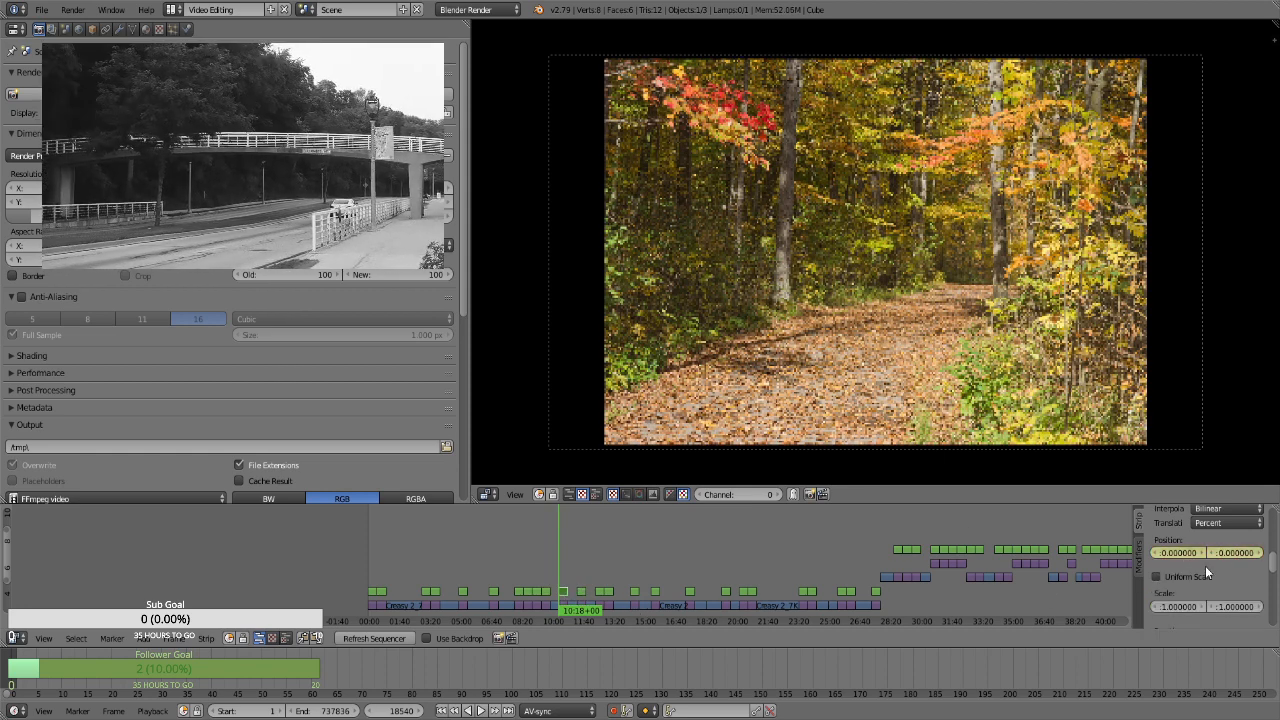
left_click(1188, 578)
left_click(1199, 593)
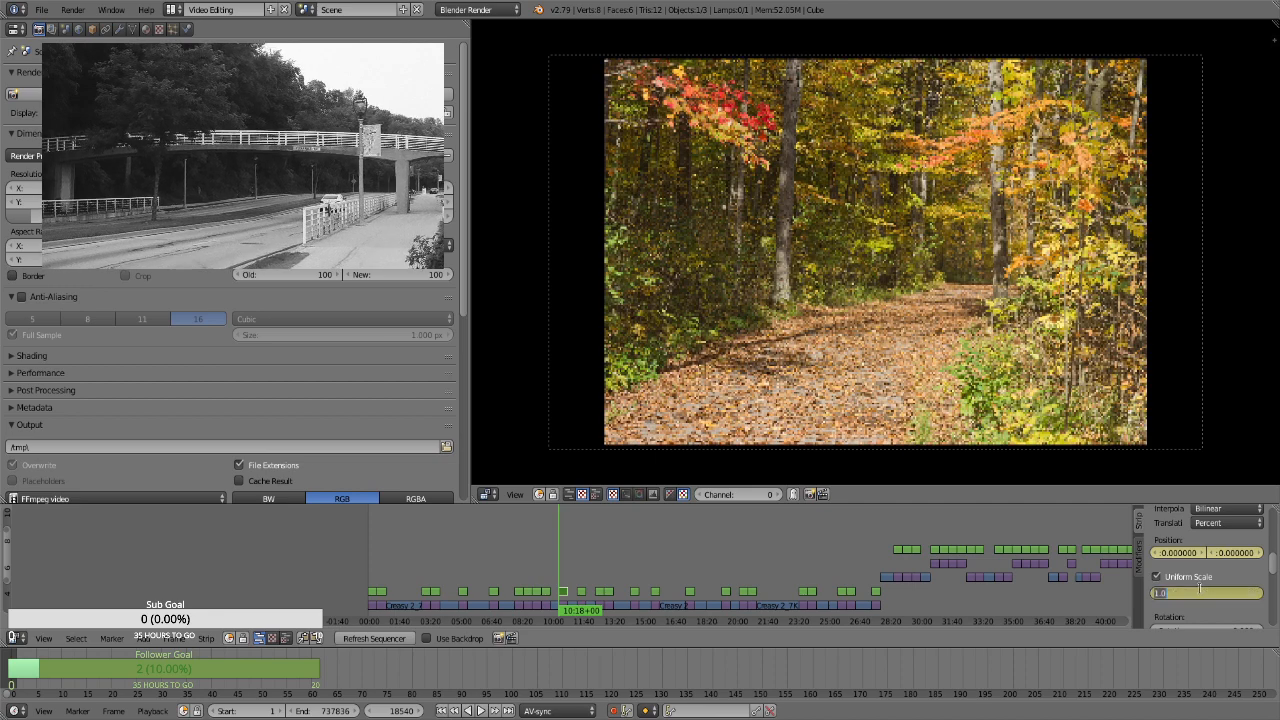
type("1.3")
key("Return")
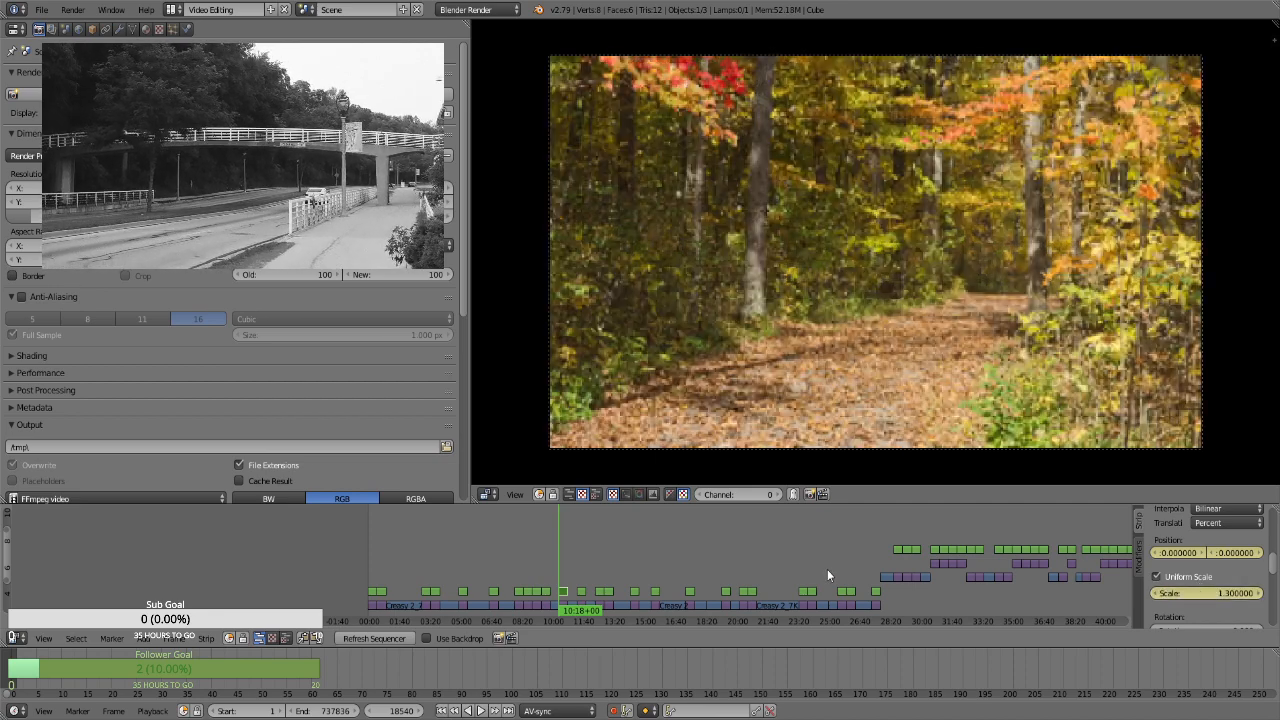
At frame 19409, keyframe the forest trail still's scale at 1.66 and check the zoom partway through
key("Page_Up")
key("Left")
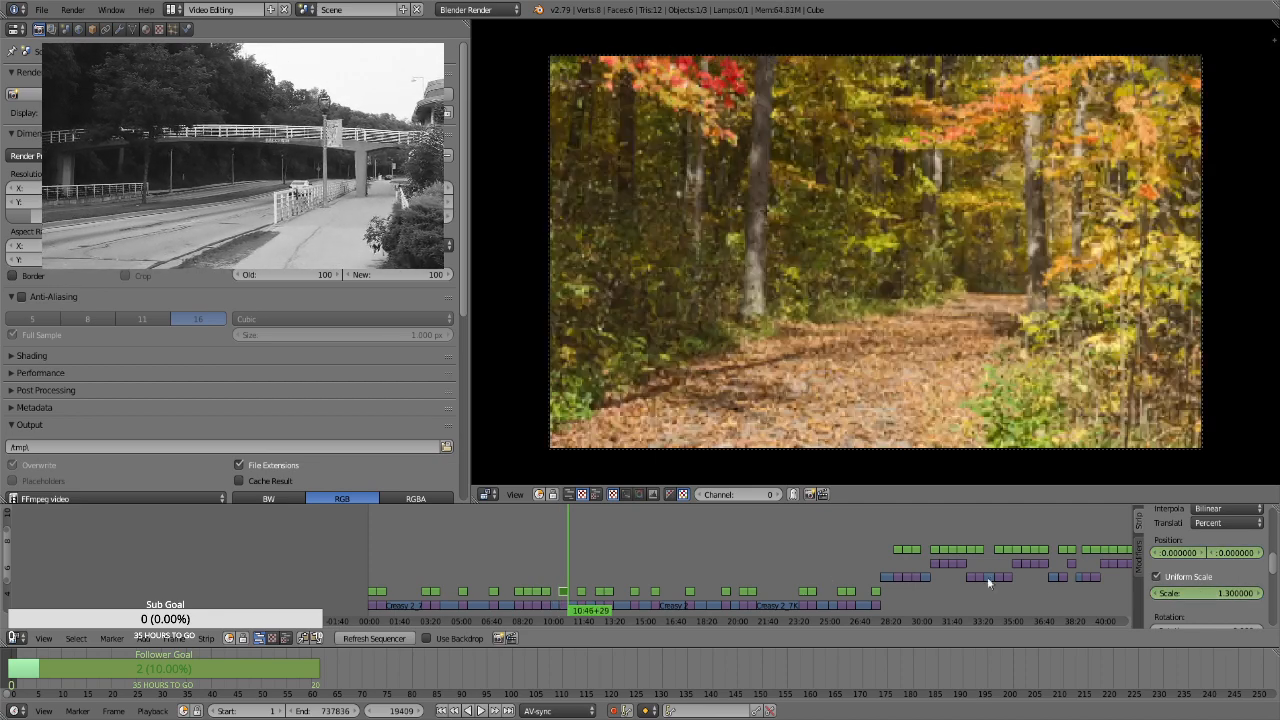
left_click(1193, 593)
type("1.66")
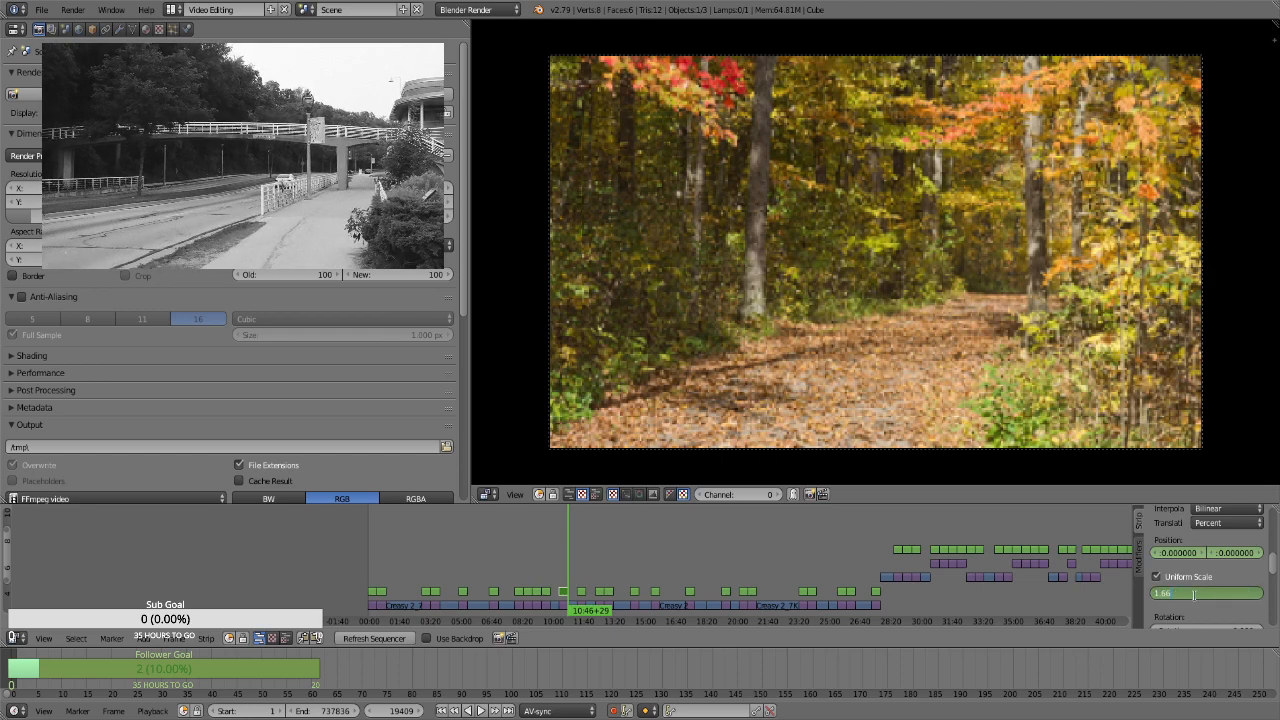
key("Return")
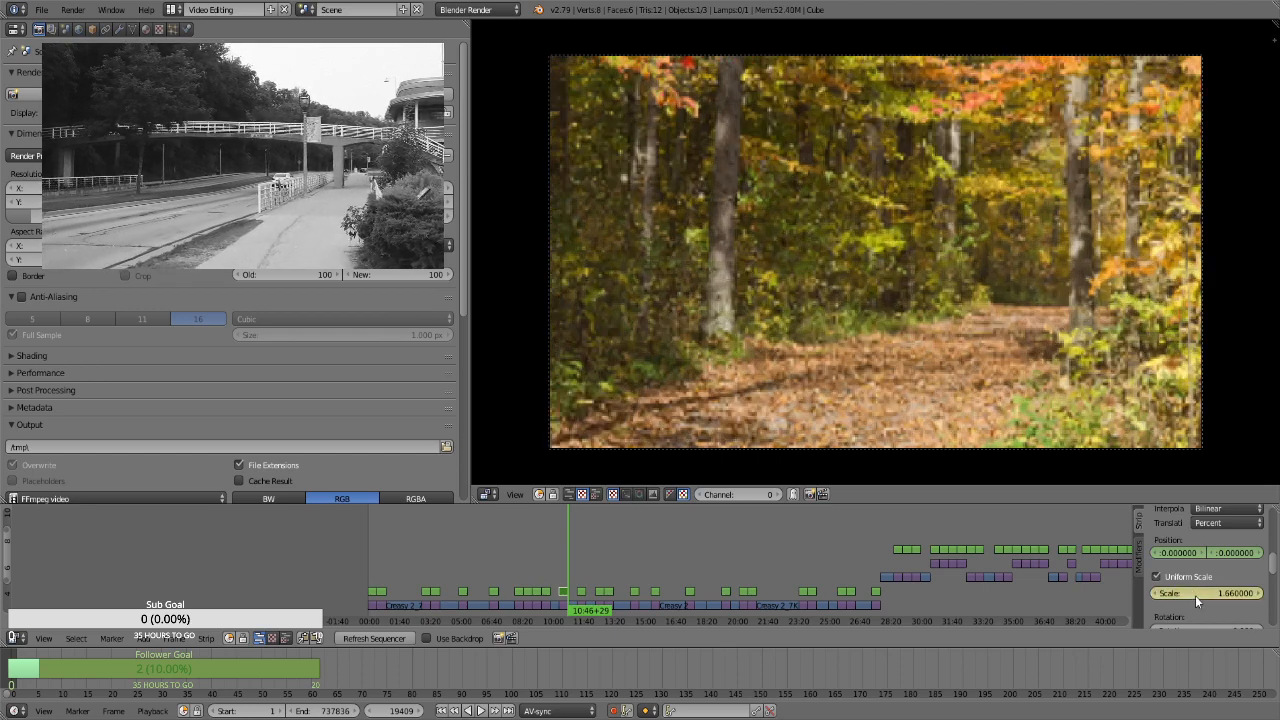
left_click(564, 573)
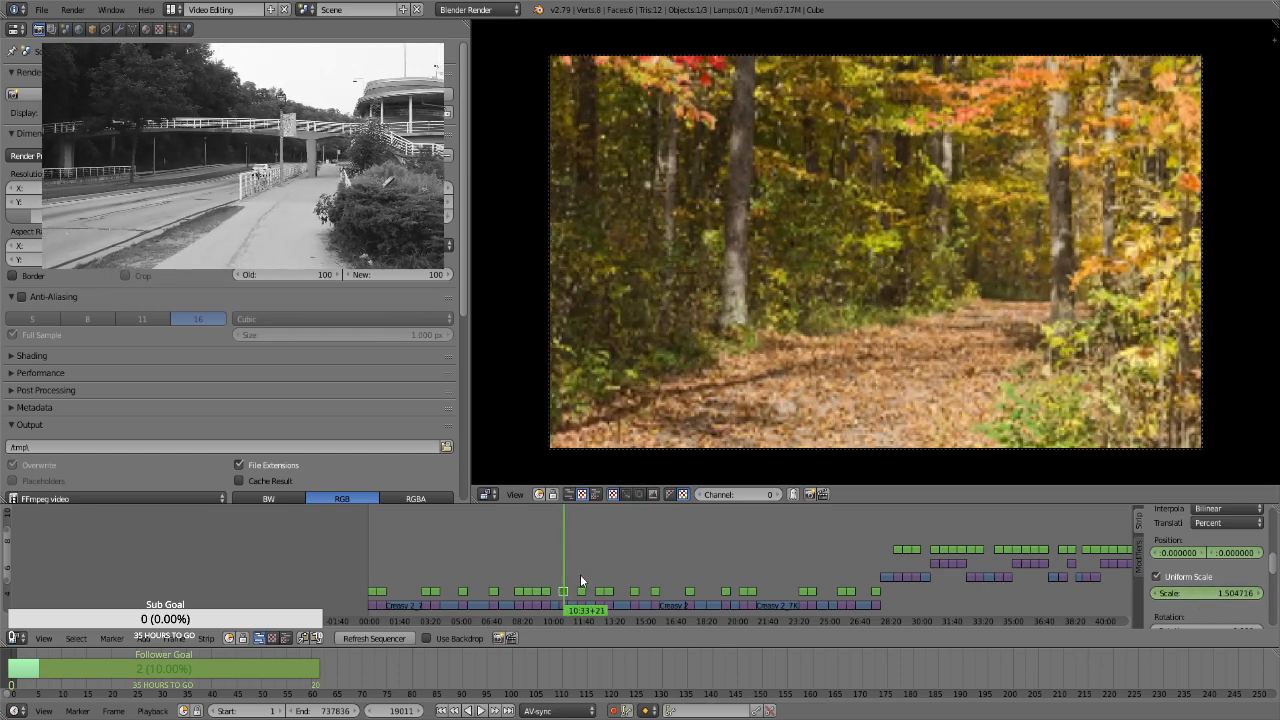
Select the Transform strip over the straight leaf-covered path still at frame 20295 and keyframe its position at 0 and uniform scale at 1.3
left_click(580, 574)
key("Page_Down")
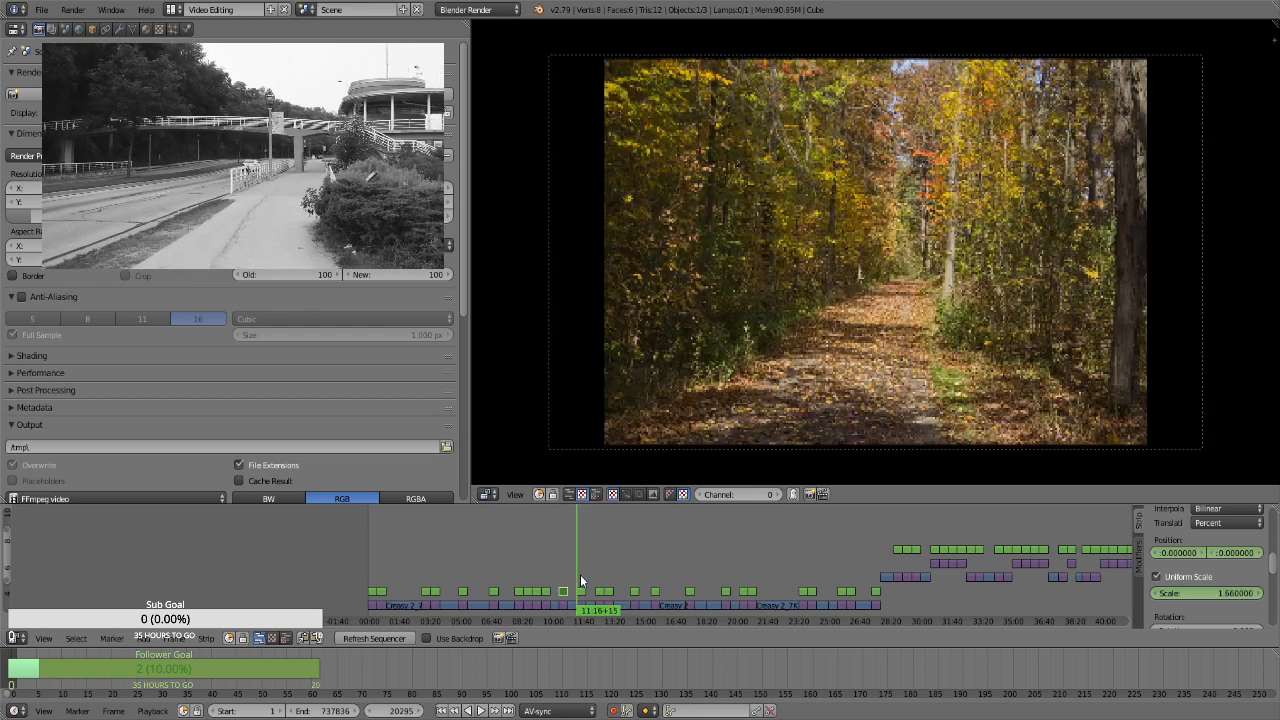
right_click(584, 591)
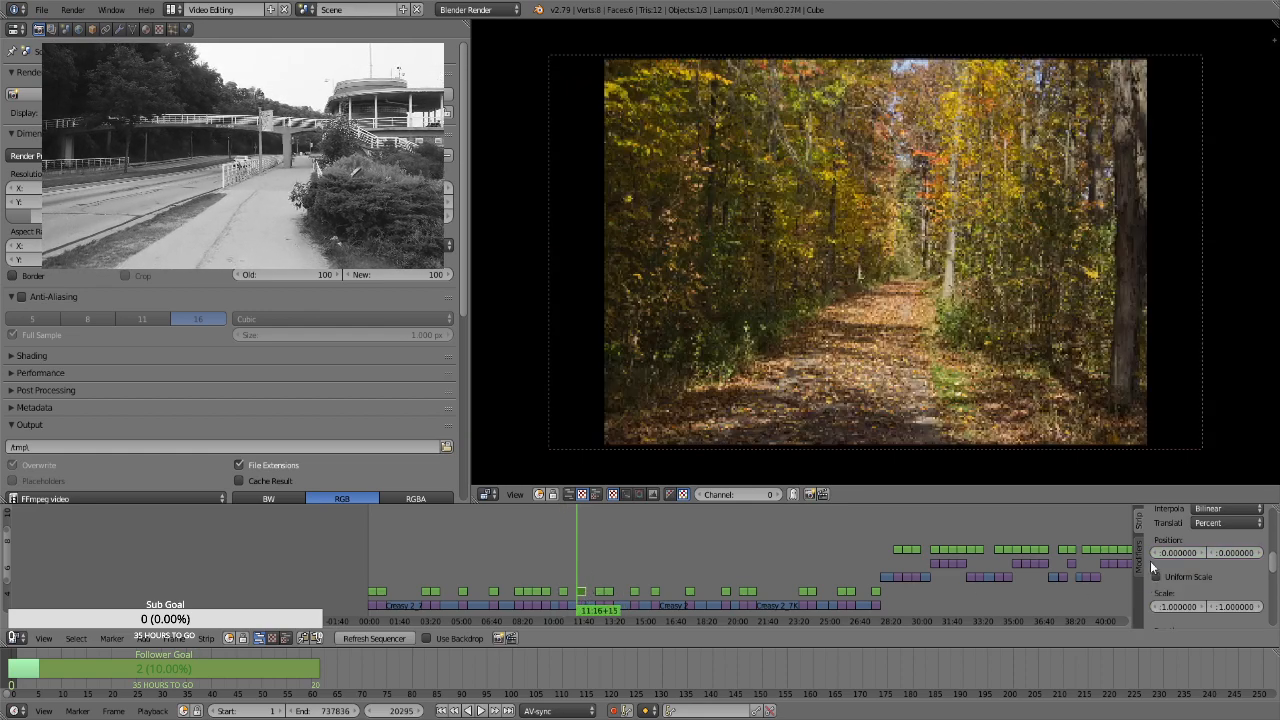
left_click(1194, 576)
left_click(1214, 594)
type("1.3")
key("Return")
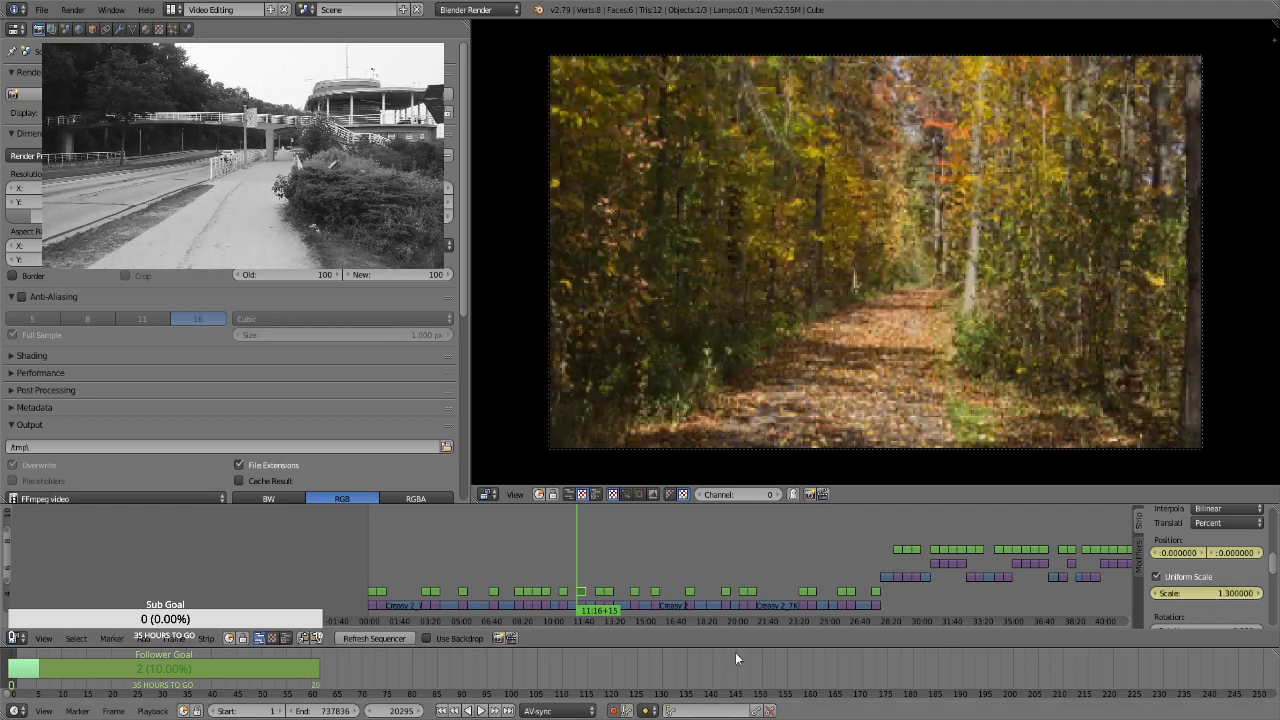
At frame 21164, keyframe the straight leaf-covered path still's uniform scale at 1.66
left_click(589, 572)
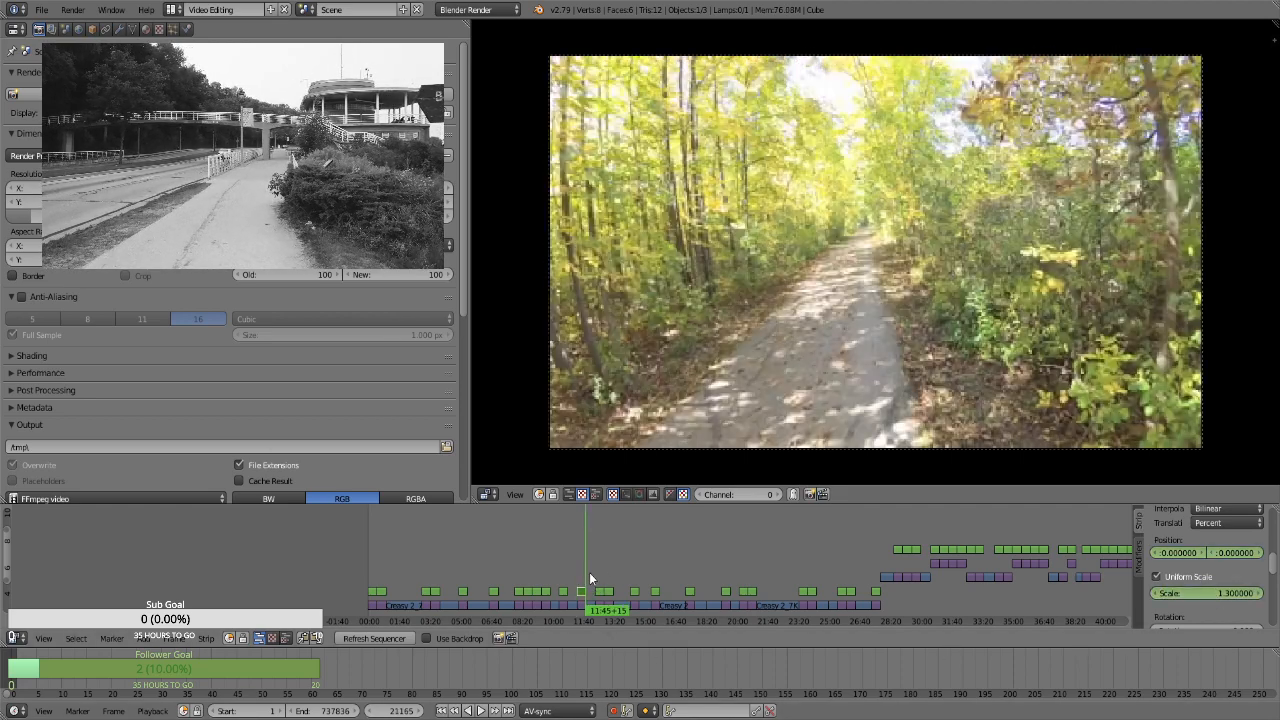
left_click(1193, 593)
type("1.66")
key("Return")
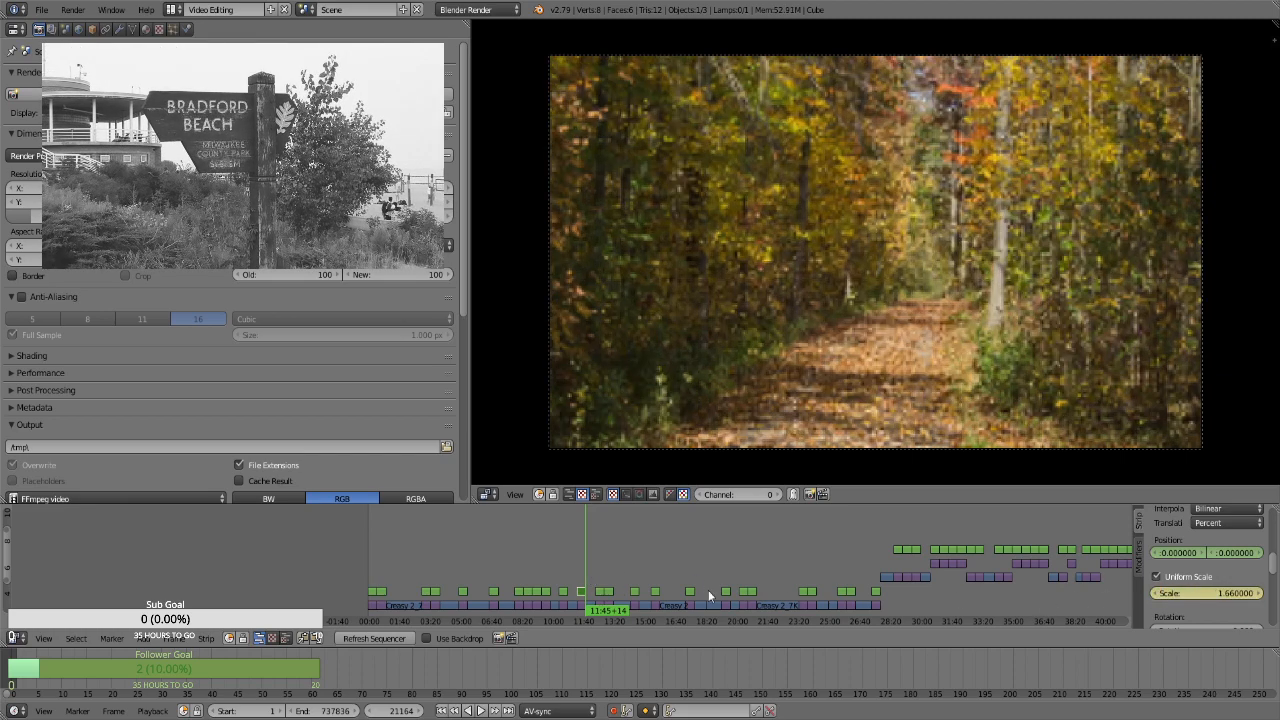
Select the Transform strip over the golden tree canopy still at frame 22088 and keyframe its position at 0 and uniform scale at 1.3
left_click(600, 574)
key("Page_Down")
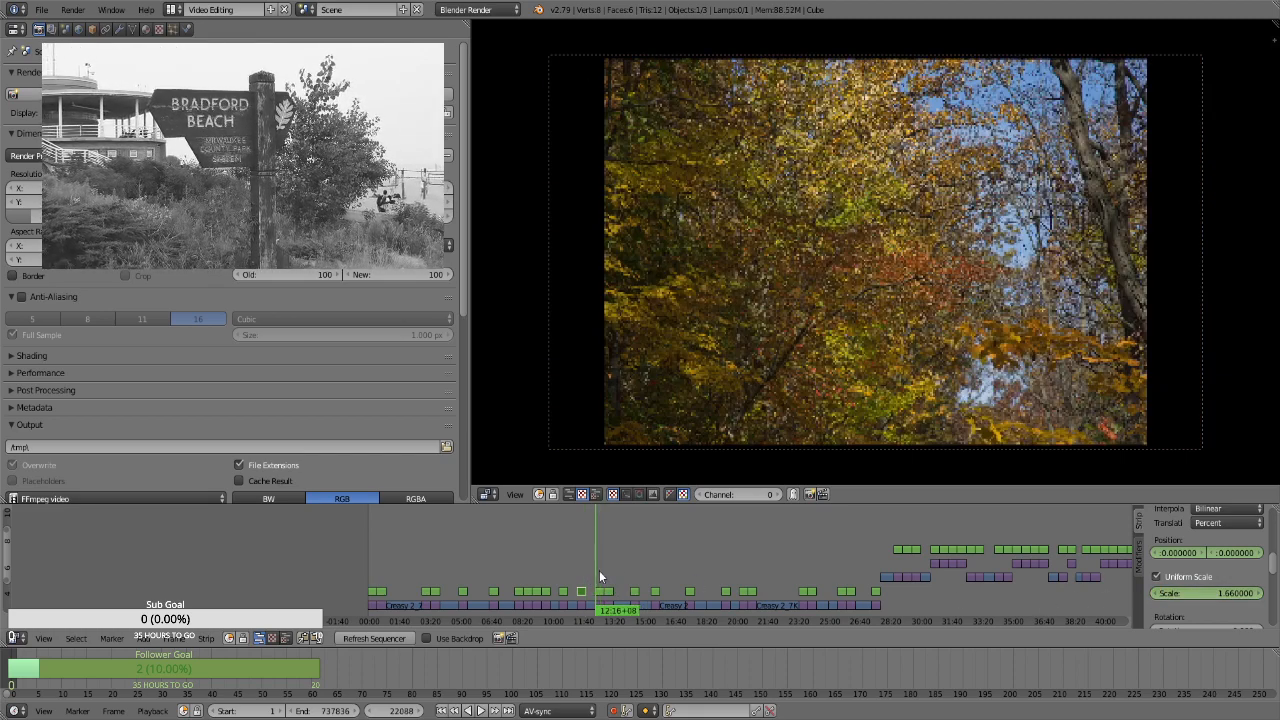
right_click(605, 592)
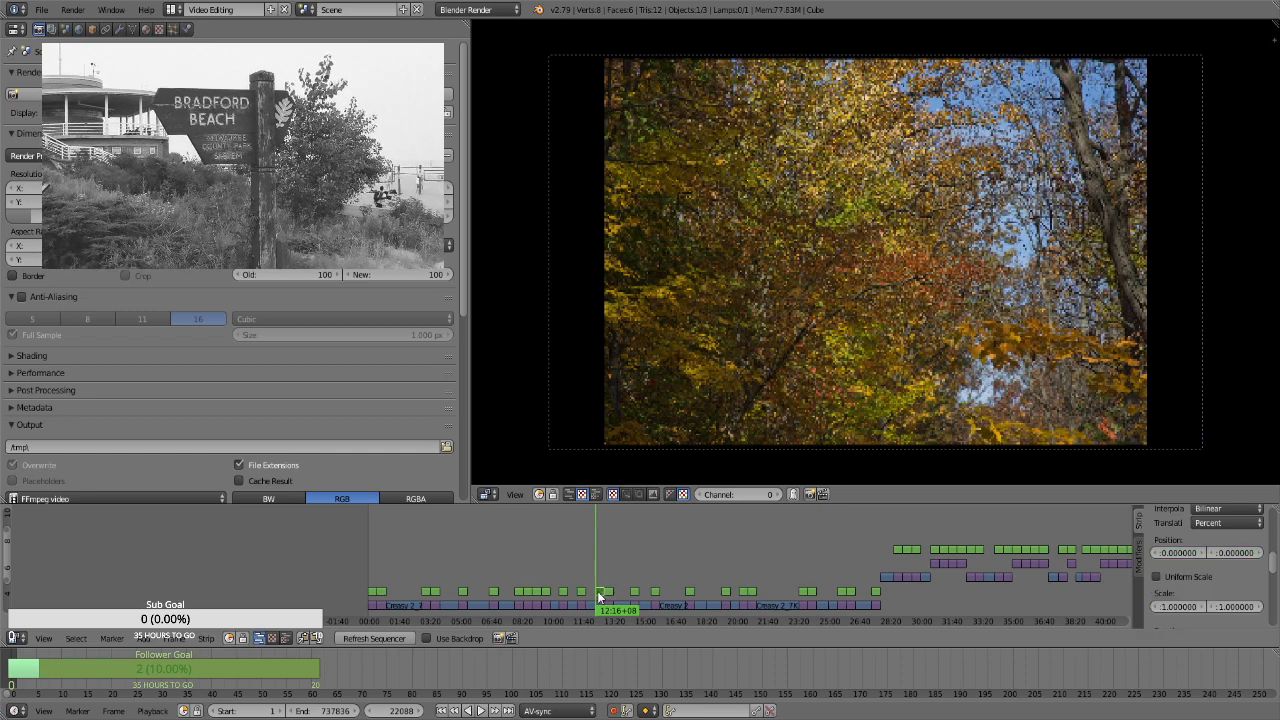
left_click(1157, 577)
left_click(1204, 593)
type("1.3")
key("Return")
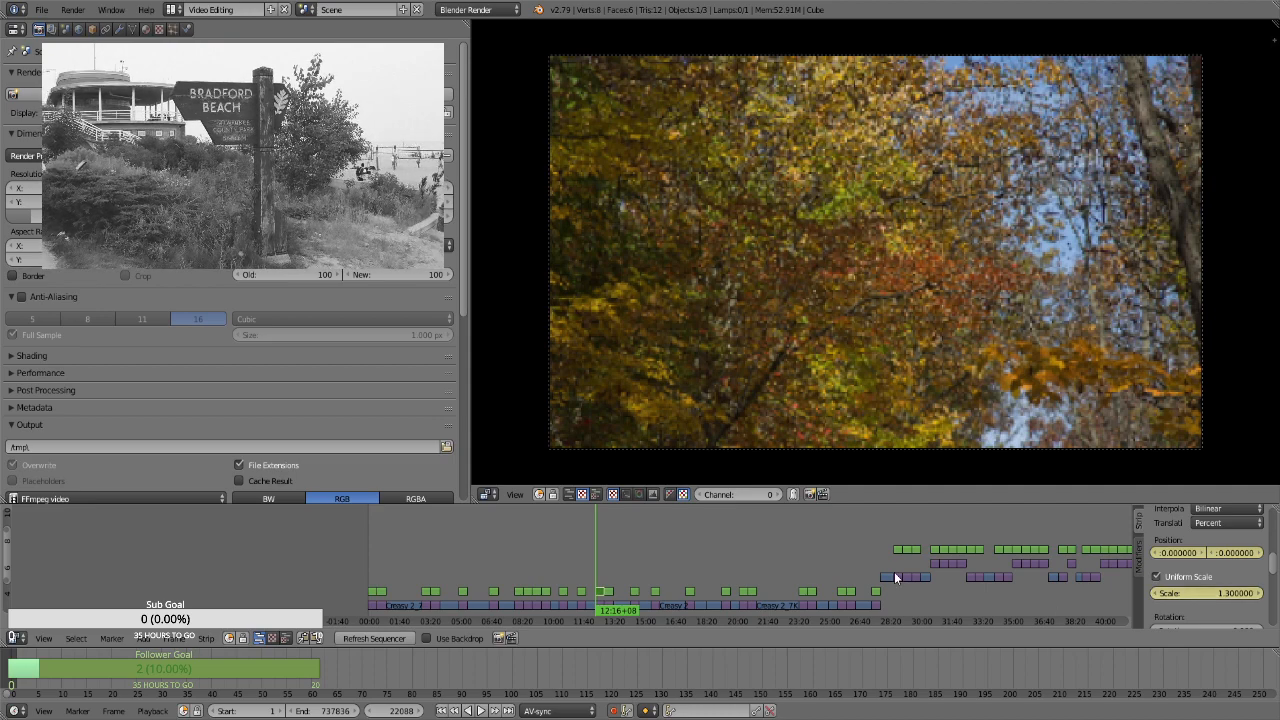
At frame 22957, keyframe the golden tree canopy still's uniform scale at 1.66 and vertical position at about 0.93
left_click(1215, 593)
type("1.66")
key("Return")
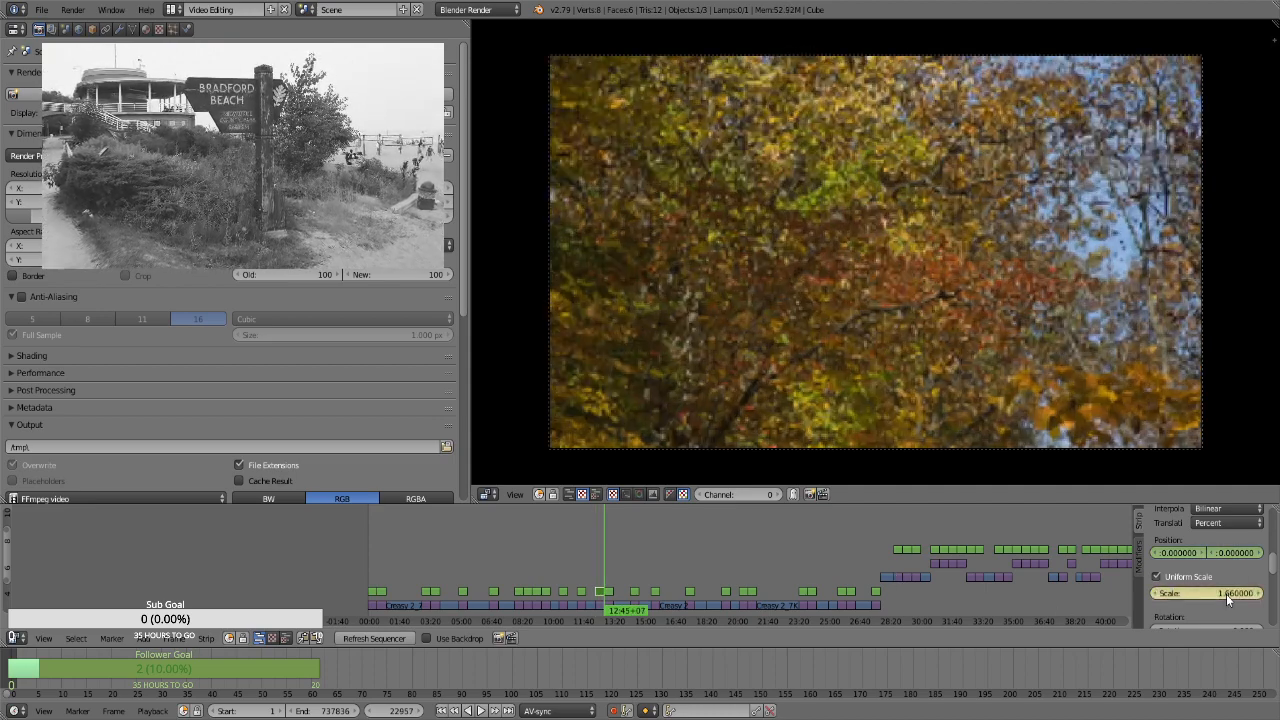
left_click_drag(1233, 550, 1236, 549)
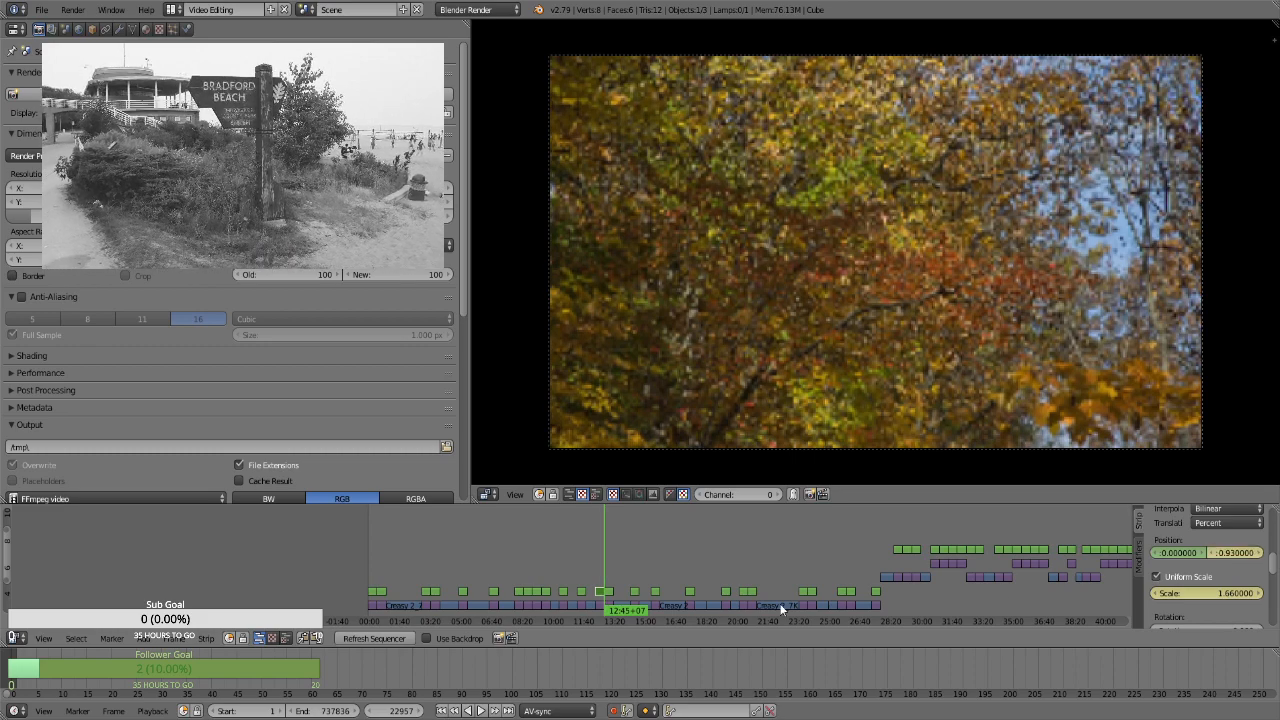
Select the Transform strip over the tall red and yellow trees still at frame 22958 and keyframe its position at 0 and uniform scale at 1.3
key("Right")
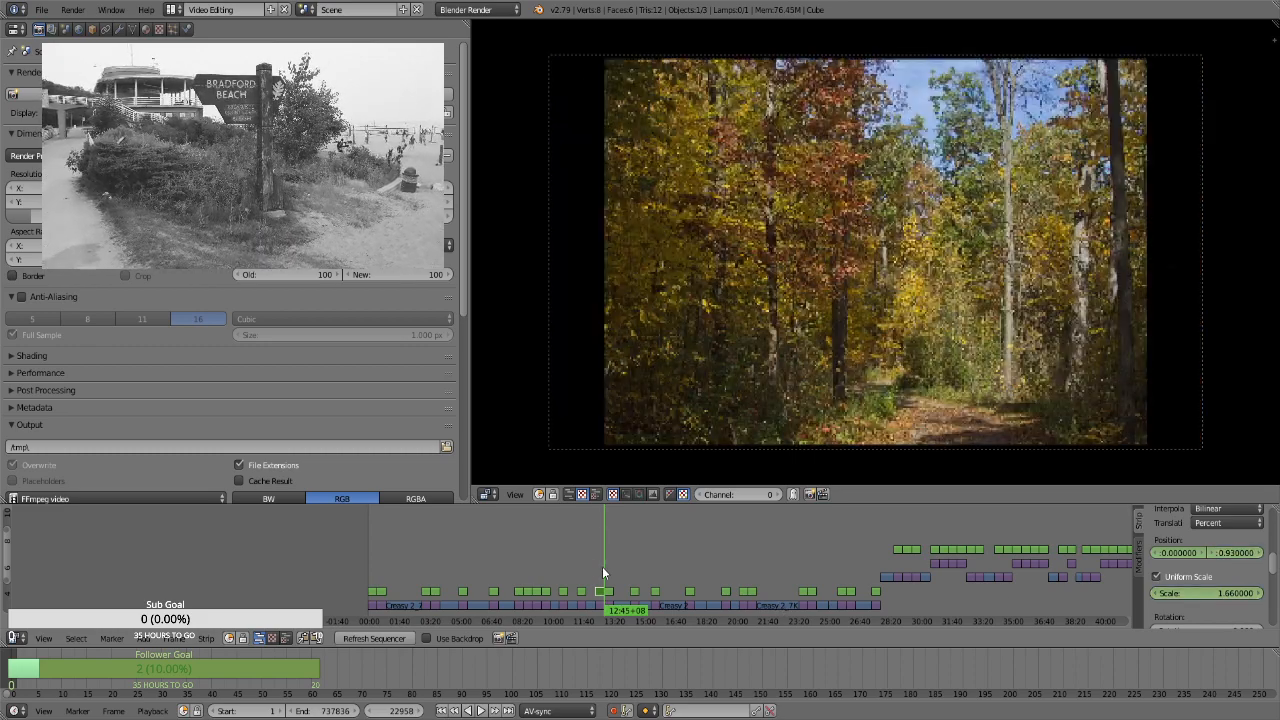
right_click(606, 602)
right_click(608, 592)
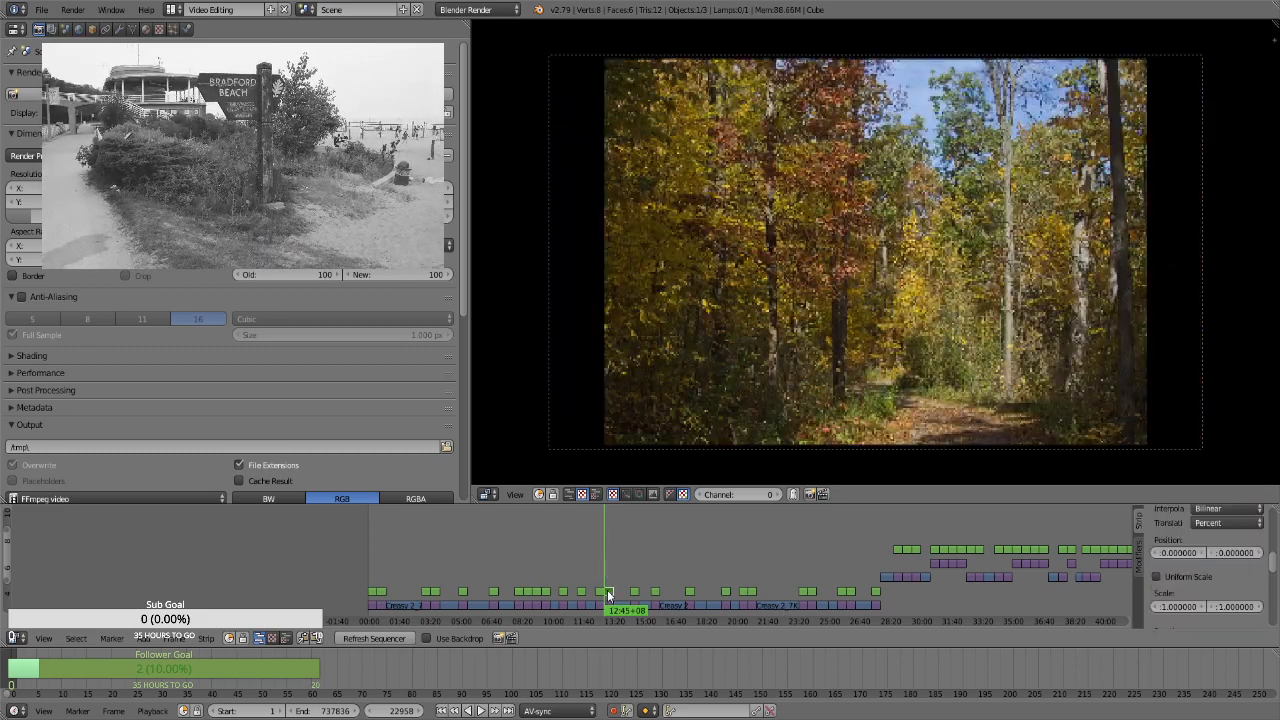
key("i")
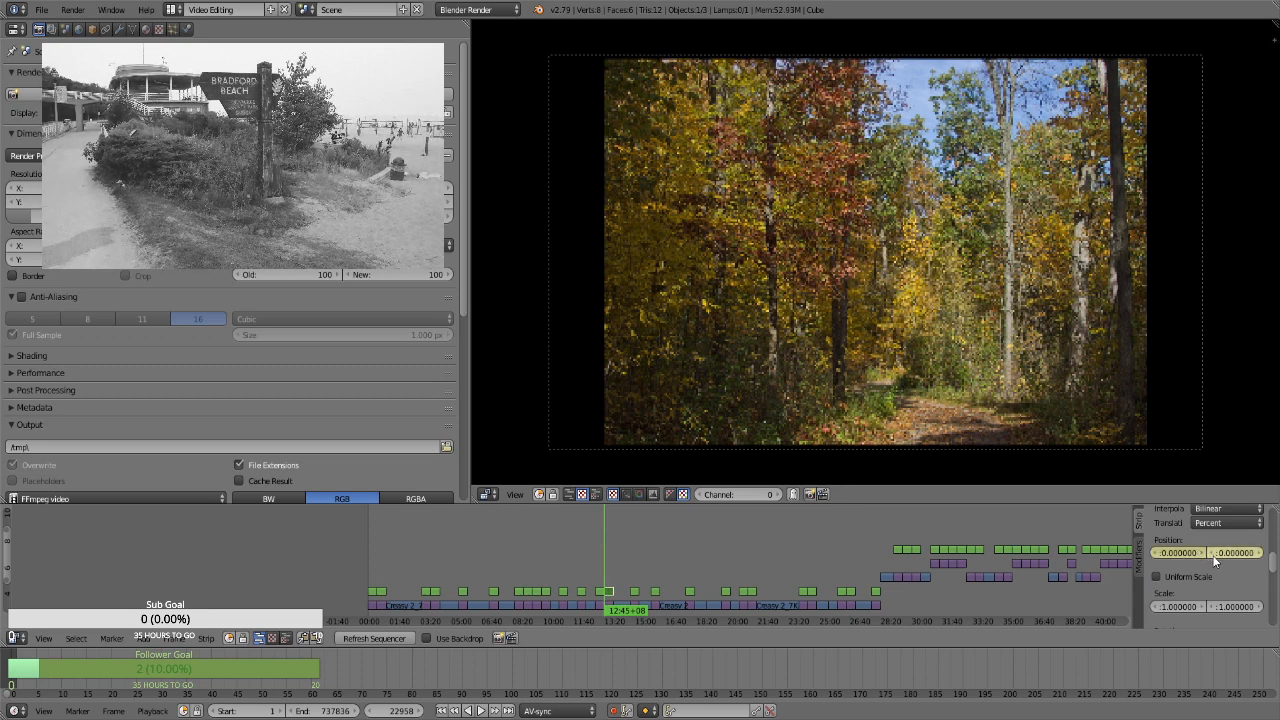
left_click(1193, 577)
left_click(1196, 594)
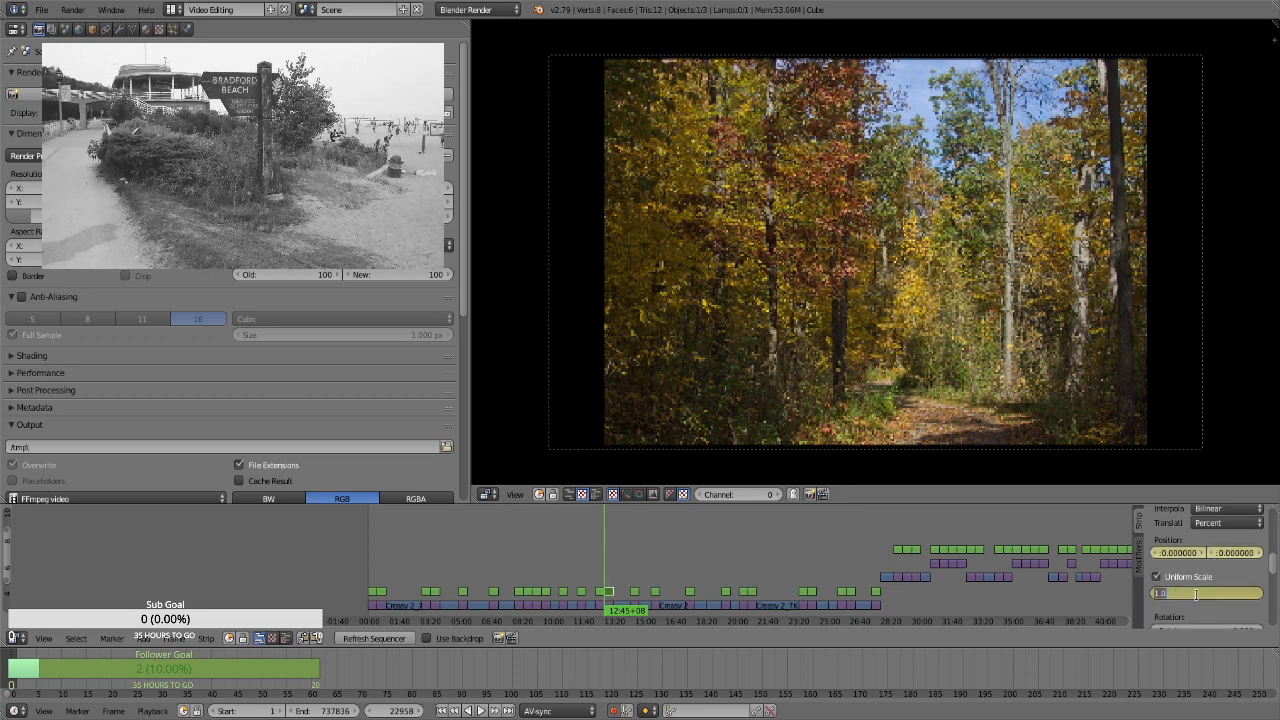
type("1.3")
key("Return")
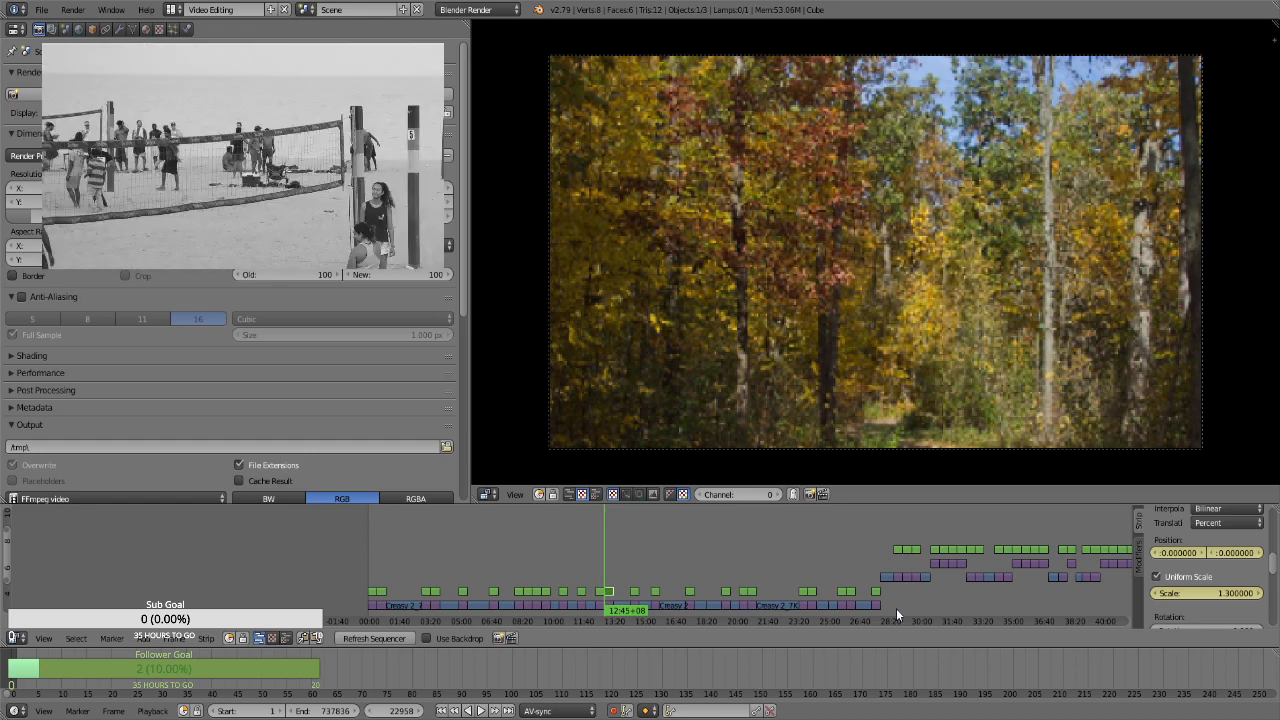
At frame 23827, keyframe the tall red and yellow trees still's uniform scale at 1.66 and vertical position at 12.3
key("Page_Up")
left_click(1217, 594)
type("1.66")
key("Return")
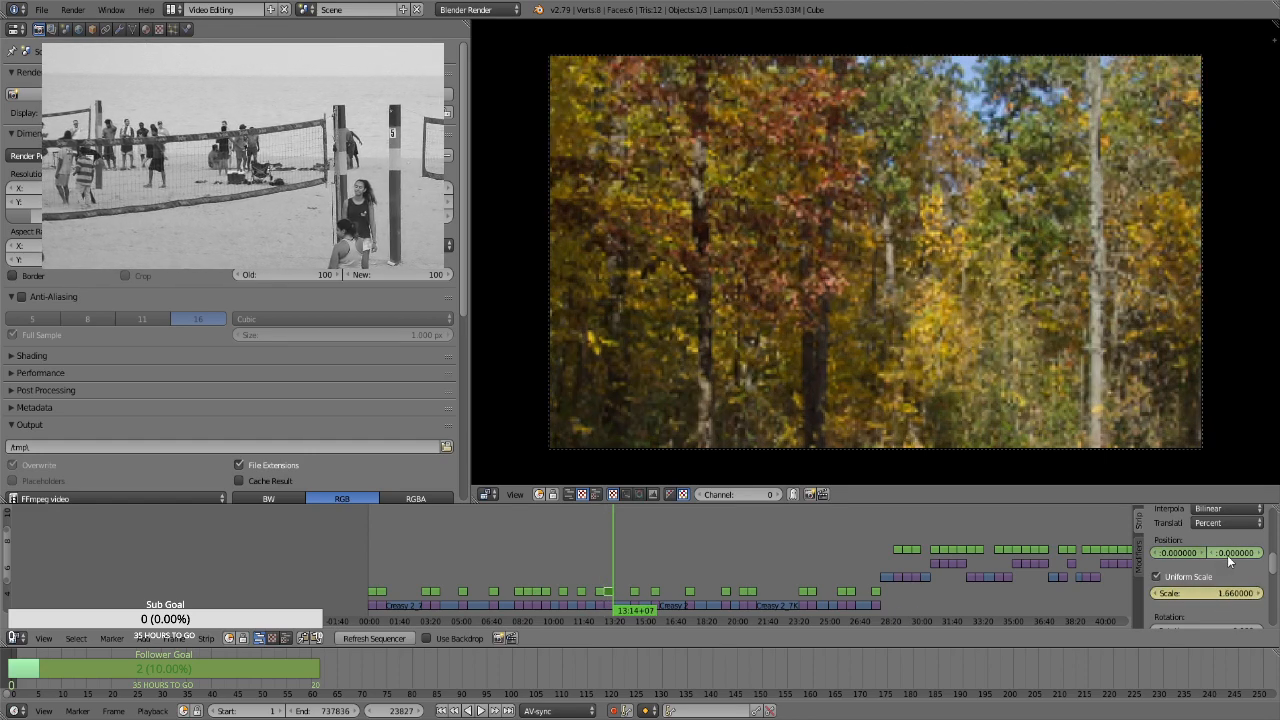
left_click_drag(1234, 553, 1276, 553)
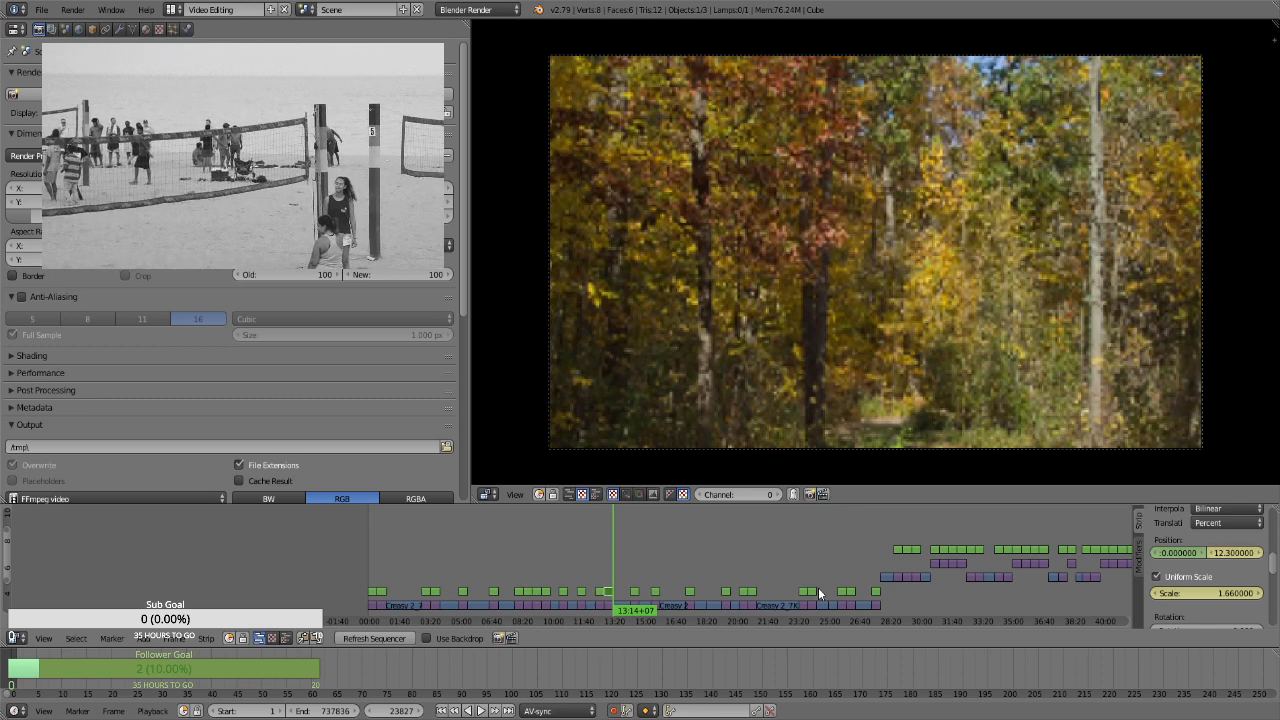
Select the Transform strip over the fallen log still at frame 25469 and keyframe its position at 0 and uniform scale at 1.3
key("Page_Up")
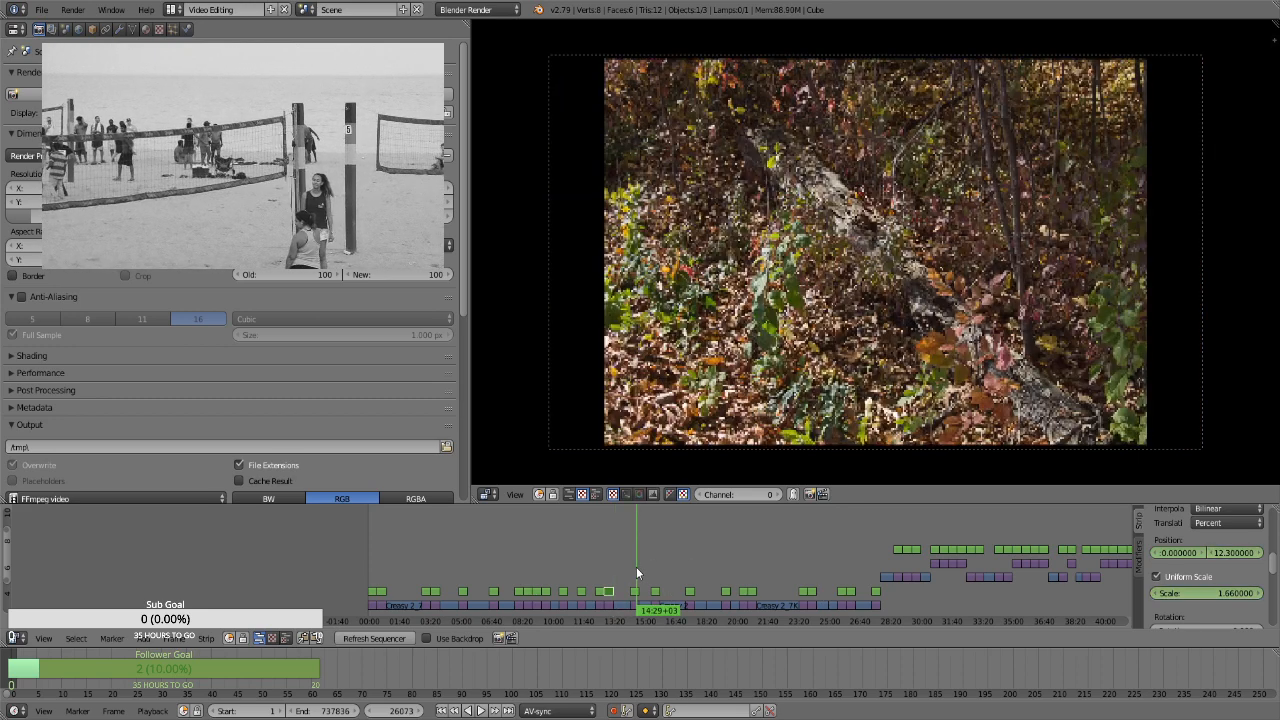
right_click(637, 591)
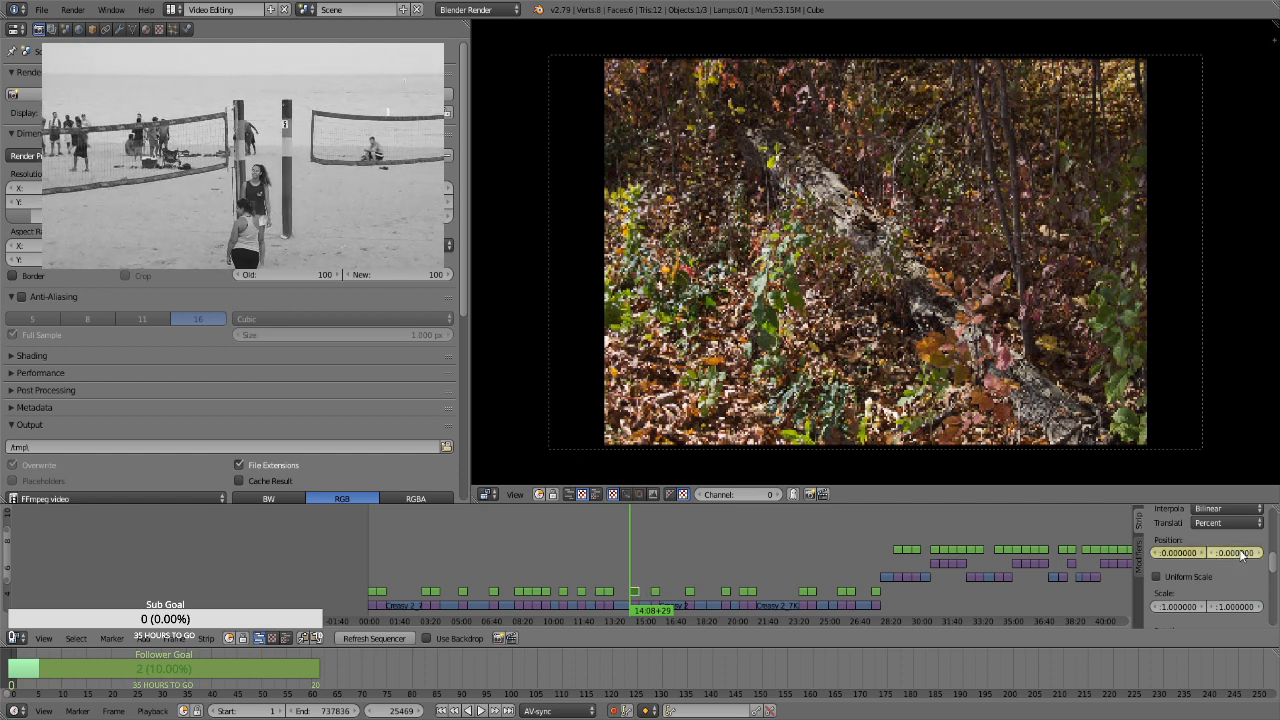
left_click(1184, 577)
left_click(1219, 594)
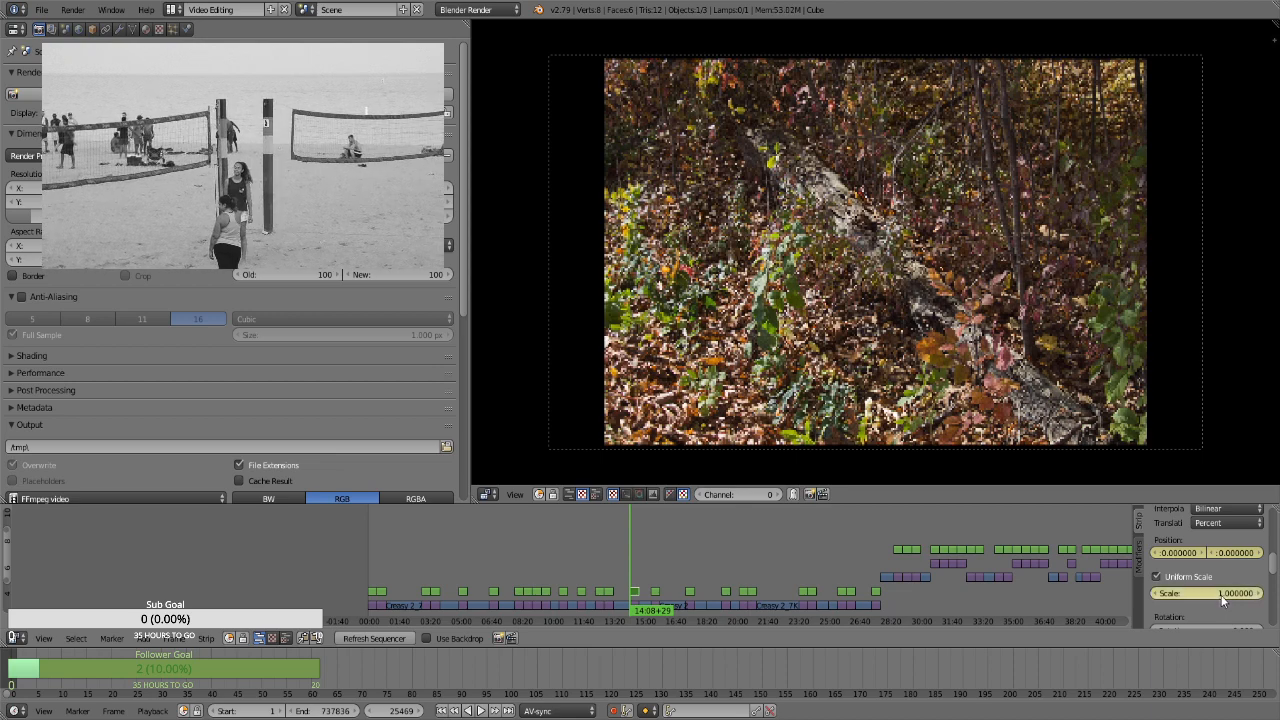
type("1.3")
key("Return")
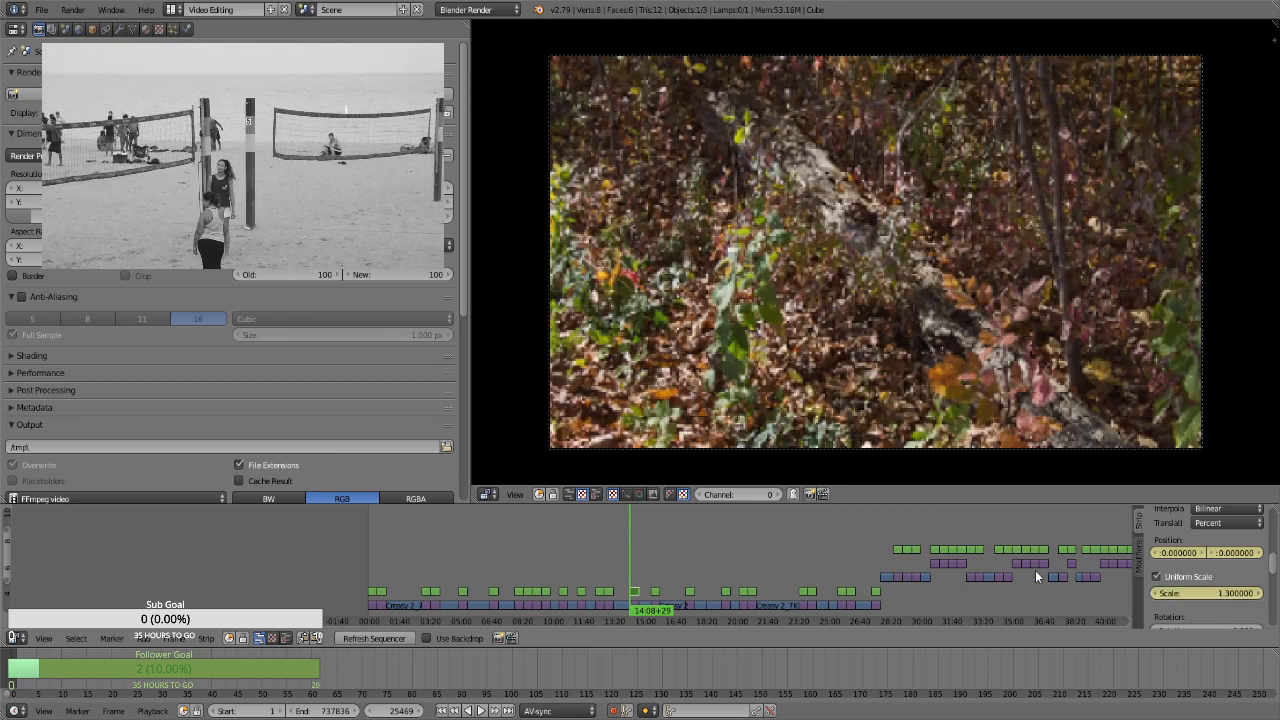
At frame 26338, keyframe the fallen log still's uniform scale at 1.66
key("Page_Up")
key("Left")
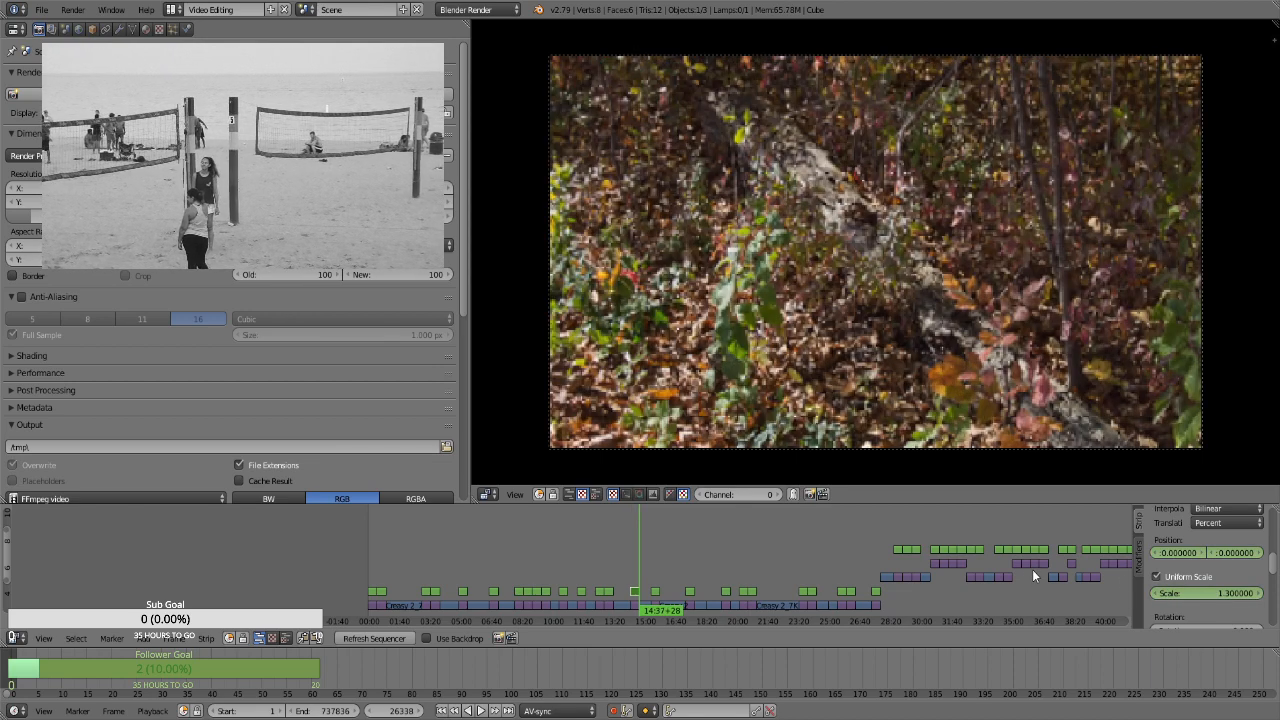
left_click(1193, 593)
type("1.66")
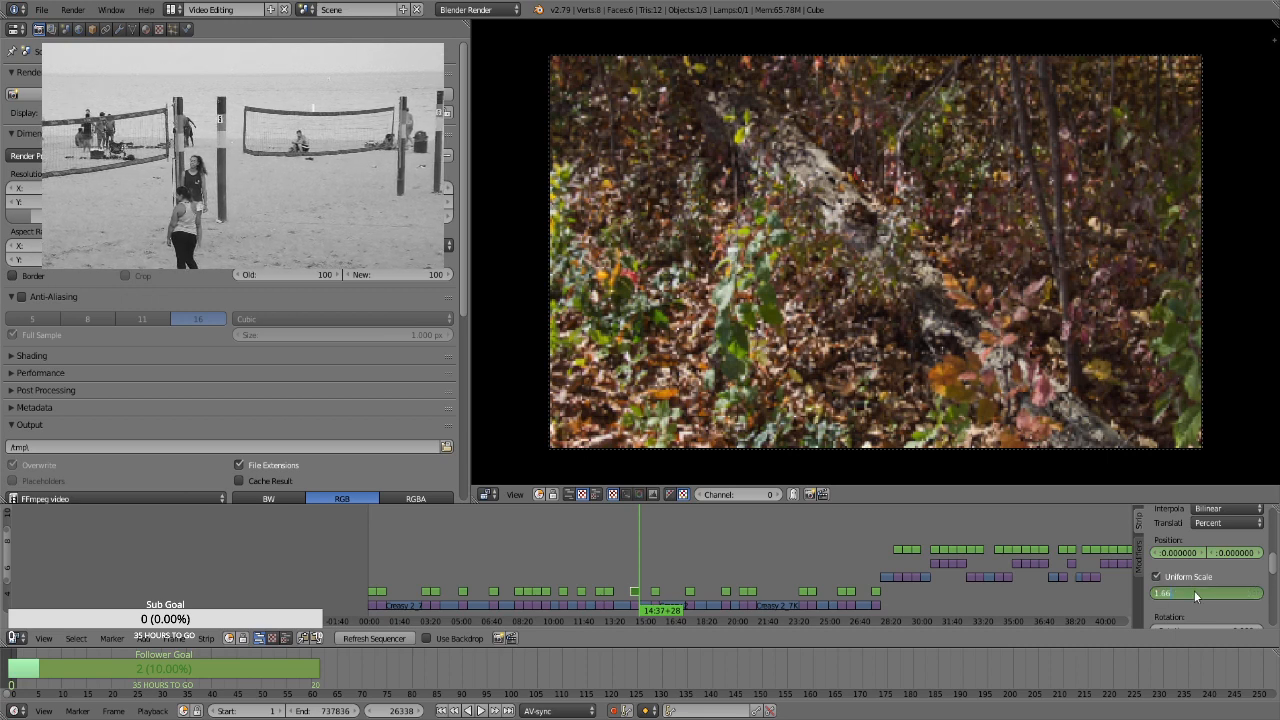
key("Return")
Select the Transform strip over the dense yellow foliage still at frame 27508 and keyframe its position at 0 and uniform scale at 1.3
left_click(655, 578)
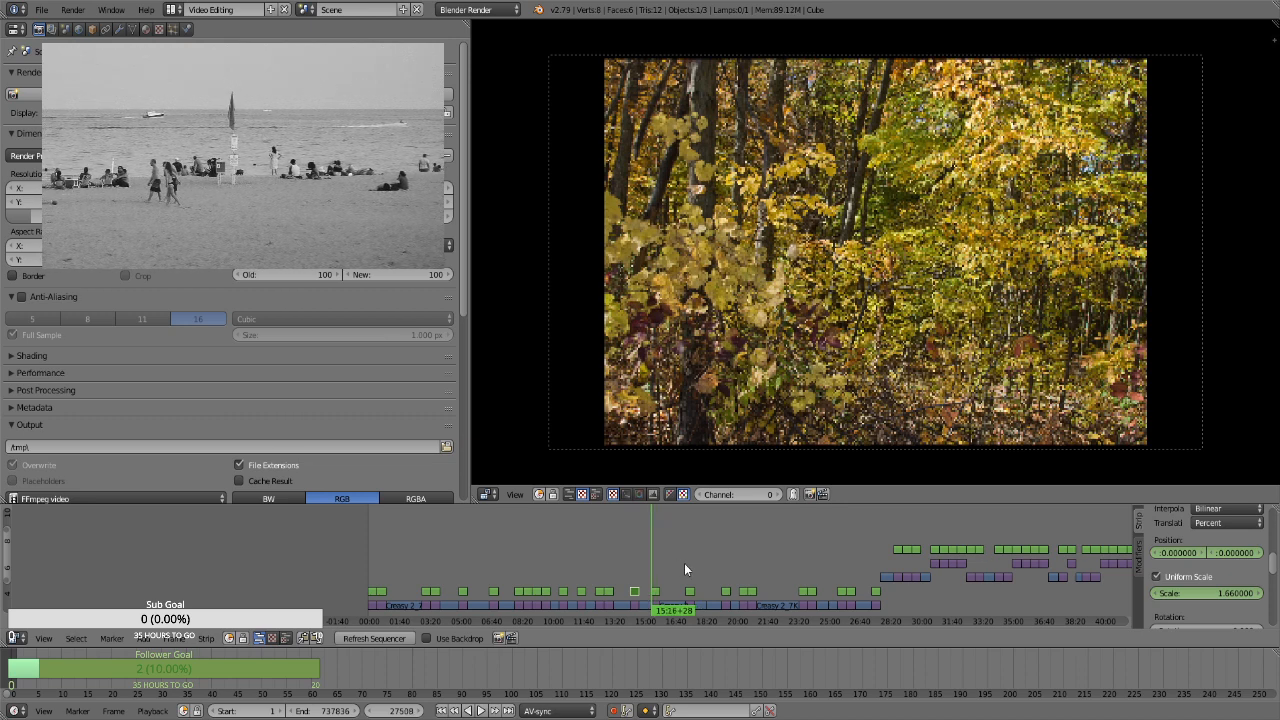
left_click(651, 607)
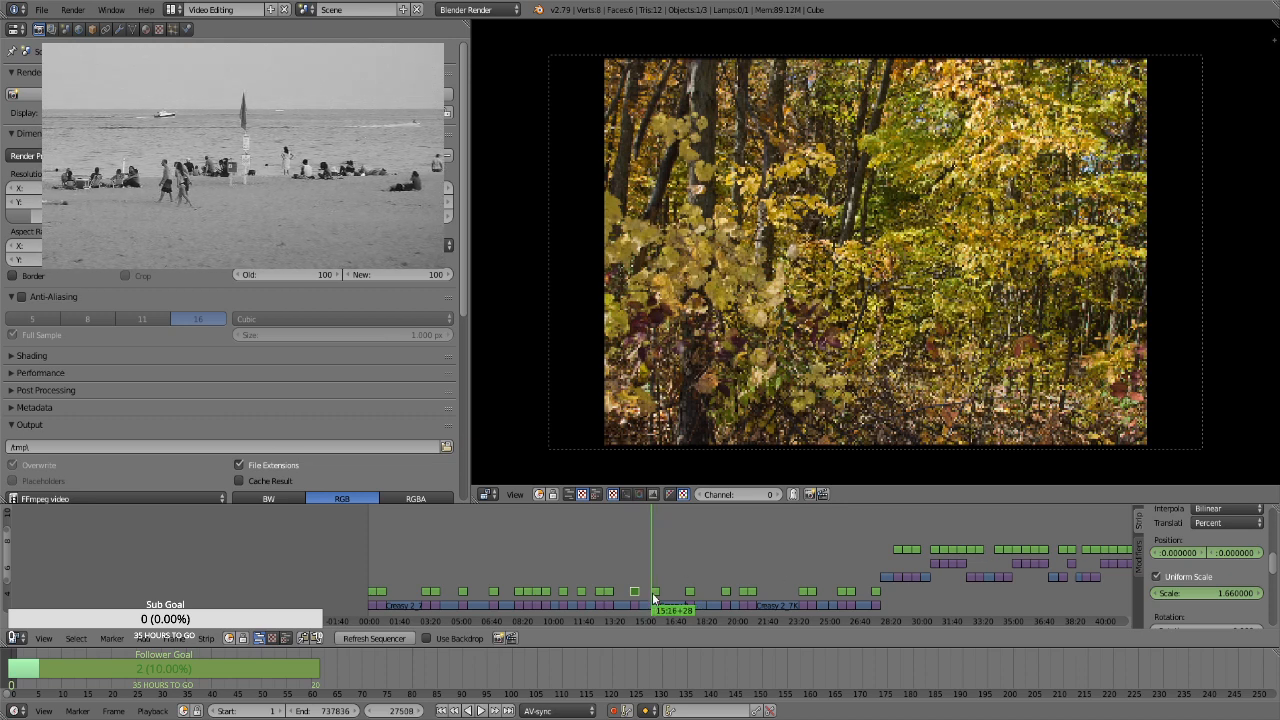
right_click(655, 592)
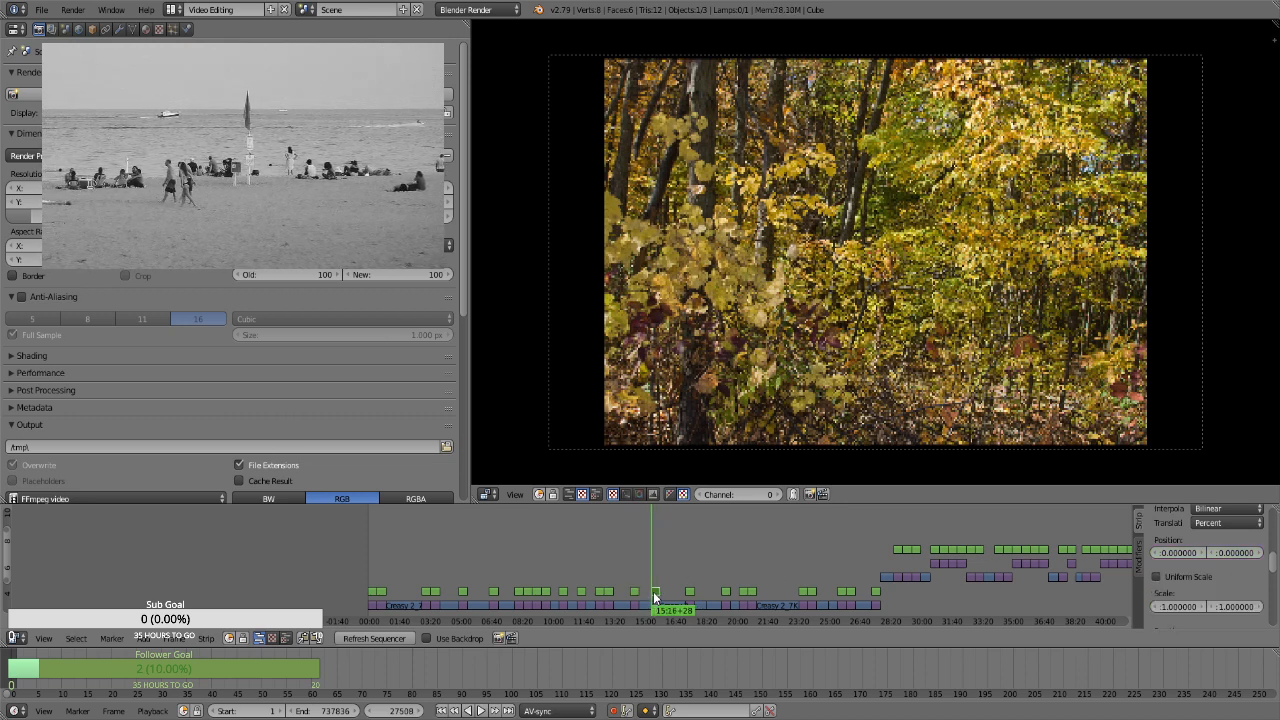
left_click(1195, 577)
left_click(1204, 593)
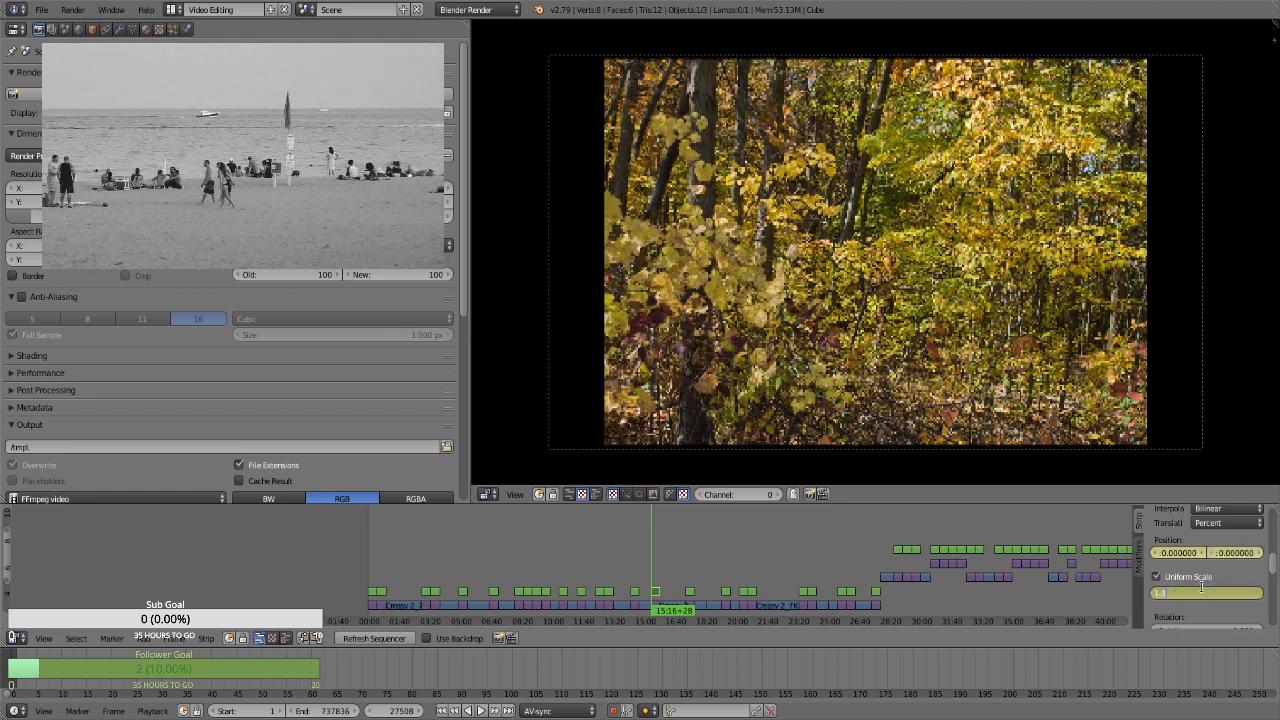
type("1.3")
key("Return")
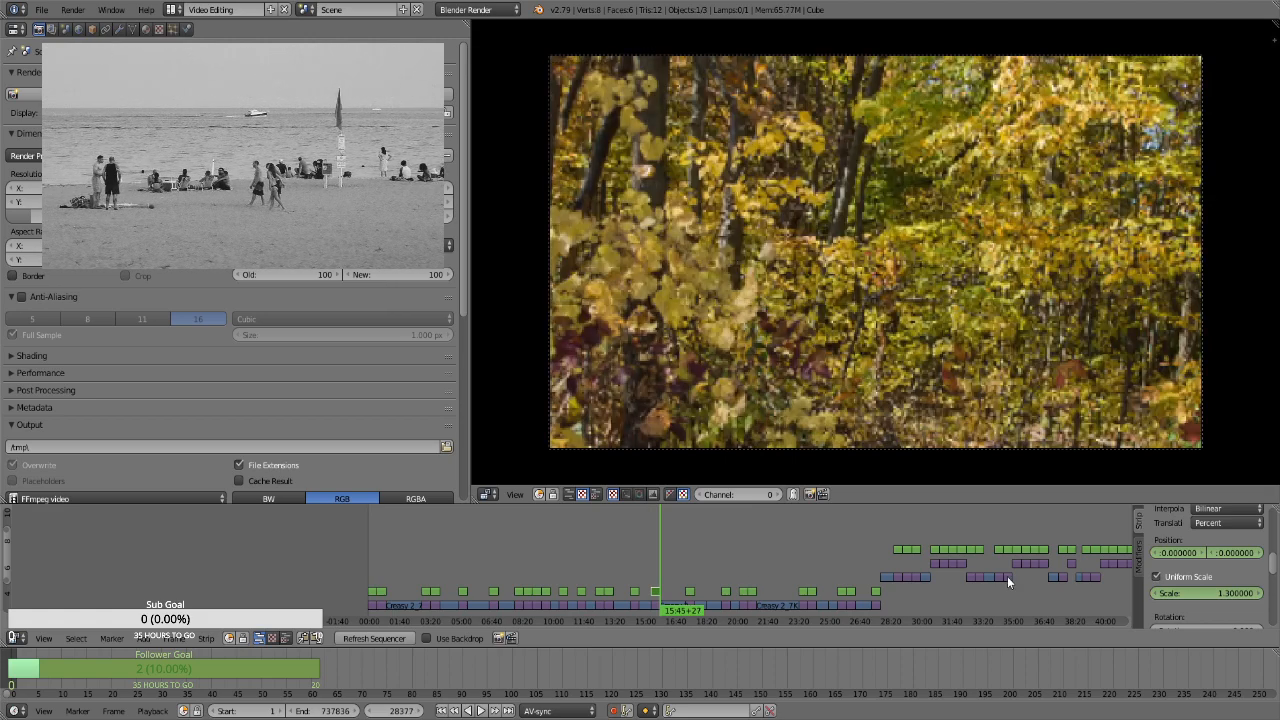
At frame 28377, keyframe the dense yellow foliage still's uniform scale at 1.66
left_click(1182, 597)
type("1.66")
key("Return")
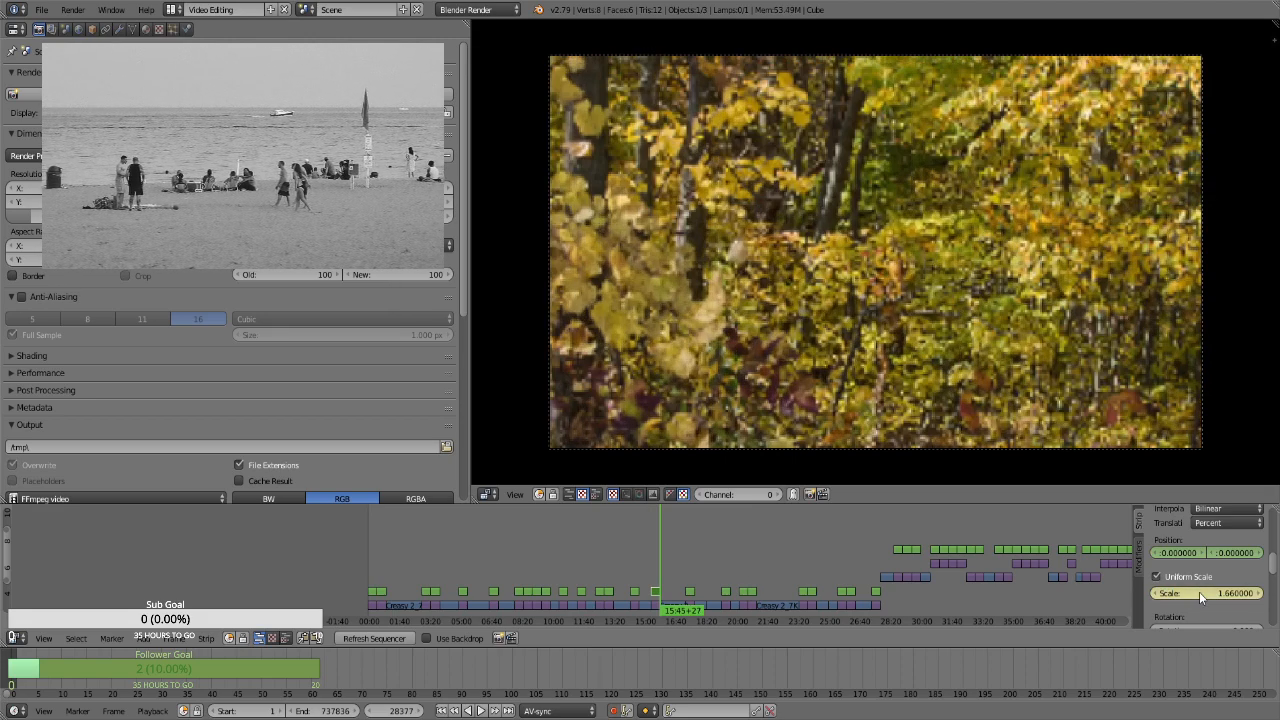
Select the Transform strip over the orange maple branch still at frame 30873 and keyframe its position at 0 and uniform scale at 1.3
left_click(688, 572)
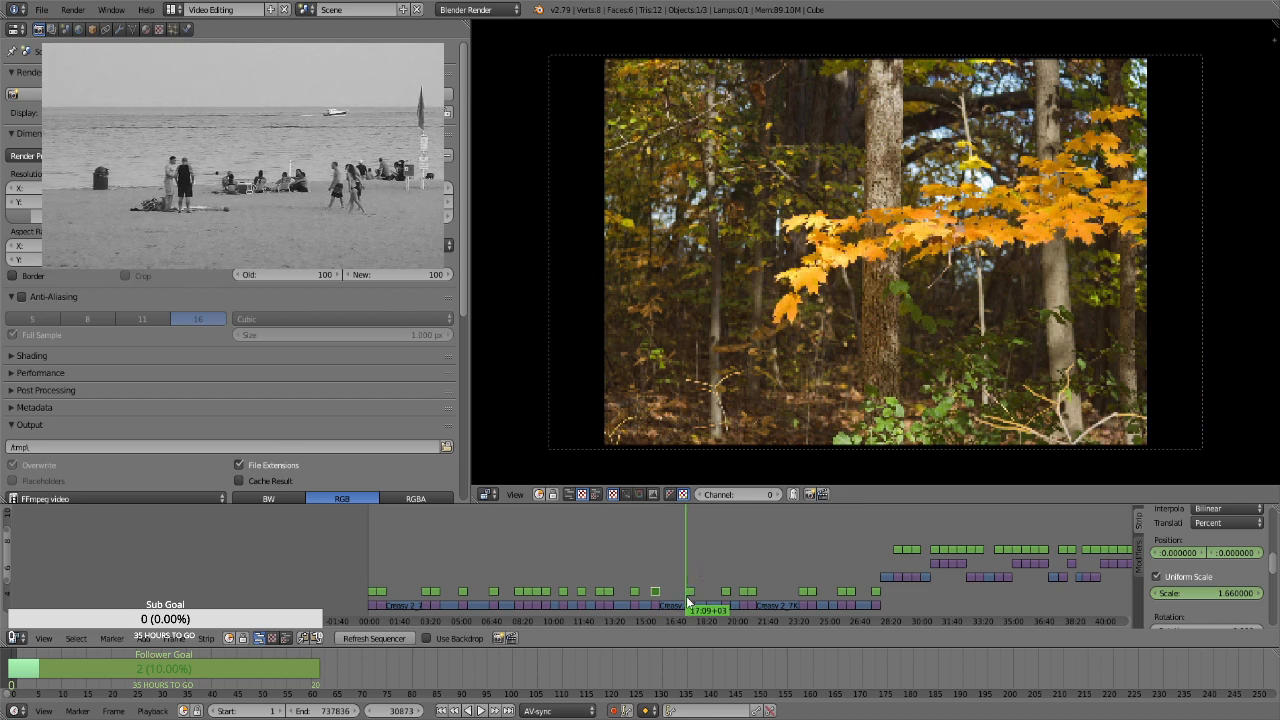
right_click(688, 595)
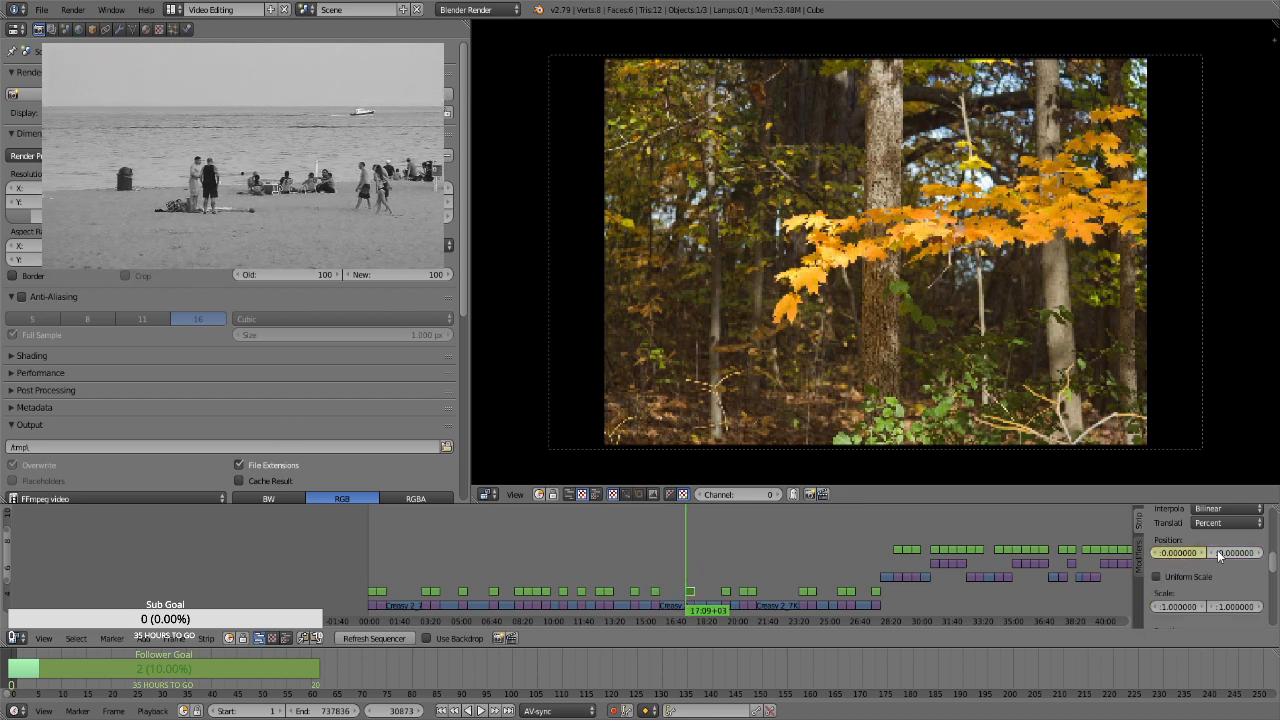
left_click(1180, 580)
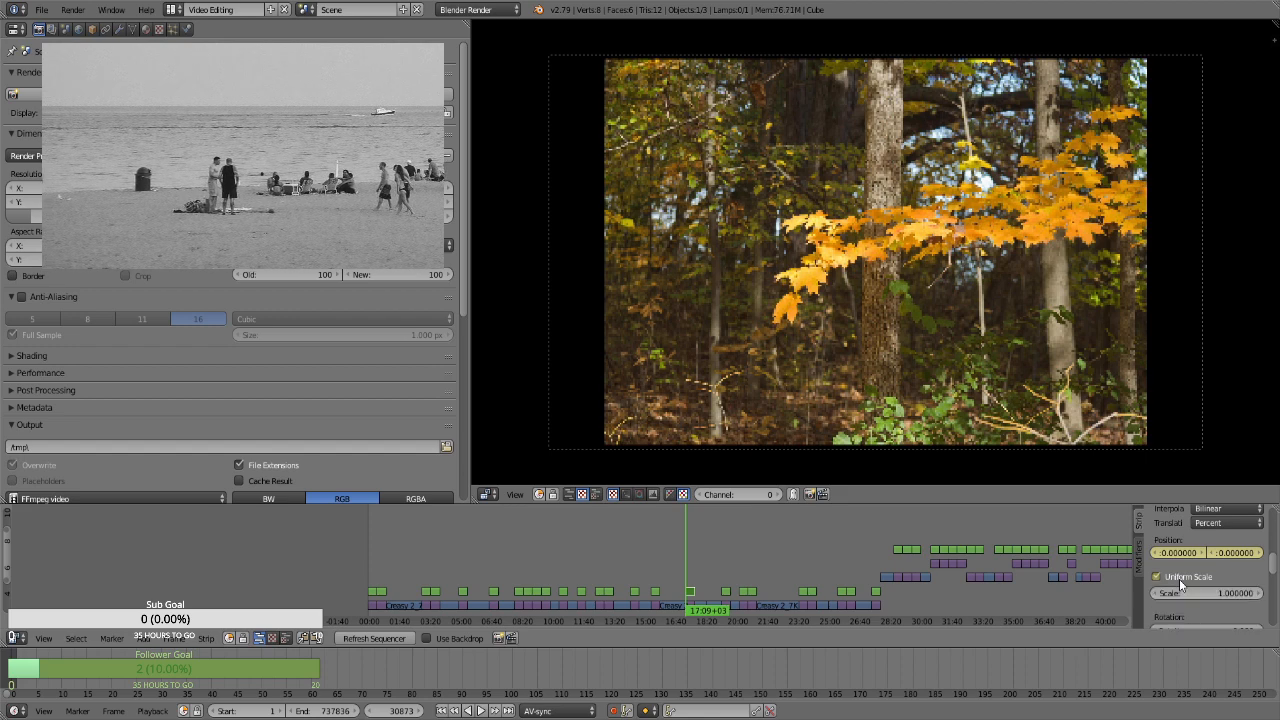
key("i")
left_click(1195, 592)
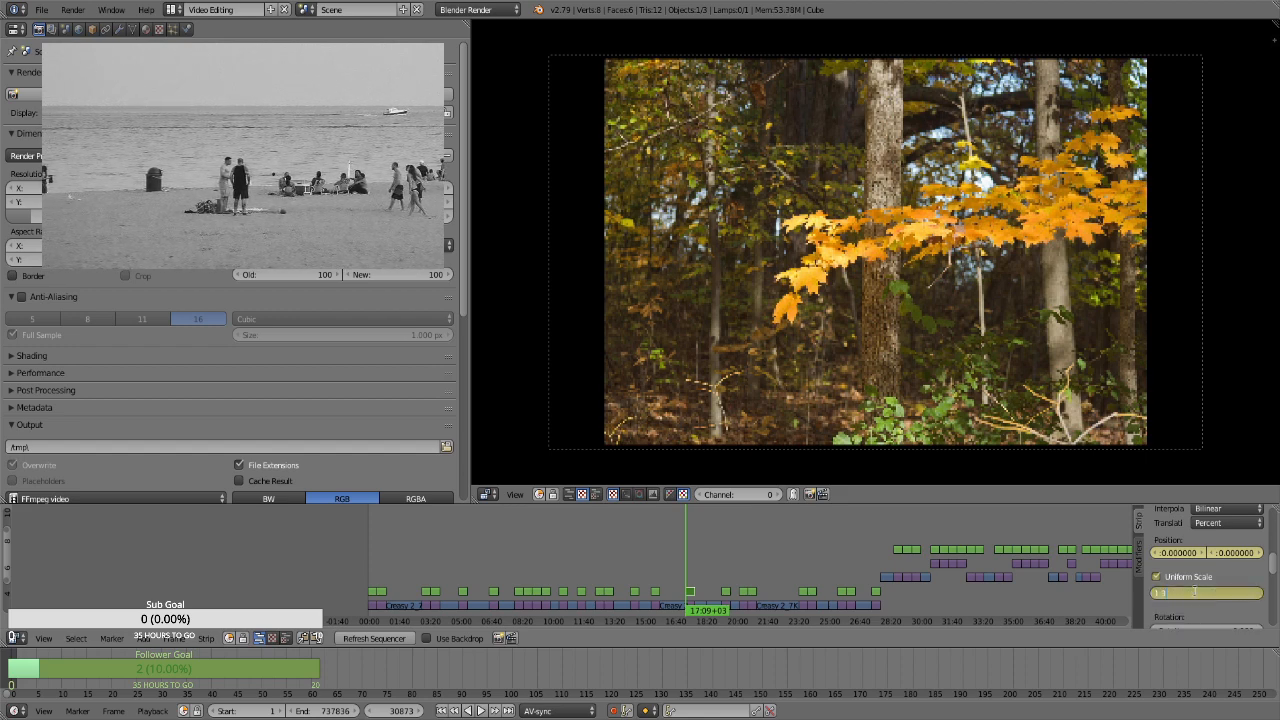
key("Return")
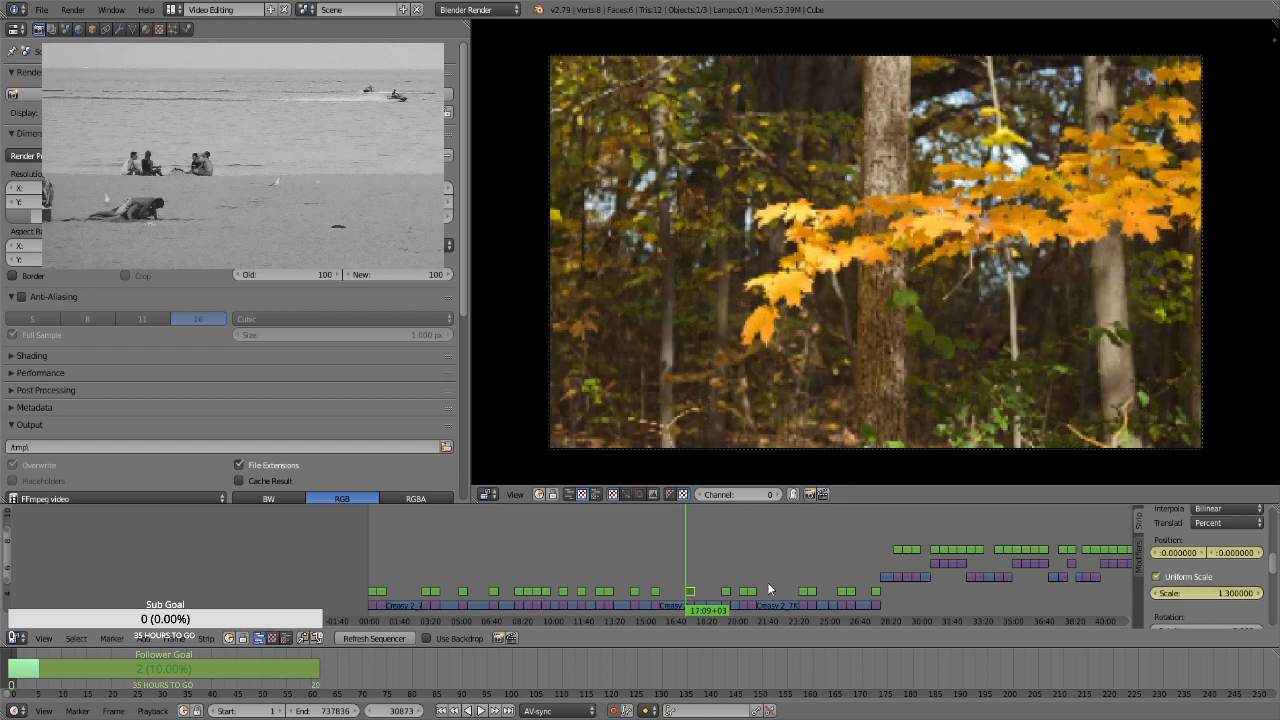
At frame 31742, keyframe the orange maple branch still's uniform scale at 1.66
key("Page_Up")
key("Left")
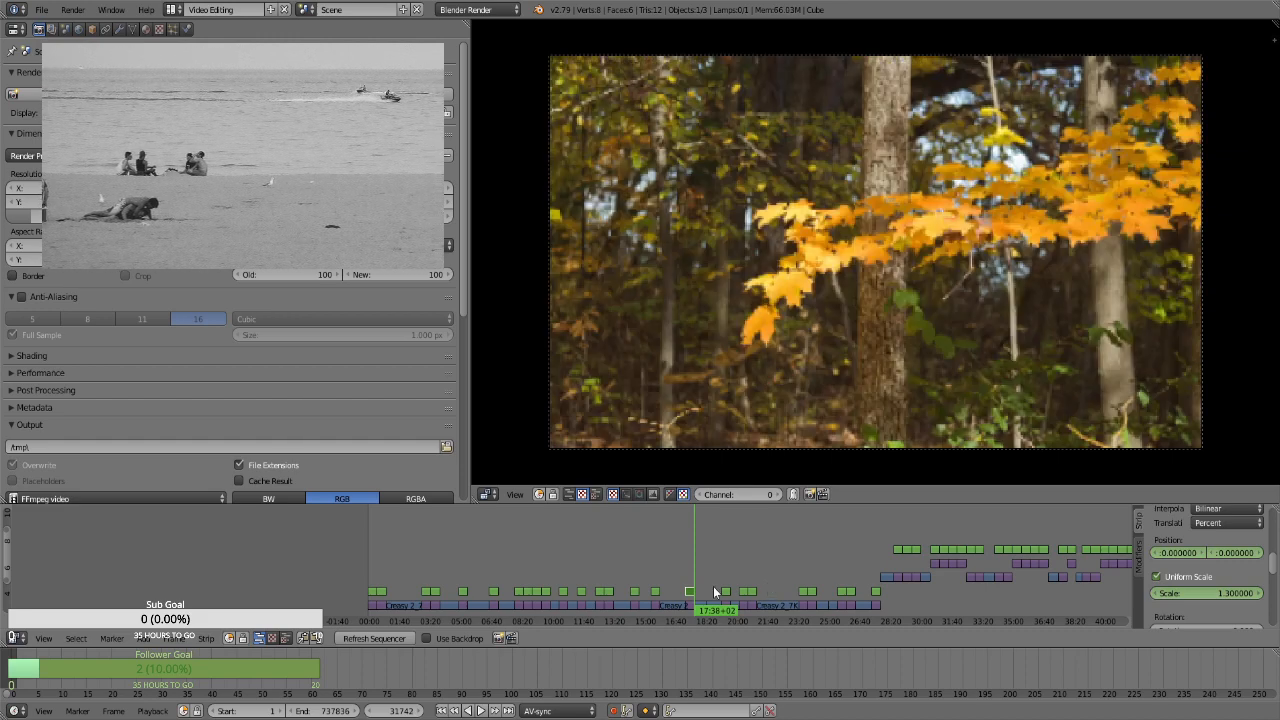
left_click(723, 577)
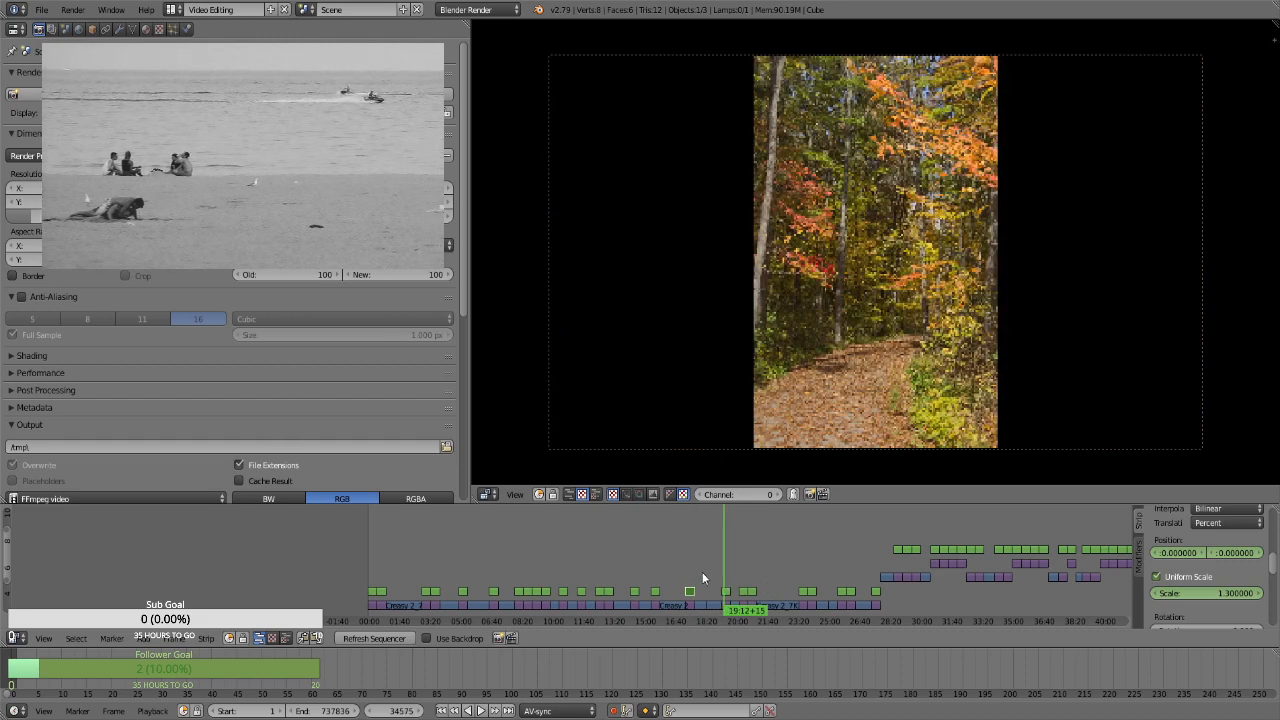
left_click(685, 575)
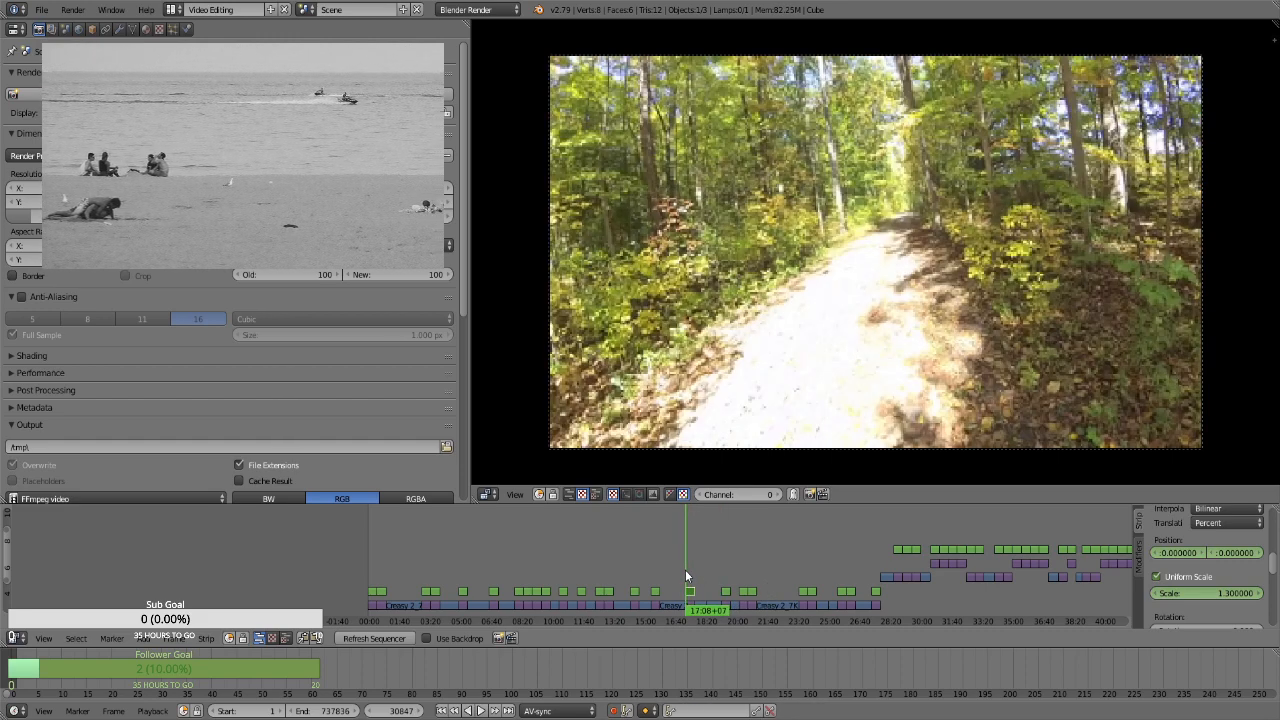
key("Page_Up")
key("Page_Up")
key("Left")
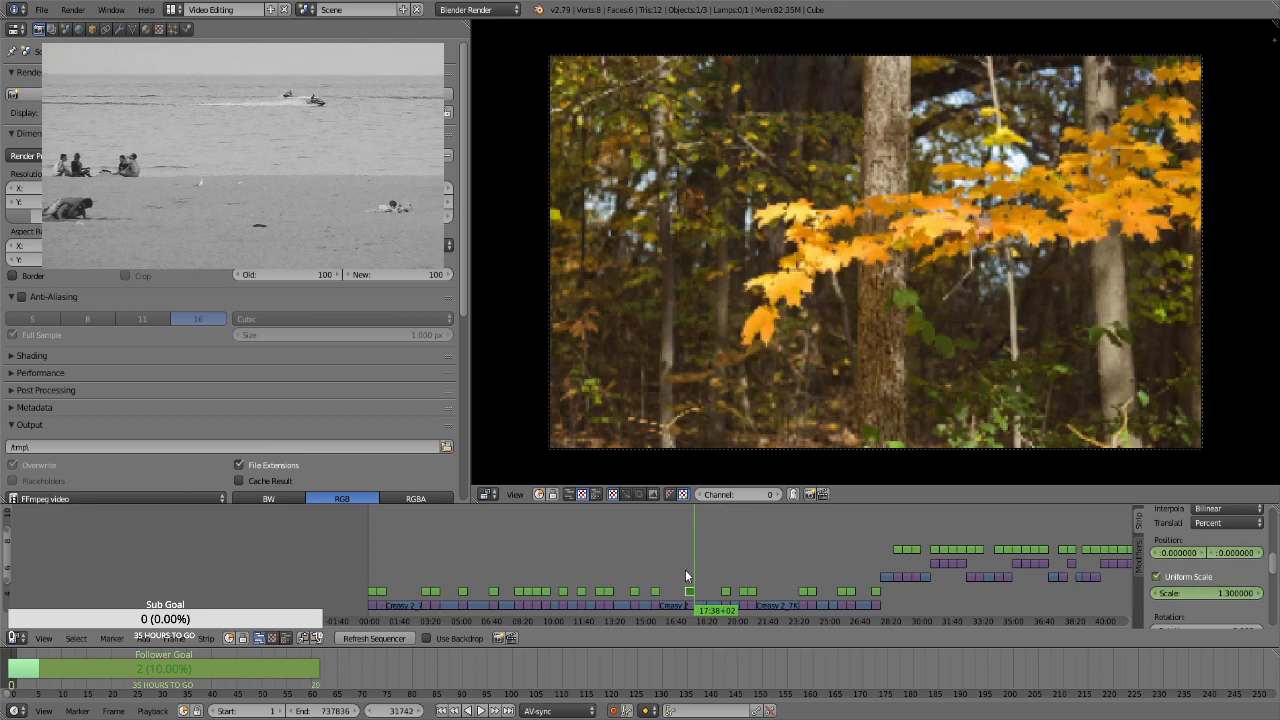
left_click(1203, 593)
type("1.66")
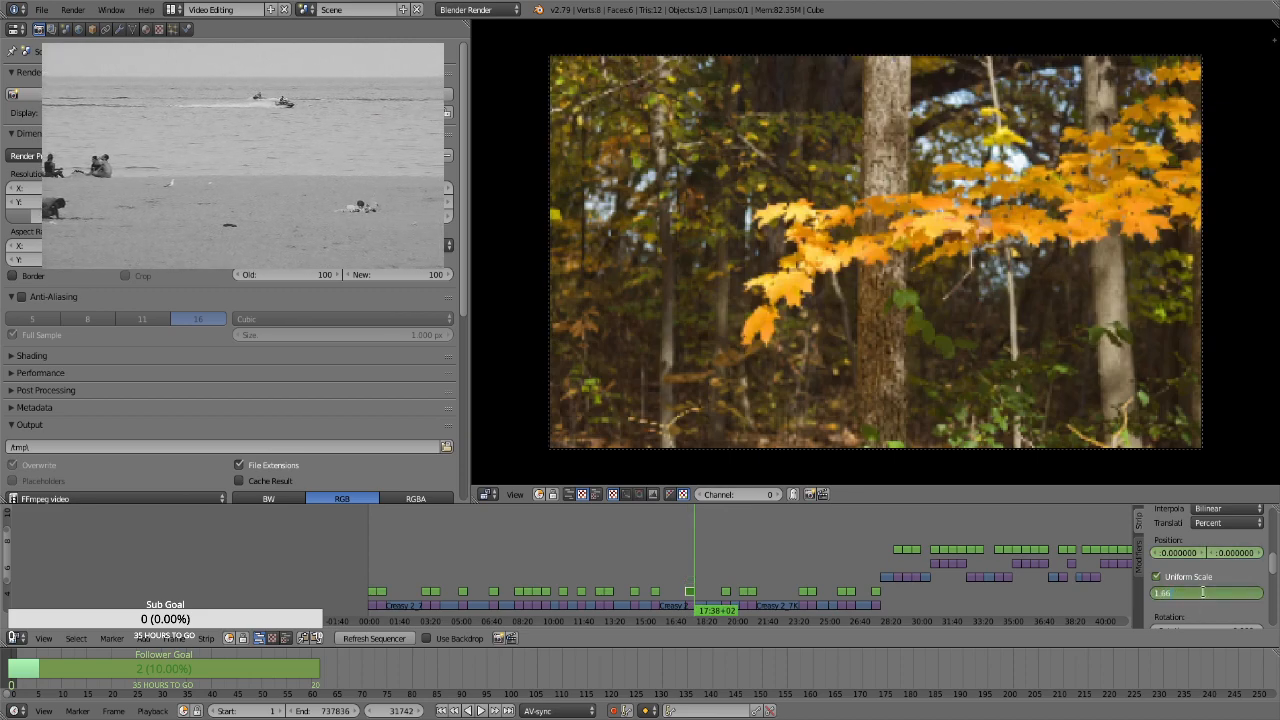
key("Return")
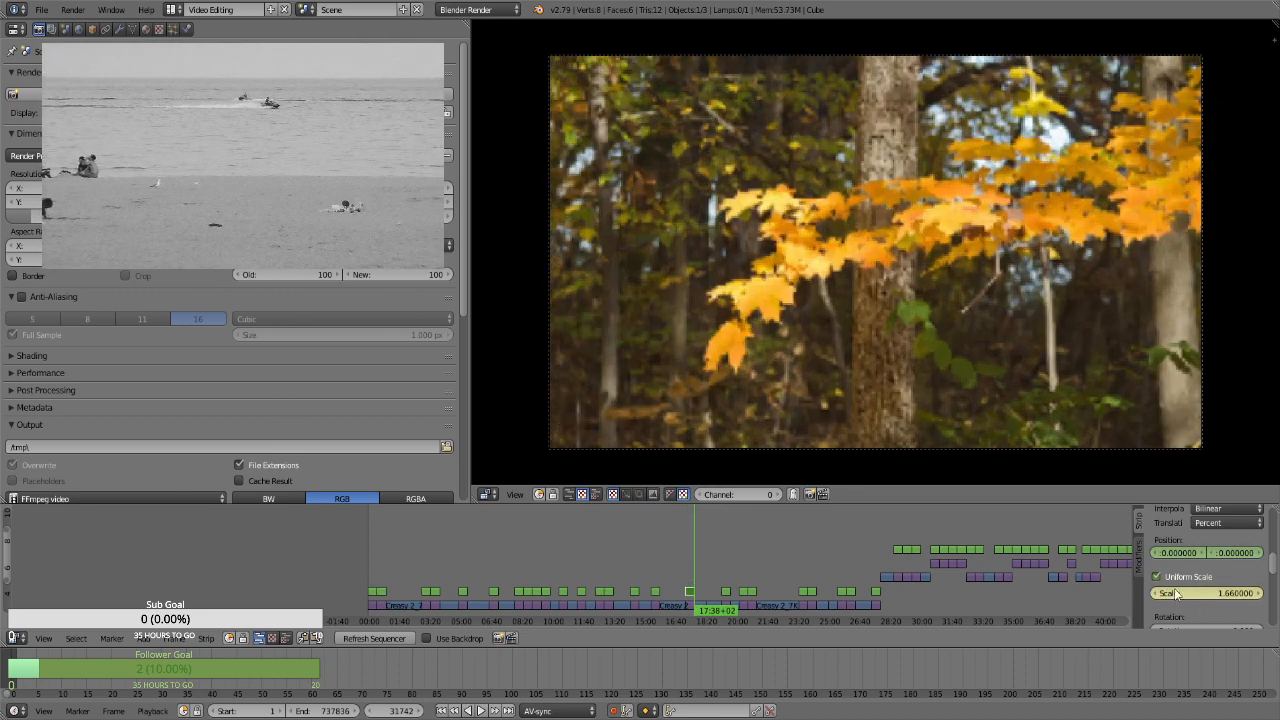
Select the Transform strip over the vertical leaf-covered trail still at frame 34351 and keyframe its position at 0 and uniform scale at 1.3
left_click(724, 572)
key("Page_Down")
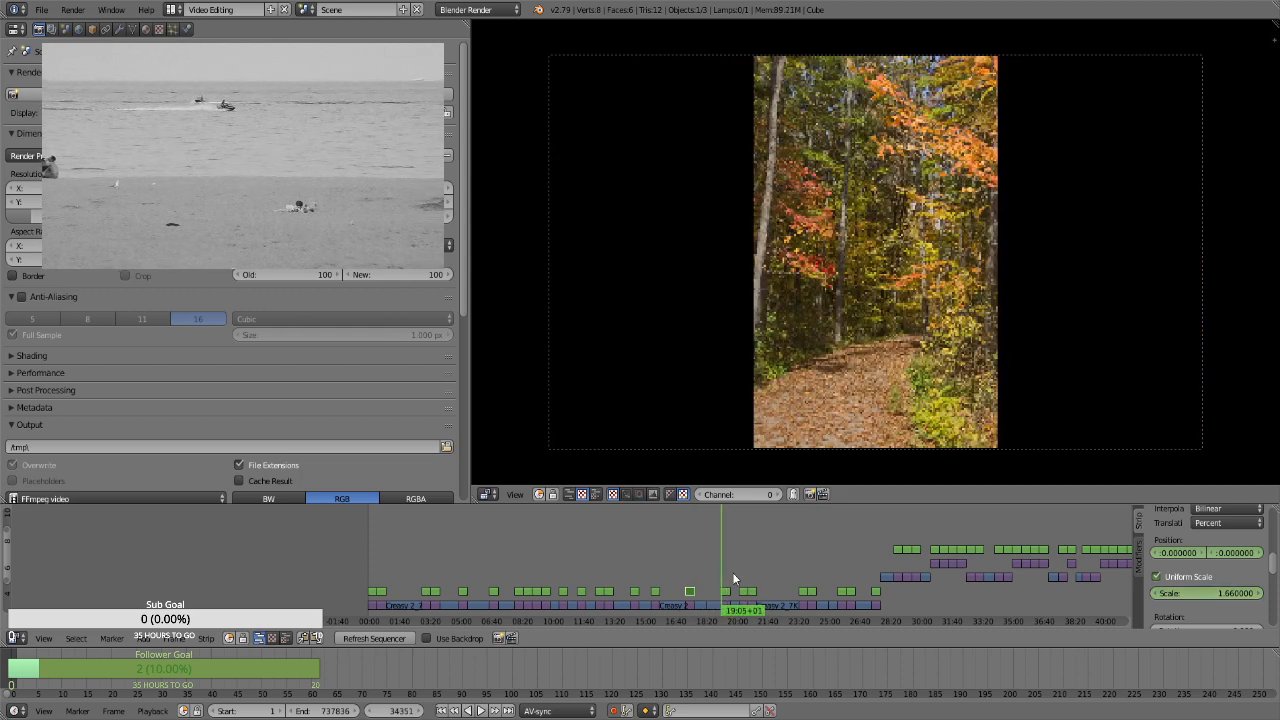
right_click(727, 591)
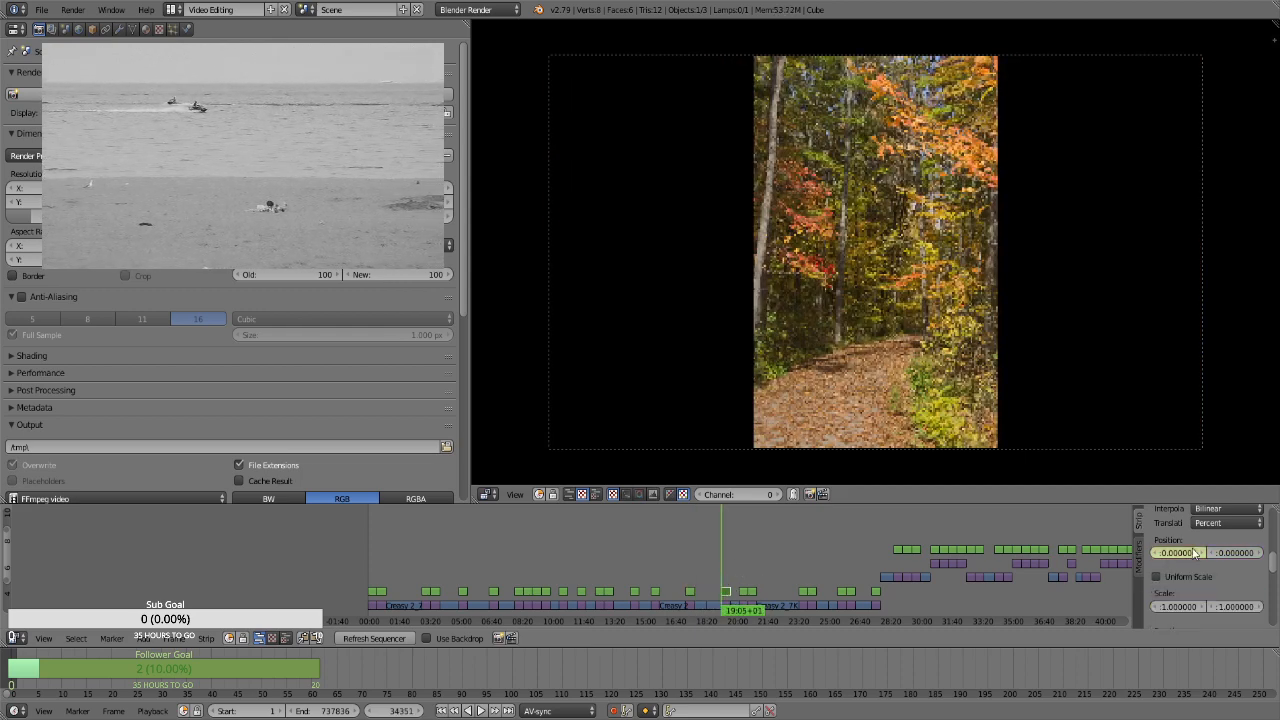
left_click(1195, 576)
left_click(1202, 592)
type("1.3")
key("Return")
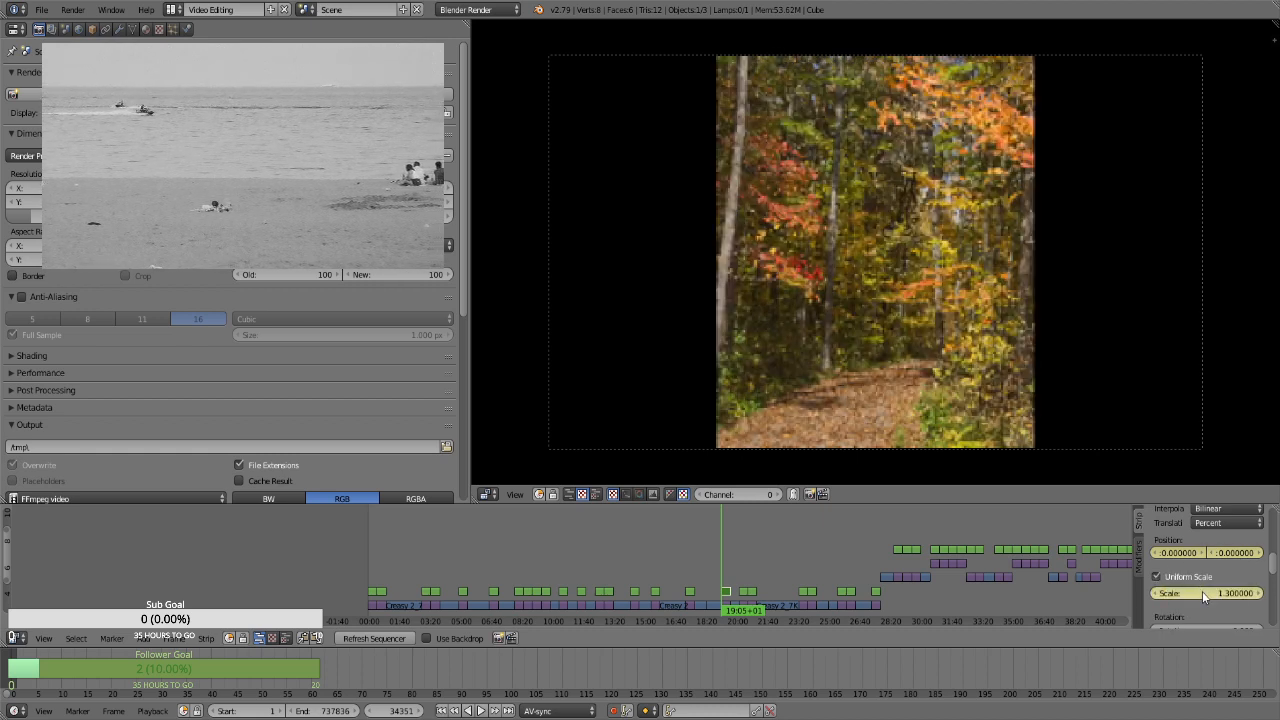
At frame 35220, keyframe the vertical trail still's uniform scale at 1.66
key("alt+a")
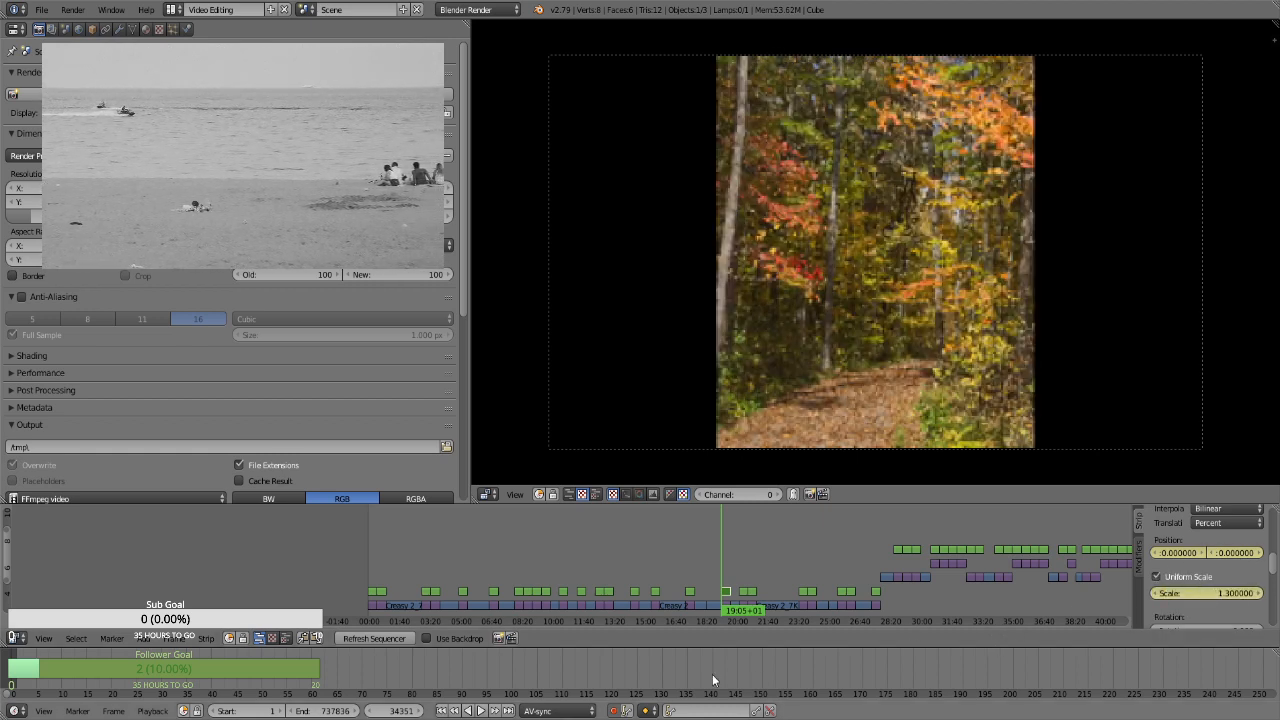
key("alt+a")
key("Page_Up")
key("Left")
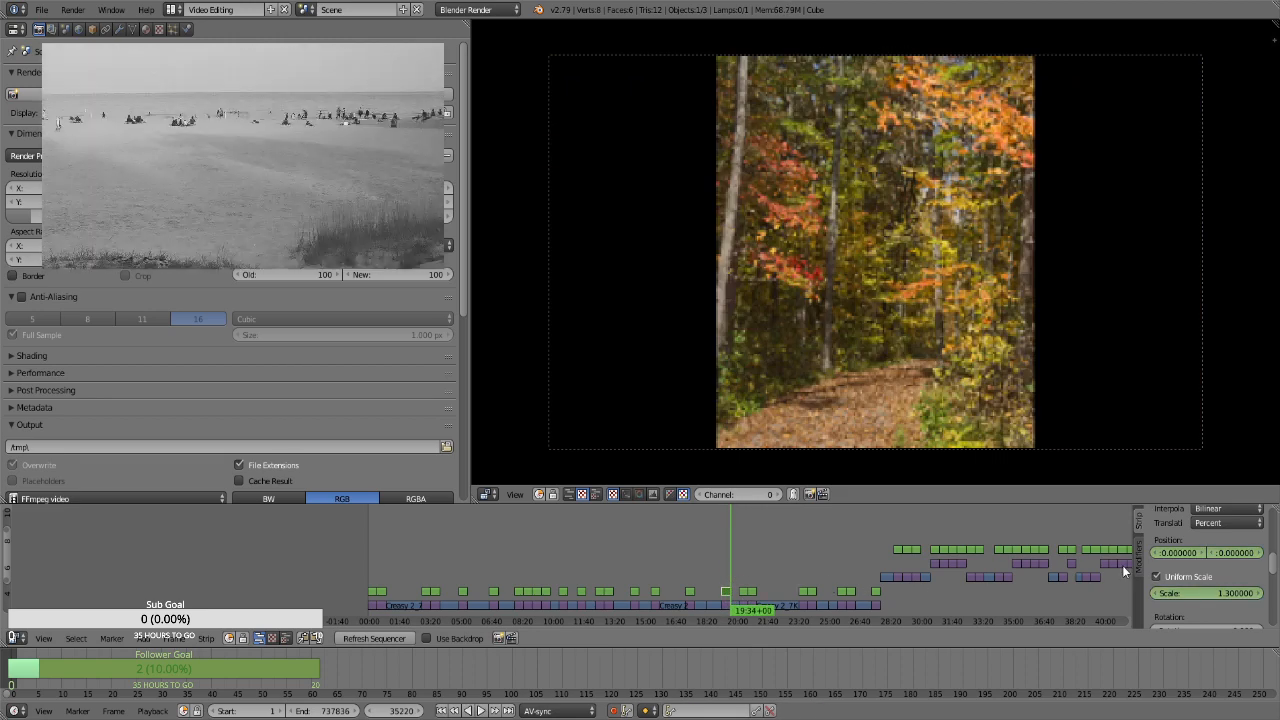
left_click(1198, 592)
type("1.66")
key("Return")
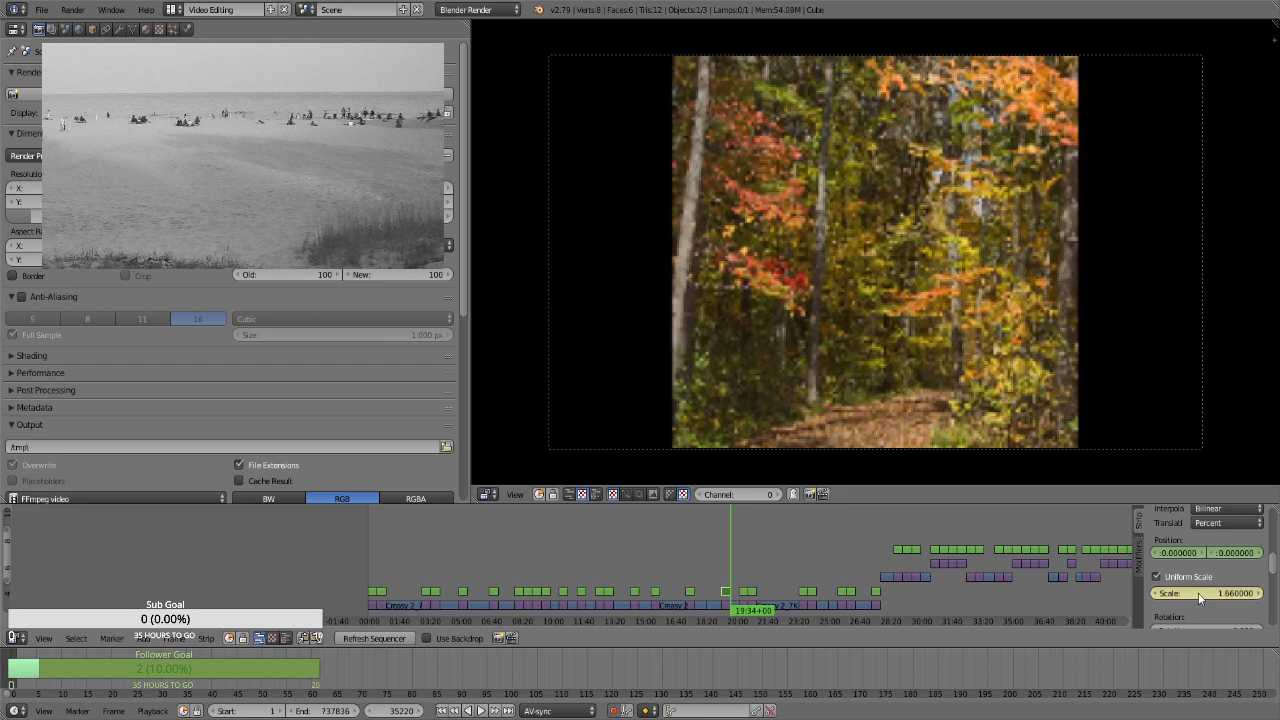
Back at frame 34351, keyframe the vertical trail still's uniform scale at 3.04 and its vertical position at about -21.12
key("Page_Down")
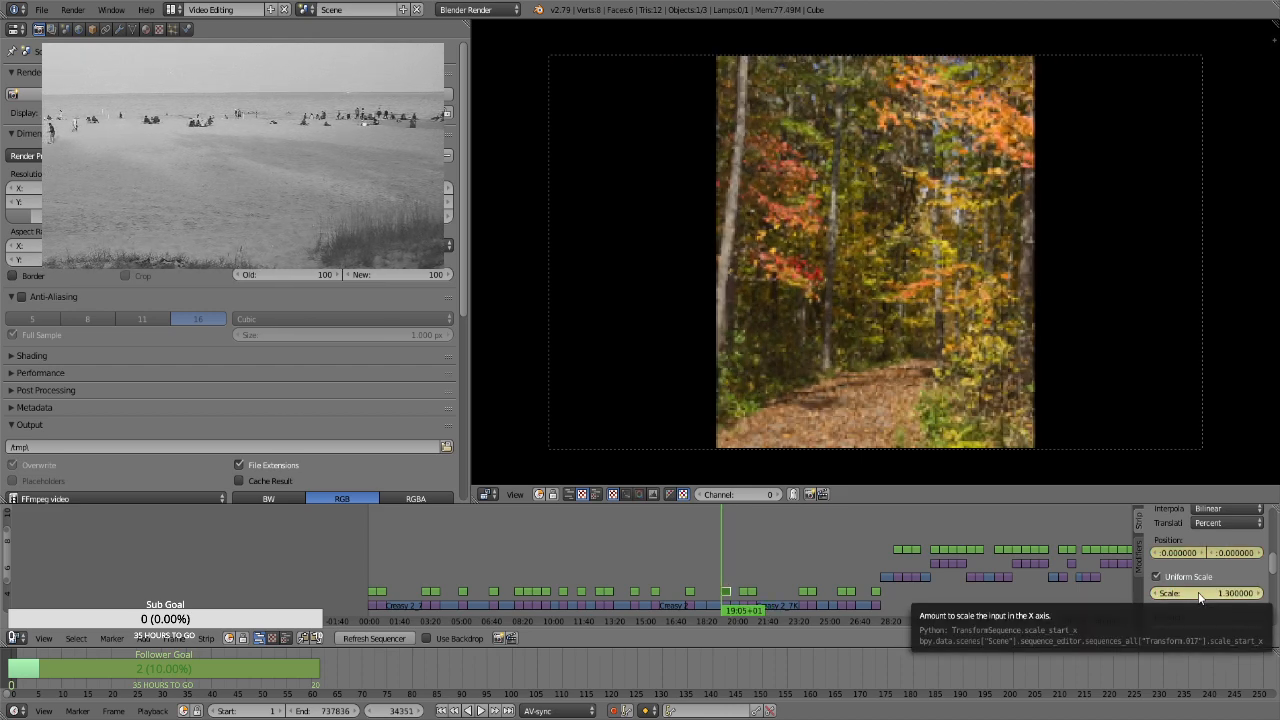
left_click_drag(1229, 591, 1279, 591)
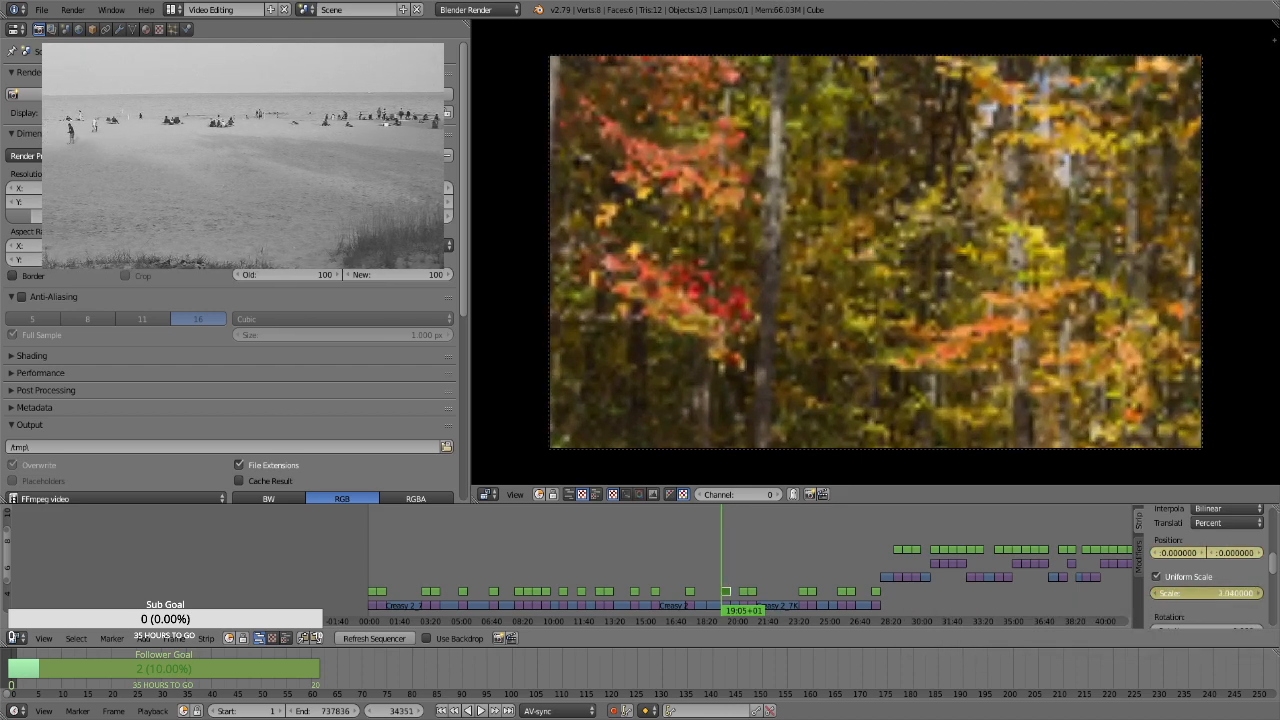
left_click_drag(1236, 552, 876, 545)
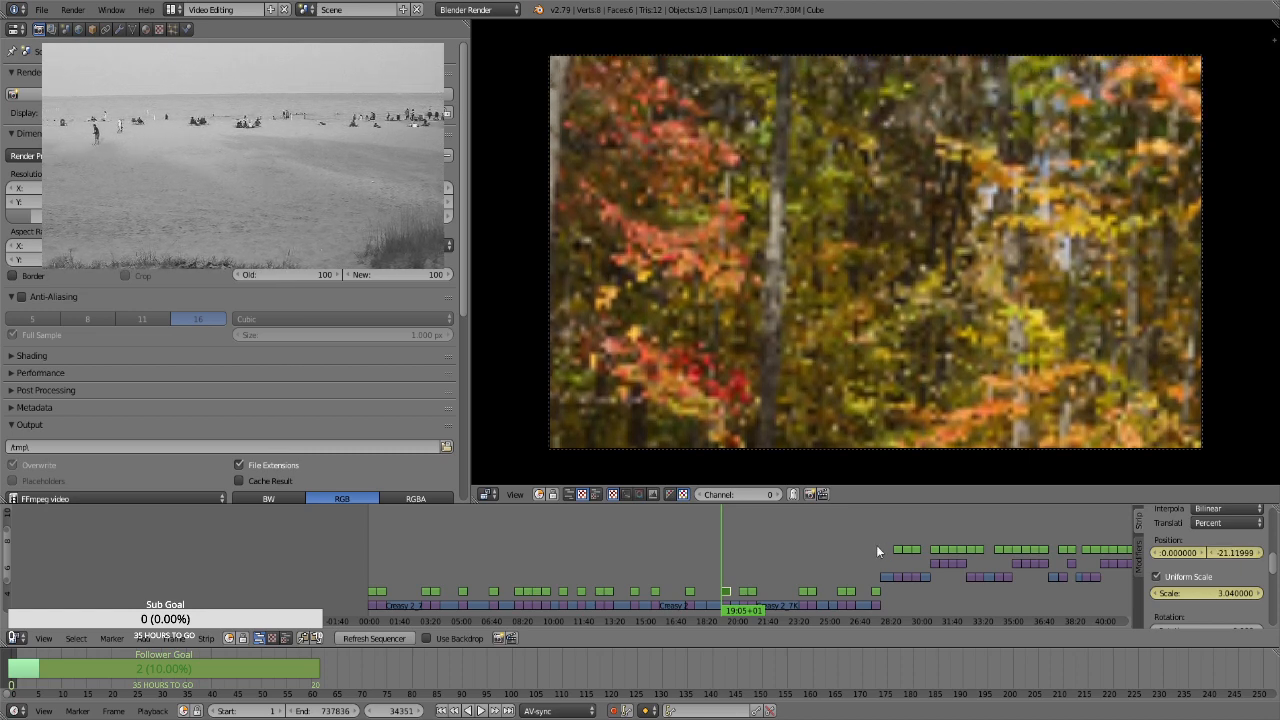
At frame 35220, keyframe the vertical trail still's vertical position at 69 and uniform scale at 3.07, and preview the pan
key("Page_Up")
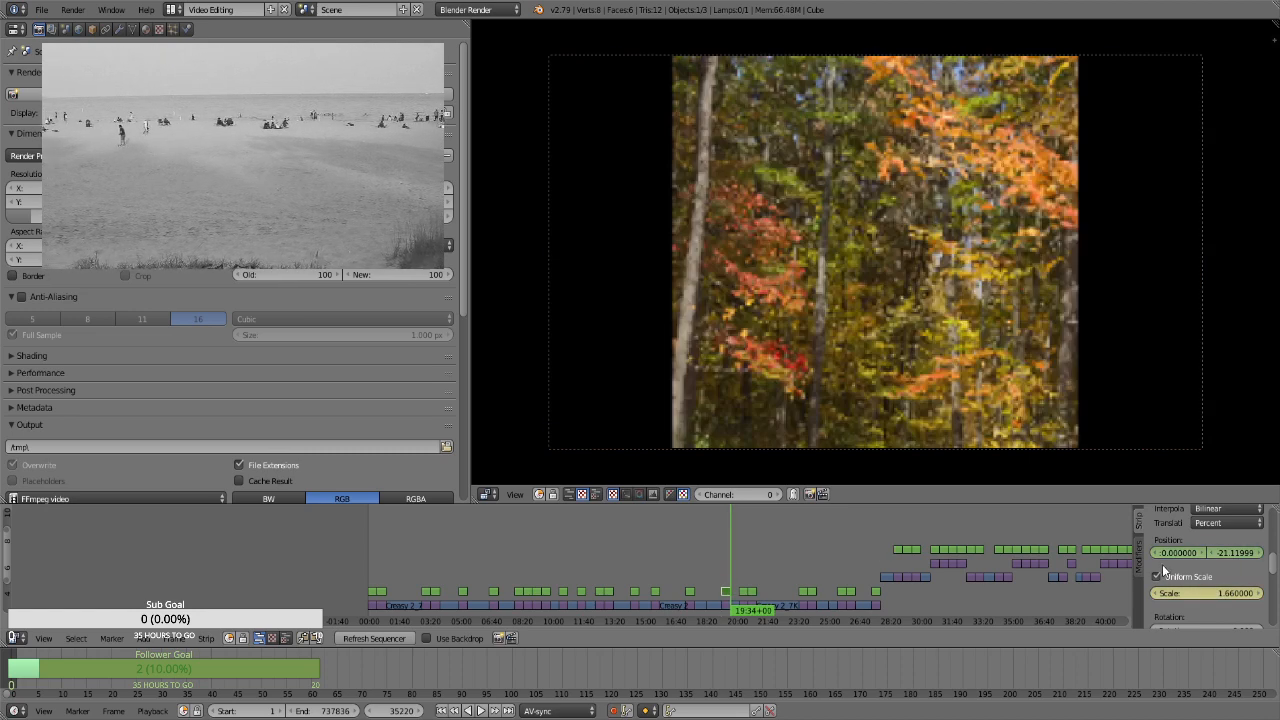
left_click_drag(1245, 553, 1279, 553)
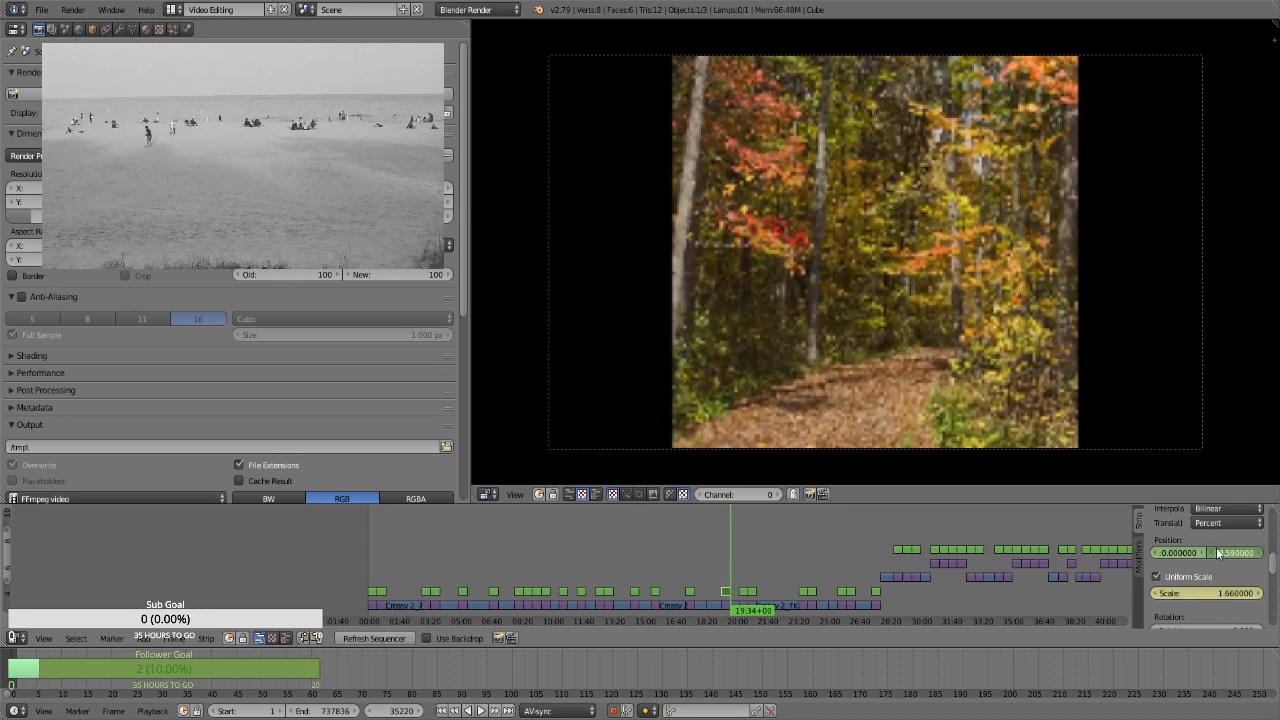
left_click_drag(1204, 593, 1208, 552)
left_click_drag(724, 563, 729, 562)
Select the Transform strip over the yellow trees and blue sky path still at frame 36047 and keyframe its position at 0 and uniform scale at 1.3
left_click(746, 555)
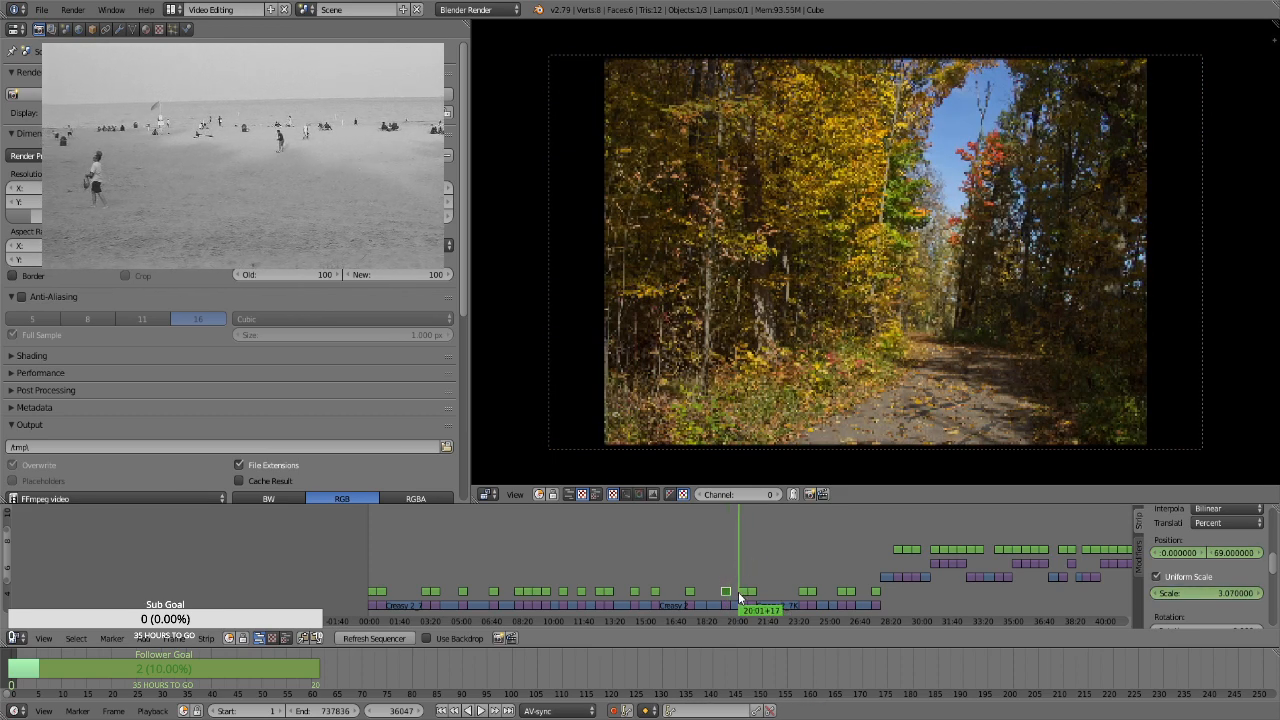
right_click(745, 592)
key("i")
left_click(1184, 577)
left_click(1198, 594)
key("Return")
key("i")
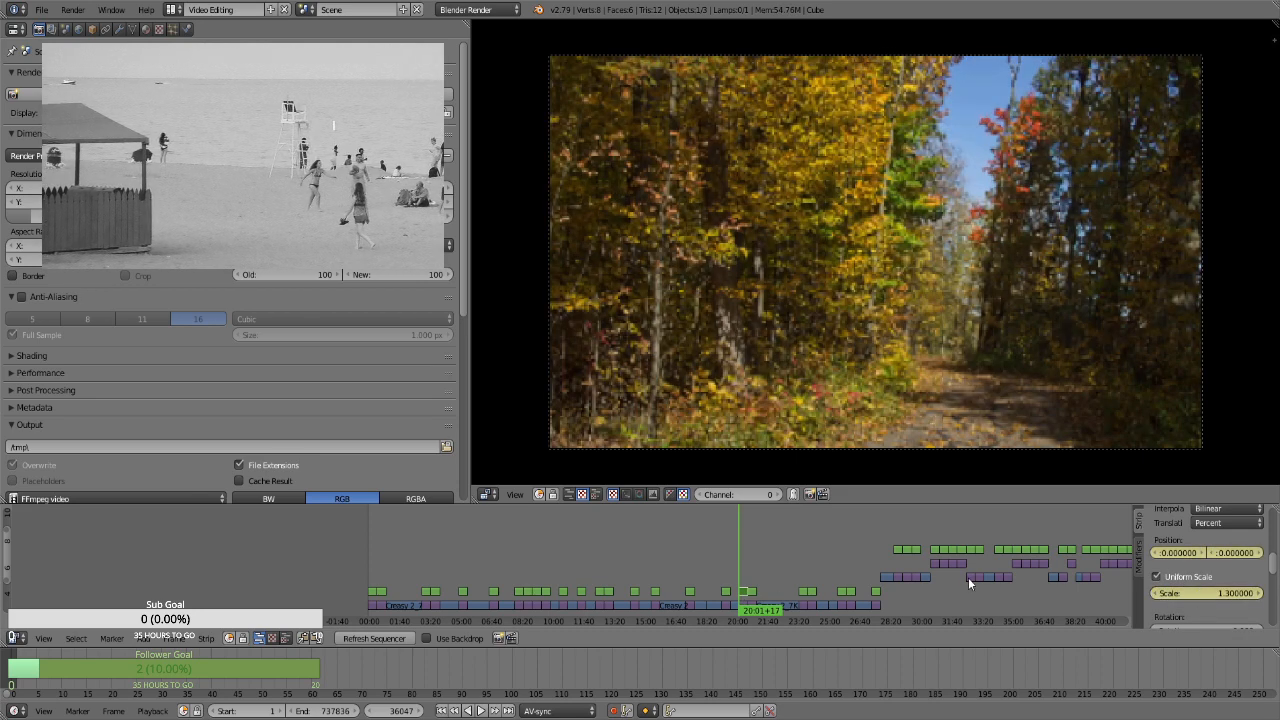
At frame 36916, keyframe the blue sky path still's uniform scale at 1.66 and play back the zoom
key("Page_Up")
key("Left")
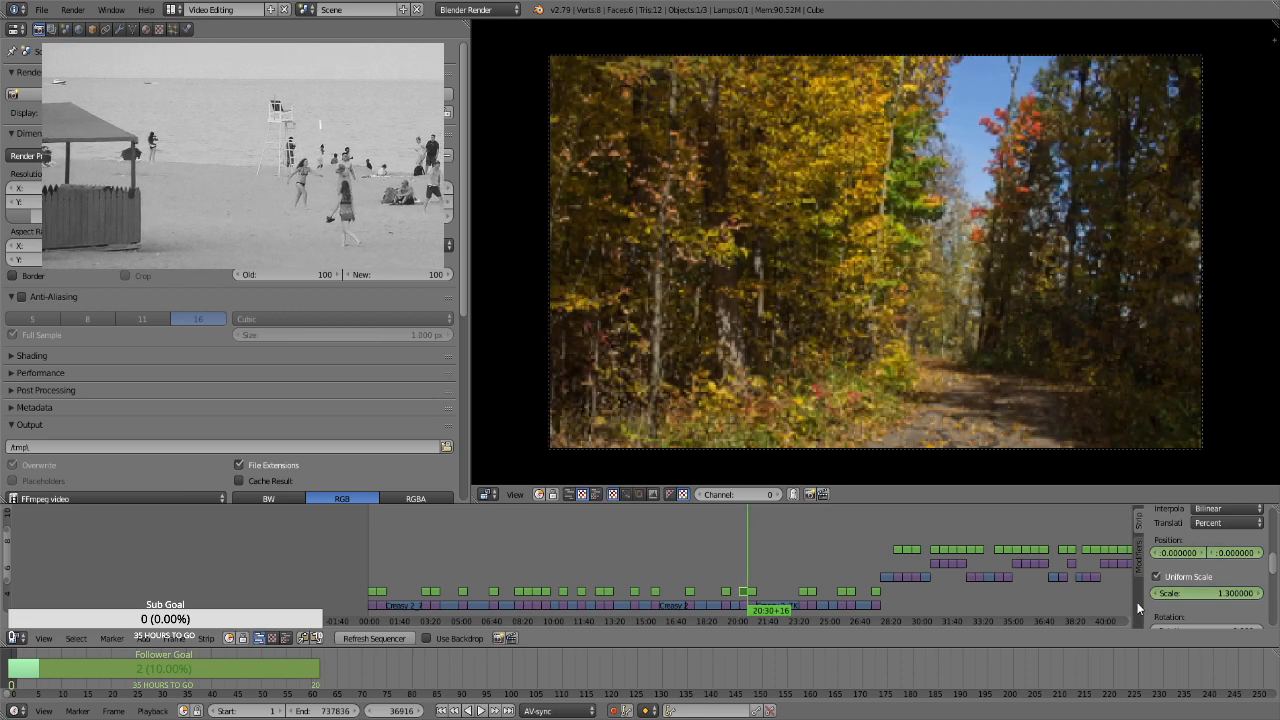
left_click(1192, 594)
type("1.66")
key("Return")
key("i")
key("Right")
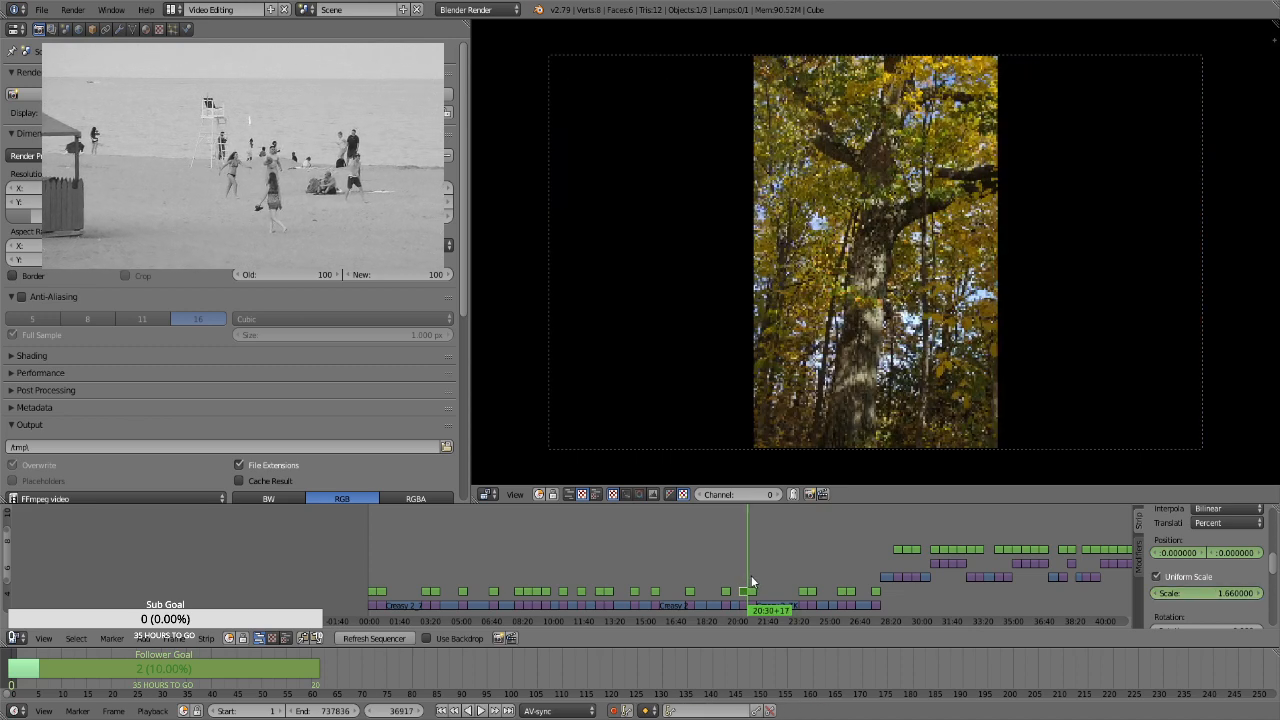
left_click(741, 575)
key("alt+a")
left_click(744, 571)
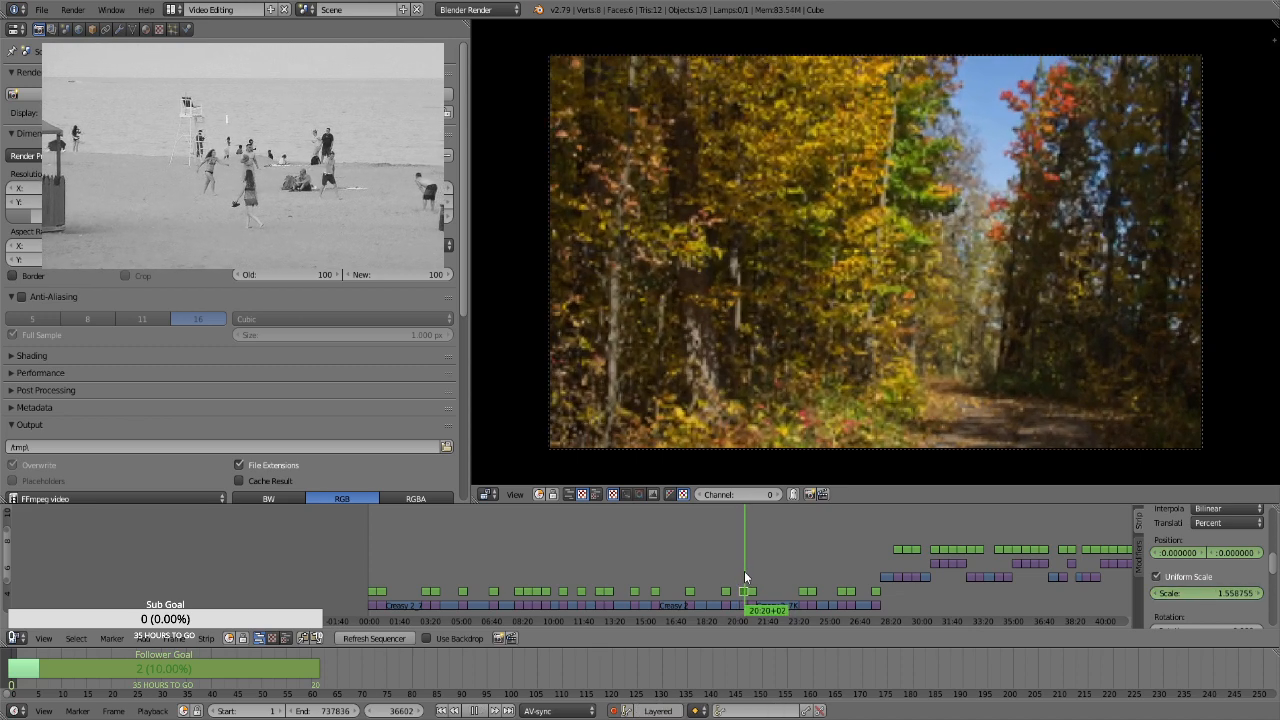
key("alt+a")
Select the Transform strip over the vertical tree trunk still at frame 36917 and keyframe its uniform scale at 3.13 and vertical position at 15.33
left_click(748, 567)
key("alt+a")
key("alt+a")
right_click(749, 591)
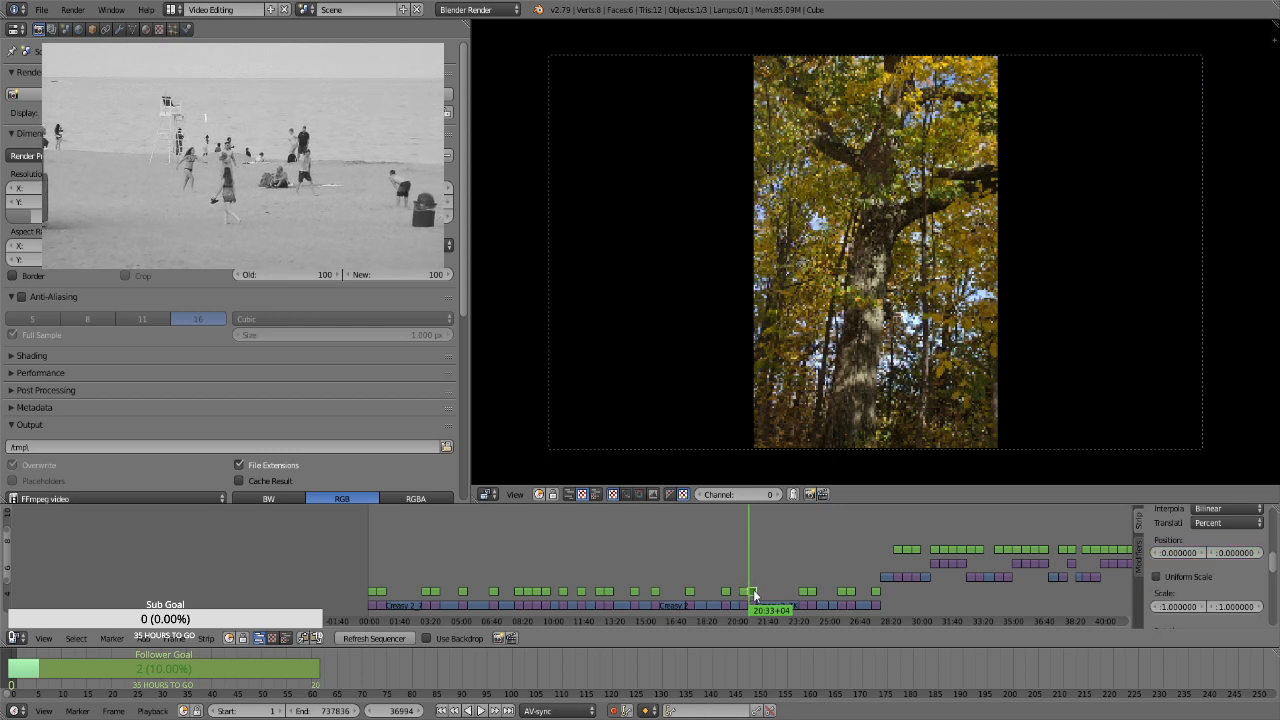
key("Page_Down")
key("i")
left_click(1205, 577)
key("i")
left_click(1204, 590)
type("1.3")
key("Return")
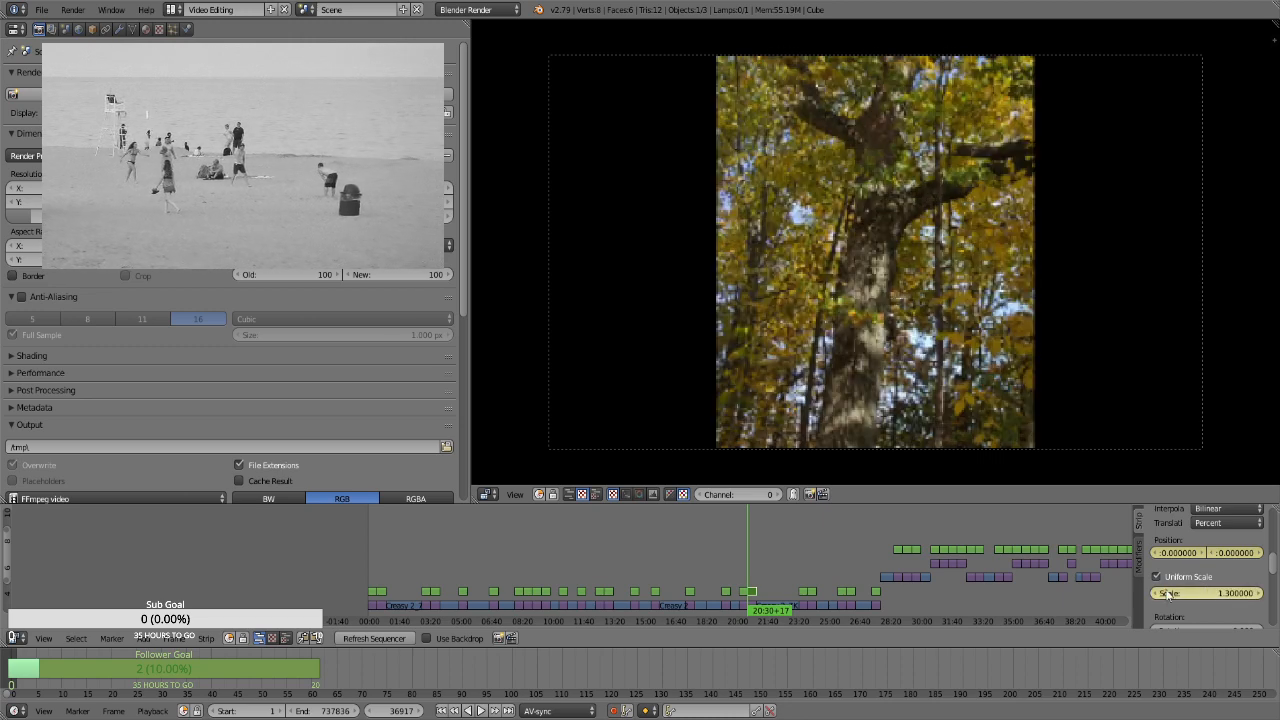
left_click_drag(1186, 593, 1255, 553)
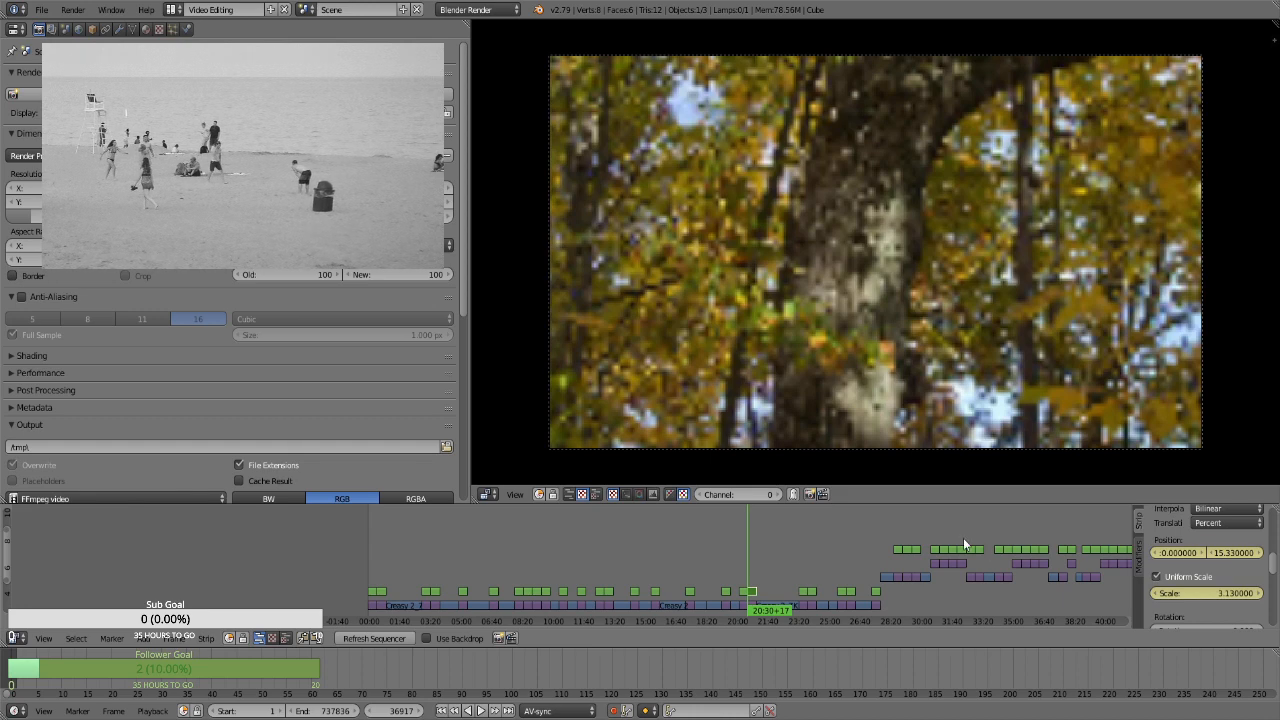
At frame 37786, keyframe the tree trunk still's vertical position at about -37.2 and play back the pan
key("Page_Up")
key("Left")
left_click_drag(1232, 553, 790, 593)
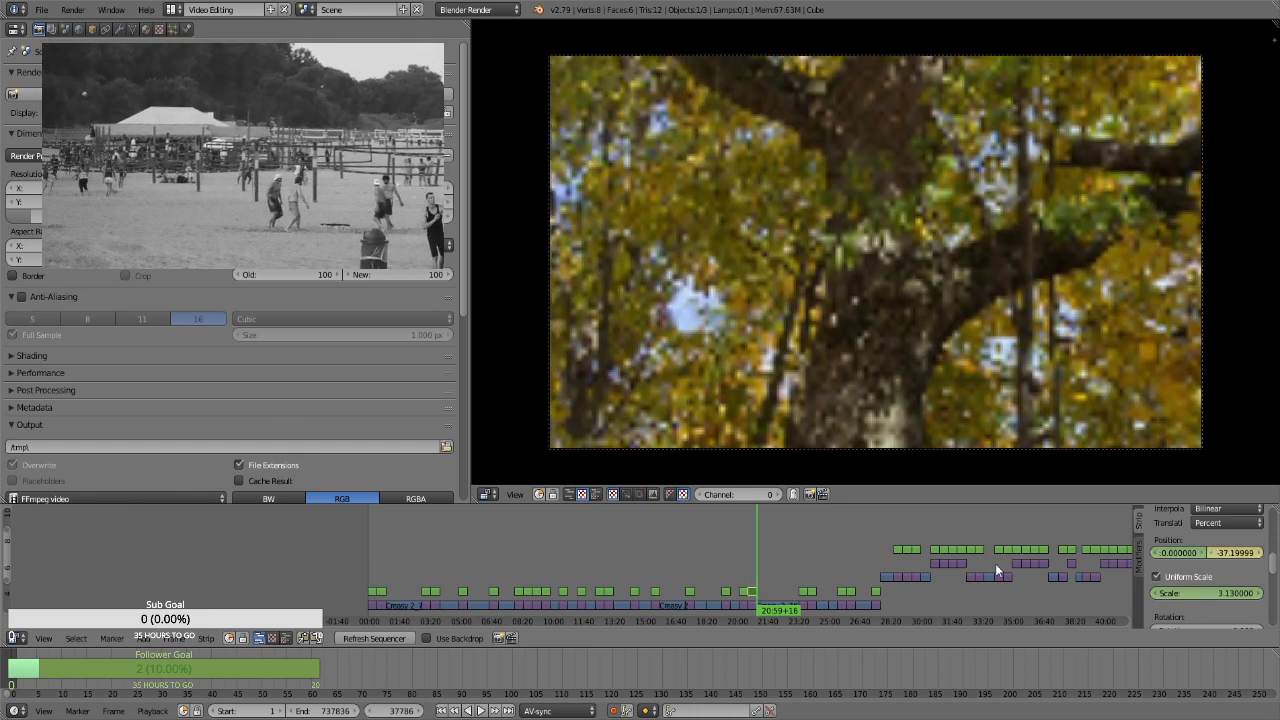
left_click(751, 565)
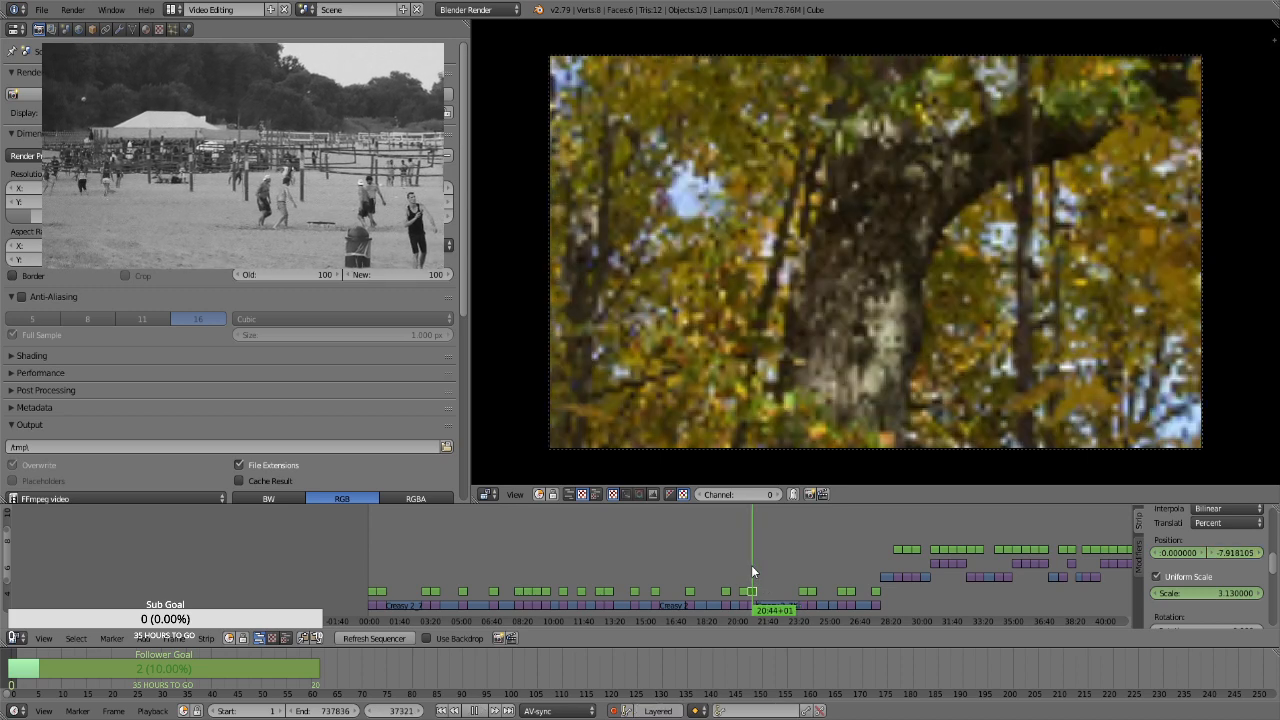
Select the Transform strip over the wide leaf-covered forest path still at frame 41868 and keyframe its position at 0 and uniform scale at 1.3
left_click(803, 567)
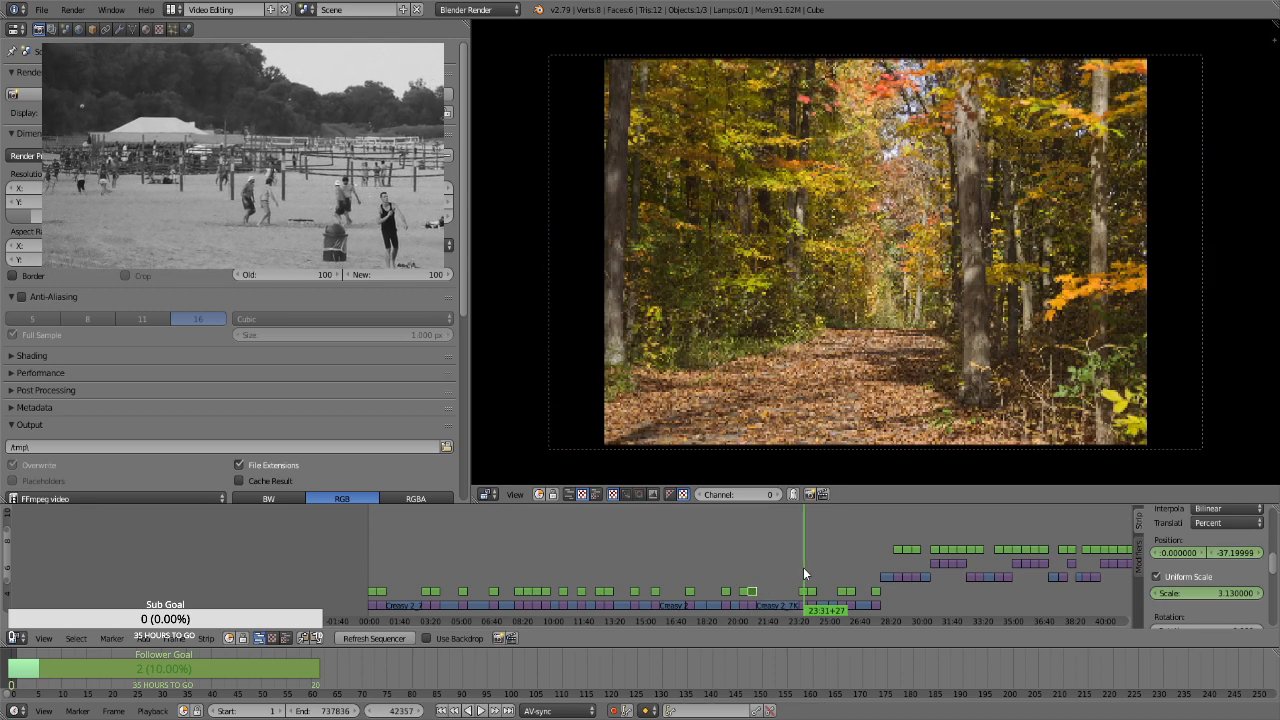
left_click(805, 591)
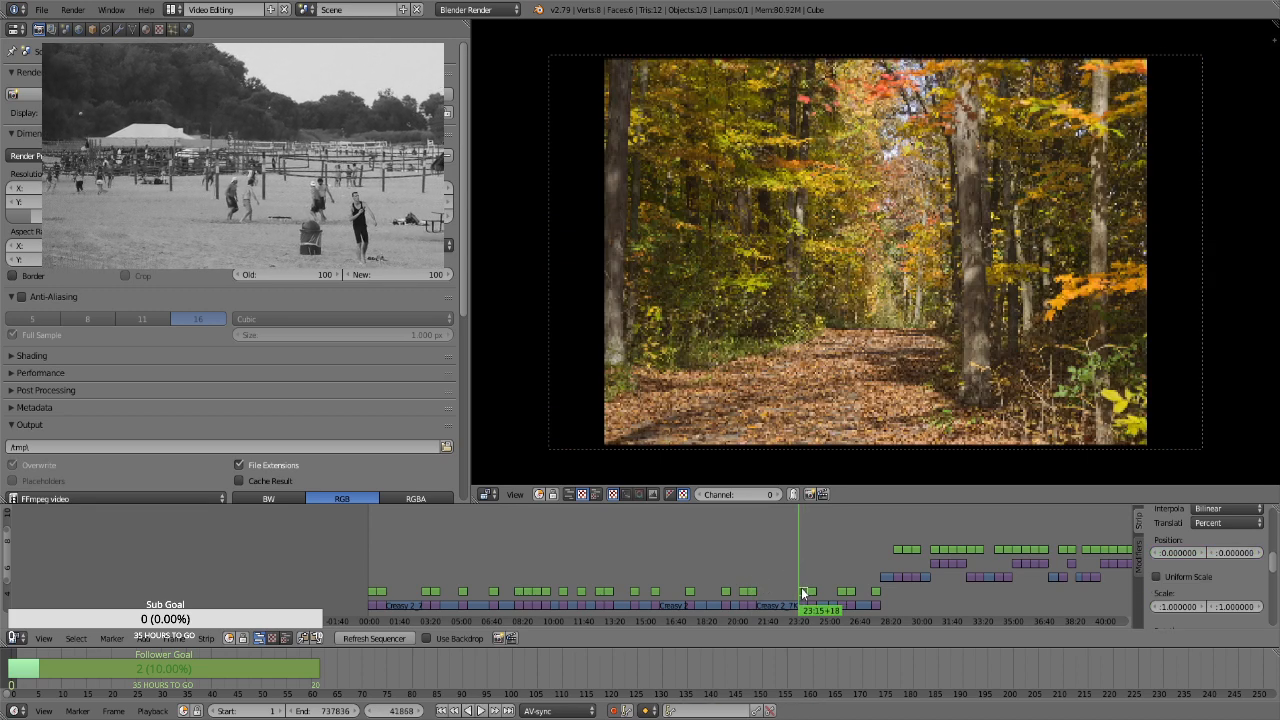
key("i")
left_click(1192, 576)
left_click(1198, 592)
type("1.3")
key("Return")
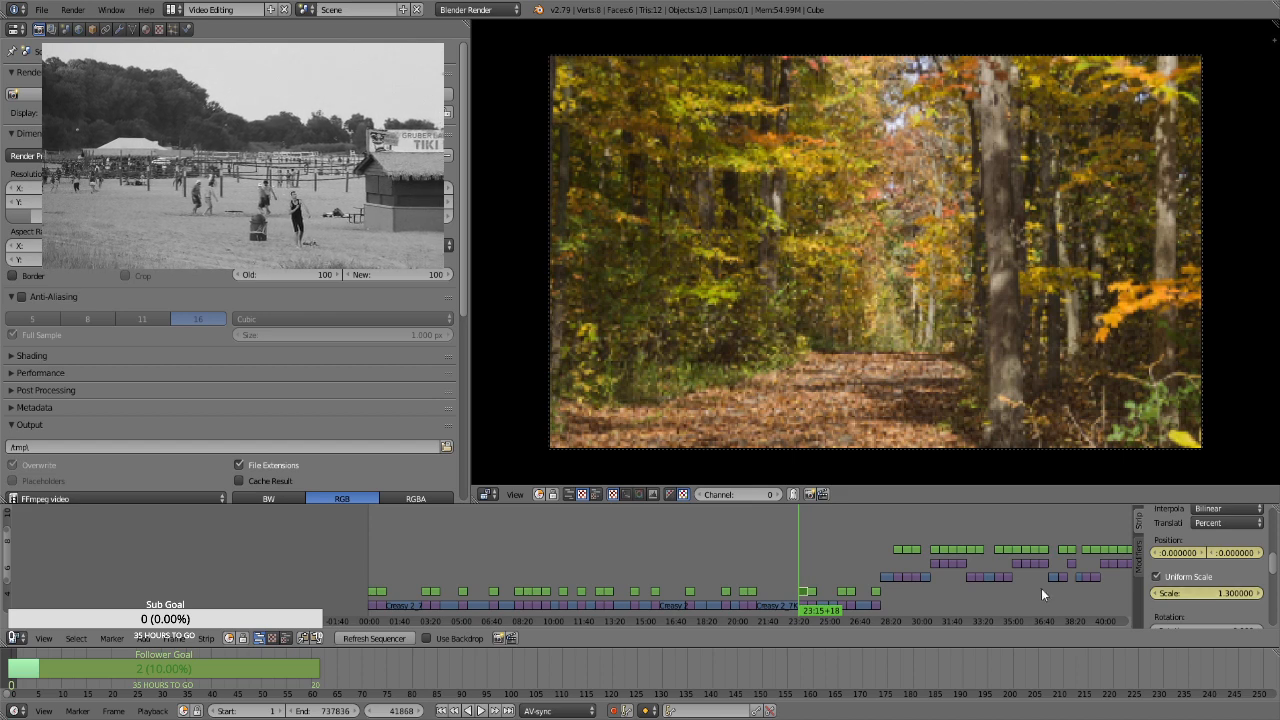
At frame 42737, keyframe the wide forest path still's uniform scale at 1.66
left_click(802, 573)
key("alt+a")
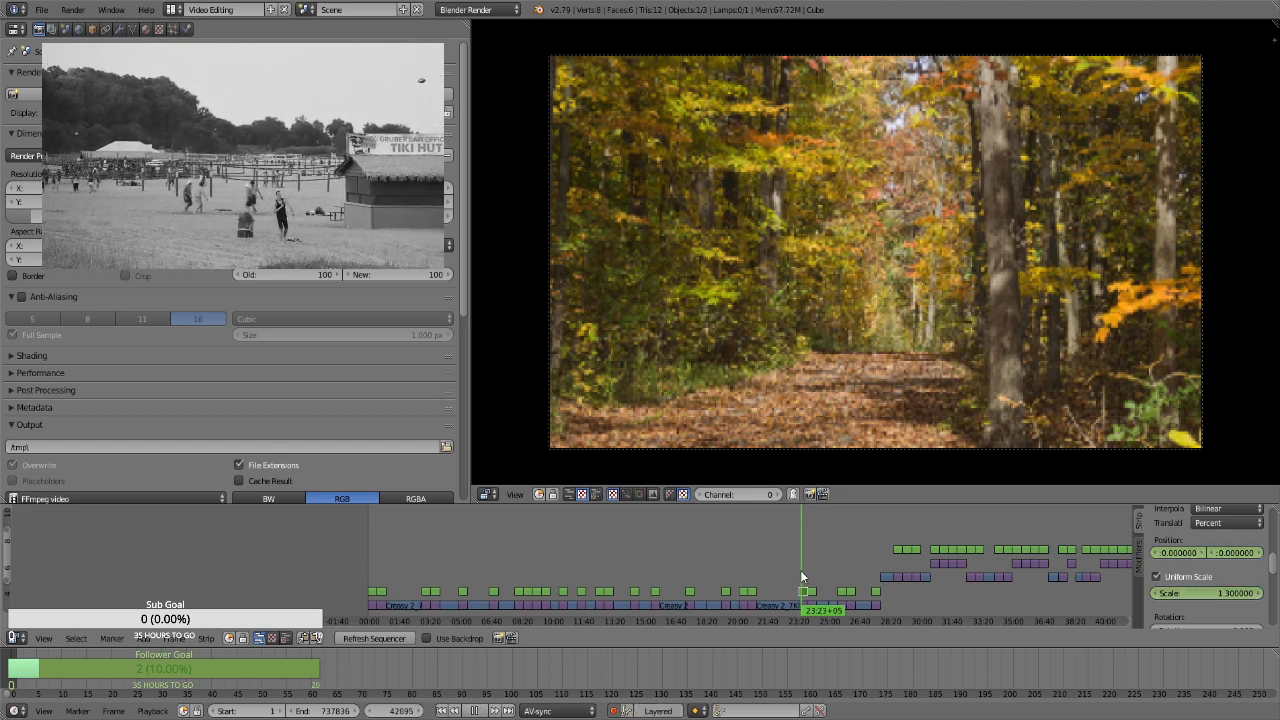
key("alt+a")
key("Down")
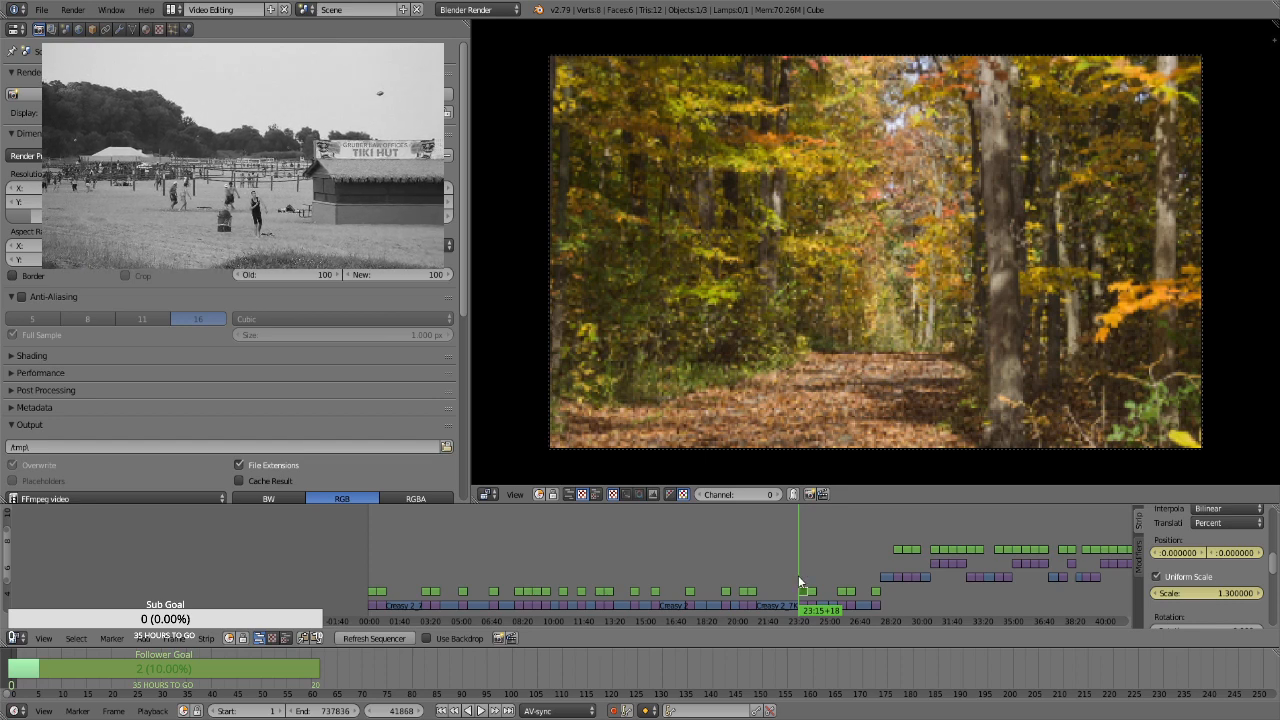
left_click(802, 575)
key("Up")
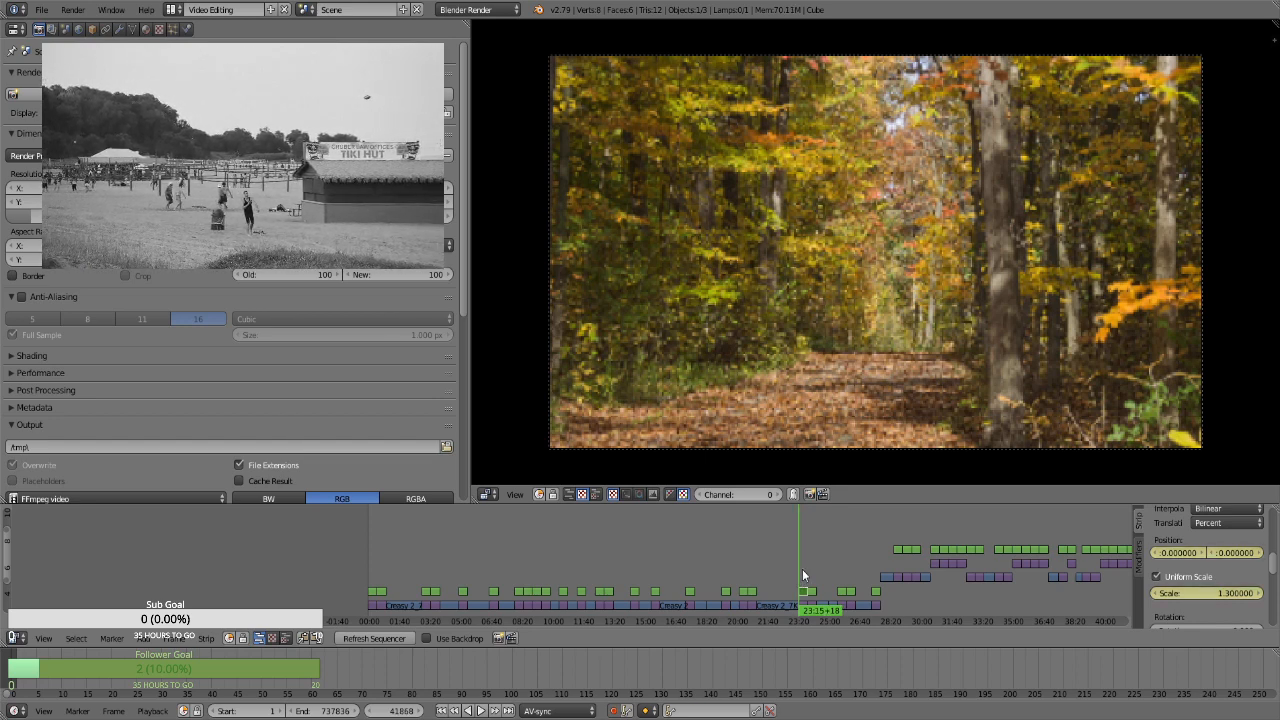
left_click(1207, 594)
type("1.66")
key("Return")
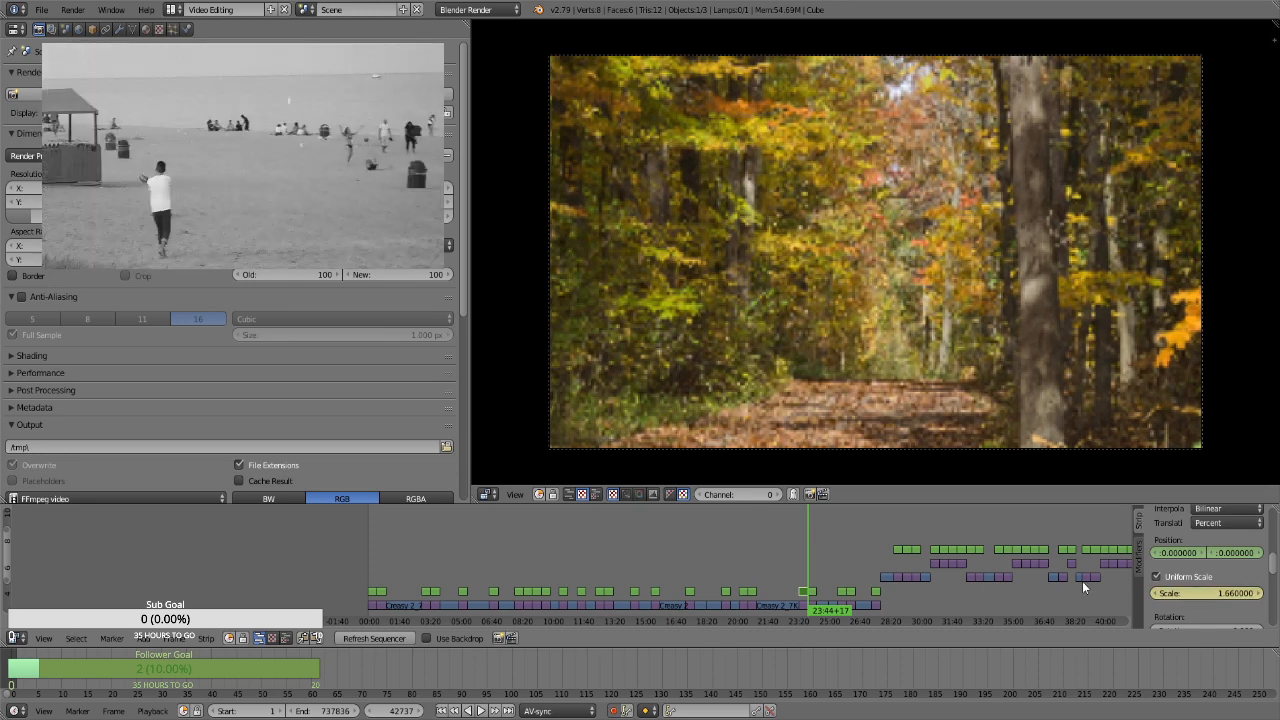
Select the Transform strip over the red maple branch still at frame 42738 and keyframe its position at 0 and uniform scale at 1.3
key("Right")
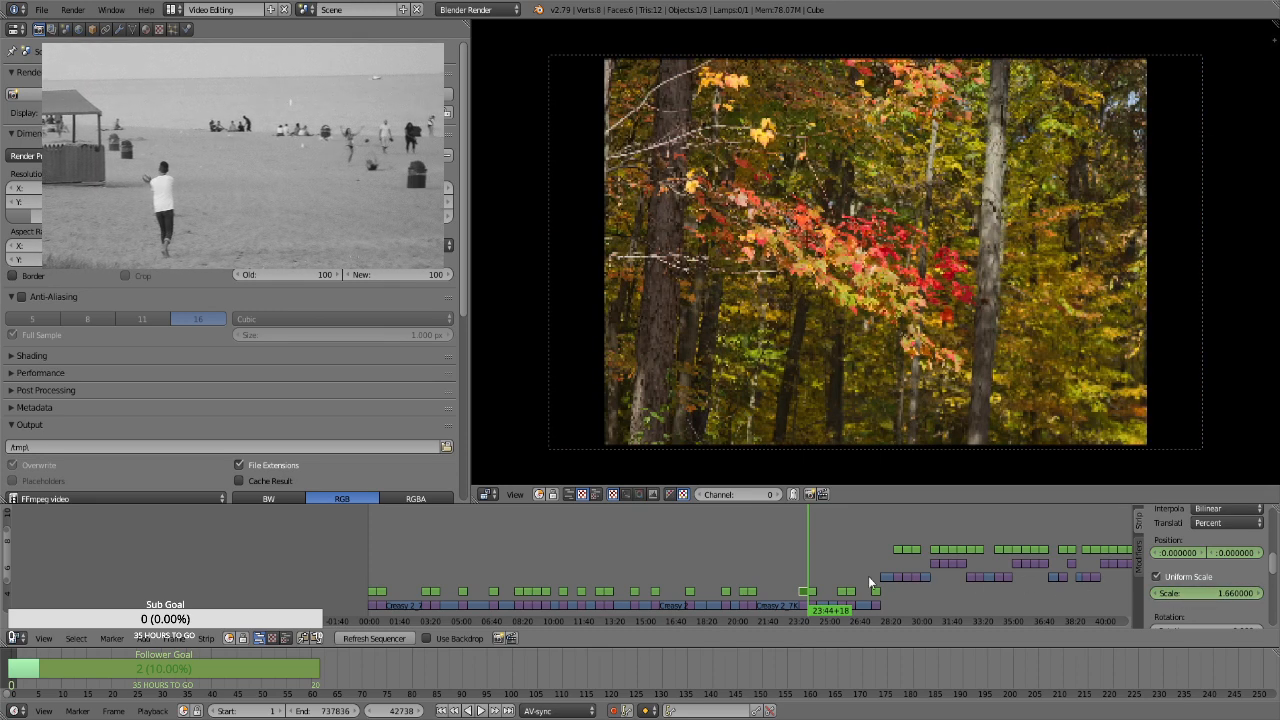
right_click(814, 596)
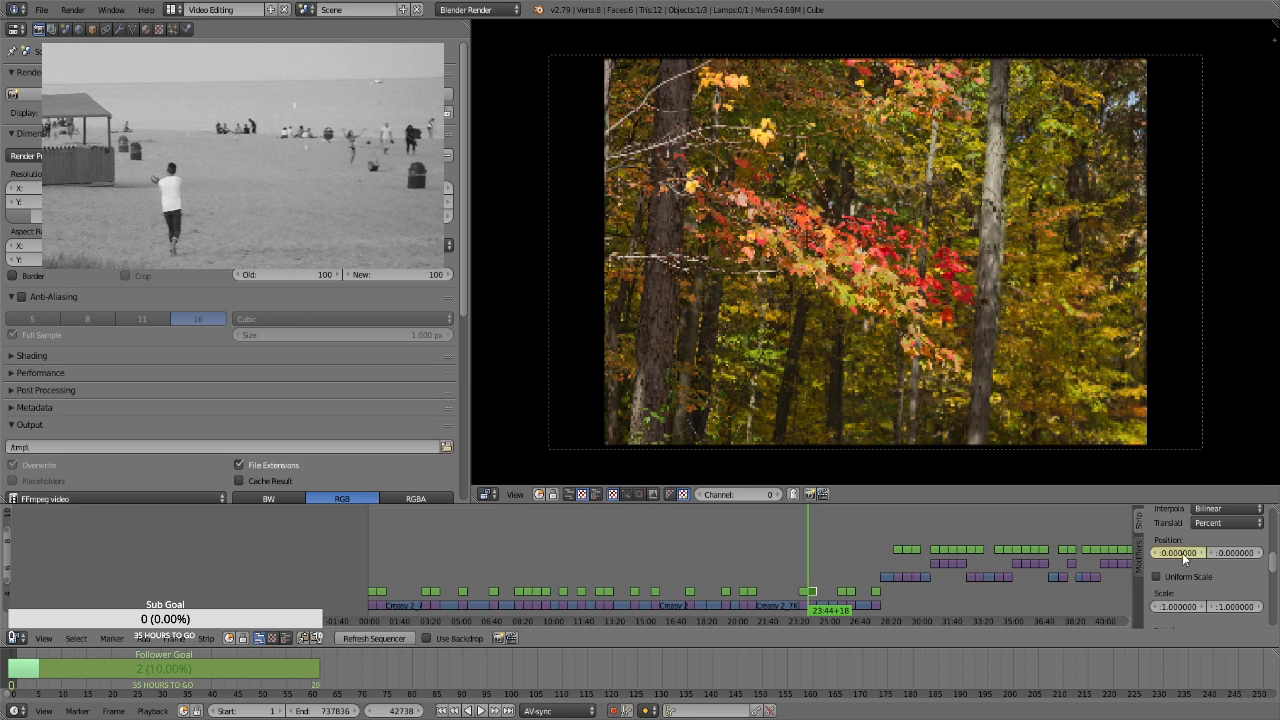
left_click(1185, 577)
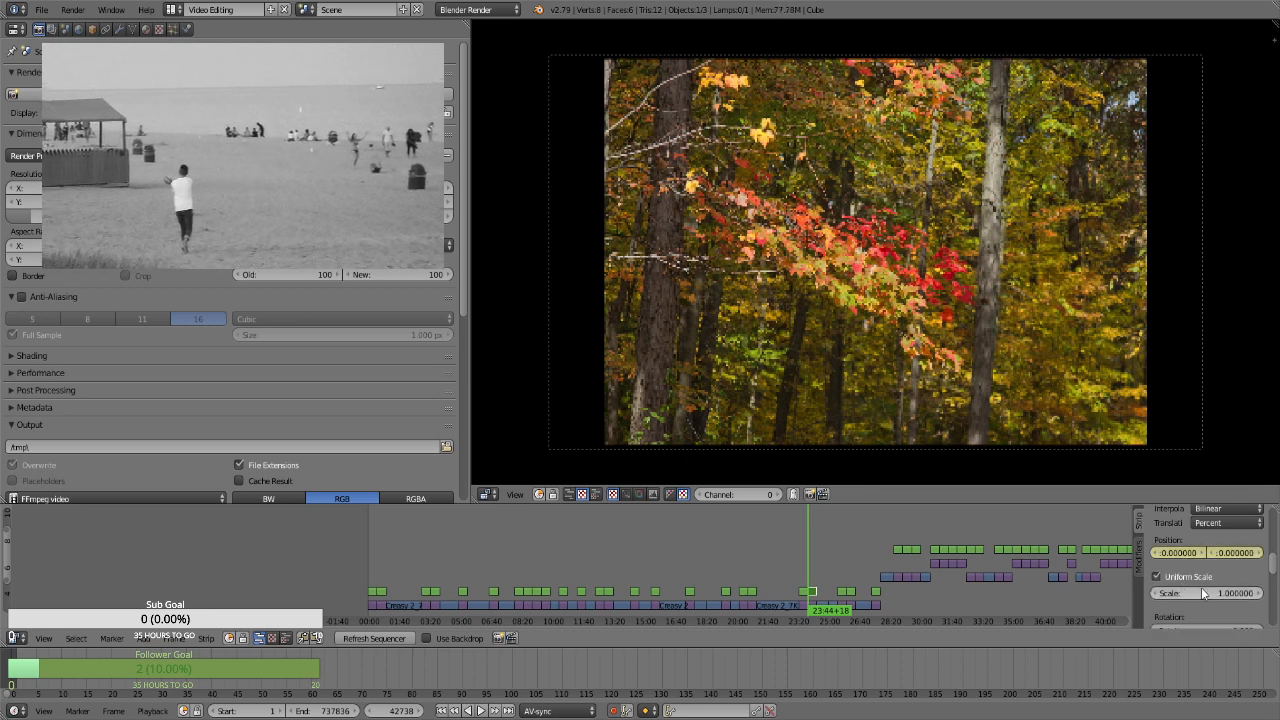
left_click(1207, 593)
type("1.3")
key("Return")
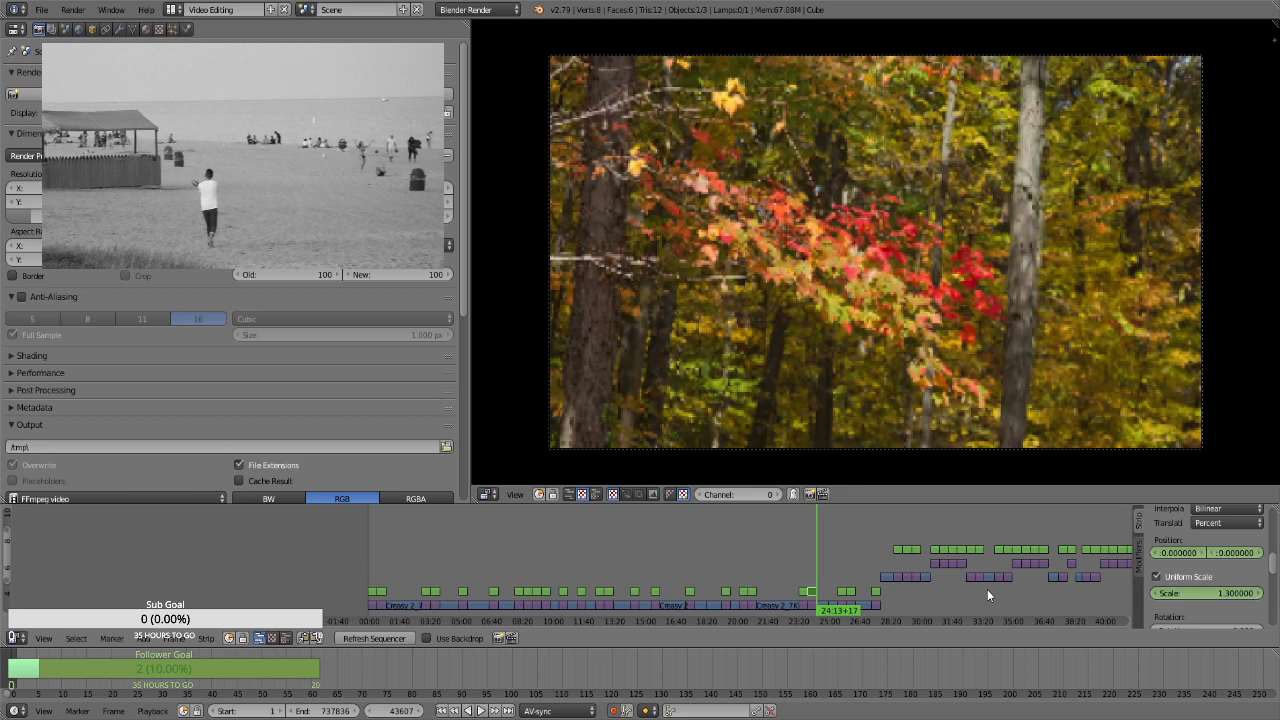
At frame 43607, keyframe the red maple branch still's uniform scale at 1.66
left_click(1230, 592)
type("1.66")
key("Return")
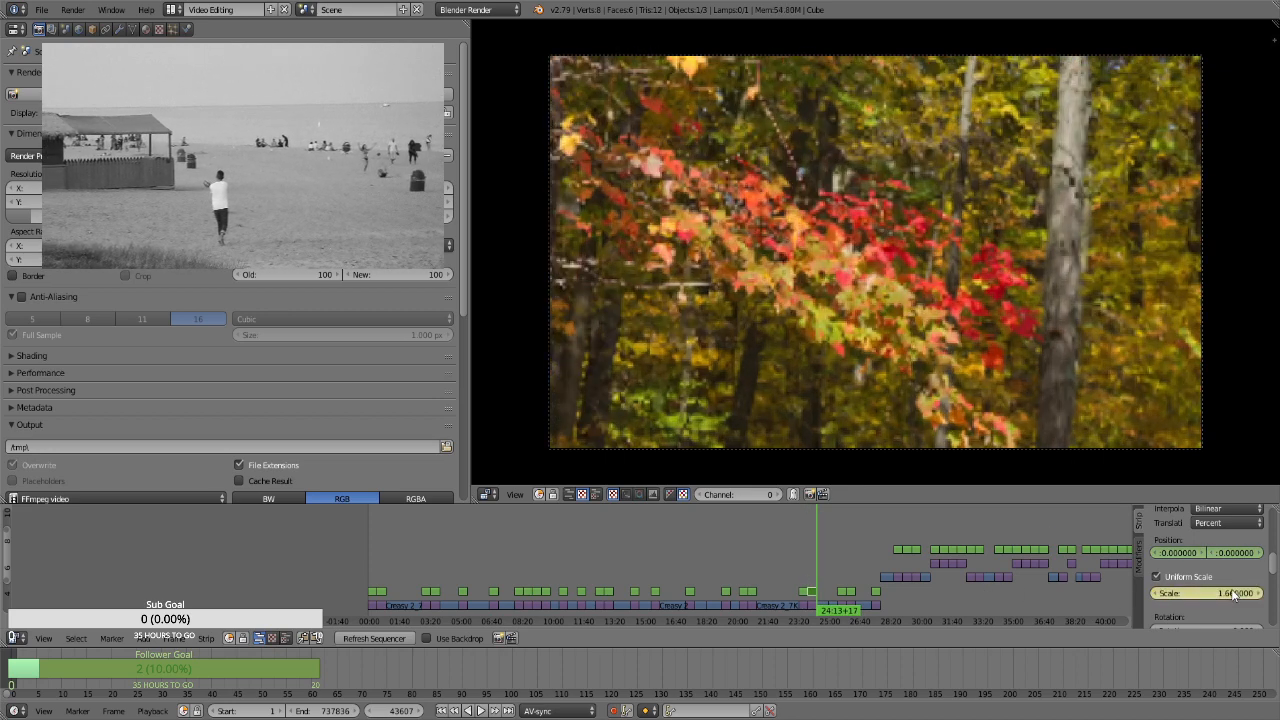
Select the Transform strip over the tall portrait trees still at frame 45643 and keyframe its position at 0 and uniform scale at 1.3
left_click(845, 591)
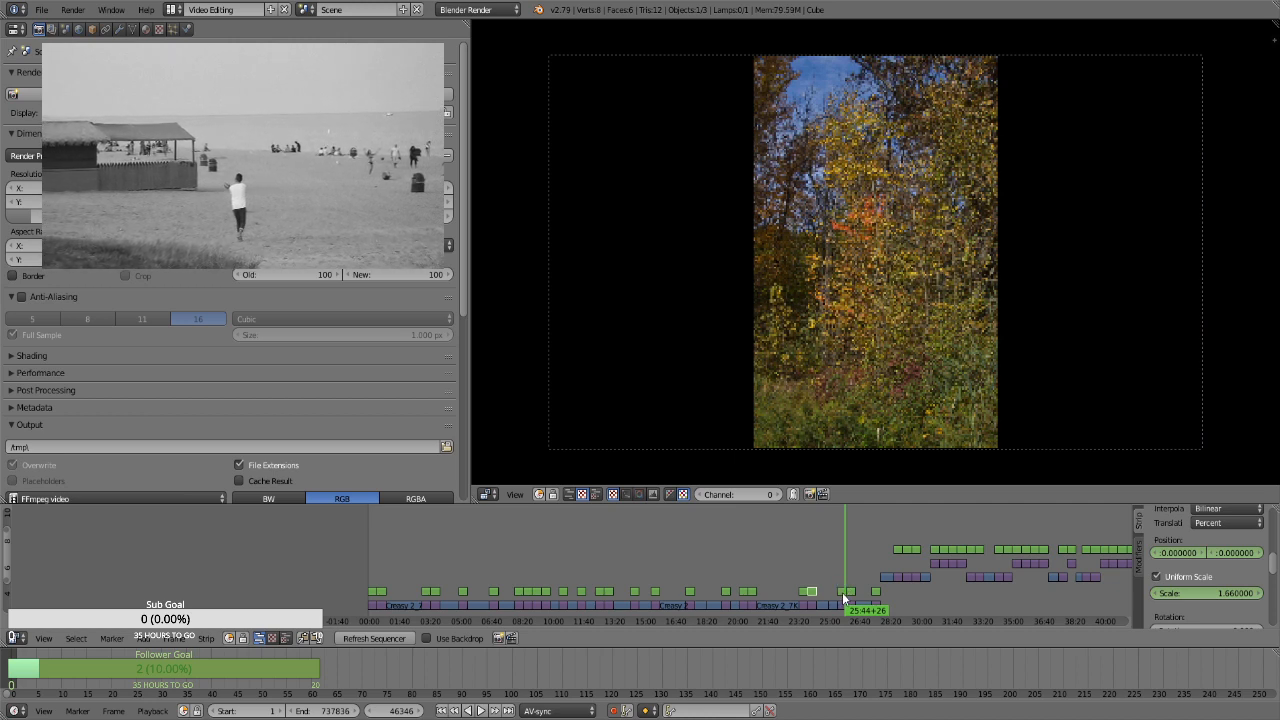
right_click(843, 595)
left_click(838, 597)
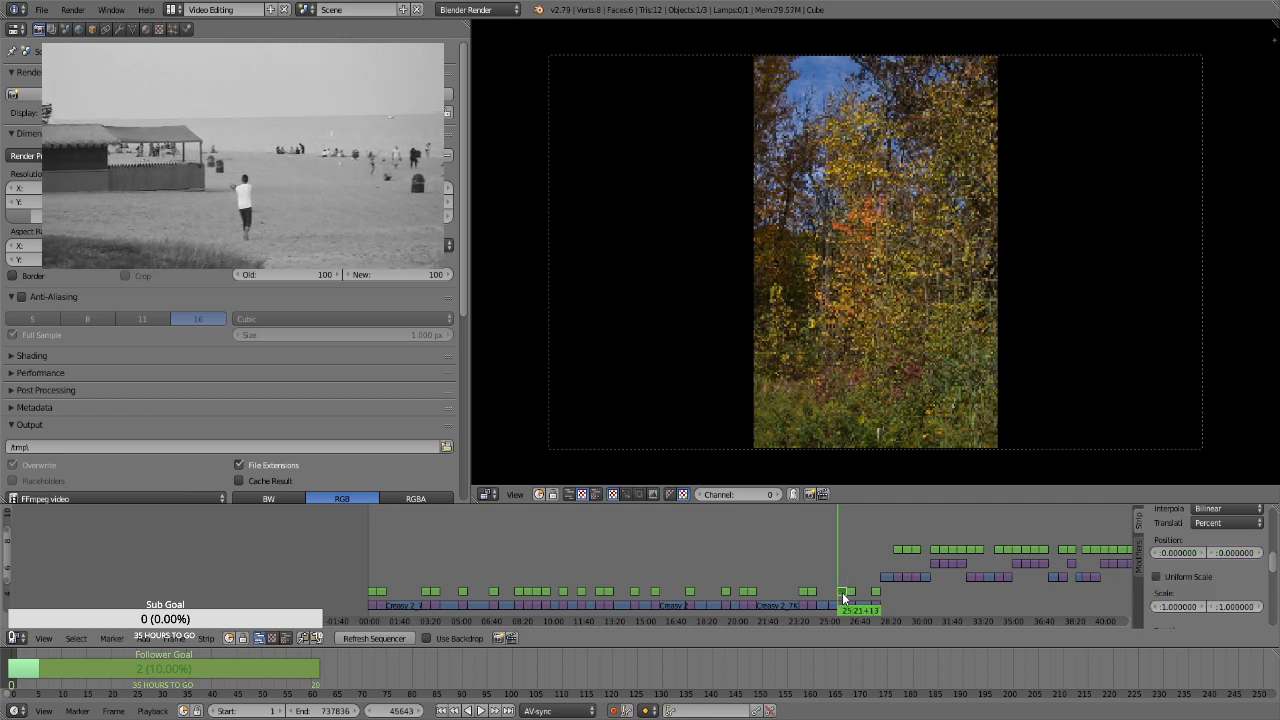
left_click(1187, 578)
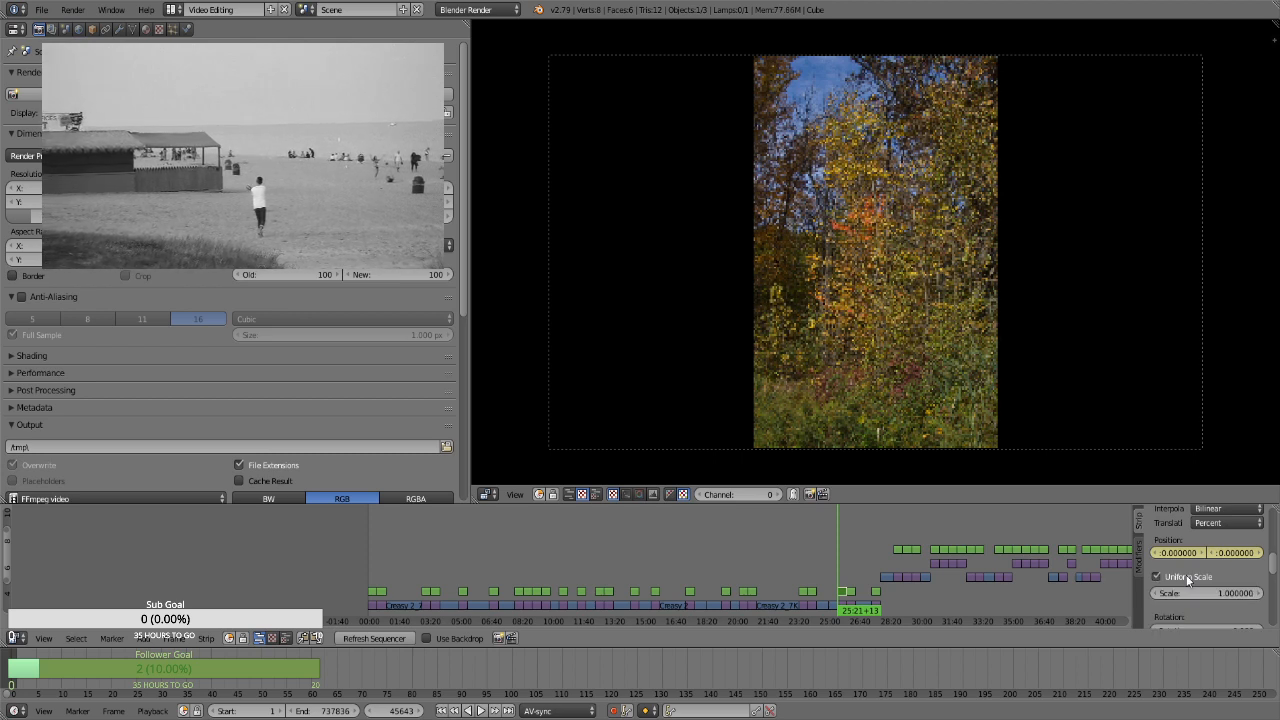
left_click(1219, 592)
type("1.3")
key("Return")
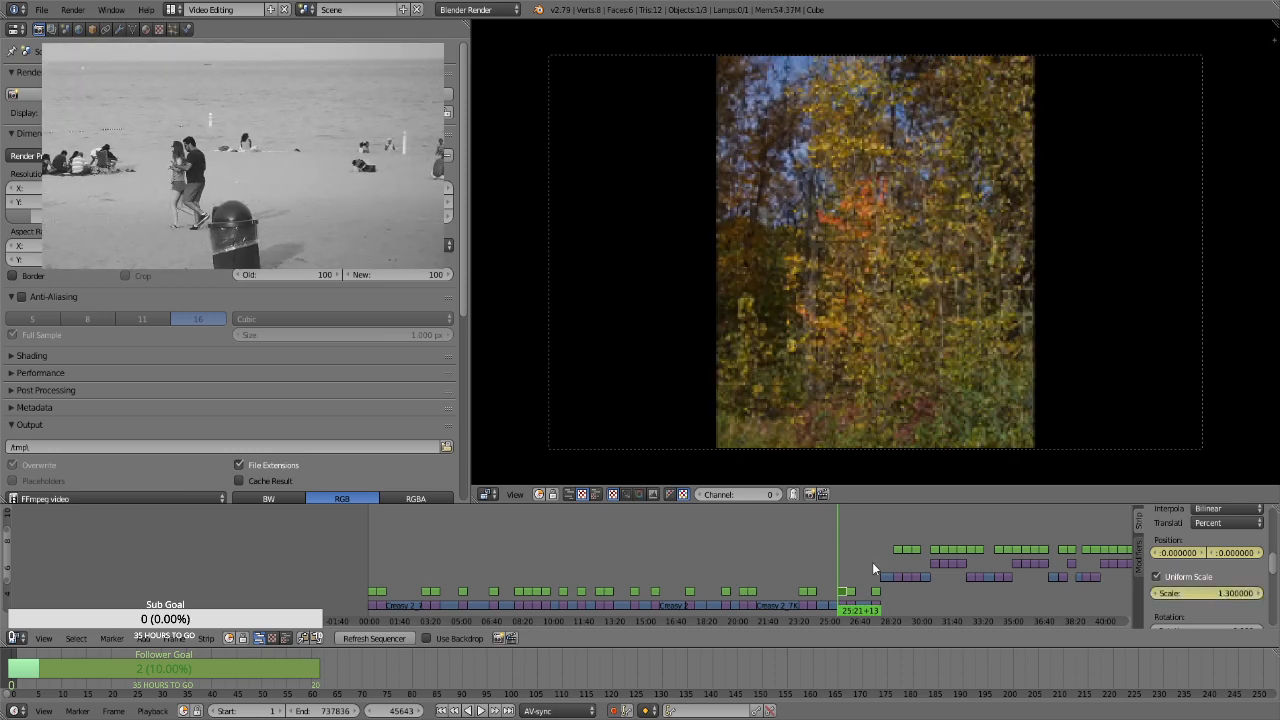
Keyframe the portrait trees still at uniform scale 3.07 and Y position -66.87 at frame 46512, and at 3.4 and -39.54 at frame 45643
key("Page_Up")
key("Left")
left_click(1216, 594)
type("1.66")
key("Return")
left_click_drag(1227, 556, 1278, 556)
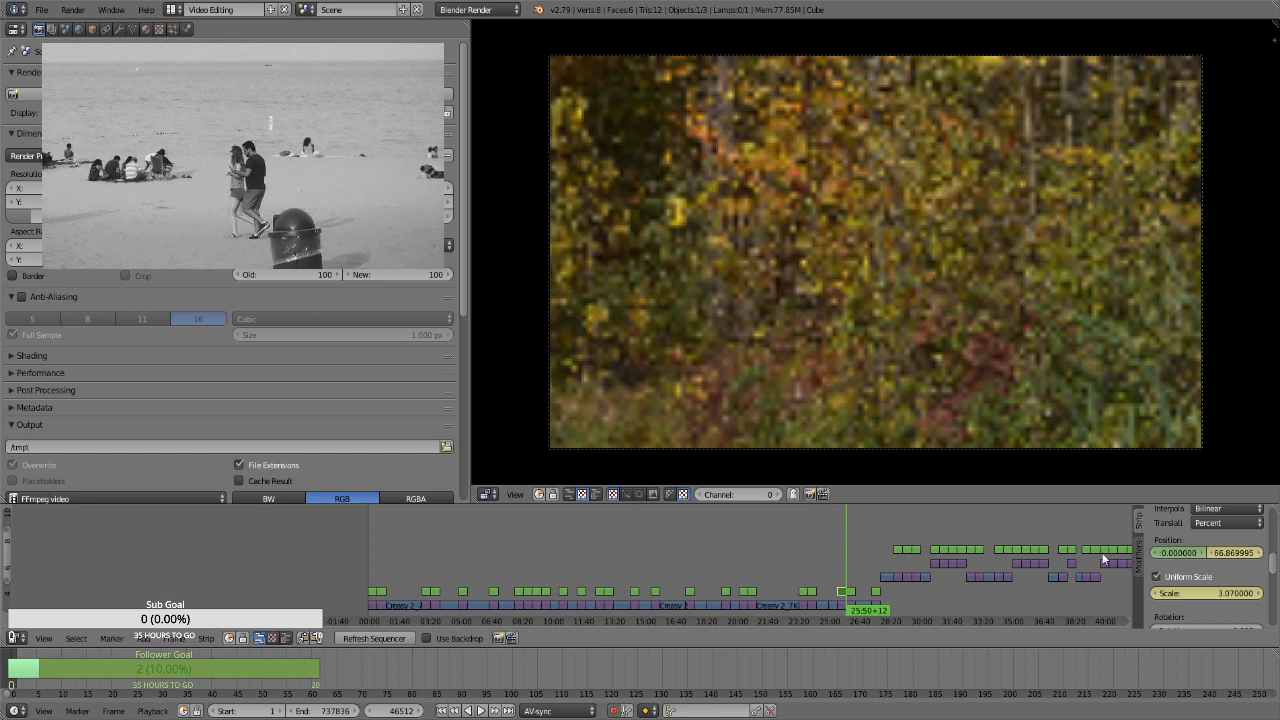
key("Page_Down")
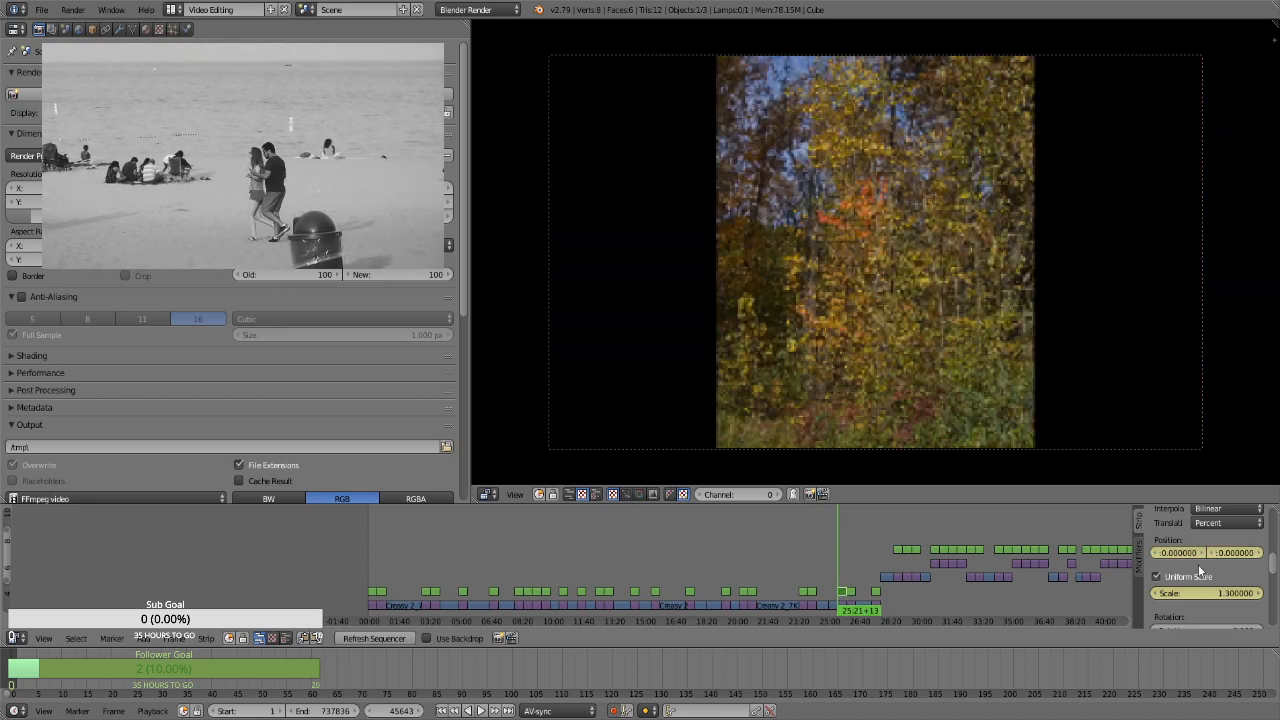
left_click_drag(1238, 593, 1150, 556)
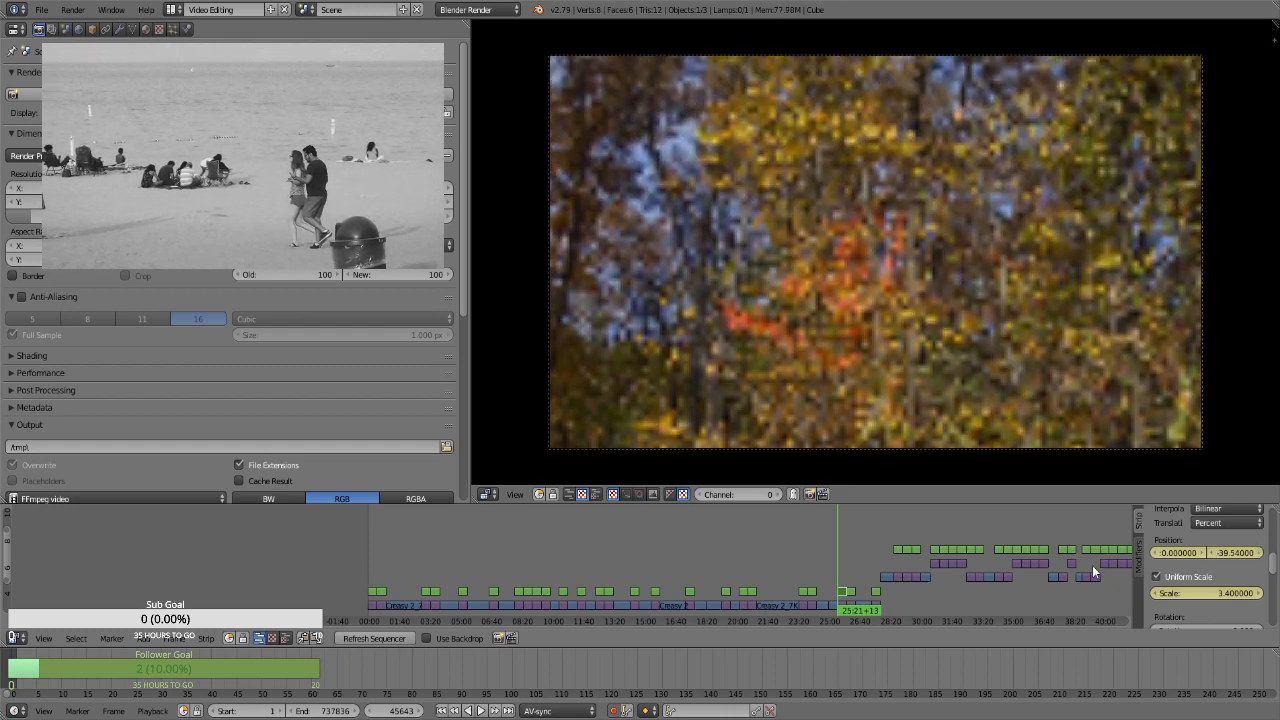
Select the Transform strip over the yellow maple and thick trunk still at frame 46513 and keyframe its position at 0 and uniform scale at 1.3
key("Page_Up")
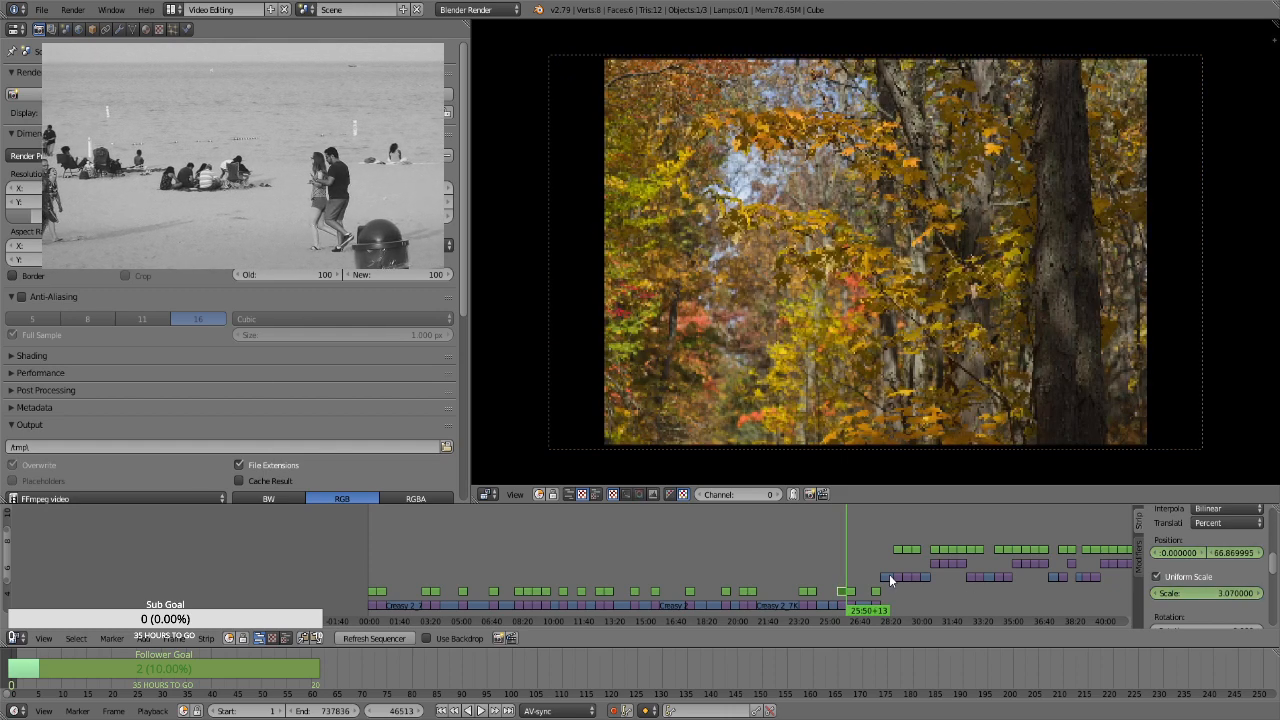
right_click(853, 593)
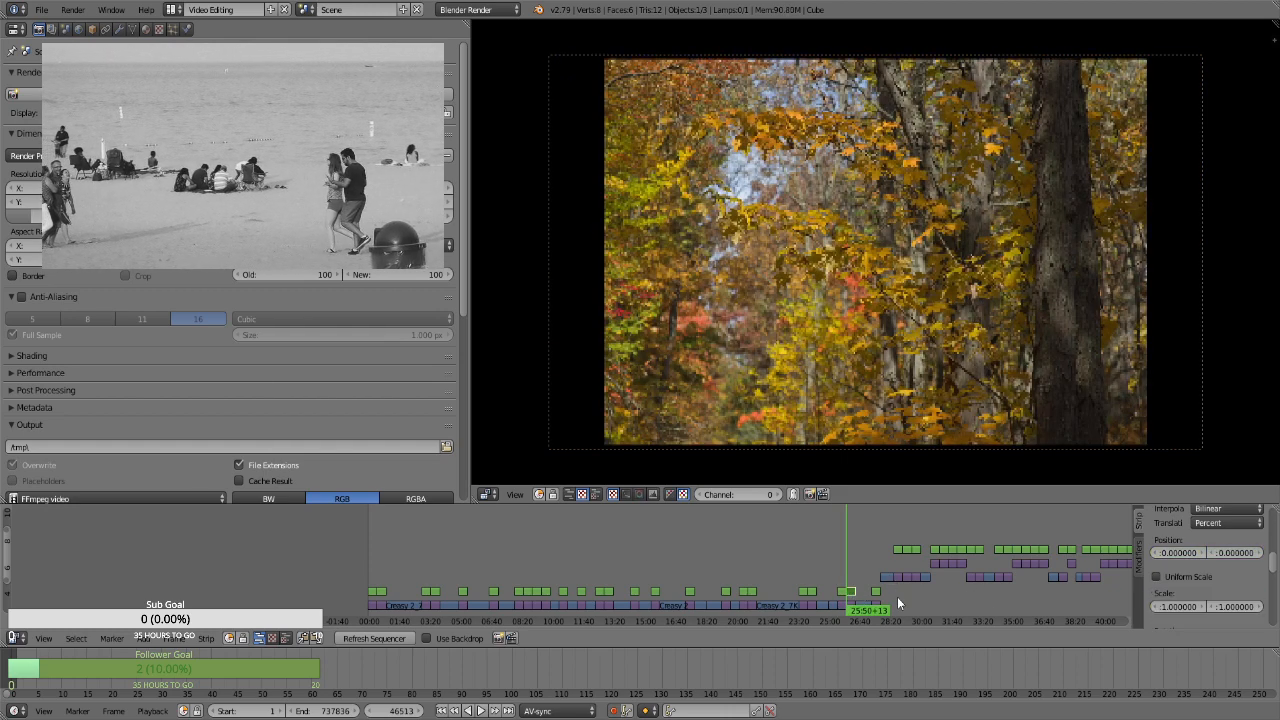
key("i")
left_click(1180, 584)
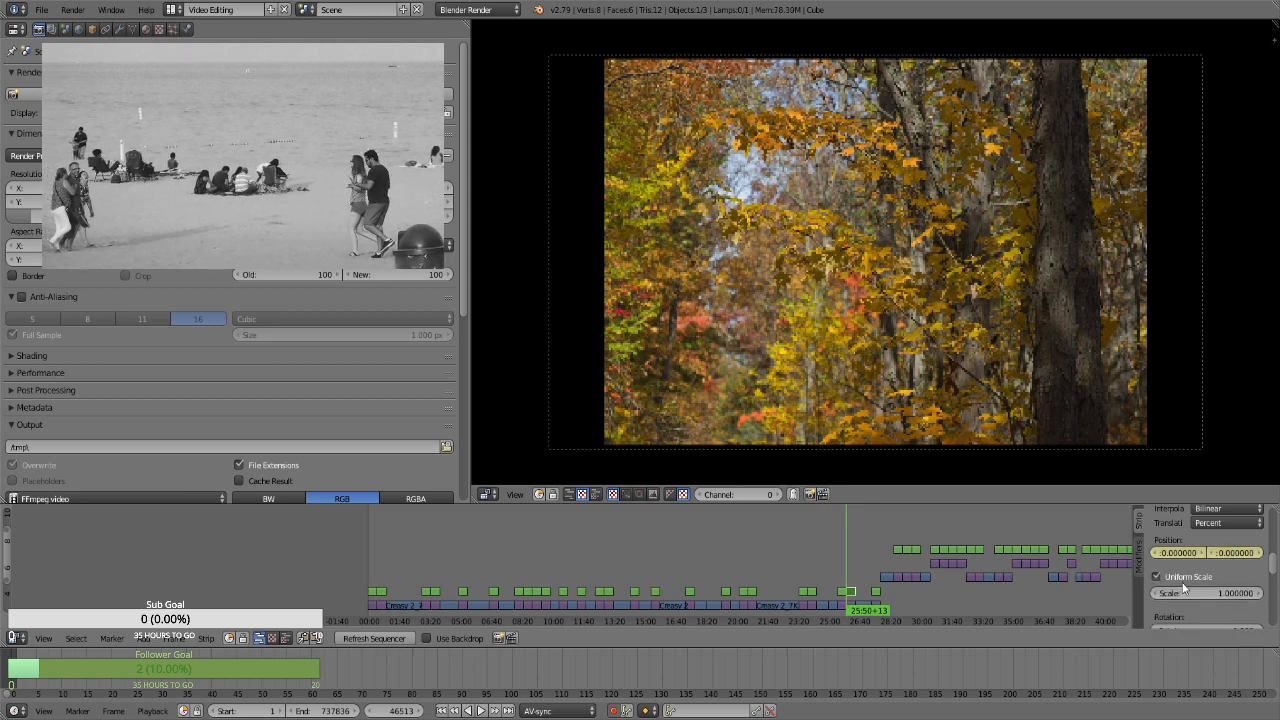
key("i")
double_click(1198, 593)
type("1.1")
key("Return")
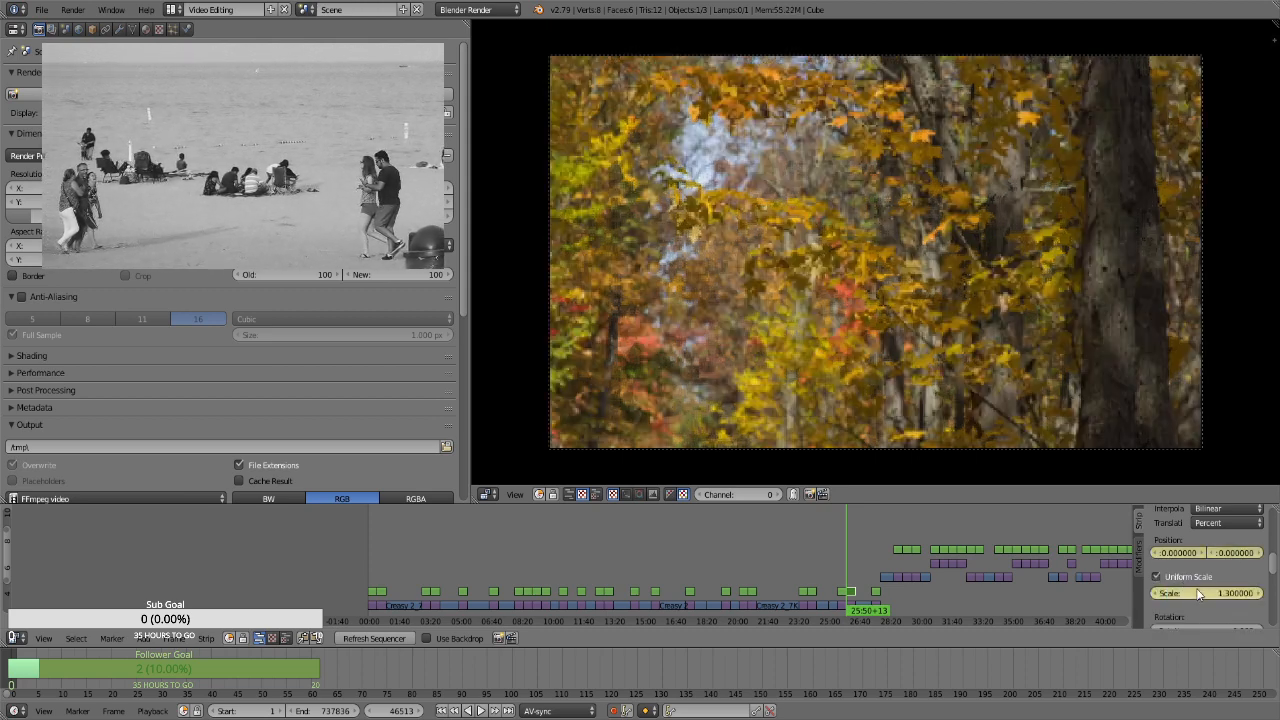
At frame 47382, keyframe the yellow maple and trunk still's uniform scale at 1.66
key("Page_Up")
key("Left")
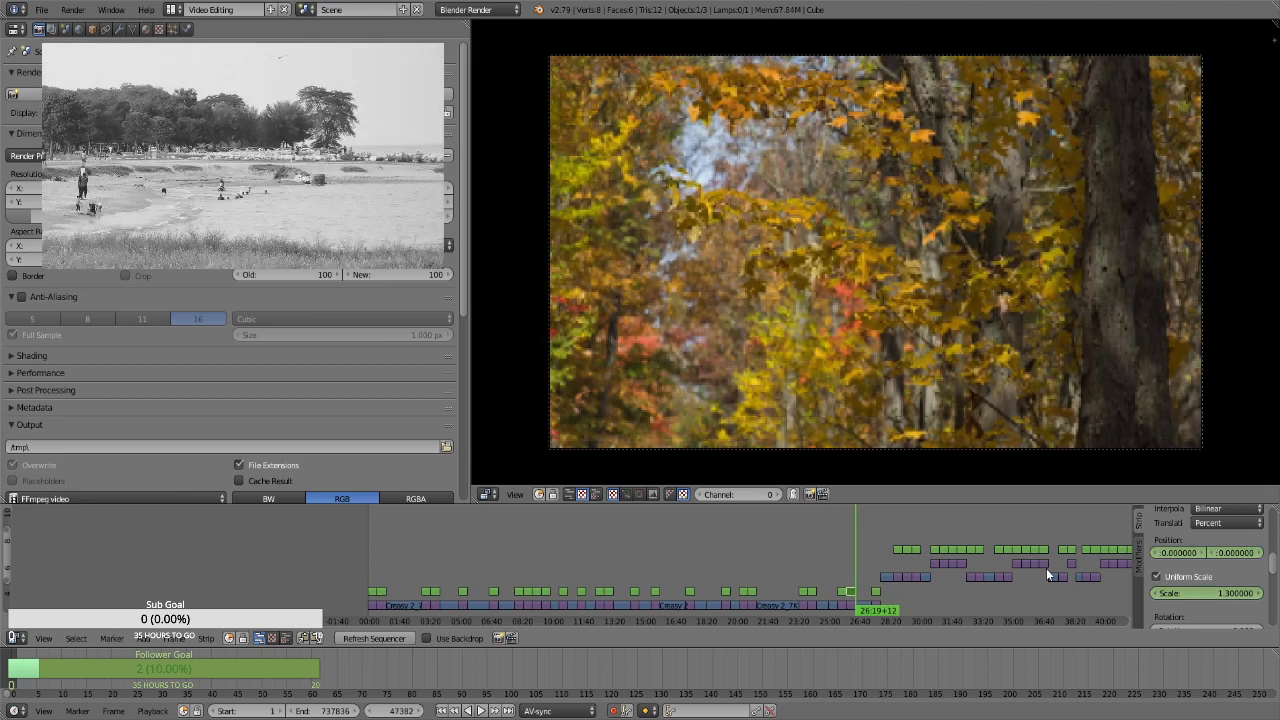
key("Page_Down")
key("Page_Up")
key("Left")
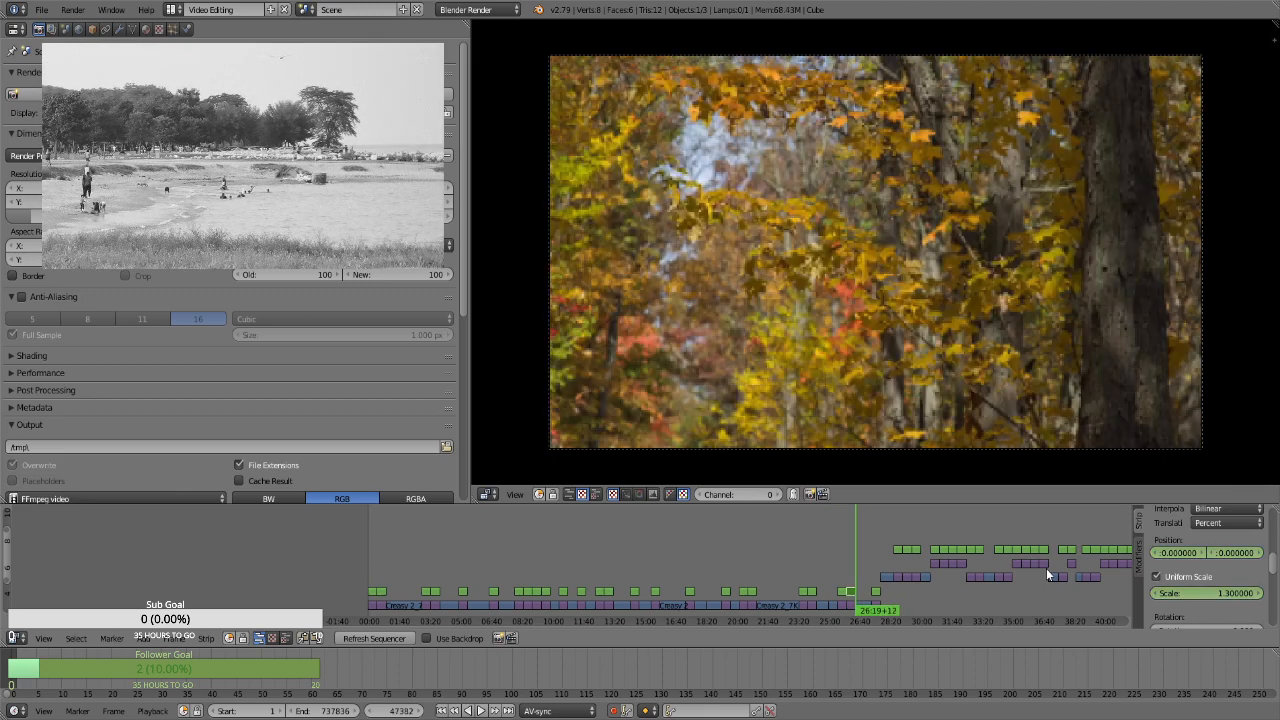
left_click(1186, 590)
type("1.86")
key("Return")
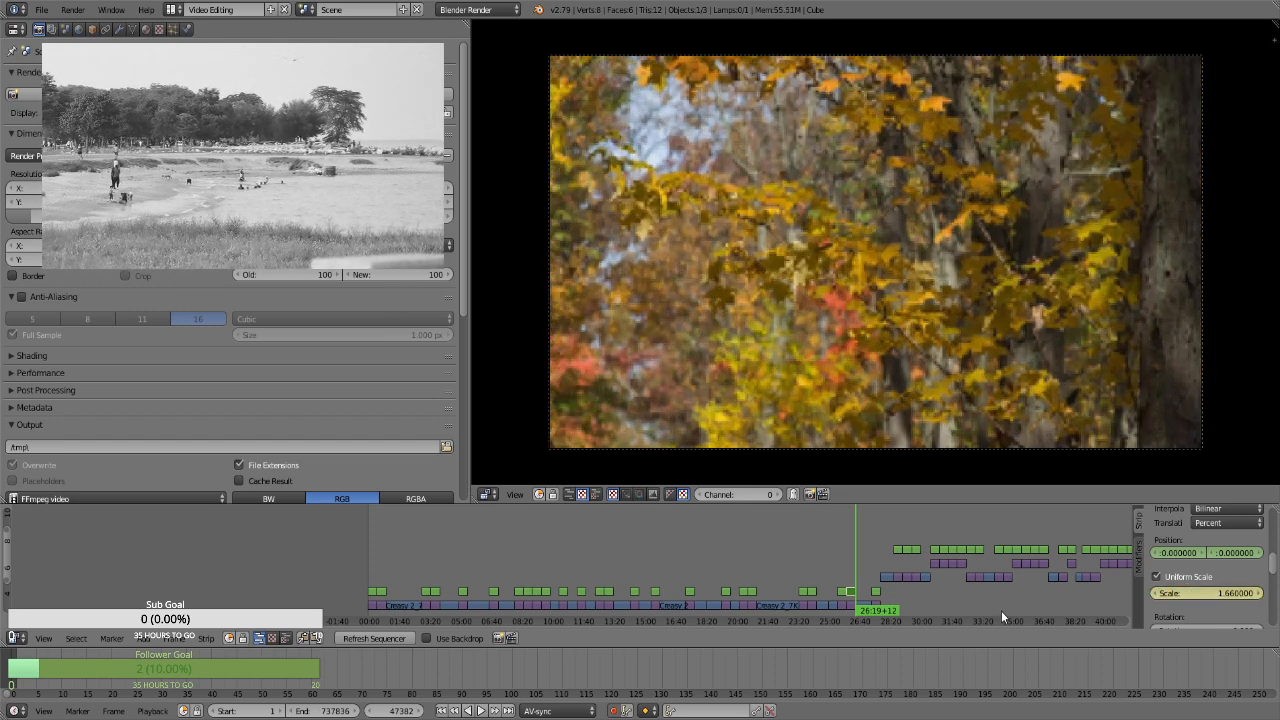
Select the Transform strip over the golden tree and blue sky still at frame 48922 and keyframe its position at 0 and uniform scale at 1.3
left_click(873, 555)
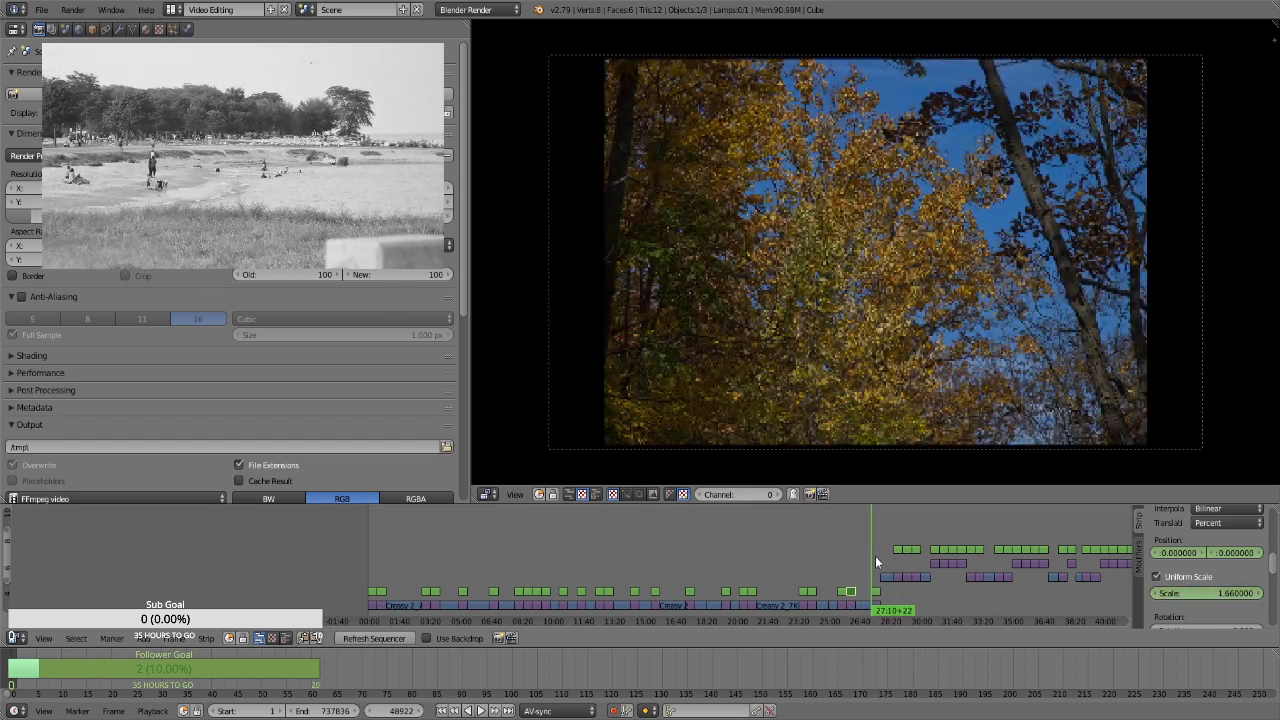
right_click(879, 594)
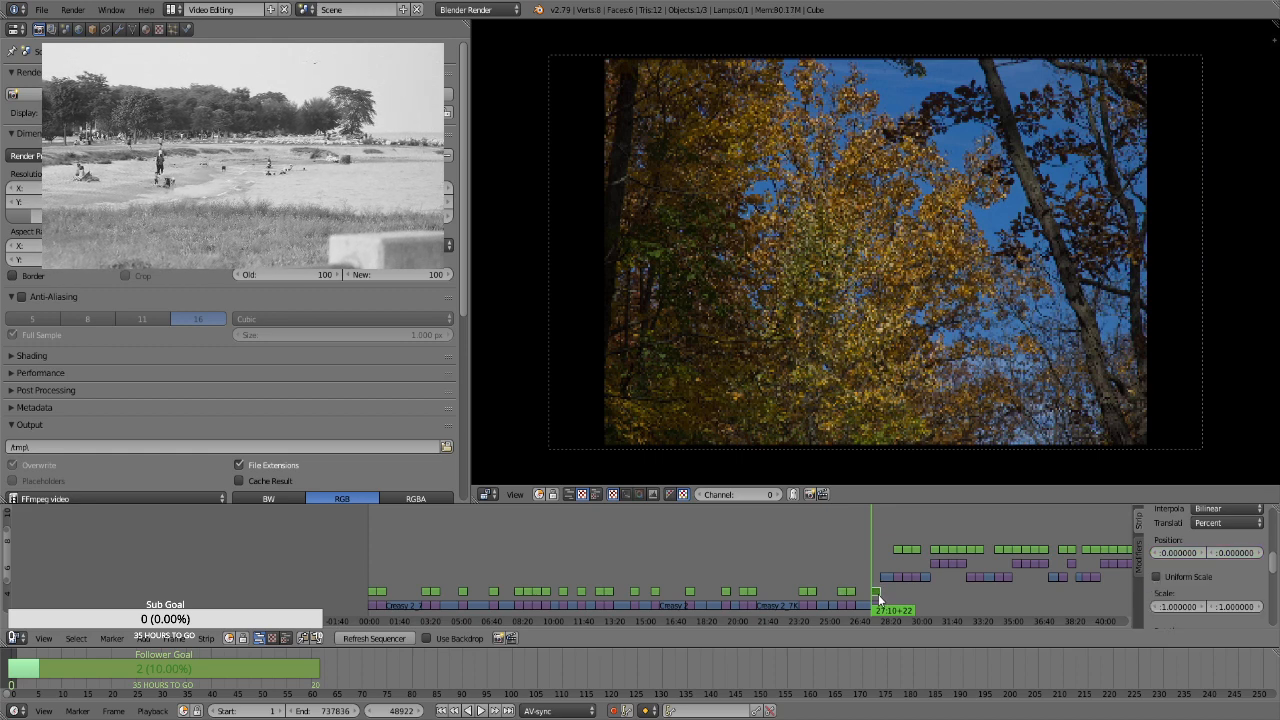
key("i")
left_click(1190, 578)
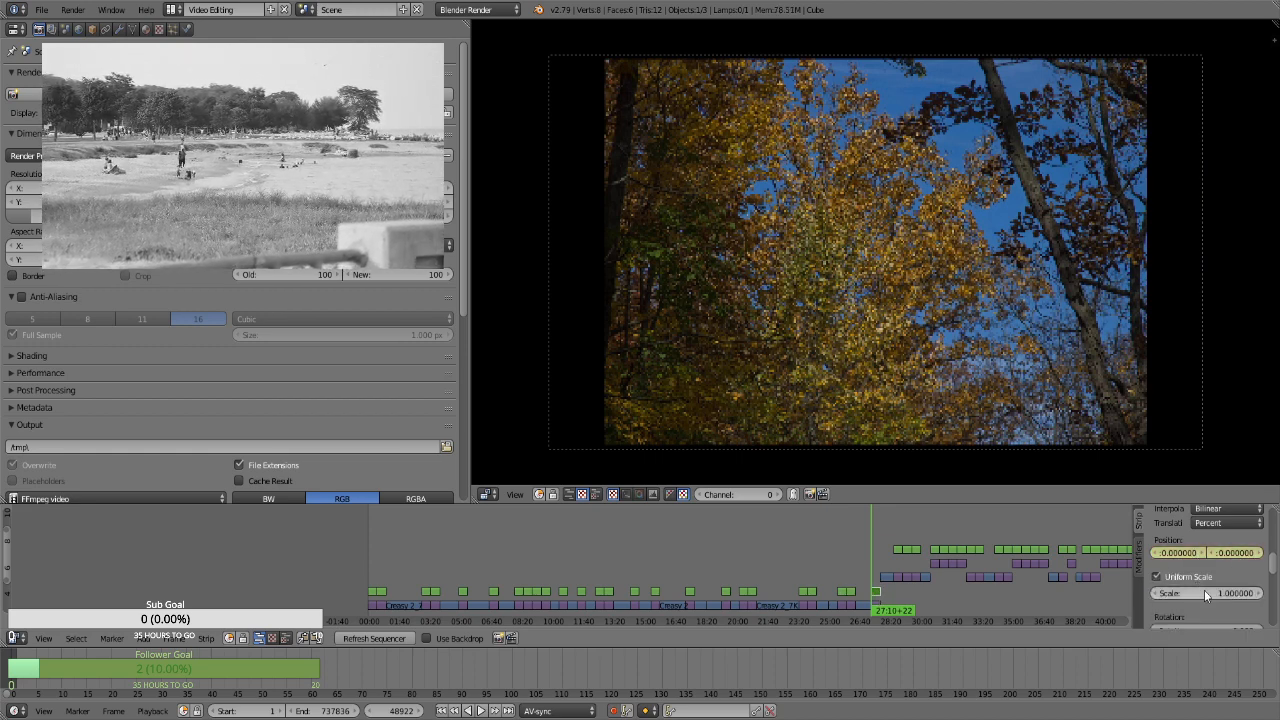
left_click(1205, 593)
type("1.3")
key("Return")
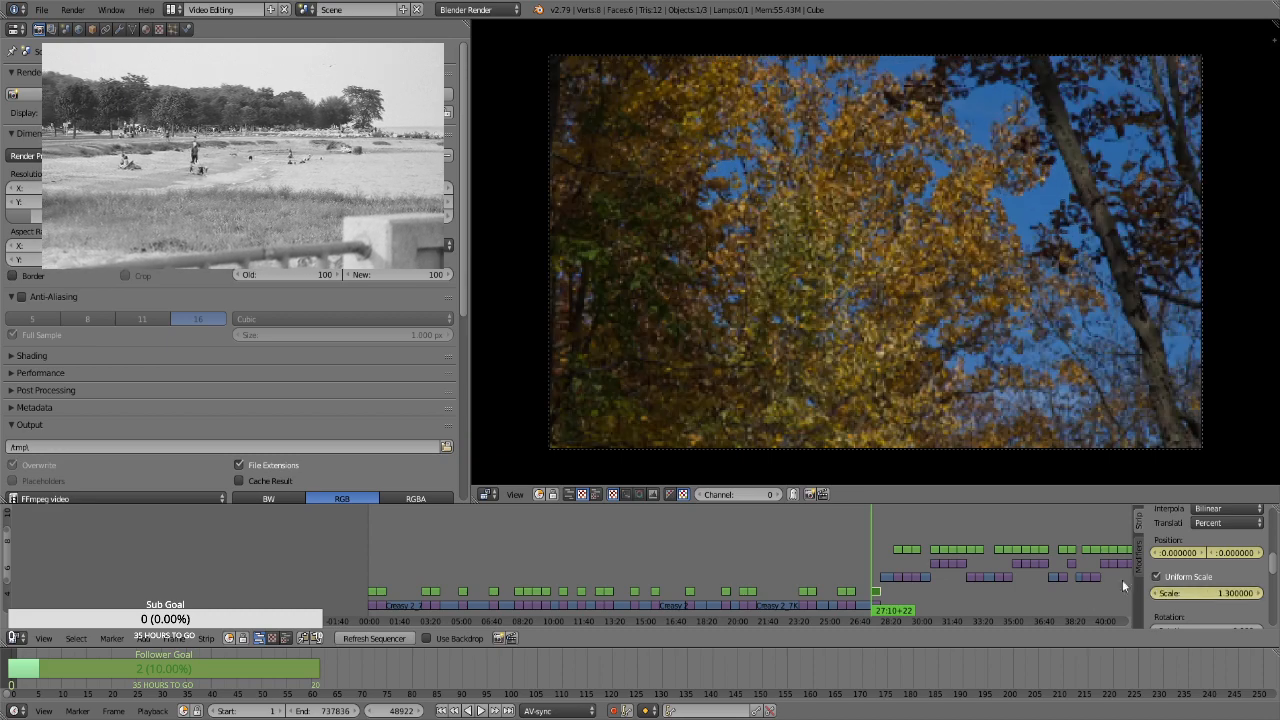
At frame 49791, keyframe the golden tree and blue sky still's uniform scale at 1.66
key("Page_Up")
key("Left")
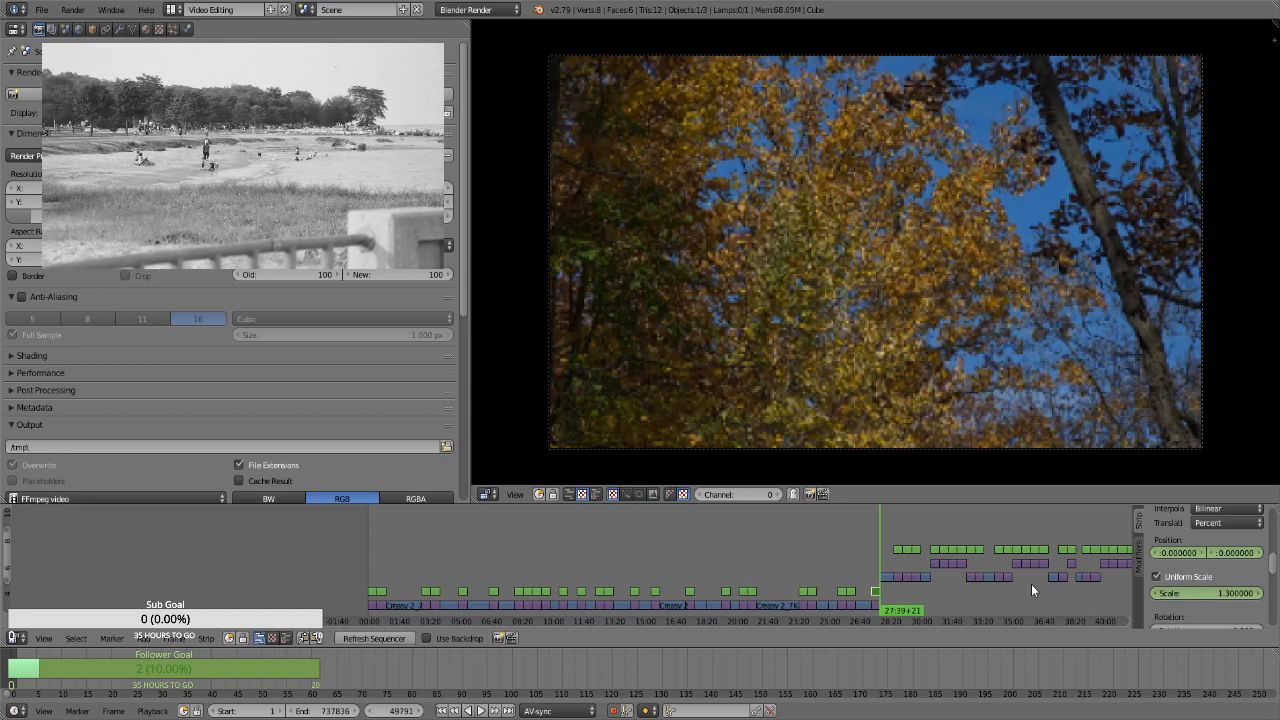
left_click(1199, 589)
type("1.66")
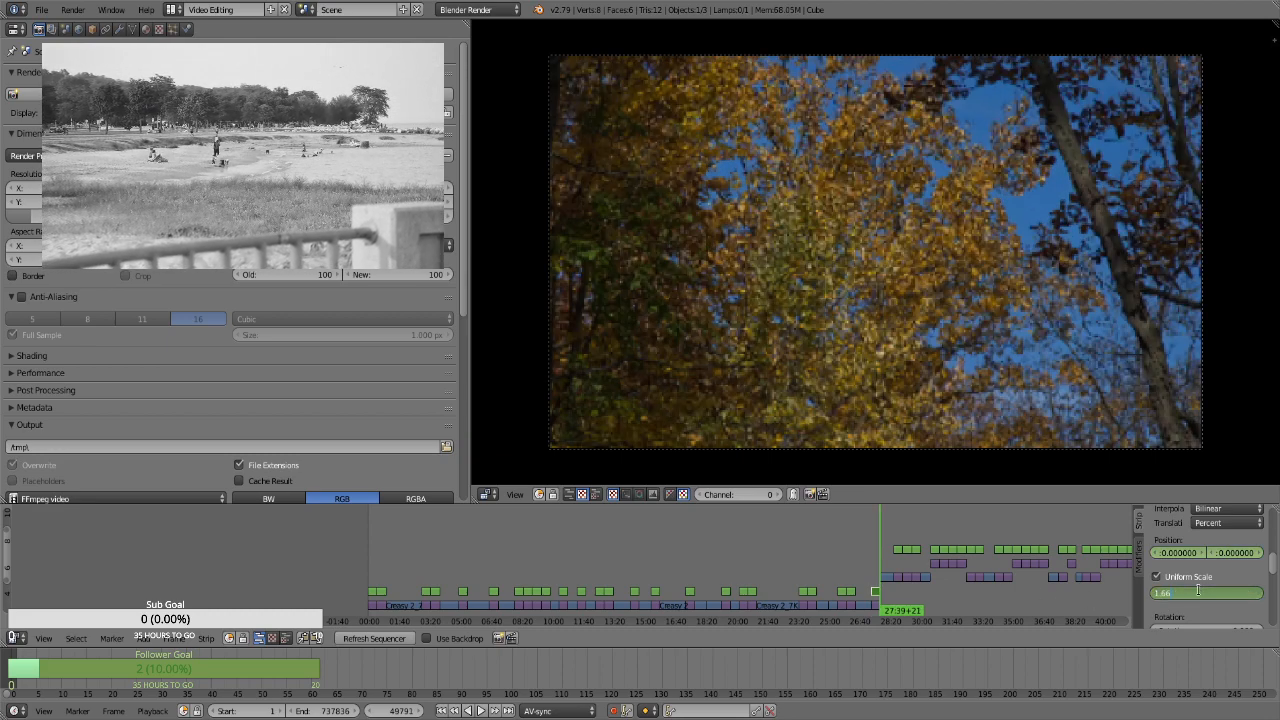
key("Return")
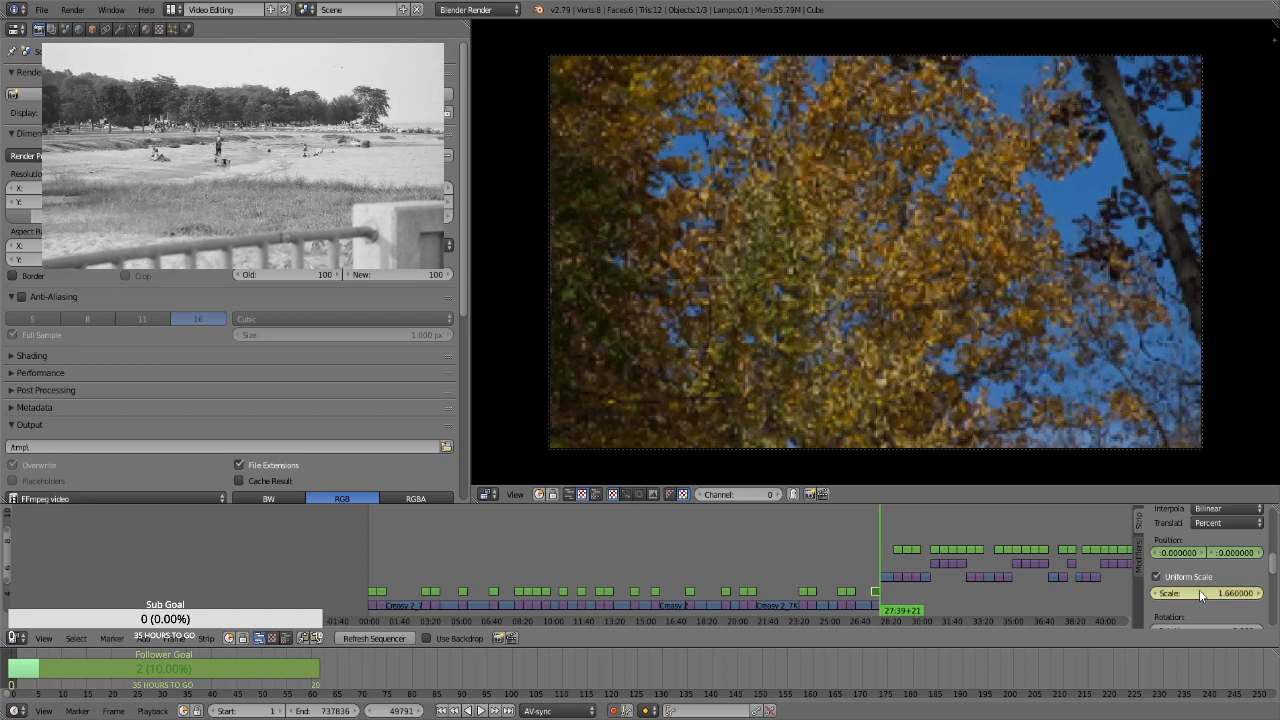
Select the Transform strip over the forest path with signpost still at frame 51112 and keyframe its position at 0 and uniform scale at 1.3
left_click(896, 529)
key("Page_Down")
left_click(898, 550)
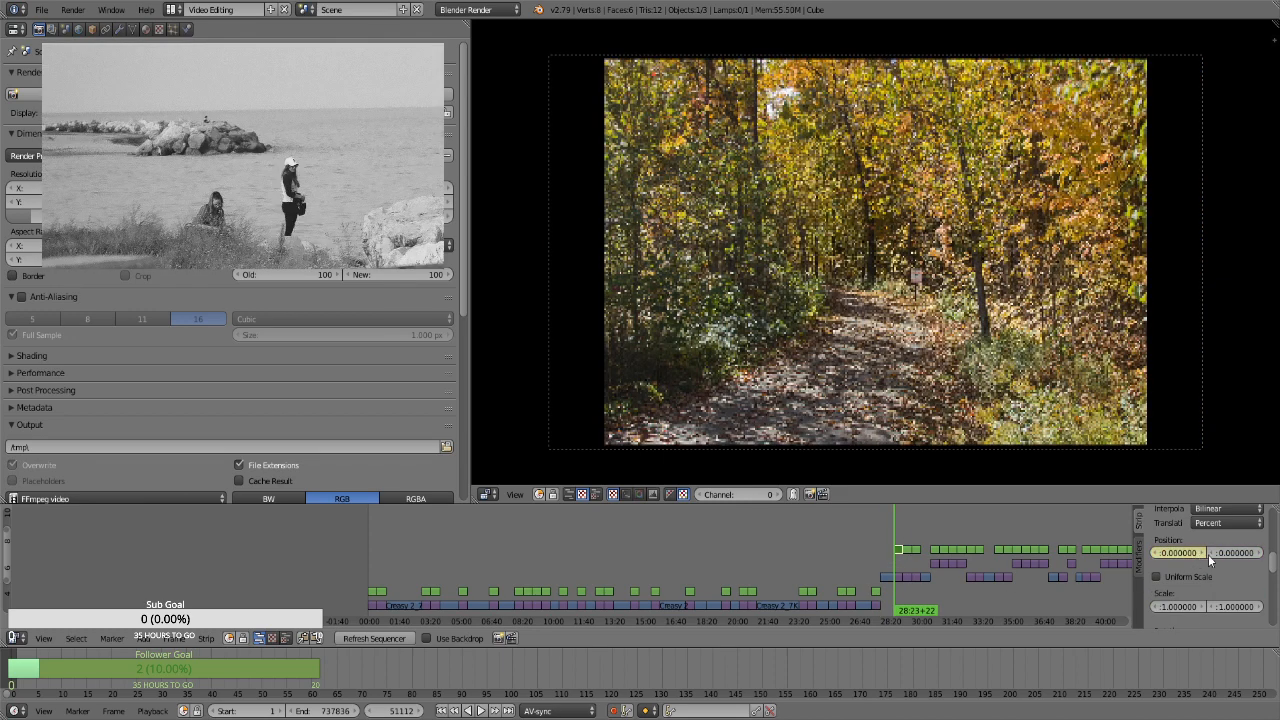
left_click(1175, 577)
left_click(1197, 594)
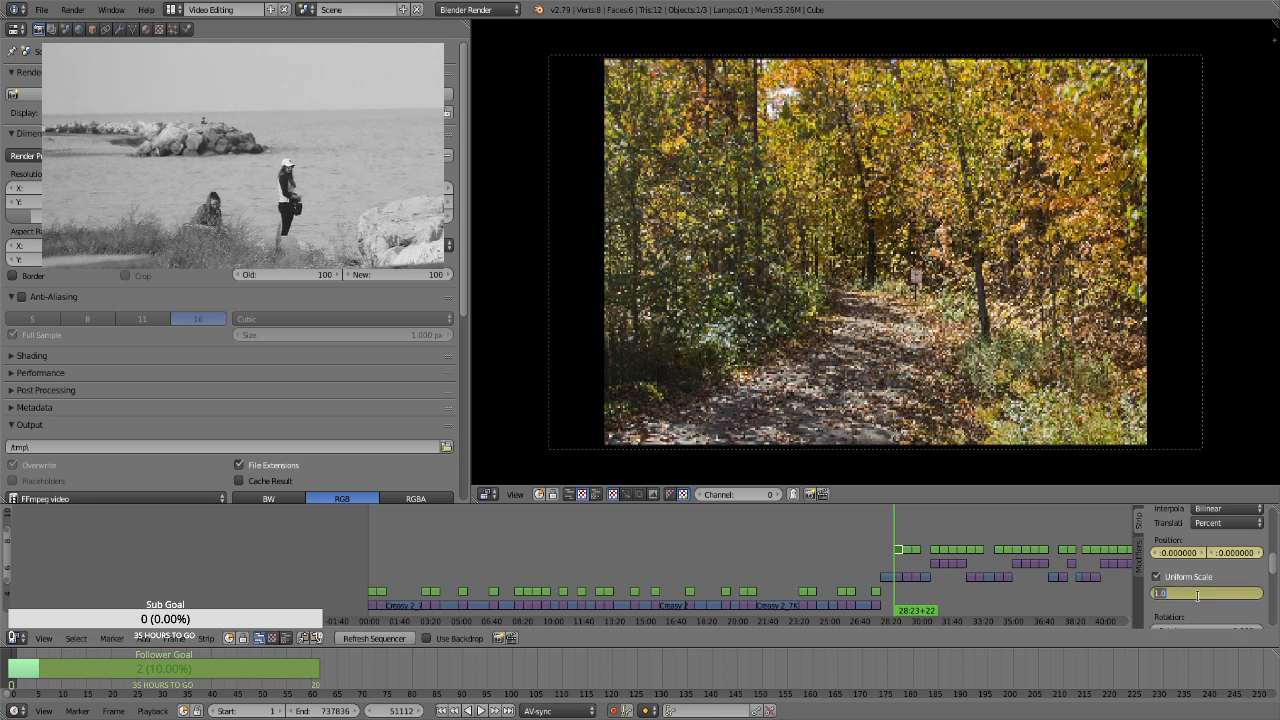
type("1.3")
key("Return")
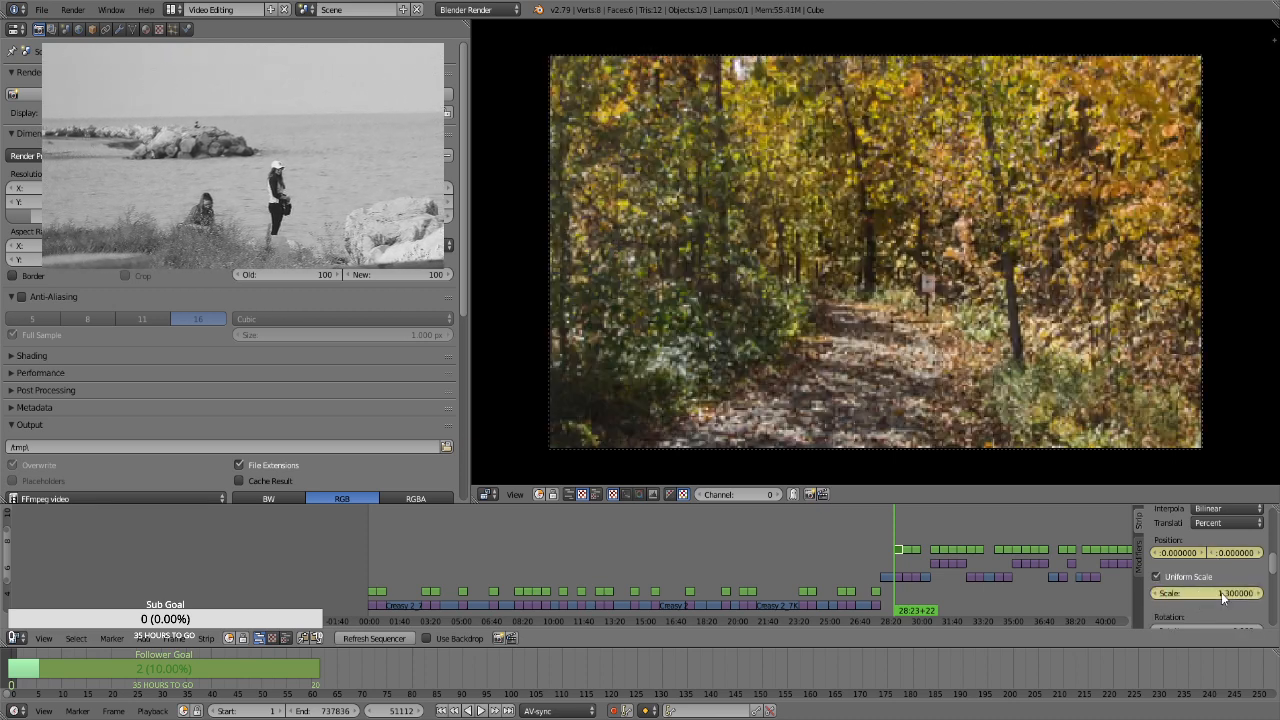
At frame 51981, keyframe the signpost path still's uniform scale at 1.66 and its Y position at -5.34
key("Page_Up")
key("Left")
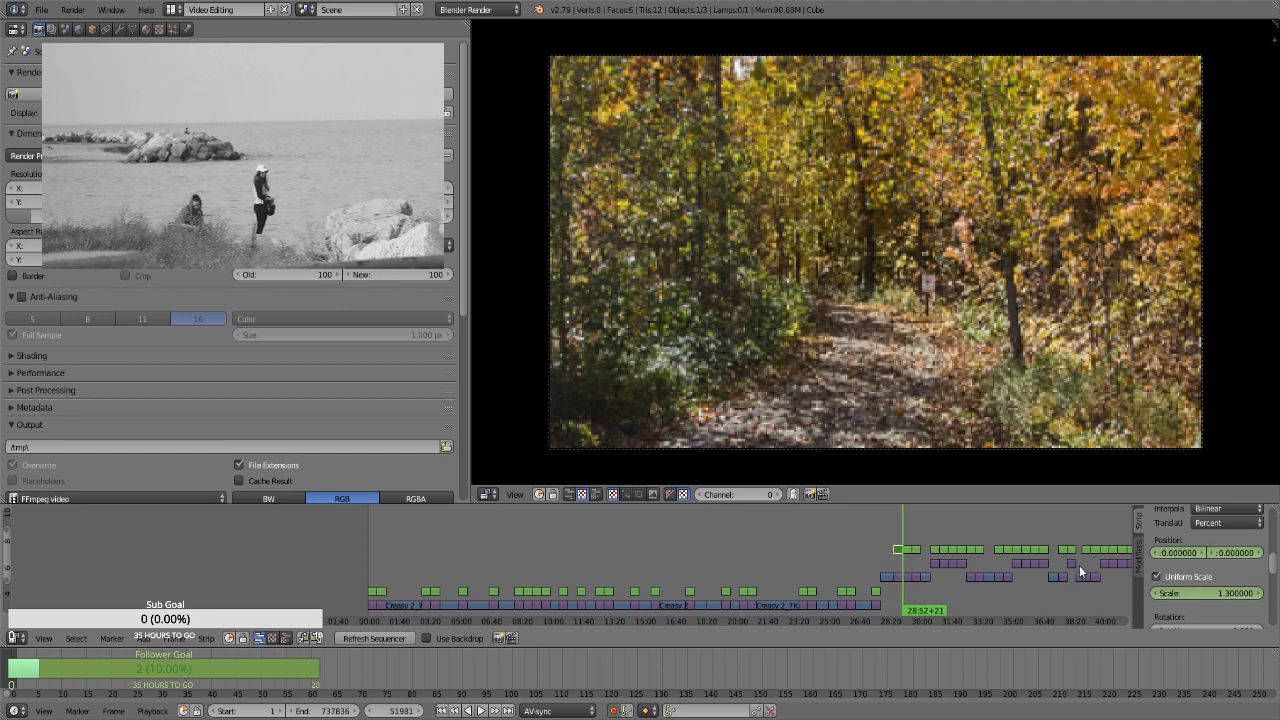
left_click(1203, 591)
type("1.66")
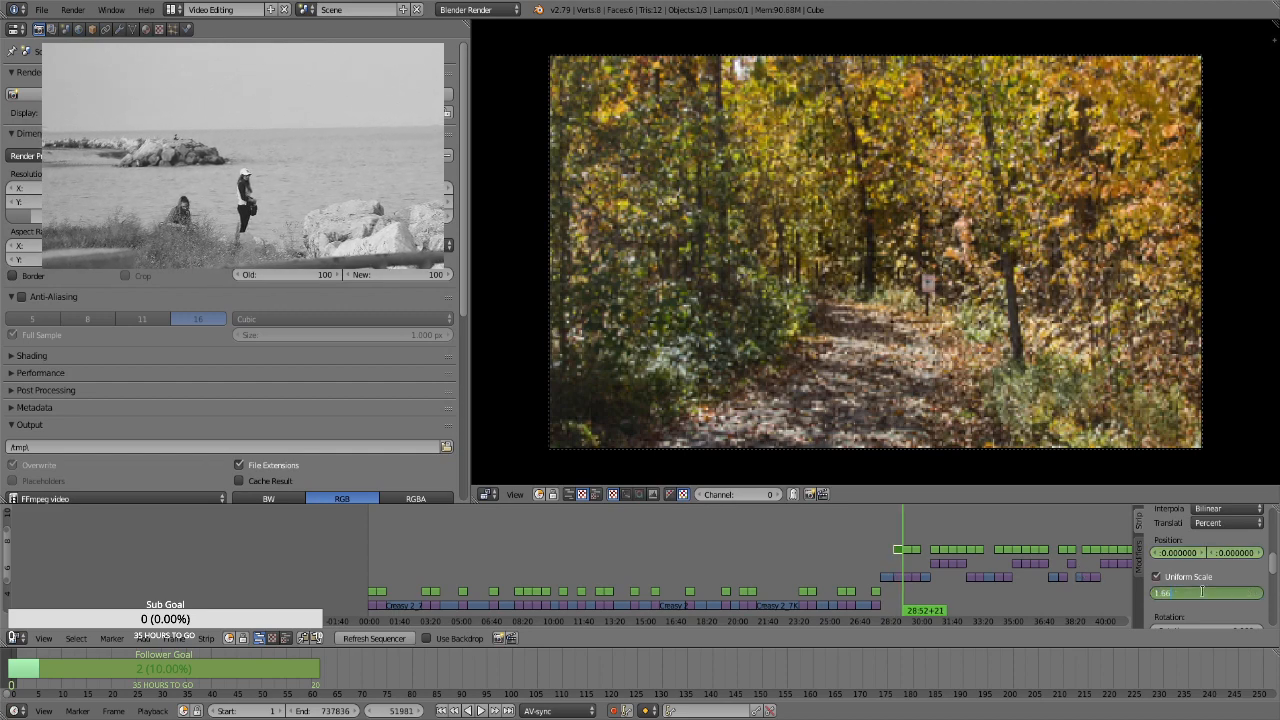
key("Return")
left_click_drag(1245, 559, 993, 558)
Select the Transform strip over the dark red leaves still at frame 51982 and keyframe its position at 0 and uniform scale at 1.3
key("Right")
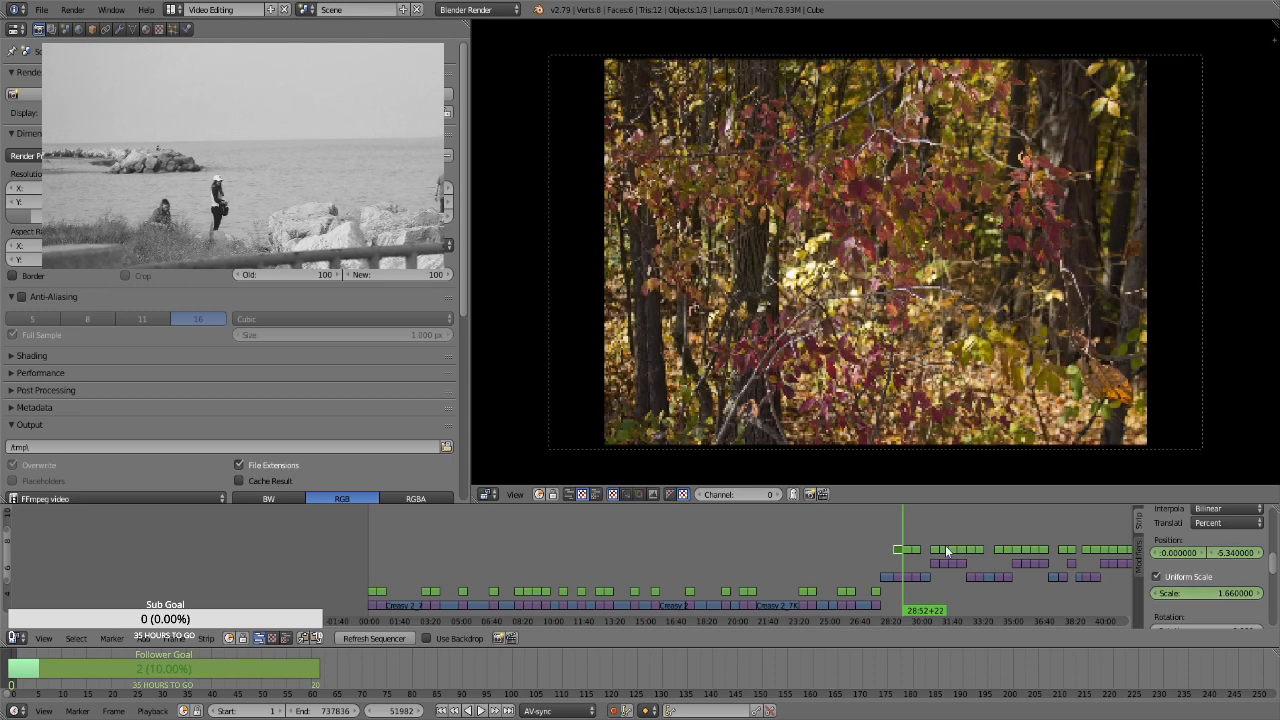
left_click(906, 551)
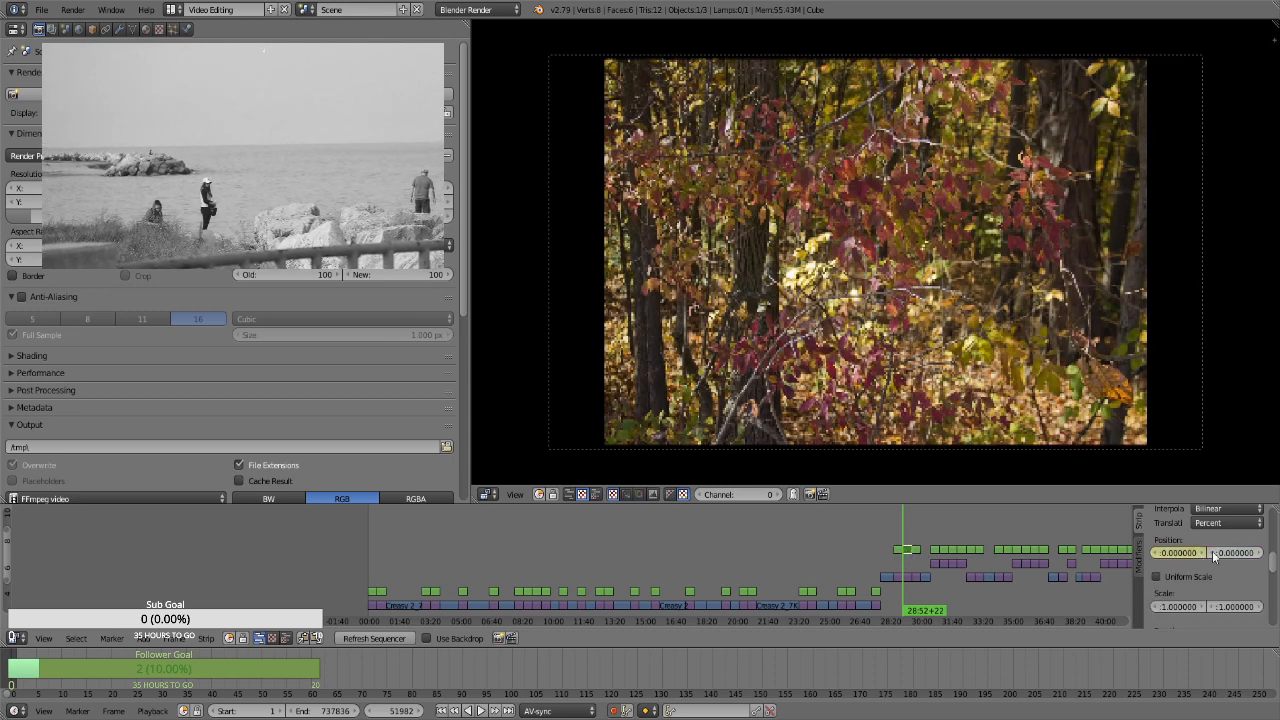
left_click(1181, 576)
left_click(1192, 593)
type("1.3")
key("Return")
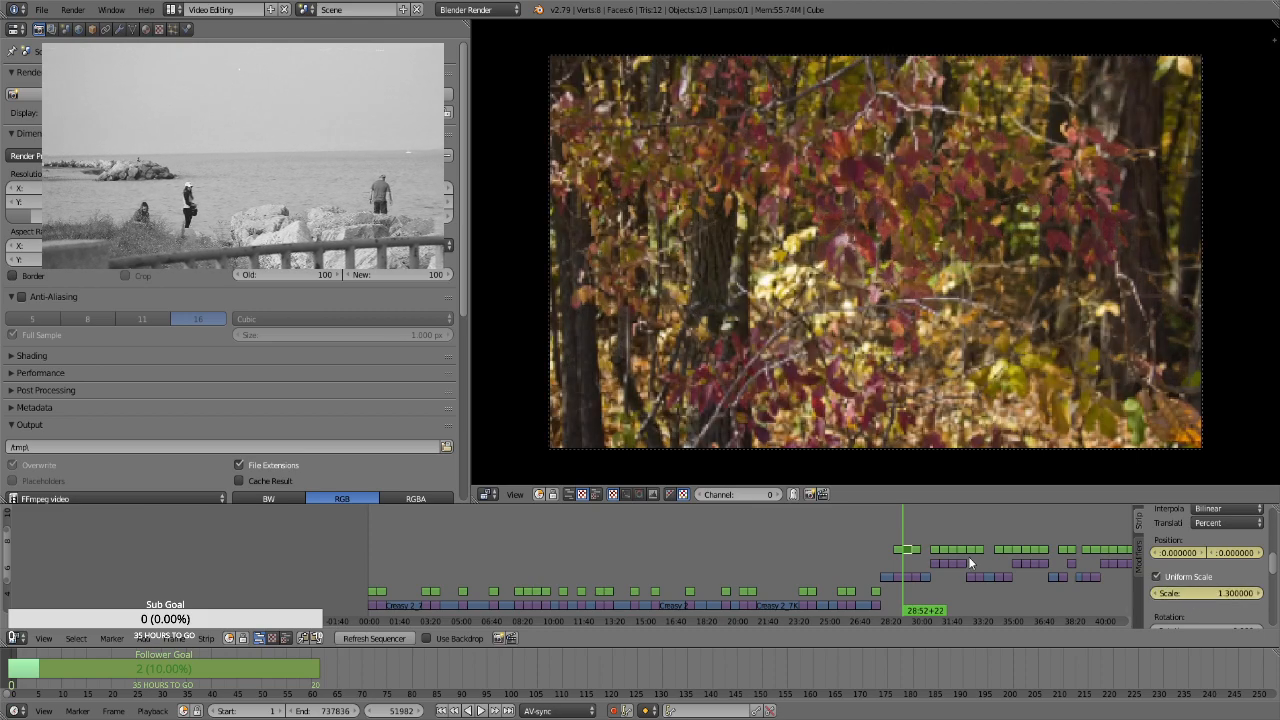
At frame 52851, keyframe the dark red leaves still's uniform scale at 1.66
key("Page_Up")
key("Left")
left_click(1180, 594)
type("1.66")
key("Return")
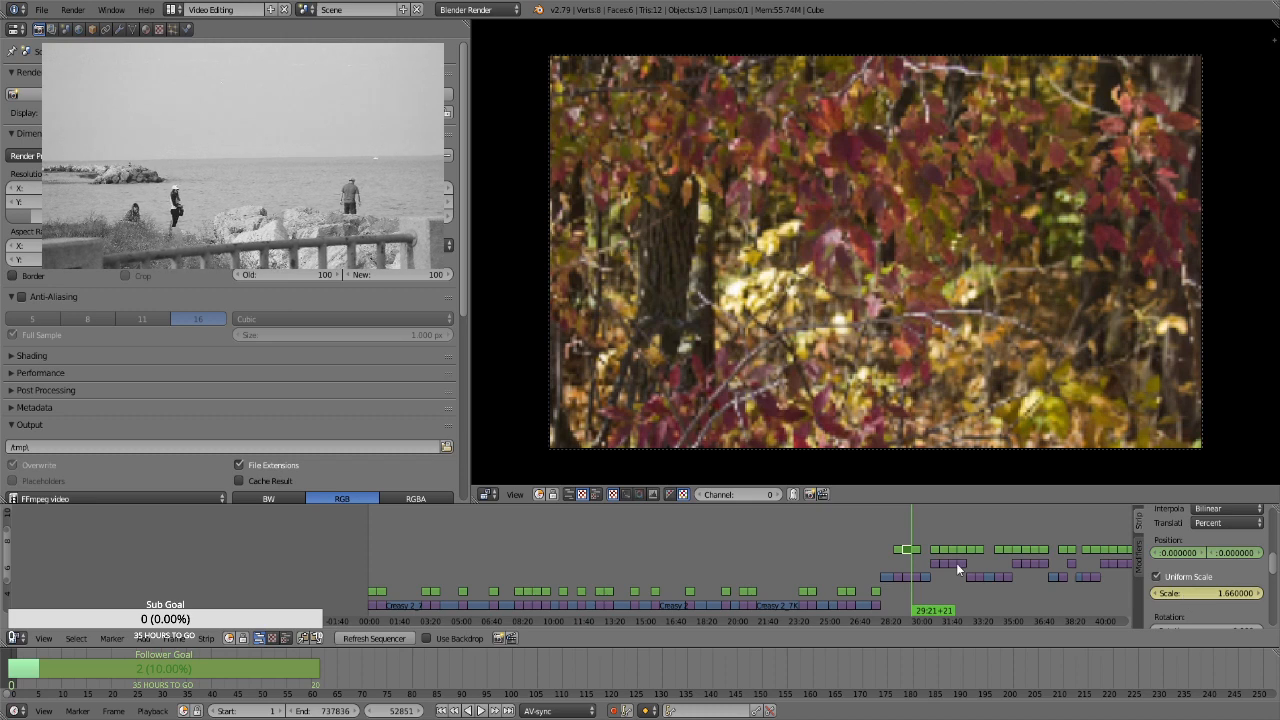
Select the Transform strip over the orange maple forest still at frame 52852 and keyframe its position at 0 and uniform scale at 1.3
key("Right")
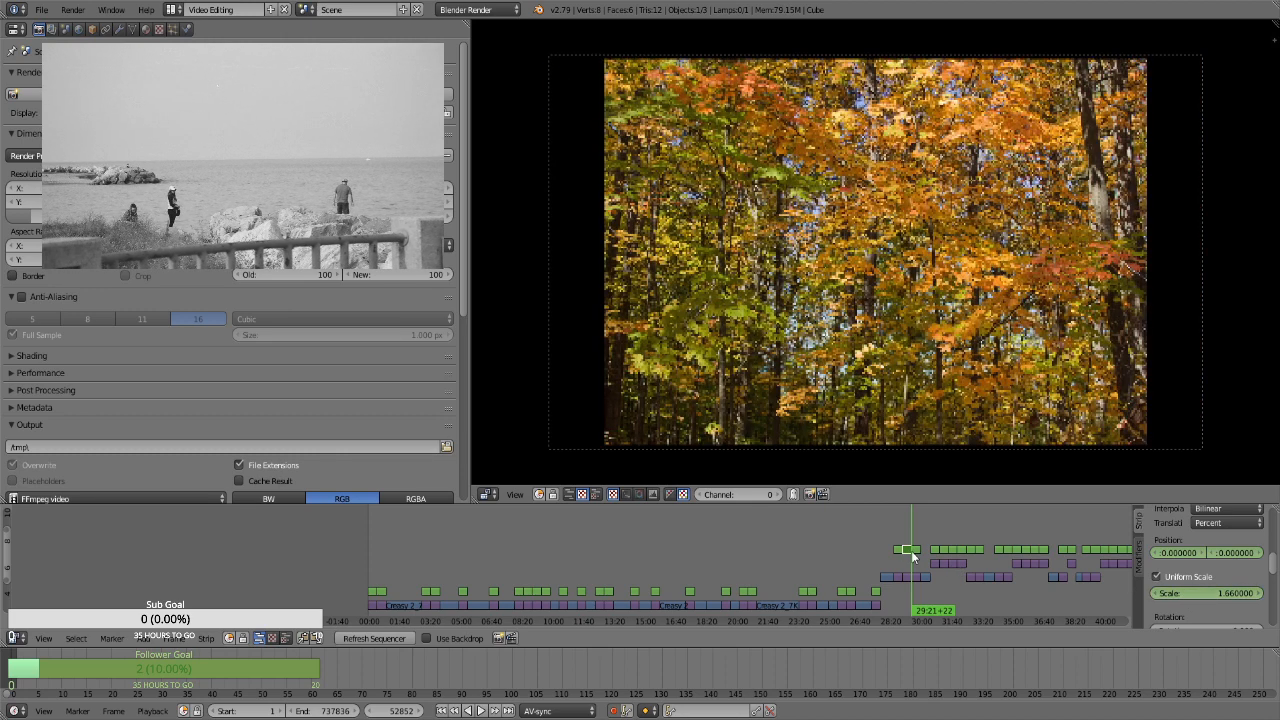
right_click(912, 551)
key("i")
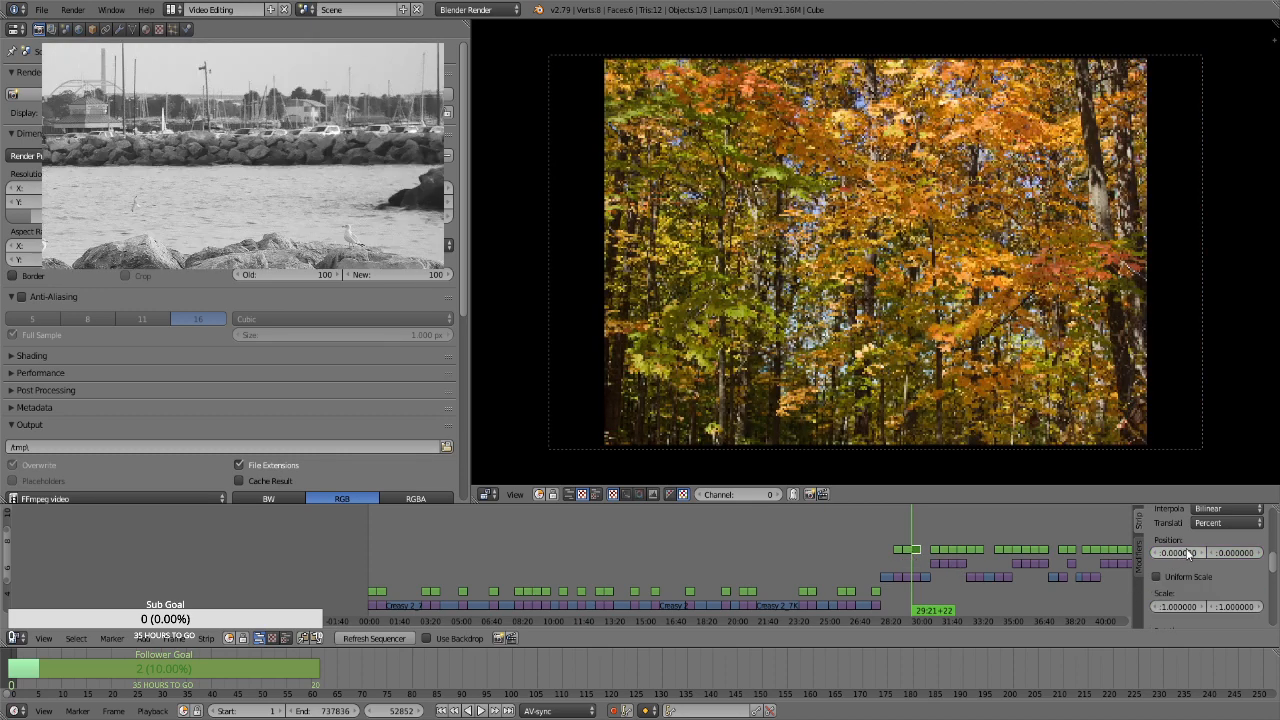
left_click(1193, 578)
left_click(1201, 588)
type("1.3")
key("Return")
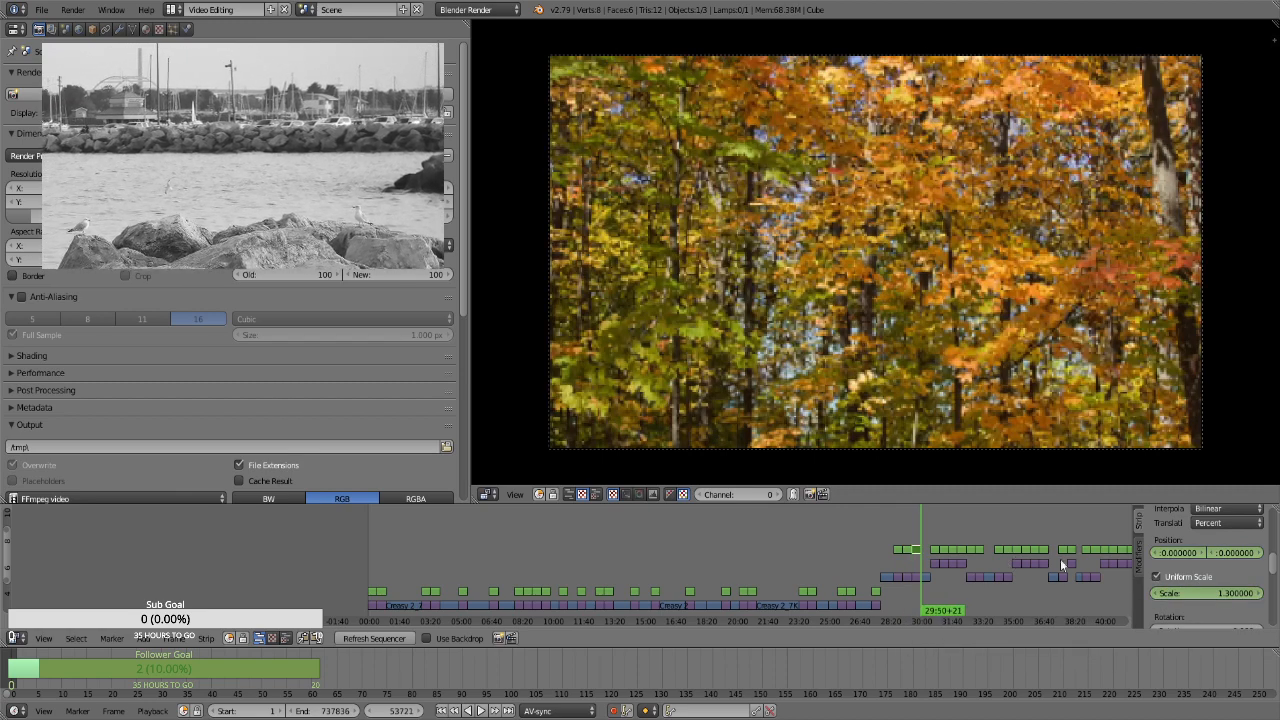
At frame 53721, keyframe the orange maple forest still's uniform scale at 1.66
left_click(1208, 595)
type("1.66")
key("Return")
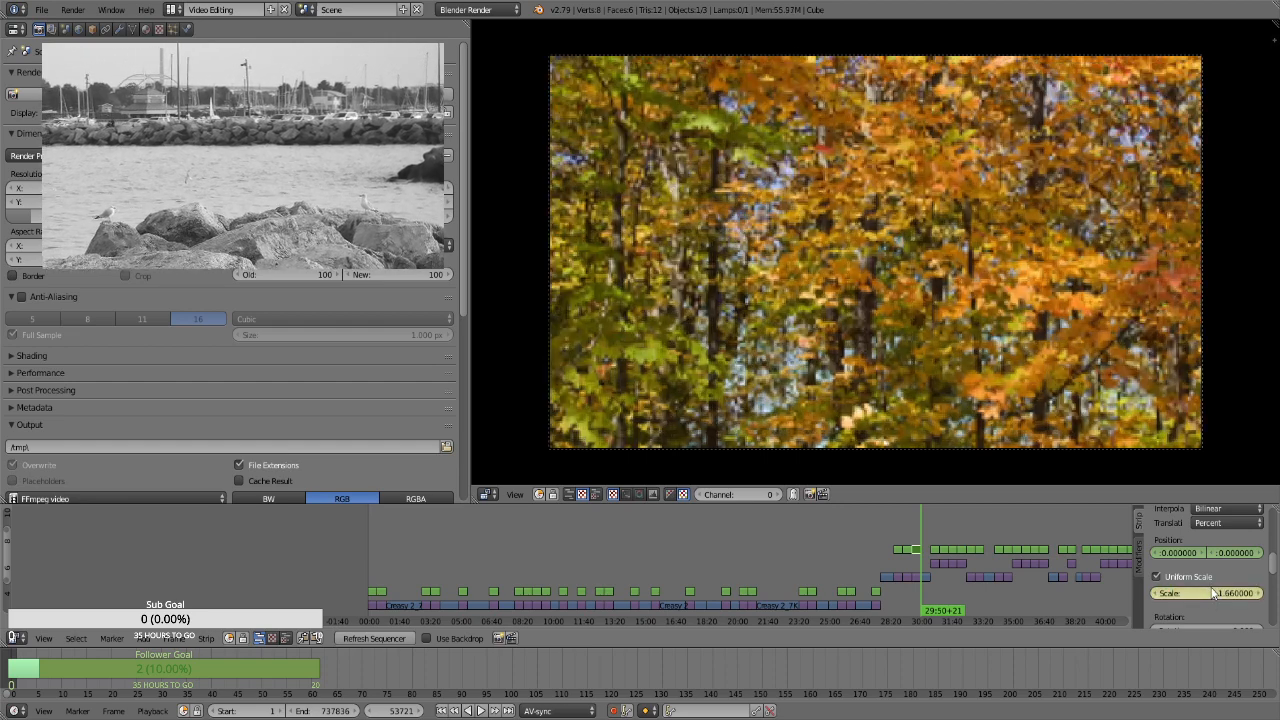
Try keyframing the dark fallen-tree forest still at frame 54663 with position 0 and uniform scale 1.3 on its Transform strip
left_click(916, 542)
left_click(946, 530)
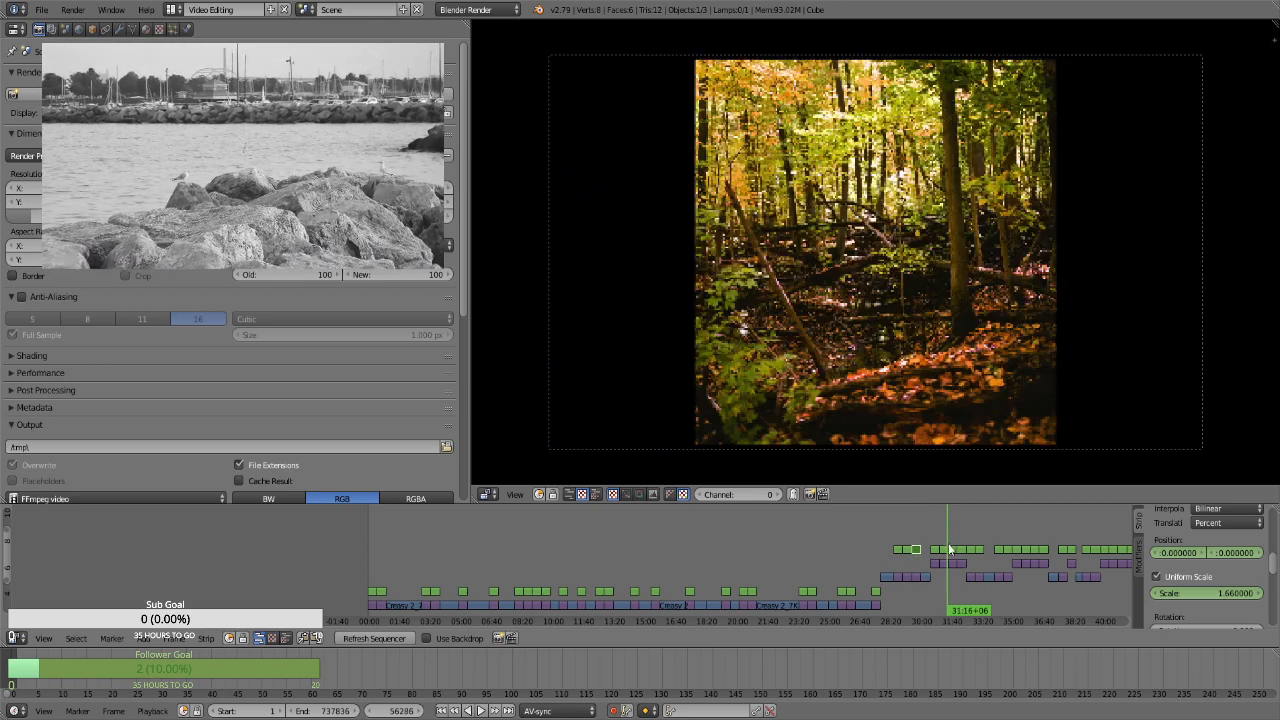
left_click(937, 530)
right_click(938, 549)
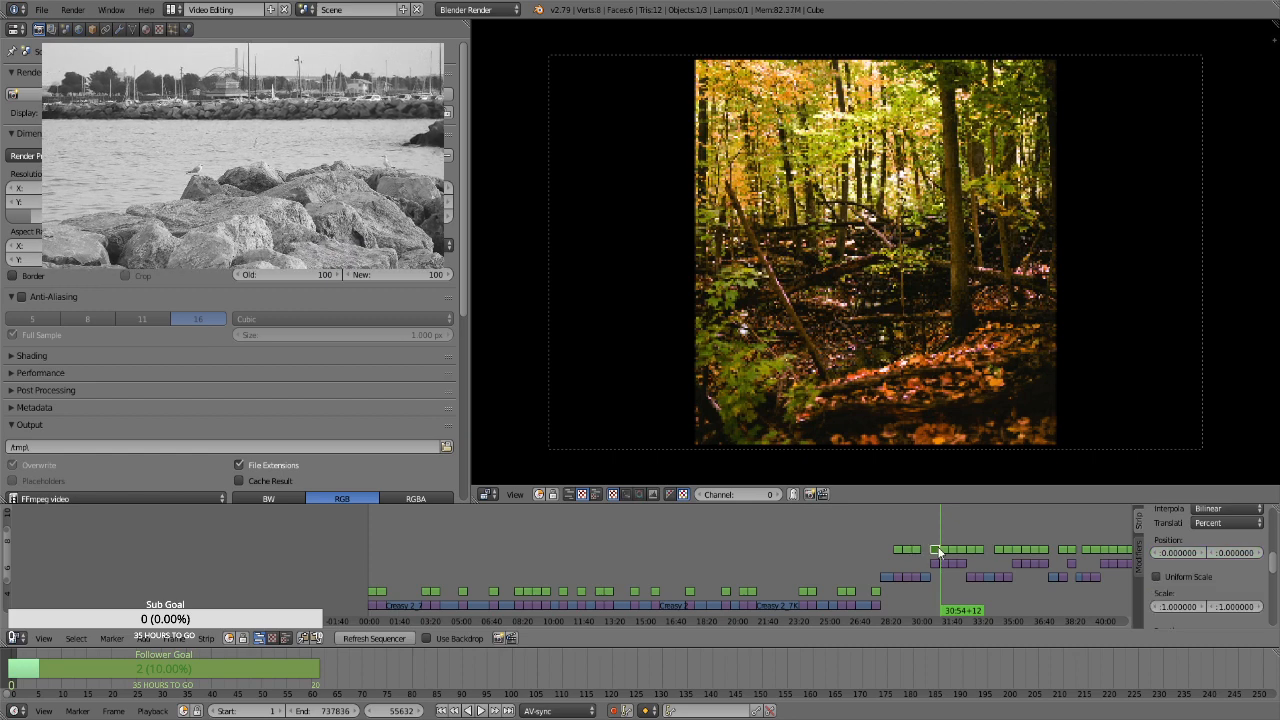
key("Right")
key("Page_Down")
key("i")
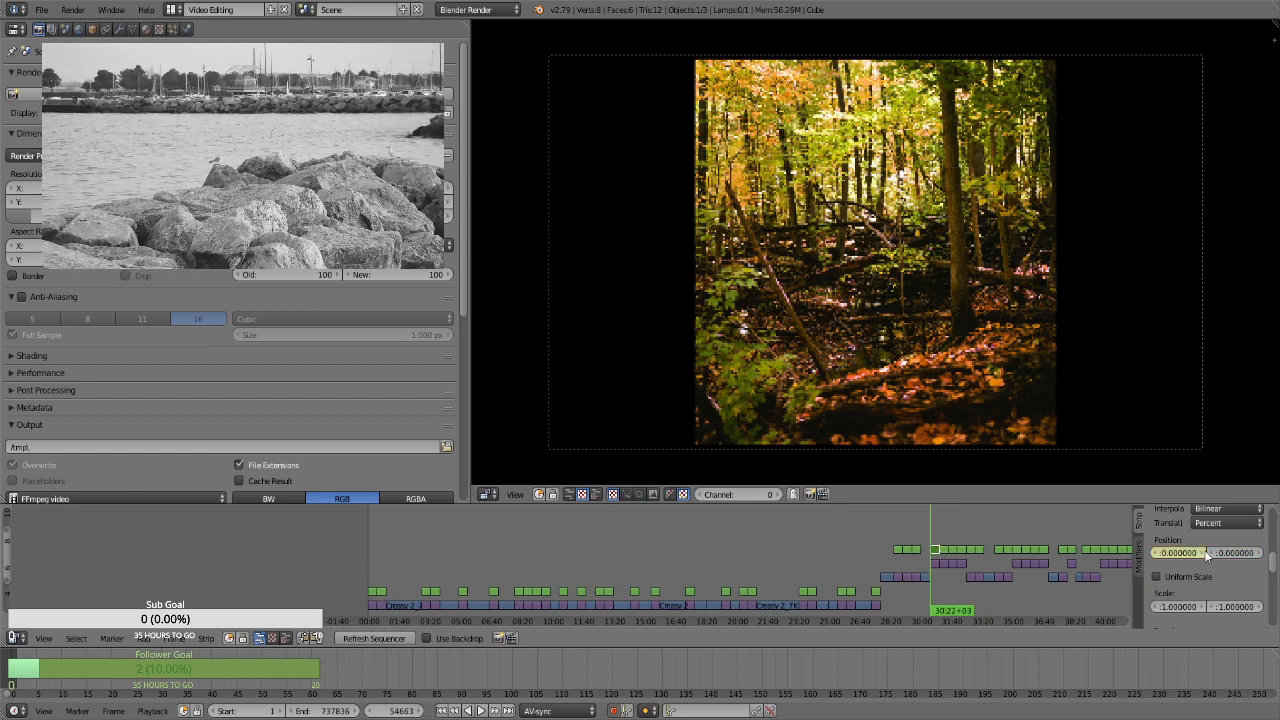
left_click(1175, 576)
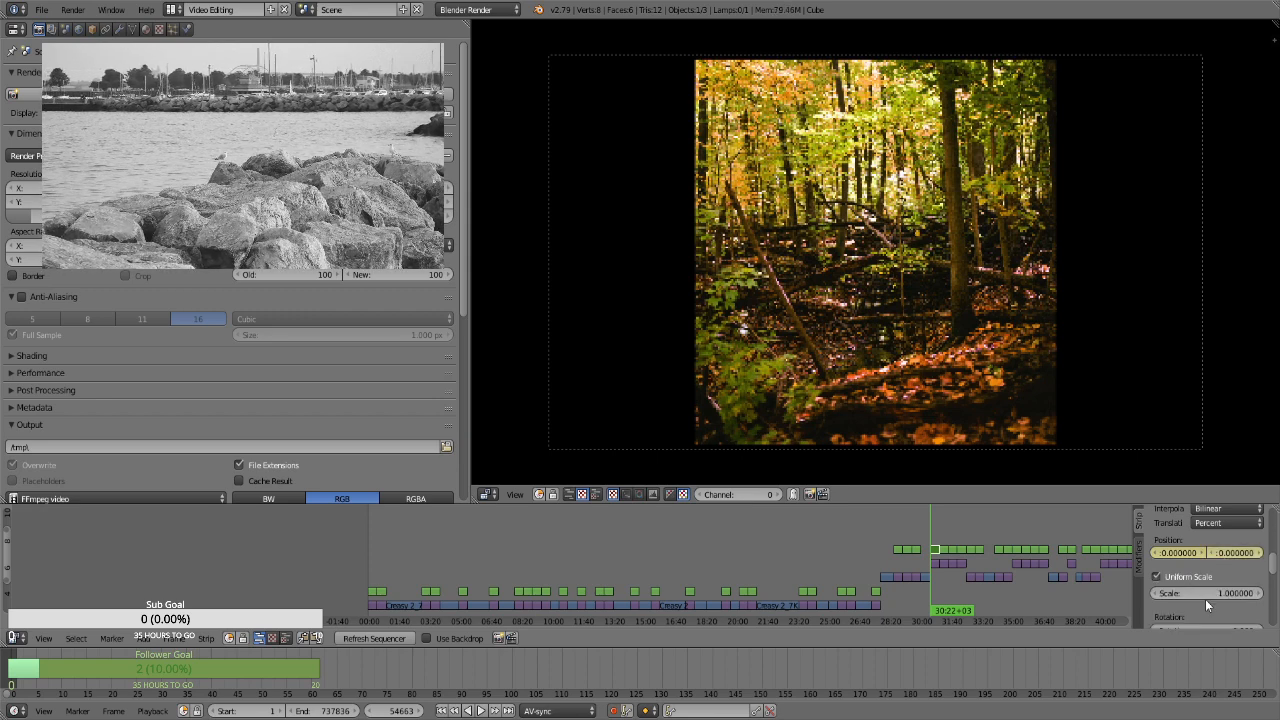
left_click(1210, 594)
type("1.3")
key("Return")
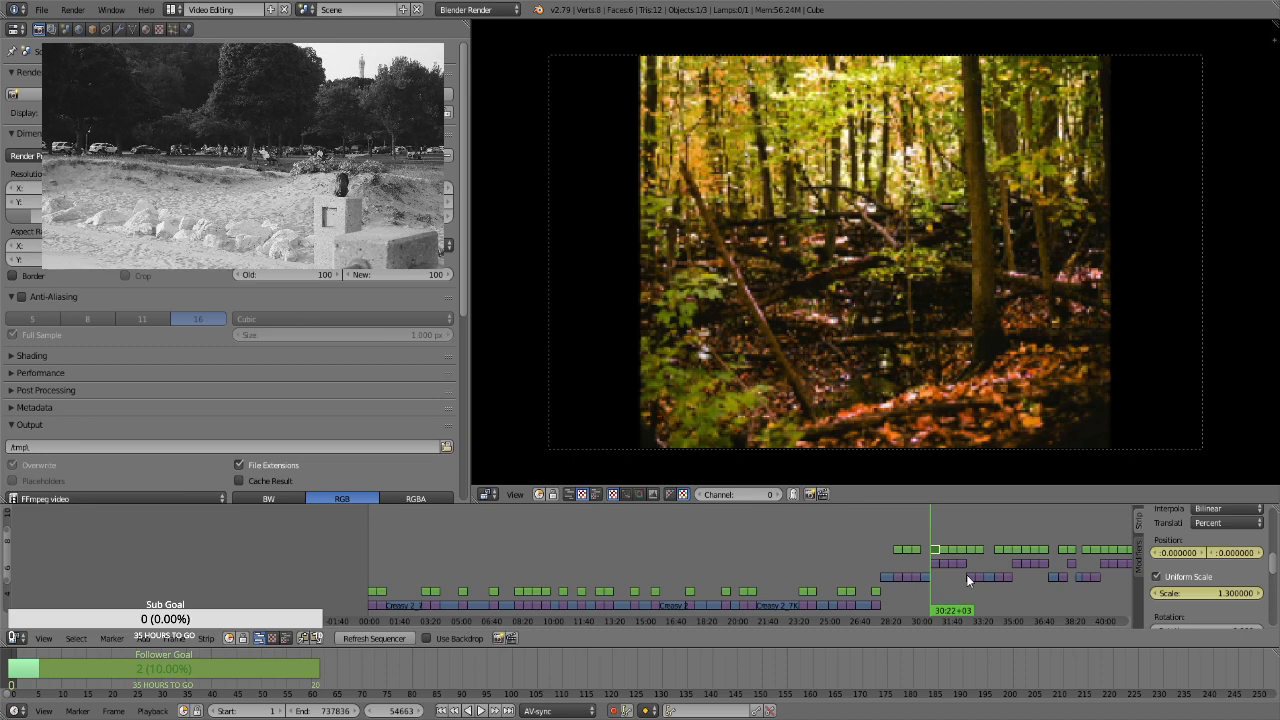
left_click(915, 531)
left_click(935, 523)
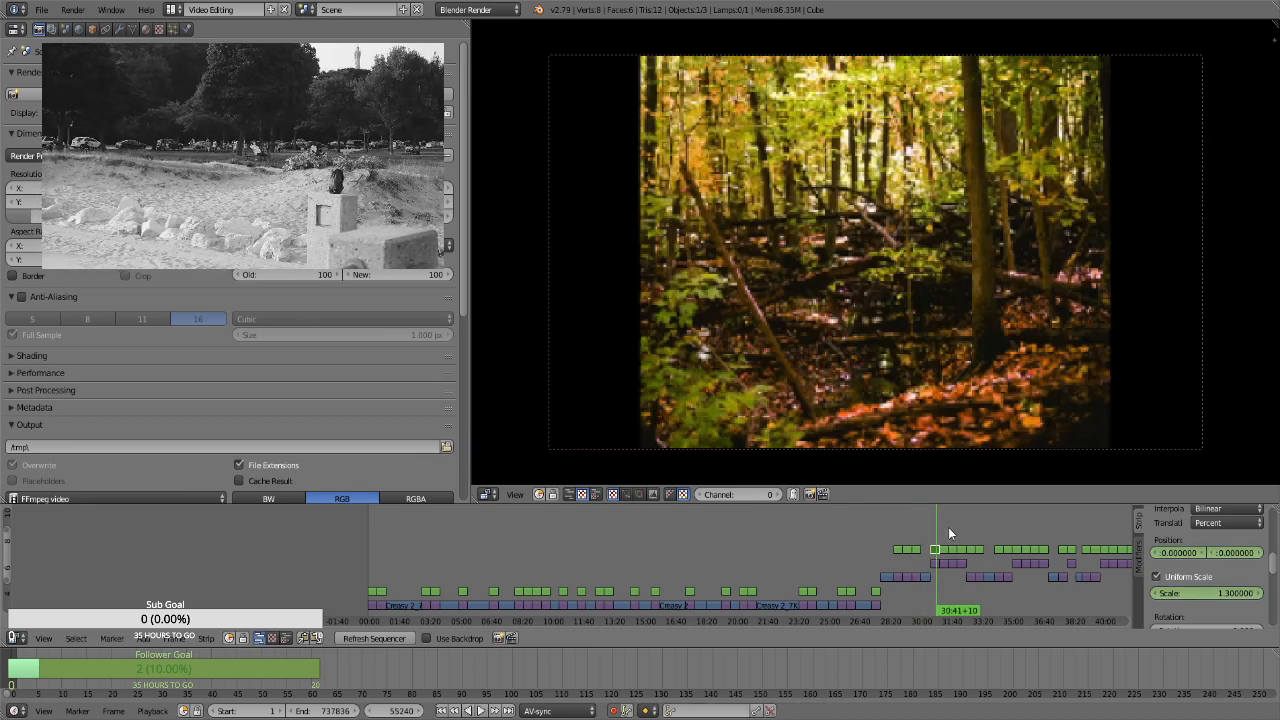
Undo the scale, uniform scaling and position keyframe changes on the dark fallen-tree forest still's Transform strip
key("ctrl+z")
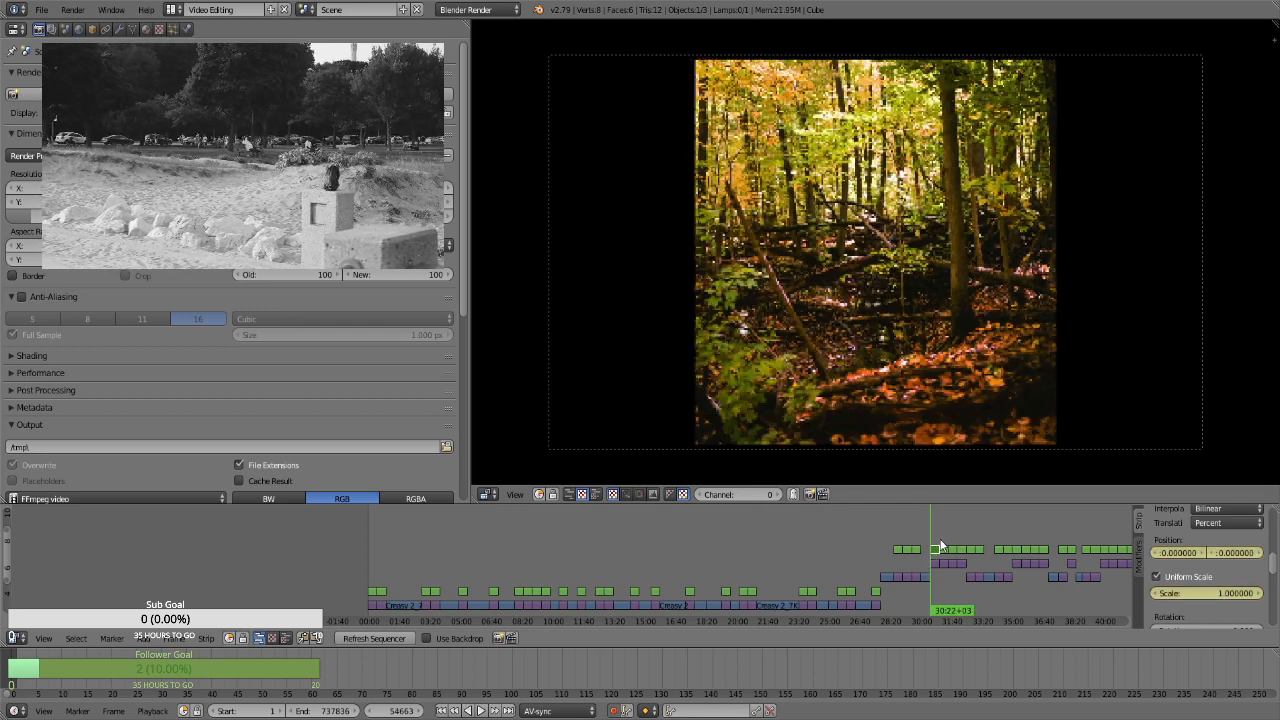
key("ctrl+z")
key("ctrl+z")
key("ctrl+z")
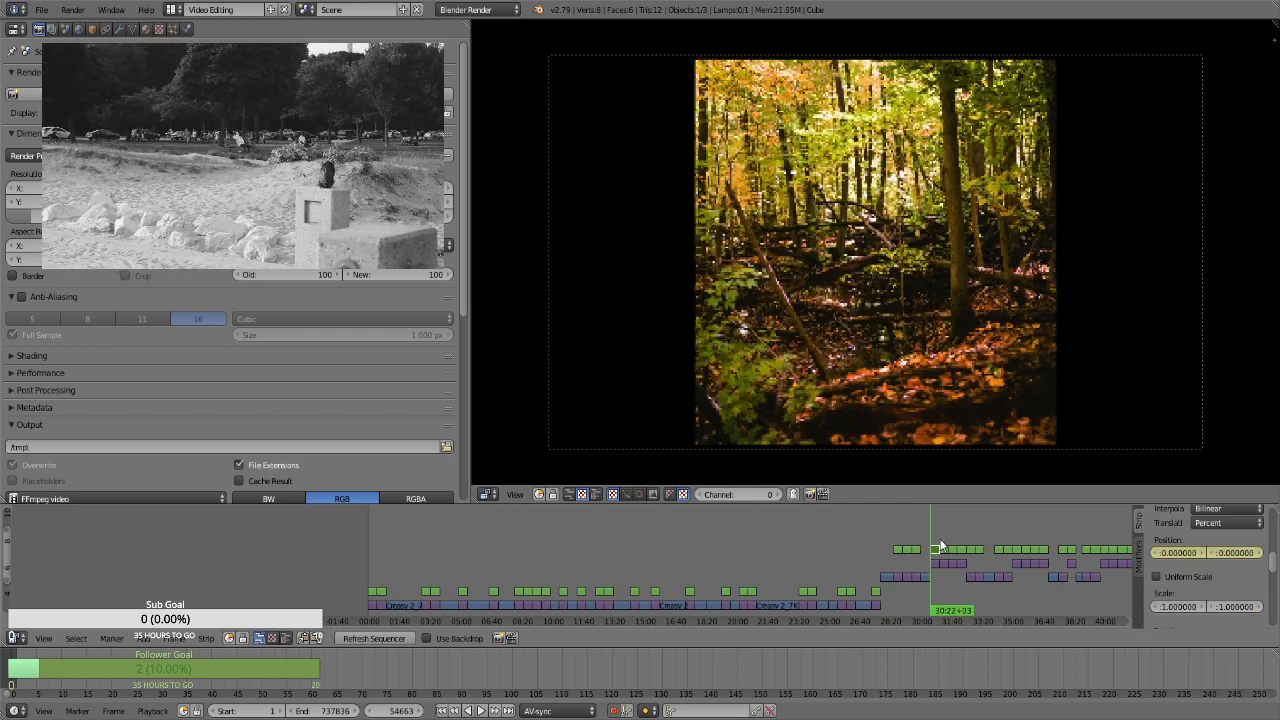
key("ctrl+z")
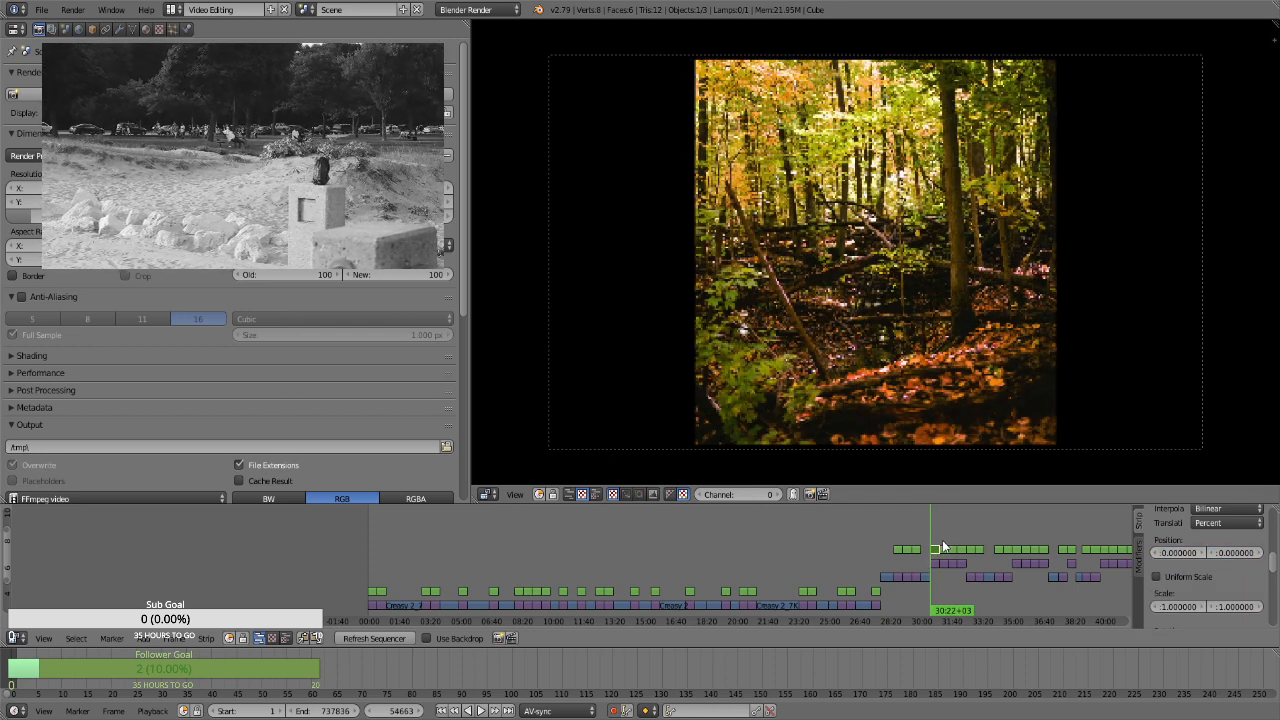
Select the Transform strip over the landscape yellow forest still at frame 58143 and keyframe its position at 0 and uniform scale at 1.3
left_click(944, 541)
left_click(948, 539)
key("alt+a")
left_click(957, 536)
key("alt+a")
key("alt+a")
left_click_drag(957, 535, 971, 531)
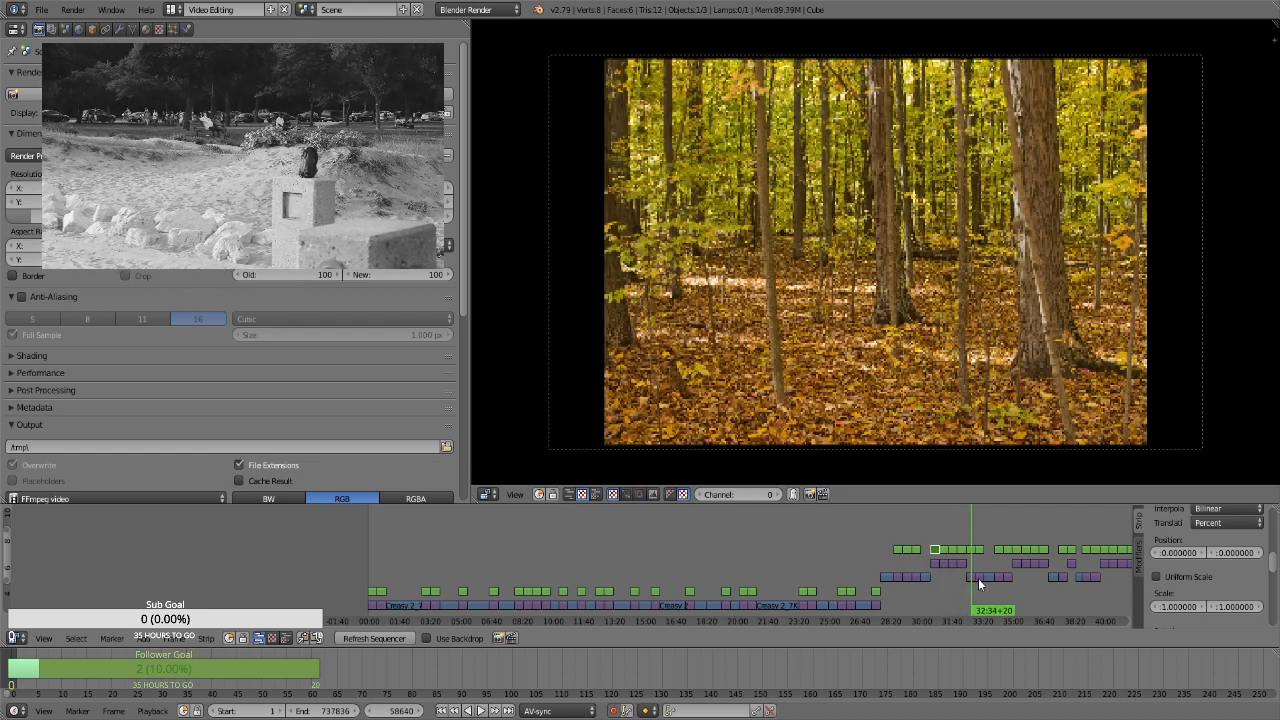
right_click(969, 548)
key("Page_Down")
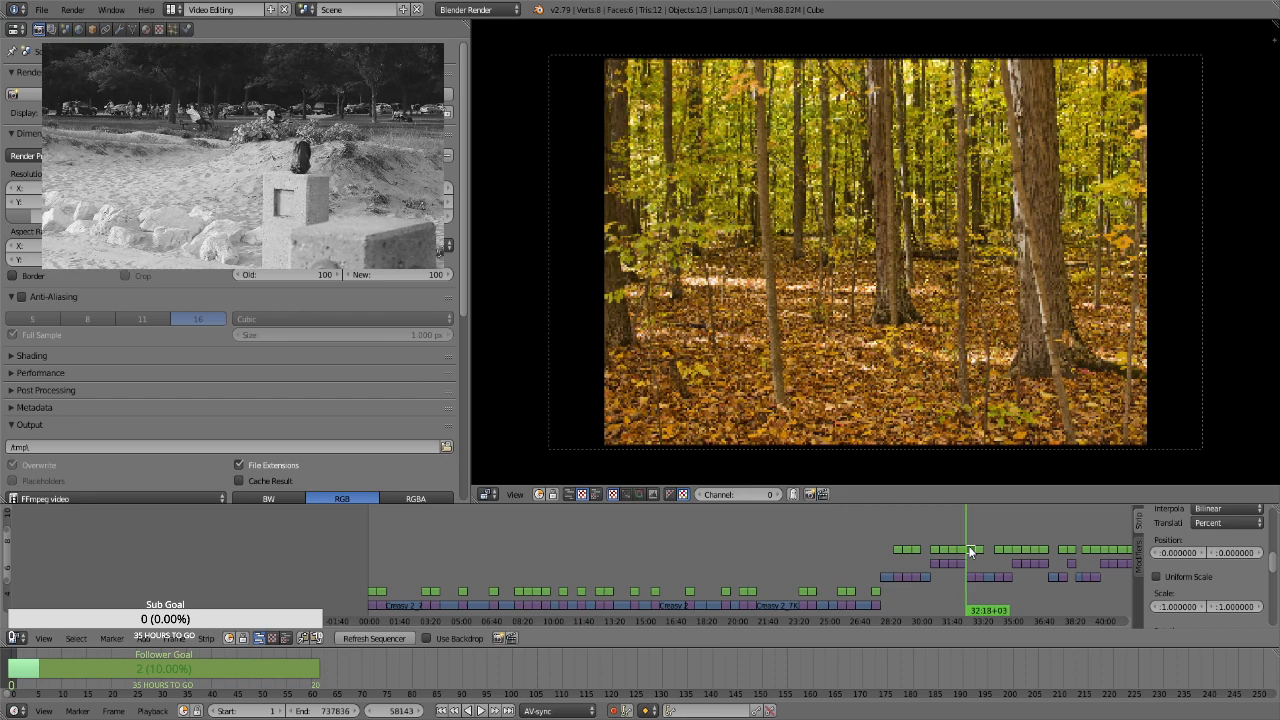
key("i")
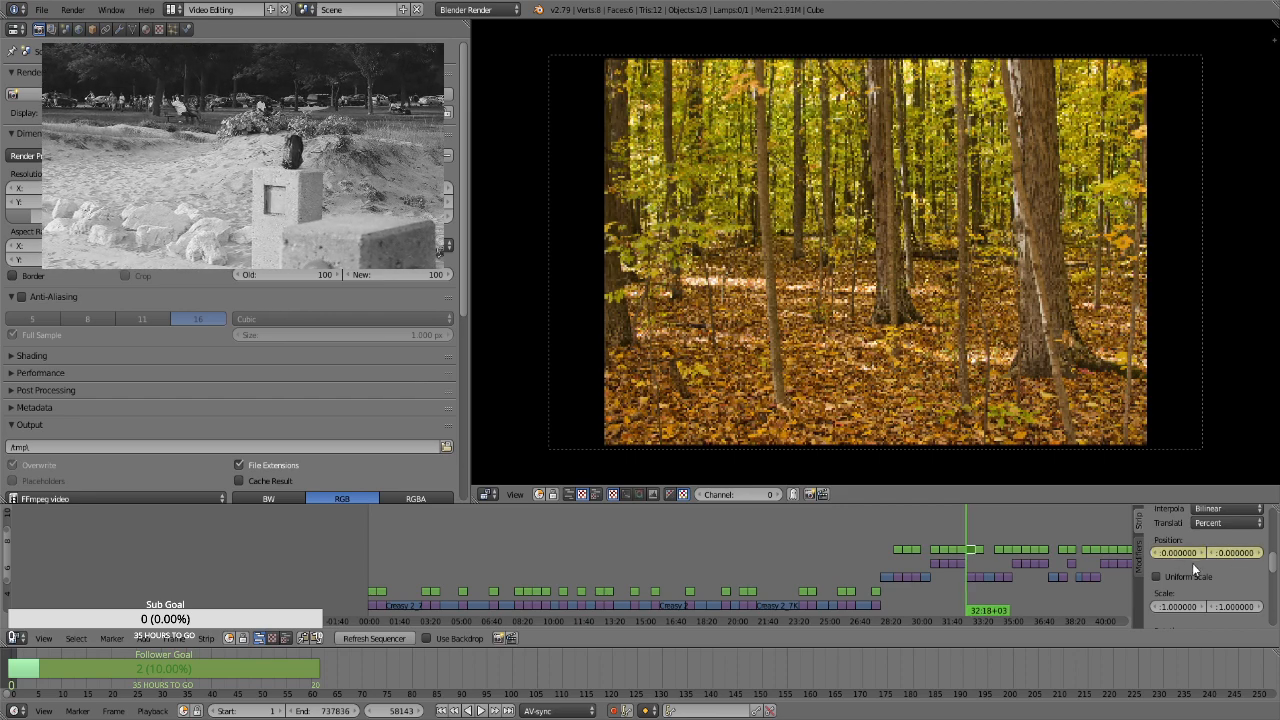
left_click(1176, 577)
key("i")
double_click(1203, 590)
type("1.3")
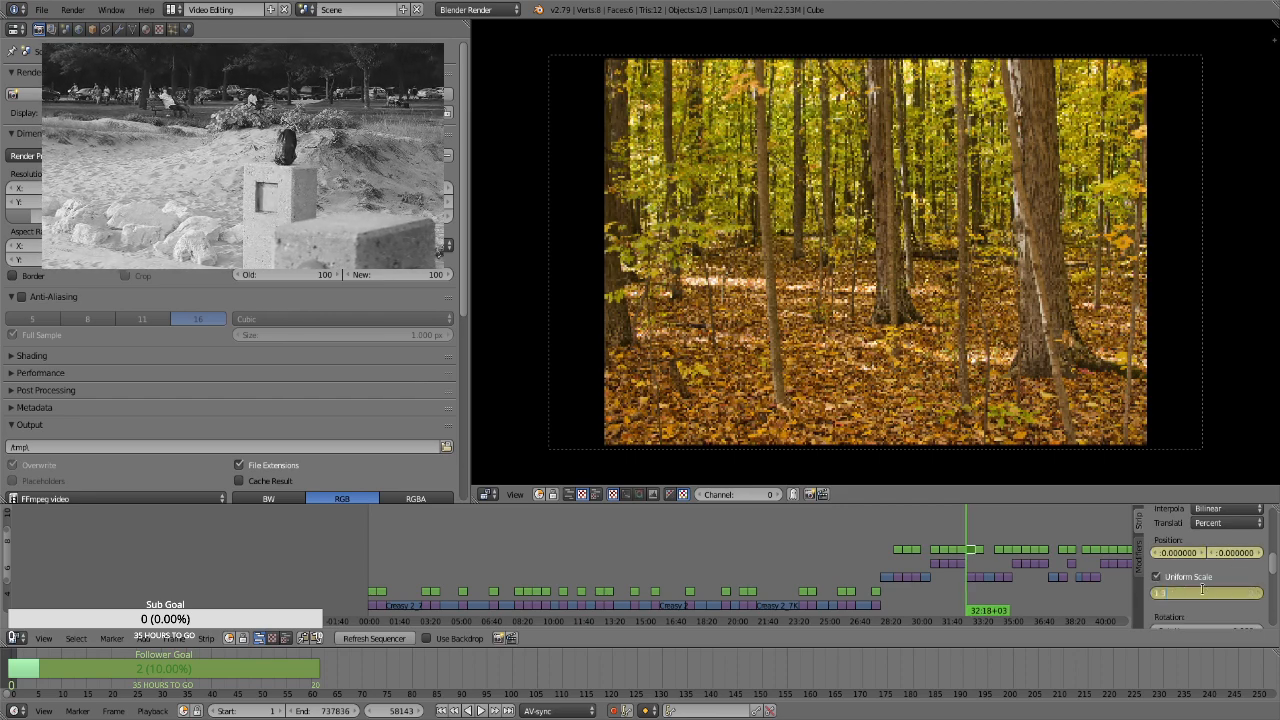
key("Return")
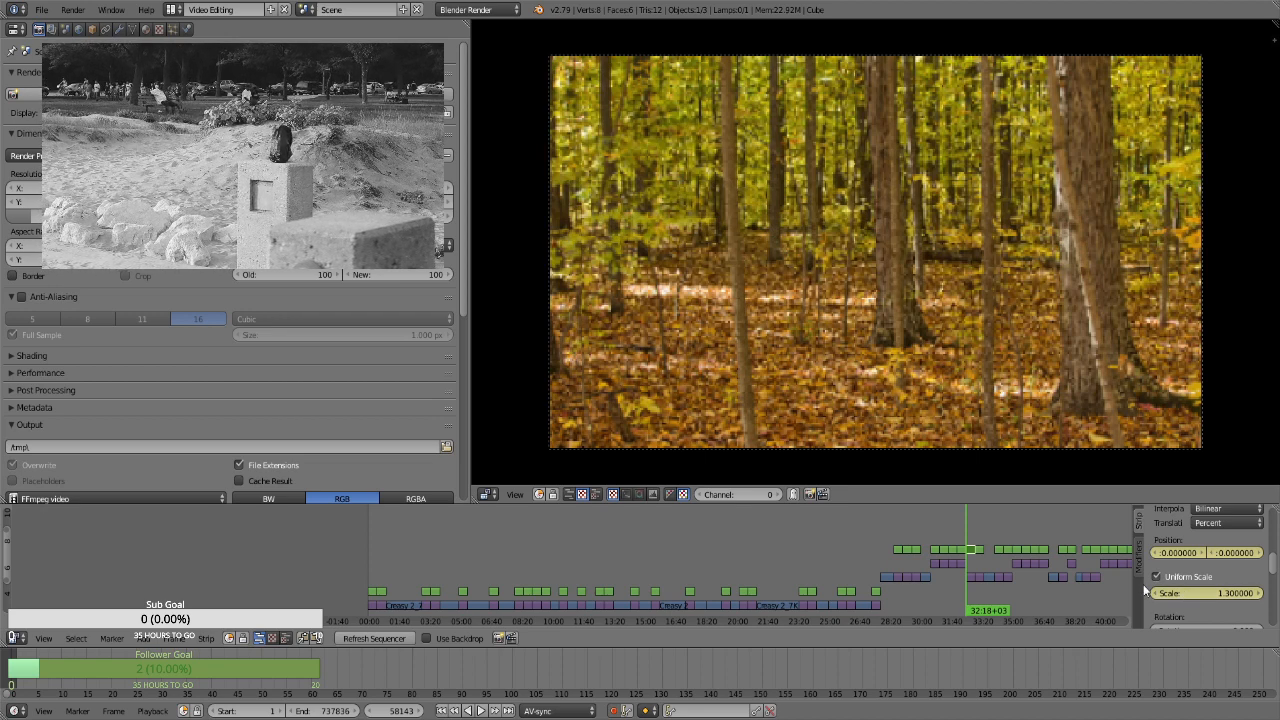
At frame 59012, keyframe the landscape yellow forest still's uniform scale at 1.66
key("Page_Up")
key("Left")
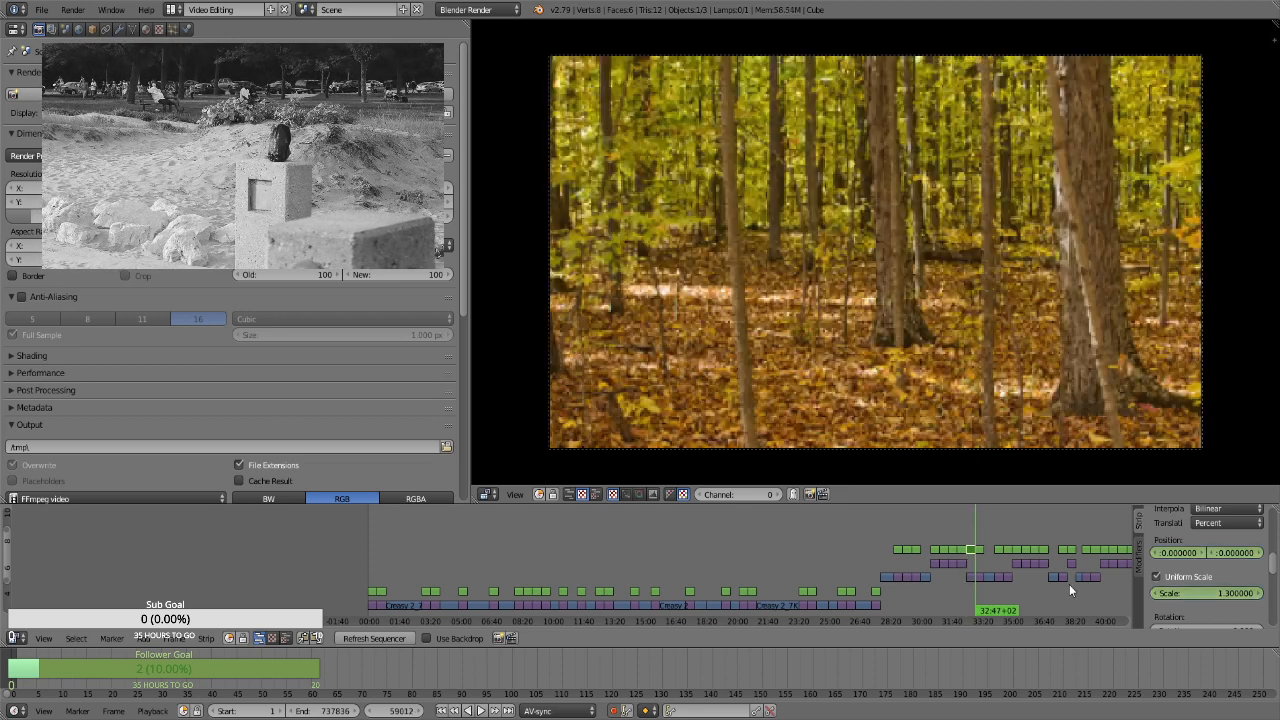
double_click(1175, 595)
type("1.66")
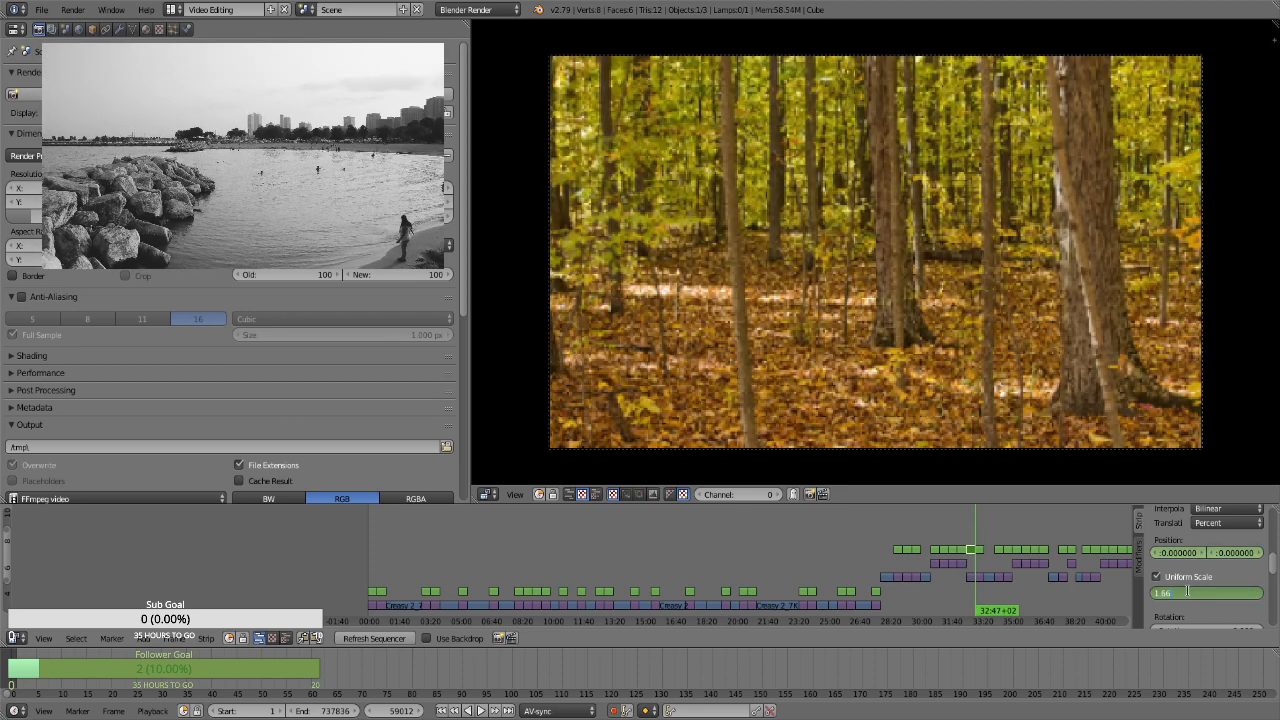
key("Return")
key("i")
Select the Transform strip over the narrow portrait forest still at frame 59013 and keyframe uniform scale 2.86 and vertical position about -74.13
key("Right")
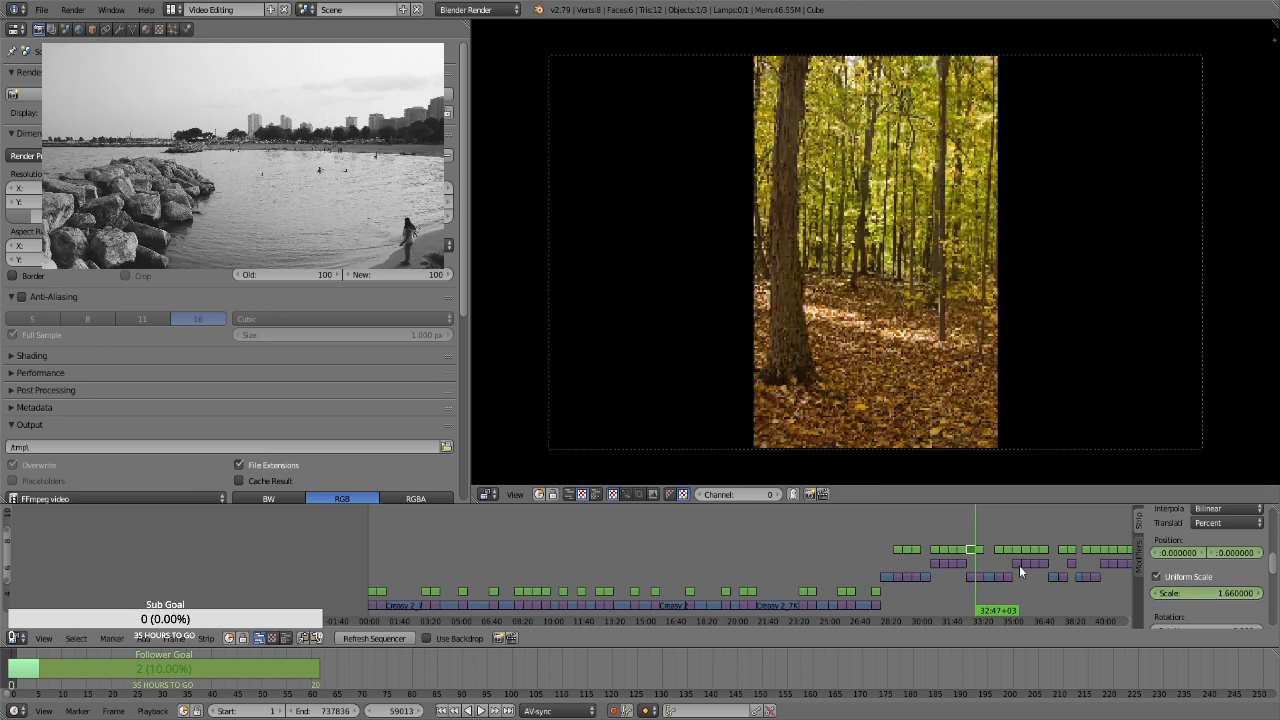
right_click(979, 551)
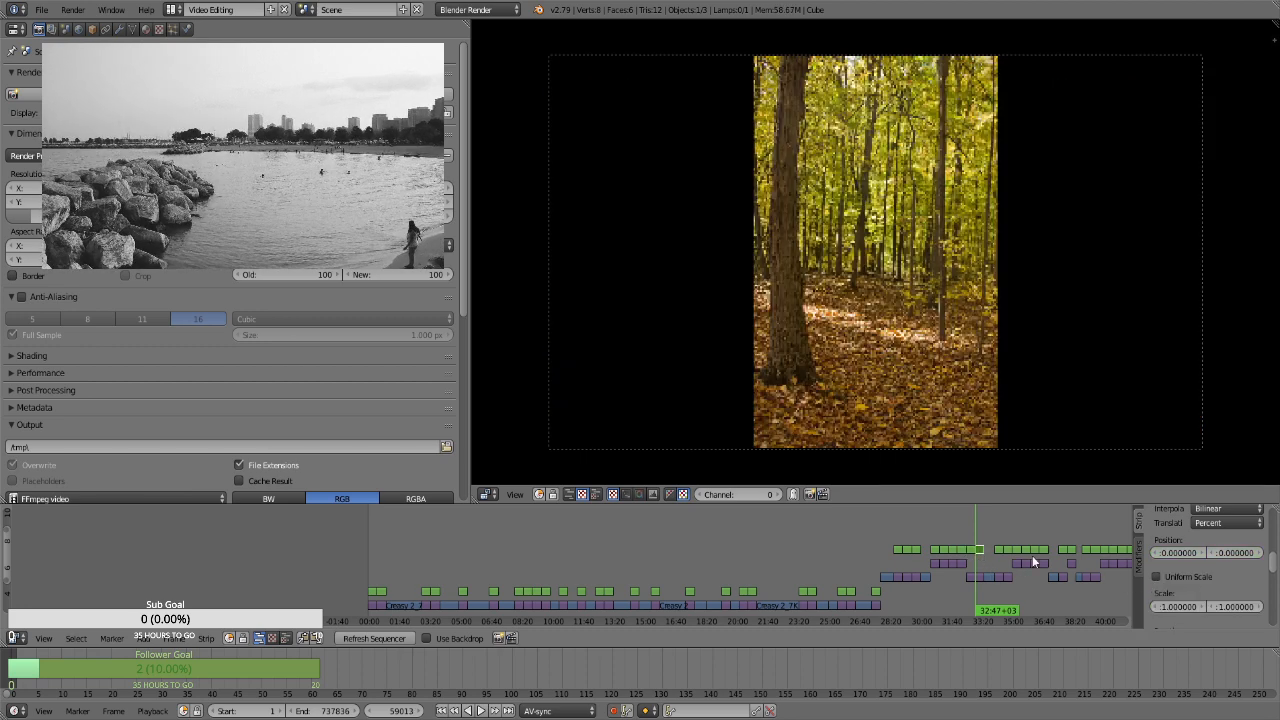
key("i")
left_click(1180, 577)
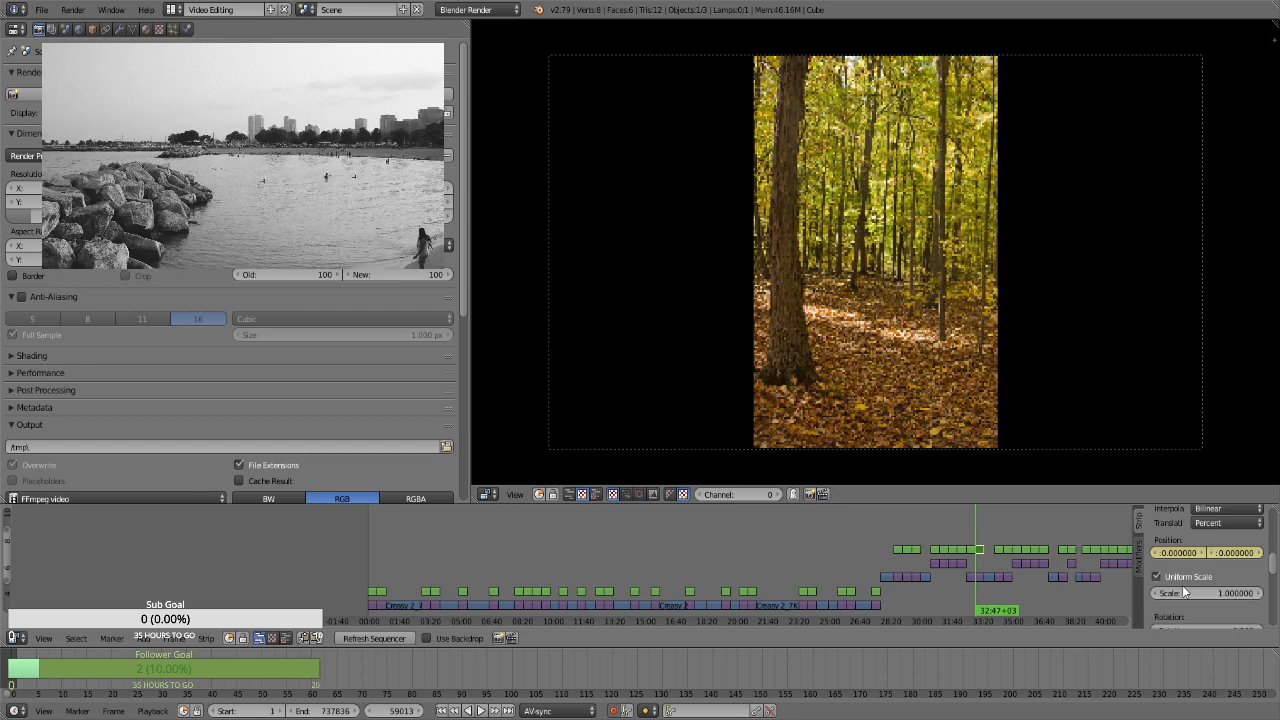
double_click(1195, 594)
type("2.43")
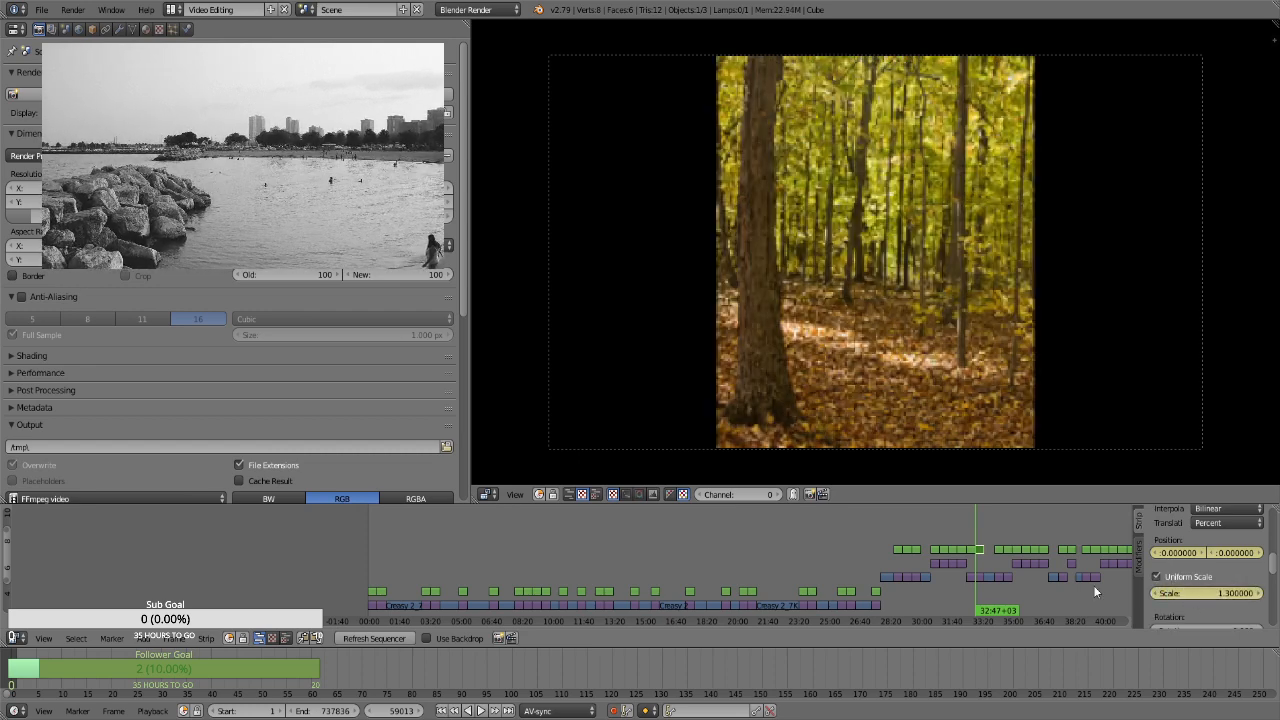
key("Return")
left_click_drag(1213, 592, 1073, 545)
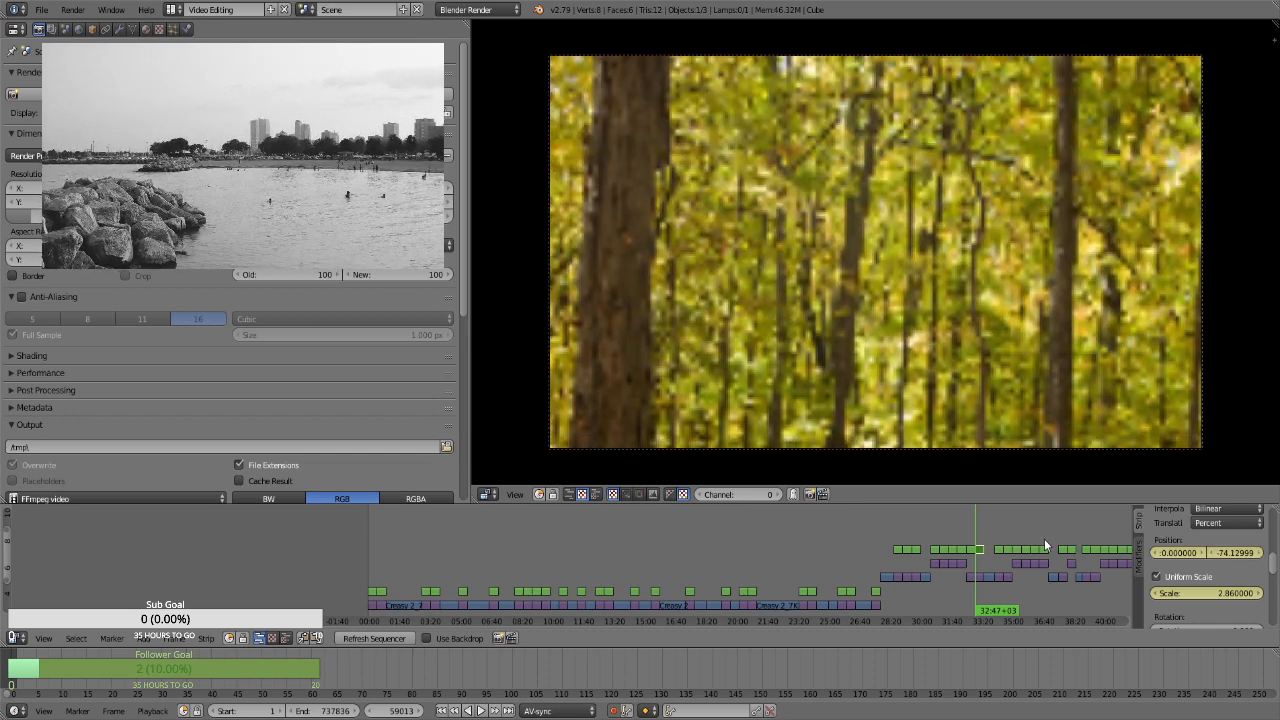
At frame 59882, keyframe the narrow portrait forest still's vertical position at about 16.32
key("Page_Up")
key("Left")
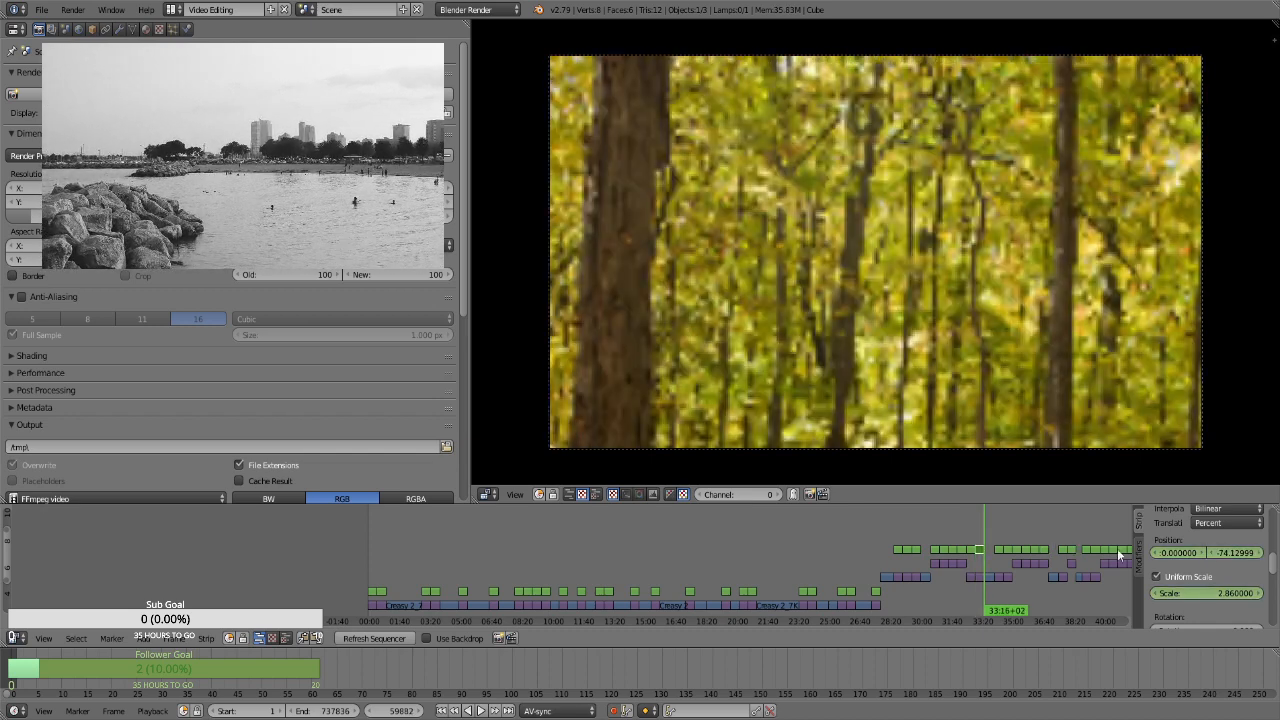
left_click_drag(1224, 552, 1230, 556)
Select the Transform strip over the orange and green forest still at frame 60895 and keyframe its position at 0 and uniform scale at 1.3
left_click(997, 523)
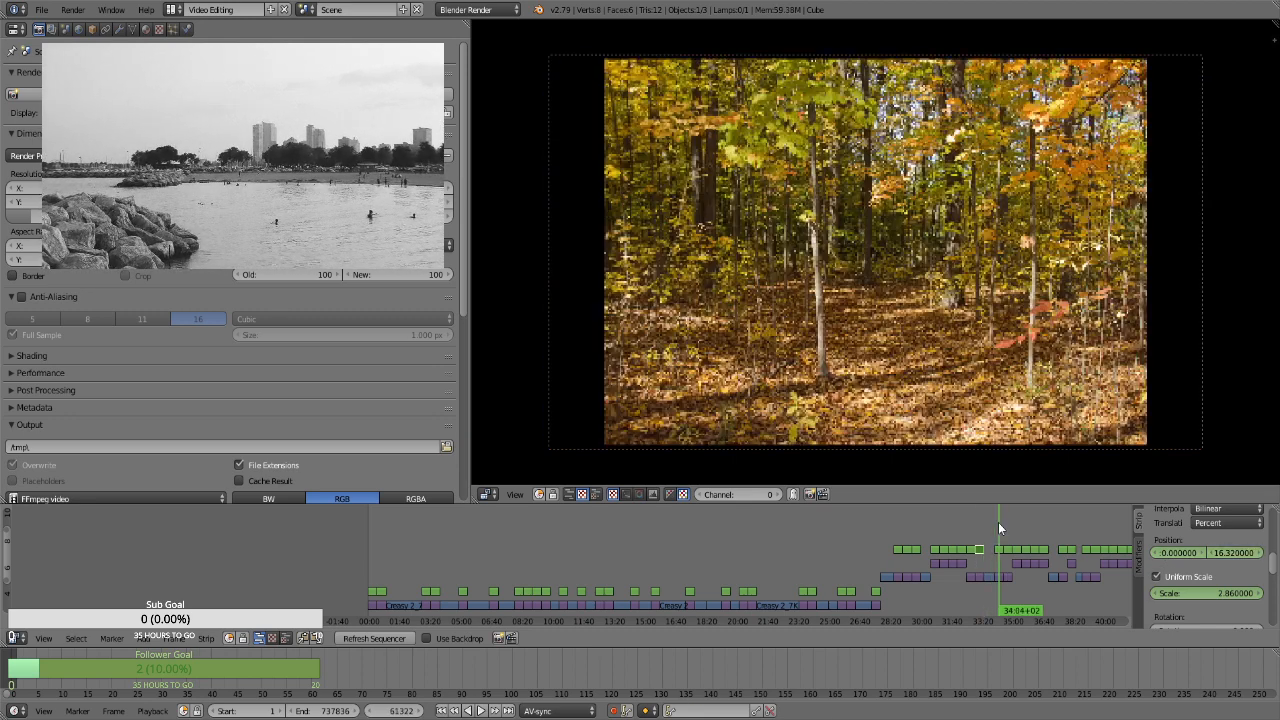
right_click(997, 549)
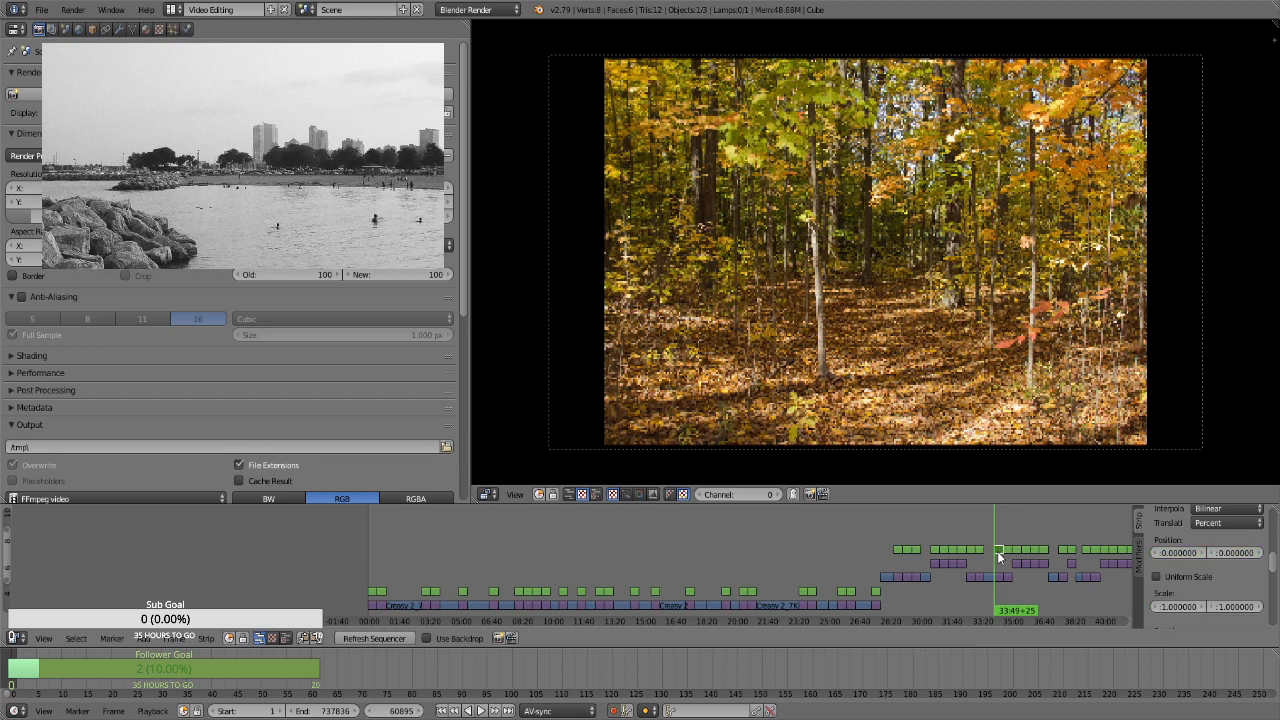
left_click(1191, 578)
left_click(1206, 593)
type("1.")
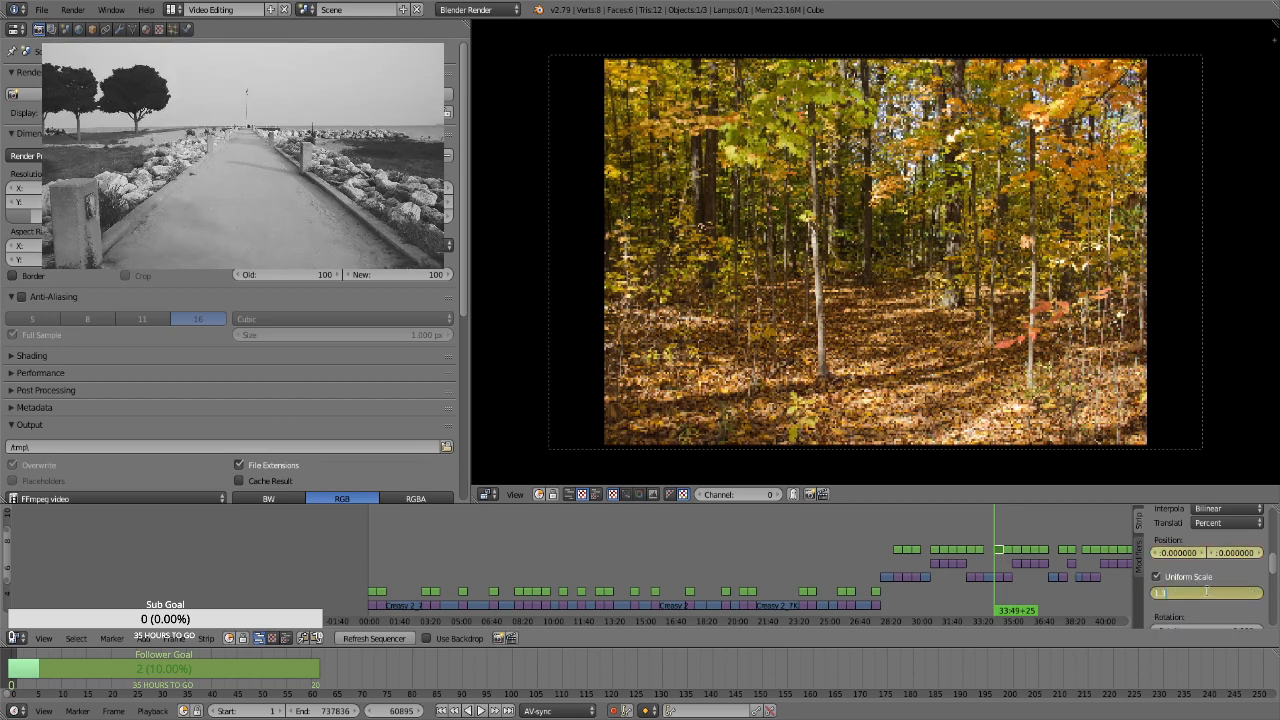
type("3")
key("Return")
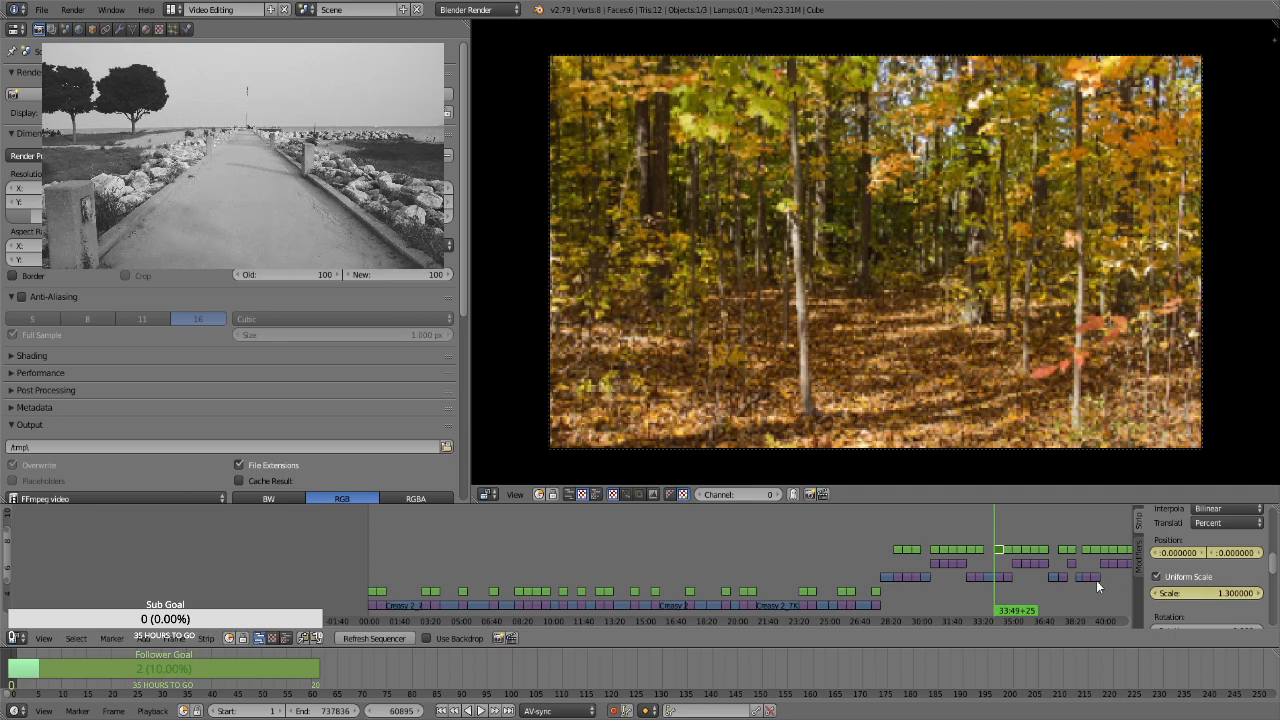
At frame 61764, keyframe the orange and green forest still's uniform scale at 1.66 and vertical position at about -17.31
left_click(1221, 593)
type("1.66")
key("Return")
left_click_drag(1236, 552, 1062, 521)
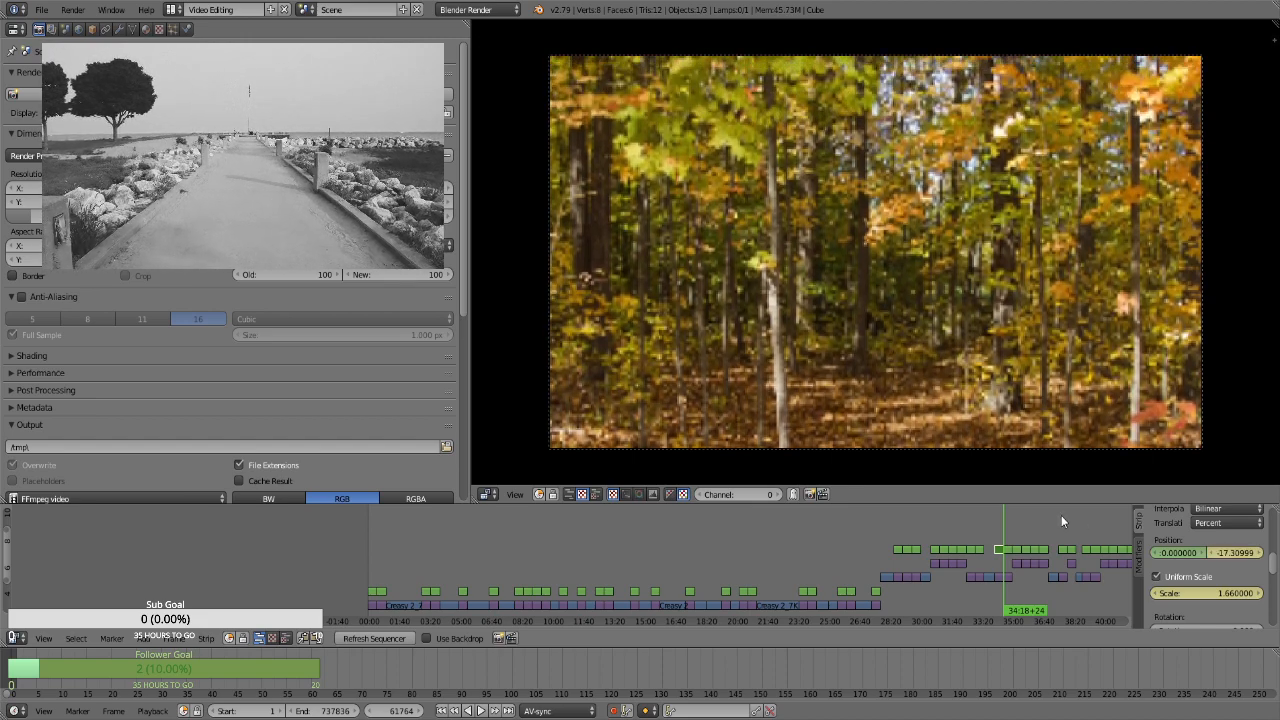
Select the Transform strip over the leaf-covered forest floor still at frame 61765 and keyframe its position at 0 and uniform scale at 1.3
left_click(1011, 543)
left_click(1005, 545)
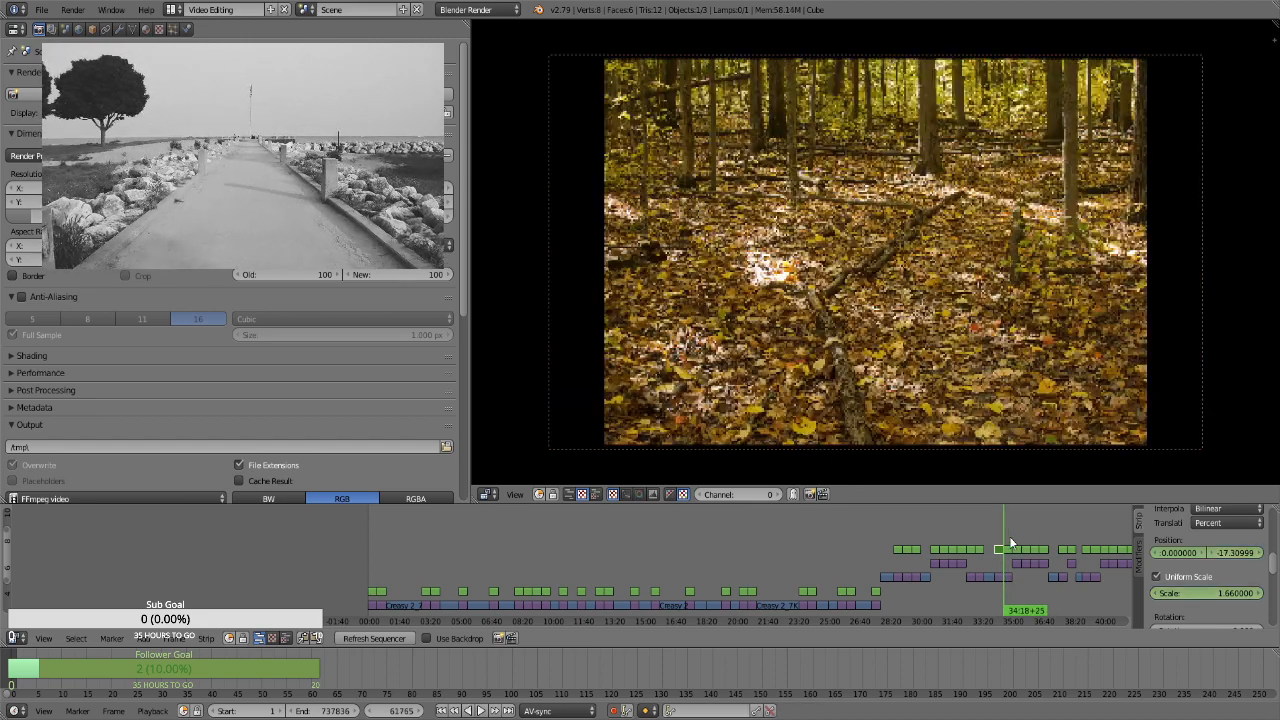
right_click(1012, 562)
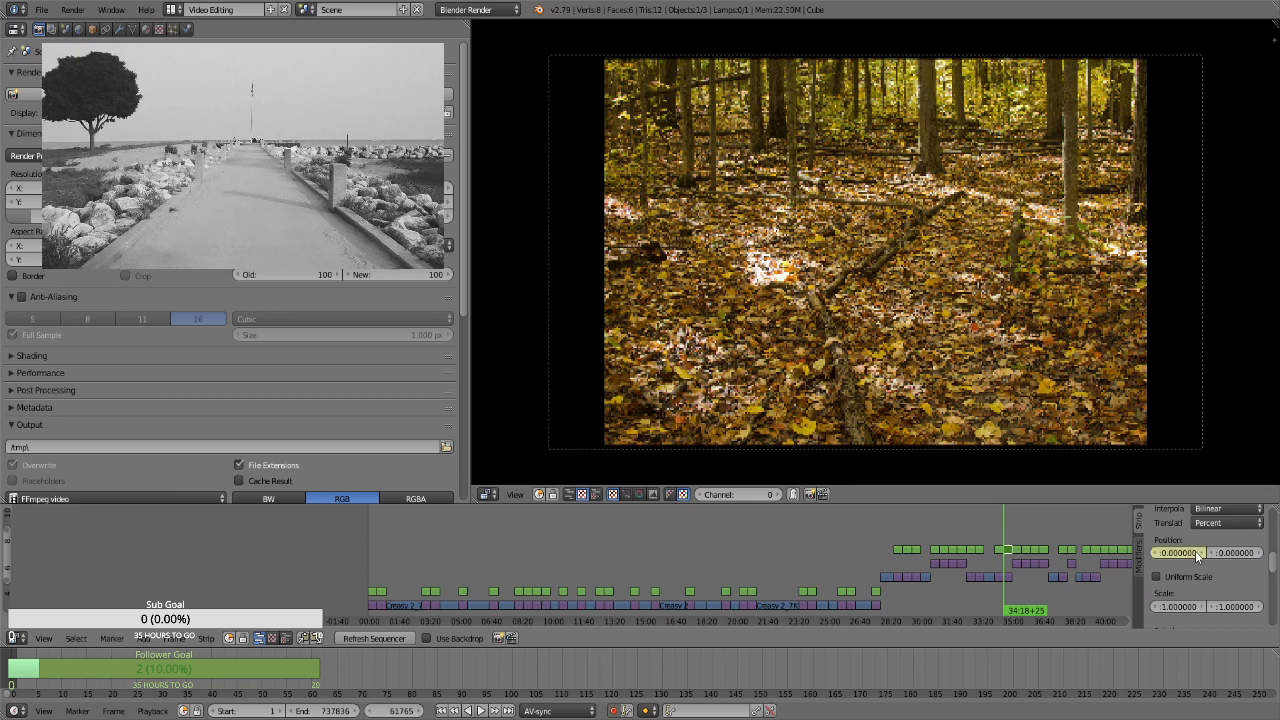
left_click(1195, 577)
key("i")
left_click(1203, 593)
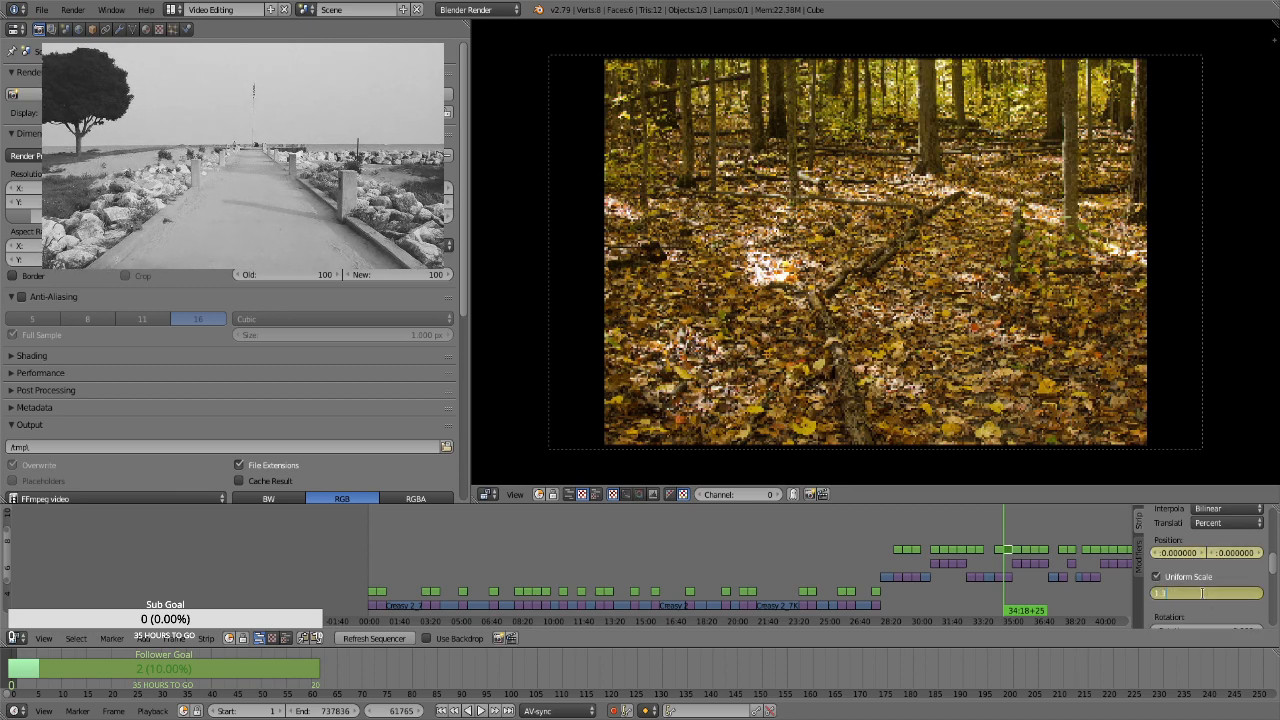
type("1.3")
key("Return")
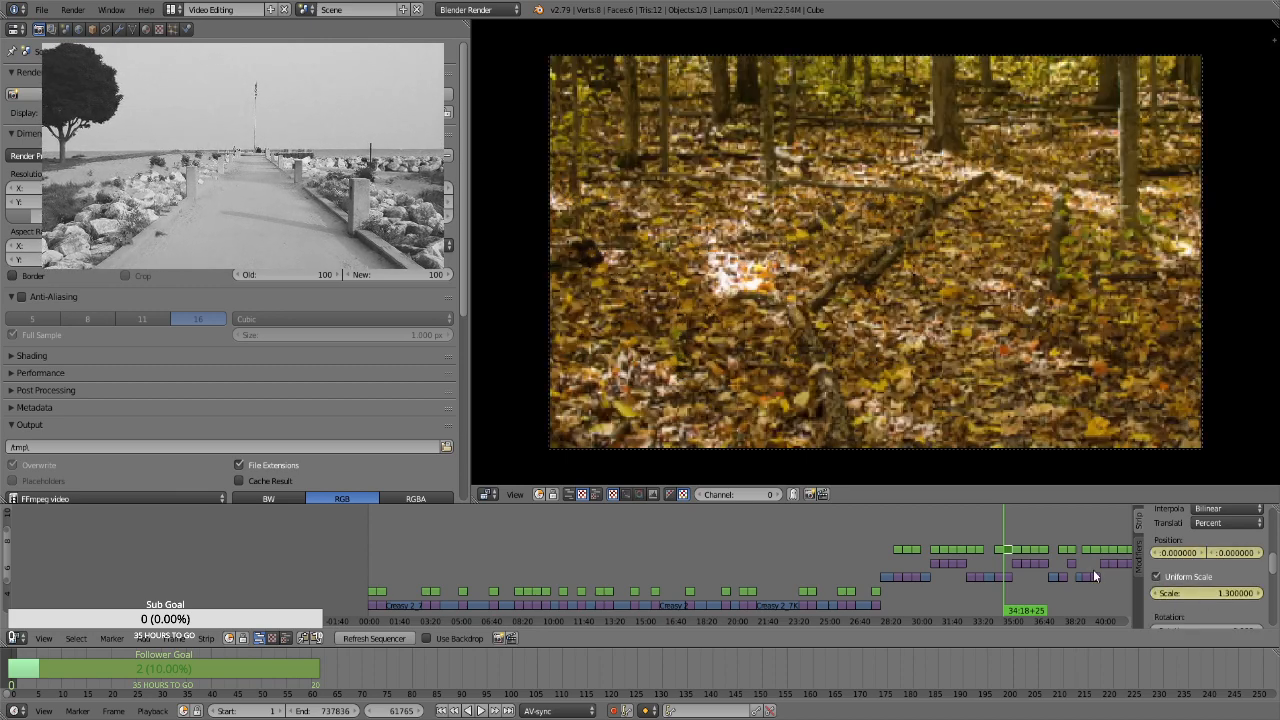
At frame 62634, keyframe the forest floor still's uniform scale at about 2.53 and vertical position at about -21.09
key("Page_Up")
key("Left")
left_click_drag(1195, 594, 1215, 556)
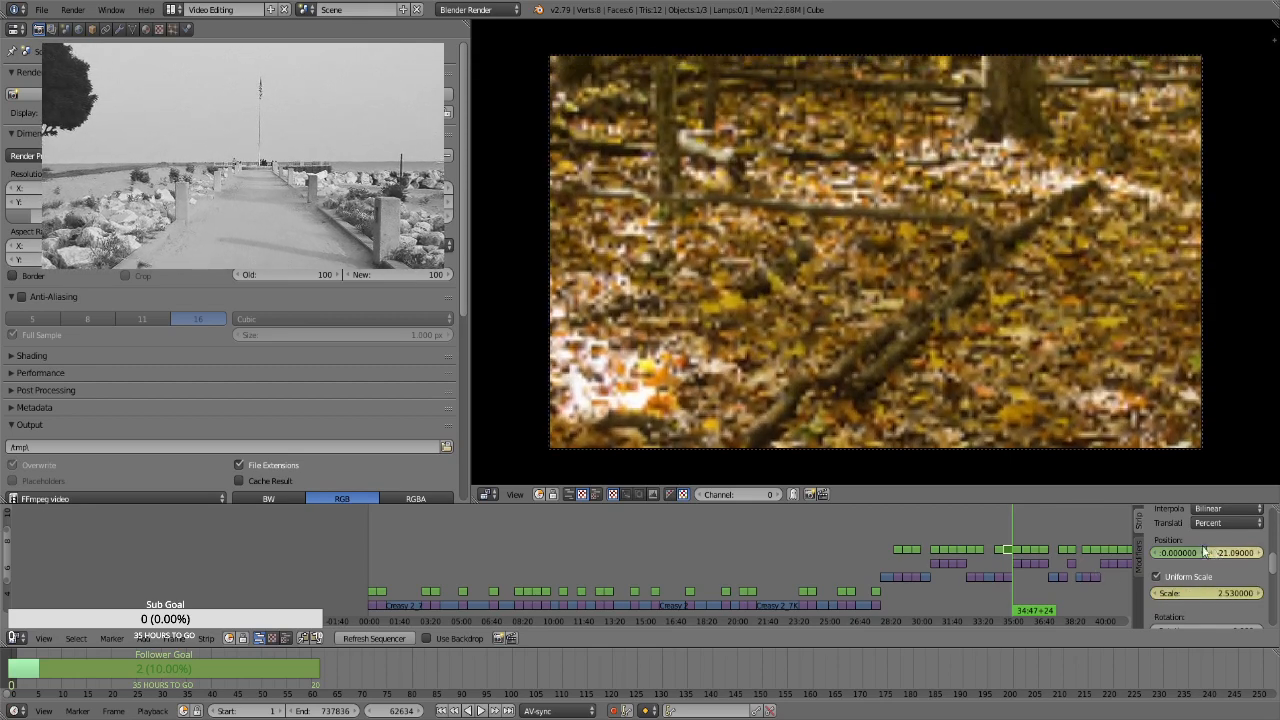
Select the Transform strip over the tall, narrow yellow-green forest still at frame 67101 and keyframe its position at 0 and uniform scale at about 2.92
key("Right")
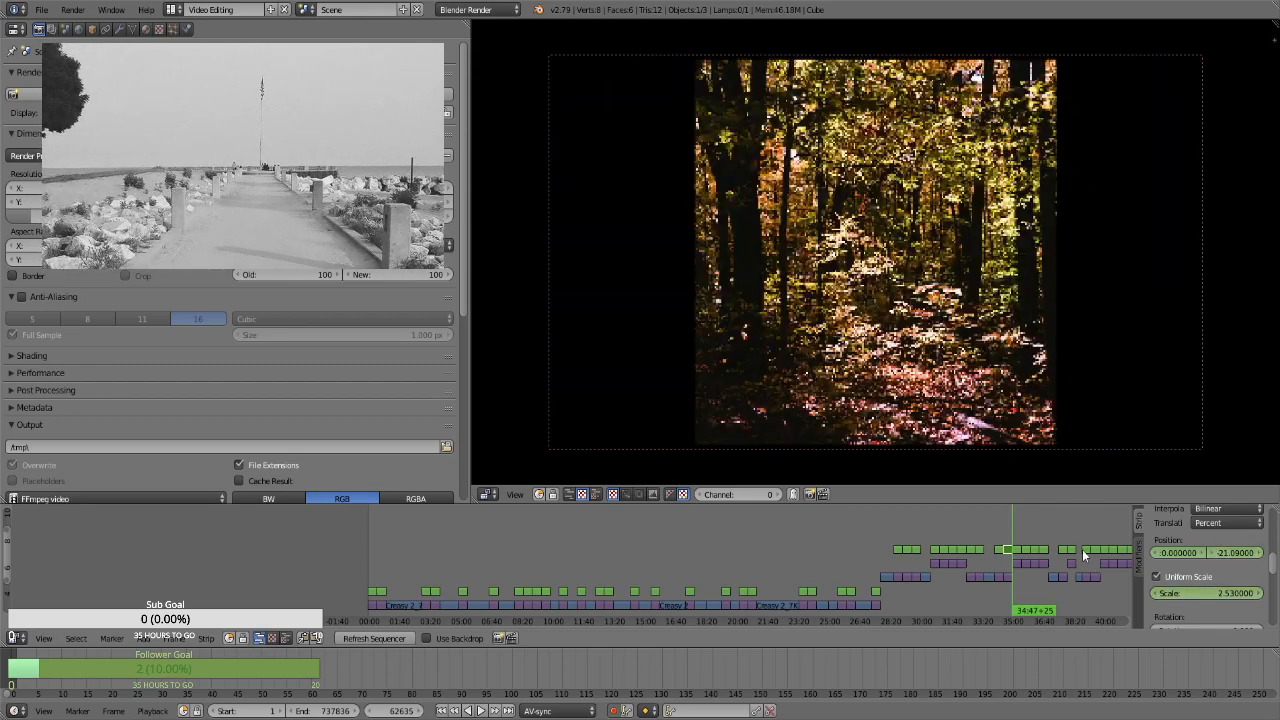
key("Page_Up")
key("Page_Up")
key("Page_Up")
key("Page_Up")
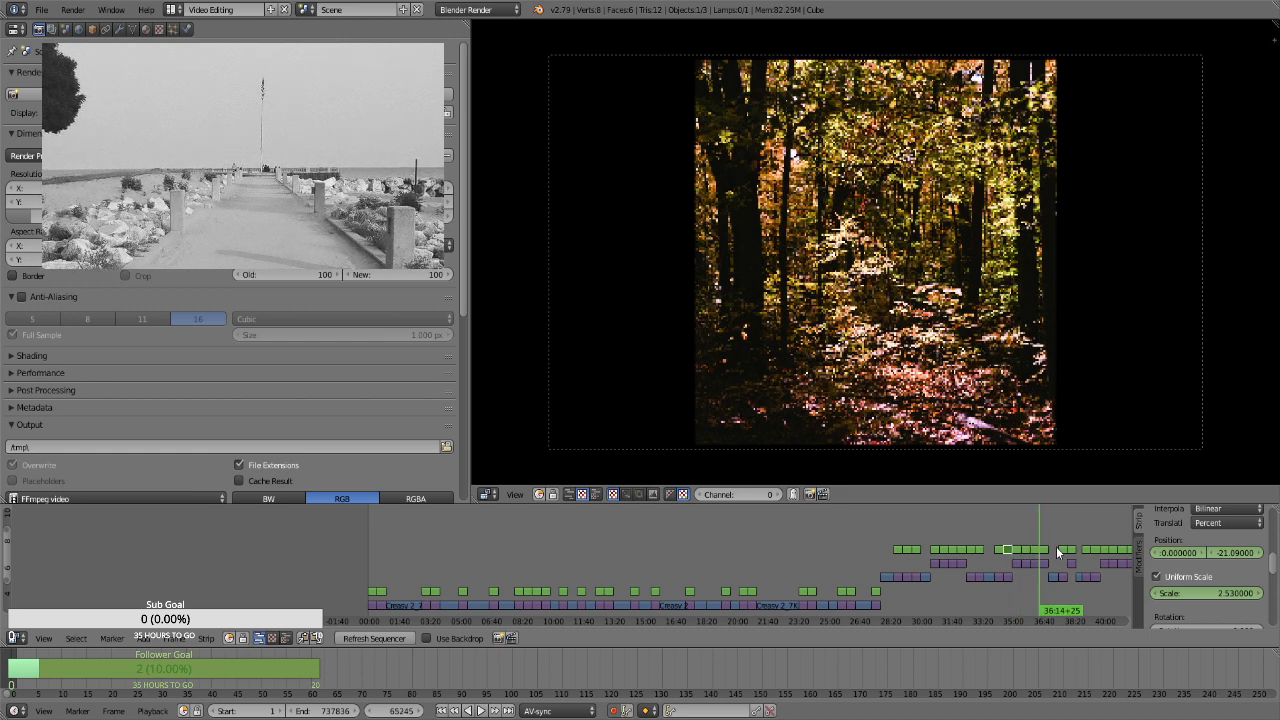
key("Page_Up")
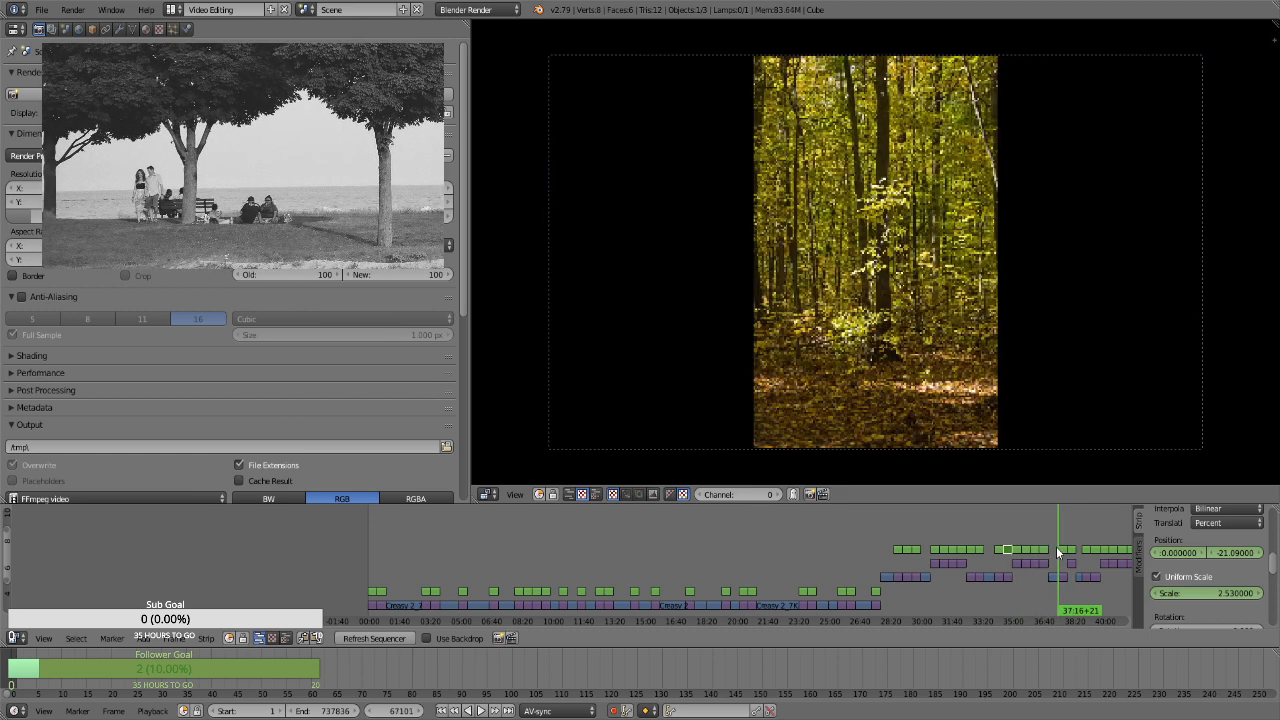
left_click(1067, 550)
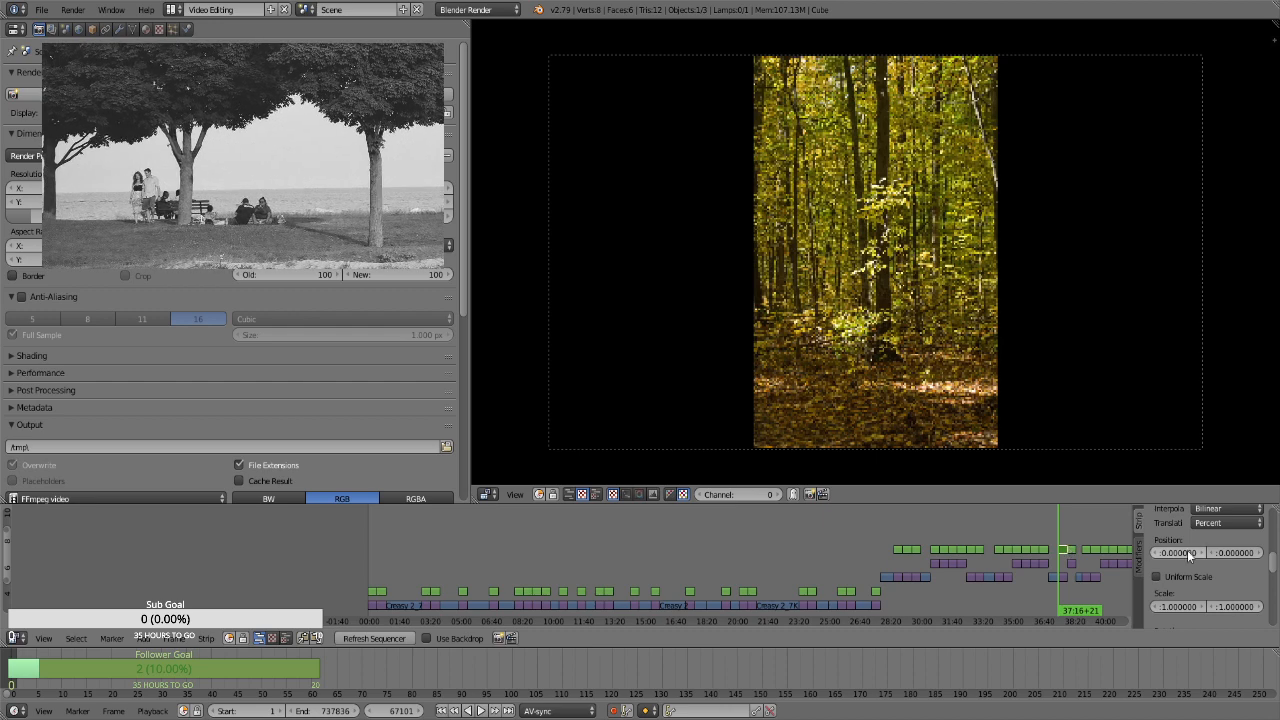
left_click(1190, 580)
double_click(1205, 592)
type("1.3")
key("Return")
left_click_drag(1208, 596, 1244, 596)
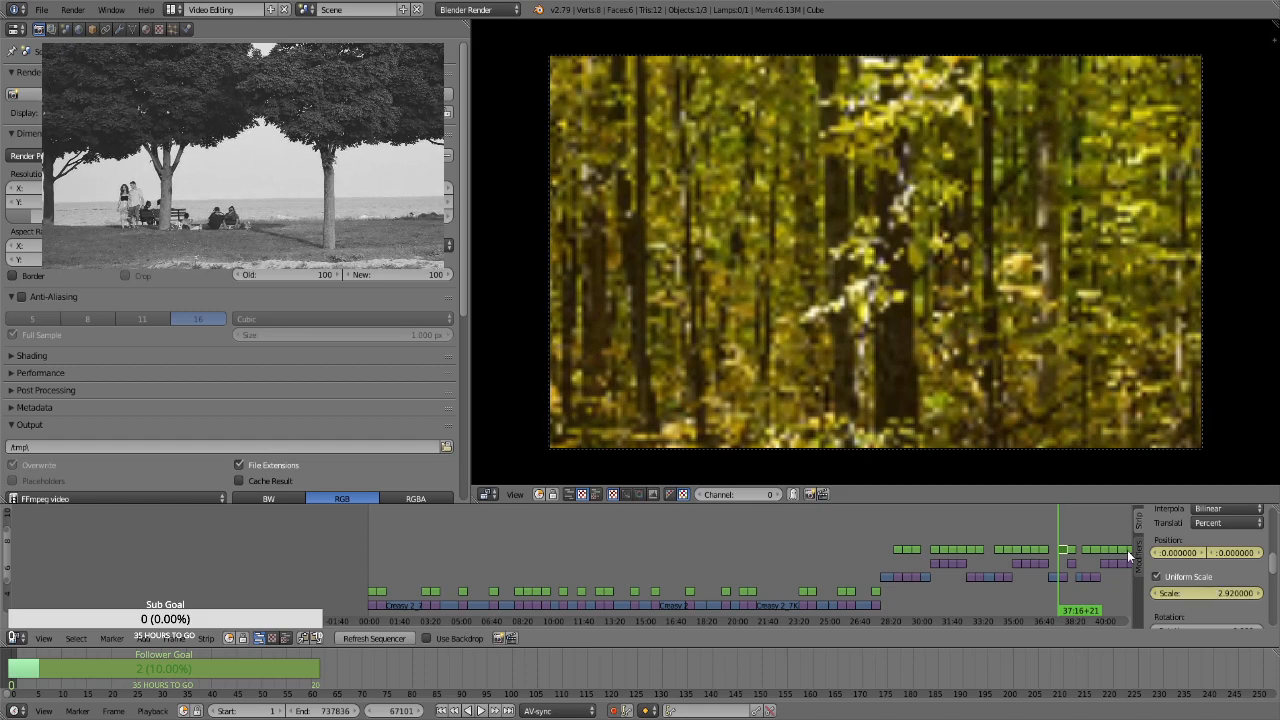
At frame 67970, keyframe the tall, narrow forest still's vertical position at about 43.2
key("Page_Up")
left_click_drag(1233, 551, 1258, 551)
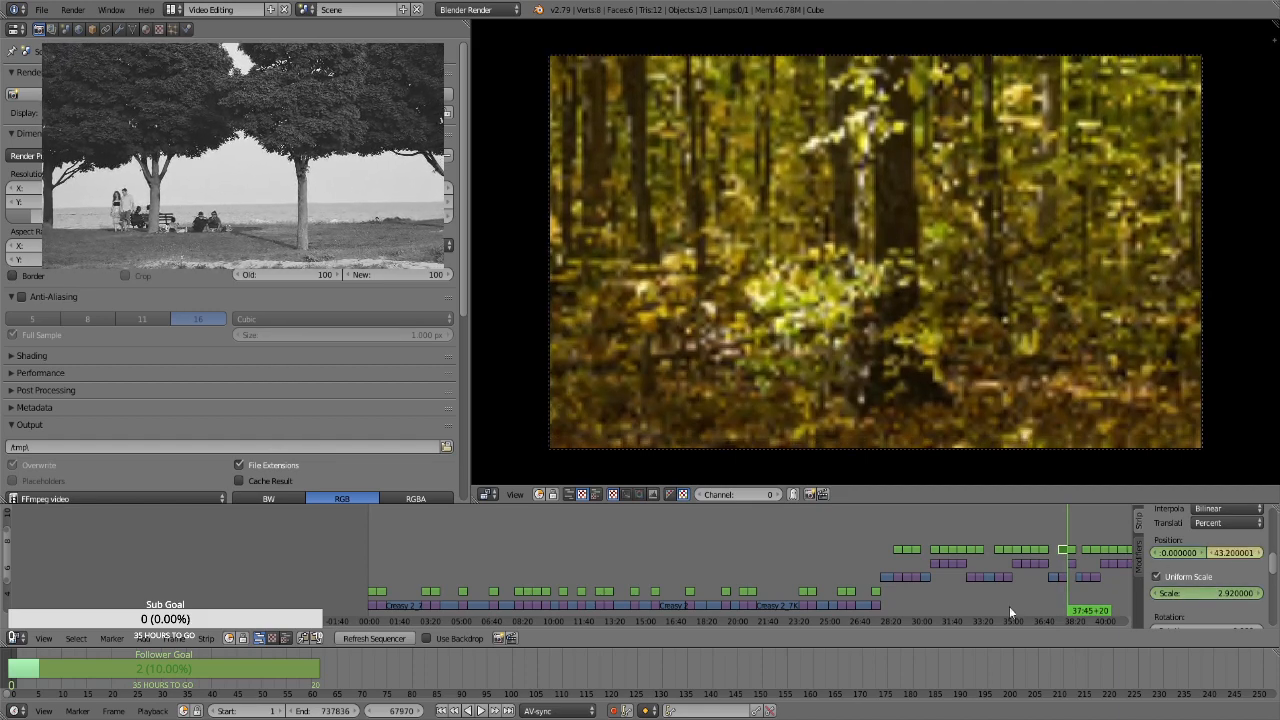
key("Right")
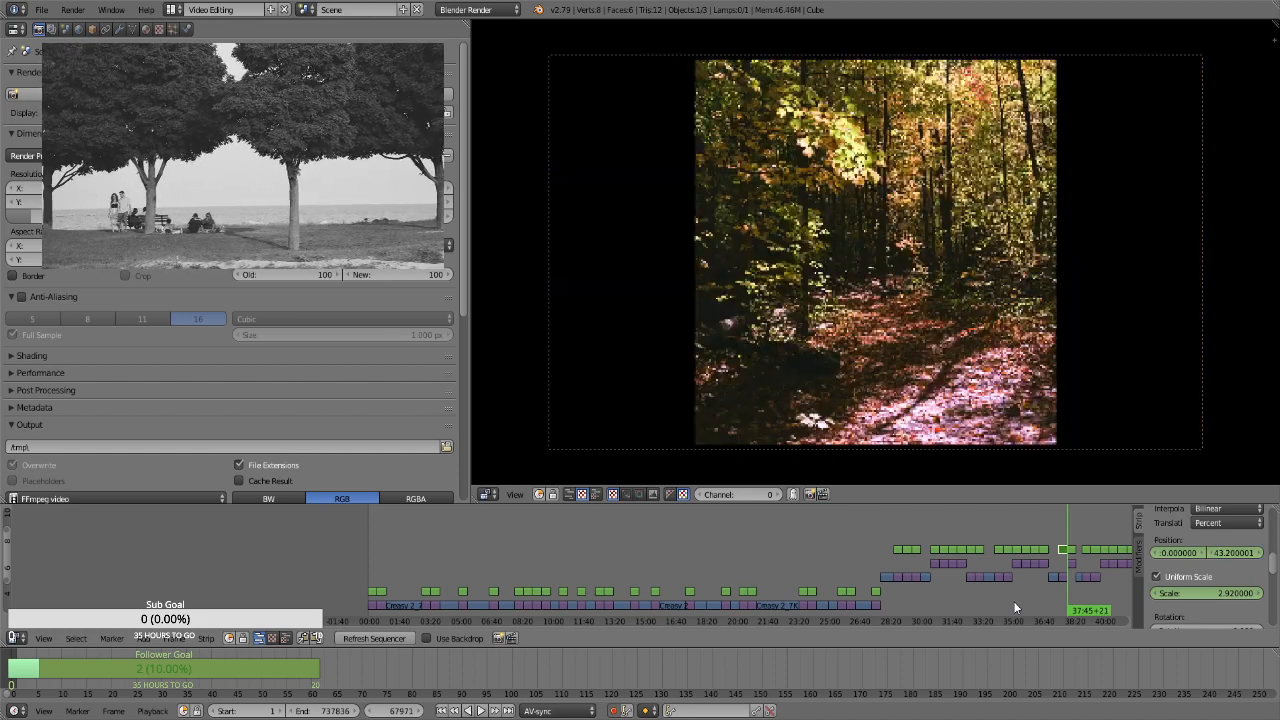
right_click(1074, 550)
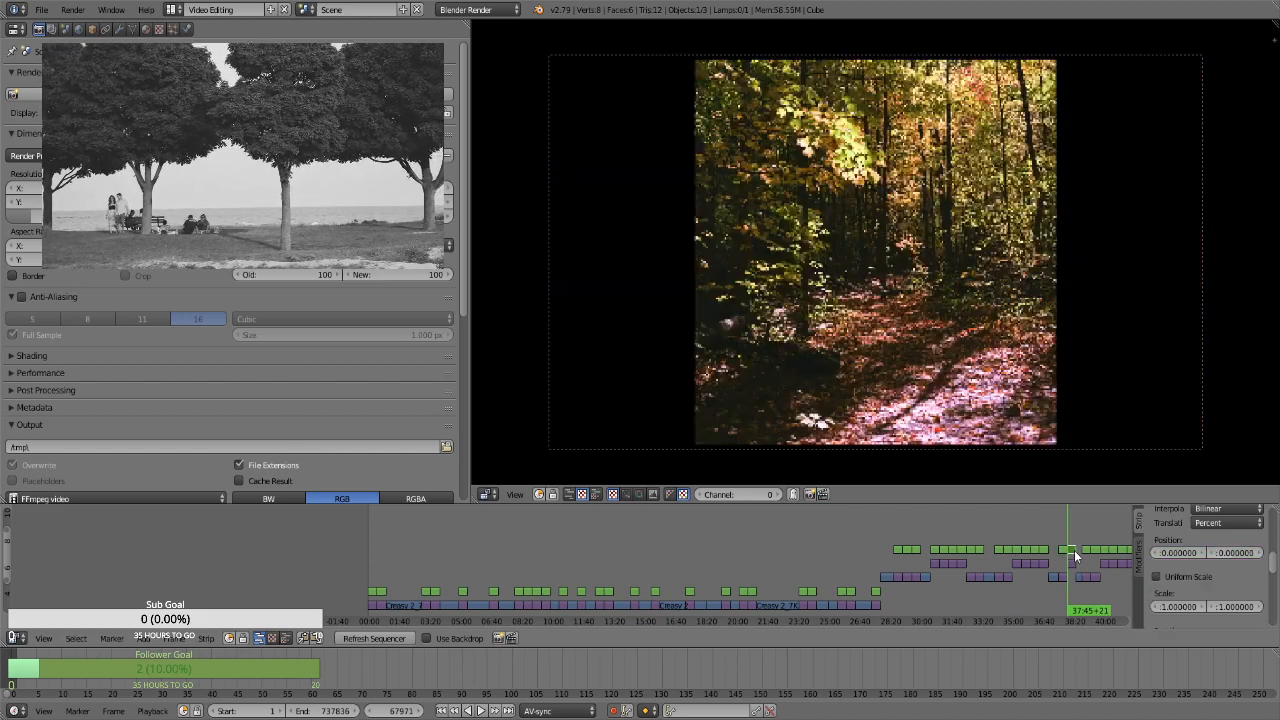
left_click(1192, 575)
left_click(1214, 592)
type("1.1")
key("Return")
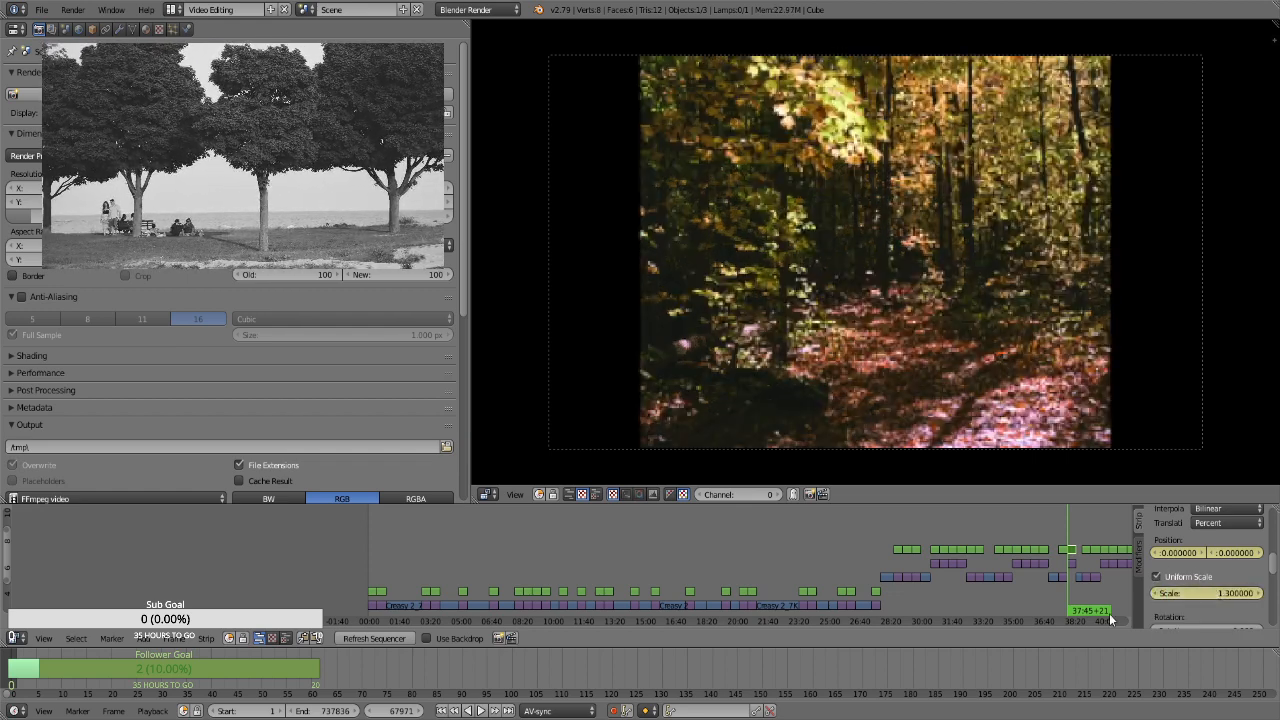
key("ctrl+z")
key("ctrl+z")
key("ctrl+z")
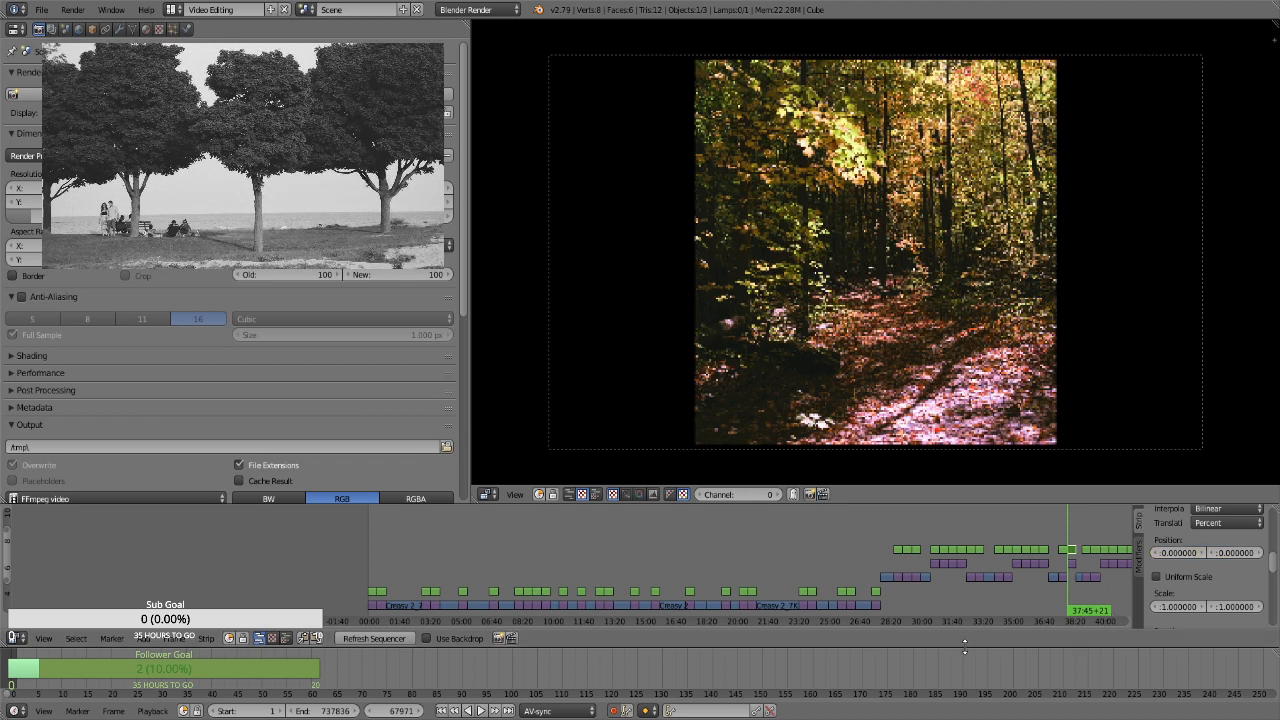
Save the project file
key("ctrl+s")
left_click(948, 645)
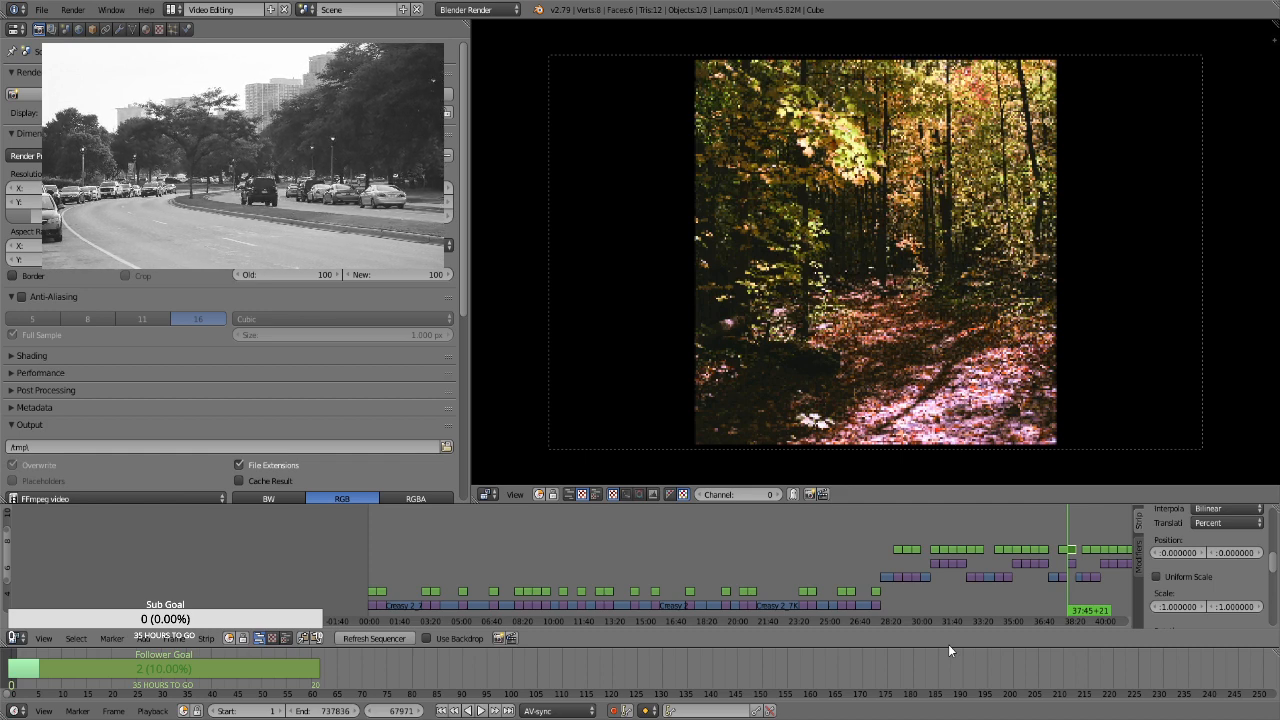
Select the Transform strip over the leafy undergrowth still at frame 69410 and keyframe its position at 0 and uniform scale at 1.3
left_click(1062, 585)
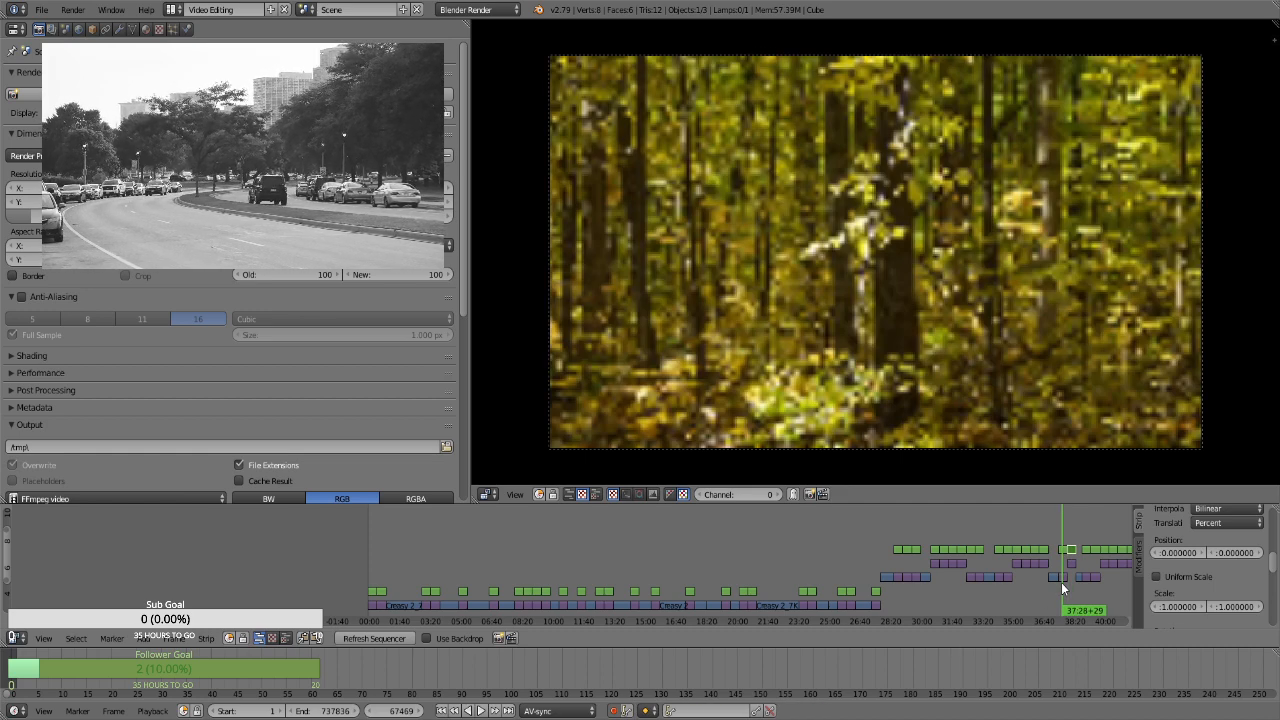
key("Page_Up")
key("Page_Up")
key("Page_Up")
key("Page_Up")
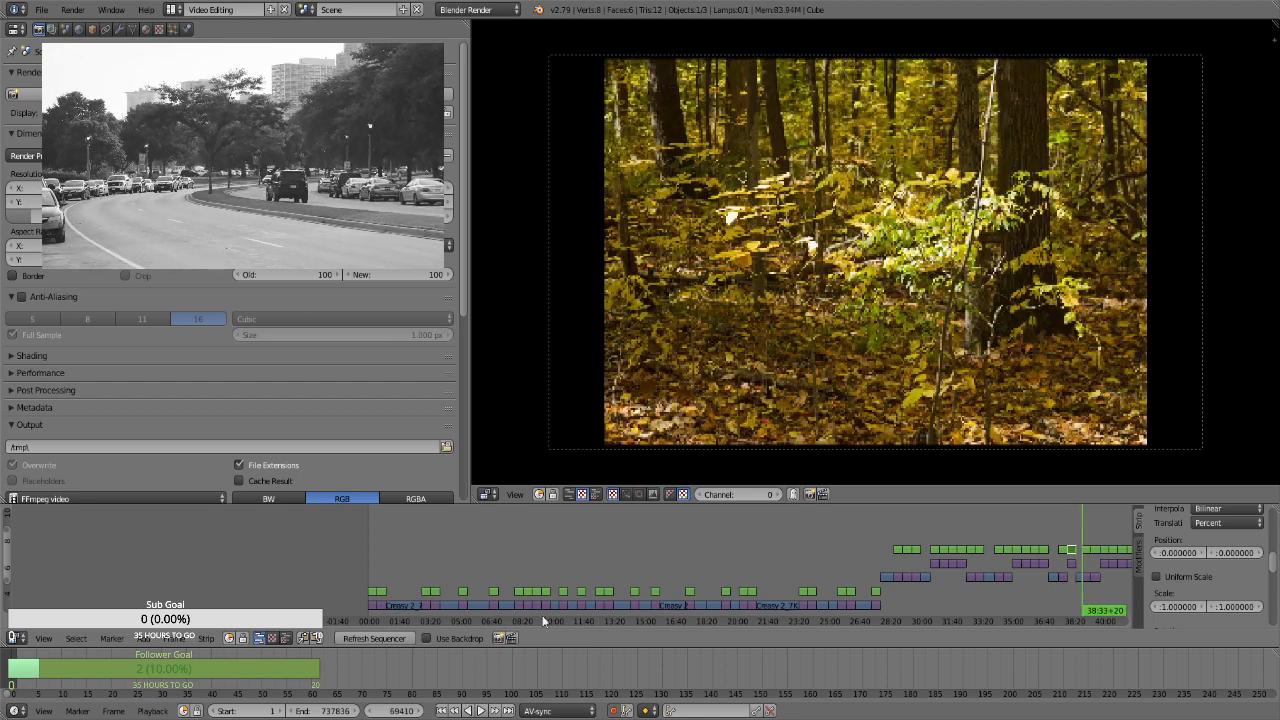
left_click_drag(120, 621, 248, 620)
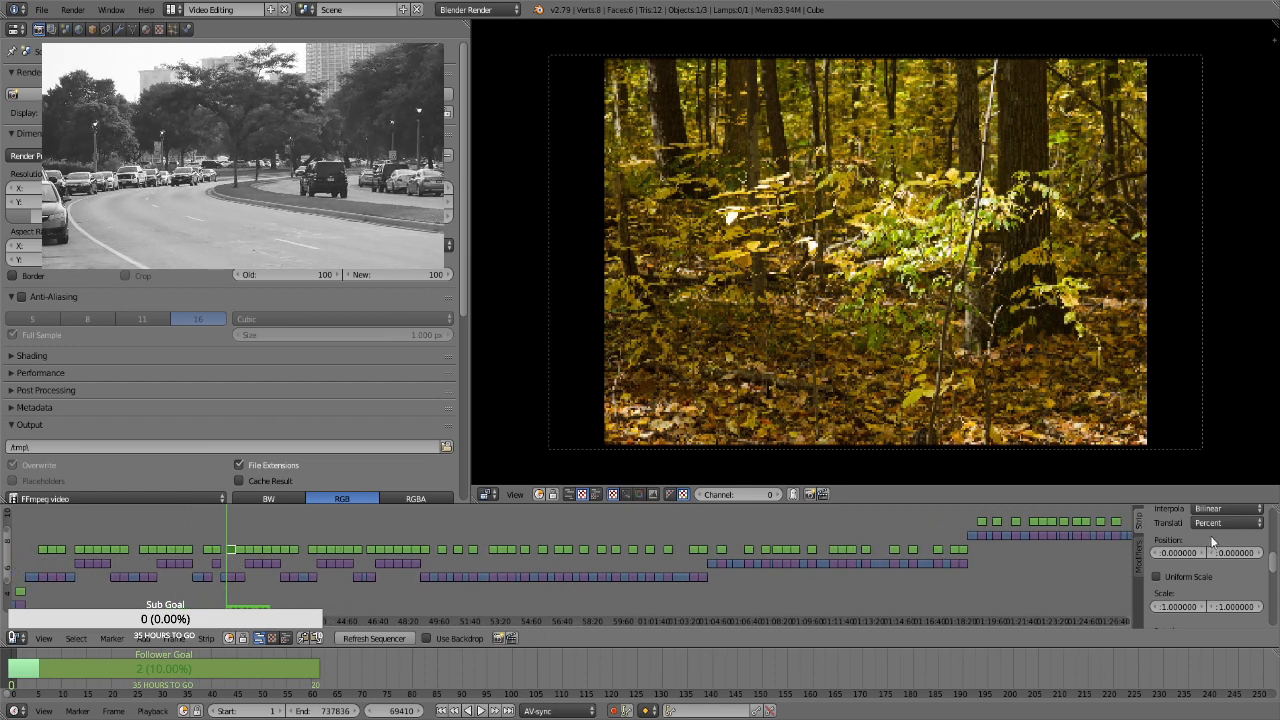
key("i")
left_click(1188, 577)
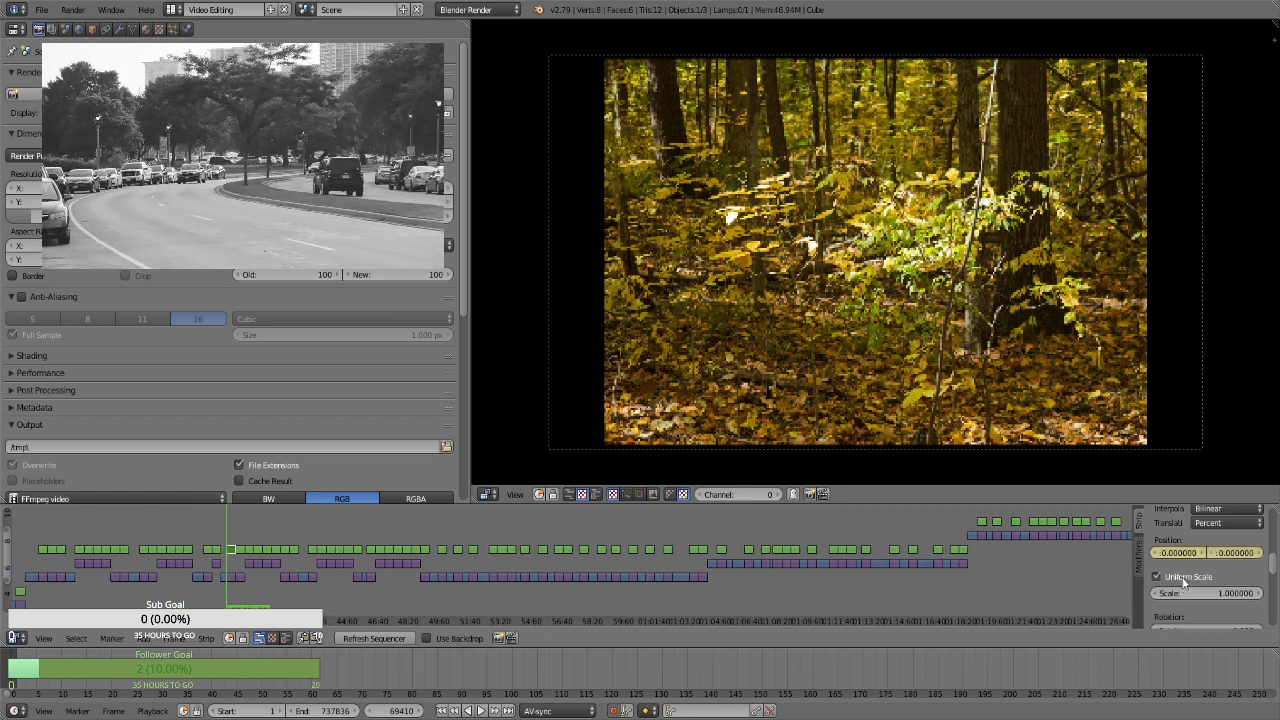
left_click(1196, 593)
type("1.3")
key("Return")
key("i")
At frame 70279, keyframe the leafy undergrowth still's uniform scale at 1.66 and vertical position at about 1.38
key("Page_Up")
key("Left")
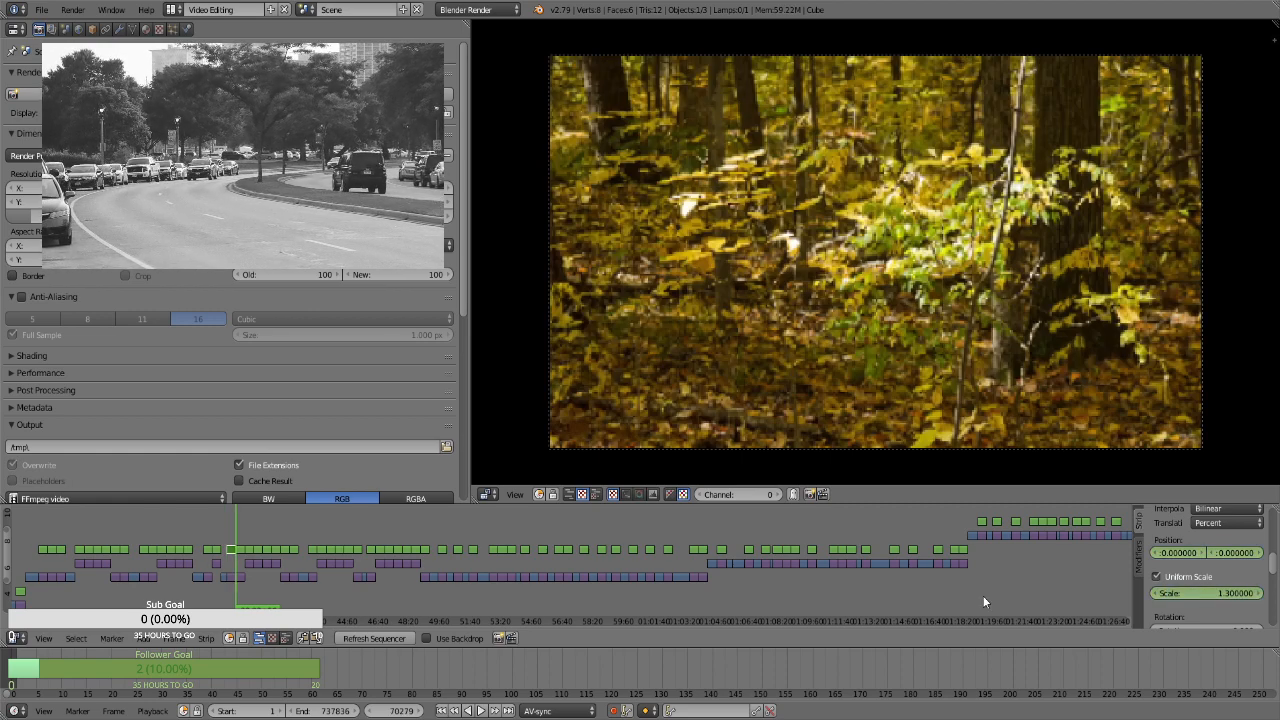
left_click(1203, 594)
type("1.66")
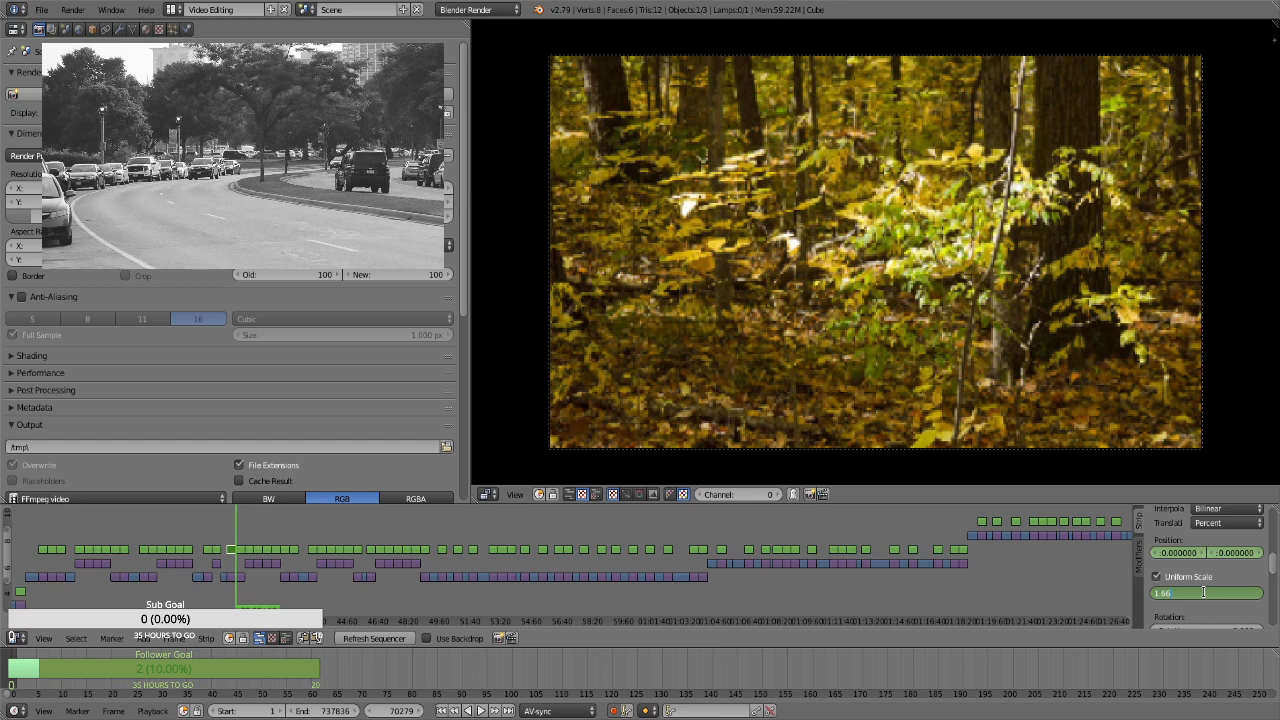
key("Return")
key("i")
left_click_drag(1248, 554, 733, 600)
Select the Transform strip over the green forest trunks still at frame 70280 and keyframe its position at 0 and uniform scale at 1.3
key("Right")
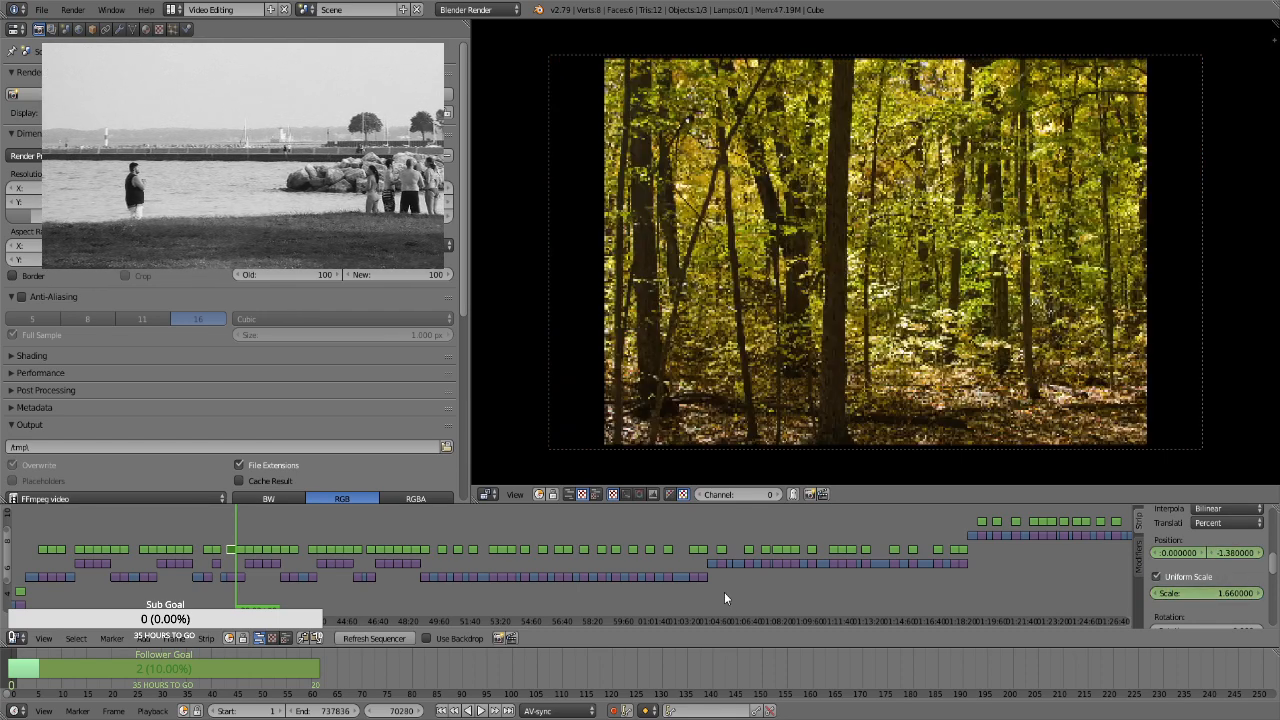
right_click(240, 550)
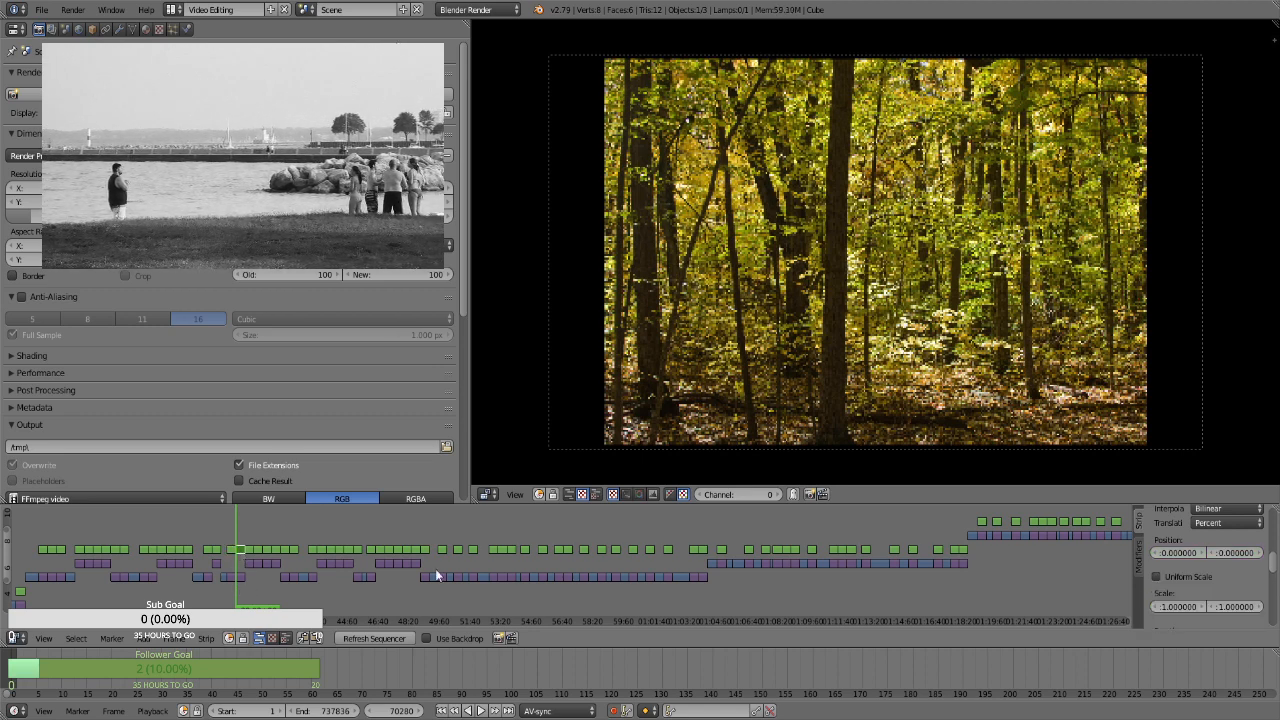
key("i")
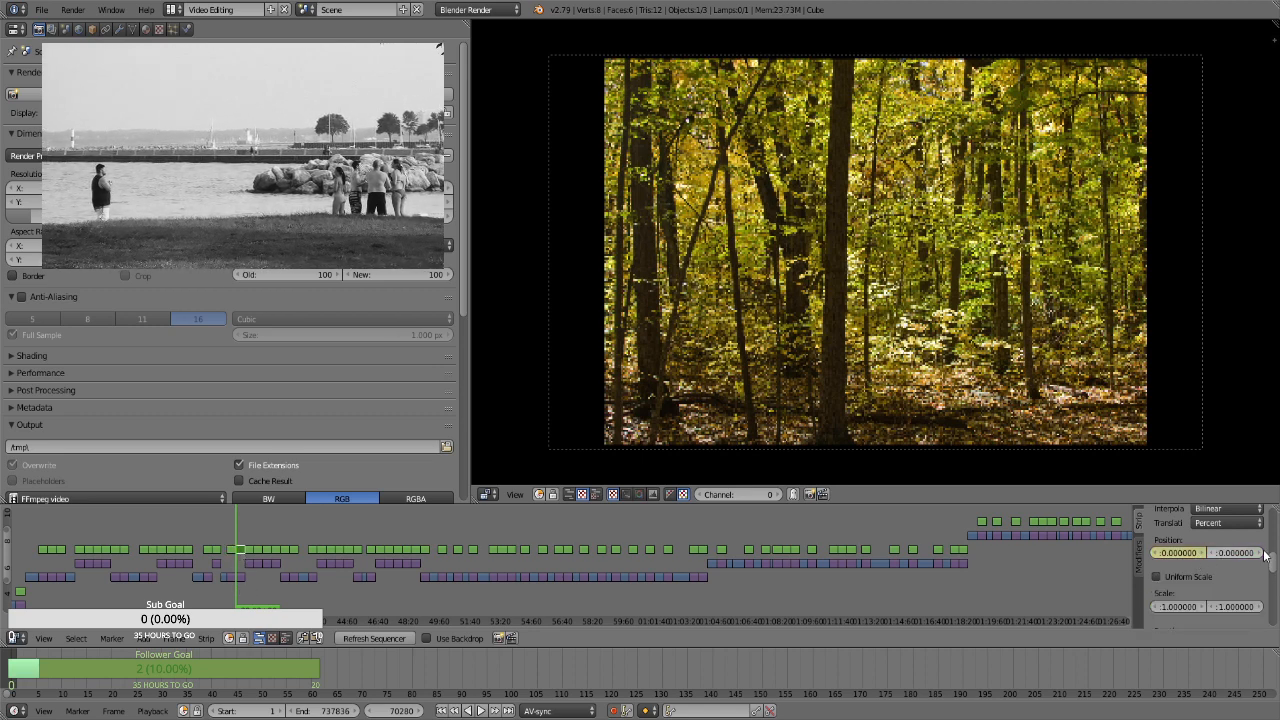
left_click(1195, 577)
left_click(1218, 597)
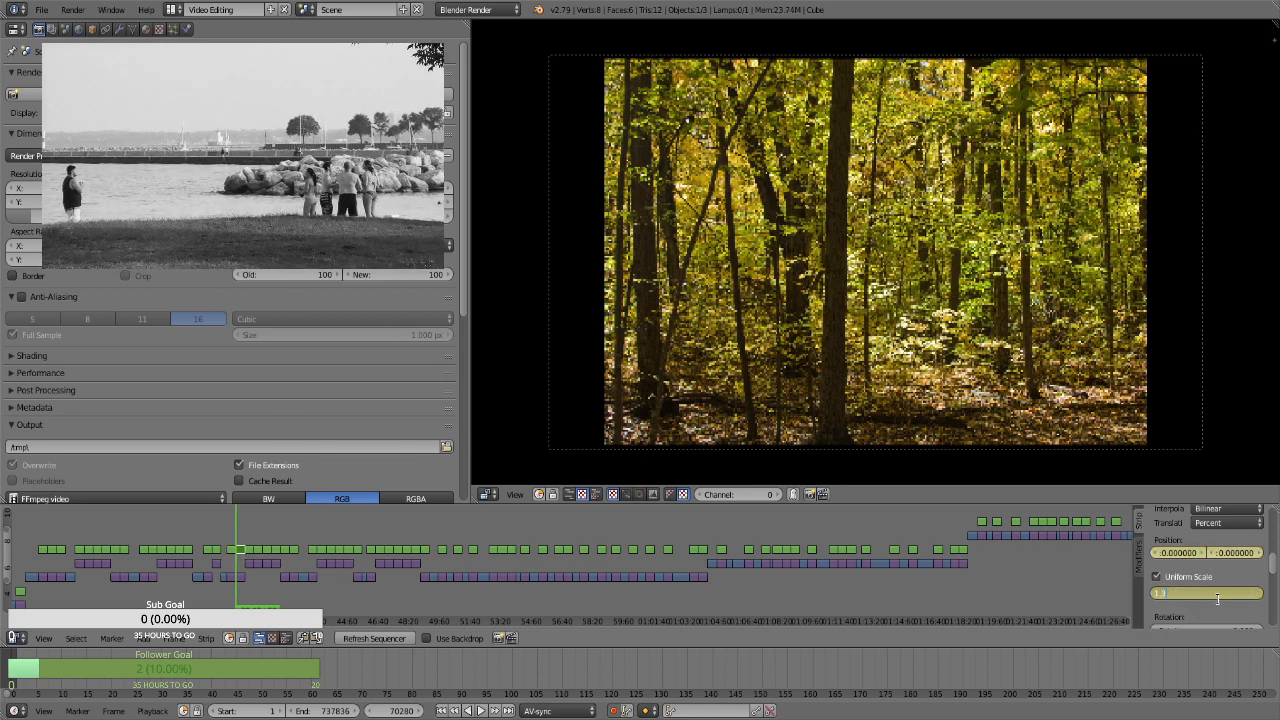
type("1.3")
key("Return")
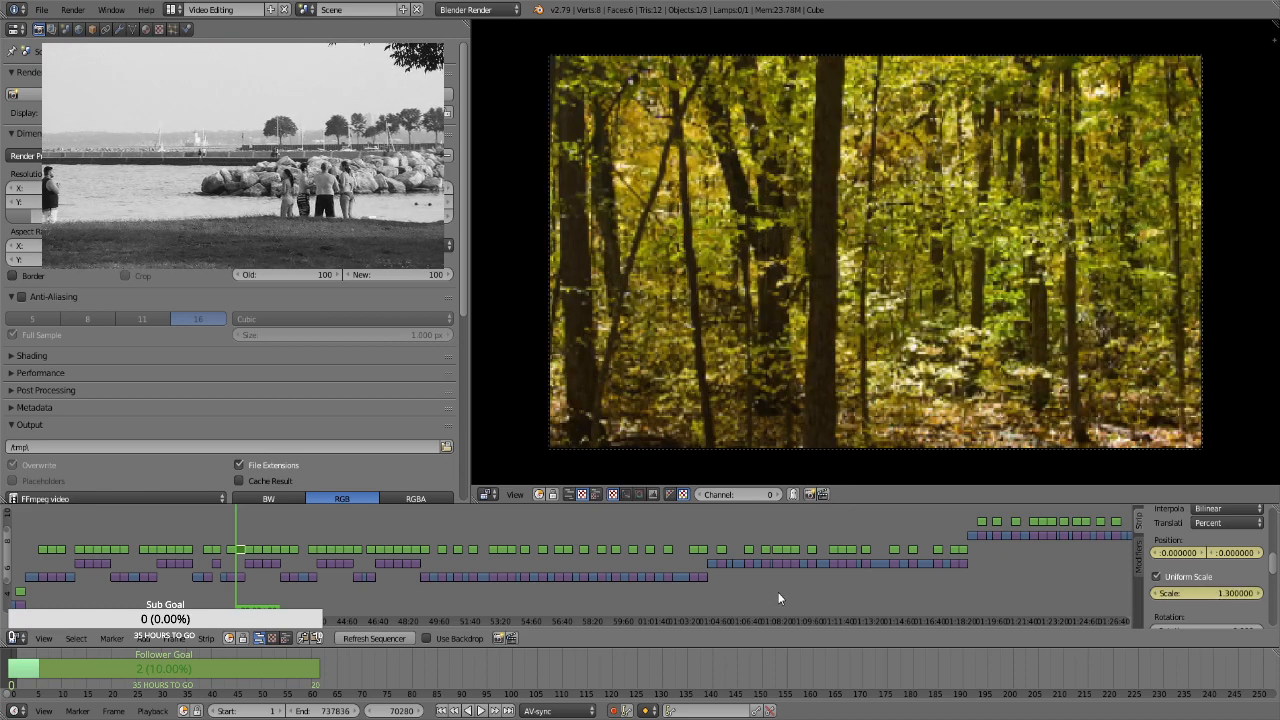
At the last frame of the green forest trunks still, keyframe its uniform scale at 1.66
left_click(1198, 592)
type("1.66")
key("Return")
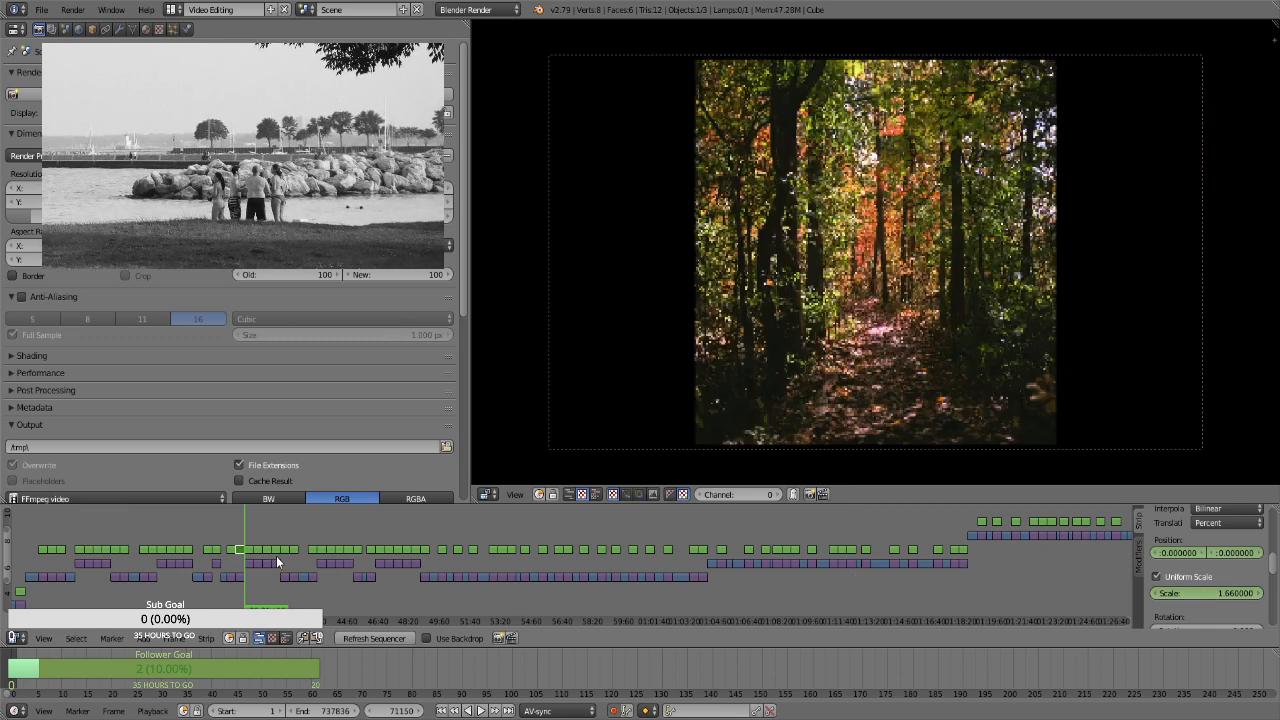
right_click(251, 557)
key("i")
key("i")
left_click(1198, 577)
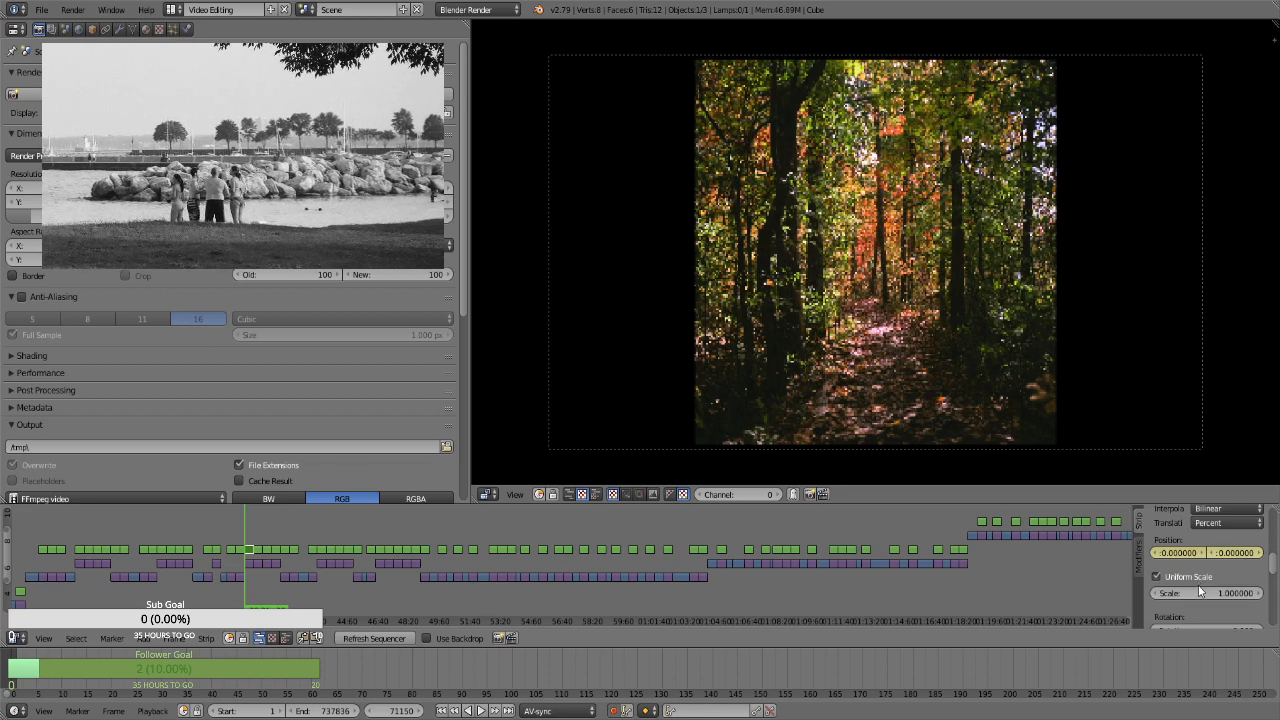
left_click(1195, 591)
type("1.3")
key("Return")
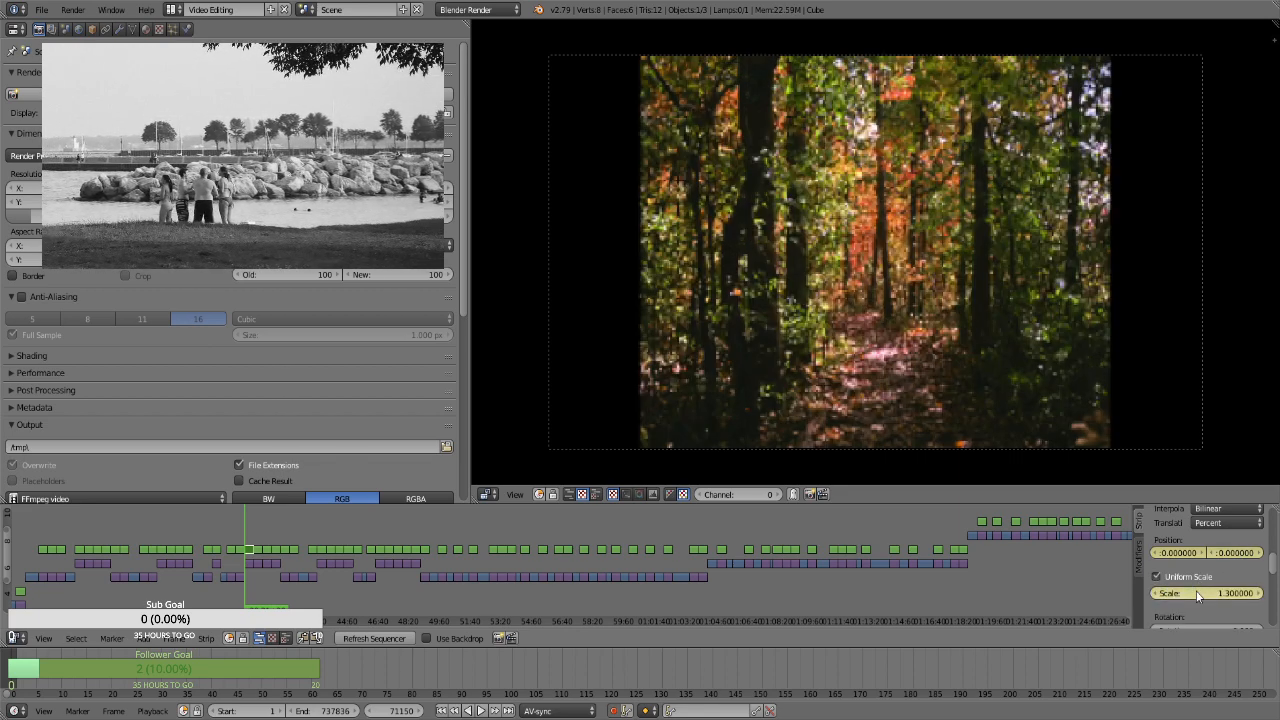
key("ctrl+z")
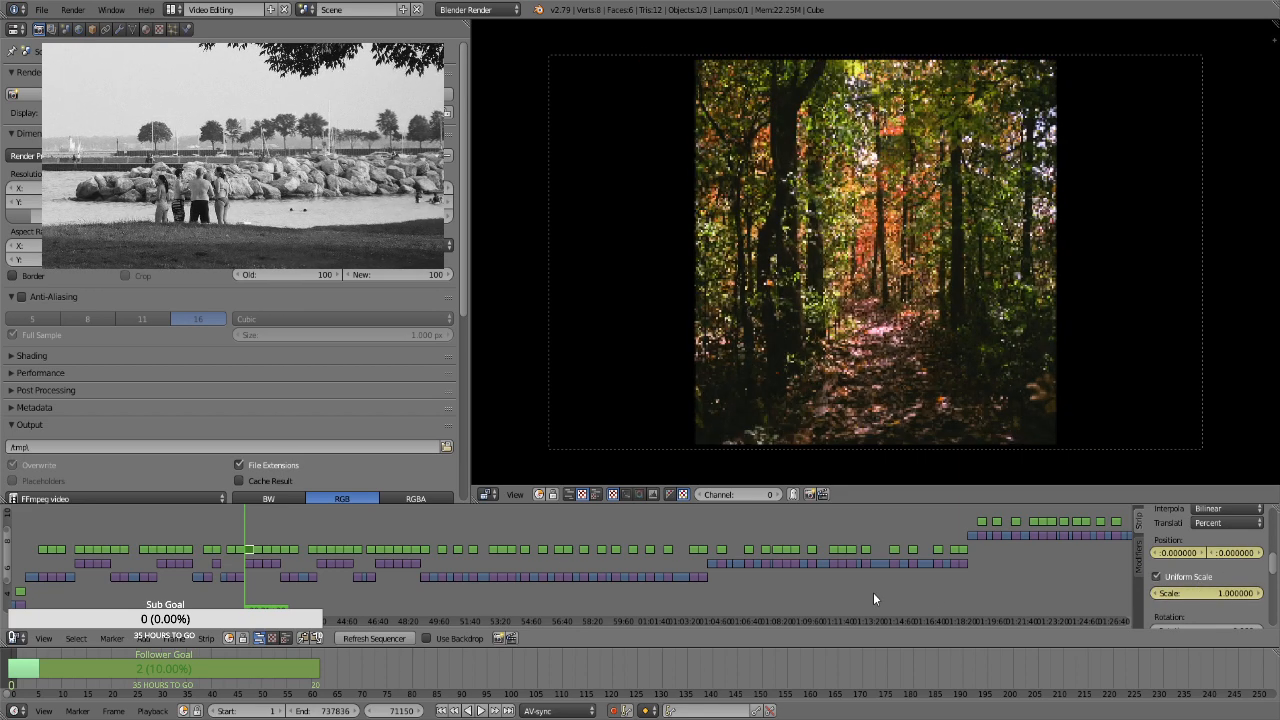
key("ctrl+z")
key("ctrl+z")
key("ctrl+z")
key("ctrl+z")
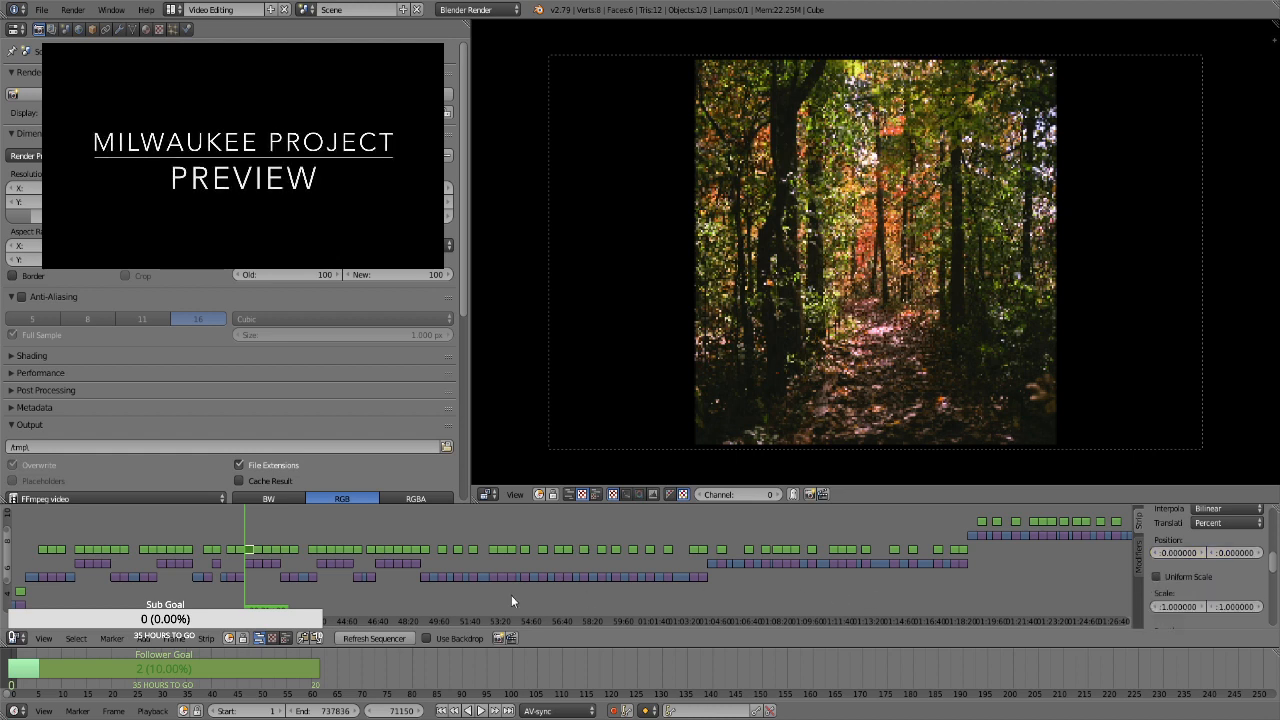
Select the Transform strip over the yellow leaves still with one brown leaf at frame 74630 and keyframe its position at 0 and uniform scale at 1.3
key("Page_Up")
key("Page_Up")
key("Page_Up")
key("Page_Up")
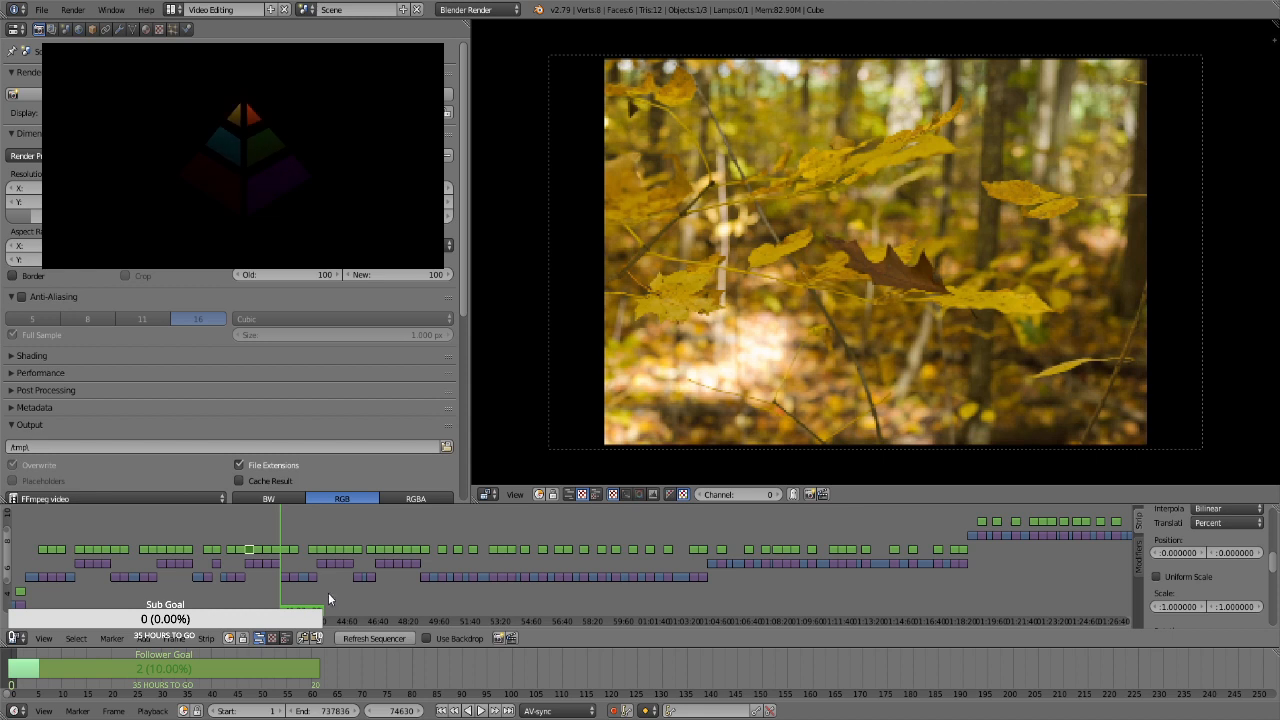
right_click(285, 551)
key("i")
left_click(1199, 579)
key("i")
double_click(1211, 591)
type("1.3")
key("Return")
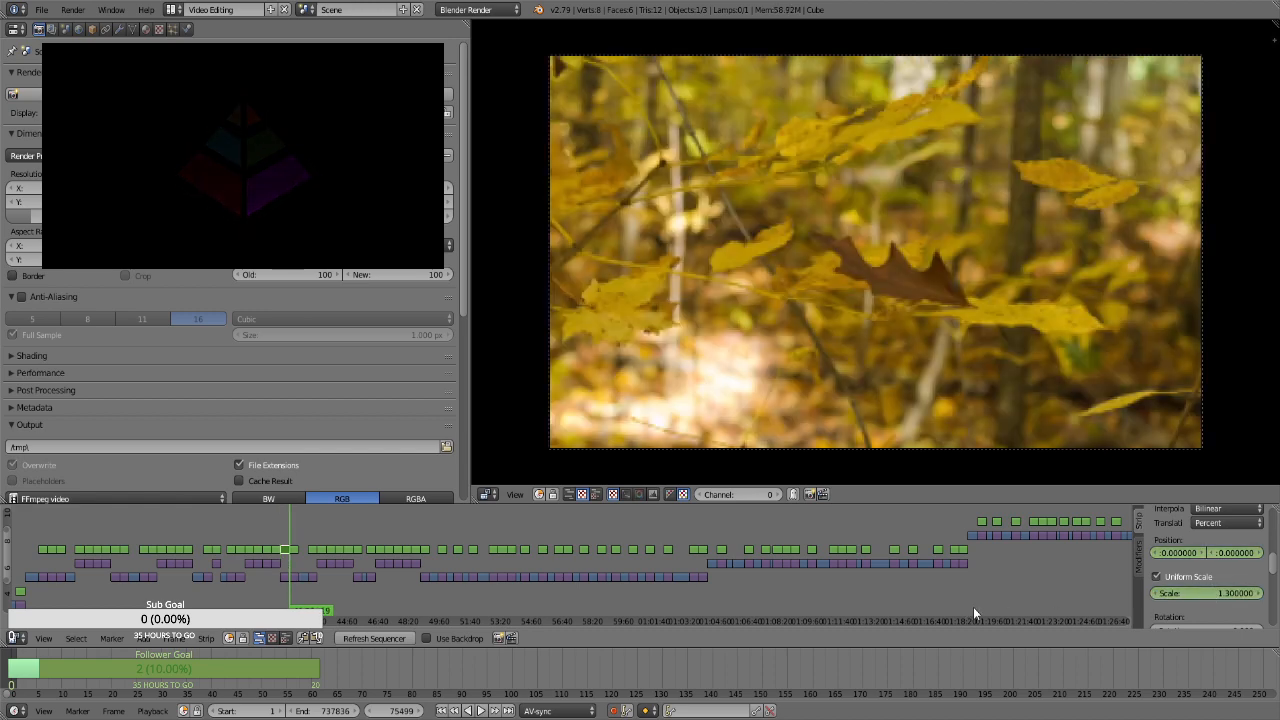
At frame 75499, keyframe the uniform scale of the still with the brown leaf at 1.66
double_click(1209, 592)
type("1.66")
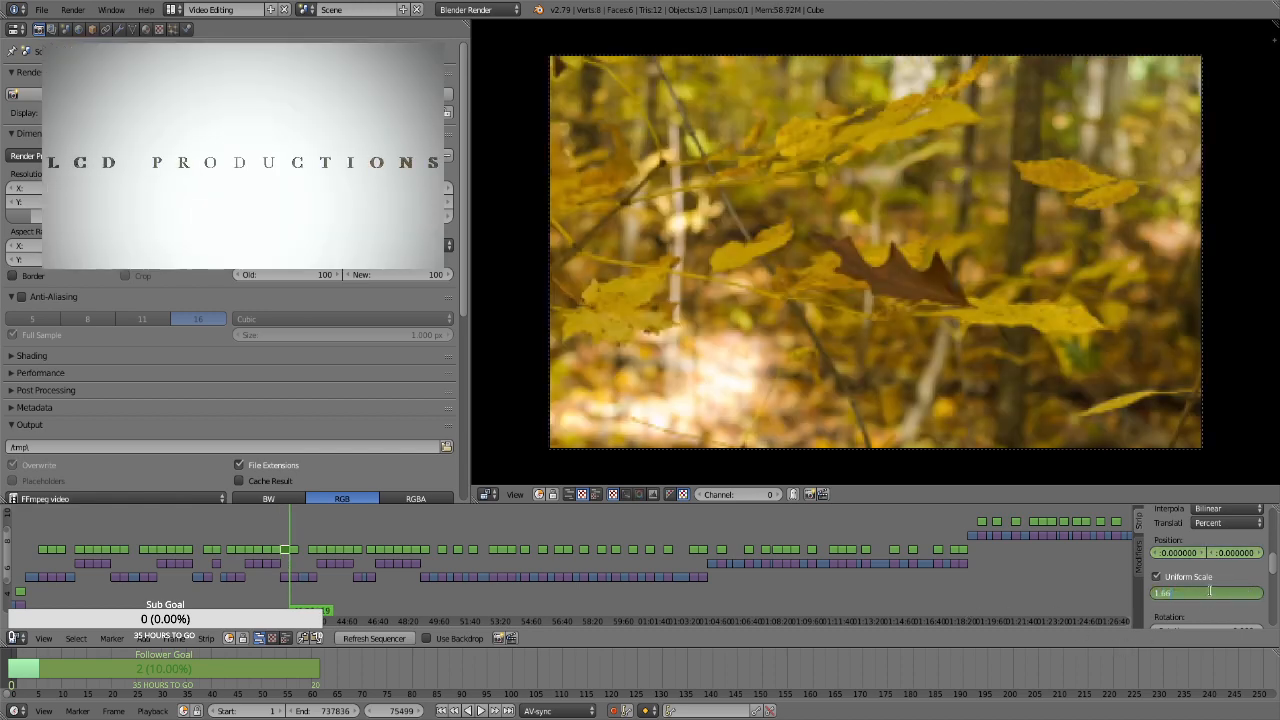
key("Return")
Select the Transform strip over the spotted yellow leaves close-up at frame 75500 and keyframe its position at 0 and uniform scale at 1.3
key("Right")
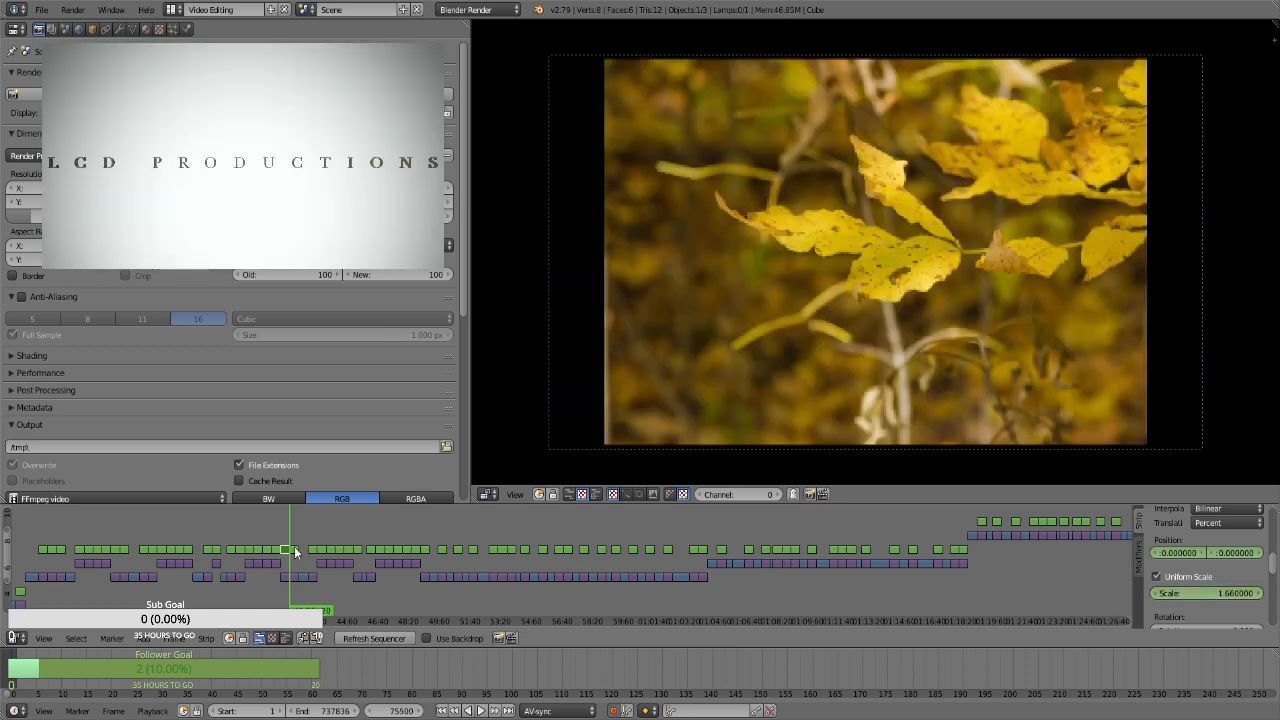
right_click(295, 551)
key("i")
left_click(1203, 577)
double_click(1206, 592)
type("1.3")
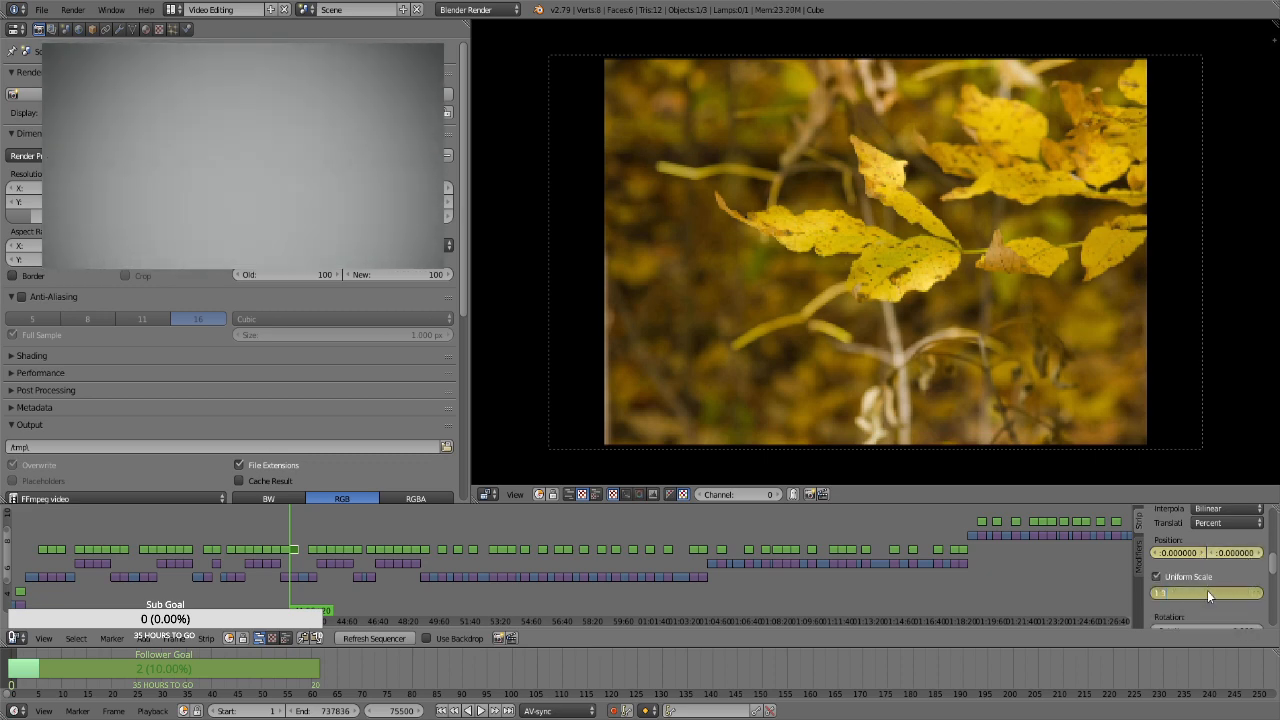
key("Return")
At frame 76369, keyframe the spotted yellow leaves close-up's uniform scale at 1.66, and advance to the still at frame 77328
key("Page_Up")
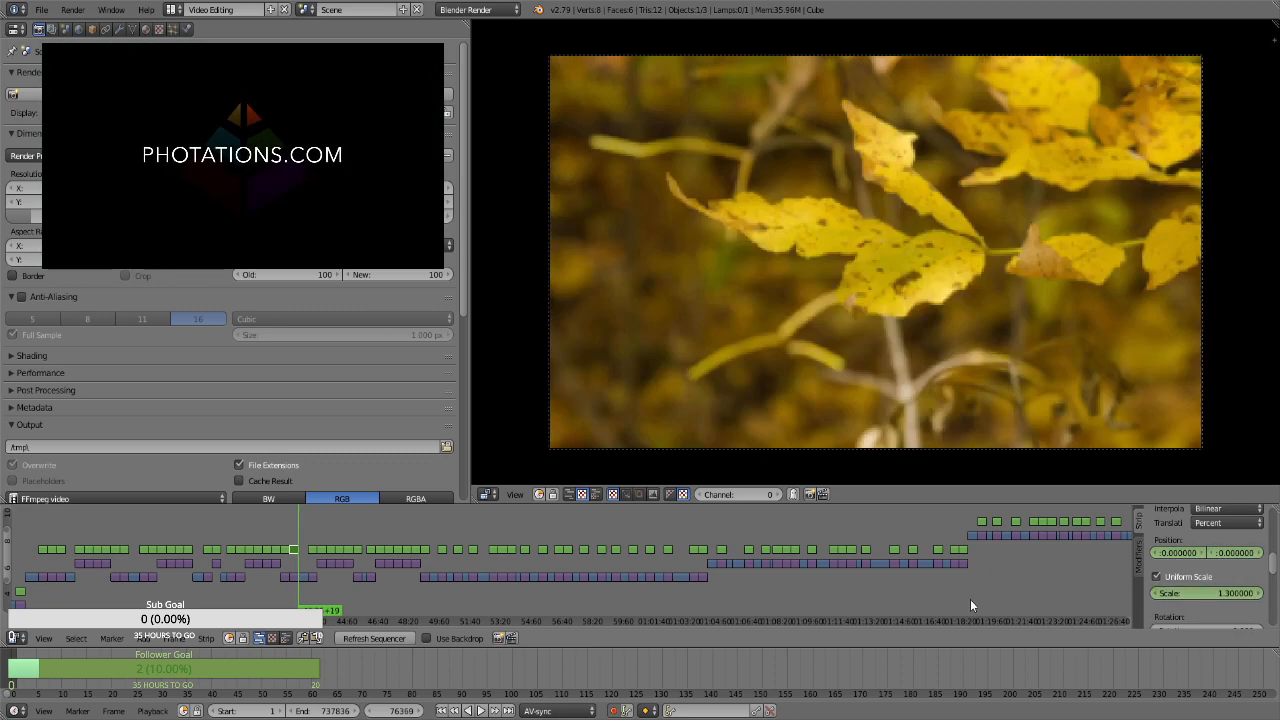
double_click(1214, 593)
type("1.66")
key("Return")
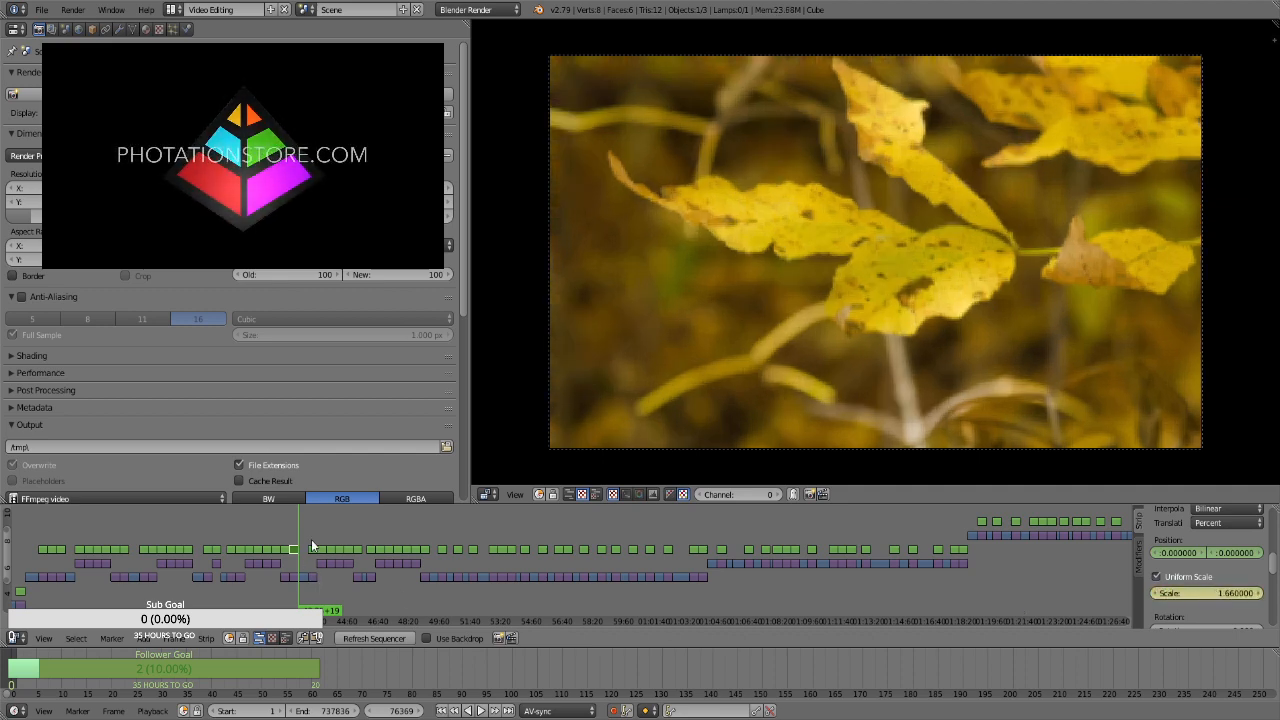
key("Page_Up")
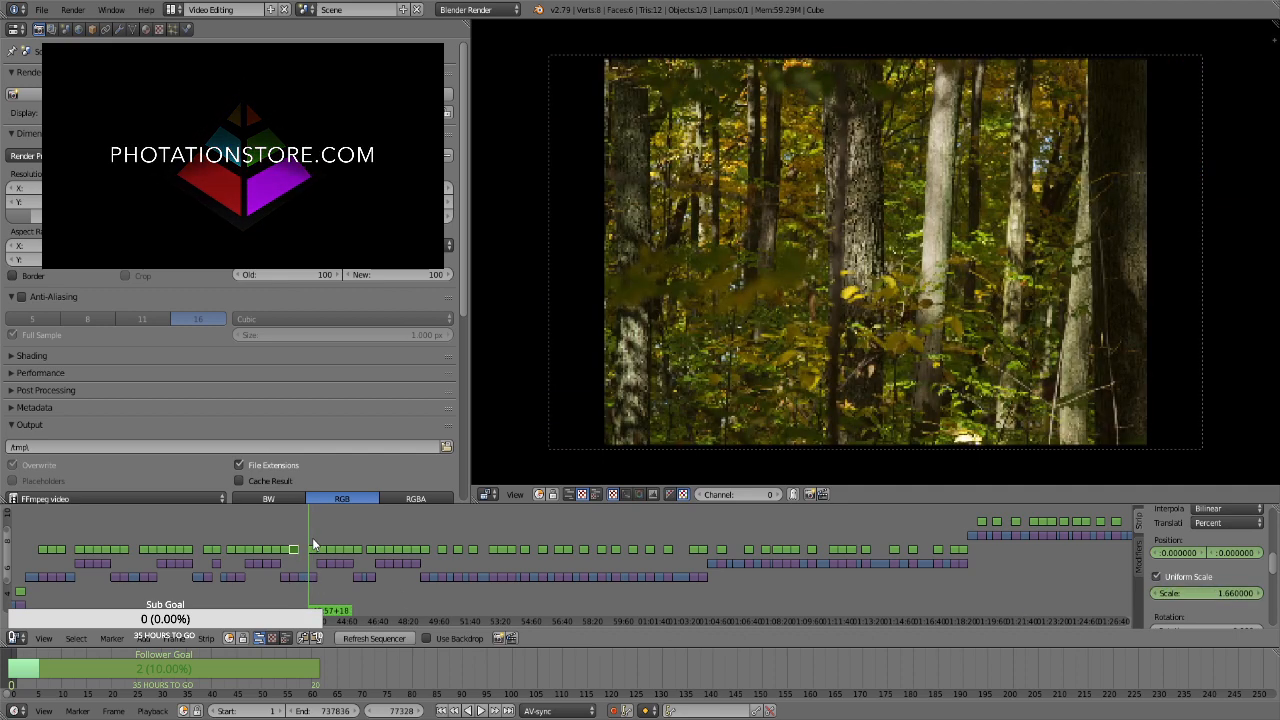
Select the Transform strip over the forest trunks still at frame 77328 and keyframe its position at 0 and uniform scale at 1.3
left_click(314, 548)
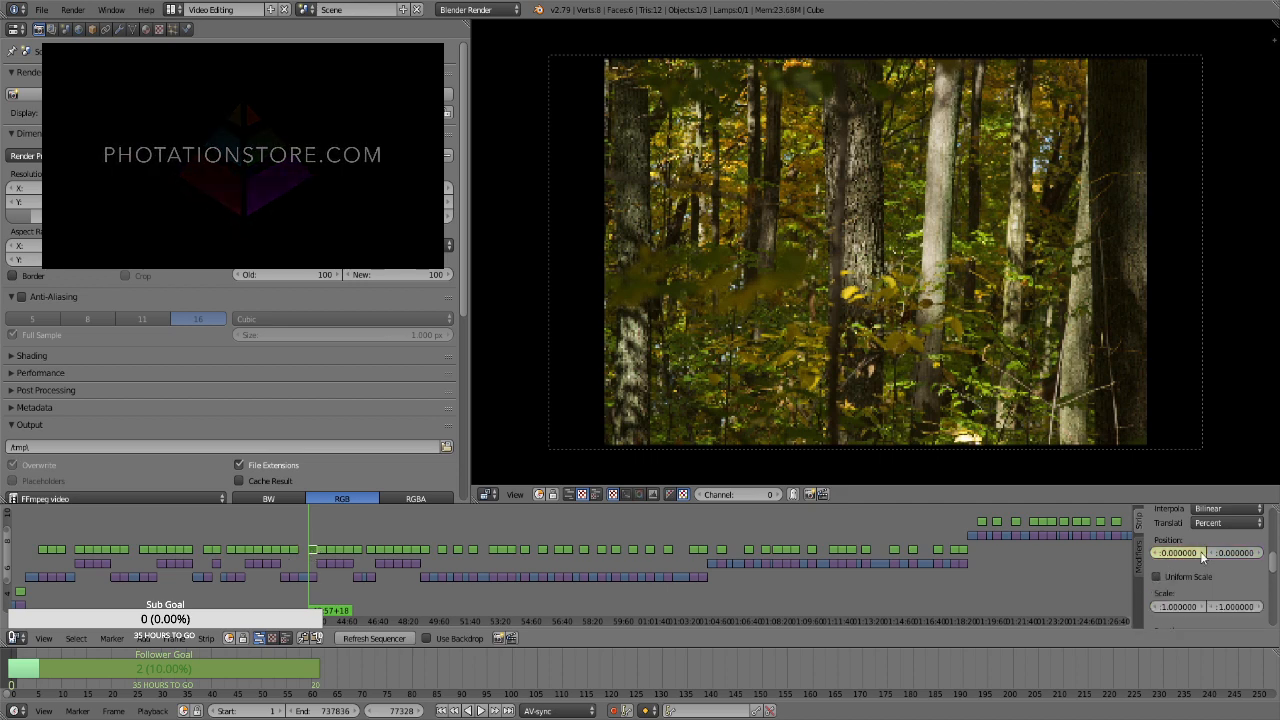
left_click(1171, 578)
left_click(1198, 595)
type("1.3")
key("Return")
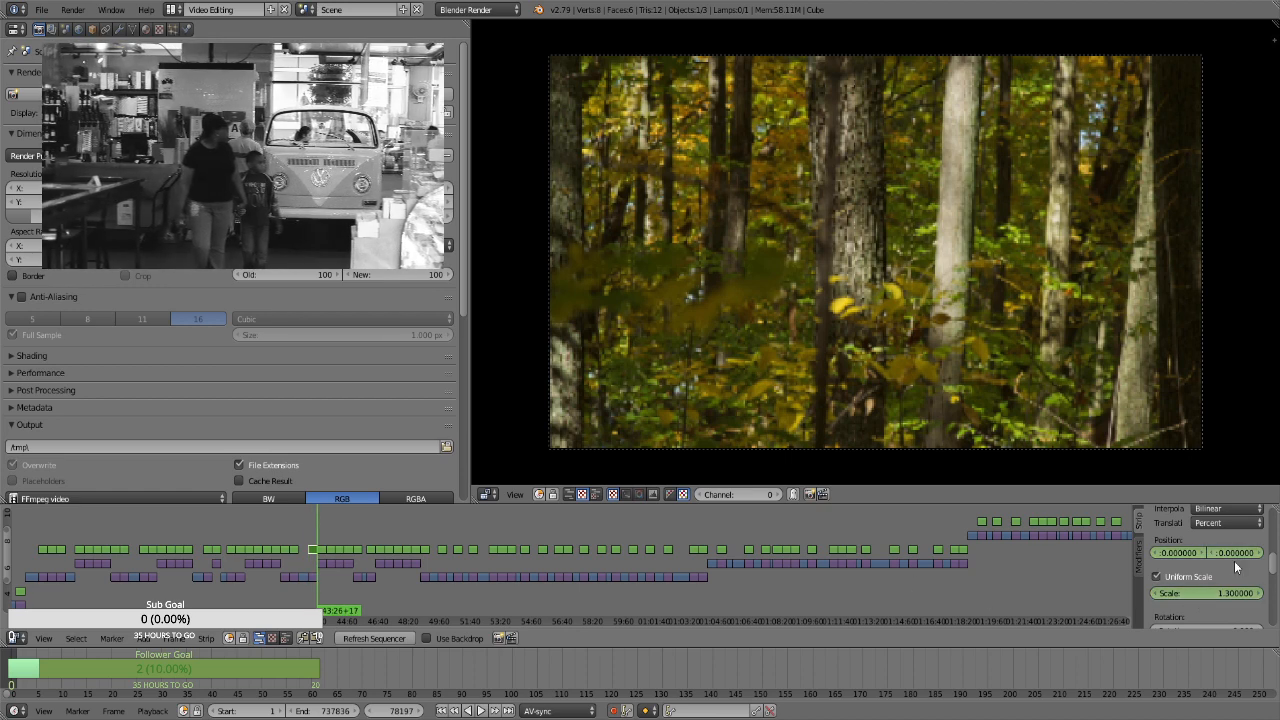
At frame 78197, keyframe the forest trunks still's uniform scale at 1.66, and advance to the portrait still at frame 78198
left_click(1218, 591)
type("1.66")
key("Return")
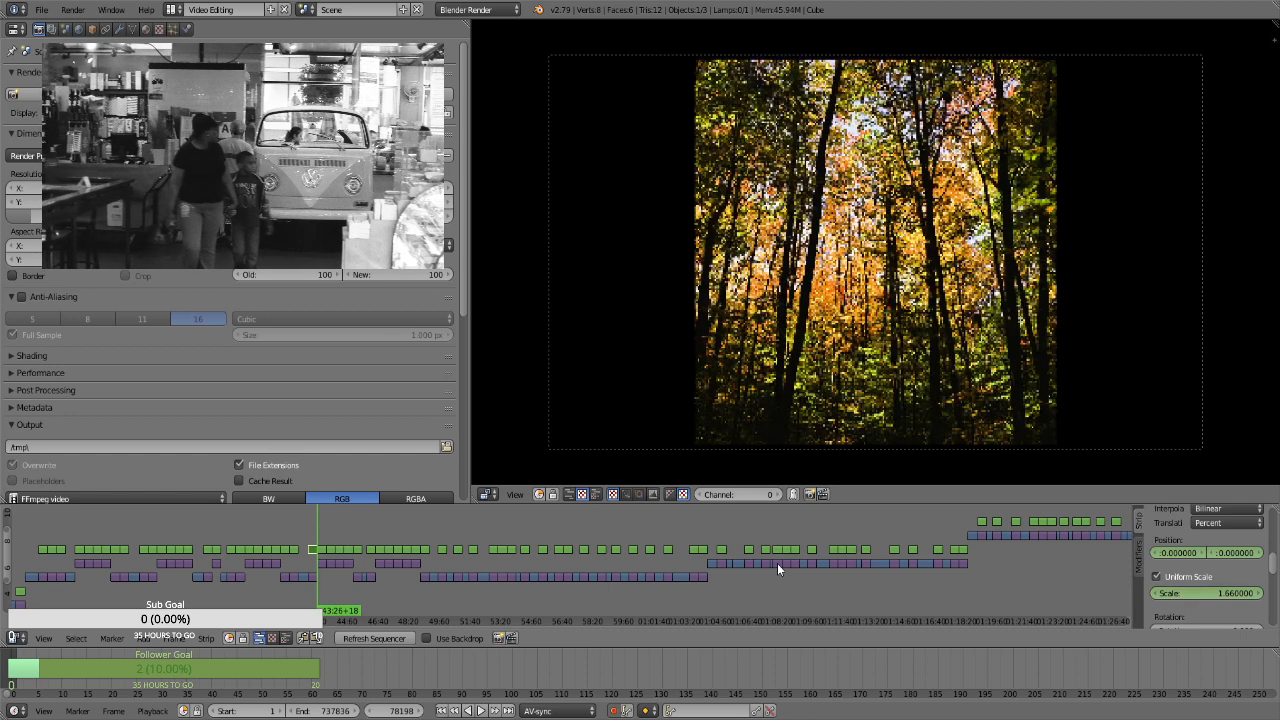
left_click(323, 545)
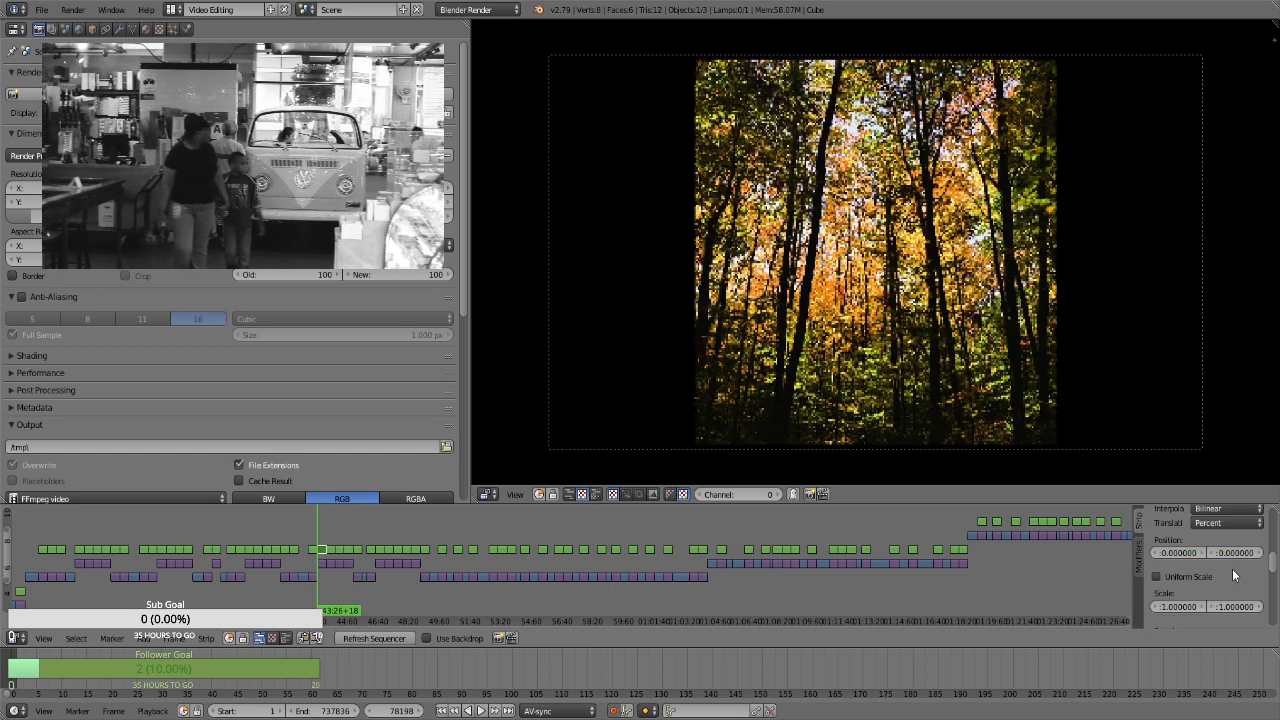
key("i")
left_click(1157, 577)
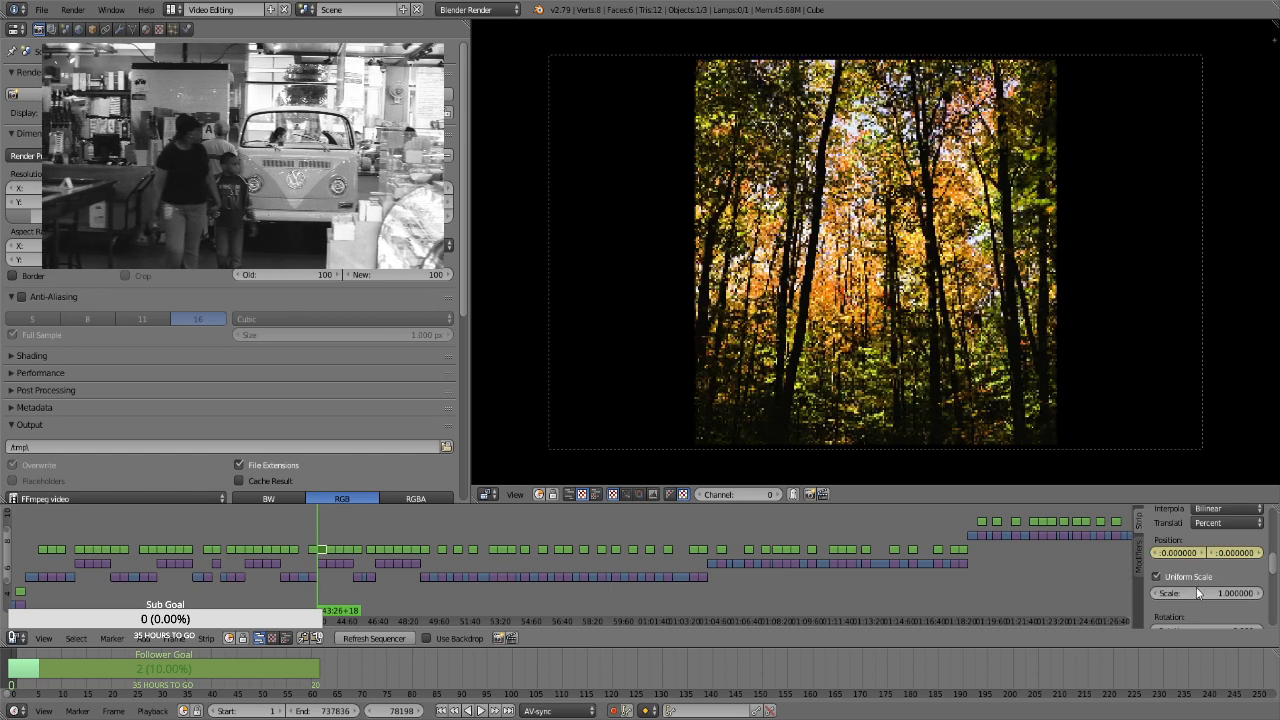
left_click(1202, 592)
type("1.3")
key("Return")
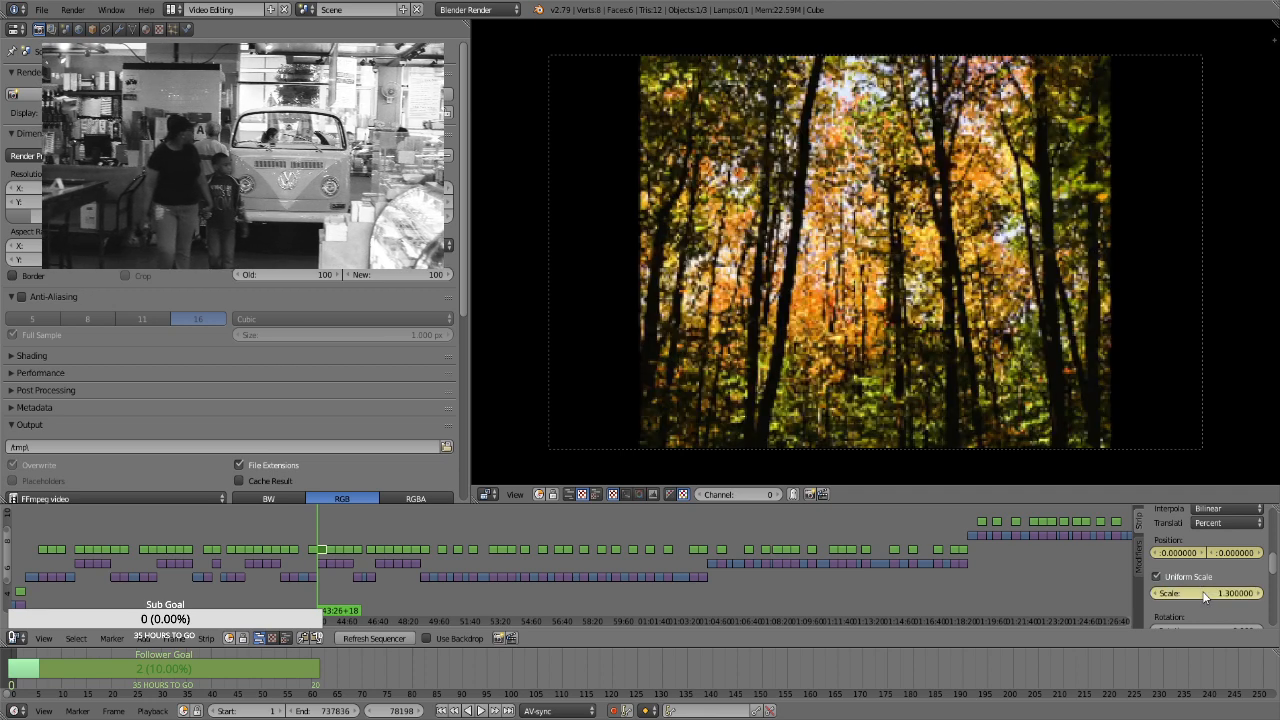
key("ctrl+z")
key("ctrl+z")
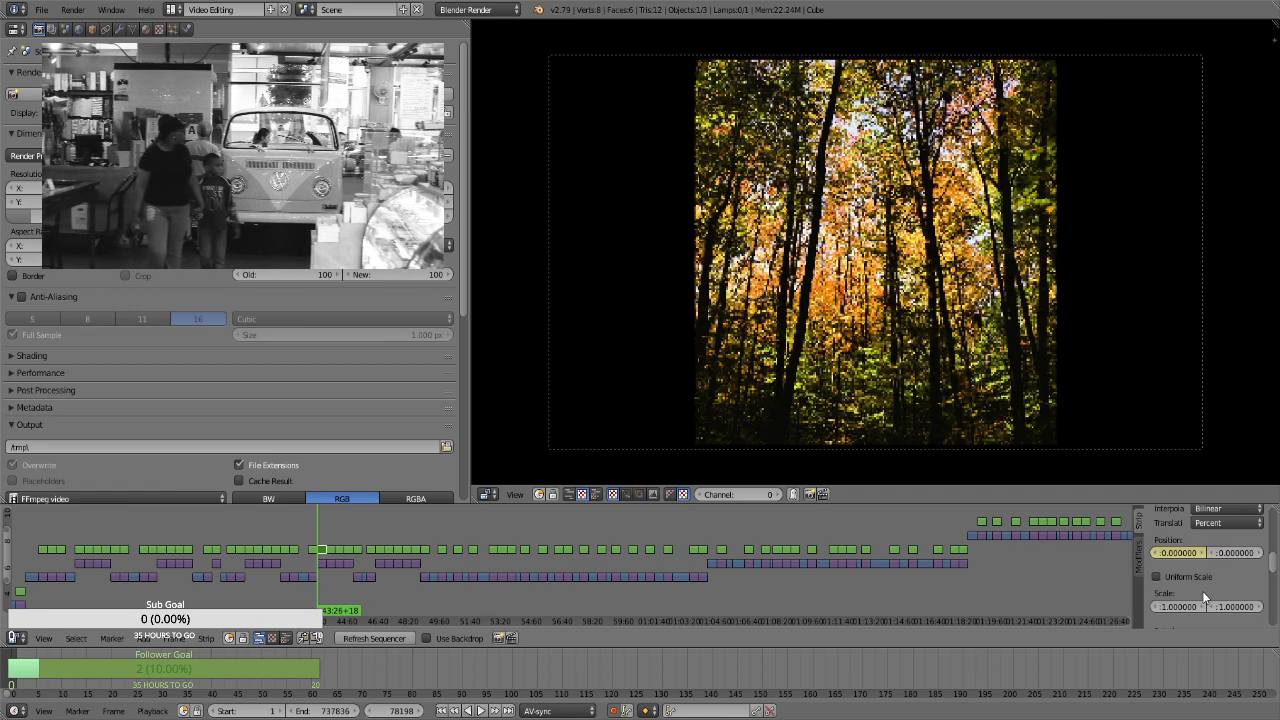
key("ctrl+z")
Select the Transform strip over the leafy ground still with the slanted log at frame 81678 and keyframe its position at 0 and uniform scale at 1.3
key("Page_Up")
key("Page_Up")
key("Page_Up")
key("Page_Up")
key("Page_Up")
key("Page_Down")
key("Page_Down")
key("Page_Up")
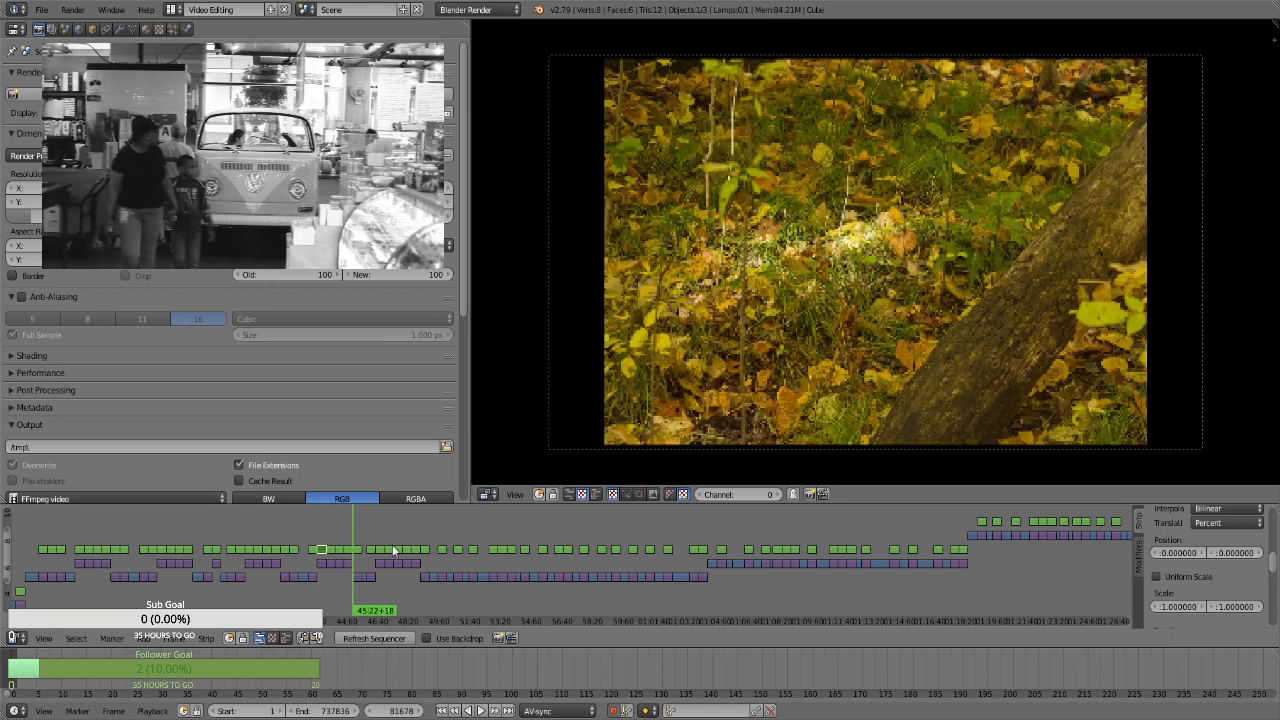
left_click(1202, 574)
key("i")
left_click(1215, 593)
type("1.1")
key("Return")
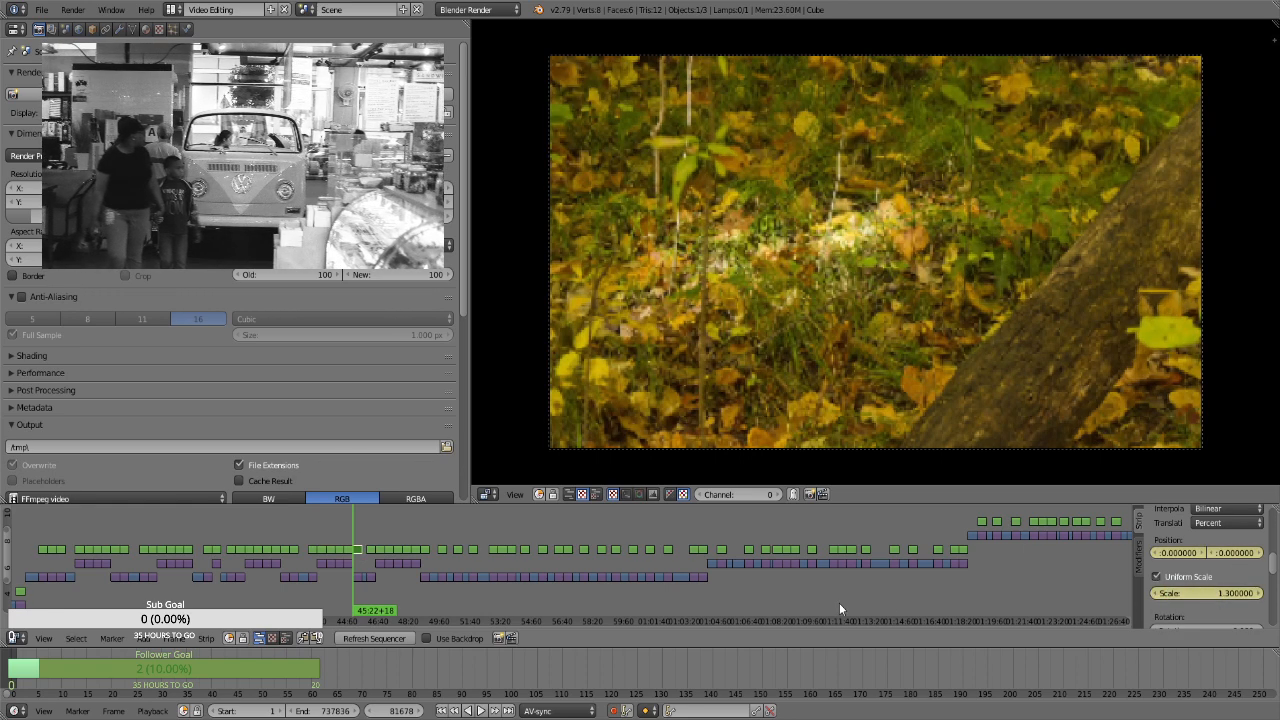
Keyframe the slanted log still's uniform scale at 1.66 at the end of its strip
left_click(1228, 591)
type("1.66")
key("Return")
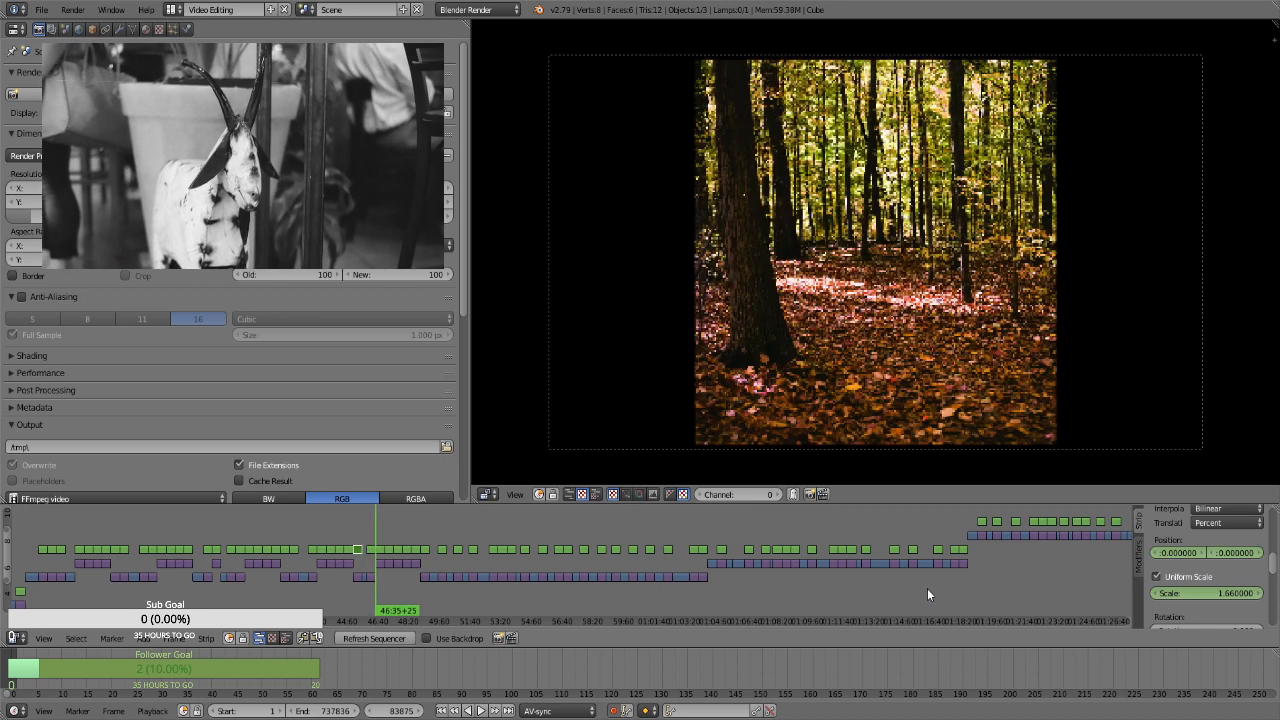
Select the Transform strip over the sunlit tree base still at frame 83005 and keyframe its position at 0 and uniform scale at 1.3
right_click(373, 551)
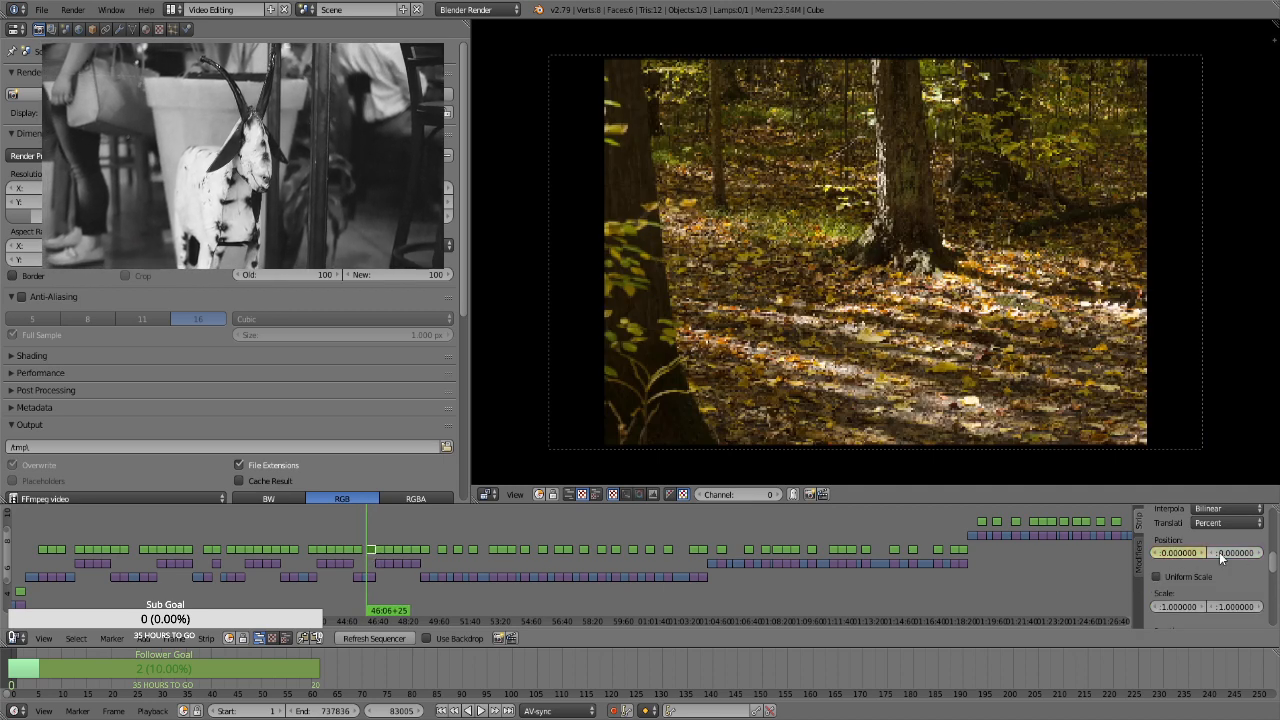
key("i")
left_click(1190, 576)
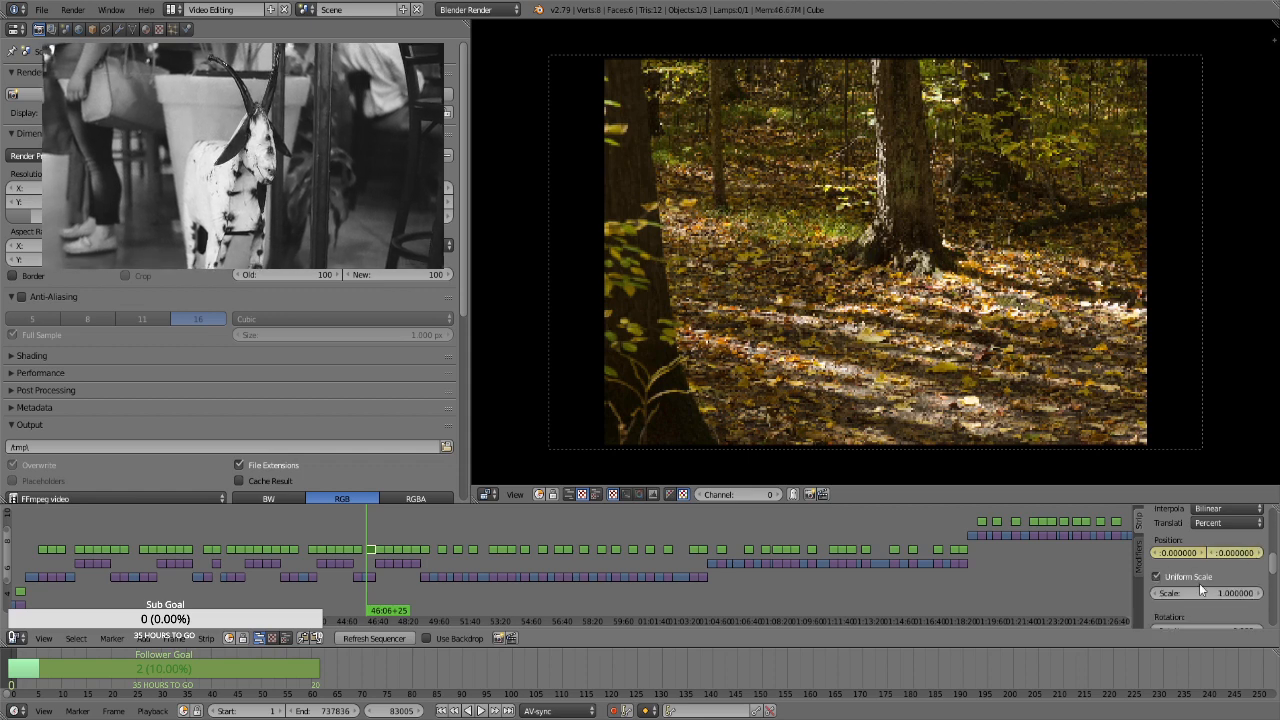
double_click(1205, 592)
key("Return")
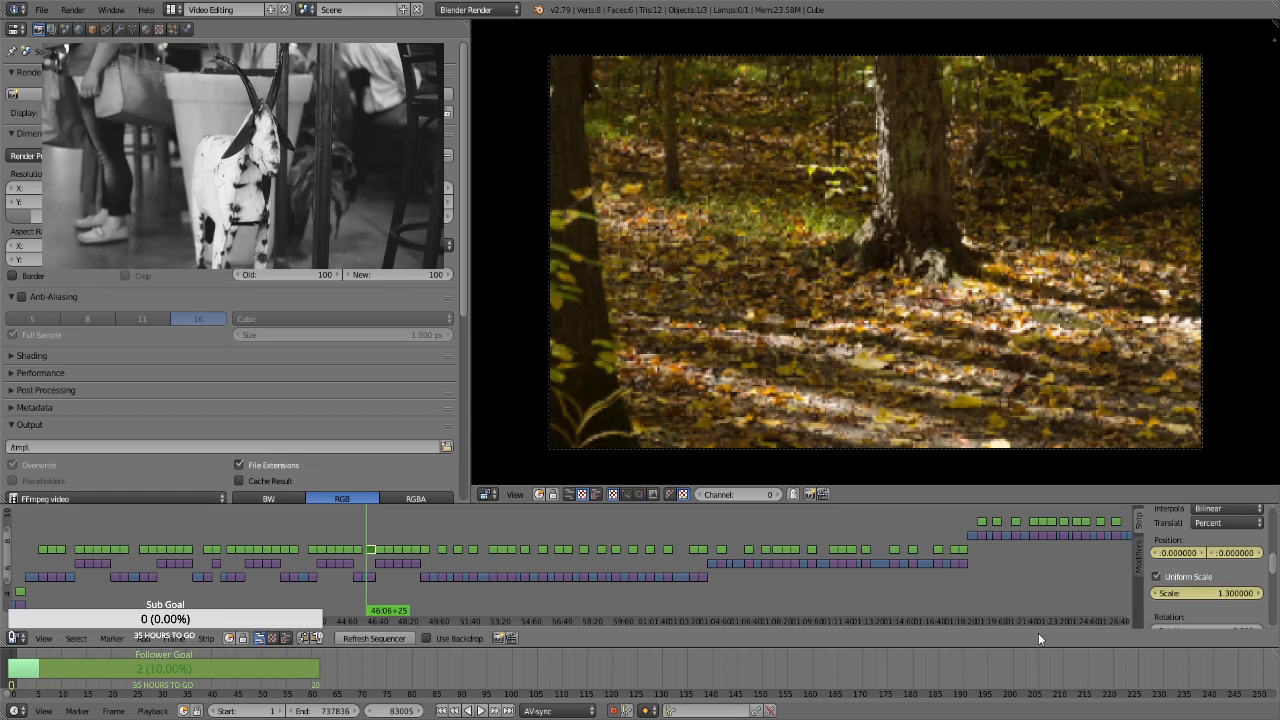
At frame 83874, keyframe the tree base still's uniform scale at 1.66 and its vertical position at -3.81
key("Page_Up")
key("Left")
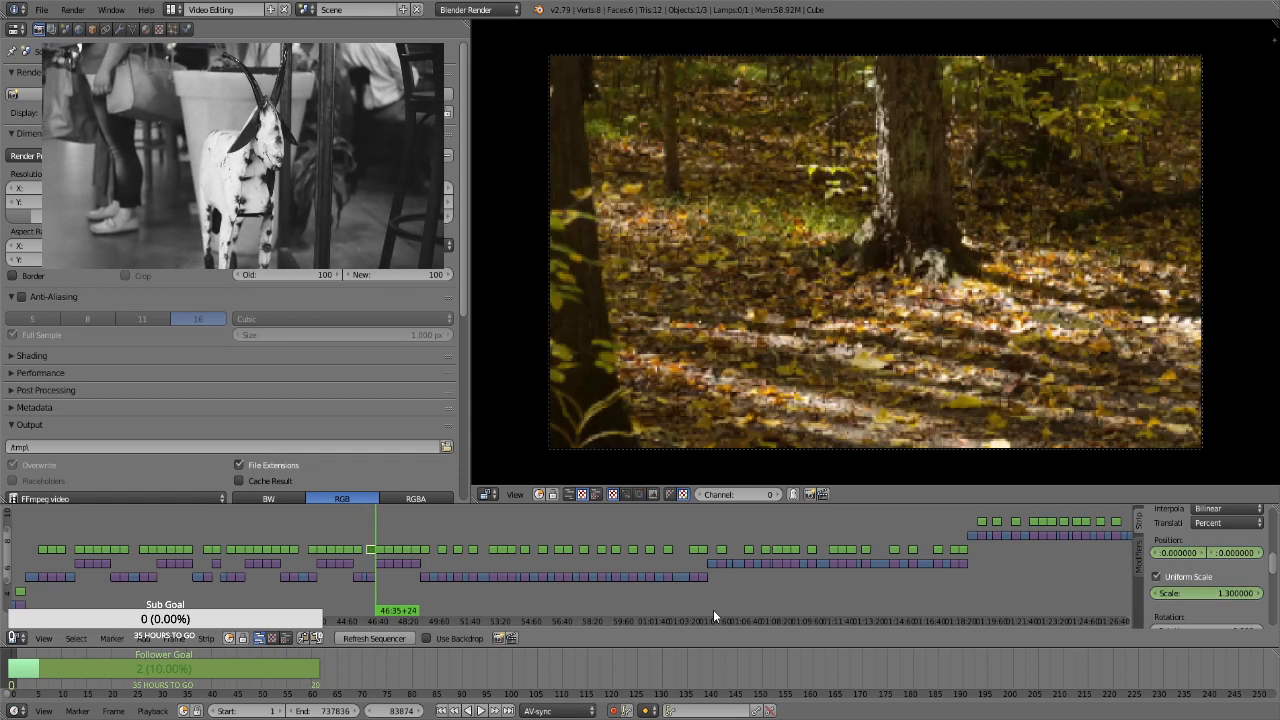
double_click(1221, 594)
type("1.66")
key("Return")
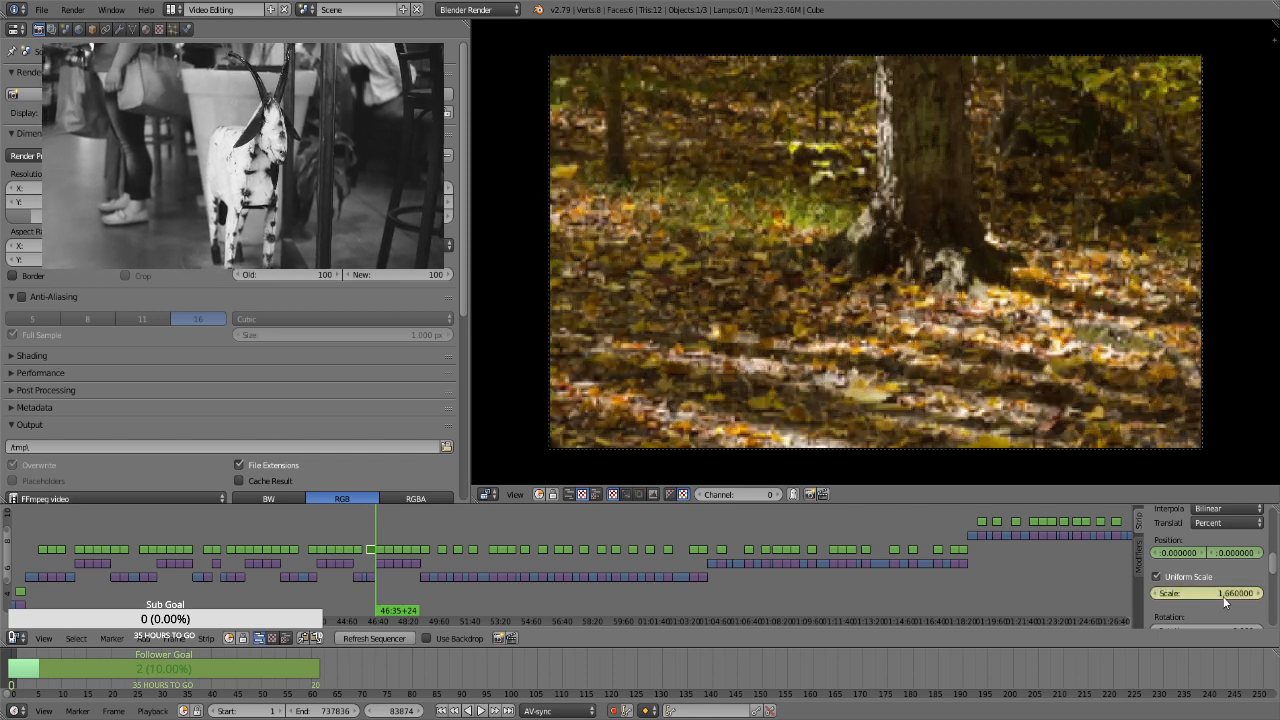
left_click_drag(1225, 553, 1223, 560)
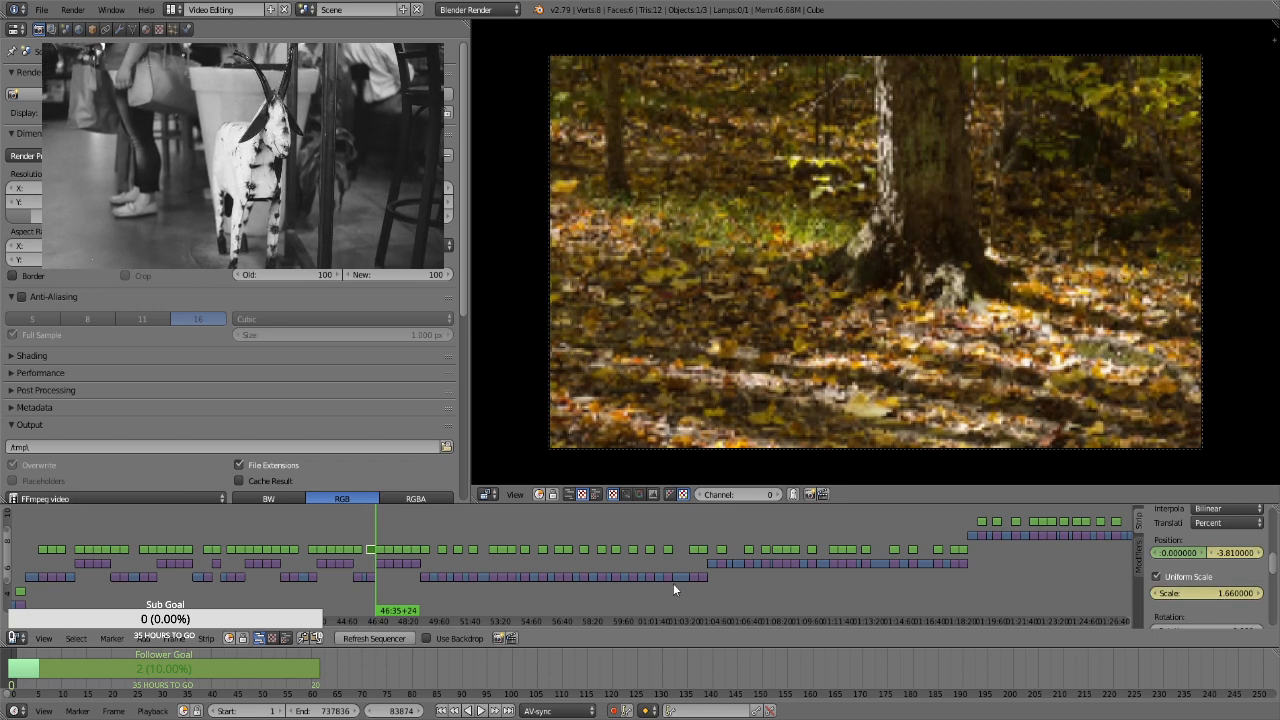
Select the Transform strip over the portrait still with the reddish forest floor at frame 83875 and keyframe its position at 0 and uniform scale at 1.3
key("Right")
right_click(384, 549)
key("i")
left_click(1189, 581)
left_click(1196, 590)
type("1.1")
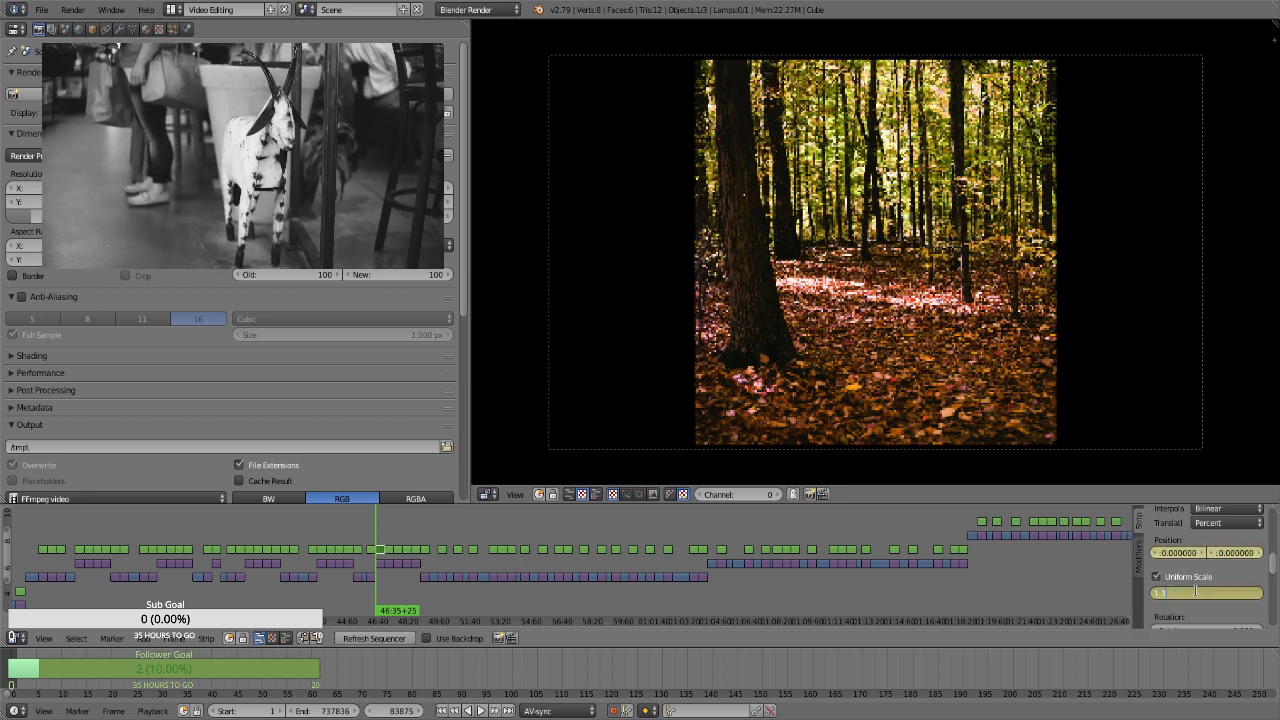
key("Return")
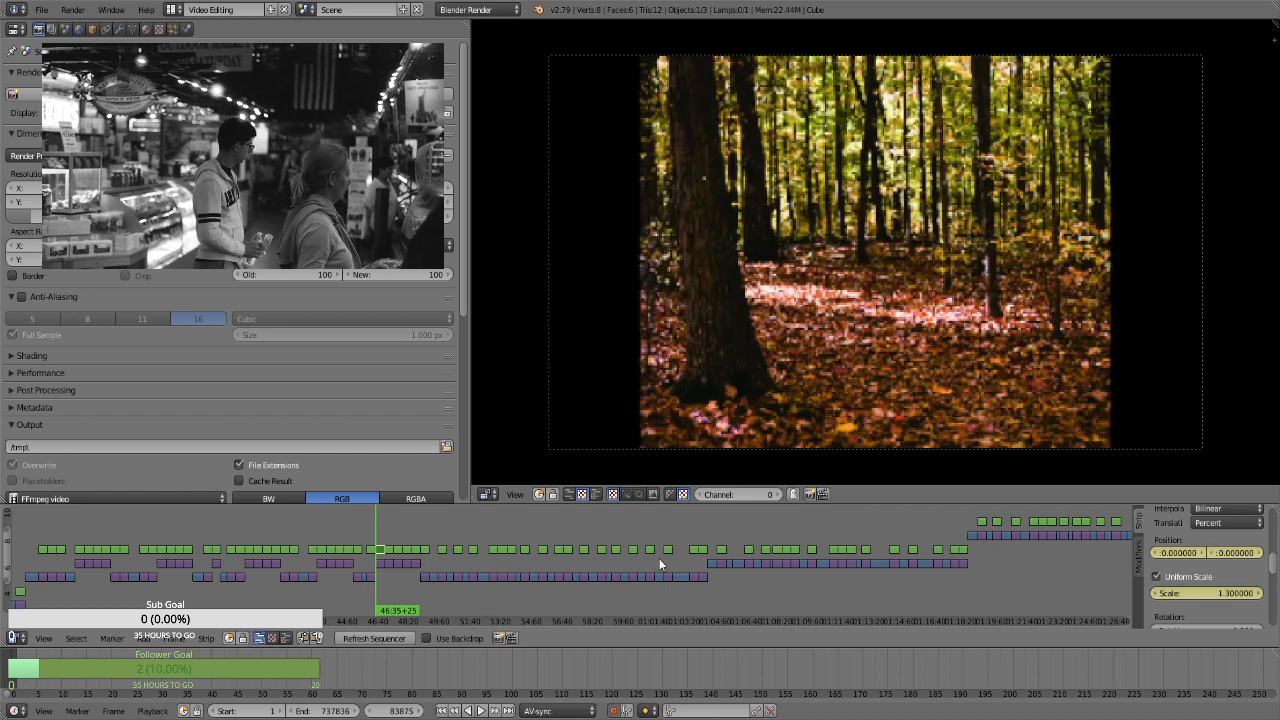
Keyframe the reddish forest floor still's uniform scale at 1.66 at the end of its strip, and advance to frame 84745
left_click(1199, 594)
type("1.66")
key("Return")
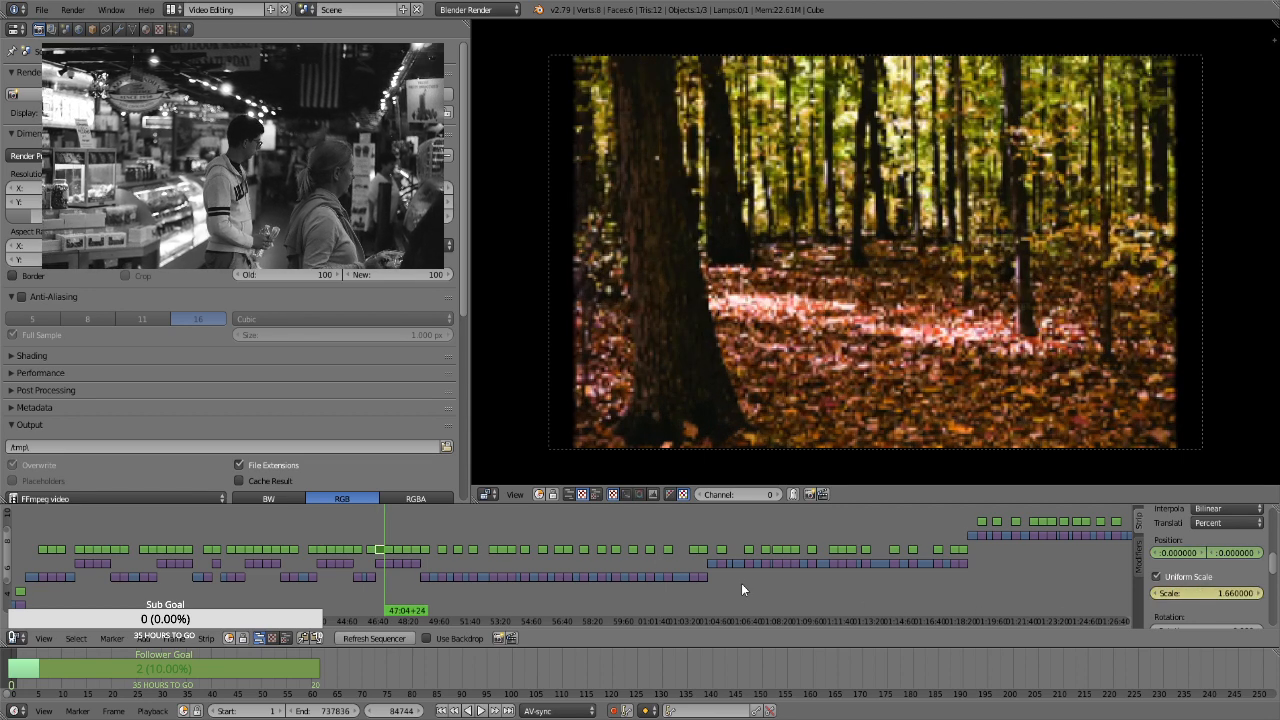
left_click(390, 552)
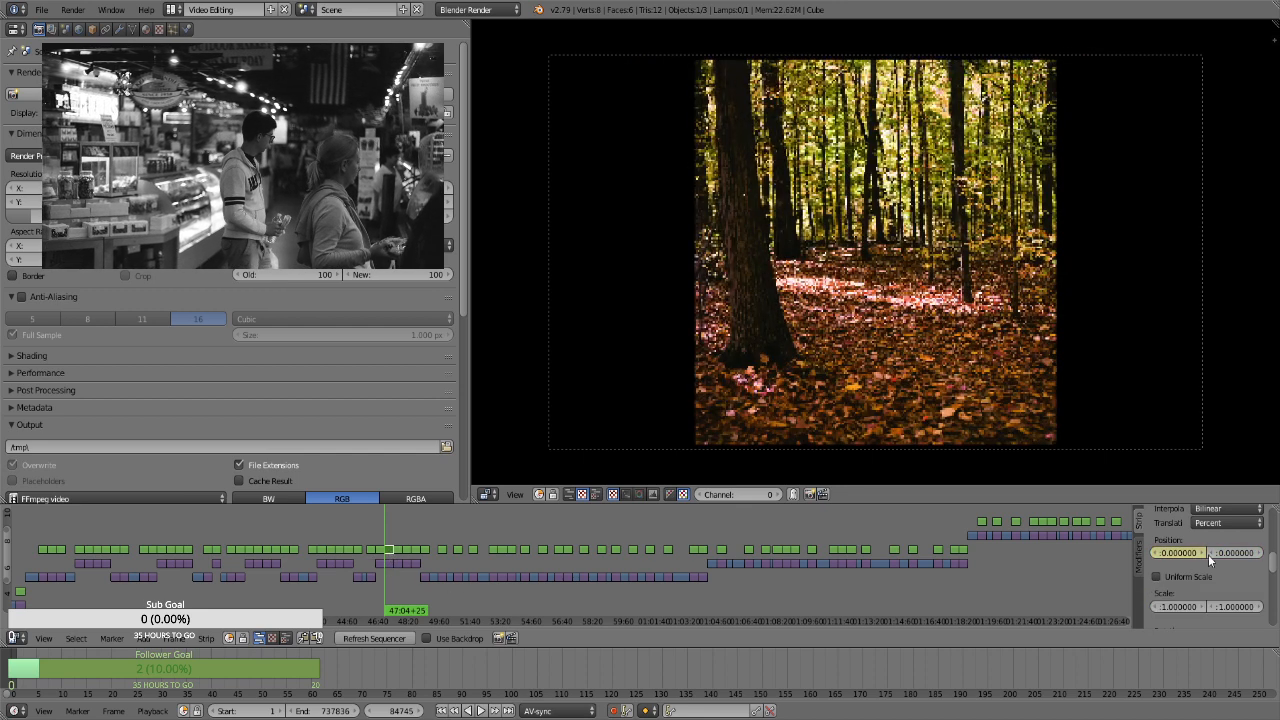
left_click(1192, 578)
left_click(1203, 592)
type("1.1")
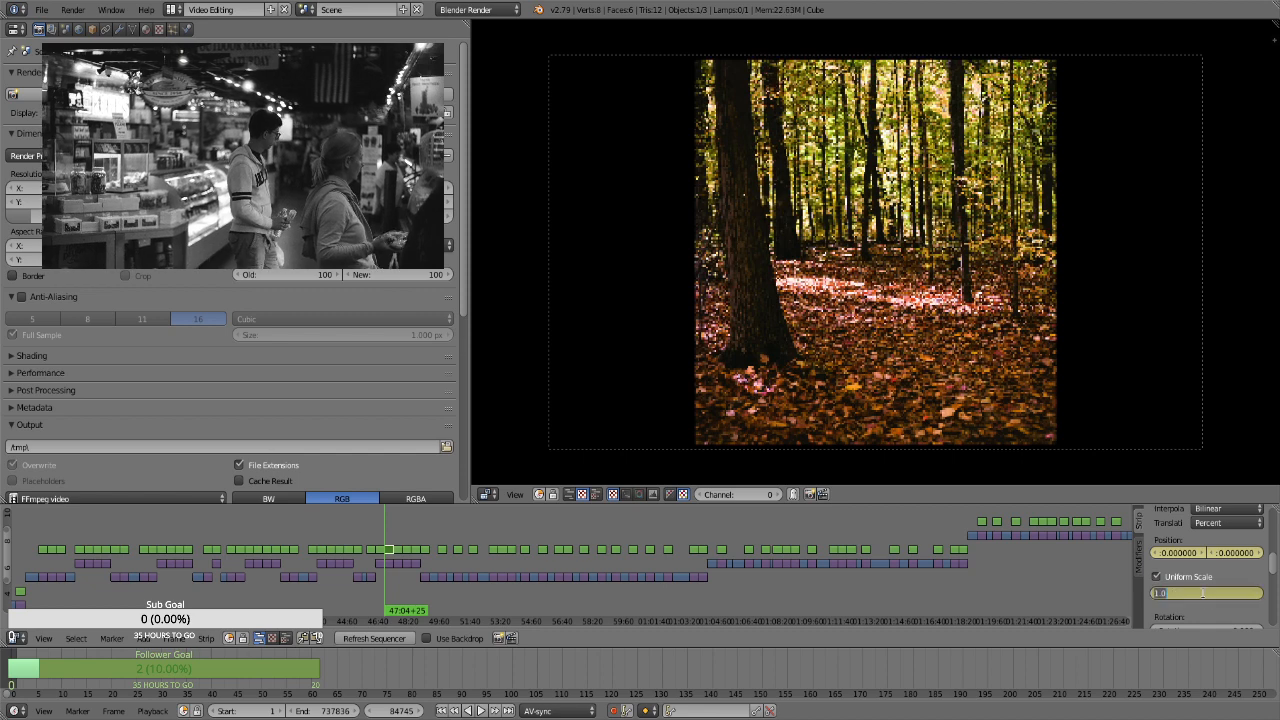
key("Return")
key("ctrl+z")
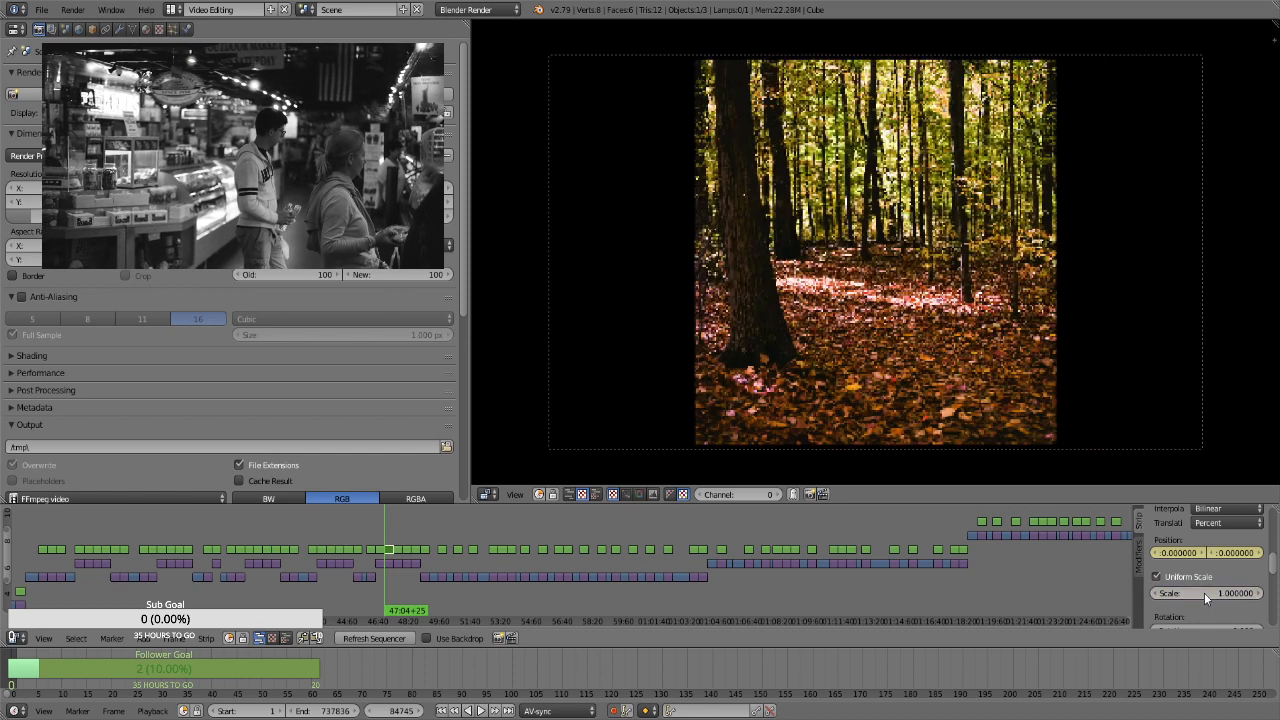
key("ctrl+z")
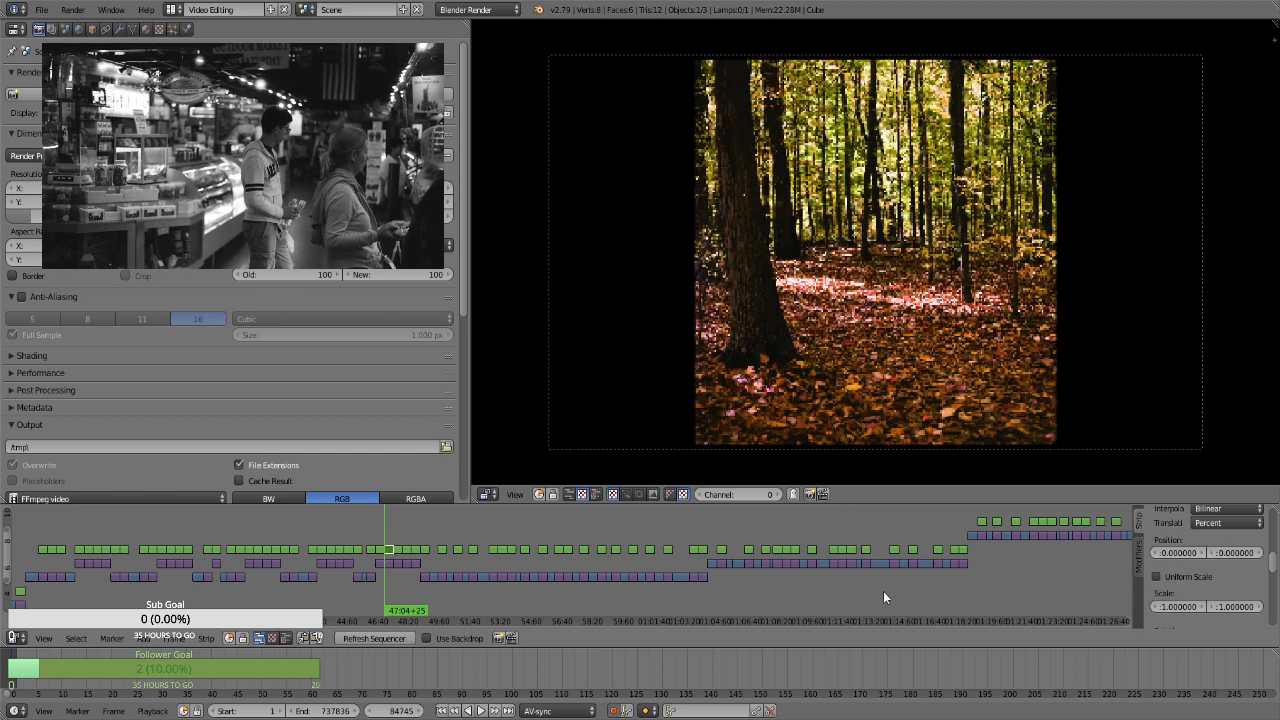
Select the Transform strip over the leaning trunk and yellow leaves still at frame 88225 and keyframe its position at 0 and uniform scale at 1.3
key("Page_Up")
key("Page_Up")
key("Page_Up")
key("Page_Up")
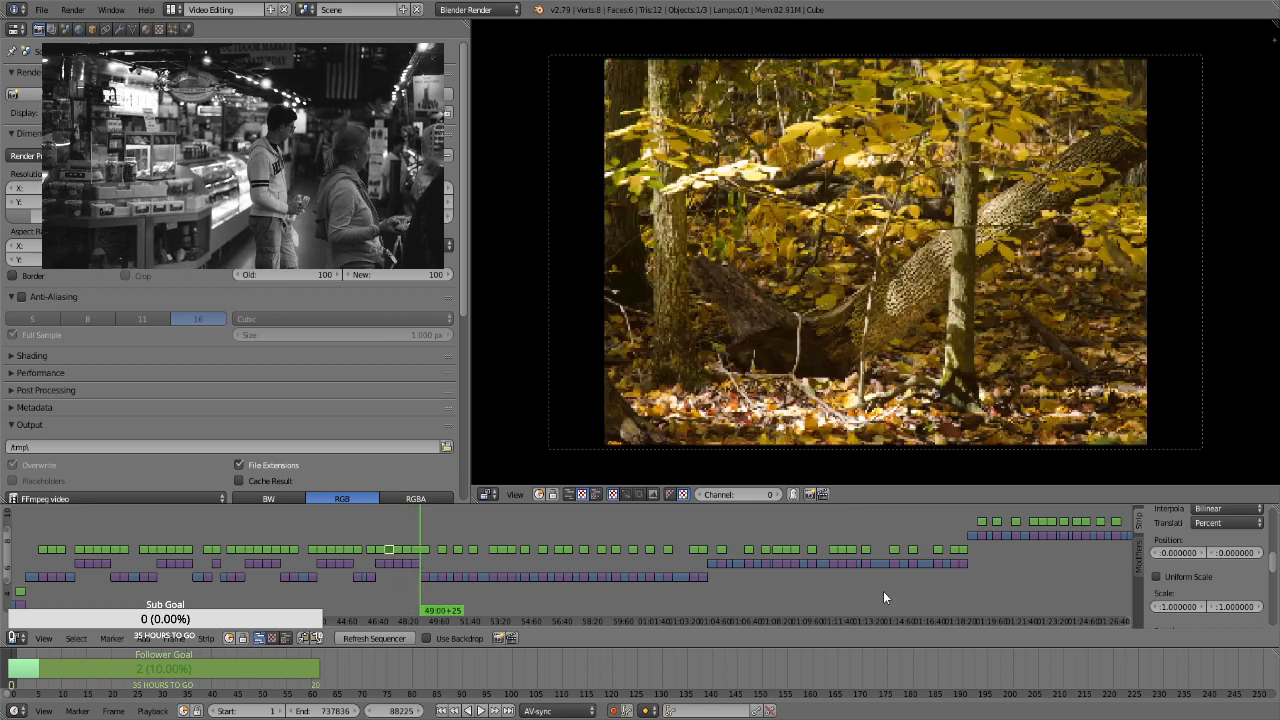
right_click(424, 549)
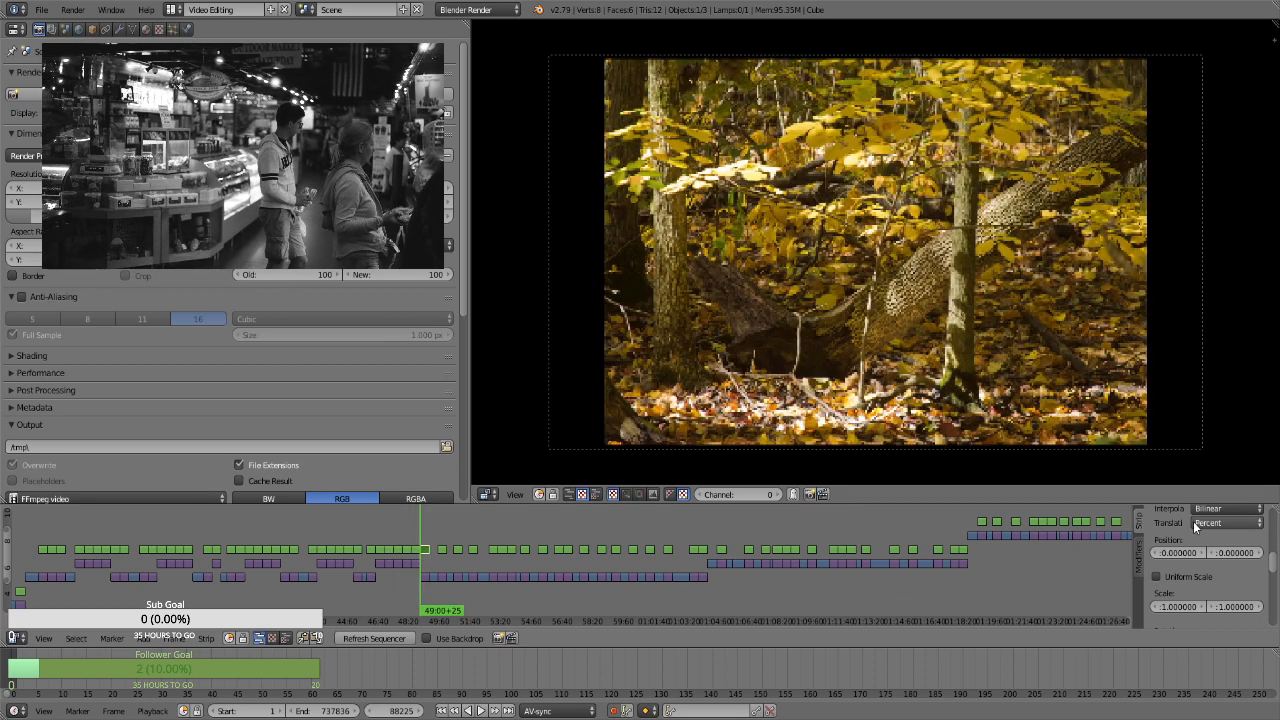
key("i")
left_click(1157, 577)
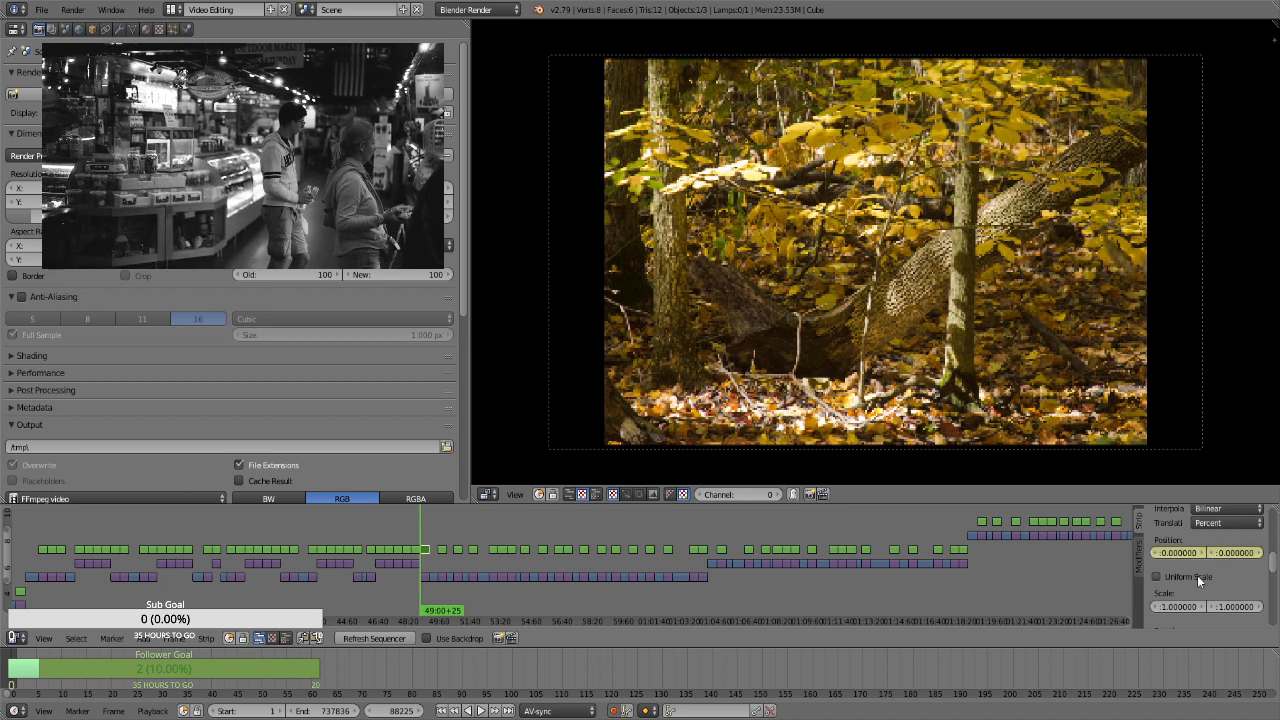
key("i")
left_click(1206, 593)
type("1.3")
key("Return")
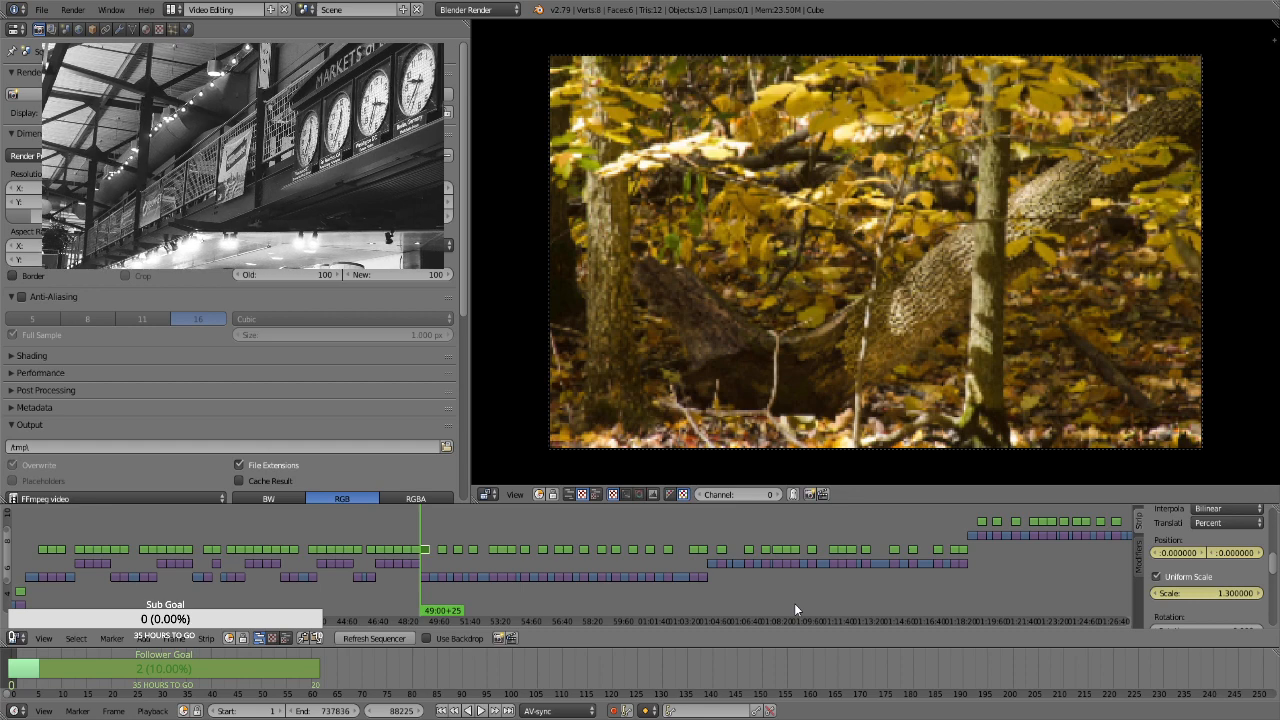
At frame 89094, keyframe the leaning trunk still's uniform scale at 1.66 and vertical position at 9.48, and advance to the still at frame 90651
key("Page_Up")
key("Left")
left_click(1218, 597)
type("1.66")
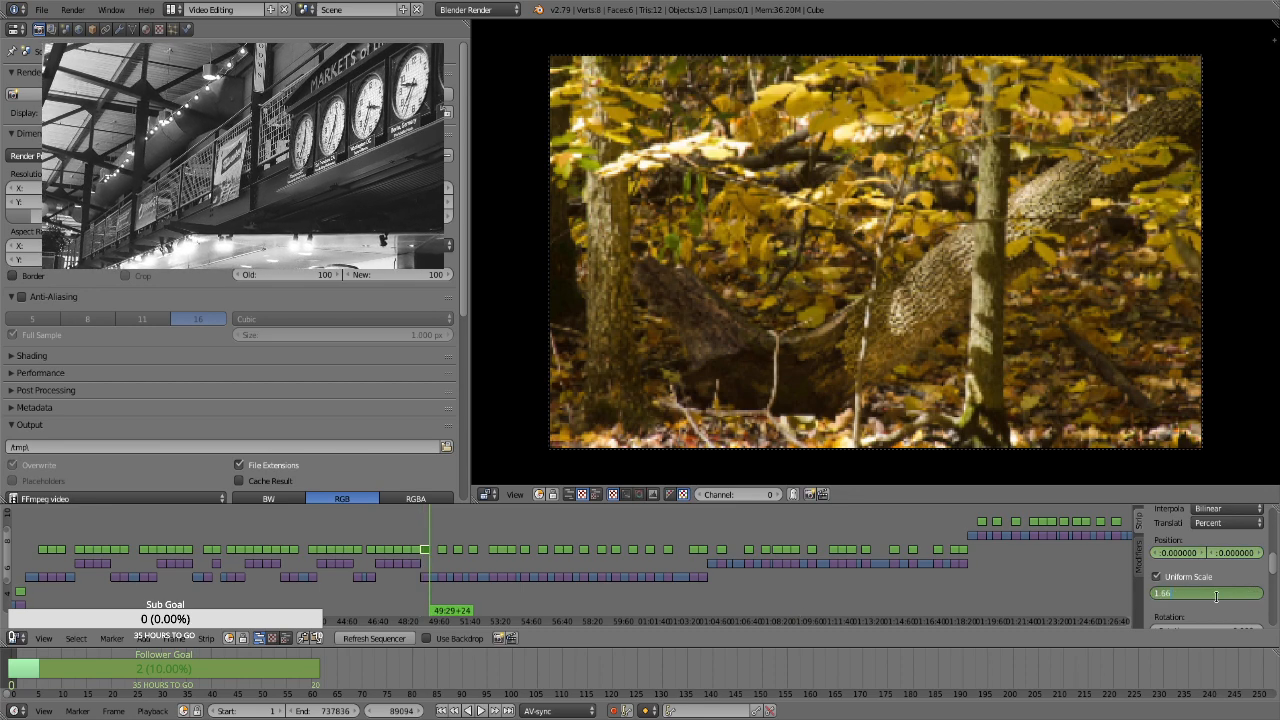
key("Return")
left_click_drag(1239, 555, 1279, 555)
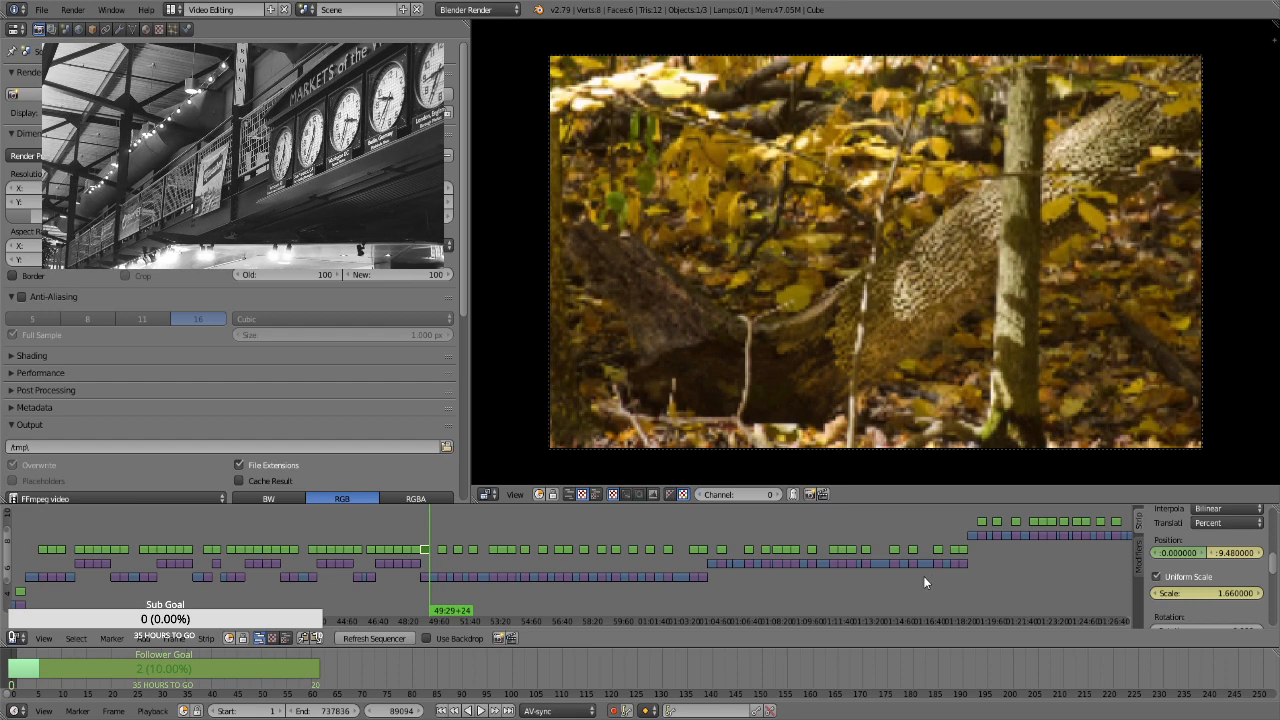
key("Page_Up")
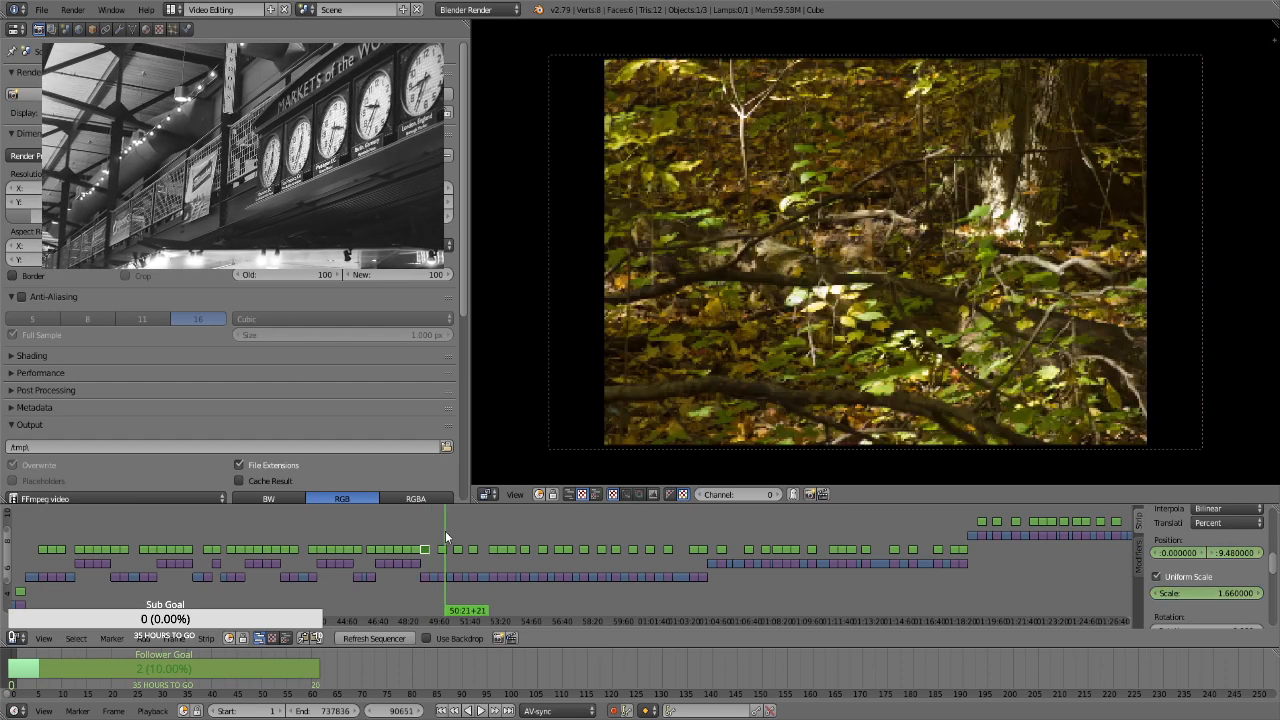
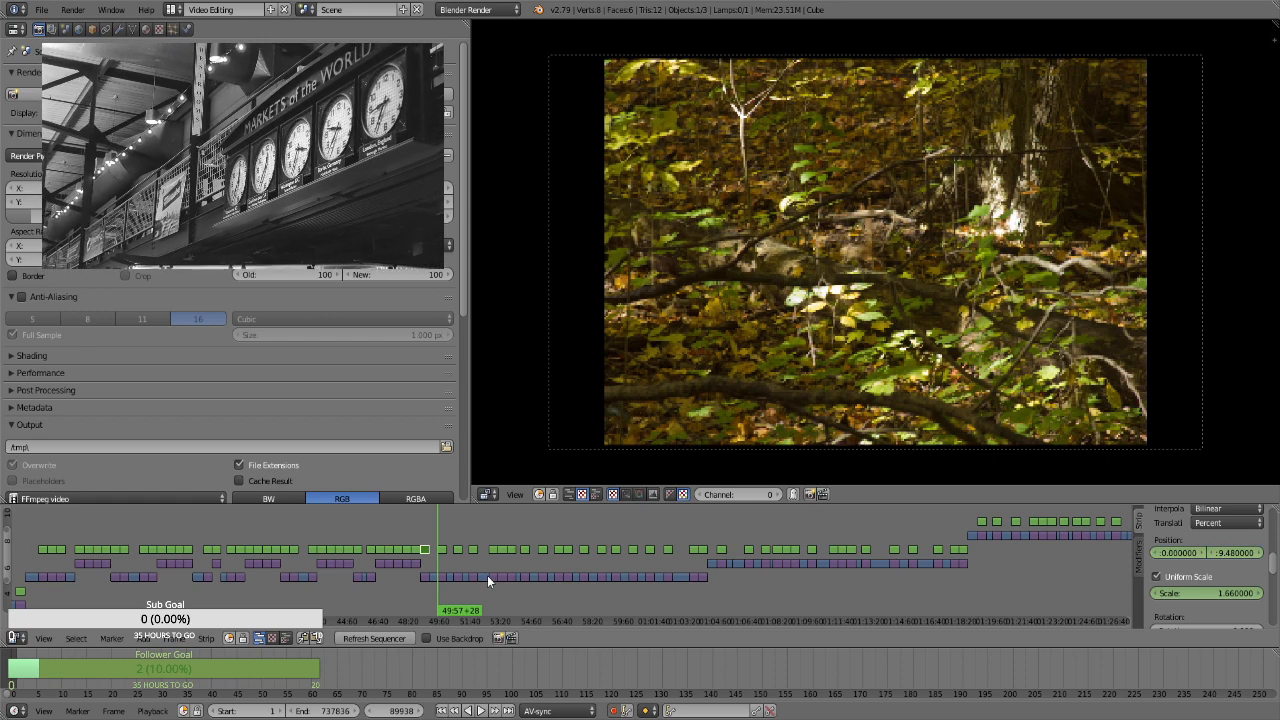
For the photo strip starting at 49:57+28, enable Uniform Scale and keyframe its position and a scale of 1.3 on the first frame
left_click(441, 549)
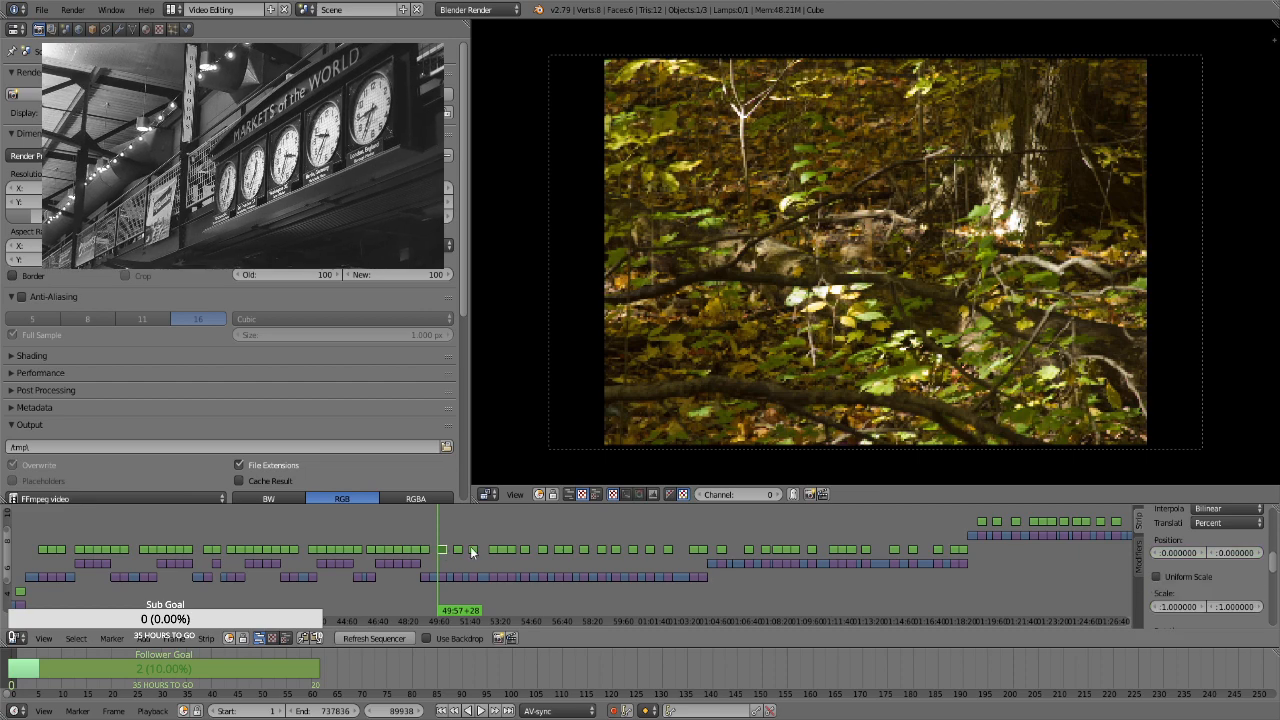
left_click(1187, 580)
left_click(1189, 592)
type("1.3")
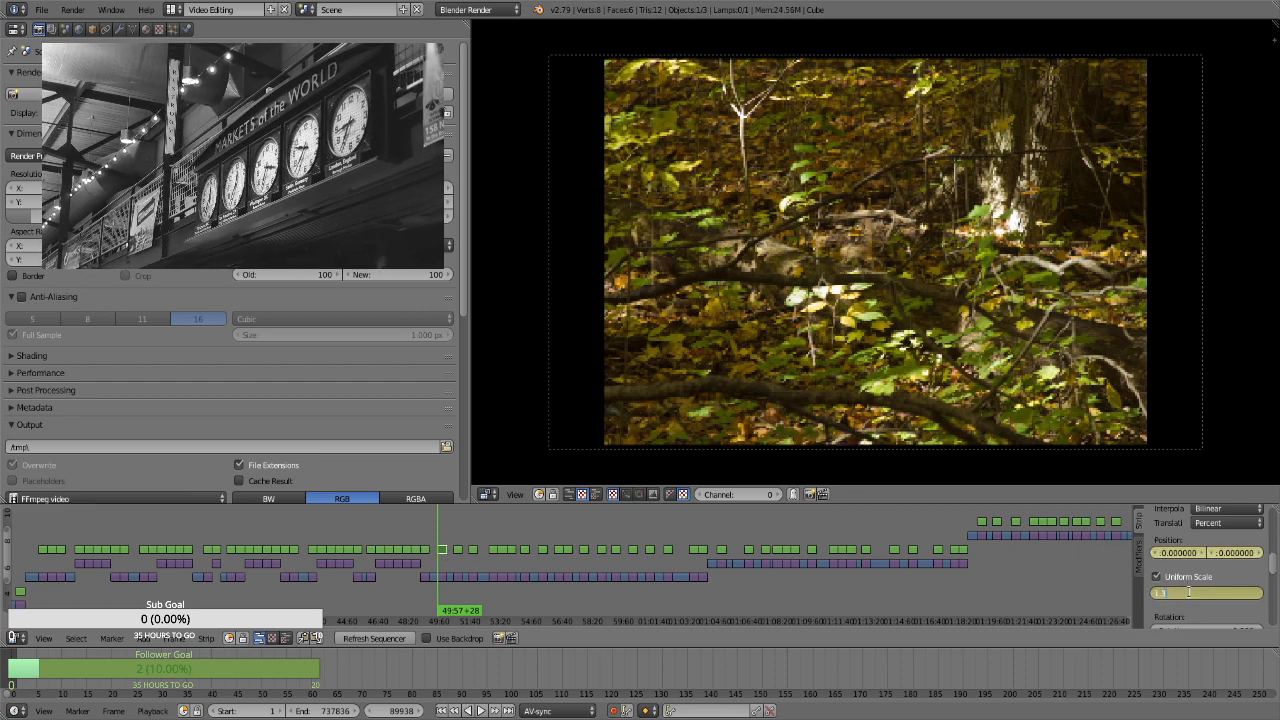
key("Return")
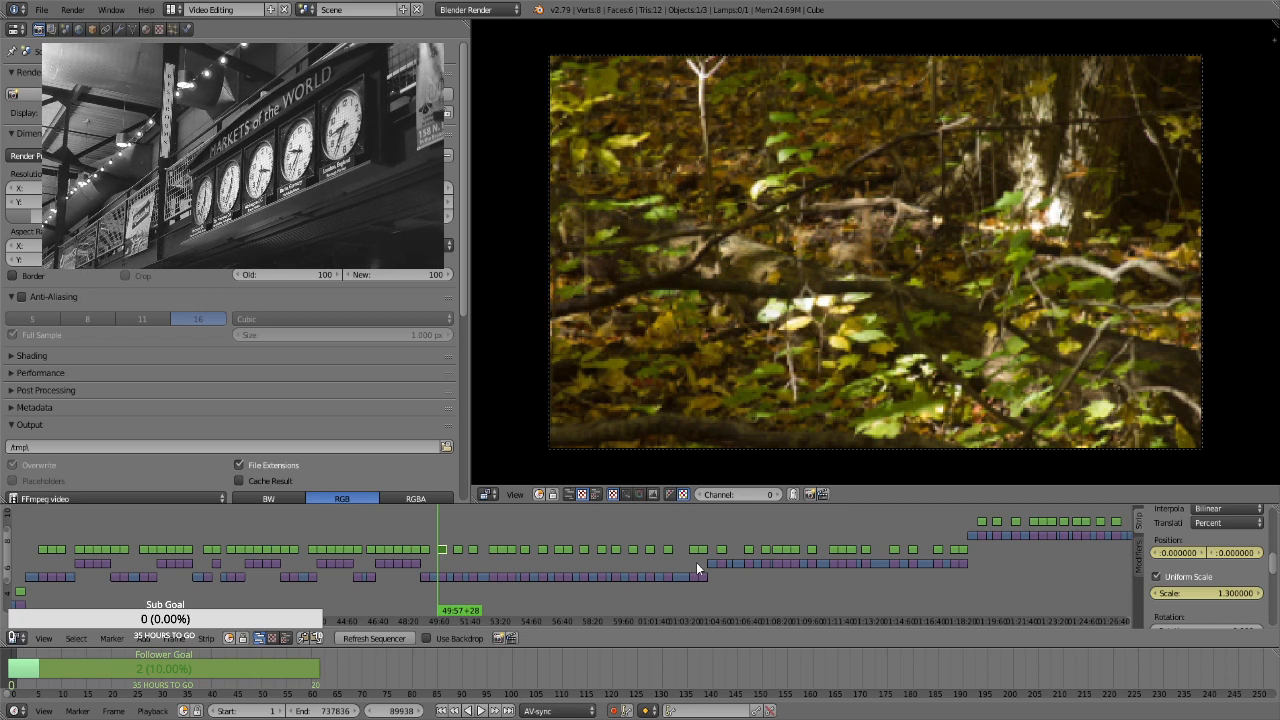
Keyframe a scale of 1.66 on that strip's last frame, at 50:26+27, to create a slow zoom-in
key("Page_Up")
key("Left")
left_click_drag(1204, 592, 1217, 592)
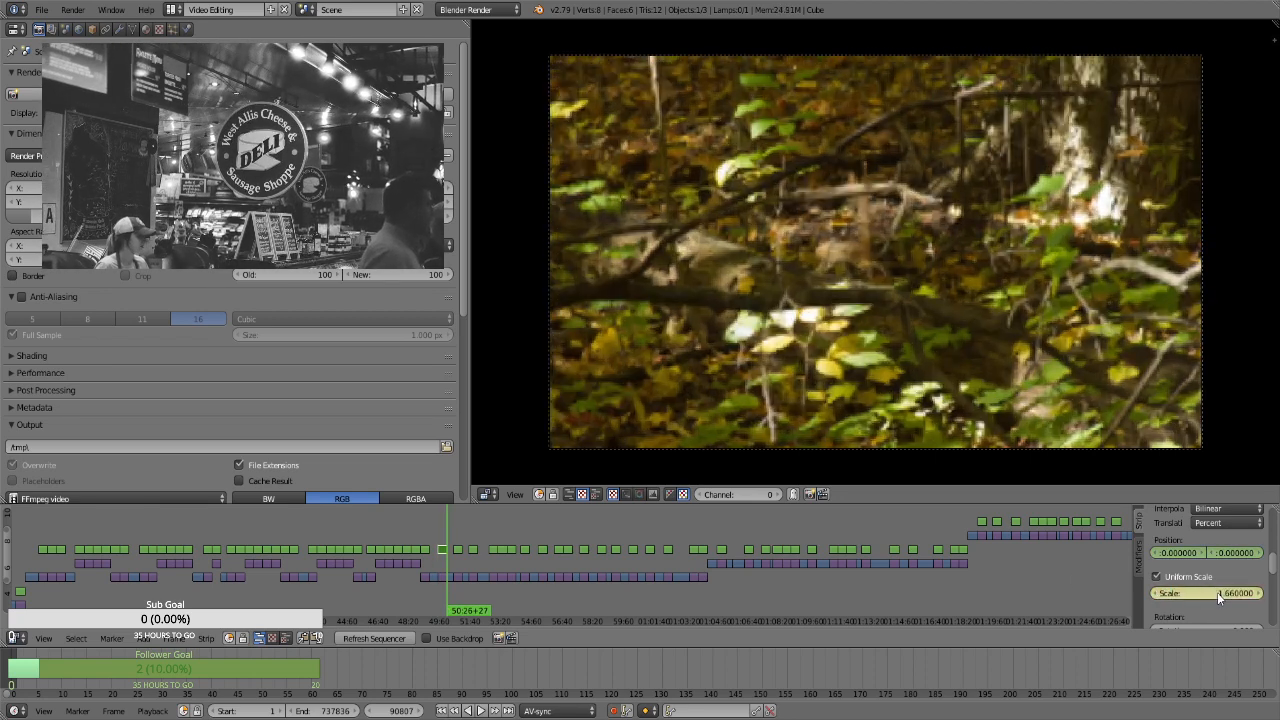
For the fallen-log photo strip at 50:48+00, enable Uniform Scale and keyframe its position and a scale of 1.3 on the first frame
key("Page_Up")
key("Page_Up")
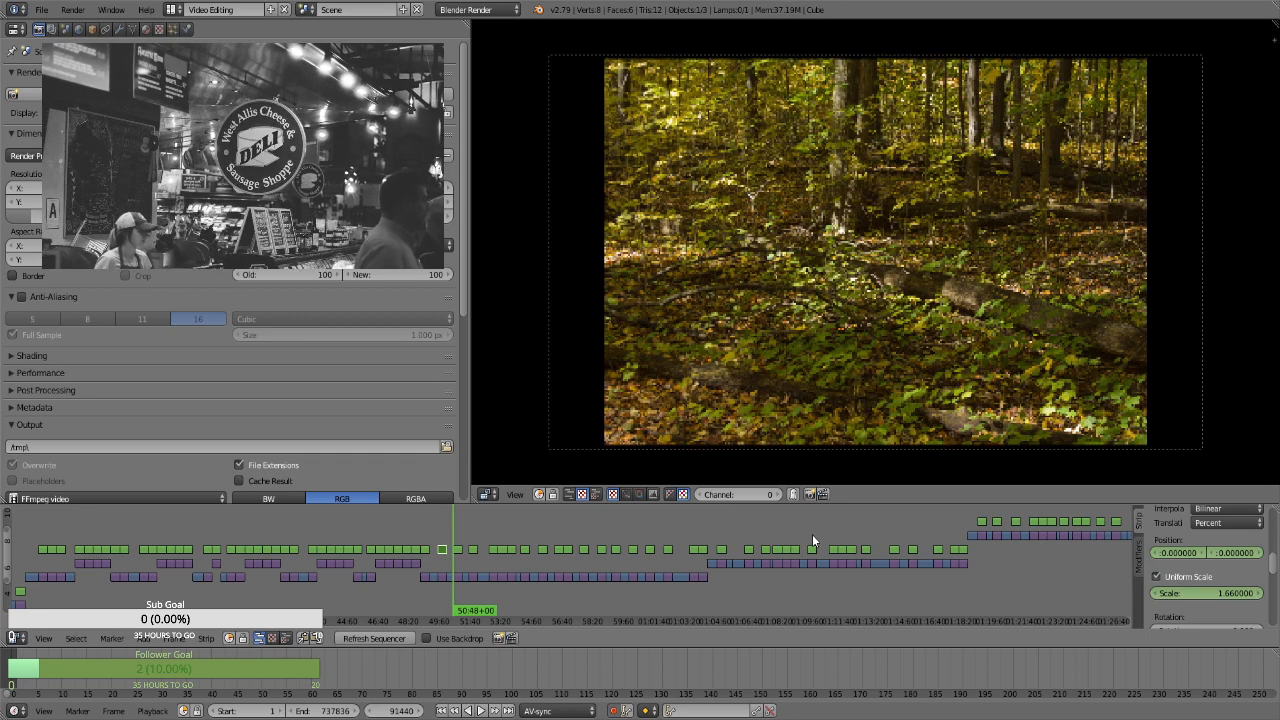
right_click(459, 548)
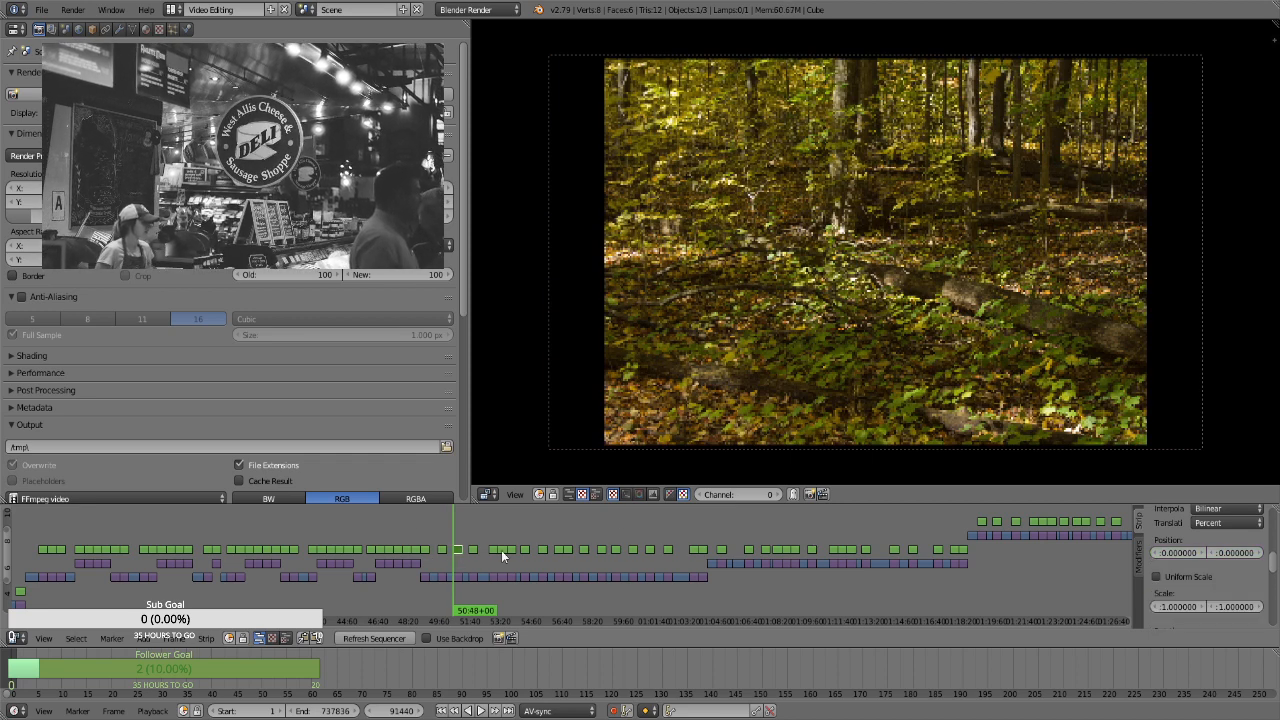
left_click(1188, 576)
left_click(1222, 593)
type("1.3")
key("Return")
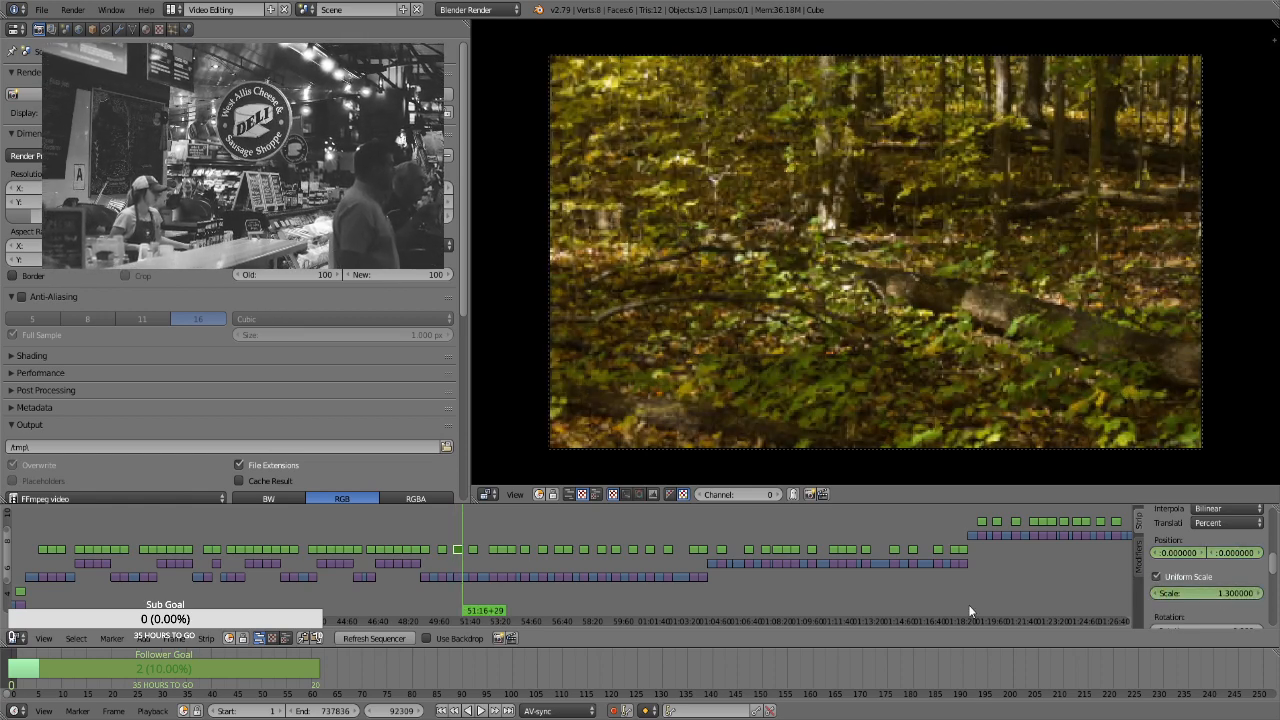
Keyframe a scale of 1.66 on the fallen-log strip's last frame, at 51:16+29
left_click(1229, 592)
type("1.66")
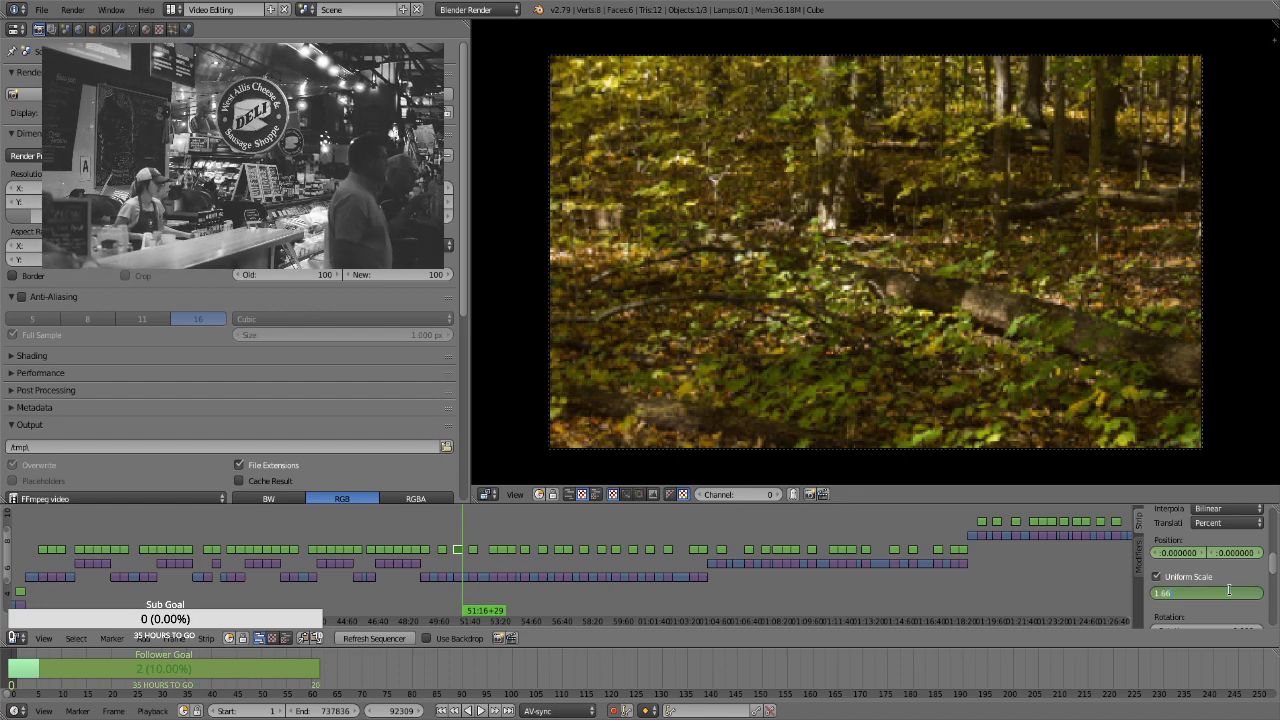
key("Return")
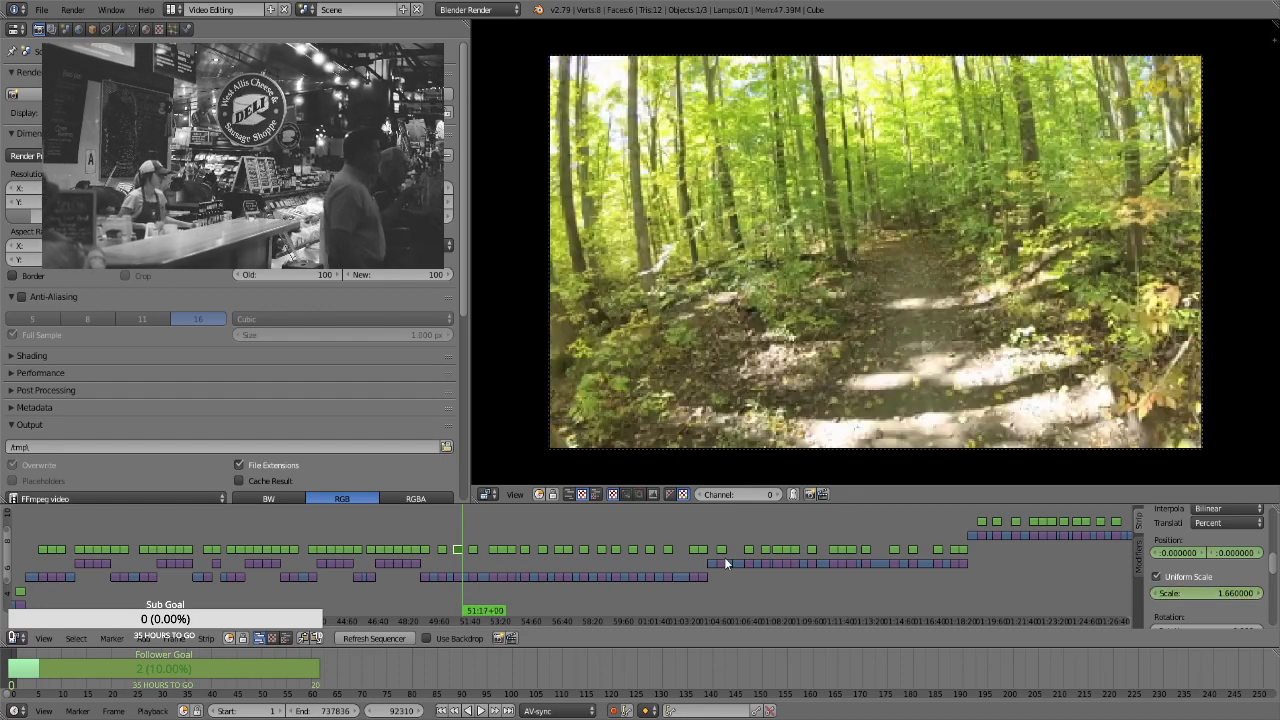
For the strip with two tree trunks at 51:38+00, enable Uniform Scale and keyframe its position and a scale of 1.3 on the first frame
right_click(474, 549)
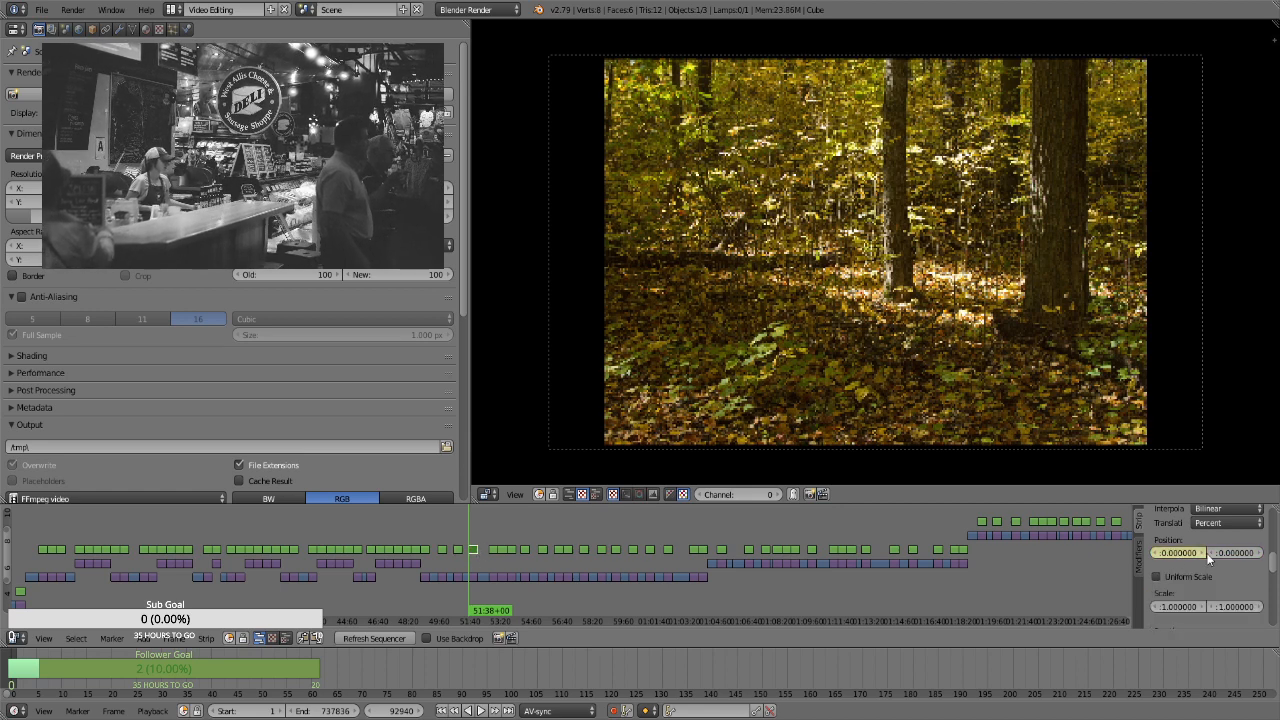
left_click(1157, 577)
left_click(1193, 592)
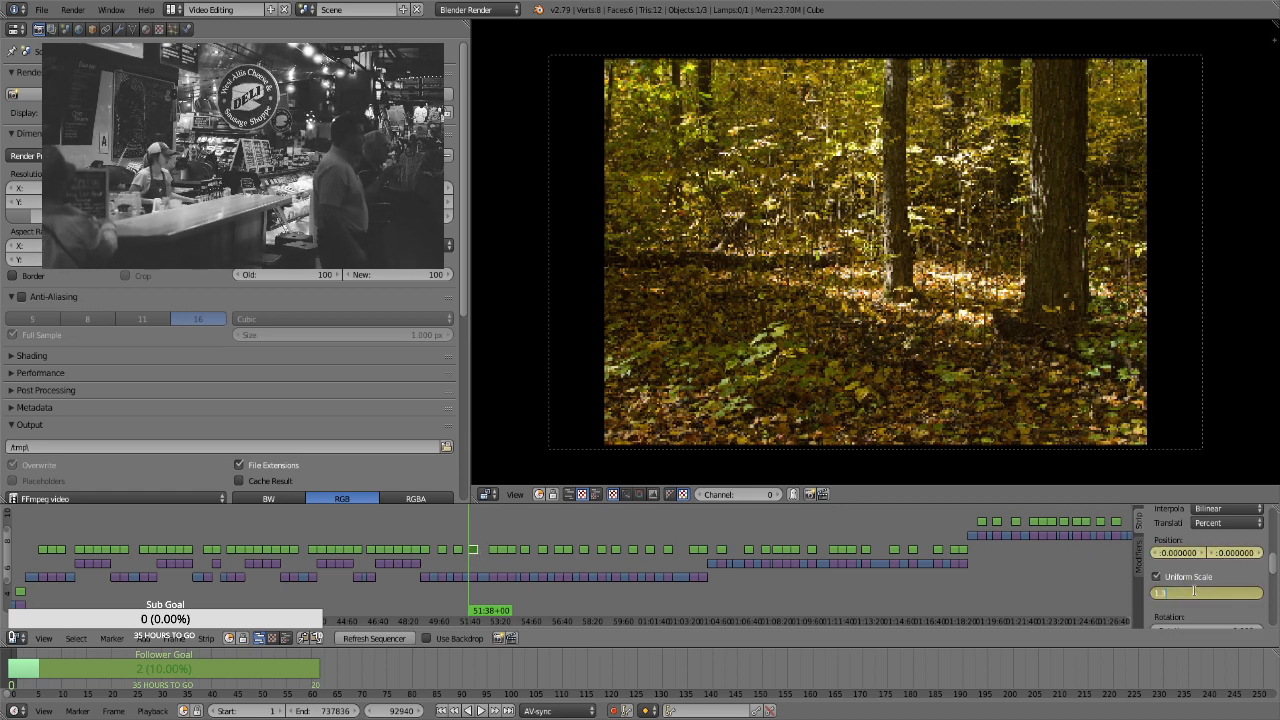
key("Return")
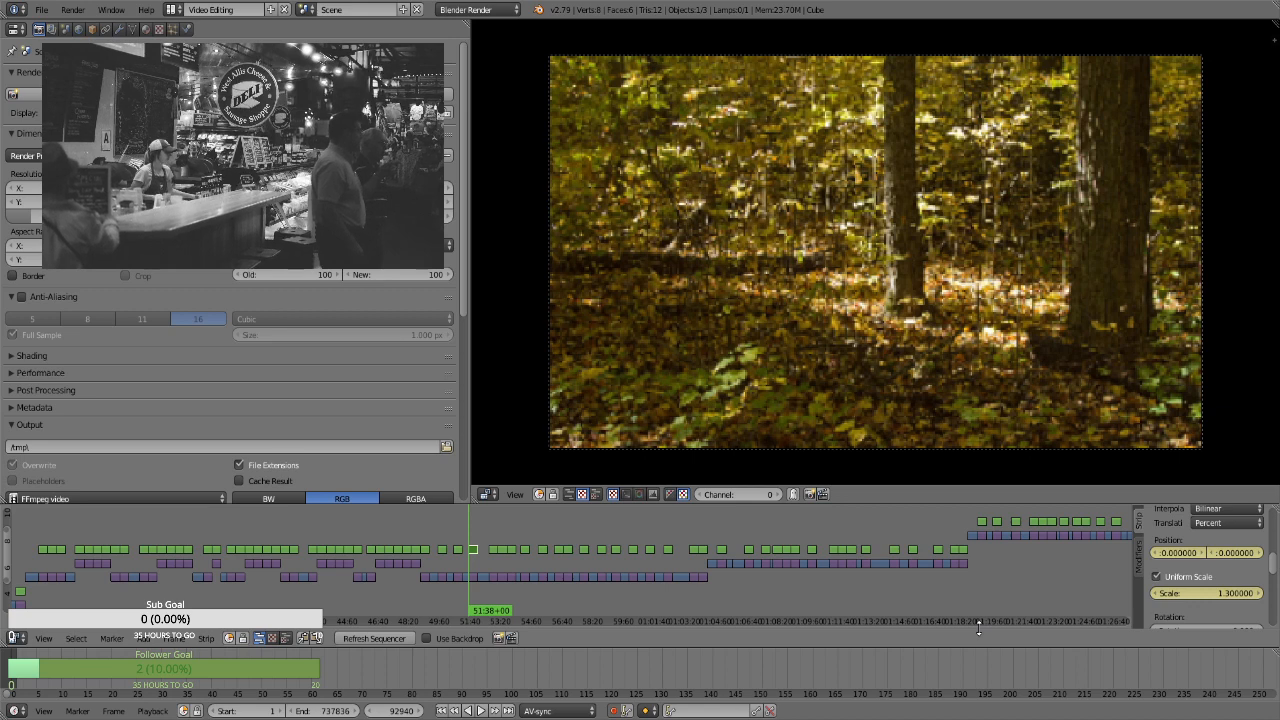
key("Left")
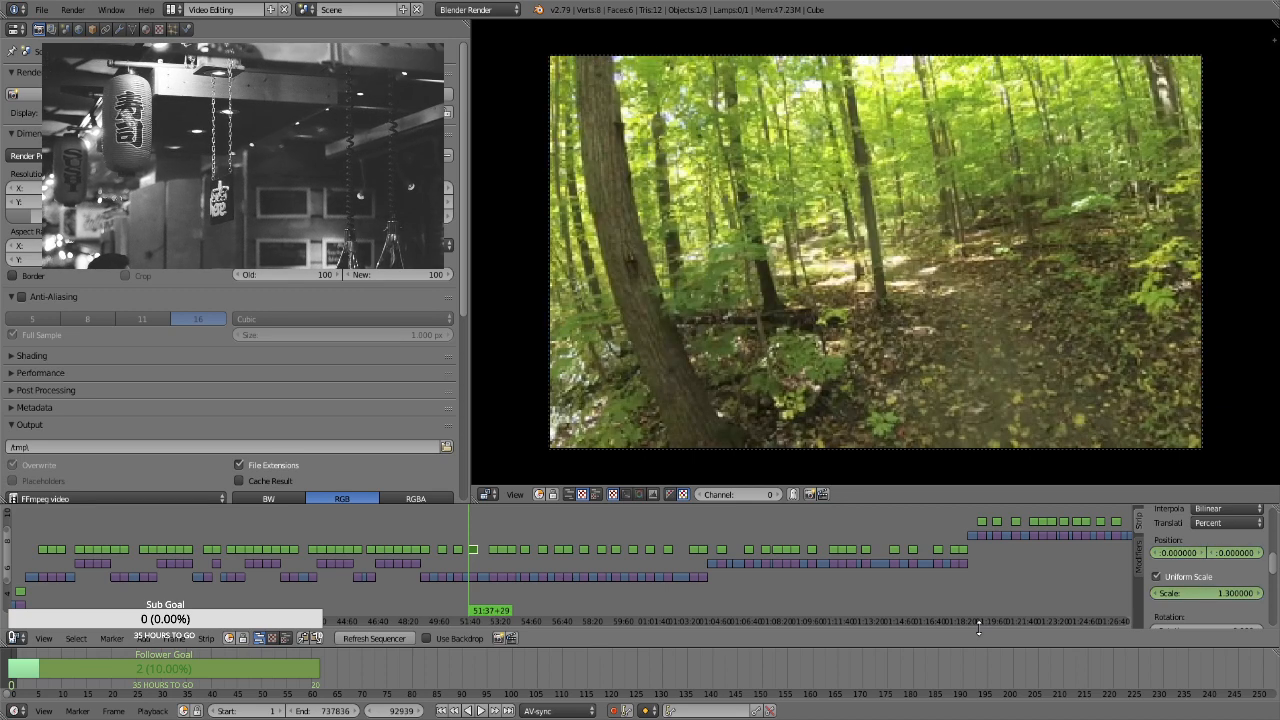
key("Right")
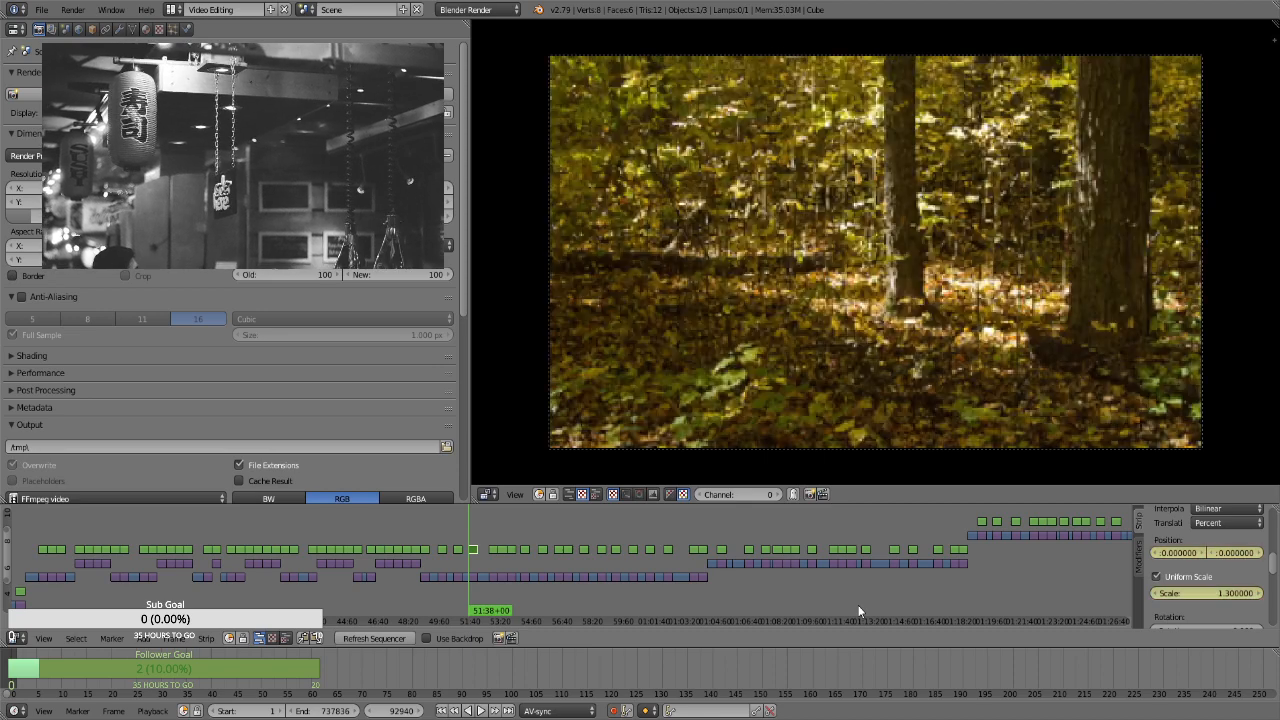
On the two-trunk strip's last frame, at 52:06+29, keyframe a scale of 1.66 and shift the X position to about -16.47
key("Page_Up")
key("Left")
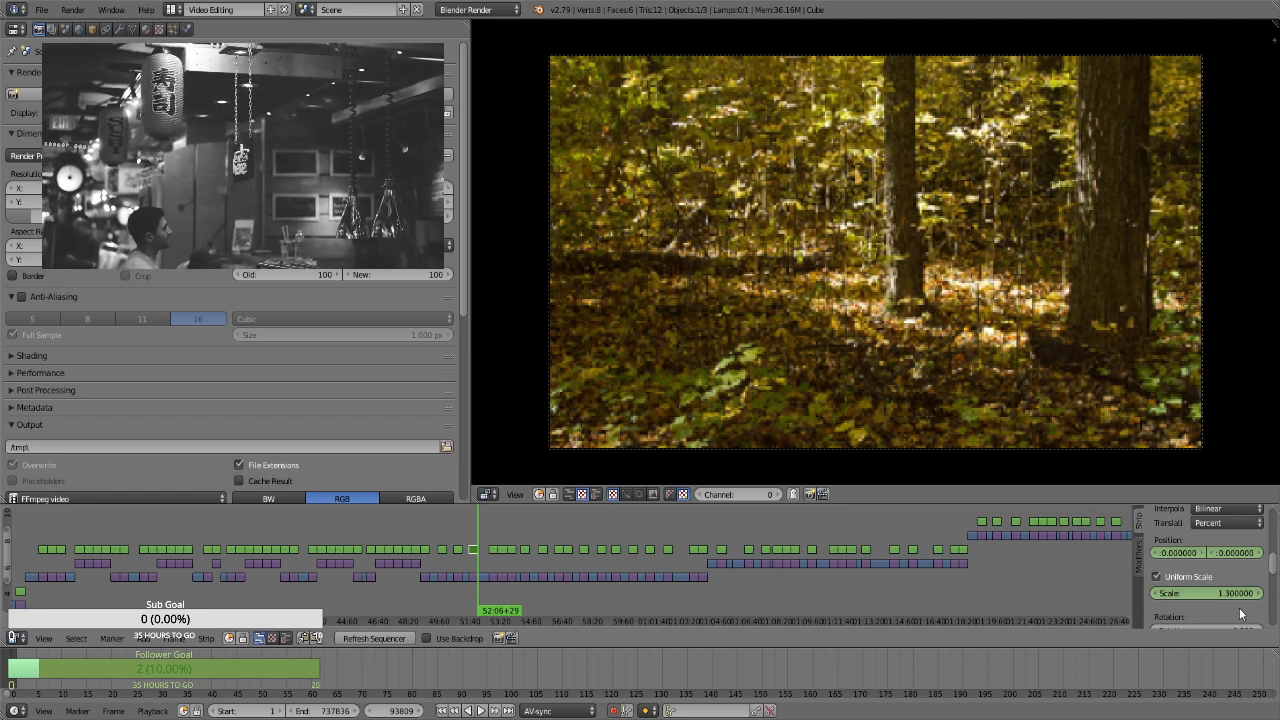
type("1.660000")
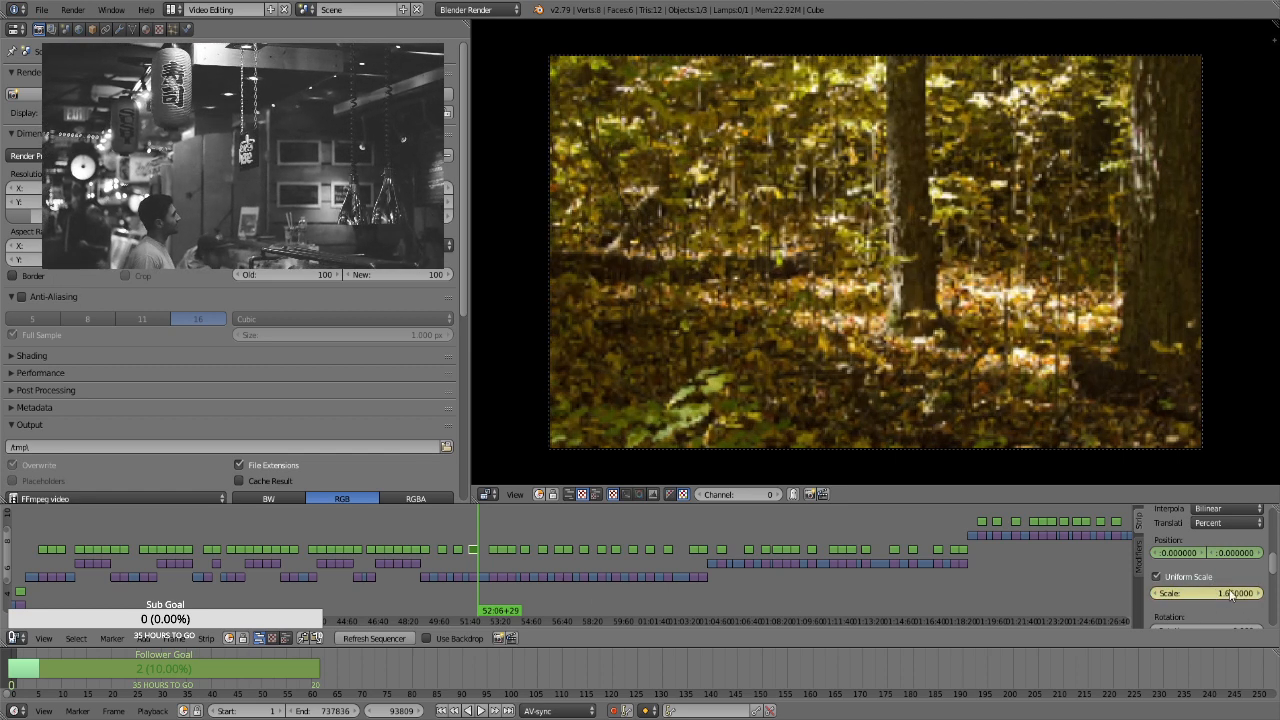
left_click_drag(1190, 553, 798, 562)
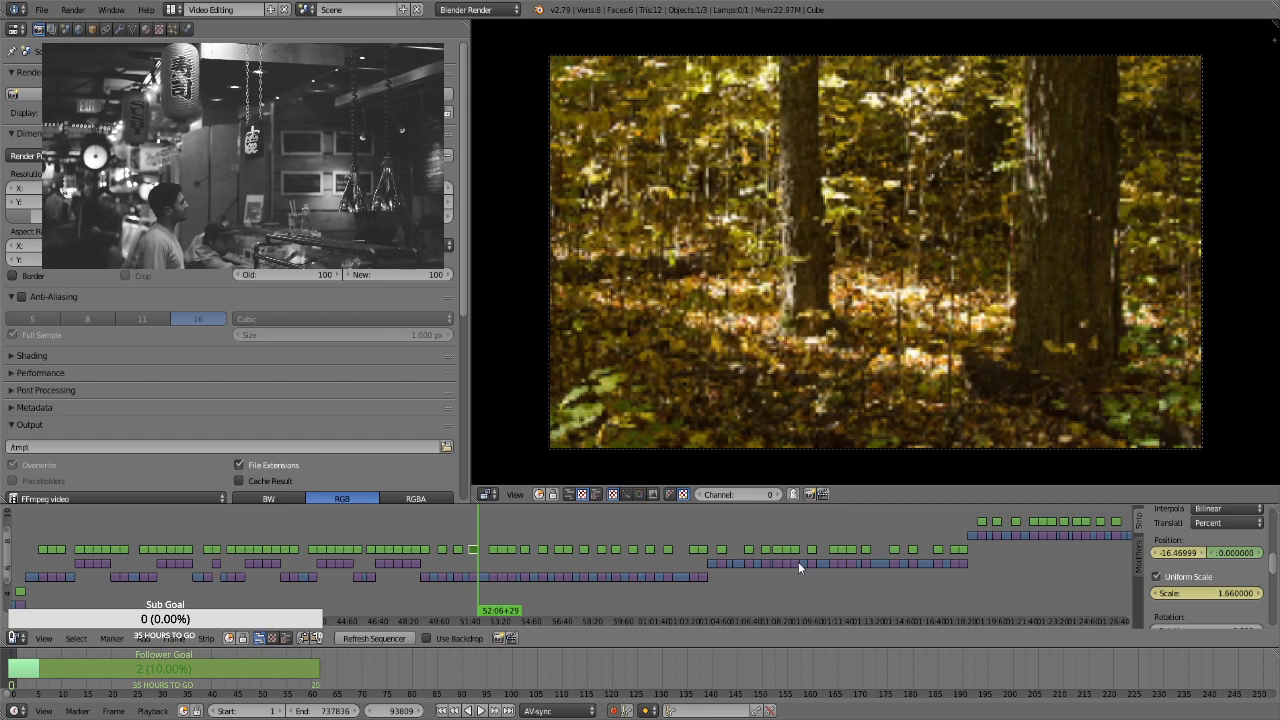
For the photo strip starting at 52:43+18, enable Uniform Scale and keyframe its position and a scale of 1.3 on the first frame
key("Page_Up")
key("Page_Up")
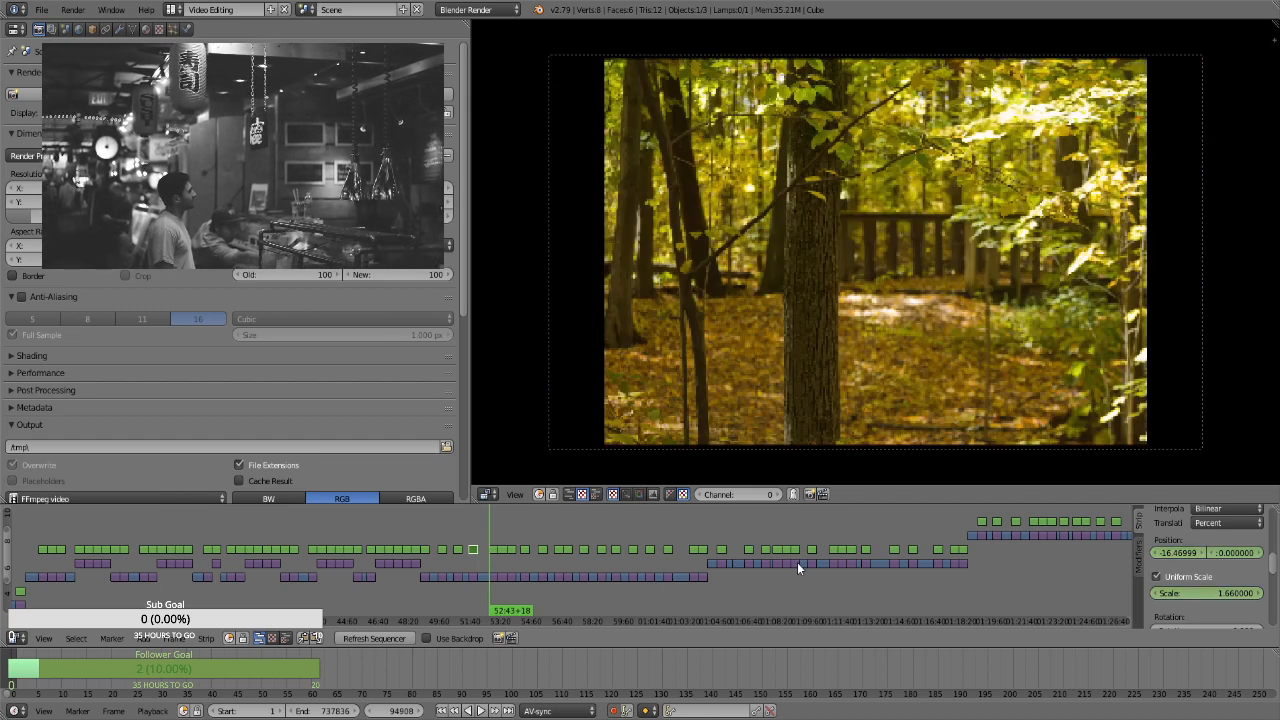
right_click(489, 551)
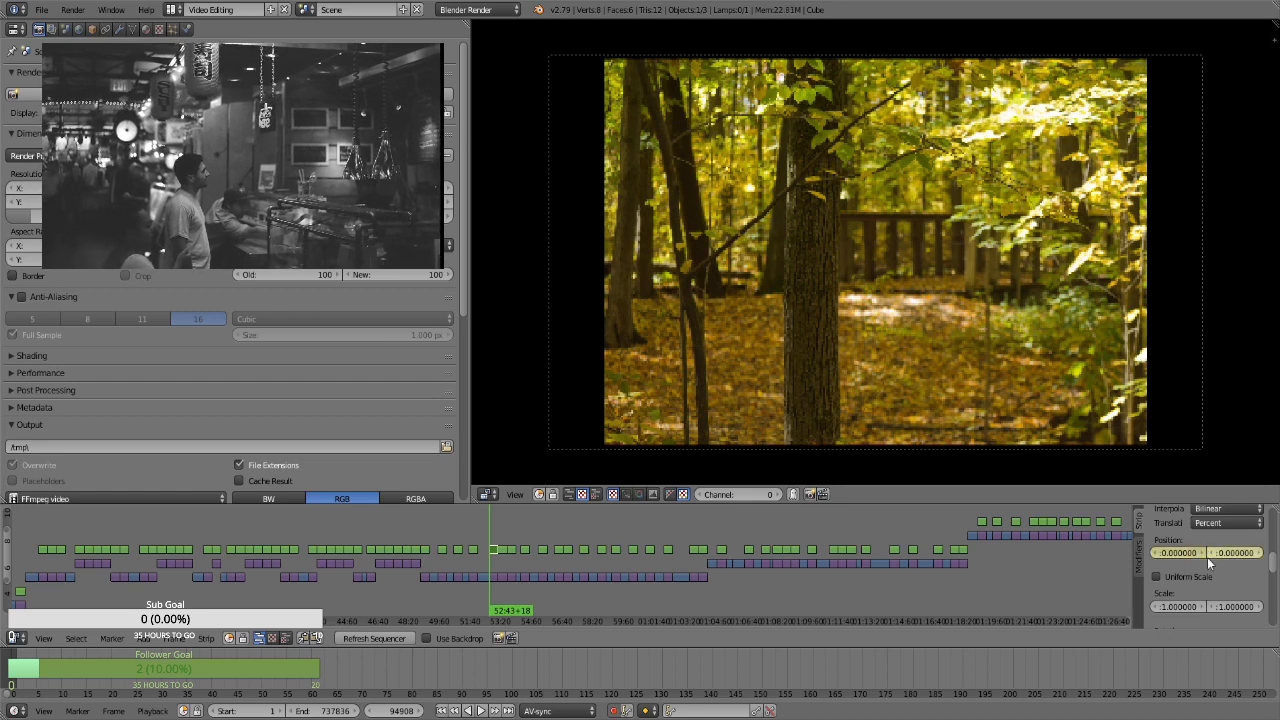
left_click(1190, 577)
left_click(1205, 592)
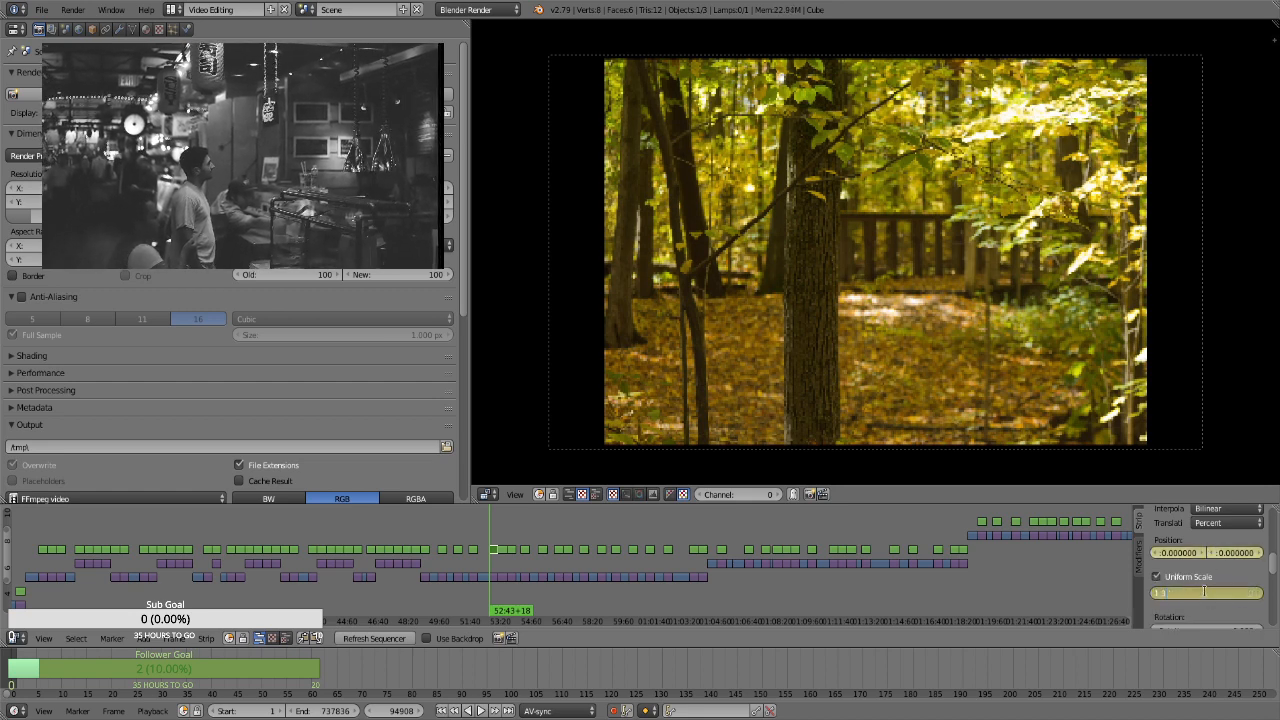
key("Return")
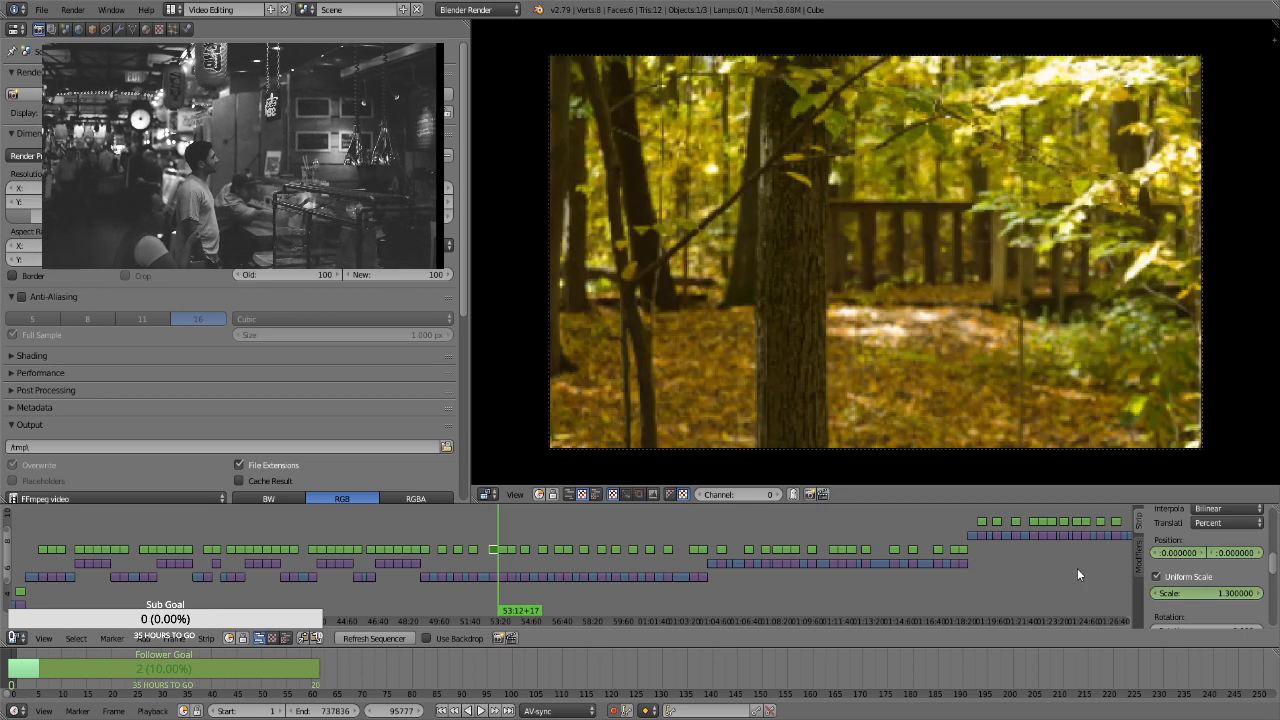
Keyframe a scale of 1.66 on this strip's last frame, at 53:12+17
left_click(1196, 594)
type("1.66")
key("Return")
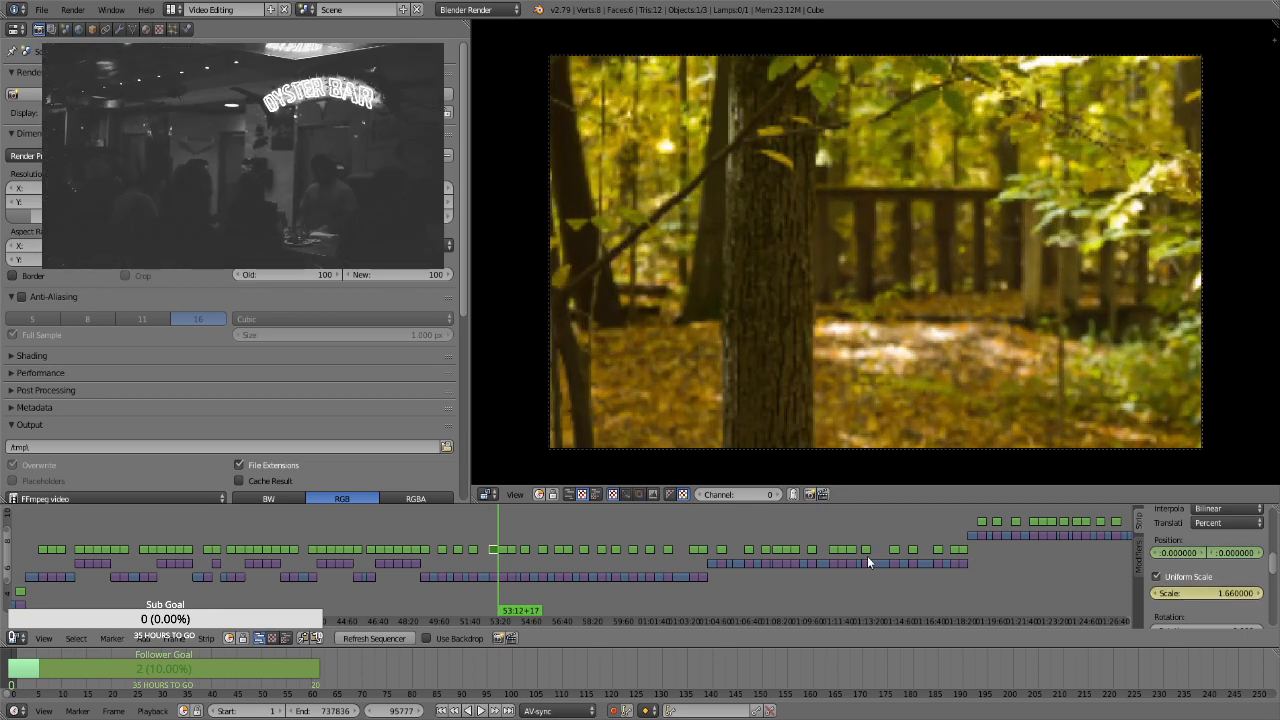
For the bridge-railing photo strip at 53:12+18, enable Uniform Scale and keyframe its position and a scale of 1.3 on the first frame
key("Right")
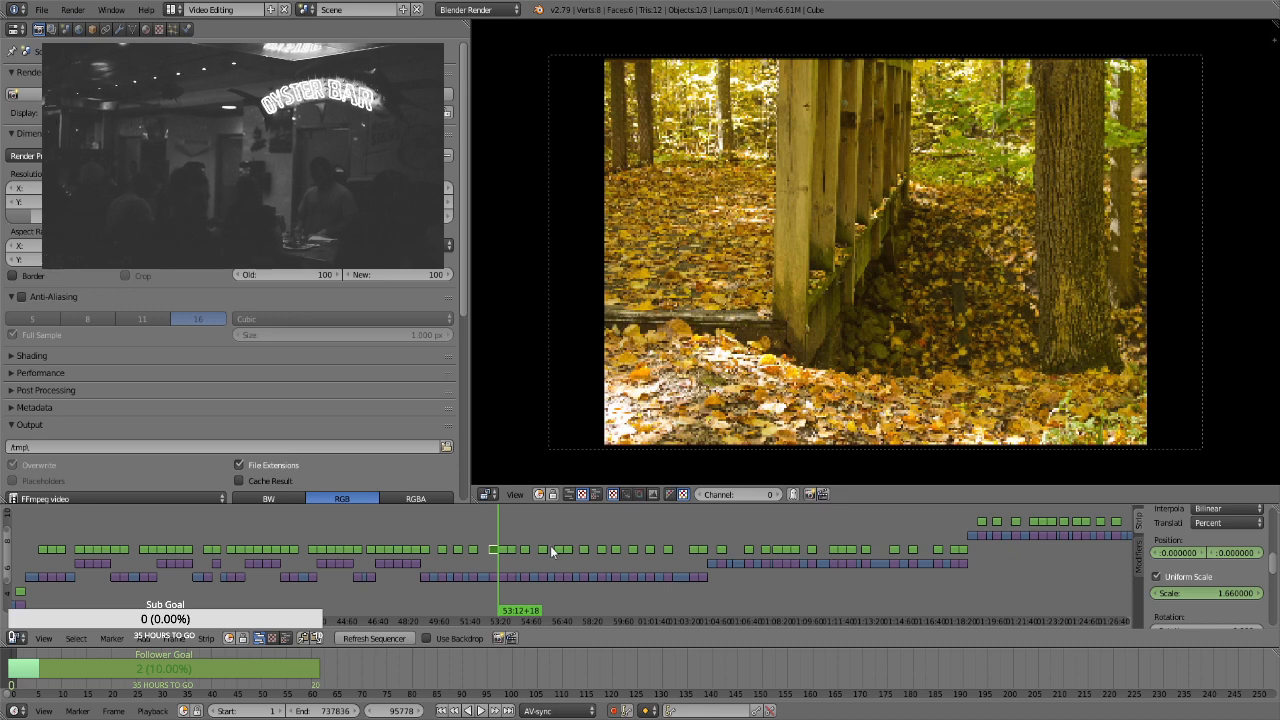
right_click(513, 547)
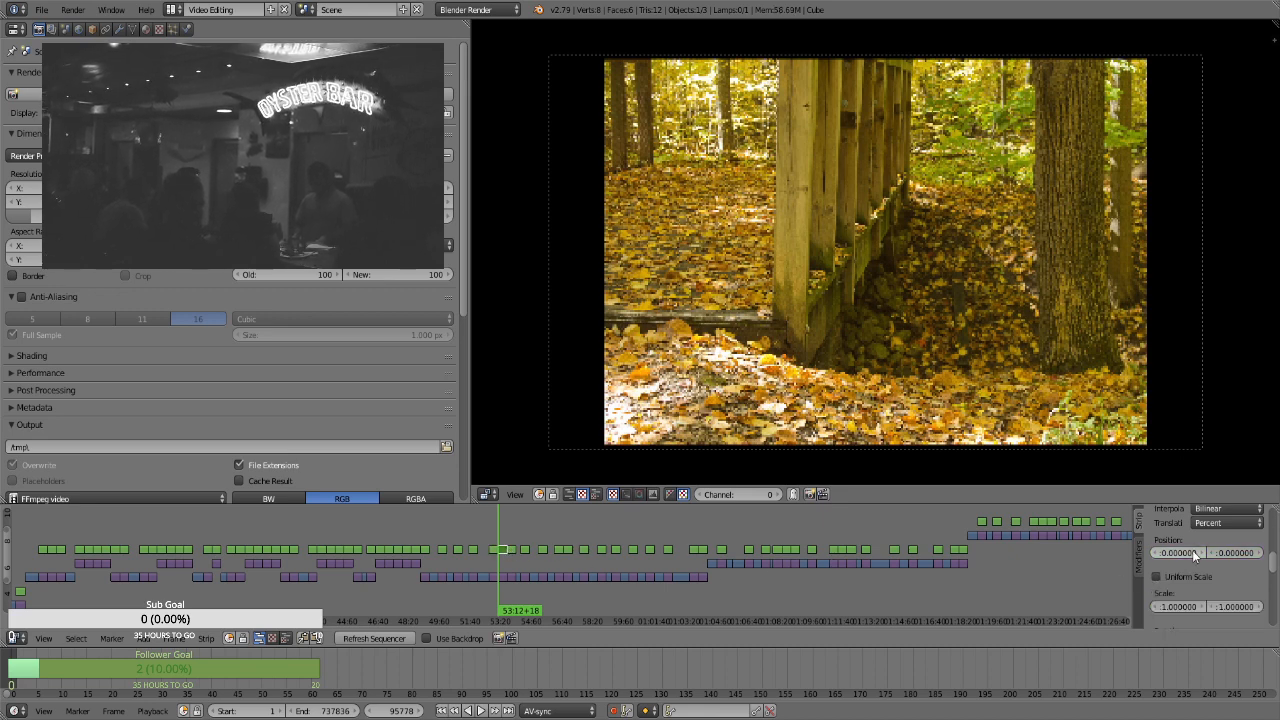
left_click(1170, 578)
left_click(1218, 592)
type("1.3")
key("Return")
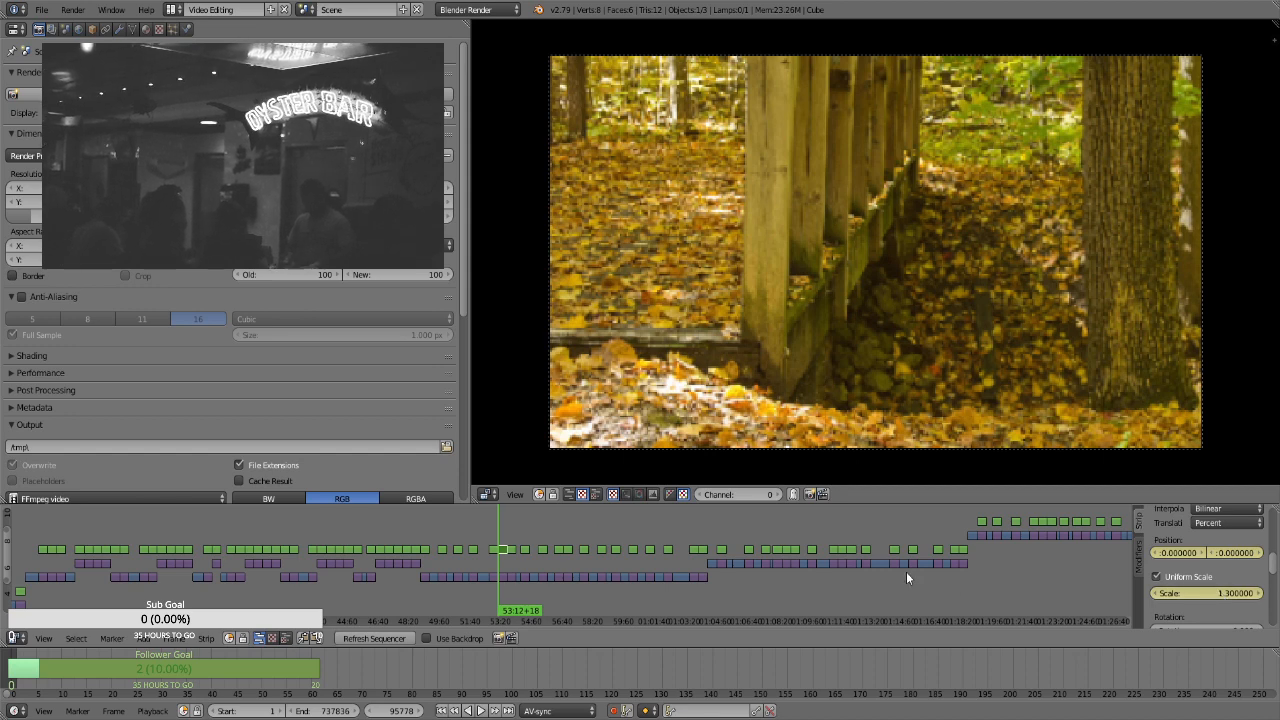
Keyframe a scale of 1.66 on the bridge-railing strip's last frame, at 53:41+17, and preview the zoom partway through the strip
key("Page_Up")
key("Left")
left_click(1180, 598)
type("1.66")
key("Return")
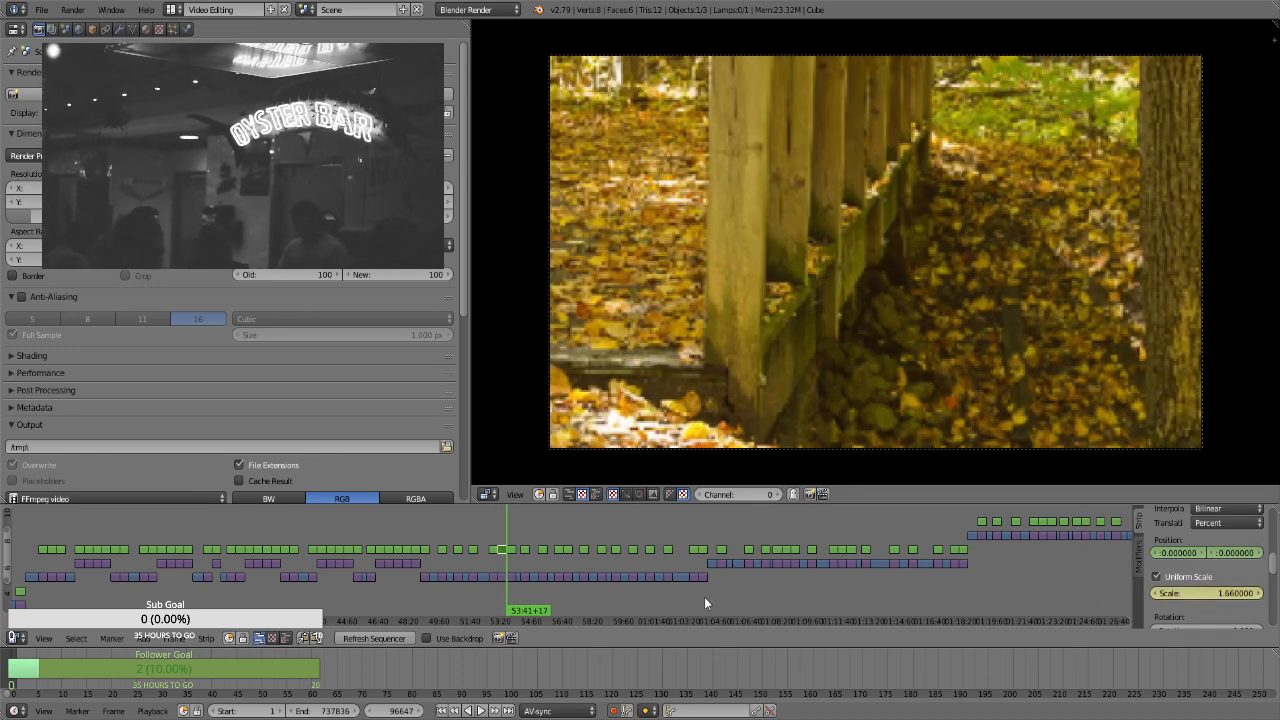
left_click(503, 537)
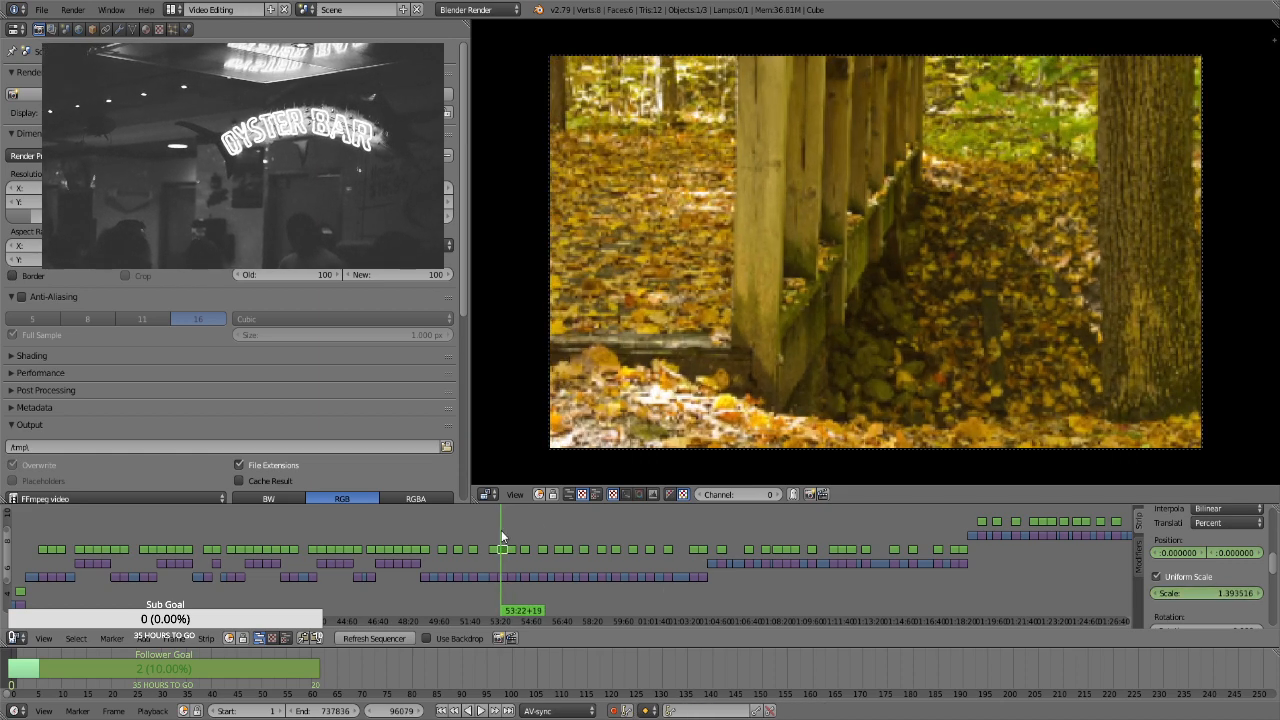
For the close-up railing strip at 53:41+18, enable Uniform Scale and keyframe its position and a scale of 1.3 on the first frame
key("Page_Up")
key("Page_Up")
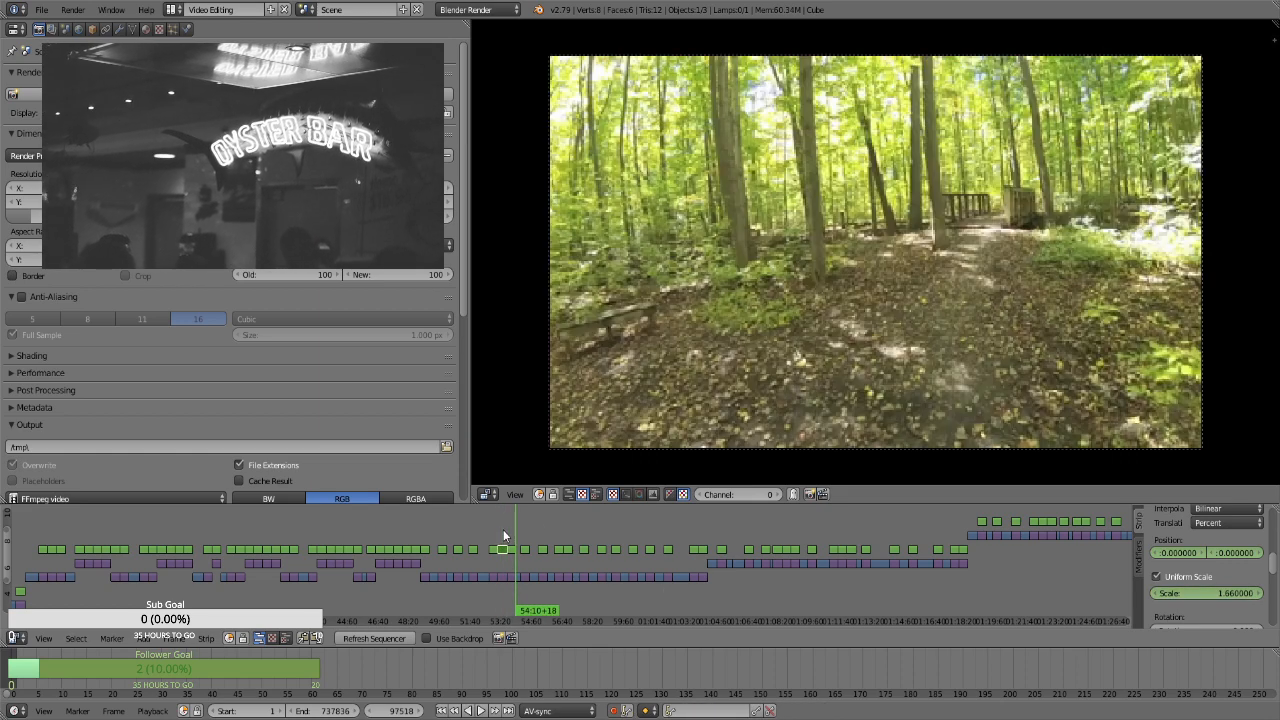
key("Page_Down")
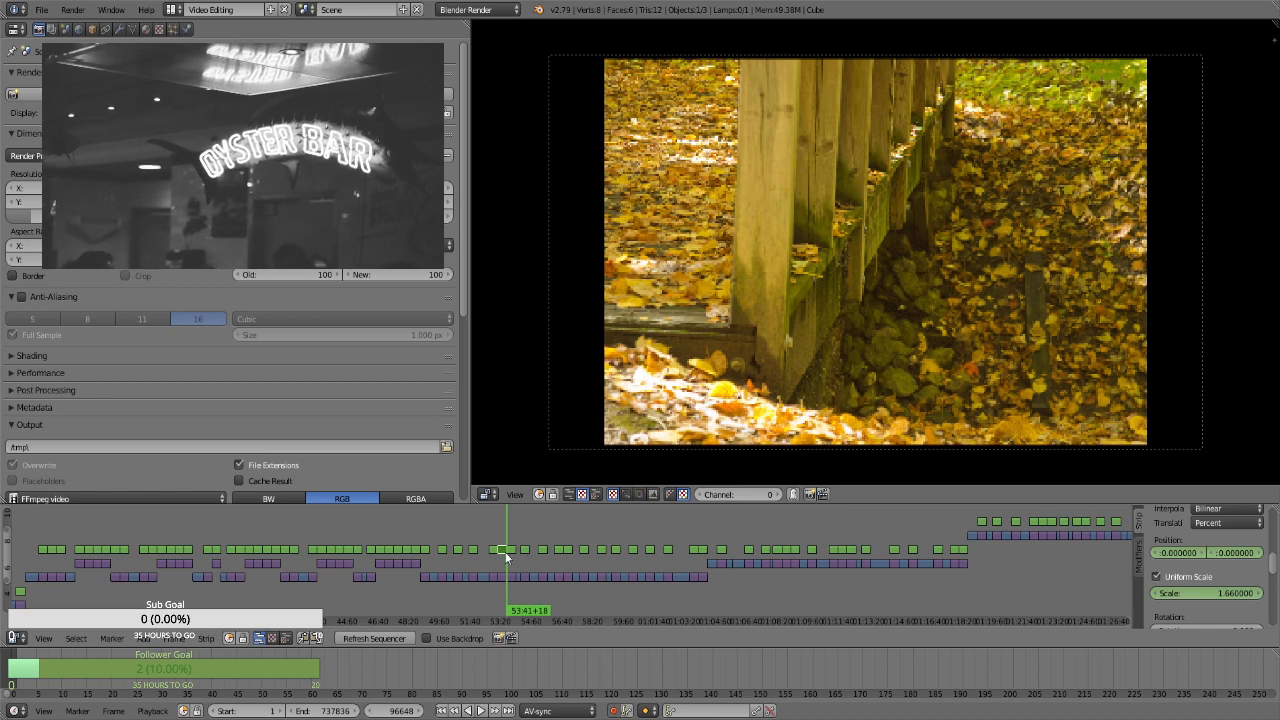
right_click(512, 551)
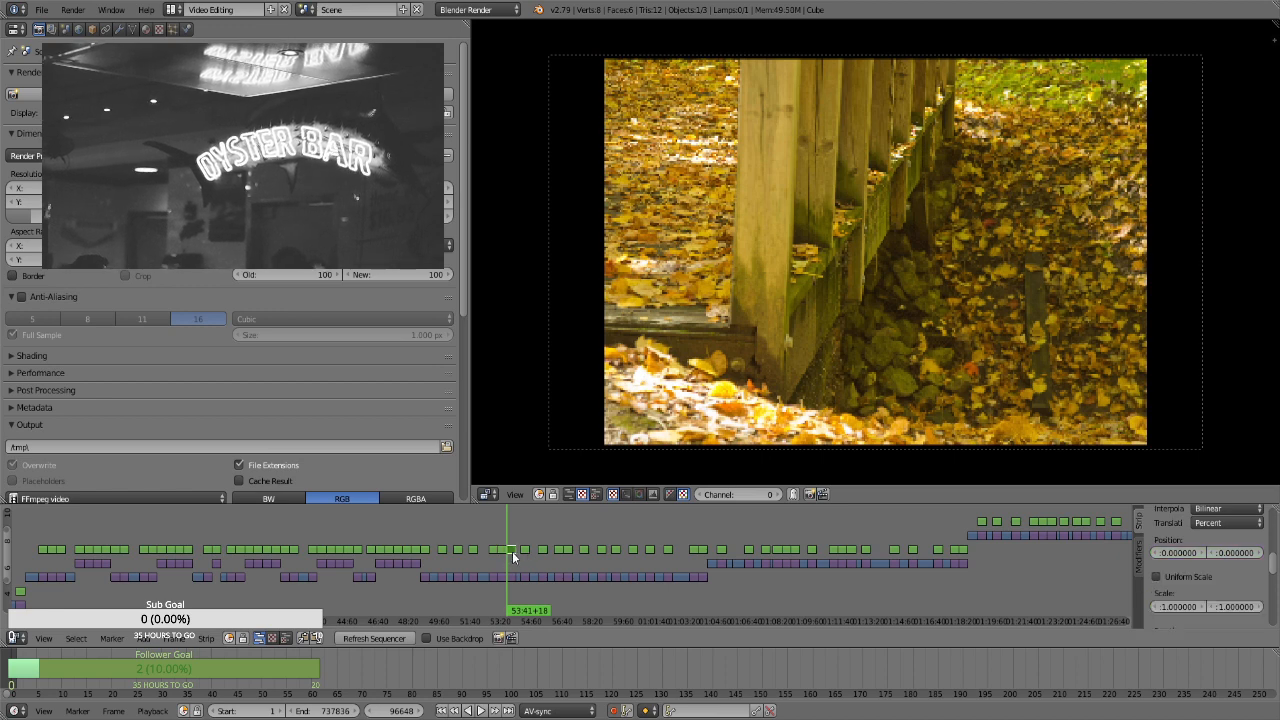
left_click(1190, 578)
left_click(1199, 594)
type("1.3")
key("Return")
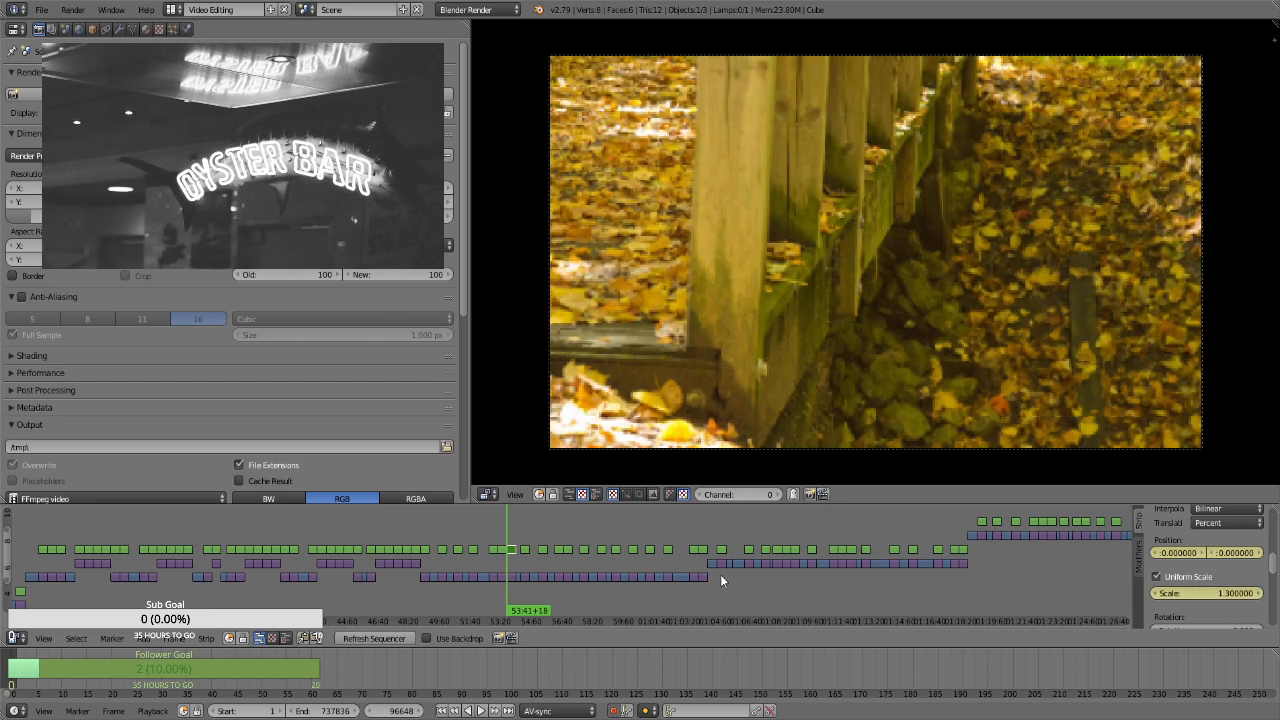
Keyframe a scale of 1.66 on the close-up railing strip's last frame, at 54:10+17, and preview the zoom
key("Page_Up")
key("Left")
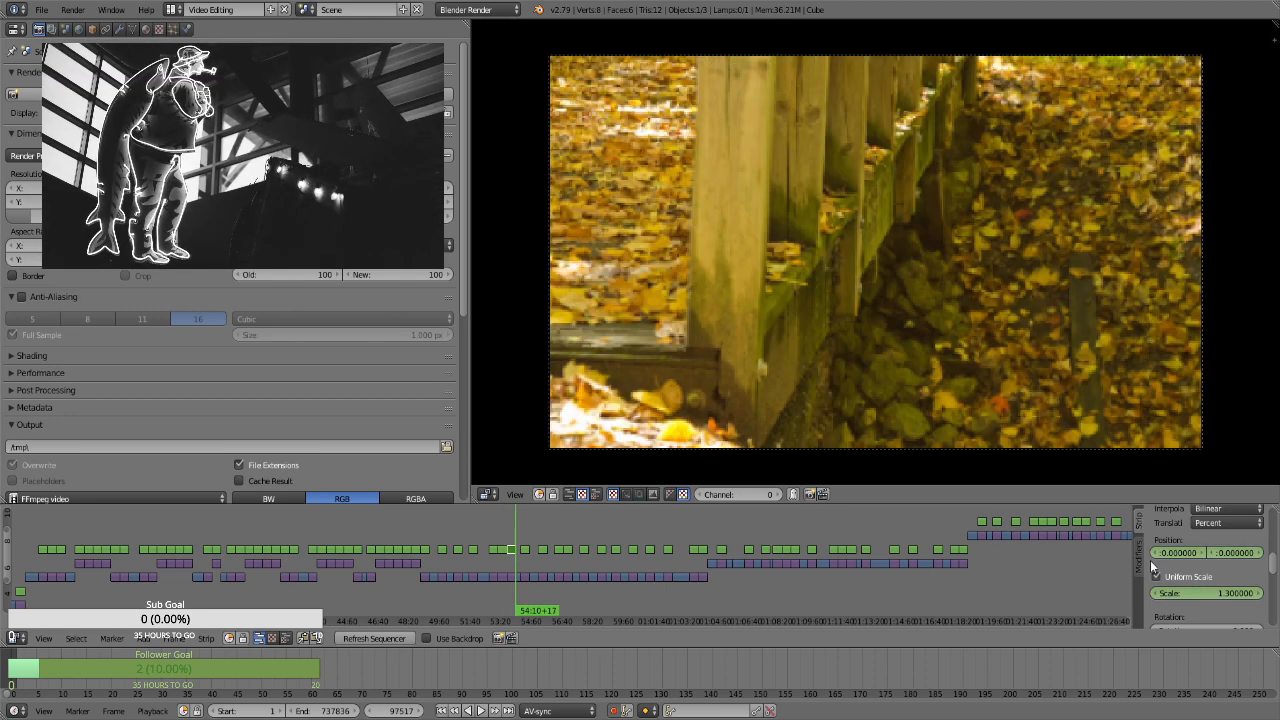
left_click(1201, 590)
type("1.66")
key("Return")
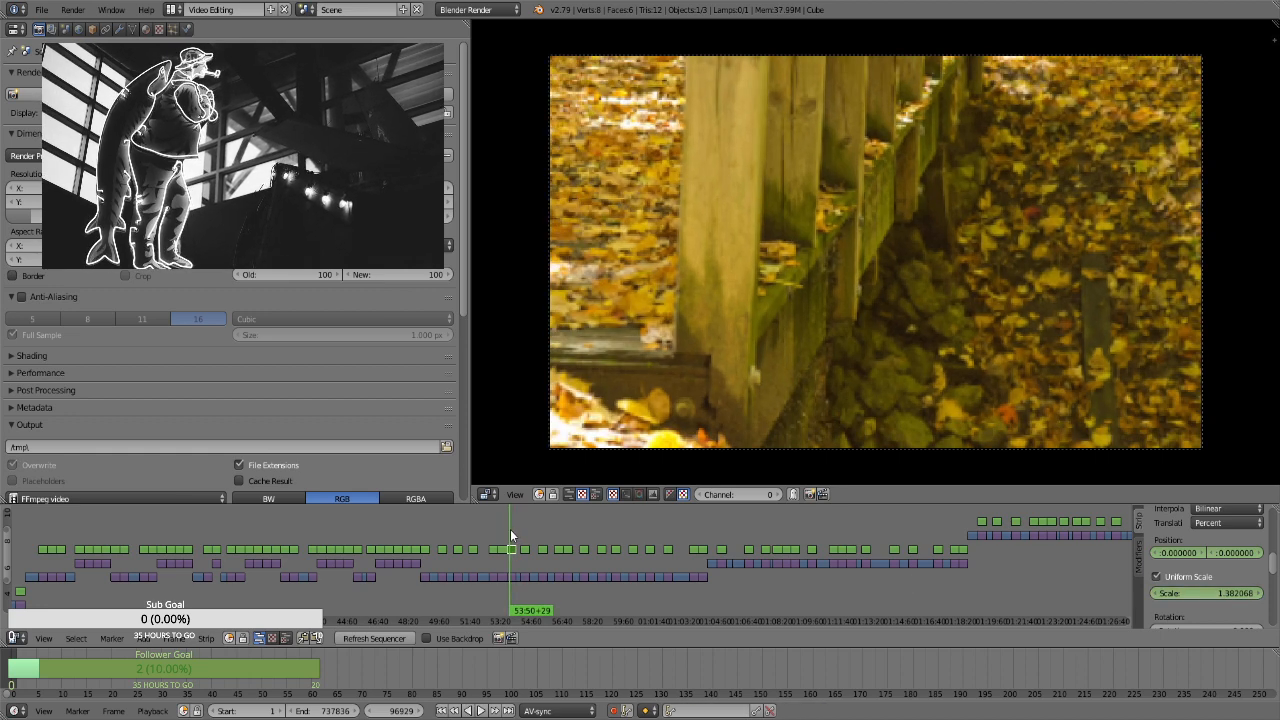
For the forest-pond photo strip at 54:25+00, enable Uniform Scale and keyframe its position and a scale of 1.3 on the first frame
key("Page_Up")
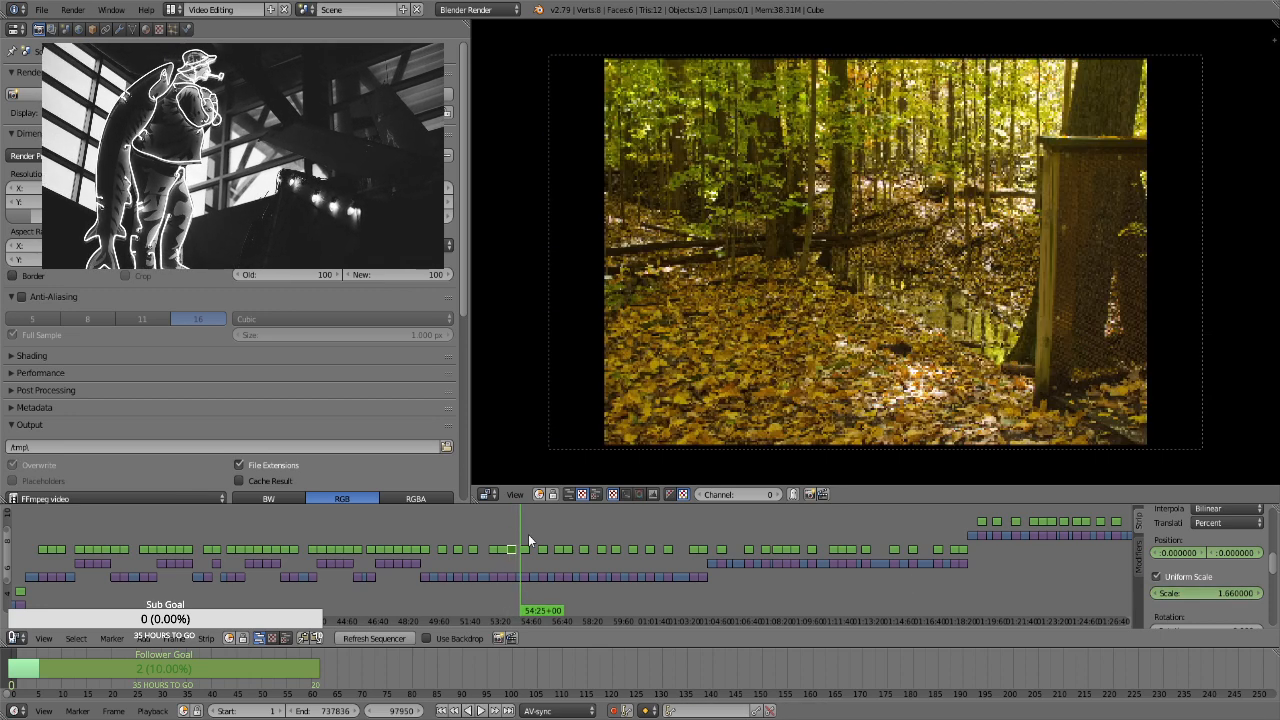
left_click(524, 548)
key("i")
left_click(1175, 576)
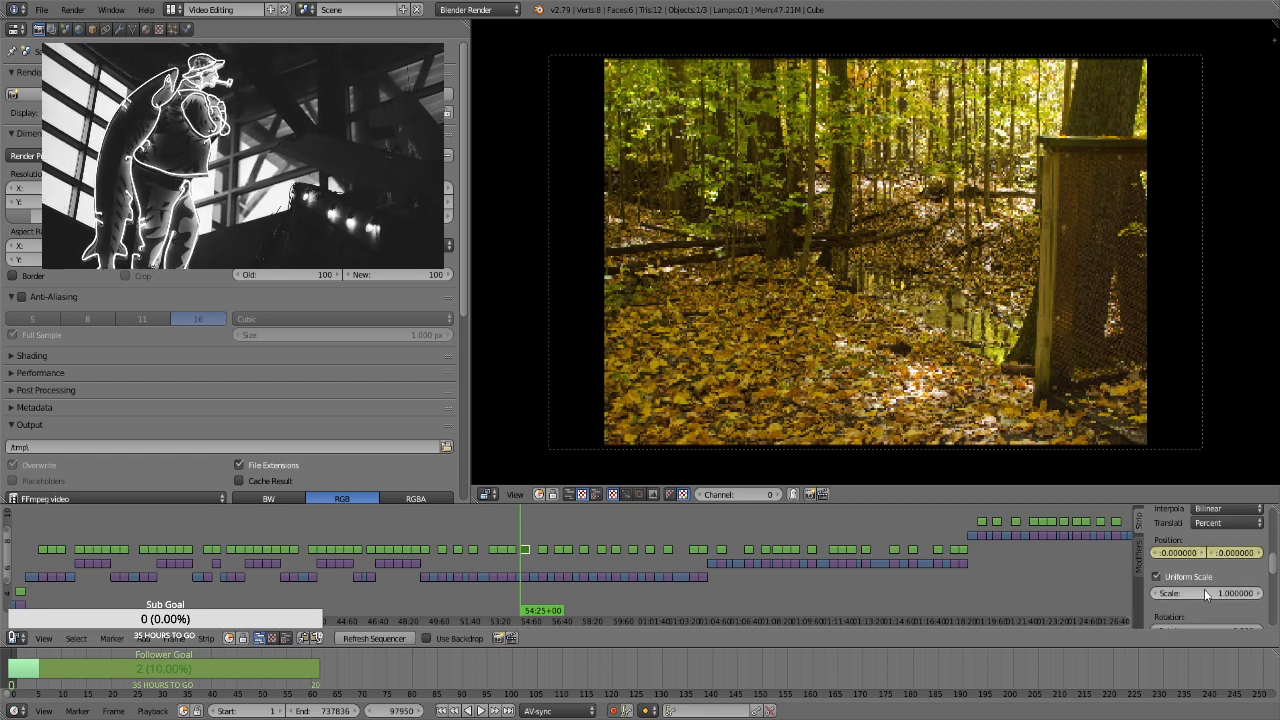
left_click(1206, 594)
type("1.3")
key("Return")
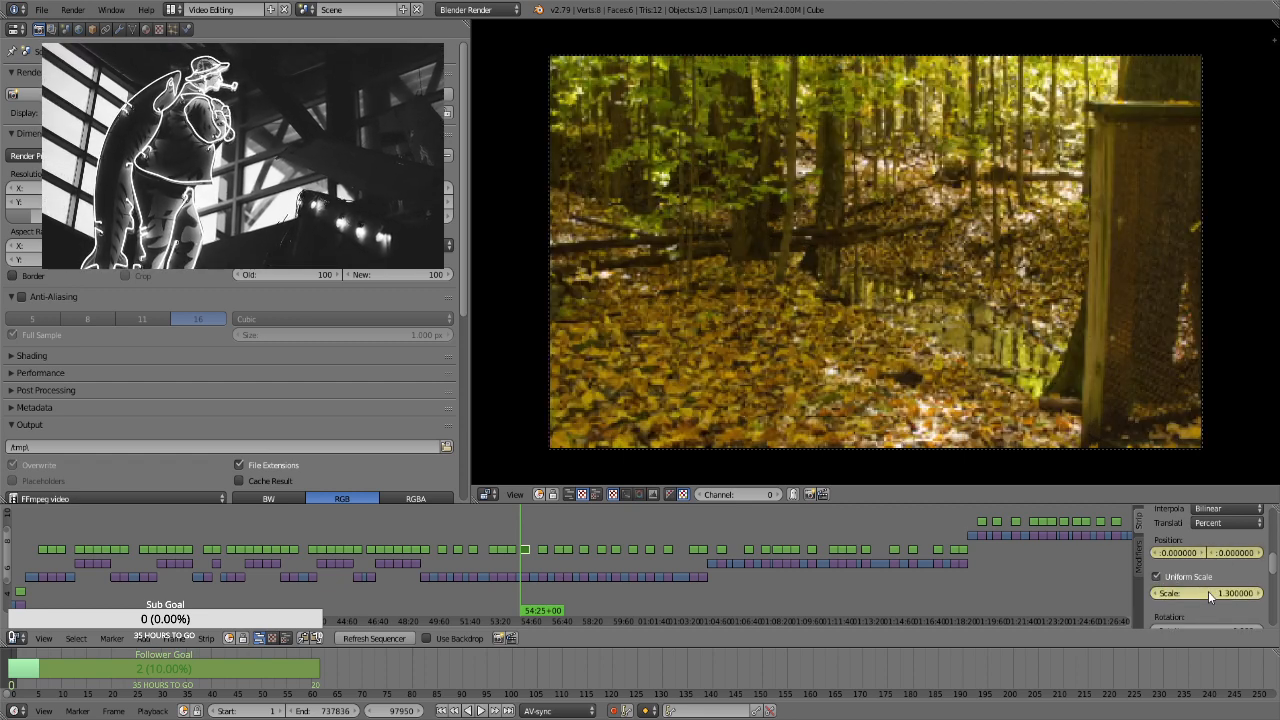
Keyframe a scale of 1.66 on the forest-pond strip's last frame, at 54:53+29, and preview the zoom
key("Page_Up")
key("Left")
left_click(1210, 594)
type("1.66")
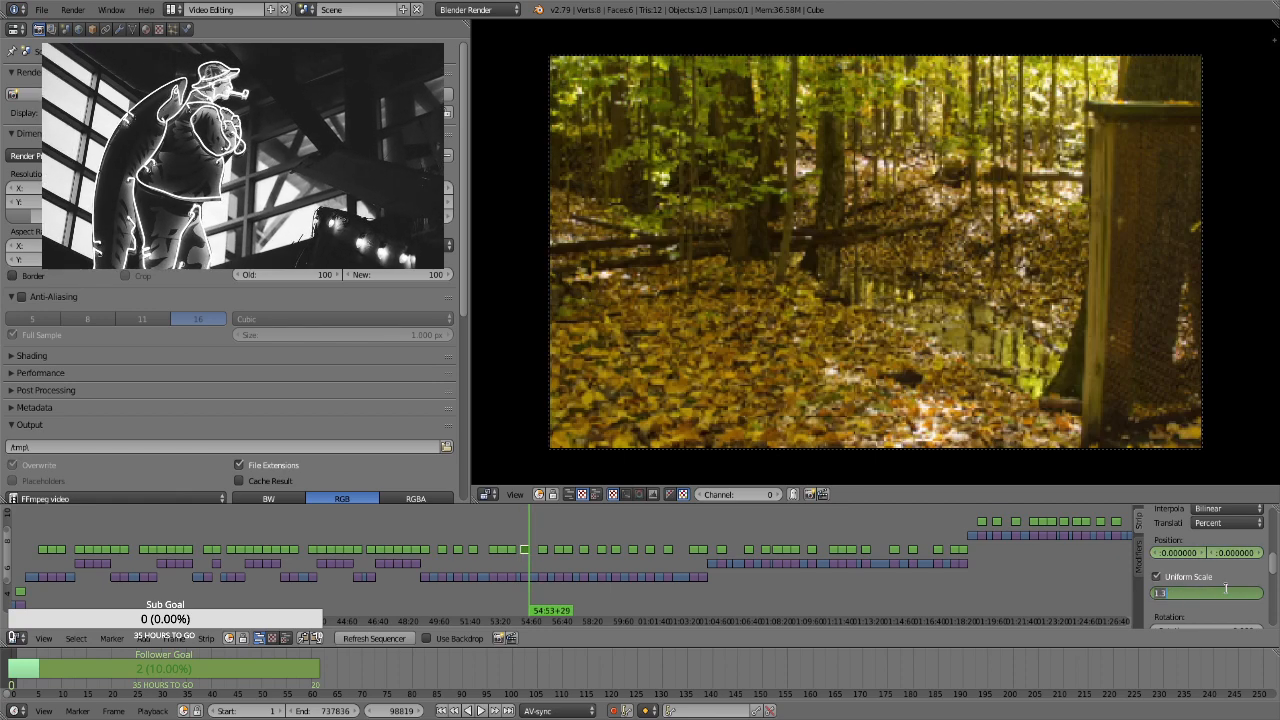
key("Return")
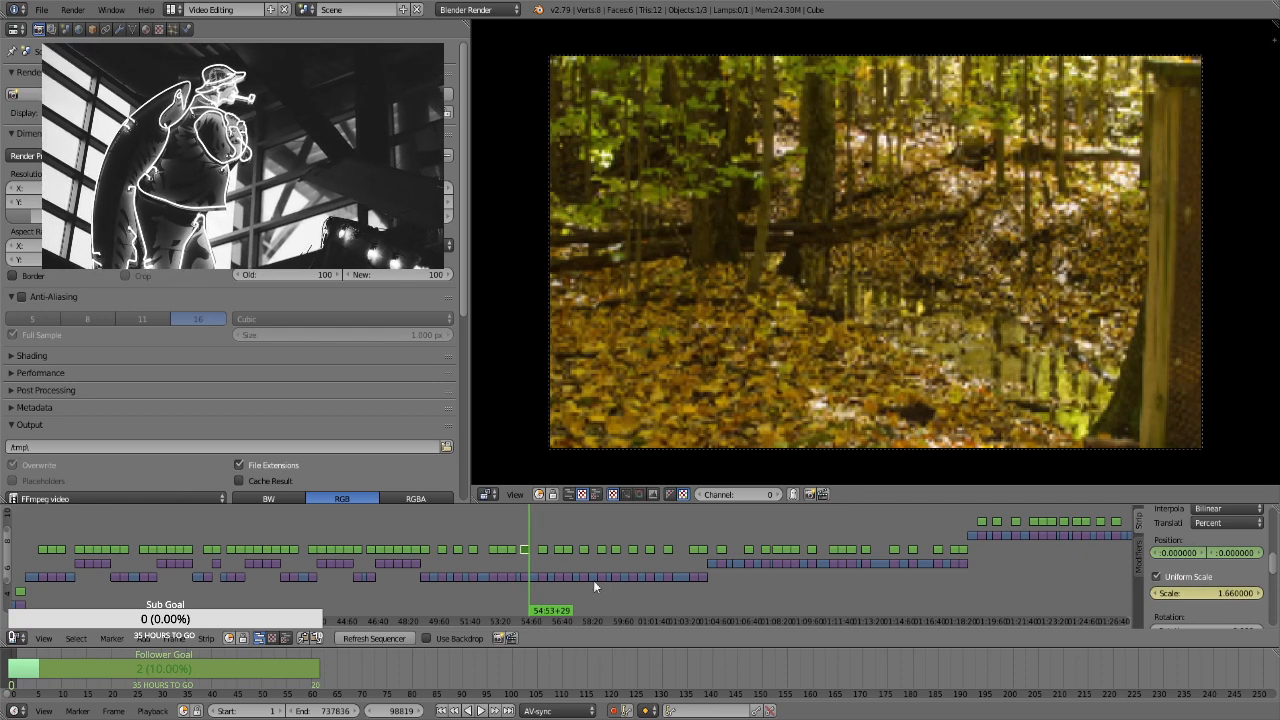
left_click(525, 537)
left_click(532, 537)
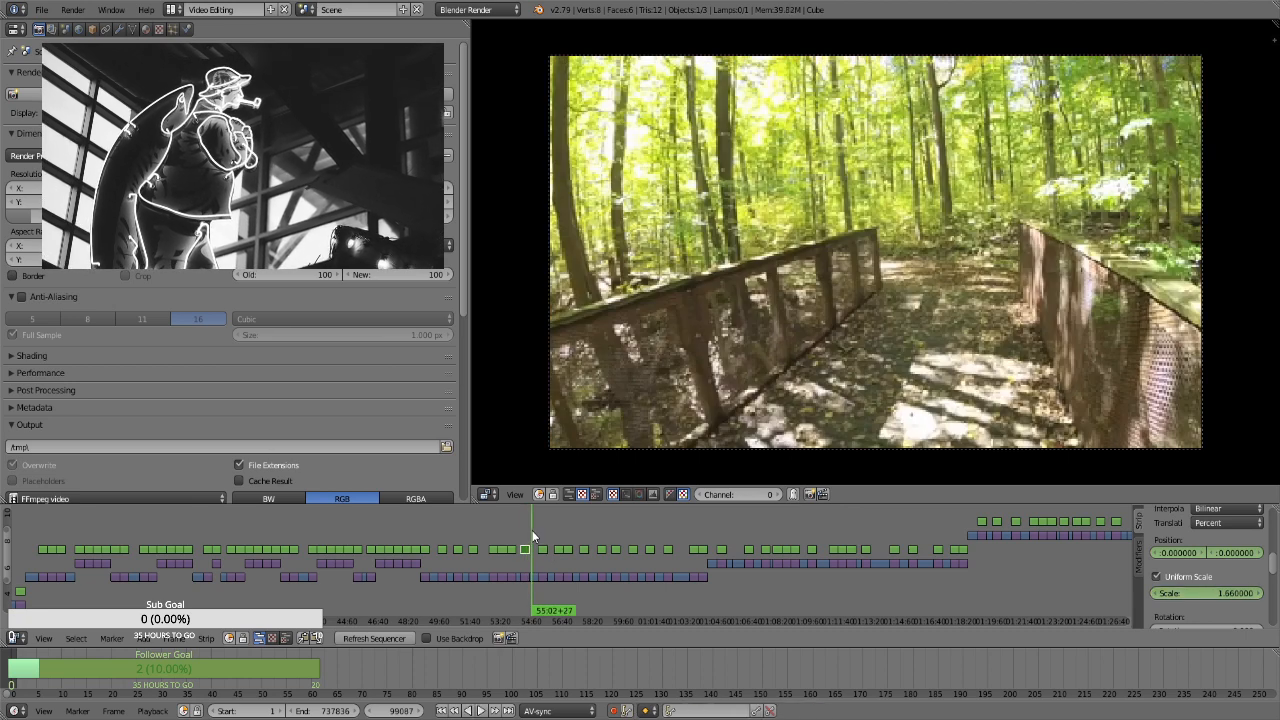
For the mossy-railing photo strip at 55:23+09, enable Uniform Scale and keyframe its position and a scale of 1.3 on the first frame
key("Page_Up")
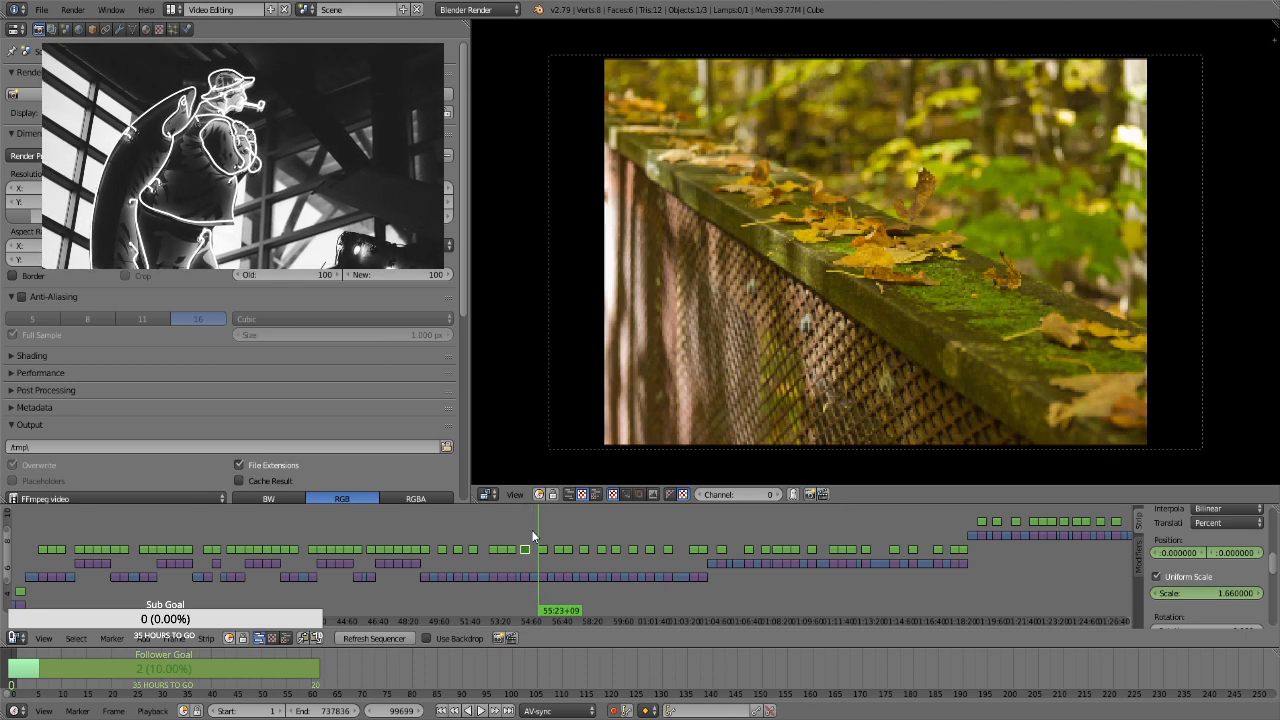
left_click(540, 550)
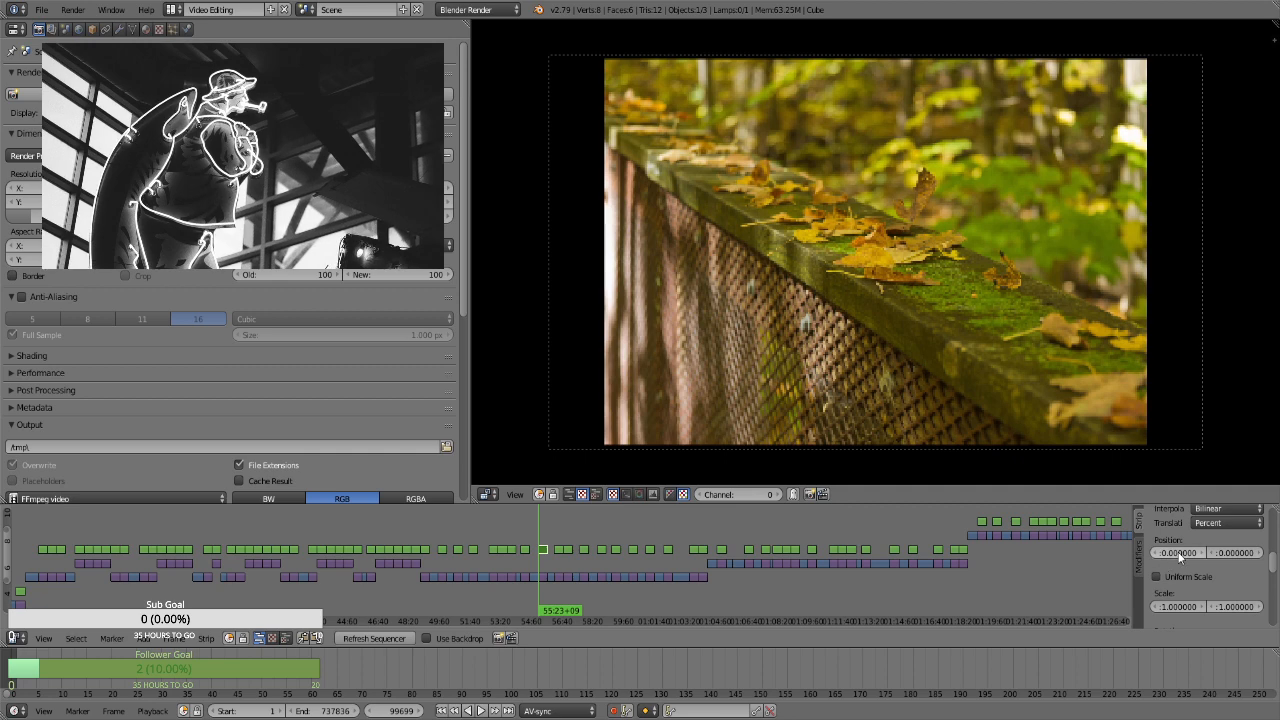
key("i")
left_click(1157, 577)
key("i")
left_click(1202, 591)
type("1.3")
key("Return")
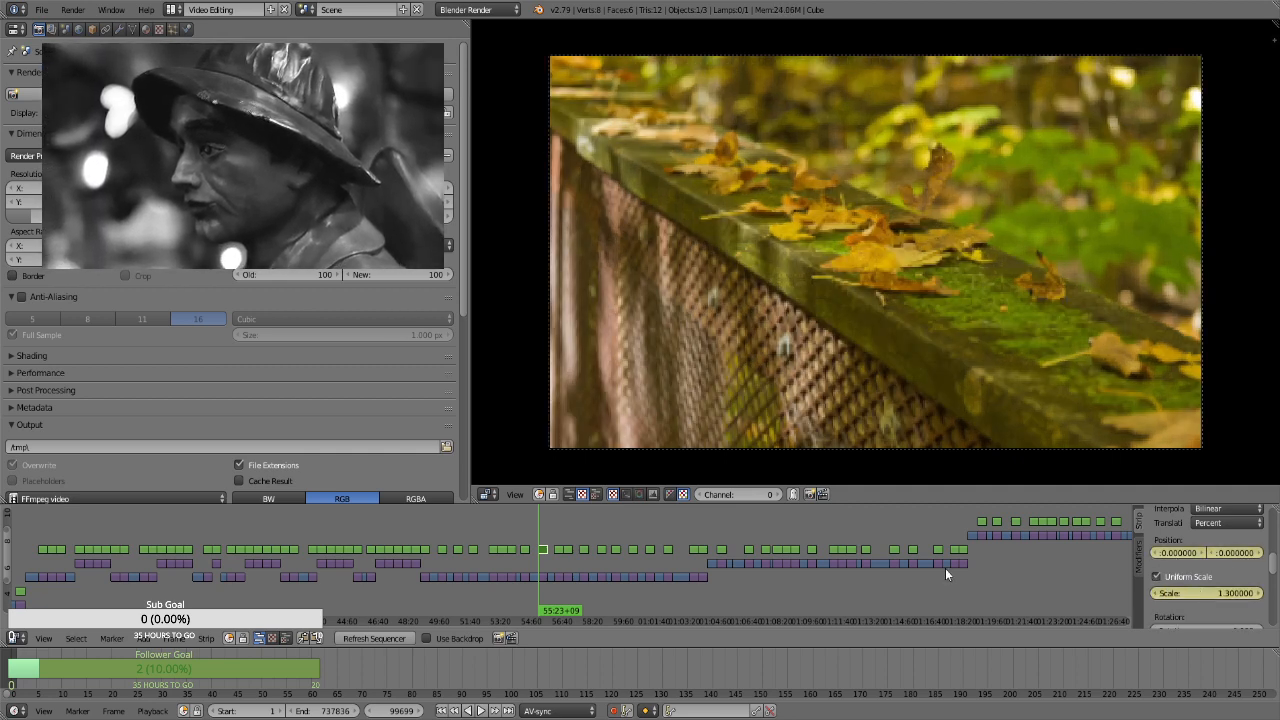
Keyframe a scale of 1.66 on the mossy-railing strip's last frame, at 55:52+08
key("Page_Up")
key("Left")
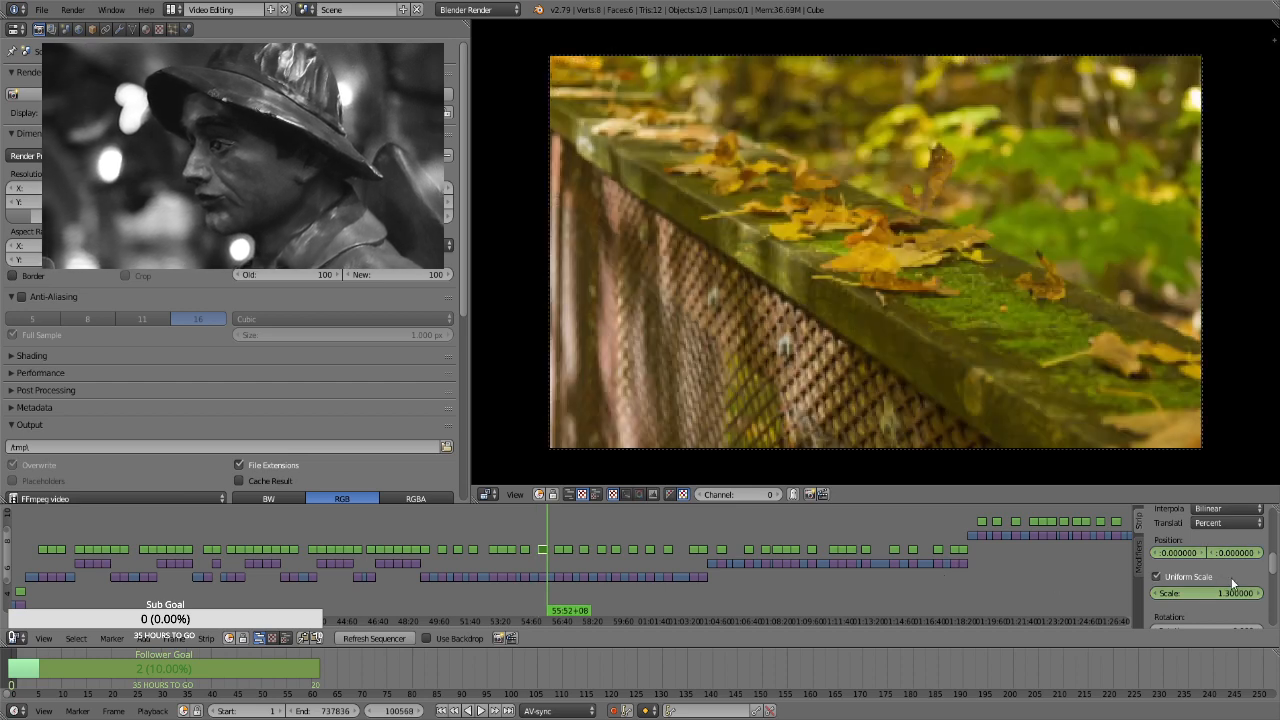
scroll(1218, 585, "up", 1)
left_click(1204, 620)
type("1.66")
key("Return")
For the portrait creek strip at 56:15+21, enable Uniform Scale and keyframe its position and a frame-filling scale of 3.19 on the first frame
left_click_drag(527, 538, 557, 553)
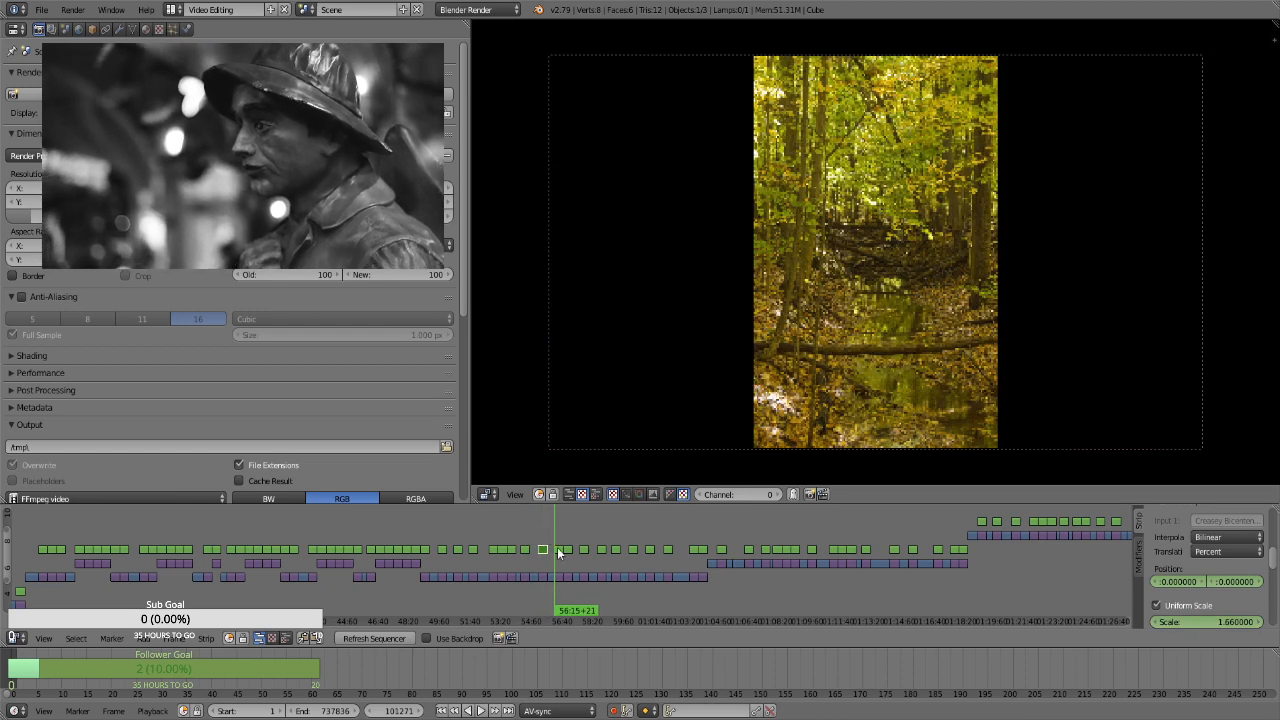
right_click(559, 549)
left_click(1191, 605)
left_click_drag(1209, 617, 1218, 630)
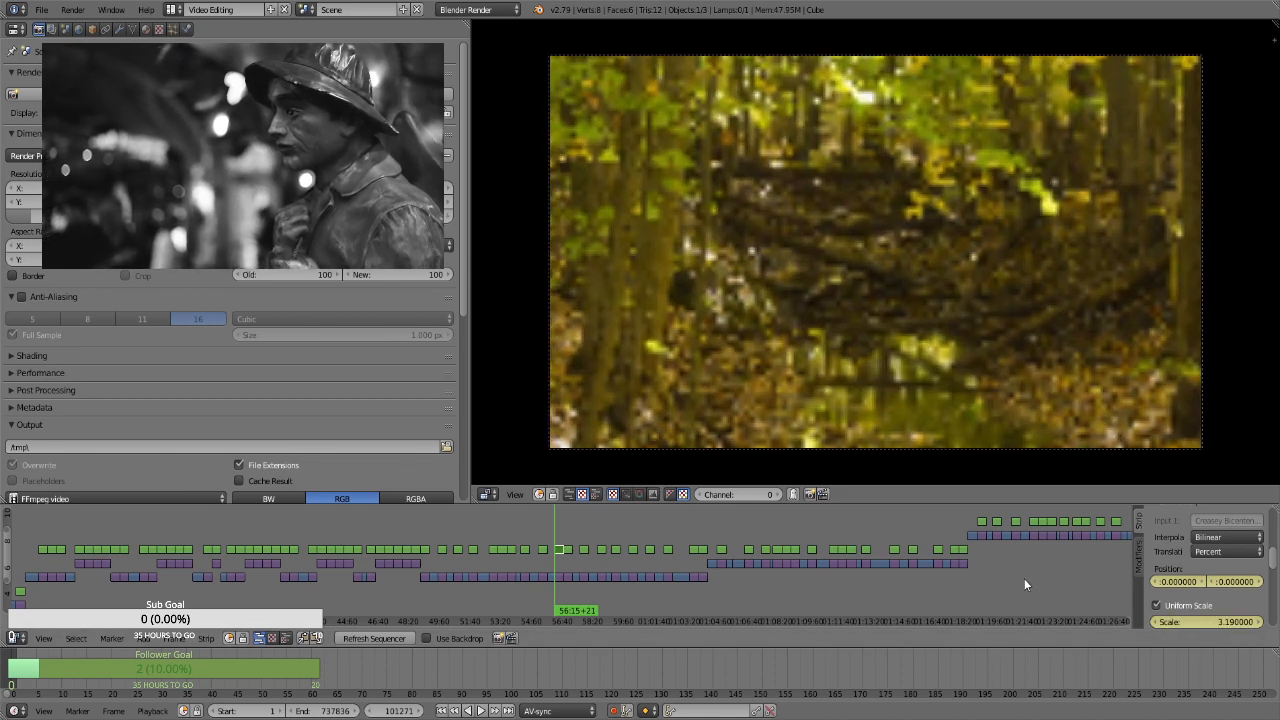
Keyframe a vertical position of about 25.2 on the portrait creek strip's last frame, at 56:44+20
key("Page_Up")
key("Left")
left_click_drag(1240, 578, 1258, 578)
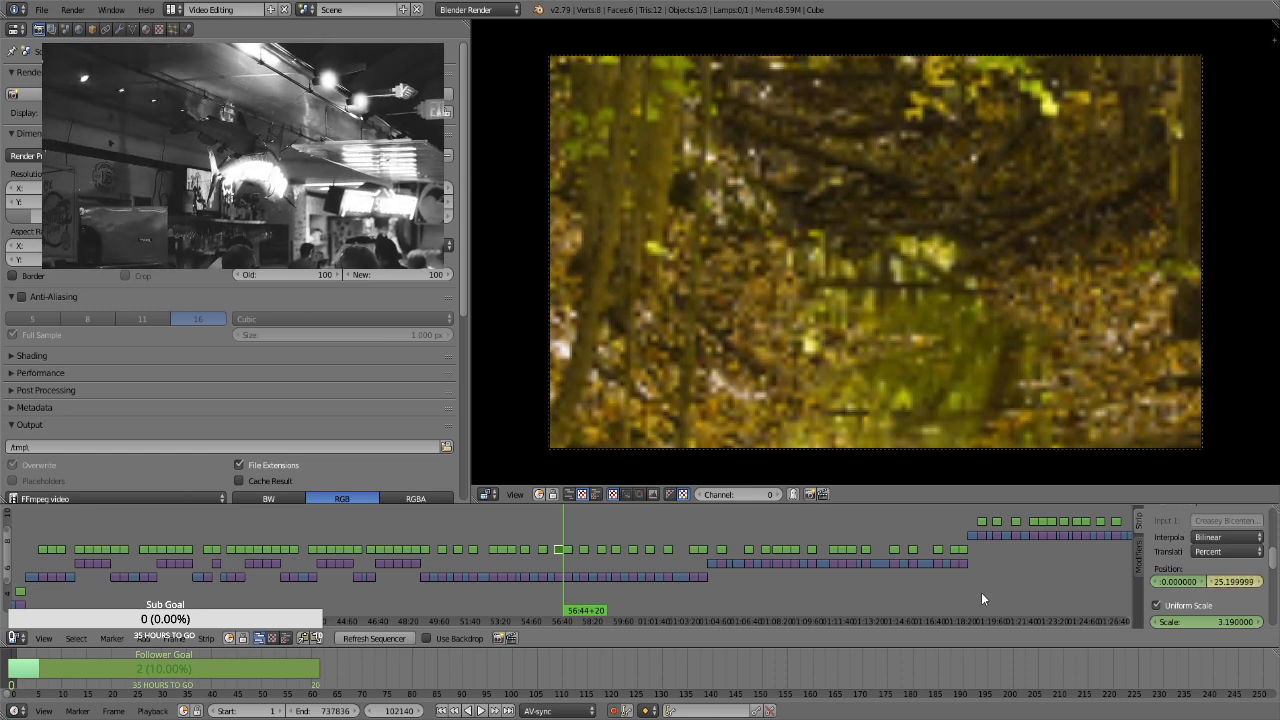
For the fallen-log strip at 56:44+21, keyframe position and a uniform scale of 1.3 on the first frame, and 1.66 with vertical position 10.32 on the last
key("Right")
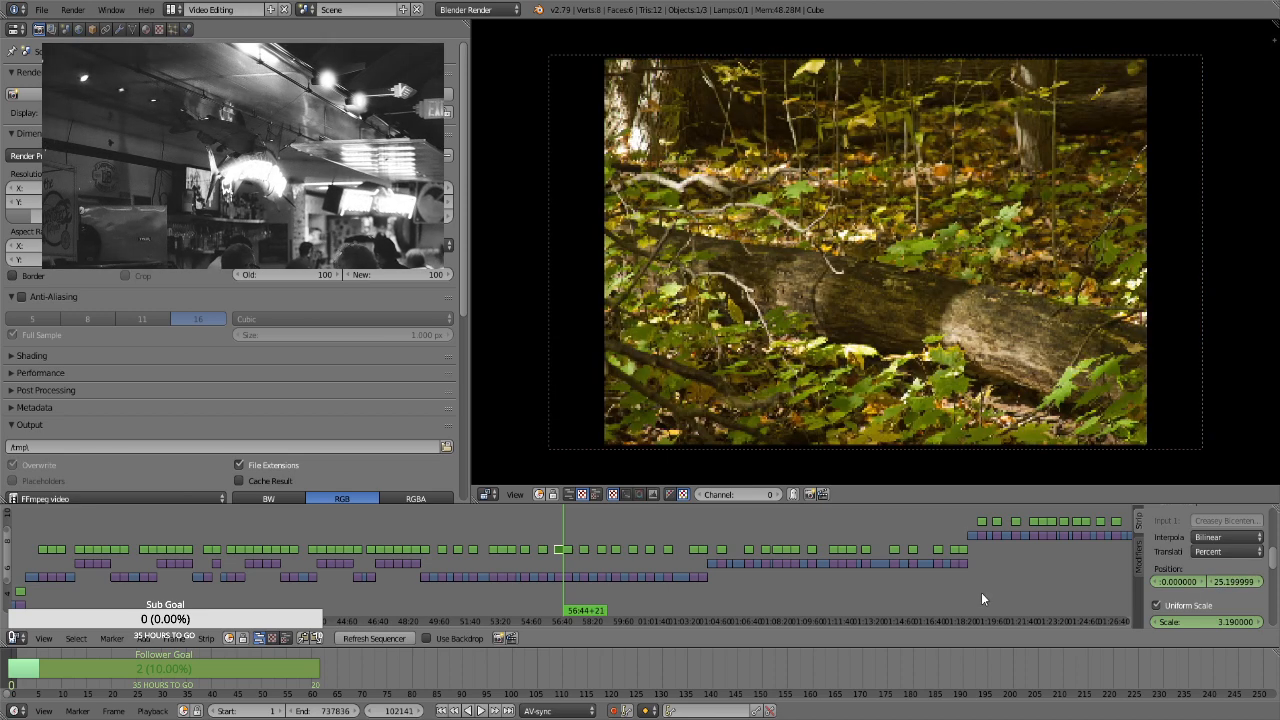
left_click(568, 549)
left_click(1190, 605)
scroll(1207, 600, "down", 1)
left_click(1204, 593)
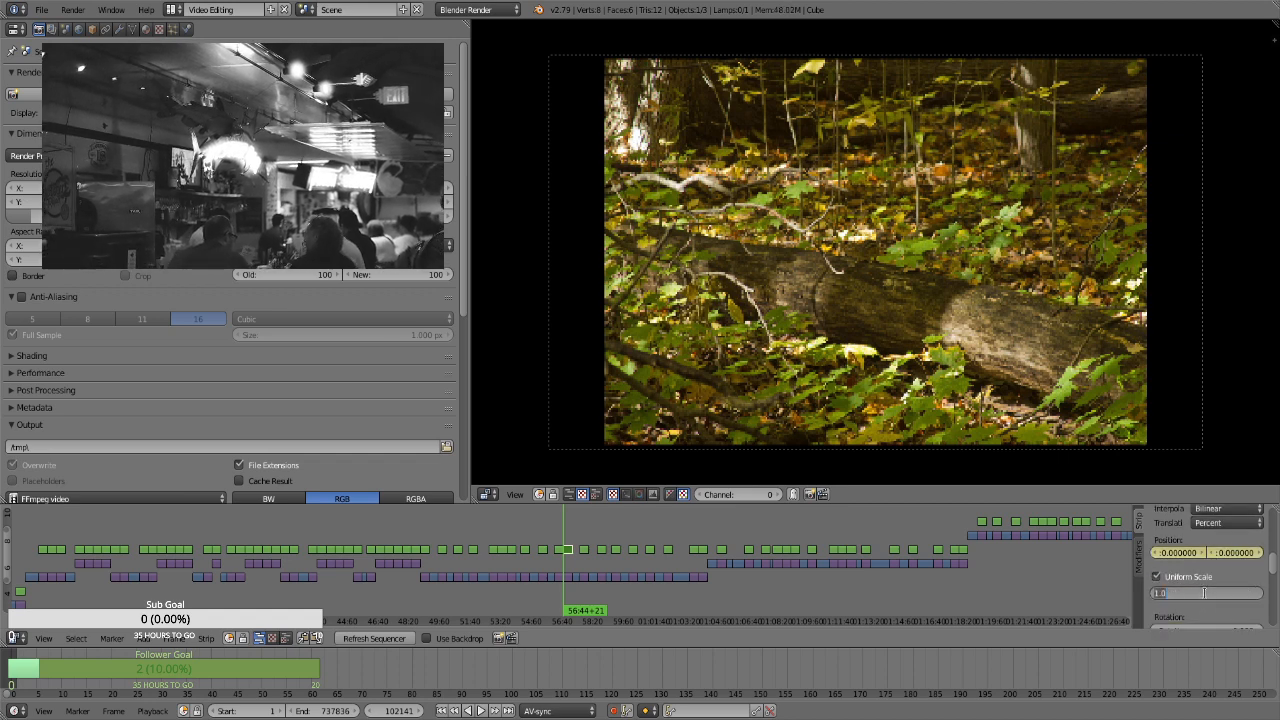
key("Return")
key("i")
left_click(1211, 596)
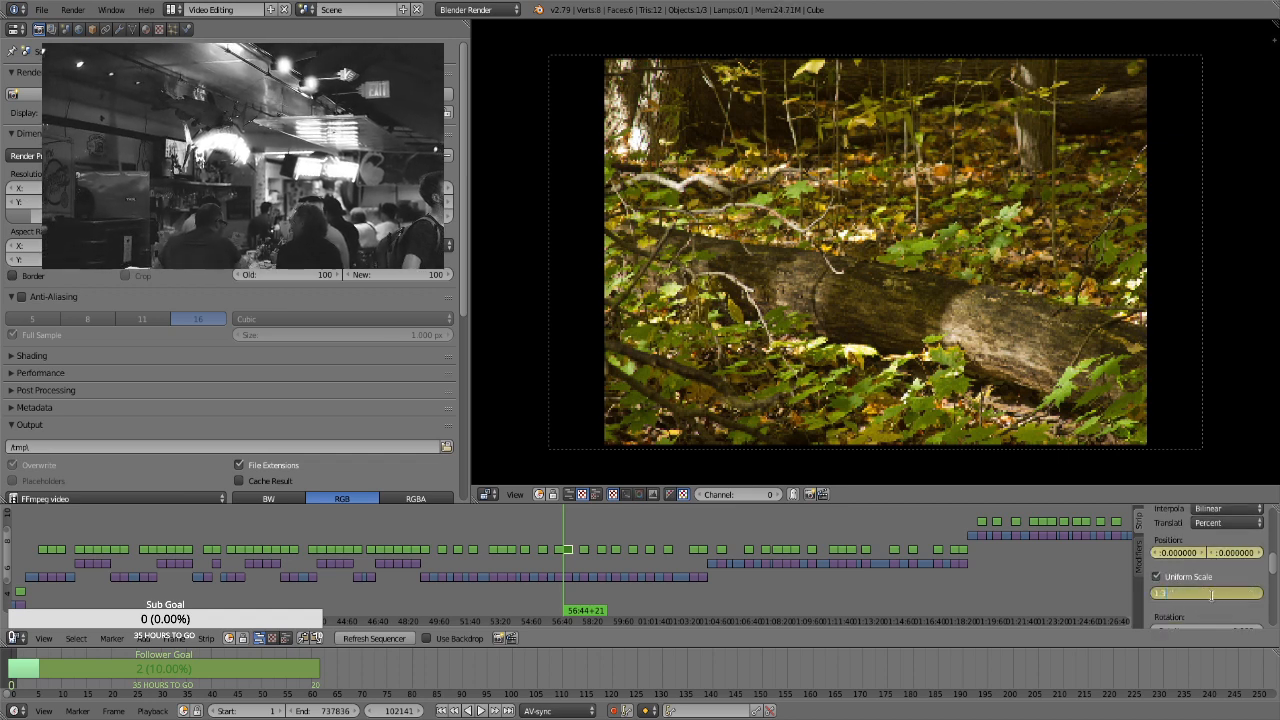
type("1.3")
key("Return")
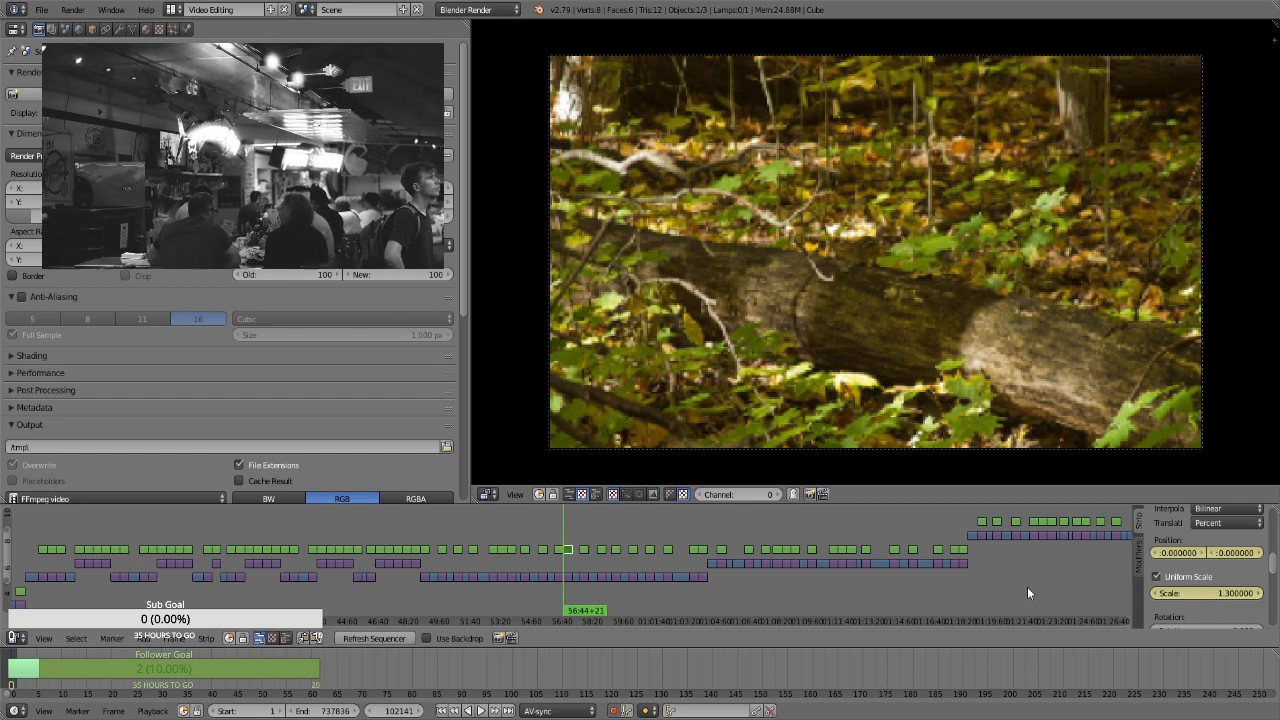
key("Page_Up")
left_click_drag(1187, 601, 1262, 557)
For the portrait woodland strip at 57:37+16, enable Uniform Scale and keyframe scale 2.92 and vertical position about -67.56 on the first frame
key("Page_Up")
key("Page_Up")
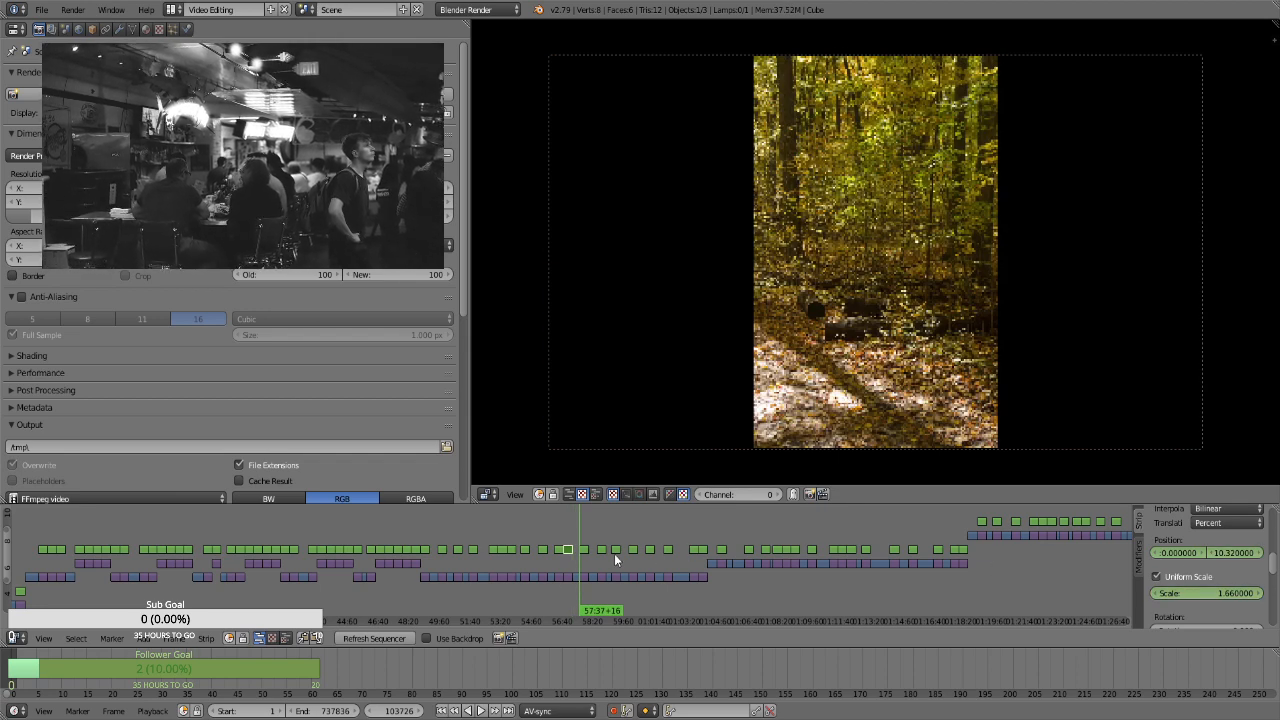
right_click(584, 552)
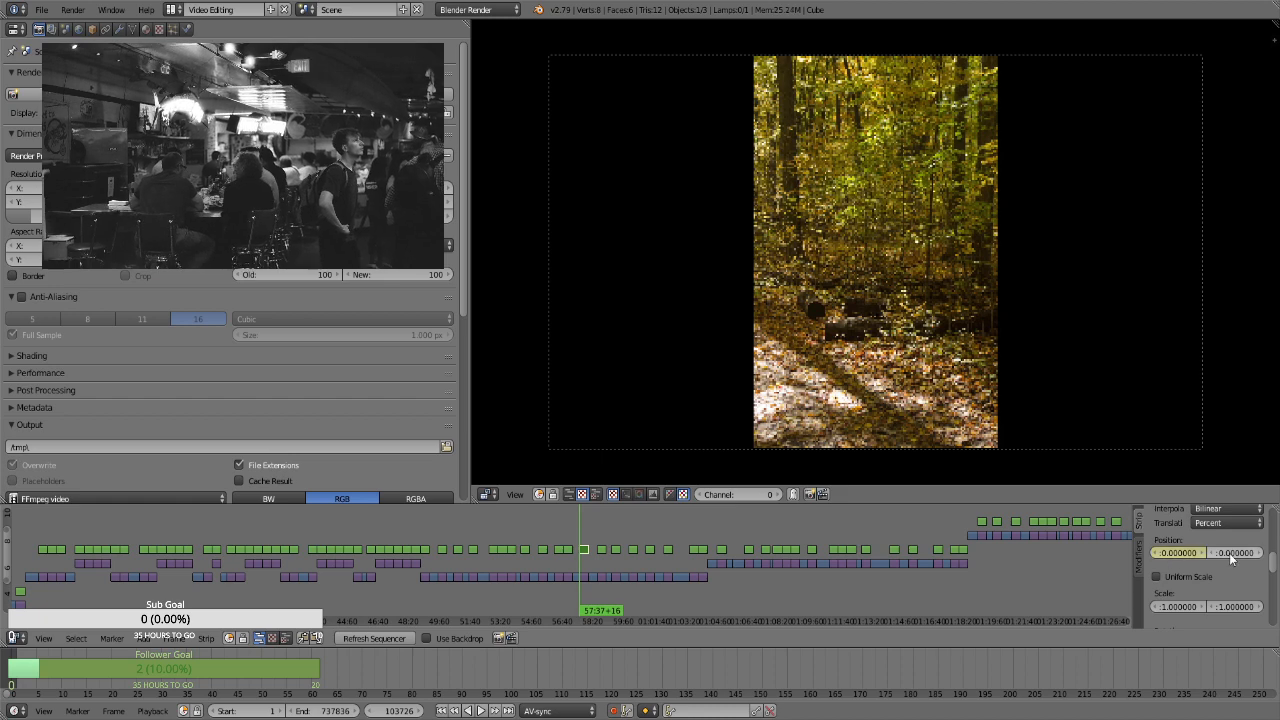
left_click(1200, 577)
left_click(1214, 592)
type("1.3")
key("Return")
left_click_drag(1214, 592, 1188, 552)
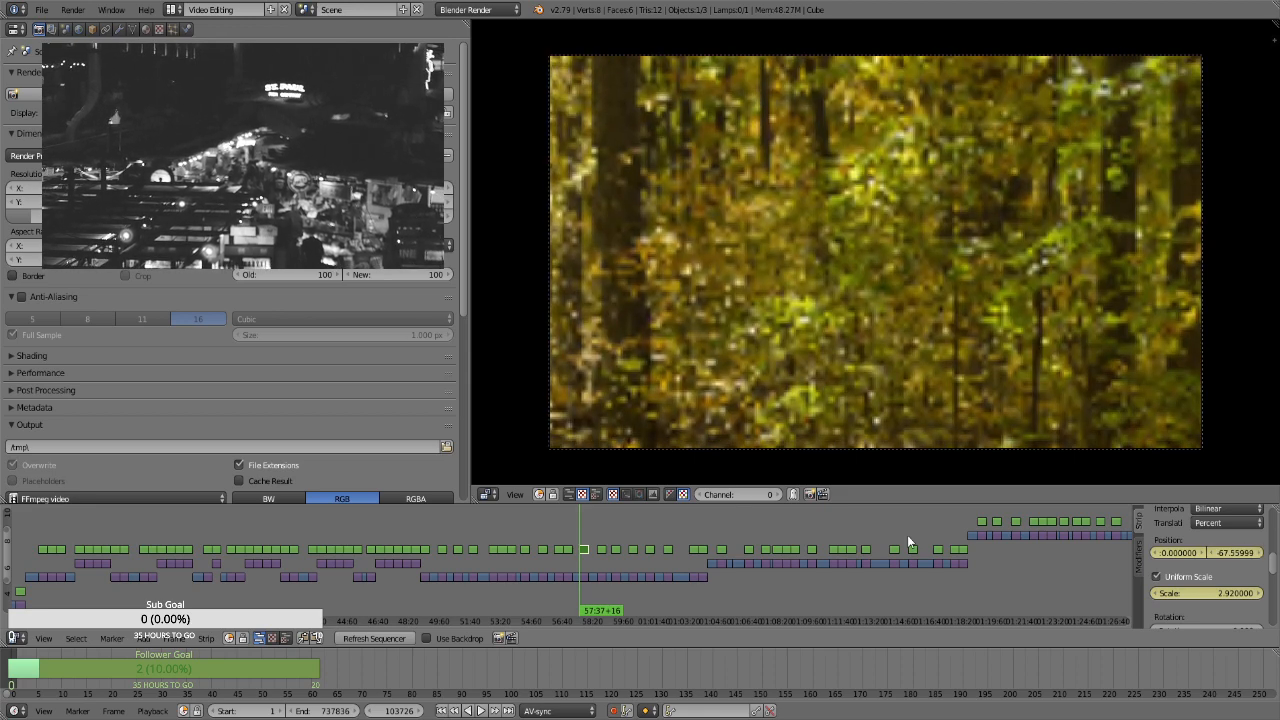
Keyframe a vertical position of about 4.92 on the portrait woodland strip's last frame, at 58:06+15
key("Page_Up")
key("Left")
left_click_drag(1239, 557, 898, 576)
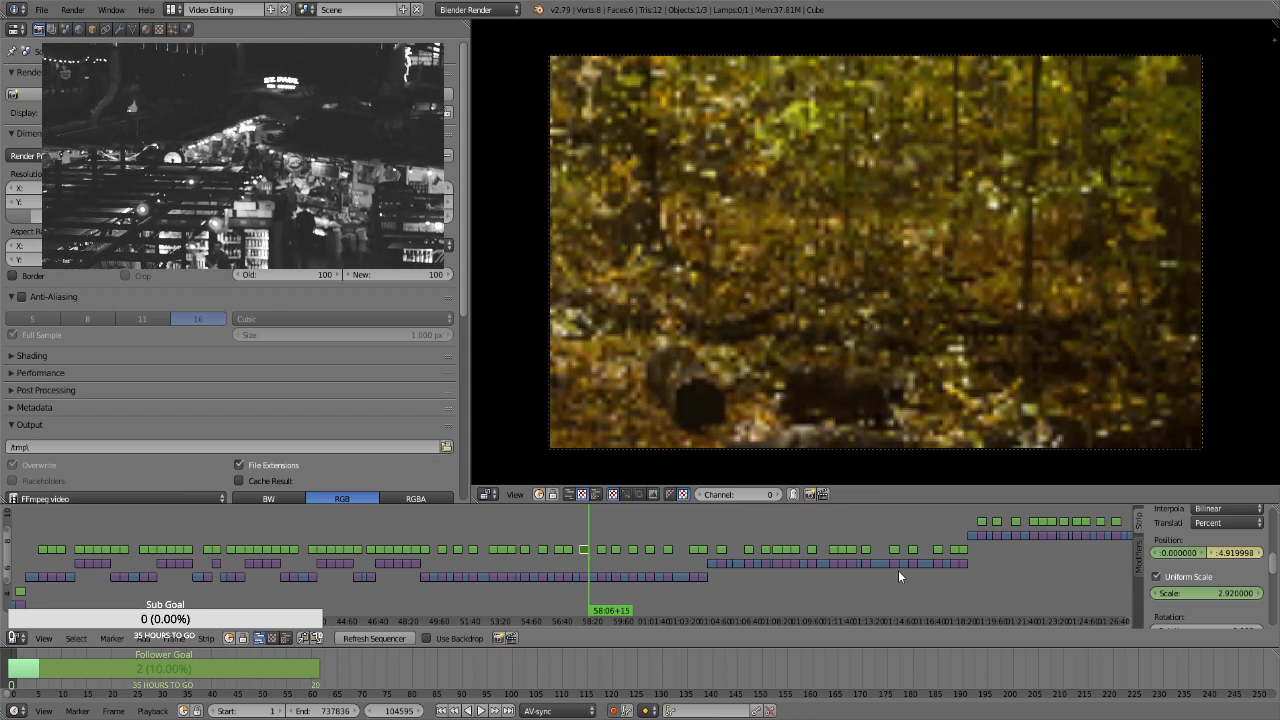
For the landscape forest-path strip at 58:33+21, enable Uniform Scale and keyframe its position and a scale of 1.3 on the first frame
key("Page_Up")
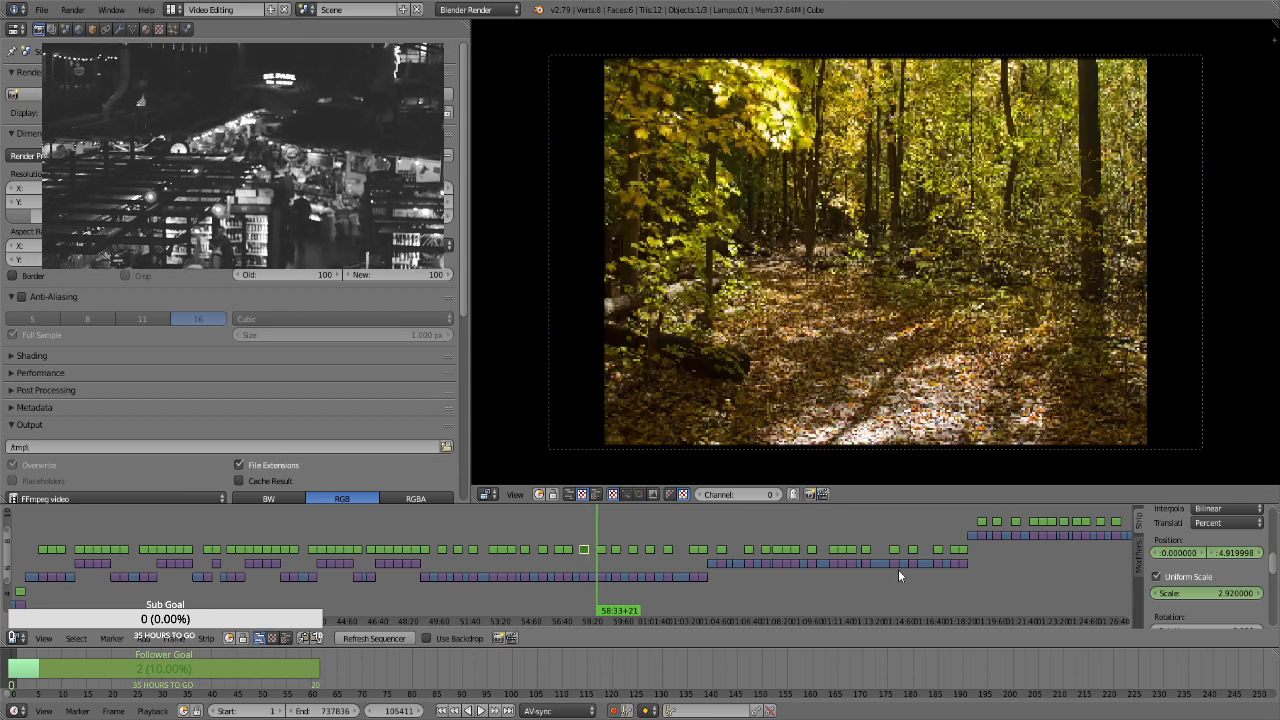
left_click(601, 549)
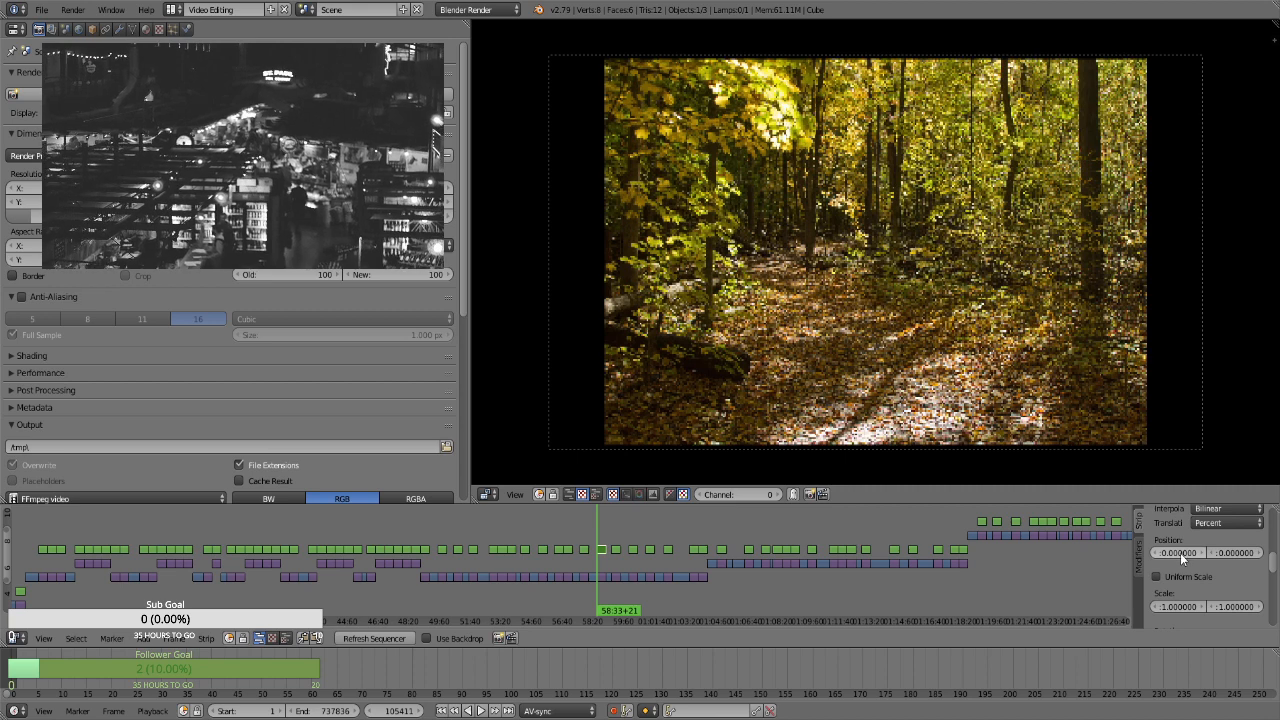
left_click(1167, 579)
left_click(1194, 592)
type("1.3")
key("Return")
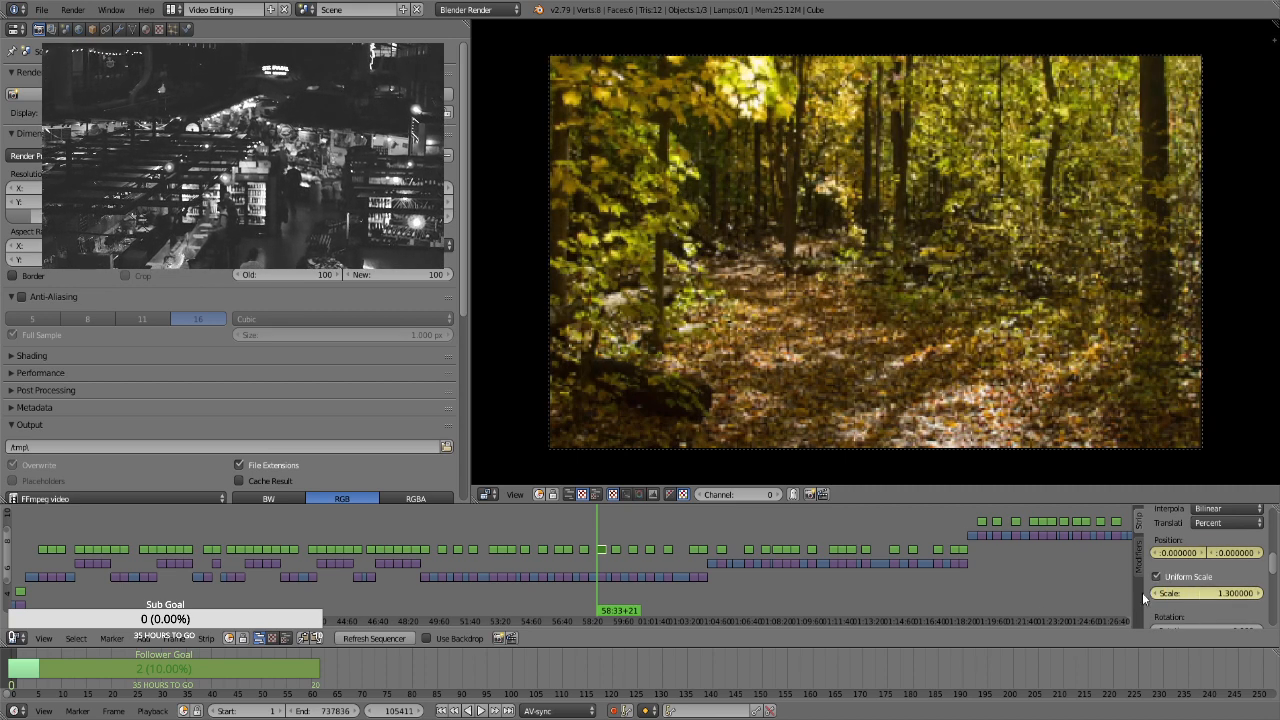
Keyframe a scale of 1.66 on the landscape forest-path strip's last frame, at 59:02+20
key("Page_Up")
key("Left")
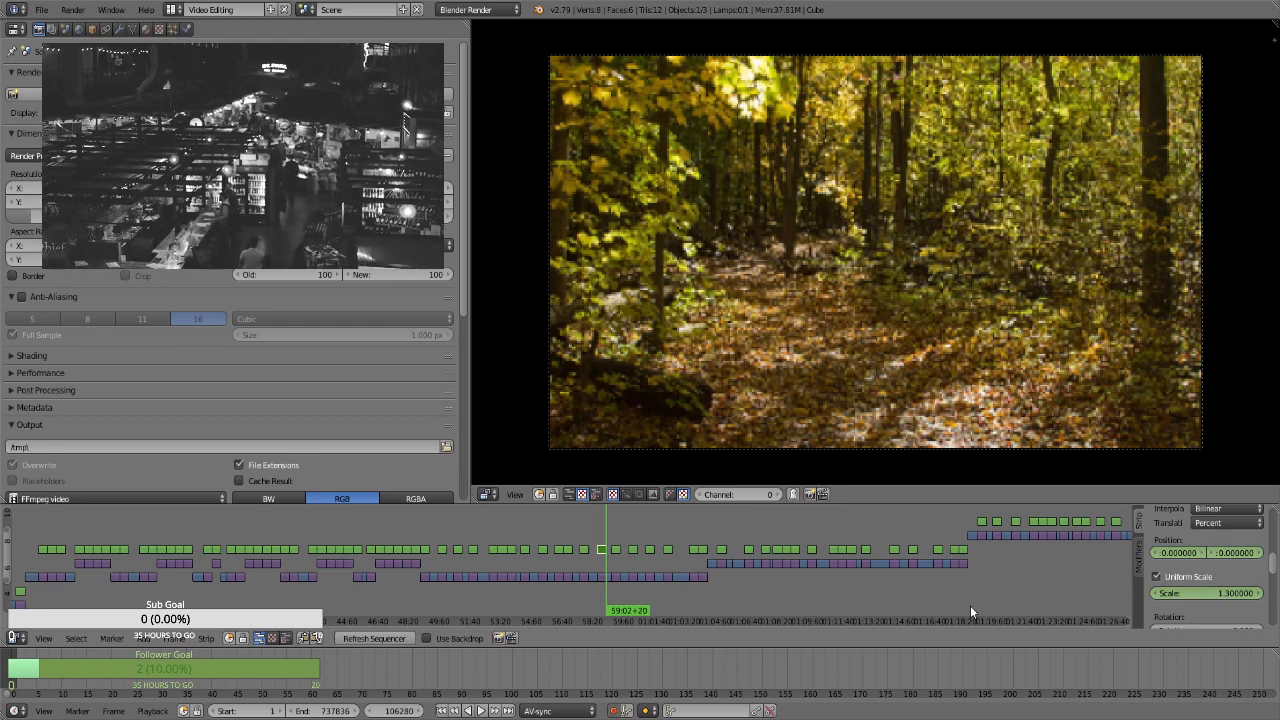
left_click(1222, 588)
type("1.66")
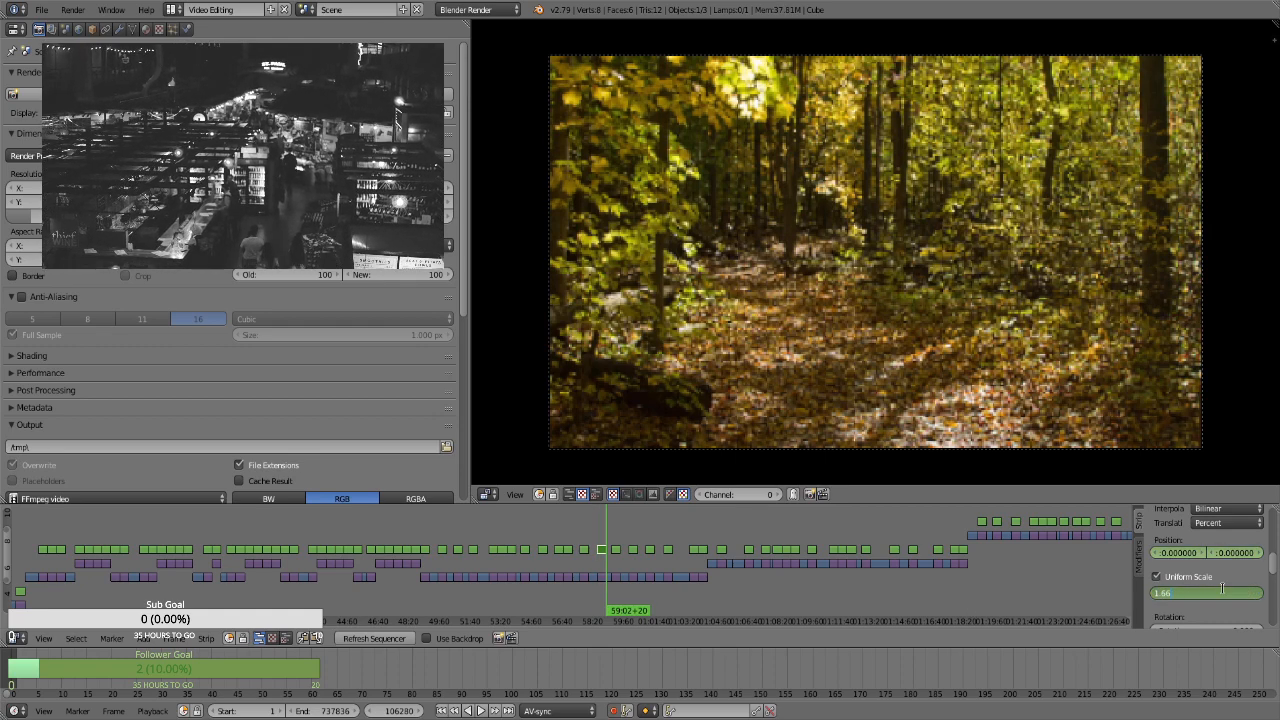
key("Return")
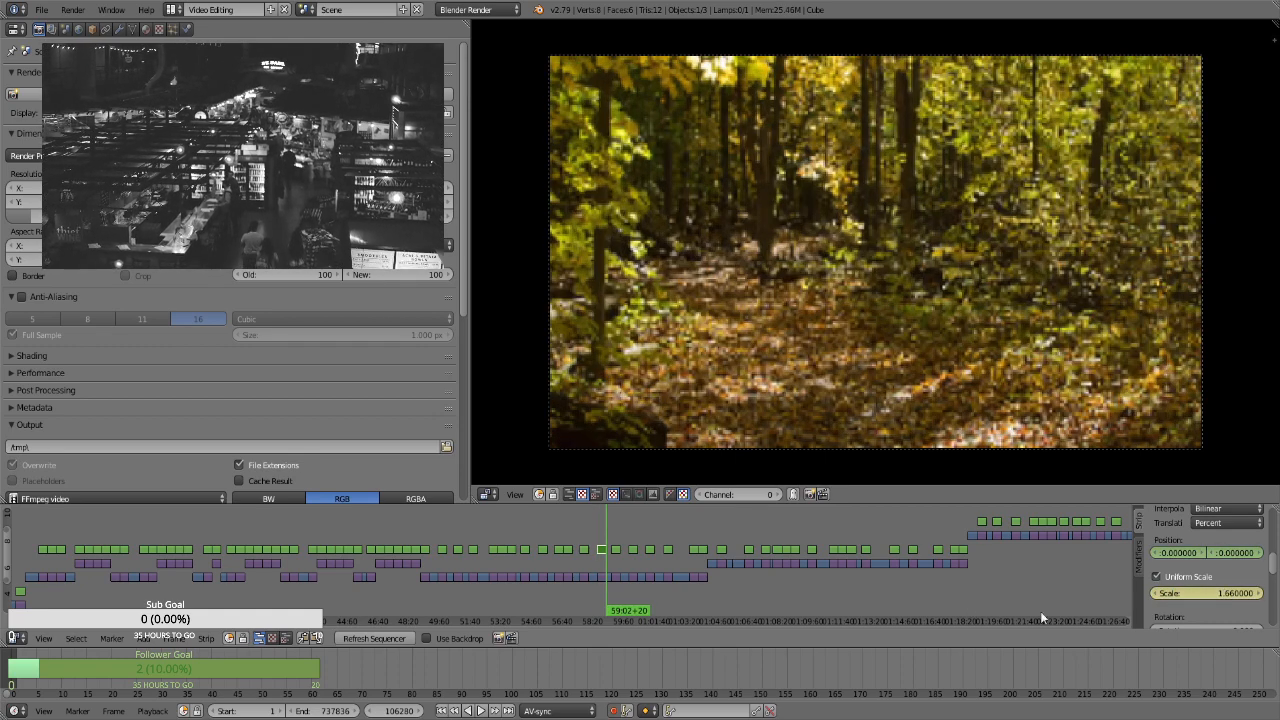
For the portrait forest-path strip at 59:20+10, keyframe a uniform scale of 3.49 and a vertical position from about -36.06 on the first frame to 22.77 at 59:49+09
right_click(614, 552)
key("Page_Up")
key("Page_Up")
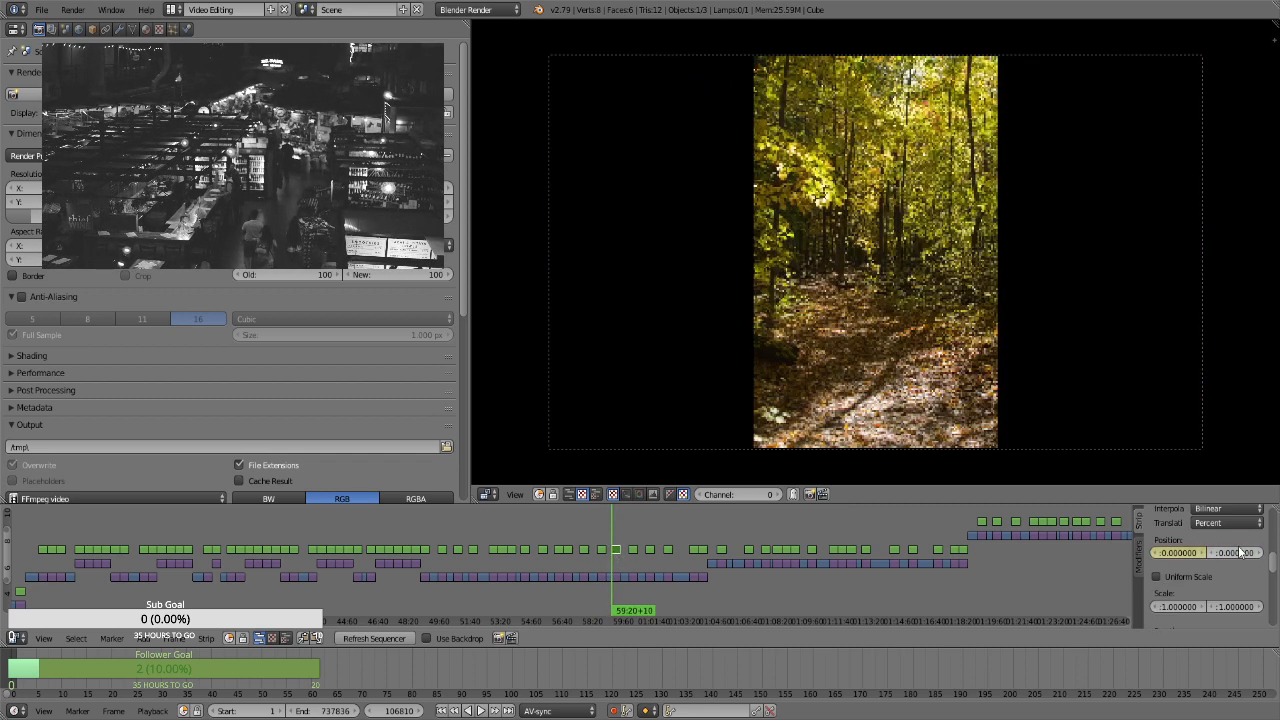
left_click(1199, 580)
left_click(1209, 598)
key("Return")
left_click_drag(1210, 598, 962, 575)
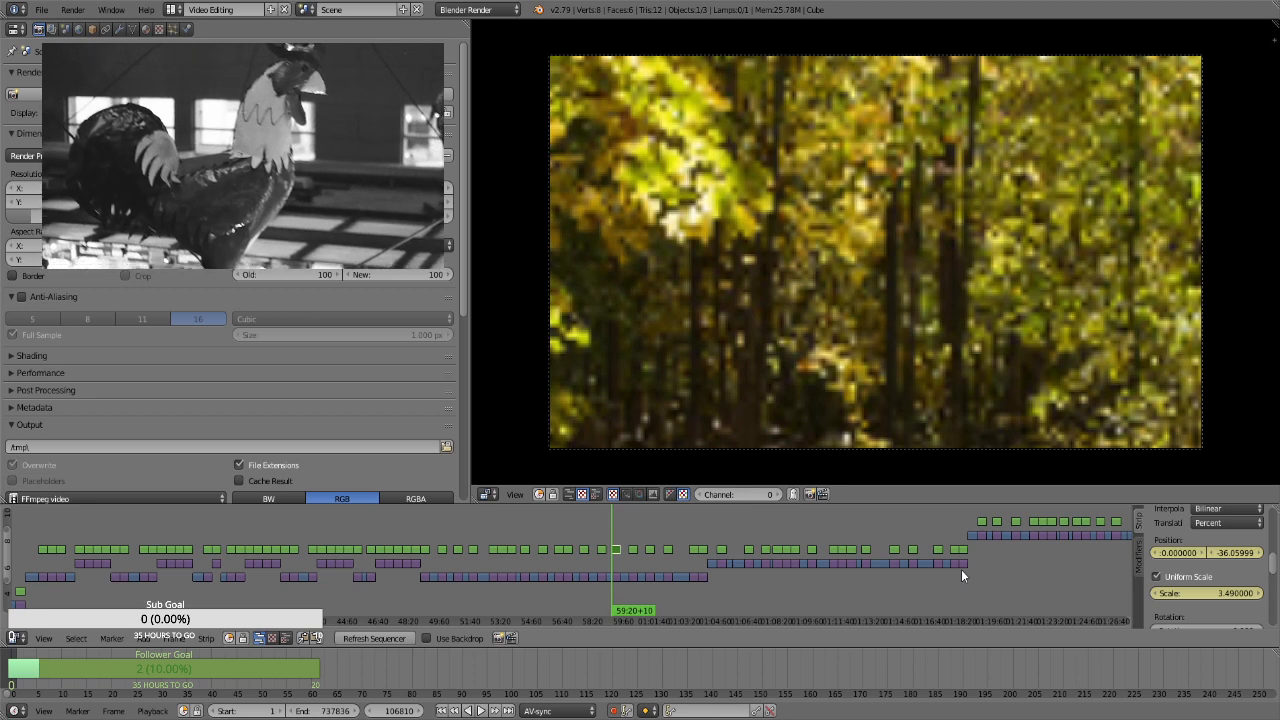
key("Page_Up")
left_click_drag(1232, 556, 940, 606)
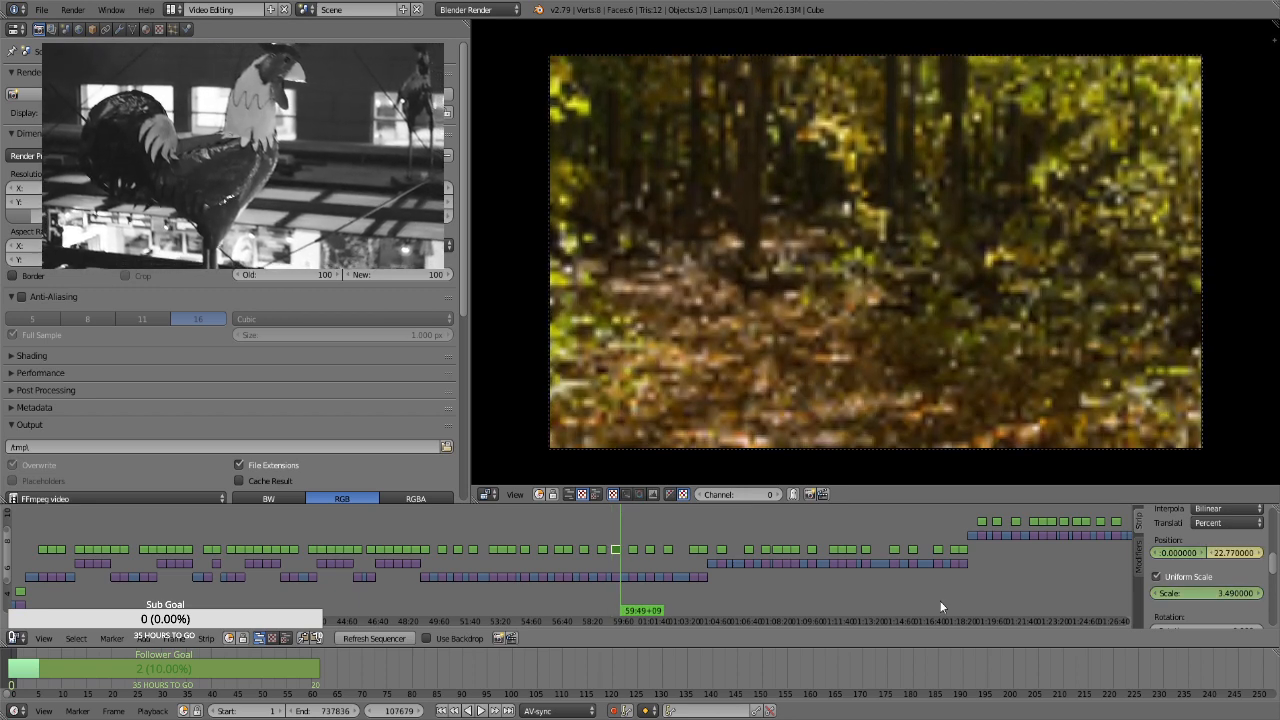
For the cut-logs photo strip at 01:00:16+07, enable Uniform Scale and keyframe its position and a scale of 1.3 on the first frame
key("Page_Up")
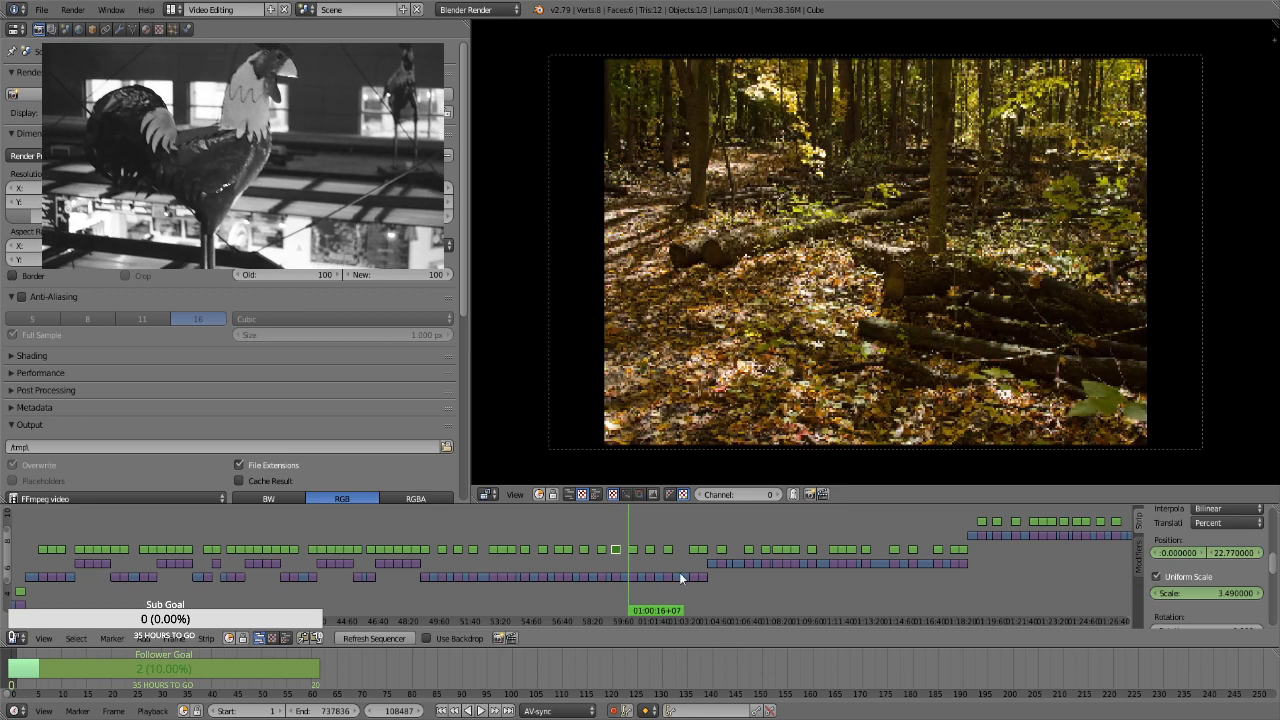
right_click(636, 554)
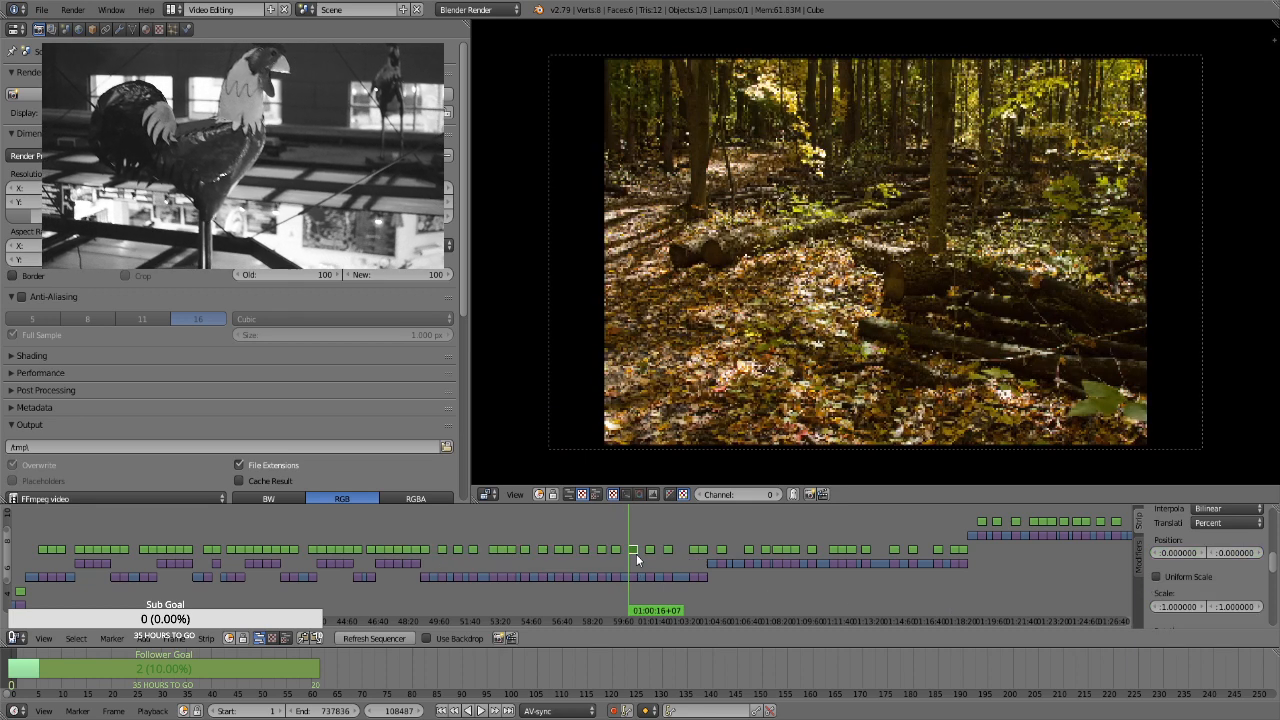
key("i")
left_click(1190, 575)
key("i")
double_click(1198, 592)
type("1.1")
key("Return")
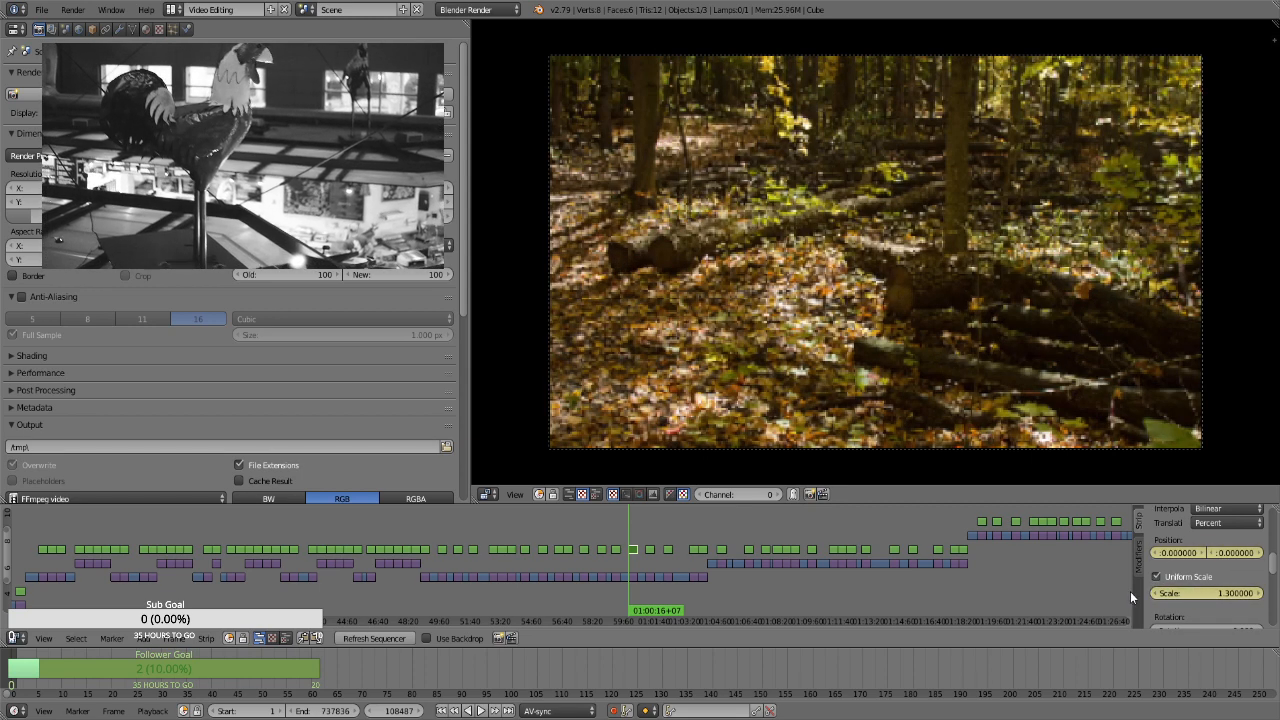
Keyframe a scale of 1.66 on the cut-logs strip's last frame, at 01:00:45+06
key("Page_Up")
key("Left")
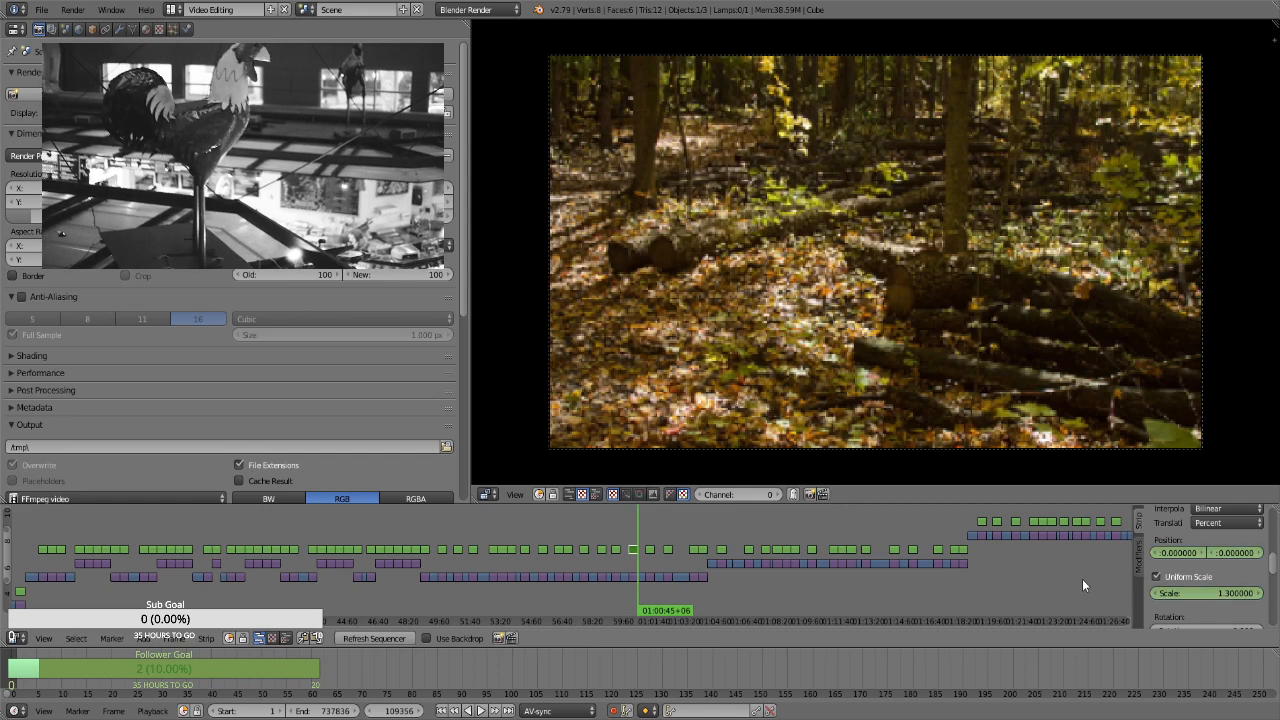
left_click(1195, 589)
left_click(1195, 590)
type("1.66")
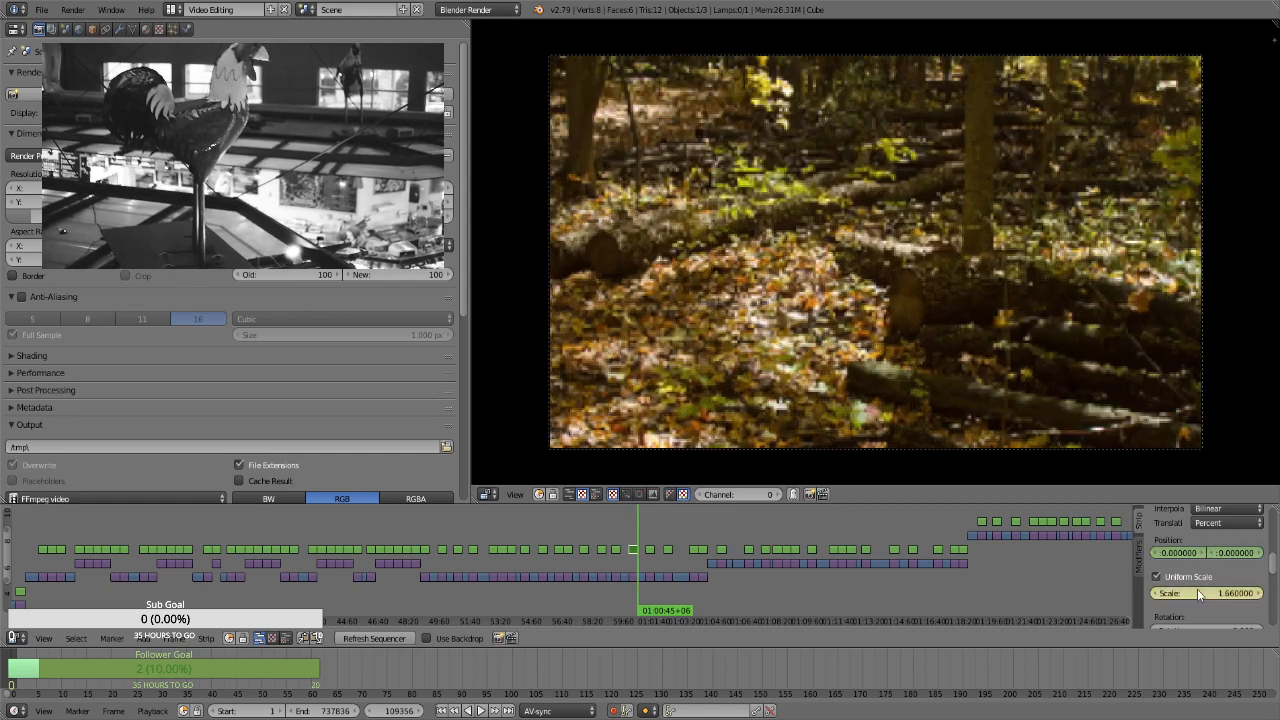
For the fallen-branches photo strip at 01:01:11+13, enable Uniform Scale and keyframe its position and a scale of 1.3 on the first frame
key("Return")
key("Right")
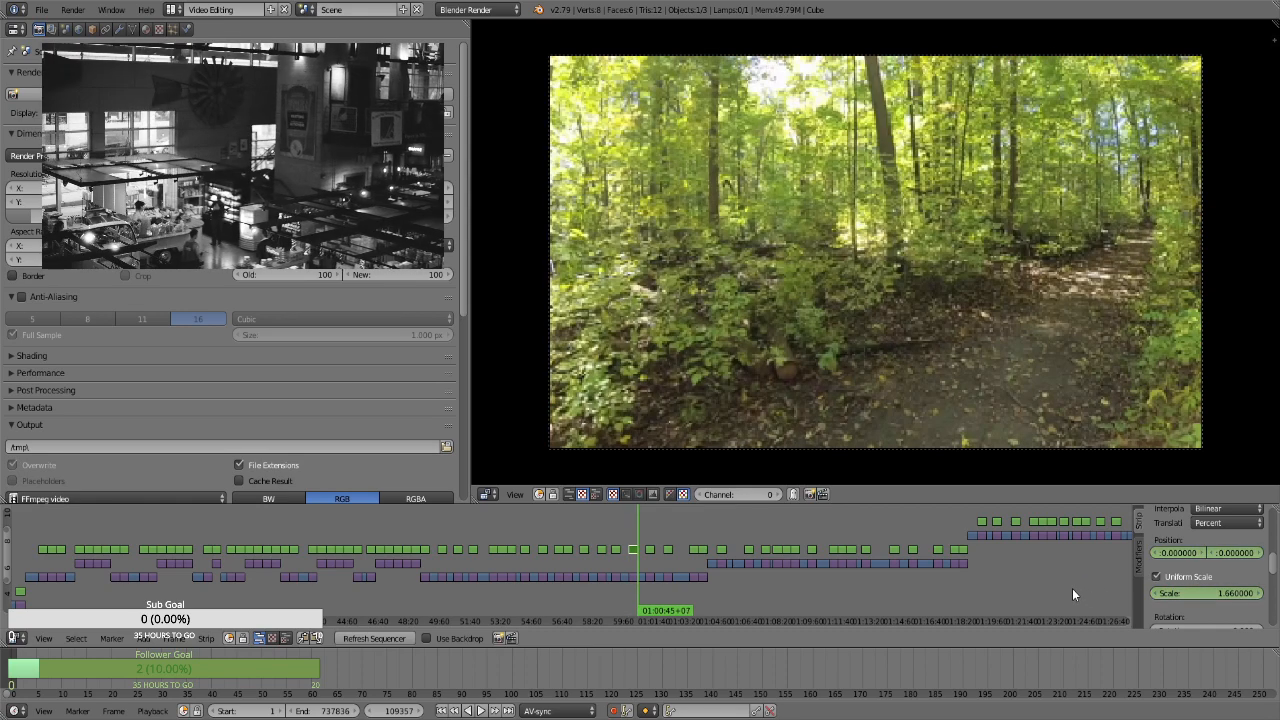
key("Page_Up")
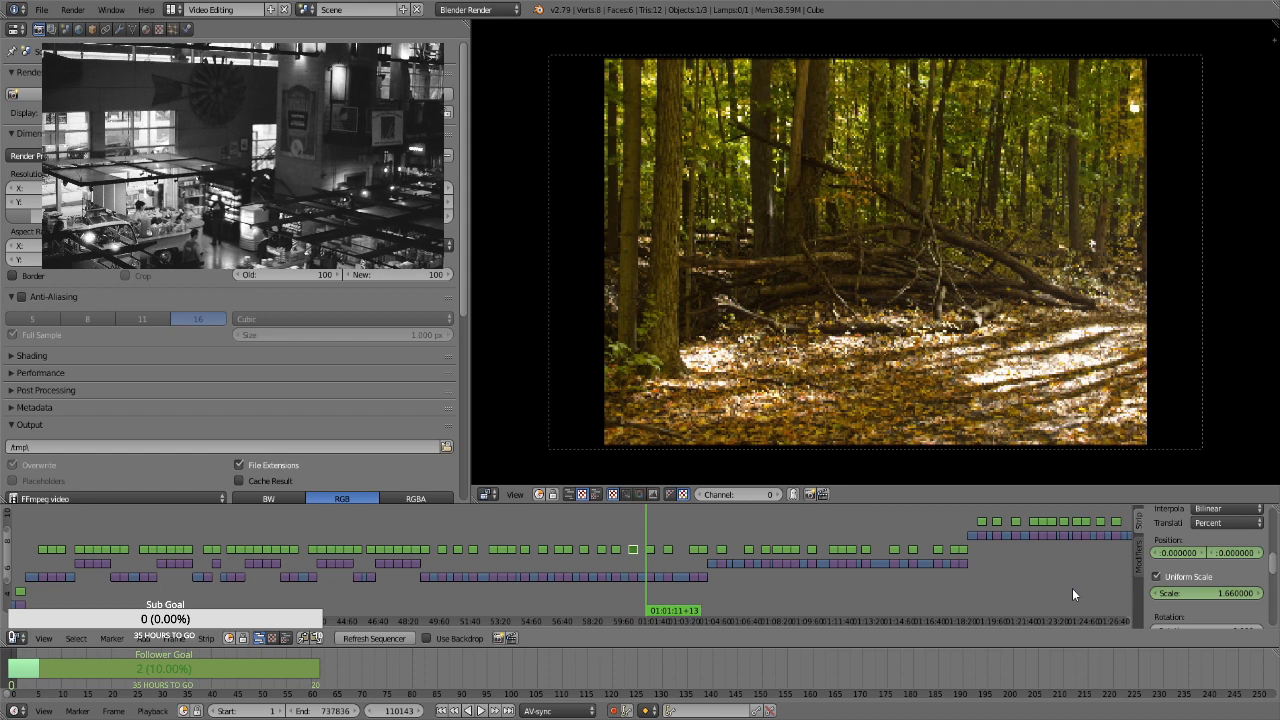
right_click(645, 554)
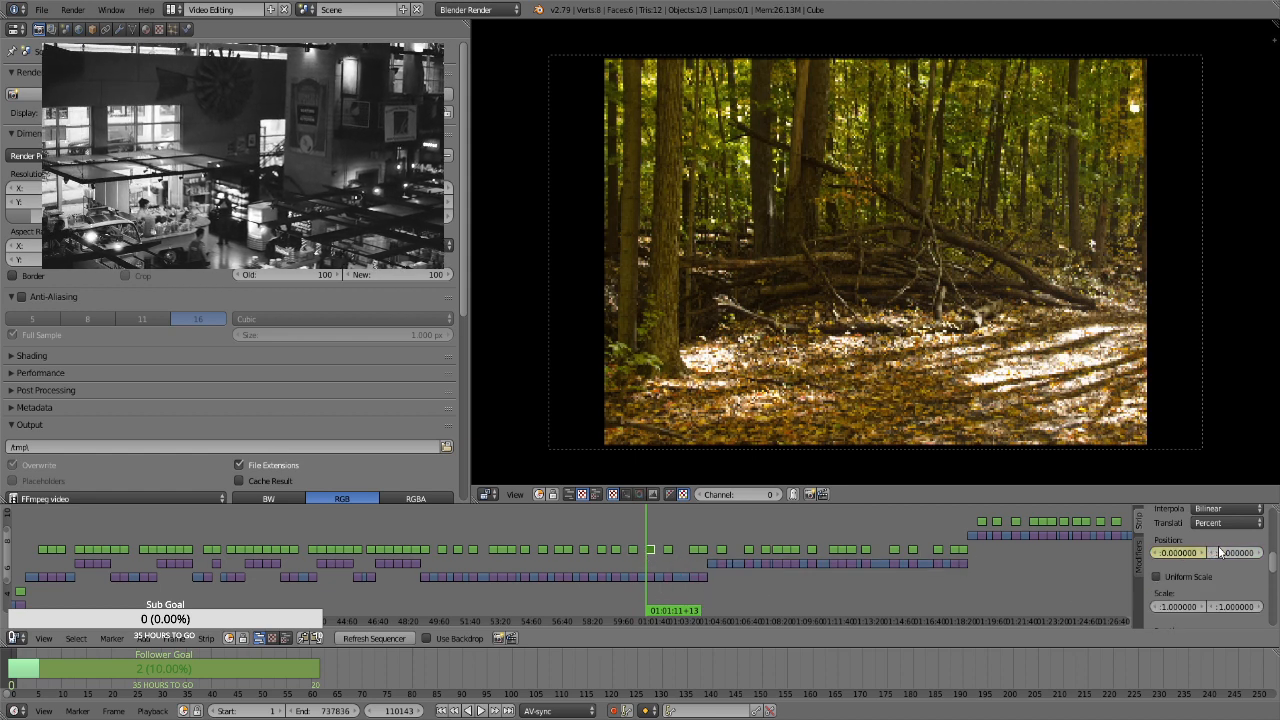
left_click(1174, 577)
left_click(1195, 594)
left_click(1199, 614)
key("i")
left_click(1209, 593)
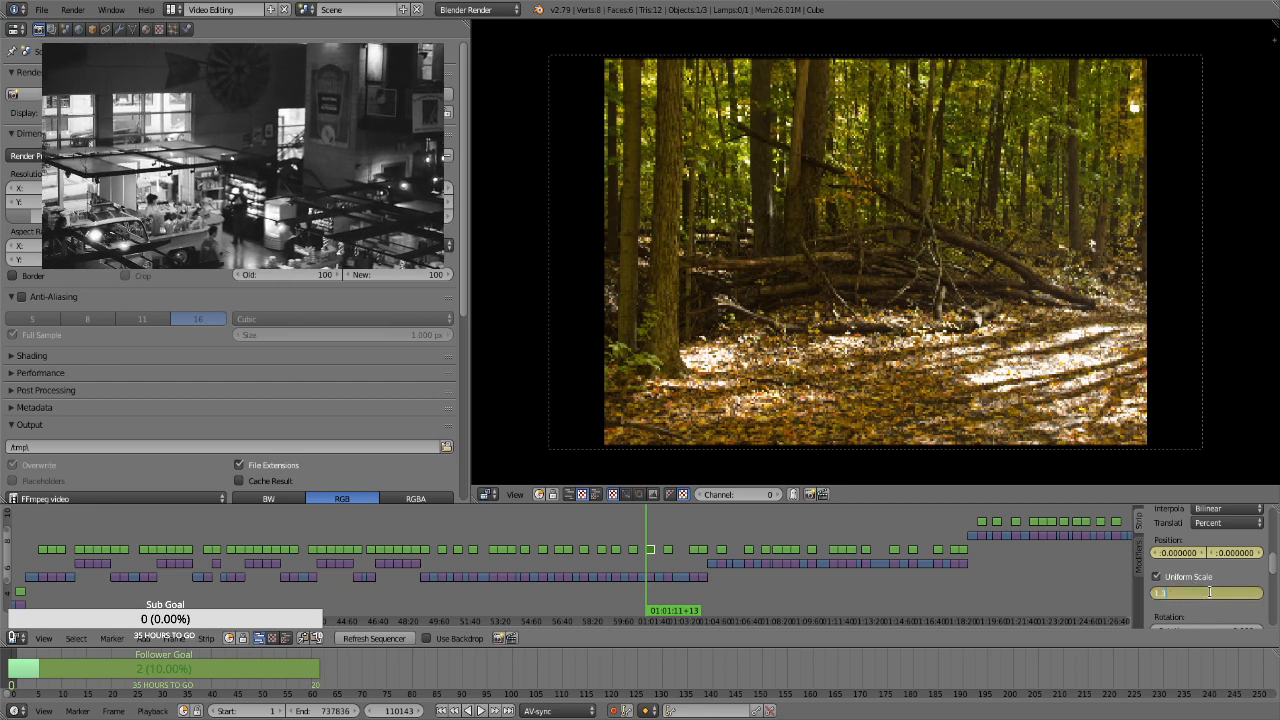
type("1.3")
key("Return")
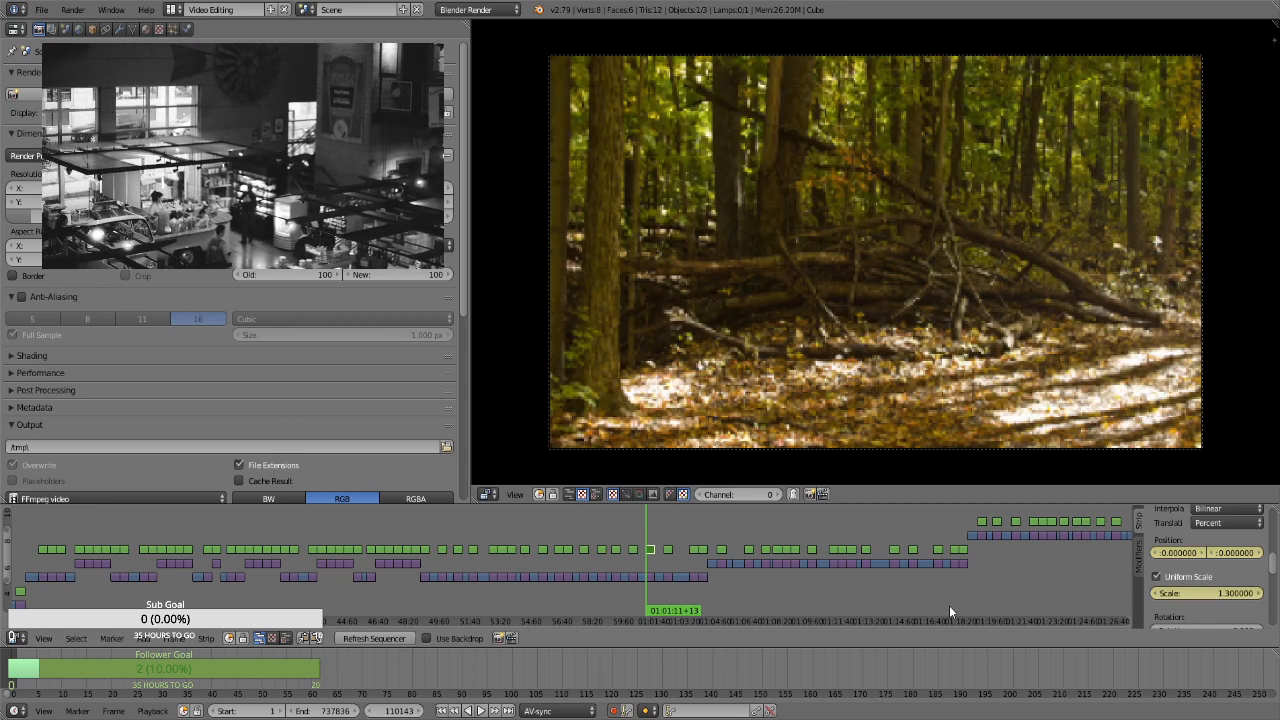
Keyframe a scale of 1.66 on the fallen-branches strip's last frame, at 01:01:40+12
key("Page_Up")
left_click(1199, 593)
type("1.66")
key("Return")
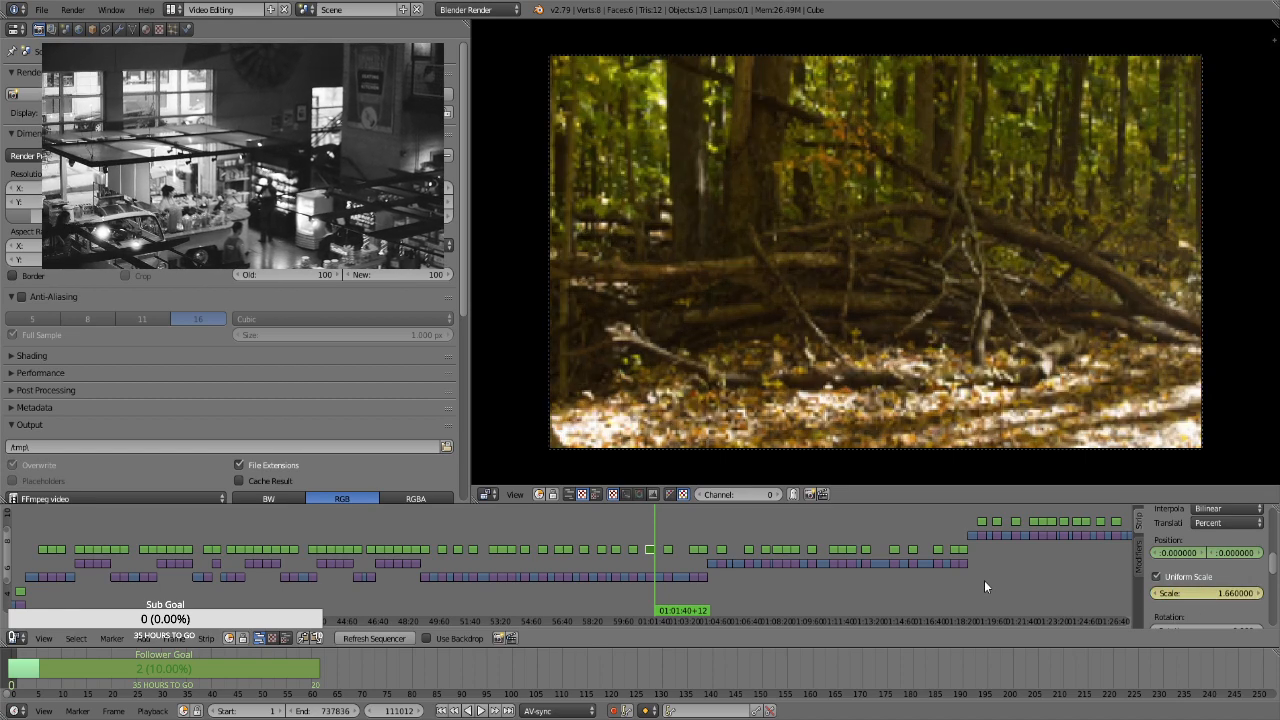
For the photo strip with two parallel fallen trunks at 01:02:09+08, enable Uniform Scale and keyframe its position and a scale of 1.3
key("Right")
key("Page_Up")
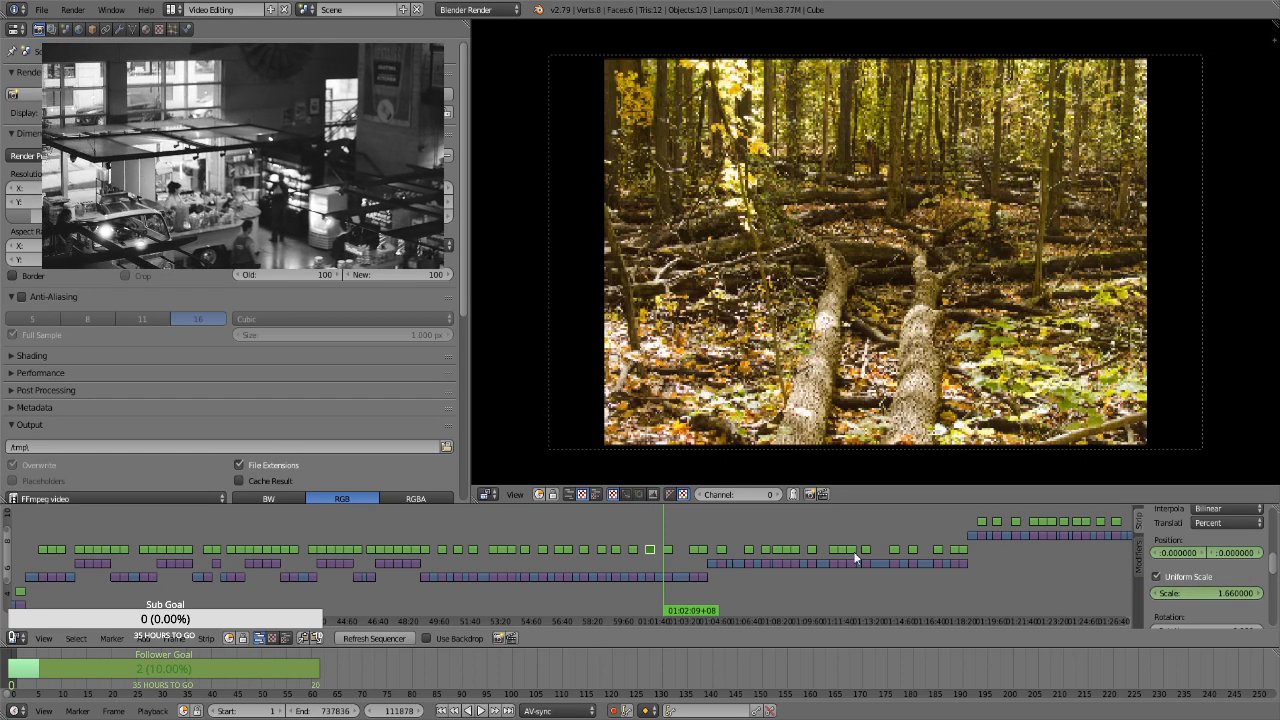
left_click(667, 551)
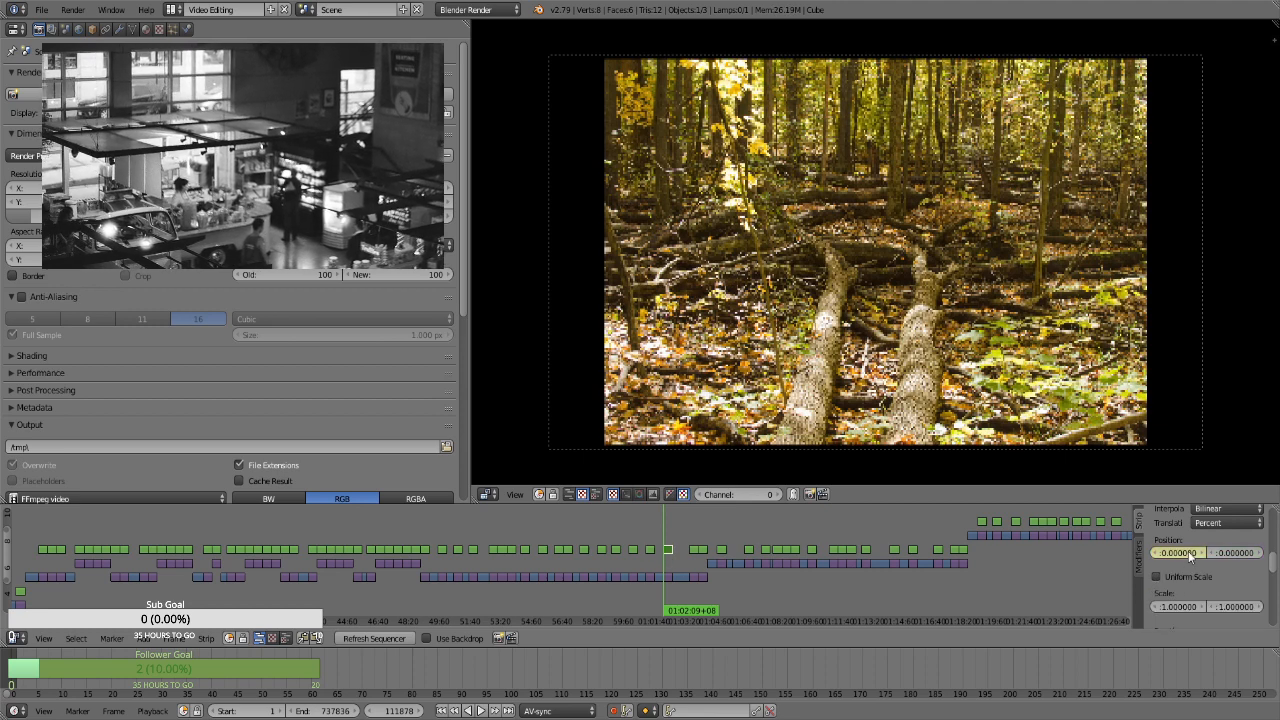
left_click(1165, 577)
left_click(1199, 590)
type("1.3")
key("Return")
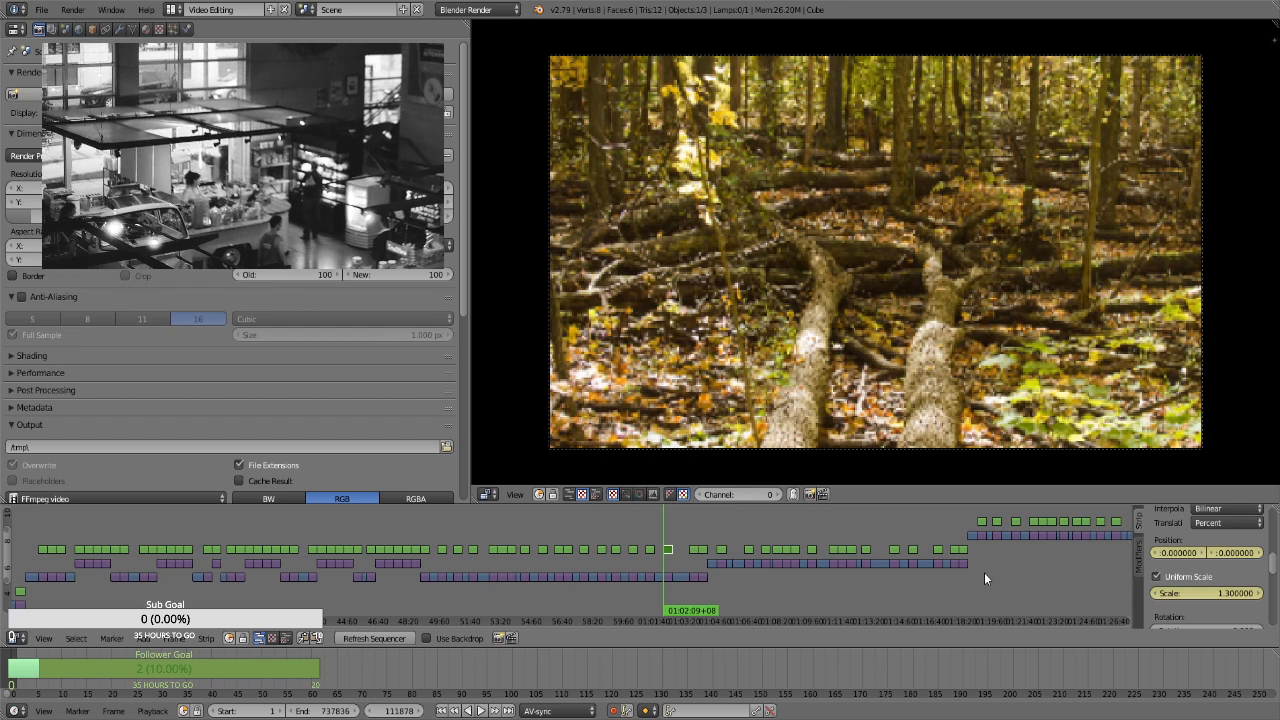
Keyframe a scale of 1.66 on the parallel-trunks strip's last frame, at 01:02:38+07
left_click(1190, 592)
type("1.66")
key("Return")
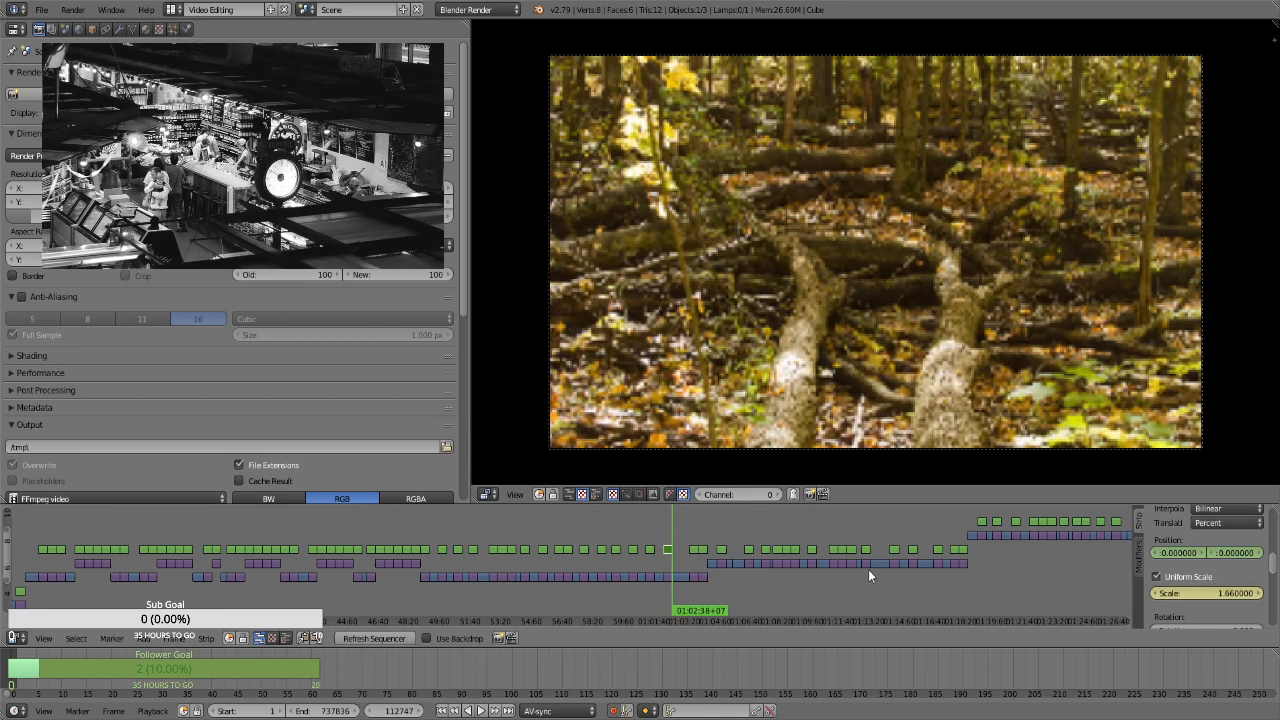
For the mossy-logs photo strip at 01:03:33+07, enable Uniform Scale and keyframe its position and a scale of 1.3 on the first frame
key("Page_Up")
key("Page_Up")
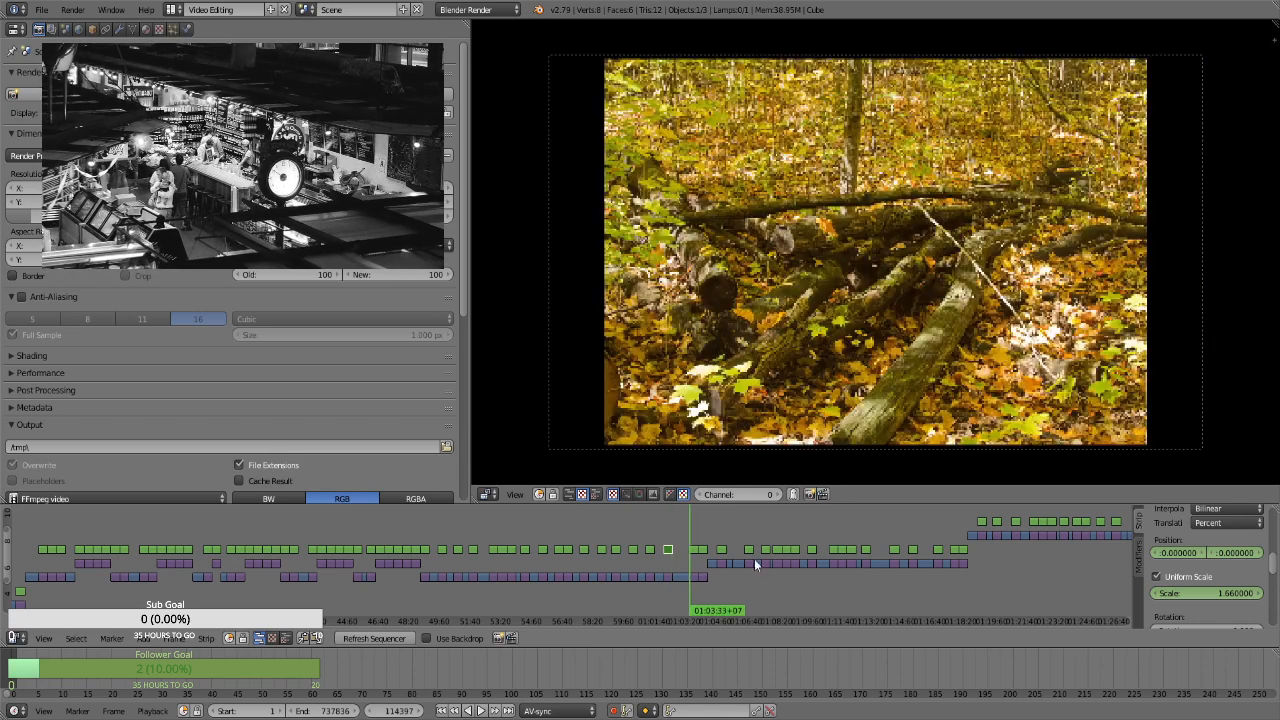
right_click(695, 550)
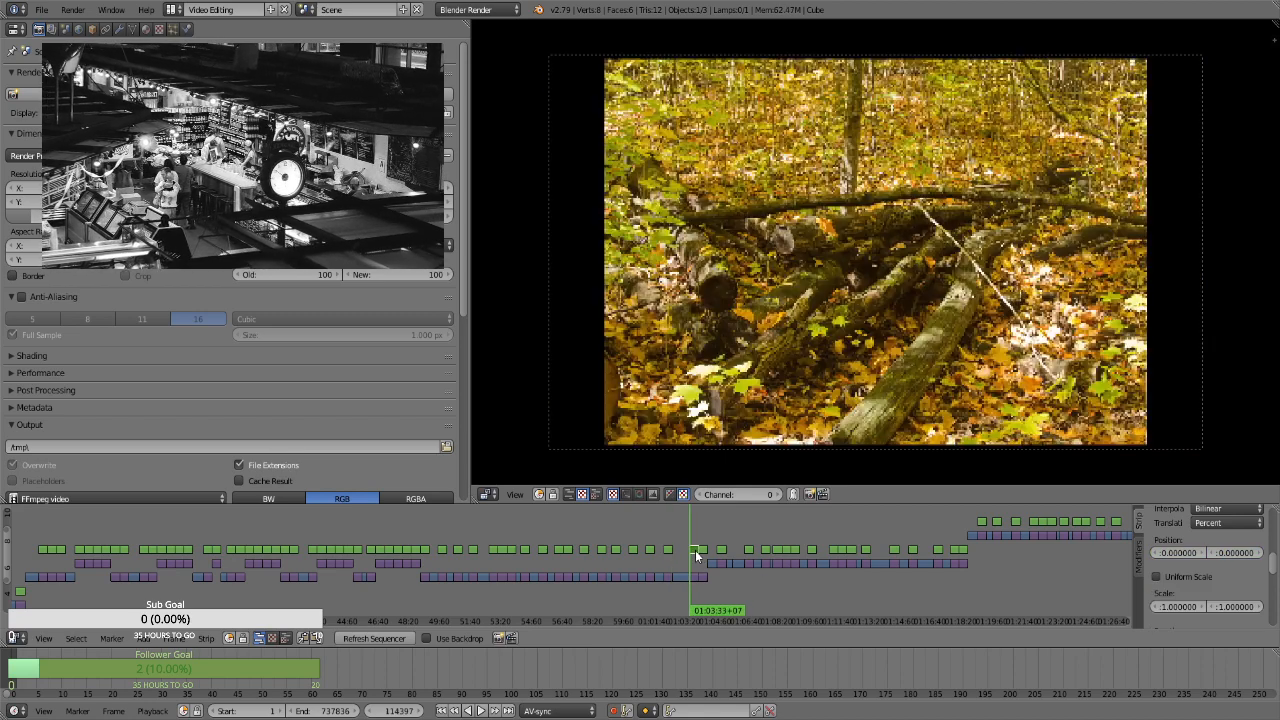
left_click(1190, 576)
left_click(1206, 592)
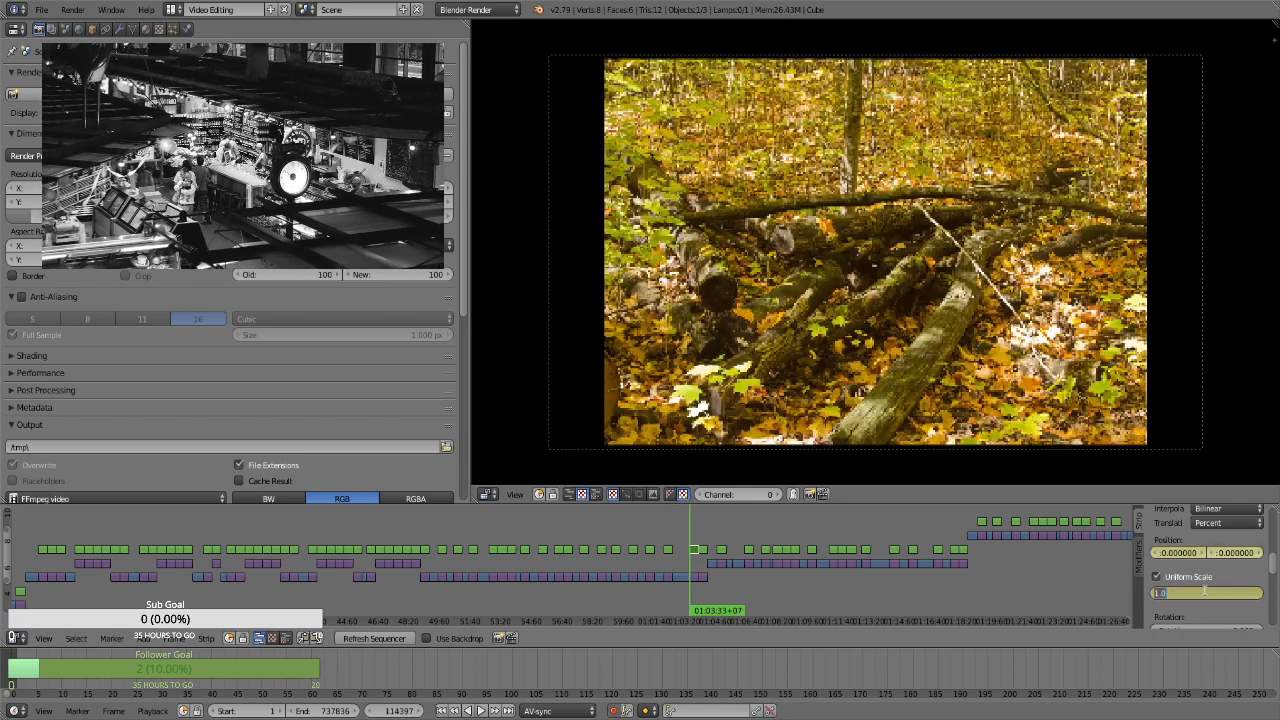
type("1.3")
key("Return")
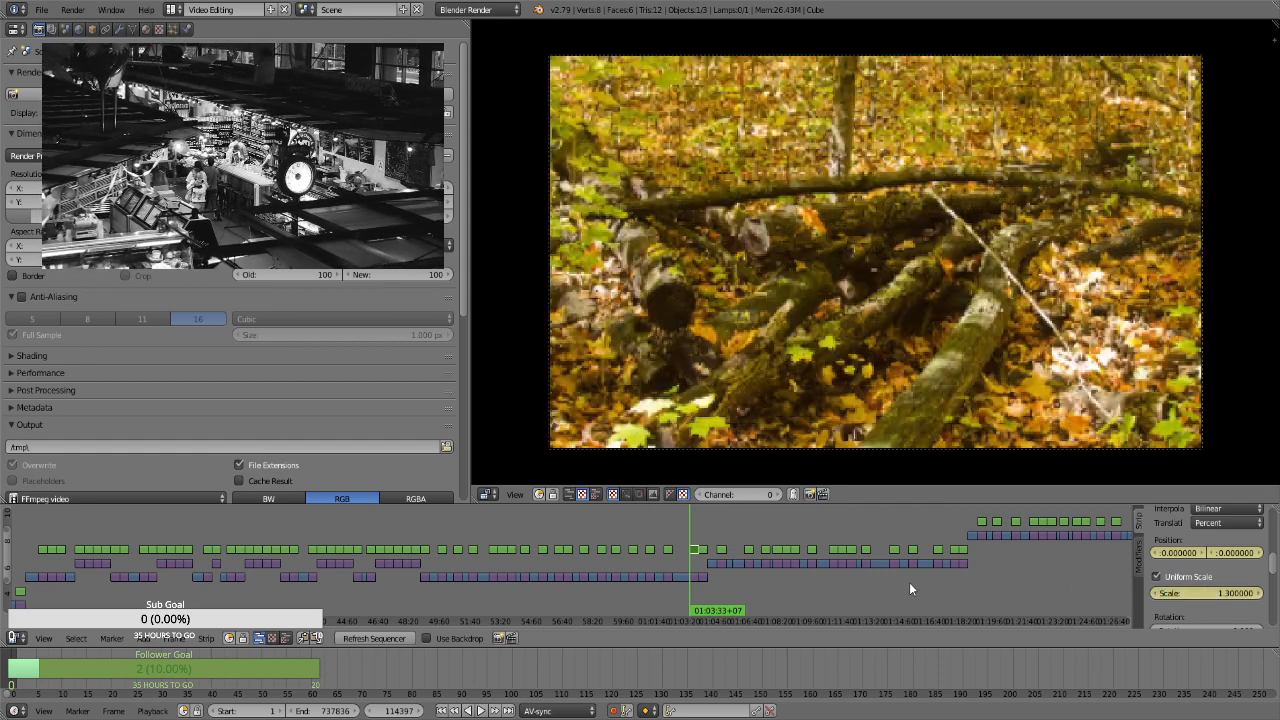
Keyframe a scale of 1.66 on the mossy-logs strip's last frame, at 01:04:02+06
key("Page_Up")
key("Left")
left_click(1200, 596)
type("1.66")
key("Return")
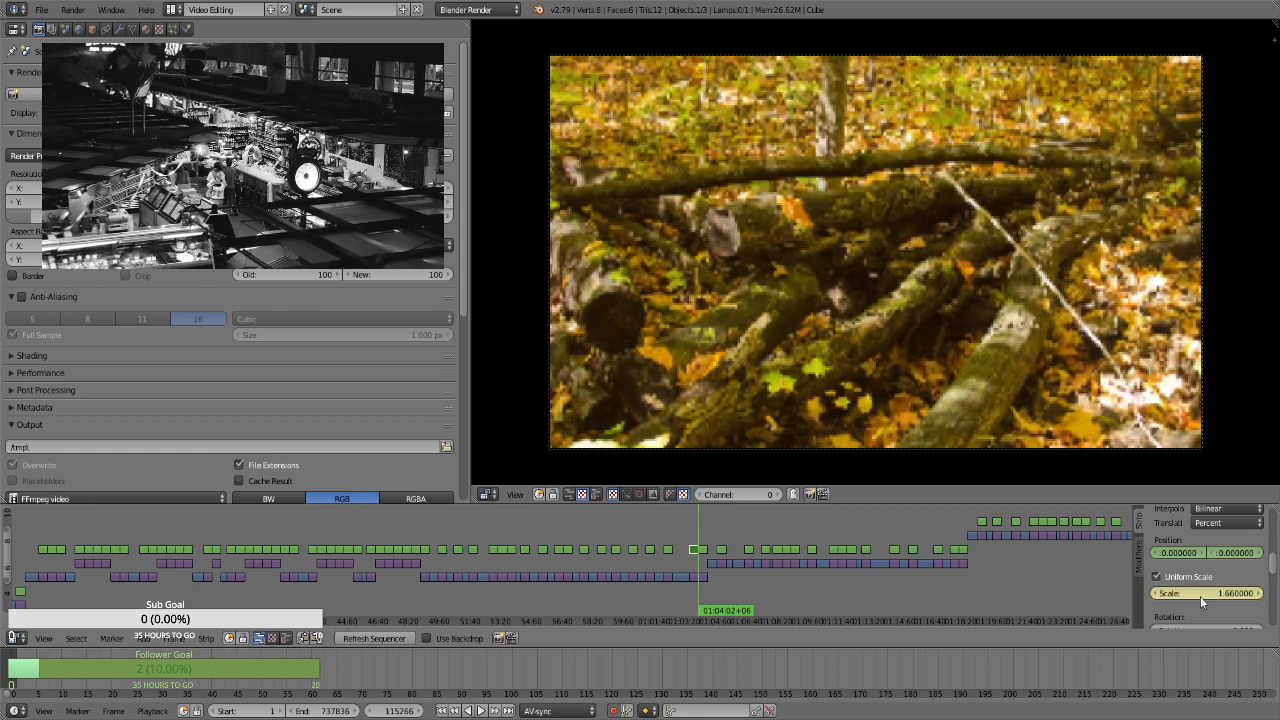
For the yellow-leaved forest strip at 01:04:02+07, enable Uniform Scale and keyframe its position and a scale of 1.3 on the first frame
left_click(693, 535)
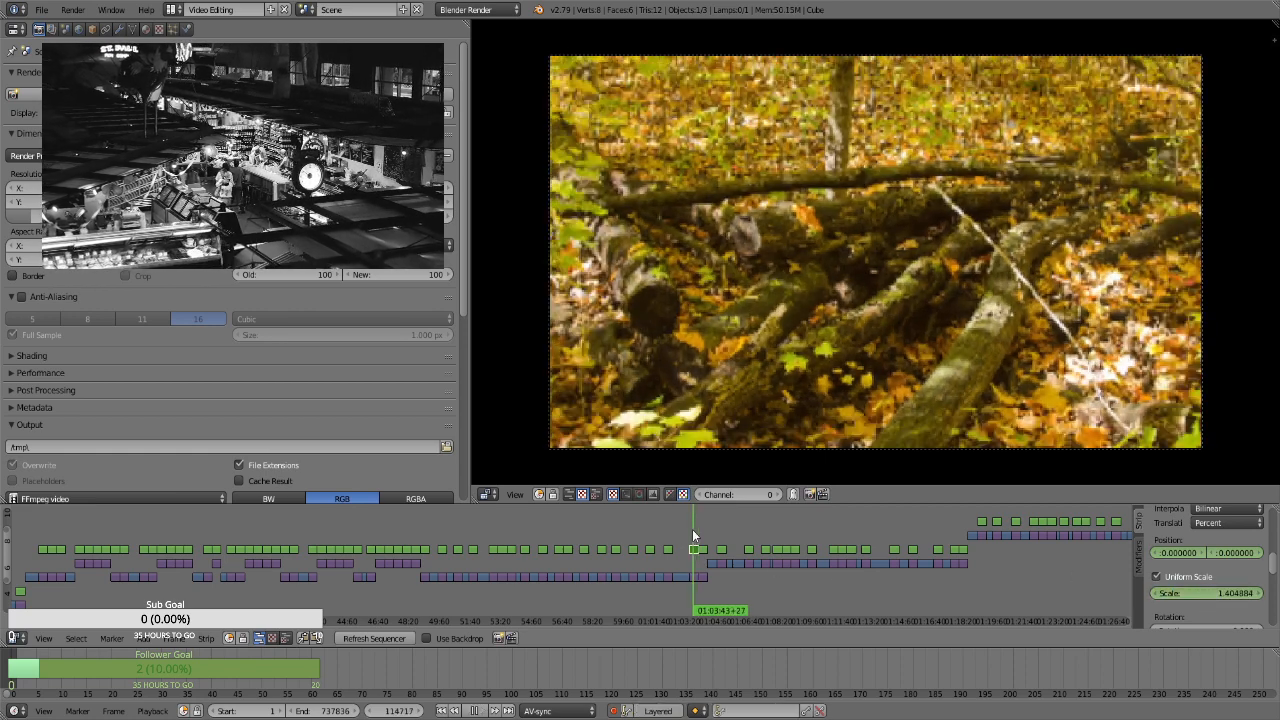
key("Page_Up")
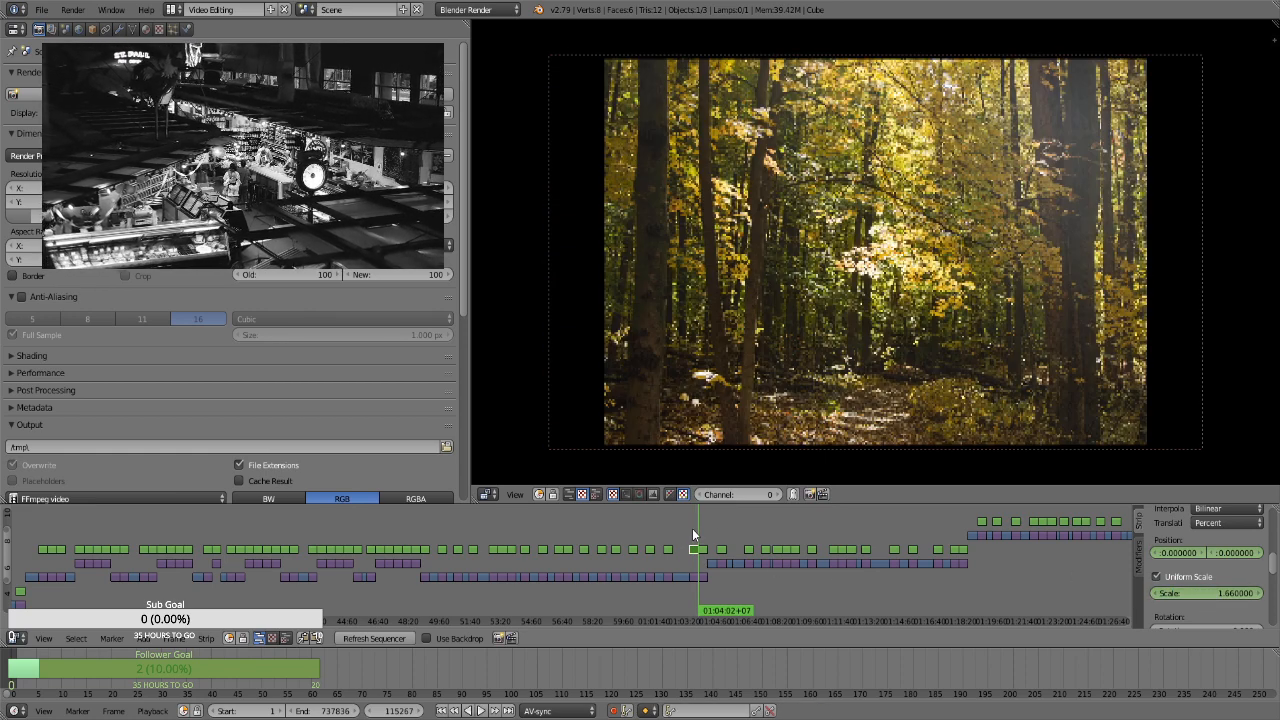
left_click(1157, 577)
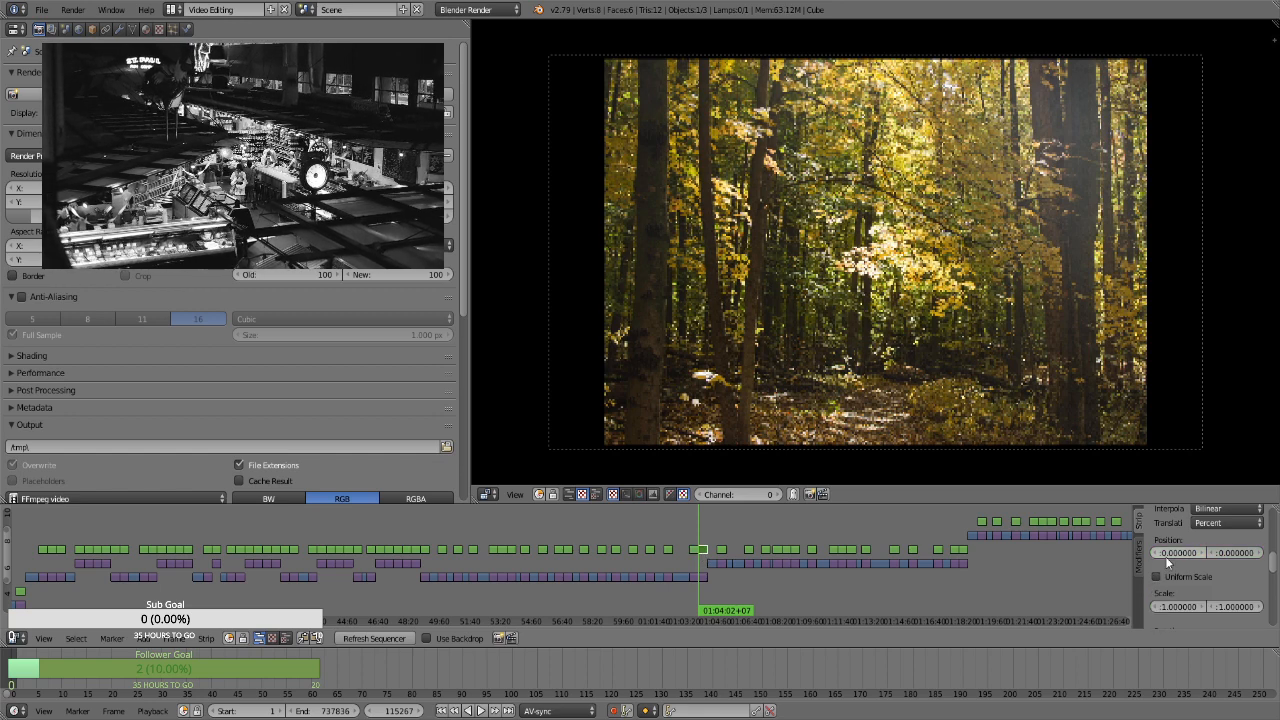
left_click(1190, 576)
left_click(1206, 592)
type("1.3")
key("Return")
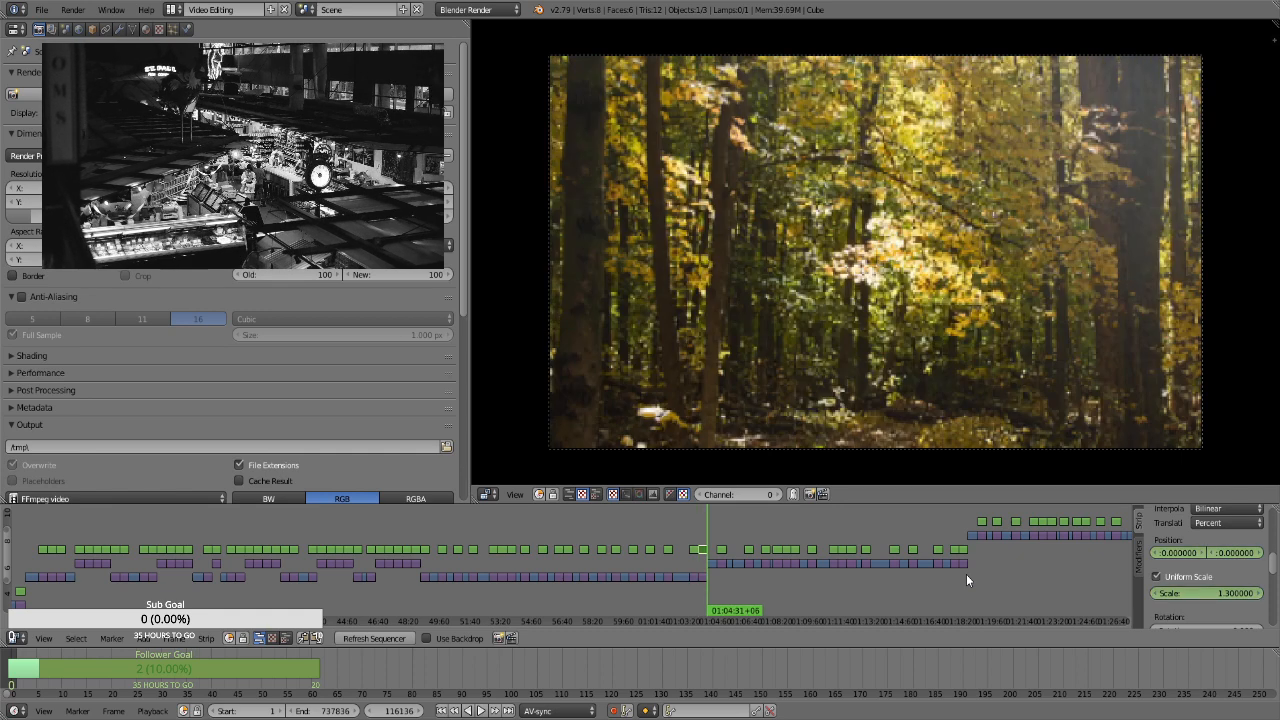
Keyframe a scale of 1.66 on the yellow-leaved forest strip's last frame, at 01:04:31+06
left_click(1206, 592)
type("1.66")
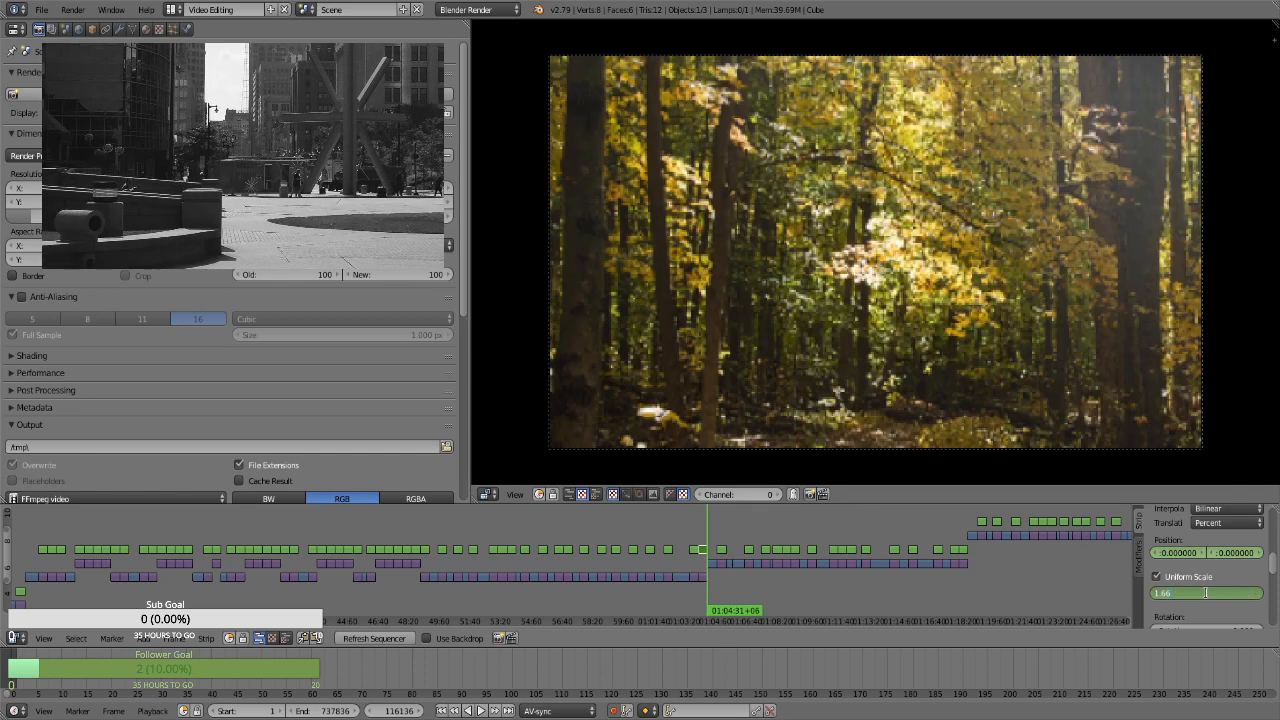
key("Return")
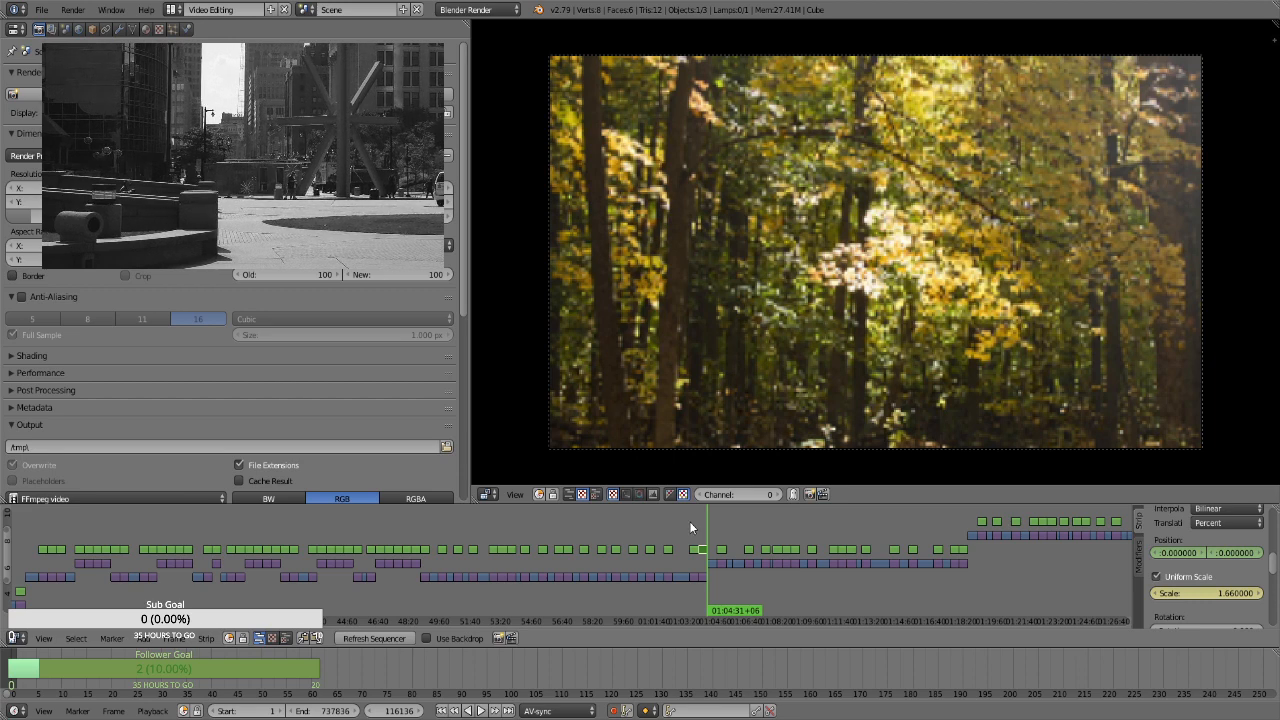
For the purple-flower photo strip at 01:05:02+15, enable Uniform Scale and keyframe its position and a scale of 1.3 on the first frame
left_click(720, 524)
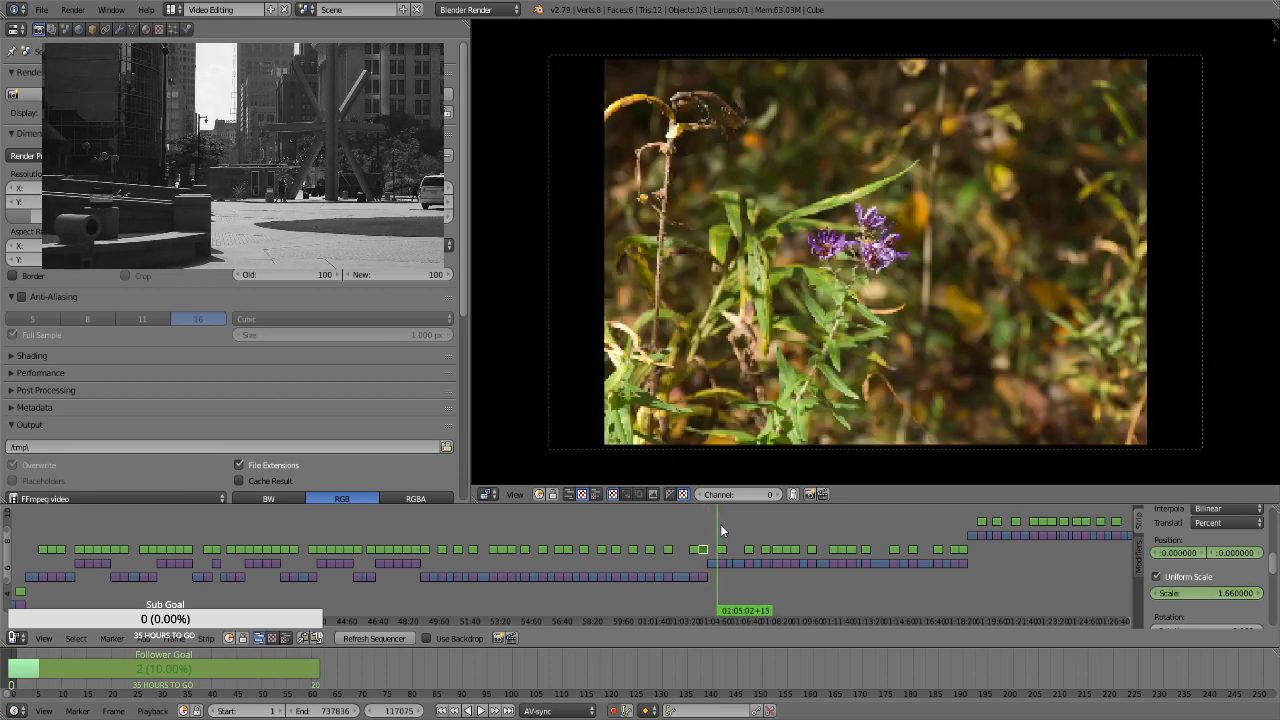
right_click(725, 549)
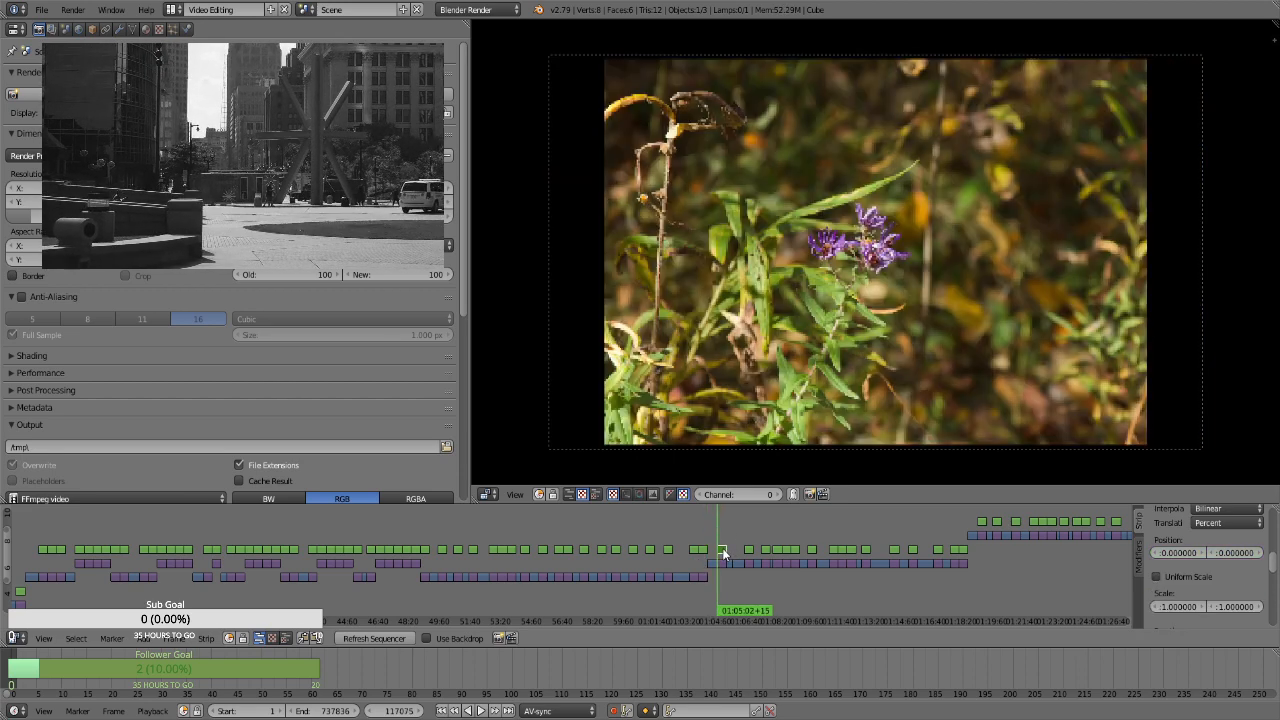
key("i")
left_click(1186, 577)
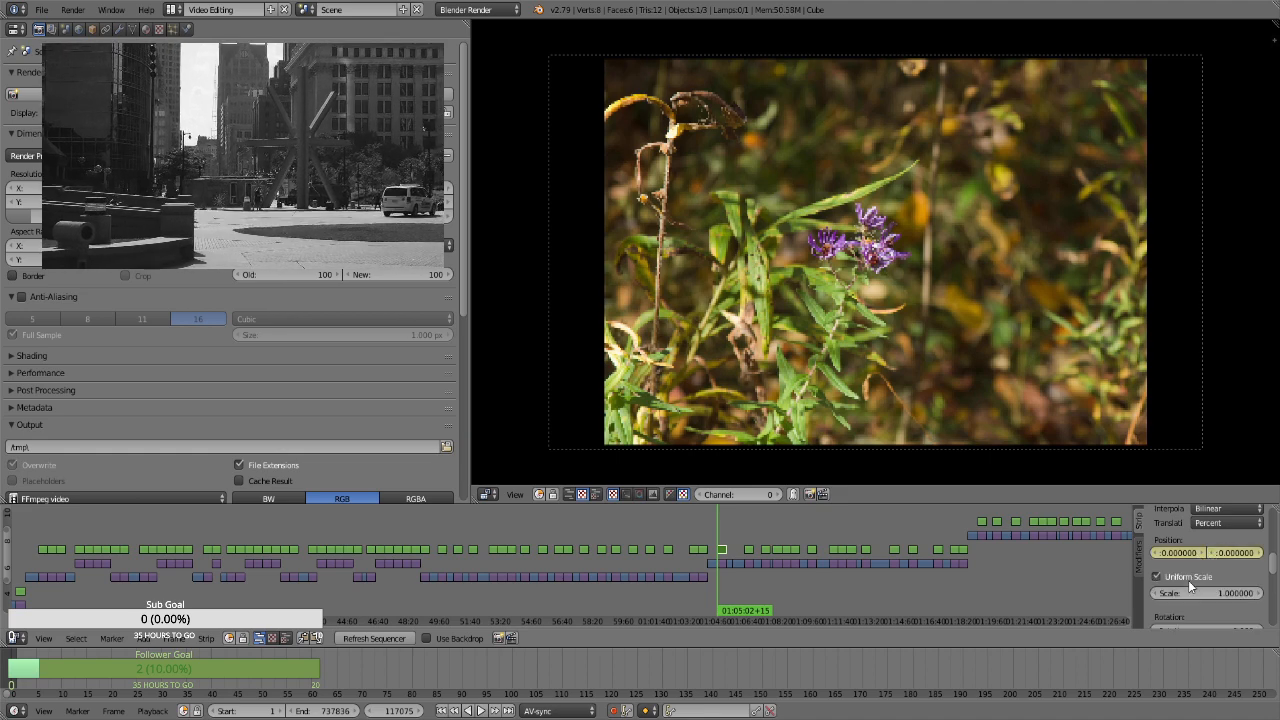
mouse_move(1210, 596)
left_mouse_down()
mouse_move(1255, 596)
mouse_move(1210, 596)
left_mouse_up()
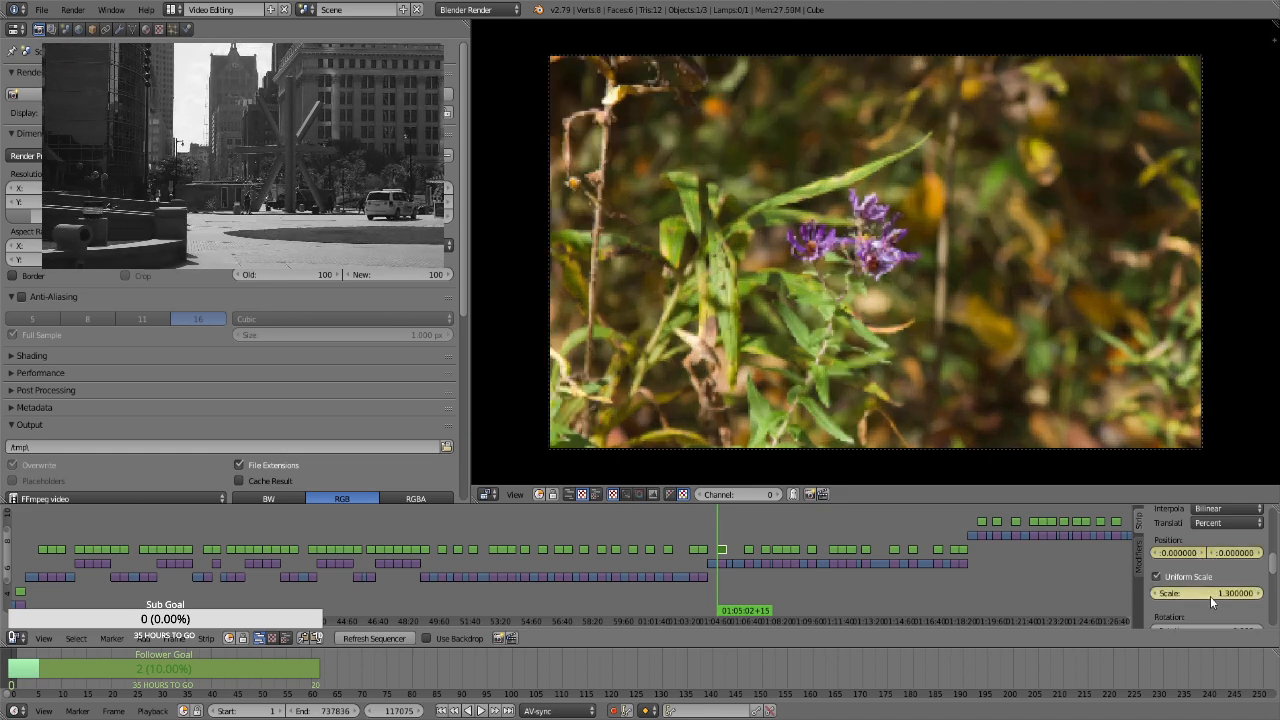
Keyframe a scale of 1.66 on the purple-flower strip's last frame, at 01:05:31+14
key("Page_Up")
key("Left")
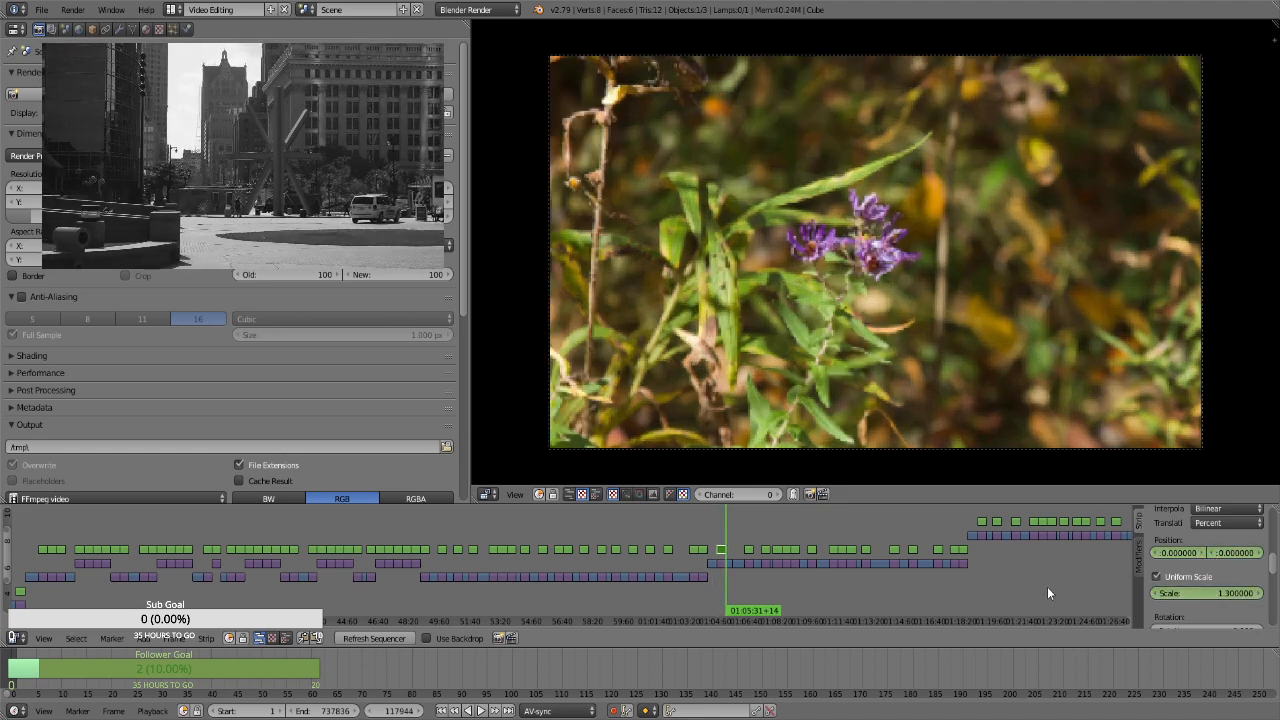
left_click(1216, 594)
type("1.66")
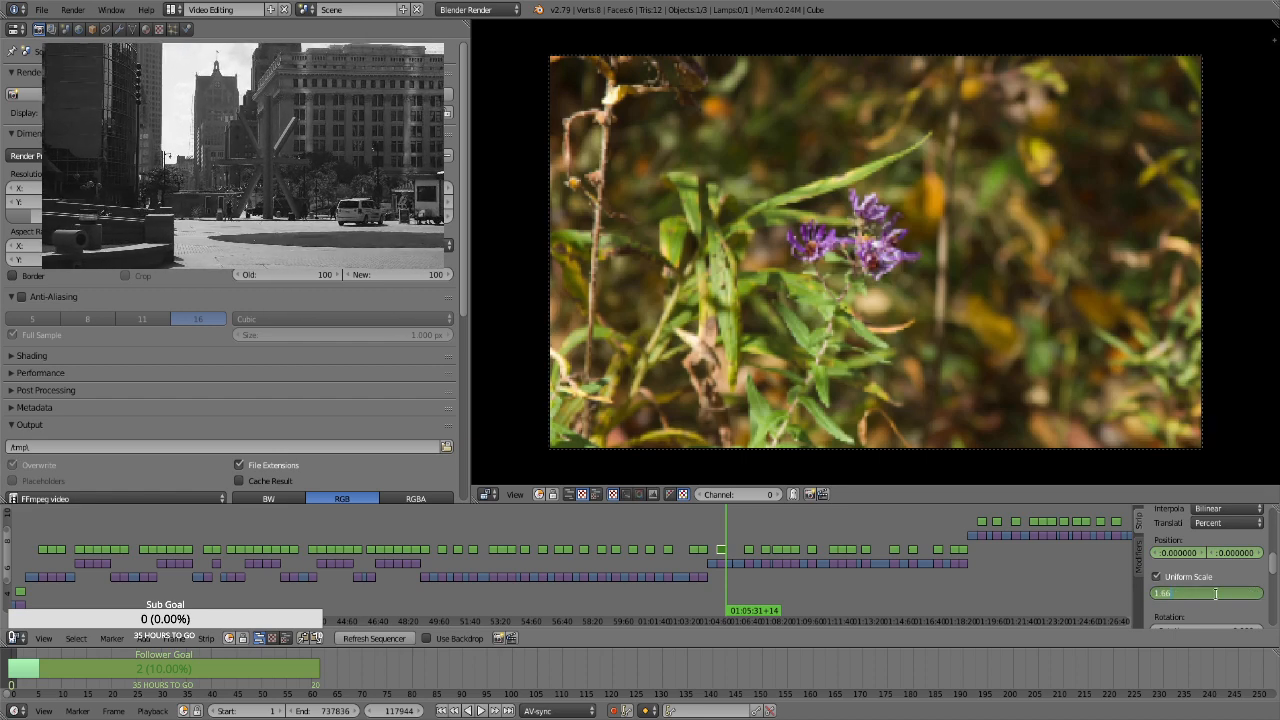
key("Return")
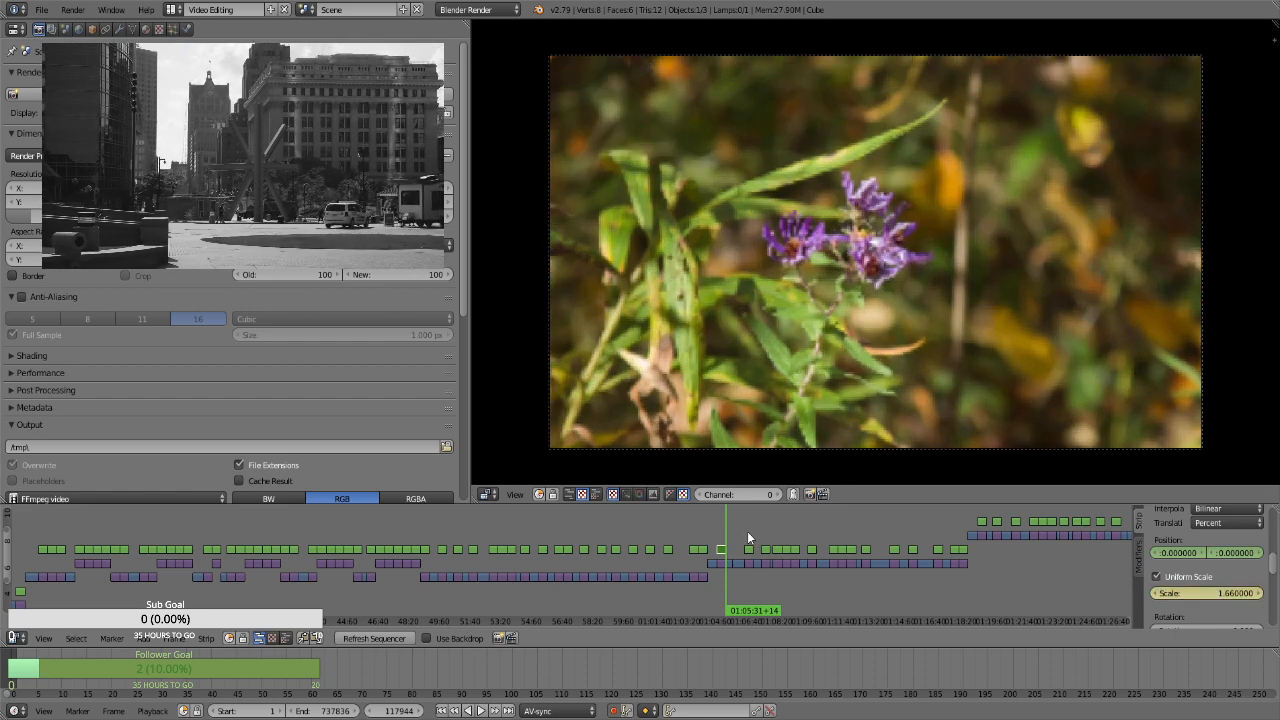
For the second purple-flower strip at 01:06:30+15, enable Uniform Scale and keyframe its position and a scale of 1.3 on the first frame
left_click(748, 537)
key("Page_Down")
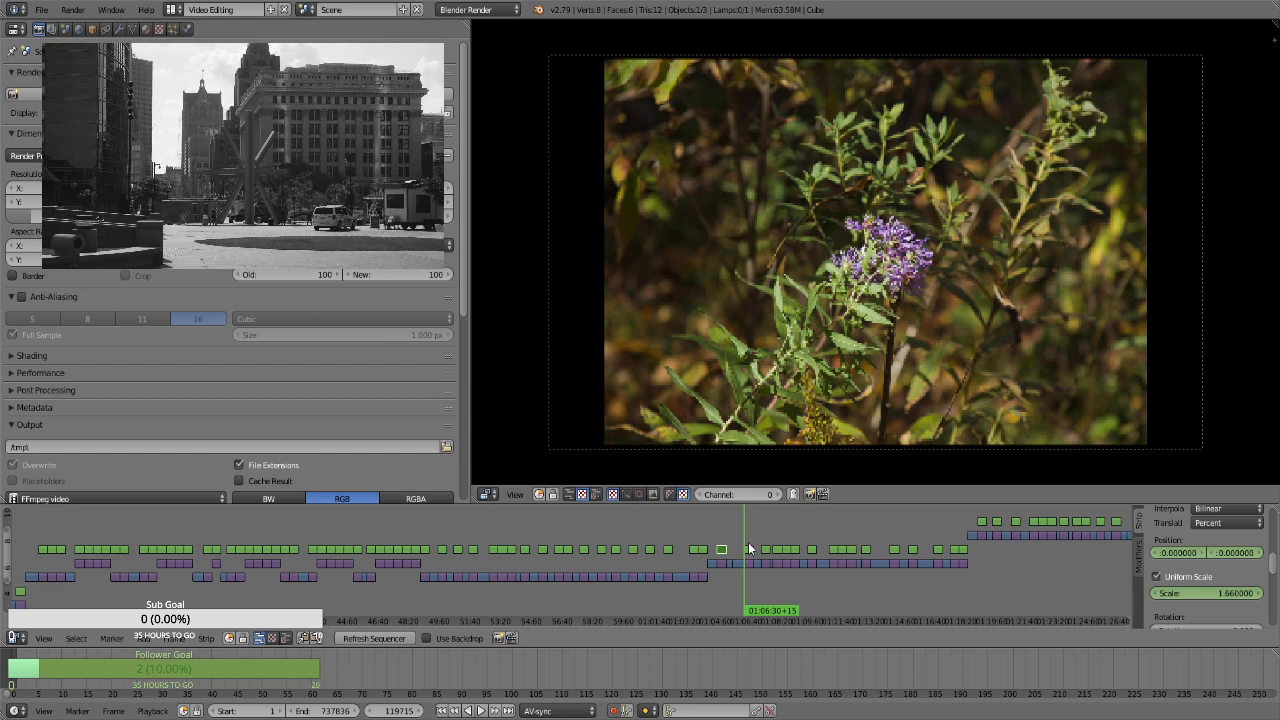
right_click(750, 548)
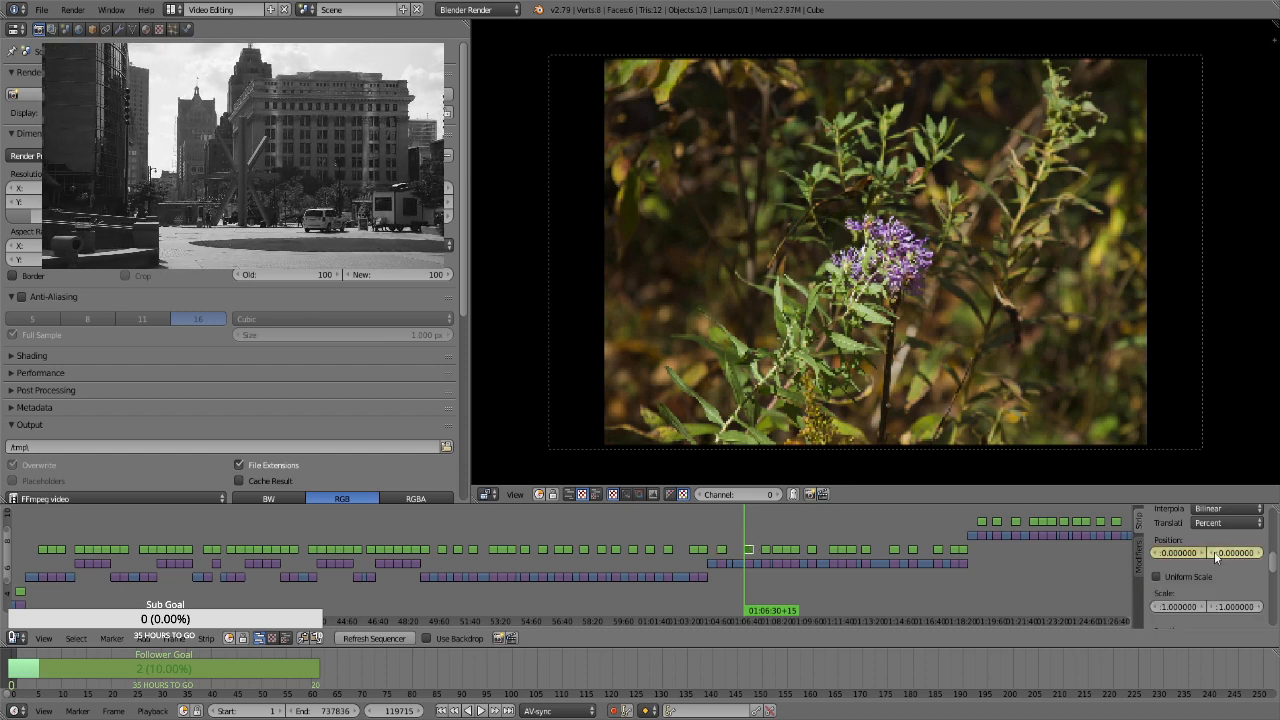
left_click(1157, 577)
left_click(1198, 593)
type("1.3")
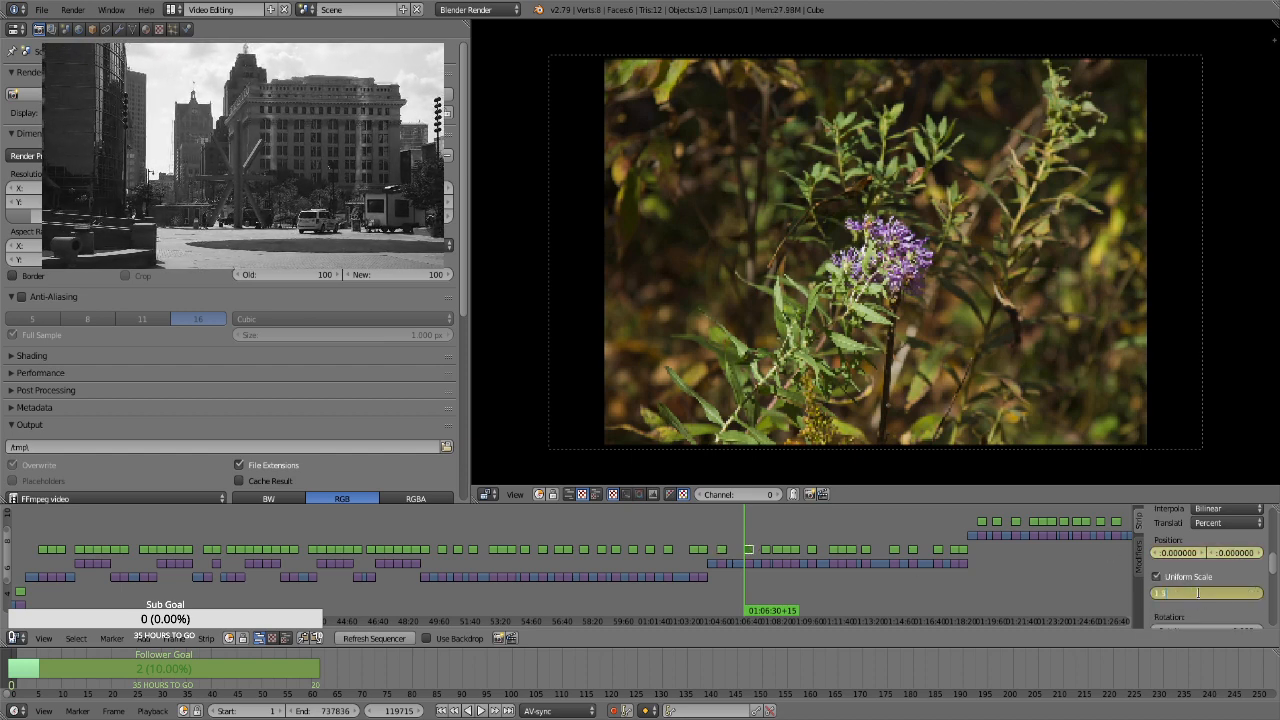
key("Return")
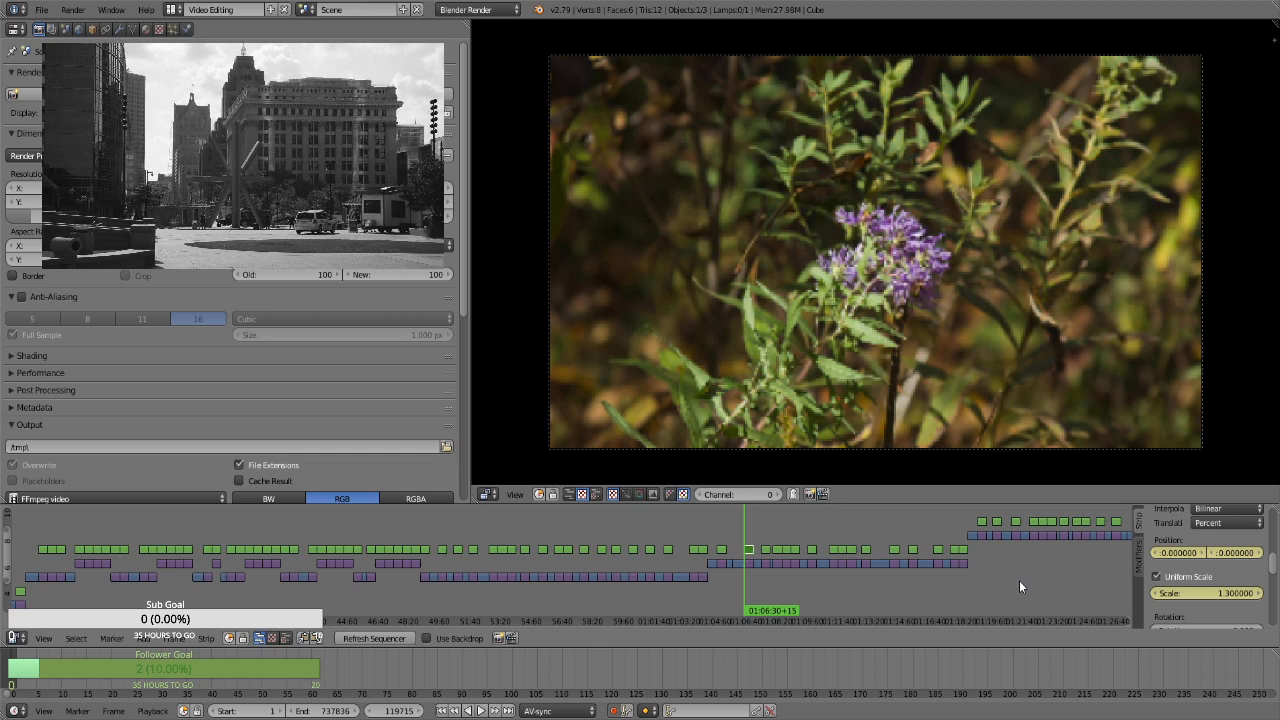
Keyframe a scale of 1.66 on the second purple-flower strip's last frame, at 01:06:59+14
key("Page_Up")
left_click(1191, 593)
type("1.66")
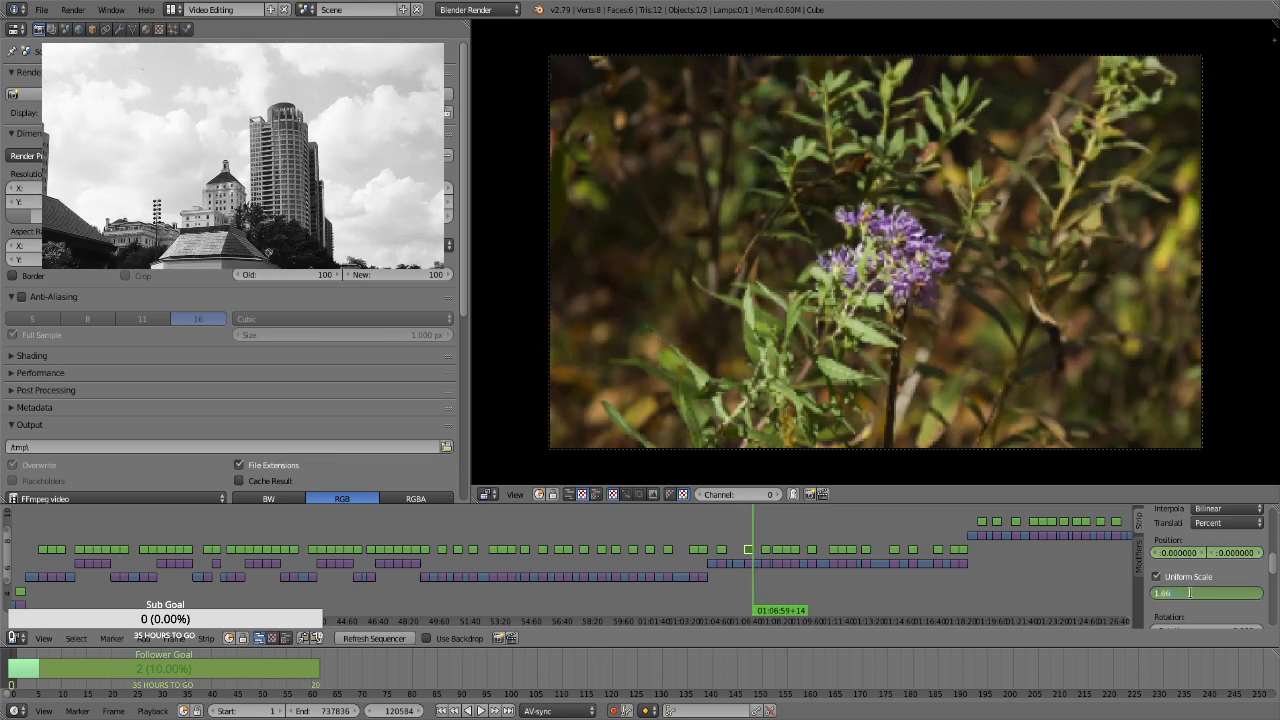
key("Return")
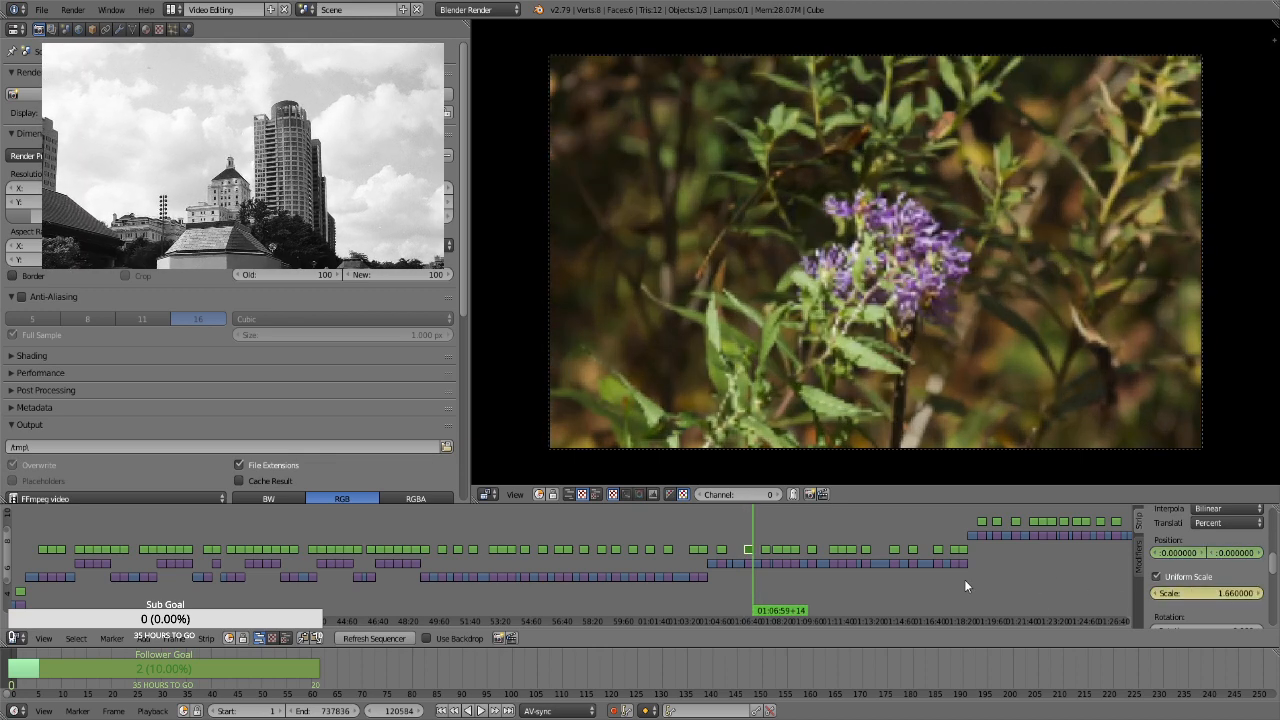
For the shaded woods photo strip at 01:07:25+23, enable Uniform Scale and keyframe its position and a scale of 1.3 on the first frame
key("Right")
key("Page_Up")
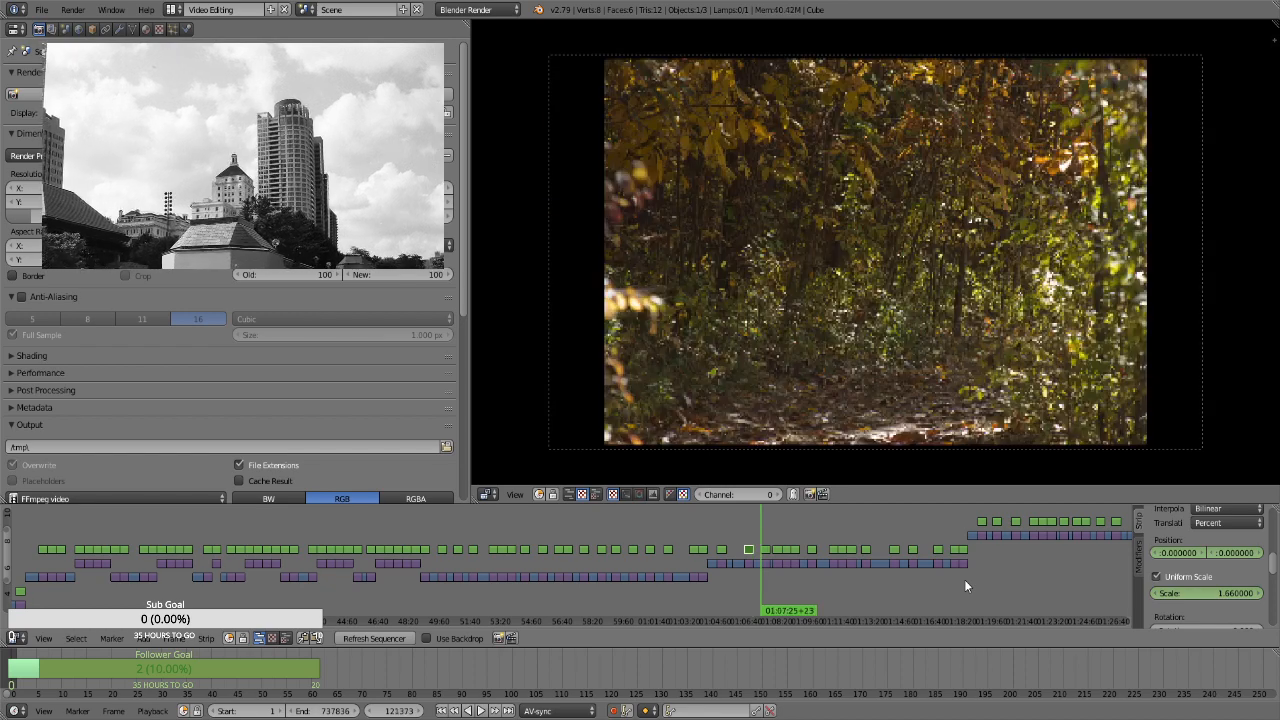
left_click(766, 551)
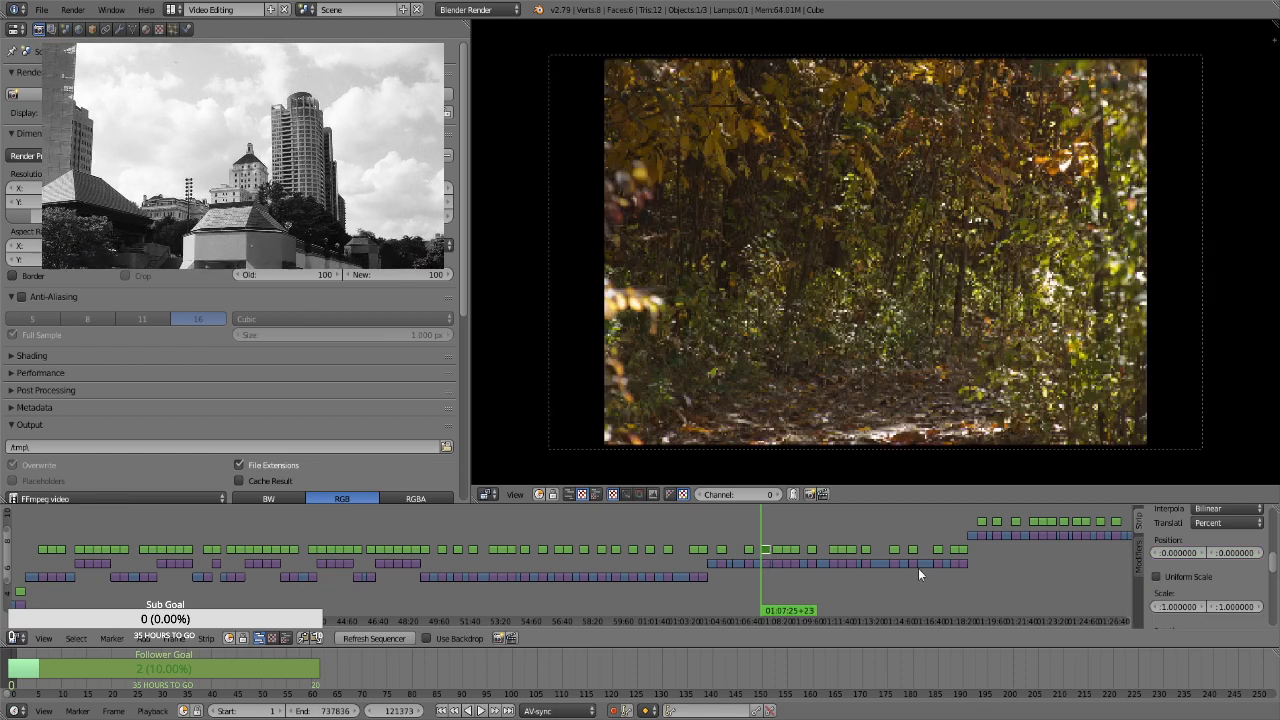
key("i")
left_click(1183, 577)
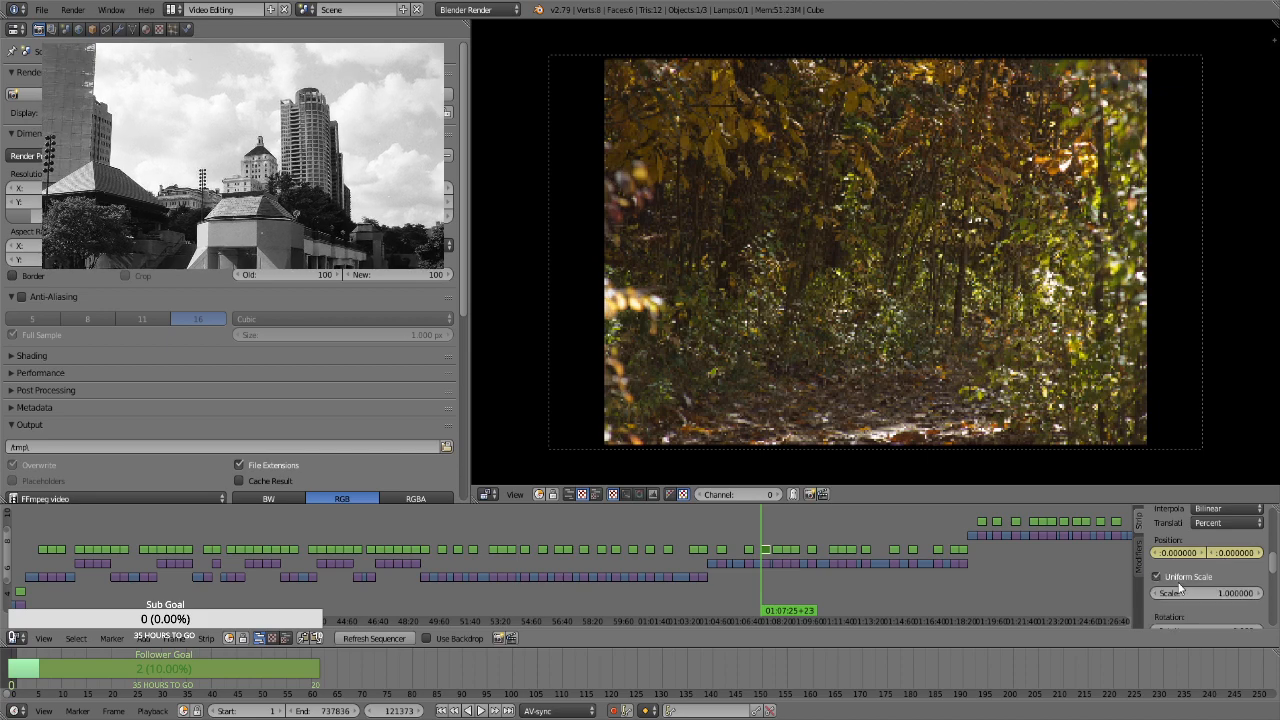
left_click(1193, 594)
type("1.3")
key("Return")
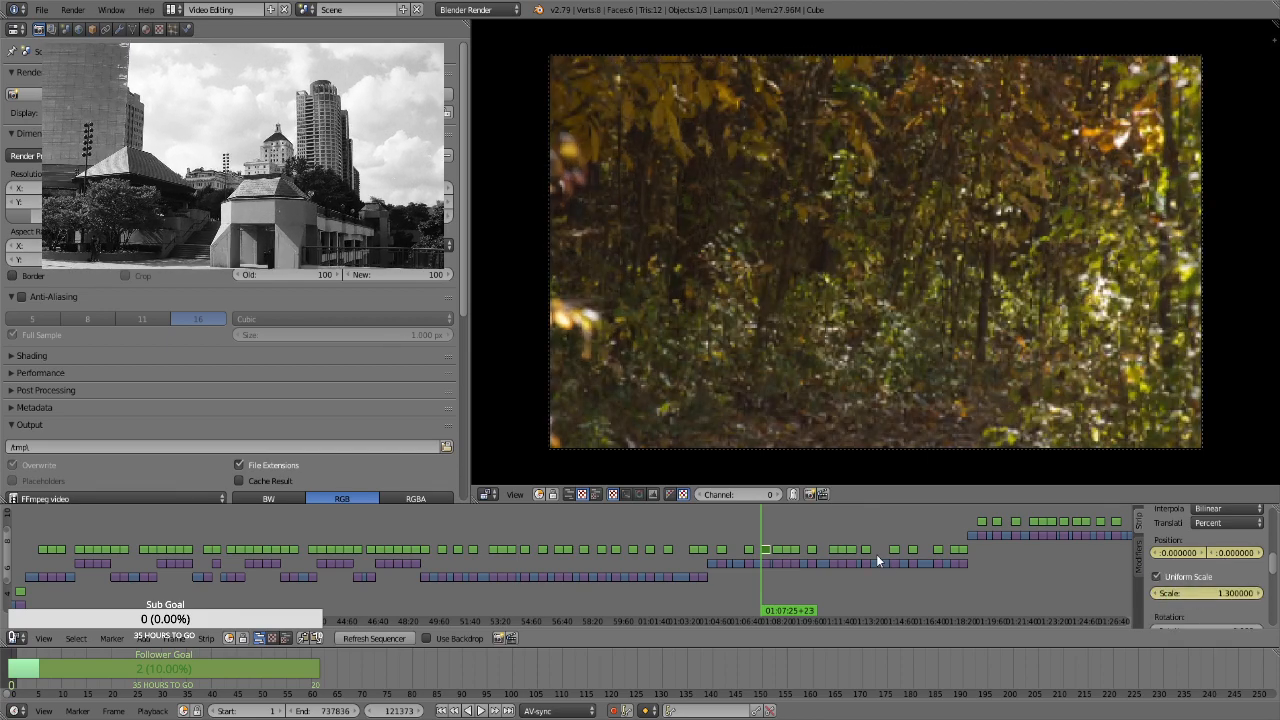
Keyframe a scale of 1.66 on the shaded woods strip's last frame, at 01:07:54+22
key("Page_Up")
key("Left")
left_click(1190, 593)
type("1.66")
key("Return")
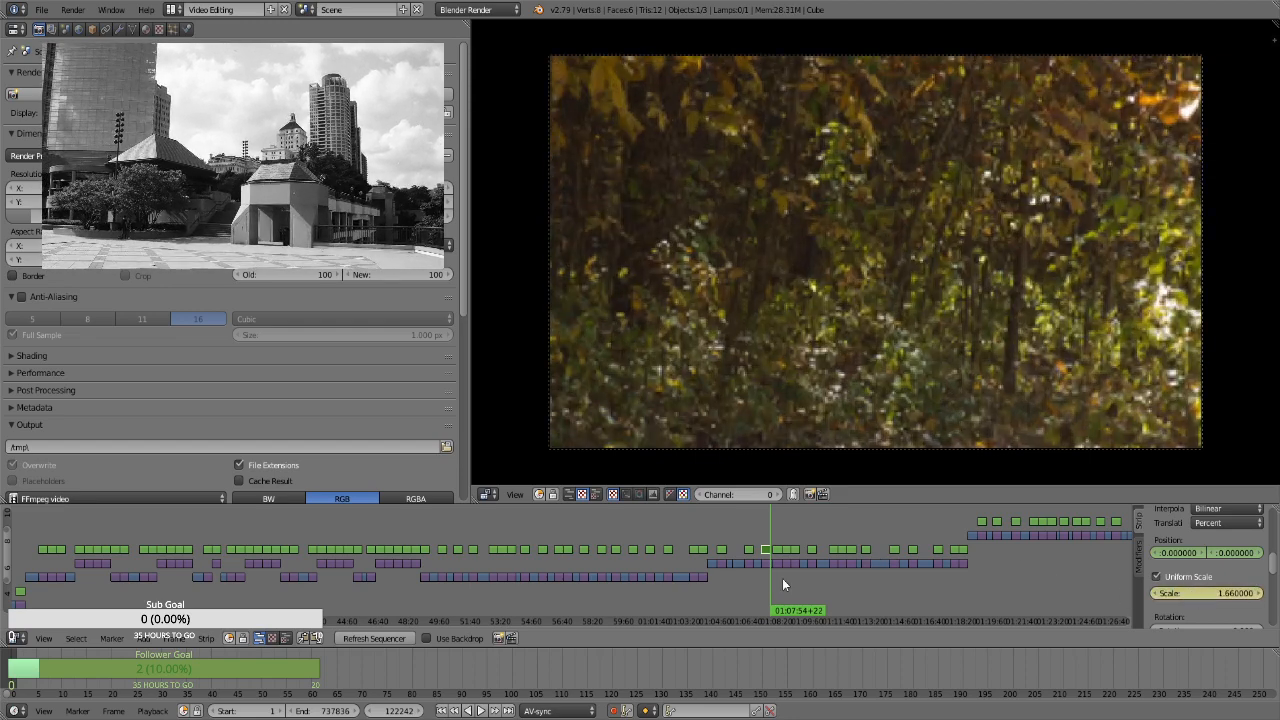
For the brown-leaves photo strip, enable Uniform Scale and keyframe its position and a scale of 1.3 at 01:08:03+16
left_click(778, 543)
left_click_drag(778, 543, 773, 545)
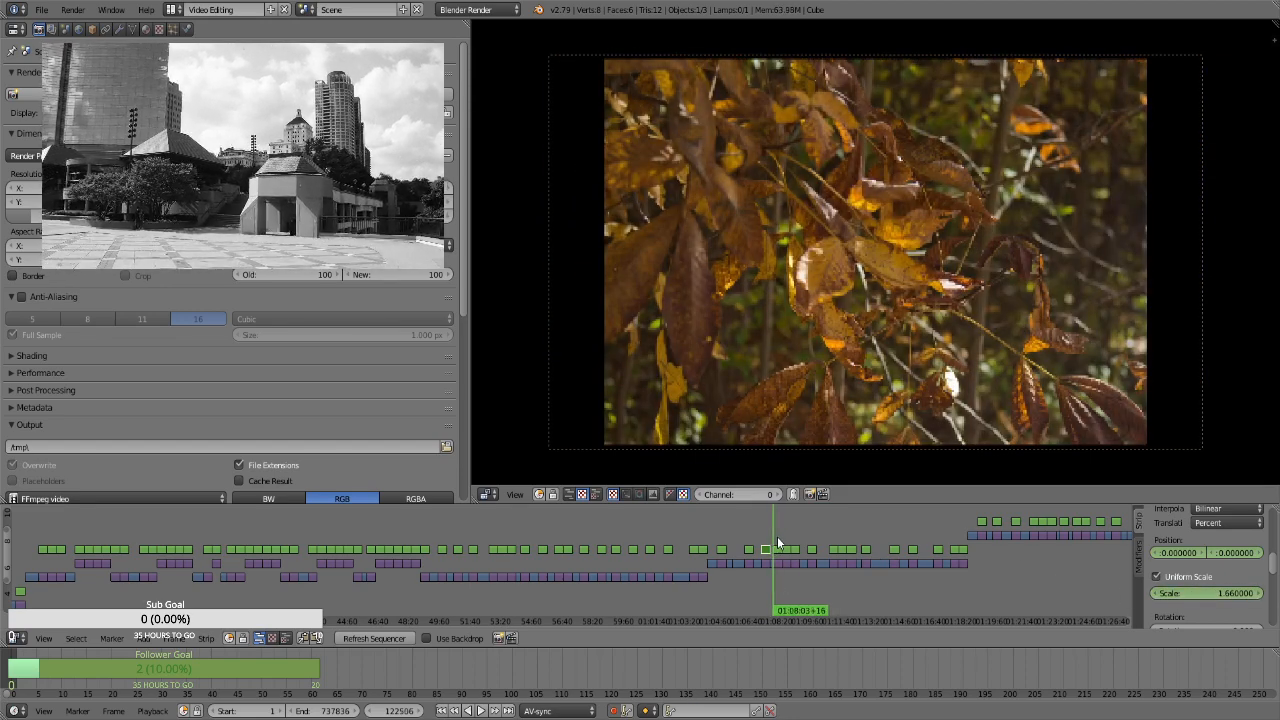
left_click(775, 549)
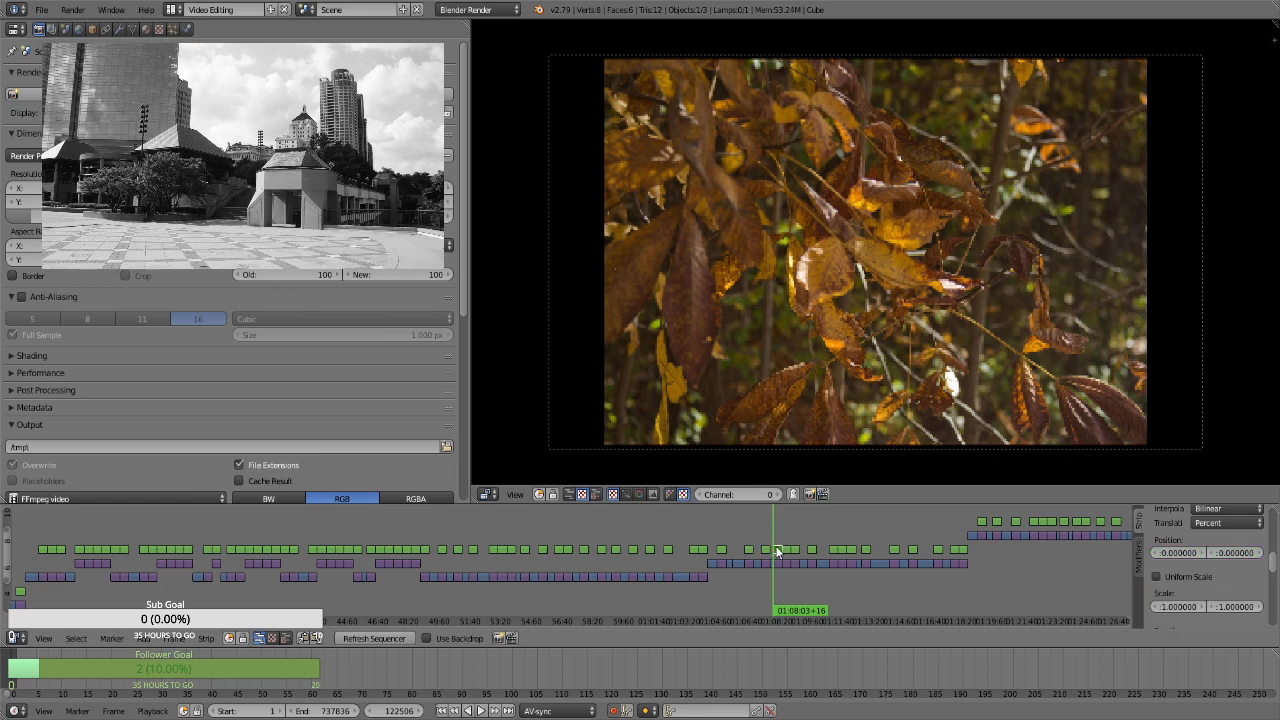
left_click(1195, 576)
left_click(1207, 593)
type("1.3")
key("Return")
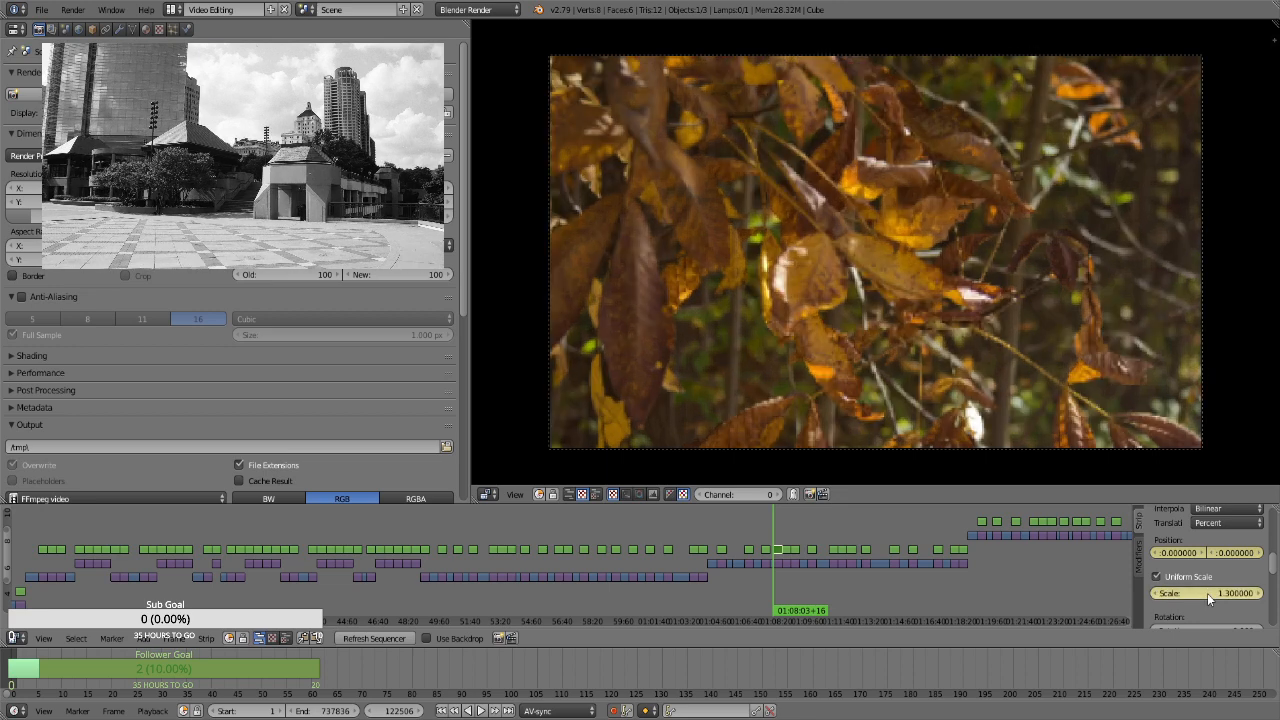
Keyframe a scale of 1.66 on the brown-leaves strip's last frame, at 01:08:32+15
key("Page_Up")
key("Left")
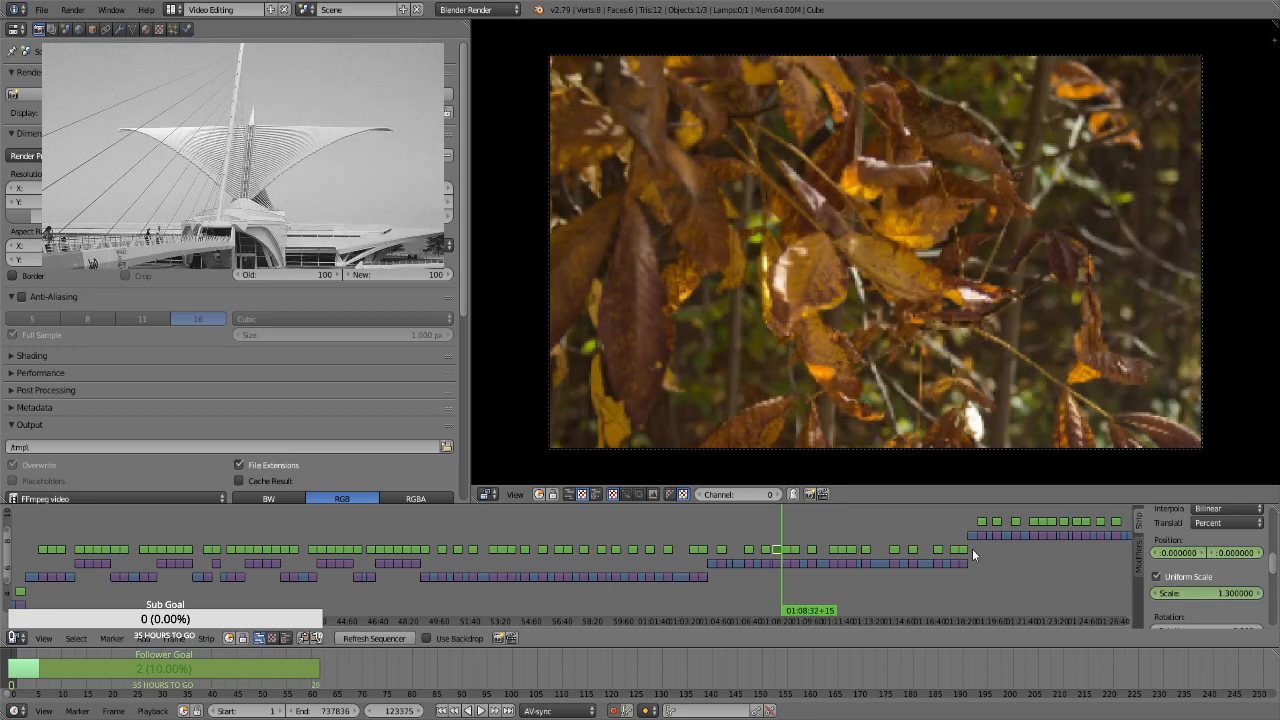
left_click(1212, 593)
type("1.66")
key("Return")
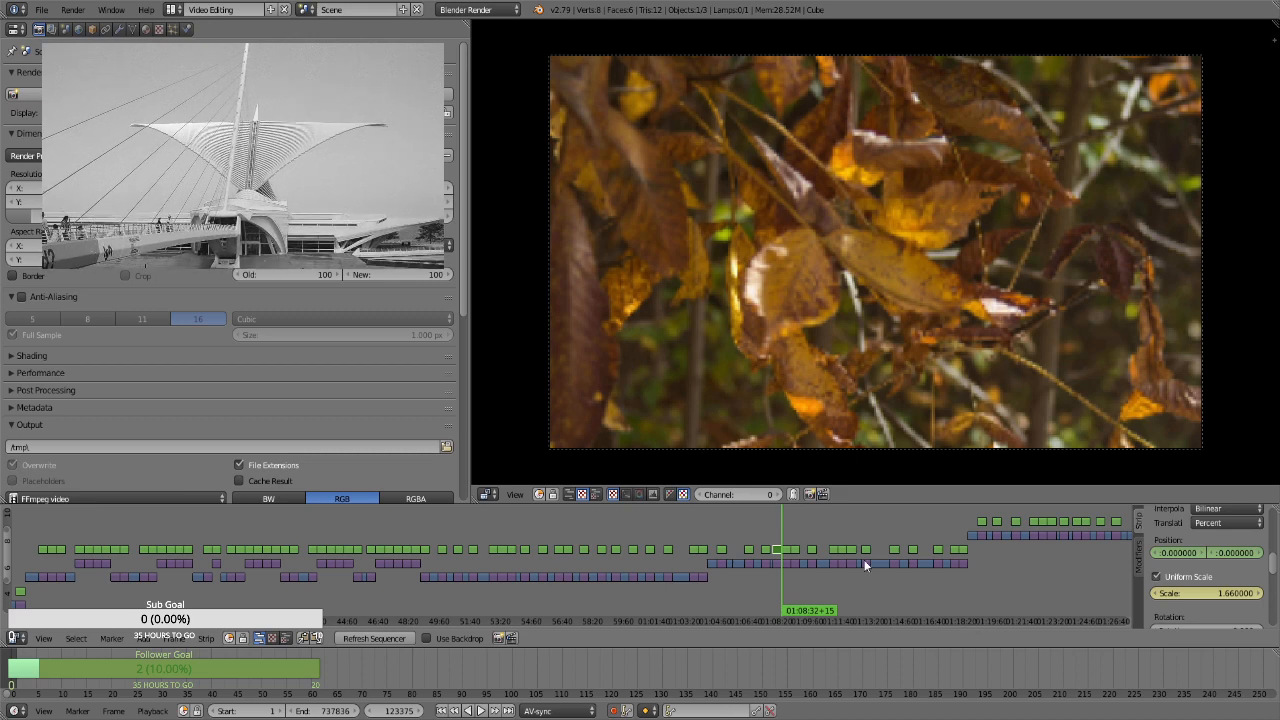
For the portrait boardwalk strip at 01:08:32+16, enable Uniform Scale and keyframe a scale of 3.61 and vertical position of 25.83 on the first frame
key("Right")
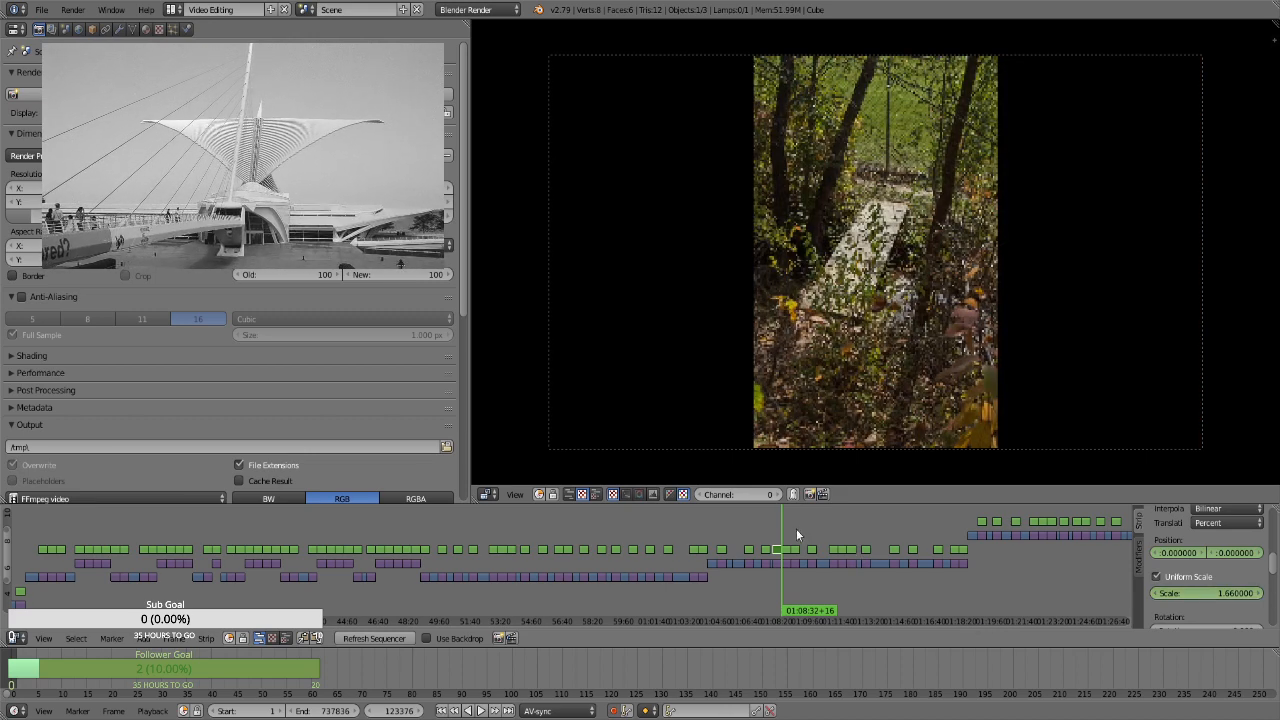
left_click(786, 553)
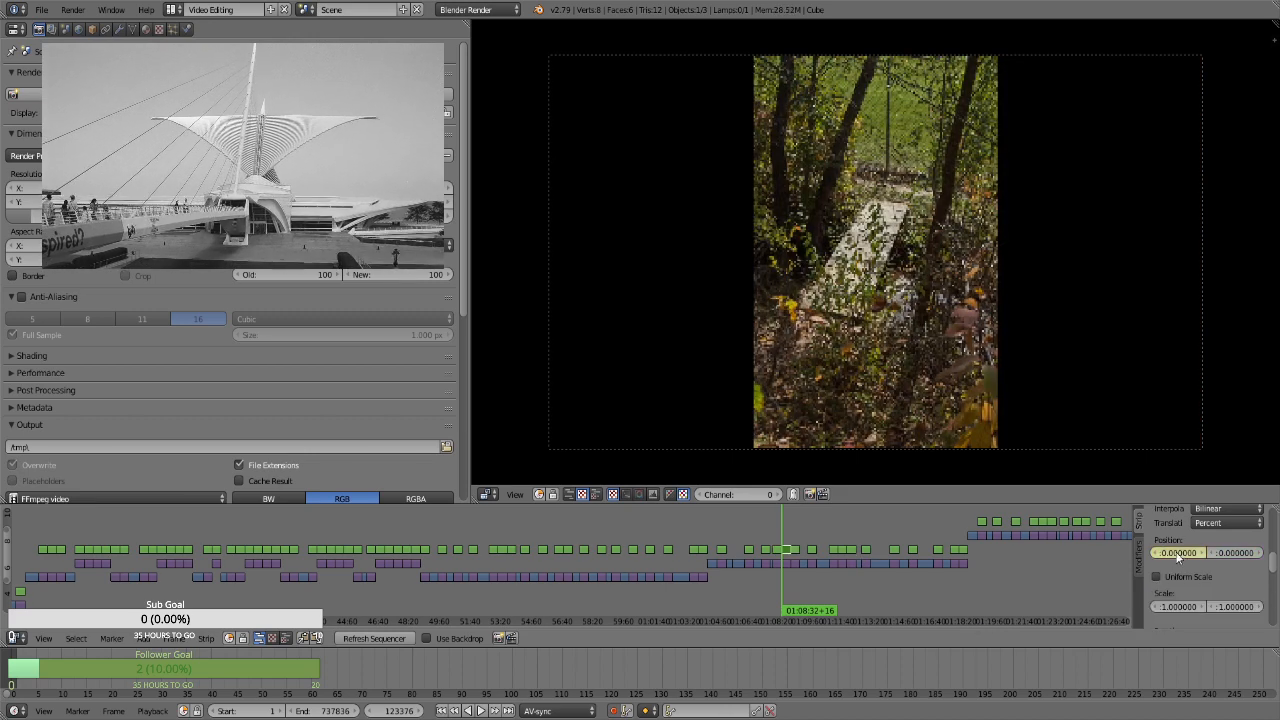
left_click(1190, 576)
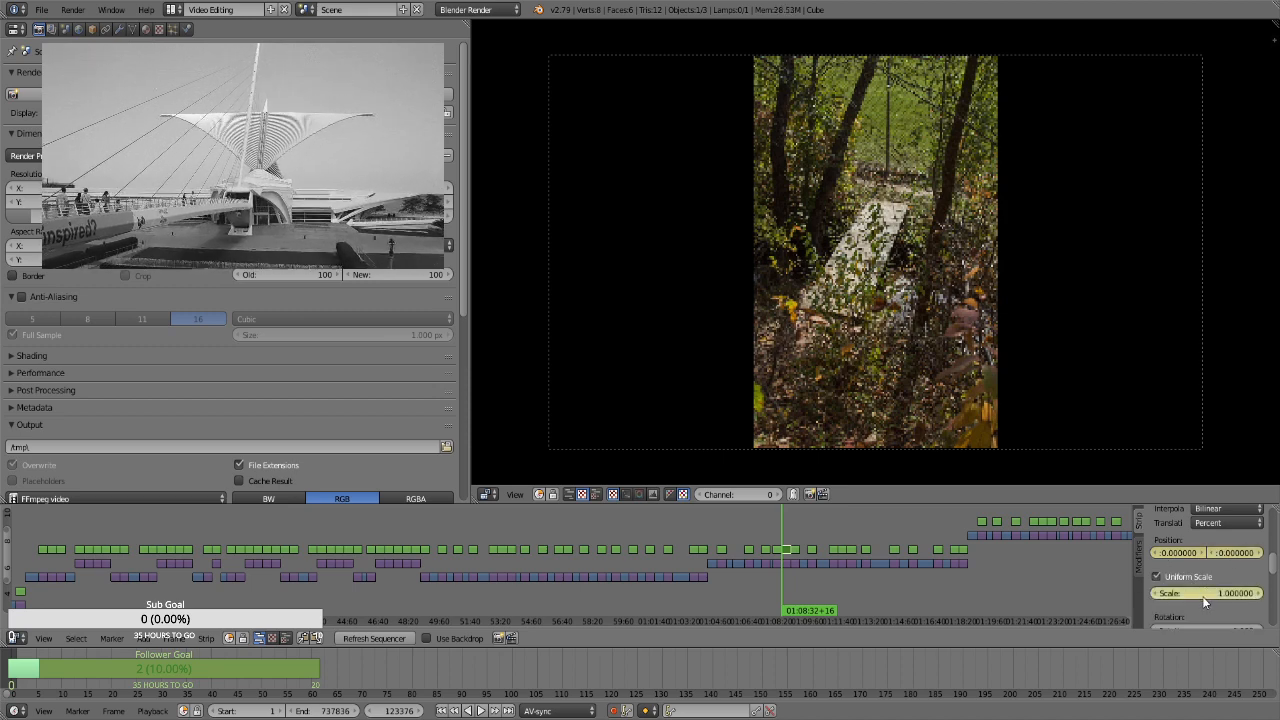
left_click(1197, 593)
type("1.3")
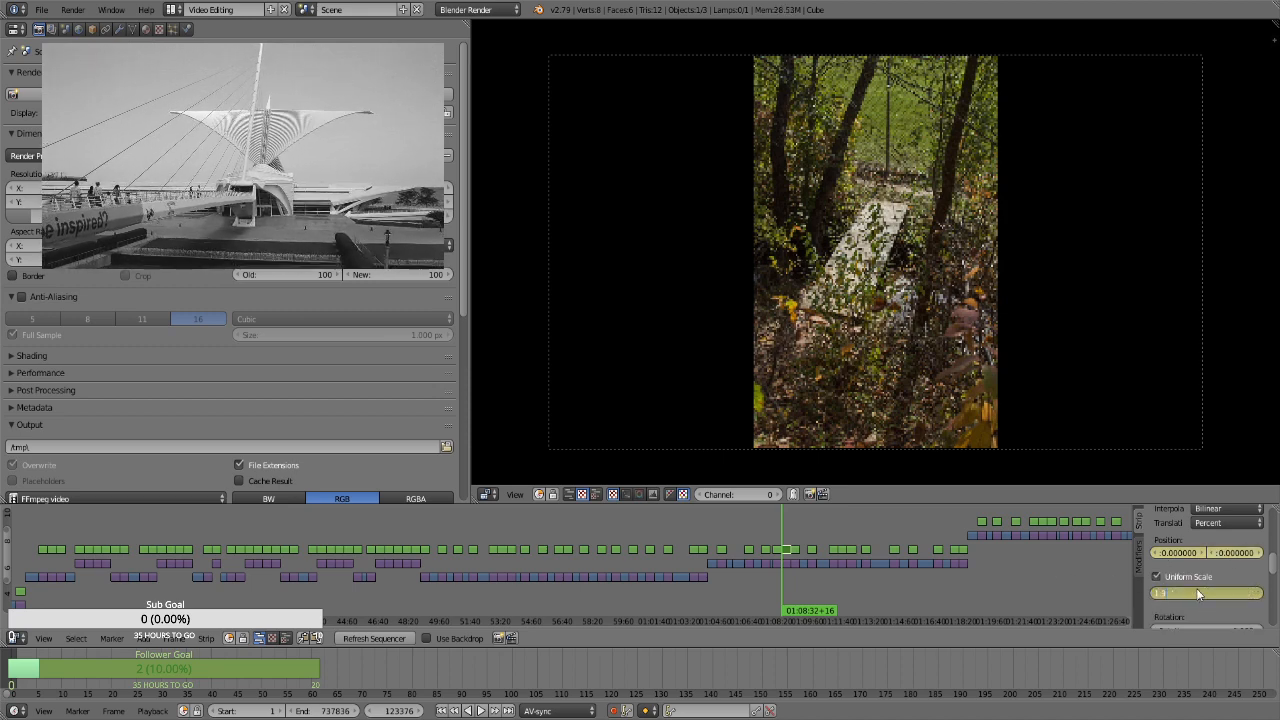
key("Return")
left_click_drag(1197, 593, 992, 562)
Keyframe a vertical position of -22.65 on the portrait boardwalk strip's last frame, at 01:09:01+15
key("Page_Up")
key("Left")
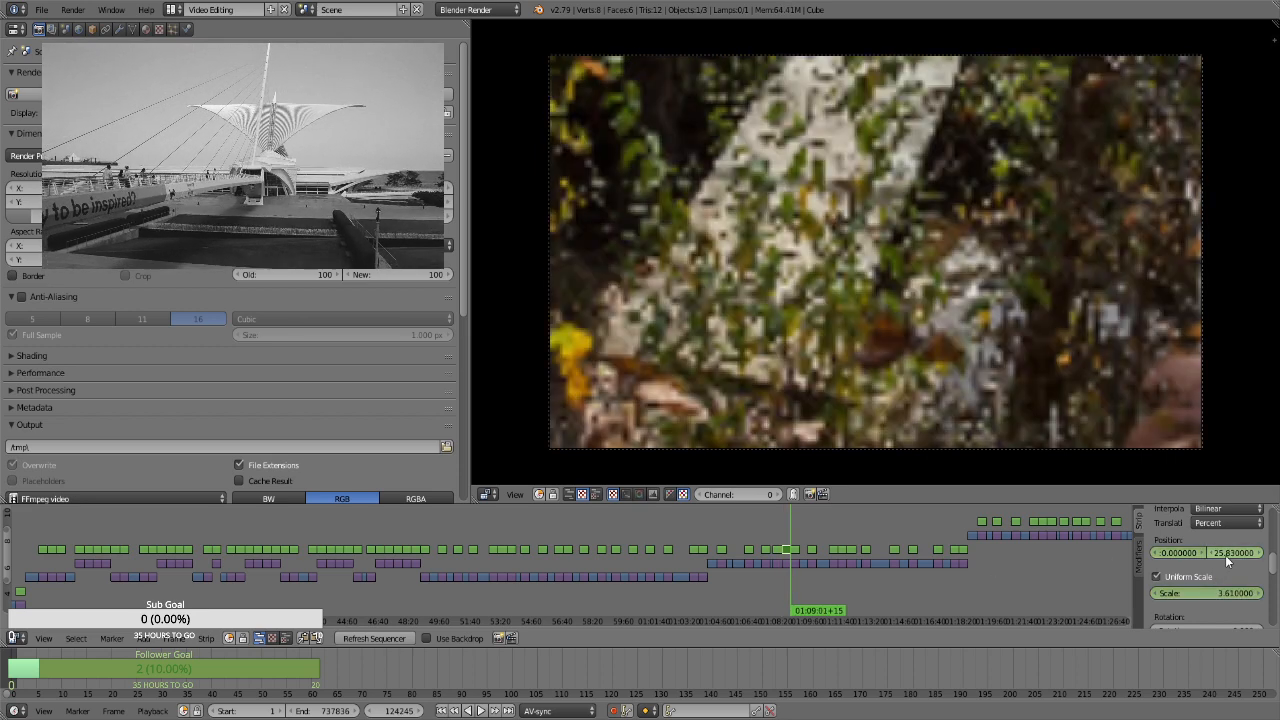
left_click_drag(1252, 550, 822, 567)
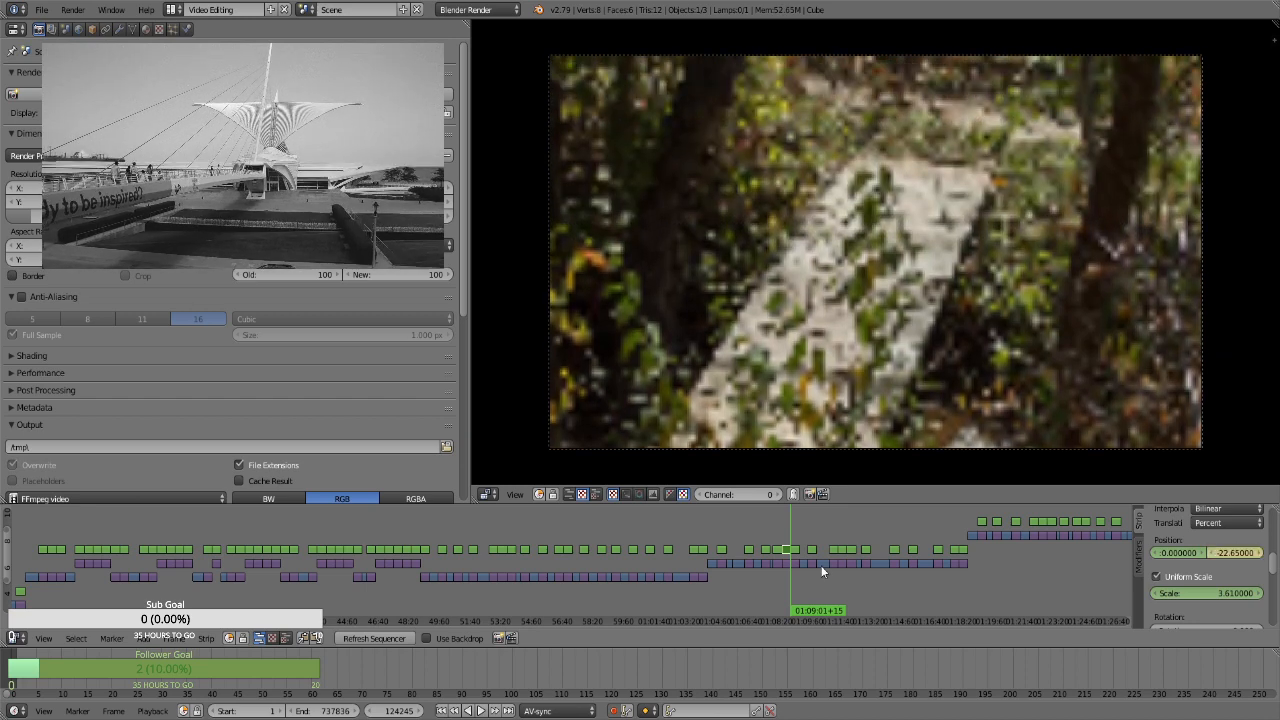
For the dried-flower photo strip at 01:09:01+16, enable Uniform Scale and keyframe its position and a scale of 1.3 on the first frame
key("Right")
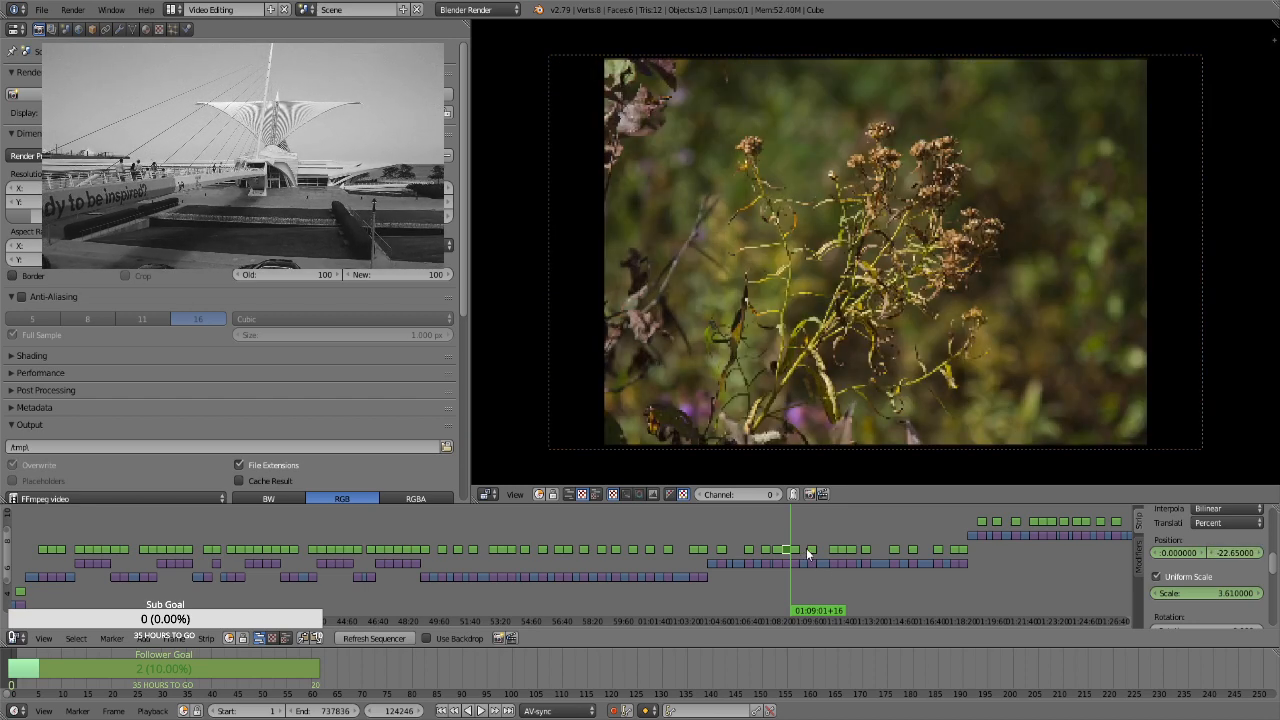
right_click(797, 548)
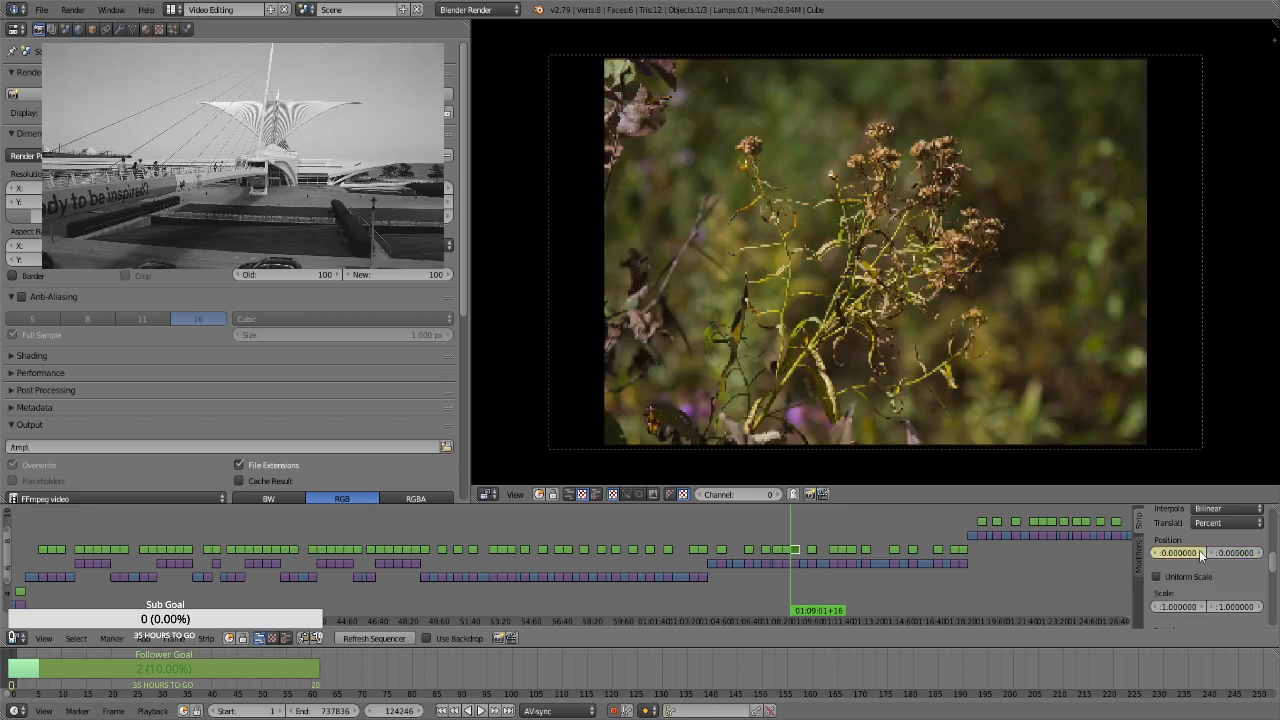
left_click(1195, 576)
left_click(1201, 593)
type("1.3")
key("Return")
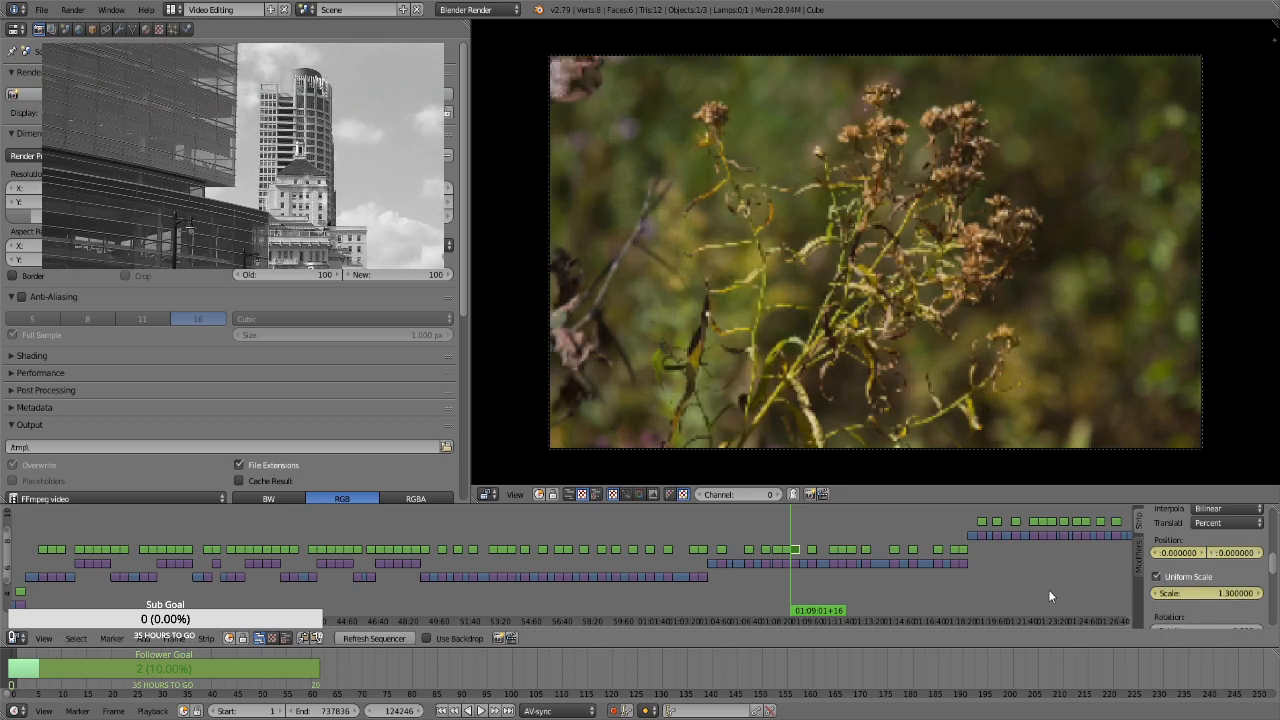
Keyframe a scale of 1.66 on the dried-flower strip's last frame, at 01:09:30+15, and shift the photo vertically by 5.1 percent
left_click_drag(1188, 601, 1218, 600)
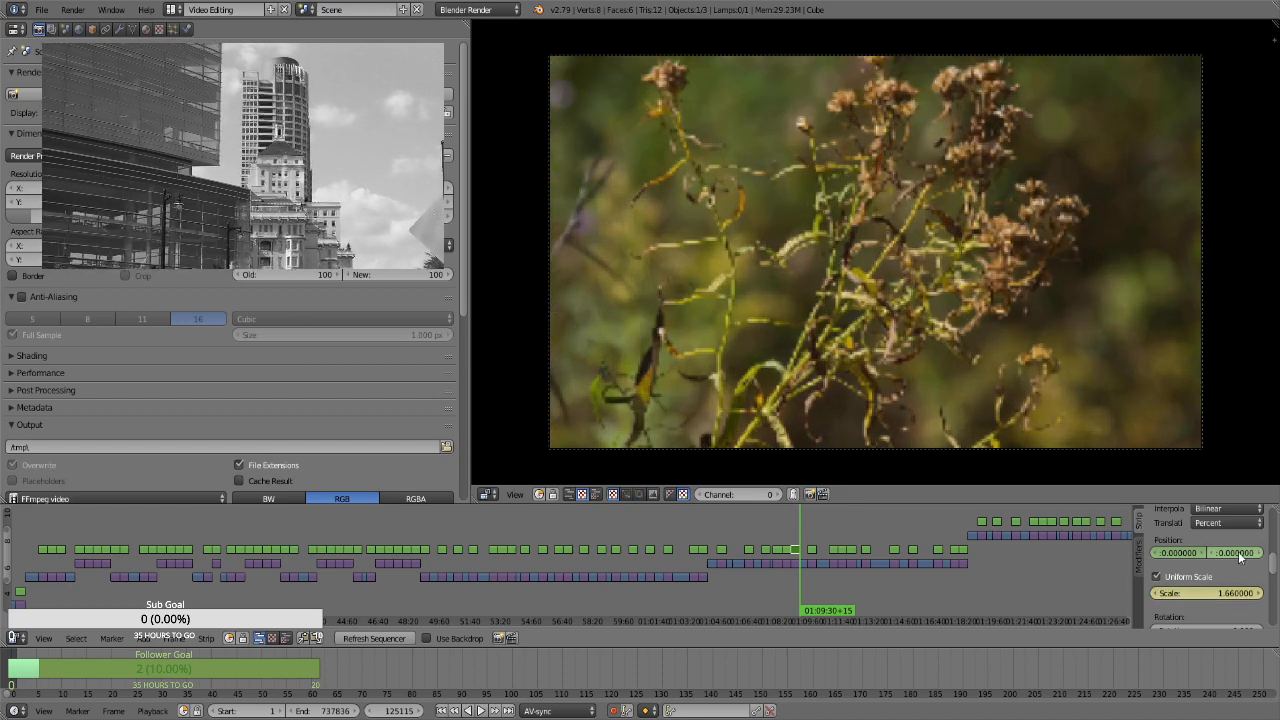
left_click_drag(1238, 558, 1250, 558)
For the sunlit forest path strip at 01:09:55+27, enable Uniform Scale and keyframe its position and a scale of 1.3 on the first frame
key("Right")
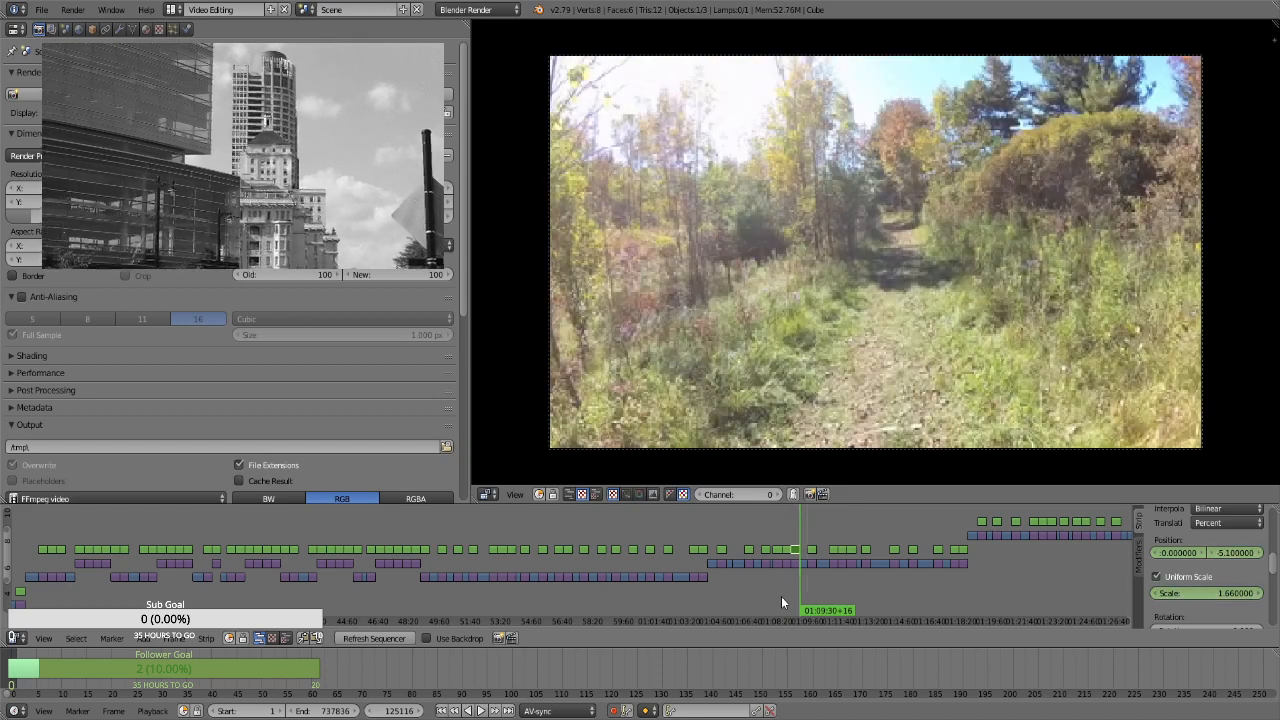
key("Page_Up")
right_click(813, 549)
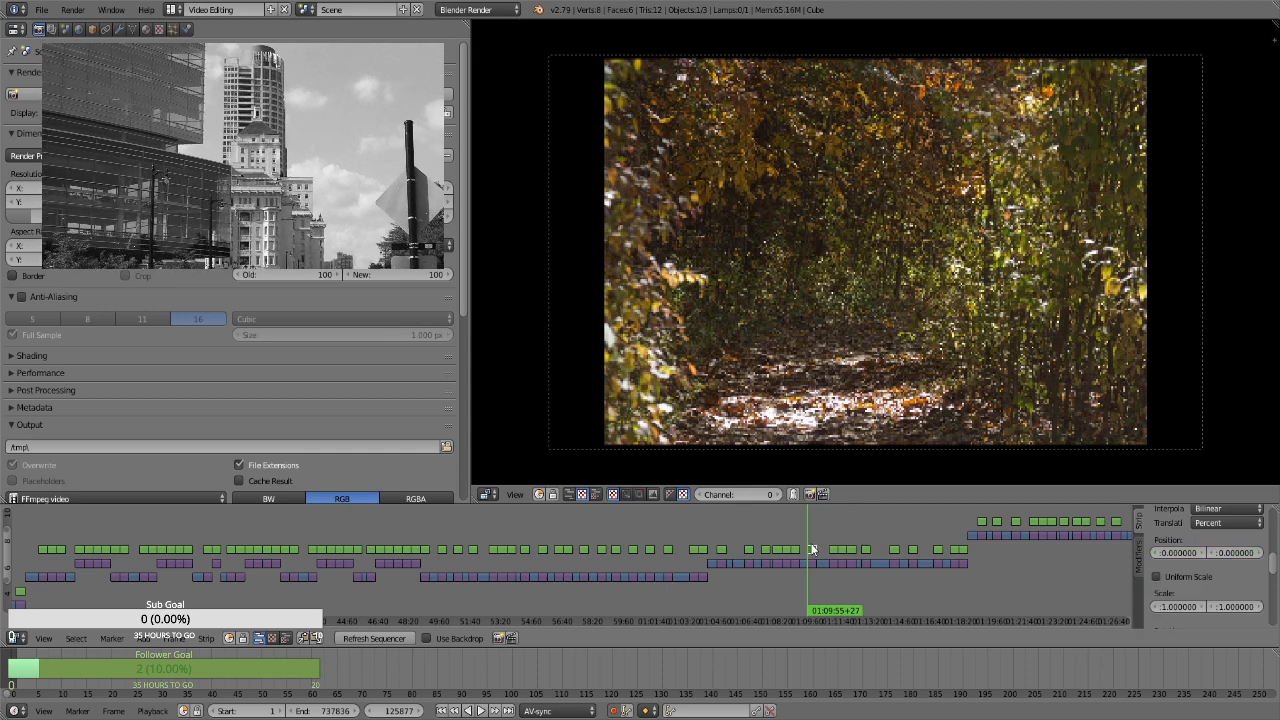
left_click(1186, 576)
left_click(1209, 595)
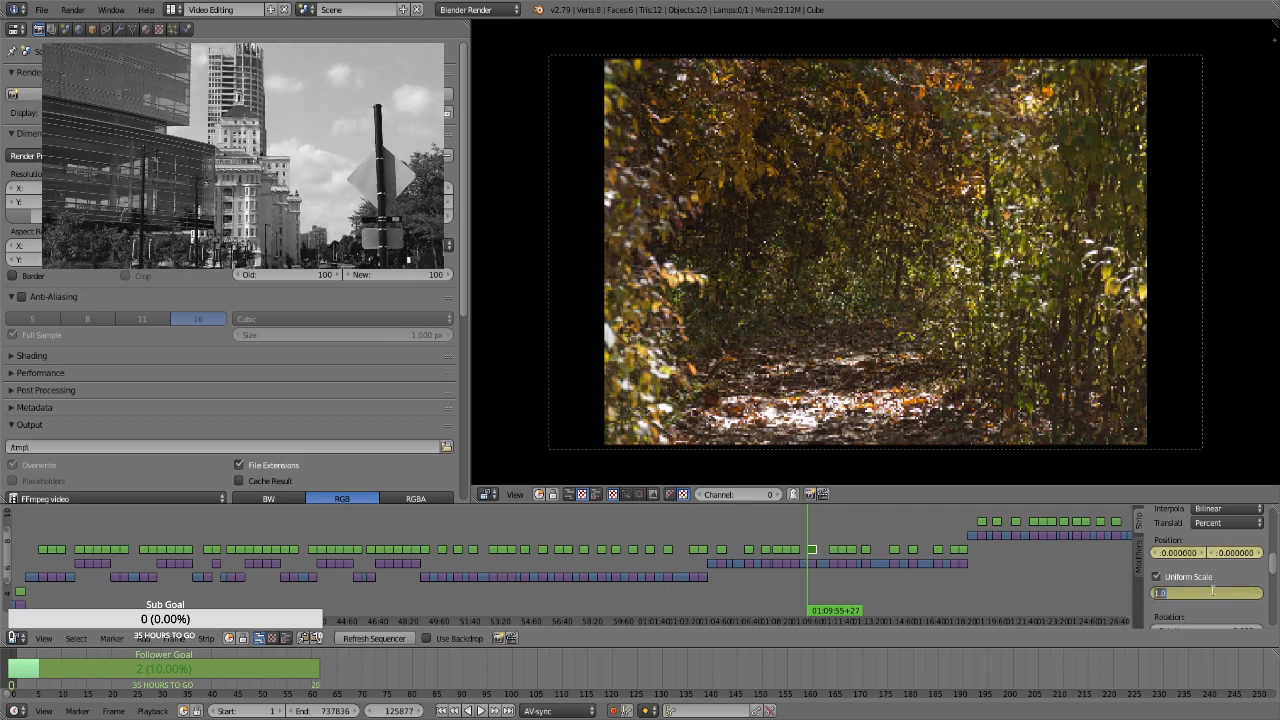
type("1.3")
key("Return")
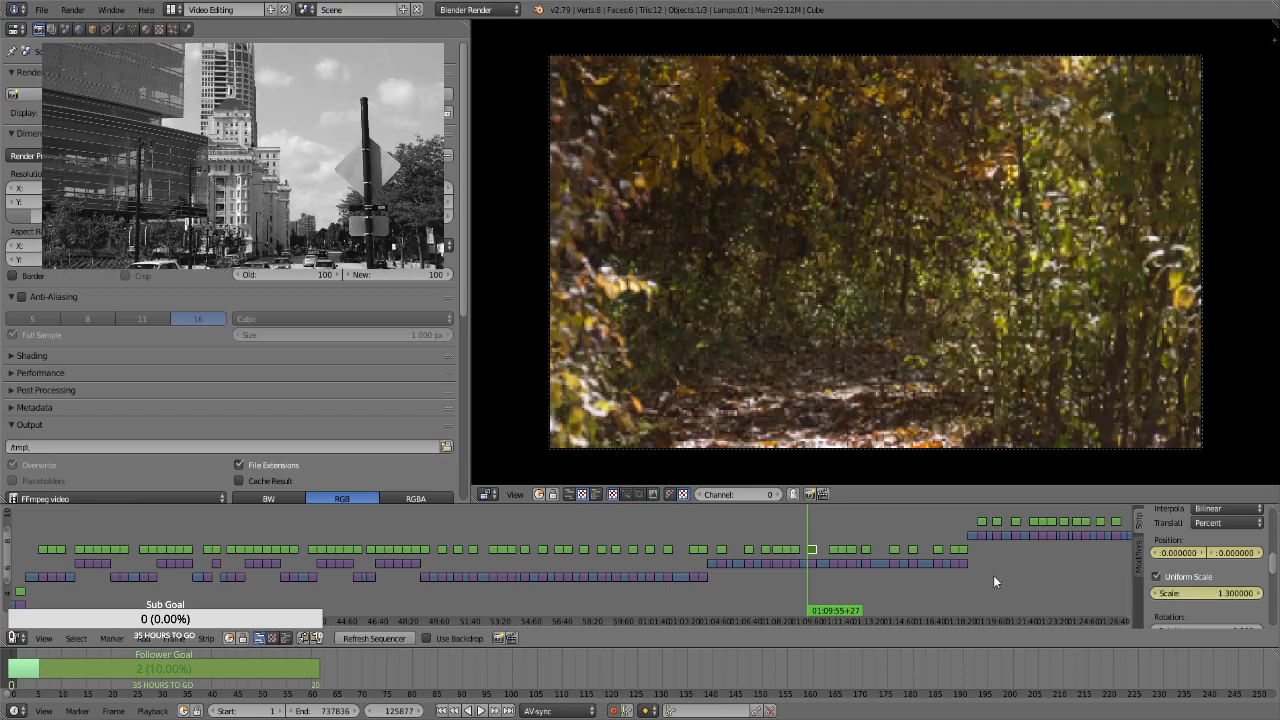
Keyframe a scale of 1.66 on the sunlit forest path strip's last frame and shift the photo vertically by 6.75 percent
key("Page_Up")
key("Left")
left_click(1188, 591)
type("1.66")
key("Return")
left_click_drag(1231, 557, 1192, 557)
For the yellow-orange foliage strip at 01:11:05+13, enable Uniform Scale and keyframe its position and a scale of 1.3 on the first frame
key("Page_Up")
key("Page_Up")
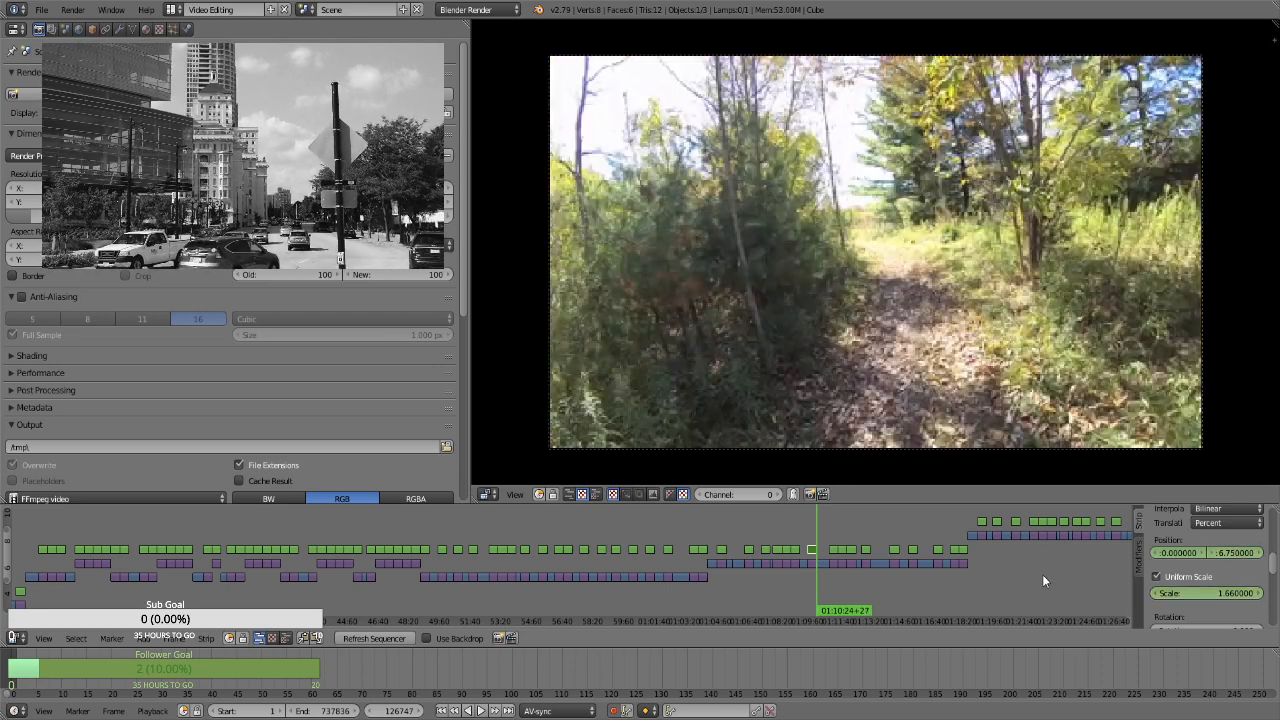
right_click(835, 551)
key("i")
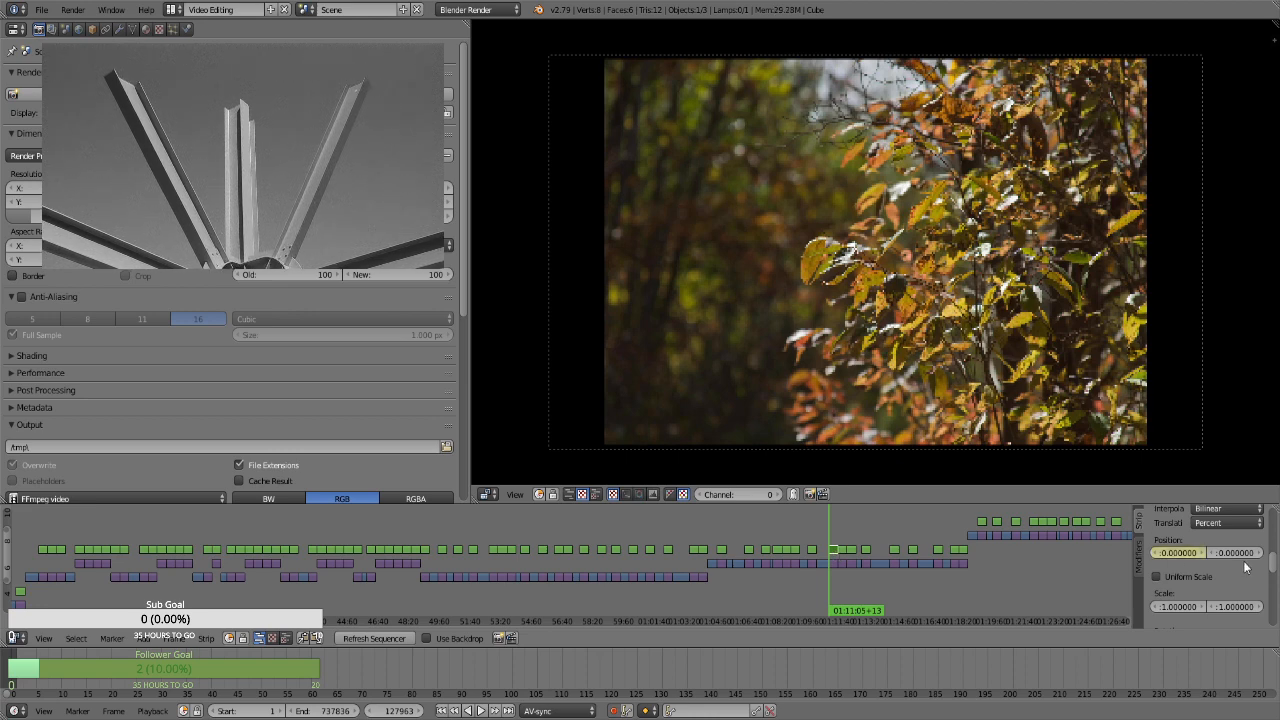
left_click(1192, 580)
left_click(1195, 594)
type("1.3")
key("Return")
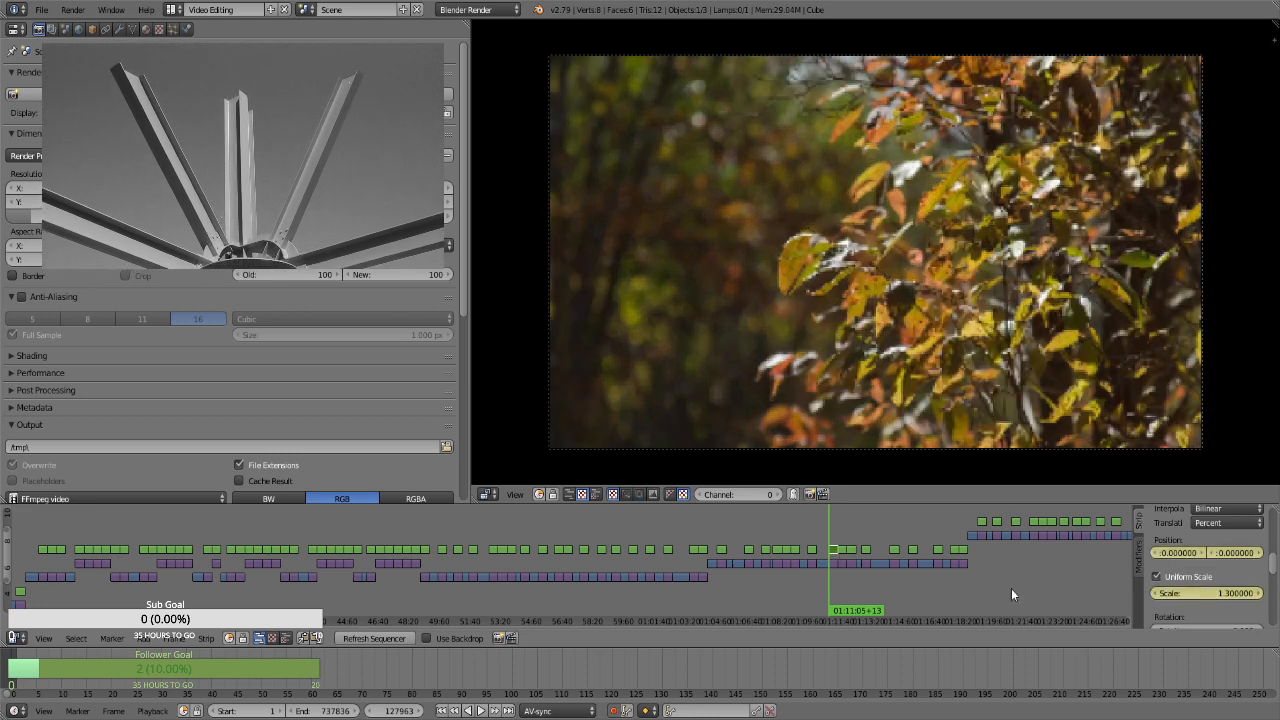
Keyframe a scale of 1.66 on the yellow-orange foliage strip's last frame, at 01:11:34+12
left_click(841, 537)
left_click(1231, 594)
type("1.66")
key("Return")
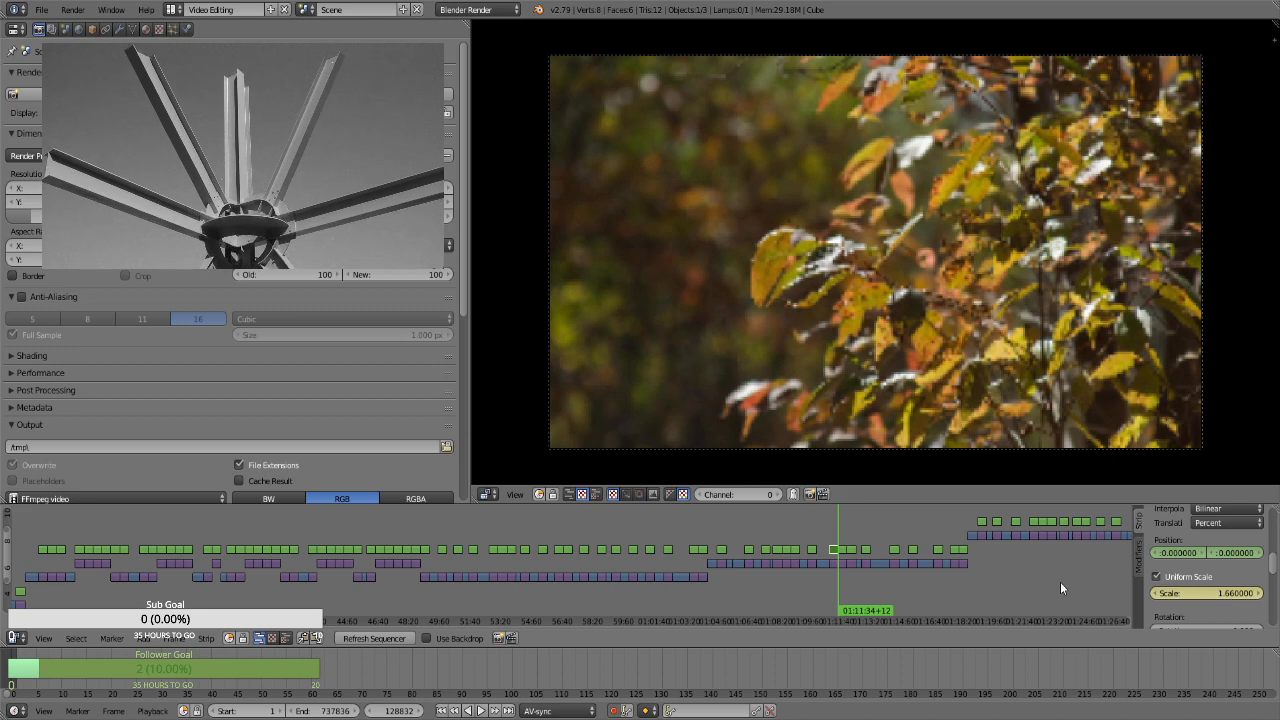
For the leaf-covered forest floor strip at 01:11:34+13, enable Uniform Scale and keyframe its position and a scale of 1.3 on the first frame
key("Right")
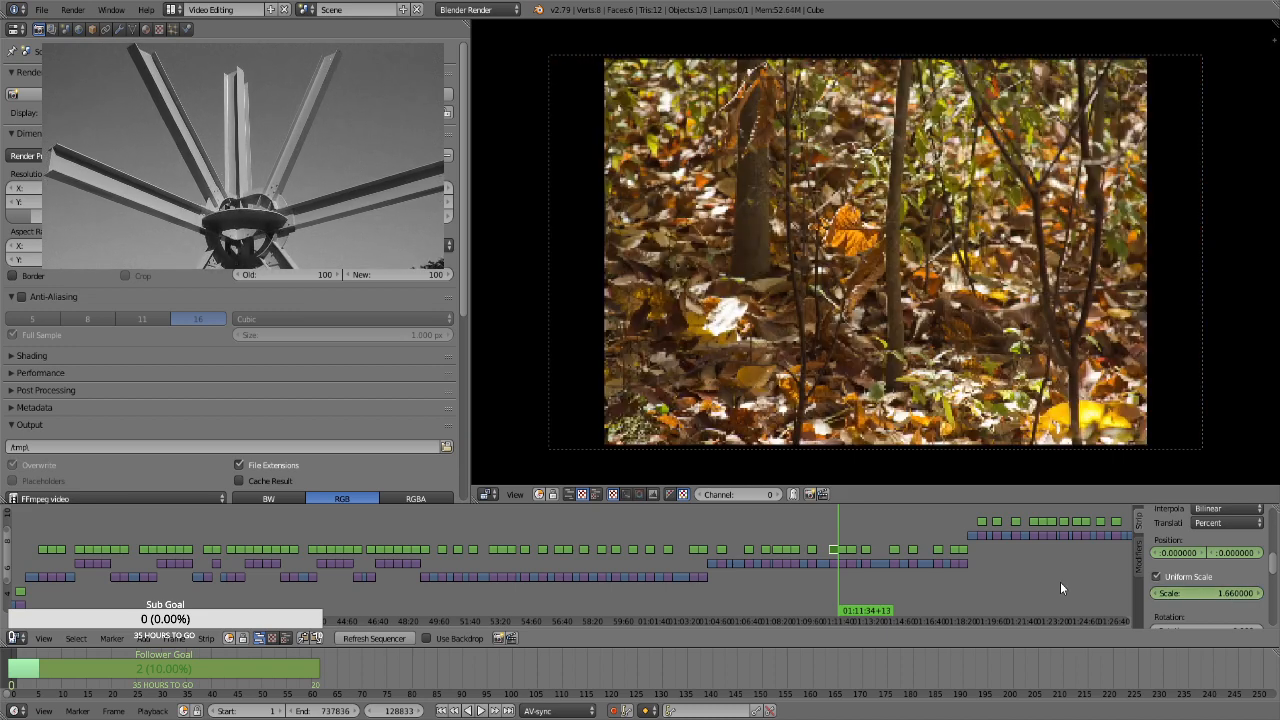
right_click(844, 549)
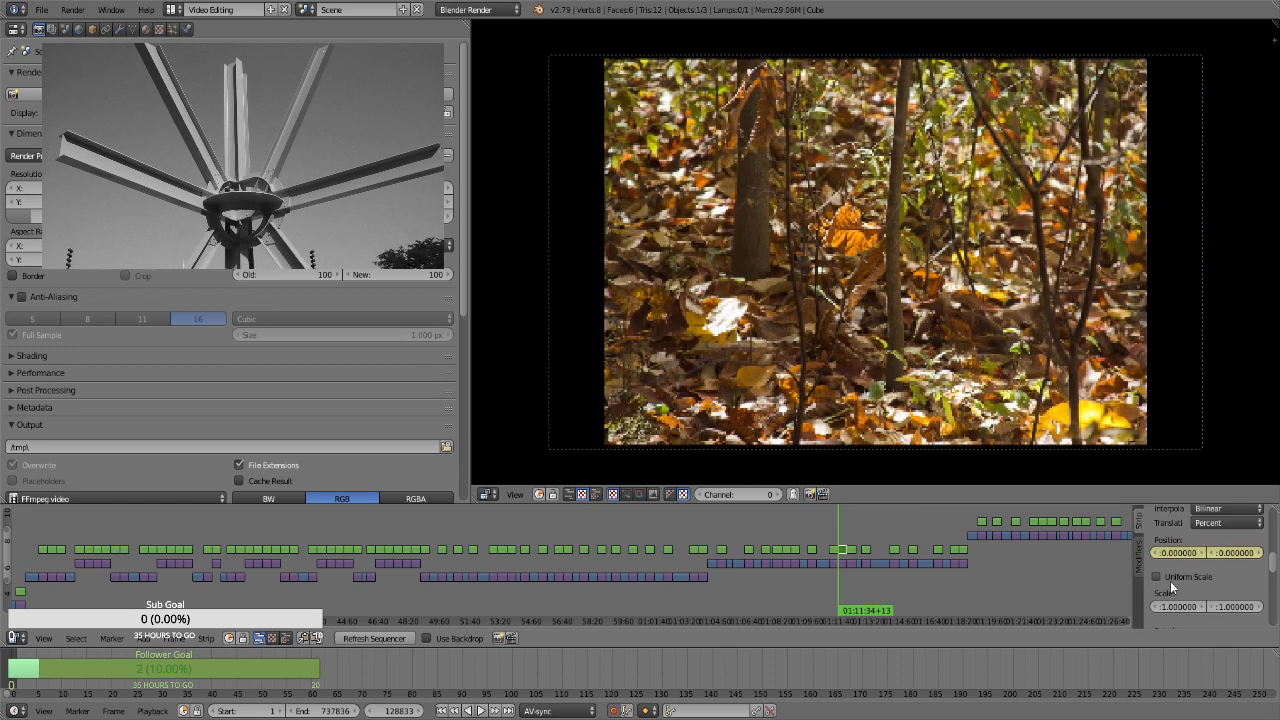
left_click(1168, 578)
left_click(1201, 590)
type("1.3")
key("Return")
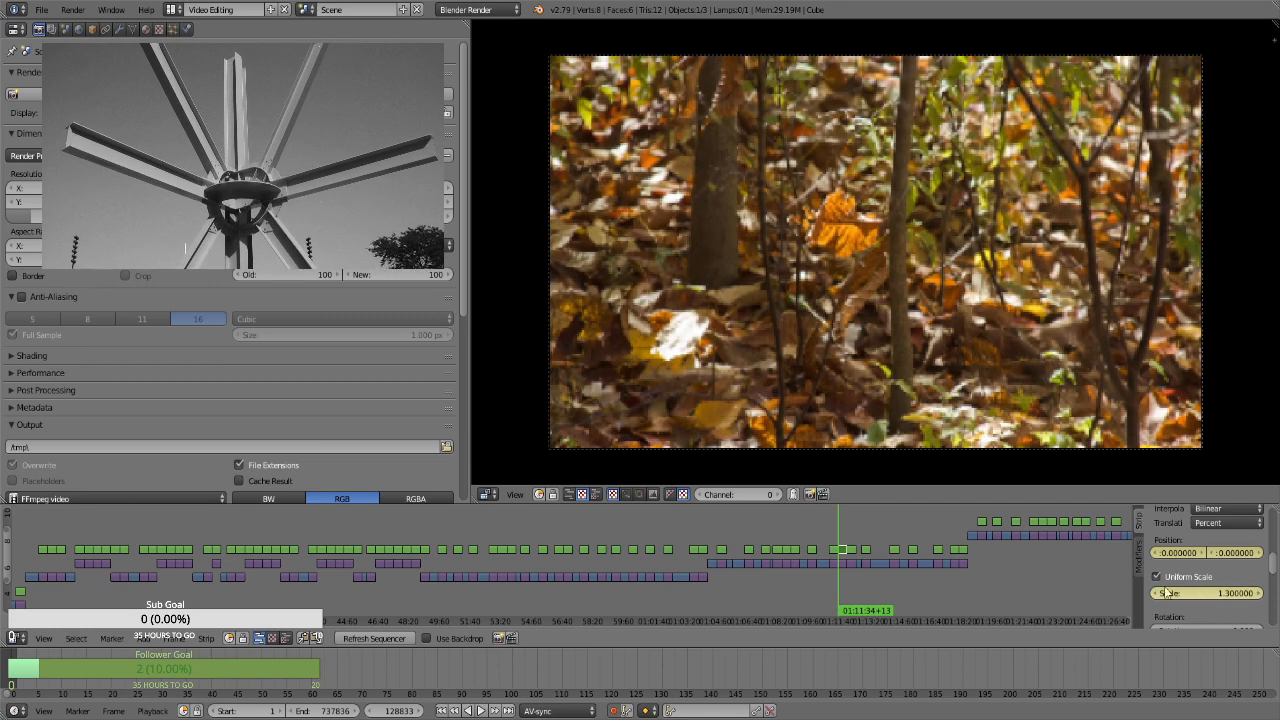
Keyframe a scale of 1.66 on the leaf-covered forest floor strip's last frame, at 01:12:03+12
key("Page_Up")
key("Left")
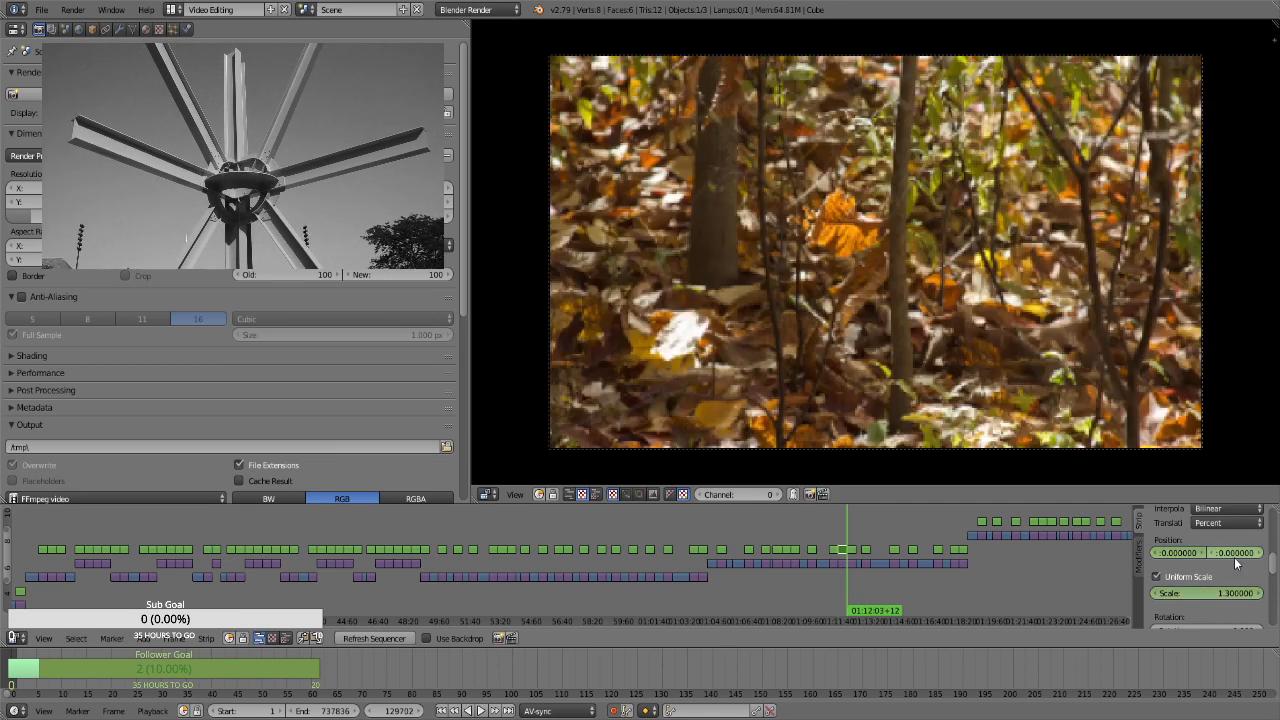
left_click(1216, 593)
type("1.66")
key("Return")
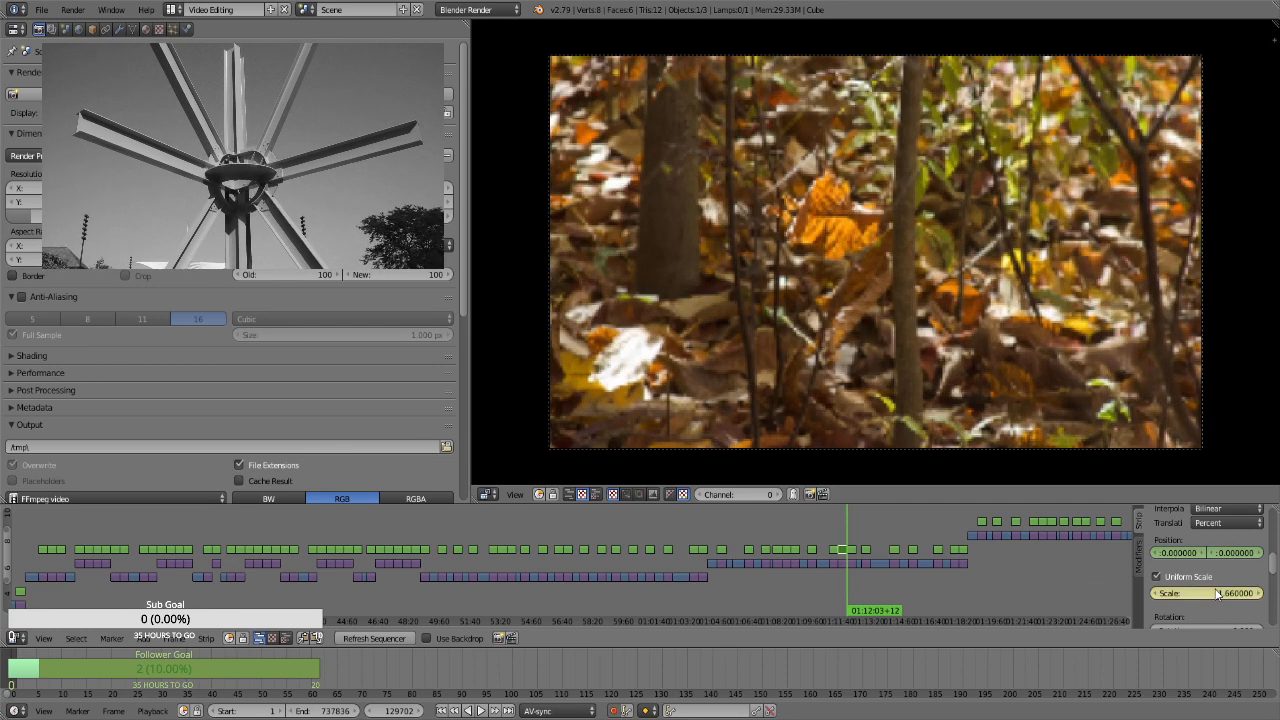
For the leafy trail photo strip at 01:12:03+13, enable Uniform Scale and keyframe its position and a scale of 1.3 on the first frame
key("Right")
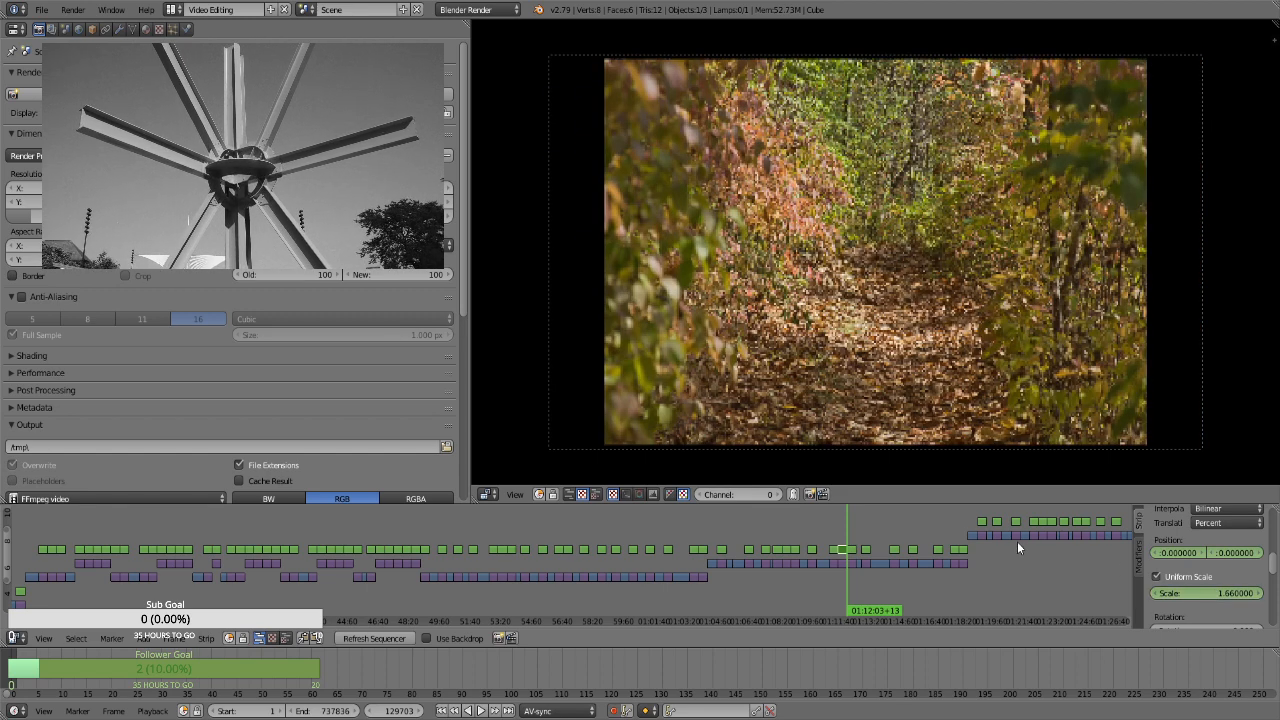
left_click(1197, 580)
left_click(1196, 591)
type("1.3")
key("Return")
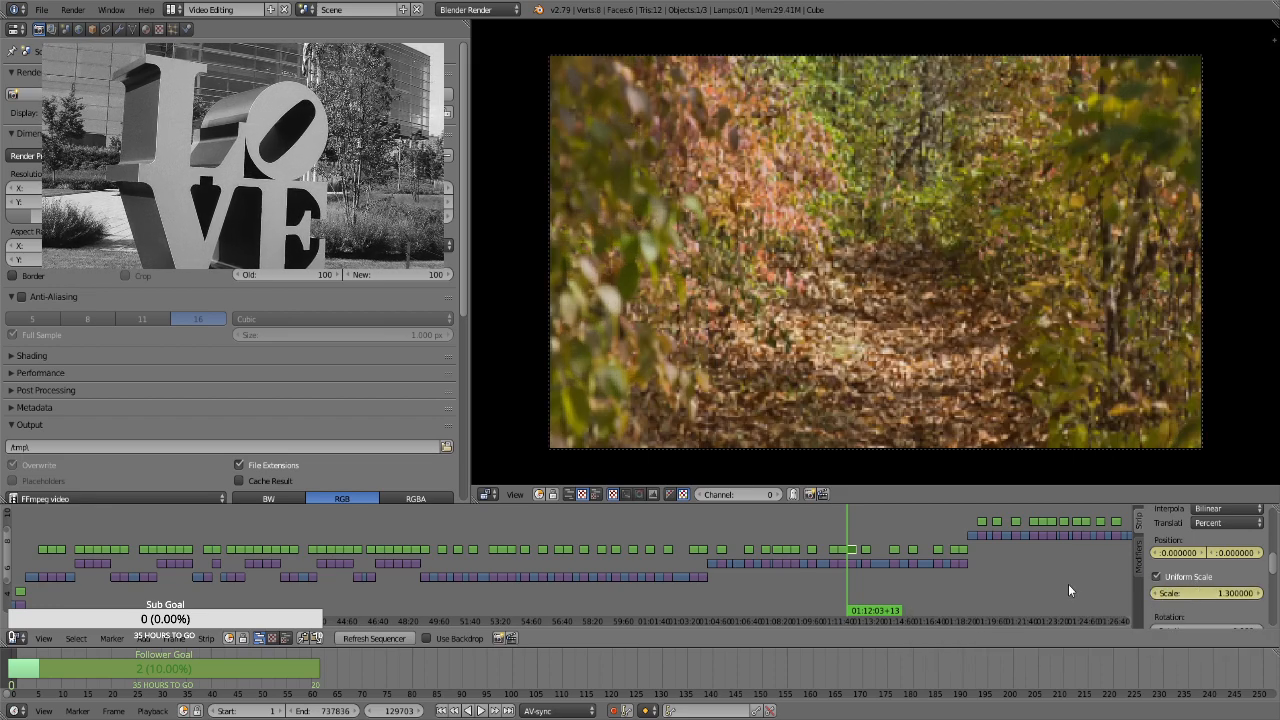
Keyframe a scale of 1.66 on the leafy trail photo strip's last frame, at 01:12:32+12
key("Page_Up")
key("Left")
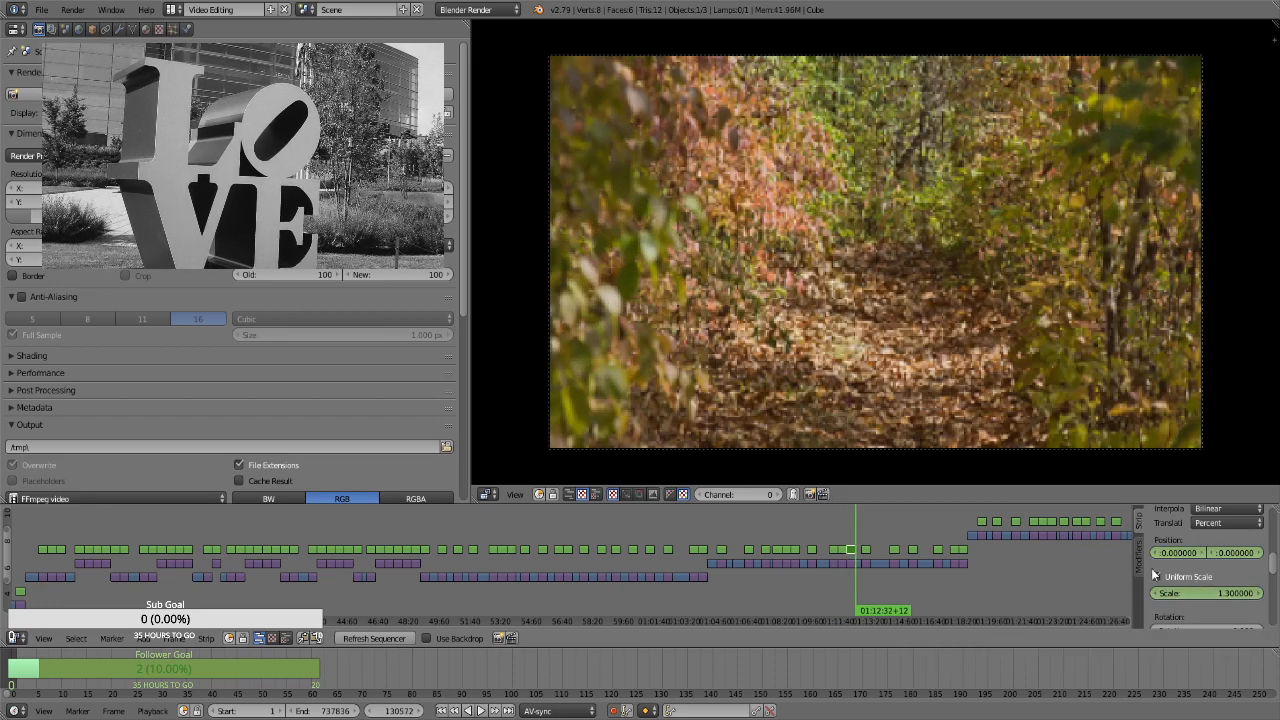
left_click_drag(1204, 594, 1240, 594)
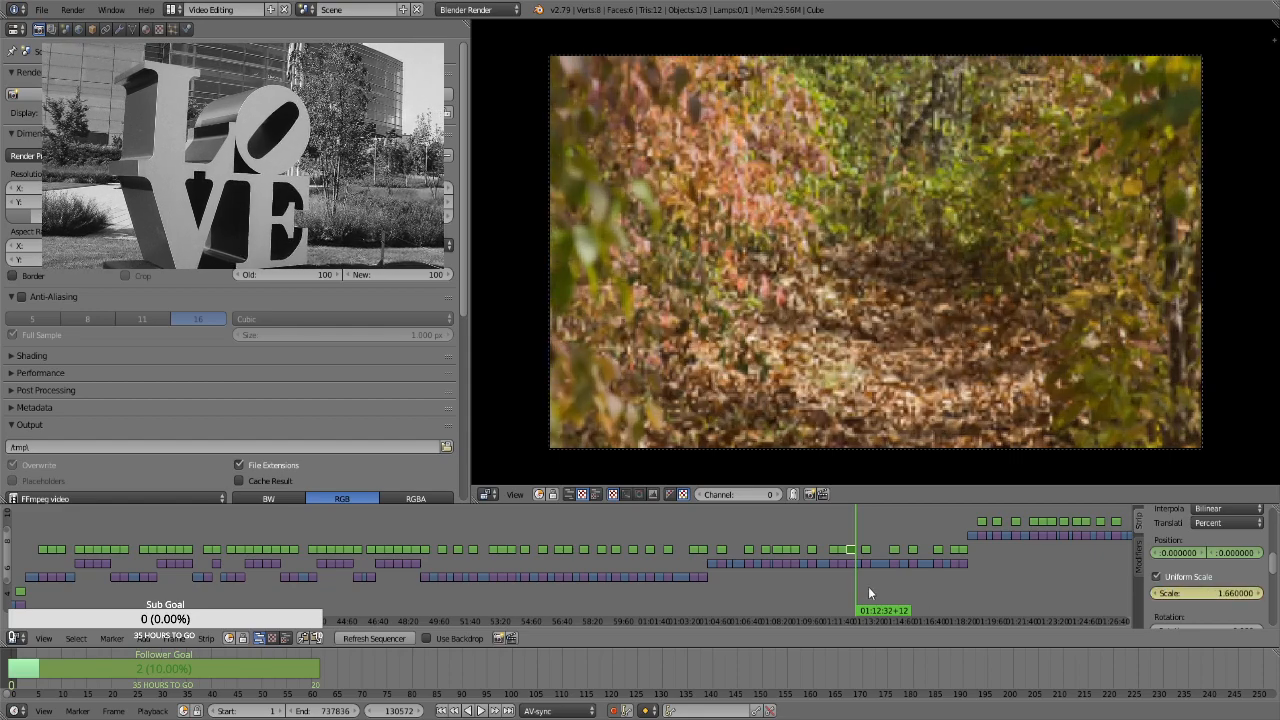
For the grassy meadow photo strip at 01:12:50+20, enable Uniform Scale and keyframe its position and a scale of 1.3 on the first frame
key("Page_Up")
key("Left")
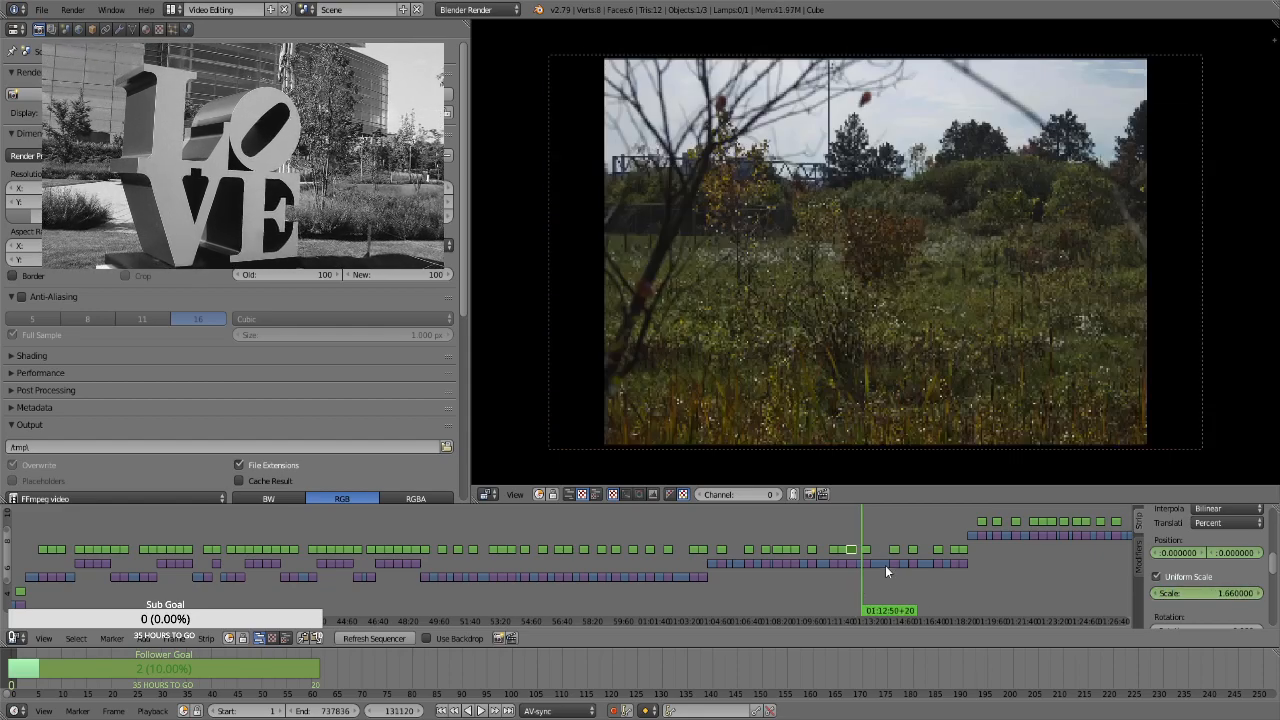
right_click(870, 548)
key("i")
left_click(1209, 577)
key("i")
double_click(1206, 592)
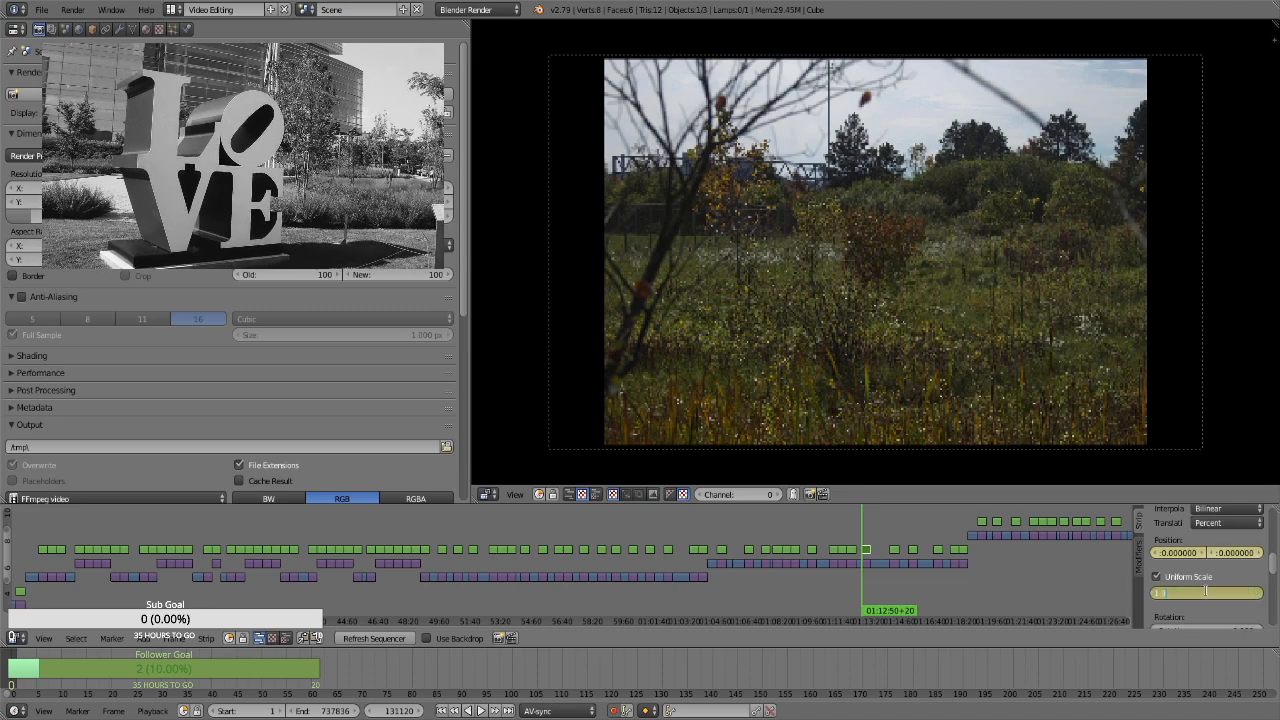
key("Return")
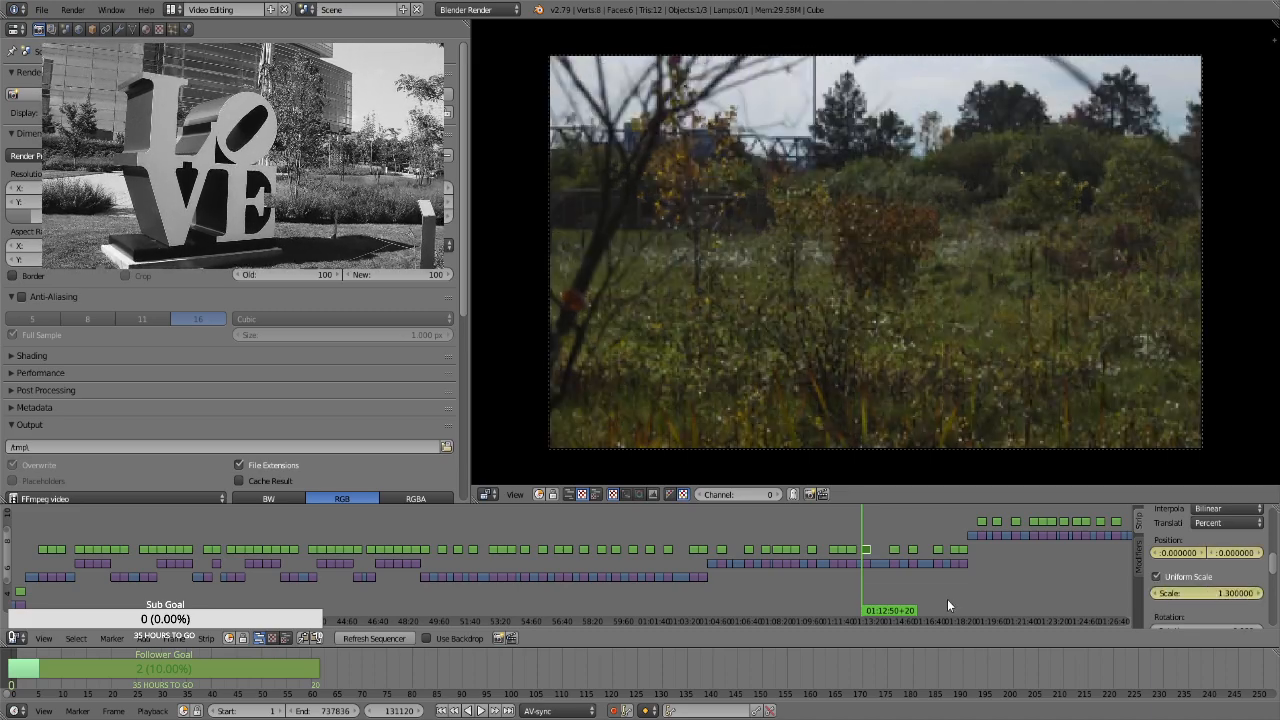
Keyframe a scale of 1.66 on the grassy meadow strip's last frame, at 01:13:19+19
key("Page_Up")
key("Left")
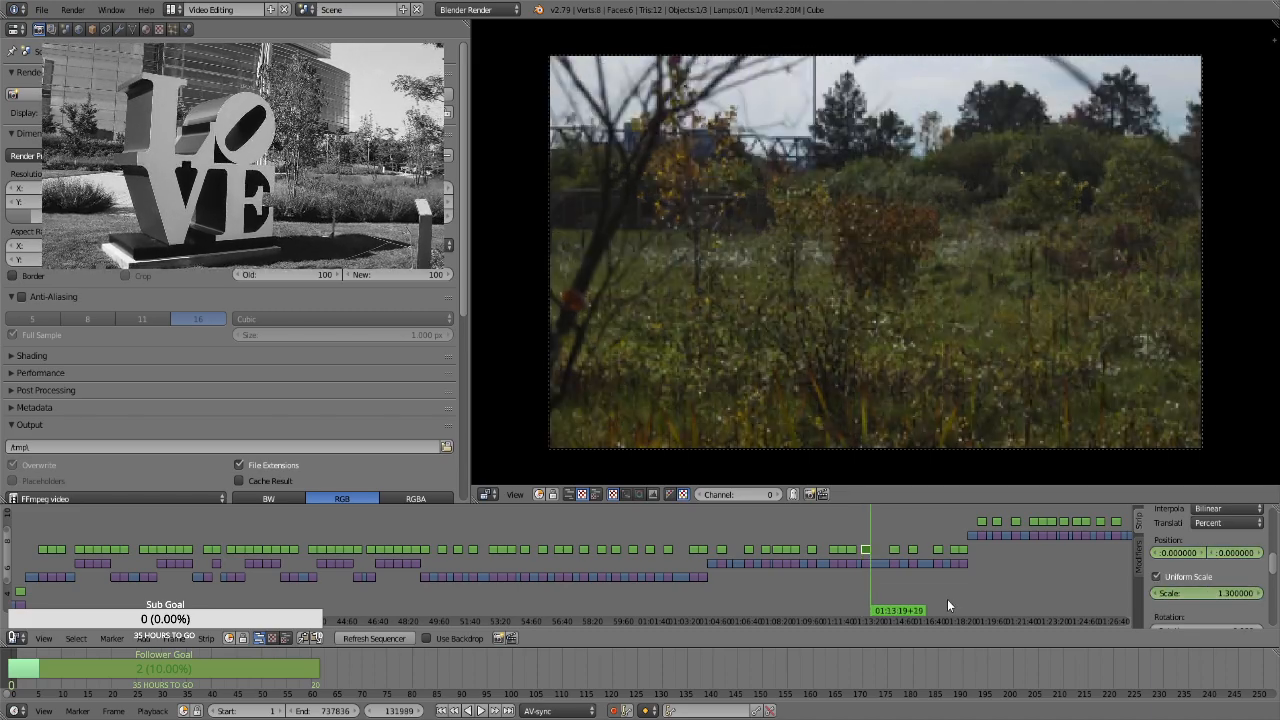
double_click(1206, 593)
type("1.66")
key("Return")
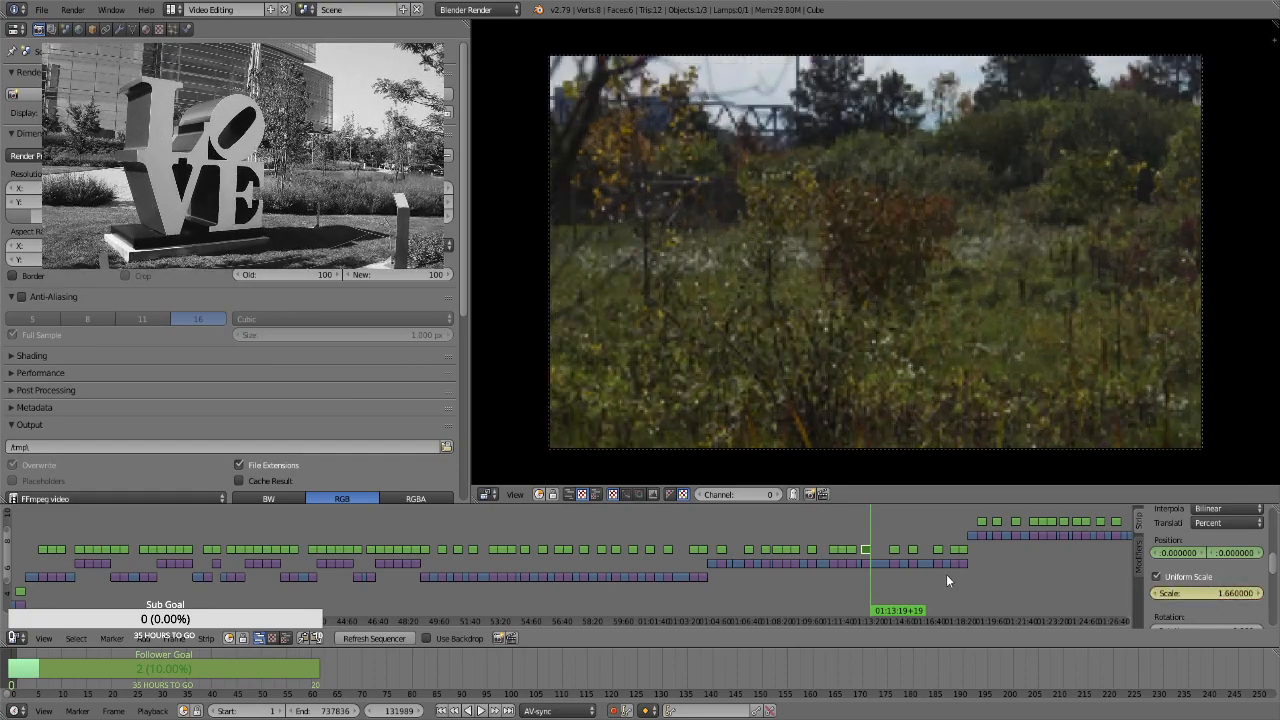
For the sandy, leaf-strewn bank strip at 01:14:22+19, enable Uniform Scale and keyframe its position and a scale of 1.3 on the first frame
key("Right")
key("Page_Up")
right_click(893, 550)
key("i")
key("i")
left_click(1196, 581)
left_click(1193, 594)
type("1.")
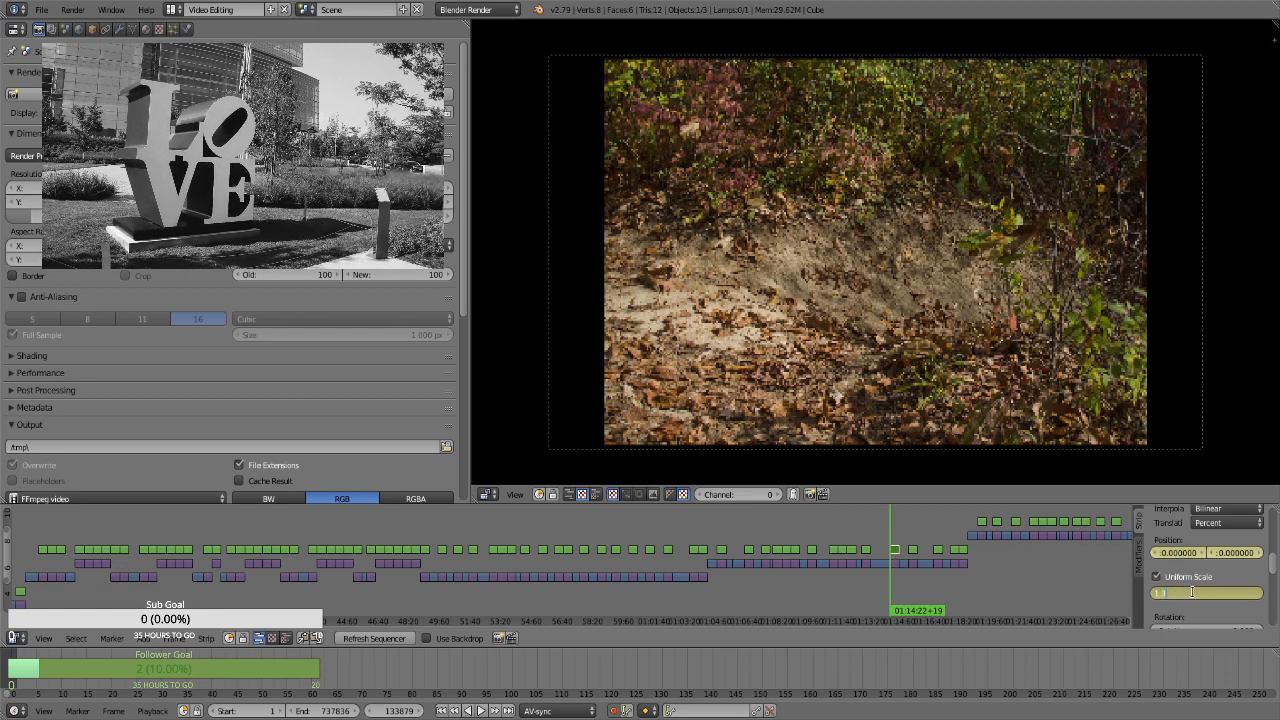
type("3")
key("Return")
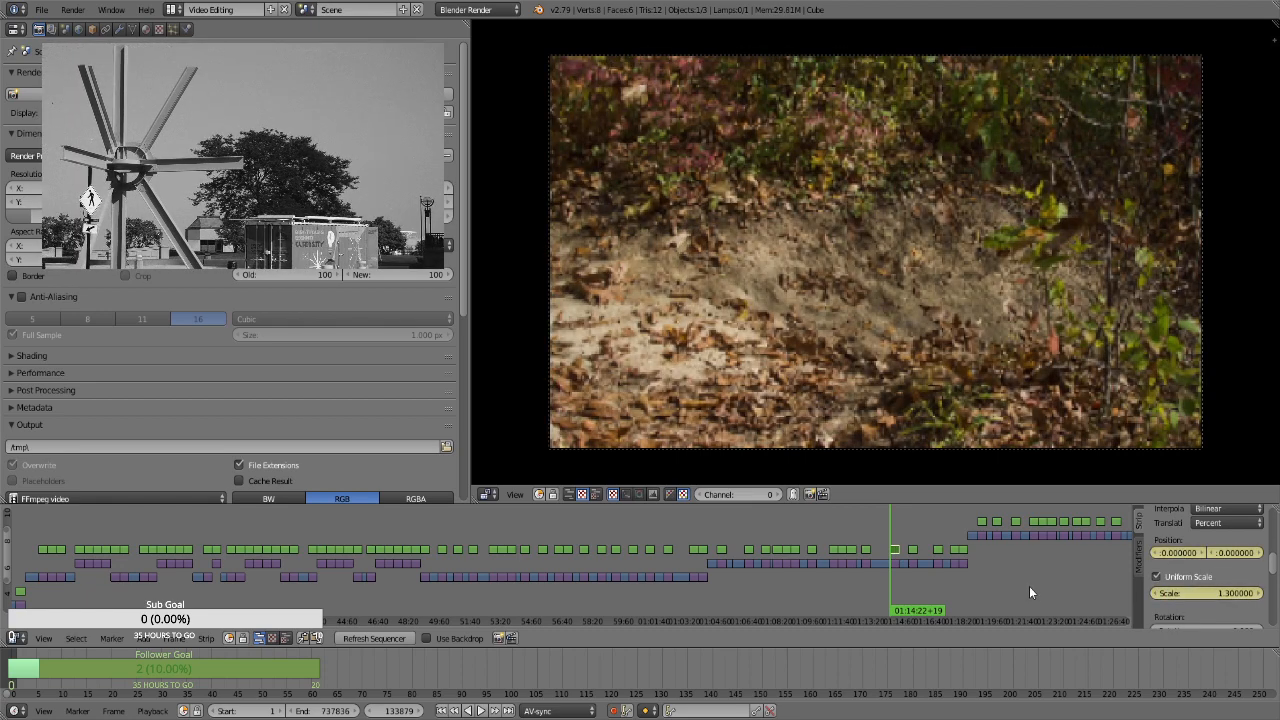
Keyframe a scale of 1.66 and a vertical position of -5.49 on the sandy bank strip's last frame, at 01:14:51+18
left_click(1206, 592)
type("1.66")
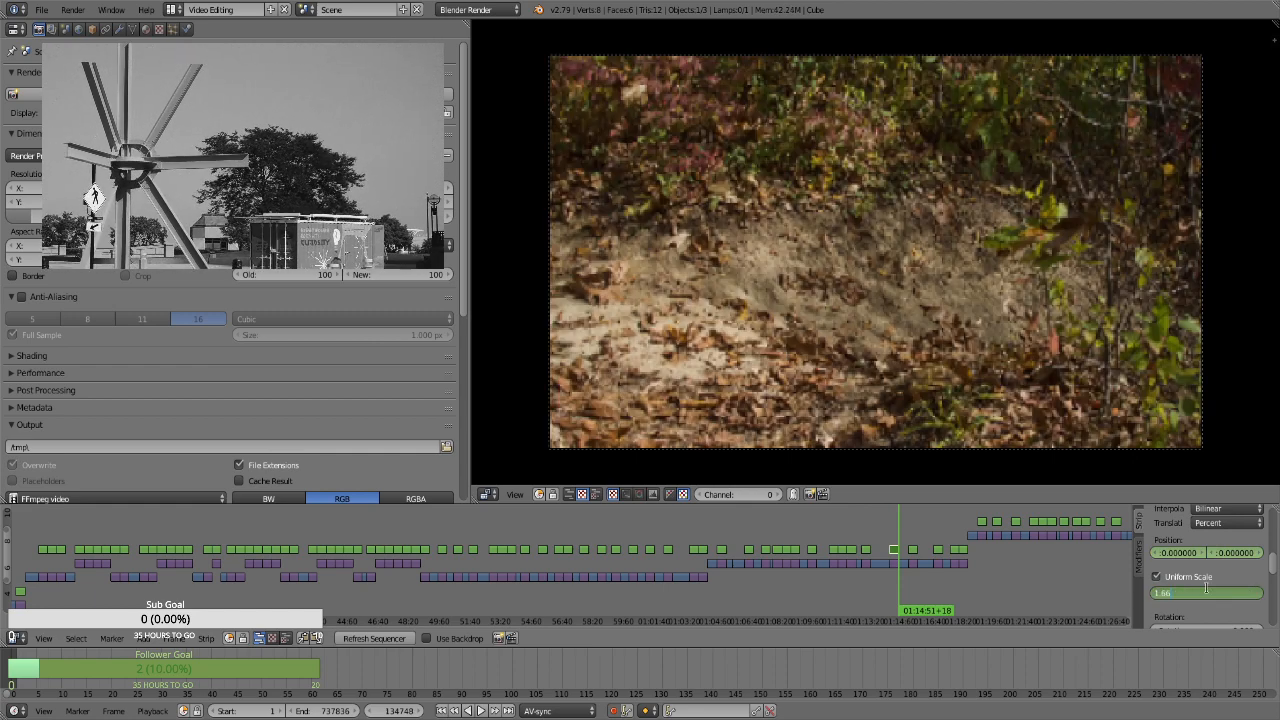
key("Return")
left_click_drag(1244, 558, 1049, 577)
For the orange and burgundy trees strip at 01:15:22+07, enable Uniform Scale and keyframe its position and a scale of 1.3 on the first frame
key("Page_Up")
key("Page_Up")
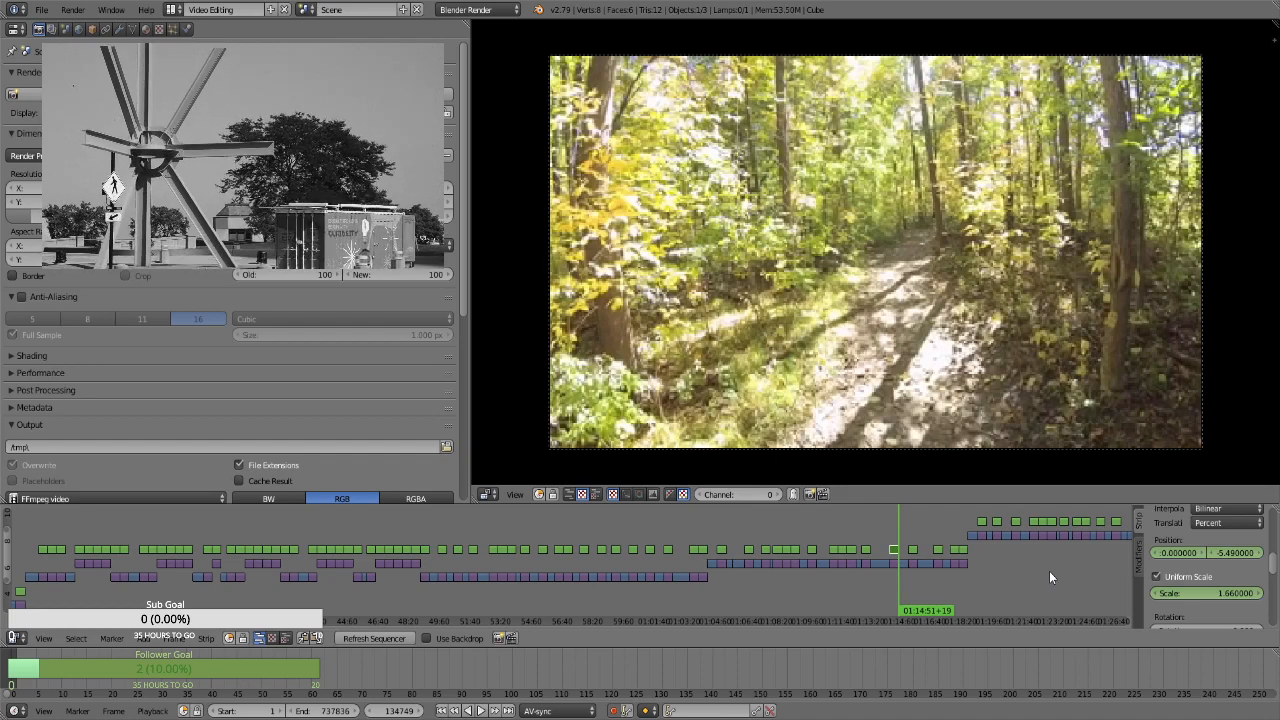
left_click(914, 548)
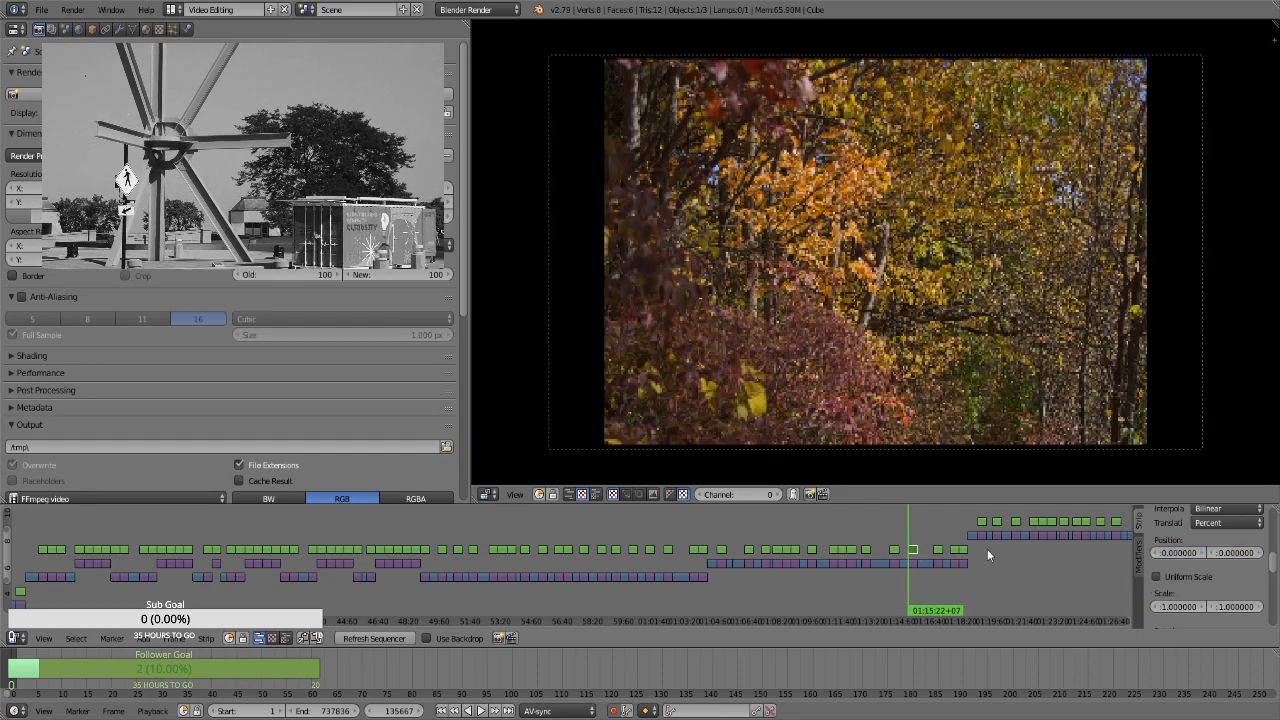
left_click(1171, 575)
scroll(1186, 594, "up", 1)
left_click(1198, 621)
type("1.3")
key("Return")
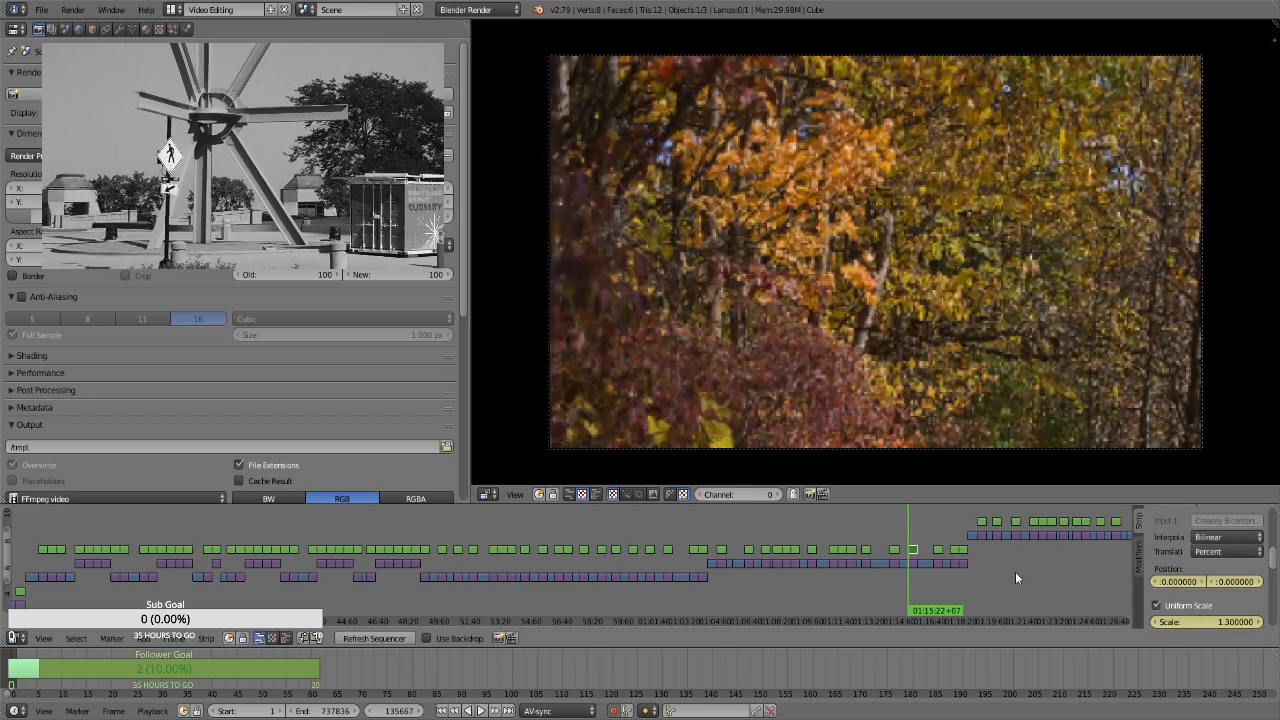
Keyframe a scale of 1.66 on the orange and burgundy trees strip's last frame, at 01:15:51+06
left_click(1215, 620)
type("1.66")
key("Return")
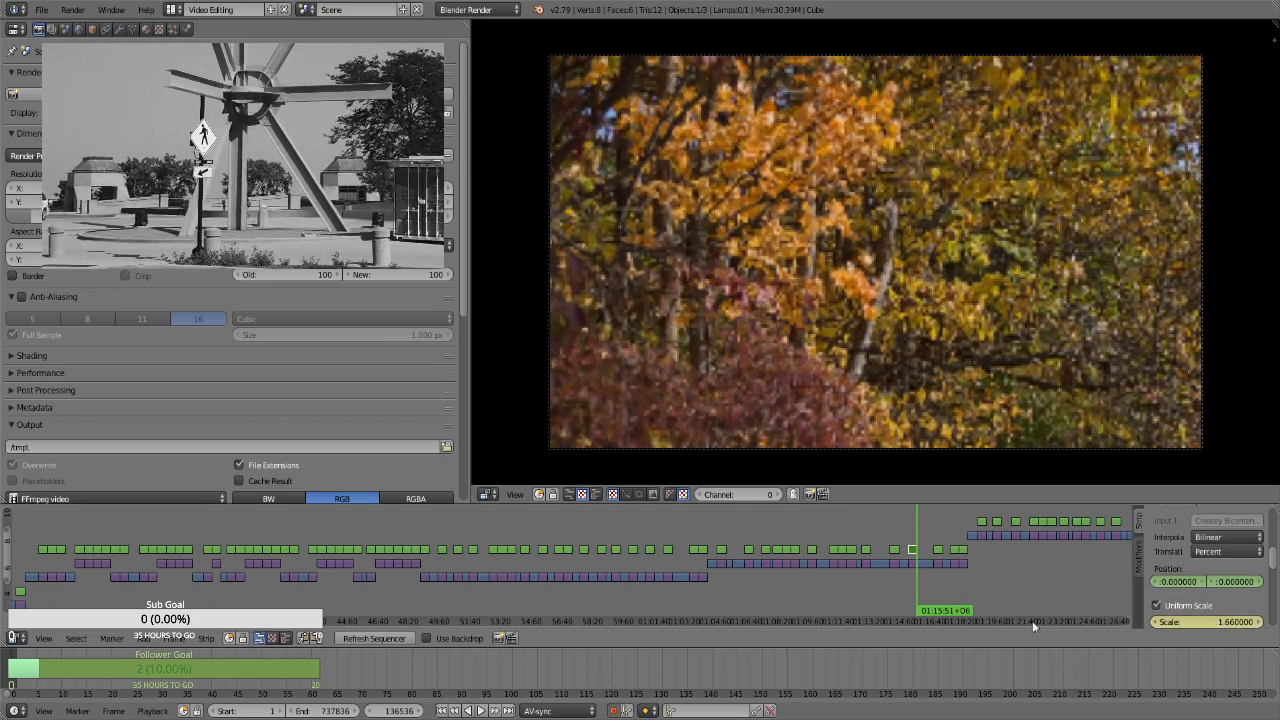
For the thick overhanging branch strip at 01:16:44+09, enable Uniform Scale and keyframe its position and a scale of 1.3 on the first frame
key("alt+a")
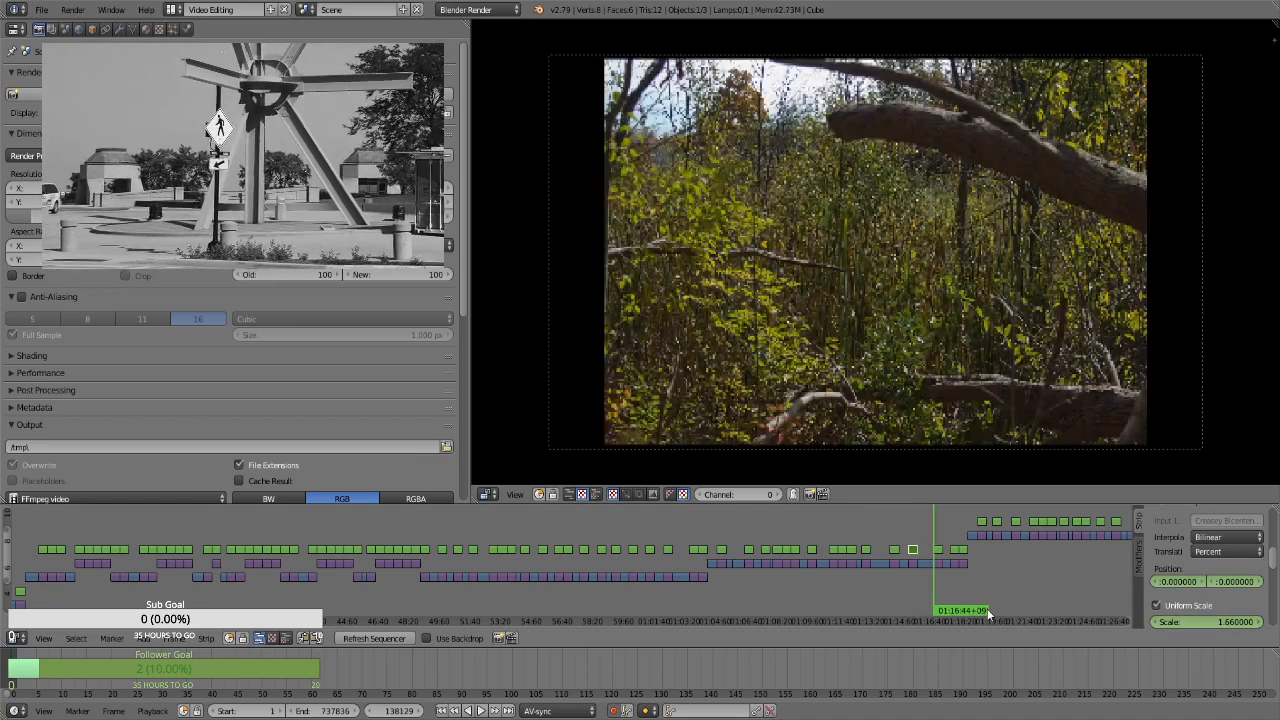
left_click(942, 549)
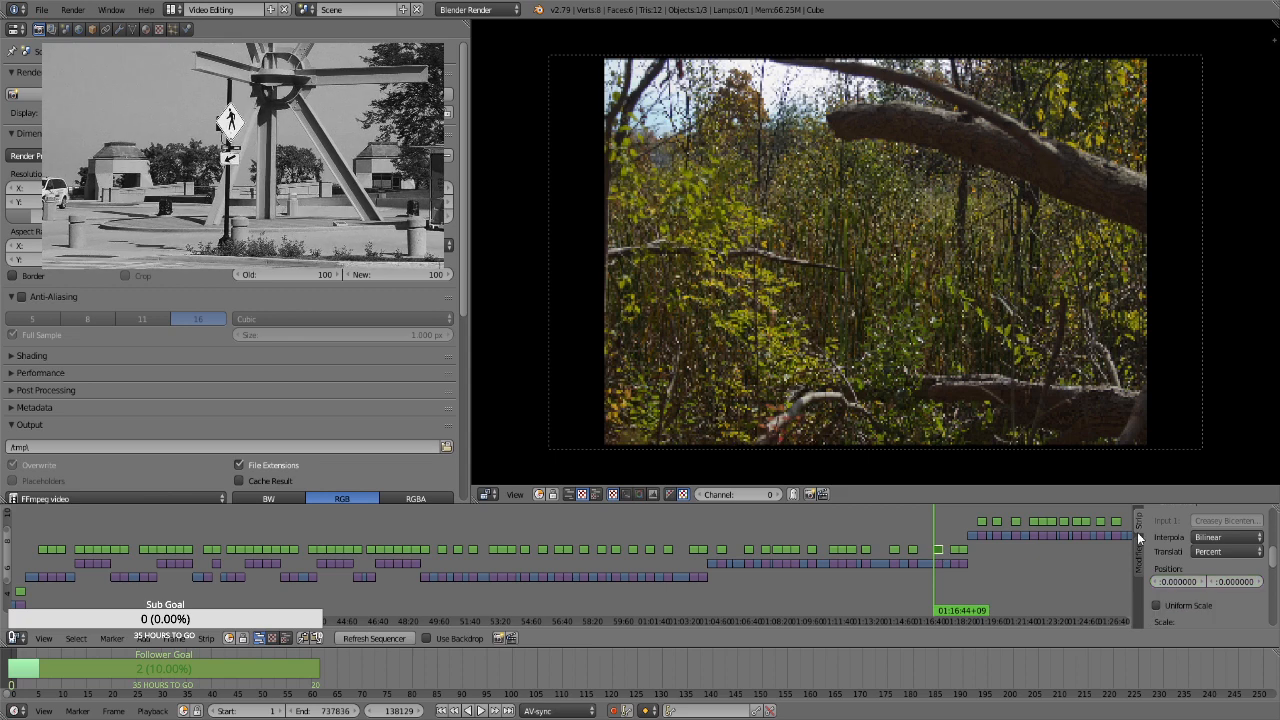
key("i")
scroll(1184, 585, "down", 1)
left_click(1182, 577)
key("i")
left_click(1191, 591)
type("1.1")
key("Return")
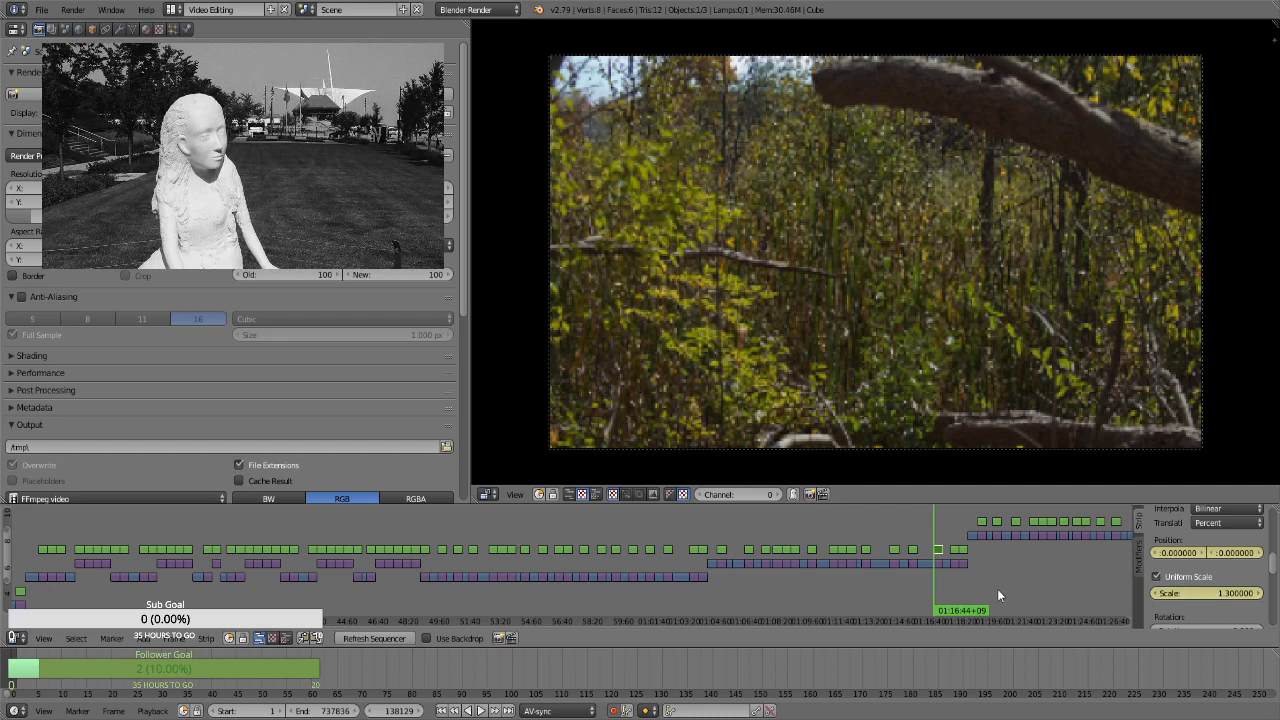
Keyframe a scale of 1.66 and a vertical position of -21.99 on the overhanging branch strip's last frame, at 01:17:13+08
key("Page_Up")
key("Left")
left_click(1212, 592)
type("1.66")
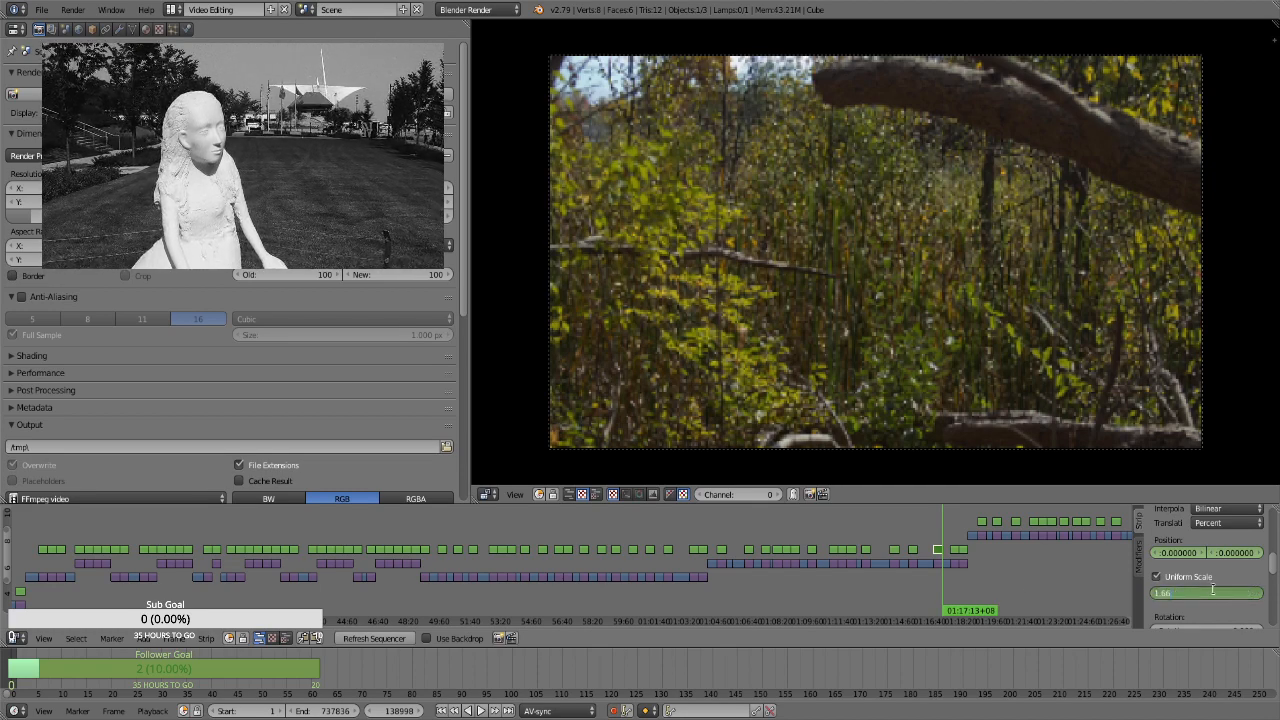
key("Return")
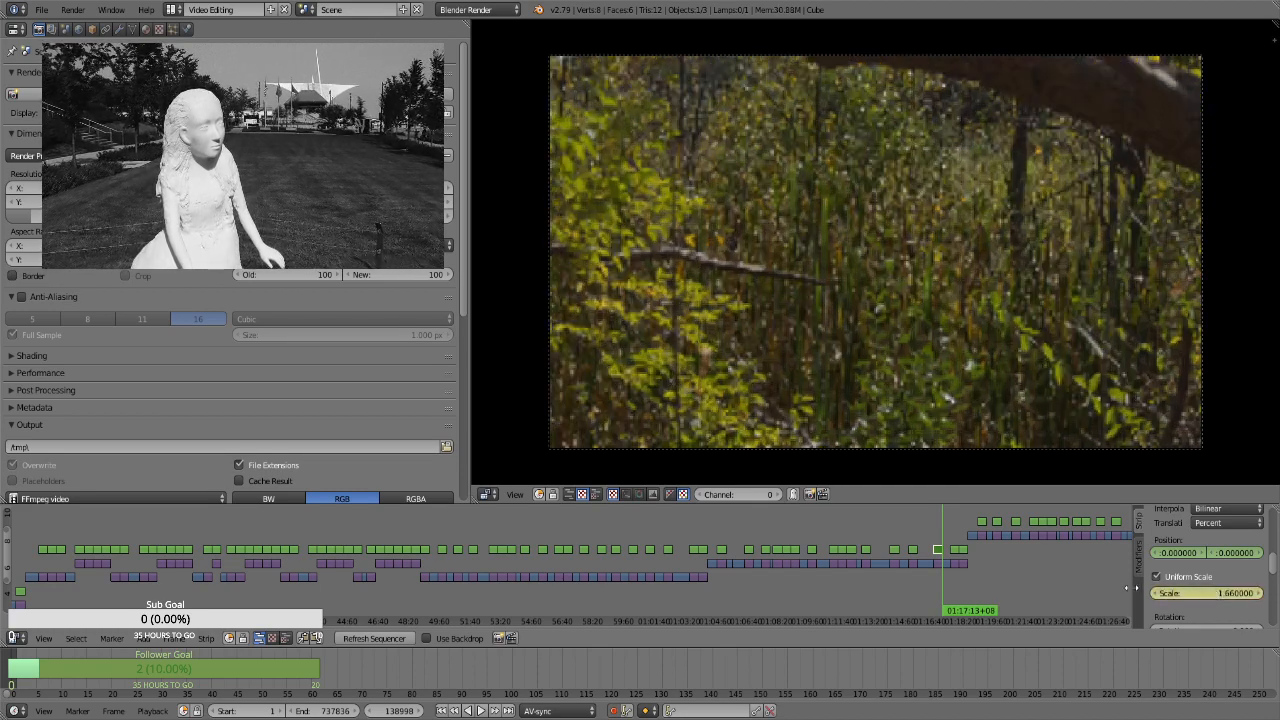
mouse_move(1236, 552)
left_mouse_down()
mouse_move(1205, 552)
mouse_move(1227, 558)
left_mouse_up()
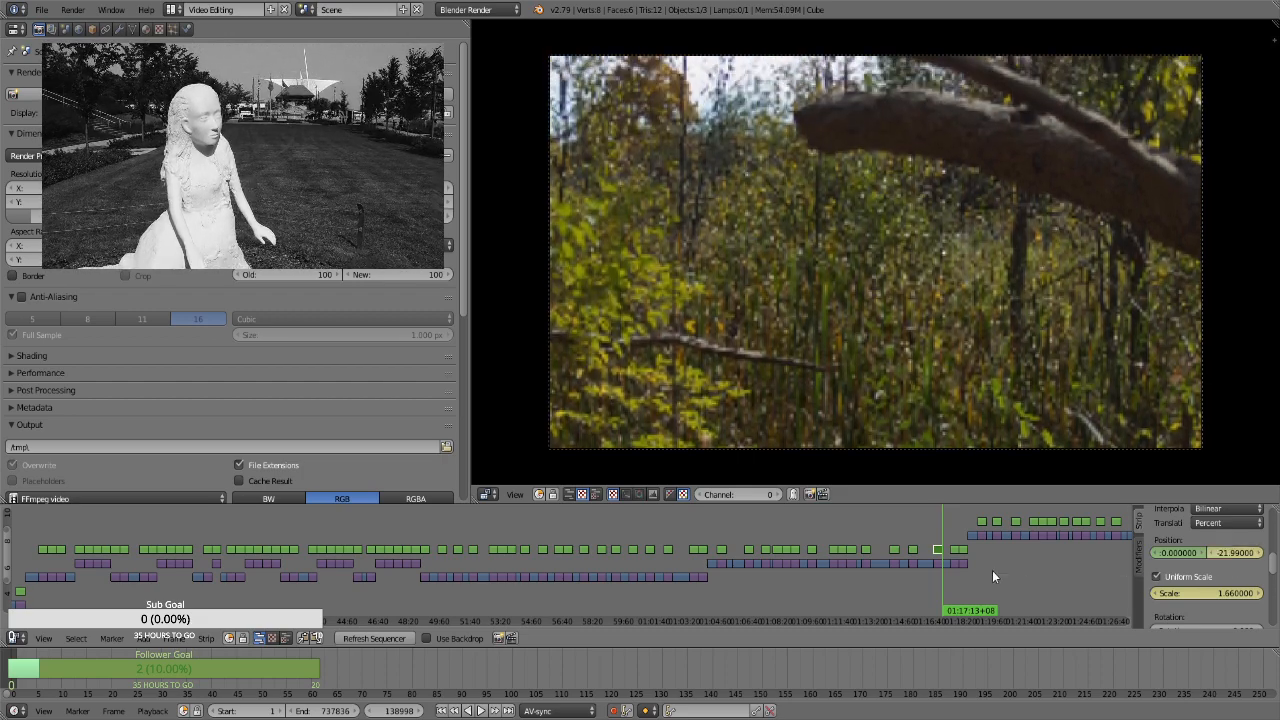
For the autumn woodland path strip at 01:17:37+11, enable Uniform Scale and keyframe its position and a scale of 1.3 on the first frame
key("Up")
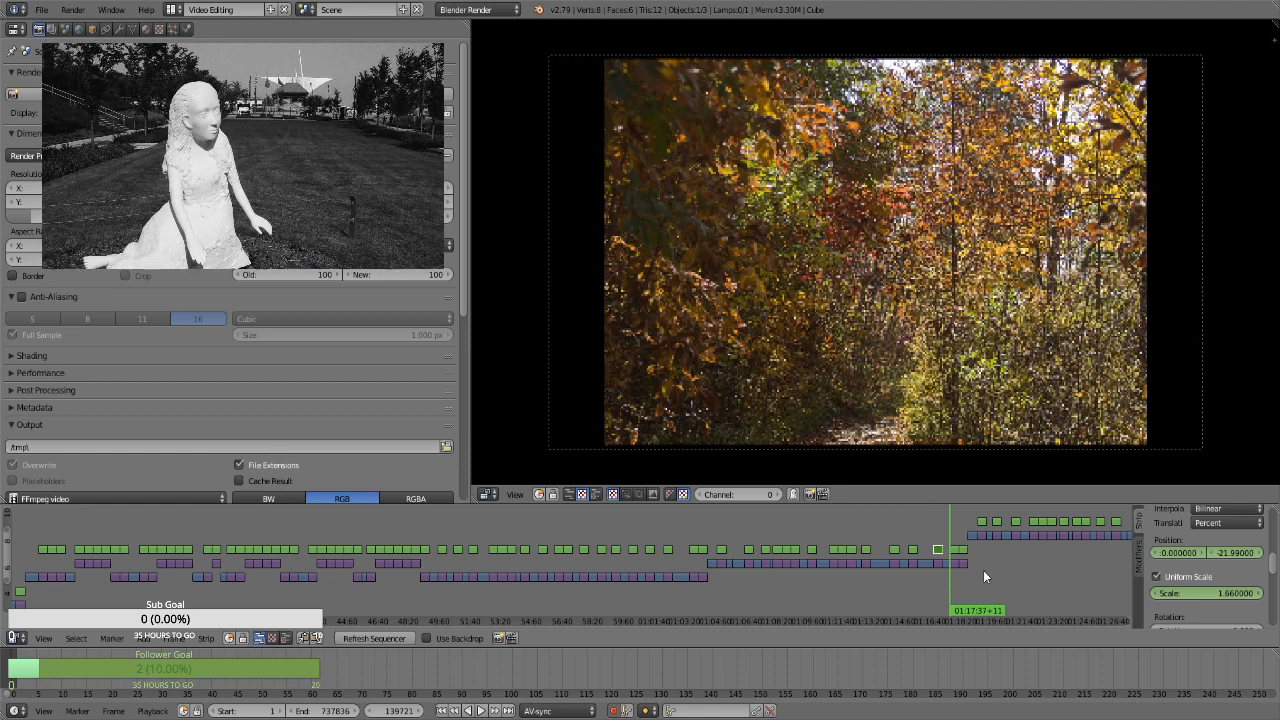
right_click(954, 550)
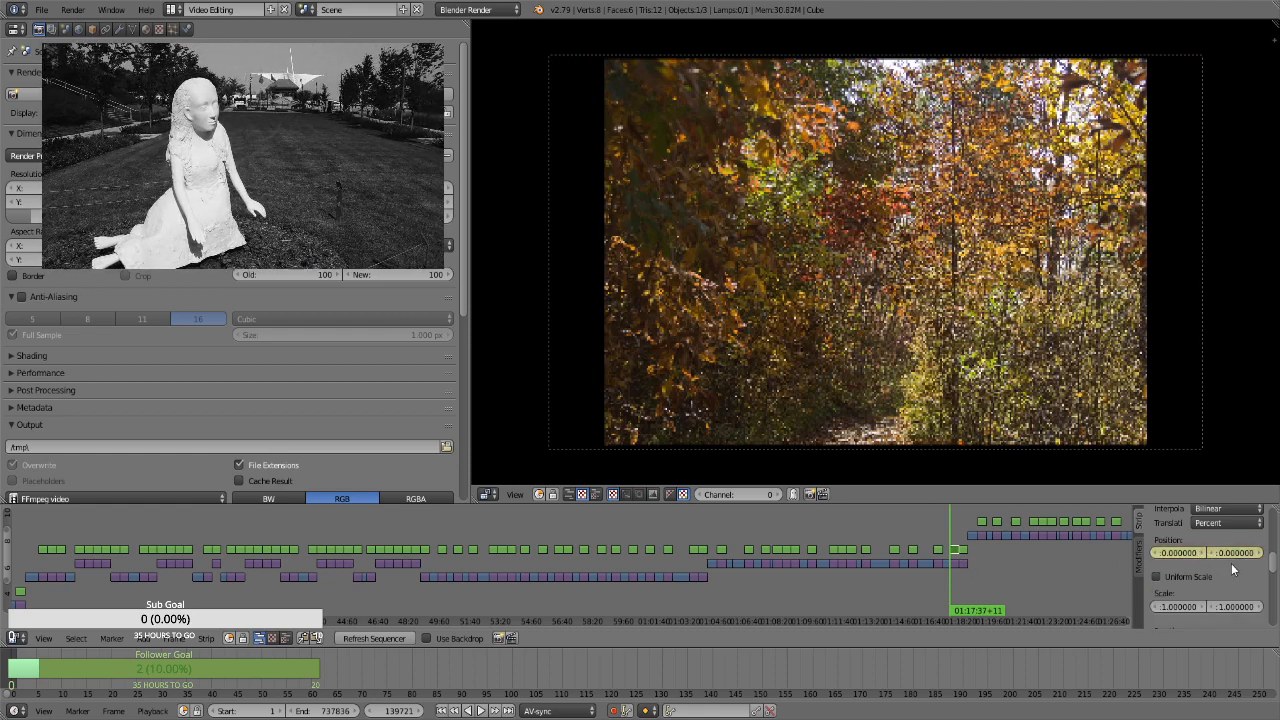
left_click(1196, 581)
key("i")
left_click(1223, 591)
type("1.1")
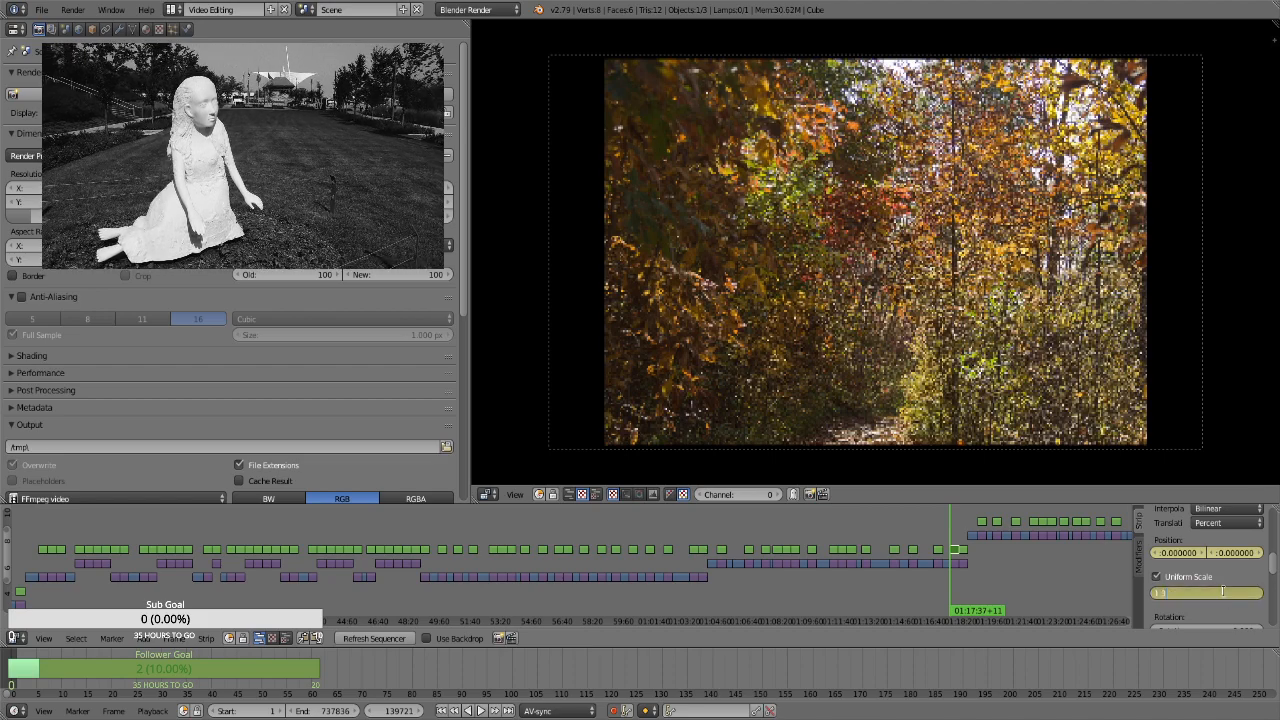
key("Return")
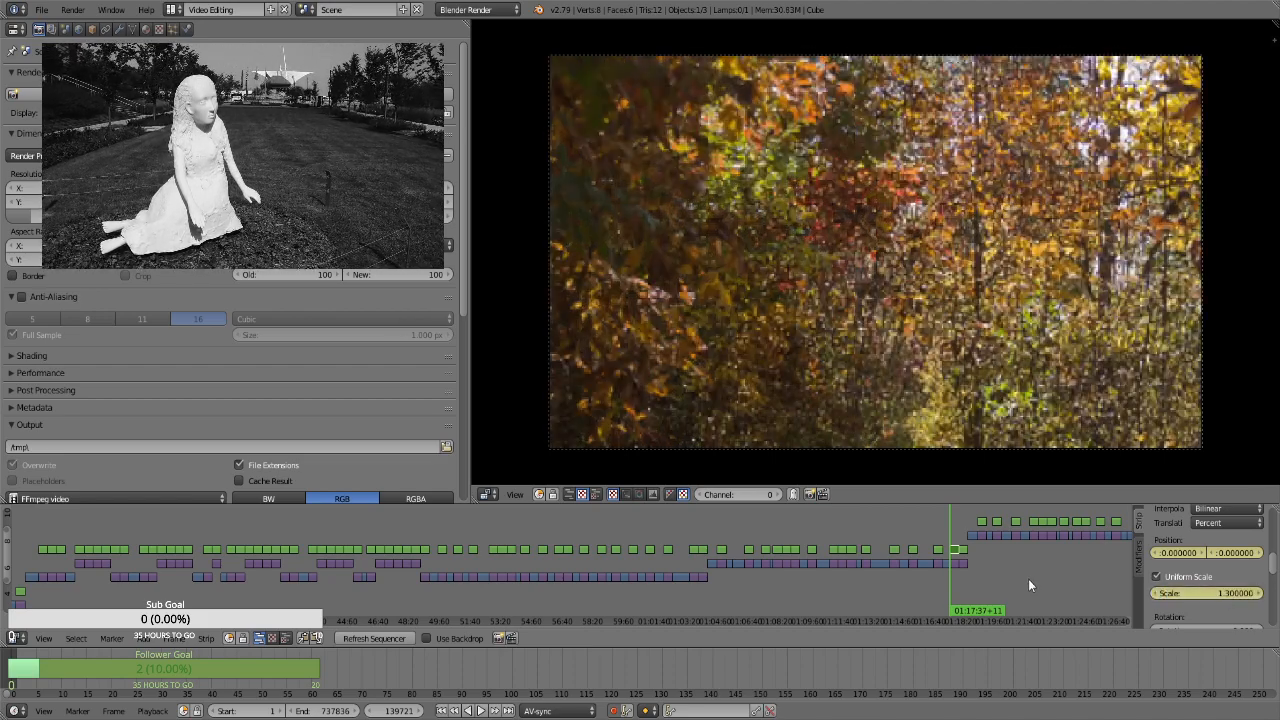
Keyframe a scale of 1.66 on the autumn woodland path strip's last frame, at 01:18:06+10
key("Page_Up")
left_click(1223, 595)
type("1.66")
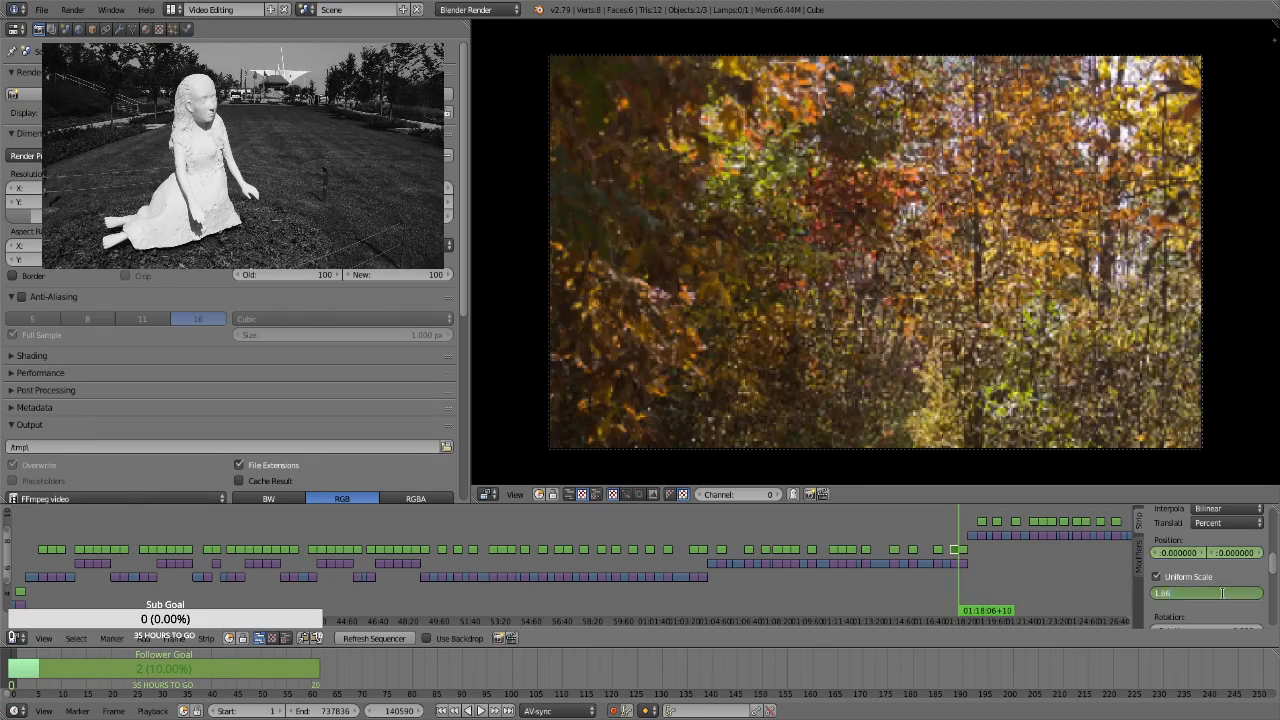
key("Return")
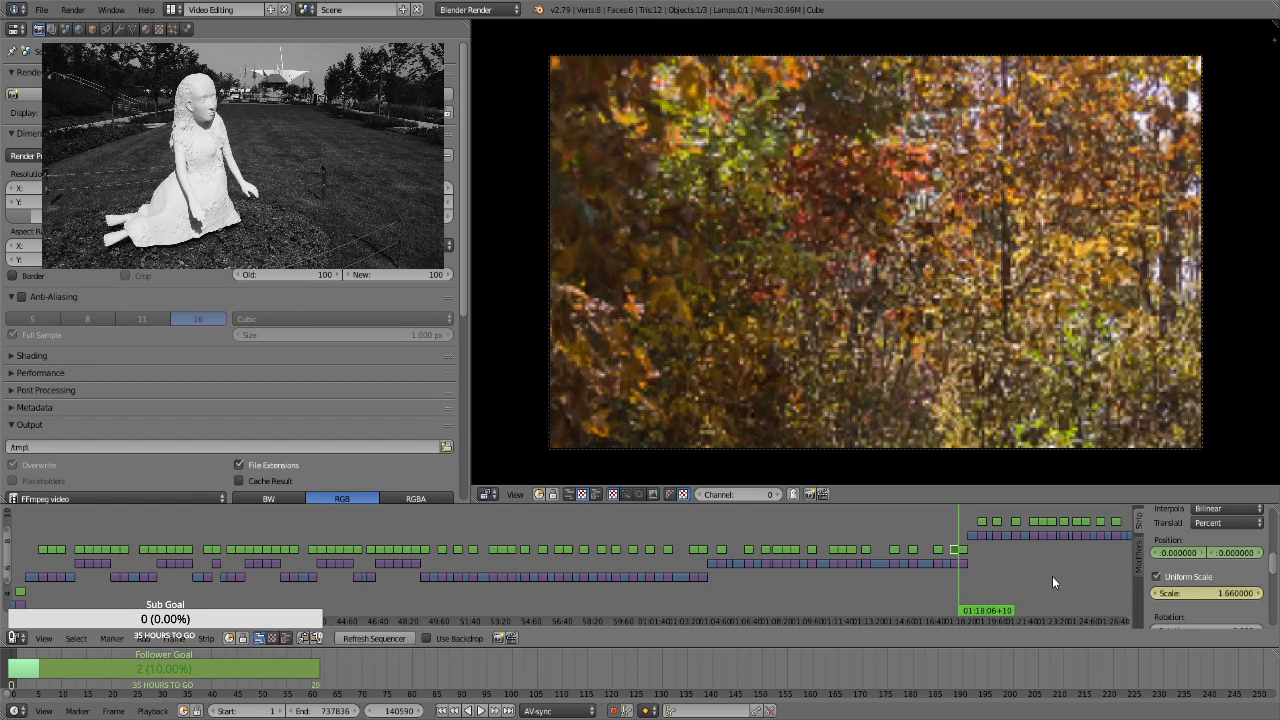
For the purple wildflower strip at 01:18:06+11, enable Uniform Scale and keyframe its position and a scale of 1.3 on the first frame
key("Right")
right_click(964, 550)
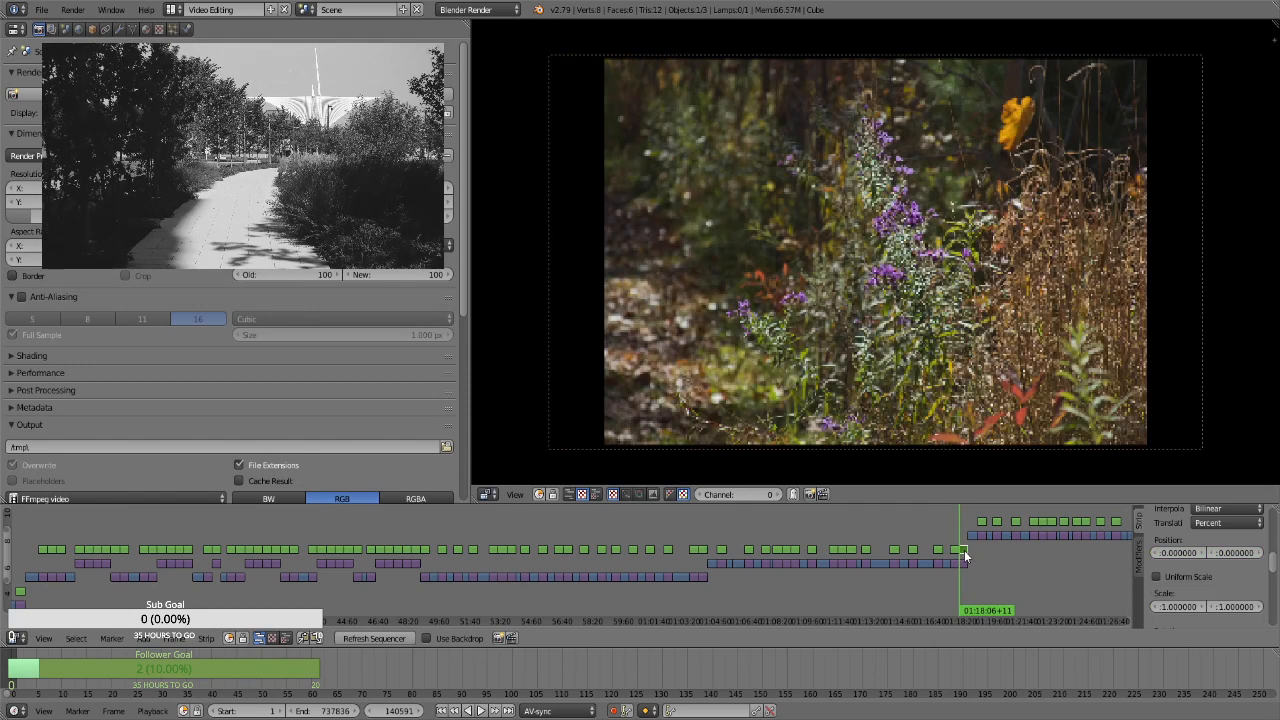
left_click(1189, 578)
left_click(1198, 594)
type("1.3")
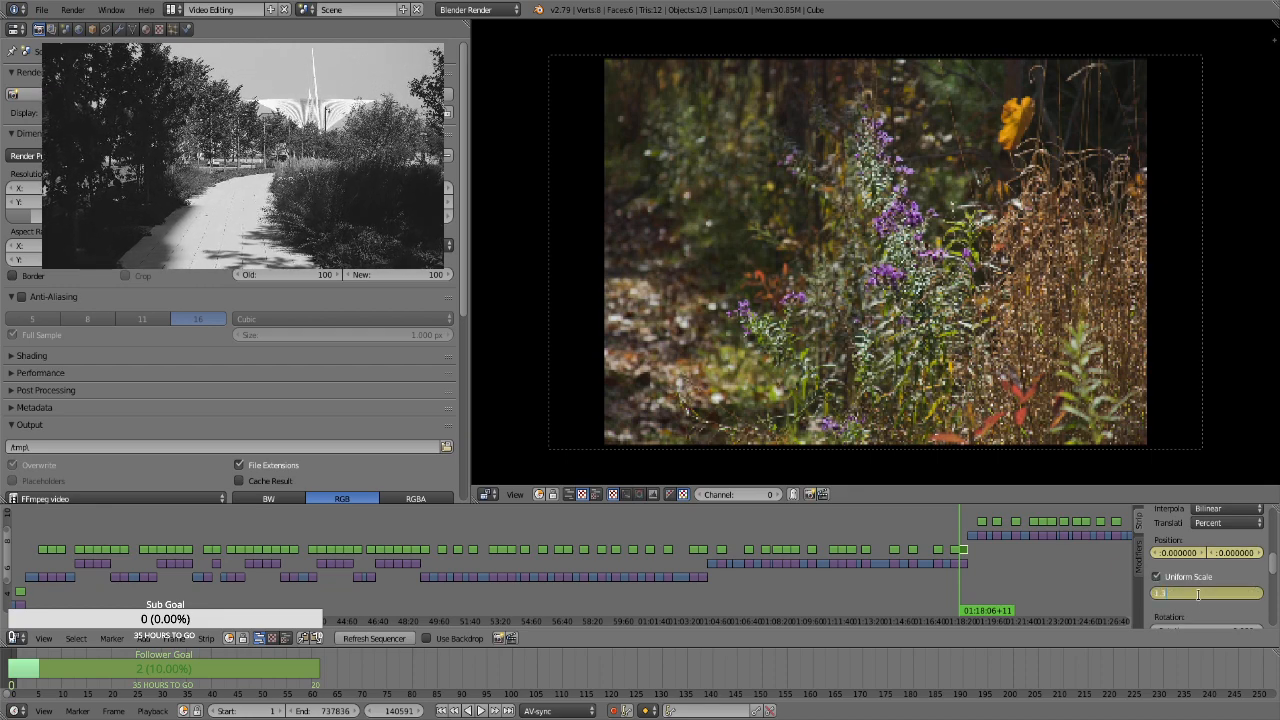
key("Return")
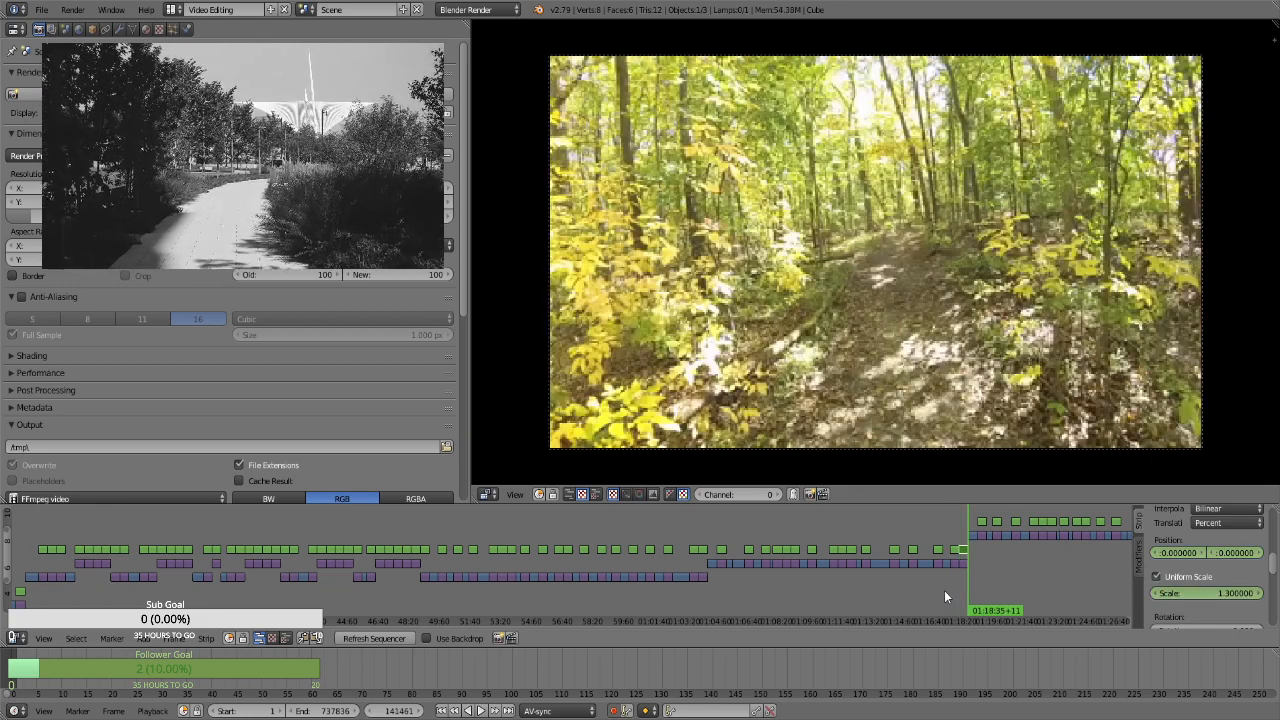
Keyframe a scale of 1.66 on the purple wildflower strip's last frame, at 01:18:35+10
left_click(1214, 593)
type("1.66")
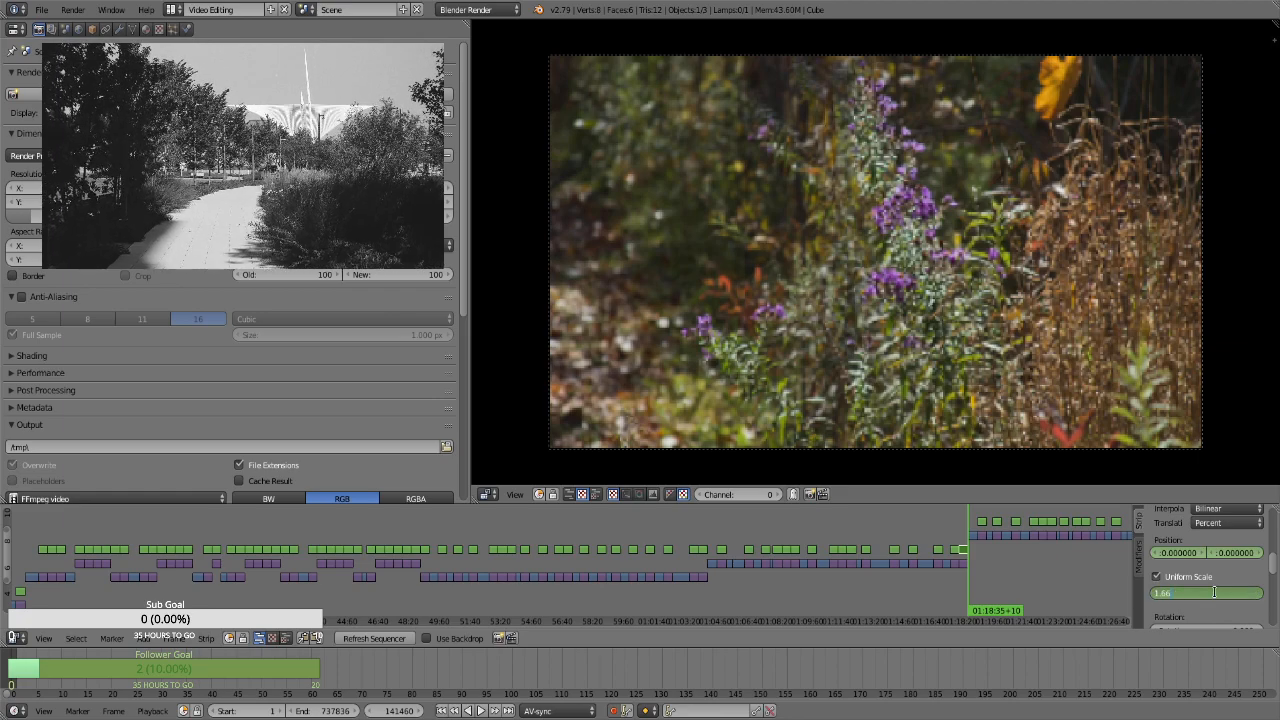
key("Return")
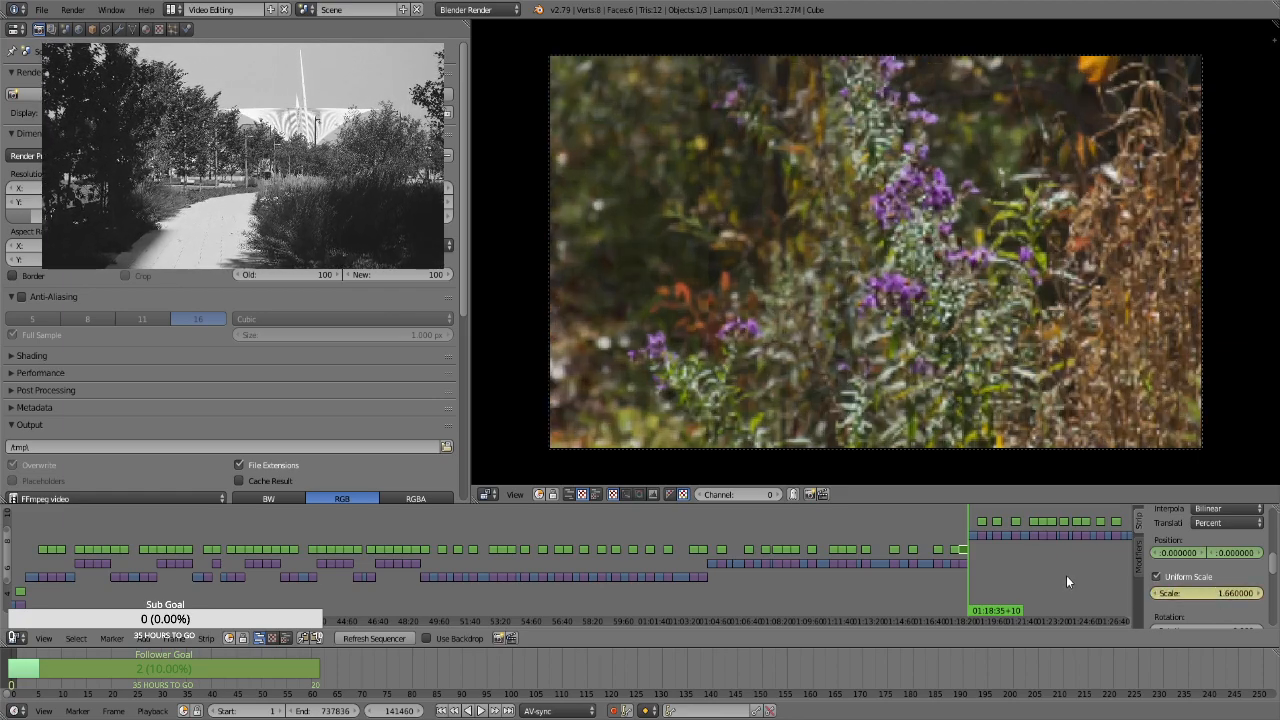
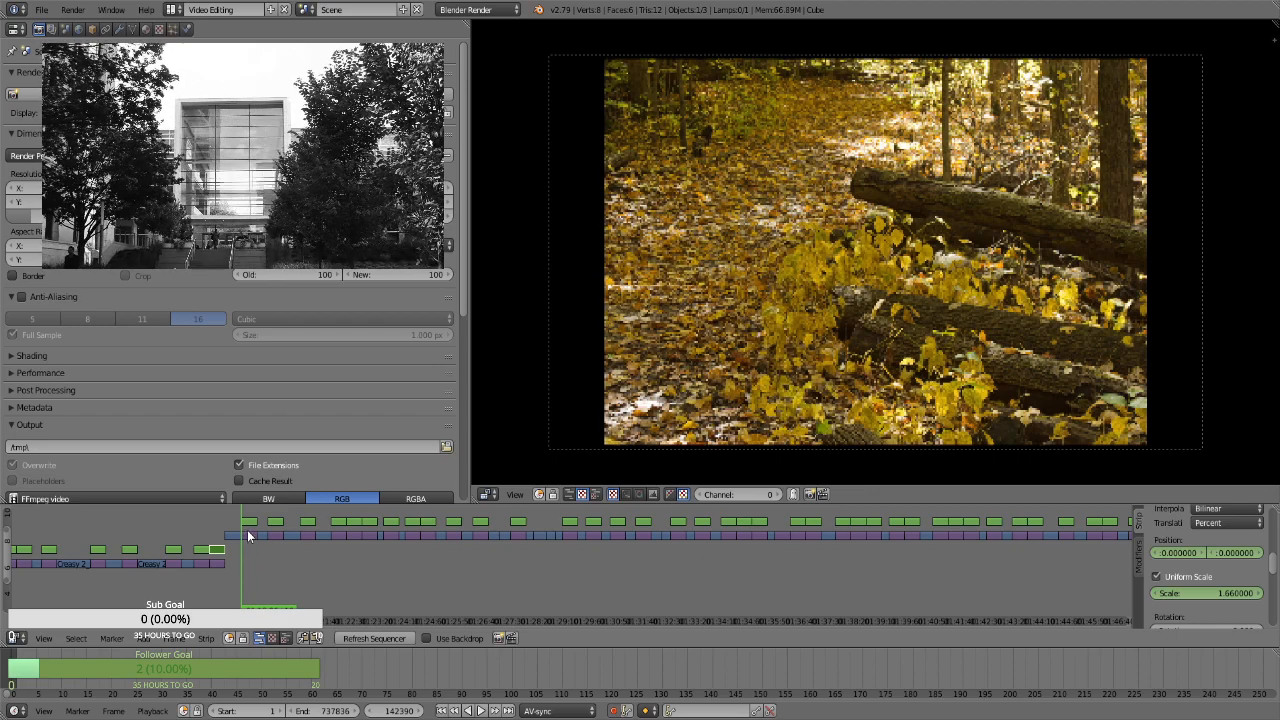
For the leaf-covered path strip with fallen logs at frame 142390, enable Uniform Scale and keyframe its position and a scale of 1.3
right_click(247, 528)
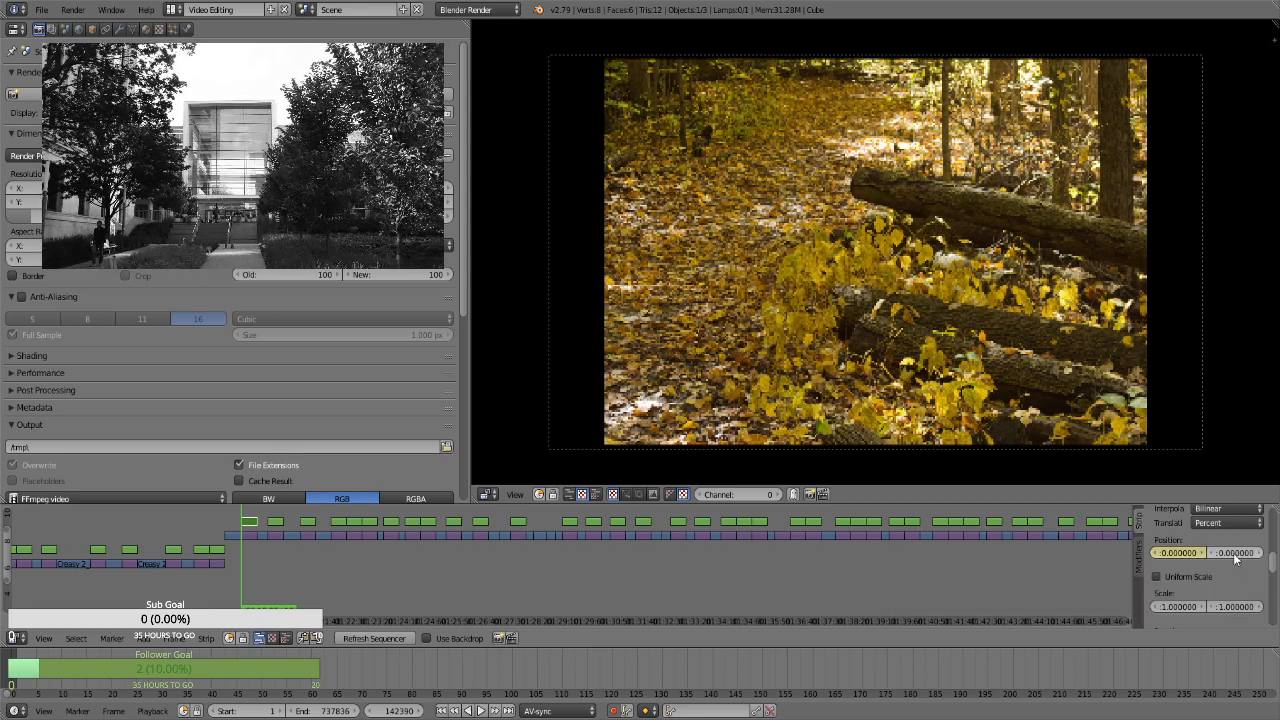
left_click(1202, 577)
left_click(1210, 592)
type("1.1")
key("Return")
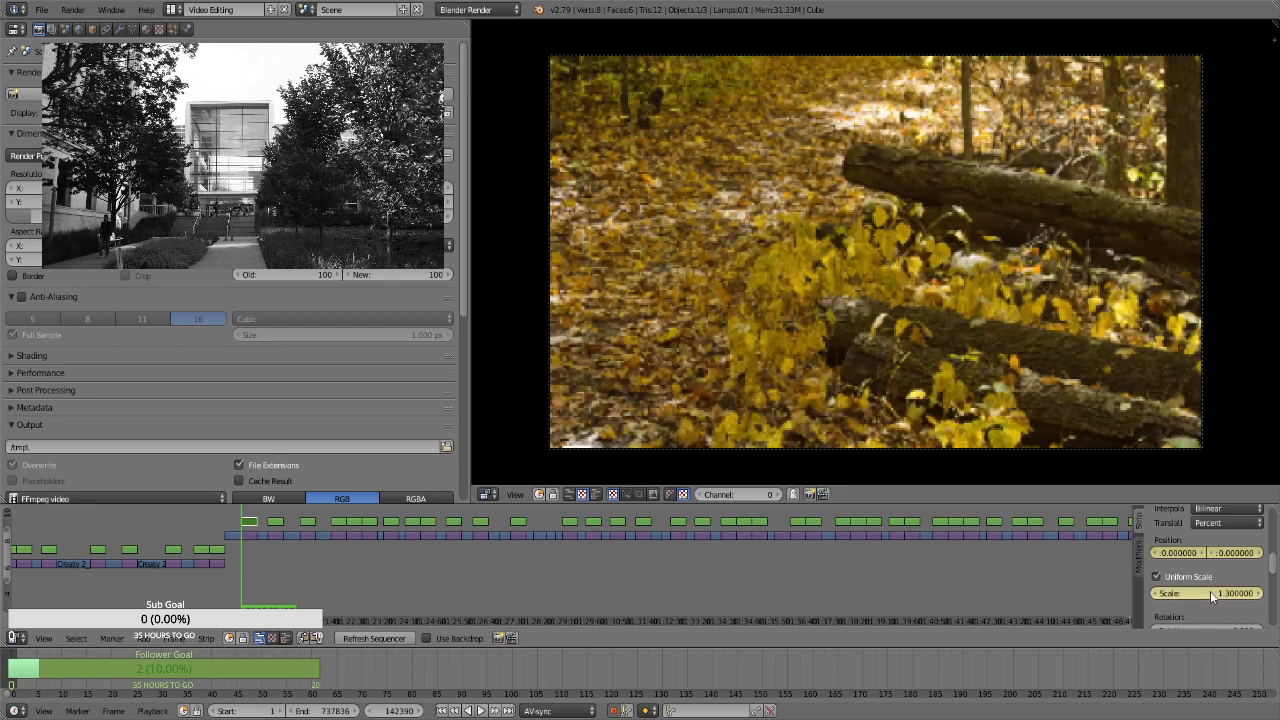
Keyframe a scale of 1.66 on the fallen logs strip's last frame, at frame 143259
key("Page_Up")
key("Left")
left_click(1225, 600)
type("1.66")
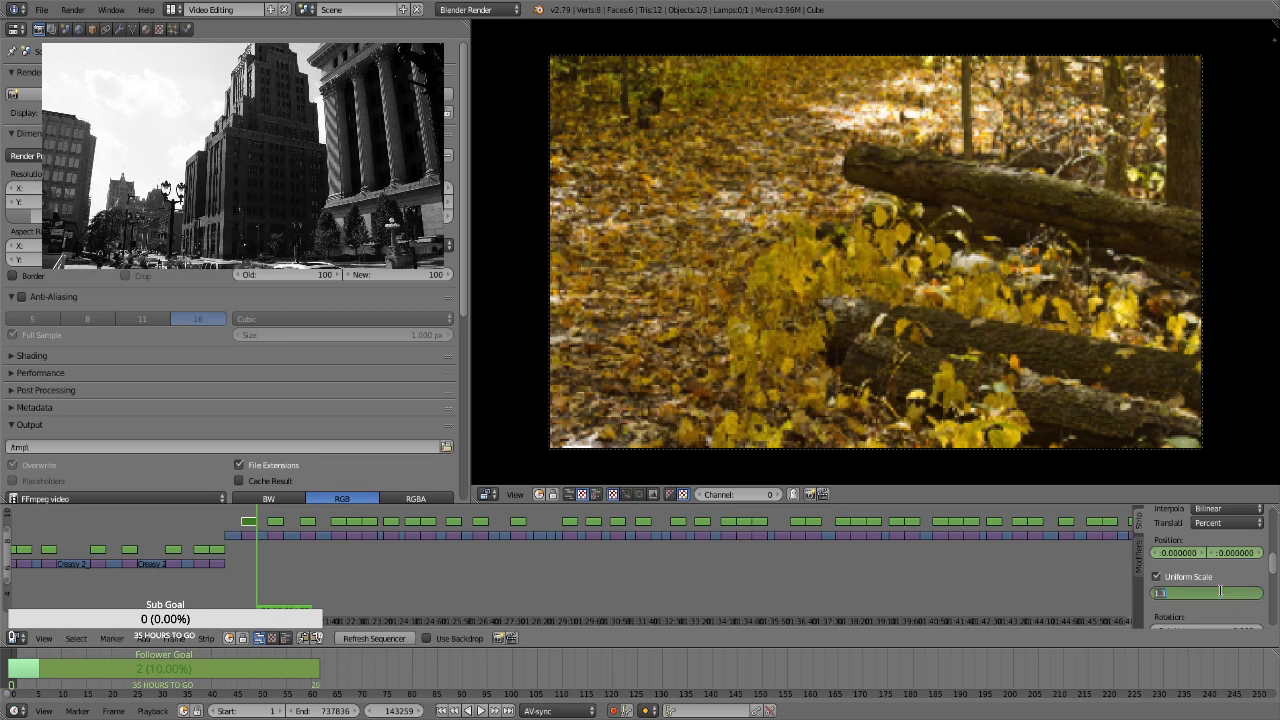
key("Return")
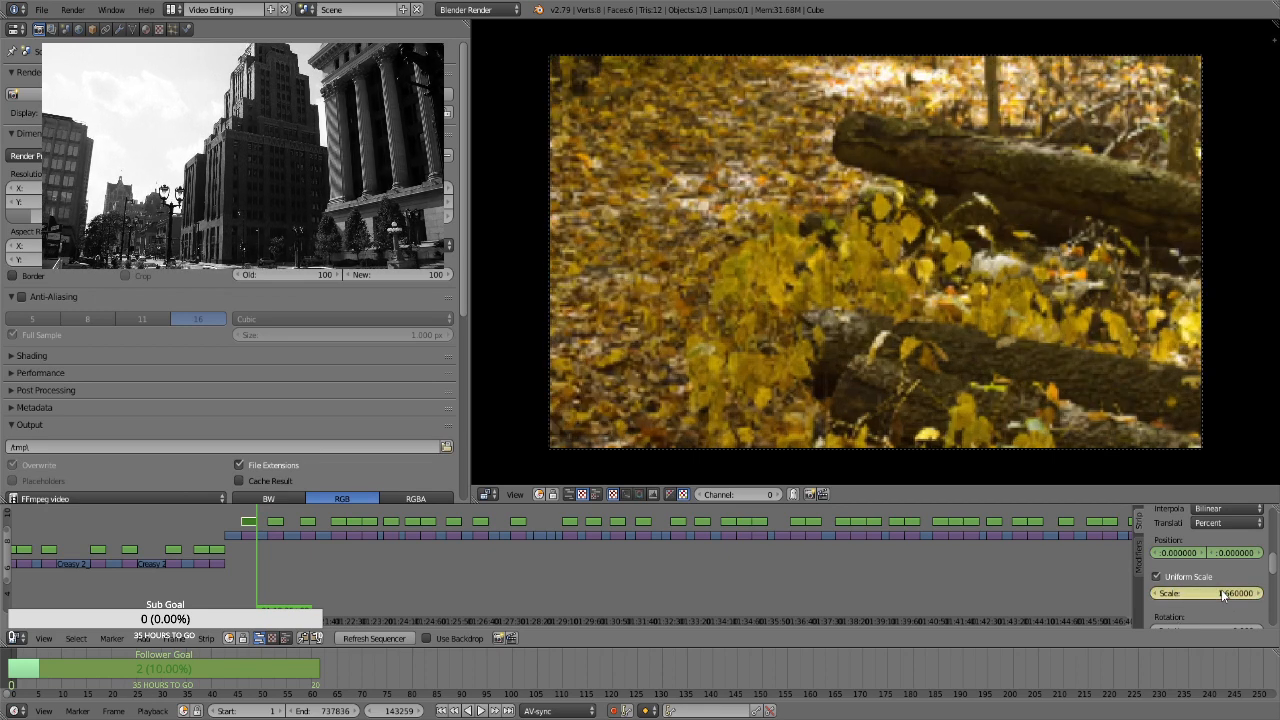
For the hollow log clearing strip starting at frame 143861, enable Uniform Scale and keyframe its position and a scale of 1.3
key("Page_Up")
left_click(269, 540)
right_click(275, 524)
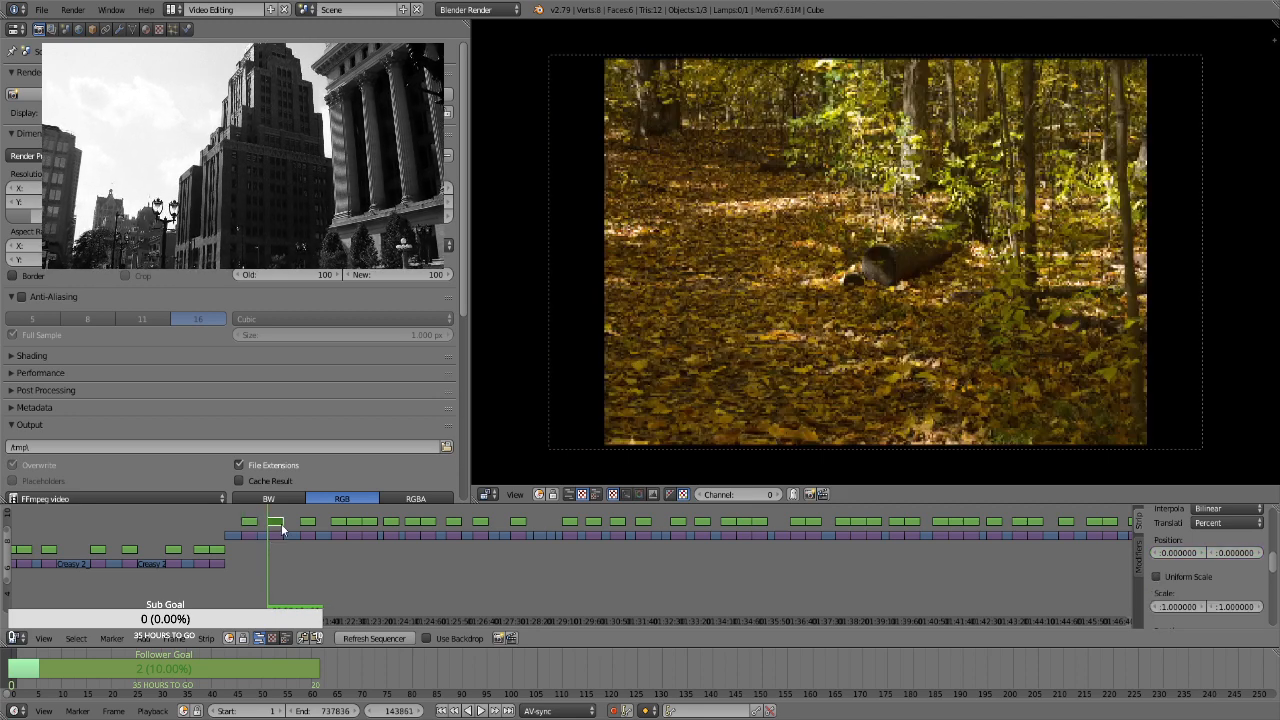
key("i")
left_click(1192, 576)
left_click(1206, 593)
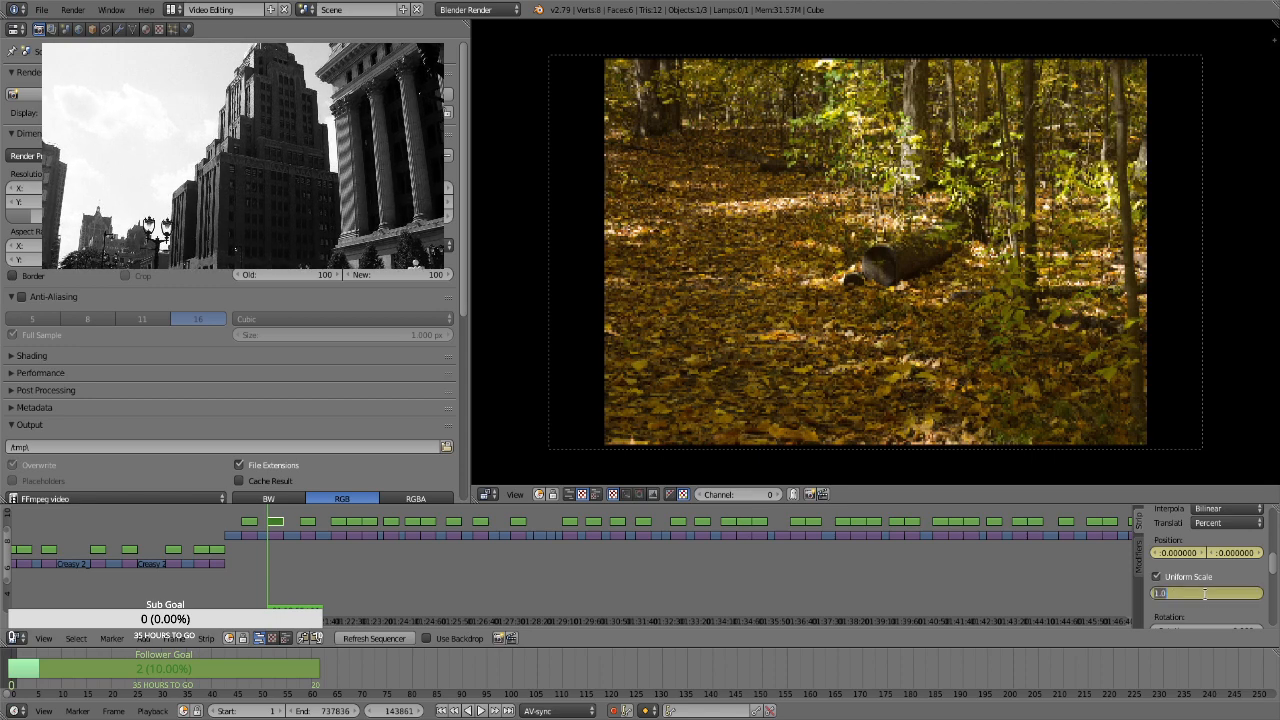
type("1.3")
key("Return")
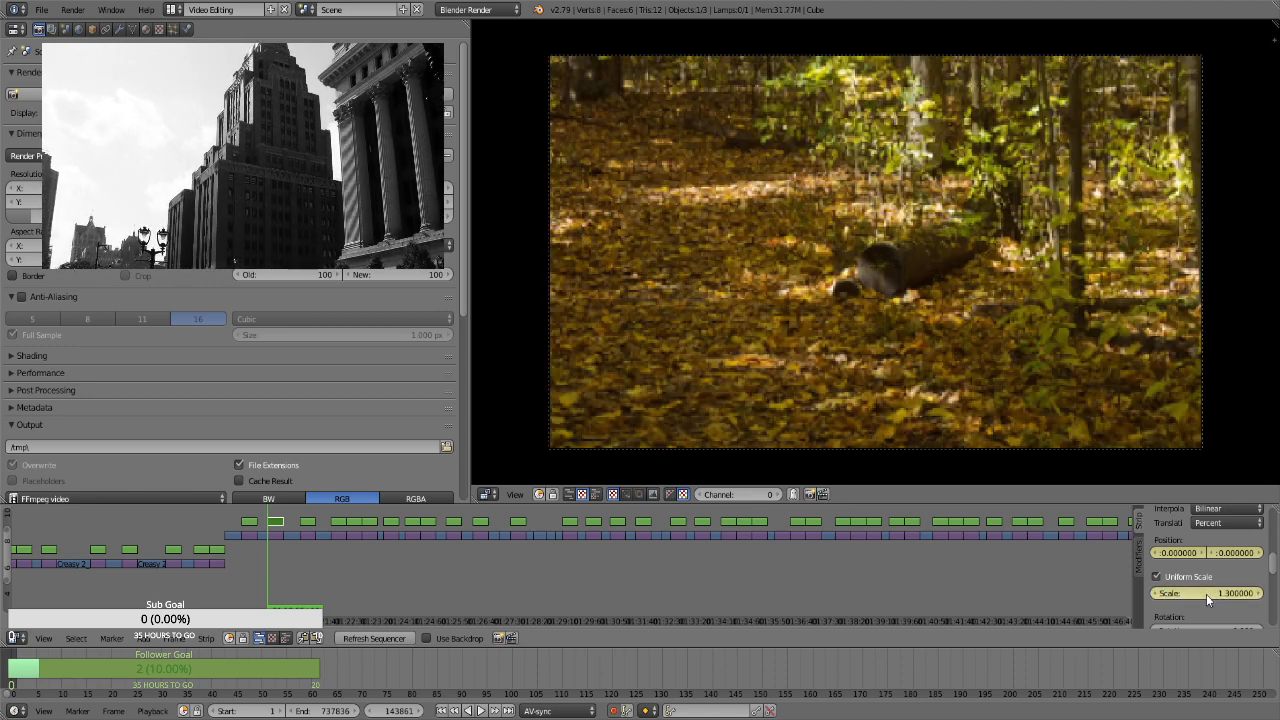
Keyframe a scale of 1.66 on the hollow log clearing strip's last frame, at frame 144730
key("Page_Up")
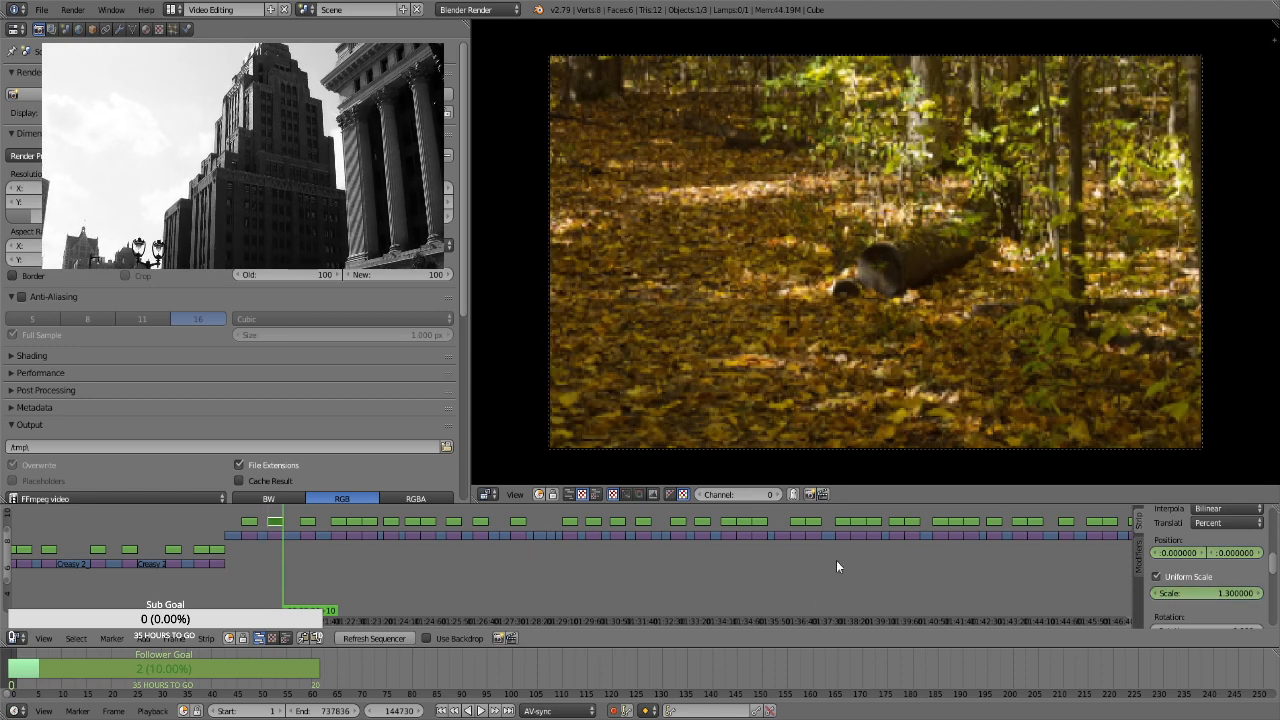
left_click(1212, 594)
type("1.66")
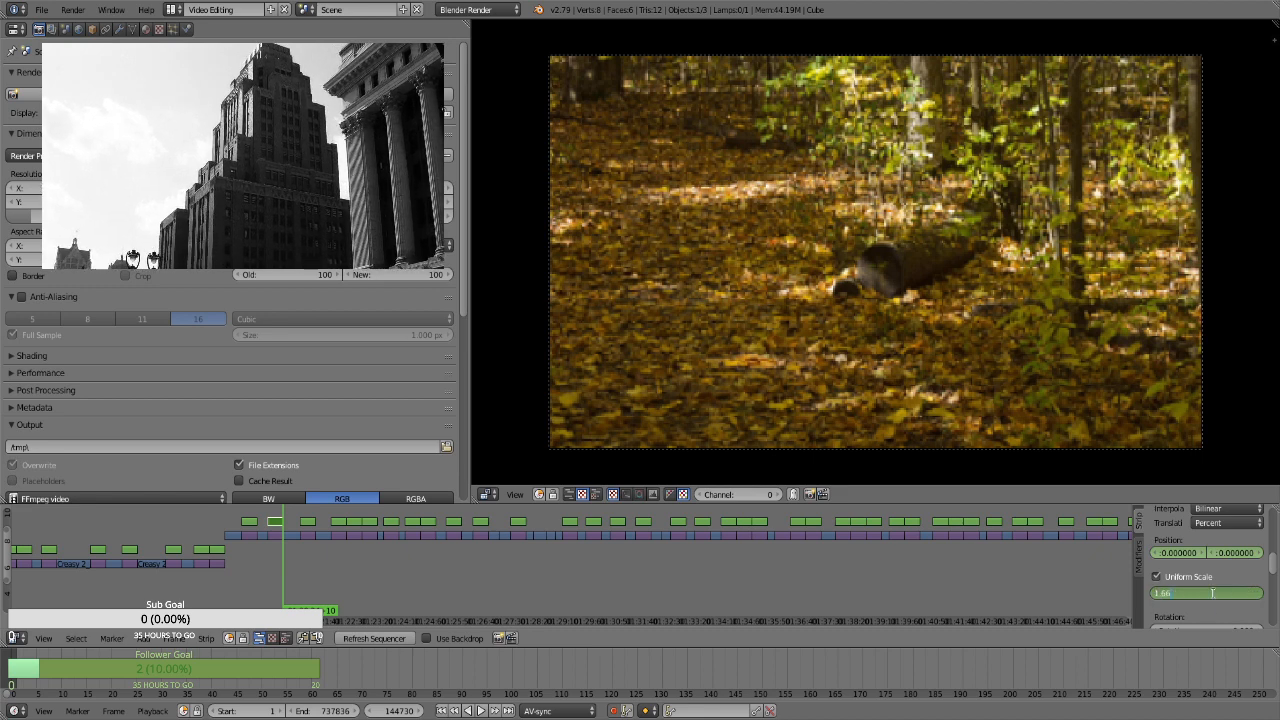
key("Return")
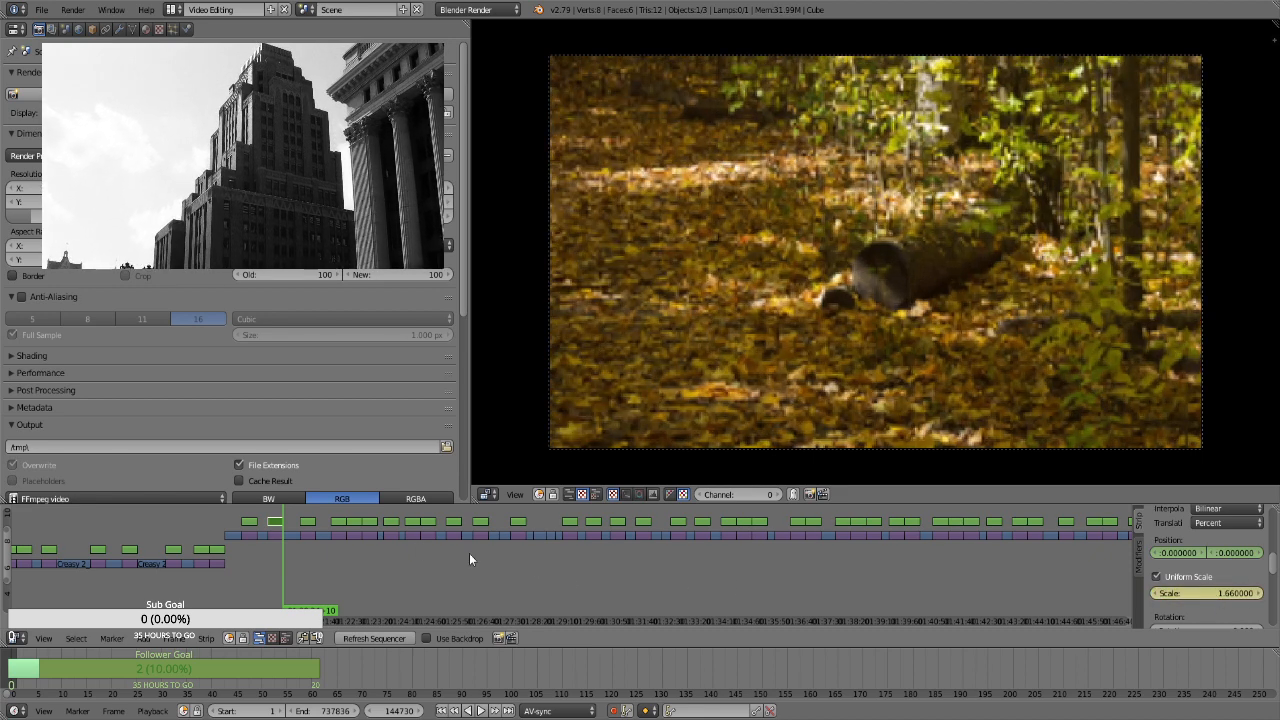
For the mossy log strip starting at frame 145692, enable Uniform Scale and keyframe its position and a scale of 1.3
right_click(305, 521)
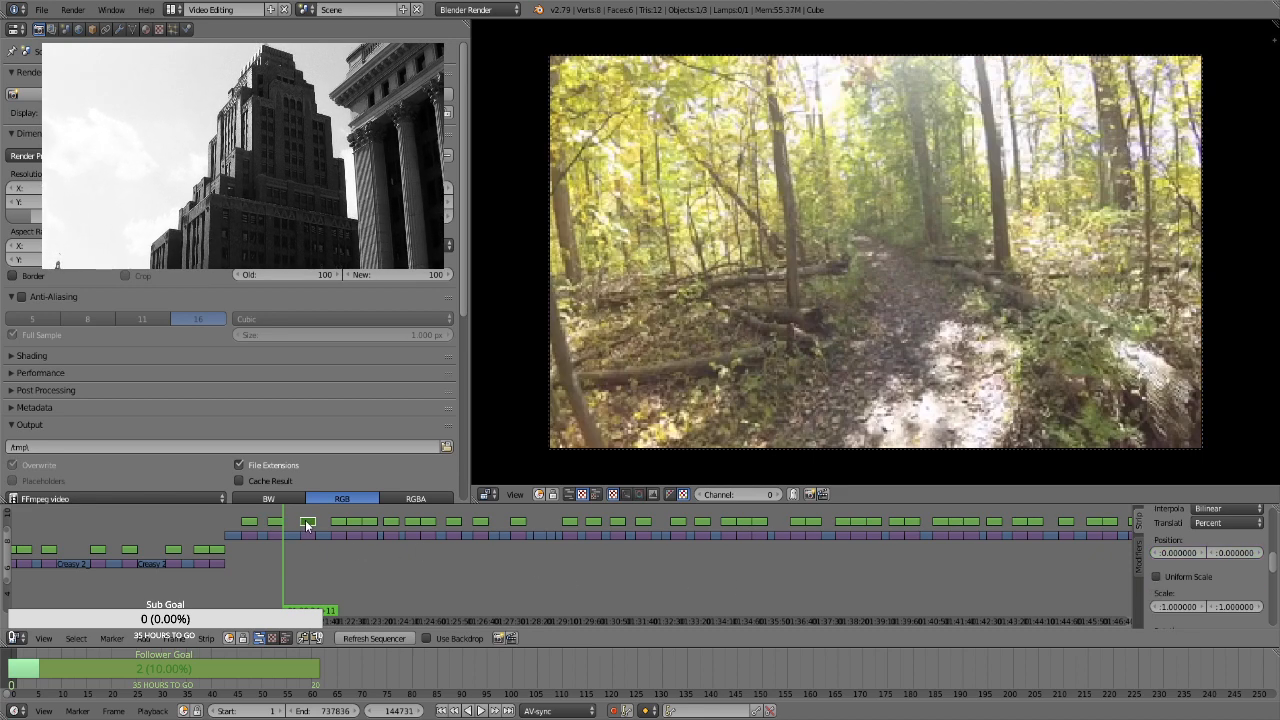
key("Page_Up")
key("i")
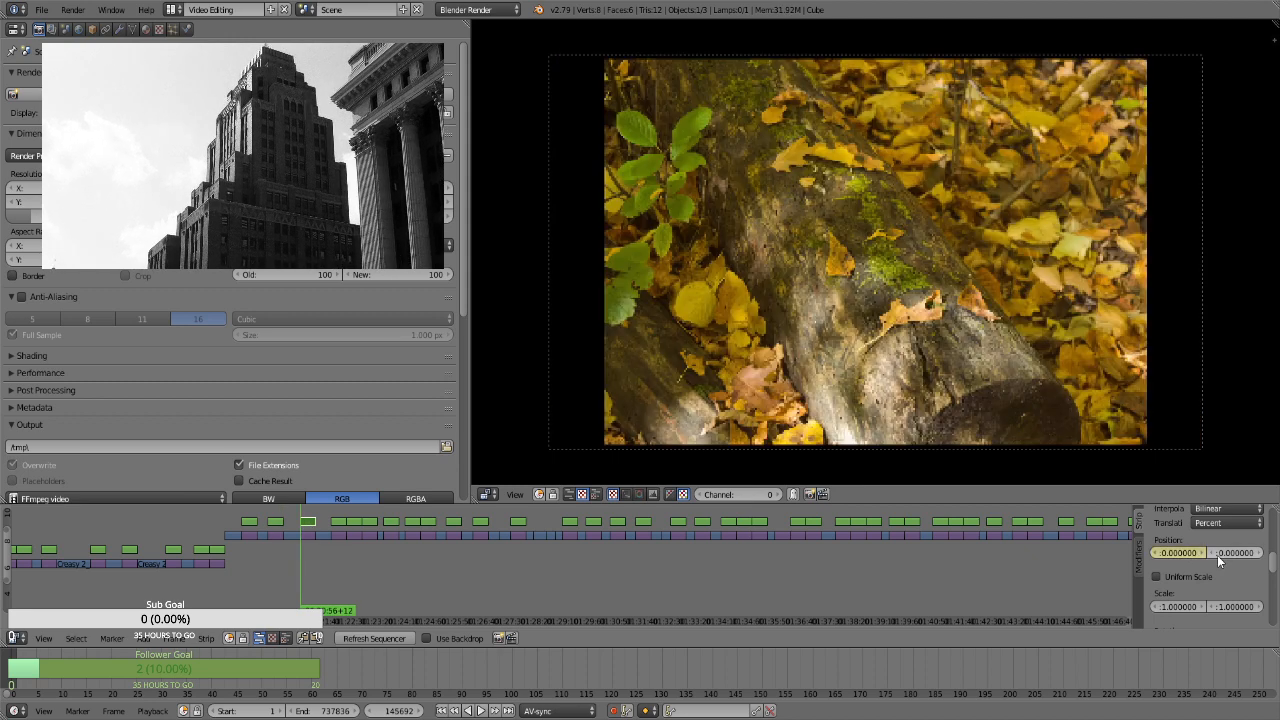
left_click(1201, 576)
left_click(1205, 592)
type("1.3")
key("Return")
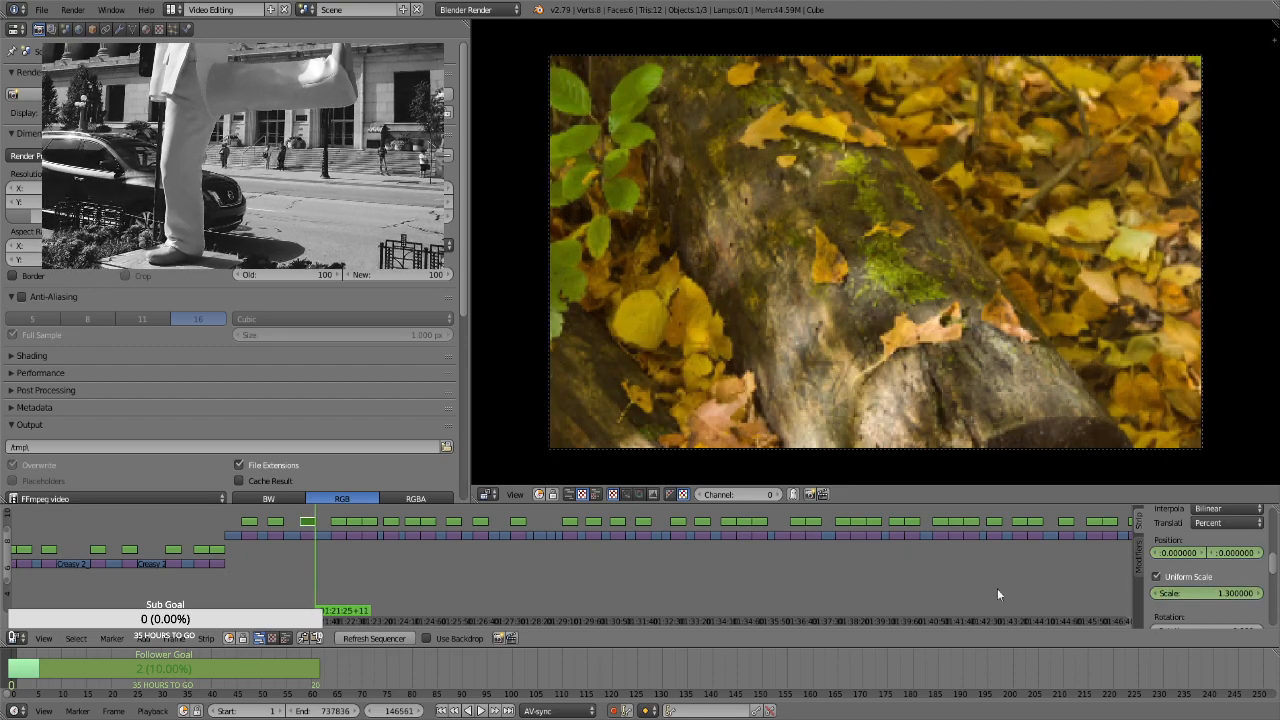
Keyframe a scale of 1.66 on the mossy log strip's last frame, at 01:21:25+11
left_click(1207, 593)
type("1.66")
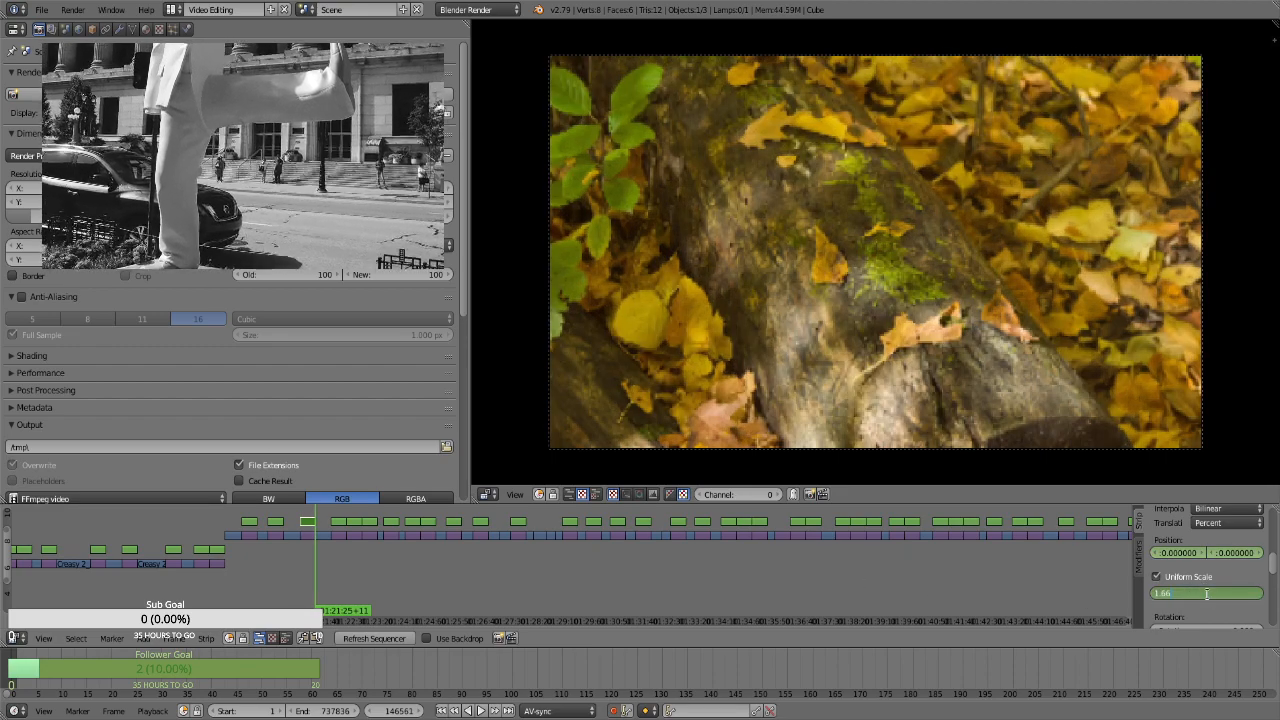
key("Return")
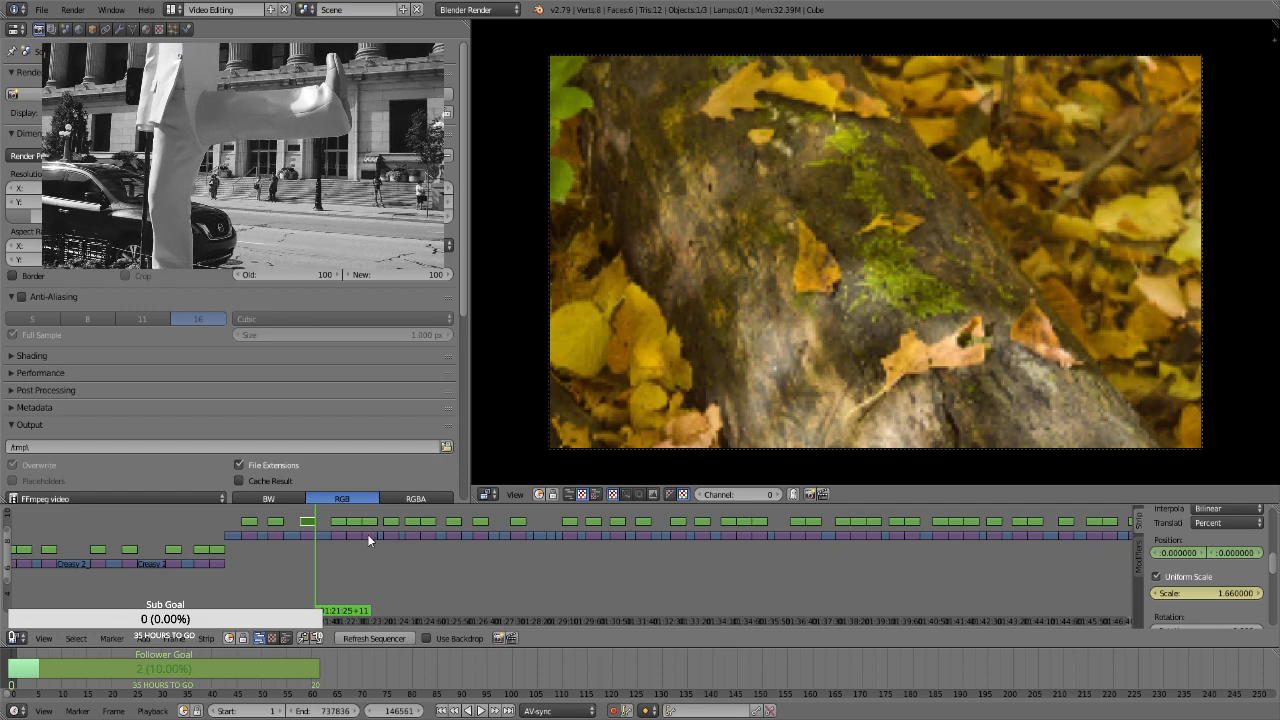
For the vine-covered fallen trunk strip at 01:21:54+25, enable Uniform Scale and keyframe its position and a scale of 1.3 on the first frame
left_click(338, 522)
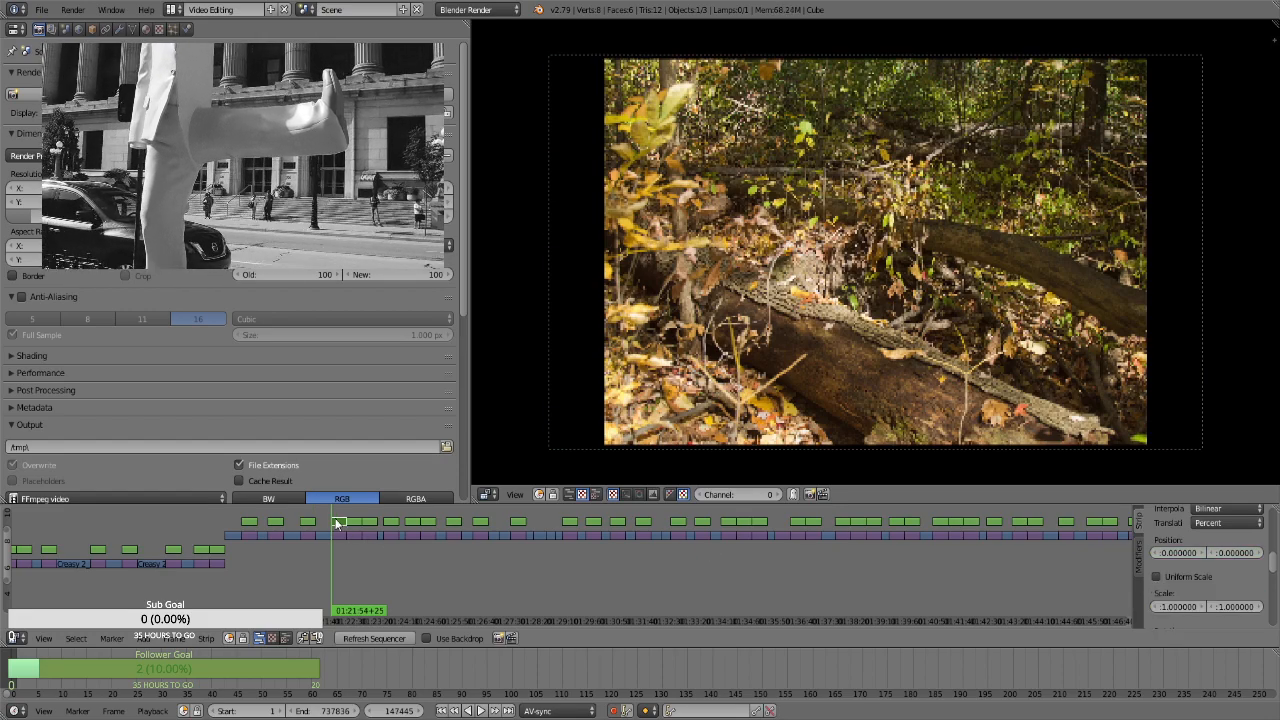
key("i")
left_click(1196, 576)
left_click(1205, 592)
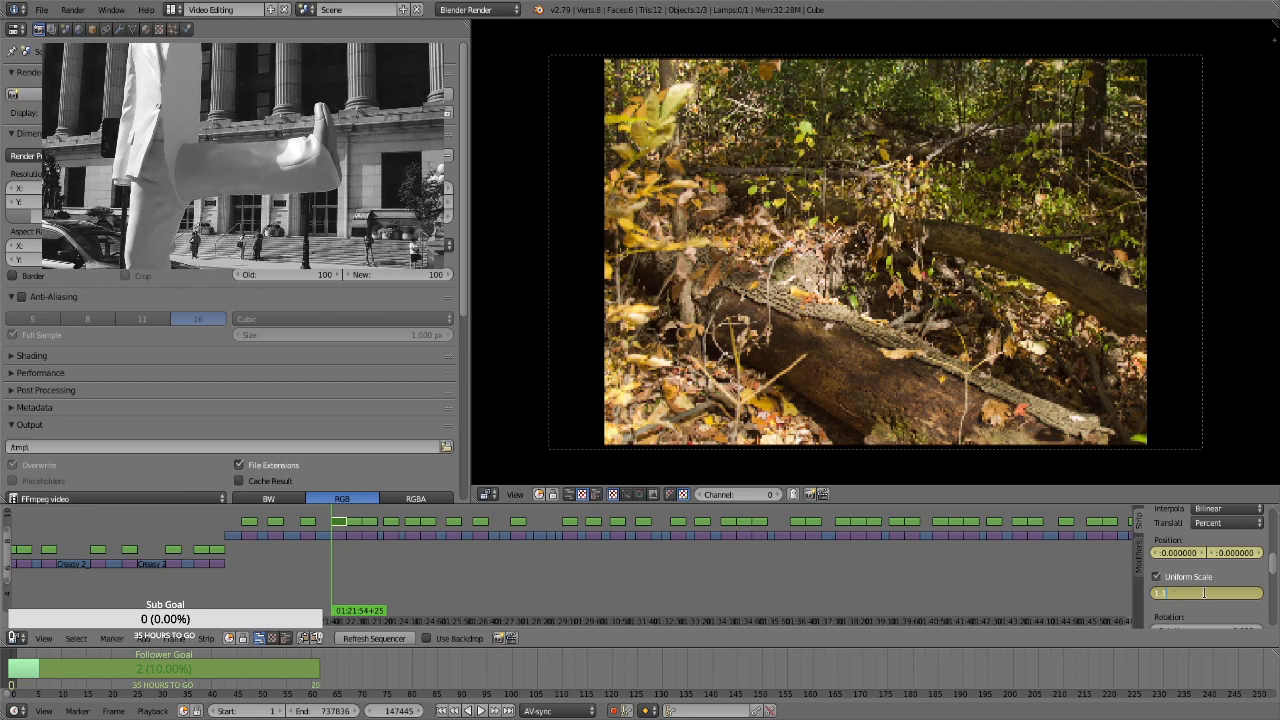
type("1.3")
key("Return")
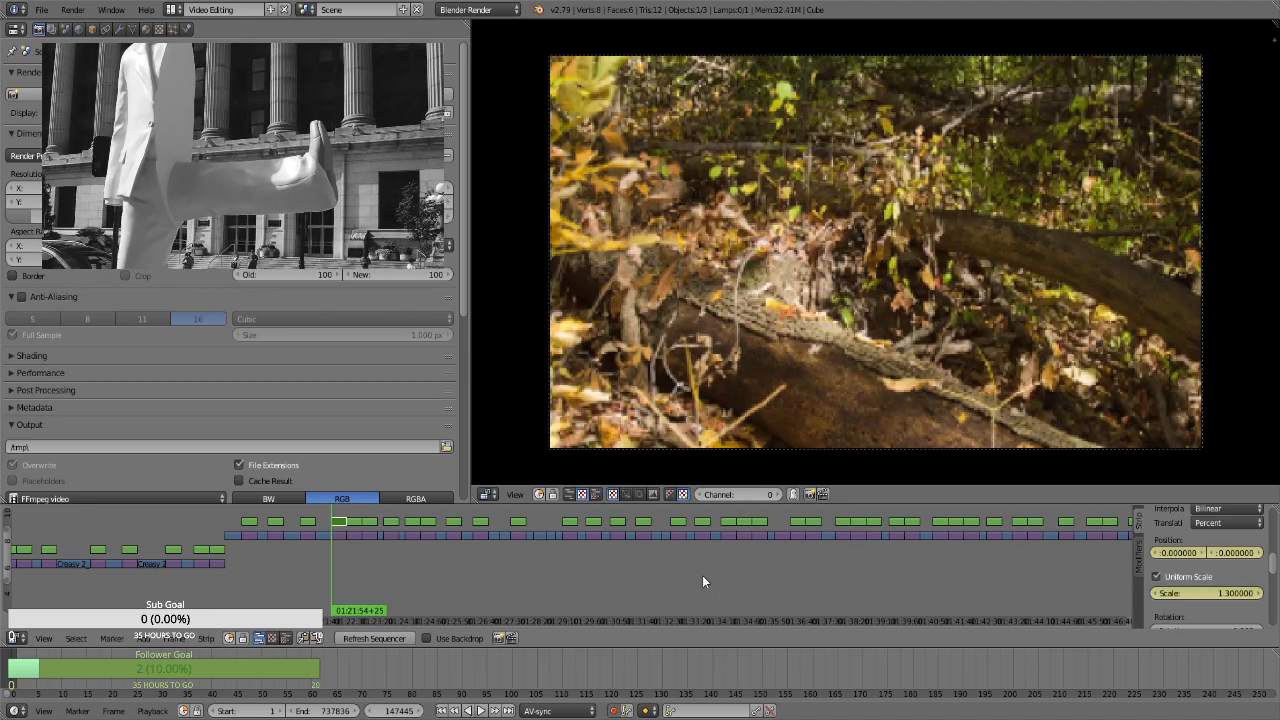
Keyframe a scale of 1.66 on the vine-covered fallen trunk strip's last frame, at 01:22:23+24
key("Page_Up")
key("Left")
left_click(1192, 593)
type("1.66")
key("Return")
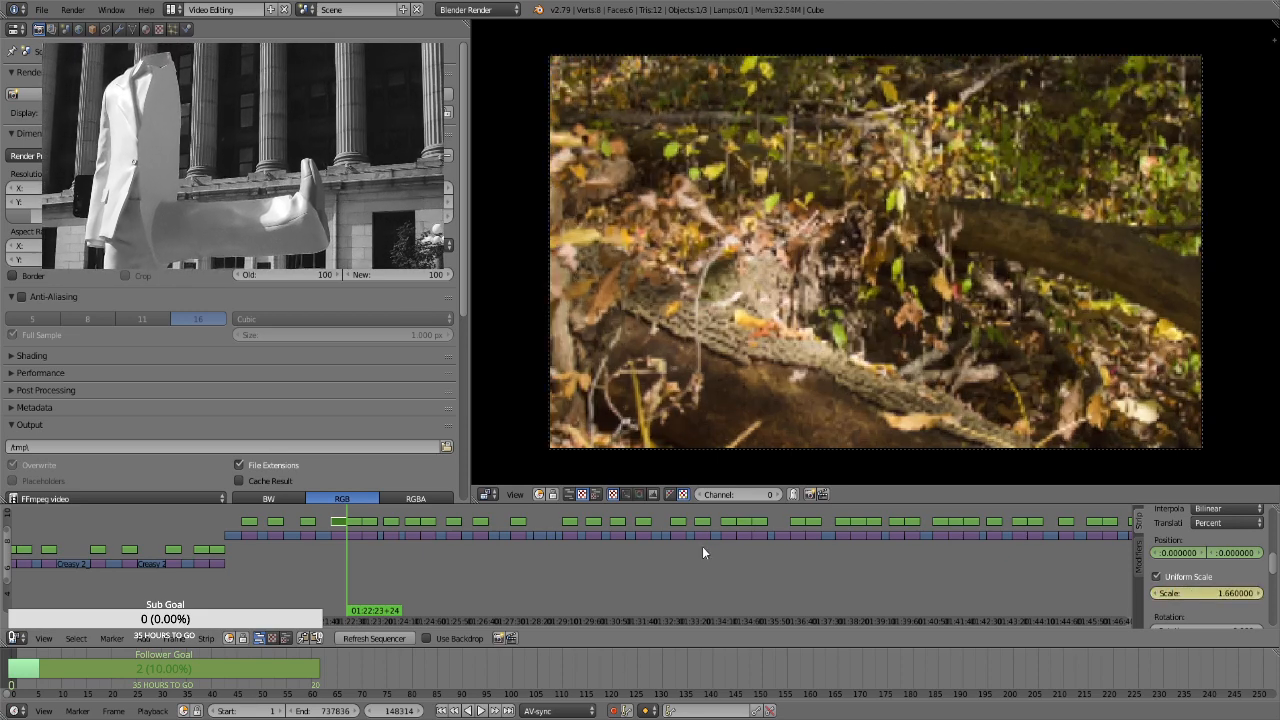
For the leaning dead tree strip at 01:22:23+25, enable Uniform Scale and keyframe its position and a scale of 1.3 on the first frame
right_click(354, 521)
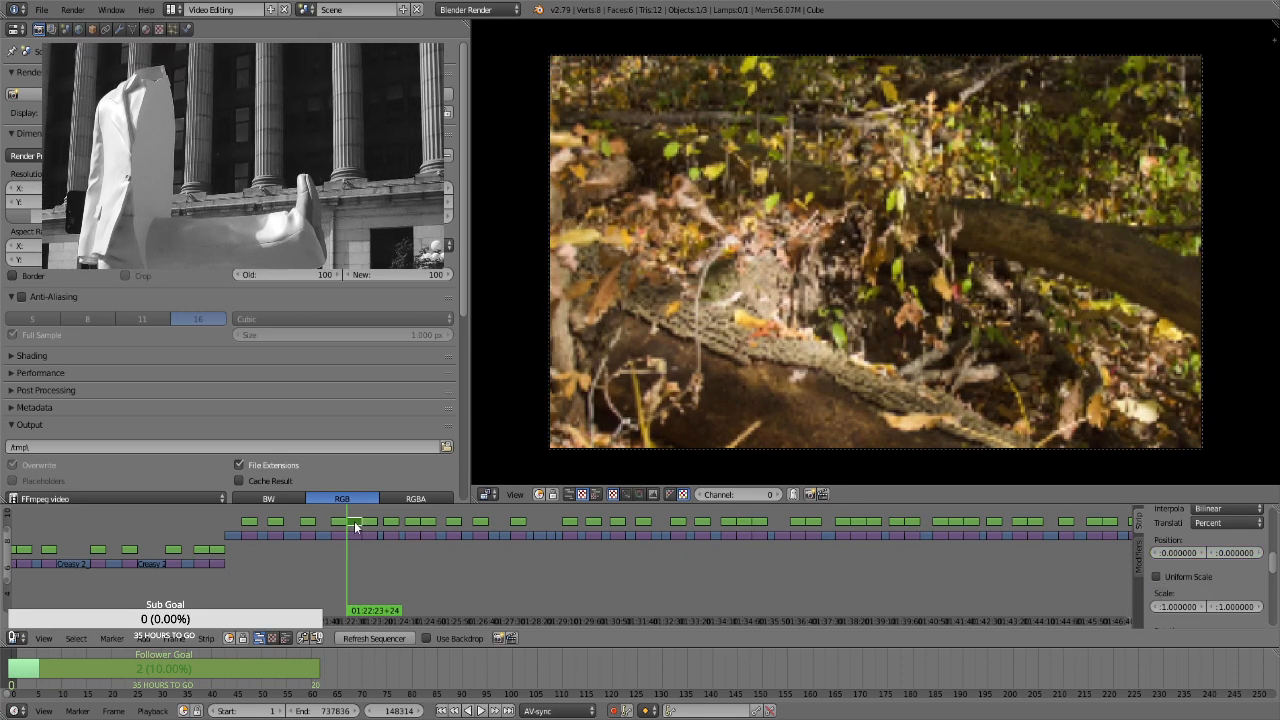
key("Right")
key("i")
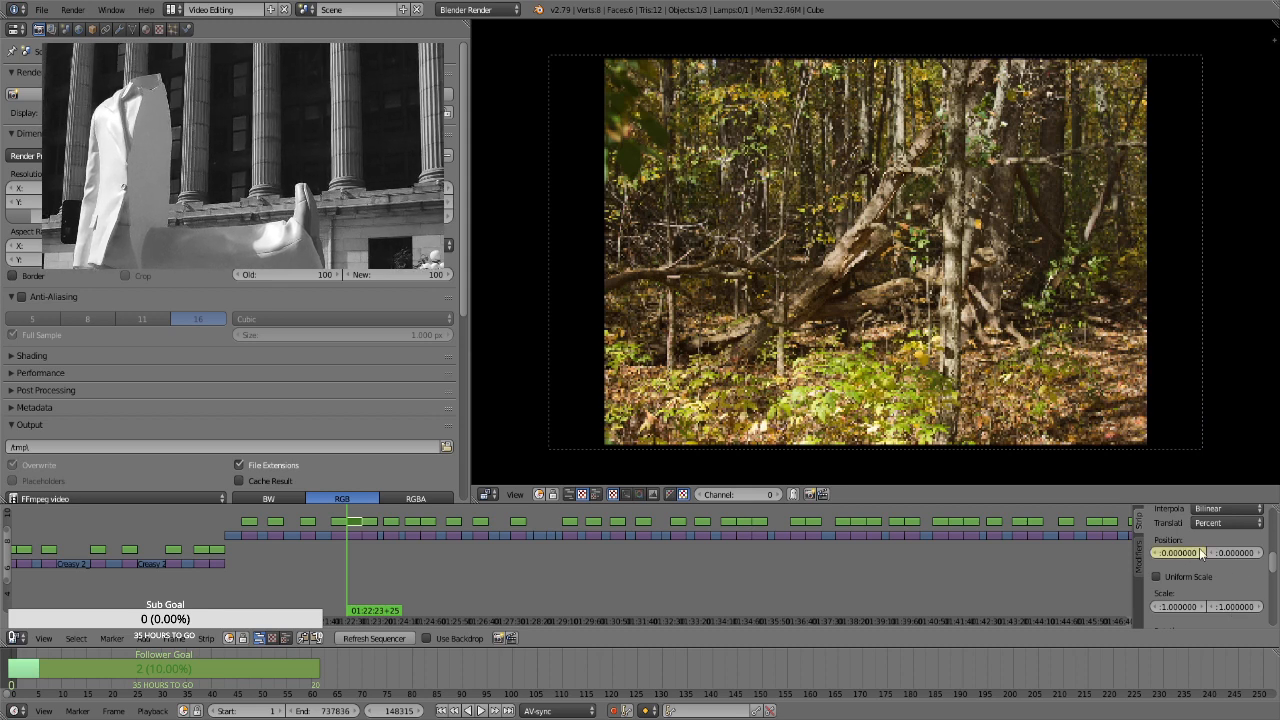
left_click(1188, 577)
key("i")
left_click(1218, 594)
type("1.3")
key("Return")
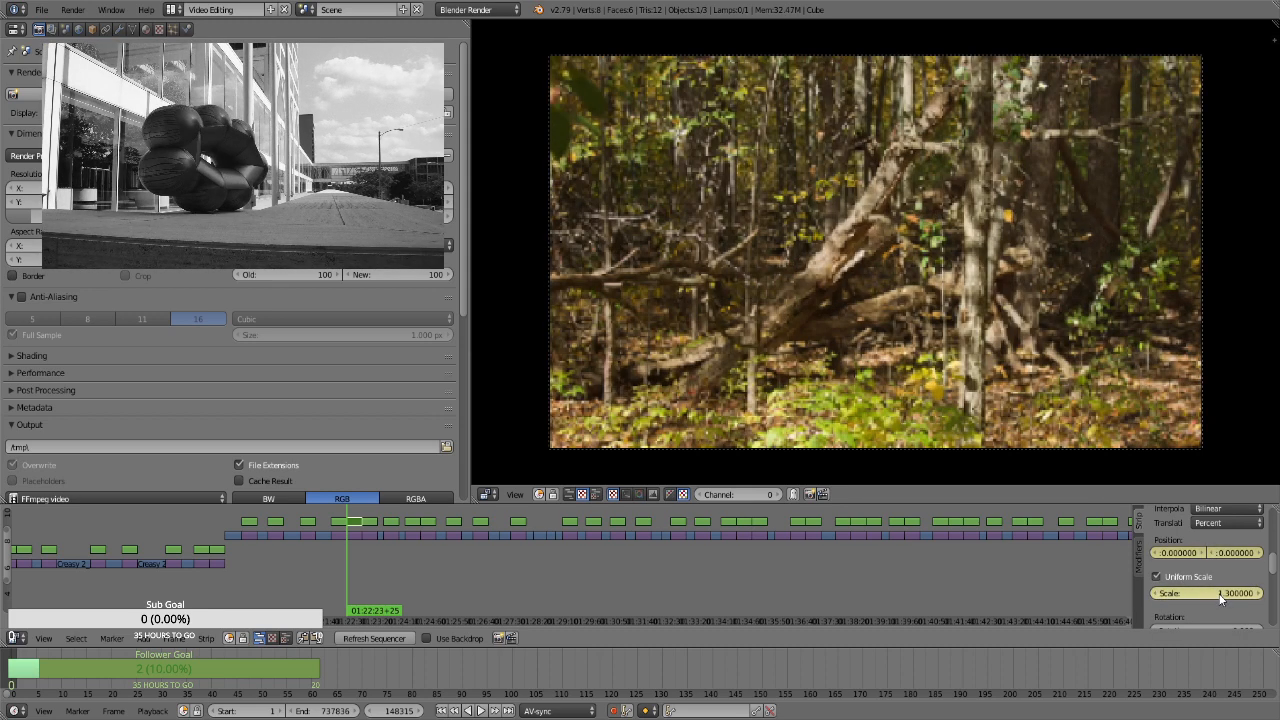
Keyframe a scale of 1.66 on the leaning dead tree strip's last frame, at 01:22:52+24
key("Page_Up")
key("Left")
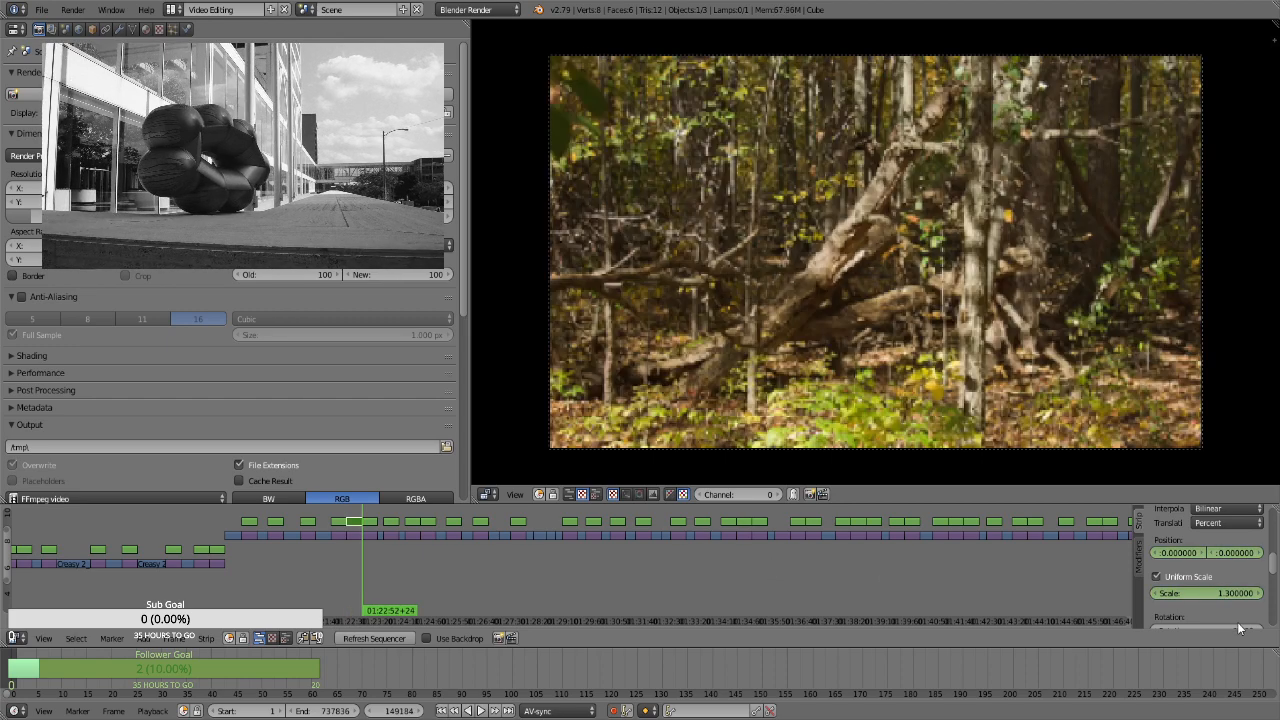
left_click(1210, 593)
type("1.66")
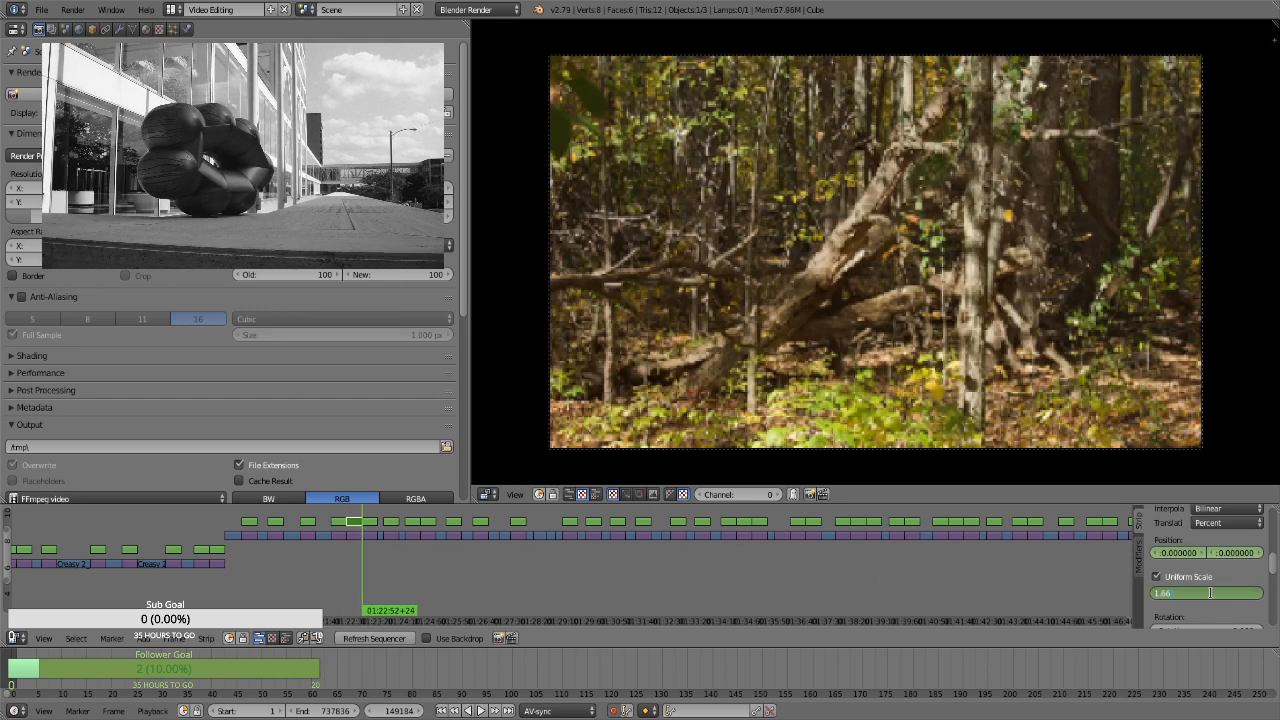
key("Return")
For the straight woodland path strip at 01:22:52+25, enable Uniform Scale and keyframe its position and a scale of 1.3 on the first frame
key("Right")
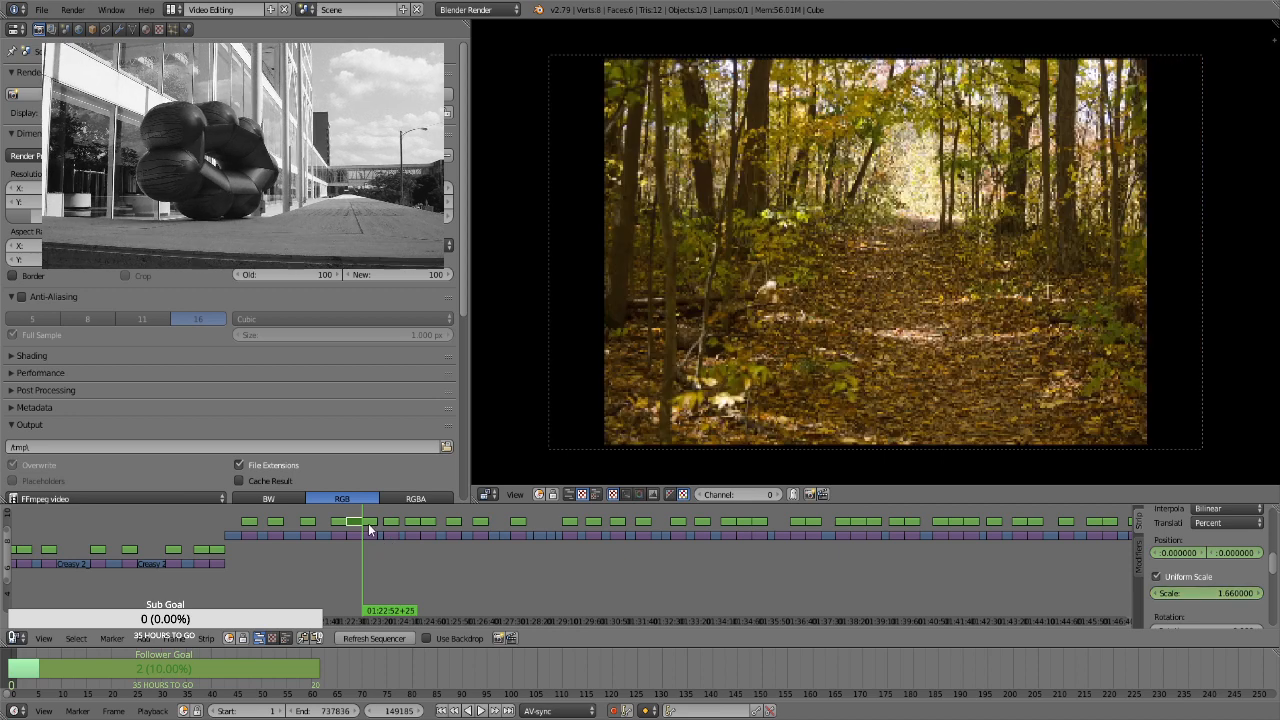
right_click(368, 523)
key("i")
left_click(1186, 576)
left_click(1190, 594)
type("1.3")
key("Return")
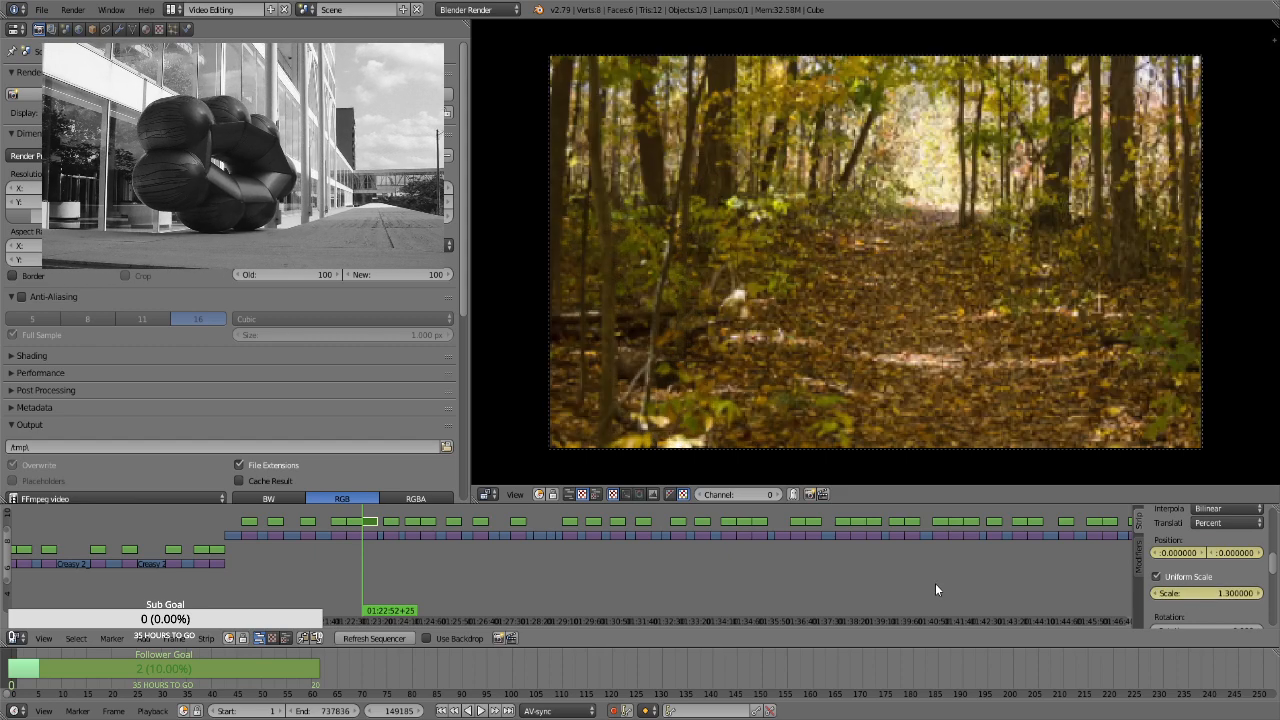
Keyframe a scale of 1.66 and a position of -7.35, -8.46 on the straight woodland path strip's last frame, at 01:23:21+24
key("Page_Up")
left_click(1209, 594)
type("1.06")
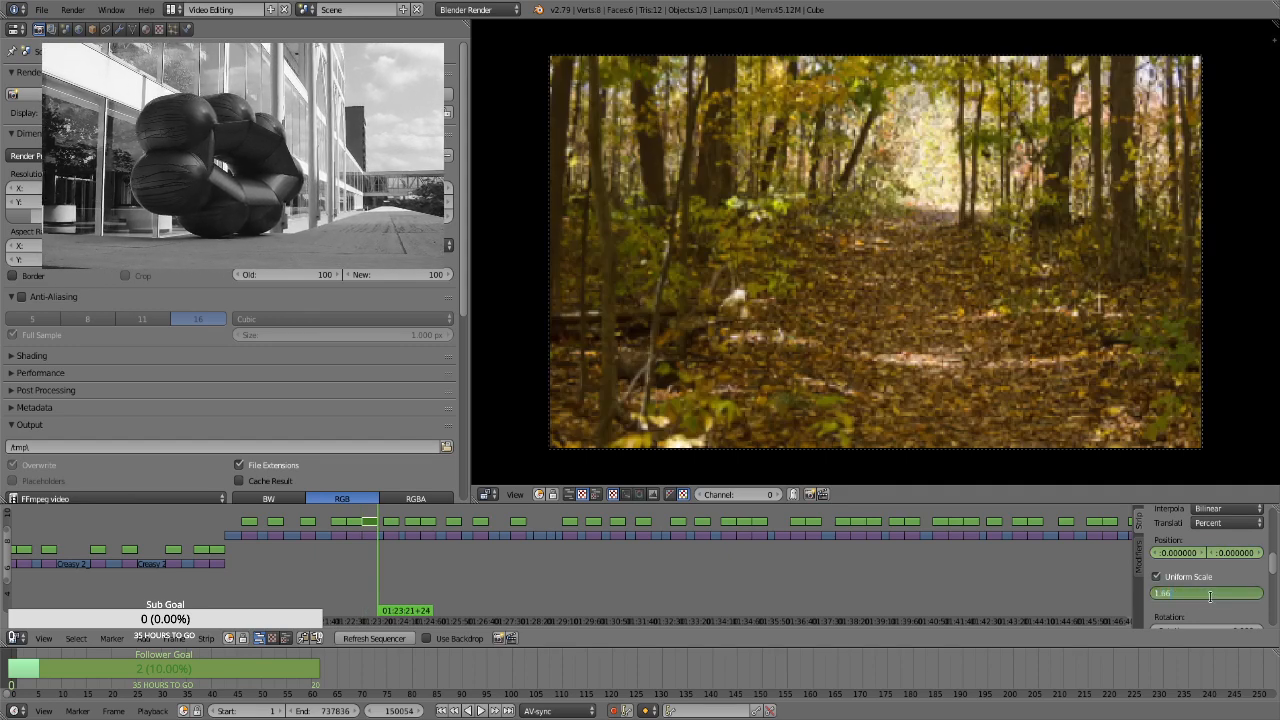
key("Return")
left_click_drag(1249, 553, 1173, 554)
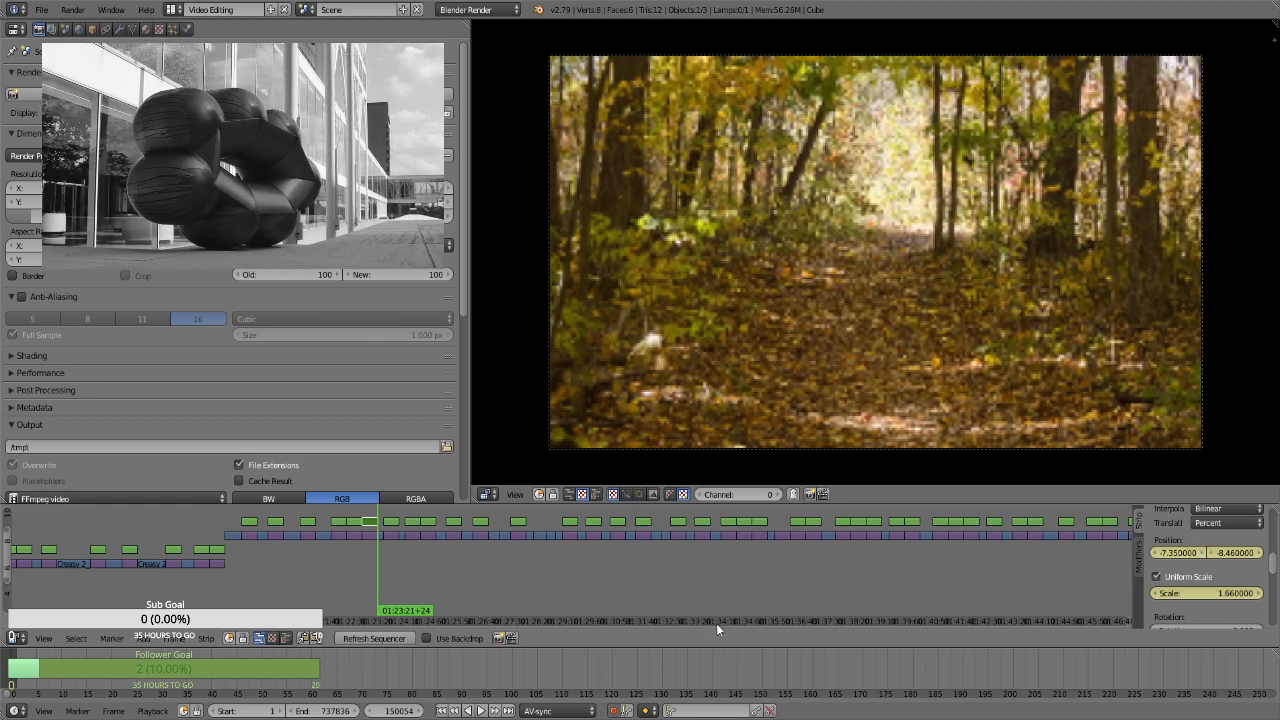
For the green forest trail strip at 01:23:32+26, enable Uniform Scale and keyframe its position and a scale of 1.3 on the first frame
key("Page_Up")
key("Page_Up")
right_click(390, 525)
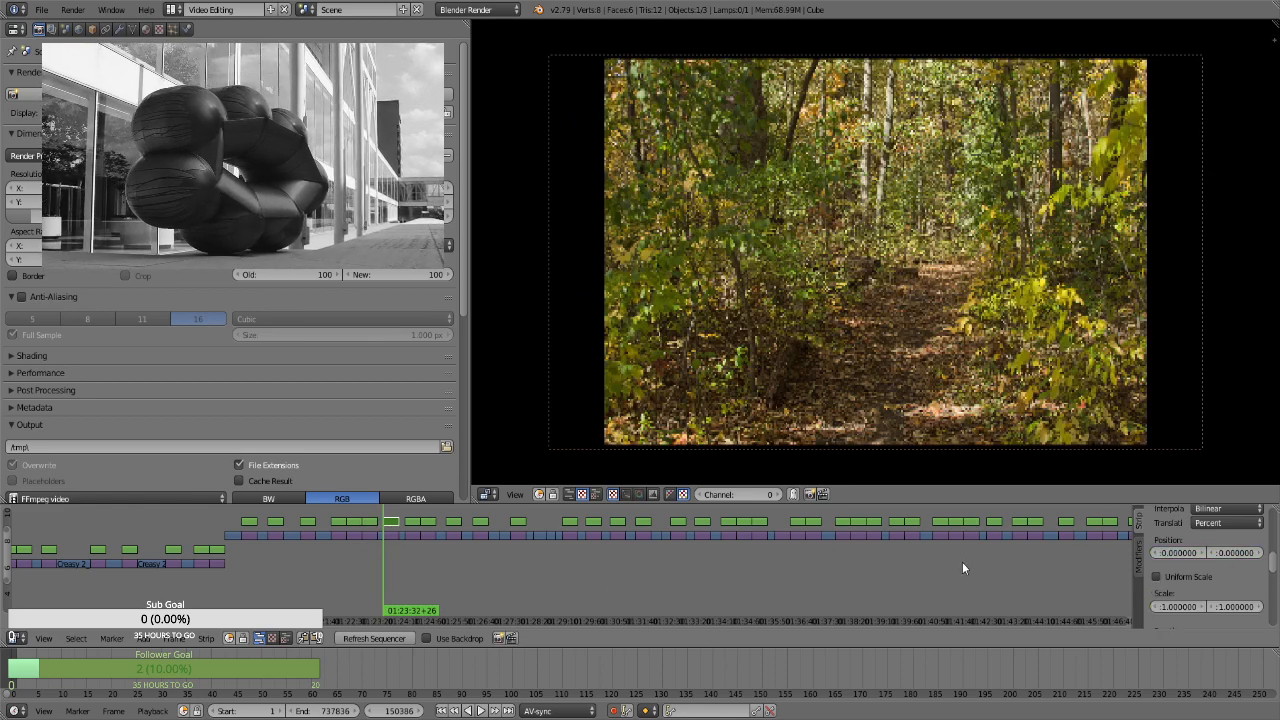
key("i")
left_click(1206, 576)
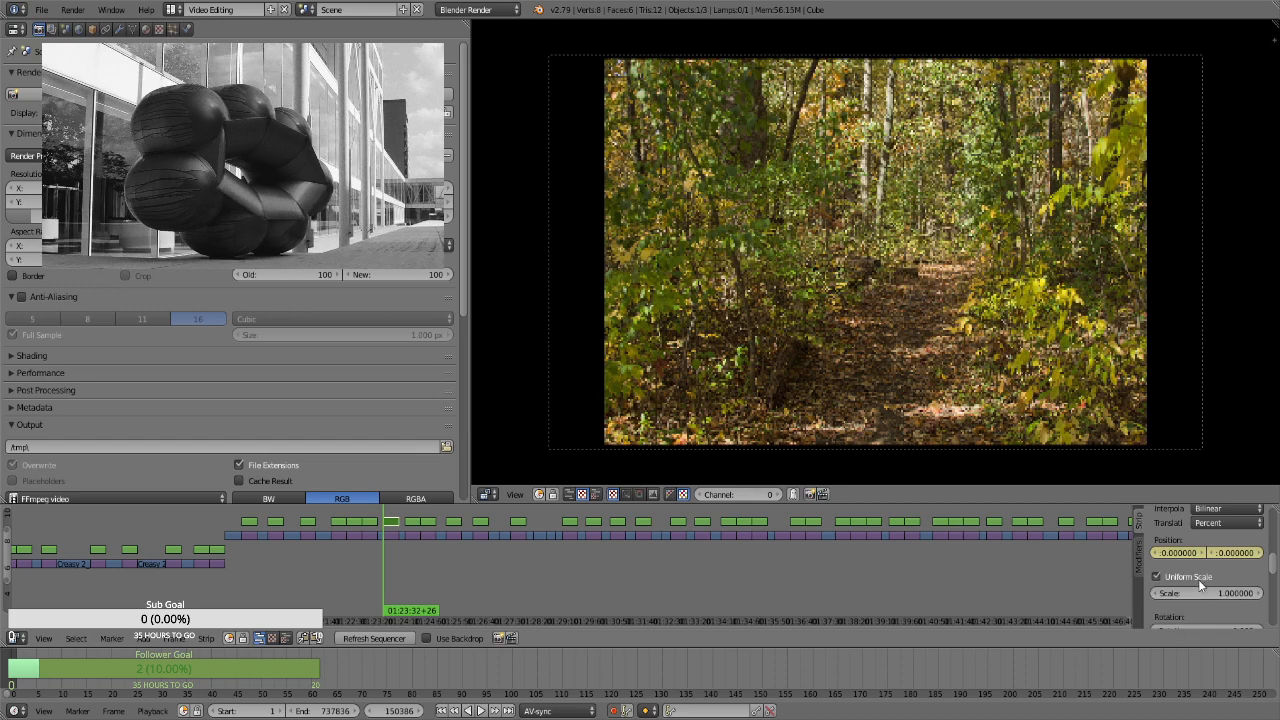
left_click(1203, 590)
type("1.3")
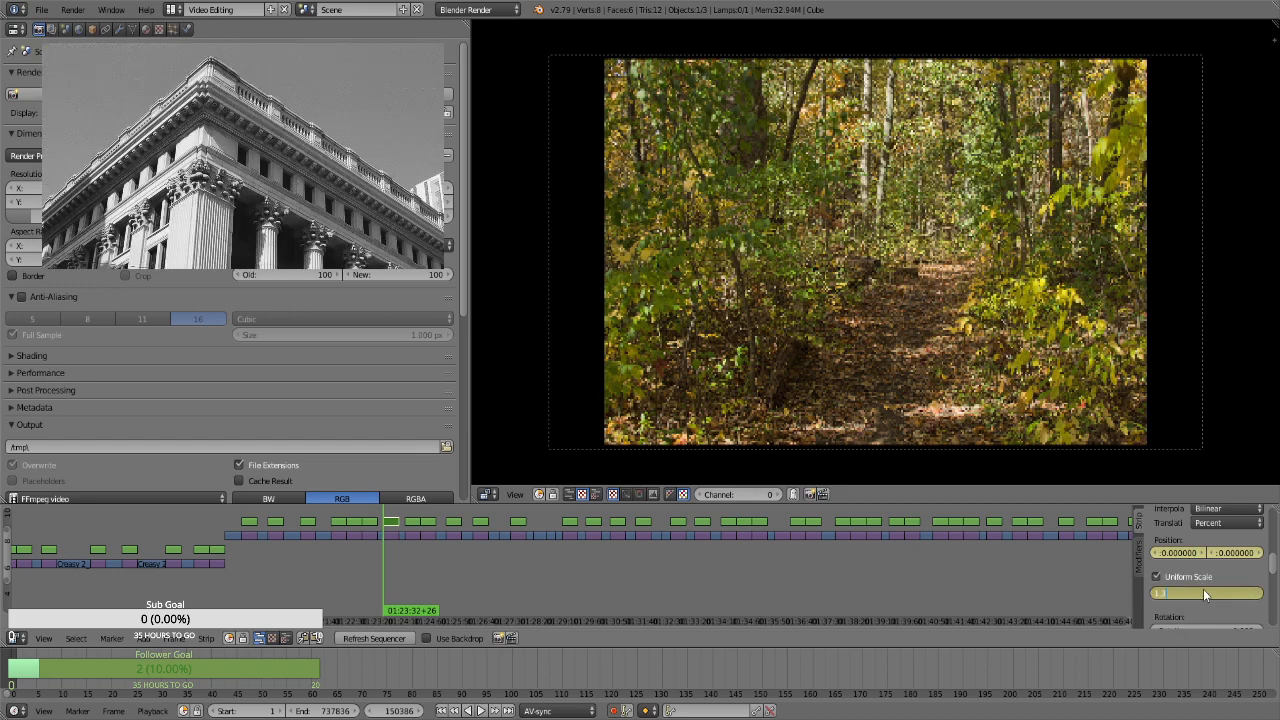
key("Return")
key("i")
Keyframe a scale of 1.66 on the green forest trail strip's last frame, at 01:24:01+25
key("Page_Up")
key("Left")
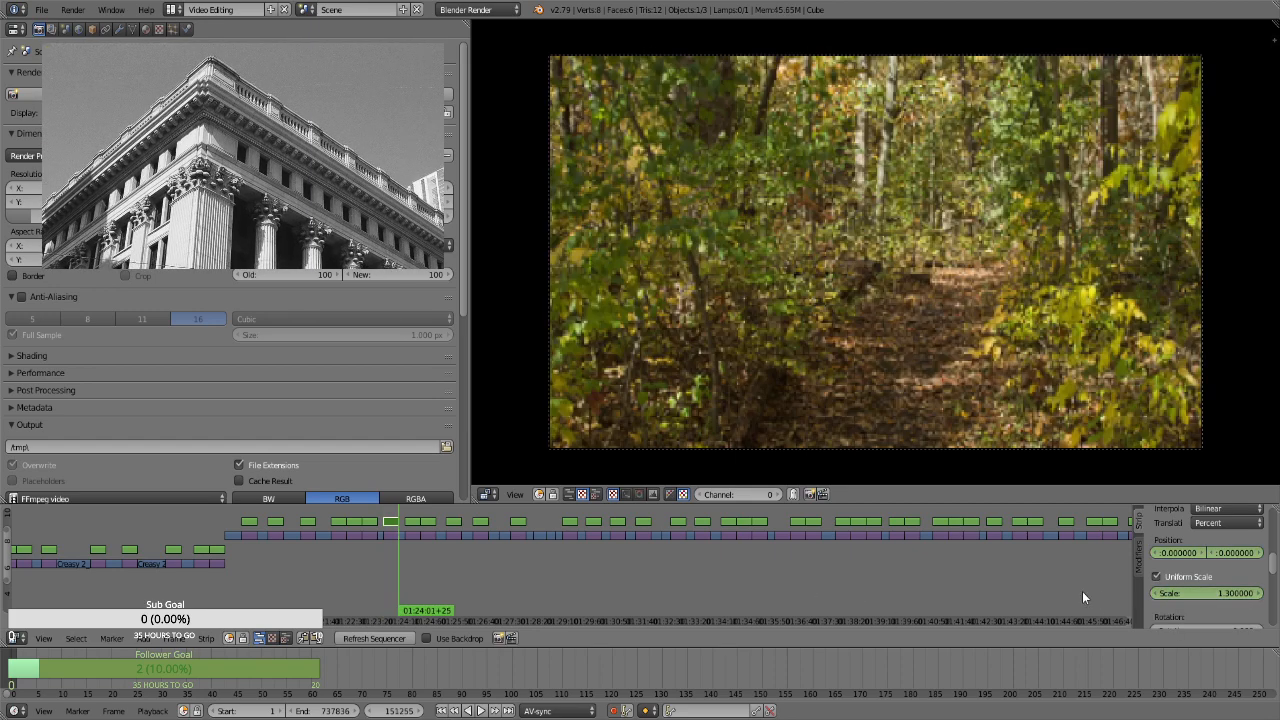
left_click(1230, 592)
type("1.66")
key("Return")
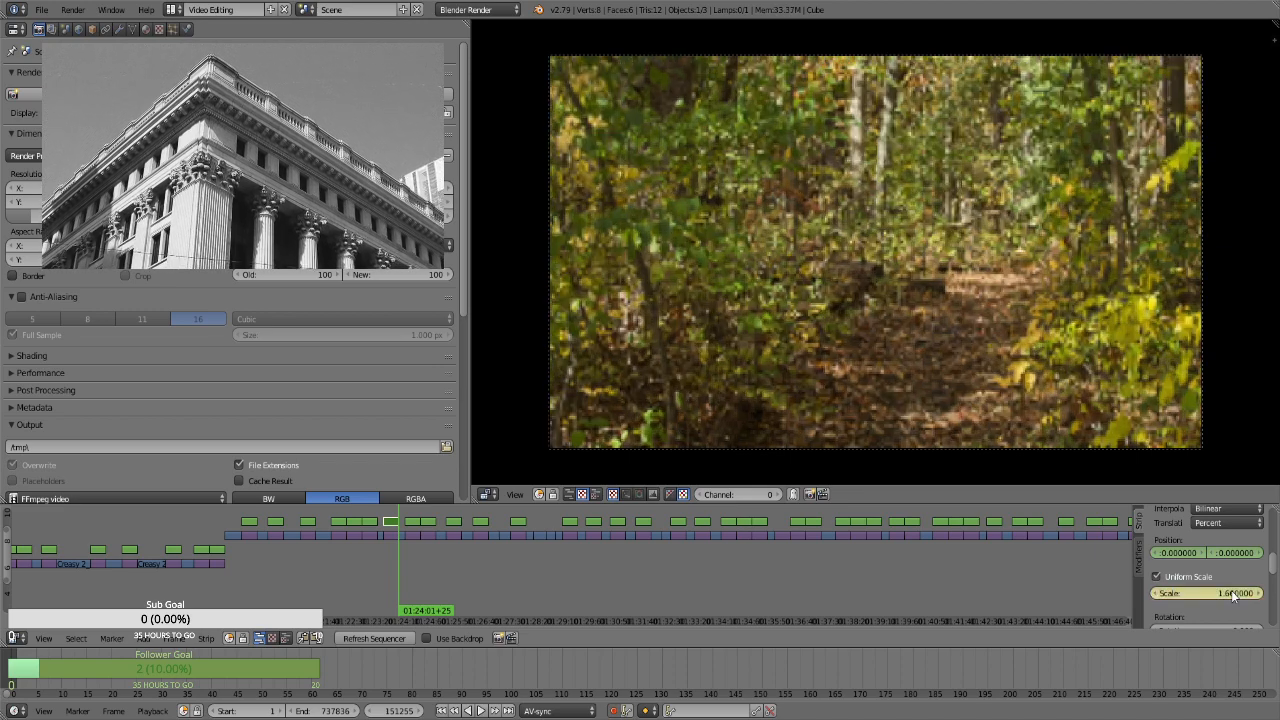
On the first frame of the following tree trunk strip, enable Uniform Scale and keyframe its position and a scale enlarged to fill the frame
key("Right")
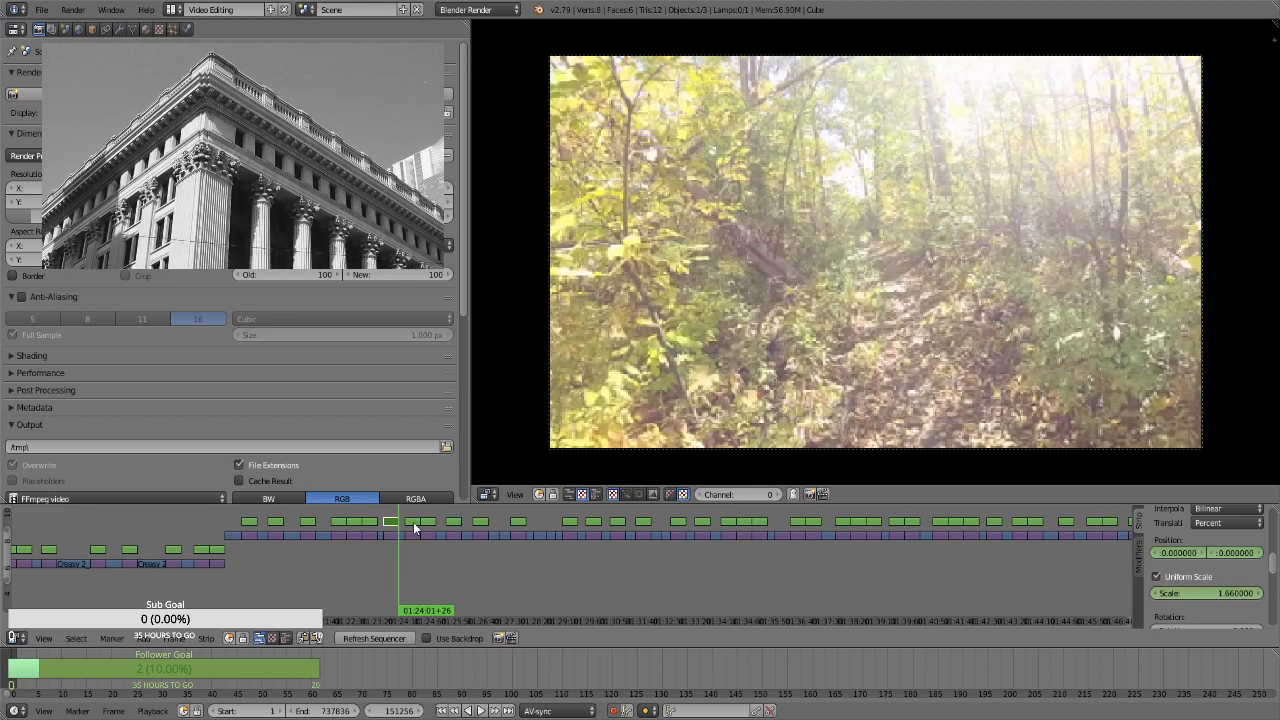
key("Page_Up")
right_click(413, 522)
key("i")
left_click(1182, 576)
left_click(1208, 592)
key("Return")
left_click_drag(1202, 590, 1276, 590)
Keyframe a lowered vertical position on the tree trunk strip's last frame, at 01:24:42+26
key("Page_Up")
key("Left")
left_click_drag(1224, 553, 1054, 566)
For the fallen log forest strip, enable Uniform Scale and keyframe its position and scale at 01:24:42+26
right_click(427, 524)
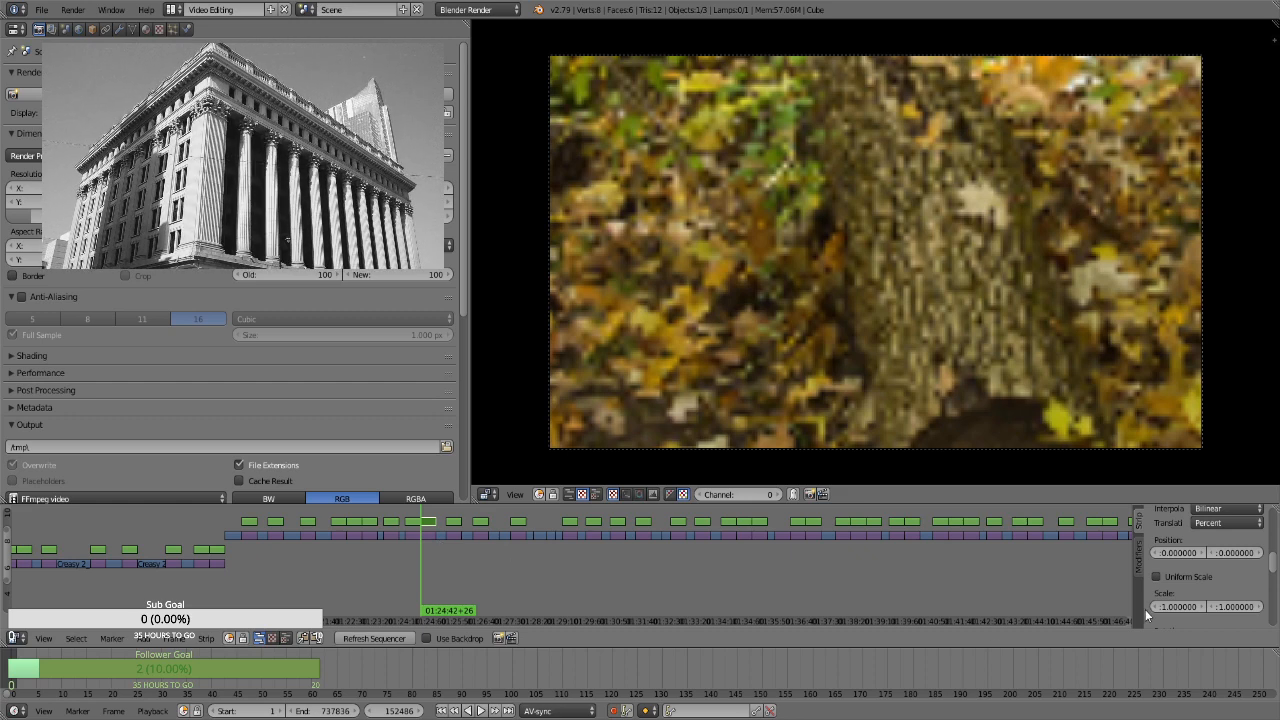
key("i")
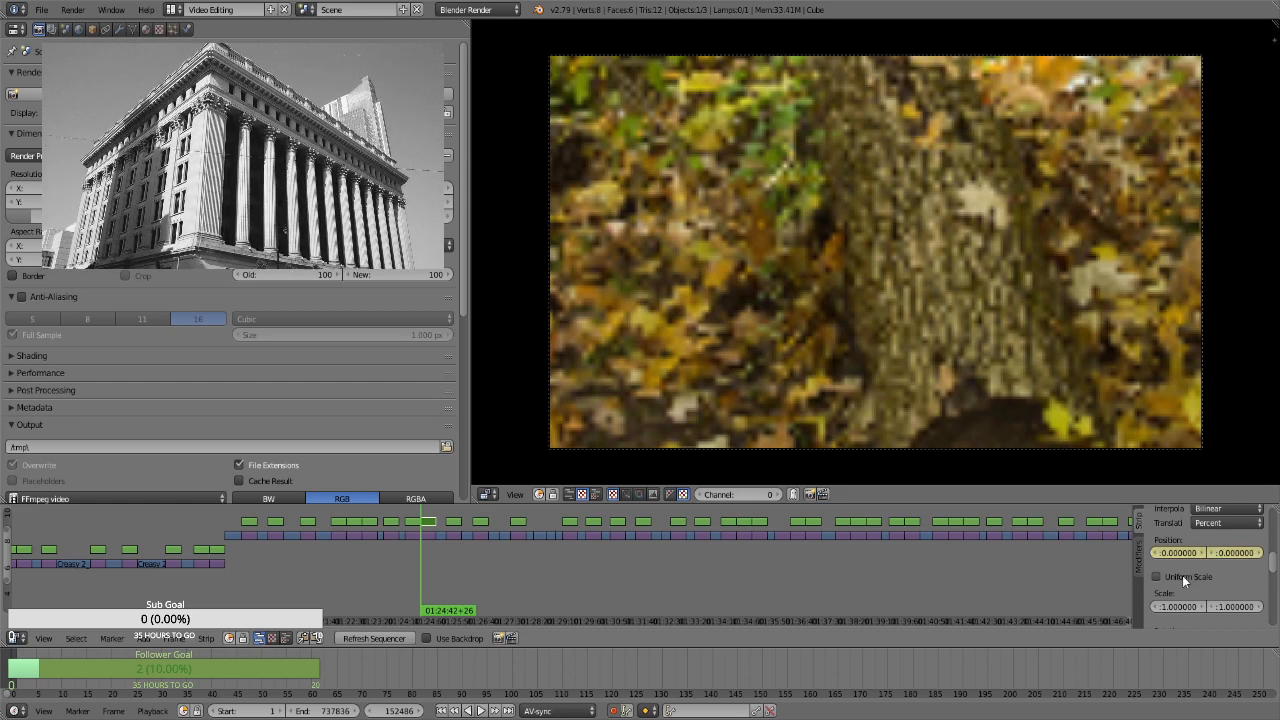
left_click(1183, 577)
left_click(1191, 592)
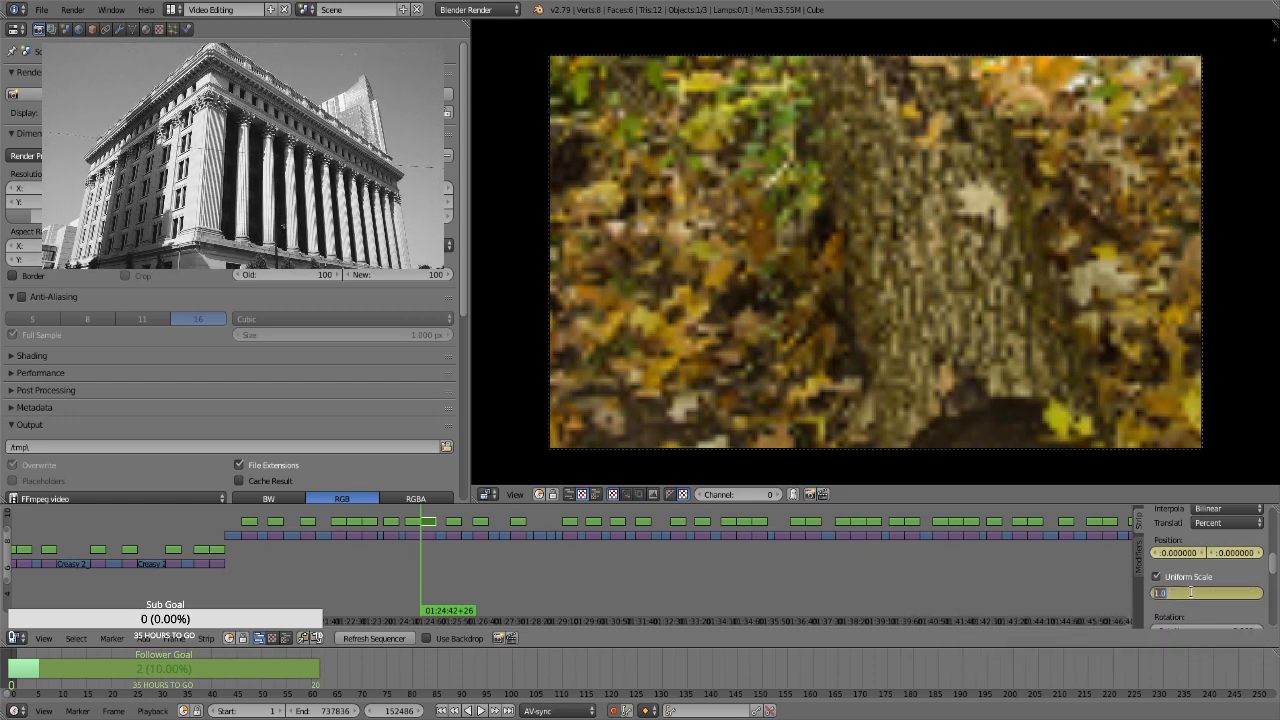
left_click(1032, 581)
key("Right")
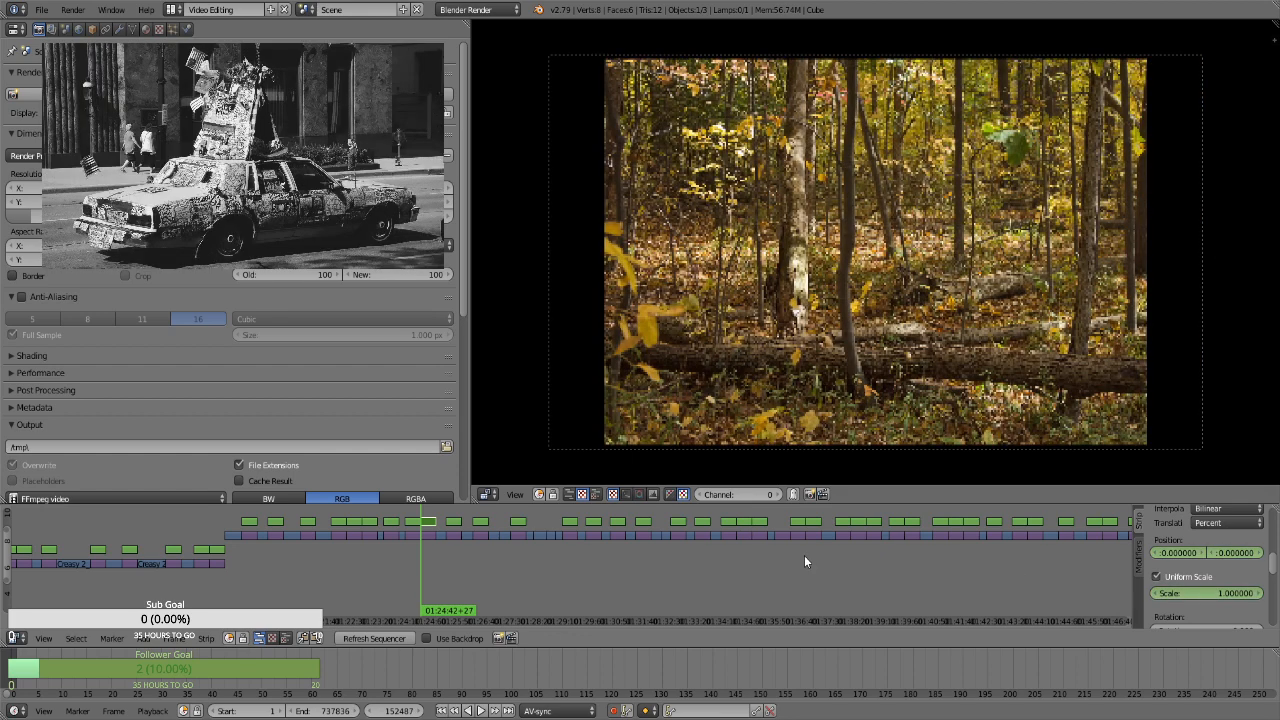
Go back to the tree trunk strip and readjust its vertical position on its last frame, at 01:24:42+26
key("Left")
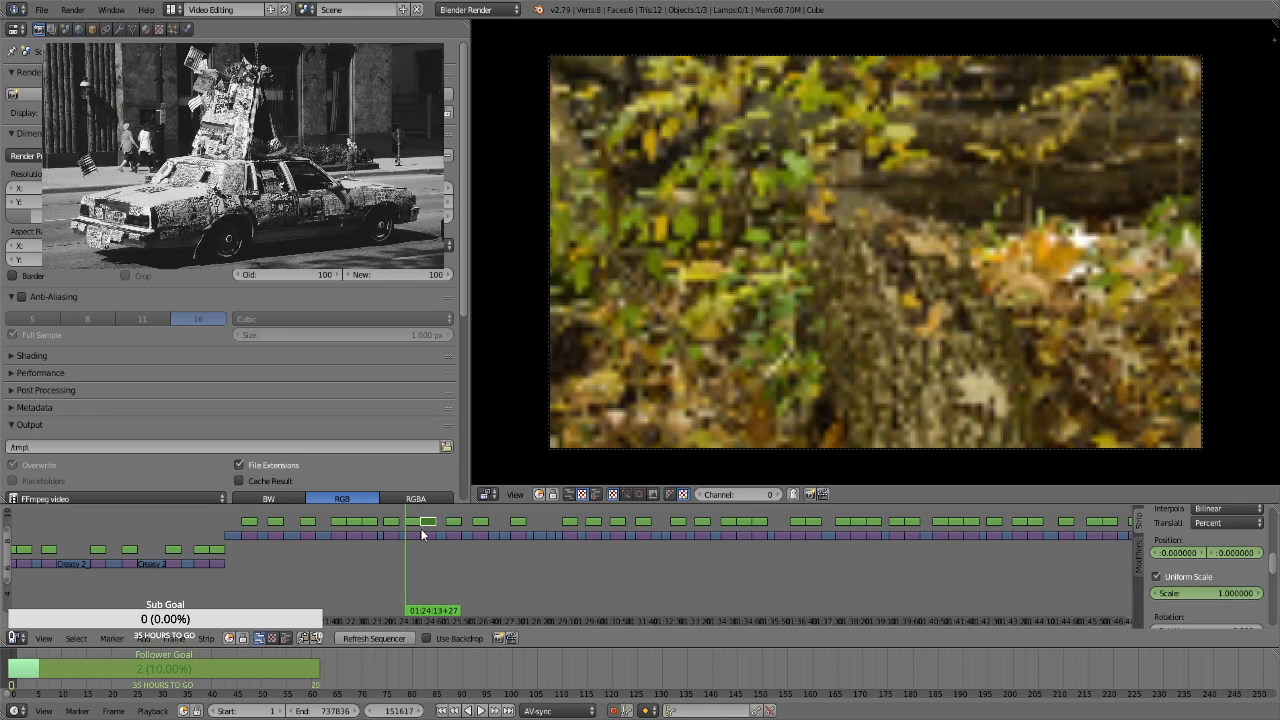
key("Right")
key("Left")
left_click(420, 528)
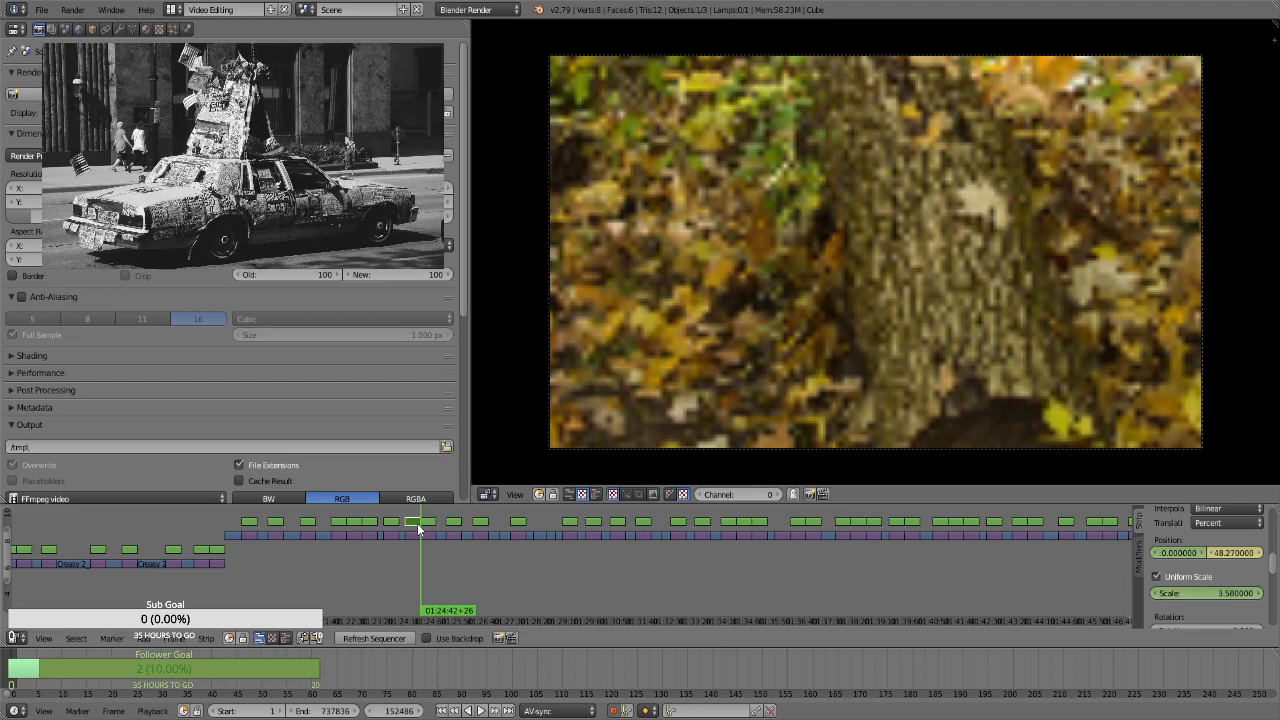
left_click_drag(1229, 554, 1272, 554)
Keyframe the fallen log forest strip's position and a scale of 1.3 on its first frame, at 01:24:42+27
key("Right")
right_click(428, 522)
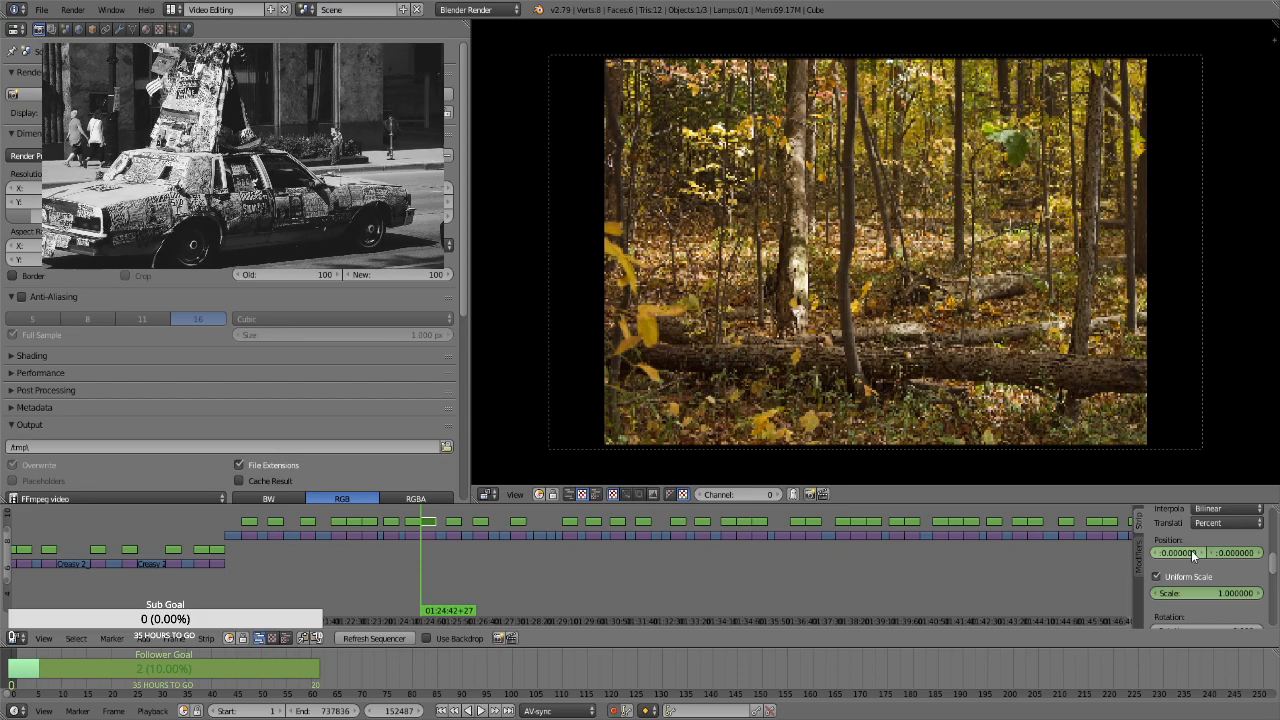
key("i")
key("i")
left_click(1208, 595)
type("1.3")
key("Return")
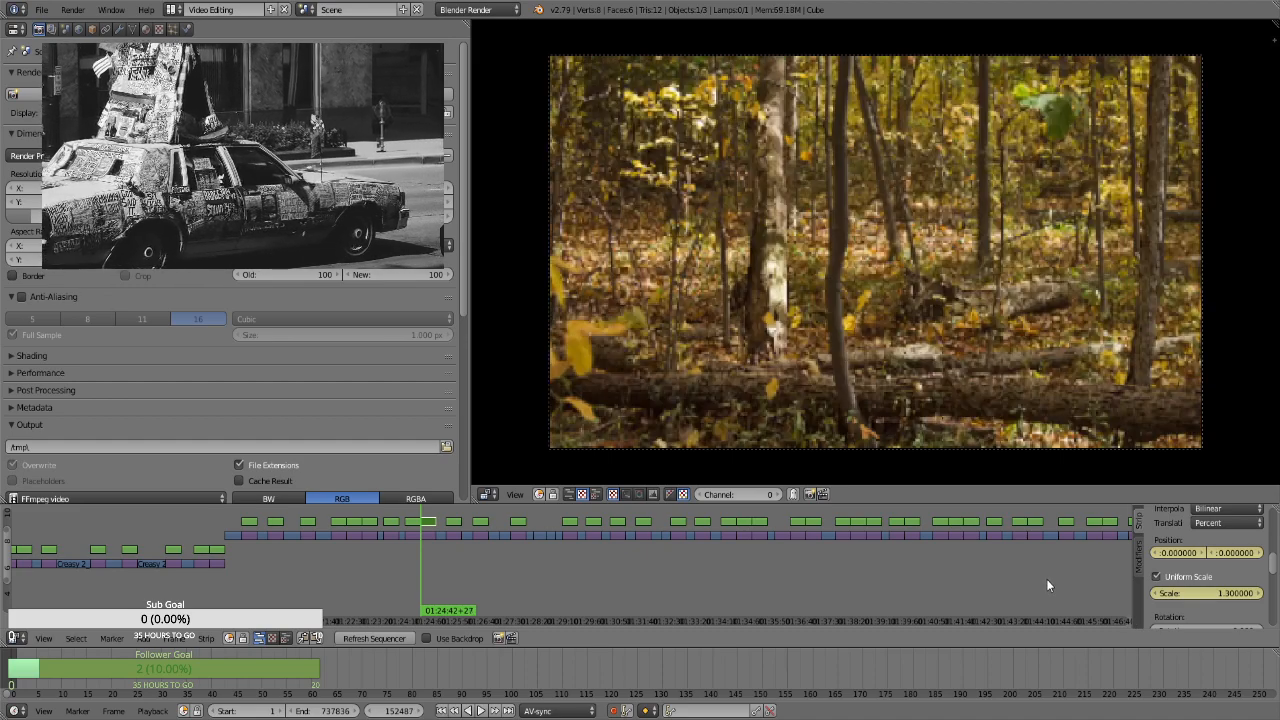
On the fallen log strip's last frame, at 01:25:11+26, set the scale to 1.66 and the vertical position to about 13.71
key("Page_Up")
key("Page_Up")
key("Page_Down")
key("Left")
left_click(1212, 593)
type("1.66")
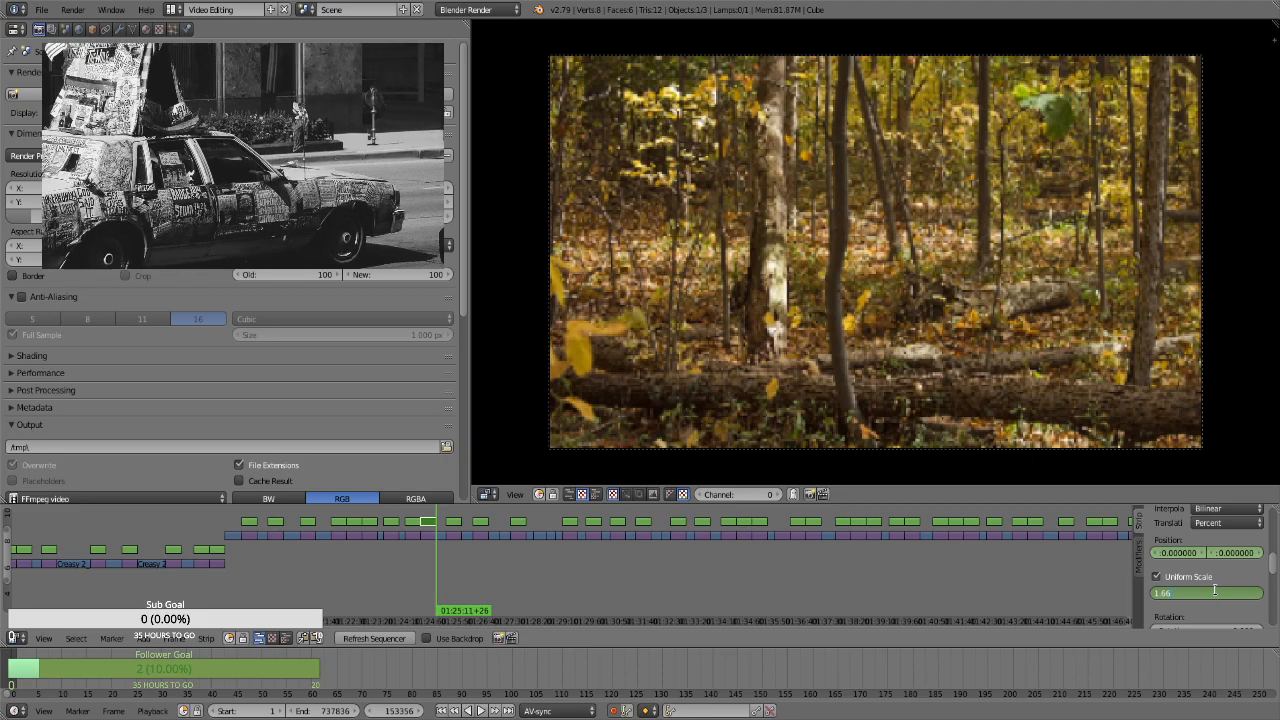
key("Return")
left_click_drag(1234, 553, 1240, 553)
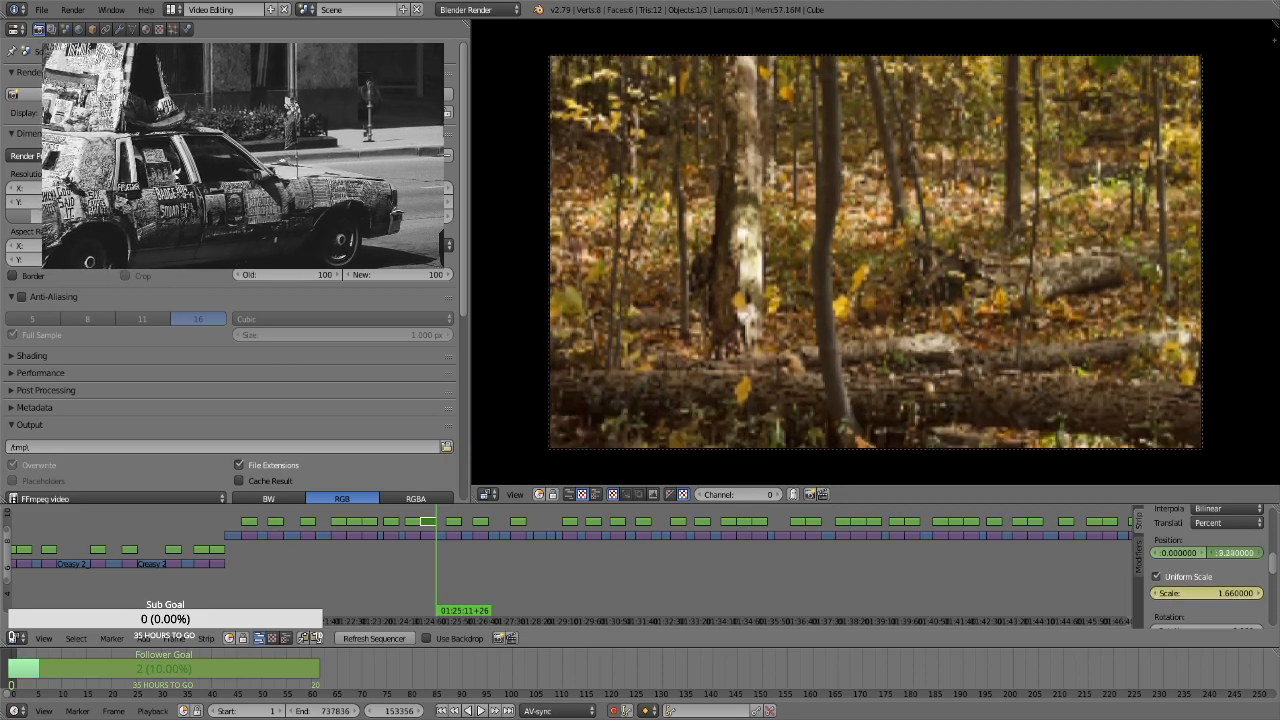
On the portrait shaded path strip's first frame, 01:25:30+12, enable Uniform Scale and keyframe a scale of about 3.04 and vertical position of about 59.49
left_click(455, 541)
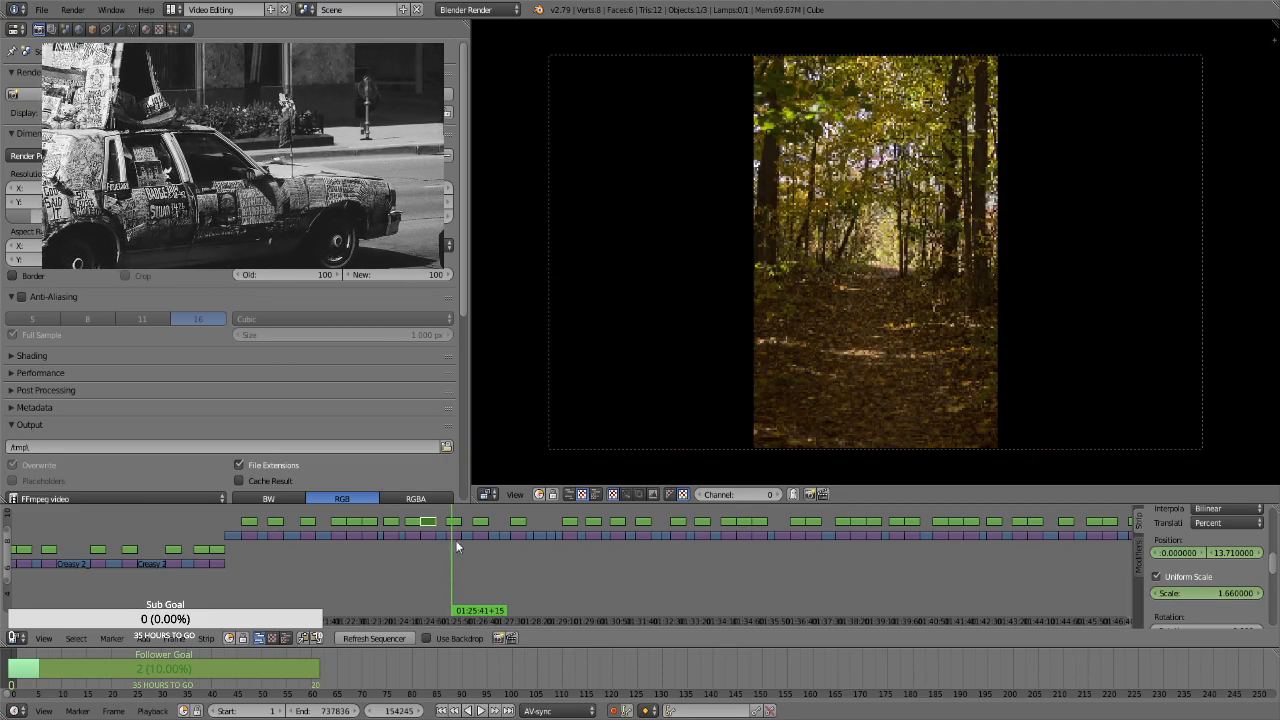
right_click(453, 523)
key("Page_Down")
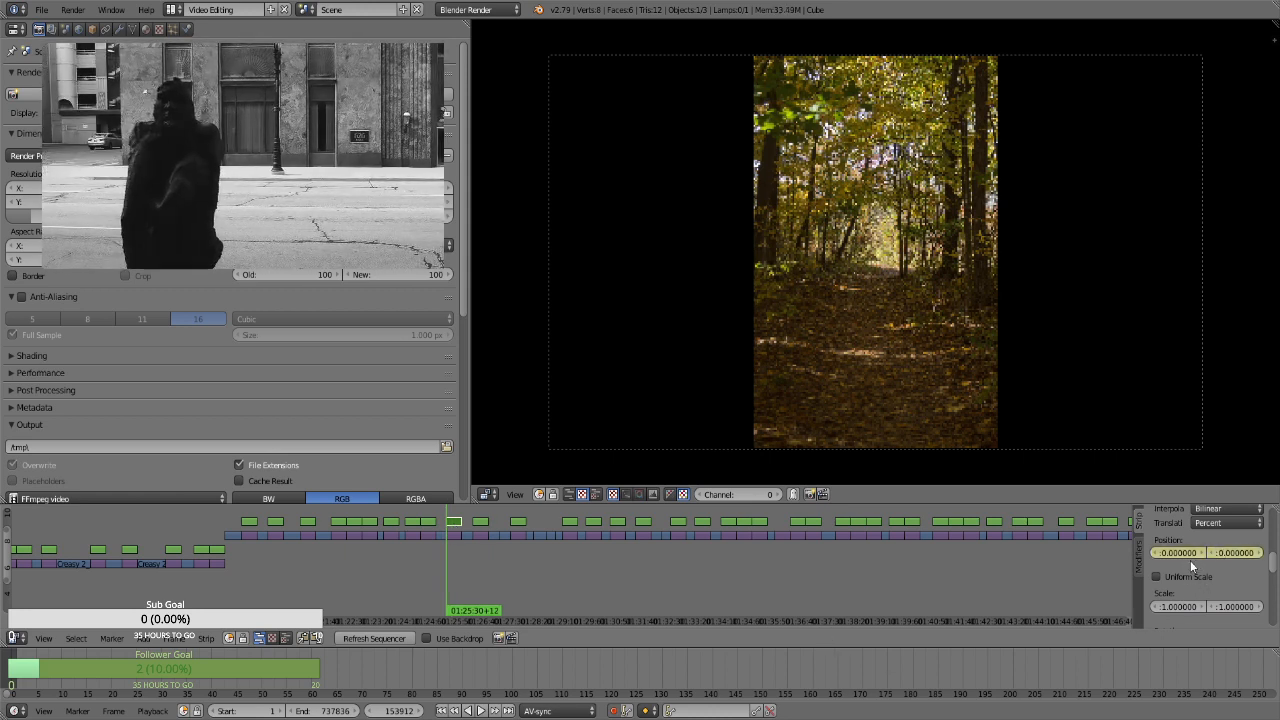
left_click(1190, 577)
left_click_drag(1188, 593, 1225, 554)
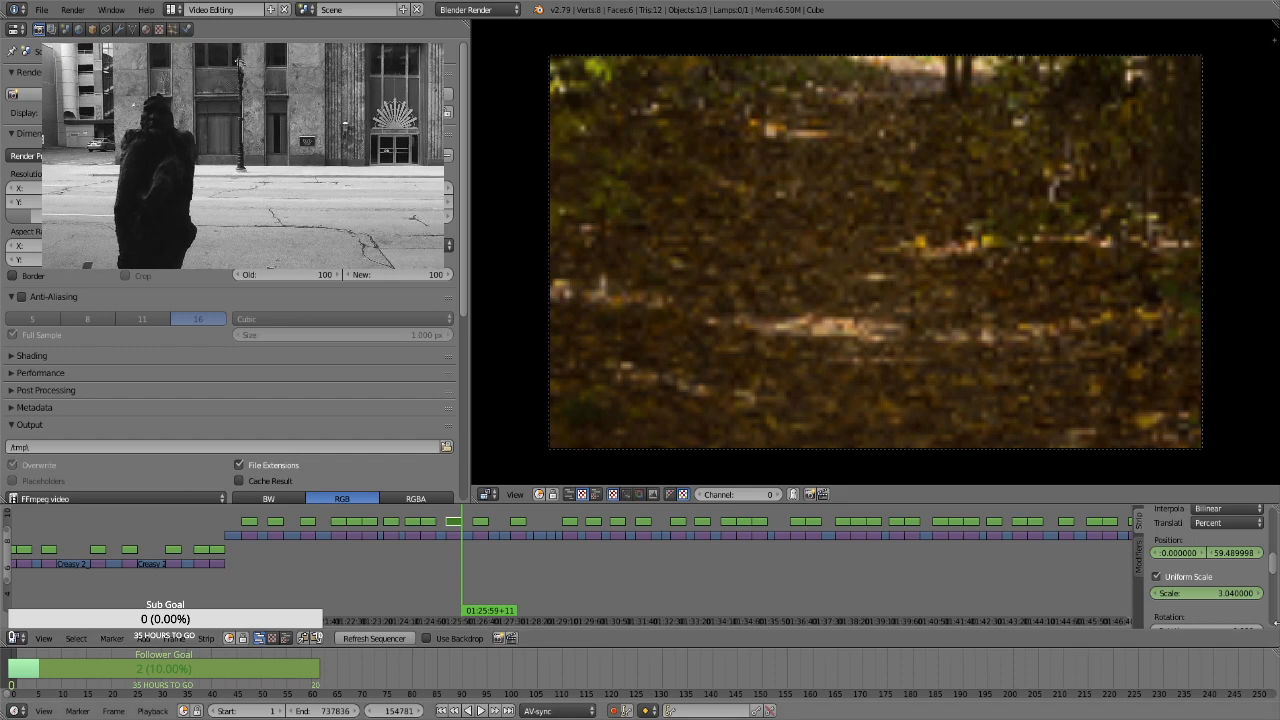
Keyframe a lowered vertical position on the shaded path strip's last frame, at 01:25:59+11
left_click_drag(1225, 554, 1192, 554)
key("i")
key("Page_Up")
key("Page_Up")
For the leafy woodland strip at 01:26:21+10, enable Uniform Scale and keyframe its position and a scale of 1.3 on the first frame
left_click(479, 522)
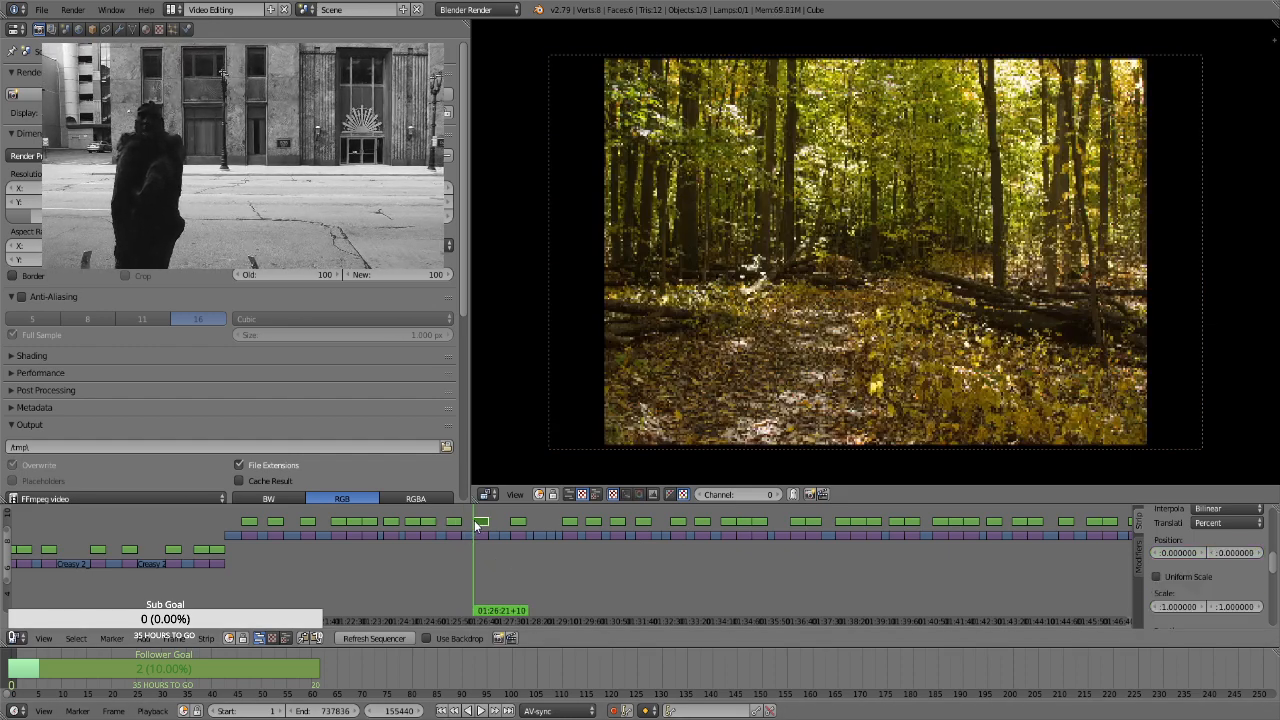
key("i")
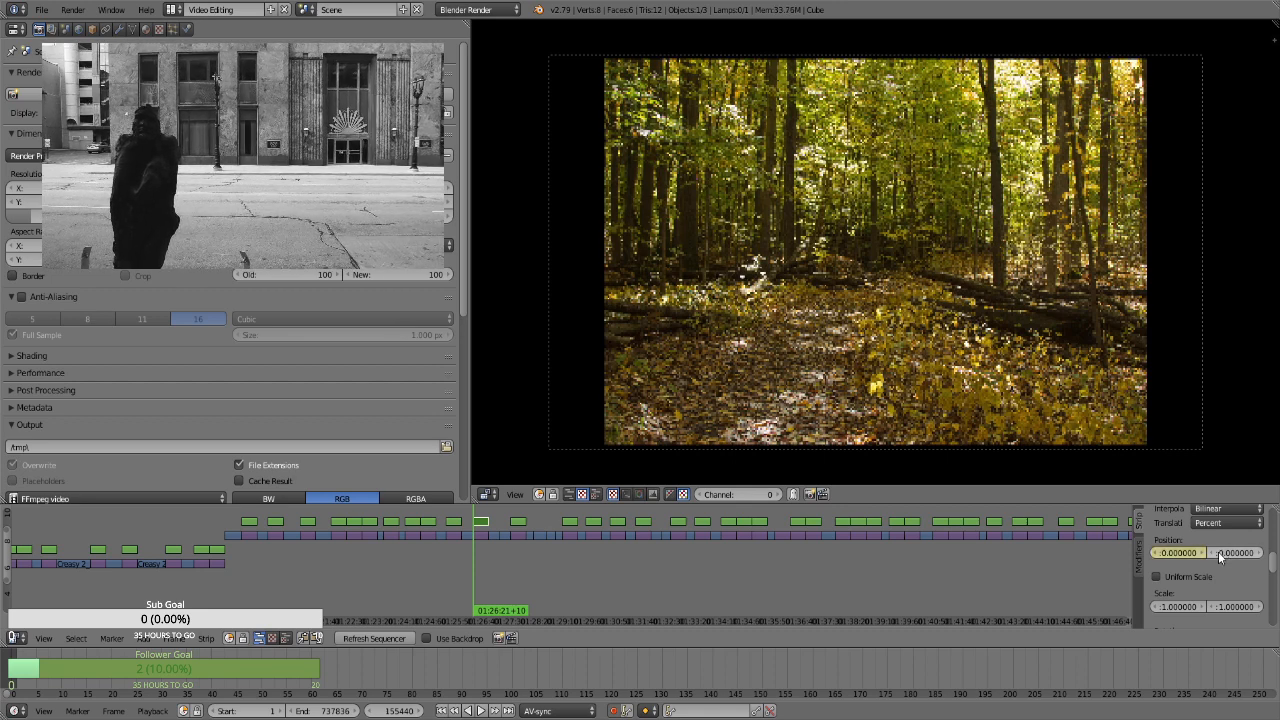
left_click(1197, 577)
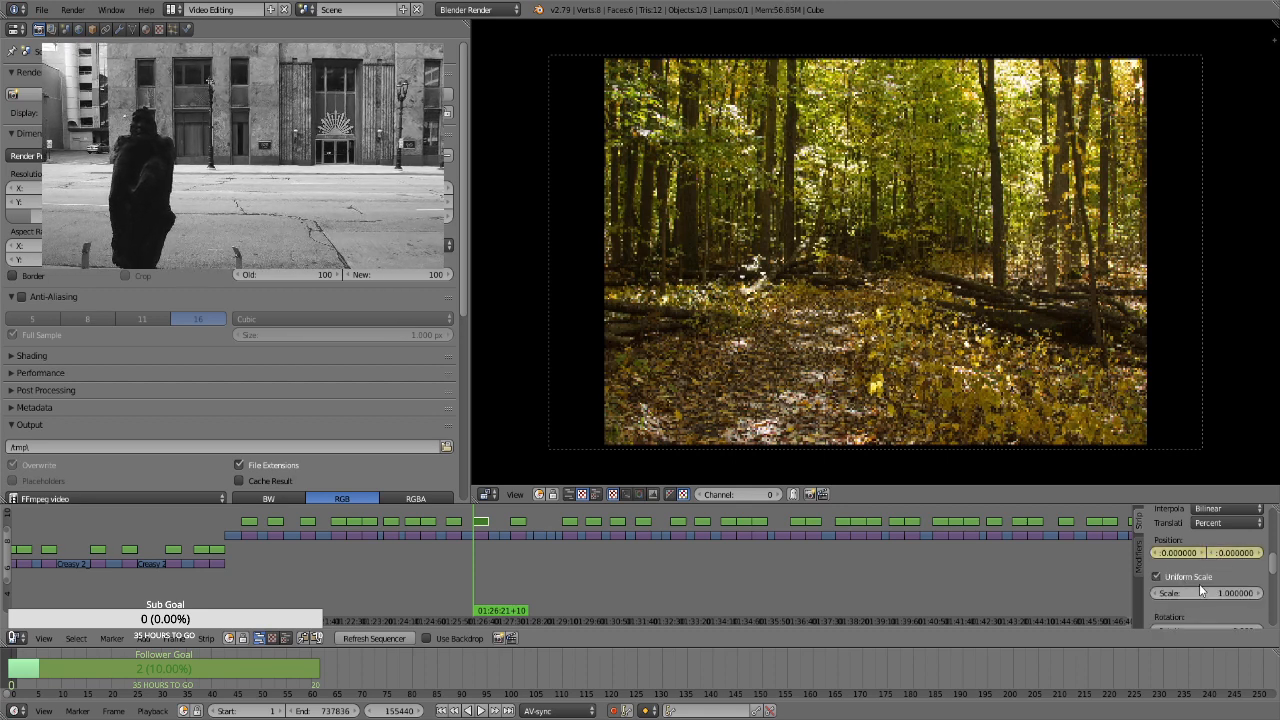
key("i")
double_click(1200, 591)
type("1.1")
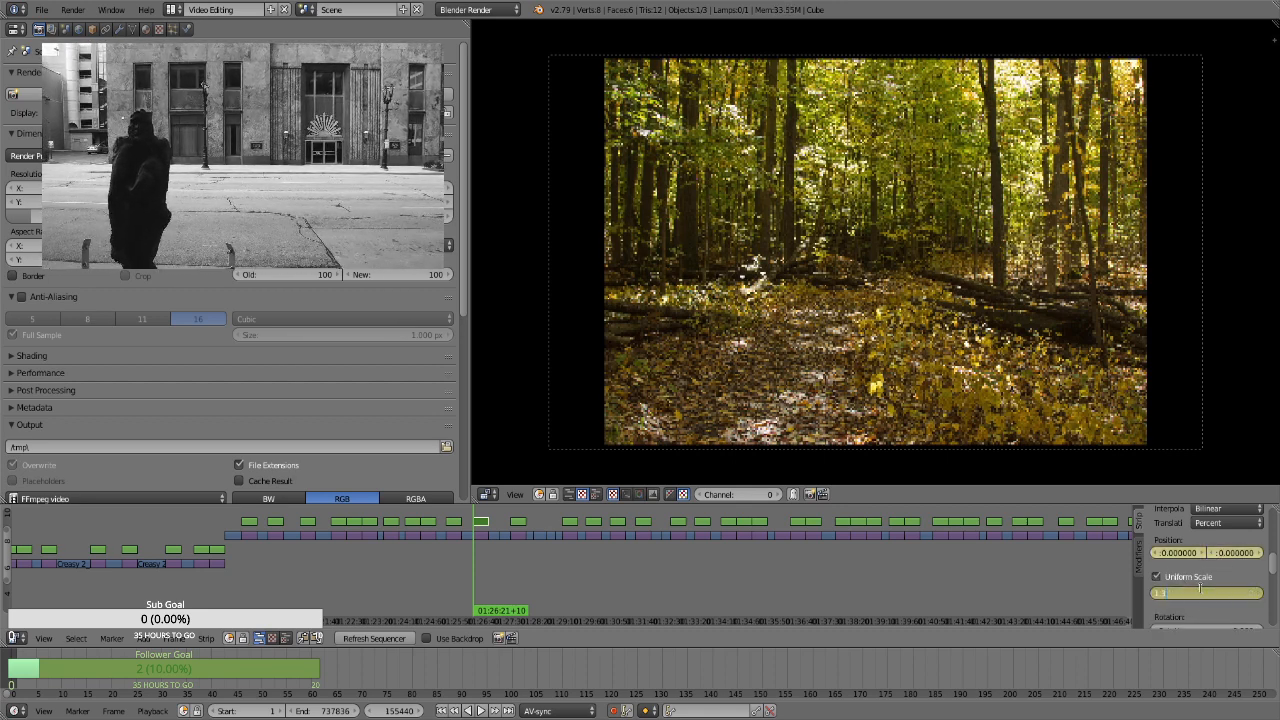
key("Return")
Set the scale to 1.66 on the leafy woodland strip's last frame, at 01:26:50+09
scroll(1201, 588, "up", 5)
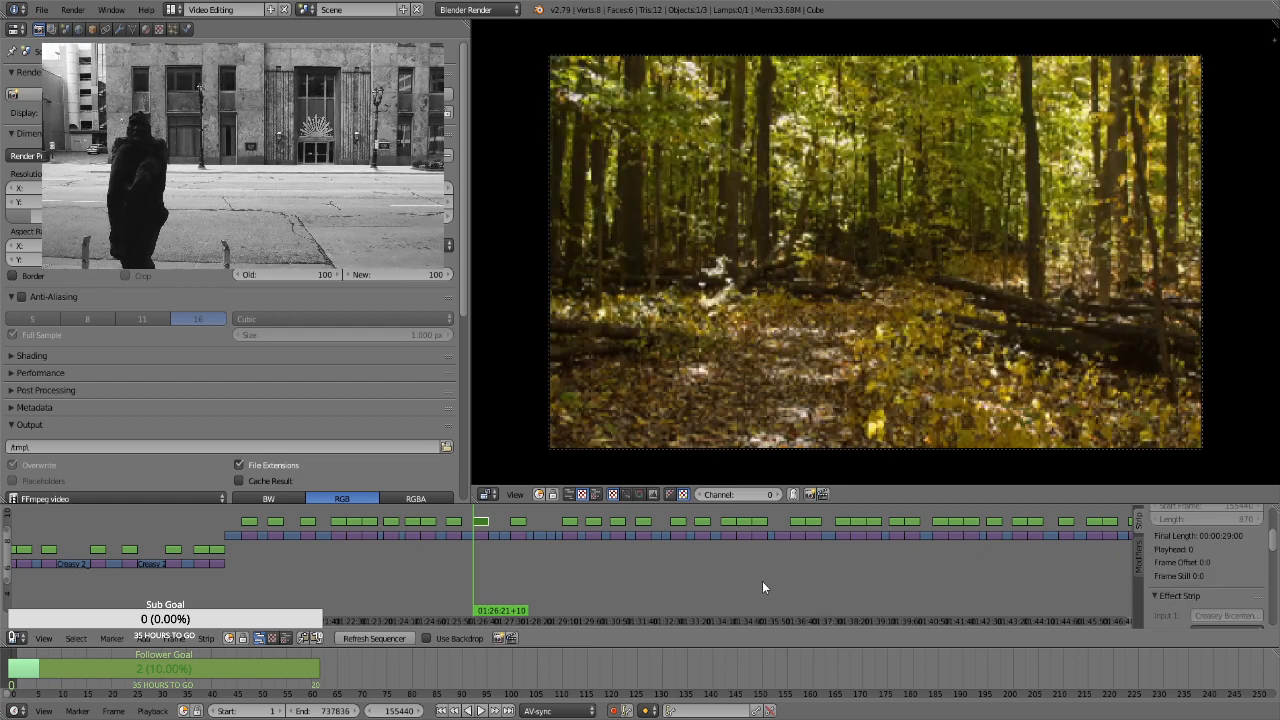
key("Page_Up")
key("Left")
scroll(1194, 589, "down", 5)
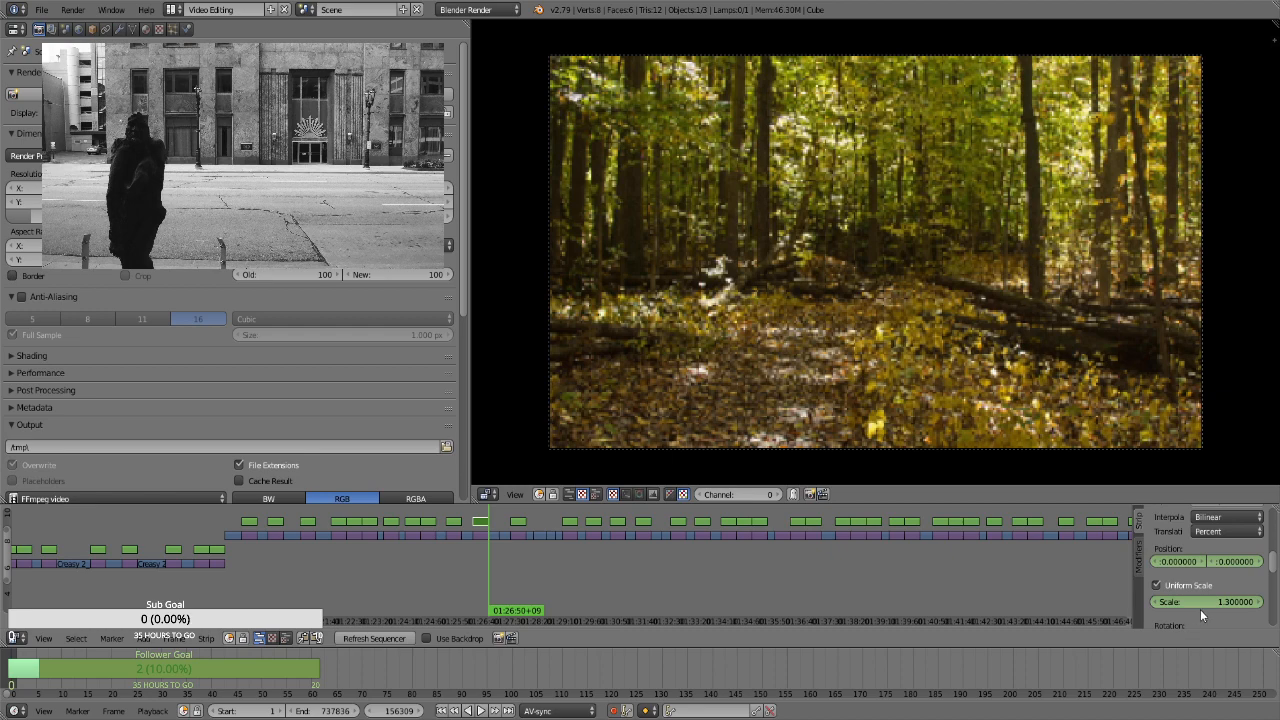
left_click(1210, 601)
type("1.66")
key("Return")
On the portrait yellow leaves strip's first frame, at 01:27:31+14, enable Uniform Scale and keyframe its position and a scale of about 3.37
key("Right")
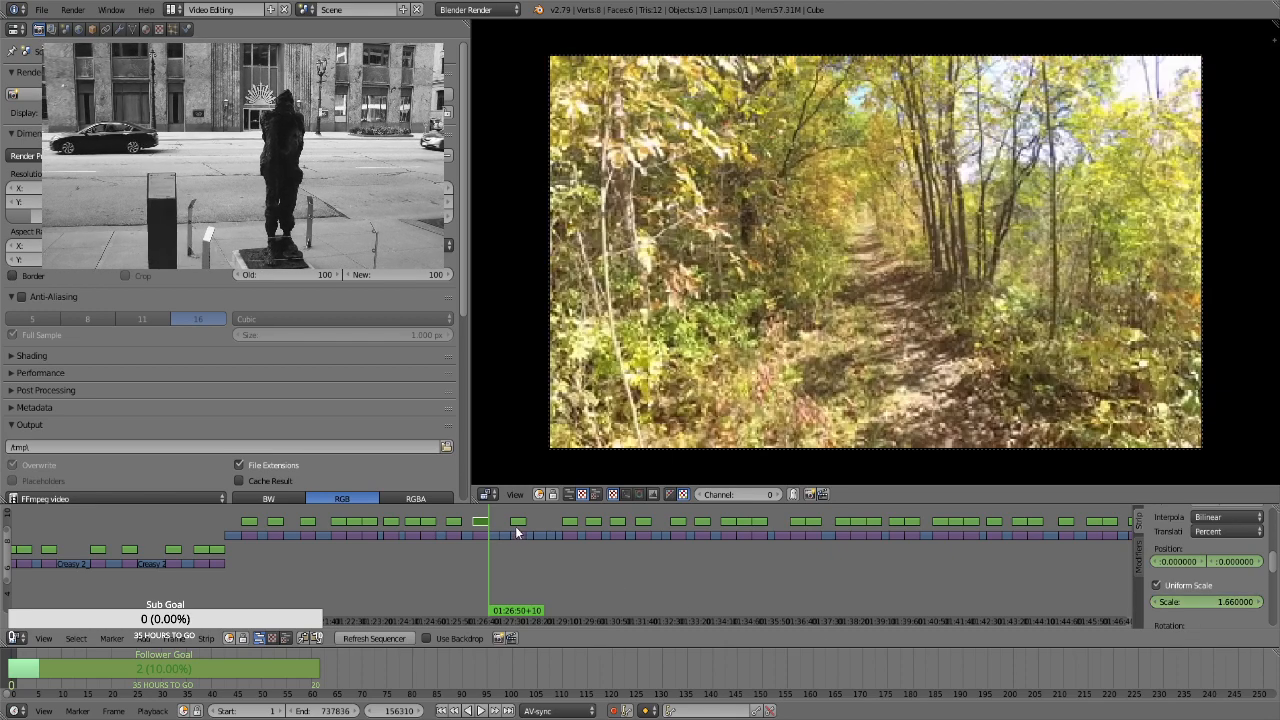
right_click(514, 528)
left_click(514, 528)
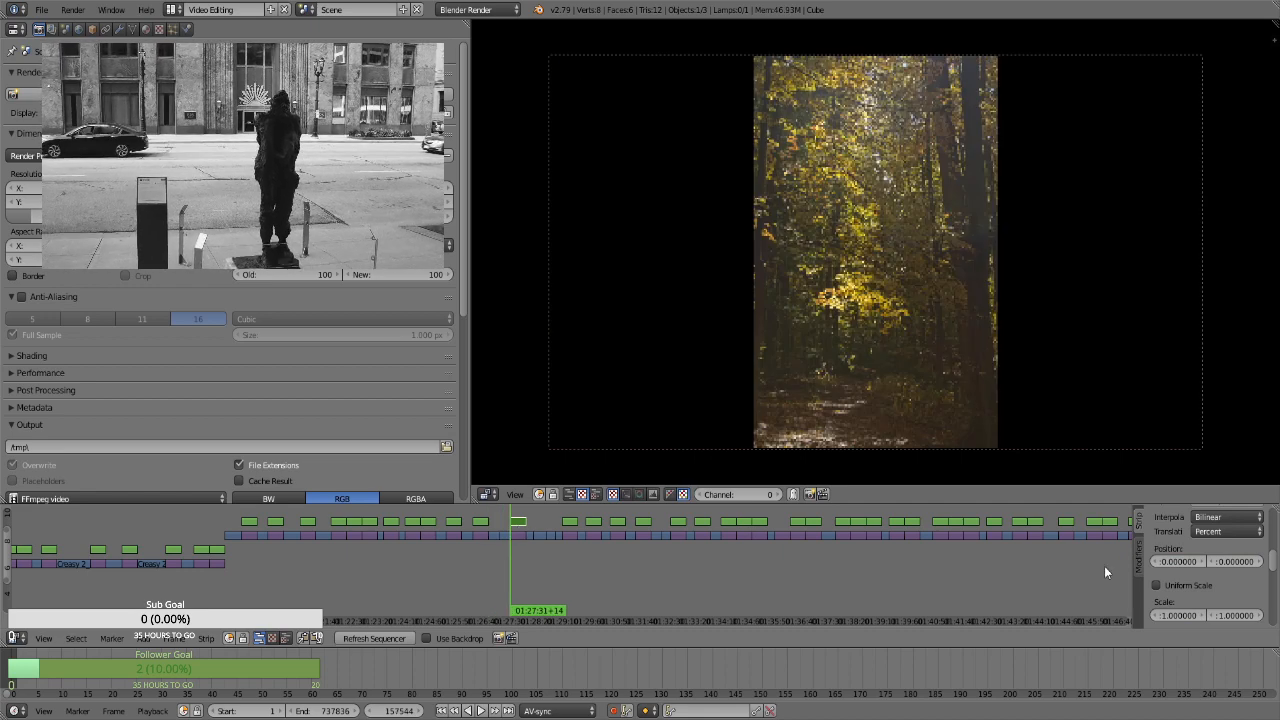
key("i")
left_click(1186, 585)
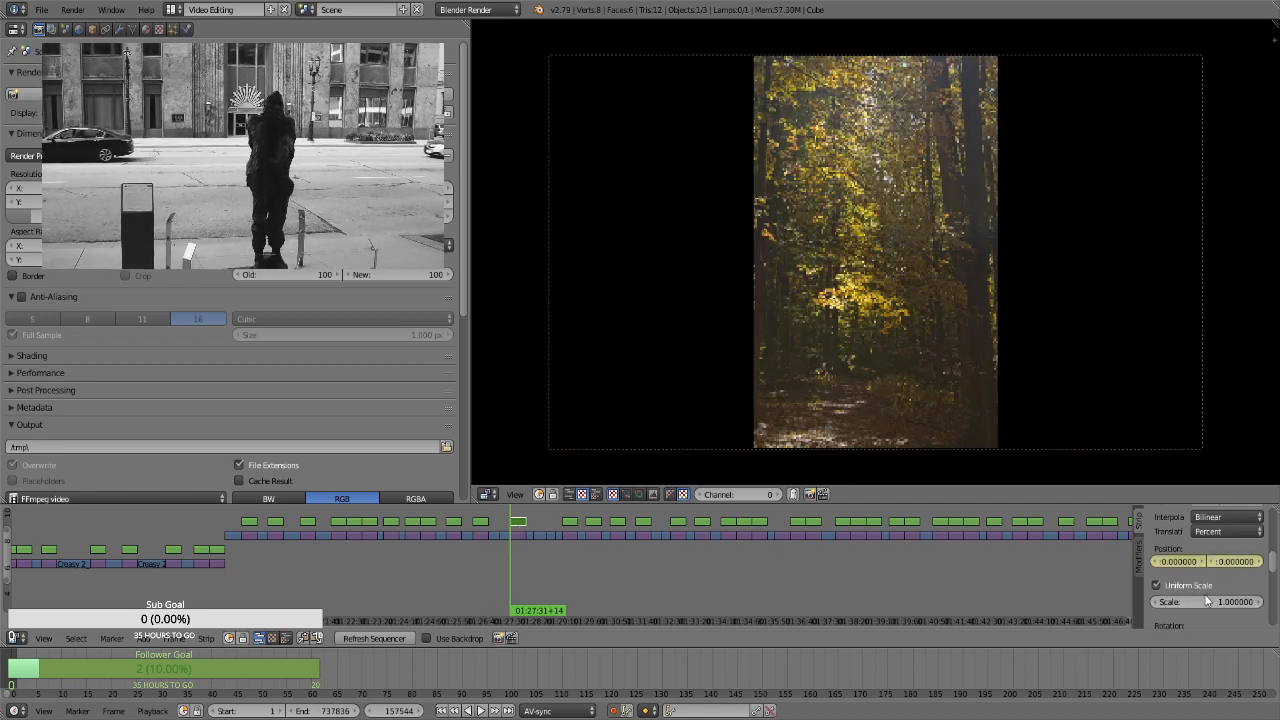
left_click_drag(1205, 601, 1162, 563)
key("i")
Keyframe a vertical position of about 51.24 on the yellow leaves strip's last frame, at 01:28:00+13
key("Page_Up")
key("Page_Up")
key("Page_Down")
key("Left")
left_click_drag(1214, 562, 1278, 562)
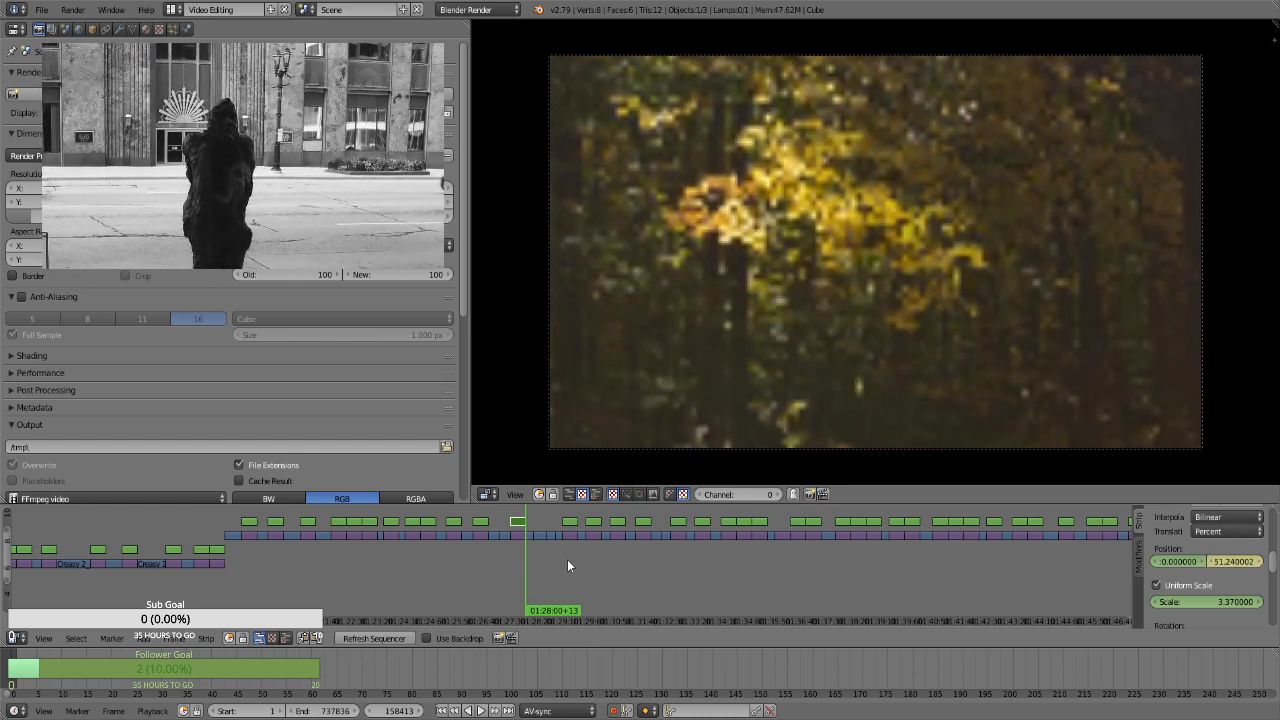
For the autumn tree strip at 01:29:08+13, enable Uniform Scale and keyframe its position and a scale of 1.3 on the first frame
key("Page_Up")
right_click(569, 522)
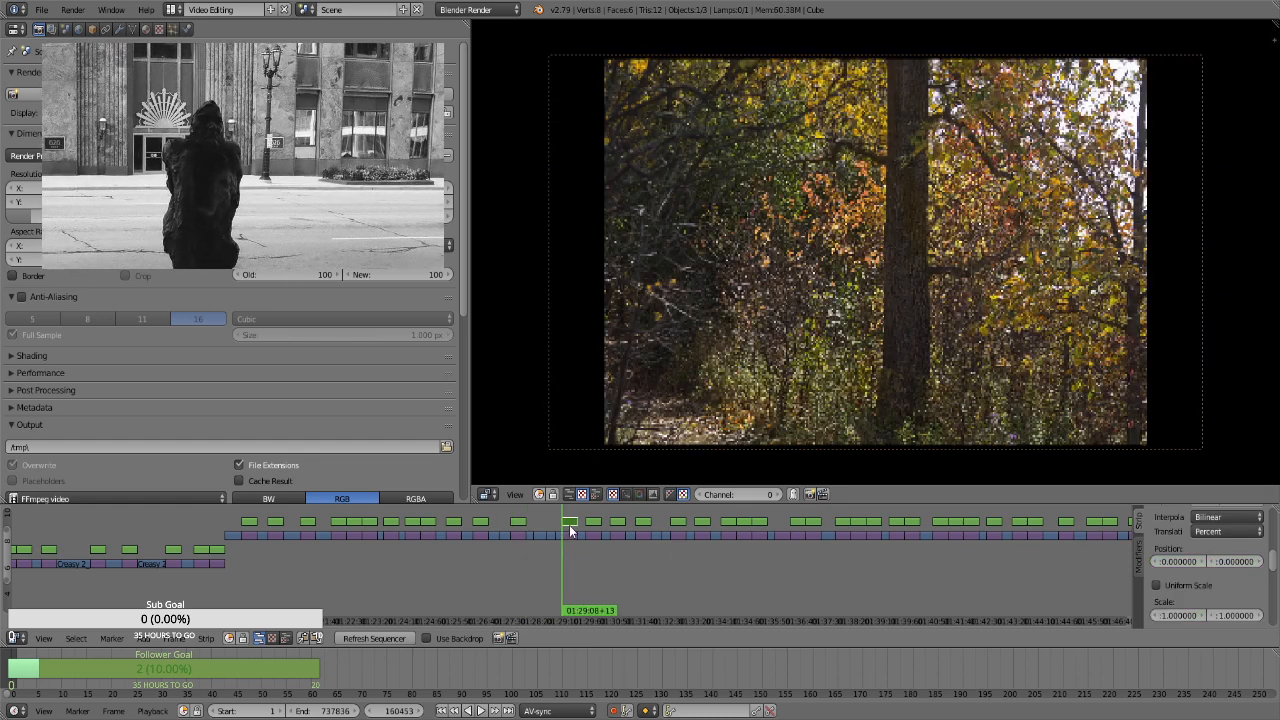
key("i")
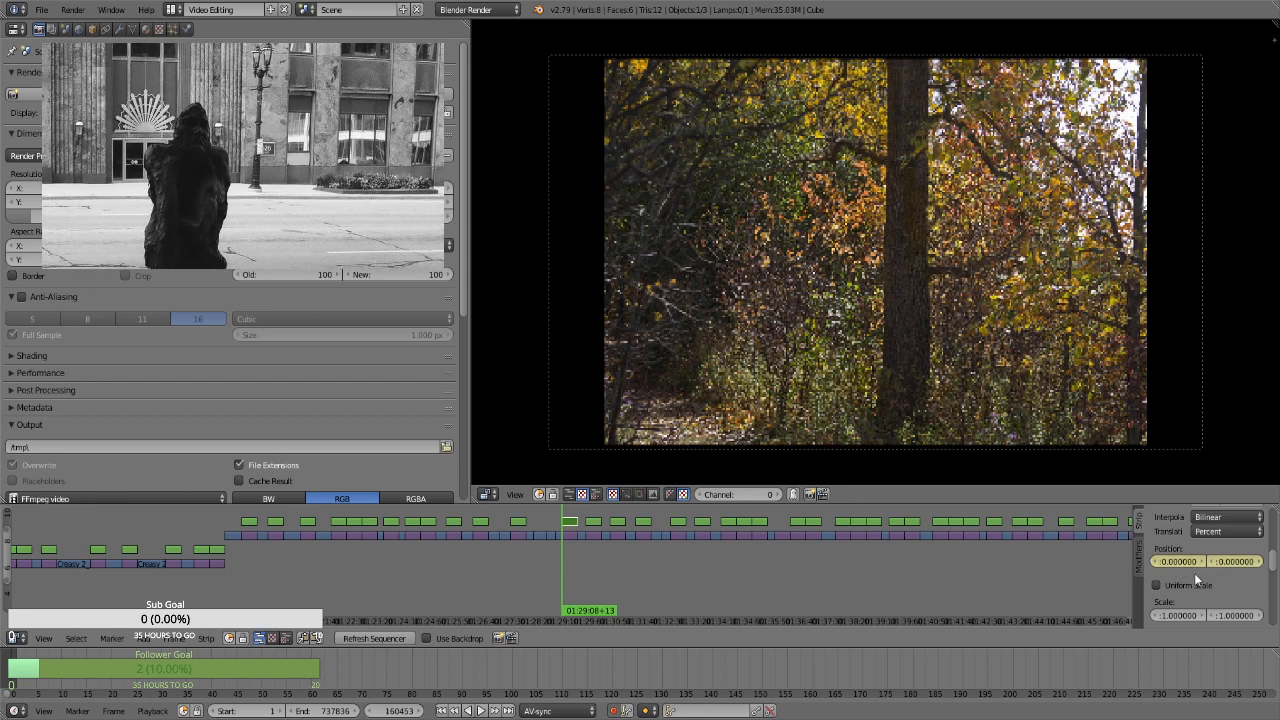
left_click(1198, 585)
type("3")
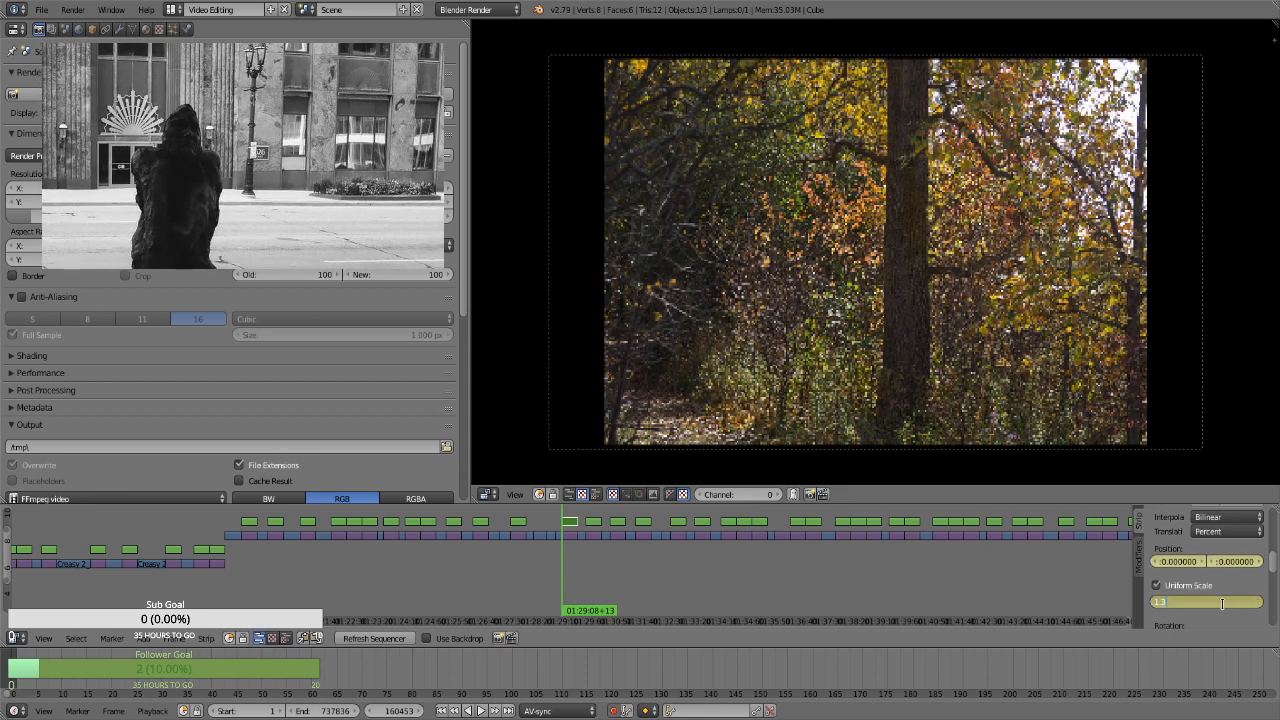
key("Return")
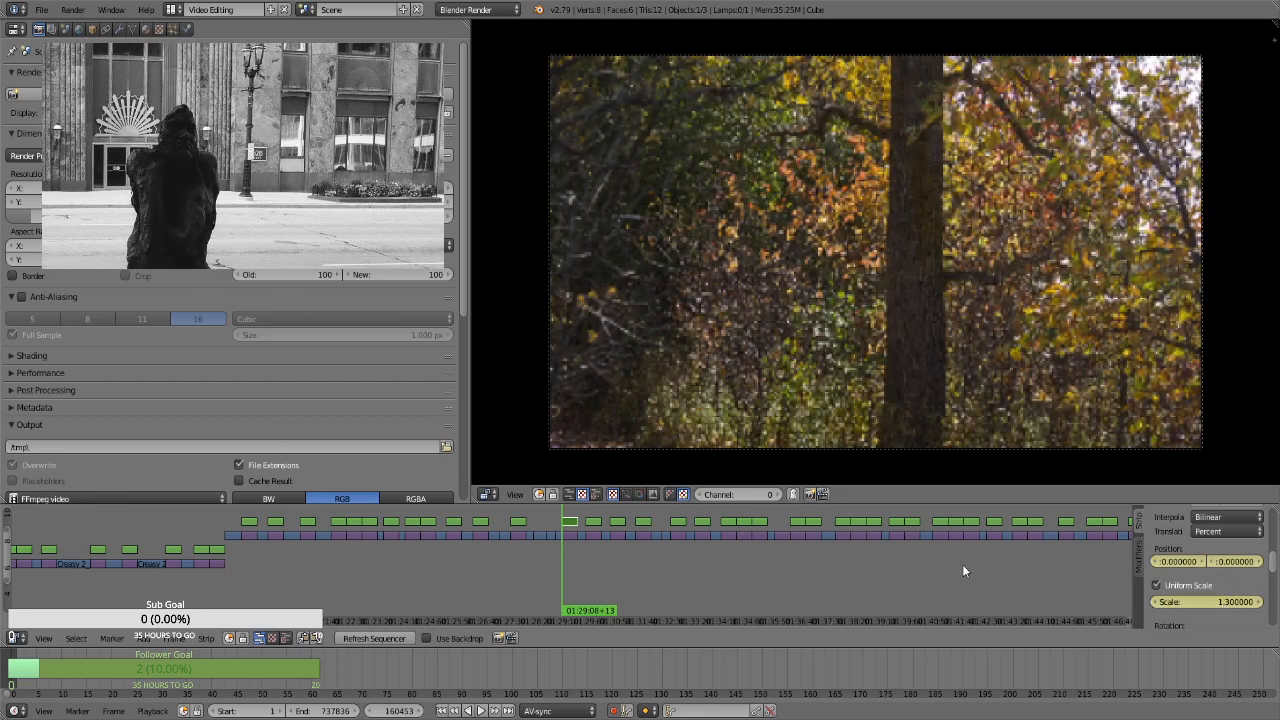
Keyframe a scale of about 2.89 and a vertical position of about -38.34 on the autumn tree strip's last frame, at 01:29:37+12
mouse_move(1208, 606)
left_mouse_down()
mouse_move(1250, 606)
mouse_move(1204, 609)
left_mouse_up()
key("i")
left_click_drag(1236, 561, 1200, 561)
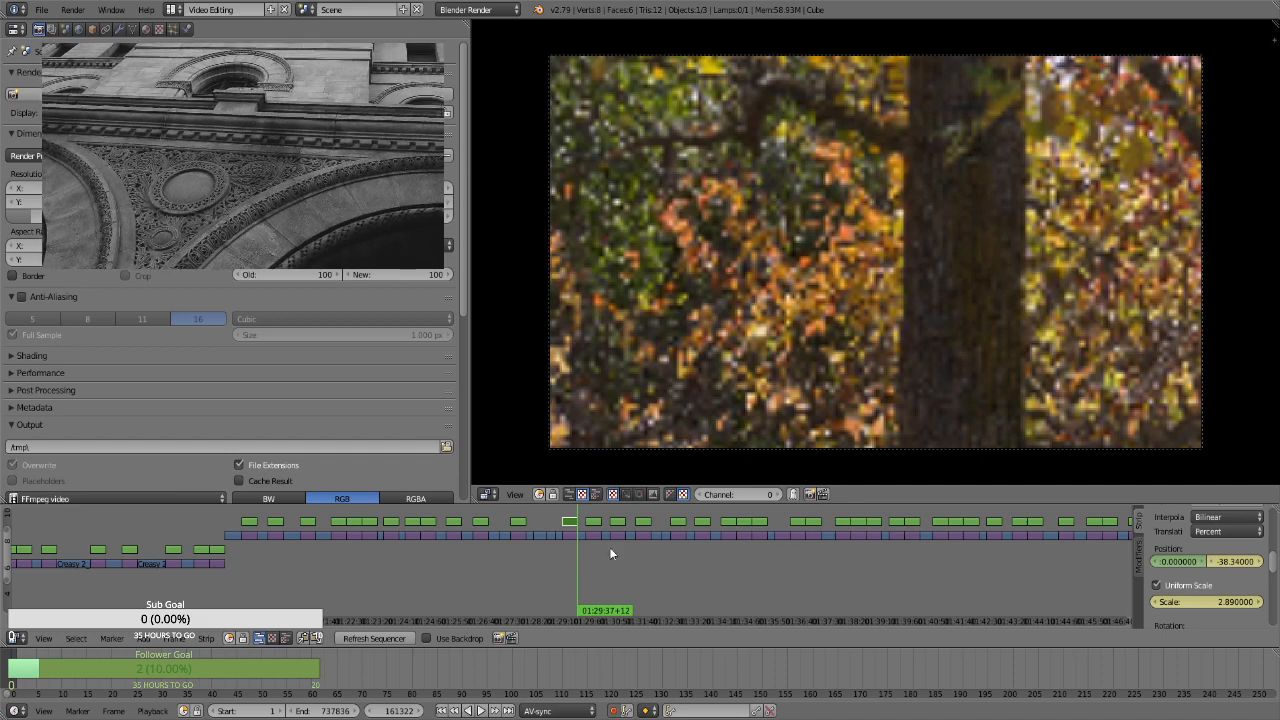
For the leaning trunks strip at 01:29:53+14, enable Uniform Scale and keyframe its position and a scale of 1.3 on the first frame
key("Right")
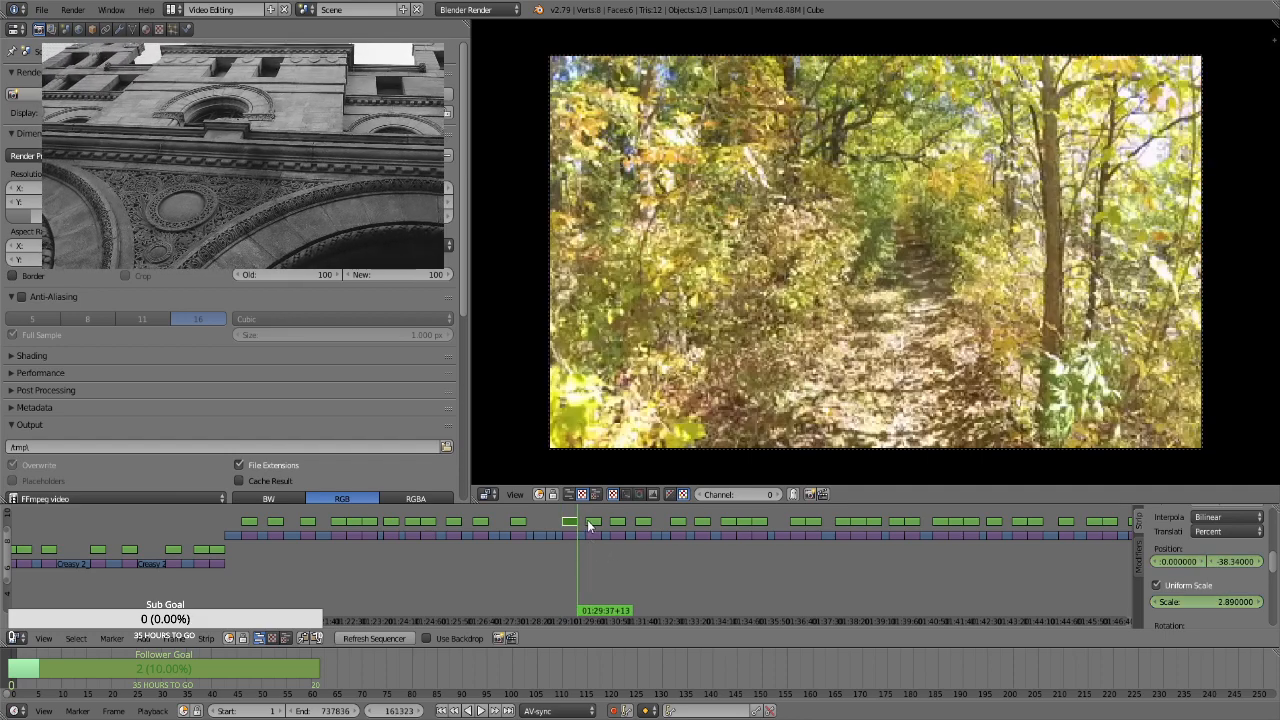
right_click(594, 521)
key("Page_Up")
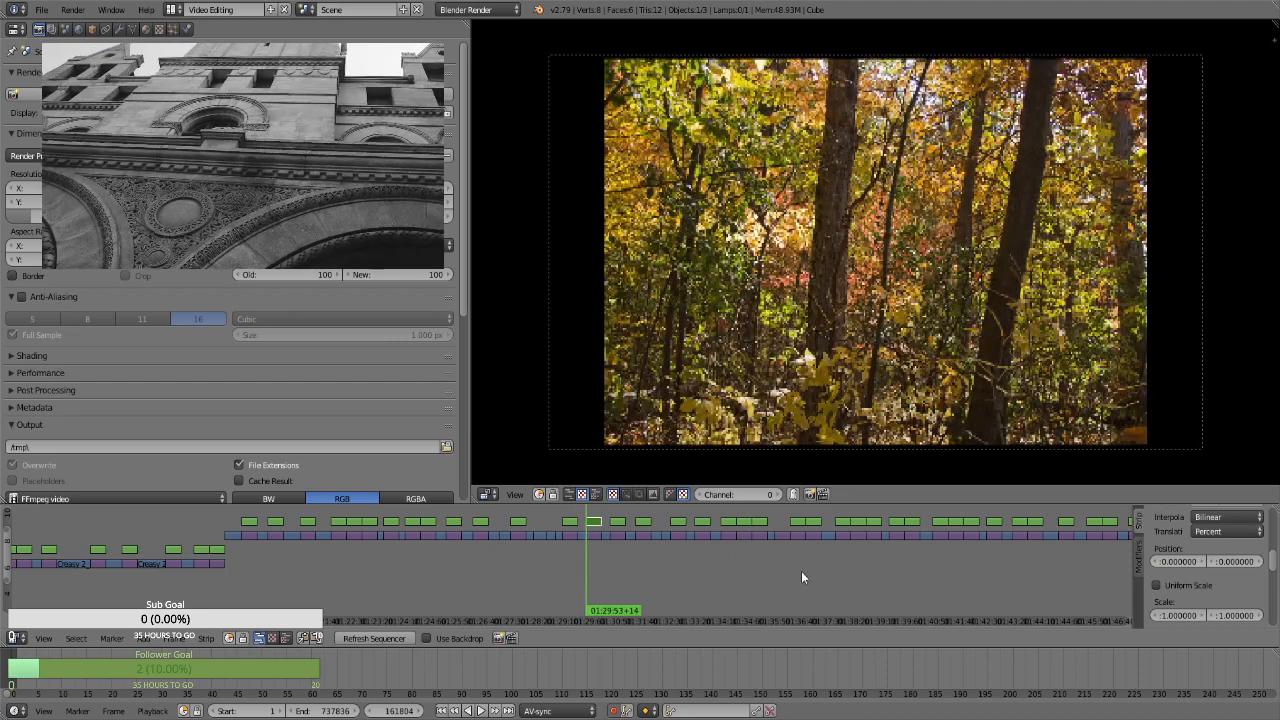
left_click(1192, 586)
left_click(1192, 601)
type("1.01.3")
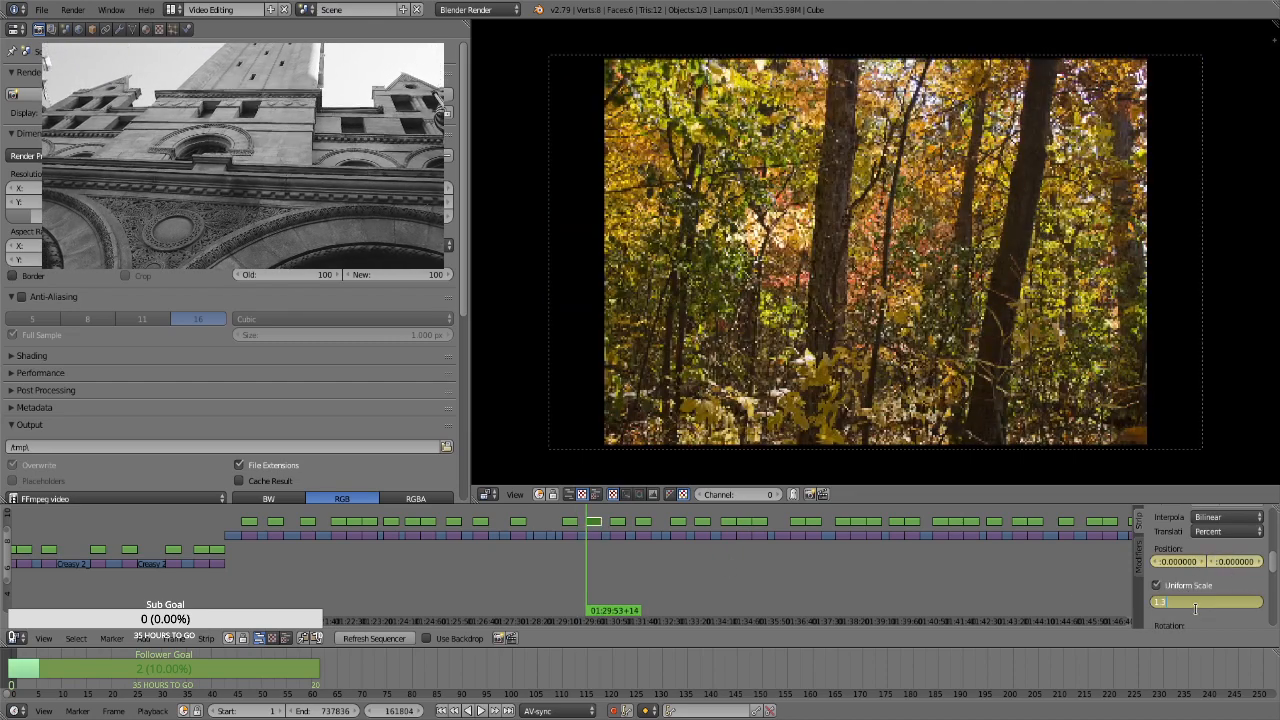
key("Return")
Keyframe a scale of 1.66 on the leaning trunks strip's last frame, at 01:30:22+13
key("Page_Up")
key("Page_Up")
key("Page_Down")
key("Left")
left_click(1228, 603)
type("1.66")
key("Return")
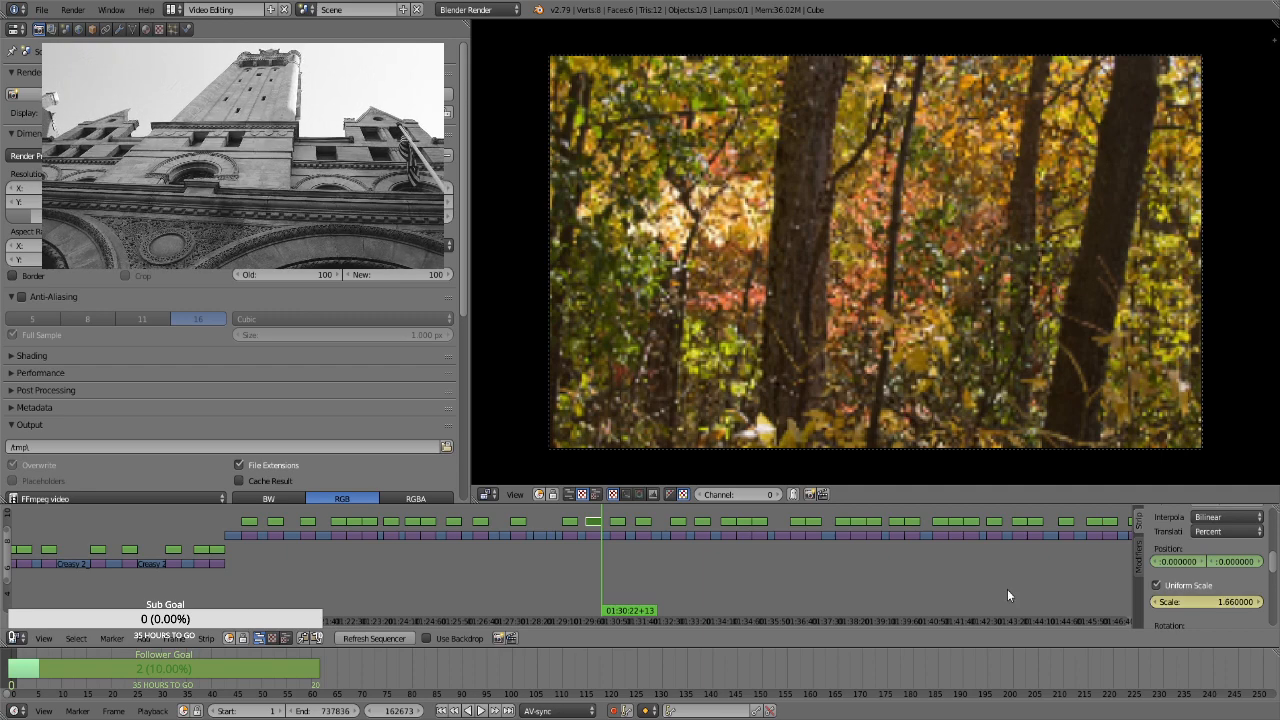
For the golden forest strip at 01:30:38+11, enable Uniform Scale and keyframe its position and a scale of 1.3 on the first frame
key("Right")
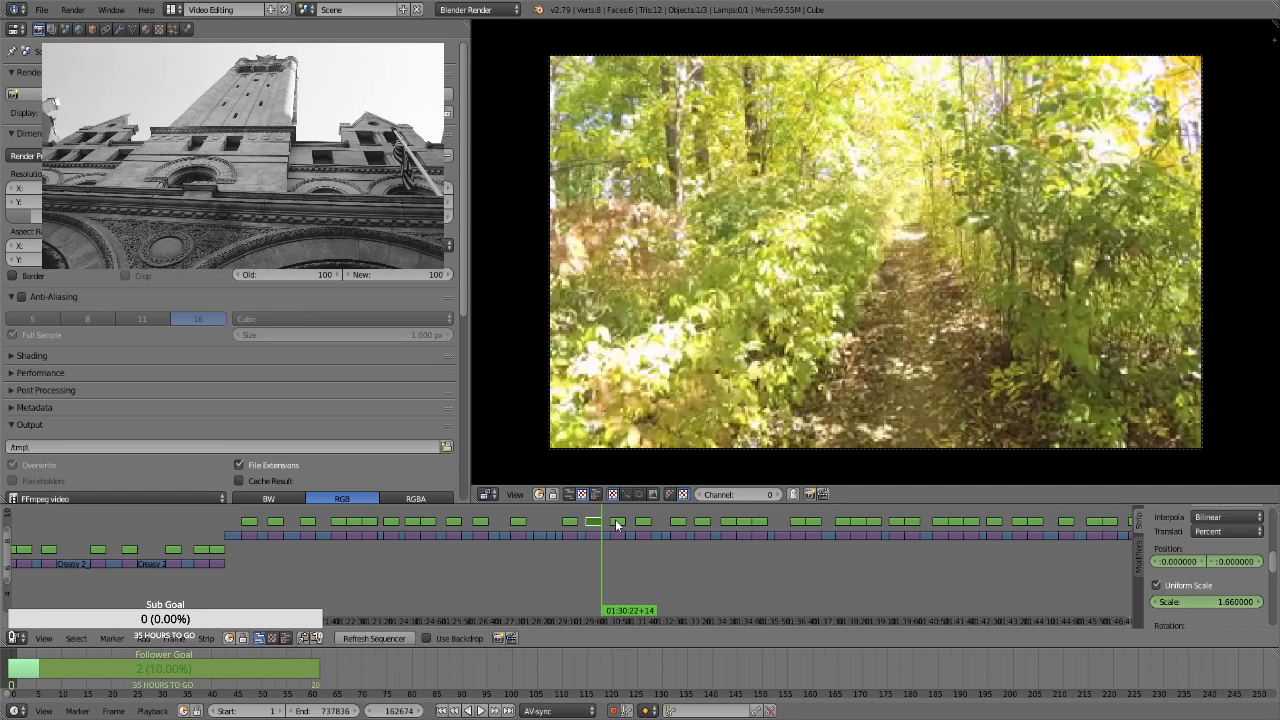
right_click(614, 521)
key("Page_Up")
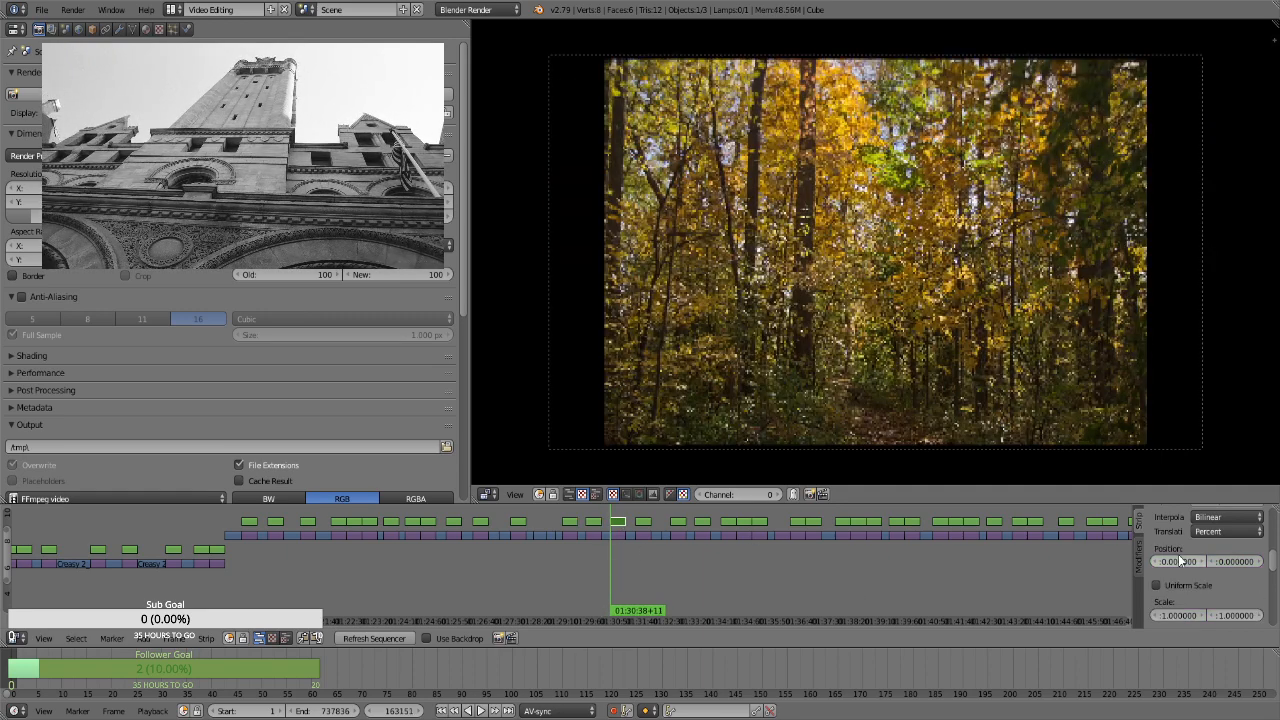
key("i")
left_click(1206, 584)
left_click(1211, 601)
type("1.3")
key("Return")
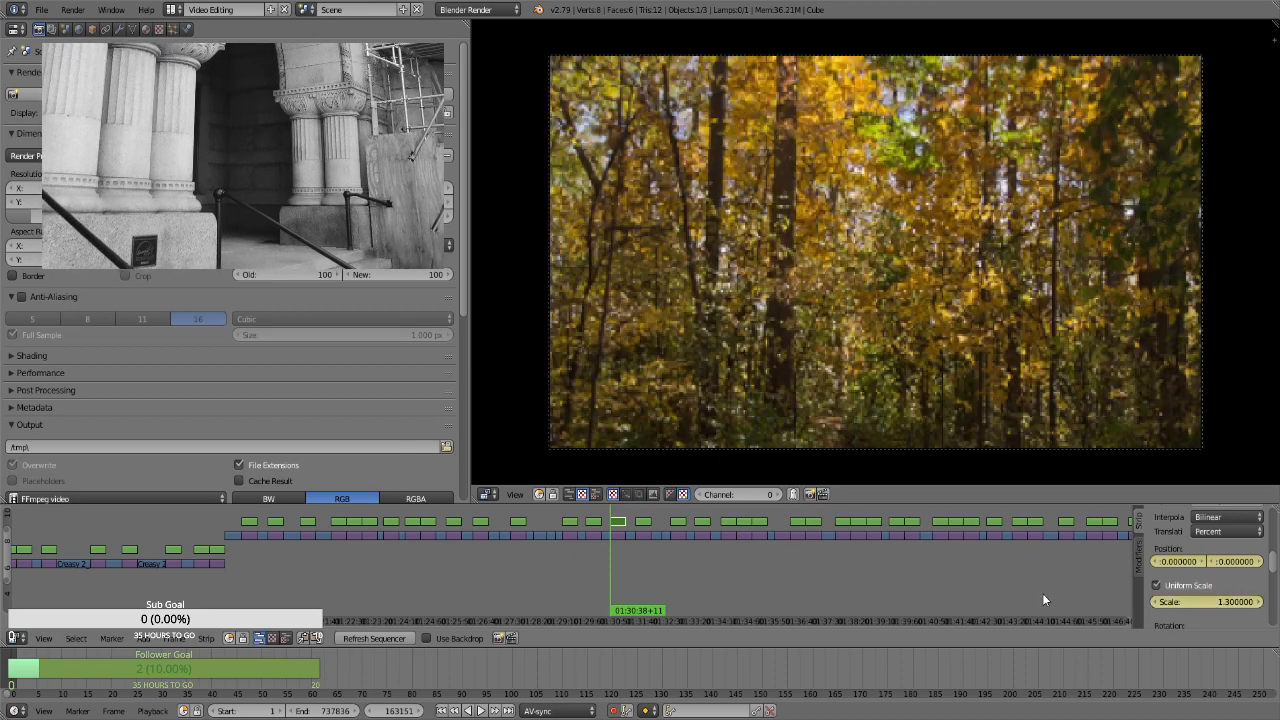
Keyframe a scale of 1.66 at the end of the golden forest strip, at 01:31:07+11
key("Page_Up")
key("Page_Up")
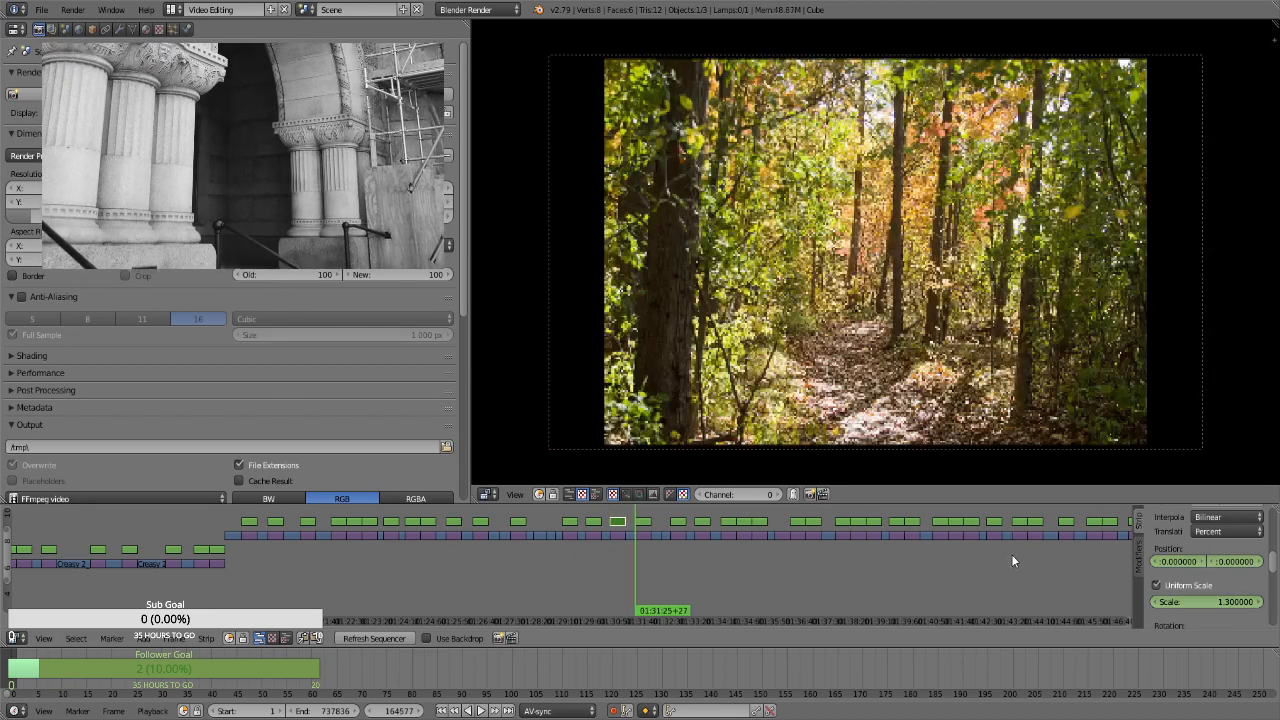
key("Page_Down")
key("Page_Down")
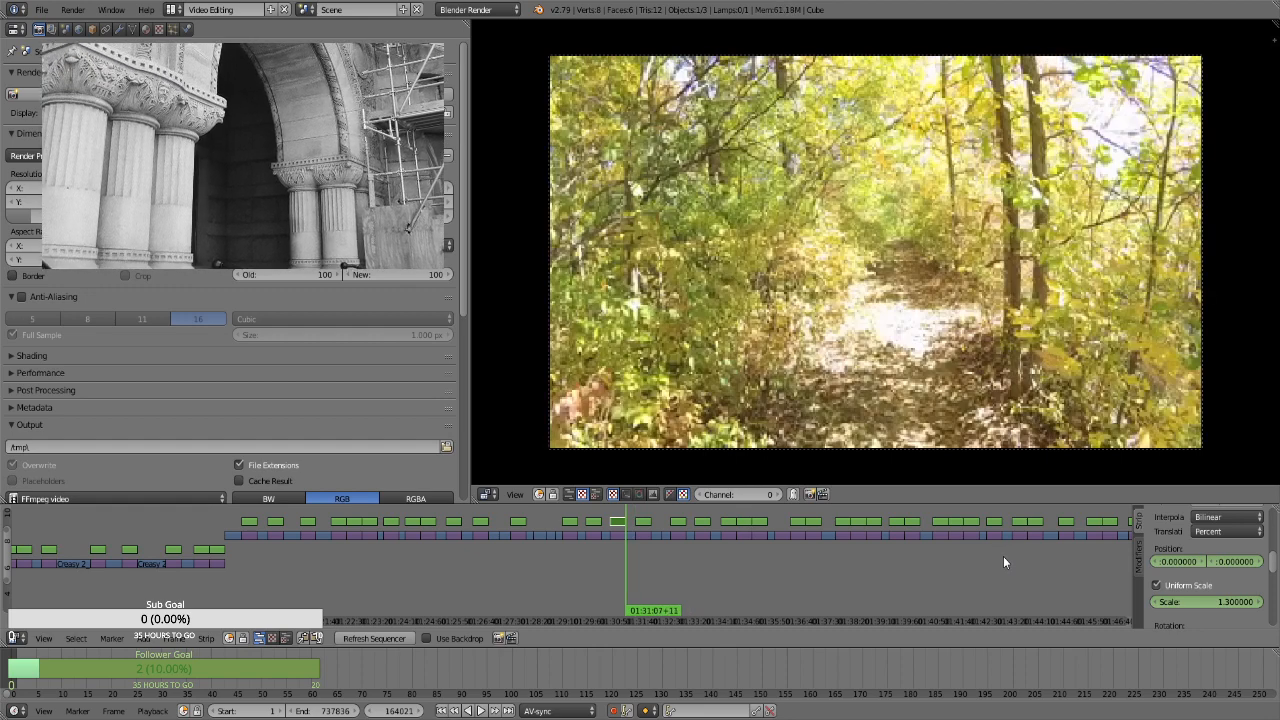
left_click(1209, 601)
type("1.66")
key("Return")
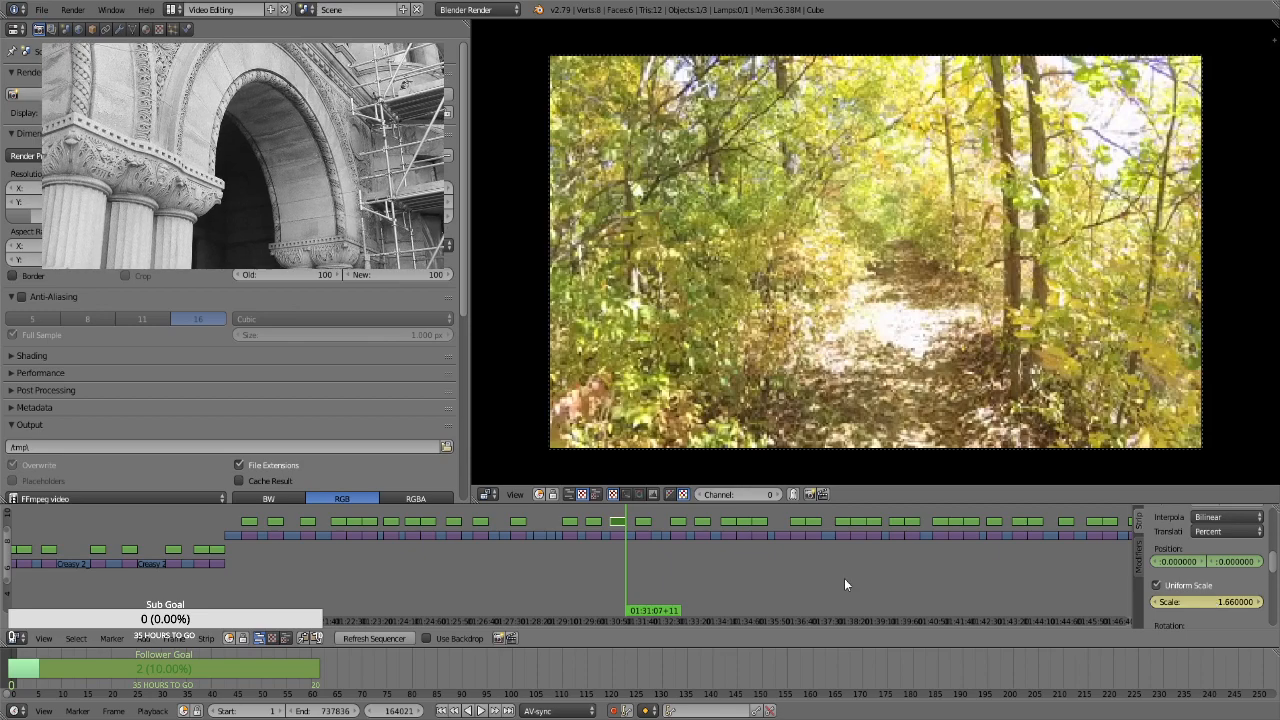
key("Left")
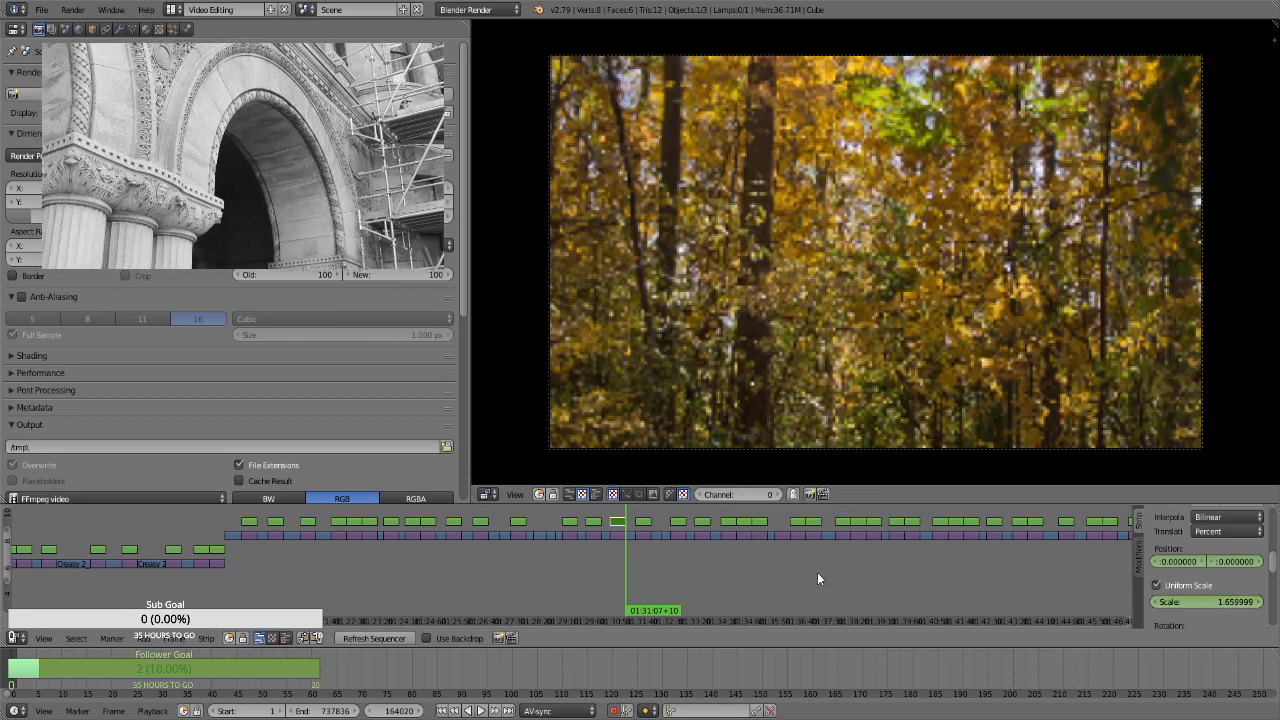
For the leaf-covered path strip at 01:31:25+27, enable Uniform Scale and keyframe its position and an enlarged, frame-filling scale on the first frame
left_click(641, 550)
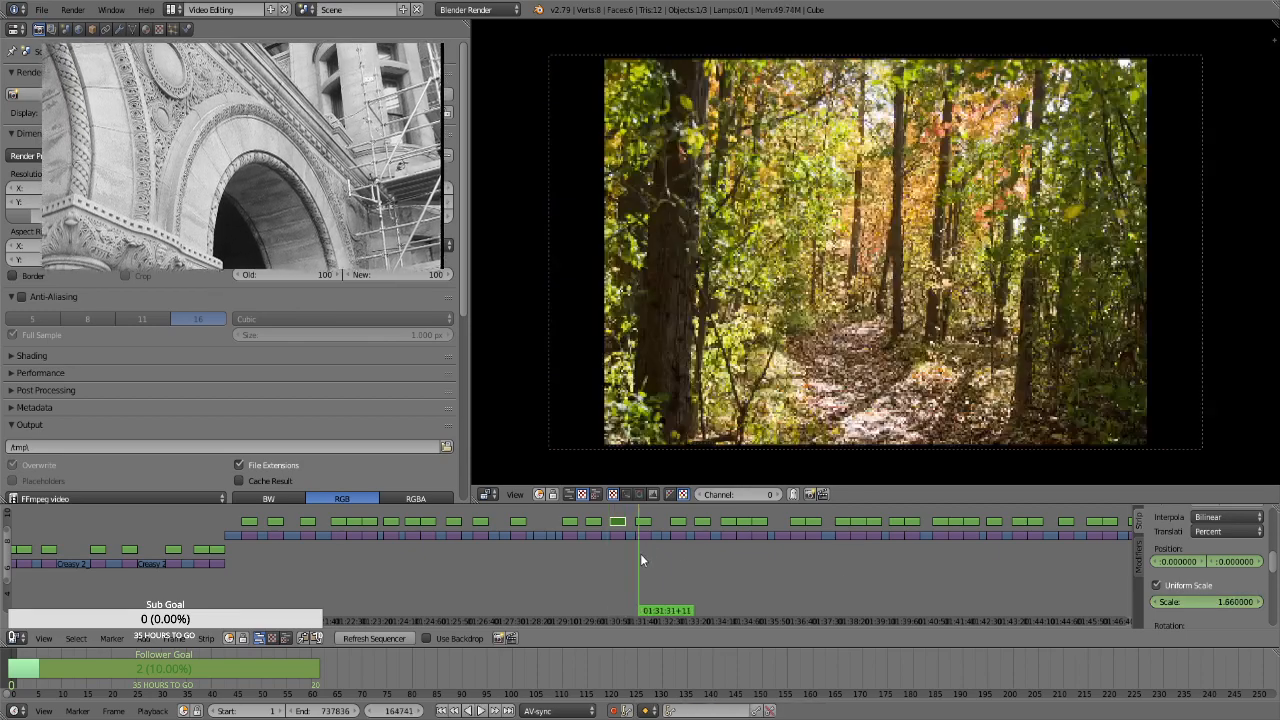
right_click(648, 521)
key("Page_Down")
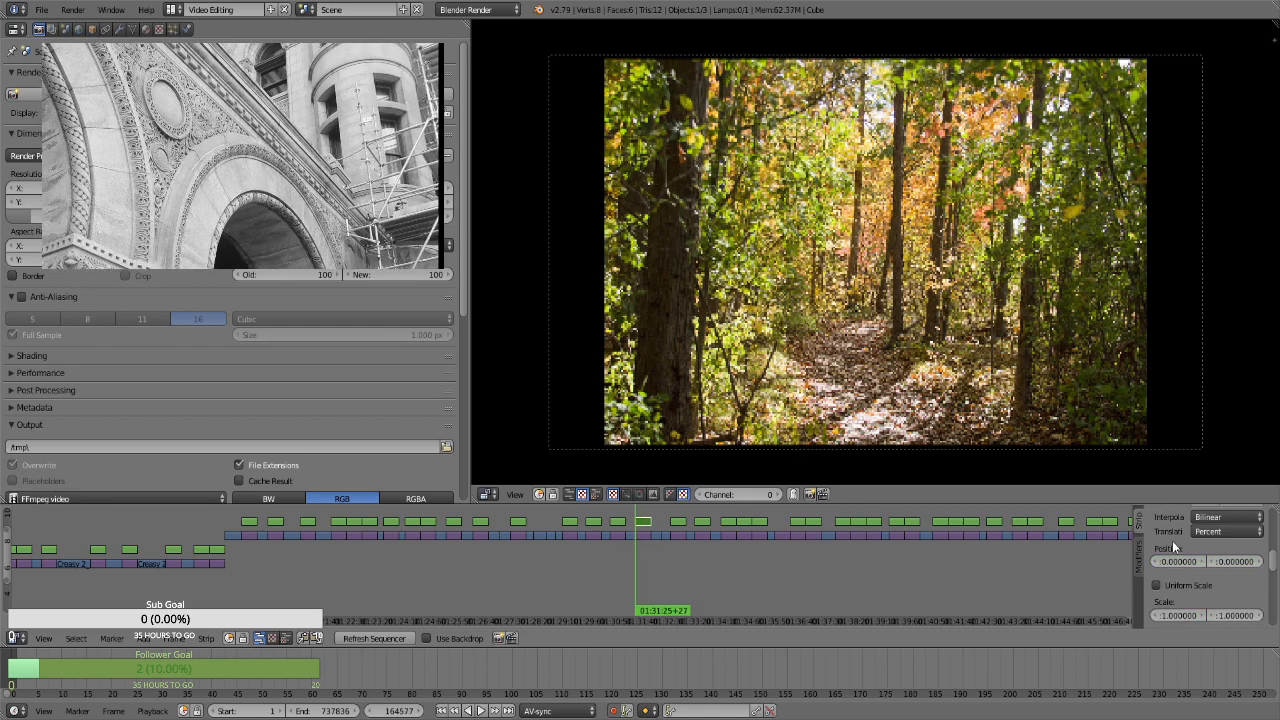
key("i")
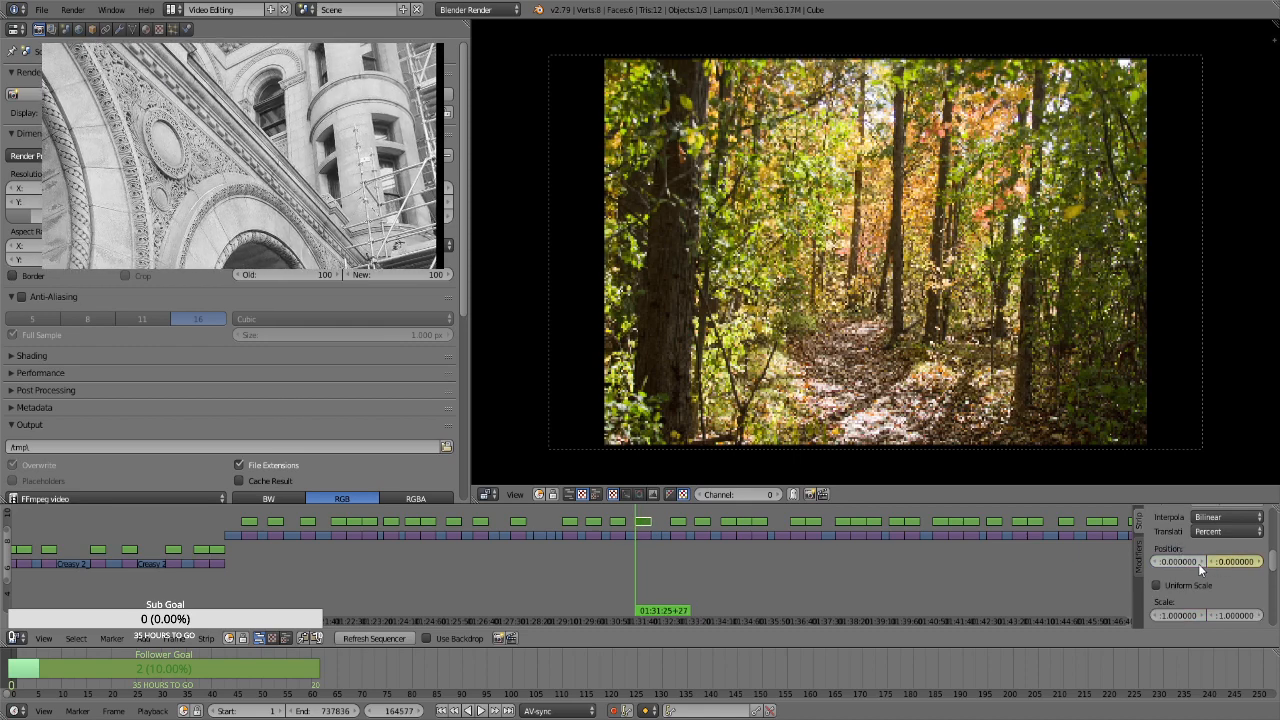
left_click(1173, 581)
left_click(1194, 604)
key("Return")
Keyframe a scale of 1.66 on the leaf-covered path strip's last frame, at 01:31:54+26
scroll(1194, 604, "up", 5)
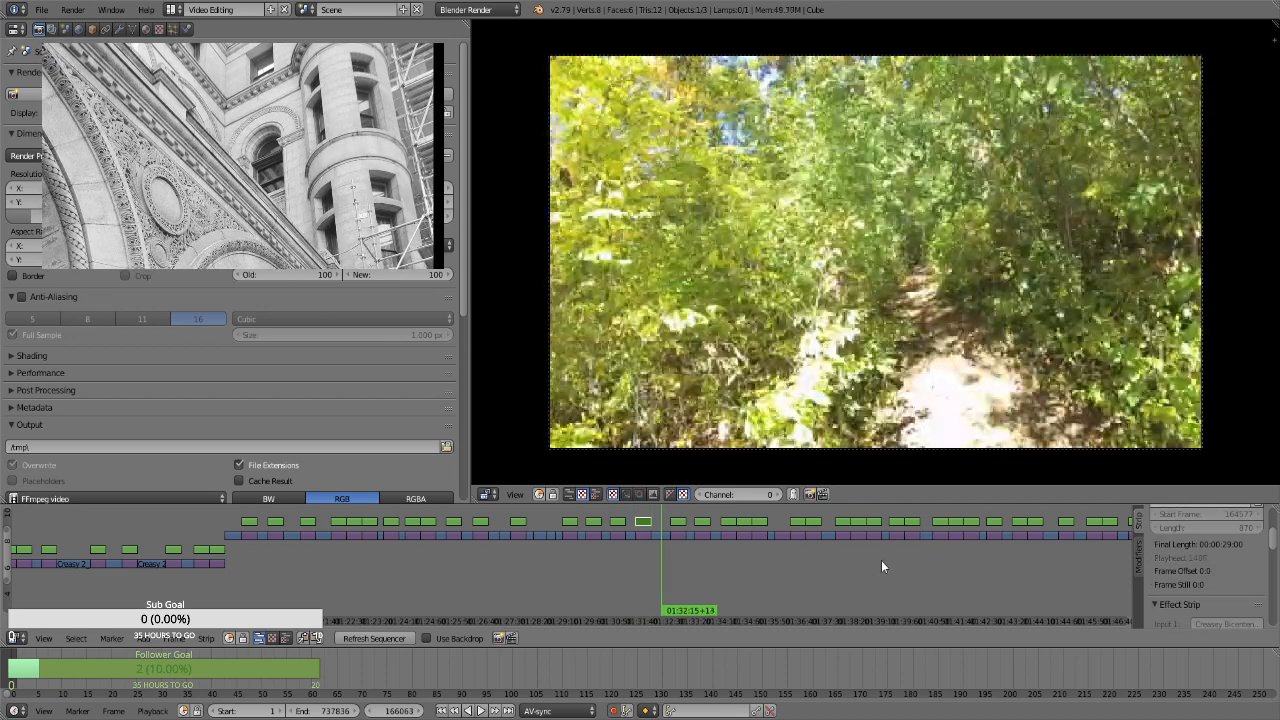
key("Escape")
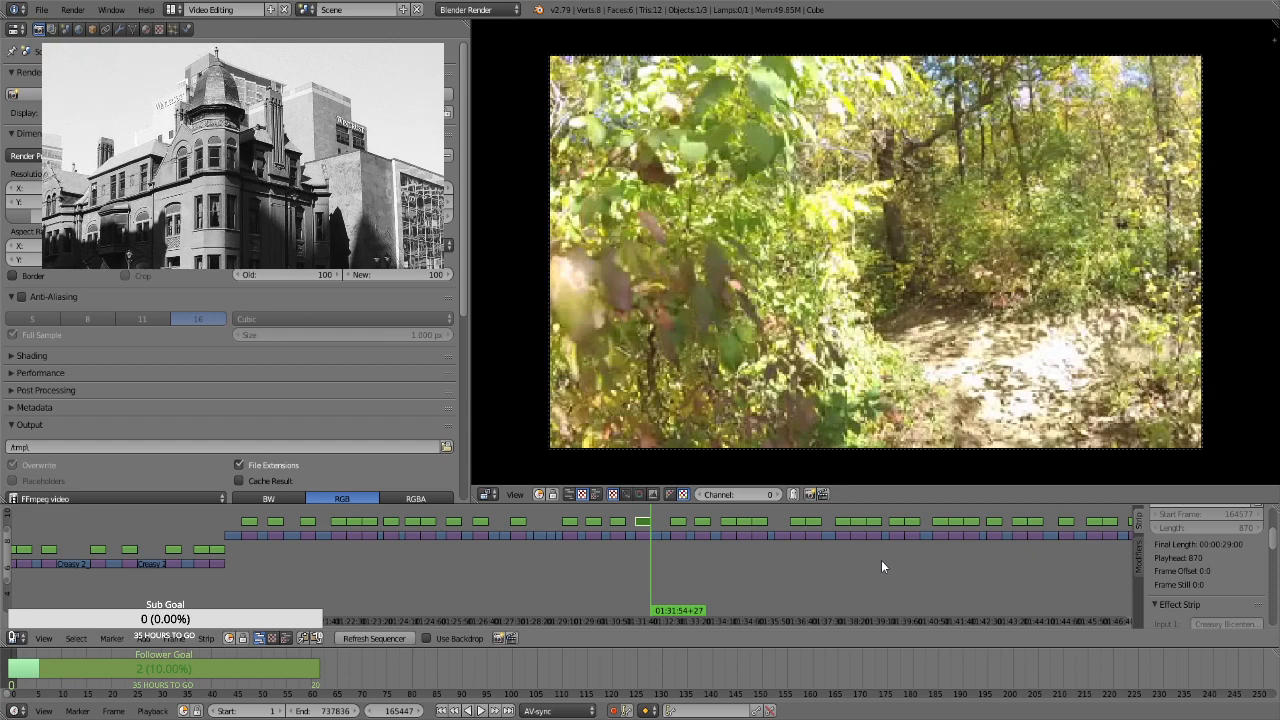
key("Left")
scroll(1208, 607, "down", 3)
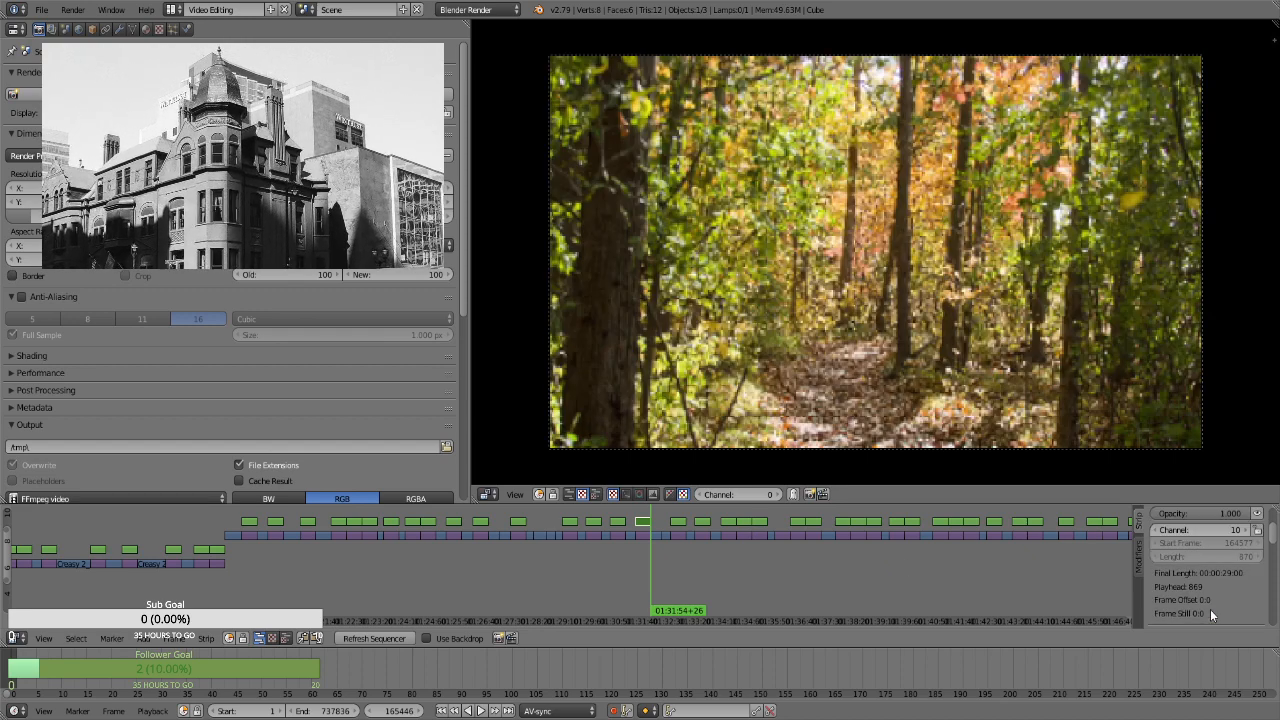
scroll(1204, 612, "down", 2)
left_click(1201, 611)
type("1.66")
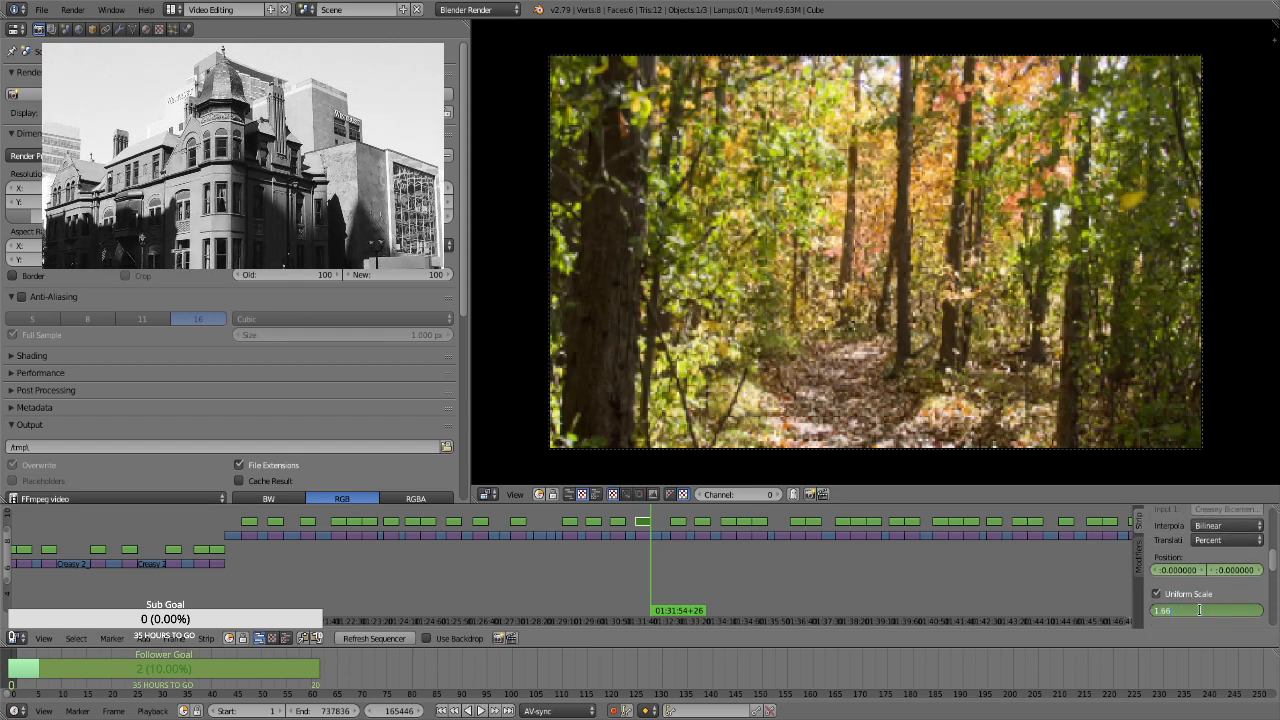
key("Return")
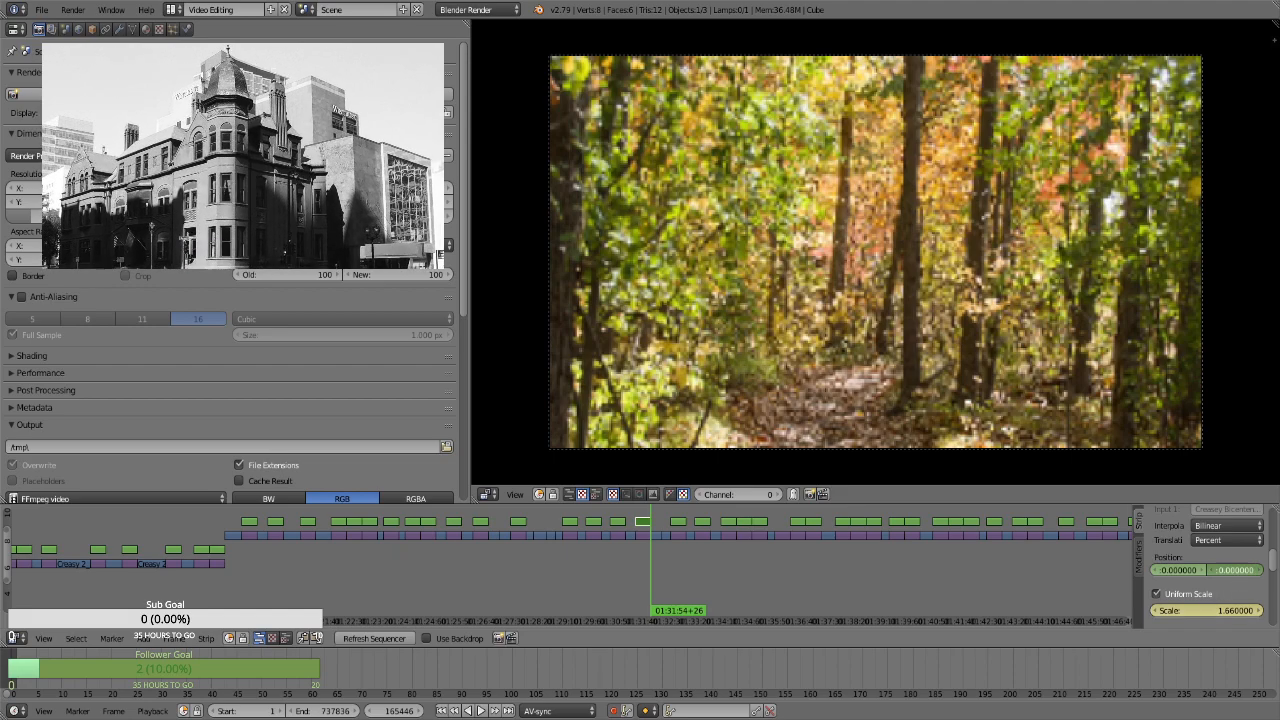
For the red leaves strip at 01:32:32+00, enable Uniform Scale and keyframe its position and a scale of 1.3 on the first frame
left_click(675, 557)
key("Page_Down")
right_click(678, 523)
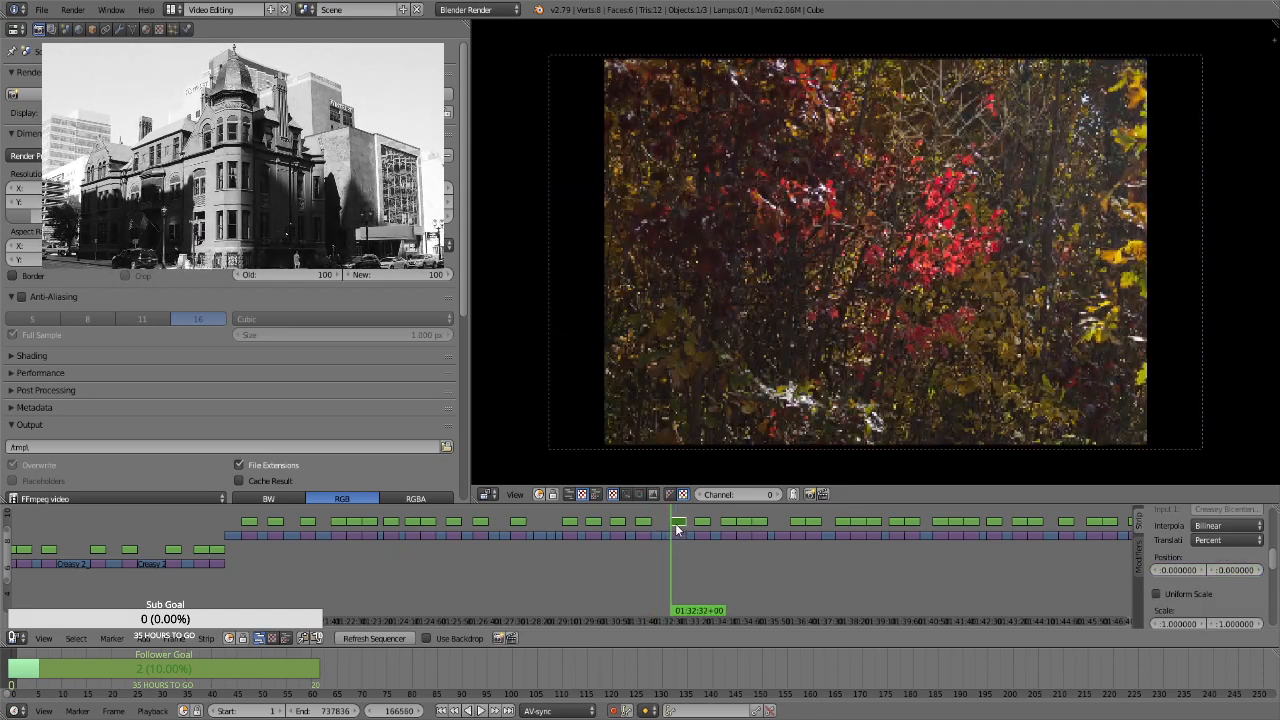
key("i")
left_click(1200, 594)
key("i")
left_click(1200, 609)
type("1.3")
key("Return")
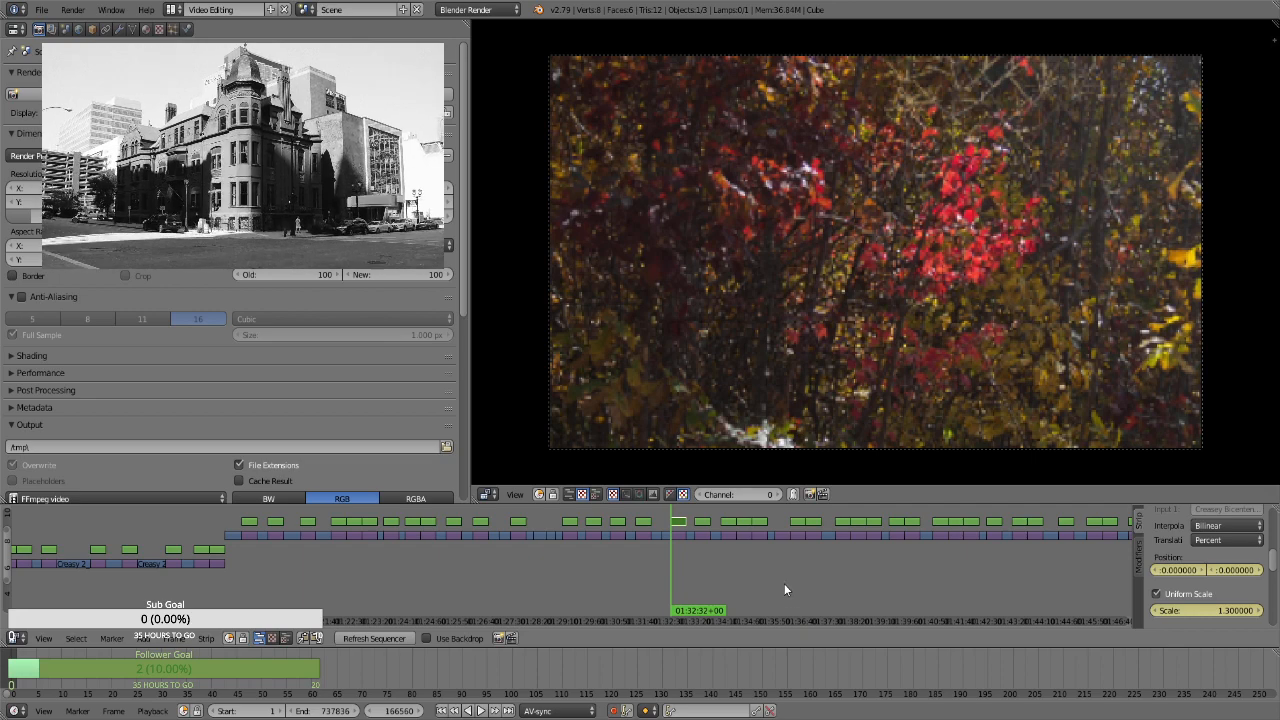
Keyframe a scale of 1.66 on the red leaves strip's last frame, at 01:33:00+29
key("Page_Up")
left_click(1206, 610)
type("1.66")
key("Return")
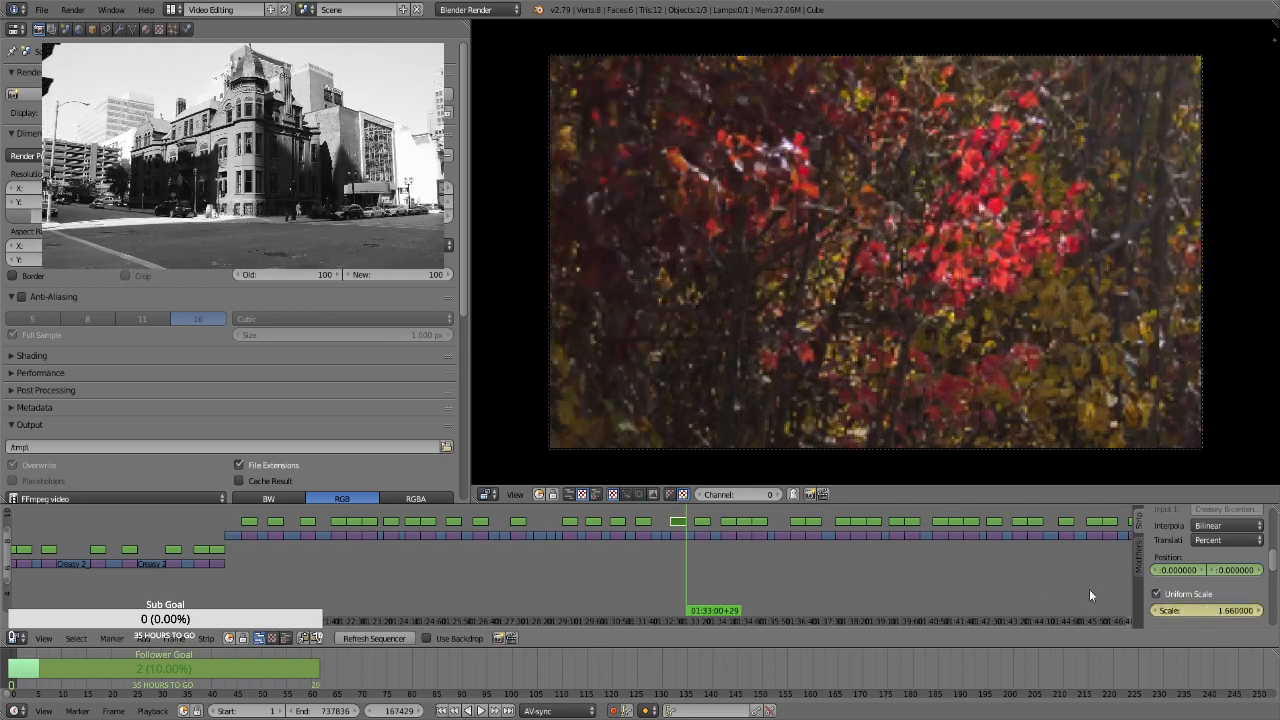
For the crossed fallen logs strip at 01:33:17+18, enable Uniform Scale and keyframe its position and a scale of 1.3 on the first frame
key("Page_Up")
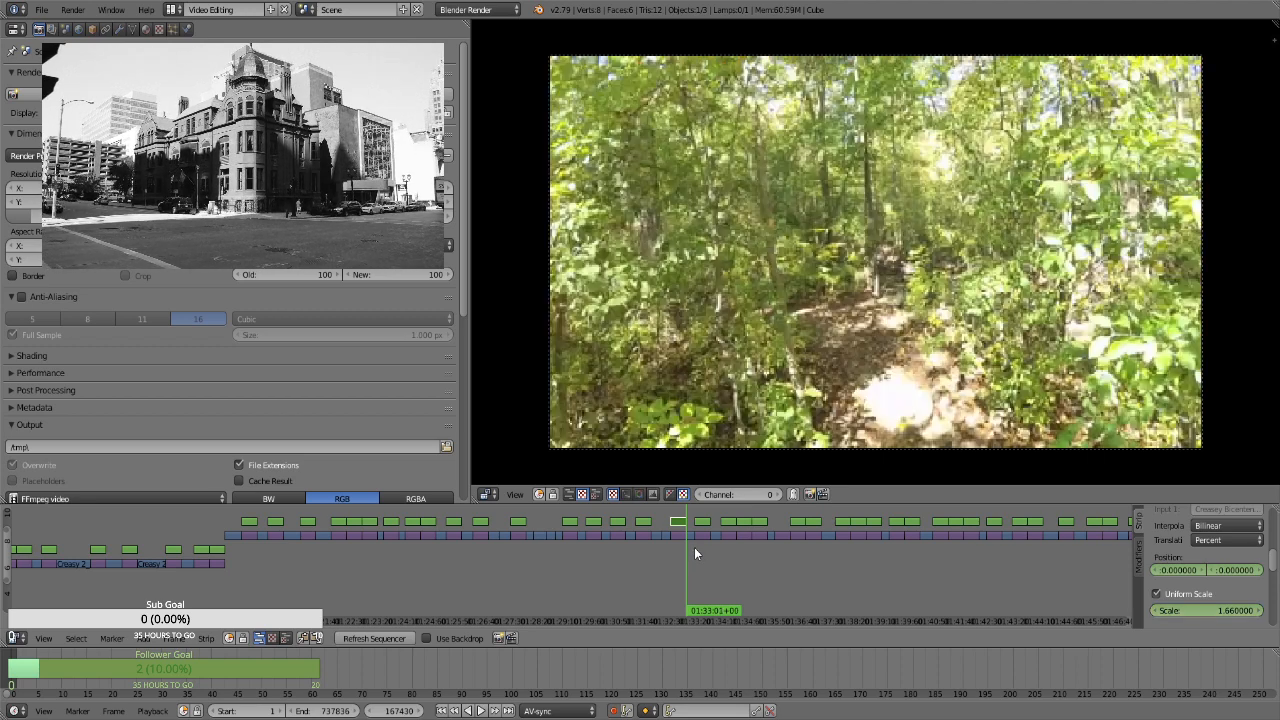
key("Page_Up")
left_click(700, 522)
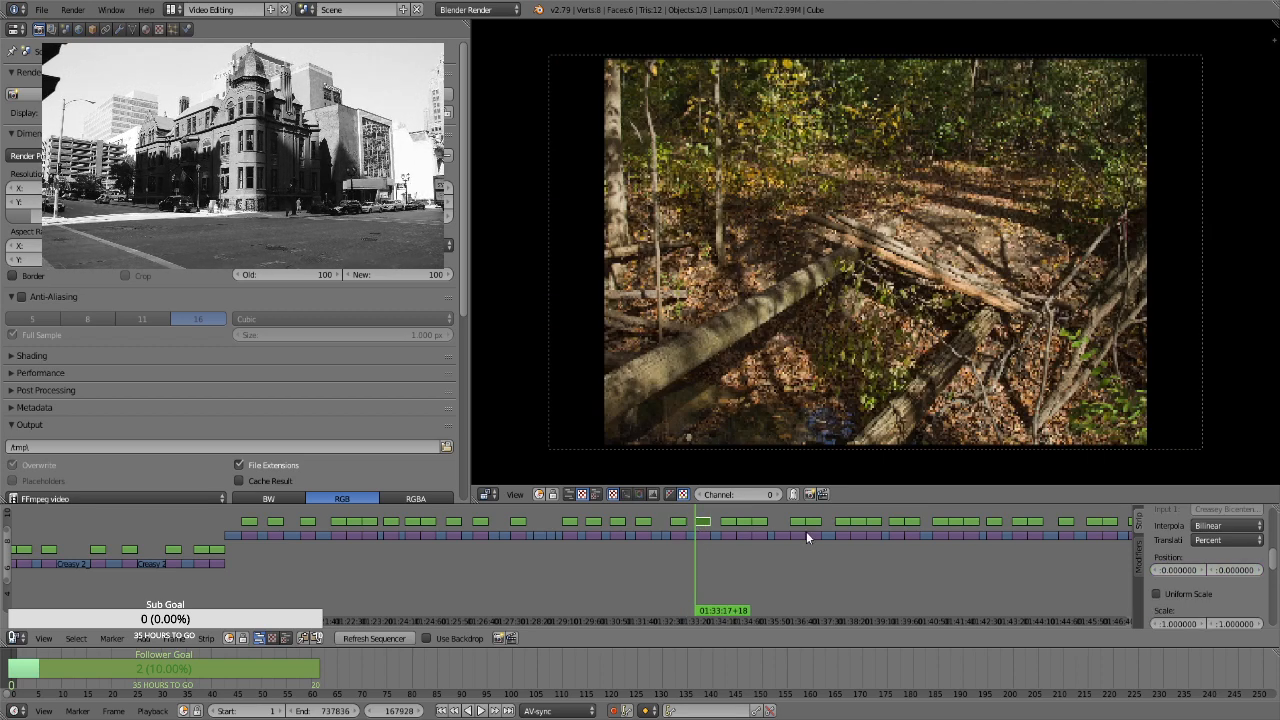
left_click(1172, 594)
left_click(1201, 604)
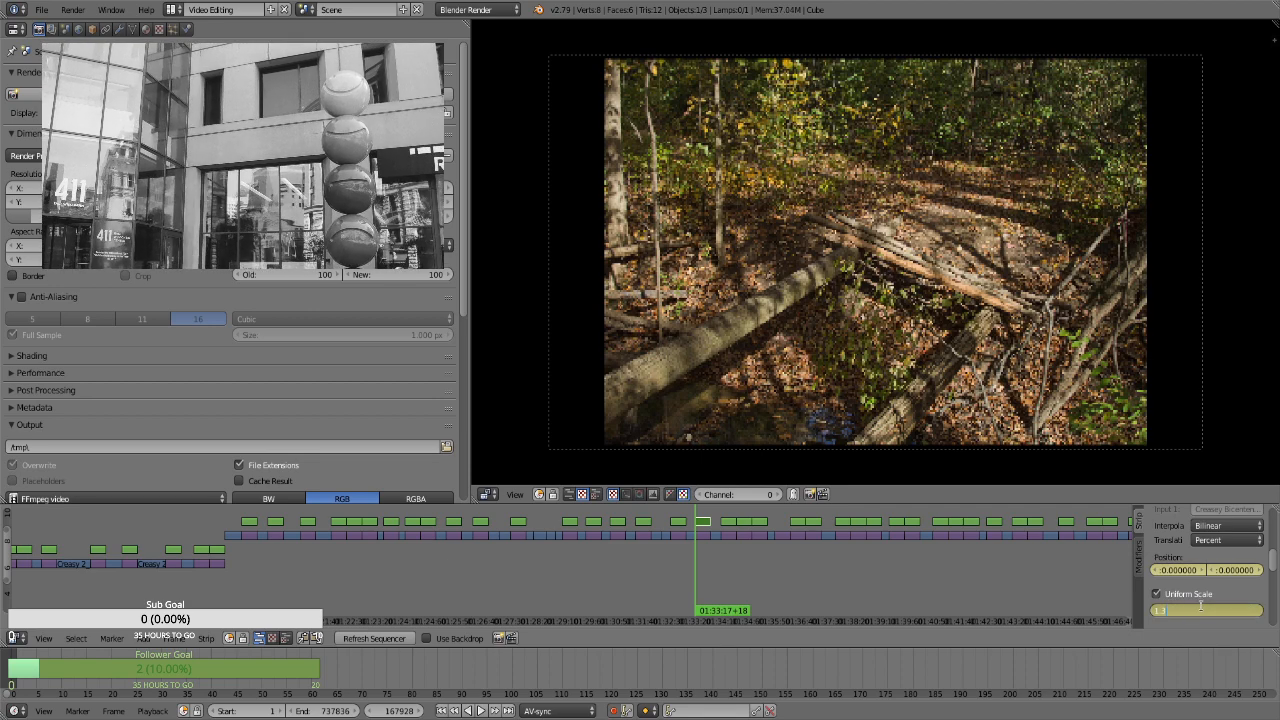
type("1.3")
key("Return")
Keyframe a scale of 1.66 on the crossed fallen logs strip's last frame, at 01:33:46+17
key("Up")
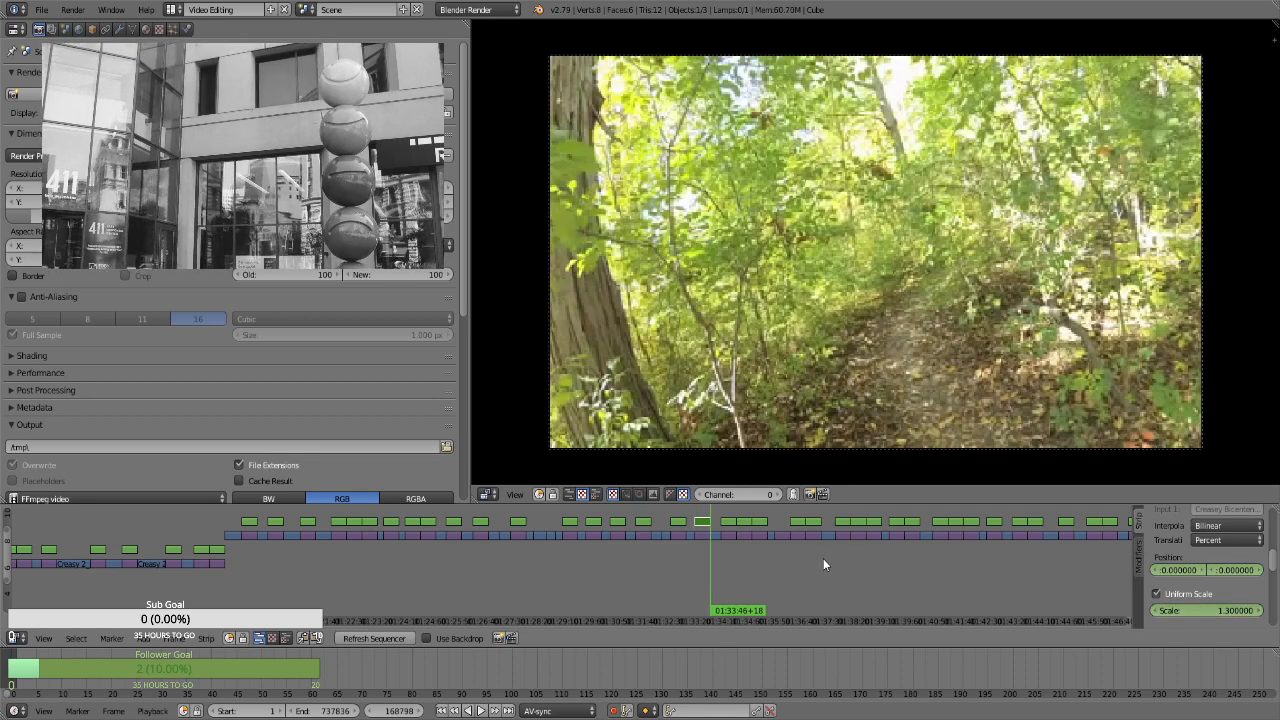
left_click(1212, 608)
type("1.86")
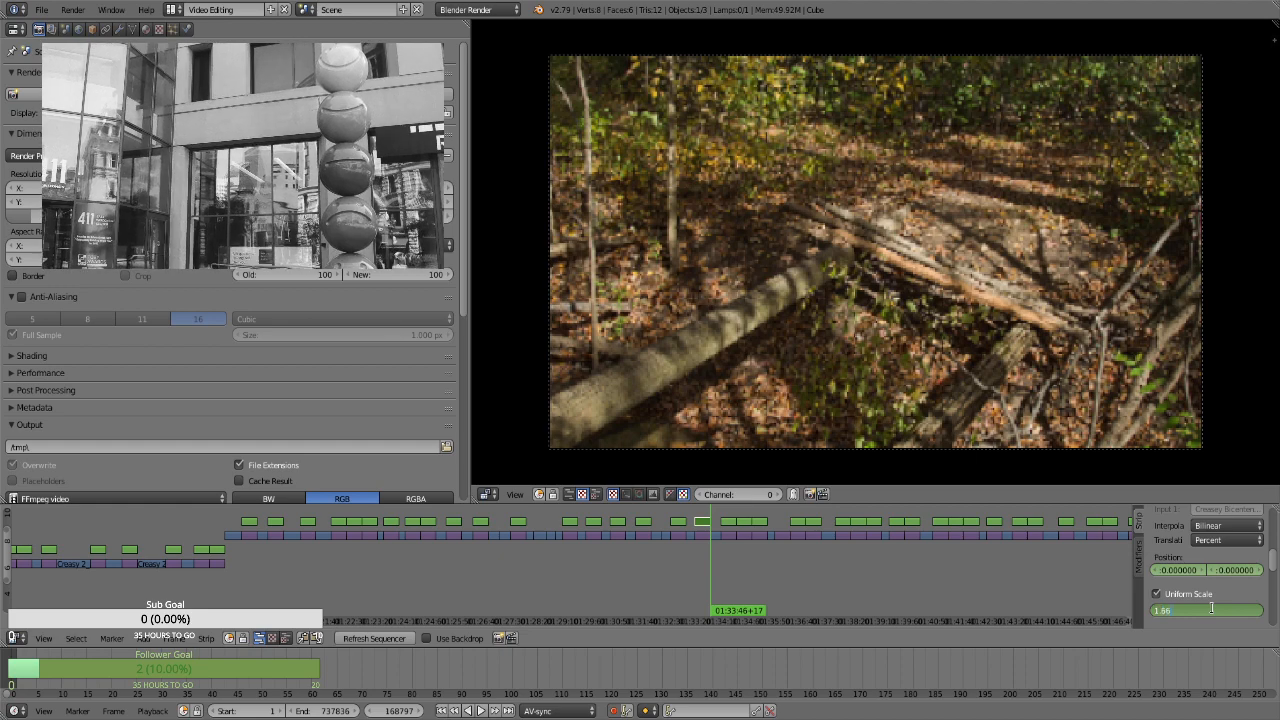
key("Return")
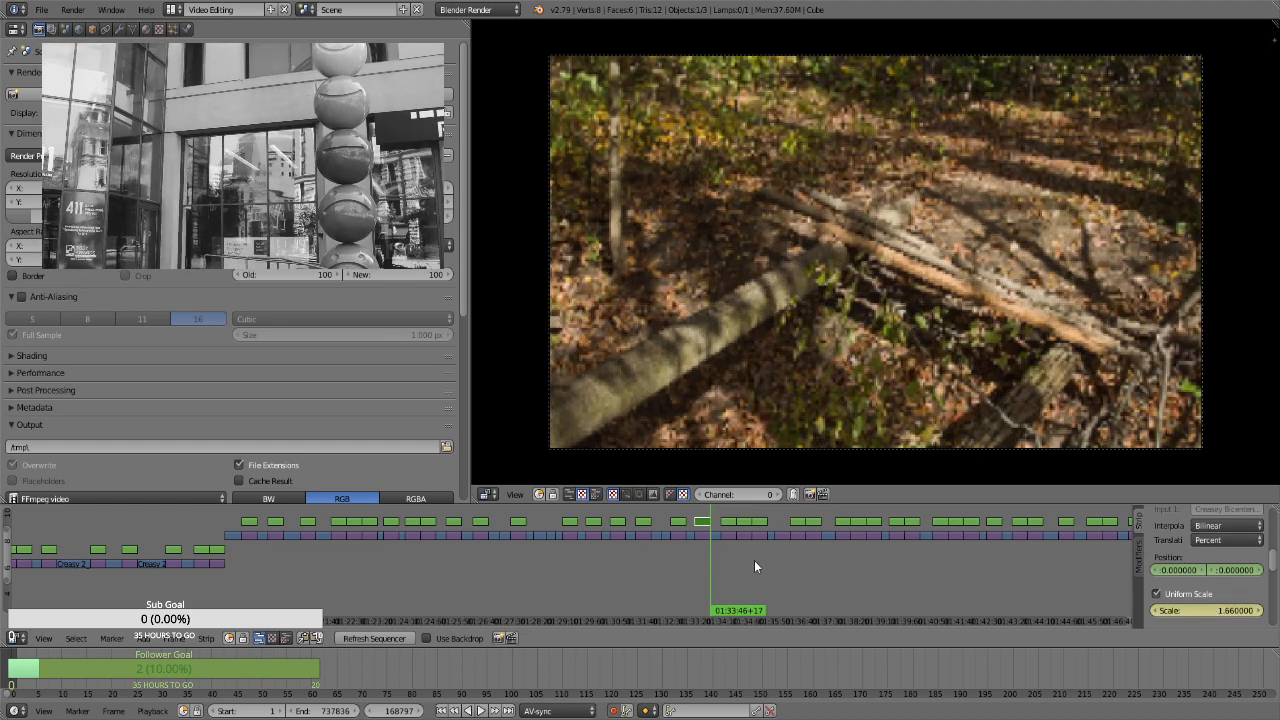
For the creek and fallen trunks strip at 01:34:06+27, enable Uniform Scale and keyframe its position and a scale of 1.3 on the first frame
key("Right")
right_click(725, 523)
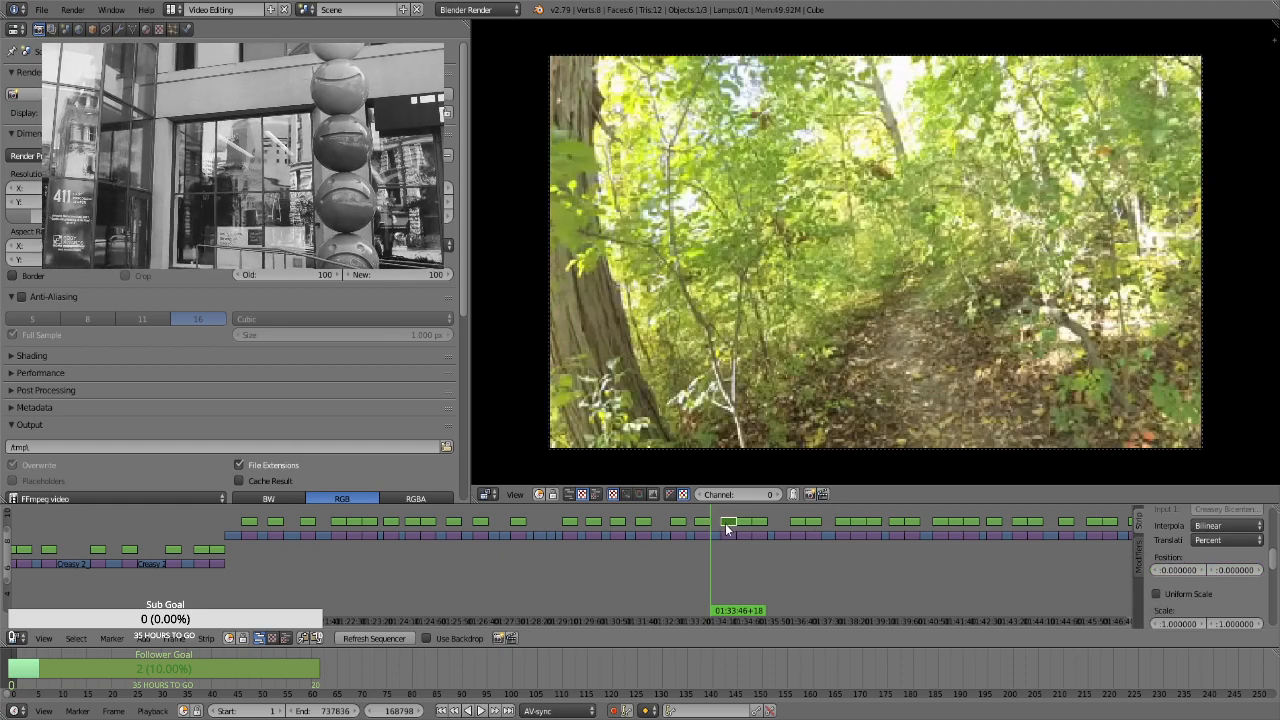
key("Page_Up")
key("i")
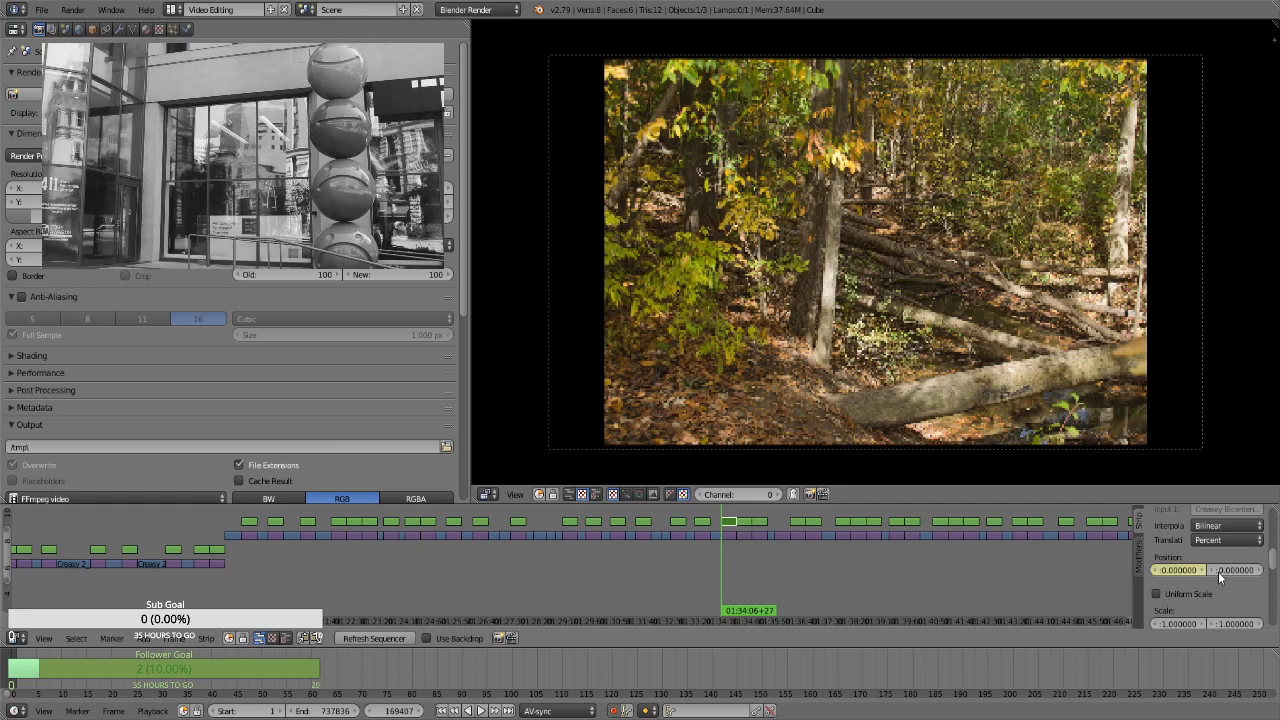
key("i")
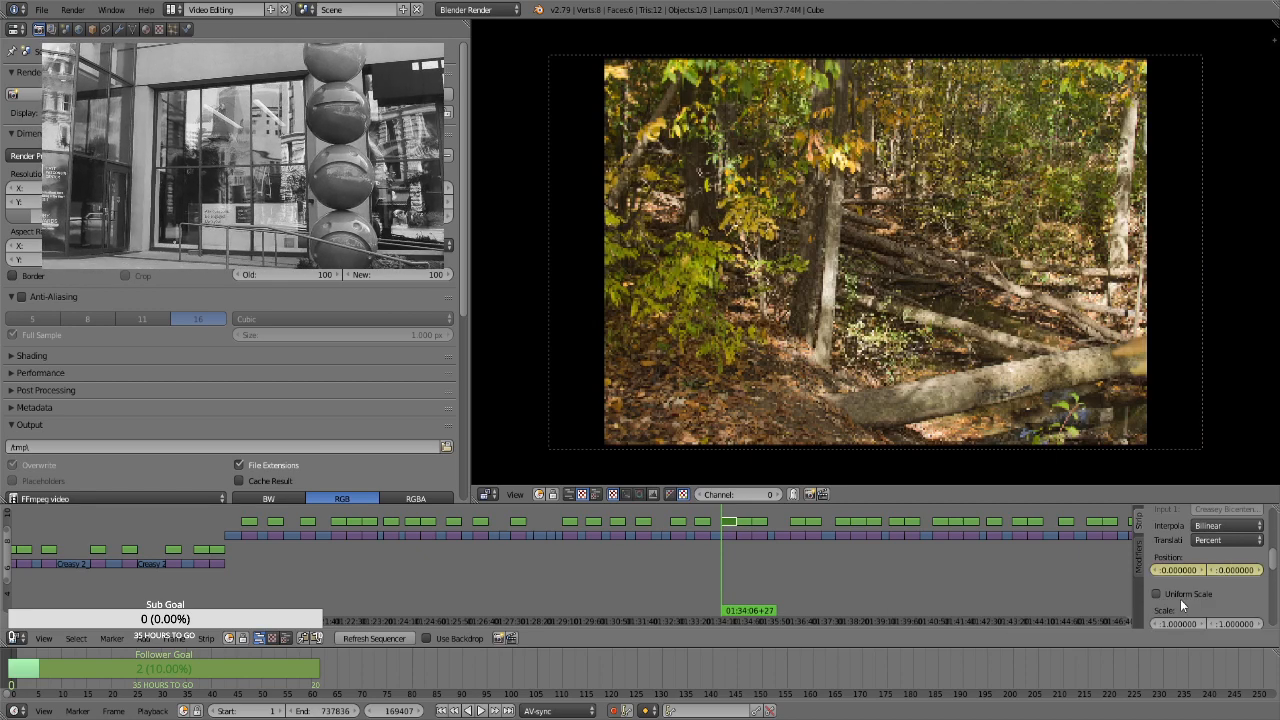
left_click(1186, 598)
key("i")
left_click(1198, 610)
type("1.3")
key("Return")
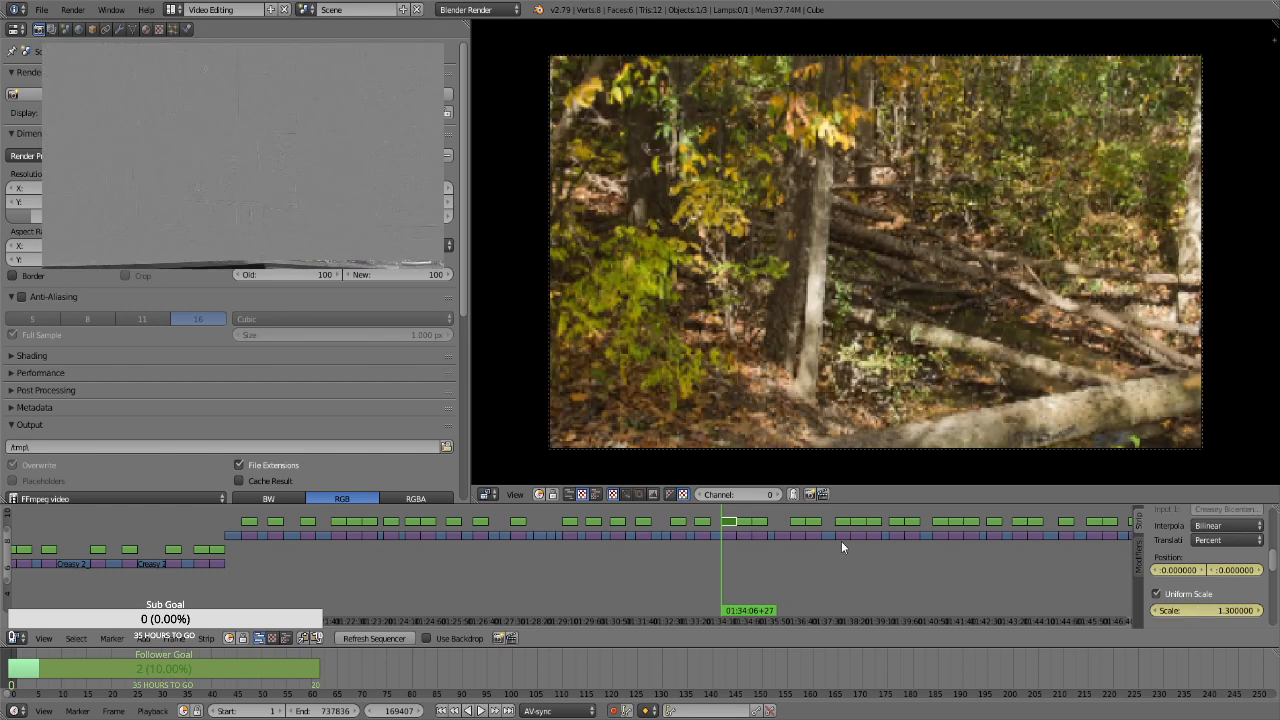
Keyframe a scale of 1.66 at the end of the creek and fallen trunks strip, at 01:34:35+27
key("Up")
key("i")
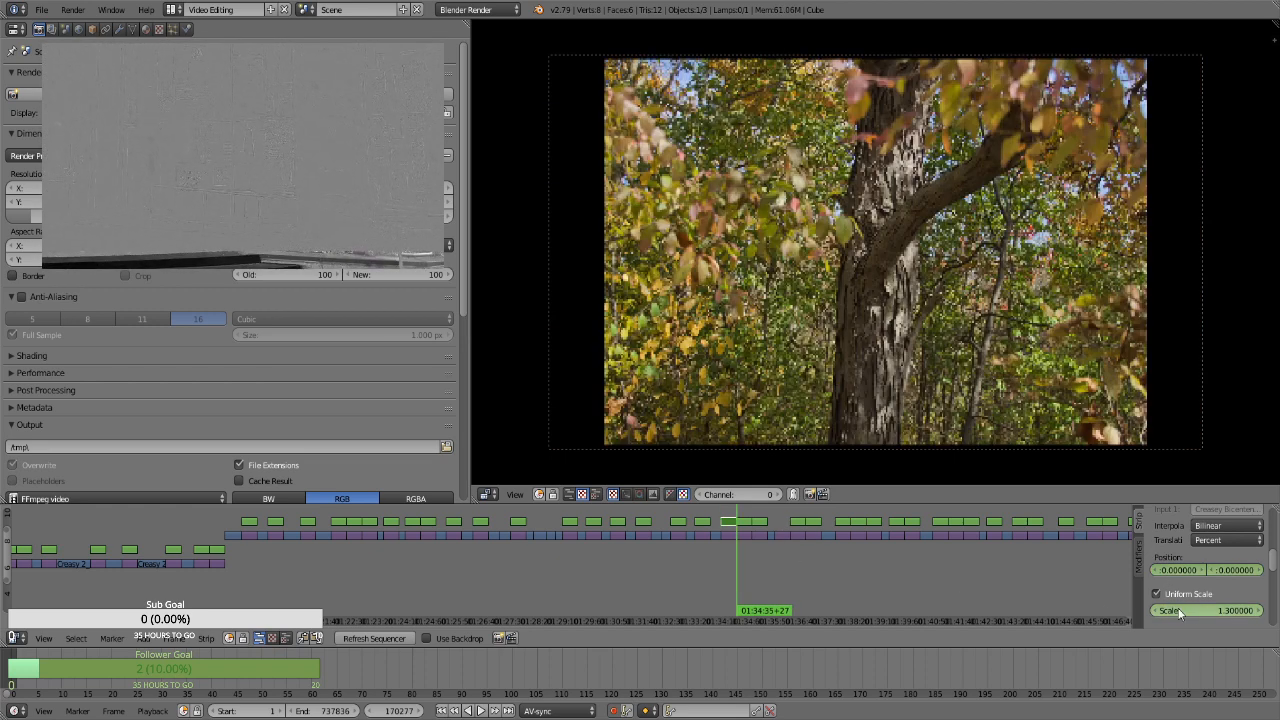
left_click(1192, 610)
type("1.66")
key("Return")
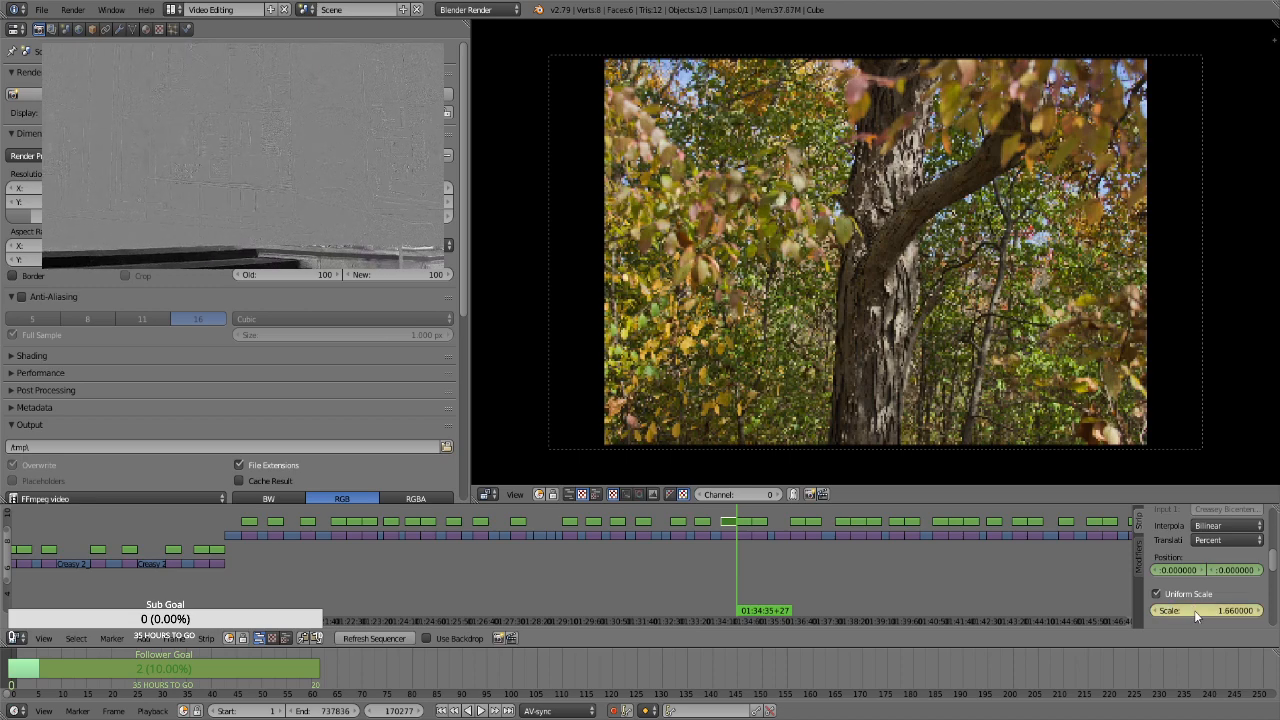
key("i")
For the thick branching tree strip at 01:34:35+27, enable Uniform Scale and keyframe its position and a scale of 1.3 on the first frame
left_click_drag(729, 560, 734, 567)
key("Page_Up")
right_click(743, 522)
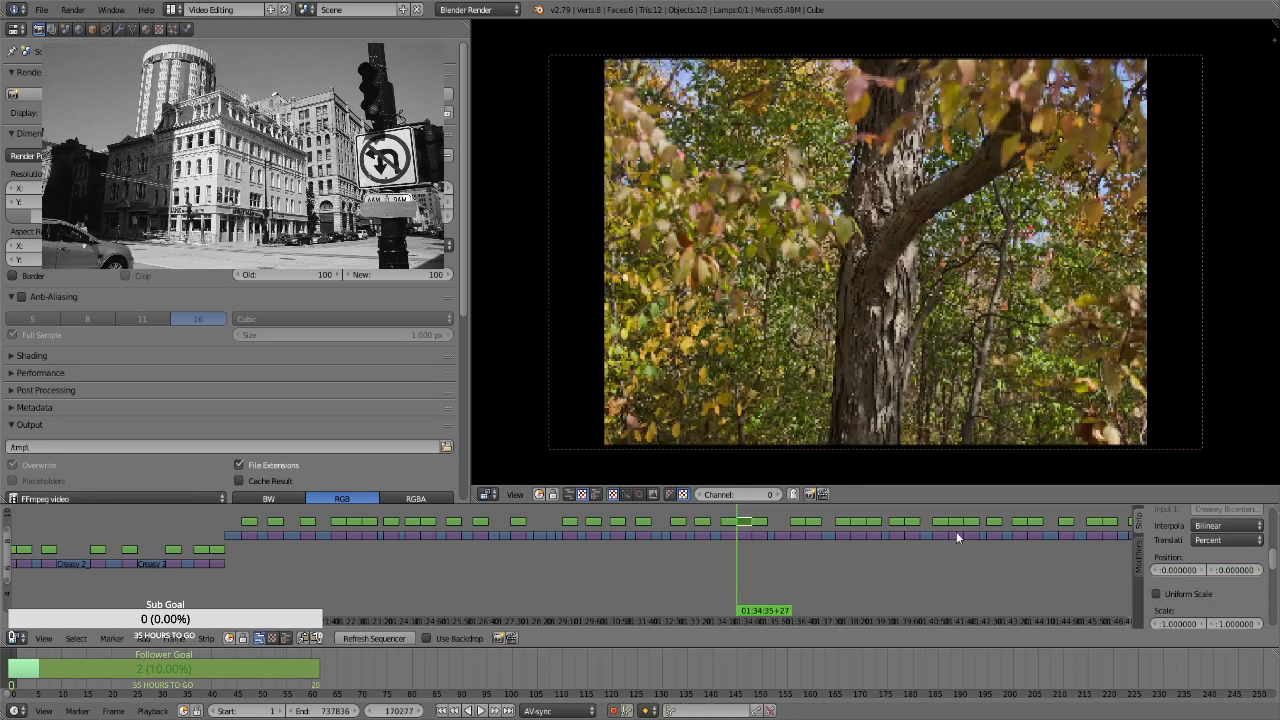
key("i")
left_click(1206, 594)
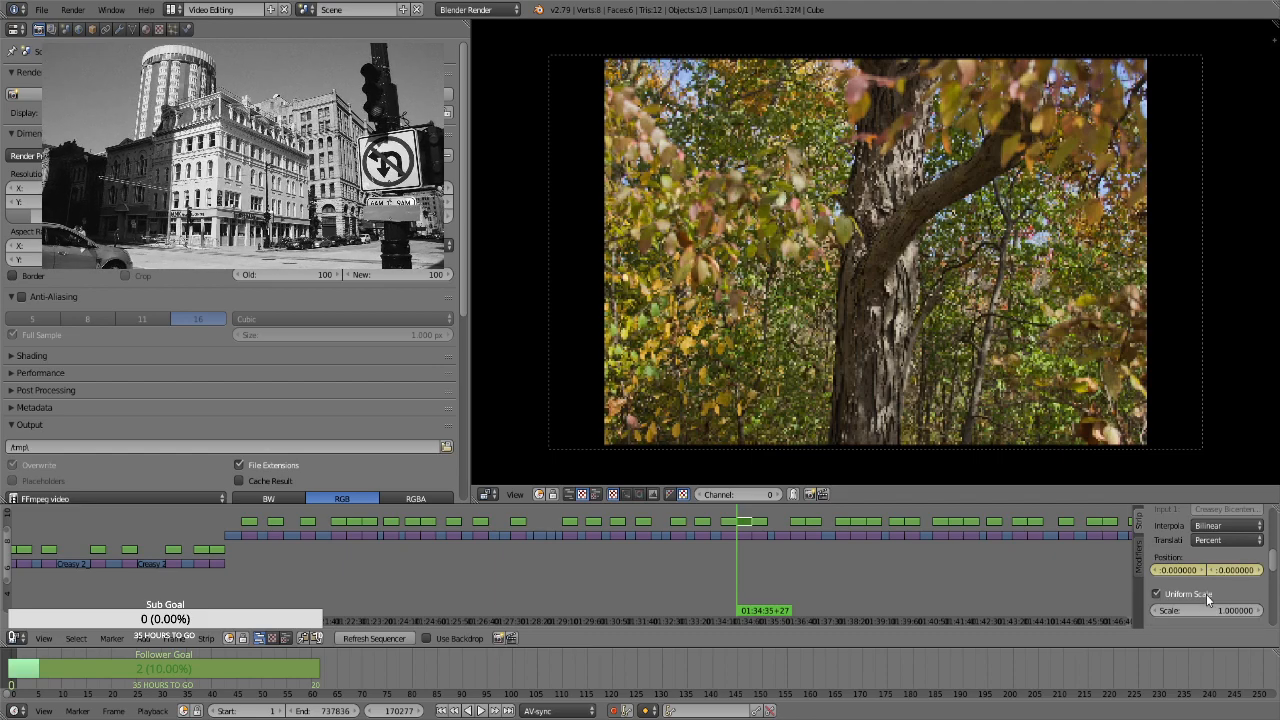
left_click(1208, 611)
type("1.3")
key("Return")
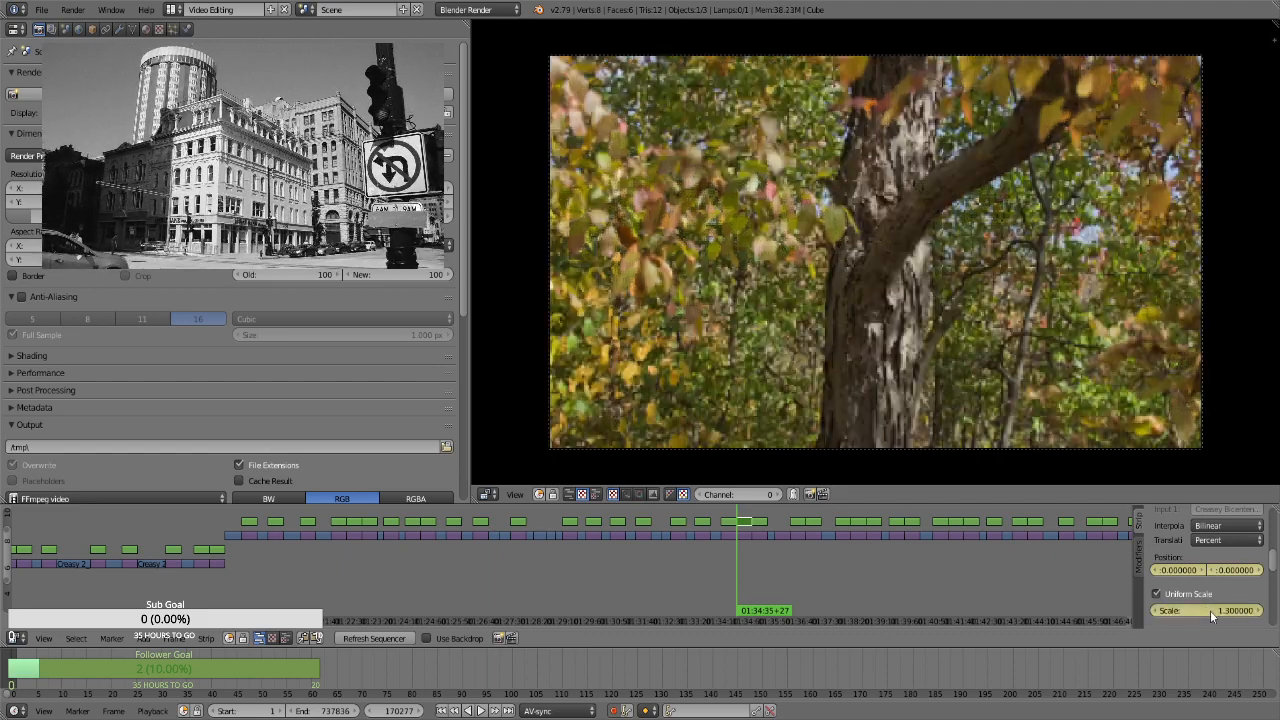
Keyframe a scale of 1.66 on the thick branching tree strip's last frame, at 01:35:04+26
key("Page_Up")
key("Left")
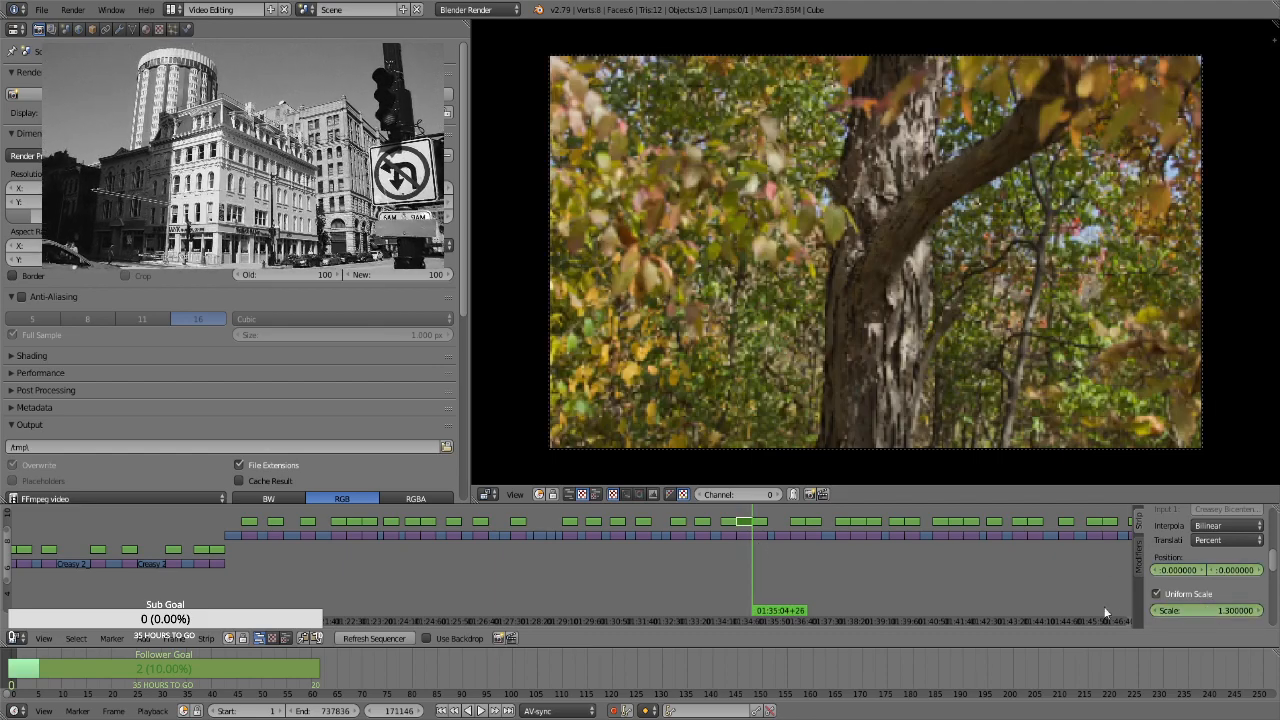
left_click(1199, 612)
type("1.66")
key("Return")
key("i")
For the fallen white branch strip at 01:35:04+27, enable Uniform Scale and keyframe its position and a scale of 1.3 on the first frame
key("Right")
right_click(762, 522)
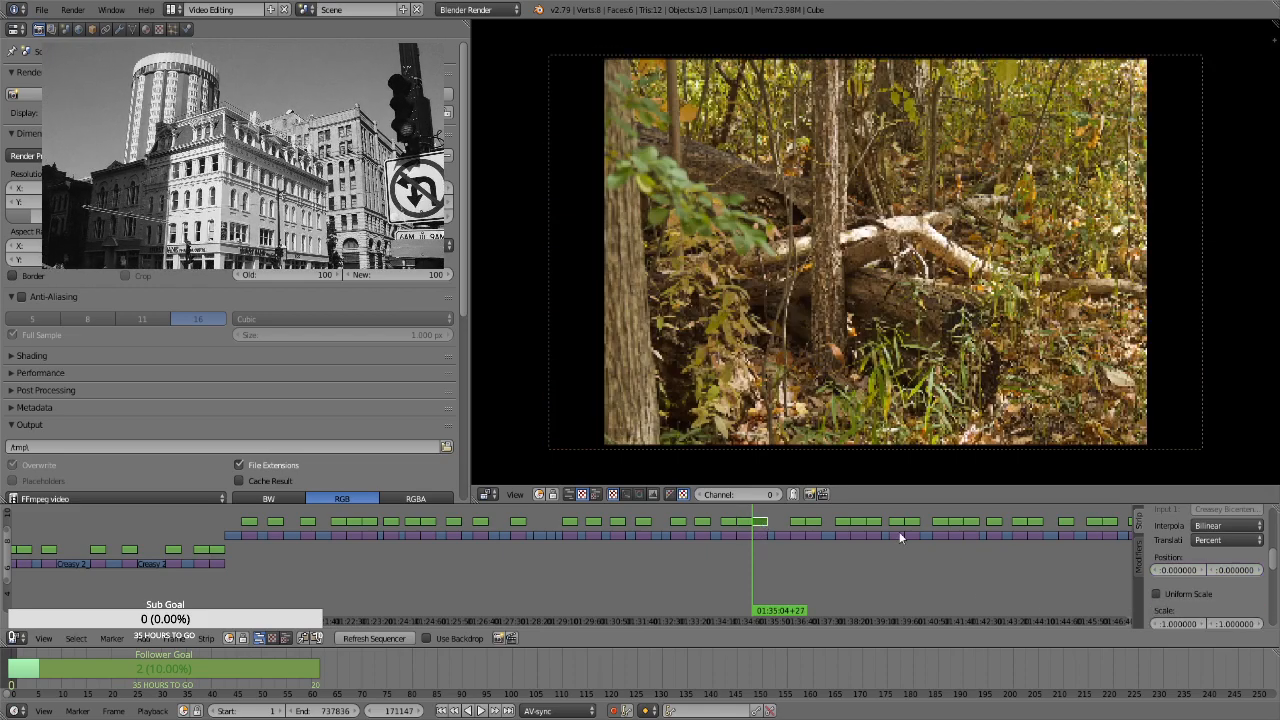
key("i")
left_click(1198, 593)
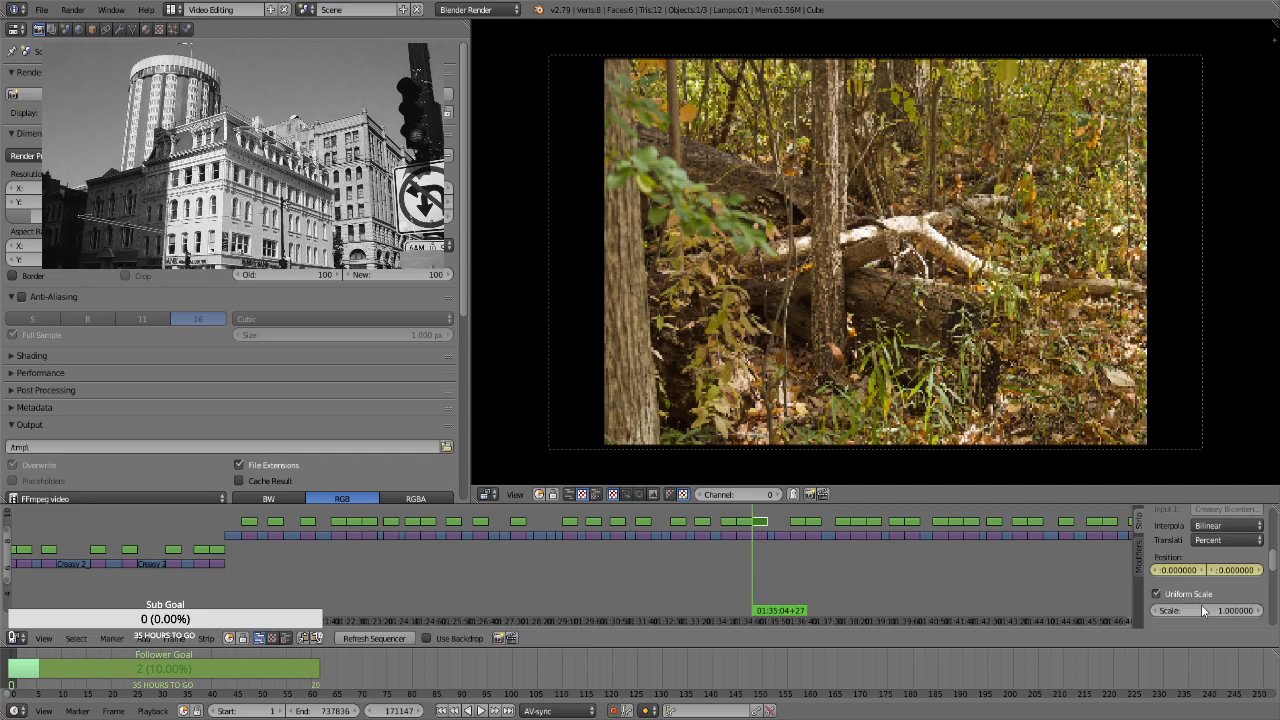
left_click(1212, 610)
type("i")
left_click(1088, 601)
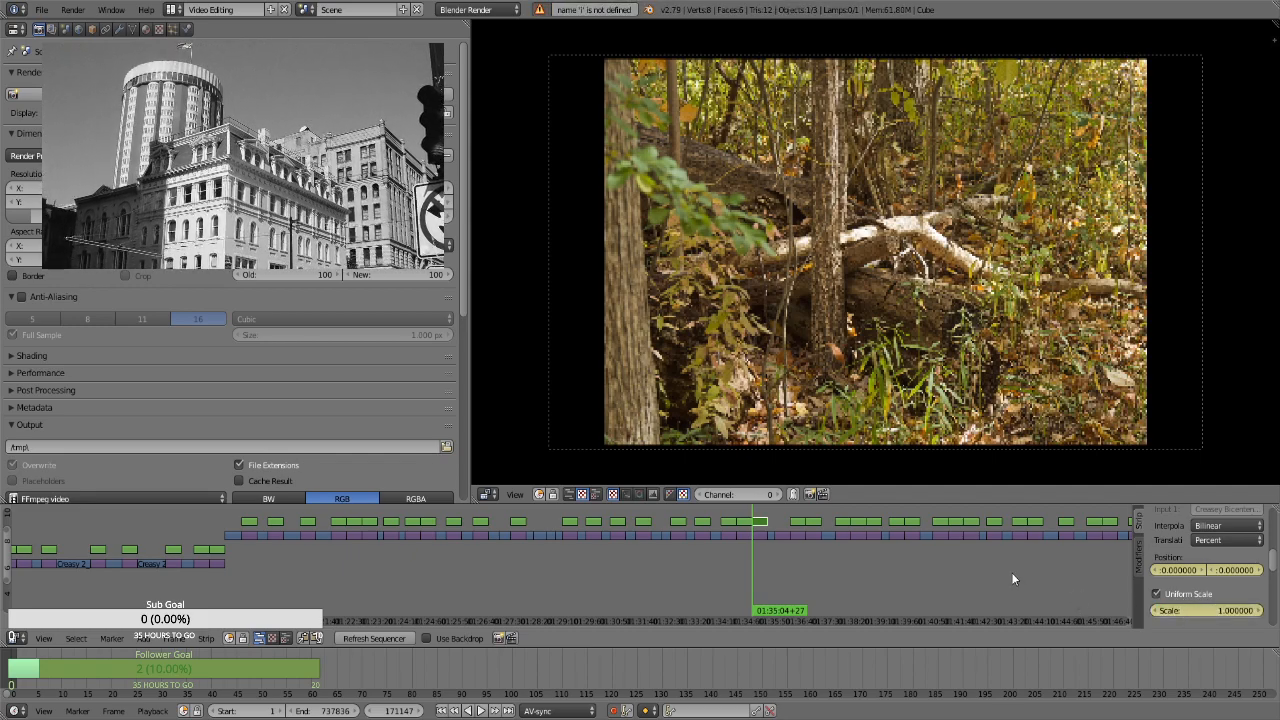
left_click(1187, 610)
type("1.3")
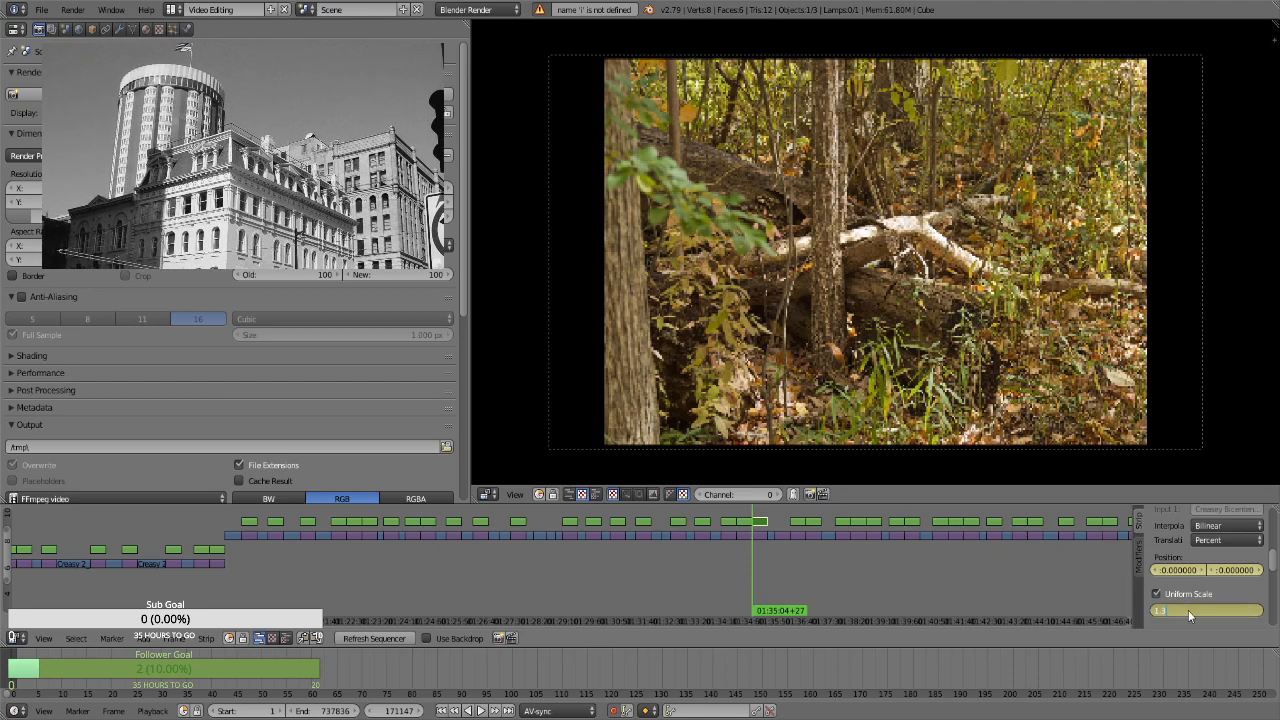
key("Return")
Keyframe a scale of 1.66 on the fallen white branch strip's last frame, at 01:35:33+26
key("Page_Up")
key("Left")
left_click(1198, 607)
type("1.66")
key("Return")
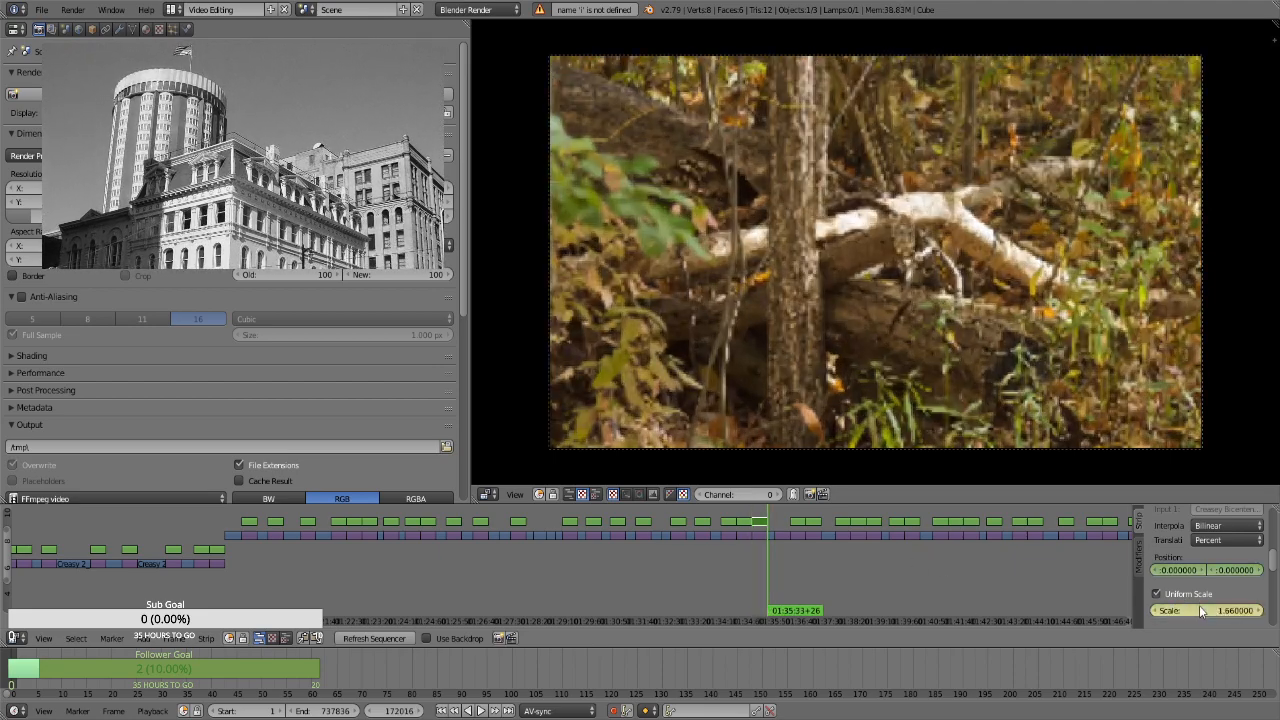
For the portrait creek logs strip at 01:35:47+14, enable Uniform Scale and keyframe a scale of 2.83 and a vertical position of about 71.58
key("Right")
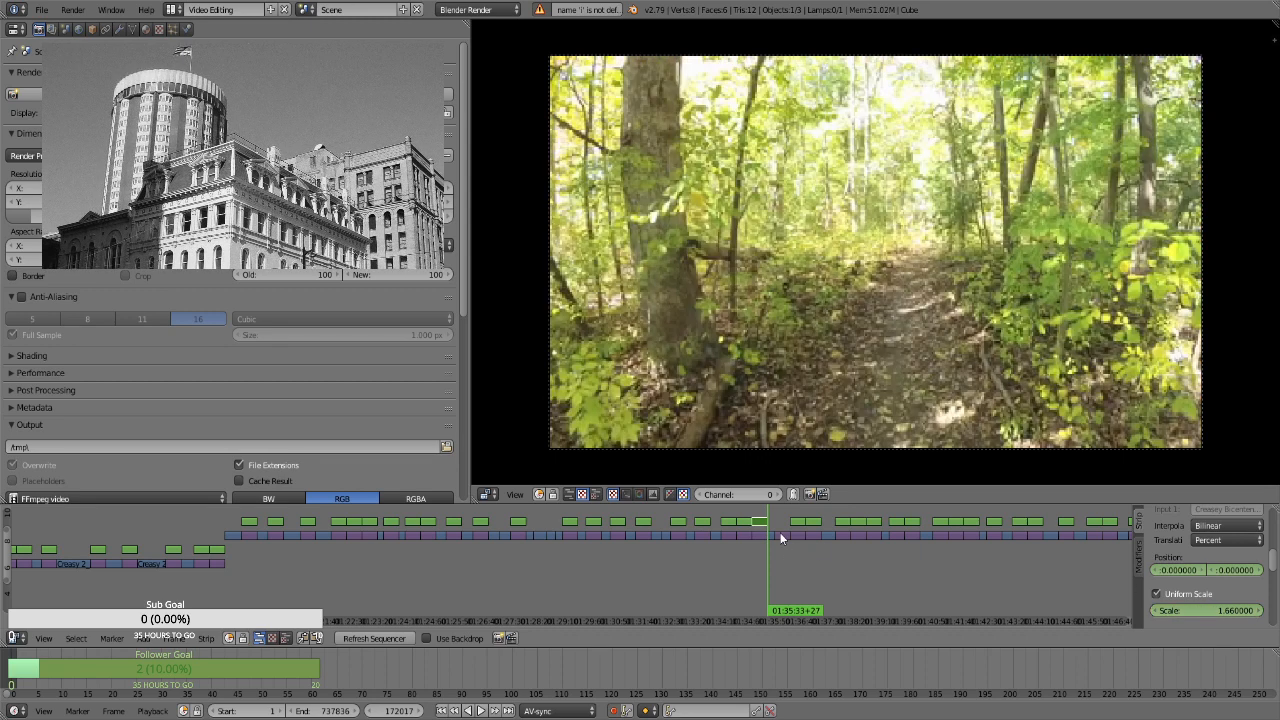
right_click(781, 536)
key("space")
key("Return")
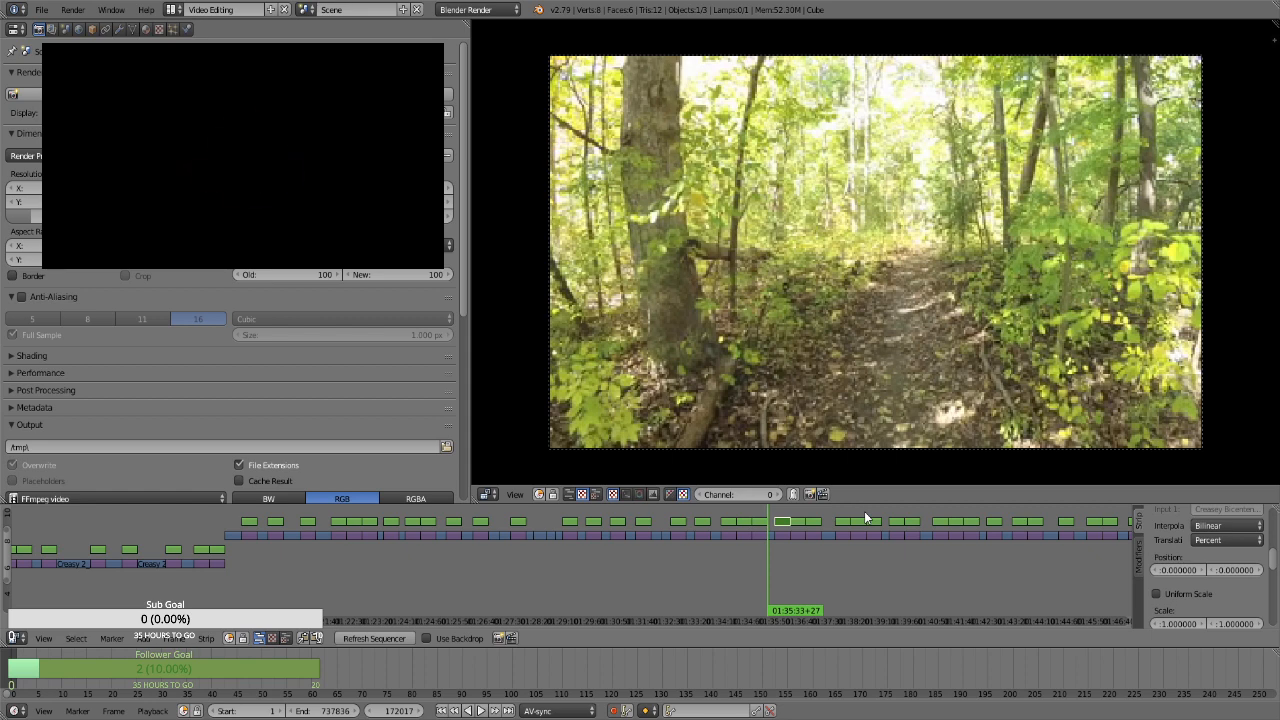
key("Page_Up")
key("i")
left_click(1188, 595)
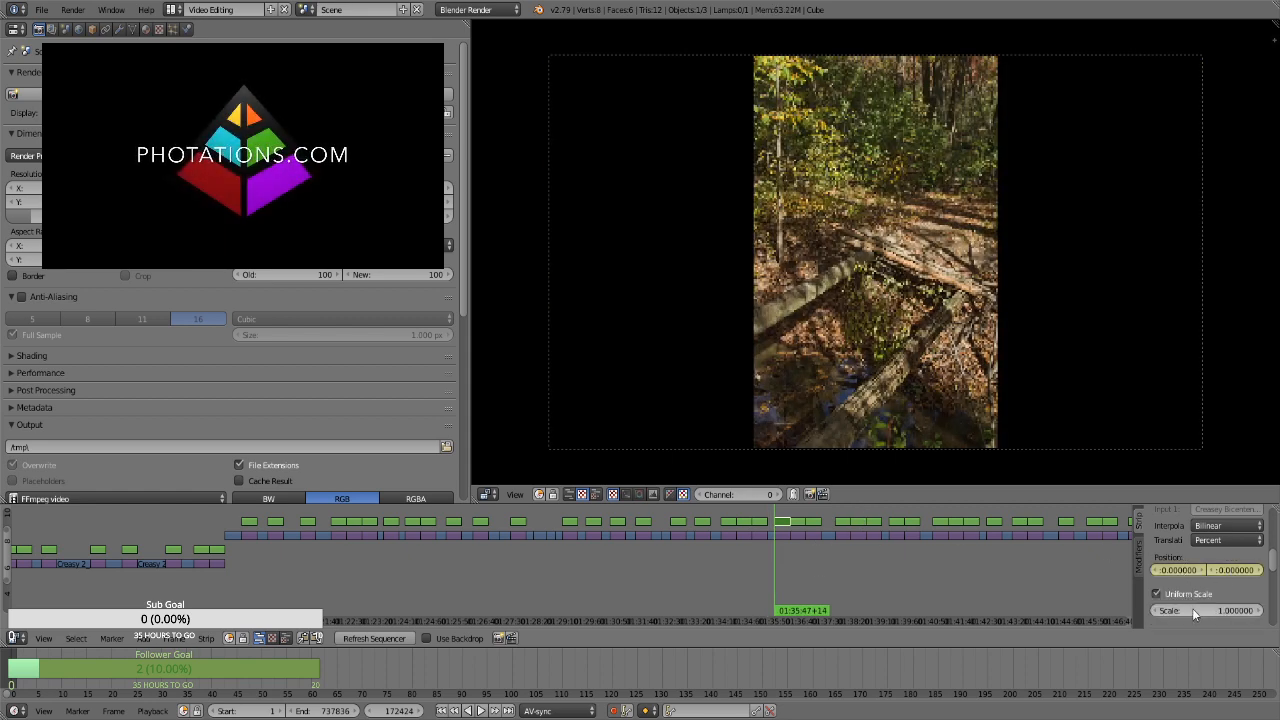
left_click_drag(1192, 609, 1279, 571)
Keyframe a vertical position of about -1.26 on the portrait creek logs strip's last frame, at 01:36:16+13
key("Page_Up")
key("Left")
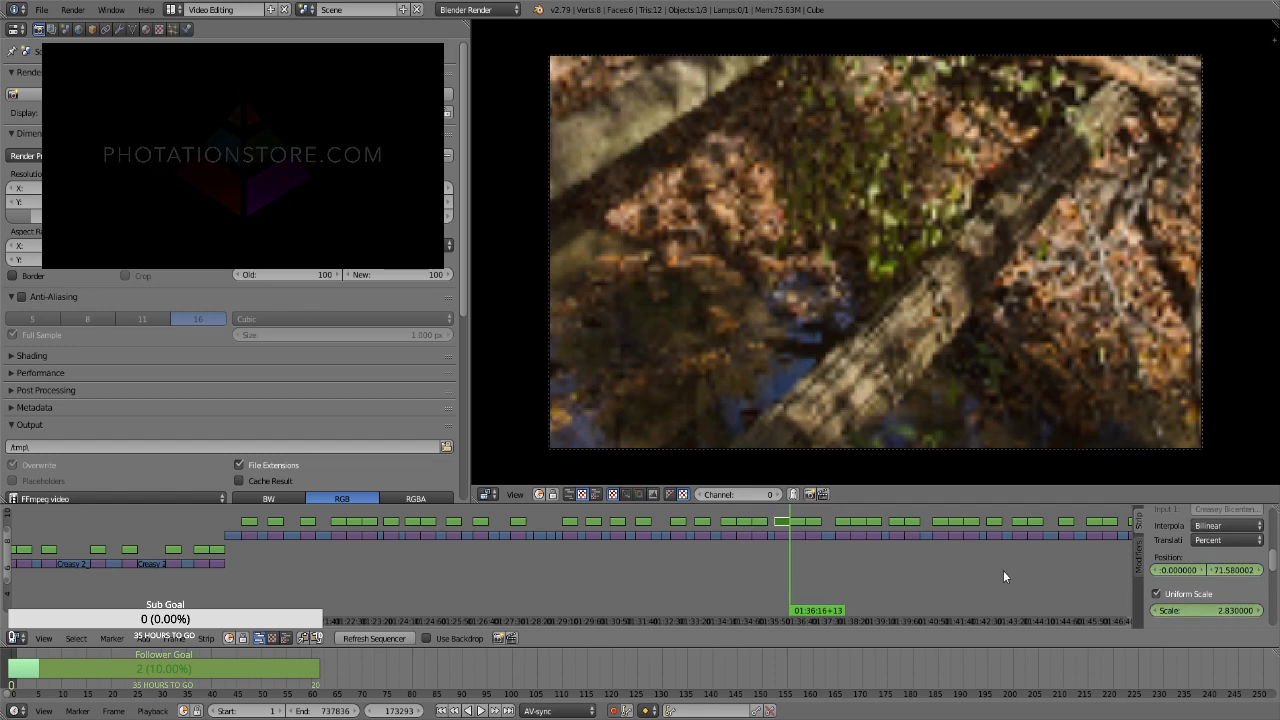
left_click_drag(1228, 571, 1156, 571)
For the fallen trunks with yellow leaves strip at 01:36:16+14, enable Uniform Scale and keyframe its position and a scale of 1.3
key("Right")
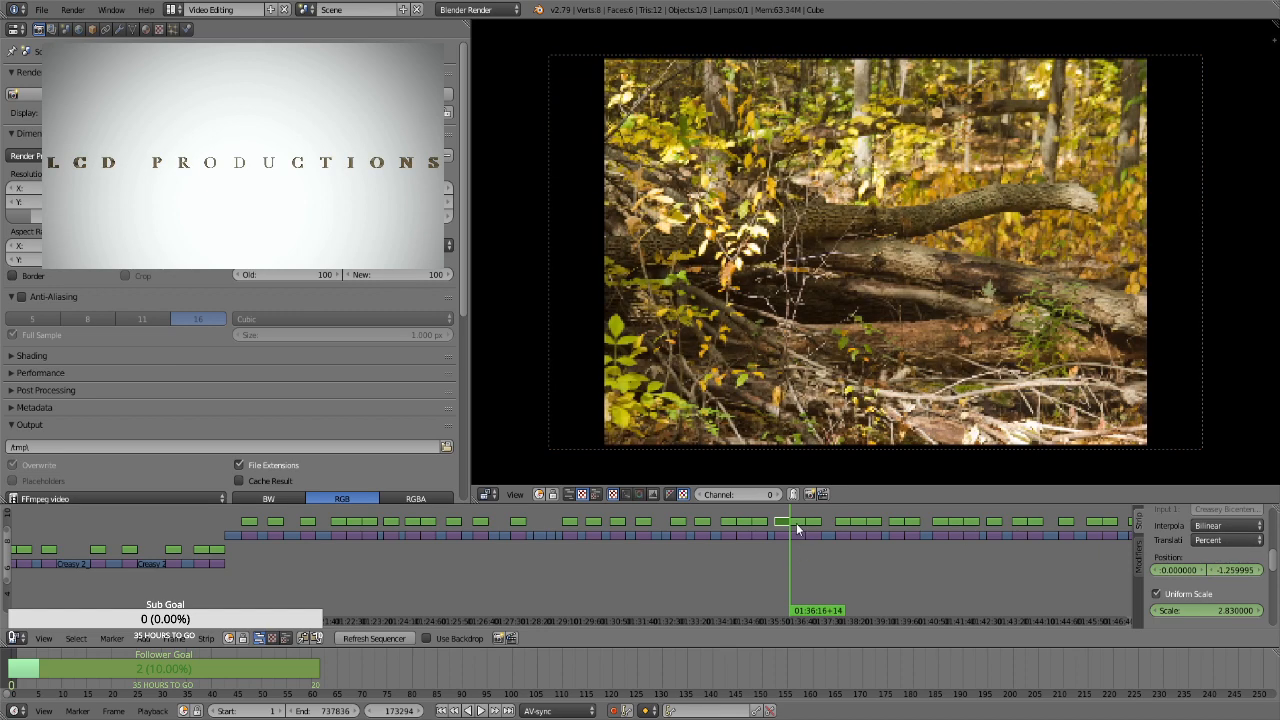
left_click(800, 521)
left_click(1177, 596)
left_click(1194, 610)
type("1.3")
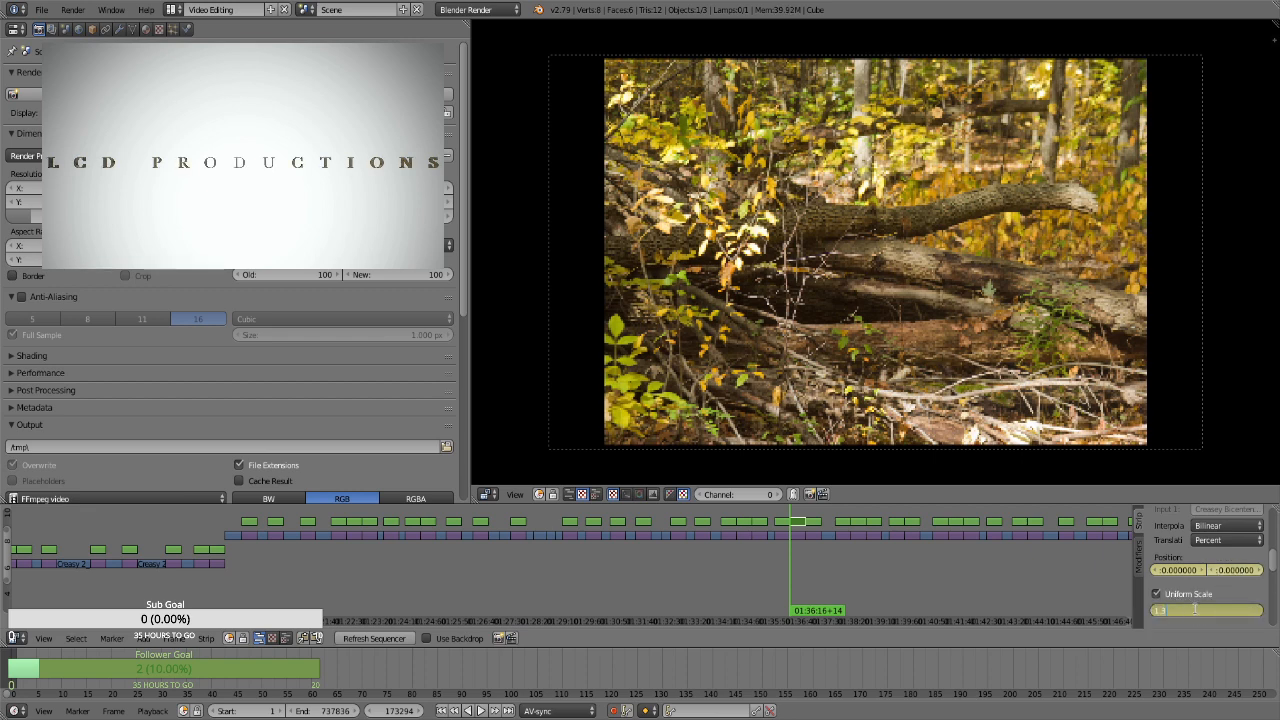
key("Return")
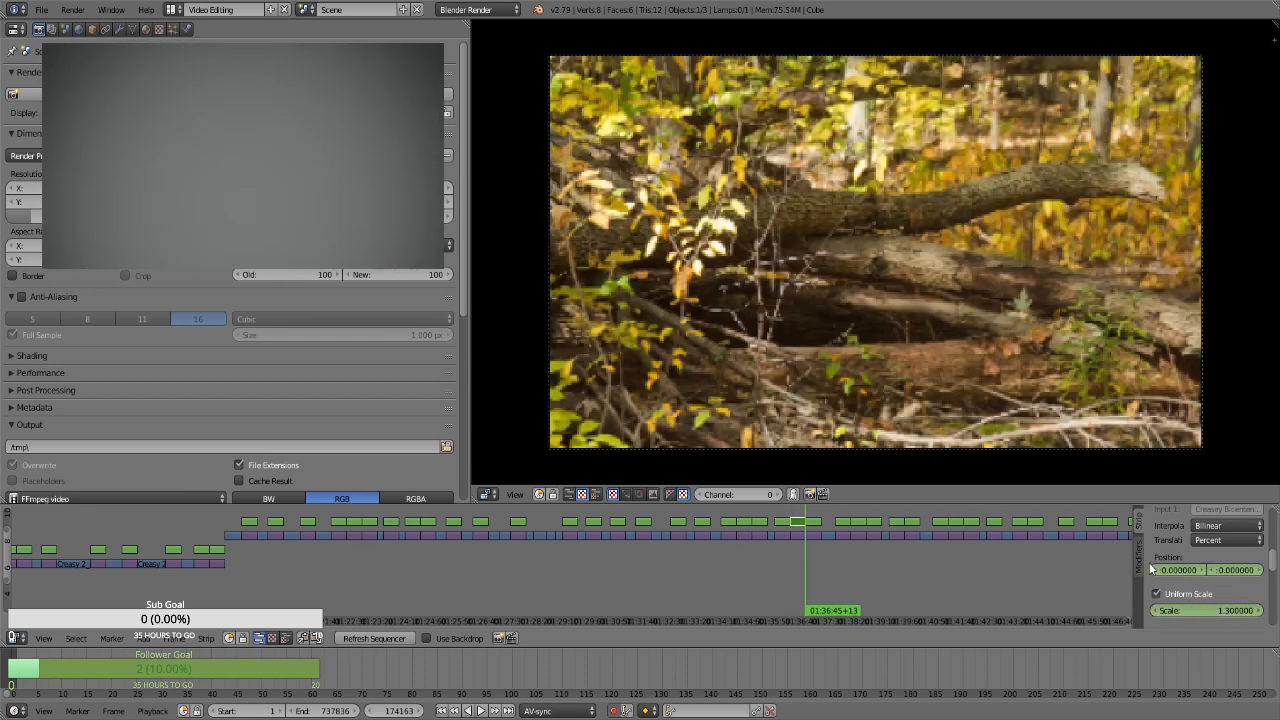
On that strip's last frame at 01:36:45+13, keyframe a scale of 1.66 and a position of about -16.95 horizontally and -12.54 vertically
left_click(1219, 609)
type("1.66")
key("Return")
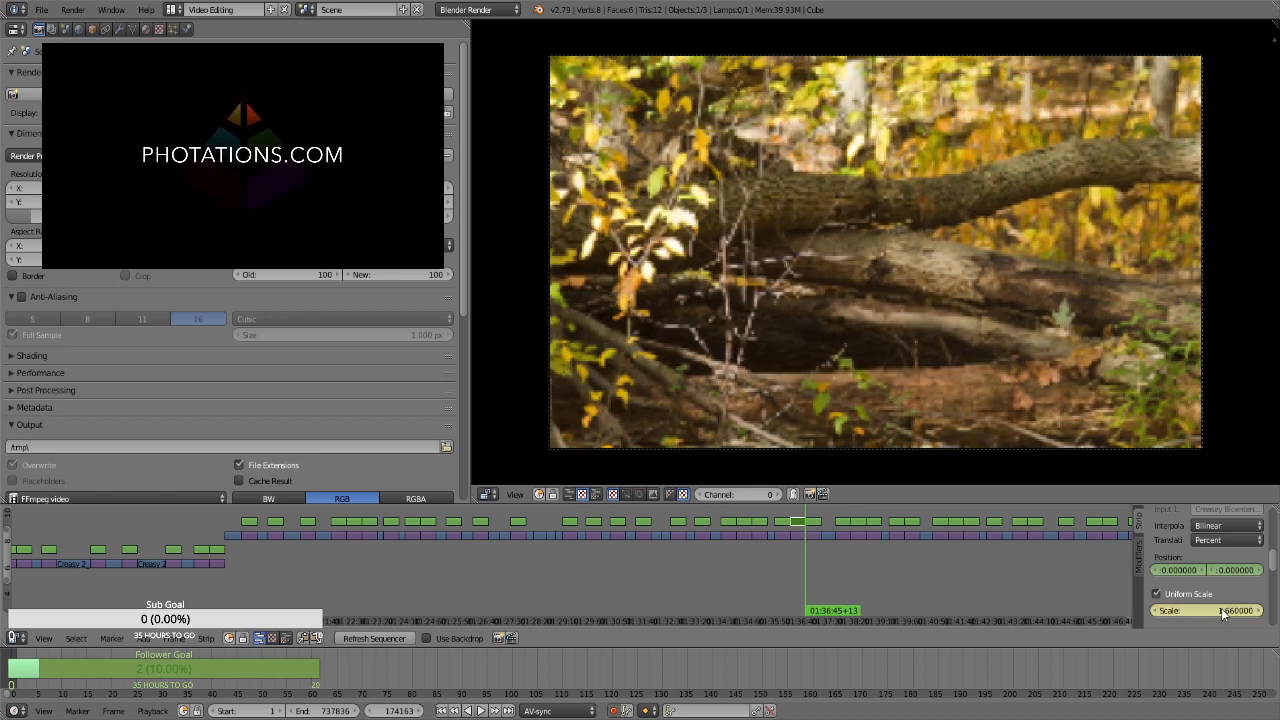
left_click_drag(1232, 571, 954, 571)
left_click_drag(1186, 570, 845, 590)
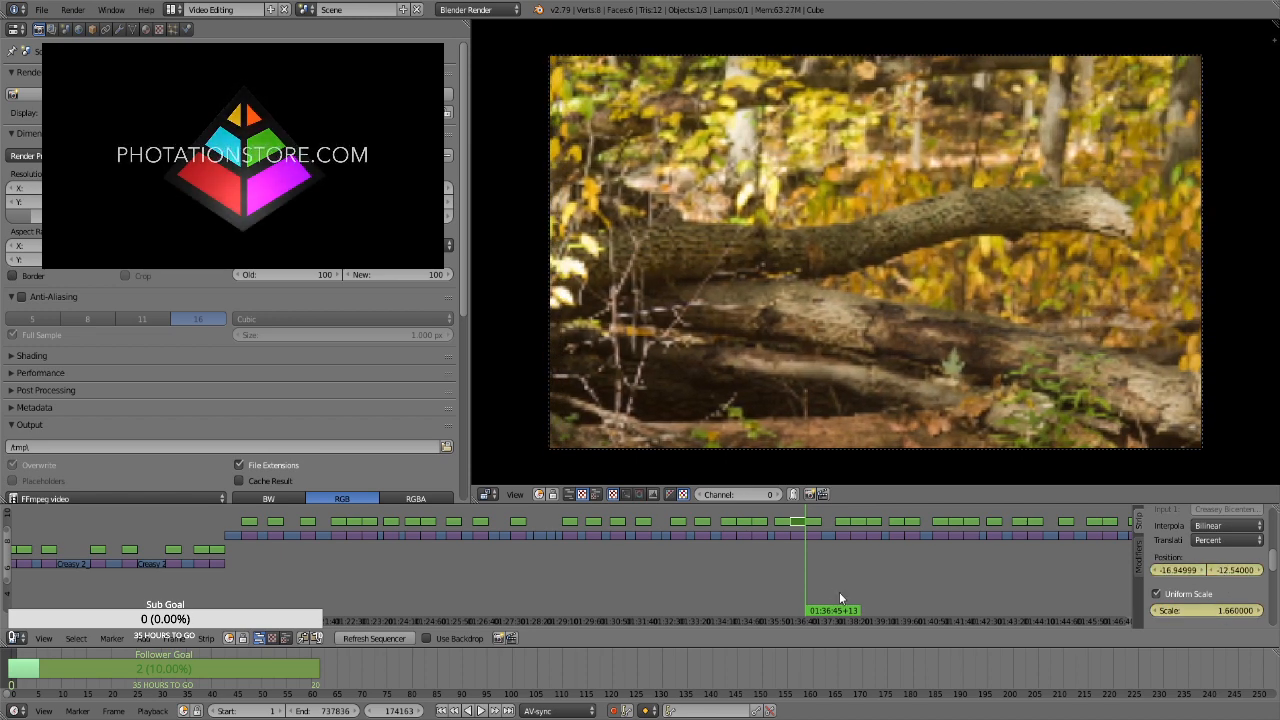
For the portrait mossy log strip at 01:36:45+14, enable Uniform Scale and keyframe a scale of 3.22 and a vertical position of about 74.64
right_click(812, 523)
key("Right")
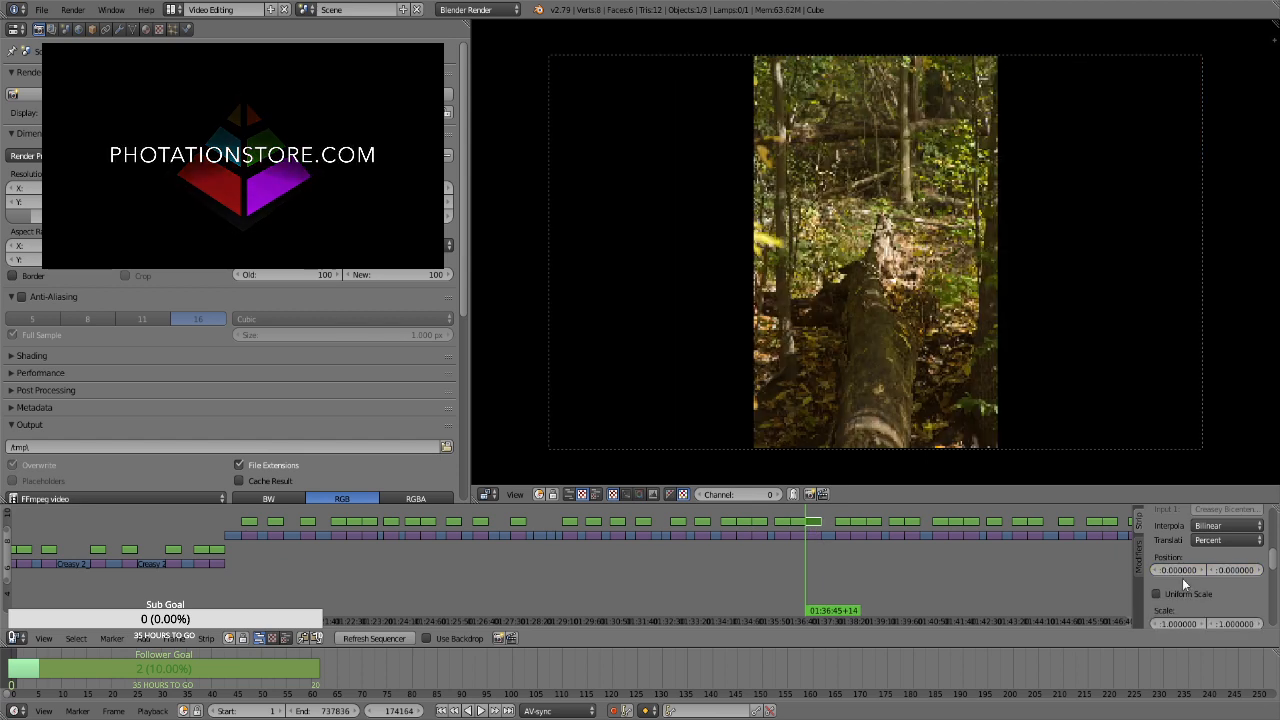
key("i")
key("i")
left_click(1202, 595)
key("i")
left_click_drag(1207, 610, 1039, 568)
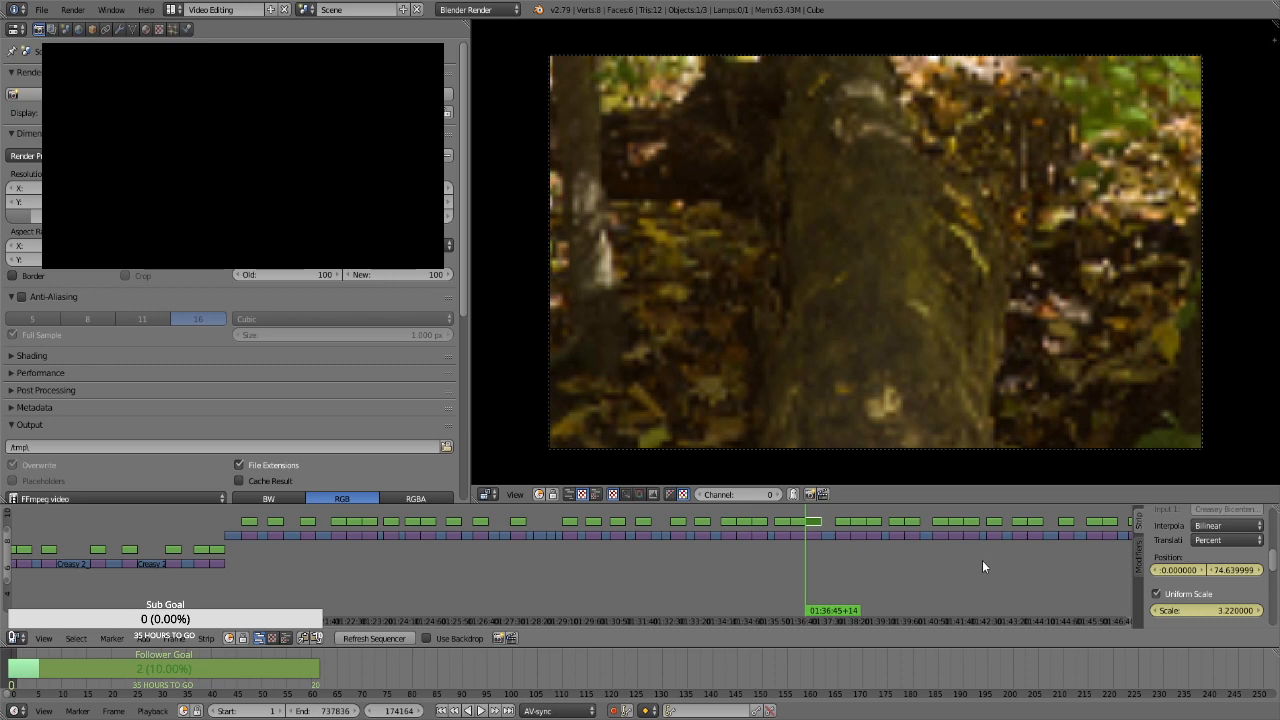
Keyframe a vertical position of about -31.05 on the portrait mossy log strip's last frame, at 01:37:14+13
key("Page_Up")
key("Left")
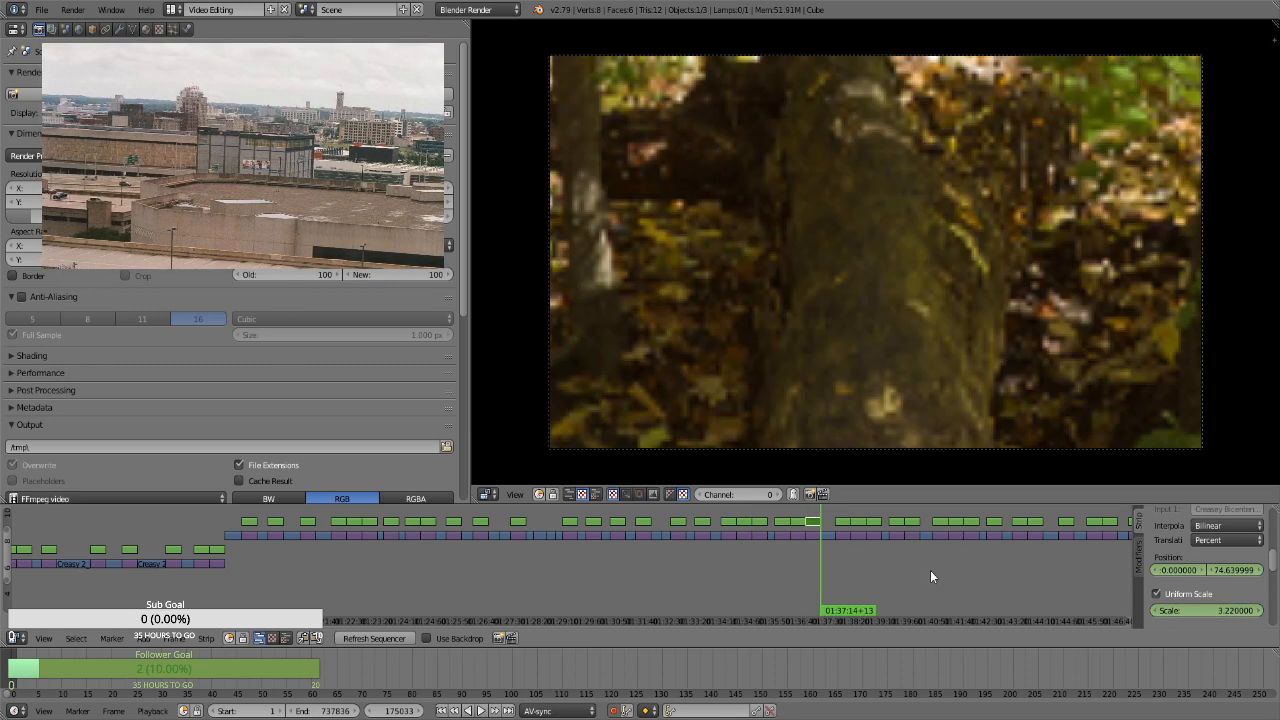
left_click_drag(1245, 570, 1275, 570)
For the curved dark trunk strip at 01:37:40+21, enable Uniform Scale and keyframe its position and a scale of 1.3 on the first frame
key("Right")
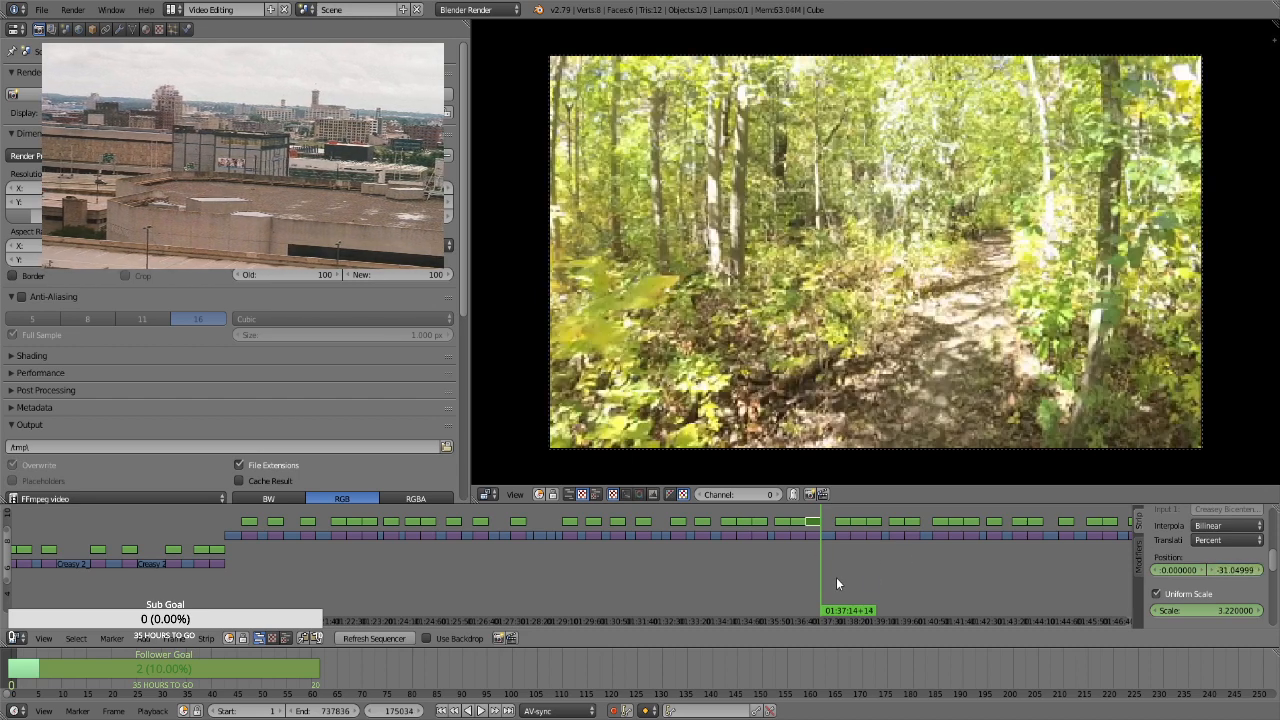
left_click(837, 576)
right_click(843, 521)
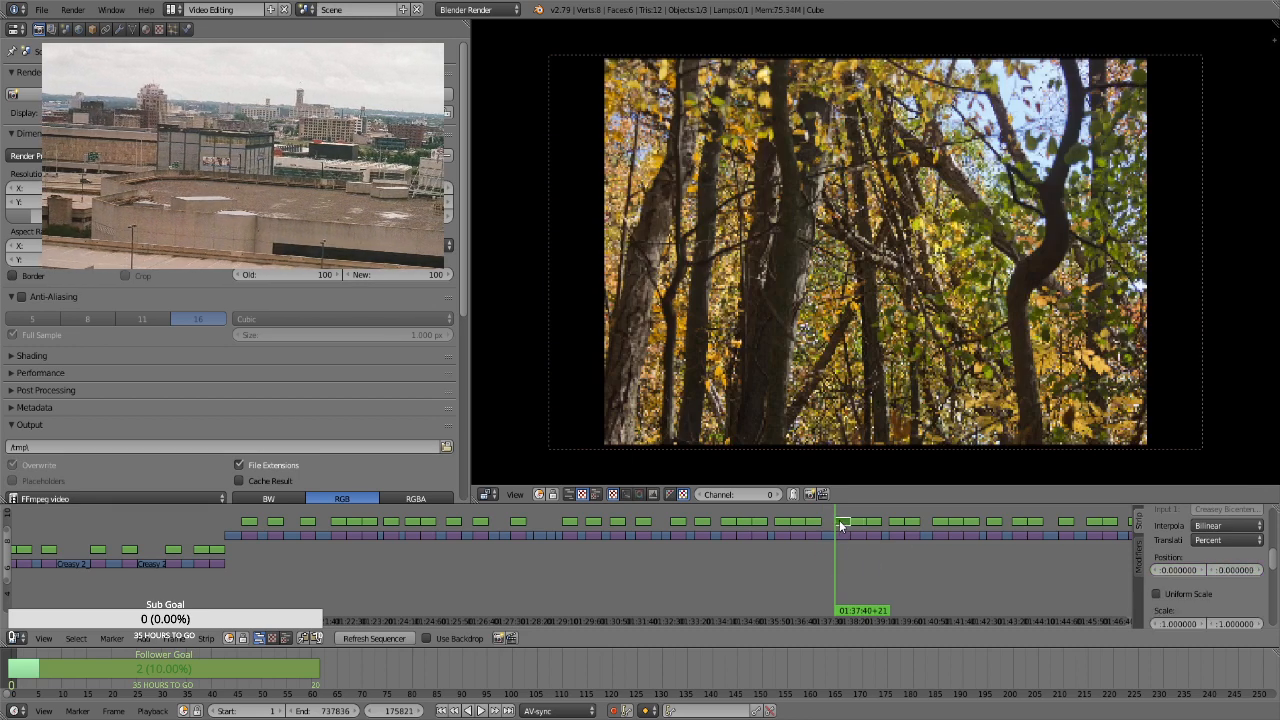
key("i")
left_click(1190, 594)
key("i")
key("Return")
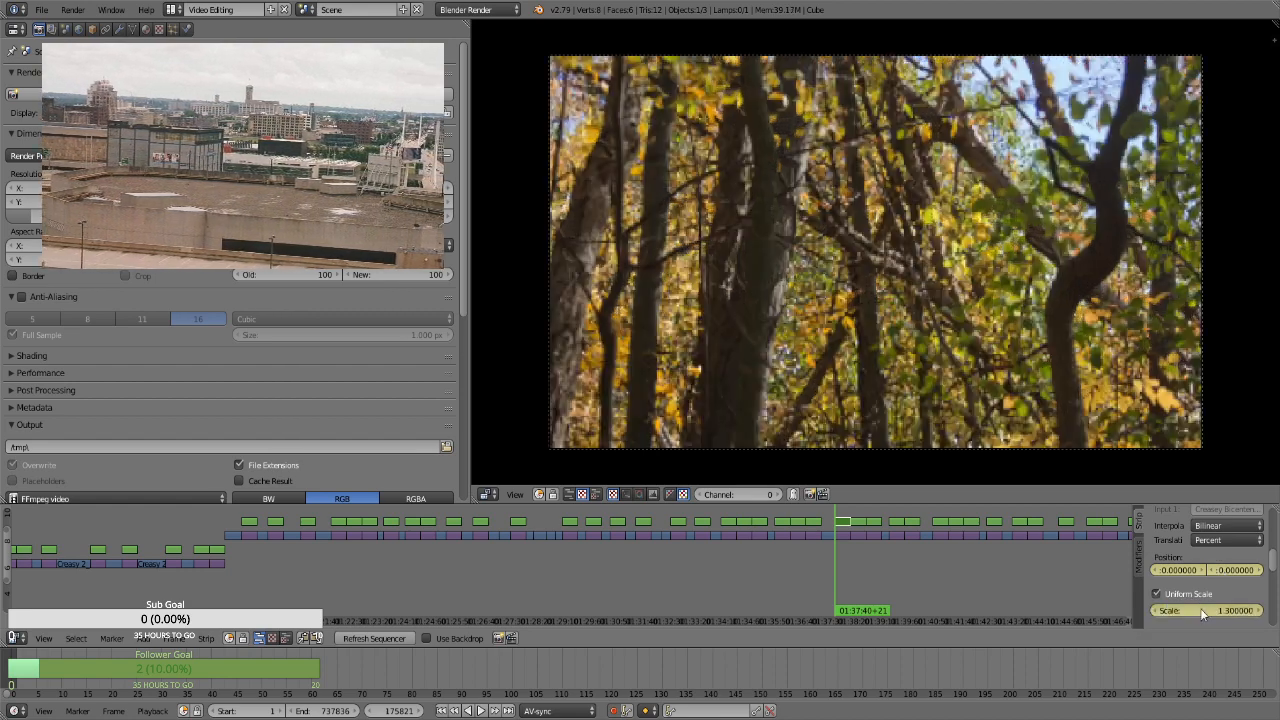
Keyframe a scale of about 2.38 on the curved dark trunk strip's last frame, at 01:38:09+20
key("Page_Up")
key("Left")
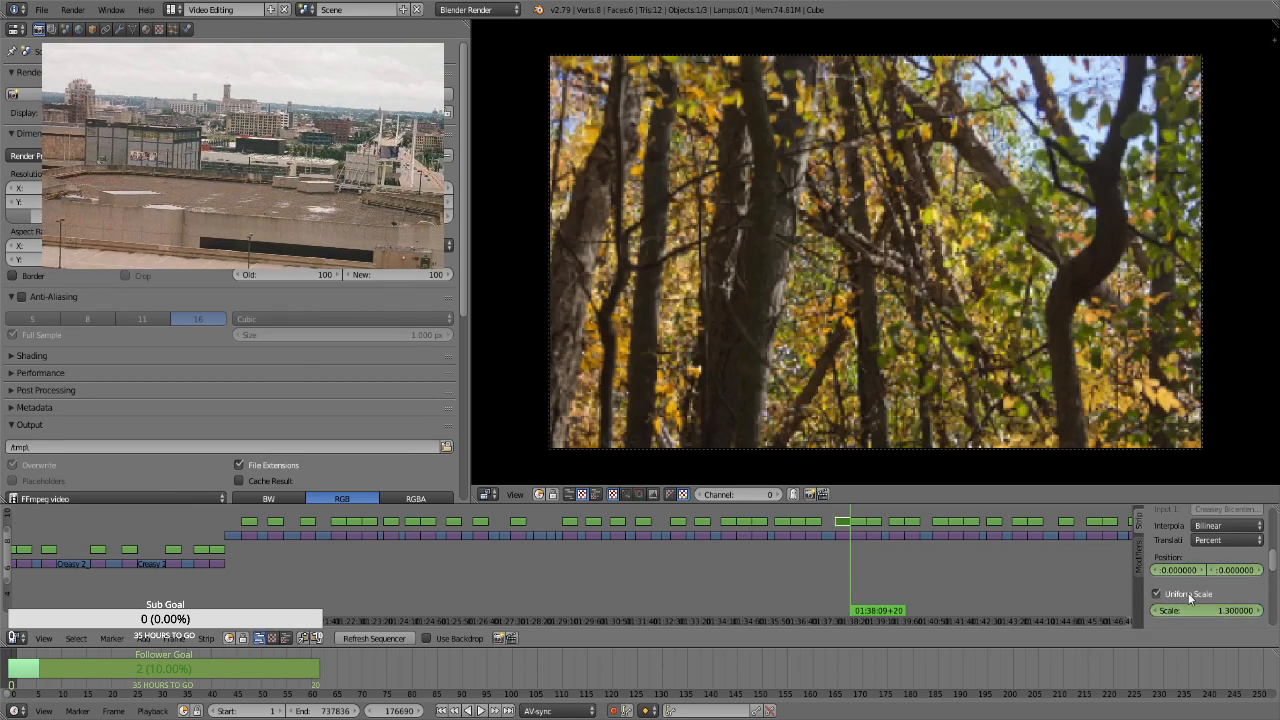
left_click_drag(1198, 610, 1226, 610)
key("i")
For the portrait trail strip at 01:38:09+21, keyframe a uniform scale of 2.86 and a vertical pan from about -43.59 to 43.5 at 01:38:38+20
key("Right")
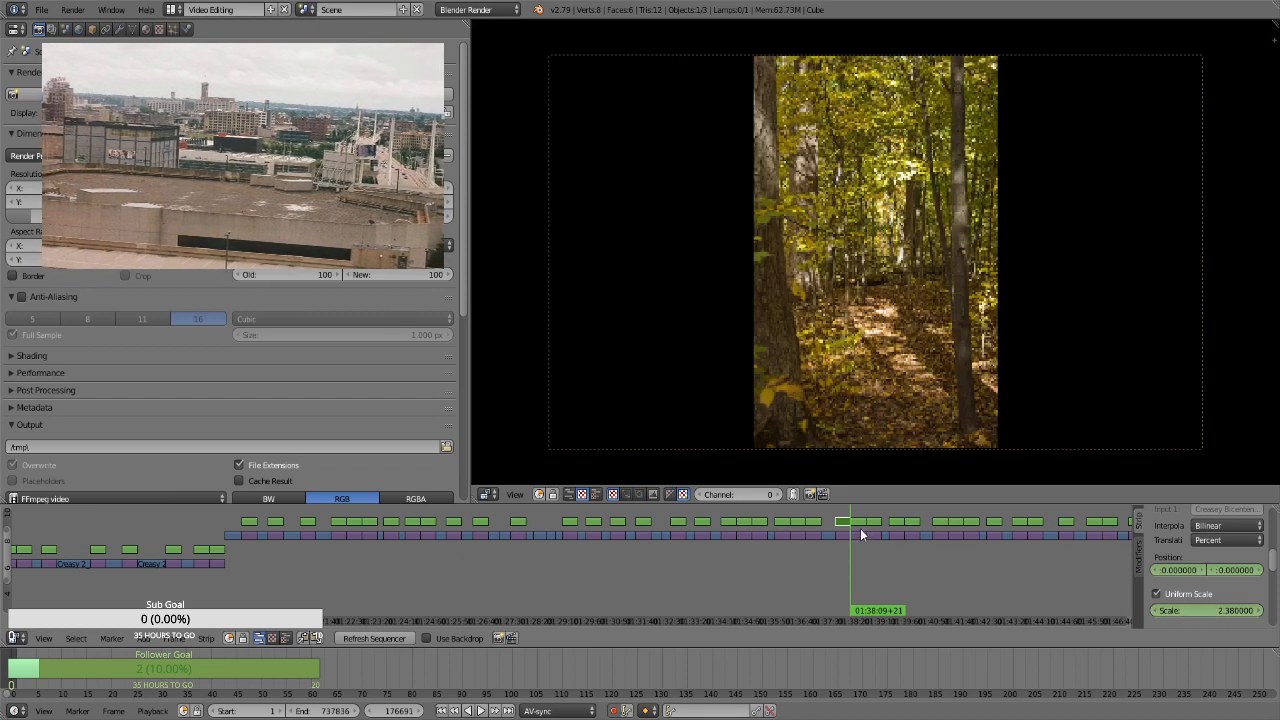
right_click(860, 524)
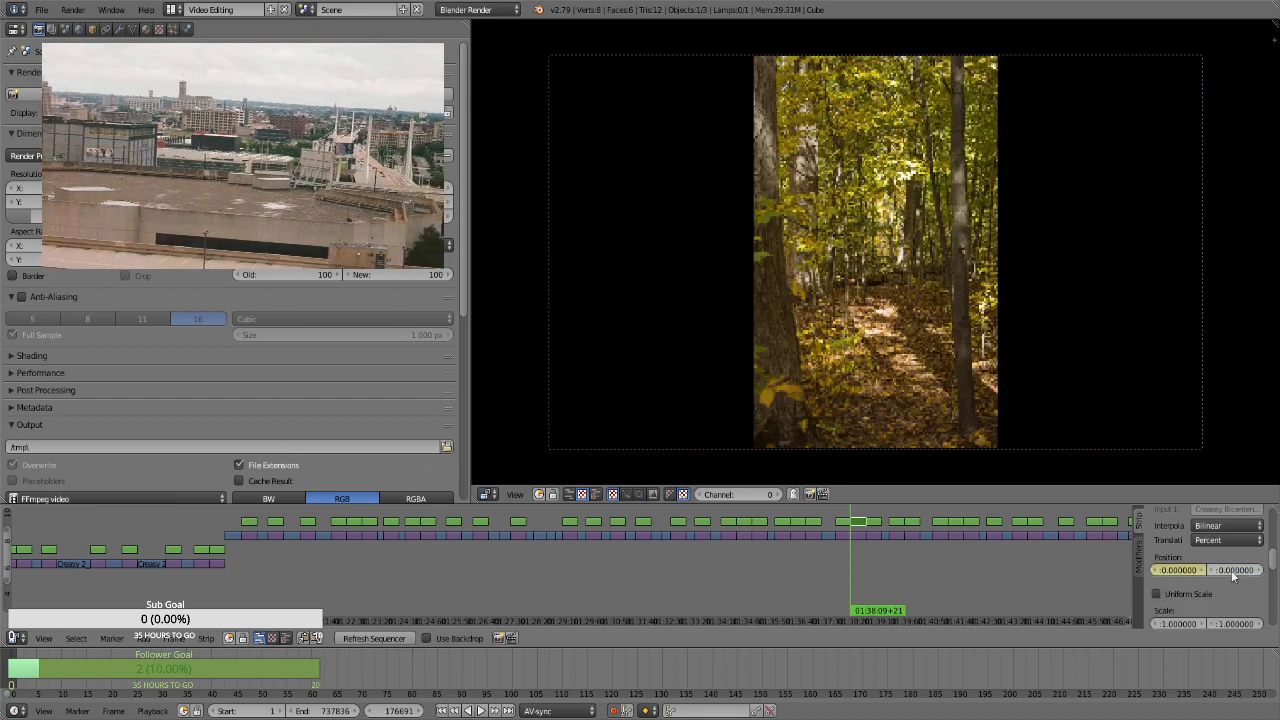
left_click(1192, 595)
key("i")
left_click_drag(1200, 611, 1039, 548)
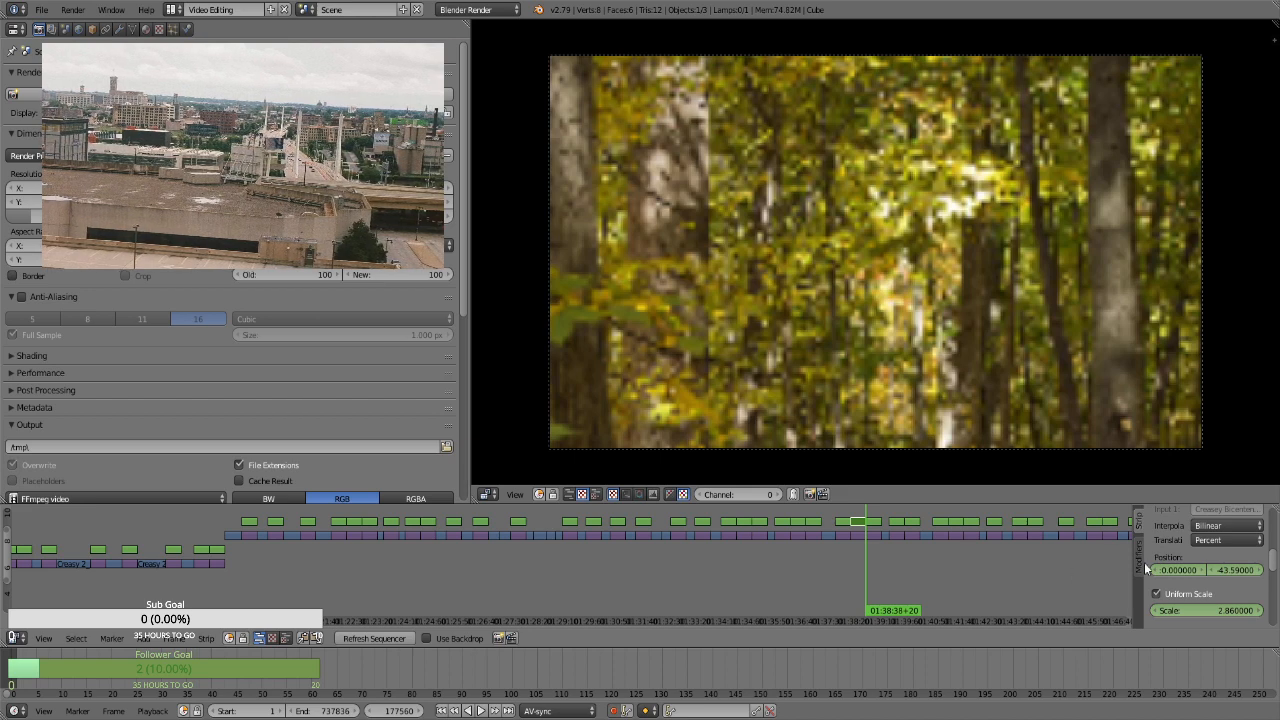
left_click_drag(1221, 572, 1262, 572)
key("i")
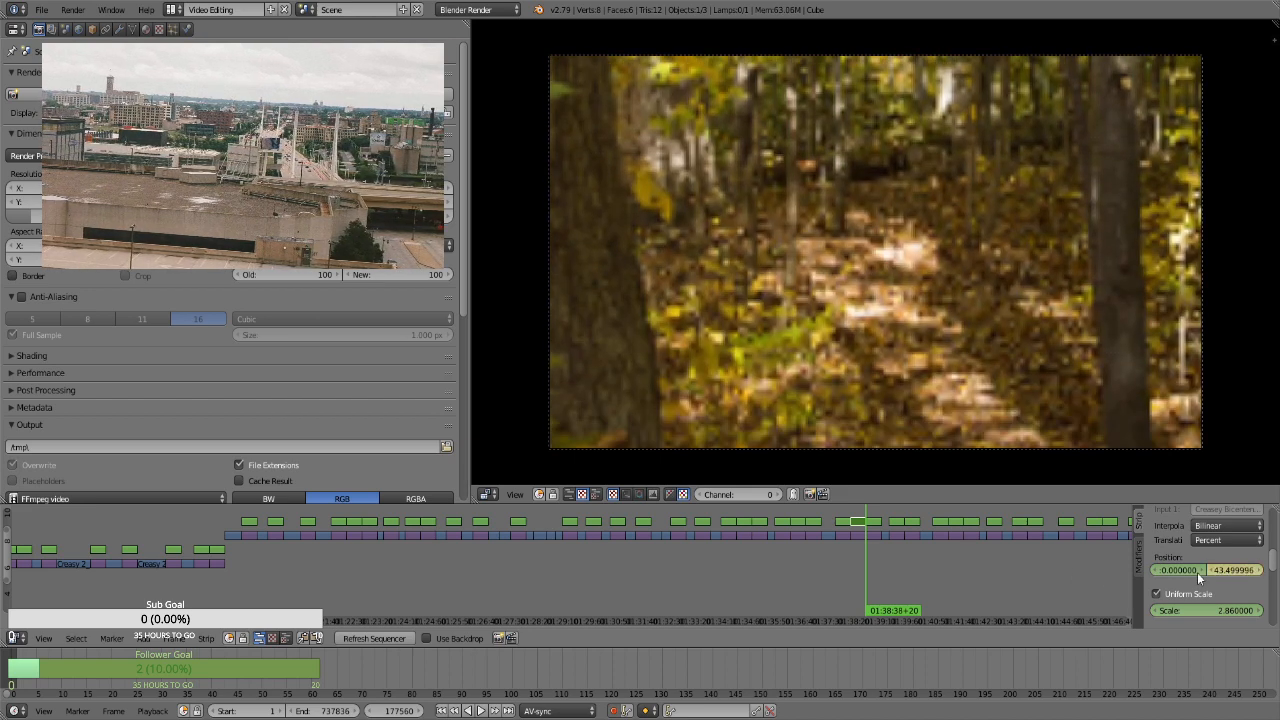
For the leaf-covered forest floor strip at 01:38:38+21, enable Uniform Scale and keyframe its position and a scale of 1.3
key("Right")
right_click(874, 523)
key("i")
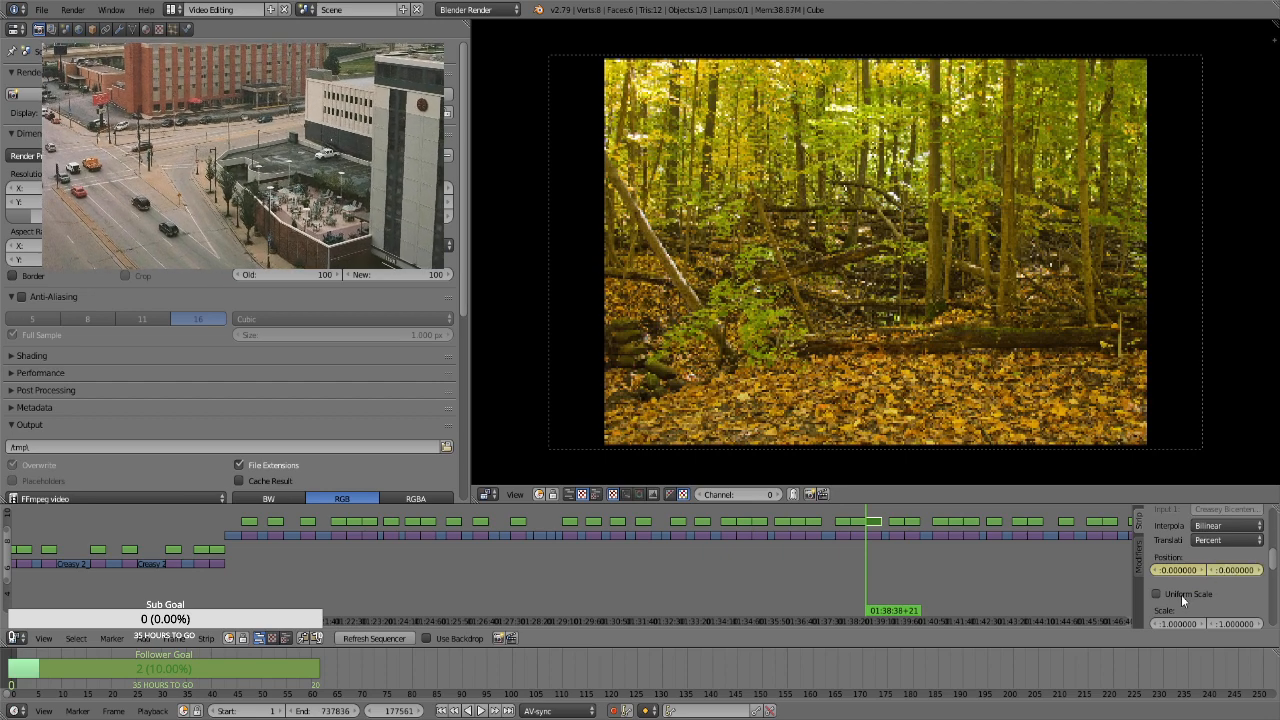
left_click(1182, 593)
key("i")
left_click(1209, 611)
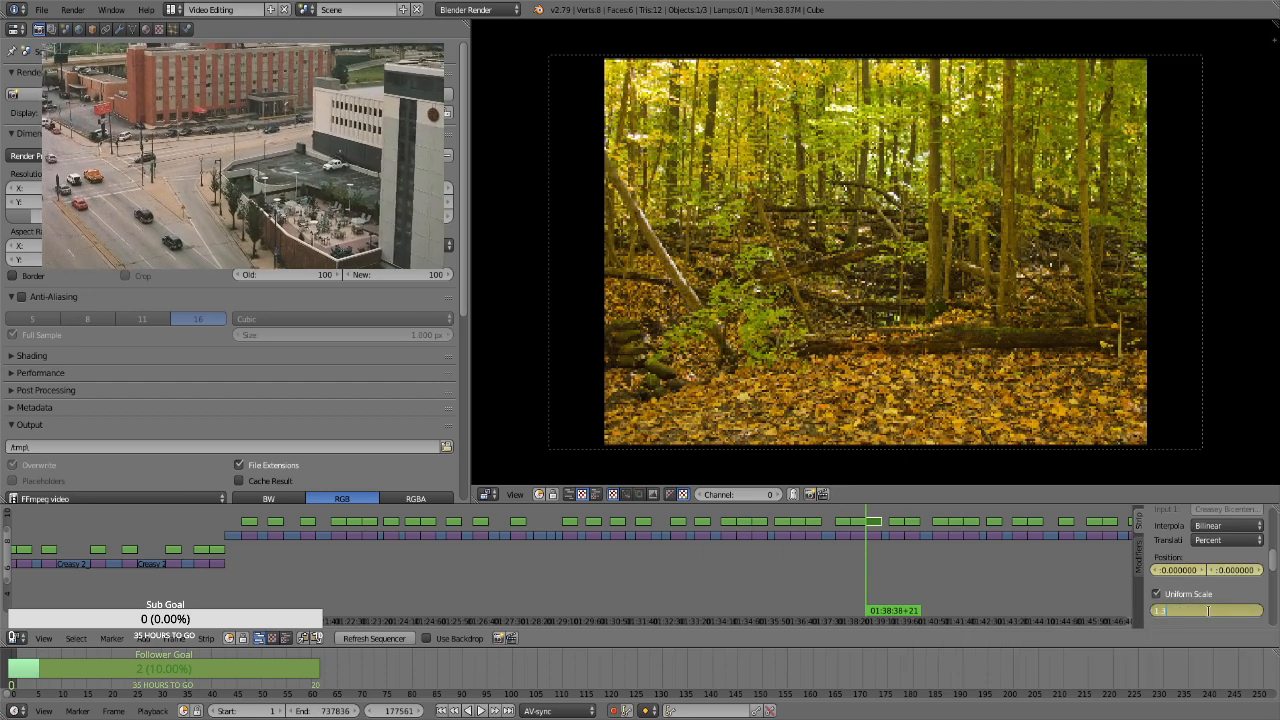
type("1.3")
key("Return")
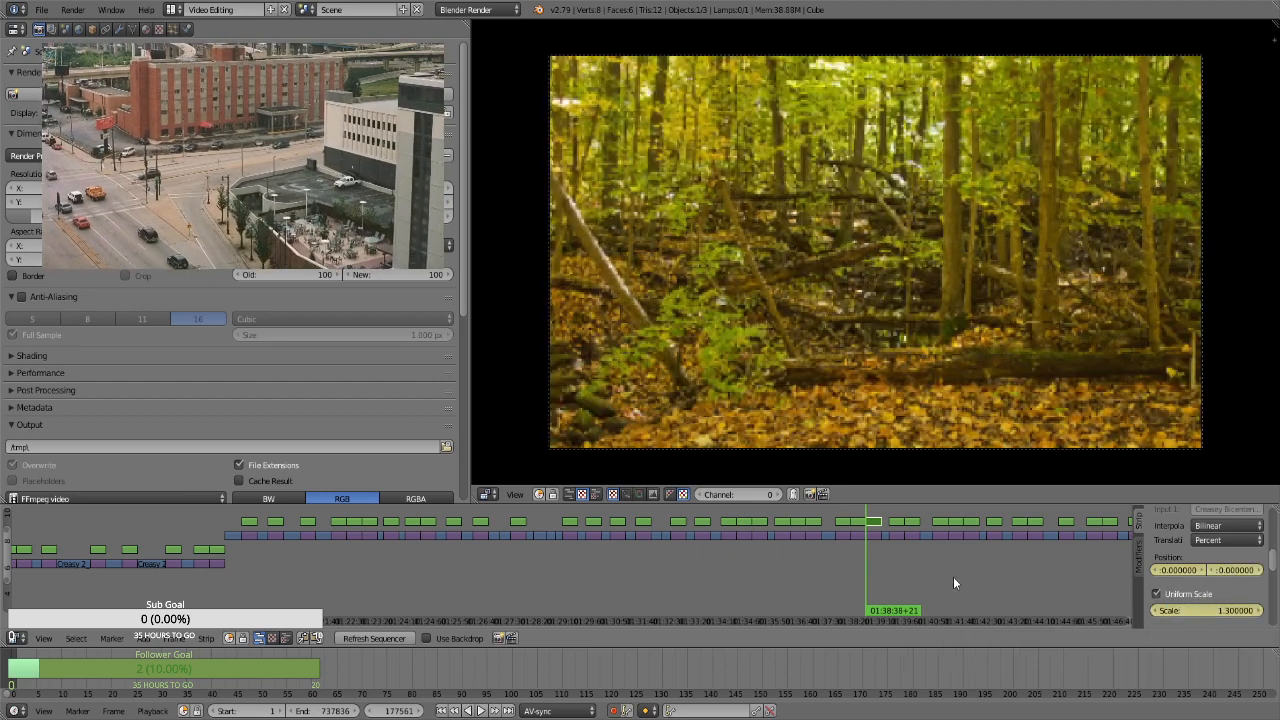
Keyframe a scale of 1.66 on the leaf-covered forest floor strip's last frame, at 01:39:07+20
key("Page_Up")
key("Left")
left_click(1202, 611)
type("1.66")
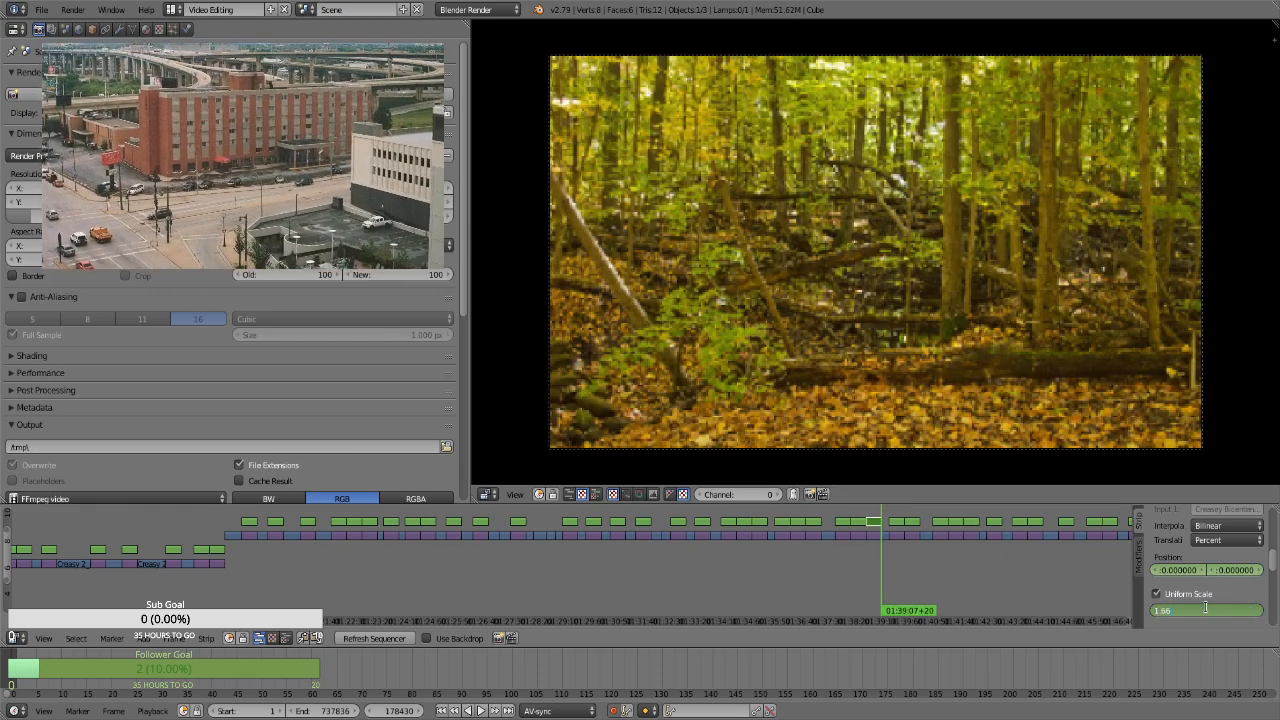
key("Return")
For the landscape forest path strip at 01:39:22+13, enable Uniform Scale and keyframe its position and a scale of 1.3 on the first frame
key("Right")
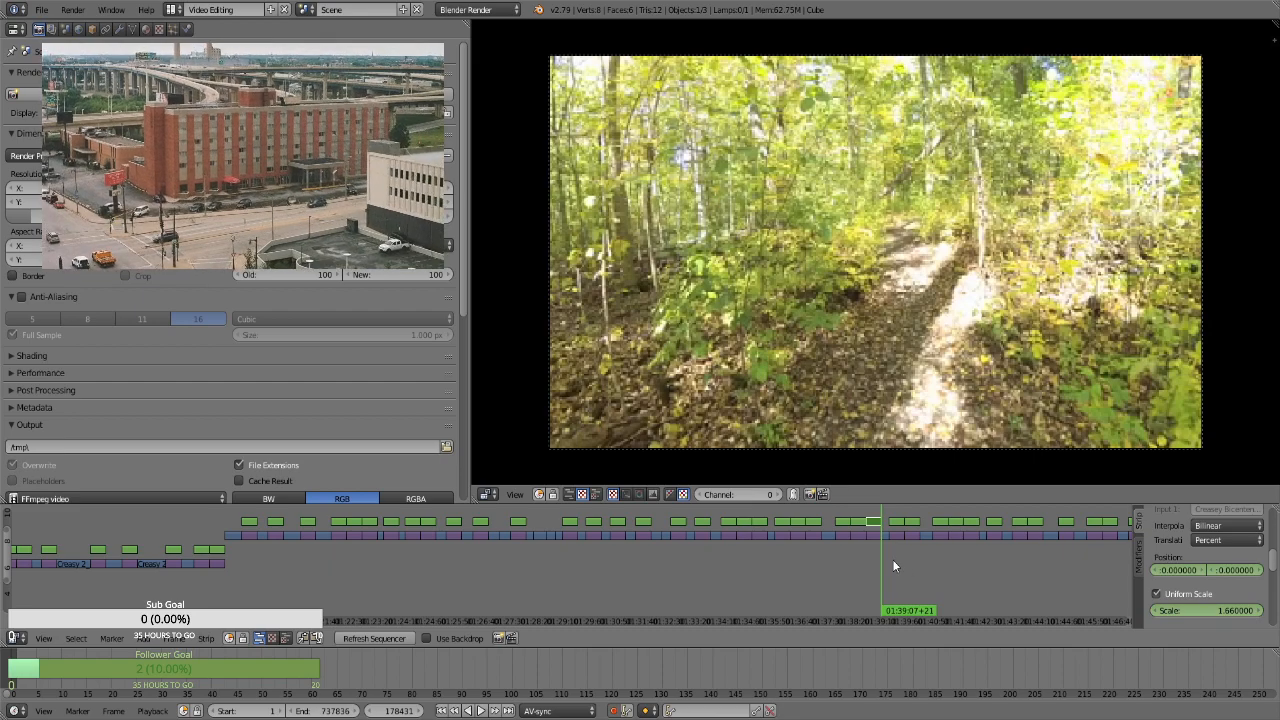
key("Page_Up")
right_click(897, 521)
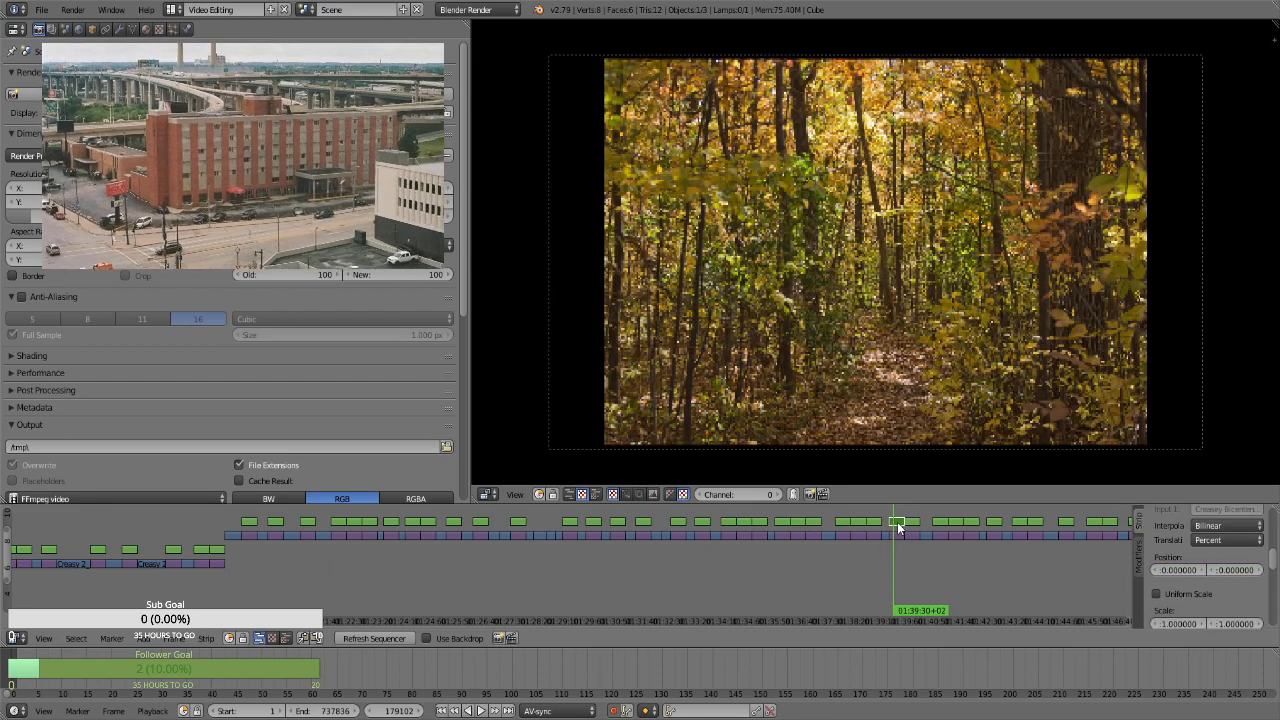
key("i")
left_click(1184, 593)
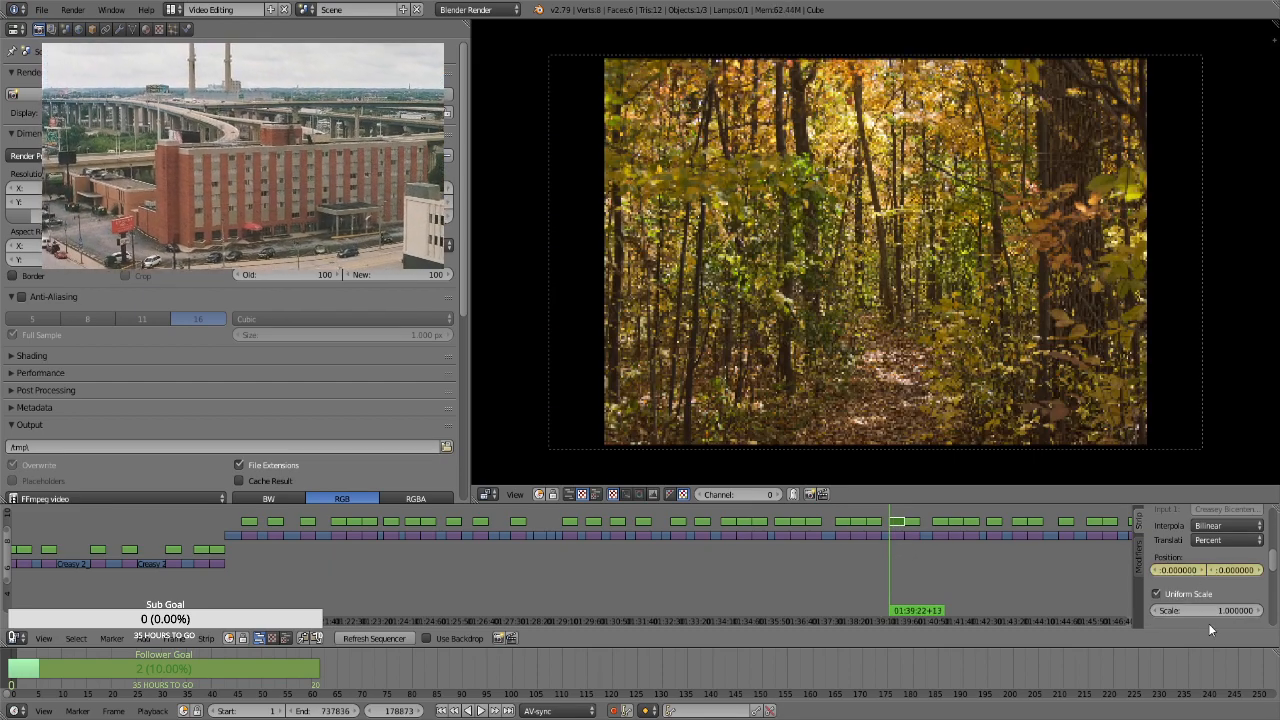
key("i")
double_click(1199, 610)
type("1")
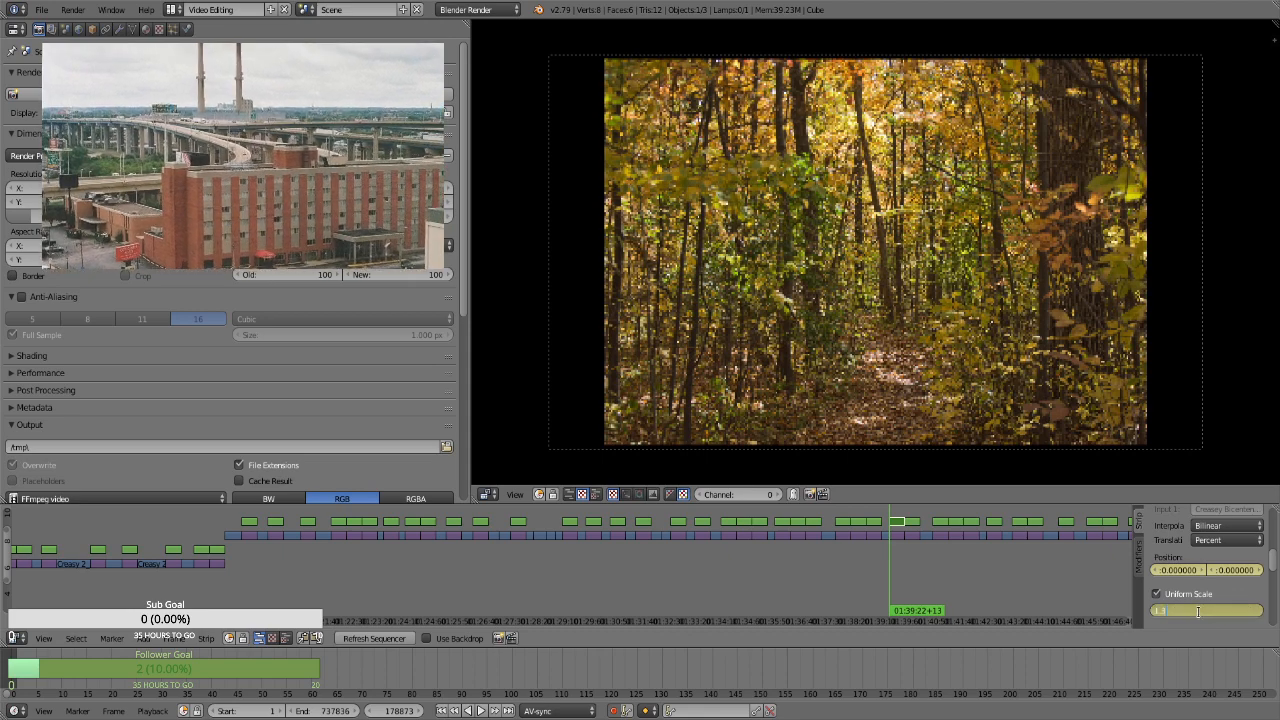
type(".3")
key("Return")
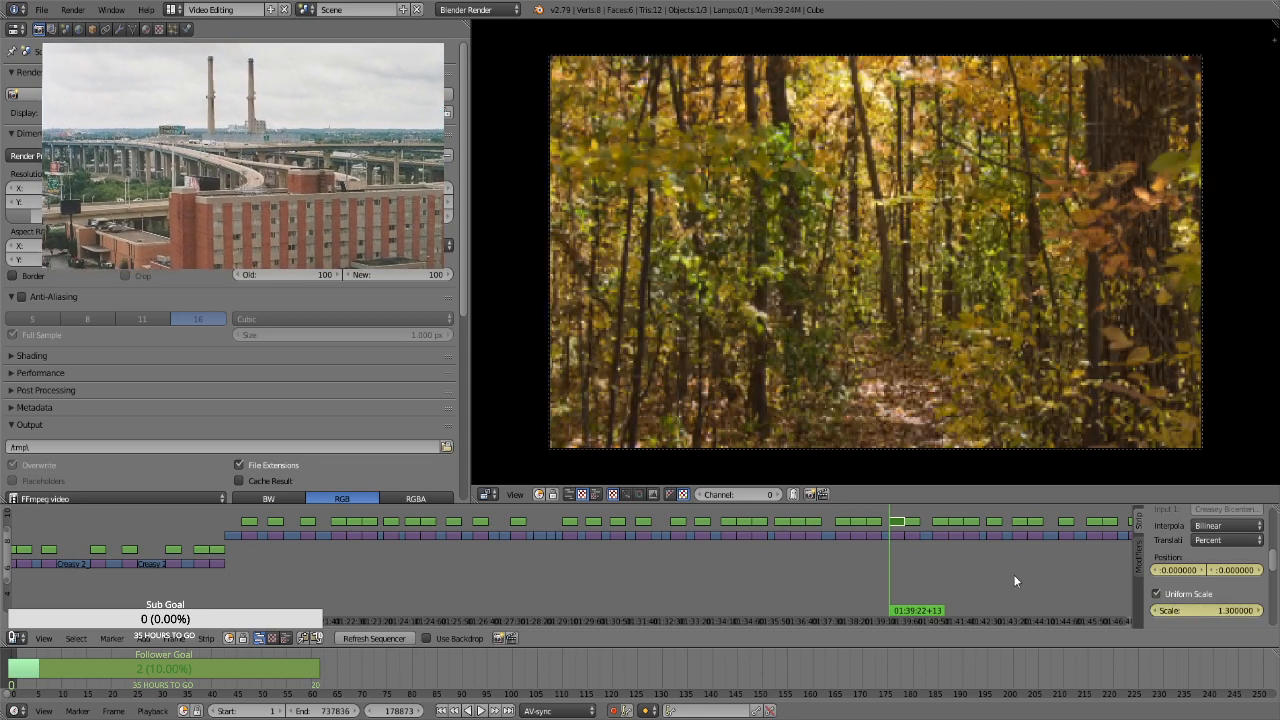
Keyframe a scale of 1.66 at the end of the landscape forest path strip, at 01:39:51+13
key("Page_Up")
double_click(1192, 610)
type("1.66")
key("Return")
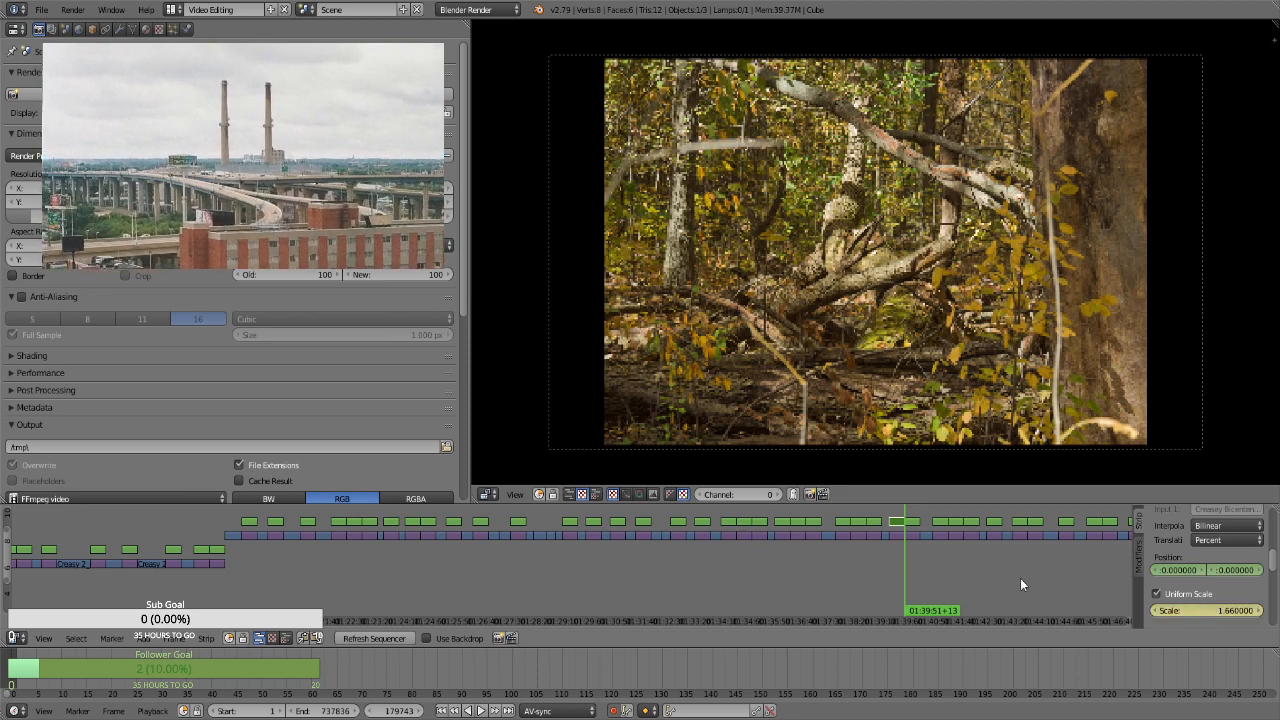
For the tangled fallen branches strip at 01:39:51+13, enable Uniform Scale and keyframe its position and a scale of 1.3
key("ctrl+z")
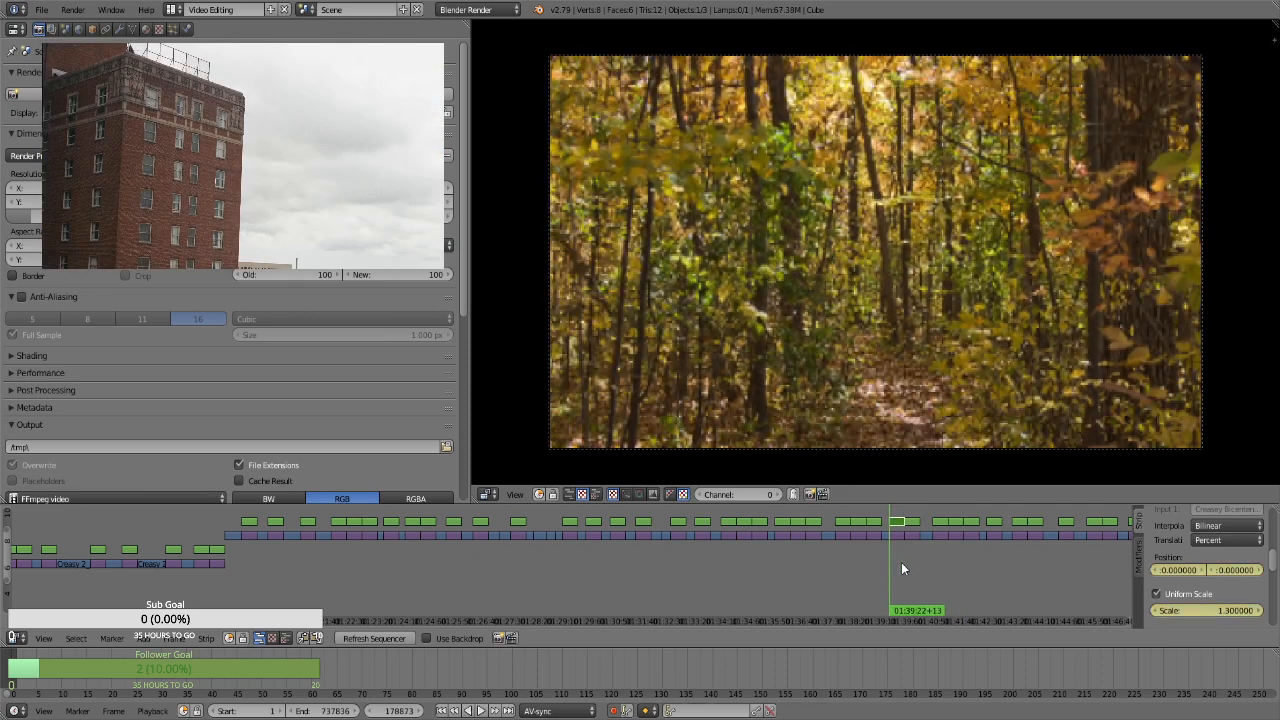
key("Page_Up")
right_click(911, 522)
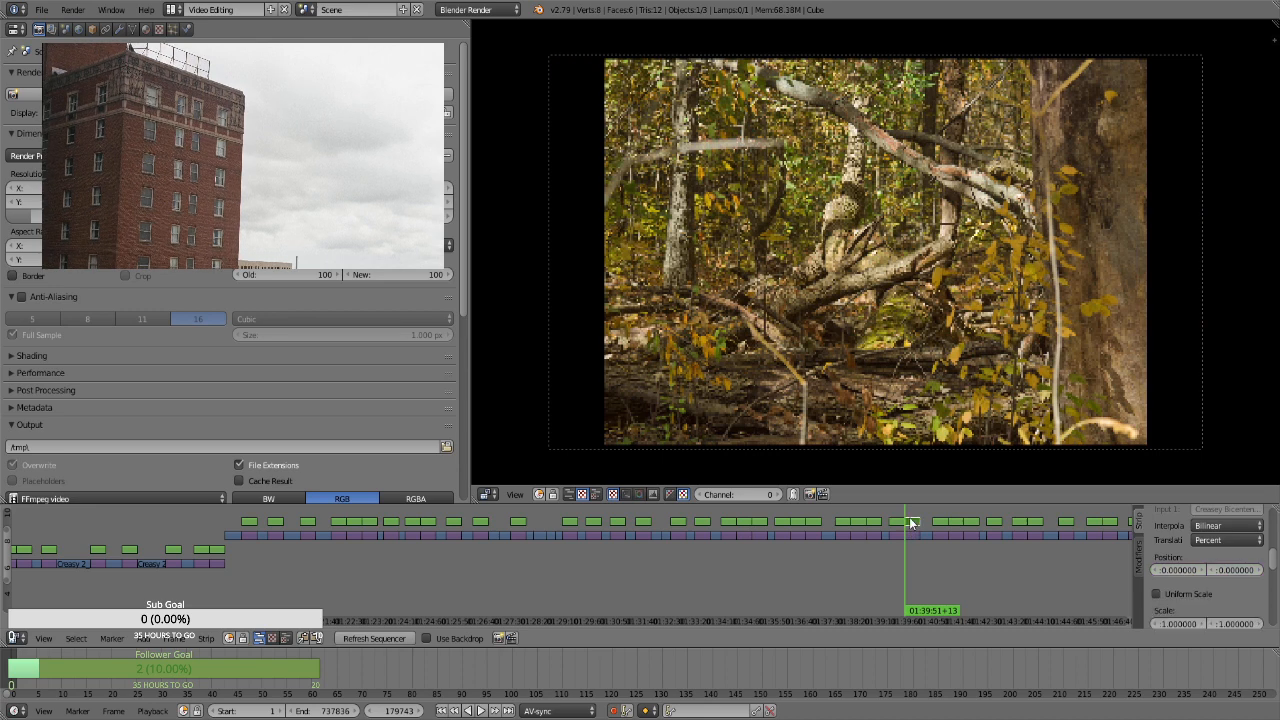
key("i")
left_click(1192, 594)
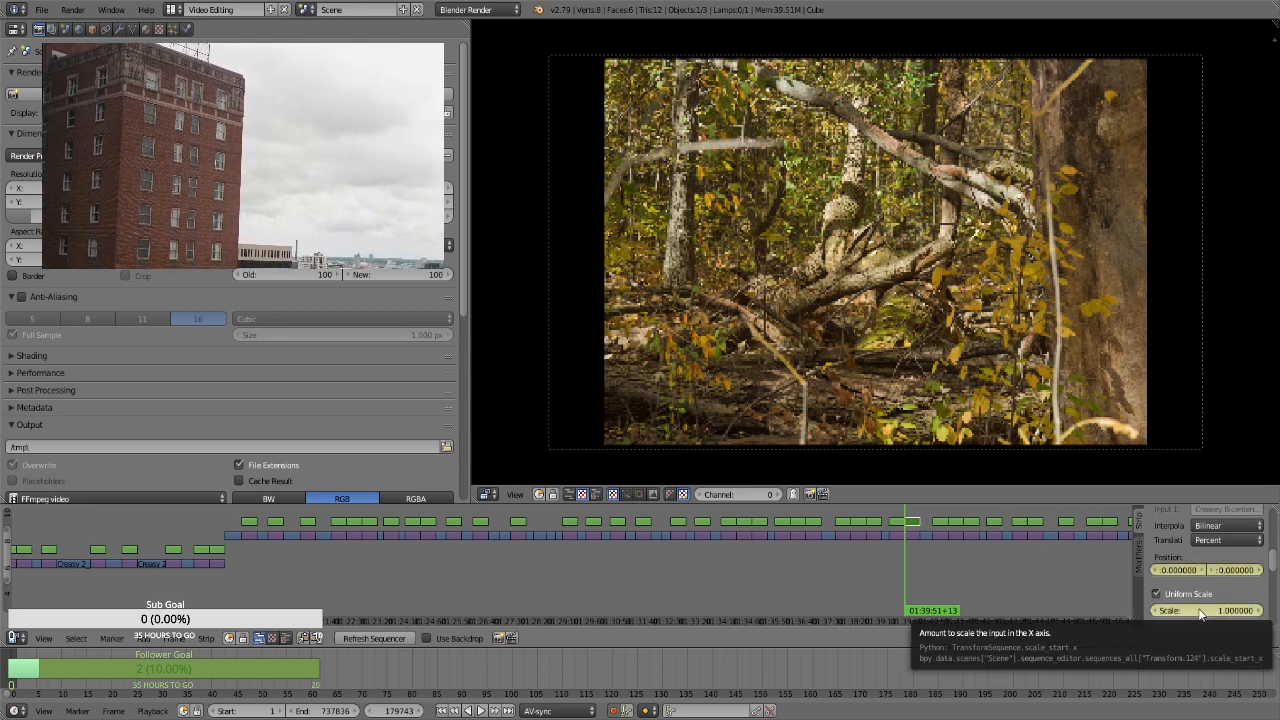
left_click(1173, 612)
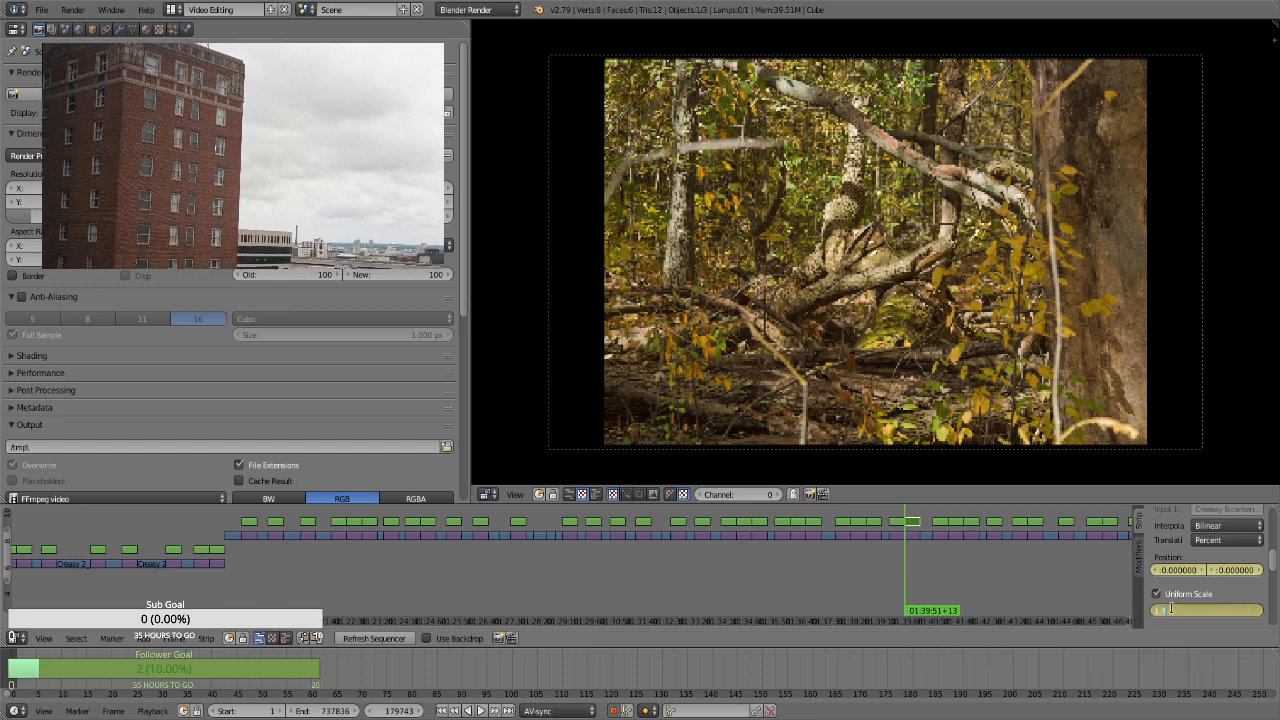
type("1.3")
key("Return")
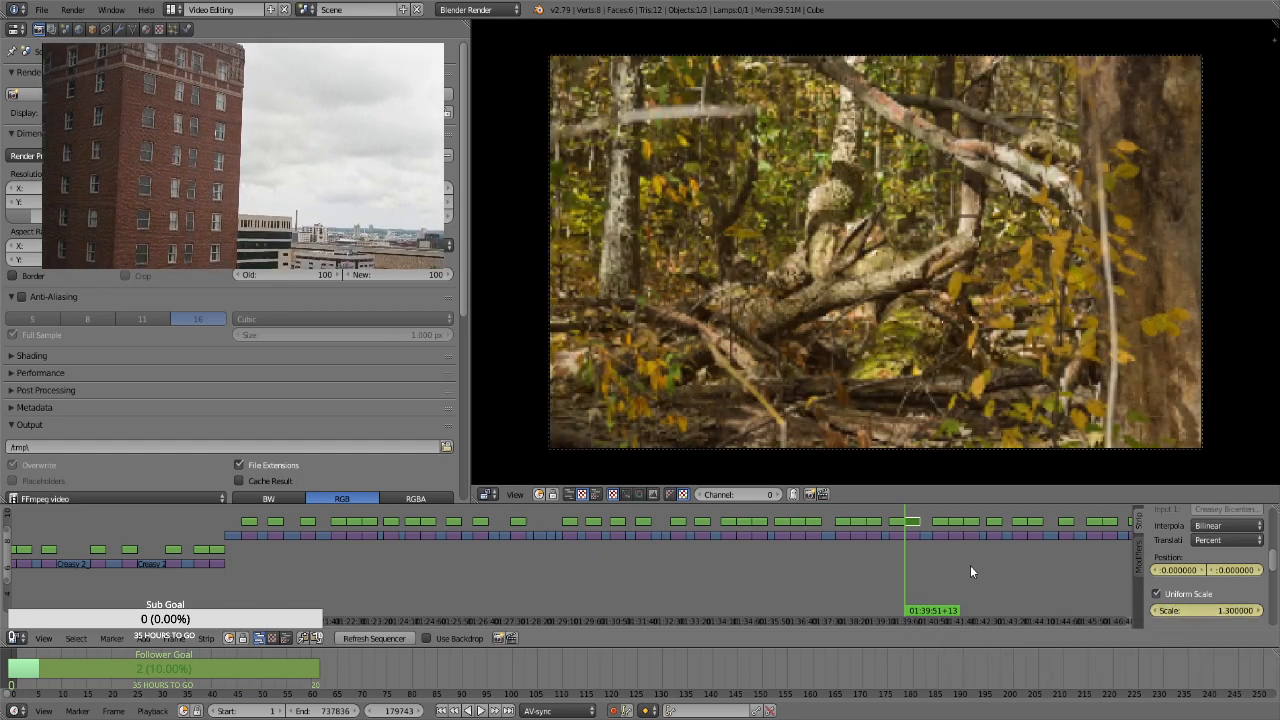
Keyframe a scale of 1.66 on the fallen branches strip's last frame, at 01:40:20+12
key("Page_Up")
key("Left")
left_click(1214, 610)
type("1.66")
key("Return")
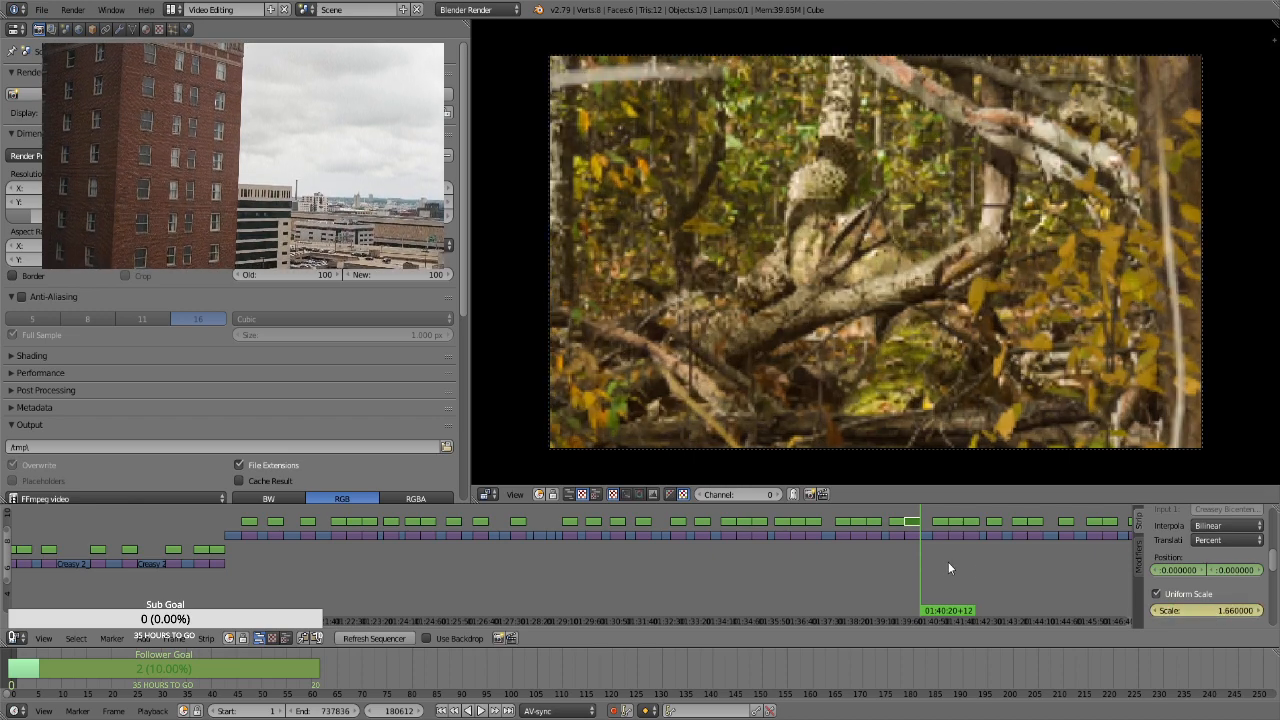
For the portrait autumn trees strip at 01:40:44+21, enable Uniform Scale and keyframe a scale of 3.43 and a vertical position of about -34.65
key("Page_Up")
right_click(943, 523)
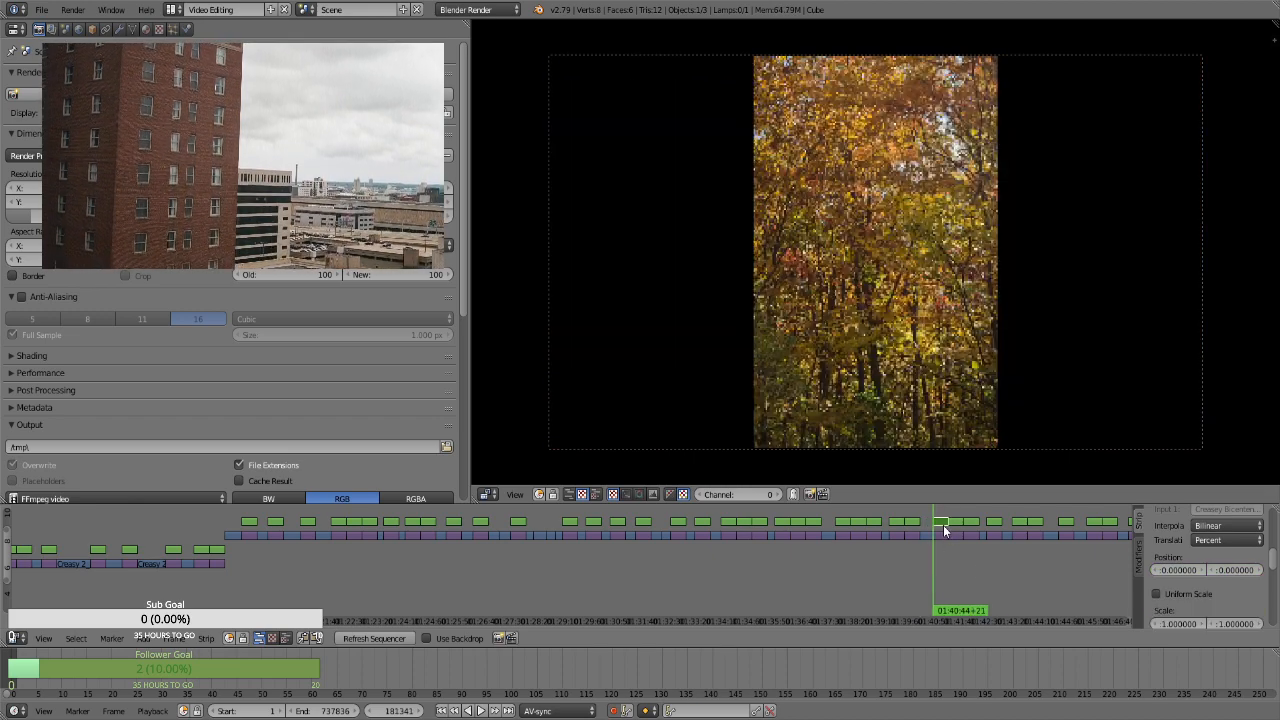
key("i")
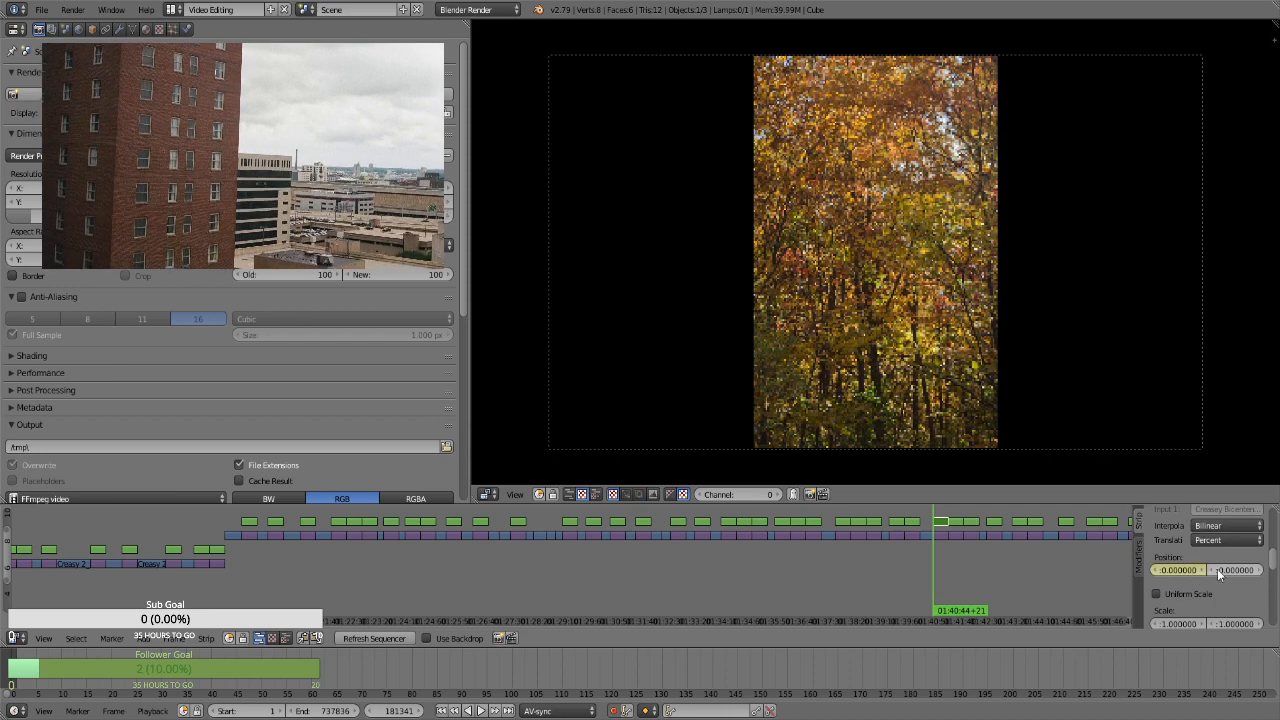
left_click(1189, 591)
left_click(1207, 608)
type("1.3")
key("Return")
left_click_drag(1208, 609, 1279, 609)
left_click_drag(1238, 570, 495, 570)
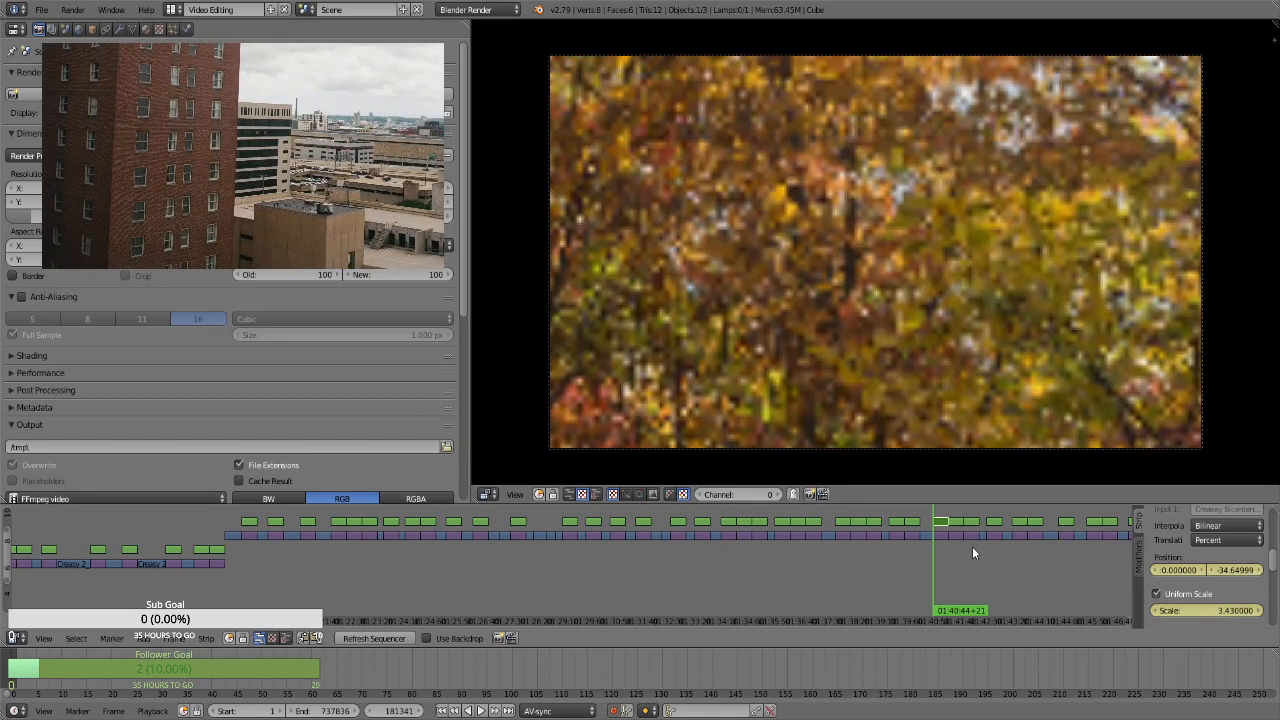
Keyframe a vertical position of 30.06 on the portrait autumn trees strip's last frame
key("Page_Up")
key("Left")
left_click_drag(1238, 570, 1279, 570)
Animate the sunlit leafy clearing strip with Uniform Scale from 1.3 at 01:41:13+21 to 2.26 with vertical position -12.84 at 01:41:42+20
key("Right")
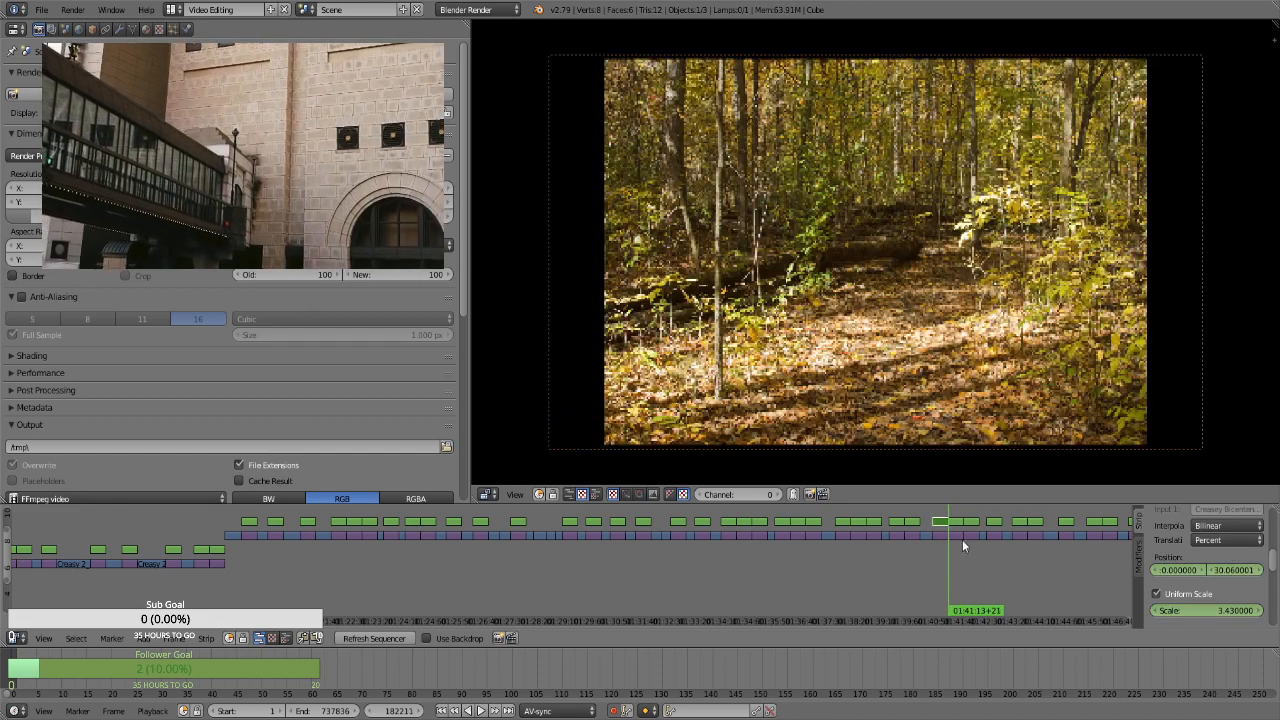
right_click(960, 524)
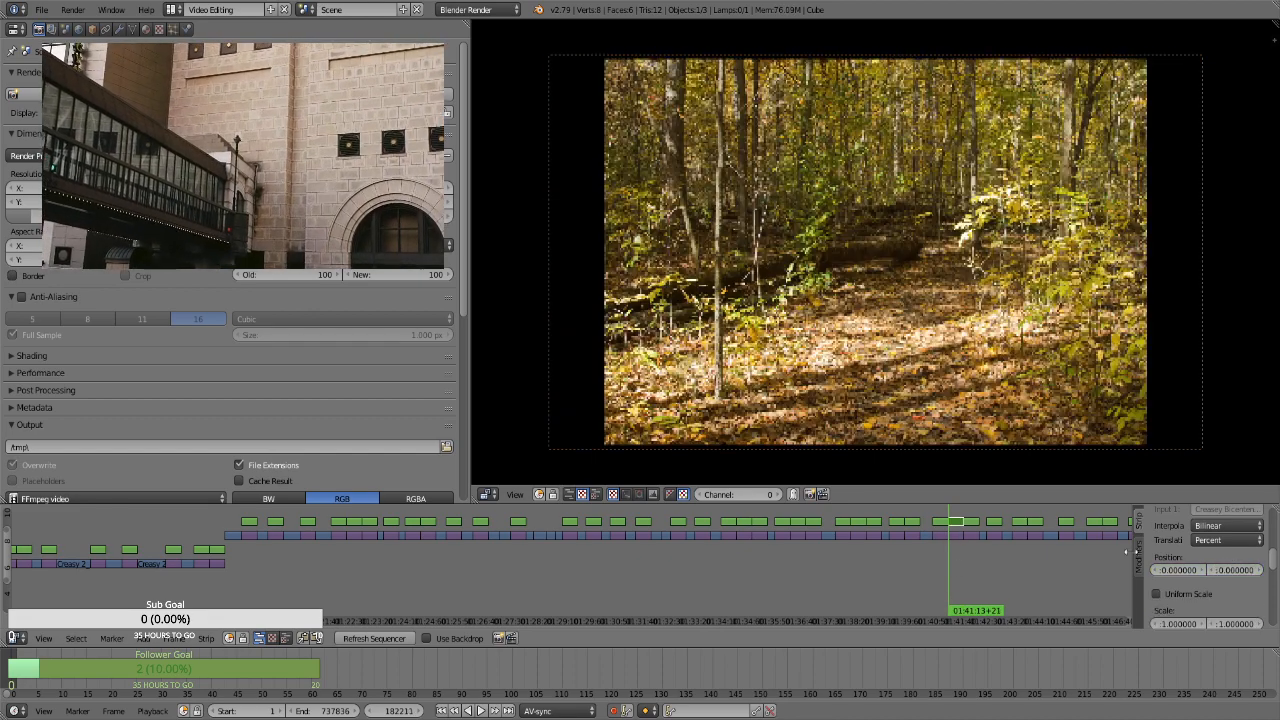
left_click(1190, 594)
left_click(1200, 609)
type("1.3")
key("Return")
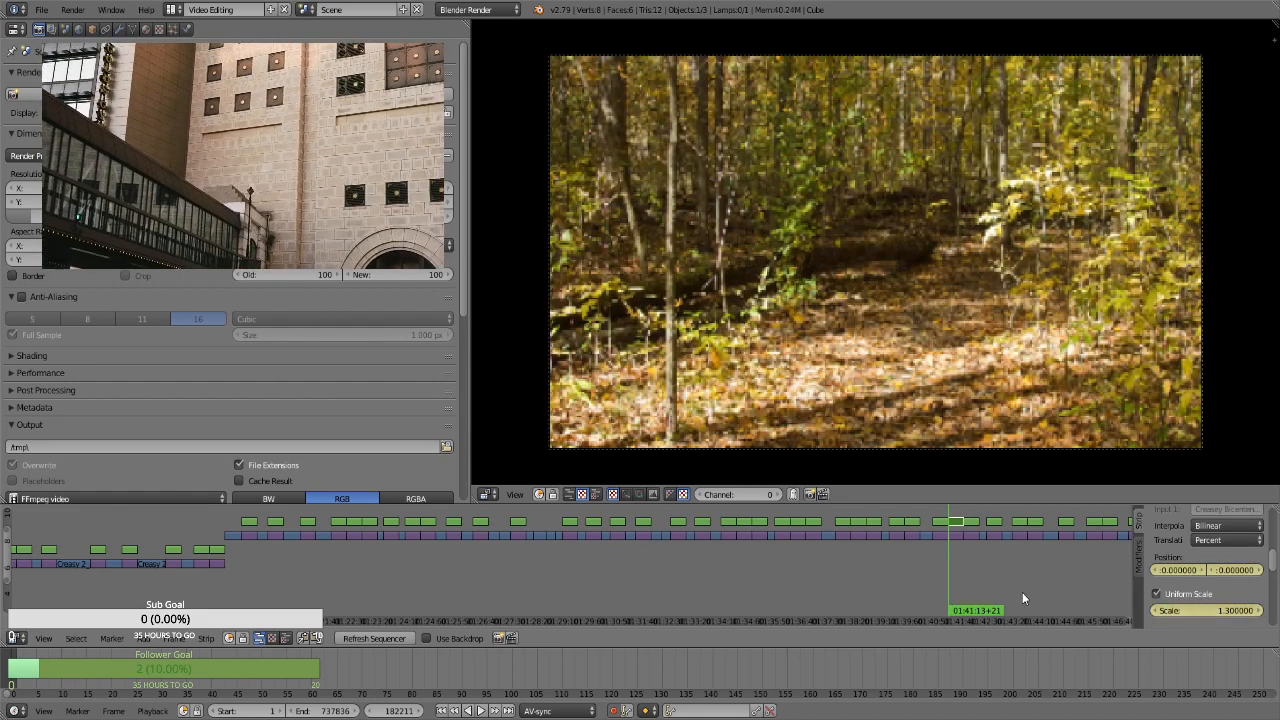
left_click_drag(1198, 610, 1212, 570)
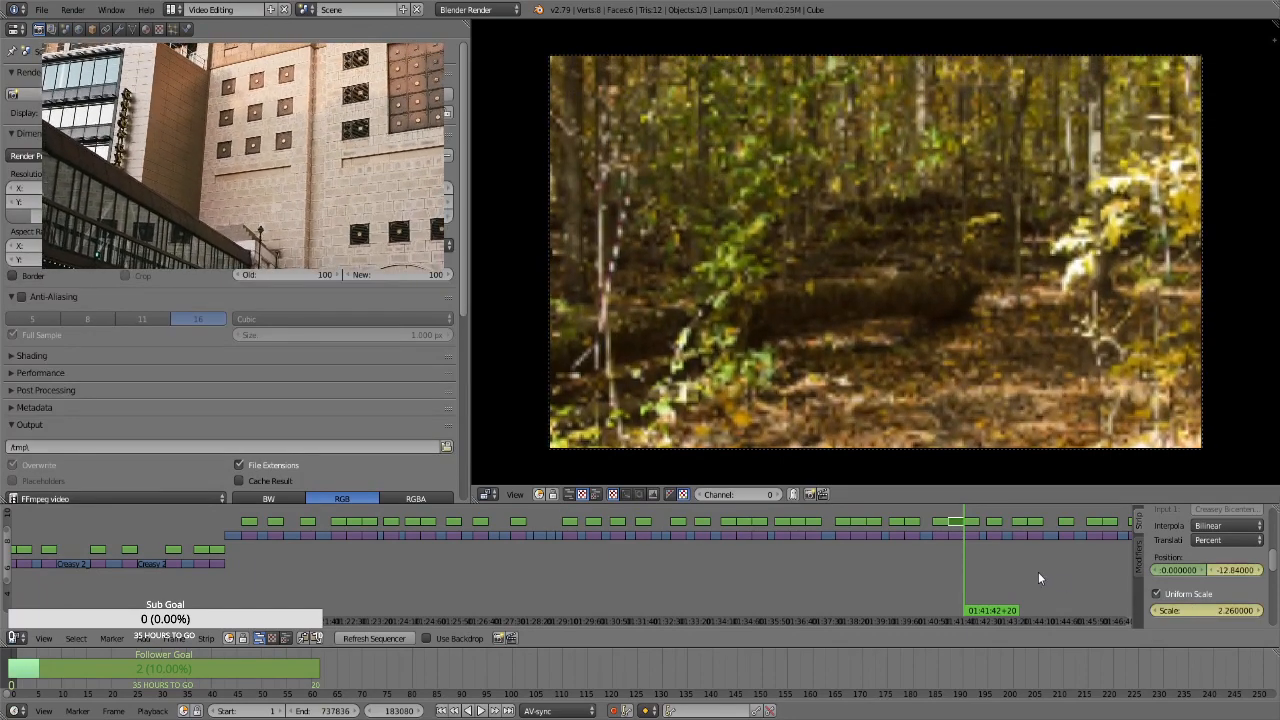
For the fallen tree trunk strip at 01:41:42+21, enable Uniform Scale and keyframe its position and a scale of 1.3
key("Right")
right_click(967, 526)
key("i")
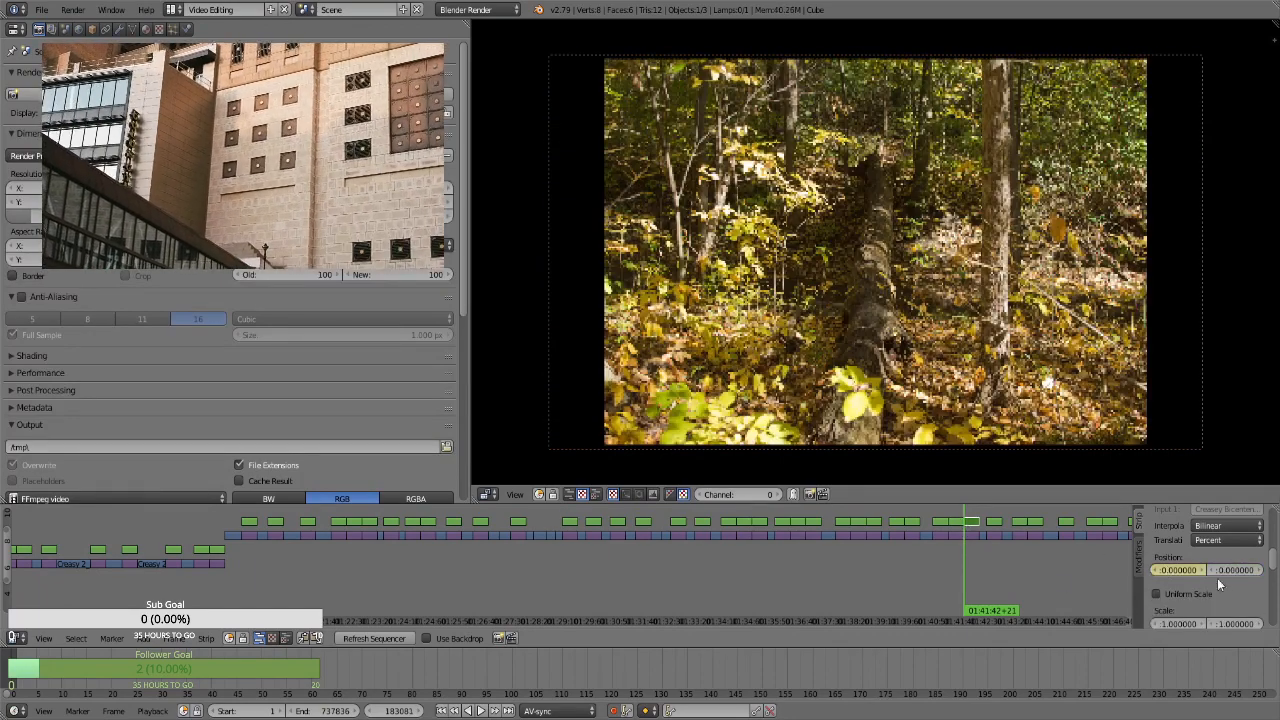
left_click(1188, 597)
key("i")
left_click(1206, 611)
type("1.3")
key("Return")
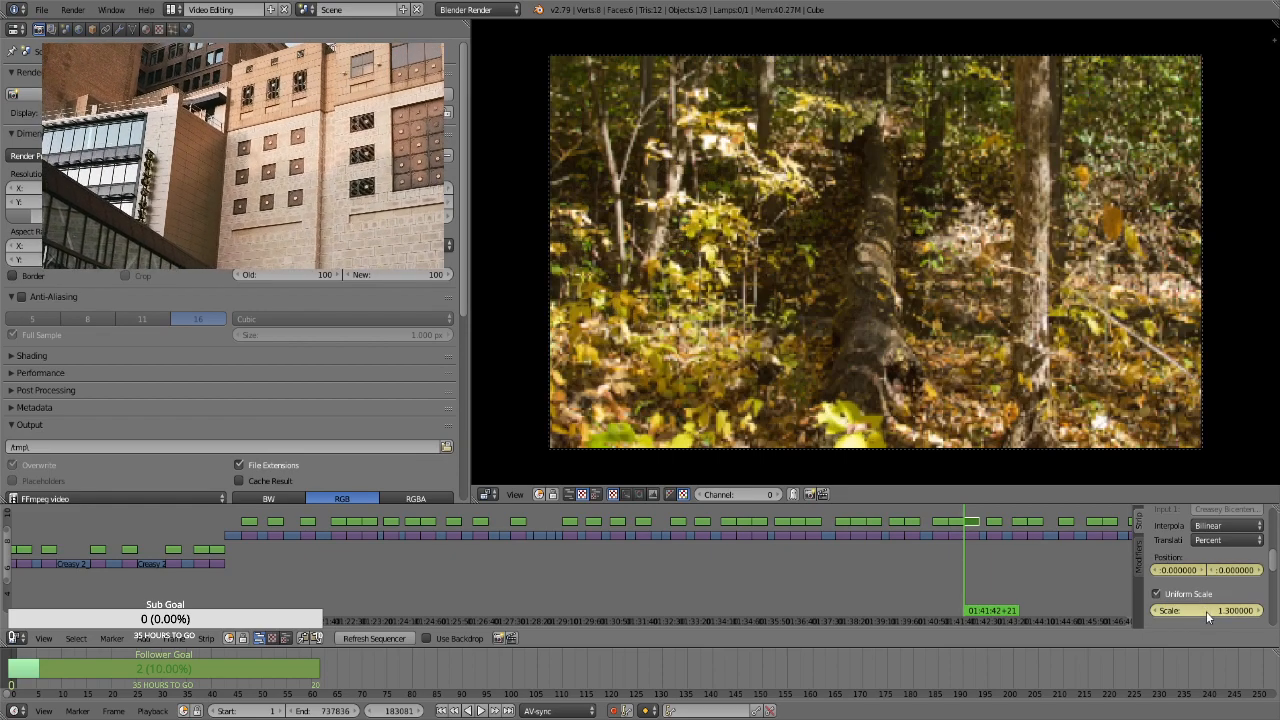
Keyframe a scale of 2.68 and a vertical position of 79.11 at the end of the fallen tree trunk strip, at 01:42:11+20
key("Page_Up")
key("Left")
left_click_drag(1192, 609, 1262, 575)
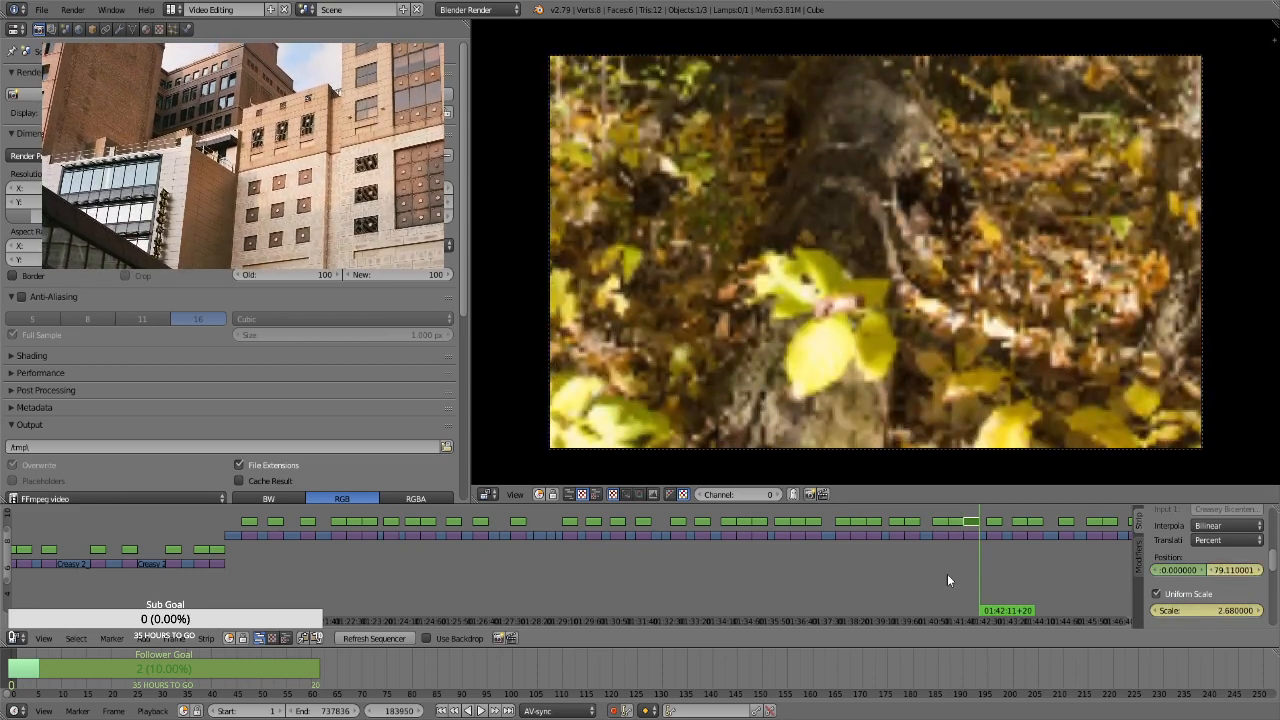
For the shaded forest path strip at 01:42:24+24, enable Uniform Scale and keyframe its position and a scale of 1.3
key("Page_Up")
key("Page_Up")
right_click(996, 524)
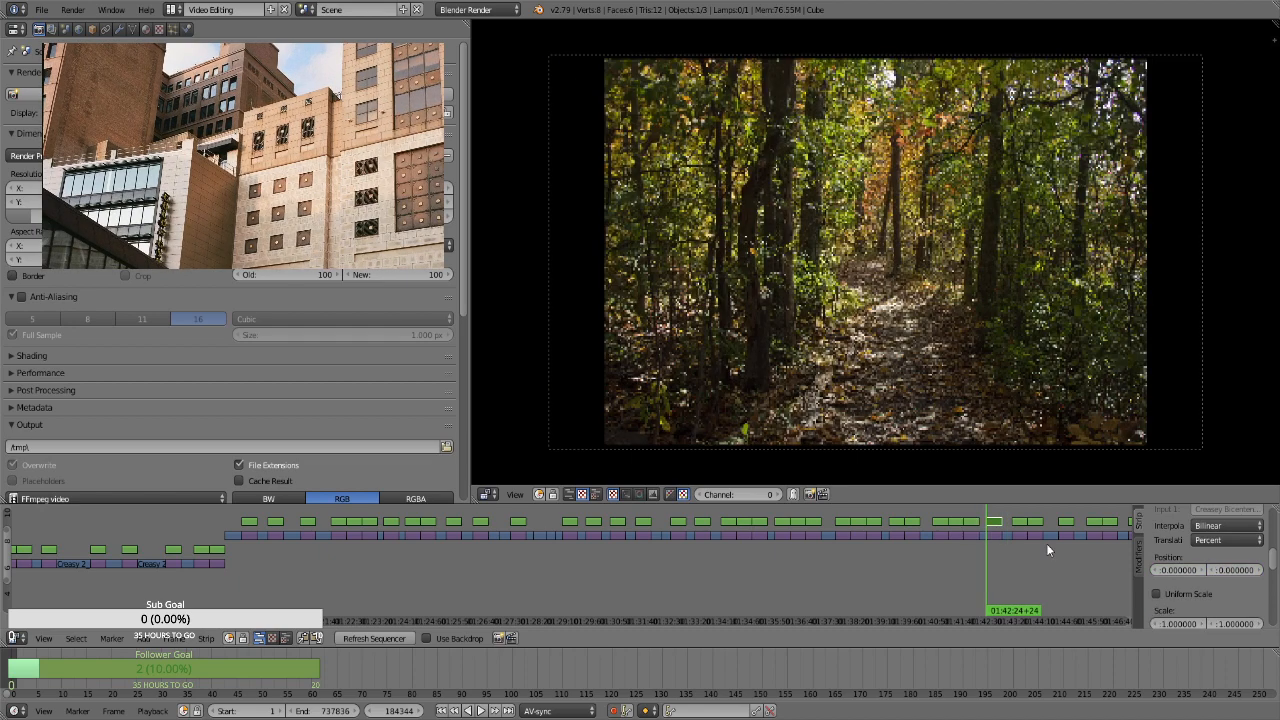
key("i")
left_click(1184, 594)
key("i")
key("i")
left_click(1187, 611)
type("1.3")
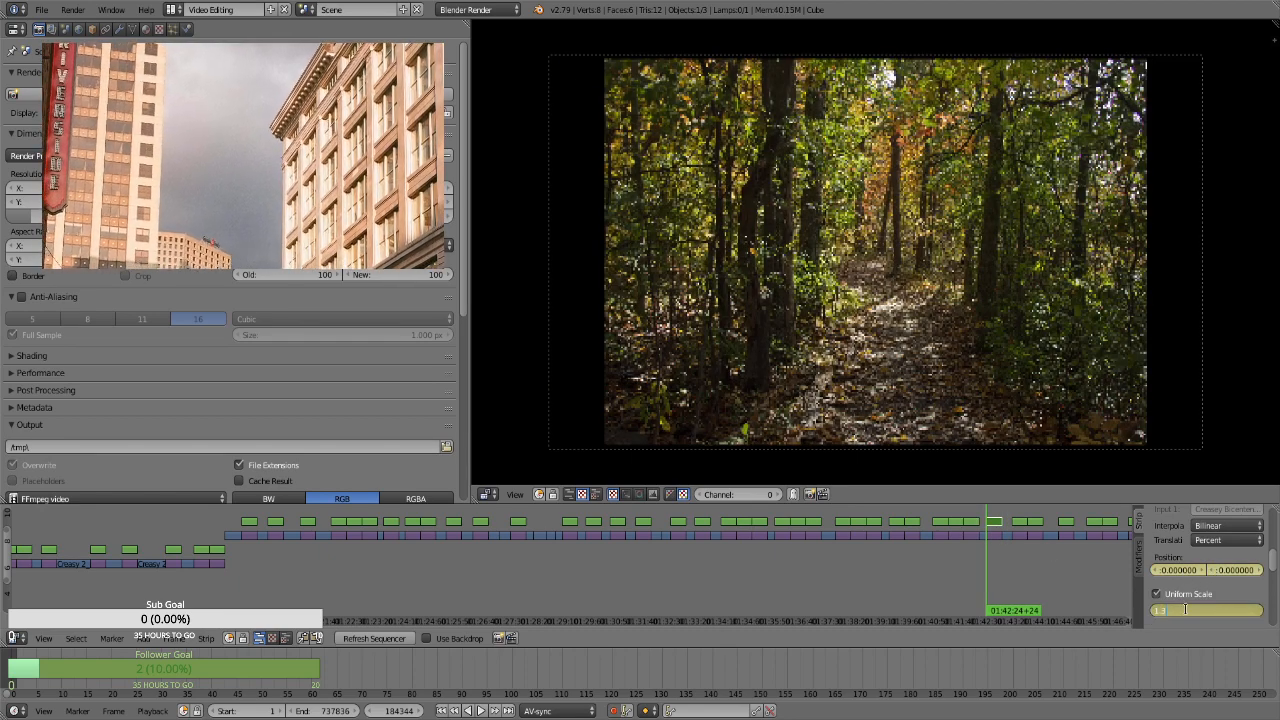
key("Return")
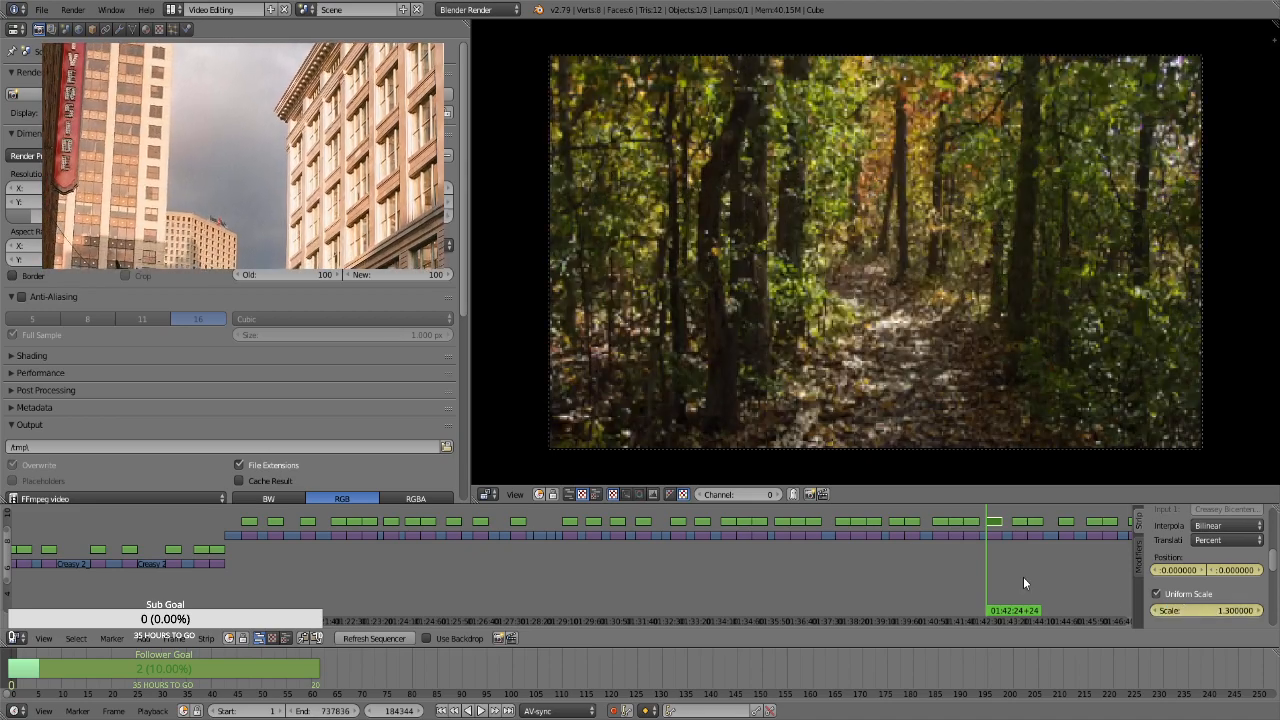
Keyframe a scale of 2.11 on the shaded forest path strip's last frame, at 01:42:53+23
key("Page_Up")
key("Left")
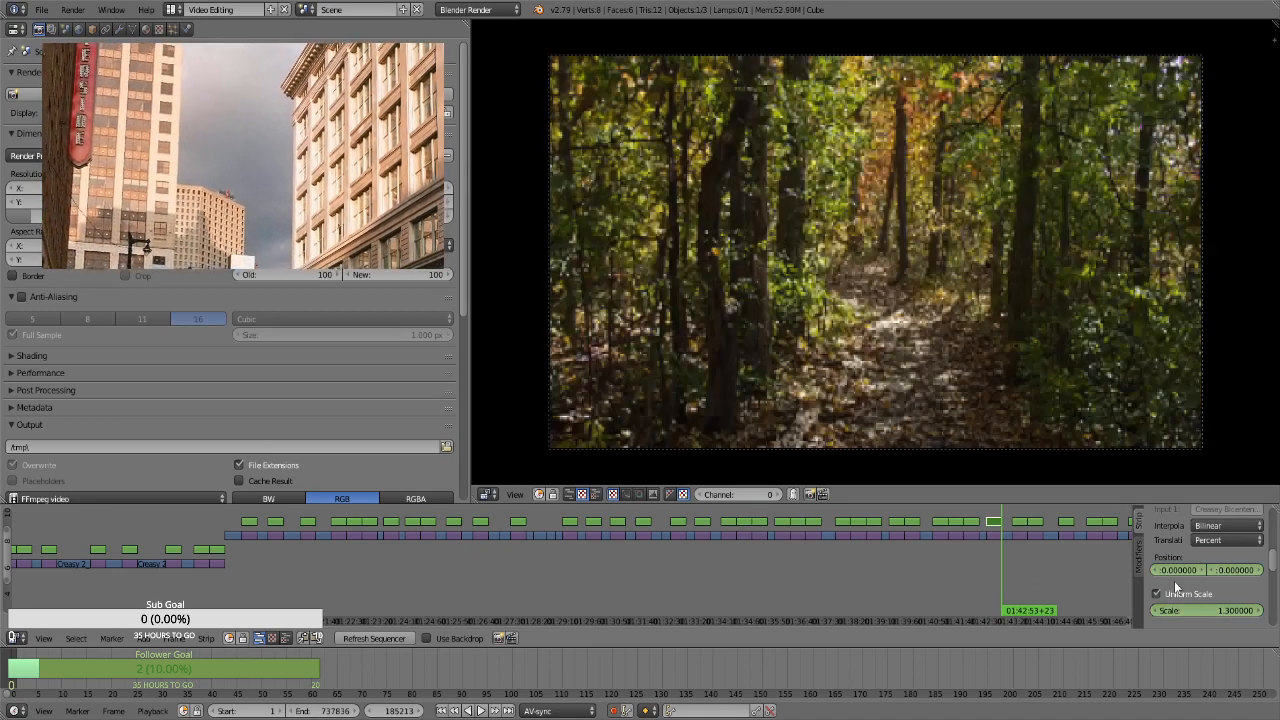
left_click_drag(1198, 608, 1250, 608)
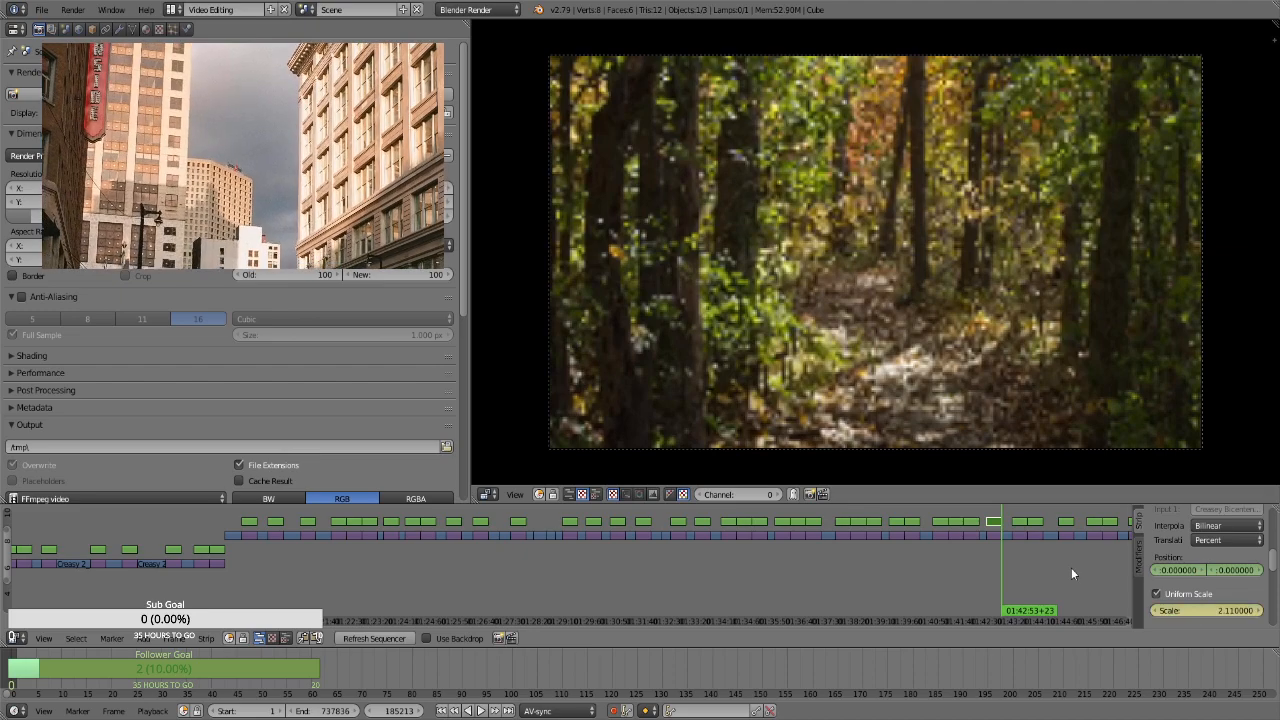
For the leafy forest floor strip at 01:43:12+22, enable Uniform Scale and keyframe its position and a scale of 1.3
right_click(1019, 523)
key("Page_Up")
key("Page_Up")
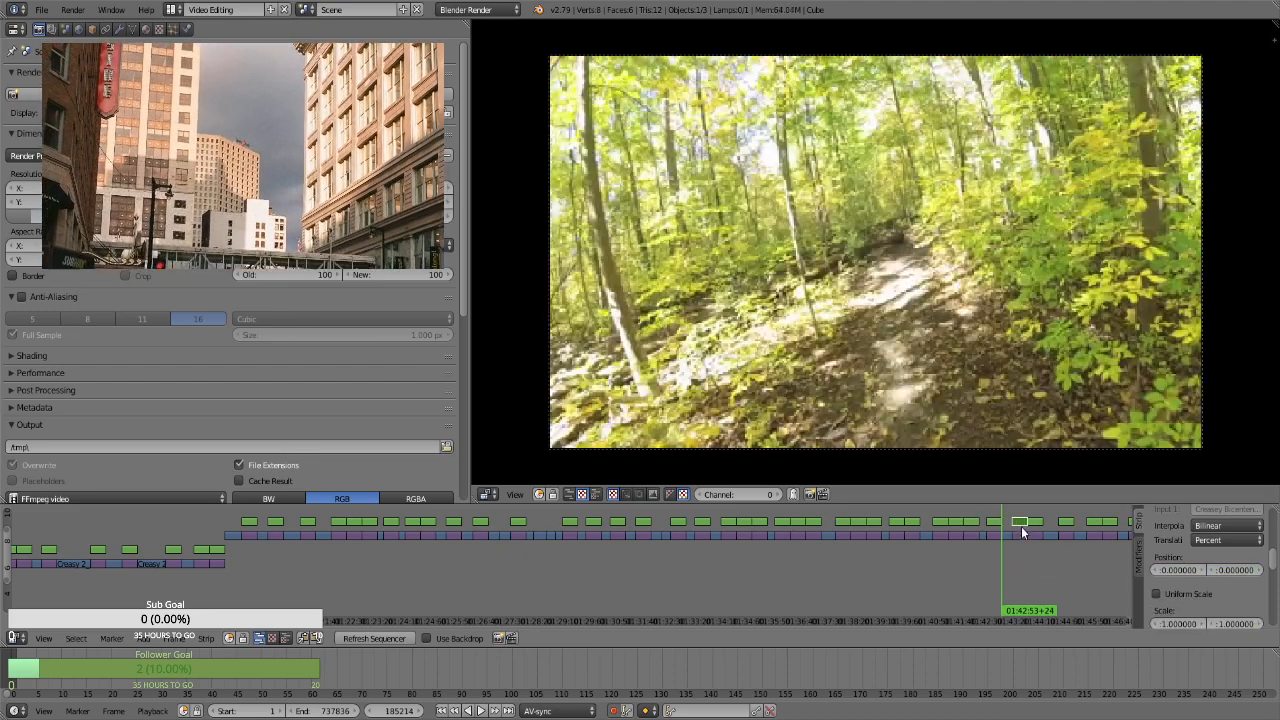
key("i")
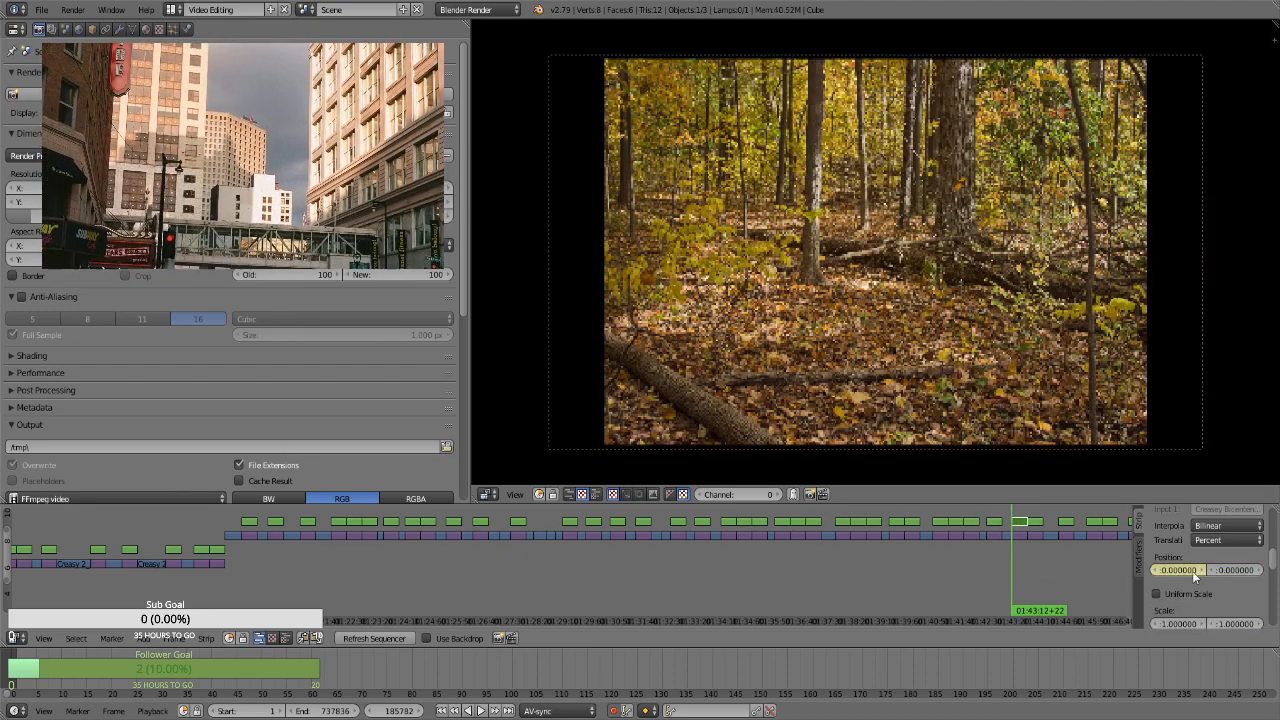
left_click(1194, 595)
key("i")
left_click(1200, 607)
type("1.3")
key("Return")
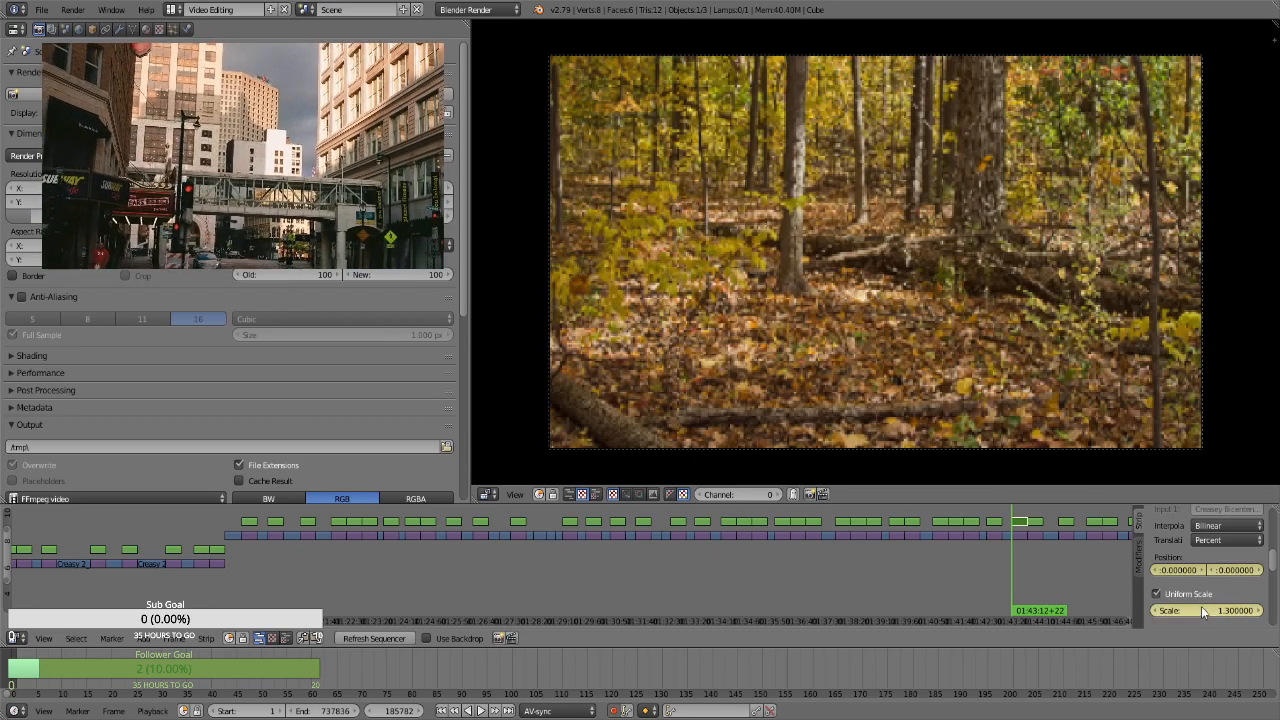
Keyframe a scale of 1.99 and a position of -8.67, -5.28 at the end of the leafy forest floor strip, at 01:43:41+21
key("Page_Up")
key("Left")
left_click_drag(1215, 612, 1160, 572)
key("i")
key("i")
key("i")
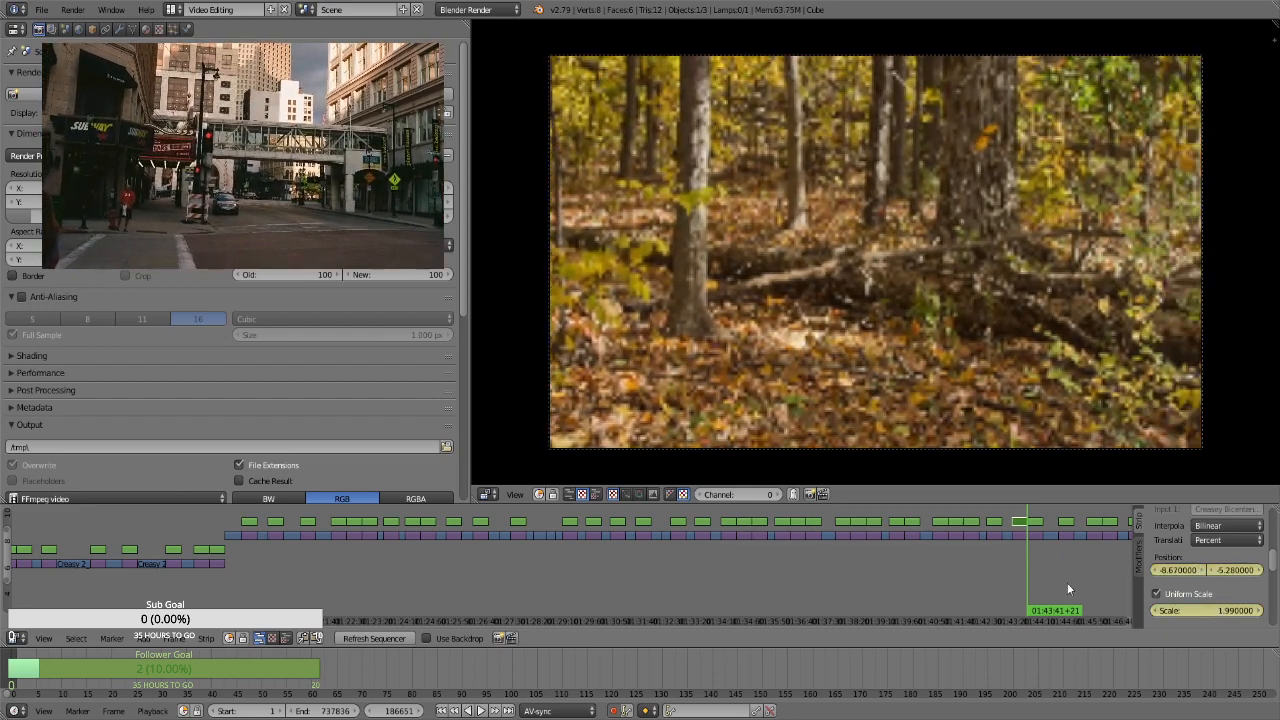
For the portrait log strip at 01:43:41+22, enable Uniform Scale and keyframe a scale of 2.8 and a vertical position of 13.32
left_click(1037, 520)
key("Page_Down")
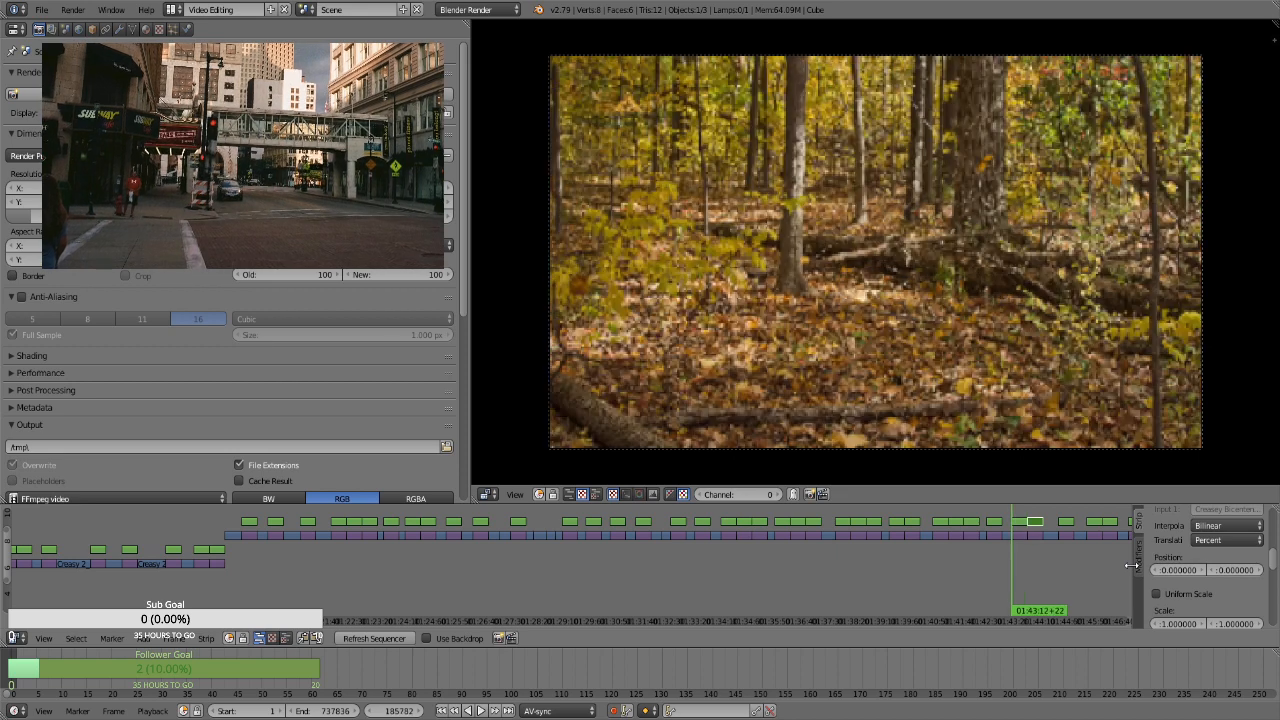
key("Page_Up")
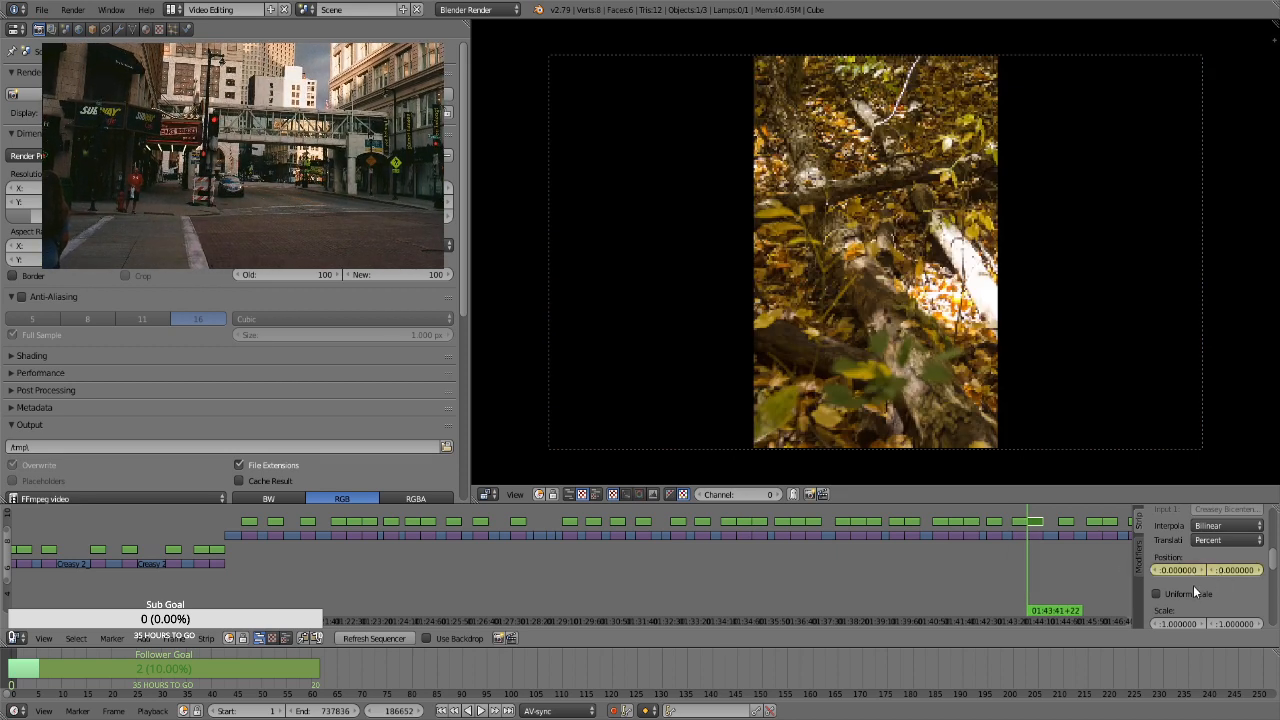
left_click(1194, 592)
left_click(1195, 609)
type("1.3")
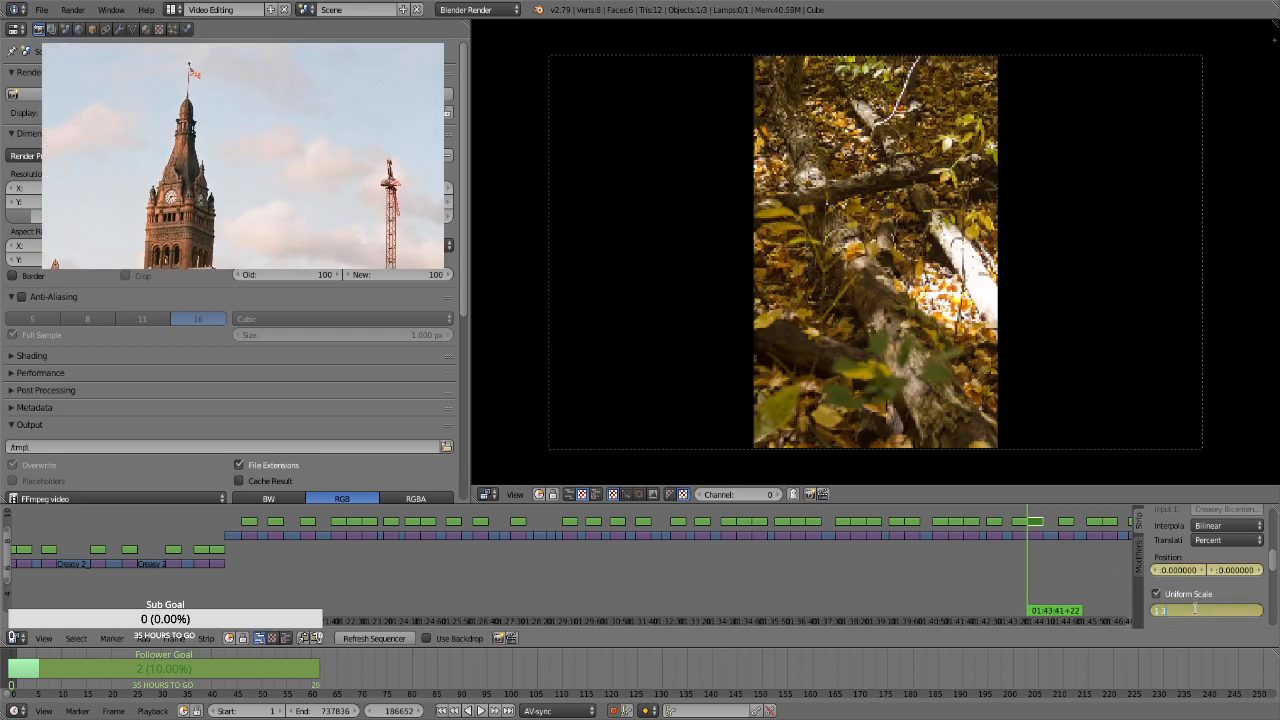
key("Return")
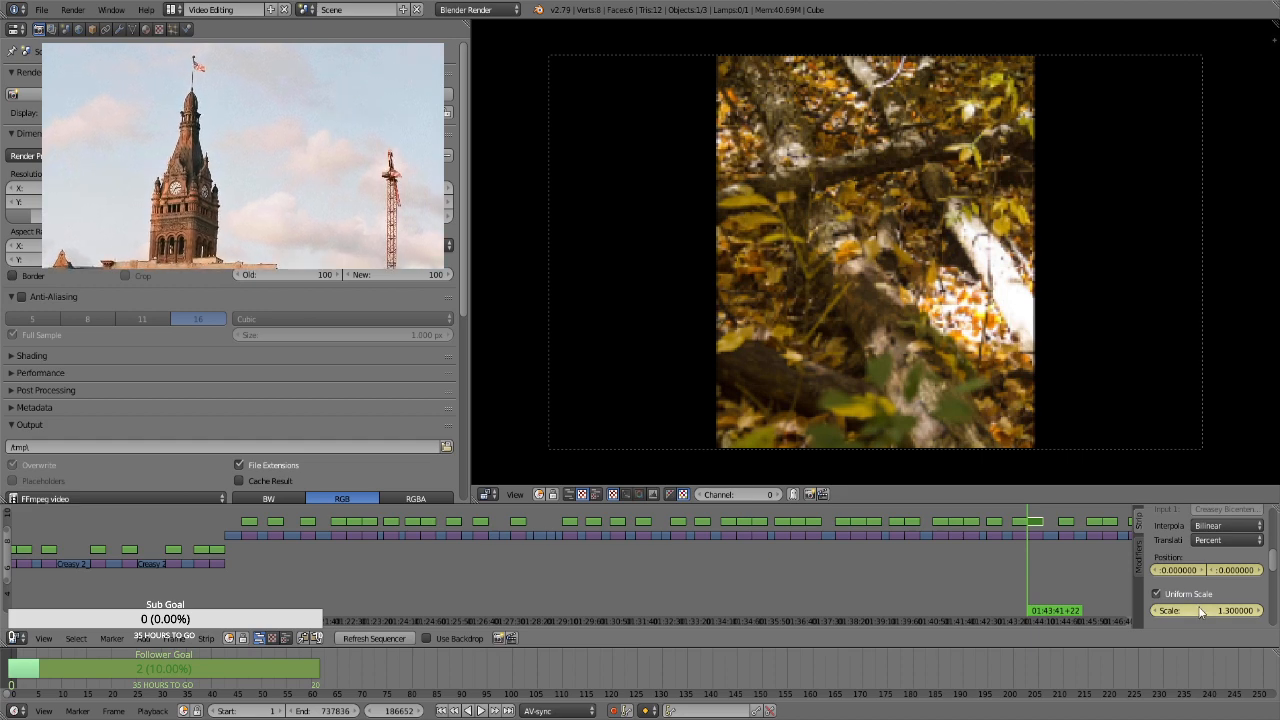
left_click_drag(1239, 609, 1266, 575)
Try to enable Uniform Scale on the next transform strip and keyframe its position and scales of 1.3 and 1.66 at 01:44:10+21
left_click(1048, 558)
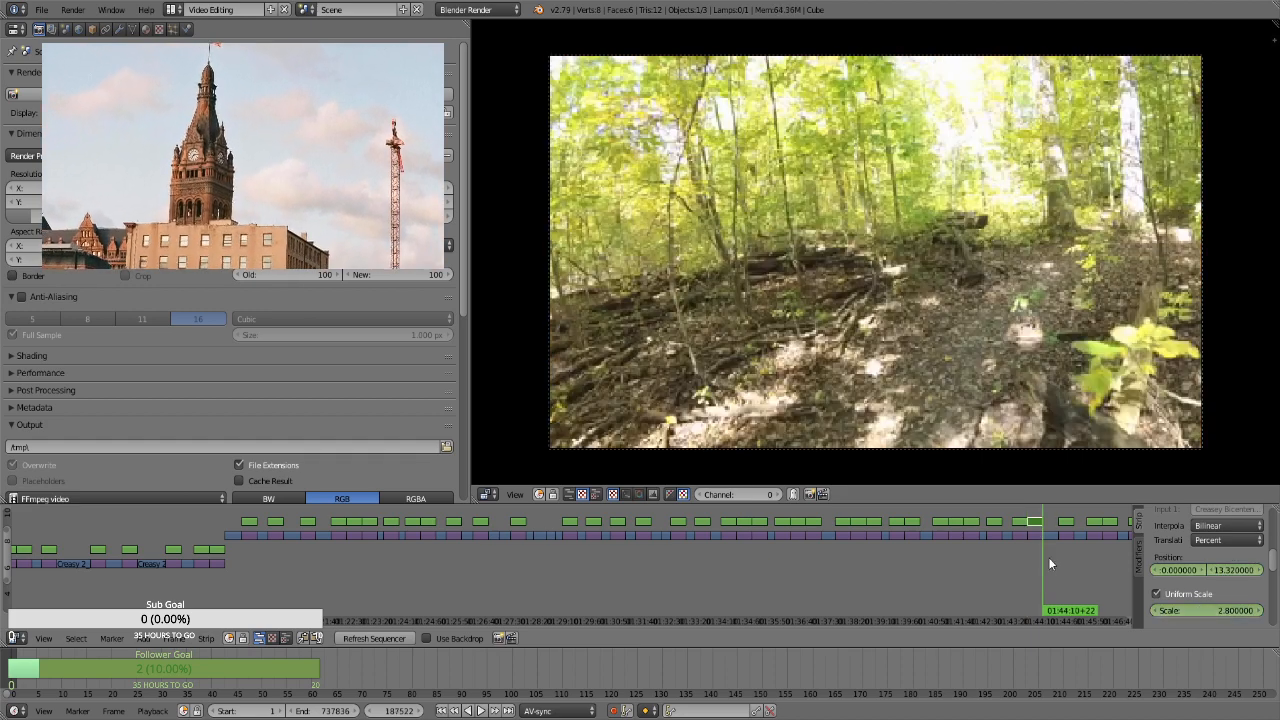
right_click(1072, 522)
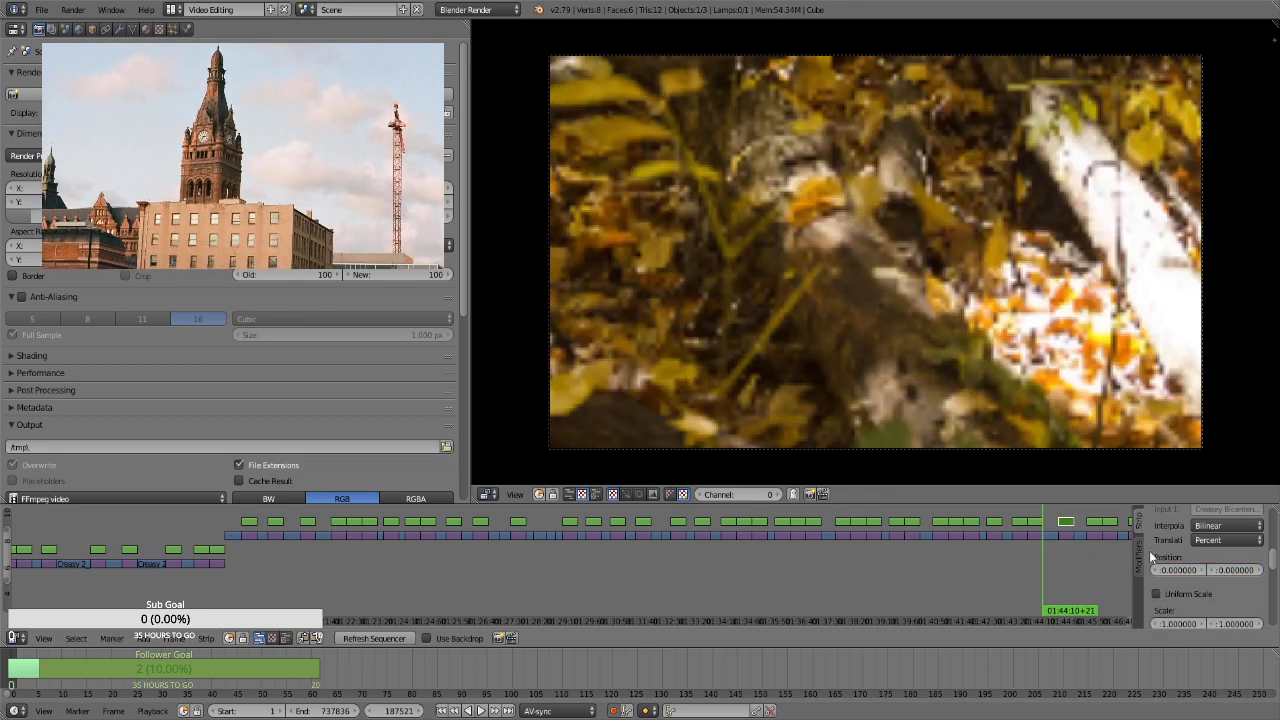
key("i")
left_click(1190, 595)
left_click(1205, 609)
type("1.3")
key("Return")
left_click(1200, 609)
key("Return")
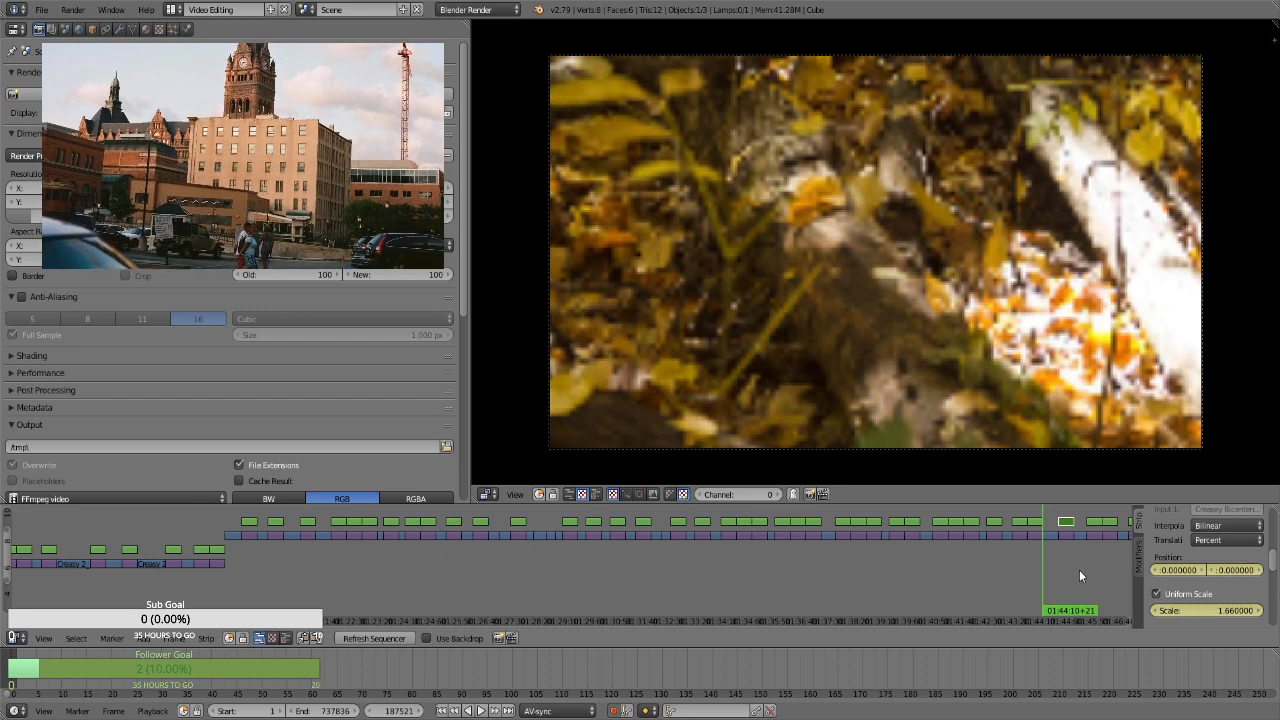
Undo the position, Uniform Scale and scale edits on that strip, going back to the portrait log strip at 01:43:41+22
key("ctrl+z")
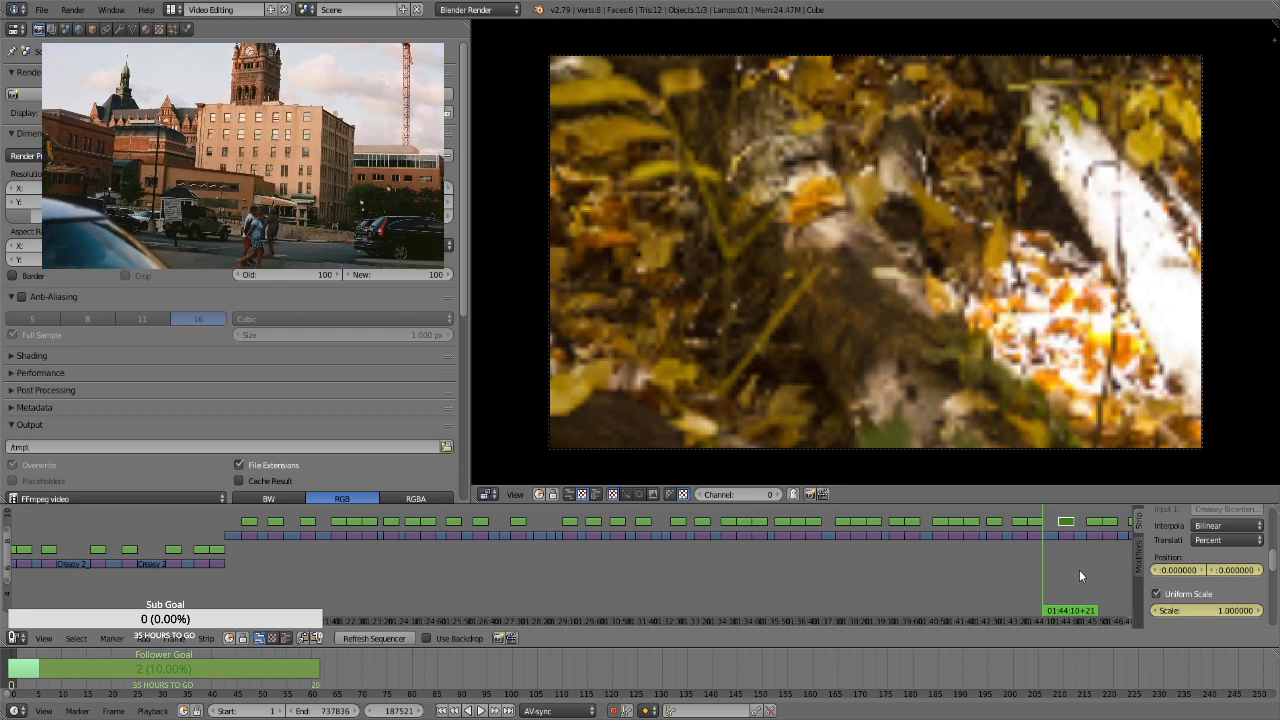
key("ctrl+z")
key("ctrl+z")
key("ctrl+z")
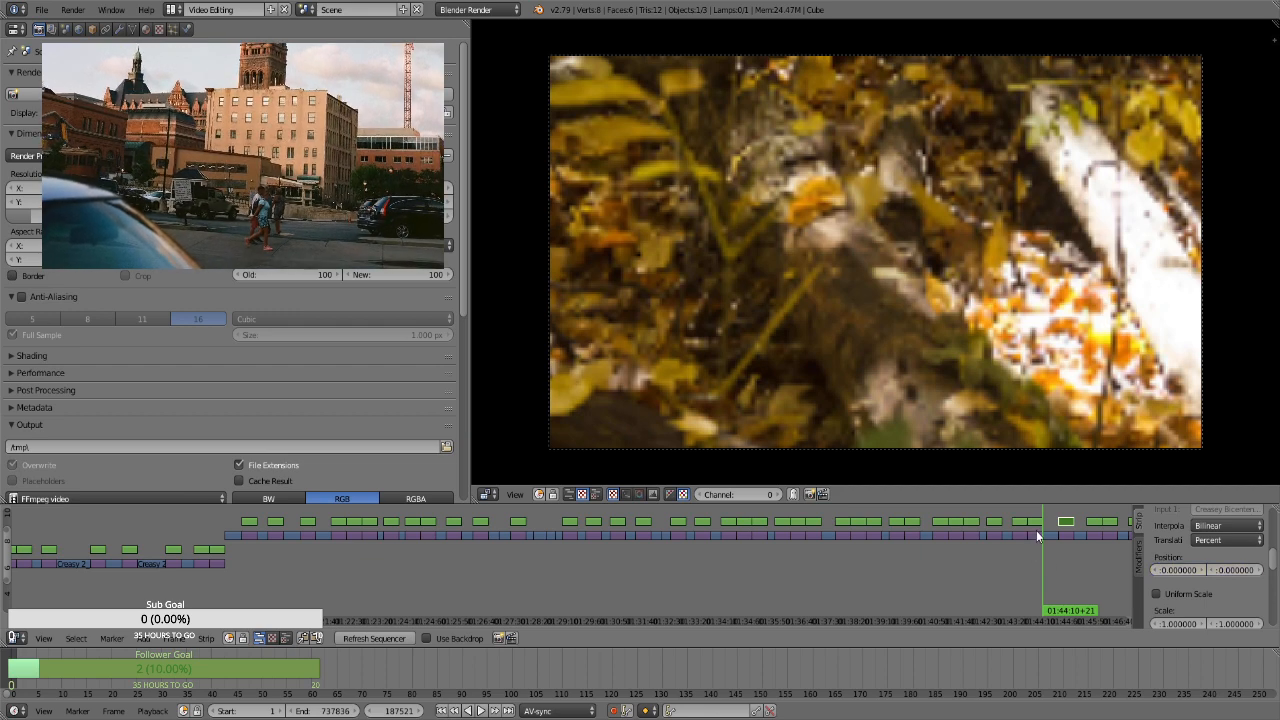
key("ctrl+z")
key("ctrl+z")
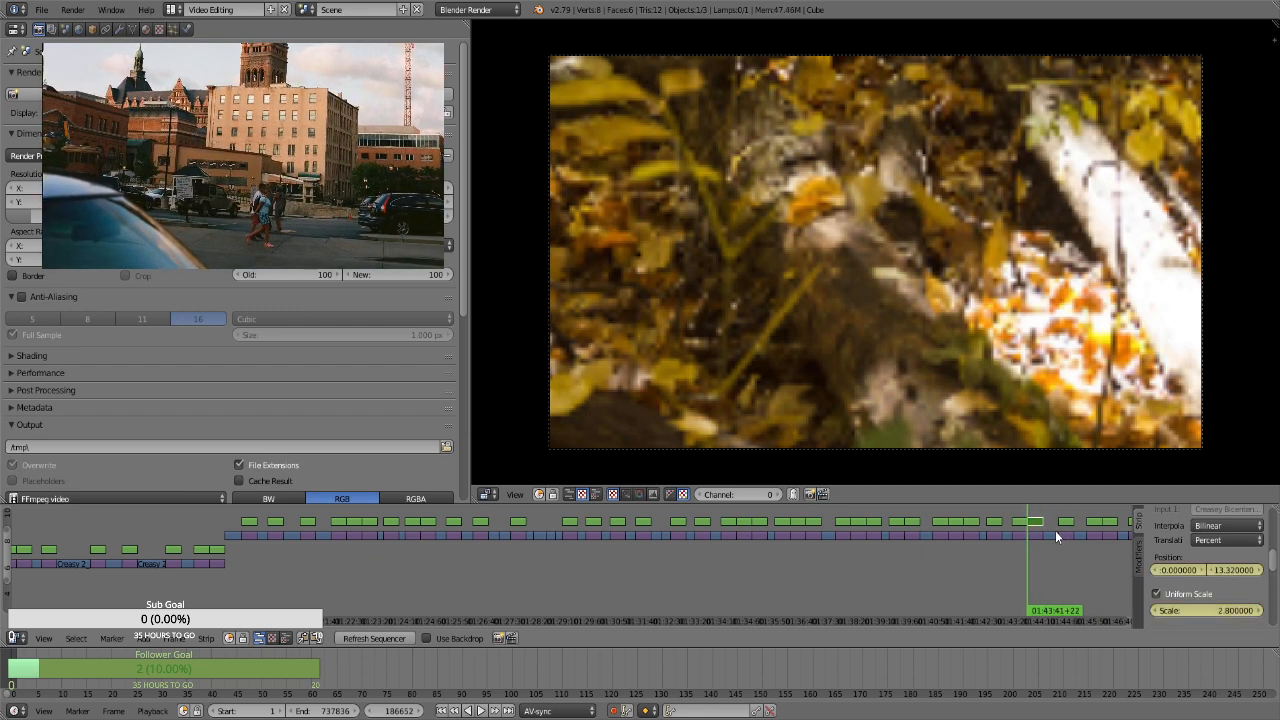
Keyframe a larger scale and a lower vertical position at the end of the portrait log strip, at 01:44:10+21, and preview the motion
key("Page_Up")
key("Left")
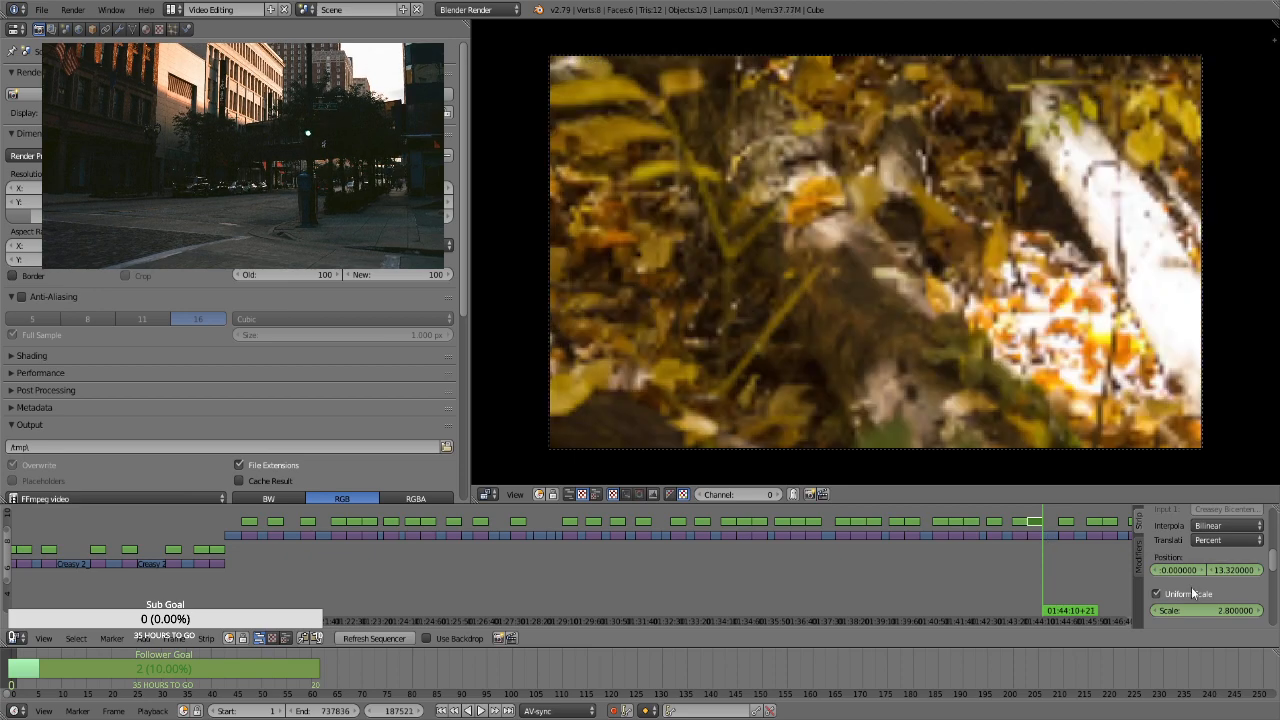
left_click(1225, 612)
type("1.66")
key("Return")
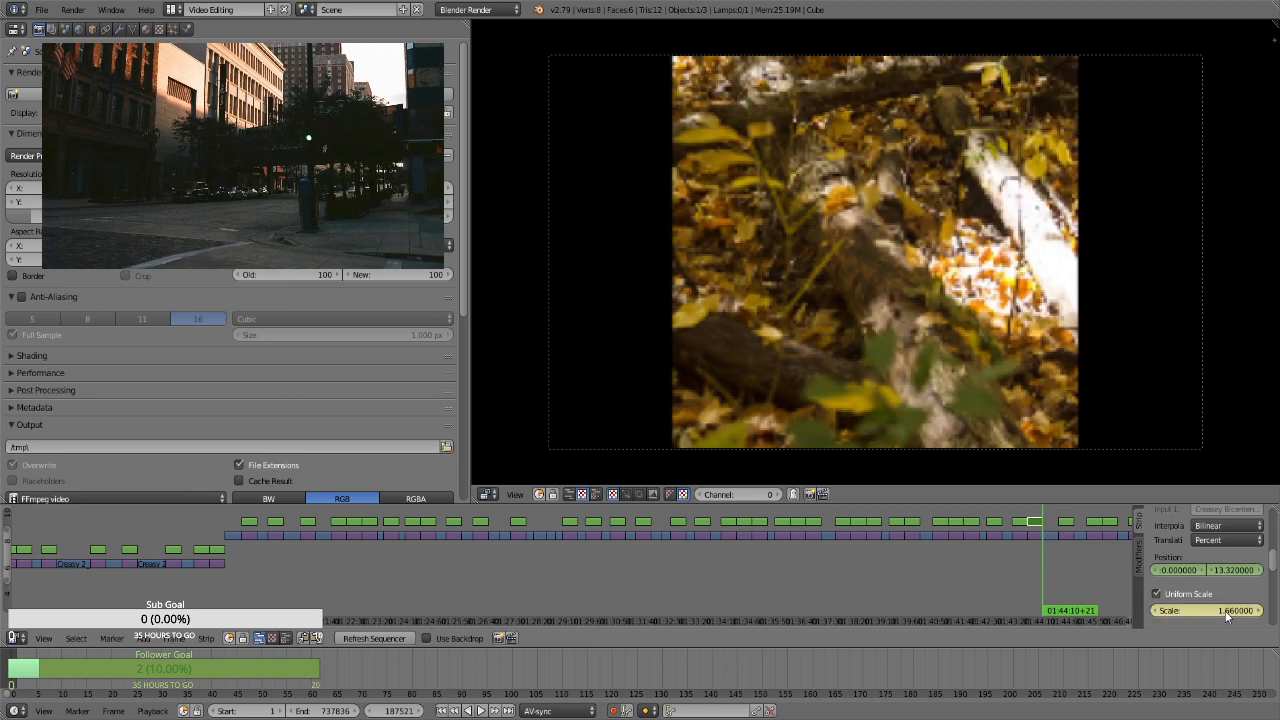
left_click_drag(1226, 615, 1273, 550)
key("alt+a")
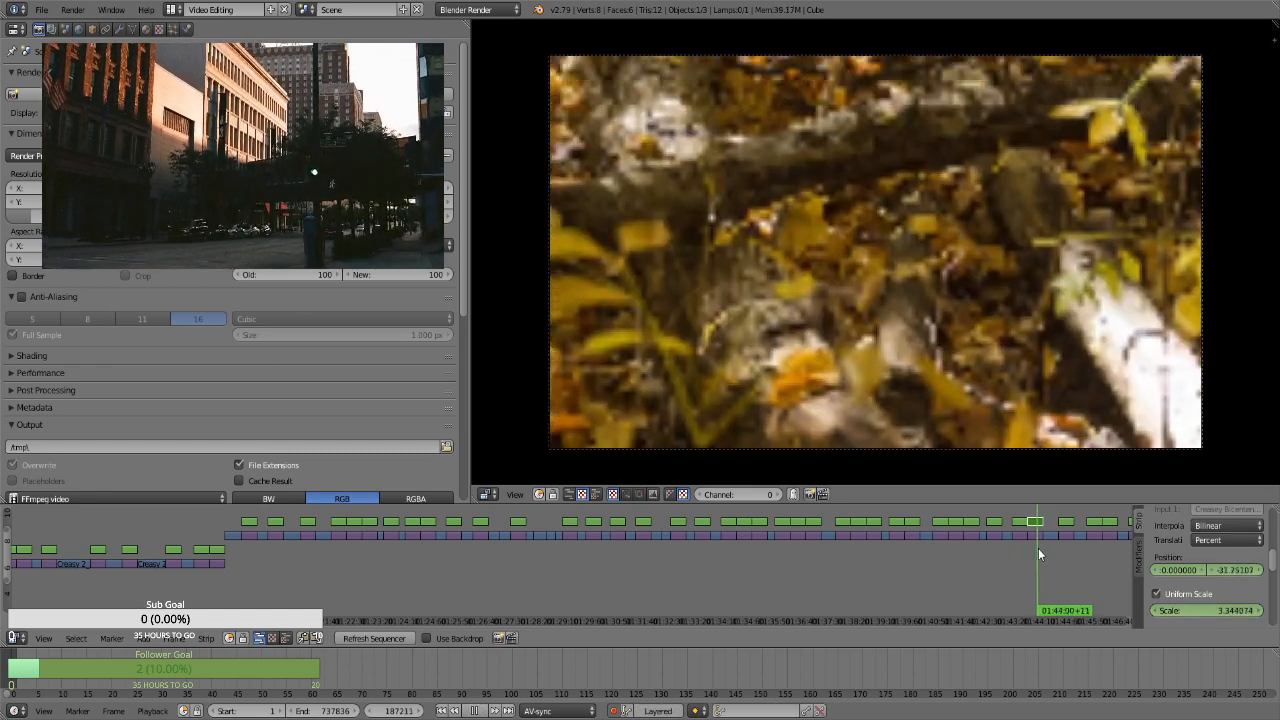
key("alt+a")
For the forest strip with the large tree trunk, keyframe its position, enable Uniform Scale and keyframe a scale of 1.3 at 01:44:40+02
left_click_drag(1050, 546, 1065, 548)
right_click(1070, 519)
key("Page_Down")
key("i")
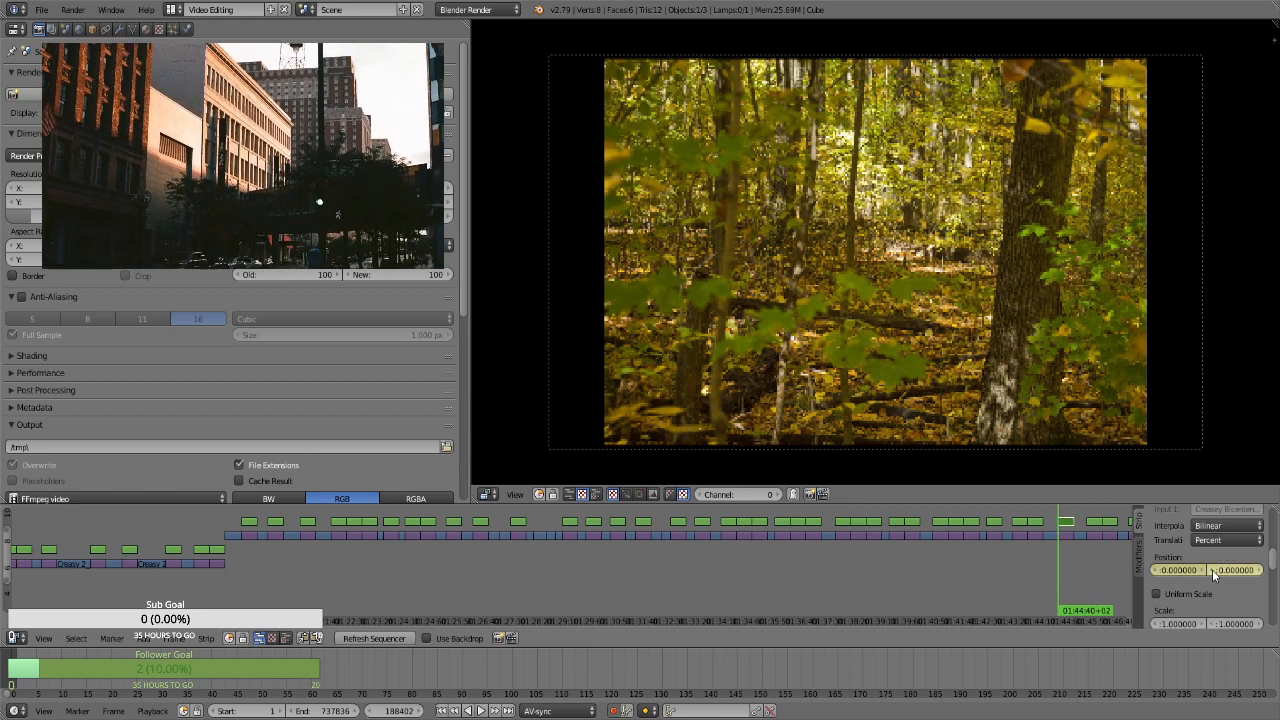
left_click(1190, 594)
left_click(1207, 609)
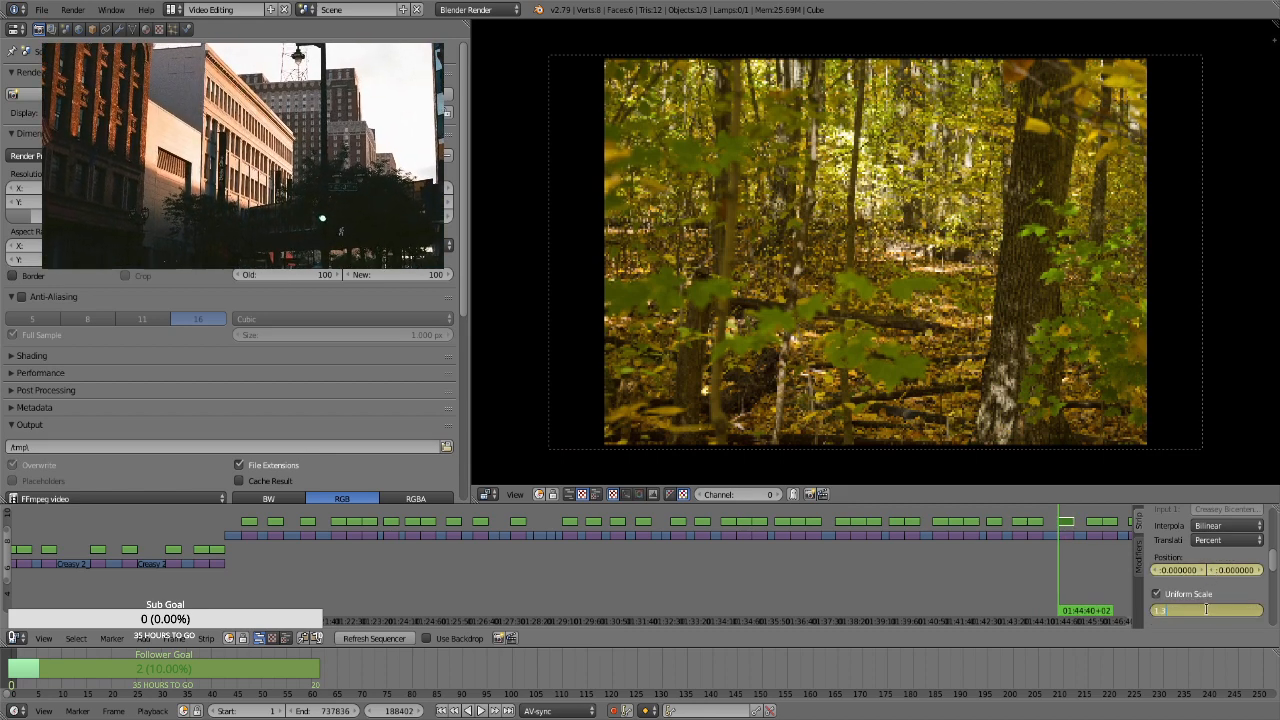
key("Return")
Keyframe a scale of 1.66 and a vertical position of -8.16 at the end of the large tree trunk strip, at 01:45:09+01
left_click_drag(1051, 576, 1072, 579)
left_click(1213, 611)
type("1.66")
key("Return")
left_click_drag(1232, 572, 1204, 572)
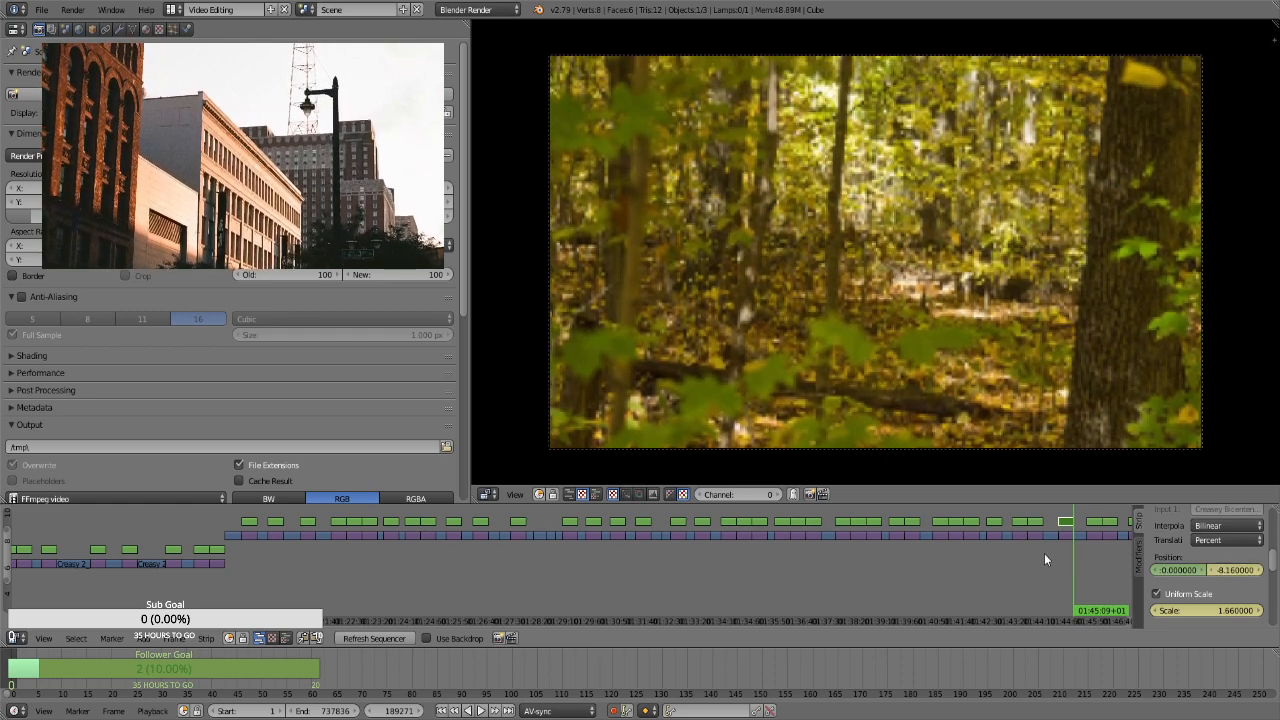
For the log pile strip, keyframe its position, enable Uniform Scale and keyframe a scale of 1.3 at its start, frame 190008
left_click_drag(1062, 557, 1072, 561)
key("Page_Up")
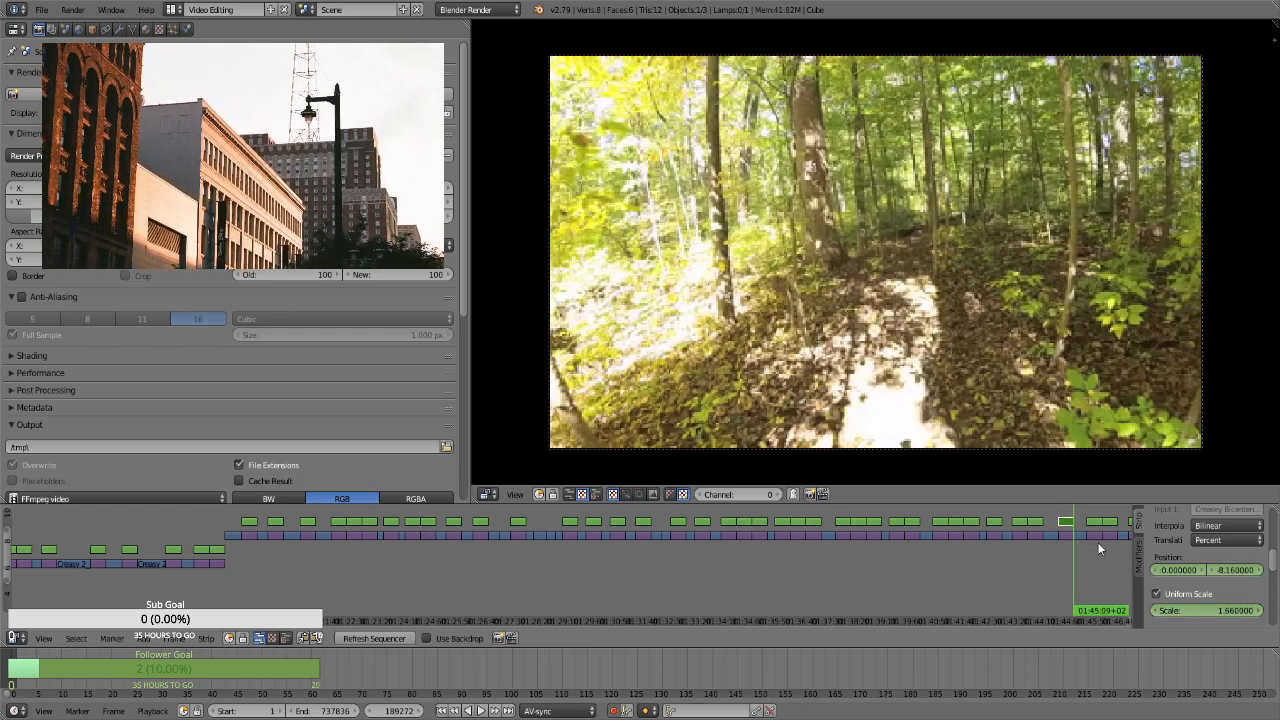
right_click(1098, 524)
key("Page_Up")
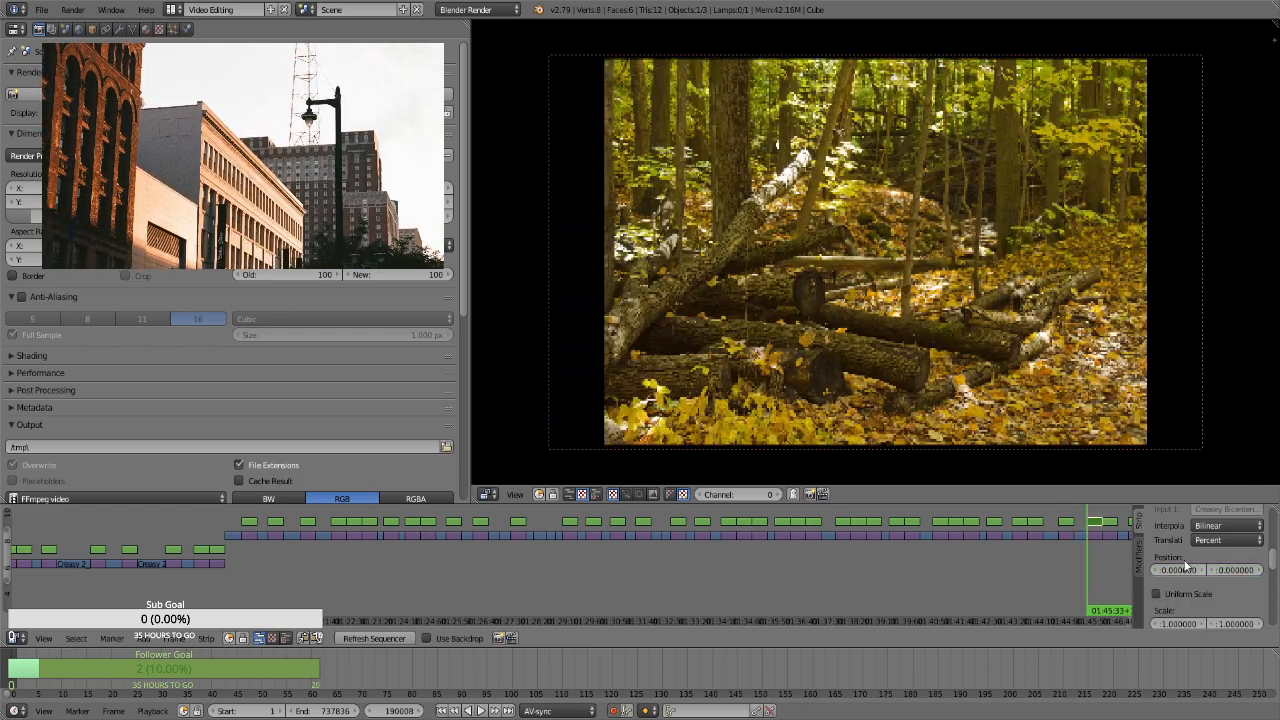
key("i")
left_click(1190, 592)
left_click(1200, 610)
type("1.3")
key("Return")
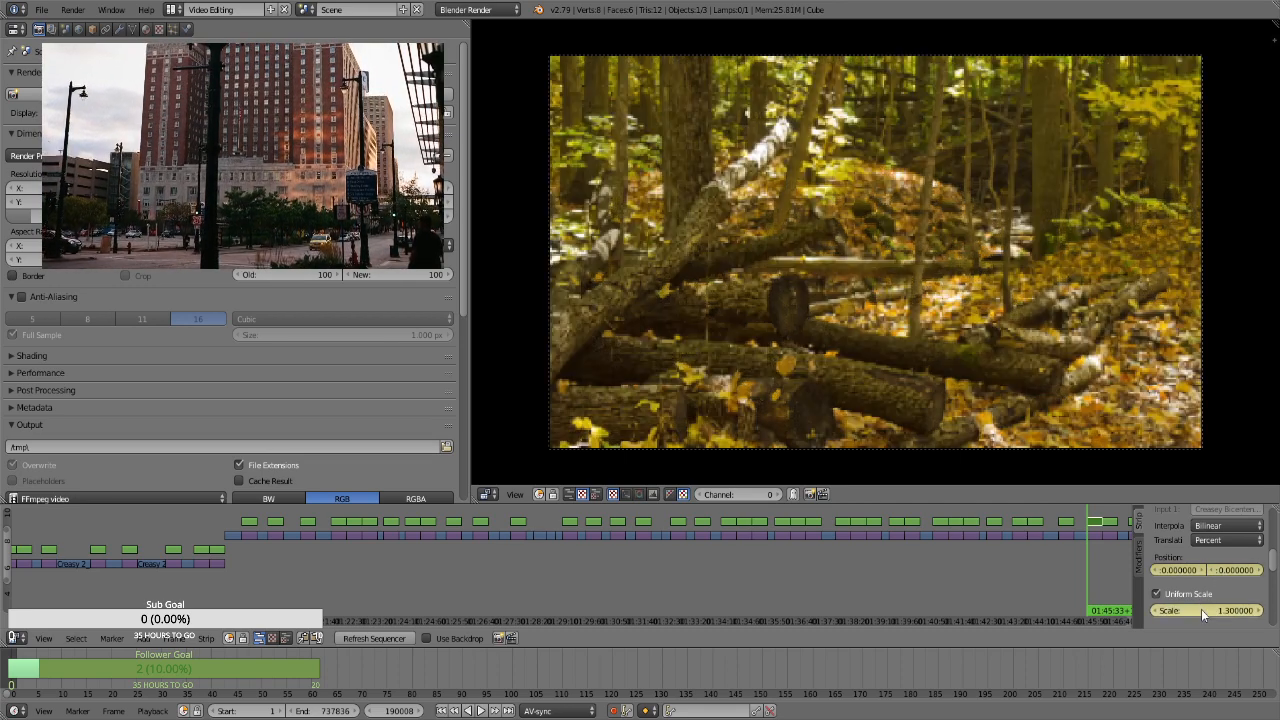
Keyframe a scale of 1.66 and a vertical position of 14.73 at the end of the log pile strip, frame 190877
left_click(1192, 608)
type("1.66")
key("Return")
mouse_move(1237, 578)
left_mouse_down()
mouse_move(1277, 578)
mouse_move(1256, 578)
left_mouse_up()
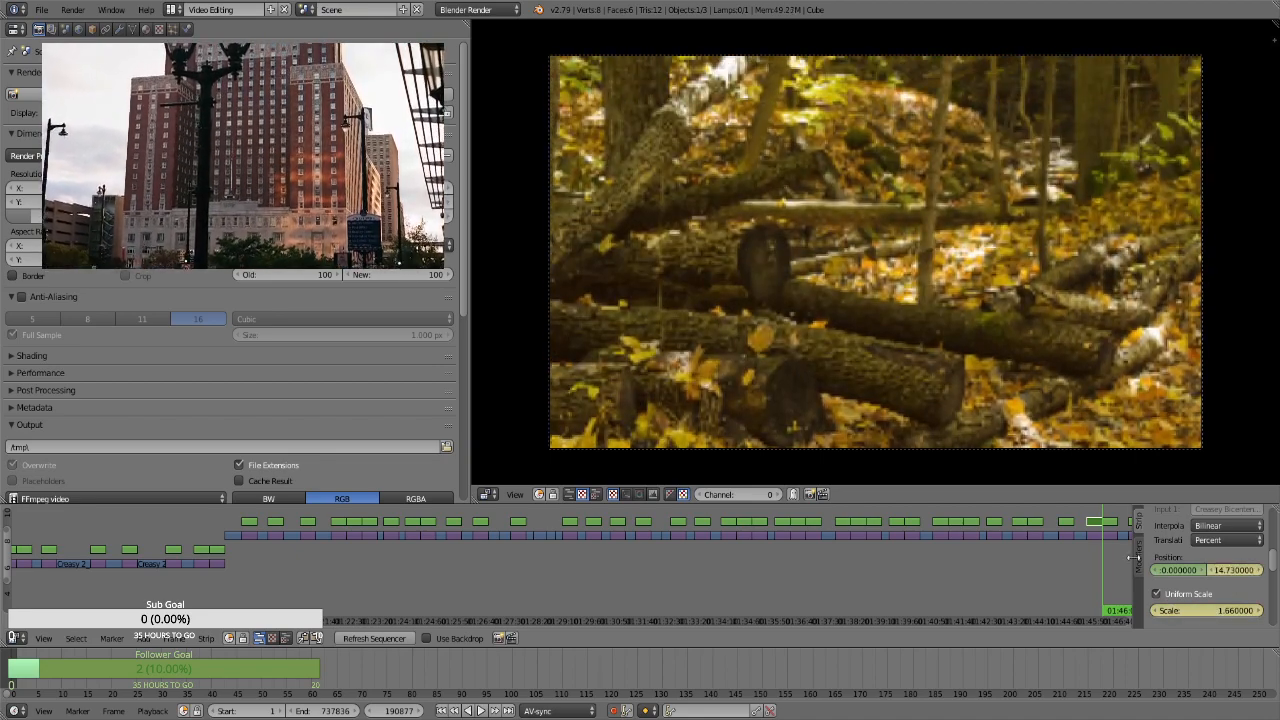
For the portrait tree trunk strip, enable Uniform Scale and keyframe a scale of 2.98 and a vertical position of 85.71 at frame 190878
key("Right")
right_click(1106, 522)
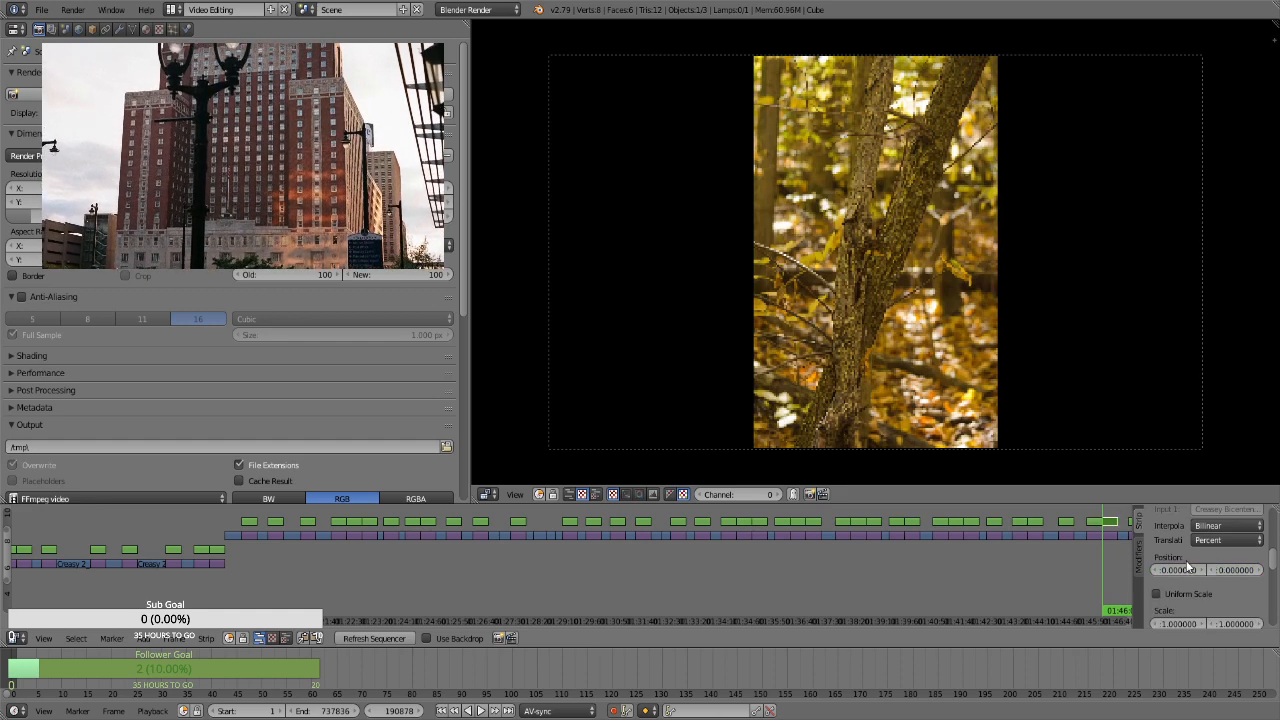
key("i")
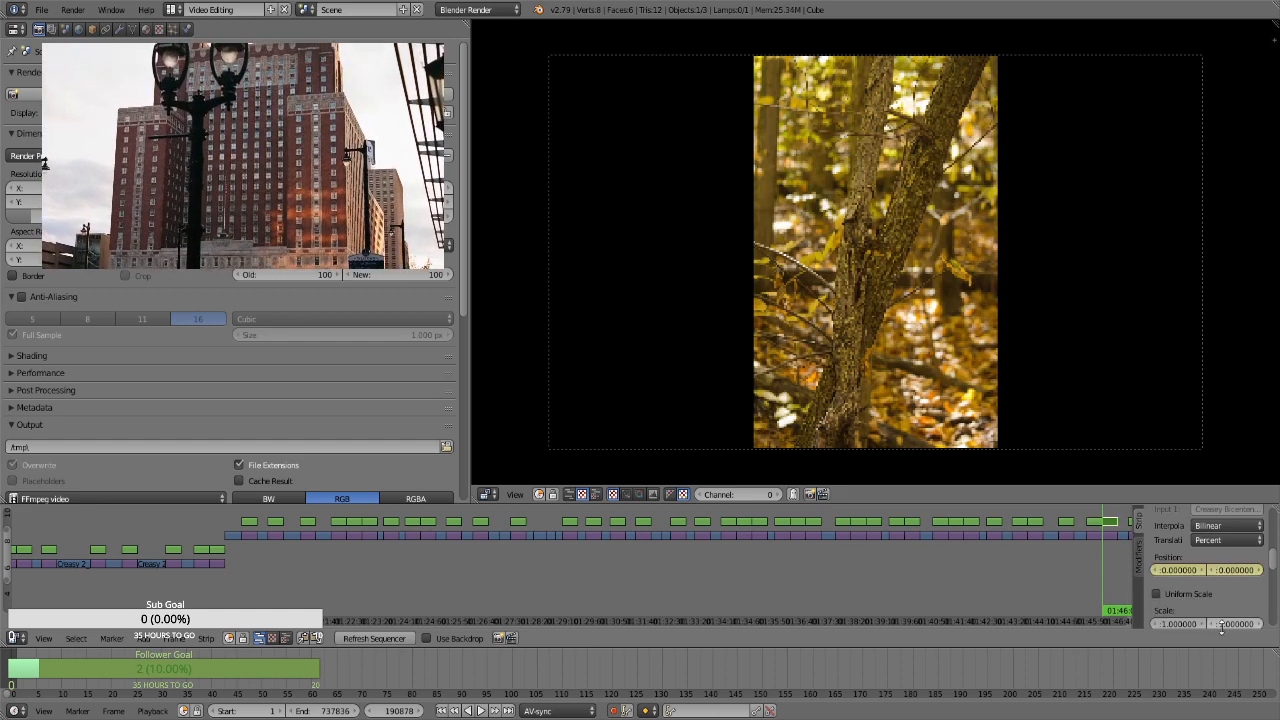
left_click(1184, 595)
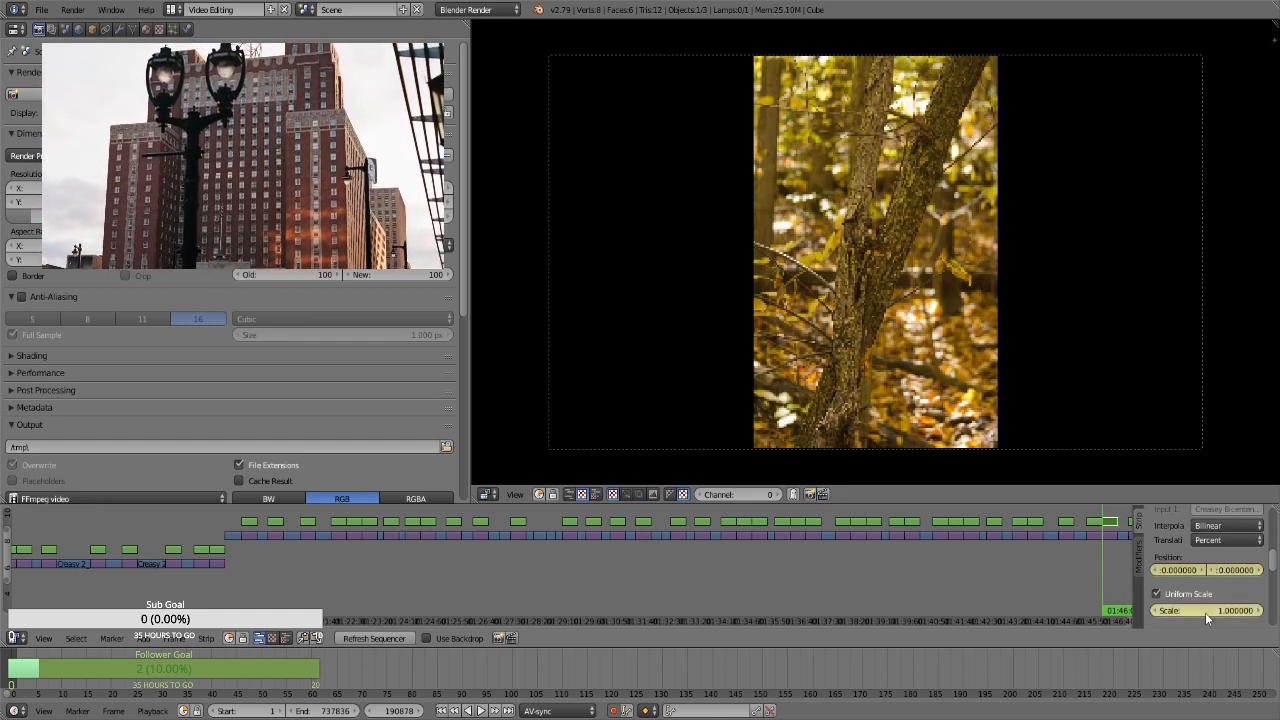
left_click(1205, 612)
type("1.3")
key("Return")
left_click_drag(1205, 612, 1261, 612)
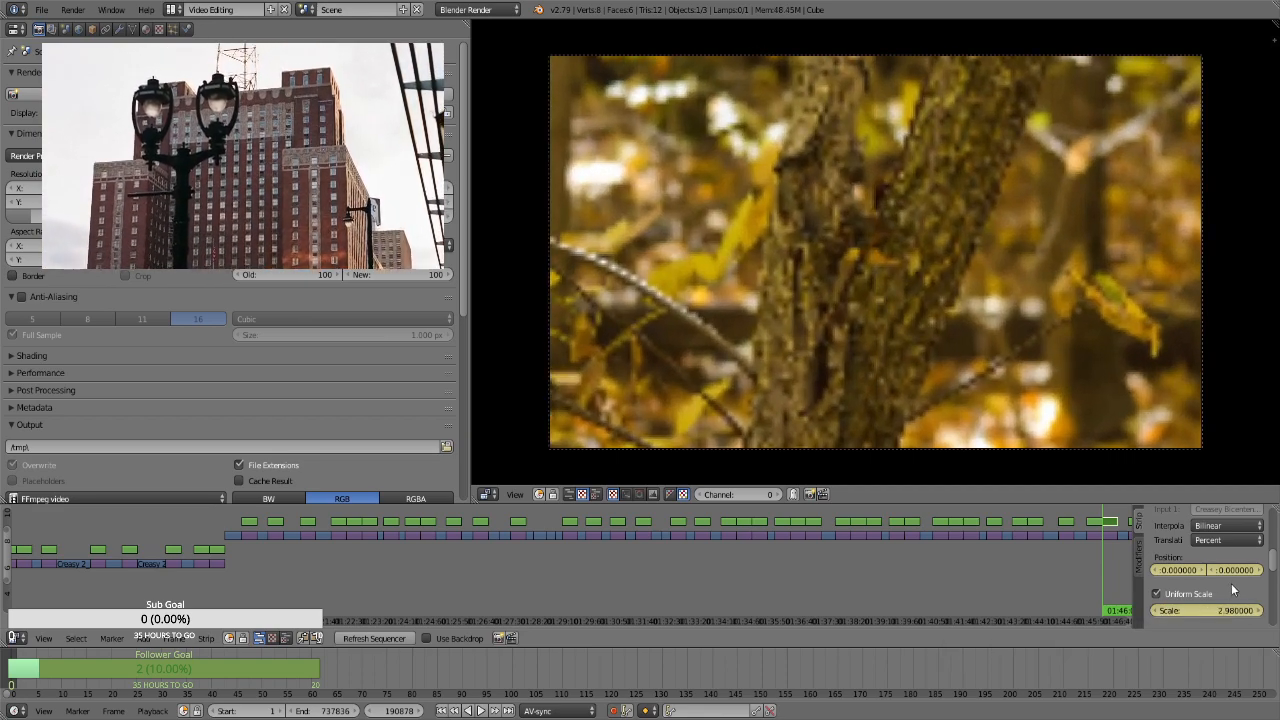
mouse_move(1233, 570)
left_mouse_down()
mouse_move(1265, 570)
mouse_move(1248, 570)
left_mouse_up()
Keyframe a lower vertical position at the end of the portrait tree trunk strip, frame 191747, and play back the pan
key("Page_Up")
key("Left")
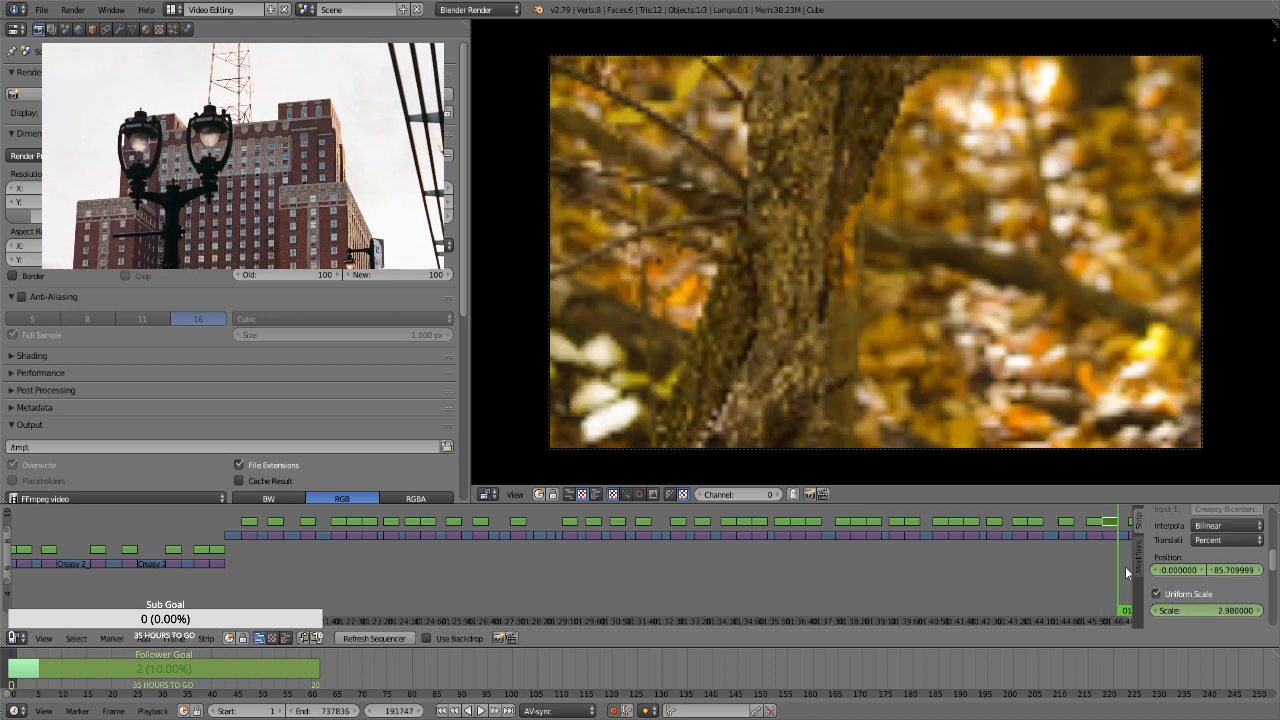
left_click_drag(1246, 570, 1206, 570)
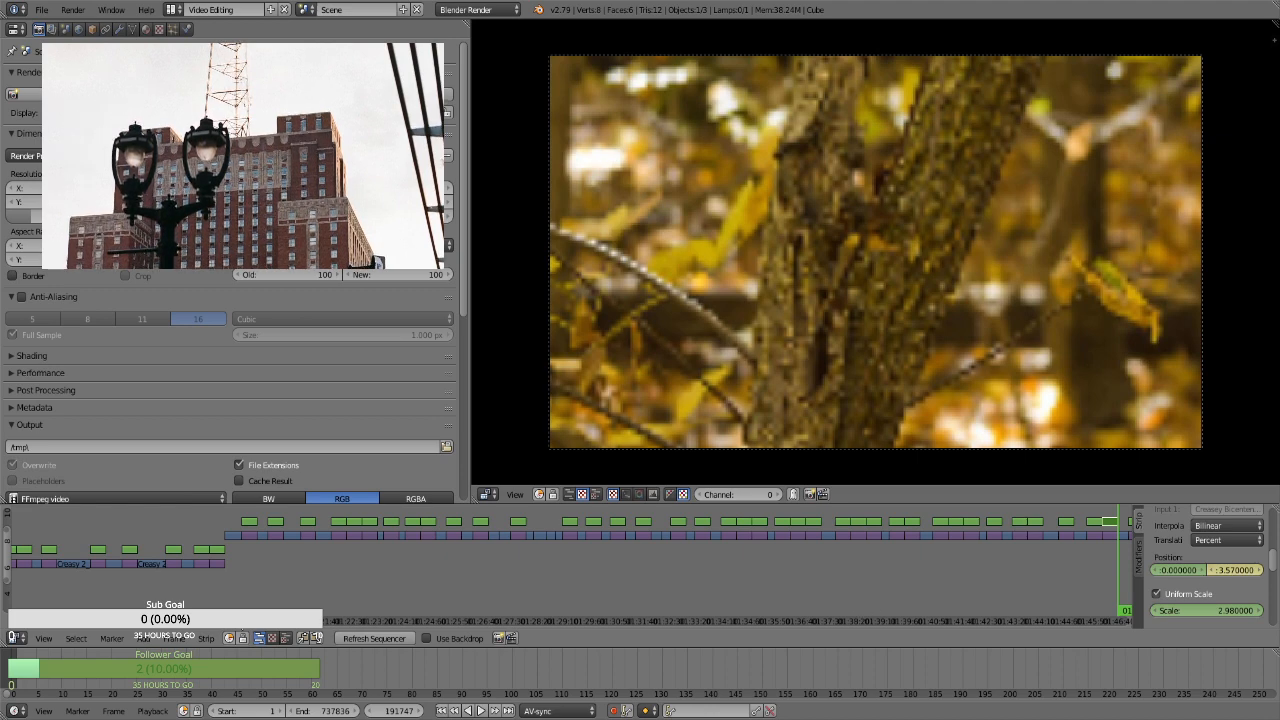
left_click(243, 619)
key("alt+a")
left_click(255, 619)
key("Escape")
For the portrait fallen log strip, keyframe its position, enable Uniform Scale and keyframe a scale of 3.01 at its start, frame 192352
left_click_drag(256, 627, 338, 597)
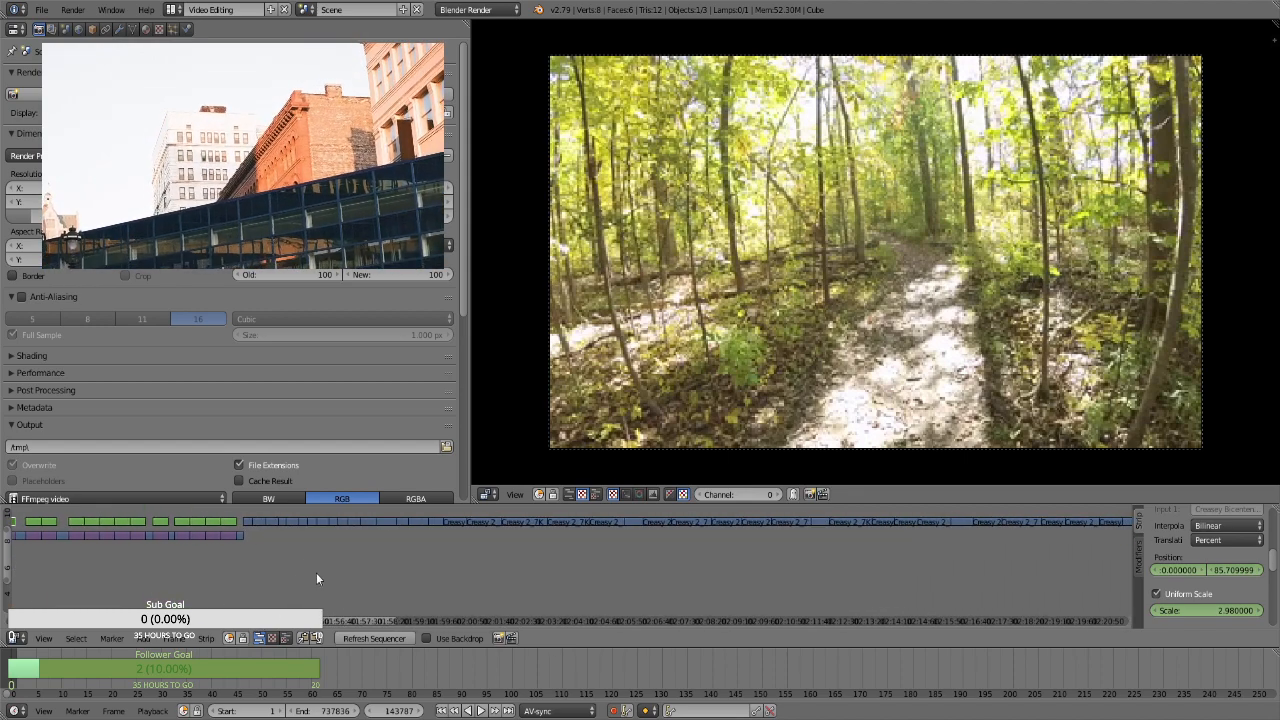
right_click(33, 522)
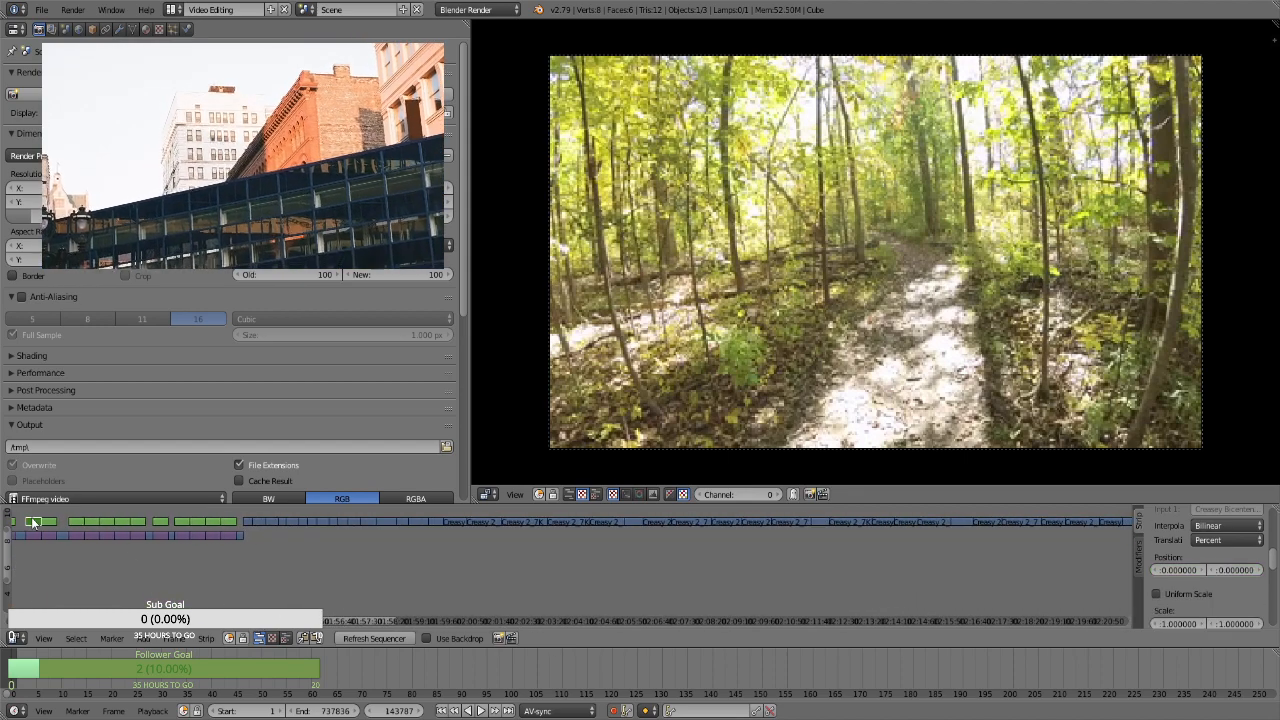
left_click(39, 558)
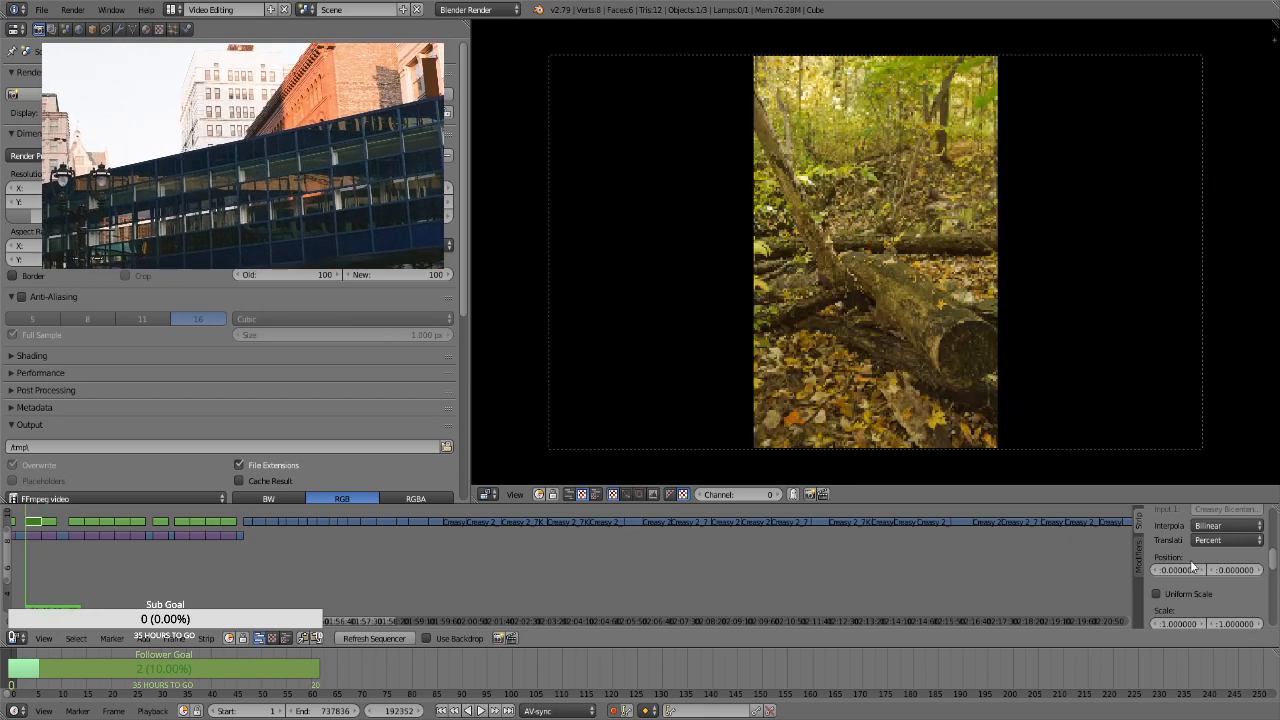
key("i")
left_click(1188, 595)
key("i")
left_click(1198, 613)
type("1.3")
key("Return")
left_click_drag(1198, 612, 705, 597)
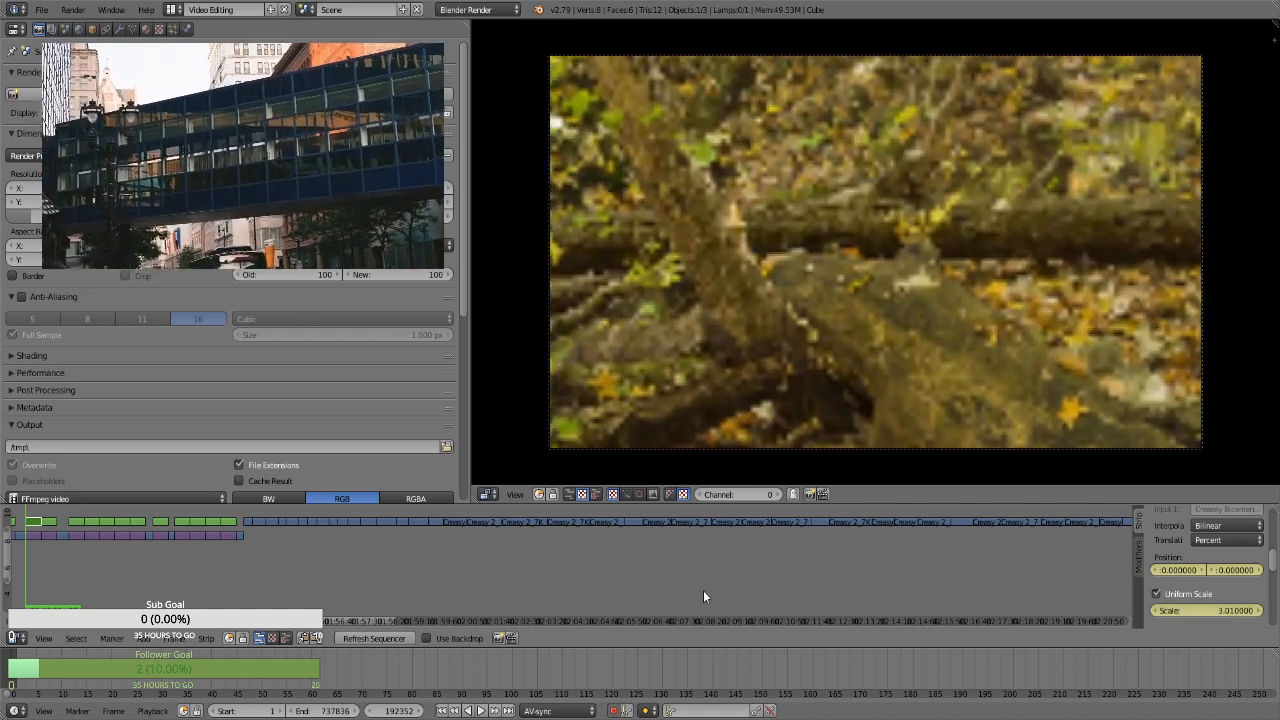
Keyframe a vertical position of 49.59 at the end of the portrait fallen log strip, frame 193221
key("Left")
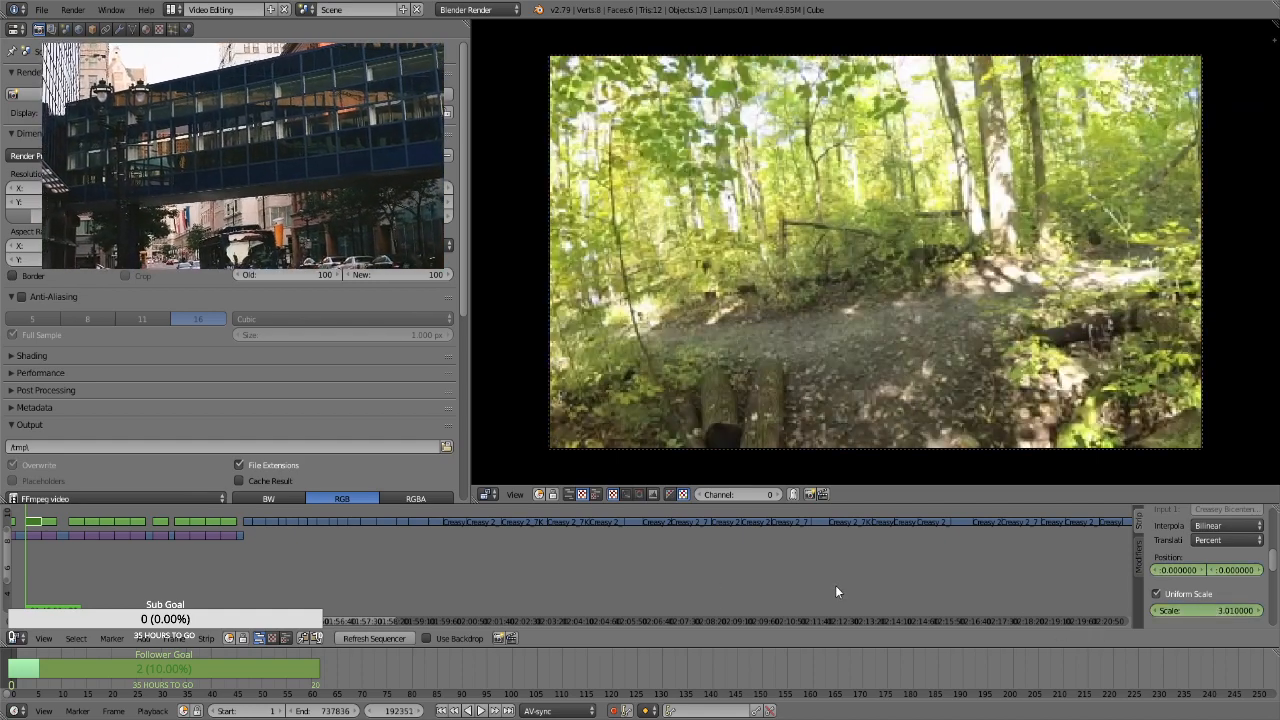
key("Right")
key("Page_Up")
key("Left")
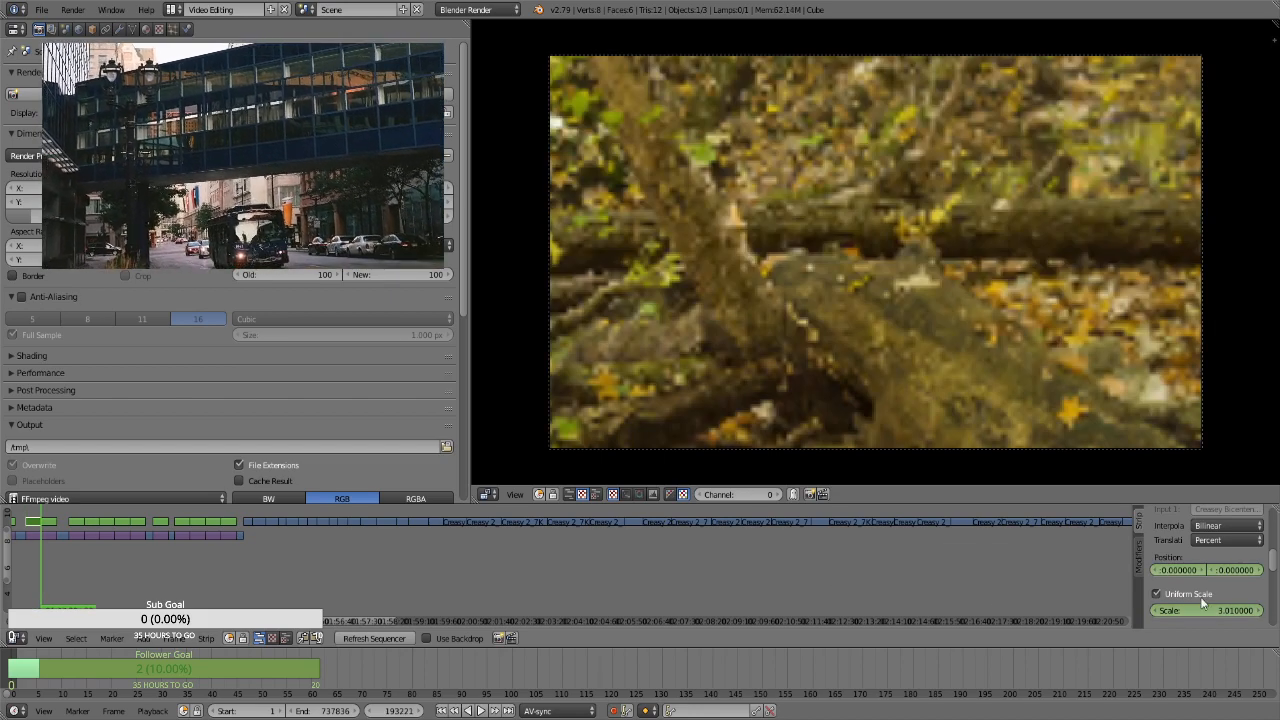
left_click_drag(1229, 570, 1160, 570)
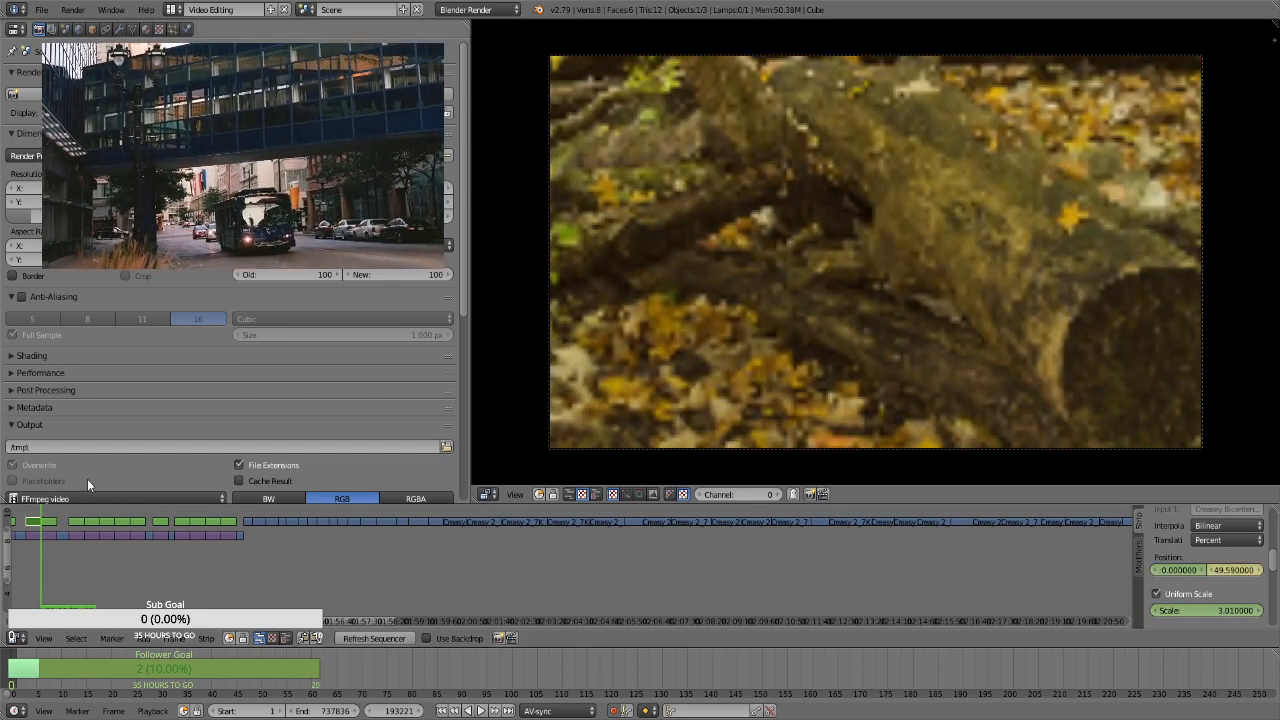
For the leafy forest path strip, keyframe its position, enable Uniform Scale and keyframe a scale of 1.3 at its start, frame 193222
key("Right")
right_click(49, 523)
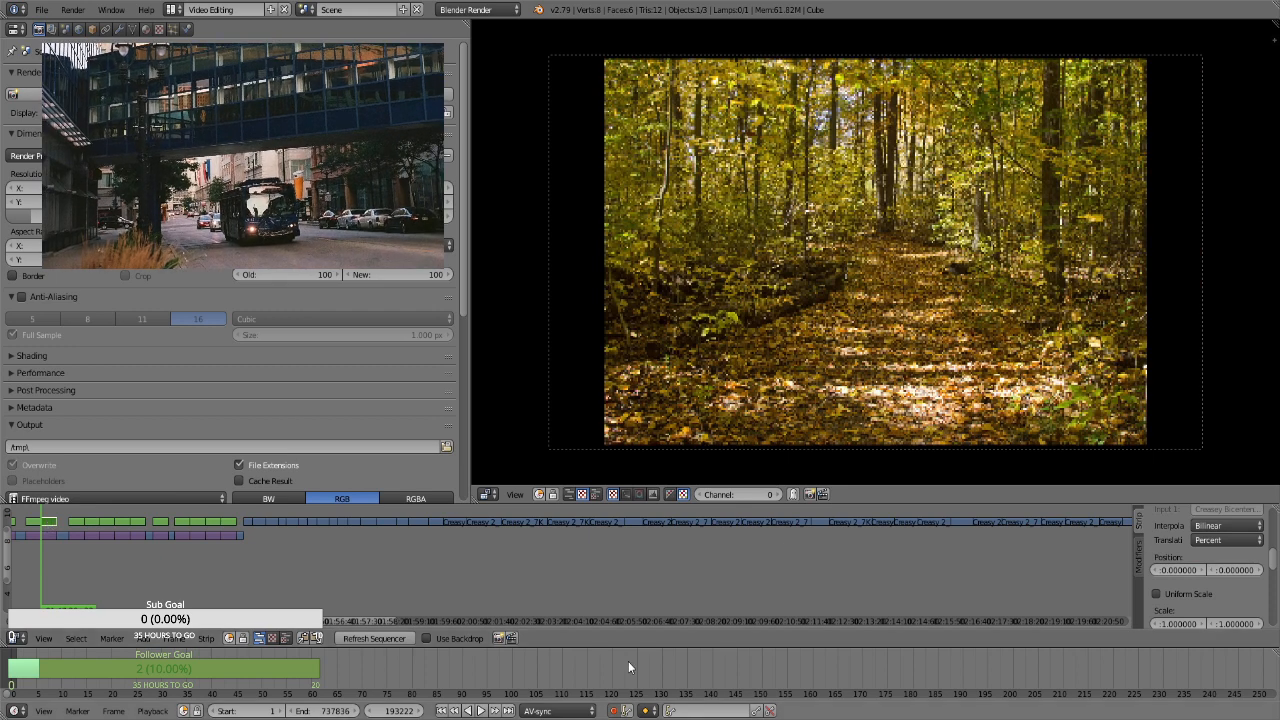
key("i")
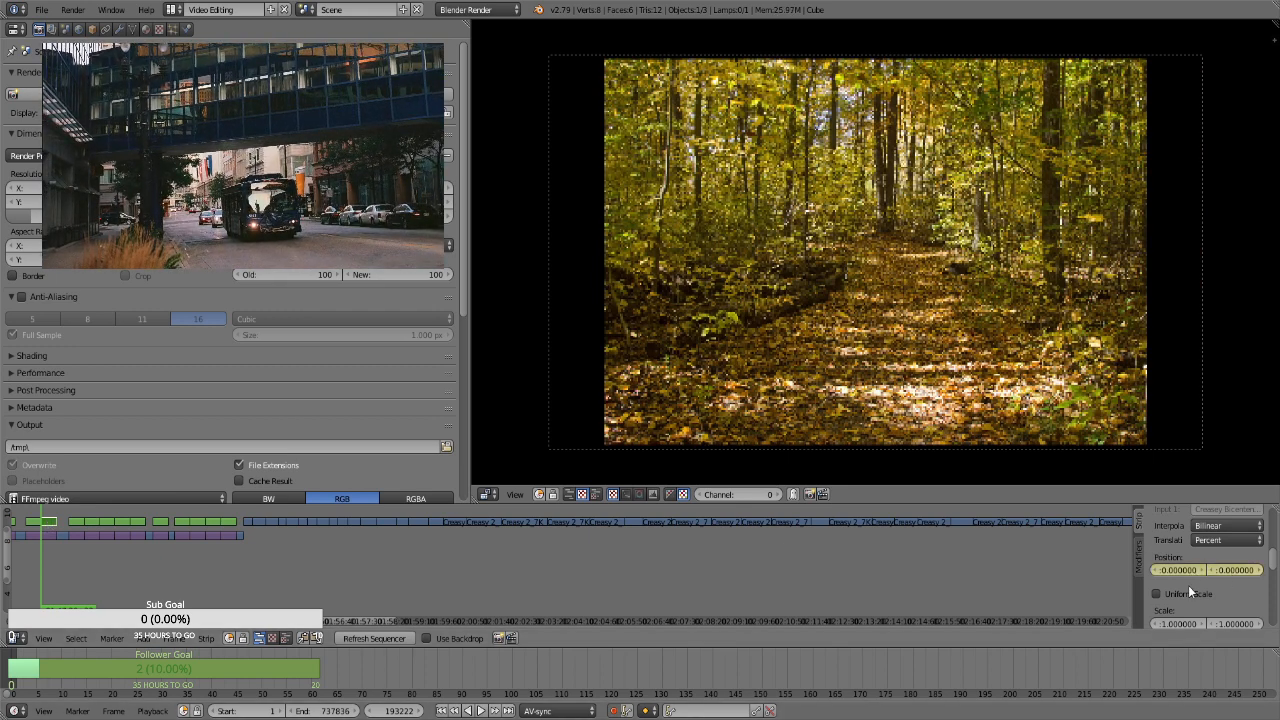
left_click(1185, 595)
key("i")
left_click(1215, 608)
type("1.3")
key("Return")
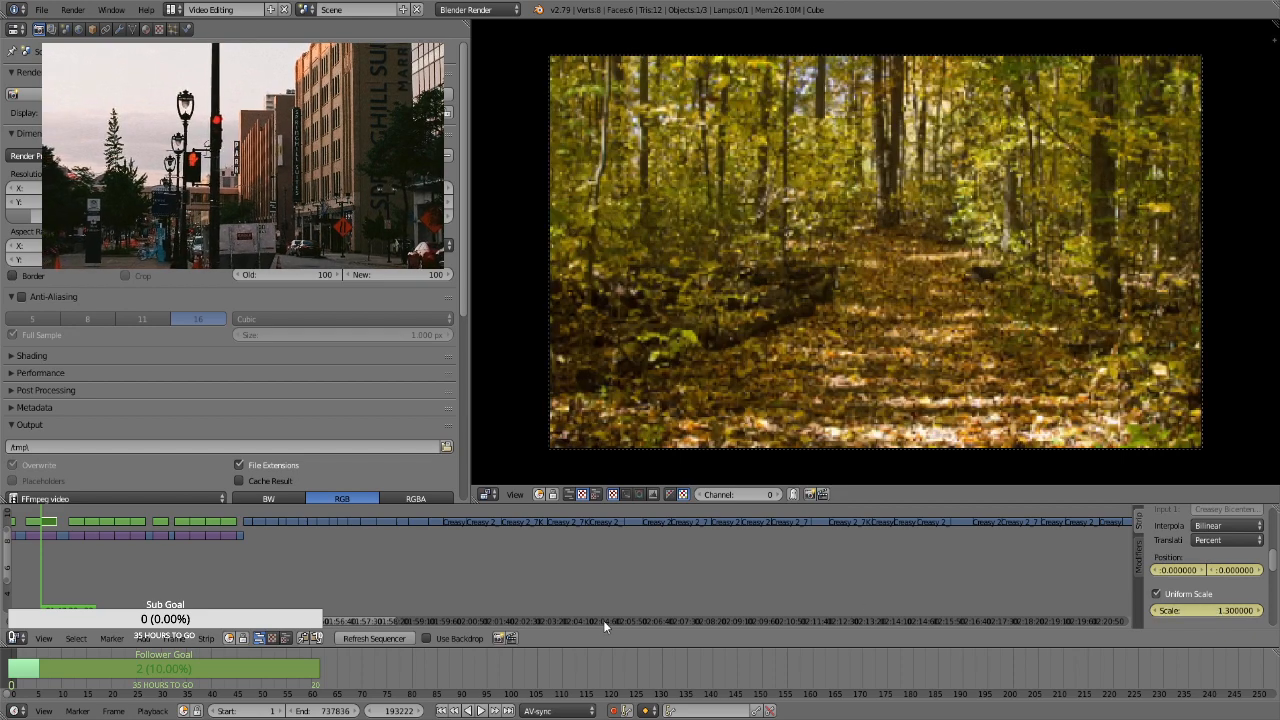
Keyframe a scale of 1.66 at the end of the leafy forest path strip, frame 194091
key("Page_Up")
key("Left")
left_click(1224, 610)
type("1.66")
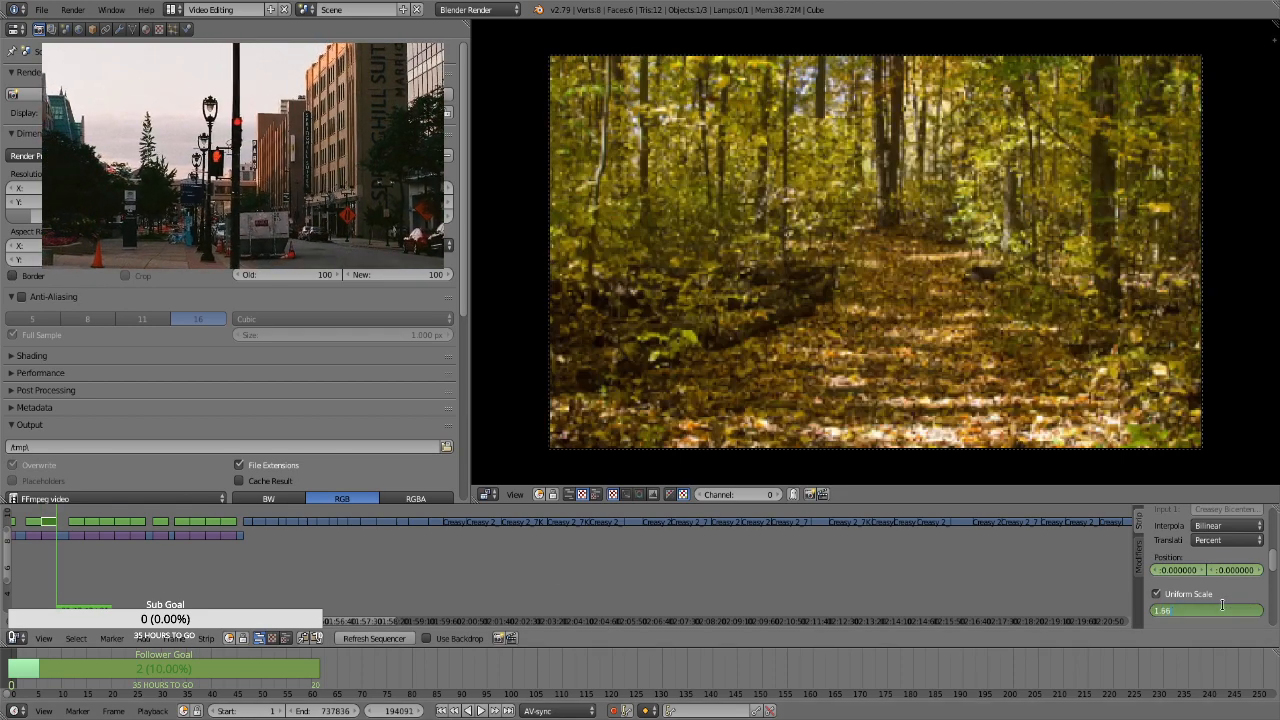
key("Return")
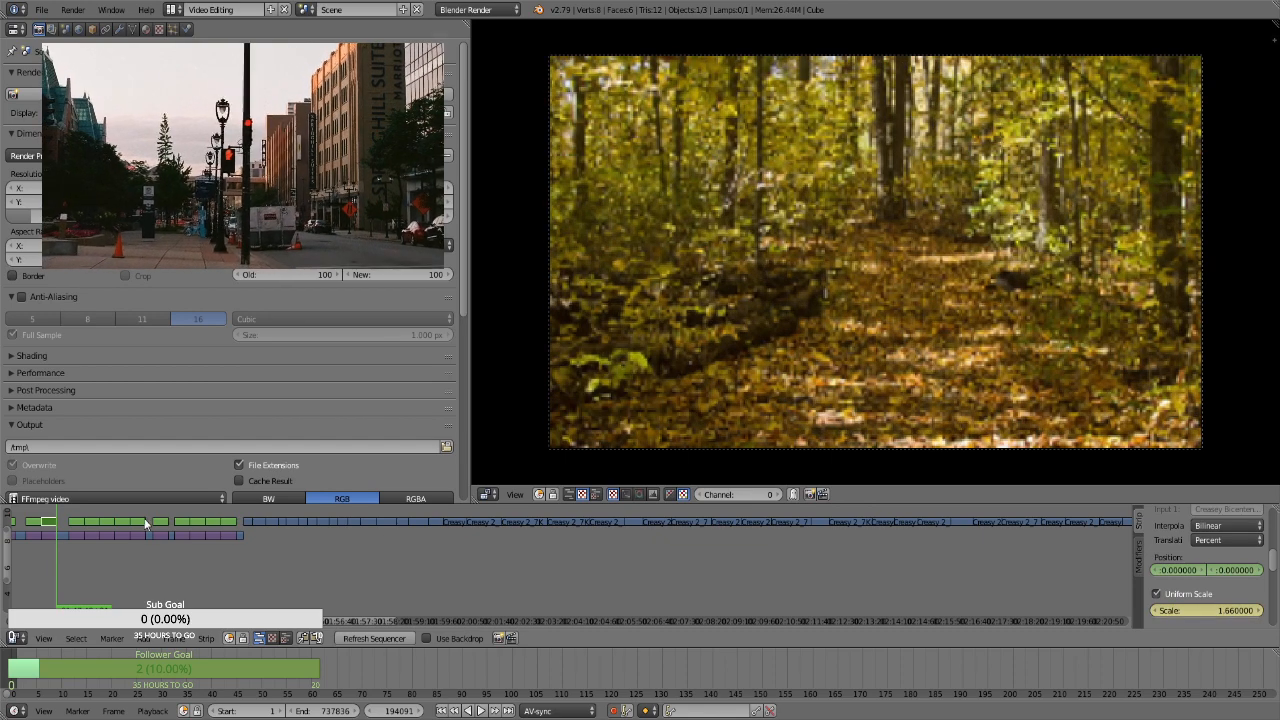
For the broken pipe strip, keyframe its position, enable Uniform Scale and keyframe a scale of 1.3 at its start, frame 194762
key("Page_Up")
right_click(80, 522)
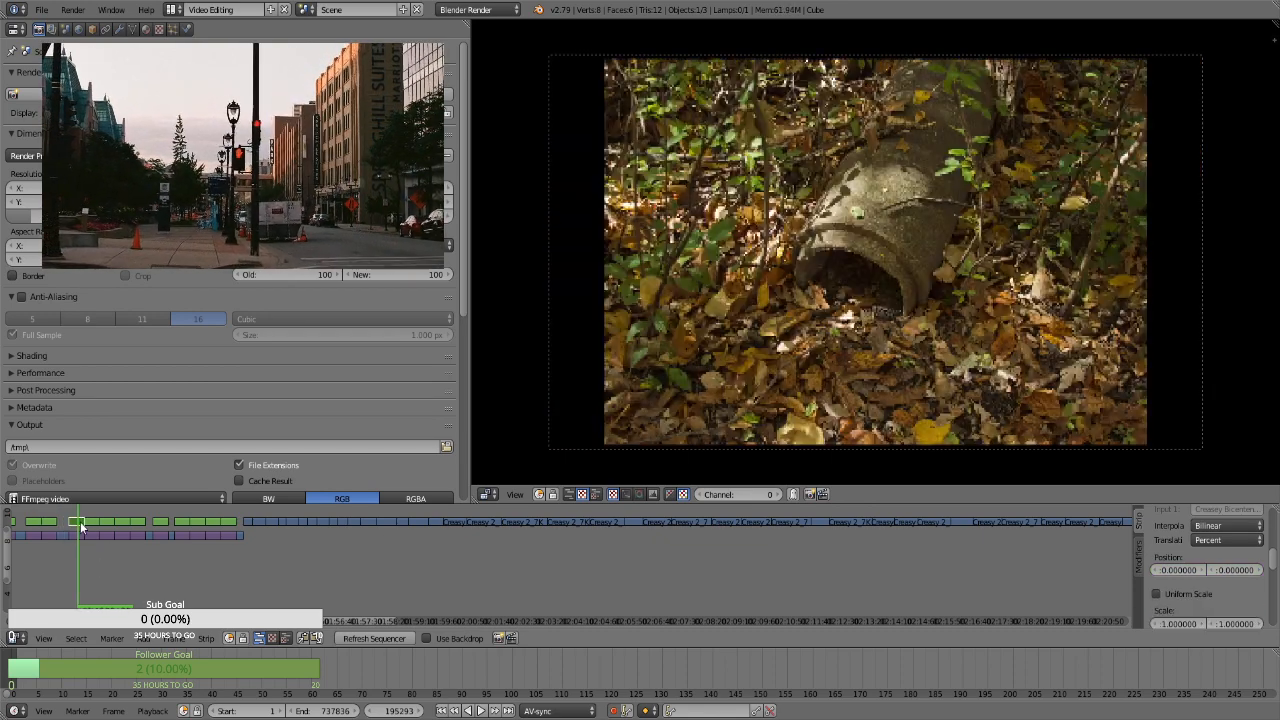
left_click(1183, 594)
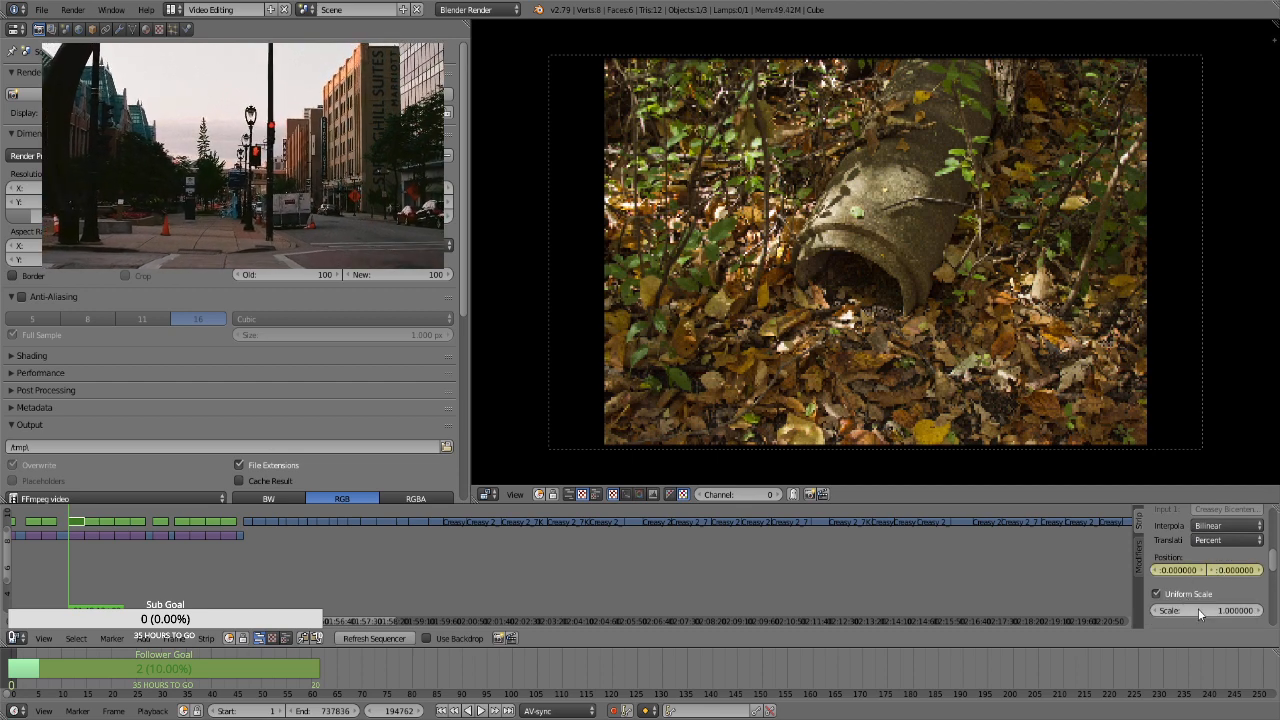
left_click(1200, 608)
type("1.3")
key("Return")
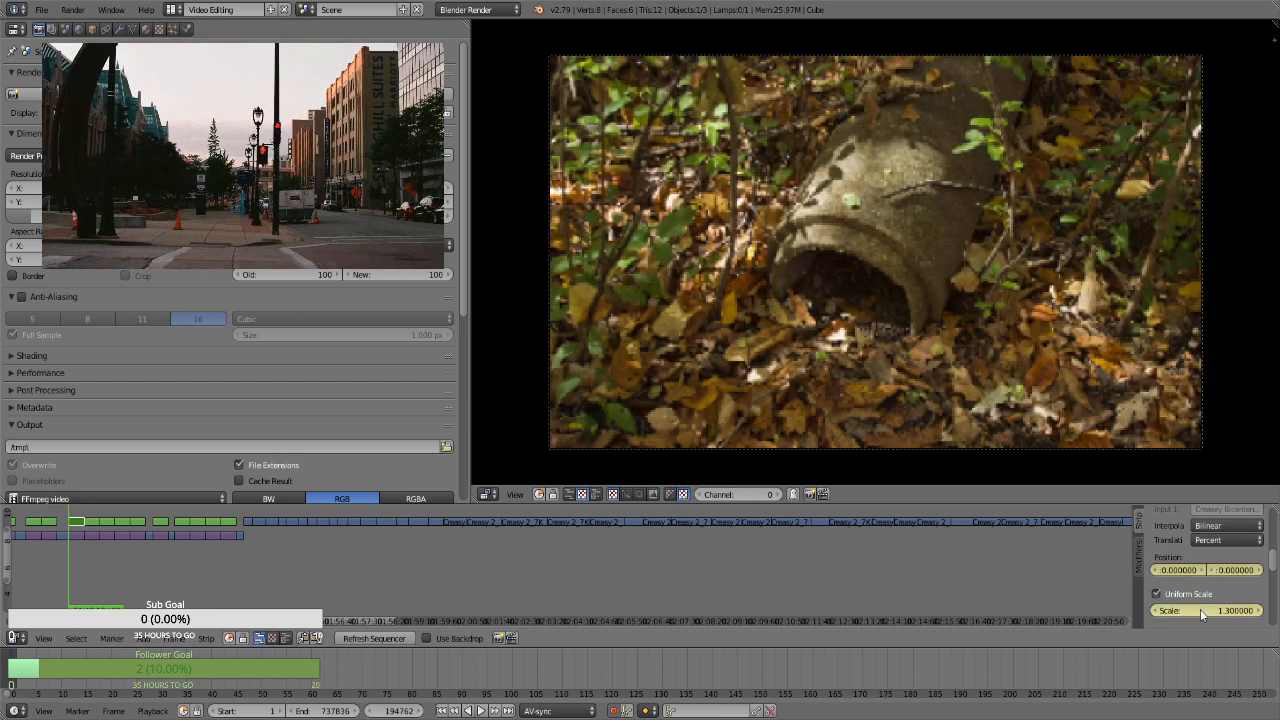
Keyframe a scale of 1.66 at the end of the broken pipe strip, frame 195631
key("Page_Up")
key("Left")
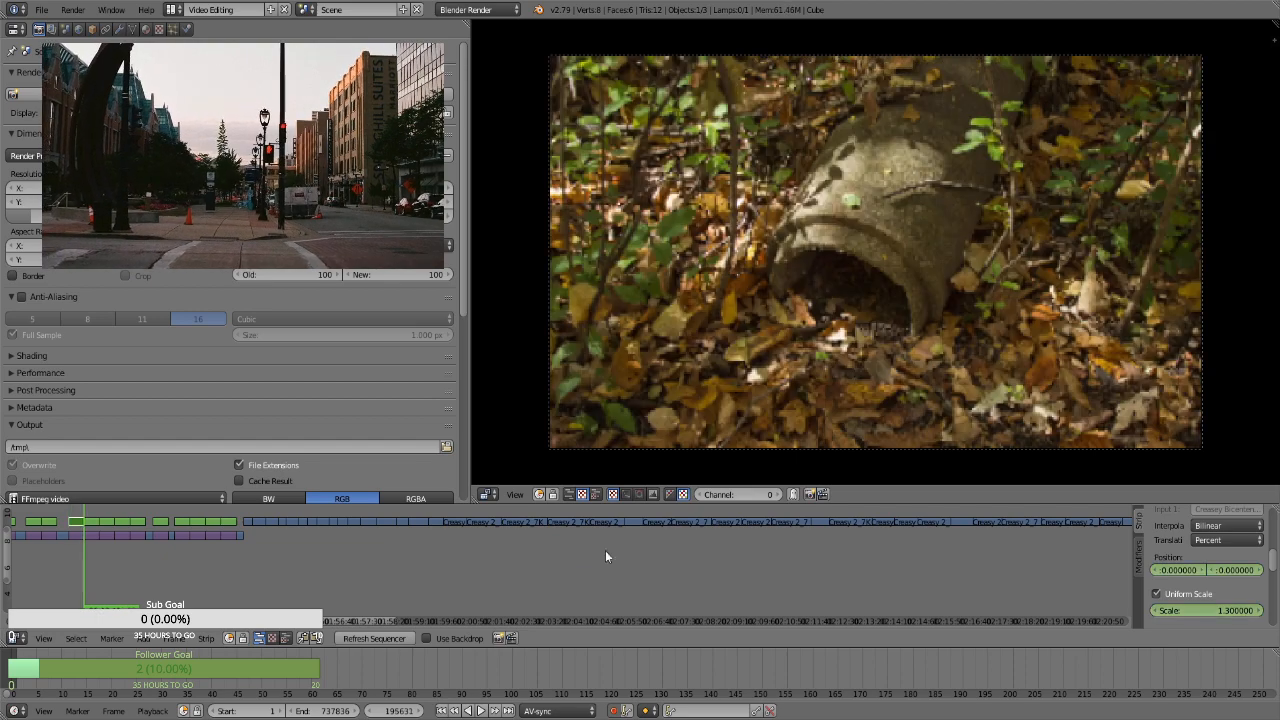
left_click(1211, 612)
type("1.66")
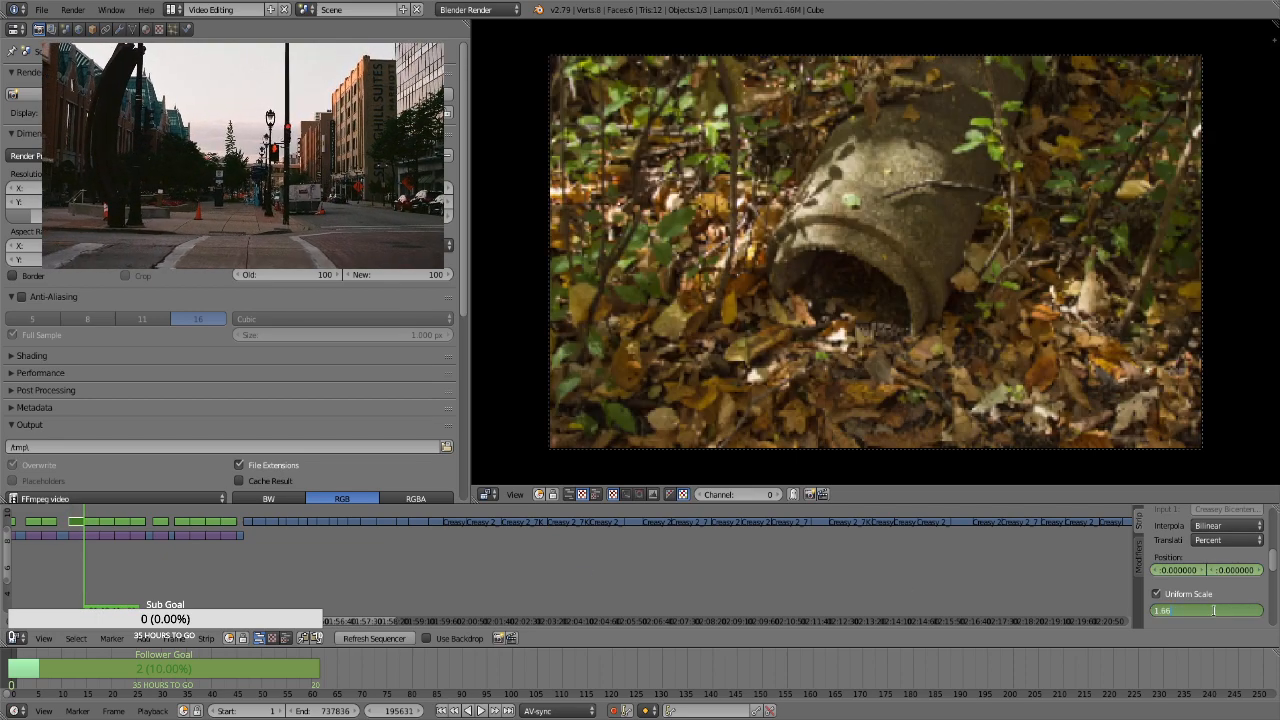
key("Return")
For the portrait fallen-log strip, enable Uniform Scale and keyframe a scale of 2.92 and a vertical position of about 15.66 at its start, frame 195632
key("Right")
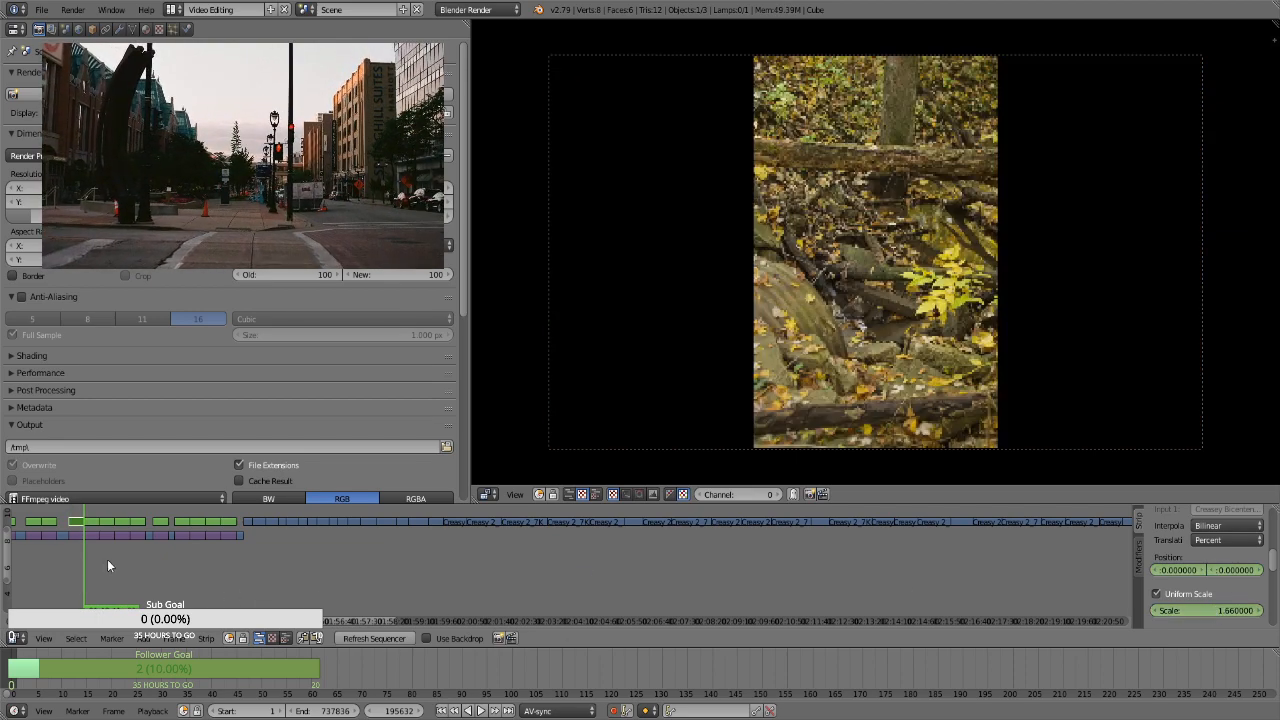
right_click(91, 525)
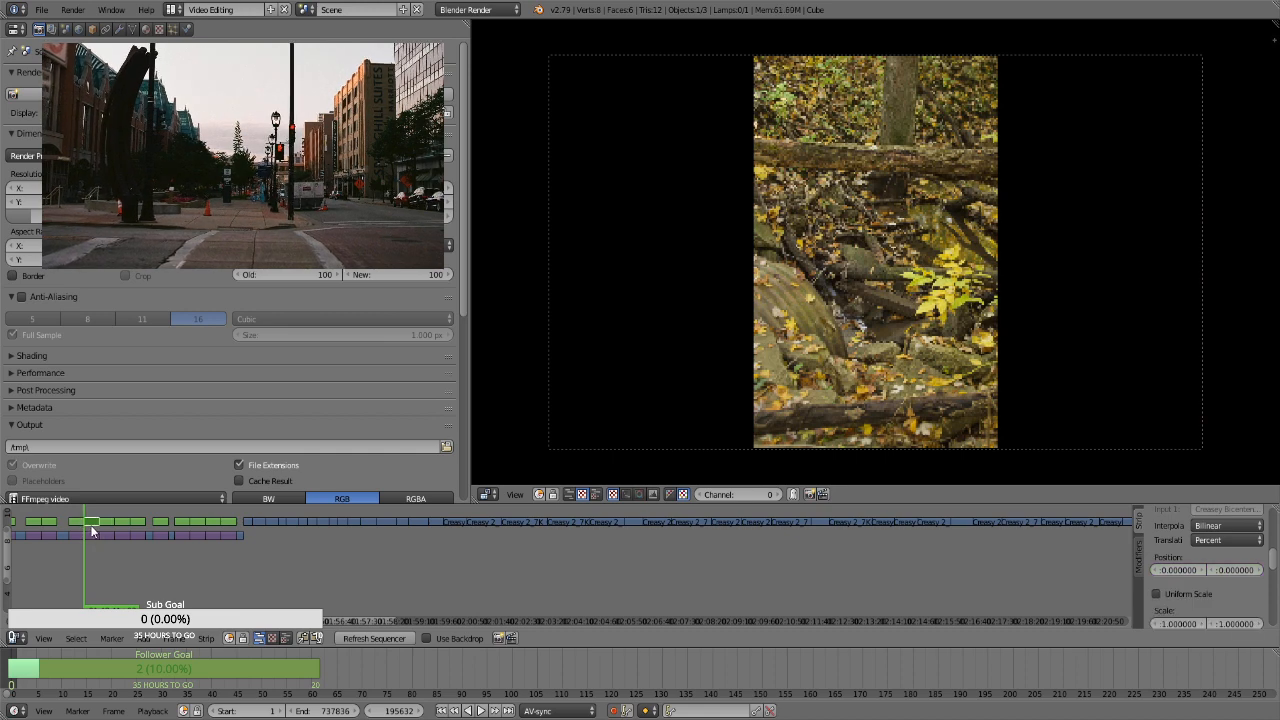
key("i")
left_click(1180, 595)
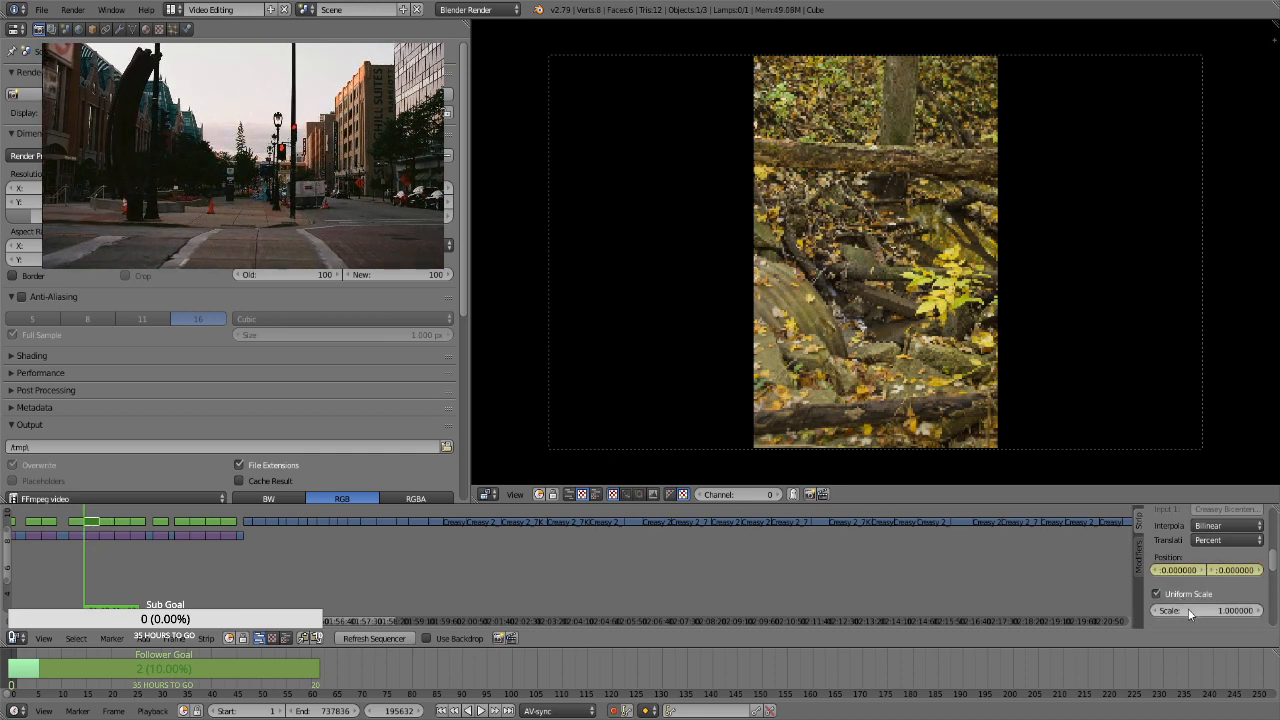
key("i")
left_click(1188, 609)
type("1.3")
key("Return")
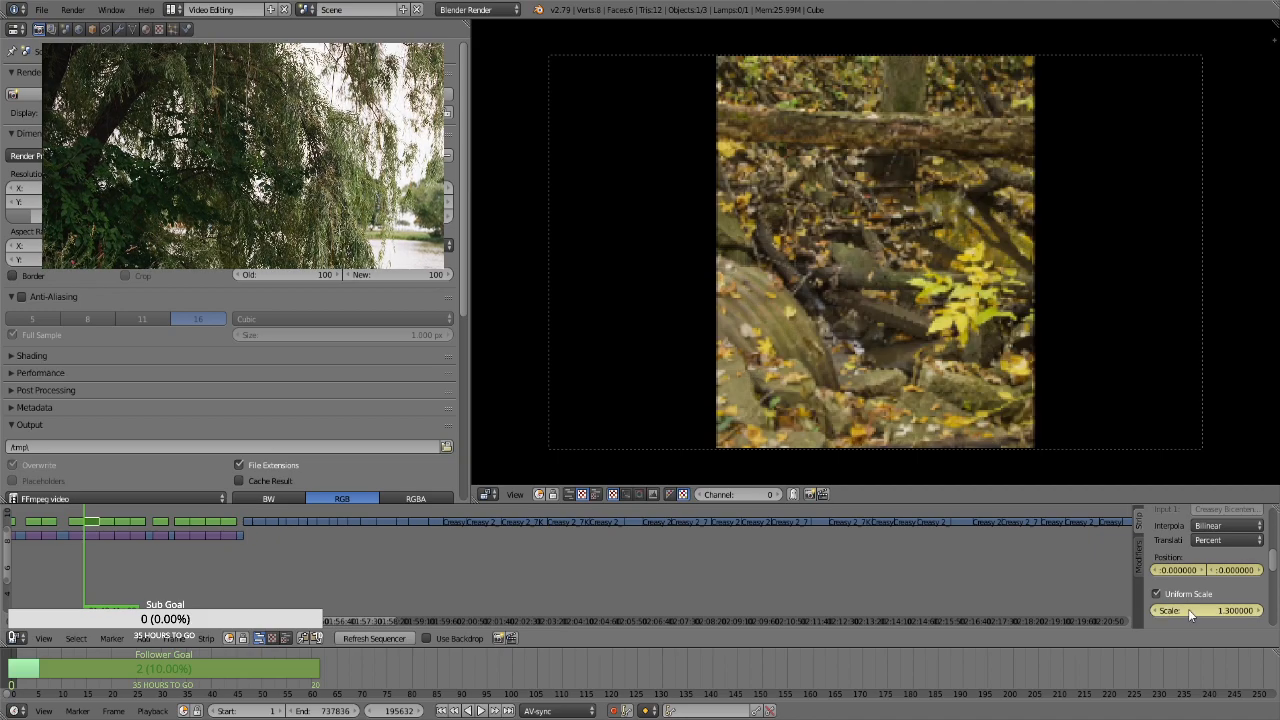
left_click_drag(1188, 609, 1266, 571)
Keyframe a vertical position of about -71.91 at the end of the portrait fallen-log strip, frame 196501
key("Page_Up")
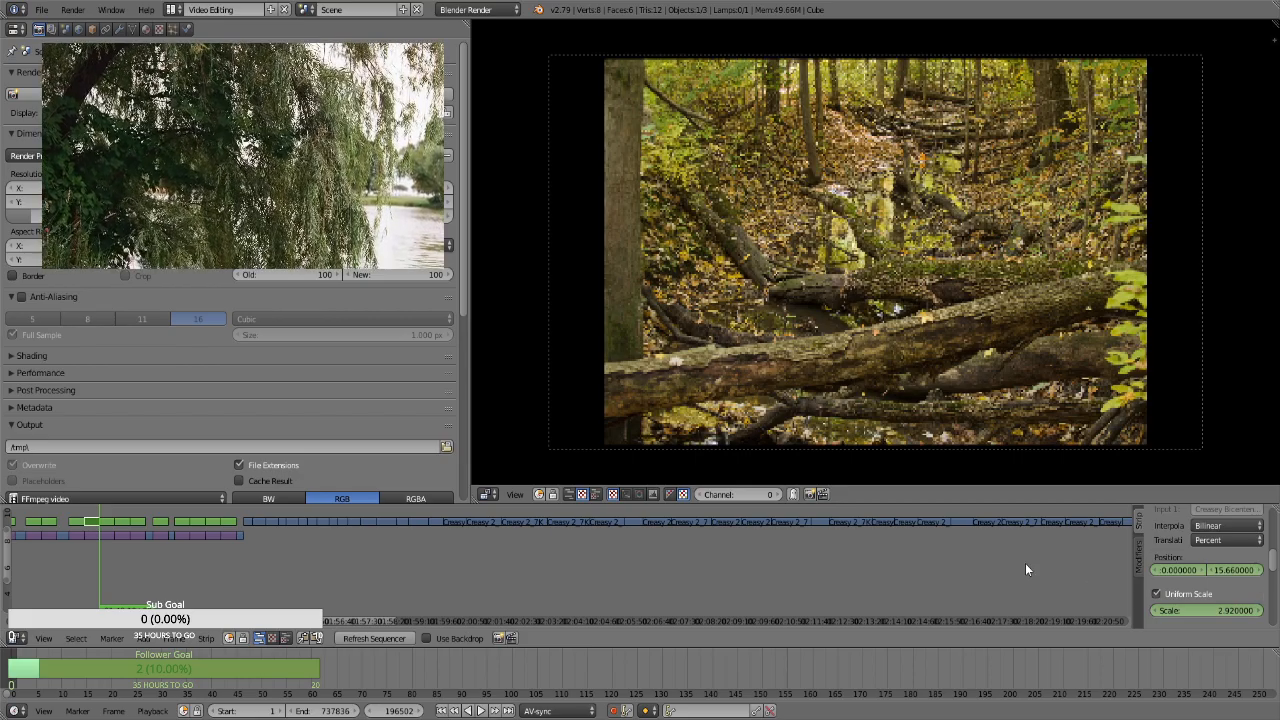
key("Left")
mouse_move(1226, 571)
left_mouse_down()
mouse_move(1204, 571)
mouse_move(1217, 555)
left_mouse_up()
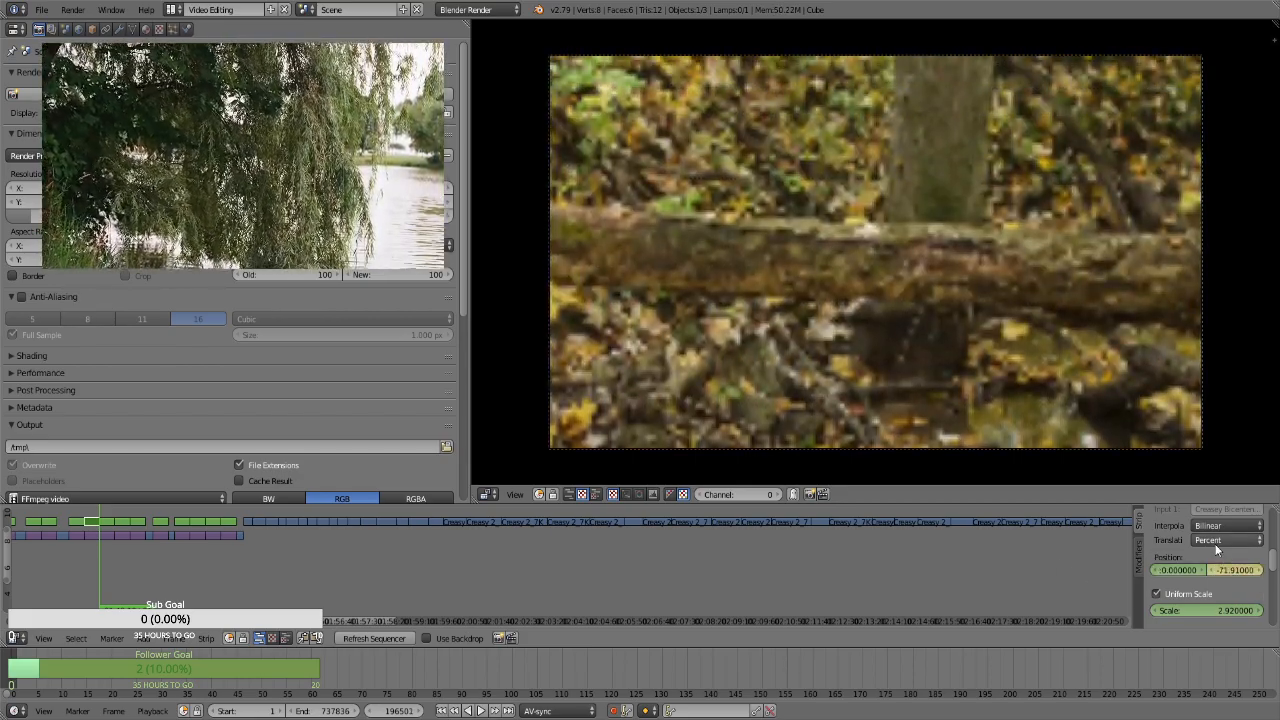
For the strip of logs lying across the creek, keyframe its position, enable Uniform Scale and keyframe a scale of 1.3 at its start, frame 196502
key("Right")
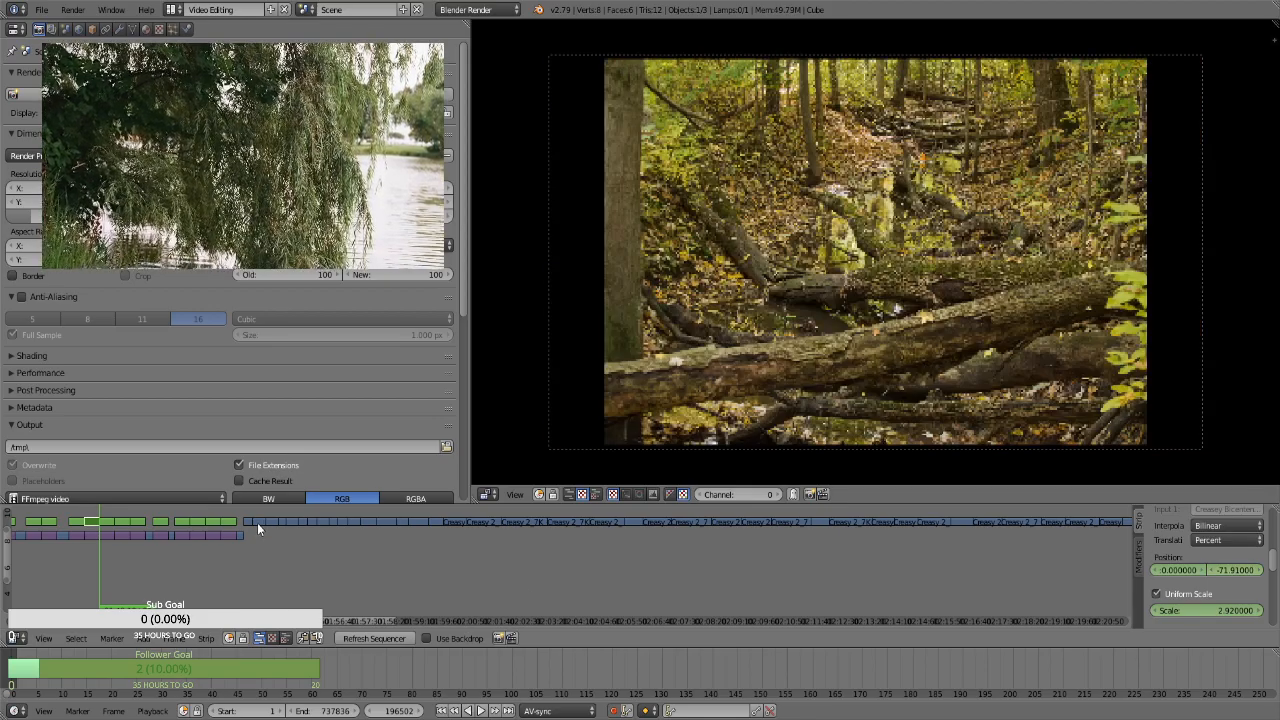
right_click(108, 522)
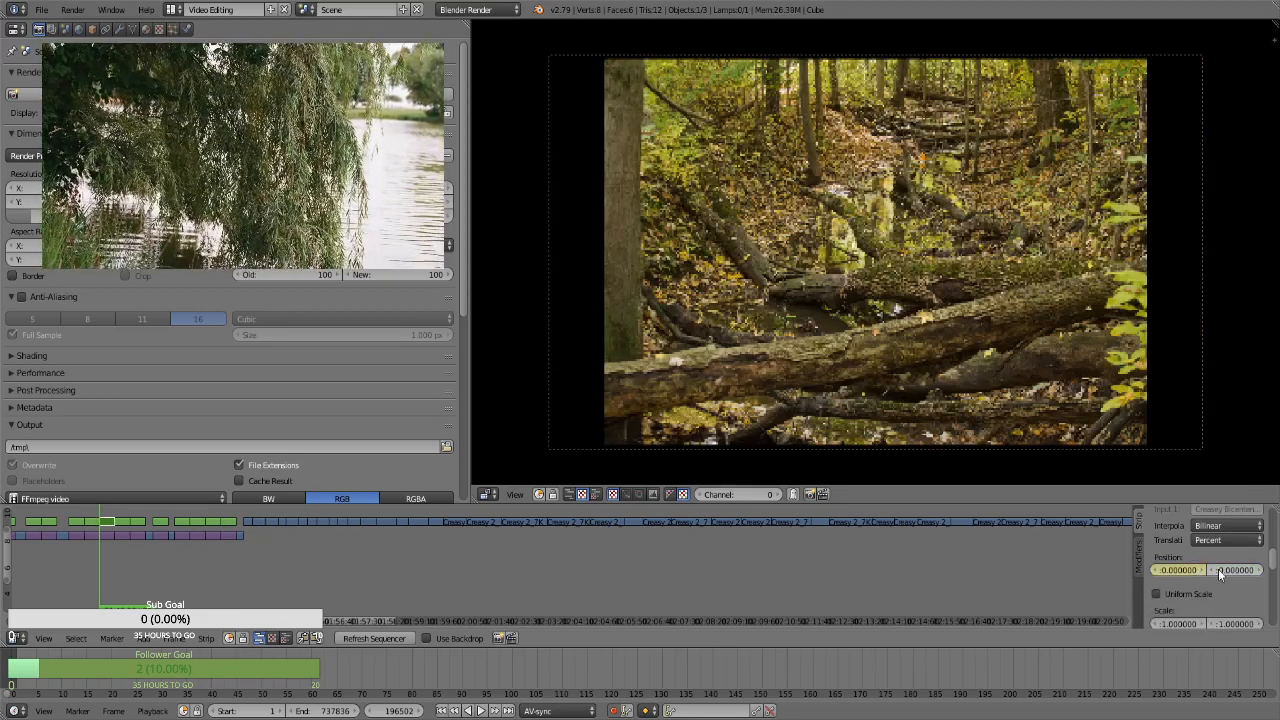
left_click(1180, 598)
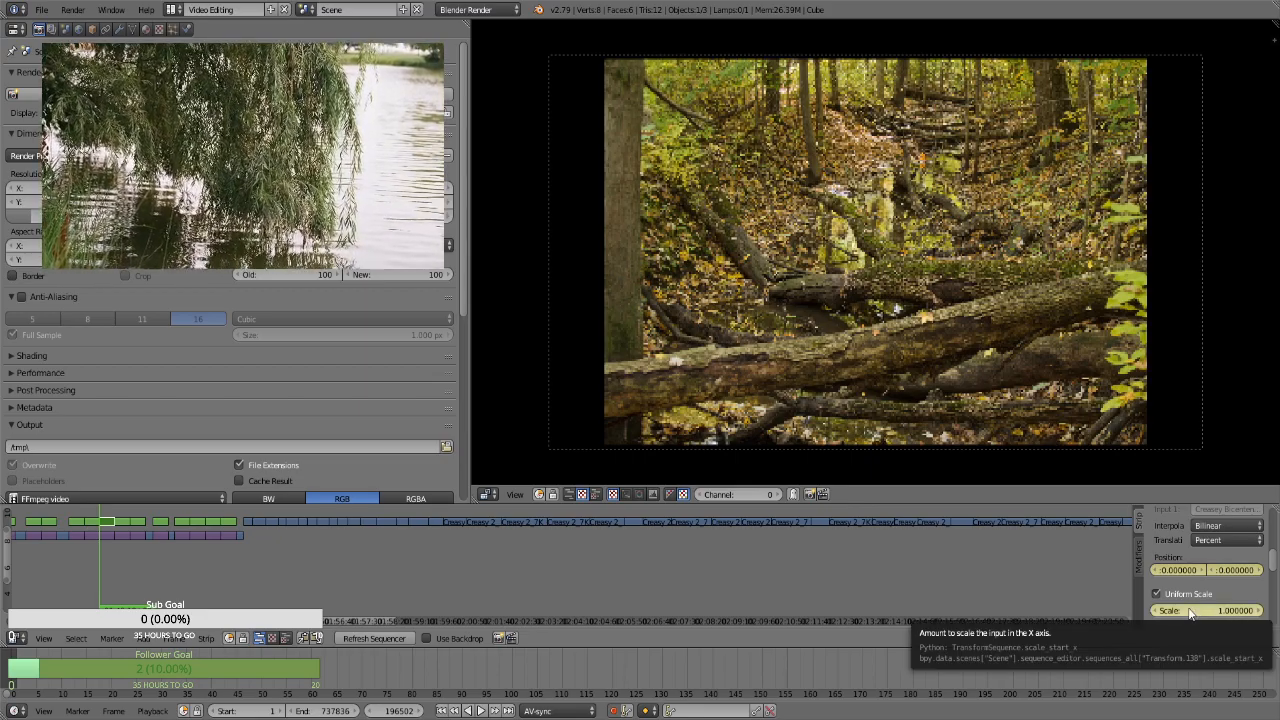
left_click(1189, 608)
type("1.3")
key("Return")
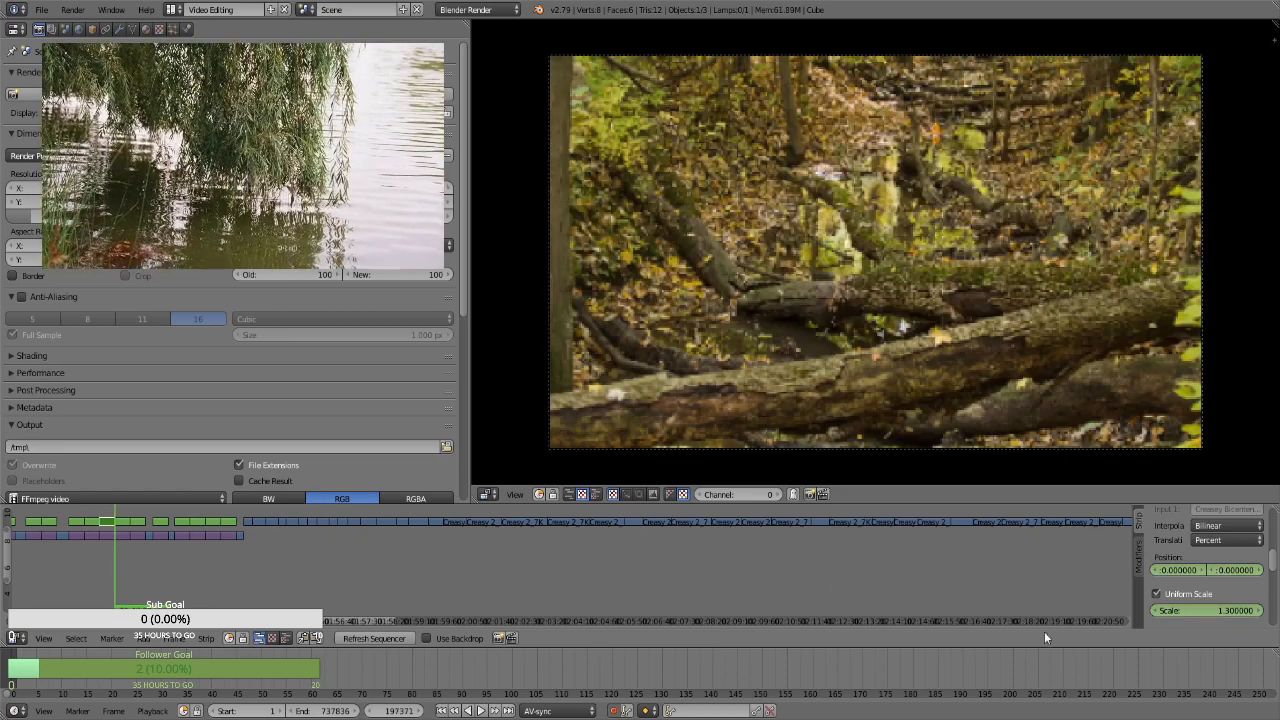
Keyframe a scale of 1.66 and a vertical position of about -25.32 at the end of the creek logs strip, frame 197371
left_click(1212, 610)
type("1.66")
key("Return")
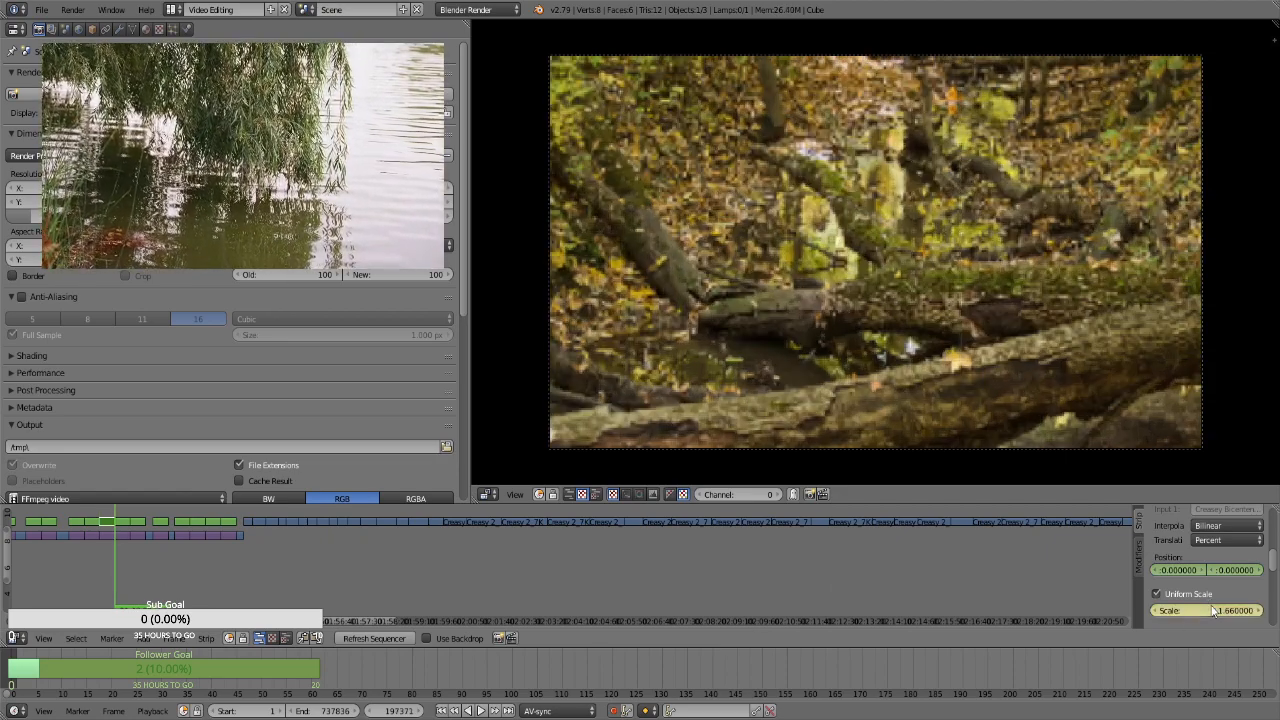
left_click(1243, 570)
type("42.0")
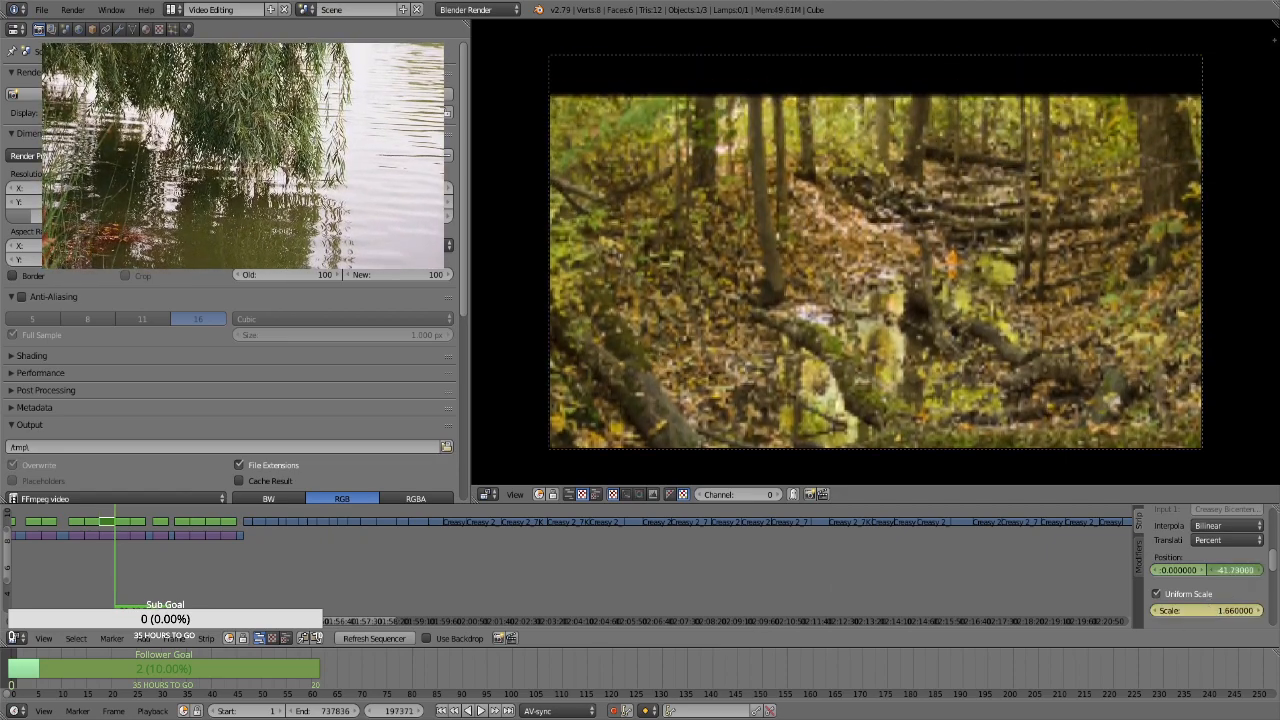
left_click_drag(1226, 572, 1265, 572)
For the wider forest creek strip, keyframe its position, enable Uniform Scale and keyframe a scale of 1.3 at its start, frame 197372
key("Right")
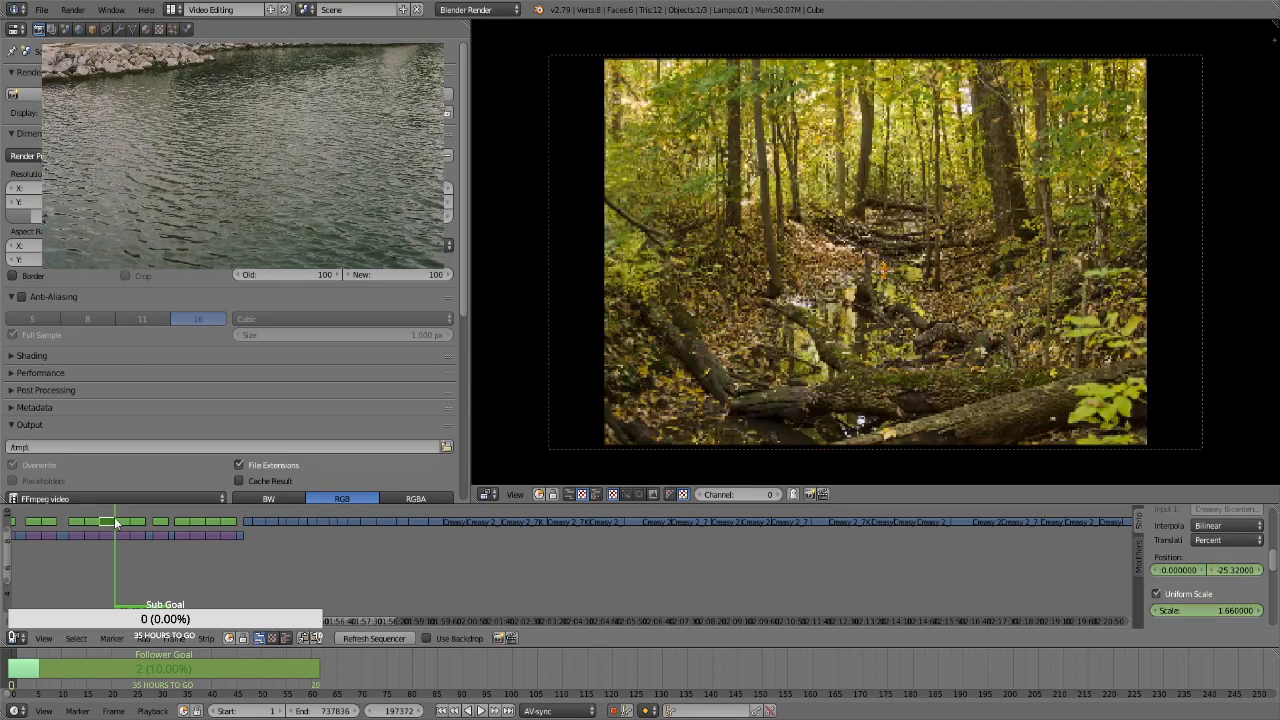
right_click(118, 522)
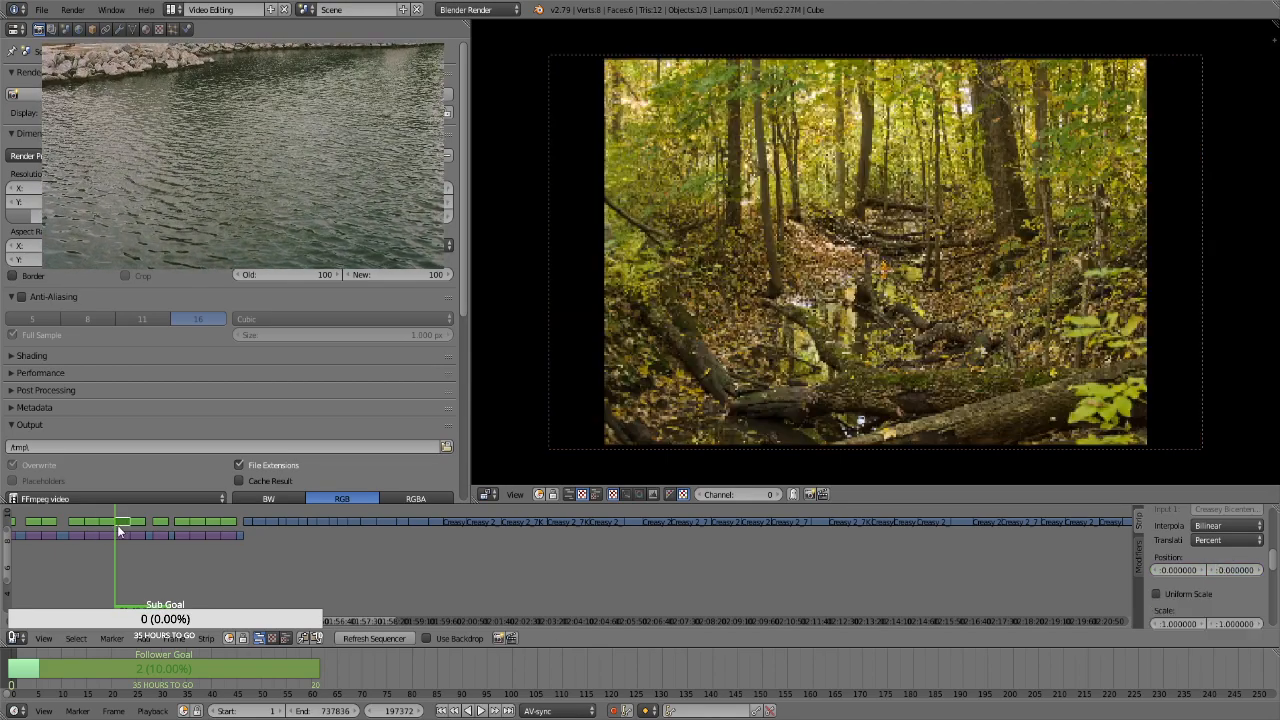
left_click(1201, 594)
left_click(1196, 613)
type("1.3")
key("Return")
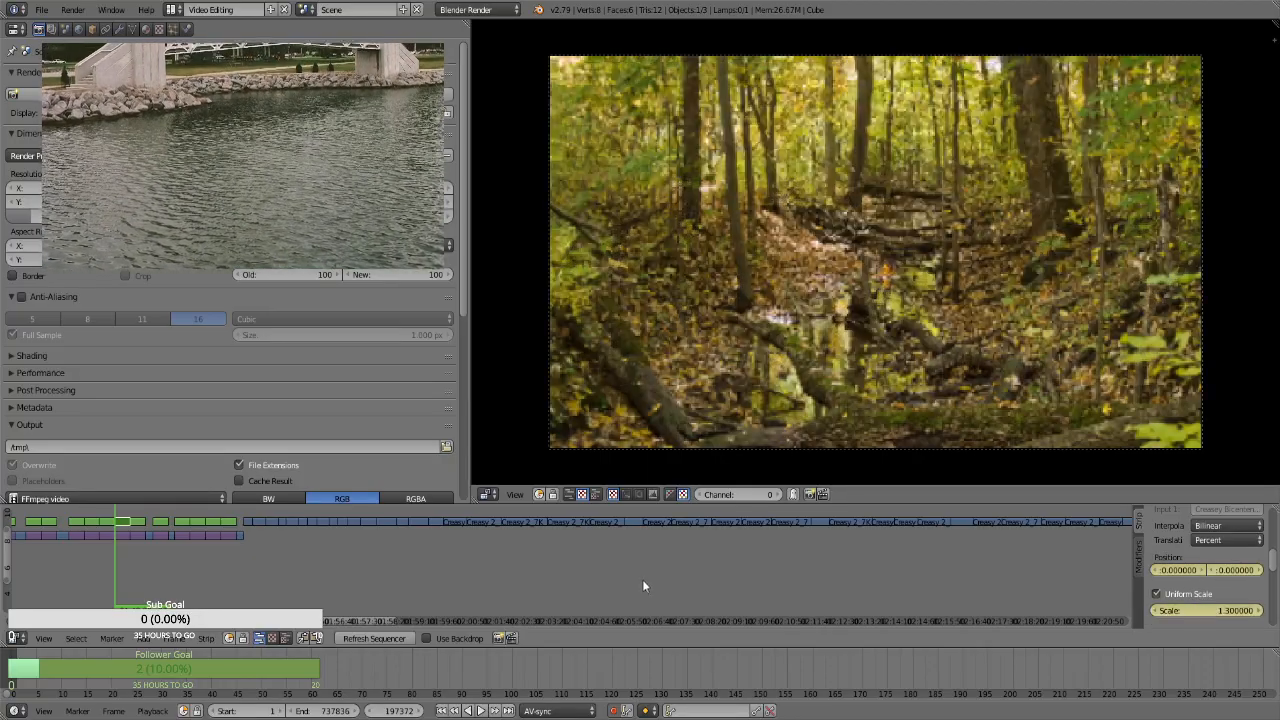
Keyframe a scale of 1.66 and a vertical position of about 8.49 at the end of the forest creek strip, frame 198241
key("Page_Up")
key("Left")
left_click(1225, 609)
type("1.06")
key("Return")
left_click_drag(1238, 574, 1170, 573)
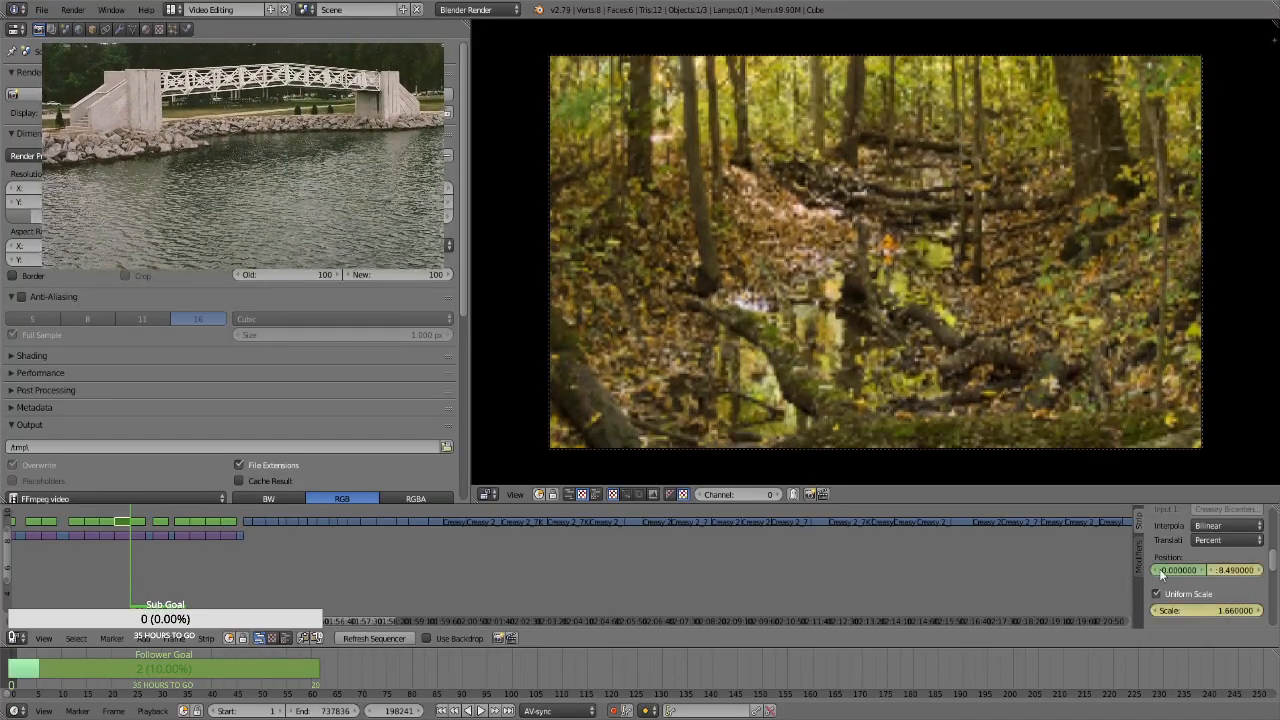
For the leaning tree trunk strip, keyframe its position, enable Uniform Scale and keyframe a scale of 1.3 at its start, frame 198242
key("Right")
right_click(137, 522)
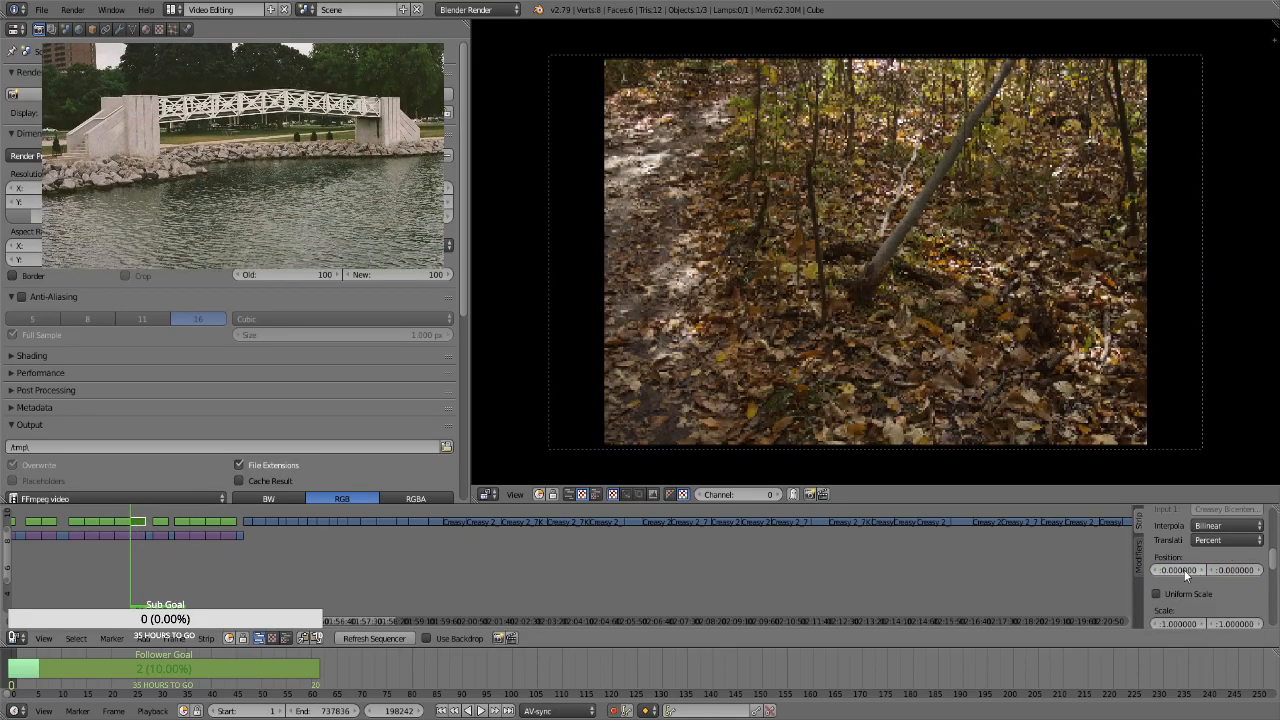
left_click(1185, 595)
left_click(1200, 610)
type("1.3")
key("Return")
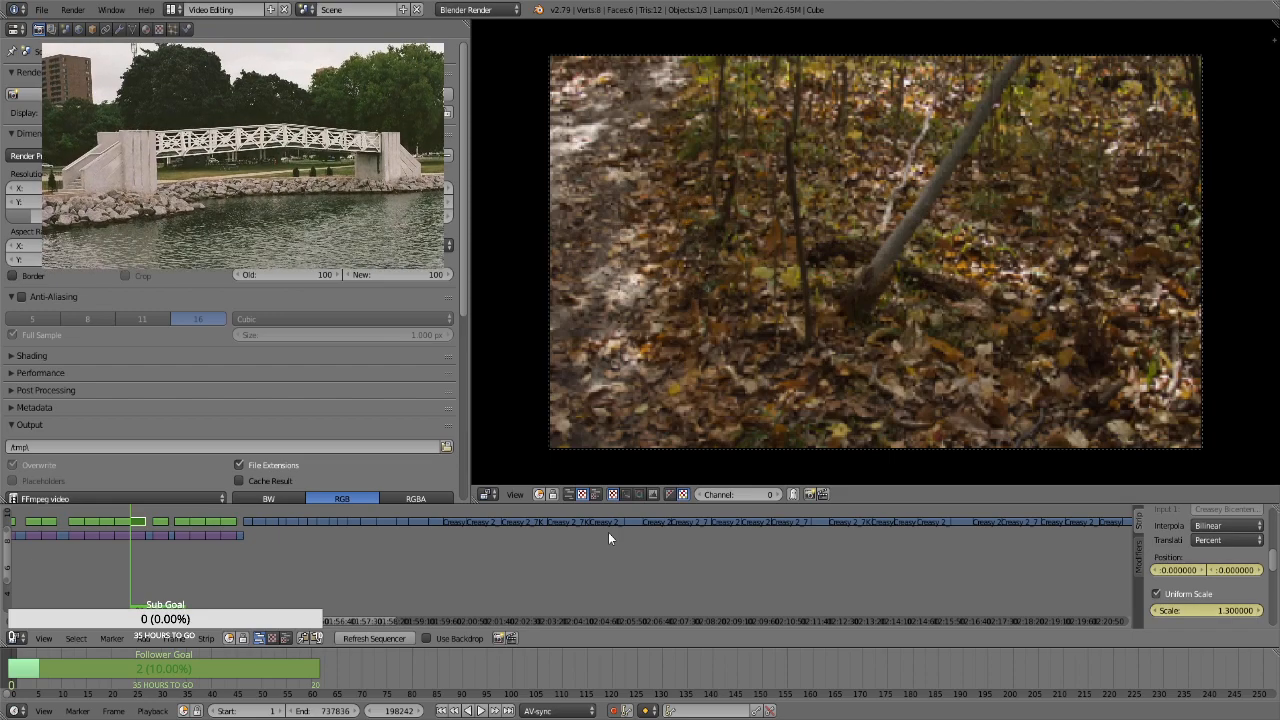
Keyframe a scale of 1.66 at the end of the leaning tree trunk strip, frame 199111
key("Page_Up")
key("Left")
left_click(1220, 612)
type("1.66")
key("Return")
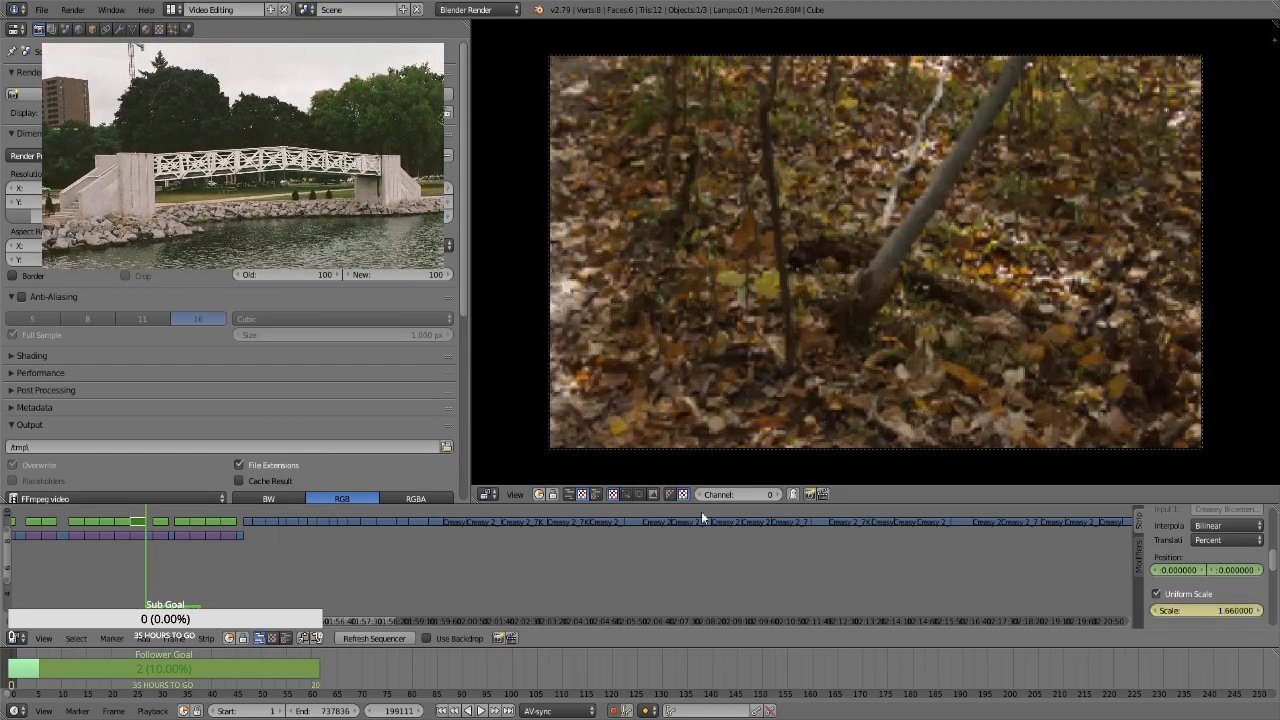
For the portrait forest path strip, enable Uniform Scale and keyframe a scale of 2.95 with the picture shifted down at its start, frame 199503
key("Right")
key("Page_Up")
right_click(163, 522)
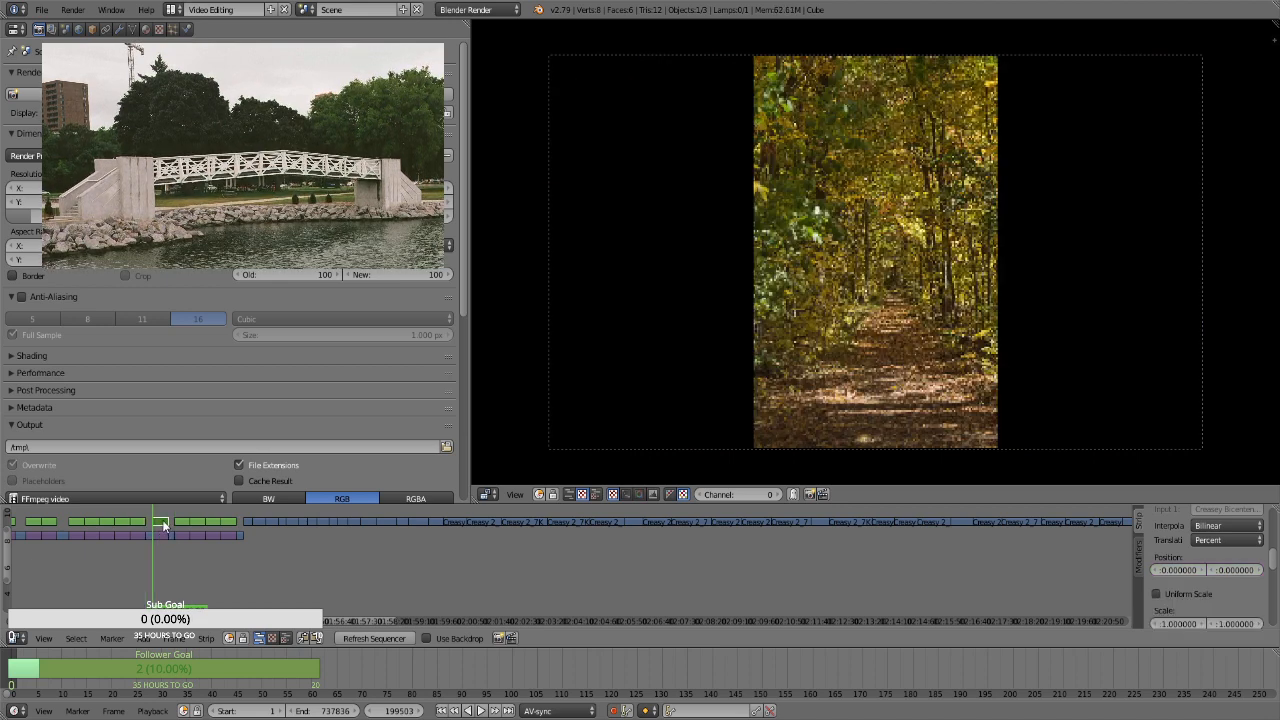
key("i")
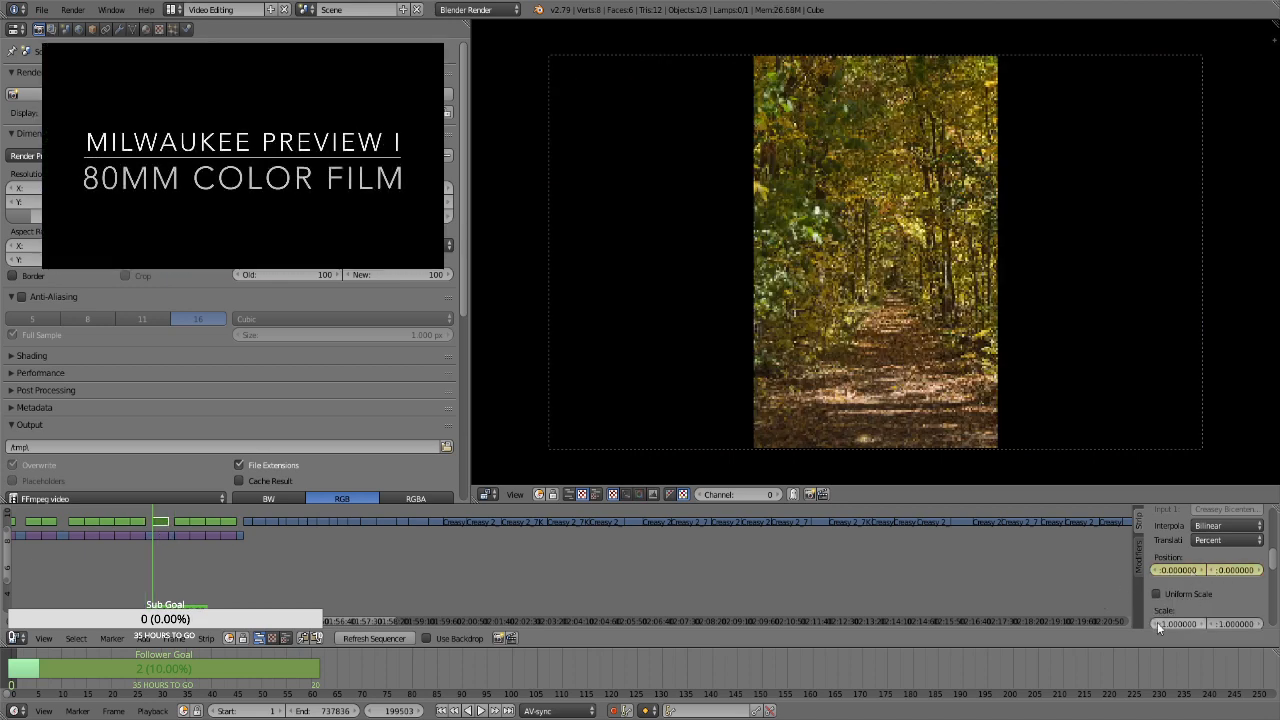
left_click(1170, 593)
left_click(1202, 610)
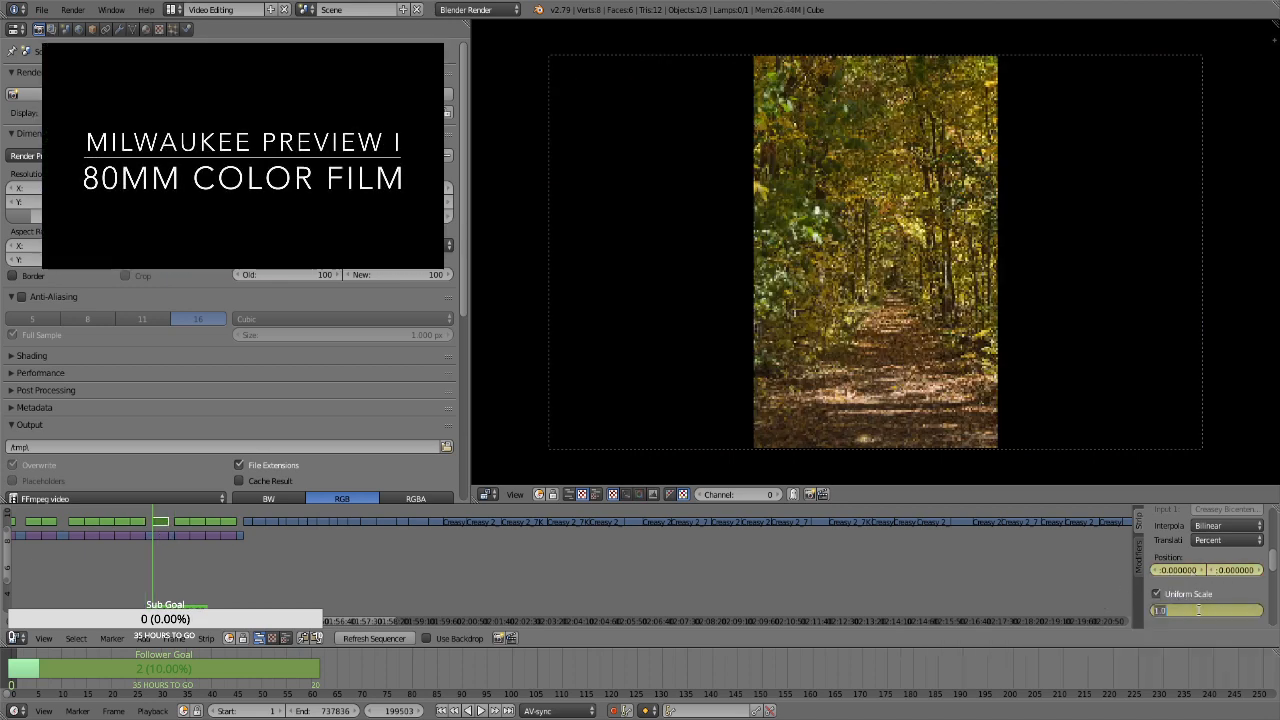
type("2.05")
key("Return")
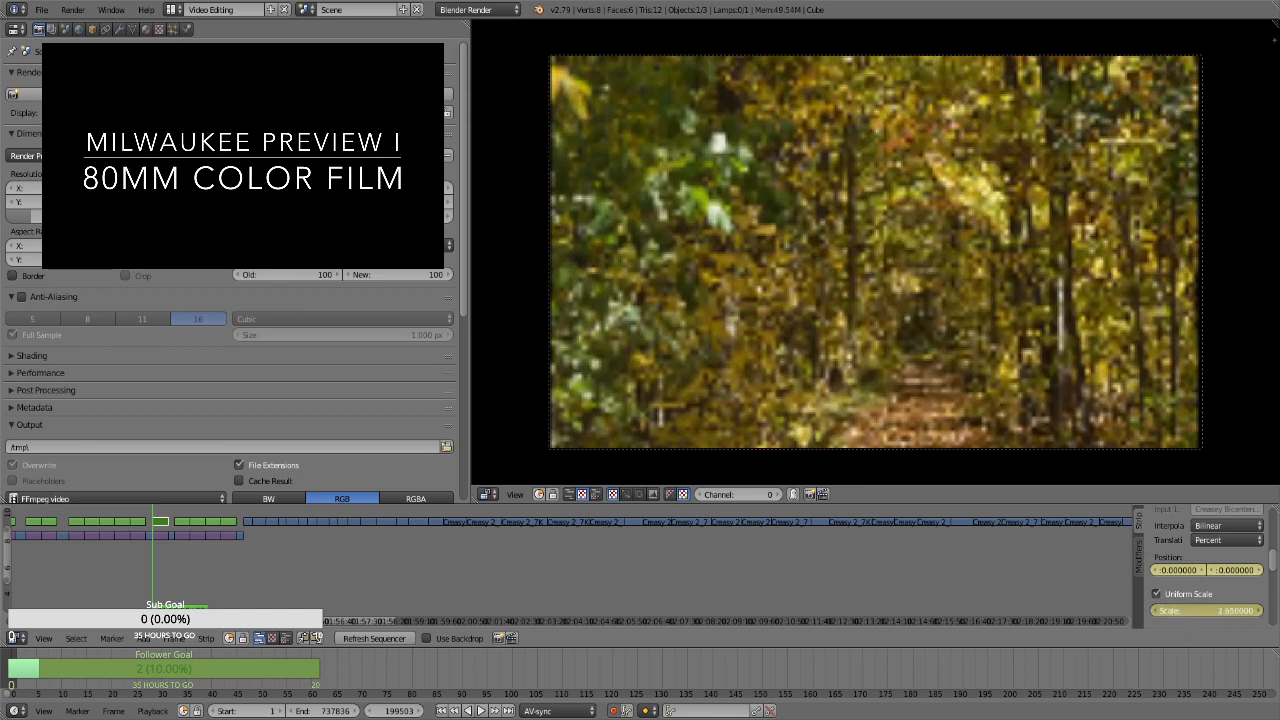
left_click_drag(1230, 572, 1168, 572)
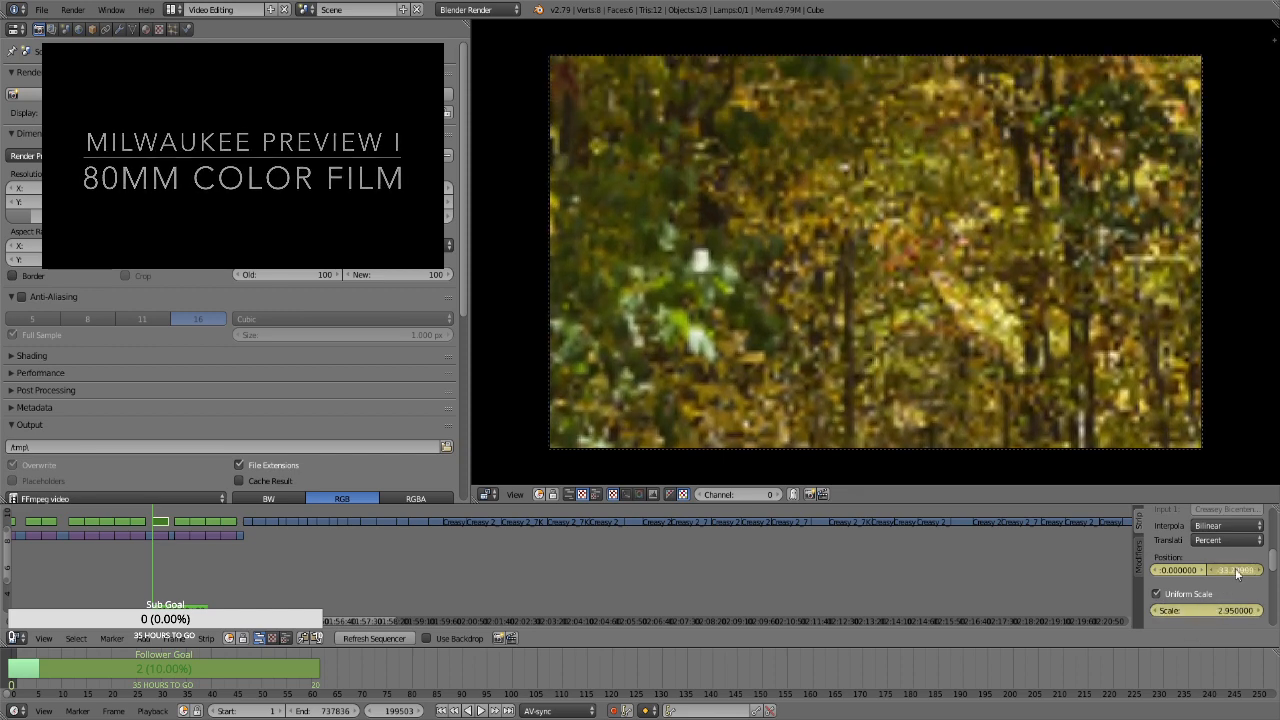
Keyframe a vertical position of about 21.87 at the end of the portrait forest path strip, frame 200372
key("Page_Up")
key("Page_Up")
key("Page_Down")
key("Left")
left_click_drag(1217, 571, 1272, 571)
For the fallen trunks strip, keyframe its position, enable Uniform Scale and keyframe a scale of 1.3 at its start, frame 200712
key("Right")
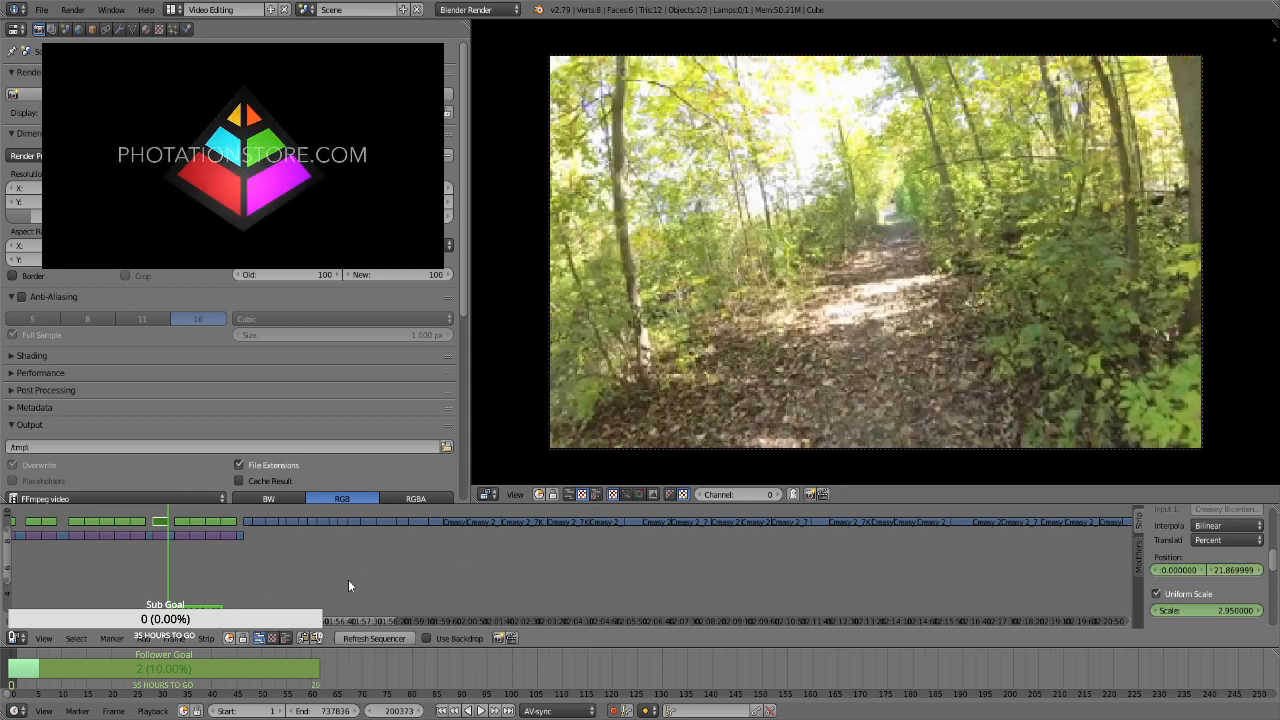
right_click(185, 523)
key("Page_Up")
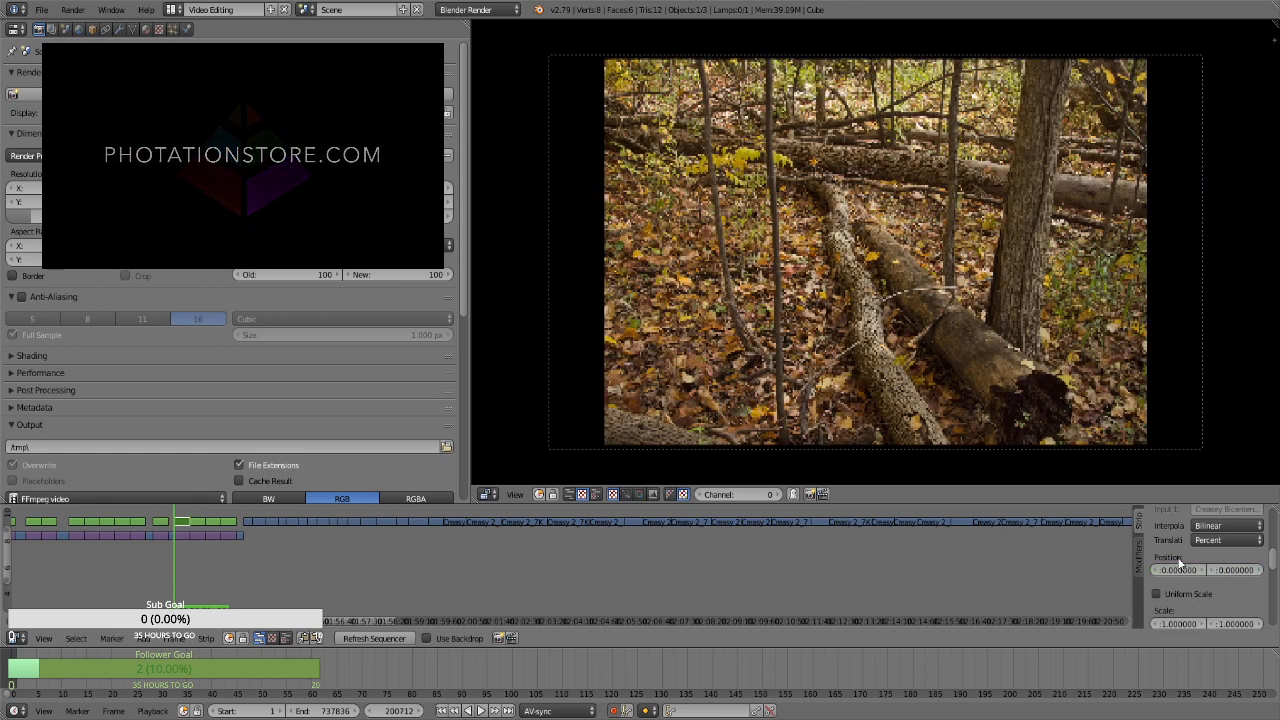
key("i")
key("i")
left_click(1199, 597)
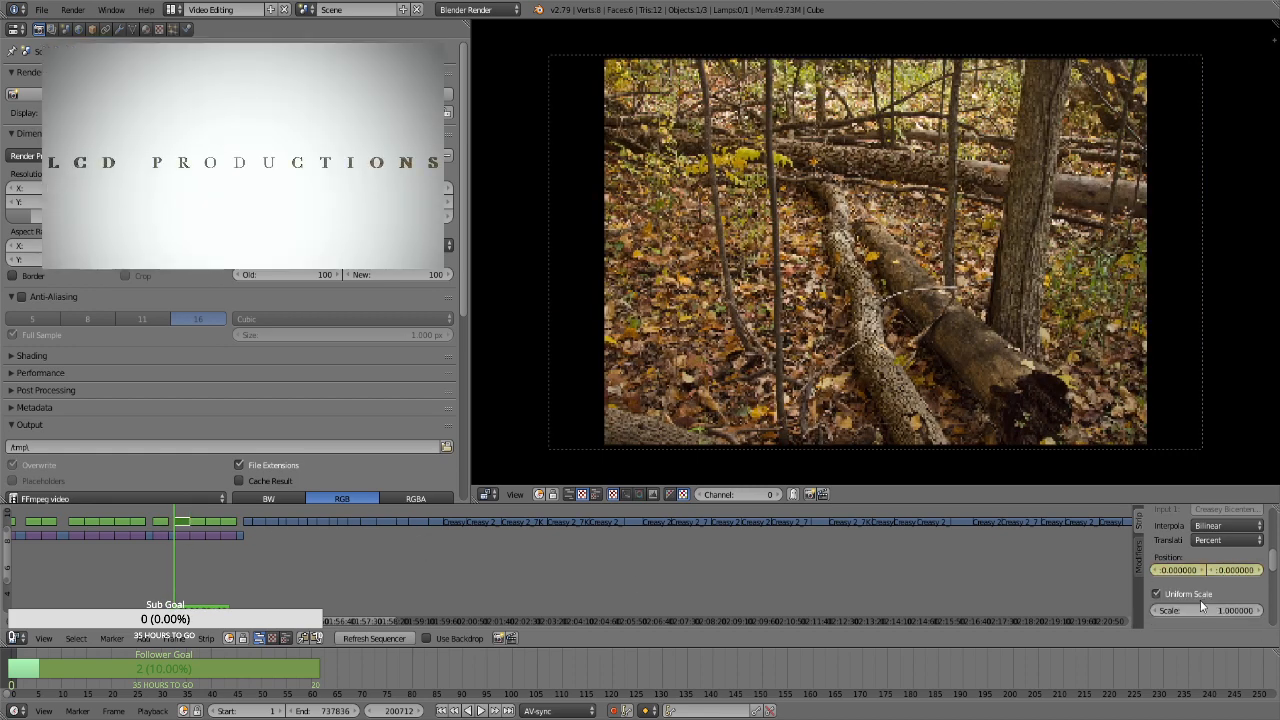
key("i")
left_click(1206, 606)
type("1.3")
key("Return")
Keyframe a scale of 1.66 at the end of the fallen trunks strip, frame 201581
key("Page_Up")
key("Left")
left_click(1208, 609)
type("1.66")
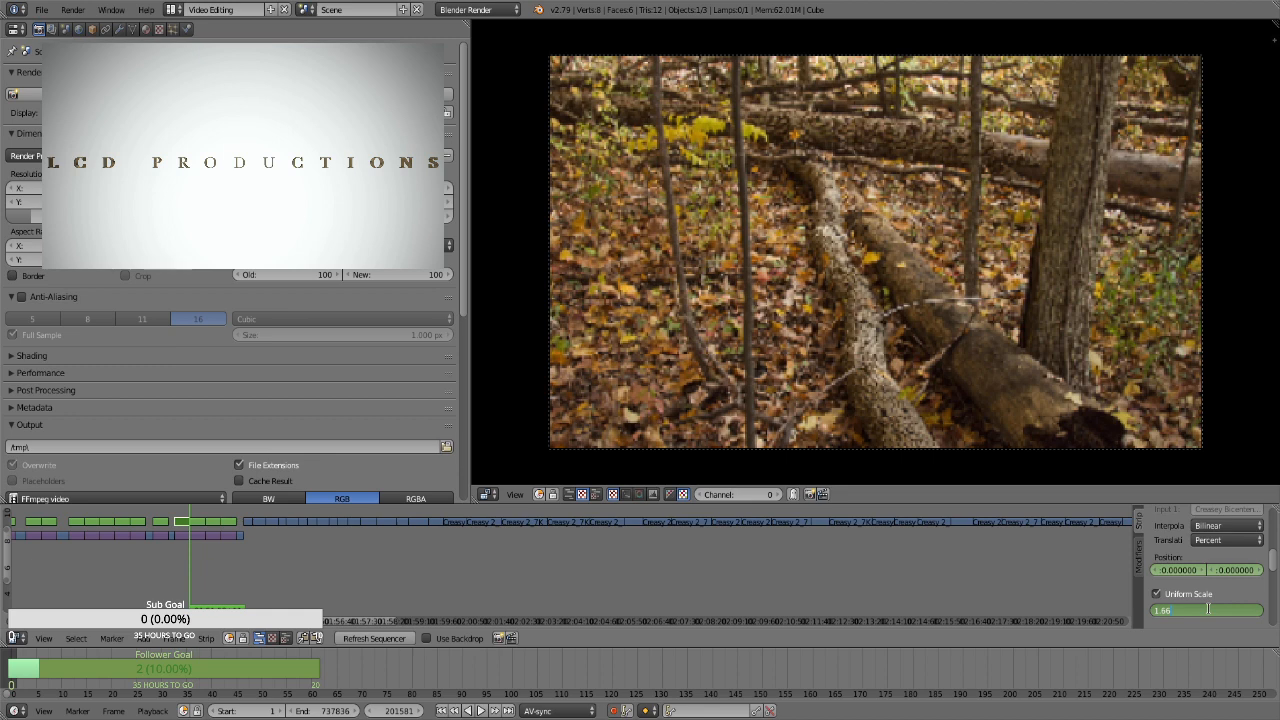
key("Return")
For the broken tree stump strip, keyframe its position, enable Uniform Scale and keyframe a scale of 1.3 at its start, frame 201582
key("Right")
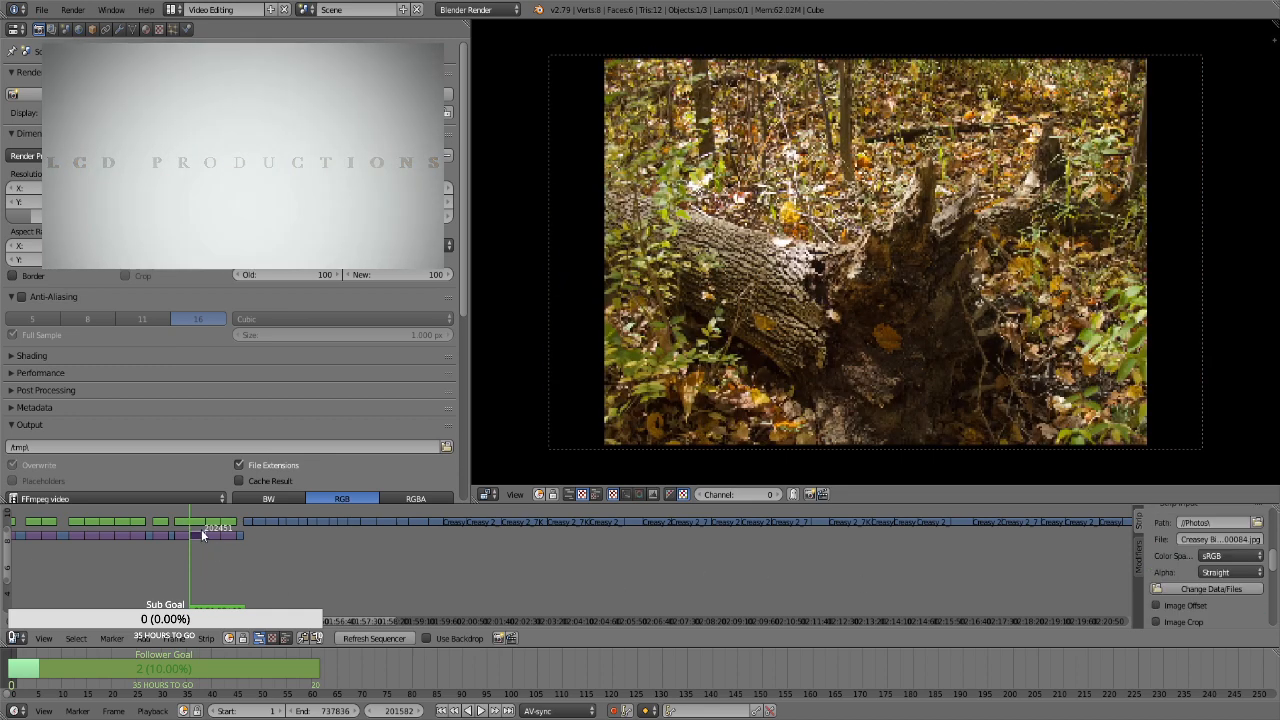
right_click(192, 521)
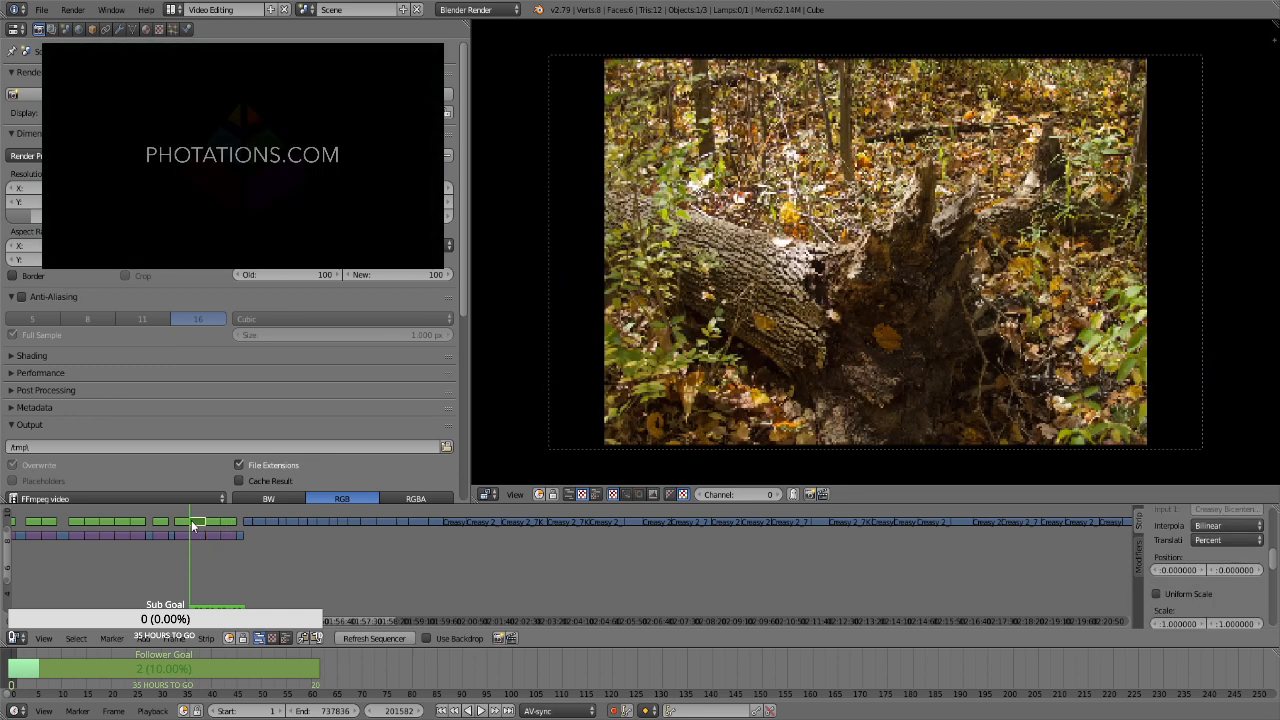
key("i")
left_click(1190, 592)
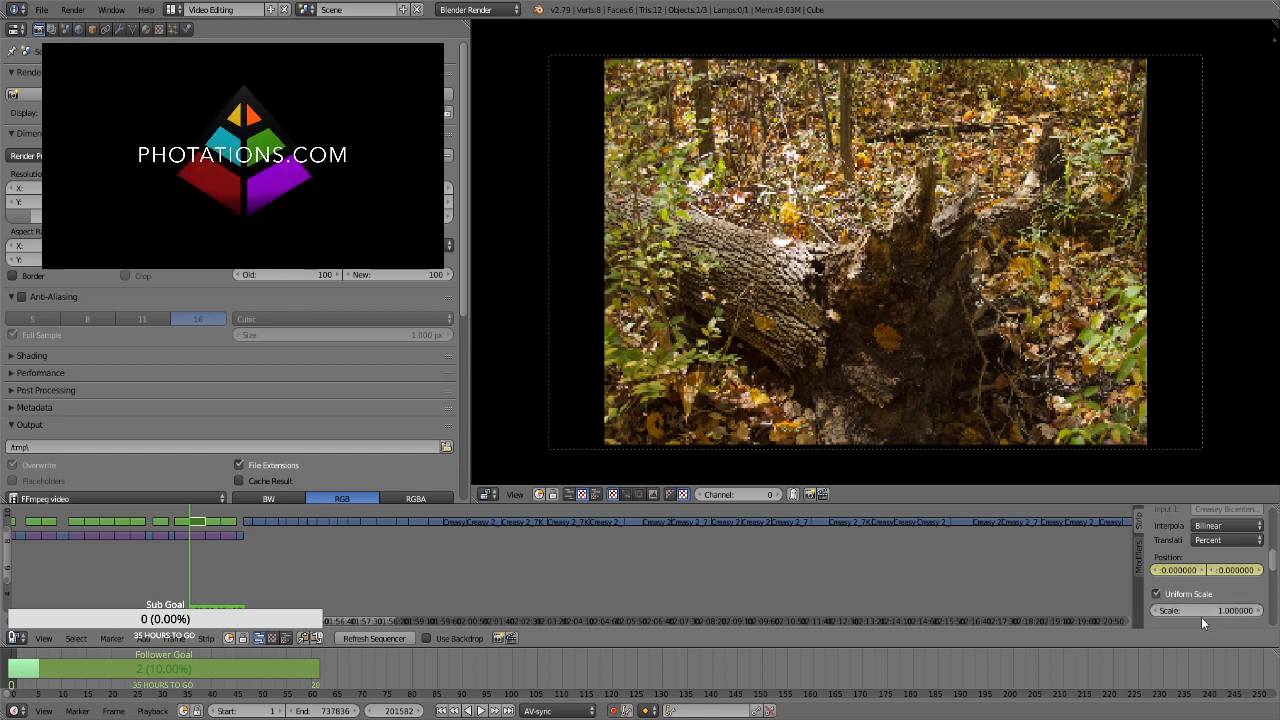
key("i")
double_click(1208, 612)
type("1.3")
key("Return")
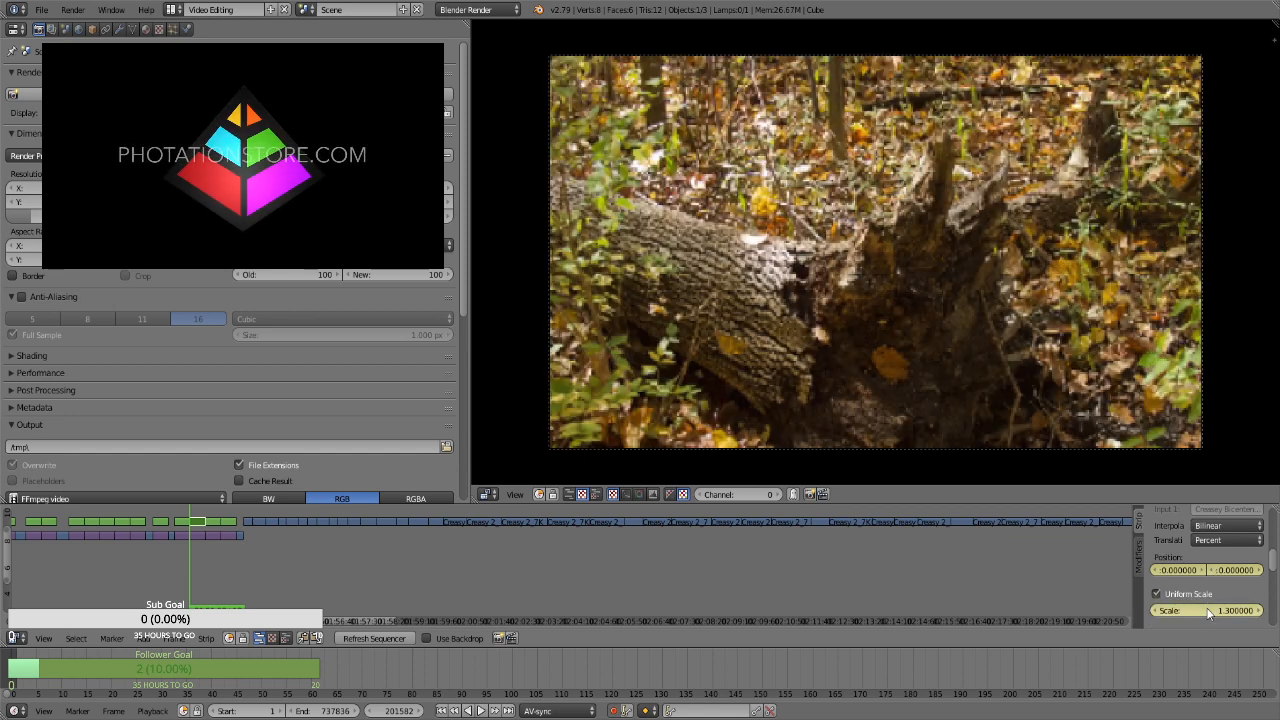
Keyframe a scale of 1.66 and a vertical position of about 9.72 at the end of the broken tree stump strip, frame 202451
key("Page_Up")
key("Left")
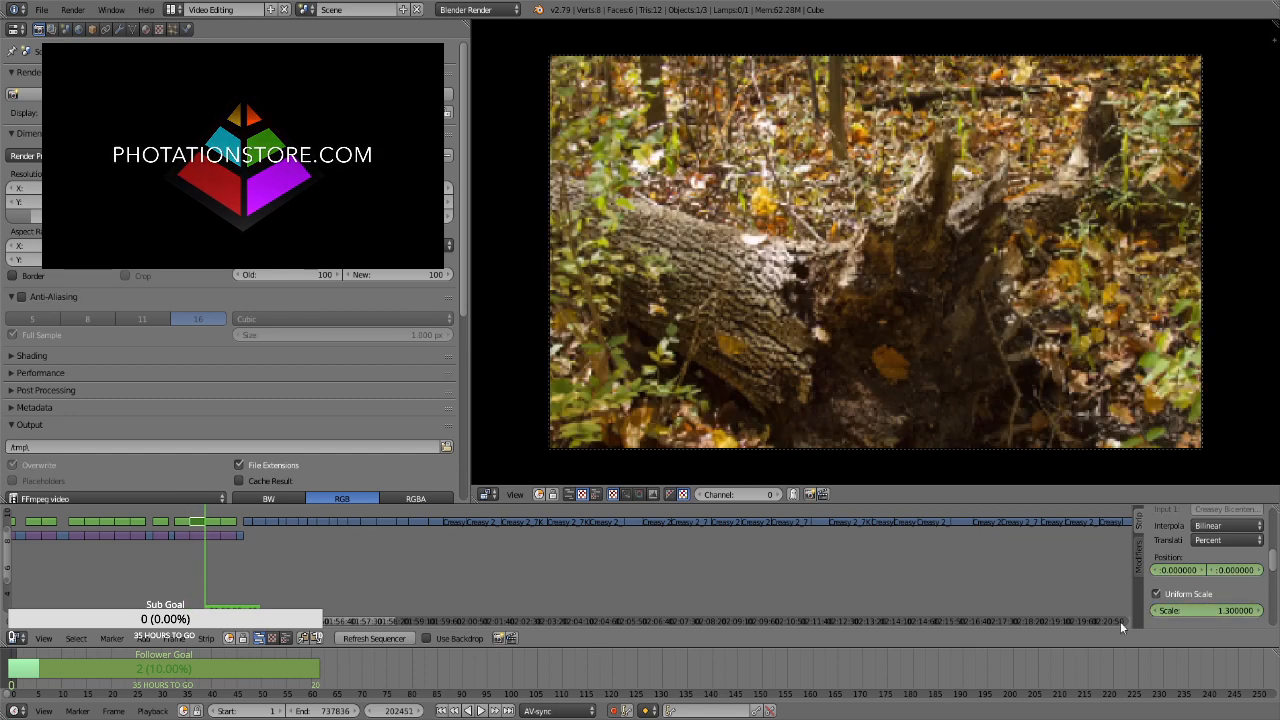
double_click(1234, 611)
type("1.06")
key("Return")
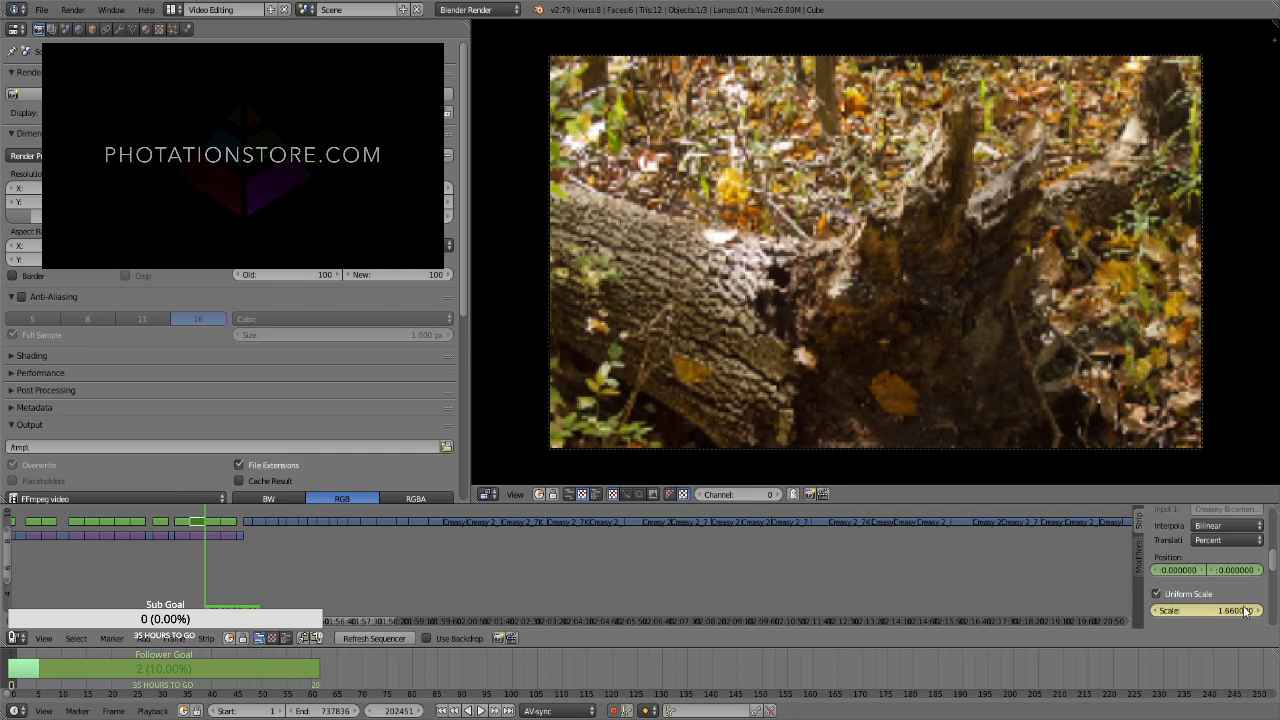
left_click_drag(1236, 570, 1267, 570)
key("Page_Up")
key("Page_Up")
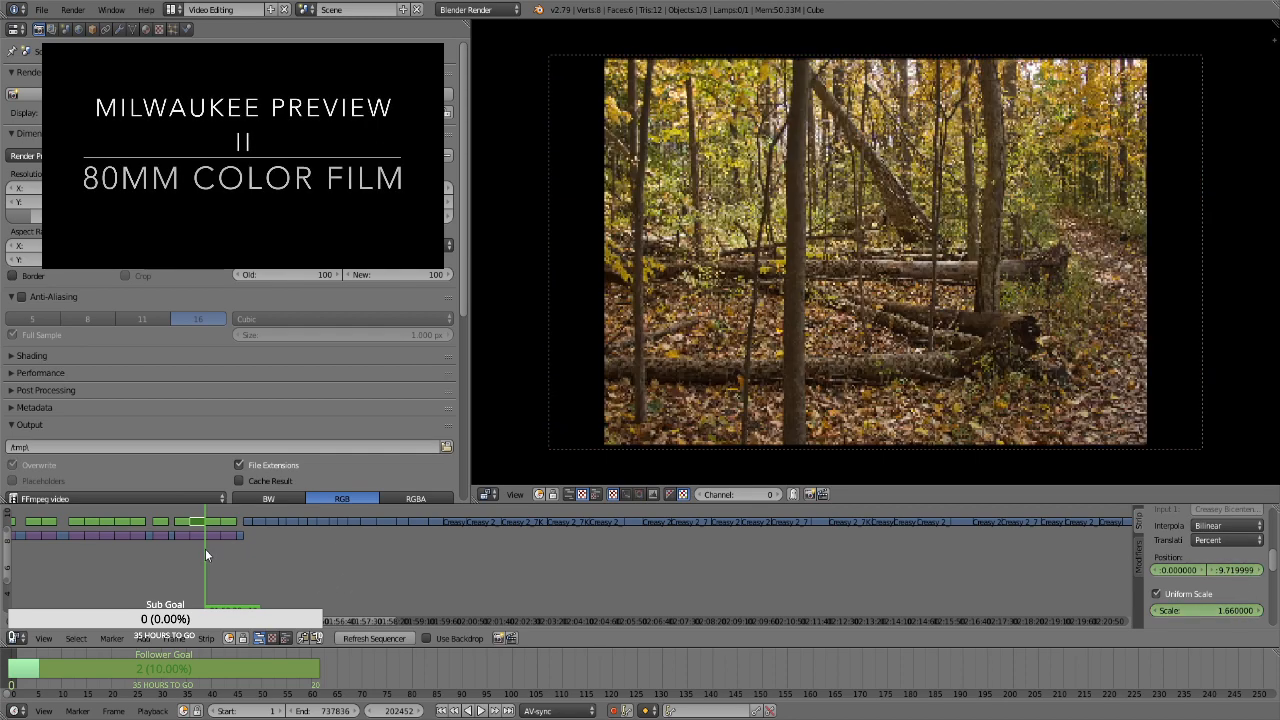
For the strip showing logs behind thin tree trunks, keyframe its position, enable Uniform Scale and keyframe a scale of 1.3 at its start, frame 202452
key("Page_Down")
right_click(214, 523)
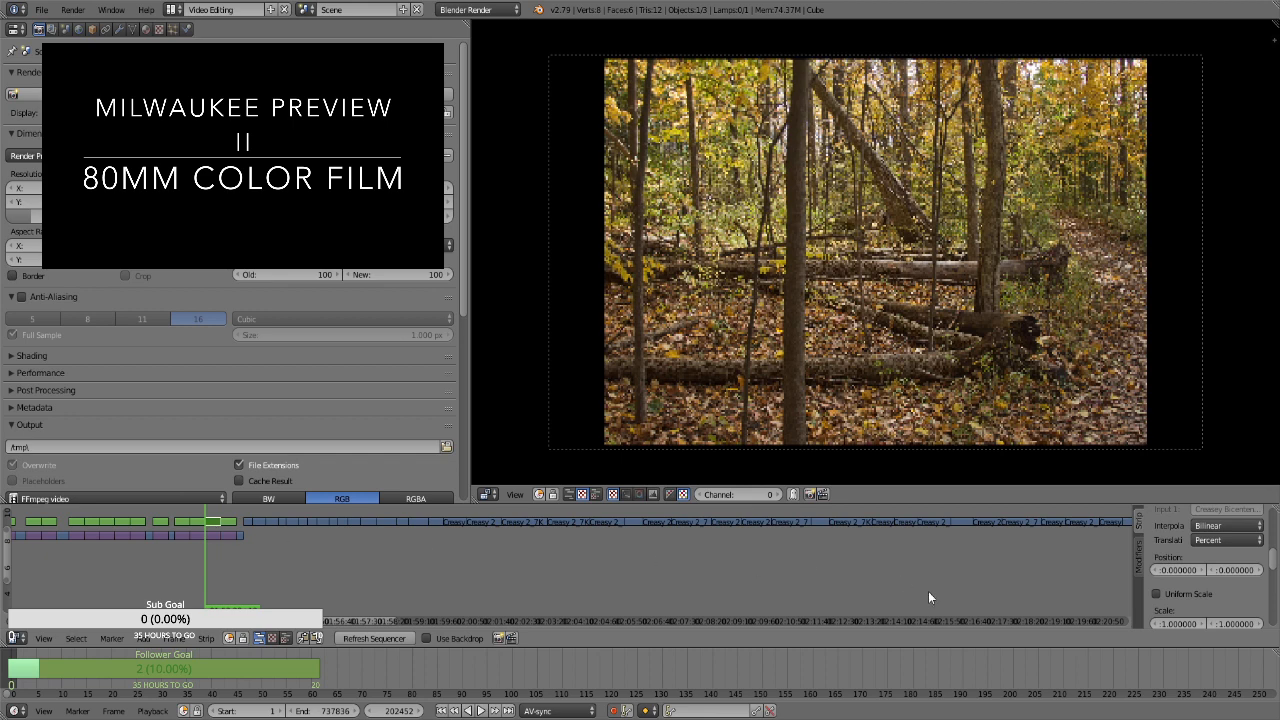
key("i")
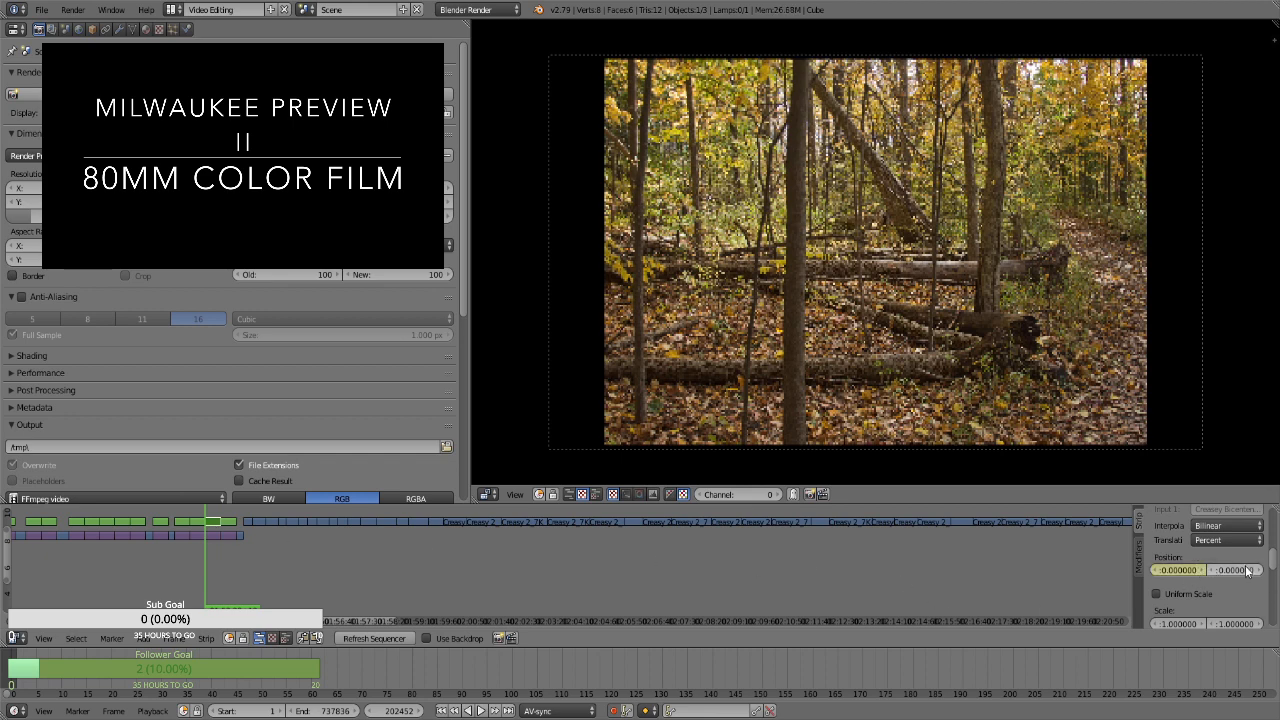
left_click(1199, 593)
left_click(1205, 609)
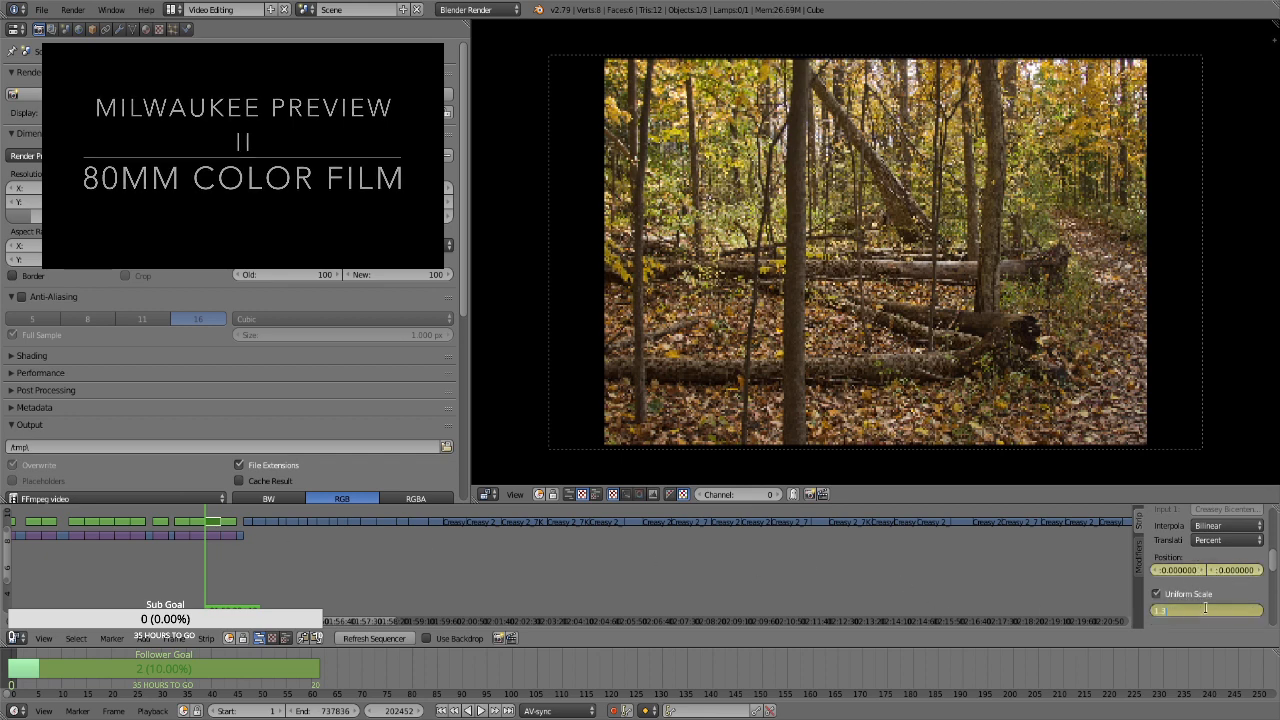
type("1.3")
key("Return")
Keyframe a scale of 1.66 and adjust the vertical position at the end of the thin tree trunks strip, frame 203321
key("Page_Up")
key("Left")
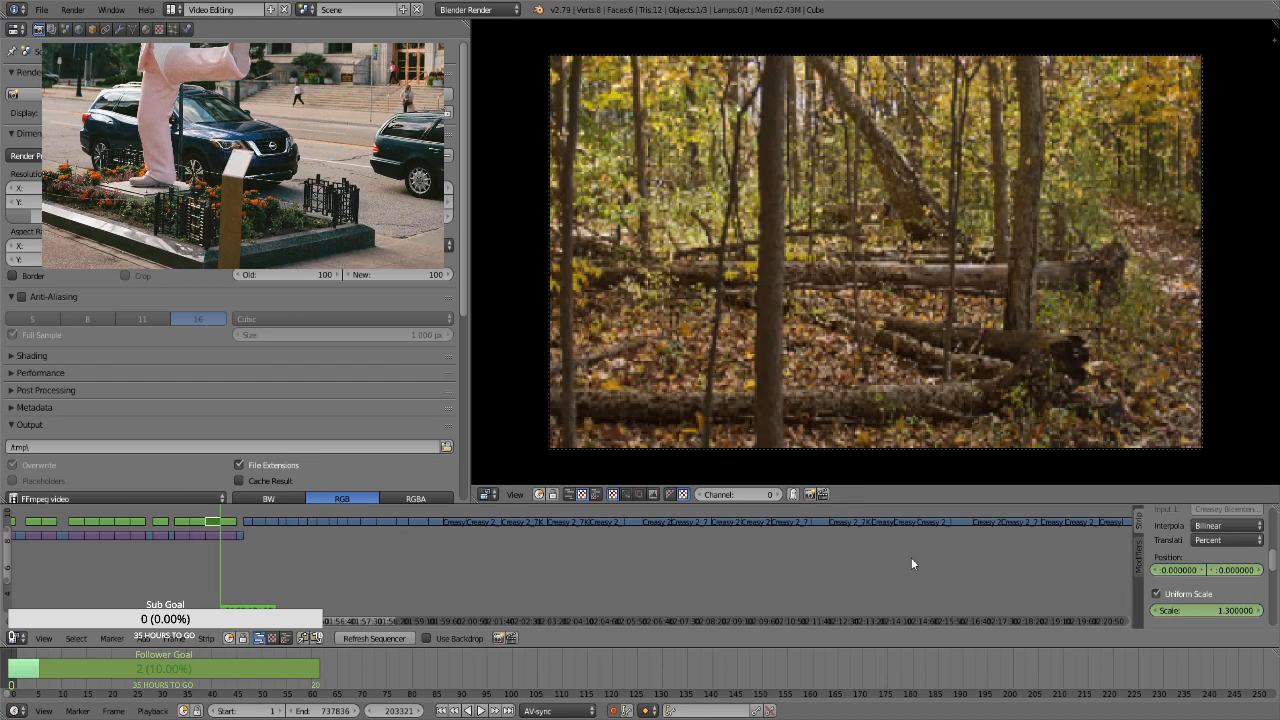
left_click(1216, 610)
type("1.66")
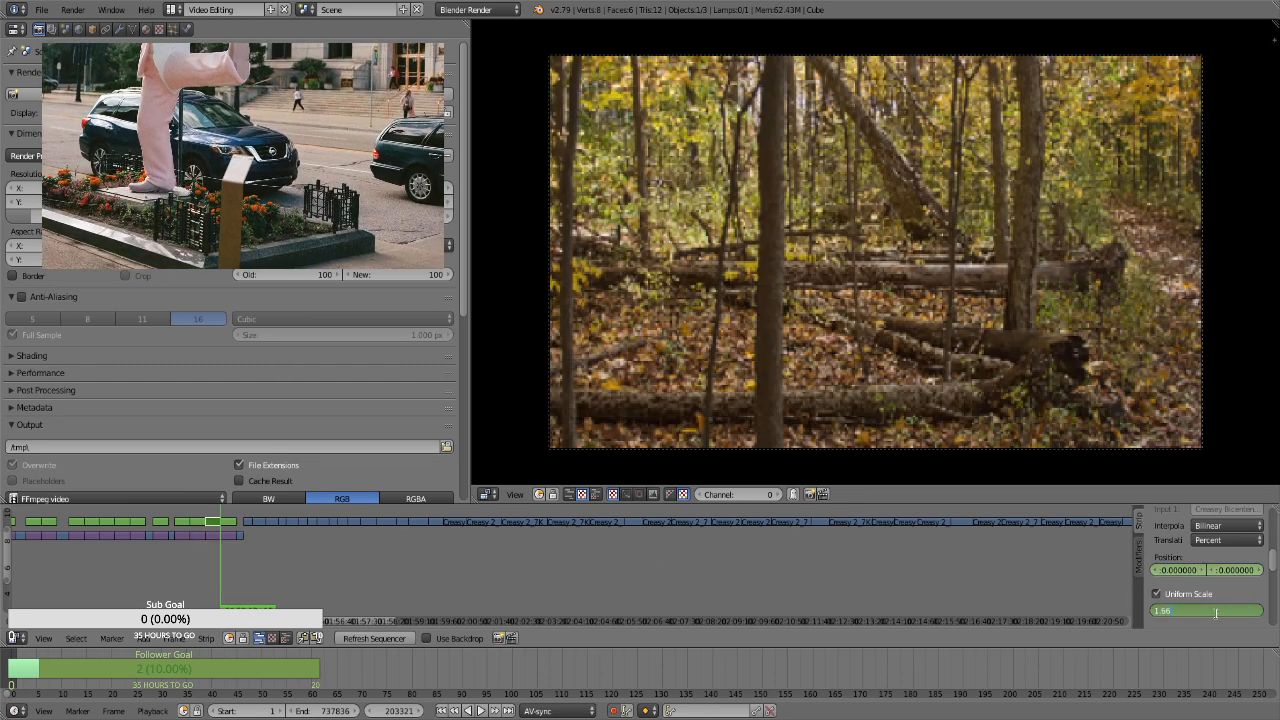
key("Return")
left_click_drag(1236, 570, 1265, 570)
For the leaf-covered path strip, keyframe its position, enable Uniform Scale and keyframe a scale of 1.3 at its start, frame 203322
key("Right")
right_click(231, 521)
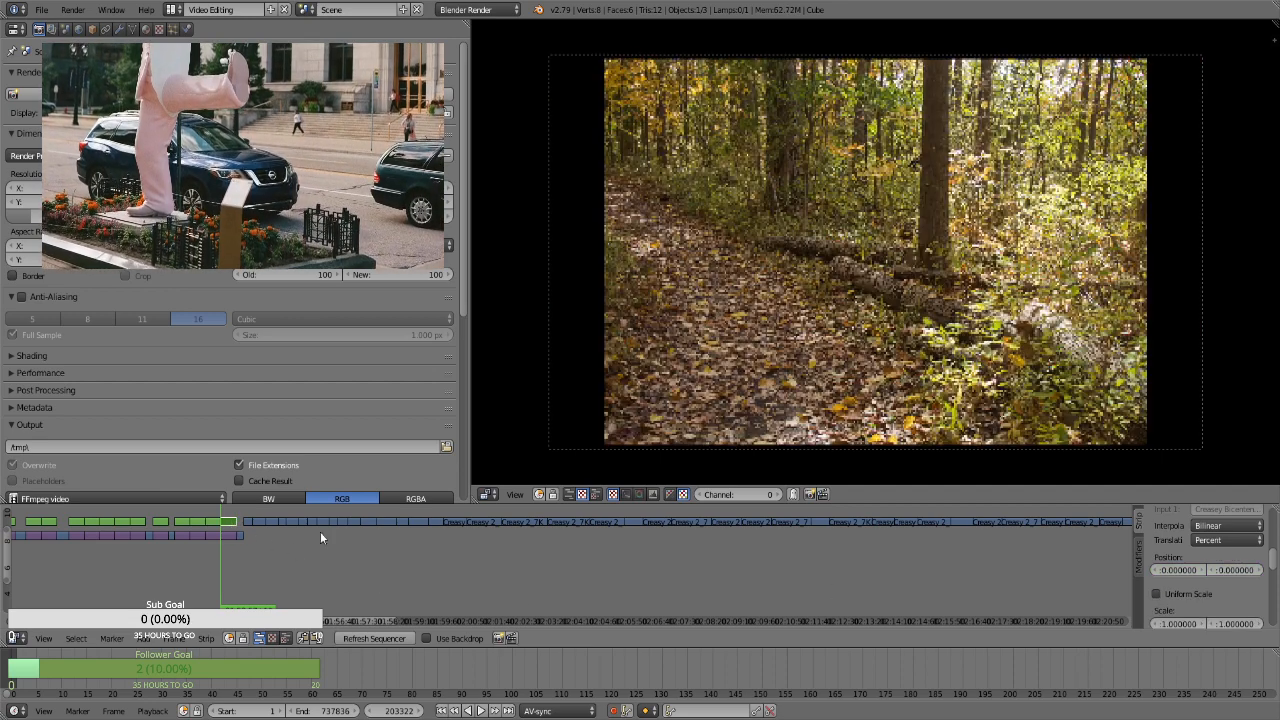
key("i")
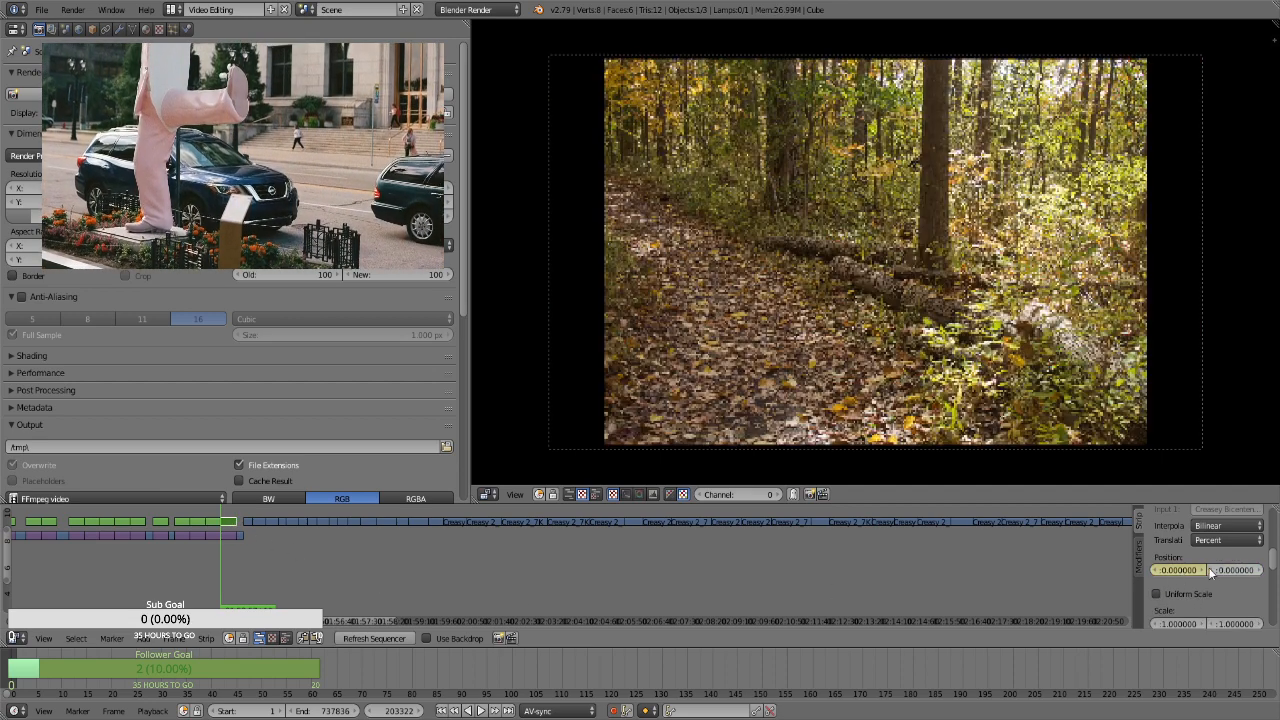
left_click(1190, 592)
key("i")
left_click(1220, 610)
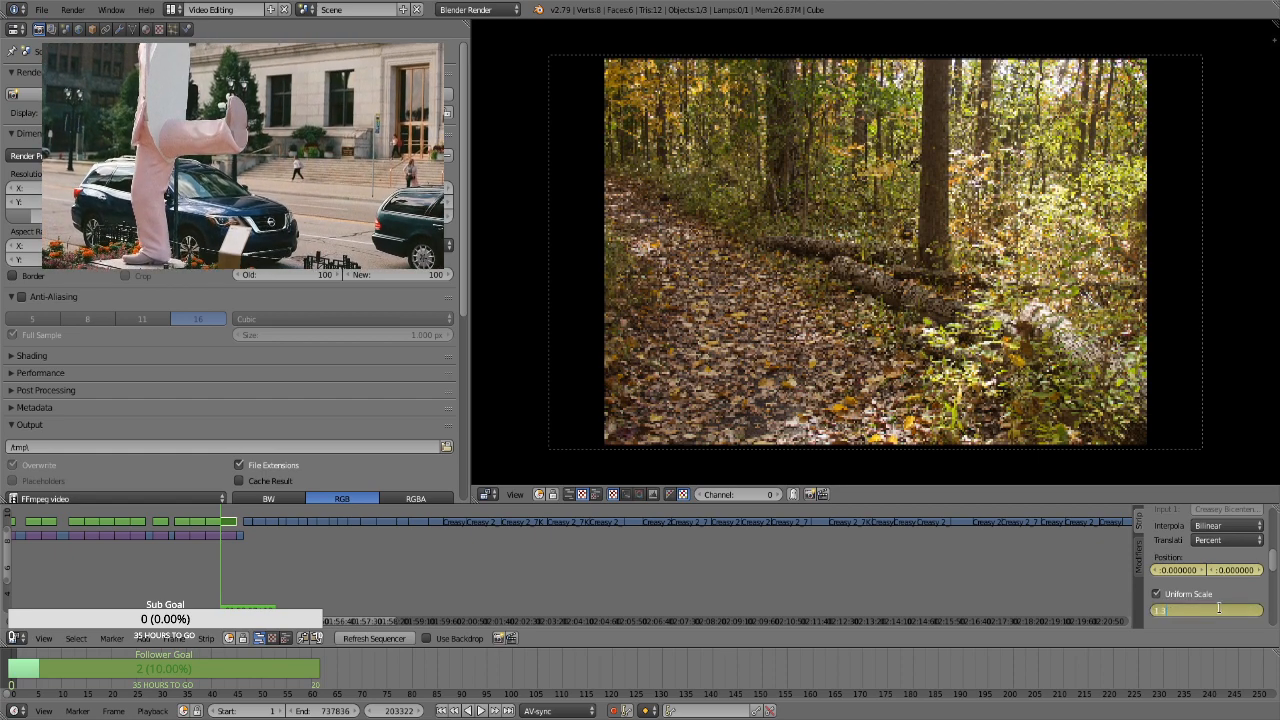
type("1.3")
key("Return")
Keyframe a scale of 1.66 at the end of the leaf-covered path strip, frame 204192, and check its last frame
key("Page_Up")
key("Page_Up")
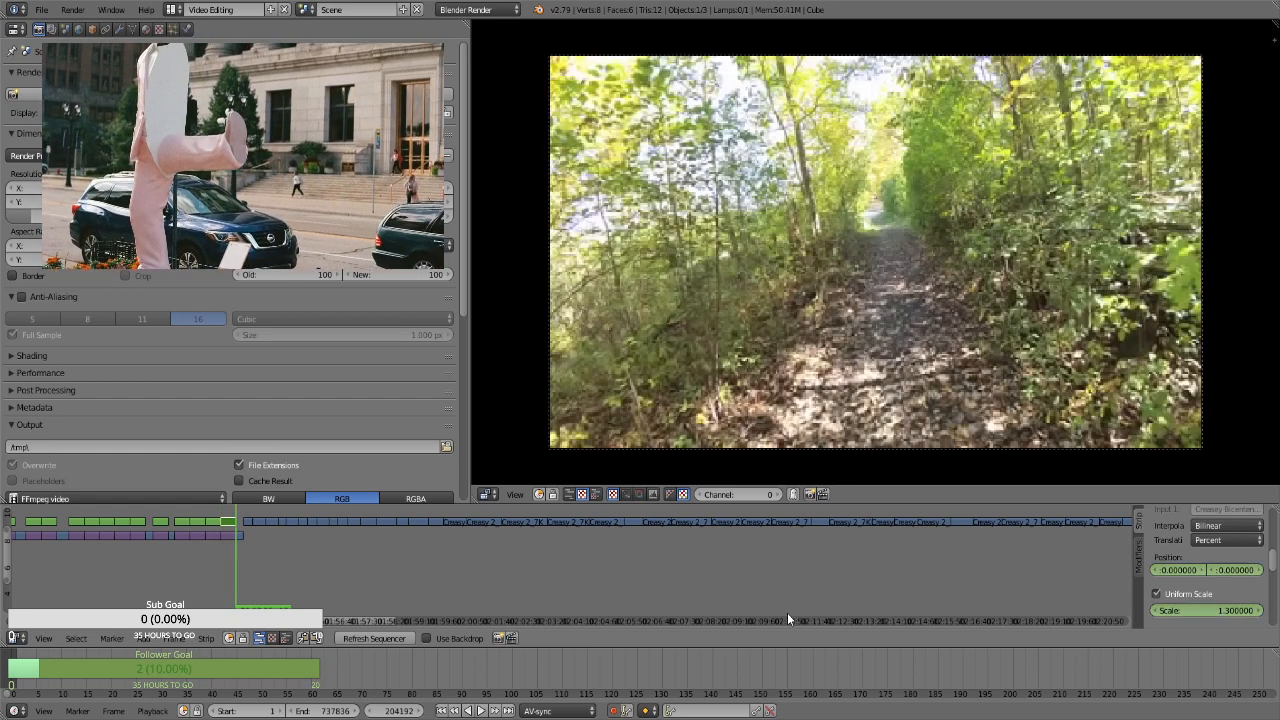
key("Page_Down")
left_click(1216, 610)
type("1.66")
key("Return")
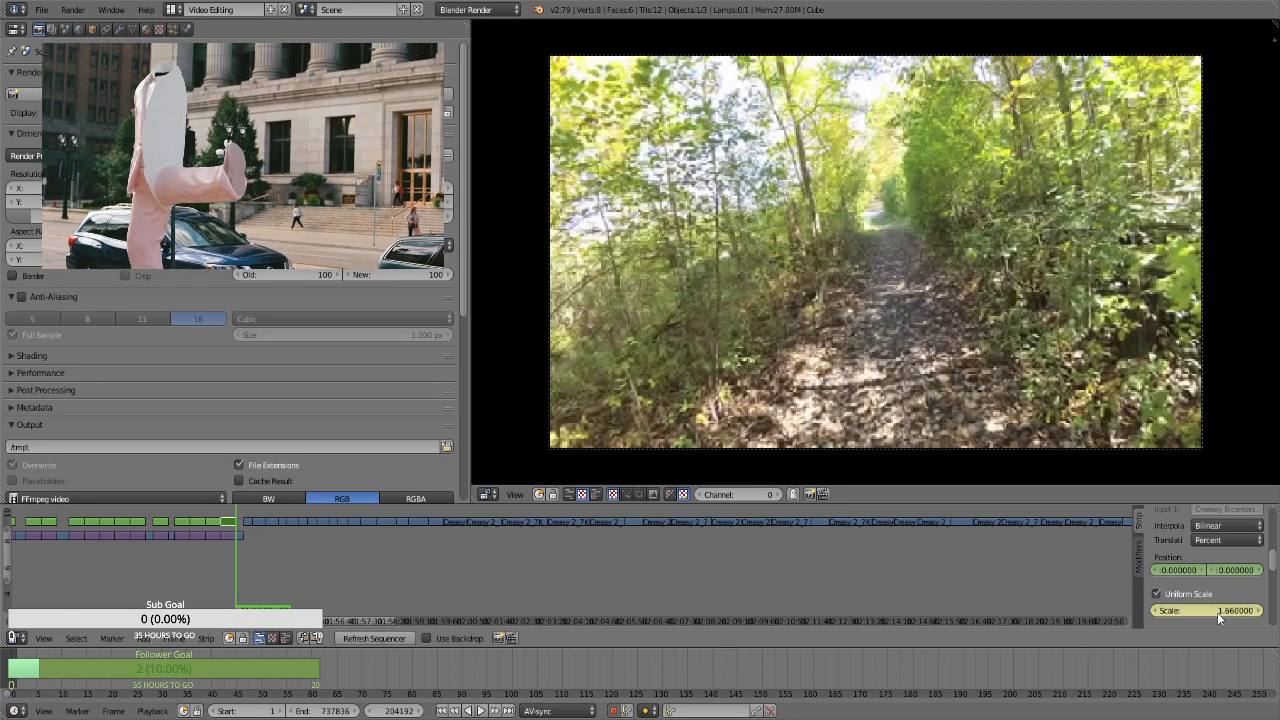
key("Left")
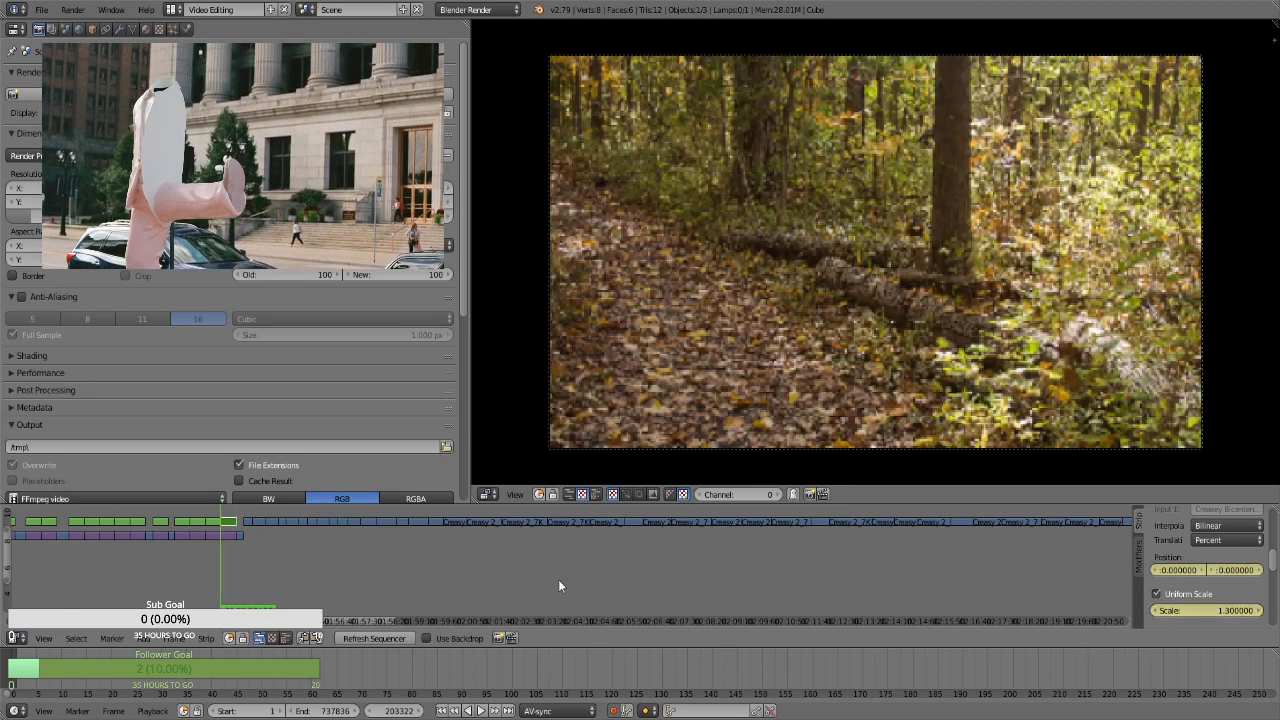
key("Right")
key("Left")
Move the current frame to the start of the first aerial photo strip, frame 258962
scroll(701, 585, "down", 2)
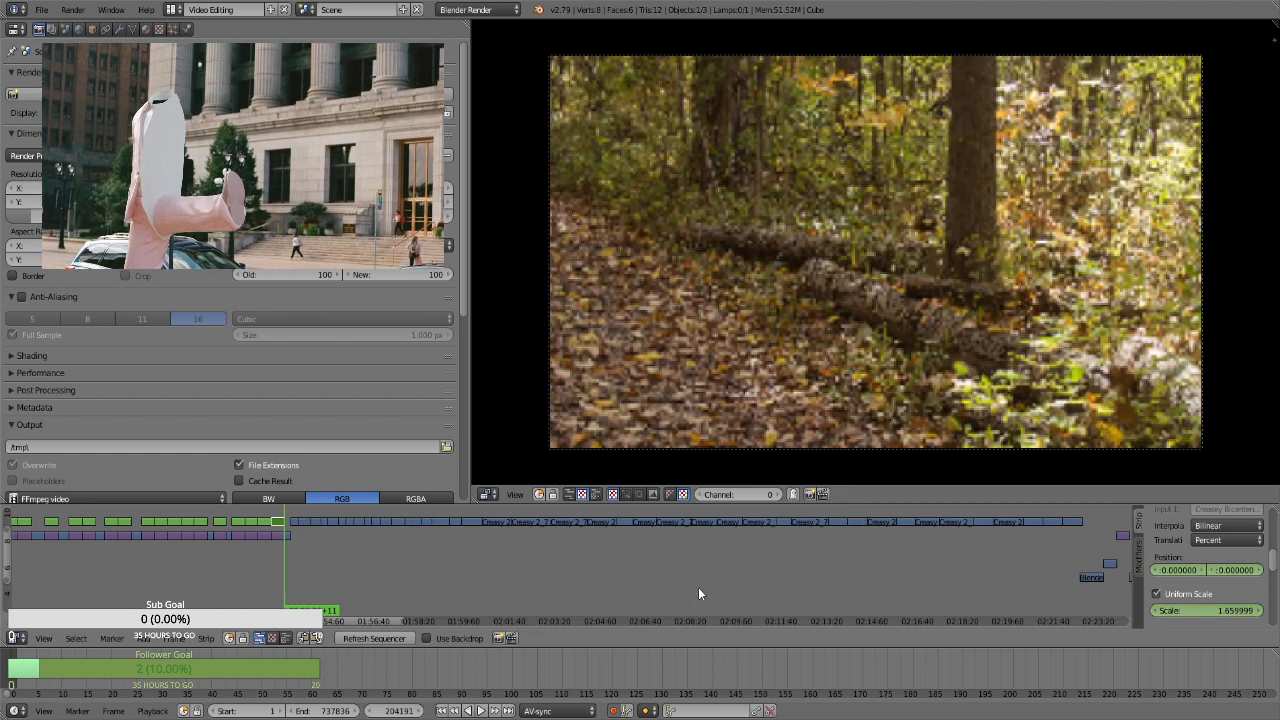
left_click_drag(383, 624, 462, 618)
left_click(370, 518)
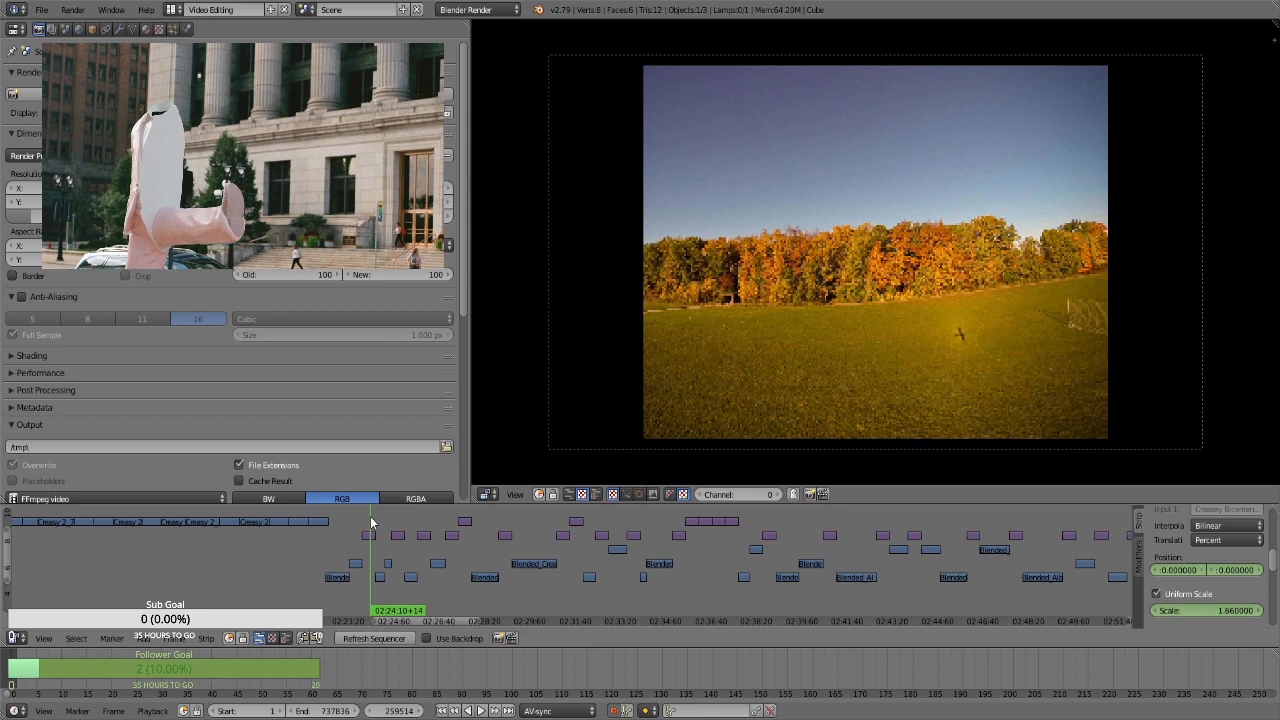
scroll(571, 580, "down", 5)
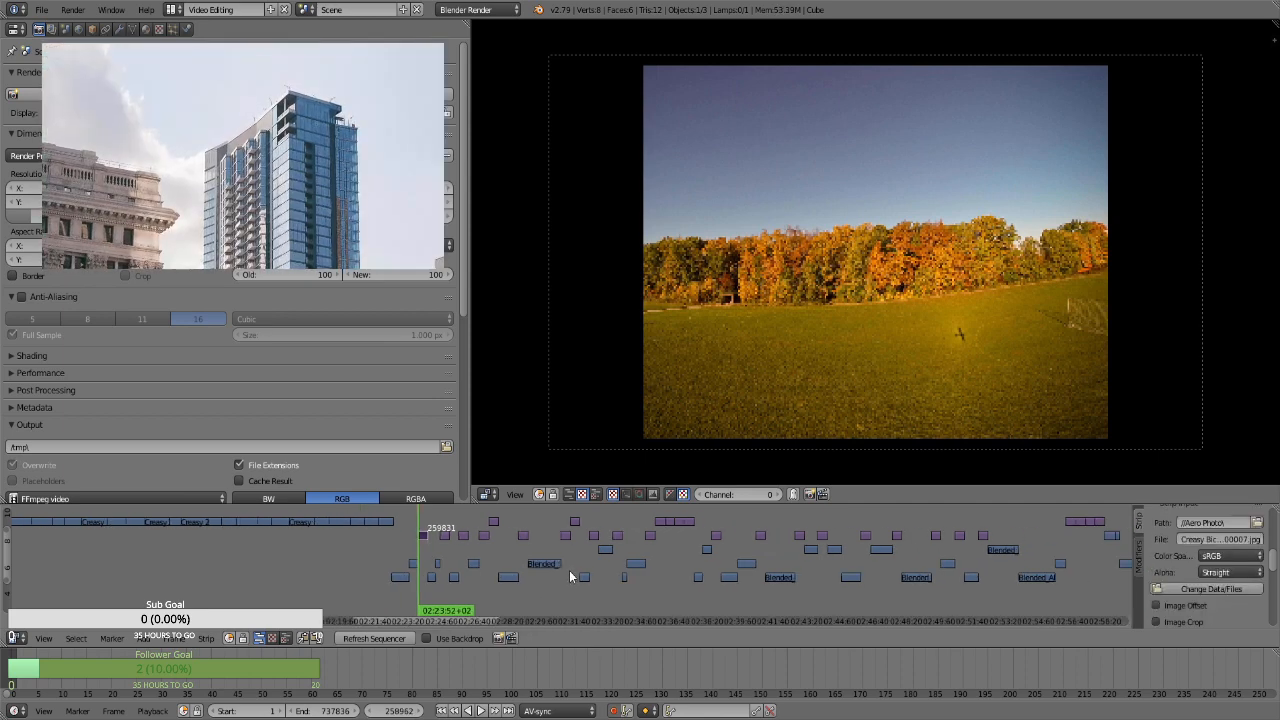
scroll(589, 578, "down", 2)
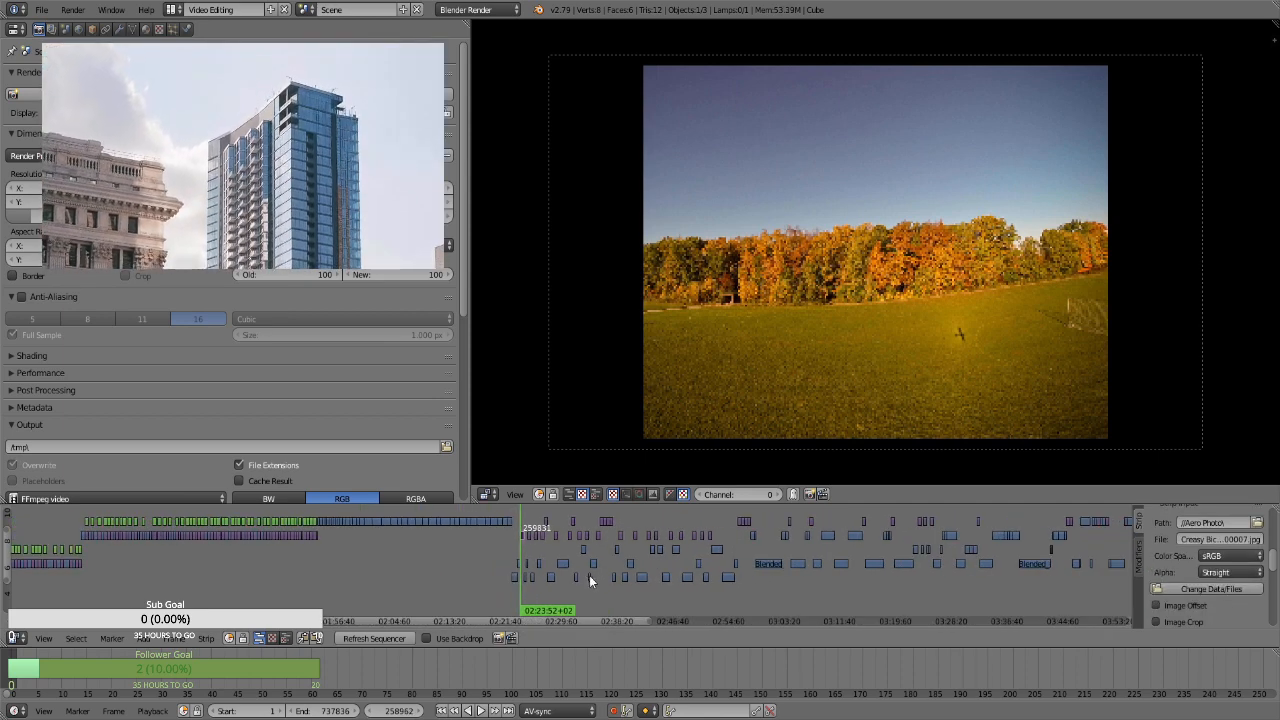
Look through the timeline's upper channels for the transform strips above the aerial photos, from the first photo to the last
left_click_drag(490, 620, 545, 622)
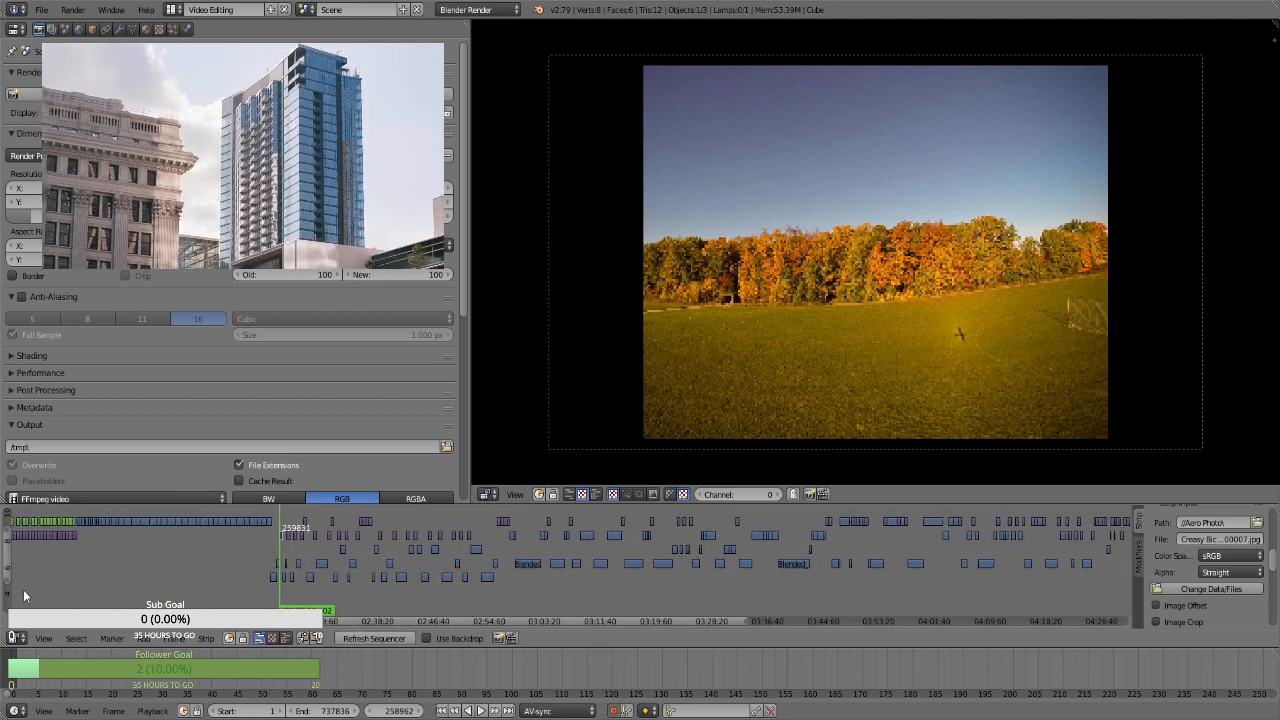
left_click_drag(10, 580, 16, 557)
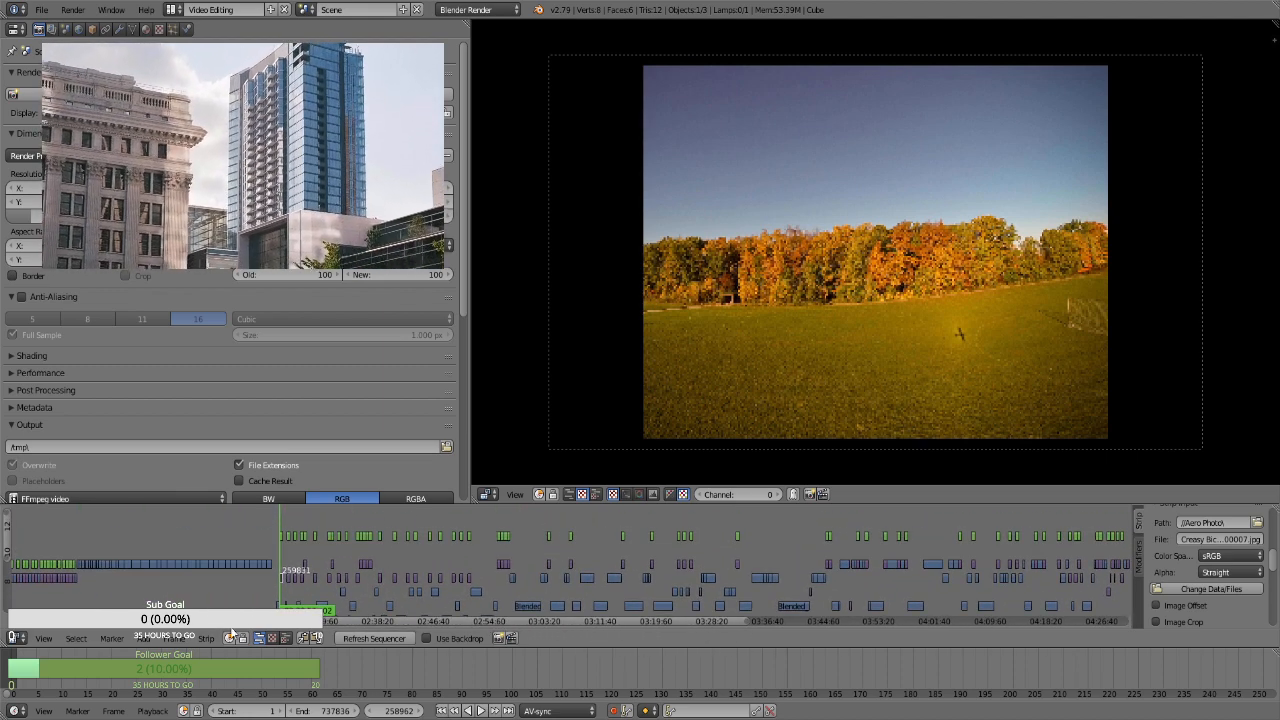
left_click_drag(416, 626, 322, 591)
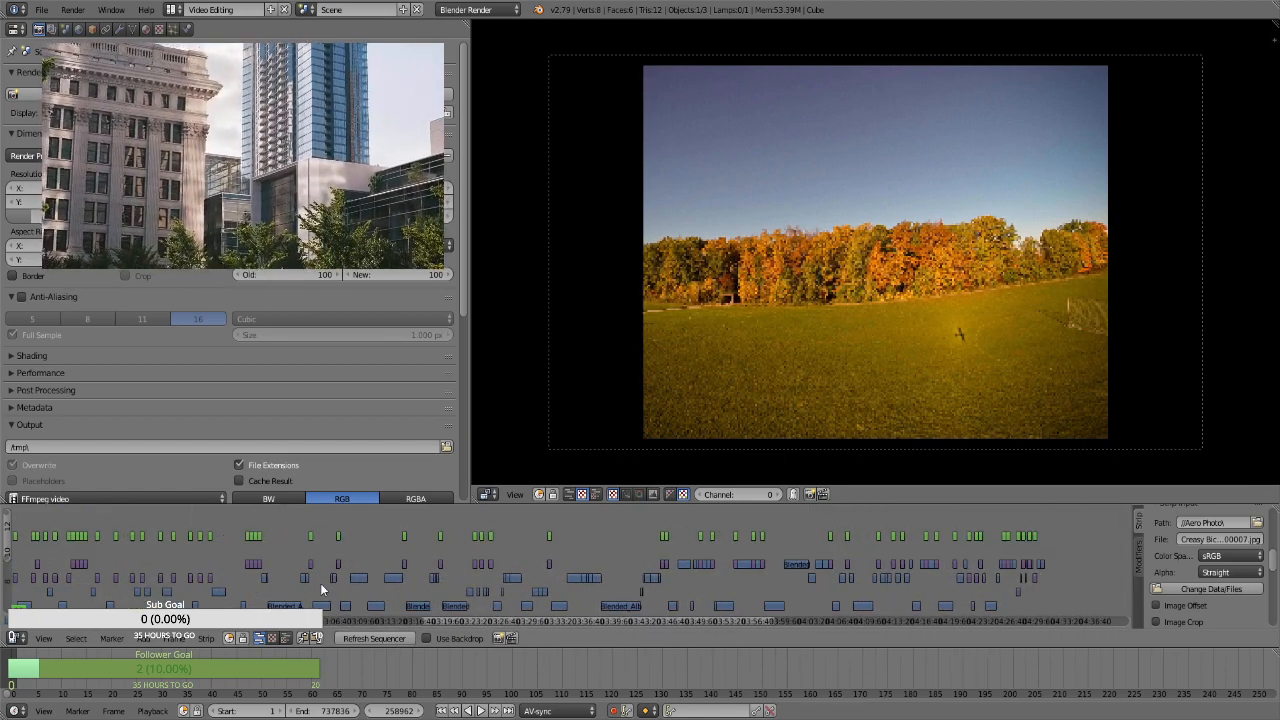
left_click_drag(466, 621, 335, 626)
scroll(335, 626, "up", 8)
left_click_drag(421, 620, 319, 629)
scroll(340, 603, "up", 2)
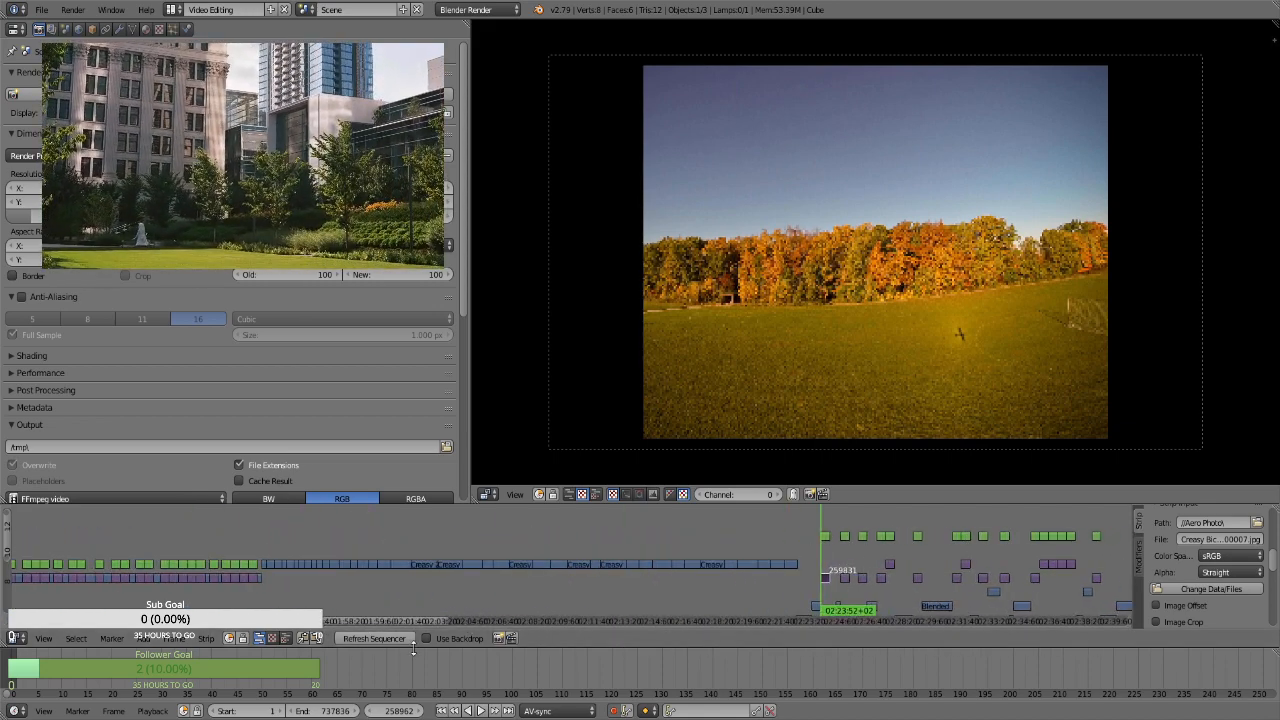
left_click_drag(407, 622, 459, 620)
scroll(502, 599, "up", 4)
scroll(502, 603, "up", 5)
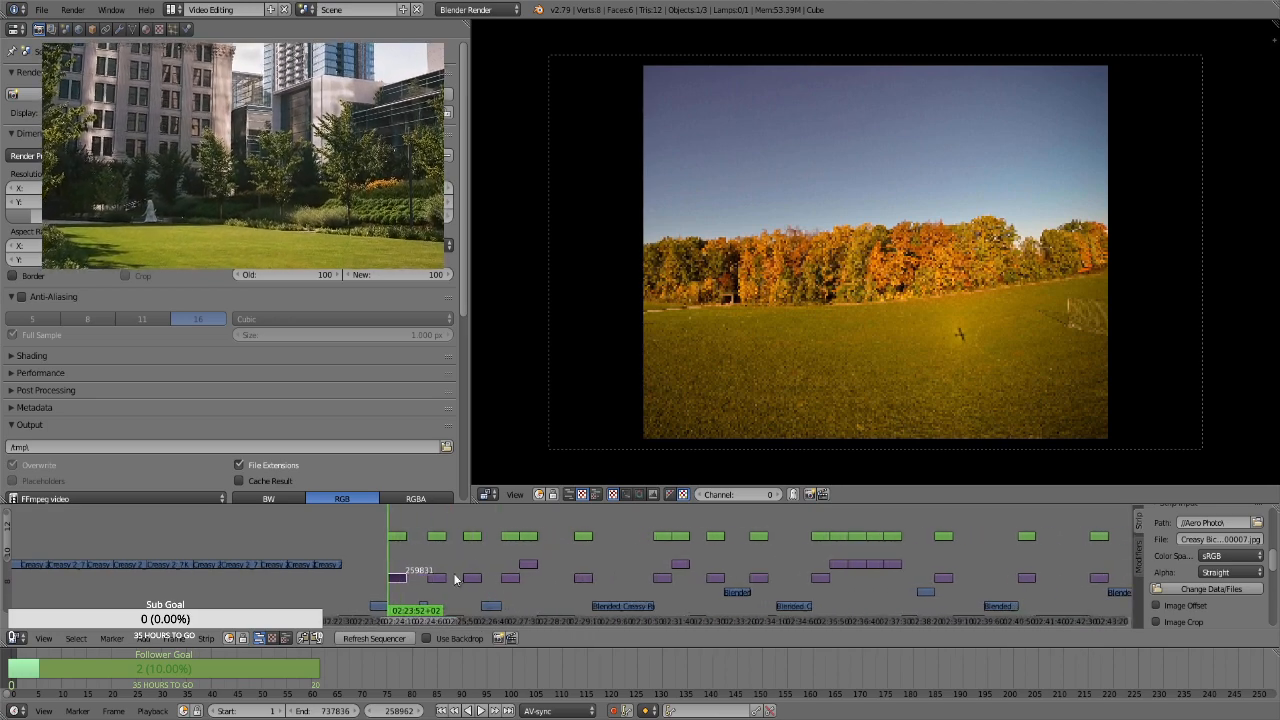
For the first aerial photo's transform strip, keyframe its position, enable Uniform Scale, keyframe the scale and enlarge it to 2.86 at frame 258962
right_click(399, 536)
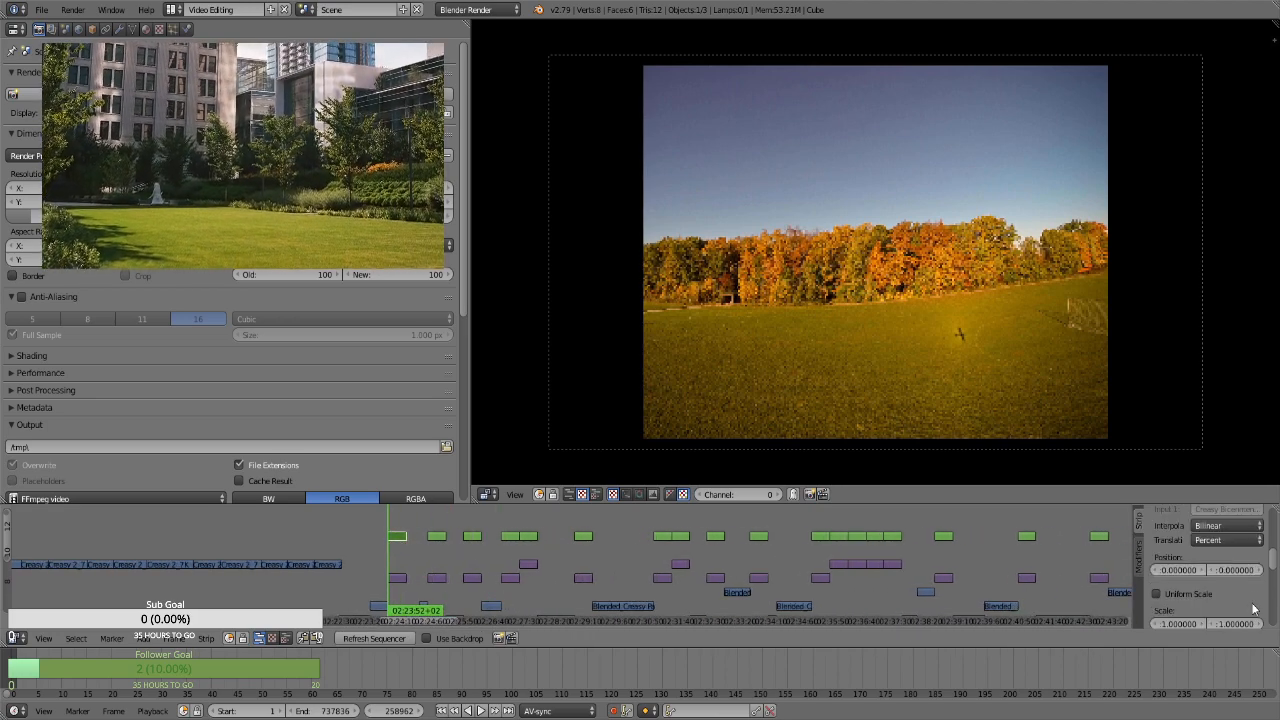
key("i")
left_click(1199, 594)
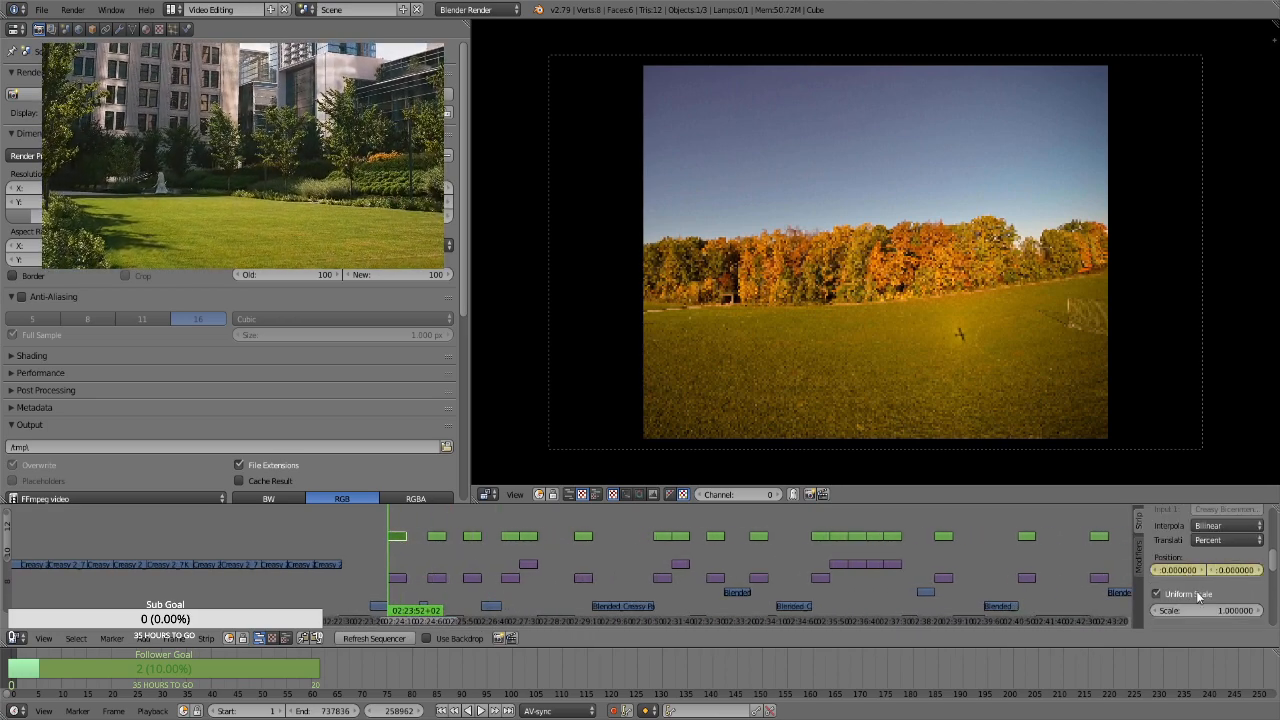
key("i")
left_click_drag(1214, 608, 1231, 608)
left_click(1213, 611)
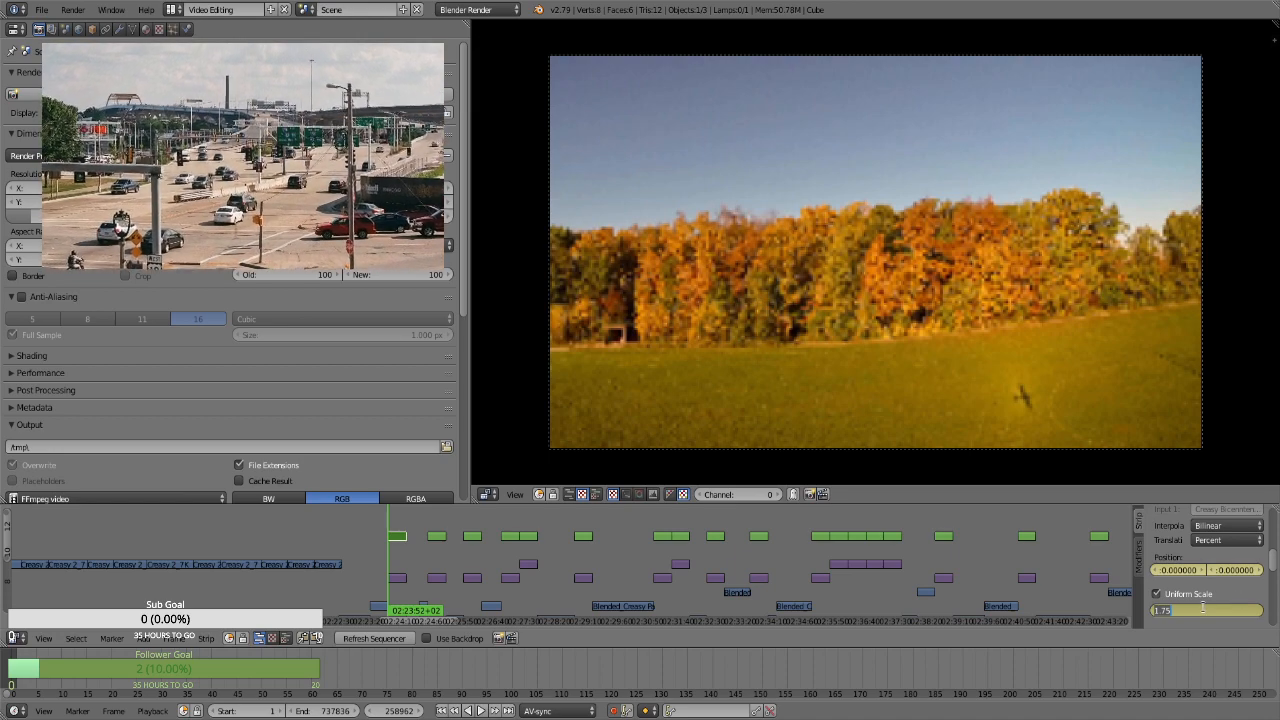
left_click(1157, 621)
left_click_drag(1178, 610, 1063, 600)
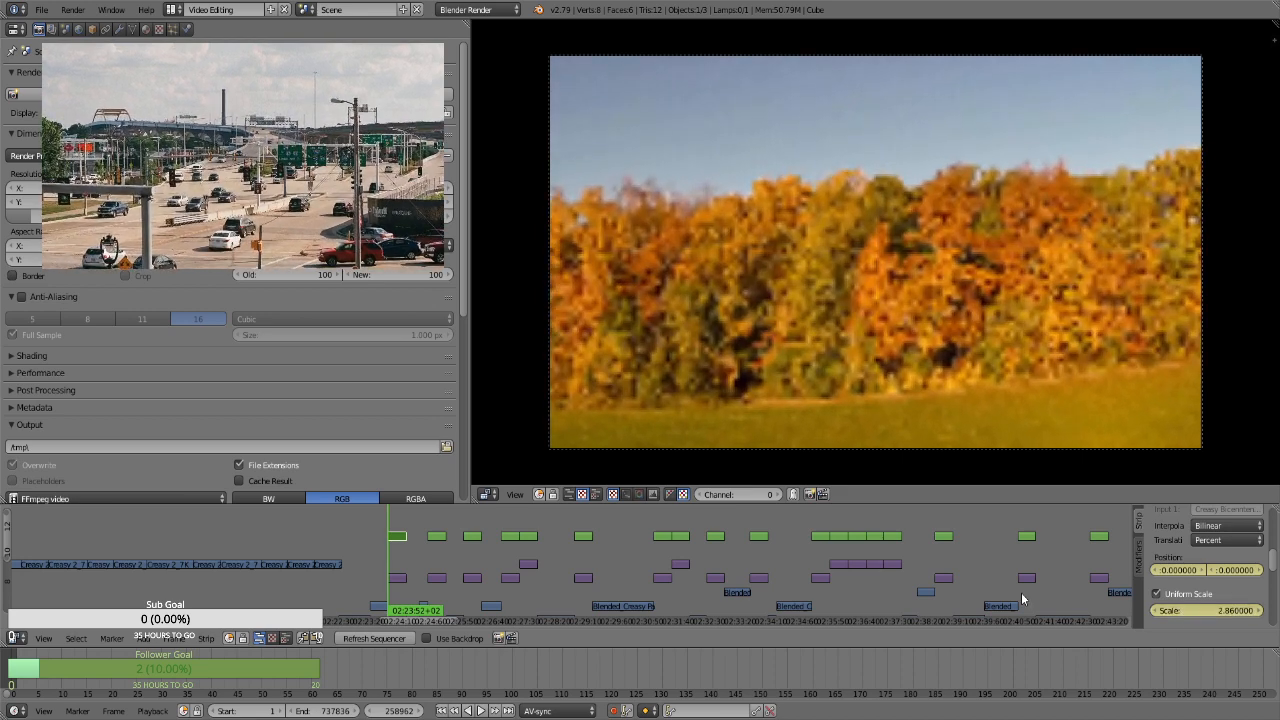
left_click(1191, 609)
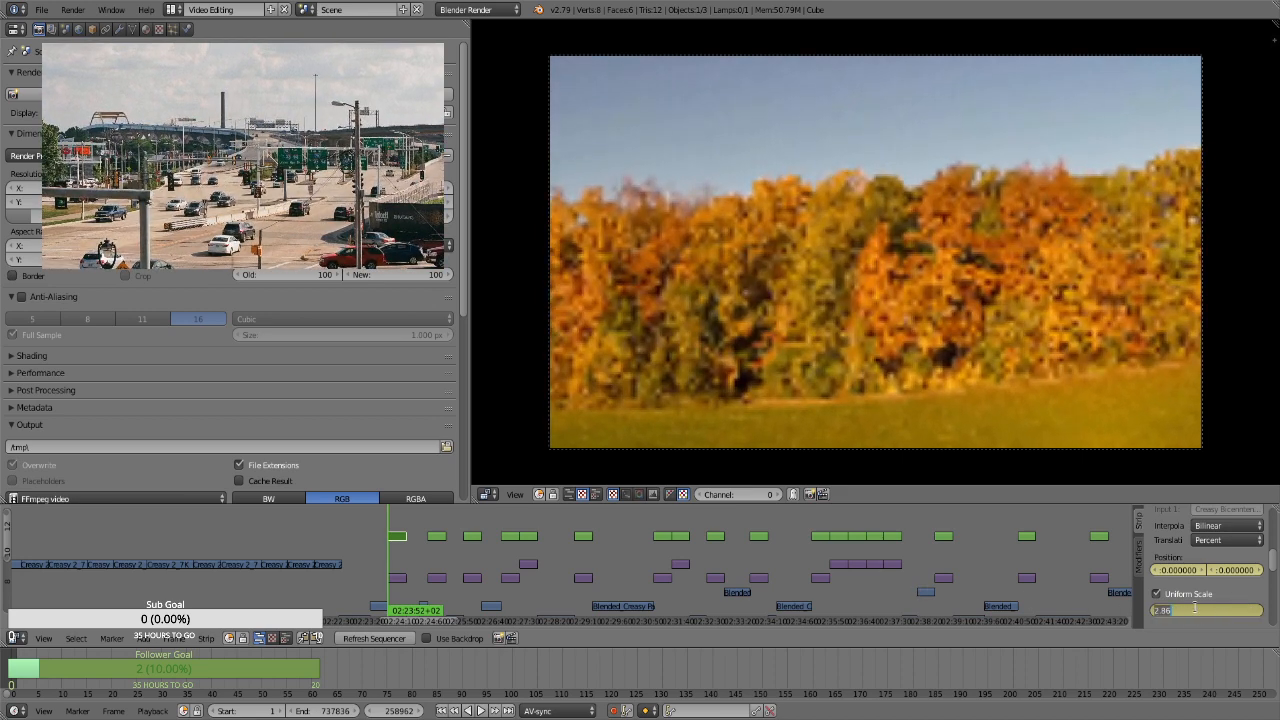
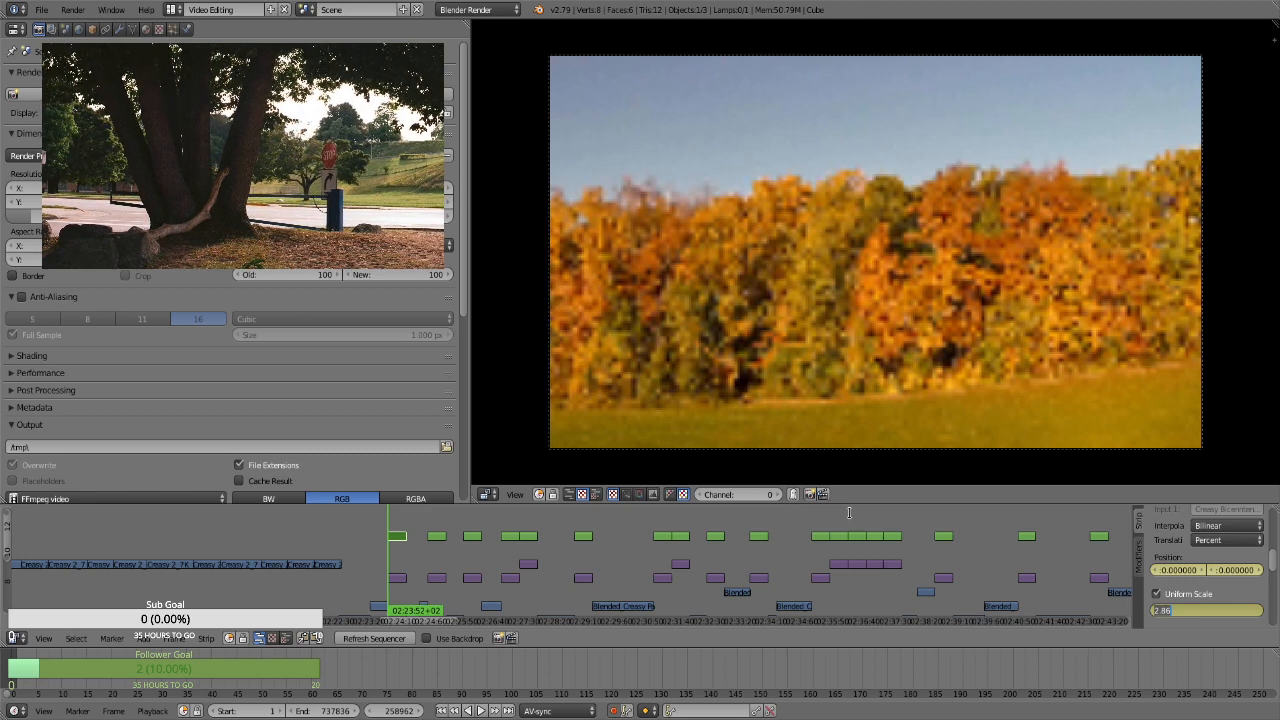
Play and step through the first aerial photo's strip, checking its start and its last frames
key("Return")
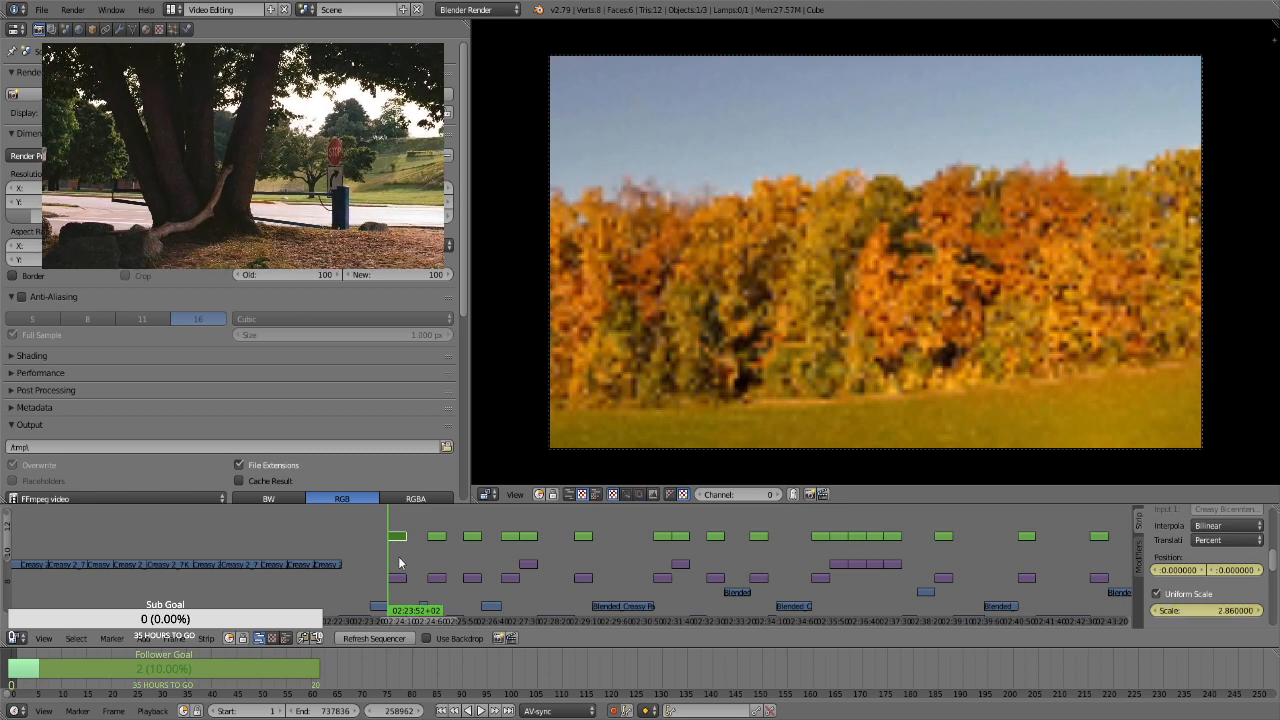
left_click(399, 563)
key("alt+a")
key("alt+a")
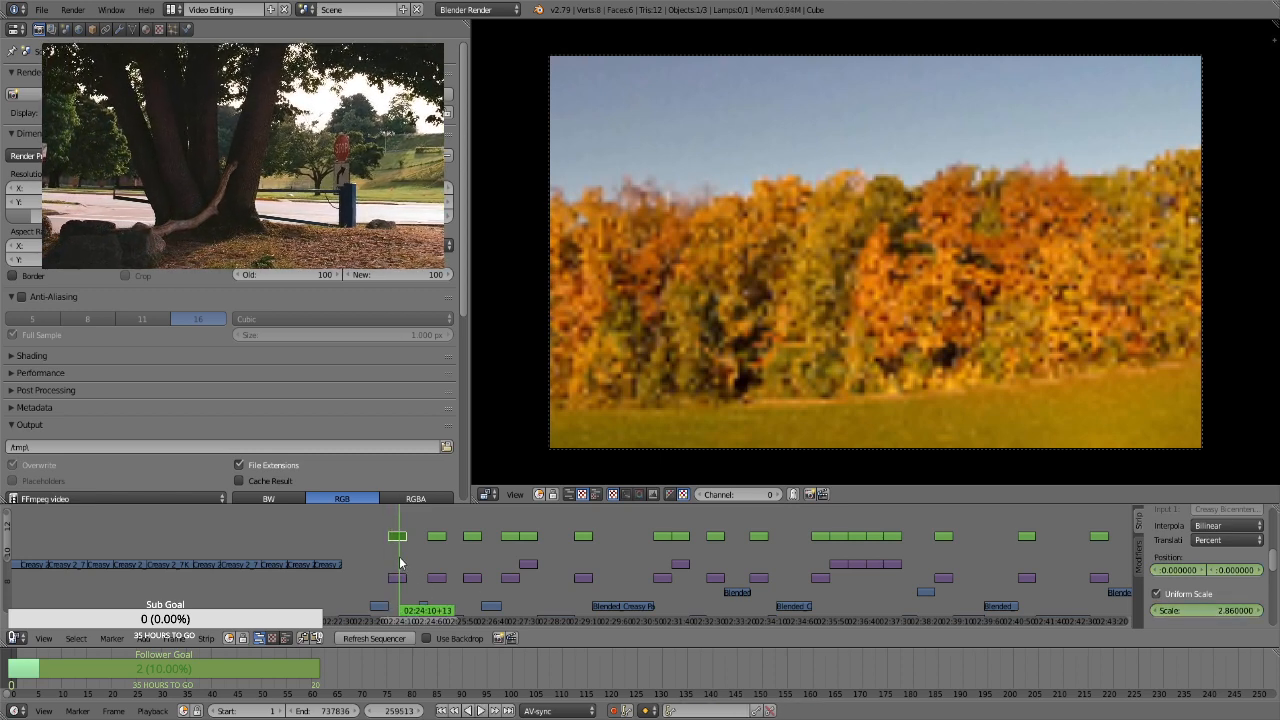
key("Page_Down")
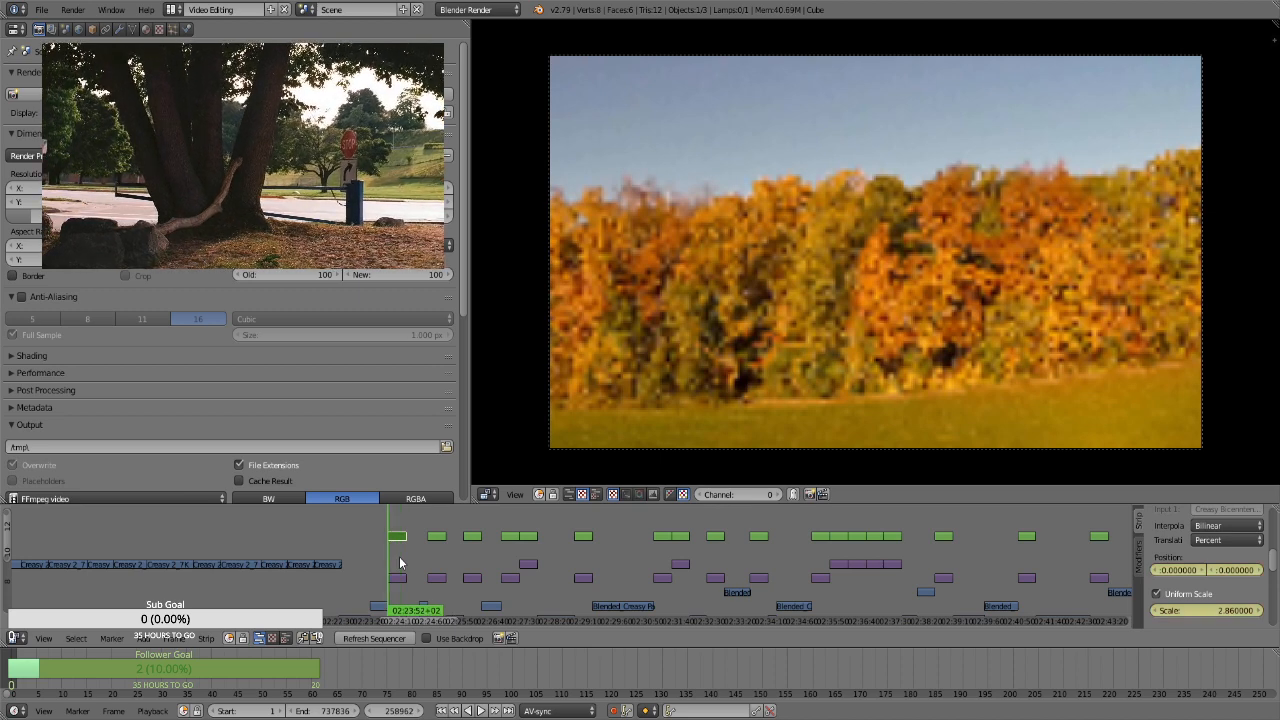
key("Page_Up")
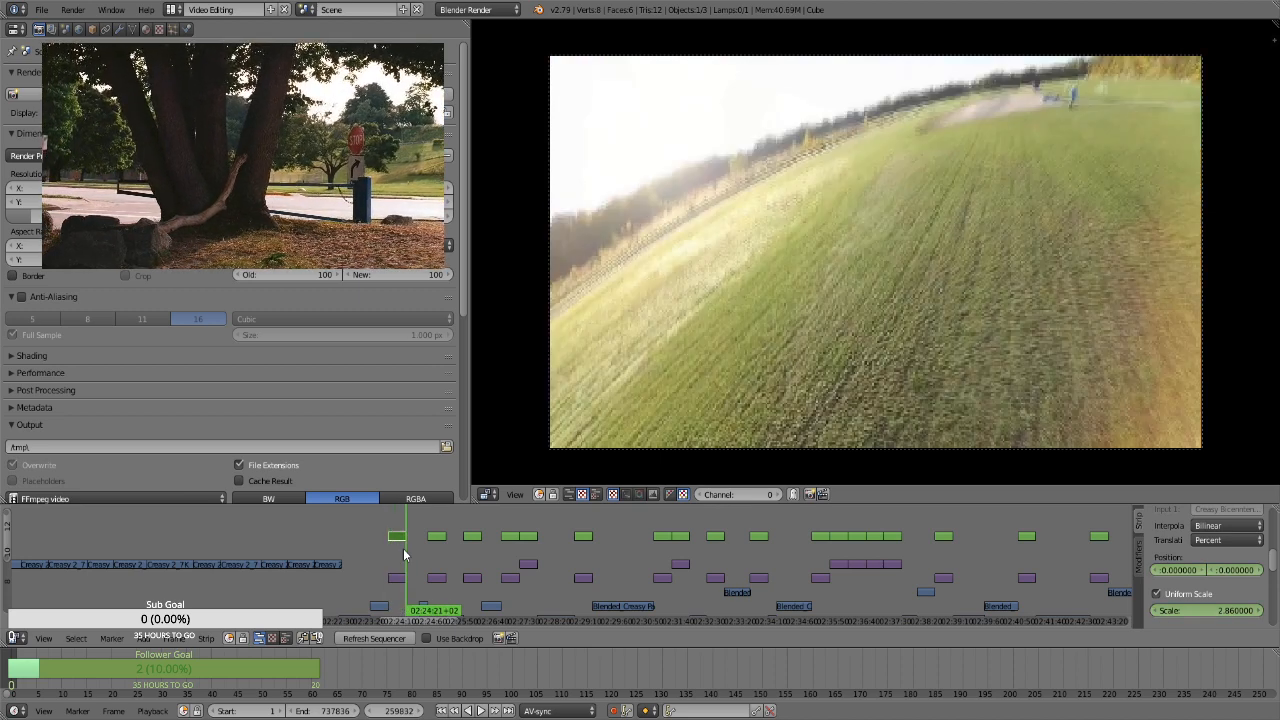
key("Left")
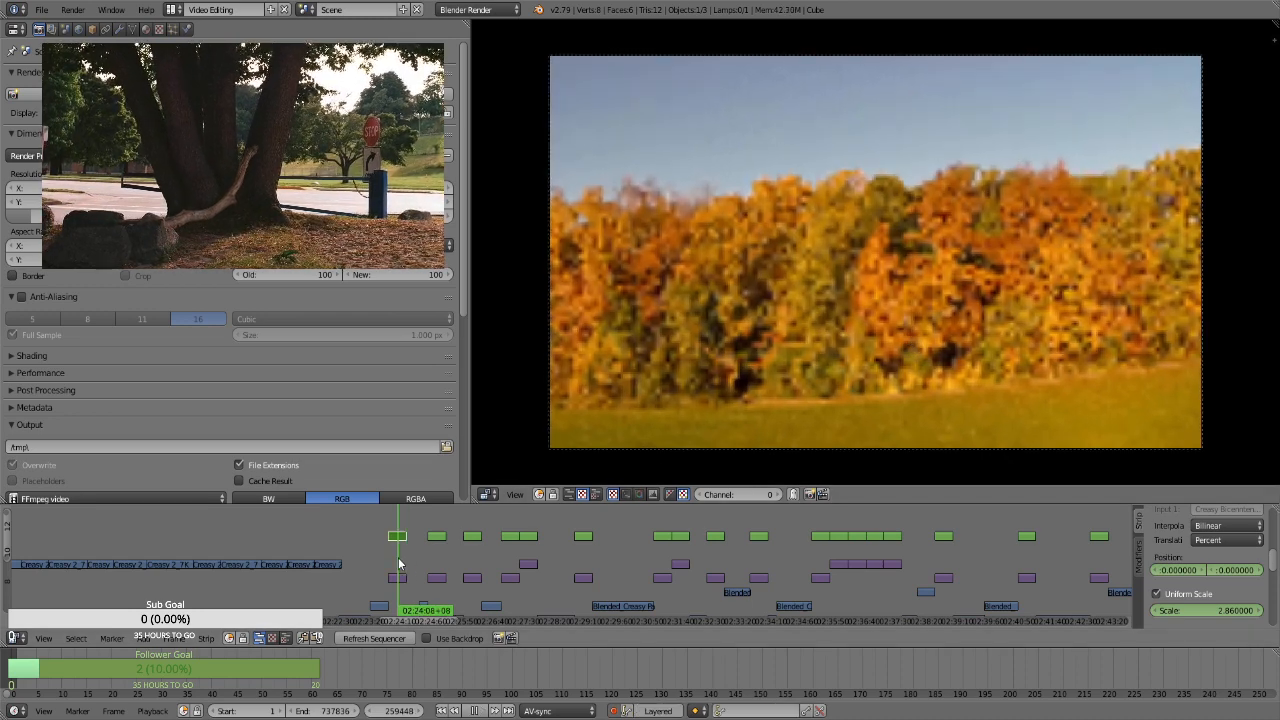
key("Right")
key("Left")
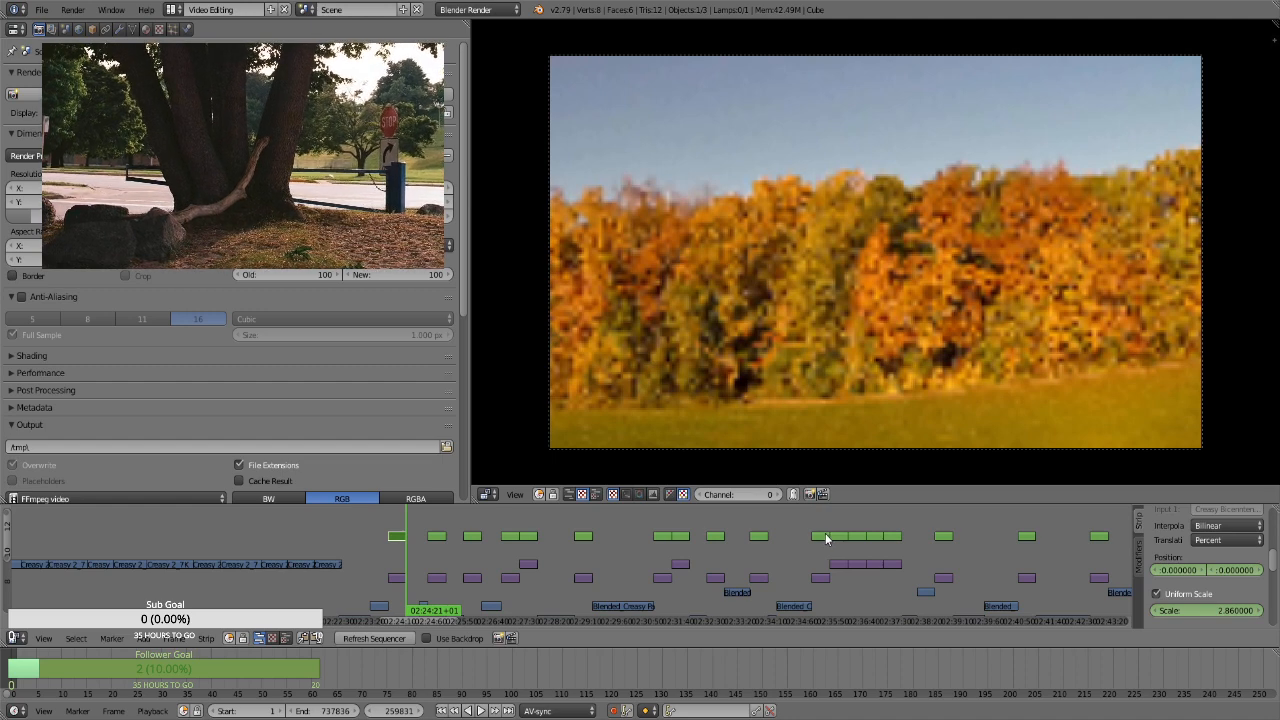
Set the first aerial photo's starting scale to 1.75 at frame 258962
key("Page_Down")
left_click(1216, 609)
type("1.75")
key("Return")
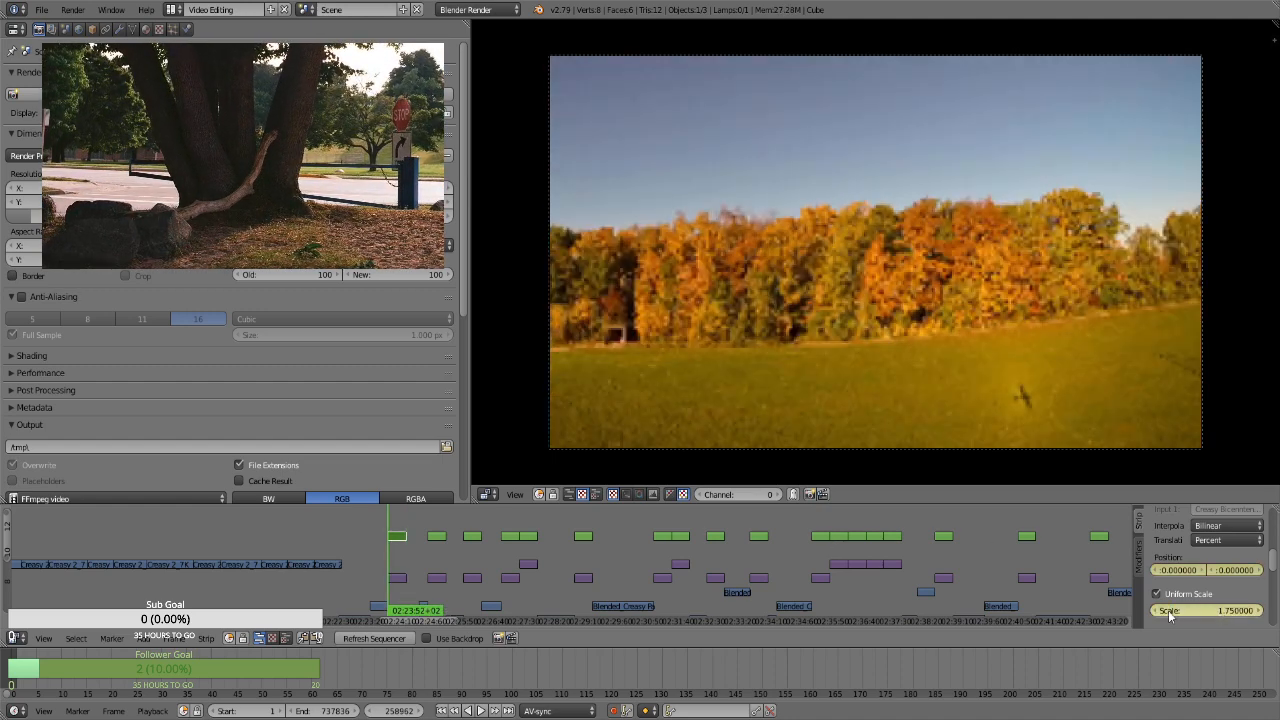
At frame 259830 of the first aerial photo's strip, keyframe a scale of 2.86 and a position of about -12.33, 28.68
key("Page_Up")
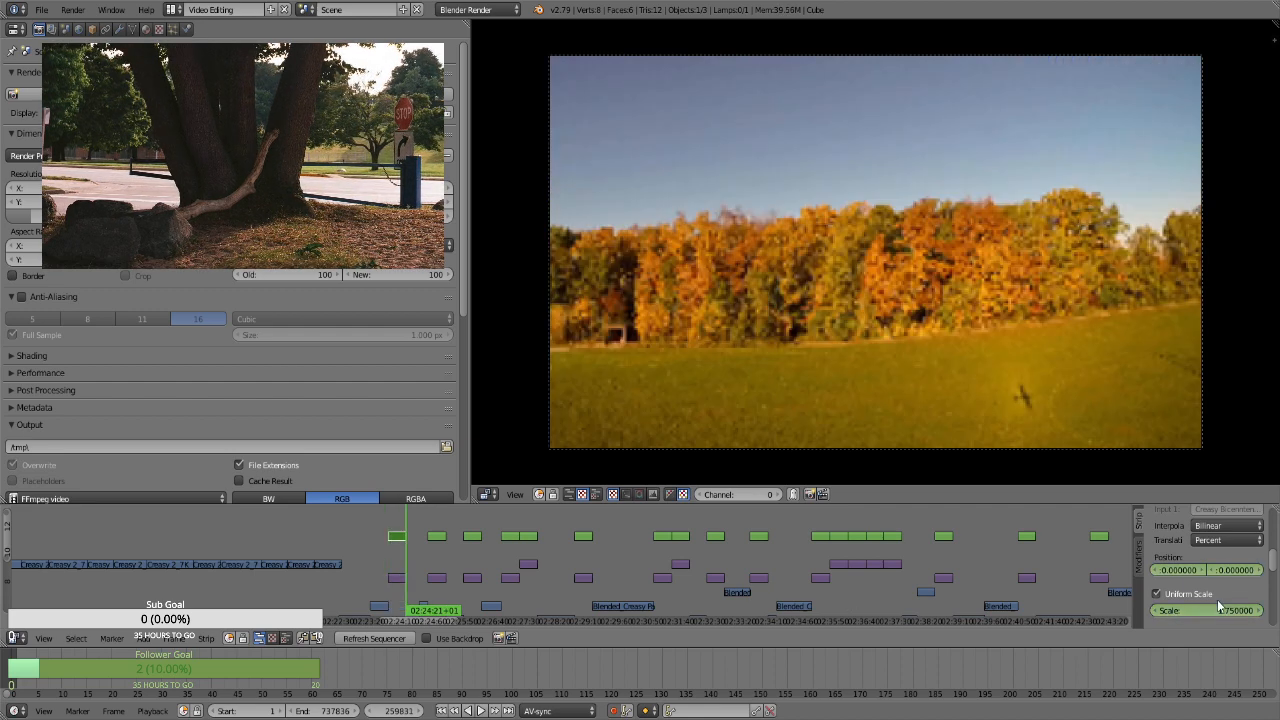
key("Left")
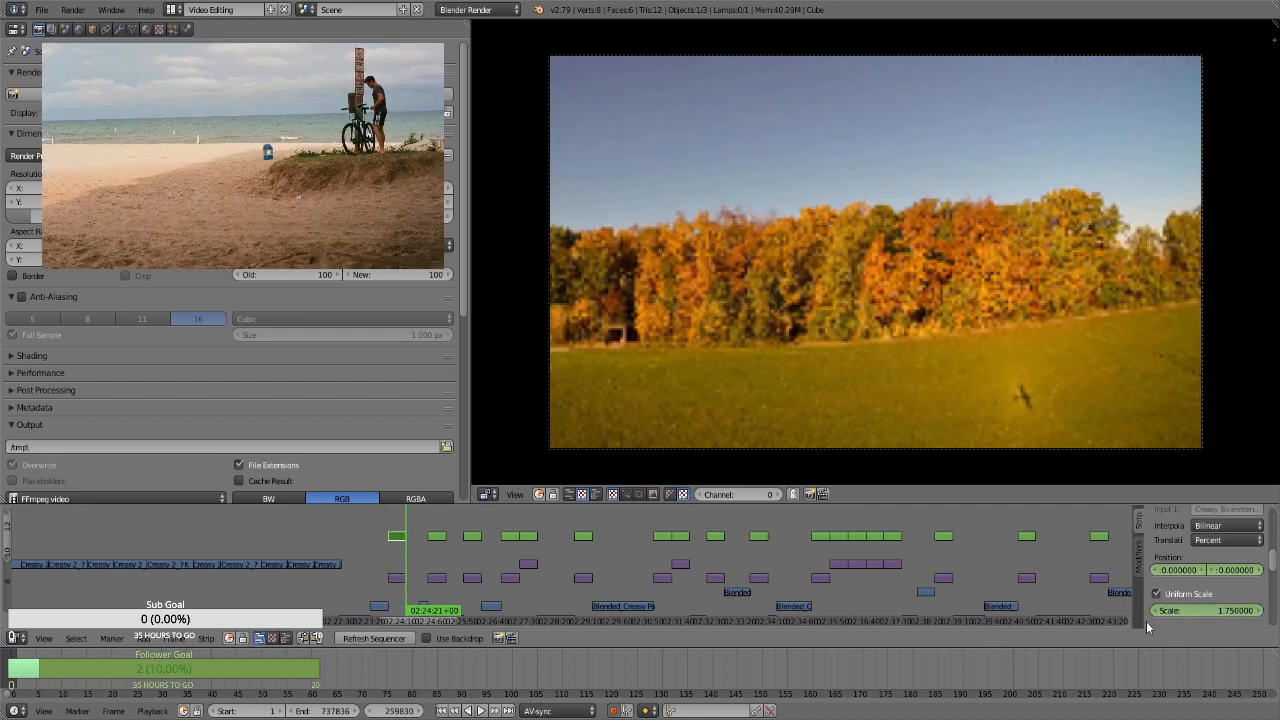
left_click(1193, 612)
type("2.86")
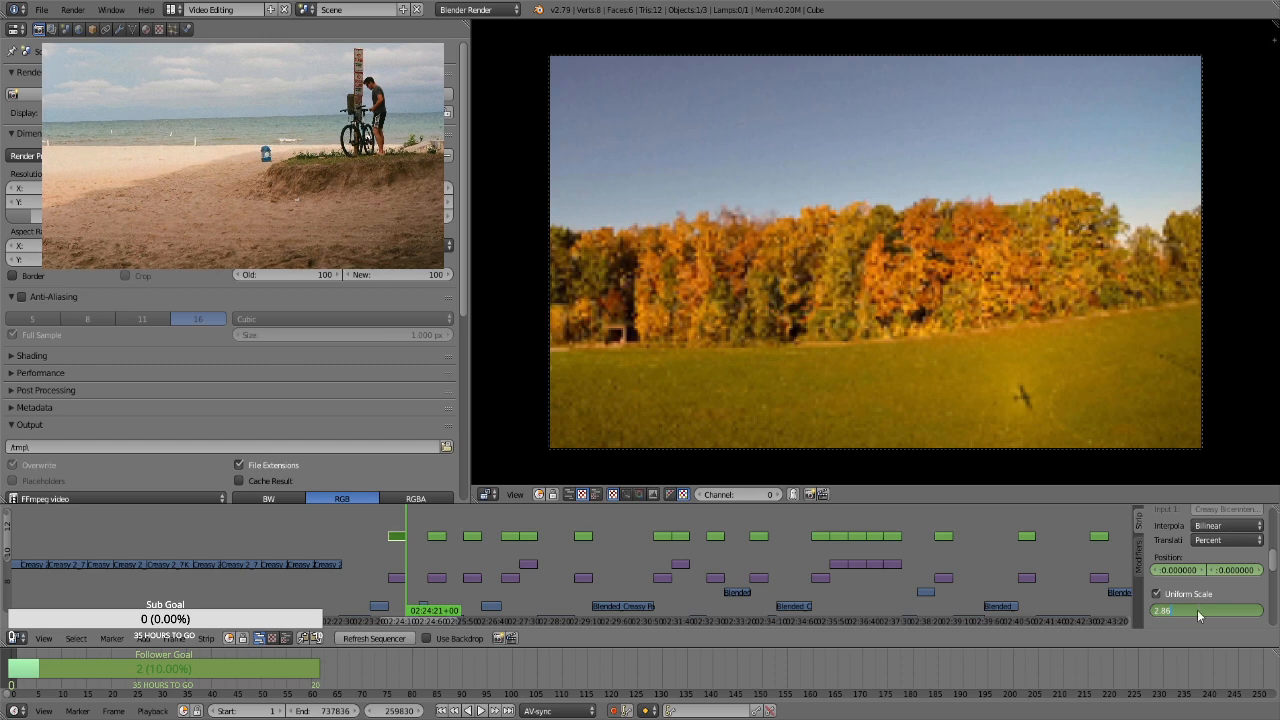
key("Return")
left_click_drag(1244, 569, 1279, 569)
left_click_drag(1181, 571, 1165, 571)
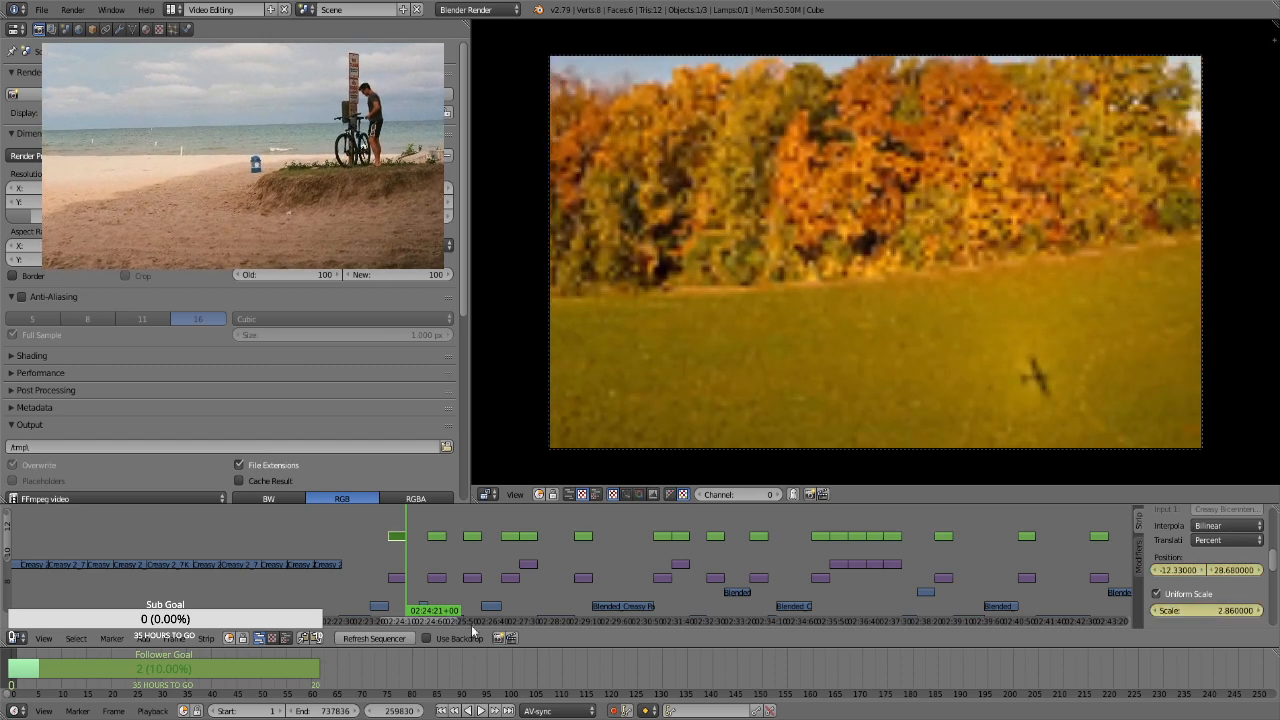
key("Right")
key("Right")
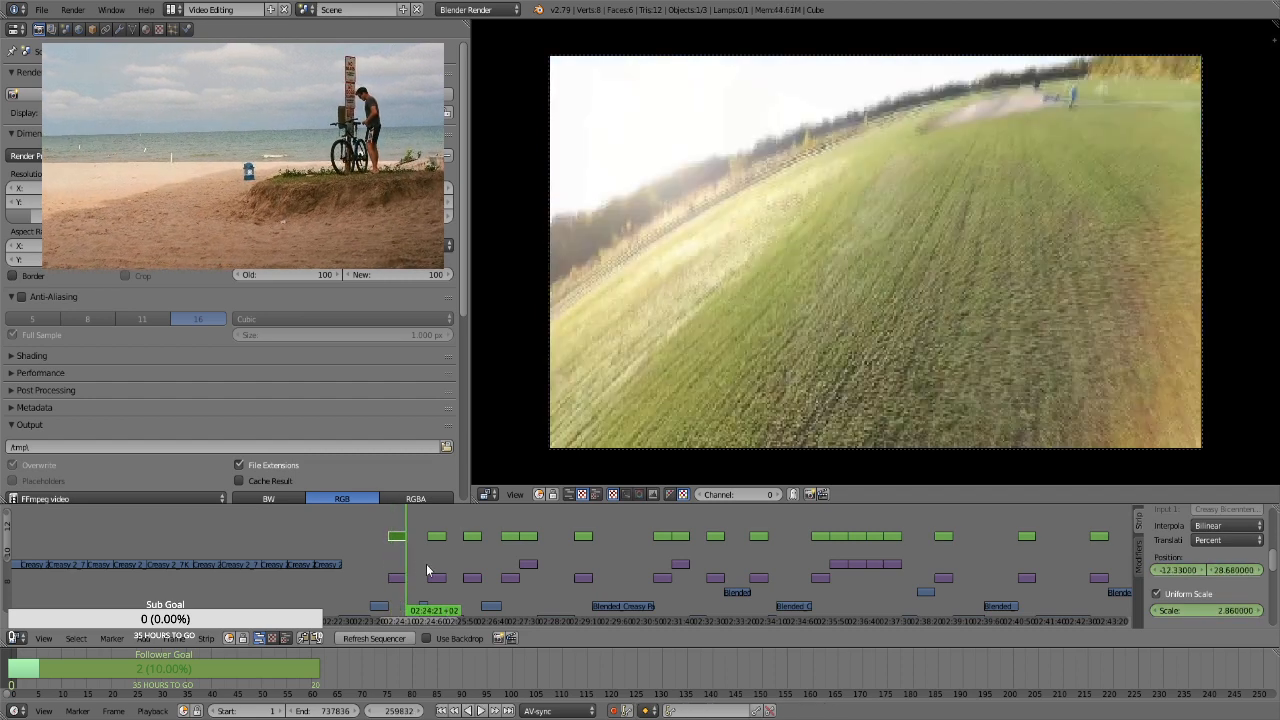
For the second aerial photo's transform strip, keyframe the position and a uniform scale of 1.75 at frame 260886
key("Page_Up")
right_click(436, 540)
key("Page_Up")
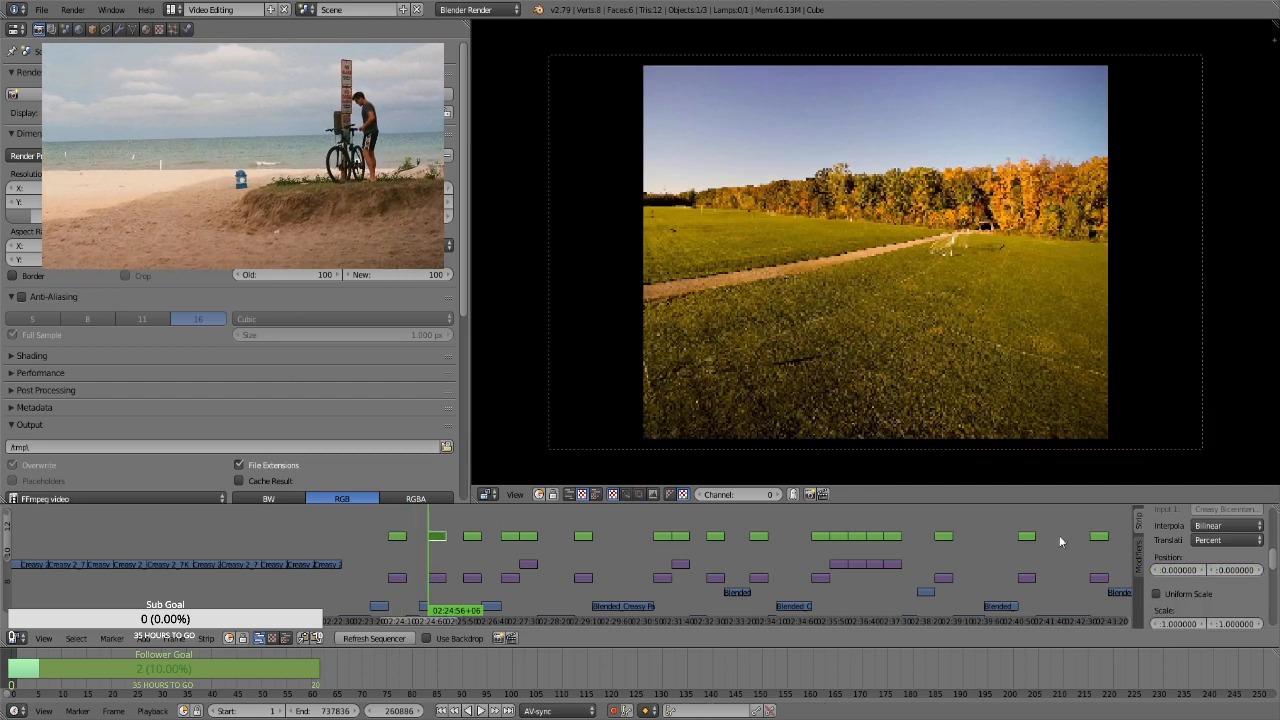
key("i")
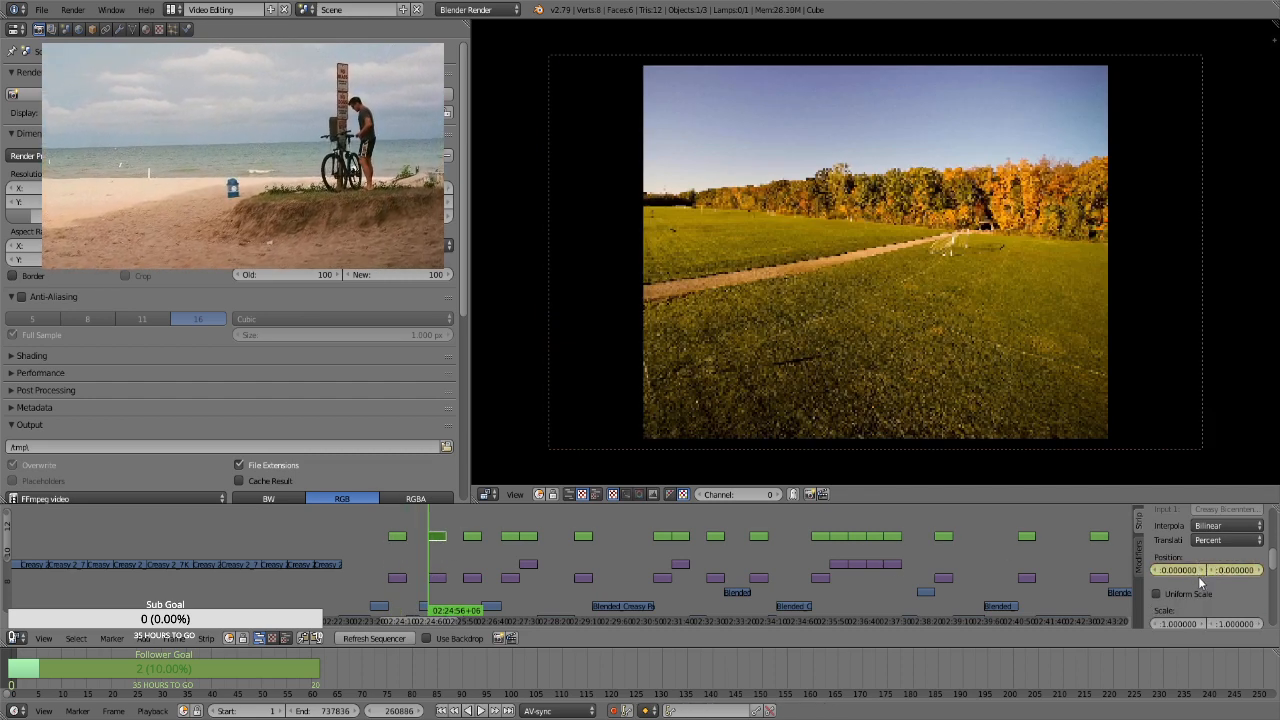
left_click(1198, 595)
left_click(1205, 609)
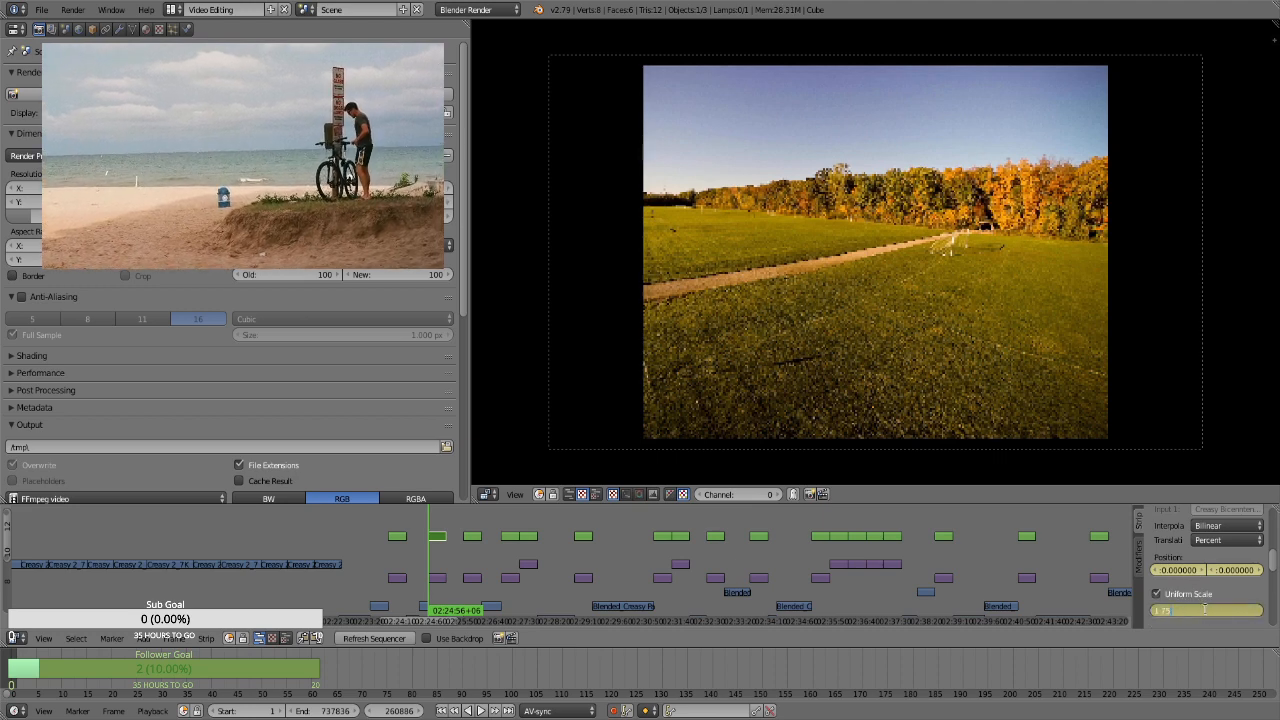
type("1.75")
key("Return")
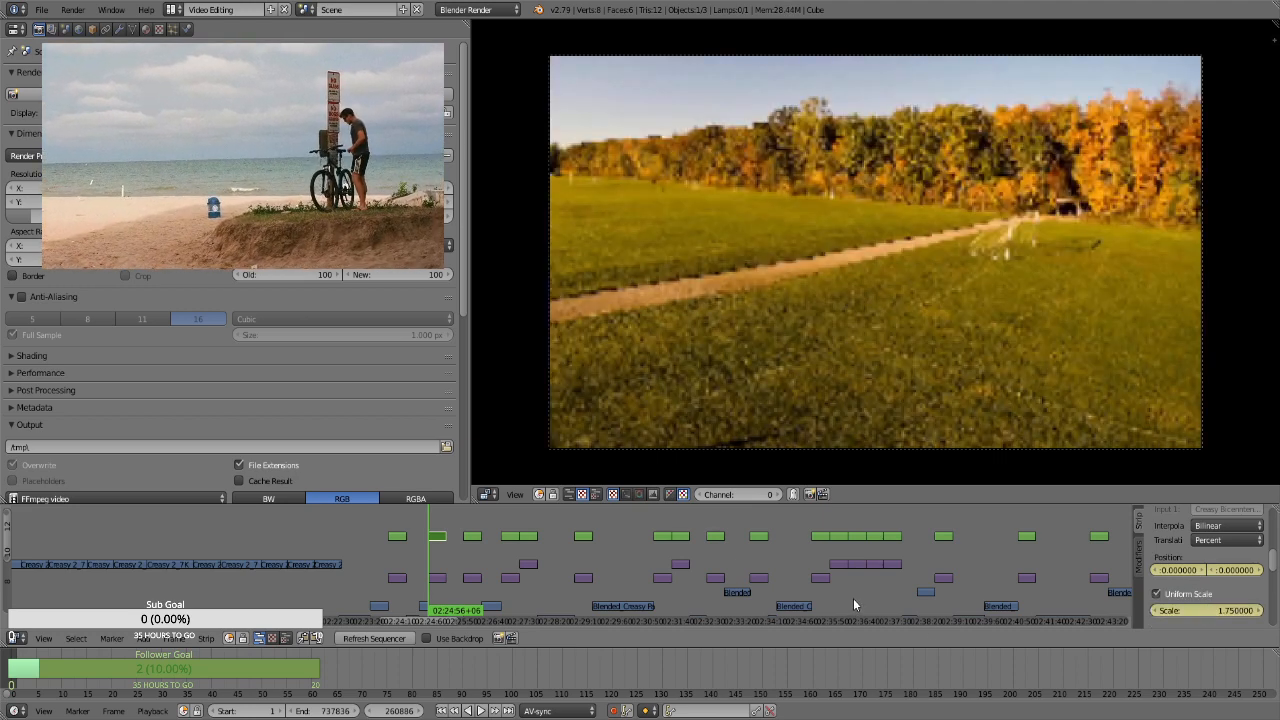
At the end of the second aerial photo's strip, keyframe a scale of 2.86 and a vertical position of about -23.7
left_click(1186, 608)
type("2.86")
key("Return")
left_click_drag(1247, 574, 721, 580)
key("Right")
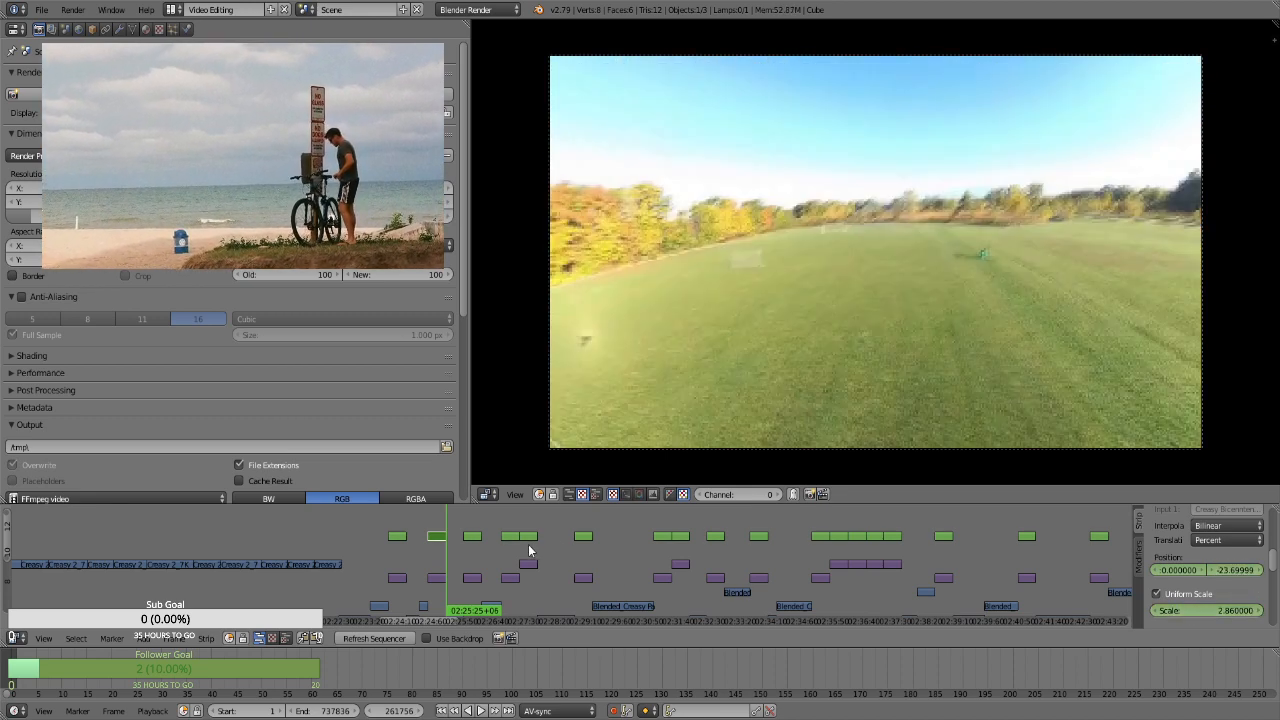
For the third transform strip, the tilted tree line photo, keyframe the position and a uniform scale of 1.75 at frame 262595
left_click(473, 542)
right_click(473, 542)
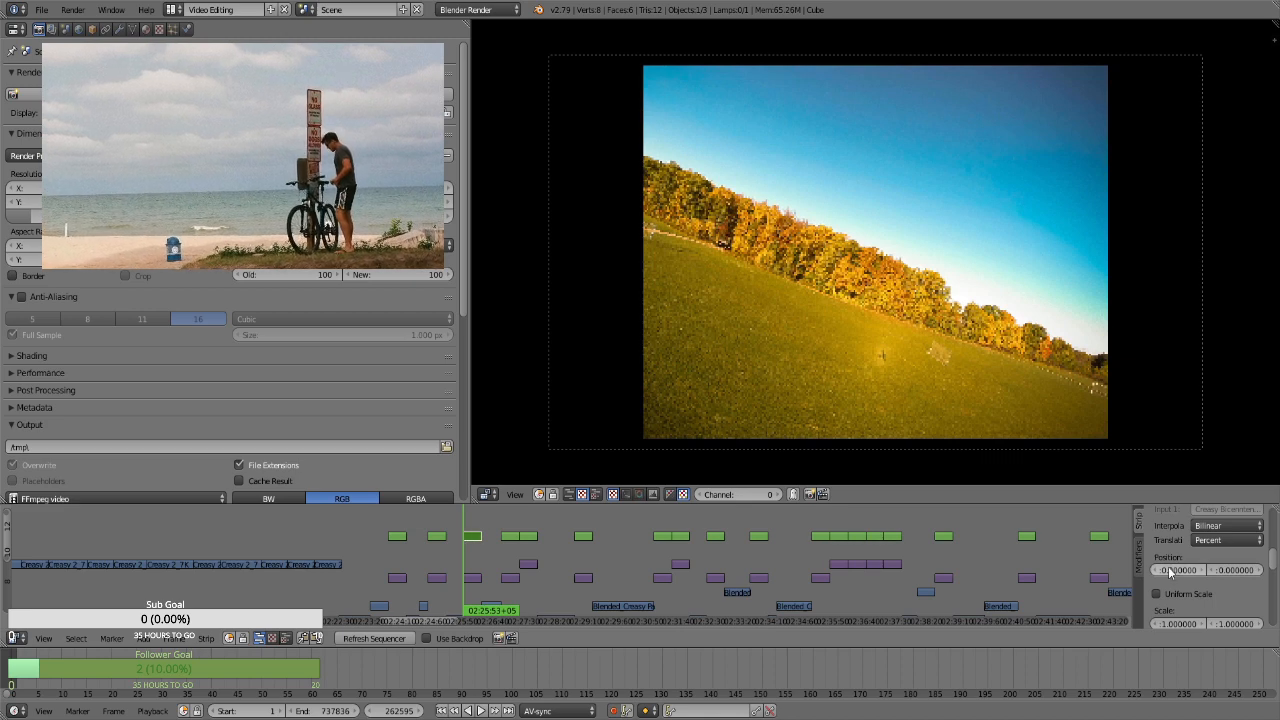
key("i")
left_click(1193, 593)
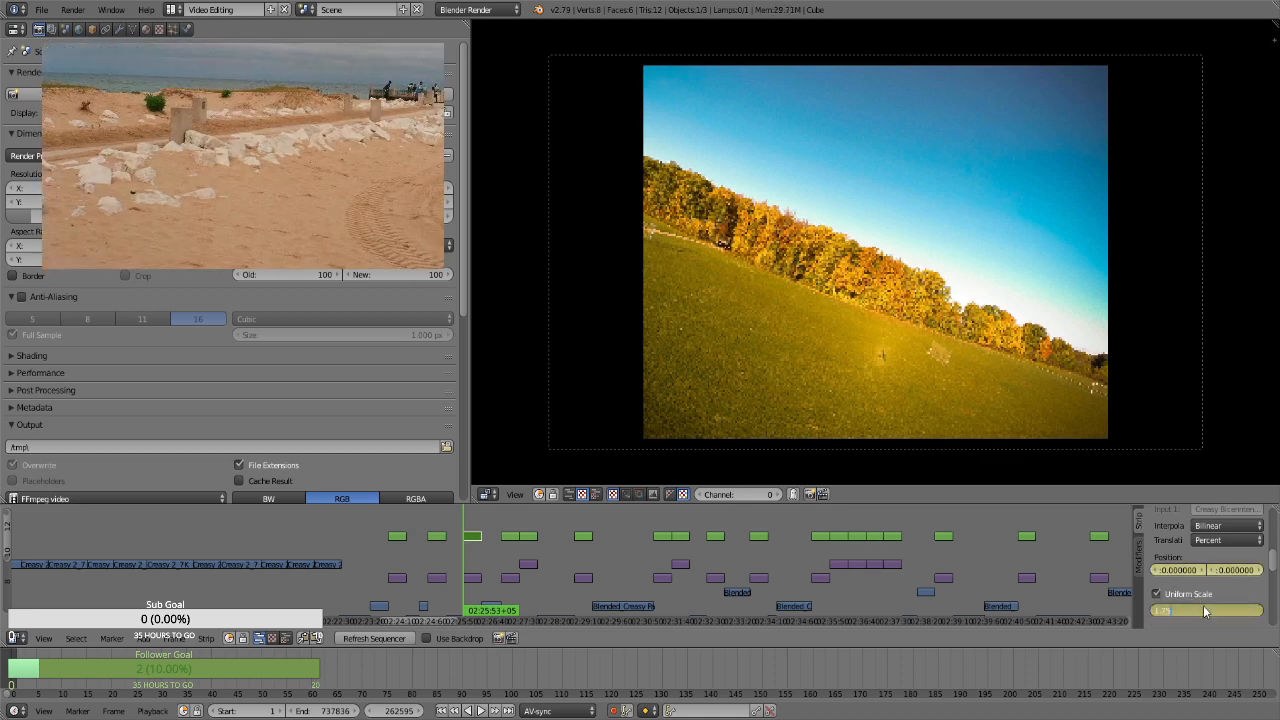
key("Return")
At frame 263464, the tilted tree line strip's last frame, keyframe a scale of 2.86 and a vertical position of 37.59
key("Page_Up")
key("Page_Up")
key("Page_Down")
key("Left")
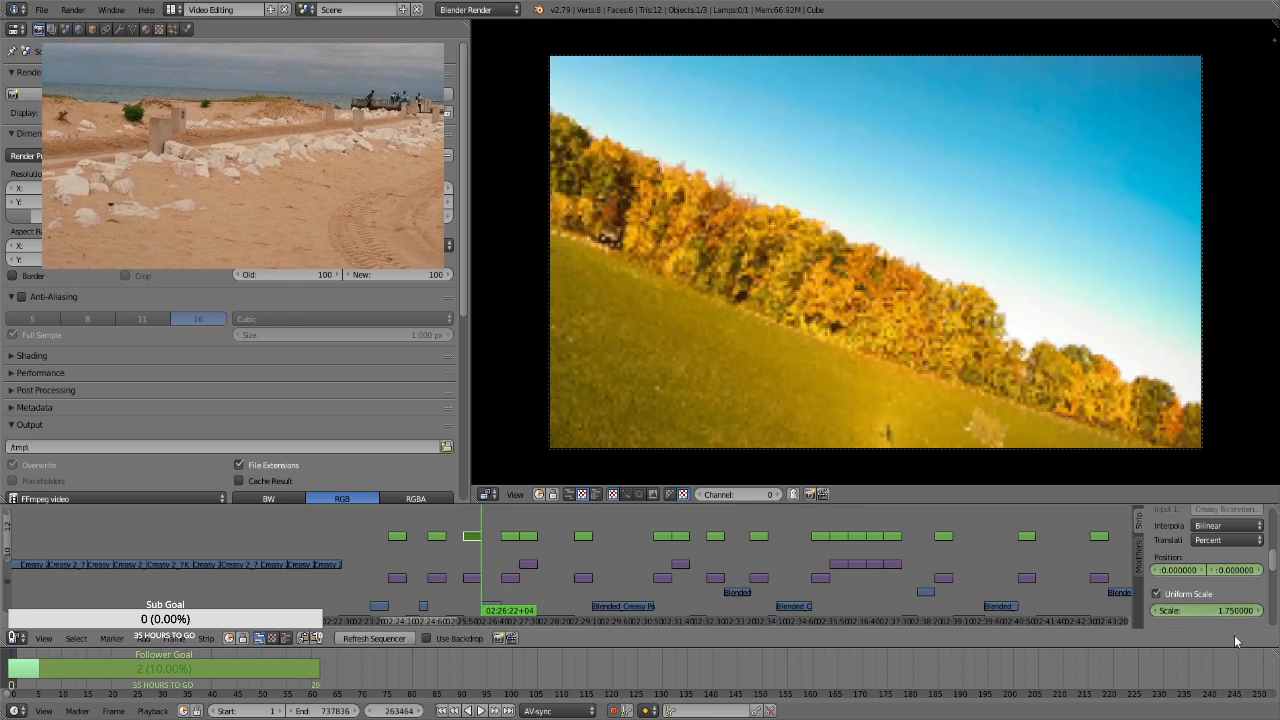
left_click(1212, 612)
type("2.86")
key("Return")
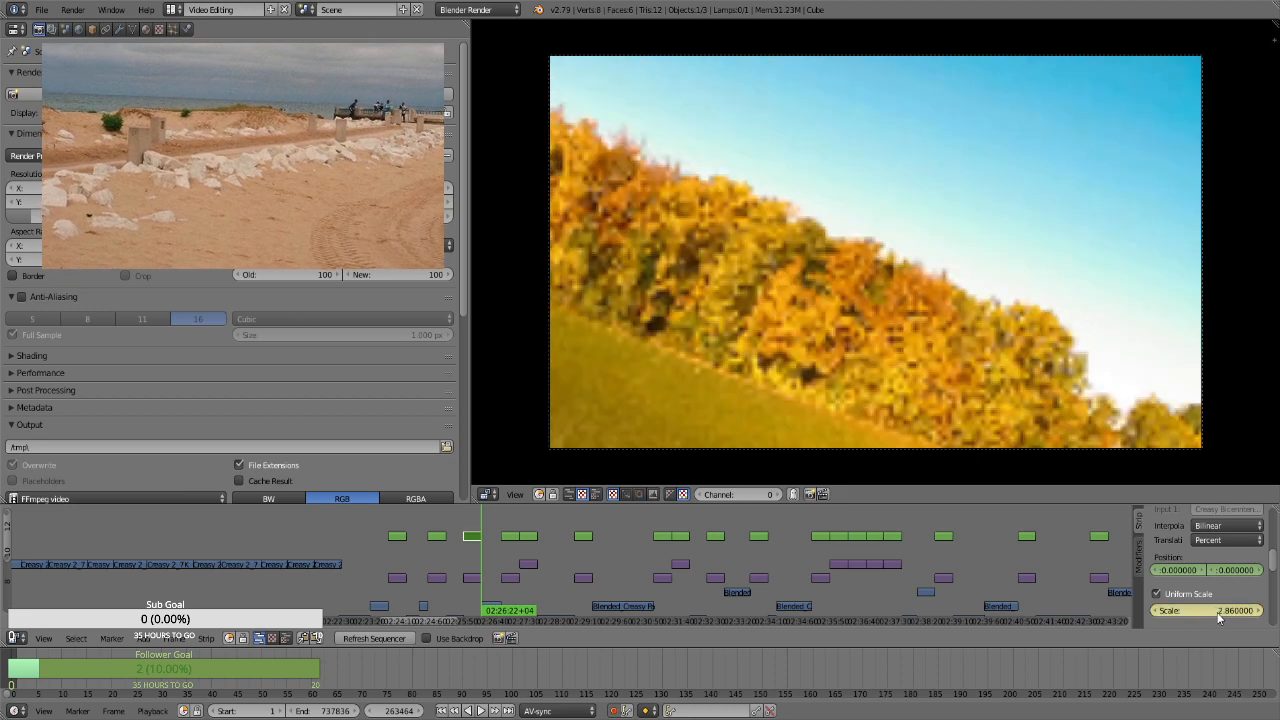
left_click(1233, 570)
type("37.59")
key("Return")
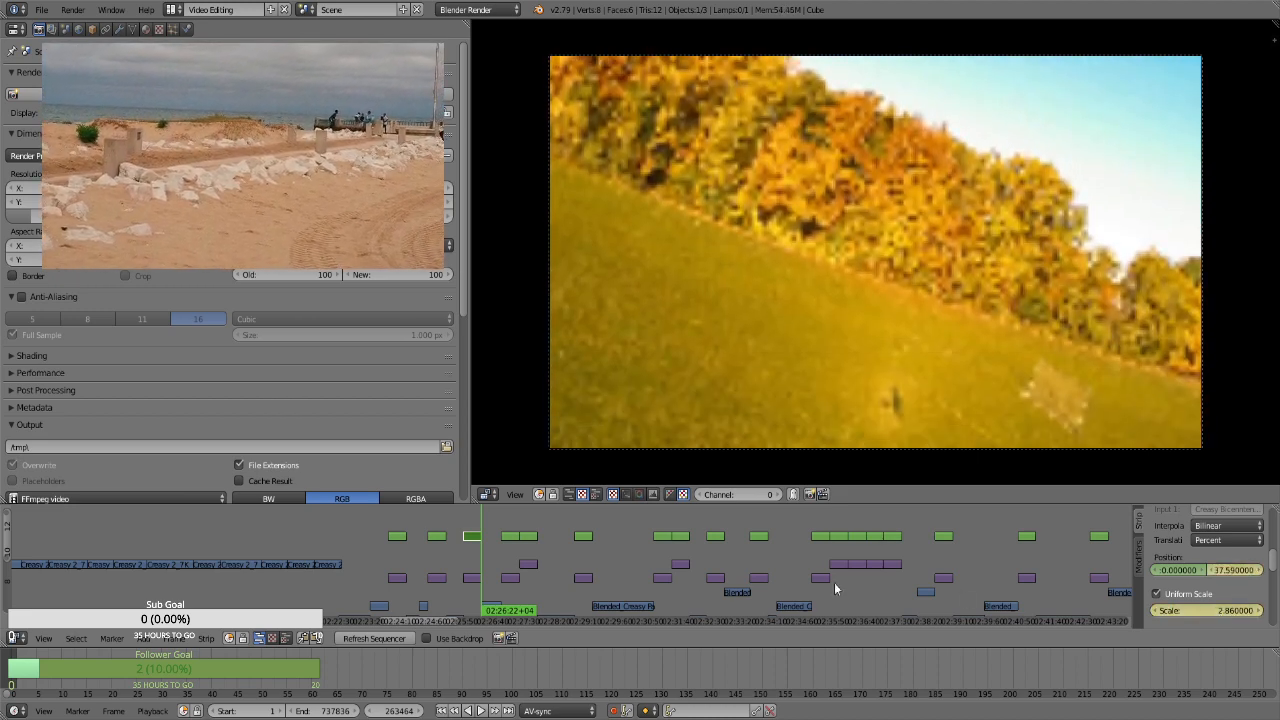
For the curved path photo's transform strip, keyframe the position and a uniform scale of 1.75 at frame 264420
key("Right")
key("Page_Up")
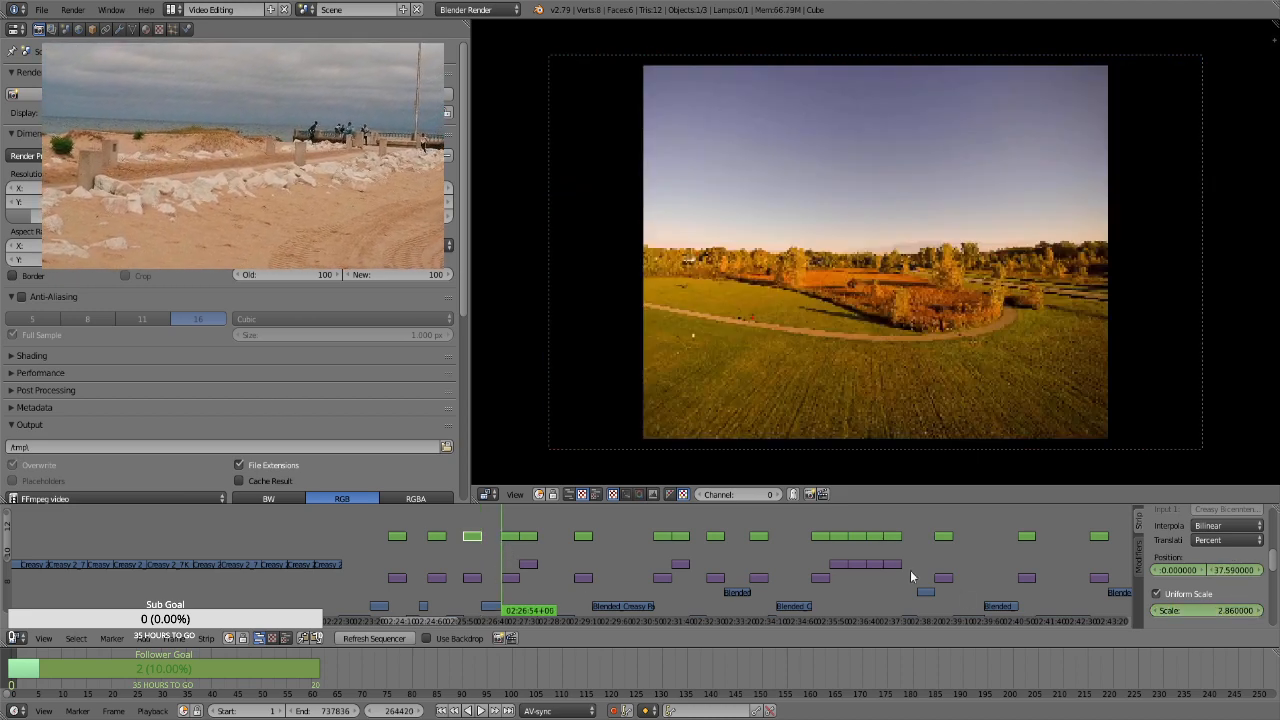
left_click(505, 538)
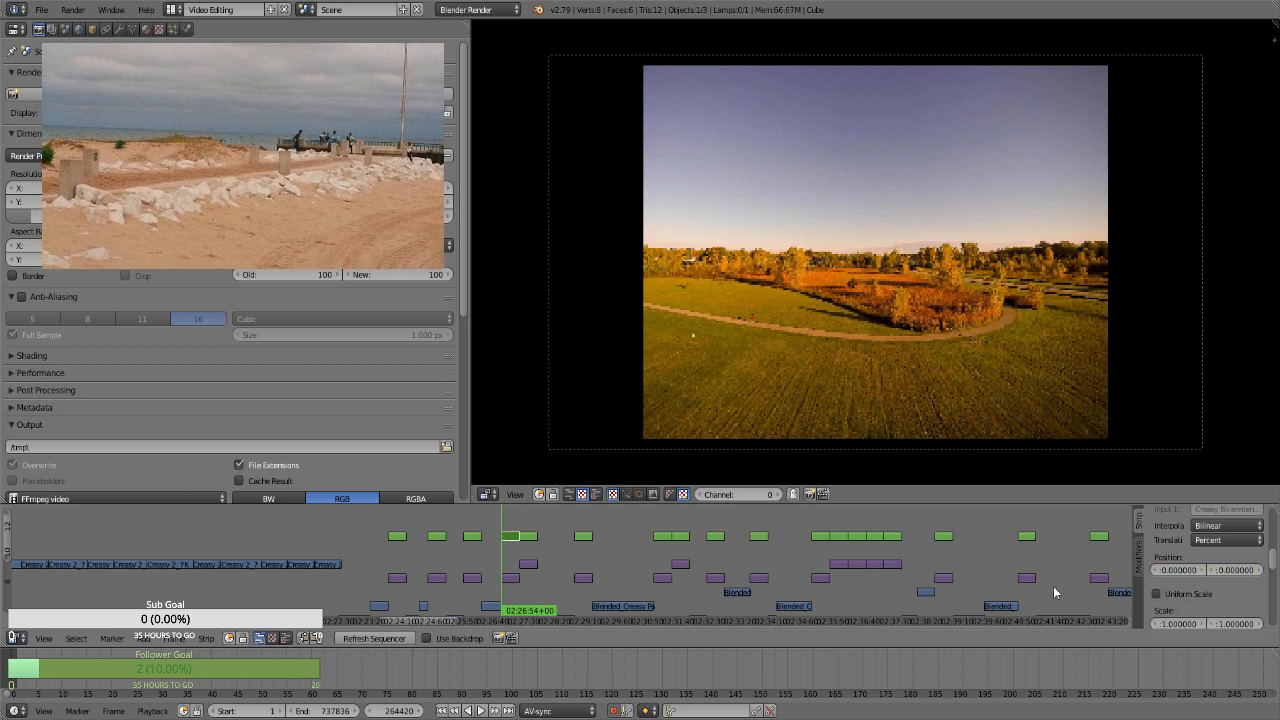
left_click(1185, 596)
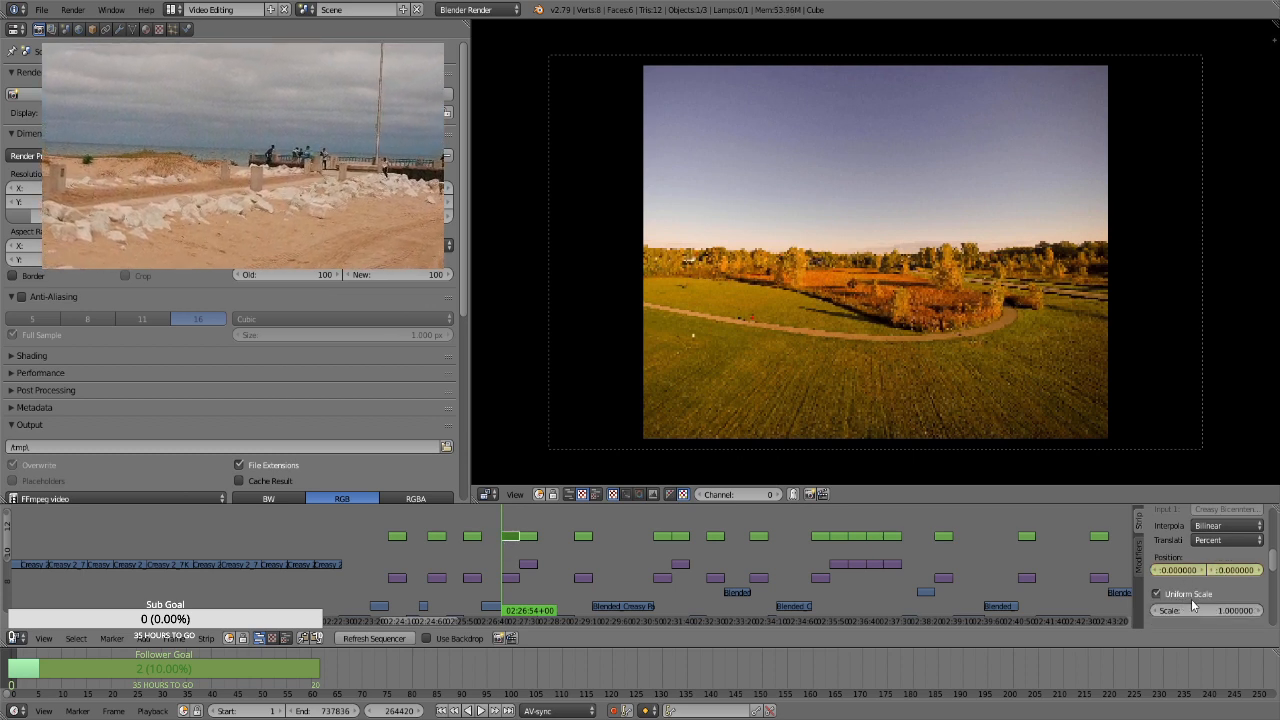
left_click(1193, 610)
type("1.75")
key("Return")
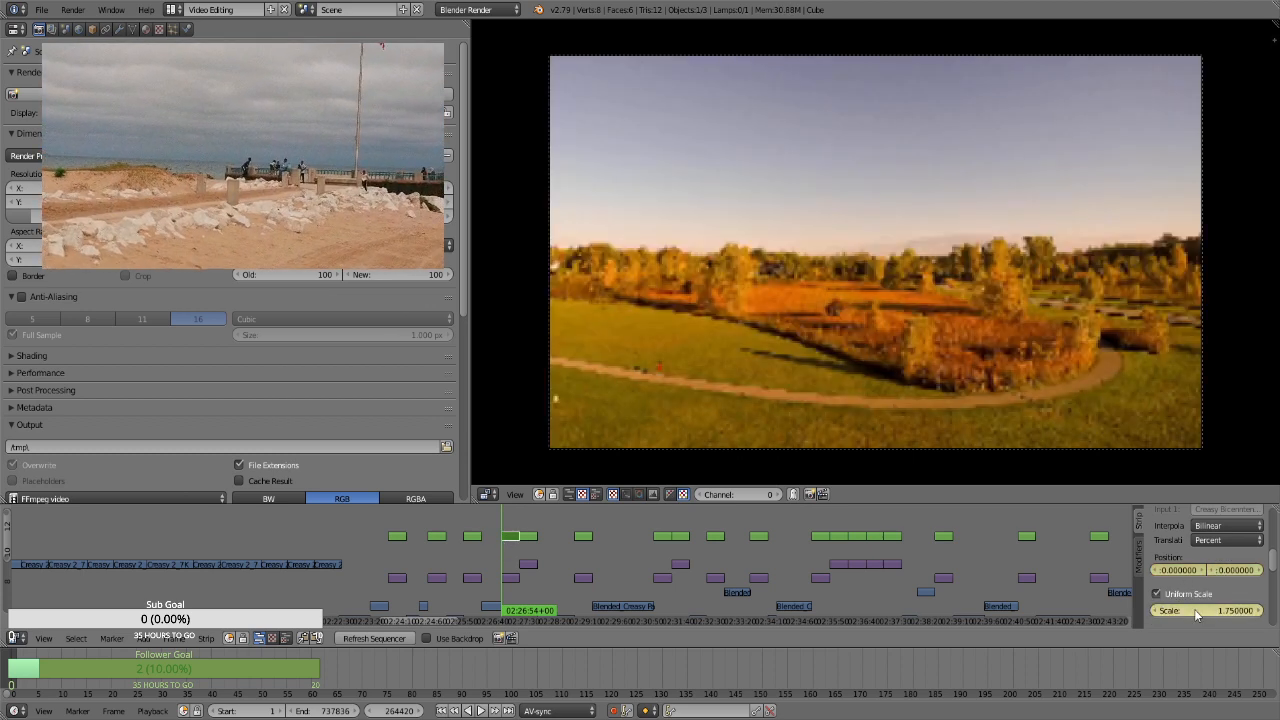
At frame 265289, the curved path strip's last frame, keyframe a scale of 2.86 and a vertical position of about -19.56
left_click(1190, 610)
type("2.86")
key("Return")
left_click_drag(1235, 571, 1265, 571)
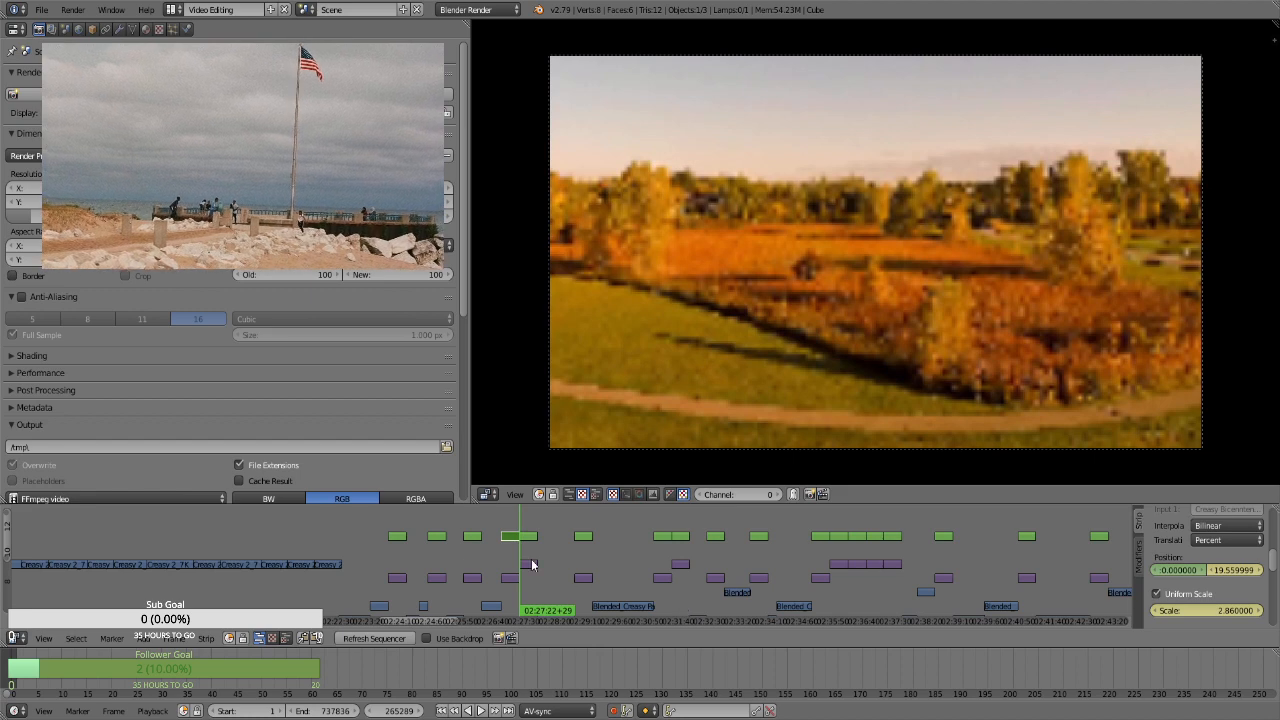
For the cattail photo's transform strip at frame 265290, keyframe a uniform scale of 1.75 and a vertical position of about -30.27
right_click(525, 538)
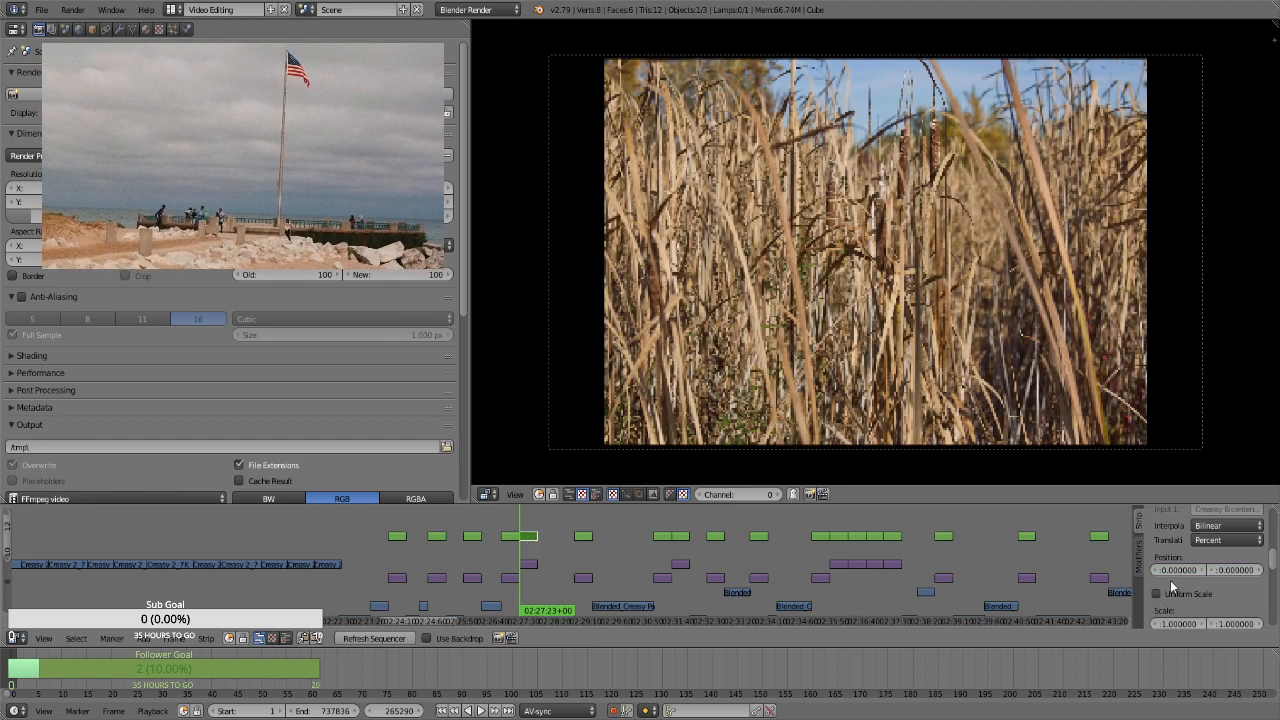
key("i")
left_click(1203, 594)
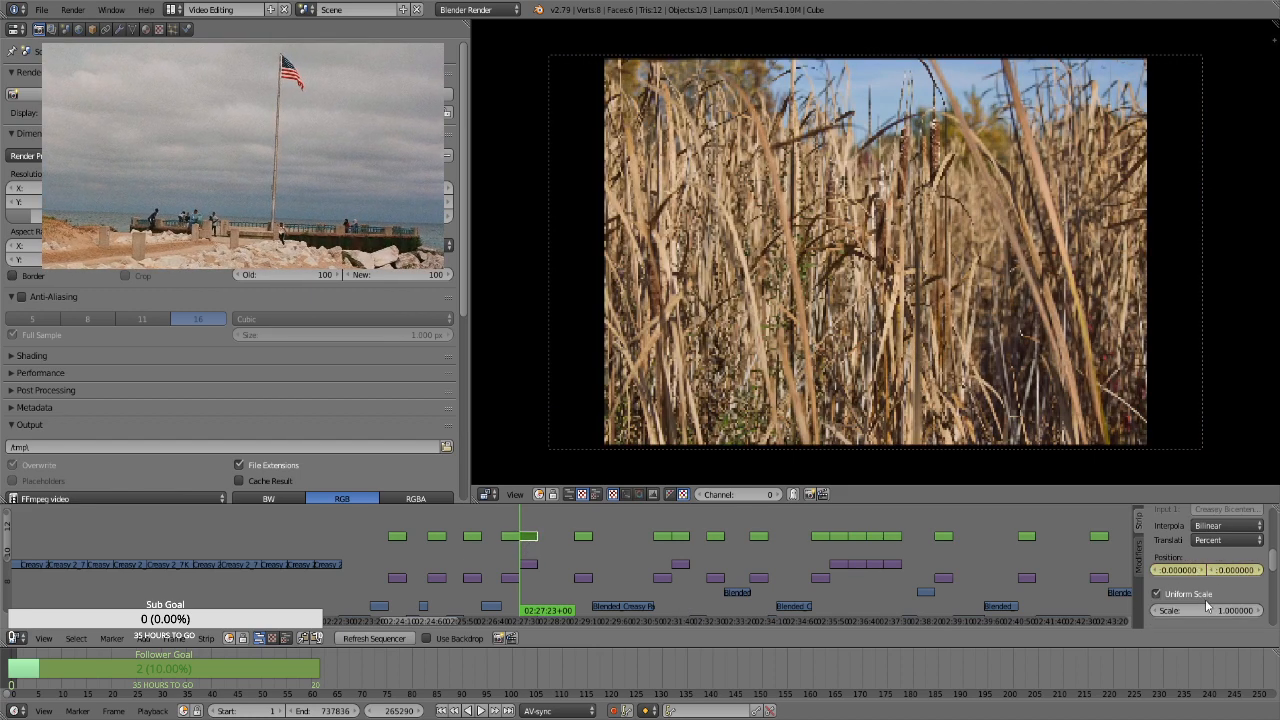
key("i")
left_click(1216, 612)
type("1.75")
key("Return")
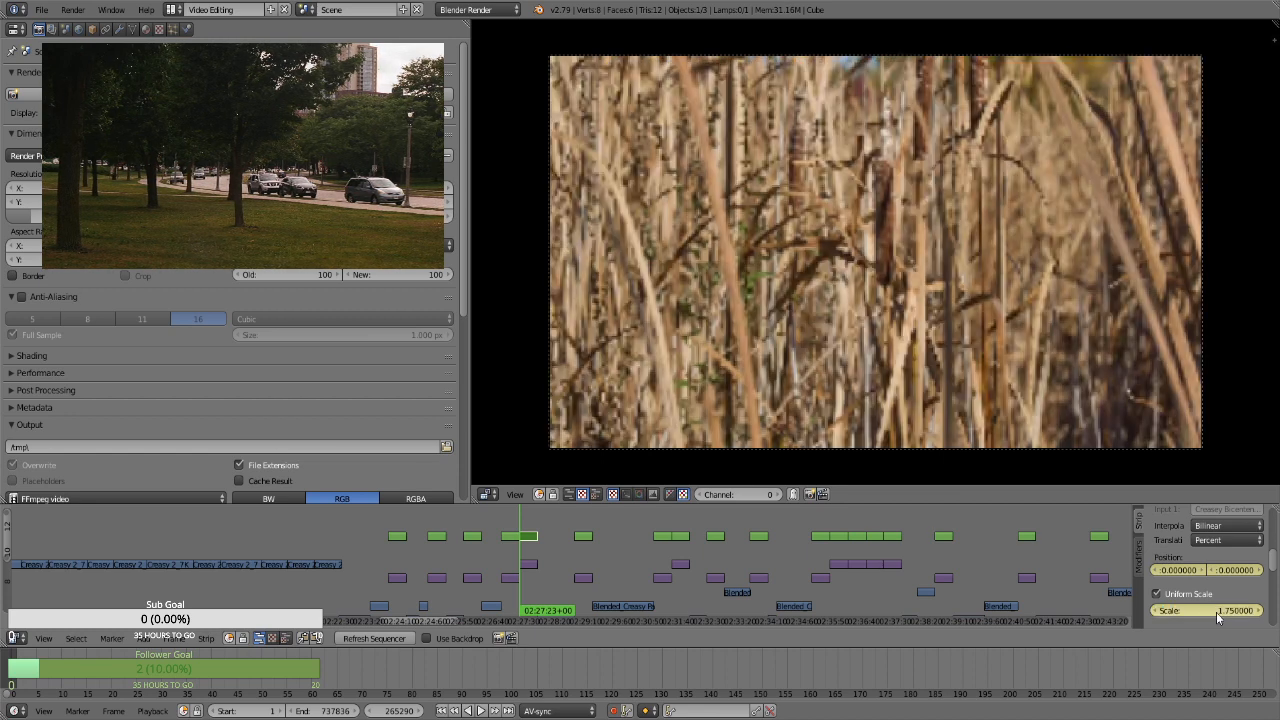
left_click_drag(1240, 572, 888, 572)
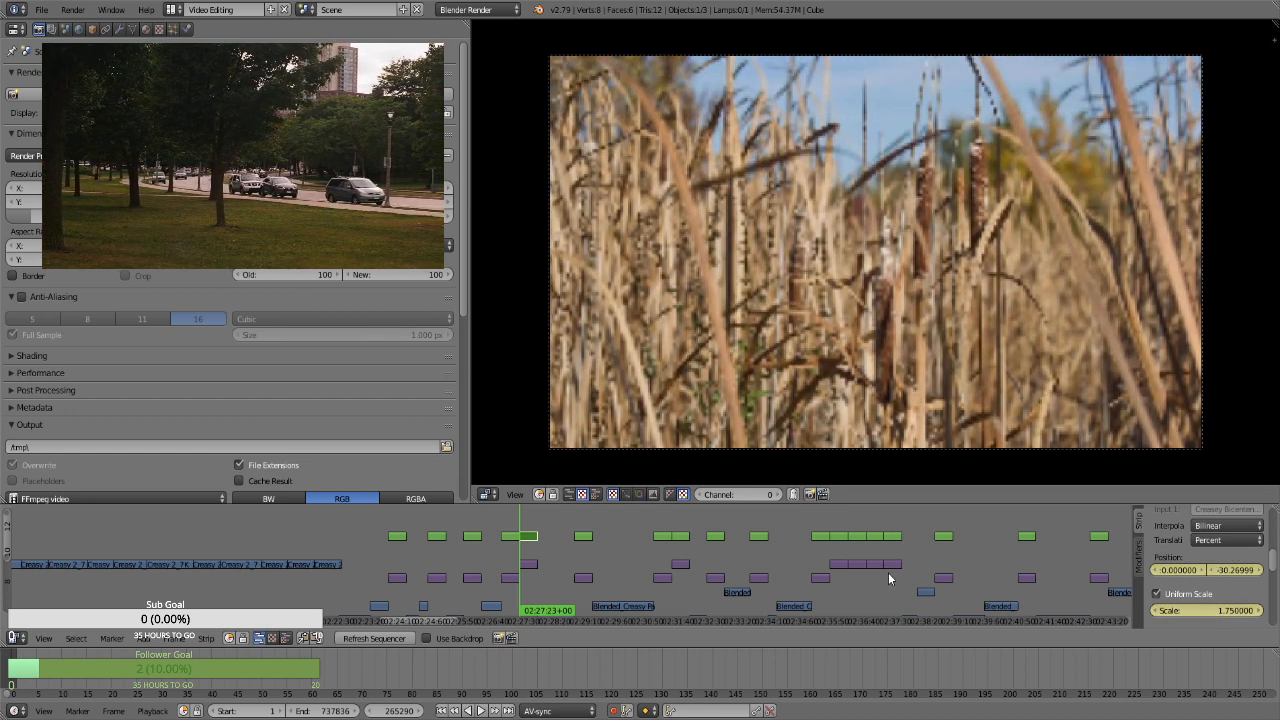
Keyframe a vertical position of about 15.18 at frame 266159, the cattail strip's last frame
key("Page_Up")
key("Page_Up")
key("Page_Down")
key("Left")
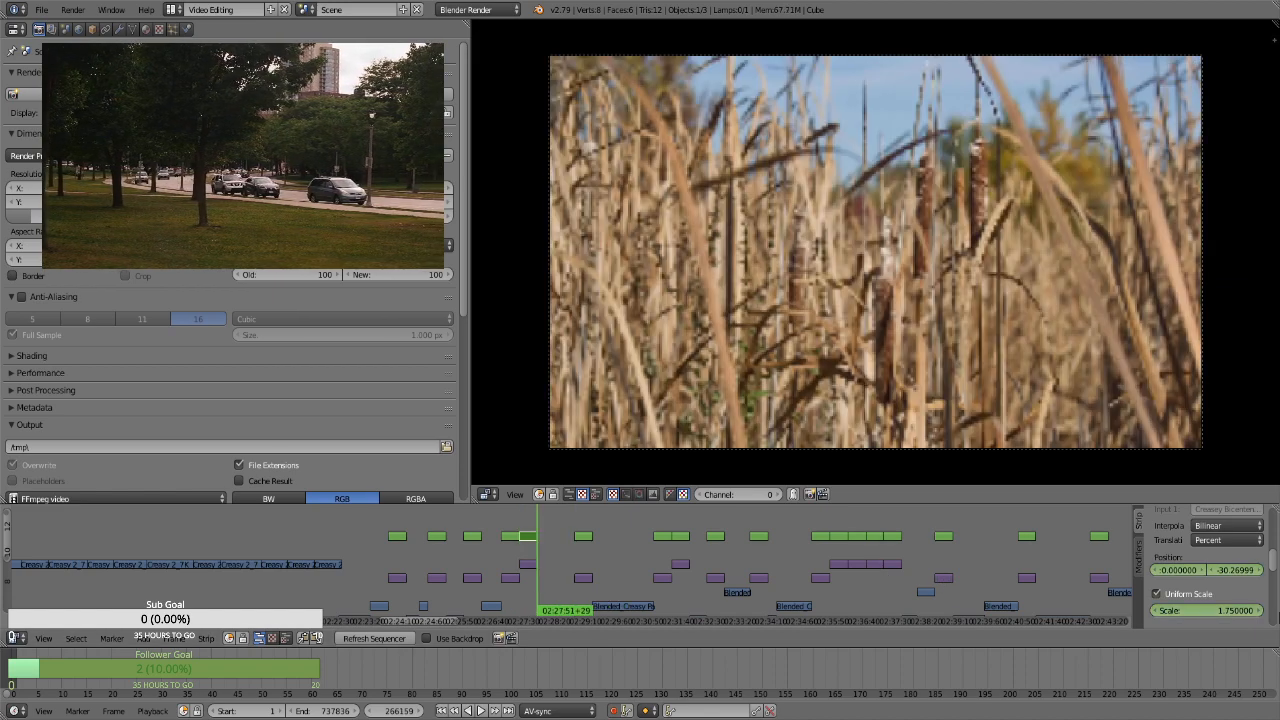
left_click_drag(1232, 570, 1279, 570)
For the level sunset photo's transform strip at frame 267951, keyframe the position and a uniform scale of 1.75
left_click(586, 558)
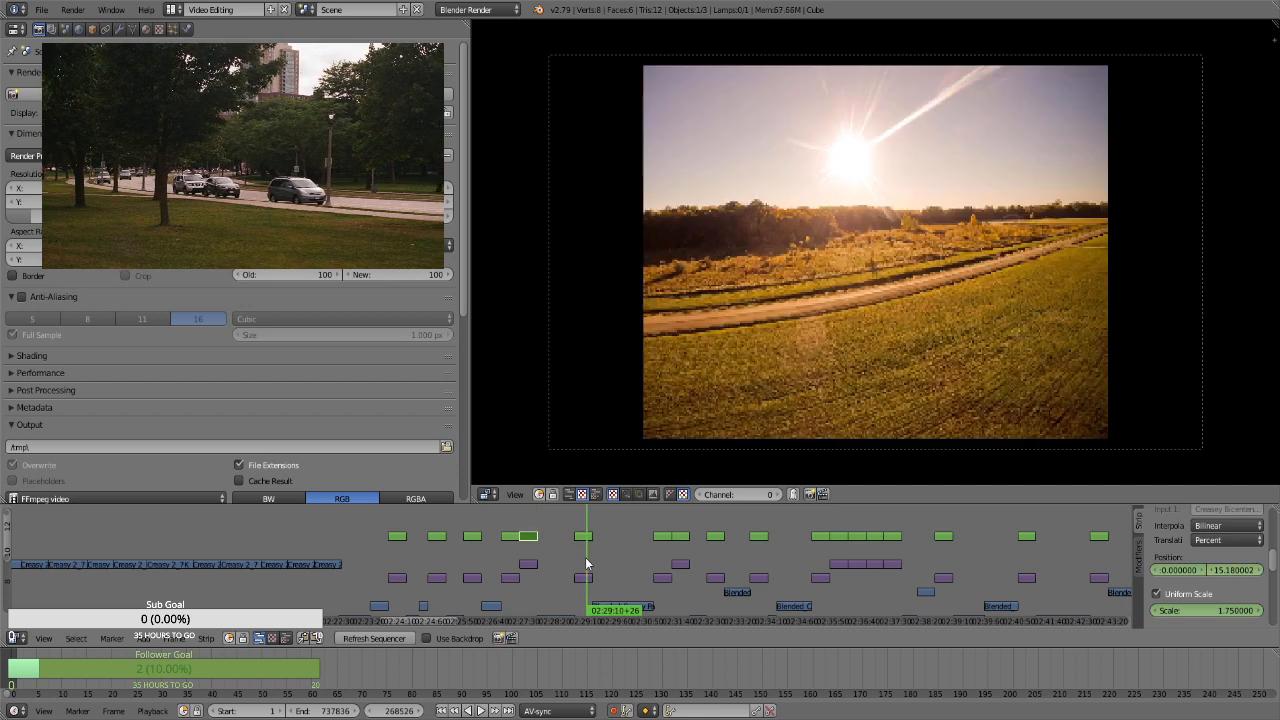
right_click(587, 538)
key("Page_Down")
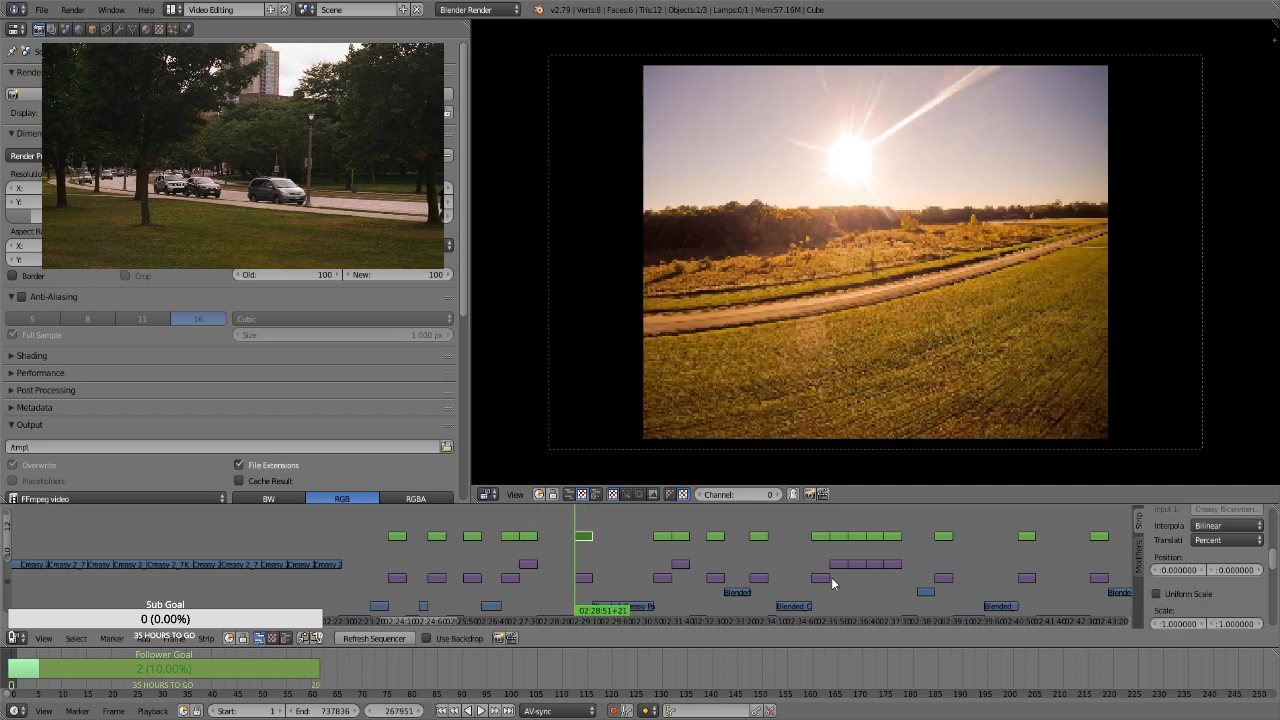
key("i")
left_click(1188, 594)
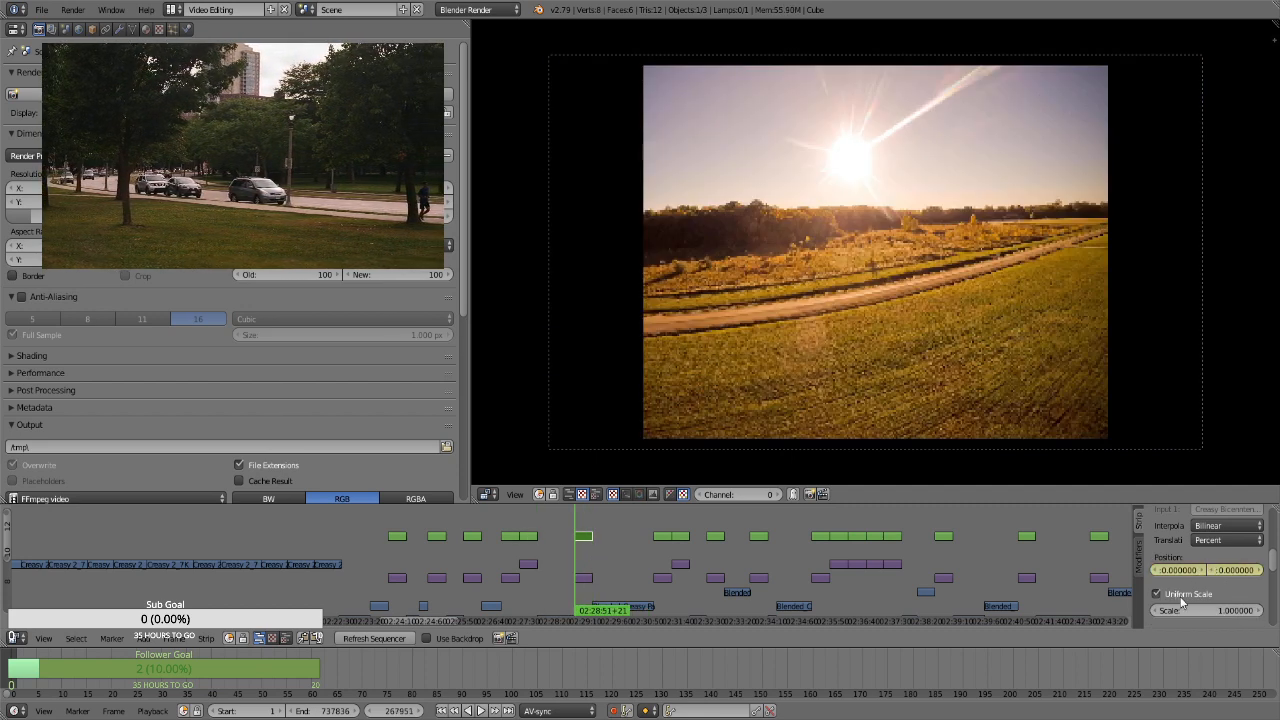
key("i")
left_click(1192, 608)
type("1.75")
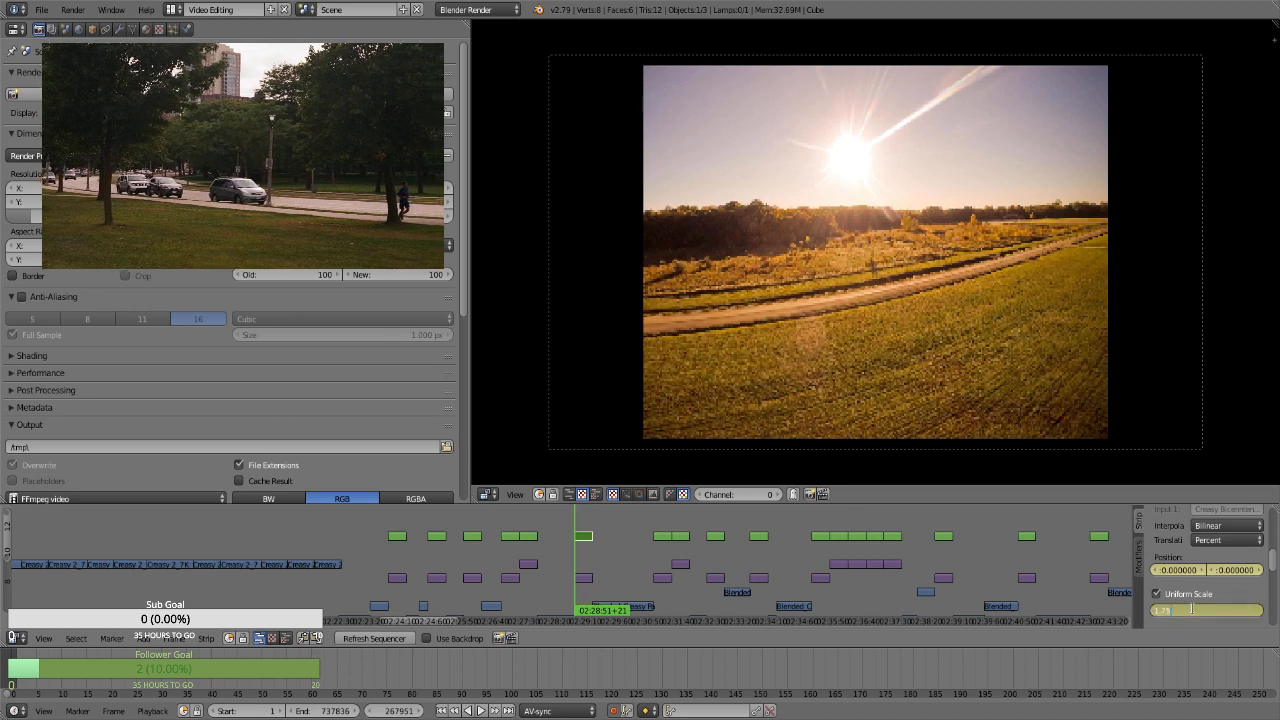
key("Return")
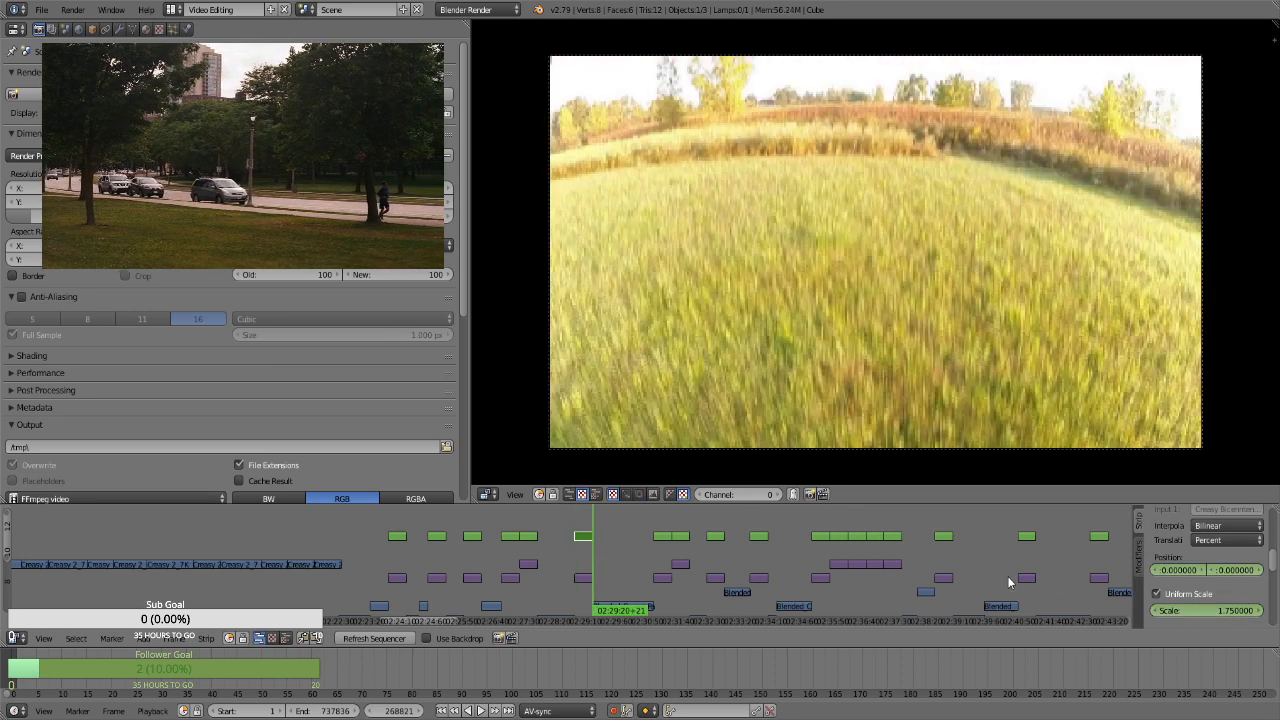
At frame 268820, the level sunset strip's last frame, keyframe a scale of 2.86 and a position of about -28.53 horizontally and 10.20 vertically
left_click(1193, 605)
type("2.86")
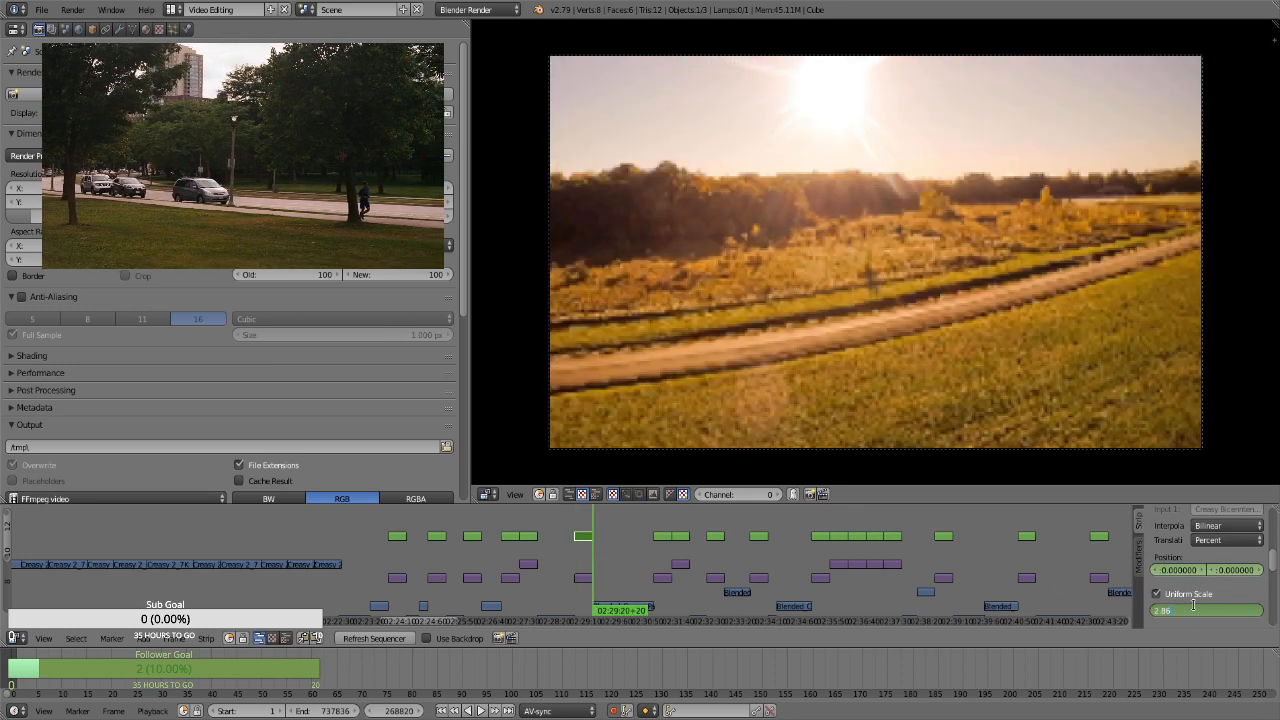
key("Return")
left_click_drag(1233, 570, 1133, 538)
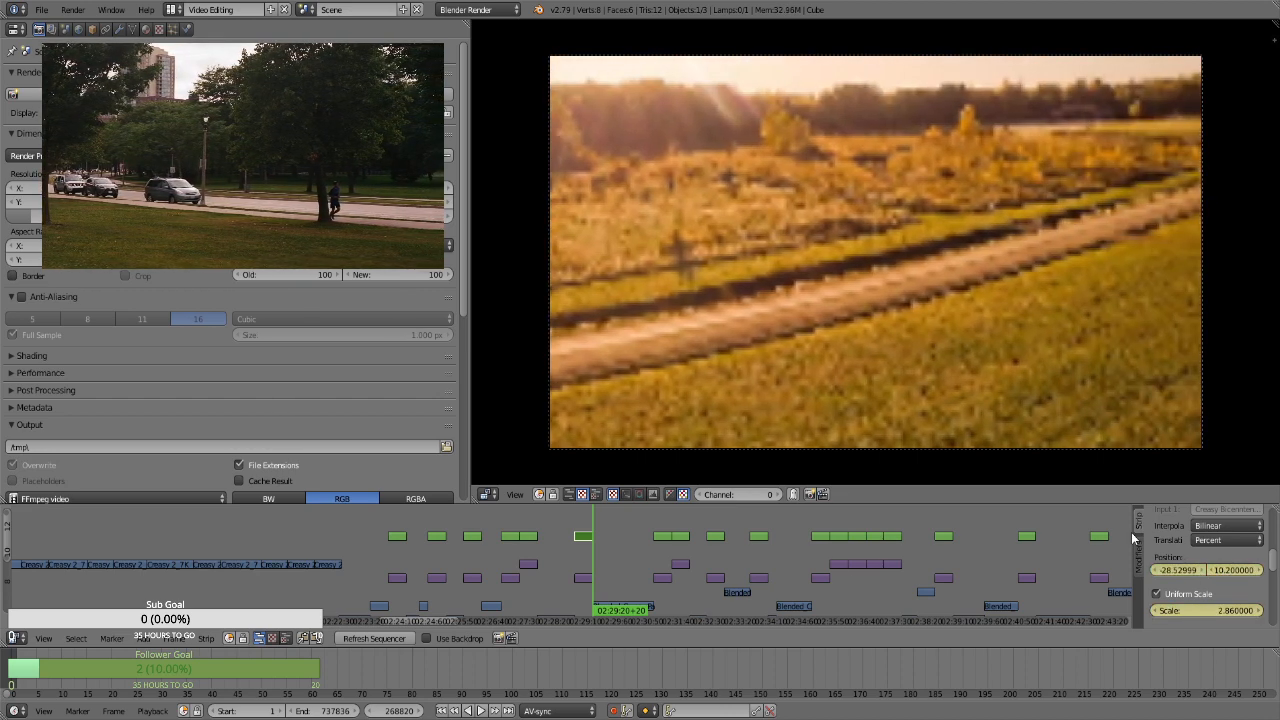
For the tilted orange meadow photo's transform strip at frame 271756, keyframe the position and a uniform scale of 1.75
left_click(655, 545)
left_click(661, 536)
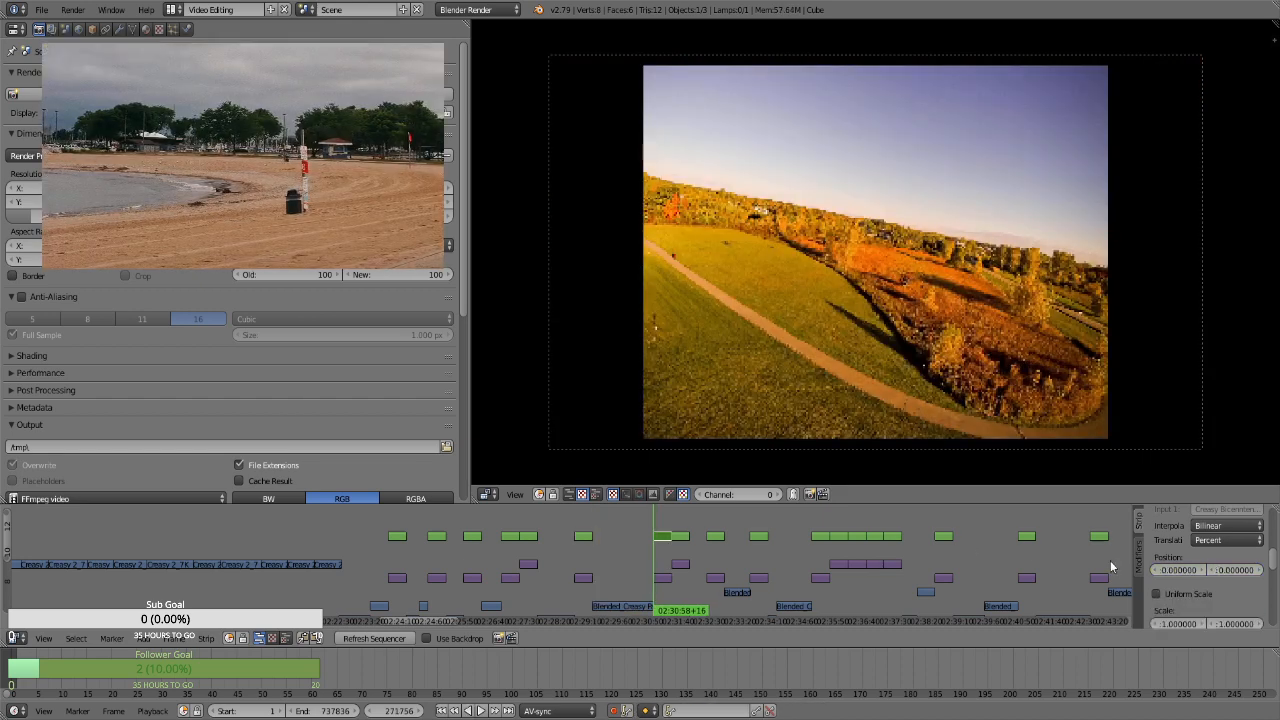
left_click(1156, 594)
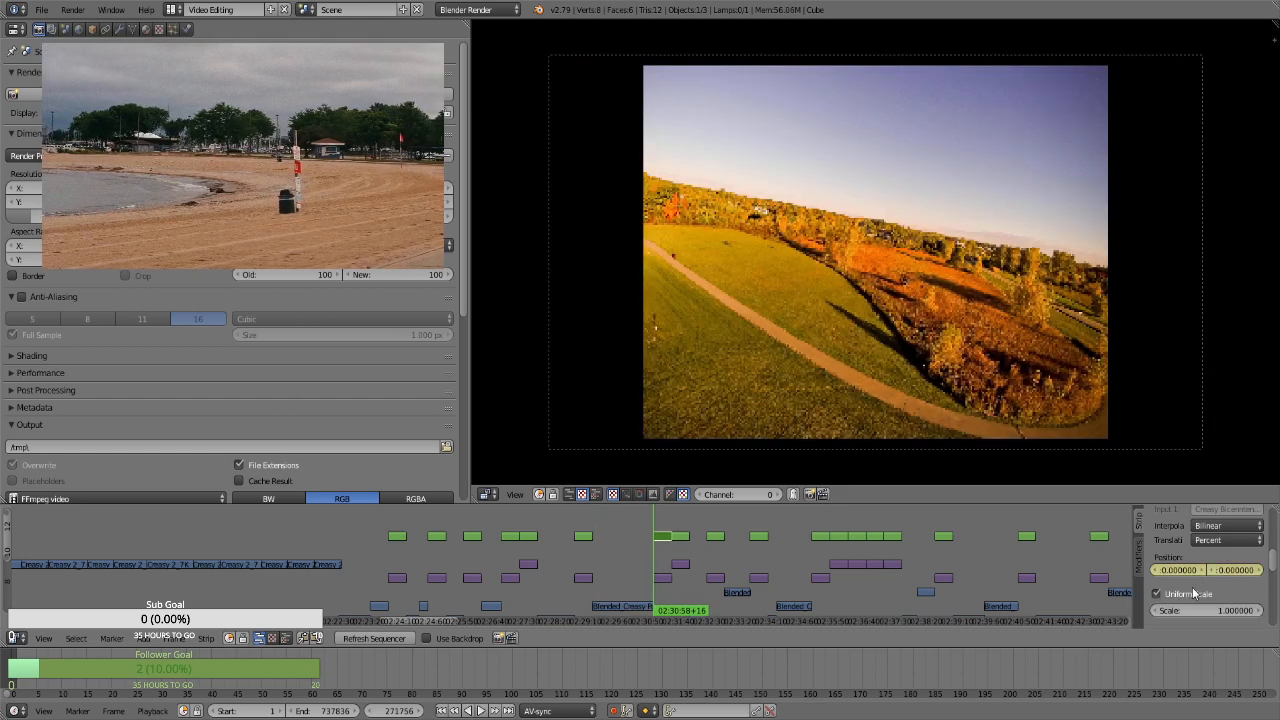
left_click(1190, 608)
type("1.75")
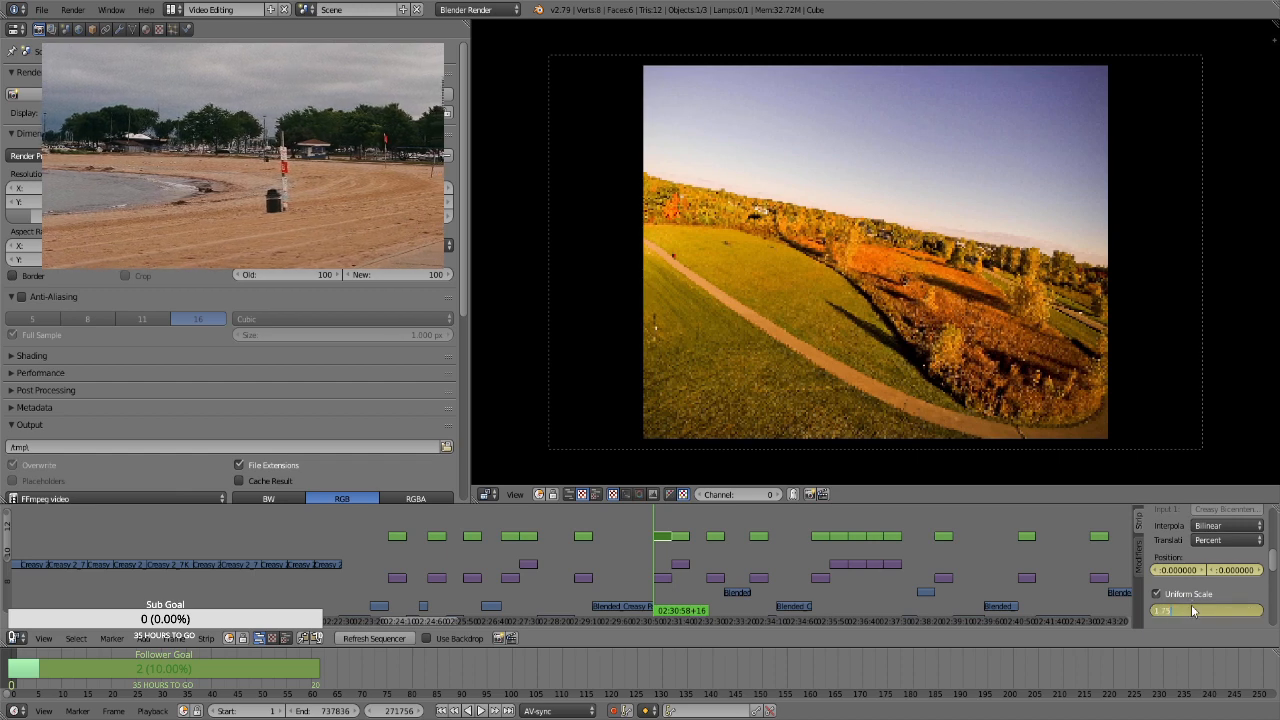
key("Return")
At frame 272625, the tilted orange meadow strip's last frame, keyframe a scale of 2.86 and a shifted vertical position
left_click(1207, 608)
type("2.86")
key("Return")
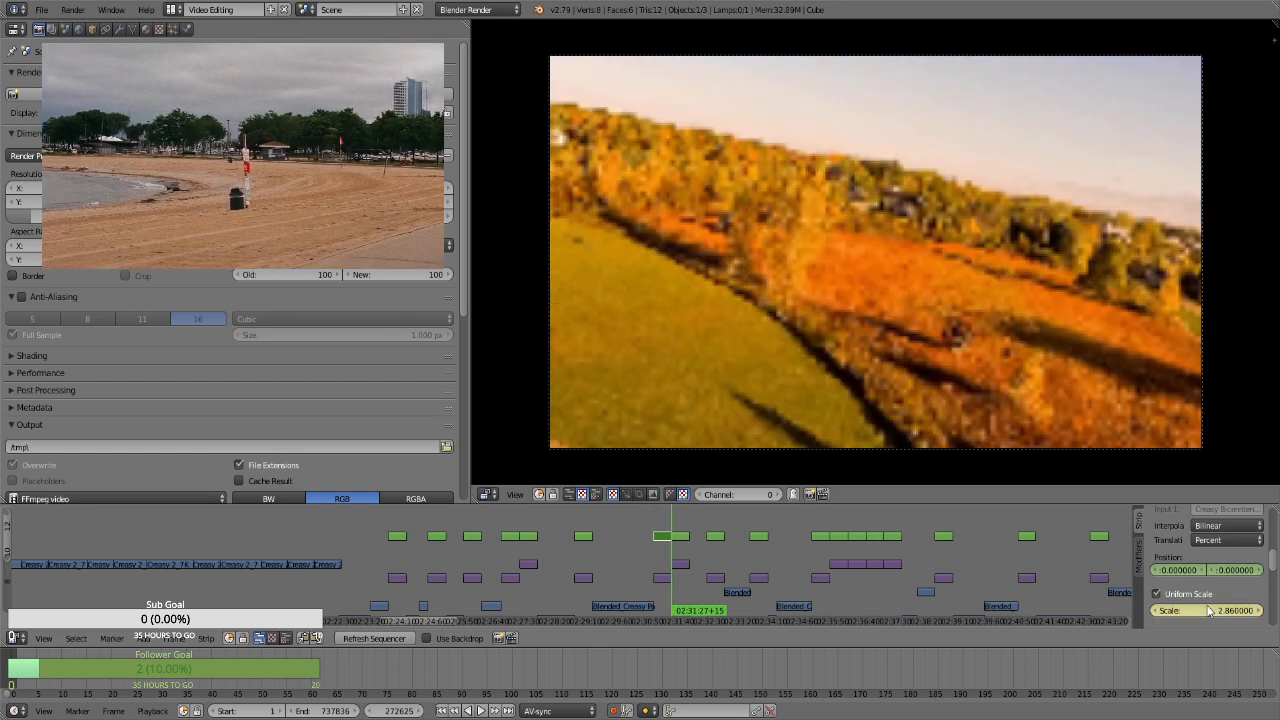
left_click_drag(1229, 571, 1258, 571)
For the autumn trees photo's transform strip at frame 272626, keyframe the position and a uniform scale of 1.75
key("Right")
left_click(680, 546)
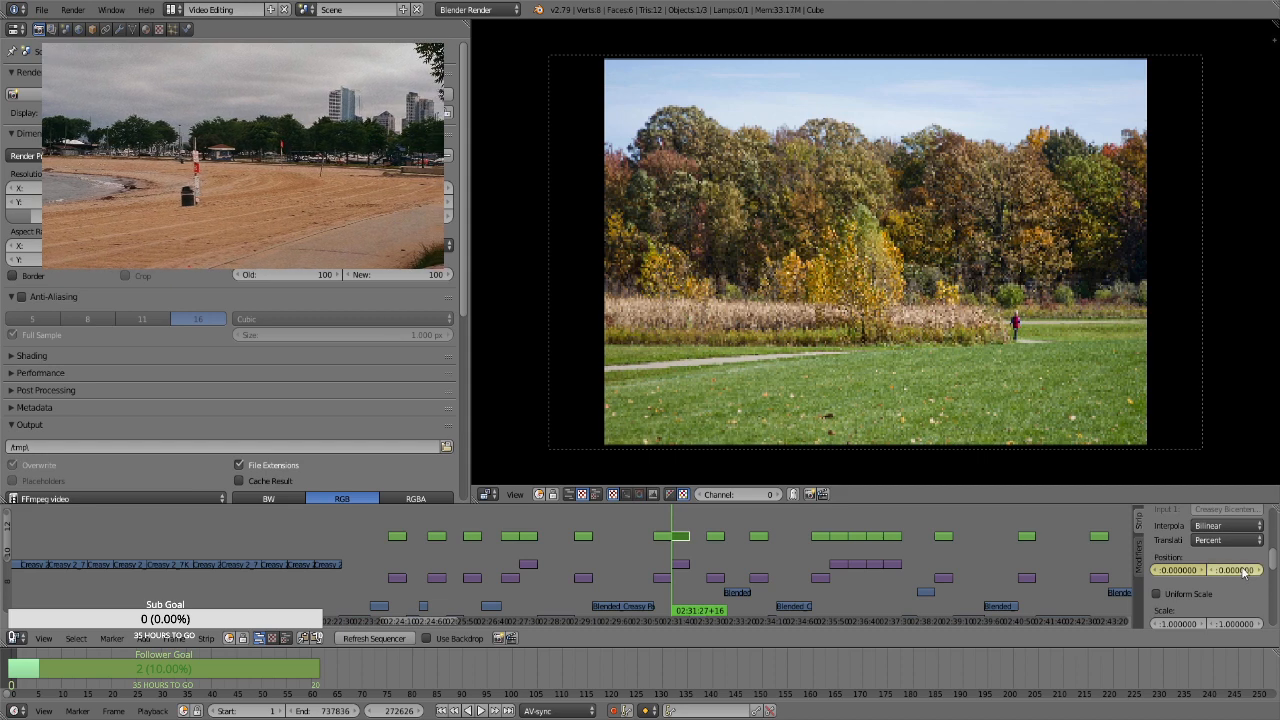
left_click(1198, 597)
left_click(1205, 613)
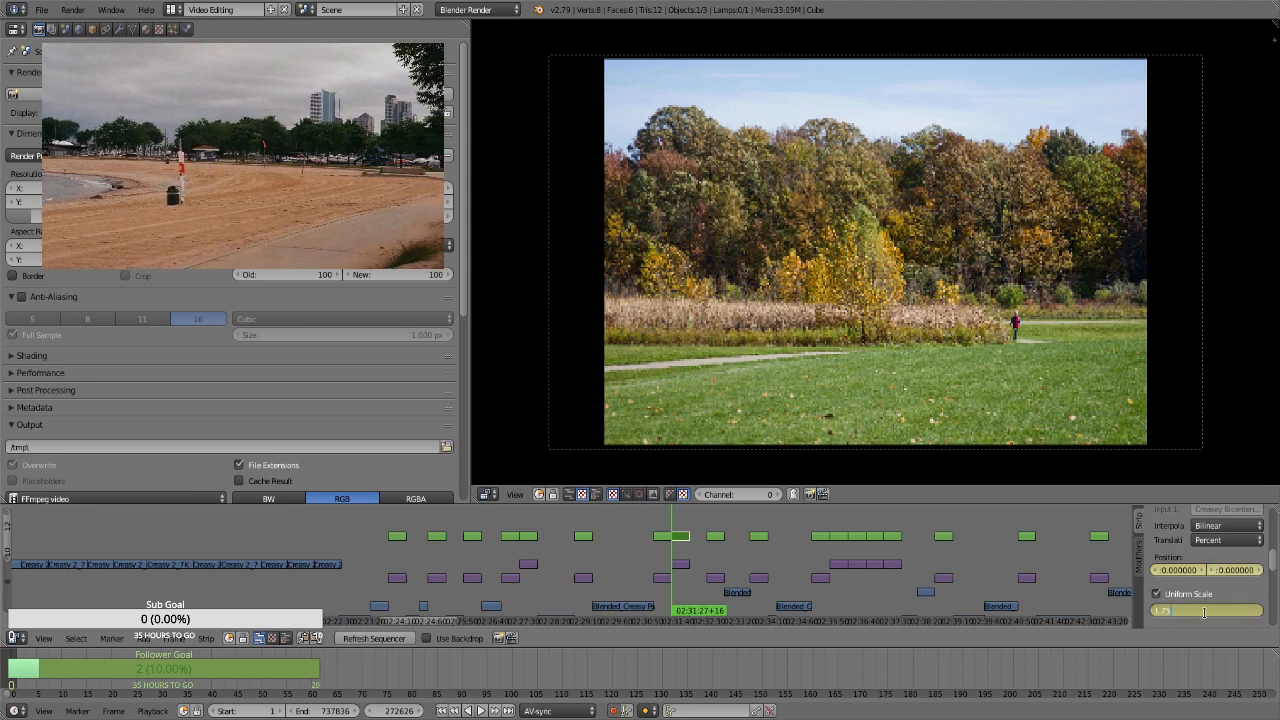
type("1.75")
key("Return")
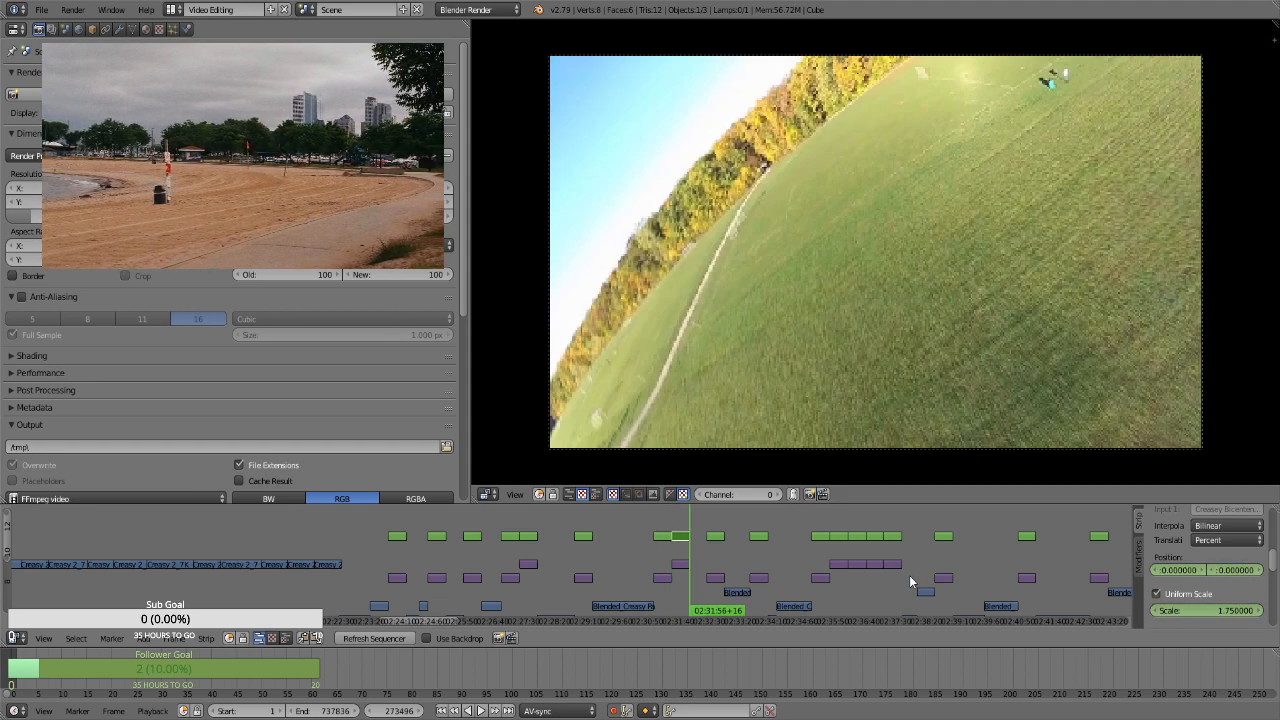
At frame 273495, the autumn trees strip's last frame, keyframe scale 2.86 and a position of about -24.45 horizontally and 24.78 vertically
left_click(1214, 614)
type("2.86")
key("Return")
left_click(1234, 570)
type("-24.78")
key("Return")
left_click(1180, 570)
type("-24.45")
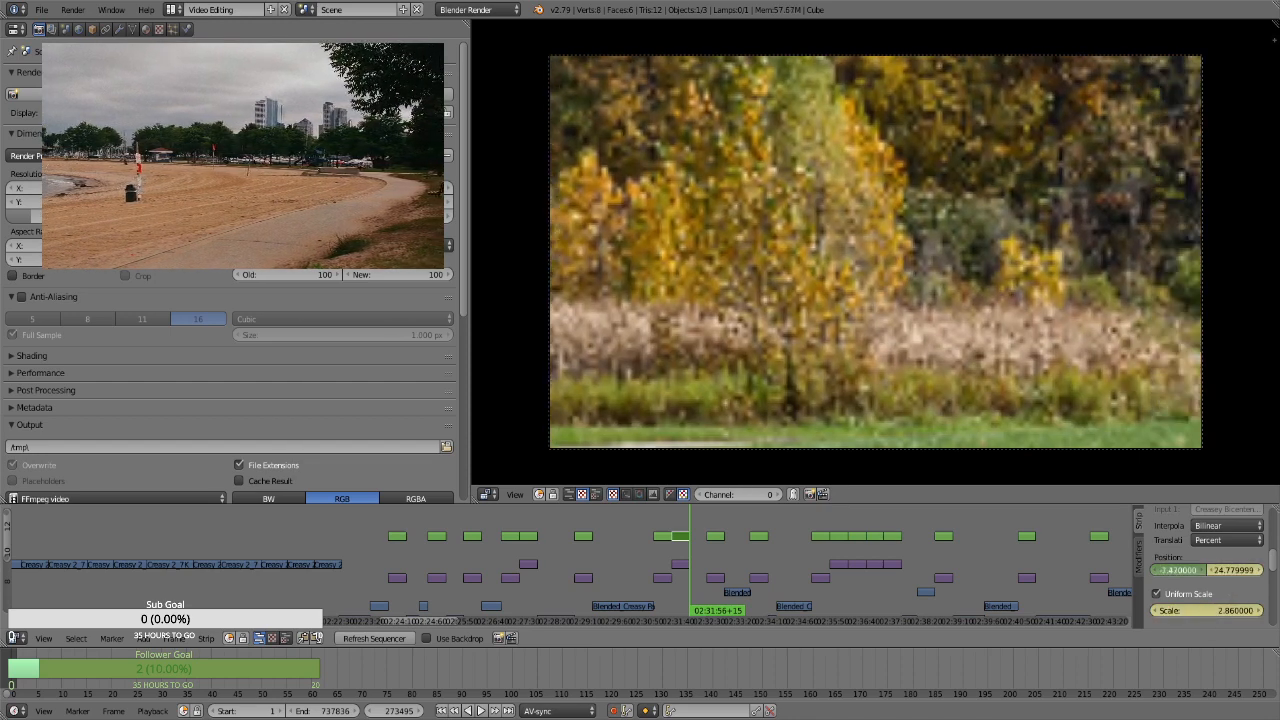
key("Return")
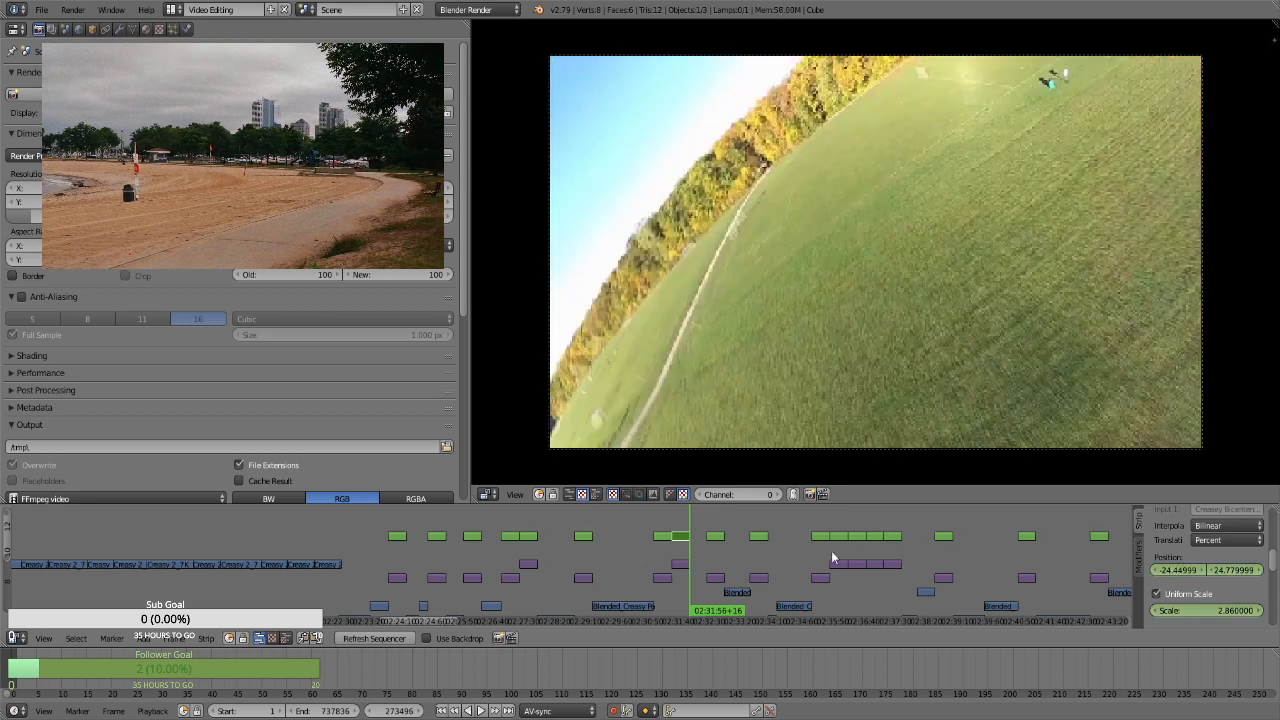
For the tilted sunset path photo's transform strip at frame 274311, keyframe the position and a uniform scale of 1.75
left_click(714, 540)
key("Page_Down")
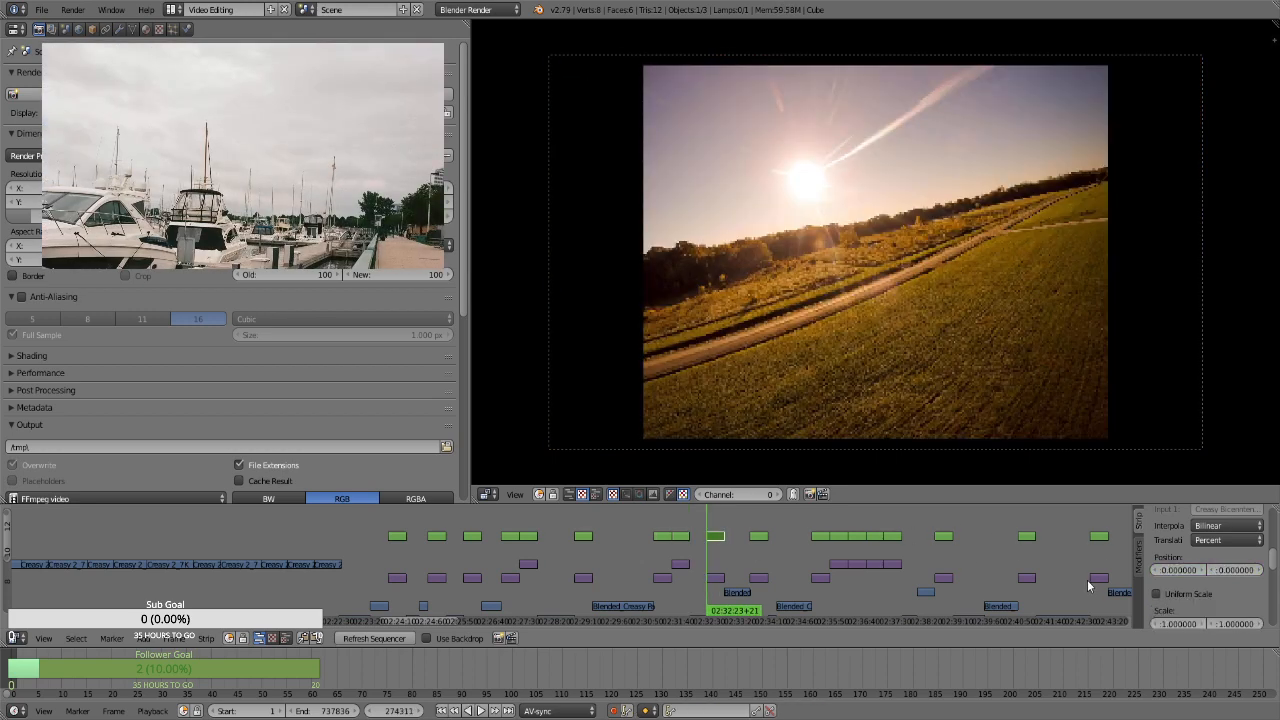
key("i")
left_click(1192, 593)
left_click(1210, 616)
type("1.75")
key("Return")
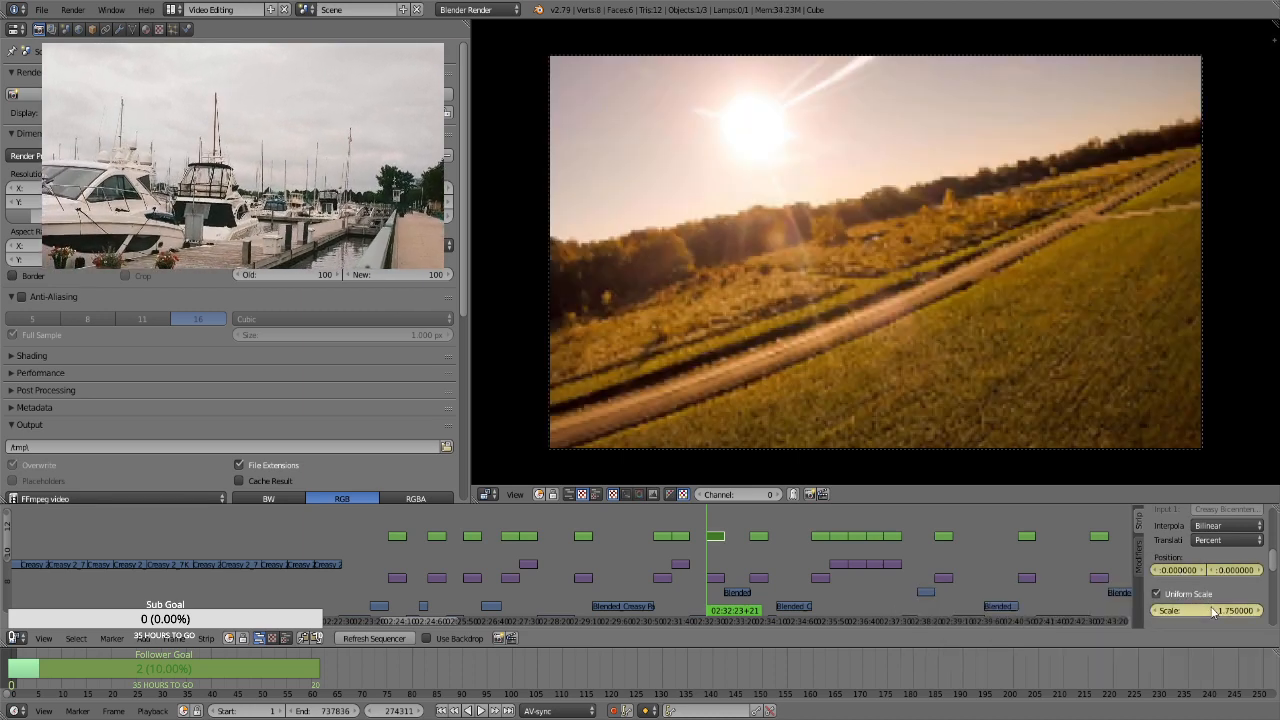
At frame 275180, the tilted sunset path strip's last frame, keyframe a scale of 2.86 and a shifted vertical position
key("Page_Up")
key("Left")
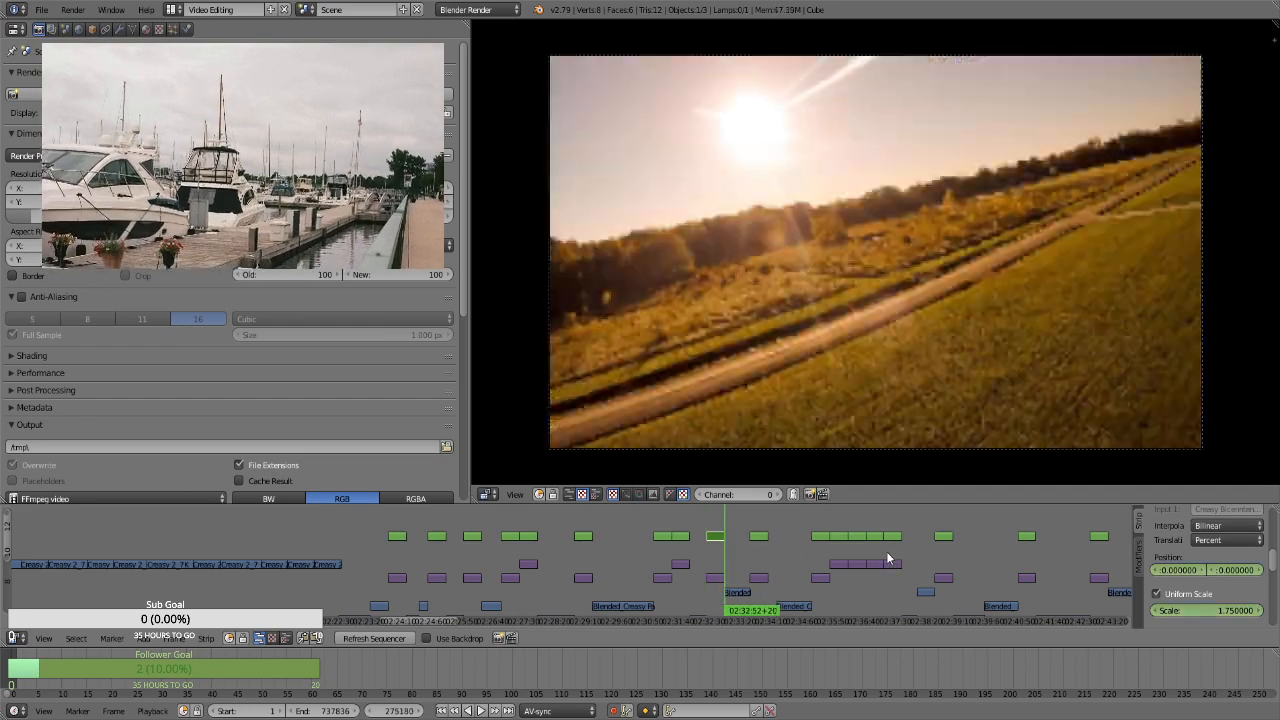
left_click(1230, 610)
type("2.86")
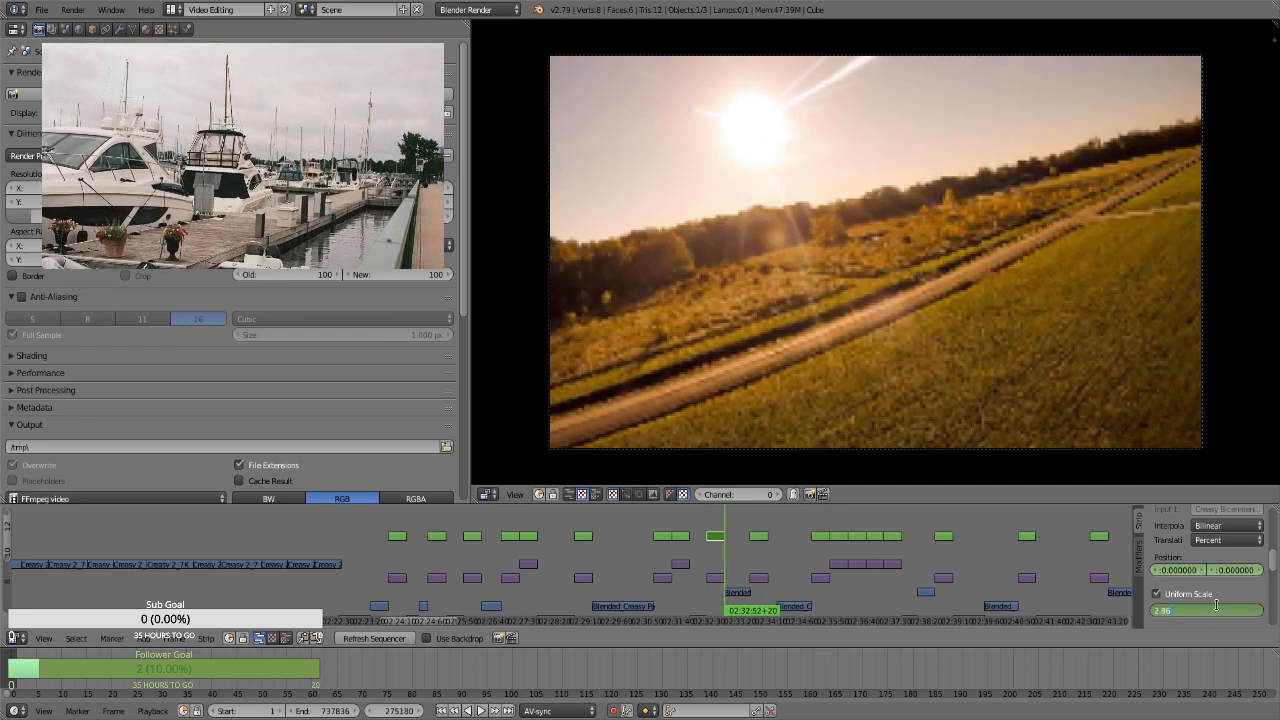
key("Return")
left_click_drag(1229, 571, 1097, 567)
key("Page_Down")
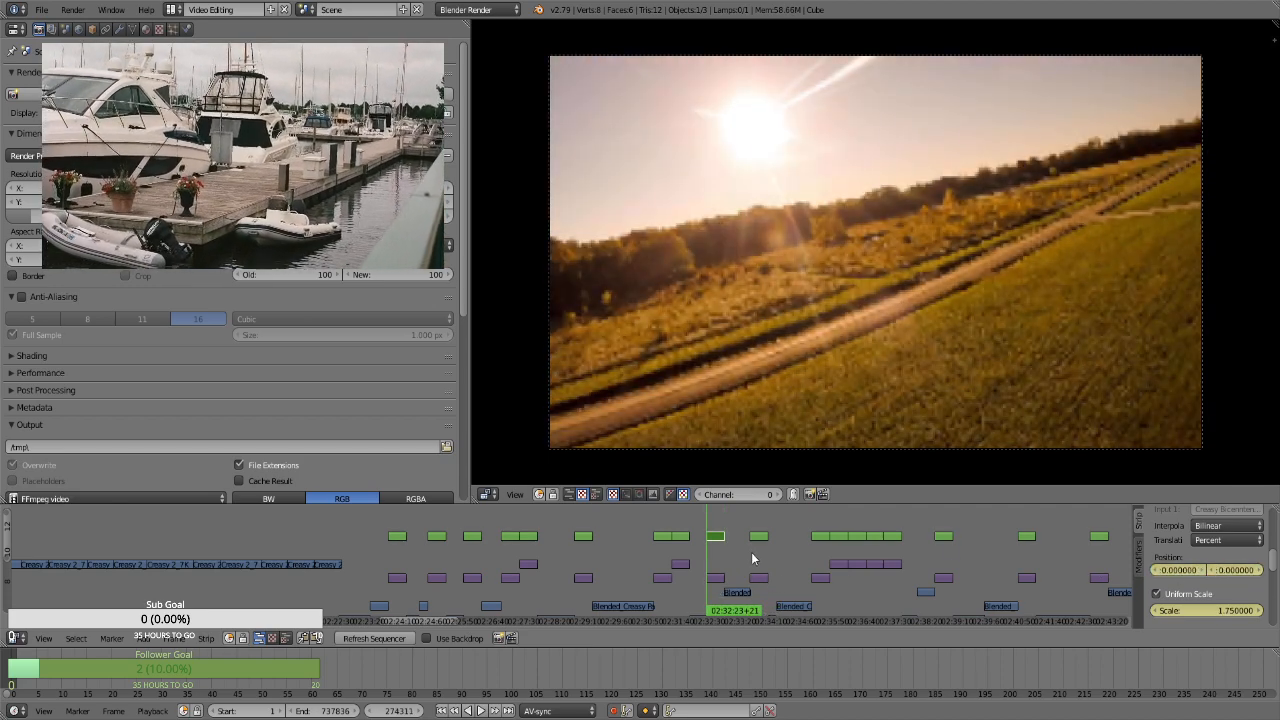
For the tilted grass field photo's transform strip at frame 276405, keyframe the position and a uniform scale of 1.75
left_click(754, 552)
right_click(759, 538)
key("Page_Down")
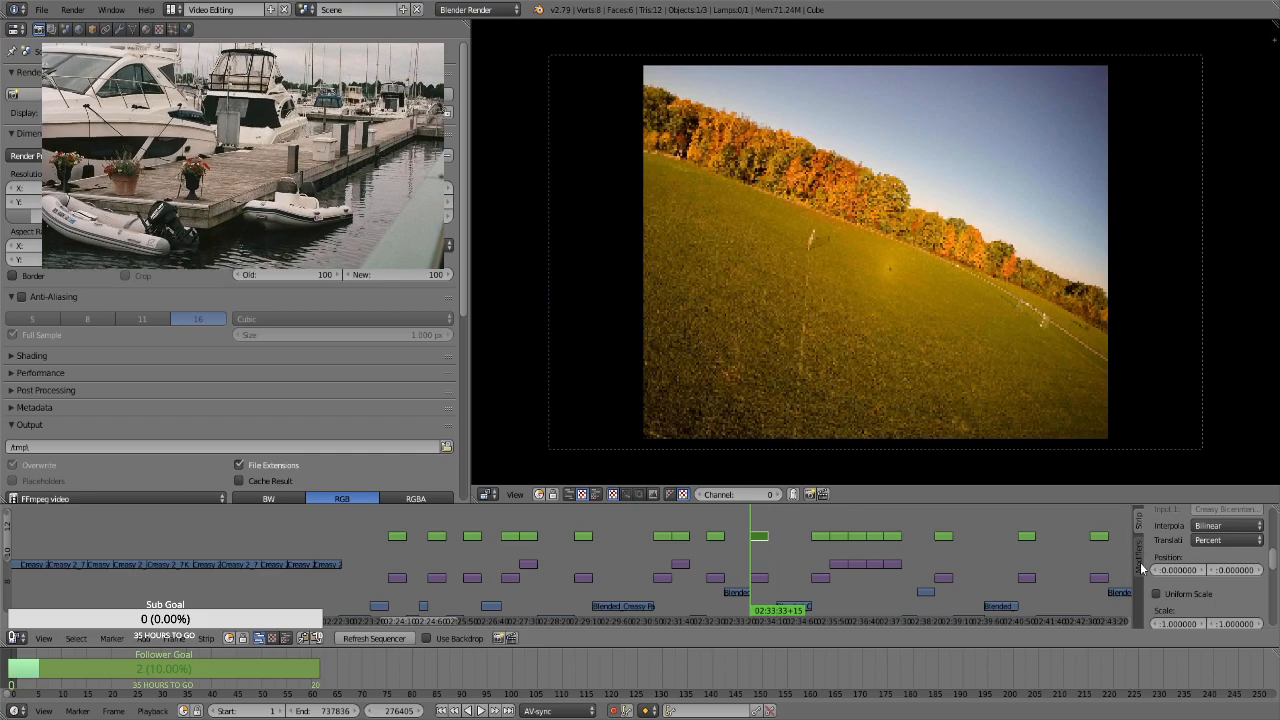
key("i")
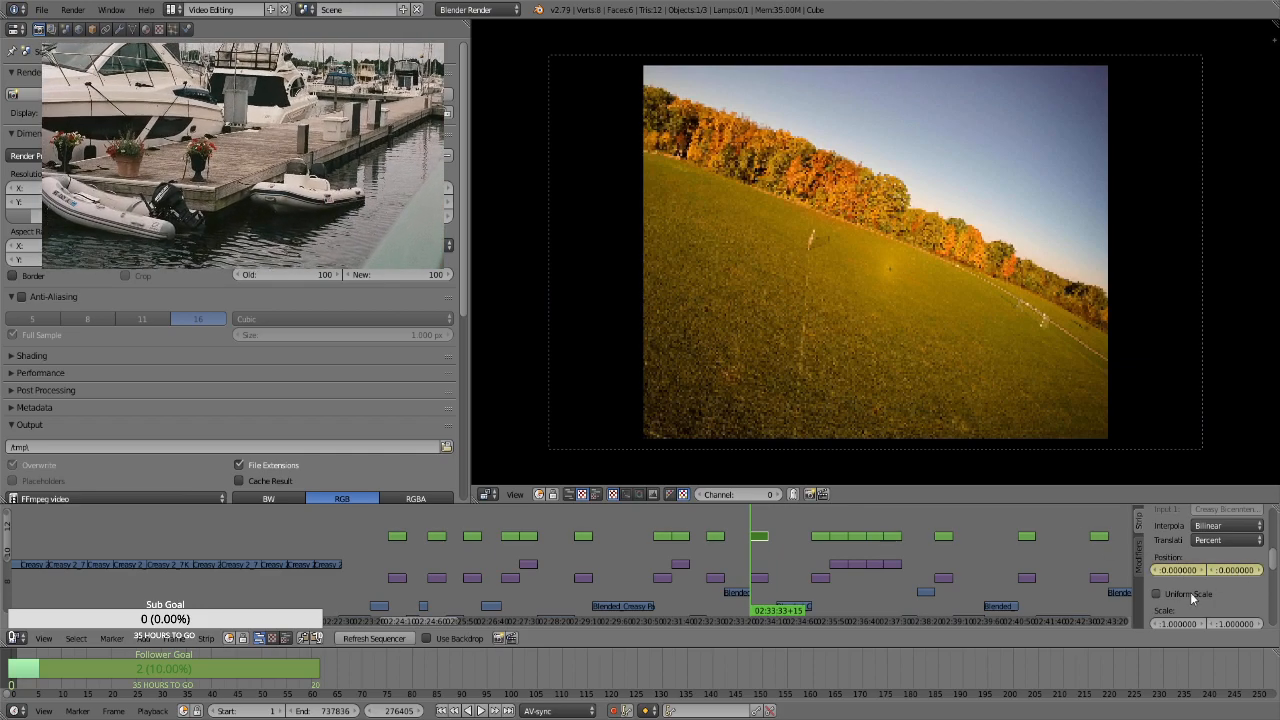
left_click(1190, 595)
key("i")
left_click(1207, 608)
type("1.75")
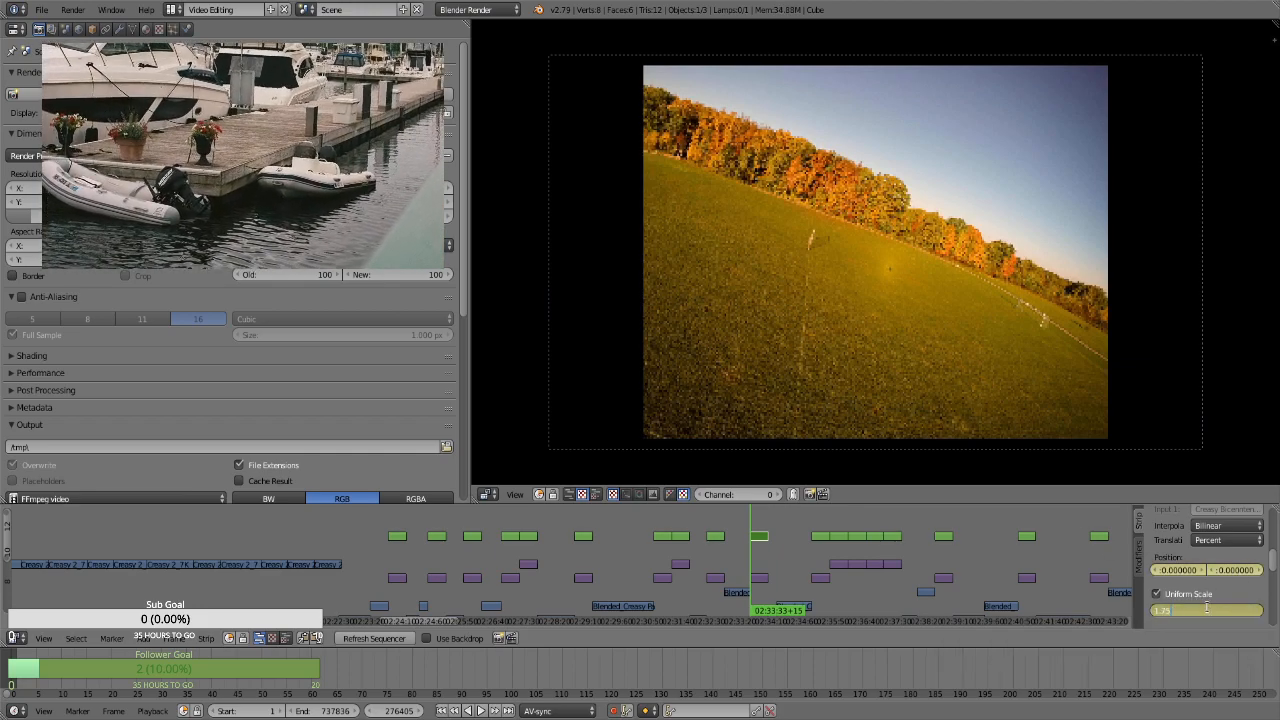
key("Return")
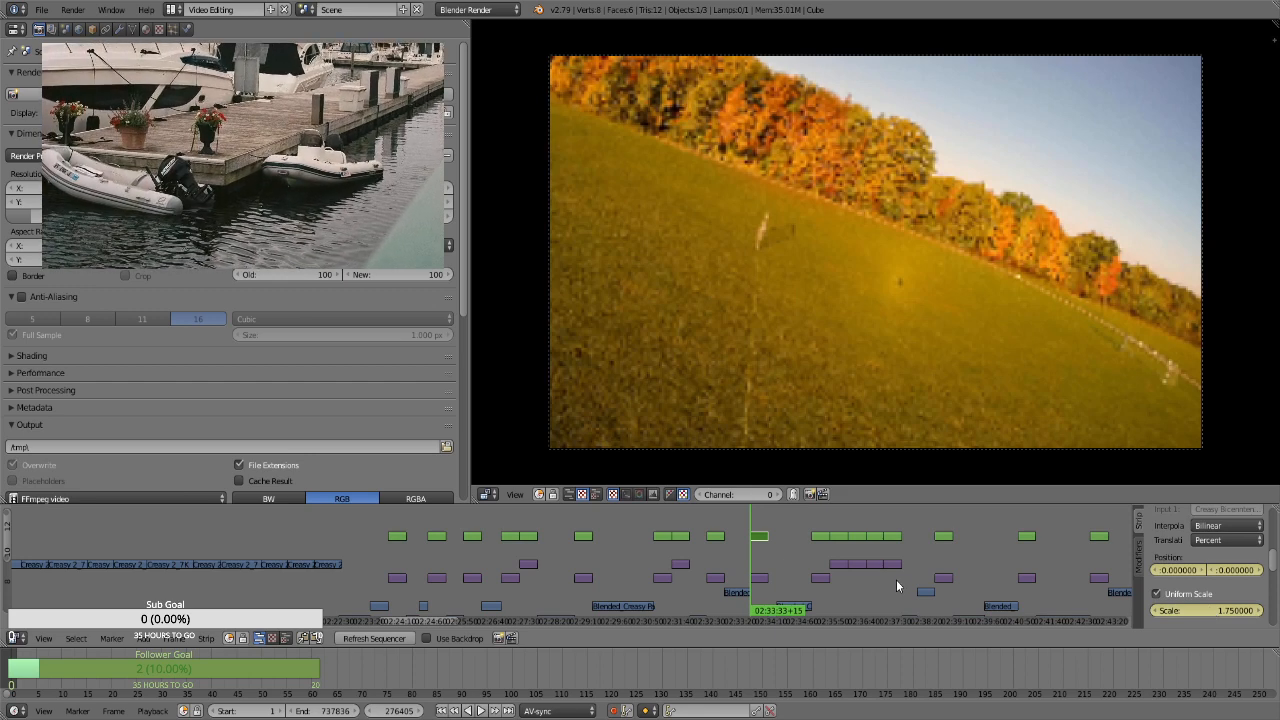
At frame 277274, the tilted grass field strip's last frame, keyframe a scale of 2.86 and a vertical position of about -9.12
key("Left")
key("Right")
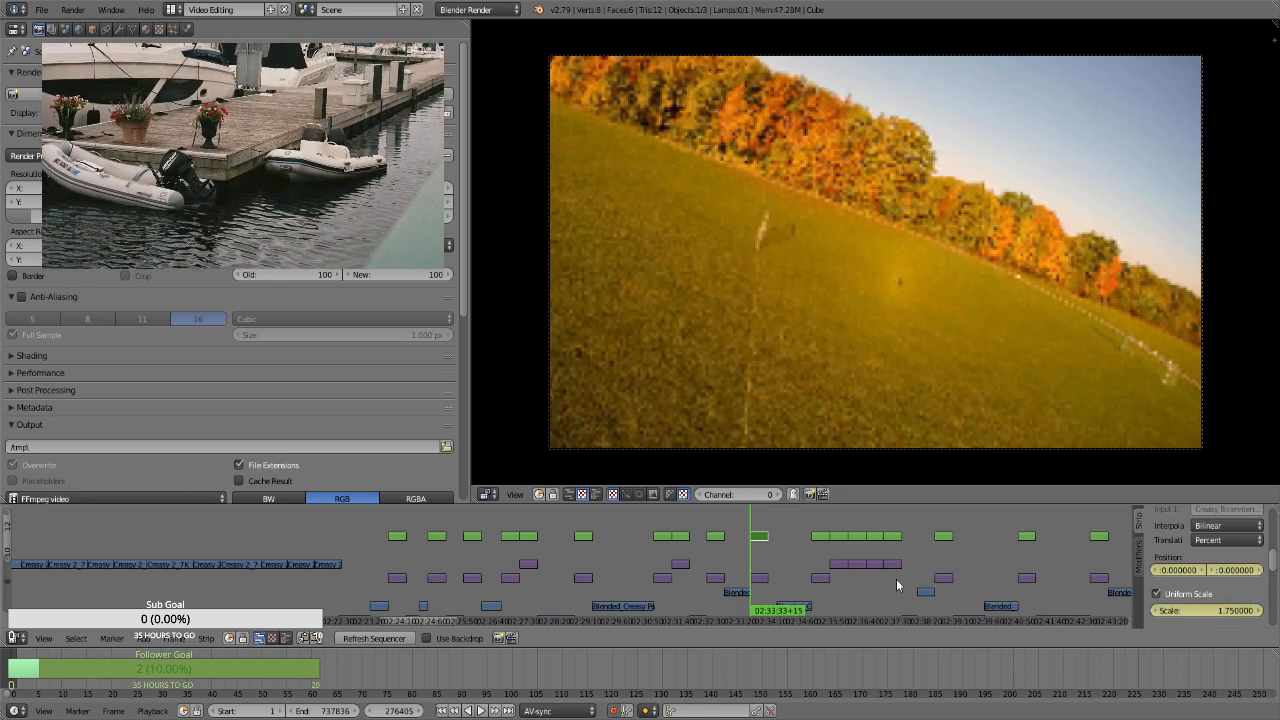
key("Page_Up")
key("Left")
left_click(1215, 611)
type("2.25")
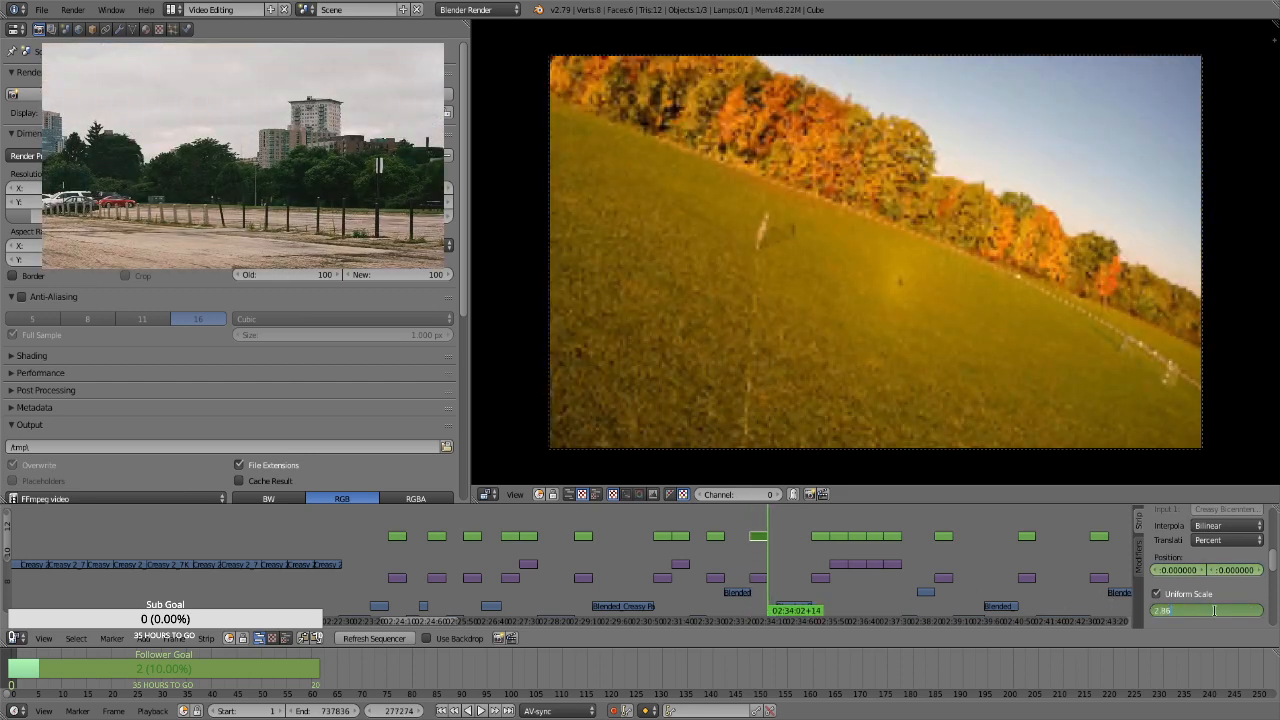
key("Return")
left_click(1237, 570)
type("-9.12")
key("Return")
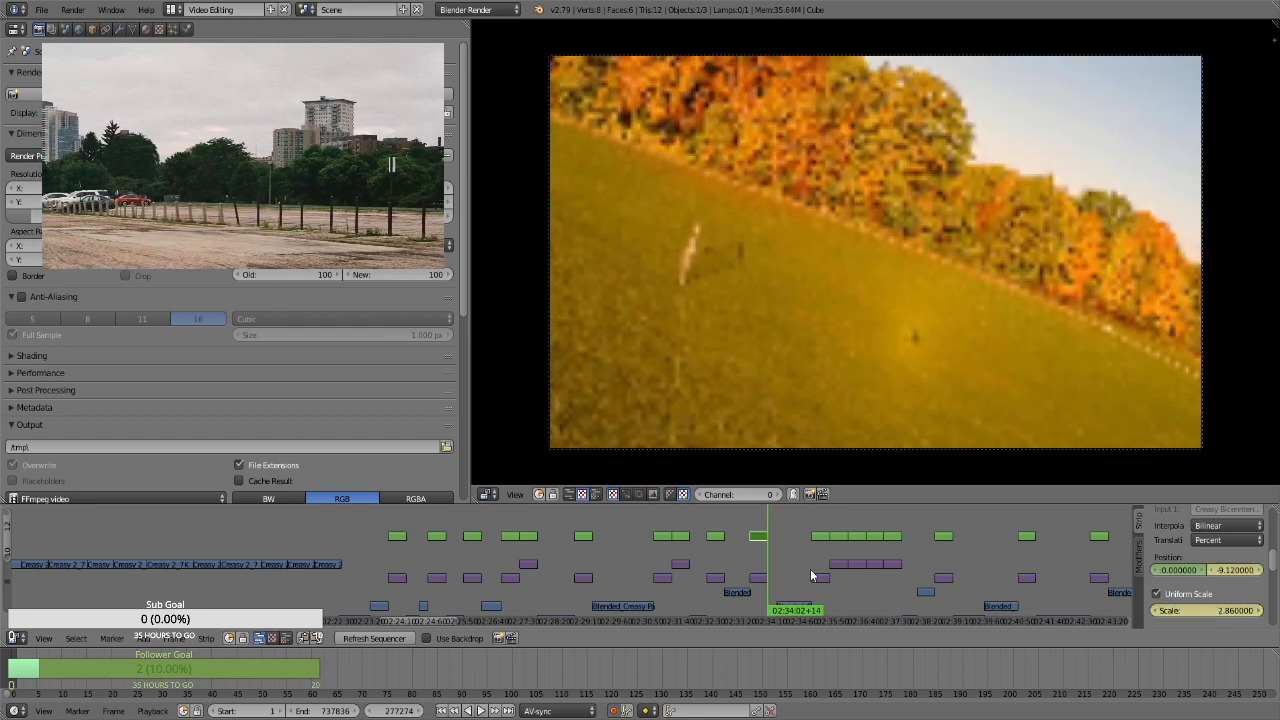
For the aerial orange meadow photo's transform strip at frame 279382, keyframe the position and a uniform scale of 1.75
left_click(820, 558)
right_click(818, 539)
left_click(812, 539)
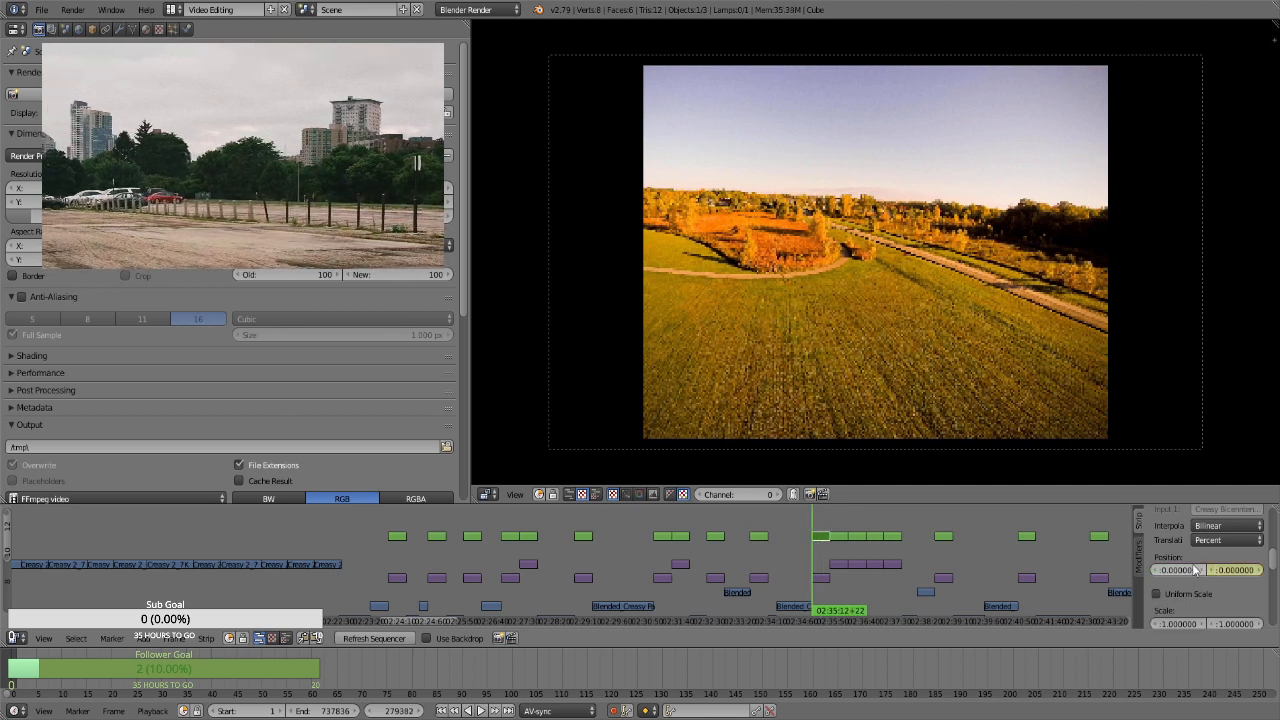
left_click(1186, 596)
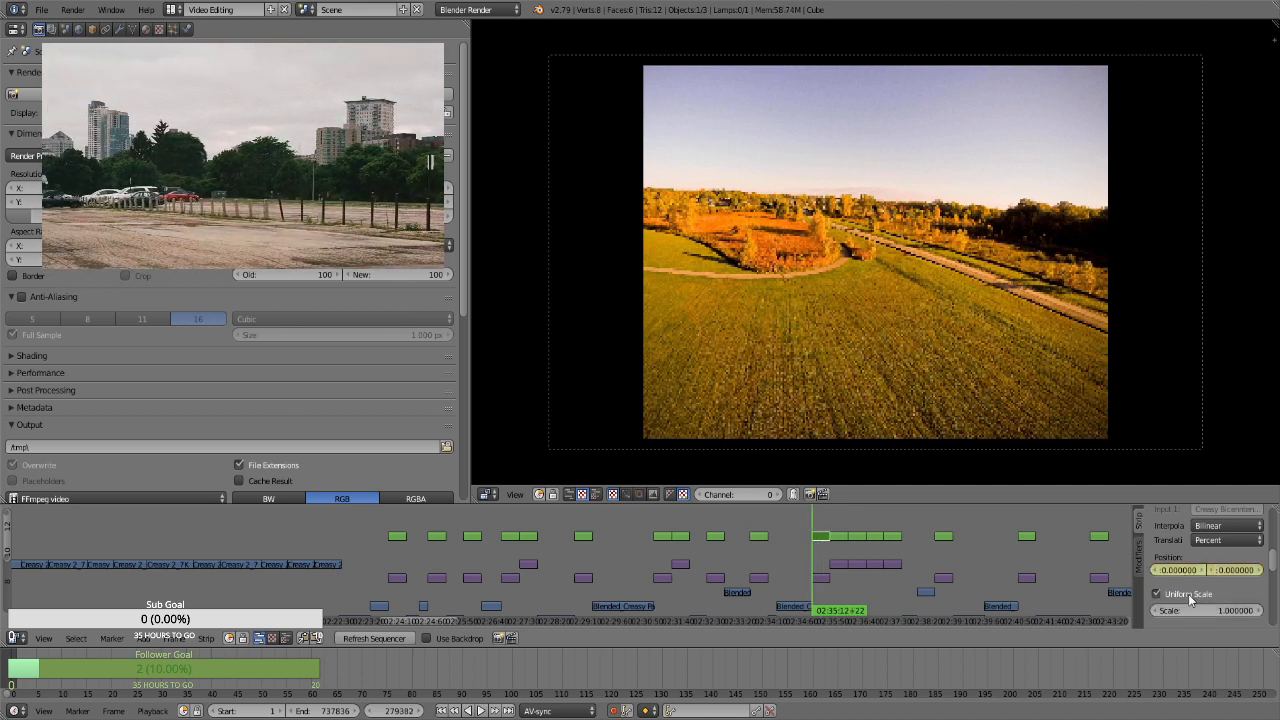
double_click(1201, 610)
type("1.75")
key("Return")
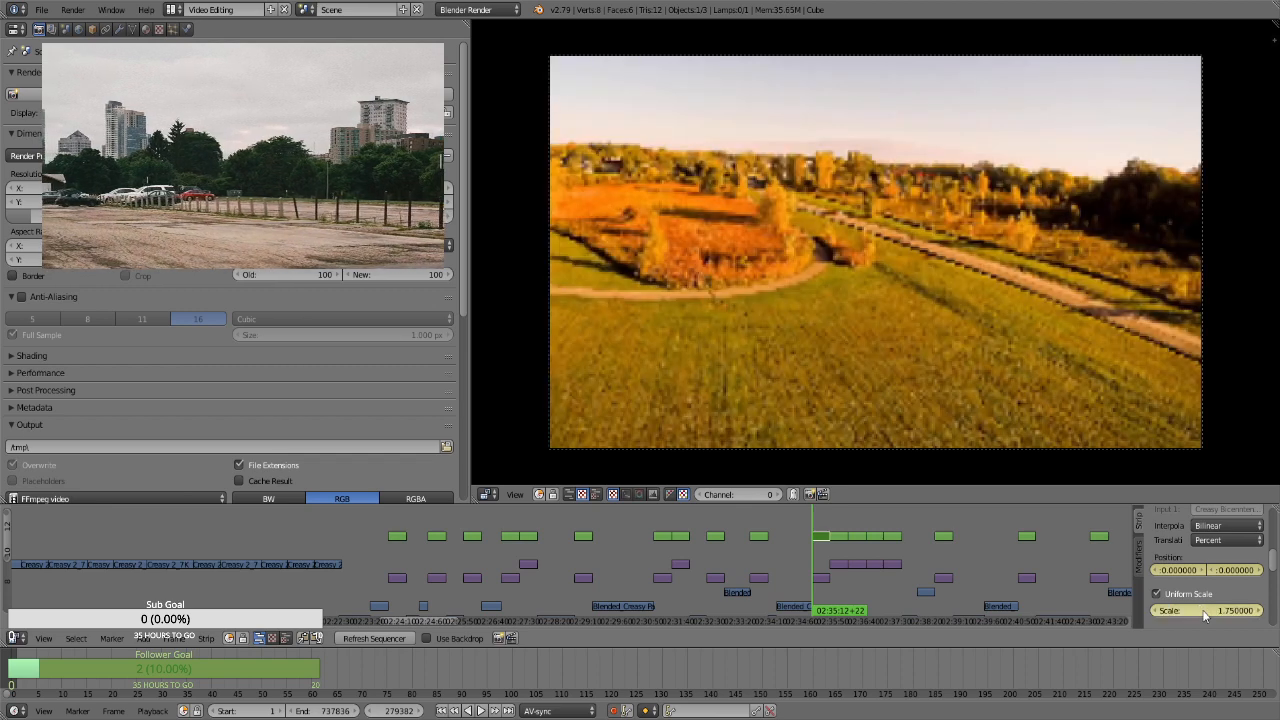
At frame 280251, the aerial meadow strip's last frame, keyframe scale 2.86 and a position of about 8.43 horizontally and -12.36 vertically
left_click(1204, 610)
type("2.86")
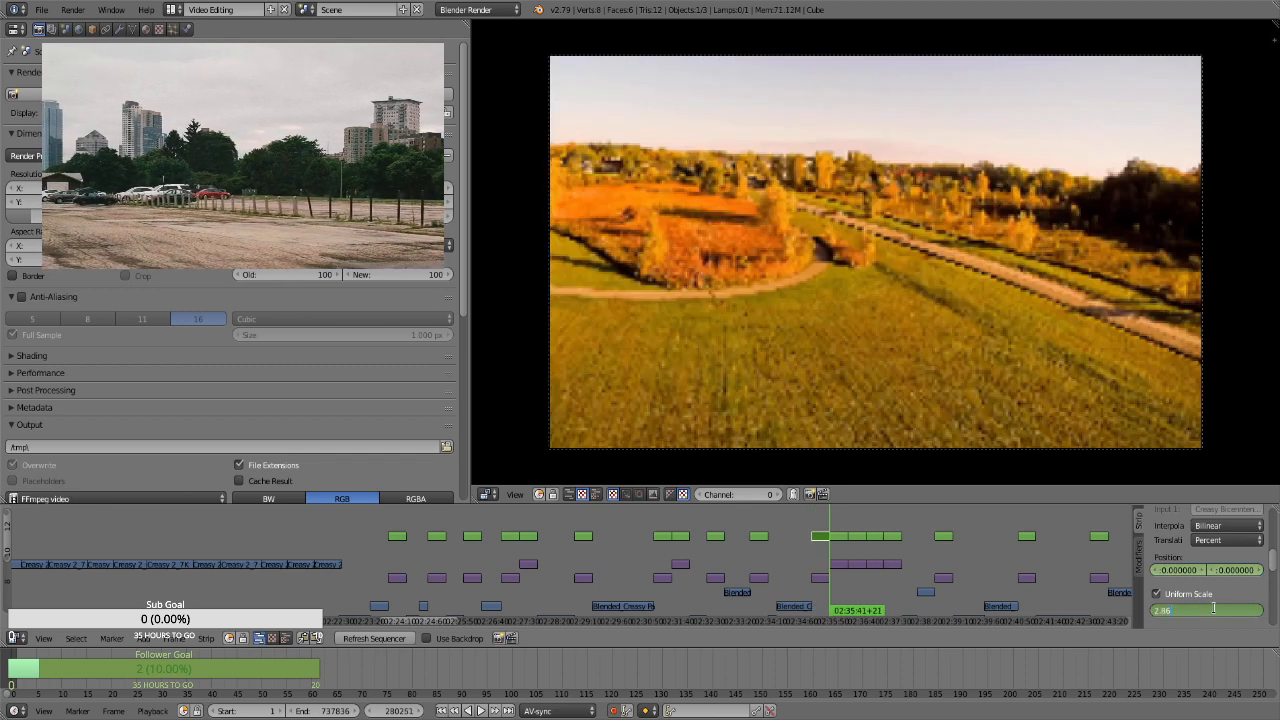
key("Return")
left_click_drag(1233, 570, 1206, 573)
For the aerial field photo's transform strip at frame 285322, keyframe the position and a uniform scale of 1.75
key("Right")
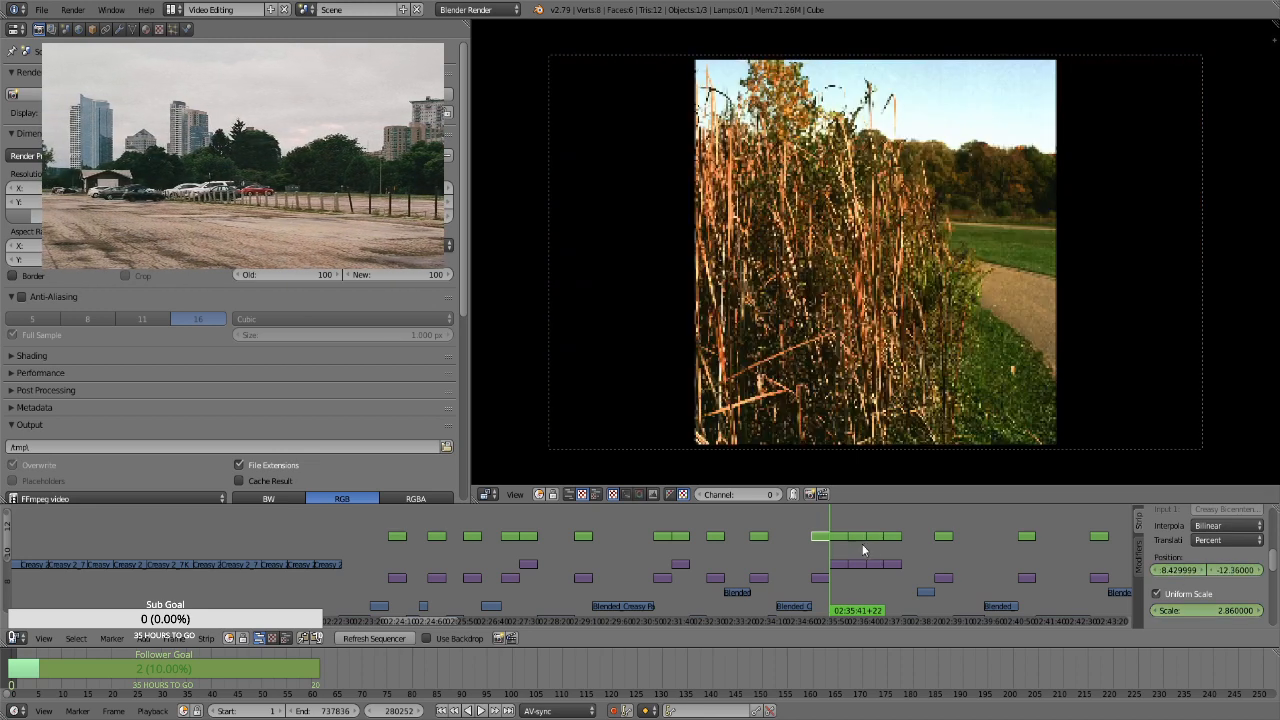
left_click_drag(853, 524, 945, 533)
key("Escape")
right_click(944, 536)
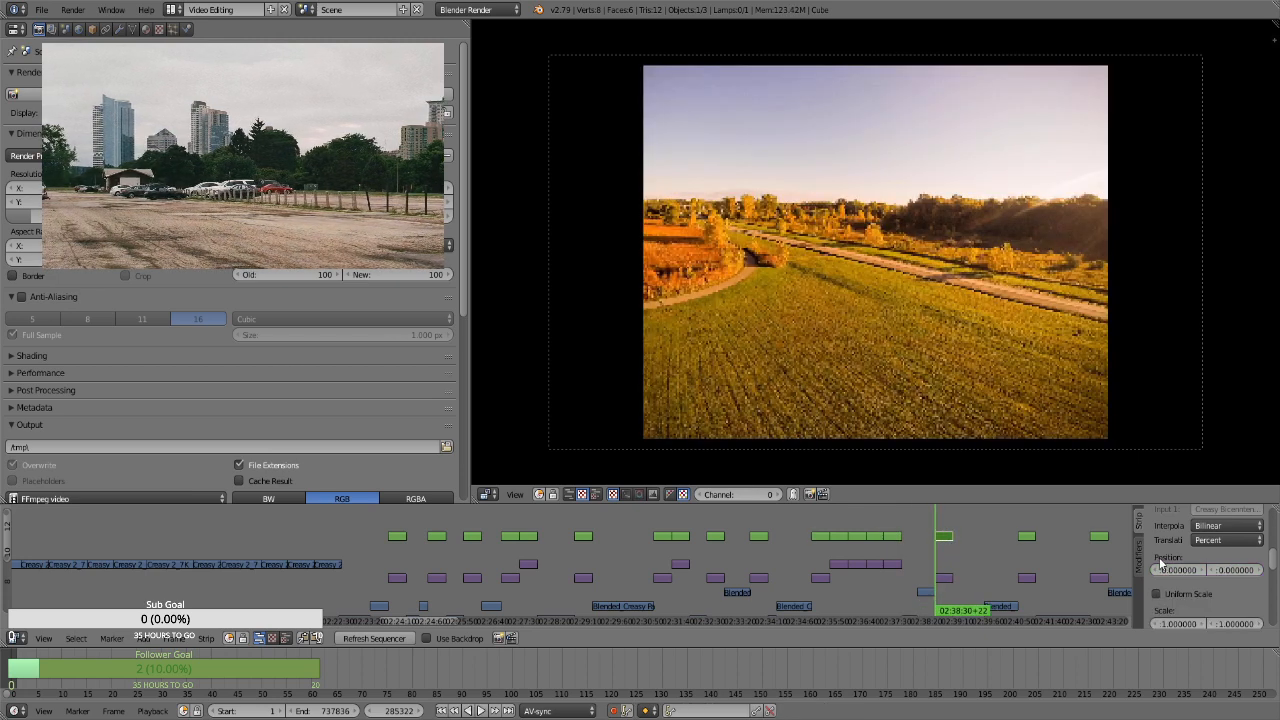
key("i")
left_click(1196, 595)
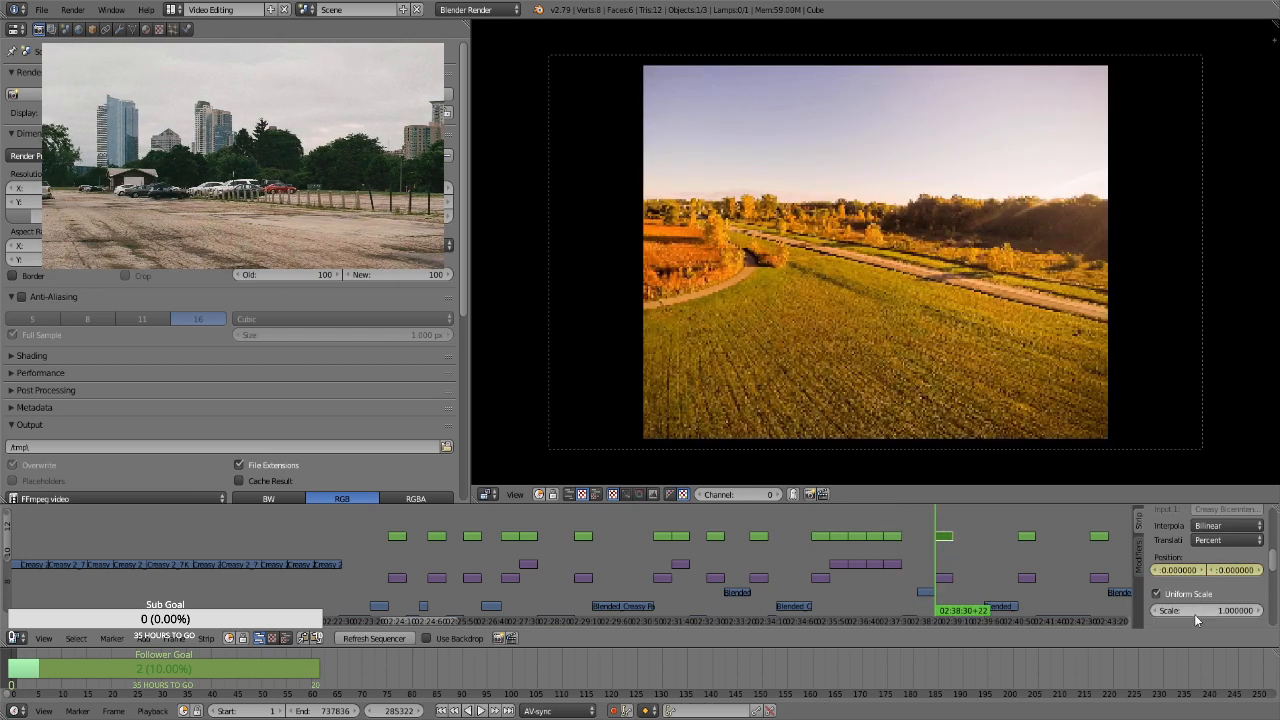
left_click(1195, 610)
type("1.75")
key("Return")
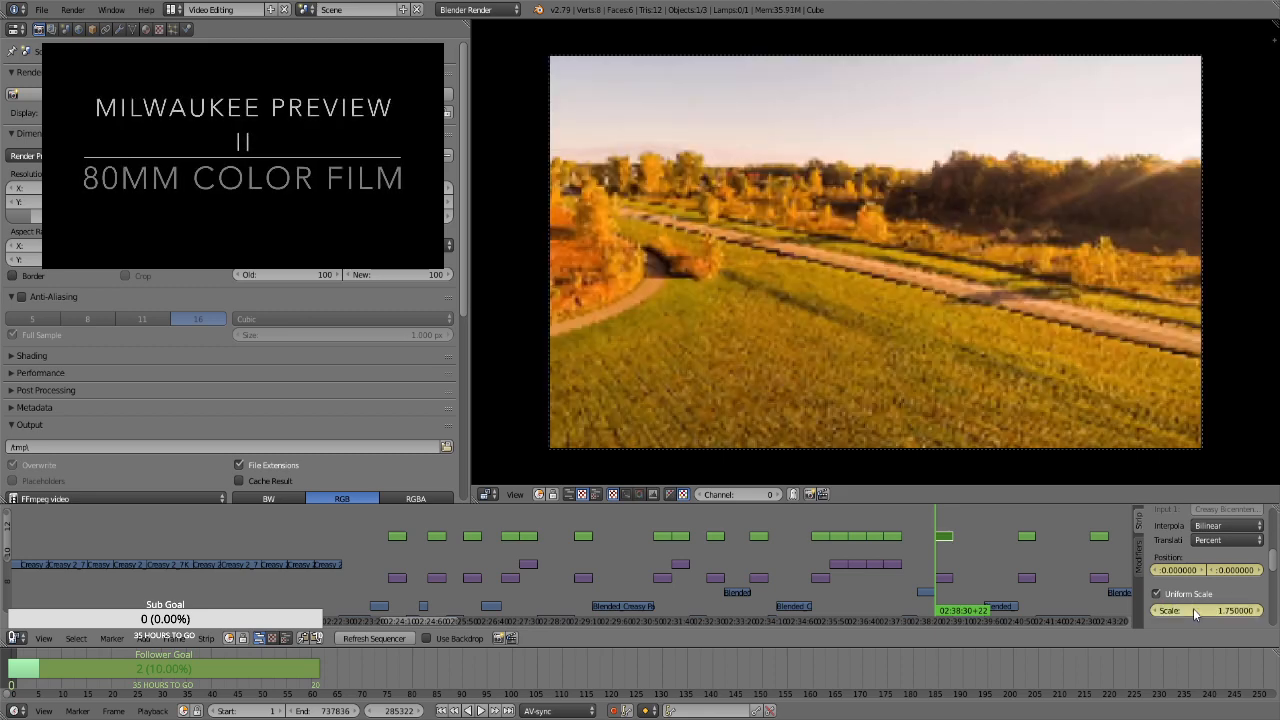
At frame 286192, the end of the aerial field strip, keyframe a scale of 2.86 and preview the zoom
key("Page_Up")
key("Page_Up")
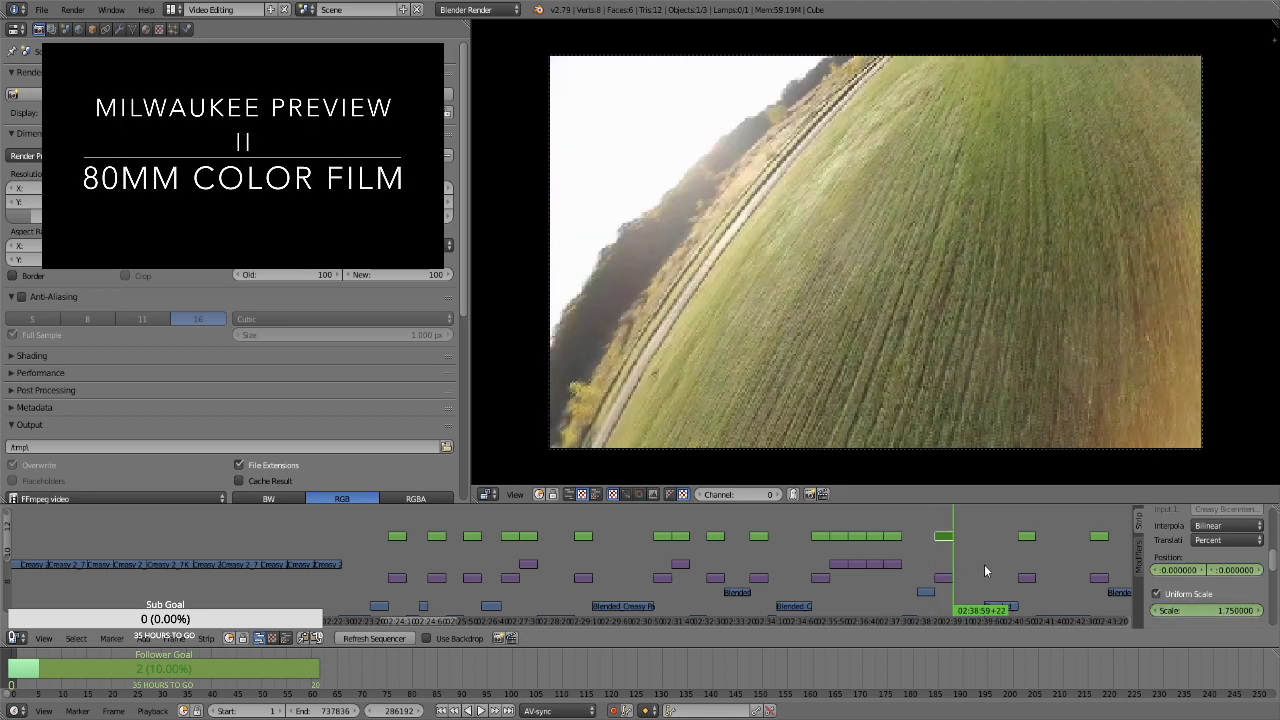
key("Page_Down")
left_click(1193, 608)
type("2.86")
key("Return")
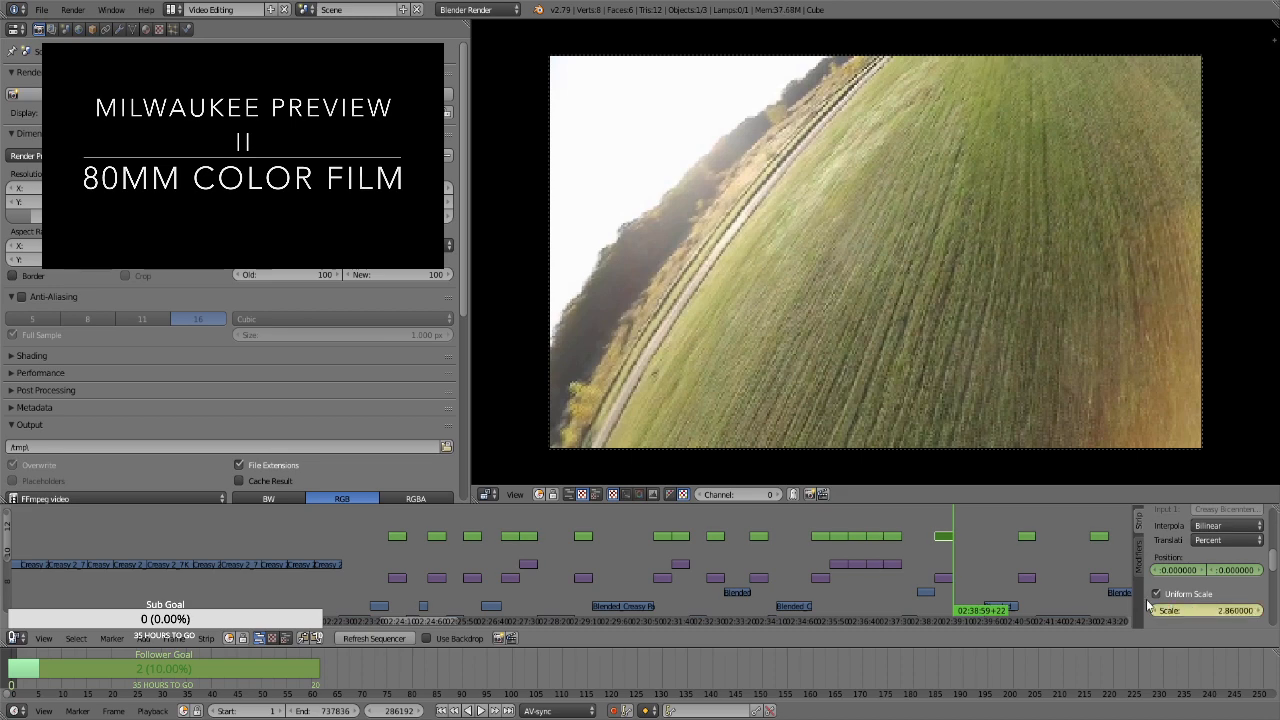
left_click(945, 562)
left_click_drag(945, 562, 952, 561)
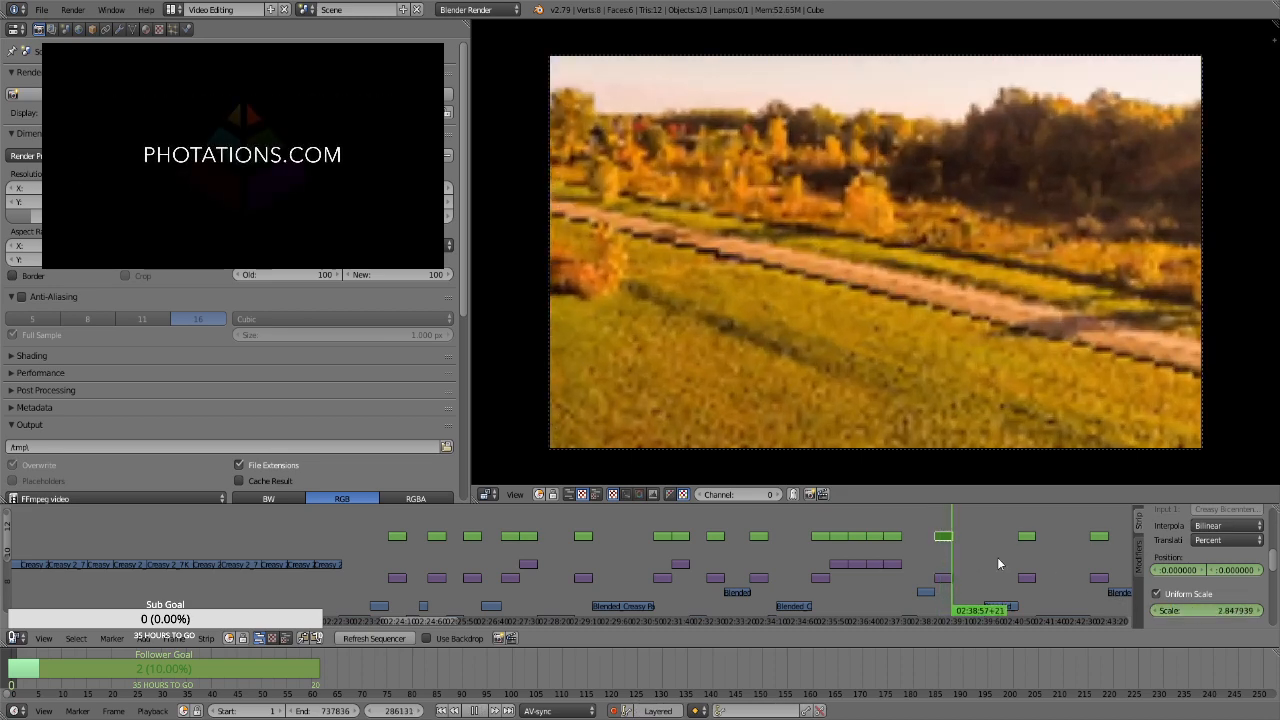
For the tree-lined field photo's transform strip at frame 289313, keyframe the position and a uniform scale of 1.75
left_click(1033, 515)
right_click(1027, 536)
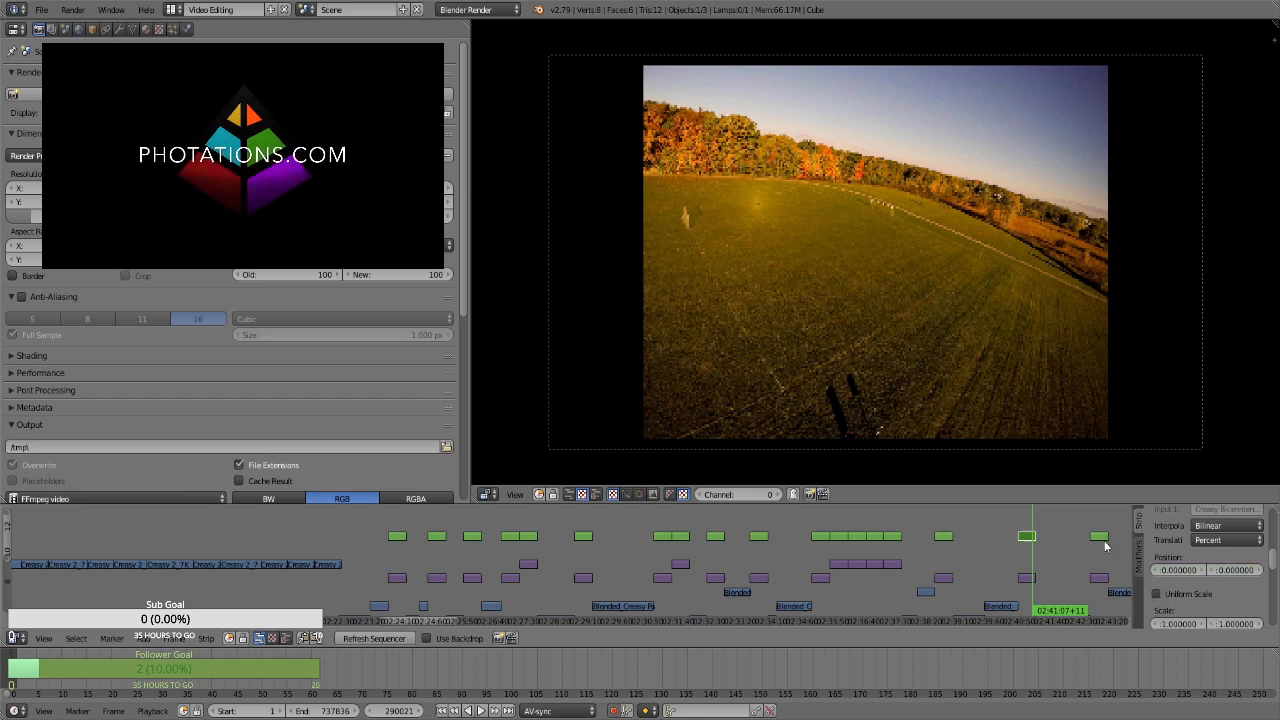
scroll(1181, 561, "down", 3)
key("Page_Down")
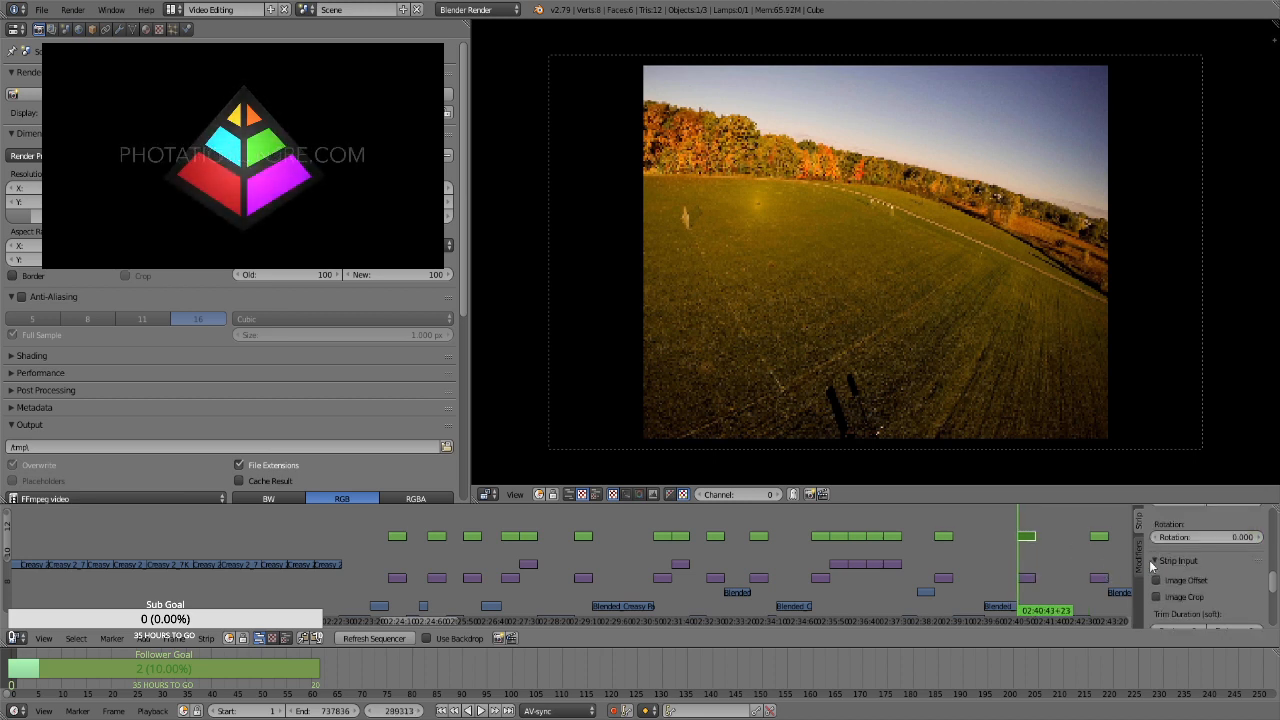
scroll(1162, 568, "up", 3)
key("i")
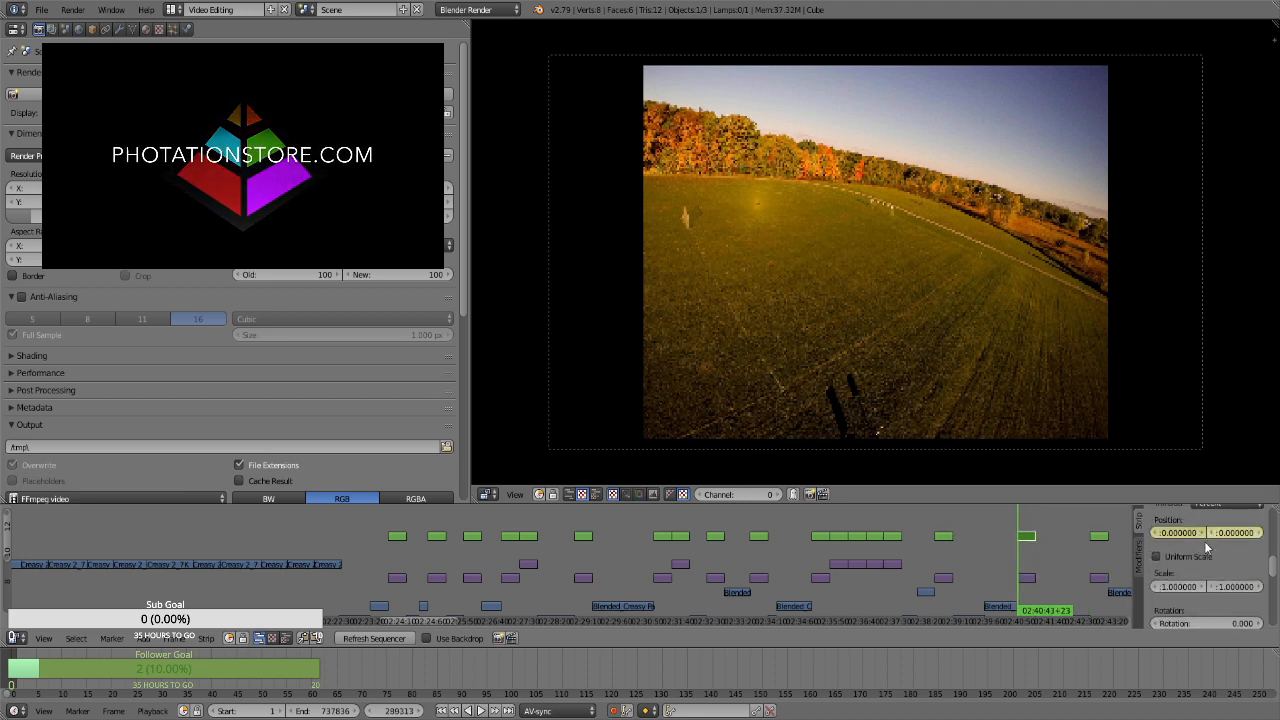
left_click(1196, 556)
left_click(1203, 574)
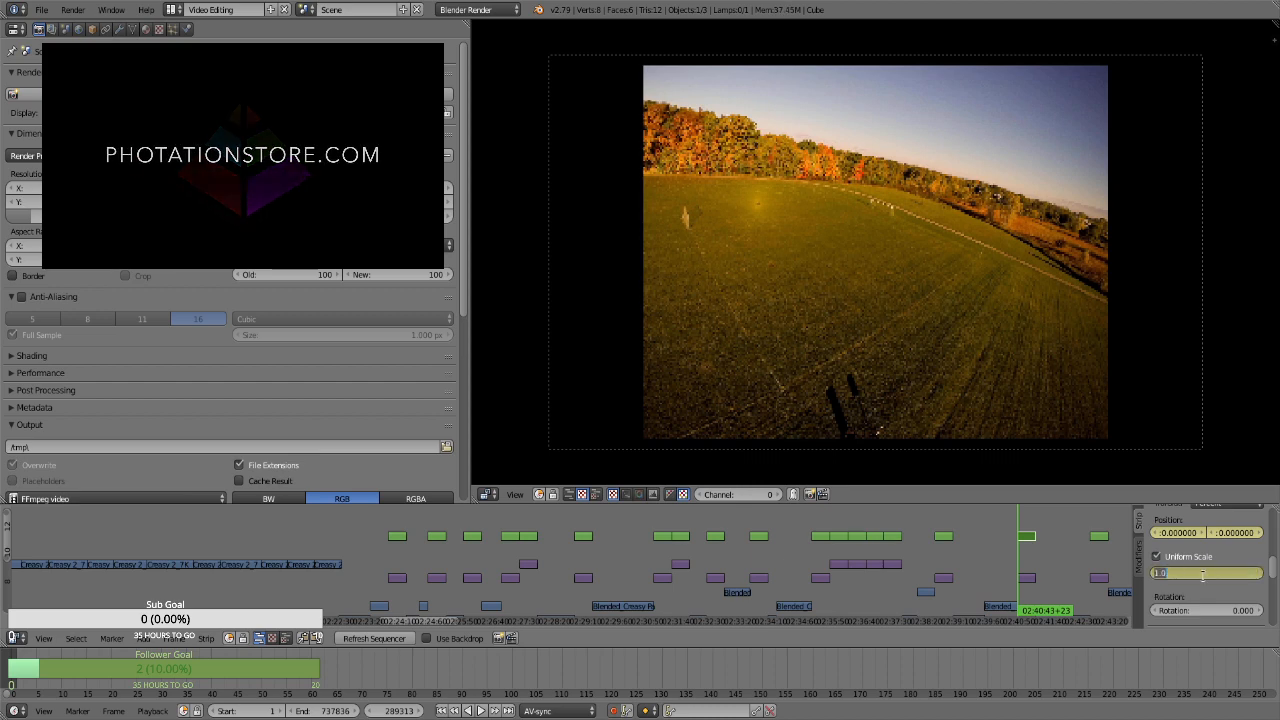
type("1.75")
key("Return")
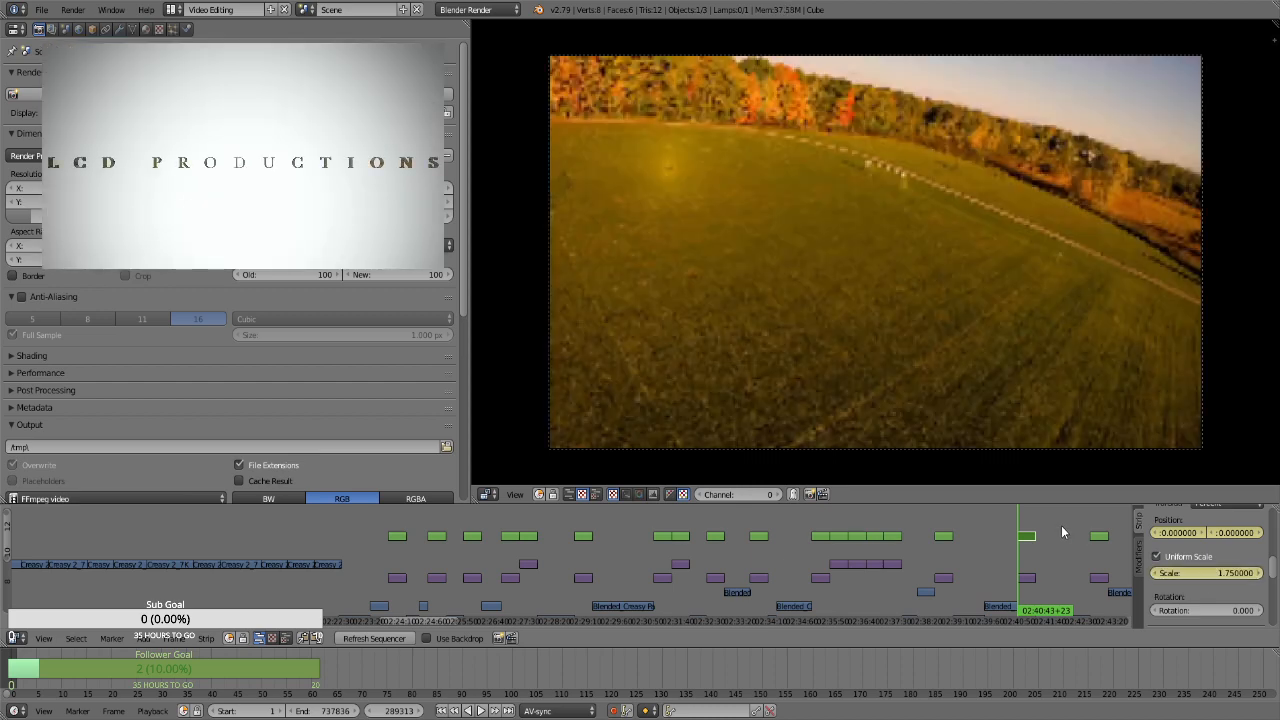
At the tree-lined field strip's last frame, keyframe a scale of 2.86 and a vertical position of about -29.13
key("Page_Up")
key("Left")
left_click(1215, 574)
left_click_drag(1215, 574, 1230, 580)
mouse_move(1232, 533)
left_mouse_down()
mouse_move(1220, 535)
mouse_move(1232, 545)
left_mouse_up()
For the sunburst field photo's transform strip at frame 292800, keyframe the position and a uniform scale of 1.75
left_click_drag(434, 619, 475, 615)
left_click(484, 537)
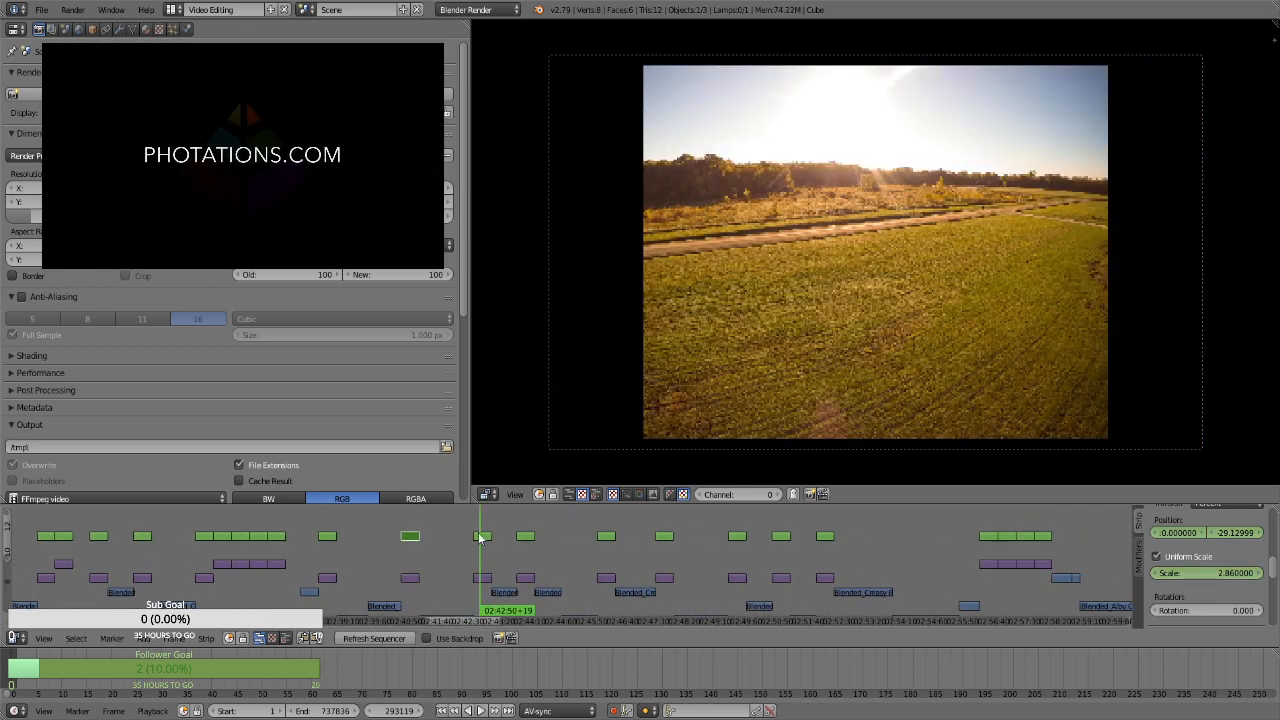
right_click(482, 541)
key("Page_Down")
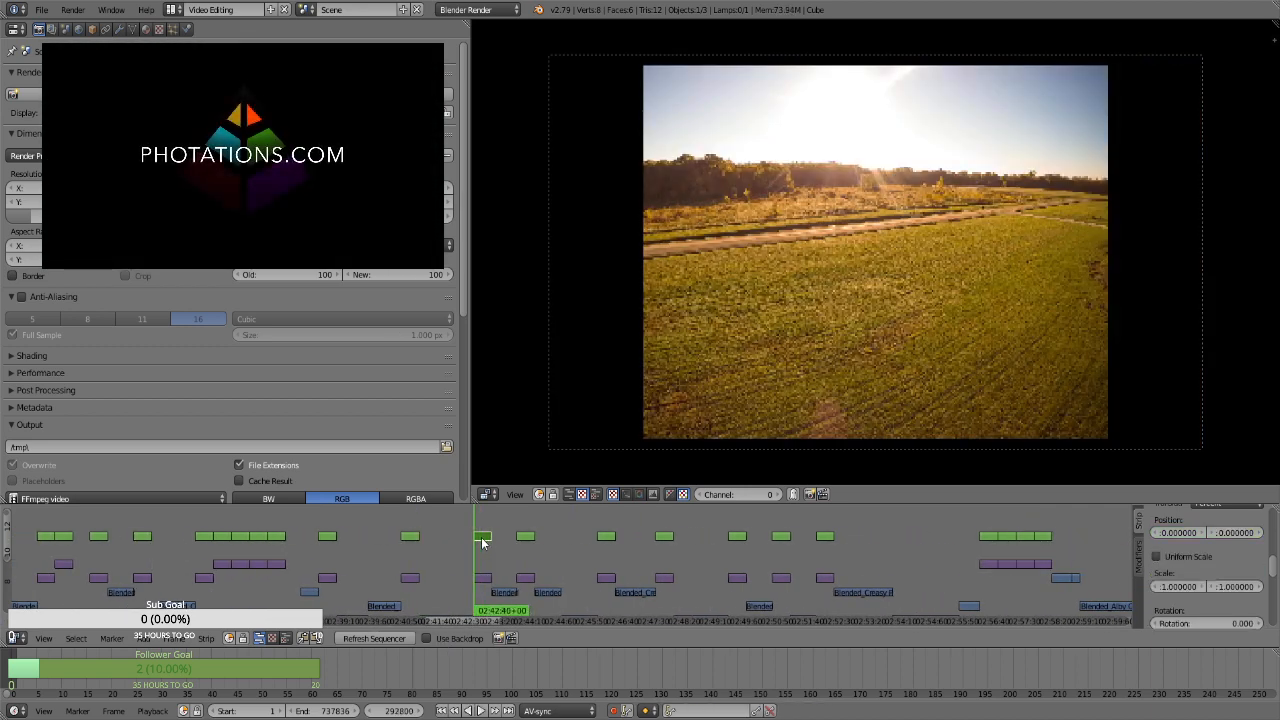
left_click(1185, 556)
left_click(1208, 572)
type("1.75")
key("Return")
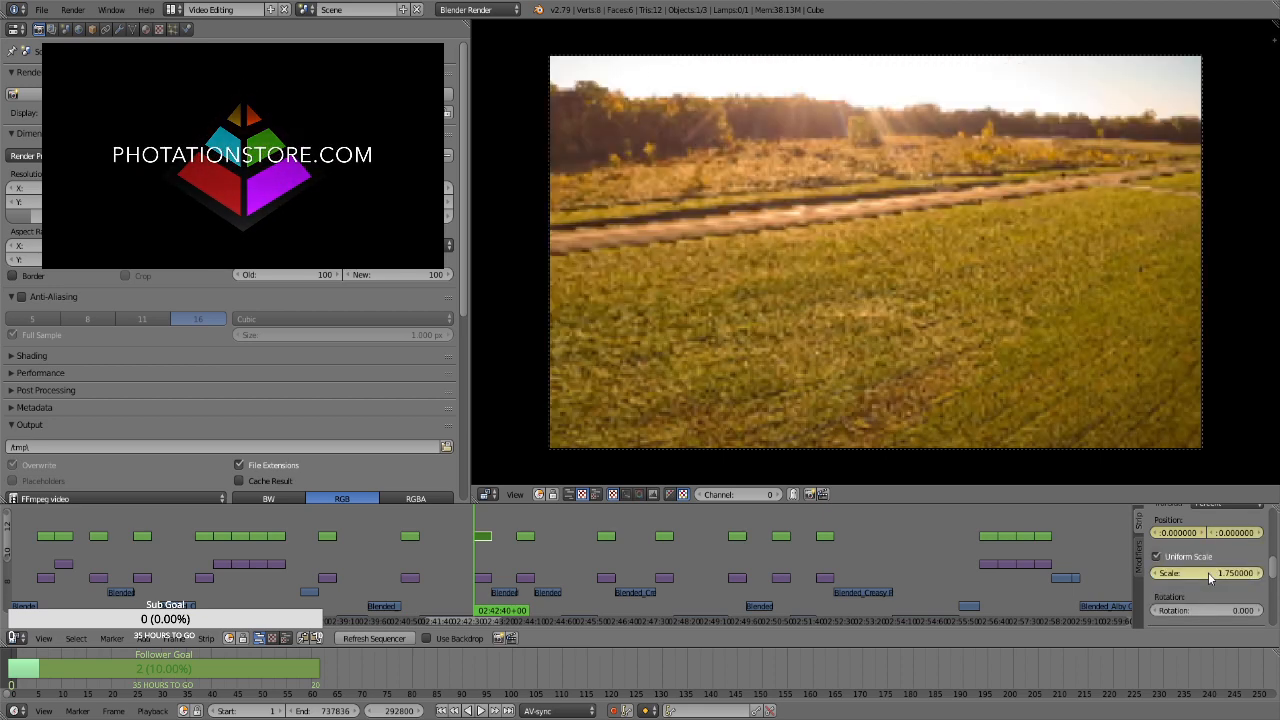
At frame 293669, the sunburst field strip's last frame, keyframe a scale of 2.86 and a lowered vertical position
key("Page_Up")
key("Left")
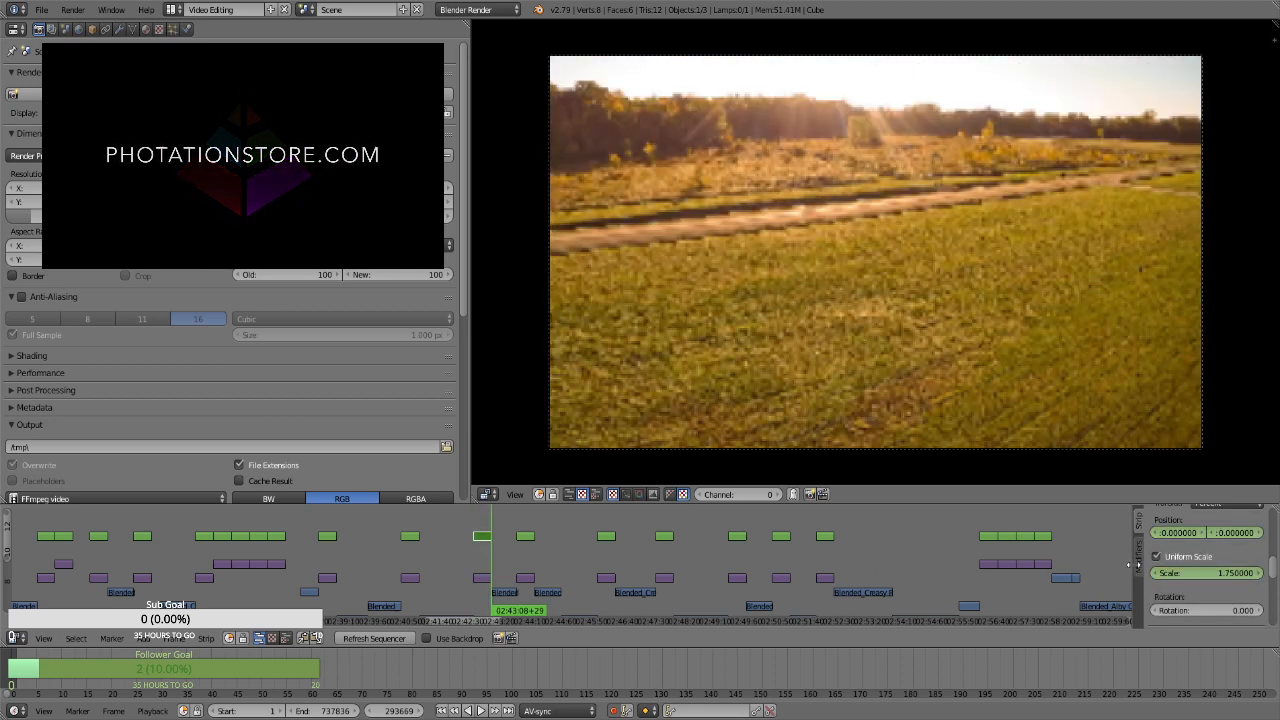
left_click(1202, 572)
key("Return")
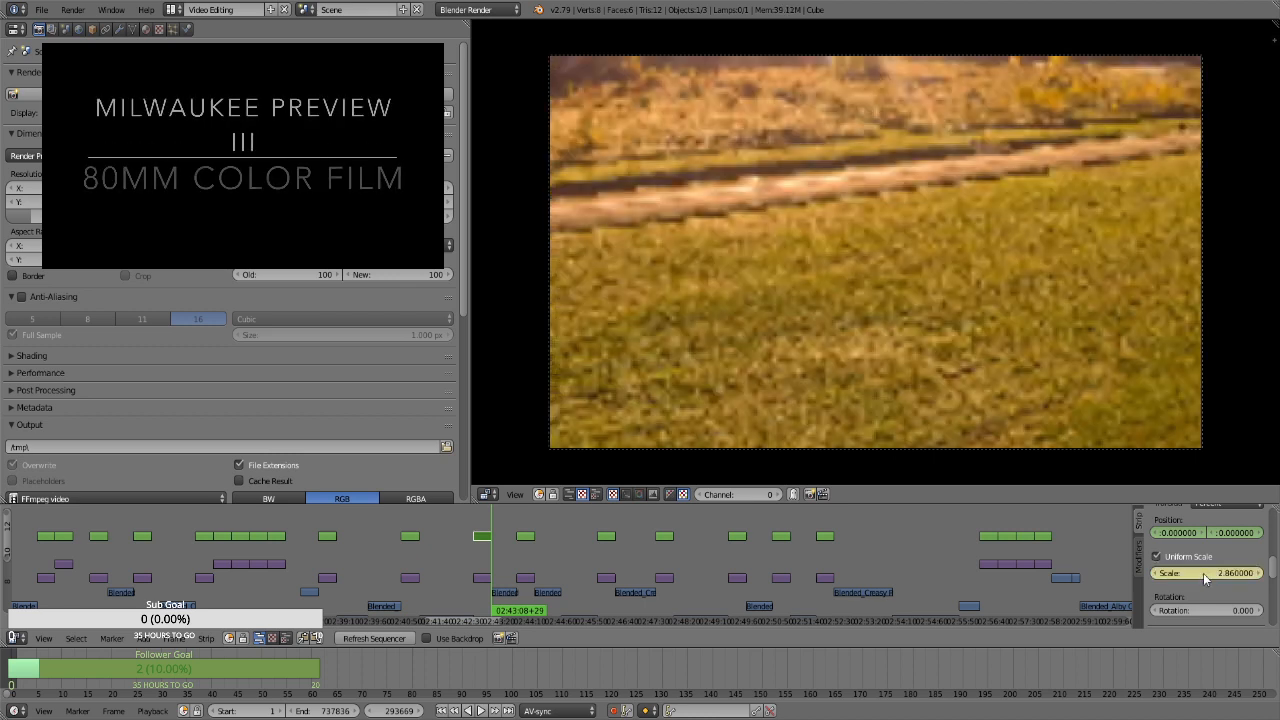
left_click_drag(1251, 536, 1155, 536)
For the tilted parked car photo's transform strip at frame 294882, keyframe the position and a uniform scale of 1.75
left_click(525, 533)
key("Page_Down")
right_click(525, 540)
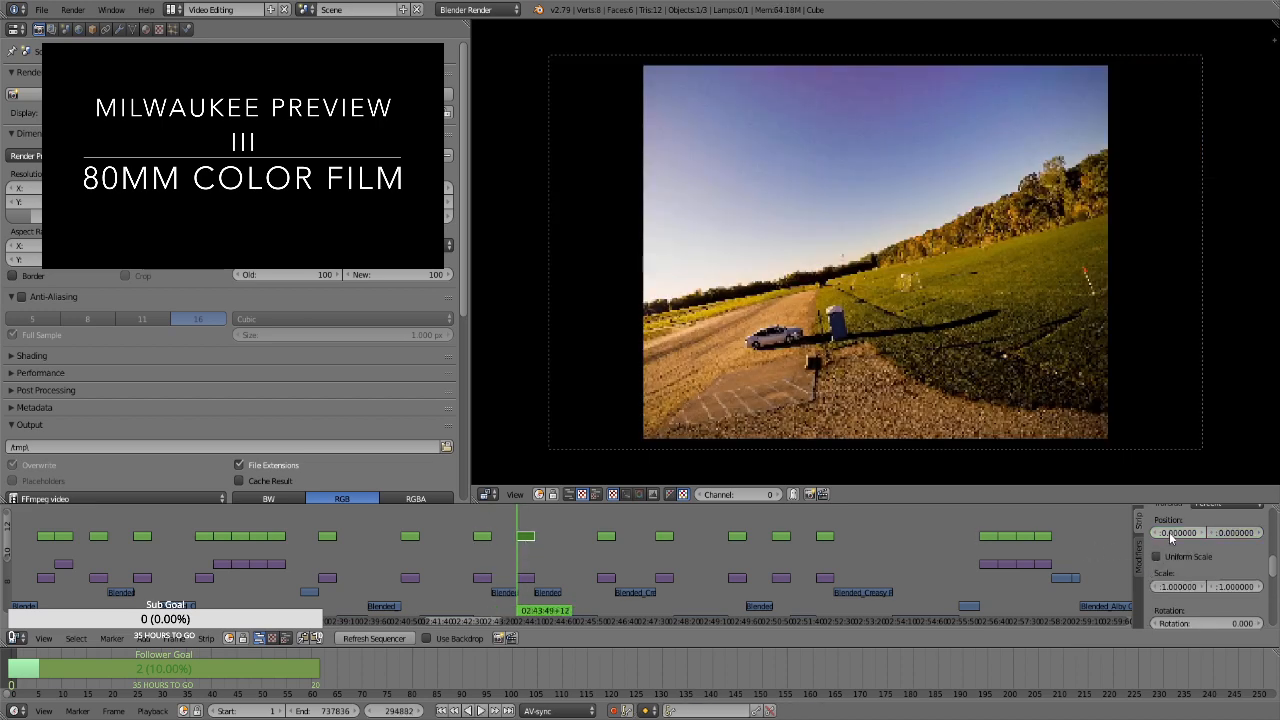
left_click(1194, 557)
key("i")
left_click(1205, 573)
type("1.75")
key("Return")
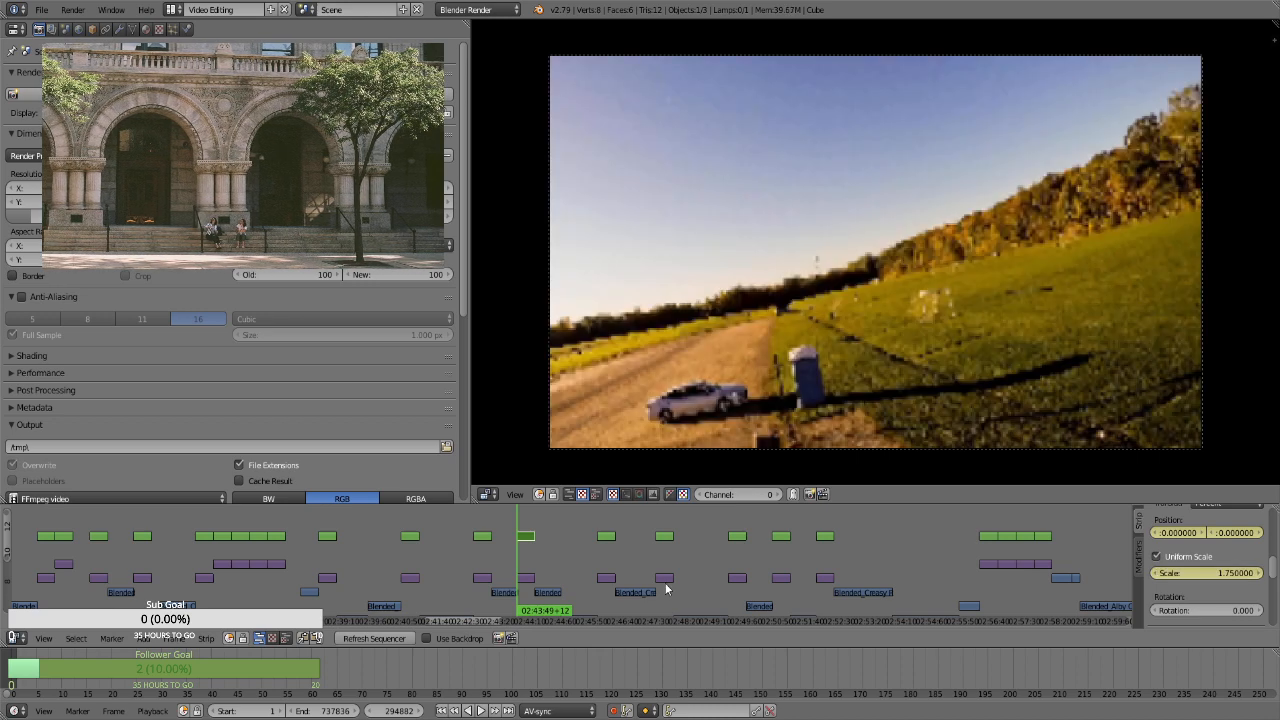
At frame 295751, the parked car strip's last frame, keyframe a scale of 2.86
key("Page_Up")
key("Left")
left_click(1201, 573)
type("2.86")
key("Return")
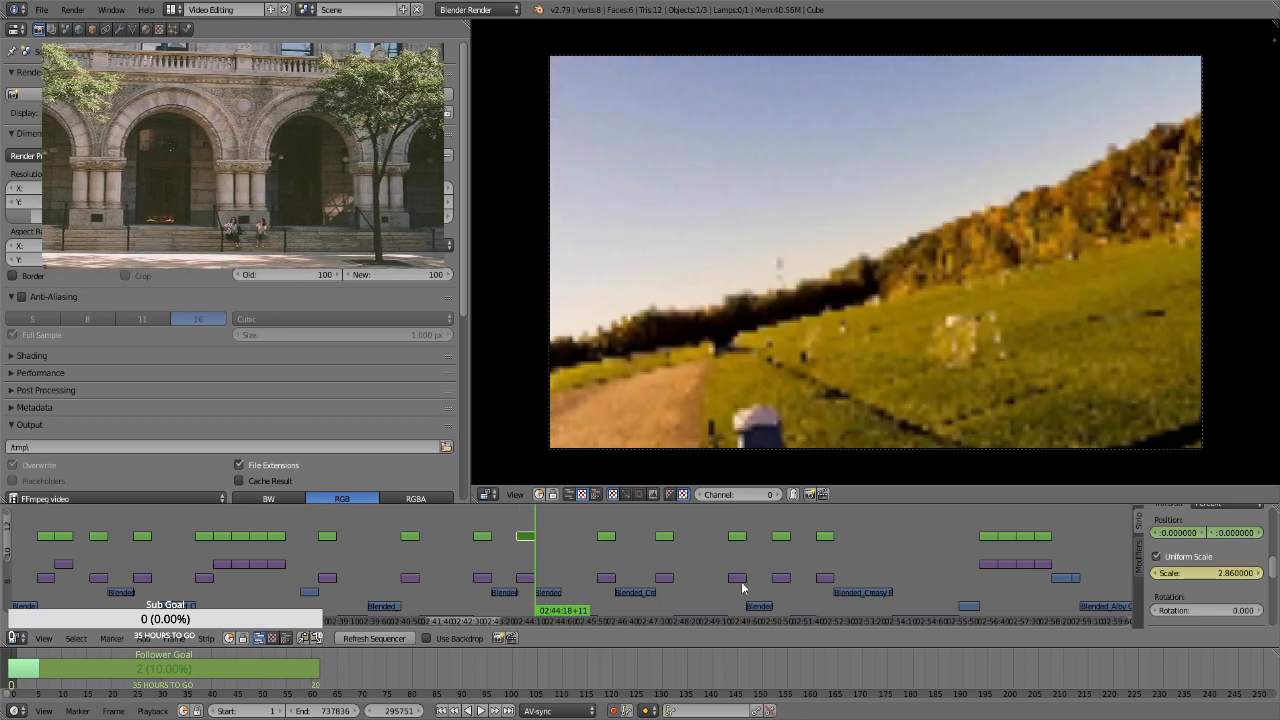
For the curved path field photo's transform strip at frame 298758, keyframe the position and a uniform scale of 1.75
left_click(606, 556)
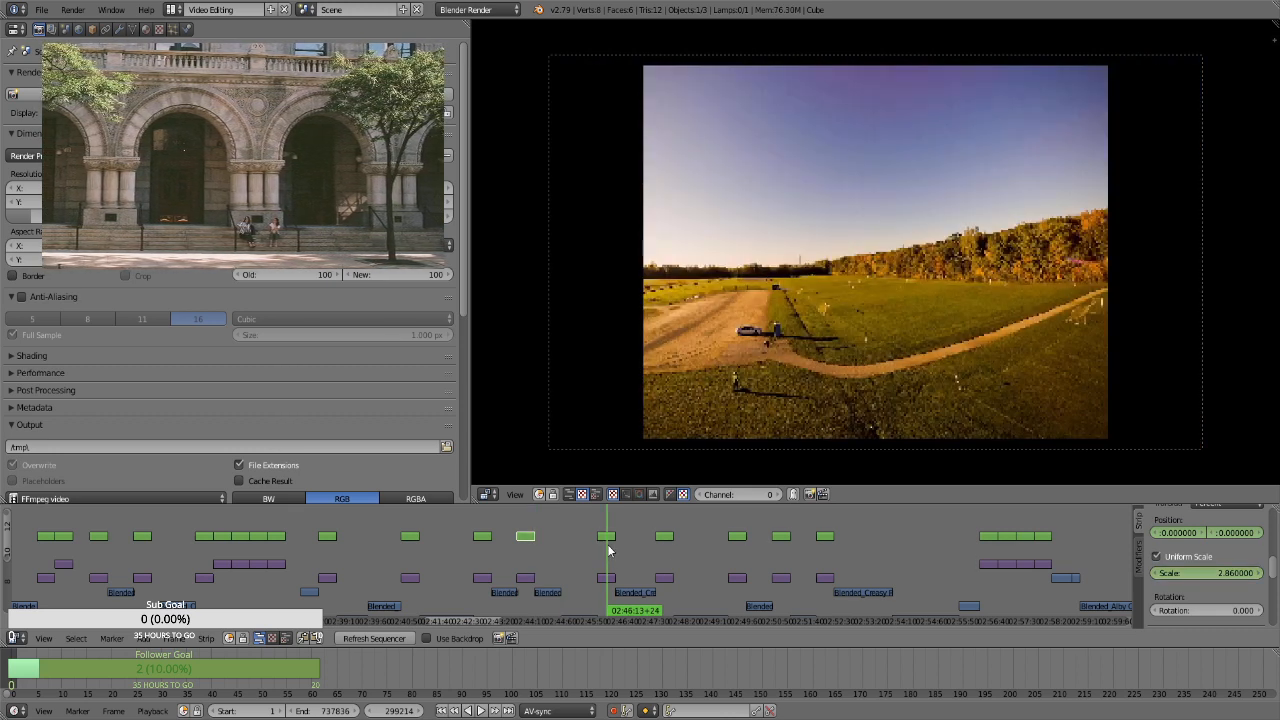
right_click(608, 537)
key("Page_Down")
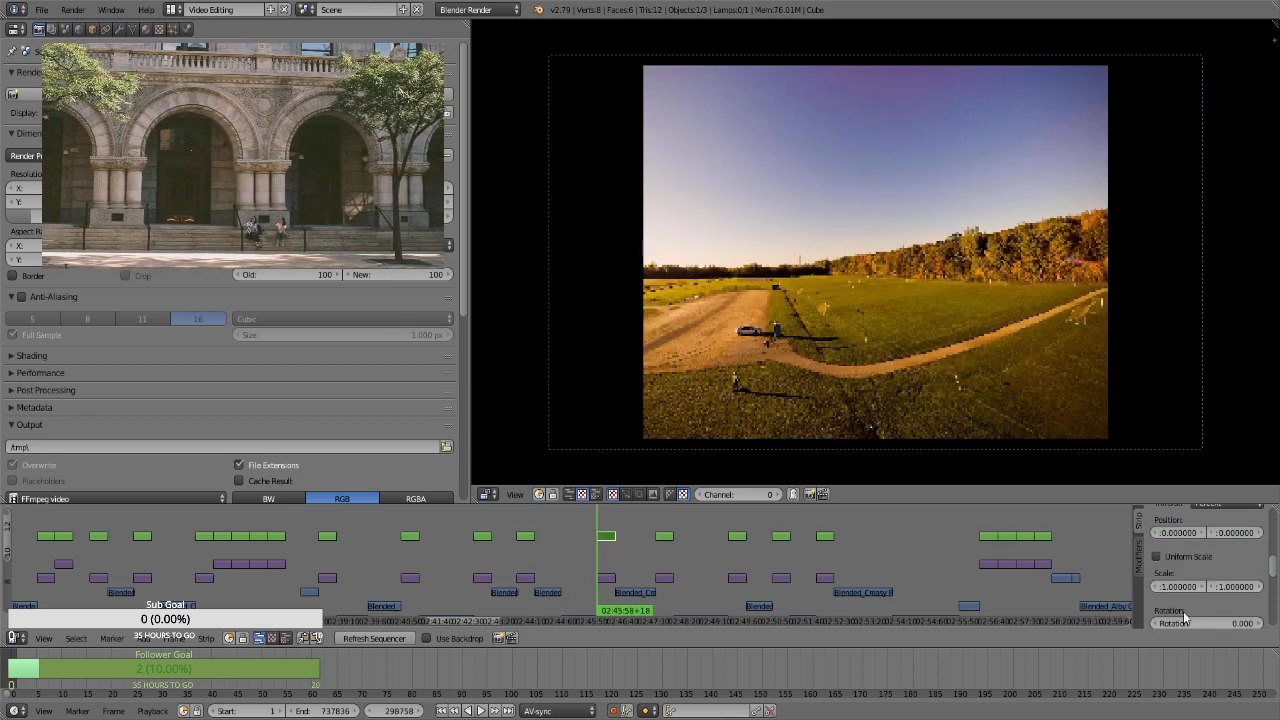
left_click(1180, 556)
left_click(1202, 572)
type("1.75")
key("Return")
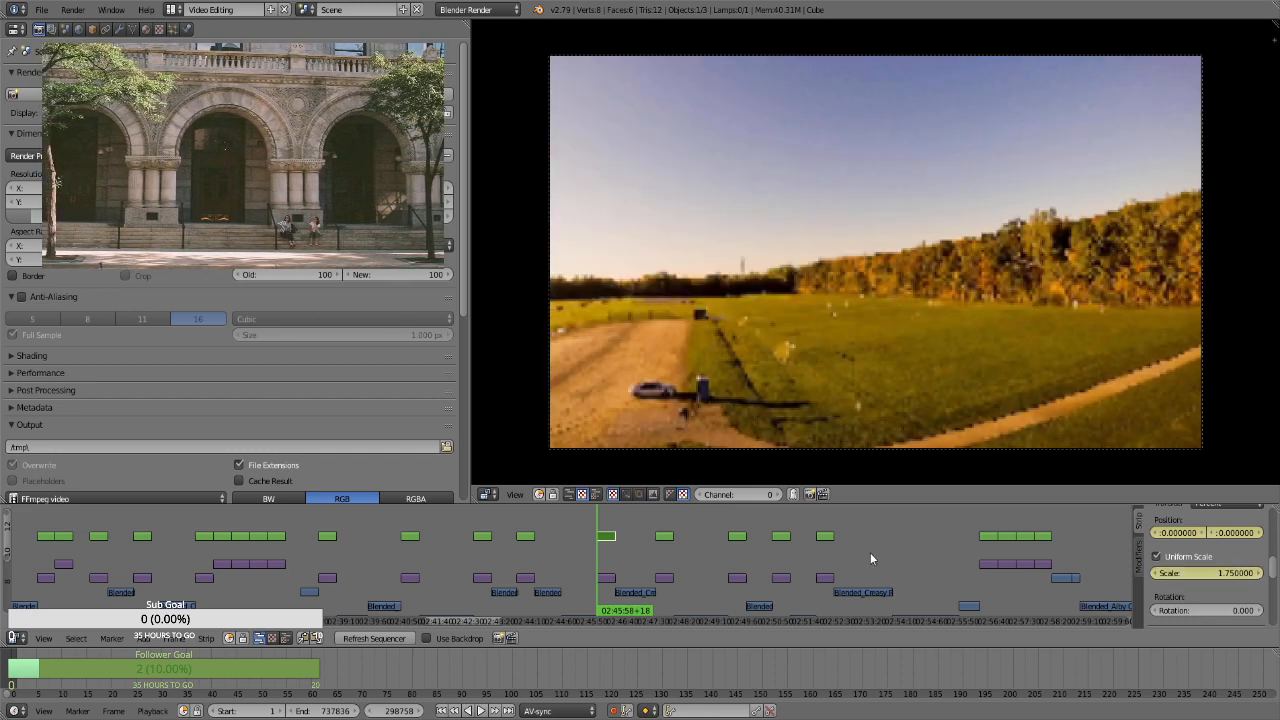
At frame 299627, the curved path strip's last frame, keyframe scale 2.86 and a vertical position of about -26.55, then preview the motion
key("Page_Up")
left_click(1220, 573)
type("2.86")
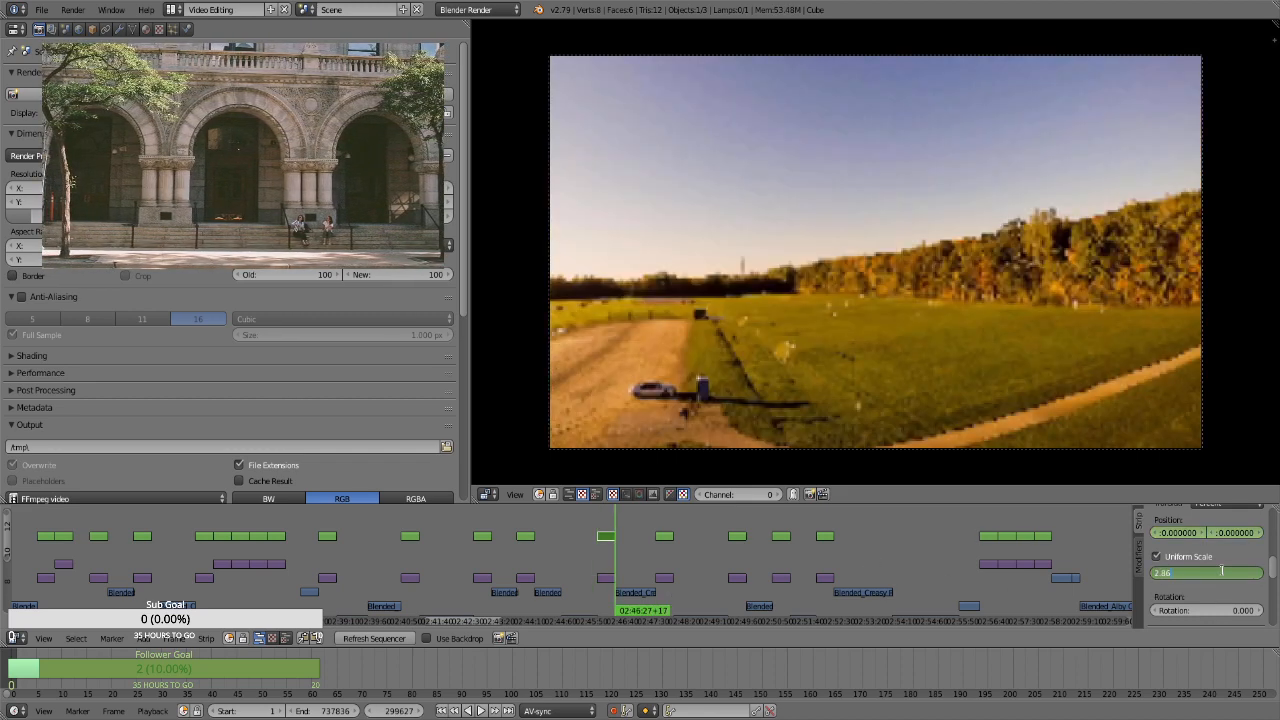
key("Return")
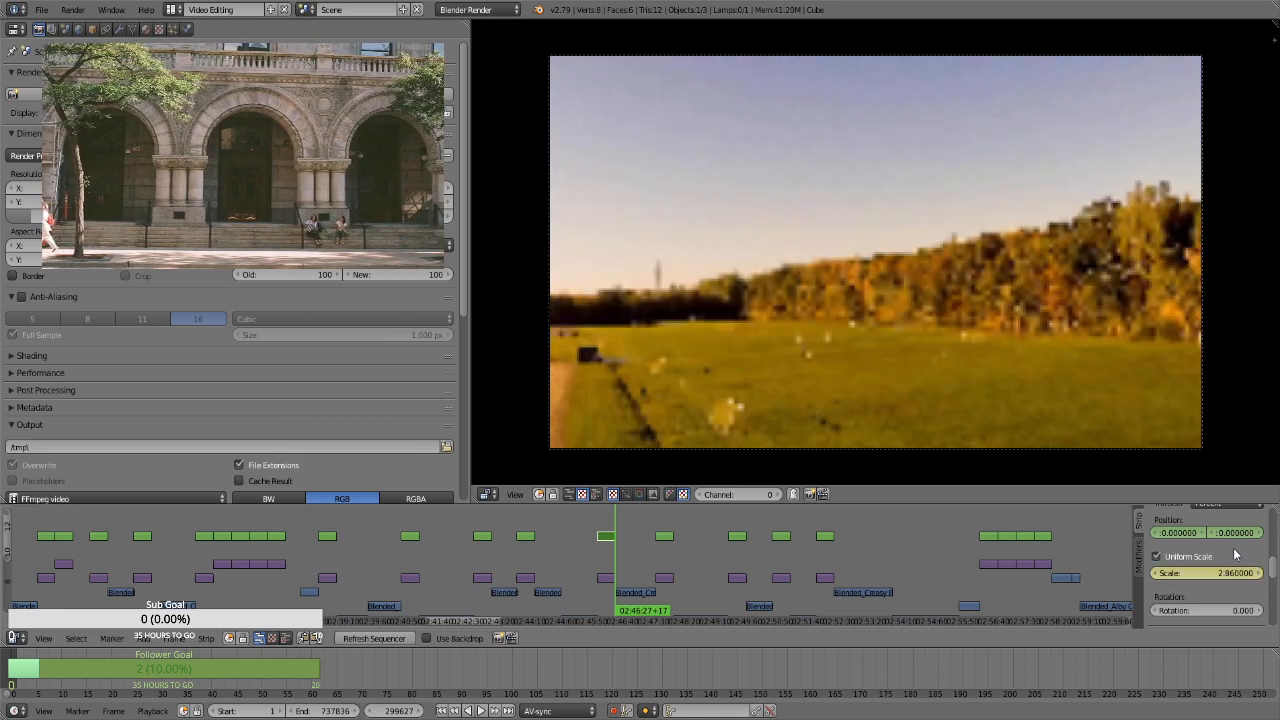
left_click_drag(1236, 534, 1182, 534)
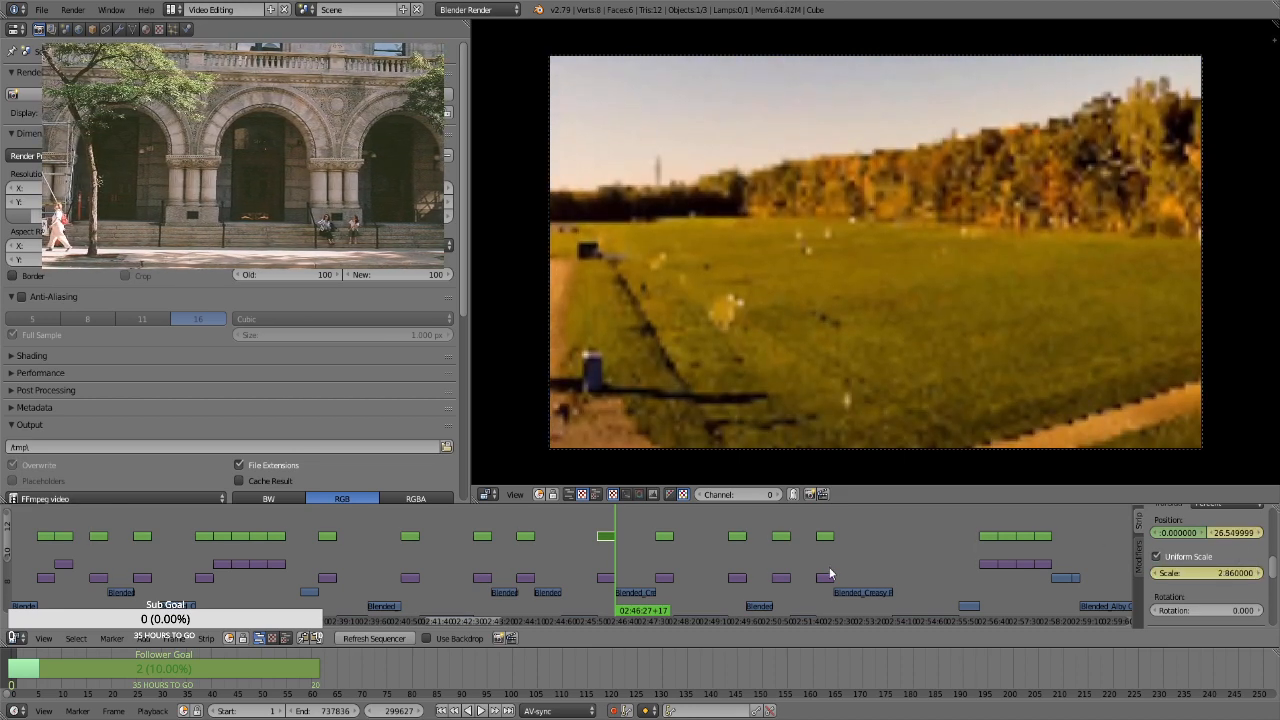
key("alt+a")
For the gravel lot photo's transform strip at frame 301566, keyframe the position and a uniform scale of 1.75
left_click(664, 560)
key("Escape")
right_click(664, 536)
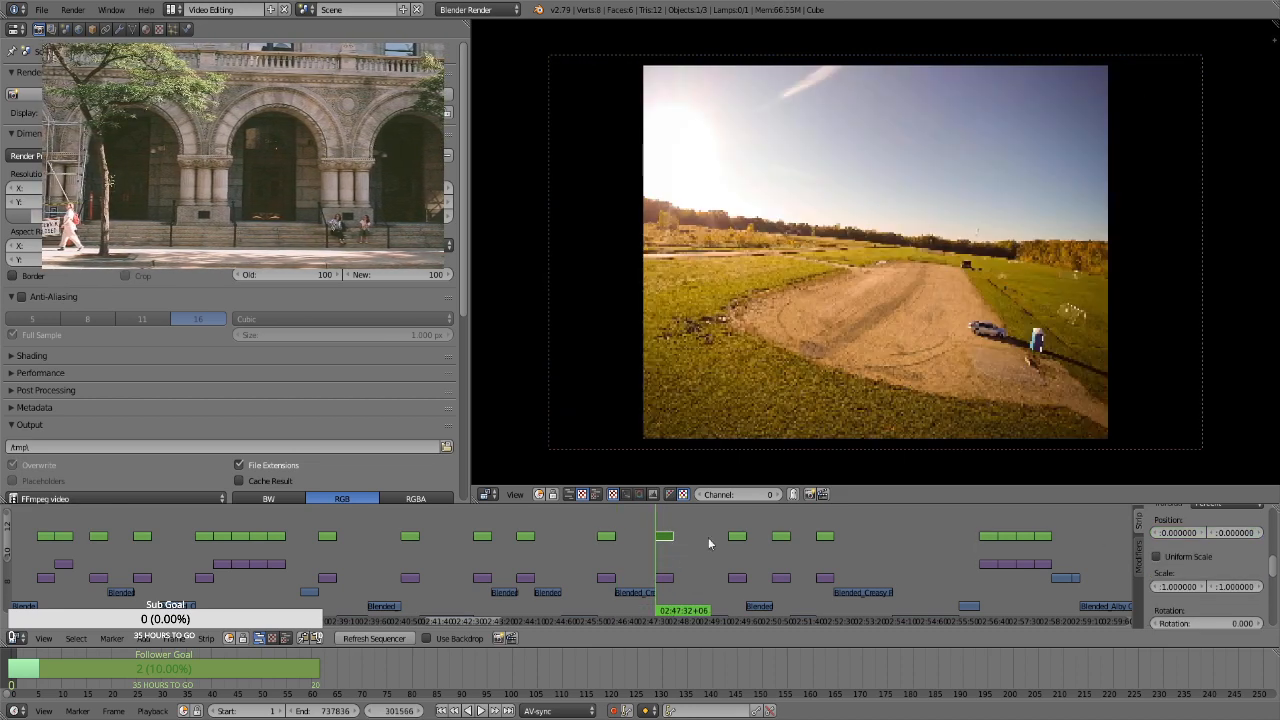
left_click(1190, 557)
double_click(1212, 572)
type("1.75")
key("Return")
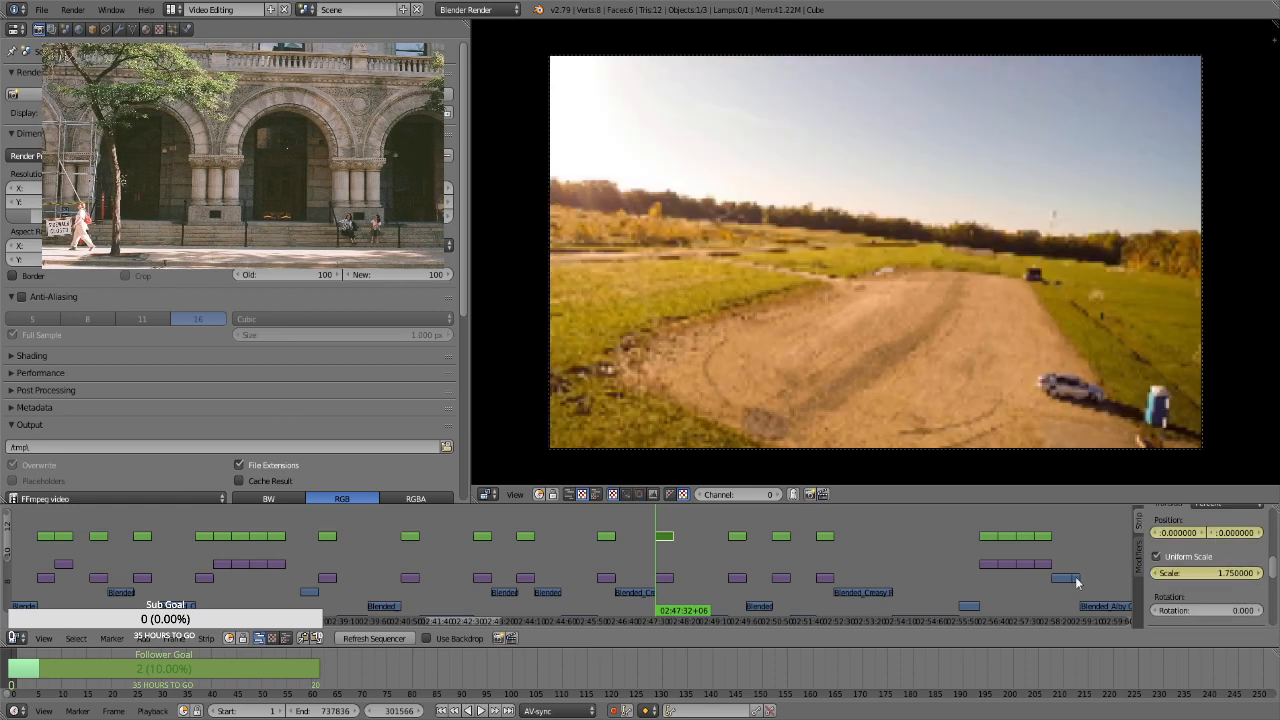
At frame 302435, the gravel lot strip's last frame, keyframe a scale of 2.86
key("Page_Up")
double_click(1226, 572)
type("2.86")
key("Return")
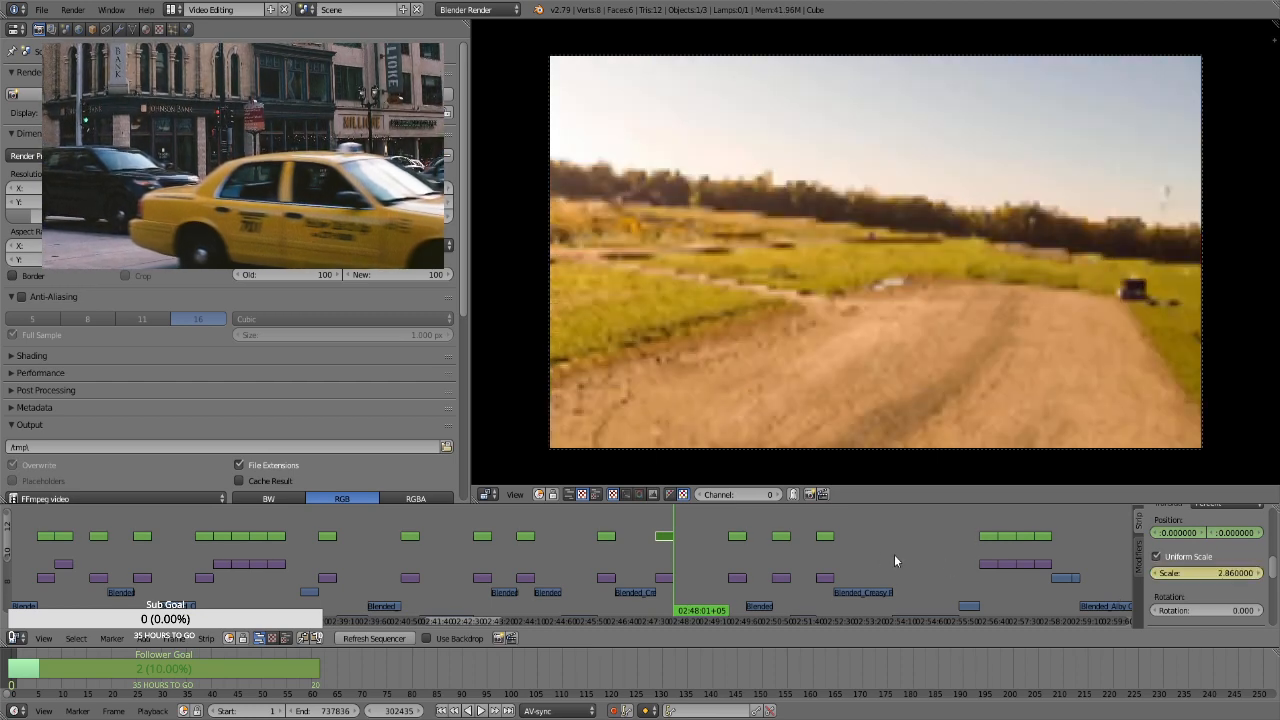
For the transform strip of the vehicle on the dirt road at frame 305069, keyframe the position and a uniform scale of 1.75
key("Page_Up")
right_click(737, 536)
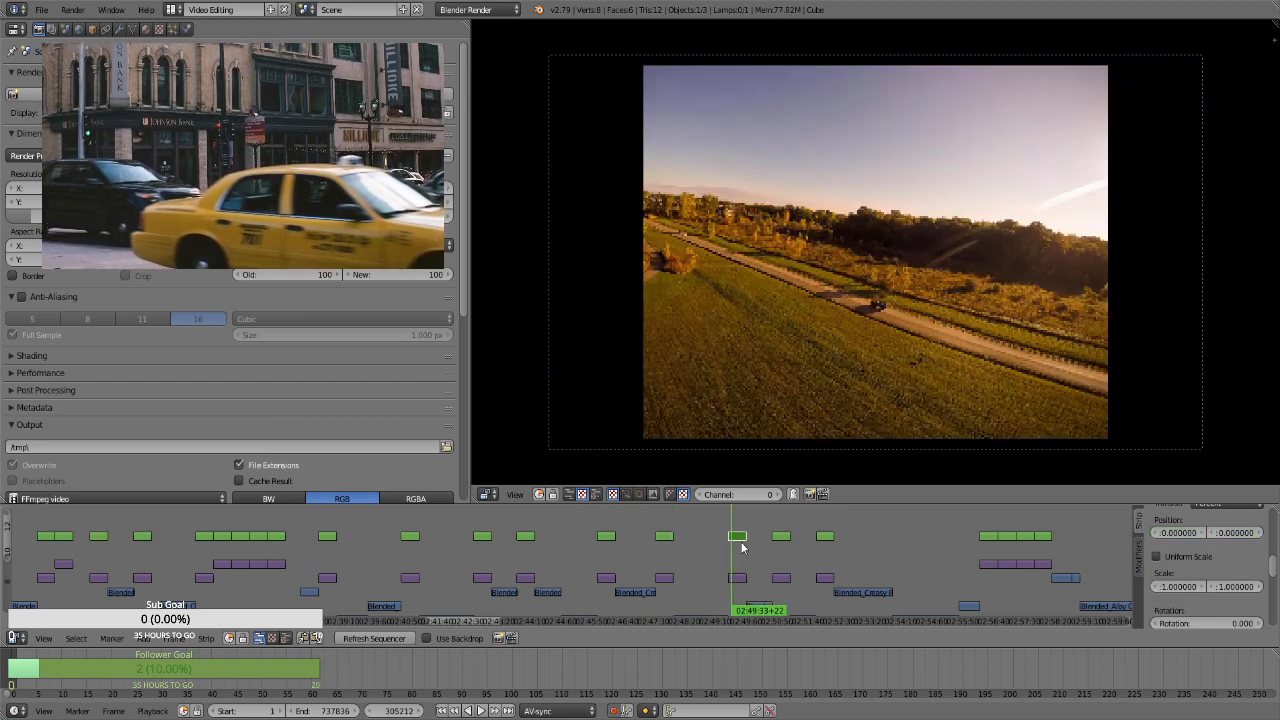
left_click(1192, 556)
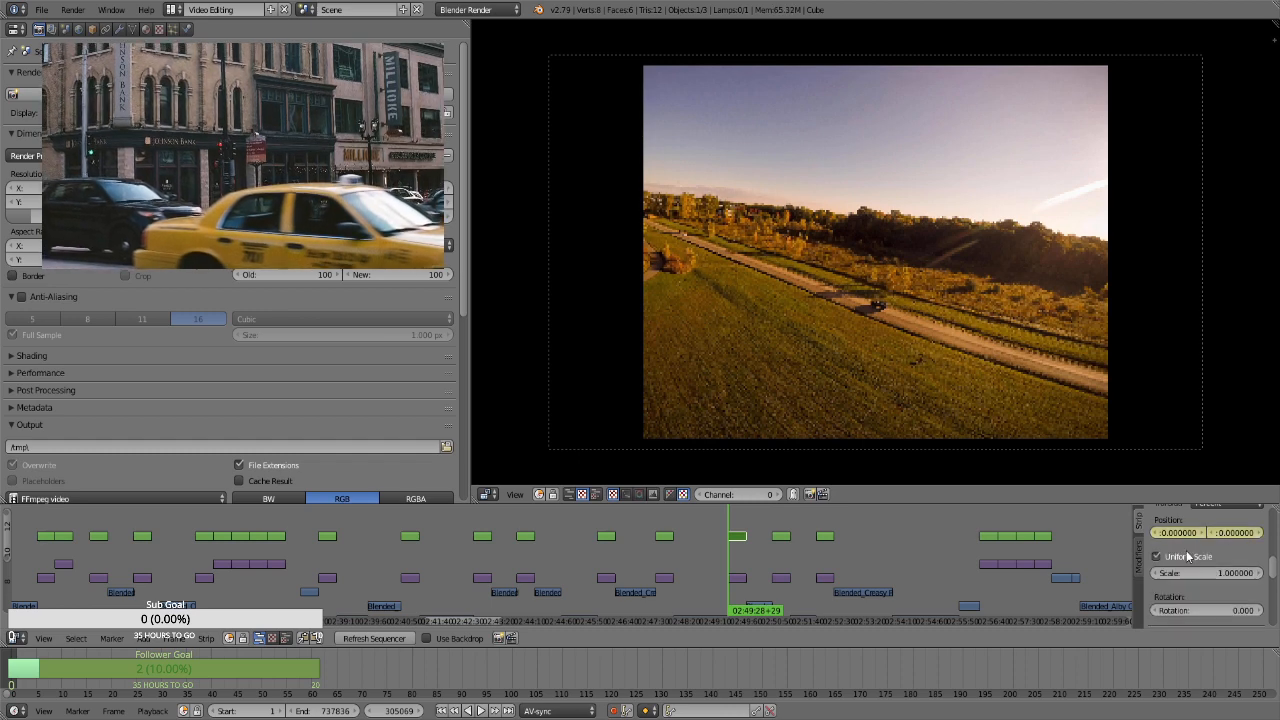
double_click(1193, 573)
type("1.75")
key("Return")
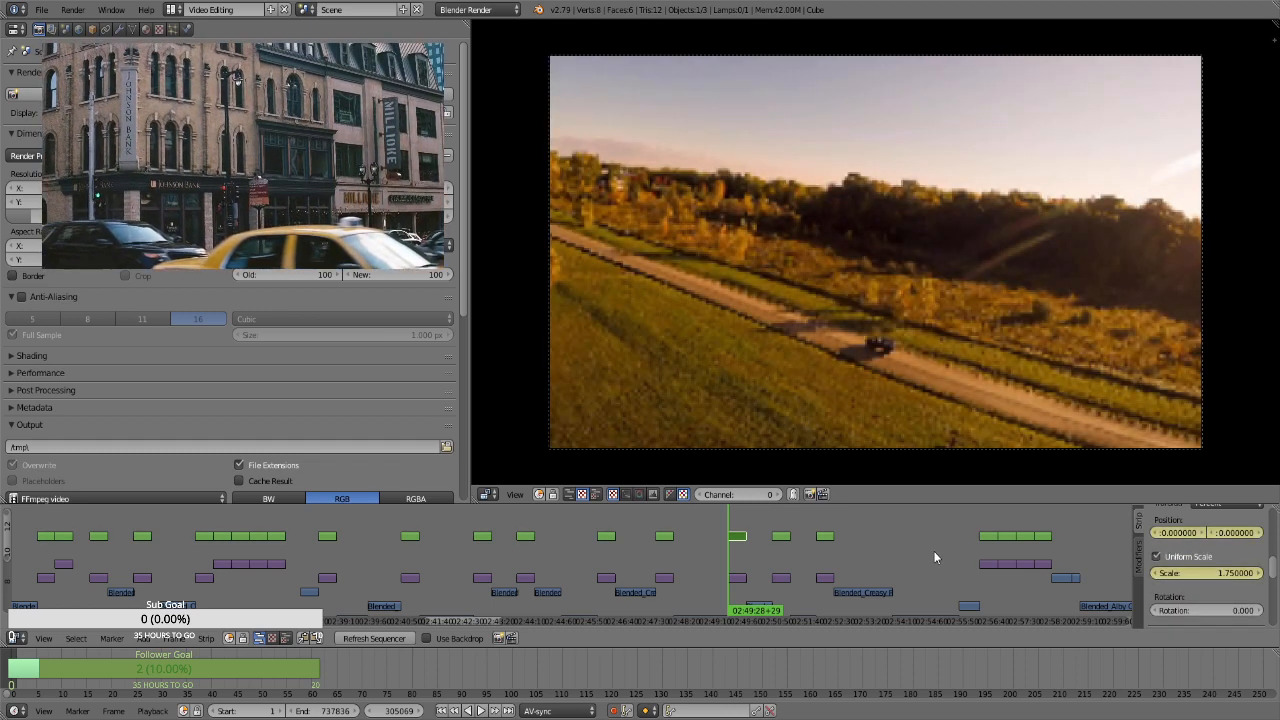
At frame 305938, the dirt road vehicle strip's last frame, keyframe a scale of 2.86
key("Page_Up")
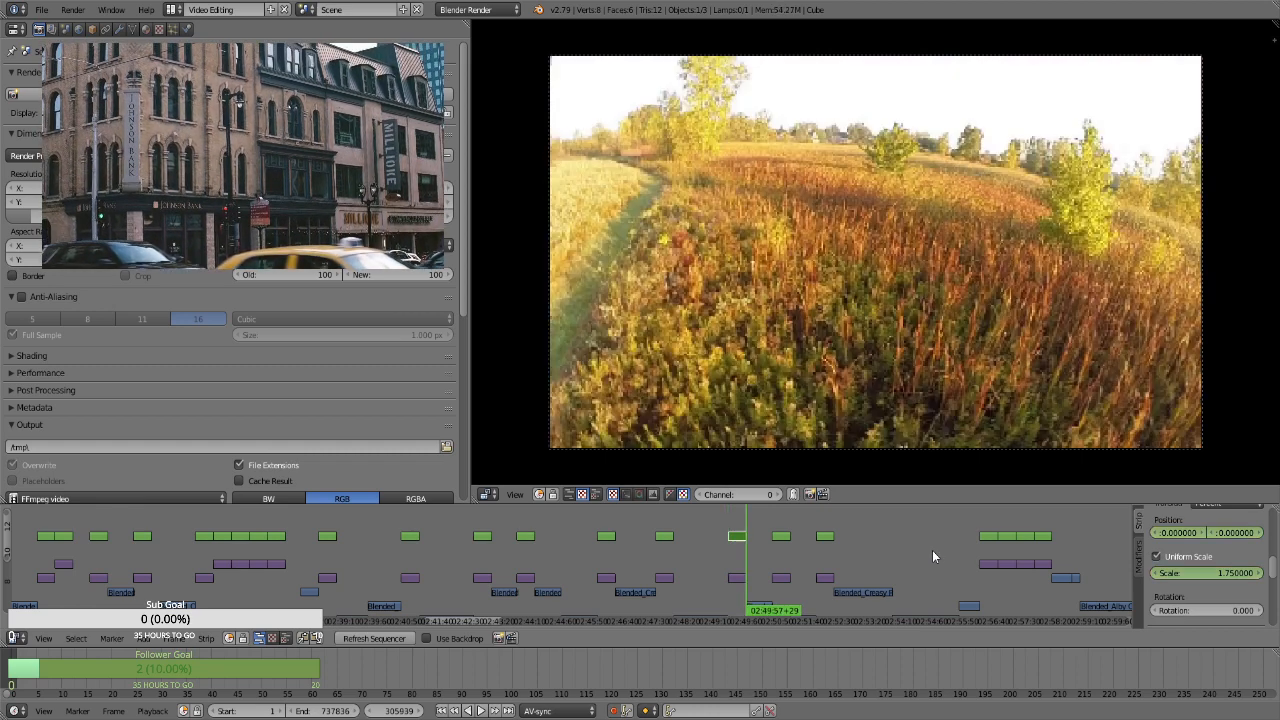
key("Left")
double_click(1212, 572)
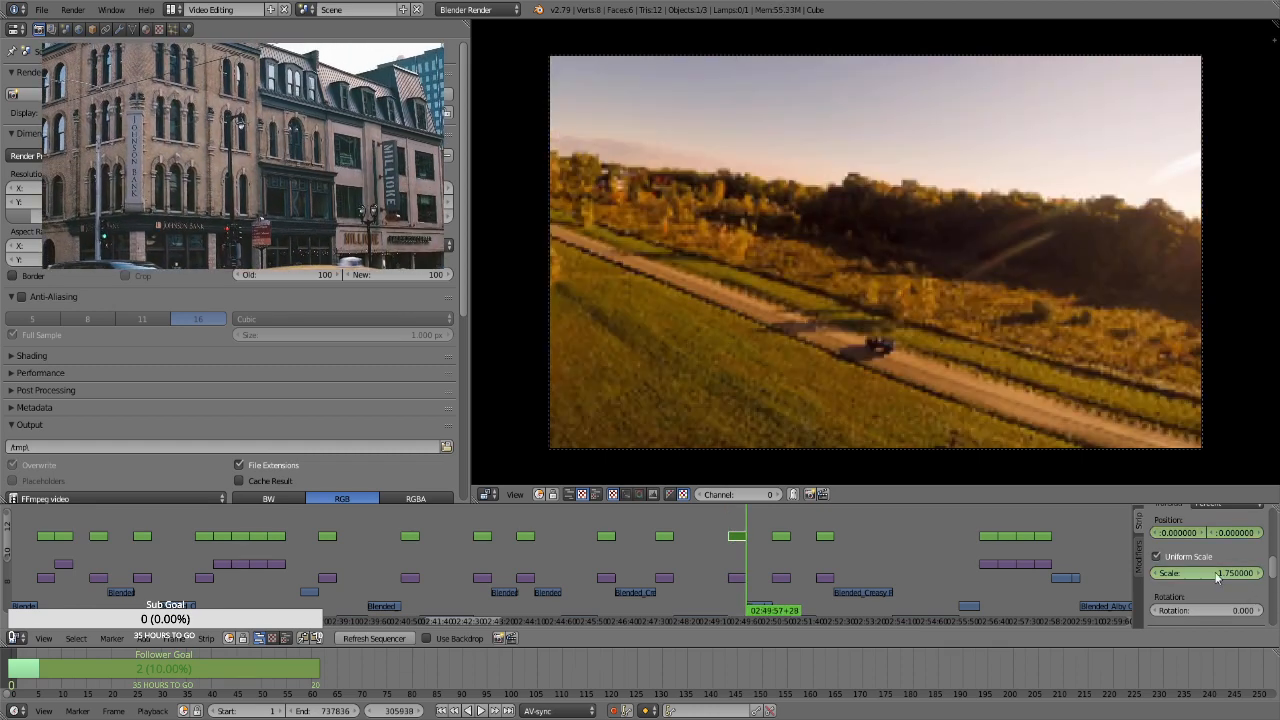
type("2.86")
key("Return")
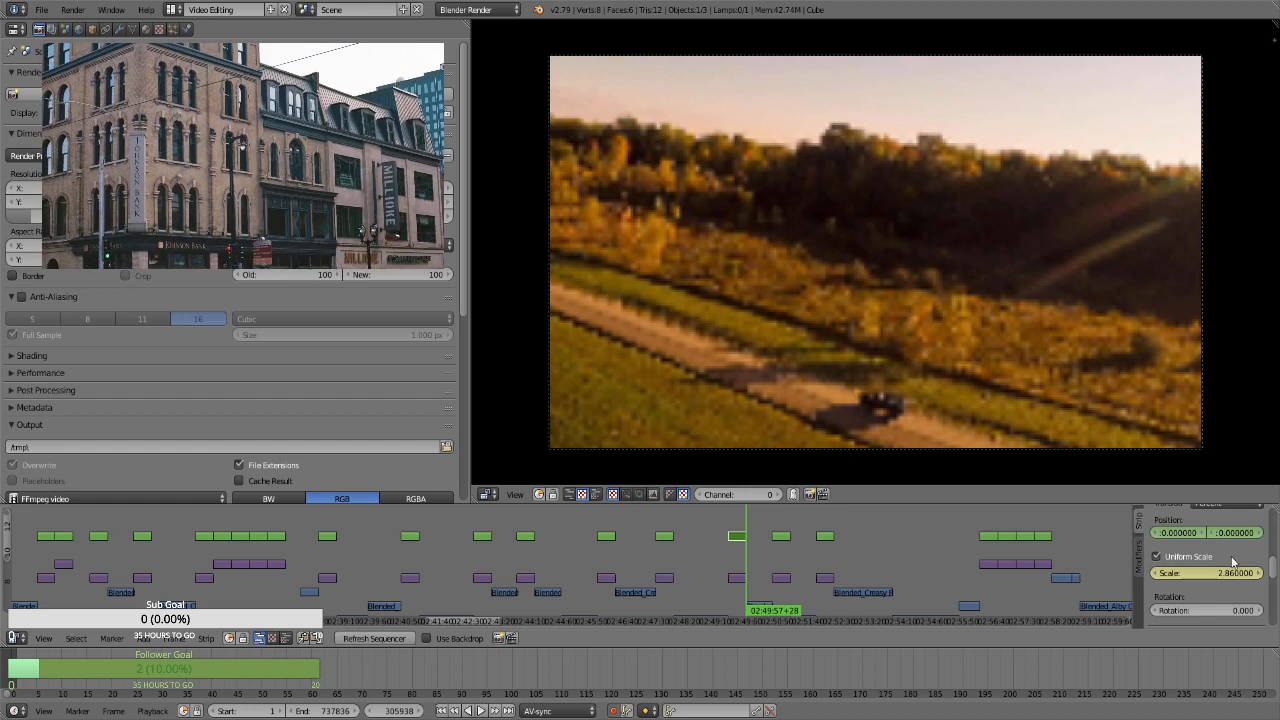
At frame 305938, keyframe the dirt road vehicle strip's vertical position at 9.54
left_click_drag(1229, 531, 1018, 531)
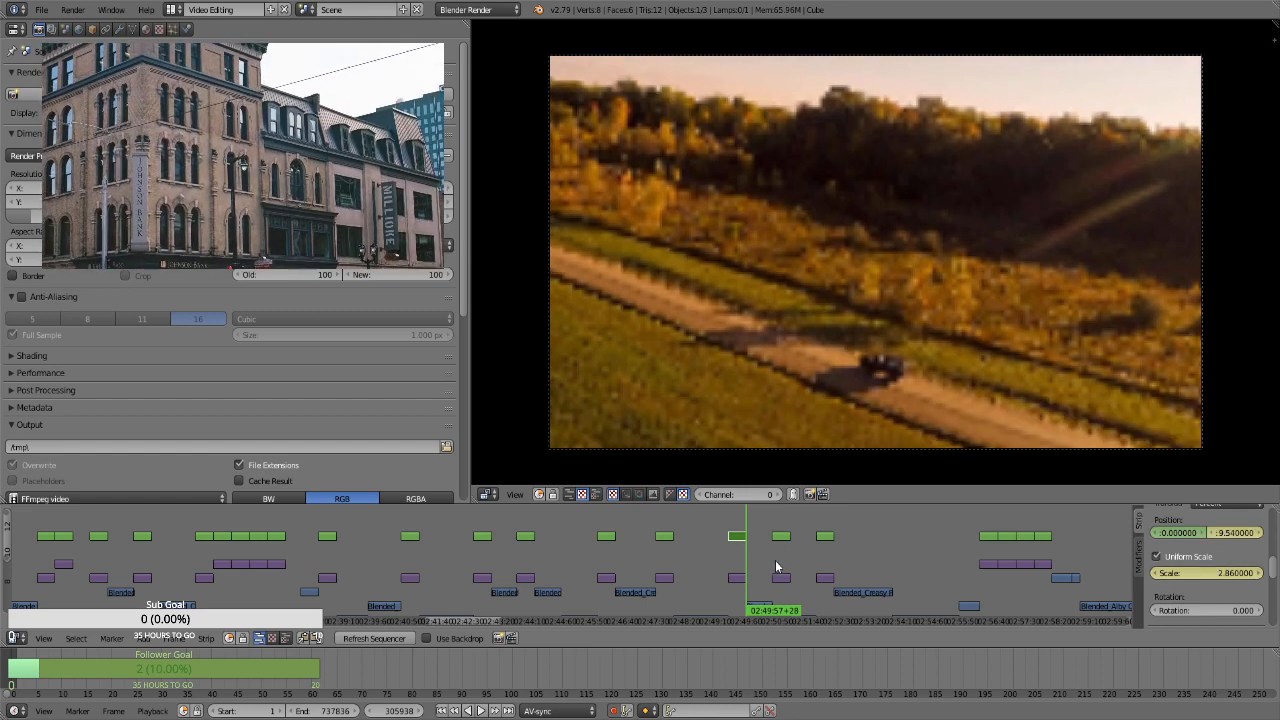
For the tall grass photo's strip, keyframe the position and a uniform scale of 1.75 at frame 307190, and a vertical position of about -29.1 at frame 308059
left_click(775, 560)
key("Page_Down")
right_click(782, 538)
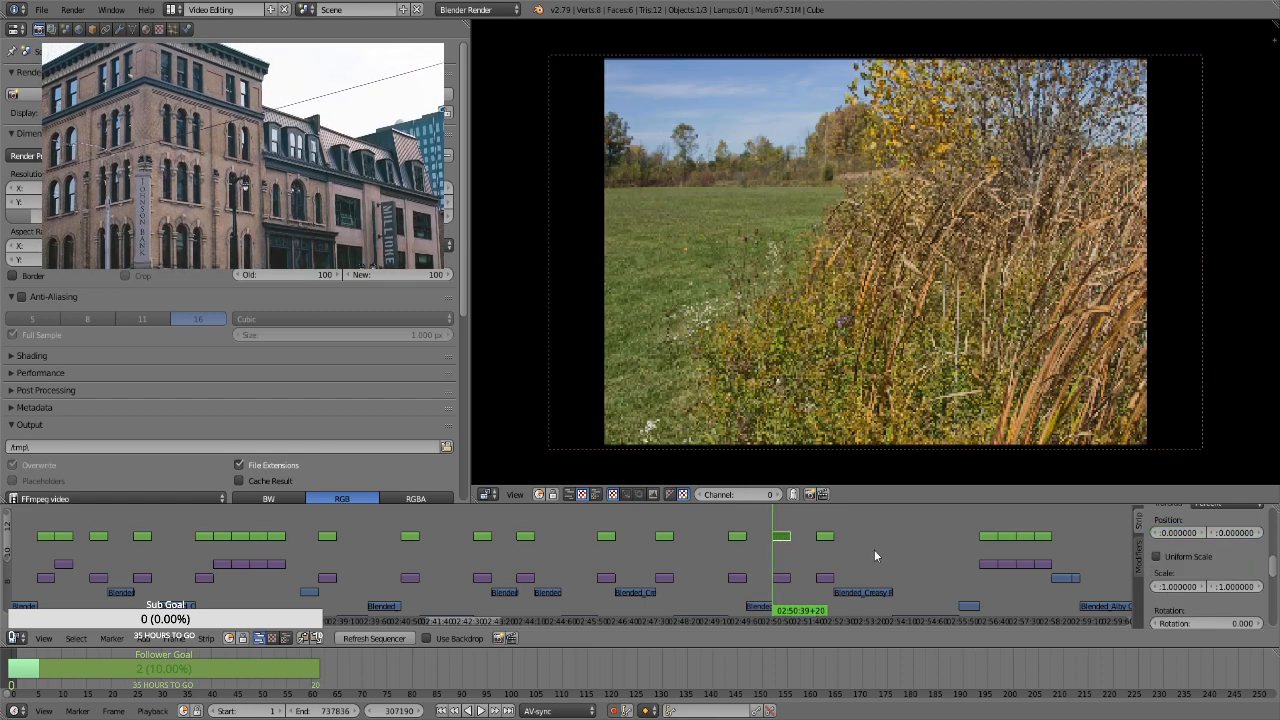
left_click(1188, 557)
double_click(1207, 574)
type("1.75")
key("Return")
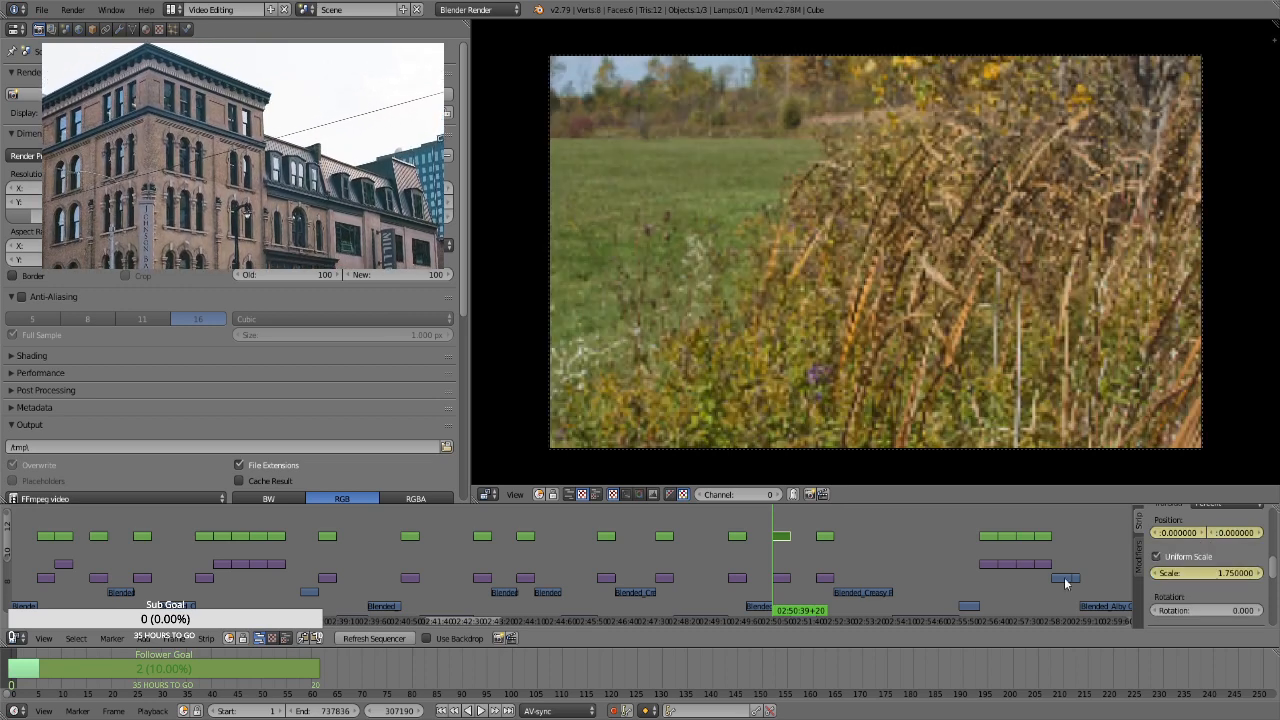
key("Page_Up")
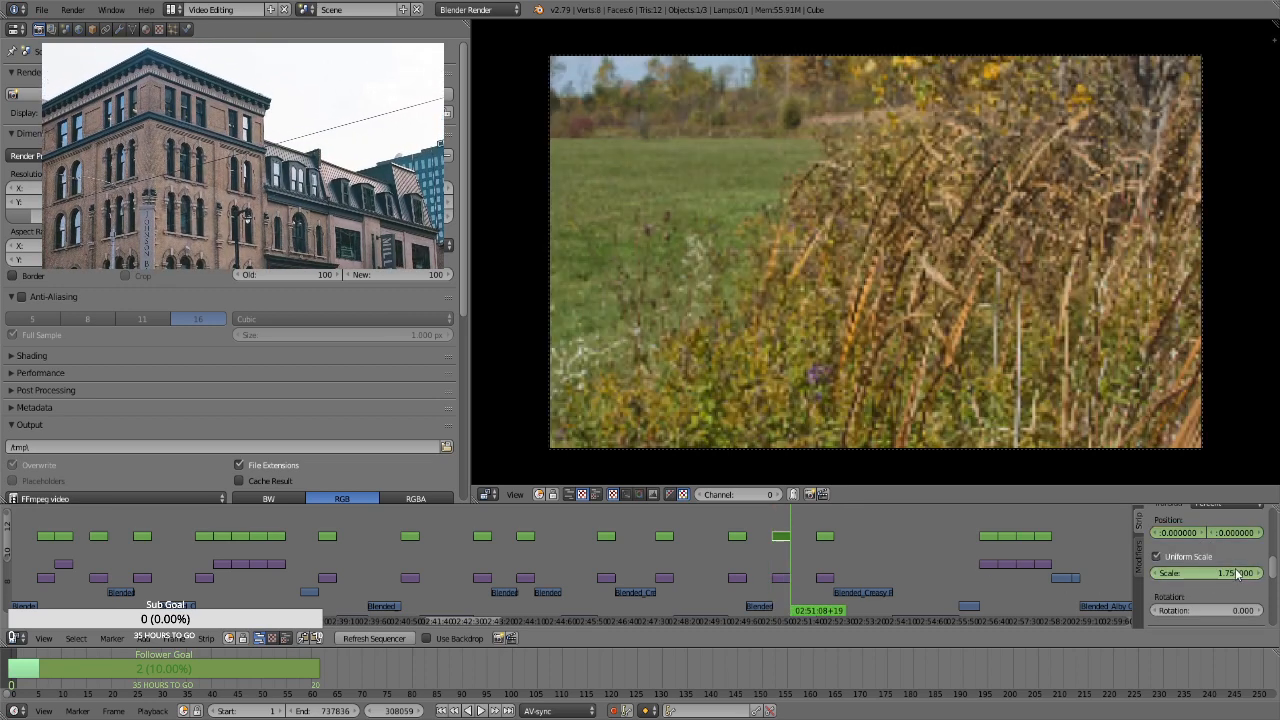
left_click_drag(1235, 533, 1016, 538)
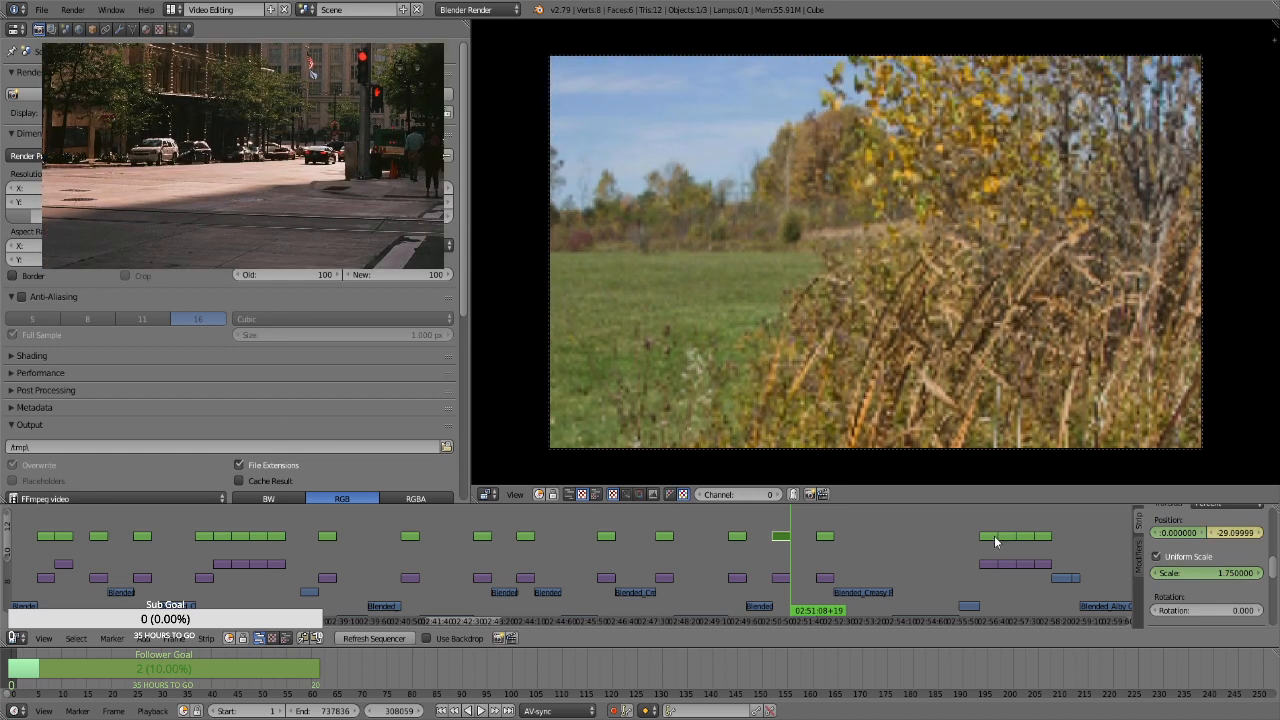
For the aerial photo of the person in a yellow vest at frame 309309, keyframe the strip's position and a uniform scale of 1.75
left_click(823, 551)
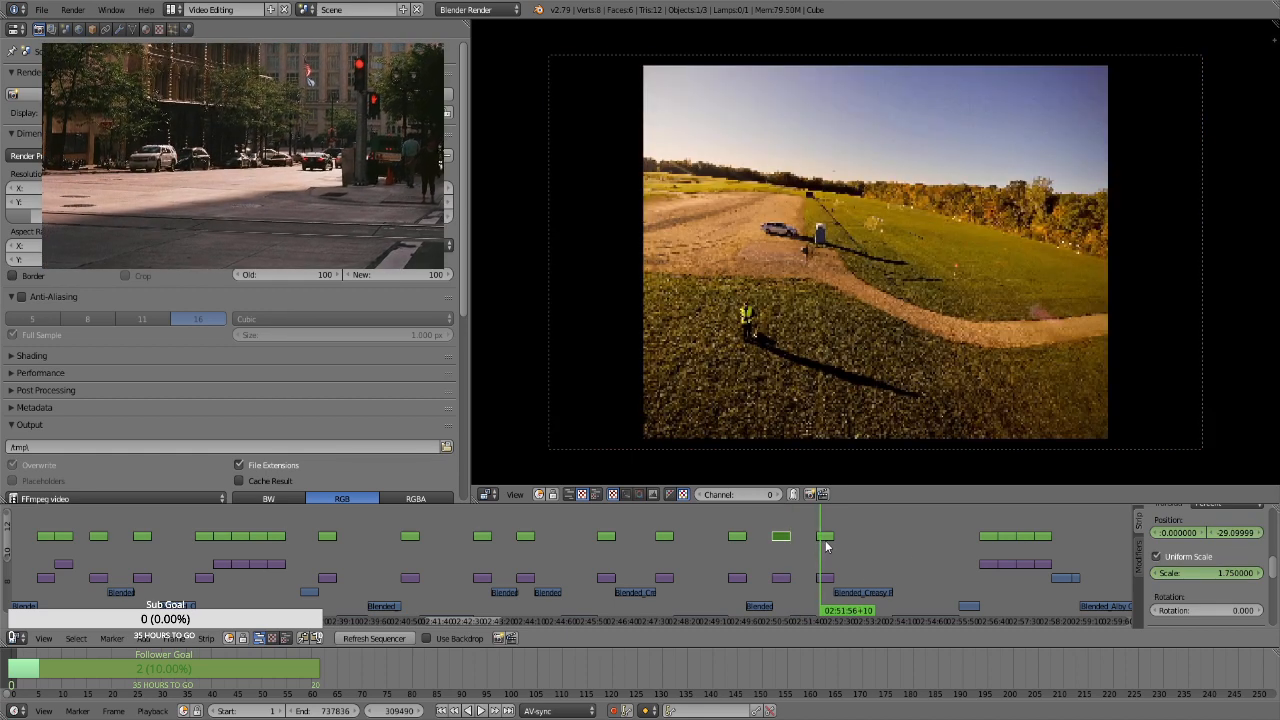
right_click(826, 541)
key("Page_Down")
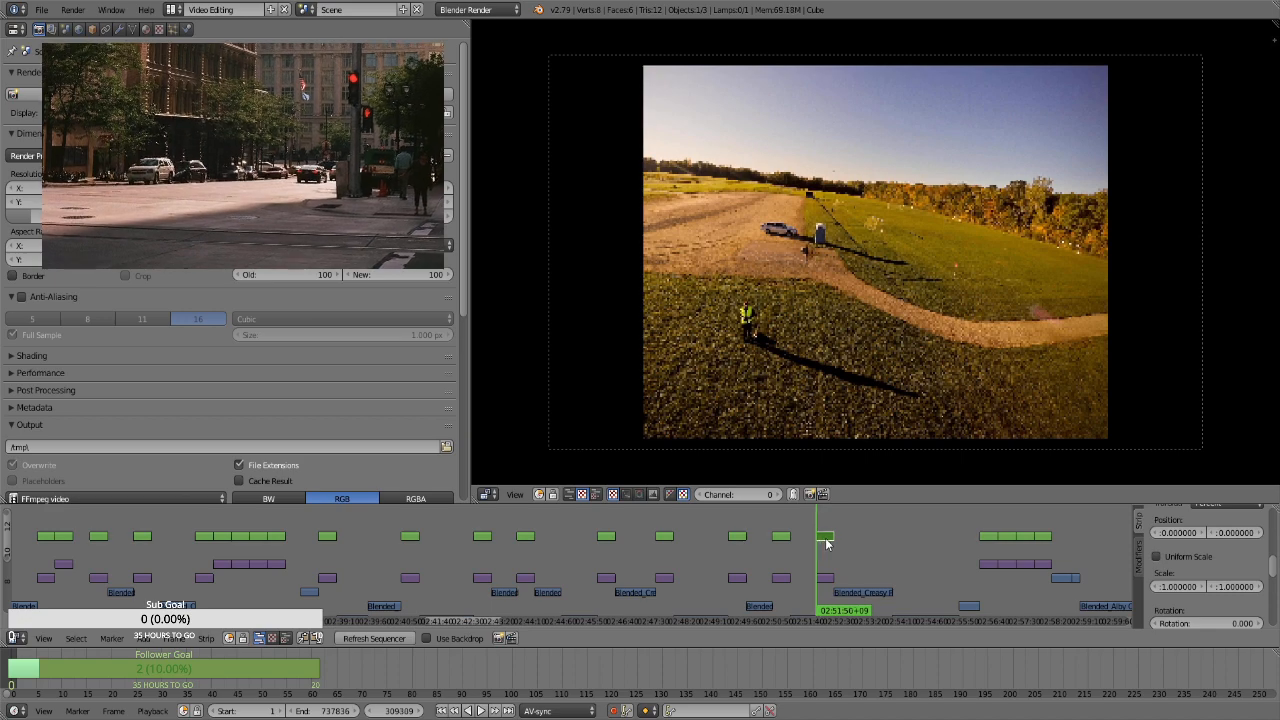
key("i")
key("i")
left_click(1185, 559)
key("i")
left_click(1197, 570)
type("1.75")
key("Return")
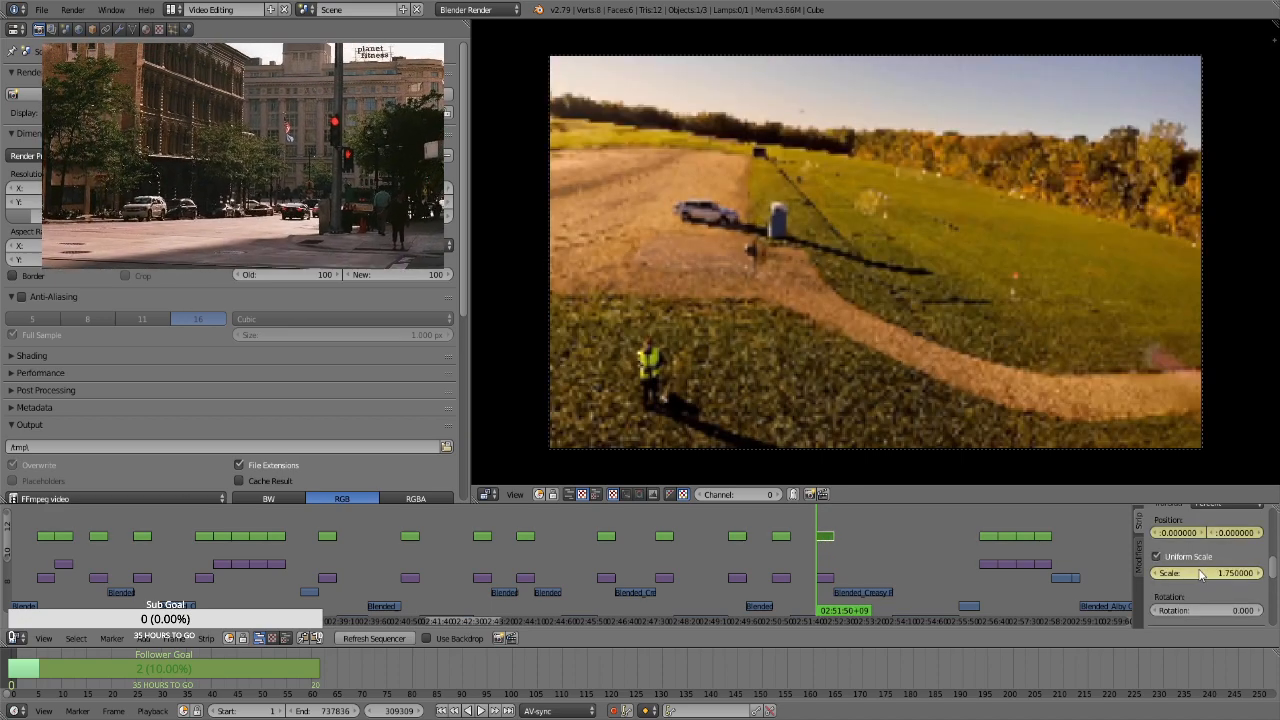
At frame 310178, the yellow vest strip's last frame, keyframe a scale of 2.86 and a vertical position of about -12.93
key("Page_Up")
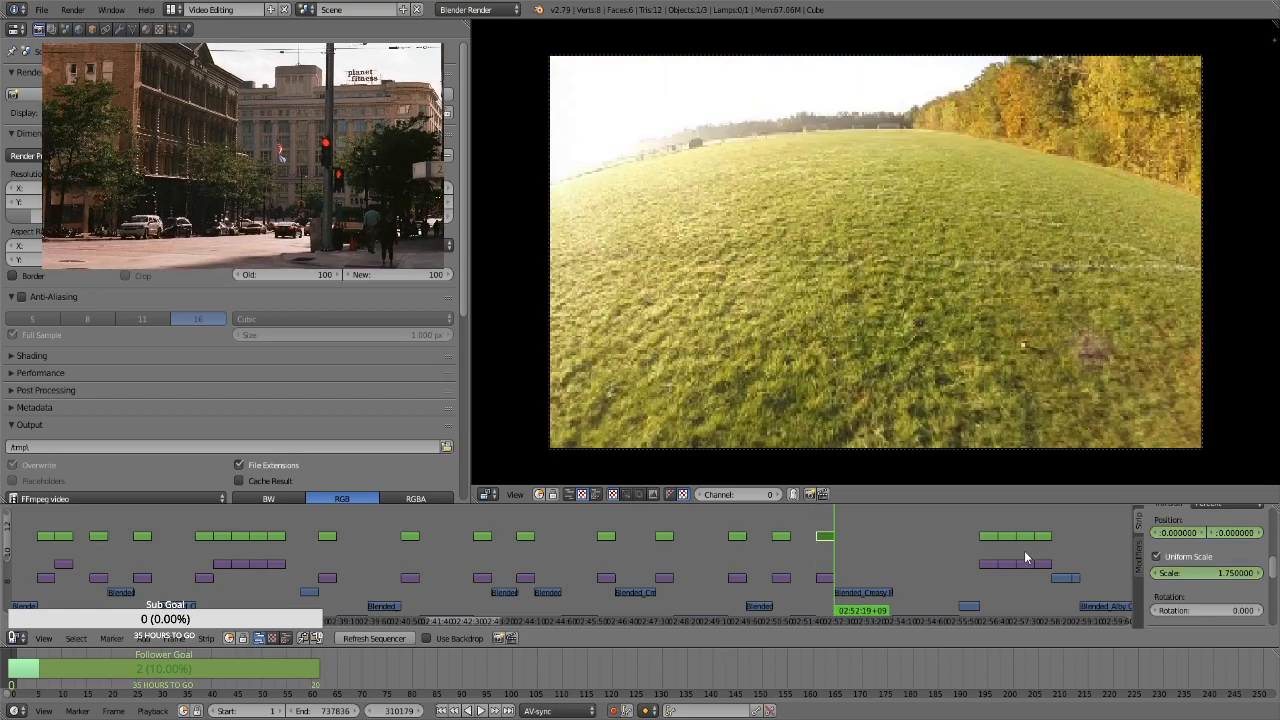
key("Left")
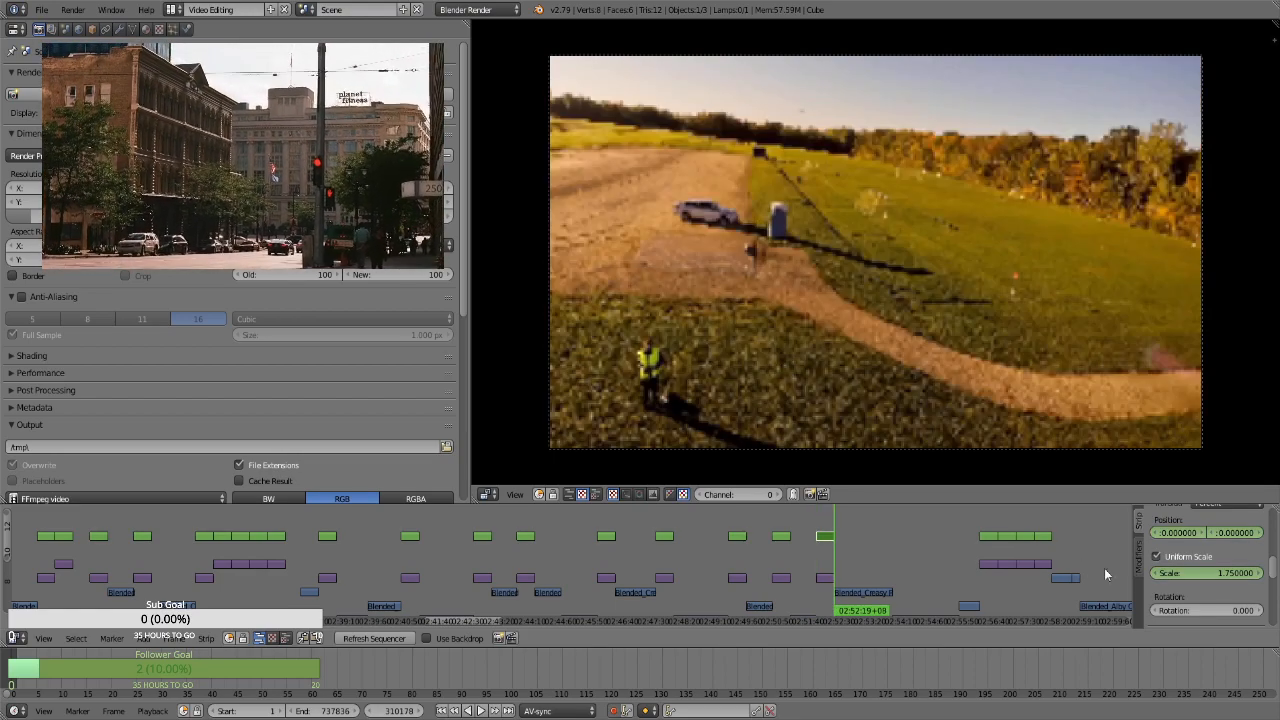
left_click(1220, 577)
type("2.86")
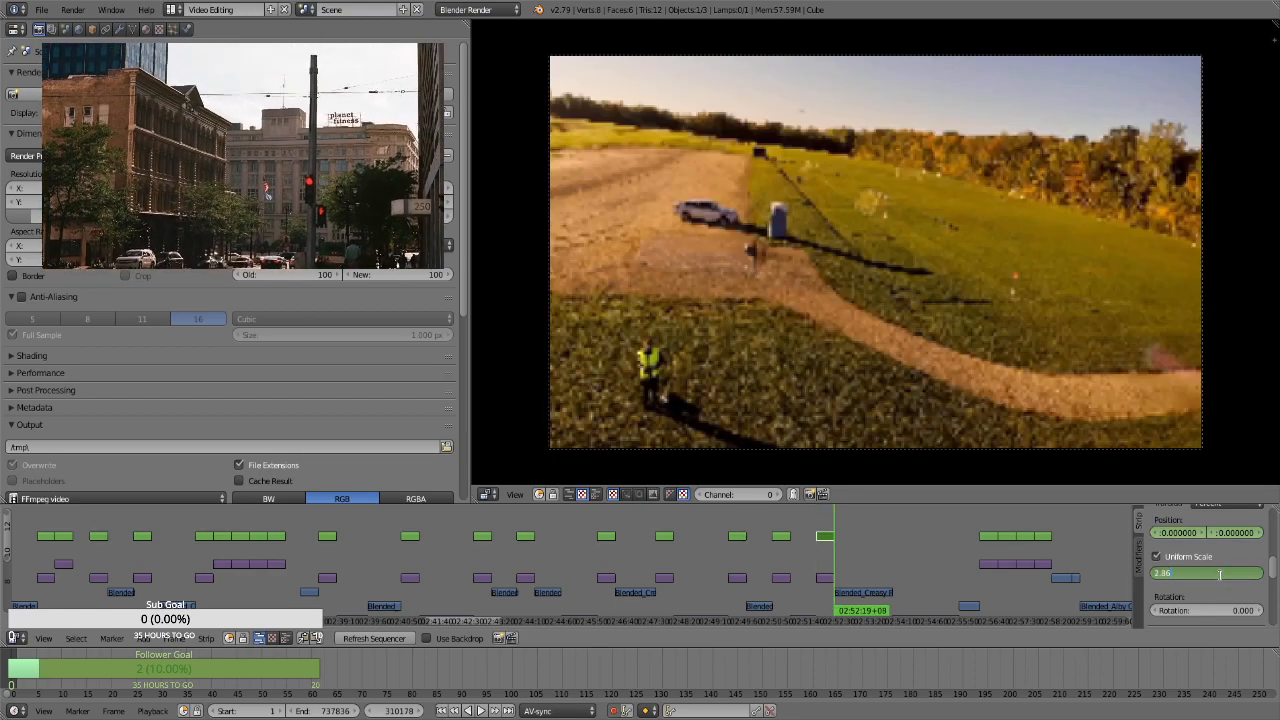
key("Return")
mouse_move(1236, 532)
left_mouse_down()
mouse_move(1255, 532)
mouse_move(1220, 532)
left_mouse_up()
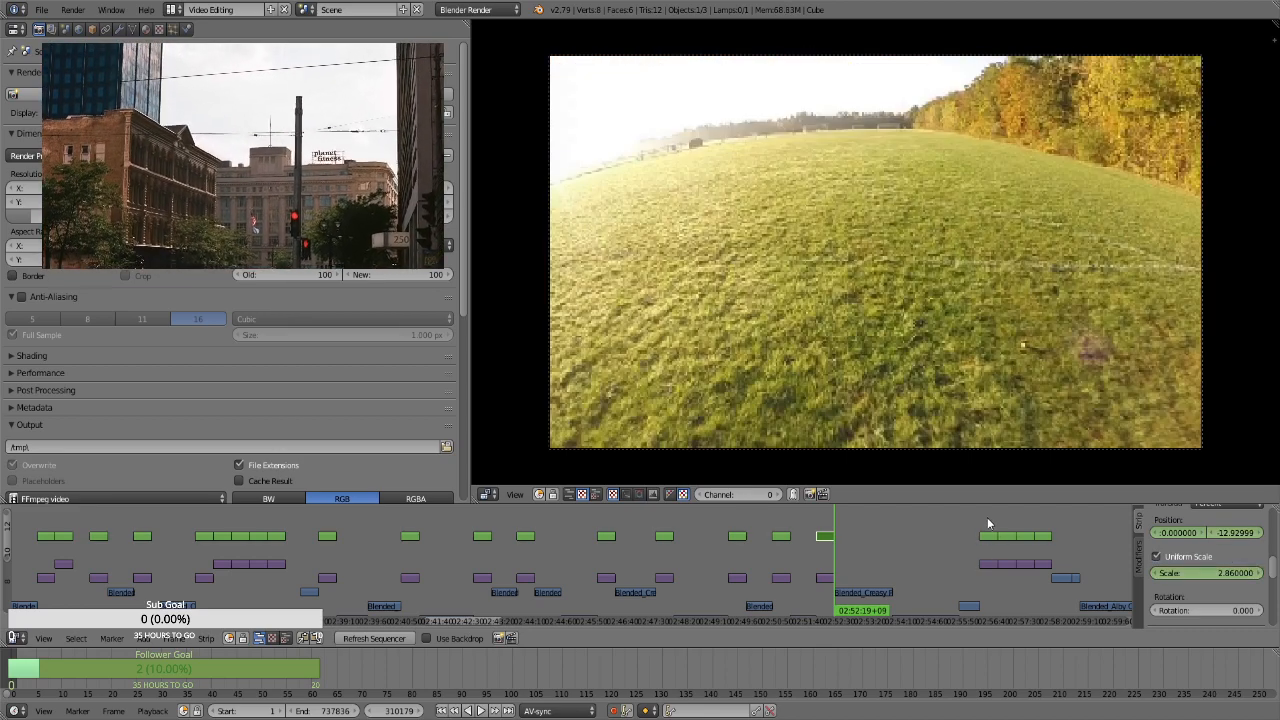
left_click(987, 535)
right_click(986, 540)
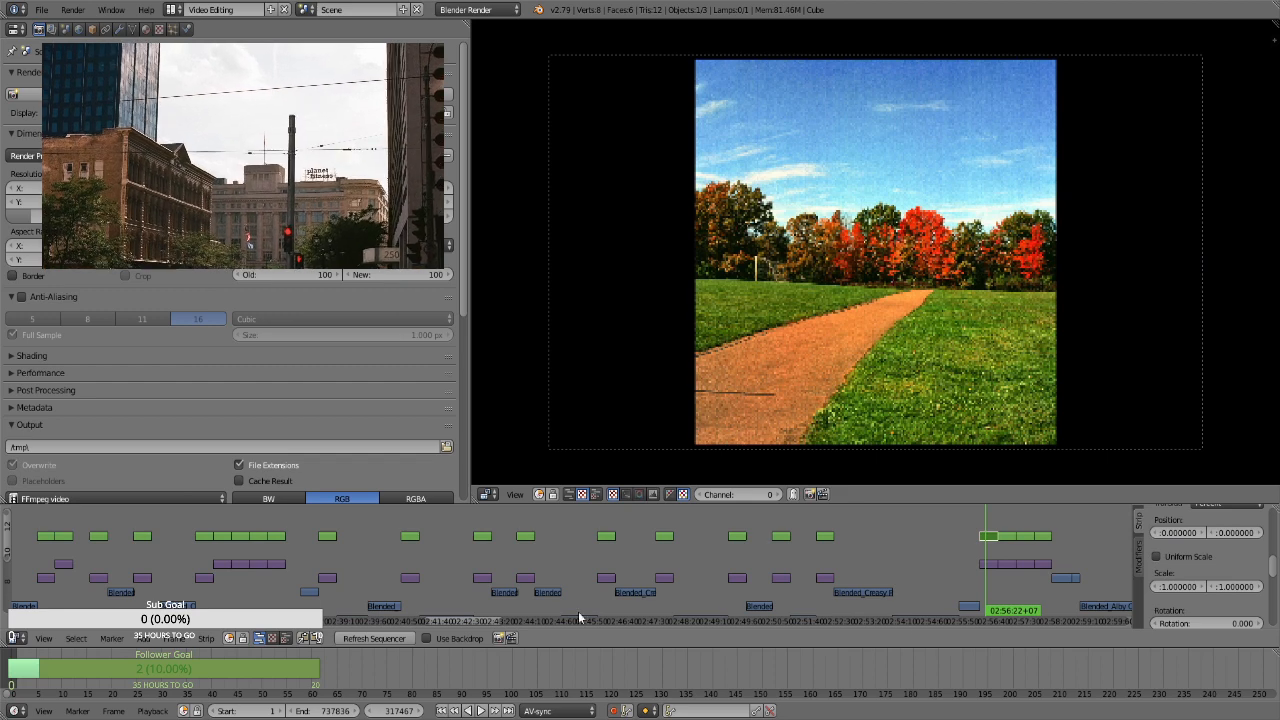
For the airplane shadow photo's transform strip at frame 330608, keyframe the position and a uniform scale of 1.75
left_click_drag(445, 620, 500, 606)
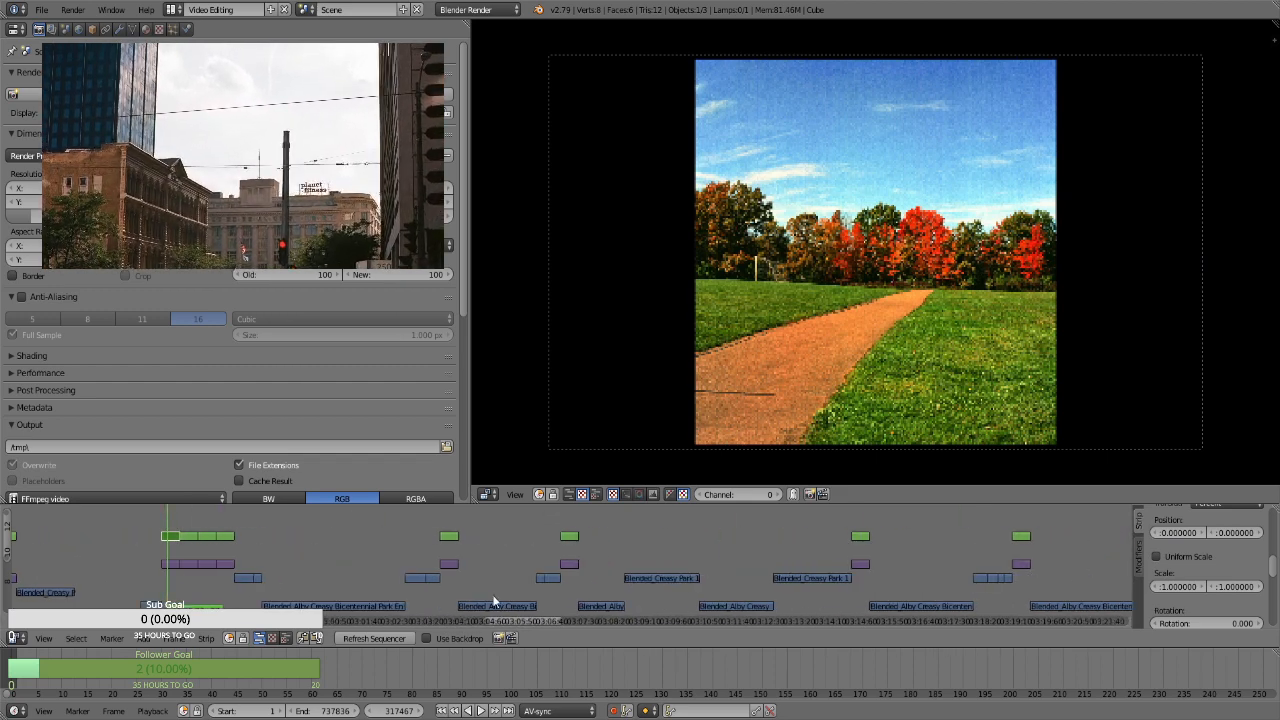
left_click(448, 521)
right_click(455, 537)
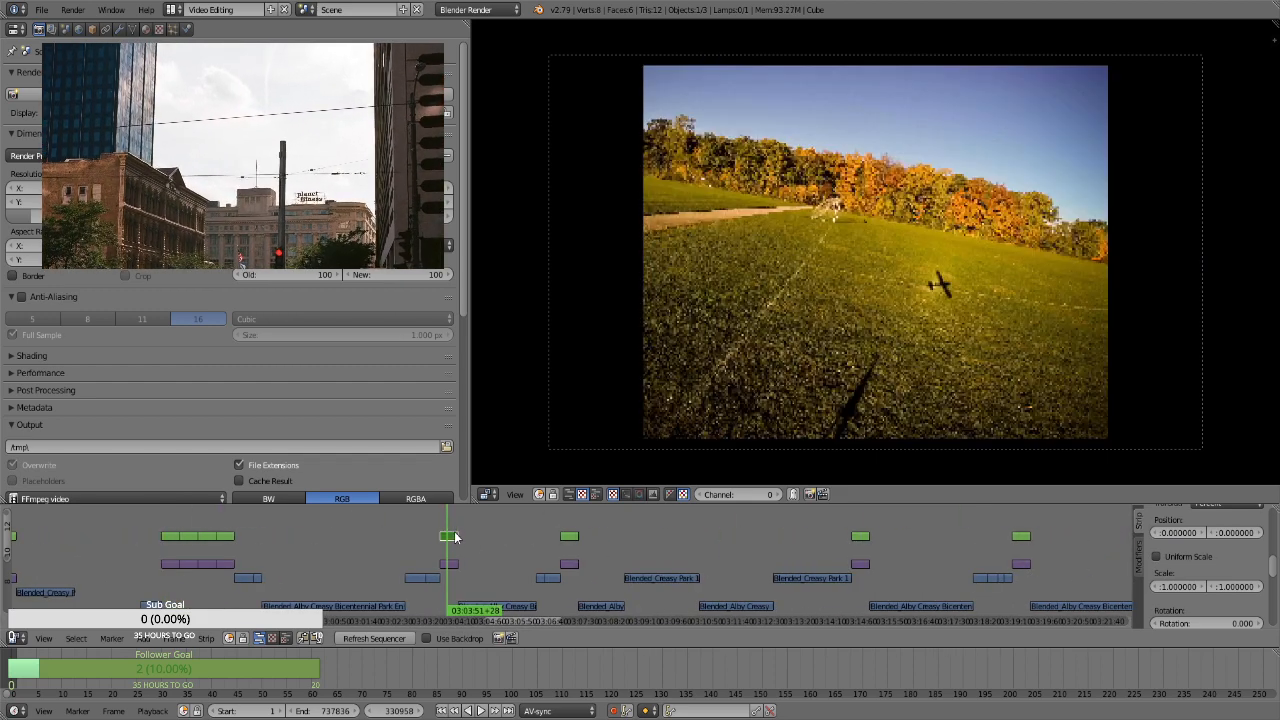
key("Page_Down")
key("i")
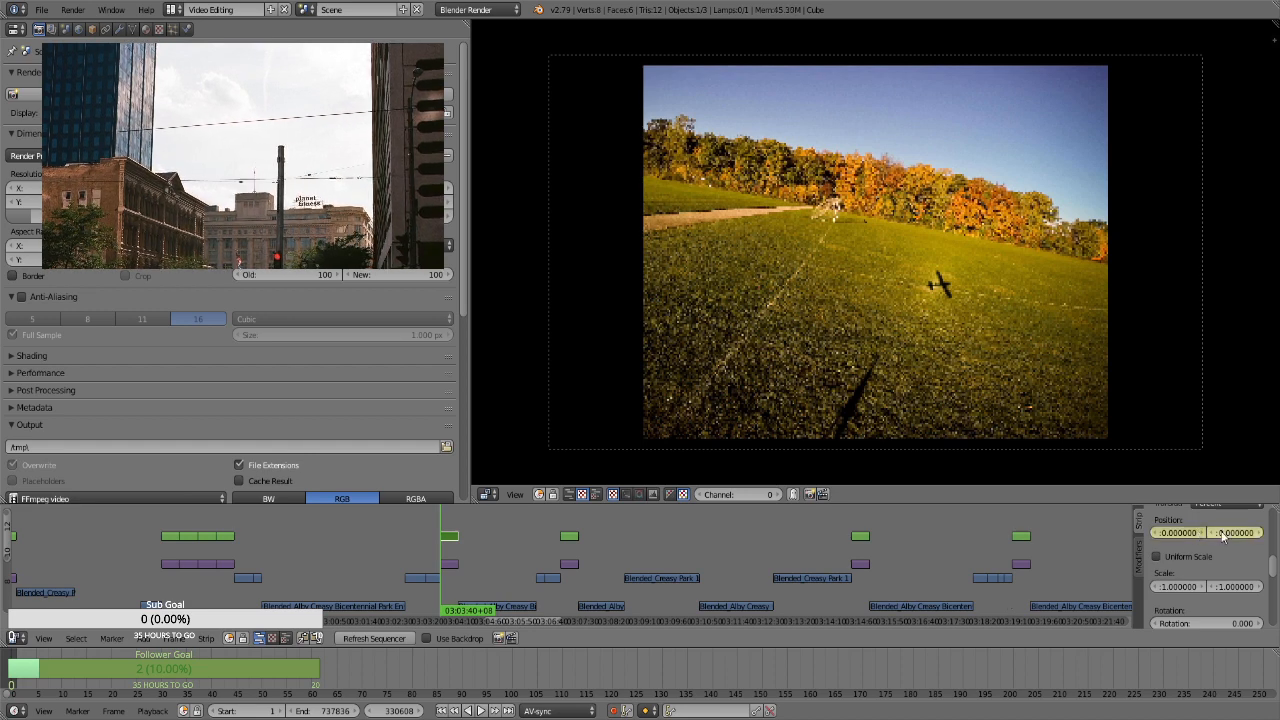
left_click(1195, 557)
left_click(1200, 572)
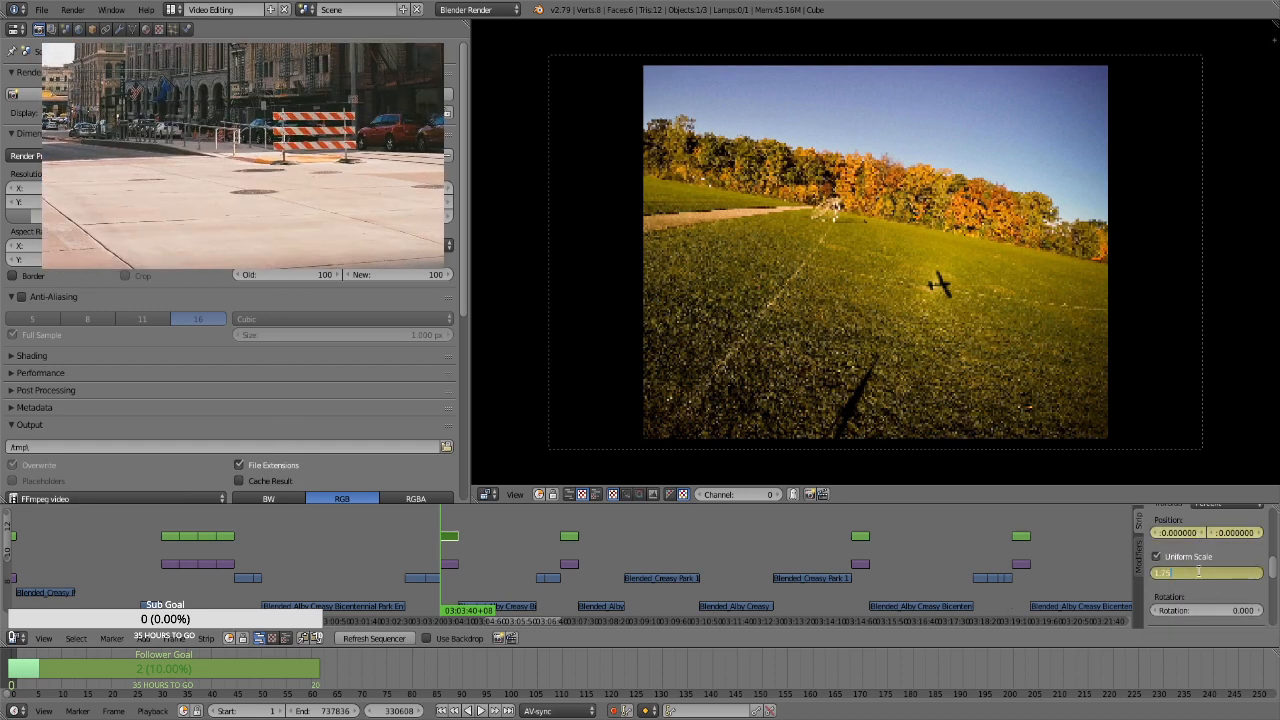
type("1.75")
key("Return")
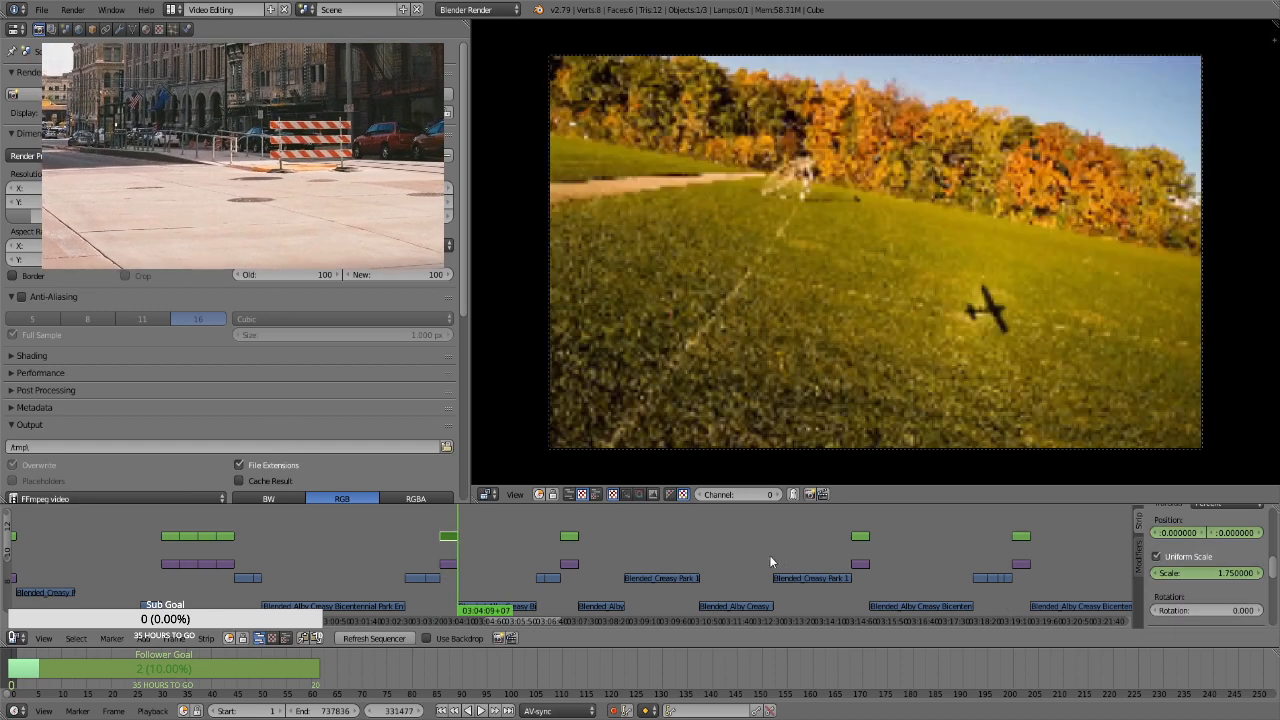
At frame 331477, the airplane shadow strip's last frame, keyframe a scale of 2.86 and a vertical position of about -16.8
left_click(1217, 572)
type("2.86")
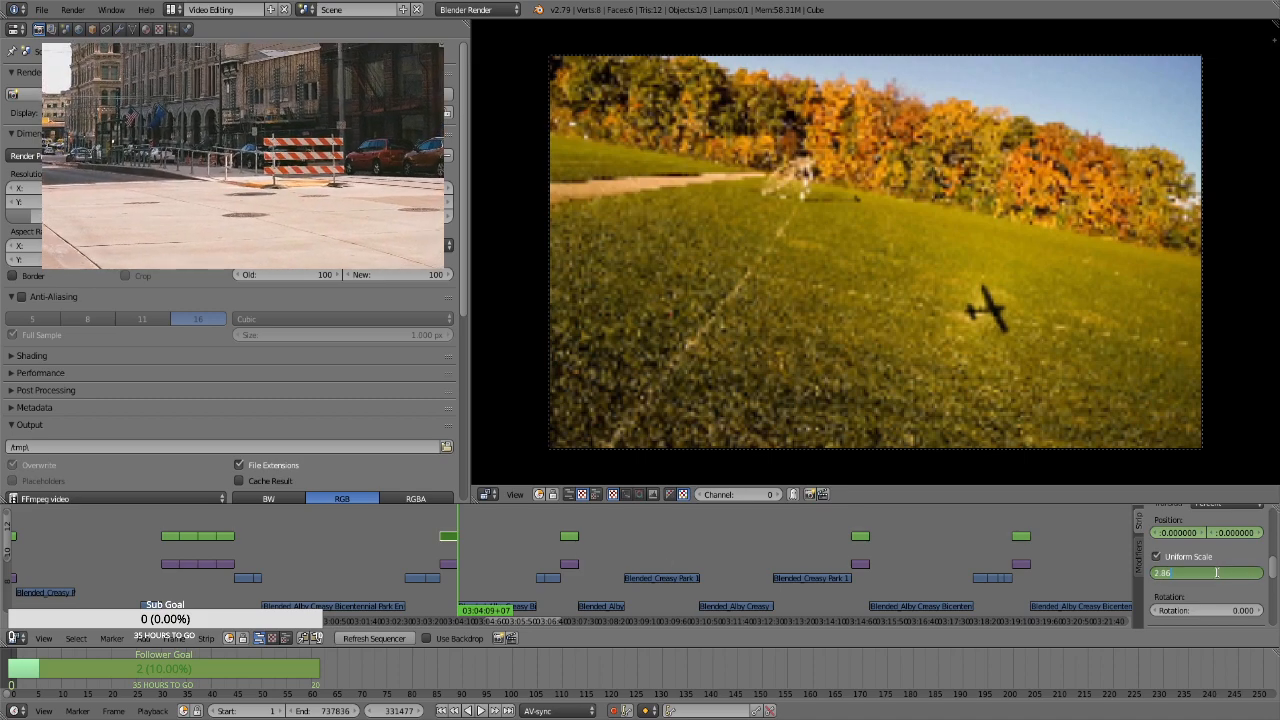
key("Return")
left_click_drag(1235, 532, 1148, 543)
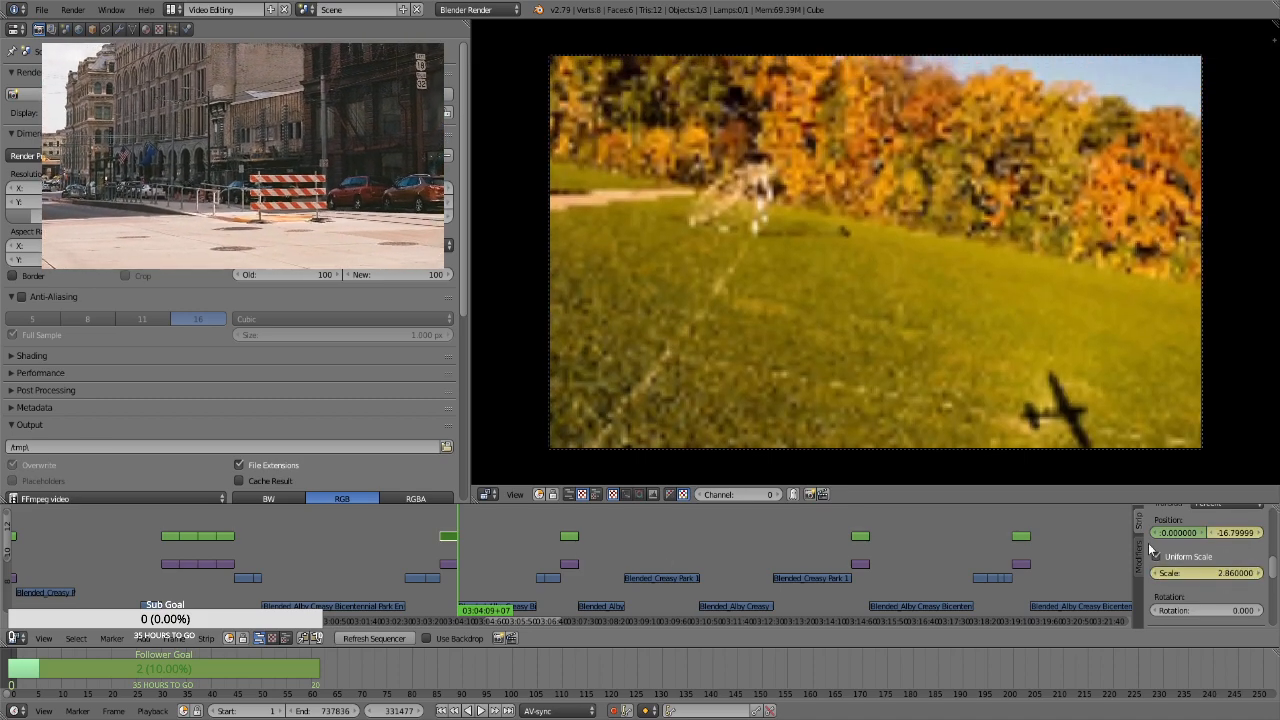
For the transform strip of the wide green field with the distant parked car at frame 336414, keyframe the position and a uniform scale of 1.75
left_click(569, 545)
right_click(569, 537)
key("Page_Down")
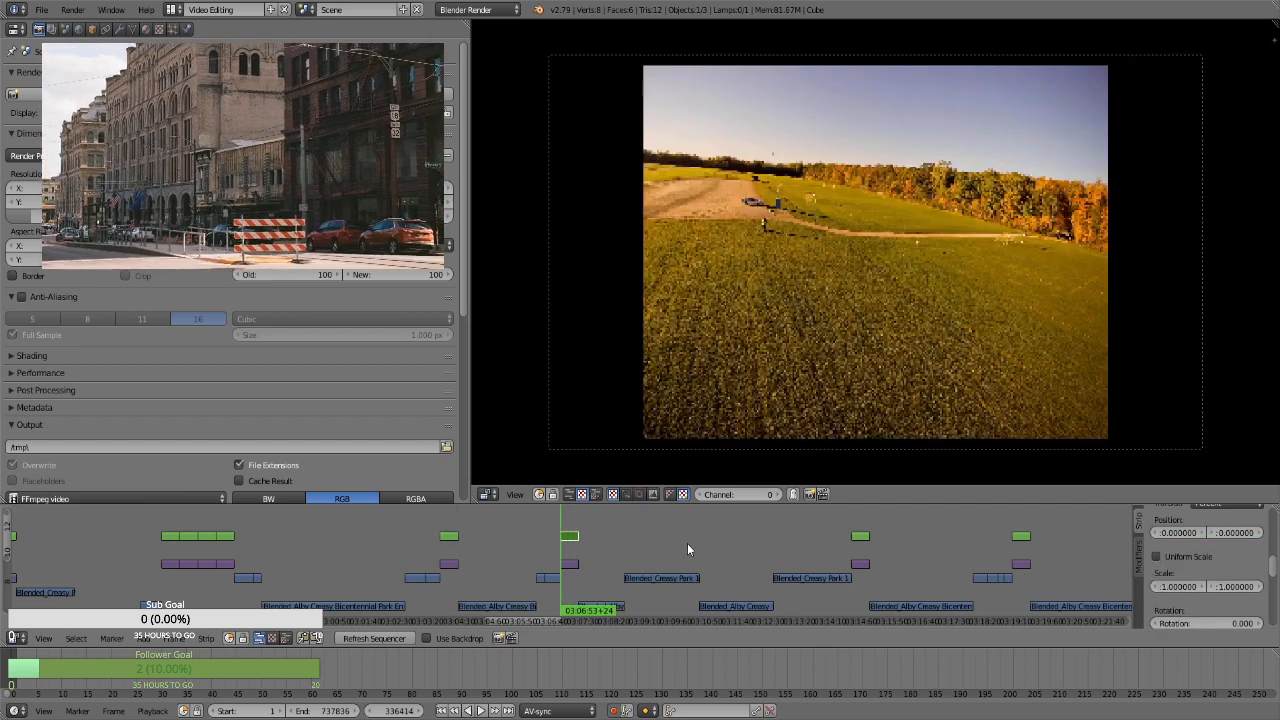
left_click(1186, 556)
left_click(1206, 583)
type("1.75")
key("Return")
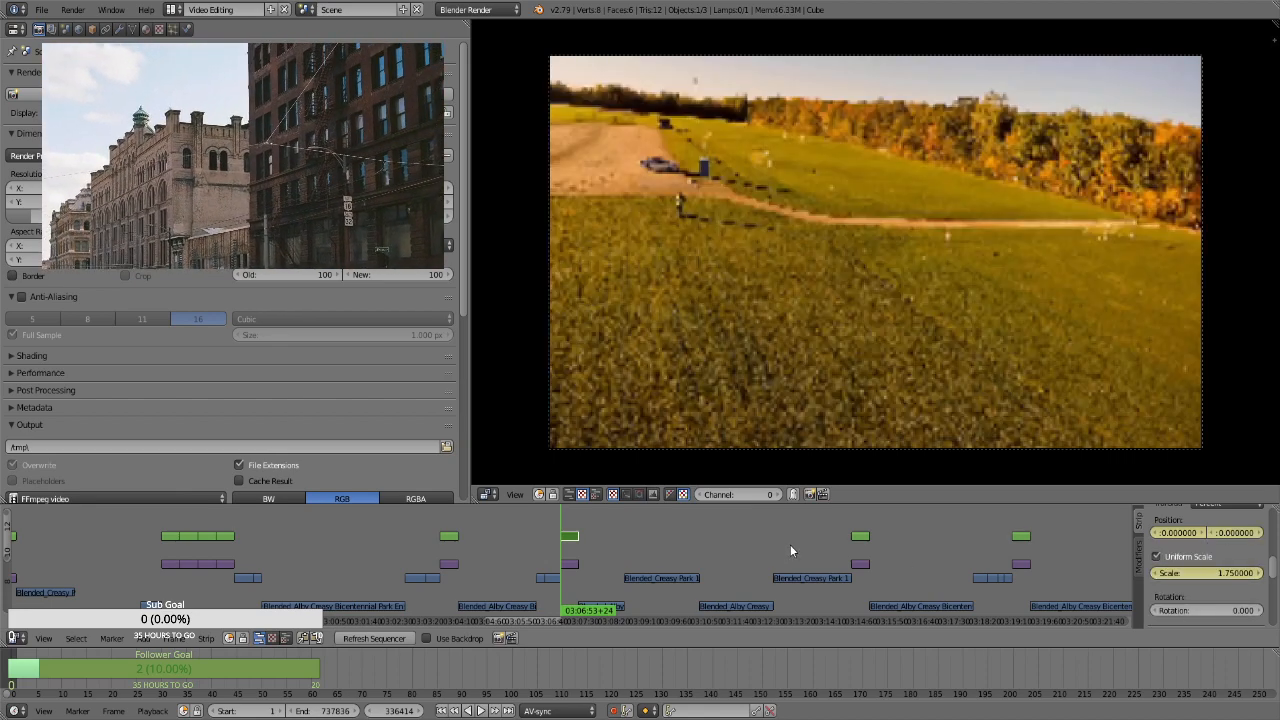
At frame 337283, the wide green field strip's last frame, keyframe a scale of 2.86 and a vertical position of about -27.54
key("Page_Up")
key("Left")
left_click(1222, 574)
type("2")
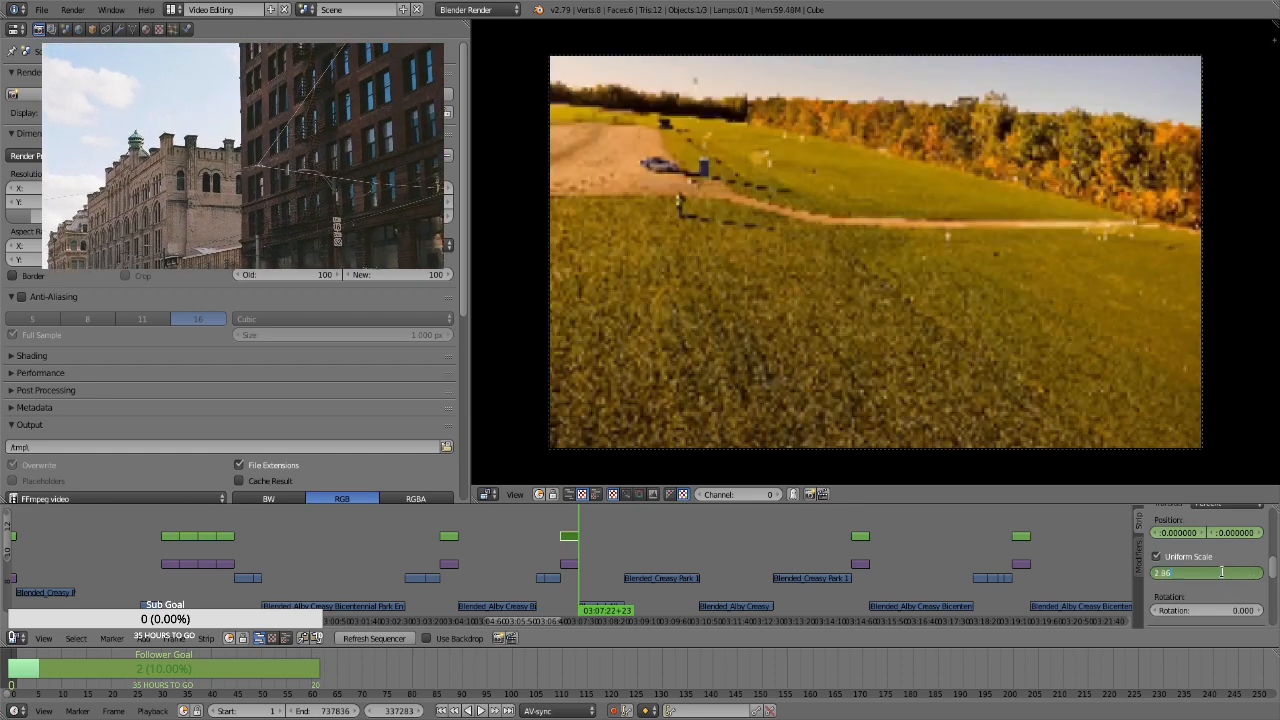
type(".86")
key("Return")
left_click_drag(1241, 534, 749, 594)
For the transform strip of the dirt road under the bright sun at frame 350450, keyframe the position and a uniform scale of 1.75
left_click(861, 549)
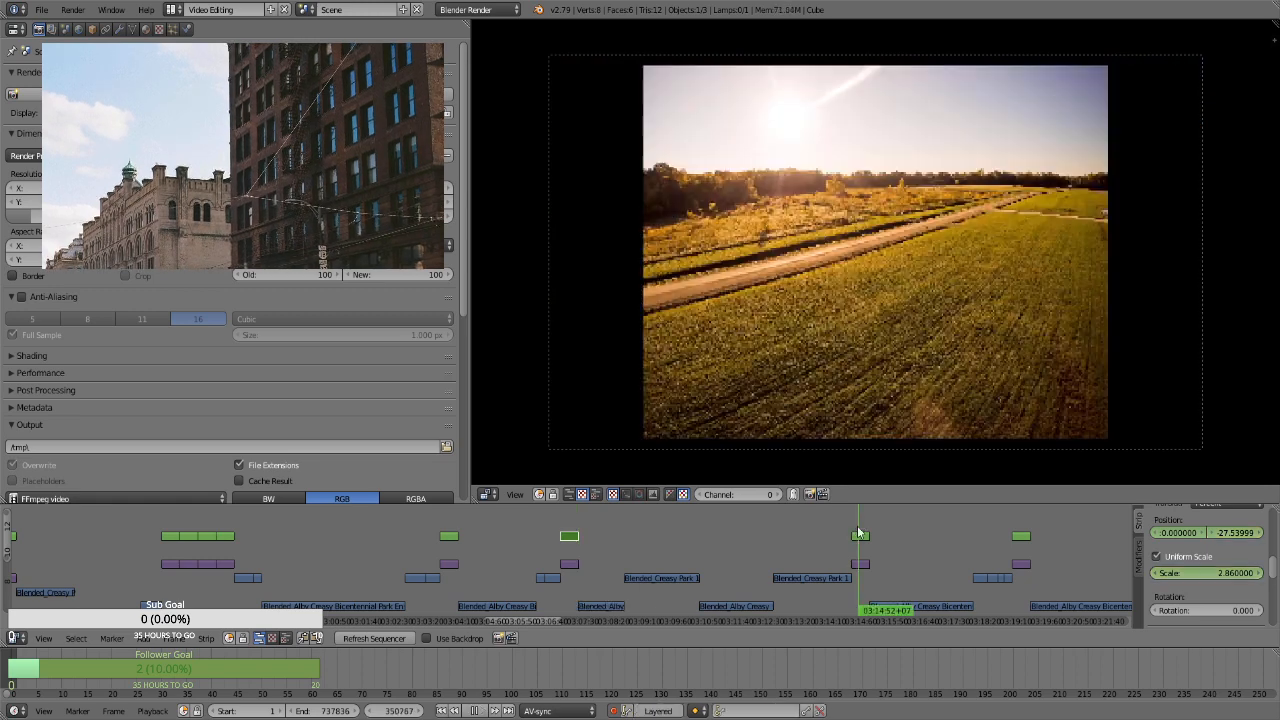
right_click(868, 536)
key("Page_Down")
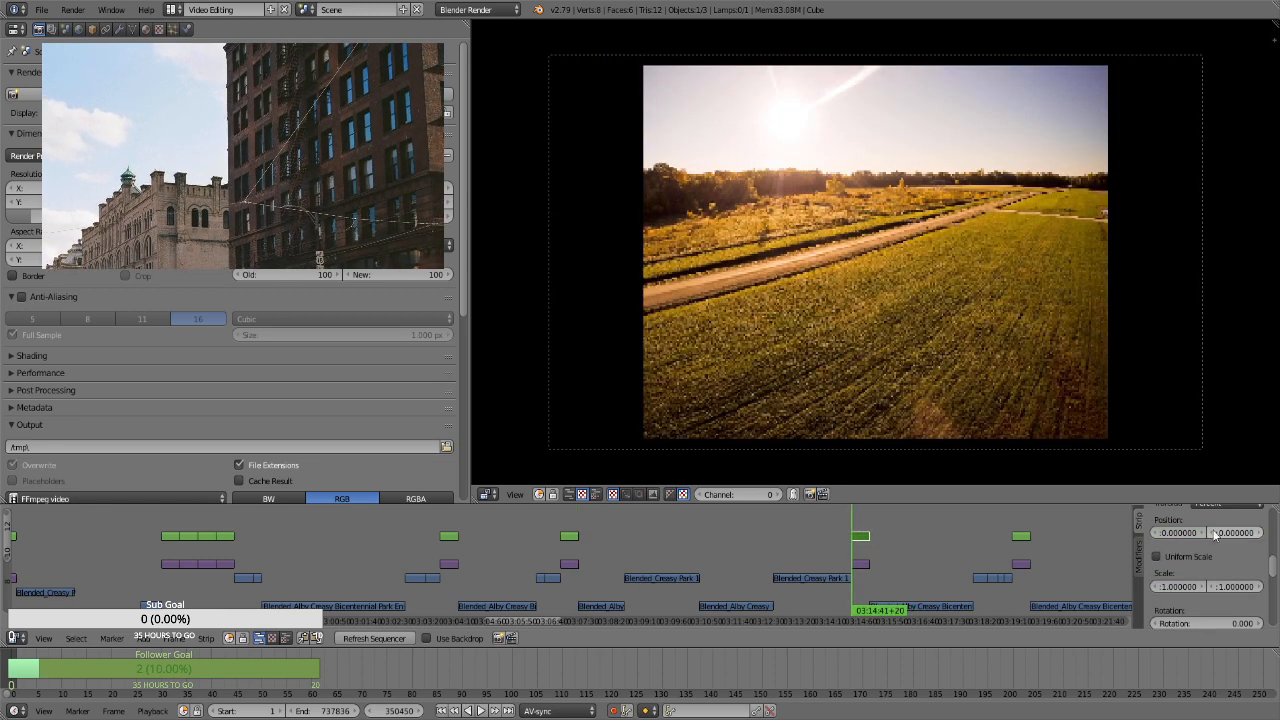
left_click(1180, 556)
left_click(1207, 578)
type("1.75")
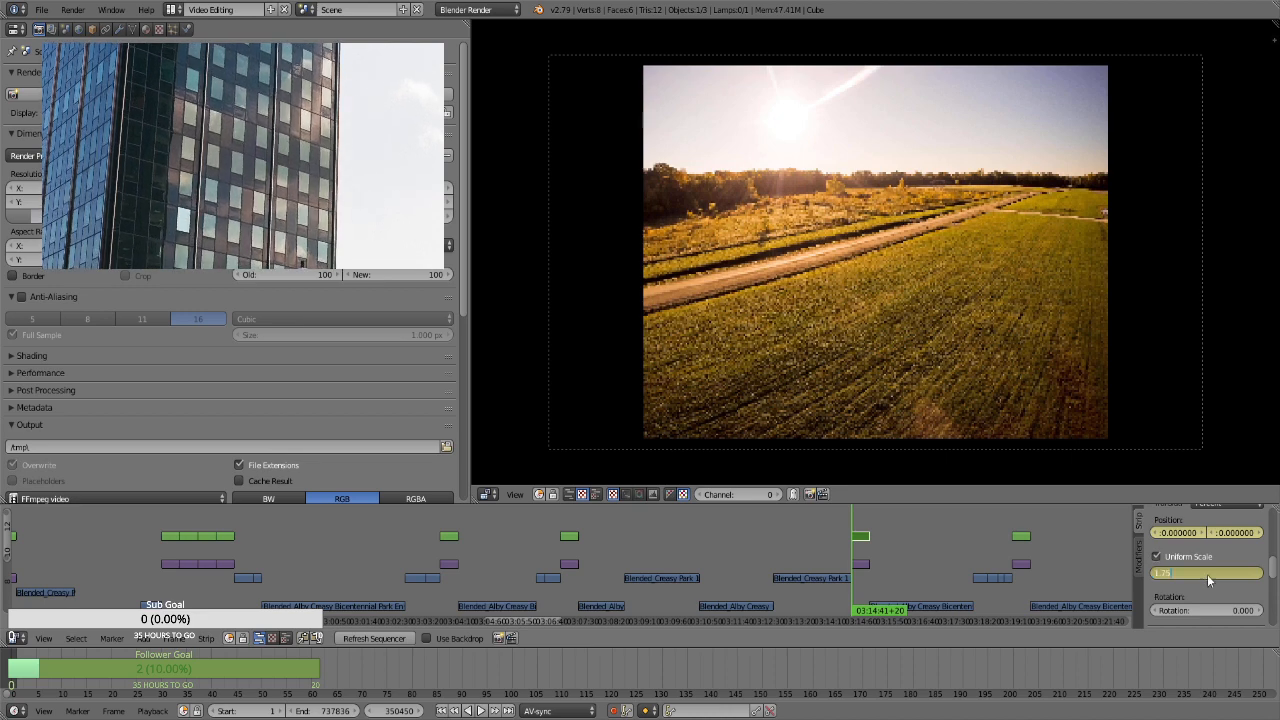
key("Return")
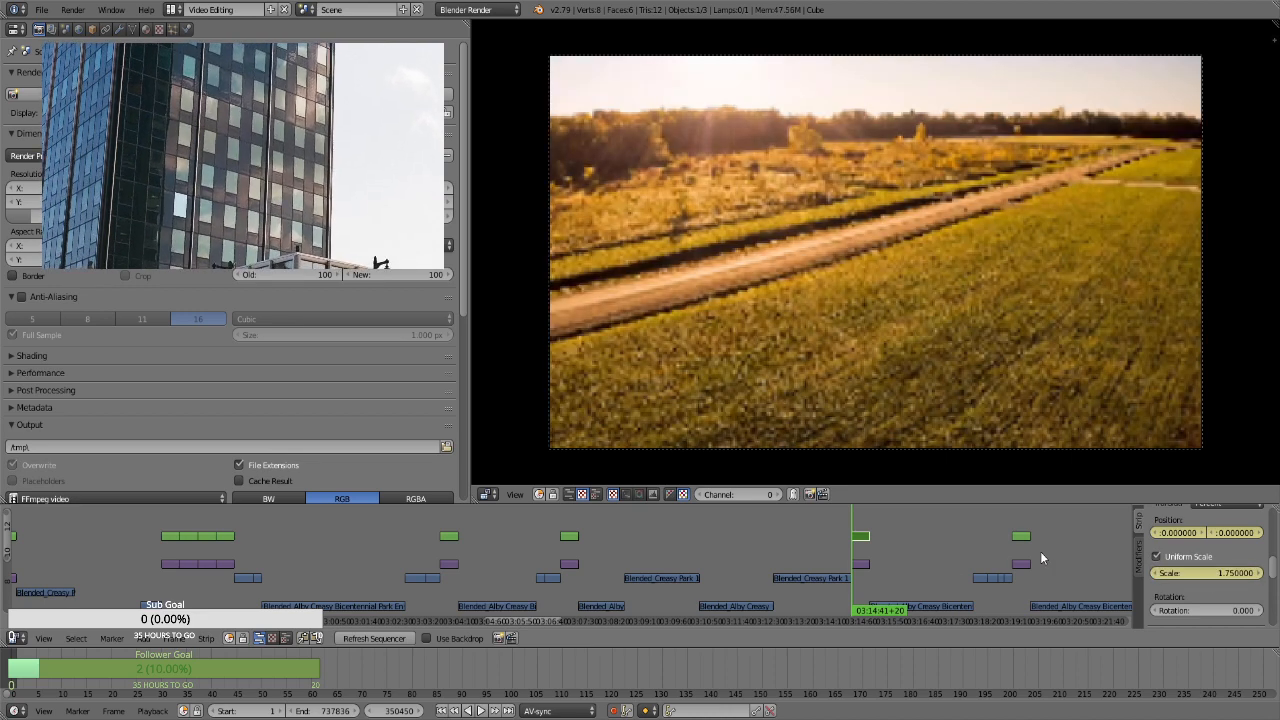
At frame 351319, the sunlit road strip's last frame, keyframe a scale of 2.86 and a position of about -15.66 horizontally and -23.94 vertically
key("Page_Up")
left_click(1214, 577)
type("2.86")
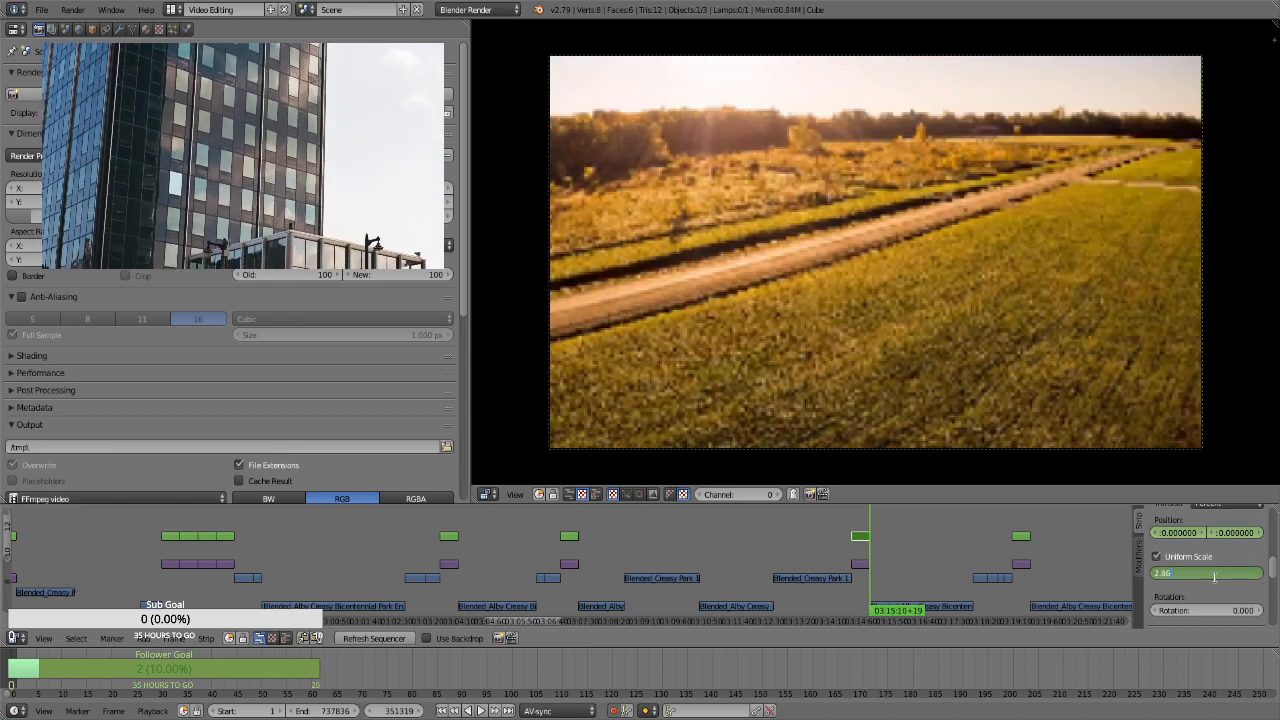
key("Return")
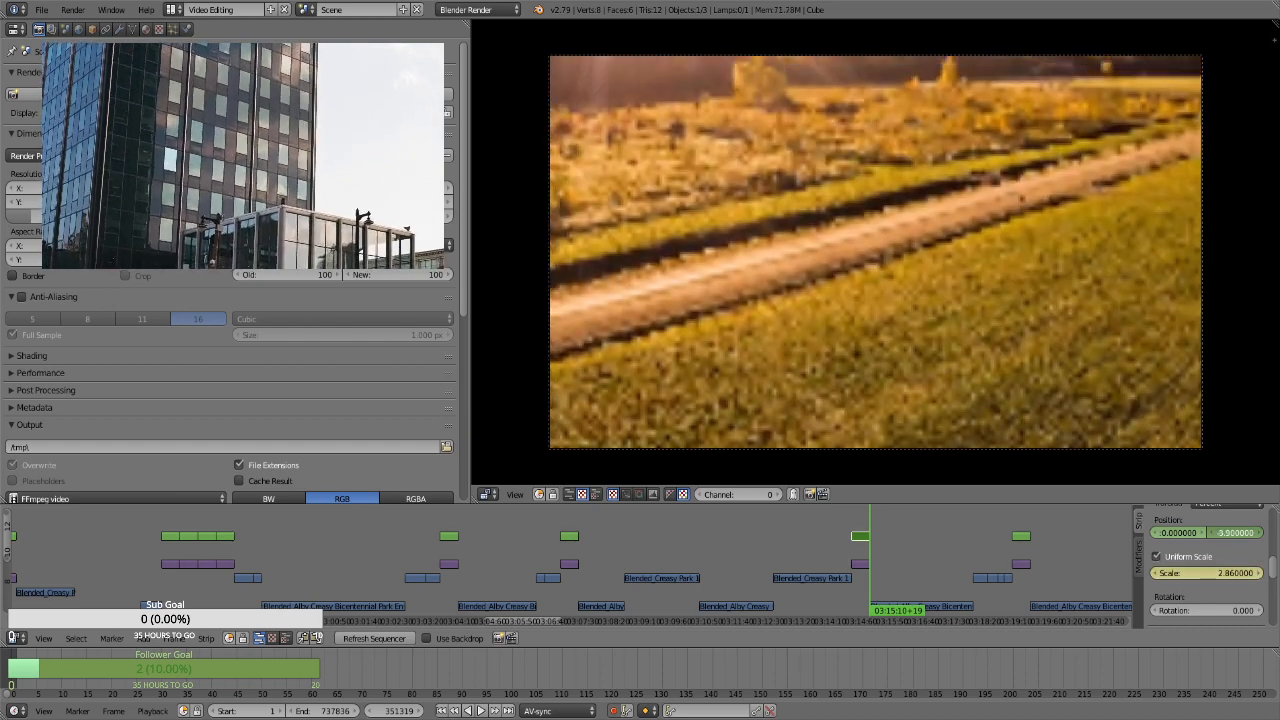
left_click_drag(1190, 537, 1166, 537)
For the transform strip of the curved-horizon field and road photo at frame 358189, keyframe the position and a uniform scale of 1.75
left_click(1023, 531)
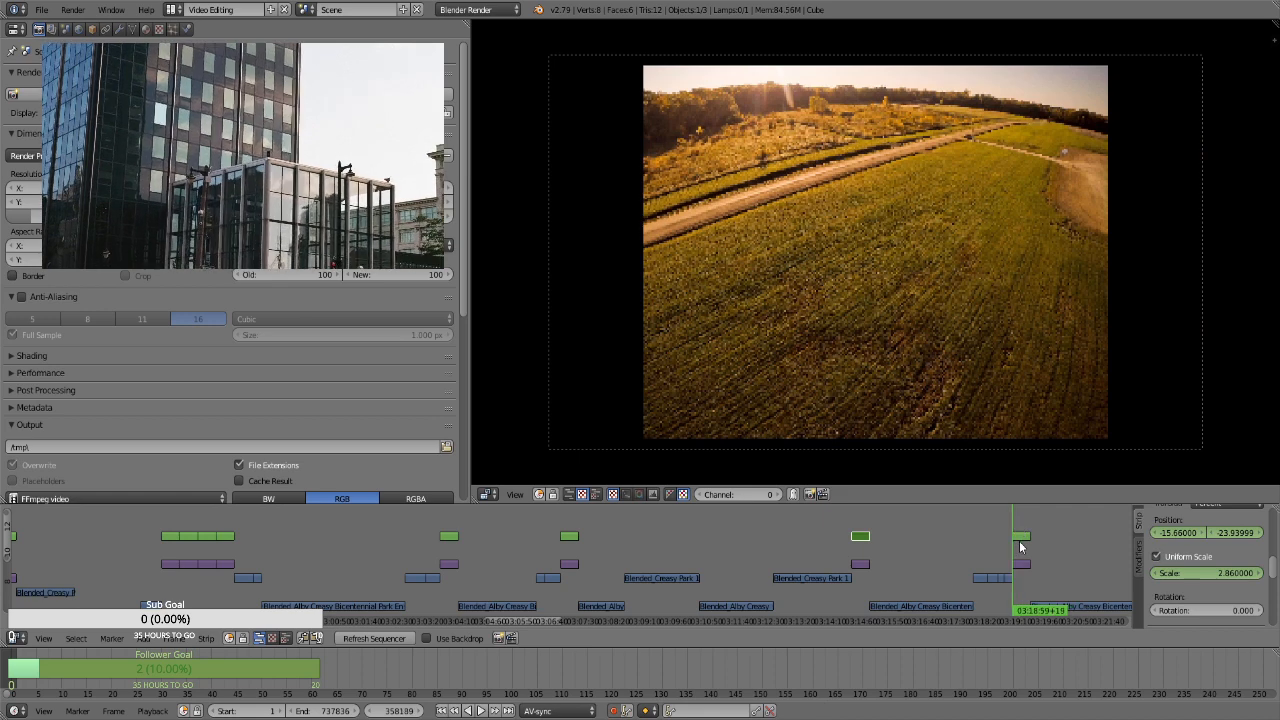
right_click(1022, 540)
key("i")
key("i")
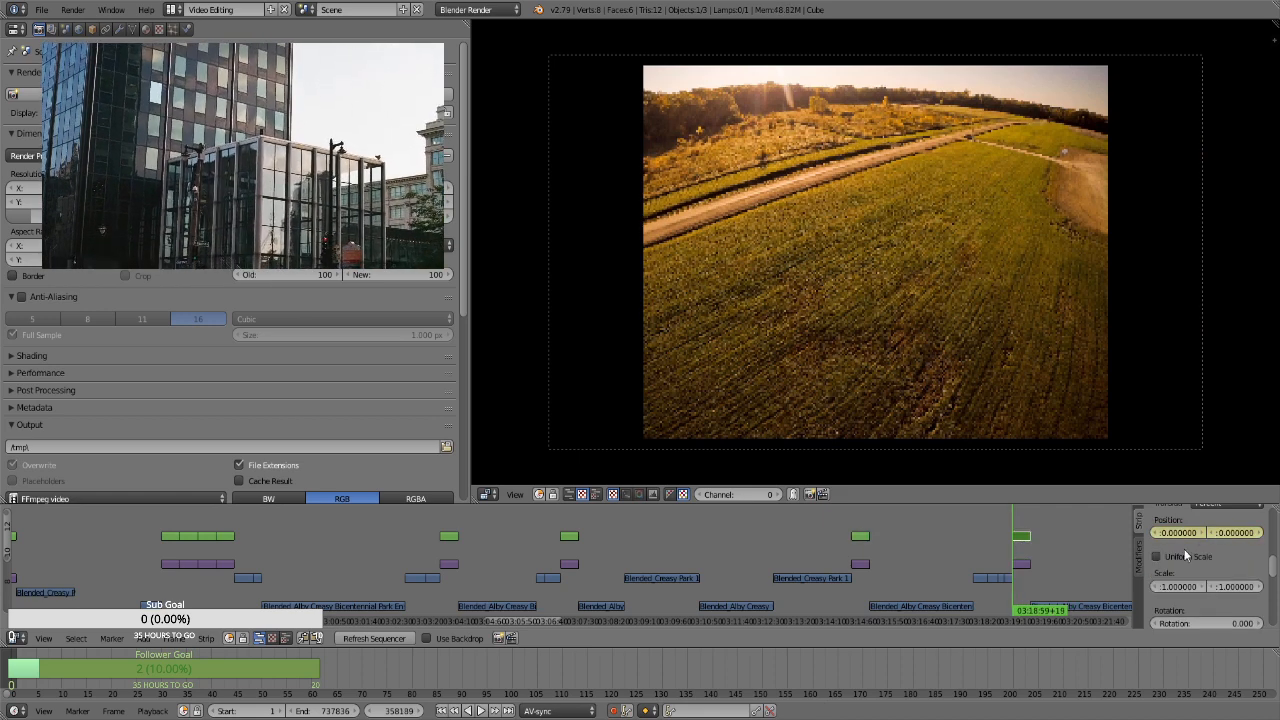
left_click(1187, 557)
key("i")
left_click(1204, 573)
type("1.75")
key("Return")
key("i")
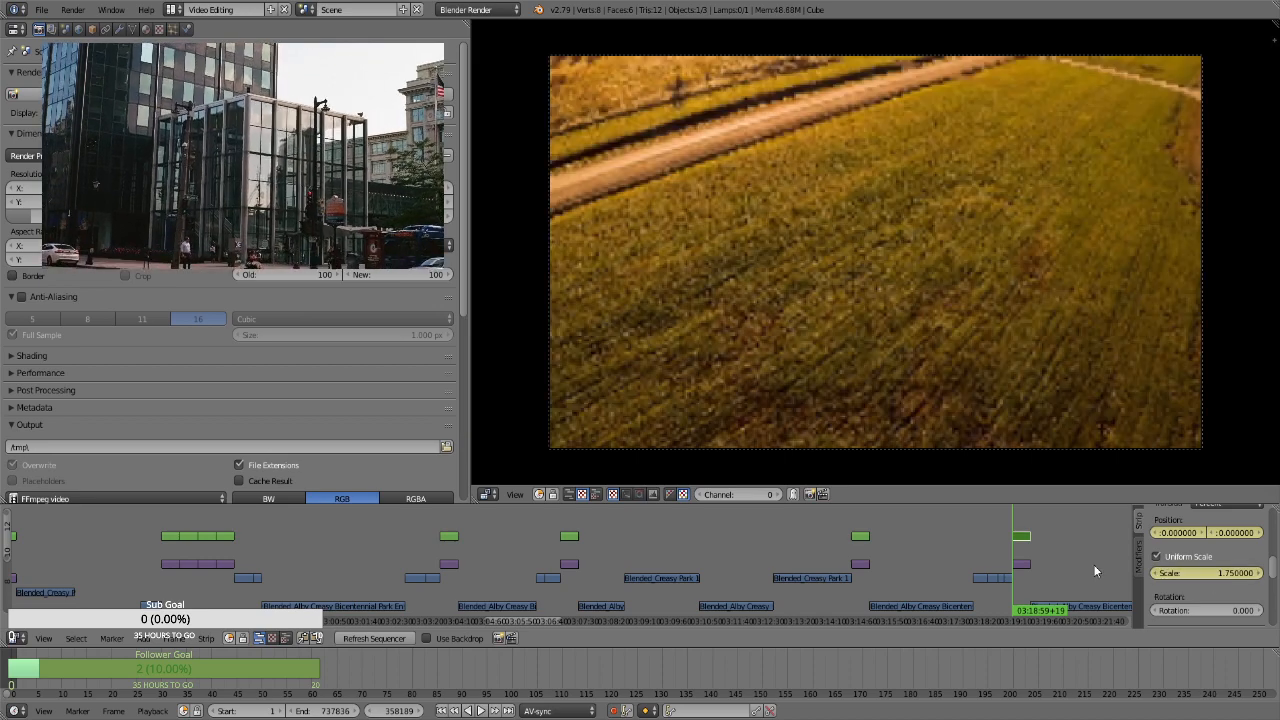
At frame 359058, the curved-horizon field strip's last frame, keyframe a vertical position of about -29.28
key("Page_Up")
key("Left")
left_click_drag(1235, 532, 1165, 532)
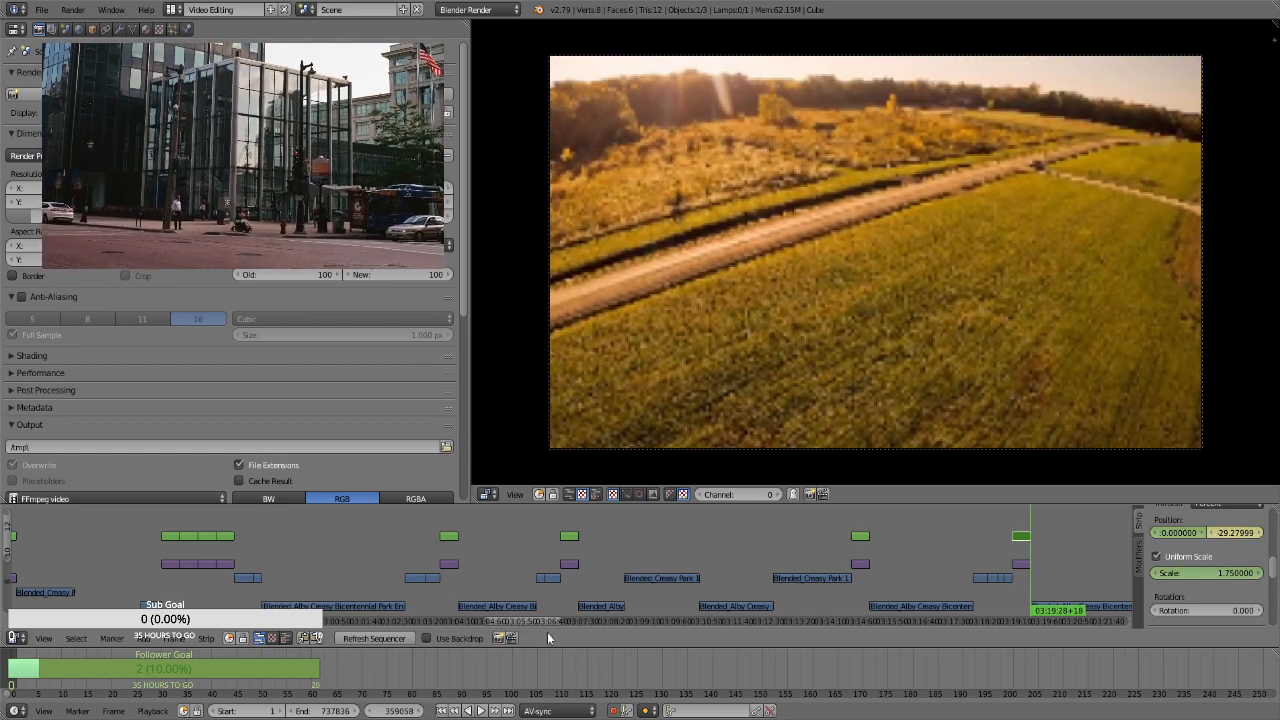
For the transform strip of the tall reeds photo at frame 365388, keyframe the position and a uniform scale of 1.75
scroll(511, 621, "right", 10, "ctrl")
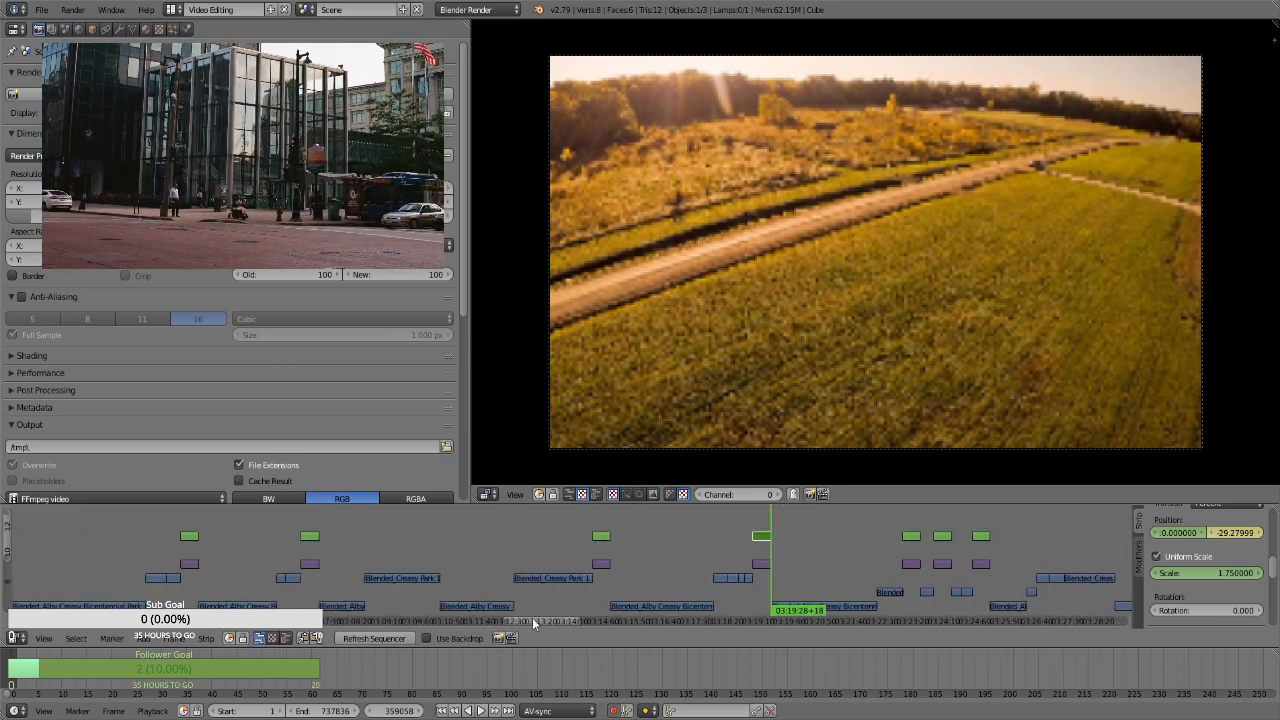
scroll(551, 619, "right", 1, "ctrl")
left_click(617, 527)
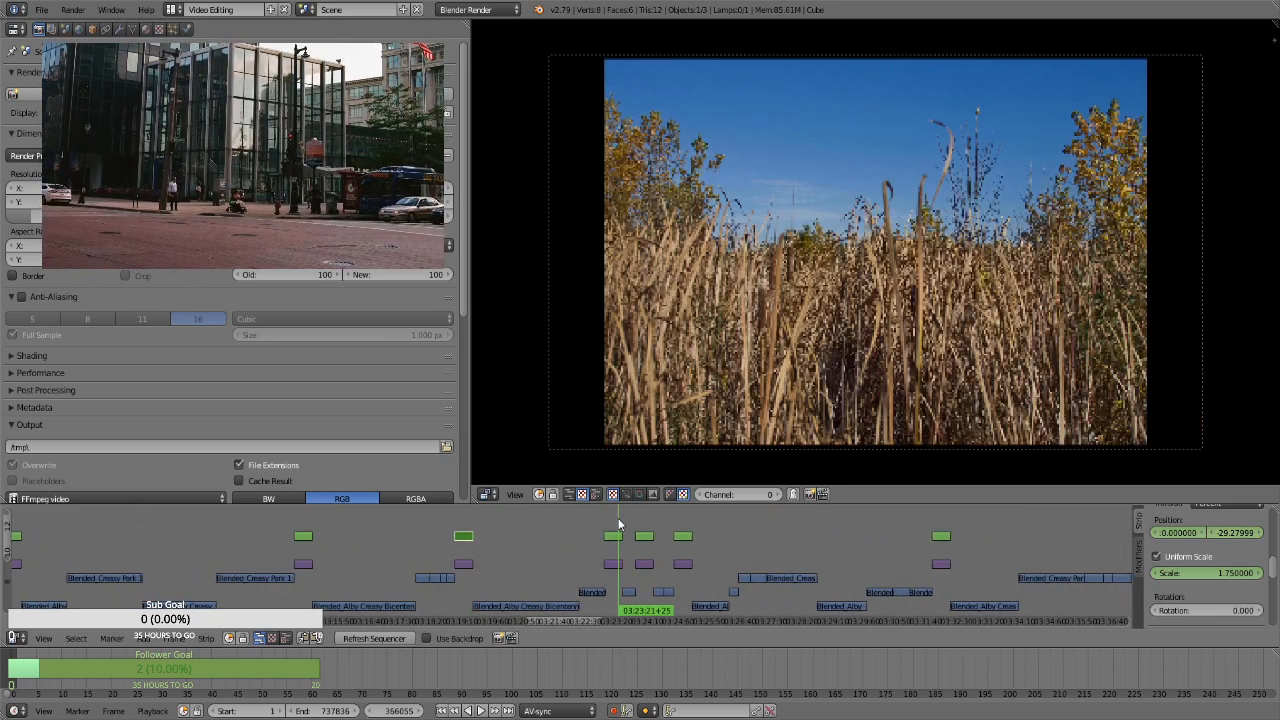
right_click(615, 538)
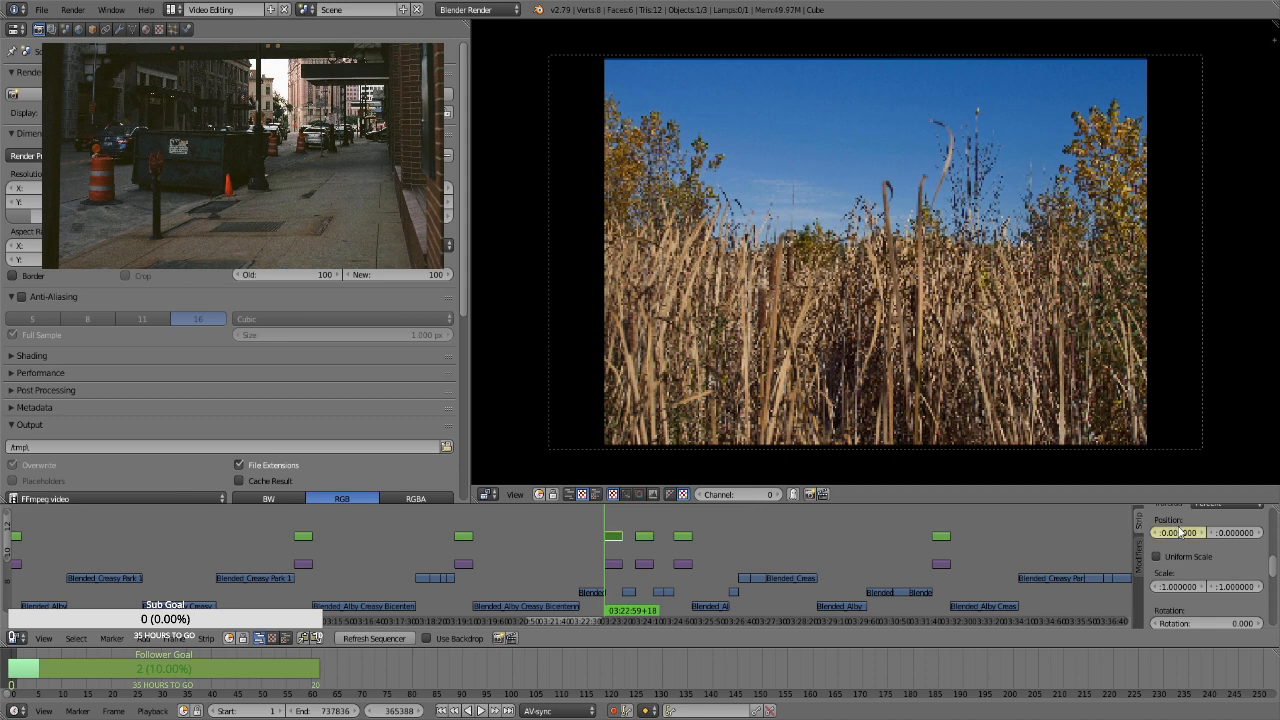
key("i")
left_click(1198, 558)
left_click(1197, 572)
type("1.75")
key("Return")
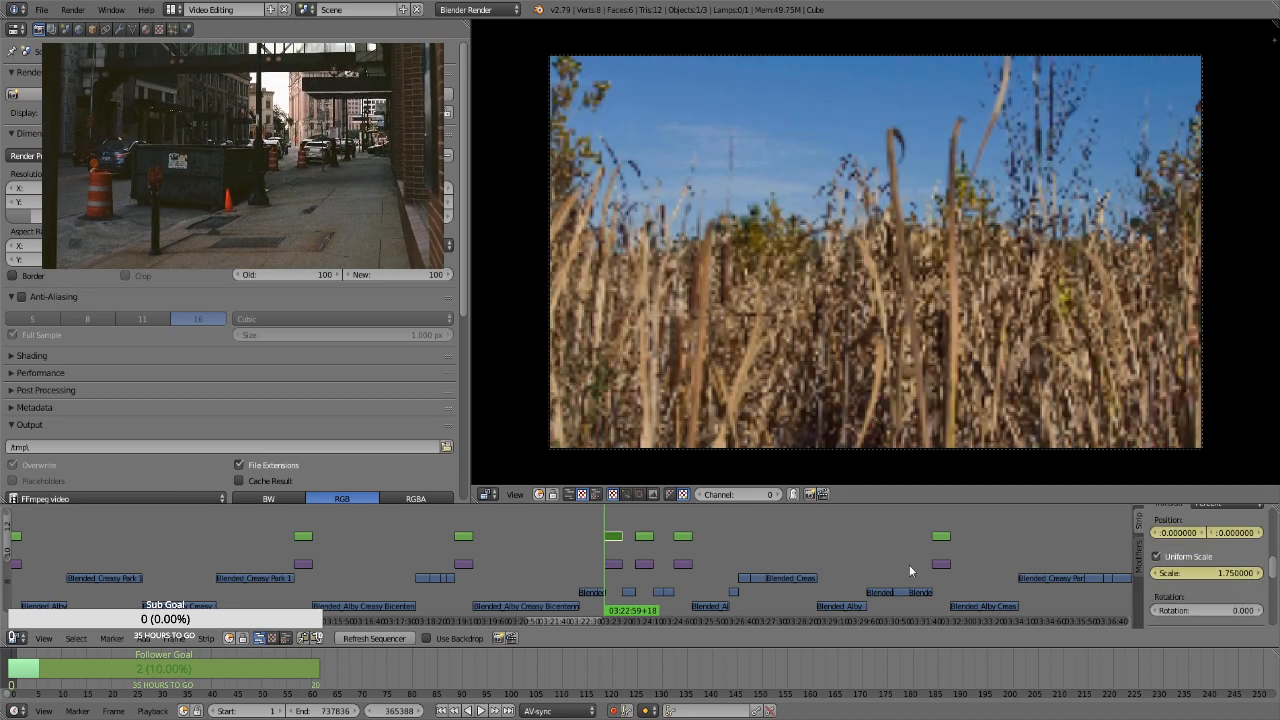
At frame 366257, the tall reeds strip's last frame, keyframe a scale of 2.47 and a position of about 2.53 horizontally and 0.63 vertically
key("Page_Up")
key("Left")
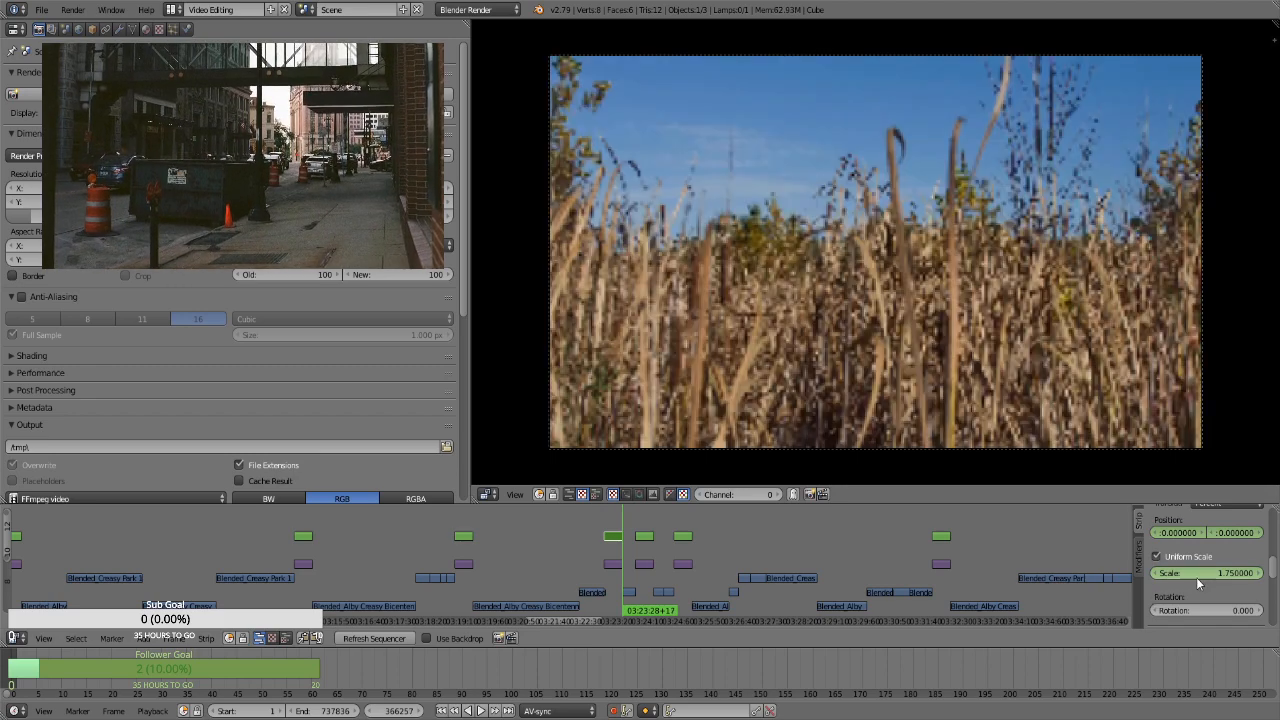
left_click_drag(1200, 573, 1272, 573)
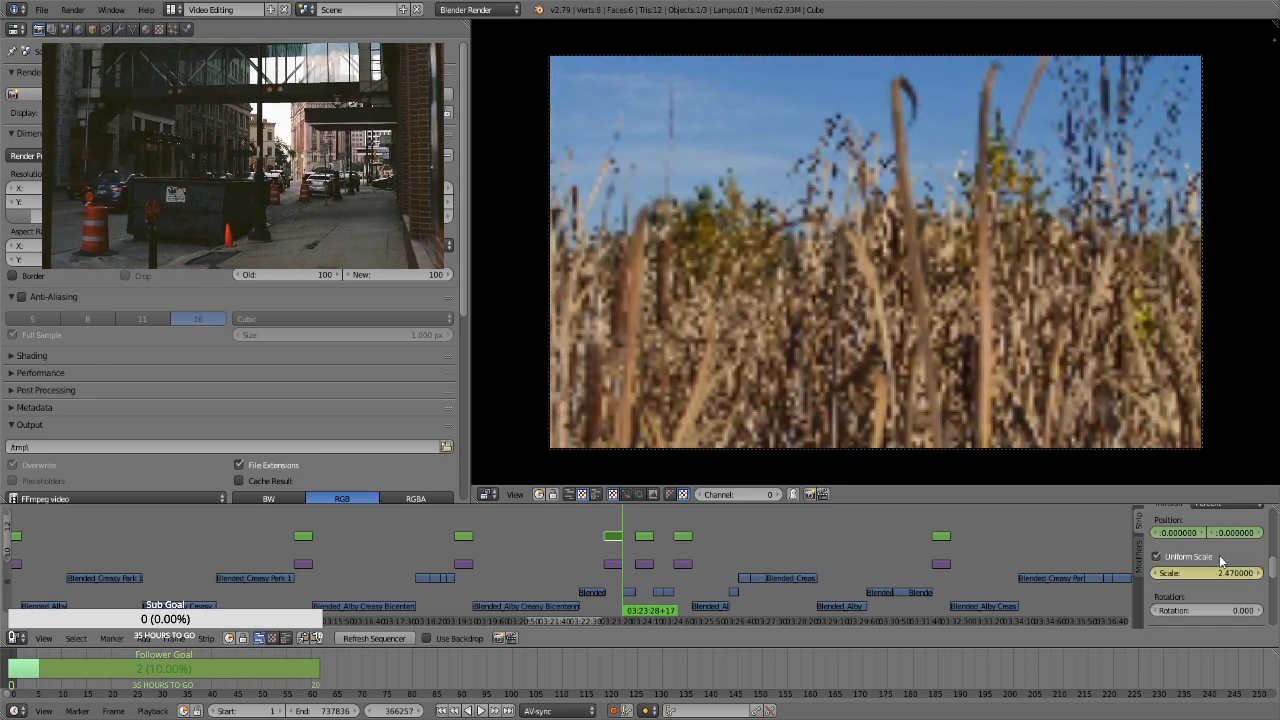
left_click_drag(1228, 533, 1258, 533)
For the transform strip of the bending reeds photo at frame 366893, keyframe the position and a uniform scale of 1.75
key("Right")
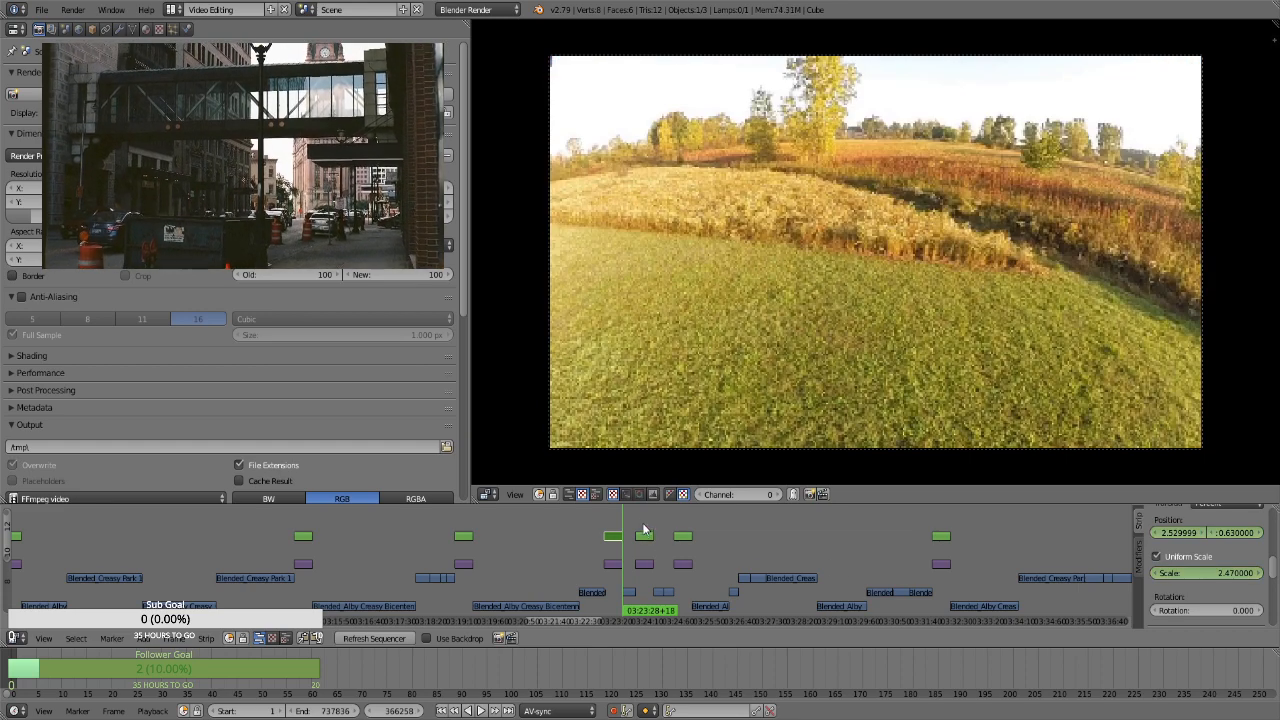
left_click(643, 533)
key("Page_Down")
right_click(641, 540)
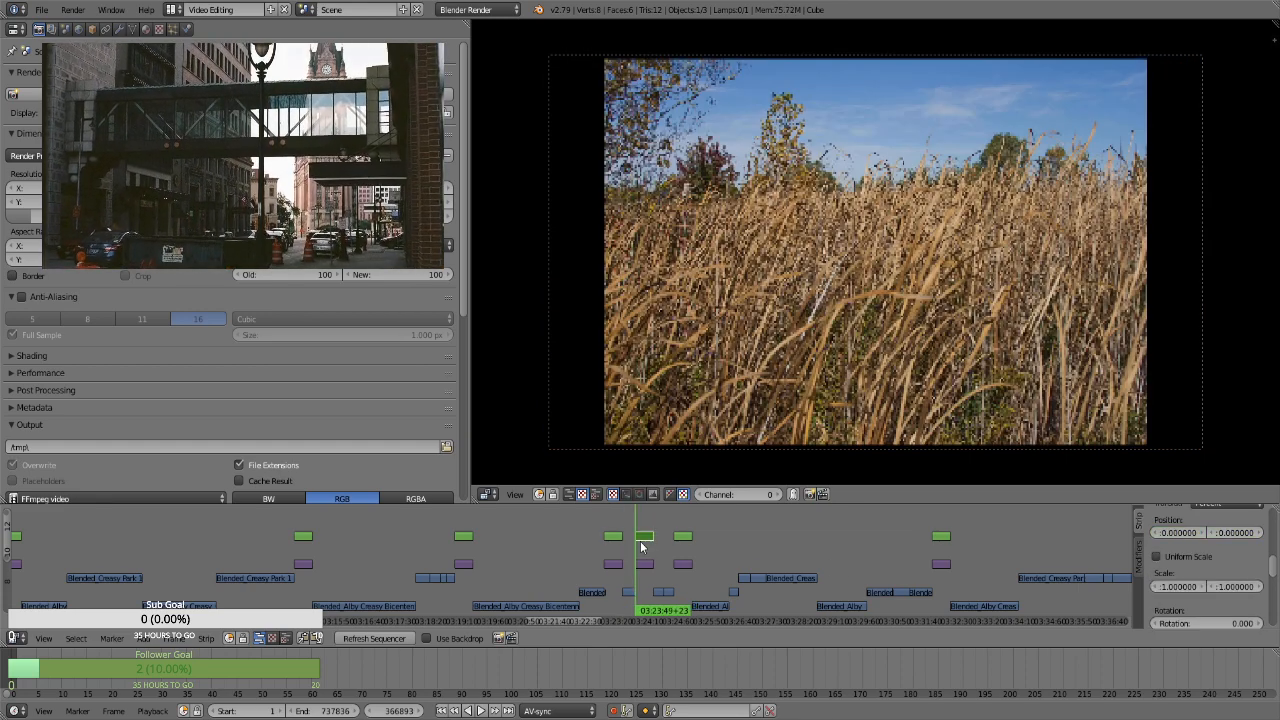
left_click(1157, 556)
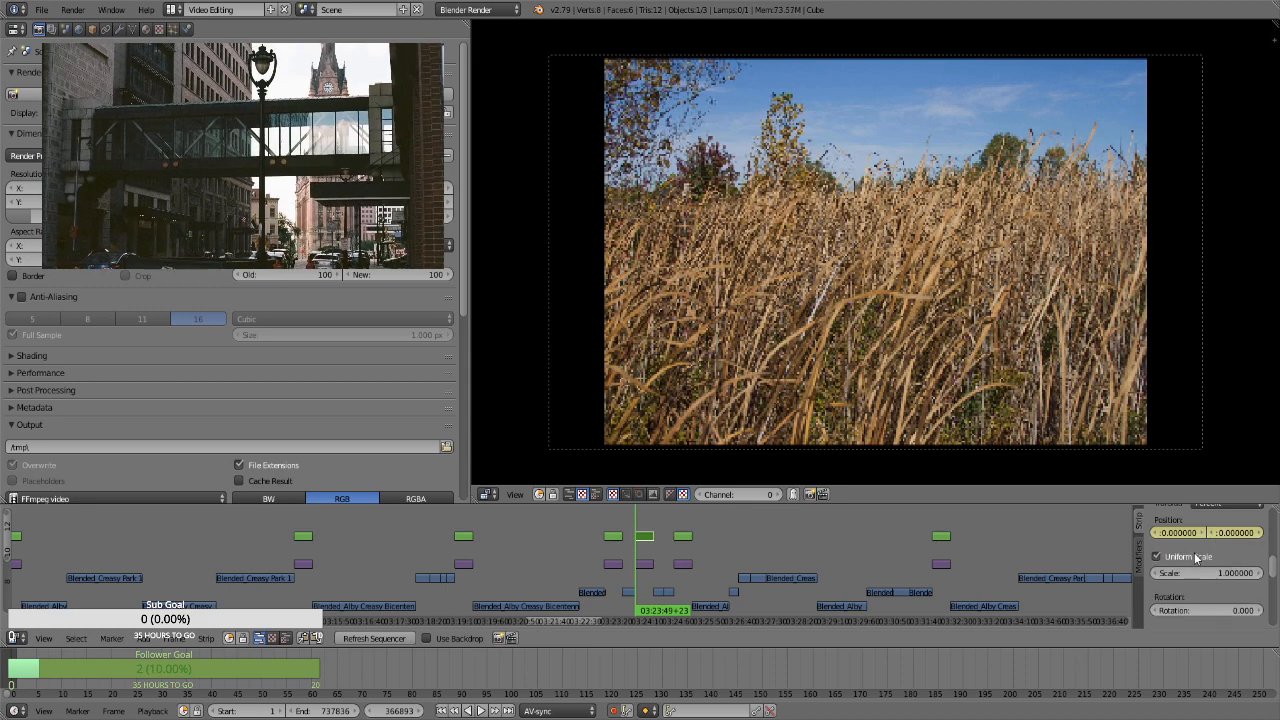
left_click(1205, 570)
type("1.75")
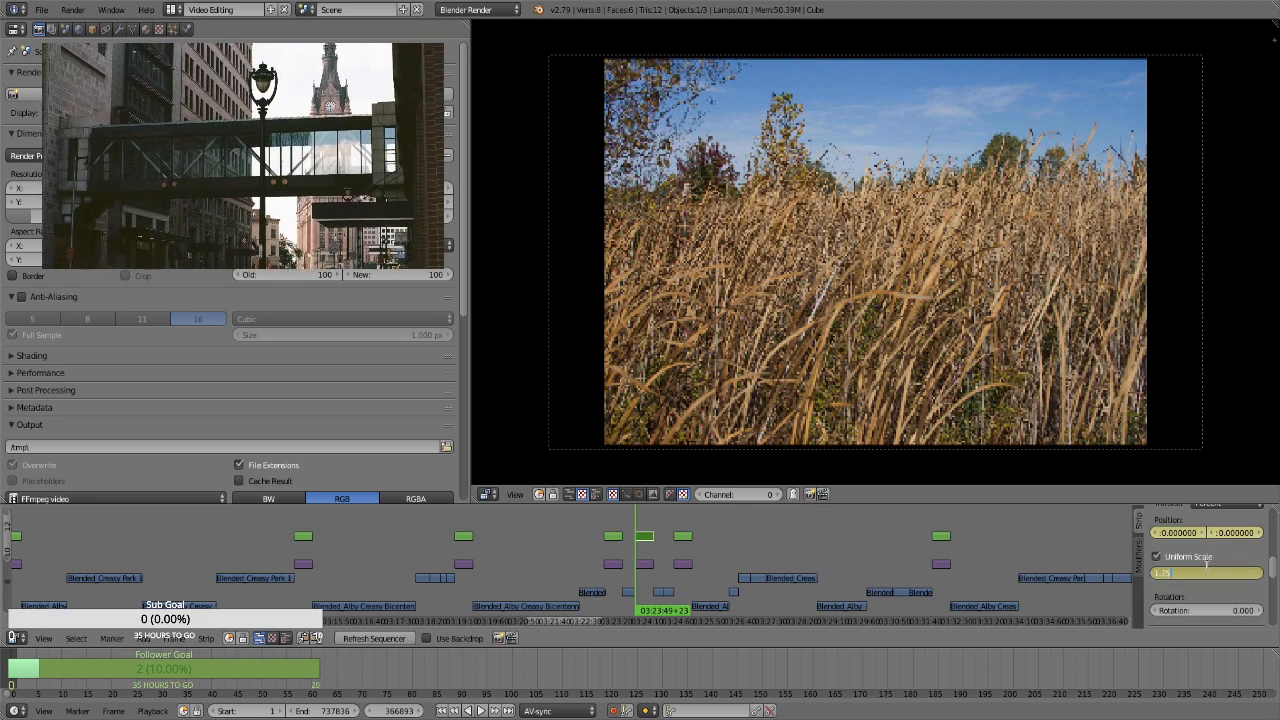
key("Return")
At frame 367762, the bending reeds strip's last frame, keyframe a vertical position of about 37.77
key("Page_Up")
key("Left")
left_click_drag(1234, 533, 1276, 533)
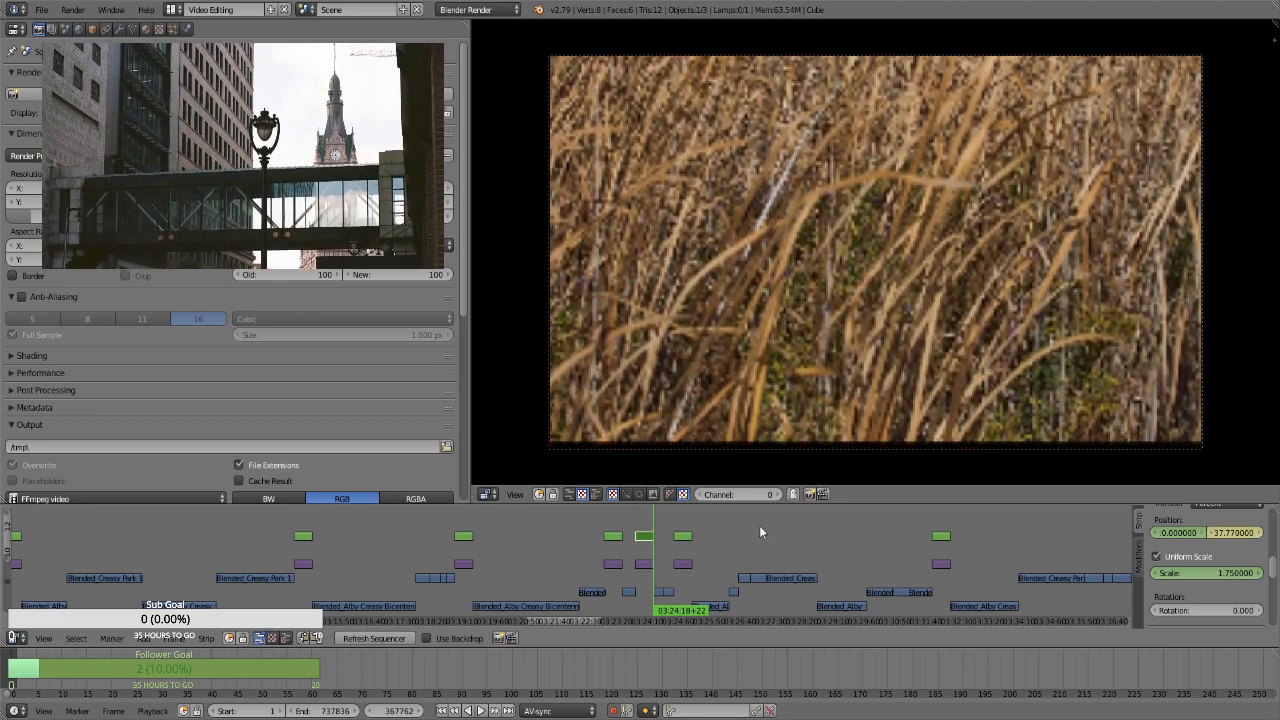
For the portrait-format reeds photo's transform strip at frame 368755, keyframe a uniform scale of 2.98 and a vertical position of about 35.31
key("Right")
key("Page_Up")
right_click(685, 536)
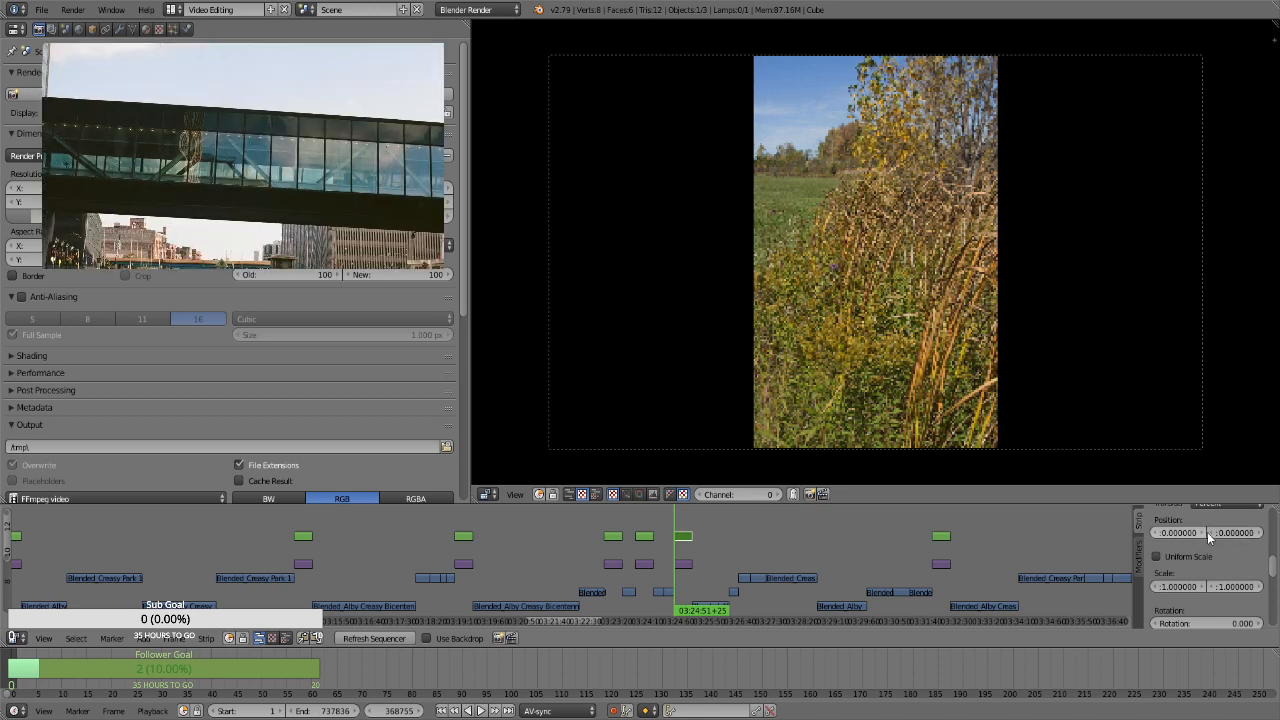
left_click(1184, 559)
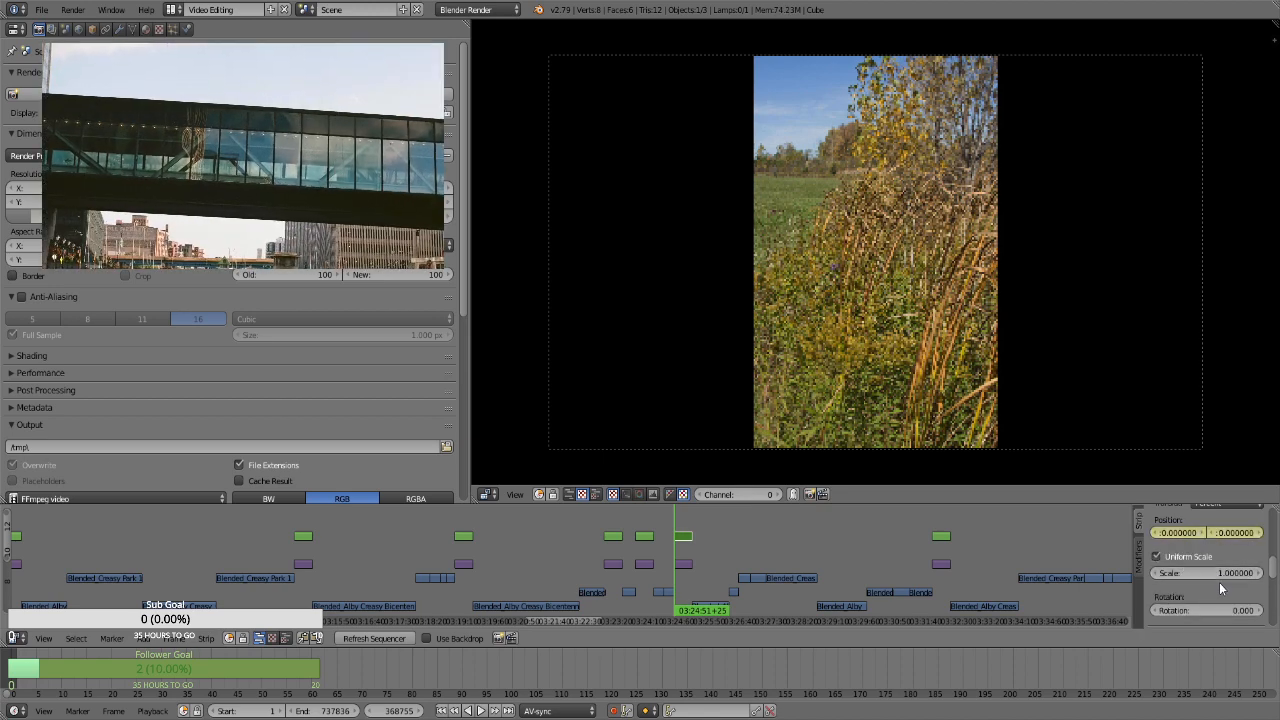
left_click_drag(1222, 575, 1268, 575)
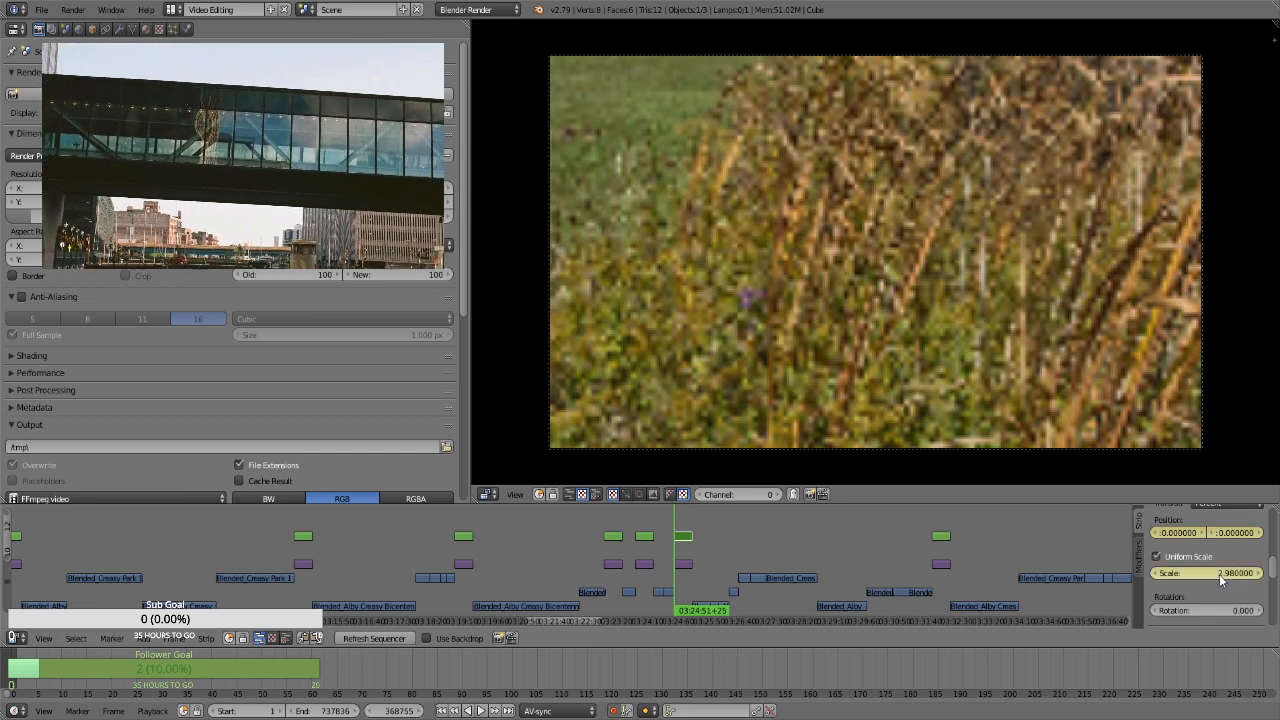
left_click_drag(1228, 533, 1232, 538)
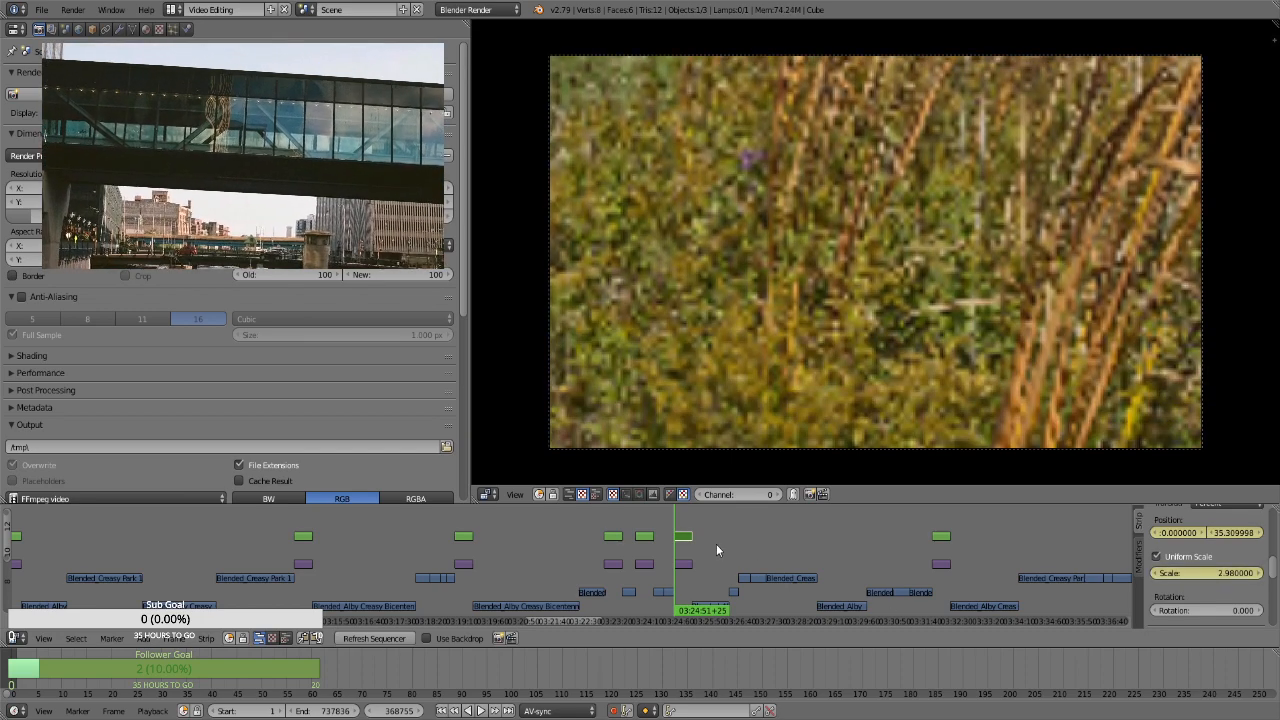
At frame 369624, the portrait photo strip's last frame, keyframe a vertical position of about -47.16
key("Page_Up")
key("Left")
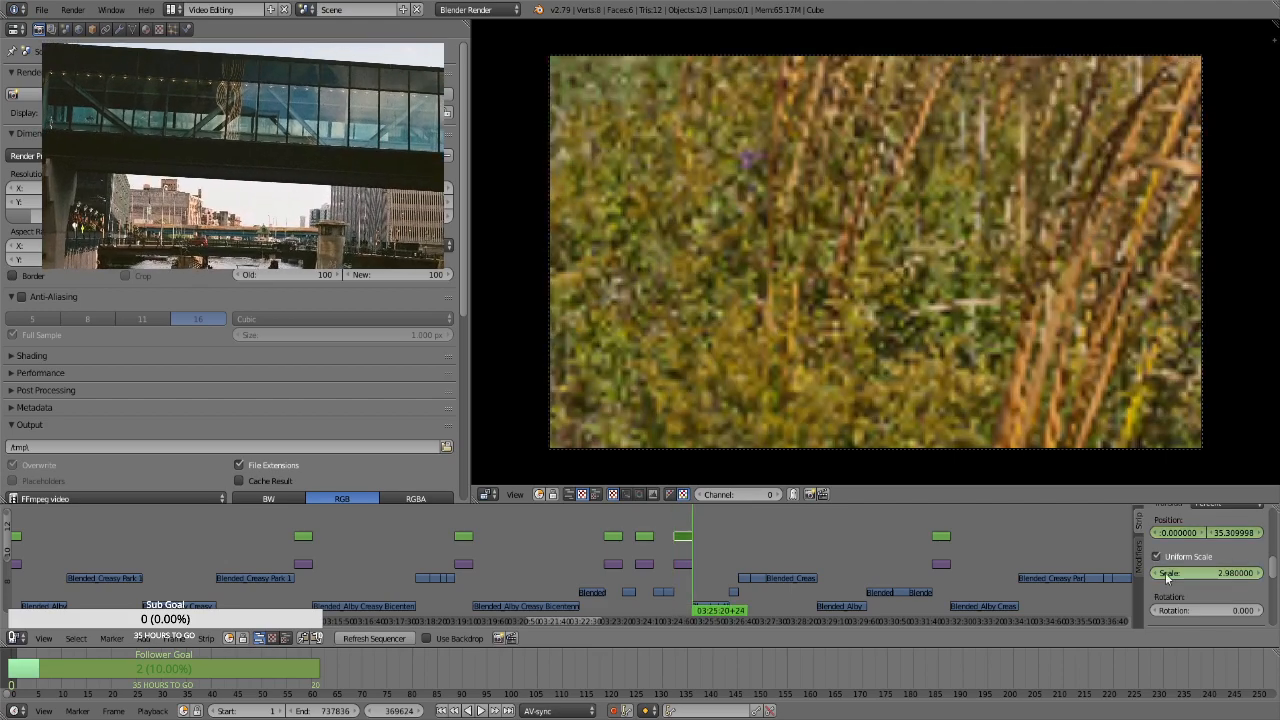
left_click_drag(1236, 533, 1168, 532)
For the transform strip of the dirt road and sunlit treeline photo at frame 381196, keyframe the position and a uniform scale of 1.75
left_click(940, 537)
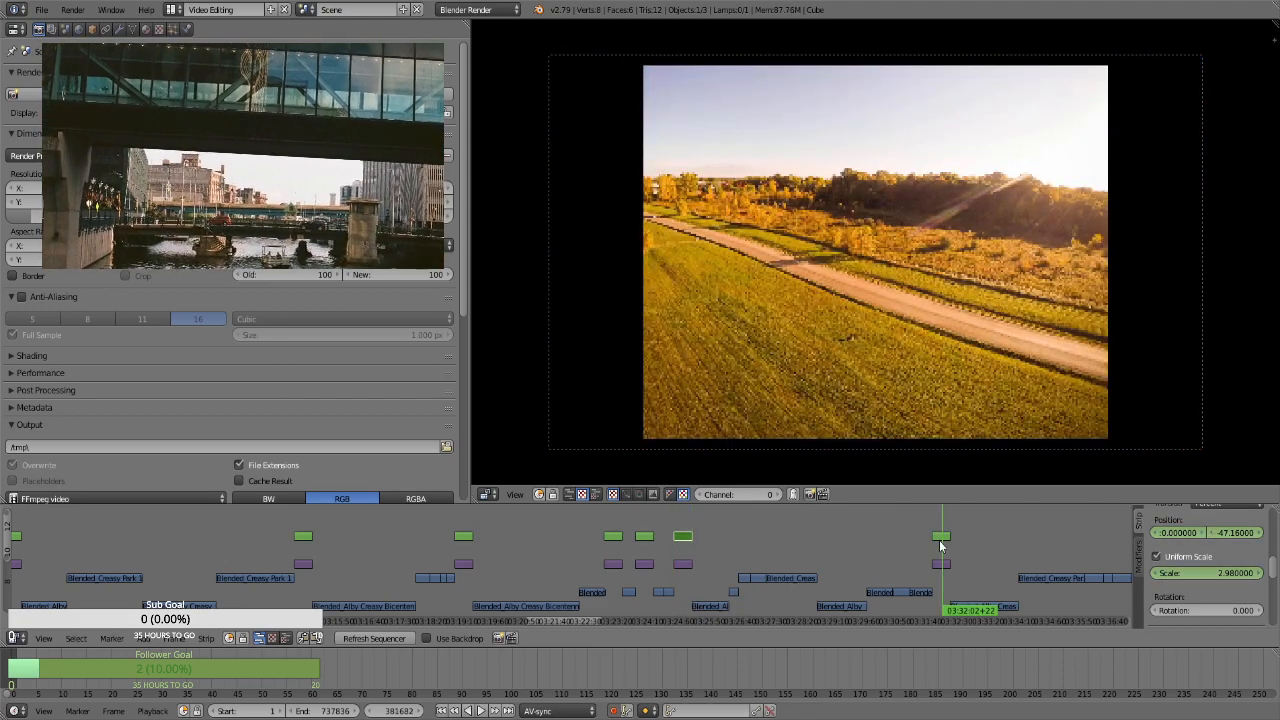
right_click(939, 539)
key("Page_Down")
key("i")
key("i")
left_click(1169, 558)
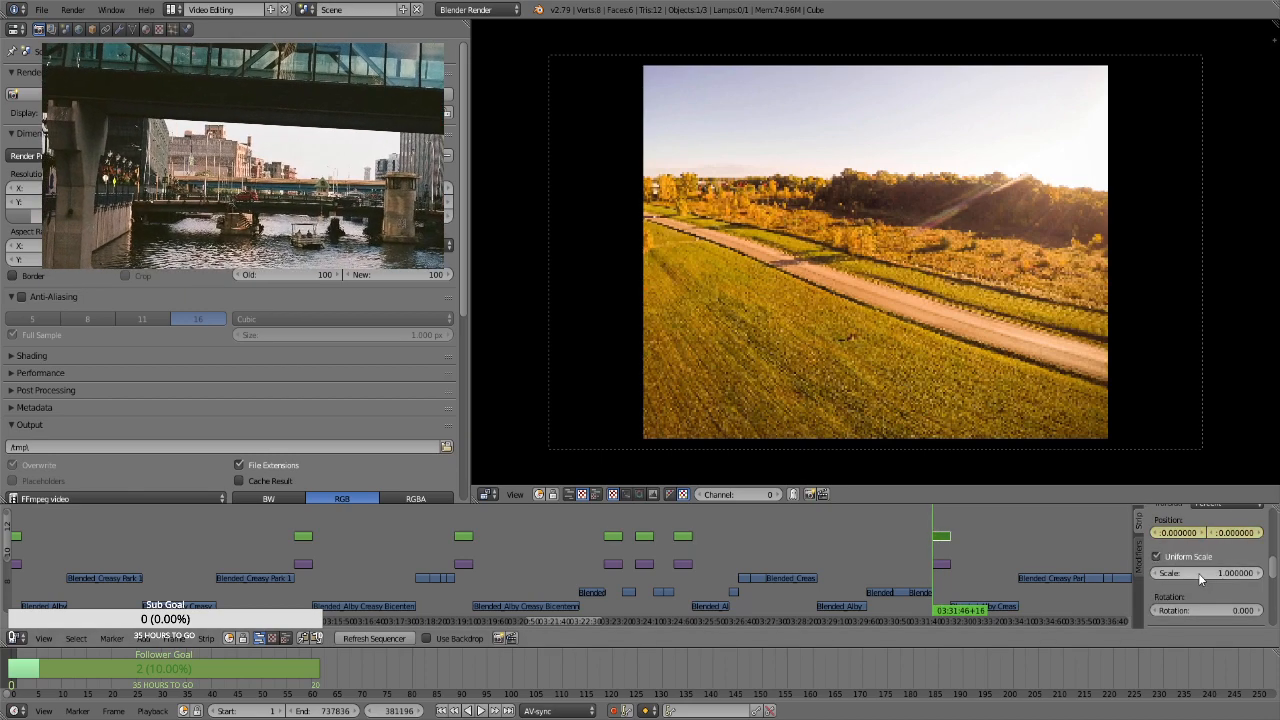
key("i")
left_click(1199, 572)
type("1.75")
key("Return")
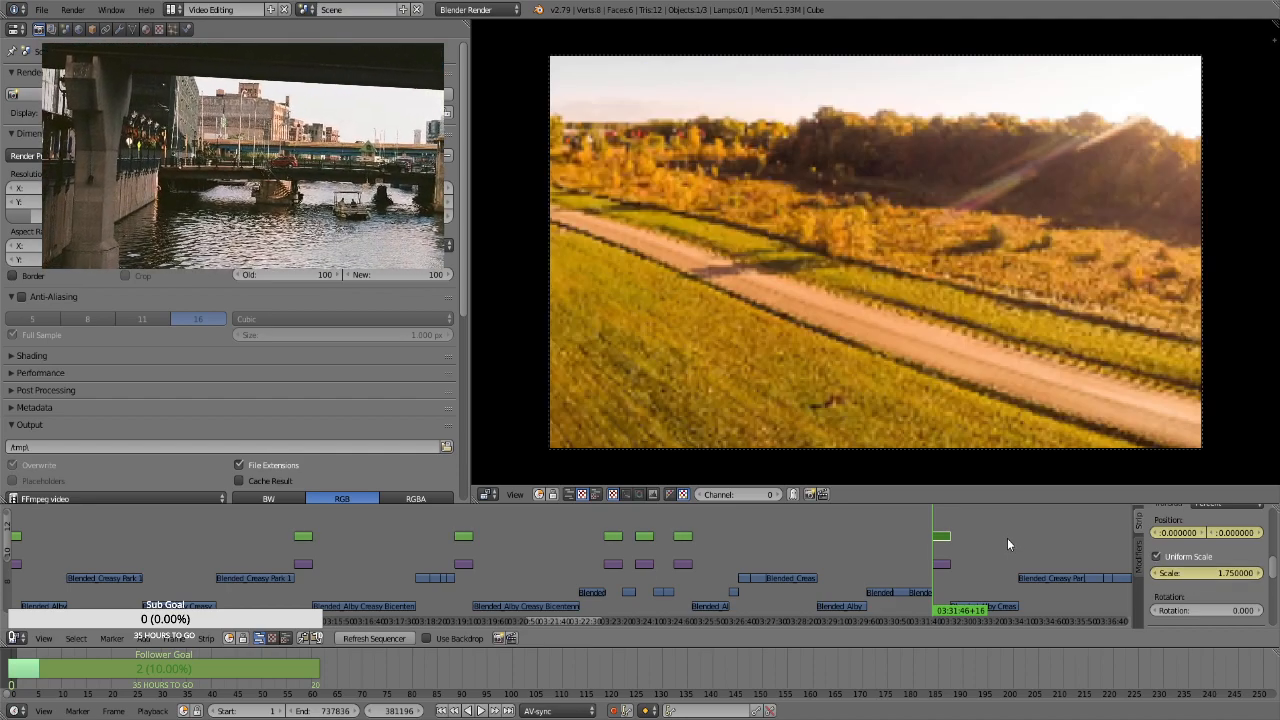
At frame 382065, the road and treeline strip's last frame, keyframe a scale of 2.86 and a position of about 9.07 horizontally and -25.77 vertically
key("Page_Up")
key("Left")
left_click(1189, 573)
type("2.86")
key("Return")
mouse_move(1231, 535)
left_mouse_down()
mouse_move(1148, 535)
mouse_move(1230, 532)
left_mouse_up()
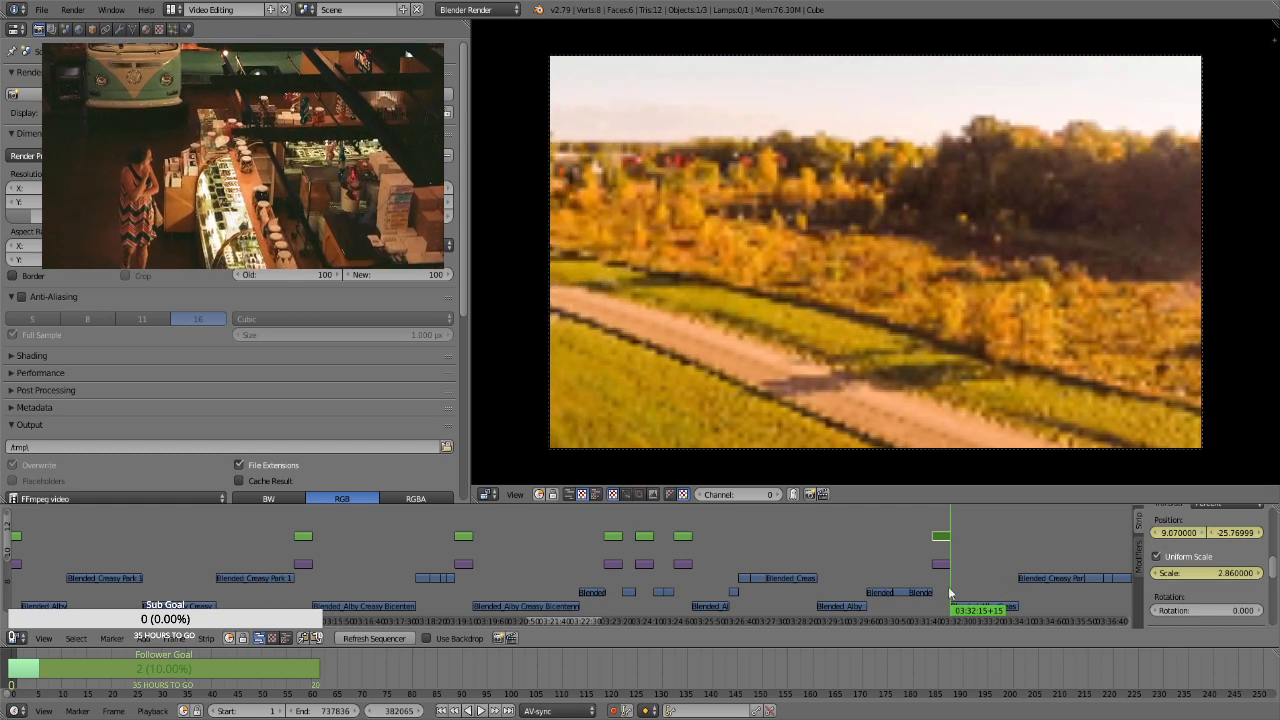
For the transform strip of the large airplane shadow photo at frame 405178, keyframe the position and a uniform scale of 1.75
scroll(556, 620, "right", 6, "ctrl")
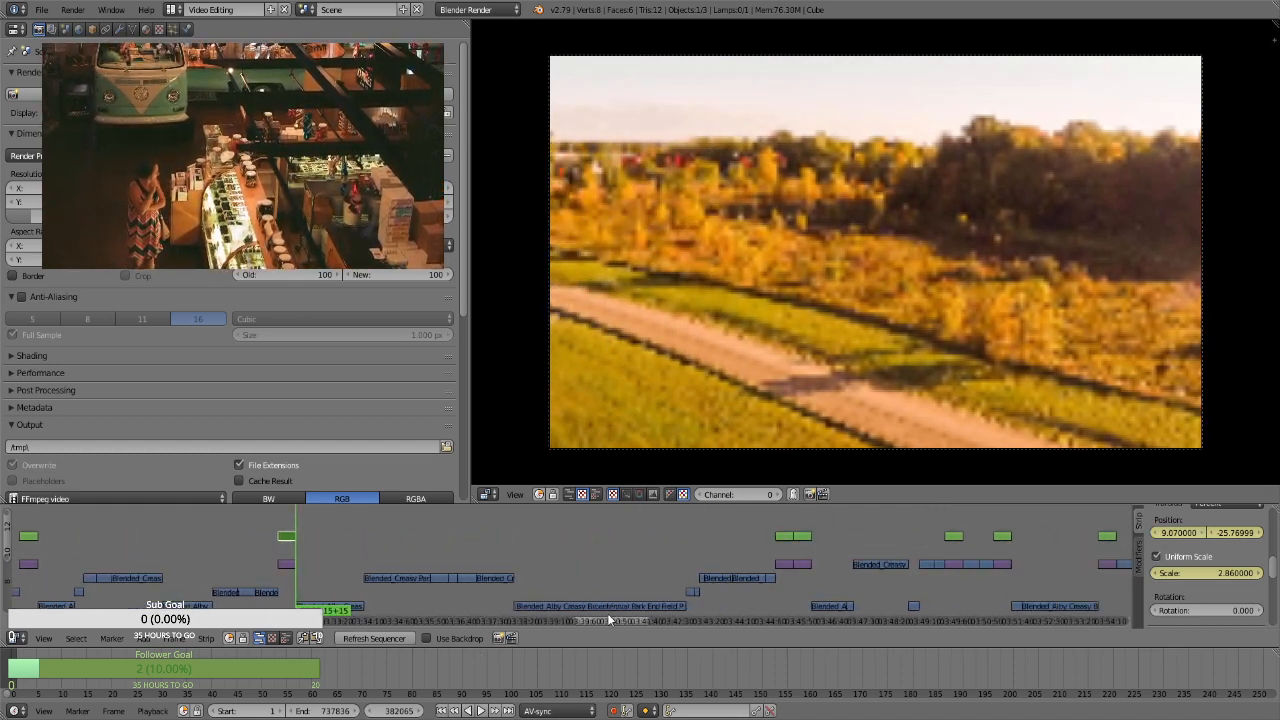
left_click(427, 516)
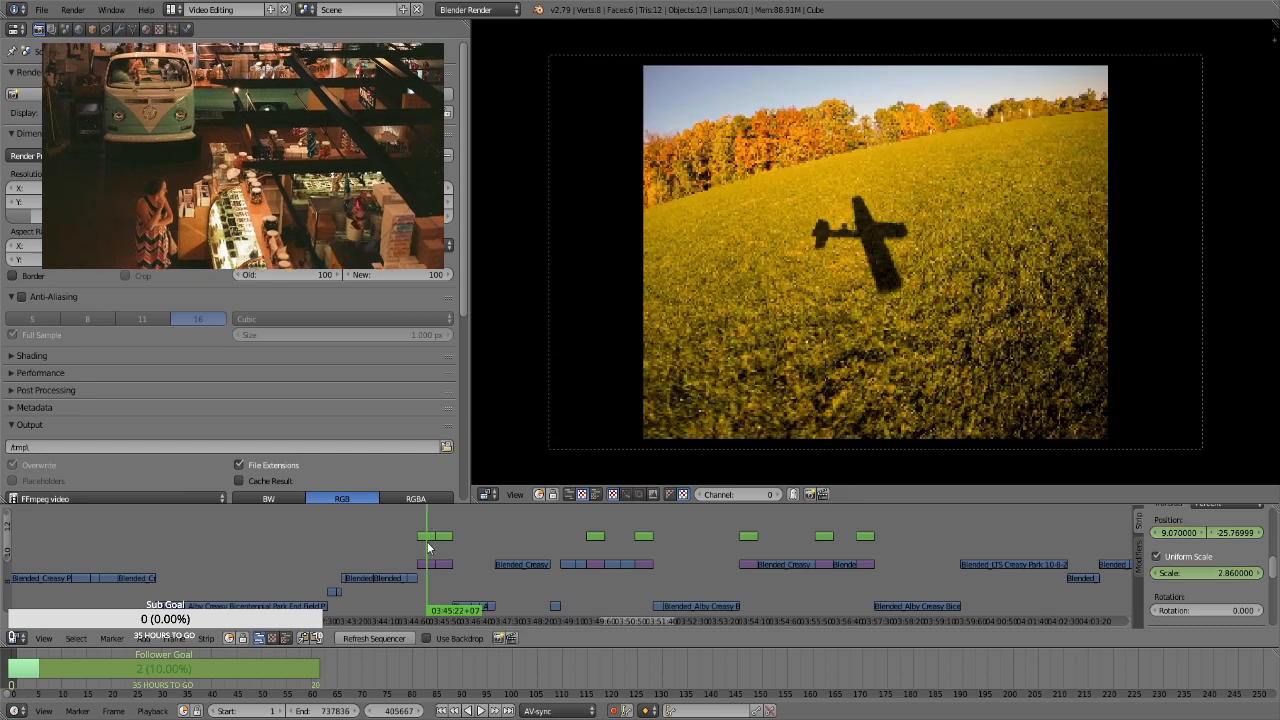
right_click(427, 539)
key("Page_Down")
key("i")
left_click(1202, 557)
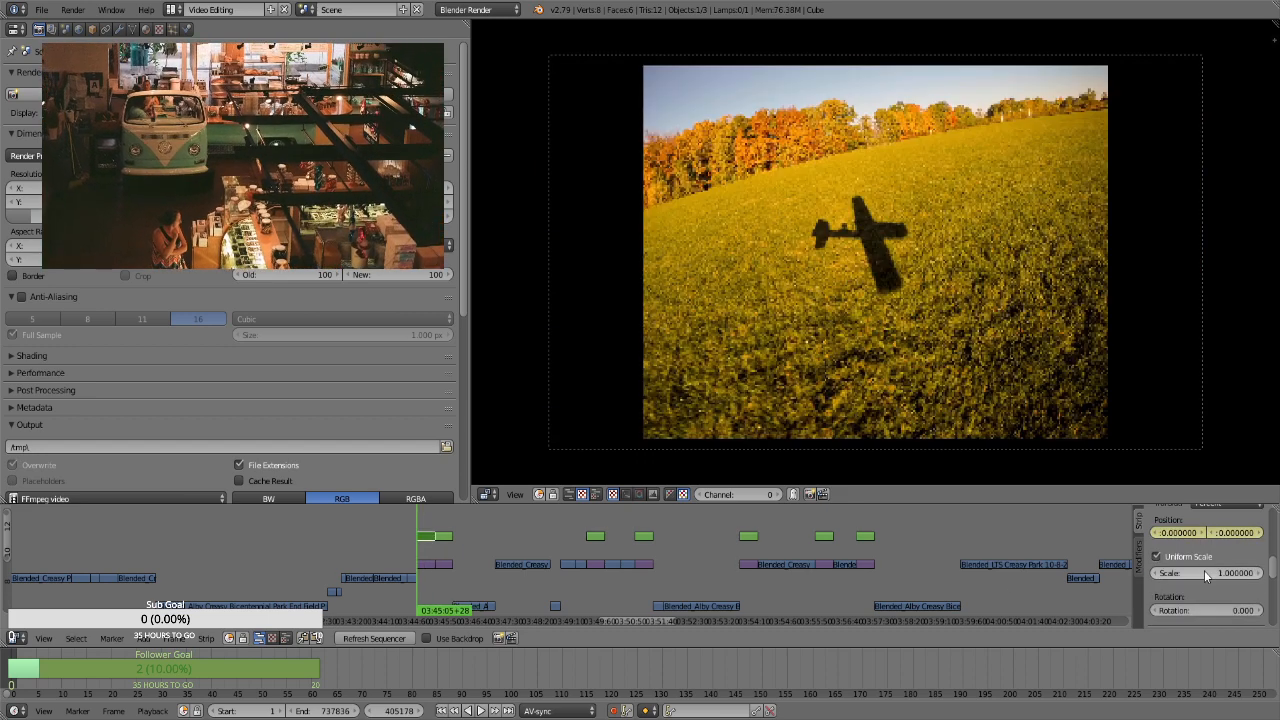
left_click(1205, 574)
type("1.75")
key("Return")
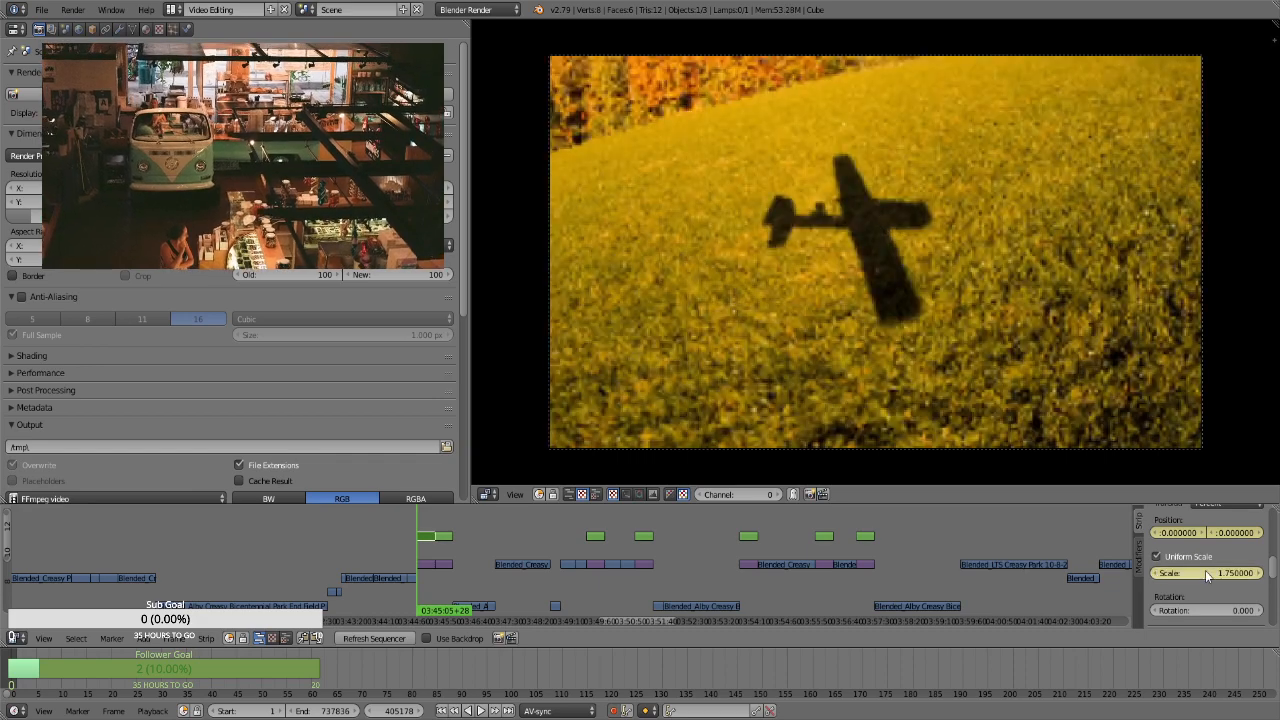
At frame 406047, the large airplane shadow strip's last frame, keyframe a scale of 2.86
key("Page_Up")
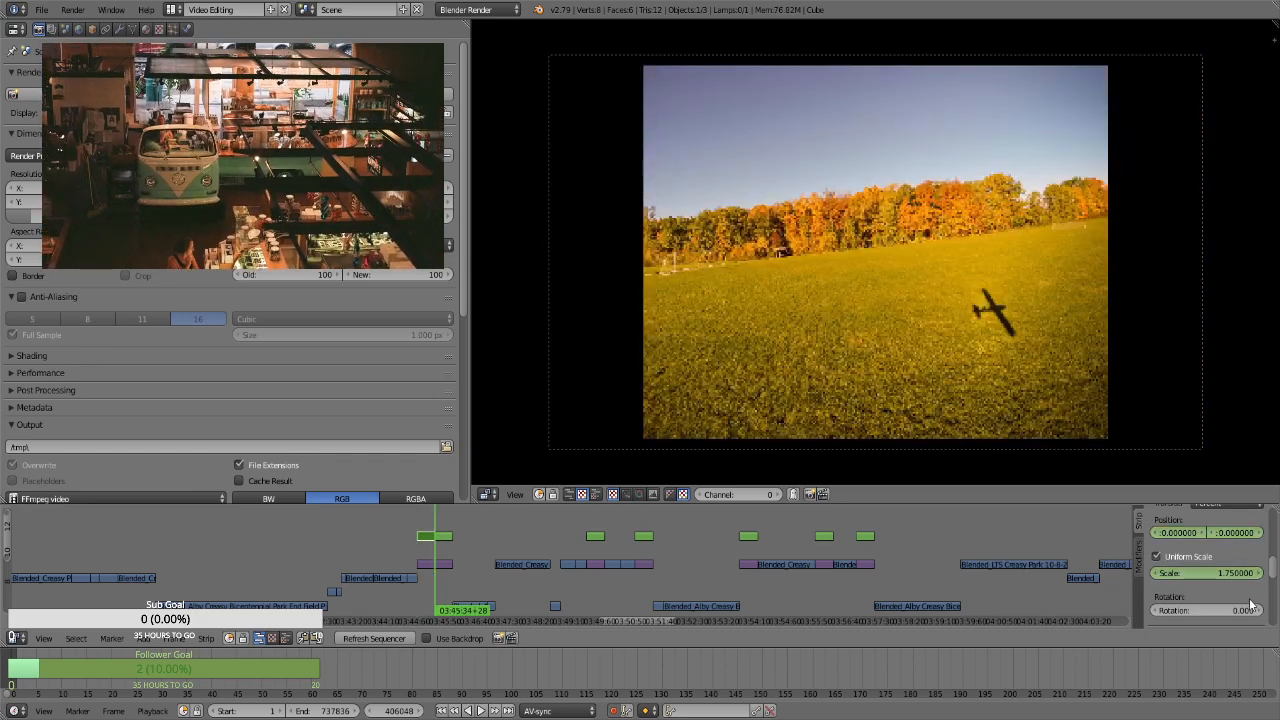
key("Left")
left_click(1228, 574)
type("2.86")
key("Return")
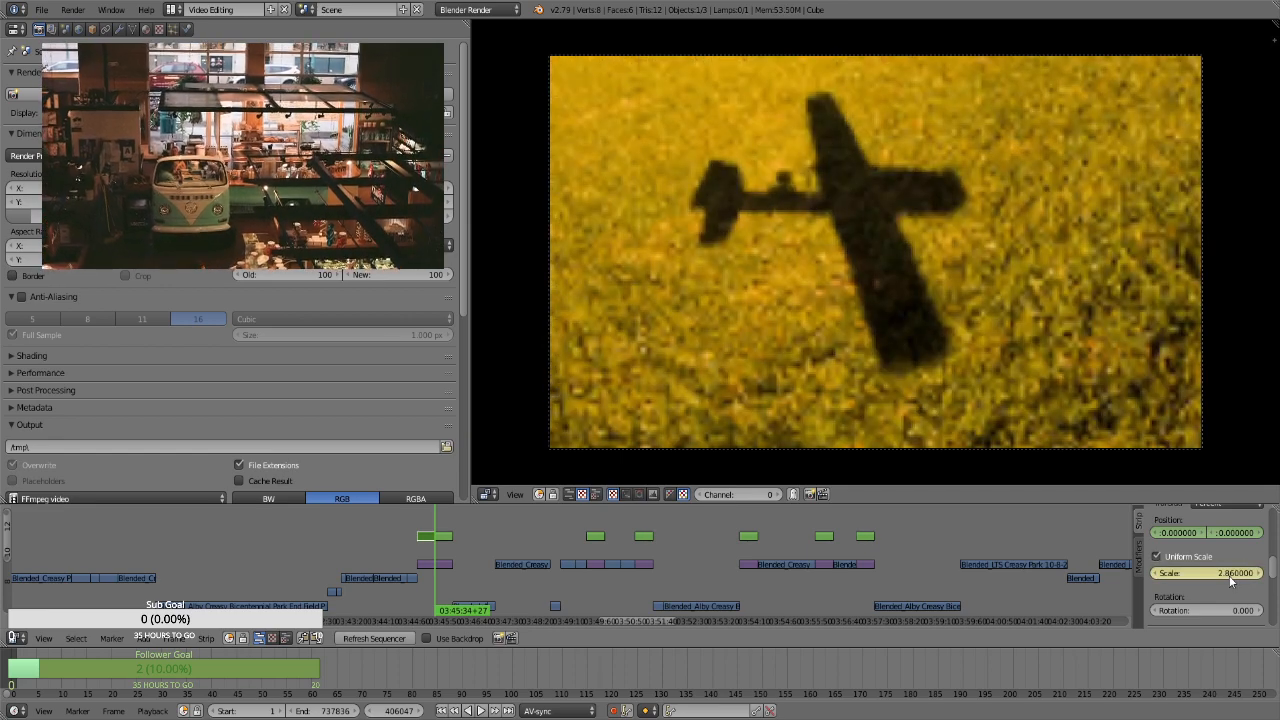
For the transform strip of the autumn treeline photo with the small airplane shadow at frame 406048, keyframe the position and a uniform scale of 1.75
left_click(445, 536)
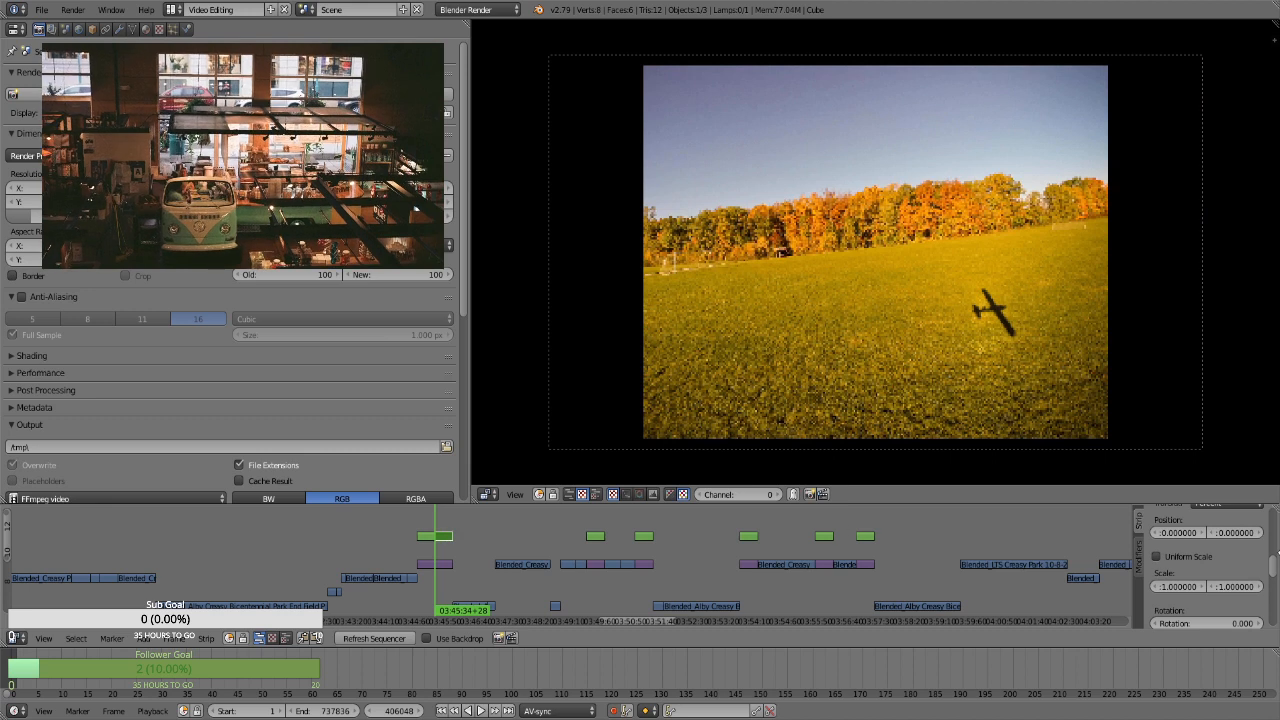
key("i")
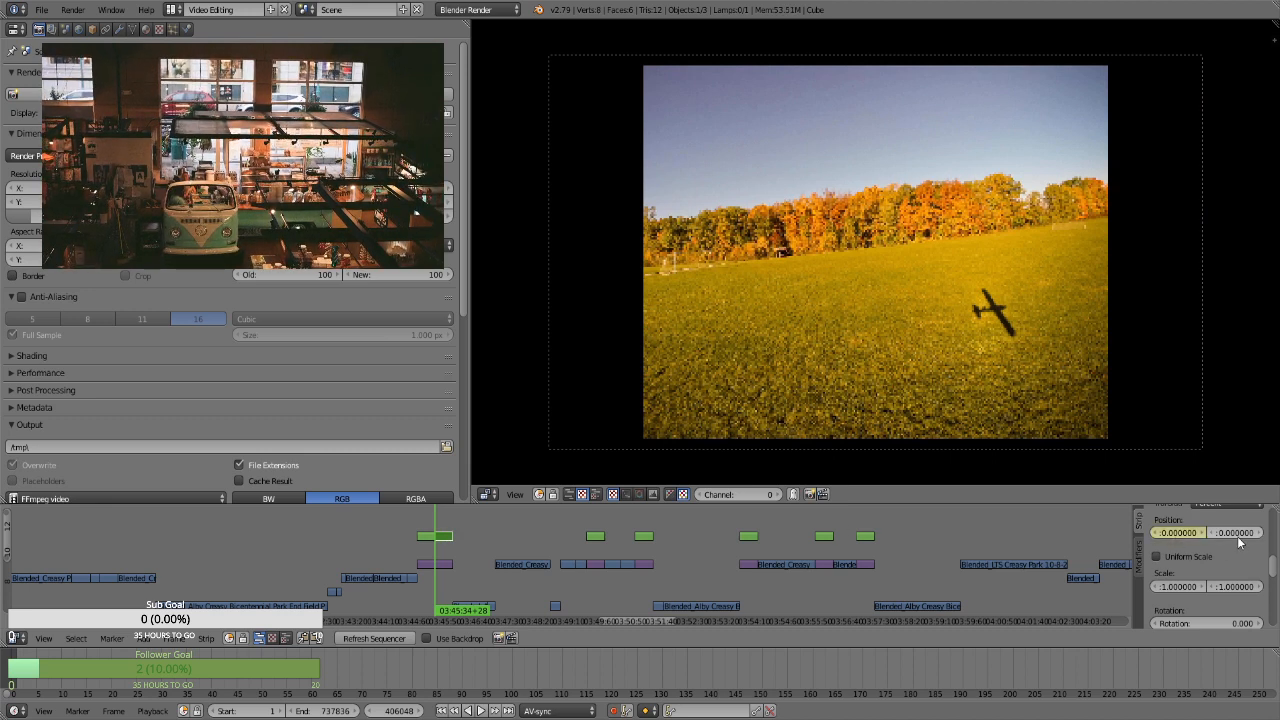
key("i")
left_click(1202, 556)
key("i")
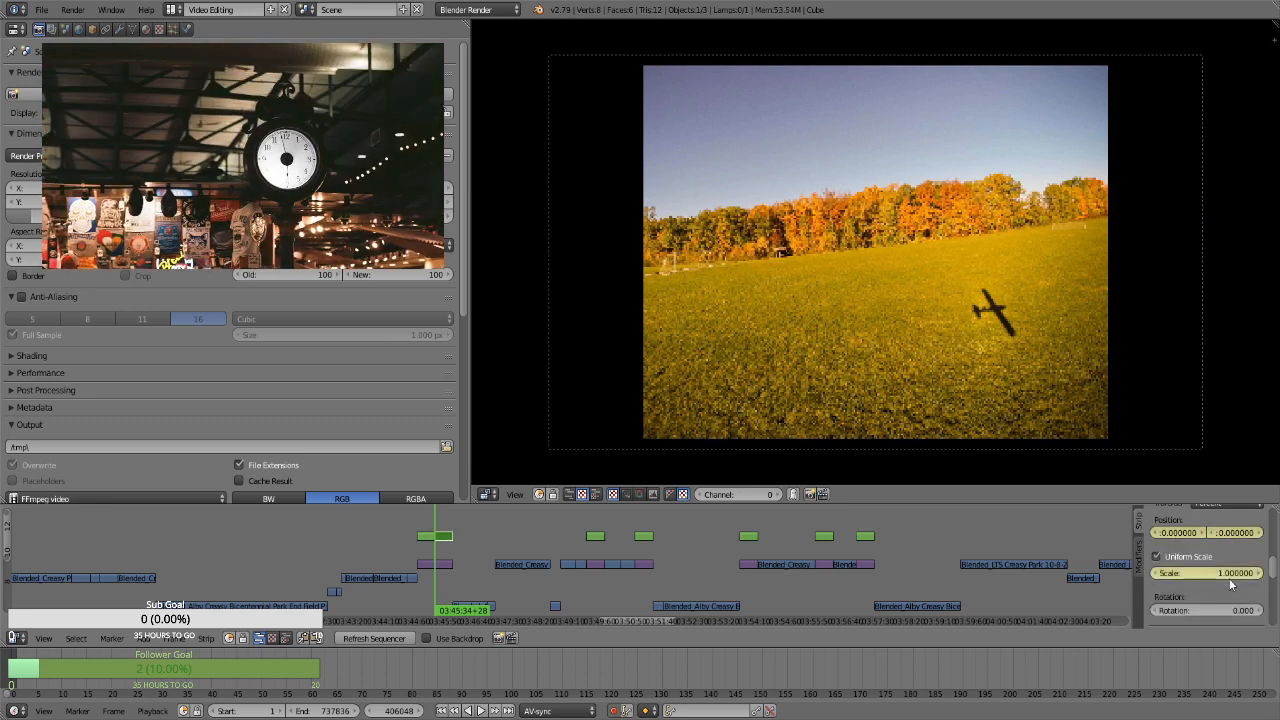
left_click(1222, 577)
type("1.75")
key("Return")
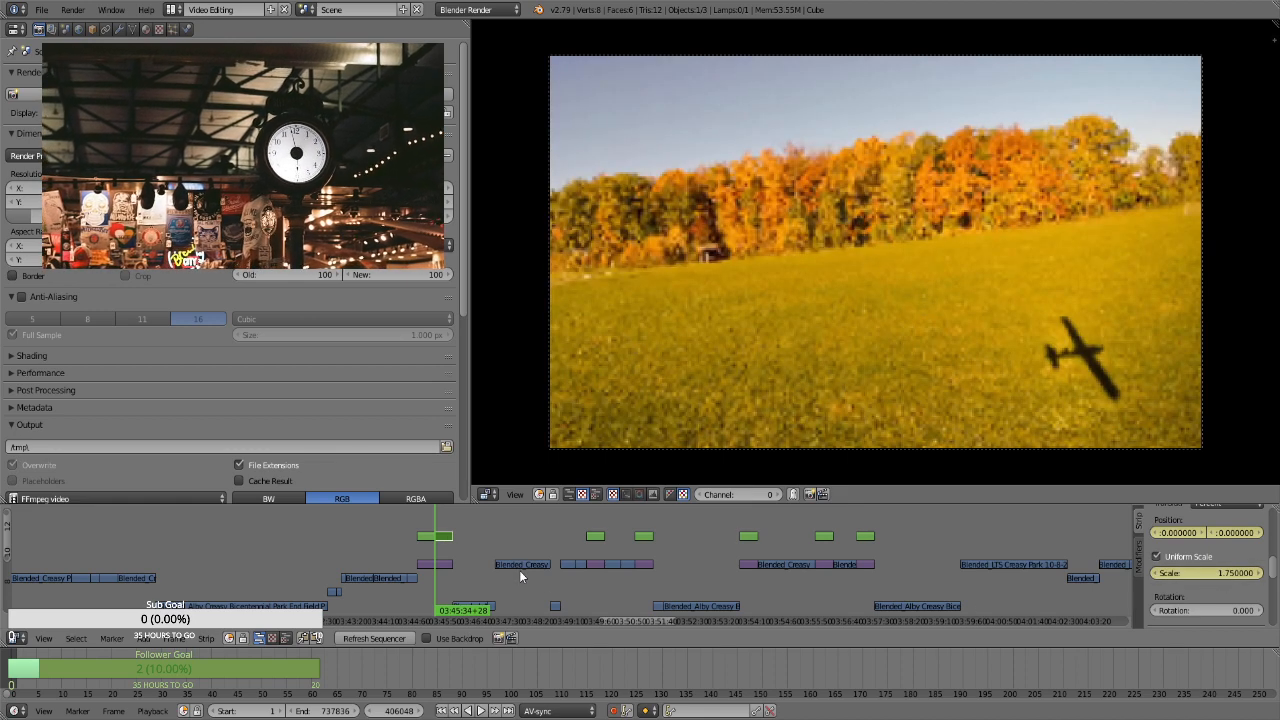
At frame 406917, the autumn treeline strip's last frame, keyframe a scale of 2.86 and a vertical position of about -8.01
key("Page_Up")
key("Left")
left_click(1216, 573)
type("2.86")
key("Return")
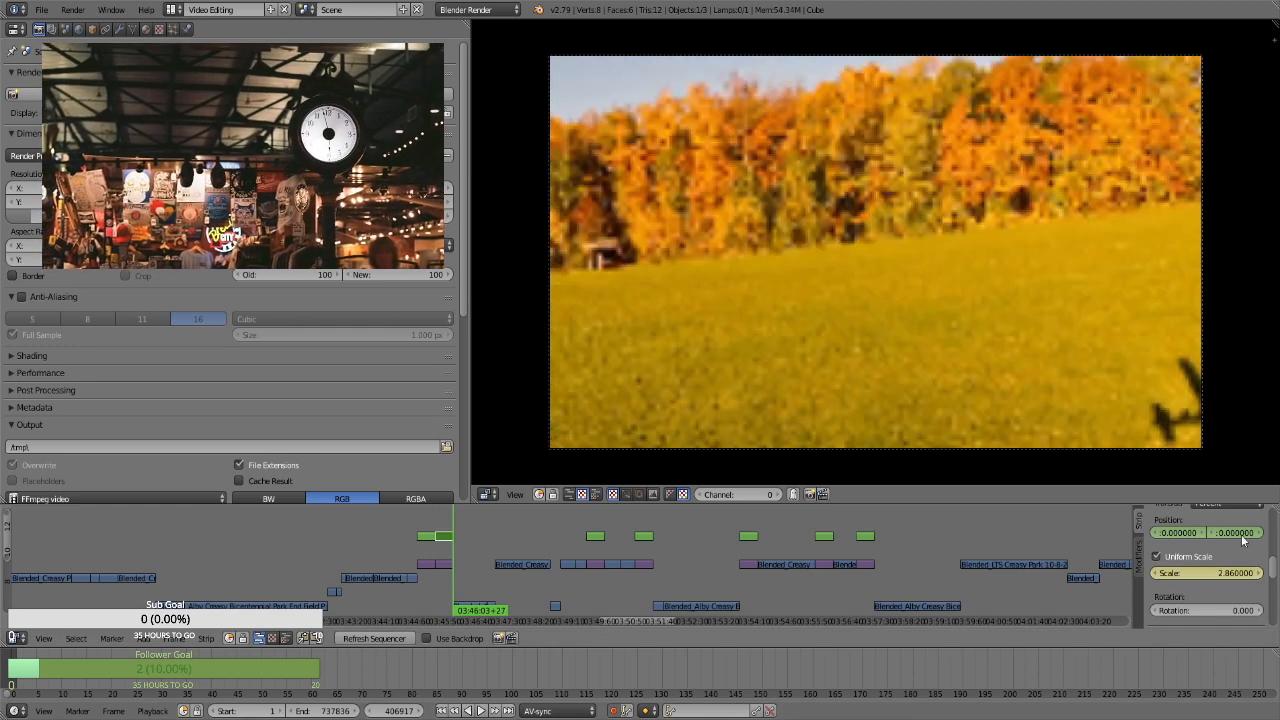
left_click_drag(1234, 533, 1219, 533)
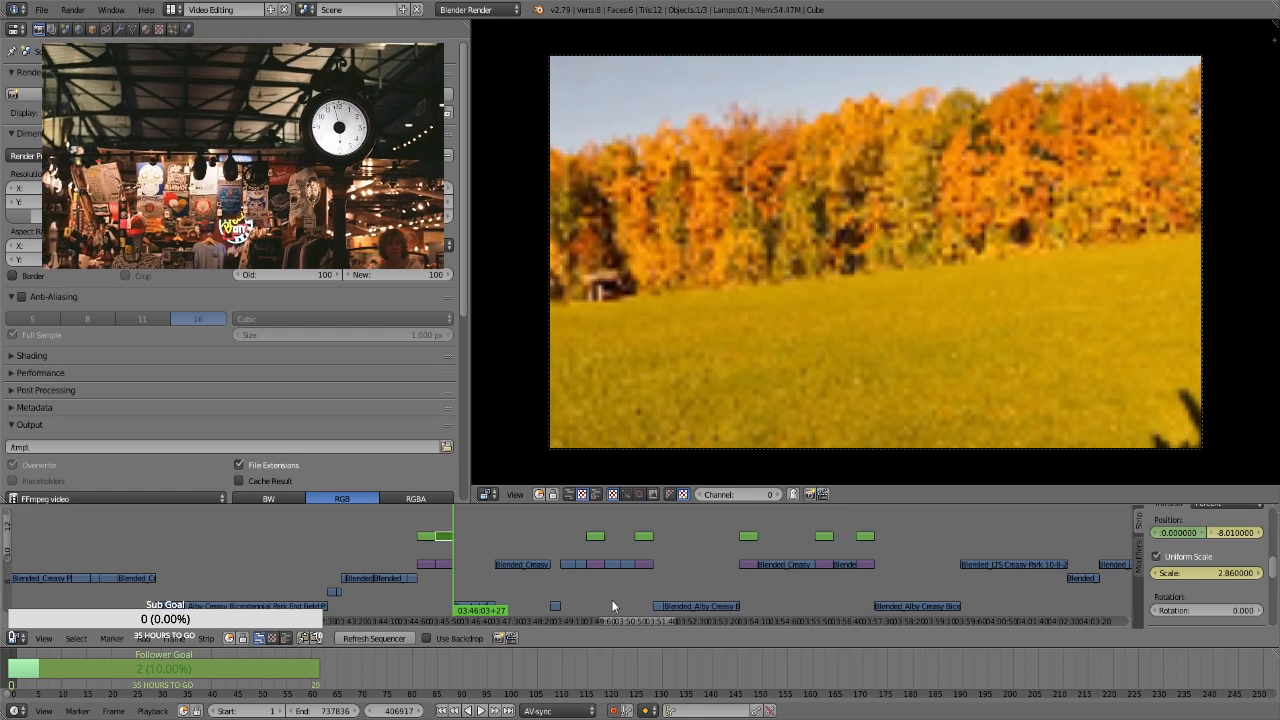
For the transform strip of the tilted field photo at frame 413349, keyframe the position and a uniform scale of 1.75
left_click(597, 525)
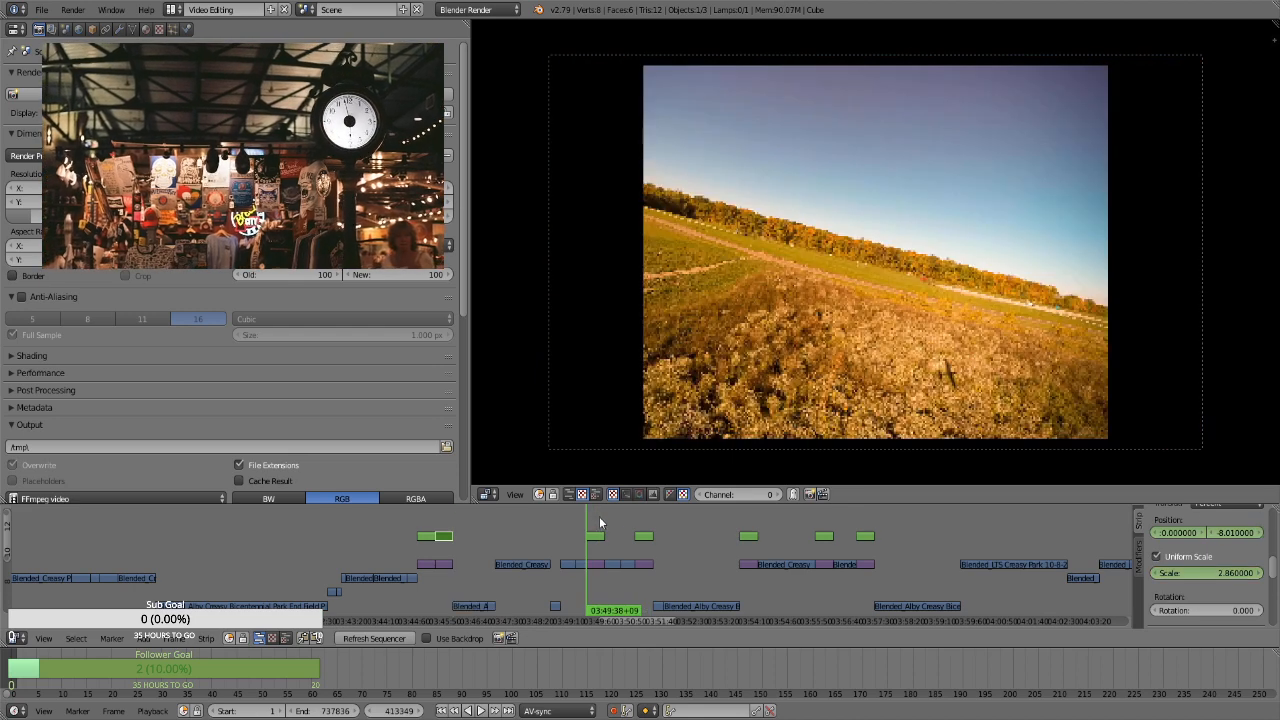
right_click(595, 536)
scroll(660, 528, "down", 6)
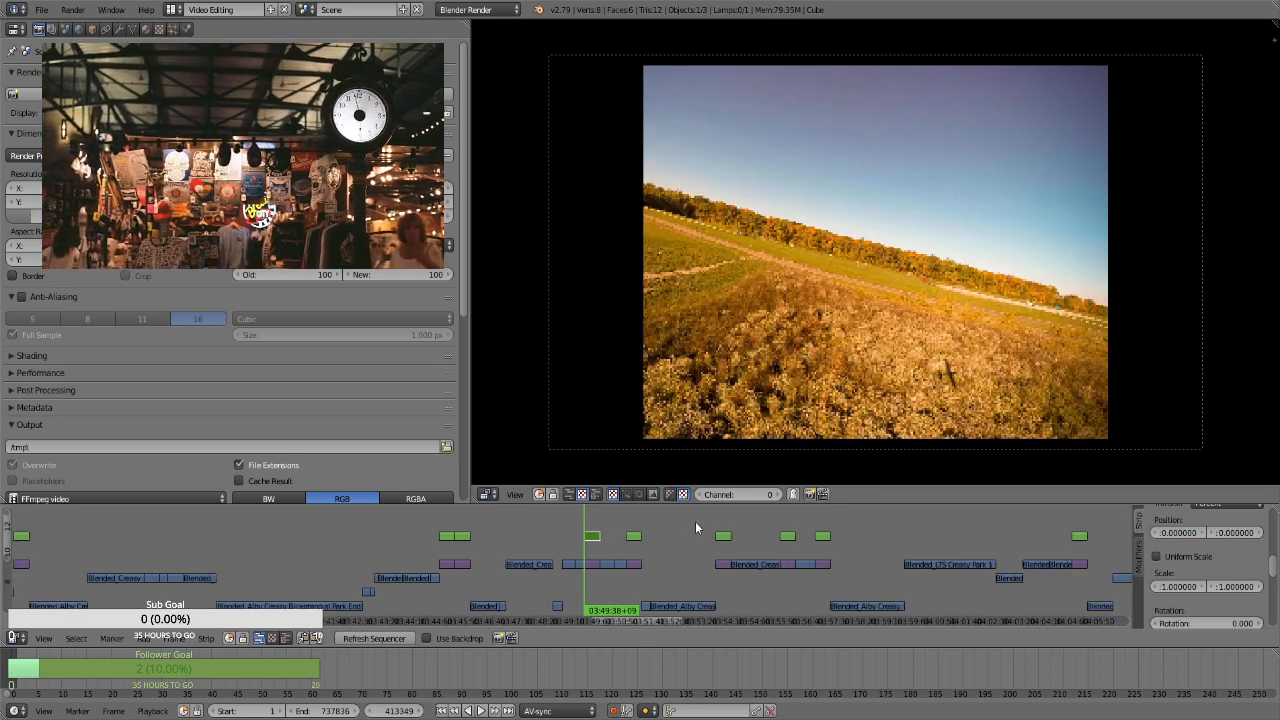
scroll(710, 552, "up", 6)
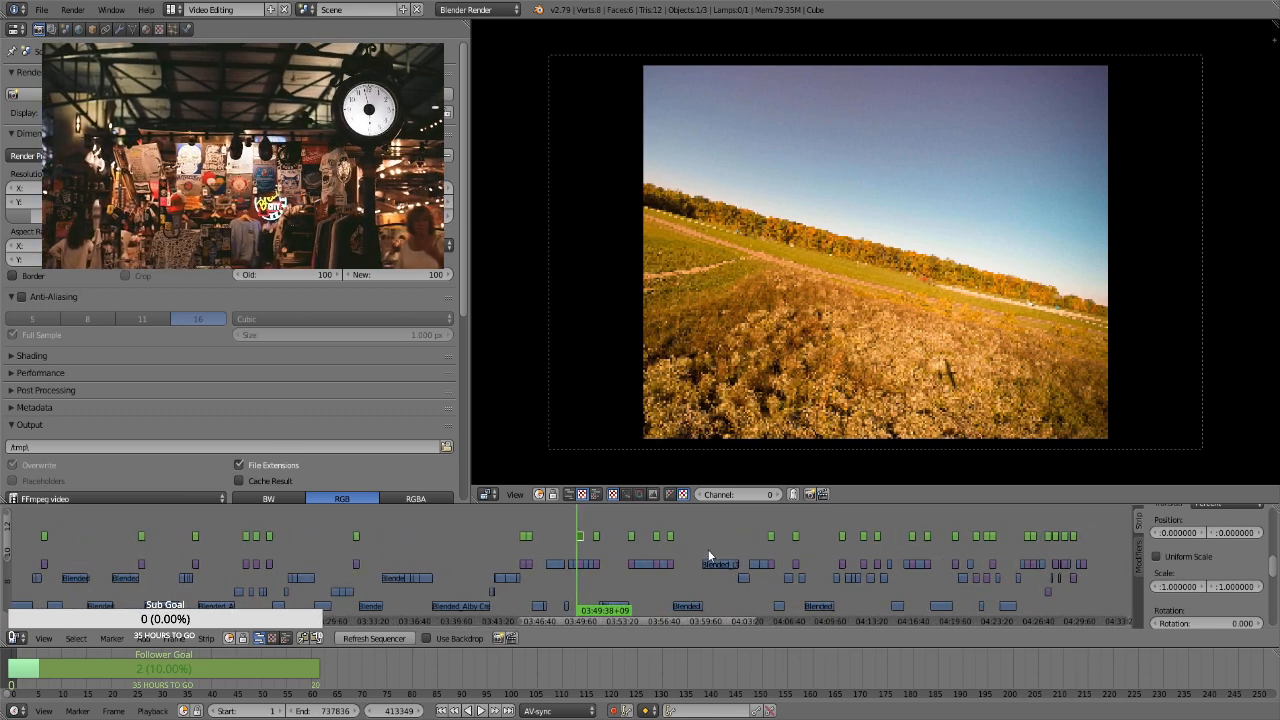
scroll(700, 555, "up", 2)
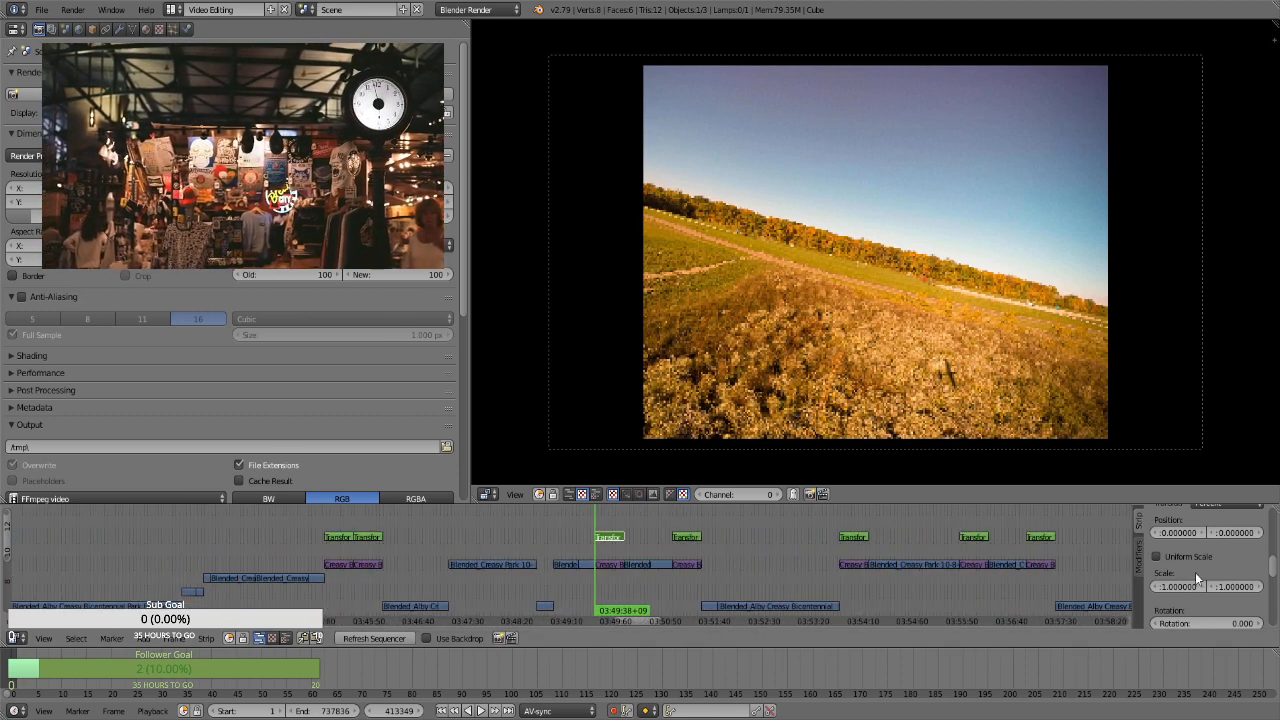
key("i")
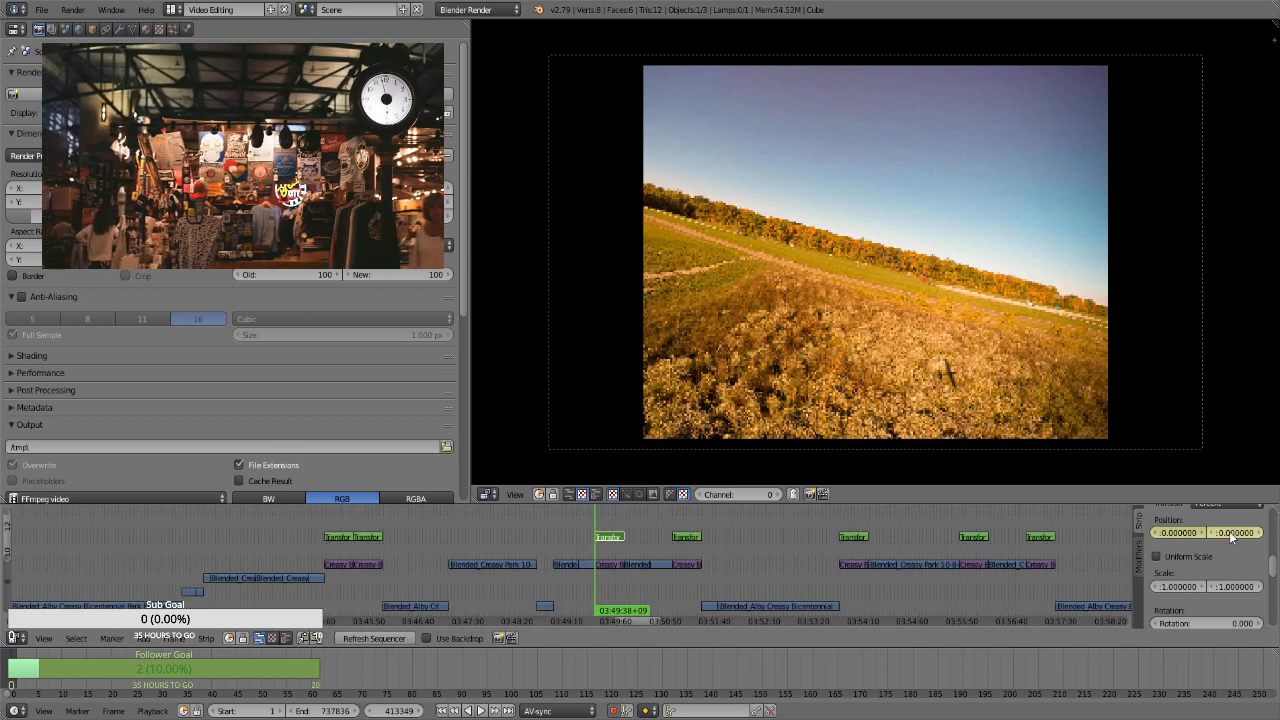
left_click(1180, 556)
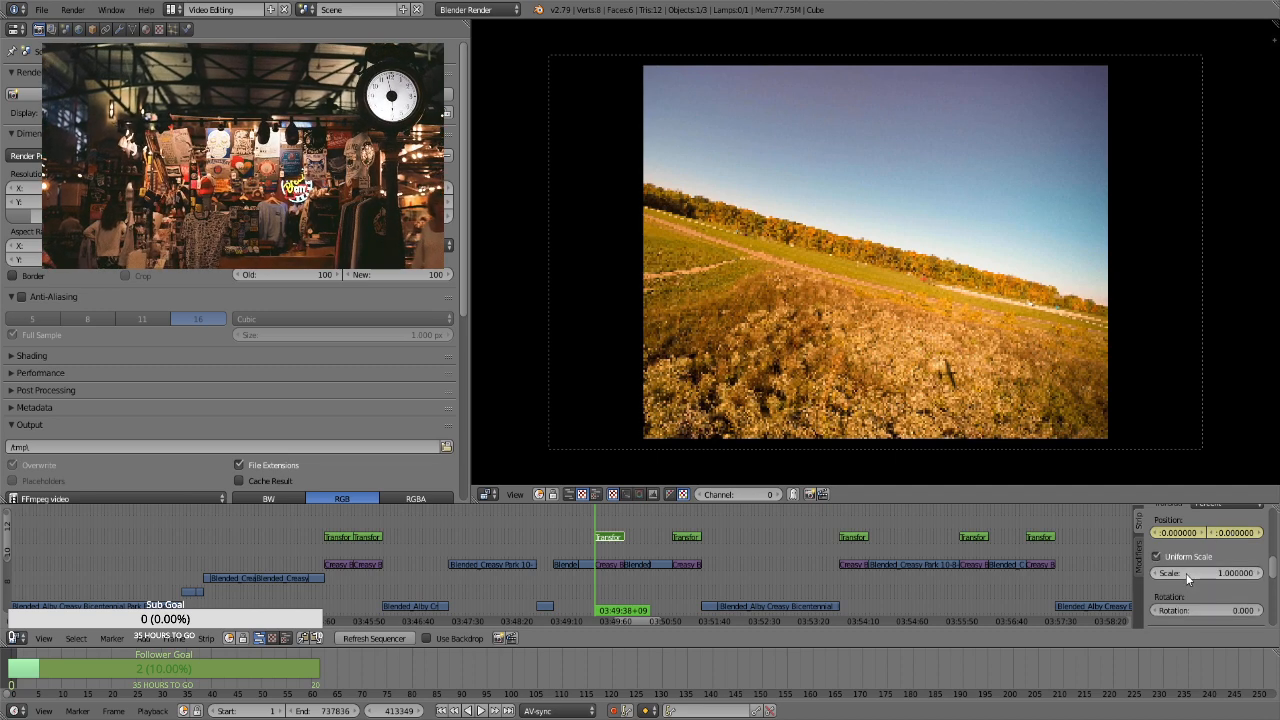
left_click(1180, 572)
type("1.75")
key("Return")
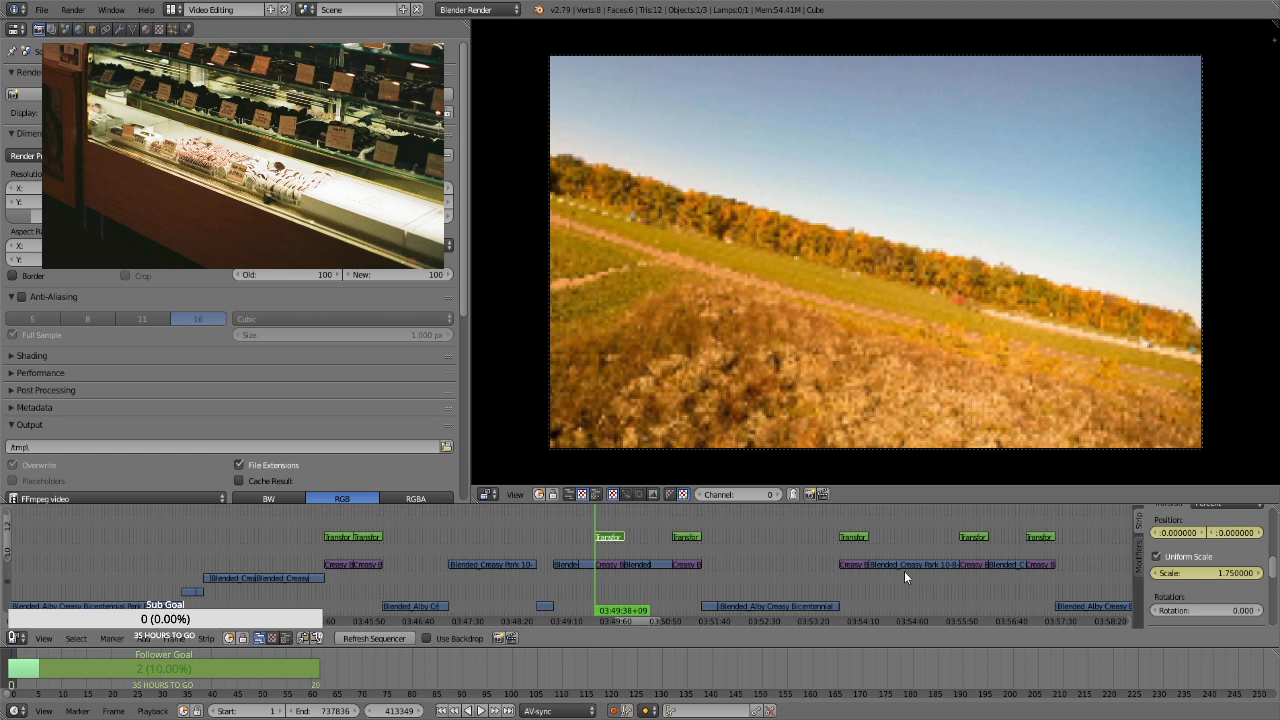
At frame 414218, the tilted field strip's last frame, keyframe a scale of 2.86 and play back the animation
key("Page_Up")
left_click(1208, 573)
type("2.86")
key("Return")
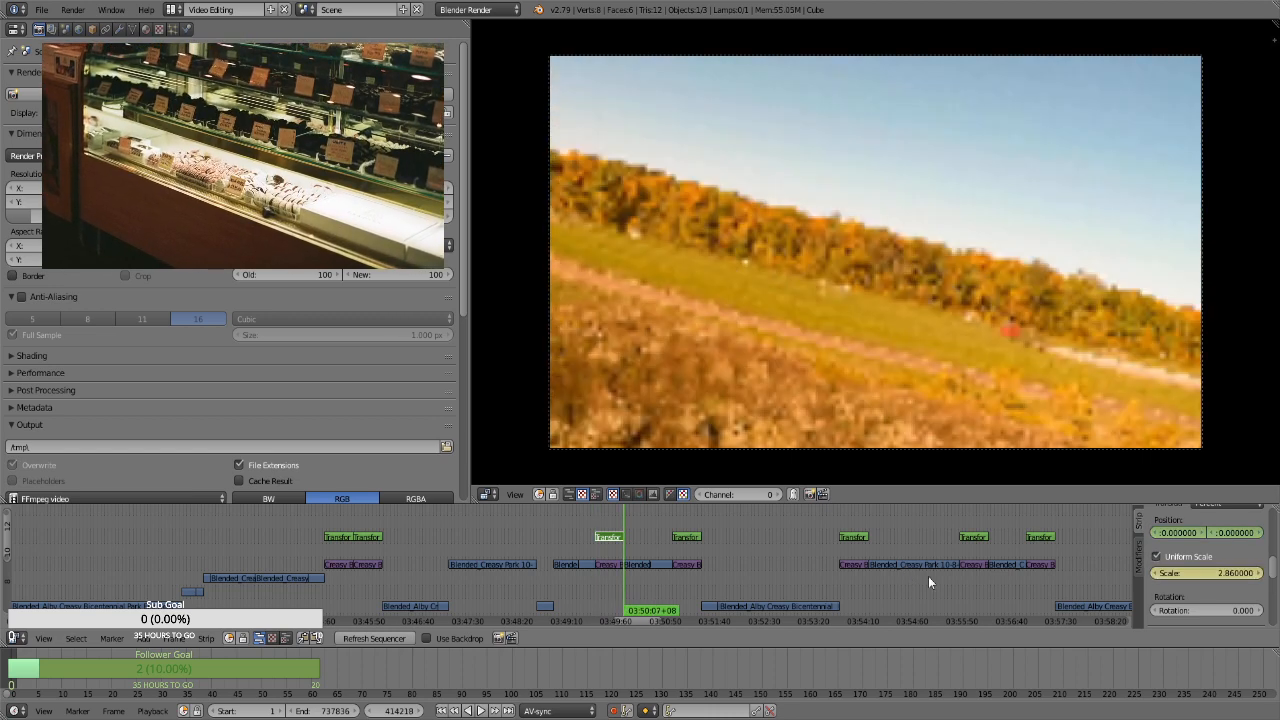
left_click(686, 515)
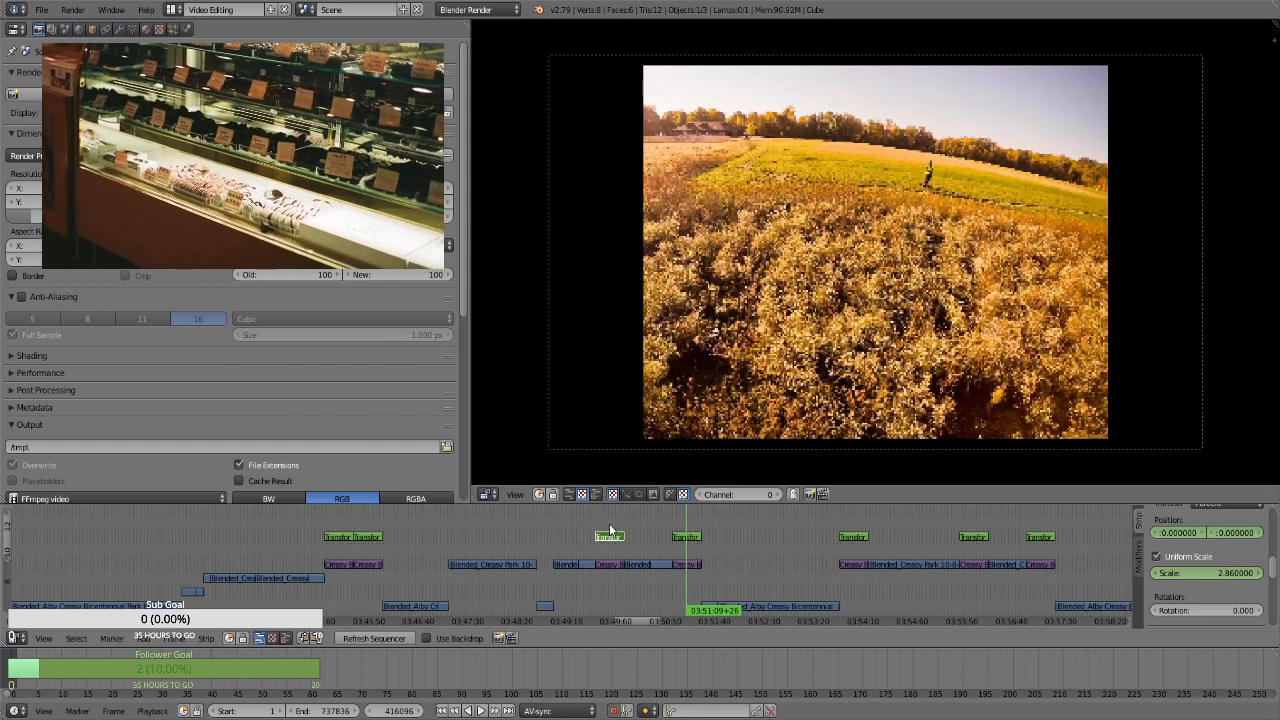
left_click(609, 525)
key("alt+a")
For the standing-person field photo's transform strip at frame 415687, keyframe a uniform scale of 1.75 and the position, with a vertical value of about -10.05
left_click(686, 520)
right_click(686, 537)
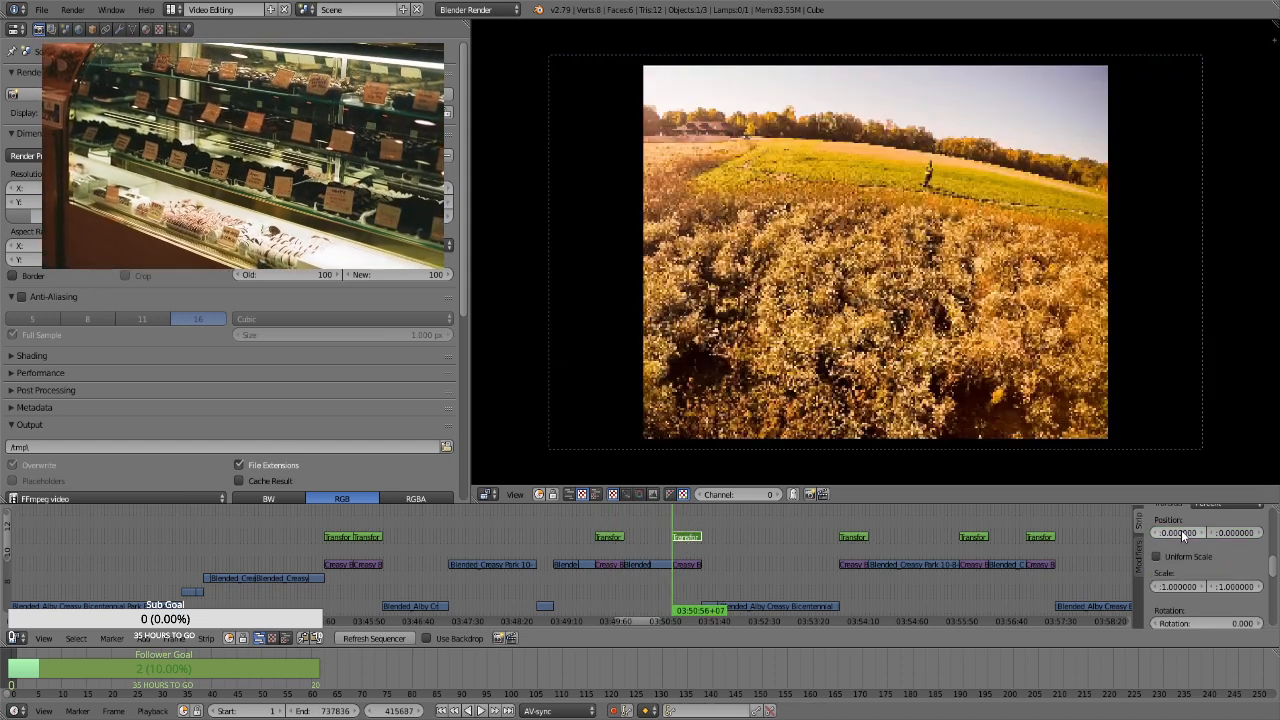
key("i")
left_click(1157, 556)
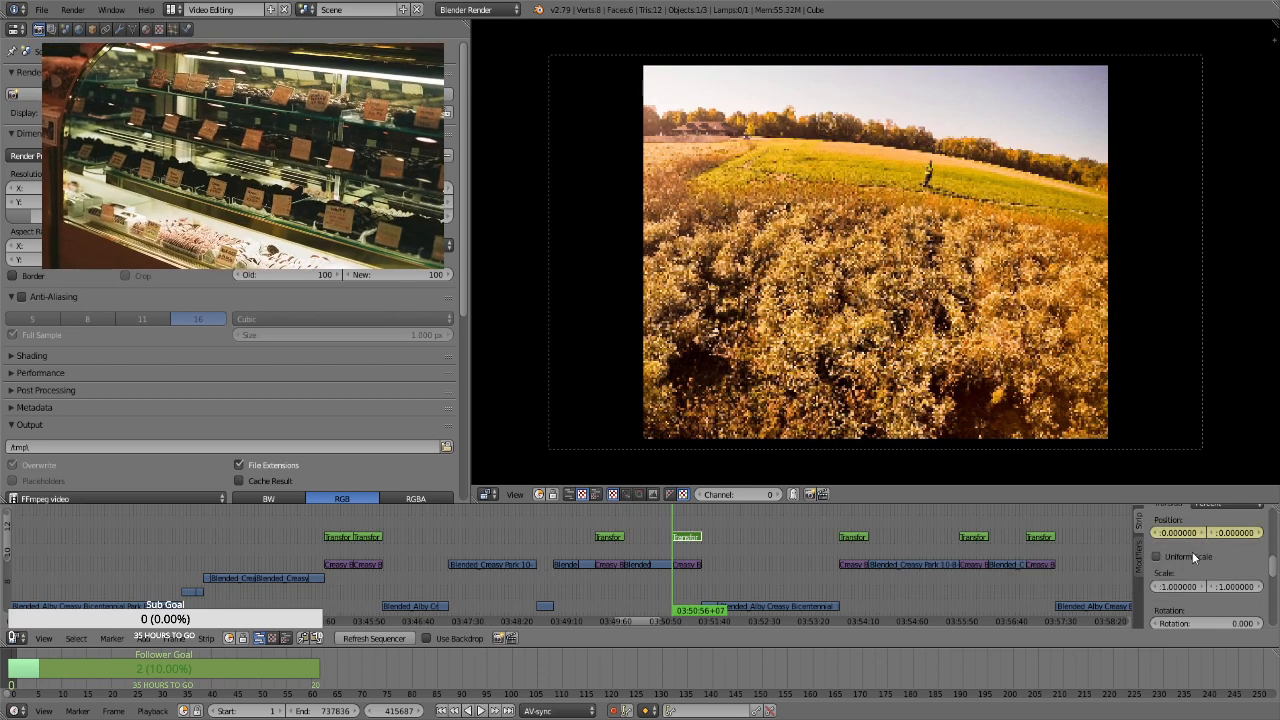
left_click(1216, 577)
type("1.75")
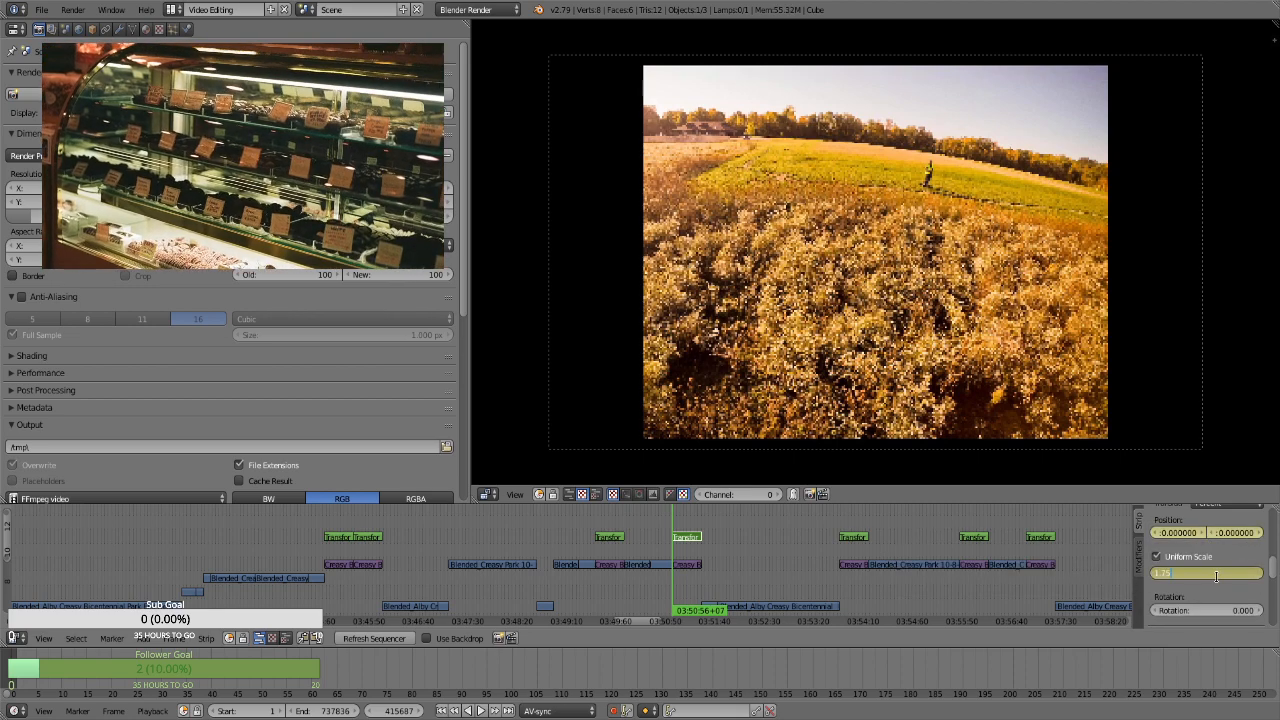
key("Return")
left_click_drag(1246, 537, 768, 554)
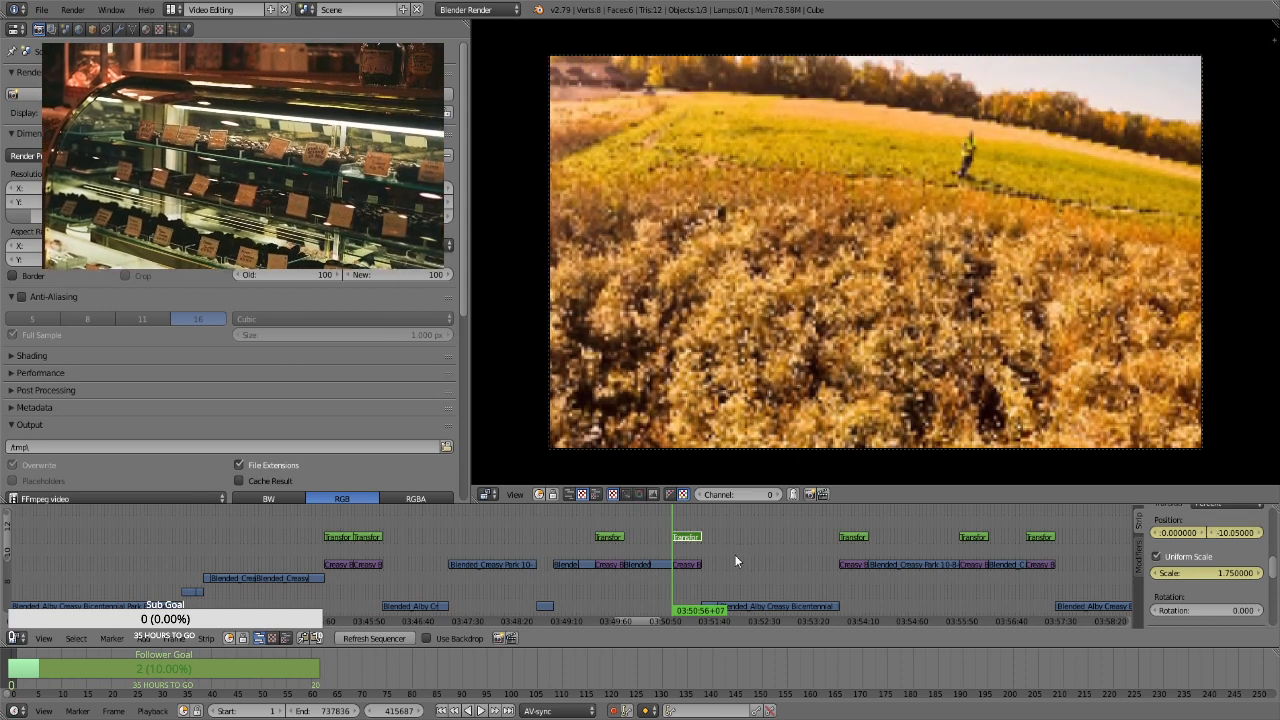
Try keyframing a scale of 2.86 at frame 416557, at the end of the standing-person photo's transform strip
key("Page_Up")
key("Page_Up")
key("Page_Up")
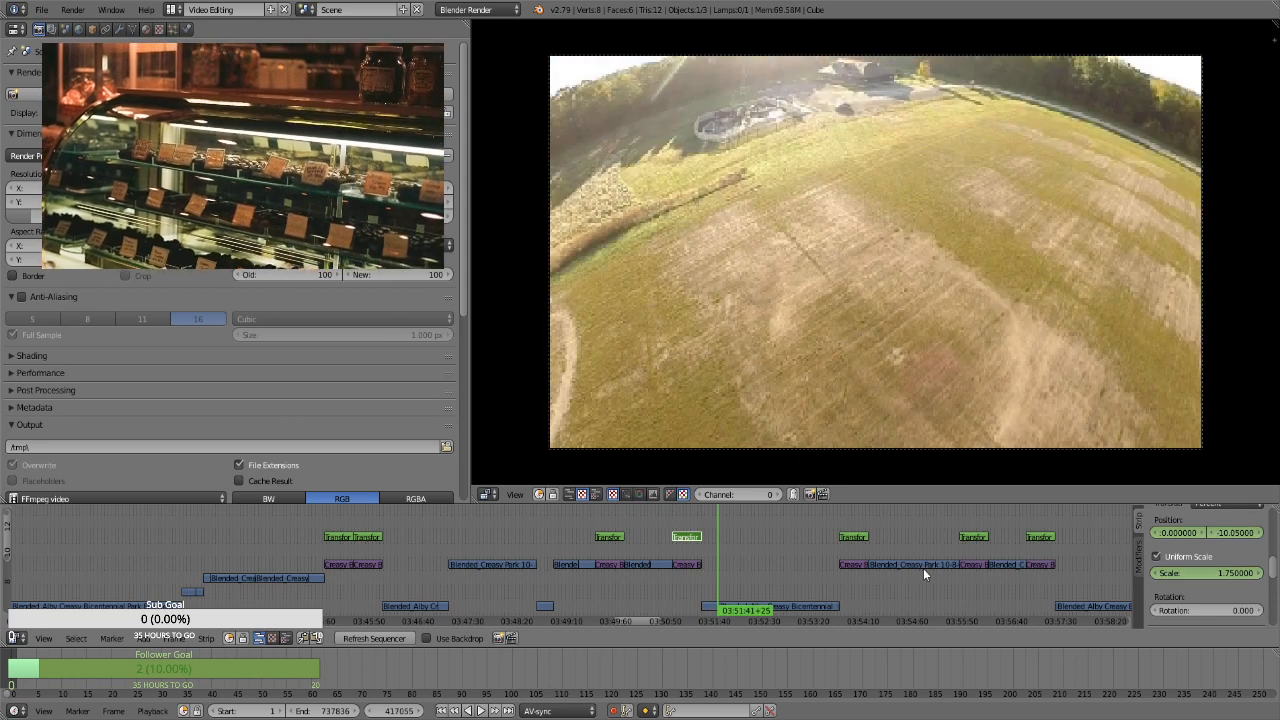
key("Page_Down")
left_click(1185, 570)
type("2.86")
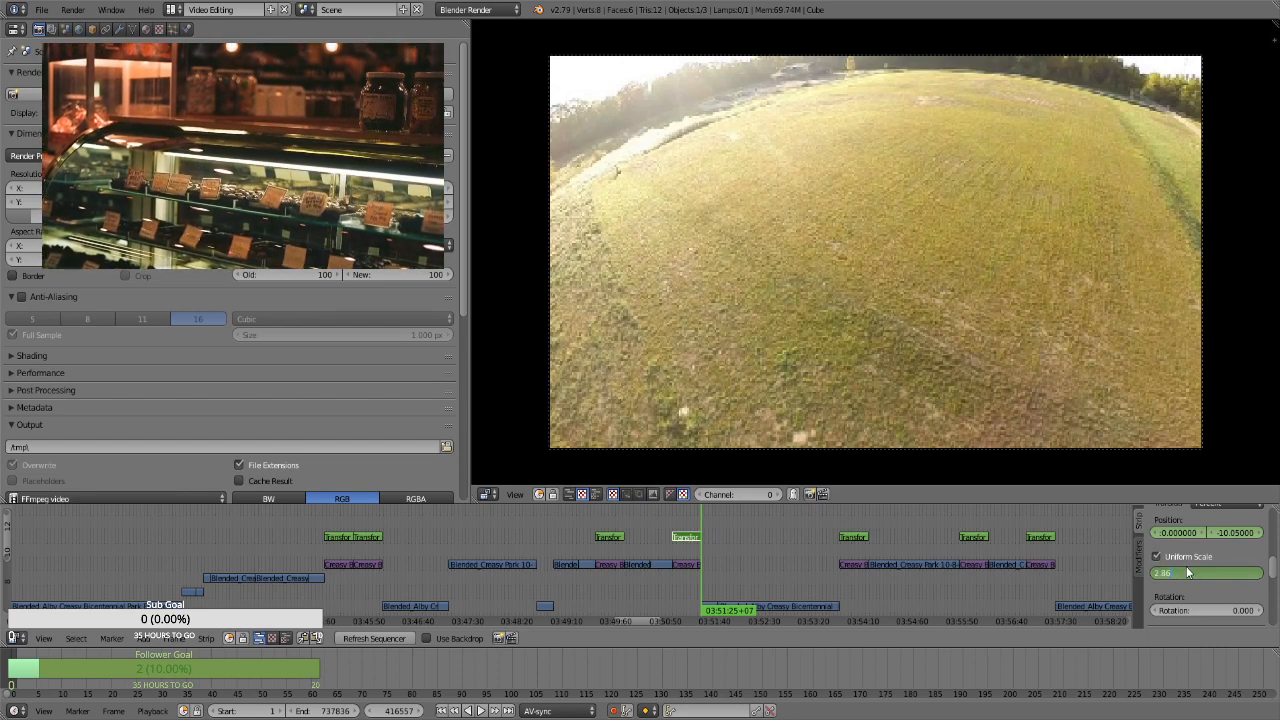
key("Return")
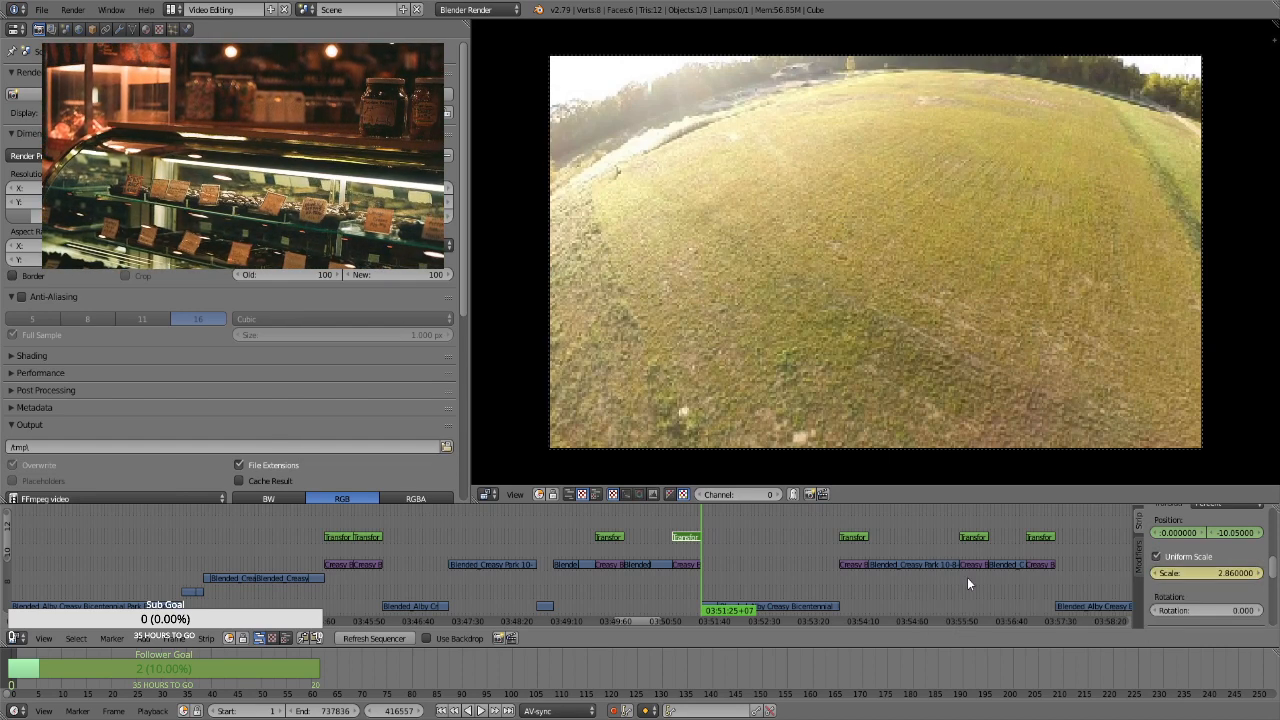
Scrub through the standing-person strip to check its zoom, and undo the end scale keyframe
left_click_drag(678, 521, 698, 517)
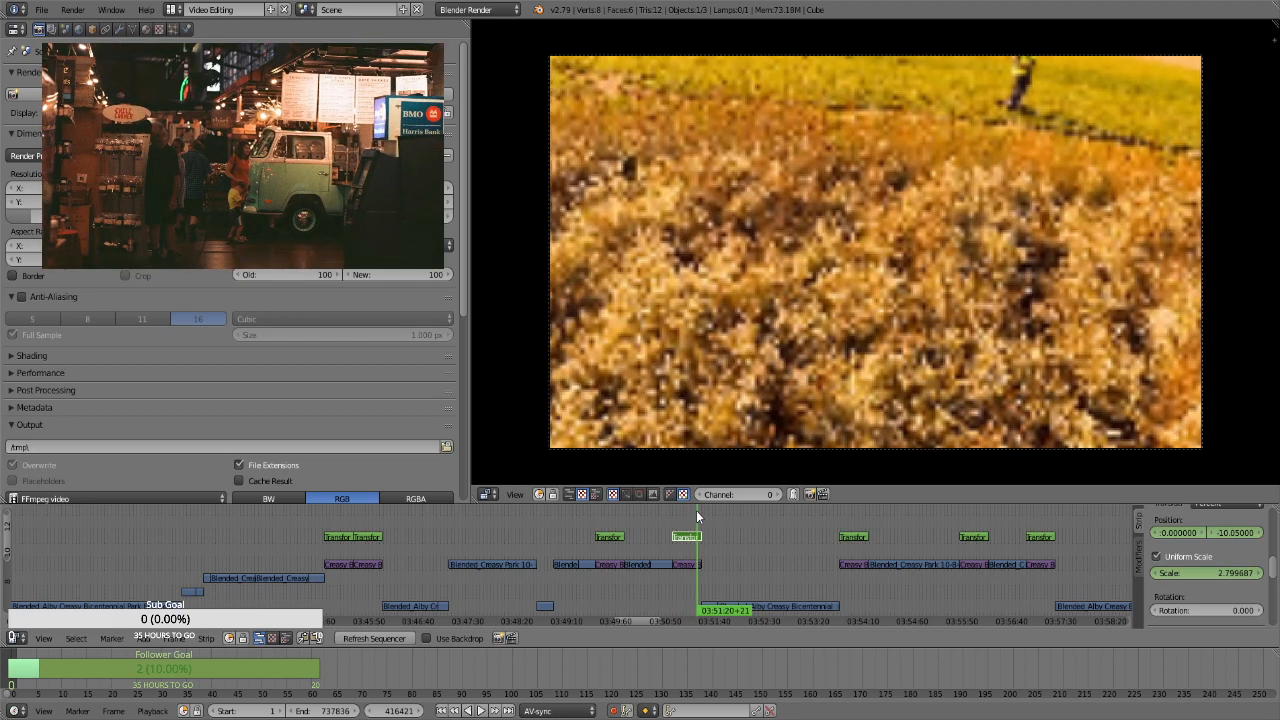
left_click(700, 516)
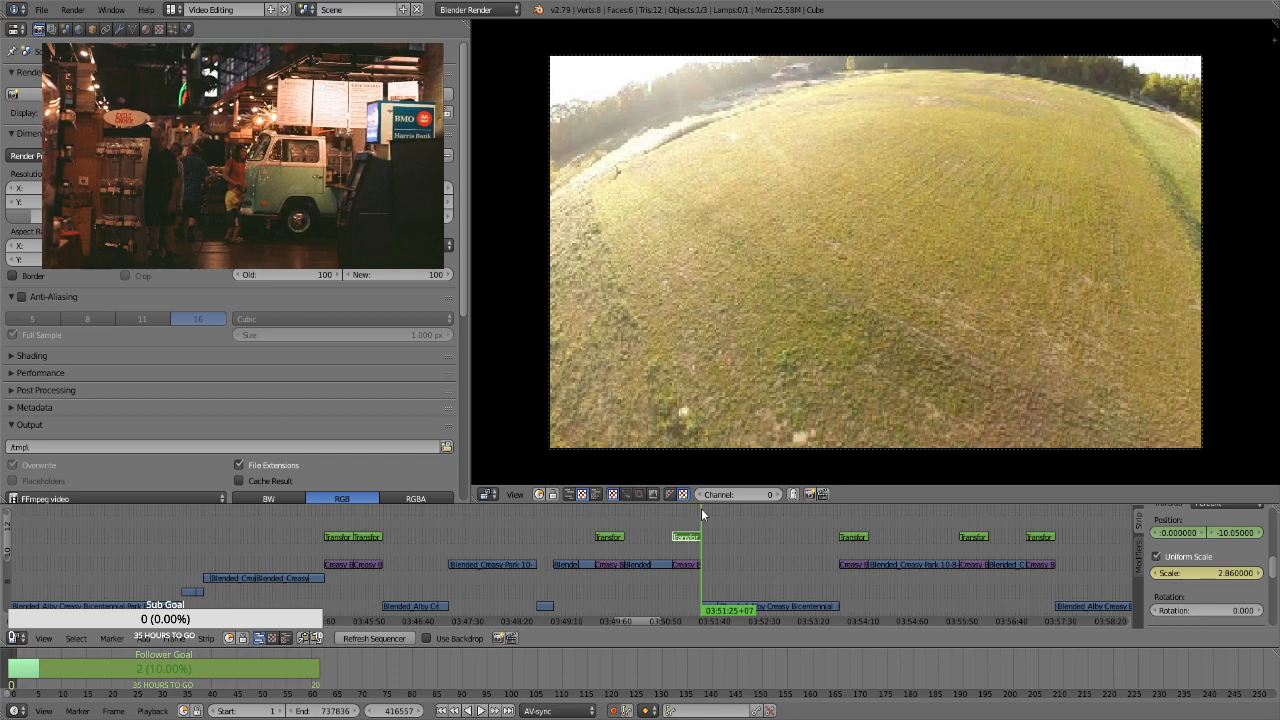
key("ctrl+z")
key("ctrl+z")
At frame 416556, the standing-person strip's last frame, keyframe a vertical position of about -30.66
left_click(692, 516)
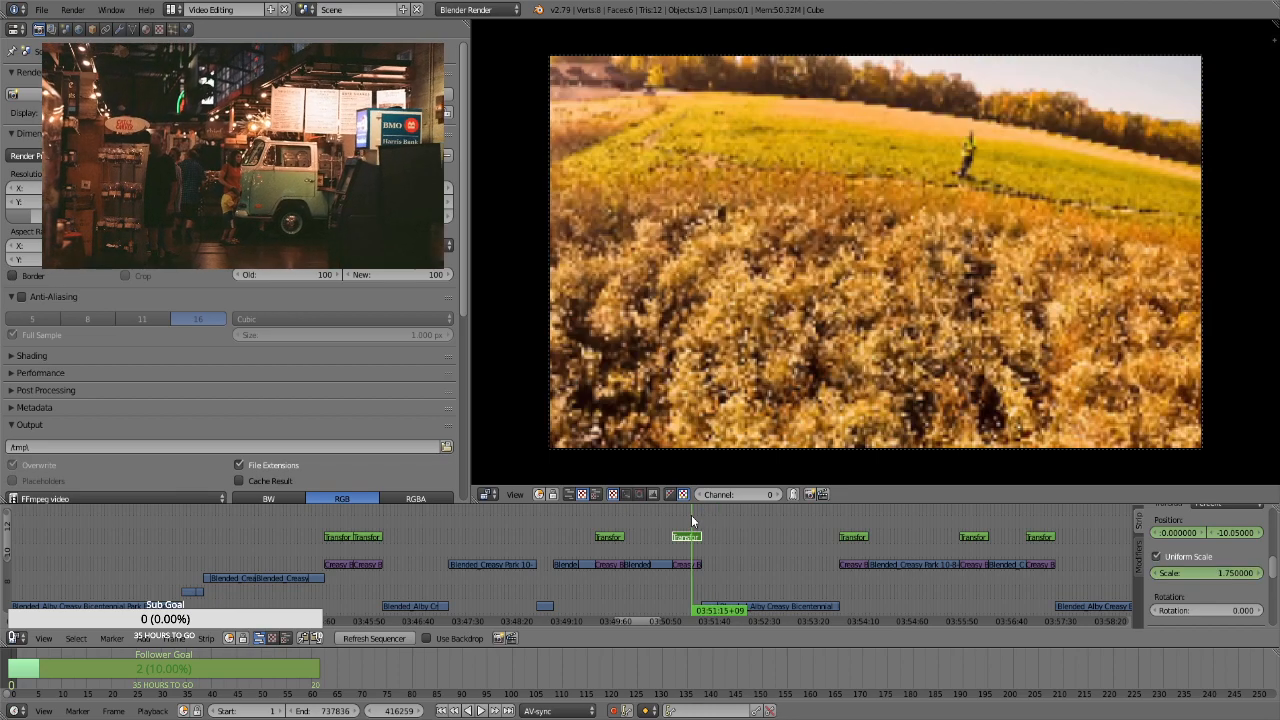
key("Page_Up")
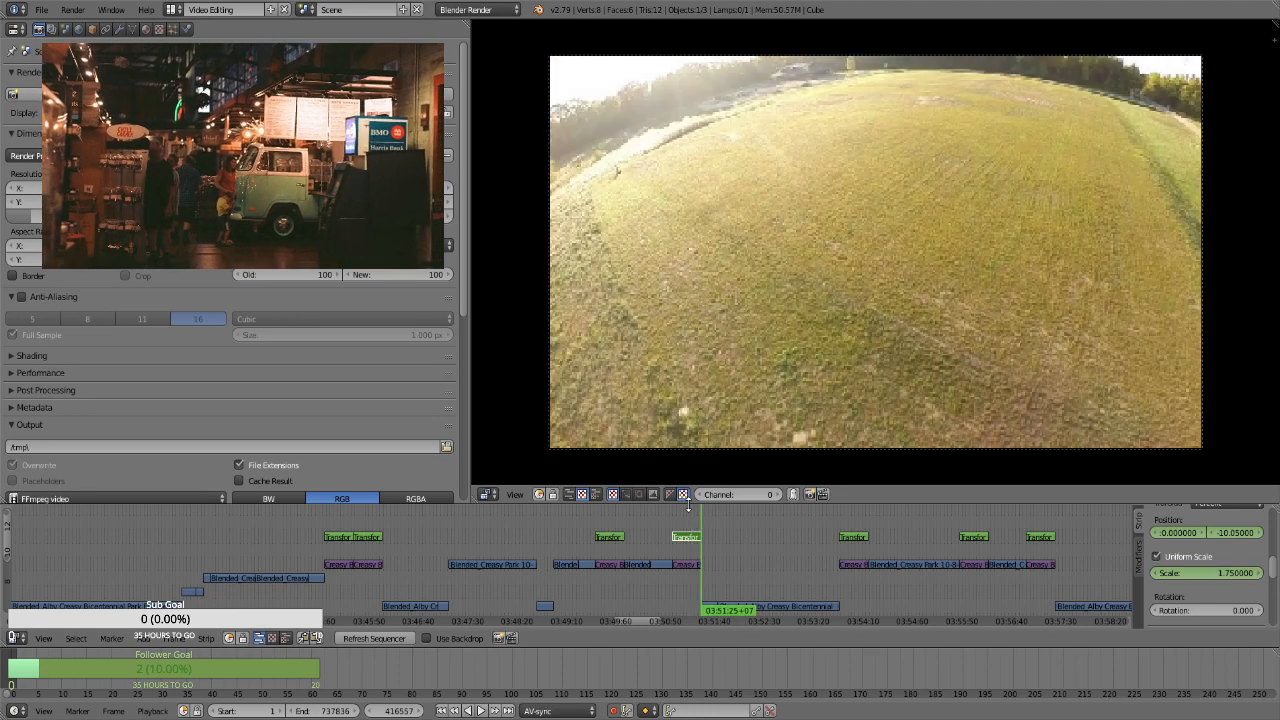
key("Left")
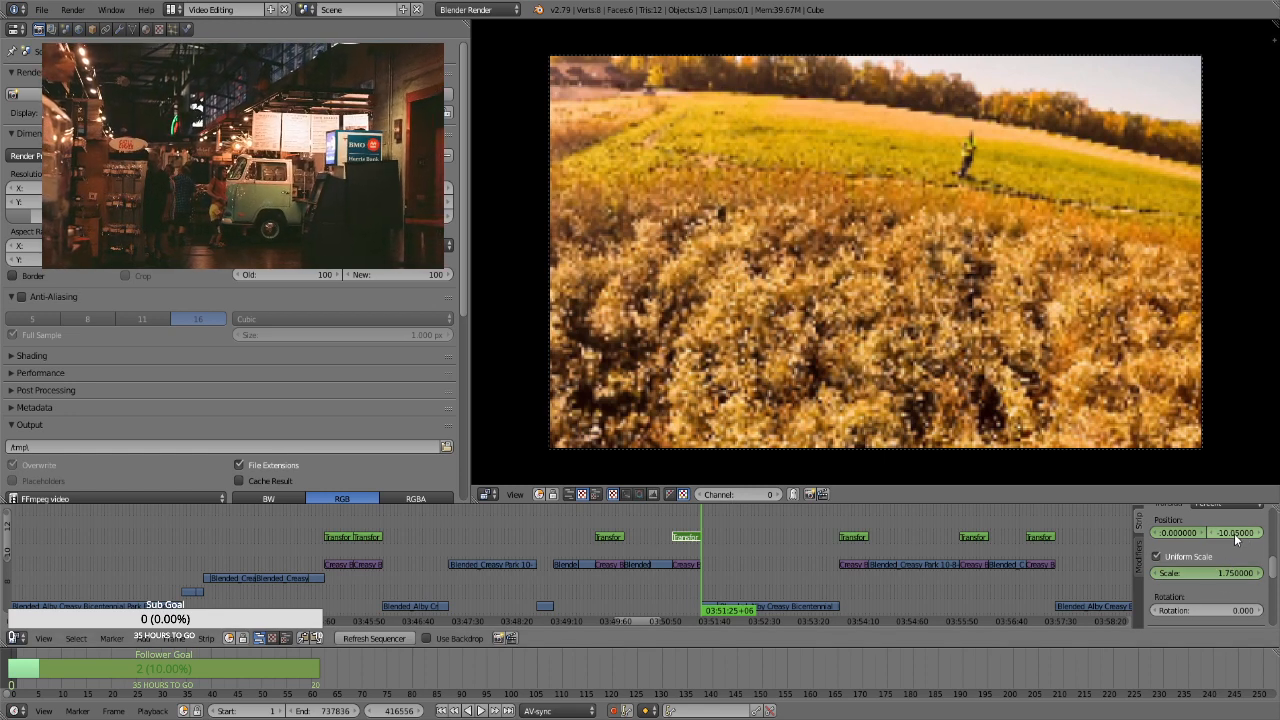
left_click_drag(1235, 532, 1010, 568)
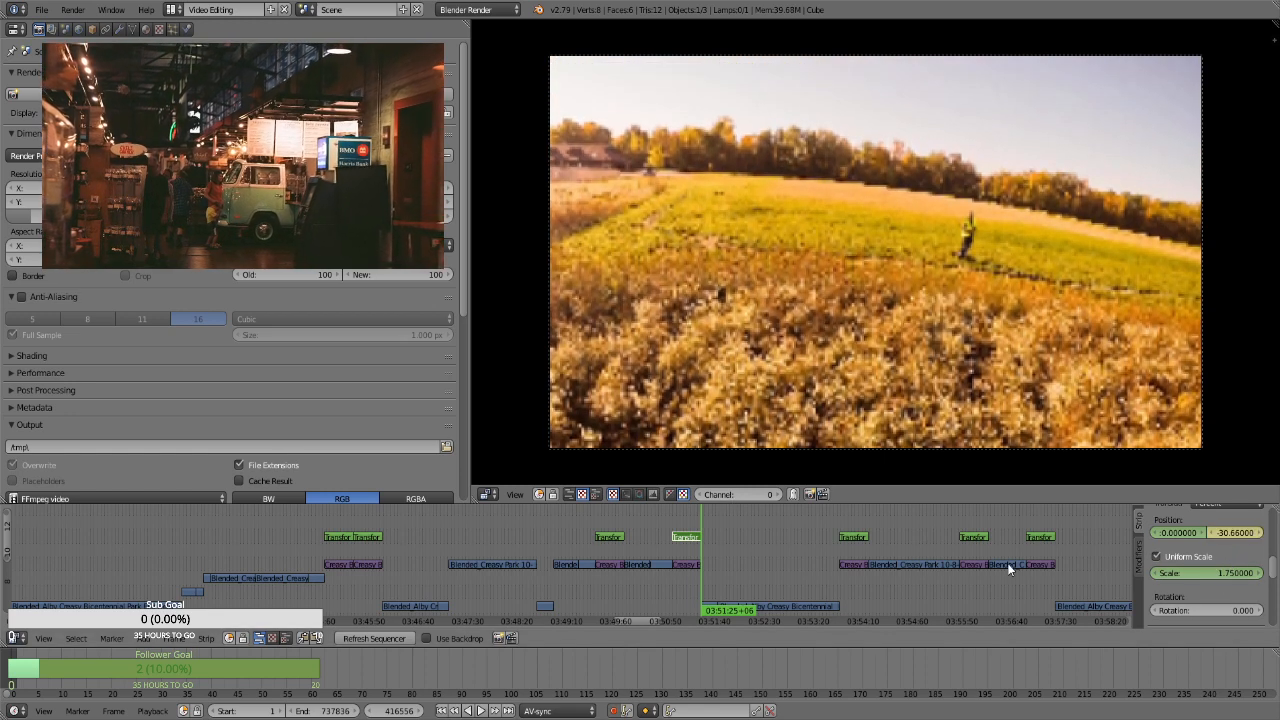
For the transform strip of the curved field path photo at frame 420728, keyframe the position and a uniform scale of 1.75
left_click(853, 523)
right_click(853, 537)
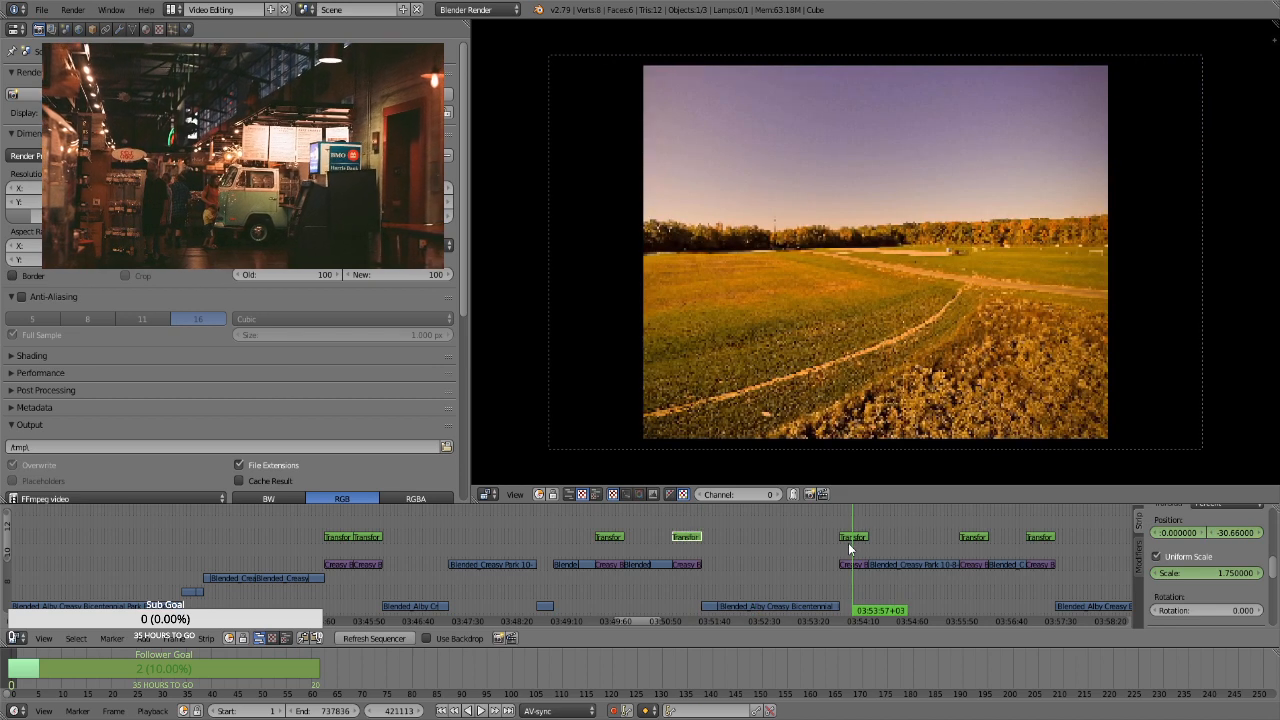
key("Page_Down")
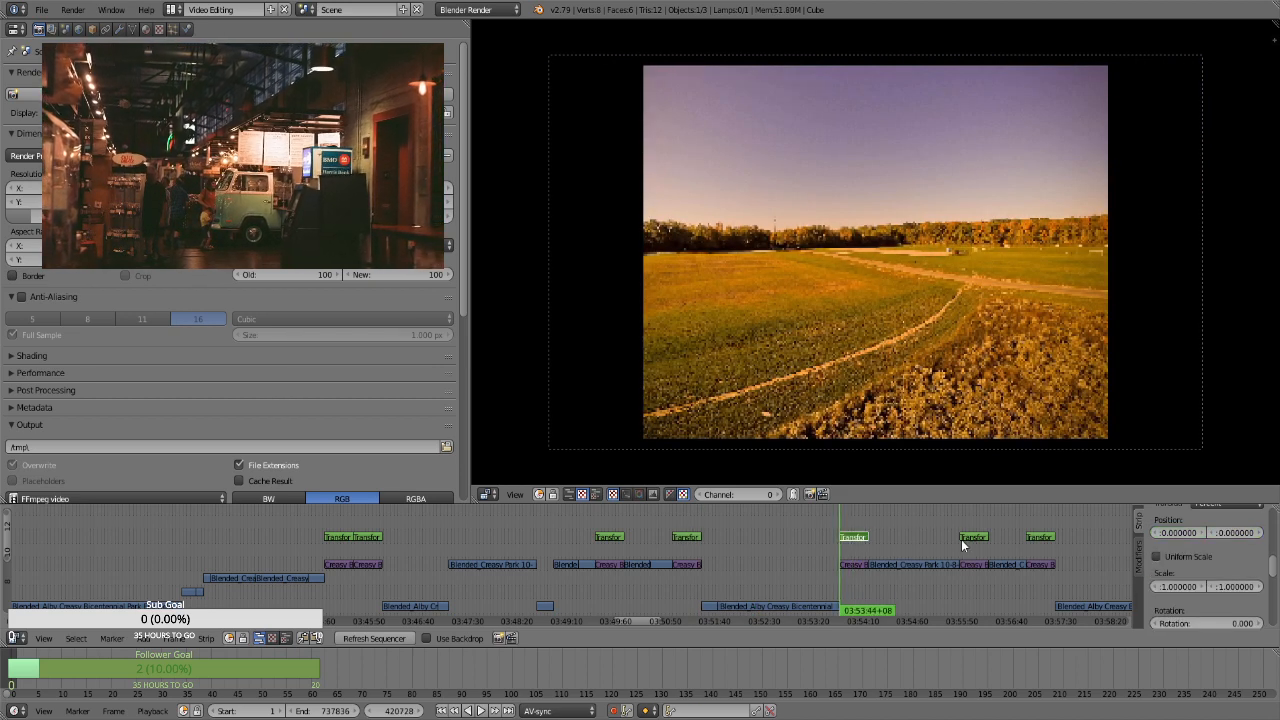
key("i")
key("i")
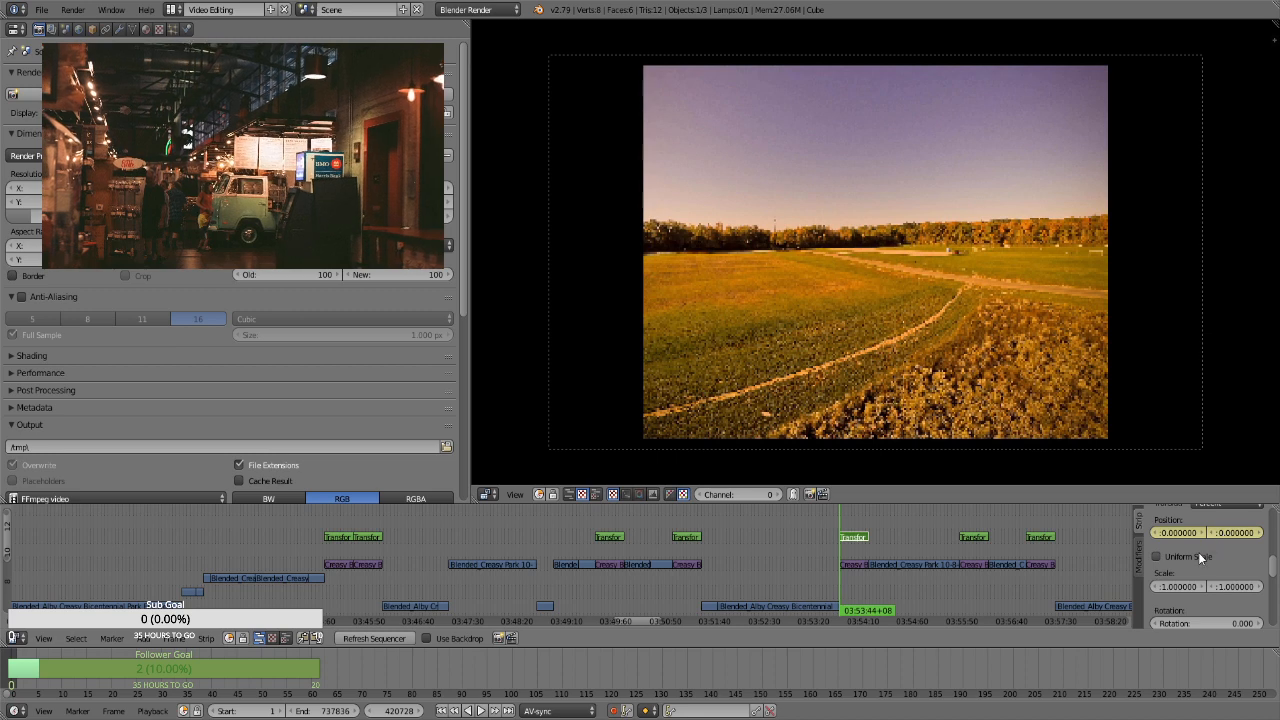
left_click(1203, 556)
left_click(1200, 573)
type("1.25")
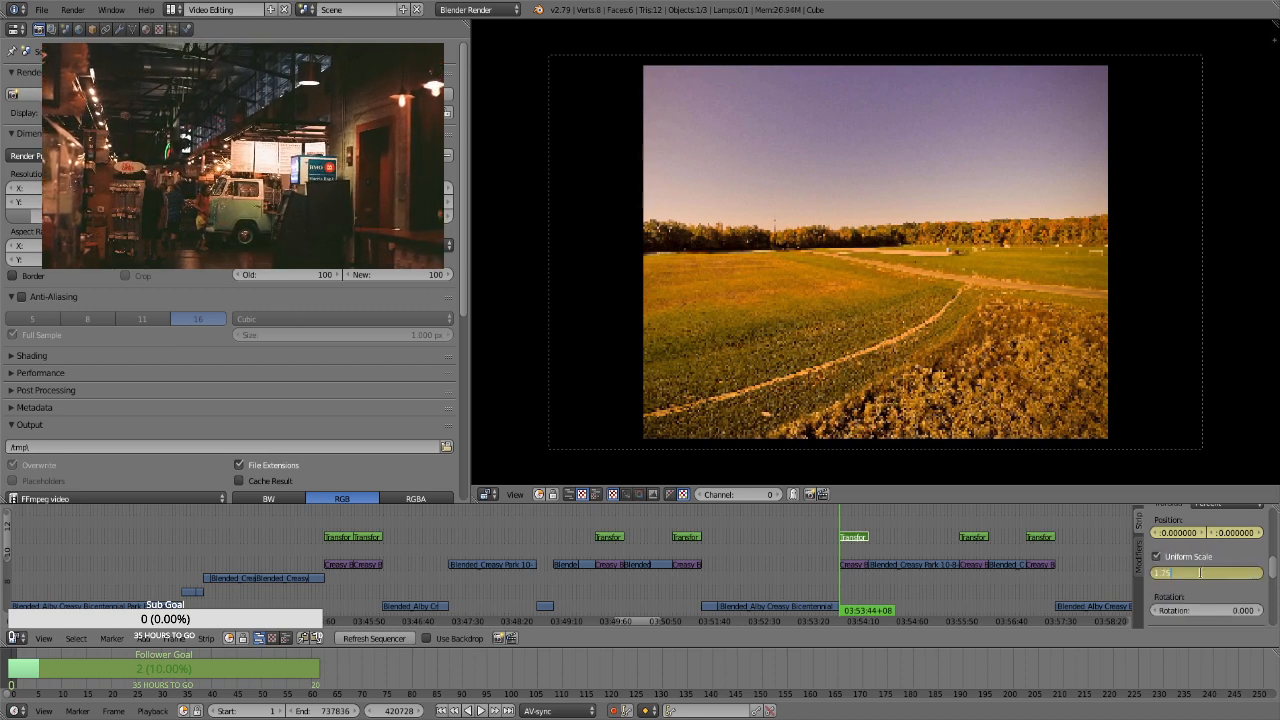
key("Return")
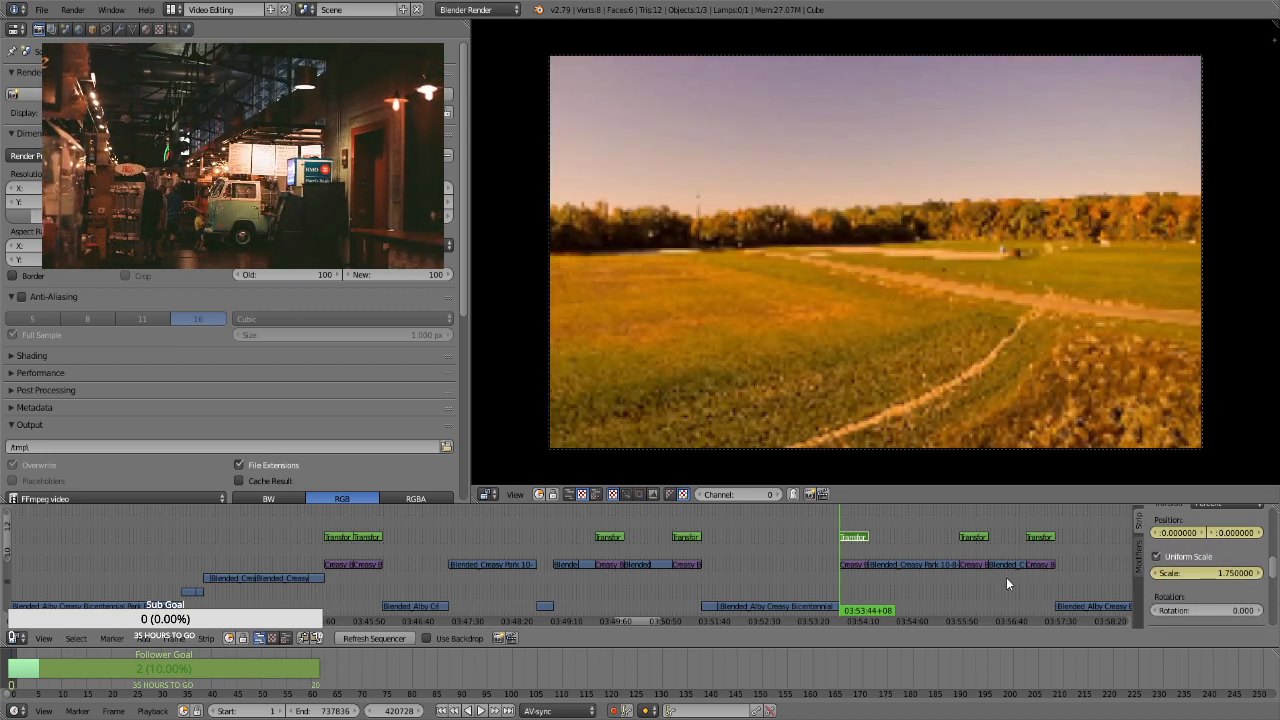
At frame 421597, the curved field path strip's last frame, keyframe a vertical position of about 26.22
key("Page_Up")
key("Page_Up")
key("Page_Down")
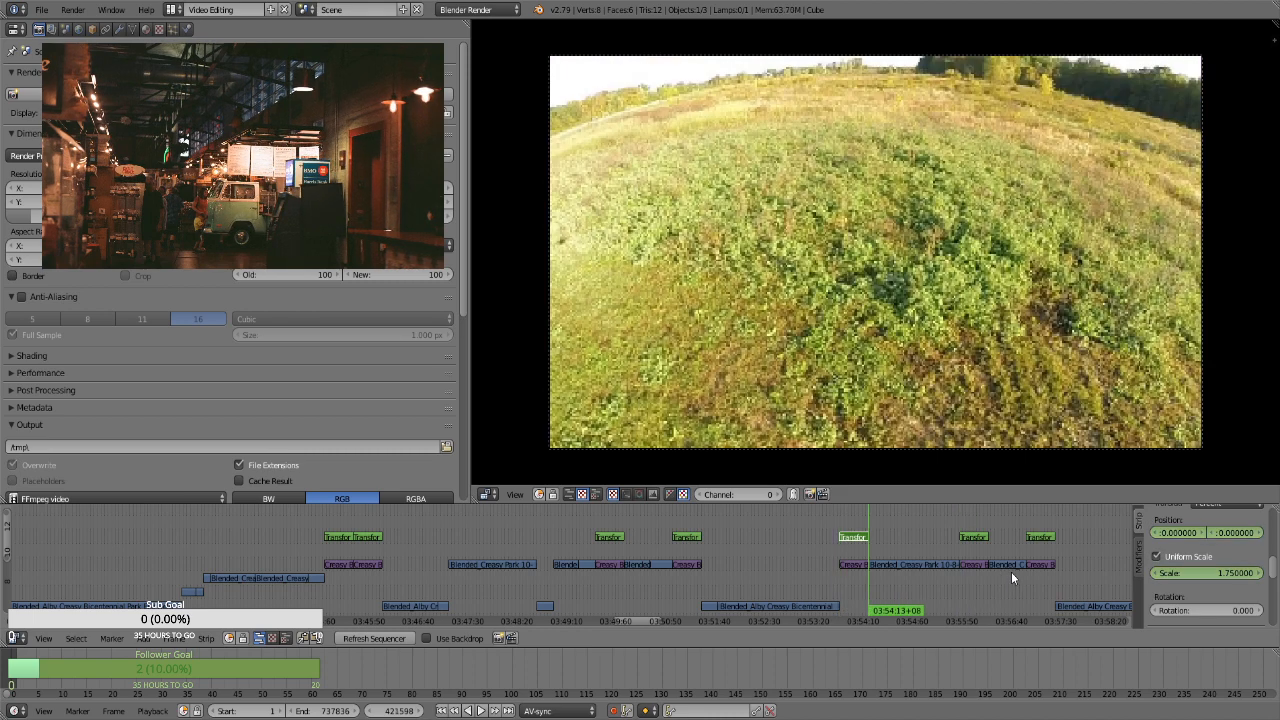
key("Left")
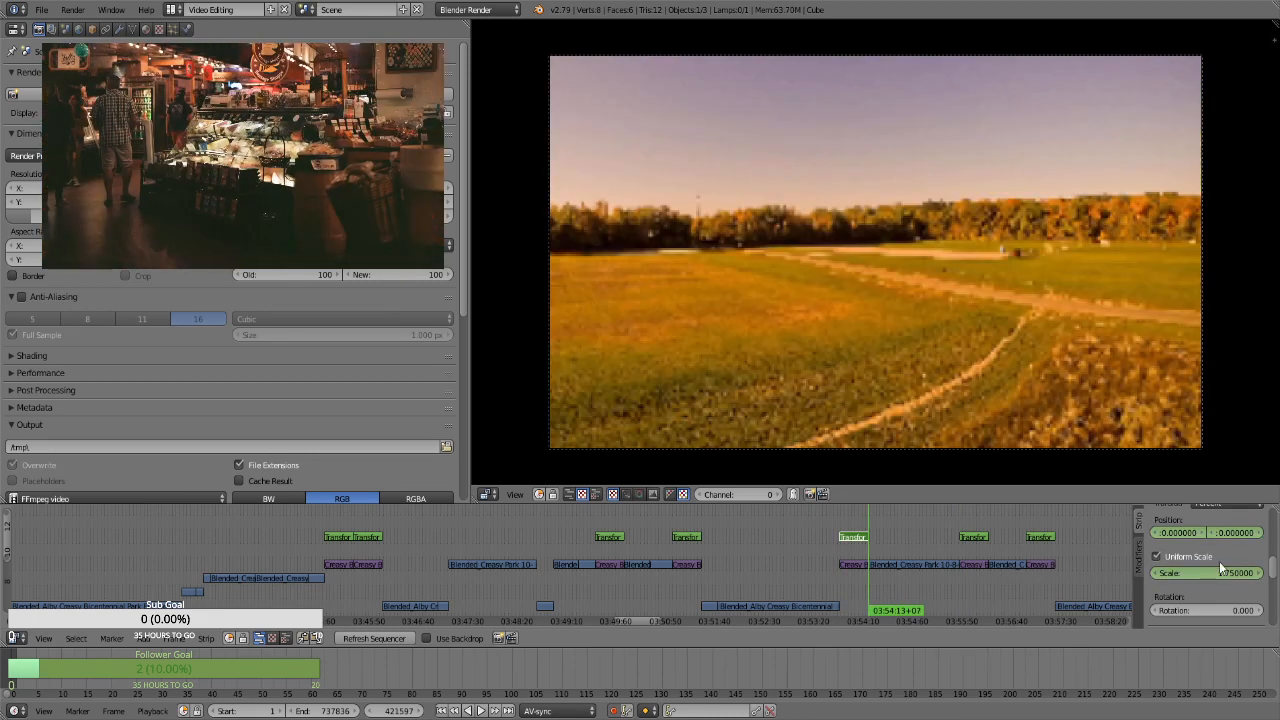
left_click_drag(1238, 534, 1279, 534)
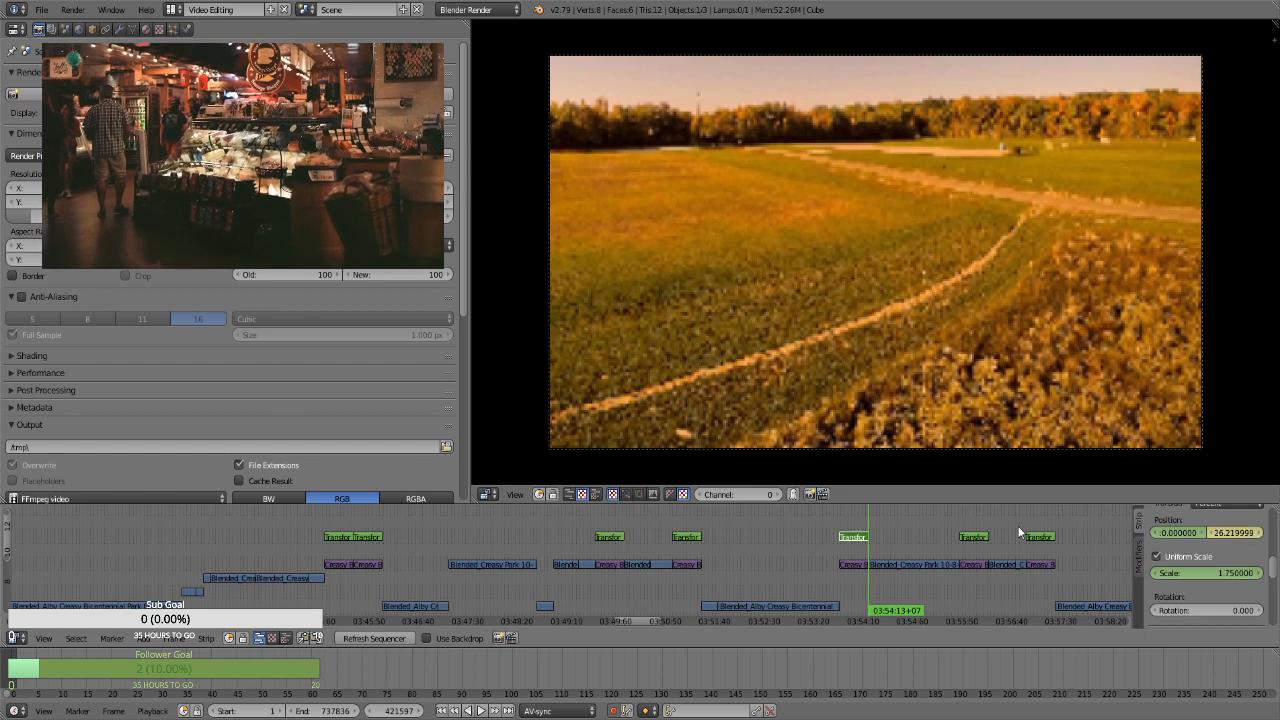